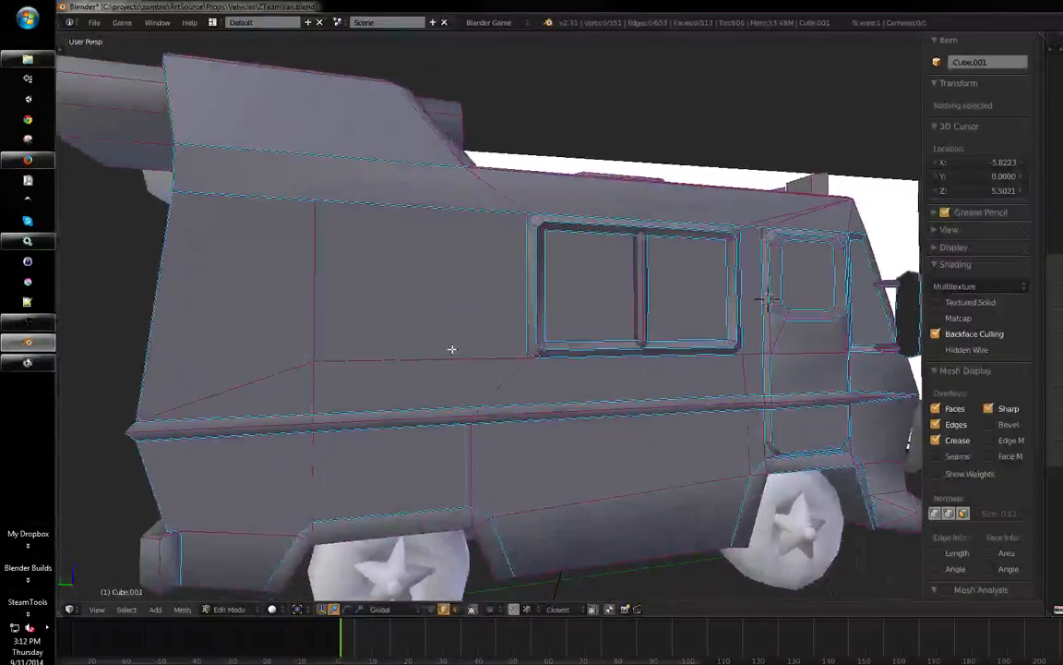
- Dissolve the stray diagonal edges running from above the side window and door to the roof's front corner
{"action": "middle_click_drag", "start_coordinate": [559, 335], "coordinate": [494, 335]}
{"action": "scroll", "coordinate": [553, 349], "scroll_direction": "up", "scroll_amount": 8}
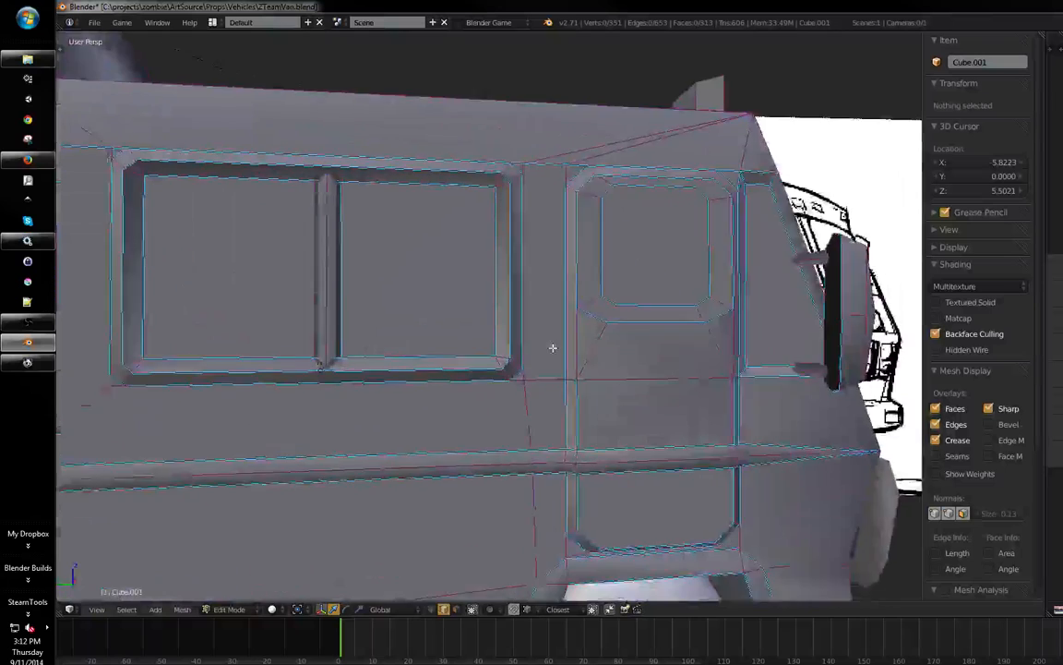
{"action": "middle_click_drag", "start_coordinate": [524, 257], "coordinate": [497, 324]}
{"action": "right_click", "coordinate": [451, 349]}
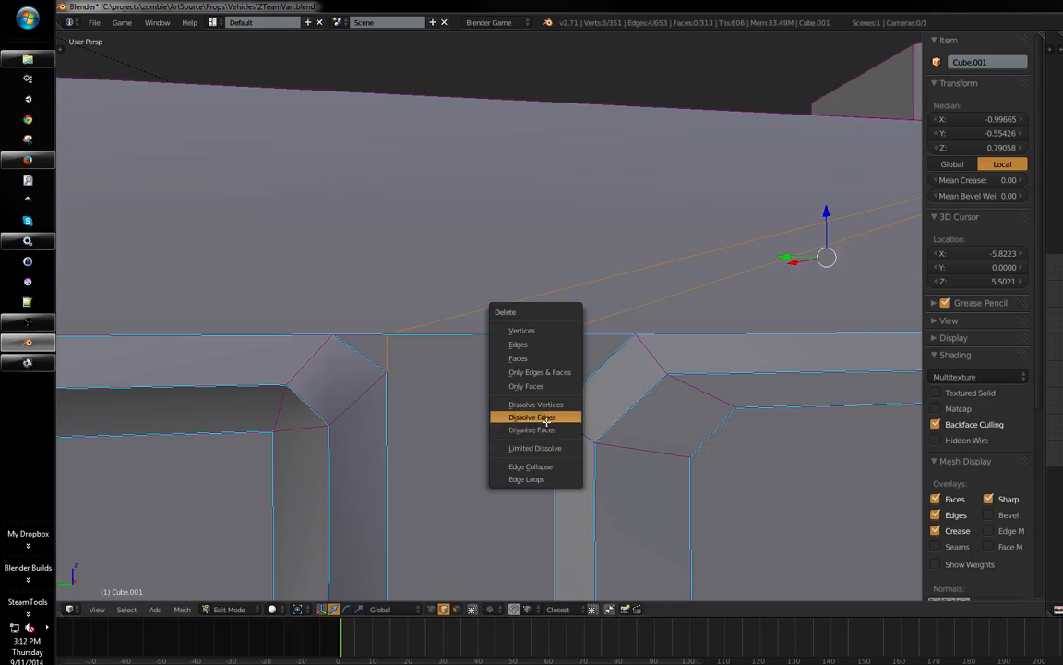
{"action": "left_click", "coordinate": [545, 419]}
- Dissolve the two extra vertices at the upper ends of the gap between the side window and the door frame
{"action": "middle_click_drag", "start_coordinate": [545, 419], "coordinate": [402, 327]}
{"action": "key", "text": "ctrl+Tab"}
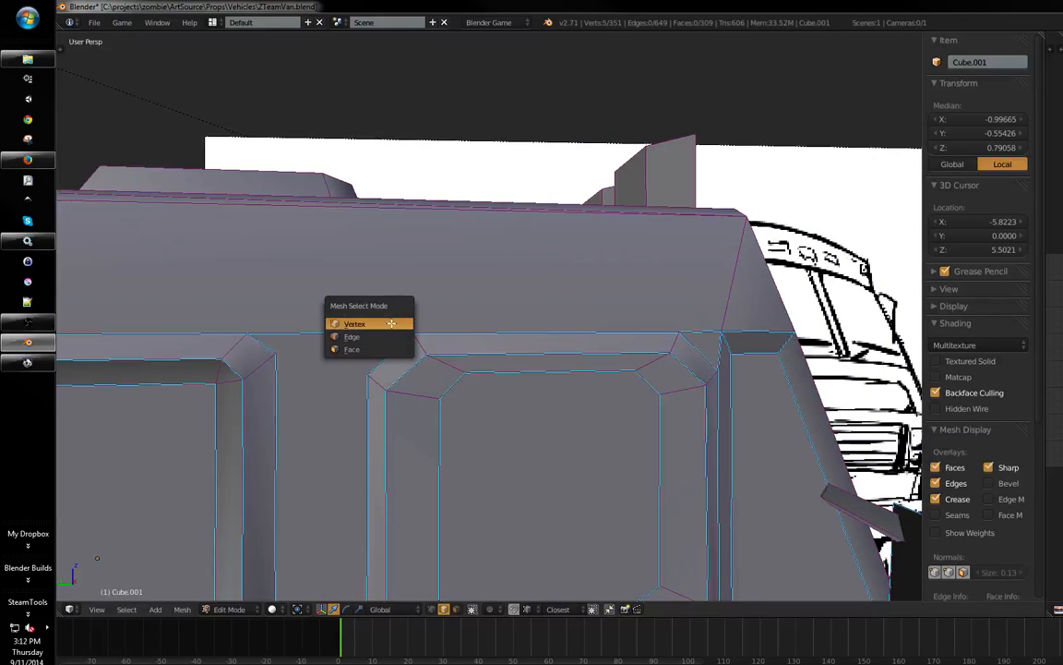
{"action": "left_click", "coordinate": [352, 336]}
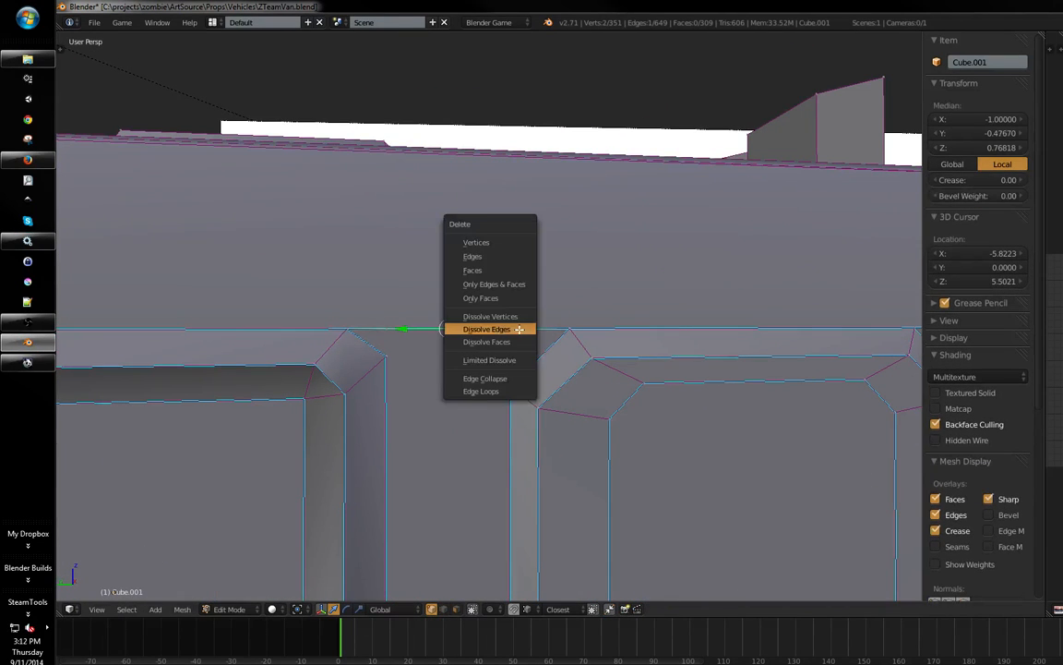
{"action": "left_click", "coordinate": [520, 316]}
- Cut a new edge with the Knife from the window frame's upper front corner to the door frame's upper corner
{"action": "middle_click_drag", "start_coordinate": [449, 362], "coordinate": [430, 350]}
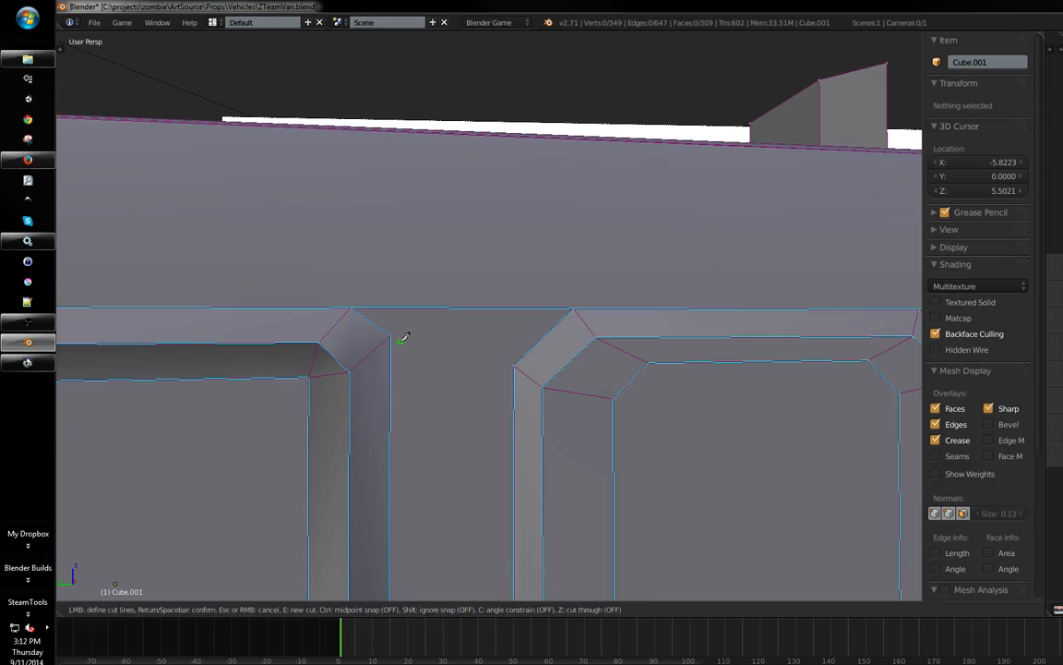
{"action": "left_click", "coordinate": [513, 365]}
{"action": "key", "text": "Return"}
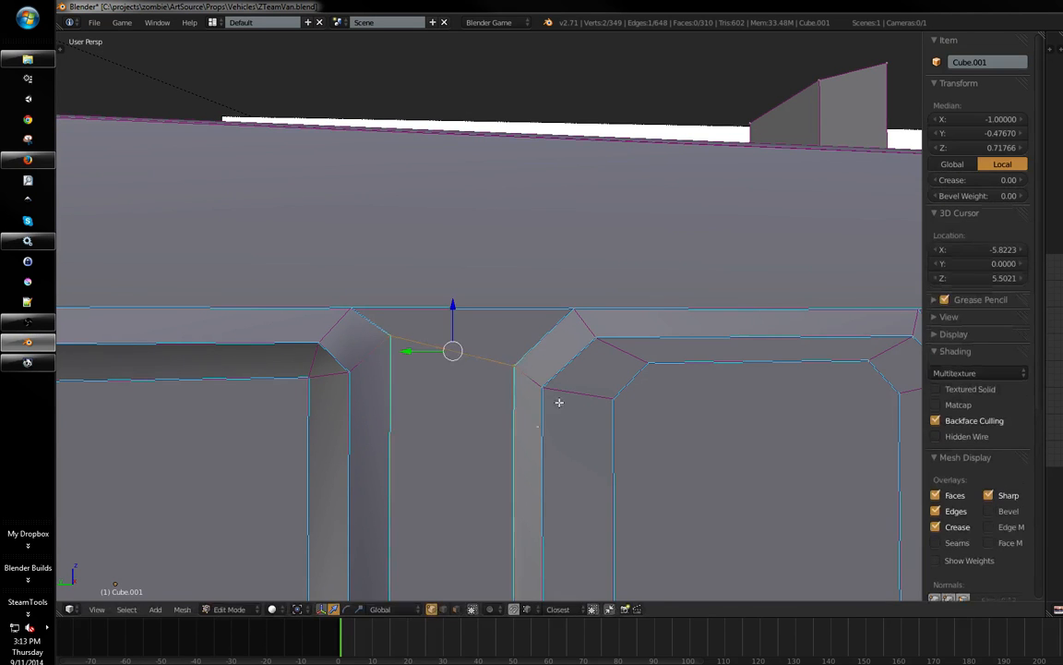
- Move the loose vertex beneath the side window's front corner onto the neighbouring door frame vertex to merge them
{"action": "middle_click_drag", "start_coordinate": [558, 403], "coordinate": [437, 414]}
{"action": "scroll", "coordinate": [531, 411], "scroll_direction": "up", "scroll_amount": 6}
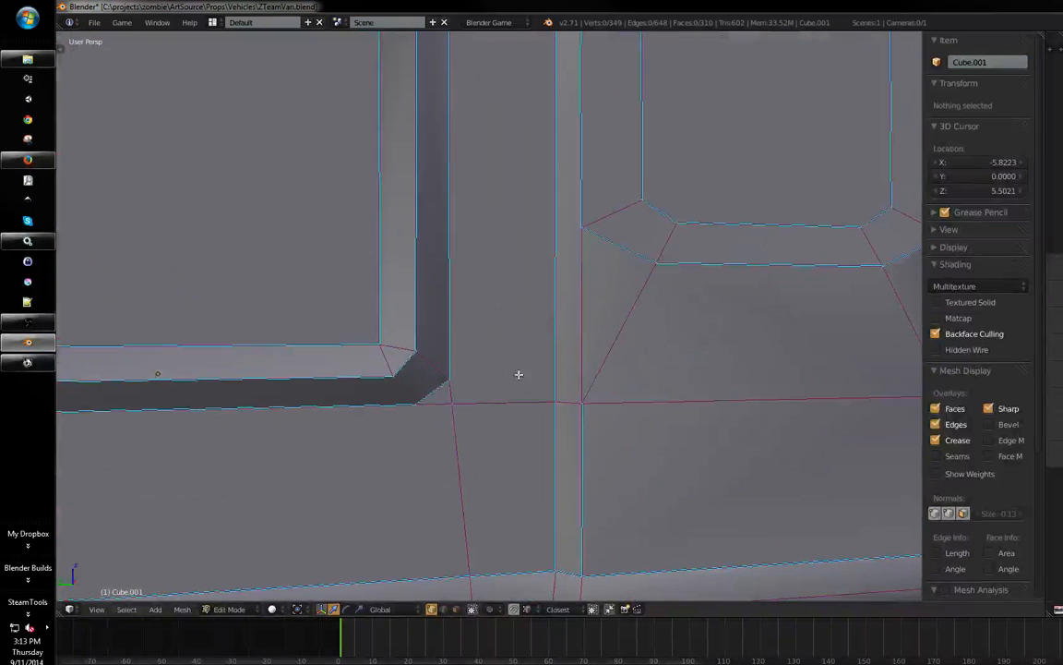
{"action": "scroll", "coordinate": [459, 399], "scroll_direction": "down", "scroll_amount": 6}
{"action": "middle_click_drag", "start_coordinate": [420, 408], "coordinate": [502, 360]}
{"action": "scroll", "coordinate": [502, 360], "scroll_direction": "up", "scroll_amount": 5}
{"action": "right_click", "coordinate": [532, 202]}
{"action": "key", "text": "g"}
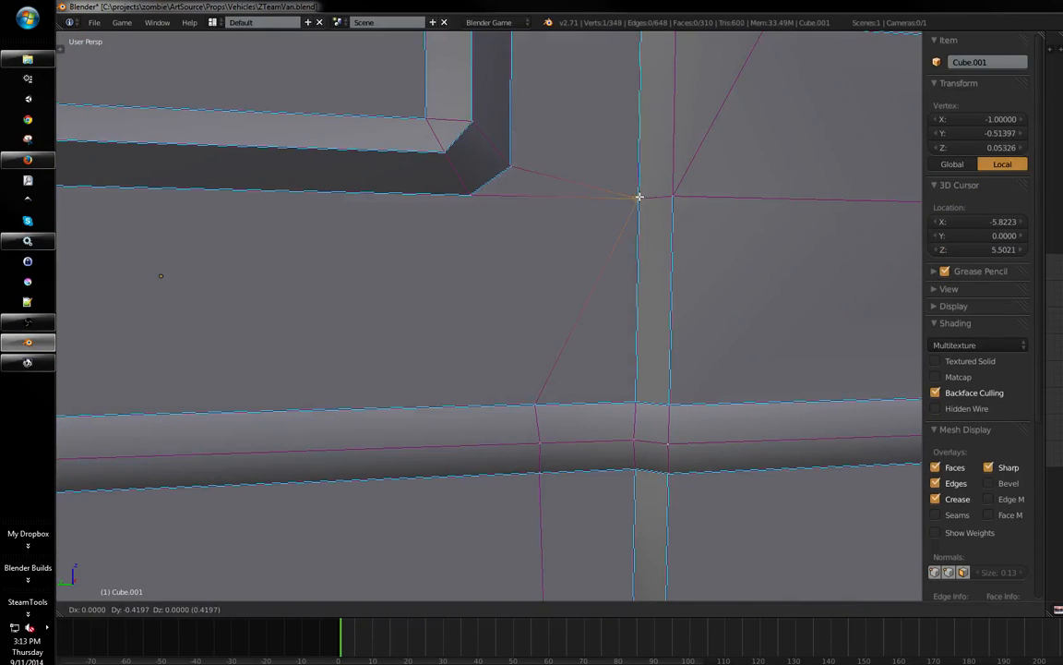
{"action": "left_click", "coordinate": [639, 197]}
- Merge the extra vertices on the side trim strip into the door frame's vertices, moving them along Y
{"action": "middle_click_drag", "start_coordinate": [570, 395], "coordinate": [553, 372], "text": "shift"}
{"action": "left_click", "coordinate": [607, 384]}
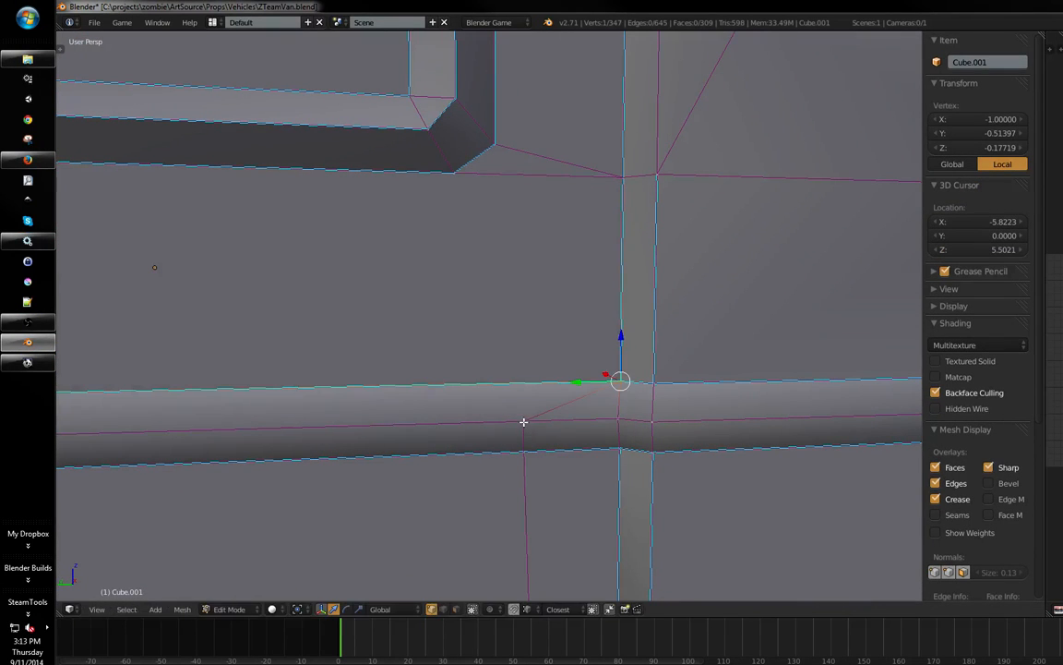
{"action": "right_click", "coordinate": [523, 423]}
{"action": "key", "text": "g"}
{"action": "key", "text": "y"}
{"action": "left_click", "coordinate": [621, 445]}
- Mark the short edges where the side trim crosses both sides of the door frame as sharp
{"action": "scroll", "coordinate": [515, 320], "scroll_direction": "down", "scroll_amount": 3}
{"action": "middle_click_drag", "start_coordinate": [620, 444], "coordinate": [527, 291], "text": "shift"}
{"action": "key", "text": "ctrl+Tab"}
{"action": "left_click", "coordinate": [510, 311]}
{"action": "key", "text": "a"}
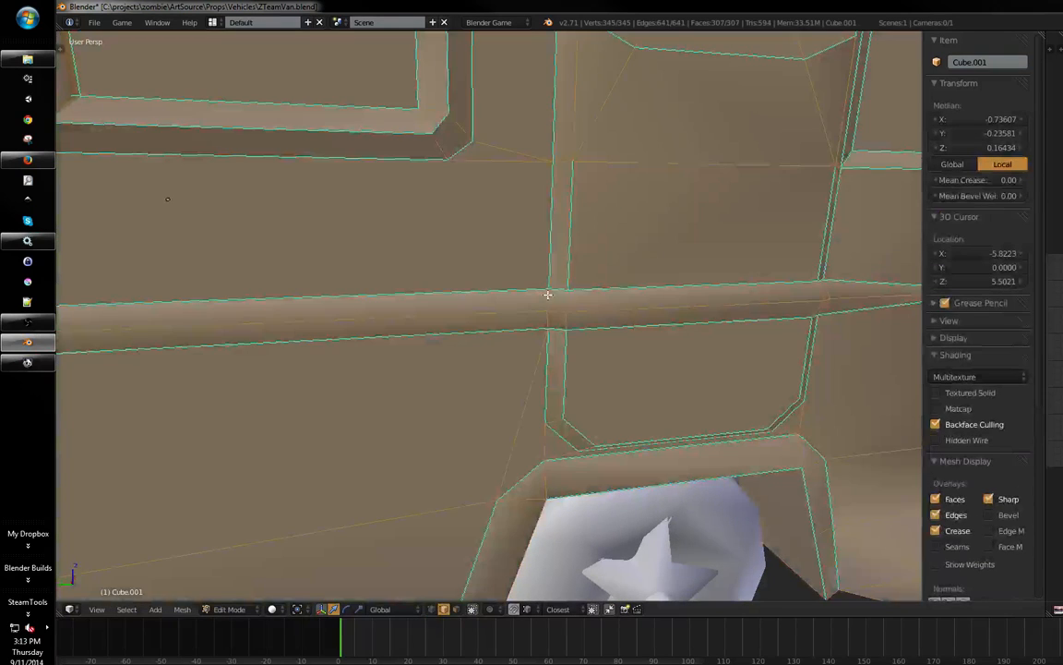
{"action": "right_click", "coordinate": [548, 300]}
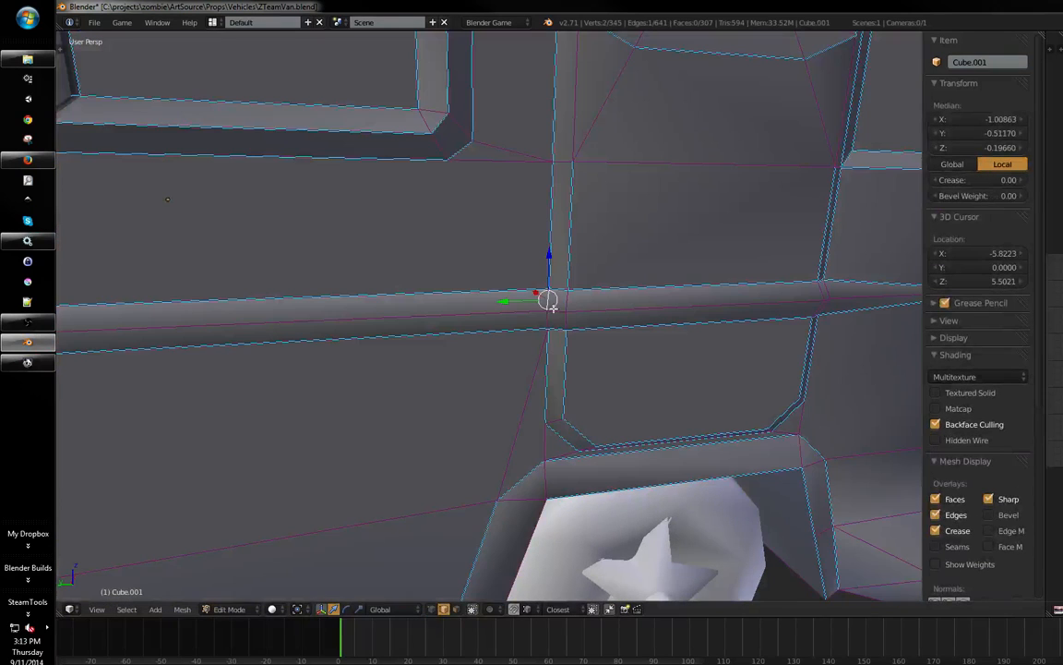
{"action": "key", "text": "ctrl+e"}
{"action": "left_click", "coordinate": [600, 322]}
{"action": "middle_click_drag", "start_coordinate": [608, 329], "coordinate": [523, 306]}
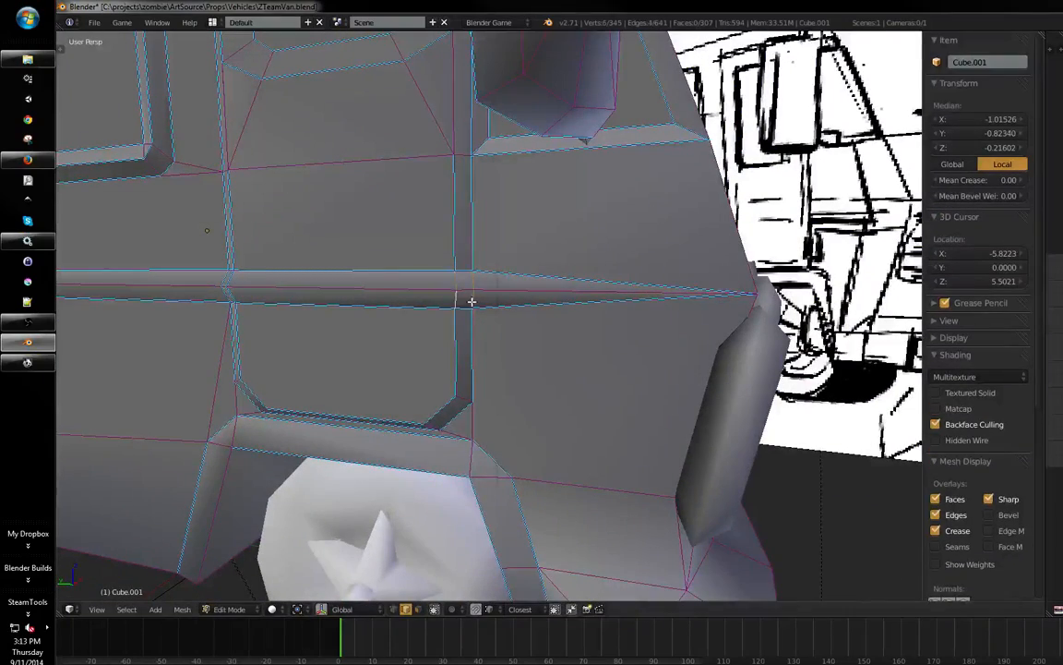
{"action": "key", "text": "ctrl+e"}
{"action": "left_click", "coordinate": [423, 368]}
- Mark the two vertical door edges just below the door window as sharp
{"action": "scroll", "coordinate": [541, 351], "scroll_direction": "down", "scroll_amount": 4}
{"action": "key", "text": "Tab"}
{"action": "middle_click_drag", "start_coordinate": [541, 351], "coordinate": [765, 284]}
{"action": "scroll", "coordinate": [676, 274], "scroll_direction": "up", "scroll_amount": 3}
{"action": "middle_click_drag", "start_coordinate": [676, 274], "coordinate": [610, 334]}
{"action": "scroll", "coordinate": [610, 333], "scroll_direction": "down", "scroll_amount": 3}
{"action": "middle_click_drag", "start_coordinate": [511, 323], "coordinate": [551, 391]}
{"action": "key", "text": "Tab"}
{"action": "scroll", "coordinate": [534, 349], "scroll_direction": "up", "scroll_amount": 6}
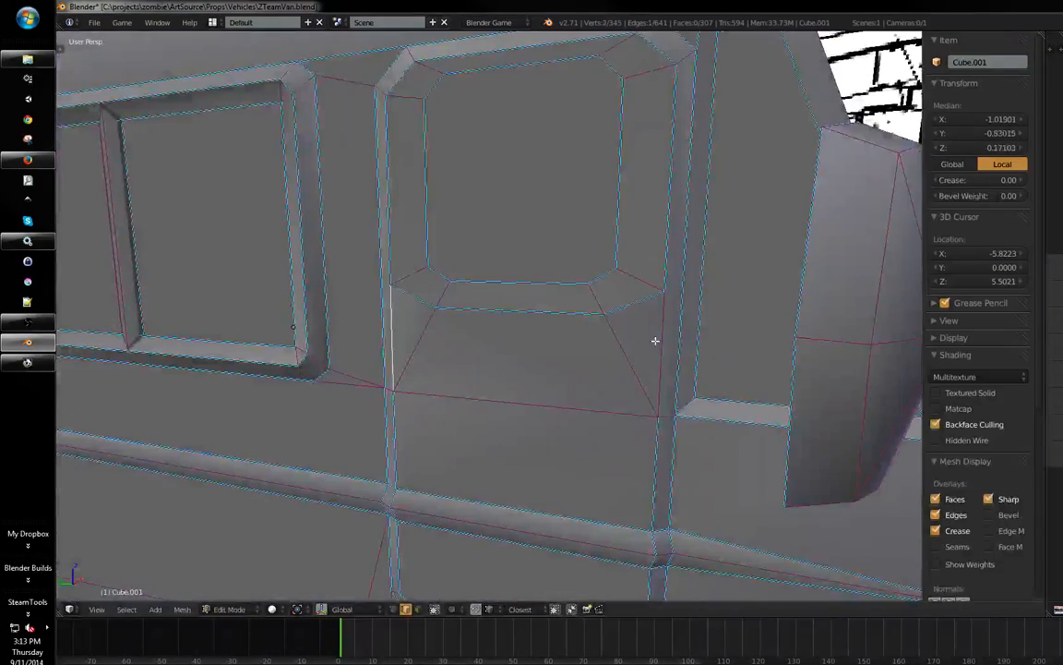
{"action": "right_click", "coordinate": [655, 341], "text": "shift"}
{"action": "key", "text": "ctrl+e"}
{"action": "left_click", "coordinate": [657, 341]}
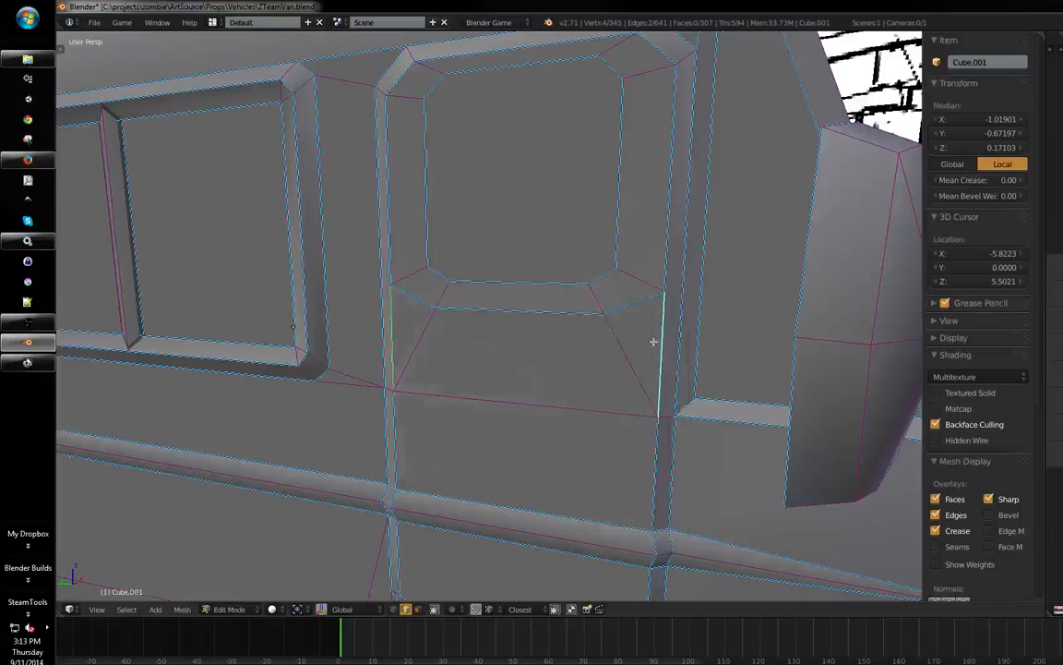
- Examine the door and side panel shading outside edit mode
{"action": "scroll", "coordinate": [472, 365], "scroll_direction": "down", "scroll_amount": 3}
{"action": "left_click", "coordinate": [468, 365]}
{"action": "key", "text": "Tab"}
{"action": "mouse_move", "coordinate": [474, 358]}
{"action": "middle_mouse_down"}
{"action": "mouse_move", "coordinate": [563, 328]}
{"action": "mouse_move", "coordinate": [503, 320]}
{"action": "mouse_move", "coordinate": [490, 353]}
{"action": "mouse_move", "coordinate": [503, 342]}
{"action": "mouse_move", "coordinate": [512, 351]}
{"action": "mouse_move", "coordinate": [460, 344]}
{"action": "mouse_move", "coordinate": [505, 333]}
{"action": "mouse_move", "coordinate": [486, 308]}
{"action": "mouse_move", "coordinate": [562, 315]}
{"action": "mouse_move", "coordinate": [483, 449]}
{"action": "mouse_move", "coordinate": [544, 406]}
{"action": "mouse_move", "coordinate": [418, 359]}
{"action": "mouse_move", "coordinate": [363, 369]}
{"action": "mouse_move", "coordinate": [343, 427]}
{"action": "mouse_move", "coordinate": [358, 458]}
{"action": "mouse_move", "coordinate": [374, 428]}
{"action": "mouse_move", "coordinate": [401, 416]}
{"action": "mouse_move", "coordinate": [388, 399]}
{"action": "mouse_move", "coordinate": [411, 373]}
{"action": "mouse_move", "coordinate": [479, 334]}
{"action": "mouse_move", "coordinate": [553, 343]}
{"action": "mouse_move", "coordinate": [375, 317]}
{"action": "mouse_move", "coordinate": [606, 372]}
{"action": "mouse_move", "coordinate": [610, 300]}
{"action": "middle_mouse_up"}
{"action": "scroll", "coordinate": [490, 352], "scroll_direction": "down", "scroll_amount": 3}
{"action": "scroll", "coordinate": [609, 372], "scroll_direction": "up", "scroll_amount": 4}
{"action": "key", "text": "Tab"}
{"action": "mouse_move", "coordinate": [609, 300]}
{"action": "middle_mouse_down"}
{"action": "mouse_move", "coordinate": [627, 299]}
{"action": "mouse_move", "coordinate": [593, 288]}
{"action": "middle_mouse_up"}
- In the left orthographic view, dissolve the slanted edge between the rear and front wheel arches
{"action": "key", "text": "ctrl+KP_3"}
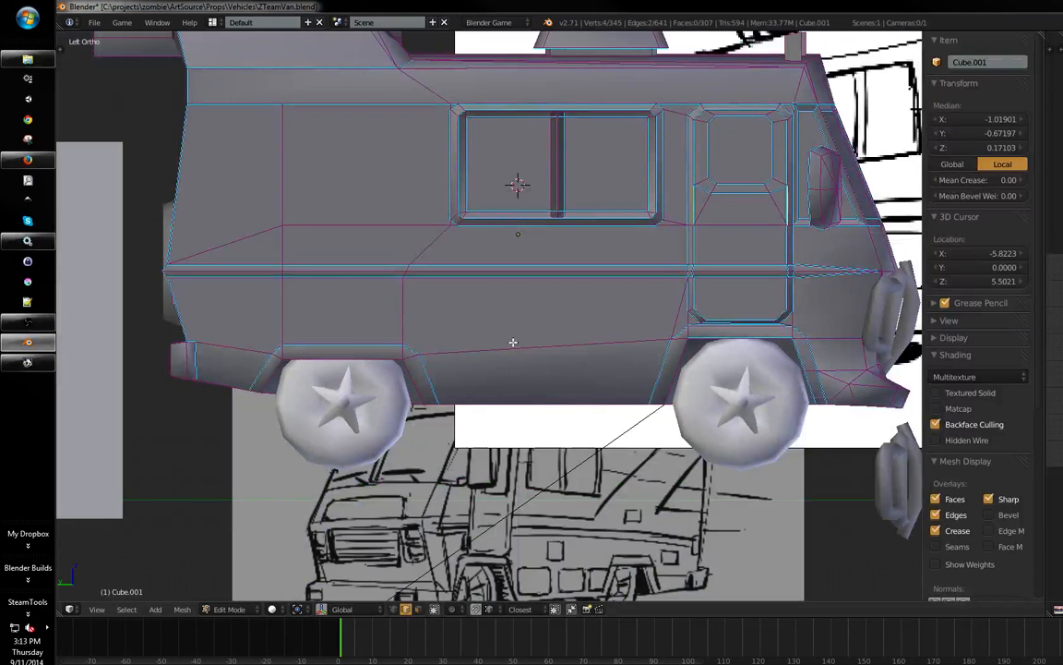
{"action": "scroll", "coordinate": [514, 343], "scroll_direction": "up", "scroll_amount": 3}
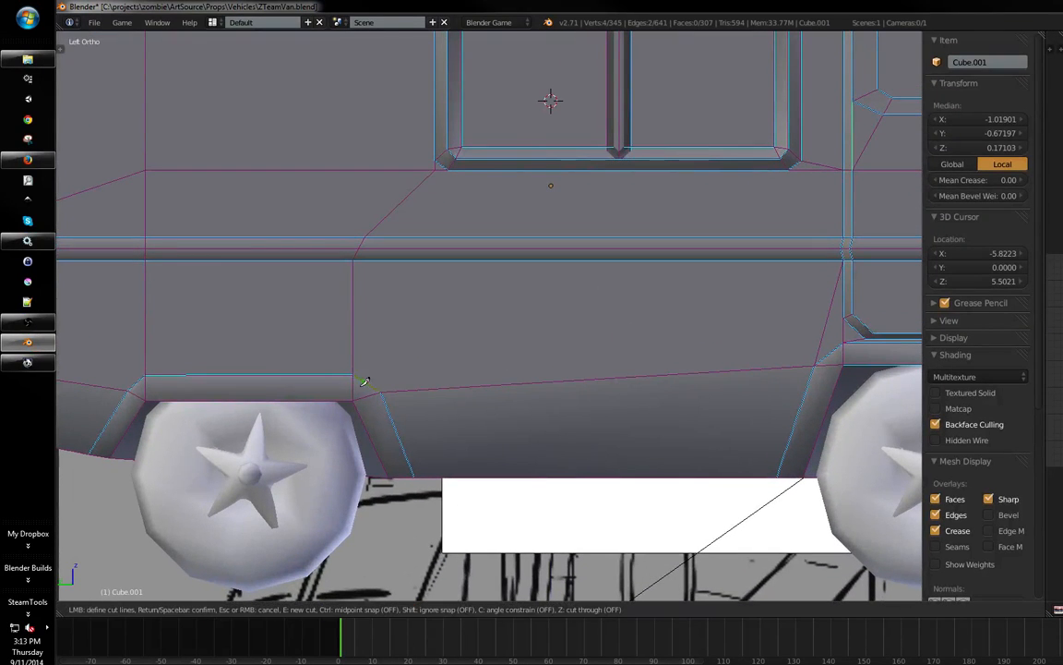
{"action": "middle_click_drag", "start_coordinate": [551, 373], "coordinate": [552, 365], "text": "shift"}
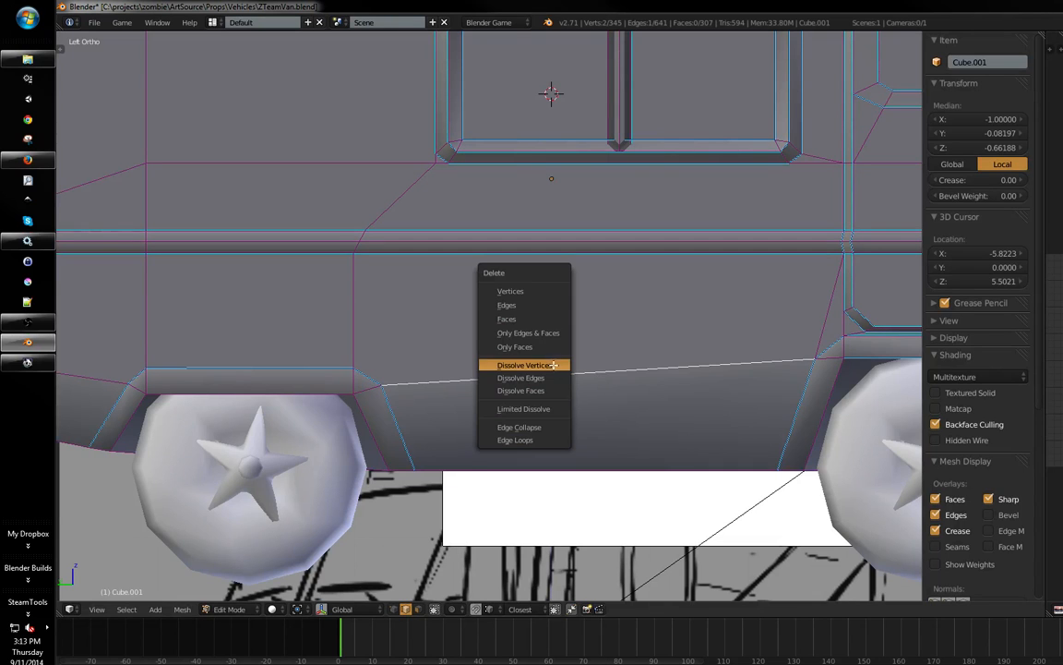
{"action": "left_click", "coordinate": [548, 376]}
{"action": "middle_click_drag", "start_coordinate": [456, 375], "coordinate": [452, 370], "text": "shift"}
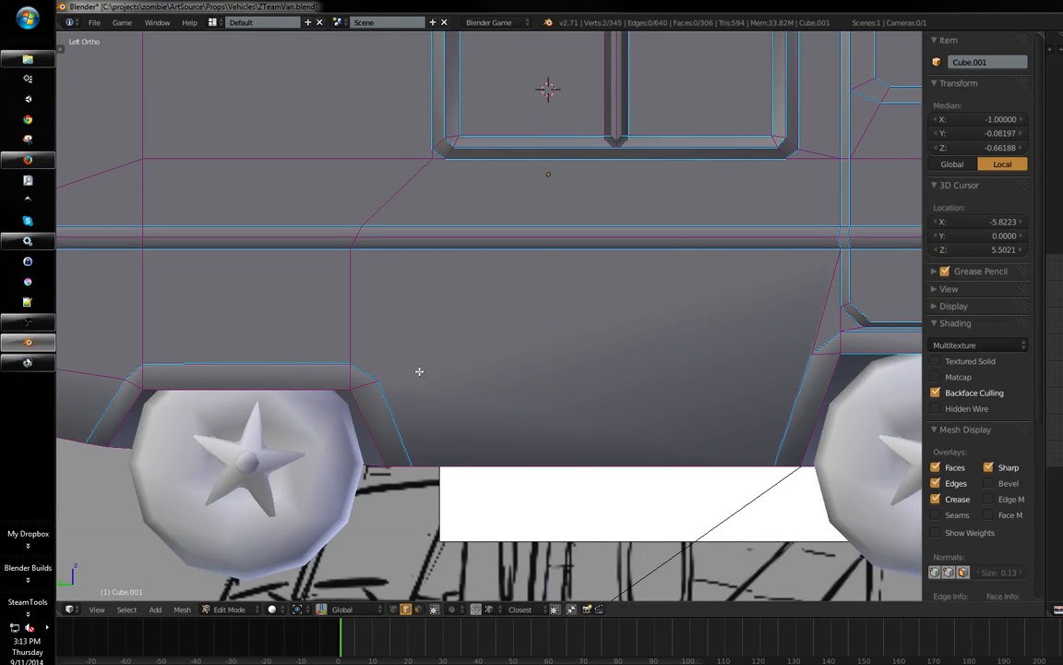
{"action": "key", "text": "ctrl+z"}
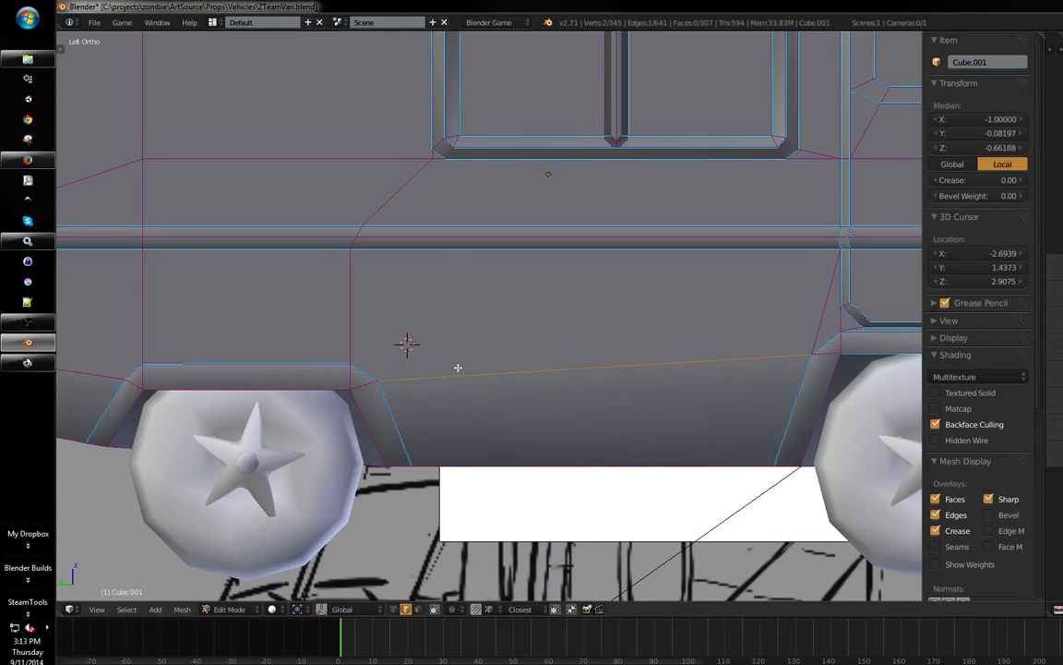
{"action": "key", "text": "ctrl+shift+z"}
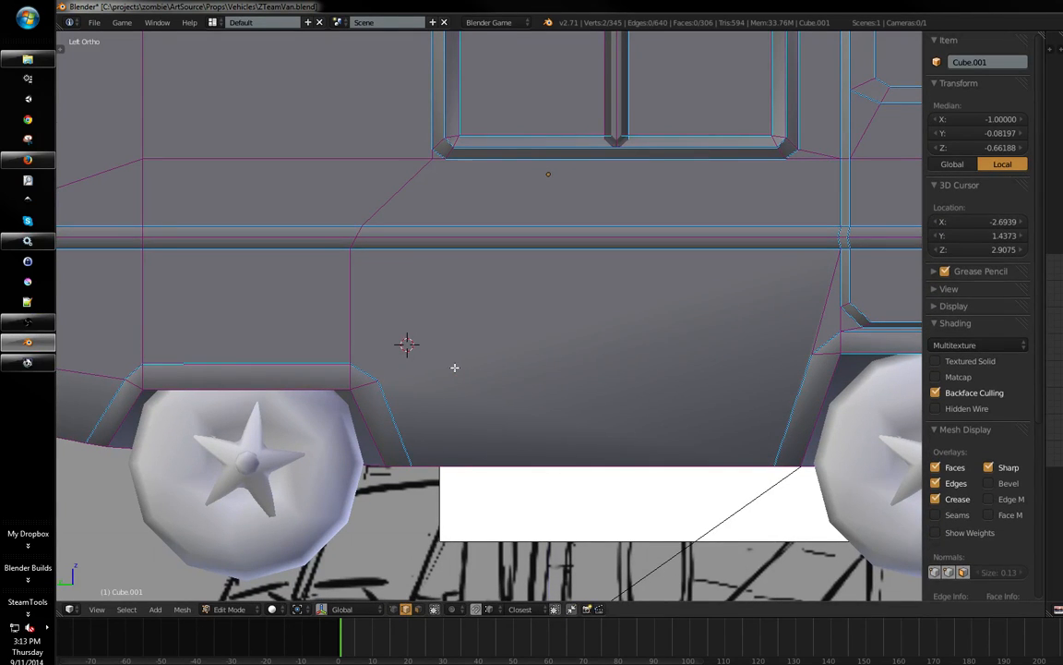
- Cut a horizontal edge with the Knife from the rear wheel arch's upper corner to the front arch and mark it sharp
{"action": "middle_click_drag", "start_coordinate": [402, 366], "coordinate": [393, 360], "text": "shift"}
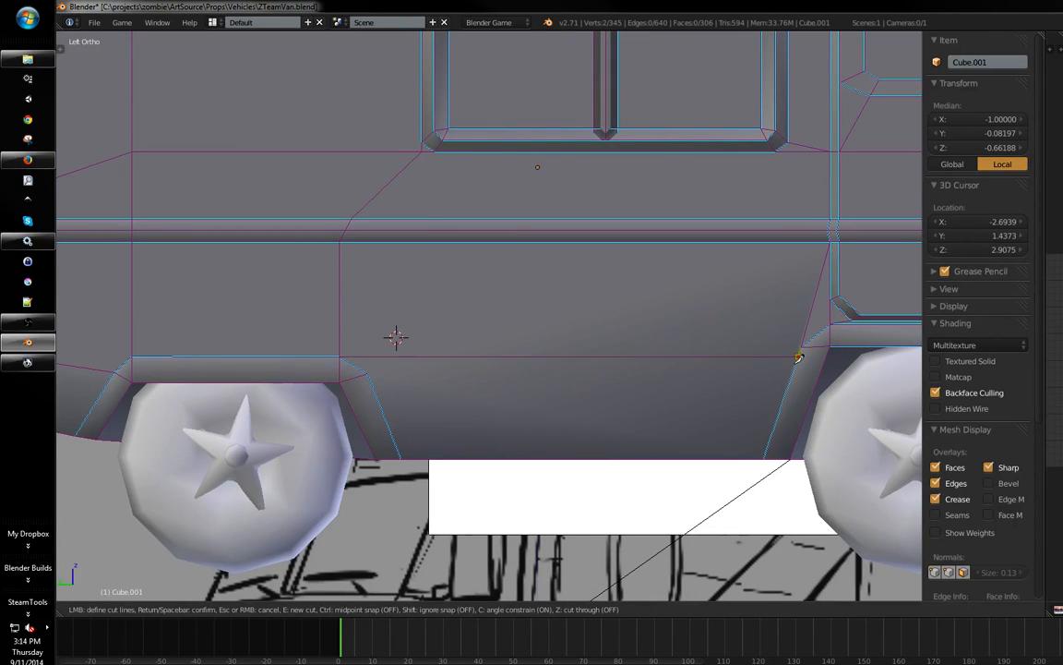
{"action": "key", "text": "Return"}
{"action": "middle_click_drag", "start_coordinate": [621, 367], "coordinate": [628, 356], "text": "shift"}
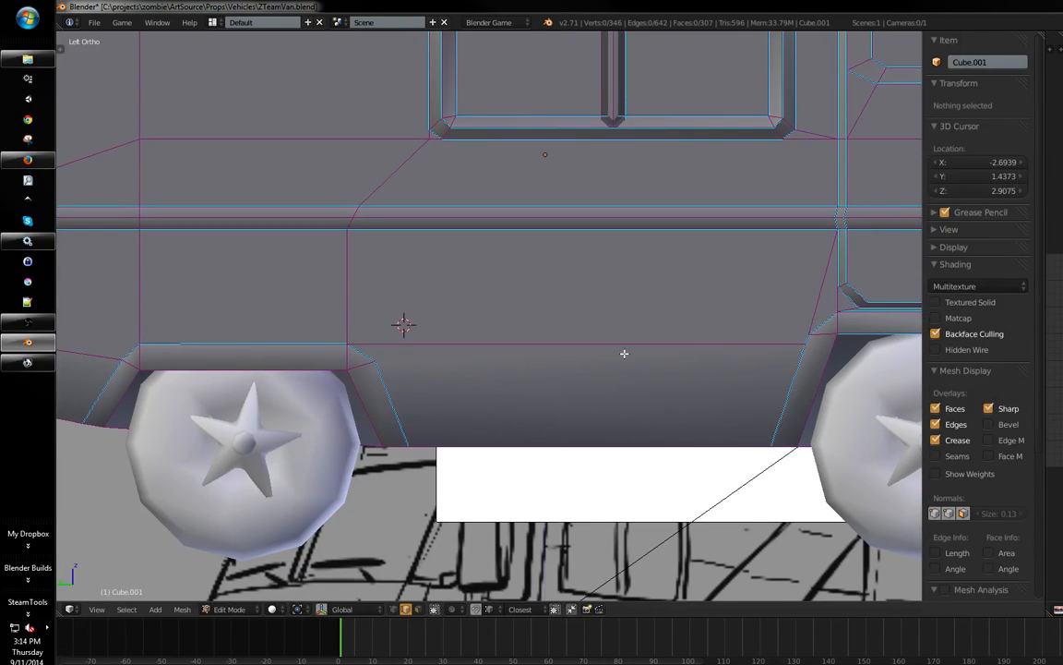
{"action": "key", "text": "ctrl+e"}
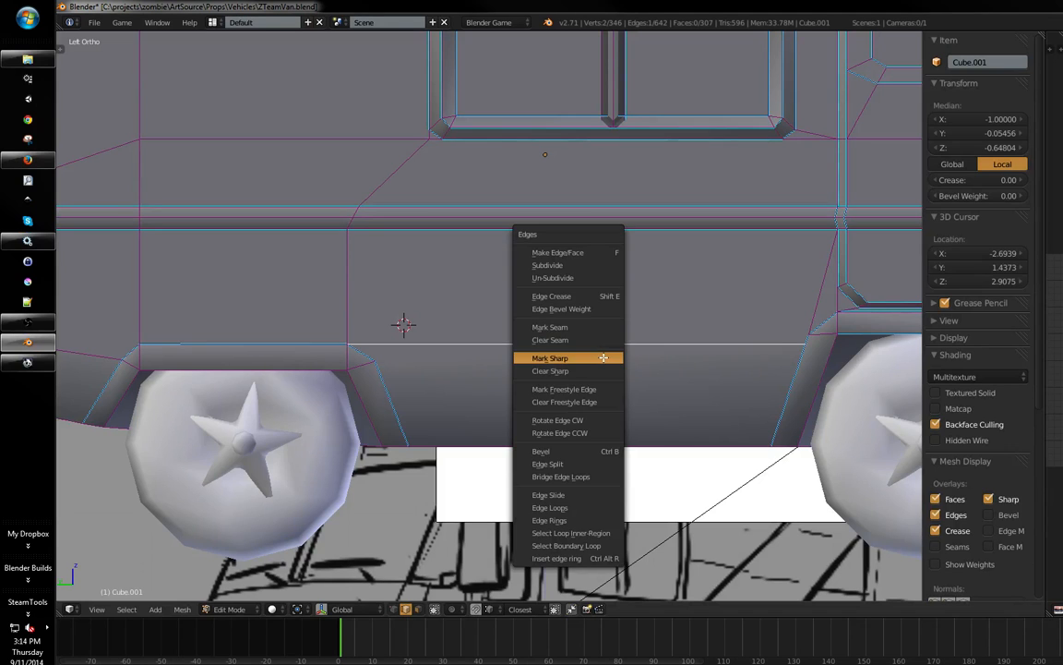
{"action": "left_click", "coordinate": [604, 357]}
{"action": "middle_click_drag", "start_coordinate": [594, 369], "coordinate": [631, 358], "text": "shift"}
- Merge the front wheel arch's corner vertex with the end vertex of the new horizontal edge
{"action": "key", "text": "ctrl+Tab"}
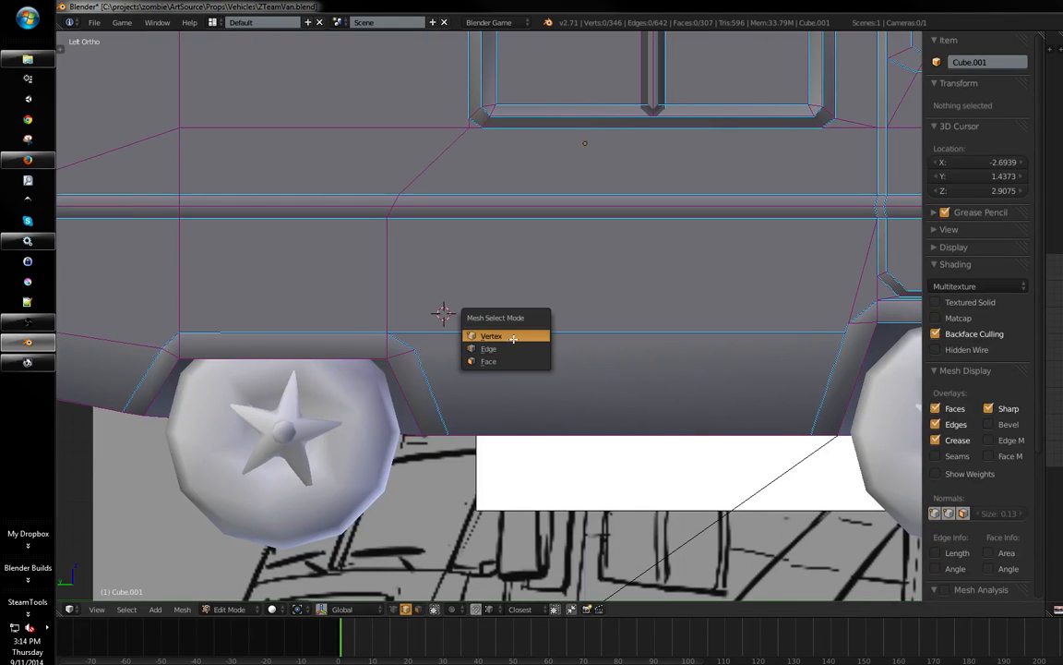
{"action": "middle_click_drag", "start_coordinate": [745, 340], "coordinate": [654, 339], "text": "shift"}
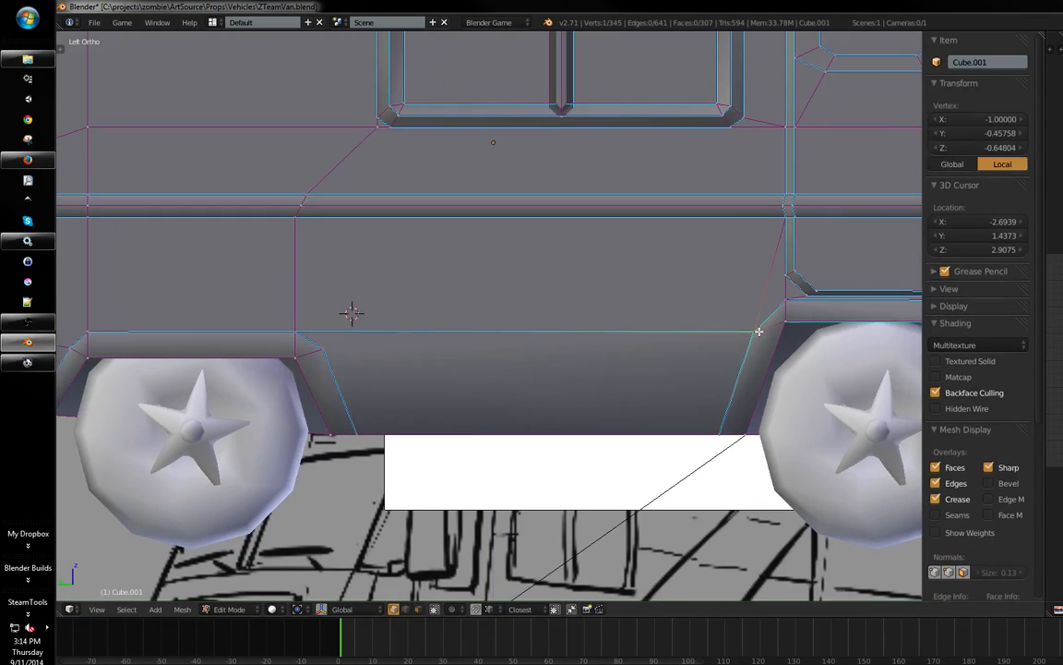
{"action": "middle_click_drag", "start_coordinate": [789, 300], "coordinate": [669, 338], "text": "shift"}
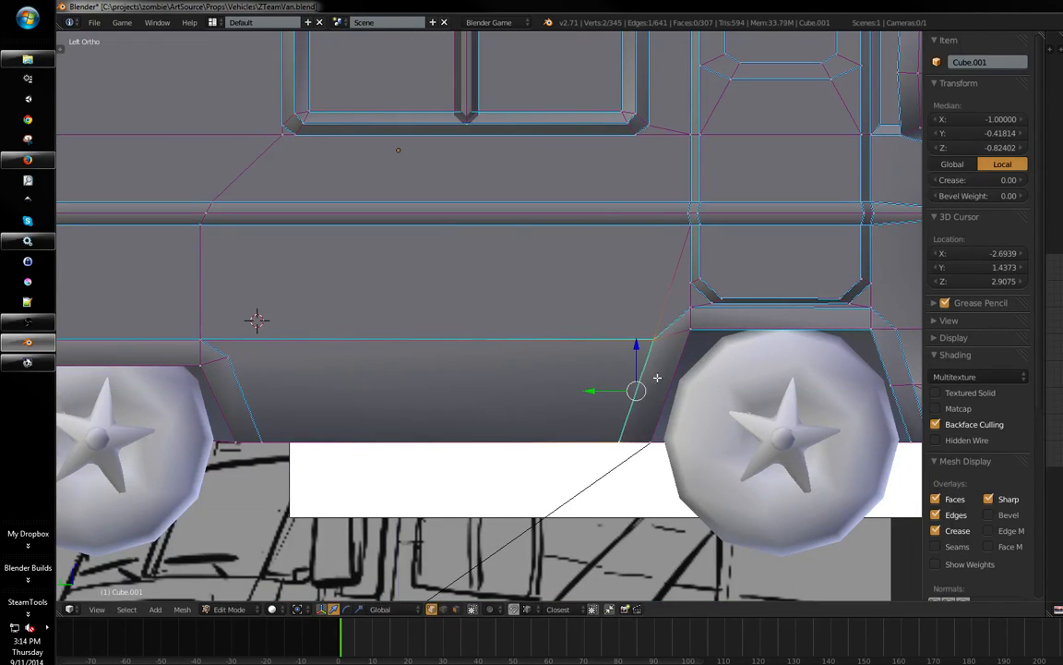
{"action": "key", "text": "a"}
- Select the vertices along the side panels' lower rim and shift them slightly outward along the global X axis
{"action": "scroll", "coordinate": [657, 377], "scroll_direction": "down", "scroll_amount": 1}
{"action": "mouse_move", "coordinate": [549, 384]}
{"action": "middle_mouse_down", "text": "shift"}
{"action": "mouse_move", "coordinate": [436, 391]}
{"action": "mouse_move", "coordinate": [563, 384]}
{"action": "middle_mouse_up", "text": "shift"}
{"action": "middle_click_drag", "start_coordinate": [494, 385], "coordinate": [534, 439]}
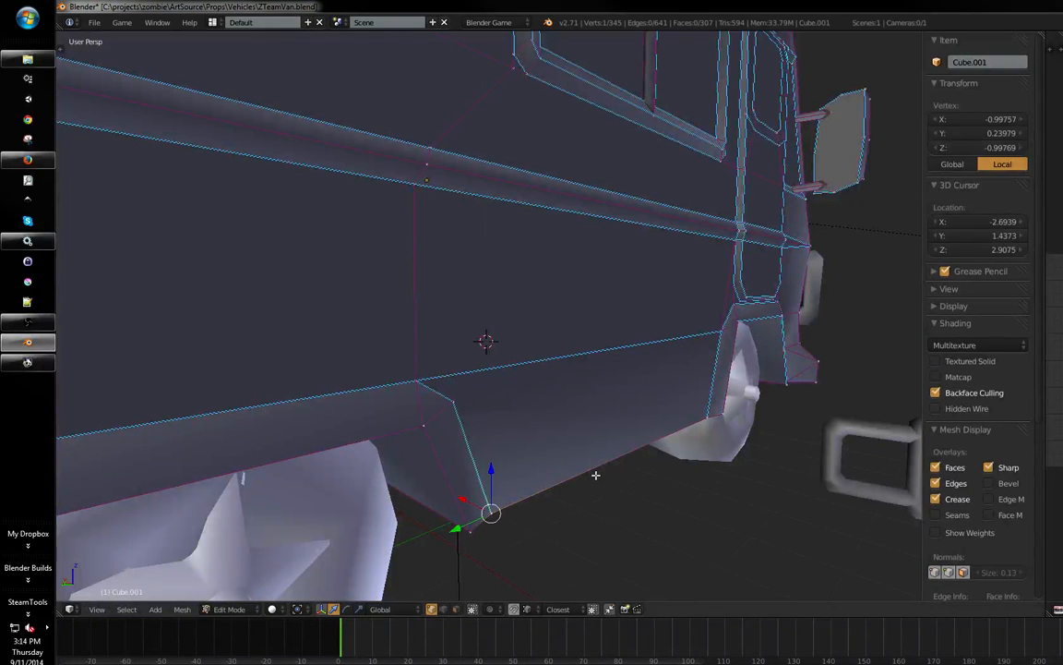
{"action": "middle_click_drag", "start_coordinate": [596, 474], "coordinate": [468, 469]}
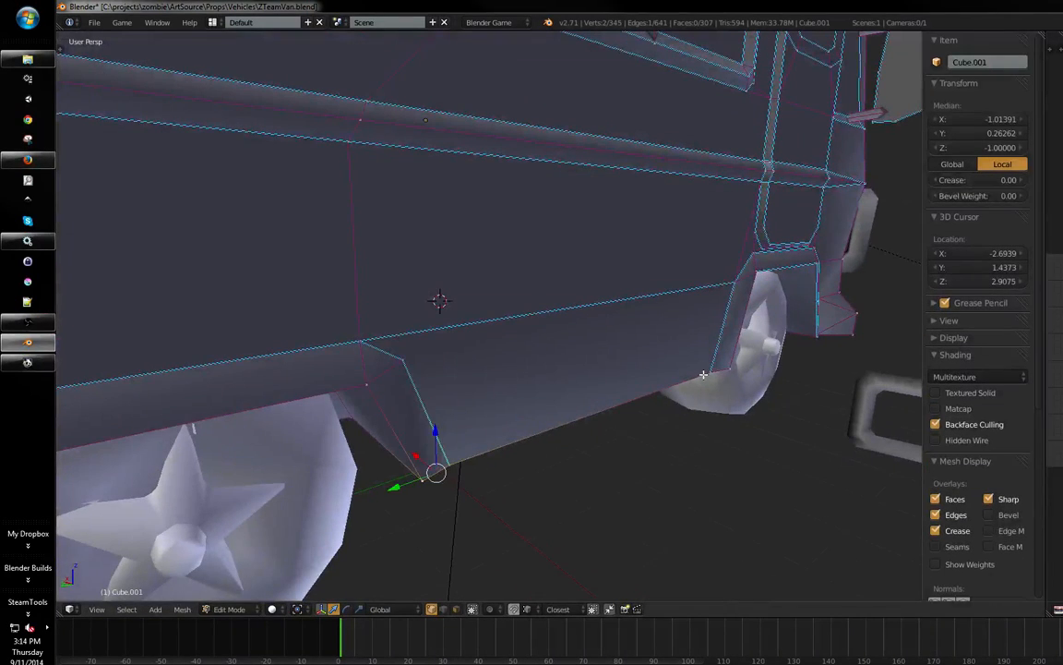
{"action": "middle_click_drag", "start_coordinate": [681, 394], "coordinate": [335, 423]}
{"action": "right_click", "coordinate": [272, 402], "text": "shift"}
{"action": "right_click", "coordinate": [254, 413], "text": "shift"}
{"action": "middle_click_drag", "start_coordinate": [254, 413], "coordinate": [526, 370]}
{"action": "right_click", "coordinate": [645, 407], "text": "shift"}
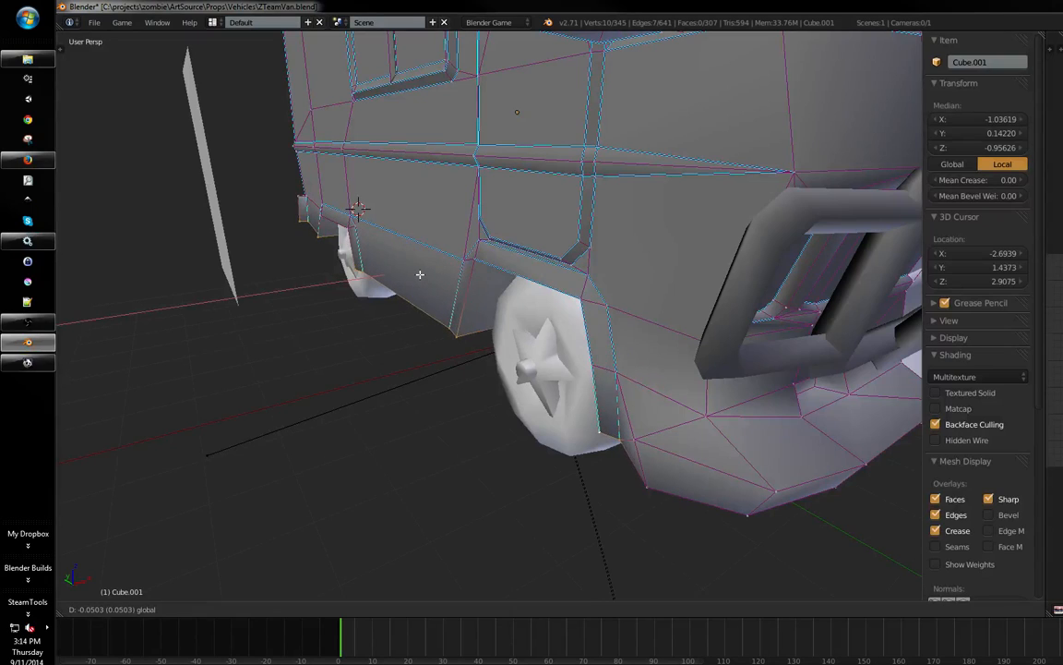
{"action": "left_click", "coordinate": [421, 274]}
- Examine the shading along the van's lower side outside edit mode
{"action": "middle_click_drag", "start_coordinate": [421, 274], "coordinate": [676, 351]}
{"action": "key", "text": "Tab"}
{"action": "key", "text": "a"}
{"action": "scroll", "coordinate": [588, 266], "scroll_direction": "up", "scroll_amount": 4}
{"action": "key", "text": "Tab"}
{"action": "key", "text": "Tab"}
{"action": "key", "text": "Tab"}
- Mark the edges along the lower side rim, the rear wheel arch and the rear bumper's underside as sharp
{"action": "key", "text": "ctrl+Tab"}
{"action": "left_click", "coordinate": [635, 380]}
{"action": "right_click", "coordinate": [676, 351]}
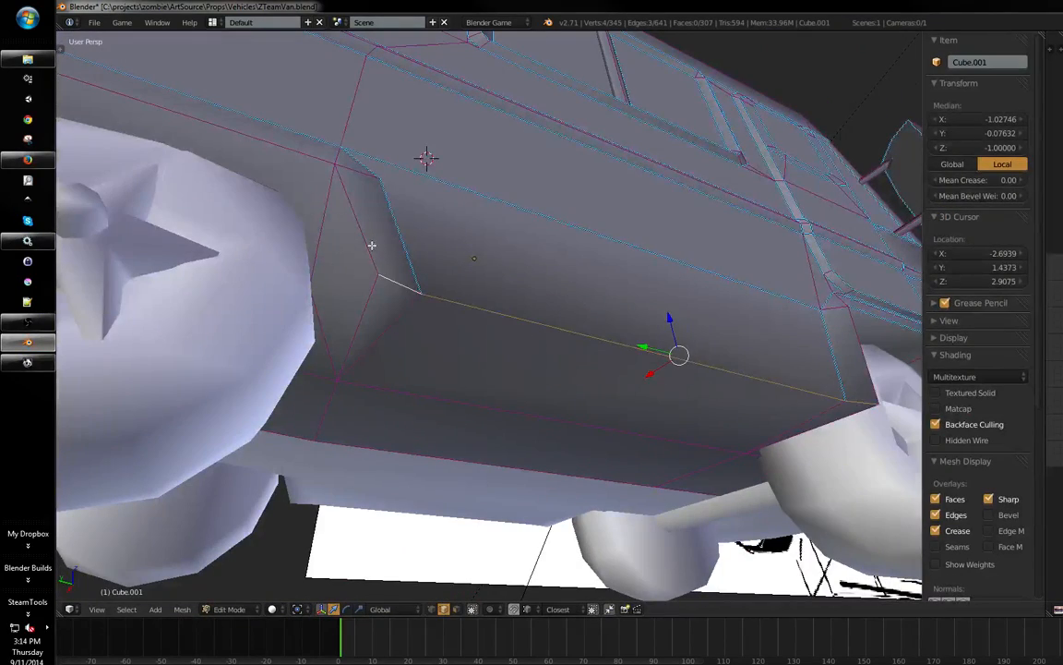
{"action": "middle_click_drag", "start_coordinate": [372, 245], "coordinate": [463, 306]}
{"action": "right_click", "coordinate": [567, 347], "text": "shift"}
{"action": "middle_click_drag", "start_coordinate": [568, 347], "coordinate": [434, 306]}
{"action": "middle_click_drag", "start_coordinate": [274, 290], "coordinate": [353, 380]}
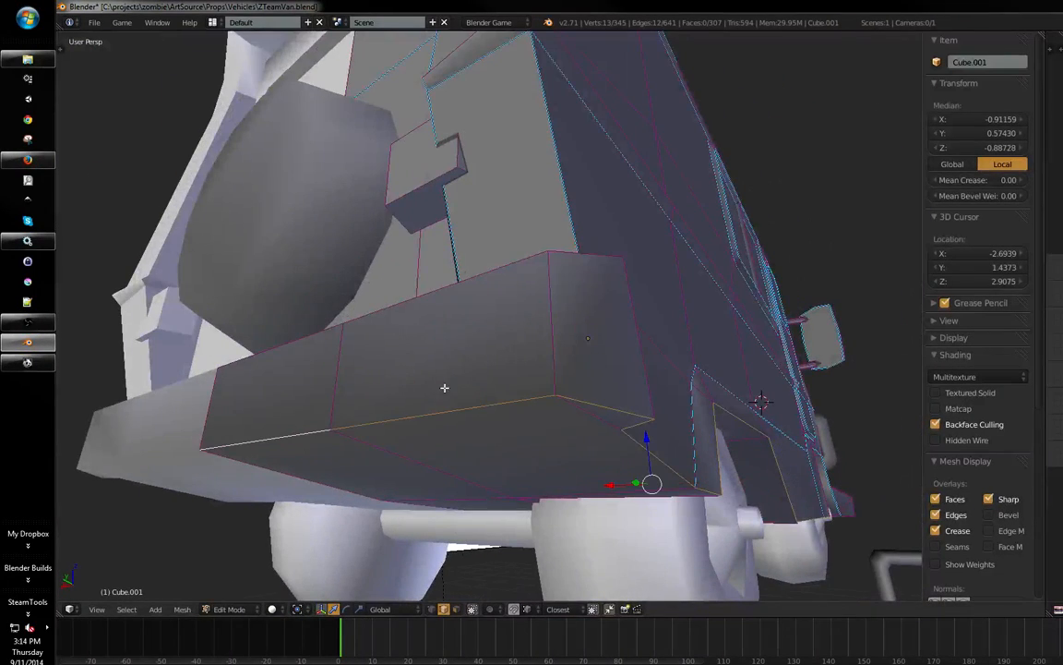
{"action": "key", "text": "ctrl+e"}
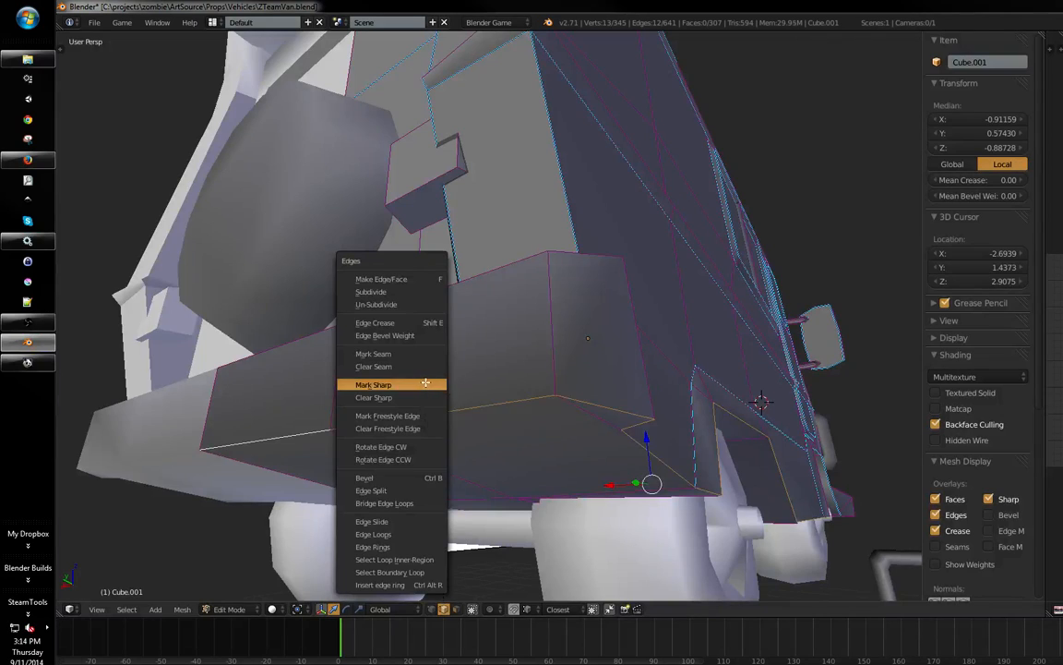
{"action": "left_click", "coordinate": [425, 382]}
- Clear the sharp marking from the rear bumper's lower edges and return to Object Mode
{"action": "middle_click_drag", "start_coordinate": [425, 382], "coordinate": [571, 360]}
{"action": "key", "text": "Tab"}
{"action": "scroll", "coordinate": [463, 351], "scroll_direction": "down", "scroll_amount": 6}
{"action": "middle_click_drag", "start_coordinate": [240, 468], "coordinate": [499, 420]}
{"action": "key", "text": "Tab"}
{"action": "right_click", "coordinate": [498, 421]}
{"action": "scroll", "coordinate": [618, 361], "scroll_direction": "up", "scroll_amount": 2}
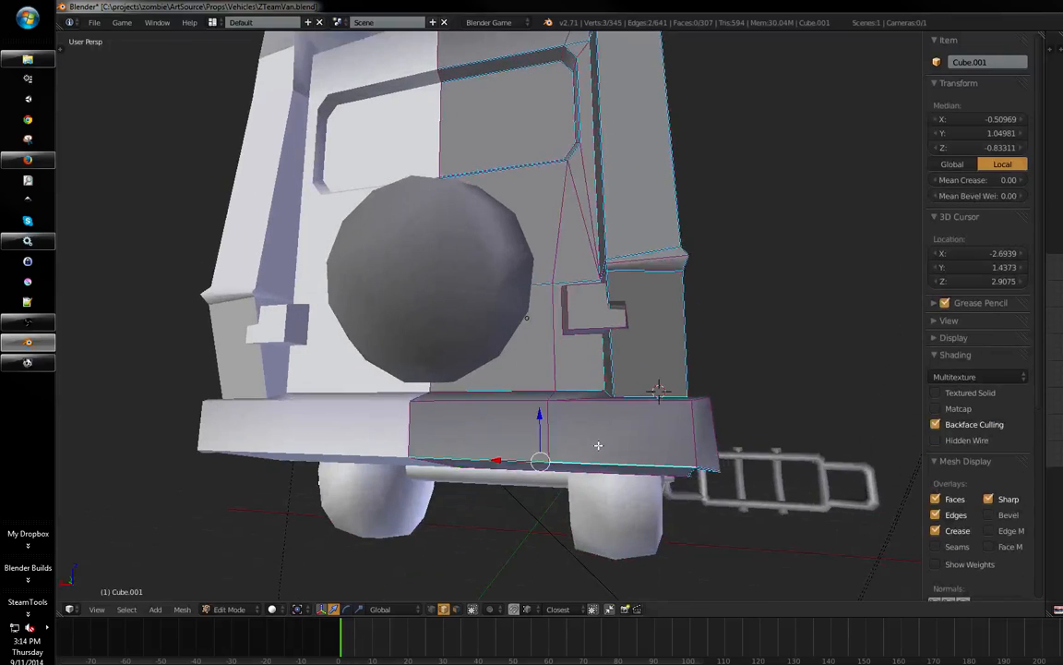
{"action": "middle_click_drag", "start_coordinate": [598, 445], "coordinate": [552, 401]}
{"action": "key", "text": "ctrl+e"}
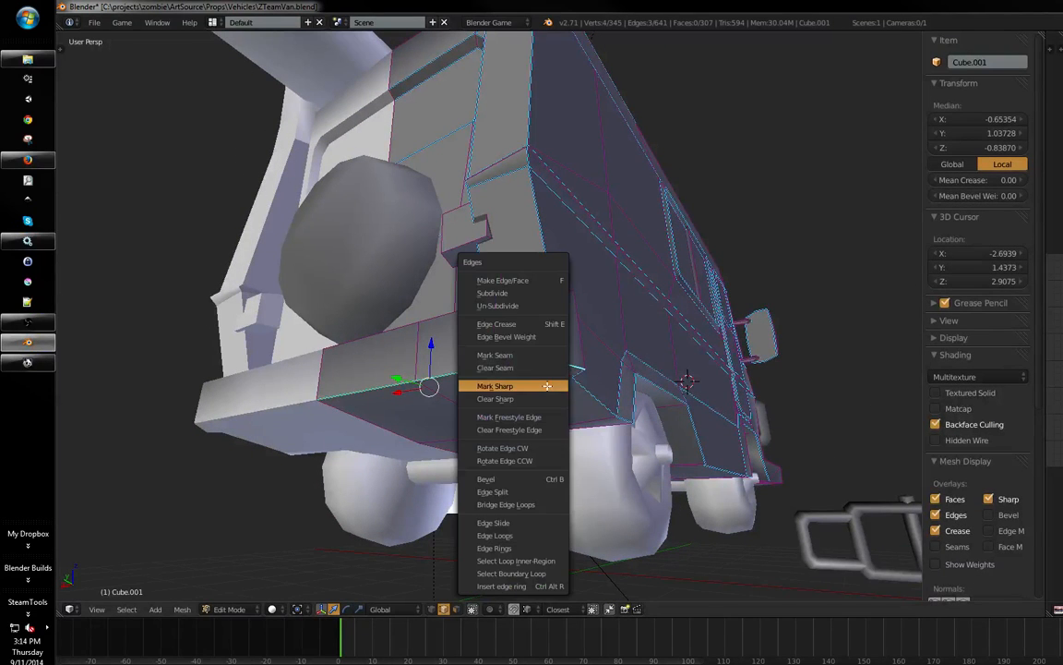
{"action": "left_click", "coordinate": [544, 395]}
{"action": "key", "text": "Tab"}
{"action": "middle_click_drag", "start_coordinate": [556, 388], "coordinate": [349, 453]}
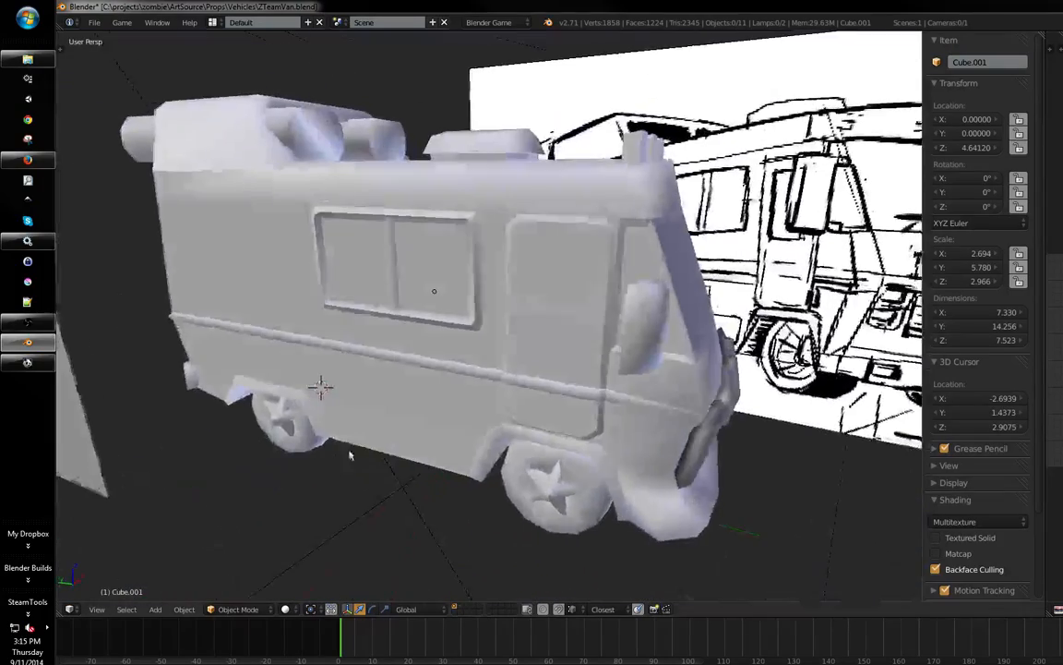
- Mark the short vertical edge at the van's front corner, just above the front bumper, as sharp
{"action": "scroll", "coordinate": [468, 349], "scroll_direction": "up", "scroll_amount": 4}
{"action": "middle_click_drag", "start_coordinate": [600, 424], "coordinate": [463, 404], "text": "shift"}
{"action": "key", "text": "Tab"}
{"action": "key", "text": "Tab"}
{"action": "key", "text": "Tab"}
{"action": "right_click", "coordinate": [626, 405]}
{"action": "key", "text": "ctrl+e"}
{"action": "left_click", "coordinate": [584, 386]}
{"action": "key", "text": "Tab"}
{"action": "key", "text": "Tab"}
{"action": "scroll", "coordinate": [463, 404], "scroll_direction": "up", "scroll_amount": 3}
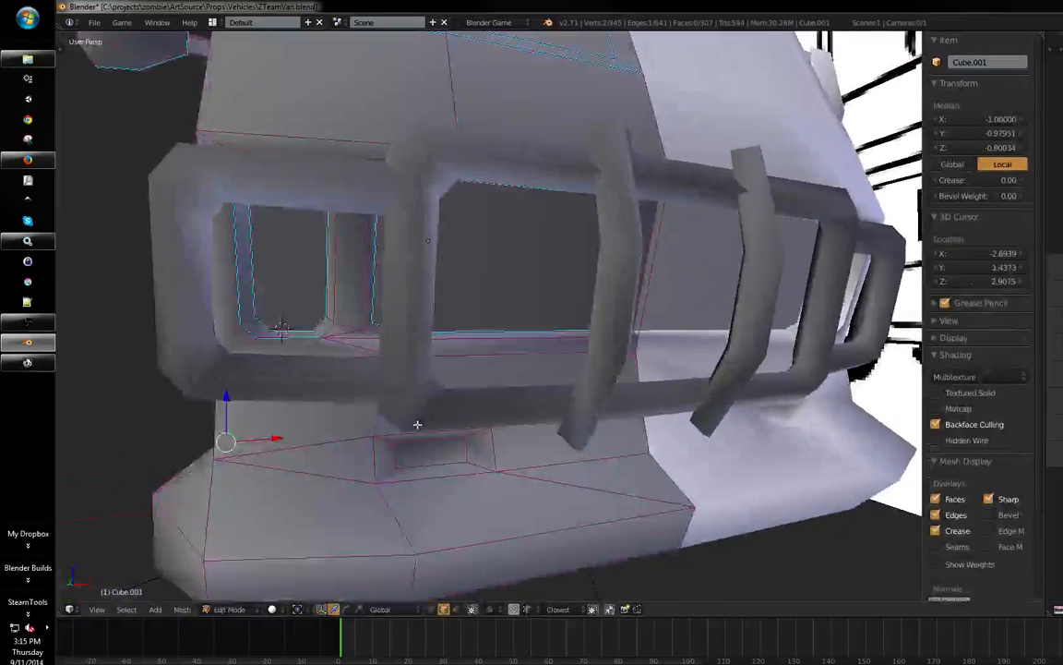
- Mark the edges around the small inset face in the front bumper as sharp and clear the selection
{"action": "right_click", "coordinate": [444, 410]}
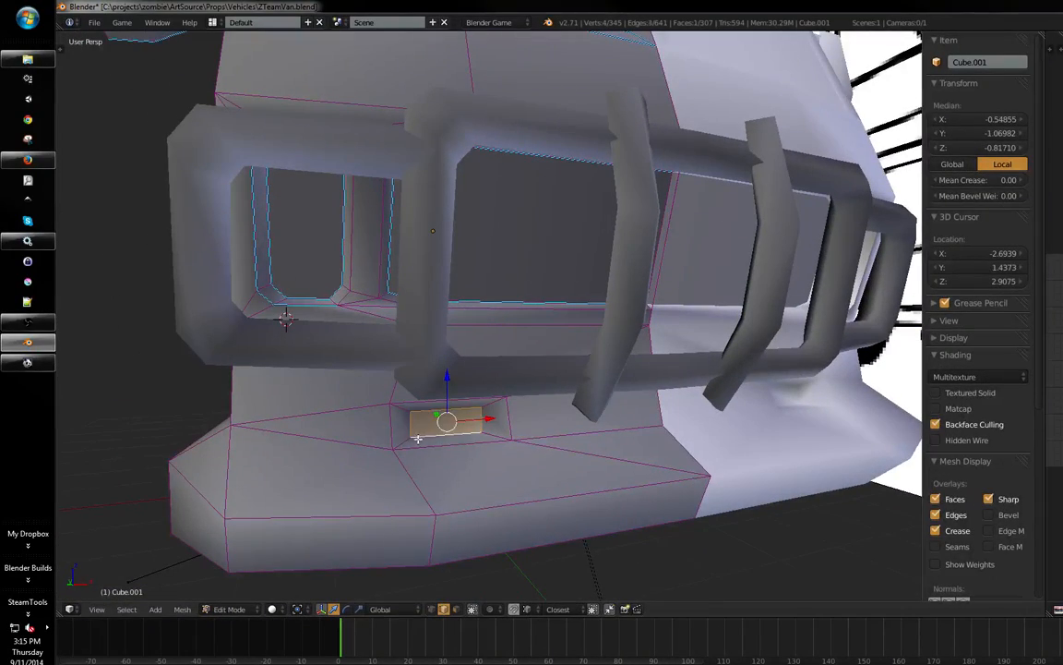
{"action": "key", "text": "ctrl+e"}
{"action": "left_click", "coordinate": [414, 434]}
{"action": "key", "text": "a"}
- Mark one further edge near the front bumper as sharp and return to Object Mode
{"action": "scroll", "coordinate": [495, 423], "scroll_direction": "down", "scroll_amount": 4}
{"action": "middle_click_drag", "start_coordinate": [495, 424], "coordinate": [690, 355]}
{"action": "right_click", "coordinate": [656, 343]}
{"action": "key", "text": "ctrl+e"}
{"action": "left_click", "coordinate": [652, 346]}
{"action": "key", "text": "Tab"}
{"action": "scroll", "coordinate": [600, 338], "scroll_direction": "down", "scroll_amount": 4}
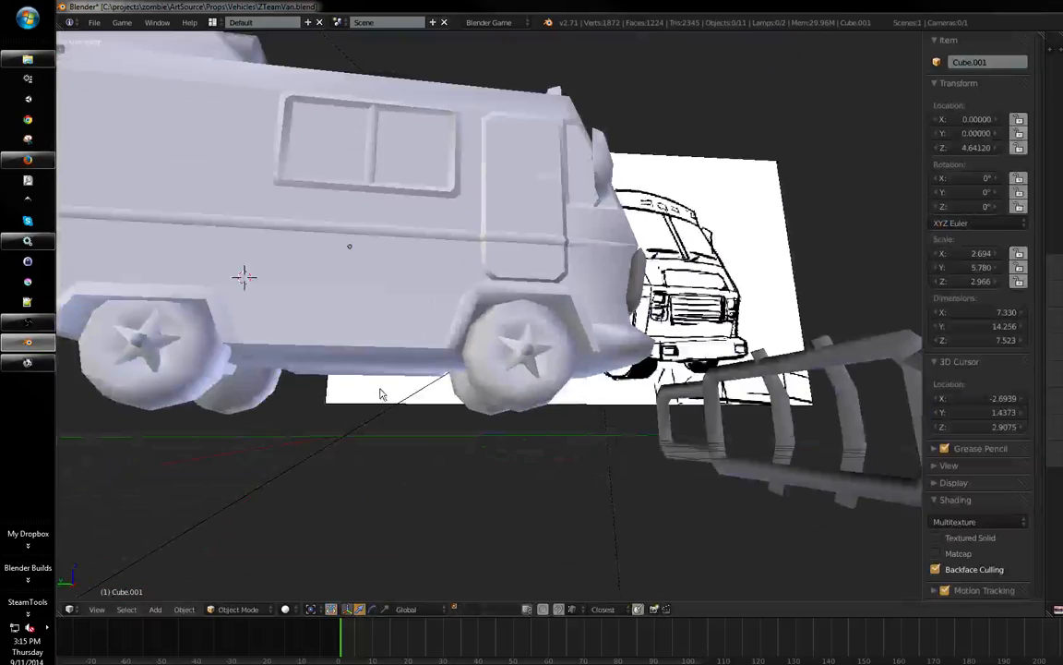
- Examine the van body's shading from several angles around its side, roof and front
{"action": "middle_click_drag", "start_coordinate": [382, 394], "coordinate": [656, 343]}
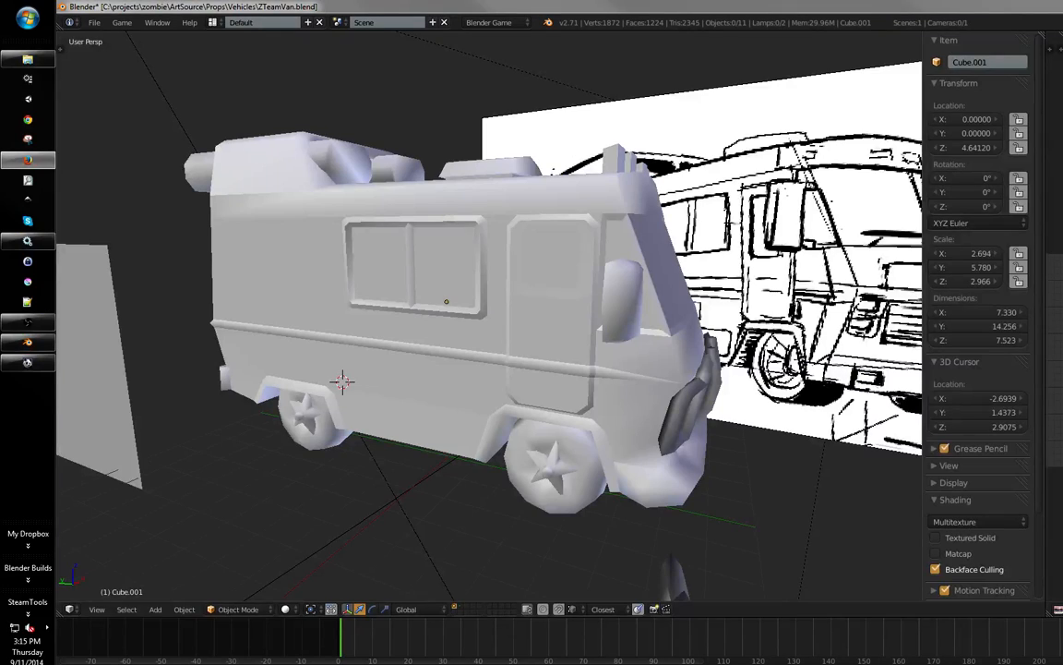
{"action": "mouse_move", "coordinate": [475, 249]}
{"action": "middle_mouse_down"}
{"action": "mouse_move", "coordinate": [436, 230]}
{"action": "mouse_move", "coordinate": [474, 252]}
{"action": "middle_mouse_up"}
{"action": "middle_click_drag", "start_coordinate": [474, 252], "coordinate": [477, 348], "text": "shift"}
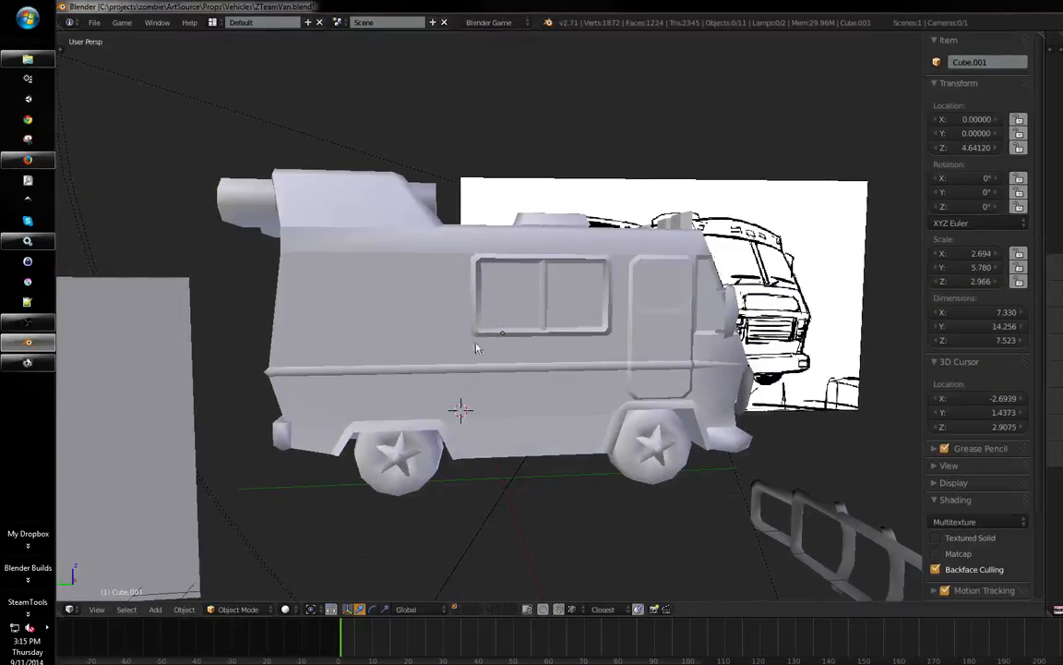
{"action": "middle_click_drag", "start_coordinate": [461, 389], "coordinate": [497, 299]}
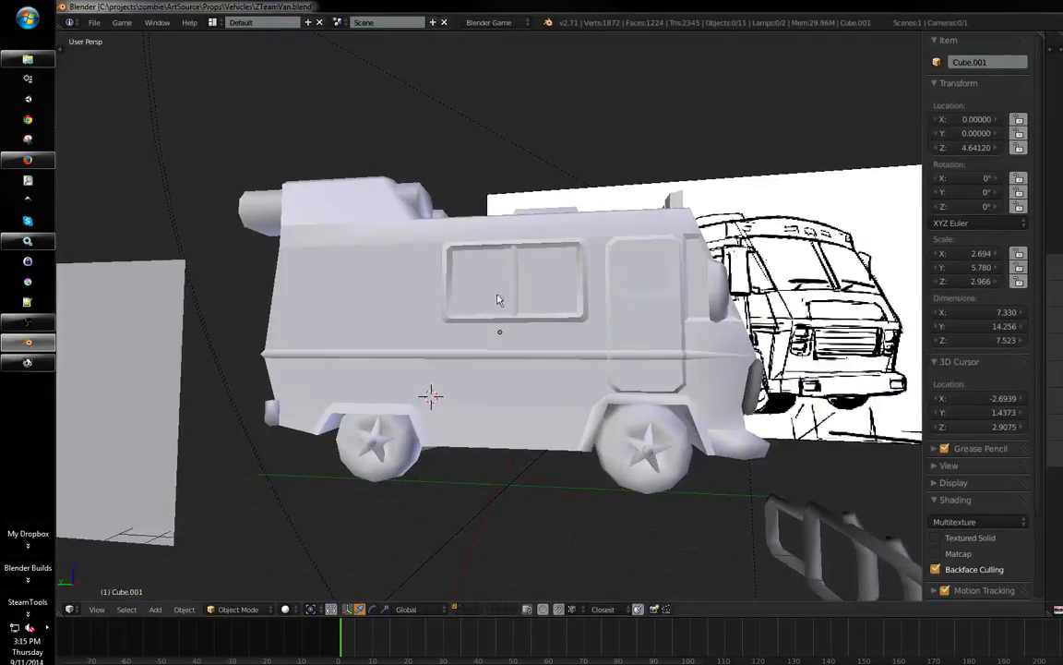
{"action": "middle_click_drag", "start_coordinate": [430, 279], "coordinate": [439, 392]}
{"action": "middle_click_drag", "start_coordinate": [487, 273], "coordinate": [460, 360]}
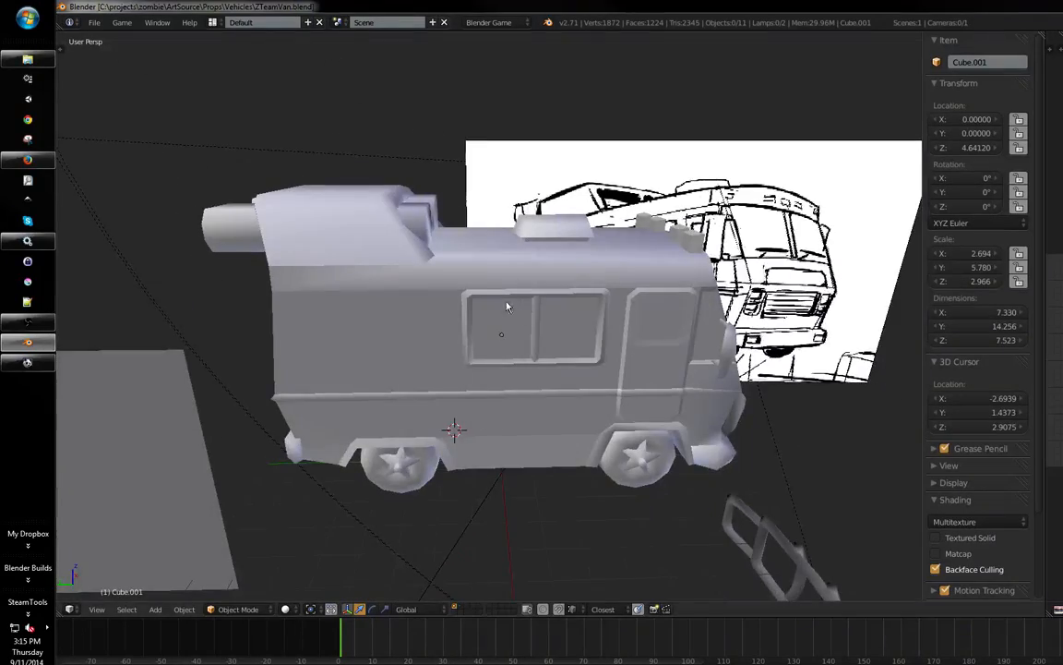
{"action": "middle_click_drag", "start_coordinate": [507, 307], "coordinate": [460, 268]}
{"action": "middle_click_drag", "start_coordinate": [531, 266], "coordinate": [489, 336]}
{"action": "scroll", "coordinate": [542, 266], "scroll_direction": "up", "scroll_amount": 3}
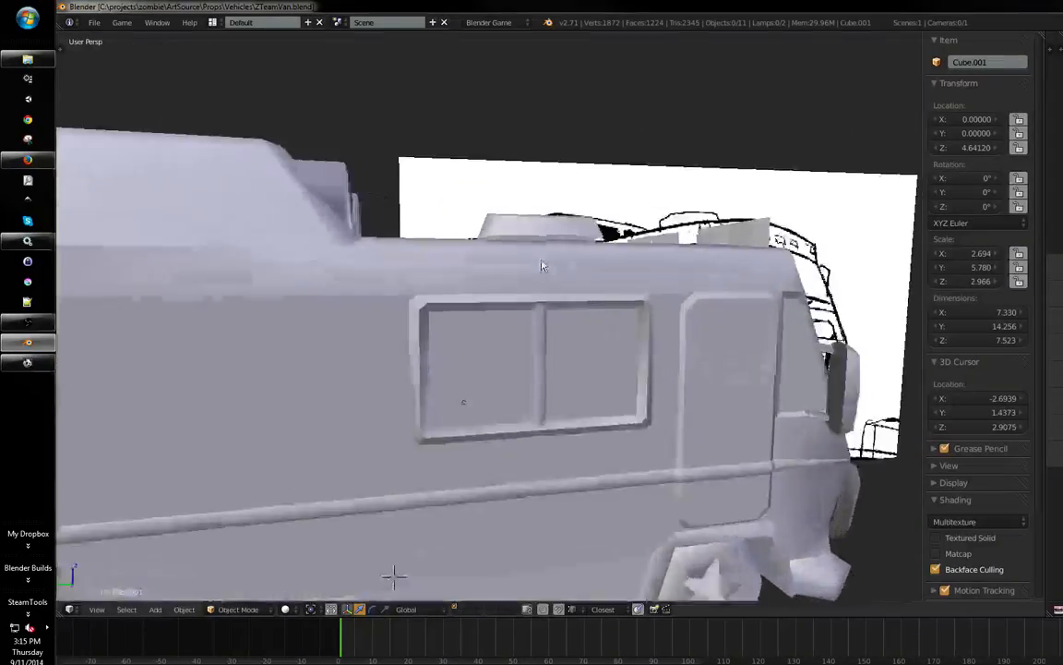
{"action": "middle_click_drag", "start_coordinate": [543, 266], "coordinate": [363, 320]}
{"action": "middle_click_drag", "start_coordinate": [366, 309], "coordinate": [459, 295]}
- Inspect the side panel's edge layout in Edit Mode and the shading around the van's rear in Object Mode
{"action": "key", "text": "Tab"}
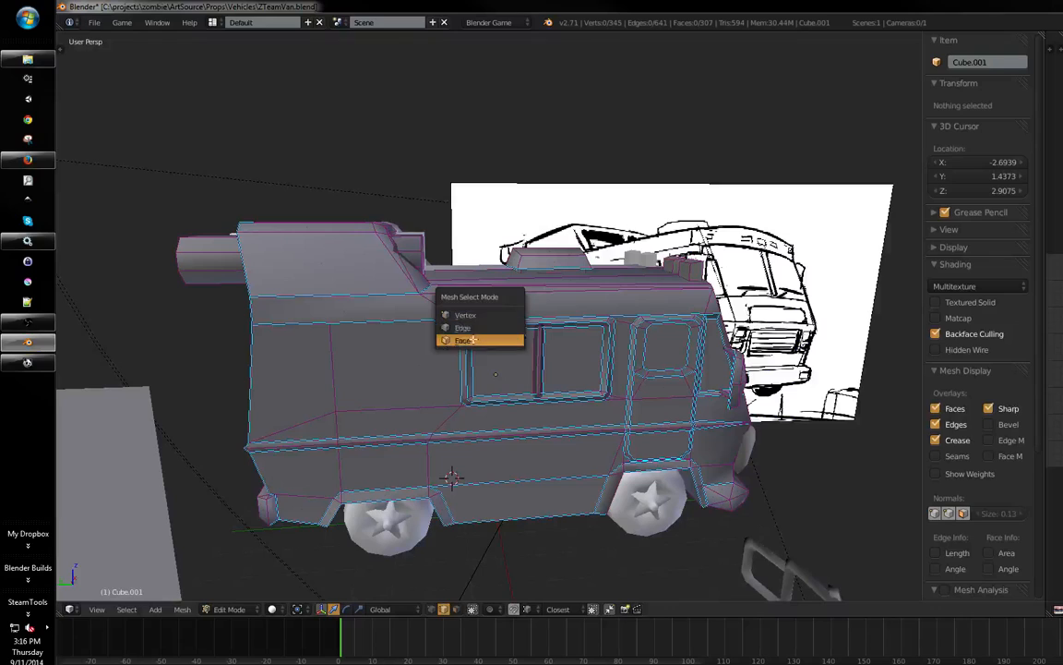
{"action": "scroll", "coordinate": [496, 325], "scroll_direction": "up", "scroll_amount": 5}
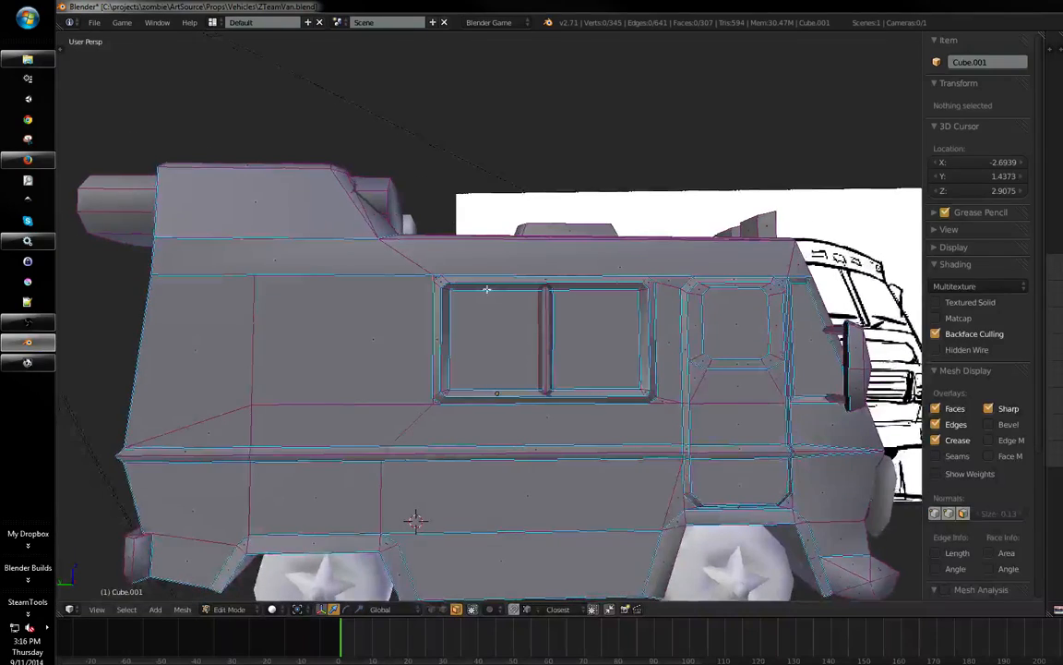
{"action": "key", "text": "Tab"}
{"action": "scroll", "coordinate": [480, 307], "scroll_direction": "down", "scroll_amount": 5}
{"action": "middle_click_drag", "start_coordinate": [368, 325], "coordinate": [501, 329]}
{"action": "scroll", "coordinate": [455, 301], "scroll_direction": "up", "scroll_amount": 4}
{"action": "scroll", "coordinate": [443, 312], "scroll_direction": "down", "scroll_amount": 3}
{"action": "scroll", "coordinate": [470, 332], "scroll_direction": "up", "scroll_amount": 3}
{"action": "scroll", "coordinate": [474, 304], "scroll_direction": "up", "scroll_amount": 3}
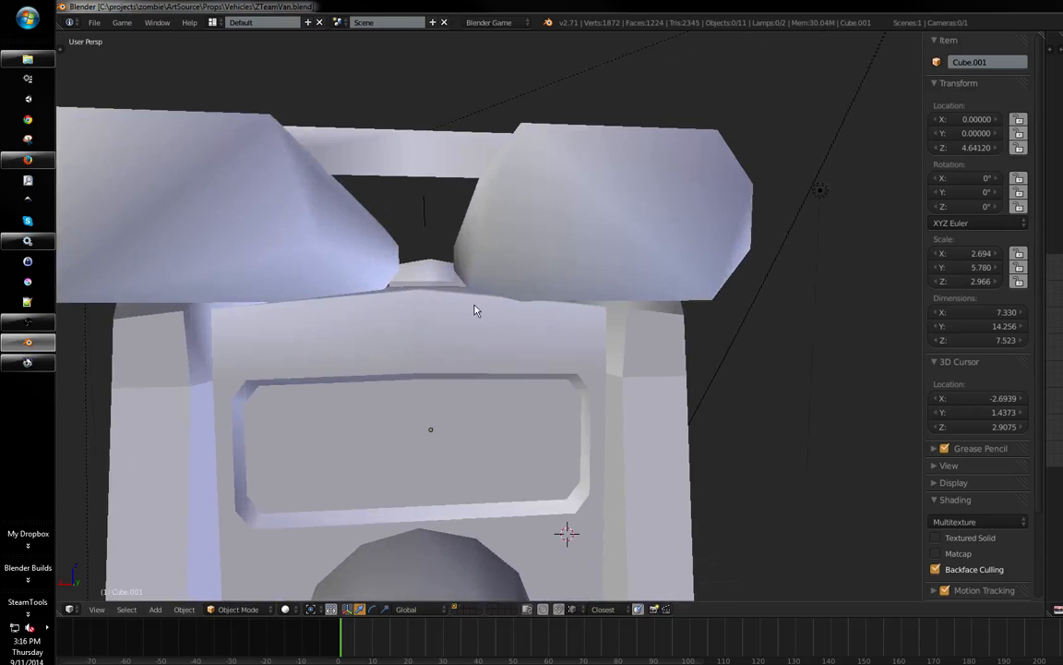
{"action": "scroll", "coordinate": [495, 328], "scroll_direction": "down", "scroll_amount": 3}
- Reposition the roof's centre-line vertex between the two large rear tubes
{"action": "key", "text": "Tab"}
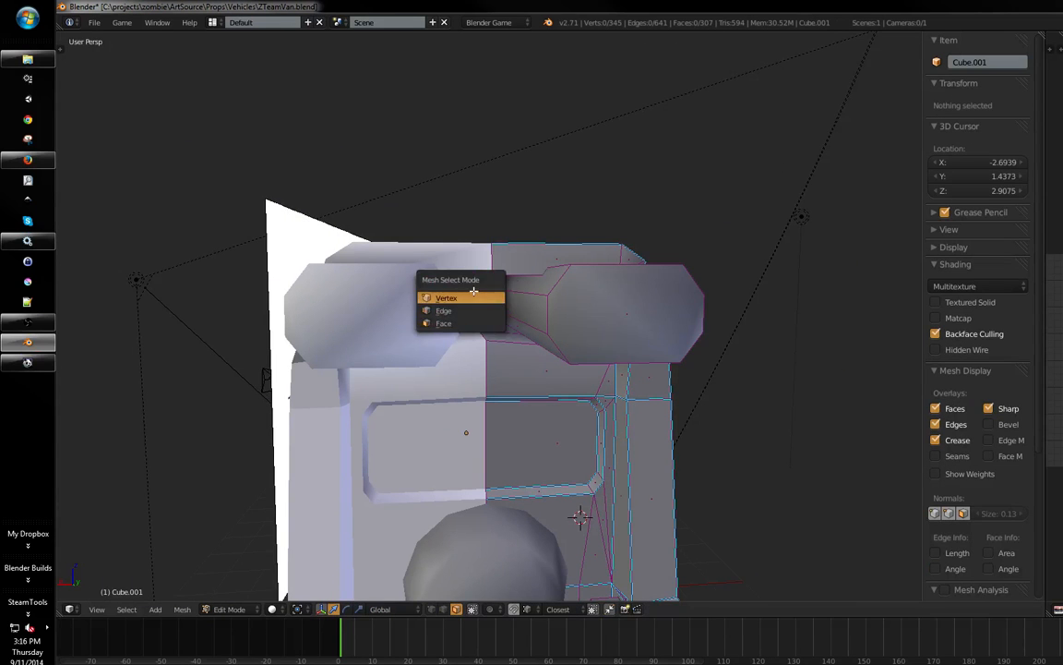
{"action": "left_click", "coordinate": [473, 292]}
{"action": "middle_click_drag", "start_coordinate": [473, 291], "coordinate": [532, 340]}
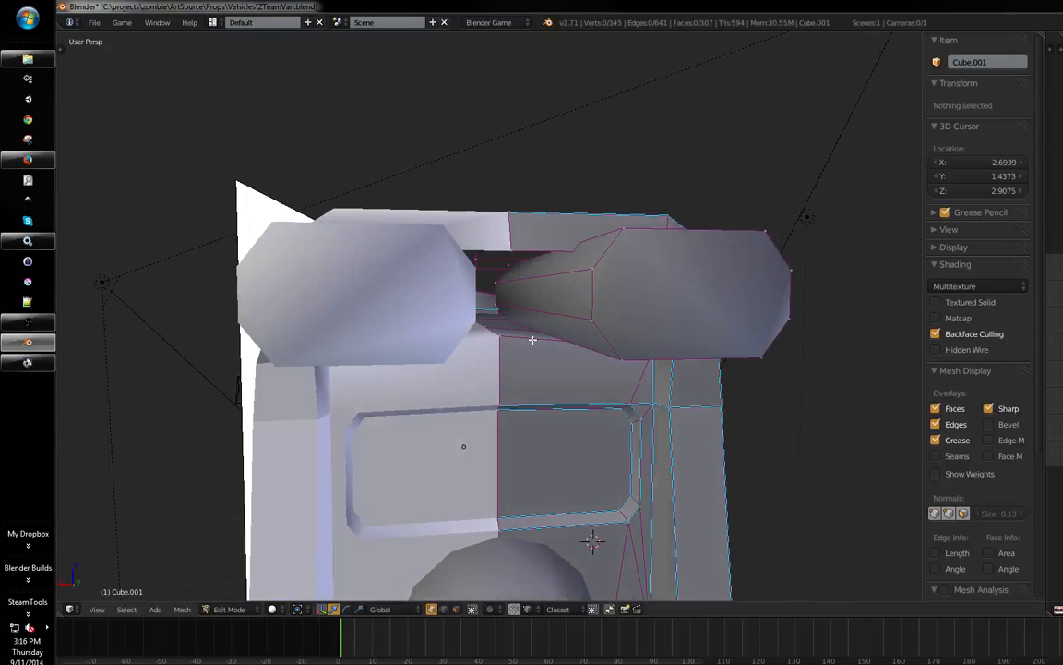
{"action": "left_click", "coordinate": [491, 307]}
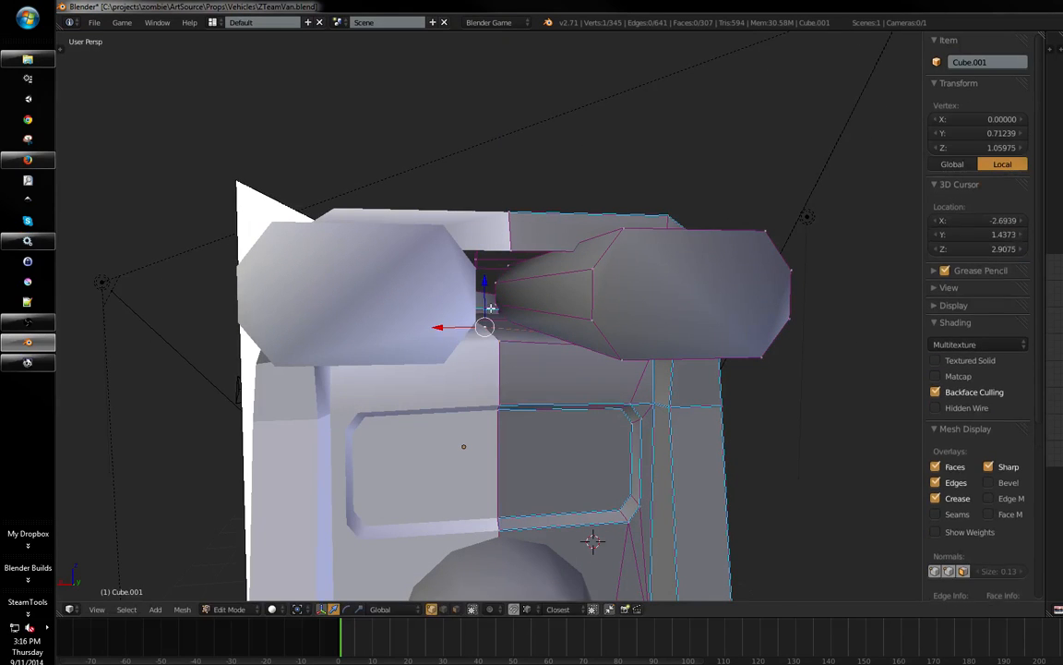
{"action": "left_click", "coordinate": [485, 288]}
{"action": "middle_click_drag", "start_coordinate": [485, 288], "coordinate": [564, 337]}
- Select the whole tail-light box and move it slightly backward and down in the left orthographic view
{"action": "key", "text": "Tab"}
{"action": "key", "text": "Tab"}
{"action": "key", "text": "a"}
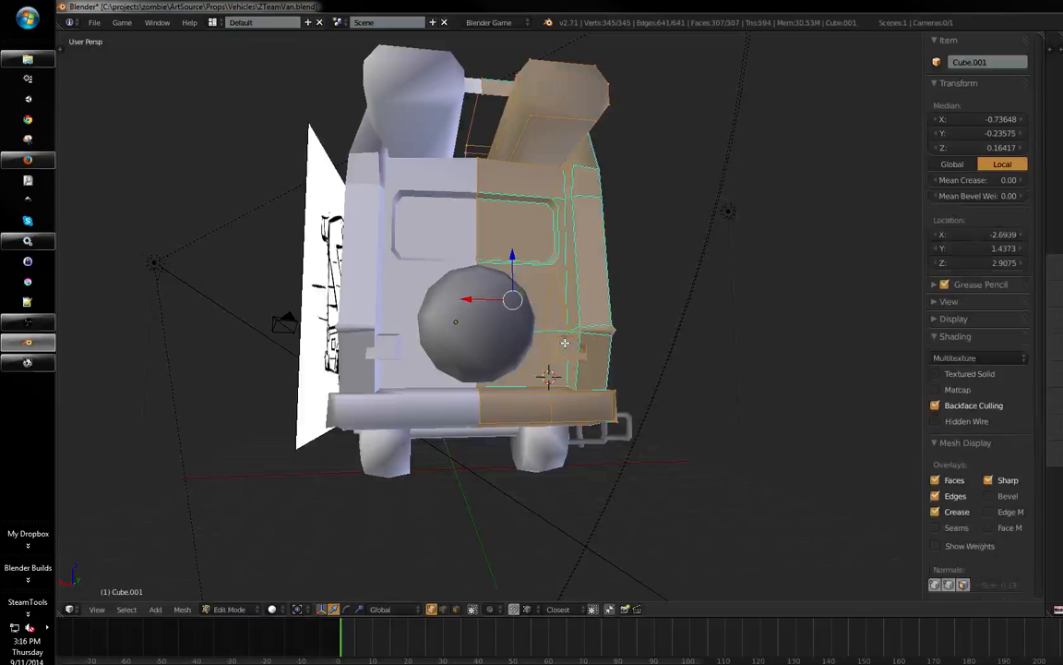
{"action": "key", "text": "a"}
{"action": "key", "text": "l"}
{"action": "key", "text": "ctrl+KP_3"}
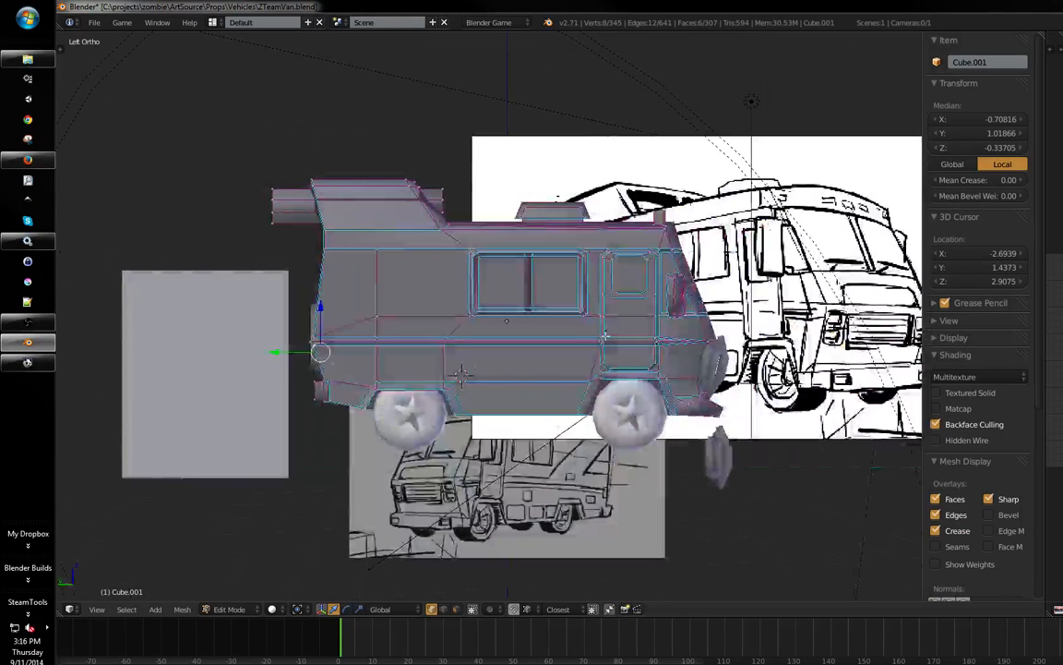
{"action": "middle_click_drag", "start_coordinate": [414, 348], "coordinate": [445, 329], "text": "shift"}
{"action": "scroll", "coordinate": [444, 330], "scroll_direction": "up", "scroll_amount": 5}
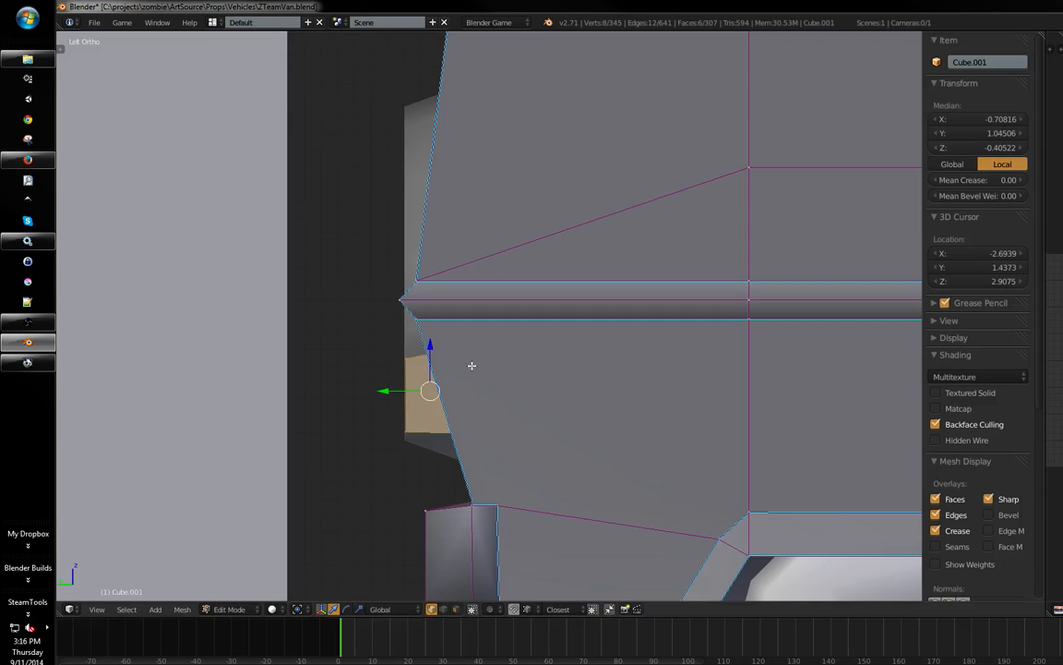
- Delete the tail-light box's hidden inner face using the wireframe view
{"action": "key", "text": "z"}
{"action": "key", "text": "a"}
{"action": "left_click_drag", "start_coordinate": [447, 404], "coordinate": [447, 453]}
{"action": "key", "text": "x"}
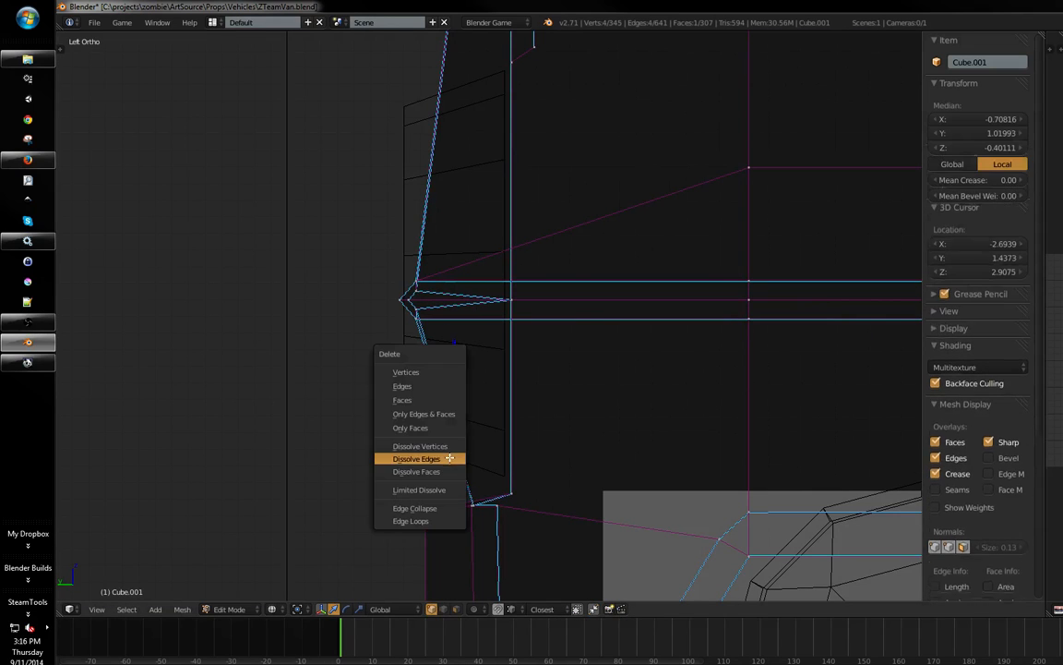
{"action": "left_click", "coordinate": [444, 399]}
{"action": "key", "text": "a"}
{"action": "key", "text": "a"}
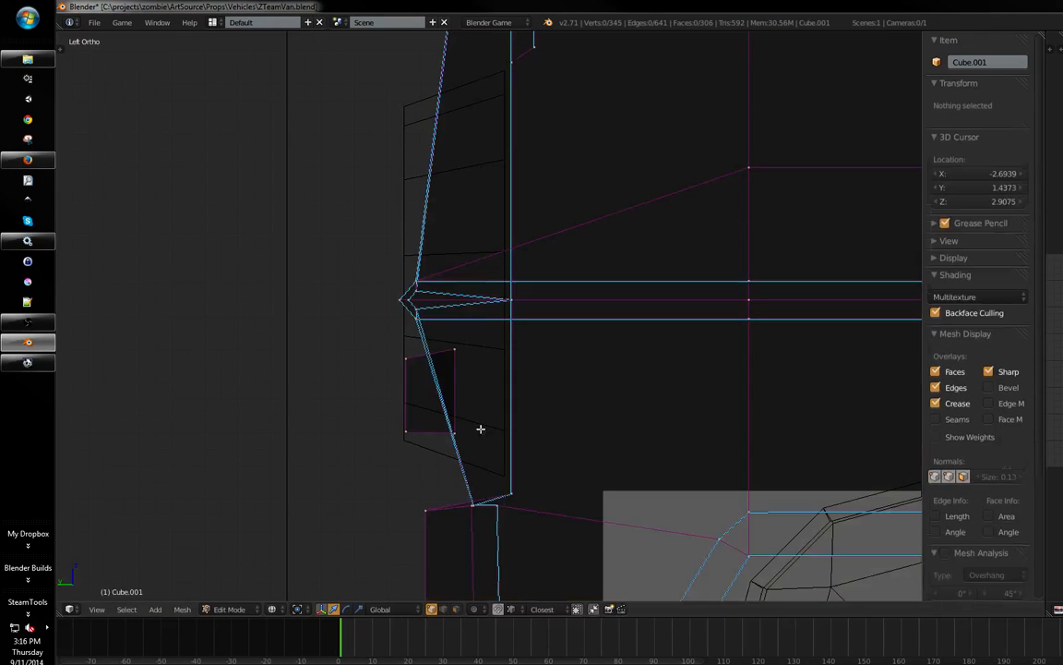
- Move the tail-light box's lower vertices down and slightly forward to follow the slope of the van's rear
{"action": "key", "text": "g"}
{"action": "left_click", "coordinate": [366, 478]}
{"action": "key", "text": "z"}
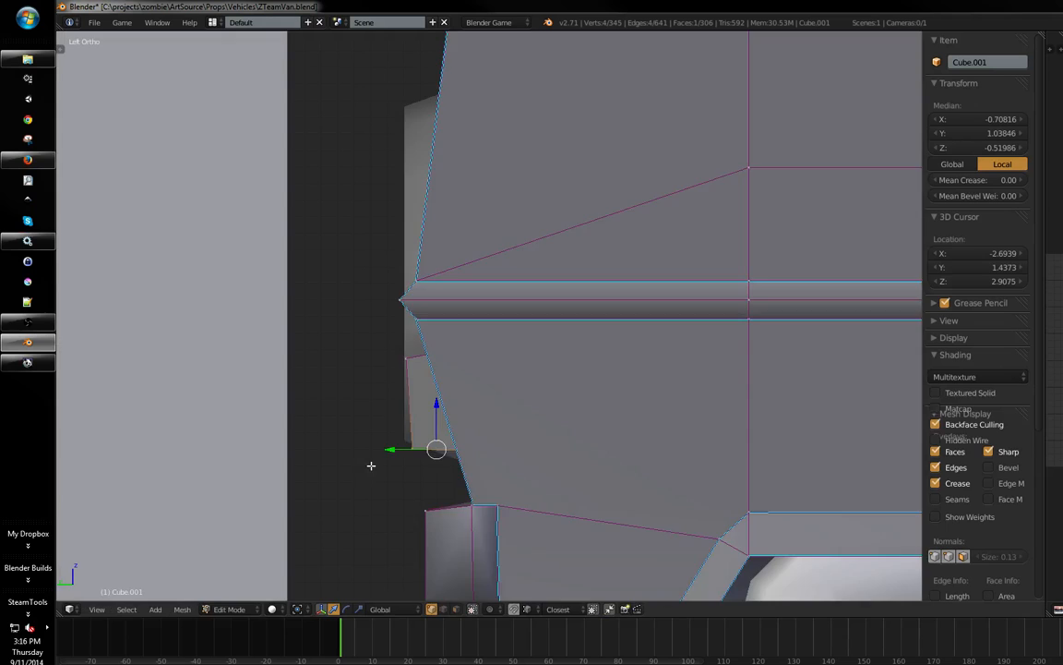
{"action": "scroll", "coordinate": [355, 434], "scroll_direction": "down", "scroll_amount": 1}
{"action": "middle_click_drag", "start_coordinate": [344, 416], "coordinate": [506, 337]}
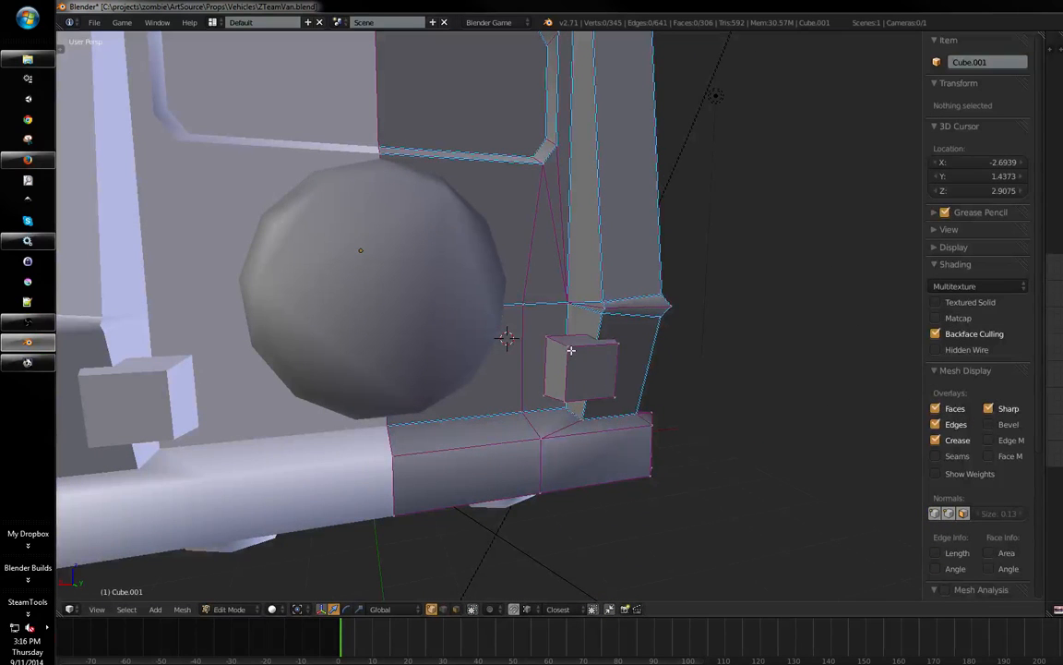
- Shift the complete tail-light box outward along the X axis onto the rear corner pillar
{"action": "key", "text": "l"}
{"action": "middle_click_drag", "start_coordinate": [570, 350], "coordinate": [534, 370]}
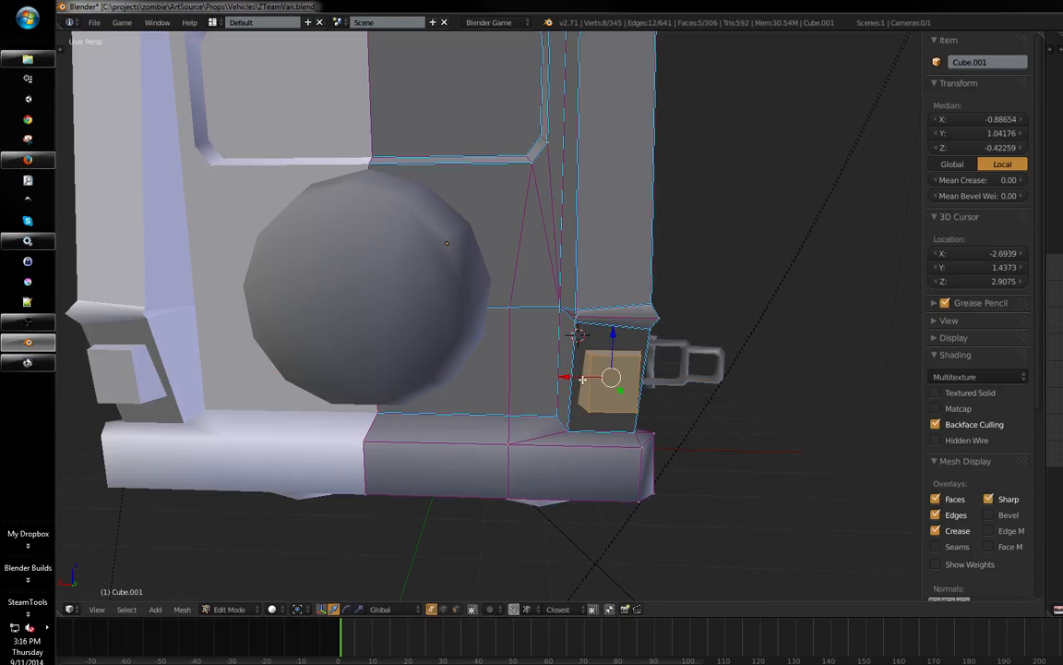
{"action": "left_click", "coordinate": [566, 378]}
{"action": "key", "text": "a"}
- Hide the large rooftop tube to expose the rear roof opening's geometry
{"action": "middle_click_drag", "start_coordinate": [595, 306], "coordinate": [535, 434]}
{"action": "scroll", "coordinate": [606, 330], "scroll_direction": "down", "scroll_amount": 1}
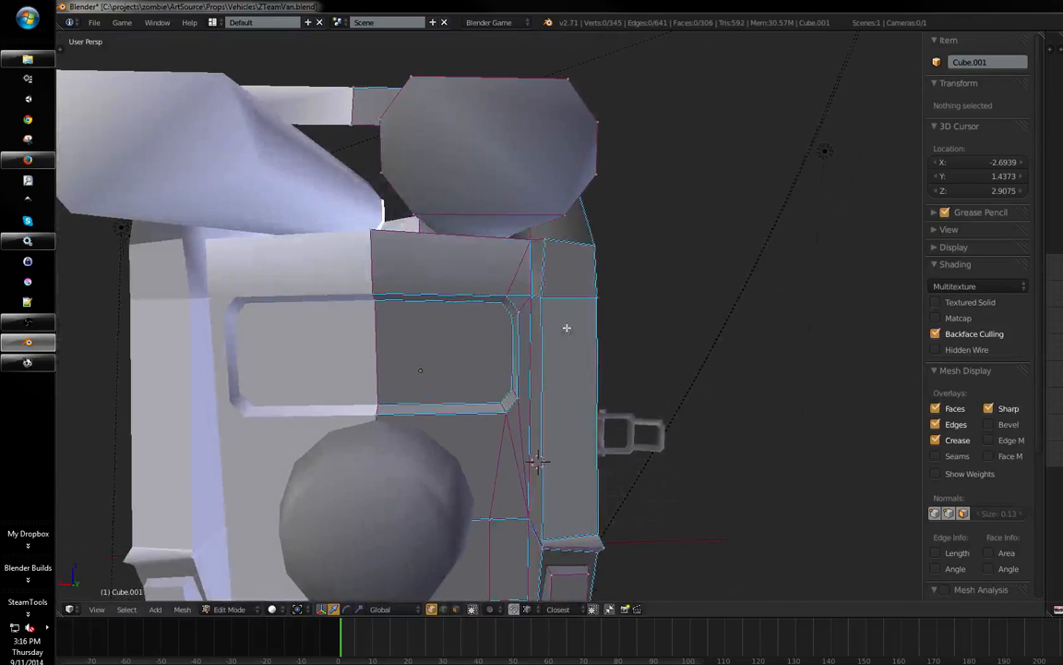
{"action": "middle_click_drag", "start_coordinate": [564, 327], "coordinate": [576, 359]}
{"action": "scroll", "coordinate": [493, 415], "scroll_direction": "up", "scroll_amount": 5}
{"action": "key", "text": "l"}
{"action": "key", "text": "shift+h"}
- Knife-cut an edge from the rear roof frame's inner corner down to the top of the corner pillar
{"action": "key", "text": "a"}
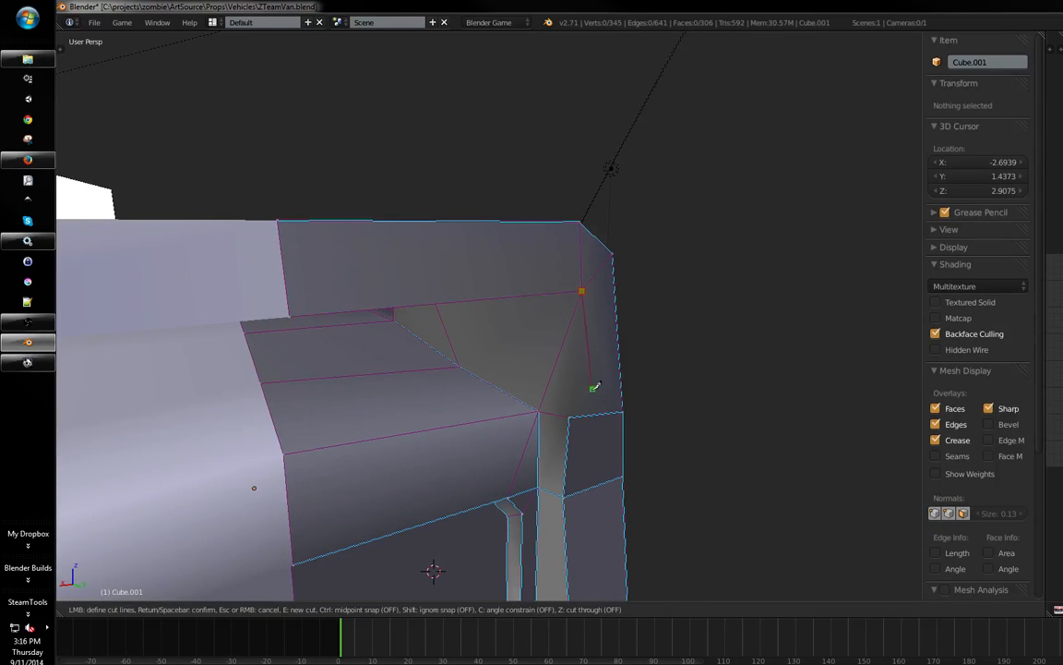
{"action": "key", "text": "space"}
{"action": "middle_click_drag", "start_coordinate": [569, 415], "coordinate": [530, 287]}
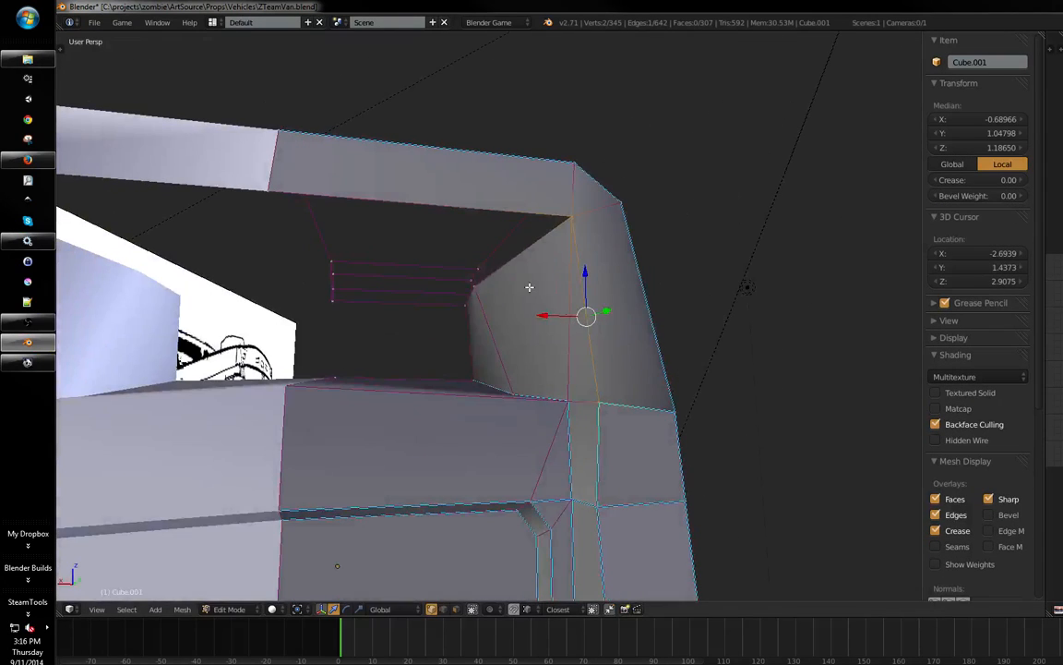
- Mark the newly cut edge on the rear roof frame as sharp
{"action": "left_click", "coordinate": [465, 288]}
{"action": "middle_click_drag", "start_coordinate": [465, 288], "coordinate": [591, 351]}
{"action": "key", "text": "a"}
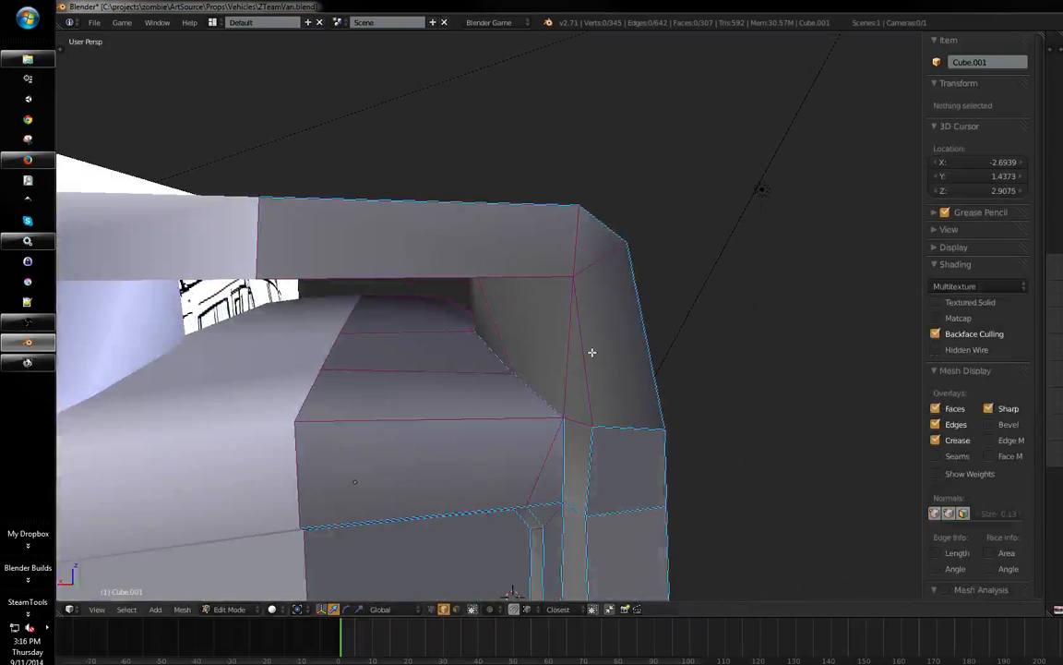
{"action": "key", "text": "ctrl+e"}
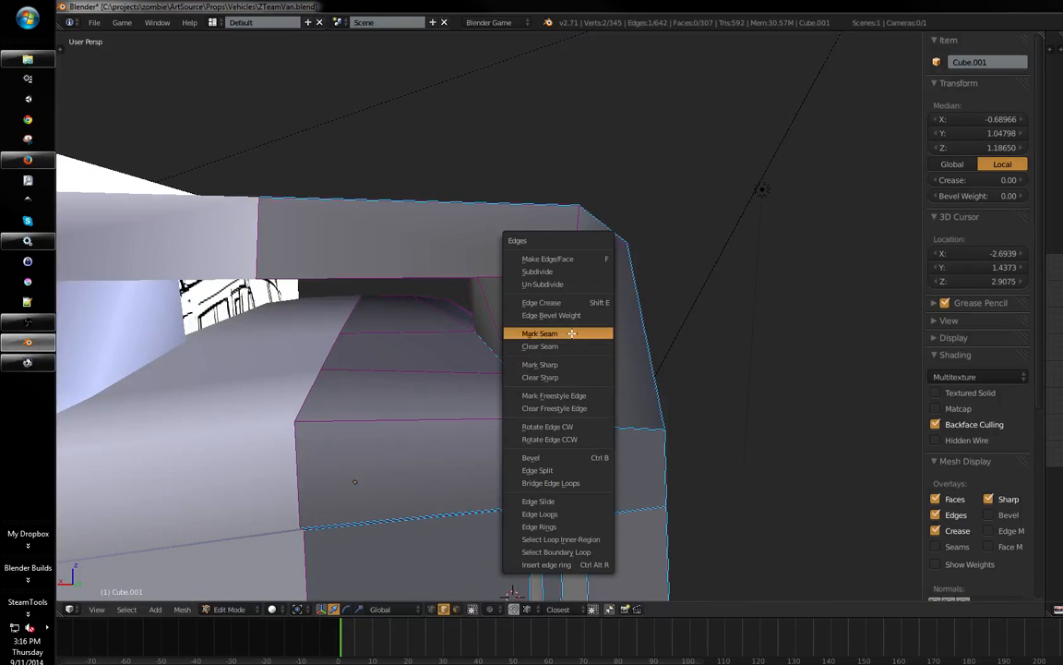
{"action": "left_click", "coordinate": [568, 365]}
- Shift the vertex at the lower end of the new sharp edge slightly inward and up
{"action": "key", "text": "ctrl+Tab"}
{"action": "middle_click_drag", "start_coordinate": [598, 372], "coordinate": [590, 294]}
{"action": "key", "text": "a"}
{"action": "right_click", "coordinate": [442, 408]}
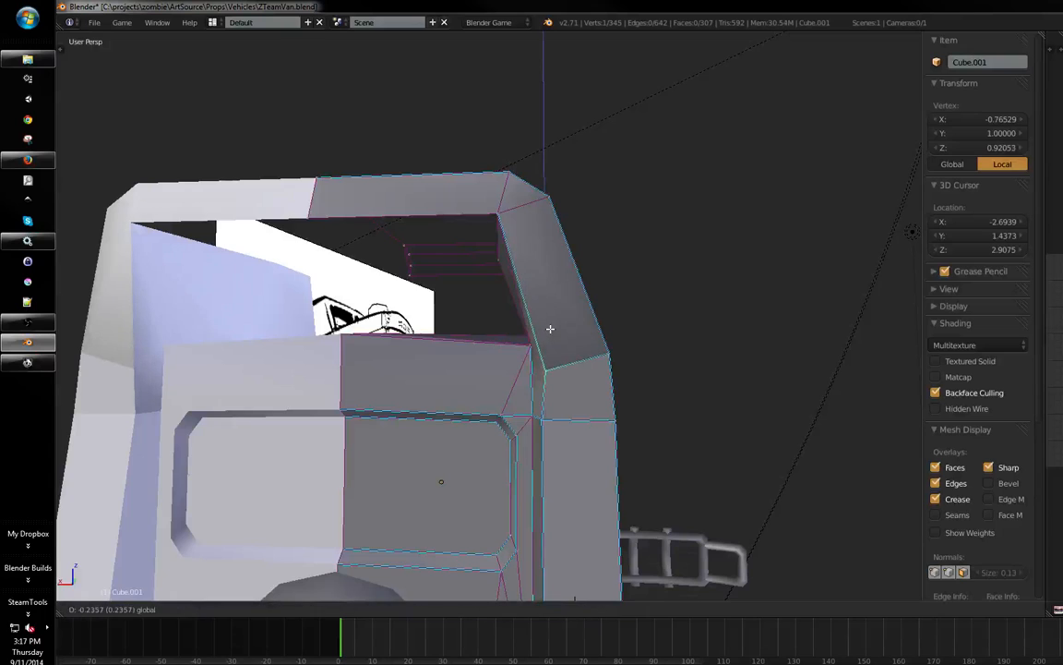
{"action": "left_click", "coordinate": [550, 329]}
{"action": "middle_click_drag", "start_coordinate": [550, 329], "coordinate": [515, 387]}
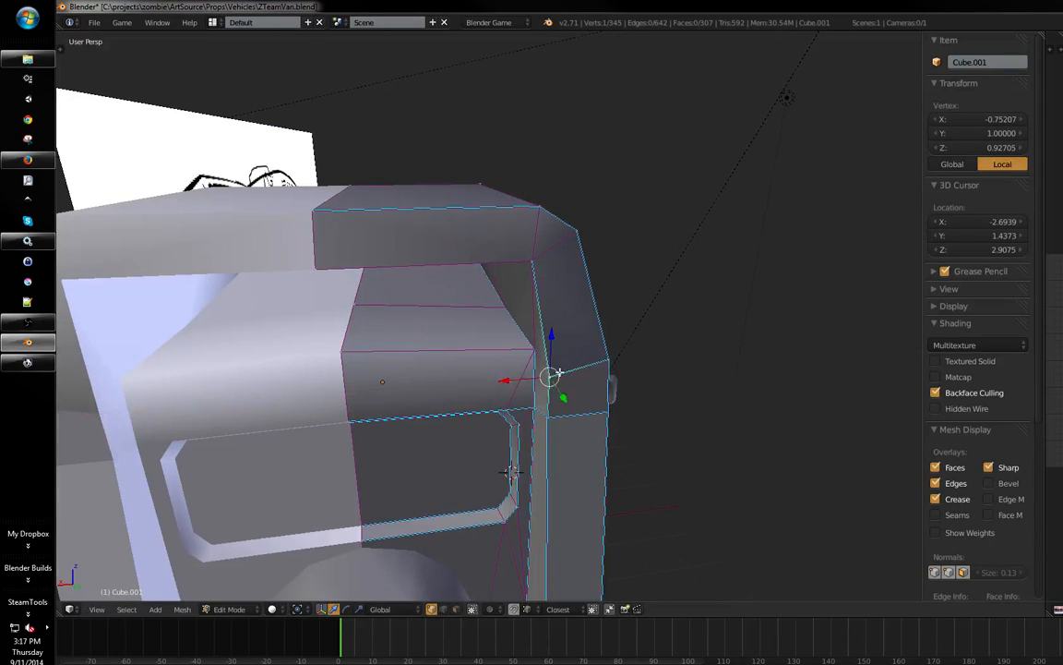
{"action": "key", "text": "a"}
- Check the rear roof section's shading, select an edge on it and mark that edge as sharp
{"action": "middle_click_drag", "start_coordinate": [511, 472], "coordinate": [734, 426]}
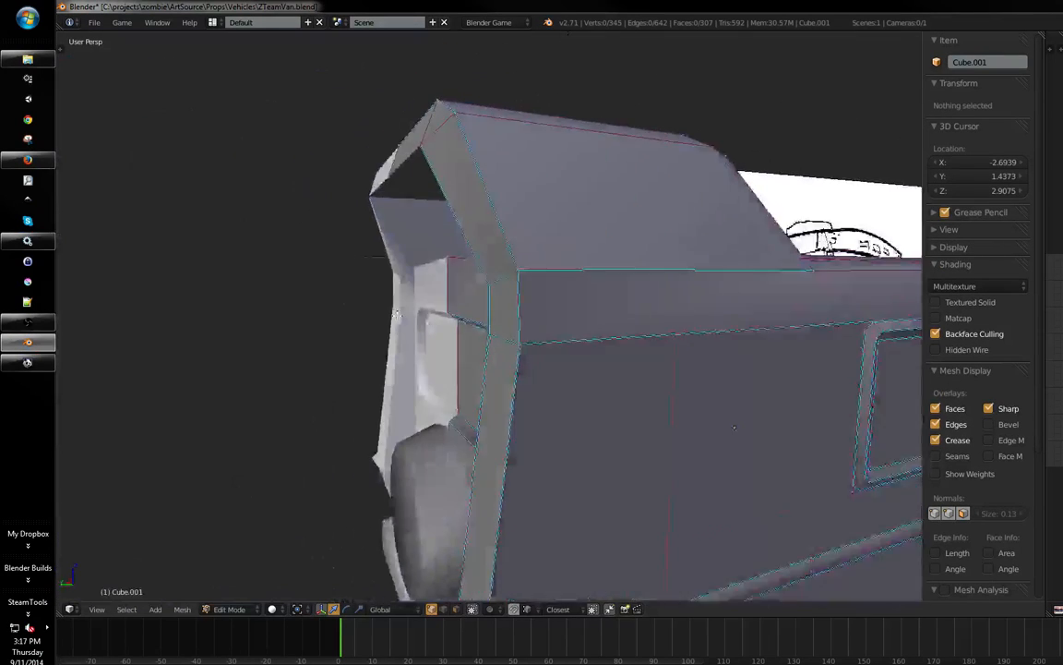
{"action": "key", "text": "Tab"}
{"action": "middle_click_drag", "start_coordinate": [397, 315], "coordinate": [534, 317]}
{"action": "key", "text": "Tab"}
{"action": "key", "text": "ctrl+Tab"}
{"action": "right_click", "coordinate": [455, 252]}
{"action": "middle_click_drag", "start_coordinate": [454, 252], "coordinate": [567, 327]}
{"action": "key", "text": "ctrl+e"}
{"action": "left_click", "coordinate": [483, 303]}
- Examine the shading around the rear roof section and along the van's lower side
{"action": "key", "text": "a"}
{"action": "key", "text": "z"}
{"action": "key", "text": "z"}
{"action": "middle_click_drag", "start_coordinate": [620, 363], "coordinate": [460, 414]}
{"action": "key", "text": "Tab"}
{"action": "key", "text": "Tab"}
{"action": "key", "text": "Tab"}
{"action": "key", "text": "Tab"}
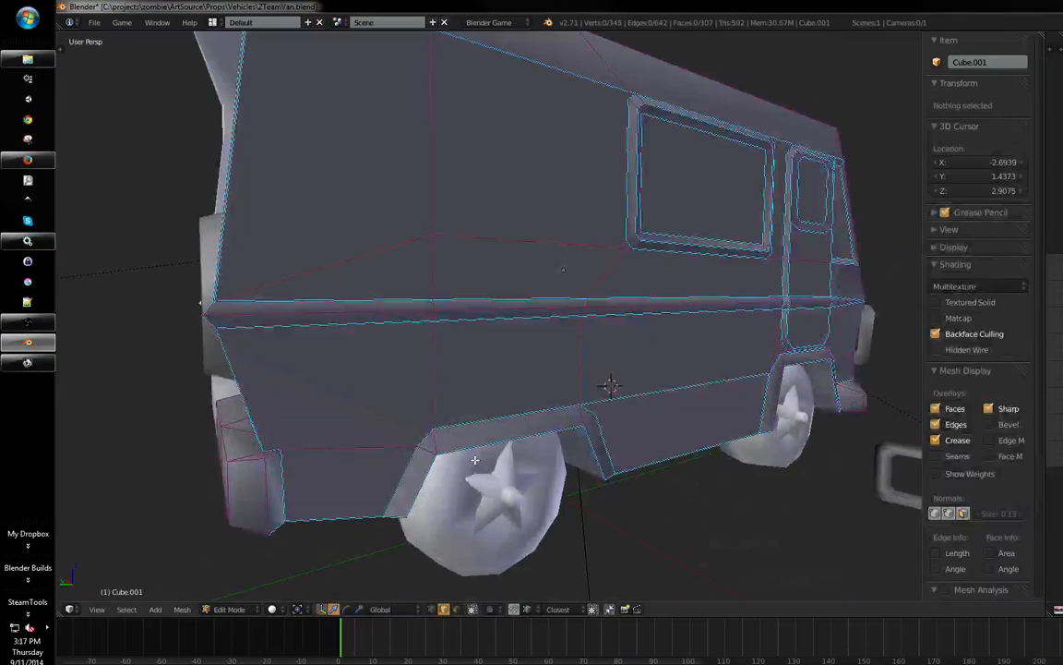
- Knife-cut a horizontal edge from the rear wheel arch's upper corner to the rear bumper in the left orthographic view
{"action": "key", "text": "KP_3"}
{"action": "key", "text": "ctrl+KP_1"}
{"action": "key", "text": "KP_1"}
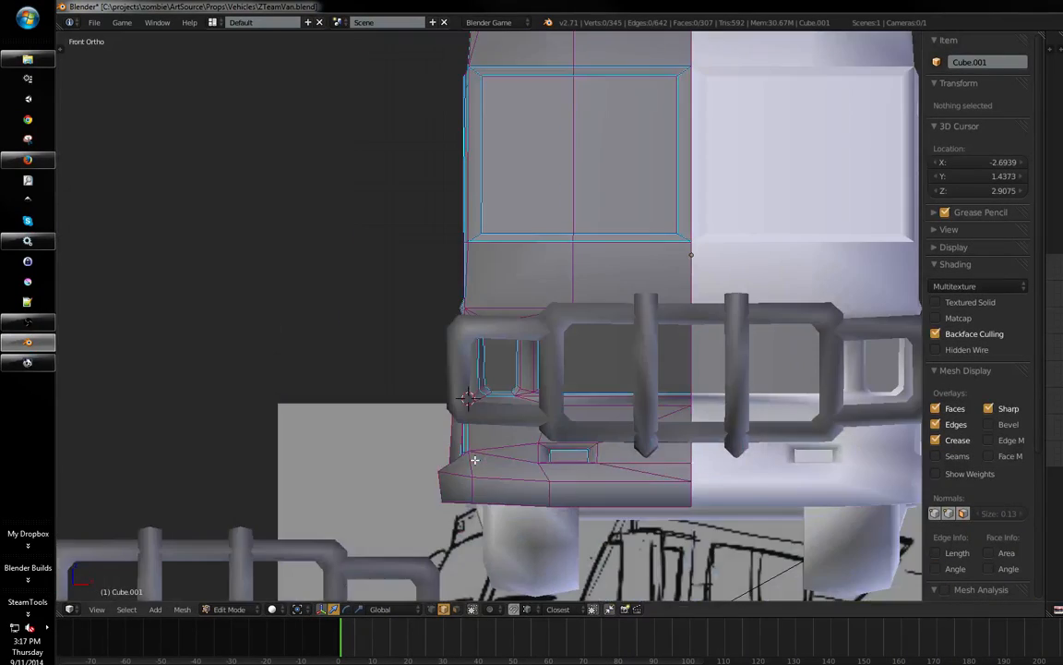
{"action": "key", "text": "ctrl+KP_3"}
{"action": "middle_click_drag", "start_coordinate": [360, 360], "coordinate": [524, 324], "text": "ctrl"}
{"action": "middle_click_drag", "start_coordinate": [484, 417], "coordinate": [509, 425], "text": "shift"}
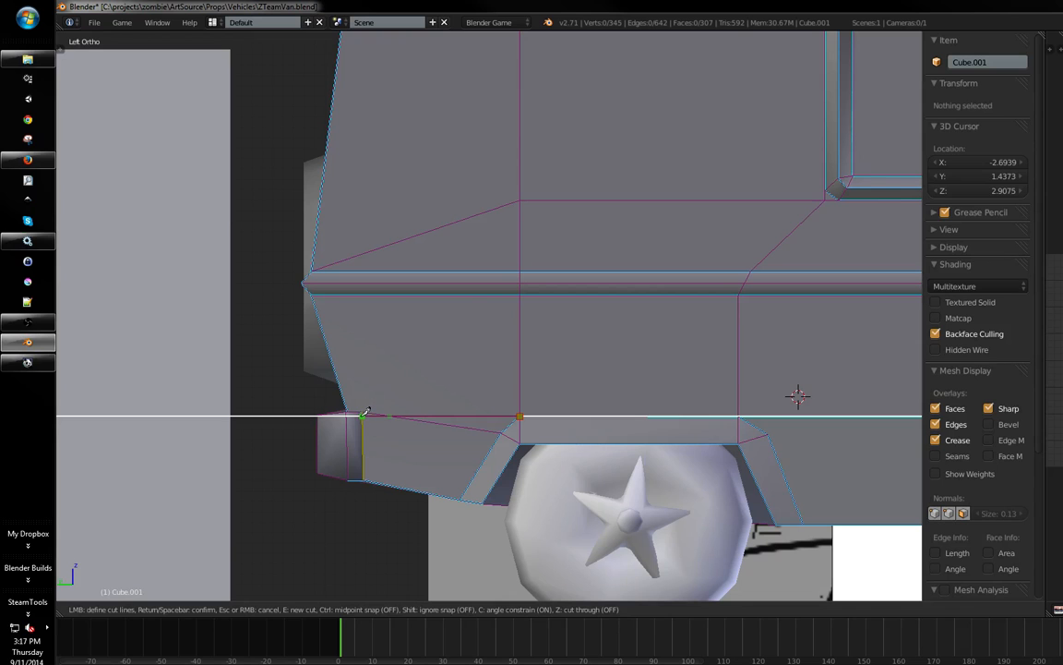
{"action": "key", "text": "Return"}
- Merge the new cut's extra vertices near the rear bumper into the vertex where the horizontal edge meets the bumper
{"action": "scroll", "coordinate": [415, 399], "scroll_direction": "up", "scroll_amount": 5}
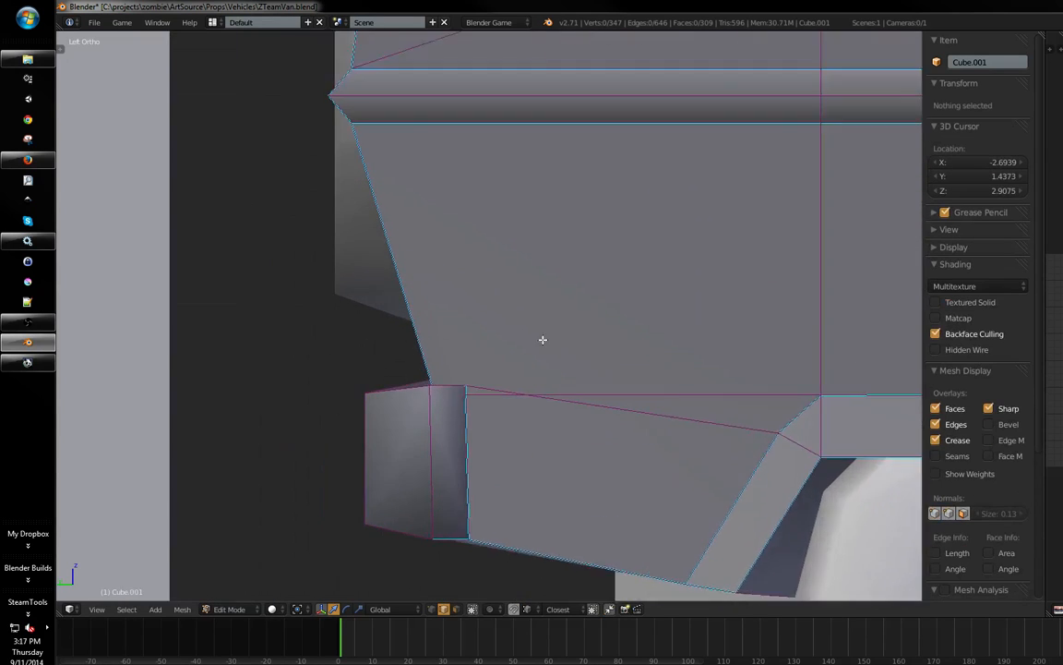
{"action": "key", "text": "z"}
{"action": "key", "text": "z"}
{"action": "middle_click_drag", "start_coordinate": [579, 384], "coordinate": [562, 361], "text": "shift"}
{"action": "key", "text": "Tab"}
{"action": "key", "text": "Tab"}
{"action": "key", "text": "ctrl+Tab"}
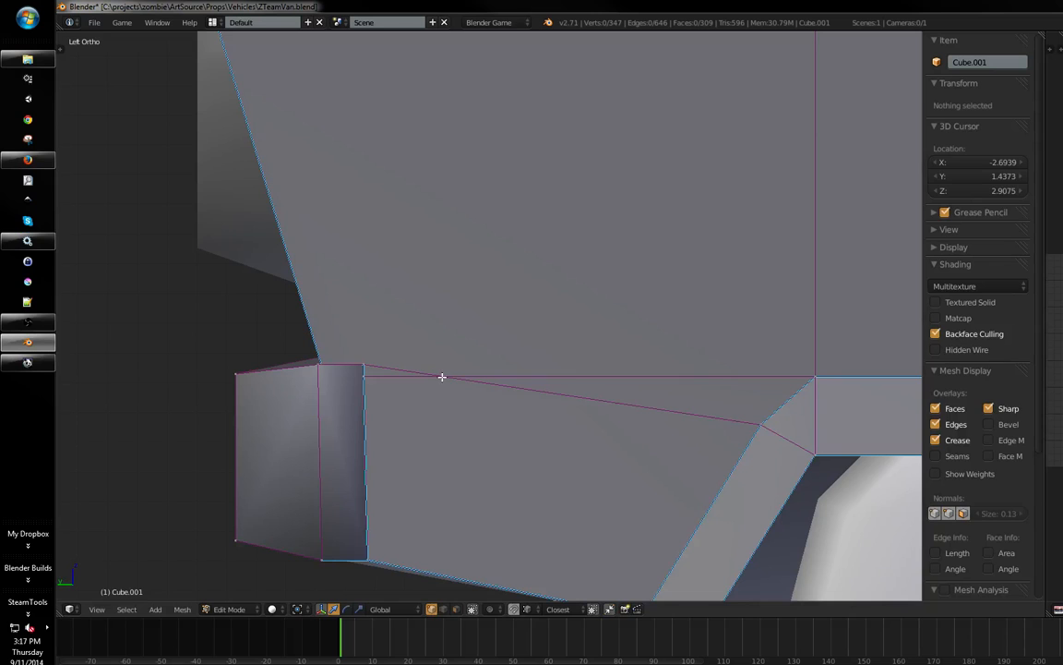
{"action": "right_click_drag", "start_coordinate": [442, 377], "coordinate": [367, 380]}
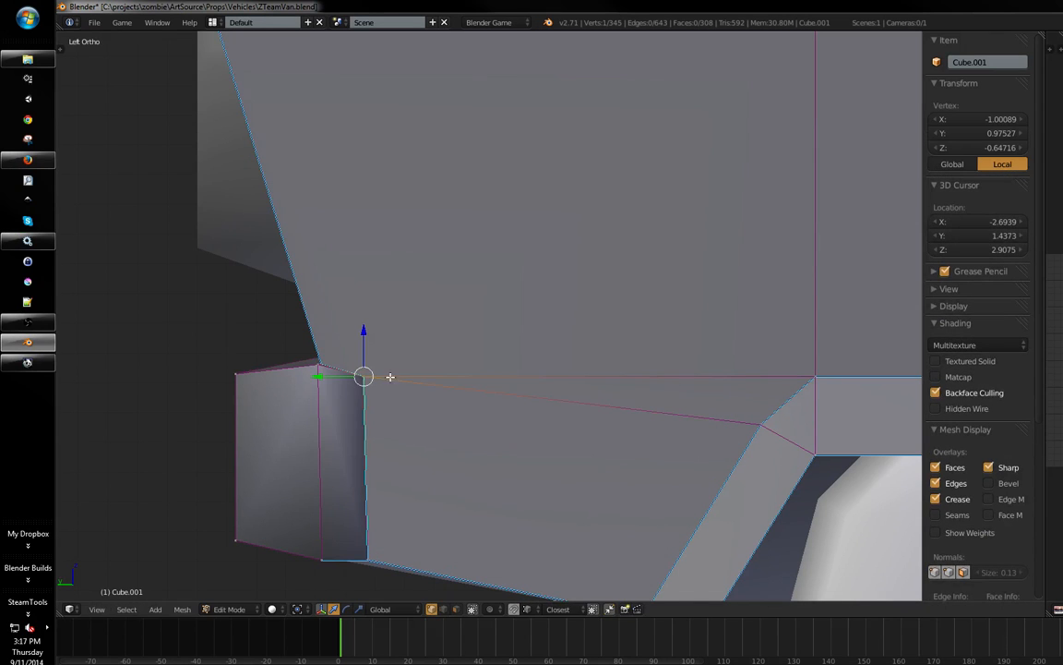
- Mark the new horizontal edge between the rear bumper and the rear wheel arch as sharp
{"action": "middle_click_drag", "start_coordinate": [401, 390], "coordinate": [522, 396], "text": "shift"}
{"action": "middle_click_drag", "start_coordinate": [521, 396], "coordinate": [491, 377], "text": "shift"}
{"action": "key", "text": "ctrl+Tab"}
{"action": "left_click", "coordinate": [492, 389]}
{"action": "right_click", "coordinate": [551, 359]}
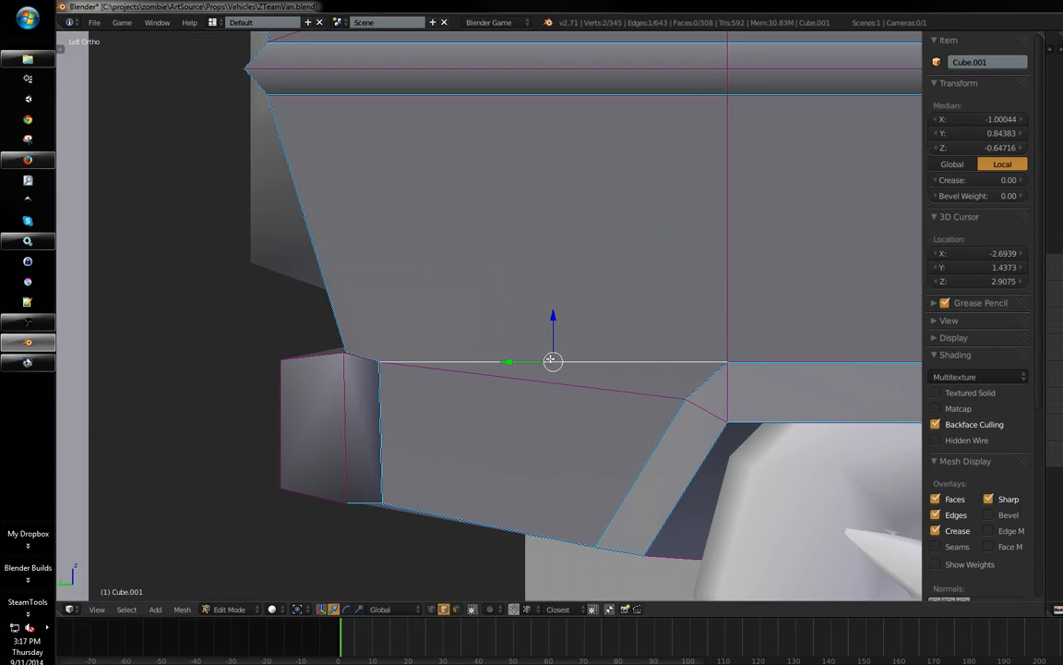
{"action": "key", "text": "ctrl+e"}
{"action": "left_click", "coordinate": [559, 365]}
{"action": "key", "text": "a"}
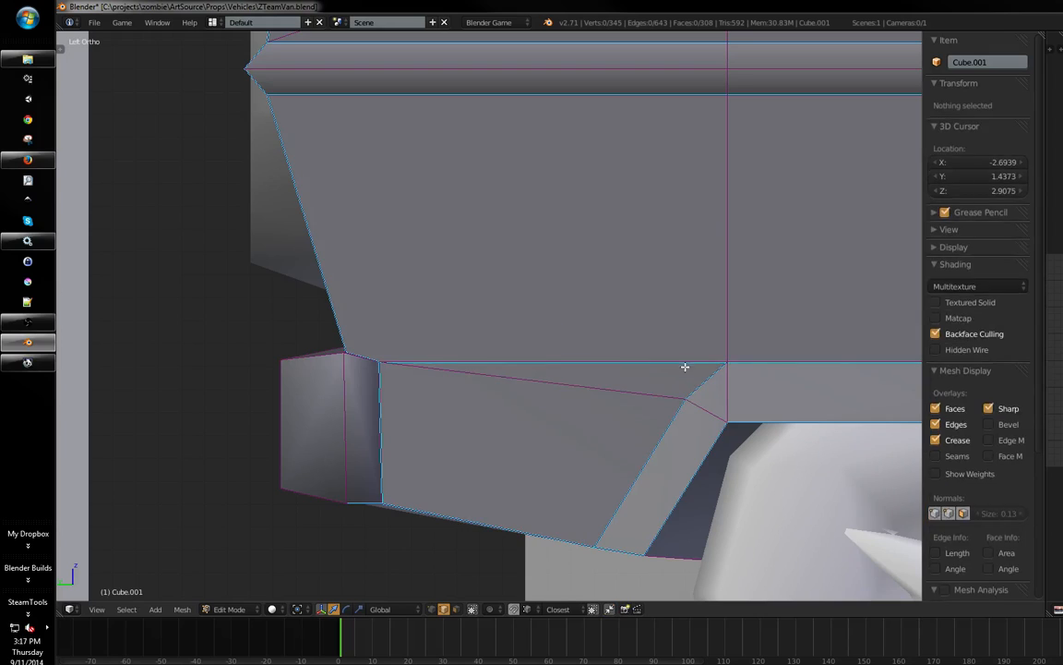
- Examine the van body's shading along the side and from the front, comparing edit and object modes
{"action": "key", "text": "Tab"}
{"action": "scroll", "coordinate": [646, 330], "scroll_direction": "down", "scroll_amount": 4}
{"action": "mouse_move", "coordinate": [570, 360]}
{"action": "middle_mouse_down", "text": "shift"}
{"action": "mouse_move", "coordinate": [522, 370]}
{"action": "mouse_move", "coordinate": [454, 441]}
{"action": "mouse_move", "coordinate": [554, 359]}
{"action": "middle_mouse_up", "text": "shift"}
{"action": "scroll", "coordinate": [451, 429], "scroll_direction": "down", "scroll_amount": 3}
{"action": "key", "text": "Tab"}
{"action": "key", "text": "Tab"}
{"action": "middle_click_drag", "start_coordinate": [723, 349], "coordinate": [578, 445], "text": "shift"}
{"action": "scroll", "coordinate": [522, 391], "scroll_direction": "down", "scroll_amount": 2}
{"action": "key", "text": "Tab"}
{"action": "scroll", "coordinate": [562, 325], "scroll_direction": "up", "scroll_amount": 3}
{"action": "key", "text": "KP_1"}
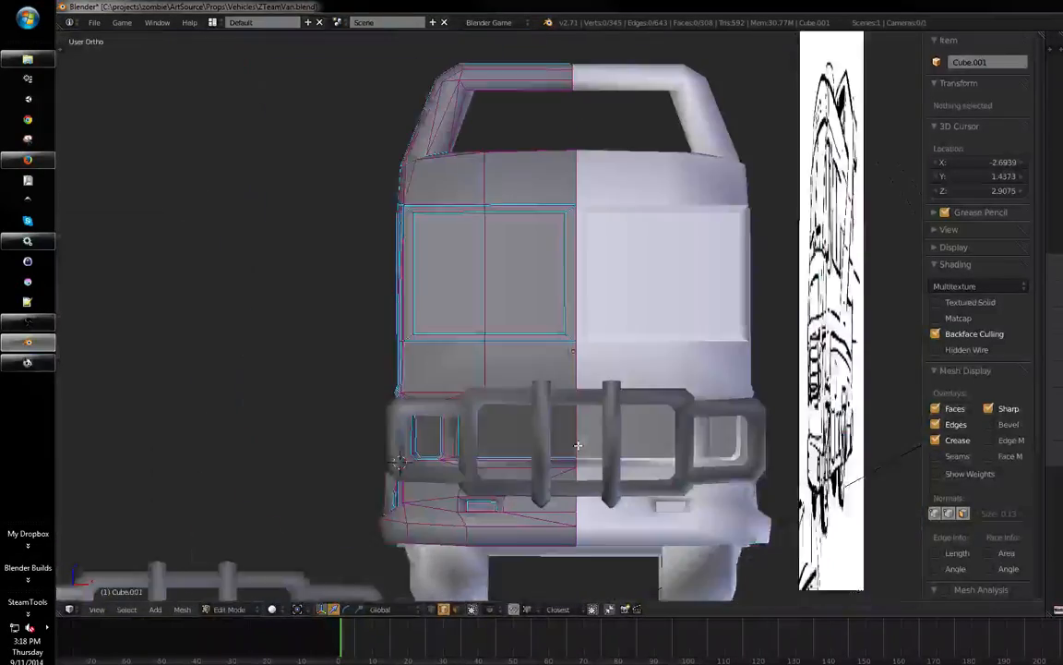
{"action": "key", "text": "KP_3"}
{"action": "key", "text": "KP_1"}
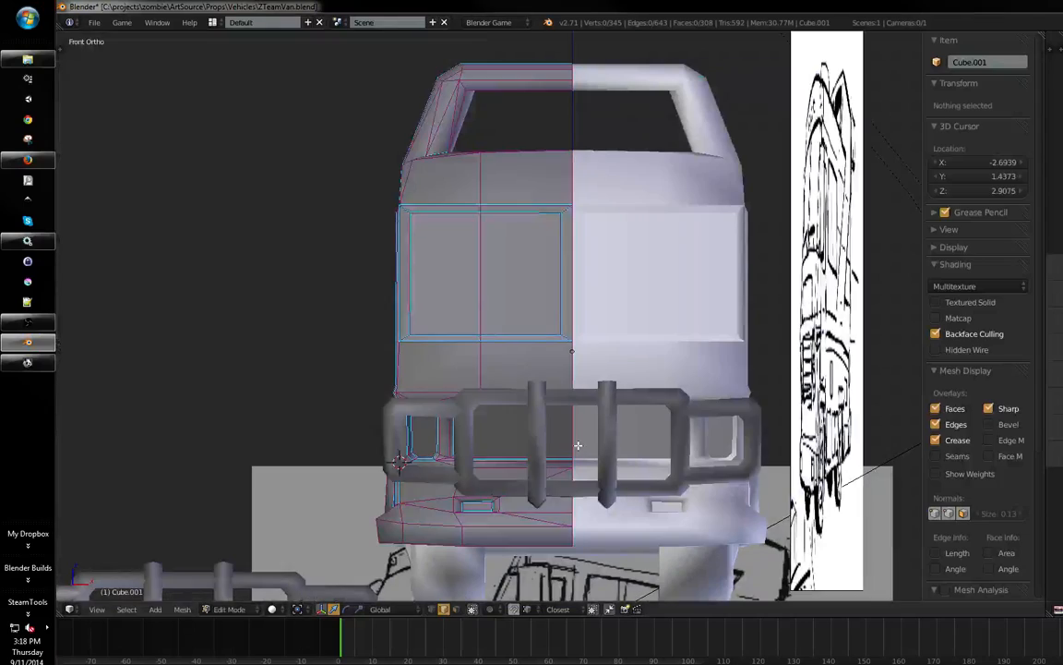
{"action": "key", "text": "Tab"}
{"action": "middle_click_drag", "start_coordinate": [675, 306], "coordinate": [321, 478]}
- Clear the selection and save the van file, overwriting ZTeamVan.blend
{"action": "key", "text": "z"}
{"action": "right_click", "coordinate": [453, 471]}
{"action": "right_click", "coordinate": [427, 458]}
{"action": "key", "text": "a"}
{"action": "mouse_move", "coordinate": [428, 459]}
{"action": "middle_mouse_down"}
{"action": "mouse_move", "coordinate": [447, 463]}
{"action": "mouse_move", "coordinate": [398, 446]}
{"action": "mouse_move", "coordinate": [481, 423]}
{"action": "mouse_move", "coordinate": [447, 458]}
{"action": "mouse_move", "coordinate": [454, 431]}
{"action": "mouse_move", "coordinate": [445, 457]}
{"action": "middle_mouse_up"}
{"action": "key", "text": "ctrl+s"}
{"action": "left_click", "coordinate": [470, 418]}
- Select the van body and examine its solid shading from the side and the rear
{"action": "right_click", "coordinate": [445, 457]}
{"action": "key", "text": "z"}
{"action": "key", "text": "Tab"}
{"action": "key", "text": "Tab"}
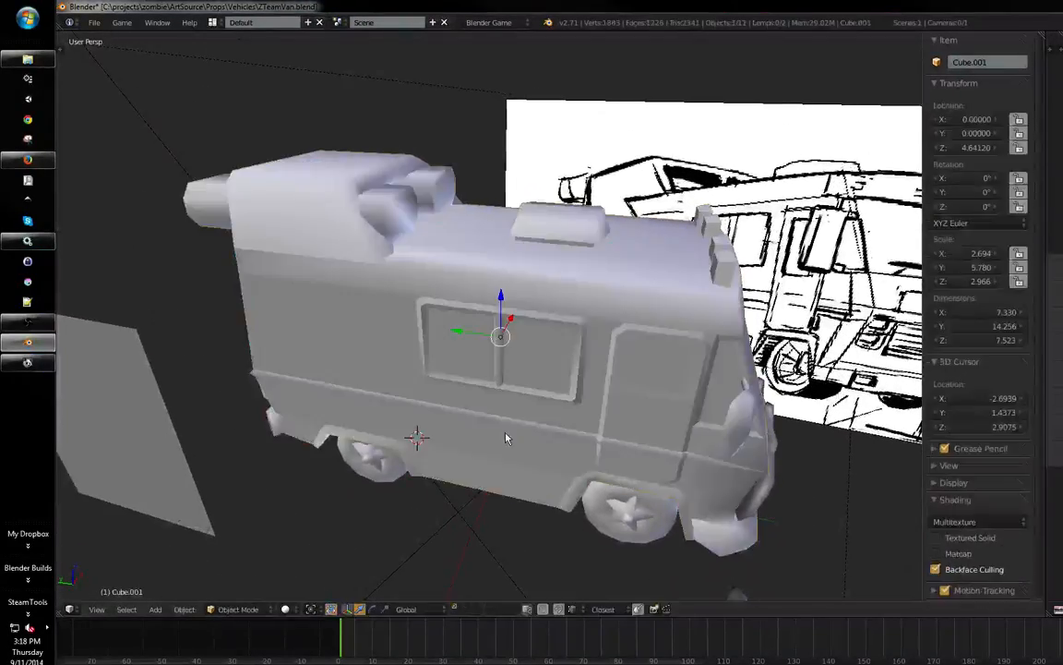
{"action": "mouse_move", "coordinate": [604, 413]}
{"action": "middle_mouse_down"}
{"action": "mouse_move", "coordinate": [532, 389]}
{"action": "mouse_move", "coordinate": [544, 429]}
{"action": "mouse_move", "coordinate": [602, 438]}
{"action": "mouse_move", "coordinate": [616, 401]}
{"action": "mouse_move", "coordinate": [591, 398]}
{"action": "middle_mouse_up"}
{"action": "key", "text": "Tab"}
{"action": "key", "text": "Tab"}
{"action": "key", "text": "Tab"}
{"action": "key", "text": "Tab"}
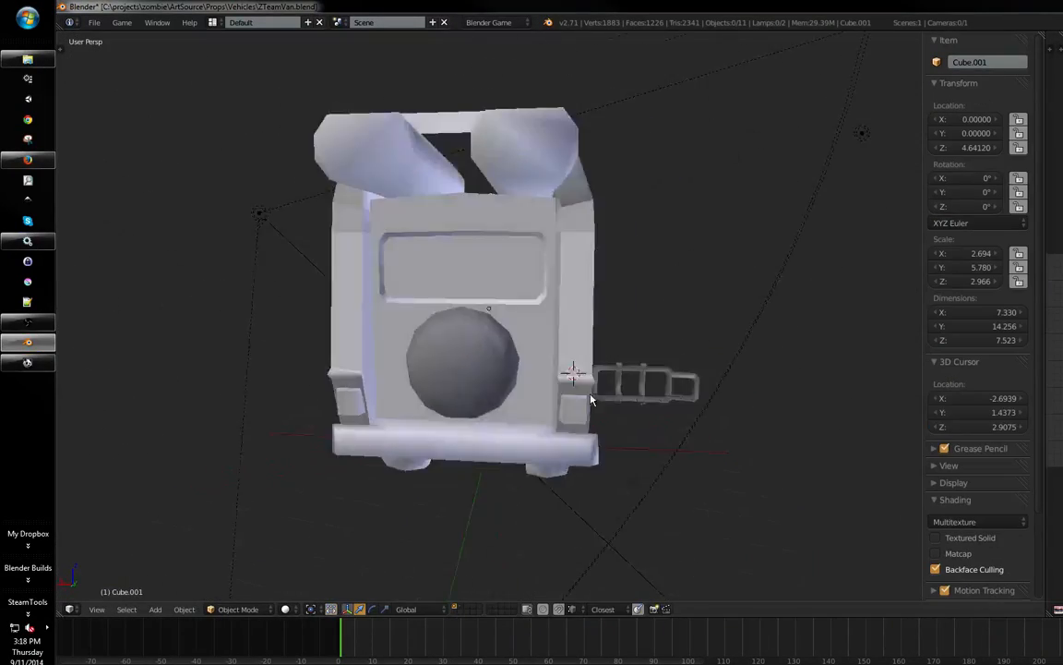
{"action": "scroll", "coordinate": [624, 336], "scroll_direction": "up", "scroll_amount": 3}
- Merge the two rear pillar vertices level with the rear window's upper edge into the corner vertices above them
{"action": "key", "text": "Tab"}
{"action": "middle_click_drag", "start_coordinate": [624, 335], "coordinate": [558, 379], "text": "shift"}
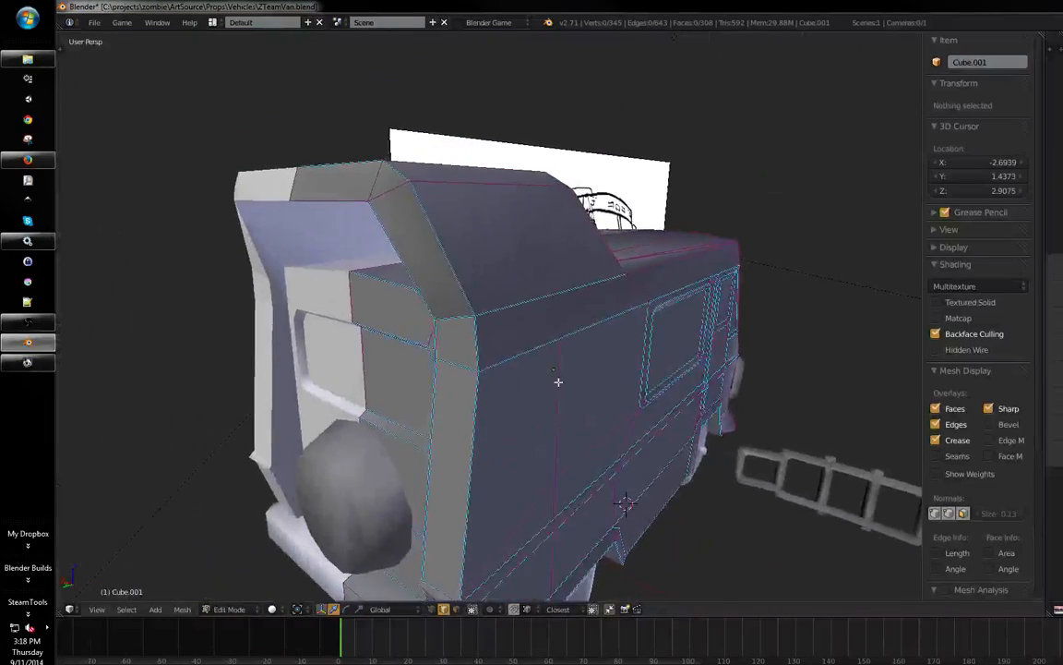
{"action": "scroll", "coordinate": [515, 349], "scroll_direction": "up", "scroll_amount": 4}
{"action": "middle_click_drag", "start_coordinate": [515, 349], "coordinate": [707, 308]}
{"action": "key", "text": "ctrl+Tab"}
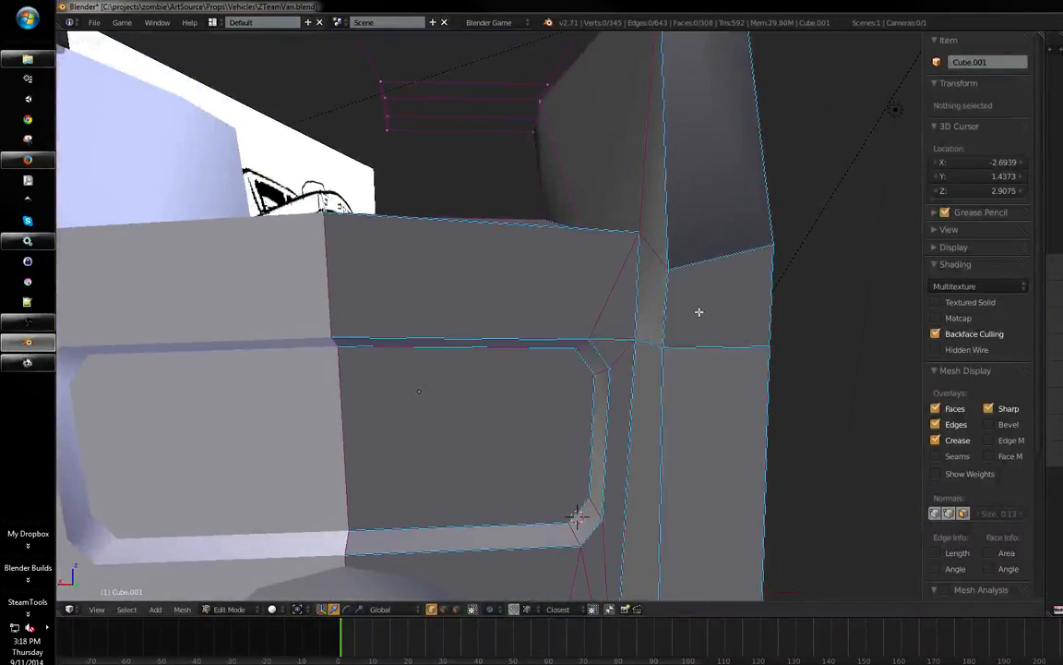
{"action": "key", "text": "a"}
{"action": "right_click", "coordinate": [666, 344]}
{"action": "key", "text": "g"}
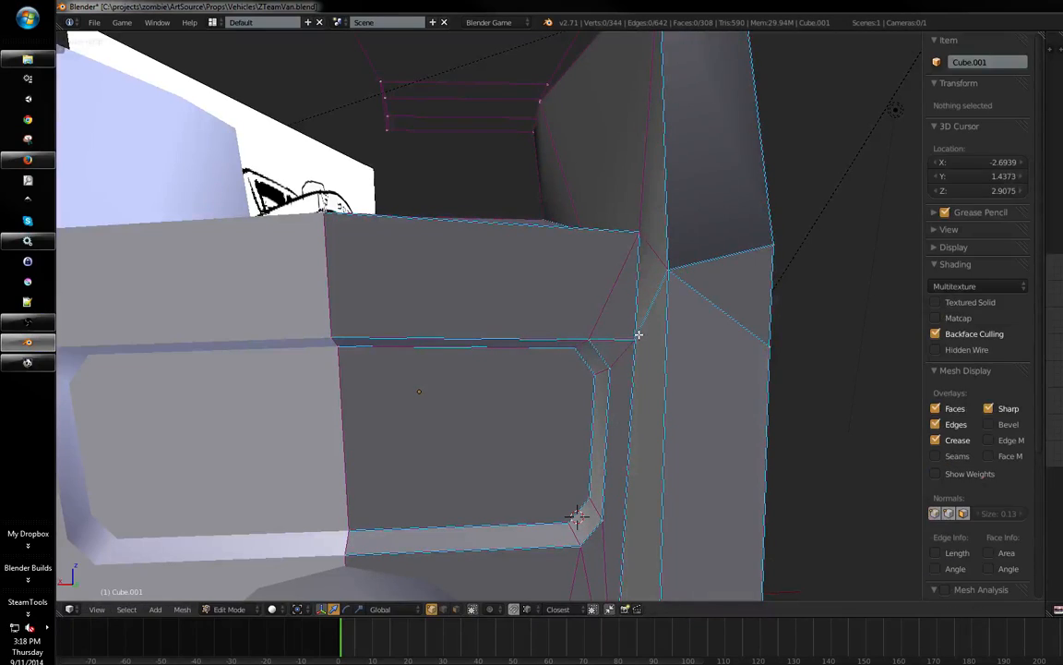
{"action": "right_click", "coordinate": [638, 336]}
{"action": "key", "text": "g"}
{"action": "left_click", "coordinate": [641, 238]}
- Select the entire pod under the rear roof overhang and shift it along the X axis toward the van's centre
{"action": "scroll", "coordinate": [572, 377], "scroll_direction": "down", "scroll_amount": 4}
{"action": "middle_click_drag", "start_coordinate": [553, 391], "coordinate": [596, 316]}
{"action": "key", "text": "Tab"}
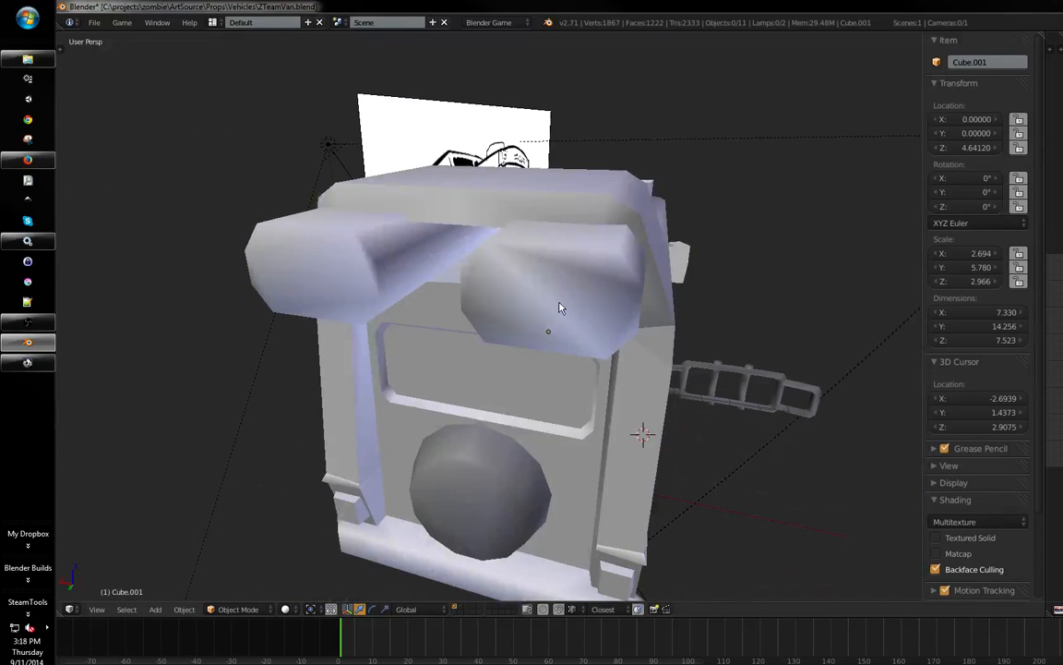
{"action": "key", "text": "Tab"}
{"action": "key", "text": "a"}
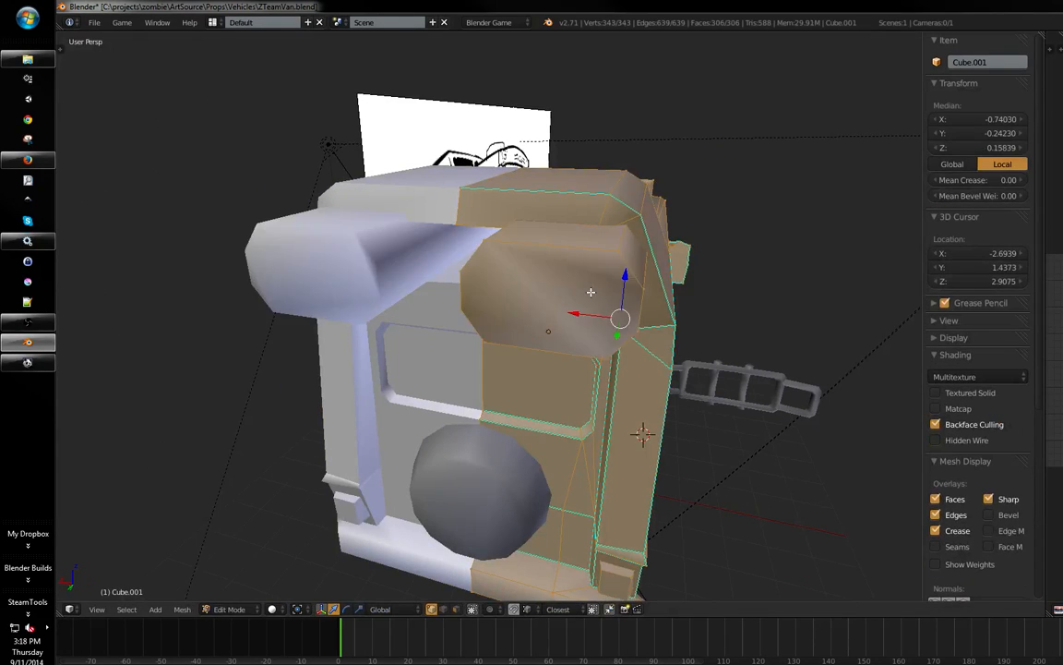
{"action": "key", "text": "a"}
{"action": "key", "text": "l"}
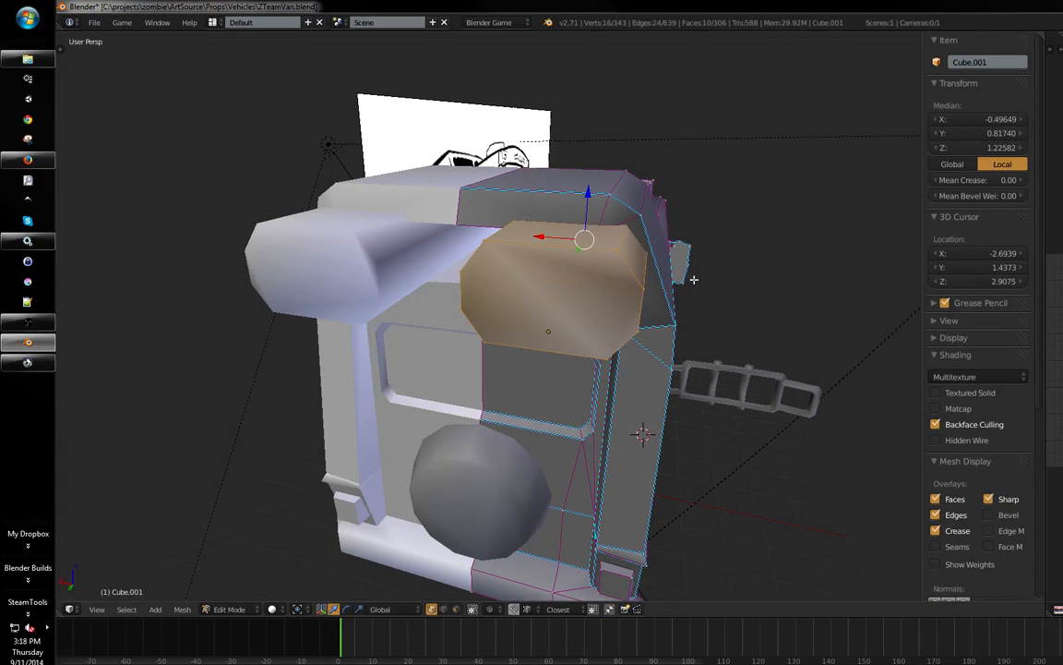
{"action": "key", "text": "alt+s"}
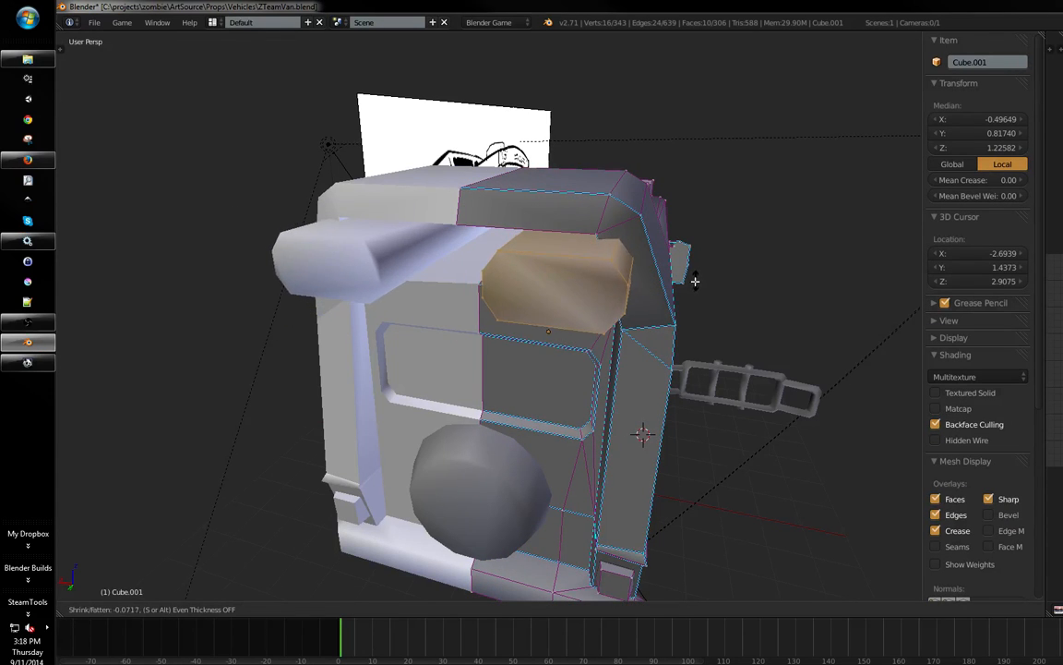
{"action": "left_click", "coordinate": [757, 284]}
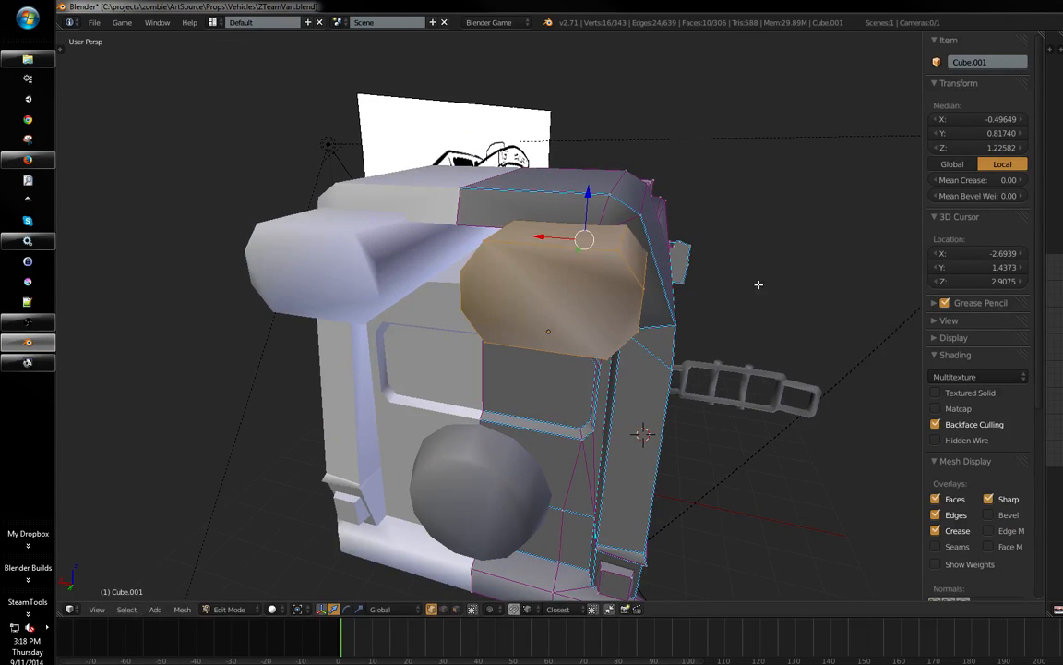
{"action": "middle_click_drag", "start_coordinate": [736, 292], "coordinate": [594, 283]}
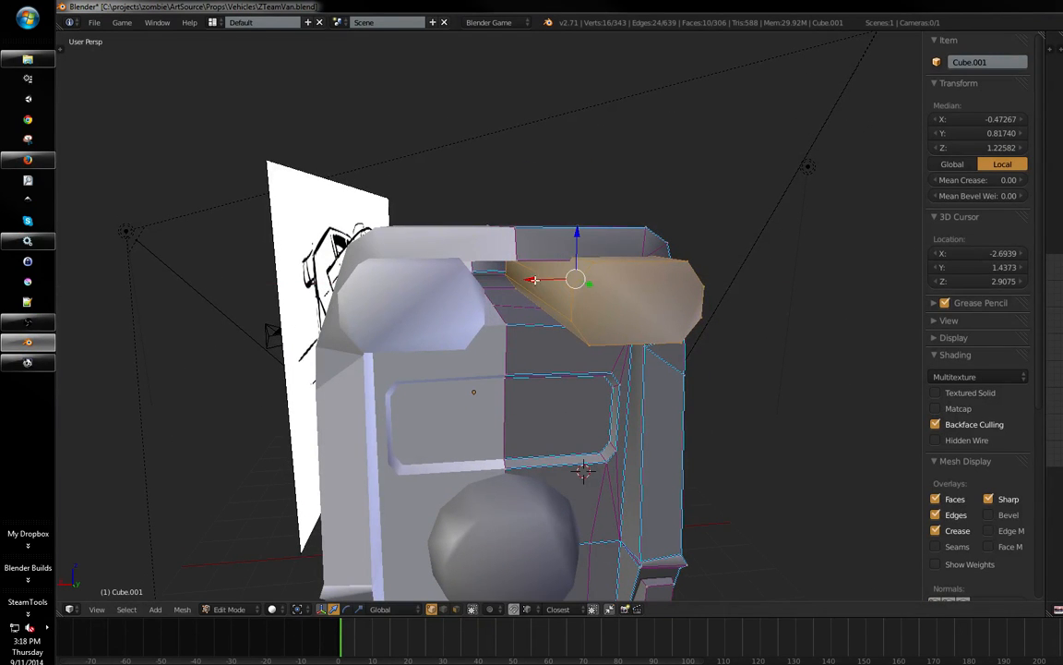
{"action": "middle_click_drag", "start_coordinate": [556, 292], "coordinate": [638, 357]}
{"action": "scroll", "coordinate": [586, 348], "scroll_direction": "down", "scroll_amount": 3}
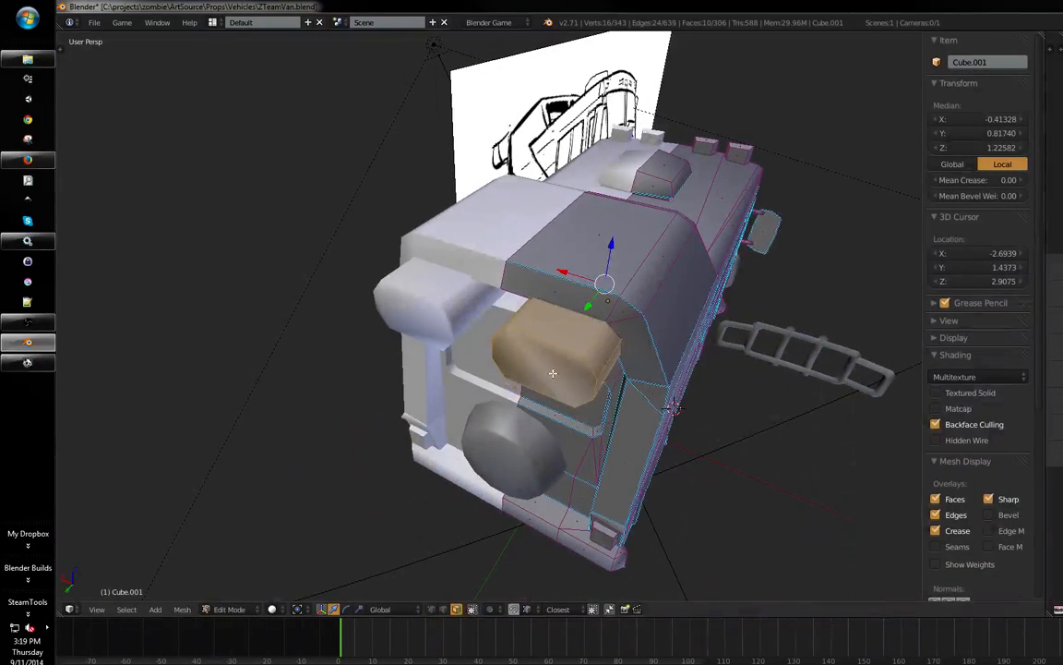
- Mark the outline edges of the roof pod's rear end face as sharp
{"action": "right_click", "coordinate": [552, 373]}
{"action": "middle_click_drag", "start_coordinate": [552, 373], "coordinate": [455, 378]}
{"action": "left_click", "coordinate": [437, 376]}
{"action": "middle_click_drag", "start_coordinate": [556, 351], "coordinate": [625, 368]}
{"action": "key", "text": "ctrl+Tab"}
{"action": "key", "text": "ctrl+e"}
{"action": "left_click", "coordinate": [627, 352]}
{"action": "key", "text": "a"}
- Mark the outline edges of the roof pod's front end face as sharp and check them from the front
{"action": "right_click", "coordinate": [595, 343]}
{"action": "key", "text": "ctrl+e"}
{"action": "left_click", "coordinate": [597, 366]}
{"action": "key", "text": "a"}
{"action": "middle_click_drag", "start_coordinate": [638, 354], "coordinate": [448, 374]}
{"action": "left_click", "coordinate": [439, 387]}
{"action": "right_click", "coordinate": [511, 365]}
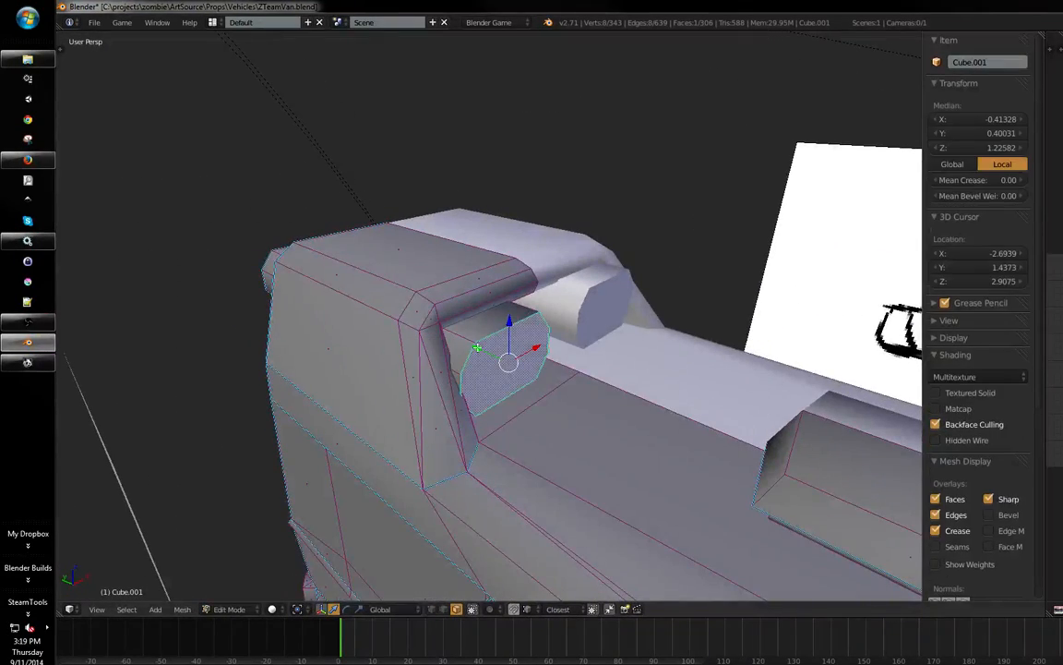
{"action": "middle_click_drag", "start_coordinate": [538, 379], "coordinate": [600, 404]}
{"action": "key", "text": "a"}
- Merge the rear panel's extra vertices beside the spare wheel into the panel's outer corner vertices
{"action": "middle_click_drag", "start_coordinate": [529, 397], "coordinate": [616, 325]}
{"action": "left_click", "coordinate": [608, 297]}
{"action": "scroll", "coordinate": [652, 323], "scroll_direction": "up", "scroll_amount": 1}
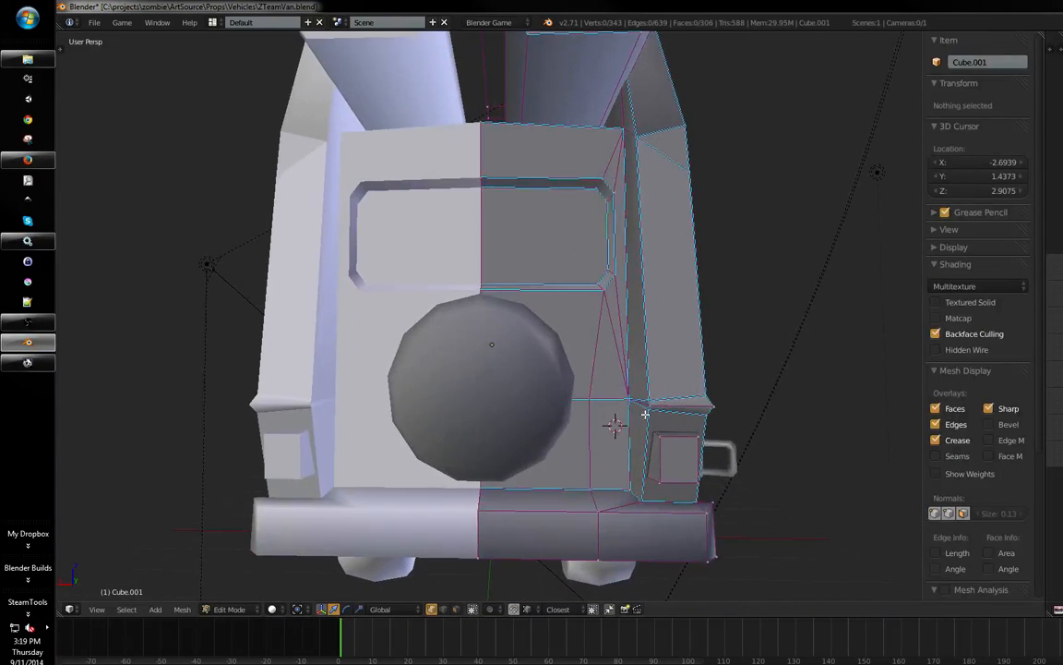
{"action": "middle_click_drag", "start_coordinate": [532, 357], "coordinate": [583, 394]}
{"action": "key", "text": "a"}
{"action": "scroll", "coordinate": [657, 358], "scroll_direction": "up", "scroll_amount": 2}
{"action": "right_click", "coordinate": [646, 424]}
{"action": "key", "text": "g"}
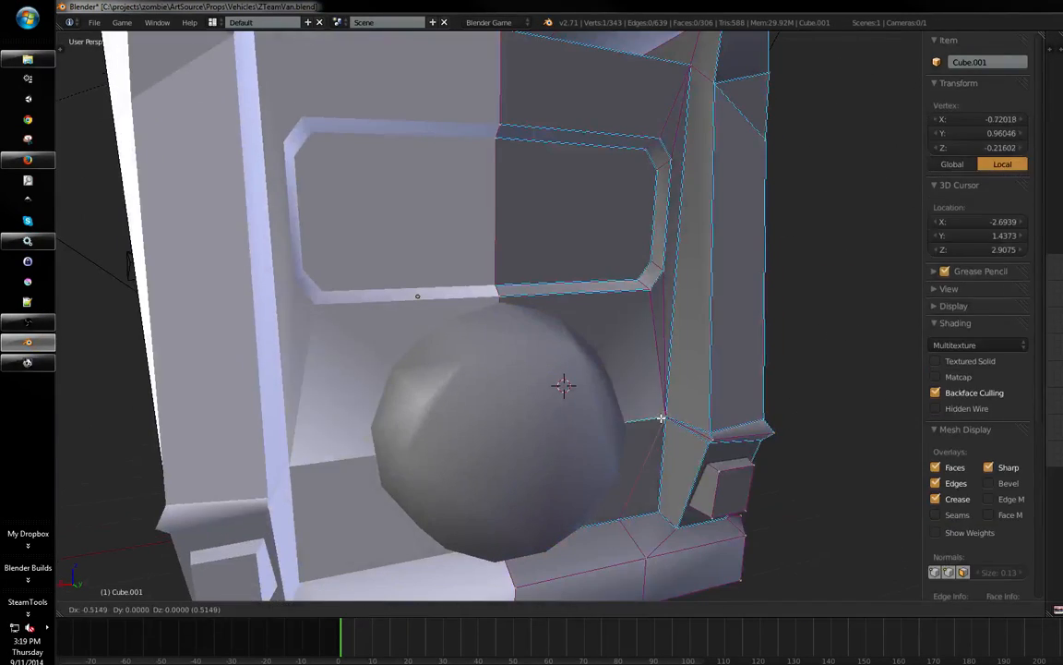
{"action": "left_click", "coordinate": [661, 504]}
- Knife-cut a horizontal edge in the left orthographic view from the vertical edge behind the side window to the van's rear edge
{"action": "key", "text": "Tab"}
{"action": "scroll", "coordinate": [599, 388], "scroll_direction": "down", "scroll_amount": 2}
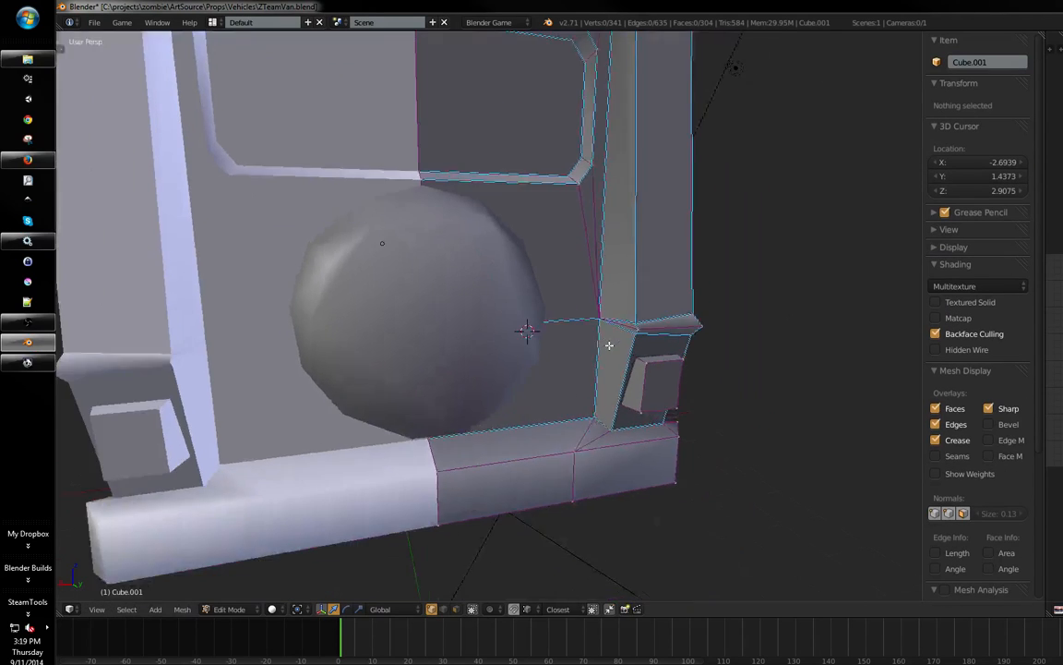
{"action": "middle_click_drag", "start_coordinate": [600, 387], "coordinate": [486, 387]}
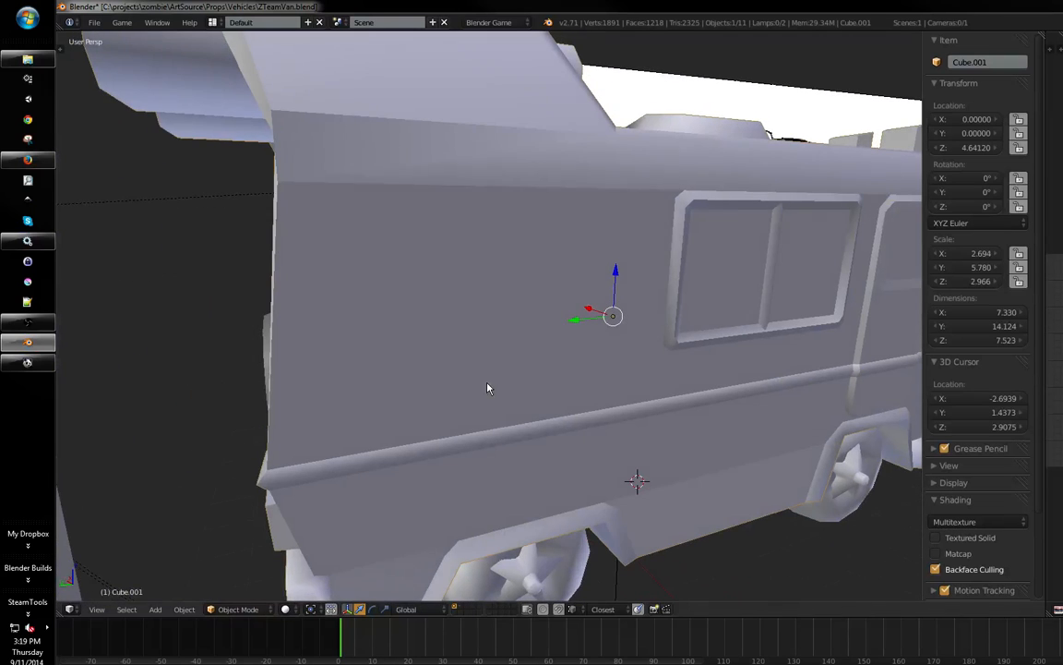
{"action": "key", "text": "ctrl+KP_3"}
{"action": "key", "text": "z"}
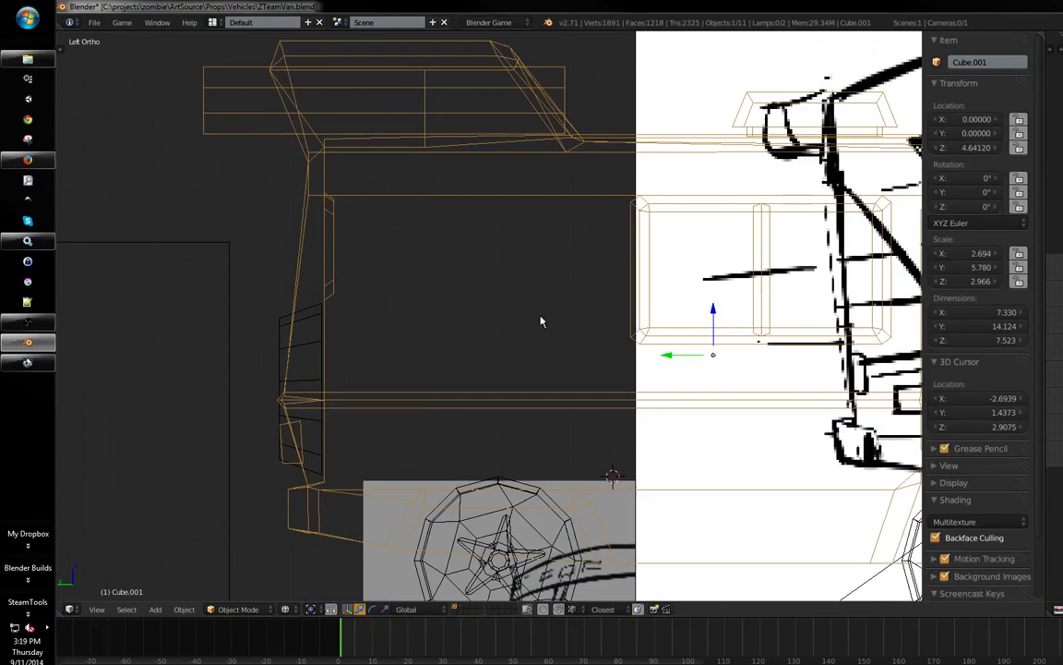
{"action": "key", "text": "Tab"}
{"action": "key", "text": "z"}
{"action": "middle_click_drag", "start_coordinate": [564, 327], "coordinate": [573, 316], "text": "shift"}
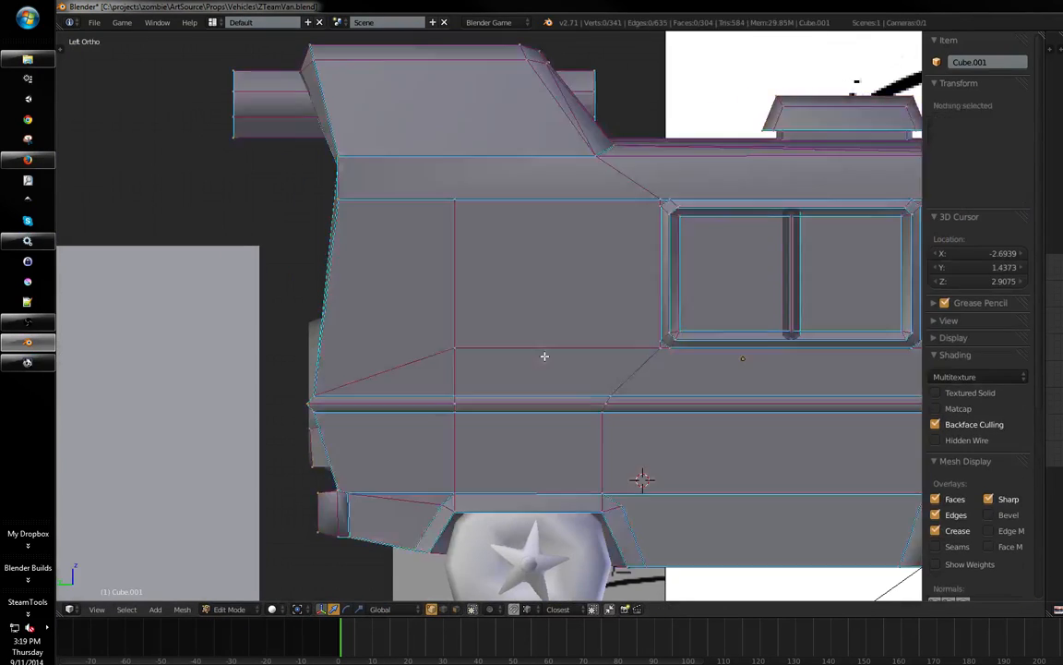
{"action": "middle_click_drag", "start_coordinate": [544, 356], "coordinate": [569, 348], "text": "shift"}
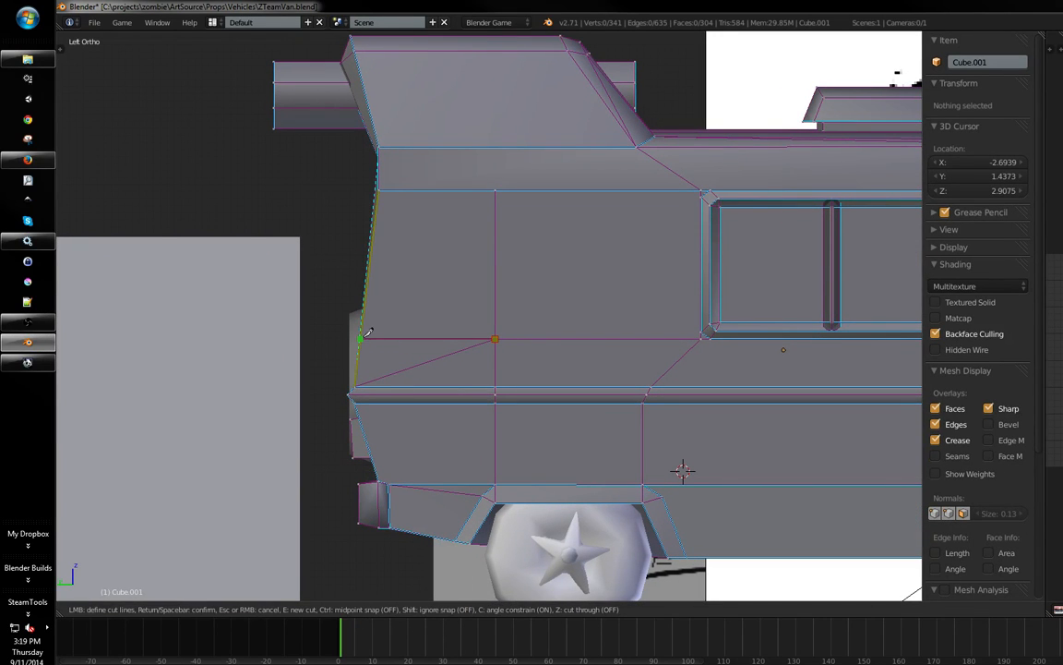
{"action": "key", "text": "Return"}
- Delete the edge loop running from the side window's lower rear corner through the trim to the rear wheel arch
{"action": "scroll", "coordinate": [565, 333], "scroll_direction": "down", "scroll_amount": 8, "text": "ctrl"}
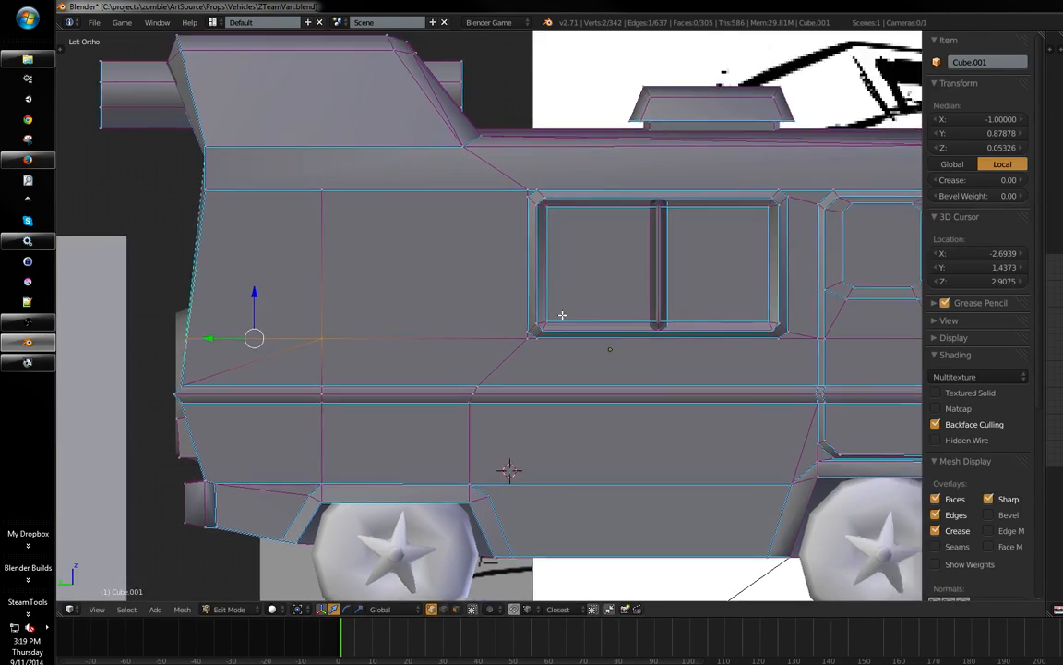
{"action": "scroll", "coordinate": [564, 333], "scroll_direction": "down", "scroll_amount": 5, "text": "ctrl"}
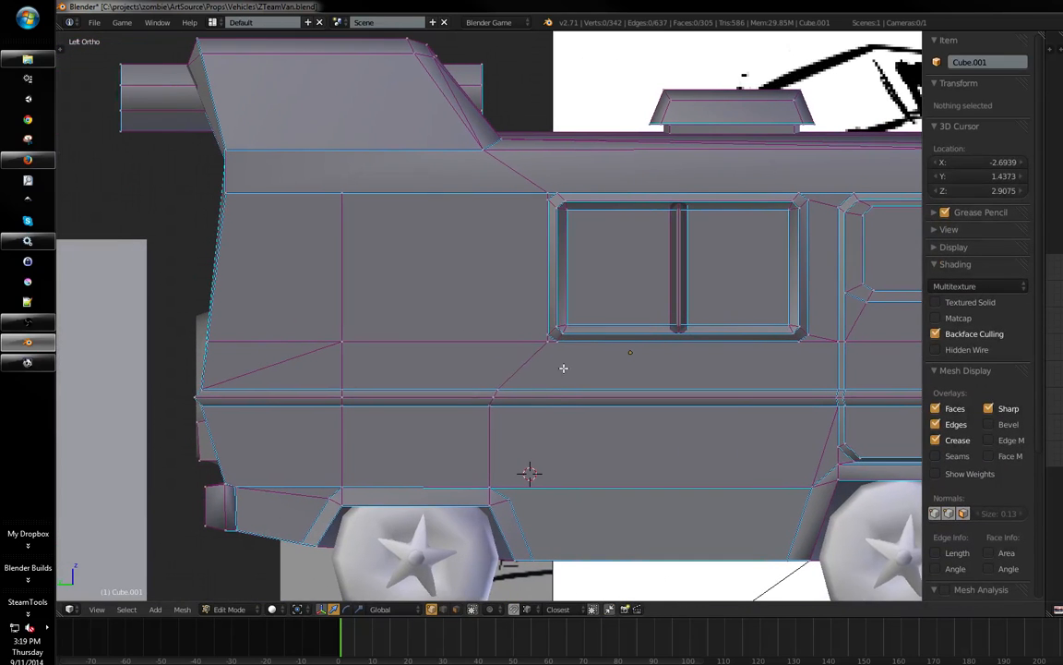
{"action": "key", "text": "a"}
{"action": "key", "text": "a"}
{"action": "scroll", "coordinate": [523, 352], "scroll_direction": "up", "scroll_amount": 2}
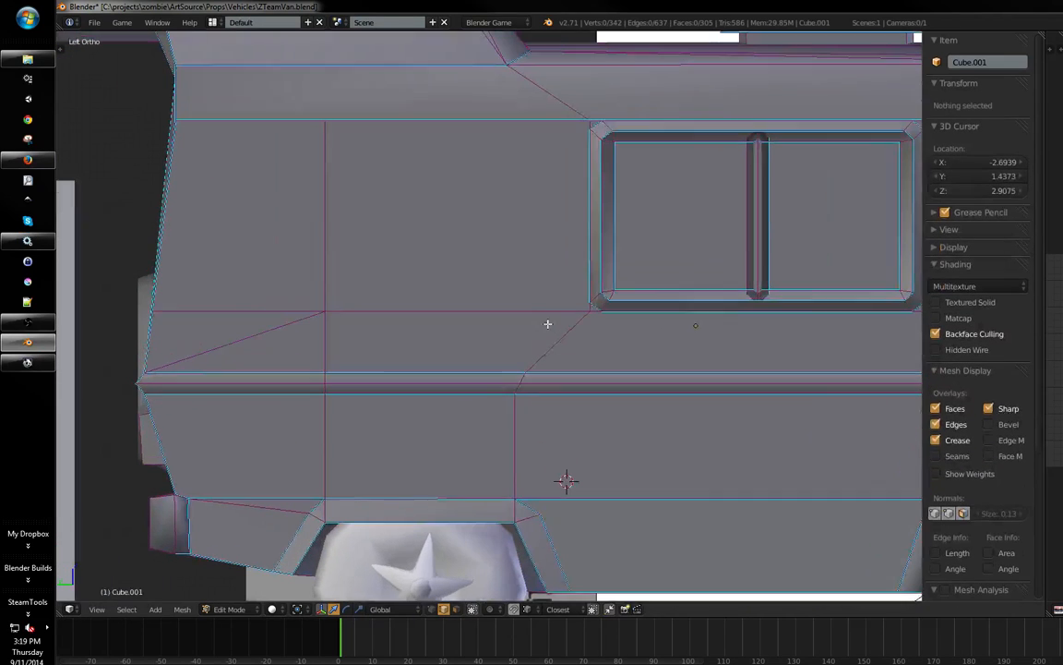
{"action": "right_click", "coordinate": [526, 375]}
{"action": "key", "text": "a"}
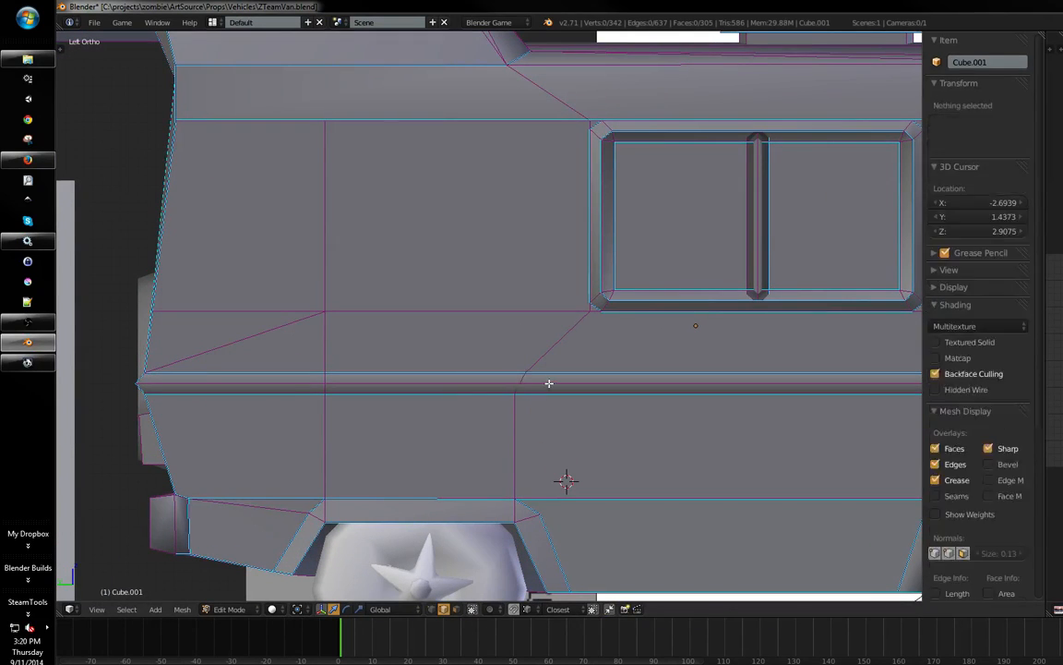
{"action": "middle_click_drag", "start_coordinate": [550, 382], "coordinate": [517, 308], "text": "shift"}
{"action": "scroll", "coordinate": [550, 315], "scroll_direction": "up", "scroll_amount": 3}
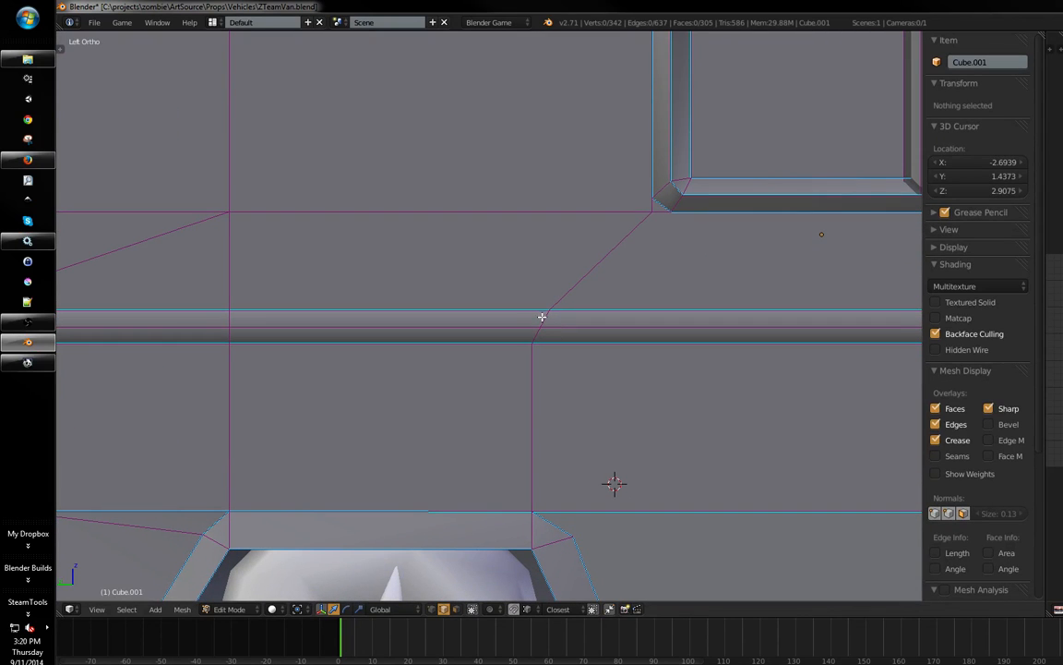
{"action": "right_click", "coordinate": [541, 316]}
{"action": "right_click", "coordinate": [586, 279], "text": "shift"}
{"action": "key", "text": "x"}
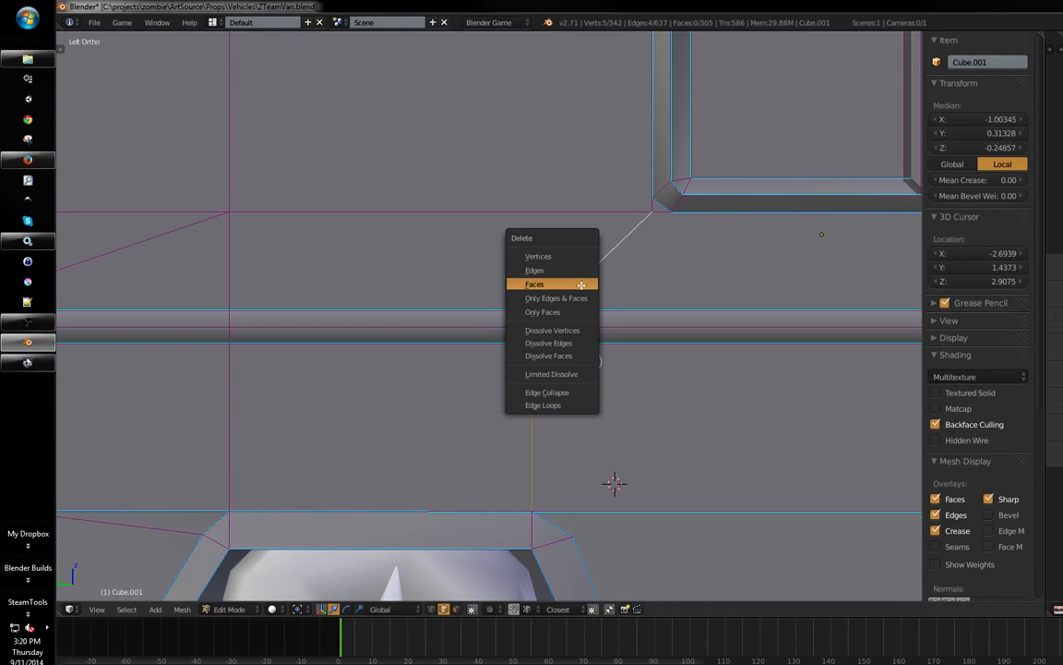
{"action": "left_click", "coordinate": [556, 407]}
- Examine the remaining edges along the van's lower side from the door back to the rear bumper
{"action": "scroll", "coordinate": [600, 388], "scroll_direction": "down", "scroll_amount": 2}
{"action": "middle_click_drag", "start_coordinate": [885, 314], "coordinate": [626, 329], "text": "shift"}
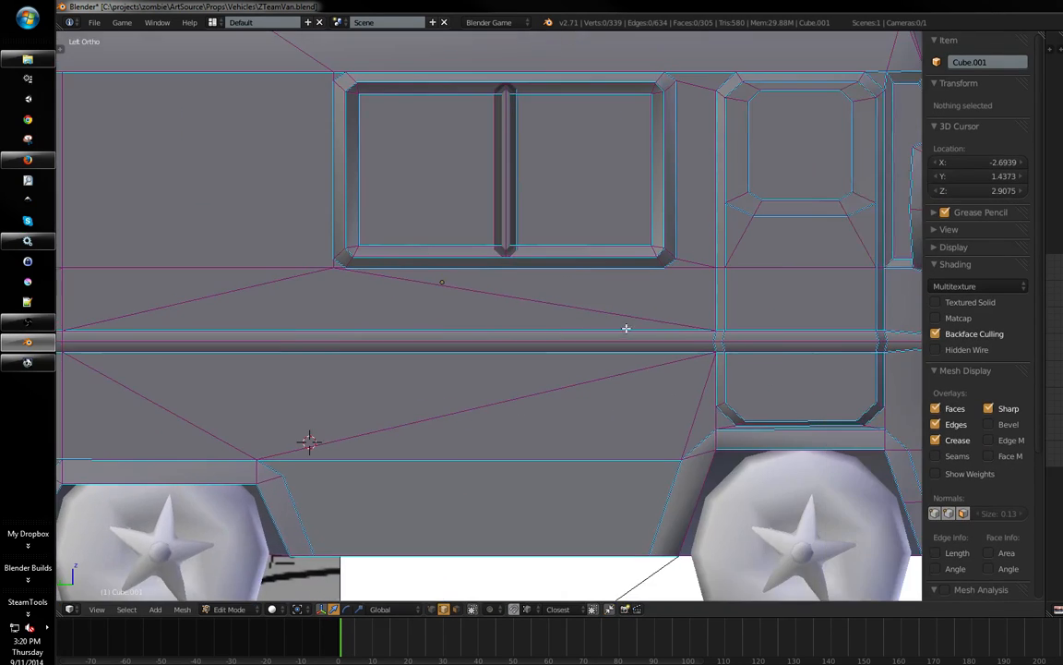
{"action": "middle_click_drag", "start_coordinate": [537, 325], "coordinate": [586, 325], "text": "shift"}
{"action": "middle_click_drag", "start_coordinate": [439, 345], "coordinate": [643, 341], "text": "shift"}
{"action": "middle_click_drag", "start_coordinate": [371, 328], "coordinate": [355, 294], "text": "ctrl"}
{"action": "middle_click_drag", "start_coordinate": [282, 296], "coordinate": [589, 293], "text": "shift"}
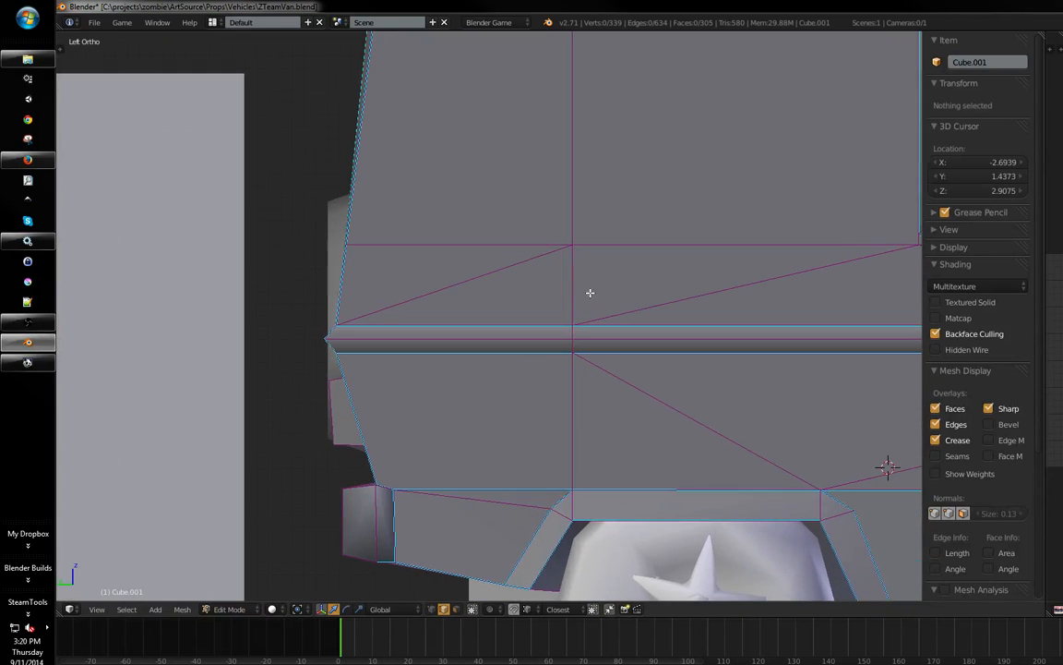
- Try to delete the short vertical edges crossing the trim above the rear wheel arch as edge loops
{"action": "right_click", "coordinate": [572, 333]}
{"action": "key", "text": "x"}
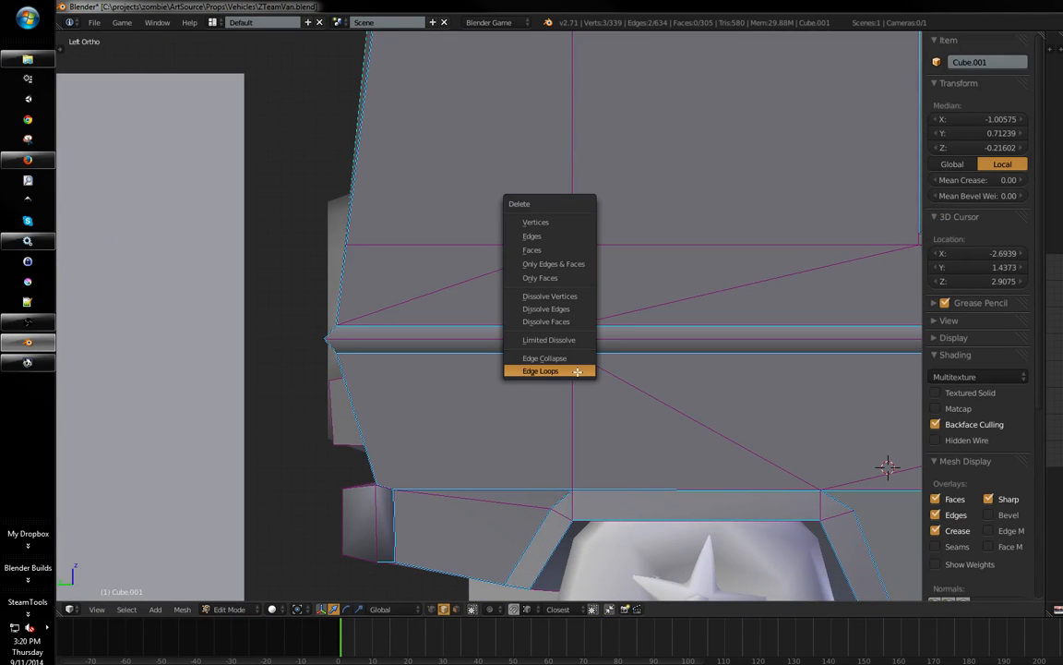
{"action": "left_click", "coordinate": [577, 369]}
{"action": "key", "text": "ctrl+z"}
{"action": "key", "text": "a"}
- Merge the trim's extra vertices above the rear wheel arch into the trim's end vertices at the van's rear edge
{"action": "key", "text": "ctrl+Tab"}
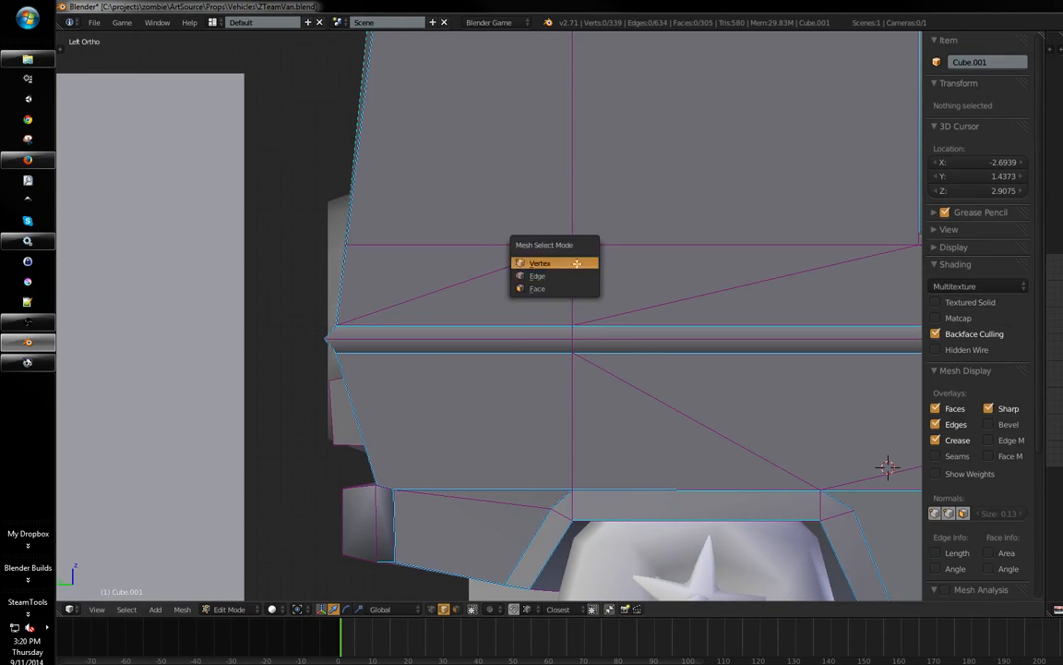
{"action": "key", "text": "a"}
{"action": "right_click", "coordinate": [572, 351]}
{"action": "key", "text": "g"}
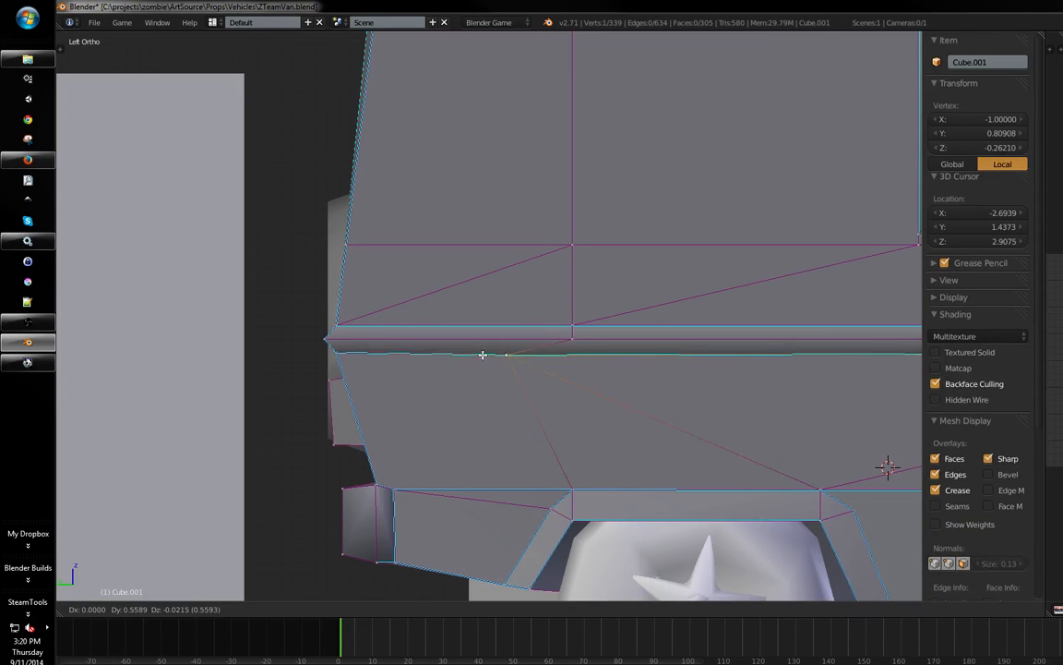
{"action": "left_click", "coordinate": [343, 323]}
{"action": "key", "text": "a"}
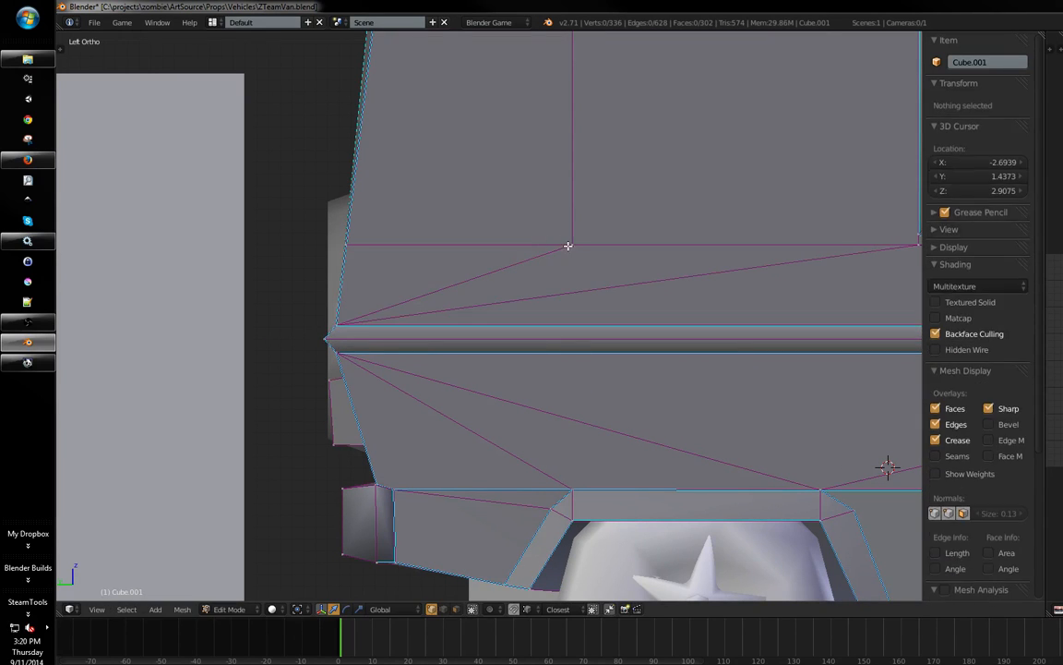
- Merge the extra side panel vertex level with the window's bottom into the vertex on the van's rear edge
{"action": "right_click", "coordinate": [571, 246]}
{"action": "key", "text": "g"}
{"action": "left_click", "coordinate": [353, 246]}
{"action": "key", "text": "a"}
{"action": "scroll", "coordinate": [362, 325], "scroll_direction": "down", "scroll_amount": 2}
{"action": "scroll", "coordinate": [362, 325], "scroll_direction": "down", "scroll_amount": 5}
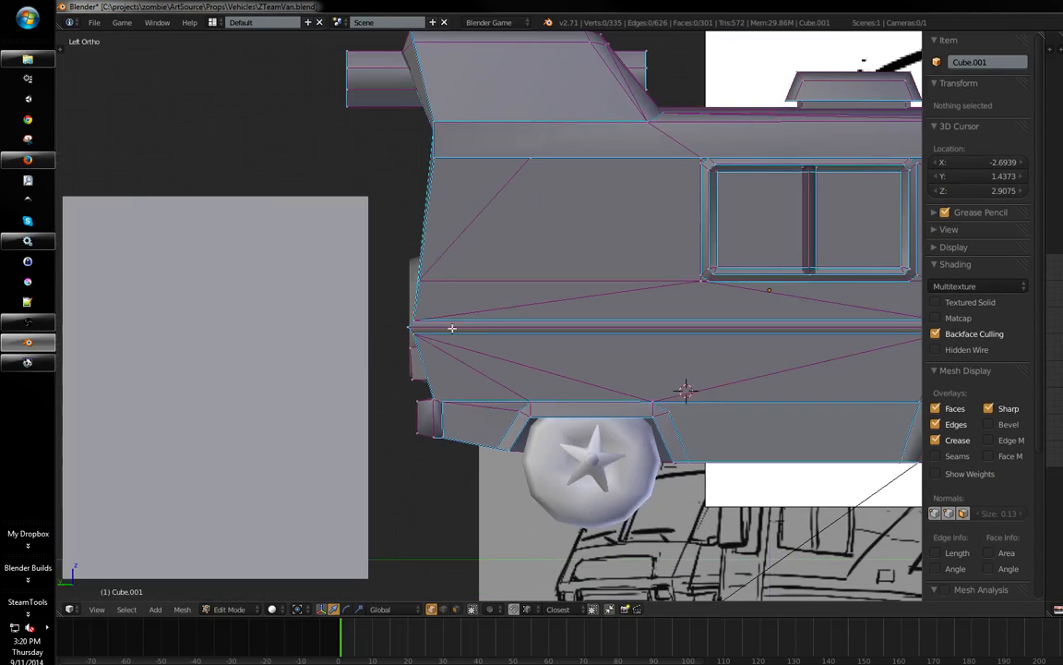
- Mark as sharp the horizontal edges beside the side window's lower corners and the lower front side edge above the bumper
{"action": "scroll", "coordinate": [451, 328], "scroll_direction": "up", "scroll_amount": 4}
{"action": "right_click", "coordinate": [504, 305]}
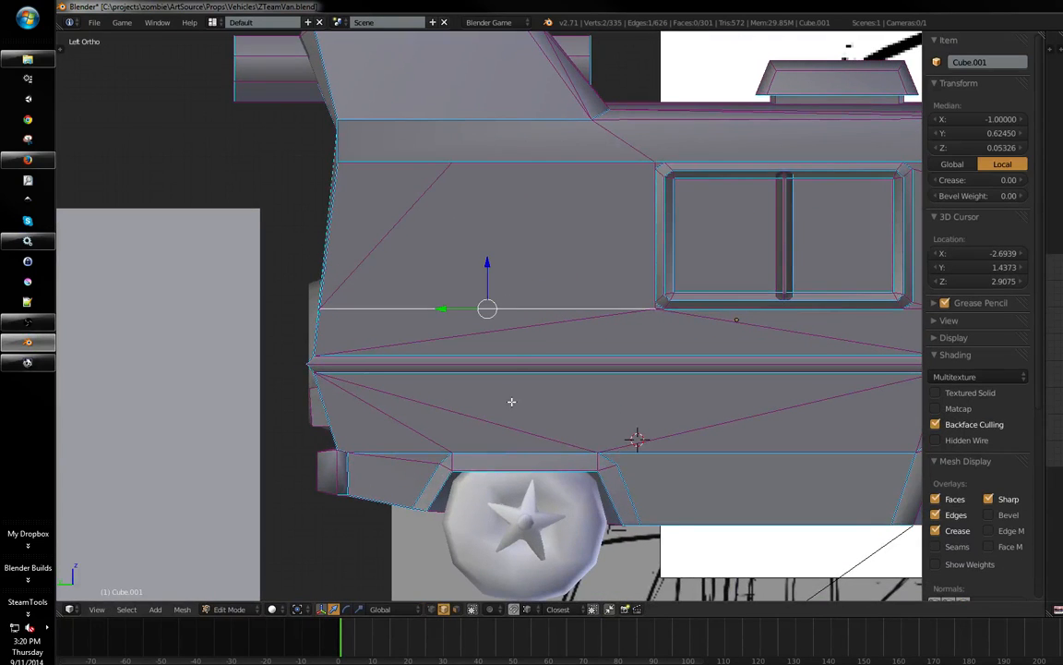
{"action": "middle_click_drag", "start_coordinate": [912, 321], "coordinate": [560, 311], "text": "shift"}
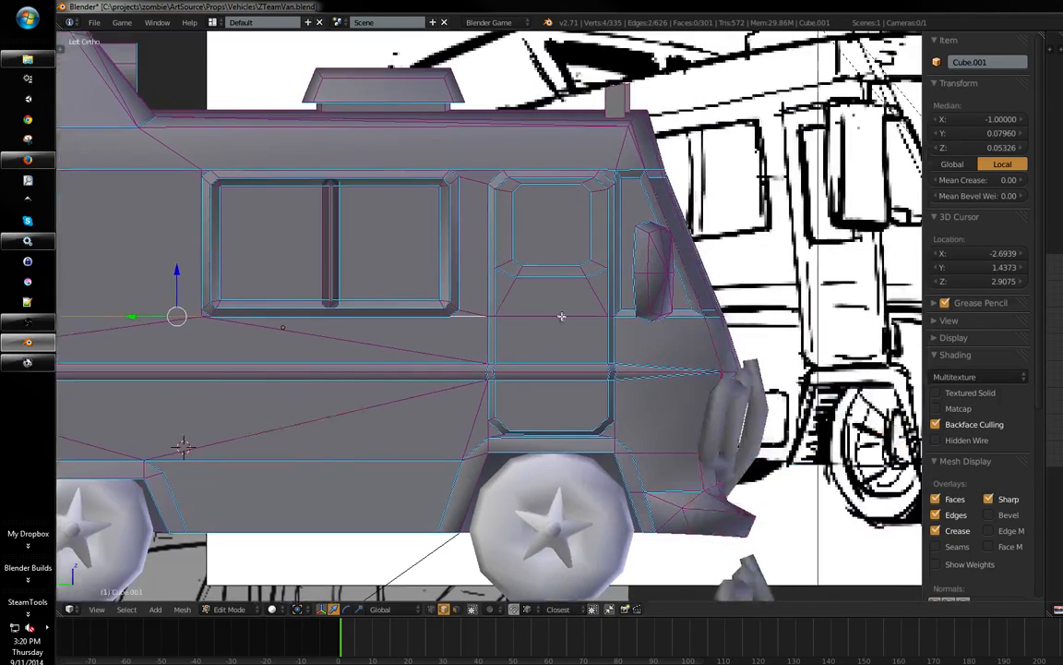
{"action": "scroll", "coordinate": [624, 306], "scroll_direction": "up", "scroll_amount": 5}
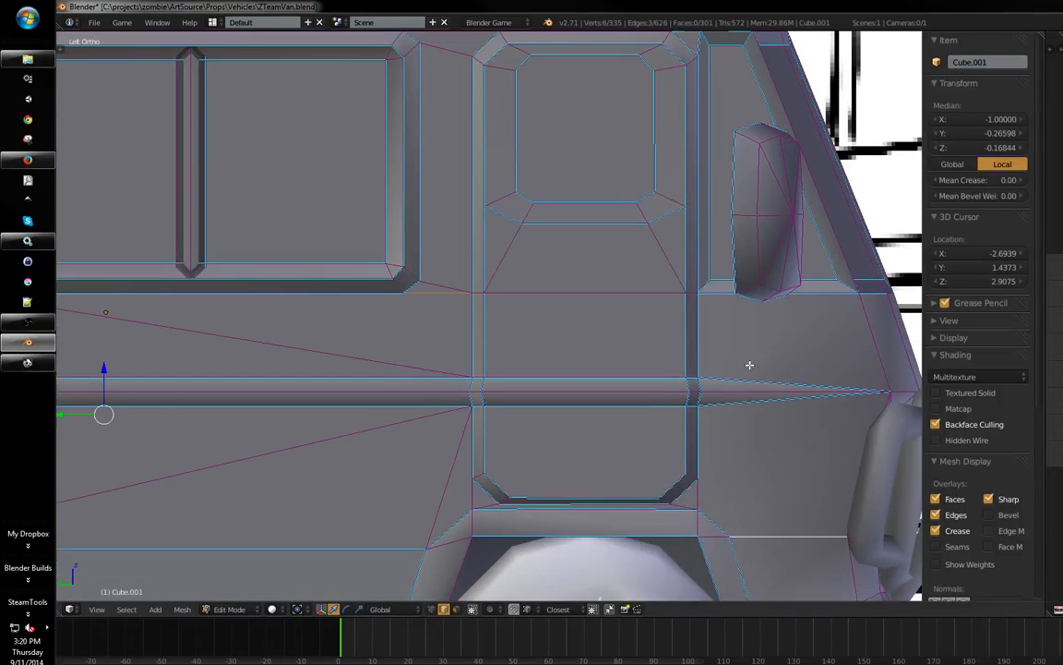
{"action": "key", "text": "ctrl+e"}
{"action": "left_click", "coordinate": [743, 360]}
{"action": "scroll", "coordinate": [526, 459], "scroll_direction": "down", "scroll_amount": 2}
{"action": "scroll", "coordinate": [527, 459], "scroll_direction": "down", "scroll_amount": 1}
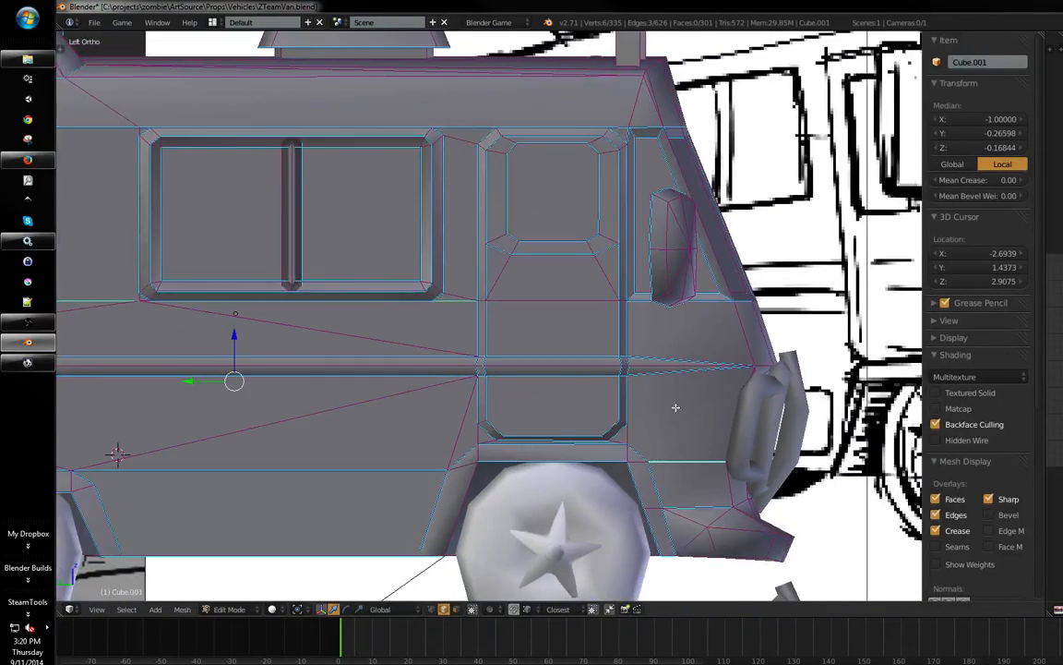
{"action": "middle_click_drag", "start_coordinate": [674, 406], "coordinate": [559, 402]}
{"action": "key", "text": "a"}
- Merge the extra vertex on the front wheel arch's forward inner edge into the neighbouring arch vertex
{"action": "key", "text": "Tab"}
{"action": "scroll", "coordinate": [371, 423], "scroll_direction": "down", "scroll_amount": 4}
{"action": "middle_click_drag", "start_coordinate": [371, 424], "coordinate": [463, 402]}
{"action": "key", "text": "Tab"}
{"action": "key", "text": "ctrl+Tab"}
{"action": "left_click", "coordinate": [485, 361]}
{"action": "scroll", "coordinate": [434, 387], "scroll_direction": "up", "scroll_amount": 3}
{"action": "right_click", "coordinate": [446, 431]}
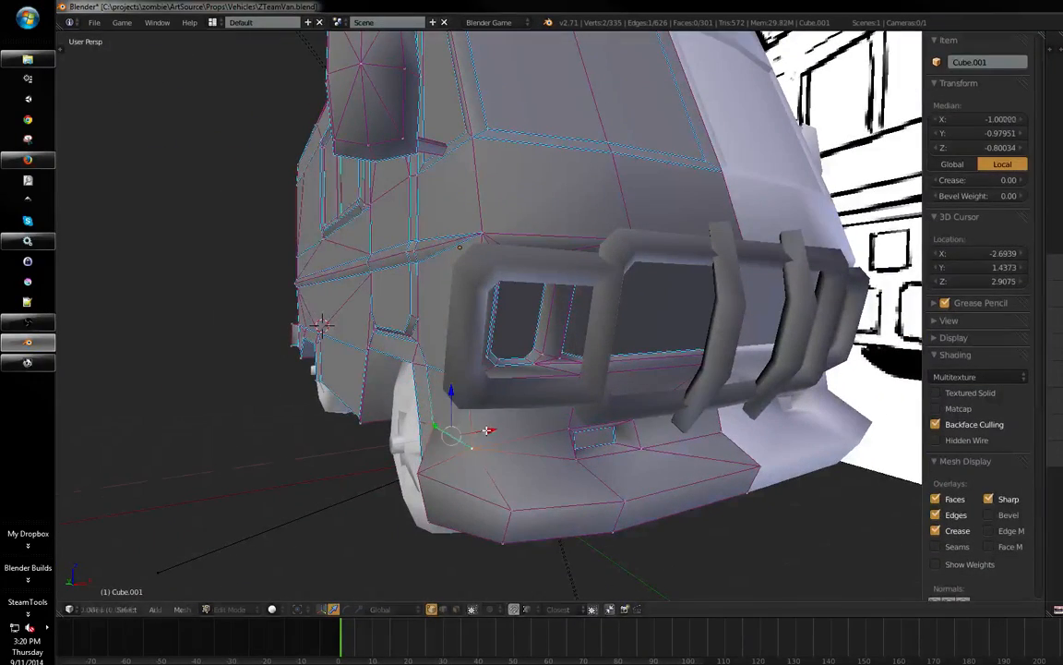
{"action": "right_click", "coordinate": [458, 416]}
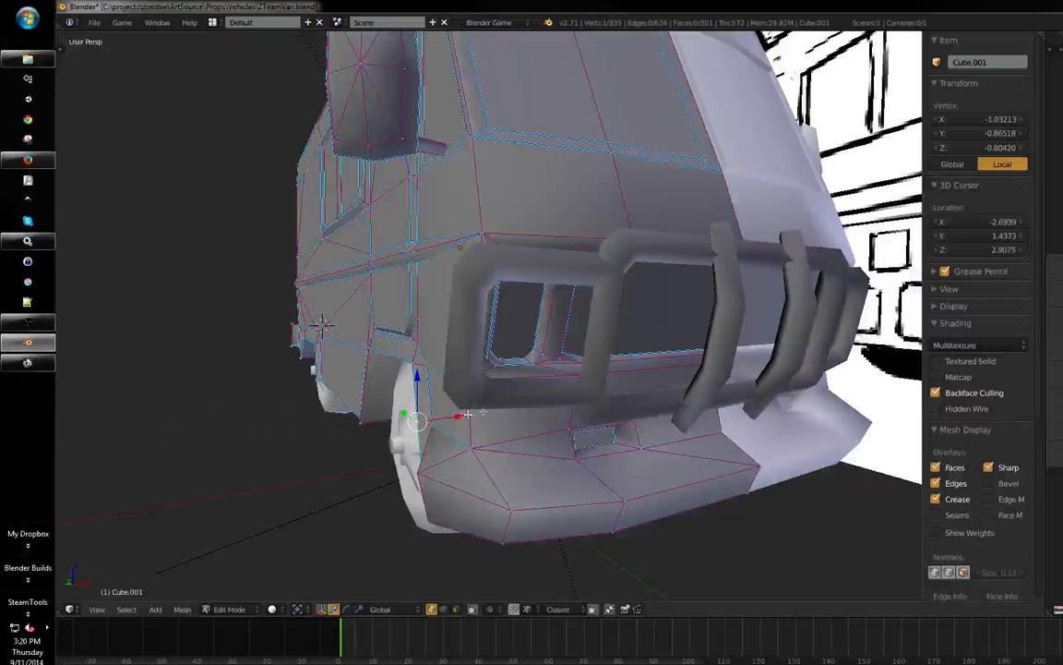
{"action": "middle_click_drag", "start_coordinate": [468, 414], "coordinate": [600, 432]}
{"action": "key", "text": "a"}
{"action": "right_click_drag", "start_coordinate": [631, 398], "coordinate": [638, 417]}
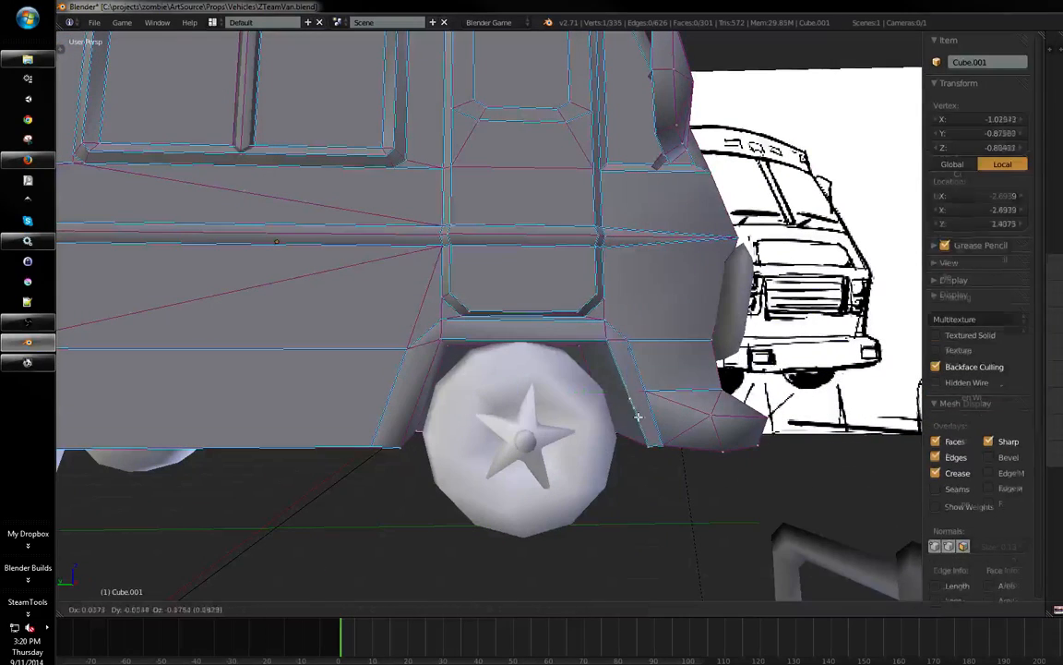
{"action": "key", "text": "a"}
- Mark the front wheel arch's inner edge behind the wheel as sharp and check the shading in Object Mode
{"action": "key", "text": "ctrl+Tab"}
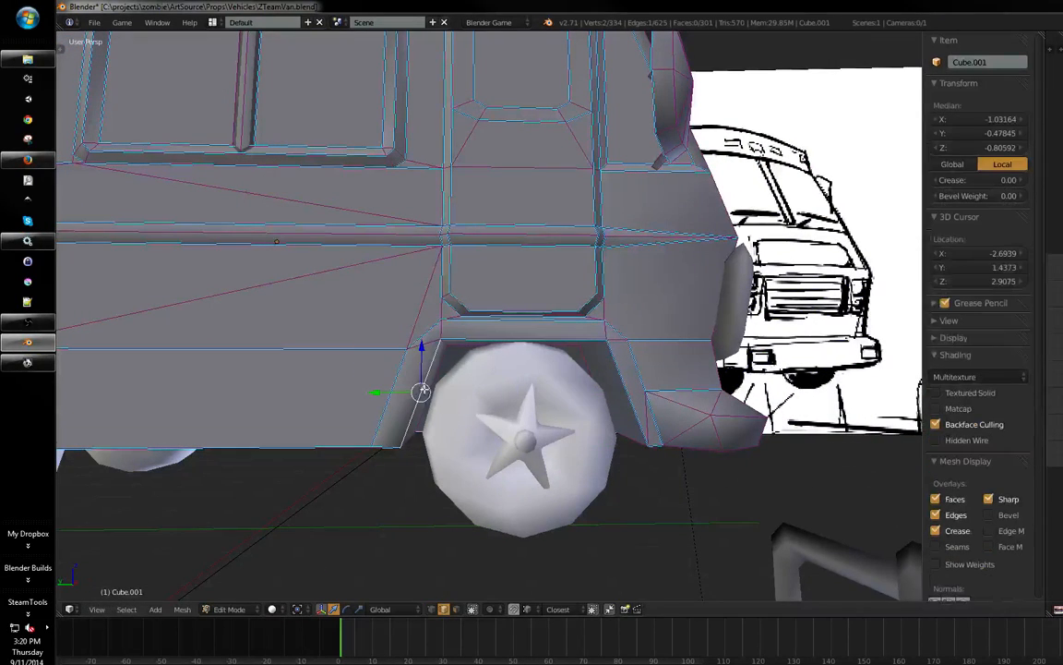
{"action": "key", "text": "ctrl+e"}
{"action": "left_click", "coordinate": [430, 388]}
{"action": "key", "text": "Tab"}
{"action": "scroll", "coordinate": [321, 441], "scroll_direction": "down", "scroll_amount": 2}
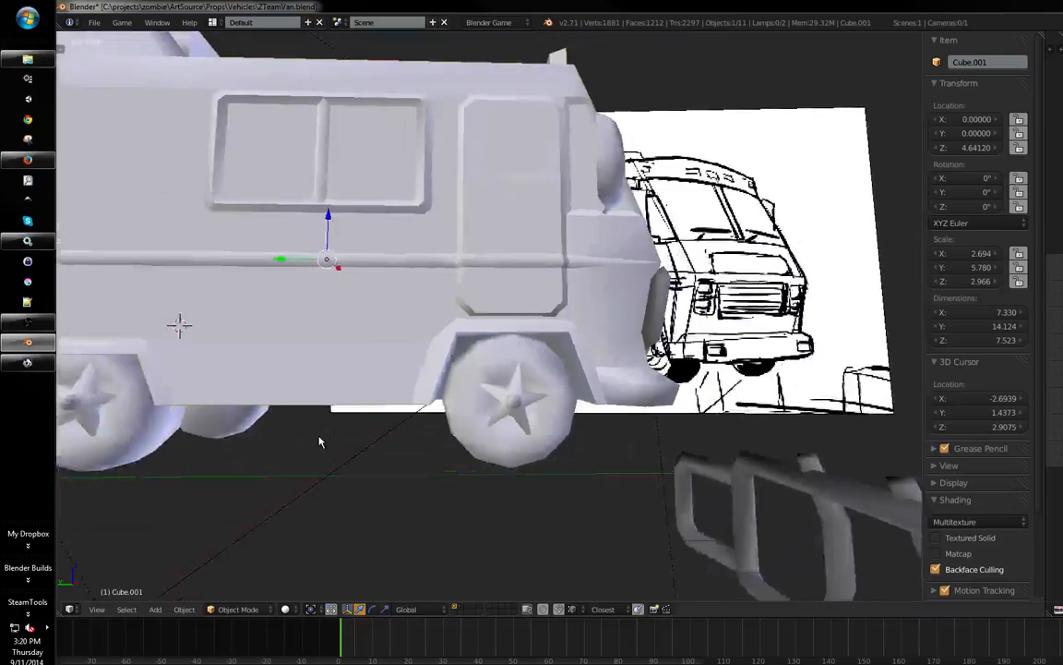
{"action": "mouse_move", "coordinate": [393, 411]}
{"action": "middle_mouse_down", "text": "shift"}
{"action": "mouse_move", "coordinate": [432, 473]}
{"action": "mouse_move", "coordinate": [439, 437]}
{"action": "mouse_move", "coordinate": [454, 470]}
{"action": "mouse_move", "coordinate": [296, 446]}
{"action": "mouse_move", "coordinate": [388, 434]}
{"action": "mouse_move", "coordinate": [527, 368]}
{"action": "mouse_move", "coordinate": [427, 387]}
{"action": "mouse_move", "coordinate": [484, 369]}
{"action": "mouse_move", "coordinate": [547, 370]}
{"action": "mouse_move", "coordinate": [483, 367]}
{"action": "mouse_move", "coordinate": [603, 420]}
{"action": "middle_mouse_up", "text": "shift"}
{"action": "scroll", "coordinate": [439, 436], "scroll_direction": "down", "scroll_amount": 2}
{"action": "scroll", "coordinate": [477, 386], "scroll_direction": "up", "scroll_amount": 2}
- Move the outer vertical edges of the van's rear corner forward along the Y axis
{"action": "key", "text": "Tab"}
{"action": "key", "text": "a"}
{"action": "key", "text": "a"}
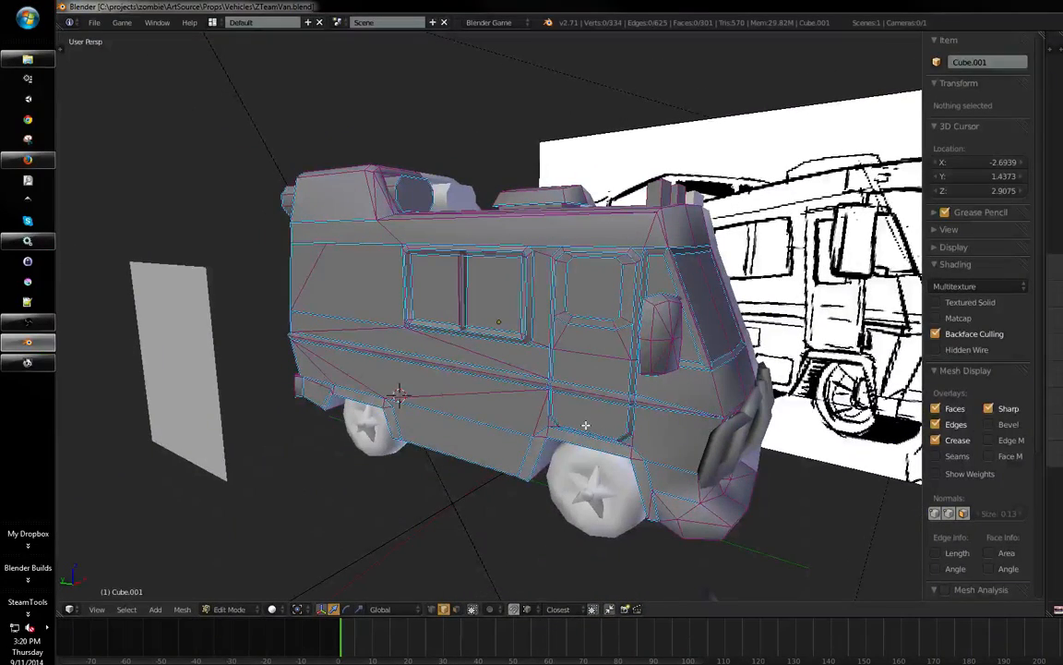
{"action": "mouse_move", "coordinate": [596, 415]}
{"action": "middle_mouse_down"}
{"action": "mouse_move", "coordinate": [618, 392]}
{"action": "mouse_move", "coordinate": [554, 404]}
{"action": "mouse_move", "coordinate": [574, 406]}
{"action": "mouse_move", "coordinate": [643, 371]}
{"action": "middle_mouse_up"}
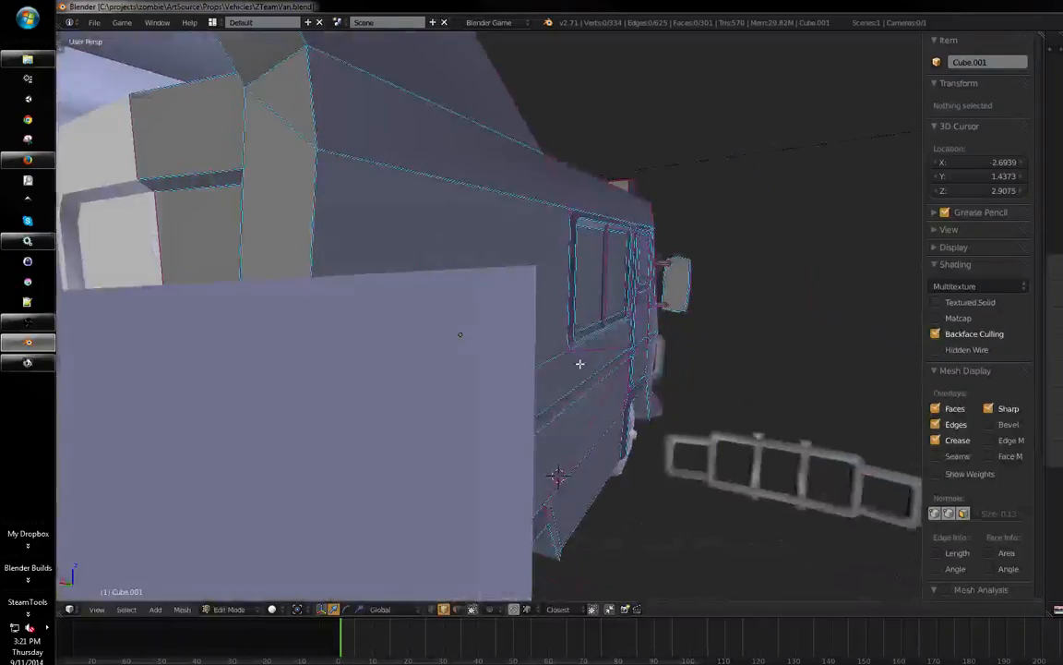
{"action": "middle_click_drag", "start_coordinate": [562, 373], "coordinate": [667, 347]}
{"action": "middle_click_drag", "start_coordinate": [524, 413], "coordinate": [522, 436]}
{"action": "middle_click_drag", "start_coordinate": [611, 395], "coordinate": [492, 380]}
{"action": "key", "text": "ctrl+Tab"}
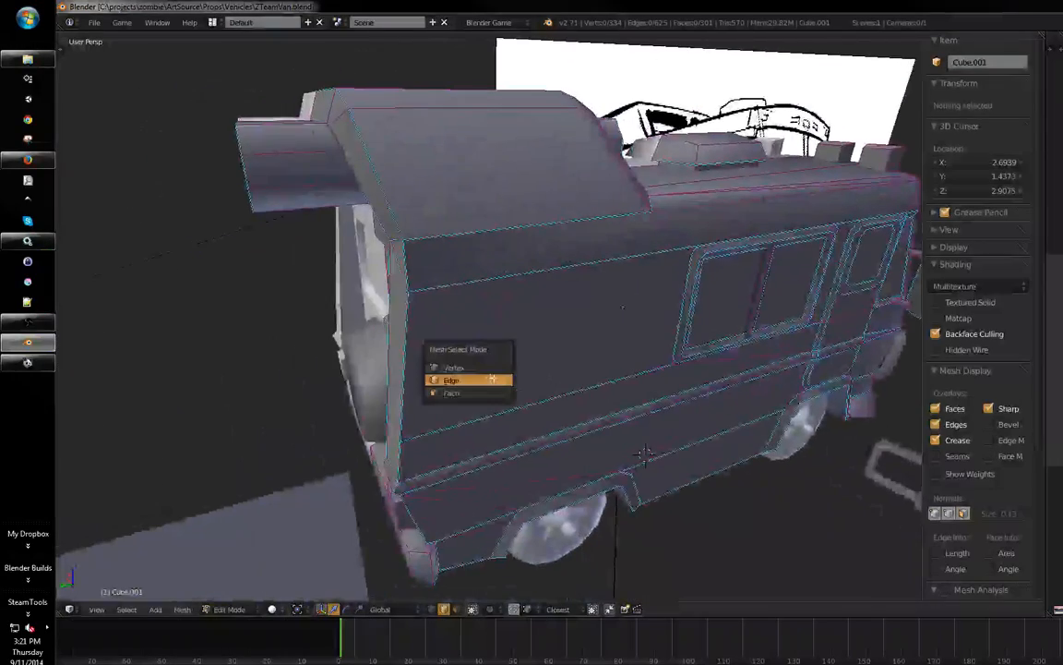
{"action": "right_click", "coordinate": [396, 448]}
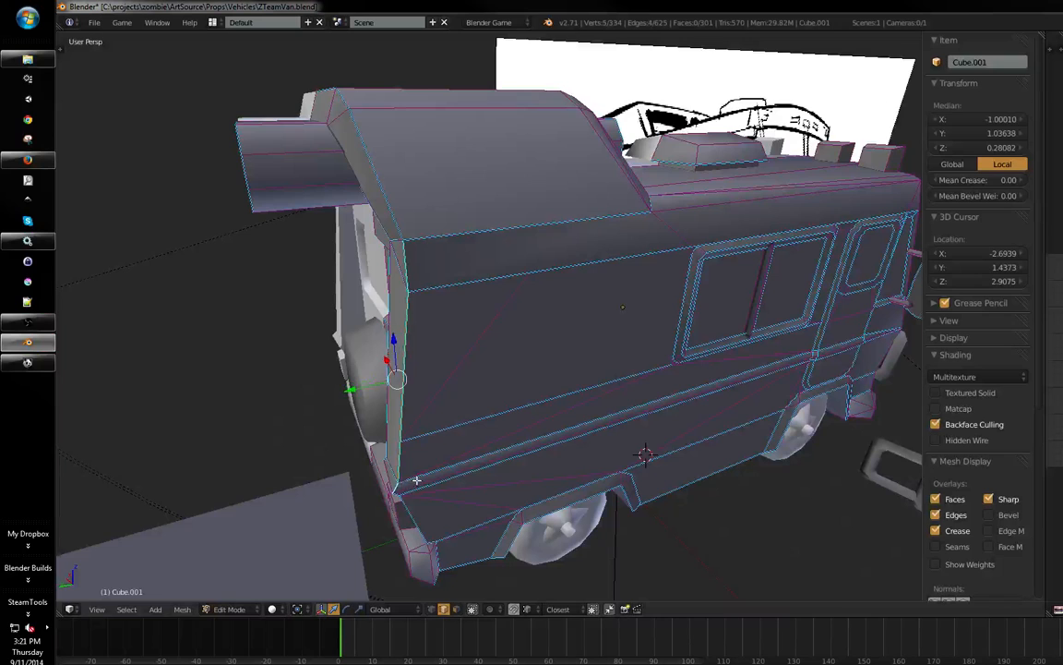
{"action": "middle_click_drag", "start_coordinate": [416, 480], "coordinate": [410, 445]}
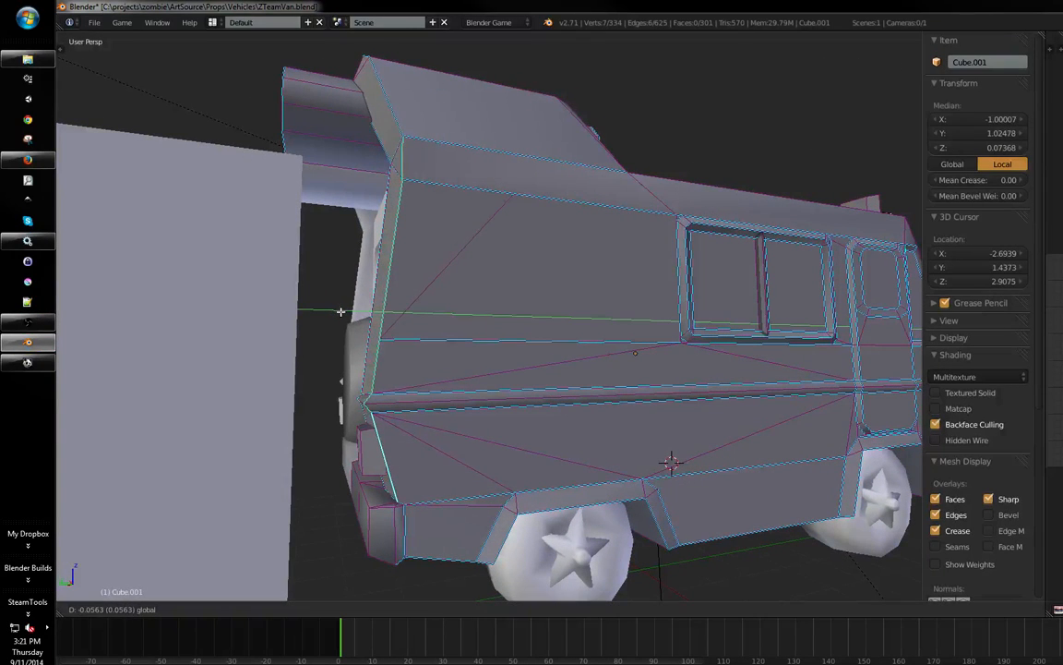
{"action": "middle_click_drag", "start_coordinate": [363, 310], "coordinate": [413, 356]}
{"action": "key", "text": "a"}
- Move the roof hump's sloped rear outer edge forward along the Y axis
{"action": "right_click", "coordinate": [326, 339]}
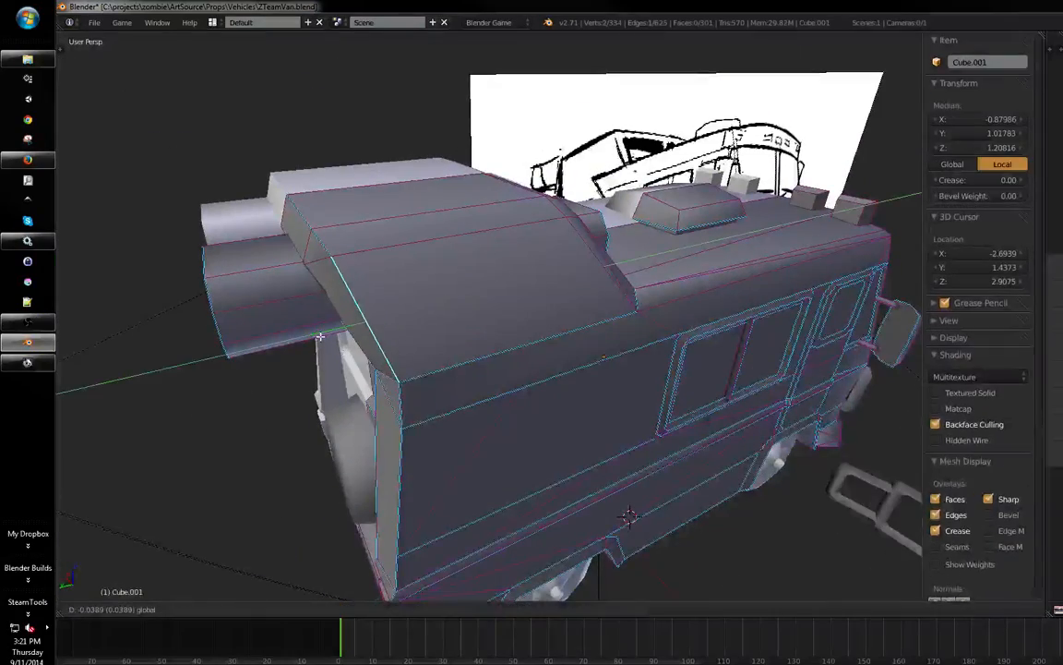
{"action": "middle_click_drag", "start_coordinate": [554, 346], "coordinate": [461, 382]}
{"action": "key", "text": "a"}
{"action": "left_click", "coordinate": [583, 323]}
- Examine the side window's centre divider and the shading along the van's side
{"action": "key", "text": "Tab"}
{"action": "middle_click_drag", "start_coordinate": [603, 367], "coordinate": [506, 346]}
{"action": "scroll", "coordinate": [587, 319], "scroll_direction": "up", "scroll_amount": 5}
{"action": "key", "text": "Tab"}
{"action": "scroll", "coordinate": [587, 320], "scroll_direction": "up", "scroll_amount": 2}
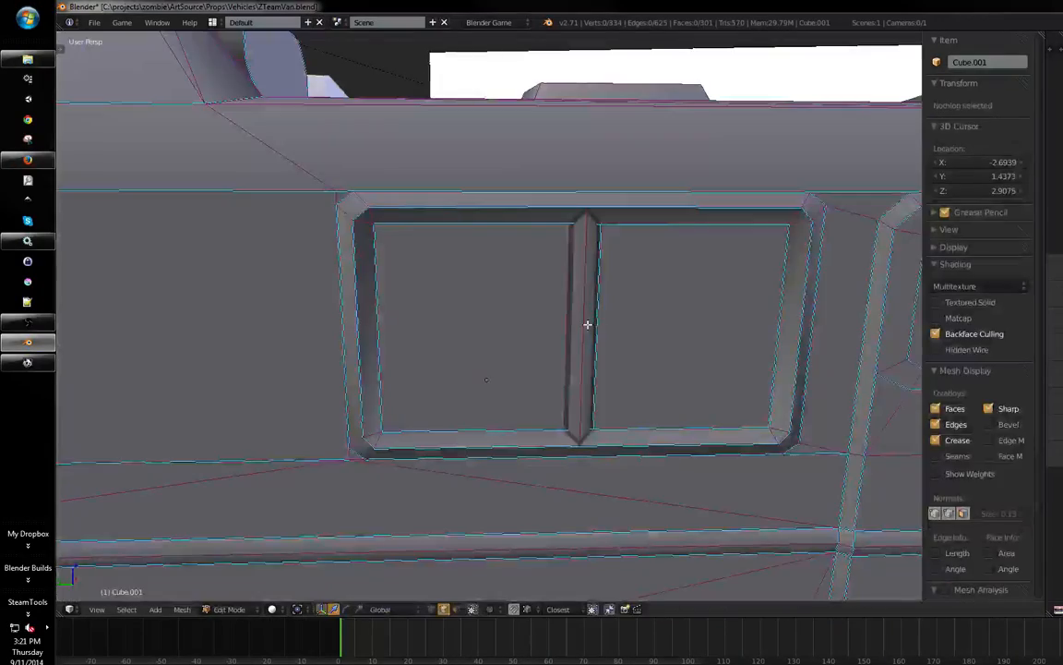
{"action": "right_click", "coordinate": [586, 330]}
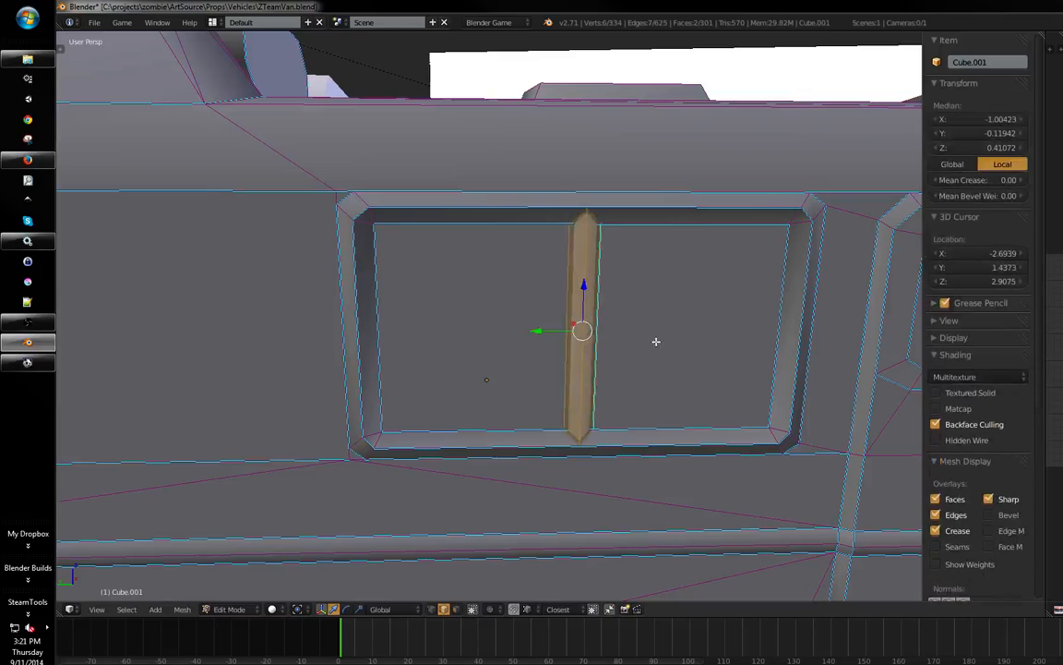
{"action": "key", "text": "Tab"}
{"action": "scroll", "coordinate": [640, 349], "scroll_direction": "down", "scroll_amount": 5}
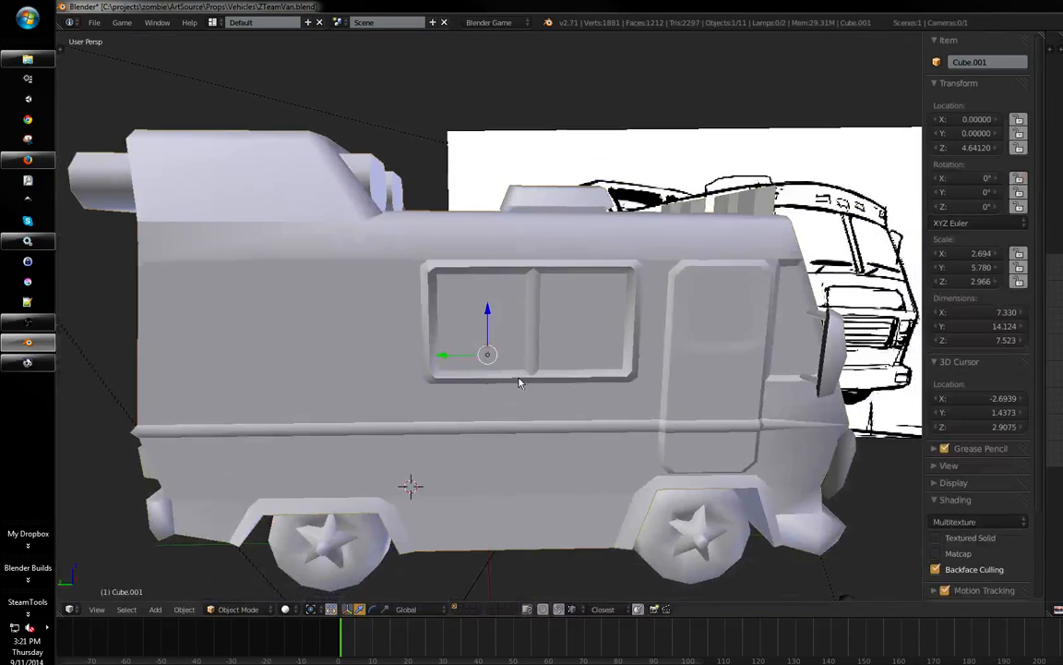
- Extrude a tapered rear section on the octagonal roof pod and inset a smaller face in its end
{"action": "middle_click_drag", "start_coordinate": [606, 361], "coordinate": [513, 332]}
{"action": "scroll", "coordinate": [479, 379], "scroll_direction": "up", "scroll_amount": 4}
{"action": "key", "text": "Tab"}
{"action": "middle_click_drag", "start_coordinate": [625, 303], "coordinate": [430, 368]}
{"action": "right_click", "coordinate": [530, 340]}
{"action": "middle_click_drag", "start_coordinate": [572, 330], "coordinate": [530, 337]}
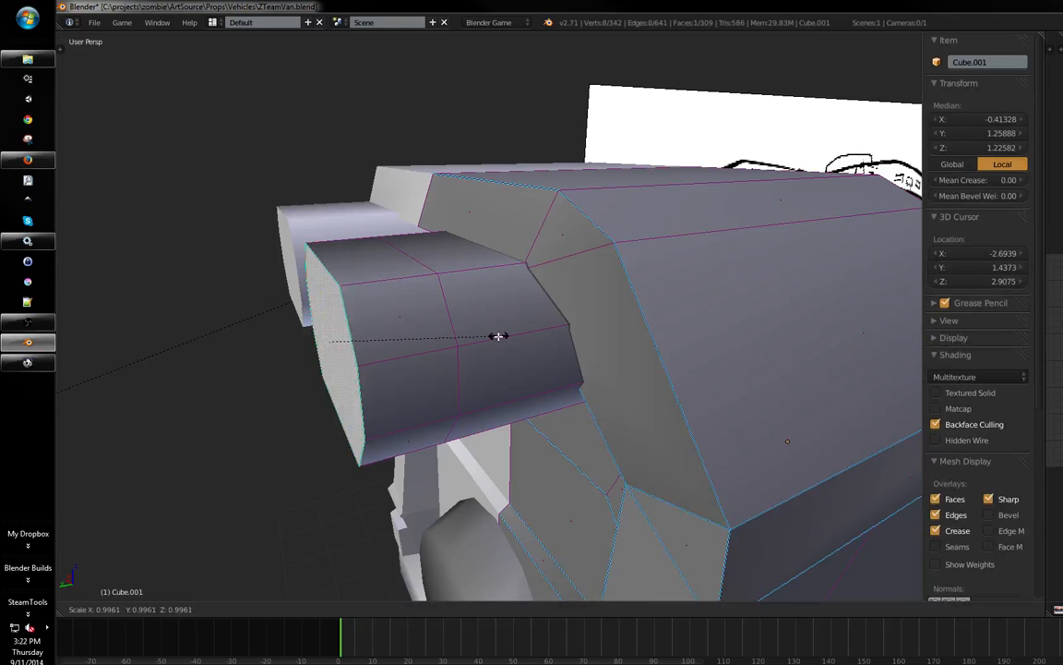
{"action": "left_click", "coordinate": [455, 347]}
{"action": "middle_click_drag", "start_coordinate": [454, 347], "coordinate": [596, 338]}
{"action": "left_click", "coordinate": [658, 342]}
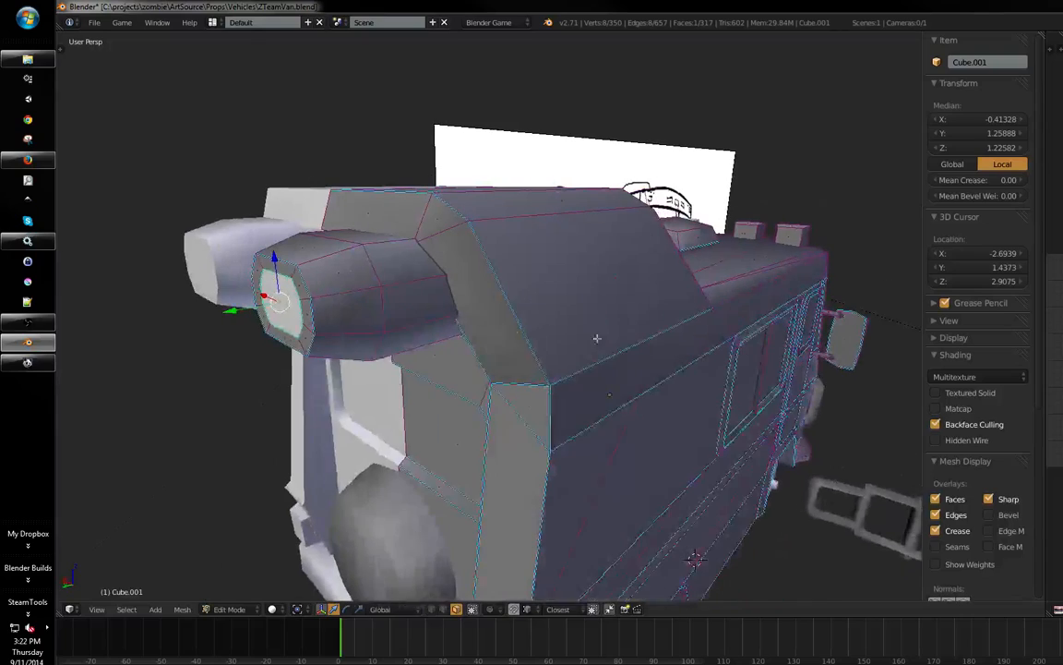
- Push the inset rear face of the roof pod inward along the Y axis to form a recess
{"action": "left_click", "coordinate": [255, 312]}
{"action": "middle_click_drag", "start_coordinate": [277, 312], "coordinate": [602, 347]}
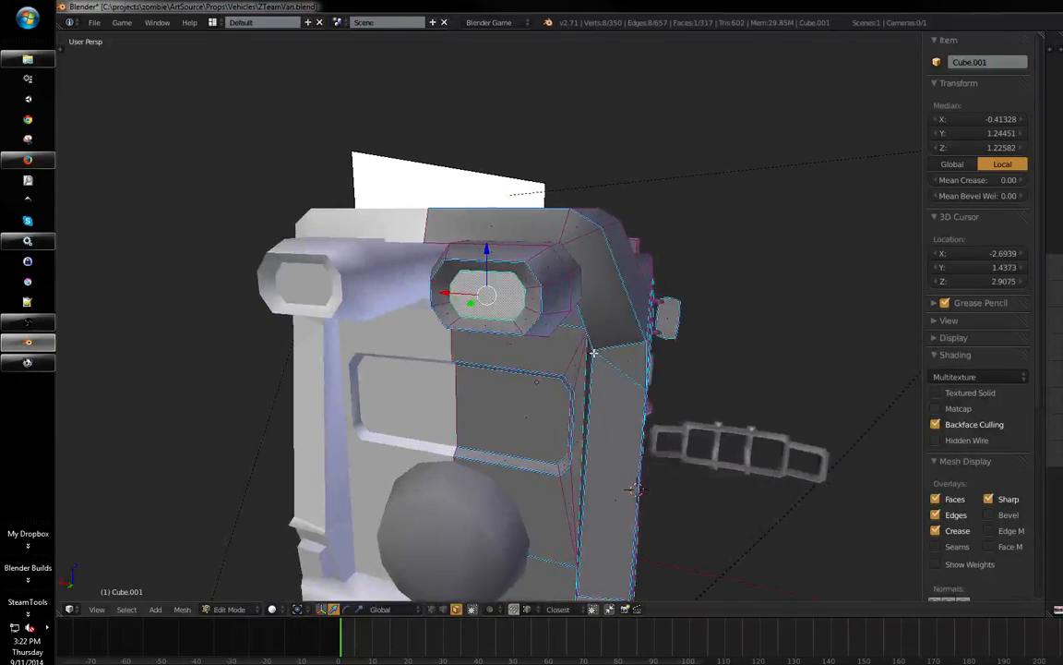
{"action": "key", "text": "KP_Decimal"}
{"action": "scroll", "coordinate": [382, 444], "scroll_direction": "down", "scroll_amount": 4}
{"action": "middle_click_drag", "start_coordinate": [489, 392], "coordinate": [468, 323]}
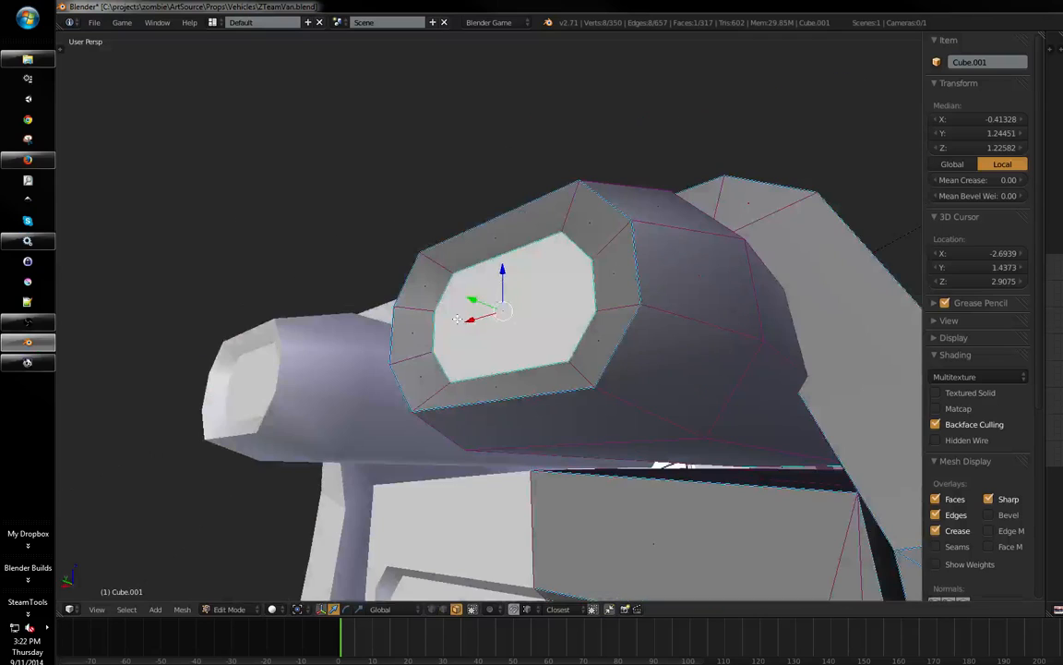
{"action": "left_click_drag", "start_coordinate": [472, 301], "coordinate": [508, 314]}
{"action": "key", "text": "Tab"}
{"action": "scroll", "coordinate": [545, 366], "scroll_direction": "down", "scroll_amount": 2}
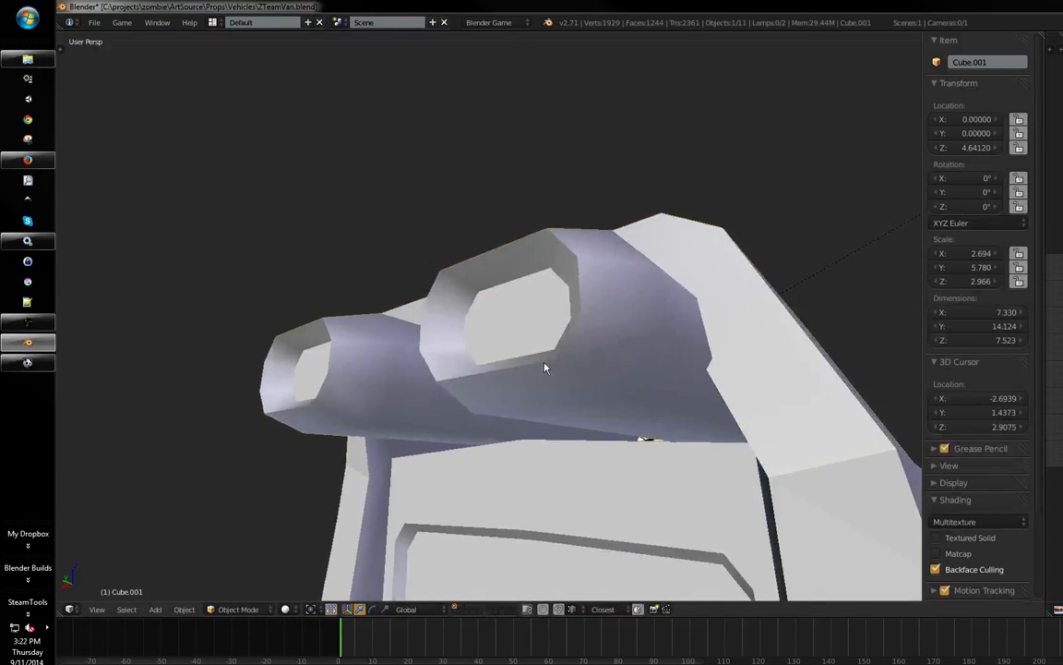
{"action": "middle_click_drag", "start_coordinate": [545, 365], "coordinate": [535, 357]}
- Mark the edge loop where the roof pod's rear taper begins as sharp
{"action": "key", "text": "Tab"}
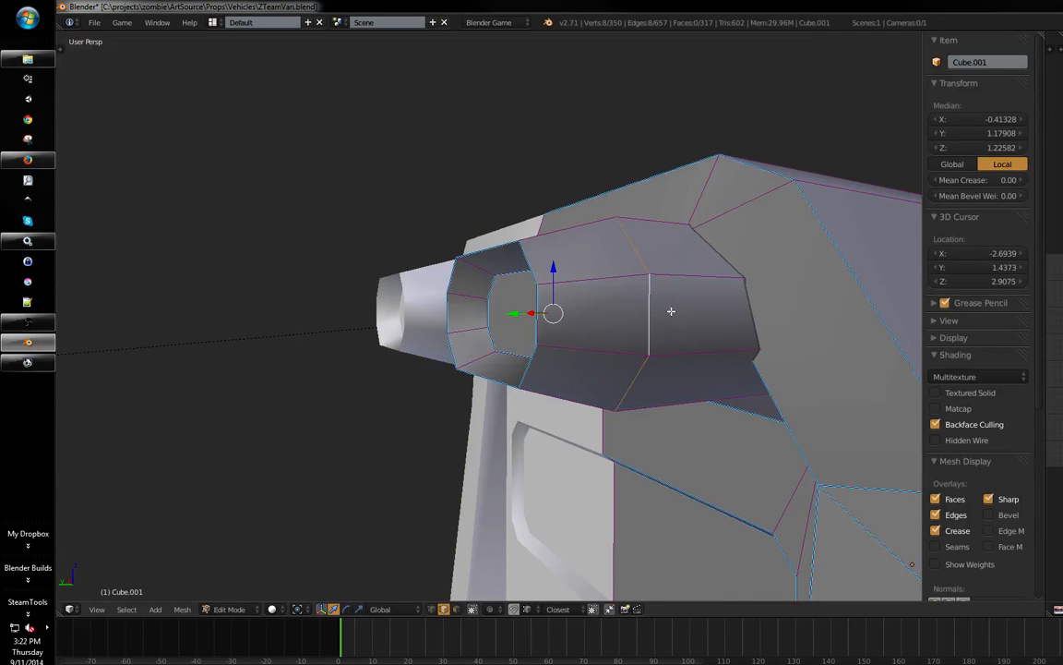
{"action": "key", "text": "ctrl+e"}
{"action": "left_click", "coordinate": [671, 311]}
{"action": "key", "text": "Tab"}
{"action": "scroll", "coordinate": [662, 288], "scroll_direction": "down", "scroll_amount": 3}
{"action": "middle_click_drag", "start_coordinate": [662, 288], "coordinate": [752, 373]}
{"action": "scroll", "coordinate": [489, 390], "scroll_direction": "down", "scroll_amount": 3}
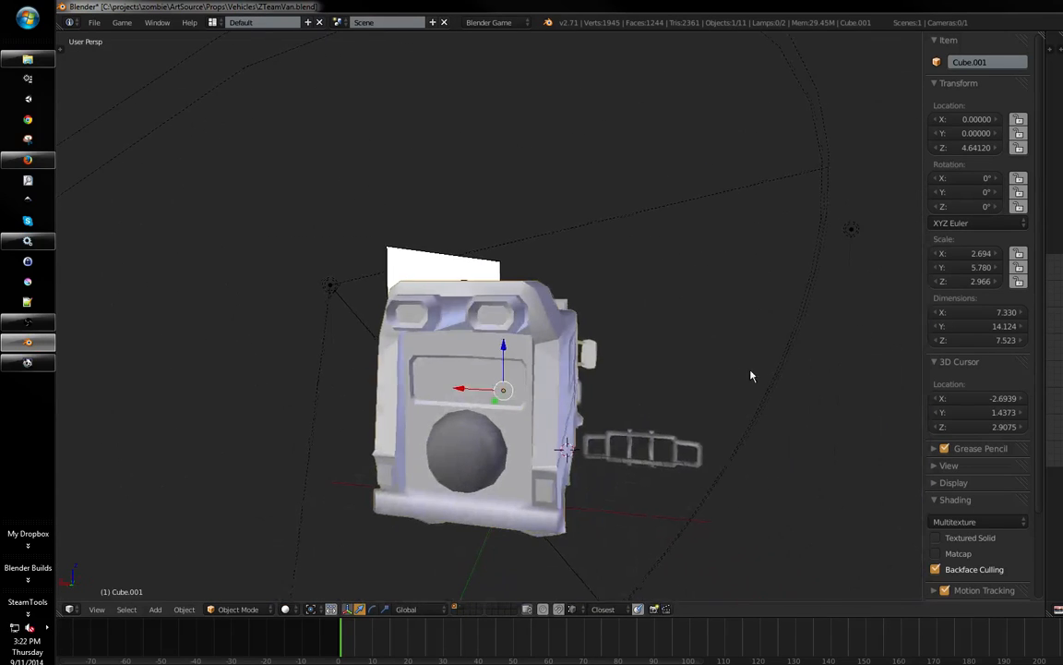
- Select the whole linked roof pod and move it outward along the X axis
{"action": "key", "text": "Tab"}
{"action": "scroll", "coordinate": [541, 315], "scroll_direction": "up", "scroll_amount": 2}
{"action": "key", "text": "a"}
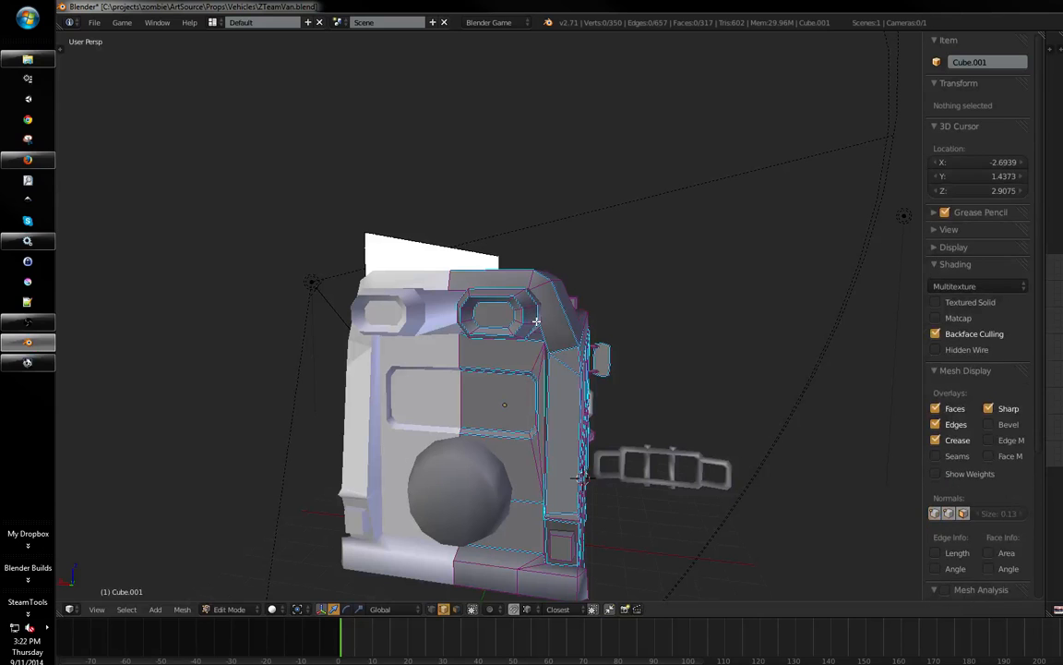
{"action": "key", "text": "l"}
{"action": "left_click_drag", "start_coordinate": [478, 310], "coordinate": [480, 309]}
{"action": "key", "text": "Tab"}
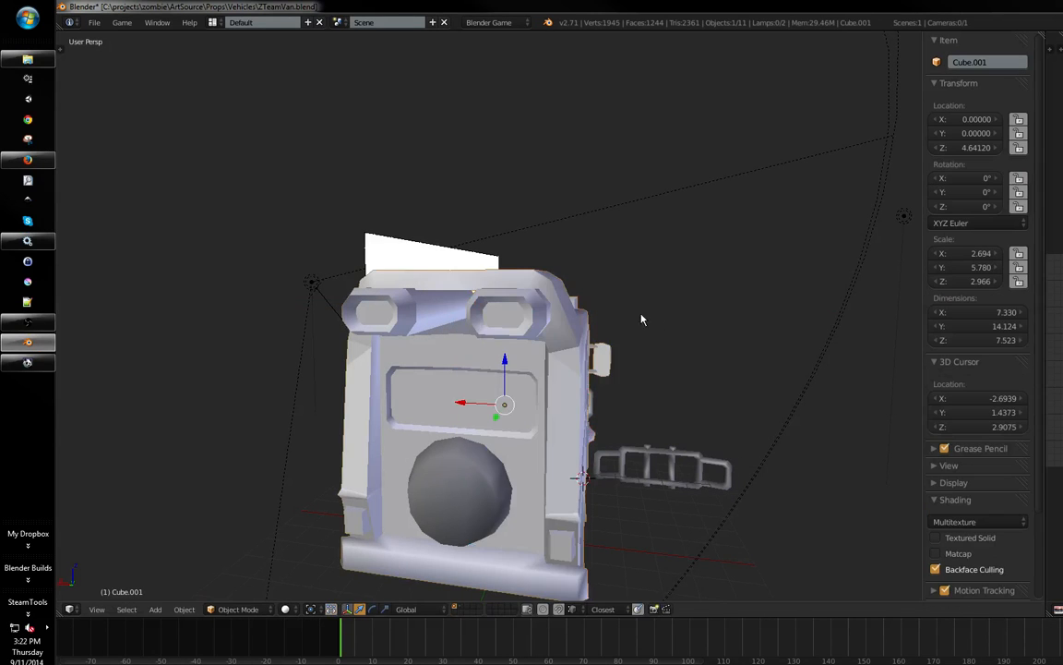
- Extrude the roof pod's front end face by about 0.26 and add a smaller scaled-down face inside it
{"action": "middle_click_drag", "start_coordinate": [641, 319], "coordinate": [480, 327]}
{"action": "scroll", "coordinate": [606, 328], "scroll_direction": "up", "scroll_amount": 4}
{"action": "key", "text": "Tab"}
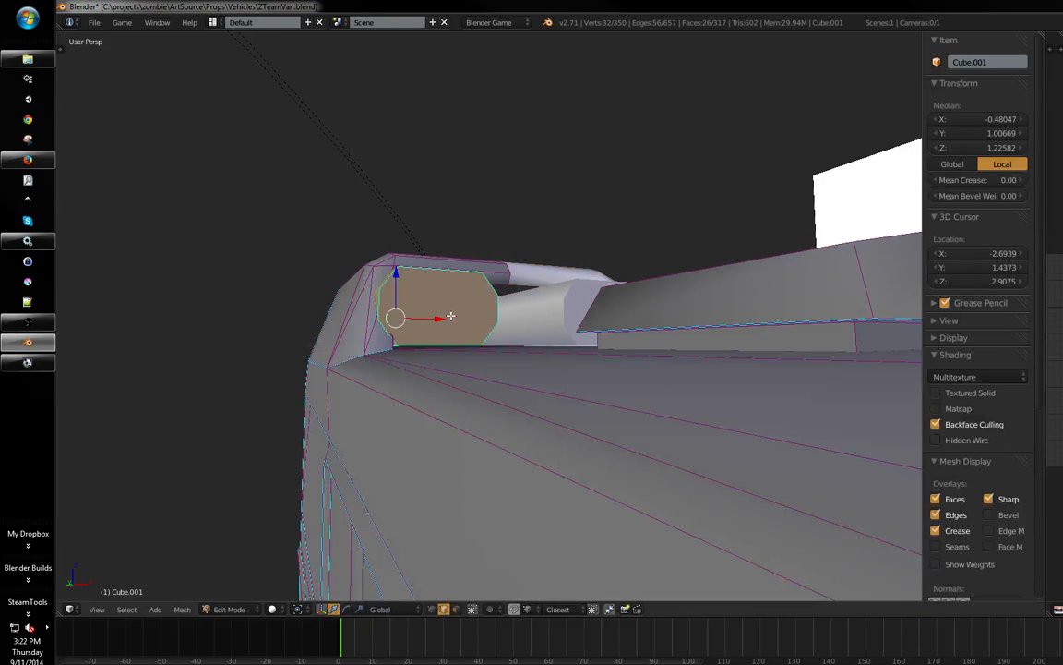
{"action": "key", "text": "a"}
{"action": "key", "text": "l"}
{"action": "middle_click_drag", "start_coordinate": [399, 279], "coordinate": [577, 344]}
{"action": "key", "text": "a"}
{"action": "key", "text": "ctrl+Tab"}
{"action": "right_click", "coordinate": [575, 377]}
{"action": "left_click", "coordinate": [626, 377]}
{"action": "scroll", "coordinate": [577, 345], "scroll_direction": "up", "scroll_amount": 2}
{"action": "middle_click_drag", "start_coordinate": [547, 342], "coordinate": [590, 376]}
{"action": "key", "text": "e"}
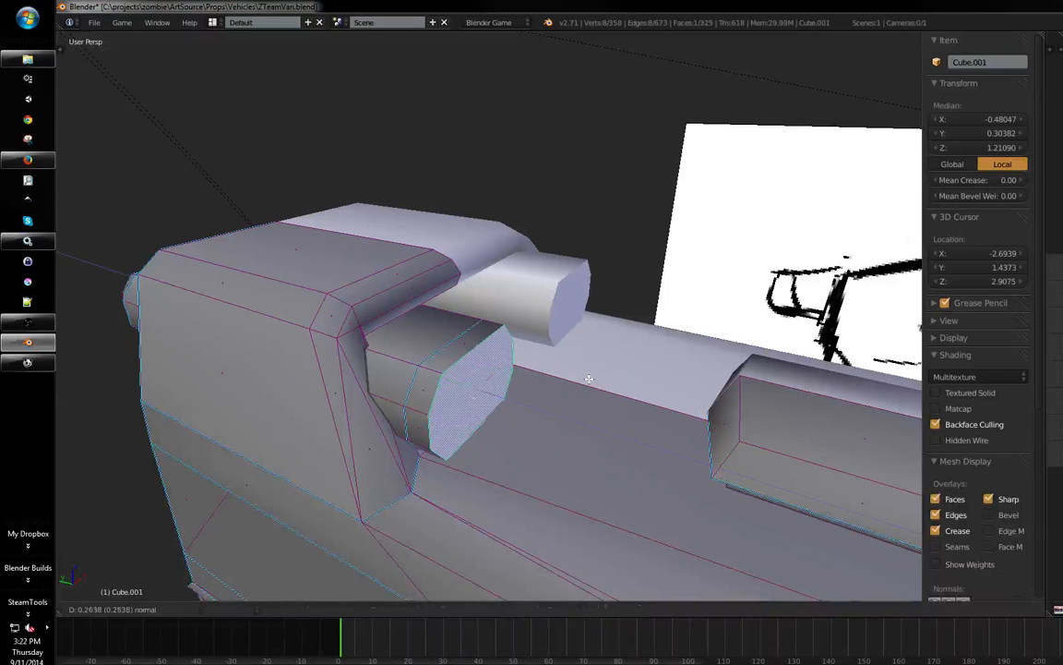
{"action": "middle_click_drag", "start_coordinate": [590, 395], "coordinate": [625, 368]}
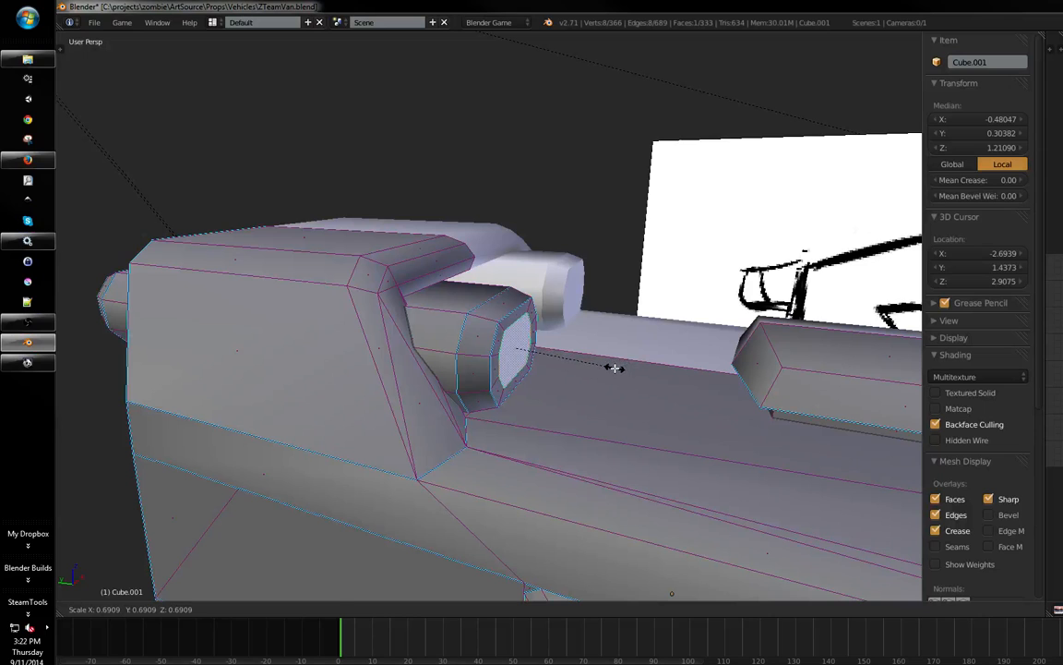
- Recess the pod's inner front face and merge it into a single centre point
{"action": "middle_click_drag", "start_coordinate": [614, 368], "coordinate": [582, 407]}
{"action": "key", "text": "w"}
{"action": "left_click", "coordinate": [566, 361]}
{"action": "left_click", "coordinate": [566, 361]}
{"action": "key", "text": "Tab"}
{"action": "key", "text": "Tab"}
- Knife a horizontal edge across the rear corner panel, starting from the side vertex level with the window's lower line
{"action": "scroll", "coordinate": [567, 370], "scroll_direction": "up", "scroll_amount": 3}
{"action": "scroll", "coordinate": [568, 369], "scroll_direction": "up", "scroll_amount": 4}
{"action": "key", "text": "ctrl+KP_1"}
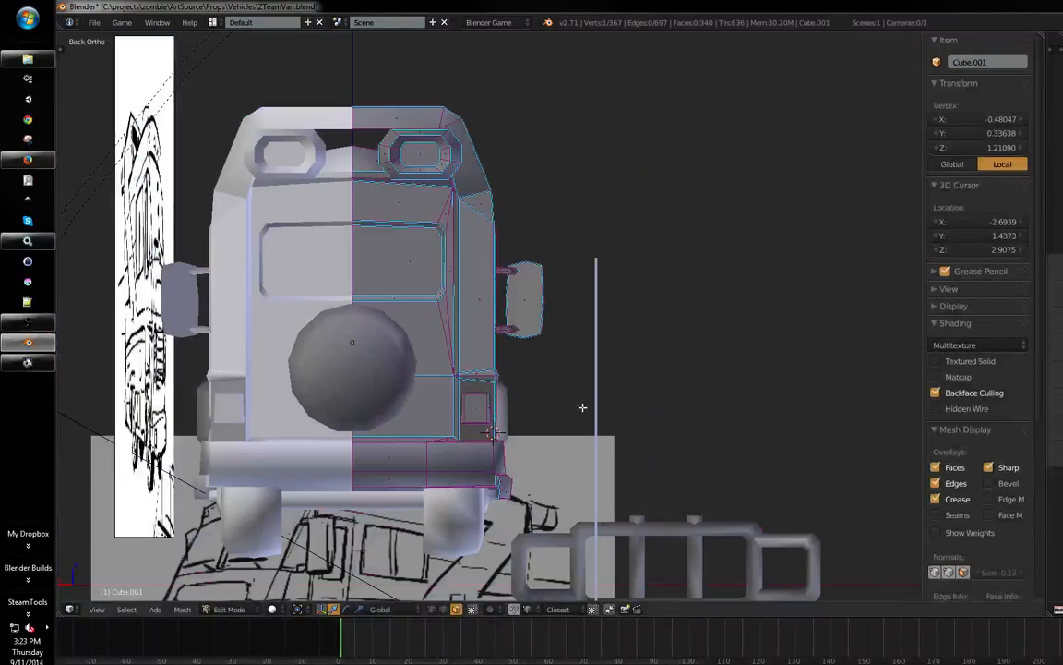
{"action": "scroll", "coordinate": [582, 407], "scroll_direction": "up", "scroll_amount": 5}
{"action": "key", "text": "ctrl+Tab"}
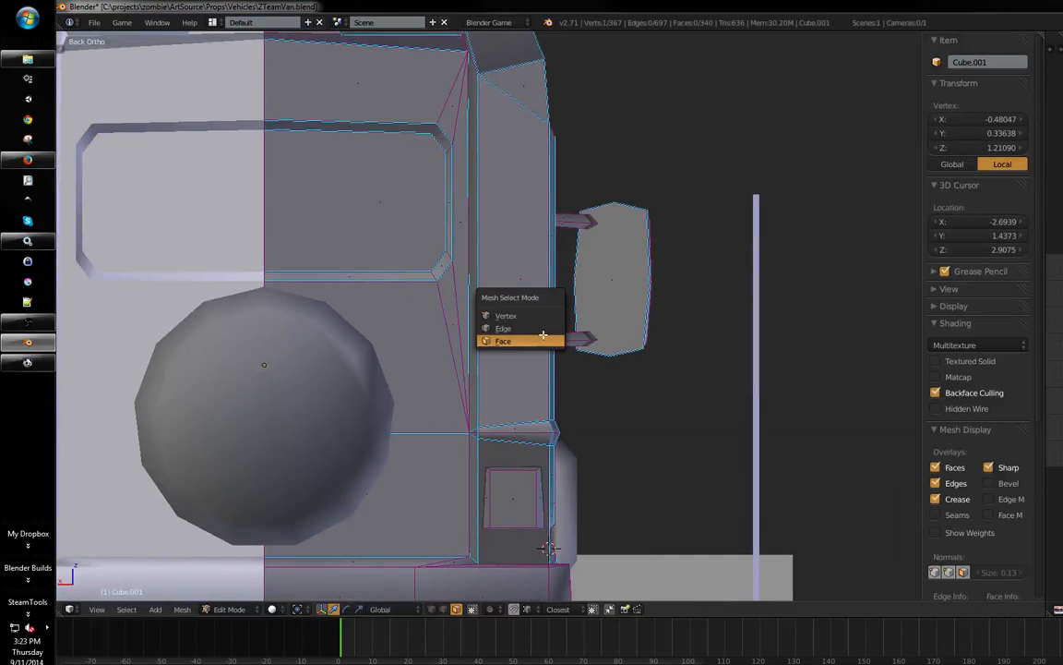
{"action": "left_click", "coordinate": [542, 315]}
{"action": "scroll", "coordinate": [643, 335], "scroll_direction": "up", "scroll_amount": 4}
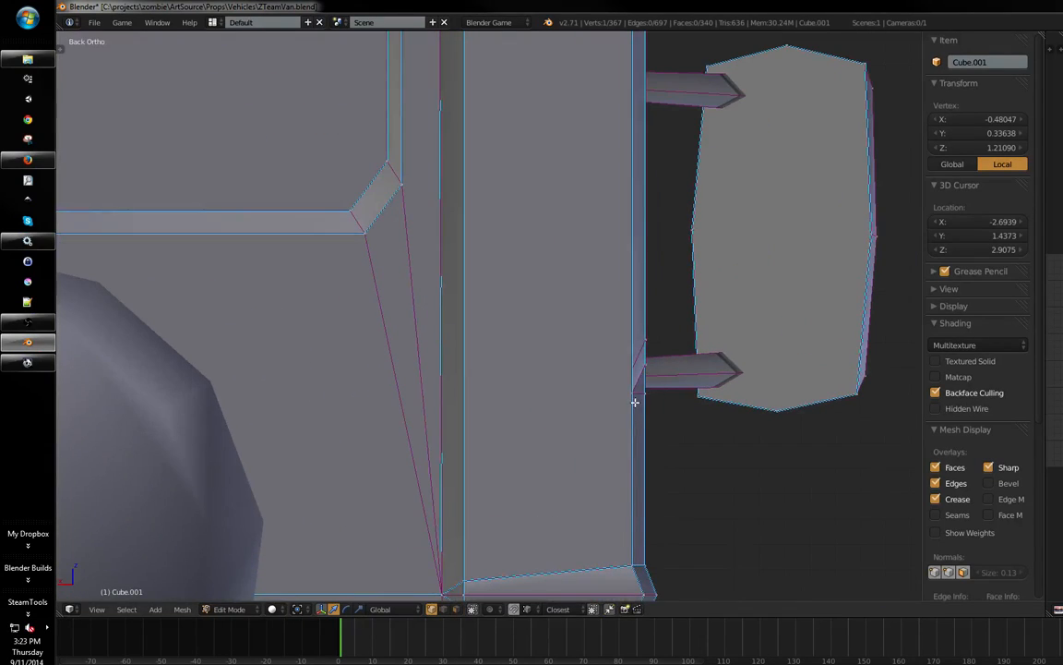
{"action": "middle_click_drag", "start_coordinate": [627, 404], "coordinate": [432, 448]}
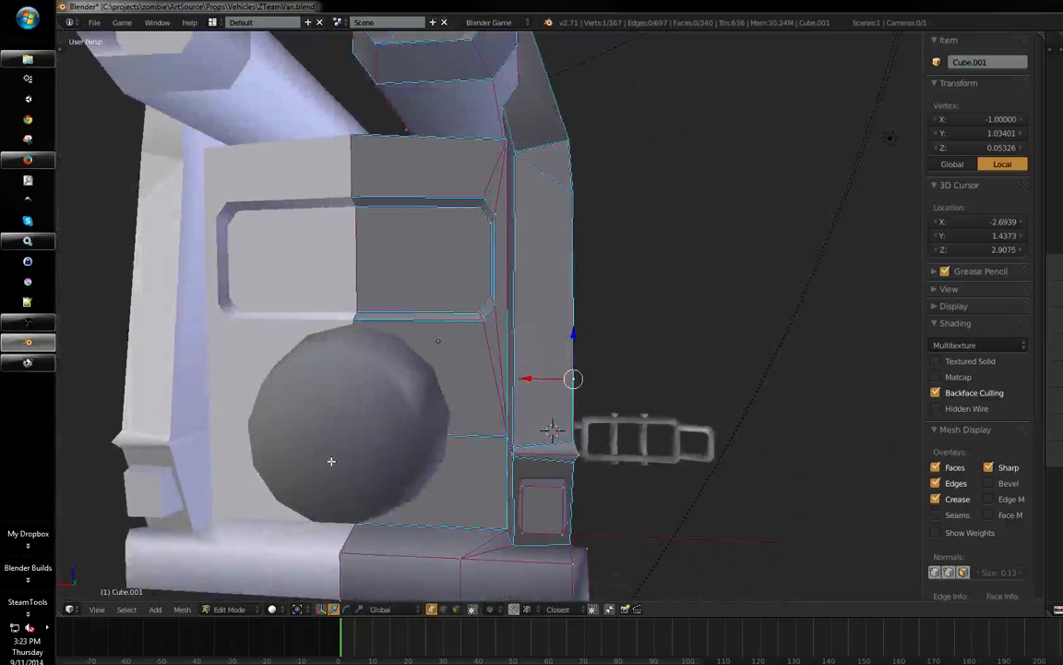
{"action": "key", "text": "ctrl+KP_1"}
{"action": "scroll", "coordinate": [582, 358], "scroll_direction": "up", "scroll_amount": 7}
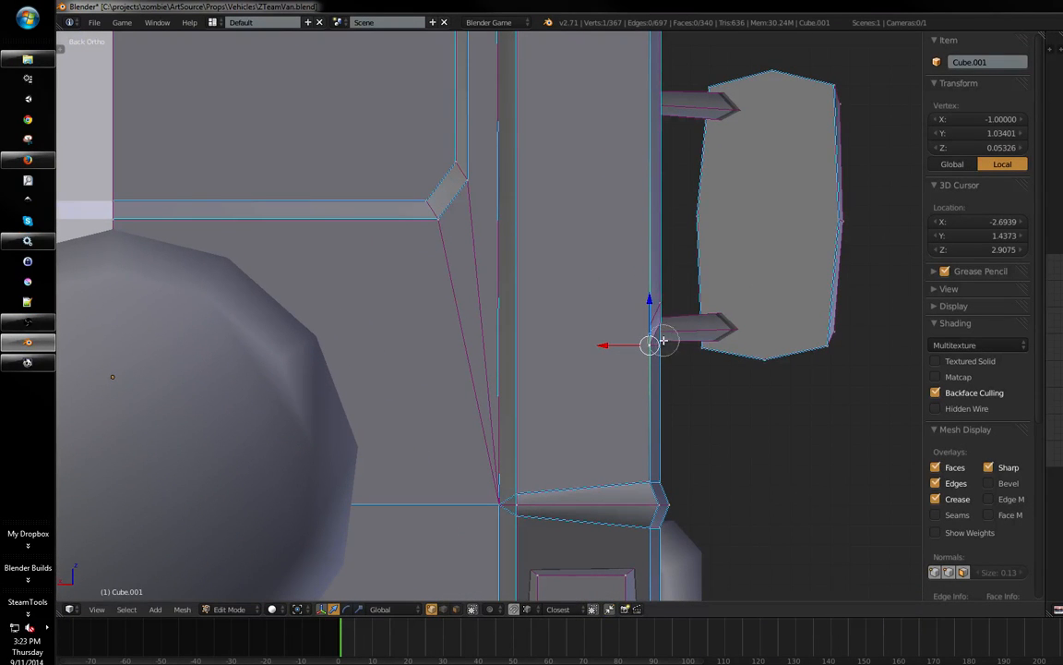
{"action": "key", "text": "k"}
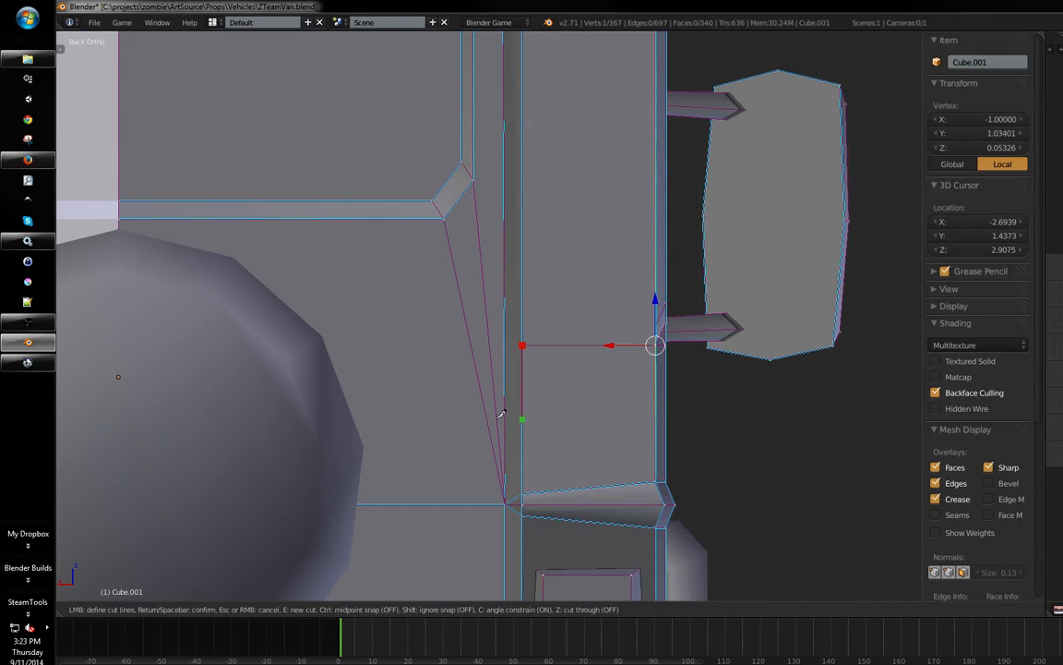
{"action": "key", "text": "Return"}
- Nudge the new horizontal edge on the rear corner panel along the Y axis and mark it as sharp
{"action": "mouse_move", "coordinate": [570, 396]}
{"action": "middle_mouse_down"}
{"action": "mouse_move", "coordinate": [577, 373]}
{"action": "mouse_move", "coordinate": [620, 365]}
{"action": "mouse_move", "coordinate": [581, 388]}
{"action": "mouse_move", "coordinate": [582, 409]}
{"action": "middle_mouse_up"}
{"action": "scroll", "coordinate": [579, 370], "scroll_direction": "up", "scroll_amount": 5}
{"action": "key", "text": "a"}
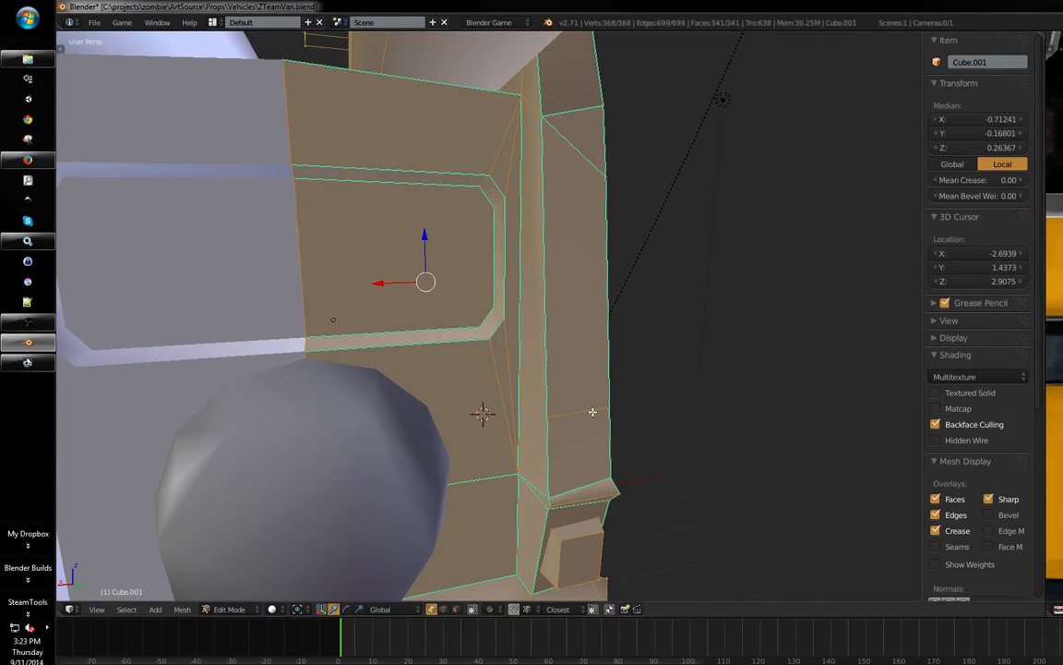
{"action": "left_click", "coordinate": [574, 421]}
{"action": "right_click", "coordinate": [578, 416]}
{"action": "middle_click_drag", "start_coordinate": [579, 413], "coordinate": [437, 382]}
{"action": "scroll", "coordinate": [354, 373], "scroll_direction": "up", "scroll_amount": 3}
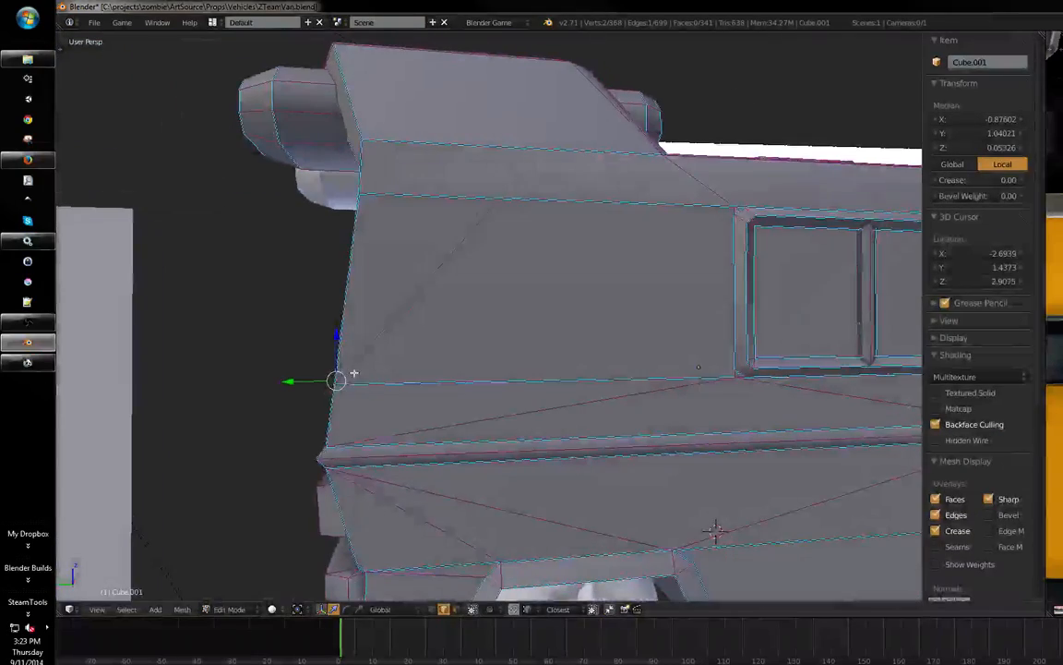
{"action": "middle_click_drag", "start_coordinate": [715, 531], "coordinate": [524, 403]}
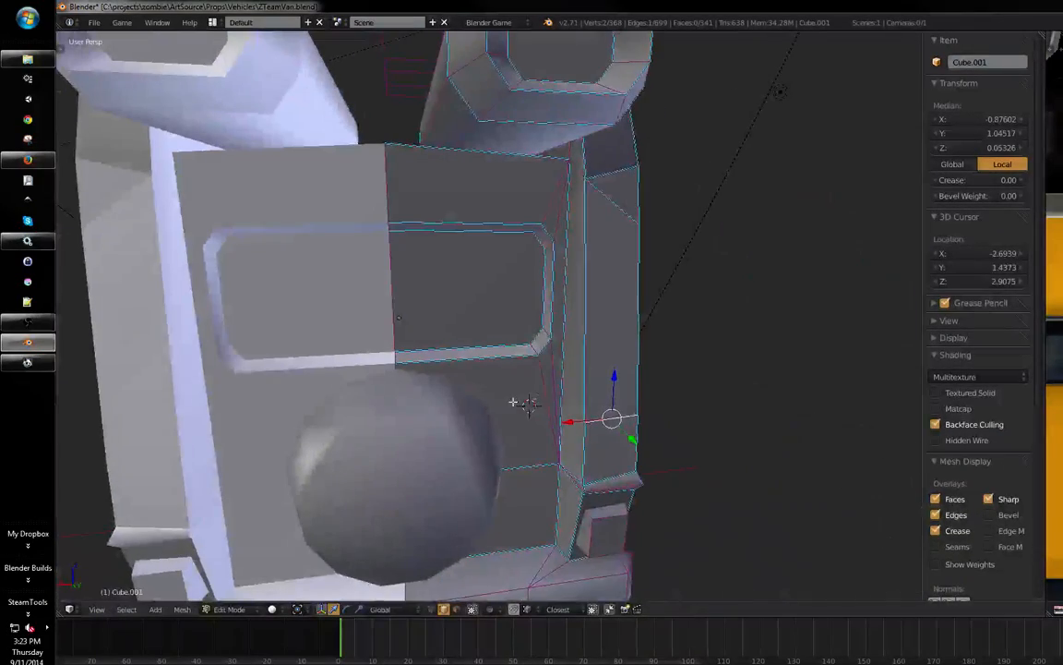
{"action": "key", "text": "ctrl+e"}
{"action": "left_click", "coordinate": [564, 396]}
- Knife a diagonal edge across the narrow rear strip, joining the new edge's inner vertex to the strip's lower inner corner
{"action": "key", "text": "ctrl+Tab"}
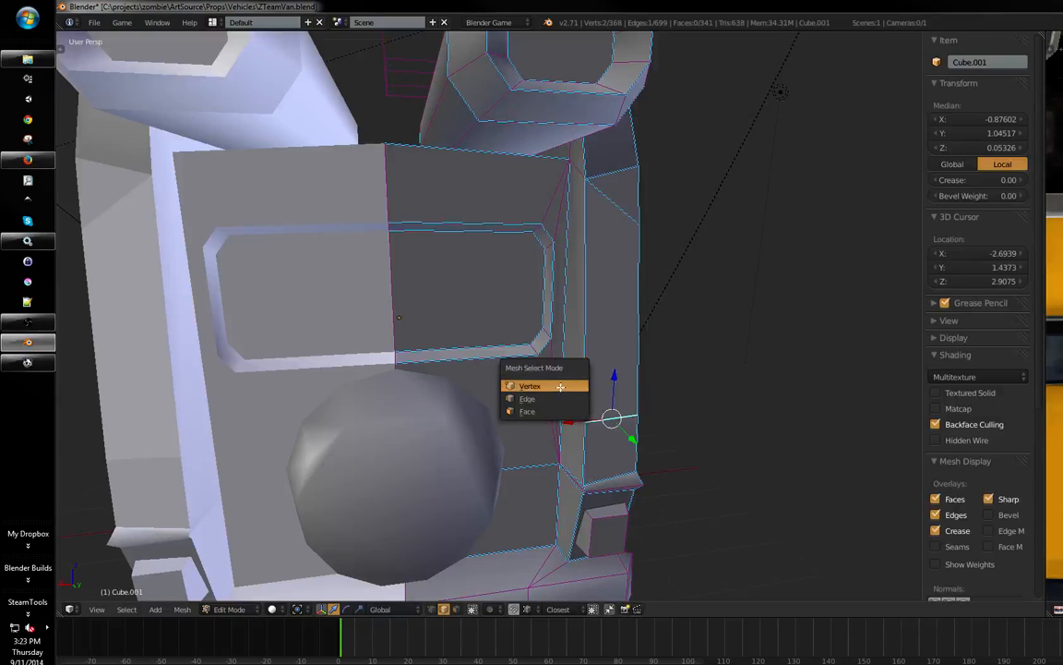
{"action": "left_click", "coordinate": [560, 387]}
{"action": "key", "text": "a"}
{"action": "mouse_move", "coordinate": [562, 388]}
{"action": "middle_mouse_down"}
{"action": "mouse_move", "coordinate": [627, 403]}
{"action": "mouse_move", "coordinate": [651, 395]}
{"action": "mouse_move", "coordinate": [617, 402]}
{"action": "mouse_move", "coordinate": [617, 417]}
{"action": "mouse_move", "coordinate": [507, 418]}
{"action": "mouse_move", "coordinate": [637, 397]}
{"action": "mouse_move", "coordinate": [573, 400]}
{"action": "middle_mouse_up"}
{"action": "key", "text": "k"}
{"action": "left_click", "coordinate": [588, 443]}
{"action": "key", "text": "Return"}
{"action": "left_click", "coordinate": [618, 403]}
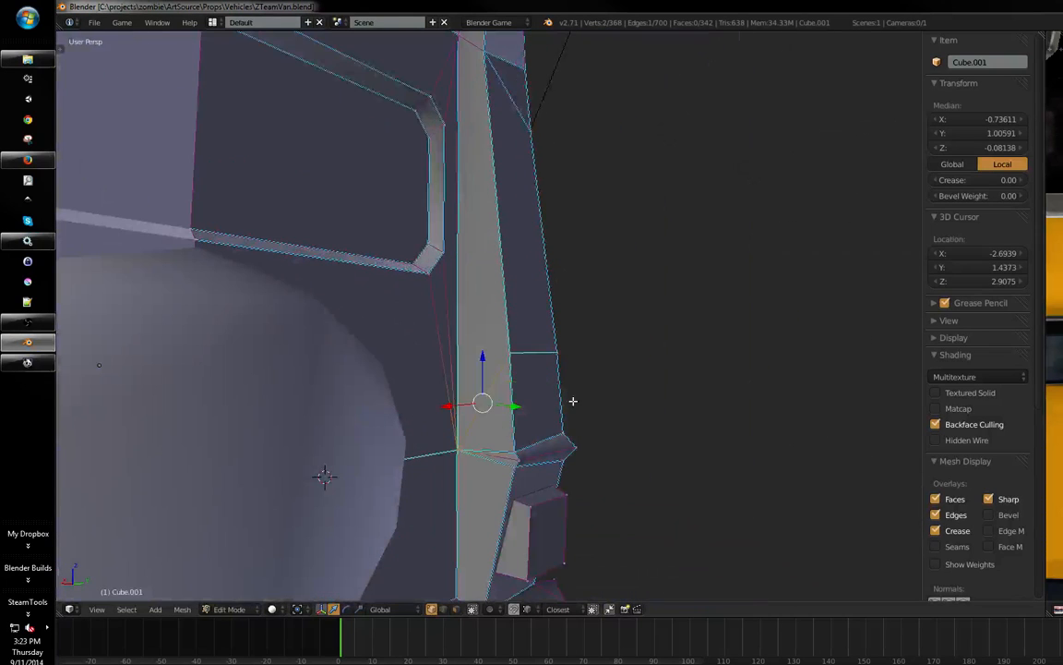
{"action": "right_click", "coordinate": [522, 453]}
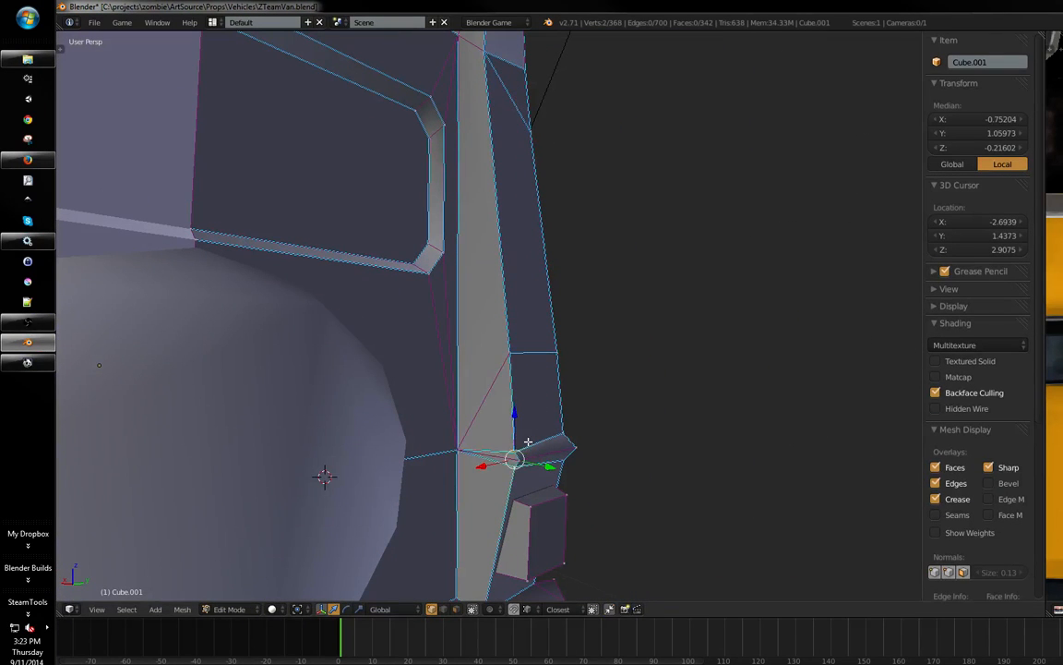
{"action": "middle_click_drag", "start_coordinate": [559, 393], "coordinate": [315, 453]}
{"action": "key", "text": "a"}
- Select the MrZ reference image plane in Object Mode and display the scene with textured shading
{"action": "key", "text": "Tab"}
{"action": "right_click", "coordinate": [317, 453]}
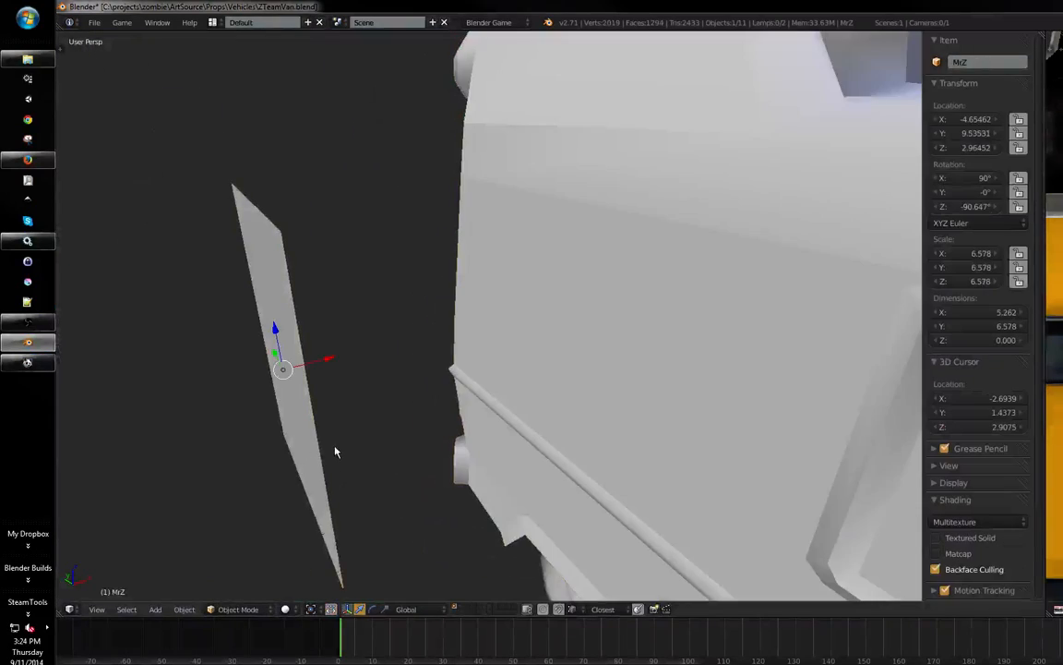
{"action": "key", "text": "alt+z"}
{"action": "scroll", "coordinate": [277, 490], "scroll_direction": "down", "scroll_amount": 3}
{"action": "middle_click_drag", "start_coordinate": [209, 537], "coordinate": [529, 413]}
{"action": "scroll", "coordinate": [450, 408], "scroll_direction": "down", "scroll_amount": 3}
- Move the MrZ image plane along X and Y to X 0.33085, Y -10.95506, in front of the van
{"action": "middle_click_drag", "start_coordinate": [450, 408], "coordinate": [540, 370]}
{"action": "key", "text": "g"}
{"action": "key", "text": "x"}
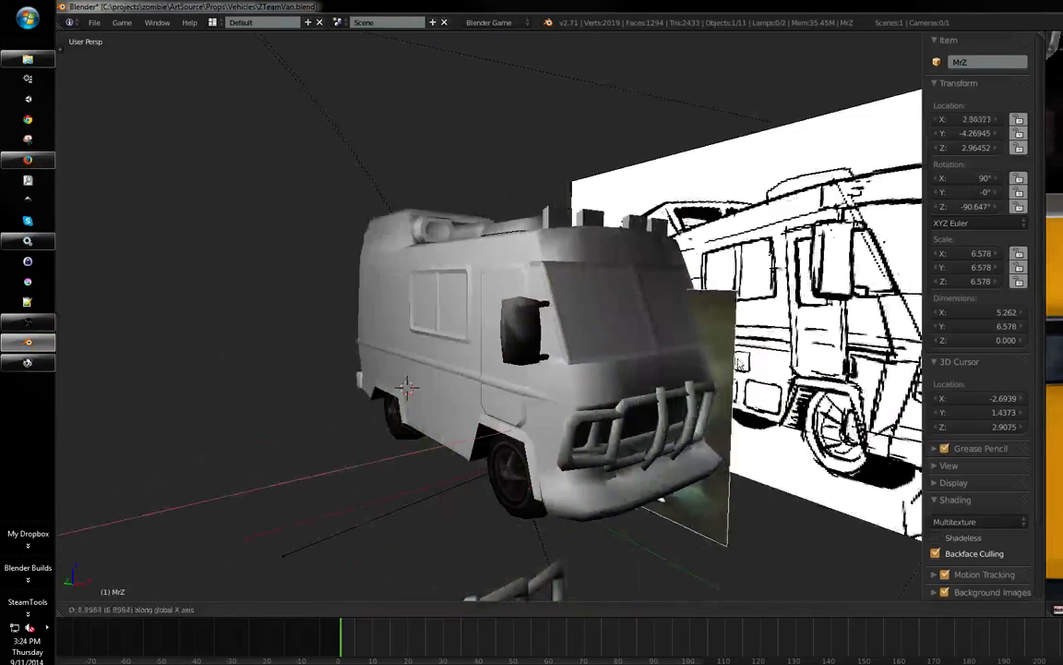
{"action": "mouse_move", "coordinate": [706, 383]}
{"action": "middle_mouse_down"}
{"action": "mouse_move", "coordinate": [752, 358]}
{"action": "mouse_move", "coordinate": [711, 380]}
{"action": "middle_mouse_up"}
{"action": "left_click_drag", "start_coordinate": [532, 397], "coordinate": [790, 430]}
{"action": "middle_click_drag", "start_coordinate": [697, 417], "coordinate": [591, 412]}
{"action": "key", "text": "g"}
{"action": "key", "text": "y"}
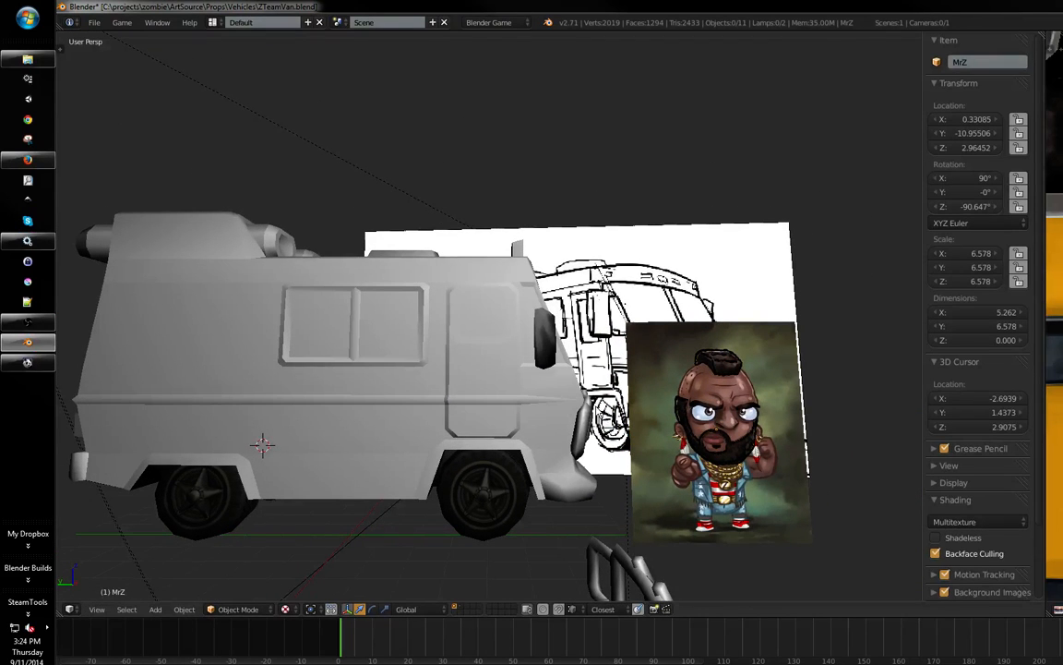
- Review the van beside the character in front and left orthographic views, and save over the existing file
{"action": "scroll", "coordinate": [568, 374], "scroll_direction": "up", "scroll_amount": 1}
{"action": "key", "text": "KP_1"}
{"action": "key", "text": "KP_5"}
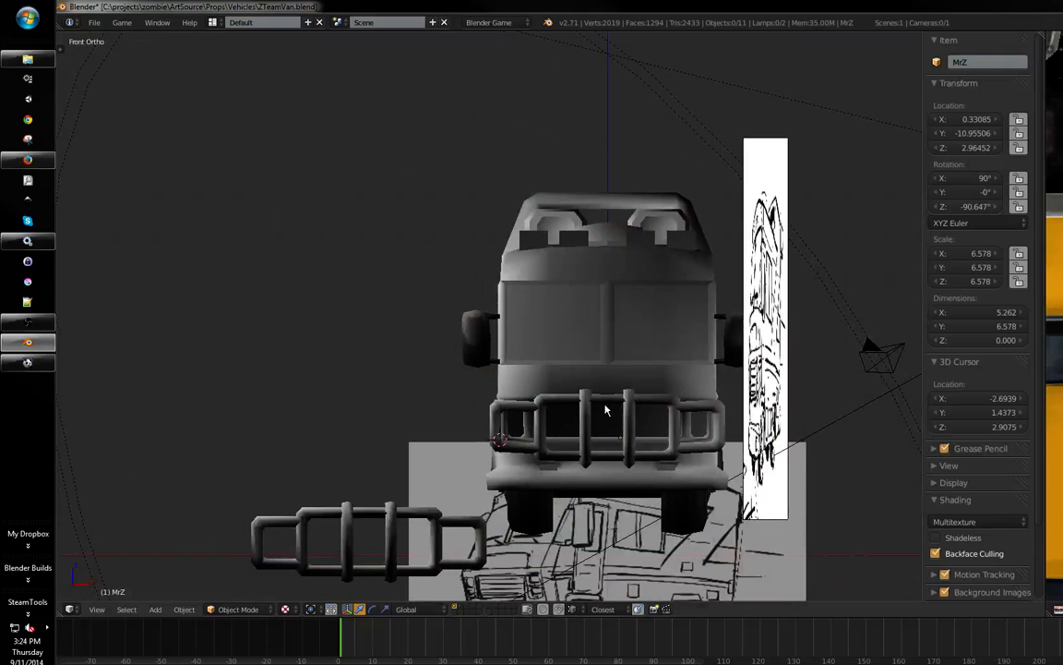
{"action": "key", "text": "ctrl+KP_3"}
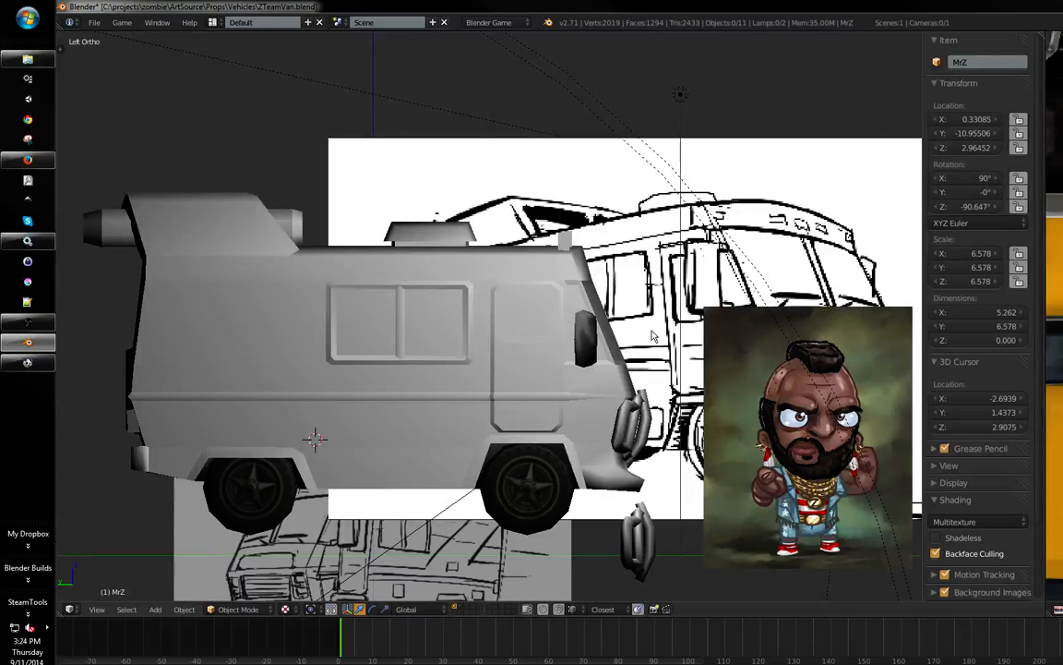
{"action": "middle_click_drag", "start_coordinate": [616, 380], "coordinate": [672, 352], "text": "shift"}
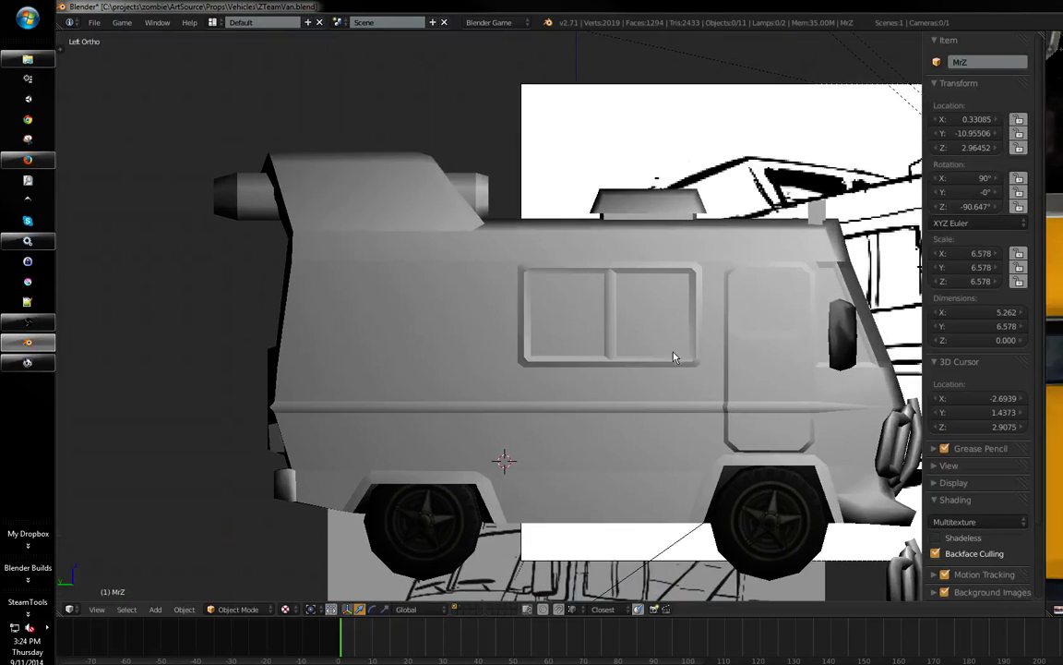
{"action": "mouse_move", "coordinate": [557, 394]}
{"action": "middle_mouse_down", "text": "shift"}
{"action": "mouse_move", "coordinate": [649, 384]}
{"action": "mouse_move", "coordinate": [596, 410]}
{"action": "mouse_move", "coordinate": [674, 400]}
{"action": "mouse_move", "coordinate": [650, 378]}
{"action": "middle_mouse_up", "text": "shift"}
{"action": "key", "text": "ctrl+s"}
{"action": "left_click", "coordinate": [649, 388]}
- Return to solid shading and open the van body mesh for editing, checking its rear side in wireframe
{"action": "key", "text": "z"}
{"action": "key", "text": "z"}
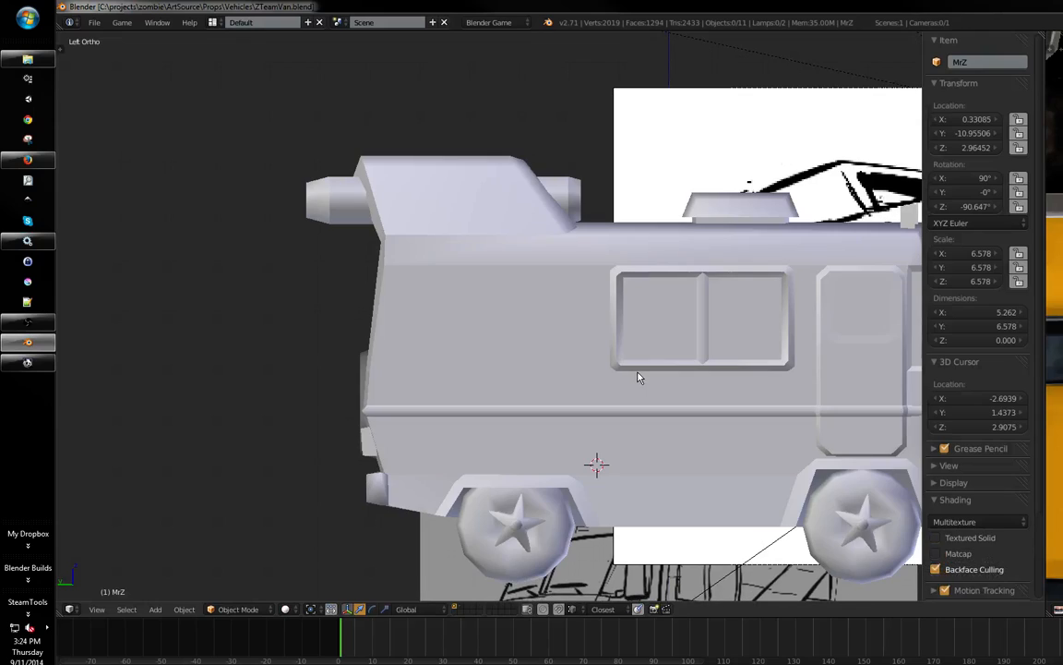
{"action": "key", "text": "Tab"}
{"action": "key", "text": "Tab"}
{"action": "right_click", "coordinate": [570, 399]}
{"action": "key", "text": "Tab"}
{"action": "key", "text": "z"}
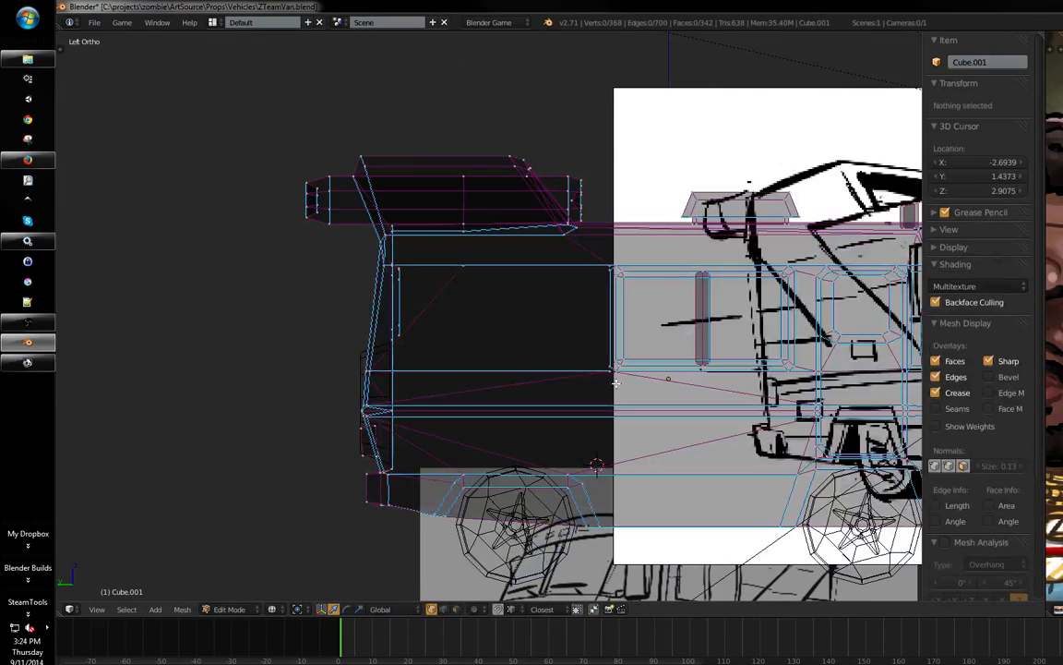
{"action": "middle_click_drag", "start_coordinate": [541, 410], "coordinate": [544, 425], "text": "shift"}
{"action": "key", "text": "z"}
{"action": "middle_click_drag", "start_coordinate": [681, 387], "coordinate": [699, 440], "text": "shift"}
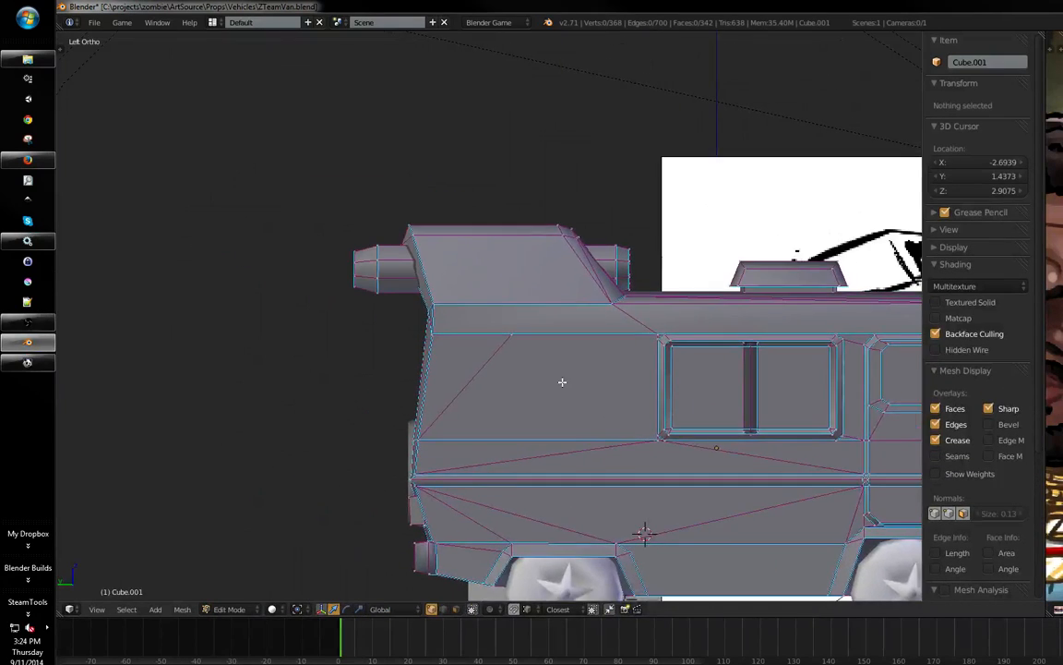
- Clean up the rear side panel by merging the stray vertex on its upper edge into a neighbouring vertex
{"action": "middle_click_drag", "start_coordinate": [546, 375], "coordinate": [628, 453]}
{"action": "scroll", "coordinate": [572, 387], "scroll_direction": "up", "scroll_amount": 1}
{"action": "right_click", "coordinate": [543, 380]}
{"action": "key", "text": "g"}
{"action": "left_click", "coordinate": [447, 405]}
{"action": "scroll", "coordinate": [568, 404], "scroll_direction": "up", "scroll_amount": 5}
{"action": "right_click", "coordinate": [565, 397]}
{"action": "key", "text": "g"}
{"action": "key", "text": "a"}
- Move the vertex above the side window's rear corner along Y onto the van's rear edge vertex, merging them
{"action": "scroll", "coordinate": [534, 436], "scroll_direction": "down", "scroll_amount": 1}
{"action": "right_click", "coordinate": [707, 295]}
{"action": "key", "text": "g"}
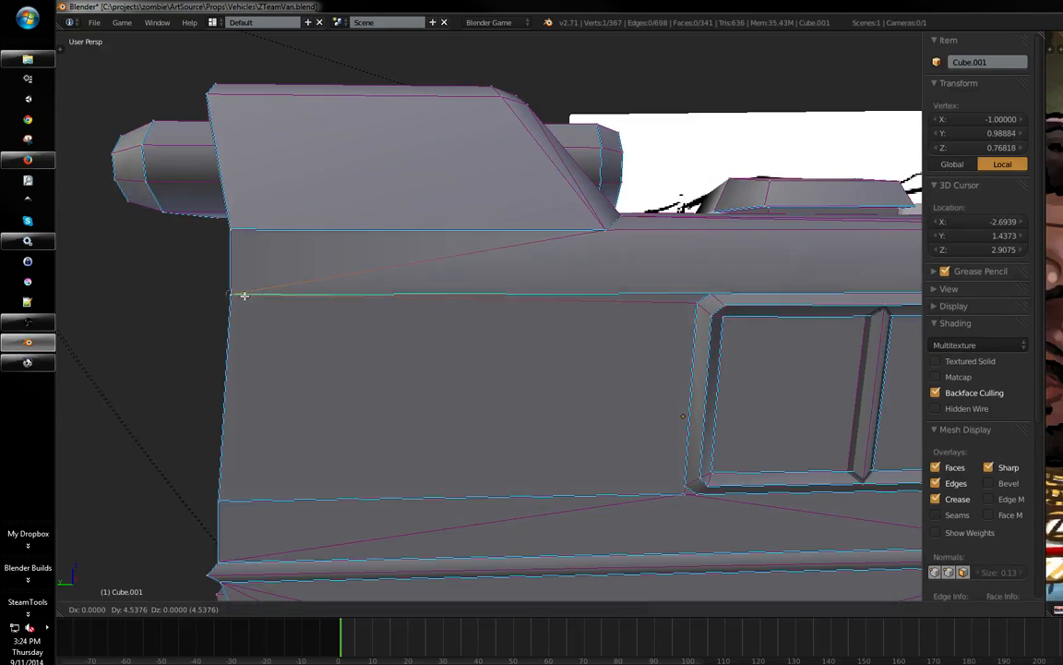
{"action": "middle_click_drag", "start_coordinate": [399, 331], "coordinate": [643, 414]}
{"action": "key", "text": "a"}
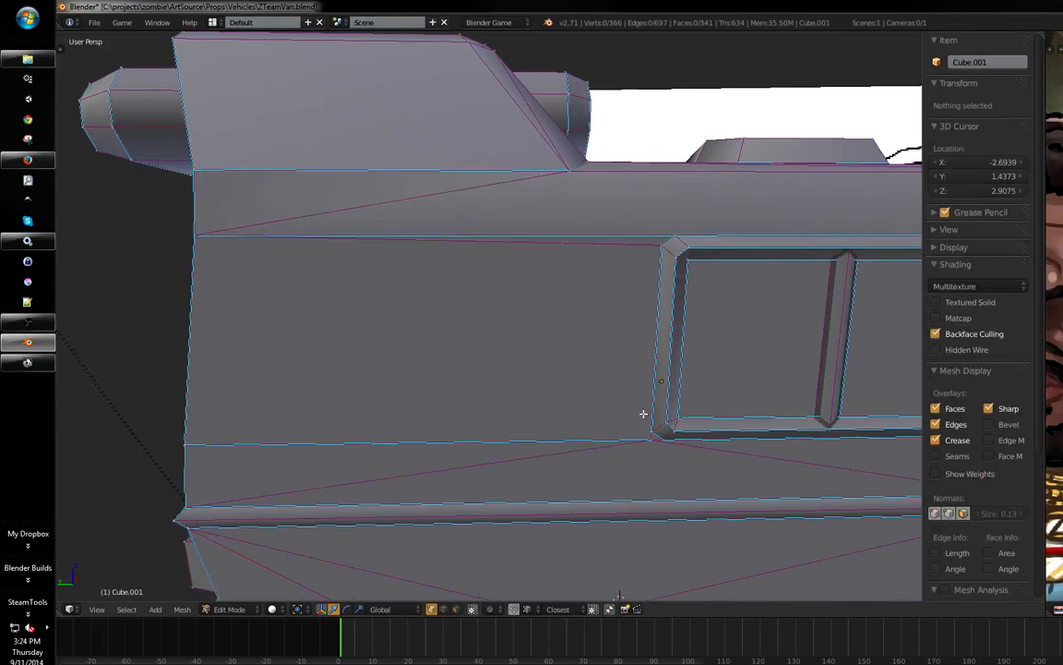
- Merge the vertex below the side window's rear corner into the rear edge vertex and mark the connecting edge sharp
{"action": "right_click", "coordinate": [650, 435]}
{"action": "key", "text": "g"}
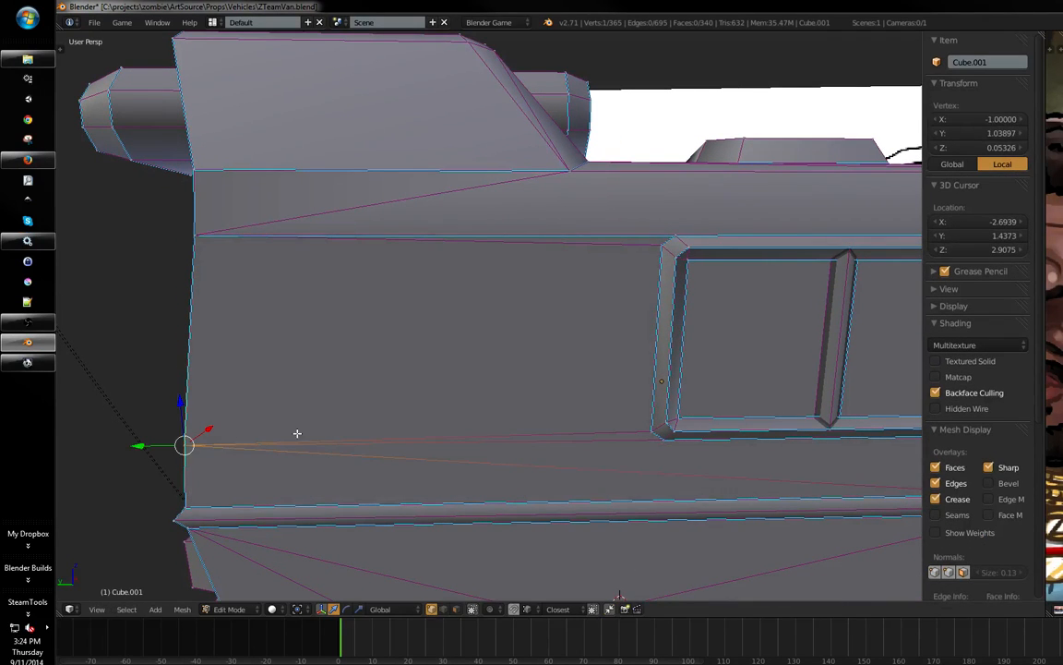
{"action": "left_click", "coordinate": [294, 446]}
{"action": "right_click", "coordinate": [553, 445]}
{"action": "key", "text": "ctrl+e"}
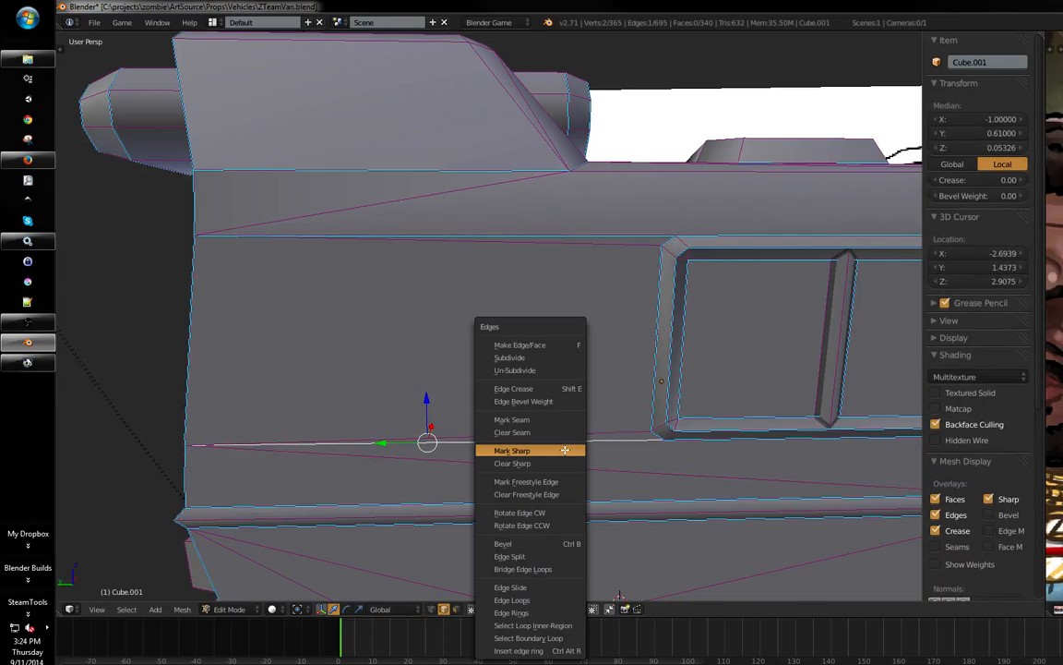
{"action": "key", "text": "Return"}
- Examine the edge flow and shading along the van's side, from the rear panel to the front door
{"action": "middle_click_drag", "start_coordinate": [812, 410], "coordinate": [576, 380], "text": "shift"}
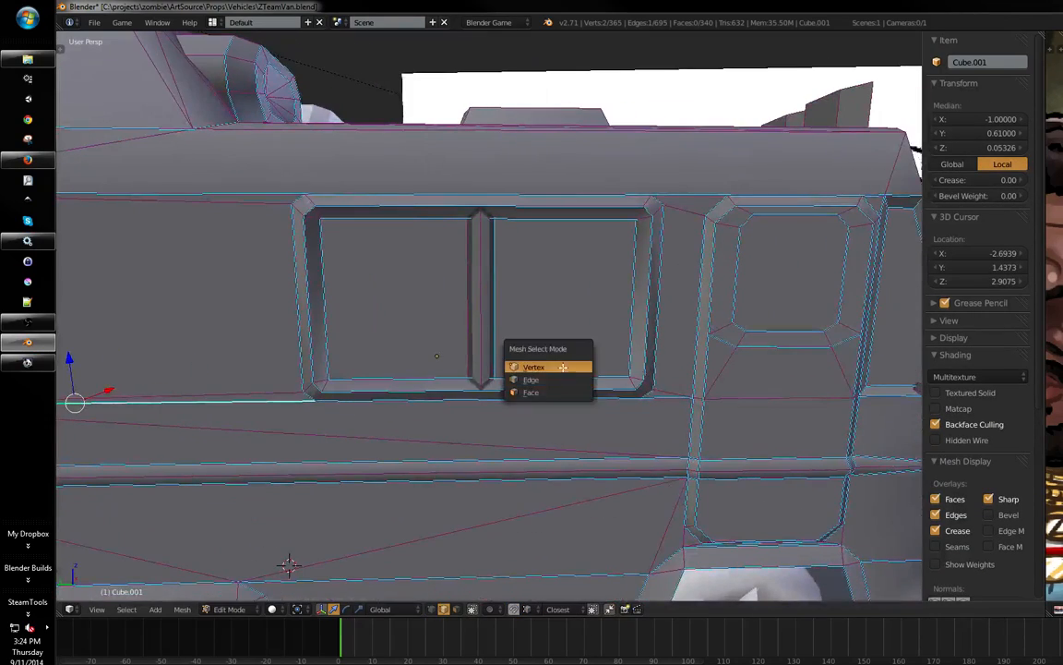
{"action": "left_click", "coordinate": [563, 367]}
{"action": "key", "text": "a"}
{"action": "middle_click_drag", "start_coordinate": [500, 470], "coordinate": [512, 416]}
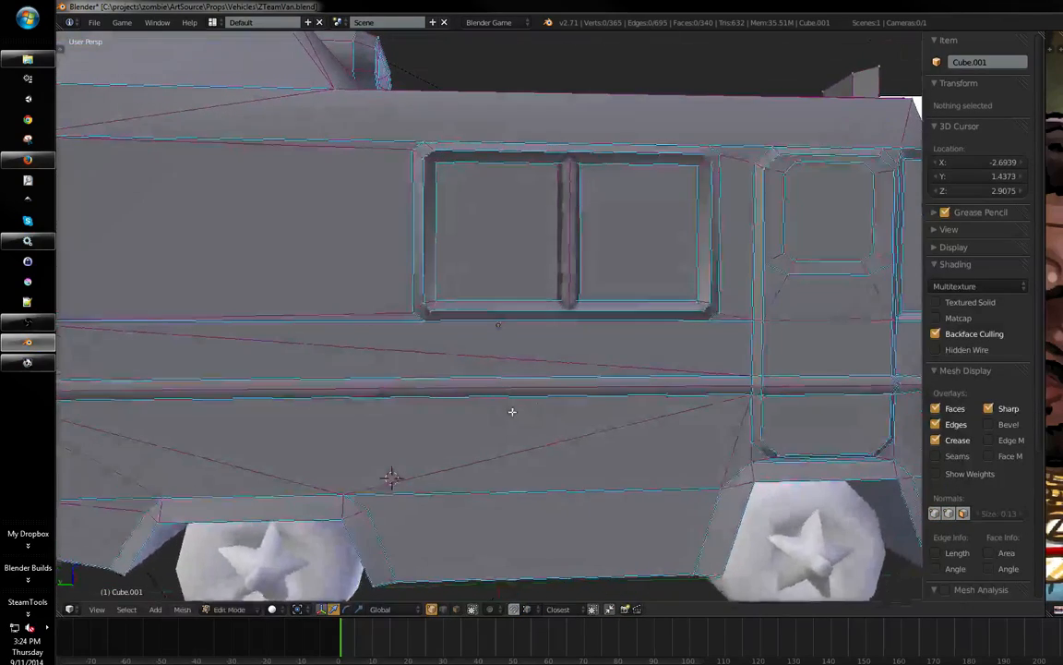
{"action": "middle_click_drag", "start_coordinate": [607, 399], "coordinate": [497, 404]}
{"action": "scroll", "coordinate": [543, 365], "scroll_direction": "down", "scroll_amount": 1}
{"action": "middle_click_drag", "start_coordinate": [543, 365], "coordinate": [481, 437]}
{"action": "middle_click_drag", "start_coordinate": [476, 394], "coordinate": [507, 451], "text": "shift"}
{"action": "key", "text": "Tab"}
{"action": "scroll", "coordinate": [517, 398], "scroll_direction": "down", "scroll_amount": 3}
{"action": "middle_click_drag", "start_coordinate": [385, 443], "coordinate": [498, 444], "text": "shift"}
{"action": "middle_click_drag", "start_coordinate": [498, 445], "coordinate": [349, 503], "text": "shift"}
{"action": "scroll", "coordinate": [349, 503], "scroll_direction": "up", "scroll_amount": 3}
- Select the front door's octagonal window face and push it slightly inward along the X axis
{"action": "key", "text": "Tab"}
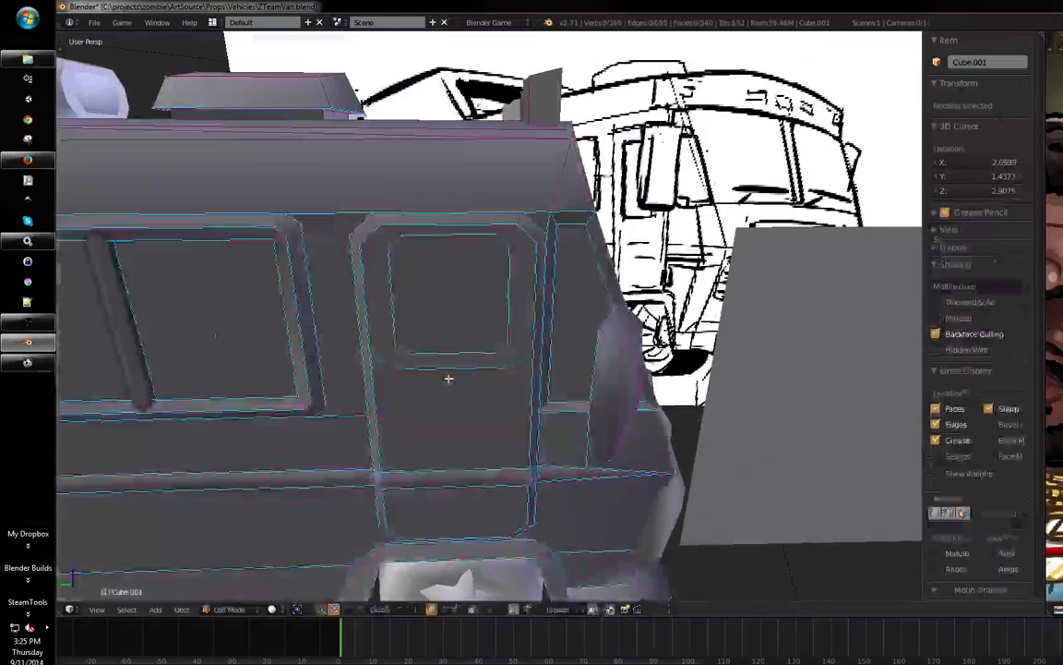
{"action": "middle_click_drag", "start_coordinate": [448, 379], "coordinate": [475, 467]}
{"action": "key", "text": "a"}
{"action": "key", "text": "a"}
{"action": "scroll", "coordinate": [430, 392], "scroll_direction": "up", "scroll_amount": 2}
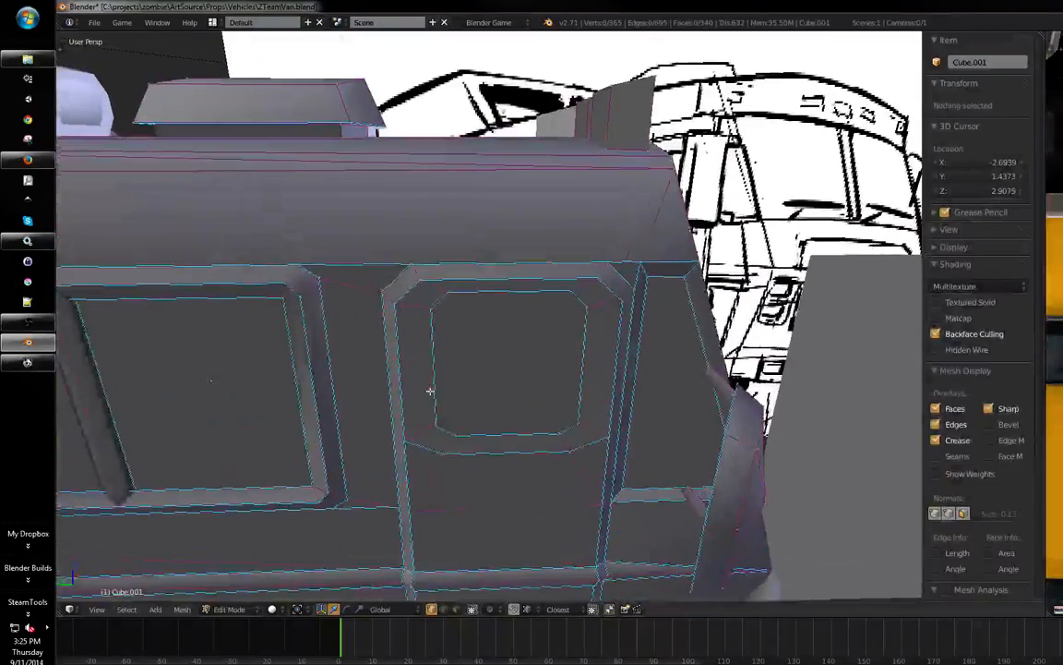
{"action": "key", "text": "ctrl+Tab"}
{"action": "left_click", "coordinate": [423, 406]}
{"action": "middle_click_drag", "start_coordinate": [422, 404], "coordinate": [527, 390]}
{"action": "right_click", "coordinate": [441, 376]}
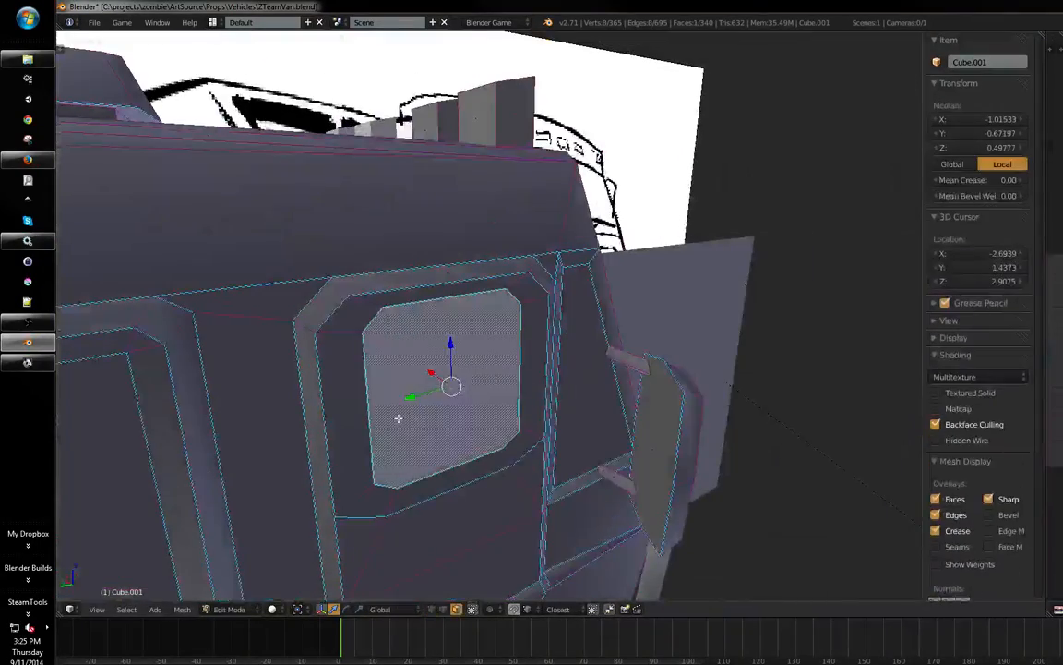
{"action": "middle_click_drag", "start_coordinate": [398, 418], "coordinate": [395, 345]}
{"action": "left_click_drag", "start_coordinate": [408, 401], "coordinate": [298, 339]}
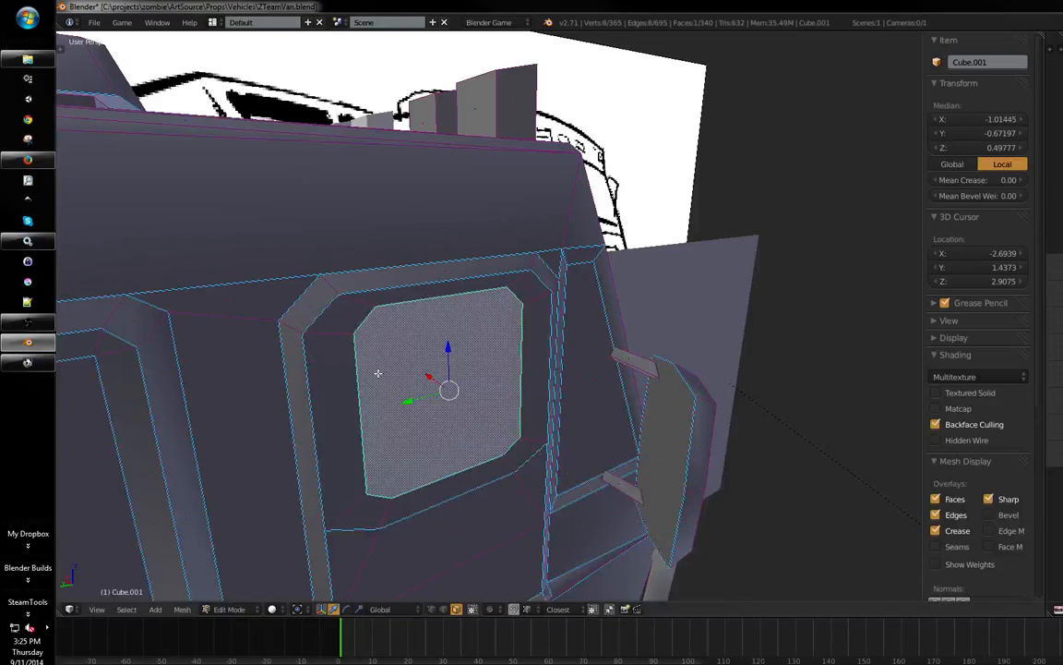
{"action": "middle_click_drag", "start_coordinate": [377, 373], "coordinate": [459, 343]}
{"action": "left_click_drag", "start_coordinate": [478, 349], "coordinate": [477, 369]}
- Move the two vertices below the door window's lower rear corner onto the door's rear edge vertex, merging them
{"action": "middle_click_drag", "start_coordinate": [478, 368], "coordinate": [567, 231], "text": "shift"}
{"action": "scroll", "coordinate": [554, 249], "scroll_direction": "down", "scroll_amount": 3}
{"action": "middle_click_drag", "start_coordinate": [477, 303], "coordinate": [503, 385]}
{"action": "key", "text": "a"}
{"action": "scroll", "coordinate": [498, 381], "scroll_direction": "up", "scroll_amount": 2}
{"action": "right_click", "coordinate": [466, 336]}
{"action": "key", "text": "g"}
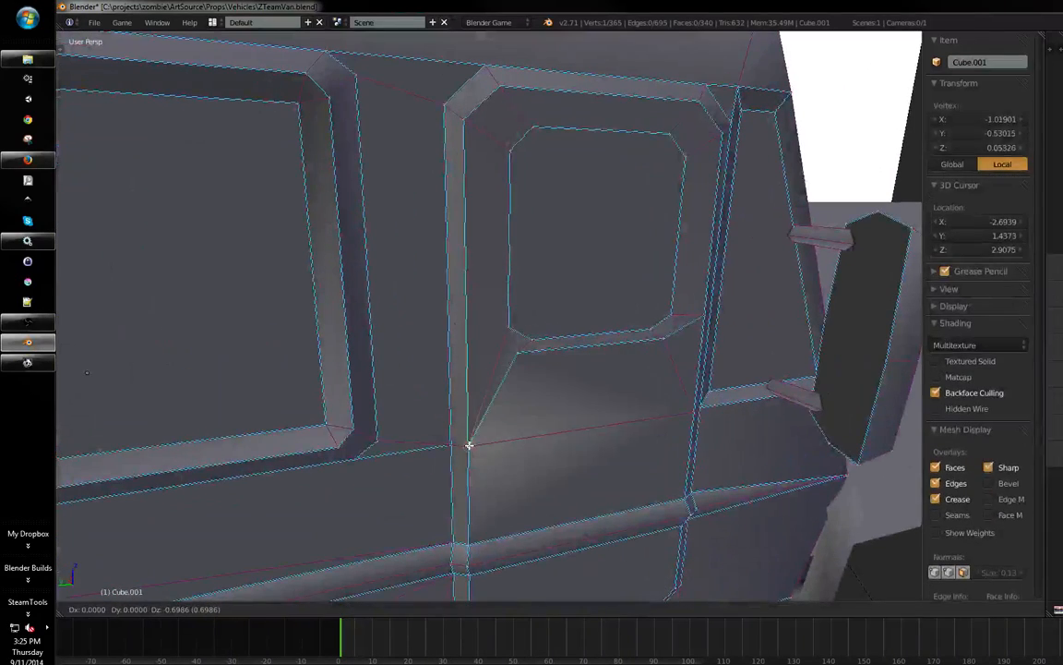
{"action": "left_click", "coordinate": [469, 445]}
{"action": "right_click", "coordinate": [513, 357]}
{"action": "key", "text": "g"}
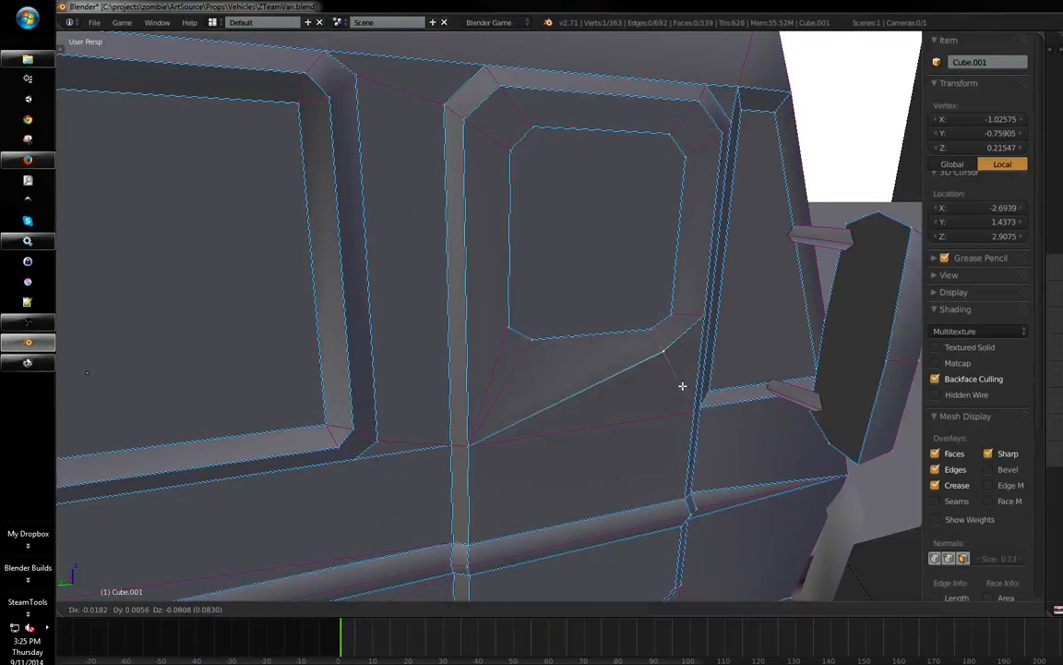
- Merge the remaining vertices below the door window's lower front corner into the door's front edge vertex
{"action": "right_click", "coordinate": [697, 398]}
{"action": "key", "text": "g"}
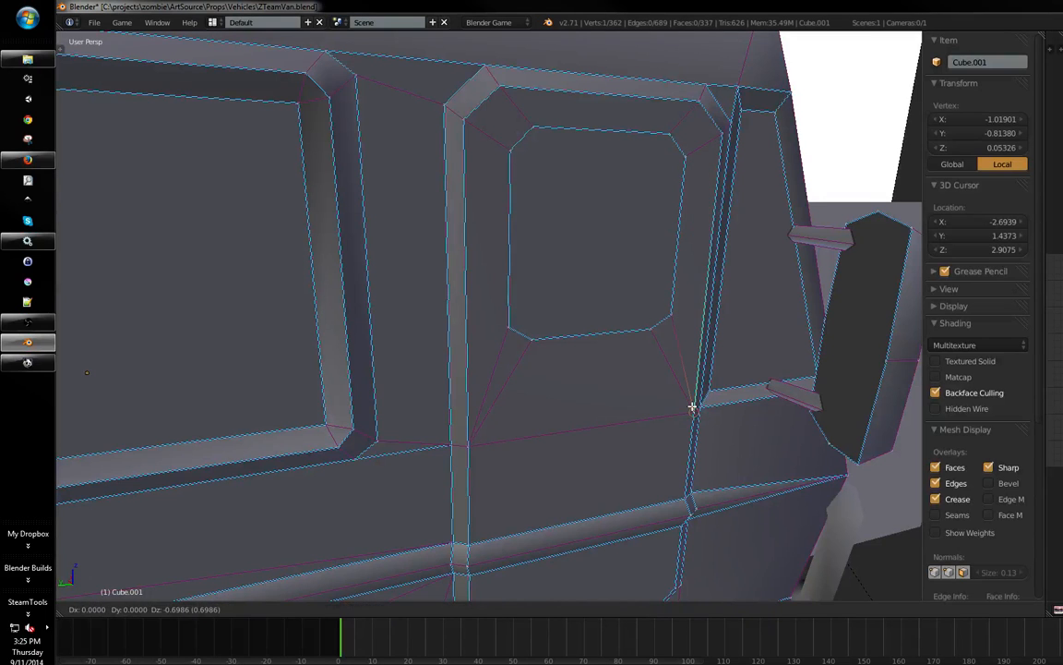
{"action": "left_click", "coordinate": [690, 407]}
{"action": "key", "text": "a"}
- Select the door window's upper and lower outline edges and move them slightly down along the Z axis
{"action": "middle_click_drag", "start_coordinate": [678, 399], "coordinate": [579, 342]}
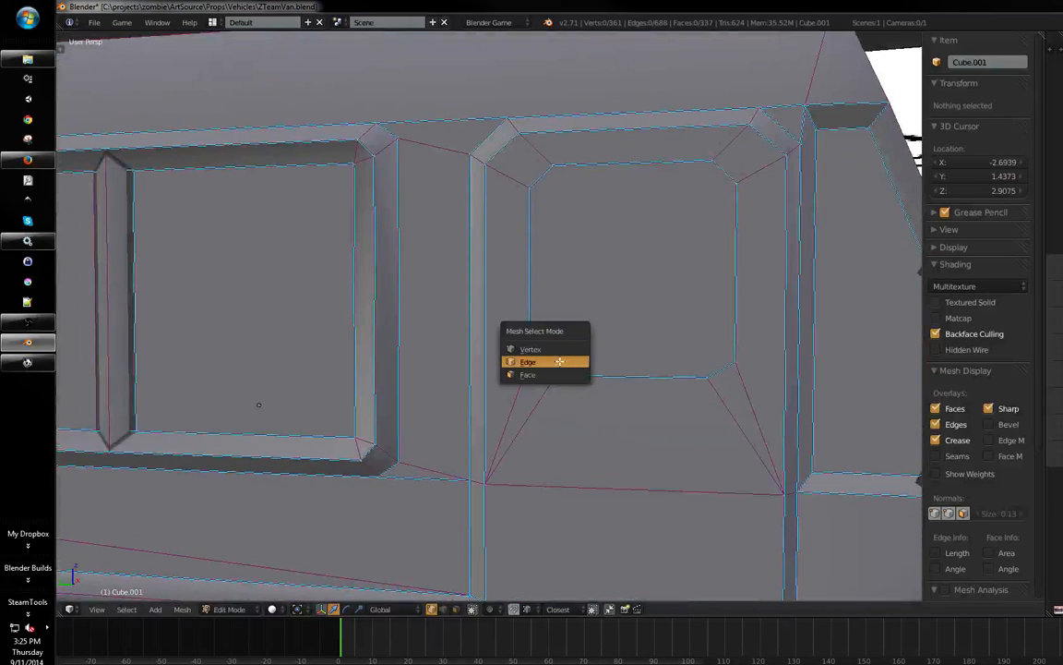
{"action": "right_click", "coordinate": [553, 370]}
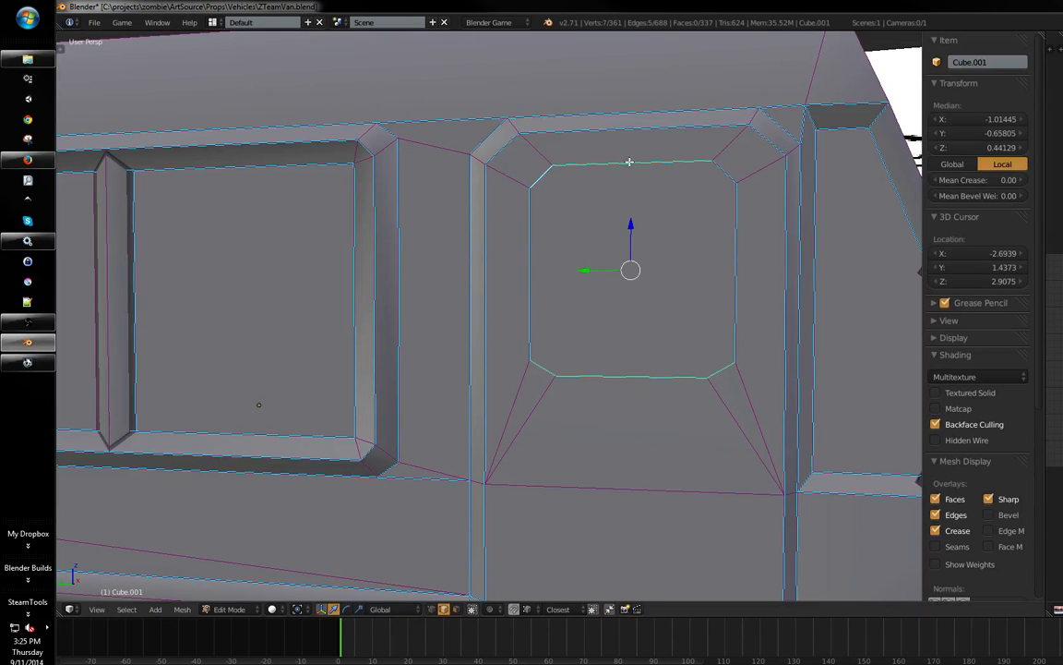
{"action": "middle_click_drag", "start_coordinate": [722, 171], "coordinate": [714, 196]}
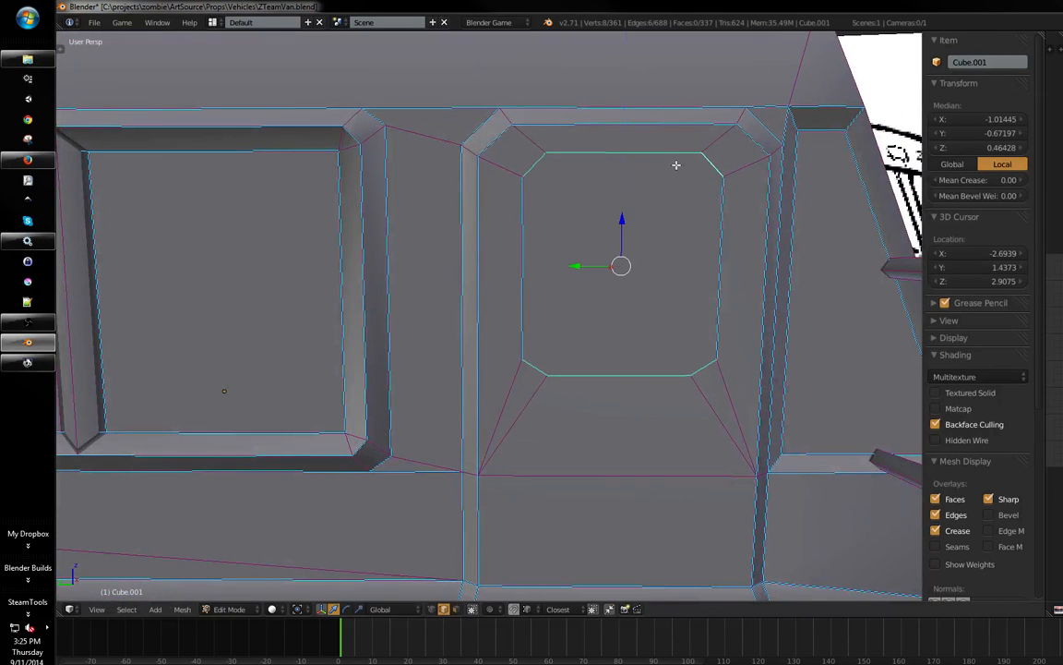
{"action": "key", "text": "g"}
{"action": "key", "text": "z"}
{"action": "left_click", "coordinate": [620, 232]}
{"action": "middle_click_drag", "start_coordinate": [622, 233], "coordinate": [748, 233]}
{"action": "key", "text": "s"}
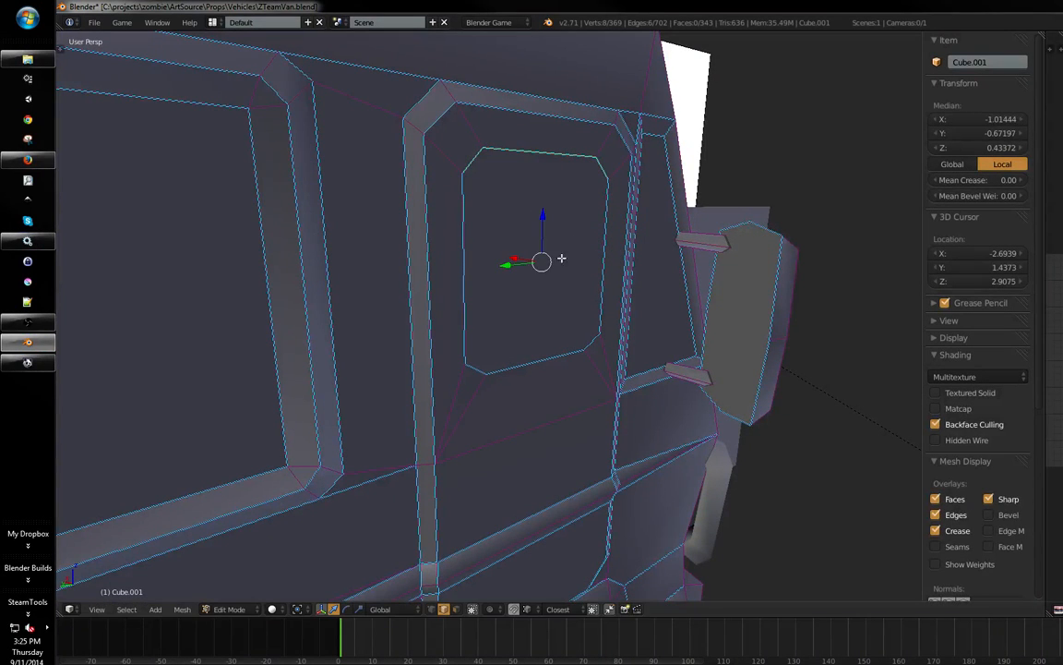
{"action": "left_click", "coordinate": [515, 281]}
{"action": "key", "text": "a"}
{"action": "key", "text": "z"}
{"action": "right_click", "coordinate": [531, 265]}
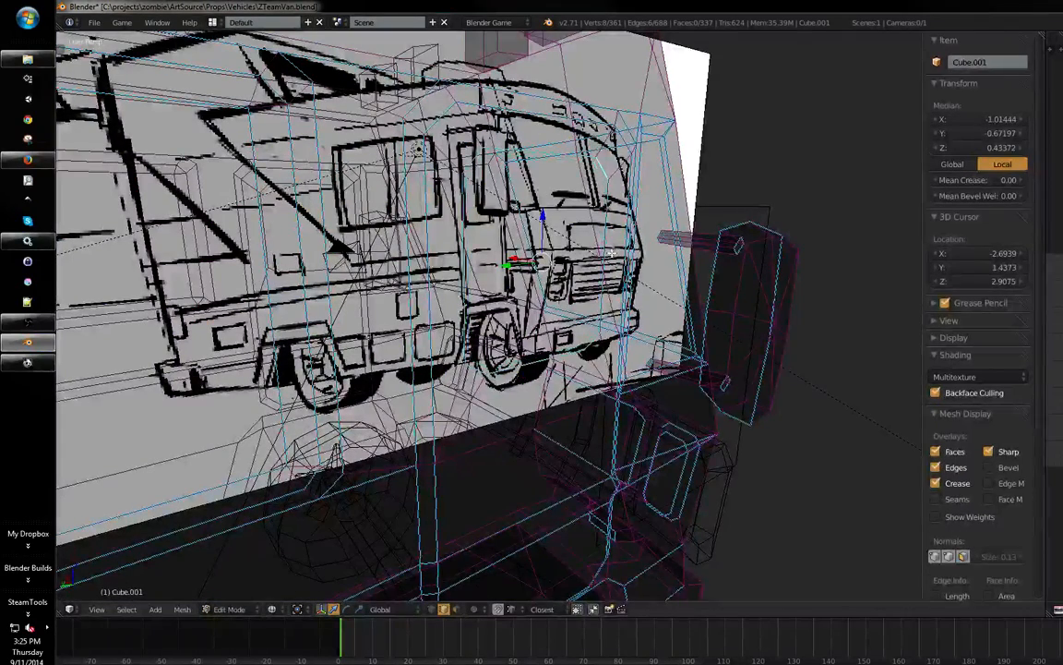
{"action": "key", "text": "z"}
{"action": "key", "text": "a"}
- Extrude the door's octagonal window face slightly inward along the X axis and scale the recessed face
{"action": "key", "text": "ctrl+Tab"}
{"action": "left_click", "coordinate": [533, 269]}
{"action": "right_click", "coordinate": [598, 256]}
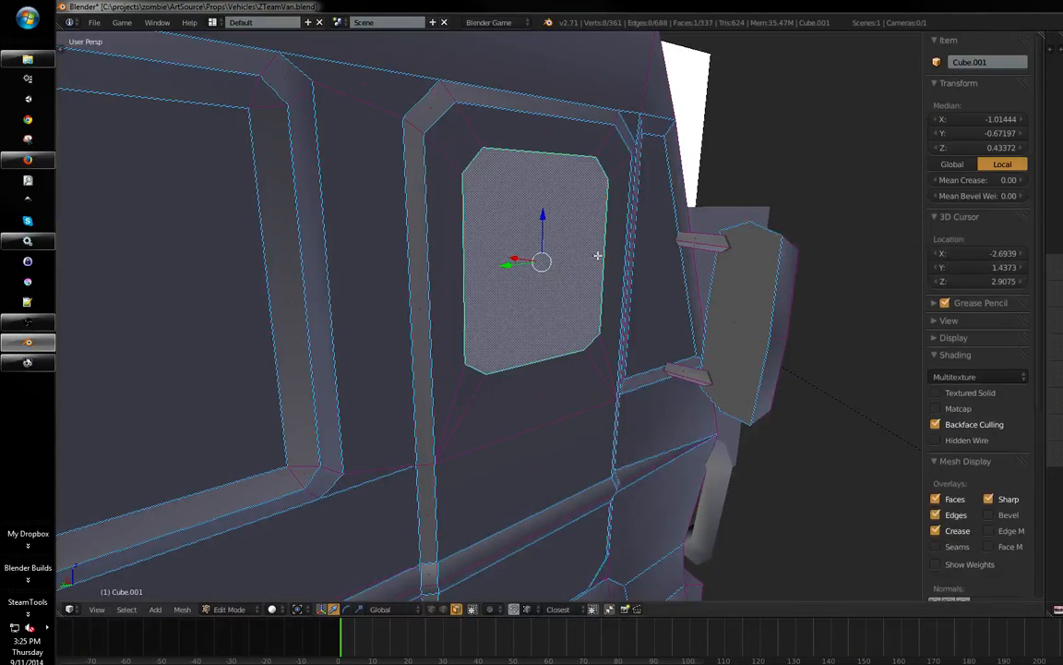
{"action": "middle_click_drag", "start_coordinate": [648, 252], "coordinate": [612, 253]}
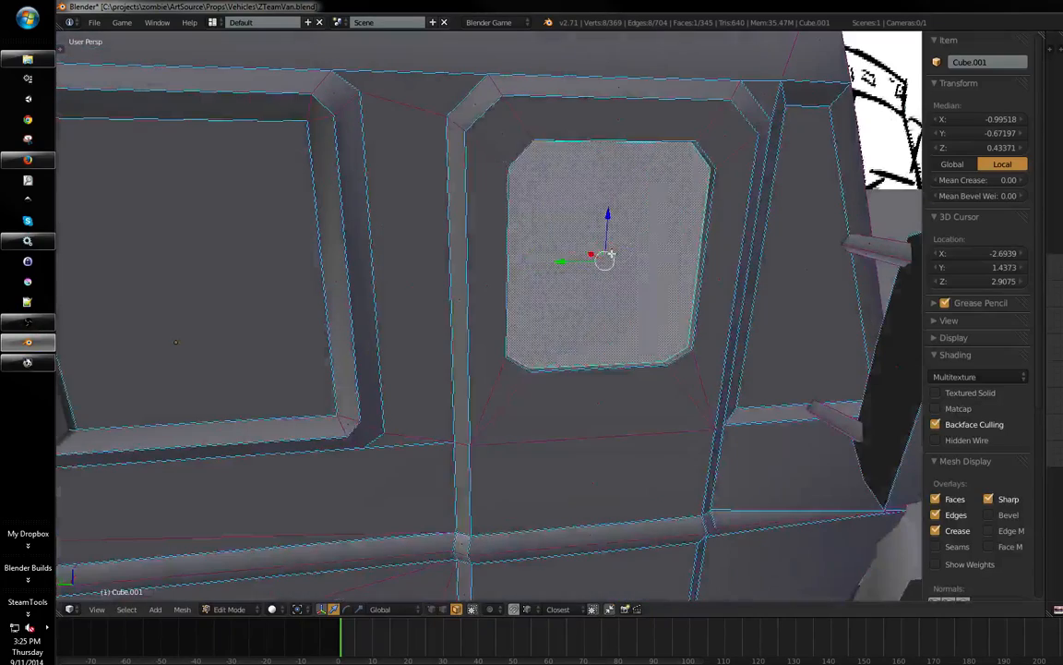
{"action": "key", "text": "s"}
{"action": "left_click", "coordinate": [689, 235]}
{"action": "key", "text": "Tab"}
{"action": "scroll", "coordinate": [221, 441], "scroll_direction": "down", "scroll_amount": 4}
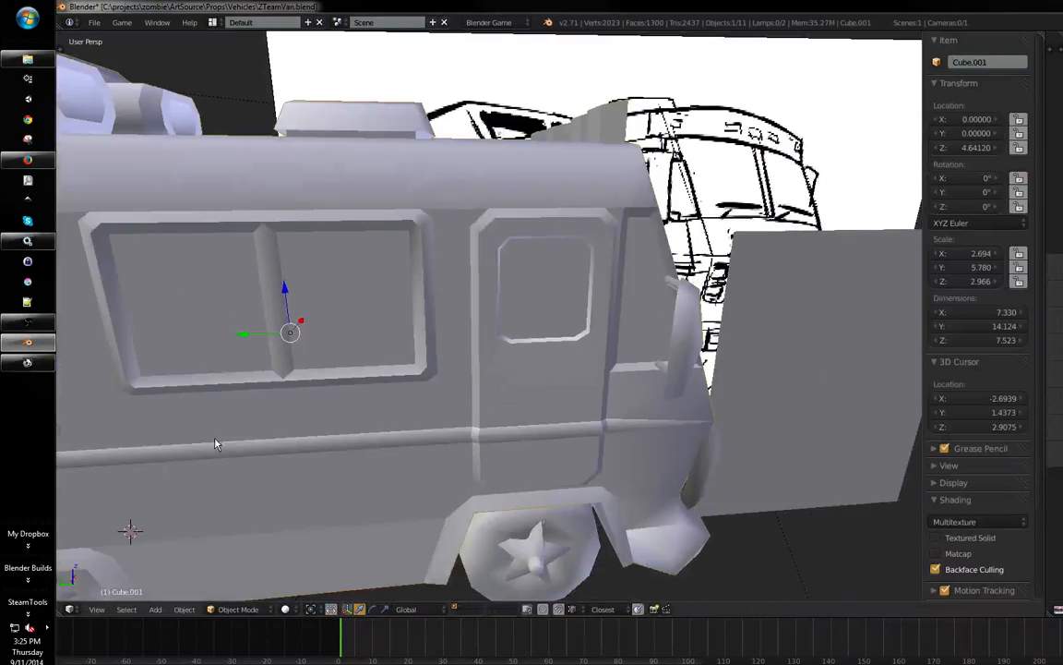
- Mark the horizontal edges crossing the door below its window as sharp and check the shading in Object Mode
{"action": "middle_click_drag", "start_coordinate": [216, 446], "coordinate": [463, 312]}
{"action": "key", "text": "Tab"}
{"action": "scroll", "coordinate": [460, 296], "scroll_direction": "up", "scroll_amount": 4}
{"action": "key", "text": "a"}
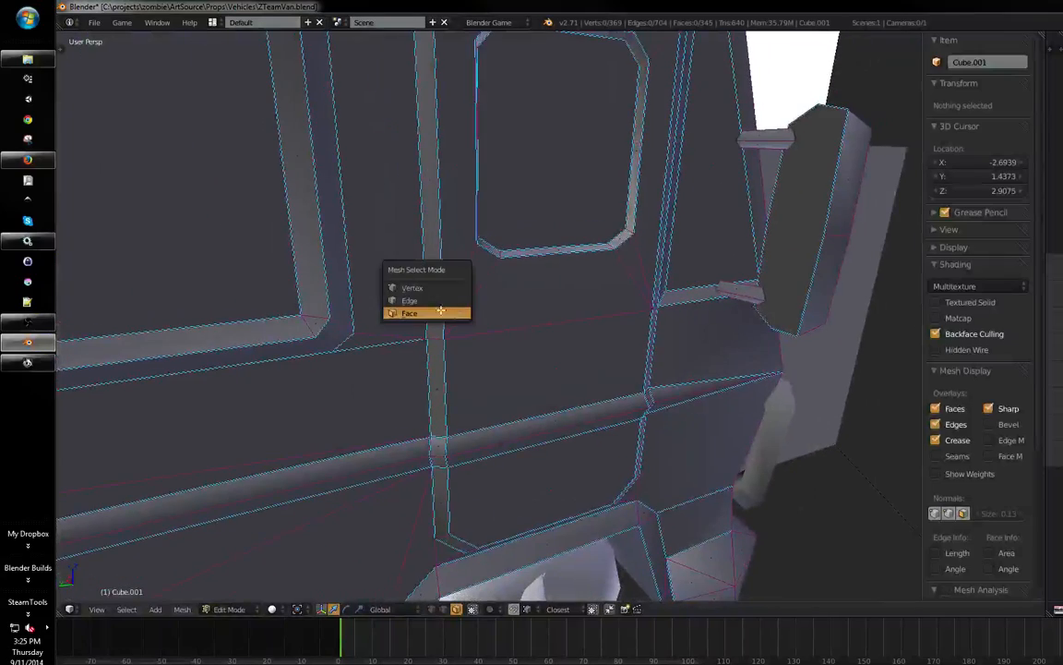
{"action": "right_click", "coordinate": [432, 329]}
{"action": "scroll", "coordinate": [486, 340], "scroll_direction": "up", "scroll_amount": 2}
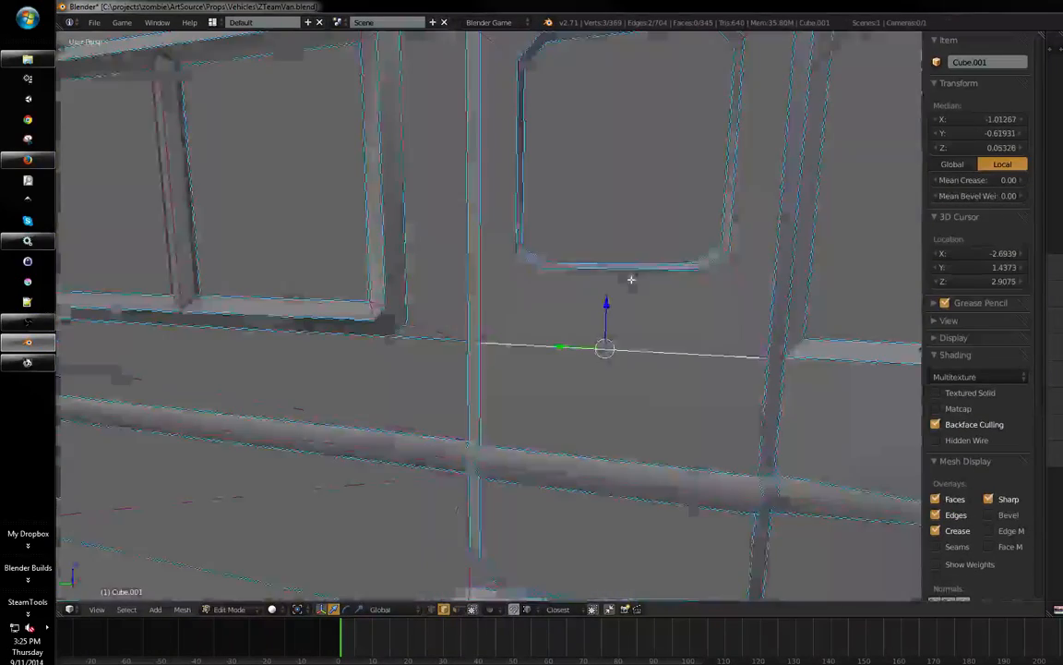
{"action": "key", "text": "ctrl+e"}
{"action": "left_click", "coordinate": [783, 344]}
{"action": "key", "text": "Tab"}
{"action": "scroll", "coordinate": [491, 327], "scroll_direction": "down", "scroll_amount": 2}
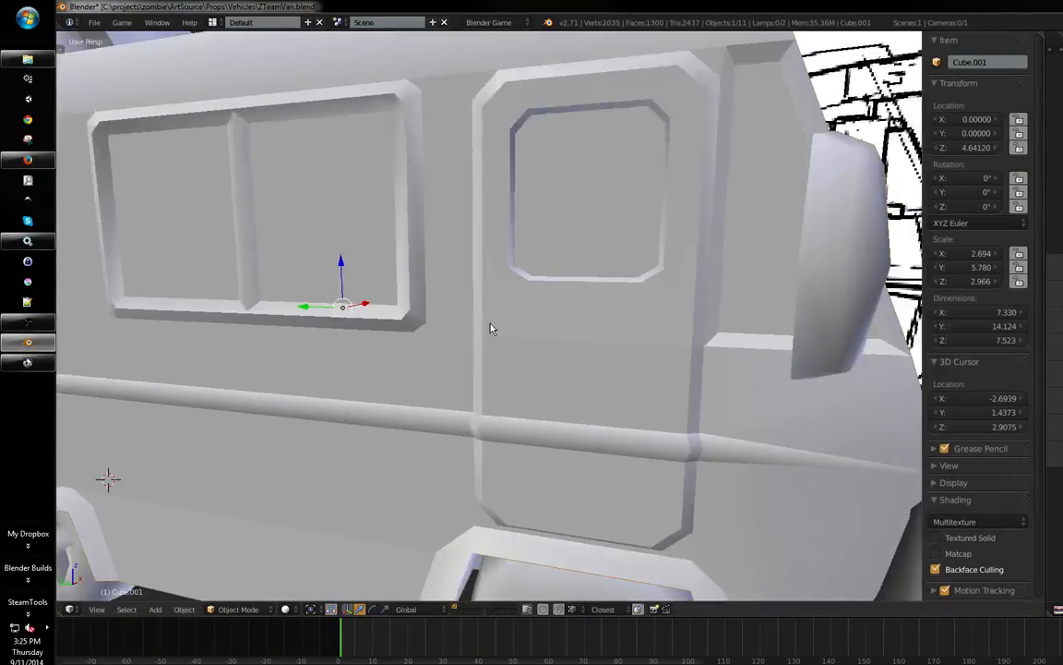
{"action": "middle_click_drag", "start_coordinate": [491, 328], "coordinate": [558, 331]}
{"action": "key", "text": "Tab"}
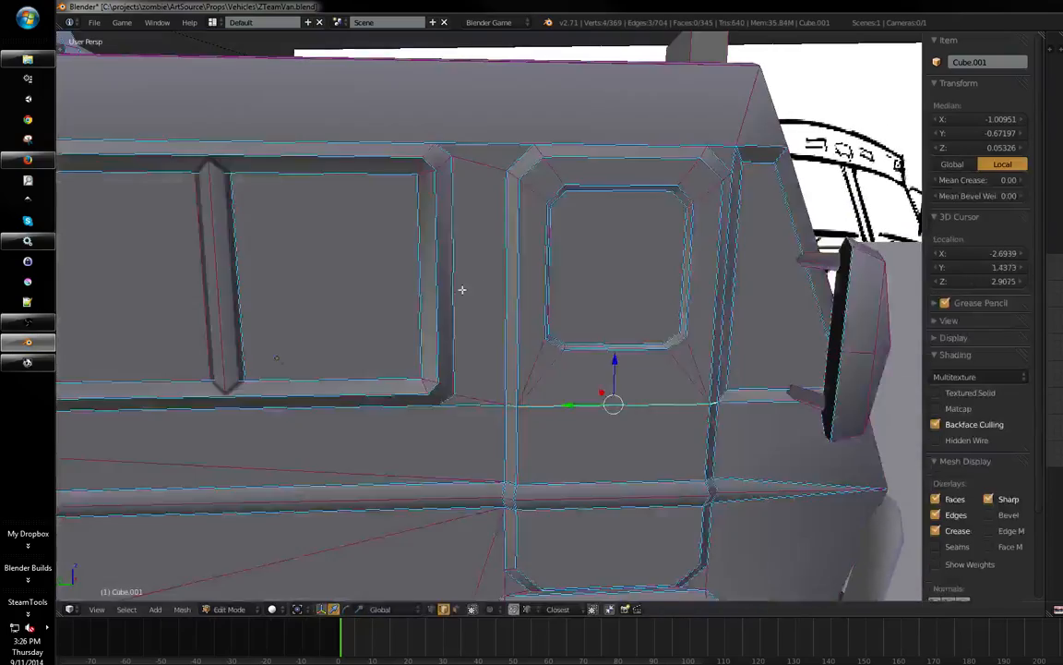
- Examine the shading and edge flow around the front side window, mirror and front roof corner
{"action": "scroll", "coordinate": [463, 289], "scroll_direction": "down", "scroll_amount": 4}
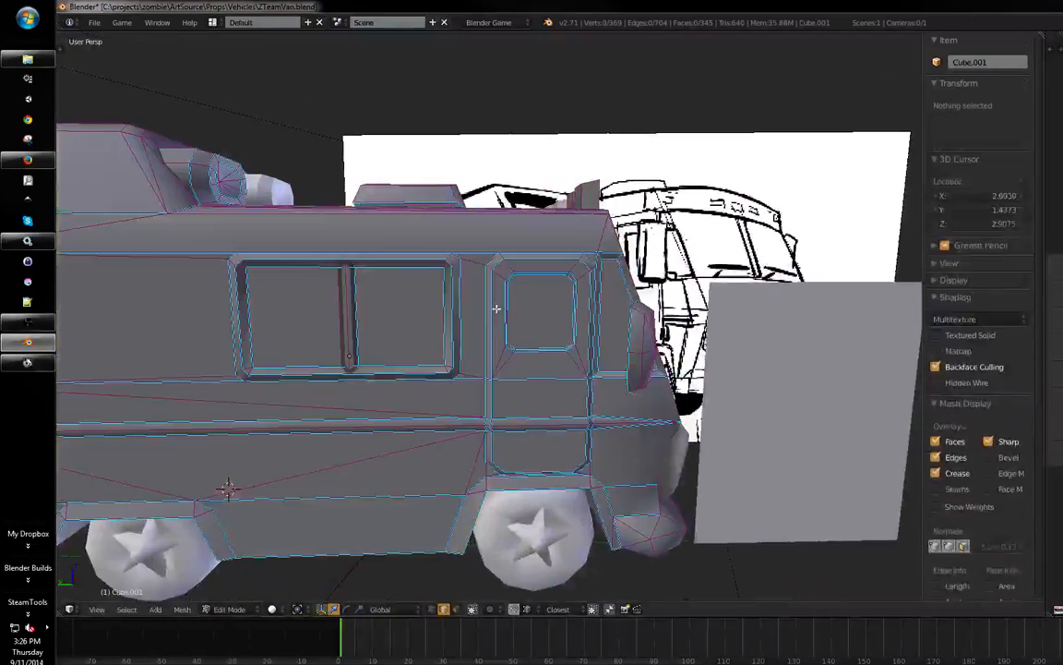
{"action": "key", "text": "Tab"}
{"action": "middle_click_drag", "start_coordinate": [551, 299], "coordinate": [511, 308]}
{"action": "scroll", "coordinate": [510, 308], "scroll_direction": "up", "scroll_amount": 5}
{"action": "middle_click_drag", "start_coordinate": [648, 321], "coordinate": [617, 344]}
{"action": "key", "text": "Tab"}
{"action": "right_click", "coordinate": [641, 380]}
{"action": "scroll", "coordinate": [641, 420], "scroll_direction": "up", "scroll_amount": 2}
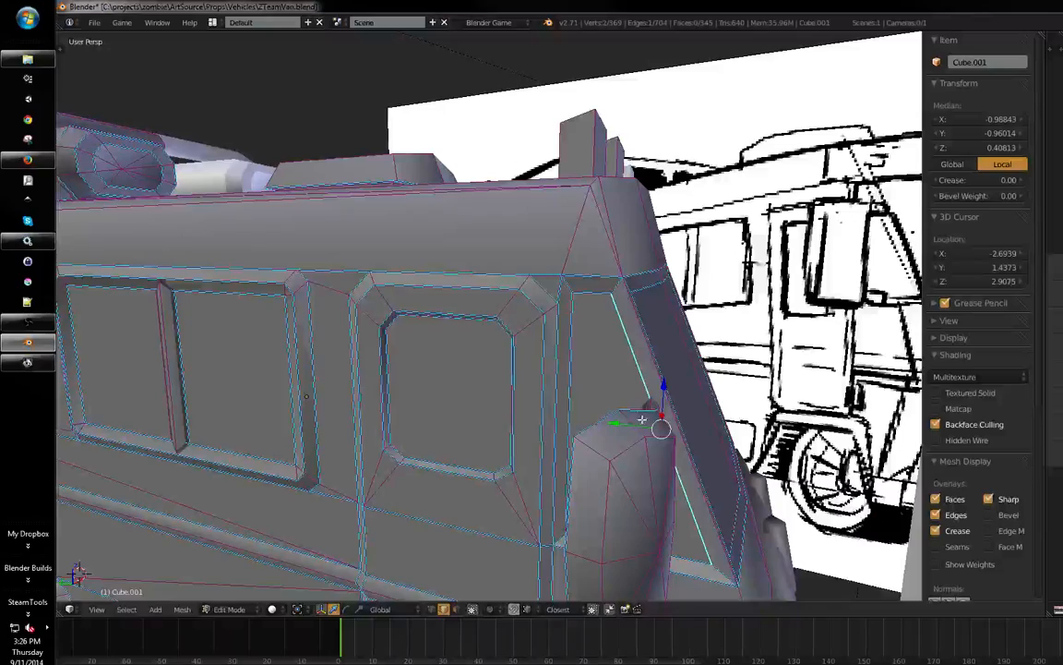
{"action": "left_click_drag", "start_coordinate": [642, 420], "coordinate": [613, 421]}
{"action": "key", "text": "a"}
{"action": "middle_click_drag", "start_coordinate": [613, 424], "coordinate": [494, 343]}
{"action": "scroll", "coordinate": [545, 314], "scroll_direction": "down", "scroll_amount": 3}
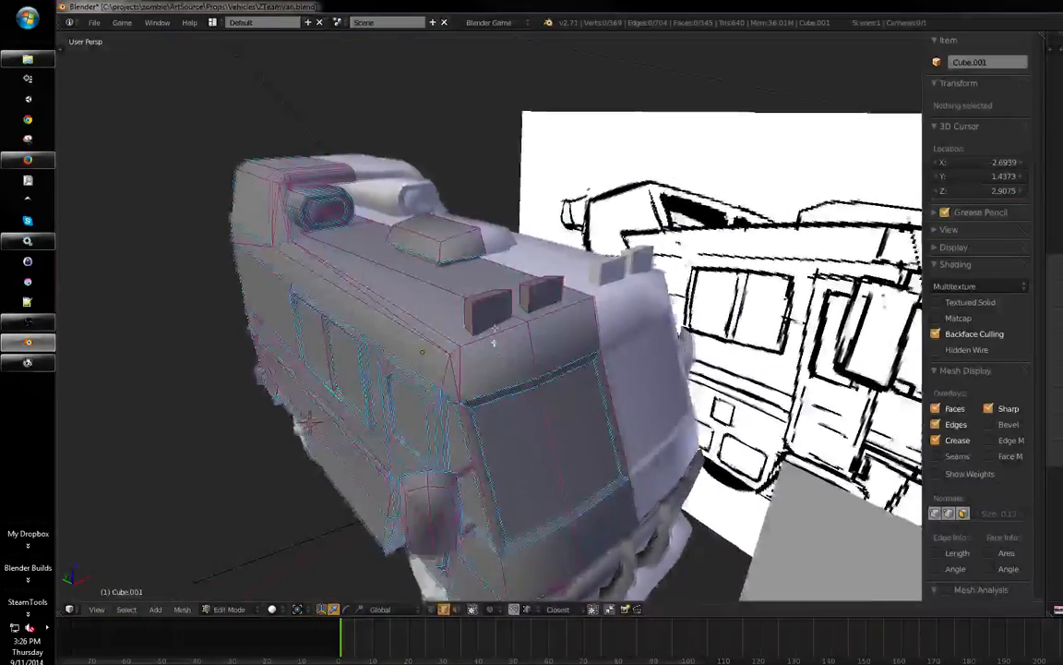
{"action": "scroll", "coordinate": [492, 303], "scroll_direction": "up", "scroll_amount": 3}
{"action": "key", "text": "Tab"}
{"action": "key", "text": "Tab"}
{"action": "key", "text": "Tab"}
{"action": "key", "text": "Tab"}
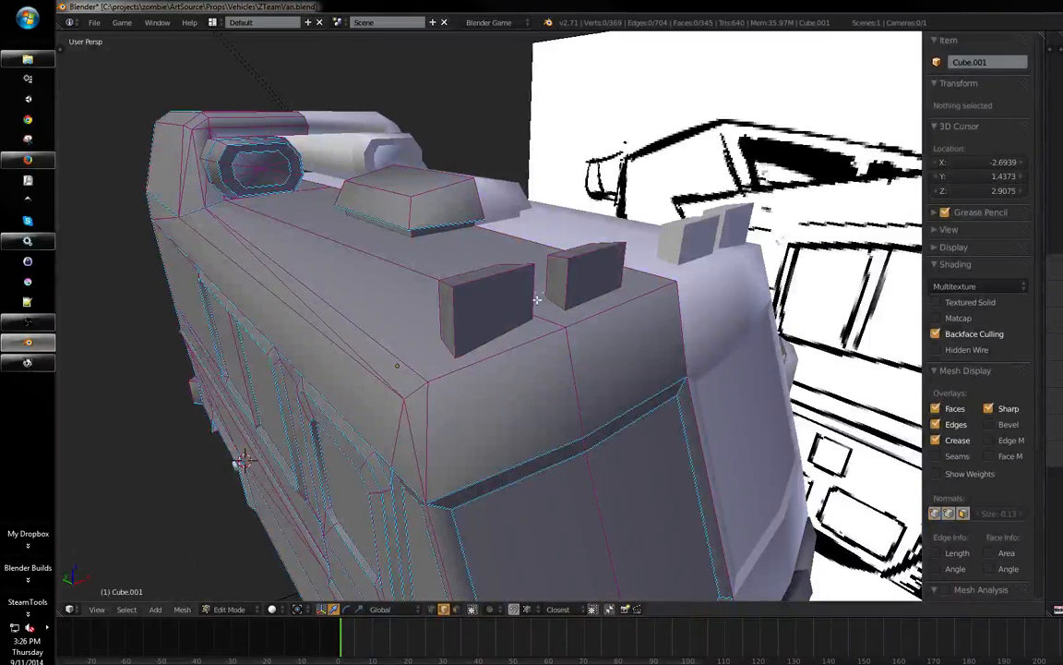
- Duplicate the two front roof boxes forward along the Y axis and lower them to the slope above the windshield
{"action": "key", "text": "ctrl+Tab"}
{"action": "mouse_move", "coordinate": [537, 299]}
{"action": "middle_mouse_down"}
{"action": "mouse_move", "coordinate": [565, 283]}
{"action": "mouse_move", "coordinate": [550, 289]}
{"action": "middle_mouse_up"}
{"action": "left_click", "coordinate": [499, 304]}
{"action": "key", "text": "l"}
{"action": "key", "text": "l"}
{"action": "key", "text": "shift+d"}
{"action": "key", "text": "y"}
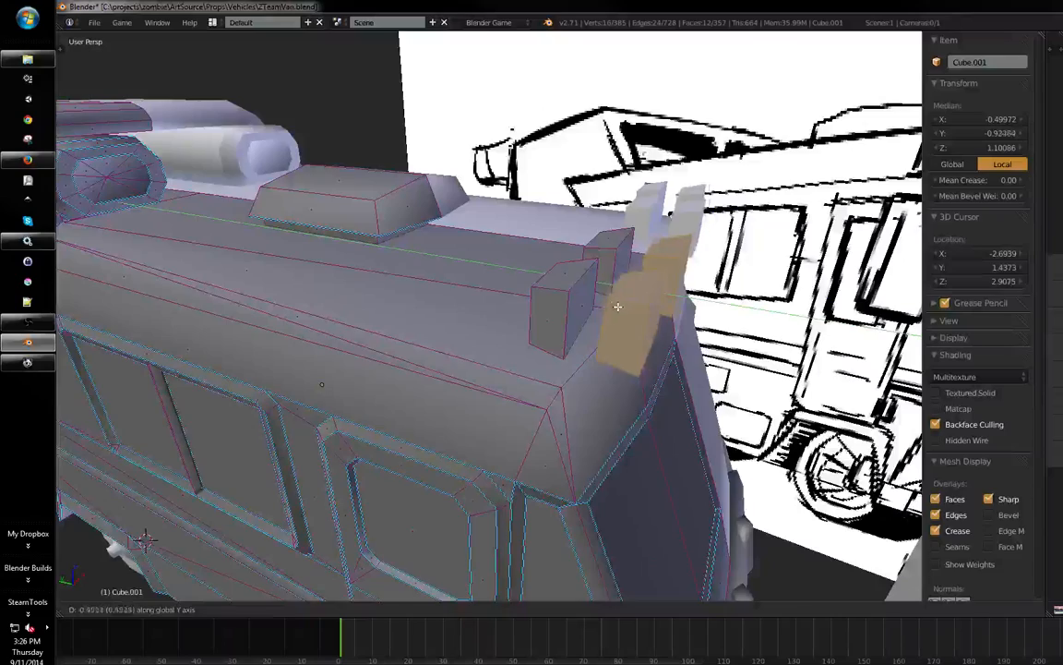
{"action": "left_click", "coordinate": [617, 306]}
{"action": "middle_click_drag", "start_coordinate": [616, 307], "coordinate": [593, 283]}
{"action": "left_click_drag", "start_coordinate": [636, 230], "coordinate": [630, 304]}
- Move the two duplicated boxes along the X axis toward the van's centre line
{"action": "middle_click_drag", "start_coordinate": [630, 304], "coordinate": [588, 294]}
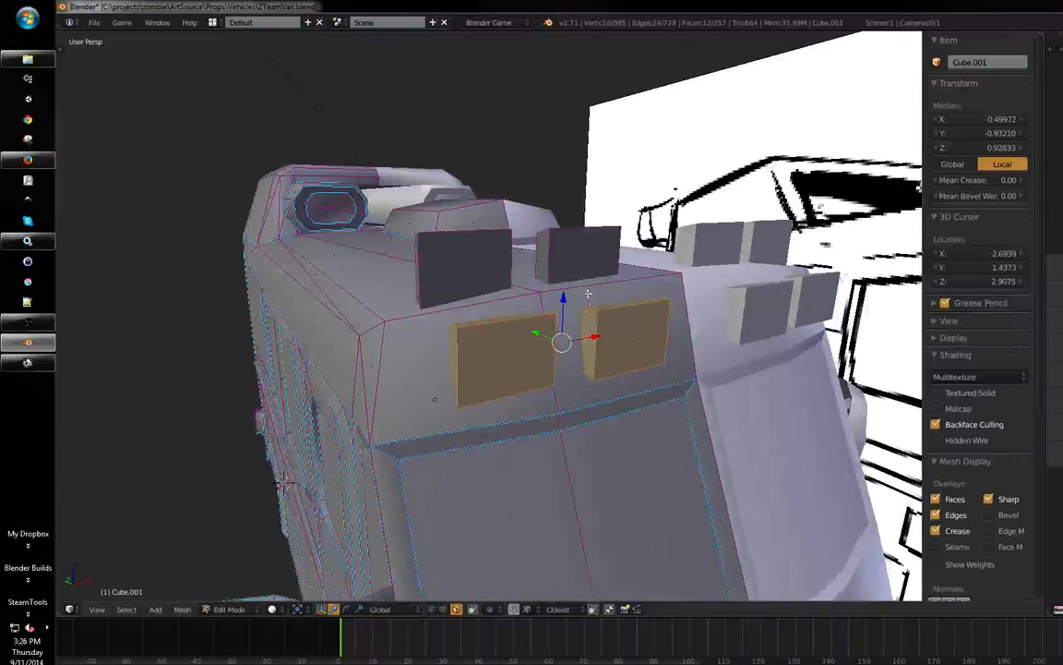
{"action": "key", "text": "g"}
{"action": "key", "text": "x"}
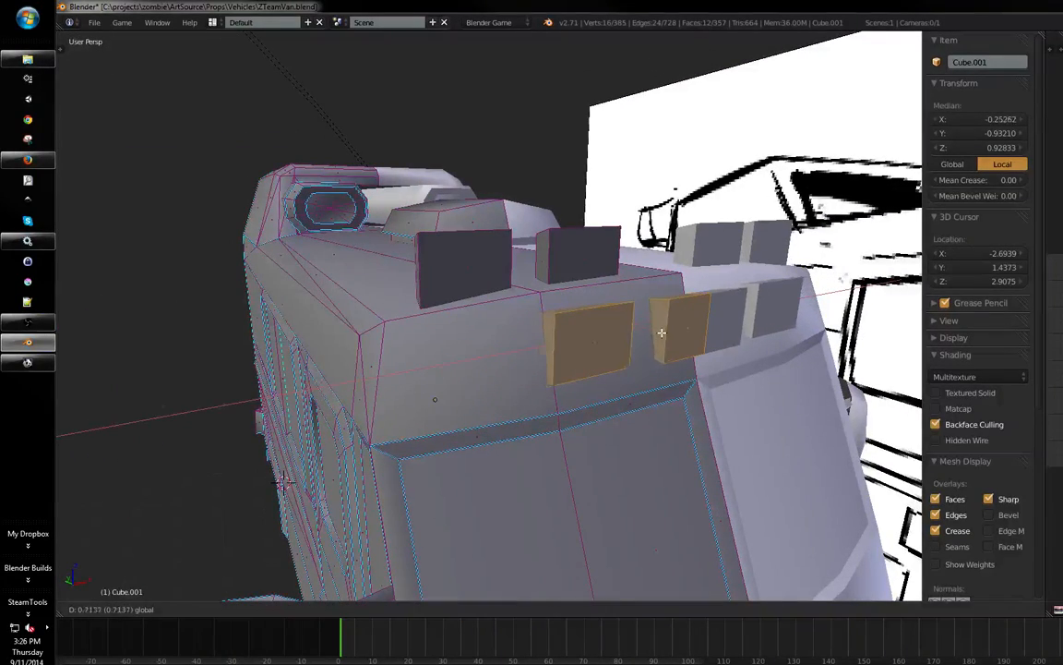
{"action": "left_click", "coordinate": [671, 335]}
- In wireframe side view, rotate the duplicated boxes to match the slope above the windshield and move them down slightly
{"action": "mouse_move", "coordinate": [661, 327]}
{"action": "middle_mouse_down"}
{"action": "mouse_move", "coordinate": [583, 310]}
{"action": "mouse_move", "coordinate": [646, 310]}
{"action": "mouse_move", "coordinate": [594, 356]}
{"action": "middle_mouse_up"}
{"action": "key", "text": "KP_1"}
{"action": "key", "text": "ctrl+KP_3"}
{"action": "key", "text": "z"}
{"action": "scroll", "coordinate": [822, 267], "scroll_direction": "up", "scroll_amount": 5}
{"action": "middle_click_drag", "start_coordinate": [822, 267], "coordinate": [687, 253], "text": "shift"}
{"action": "key", "text": "r"}
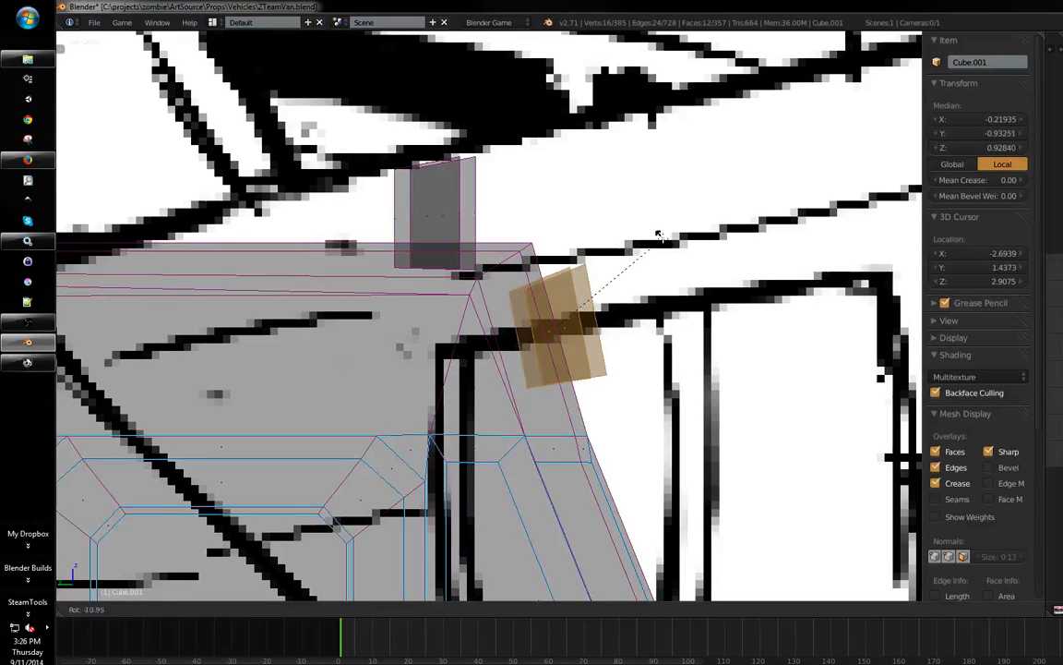
{"action": "left_click", "coordinate": [649, 230]}
{"action": "key", "text": "g"}
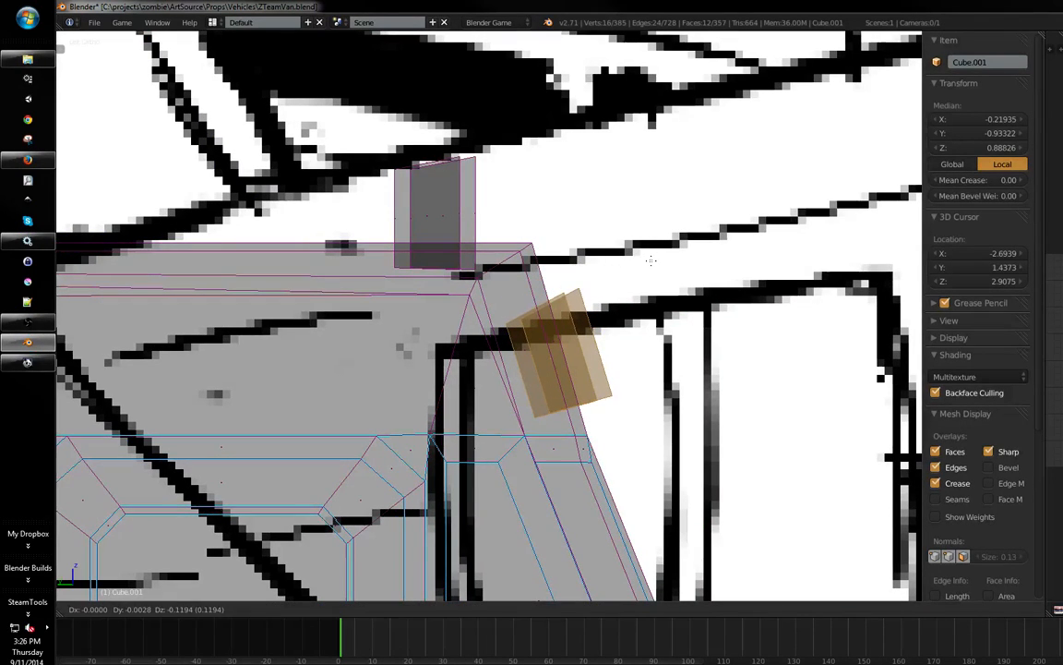
{"action": "left_click", "coordinate": [648, 277]}
- Select only the outer duplicated box and rotate it slightly to follow the curve of the van's front
{"action": "key", "text": "z"}
{"action": "mouse_move", "coordinate": [610, 318]}
{"action": "middle_mouse_down"}
{"action": "mouse_move", "coordinate": [472, 404]}
{"action": "mouse_move", "coordinate": [560, 382]}
{"action": "middle_mouse_up"}
{"action": "key", "text": "a"}
{"action": "key", "text": "l"}
{"action": "middle_click_drag", "start_coordinate": [490, 392], "coordinate": [557, 404]}
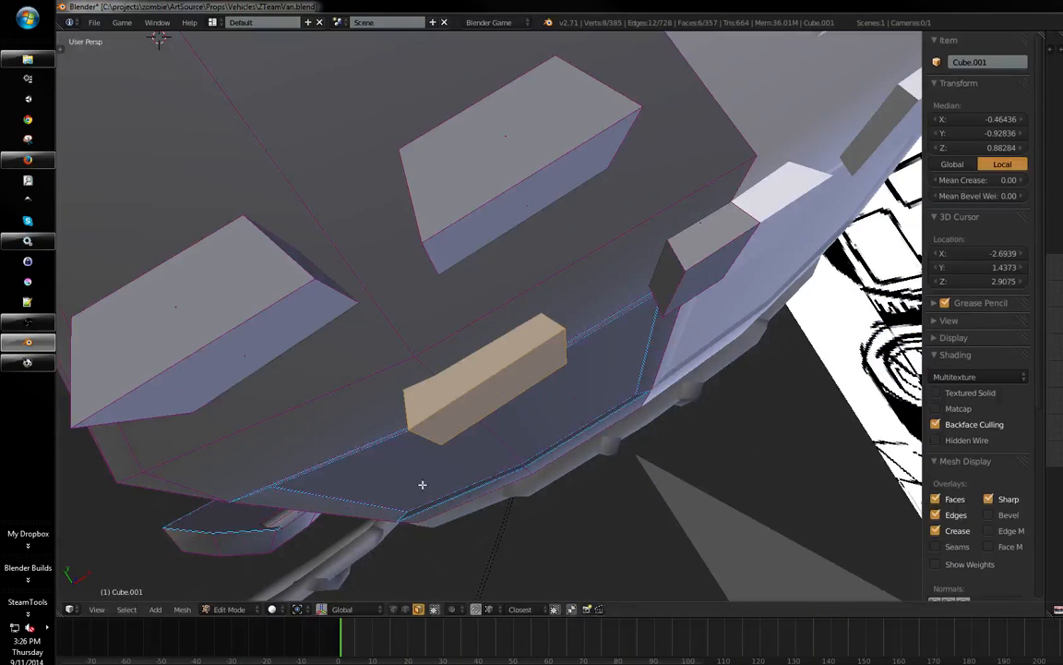
{"action": "left_click_drag", "start_coordinate": [483, 421], "coordinate": [482, 414]}
{"action": "middle_click_drag", "start_coordinate": [482, 413], "coordinate": [627, 290]}
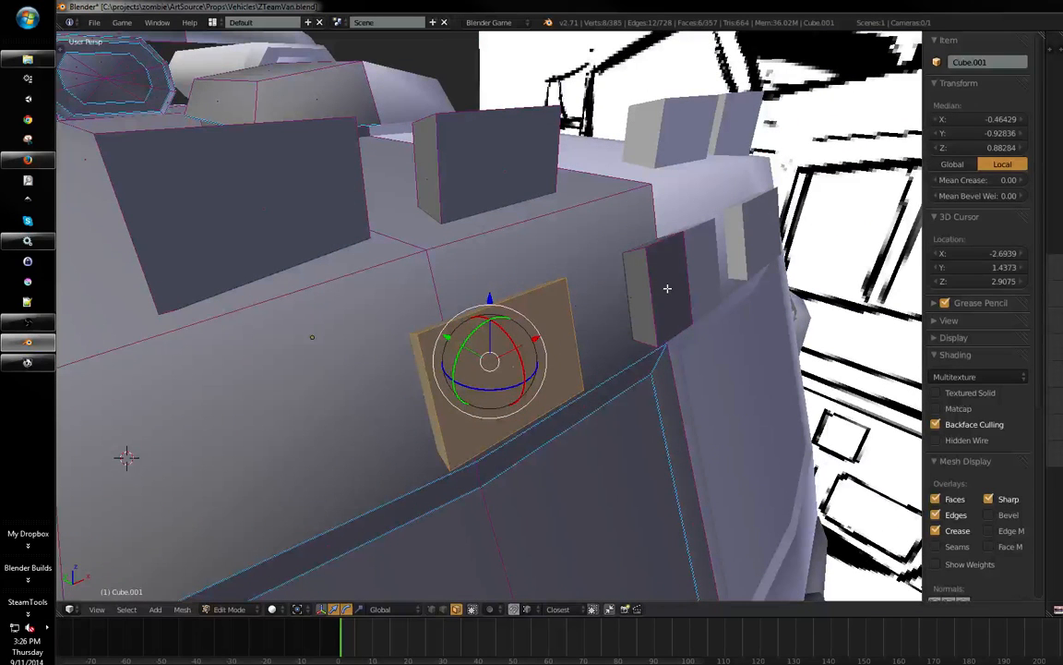
- Scale down the front face of each duplicated box individually to taper both boxes
{"action": "right_click", "coordinate": [668, 288]}
{"action": "right_click", "coordinate": [511, 362], "text": "shift"}
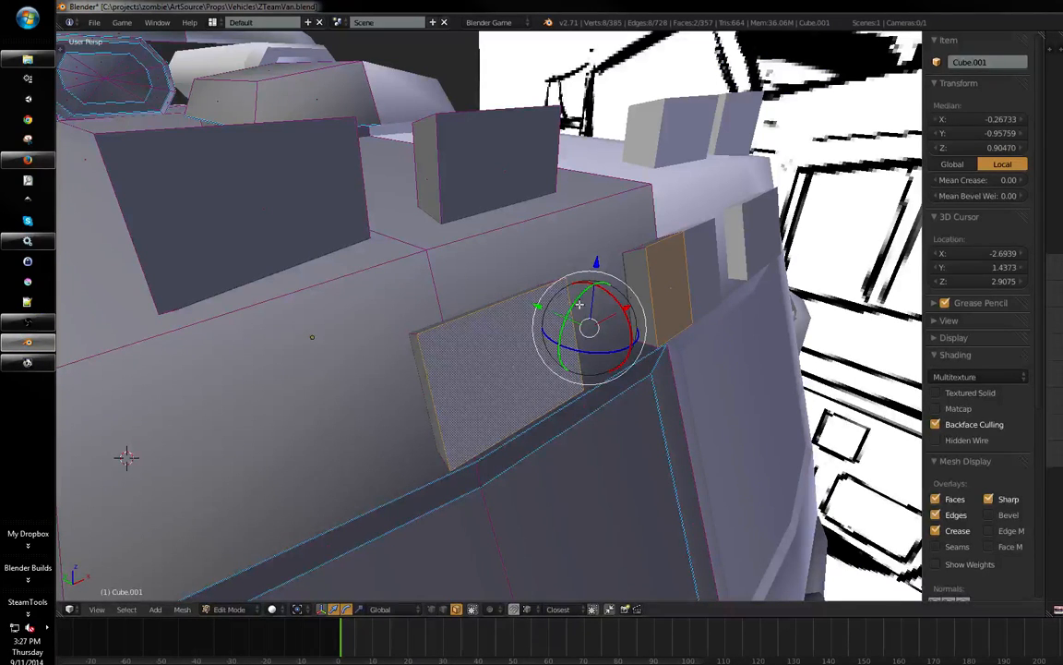
{"action": "middle_click_drag", "start_coordinate": [531, 324], "coordinate": [612, 306]}
{"action": "right_click", "coordinate": [532, 323]}
{"action": "key", "text": "s"}
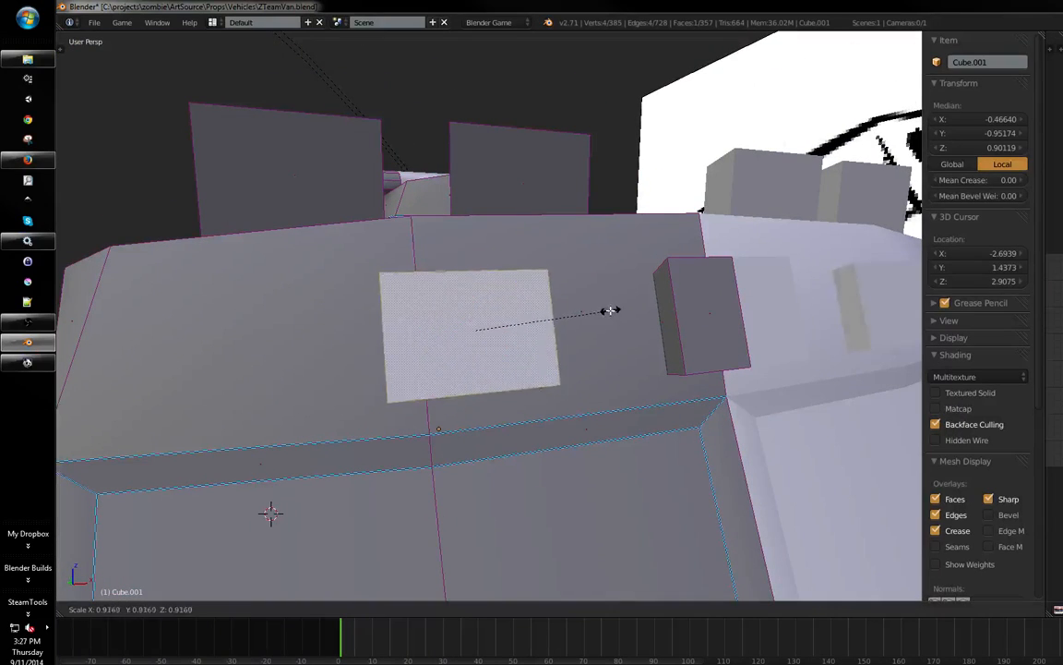
{"action": "left_click", "coordinate": [565, 319]}
{"action": "right_click", "coordinate": [701, 312]}
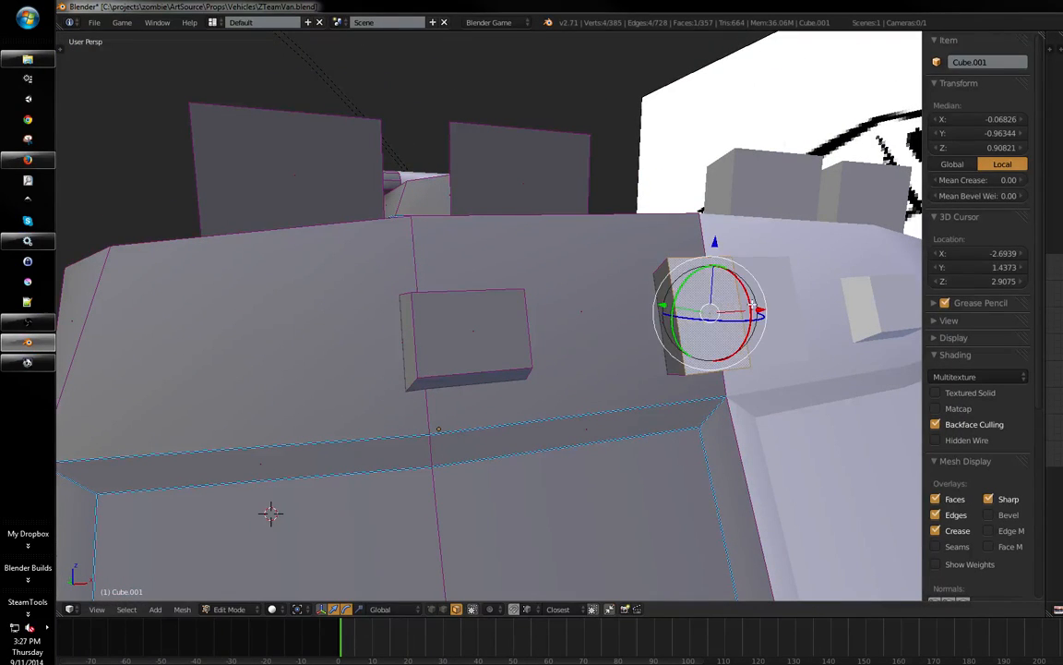
{"action": "key", "text": "s"}
{"action": "left_click", "coordinate": [753, 309]}
{"action": "middle_click_drag", "start_coordinate": [654, 300], "coordinate": [611, 335]}
- Scale up the whole outer box above the windshield slightly and select the centre box on its own
{"action": "key", "text": "a"}
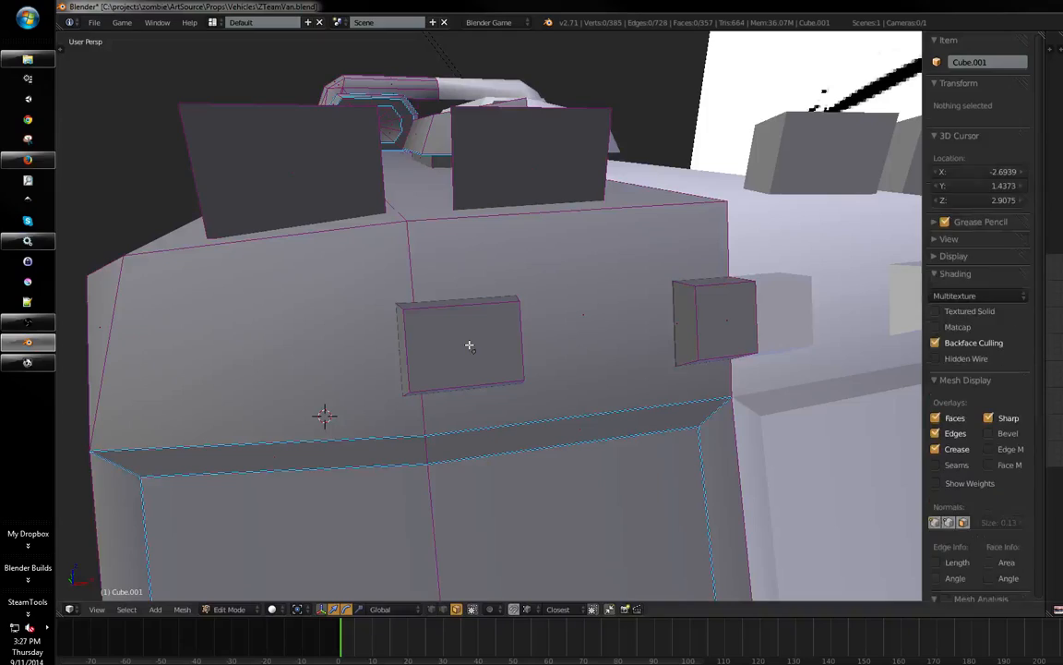
{"action": "key", "text": "l"}
{"action": "middle_click_drag", "start_coordinate": [512, 356], "coordinate": [630, 326]}
{"action": "key", "text": "s"}
{"action": "left_click", "coordinate": [658, 339]}
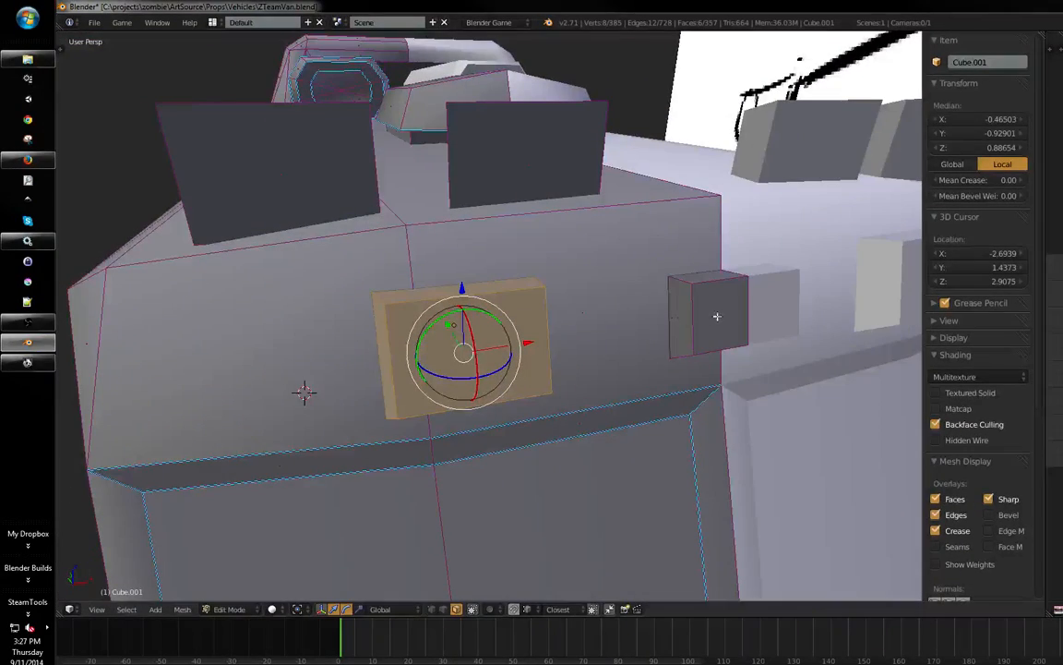
{"action": "key", "text": "l"}
{"action": "key", "text": "a"}
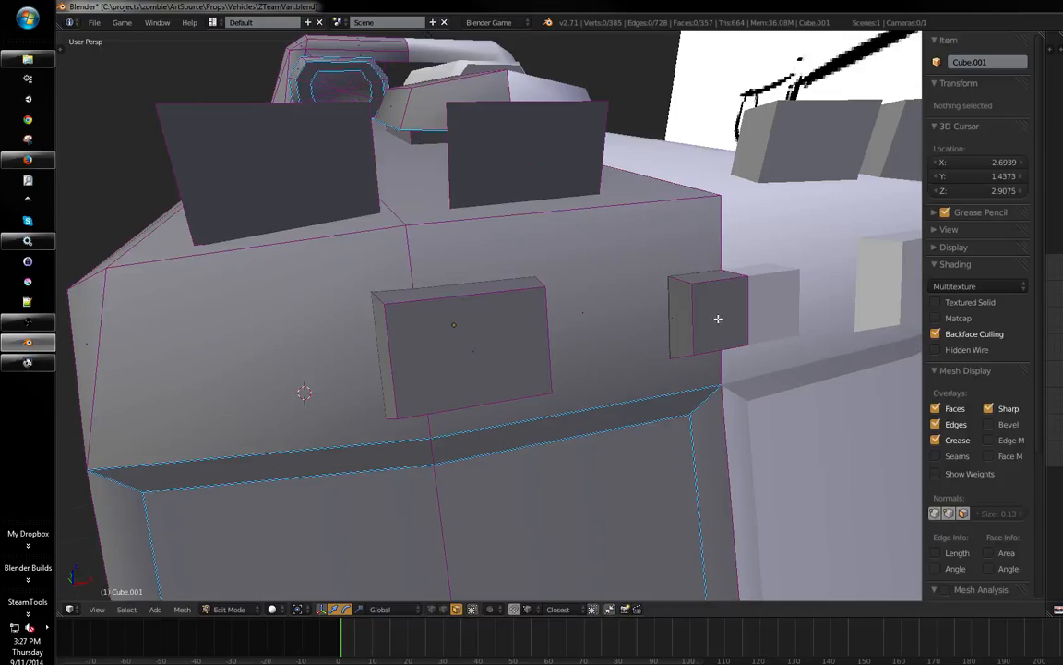
{"action": "key", "text": "l"}
- Select the hidden back faces of both boxes above the windshield
{"action": "mouse_move", "coordinate": [766, 315]}
{"action": "middle_mouse_down"}
{"action": "mouse_move", "coordinate": [824, 308]}
{"action": "mouse_move", "coordinate": [784, 318]}
{"action": "mouse_move", "coordinate": [738, 360]}
{"action": "mouse_move", "coordinate": [683, 369]}
{"action": "mouse_move", "coordinate": [605, 314]}
{"action": "mouse_move", "coordinate": [493, 343]}
{"action": "mouse_move", "coordinate": [490, 325]}
{"action": "middle_mouse_up"}
{"action": "key", "text": "z"}
{"action": "right_click", "coordinate": [555, 329]}
{"action": "right_click", "coordinate": [452, 321], "text": "shift"}
{"action": "key", "text": "x"}
{"action": "left_click", "coordinate": [489, 206]}
{"action": "mouse_move", "coordinate": [489, 209]}
{"action": "middle_mouse_down"}
{"action": "mouse_move", "coordinate": [379, 221]}
{"action": "mouse_move", "coordinate": [305, 249]}
{"action": "middle_mouse_up"}
{"action": "key", "text": "z"}
{"action": "middle_click_drag", "start_coordinate": [356, 309], "coordinate": [503, 340]}
- Set the transform orientation to Normal and move the boxes' back faces forward along their normal Z axis
{"action": "left_click", "coordinate": [381, 609]}
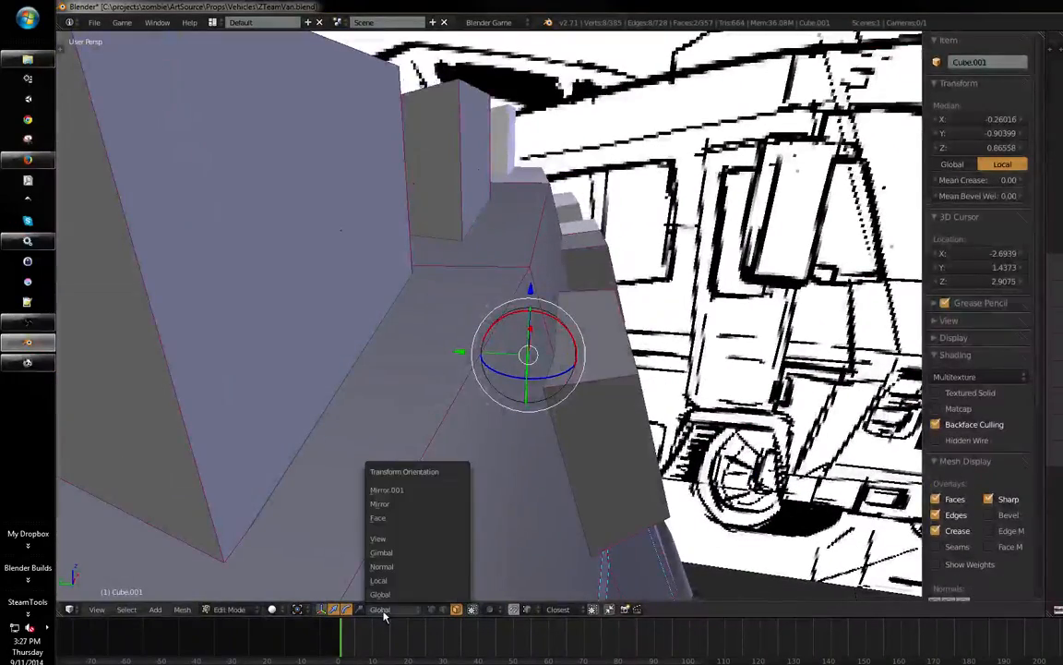
{"action": "left_click", "coordinate": [398, 567]}
{"action": "key", "text": "g"}
{"action": "key", "text": "z"}
{"action": "key", "text": "z"}
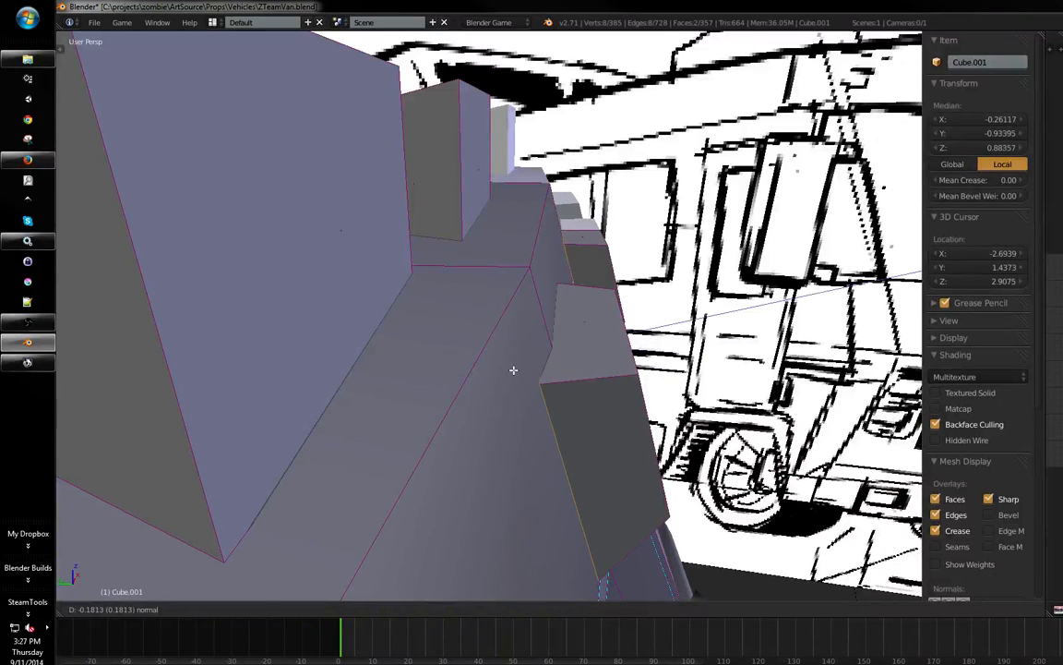
{"action": "left_click", "coordinate": [503, 369]}
- Delete the selected hidden back faces of both boxes above the windshield
{"action": "key", "text": "x"}
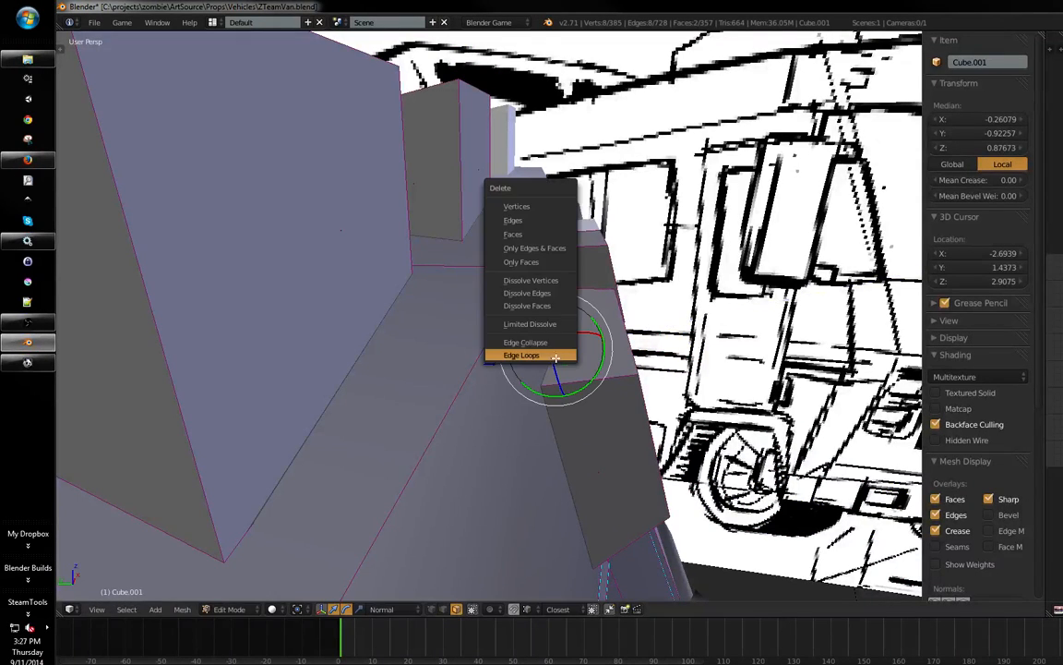
{"action": "left_click", "coordinate": [528, 236]}
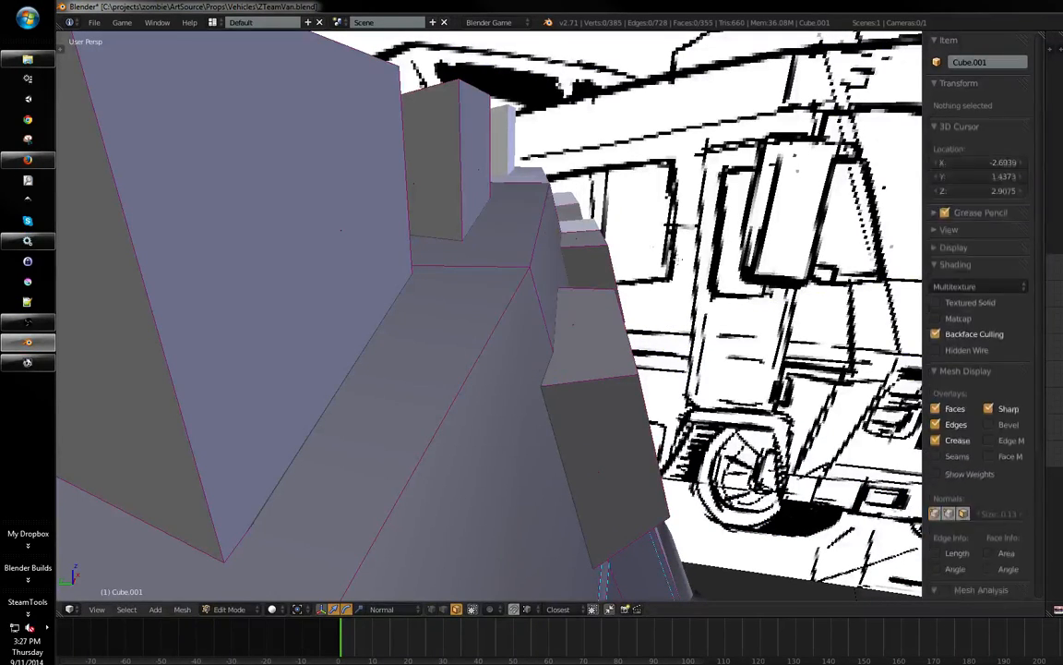
{"action": "key", "text": "Tab"}
{"action": "scroll", "coordinate": [462, 305], "scroll_direction": "down", "scroll_amount": 5}
{"action": "middle_click_drag", "start_coordinate": [462, 305], "coordinate": [458, 330]}
{"action": "scroll", "coordinate": [489, 348], "scroll_direction": "up", "scroll_amount": 3}
- Select the whole outer box above the windshield and scale it down
{"action": "key", "text": "Tab"}
{"action": "key", "text": "a"}
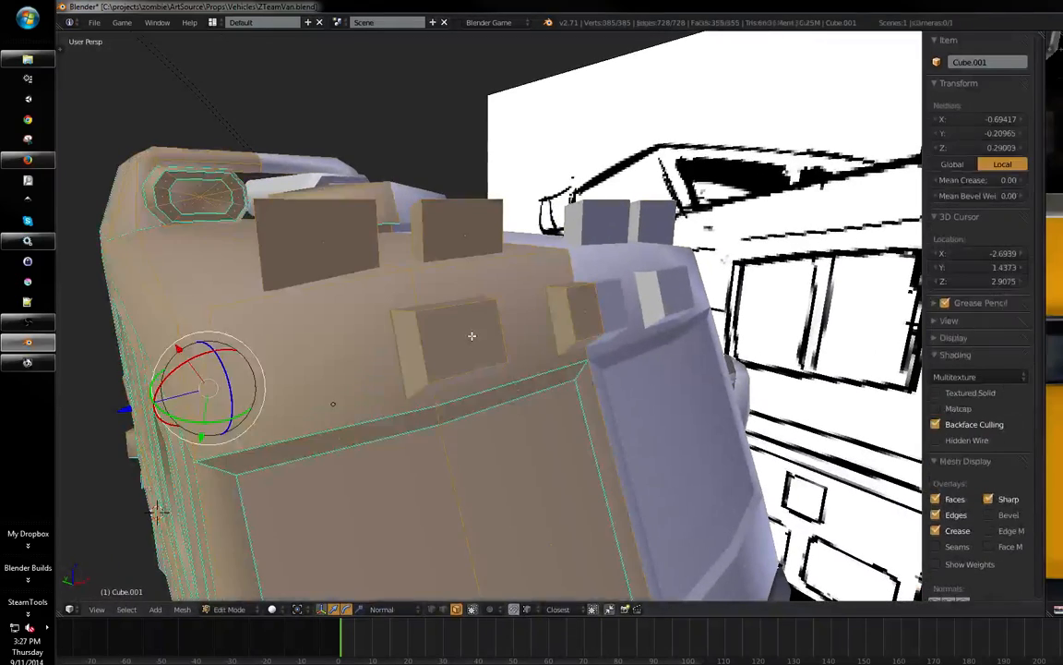
{"action": "key", "text": "a"}
{"action": "right_click", "coordinate": [463, 337]}
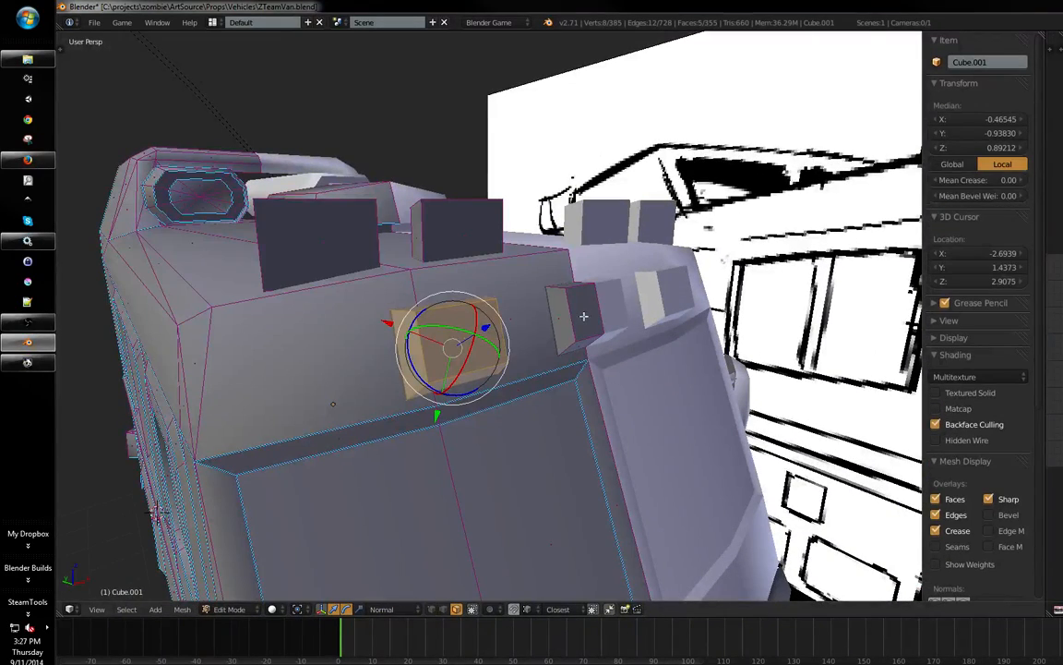
{"action": "middle_click_drag", "start_coordinate": [584, 316], "coordinate": [489, 367]}
{"action": "key", "text": "s"}
{"action": "left_click", "coordinate": [534, 338]}
- Scale the centre box above the windshield to about 0.75 and shift it slightly away from the mirror line along global X
{"action": "right_click", "coordinate": [588, 337]}
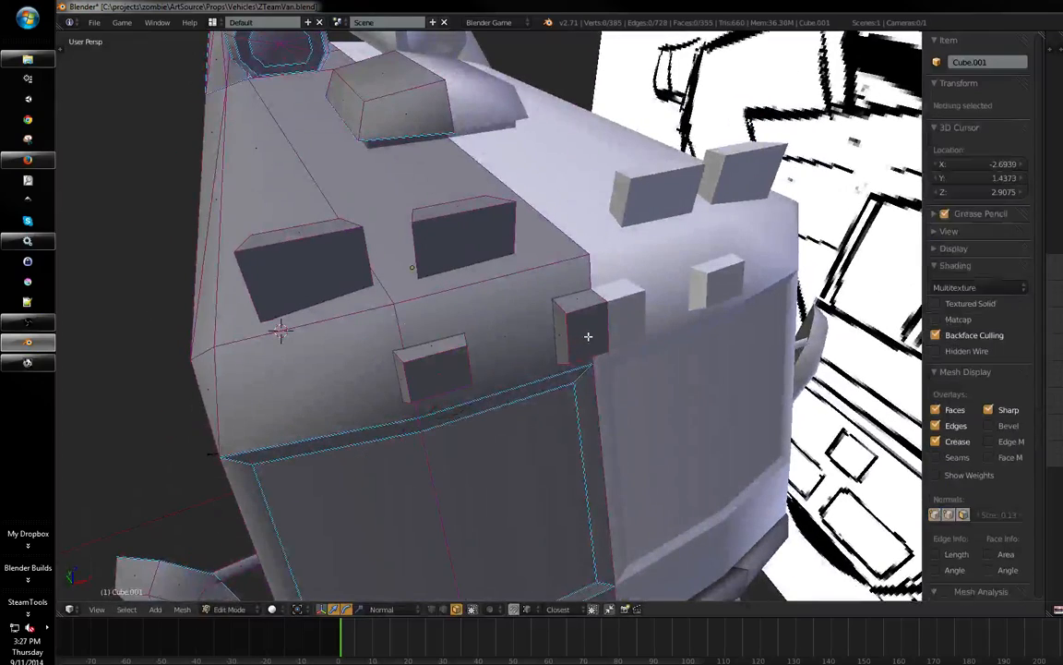
{"action": "key", "text": "g"}
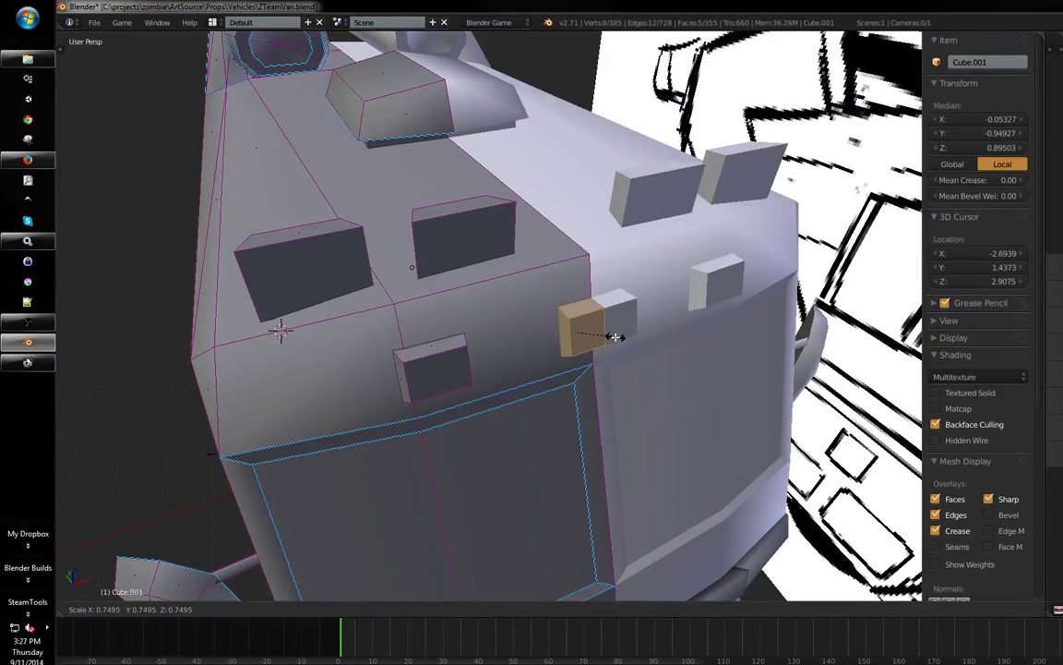
{"action": "left_click", "coordinate": [612, 334]}
{"action": "middle_click_drag", "start_coordinate": [612, 334], "coordinate": [577, 331]}
{"action": "left_click", "coordinate": [380, 609]}
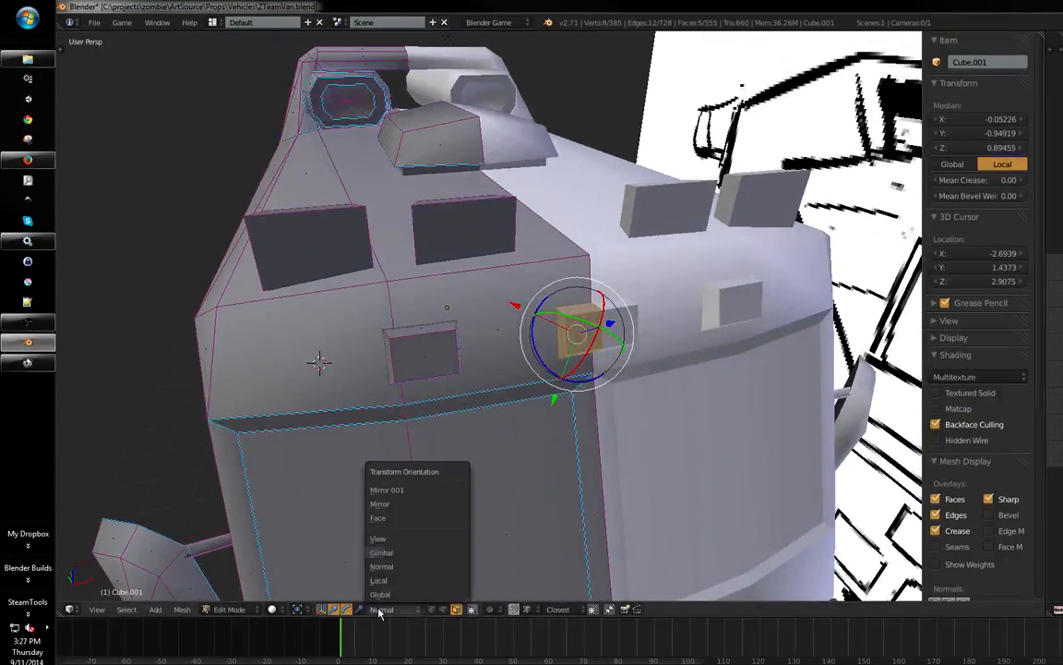
{"action": "left_click", "coordinate": [383, 594]}
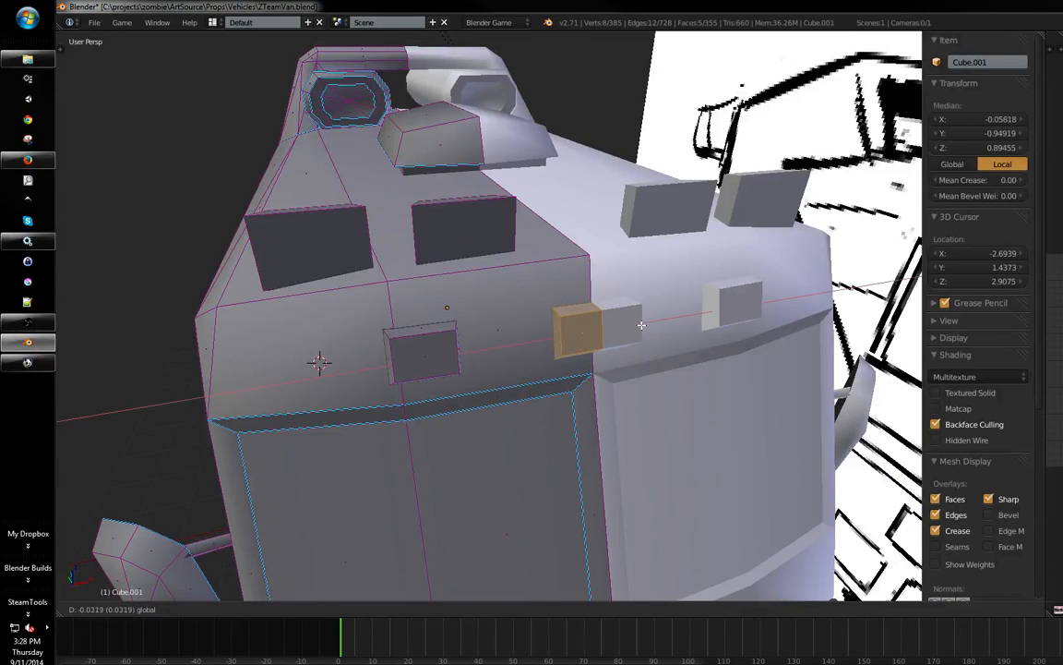
{"action": "middle_click_drag", "start_coordinate": [644, 323], "coordinate": [467, 361]}
- Examine the resized boxes above the windshield from several angles in Object Mode
{"action": "right_click", "coordinate": [391, 361]}
{"action": "middle_click_drag", "start_coordinate": [392, 360], "coordinate": [587, 375]}
{"action": "key", "text": "Tab"}
{"action": "scroll", "coordinate": [587, 375], "scroll_direction": "down", "scroll_amount": 3}
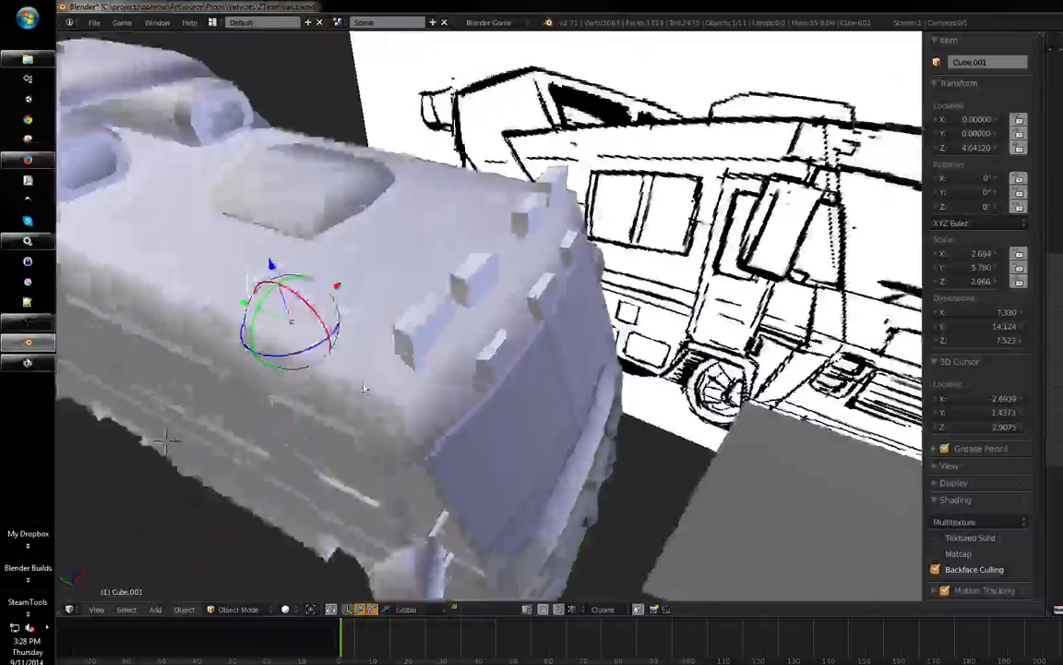
{"action": "middle_click_drag", "start_coordinate": [337, 393], "coordinate": [377, 330]}
{"action": "scroll", "coordinate": [377, 329], "scroll_direction": "down", "scroll_amount": 3}
{"action": "middle_click_drag", "start_coordinate": [420, 360], "coordinate": [385, 307]}
{"action": "scroll", "coordinate": [339, 327], "scroll_direction": "up", "scroll_amount": 2}
{"action": "middle_click_drag", "start_coordinate": [498, 314], "coordinate": [521, 341], "text": "shift"}
{"action": "scroll", "coordinate": [502, 356], "scroll_direction": "up", "scroll_amount": 3}
- Push the front faces of the outer and centre boxes inward along their normal Z axis, and save over ZTeamVan.blend
{"action": "key", "text": "Tab"}
{"action": "right_click", "coordinate": [528, 394]}
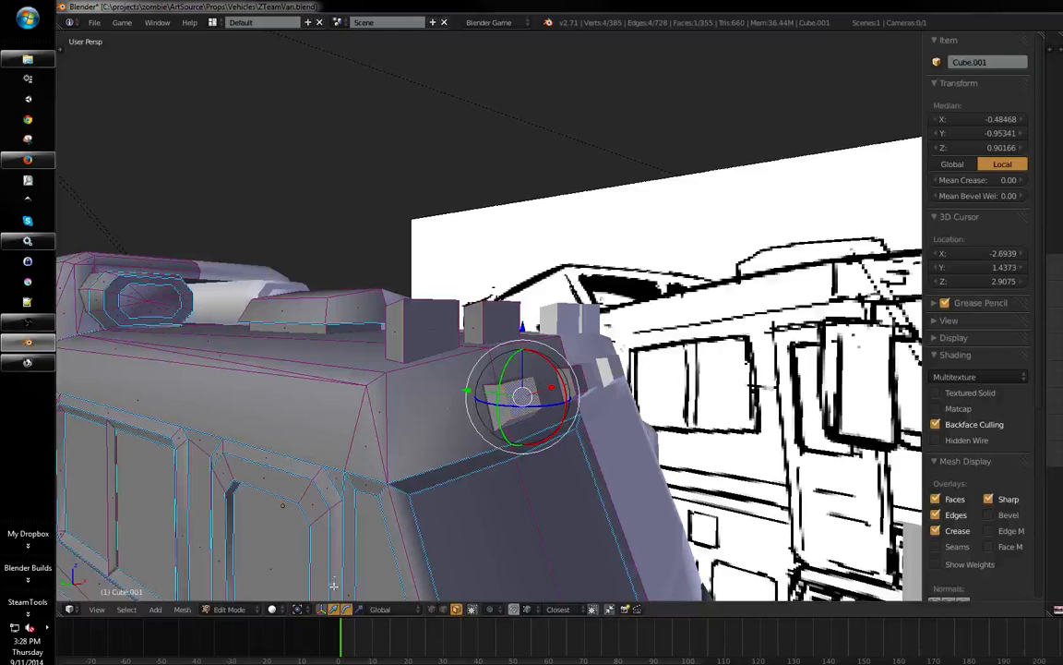
{"action": "left_click", "coordinate": [388, 608]}
{"action": "left_click", "coordinate": [402, 565]}
{"action": "middle_click_drag", "start_coordinate": [402, 554], "coordinate": [333, 499]}
{"action": "key", "text": "g"}
{"action": "key", "text": "z"}
{"action": "key", "text": "z"}
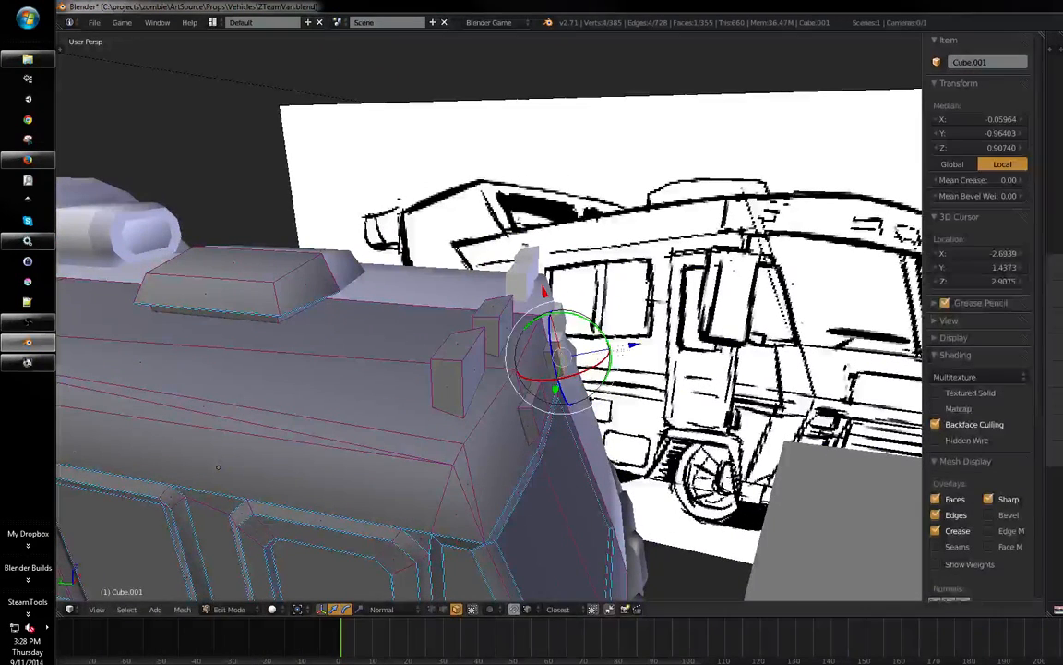
{"action": "left_click", "coordinate": [624, 350]}
{"action": "key", "text": "ctrl+s"}
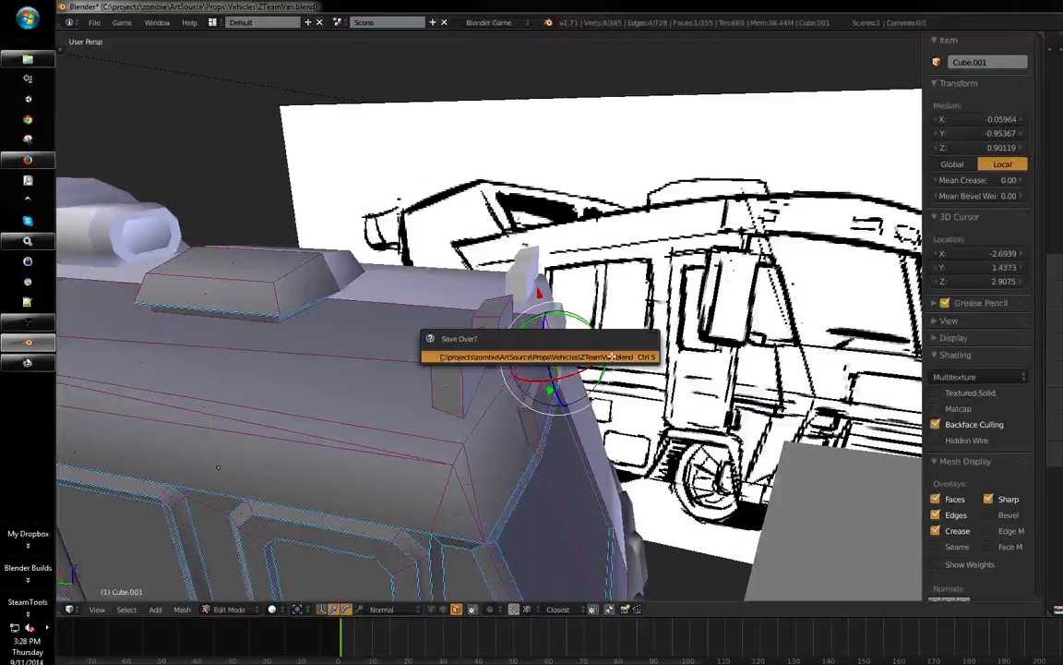
{"action": "left_click", "coordinate": [625, 356]}
- Select both whole boxes above the windshield, shade them smooth, and save the file
{"action": "key", "text": "Tab"}
{"action": "middle_click_drag", "start_coordinate": [647, 361], "coordinate": [666, 345]}
{"action": "key", "text": "Tab"}
{"action": "key", "text": "a"}
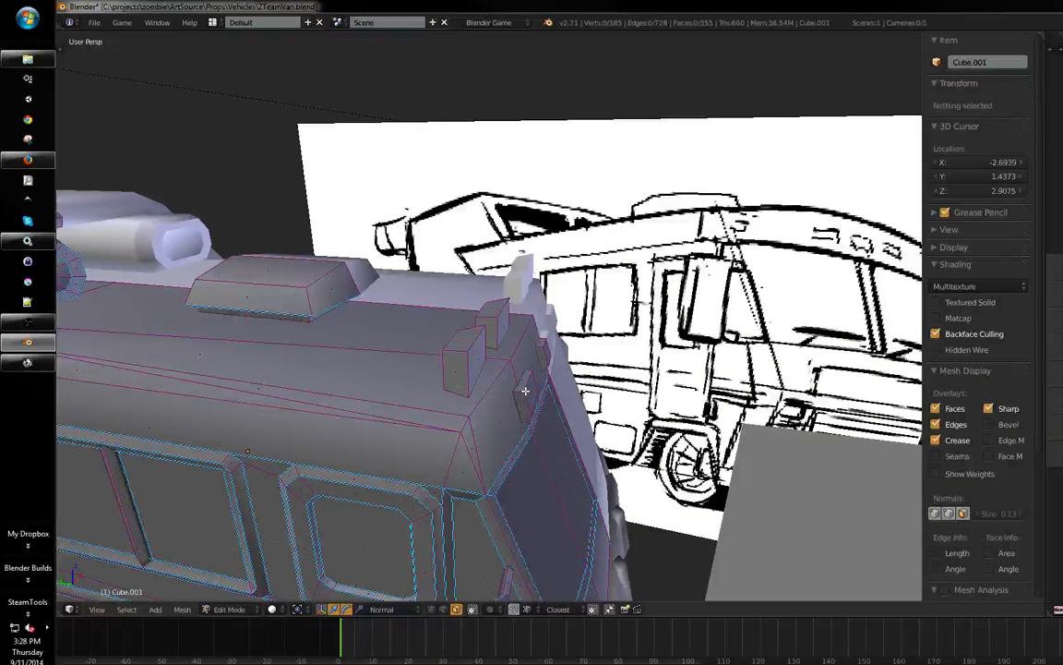
{"action": "key", "text": "l"}
{"action": "key", "text": "w"}
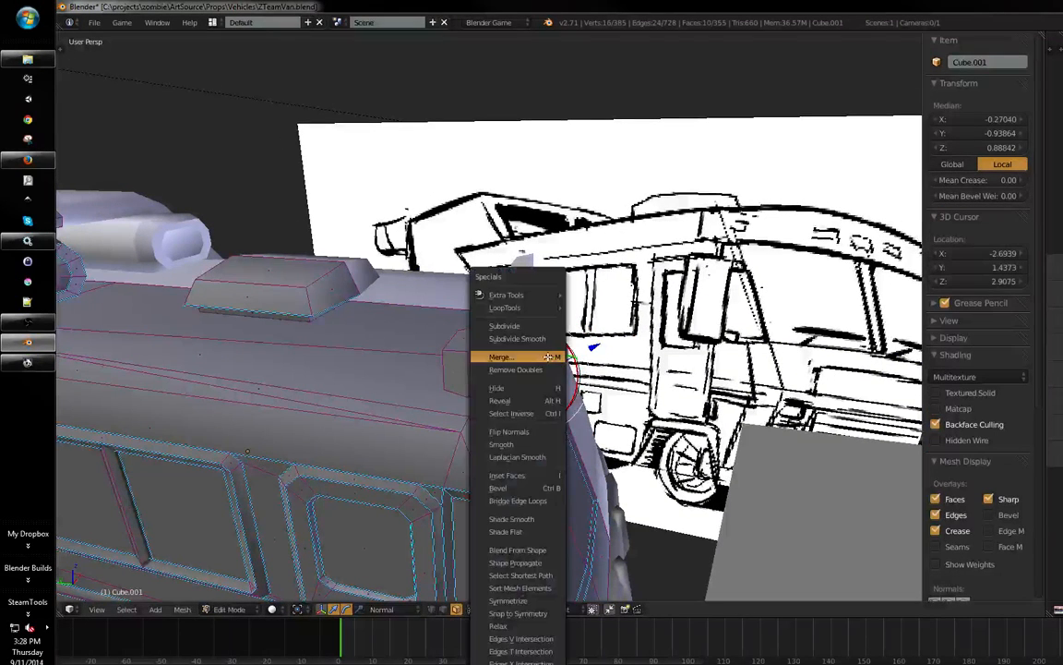
{"action": "left_click", "coordinate": [518, 518]}
{"action": "key", "text": "Tab"}
{"action": "middle_click_drag", "start_coordinate": [591, 374], "coordinate": [455, 403], "text": "shift"}
{"action": "key", "text": "ctrl+s"}
{"action": "key", "text": "a"}
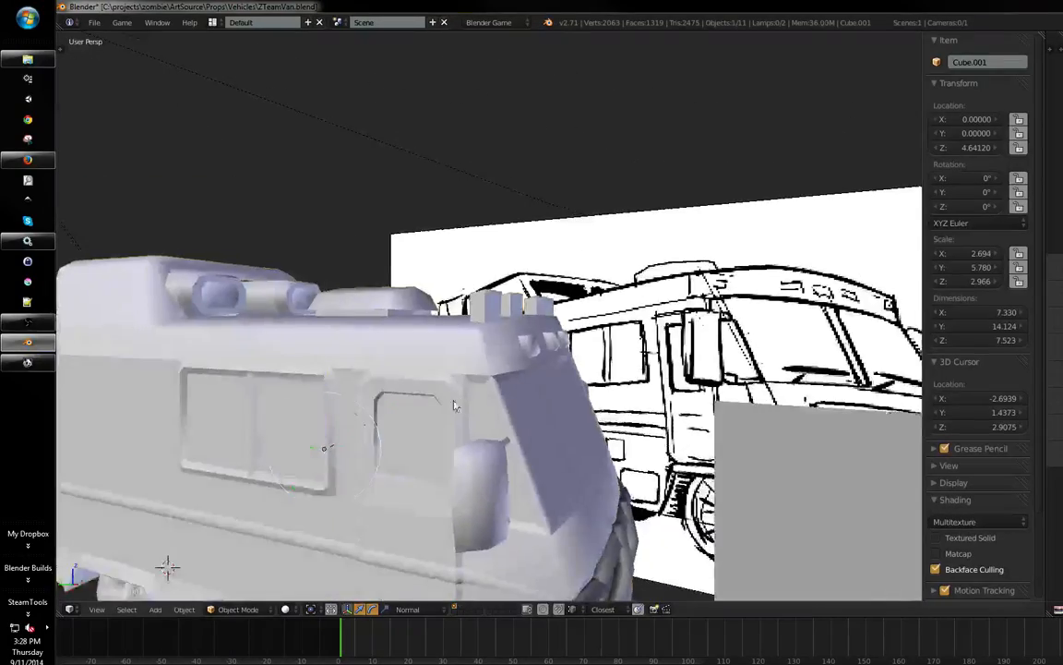
{"action": "scroll", "coordinate": [456, 403], "scroll_direction": "down", "scroll_amount": 2}
{"action": "middle_click_drag", "start_coordinate": [378, 415], "coordinate": [556, 352]}
{"action": "key", "text": "Tab"}
{"action": "key", "text": "Tab"}
{"action": "scroll", "coordinate": [497, 339], "scroll_direction": "up", "scroll_amount": 2}
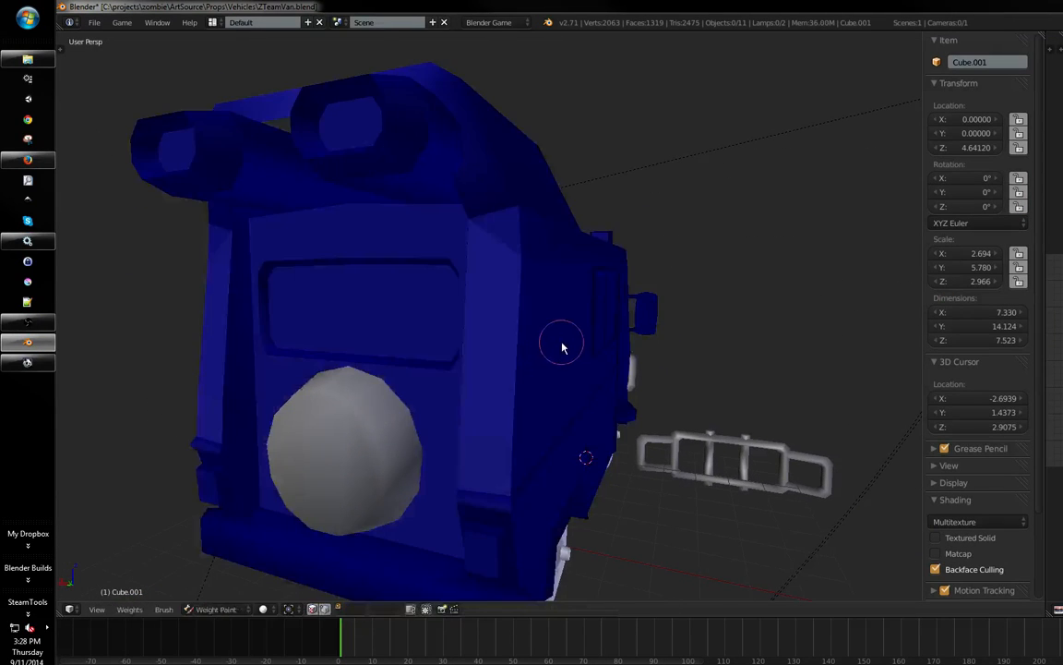
{"action": "key", "text": "Tab"}
- Enable edge selection alongside face selection and select the horizontal edges below the side window, starting at the van's rear
{"action": "key", "text": "ctrl+Tab"}
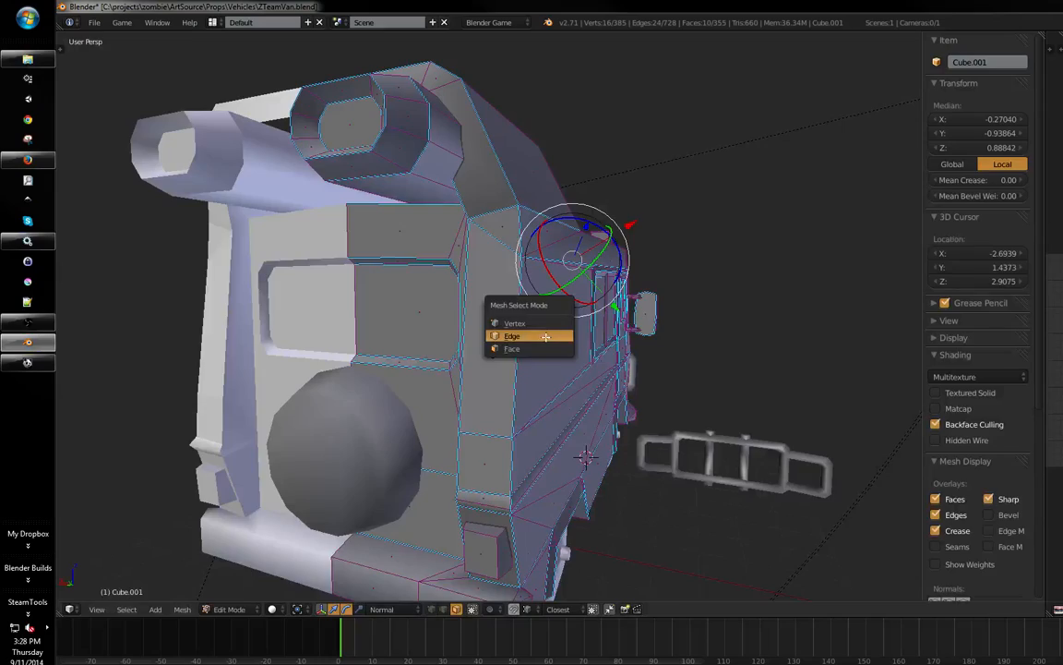
{"action": "left_click", "coordinate": [545, 337], "text": "shift"}
{"action": "middle_click_drag", "start_coordinate": [624, 339], "coordinate": [582, 335]}
{"action": "right_click", "coordinate": [510, 375]}
{"action": "middle_click_drag", "start_coordinate": [530, 372], "coordinate": [492, 366]}
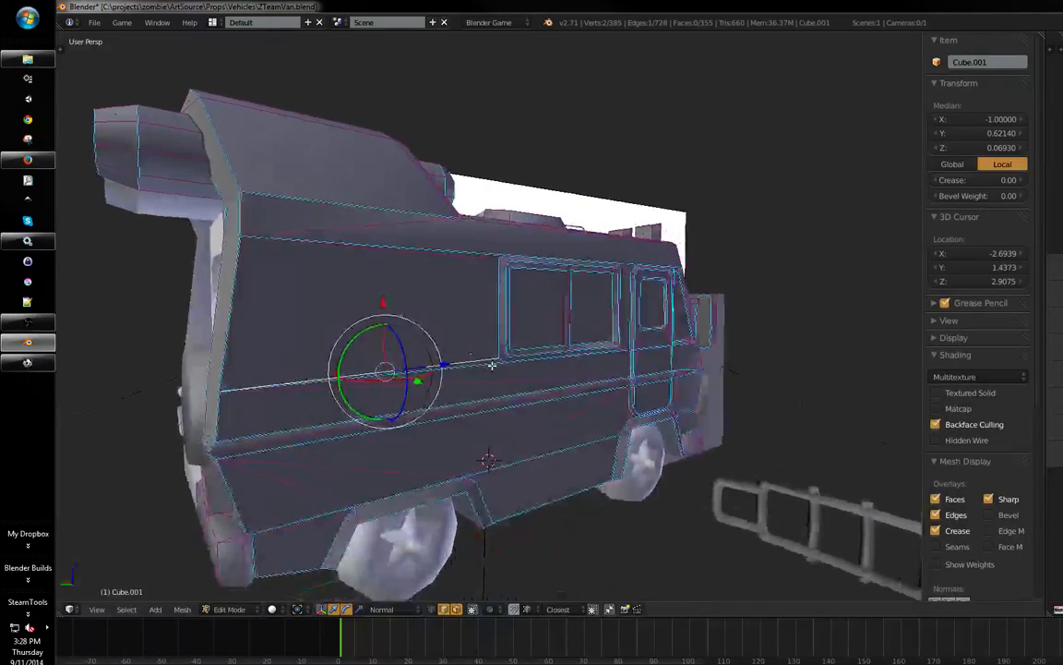
{"action": "key", "text": "a"}
{"action": "right_click", "coordinate": [494, 364]}
{"action": "right_click", "coordinate": [533, 361], "text": "shift"}
{"action": "middle_click_drag", "start_coordinate": [615, 351], "coordinate": [561, 354]}
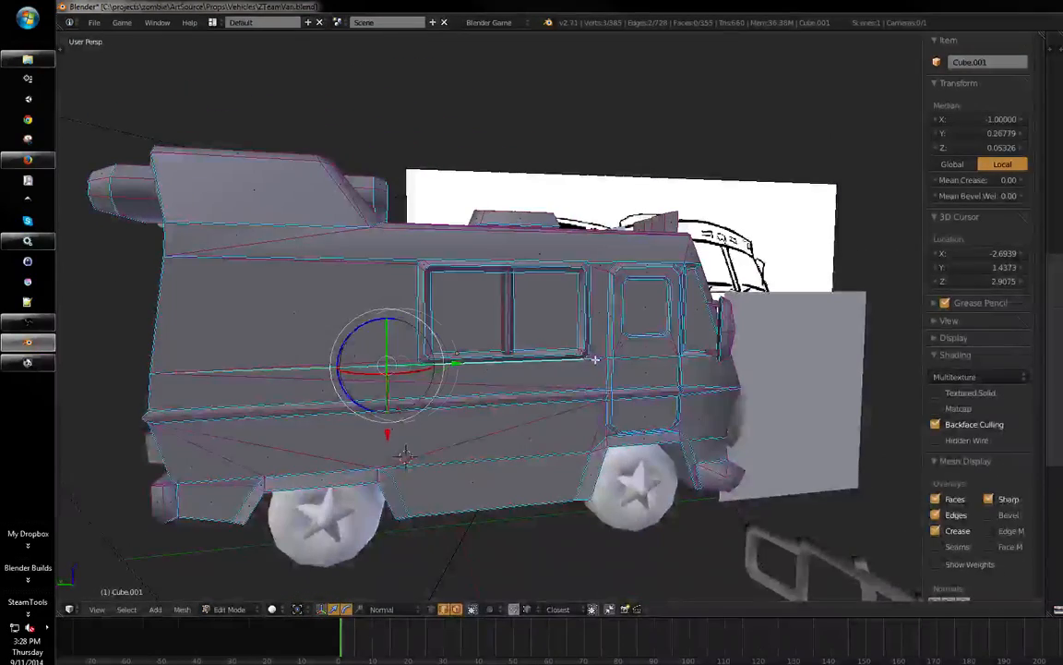
- Extend the edge selection across the door to the front and try to pull the line outward along its normal
{"action": "right_click", "coordinate": [601, 359], "text": "shift"}
{"action": "right_click", "coordinate": [635, 361], "text": "shift"}
{"action": "middle_click_drag", "start_coordinate": [654, 356], "coordinate": [587, 355]}
{"action": "scroll", "coordinate": [587, 355], "scroll_direction": "up", "scroll_amount": 3}
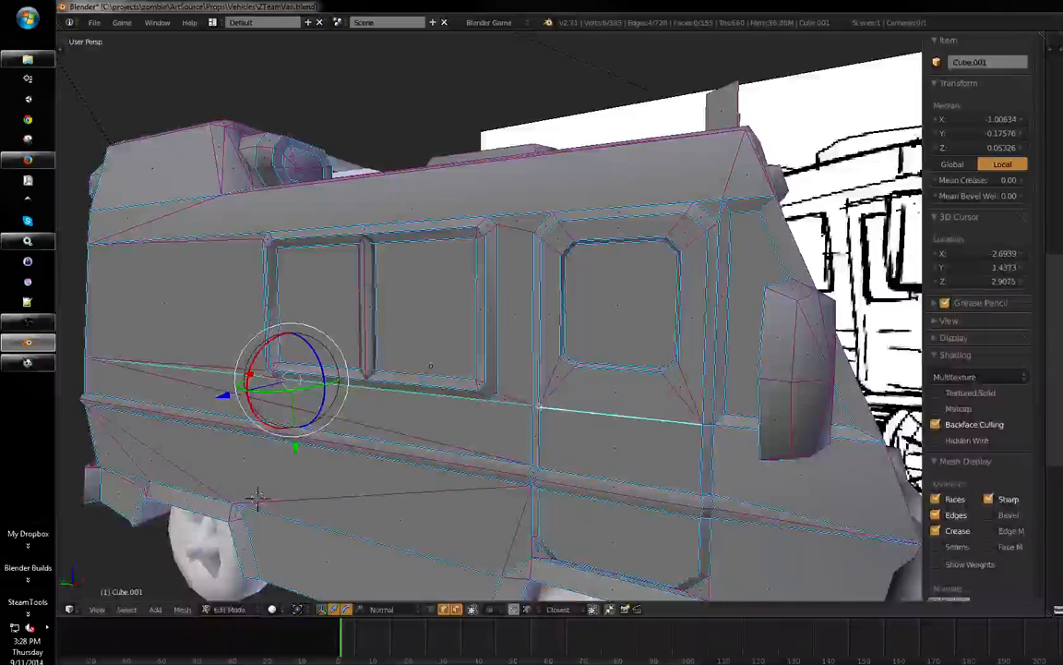
{"action": "right_click", "coordinate": [725, 428], "text": "shift"}
{"action": "right_click", "coordinate": [844, 438], "text": "shift"}
{"action": "middle_click_drag", "start_coordinate": [822, 430], "coordinate": [591, 374]}
{"action": "middle_click_drag", "start_coordinate": [420, 365], "coordinate": [552, 416]}
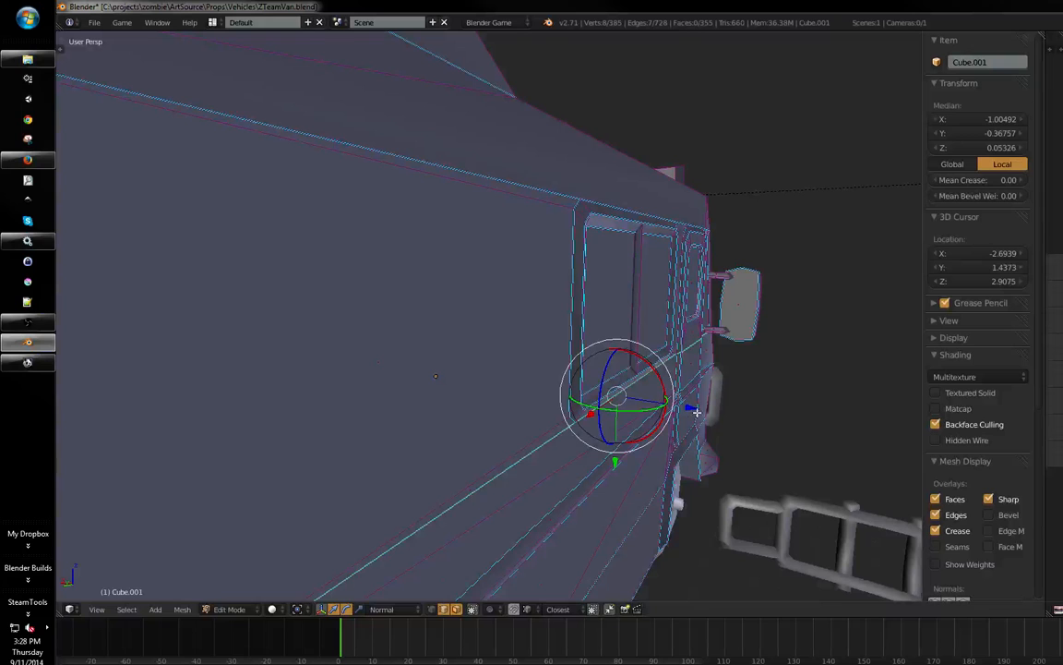
{"action": "left_click_drag", "start_coordinate": [697, 411], "coordinate": [701, 412]}
{"action": "key", "text": "Tab"}
{"action": "middle_click_drag", "start_coordinate": [628, 376], "coordinate": [485, 377]}
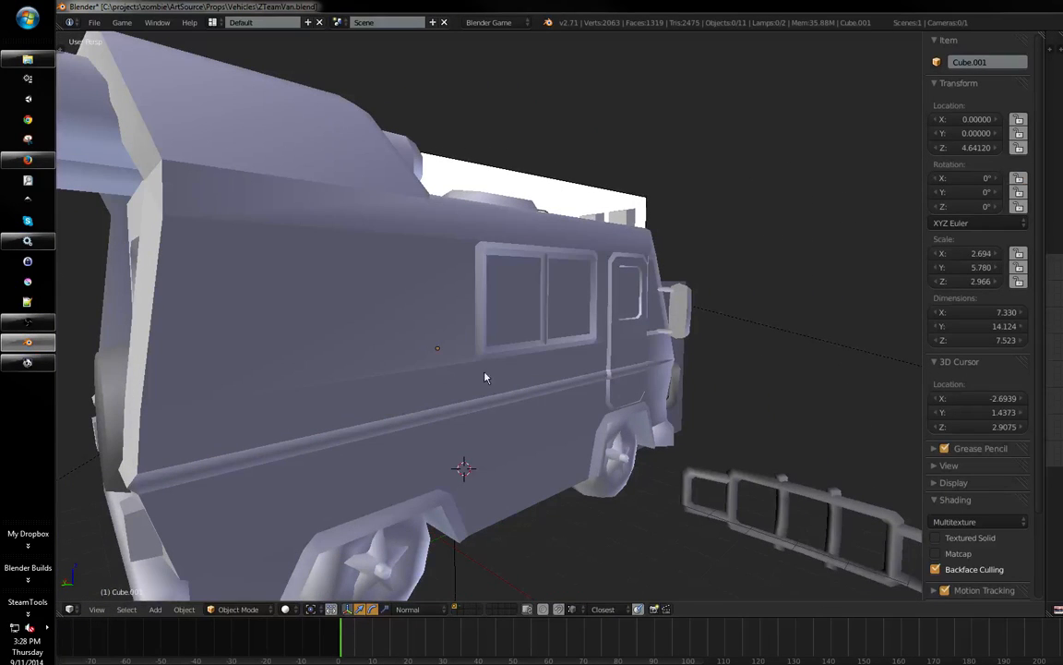
{"action": "key", "text": "Tab"}
{"action": "key", "text": "Tab"}
{"action": "key", "text": "Tab"}
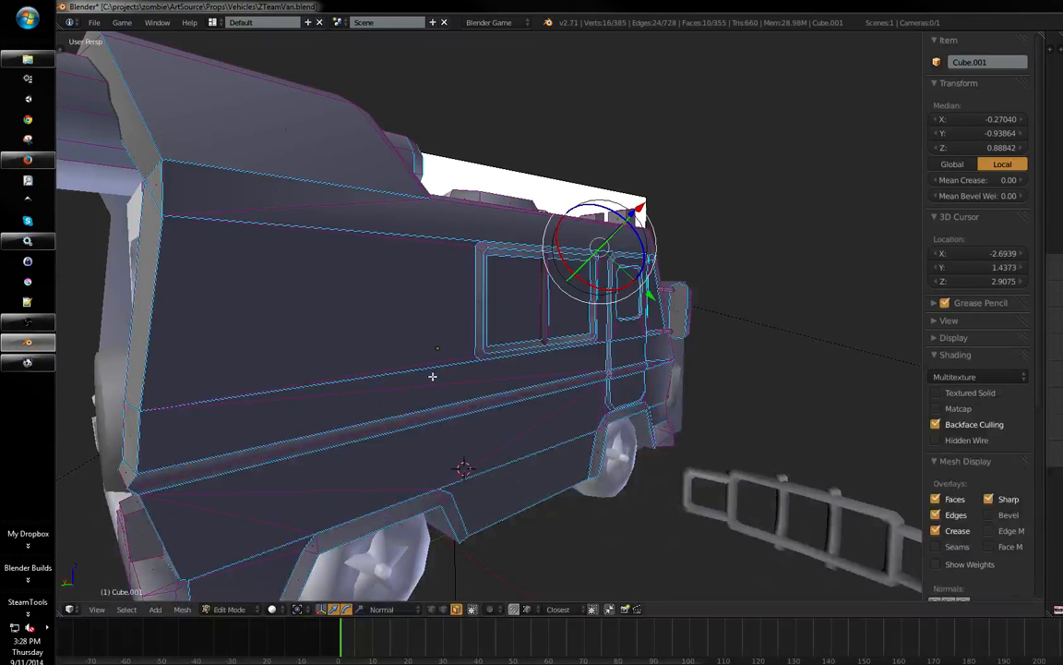
- Switch to edge-only selection and select the horizontal edges below the side window from the rear through the door
{"action": "key", "text": "a"}
{"action": "key", "text": "a"}
{"action": "key", "text": "ctrl+Tab"}
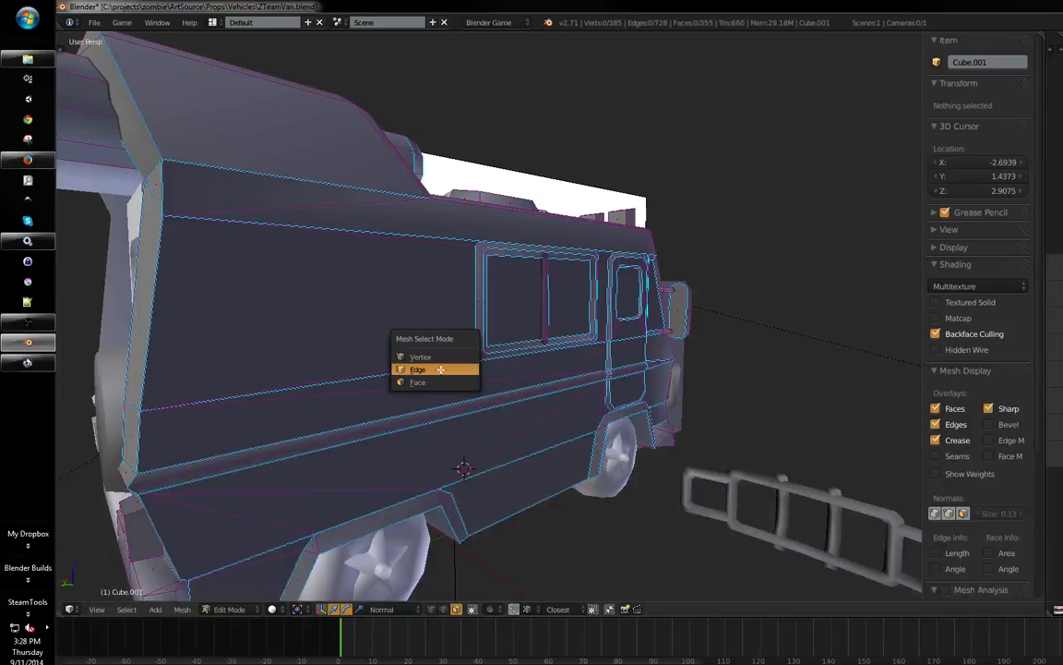
{"action": "left_click", "coordinate": [441, 369]}
{"action": "right_click", "coordinate": [408, 371]}
{"action": "right_click", "coordinate": [535, 360], "text": "shift"}
{"action": "middle_click_drag", "start_coordinate": [636, 336], "coordinate": [600, 345]}
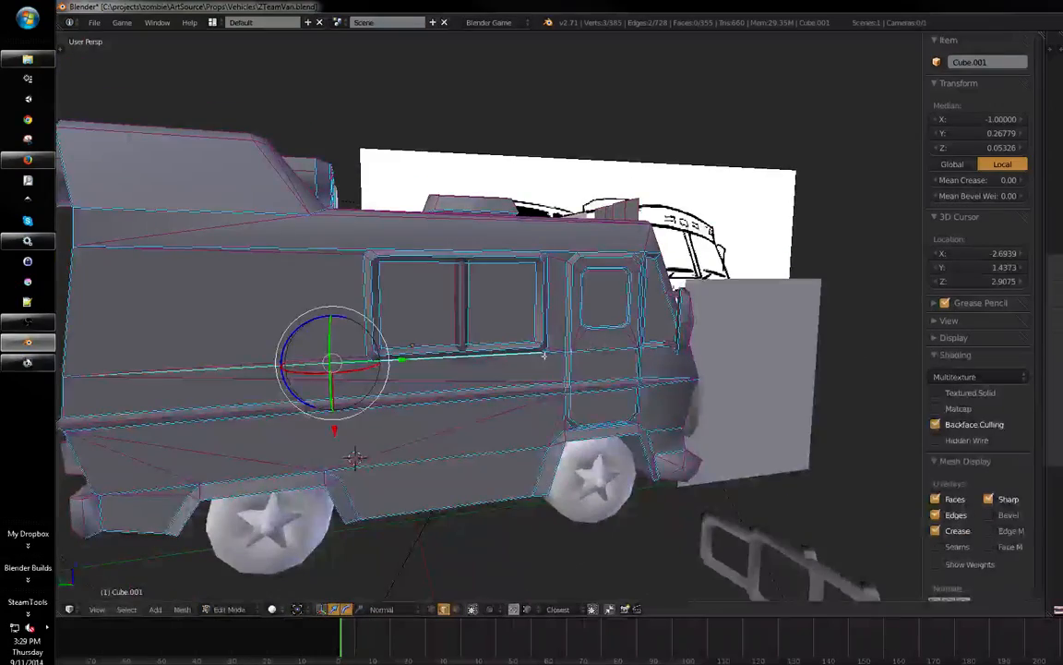
{"action": "scroll", "coordinate": [545, 354], "scroll_direction": "up", "scroll_amount": 2}
{"action": "right_click", "coordinate": [592, 371], "text": "shift"}
{"action": "right_click", "coordinate": [636, 369], "text": "shift"}
- Add the edge ahead of the door to the selection and pull the whole line slightly outward along its normal
{"action": "middle_click_drag", "start_coordinate": [723, 353], "coordinate": [577, 369]}
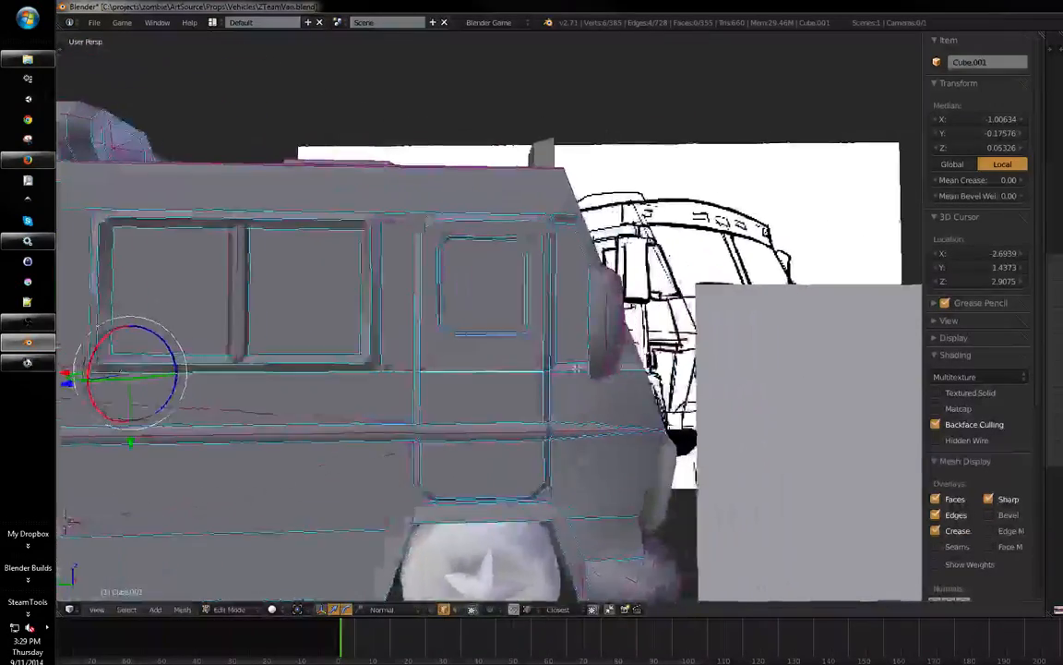
{"action": "scroll", "coordinate": [581, 381], "scroll_direction": "up", "scroll_amount": 2}
{"action": "scroll", "coordinate": [648, 390], "scroll_direction": "down", "scroll_amount": 1}
{"action": "middle_click_drag", "start_coordinate": [648, 389], "coordinate": [465, 374]}
{"action": "left_click_drag", "start_coordinate": [293, 358], "coordinate": [273, 354]}
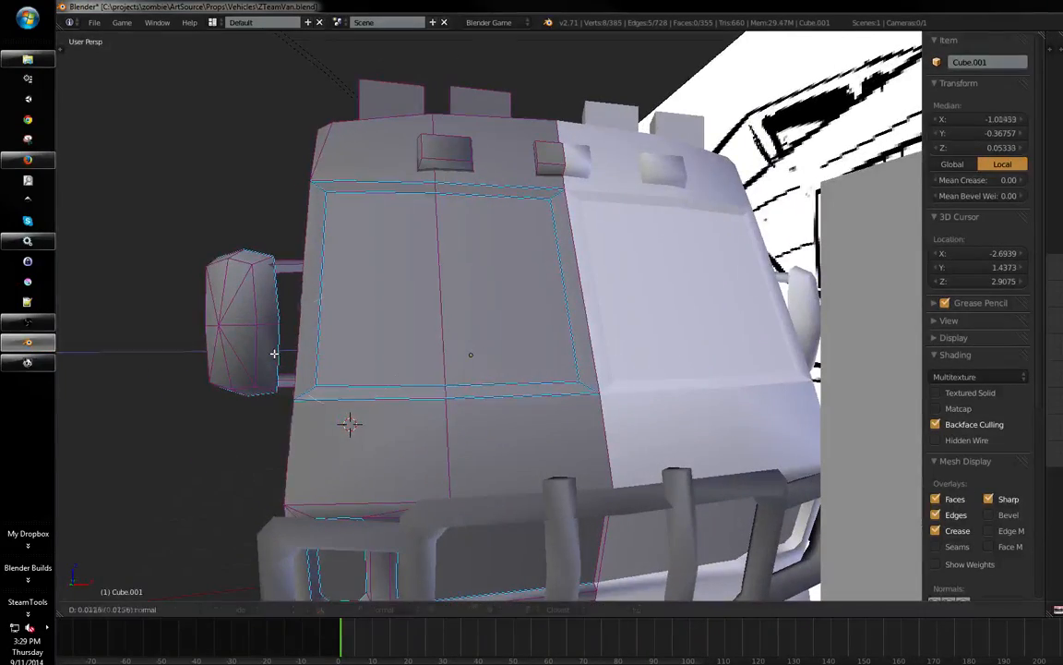
{"action": "middle_click_drag", "start_coordinate": [274, 354], "coordinate": [551, 356]}
- Save the van over the existing ZTeamVan.blend file and clear the mesh selection
{"action": "key", "text": "Tab"}
{"action": "scroll", "coordinate": [480, 374], "scroll_direction": "down", "scroll_amount": 4}
{"action": "middle_click_drag", "start_coordinate": [379, 403], "coordinate": [470, 372]}
{"action": "key", "text": "ctrl+s"}
{"action": "left_click", "coordinate": [473, 383]}
{"action": "key", "text": "Tab"}
{"action": "key", "text": "a"}
{"action": "key", "text": "a"}
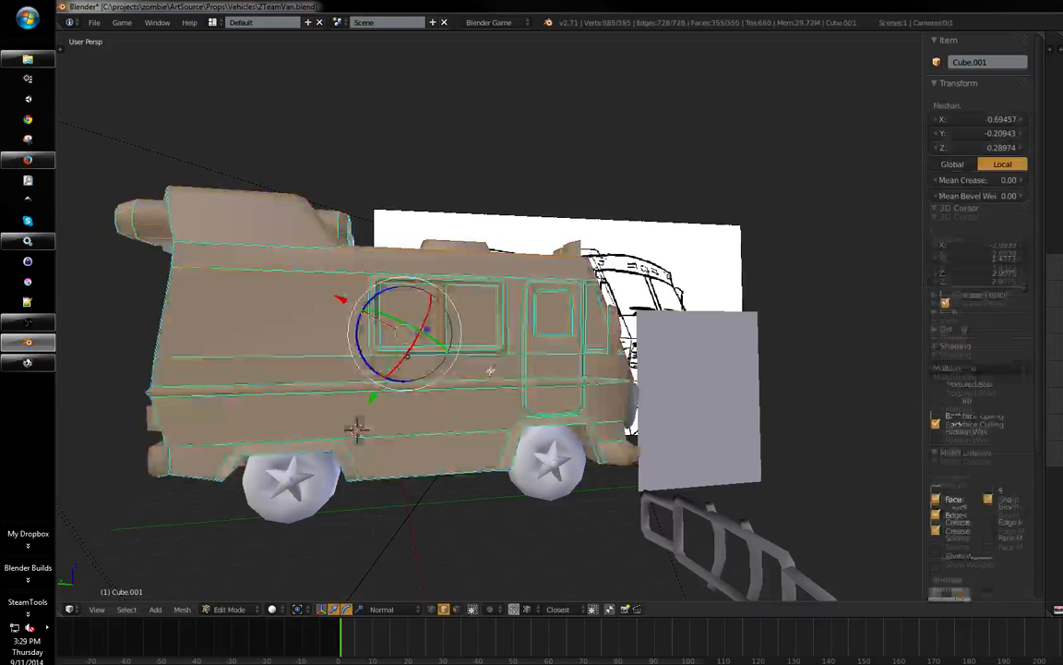
{"action": "key", "text": "a"}
{"action": "key", "text": "Tab"}
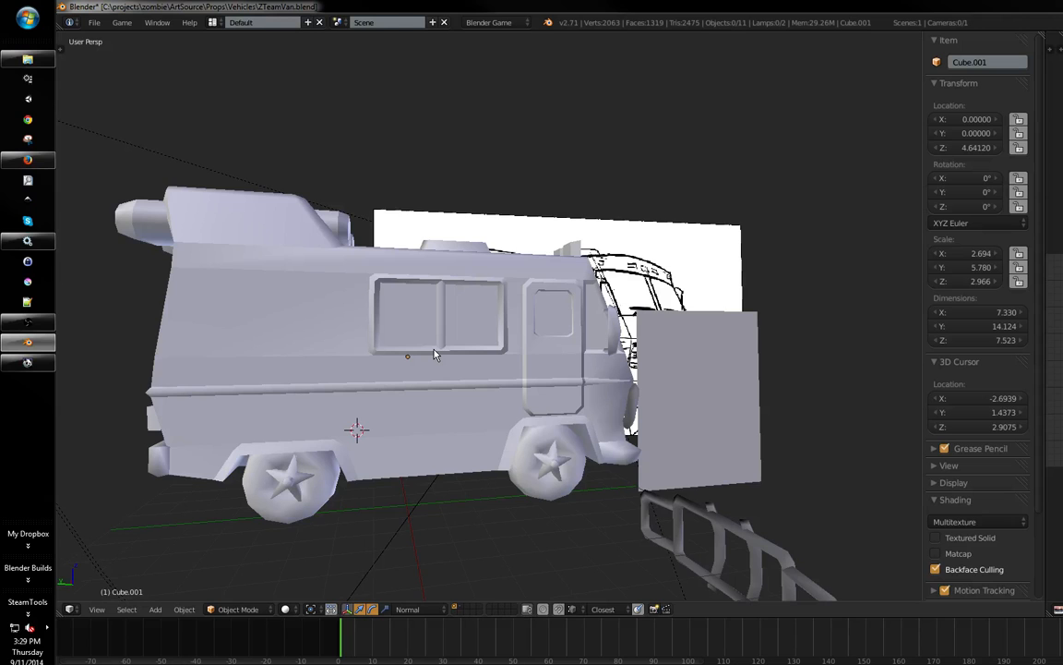
- Move the rear panel's bottom edge, just above the bumper, about 0.06 inward along global Y
{"action": "middle_click_drag", "start_coordinate": [435, 354], "coordinate": [719, 319]}
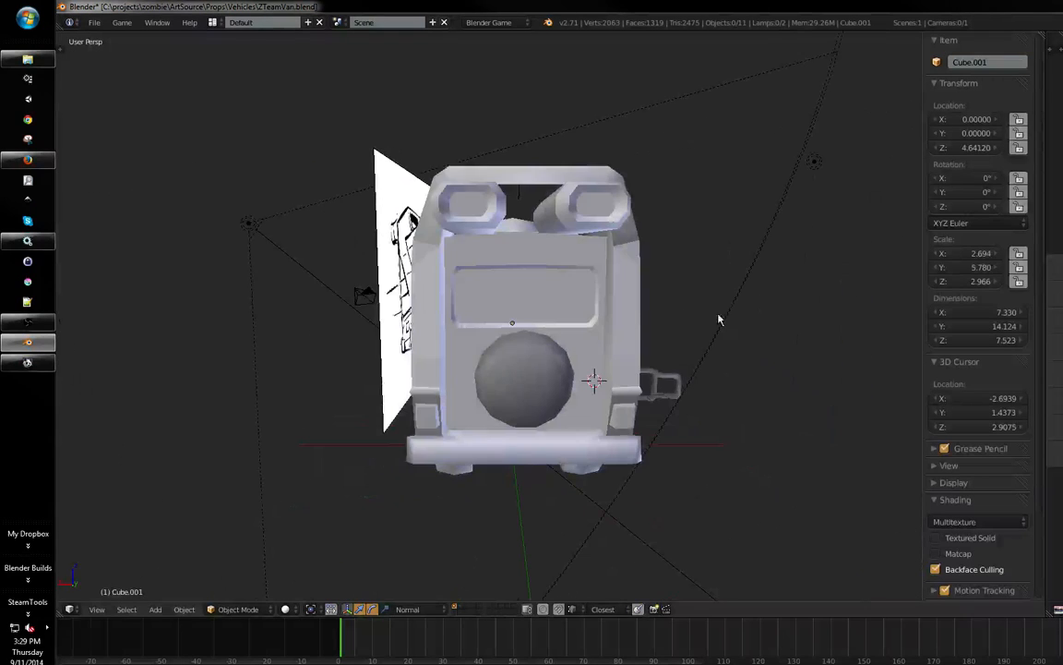
{"action": "scroll", "coordinate": [496, 276], "scroll_direction": "up", "scroll_amount": 5}
{"action": "key", "text": "Tab"}
{"action": "key", "text": "a"}
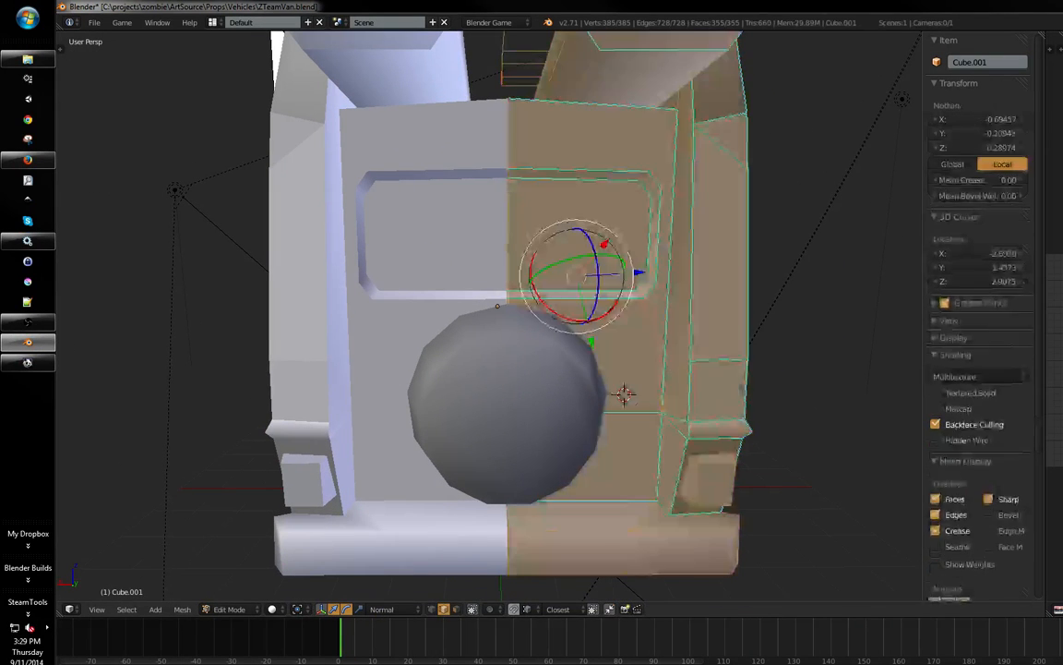
{"action": "key", "text": "Tab"}
{"action": "key", "text": "Tab"}
{"action": "key", "text": "ctrl+Tab"}
{"action": "left_click", "coordinate": [639, 413]}
{"action": "key", "text": "a"}
{"action": "right_click", "coordinate": [638, 415]}
{"action": "middle_click_drag", "start_coordinate": [639, 414], "coordinate": [565, 388]}
{"action": "right_click", "coordinate": [567, 389]}
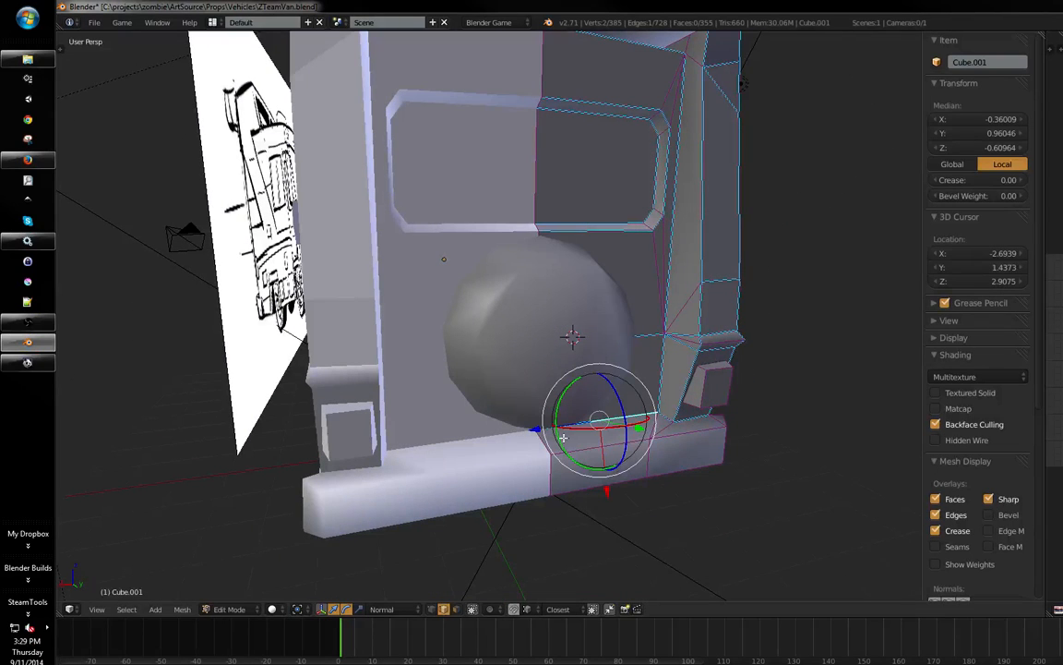
{"action": "key", "text": "g"}
{"action": "key", "text": "y"}
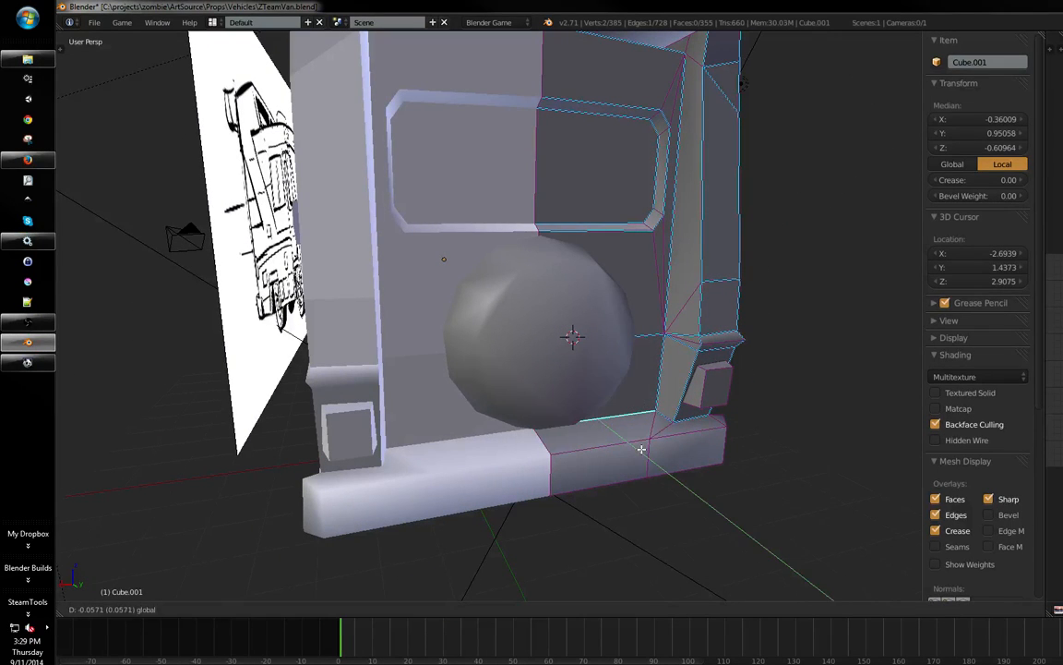
{"action": "left_click", "coordinate": [642, 448]}
- Save over the van file and switch the viewport to textured shading
{"action": "key", "text": "Tab"}
{"action": "mouse_move", "coordinate": [640, 398]}
{"action": "middle_mouse_down"}
{"action": "mouse_move", "coordinate": [641, 332]}
{"action": "mouse_move", "coordinate": [590, 369]}
{"action": "mouse_move", "coordinate": [531, 368]}
{"action": "mouse_move", "coordinate": [559, 355]}
{"action": "mouse_move", "coordinate": [484, 382]}
{"action": "mouse_move", "coordinate": [577, 334]}
{"action": "mouse_move", "coordinate": [496, 365]}
{"action": "mouse_move", "coordinate": [572, 334]}
{"action": "mouse_move", "coordinate": [535, 360]}
{"action": "mouse_move", "coordinate": [510, 342]}
{"action": "mouse_move", "coordinate": [521, 366]}
{"action": "mouse_move", "coordinate": [504, 313]}
{"action": "mouse_move", "coordinate": [534, 332]}
{"action": "mouse_move", "coordinate": [557, 330]}
{"action": "mouse_move", "coordinate": [503, 311]}
{"action": "mouse_move", "coordinate": [580, 382]}
{"action": "mouse_move", "coordinate": [503, 308]}
{"action": "mouse_move", "coordinate": [434, 273]}
{"action": "mouse_move", "coordinate": [475, 304]}
{"action": "mouse_move", "coordinate": [574, 321]}
{"action": "mouse_move", "coordinate": [560, 304]}
{"action": "middle_mouse_up"}
{"action": "scroll", "coordinate": [640, 332], "scroll_direction": "down", "scroll_amount": 3}
{"action": "key", "text": "ctrl+s"}
{"action": "left_click", "coordinate": [517, 349]}
{"action": "key", "text": "alt+z"}
- Clear the separate bull bar object from the view and select the front wheels
{"action": "right_click", "coordinate": [651, 429]}
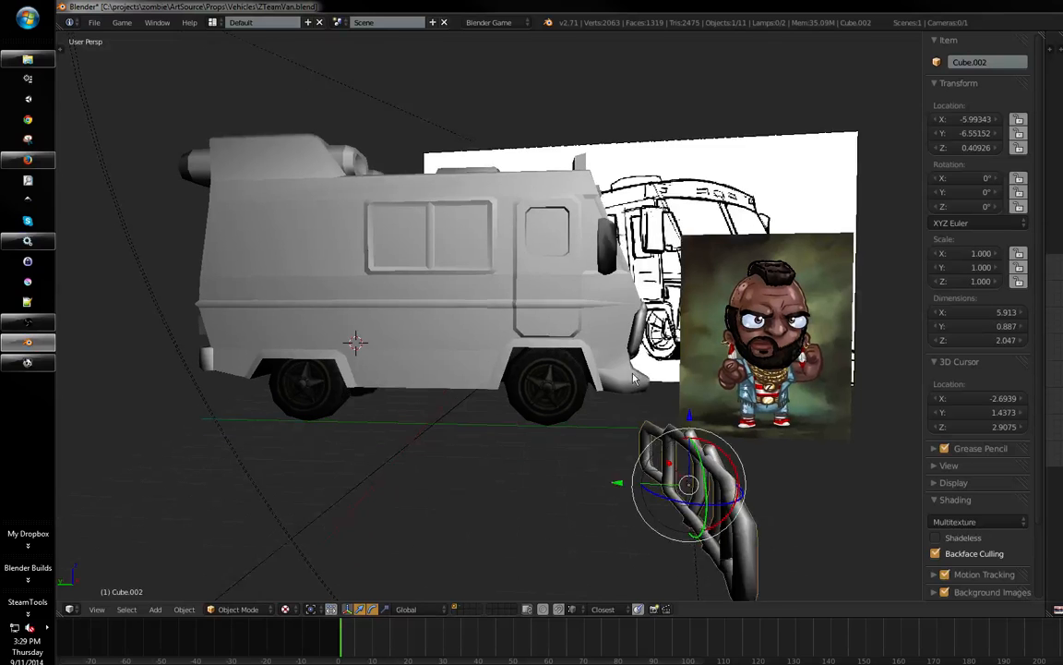
{"action": "middle_click_drag", "start_coordinate": [633, 379], "coordinate": [685, 521]}
{"action": "right_click", "coordinate": [546, 379]}
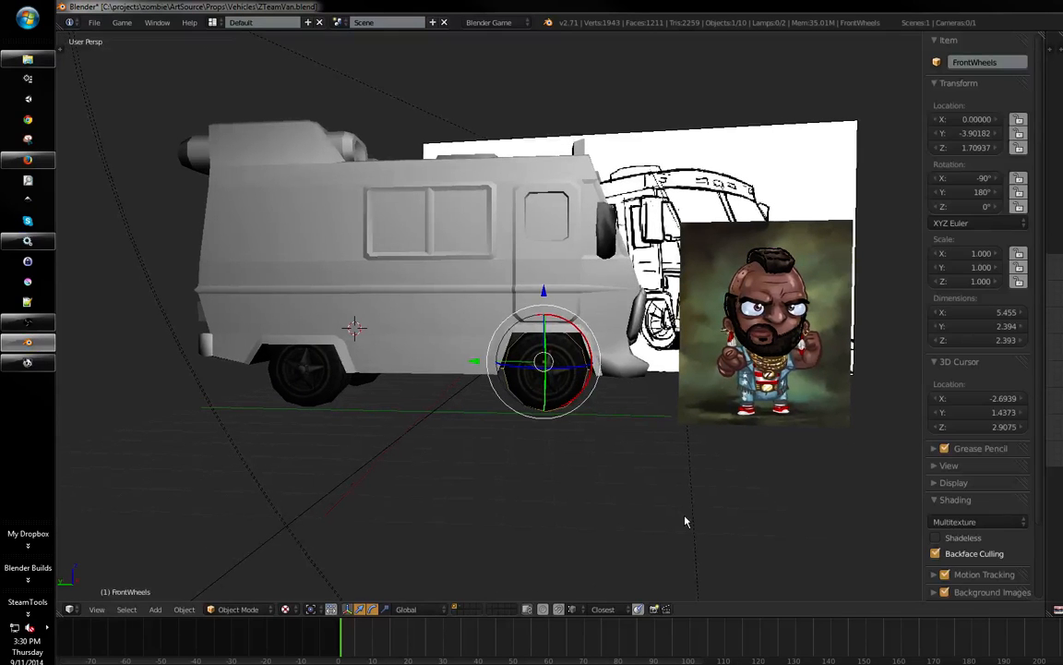
- Switch the viewport to solid shading and view the front wheels in the left side view
{"action": "key", "text": "ctrl+KP_3"}
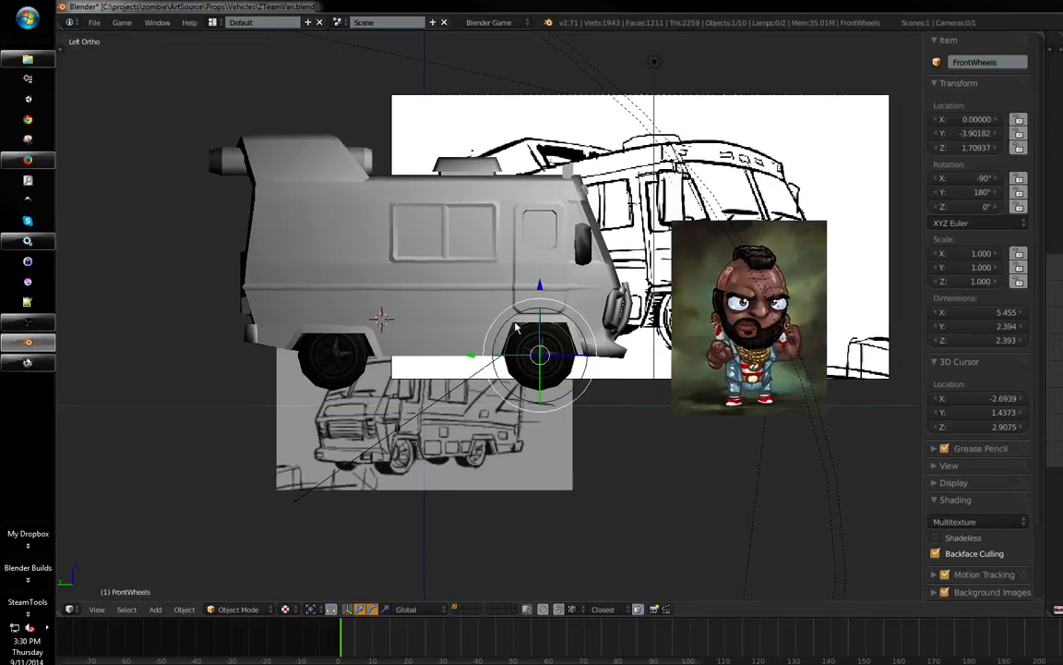
{"action": "key", "text": "z"}
{"action": "key", "text": "z"}
{"action": "mouse_move", "coordinate": [516, 328]}
{"action": "middle_mouse_down", "text": "ctrl"}
{"action": "mouse_move", "coordinate": [606, 325]}
{"action": "mouse_move", "coordinate": [527, 317]}
{"action": "mouse_move", "coordinate": [550, 296]}
{"action": "middle_mouse_up", "text": "ctrl"}
{"action": "key", "text": "z"}
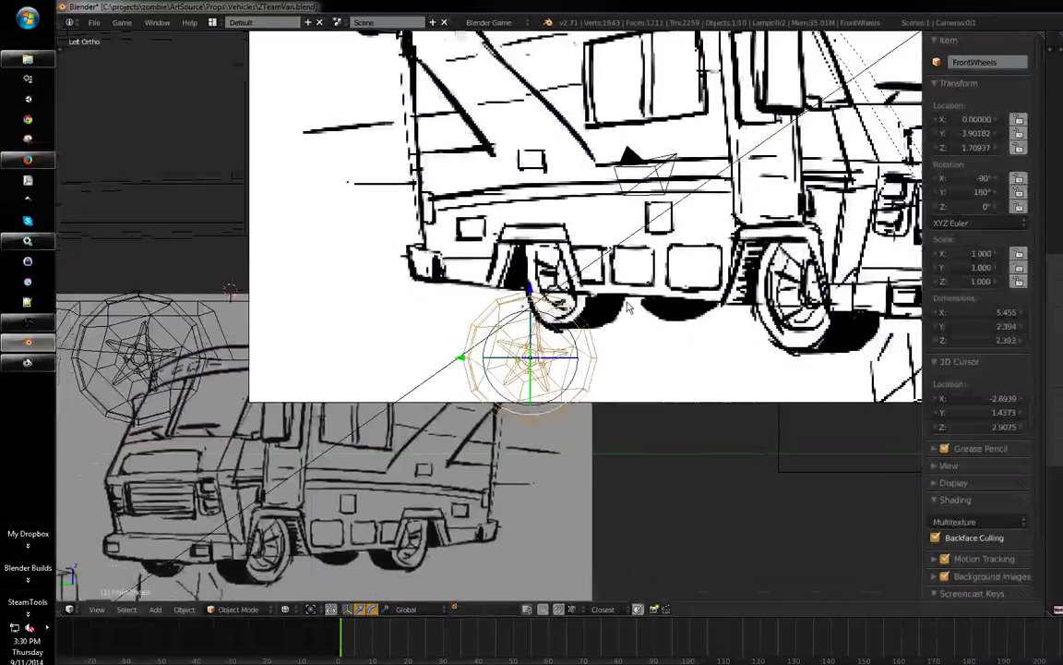
{"action": "scroll", "coordinate": [629, 308], "scroll_direction": "down", "scroll_amount": 1}
{"action": "key", "text": "z"}
{"action": "middle_click_drag", "start_coordinate": [583, 341], "coordinate": [648, 325], "text": "shift"}
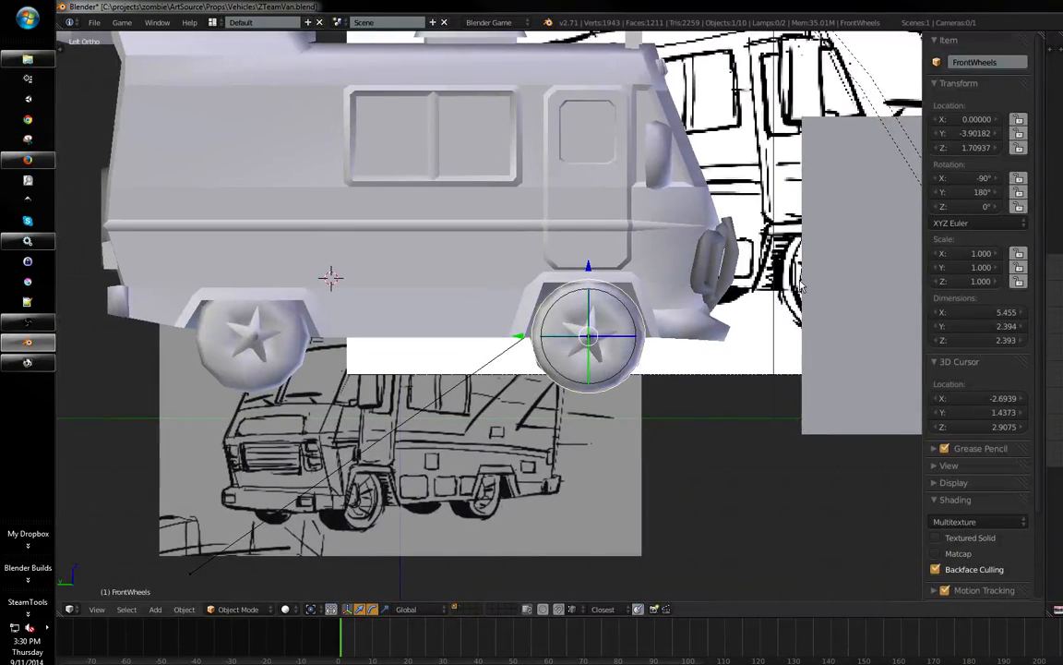
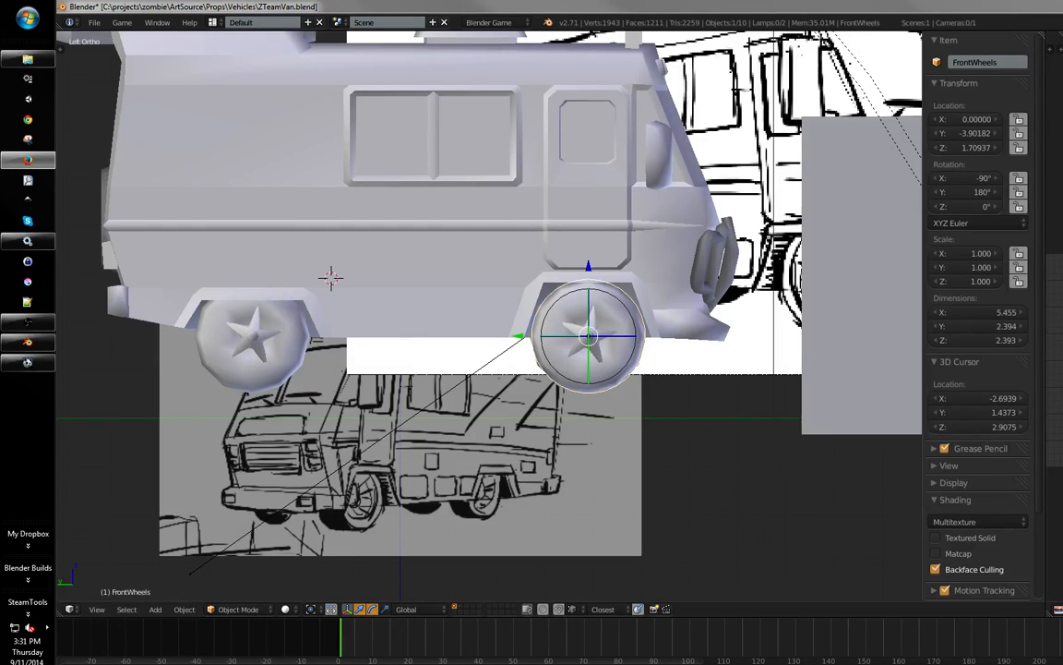
- Examine the front wheel and wheel arch meshes from the side in solid and wireframe display
{"action": "middle_click_drag", "start_coordinate": [336, 351], "coordinate": [412, 315], "text": "shift"}
{"action": "middle_click_drag", "start_coordinate": [632, 268], "coordinate": [565, 259], "text": "shift"}
{"action": "key", "text": "Tab"}
{"action": "middle_click_drag", "start_coordinate": [561, 336], "coordinate": [591, 331], "text": "shift"}
{"action": "key", "text": "Tab"}
{"action": "right_click", "coordinate": [595, 345]}
{"action": "key", "text": "Tab"}
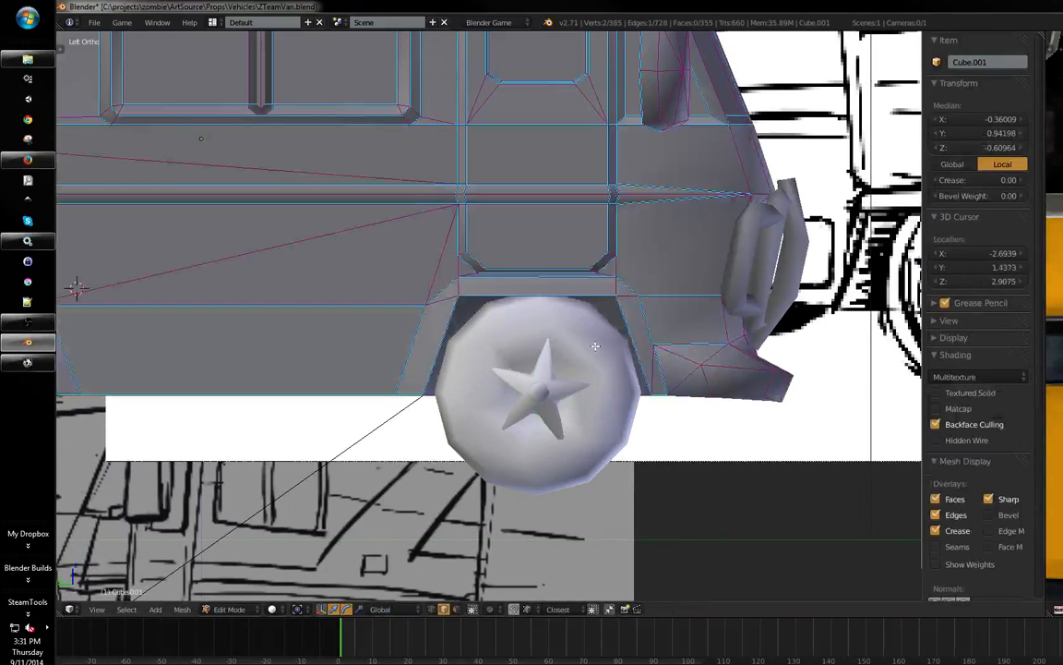
{"action": "key", "text": "Tab"}
{"action": "right_click", "coordinate": [592, 348]}
{"action": "key", "text": "z"}
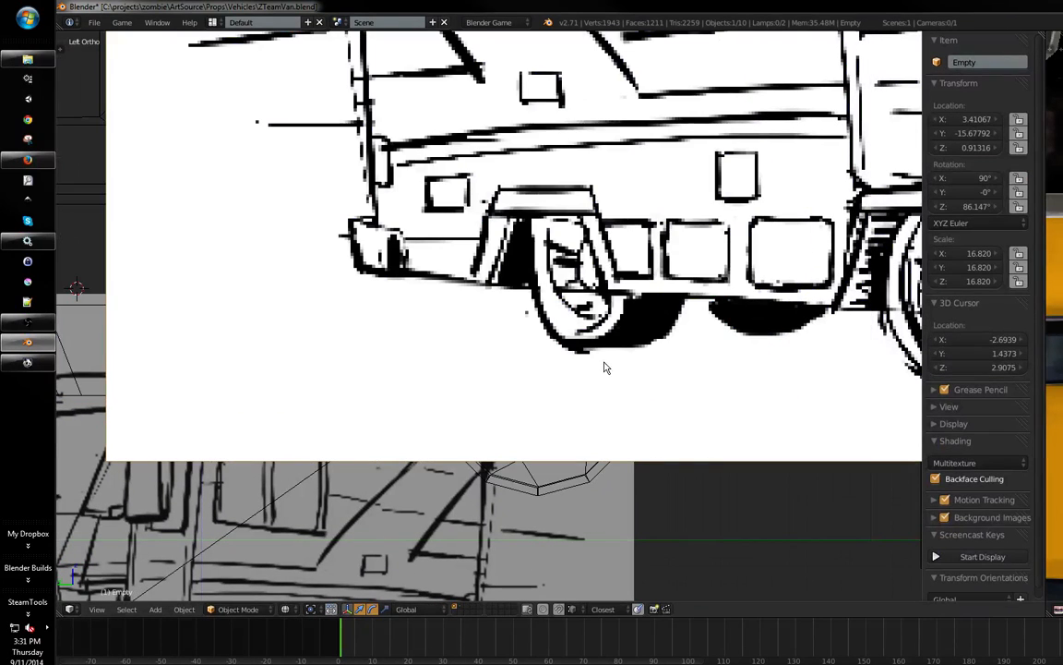
{"action": "right_click", "coordinate": [576, 492]}
{"action": "key", "text": "Tab"}
{"action": "middle_click_drag", "start_coordinate": [613, 349], "coordinate": [303, 497], "text": "shift"}
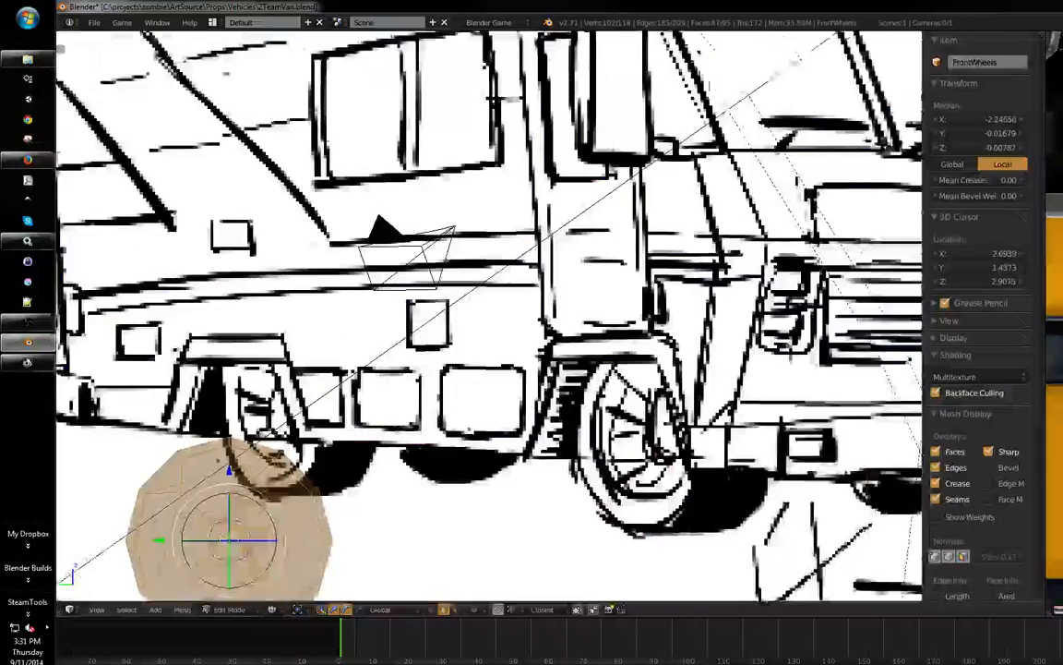
{"action": "key", "text": "Tab"}
- Hide the white van sketch plane and the character picture plane from the scene
{"action": "scroll", "coordinate": [338, 371], "scroll_direction": "down", "scroll_amount": 3}
{"action": "middle_click_drag", "start_coordinate": [382, 356], "coordinate": [578, 306], "text": "shift"}
{"action": "key", "text": "z"}
{"action": "scroll", "coordinate": [596, 286], "scroll_direction": "down", "scroll_amount": 2}
{"action": "key", "text": "a"}
{"action": "middle_click_drag", "start_coordinate": [609, 265], "coordinate": [578, 322], "text": "shift"}
{"action": "right_click", "coordinate": [593, 272]}
{"action": "key", "text": "z"}
{"action": "scroll", "coordinate": [593, 271], "scroll_direction": "down", "scroll_amount": 3}
{"action": "key", "text": "z"}
{"action": "mouse_move", "coordinate": [593, 271]}
{"action": "middle_mouse_down"}
{"action": "mouse_move", "coordinate": [609, 340]}
{"action": "mouse_move", "coordinate": [622, 324]}
{"action": "mouse_move", "coordinate": [522, 396]}
{"action": "middle_mouse_up"}
{"action": "key", "text": "h"}
{"action": "right_click", "coordinate": [617, 335]}
{"action": "key", "text": "h"}
- Examine the front wheels' mesh in solid and wireframe display, including from the front
{"action": "scroll", "coordinate": [517, 451], "scroll_direction": "up", "scroll_amount": 5}
{"action": "right_click", "coordinate": [517, 452]}
{"action": "key", "text": "KP_Decimal"}
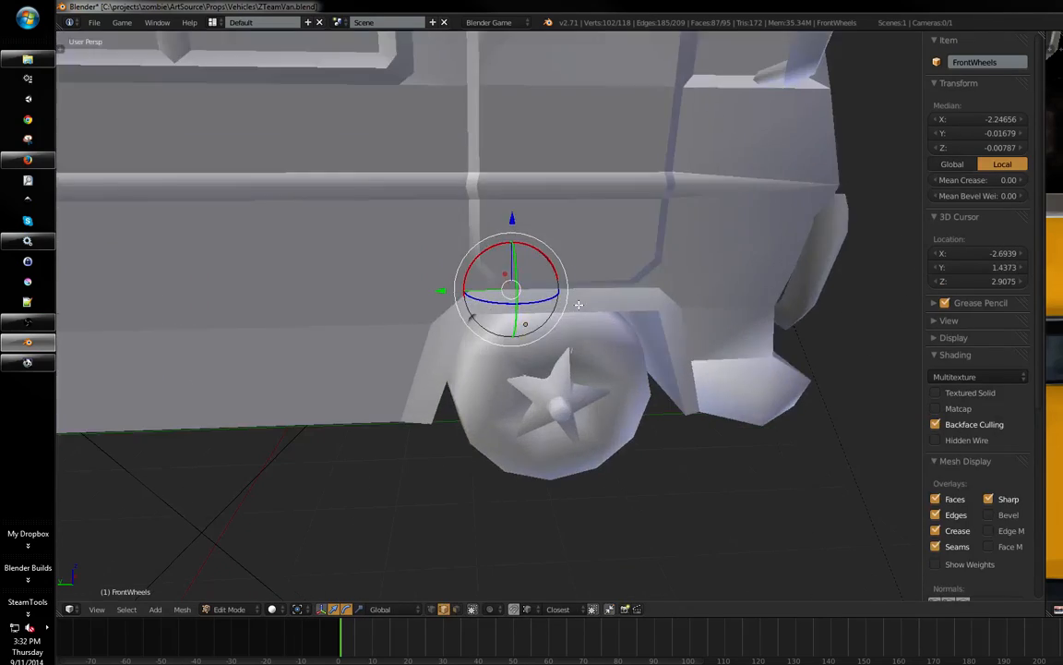
{"action": "key", "text": "z"}
{"action": "middle_click_drag", "start_coordinate": [517, 452], "coordinate": [623, 412]}
{"action": "key", "text": "Tab"}
{"action": "middle_click_drag", "start_coordinate": [648, 375], "coordinate": [487, 391]}
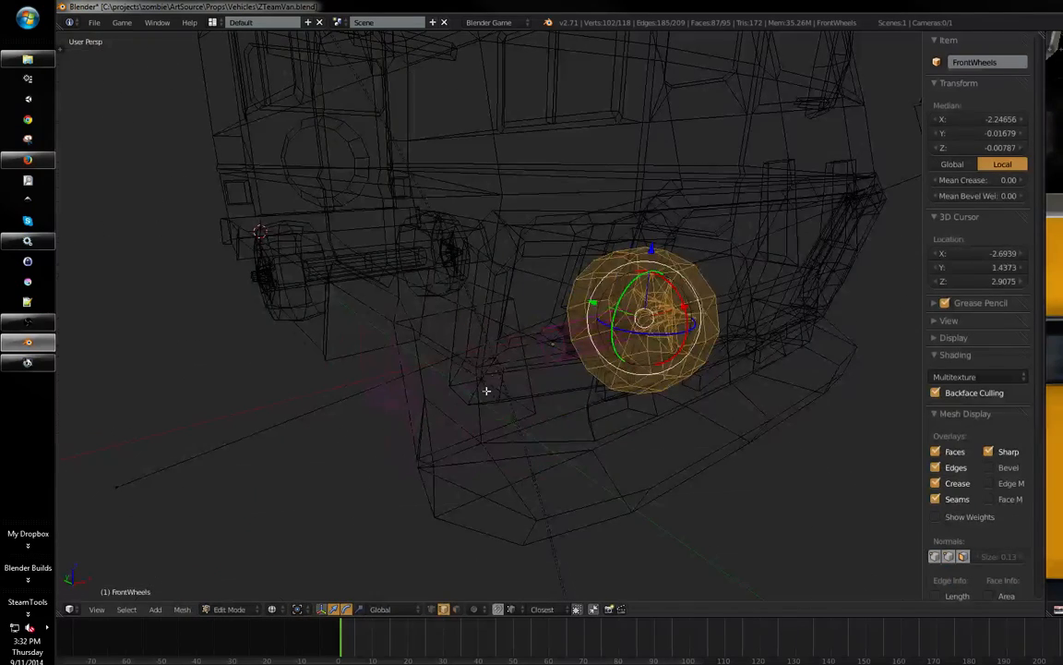
{"action": "key", "text": "KP_1"}
{"action": "key", "text": "z"}
{"action": "key", "text": "z"}
{"action": "key", "text": "Tab"}
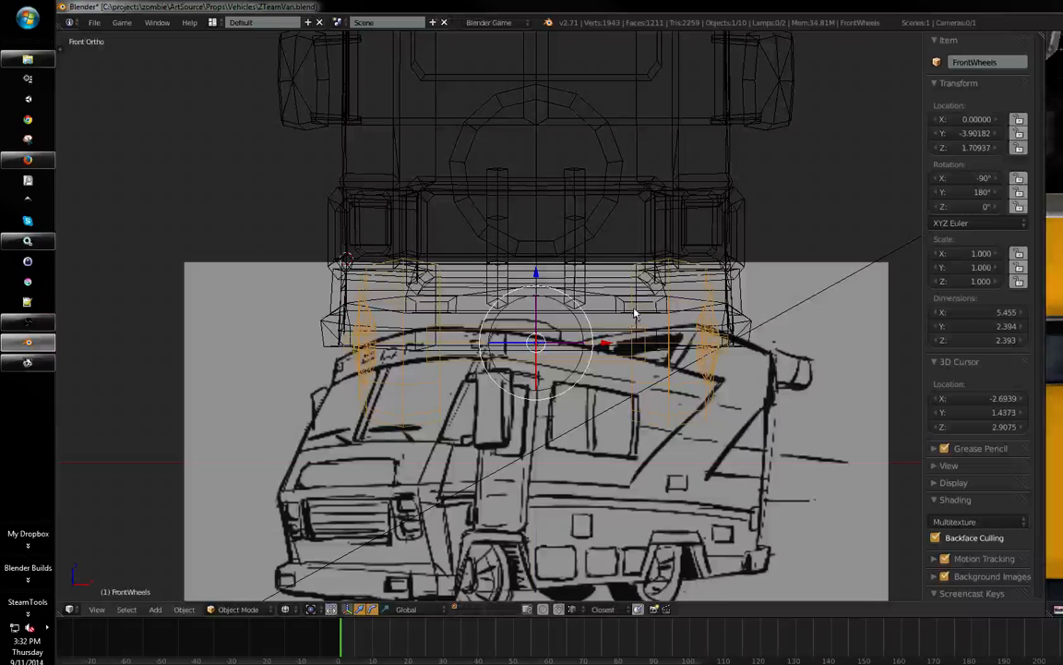
{"action": "middle_click_drag", "start_coordinate": [603, 317], "coordinate": [648, 321], "text": "shift"}
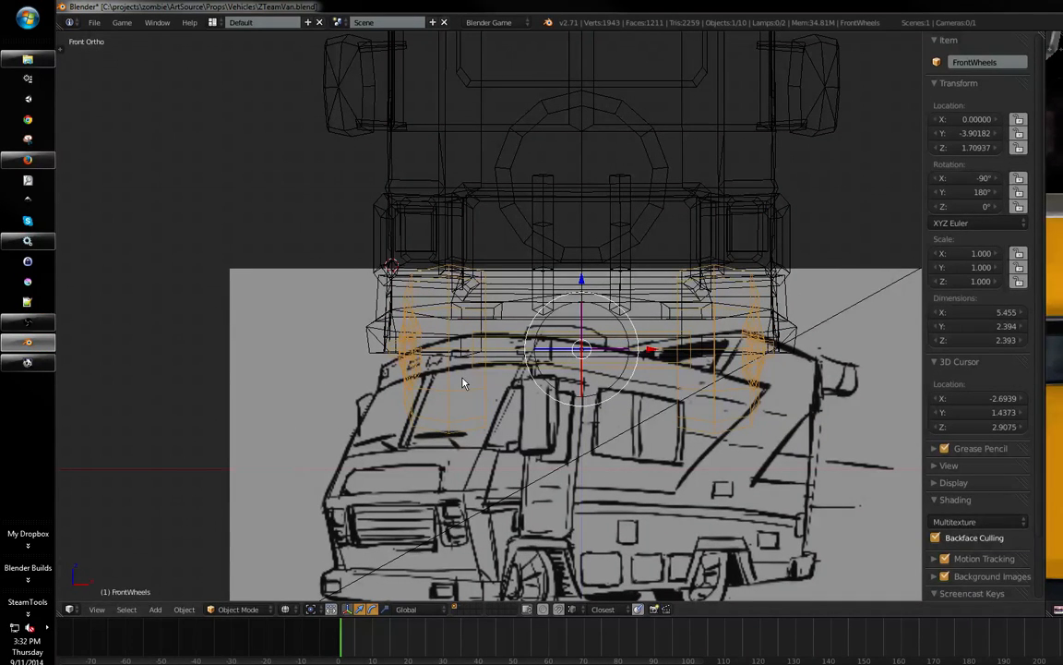
{"action": "middle_click_drag", "start_coordinate": [464, 383], "coordinate": [450, 390], "text": "shift"}
{"action": "key", "text": "z"}
- Add the rear wheels to the selection and rotate both wheel sets 180° about the Y axis, with the snap element set to Increment
{"action": "right_click", "coordinate": [252, 391], "text": "shift"}
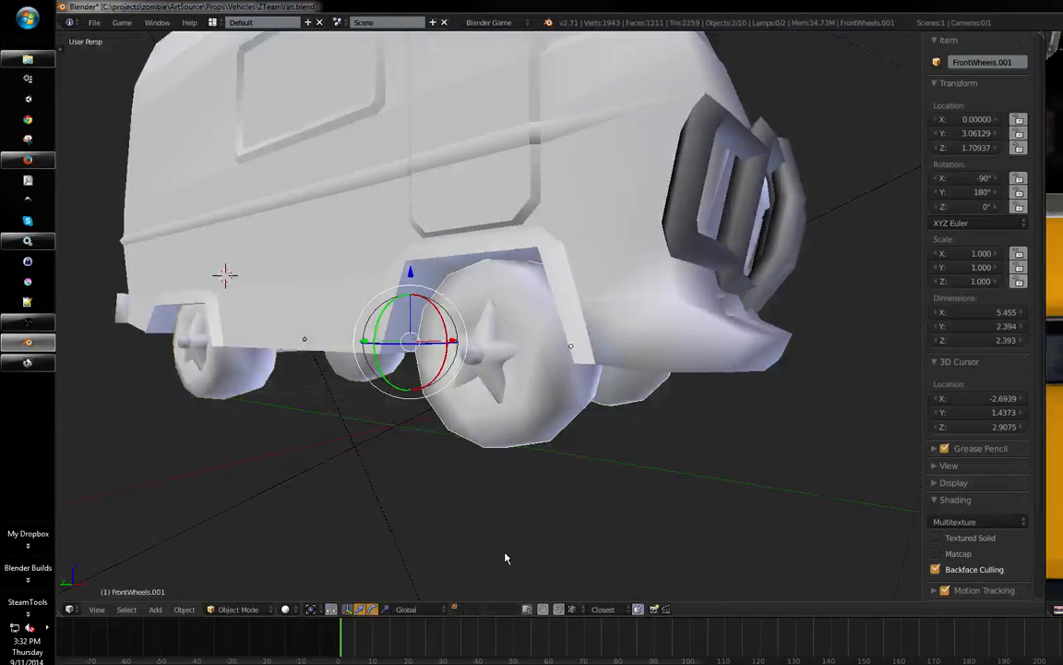
{"action": "key", "text": "KP_1"}
{"action": "key", "text": "z"}
{"action": "key", "text": "r"}
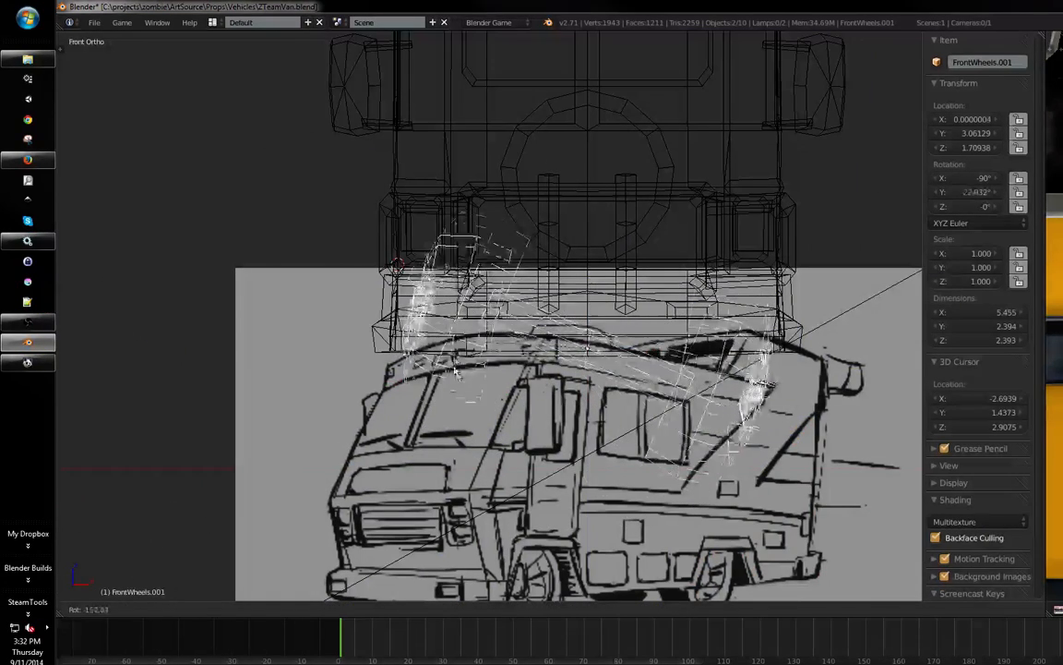
{"action": "right_click", "coordinate": [467, 388]}
{"action": "left_click", "coordinate": [574, 608]}
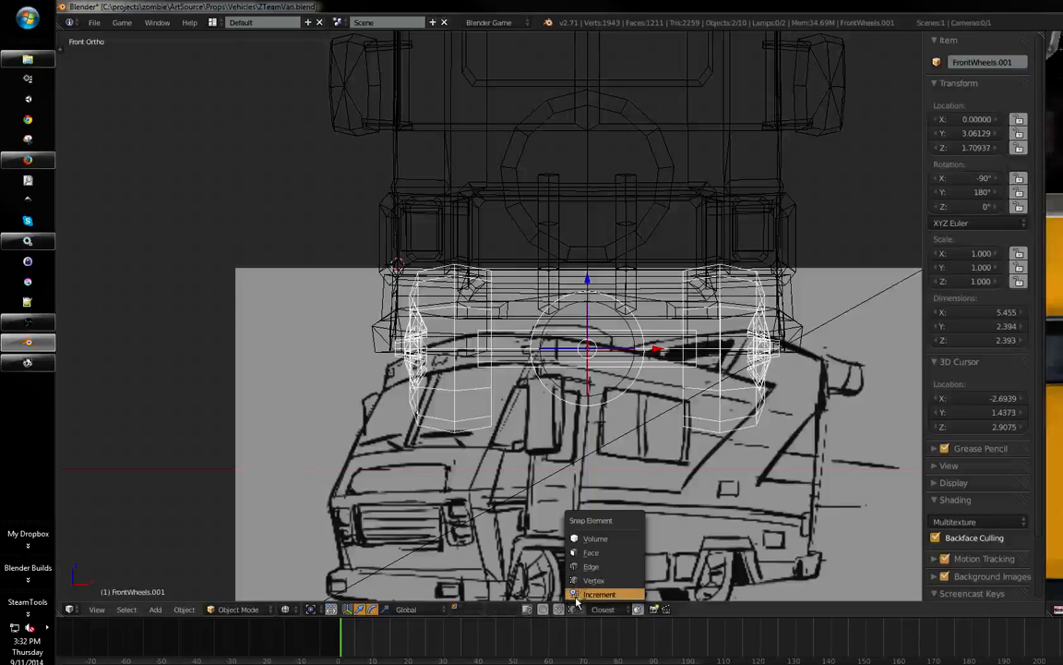
{"action": "left_click", "coordinate": [578, 596]}
{"action": "key", "text": "r"}
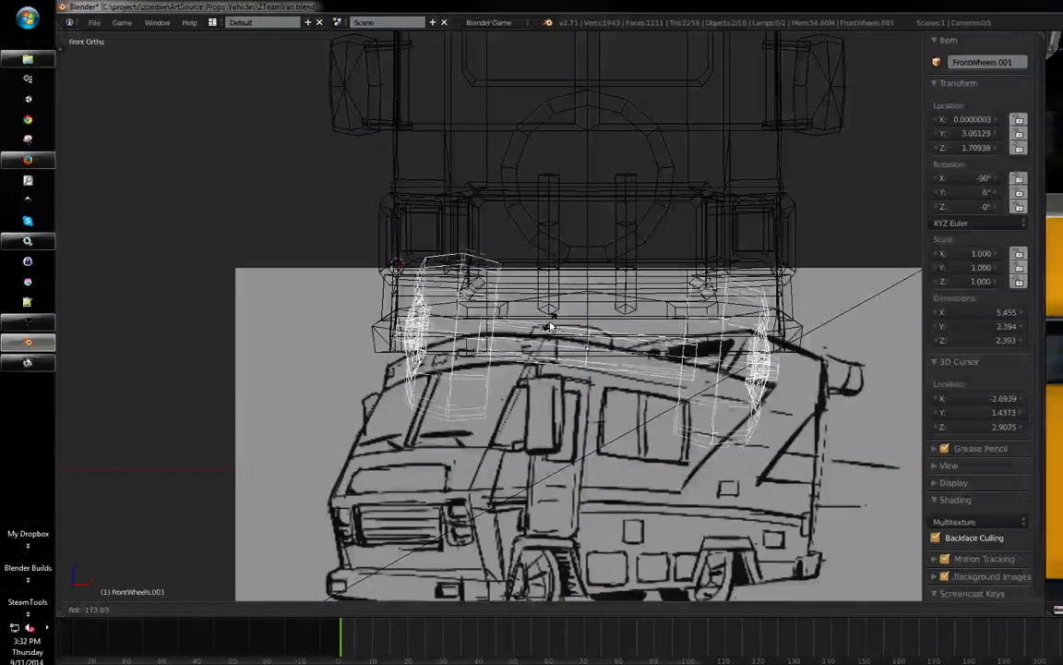
{"action": "left_click", "coordinate": [485, 297]}
{"action": "key", "text": "r"}
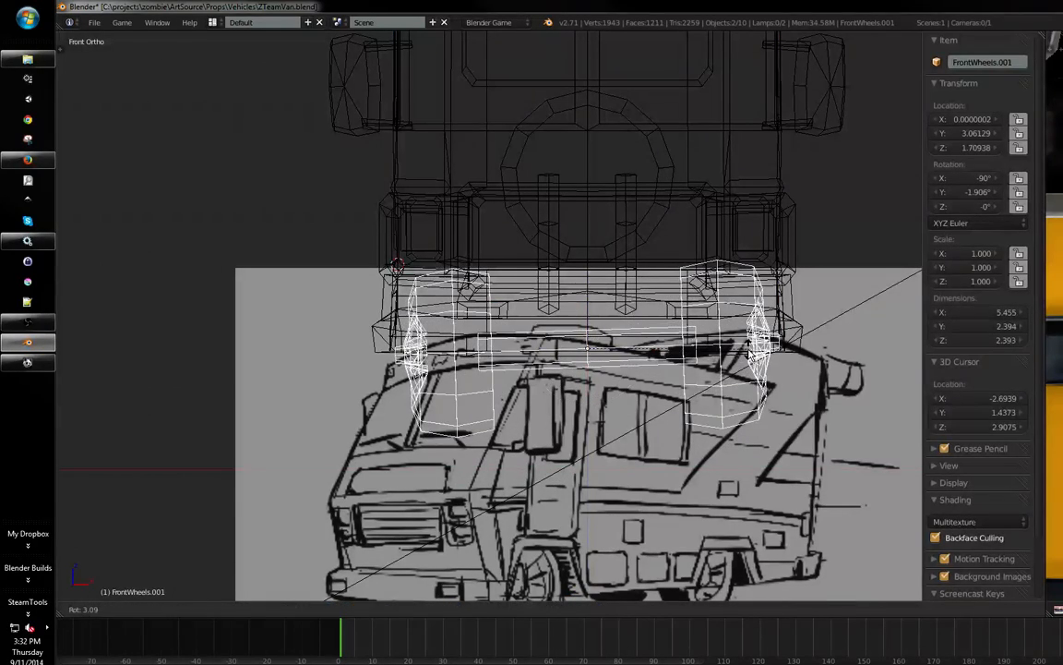
{"action": "left_click", "coordinate": [753, 357], "text": "ctrl"}
- Return to solid shading and save over the existing ZTeamVan.blend file
{"action": "middle_click_drag", "start_coordinate": [611, 358], "coordinate": [738, 387], "text": "shift"}
{"action": "key", "text": "z"}
{"action": "key", "text": "ctrl+s"}
{"action": "left_click", "coordinate": [710, 382]}
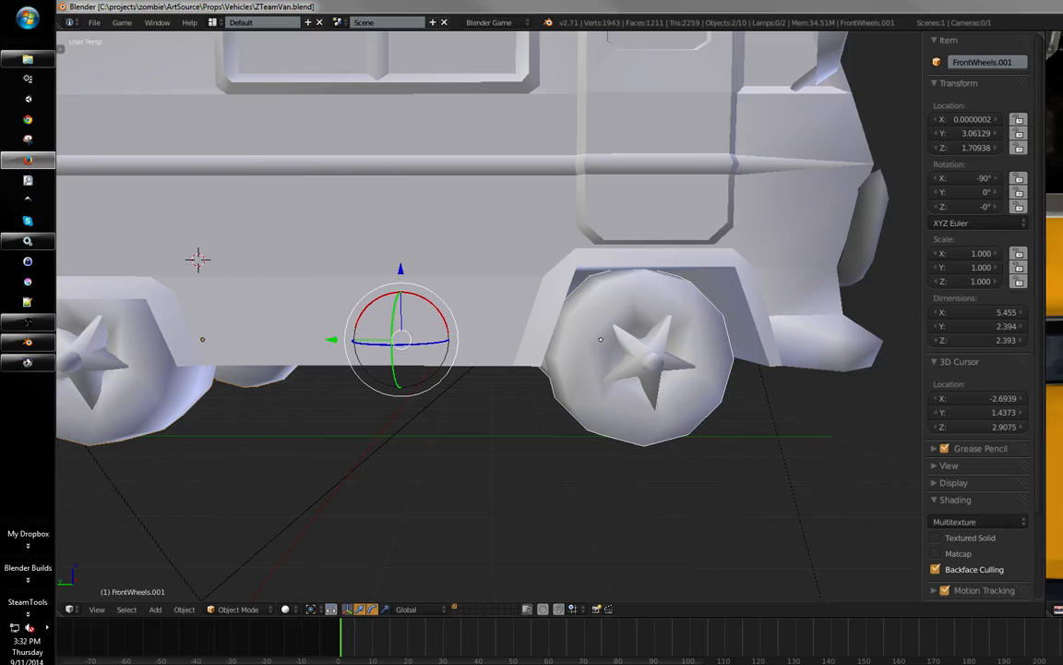
- Select only the front wheels and open their mesh for editing in the left side view
{"action": "scroll", "coordinate": [647, 247], "scroll_direction": "down", "scroll_amount": 6}
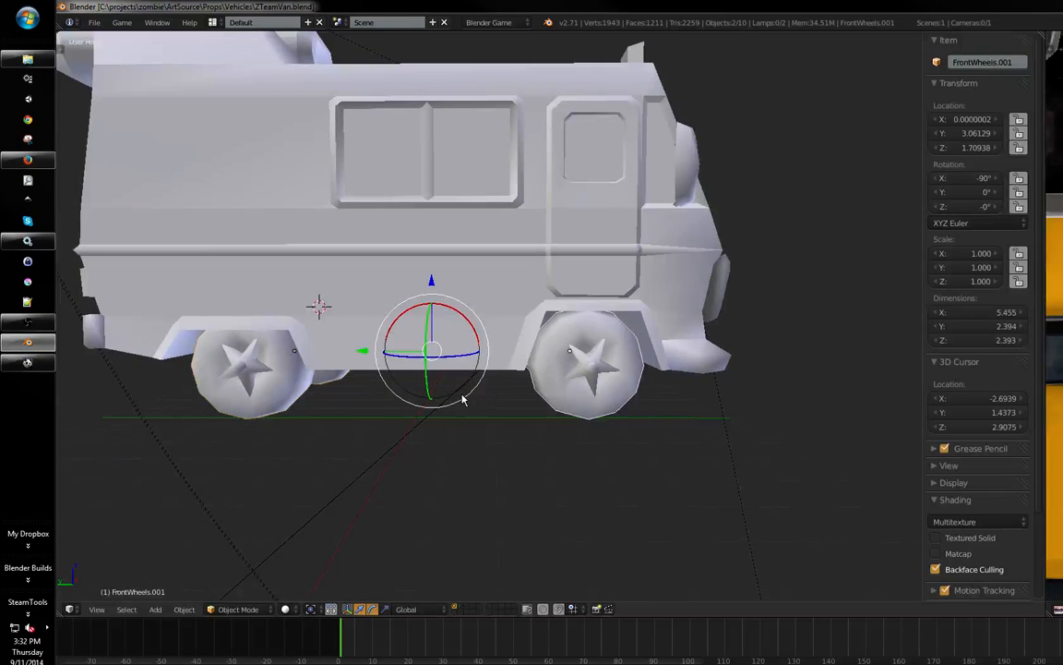
{"action": "key", "text": "KP_1"}
{"action": "key", "text": "ctrl+KP_3"}
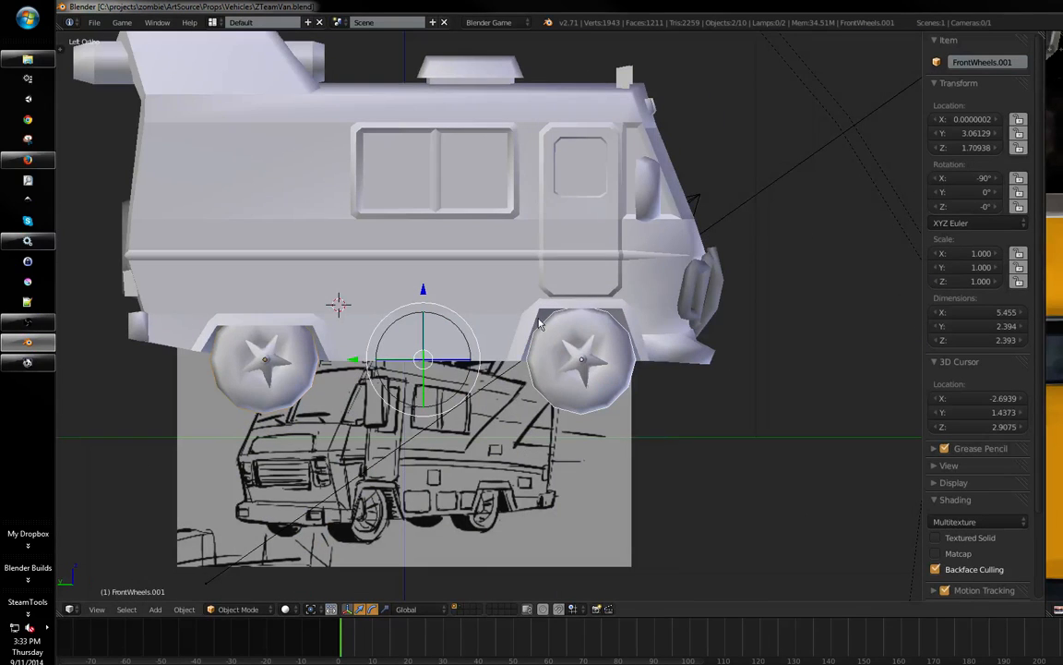
{"action": "middle_click_drag", "start_coordinate": [579, 321], "coordinate": [632, 322], "text": "shift"}
{"action": "key", "text": "Tab"}
{"action": "key", "text": "Tab"}
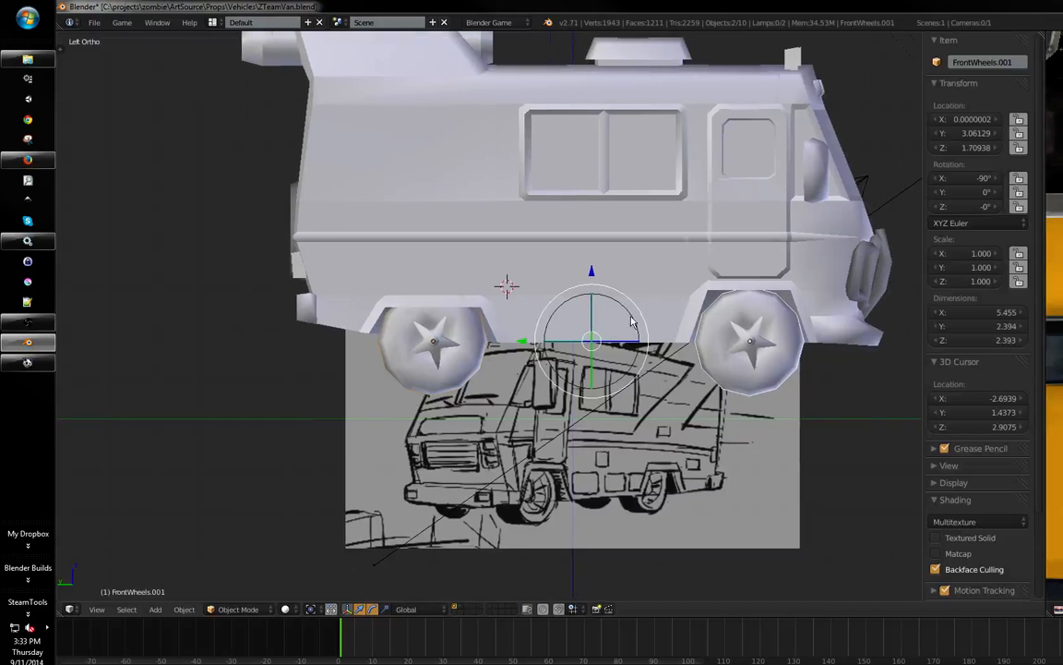
{"action": "right_click", "coordinate": [744, 325]}
{"action": "key", "text": "Tab"}
{"action": "middle_click_drag", "start_coordinate": [744, 325], "coordinate": [567, 336], "text": "shift"}
{"action": "scroll", "coordinate": [572, 332], "scroll_direction": "up", "scroll_amount": 3}
{"action": "middle_click_drag", "start_coordinate": [739, 270], "coordinate": [624, 249], "text": "shift"}
{"action": "scroll", "coordinate": [624, 250], "scroll_direction": "up", "scroll_amount": 3}
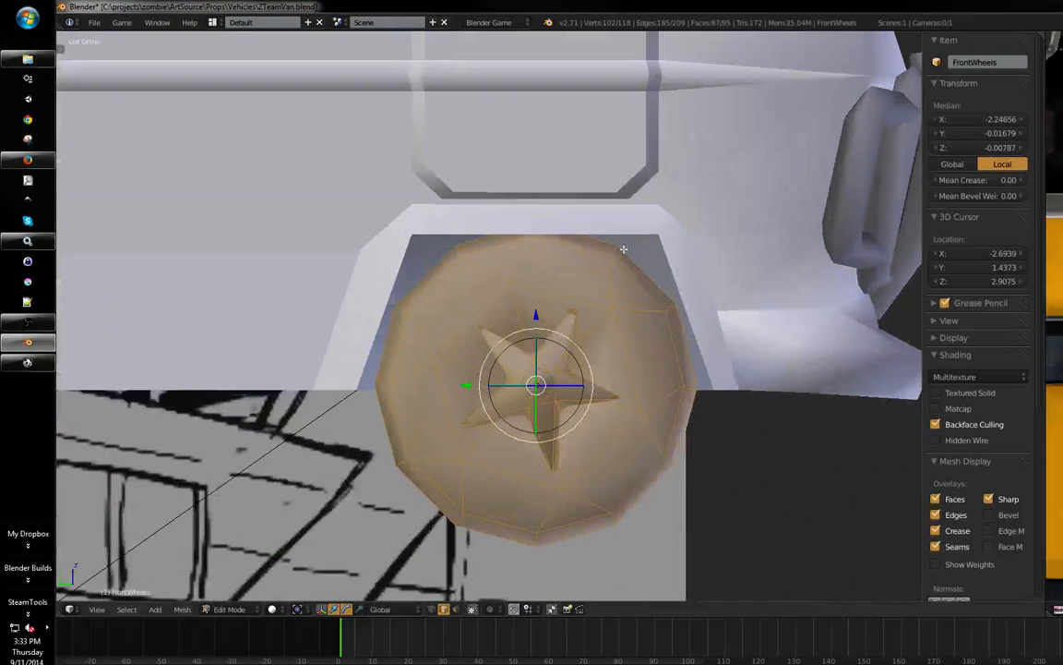
- Delete the linked star-shaped hub piece from the near front wheel in vertex select mode
{"action": "key", "text": "ctrl+Tab"}
{"action": "left_click", "coordinate": [556, 249]}
{"action": "key", "text": "a"}
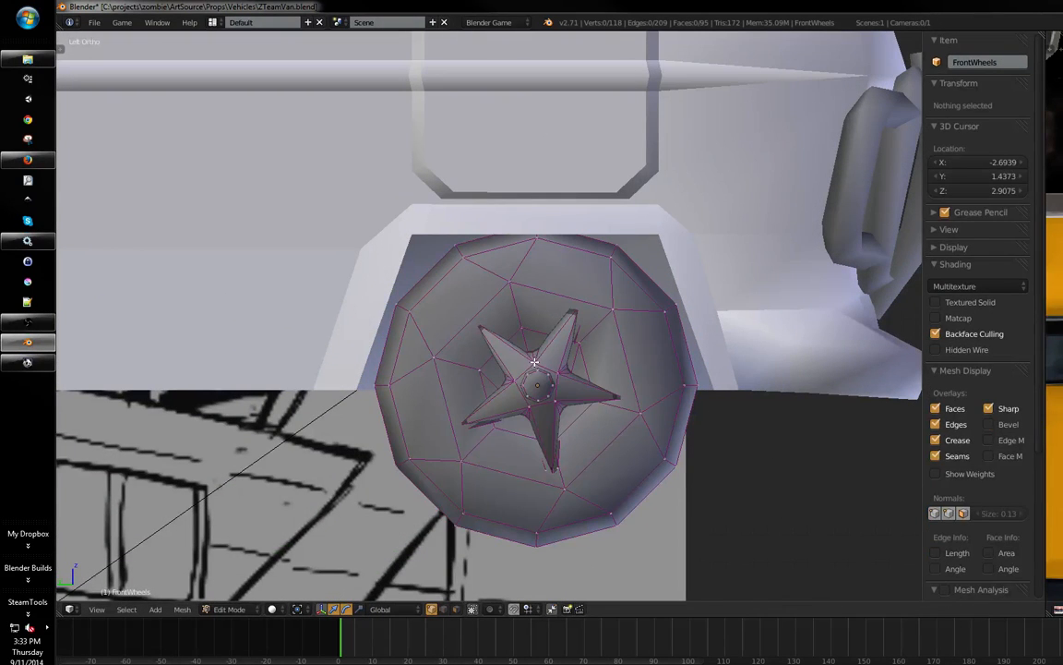
{"action": "key", "text": "l"}
{"action": "middle_click_drag", "start_coordinate": [532, 373], "coordinate": [497, 341], "text": "shift"}
{"action": "key", "text": "x"}
{"action": "left_click", "coordinate": [566, 332]}
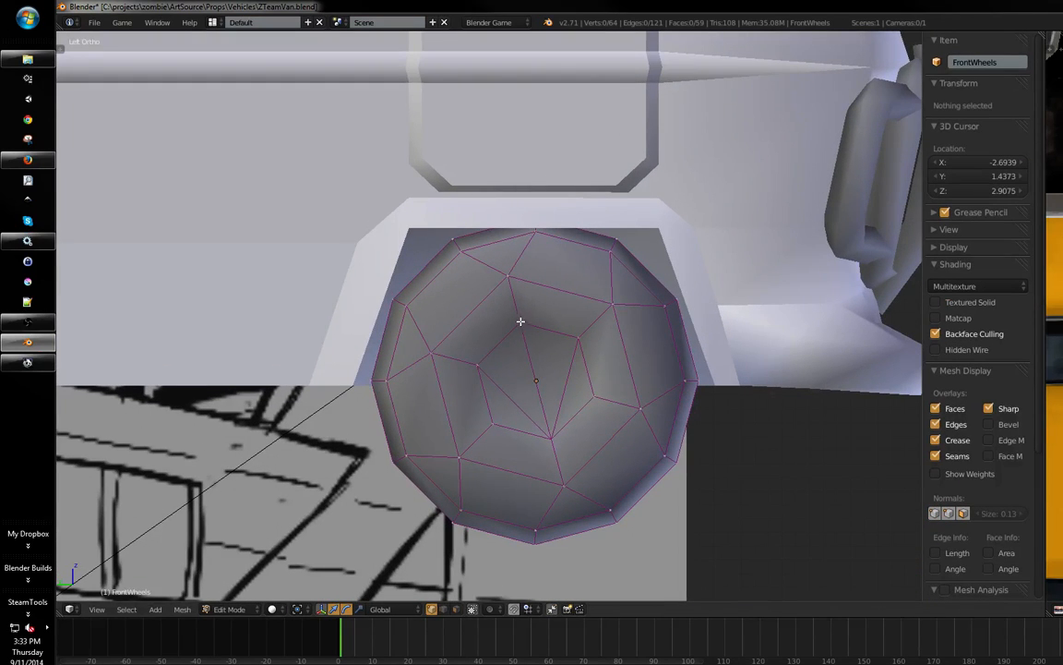
- Delete the vertices of the recessed inner face ring and centre cap on the near front wheel
{"action": "right_click", "coordinate": [515, 300], "text": "alt"}
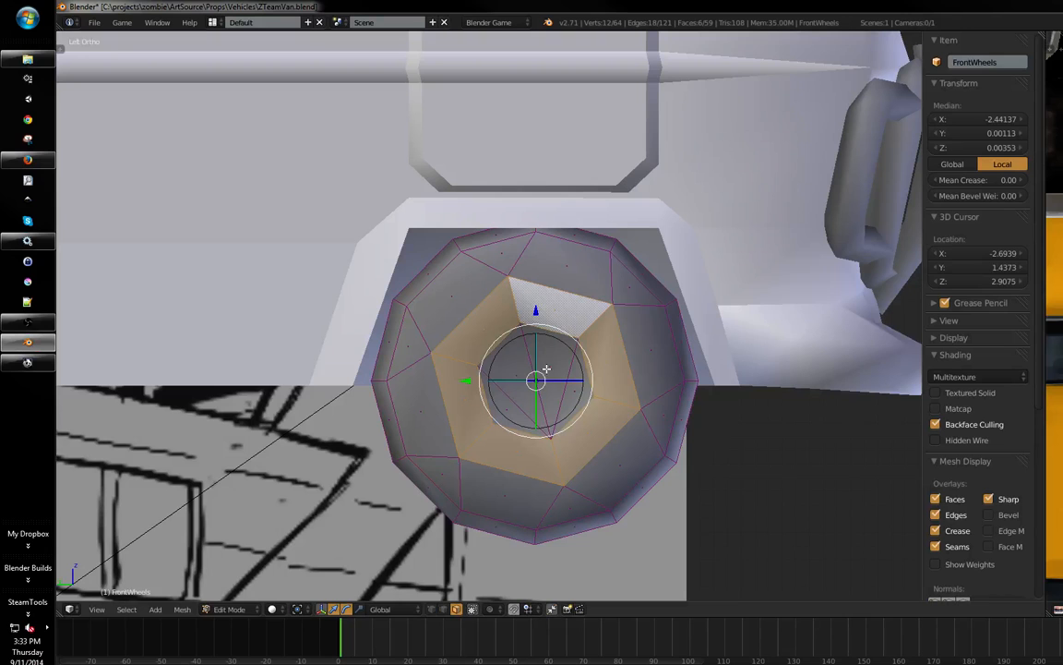
{"action": "middle_click_drag", "start_coordinate": [580, 363], "coordinate": [585, 349], "text": "shift"}
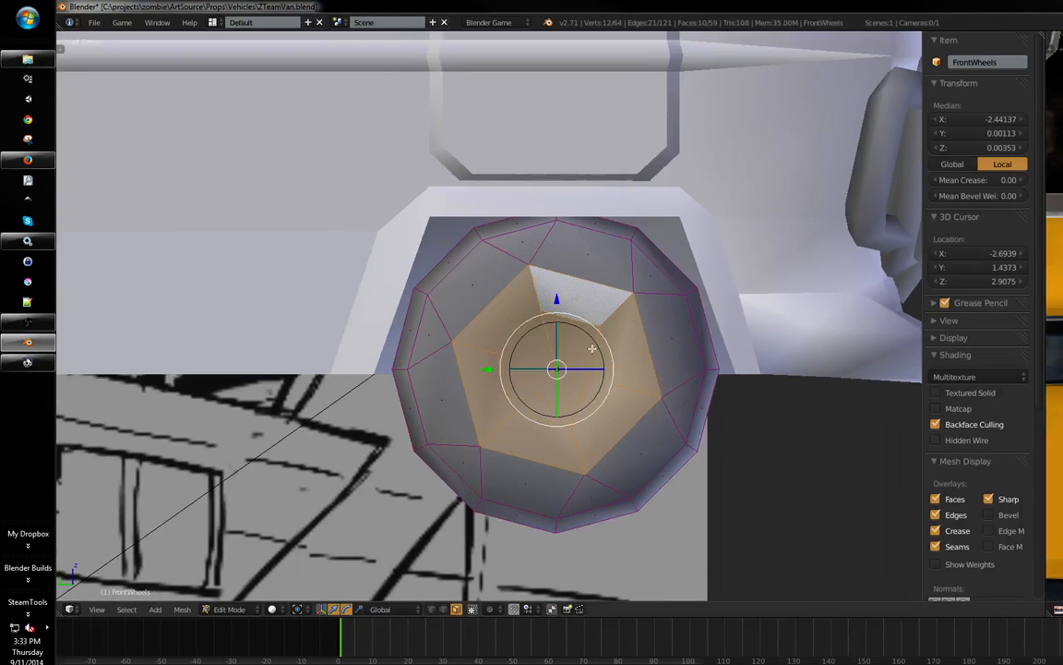
{"action": "key", "text": "x"}
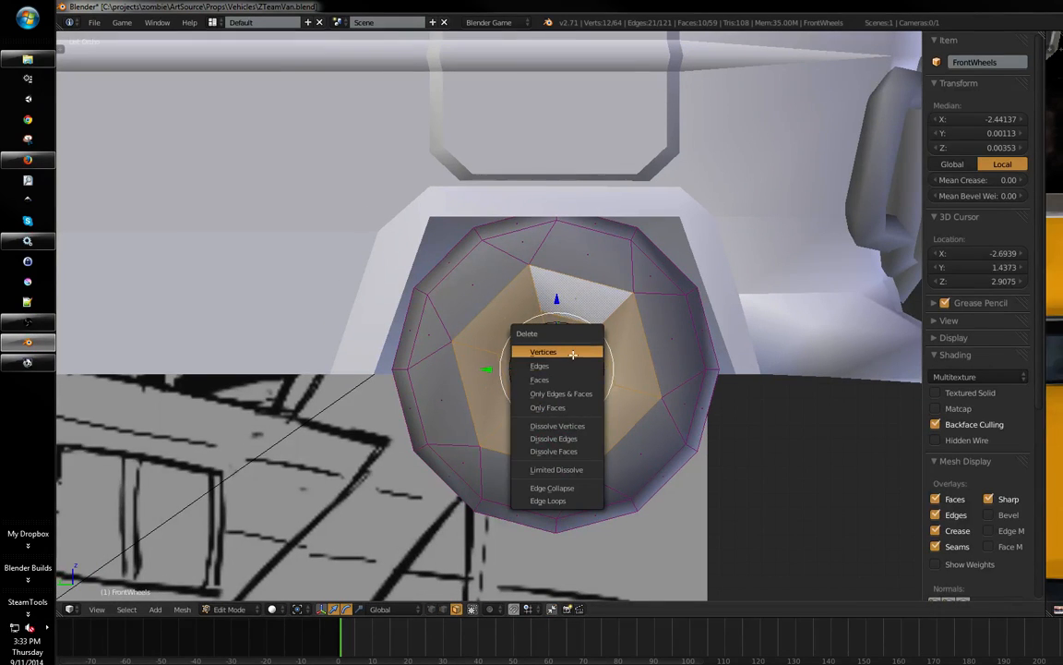
{"action": "left_click", "coordinate": [573, 354]}
- Select the open outer edge loop of the near front tyre, then extrude and scale it into a new sidewall ring
{"action": "middle_click_drag", "start_coordinate": [572, 355], "coordinate": [672, 366]}
{"action": "right_click", "coordinate": [730, 276], "text": "alt"}
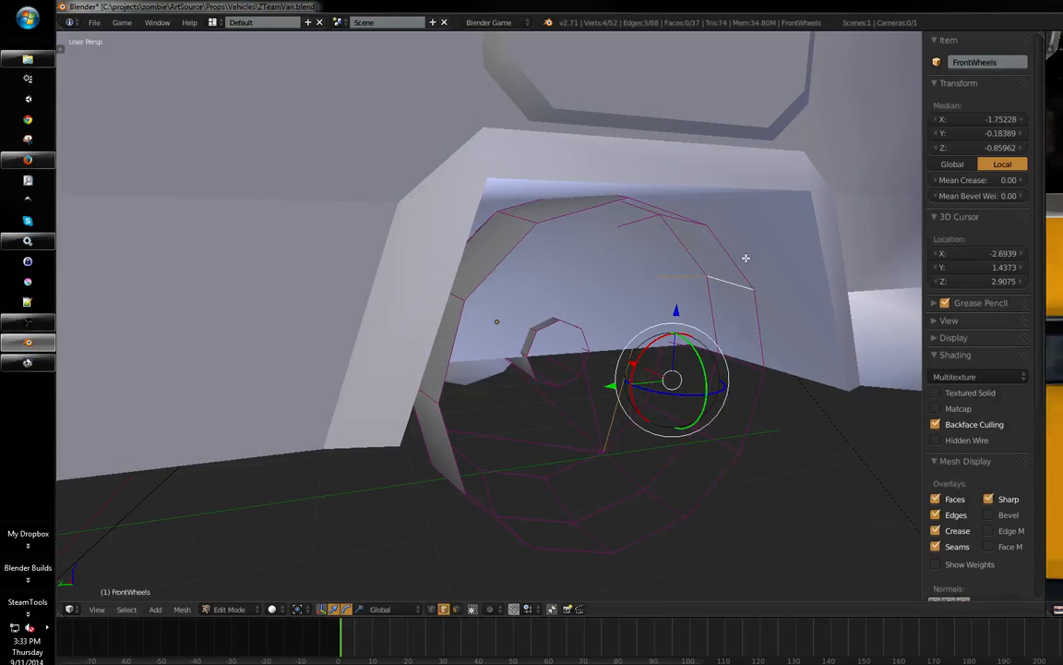
{"action": "middle_click_drag", "start_coordinate": [730, 276], "coordinate": [145, 362]}
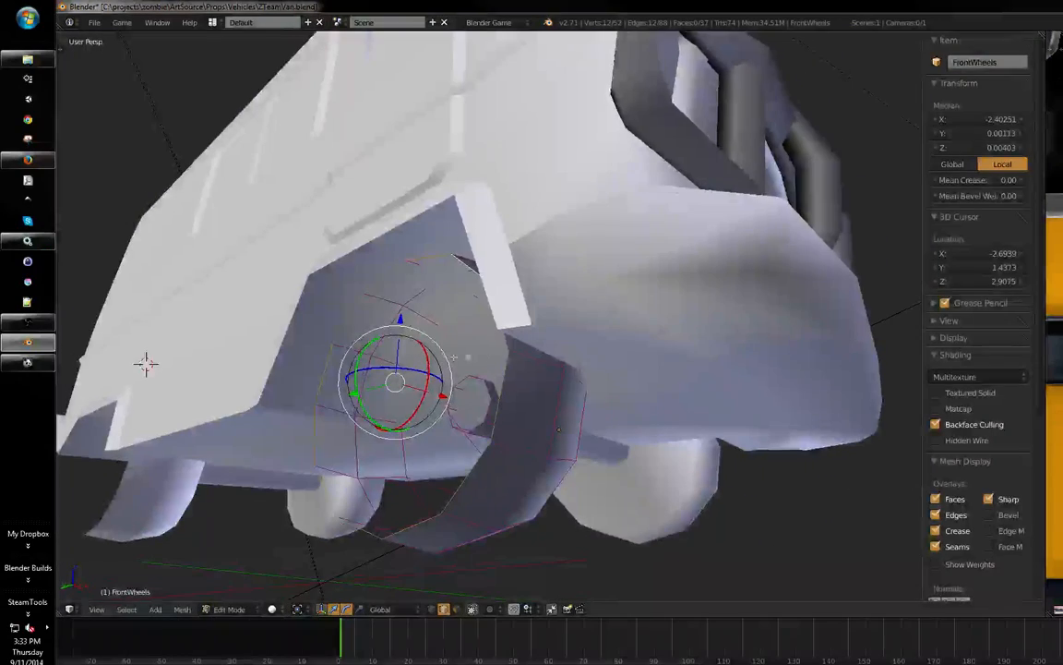
{"action": "middle_click_drag", "start_coordinate": [514, 370], "coordinate": [518, 319]}
{"action": "key", "text": "e"}
{"action": "key", "text": "s"}
{"action": "left_click", "coordinate": [578, 390]}
- Move the two outer edge loops of the tyre about 0.06 along X toward the axle and scale them up slightly
{"action": "middle_click_drag", "start_coordinate": [585, 311], "coordinate": [496, 398]}
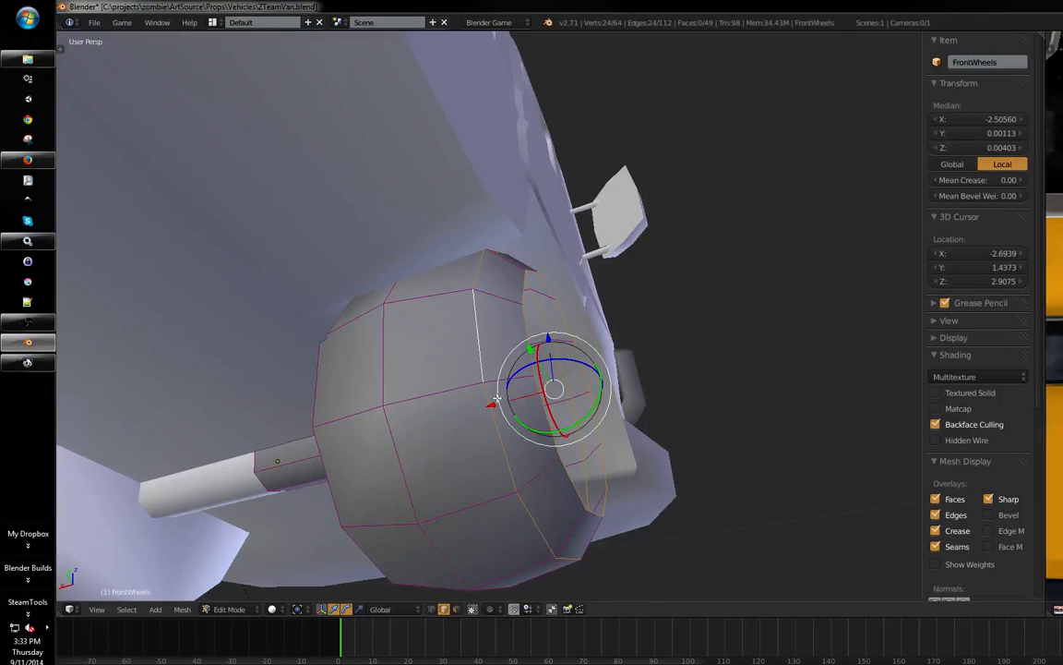
{"action": "left_click_drag", "start_coordinate": [483, 404], "coordinate": [484, 404]}
{"action": "middle_click_drag", "start_coordinate": [484, 405], "coordinate": [556, 376]}
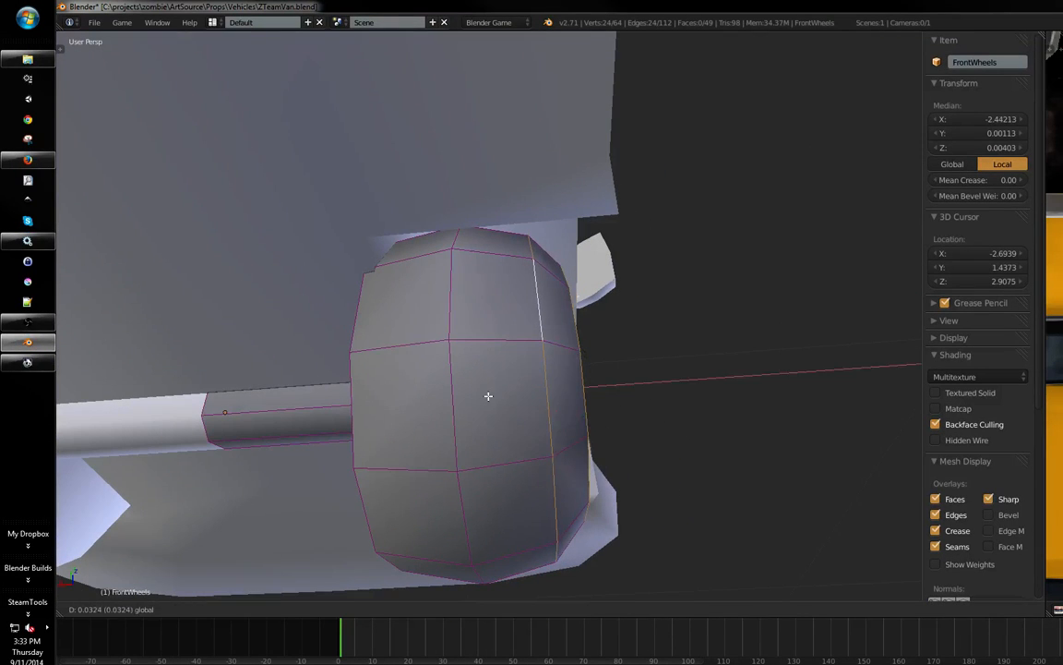
{"action": "middle_click_drag", "start_coordinate": [677, 347], "coordinate": [702, 354]}
{"action": "key", "text": "s"}
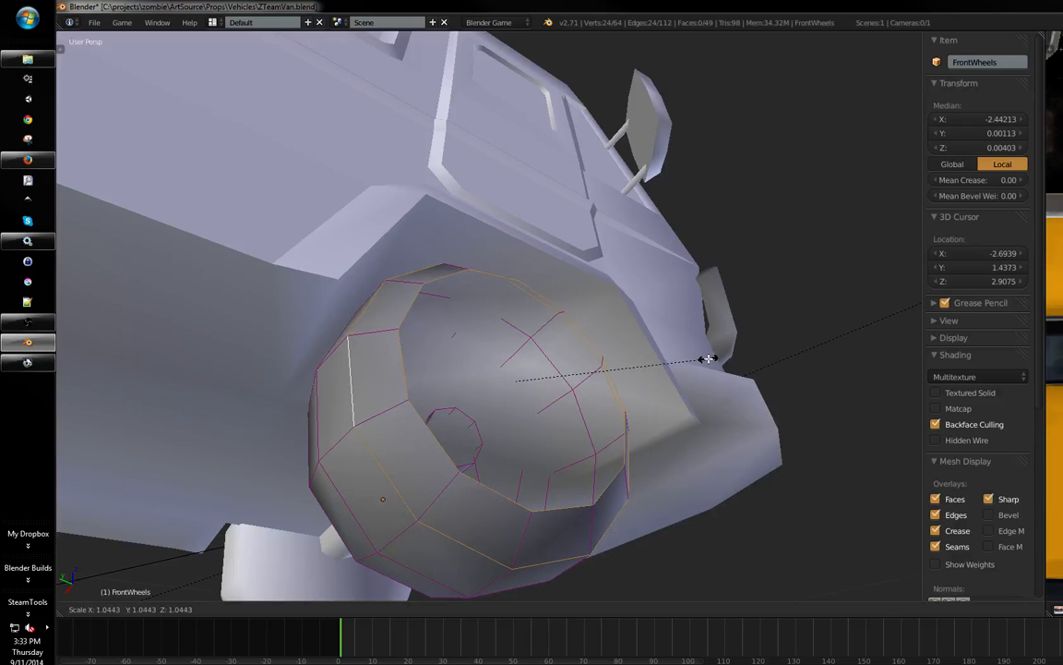
{"action": "middle_click_drag", "start_coordinate": [602, 363], "coordinate": [517, 378]}
- Scale the tyre's open sidewall edge loop and move it about 0.05 along X
{"action": "key", "text": "a"}
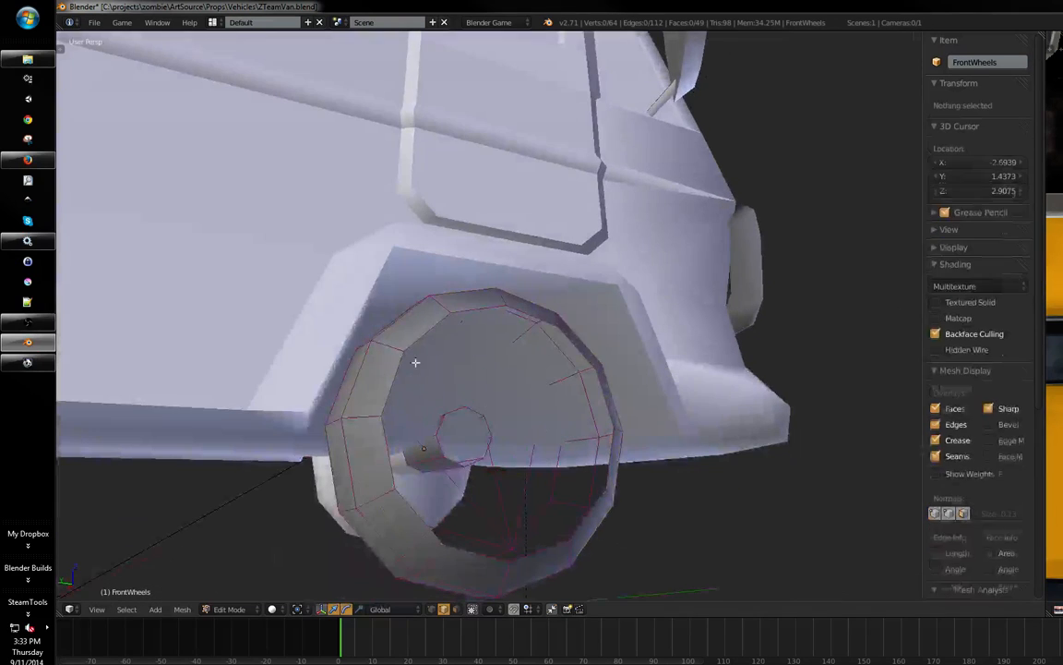
{"action": "right_click", "coordinate": [415, 362], "text": "alt"}
{"action": "key", "text": "s"}
{"action": "middle_click_drag", "start_coordinate": [544, 332], "coordinate": [598, 366]}
{"action": "key", "text": "s"}
{"action": "key", "text": "x"}
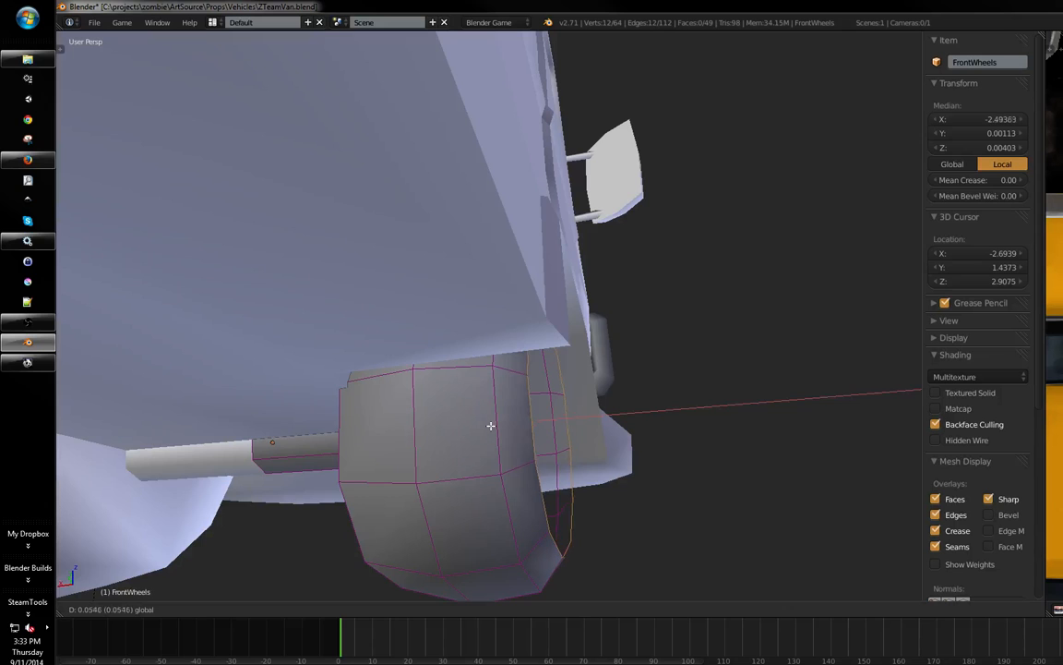
{"action": "left_click", "coordinate": [490, 425]}
- Extrude another ring from the open sidewall loop, scale it smaller and move it about 0.09 along X toward the axle
{"action": "middle_click_drag", "start_coordinate": [489, 425], "coordinate": [552, 353]}
{"action": "key", "text": "e"}
{"action": "right_click", "coordinate": [681, 336]}
{"action": "key", "text": "s"}
{"action": "left_click_drag", "start_coordinate": [479, 407], "coordinate": [478, 412]}
{"action": "middle_click_drag", "start_coordinate": [478, 412], "coordinate": [532, 379]}
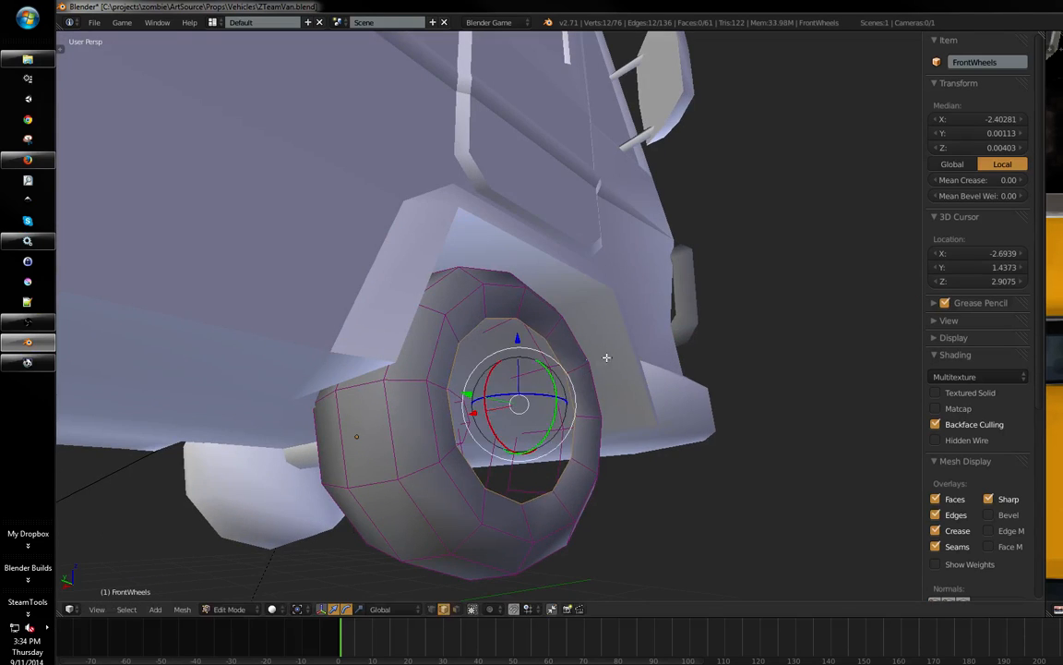
- Select the tyre's innermost open edge loop and rescale it to adjust the rim opening
{"action": "middle_click_drag", "start_coordinate": [607, 357], "coordinate": [639, 325]}
{"action": "key", "text": "a"}
{"action": "right_click", "coordinate": [539, 379], "text": "alt"}
{"action": "key", "text": "a"}
{"action": "right_click", "coordinate": [559, 368], "text": "alt"}
{"action": "key", "text": "s"}
{"action": "left_click", "coordinate": [638, 335]}
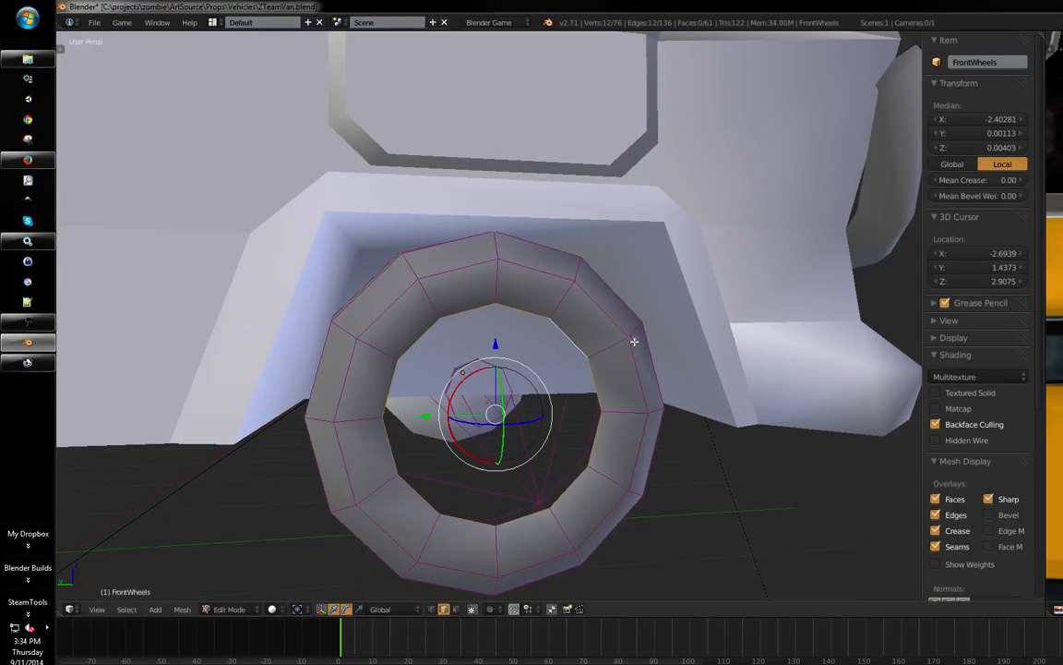
- Extrude the tyre's innermost open edge loop, scale it much smaller and move it about 0.36 along X toward the axle
{"action": "key", "text": "e"}
{"action": "key", "text": "s"}
{"action": "left_click", "coordinate": [593, 361]}
{"action": "mouse_move", "coordinate": [593, 361]}
{"action": "middle_mouse_down"}
{"action": "mouse_move", "coordinate": [631, 351]}
{"action": "mouse_move", "coordinate": [594, 361]}
{"action": "middle_mouse_up"}
{"action": "key", "text": "s"}
{"action": "left_click", "coordinate": [593, 374]}
{"action": "middle_click_drag", "start_coordinate": [490, 407], "coordinate": [491, 452]}
{"action": "key", "text": "g"}
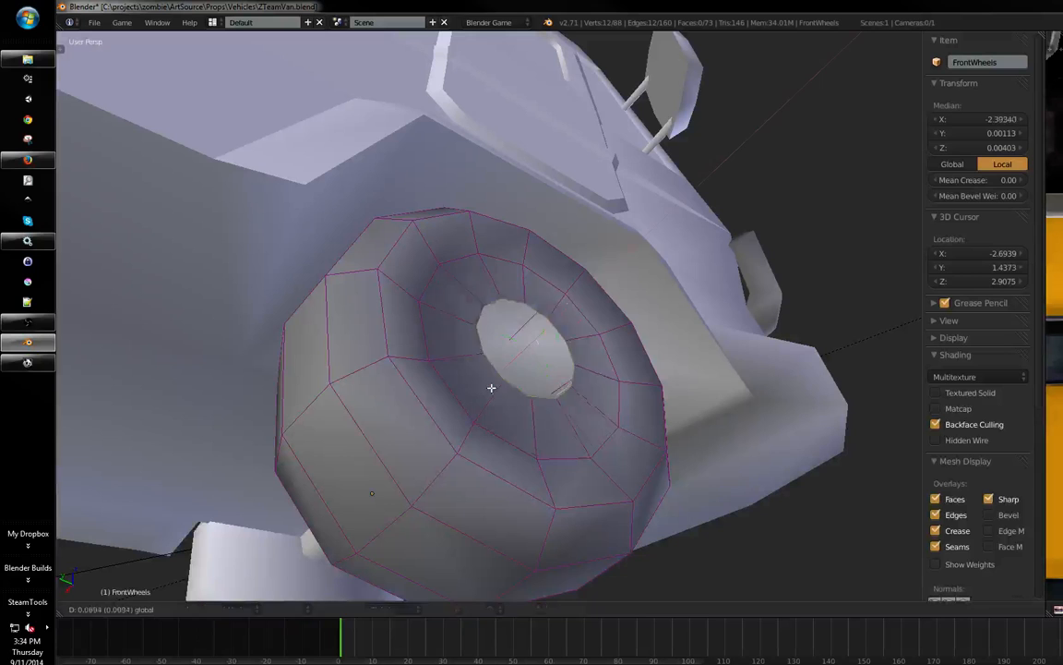
{"action": "left_click", "coordinate": [581, 321]}
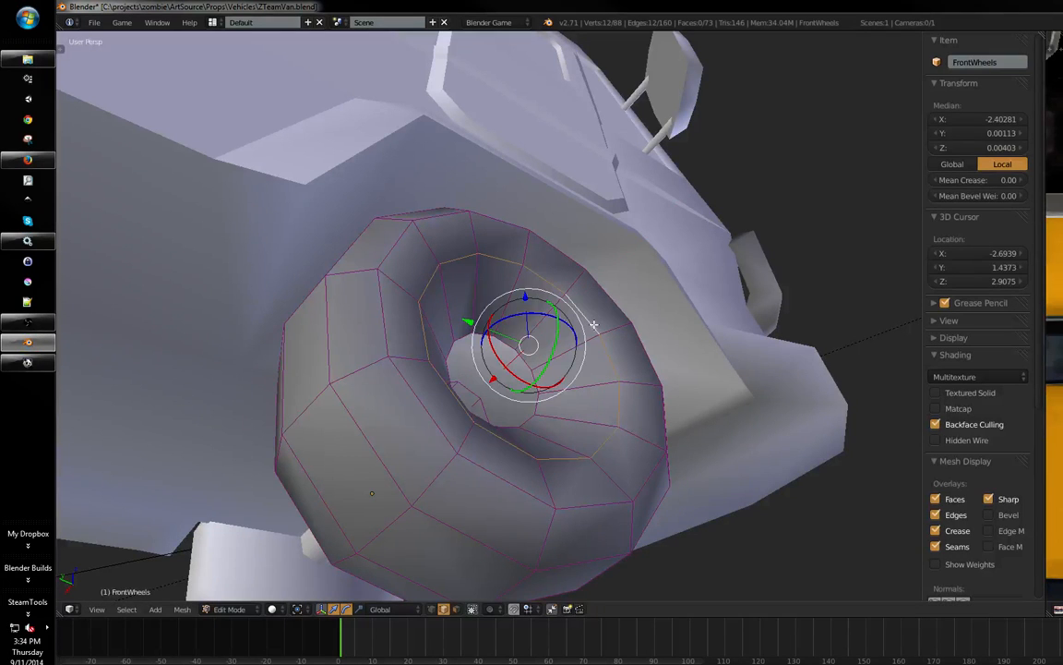
- Mark the rim's outer edge loop as sharp
{"action": "key", "text": "ctrl+e"}
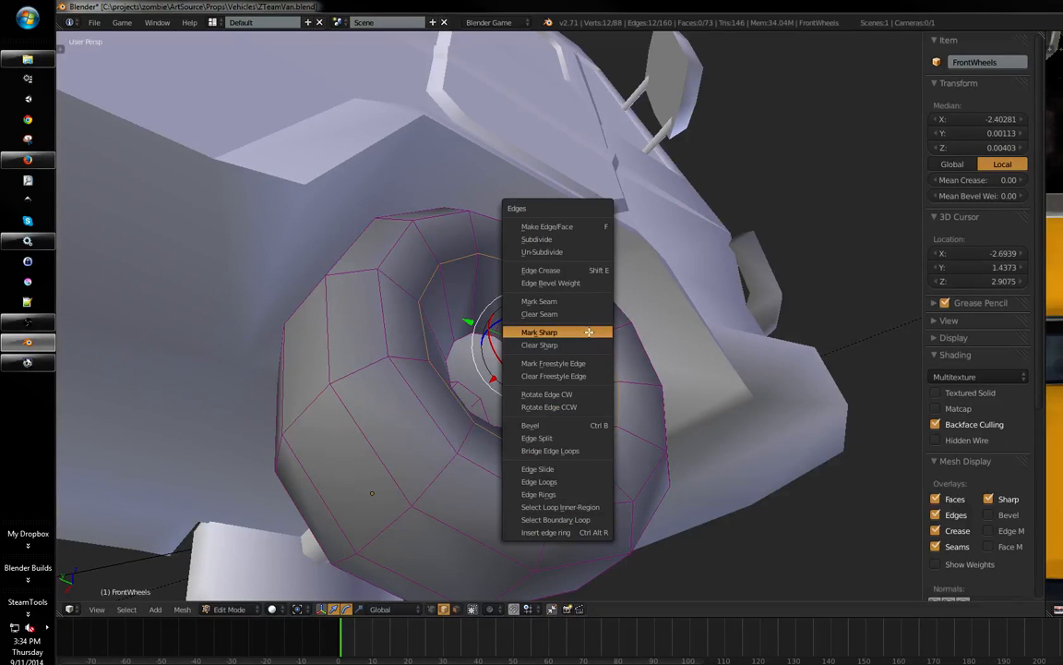
{"action": "left_click", "coordinate": [589, 332]}
{"action": "middle_click_drag", "start_coordinate": [579, 333], "coordinate": [653, 312]}
- Fill the small open loop at the wheel's centre with a face and mark its edge loop as sharp
{"action": "key", "text": "a"}
{"action": "right_click", "coordinate": [528, 371], "text": "alt"}
{"action": "key", "text": "f"}
{"action": "key", "text": "a"}
{"action": "right_click", "coordinate": [532, 370], "text": "alt"}
{"action": "key", "text": "ctrl+e"}
{"action": "left_click", "coordinate": [538, 370]}
- Select the rim's outer edge loop and scale it up slightly
{"action": "key", "text": "Tab"}
{"action": "key", "text": "a"}
{"action": "scroll", "coordinate": [646, 312], "scroll_direction": "down", "scroll_amount": 1}
{"action": "key", "text": "Tab"}
{"action": "right_click", "coordinate": [567, 309], "text": "alt"}
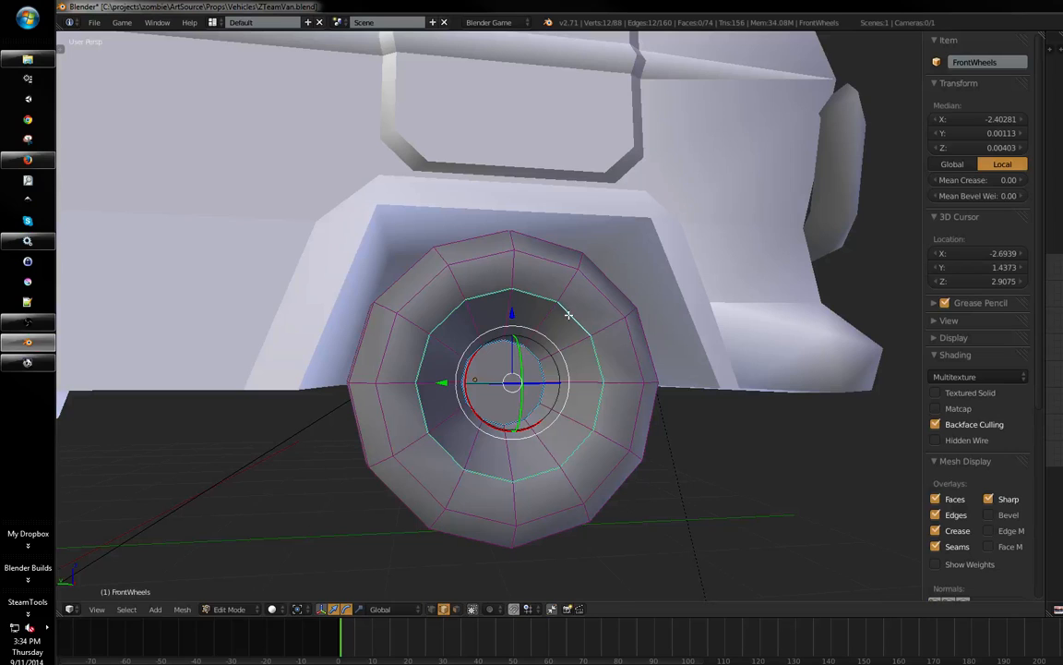
{"action": "key", "text": "s"}
{"action": "left_click", "coordinate": [588, 334]}
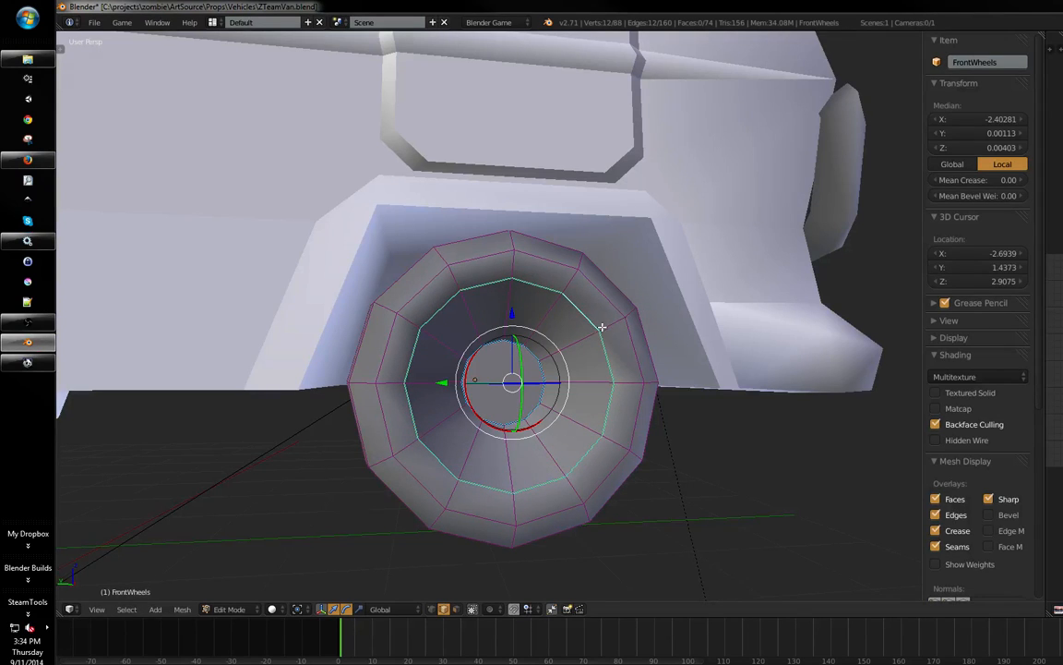
- Move the rim's outer edge loop about 0.03 along X toward the axle and adjust the neighbouring sidewall loop
{"action": "middle_click_drag", "start_coordinate": [601, 327], "coordinate": [582, 279]}
{"action": "left_click_drag", "start_coordinate": [494, 359], "coordinate": [514, 389]}
{"action": "middle_click_drag", "start_coordinate": [514, 389], "coordinate": [471, 348]}
{"action": "left_click_drag", "start_coordinate": [506, 343], "coordinate": [477, 312]}
{"action": "middle_click_drag", "start_coordinate": [497, 304], "coordinate": [447, 393]}
{"action": "key", "text": "Tab"}
{"action": "scroll", "coordinate": [542, 338], "scroll_direction": "down", "scroll_amount": 1}
{"action": "key", "text": "Tab"}
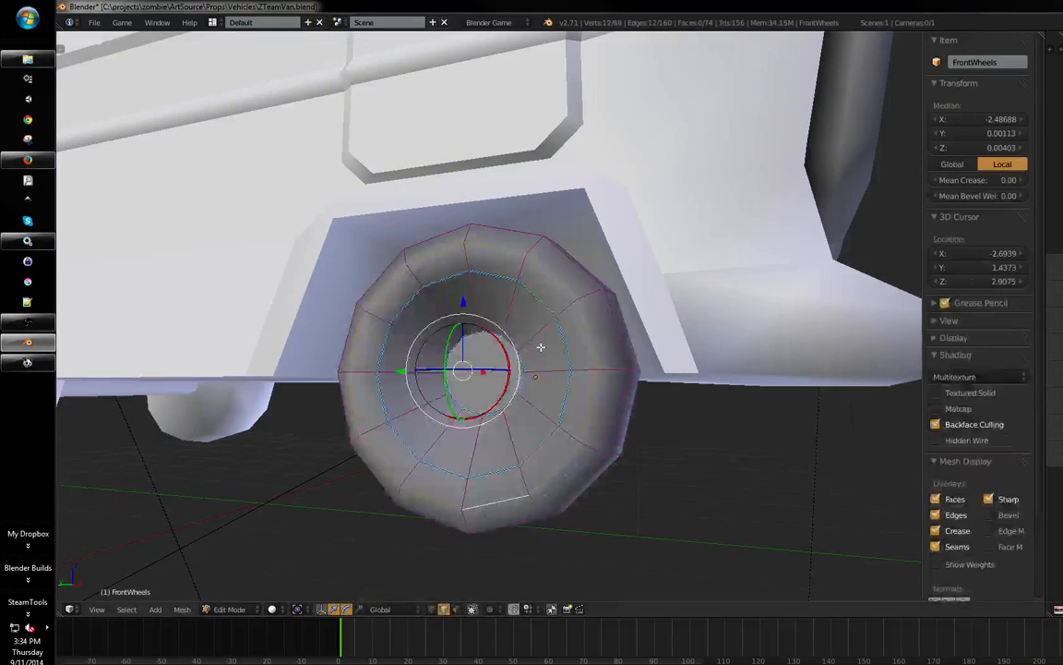
- Examine the front wheel's tyre and rim shape from several angles
{"action": "key", "text": "a"}
{"action": "middle_click_drag", "start_coordinate": [539, 347], "coordinate": [600, 356]}
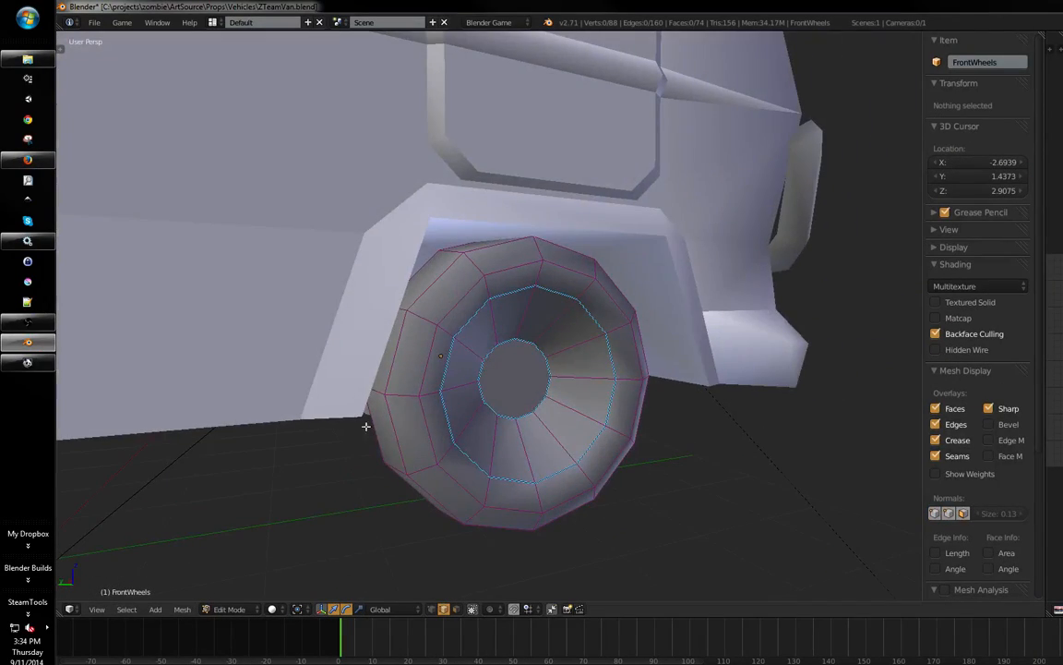
{"action": "middle_click_drag", "start_coordinate": [365, 425], "coordinate": [339, 448]}
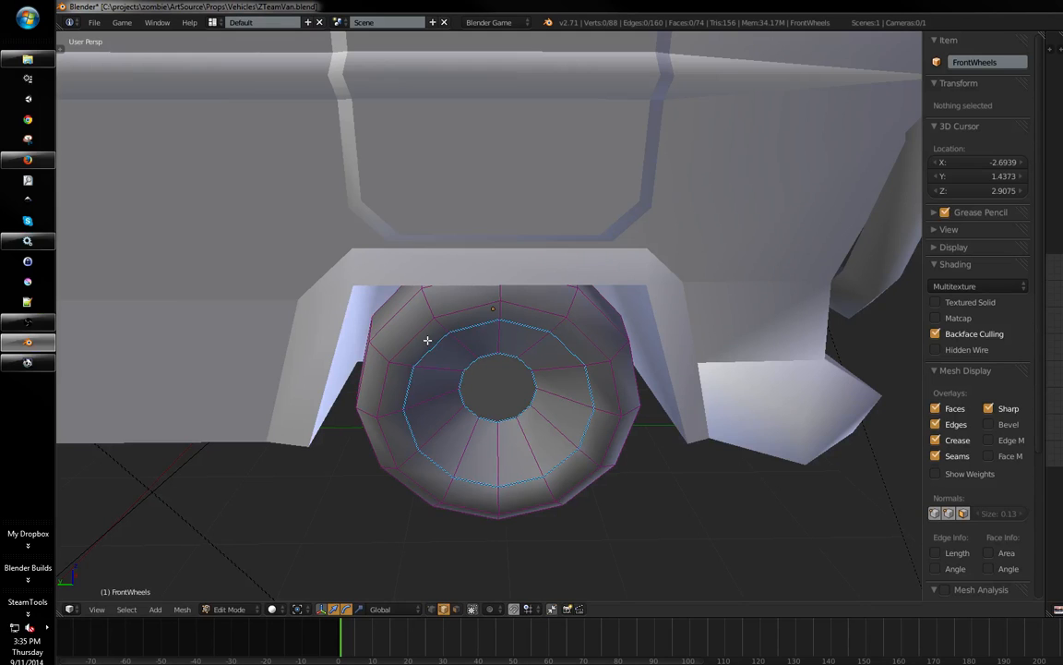
{"action": "middle_click_drag", "start_coordinate": [427, 340], "coordinate": [570, 304]}
{"action": "key", "text": "Tab"}
{"action": "scroll", "coordinate": [557, 269], "scroll_direction": "down", "scroll_amount": 2}
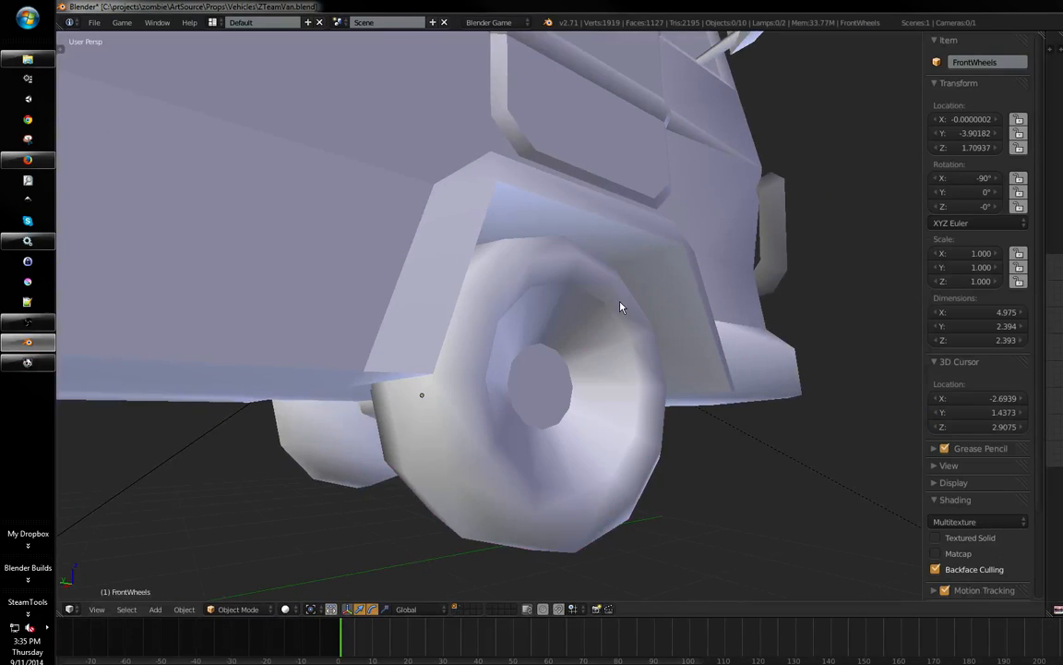
{"action": "middle_click_drag", "start_coordinate": [503, 273], "coordinate": [430, 344]}
{"action": "key", "text": "Tab"}
{"action": "key", "text": "Tab"}
{"action": "key", "text": "Tab"}
- Select the rim's outer edge loop again and rescale it to adjust the rim's width
{"action": "right_click", "coordinate": [500, 330], "text": "alt"}
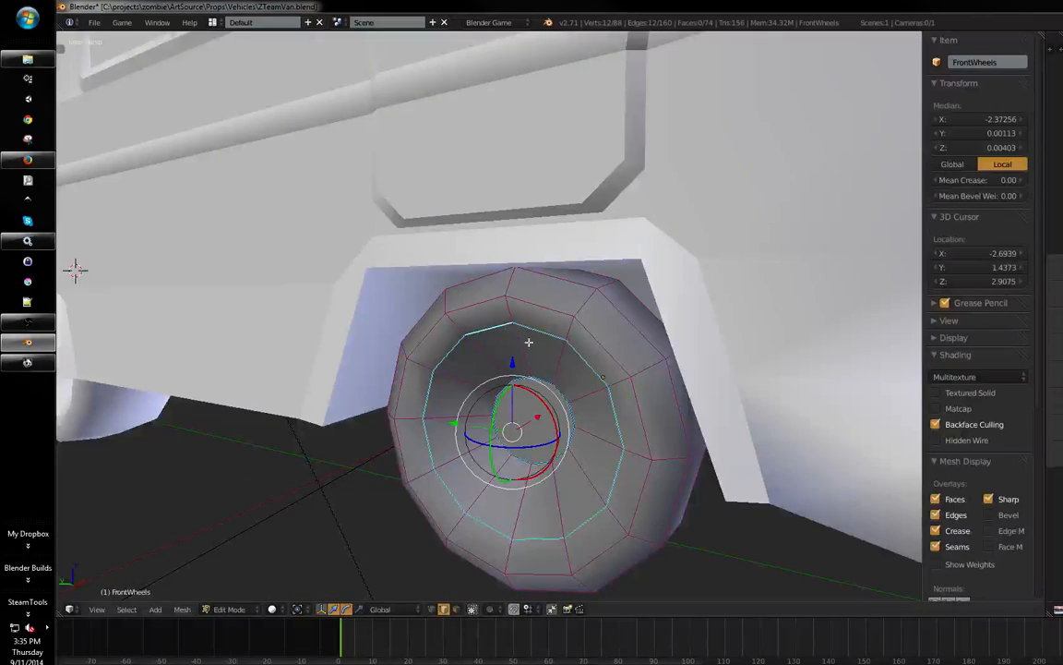
{"action": "middle_click_drag", "start_coordinate": [500, 330], "coordinate": [536, 340]}
{"action": "key", "text": "s"}
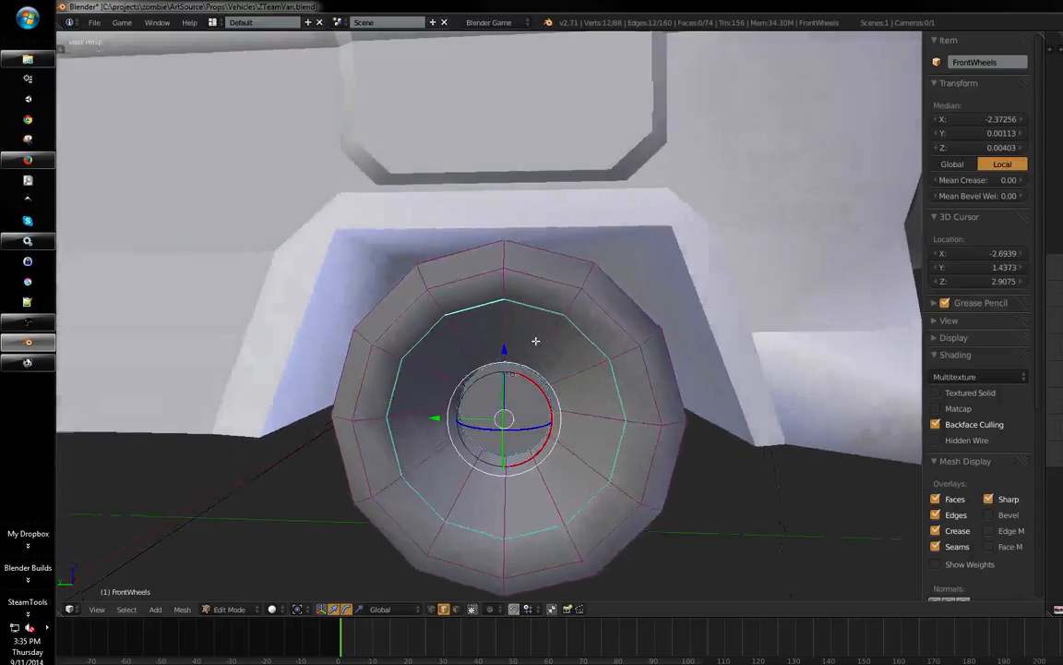
{"action": "key", "text": "s"}
{"action": "left_click", "coordinate": [605, 340]}
- Scale the rim's outer edge loop down slightly, to about 0.99
{"action": "middle_click_drag", "start_coordinate": [605, 339], "coordinate": [712, 298]}
{"action": "key", "text": "Tab"}
{"action": "scroll", "coordinate": [712, 297], "scroll_direction": "down", "scroll_amount": 4}
{"action": "middle_click_drag", "start_coordinate": [476, 332], "coordinate": [443, 336]}
{"action": "scroll", "coordinate": [486, 376], "scroll_direction": "up", "scroll_amount": 3}
{"action": "key", "text": "Tab"}
{"action": "scroll", "coordinate": [565, 320], "scroll_direction": "up", "scroll_amount": 1}
{"action": "key", "text": "s"}
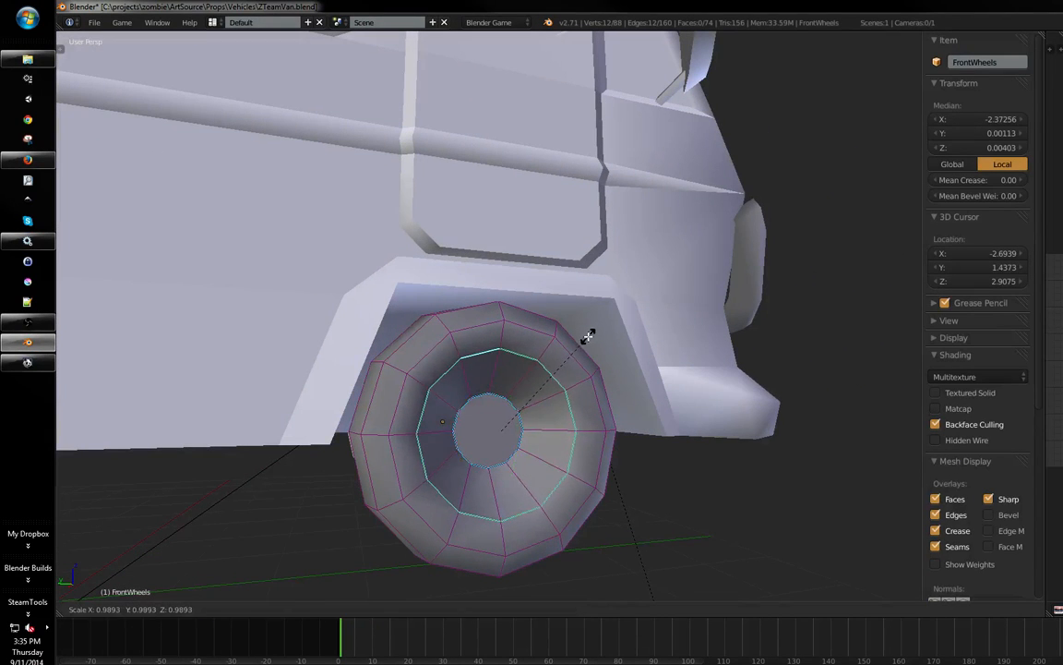
{"action": "left_click", "coordinate": [586, 338]}
- Select the edge loop around the central hub face and scale it up to about 1.13
{"action": "key", "text": "a"}
{"action": "right_click", "coordinate": [498, 398], "text": "alt"}
{"action": "key", "text": "s"}
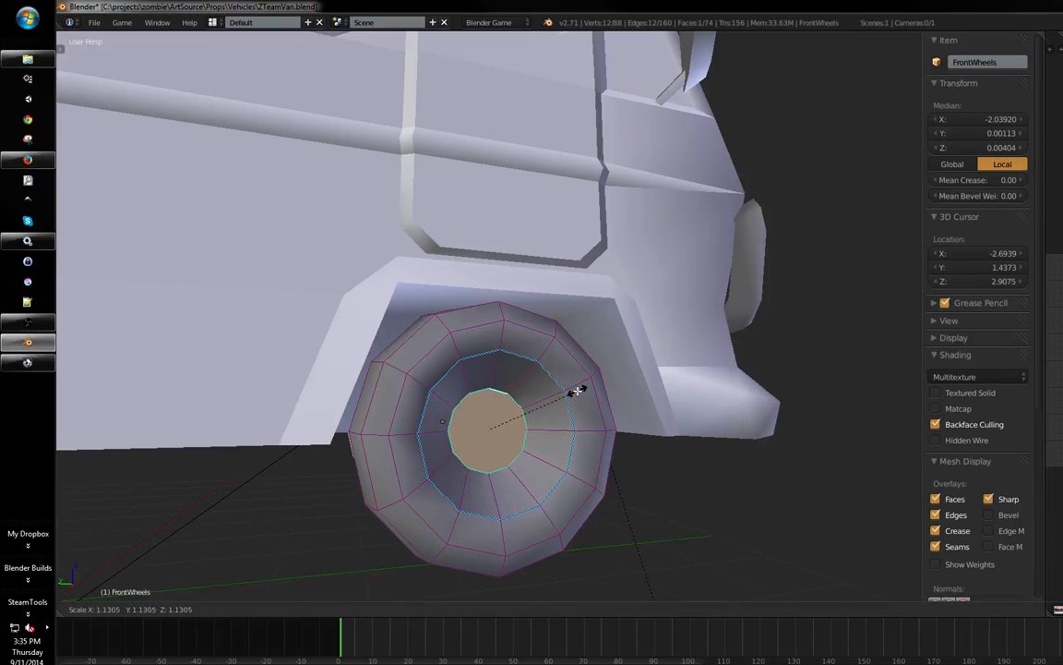
{"action": "left_click", "coordinate": [577, 391]}
{"action": "key", "text": "Tab"}
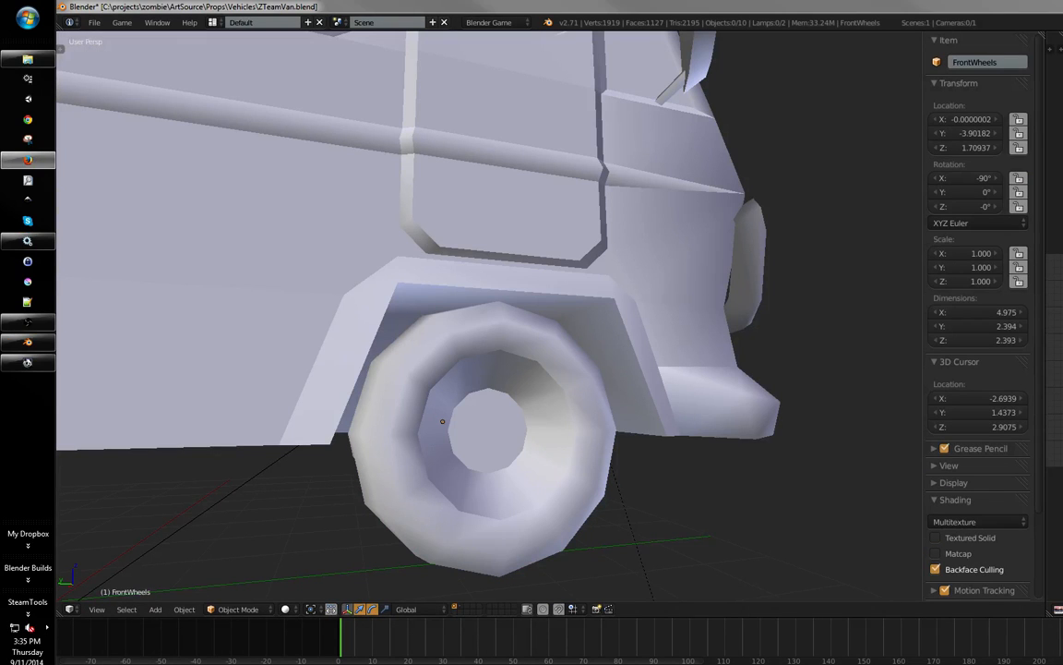
{"action": "middle_click_drag", "start_coordinate": [712, 304], "coordinate": [722, 294]}
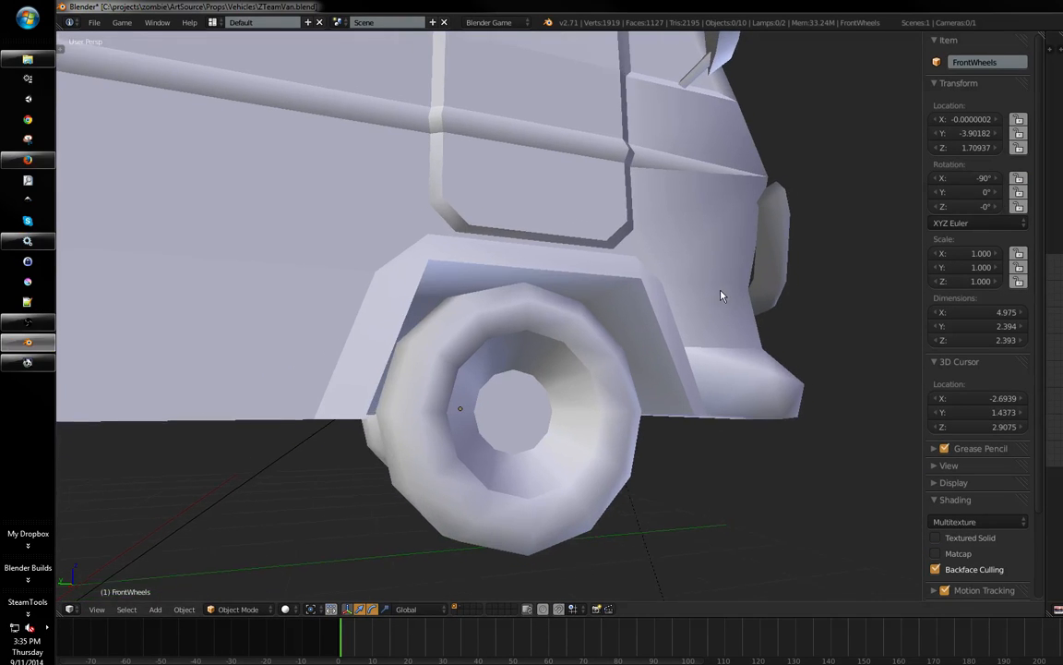
- Deselect the wheel's mesh and save the van file over the existing one
{"action": "scroll", "coordinate": [644, 340], "scroll_direction": "down", "scroll_amount": 1}
{"action": "middle_click_drag", "start_coordinate": [643, 340], "coordinate": [600, 347]}
{"action": "key", "text": "Tab"}
{"action": "key", "text": "a"}
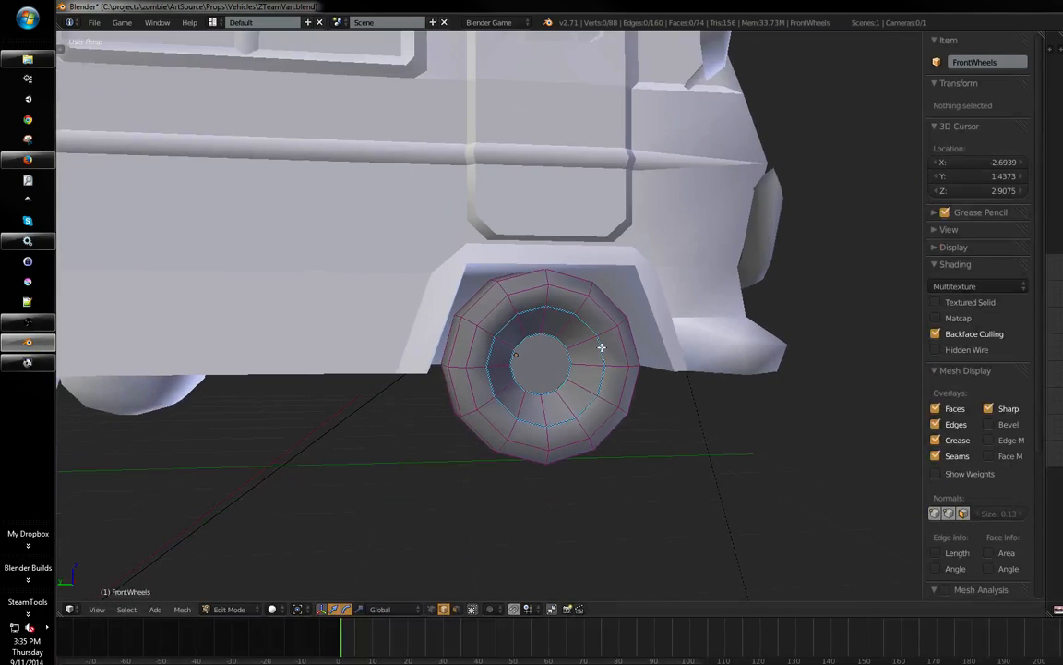
{"action": "key", "text": "ctrl+s"}
{"action": "left_click", "coordinate": [646, 312]}
{"action": "key", "text": "Tab"}
- Examine the front and rear wheels' proportions against the whole van body
{"action": "scroll", "coordinate": [648, 323], "scroll_direction": "down", "scroll_amount": 3}
{"action": "middle_click_drag", "start_coordinate": [517, 397], "coordinate": [514, 372]}
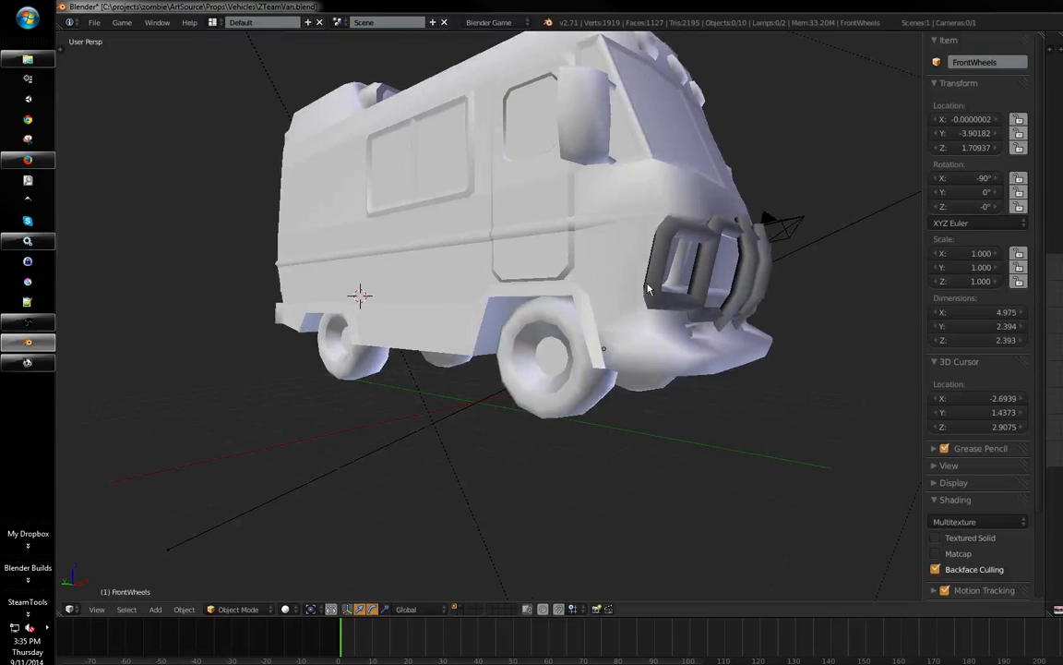
{"action": "middle_click_drag", "start_coordinate": [648, 289], "coordinate": [676, 290]}
{"action": "scroll", "coordinate": [664, 295], "scroll_direction": "down", "scroll_amount": 2}
{"action": "scroll", "coordinate": [566, 363], "scroll_direction": "up", "scroll_amount": 4}
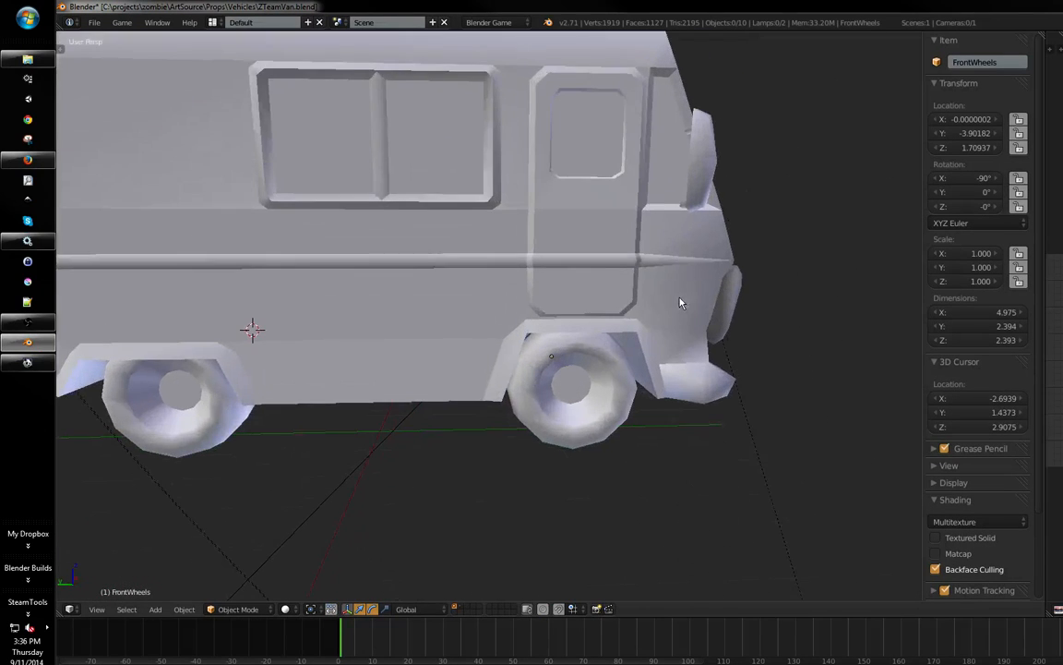
{"action": "left_click", "coordinate": [651, 316]}
{"action": "middle_click_drag", "start_coordinate": [652, 316], "coordinate": [631, 301]}
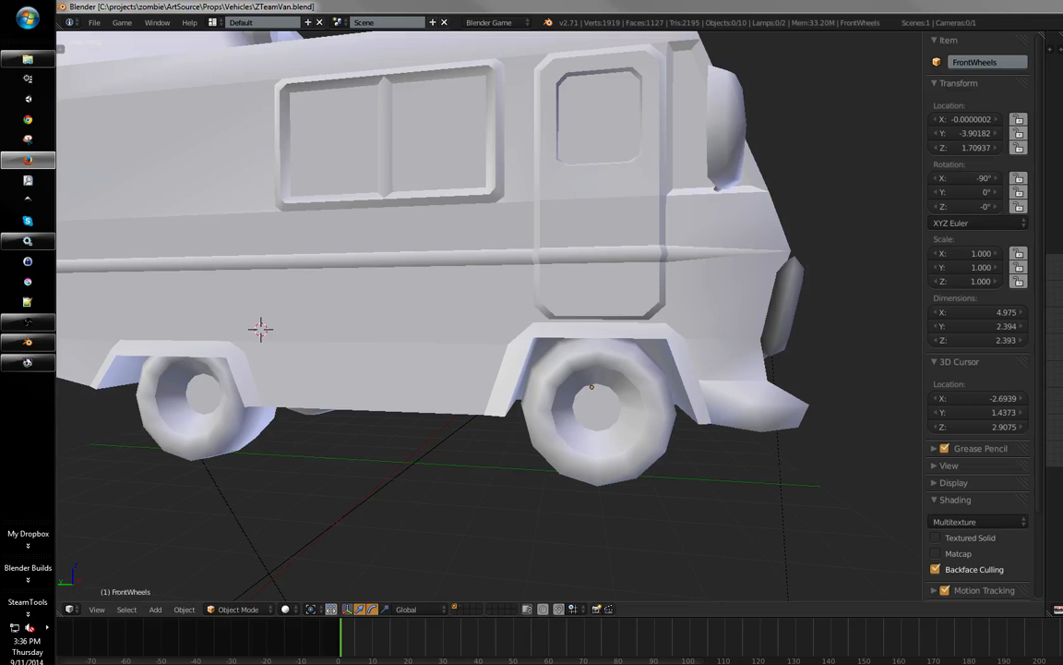
{"action": "scroll", "coordinate": [601, 308], "scroll_direction": "down", "scroll_amount": 1}
{"action": "scroll", "coordinate": [598, 304], "scroll_direction": "up", "scroll_amount": 4}
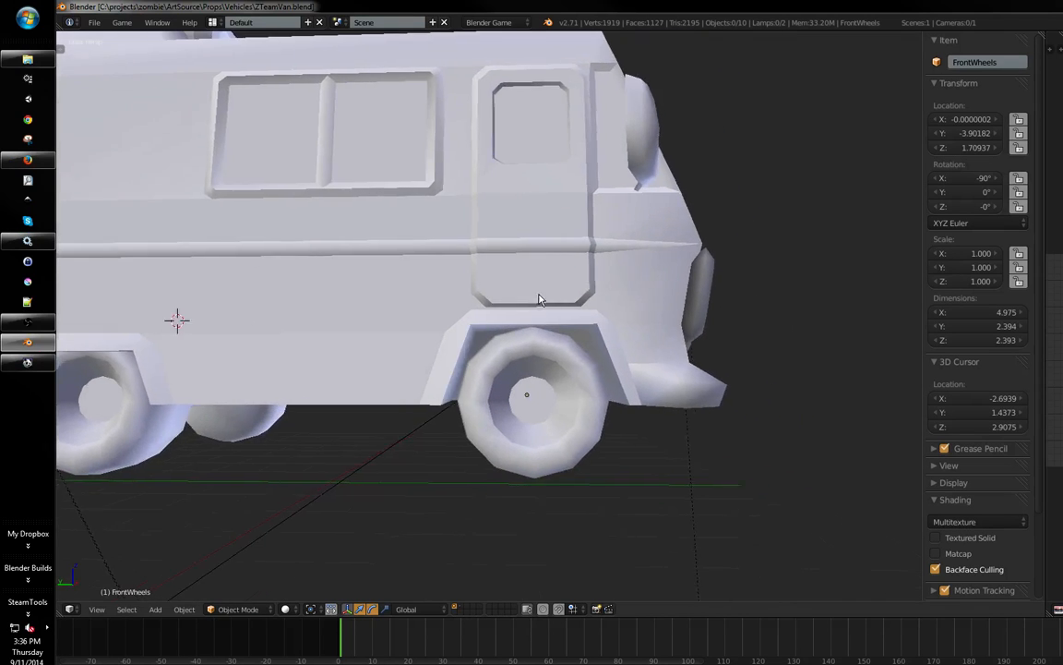
{"action": "scroll", "coordinate": [491, 355], "scroll_direction": "down", "scroll_amount": 3}
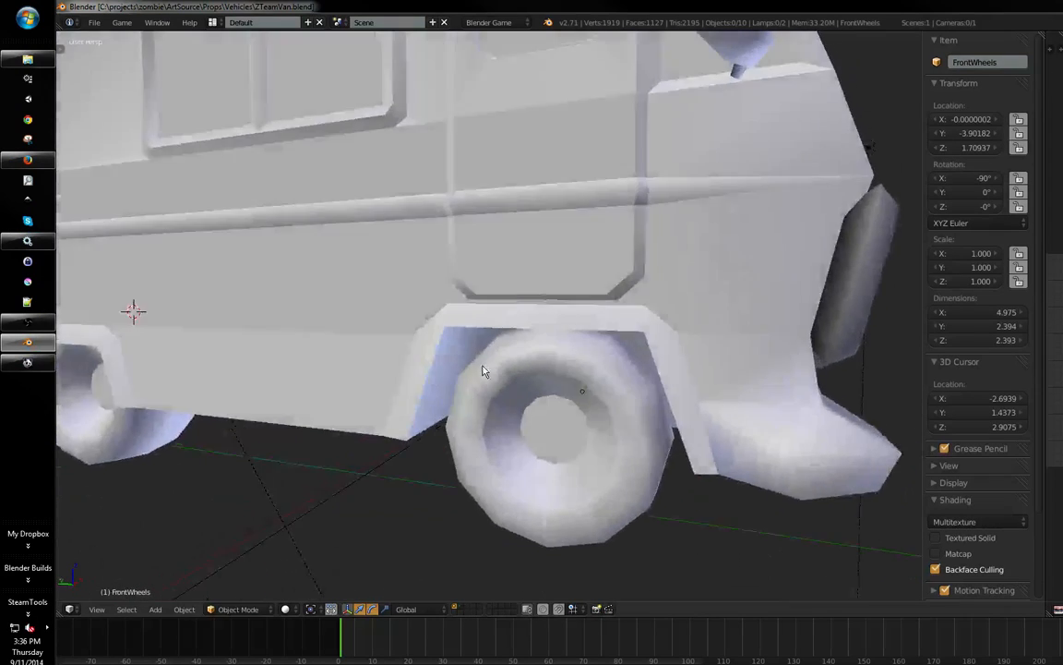
{"action": "scroll", "coordinate": [486, 368], "scroll_direction": "up", "scroll_amount": 2}
{"action": "scroll", "coordinate": [523, 351], "scroll_direction": "down", "scroll_amount": 4}
{"action": "middle_click_drag", "start_coordinate": [601, 284], "coordinate": [462, 349], "text": "shift"}
- Select an edge loop on the front wheel and adjust its scale
{"action": "key", "text": "Tab"}
{"action": "scroll", "coordinate": [503, 345], "scroll_direction": "up", "scroll_amount": 4}
{"action": "right_click", "coordinate": [438, 380], "text": "alt"}
{"action": "key", "text": "s"}
{"action": "left_click", "coordinate": [525, 365]}
- Switch to face selection and examine the front wheel's inner side and axle in wireframe and solid display
{"action": "key", "text": "a"}
{"action": "right_click", "coordinate": [466, 355]}
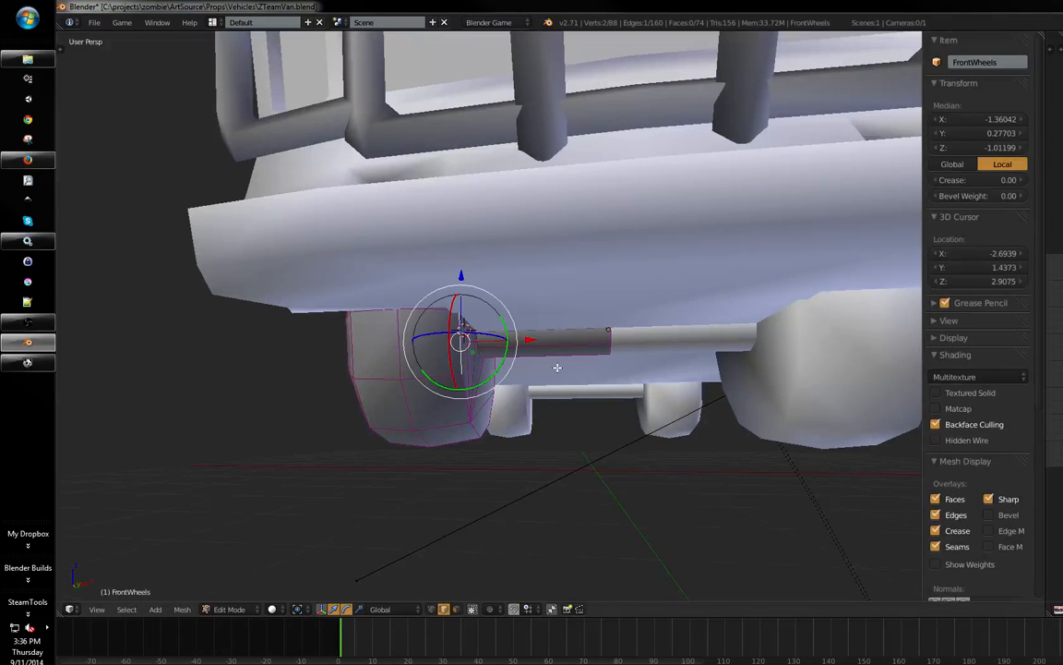
{"action": "middle_click_drag", "start_coordinate": [557, 367], "coordinate": [445, 399]}
{"action": "left_click", "coordinate": [426, 415]}
{"action": "key", "text": "z"}
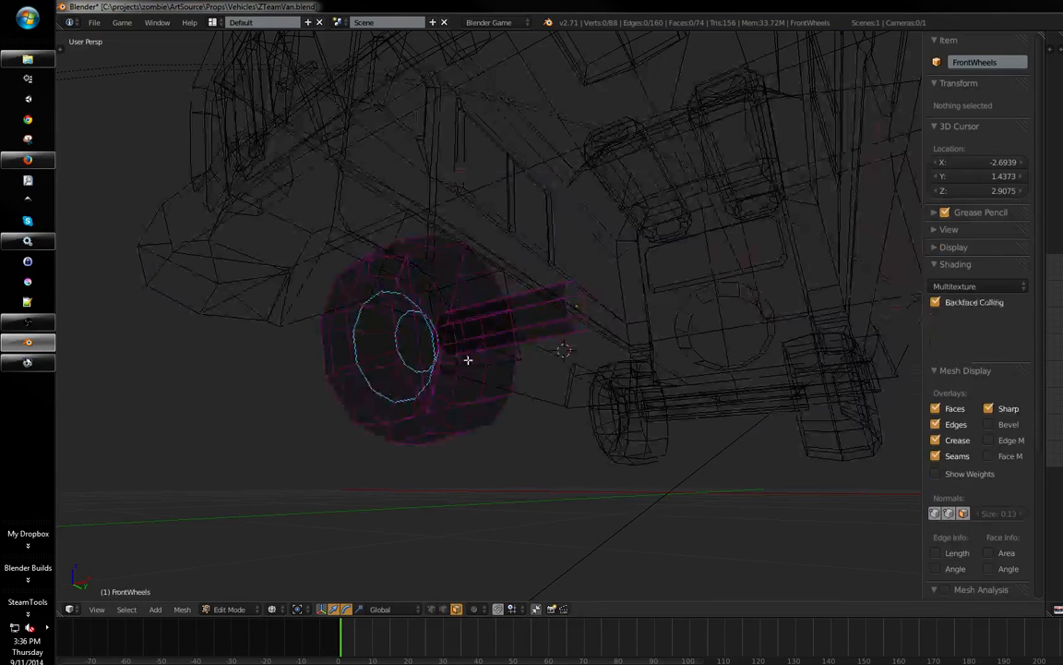
{"action": "middle_click_drag", "start_coordinate": [482, 342], "coordinate": [412, 323]}
{"action": "key", "text": "z"}
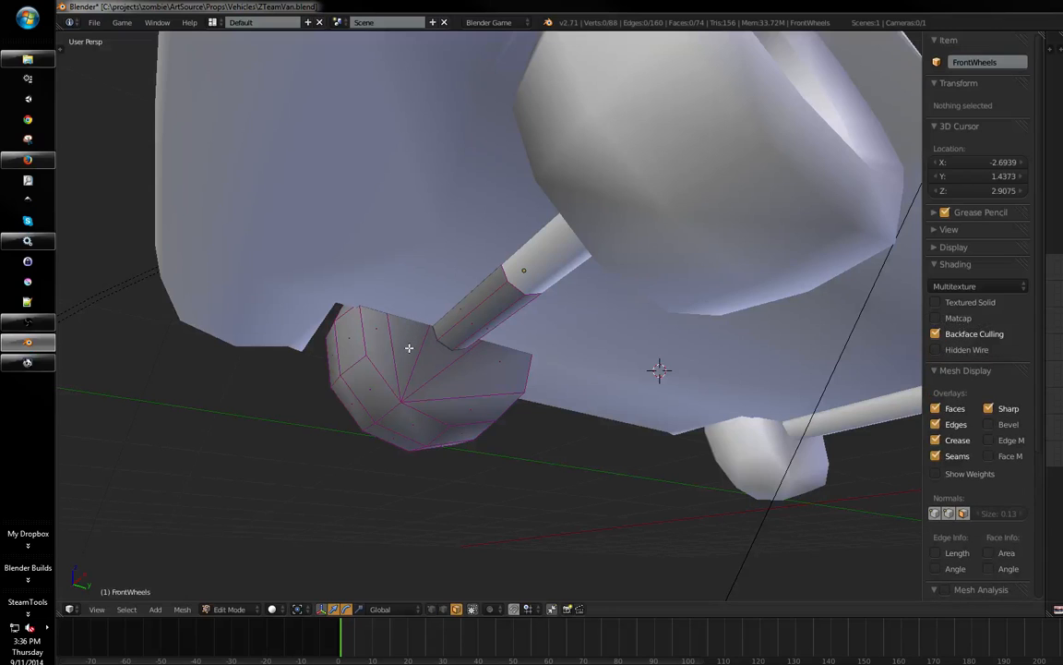
- Select the faces closing the tyre's inner side and check them in wireframe display
{"action": "right_click", "coordinate": [411, 347]}
{"action": "right_click", "coordinate": [399, 364]}
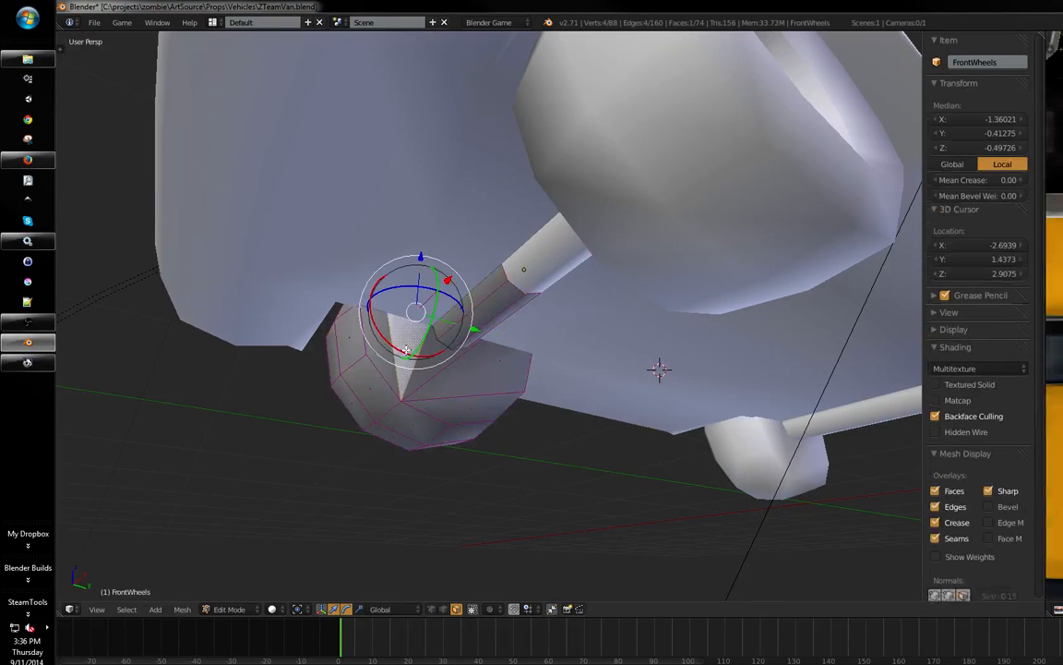
{"action": "key", "text": "ctrl+Tab"}
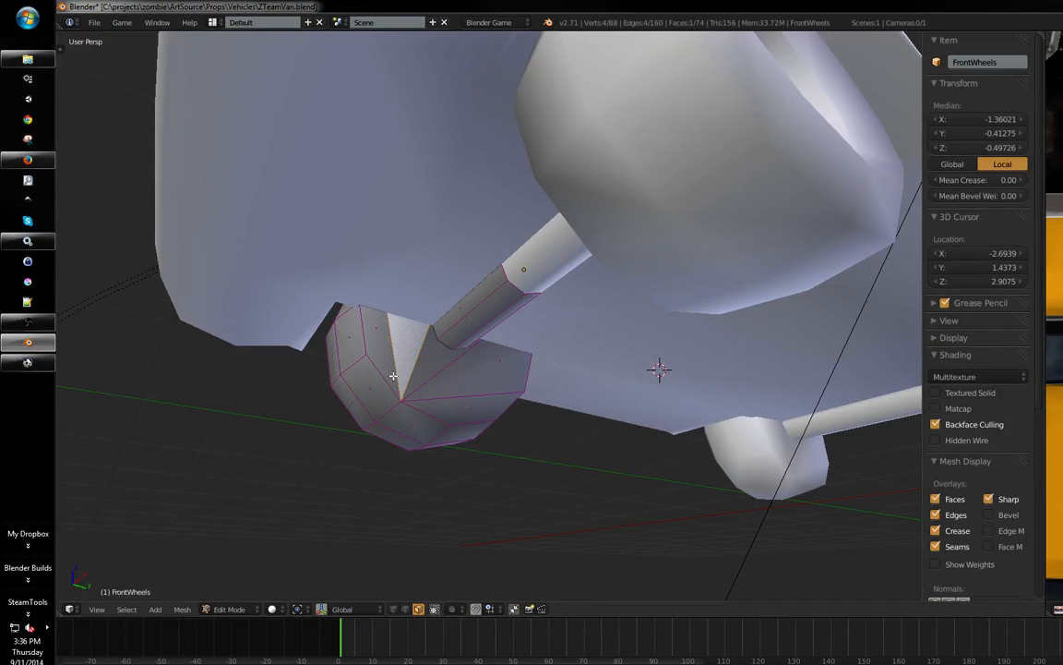
{"action": "right_click", "coordinate": [444, 379], "text": "shift"}
{"action": "key", "text": "z"}
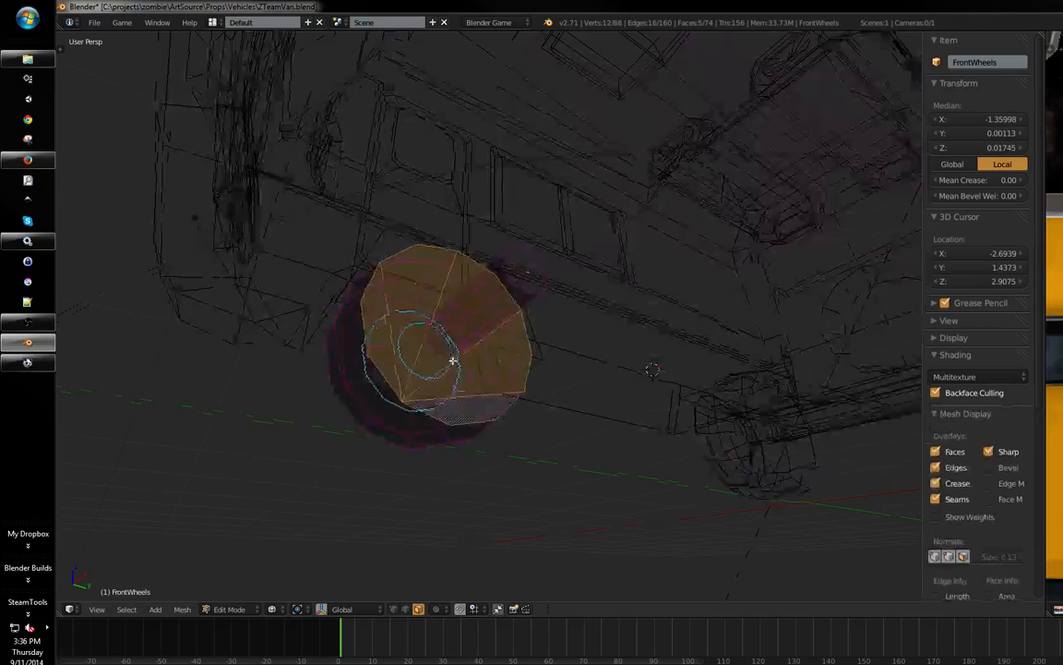
{"action": "middle_click_drag", "start_coordinate": [451, 371], "coordinate": [603, 379]}
{"action": "key", "text": "z"}
{"action": "key", "text": "Tab"}
- Examine how the reshaped wheels look on the whole van from different angles and distances
{"action": "middle_click_drag", "start_coordinate": [526, 371], "coordinate": [622, 373]}
{"action": "scroll", "coordinate": [636, 333], "scroll_direction": "down", "scroll_amount": 5}
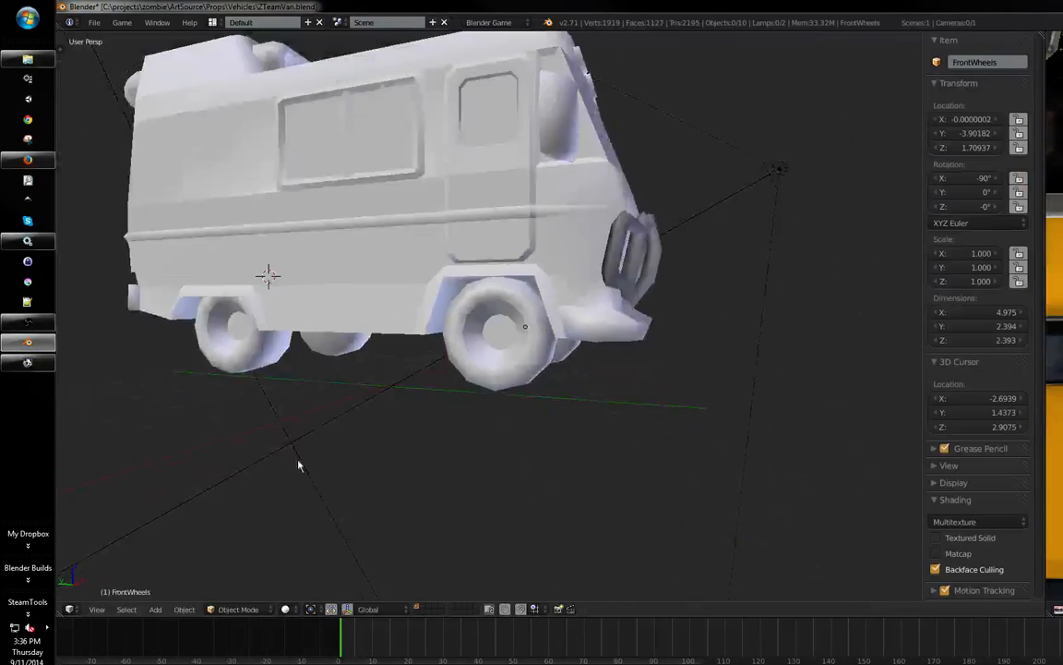
{"action": "mouse_move", "coordinate": [512, 337]}
{"action": "middle_mouse_down"}
{"action": "mouse_move", "coordinate": [583, 324]}
{"action": "mouse_move", "coordinate": [526, 336]}
{"action": "middle_mouse_up"}
{"action": "scroll", "coordinate": [401, 368], "scroll_direction": "down", "scroll_amount": 4}
{"action": "scroll", "coordinate": [639, 233], "scroll_direction": "up", "scroll_amount": 6}
{"action": "mouse_move", "coordinate": [552, 292]}
{"action": "middle_mouse_down"}
{"action": "mouse_move", "coordinate": [527, 308]}
{"action": "mouse_move", "coordinate": [508, 292]}
{"action": "mouse_move", "coordinate": [573, 295]}
{"action": "mouse_move", "coordinate": [544, 329]}
{"action": "mouse_move", "coordinate": [554, 330]}
{"action": "mouse_move", "coordinate": [491, 337]}
{"action": "mouse_move", "coordinate": [541, 294]}
{"action": "middle_mouse_up"}
{"action": "scroll", "coordinate": [522, 309], "scroll_direction": "down", "scroll_amount": 4}
{"action": "middle_click_drag", "start_coordinate": [405, 361], "coordinate": [356, 373]}
- Examine the front wheel's rim recess and tyre shading up close inside the wheel arch
{"action": "scroll", "coordinate": [462, 325], "scroll_direction": "up", "scroll_amount": 2}
{"action": "middle_click_drag", "start_coordinate": [456, 325], "coordinate": [473, 331]}
{"action": "scroll", "coordinate": [480, 328], "scroll_direction": "up", "scroll_amount": 2}
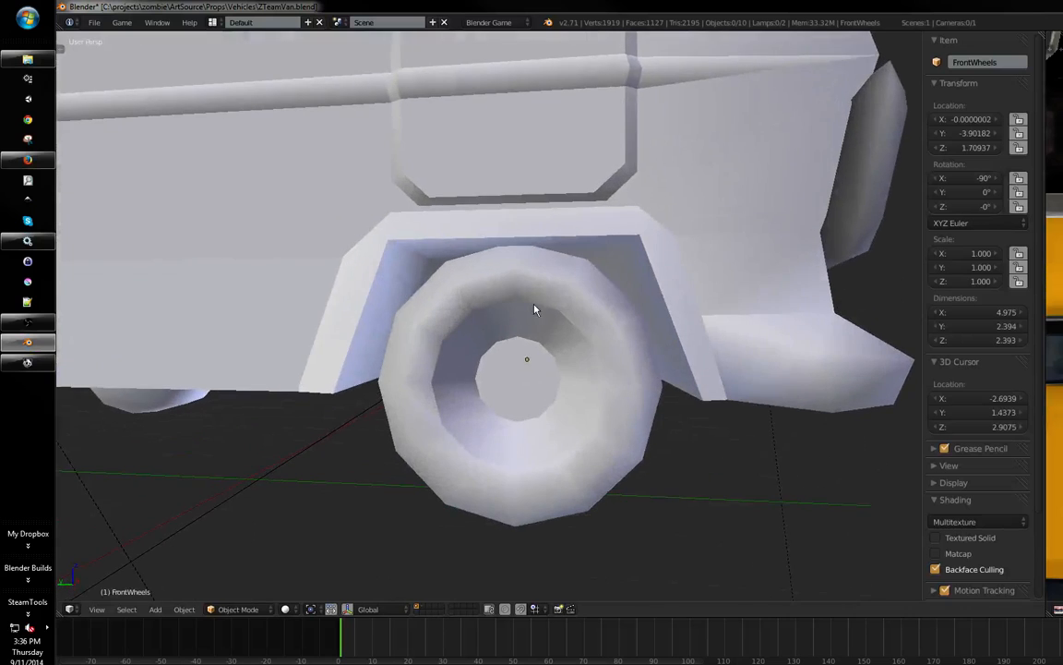
{"action": "middle_click_drag", "start_coordinate": [535, 309], "coordinate": [545, 310]}
{"action": "scroll", "coordinate": [493, 318], "scroll_direction": "up", "scroll_amount": 2}
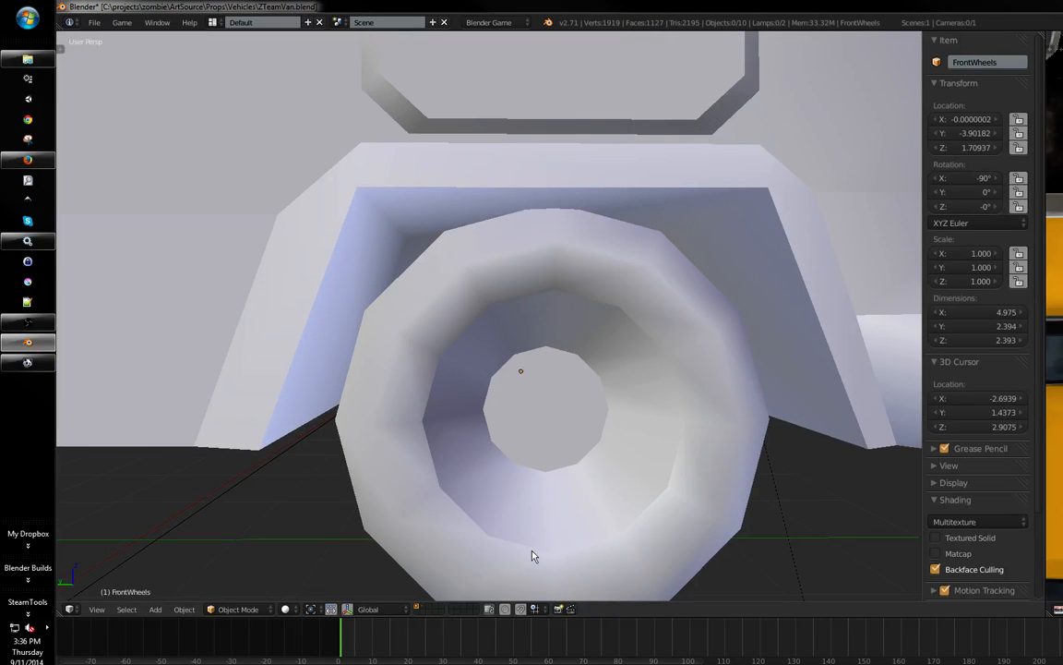
{"action": "middle_click_drag", "start_coordinate": [468, 303], "coordinate": [552, 294]}
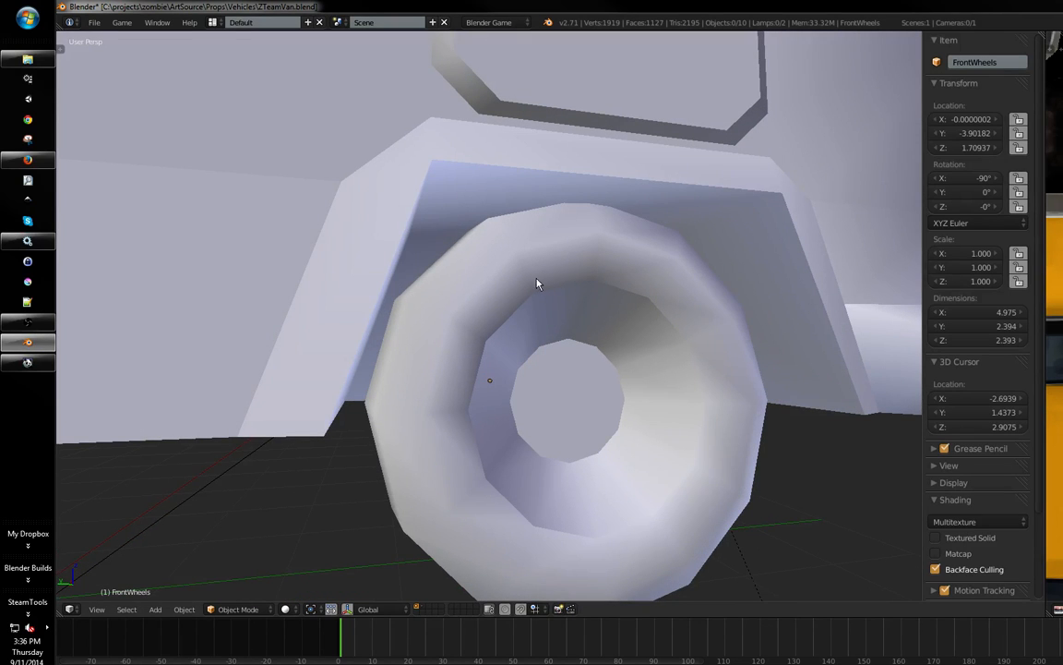
{"action": "scroll", "coordinate": [513, 540], "scroll_direction": "down", "scroll_amount": 6}
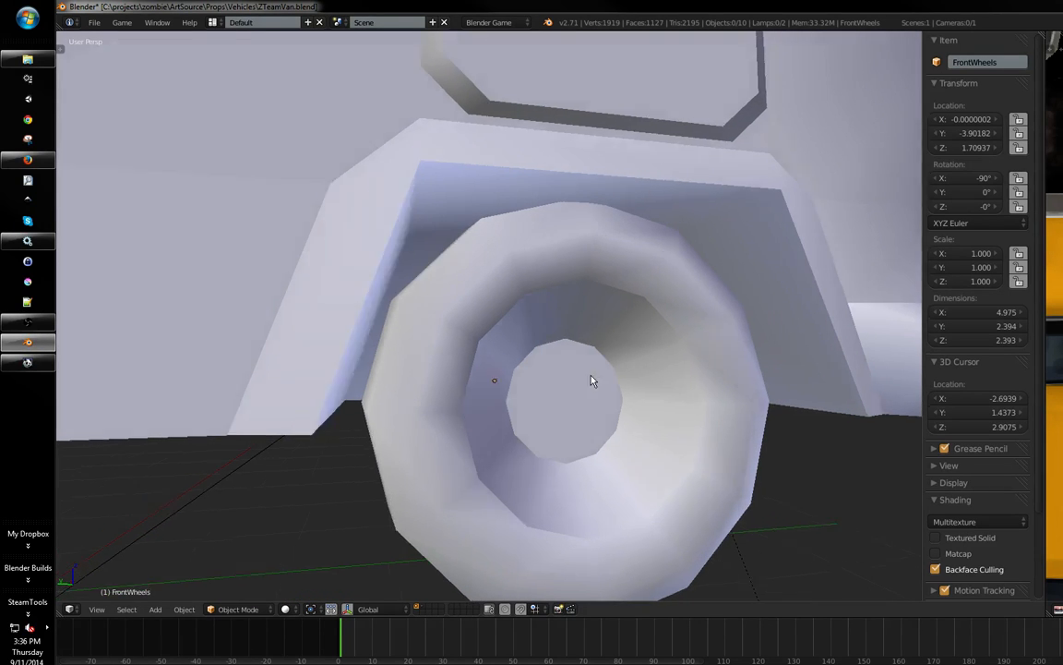
{"action": "middle_click_drag", "start_coordinate": [370, 447], "coordinate": [503, 295]}
{"action": "scroll", "coordinate": [391, 349], "scroll_direction": "down", "scroll_amount": 2}
{"action": "scroll", "coordinate": [503, 295], "scroll_direction": "up", "scroll_amount": 3}
{"action": "middle_click_drag", "start_coordinate": [573, 266], "coordinate": [449, 357]}
{"action": "scroll", "coordinate": [485, 390], "scroll_direction": "down", "scroll_amount": 3}
- Select the whole linked mesh of the front wheel and move it about 0.12 outward along X
{"action": "key", "text": "Tab"}
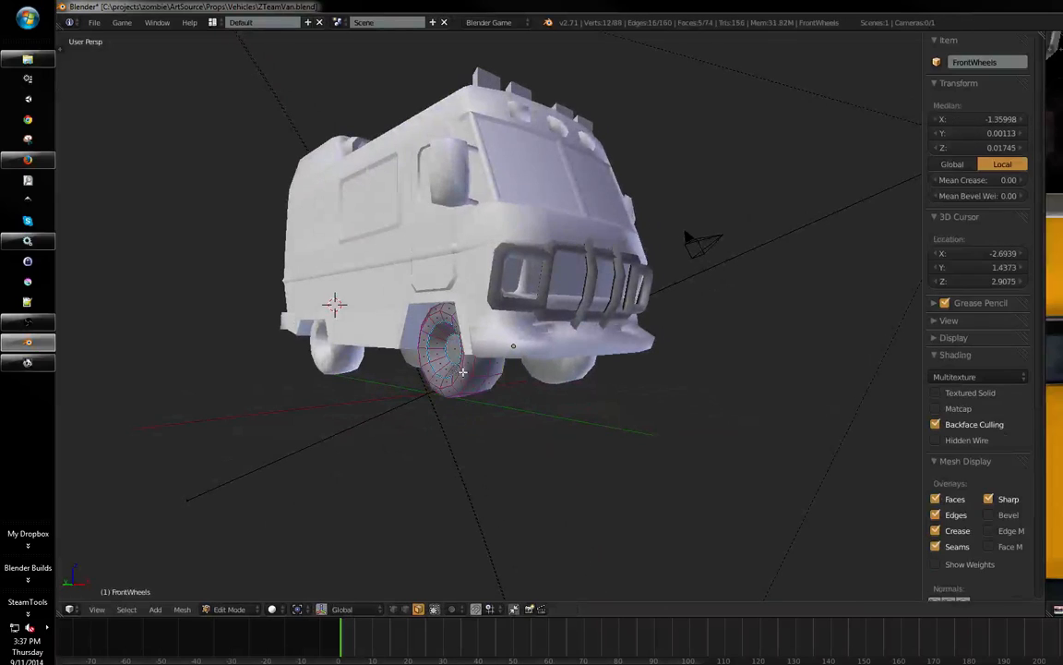
{"action": "key", "text": "a"}
{"action": "key", "text": "l"}
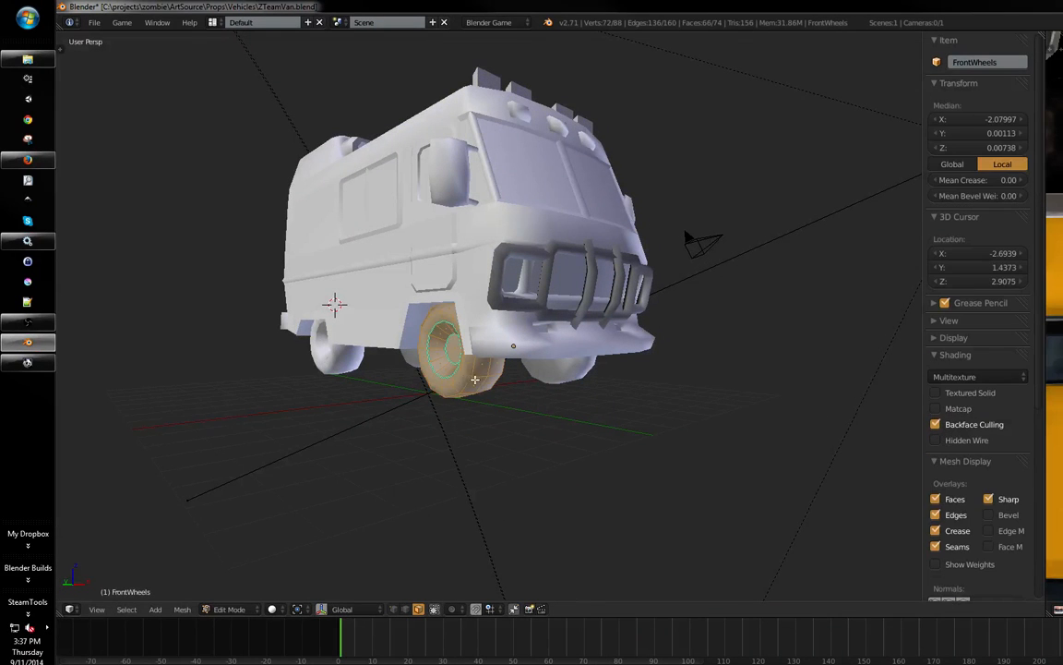
{"action": "scroll", "coordinate": [453, 379], "scroll_direction": "up", "scroll_amount": 3}
{"action": "key", "text": "ctrl+space"}
{"action": "middle_click_drag", "start_coordinate": [480, 355], "coordinate": [412, 325]}
{"action": "left_click_drag", "start_coordinate": [493, 361], "coordinate": [482, 360]}
{"action": "key", "text": "Tab"}
{"action": "key", "text": "a"}
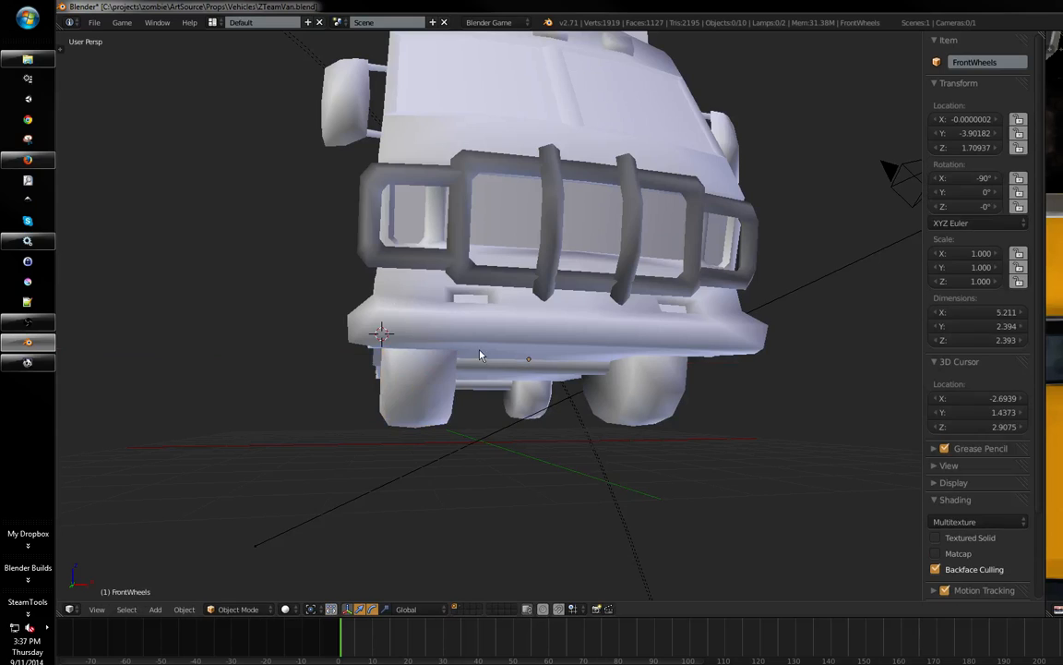
- Show the layer holding the school bus and open the bus body's mesh for editing
{"action": "middle_click_drag", "start_coordinate": [482, 355], "coordinate": [567, 320]}
{"action": "key", "text": "Tab"}
{"action": "key", "text": "Tab"}
{"action": "mouse_move", "coordinate": [681, 296]}
{"action": "middle_mouse_down"}
{"action": "mouse_move", "coordinate": [620, 320]}
{"action": "mouse_move", "coordinate": [625, 330]}
{"action": "mouse_move", "coordinate": [624, 314]}
{"action": "mouse_move", "coordinate": [681, 315]}
{"action": "middle_mouse_up"}
{"action": "left_click", "coordinate": [459, 608]}
{"action": "key", "text": "Tab"}
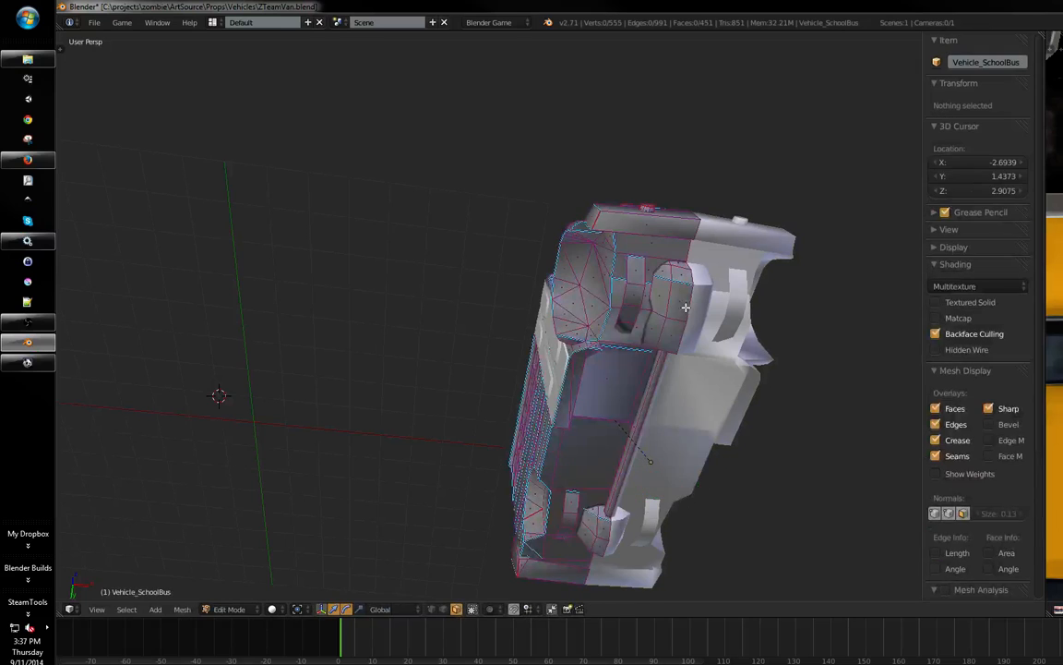
- Select the linked undercarriage parts beneath the bus: both differentials, the drive shaft and the front and rear leaf springs
{"action": "middle_click_drag", "start_coordinate": [612, 279], "coordinate": [381, 450]}
{"action": "key", "text": "a"}
{"action": "key", "text": "a"}
{"action": "key", "text": "l"}
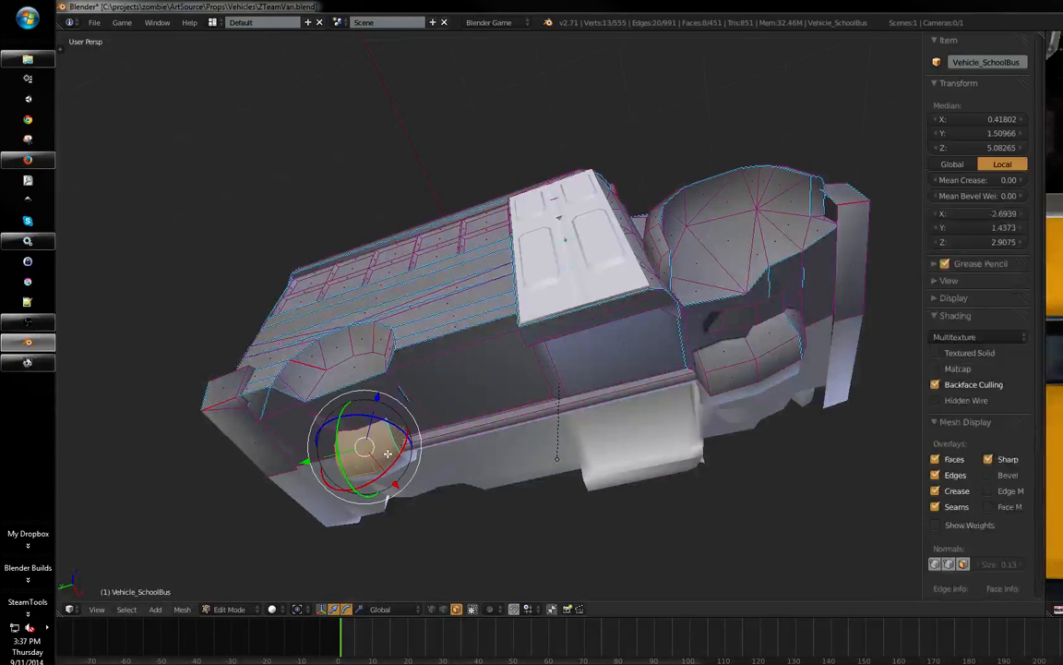
{"action": "key", "text": "l"}
{"action": "key", "text": "l"}
{"action": "middle_click_drag", "start_coordinate": [732, 367], "coordinate": [576, 295]}
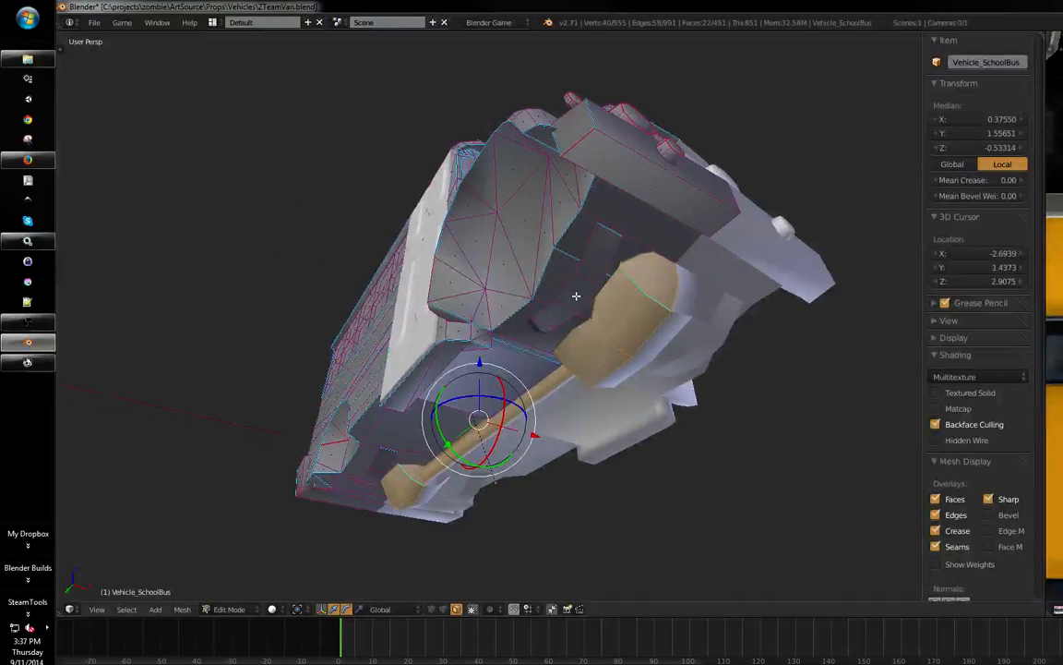
{"action": "key", "text": "l"}
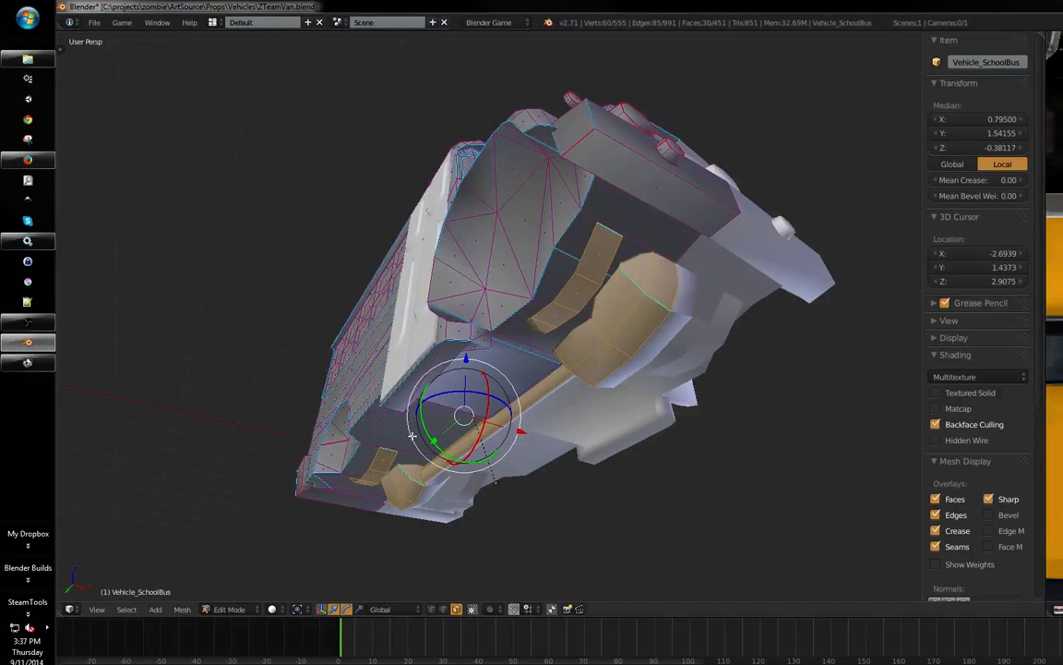
- Separate the selected undercarriage parts into their own object and move that object to the van's layer
{"action": "middle_click_drag", "start_coordinate": [412, 436], "coordinate": [615, 335]}
{"action": "left_click", "coordinate": [648, 329]}
{"action": "key", "text": "Tab"}
{"action": "right_click", "coordinate": [545, 292]}
{"action": "key", "text": "z"}
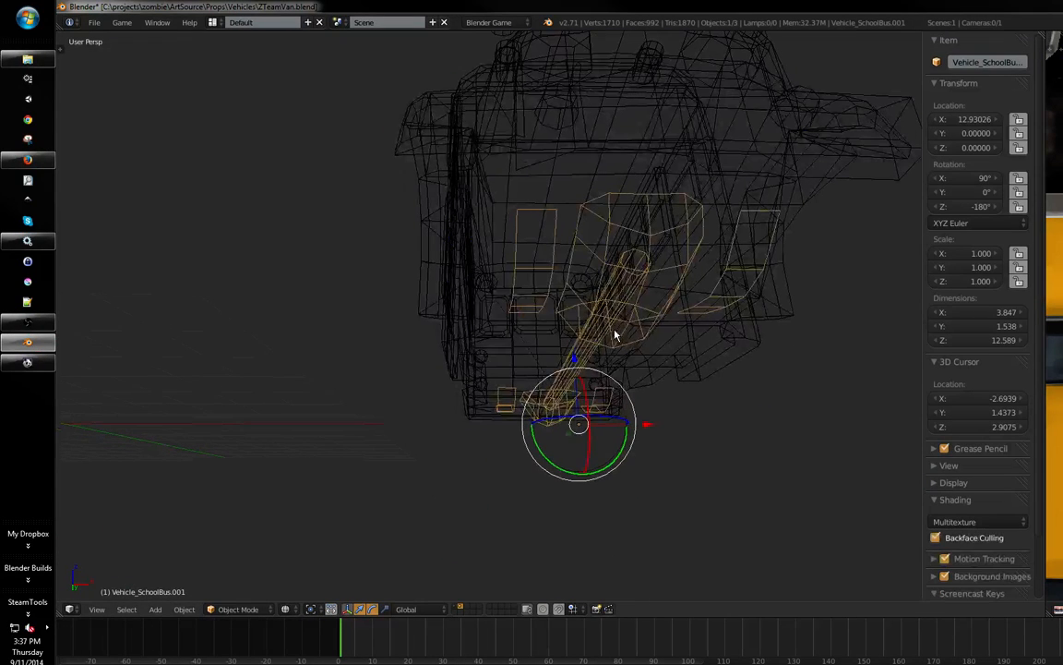
{"action": "left_click", "coordinate": [717, 356]}
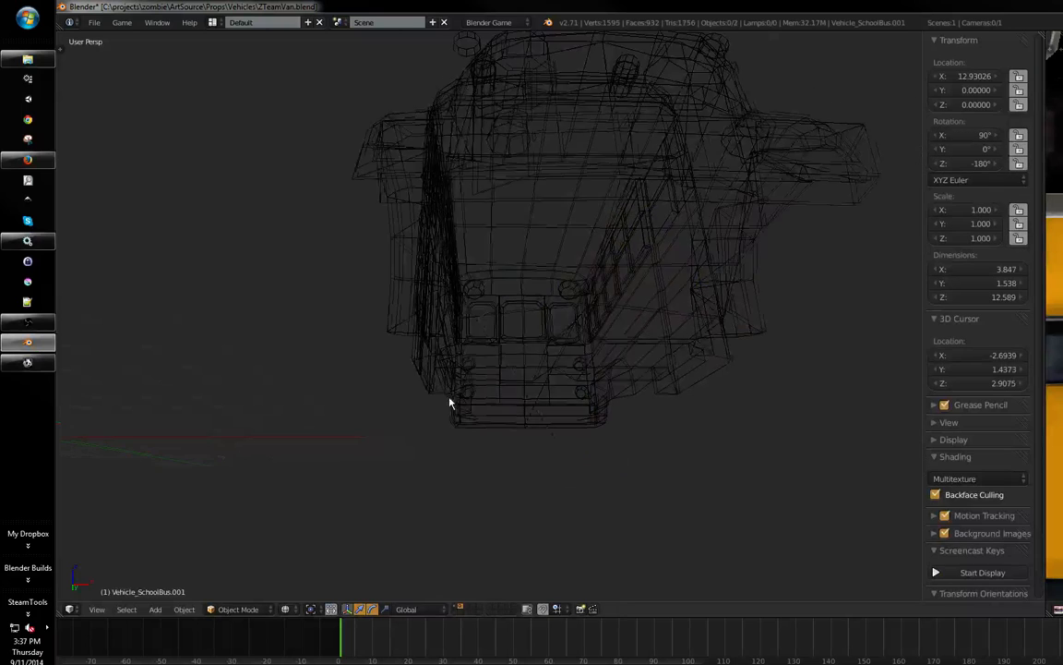
- Show the van's layer in solid display and set the undercarriage object's X location to 0
{"action": "key", "text": "z"}
{"action": "middle_click_drag", "start_coordinate": [452, 399], "coordinate": [522, 439]}
{"action": "scroll", "coordinate": [523, 439], "scroll_direction": "down", "scroll_amount": 2}
{"action": "middle_click_drag", "start_coordinate": [344, 444], "coordinate": [505, 456]}
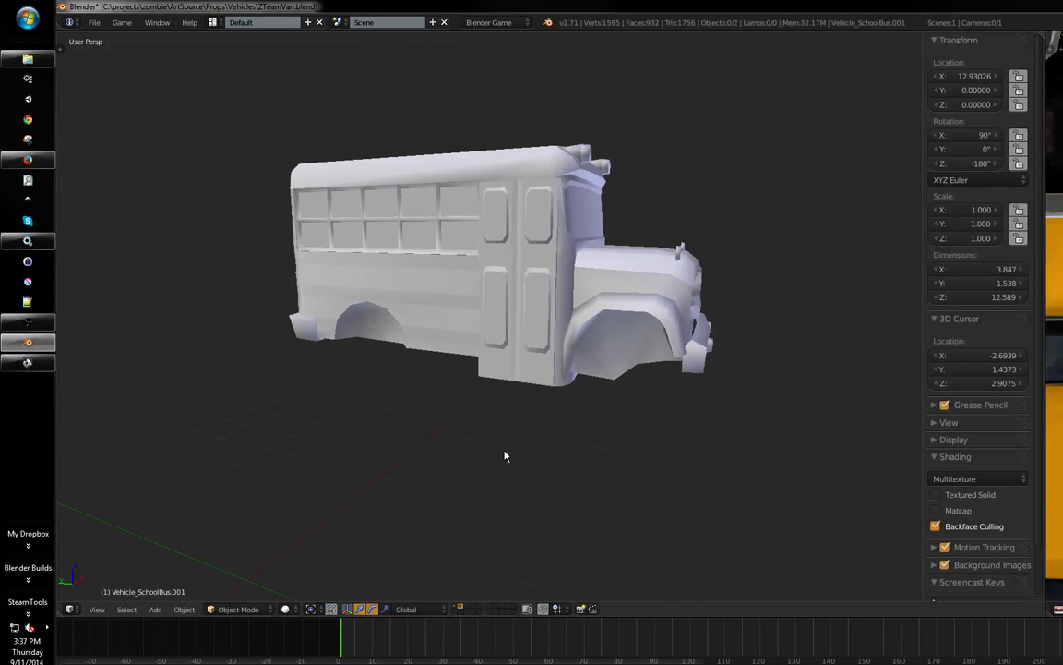
{"action": "left_click", "coordinate": [455, 606]}
{"action": "key", "text": "KP_Decimal"}
{"action": "middle_click_drag", "start_coordinate": [410, 545], "coordinate": [697, 270]}
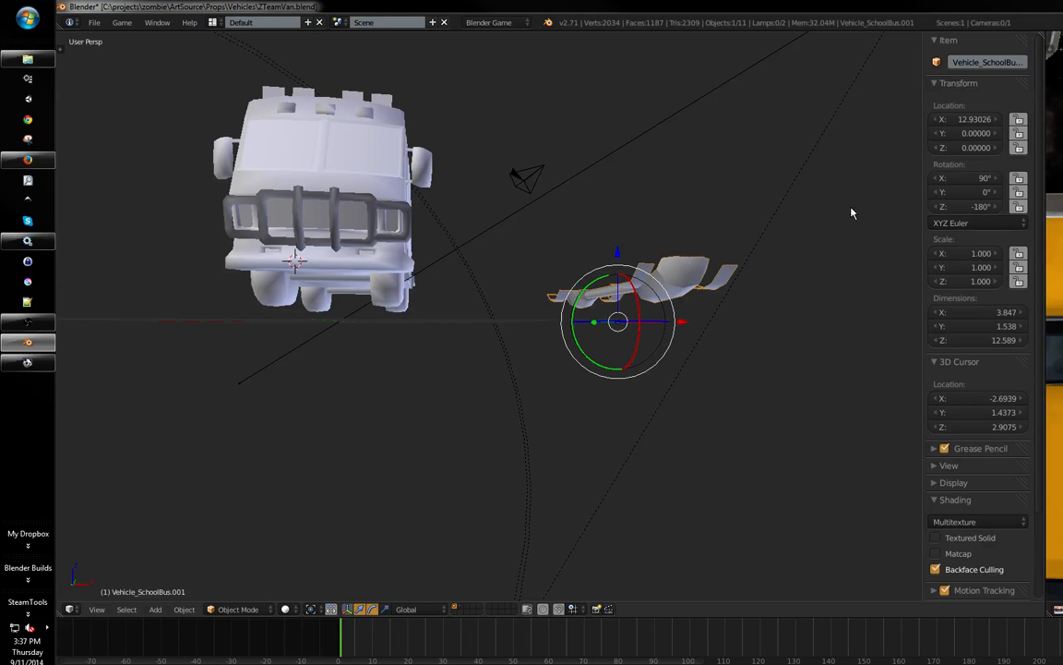
{"action": "scroll", "coordinate": [993, 171], "scroll_direction": "down", "scroll_amount": 1}
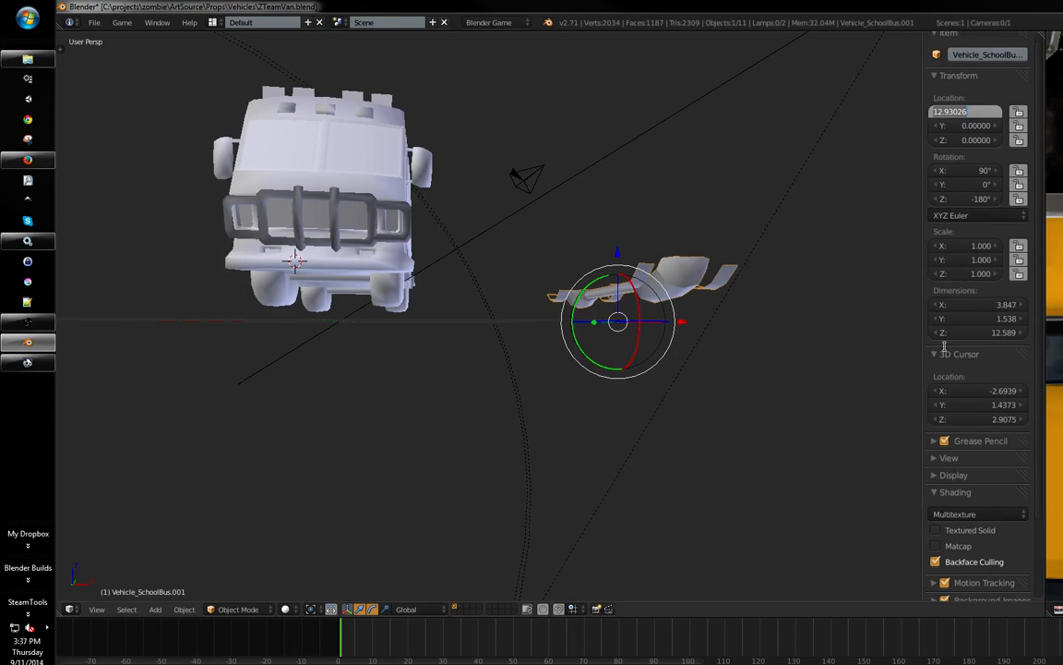
{"action": "type", "text": "0"}
{"action": "key", "text": "Return"}
- Scale the undercarriage uniformly to about 0.678 to fit beneath the van
{"action": "middle_click_drag", "start_coordinate": [269, 301], "coordinate": [414, 302]}
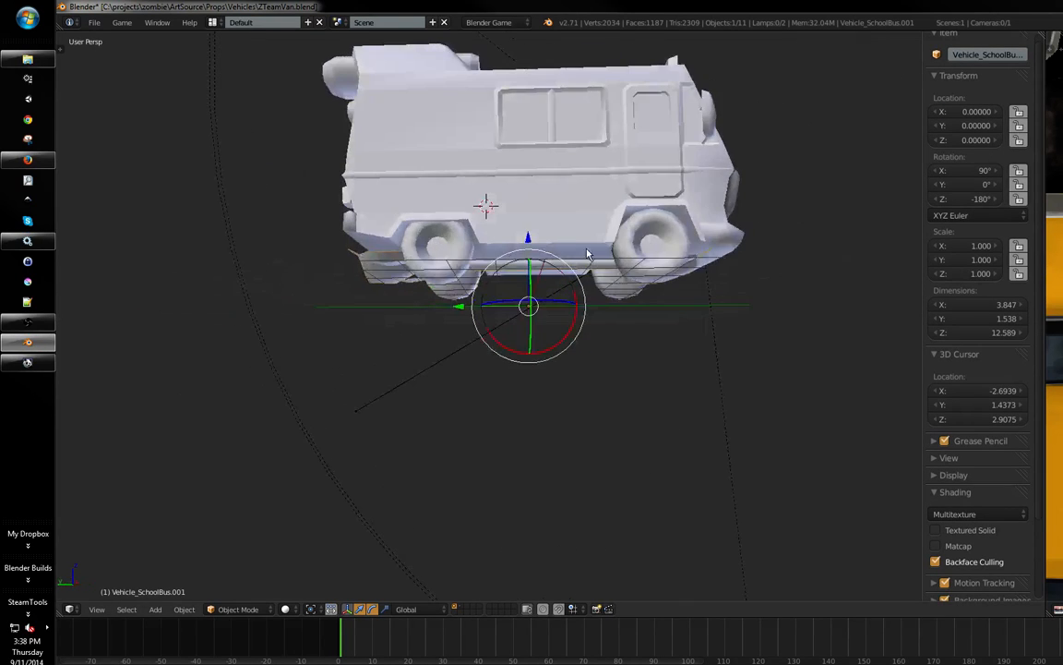
{"action": "middle_click_drag", "start_coordinate": [587, 250], "coordinate": [600, 275]}
{"action": "middle_click_drag", "start_coordinate": [621, 258], "coordinate": [491, 253], "text": "shift"}
{"action": "scroll", "coordinate": [510, 245], "scroll_direction": "up", "scroll_amount": 4}
{"action": "scroll", "coordinate": [511, 247], "scroll_direction": "down", "scroll_amount": 4}
{"action": "middle_click_drag", "start_coordinate": [577, 250], "coordinate": [678, 254]}
{"action": "key", "text": "s"}
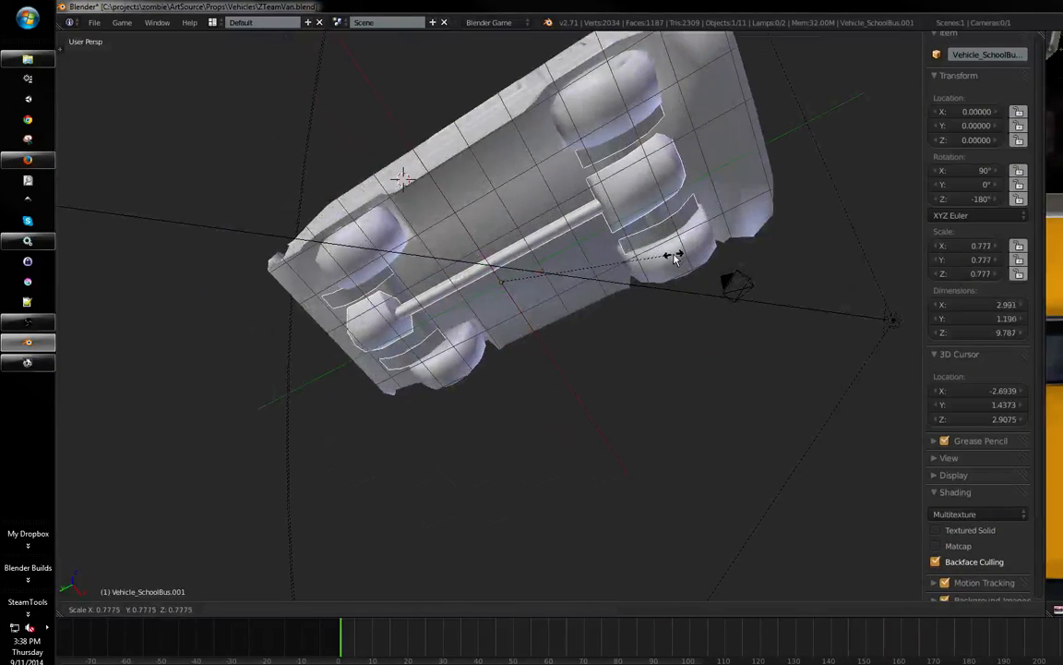
{"action": "left_click", "coordinate": [653, 273]}
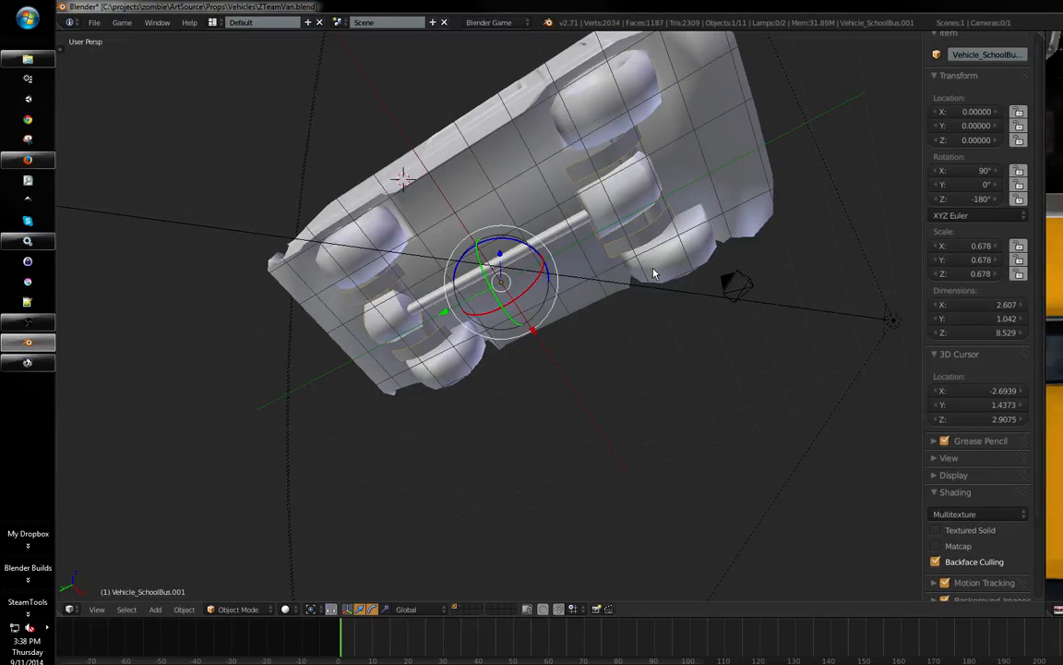
- Move the undercarriage along Y and Z to line it up with the wheels beneath the van floor
{"action": "middle_click_drag", "start_coordinate": [652, 273], "coordinate": [550, 237]}
{"action": "left_click_drag", "start_coordinate": [412, 277], "coordinate": [436, 262]}
{"action": "middle_click_drag", "start_coordinate": [435, 262], "coordinate": [498, 356]}
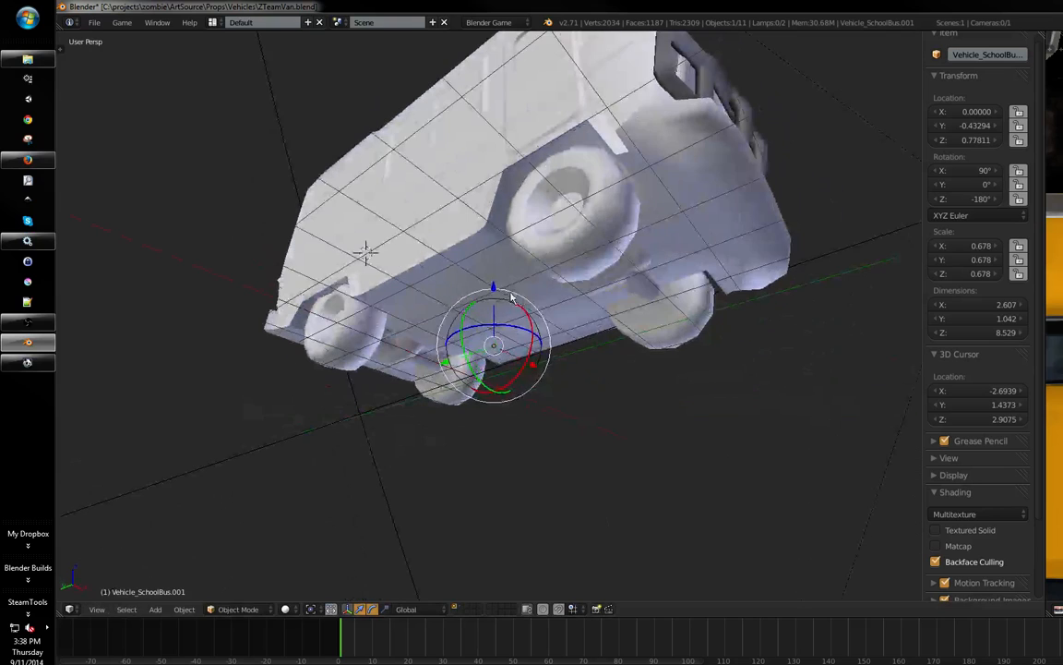
{"action": "left_click_drag", "start_coordinate": [499, 356], "coordinate": [517, 303]}
{"action": "middle_click_drag", "start_coordinate": [517, 302], "coordinate": [482, 307]}
{"action": "scroll", "coordinate": [481, 307], "scroll_direction": "up", "scroll_amount": 2}
{"action": "left_click_drag", "start_coordinate": [444, 343], "coordinate": [444, 344]}
{"action": "middle_click_drag", "start_coordinate": [444, 344], "coordinate": [539, 280]}
{"action": "scroll", "coordinate": [539, 280], "scroll_direction": "up", "scroll_amount": 3}
{"action": "middle_click_drag", "start_coordinate": [606, 249], "coordinate": [588, 219]}
- Leave the undercarriage mesh and open the van body's mesh for editing
{"action": "key", "text": "Tab"}
{"action": "key", "text": "ctrl+Tab"}
{"action": "left_click", "coordinate": [462, 280]}
{"action": "key", "text": "Tab"}
{"action": "right_click", "coordinate": [617, 200]}
{"action": "key", "text": "Tab"}
- Knife-cut an edge across the van body's rear underside from the outer corner to the centre line
{"action": "middle_click_drag", "start_coordinate": [664, 158], "coordinate": [497, 273]}
{"action": "left_click", "coordinate": [516, 262]}
{"action": "middle_click_drag", "start_coordinate": [661, 197], "coordinate": [407, 262]}
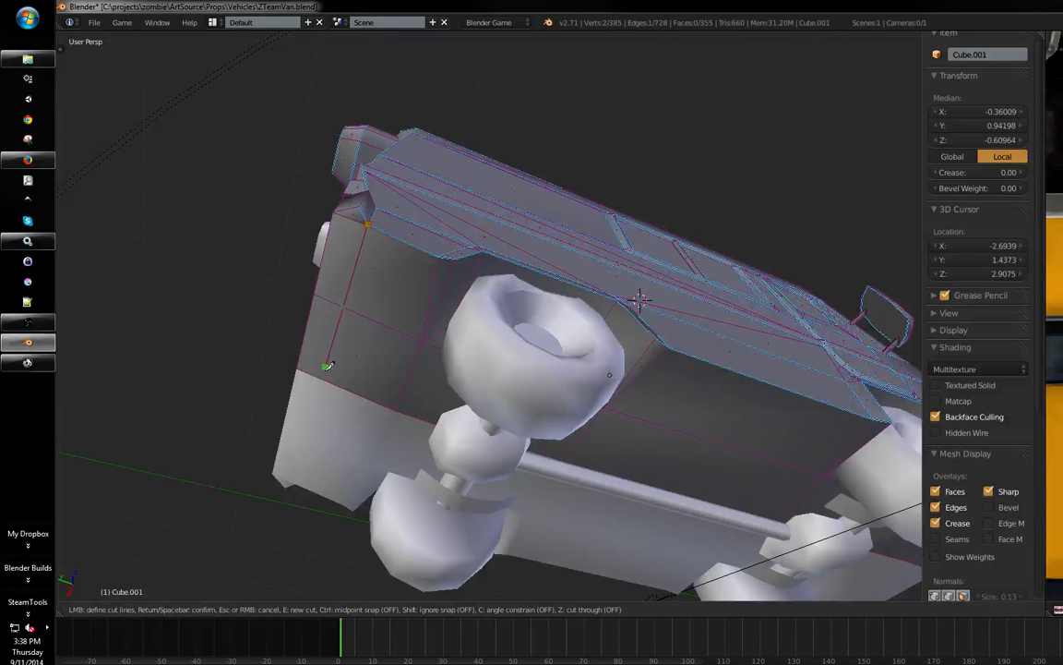
{"action": "key", "text": "Return"}
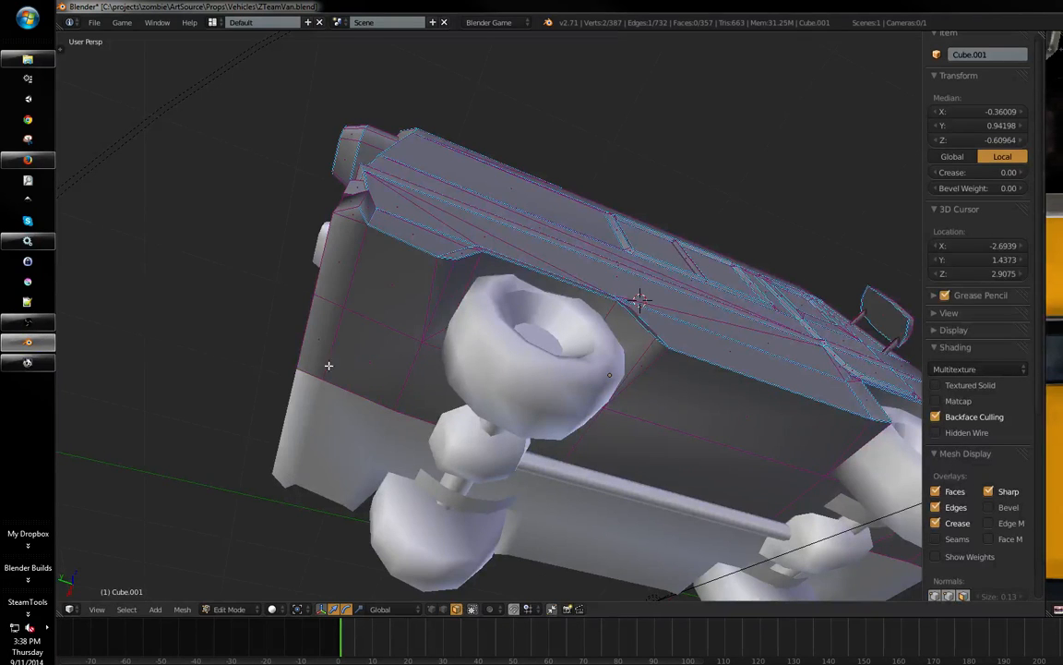
- Turn on vertex snapping and merge the cut's stray vertices at the van's rear underside onto neighbouring vertices
{"action": "left_click", "coordinate": [382, 202]}
{"action": "middle_click_drag", "start_coordinate": [385, 205], "coordinate": [572, 311]}
{"action": "key", "text": "a"}
{"action": "right_click", "coordinate": [572, 311]}
{"action": "key", "text": "g"}
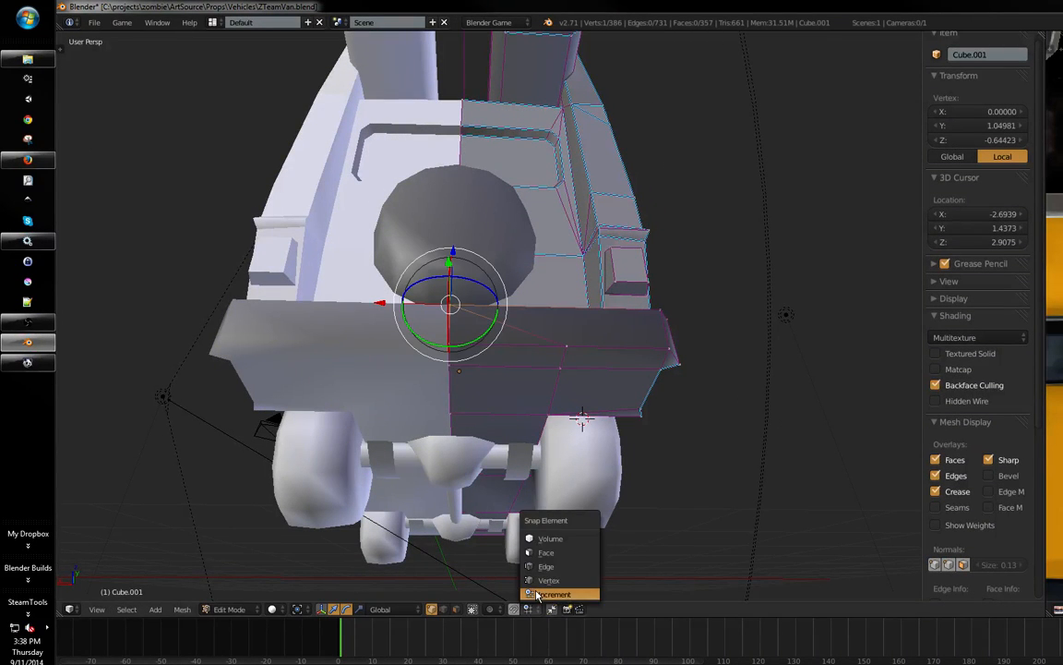
{"action": "key", "text": "g"}
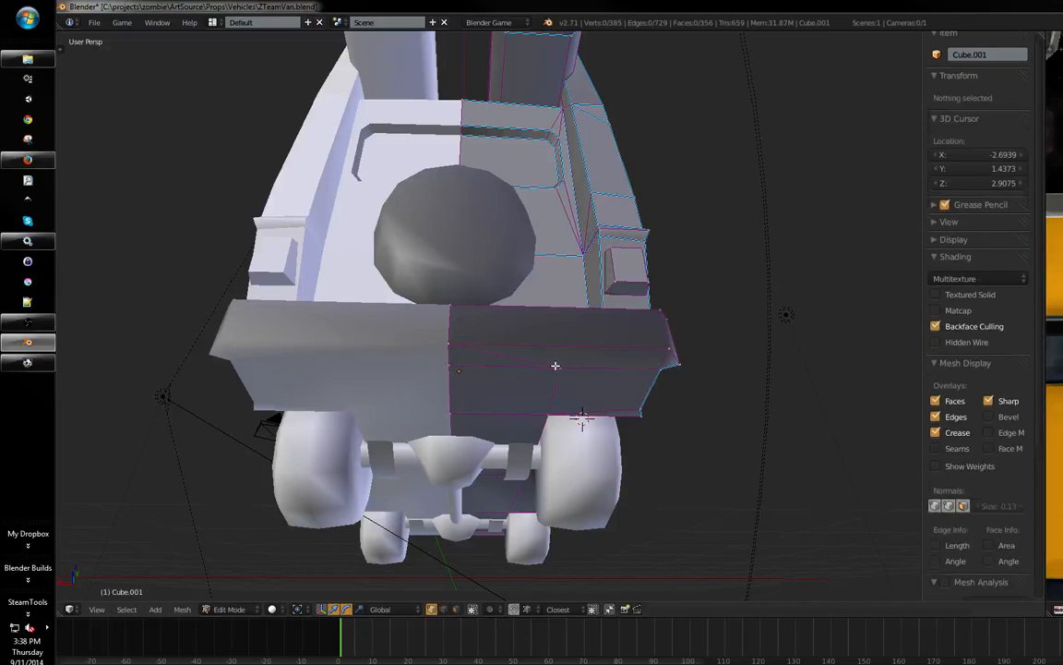
{"action": "left_click", "coordinate": [450, 368]}
- Knife-cut a rectangular outline into the van's underside between the wheels, with an angled edge at its rear end
{"action": "middle_click_drag", "start_coordinate": [450, 367], "coordinate": [501, 348]}
{"action": "key", "text": "a"}
{"action": "left_click", "coordinate": [510, 300]}
{"action": "right_click", "coordinate": [501, 347]}
{"action": "middle_click_drag", "start_coordinate": [504, 258], "coordinate": [468, 338]}
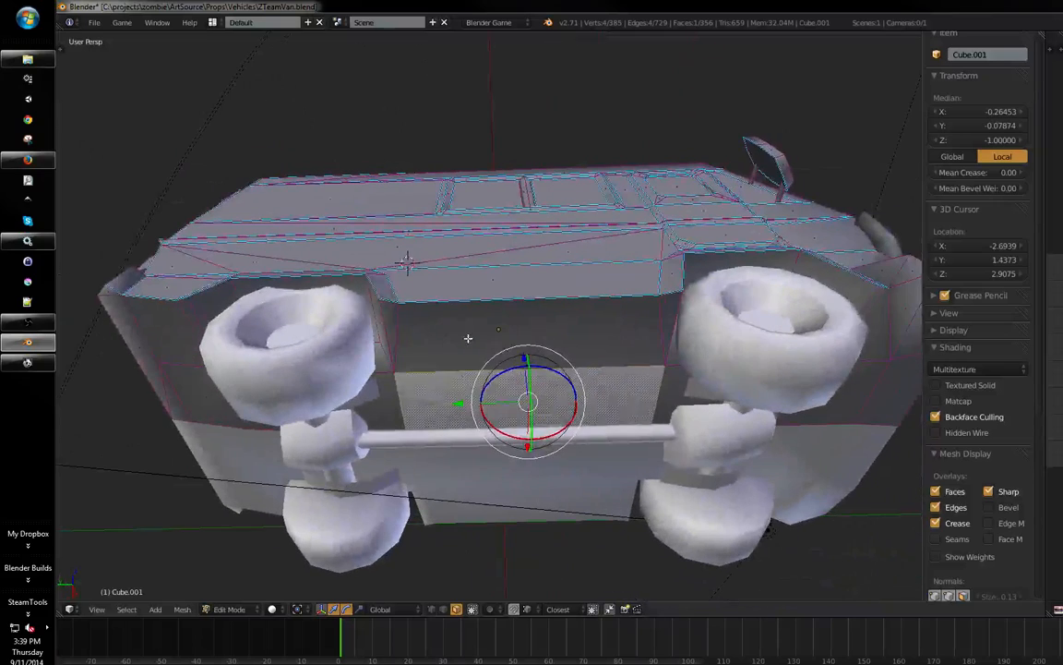
{"action": "key", "text": "a"}
{"action": "scroll", "coordinate": [489, 305], "scroll_direction": "up", "scroll_amount": 1}
{"action": "middle_click_drag", "start_coordinate": [493, 297], "coordinate": [467, 298]}
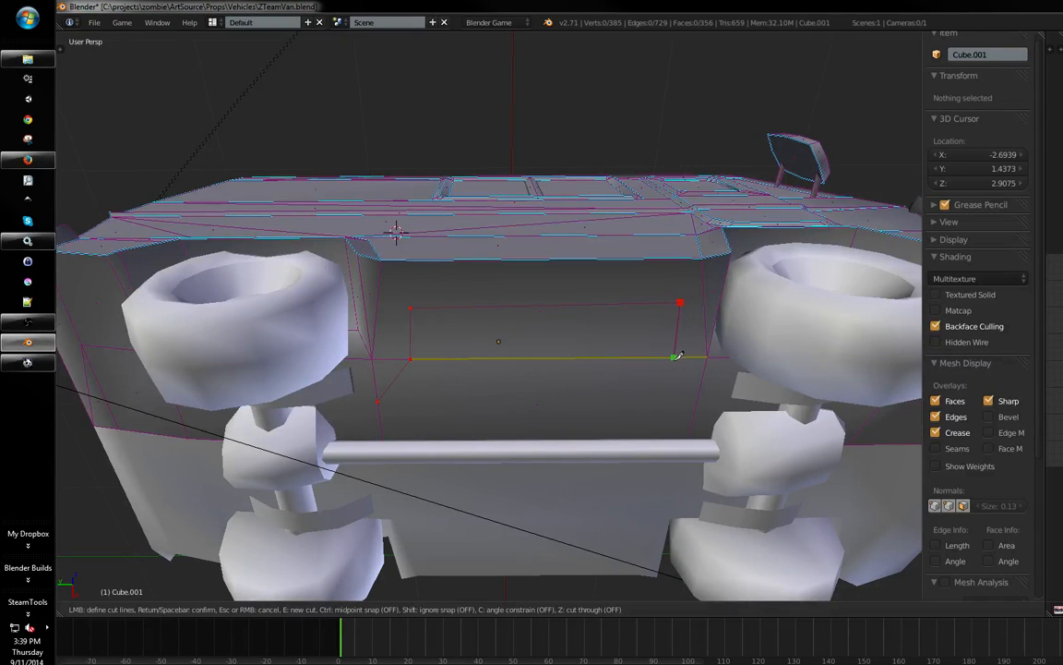
{"action": "key", "text": "Return"}
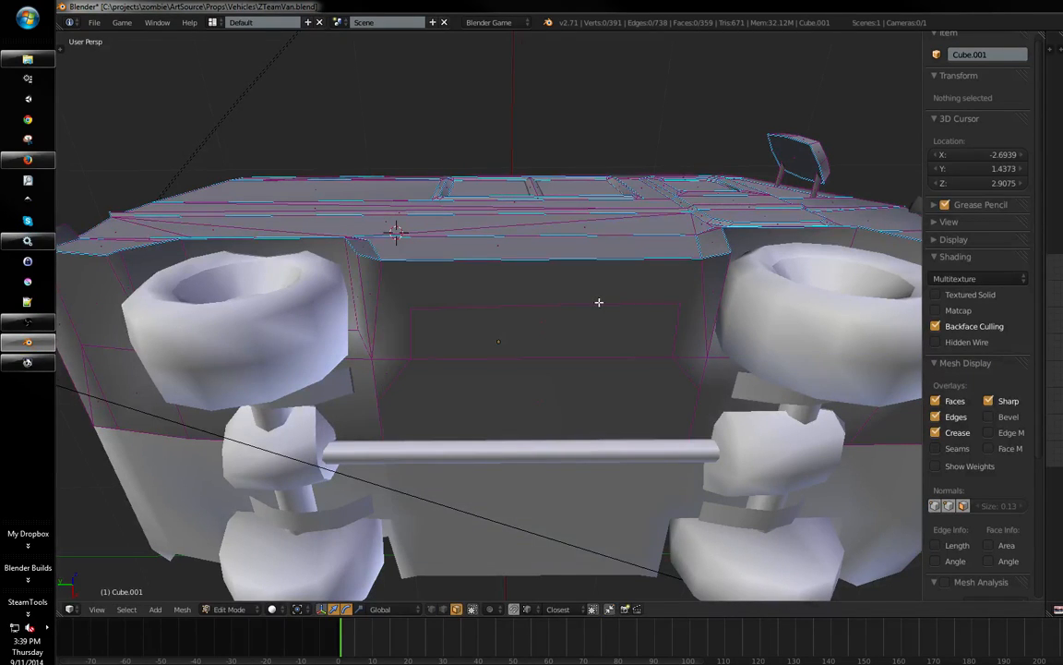
- Knife-cut diagonal edges joining the rectangular outline's two outer corners to the lower side edge of the van
{"action": "middle_click_drag", "start_coordinate": [598, 302], "coordinate": [535, 283]}
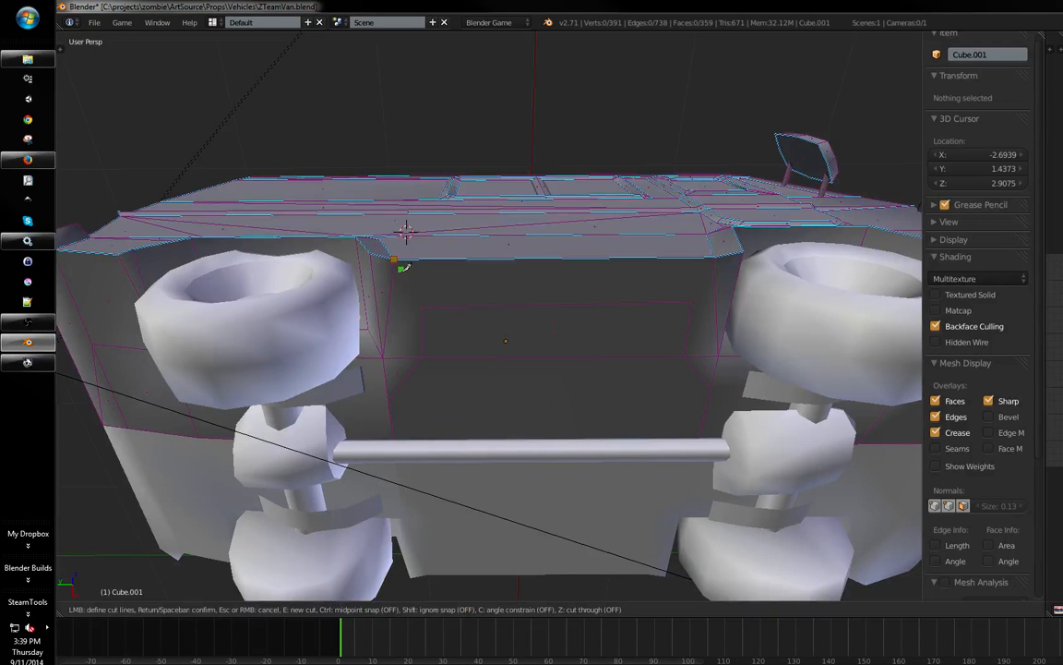
{"action": "middle_click_drag", "start_coordinate": [582, 314], "coordinate": [594, 303]}
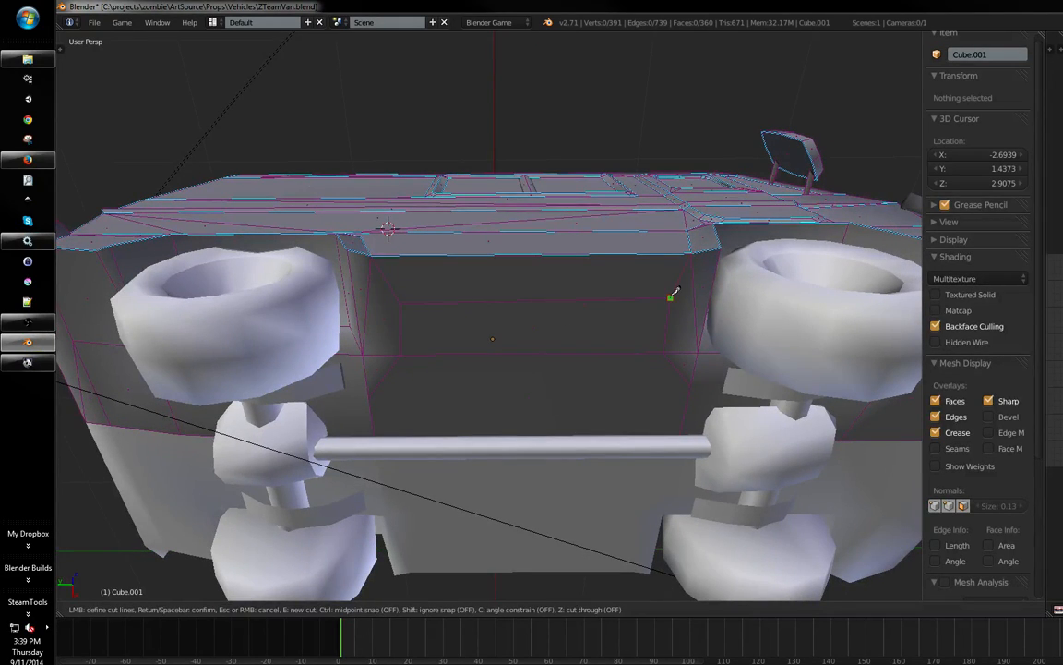
{"action": "right_click", "coordinate": [528, 326]}
{"action": "middle_click_drag", "start_coordinate": [523, 368], "coordinate": [536, 335]}
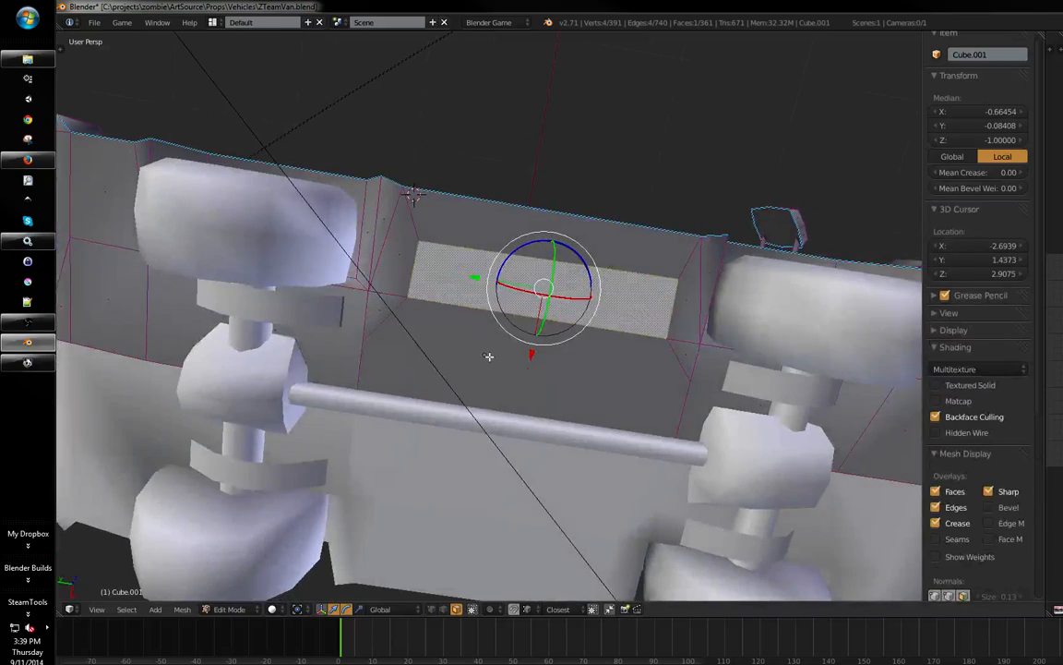
{"action": "middle_click_drag", "start_coordinate": [445, 331], "coordinate": [516, 332]}
{"action": "middle_click_drag", "start_coordinate": [436, 275], "coordinate": [496, 320]}
- Extend the underside outline with knife cuts past both axles, joining them to existing vertices at the front and rear
{"action": "key", "text": "a"}
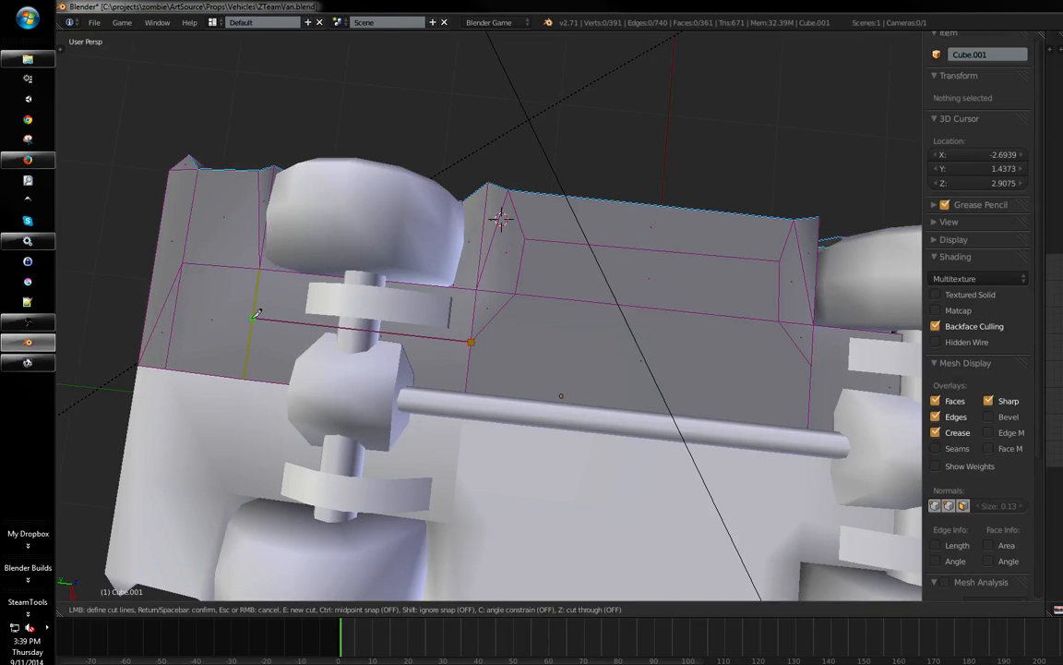
{"action": "left_click", "coordinate": [188, 261]}
{"action": "key", "text": "Return"}
{"action": "middle_click_drag", "start_coordinate": [188, 261], "coordinate": [544, 266]}
{"action": "middle_click_drag", "start_coordinate": [522, 319], "coordinate": [509, 314]}
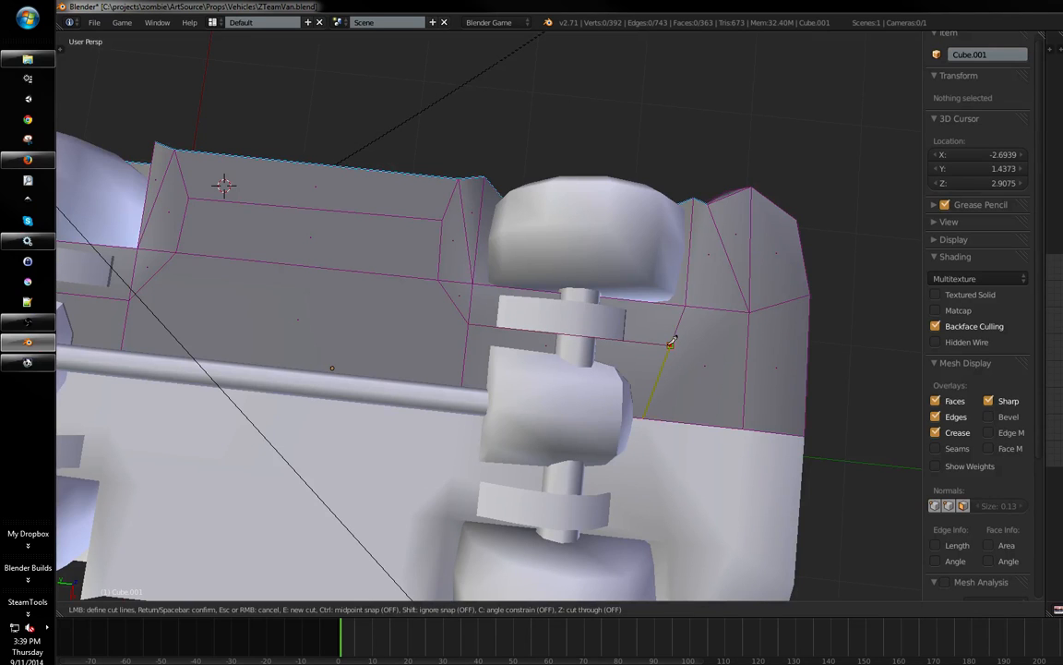
{"action": "middle_click_drag", "start_coordinate": [741, 319], "coordinate": [709, 343]}
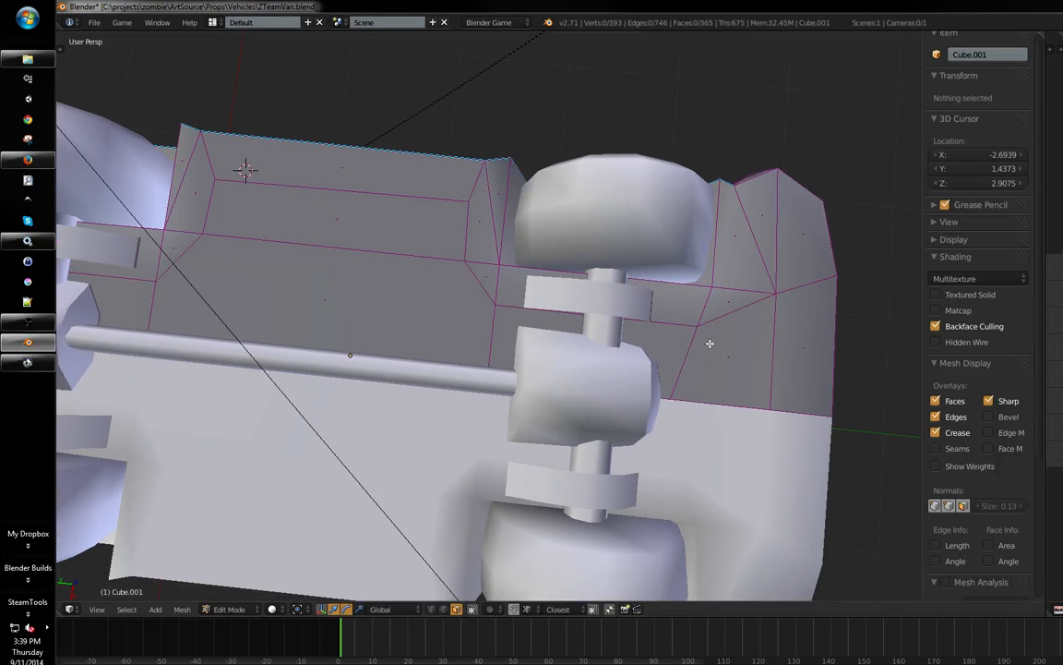
- Select the central underside faces within the cut outline from front to rear and extrude them
{"action": "left_click", "coordinate": [696, 349]}
{"action": "right_click", "coordinate": [599, 353]}
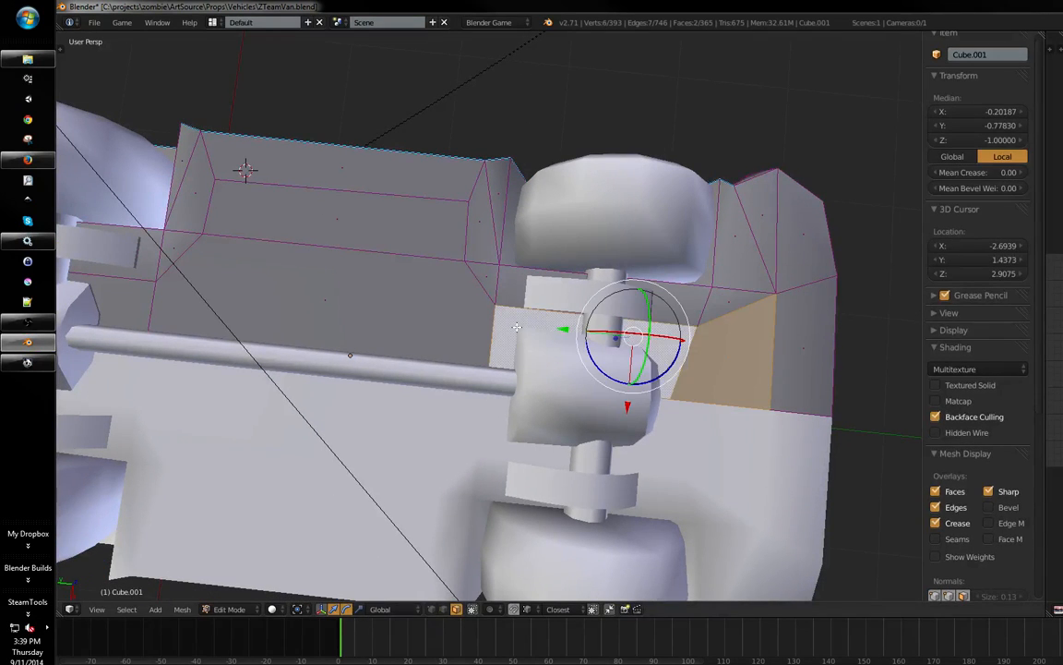
{"action": "right_click", "coordinate": [439, 312], "text": "shift"}
{"action": "middle_click_drag", "start_coordinate": [287, 232], "coordinate": [467, 264], "text": "shift"}
{"action": "right_click", "coordinate": [465, 264], "text": "shift"}
{"action": "right_click", "coordinate": [330, 332], "text": "shift"}
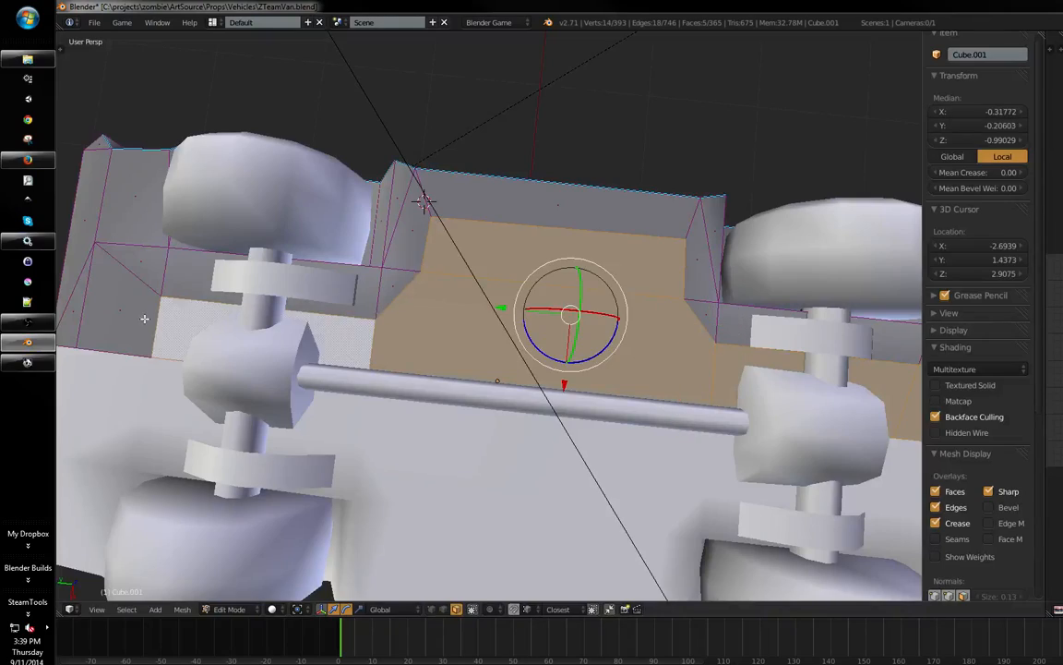
{"action": "right_click", "coordinate": [144, 319], "text": "shift"}
{"action": "middle_click_drag", "start_coordinate": [144, 319], "coordinate": [539, 347]}
{"action": "key", "text": "e"}
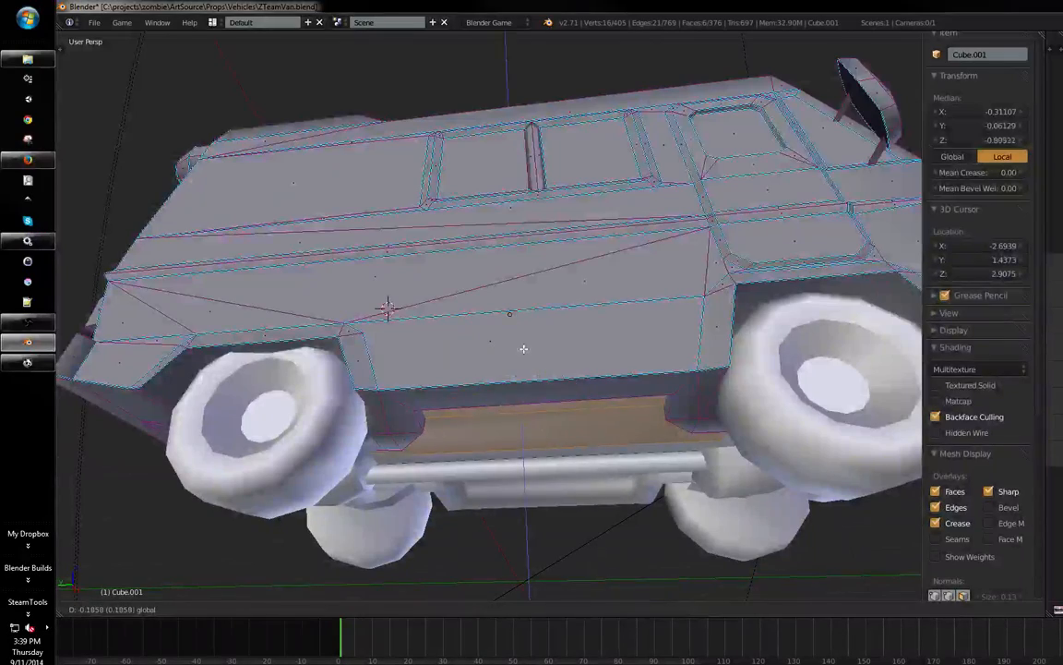
- Finish the vertical move of the selected underside floor faces on the van body and select the drivetrain assembly beneath it
{"action": "left_click", "coordinate": [523, 348]}
{"action": "key", "text": "Tab"}
{"action": "right_click", "coordinate": [523, 420]}
{"action": "middle_click_drag", "start_coordinate": [524, 420], "coordinate": [570, 429]}
{"action": "left_click_drag", "start_coordinate": [575, 439], "coordinate": [577, 432]}
{"action": "middle_click_drag", "start_coordinate": [577, 432], "coordinate": [589, 307]}
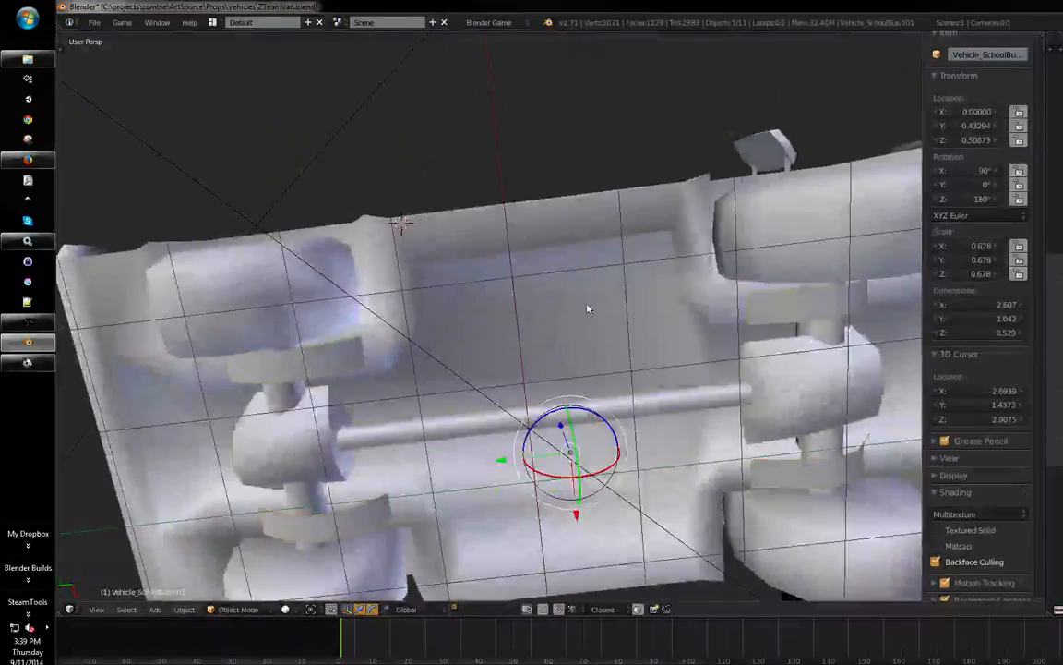
- Switch from the drivetrain mesh back to editing the van body mesh
{"action": "key", "text": "Tab"}
{"action": "middle_click_drag", "start_coordinate": [600, 254], "coordinate": [530, 347]}
{"action": "key", "text": "Tab"}
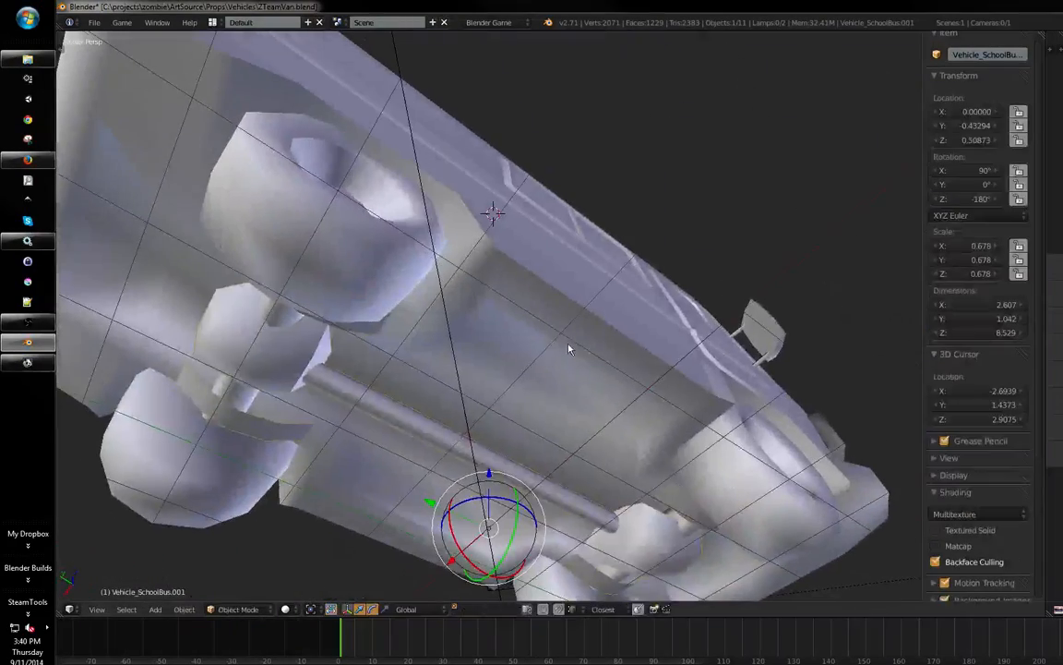
{"action": "key", "text": "Tab"}
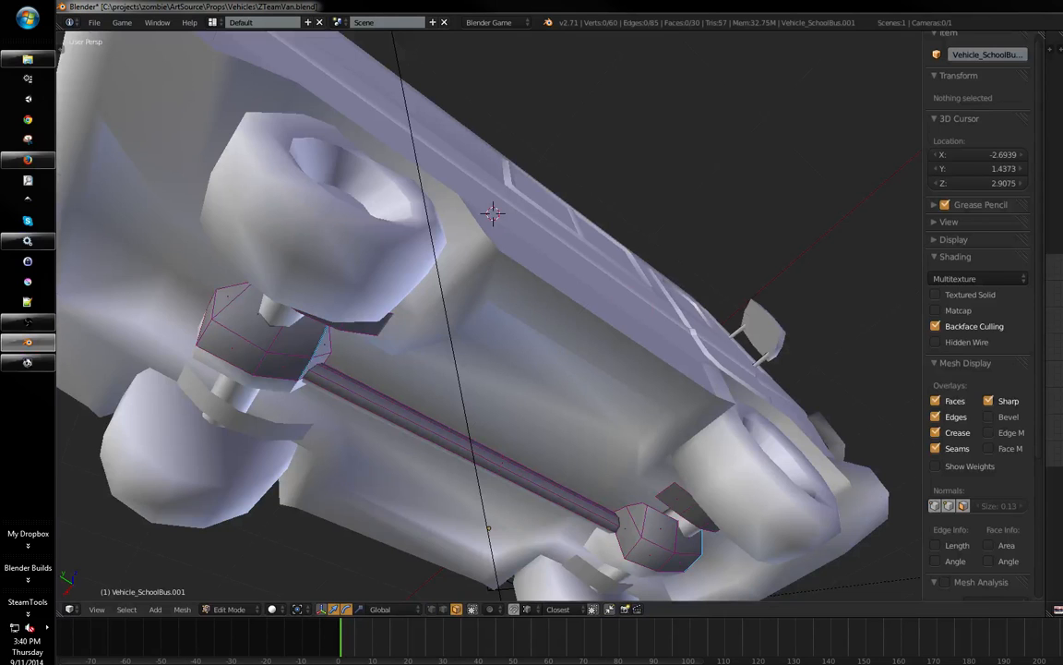
{"action": "key", "text": "Tab"}
{"action": "right_click", "coordinate": [606, 333]}
{"action": "key", "text": "Tab"}
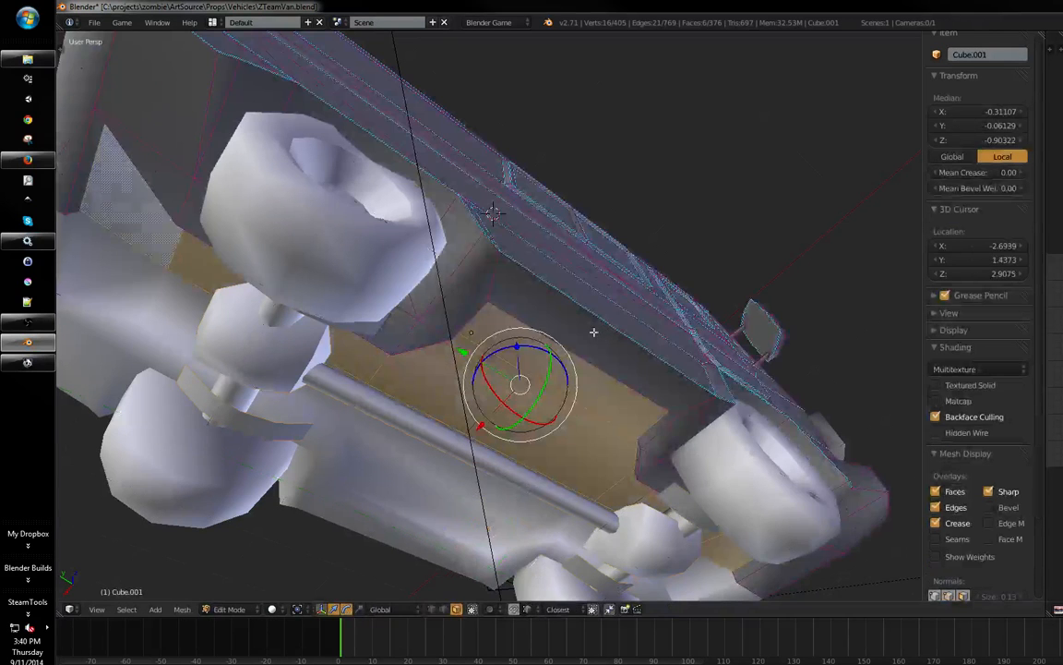
- Select the lengthwise underside edge between the wheels and move it inward along the X axis
{"action": "middle_click_drag", "start_coordinate": [594, 331], "coordinate": [523, 256]}
{"action": "key", "text": "a"}
{"action": "key", "text": "ctrl+Tab"}
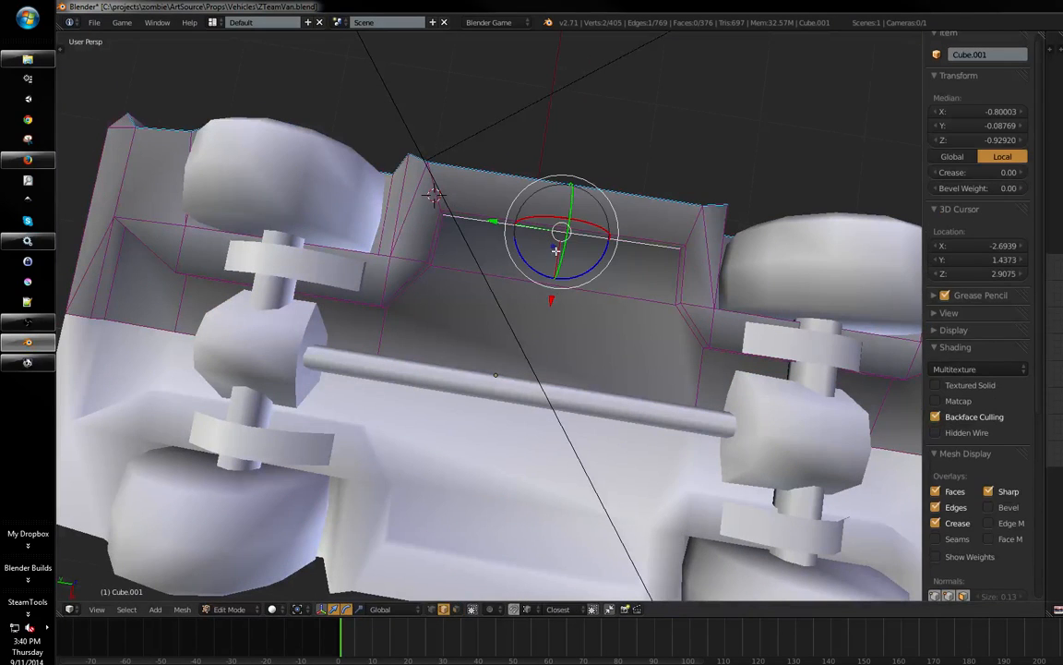
{"action": "left_click", "coordinate": [537, 329]}
{"action": "middle_click_drag", "start_coordinate": [536, 330], "coordinate": [522, 237]}
{"action": "scroll", "coordinate": [523, 238], "scroll_direction": "up", "scroll_amount": 4}
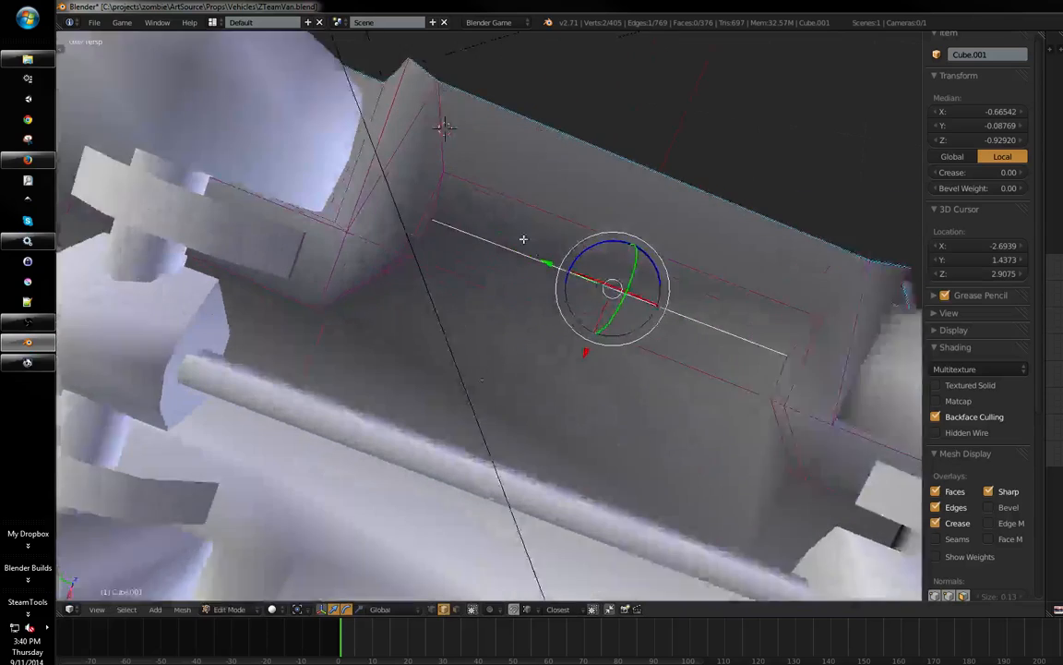
- Snap the rear end vertex of that lengthwise edge onto the adjacent floor corner vertex to merge them
{"action": "key", "text": "ctrl+Tab"}
{"action": "right_click", "coordinate": [421, 191]}
{"action": "key", "text": "g"}
{"action": "left_click", "coordinate": [387, 230]}
{"action": "middle_click_drag", "start_coordinate": [677, 260], "coordinate": [598, 211], "text": "shift"}
{"action": "key", "text": "ctrl+z"}
{"action": "middle_click_drag", "start_coordinate": [344, 138], "coordinate": [399, 248], "text": "shift"}
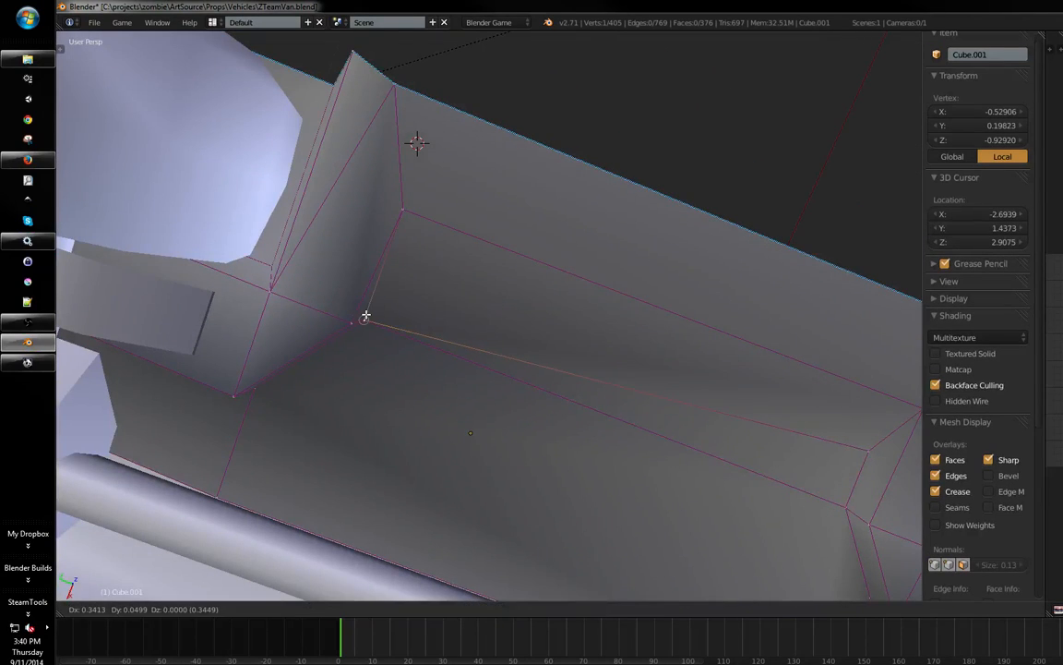
{"action": "left_click", "coordinate": [366, 315]}
- Snap the front end vertex of the lengthwise edge onto its neighbouring floor corner vertex to merge them
{"action": "middle_click_drag", "start_coordinate": [753, 368], "coordinate": [528, 204], "text": "shift"}
{"action": "key", "text": "a"}
{"action": "right_click", "coordinate": [645, 298]}
{"action": "key", "text": "g"}
{"action": "left_click", "coordinate": [627, 356]}
{"action": "middle_click_drag", "start_coordinate": [507, 288], "coordinate": [648, 299], "text": "shift"}
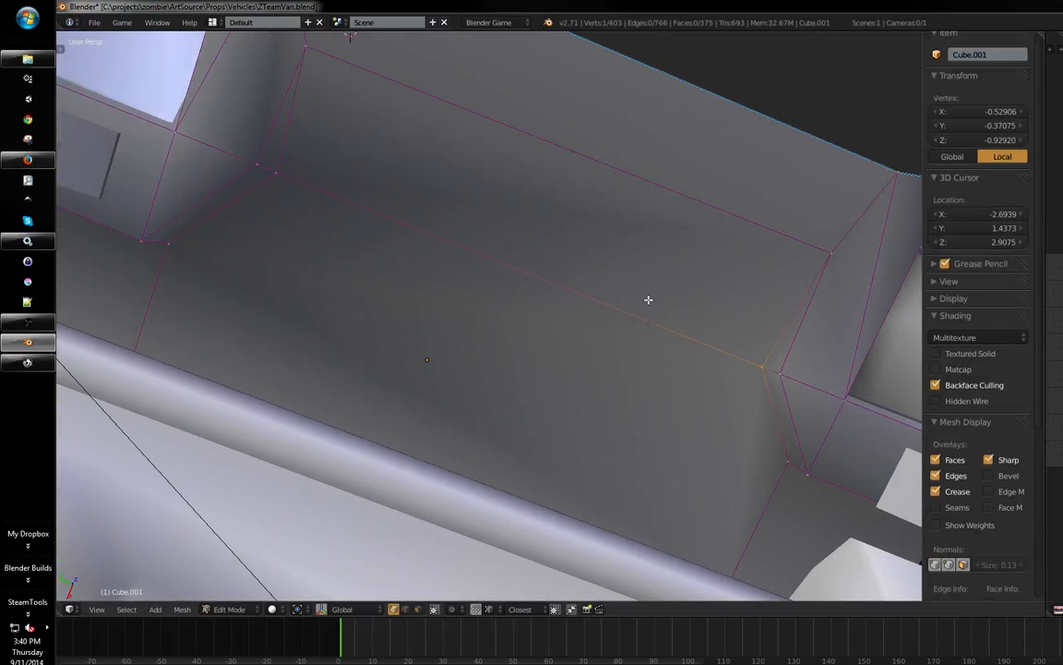
{"action": "left_click", "coordinate": [599, 307]}
- Mark the three connected edges bordering the side recess between the wheels as sharp
{"action": "right_click", "coordinate": [709, 218]}
{"action": "middle_click_drag", "start_coordinate": [488, 240], "coordinate": [560, 181]}
{"action": "right_click", "coordinate": [523, 233], "text": "shift"}
{"action": "middle_click_drag", "start_coordinate": [524, 233], "coordinate": [541, 291]}
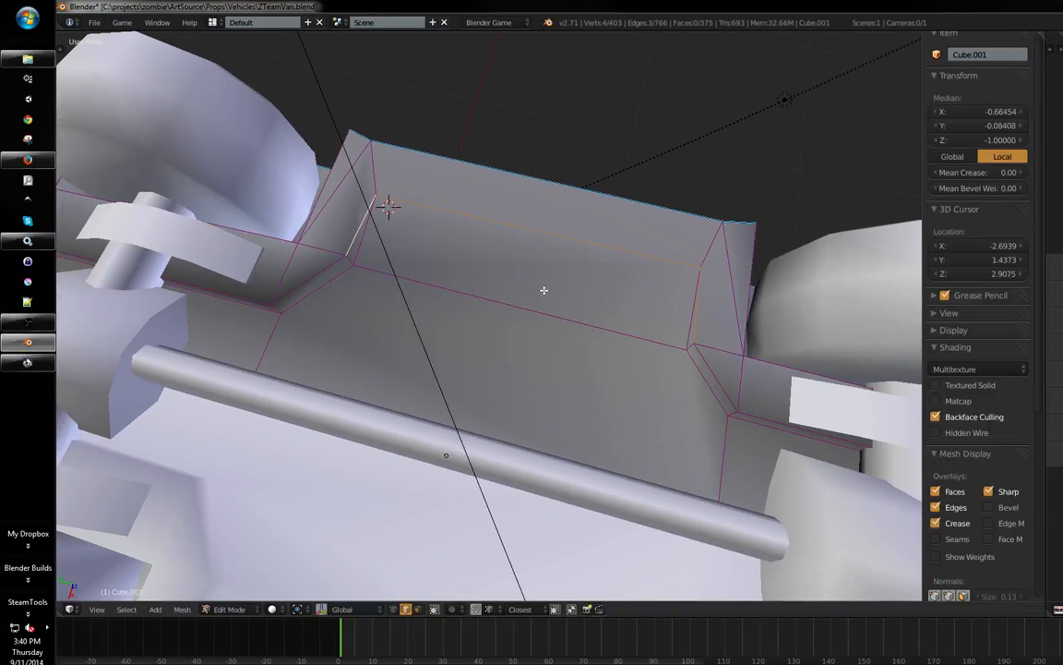
{"action": "key", "text": "ctrl+e"}
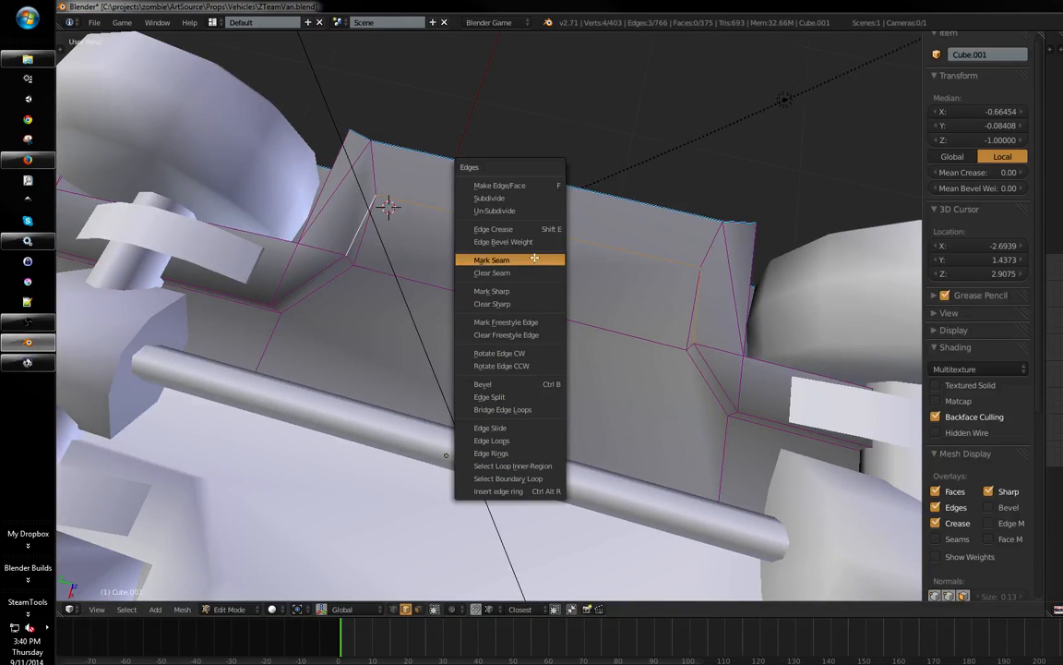
{"action": "left_click", "coordinate": [535, 259]}
- Merge the extra lip vertices beside the rear wheel well onto the well's inner corner vertices
{"action": "middle_click_drag", "start_coordinate": [499, 292], "coordinate": [514, 329]}
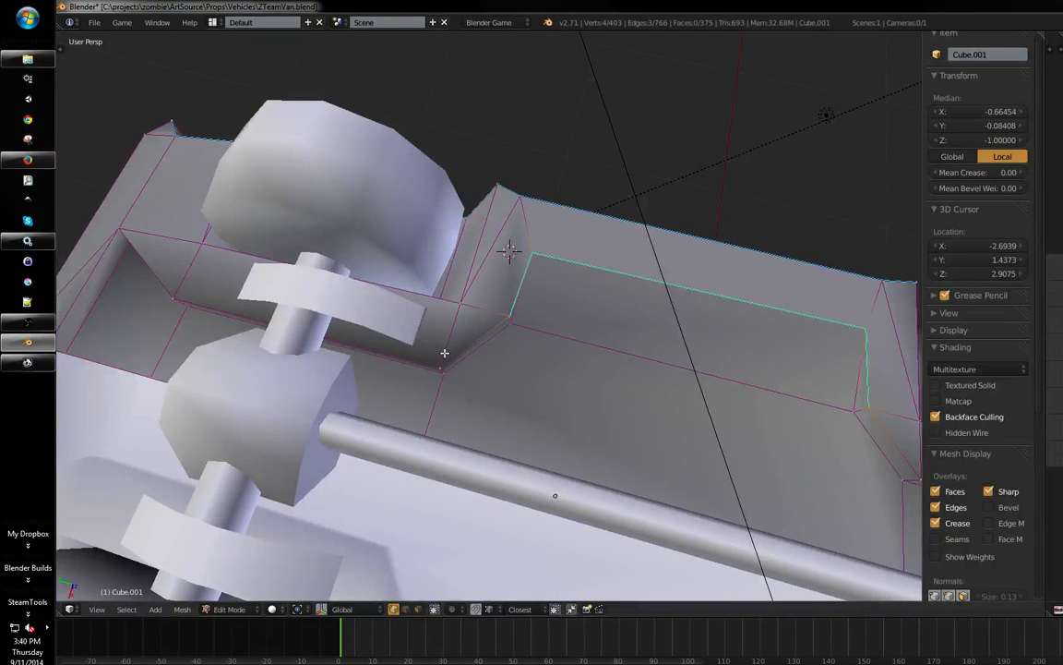
{"action": "right_click", "coordinate": [444, 352]}
{"action": "key", "text": "g"}
{"action": "middle_click_drag", "start_coordinate": [462, 304], "coordinate": [399, 306]}
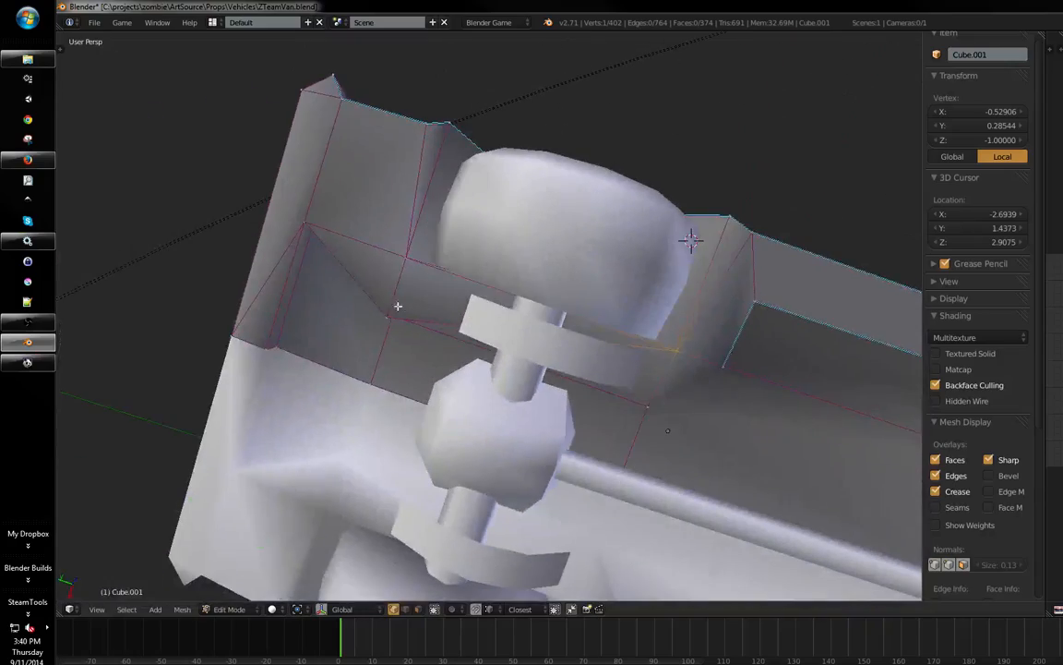
{"action": "right_click", "coordinate": [397, 306]}
{"action": "key", "text": "g"}
{"action": "left_click", "coordinate": [408, 259]}
- Select both inner corner vertices of the rear wheel well and move them outward along the X axis
{"action": "middle_click_drag", "start_coordinate": [460, 253], "coordinate": [591, 283]}
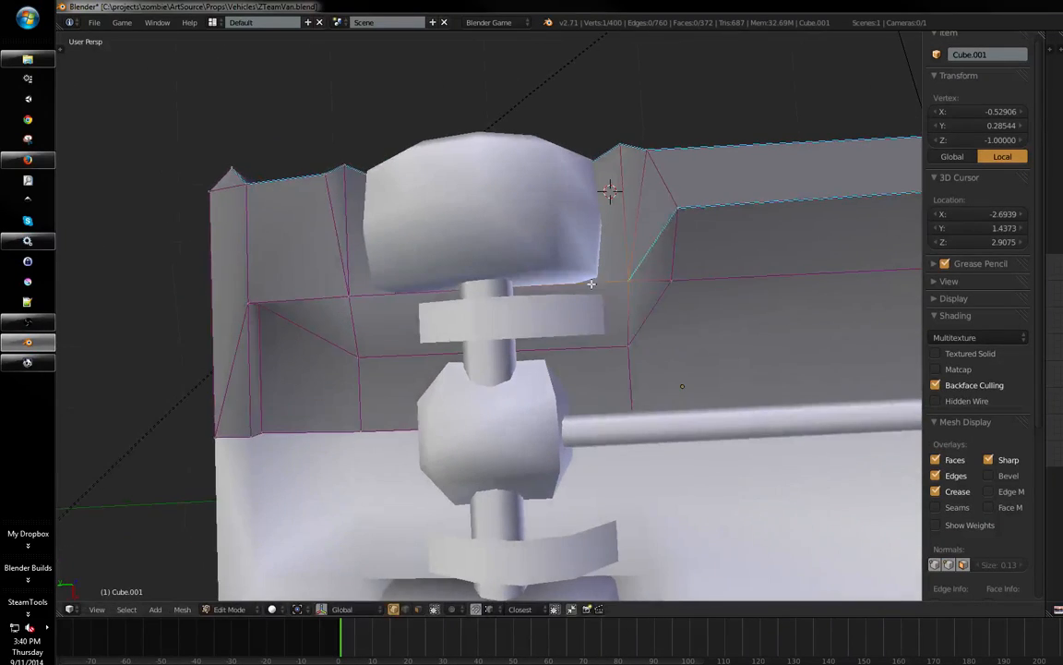
{"action": "right_click", "coordinate": [344, 298], "text": "shift"}
{"action": "middle_click_drag", "start_coordinate": [344, 298], "coordinate": [513, 323]}
{"action": "middle_click_drag", "start_coordinate": [494, 274], "coordinate": [446, 354]}
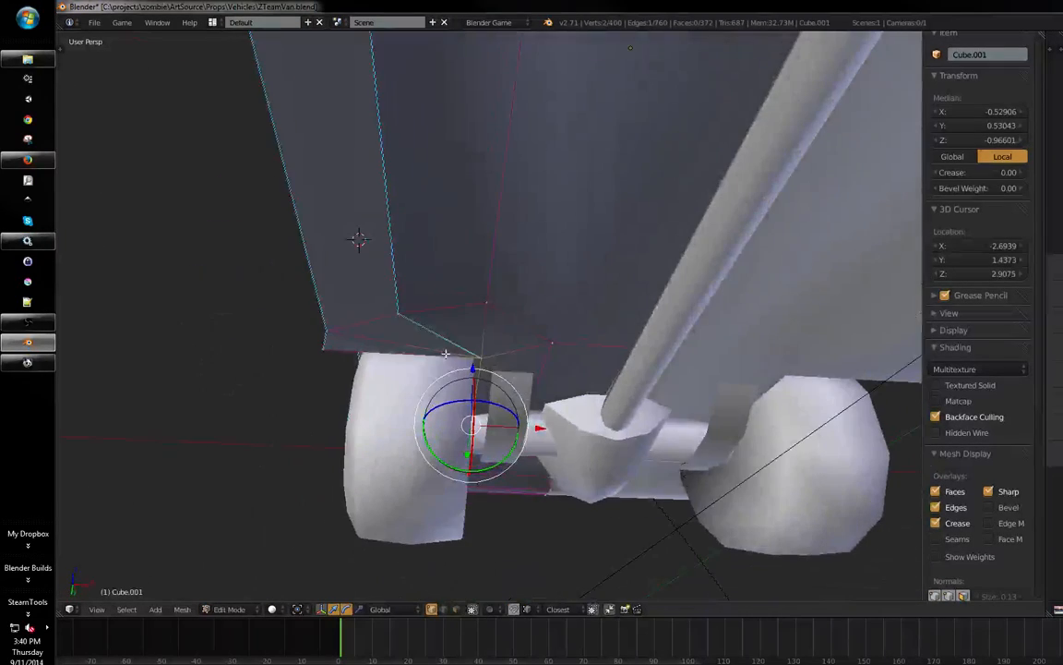
{"action": "middle_click_drag", "start_coordinate": [516, 411], "coordinate": [669, 274]}
{"action": "left_click", "coordinate": [463, 356]}
- Try to merge the inner floor vertices near the rear axle onto the rear wheel well's corners
{"action": "right_click", "coordinate": [615, 380]}
{"action": "key", "text": "g"}
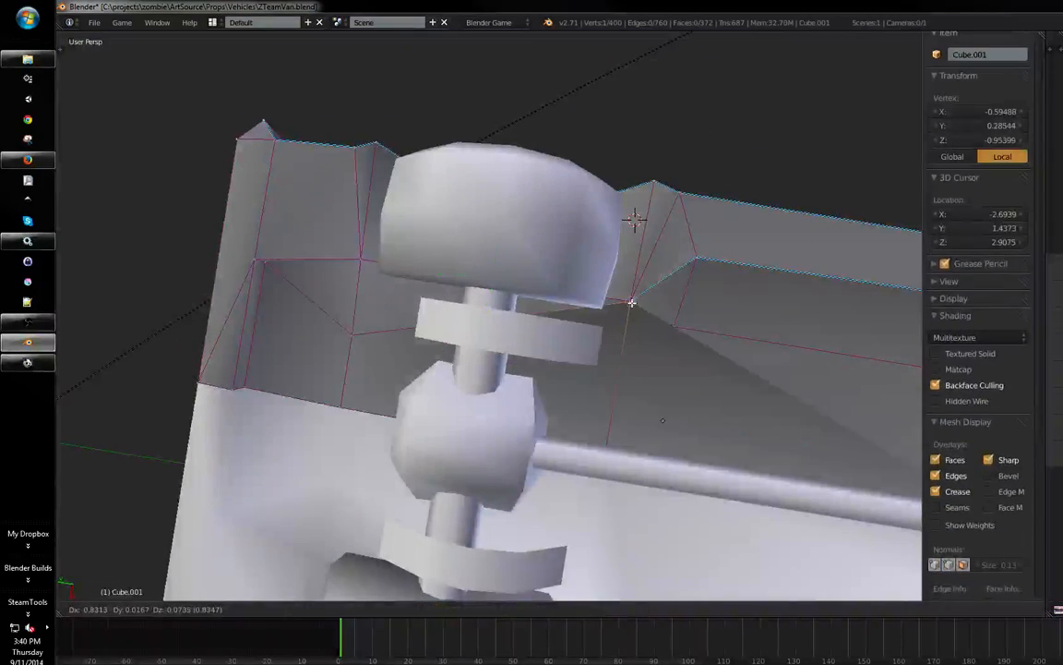
{"action": "left_click", "coordinate": [367, 277]}
{"action": "key", "text": "ctrl+z"}
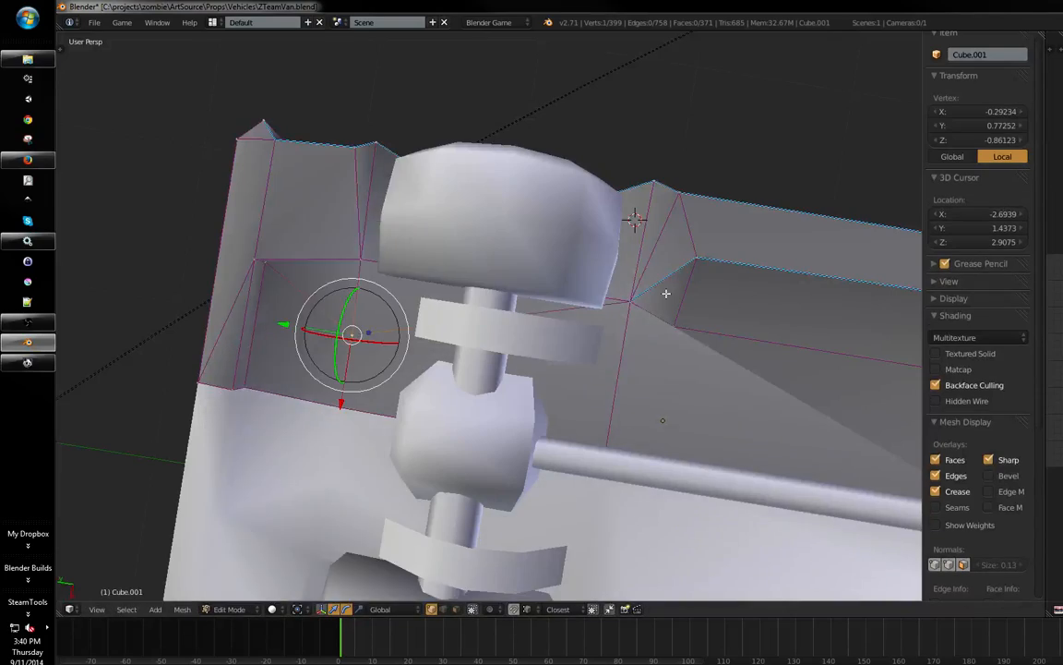
- Merge the extra lip vertices beside the front wheel well onto the neighbouring corner vertices
{"action": "middle_click_drag", "start_coordinate": [667, 291], "coordinate": [332, 310]}
{"action": "key", "text": "a"}
{"action": "right_click", "coordinate": [498, 369]}
{"action": "key", "text": "a"}
{"action": "key", "text": "a"}
{"action": "key", "text": "a"}
{"action": "right_click", "coordinate": [593, 311]}
{"action": "key", "text": "g"}
{"action": "right_click", "coordinate": [611, 375]}
{"action": "key", "text": "g"}
{"action": "left_click", "coordinate": [628, 328]}
{"action": "key", "text": "g"}
{"action": "left_click", "coordinate": [520, 341]}
- Select both inner corner vertices of the front wheel well and reposition that edge to clear the wheel
{"action": "key", "text": "a"}
{"action": "right_click", "coordinate": [268, 311]}
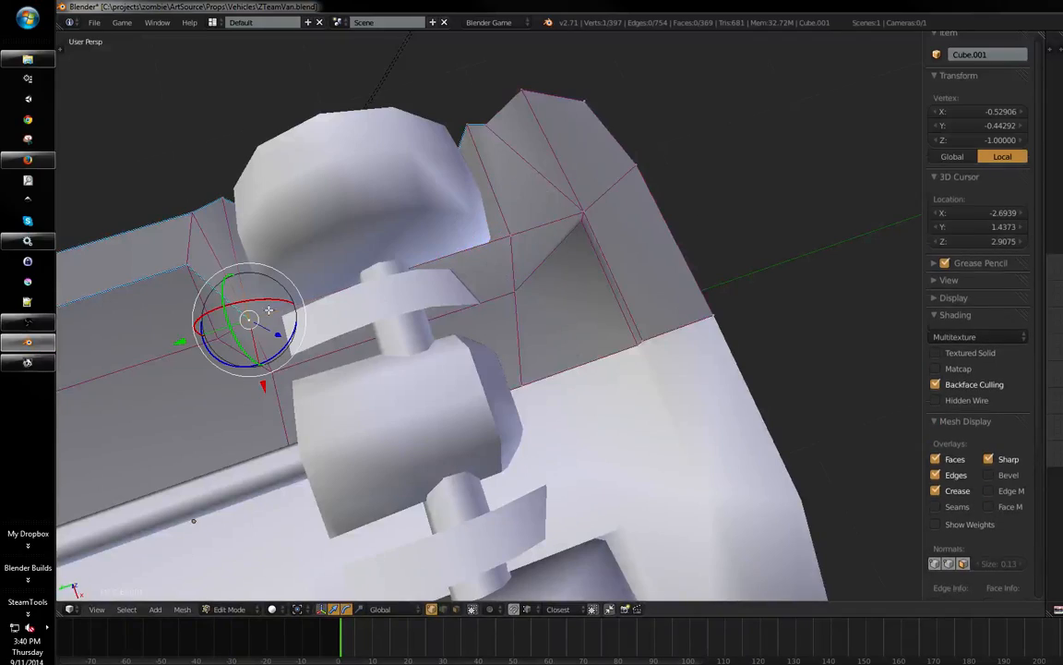
{"action": "right_click", "coordinate": [517, 234], "text": "shift"}
{"action": "middle_click_drag", "start_coordinate": [517, 234], "coordinate": [643, 374]}
{"action": "left_click", "coordinate": [466, 385]}
- Move the short floor crease edge behind the front bumper rearward, selecting its vertices in wireframe display
{"action": "key", "text": "a"}
{"action": "right_click", "coordinate": [529, 328]}
{"action": "left_click", "coordinate": [528, 379]}
{"action": "key", "text": "a"}
{"action": "right_click", "coordinate": [617, 223]}
{"action": "key", "text": "z"}
{"action": "key", "text": "a"}
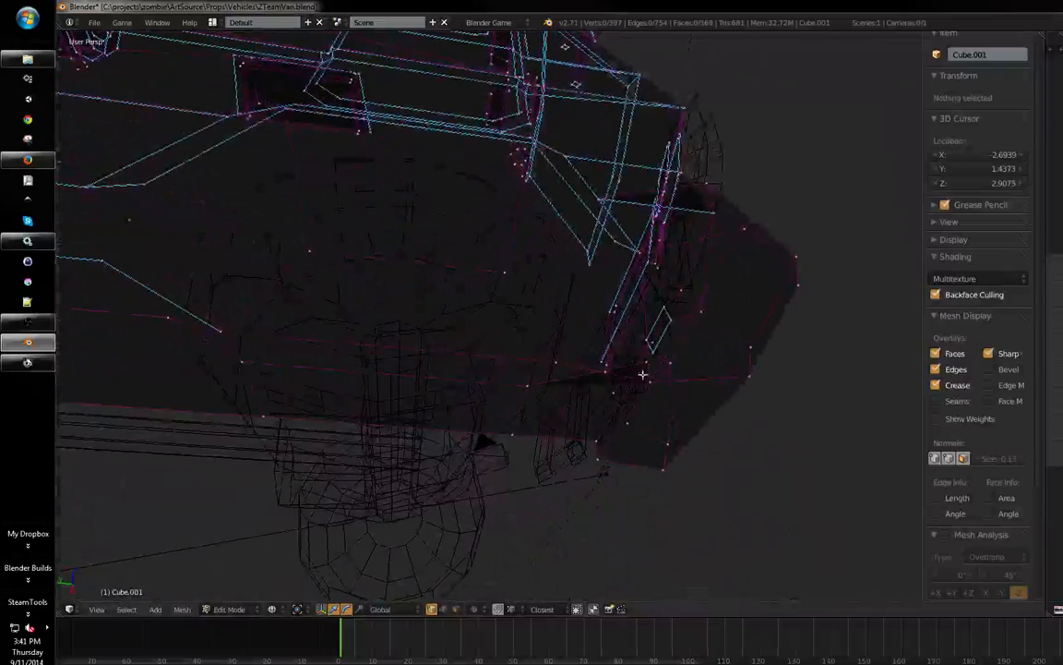
{"action": "right_click", "coordinate": [643, 374]}
{"action": "right_click", "coordinate": [618, 406]}
{"action": "left_click", "coordinate": [533, 397]}
{"action": "key", "text": "z"}
{"action": "mouse_move", "coordinate": [532, 397]}
{"action": "middle_mouse_down"}
{"action": "mouse_move", "coordinate": [591, 379]}
{"action": "mouse_move", "coordinate": [622, 275]}
{"action": "mouse_move", "coordinate": [592, 327]}
{"action": "middle_mouse_up"}
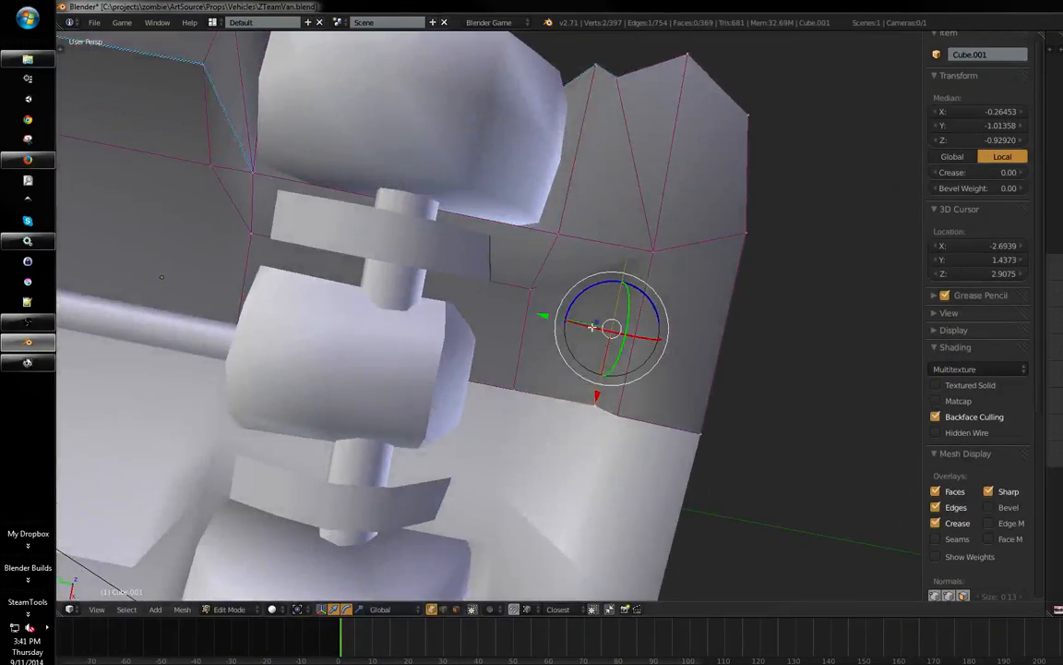
{"action": "left_click", "coordinate": [586, 418]}
{"action": "key", "text": "a"}
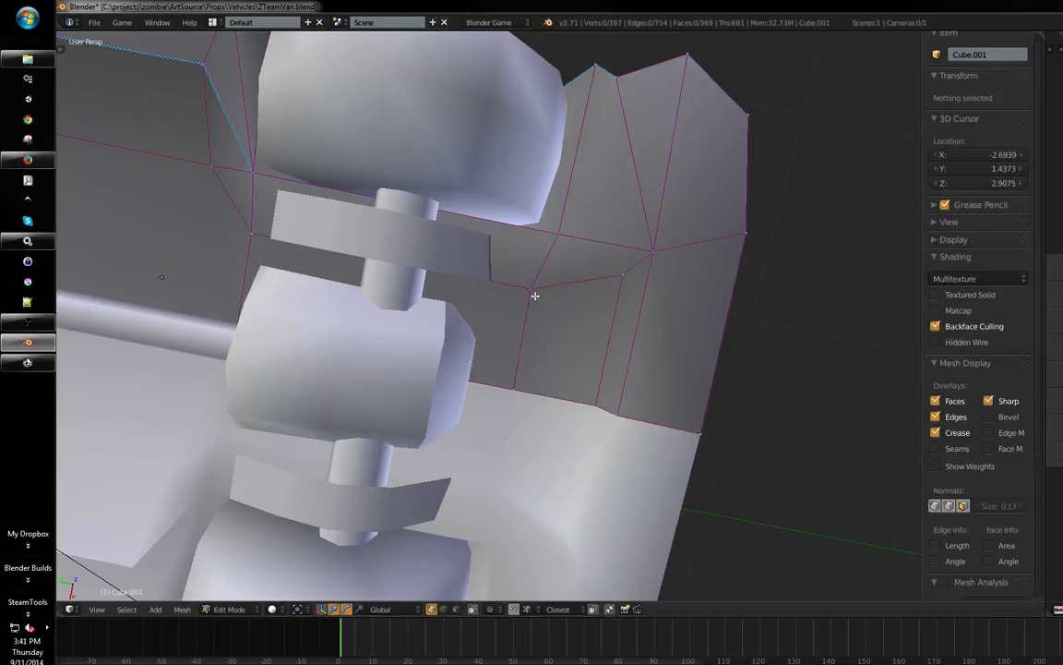
- Merge the inner floor vertex at the bumper side of the front wheel well onto the well's corner vertex
{"action": "key", "text": "a"}
{"action": "middle_click_drag", "start_coordinate": [534, 294], "coordinate": [444, 371]}
{"action": "key", "text": "a"}
{"action": "right_click", "coordinate": [414, 373]}
{"action": "left_click", "coordinate": [437, 282]}
{"action": "middle_click_drag", "start_coordinate": [436, 283], "coordinate": [476, 325]}
{"action": "key", "text": "a"}
{"action": "right_click", "coordinate": [469, 275]}
{"action": "key", "text": "g"}
{"action": "left_click", "coordinate": [422, 266]}
- Snap the inner floor vertex behind the front wheel well onto the well's rear corner vertex to merge them
{"action": "key", "text": "a"}
{"action": "right_click", "coordinate": [453, 437]}
{"action": "key", "text": "g"}
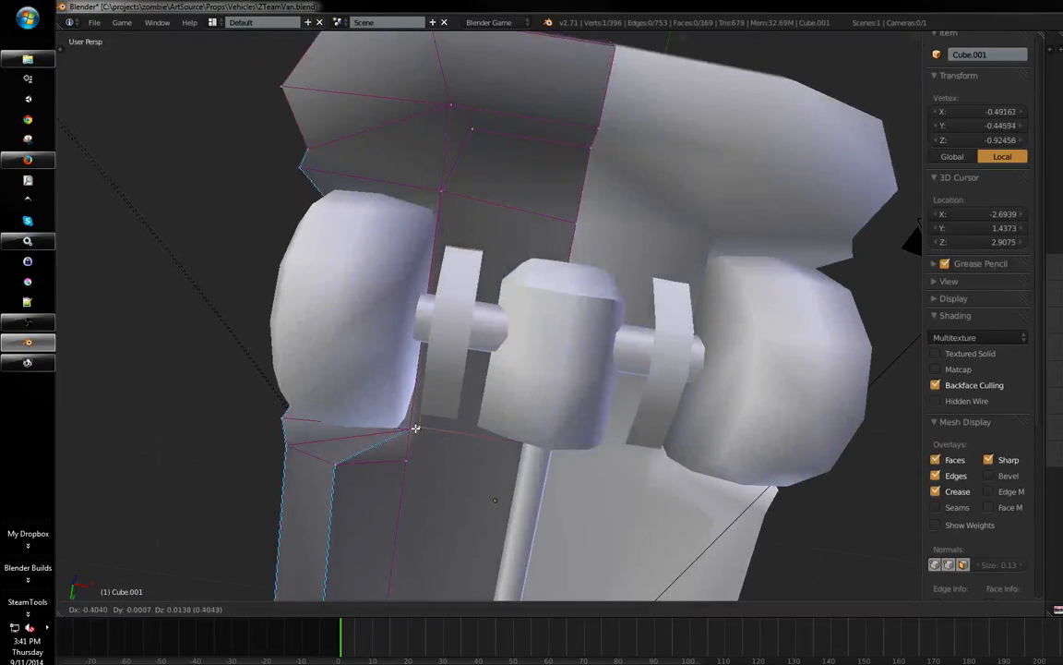
{"action": "left_click", "coordinate": [414, 429]}
- Cut new edges with the Knife across the faces near the front bumper corner, ending at the floor crease
{"action": "middle_click_drag", "start_coordinate": [523, 251], "coordinate": [537, 353]}
{"action": "key", "text": "a"}
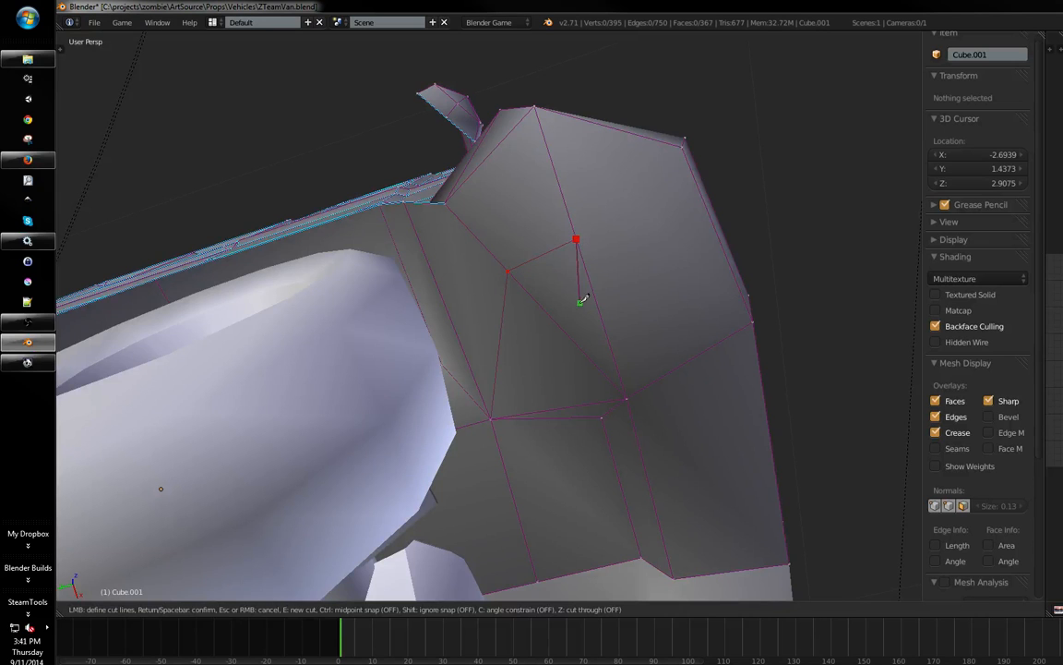
{"action": "key", "text": "Return"}
{"action": "mouse_move", "coordinate": [584, 298]}
{"action": "middle_mouse_down"}
{"action": "mouse_move", "coordinate": [611, 316]}
{"action": "mouse_move", "coordinate": [590, 312]}
{"action": "middle_mouse_up"}
{"action": "key", "text": "a"}
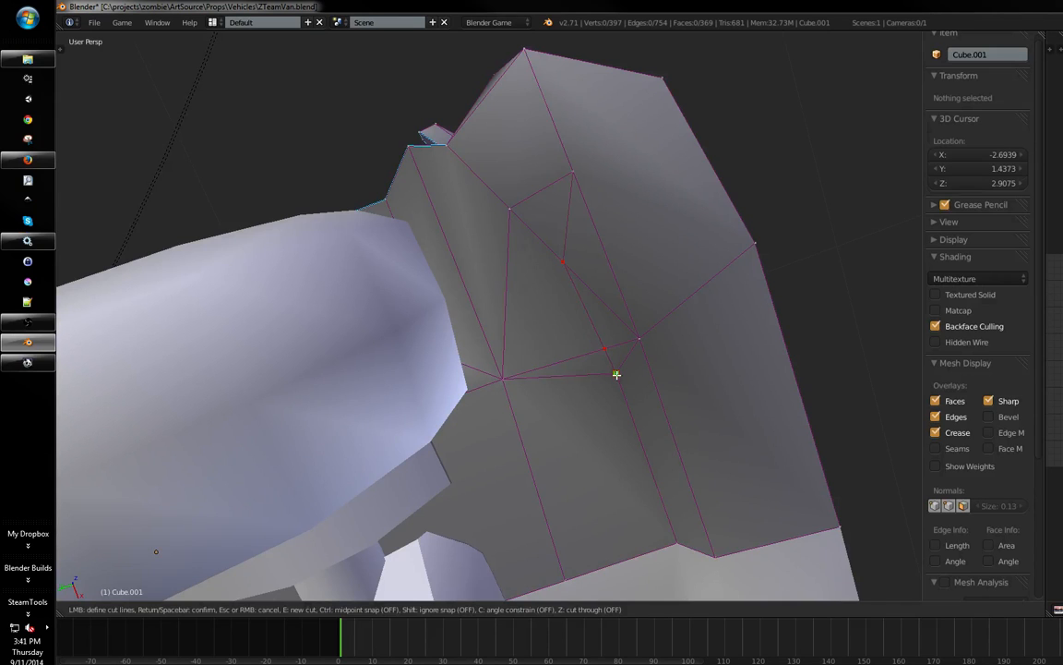
{"action": "key", "text": "Return"}
- Merge the lower knife-cut vertex onto the end vertex of the front floor crease
{"action": "middle_click_drag", "start_coordinate": [617, 375], "coordinate": [612, 362]}
{"action": "key", "text": "a"}
{"action": "right_click", "coordinate": [596, 328]}
{"action": "key", "text": "g"}
{"action": "left_click", "coordinate": [607, 353]}
- Snap the inner crease end vertex onto the remaining knife-cut vertex near the front bumper corner and adjust the result
{"action": "key", "text": "a"}
{"action": "right_click", "coordinate": [552, 238]}
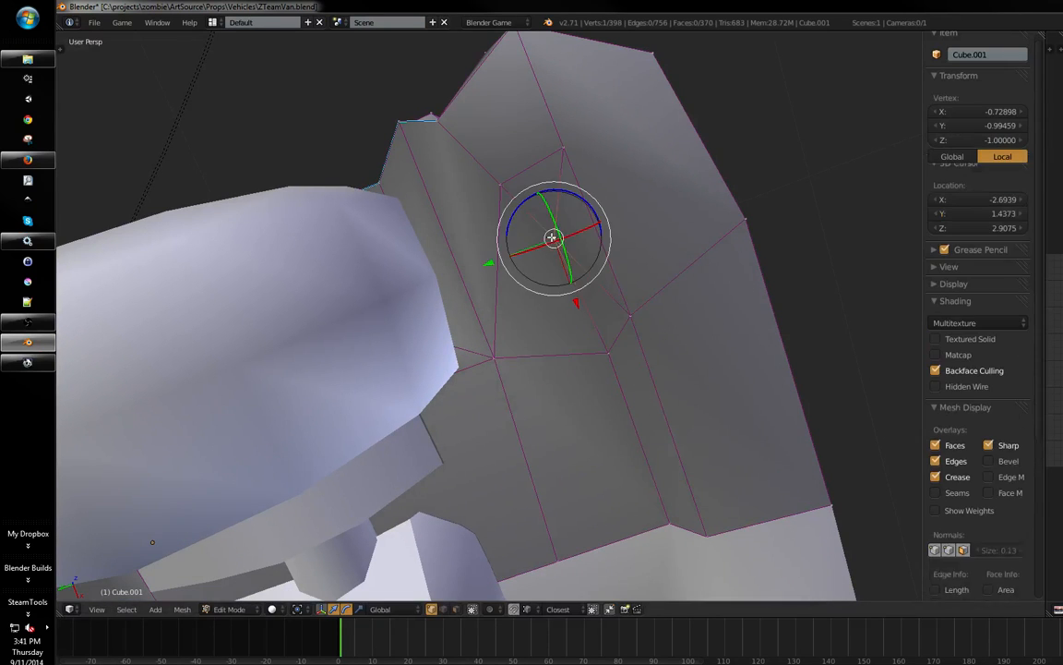
{"action": "middle_click_drag", "start_coordinate": [552, 239], "coordinate": [605, 224]}
{"action": "key", "text": "a"}
{"action": "right_click", "coordinate": [577, 410]}
{"action": "key", "text": "g"}
{"action": "left_click", "coordinate": [599, 290]}
{"action": "key", "text": "a"}
{"action": "right_click", "coordinate": [595, 348]}
{"action": "left_click", "coordinate": [588, 322]}
- Merge the outer crease corner vertex onto the vertex above it near the front bumper
{"action": "key", "text": "a"}
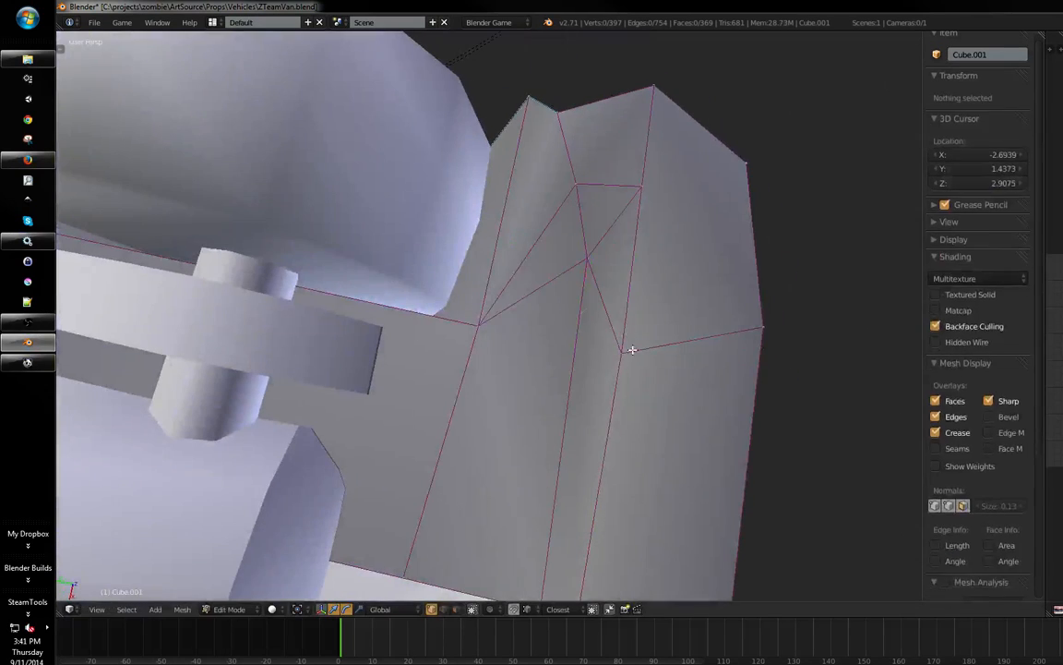
{"action": "right_click", "coordinate": [631, 351]}
{"action": "key", "text": "g"}
{"action": "left_click", "coordinate": [645, 196]}
- Inspect the reshaped underside of the van body in object mode and in edit mode
{"action": "middle_click_drag", "start_coordinate": [678, 233], "coordinate": [499, 407]}
{"action": "scroll", "coordinate": [503, 313], "scroll_direction": "down", "scroll_amount": 3}
{"action": "key", "text": "a"}
{"action": "scroll", "coordinate": [501, 375], "scroll_direction": "down", "scroll_amount": 1}
{"action": "key", "text": "Tab"}
{"action": "middle_click_drag", "start_coordinate": [512, 363], "coordinate": [374, 272], "text": "shift"}
{"action": "key", "text": "Tab"}
{"action": "key", "text": "Tab"}
{"action": "key", "text": "Tab"}
- Select the short floor crease edge near the van's rear end and reposition it along the Y and Z axes
{"action": "key", "text": "ctrl+Tab"}
{"action": "left_click", "coordinate": [359, 284]}
{"action": "right_click", "coordinate": [384, 282]}
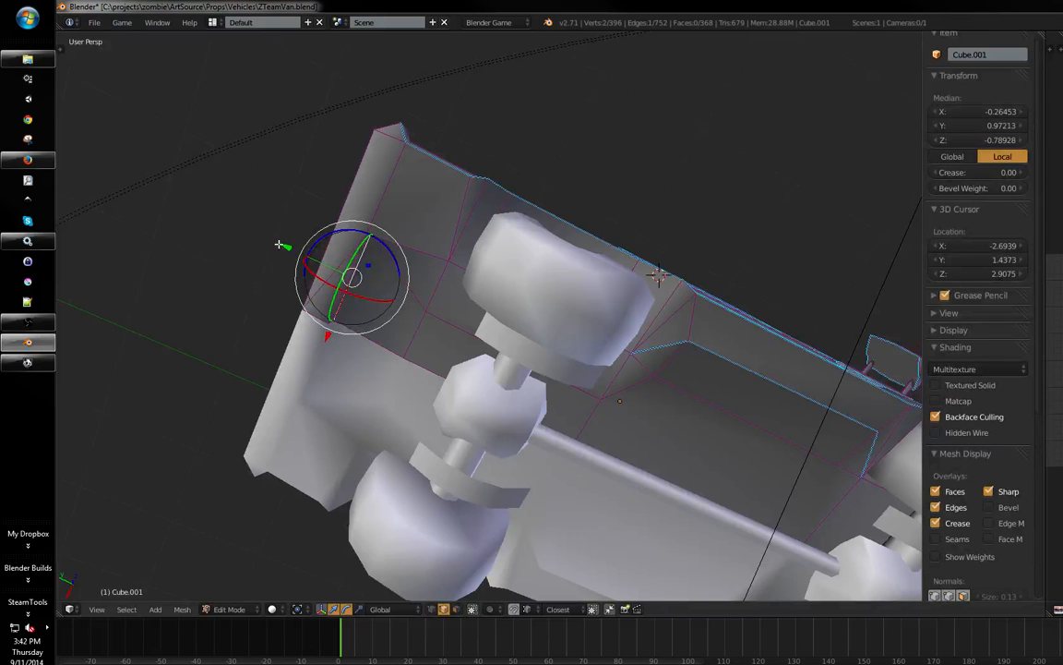
{"action": "left_click", "coordinate": [307, 253]}
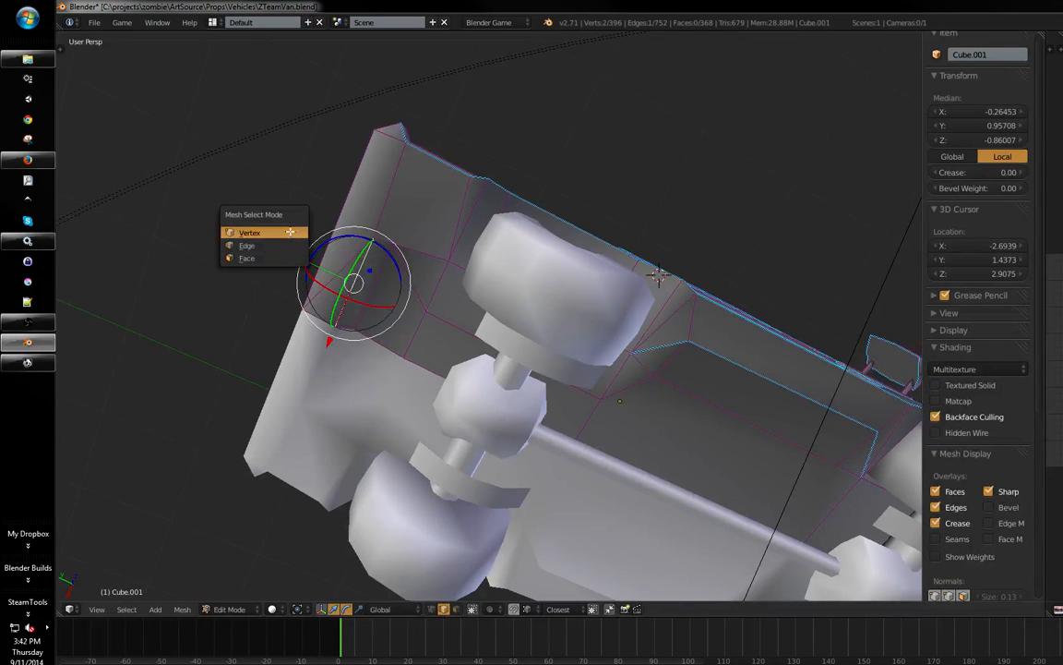
- Select the two inner corner vertices of the rear wheel well and move them inward along the X axis
{"action": "left_click", "coordinate": [290, 232]}
{"action": "key", "text": "a"}
{"action": "right_click", "coordinate": [451, 260]}
{"action": "middle_click_drag", "start_coordinate": [450, 259], "coordinate": [454, 219]}
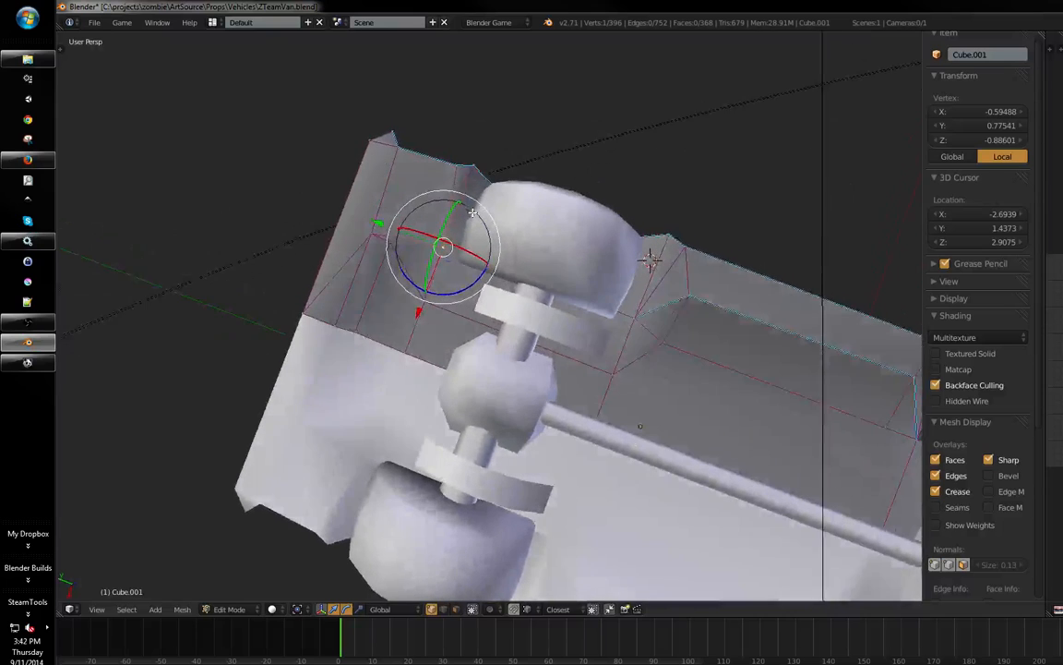
{"action": "right_click", "coordinate": [625, 305], "text": "shift"}
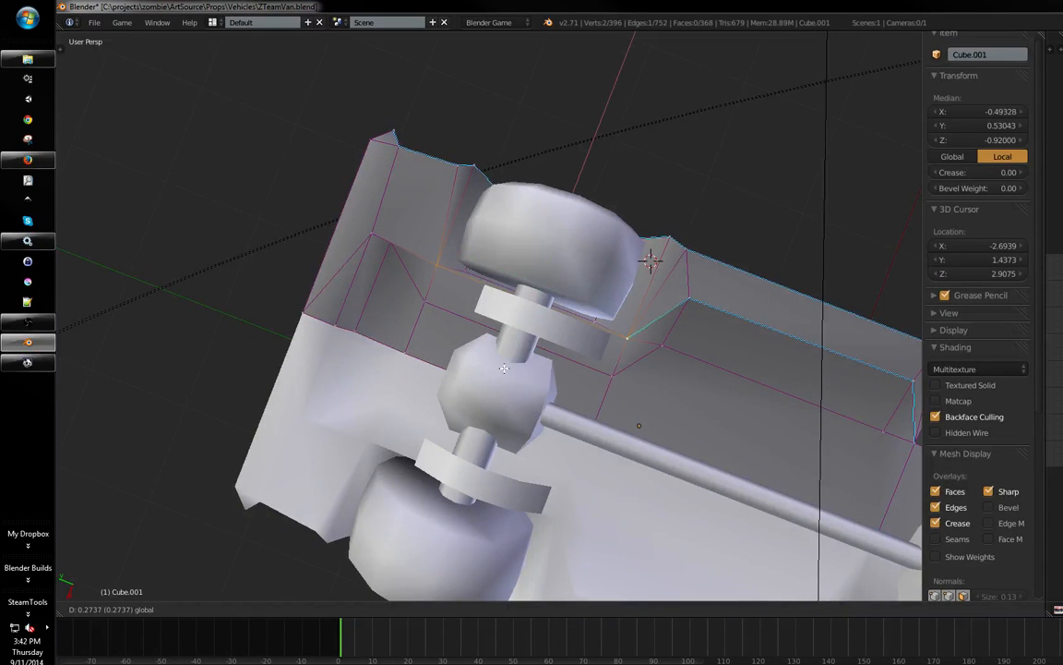
- Check the rear wheel well from below, leave edit mode and save the file ZTeamVan.blend
{"action": "middle_click_drag", "start_coordinate": [501, 354], "coordinate": [383, 257]}
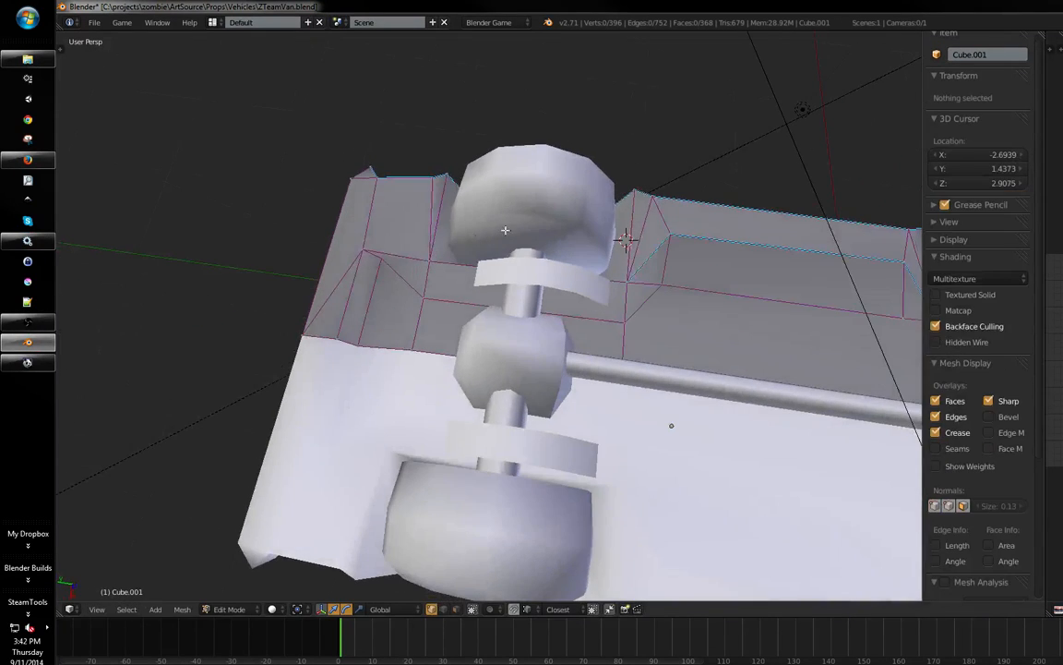
{"action": "right_click", "coordinate": [383, 258]}
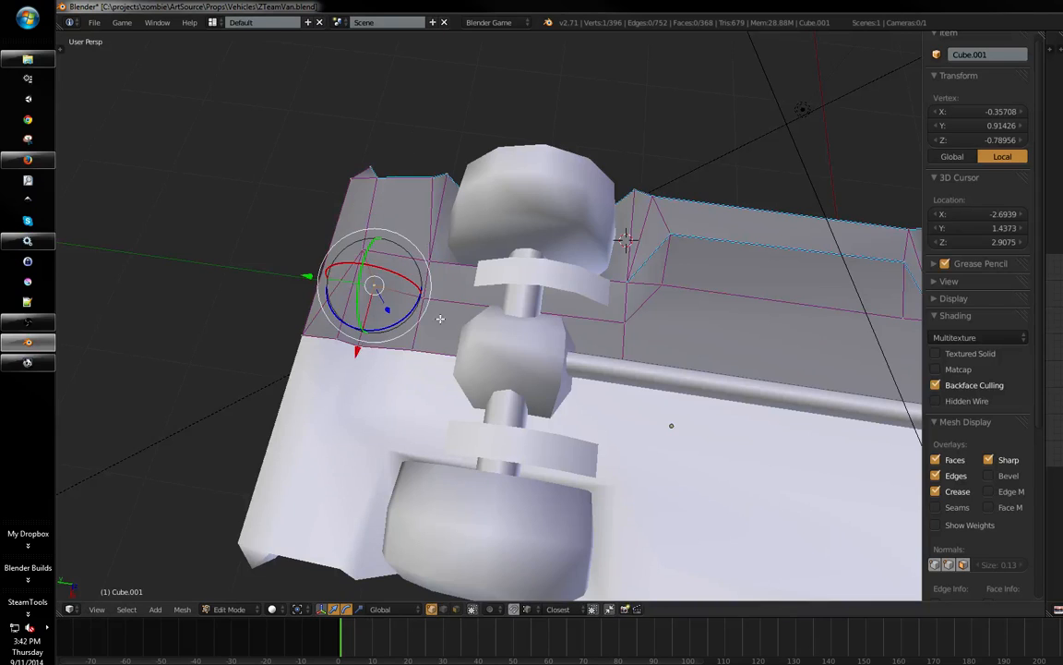
{"action": "middle_click_drag", "start_coordinate": [440, 319], "coordinate": [460, 362]}
{"action": "key", "text": "Tab"}
{"action": "middle_click_drag", "start_coordinate": [656, 237], "coordinate": [485, 314]}
{"action": "scroll", "coordinate": [486, 319], "scroll_direction": "down", "scroll_amount": 4}
{"action": "key", "text": "ctrl+s"}
{"action": "left_click", "coordinate": [444, 329]}
- Inspect the van from several angles in object mode, ending on the lights on its roof
{"action": "scroll", "coordinate": [485, 318], "scroll_direction": "down", "scroll_amount": 4}
{"action": "middle_click_drag", "start_coordinate": [490, 346], "coordinate": [480, 320]}
{"action": "scroll", "coordinate": [635, 253], "scroll_direction": "up", "scroll_amount": 5}
{"action": "middle_click_drag", "start_coordinate": [480, 320], "coordinate": [454, 299]}
{"action": "scroll", "coordinate": [453, 300], "scroll_direction": "down", "scroll_amount": 4}
{"action": "middle_click_drag", "start_coordinate": [411, 337], "coordinate": [498, 309]}
{"action": "mouse_move", "coordinate": [443, 301]}
{"action": "middle_mouse_down"}
{"action": "mouse_move", "coordinate": [406, 290]}
{"action": "mouse_move", "coordinate": [432, 258]}
{"action": "mouse_move", "coordinate": [502, 290]}
{"action": "mouse_move", "coordinate": [424, 244]}
{"action": "mouse_move", "coordinate": [425, 294]}
{"action": "middle_mouse_up"}
{"action": "scroll", "coordinate": [425, 243], "scroll_direction": "up", "scroll_amount": 5}
- Bevel the four upper side edges of the two roof light boxes by about 0.035 with one segment
{"action": "key", "text": "Tab"}
{"action": "middle_click_drag", "start_coordinate": [377, 223], "coordinate": [424, 329]}
{"action": "key", "text": "ctrl+Tab"}
{"action": "left_click", "coordinate": [424, 330]}
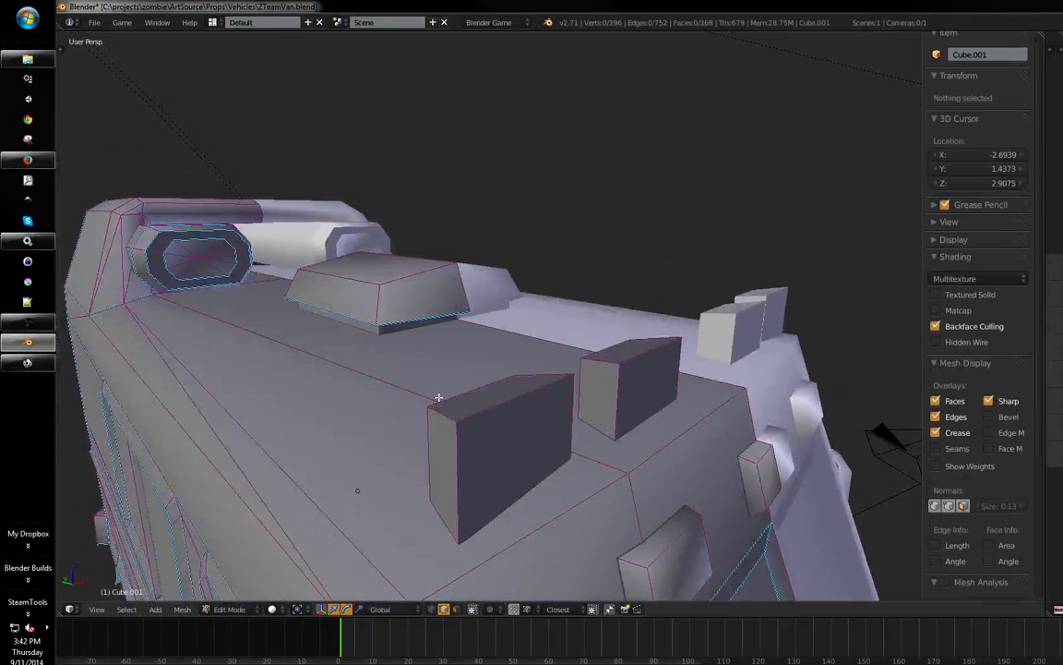
{"action": "right_click", "coordinate": [441, 413]}
{"action": "right_click", "coordinate": [544, 377], "text": "shift"}
{"action": "middle_click_drag", "start_coordinate": [546, 377], "coordinate": [458, 368]}
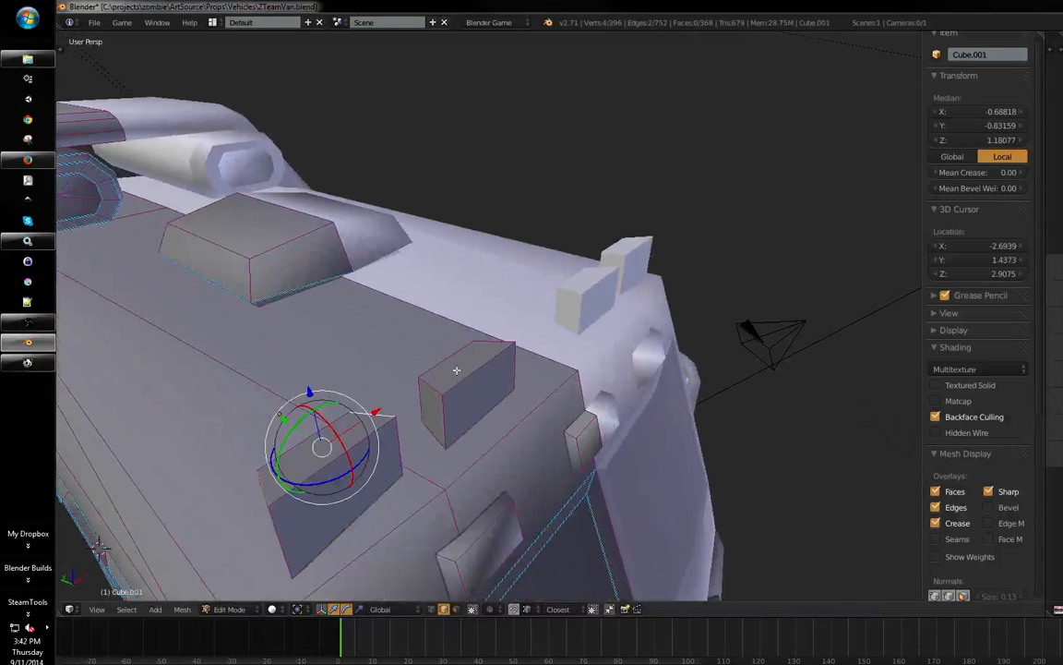
{"action": "right_click", "coordinate": [415, 392], "text": "shift"}
{"action": "key", "text": "ctrl+z"}
{"action": "right_click", "coordinate": [438, 390], "text": "shift"}
{"action": "right_click", "coordinate": [495, 351], "text": "shift"}
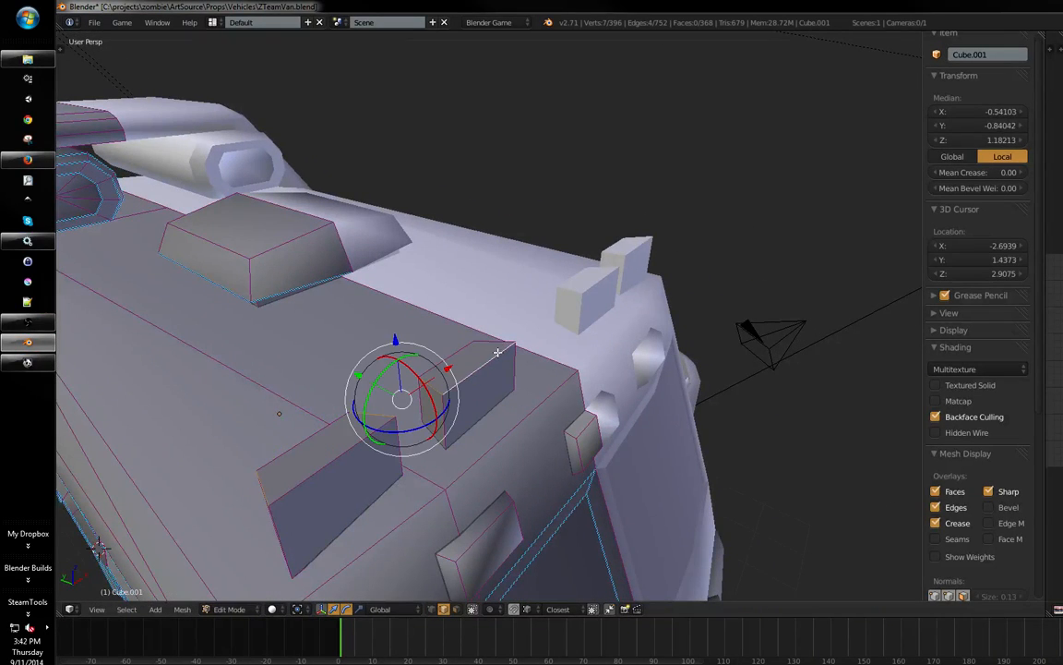
{"action": "middle_click_drag", "start_coordinate": [496, 356], "coordinate": [533, 297]}
{"action": "key", "text": "w"}
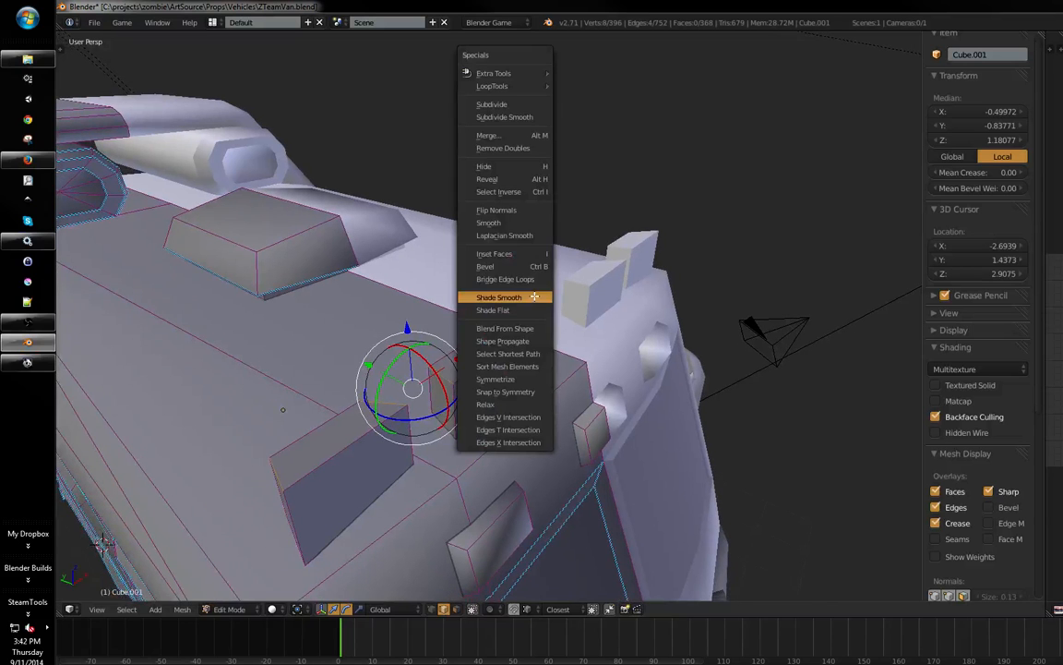
{"action": "left_click", "coordinate": [507, 265]}
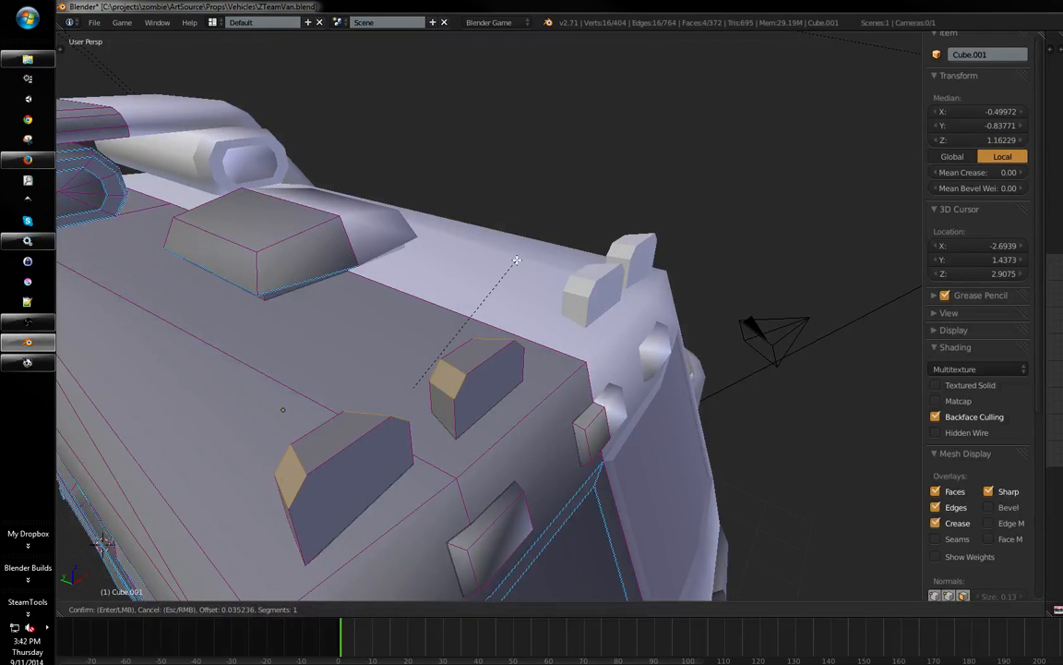
{"action": "left_click", "coordinate": [517, 261]}
- Select both linked roof light boxes and raise them along Z to a local median of about 1.158
{"action": "key", "text": "Tab"}
{"action": "middle_click_drag", "start_coordinate": [517, 261], "coordinate": [335, 305]}
{"action": "key", "text": "Tab"}
{"action": "key", "text": "a"}
{"action": "key", "text": "ctrl+Tab"}
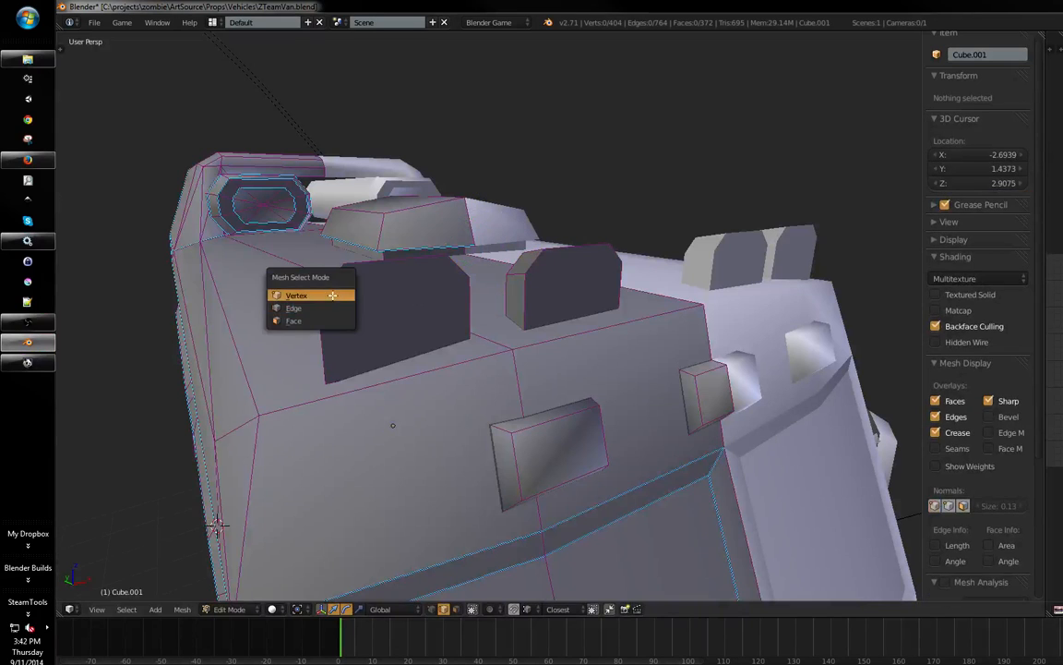
{"action": "left_click", "coordinate": [332, 295]}
{"action": "key", "text": "a"}
{"action": "key", "text": "a"}
{"action": "key", "text": "l"}
{"action": "key", "text": "l"}
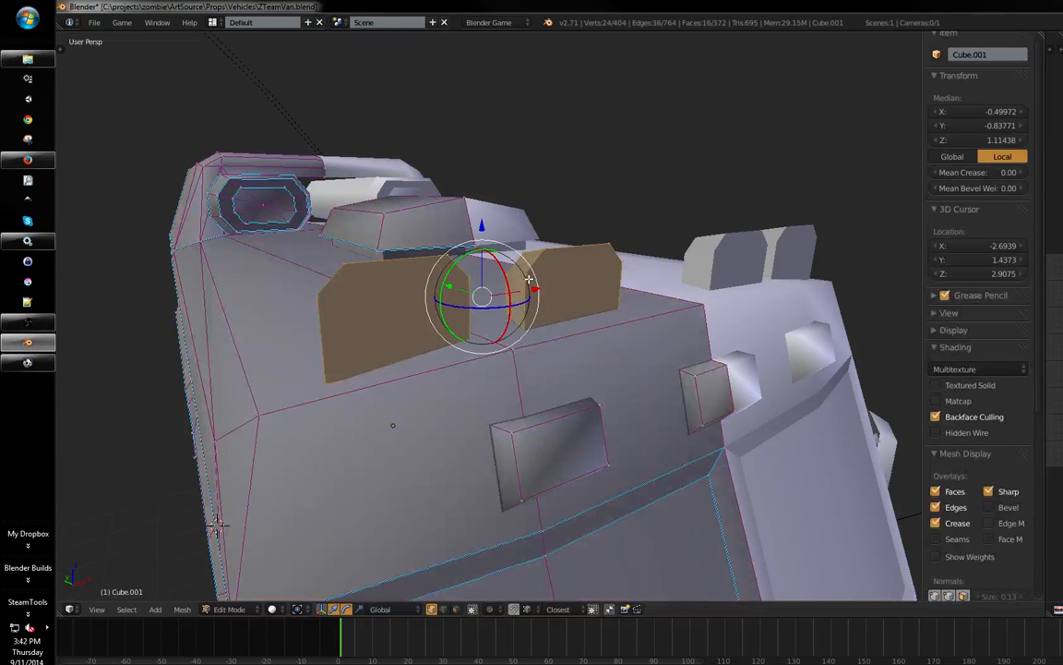
{"action": "left_click_drag", "start_coordinate": [481, 226], "coordinate": [480, 220]}
- Bevel the four lower side edges of the two roof light boxes by about 0.037 with one segment
{"action": "key", "text": "ctrl+Tab"}
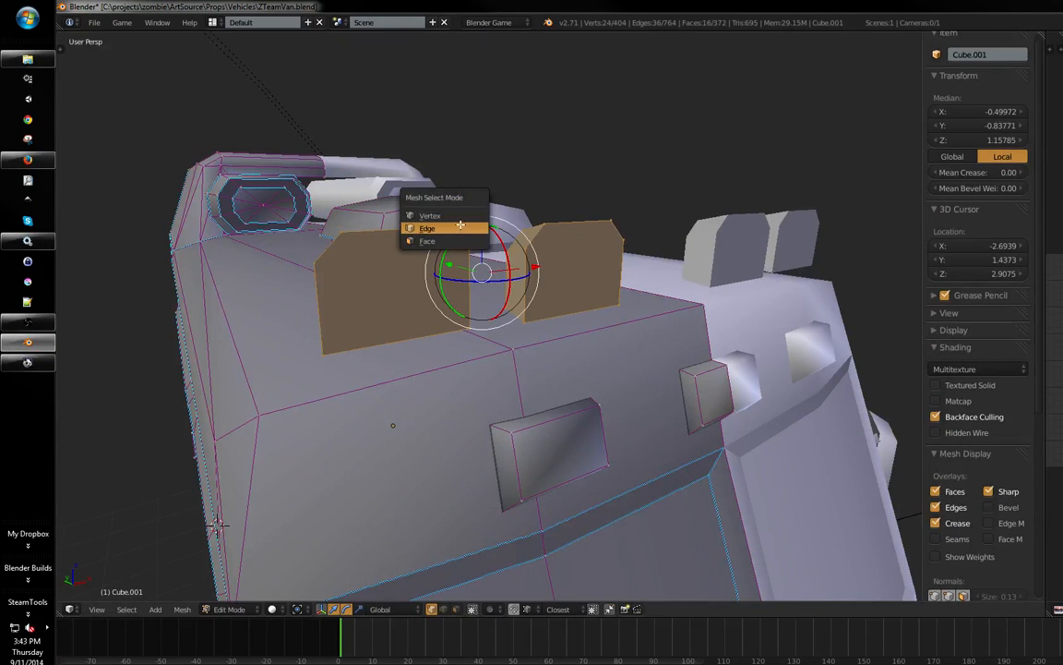
{"action": "middle_click_drag", "start_coordinate": [446, 228], "coordinate": [504, 238]}
{"action": "key", "text": "a"}
{"action": "right_click", "coordinate": [545, 308]}
{"action": "middle_click_drag", "start_coordinate": [637, 269], "coordinate": [590, 301]}
{"action": "right_click", "coordinate": [591, 347], "text": "shift"}
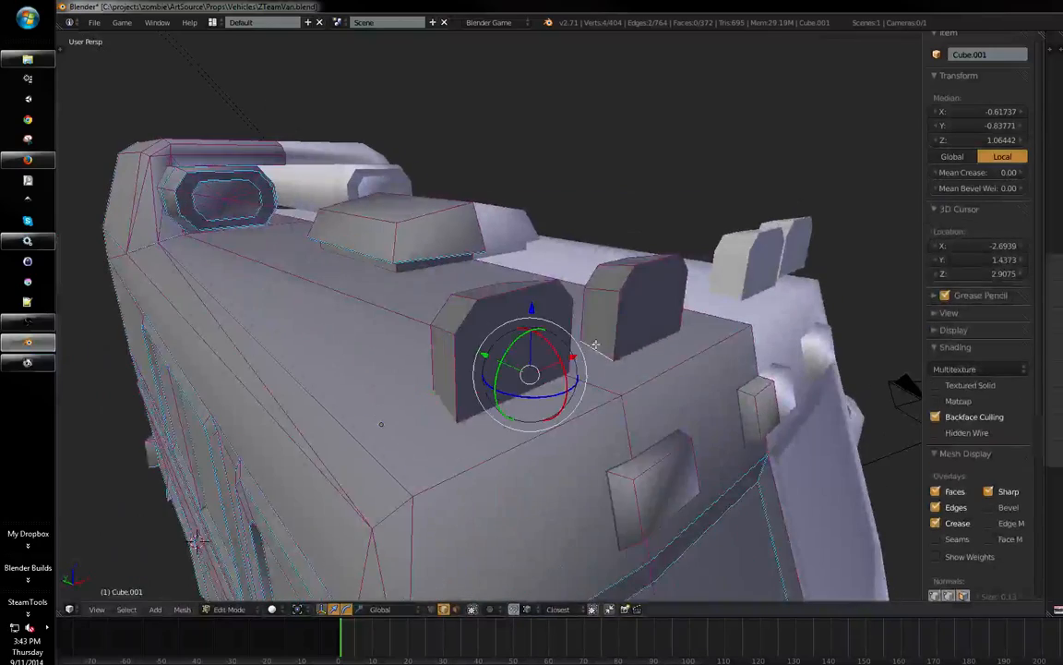
{"action": "middle_click_drag", "start_coordinate": [593, 349], "coordinate": [564, 206]}
{"action": "right_click", "coordinate": [478, 228], "text": "shift"}
{"action": "middle_click_drag", "start_coordinate": [477, 228], "coordinate": [409, 314]}
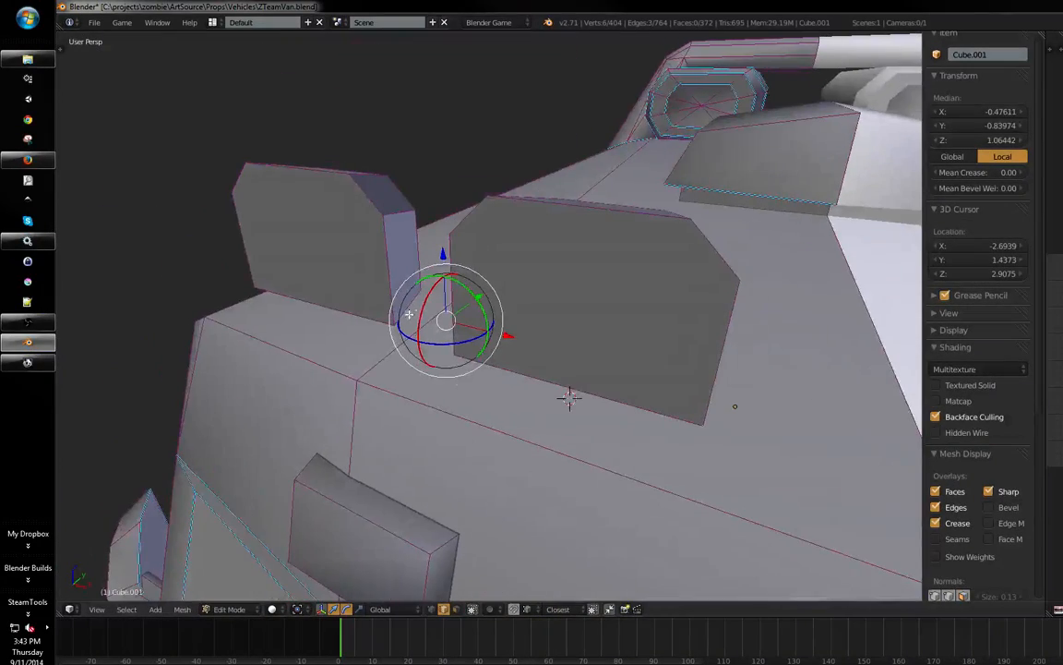
{"action": "key", "text": "ctrl+space"}
{"action": "right_click", "coordinate": [409, 307], "text": "shift"}
{"action": "key", "text": "w"}
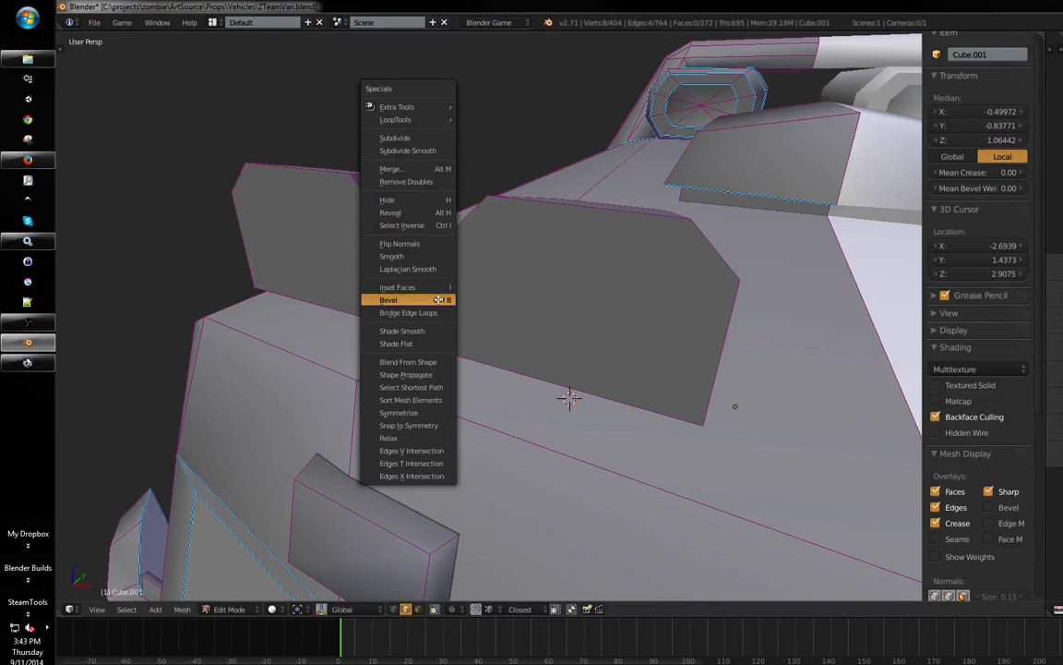
{"action": "left_click", "coordinate": [439, 300]}
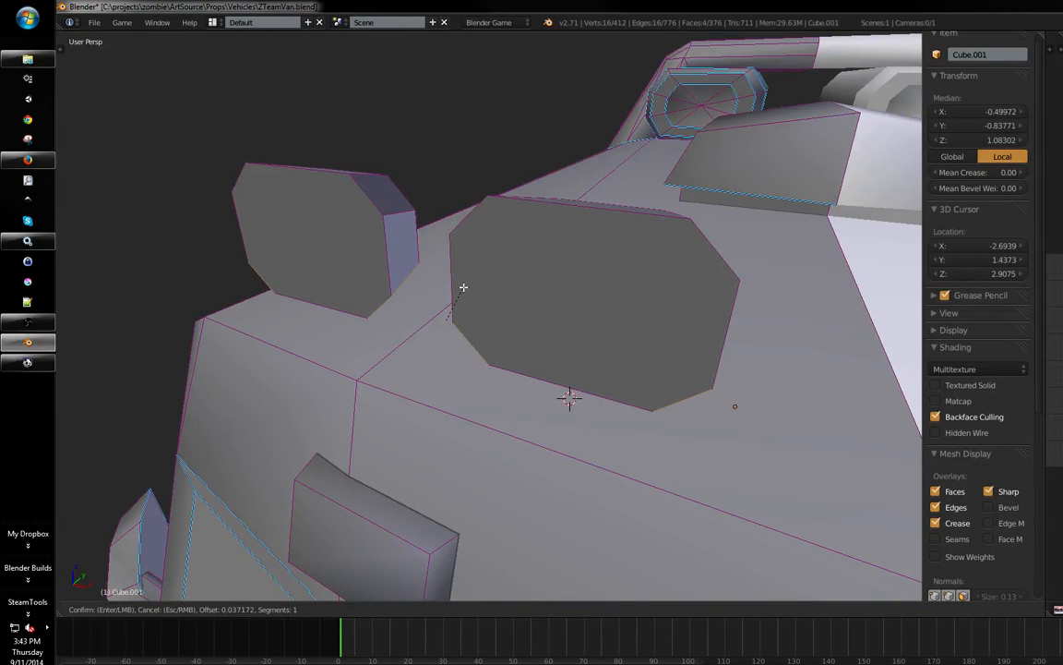
{"action": "left_click", "coordinate": [463, 287]}
- Select both octagonal roof lights and lower them along Z to a local median of about 1.120
{"action": "middle_click_drag", "start_coordinate": [464, 287], "coordinate": [635, 204]}
{"action": "key", "text": "a"}
{"action": "key", "text": "ctrl+Tab"}
{"action": "left_click", "coordinate": [628, 197]}
{"action": "key", "text": "a"}
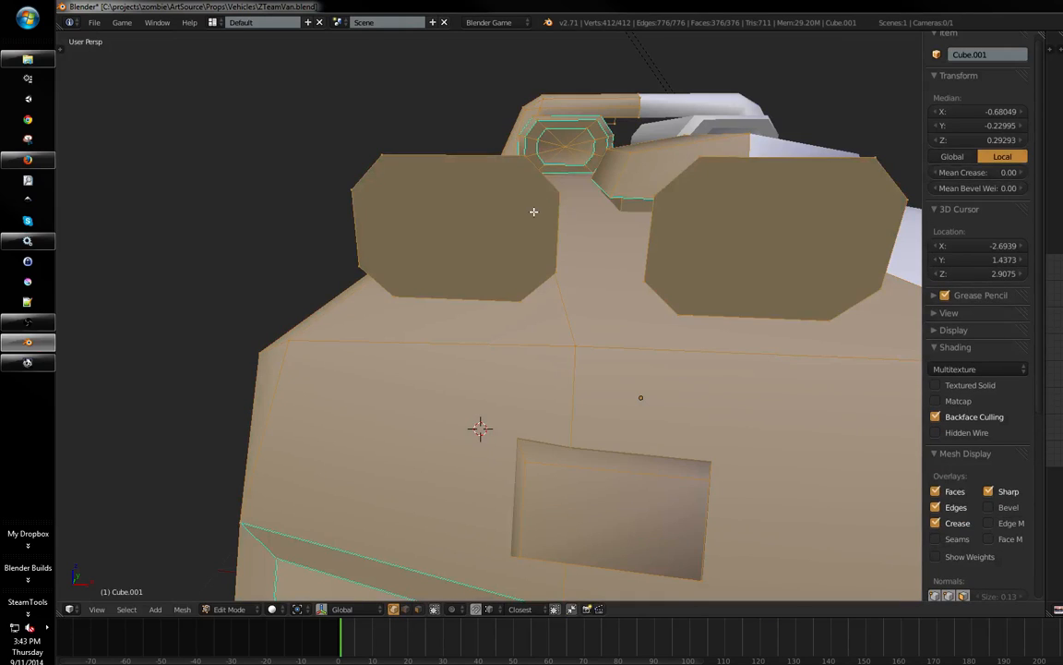
{"action": "key", "text": "a"}
{"action": "right_click", "coordinate": [651, 273]}
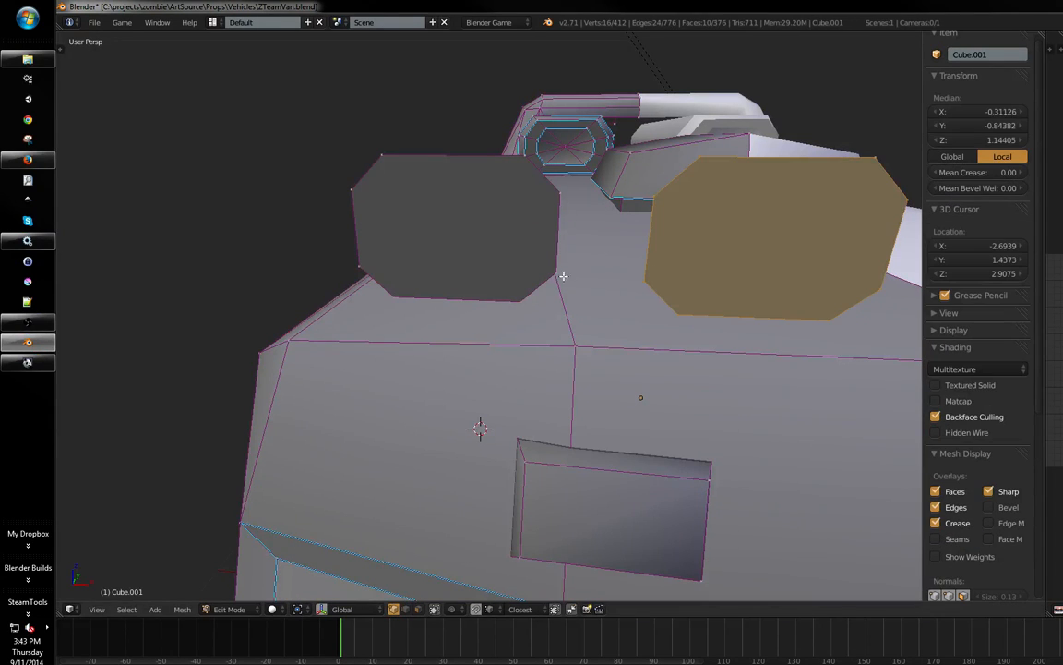
{"action": "right_click", "coordinate": [559, 275], "text": "shift"}
{"action": "key", "text": "ctrl+space"}
{"action": "left_click_drag", "start_coordinate": [604, 159], "coordinate": [611, 179]}
{"action": "middle_click_drag", "start_coordinate": [611, 179], "coordinate": [724, 205]}
- Try to collapse the diagonal corner edges on the rear faces of both roof lights with Merge
{"action": "key", "text": "ctrl+Tab"}
{"action": "left_click", "coordinate": [662, 196]}
{"action": "key", "text": "ctrl+Tab"}
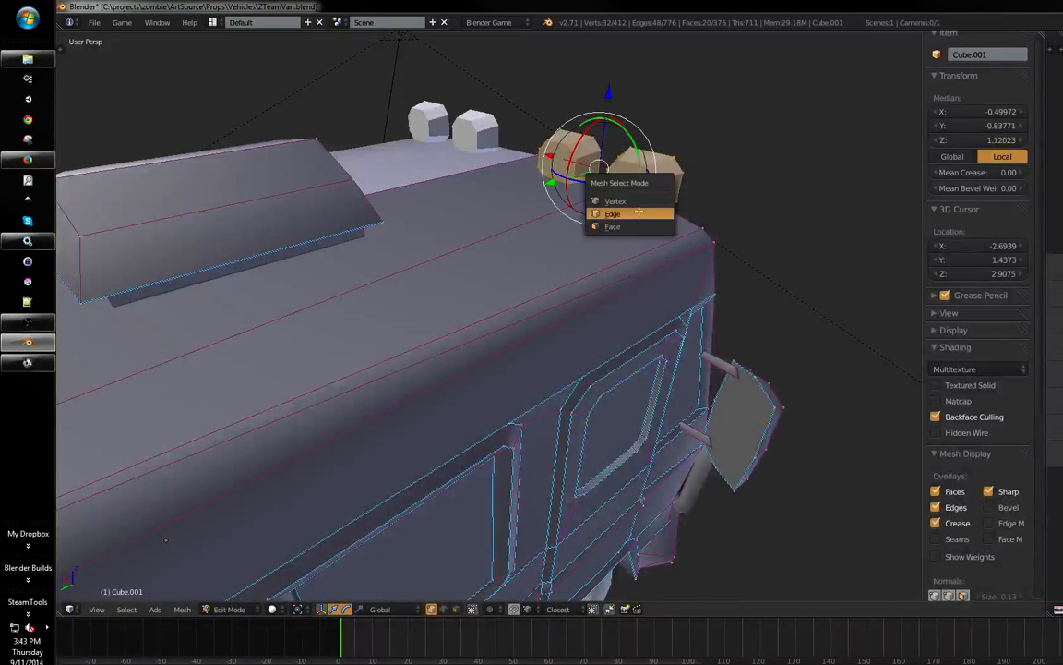
{"action": "left_click", "coordinate": [637, 212]}
{"action": "key", "text": "a"}
{"action": "middle_click_drag", "start_coordinate": [560, 242], "coordinate": [546, 287], "text": "shift"}
{"action": "scroll", "coordinate": [549, 287], "scroll_direction": "up", "scroll_amount": 4}
{"action": "middle_click_drag", "start_coordinate": [628, 249], "coordinate": [608, 327], "text": "shift"}
{"action": "right_click", "coordinate": [749, 165]}
{"action": "right_click", "coordinate": [866, 196], "text": "shift"}
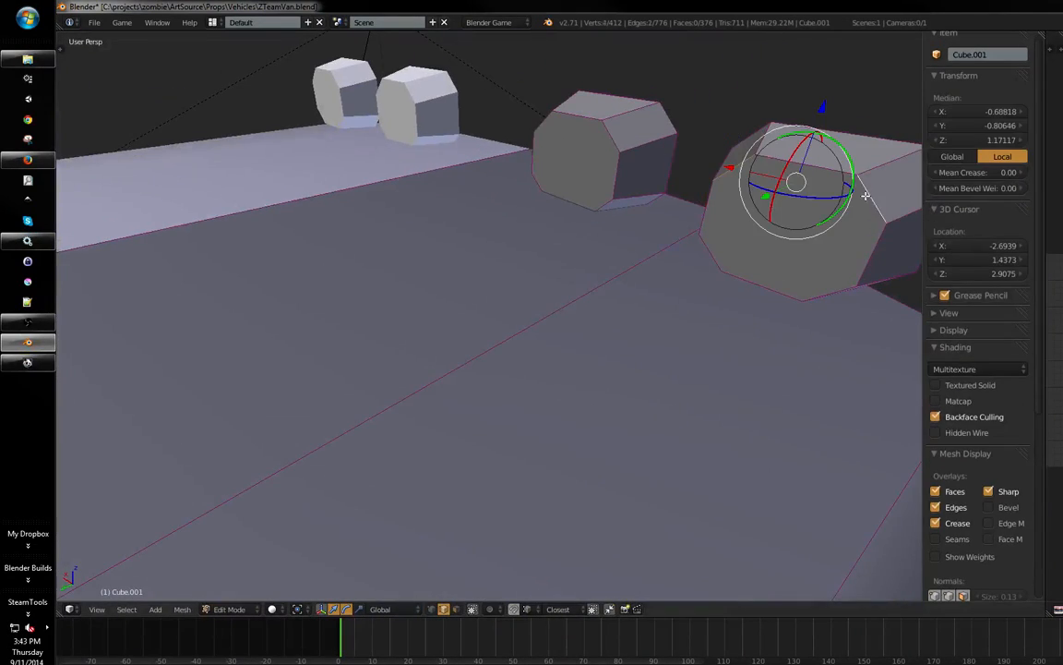
{"action": "right_click", "coordinate": [840, 292], "text": "shift"}
{"action": "right_click", "coordinate": [606, 198], "text": "shift"}
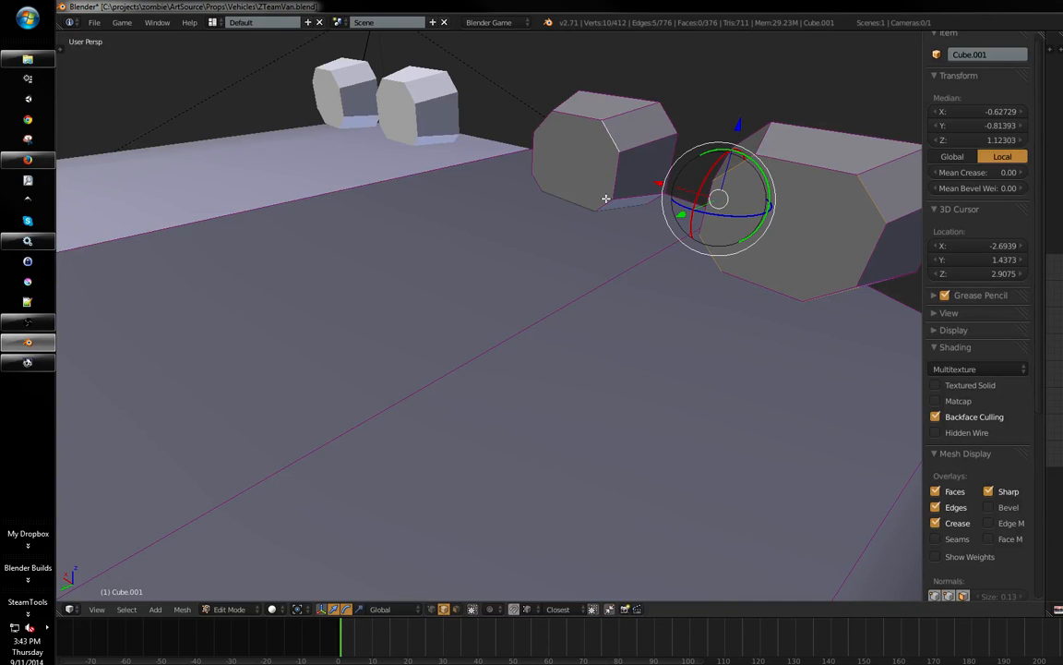
{"action": "right_click", "coordinate": [537, 175], "text": "shift"}
{"action": "middle_click_drag", "start_coordinate": [509, 143], "coordinate": [587, 163]}
{"action": "key", "text": "w"}
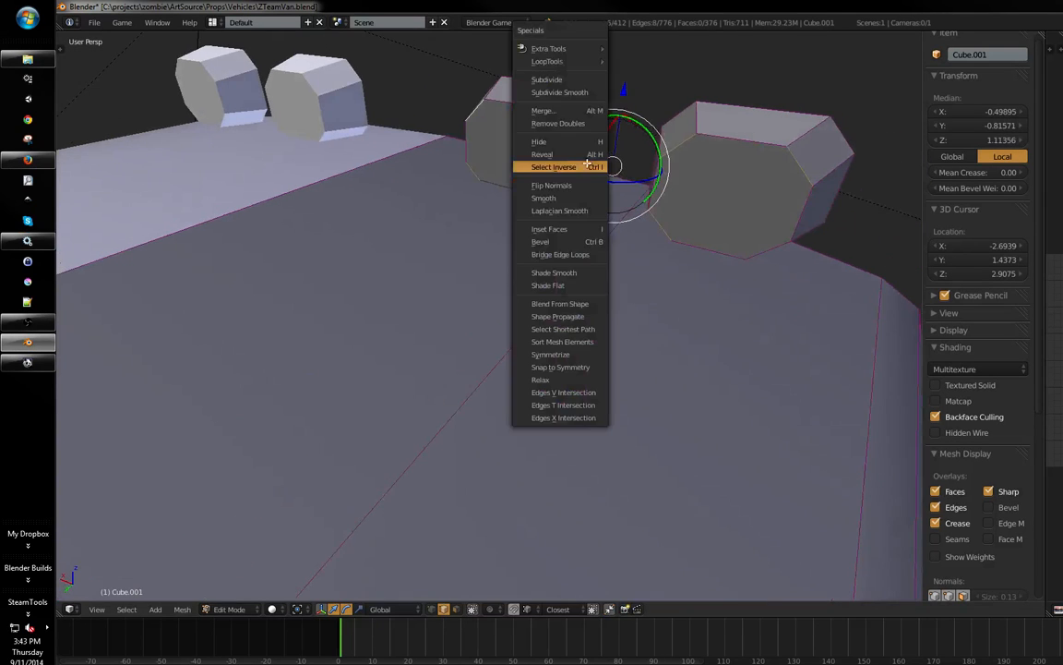
{"action": "left_click", "coordinate": [563, 111]}
{"action": "left_click", "coordinate": [563, 111]}
{"action": "middle_click_drag", "start_coordinate": [563, 110], "coordinate": [502, 220]}
{"action": "key", "text": "ctrl+z"}
{"action": "key", "text": "a"}
- Select the eight diagonal corner edges on the rear faces of both roof lights and merge them with Collapse
{"action": "middle_click_drag", "start_coordinate": [551, 254], "coordinate": [697, 298]}
{"action": "scroll", "coordinate": [590, 273], "scroll_direction": "up", "scroll_amount": 4}
{"action": "right_click", "coordinate": [705, 319]}
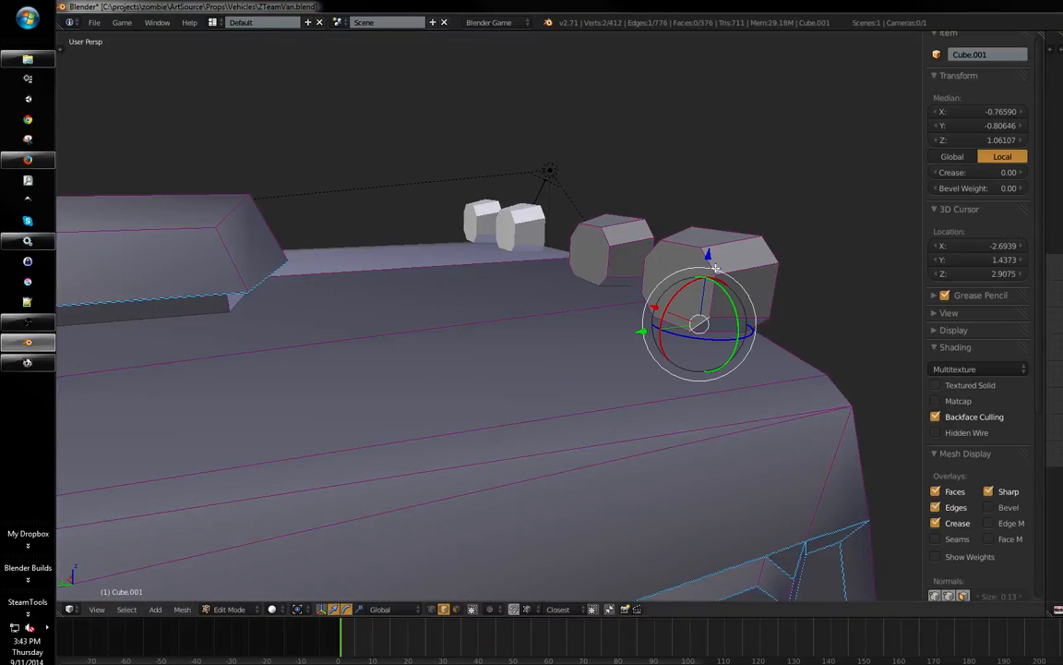
{"action": "middle_click_drag", "start_coordinate": [657, 247], "coordinate": [470, 211]}
{"action": "right_click", "coordinate": [428, 207], "text": "shift"}
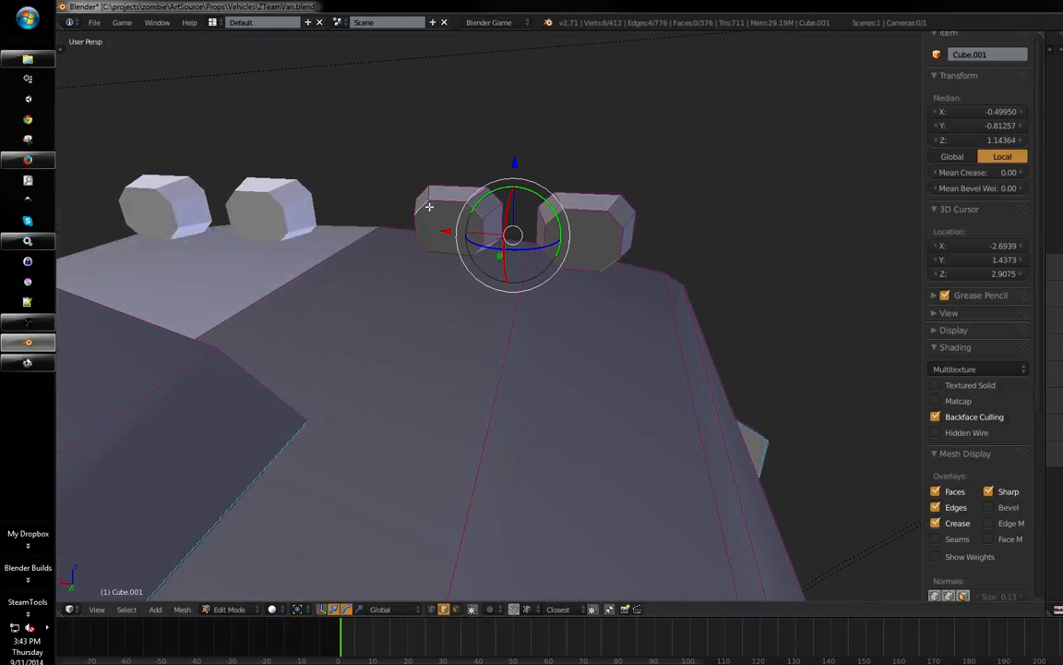
{"action": "scroll", "coordinate": [460, 289], "scroll_direction": "up", "scroll_amount": 5}
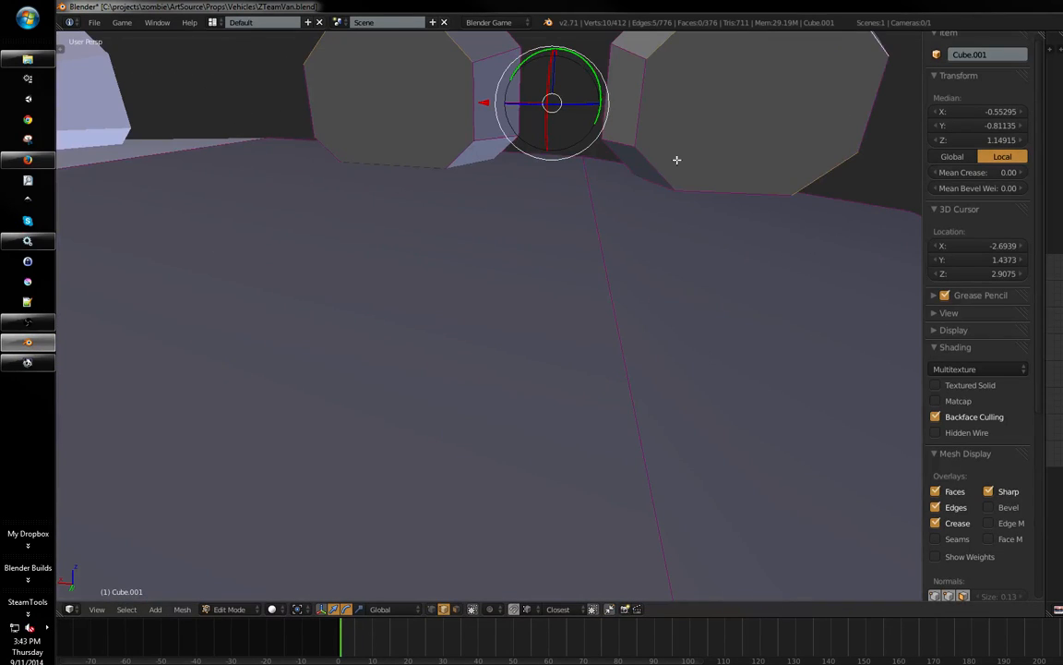
{"action": "key", "text": "ctrl+e"}
{"action": "left_click", "coordinate": [404, 156]}
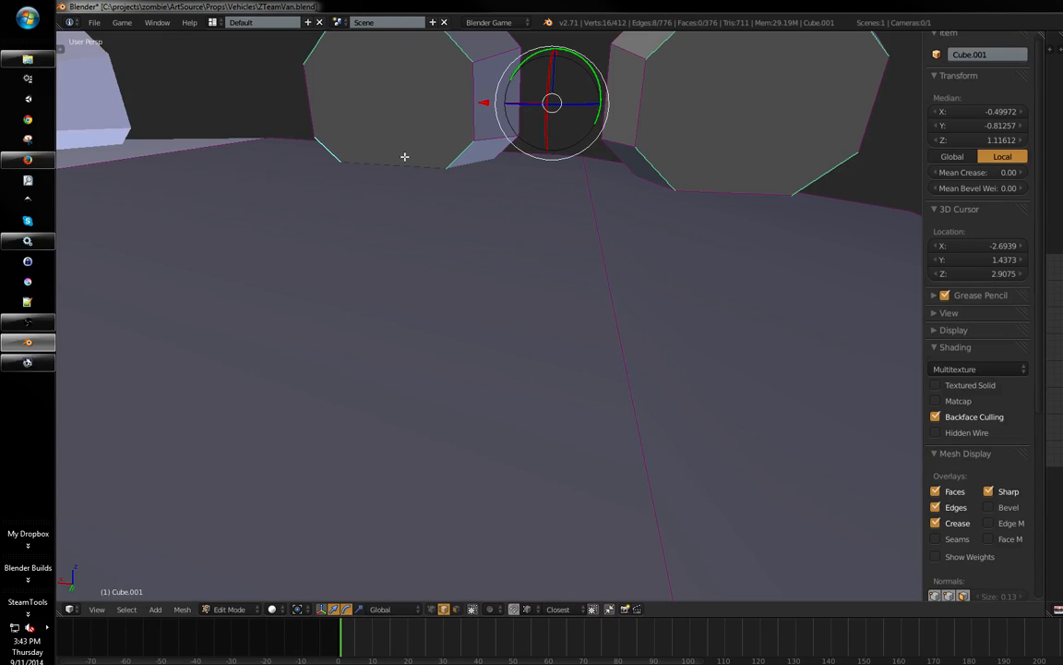
{"action": "key", "text": "ctrl+e"}
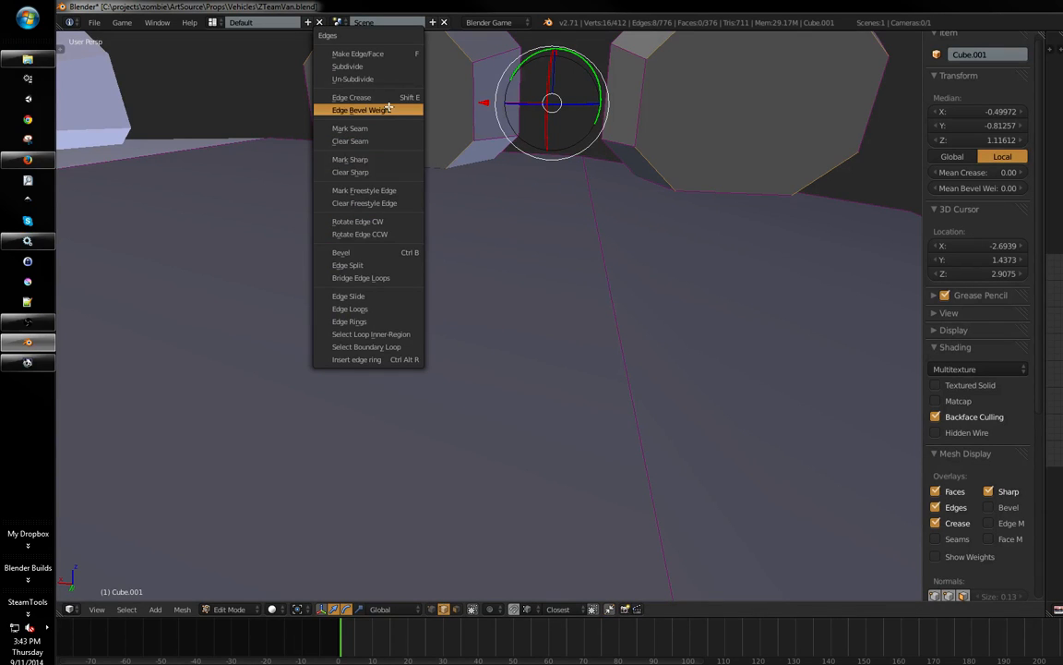
{"action": "key", "text": "w"}
{"action": "left_click", "coordinate": [545, 196]}
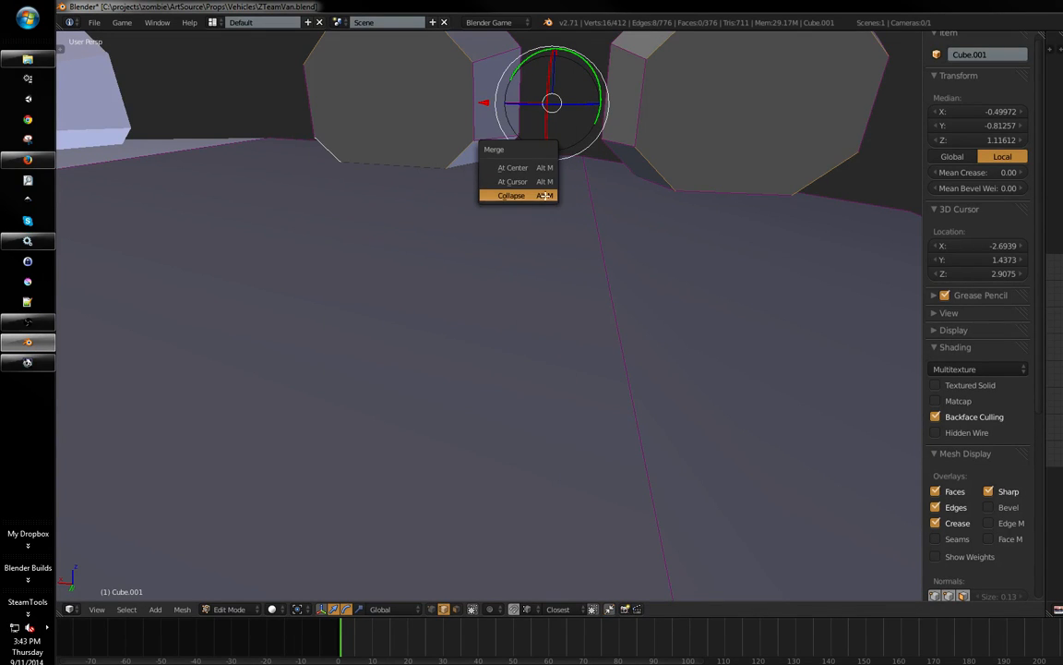
{"action": "left_click", "coordinate": [545, 196]}
{"action": "middle_click_drag", "start_coordinate": [546, 195], "coordinate": [245, 479]}
- Select the linked roof light geometry and move it slightly up along the Z axis
{"action": "key", "text": "a"}
{"action": "key", "text": "a"}
{"action": "key", "text": "a"}
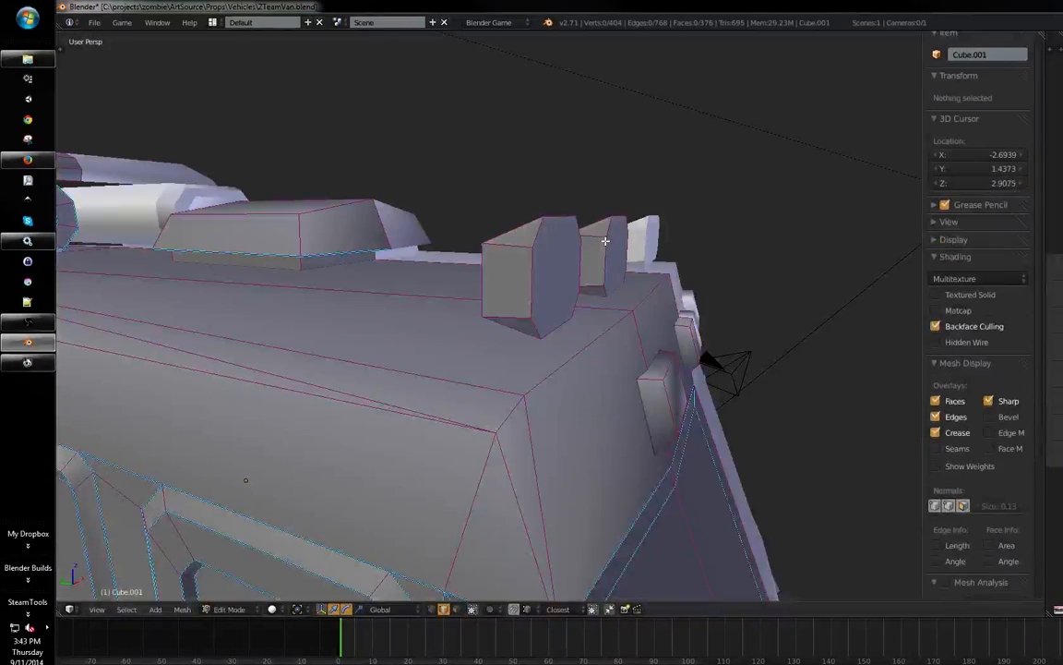
{"action": "key", "text": "l"}
{"action": "left_click_drag", "start_coordinate": [597, 182], "coordinate": [599, 175]}
{"action": "middle_click_drag", "start_coordinate": [600, 175], "coordinate": [586, 255]}
{"action": "key", "text": "a"}
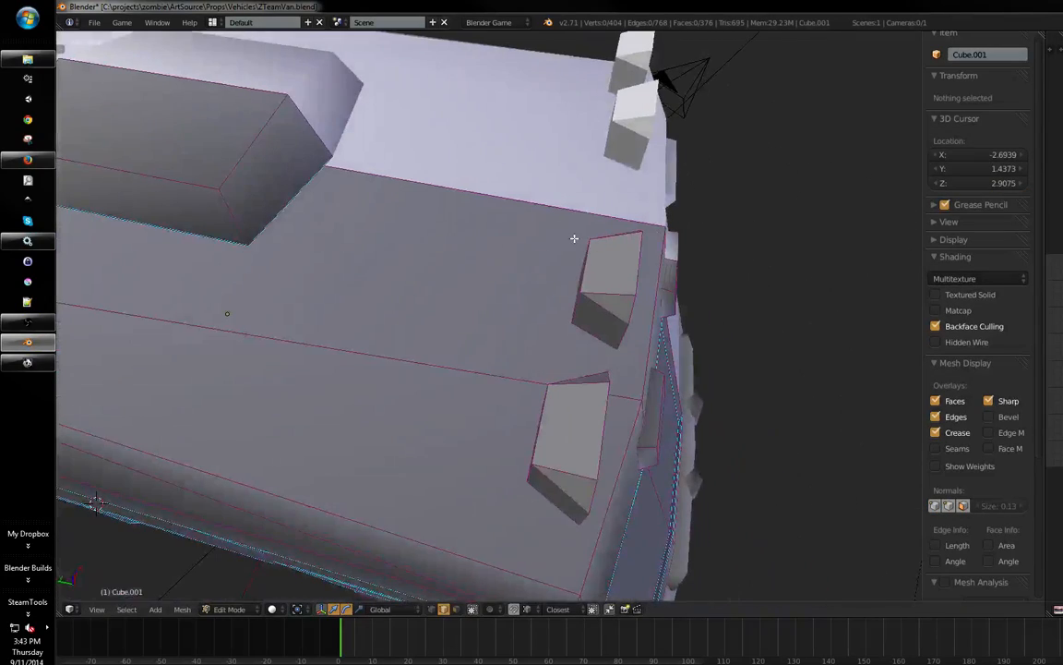
- Examine the whole van with its reshaped roof lights from the front and side in object mode
{"action": "scroll", "coordinate": [574, 238], "scroll_direction": "down", "scroll_amount": 5}
{"action": "middle_click_drag", "start_coordinate": [411, 258], "coordinate": [368, 157]}
{"action": "key", "text": "Tab"}
{"action": "scroll", "coordinate": [416, 245], "scroll_direction": "down", "scroll_amount": 3}
{"action": "key", "text": "a"}
{"action": "middle_click_drag", "start_coordinate": [301, 282], "coordinate": [237, 287]}
{"action": "key", "text": "a"}
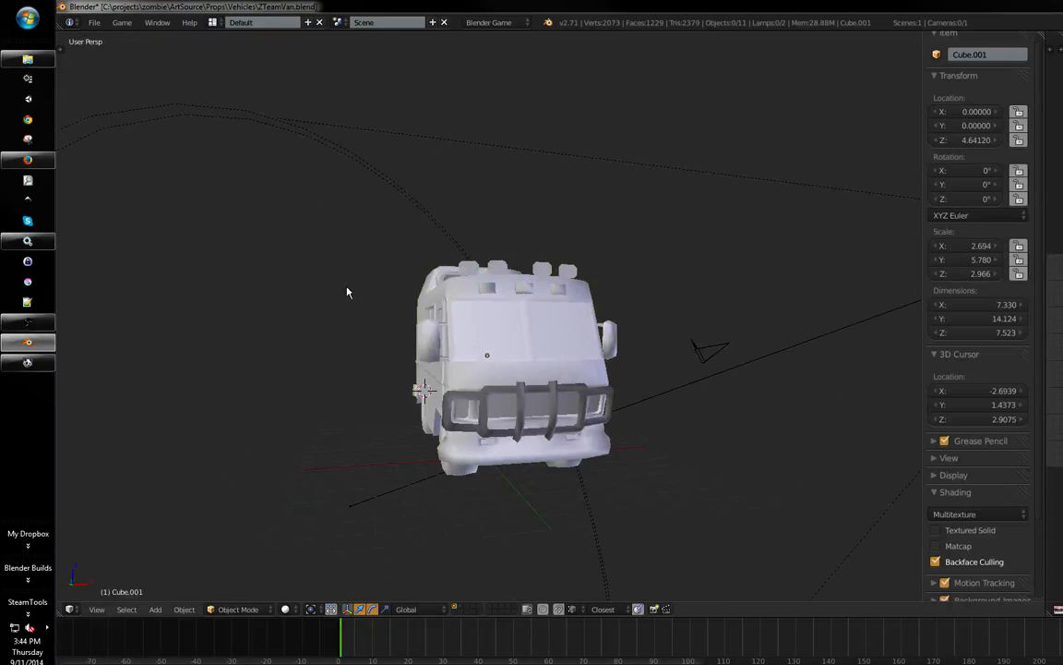
{"action": "middle_click_drag", "start_coordinate": [347, 293], "coordinate": [473, 288]}
{"action": "middle_click_drag", "start_coordinate": [369, 251], "coordinate": [420, 224], "text": "shift"}
{"action": "scroll", "coordinate": [606, 199], "scroll_direction": "up", "scroll_amount": 5}
{"action": "scroll", "coordinate": [560, 213], "scroll_direction": "down", "scroll_amount": 4}
{"action": "scroll", "coordinate": [568, 206], "scroll_direction": "up", "scroll_amount": 1}
{"action": "scroll", "coordinate": [420, 224], "scroll_direction": "up", "scroll_amount": 1}
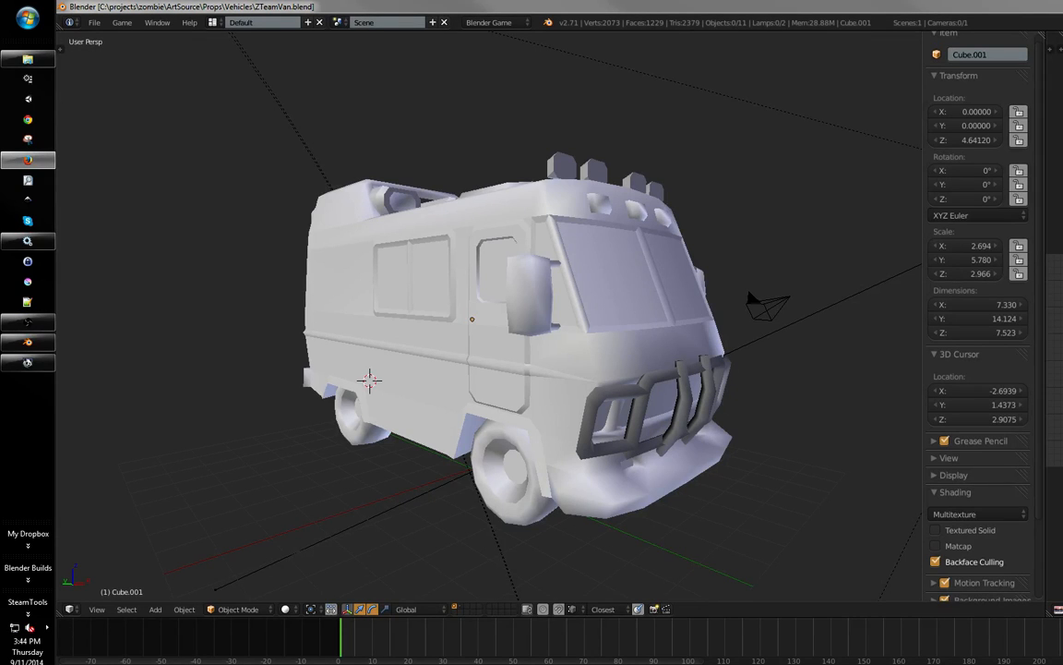
- Enter Edit Mode on the van body and try to select all geometry linked to the middle roof hatch
{"action": "middle_click_drag", "start_coordinate": [489, 226], "coordinate": [557, 309]}
{"action": "key", "text": "Tab"}
{"action": "key", "text": "a"}
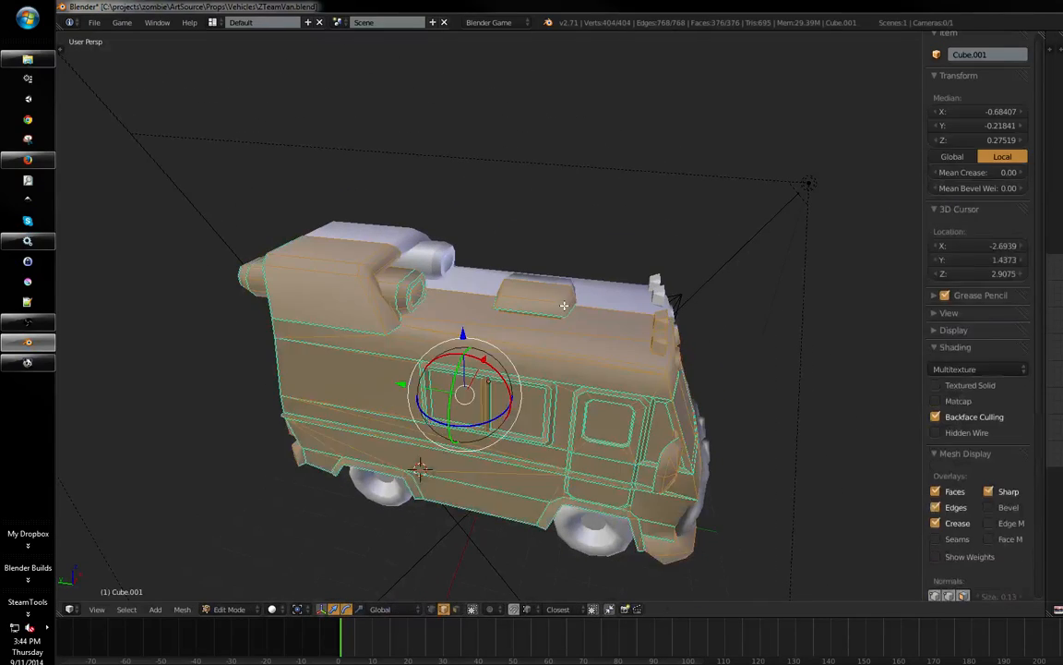
{"action": "key", "text": "a"}
{"action": "right_click", "coordinate": [552, 308]}
{"action": "scroll", "coordinate": [552, 311], "scroll_direction": "up", "scroll_amount": 6}
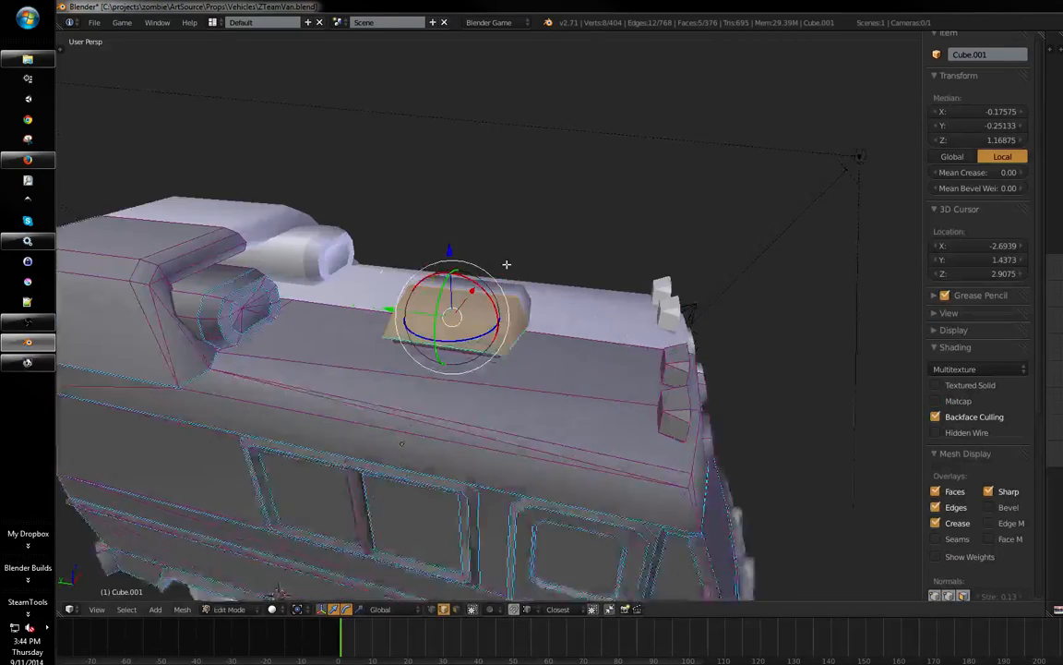
{"action": "key", "text": "l"}
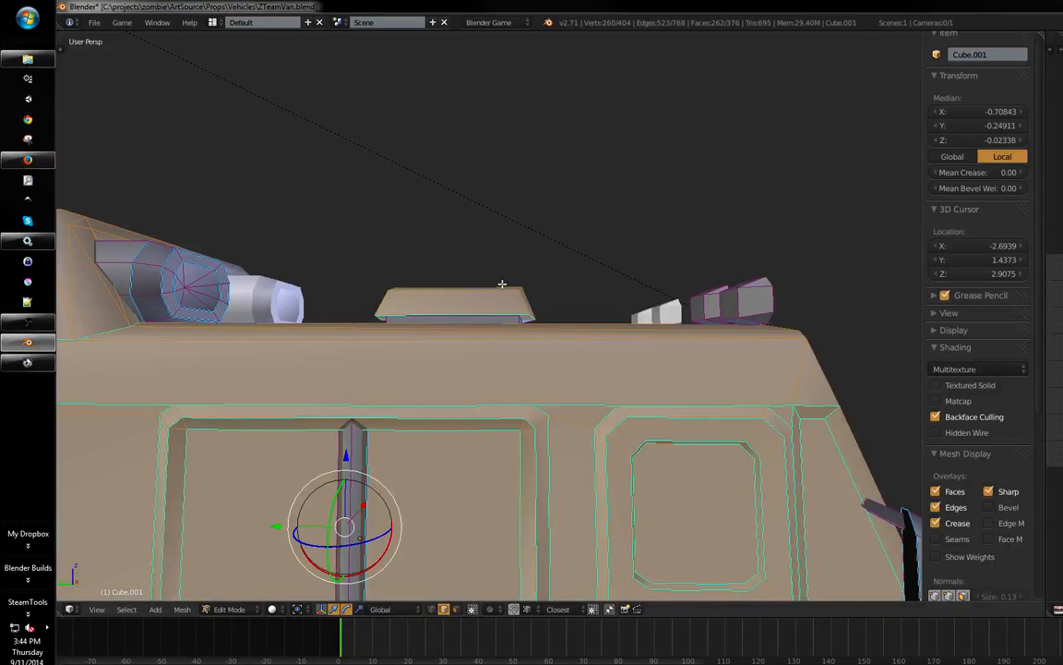
{"action": "key", "text": "ctrl+z"}
{"action": "scroll", "coordinate": [521, 312], "scroll_direction": "up", "scroll_amount": 2}
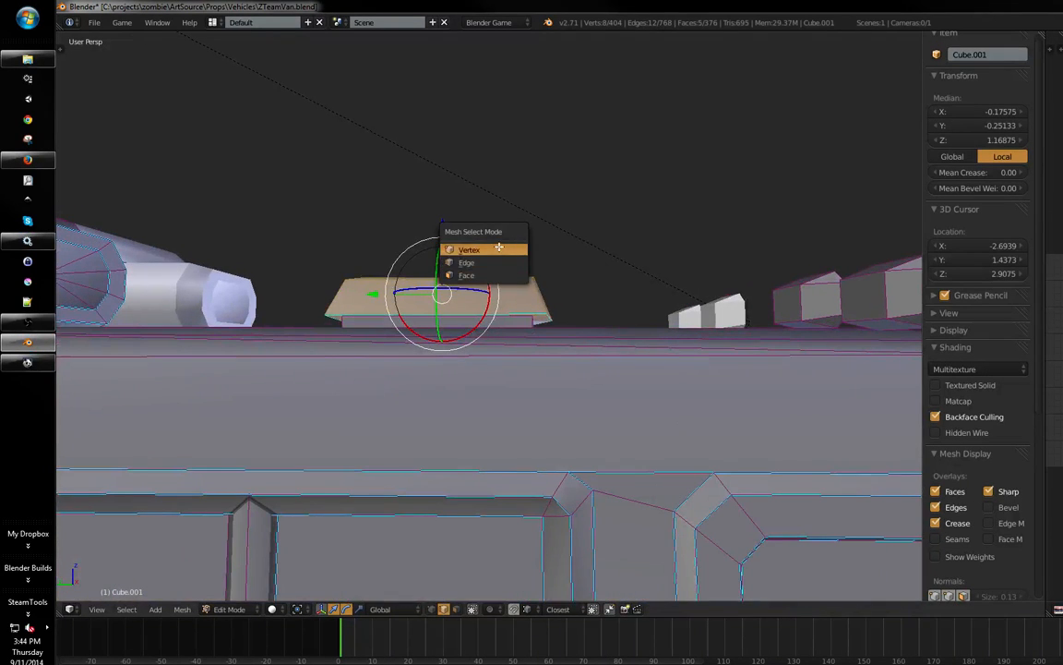
{"action": "mouse_move", "coordinate": [527, 275]}
{"action": "middle_mouse_down"}
{"action": "mouse_move", "coordinate": [593, 268]}
{"action": "mouse_move", "coordinate": [585, 289]}
{"action": "mouse_move", "coordinate": [609, 247]}
{"action": "mouse_move", "coordinate": [581, 268]}
{"action": "mouse_move", "coordinate": [527, 267]}
{"action": "middle_mouse_up"}
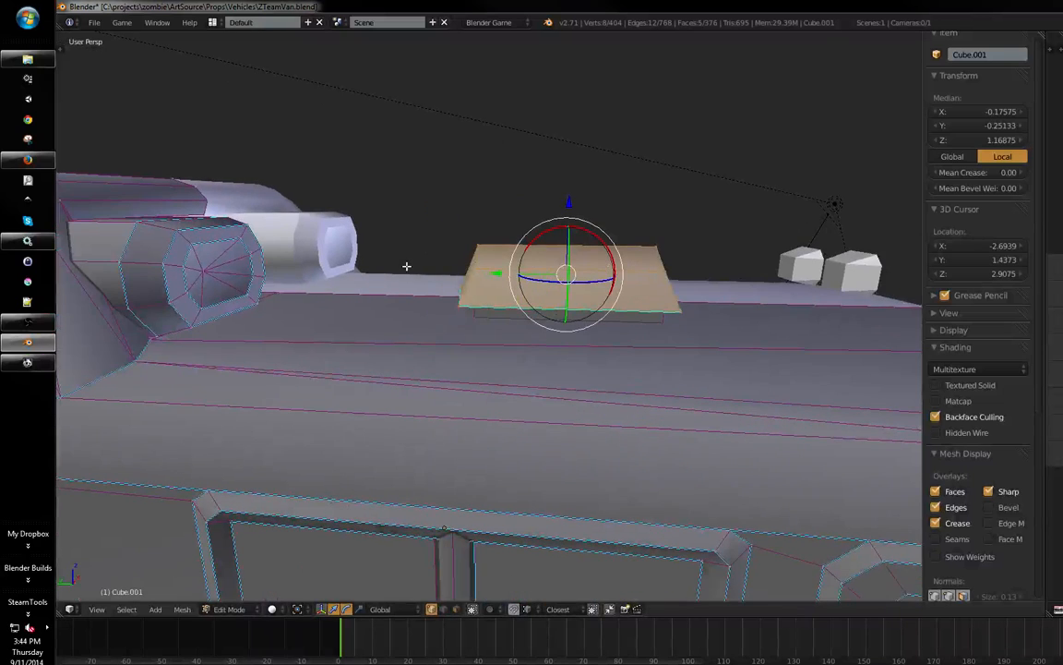
- Select the outer ring and recessed front faces of the octagonal roof nozzle and duplicate them forward along the roof
{"action": "middle_click_drag", "start_coordinate": [406, 266], "coordinate": [358, 289]}
{"action": "key", "text": "ctrl+Tab"}
{"action": "left_click", "coordinate": [334, 315]}
{"action": "right_click", "coordinate": [369, 292], "text": "alt"}
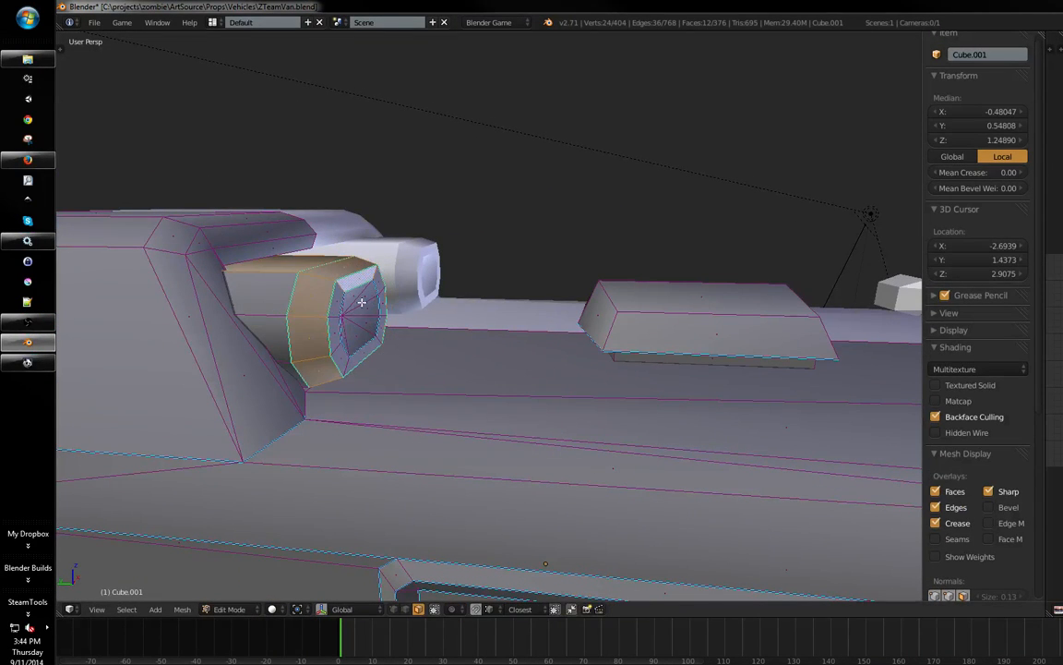
{"action": "middle_click_drag", "start_coordinate": [362, 302], "coordinate": [326, 307]}
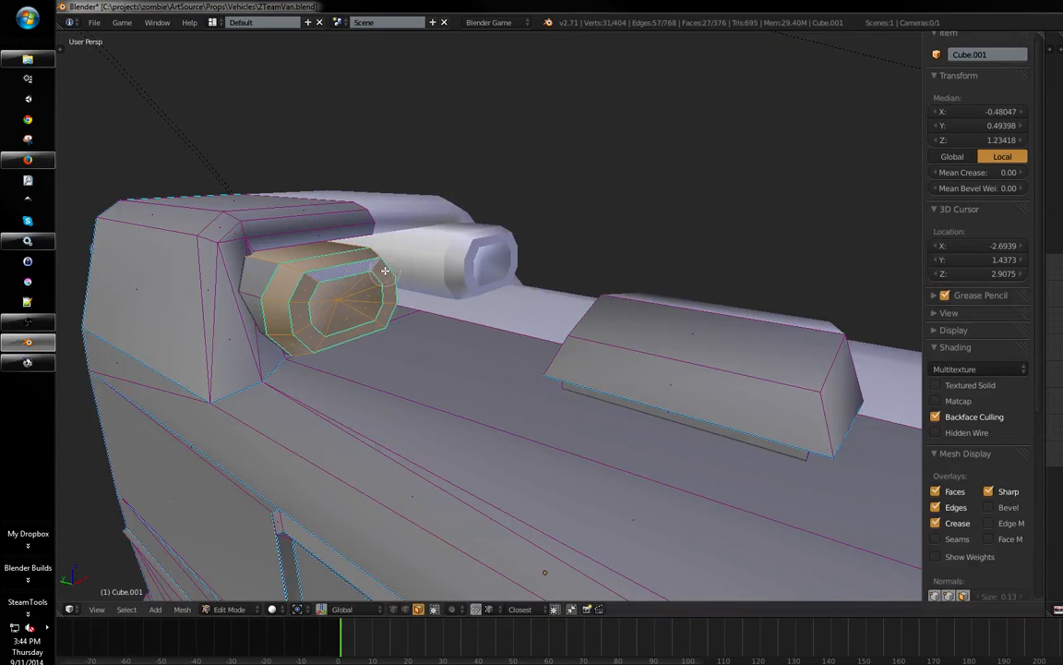
{"action": "middle_click_drag", "start_coordinate": [385, 269], "coordinate": [443, 249]}
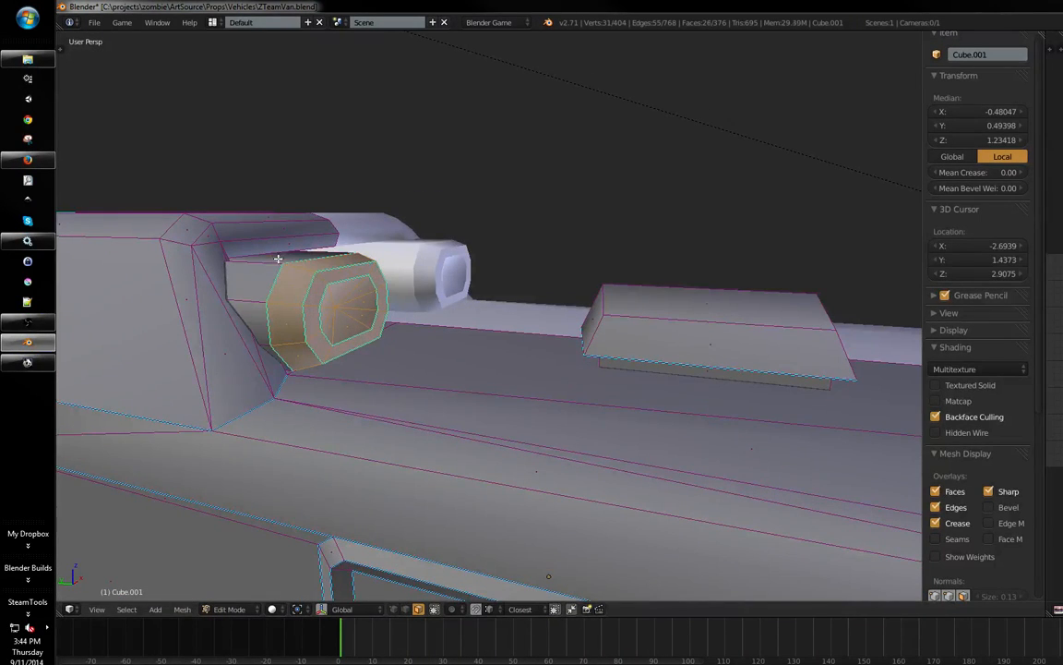
{"action": "middle_click_drag", "start_coordinate": [278, 259], "coordinate": [314, 235]}
{"action": "key", "text": "e"}
{"action": "left_click", "coordinate": [466, 256]}
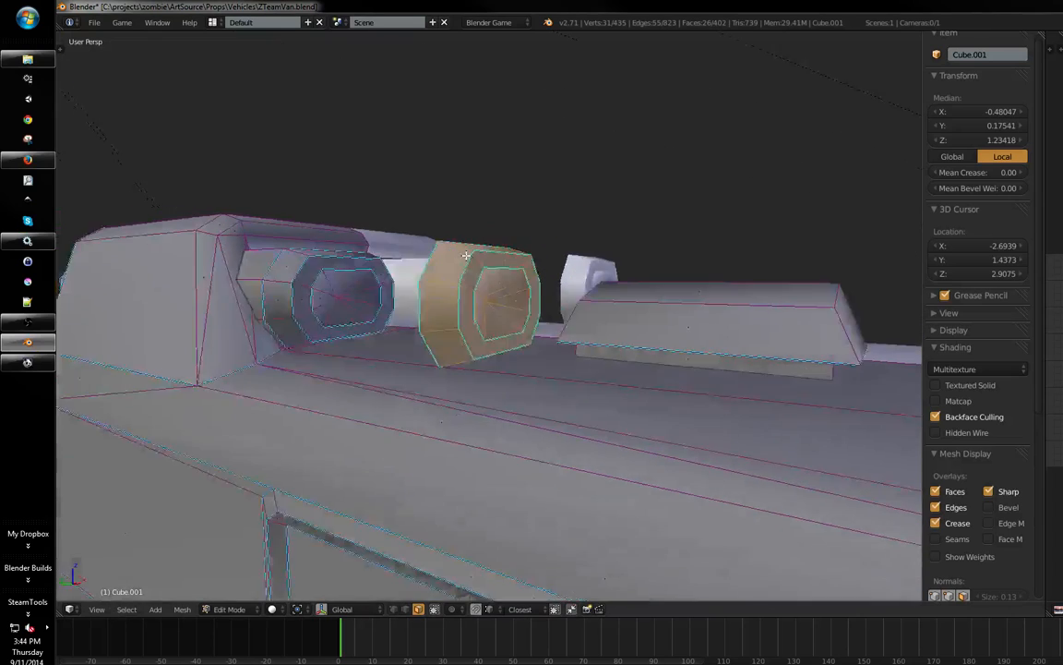
- Select the rear edge loop of the duplicated nozzle and flatten it by scaling along the Y axis
{"action": "middle_click_drag", "start_coordinate": [466, 256], "coordinate": [554, 295]}
{"action": "left_click", "coordinate": [460, 269]}
{"action": "right_click", "coordinate": [506, 313], "text": "alt"}
{"action": "key", "text": "s"}
{"action": "key", "text": "y"}
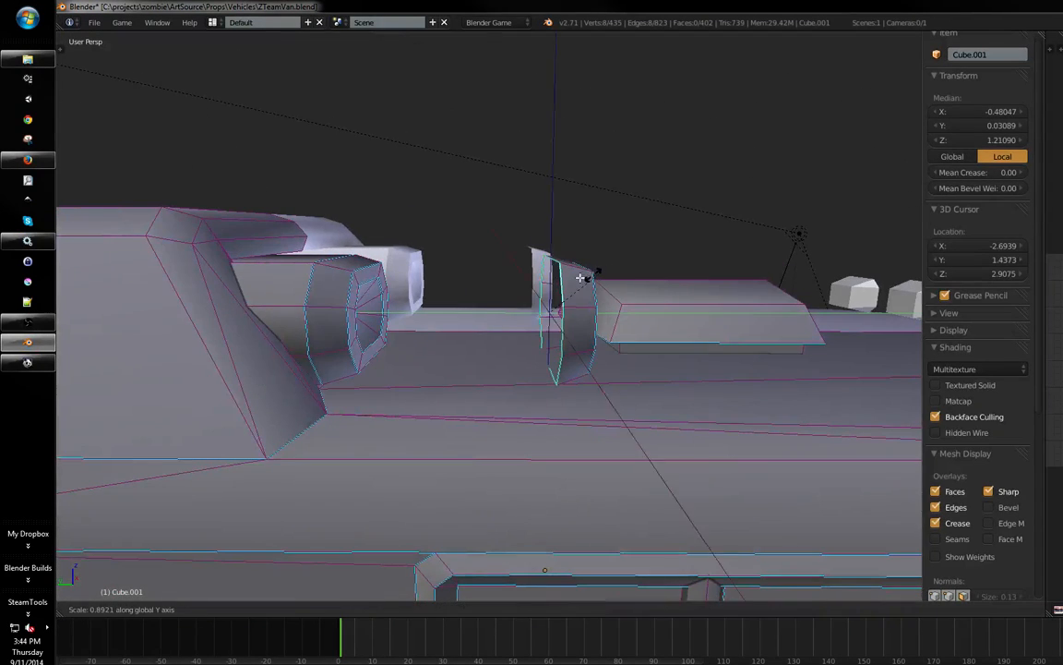
{"action": "left_click", "coordinate": [597, 255]}
- Extrude the rear edge loop backward along the Y axis and scale it down to taper the nozzle
{"action": "key", "text": "e"}
{"action": "key", "text": "y"}
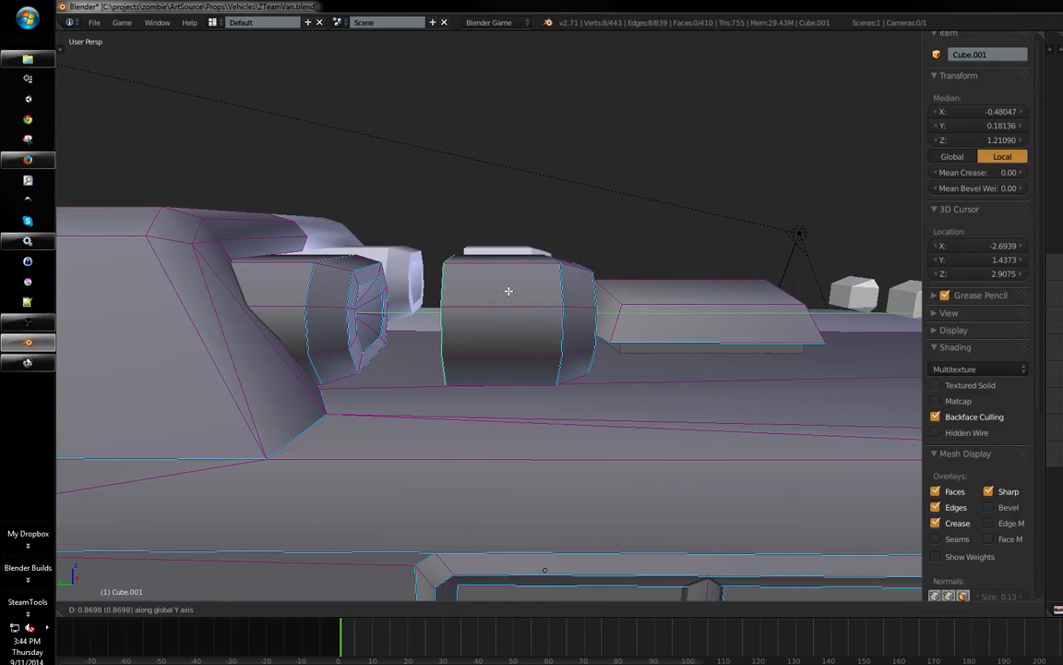
{"action": "left_click", "coordinate": [545, 282]}
{"action": "key", "text": "s"}
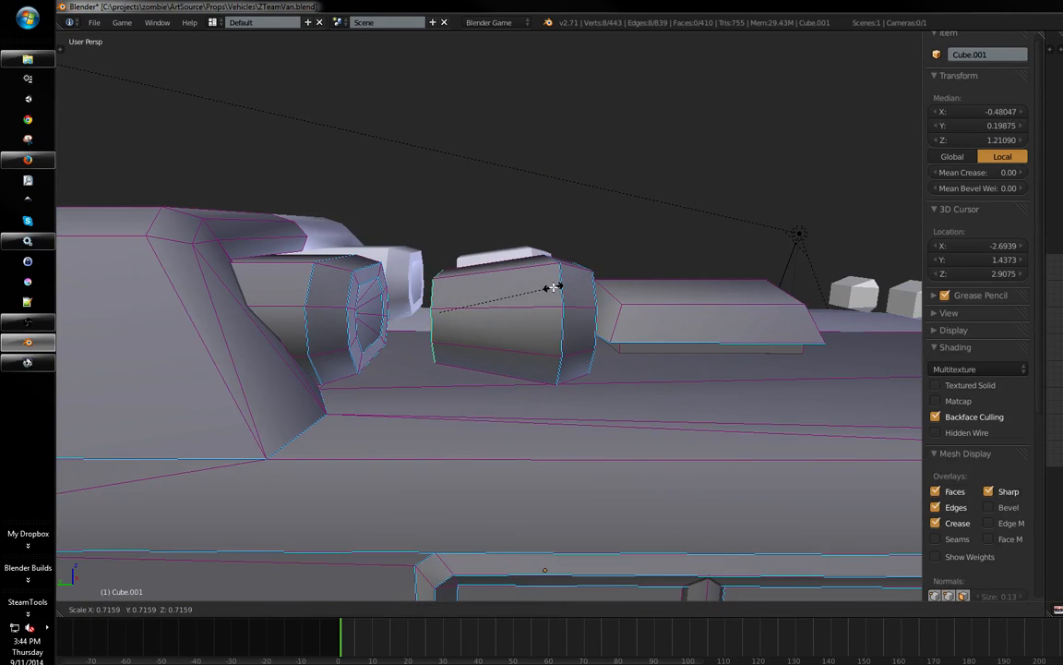
{"action": "left_click", "coordinate": [551, 287]}
- Subdivide the horizontal edges across the duplicated nozzle to add a lengthwise centre line, and clear the selection in vertex mode
{"action": "middle_click_drag", "start_coordinate": [544, 278], "coordinate": [430, 311]}
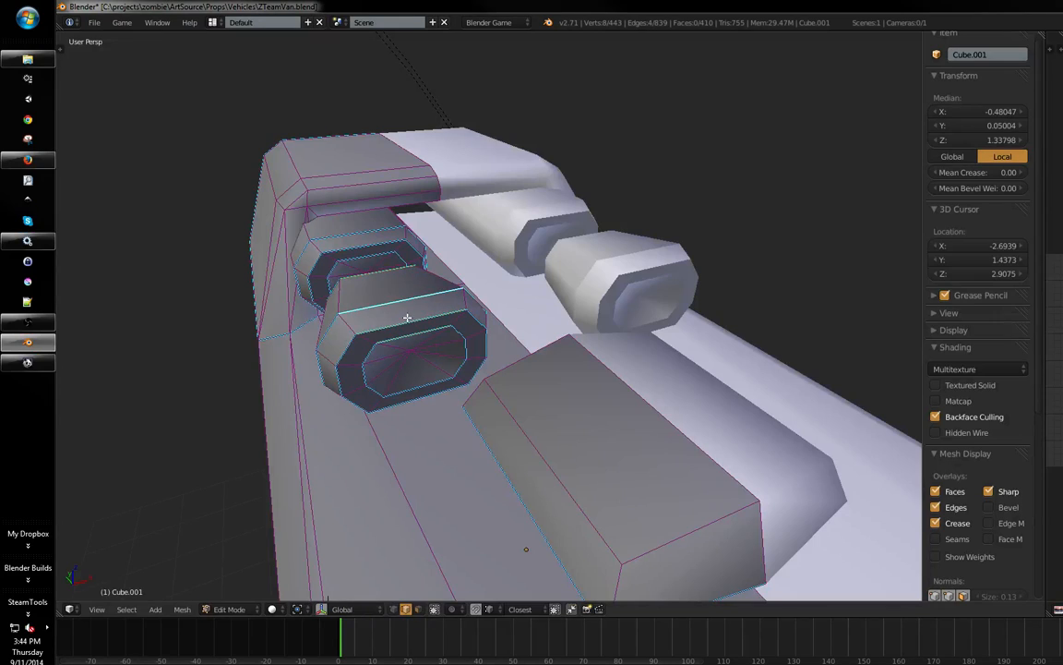
{"action": "mouse_move", "coordinate": [407, 317]}
{"action": "middle_mouse_down"}
{"action": "mouse_move", "coordinate": [466, 253]}
{"action": "mouse_move", "coordinate": [474, 278]}
{"action": "mouse_move", "coordinate": [503, 296]}
{"action": "mouse_move", "coordinate": [472, 290]}
{"action": "mouse_move", "coordinate": [444, 309]}
{"action": "mouse_move", "coordinate": [423, 351]}
{"action": "mouse_move", "coordinate": [486, 305]}
{"action": "mouse_move", "coordinate": [499, 373]}
{"action": "mouse_move", "coordinate": [479, 294]}
{"action": "mouse_move", "coordinate": [506, 334]}
{"action": "mouse_move", "coordinate": [491, 303]}
{"action": "middle_mouse_up"}
{"action": "key", "text": "z"}
{"action": "key", "text": "w"}
{"action": "left_click", "coordinate": [428, 278]}
{"action": "key", "text": "z"}
{"action": "key", "text": "ctrl+Tab"}
{"action": "key", "text": "z"}
{"action": "key", "text": "a"}
{"action": "key", "text": "z"}
- Try to delete the selected geometry from one half of the duplicated nozzle
{"action": "right_click", "coordinate": [501, 348], "text": "alt"}
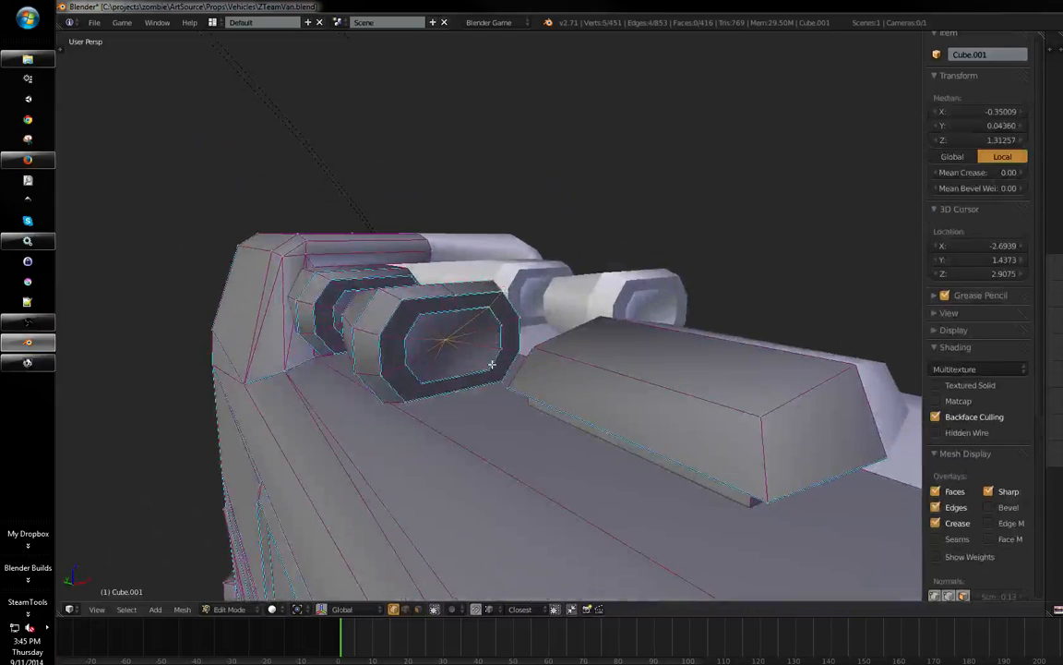
{"action": "middle_click_drag", "start_coordinate": [438, 338], "coordinate": [435, 294]}
{"action": "key", "text": "x"}
{"action": "left_click", "coordinate": [417, 331]}
{"action": "key", "text": "ctrl+z"}
{"action": "scroll", "coordinate": [461, 341], "scroll_direction": "up", "scroll_amount": 3}
- Knife a vertical cut through the centre of the nozzle's recessed front, joining the upper and lower midpoints
{"action": "key", "text": "a"}
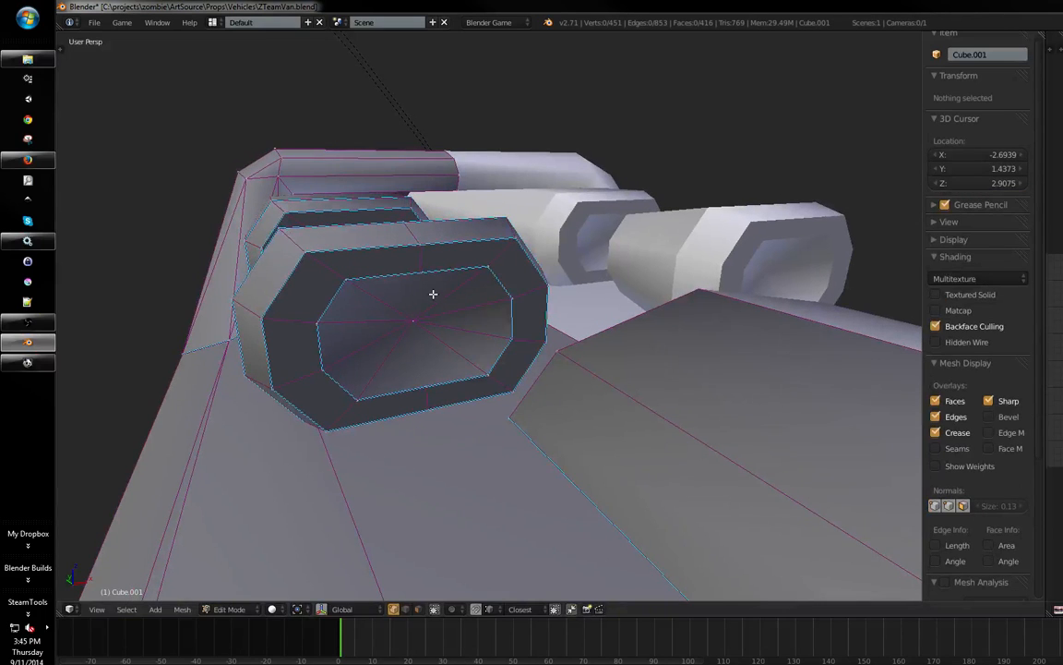
{"action": "key", "text": "k"}
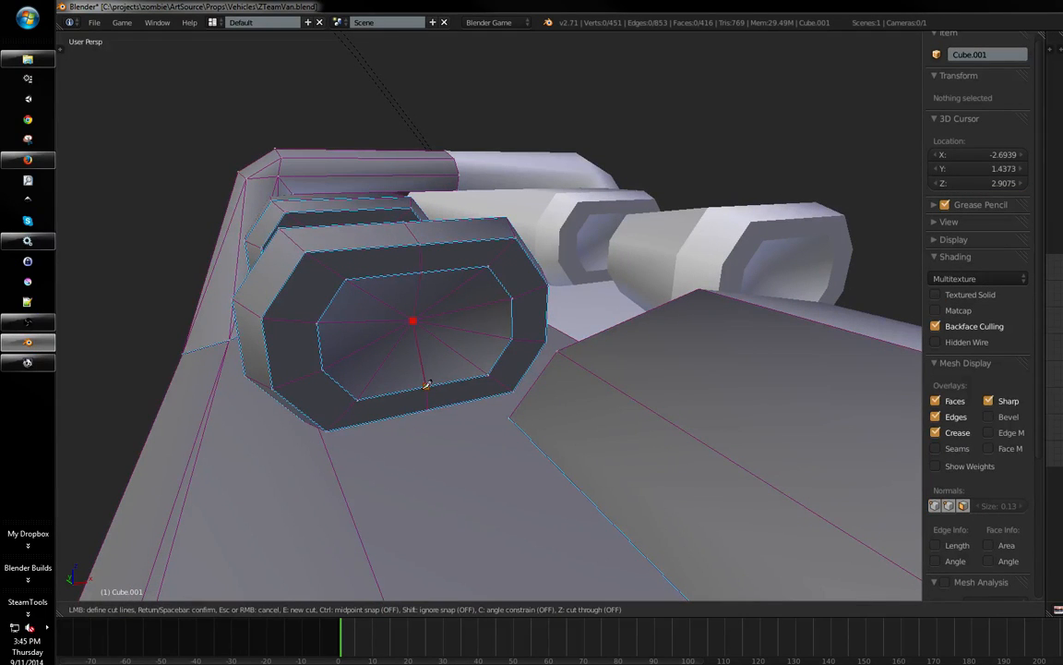
{"action": "key", "text": "space"}
{"action": "middle_click_drag", "start_coordinate": [462, 352], "coordinate": [465, 355]}
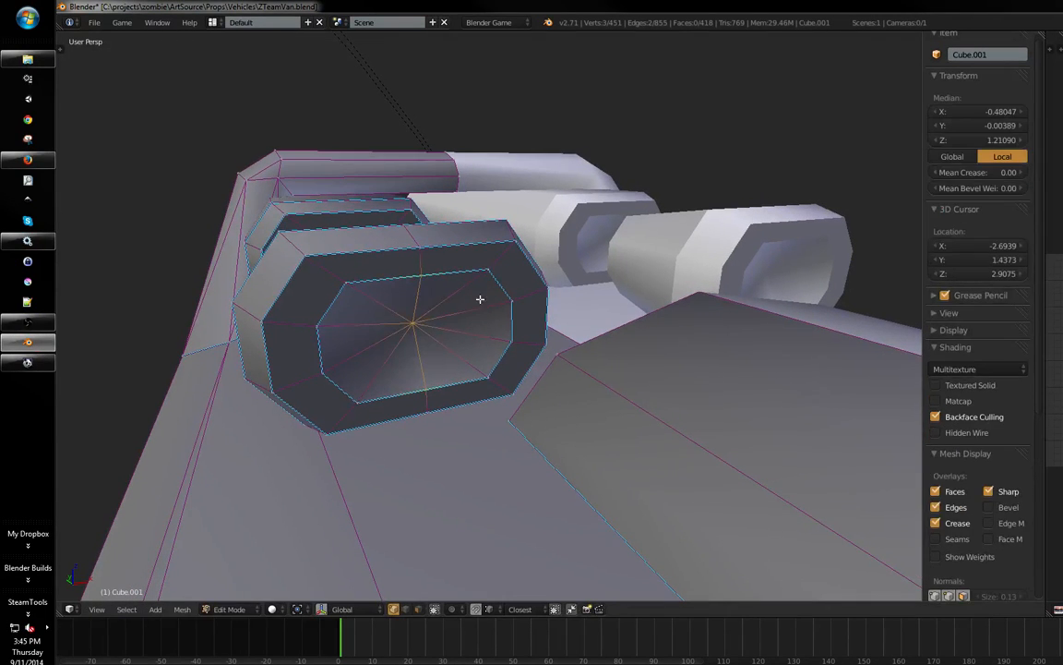
- Select the half of the duplicated nozzle nearer the roof's centreline and delete it
{"action": "key", "text": "a"}
{"action": "right_click", "coordinate": [498, 256], "text": "alt"}
{"action": "right_click", "coordinate": [522, 296], "text": "alt+shift"}
{"action": "right_click", "coordinate": [524, 342], "text": "alt+shift"}
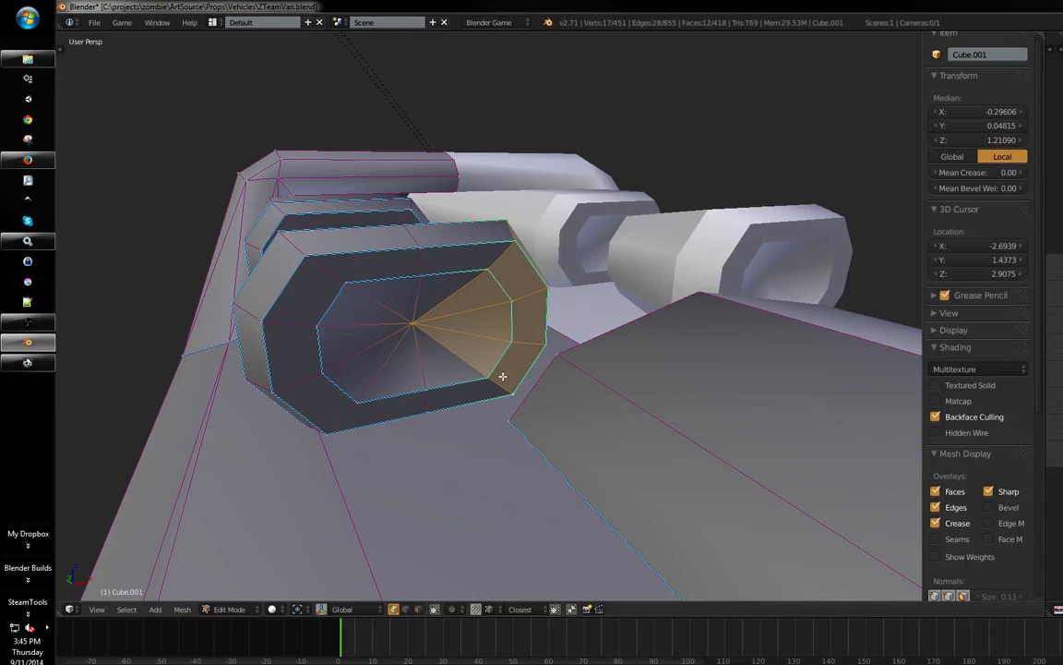
{"action": "right_click", "coordinate": [413, 323], "text": "shift"}
{"action": "key", "text": "x"}
{"action": "left_click", "coordinate": [429, 316]}
- Select the remaining nozzle half with its linked geometry and move it along the X axis to the mirror plane
{"action": "middle_click_drag", "start_coordinate": [453, 304], "coordinate": [439, 325]}
{"action": "key", "text": "l"}
{"action": "key", "text": "ctrl+space"}
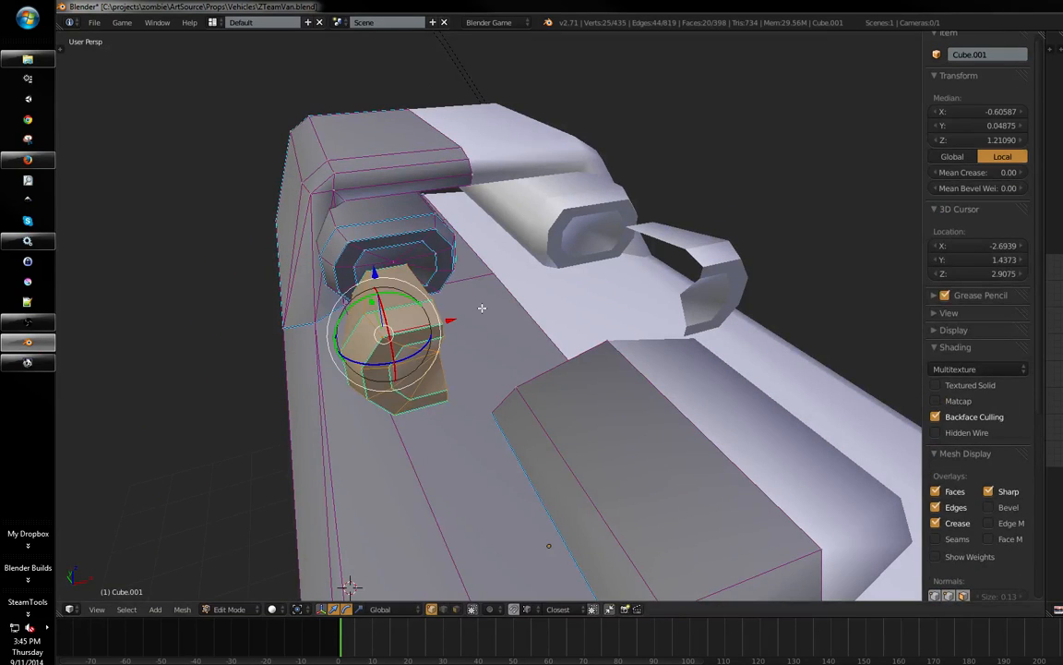
{"action": "left_click_drag", "start_coordinate": [448, 322], "coordinate": [594, 293]}
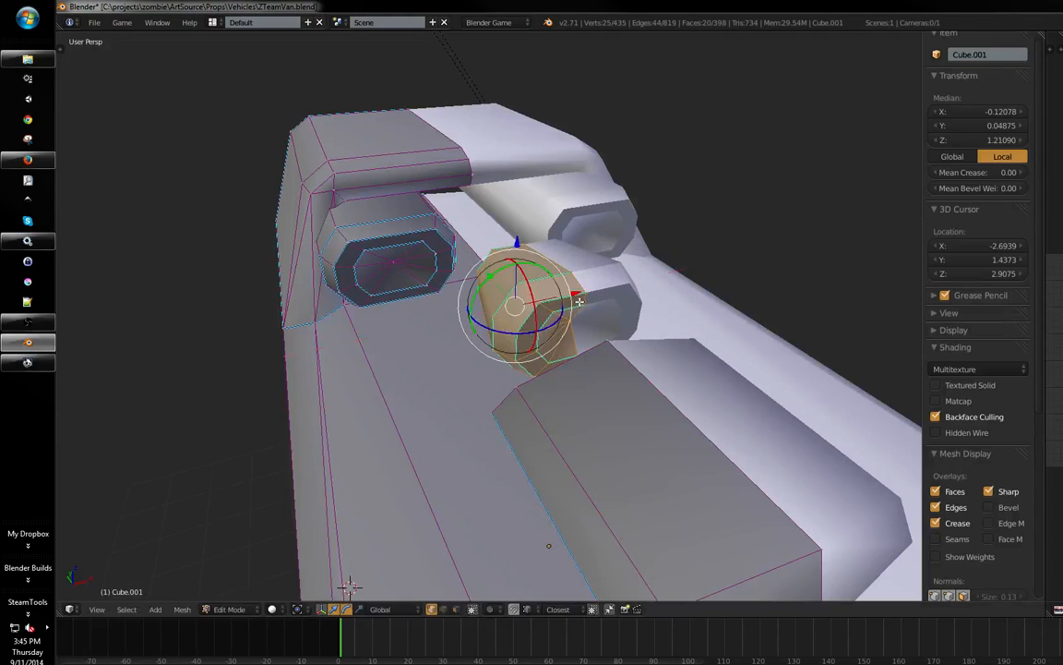
{"action": "middle_click_drag", "start_coordinate": [593, 294], "coordinate": [507, 248]}
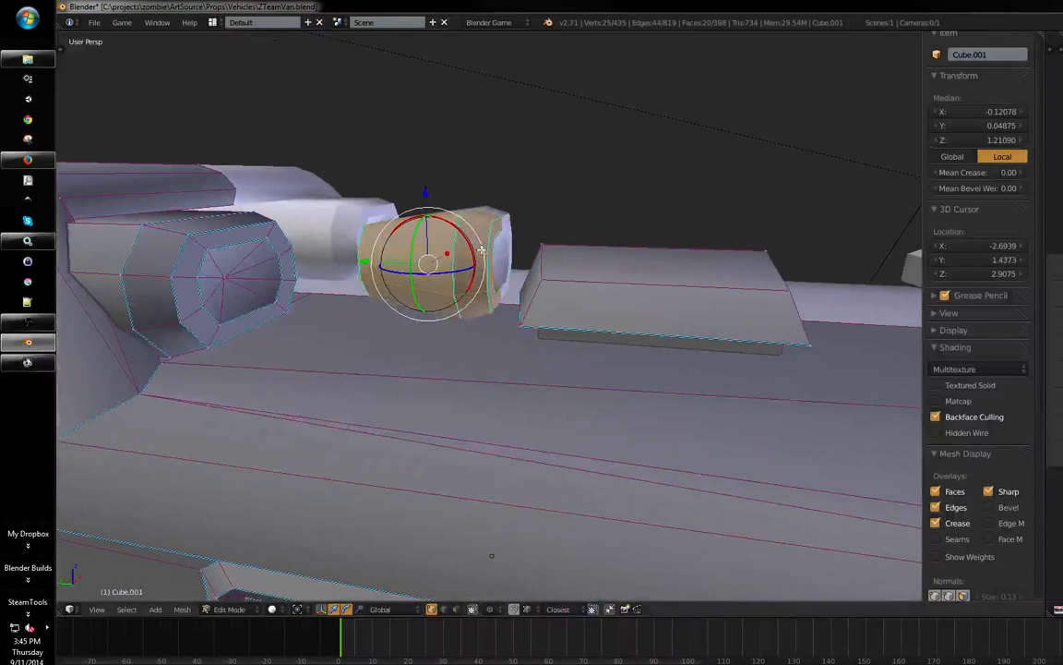
- Move the half nozzle forward along the Y axis, past the middle roof hatch
{"action": "key", "text": "g"}
{"action": "key", "text": "y"}
{"action": "left_click", "coordinate": [863, 249]}
{"action": "middle_click_drag", "start_coordinate": [863, 249], "coordinate": [584, 241], "text": "shift"}
{"action": "key", "text": "g"}
{"action": "key", "text": "y"}
{"action": "left_click", "coordinate": [702, 242]}
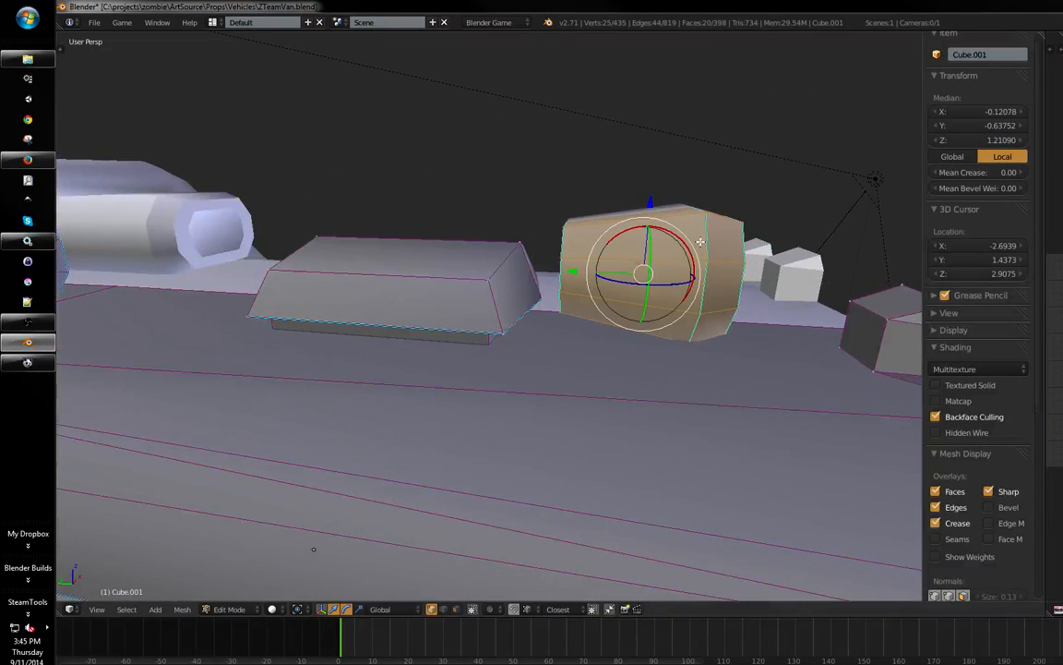
- Raise the half nozzle above the roof and scale it down
{"action": "middle_click_drag", "start_coordinate": [700, 242], "coordinate": [622, 178]}
{"action": "key", "text": "s"}
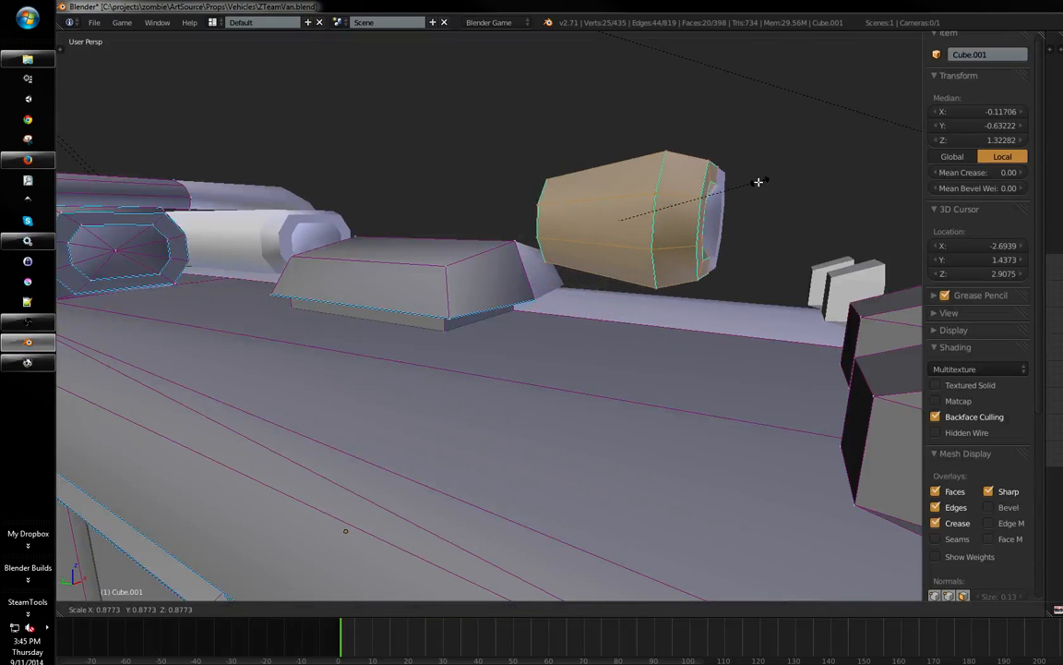
{"action": "left_click", "coordinate": [696, 201]}
{"action": "middle_click_drag", "start_coordinate": [695, 201], "coordinate": [536, 244]}
{"action": "key", "text": "s"}
{"action": "left_click", "coordinate": [628, 226]}
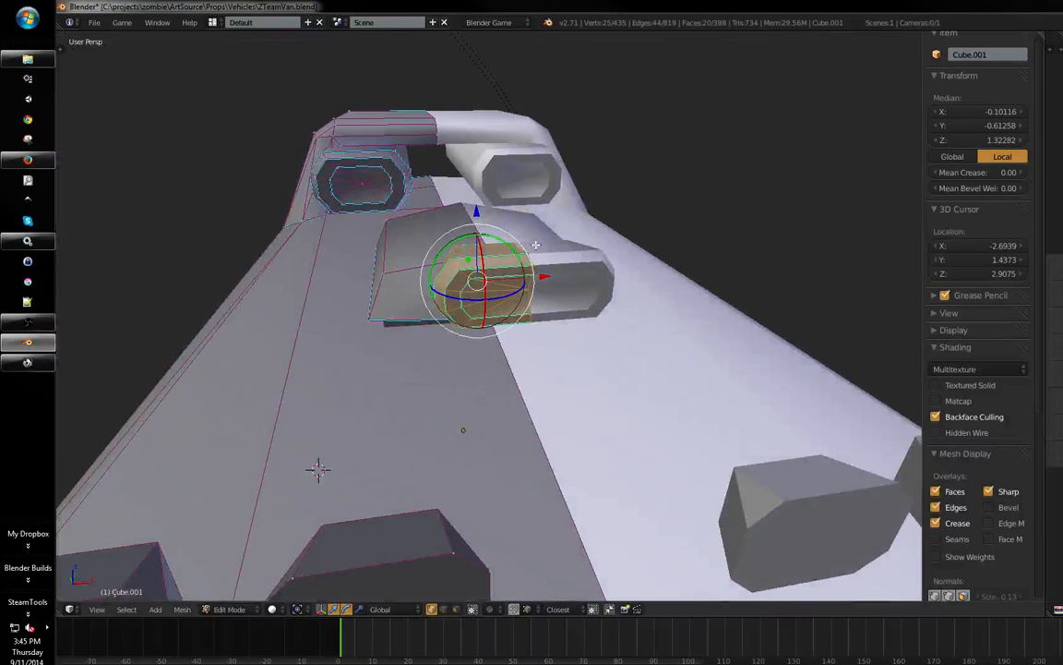
- Move the shrunken nozzle along the X axis to the mirror plane and raise it higher above the roof
{"action": "left_click_drag", "start_coordinate": [540, 278], "coordinate": [567, 278]}
{"action": "middle_click_drag", "start_coordinate": [567, 277], "coordinate": [677, 250]}
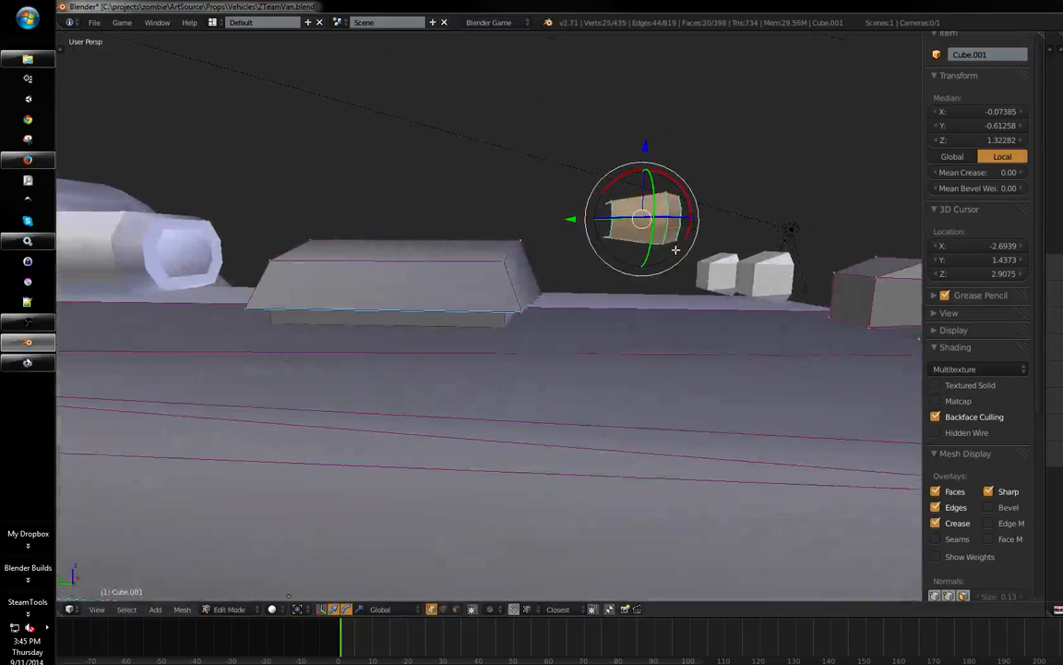
{"action": "left_click_drag", "start_coordinate": [646, 145], "coordinate": [646, 99]}
{"action": "middle_click_drag", "start_coordinate": [646, 99], "coordinate": [504, 213]}
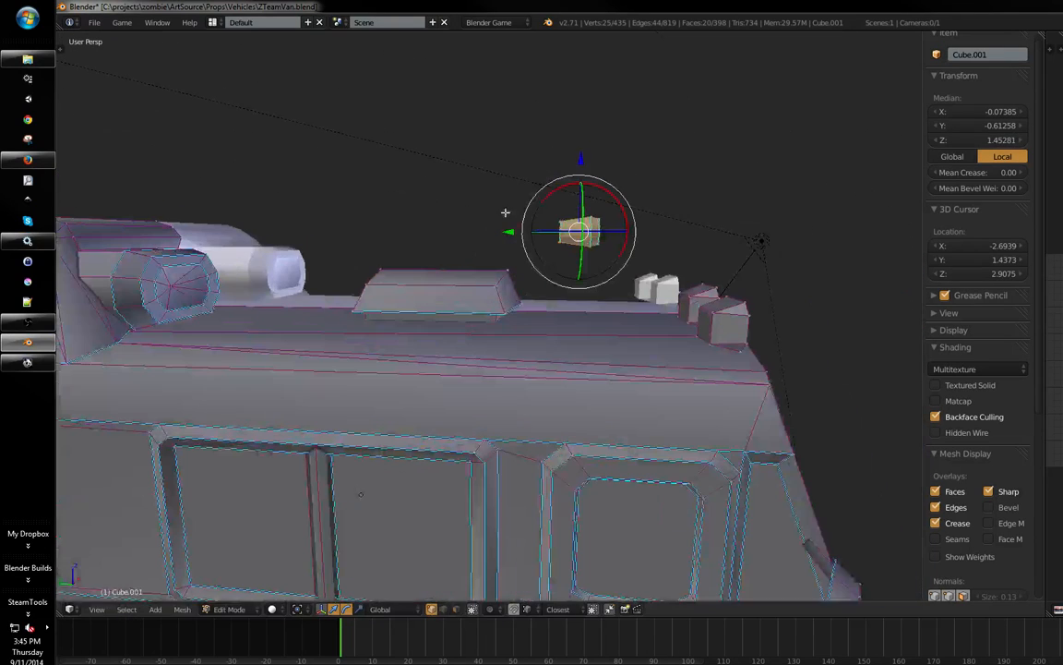
- Select the floating nozzle's linked geometry again and scale it up uniformly
{"action": "key", "text": "a"}
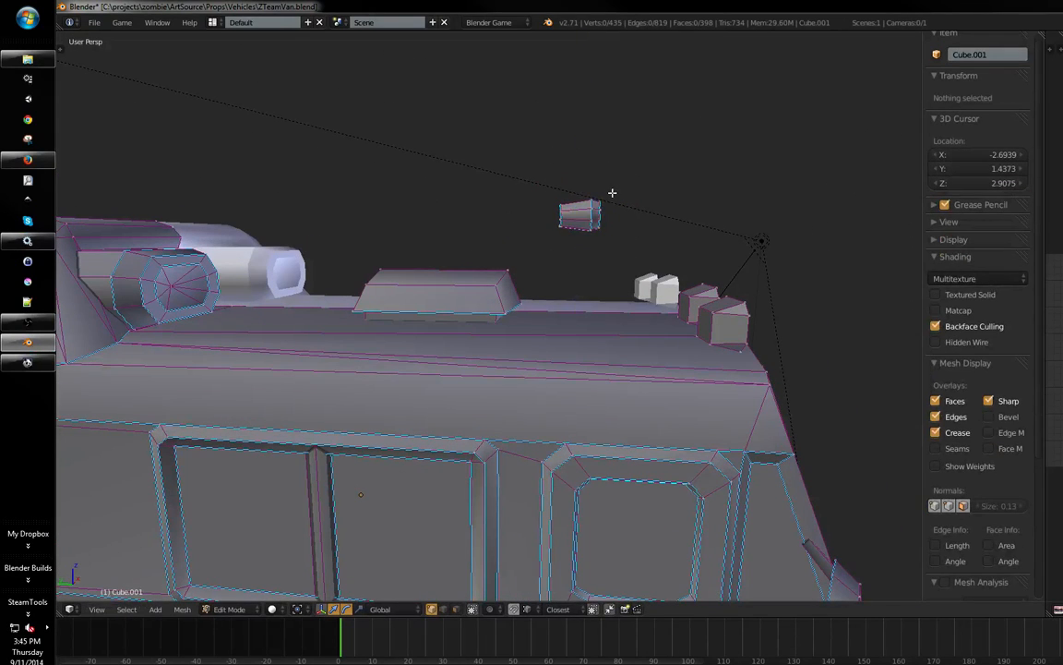
{"action": "key", "text": "l"}
{"action": "middle_click_drag", "start_coordinate": [653, 167], "coordinate": [659, 179]}
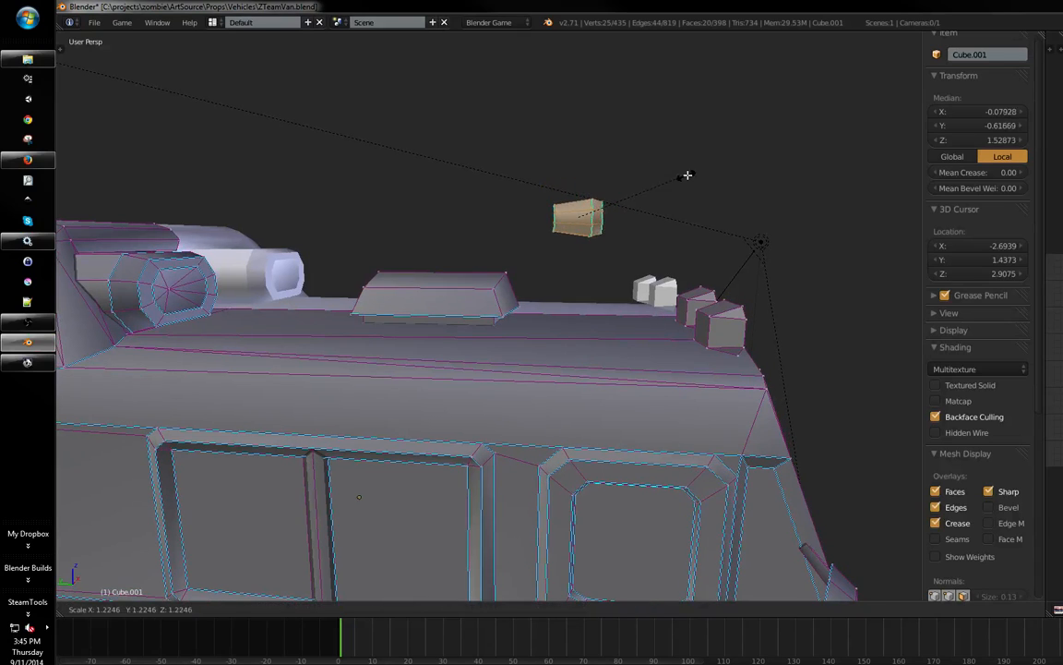
{"action": "left_click", "coordinate": [723, 169]}
{"action": "middle_click_drag", "start_coordinate": [723, 169], "coordinate": [613, 238]}
- In the left orthographic view, extrude the nozzle's rear edge loop backward and down, rotating it to start a bend
{"action": "key", "text": "a"}
{"action": "scroll", "coordinate": [657, 198], "scroll_direction": "up", "scroll_amount": 4}
{"action": "key", "text": "ctrl+KP_3"}
{"action": "key", "text": "ctrl+Tab"}
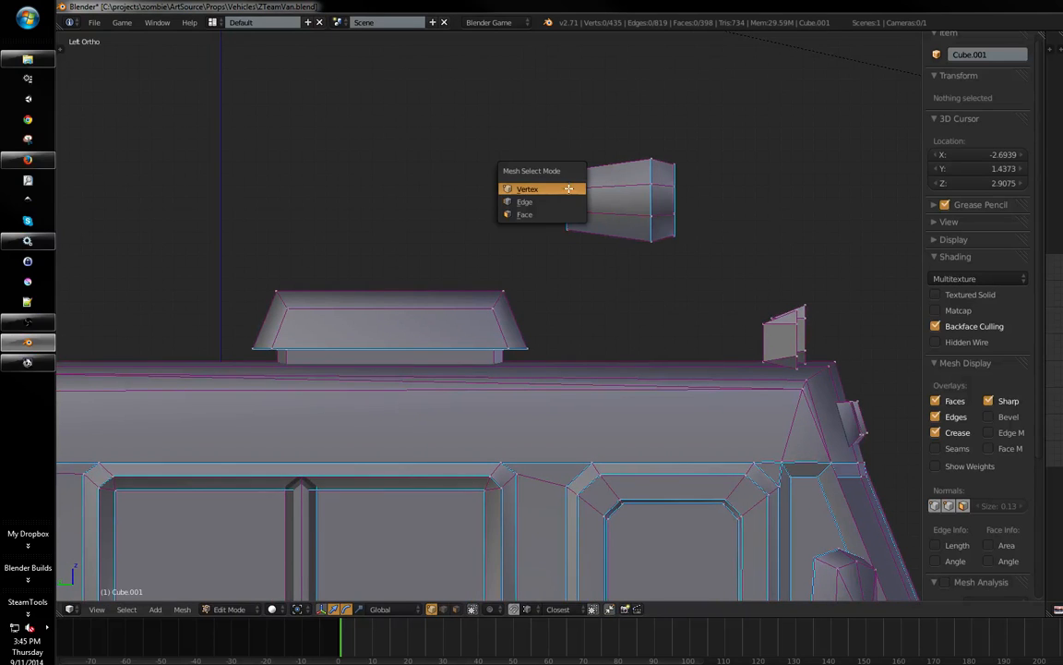
{"action": "right_click", "coordinate": [569, 196], "text": "alt"}
{"action": "middle_click_drag", "start_coordinate": [639, 207], "coordinate": [653, 197], "text": "shift"}
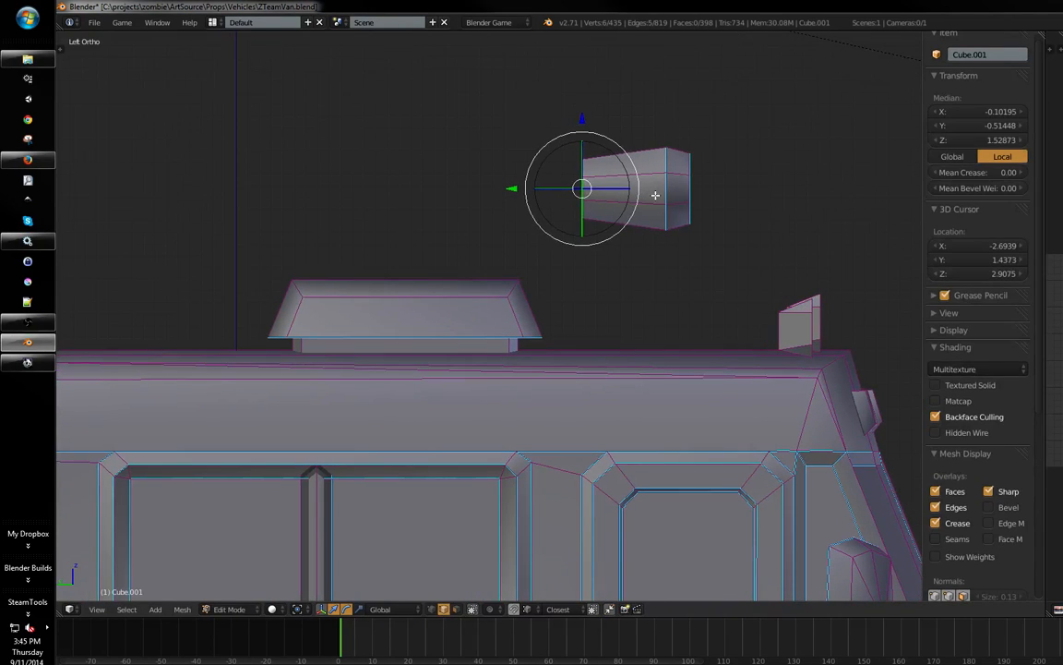
{"action": "key", "text": "e"}
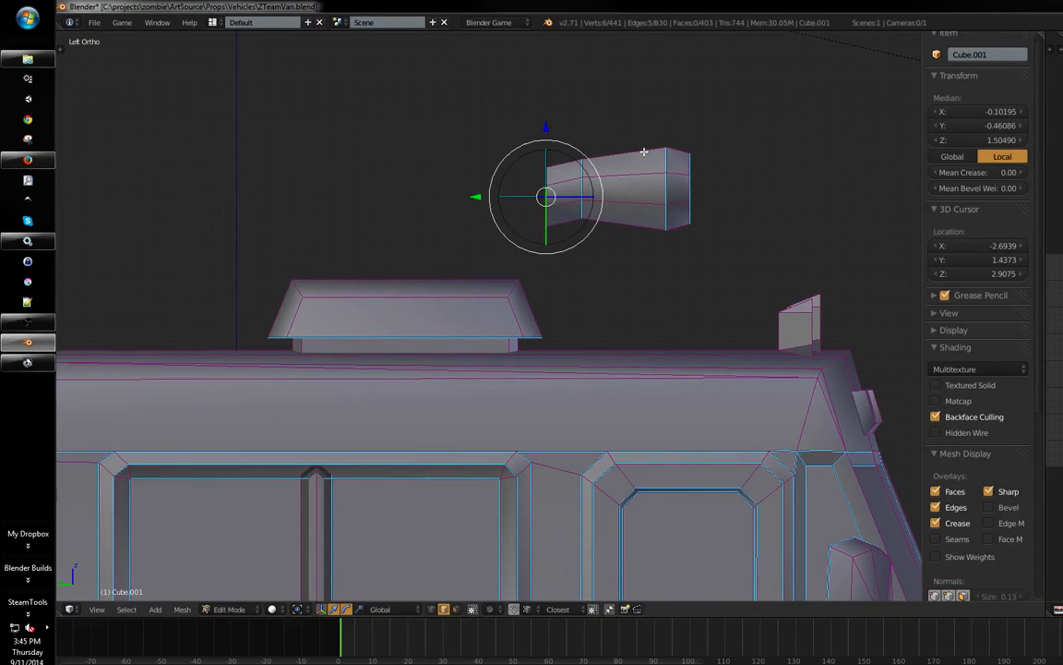
{"action": "left_click", "coordinate": [622, 123]}
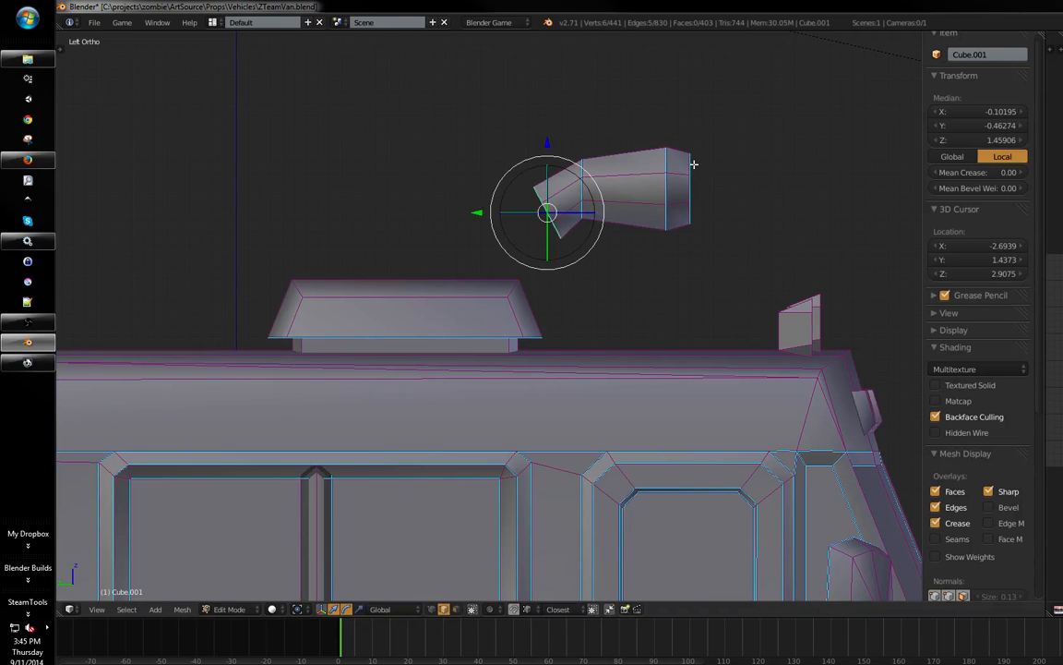
{"action": "key", "text": "r"}
{"action": "left_click", "coordinate": [667, 134]}
- Extrude the pipe's open edge loop downward and rotate it nearly horizontal to continue the bend
{"action": "key", "text": "e"}
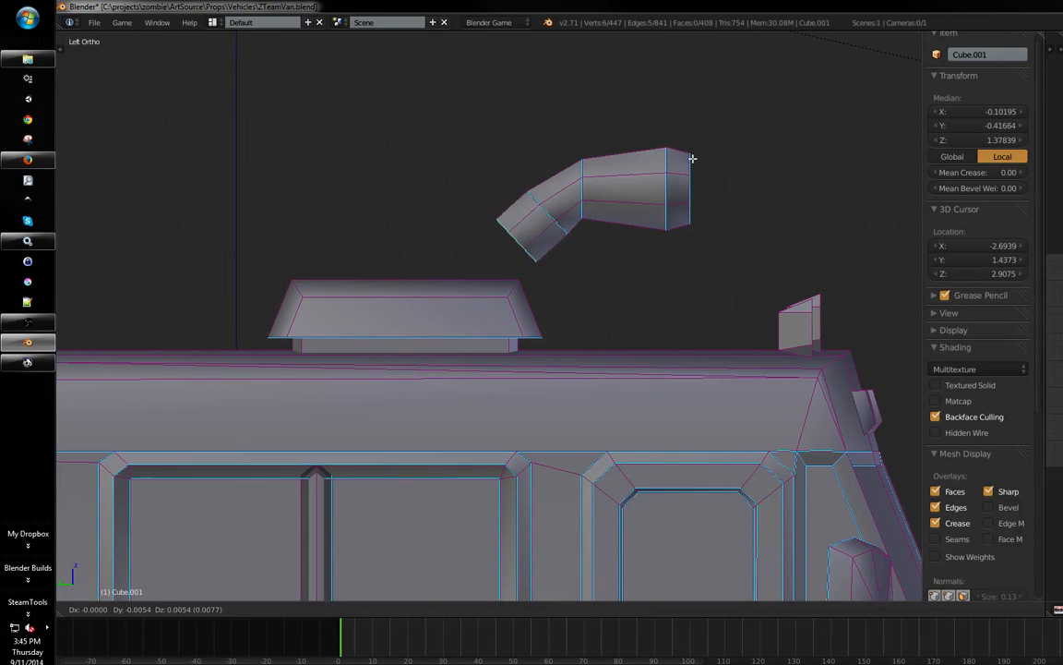
{"action": "key", "text": "g"}
{"action": "left_click", "coordinate": [623, 138]}
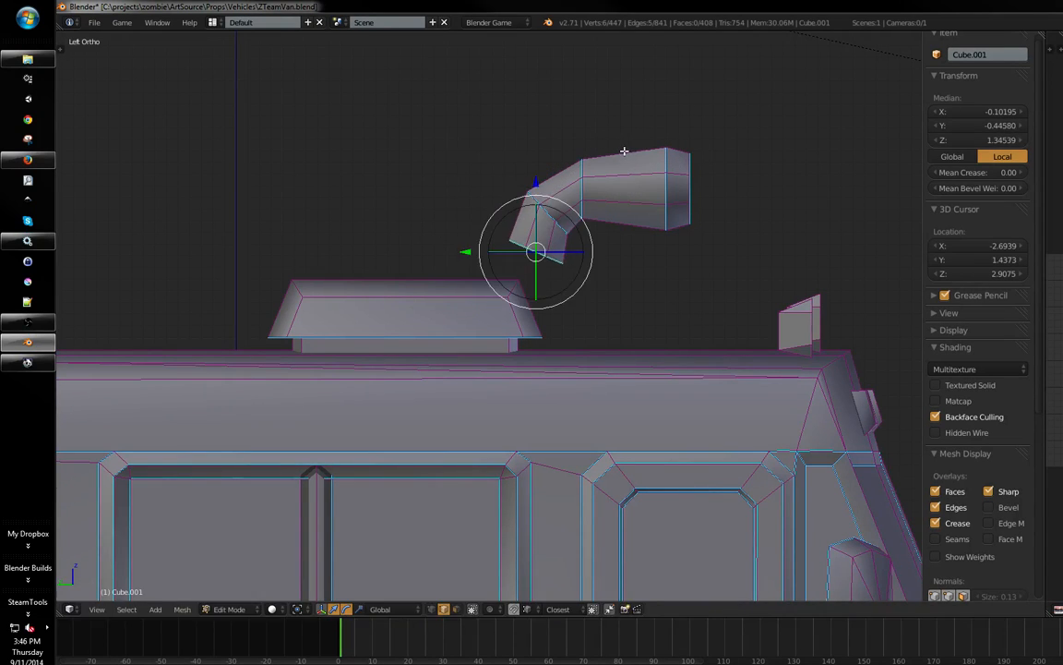
{"action": "key", "text": "g"}
{"action": "left_click", "coordinate": [622, 125]}
{"action": "key", "text": "r"}
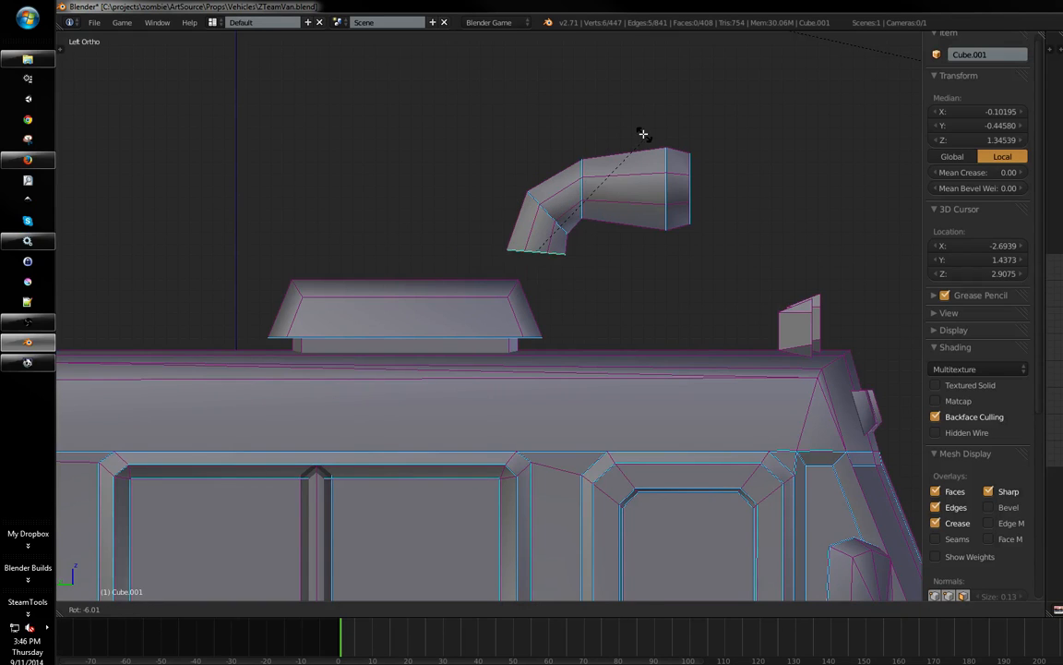
{"action": "left_click", "coordinate": [637, 131]}
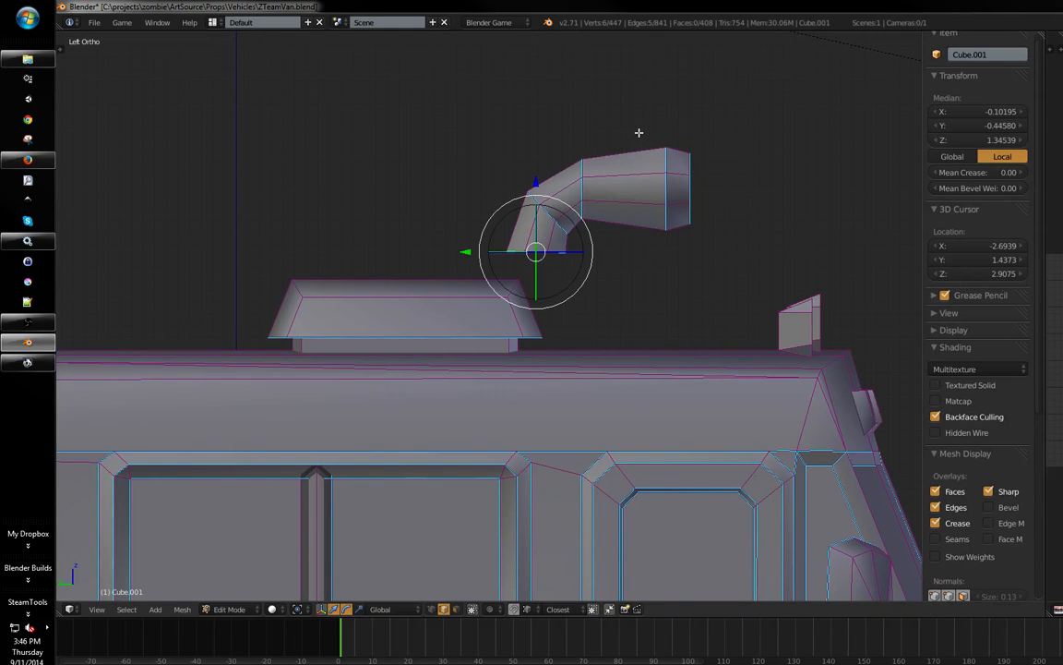
- Extrude the end loop straight down into the roof as a vertical pipe and adjust the rotation of its bottom edge
{"action": "key", "text": "e"}
{"action": "left_click", "coordinate": [636, 257]}
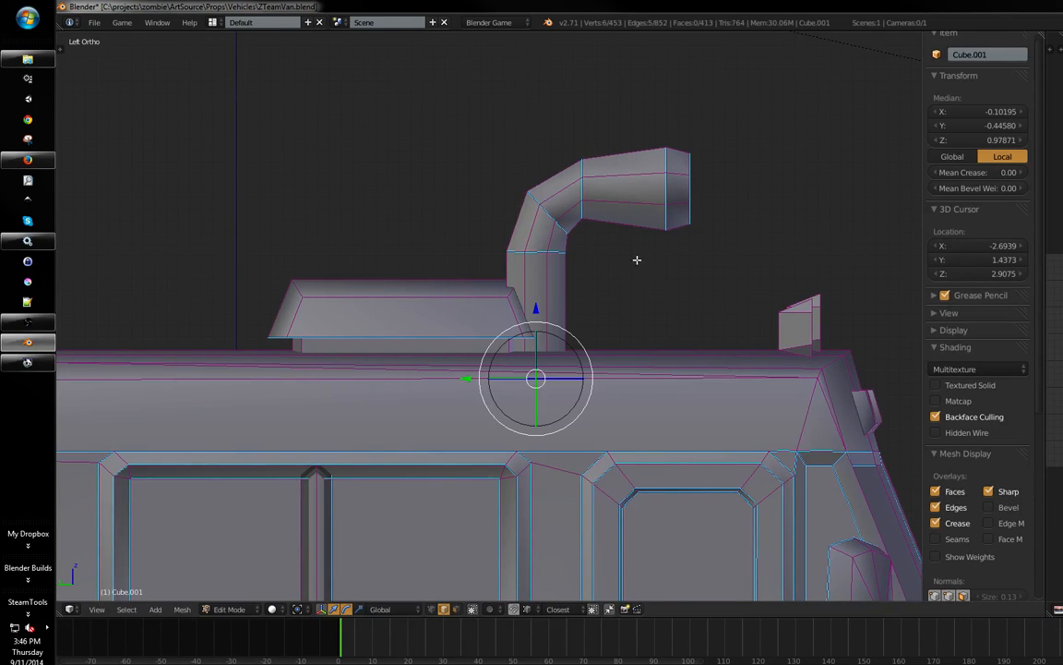
{"action": "middle_click_drag", "start_coordinate": [636, 257], "coordinate": [686, 213], "text": "shift"}
{"action": "key", "text": "z"}
{"action": "scroll", "coordinate": [669, 245], "scroll_direction": "up", "scroll_amount": 3}
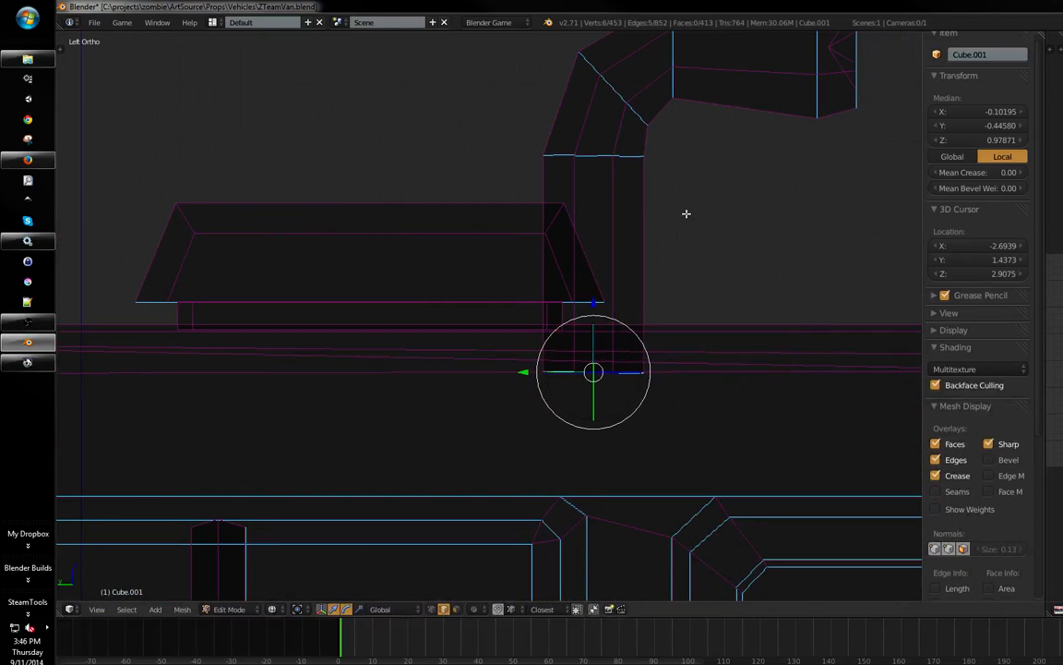
{"action": "key", "text": "r"}
{"action": "left_click", "coordinate": [711, 201]}
- Select the whole linked pipe, move it toward the van's front along the Y axis, and deselect it
{"action": "middle_click_drag", "start_coordinate": [641, 152], "coordinate": [617, 213], "text": "shift"}
{"action": "right_click", "coordinate": [617, 214], "text": "alt"}
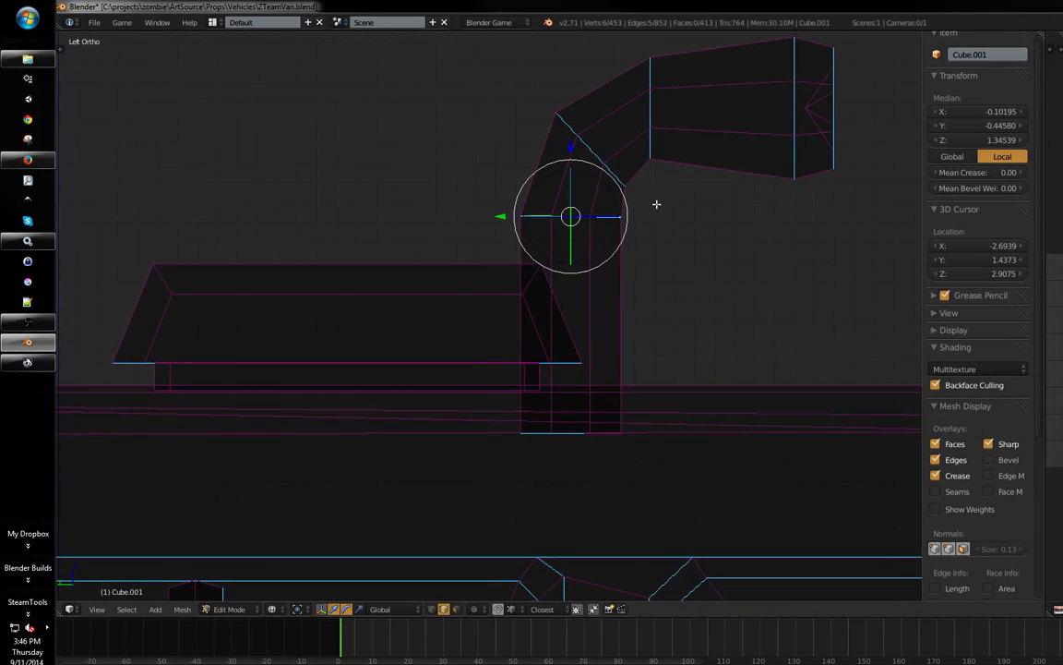
{"action": "middle_click_drag", "start_coordinate": [693, 206], "coordinate": [690, 211], "text": "shift"}
{"action": "key", "text": "z"}
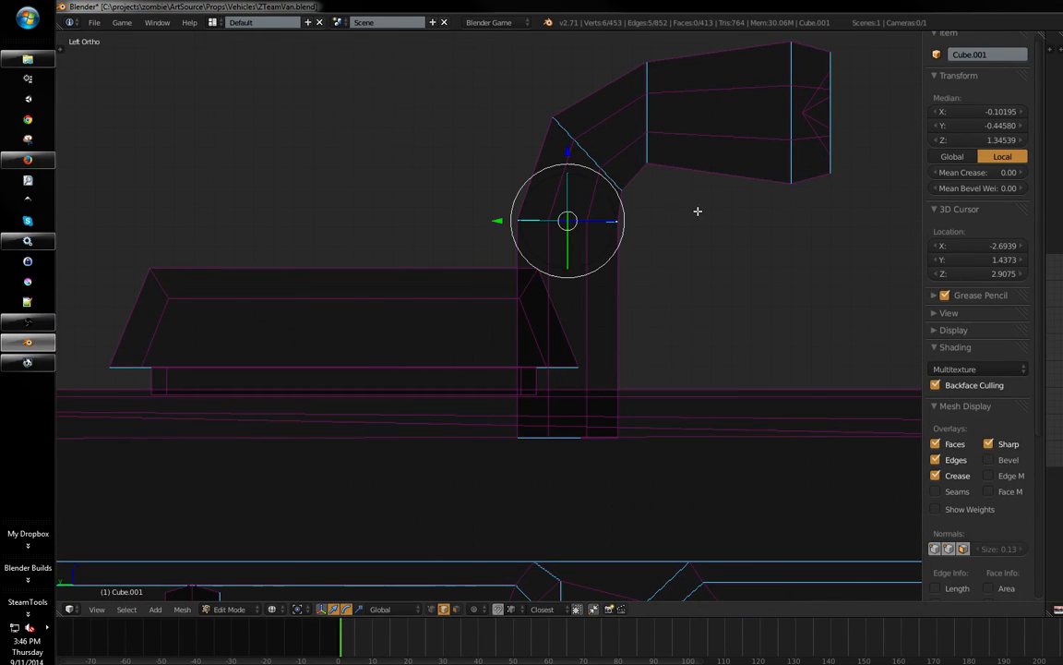
{"action": "key", "text": "z"}
{"action": "middle_click_drag", "start_coordinate": [665, 166], "coordinate": [646, 163], "text": "shift"}
{"action": "key", "text": "ctrl+l"}
{"action": "scroll", "coordinate": [637, 171], "scroll_direction": "down", "scroll_amount": 4}
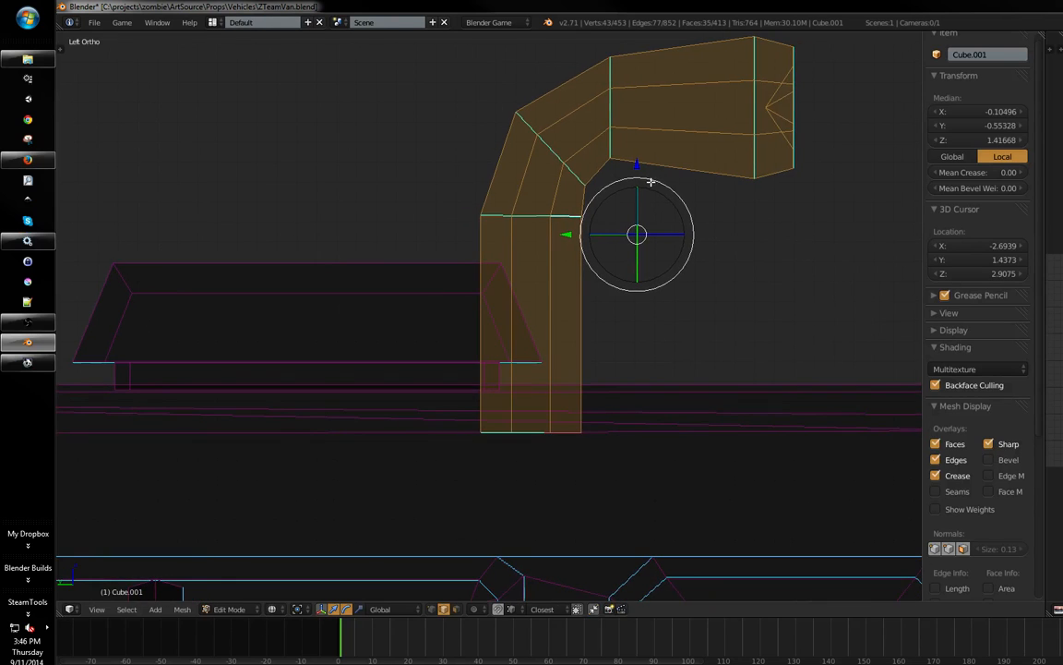
{"action": "left_click_drag", "start_coordinate": [513, 276], "coordinate": [573, 279]}
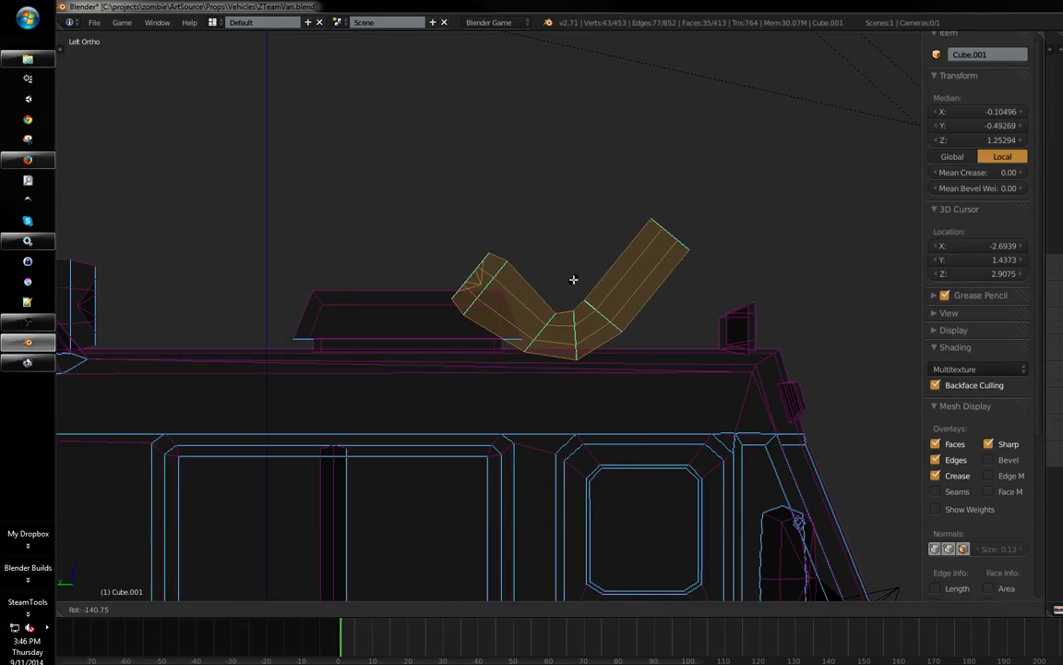
{"action": "right_click", "coordinate": [572, 280]}
{"action": "left_click_drag", "start_coordinate": [500, 275], "coordinate": [560, 274]}
{"action": "key", "text": "z"}
{"action": "middle_click_drag", "start_coordinate": [624, 232], "coordinate": [580, 318]}
{"action": "scroll", "coordinate": [555, 288], "scroll_direction": "down", "scroll_amount": 1}
{"action": "key", "text": "a"}
- Select the six outer side faces of the vertical pipe and lower bend and move them inward along the X axis
{"action": "scroll", "coordinate": [555, 288], "scroll_direction": "up", "scroll_amount": 1}
{"action": "key", "text": "ctrl+Tab"}
{"action": "left_click", "coordinate": [571, 293]}
{"action": "key", "text": "ctrl+Tab"}
{"action": "left_click", "coordinate": [574, 355]}
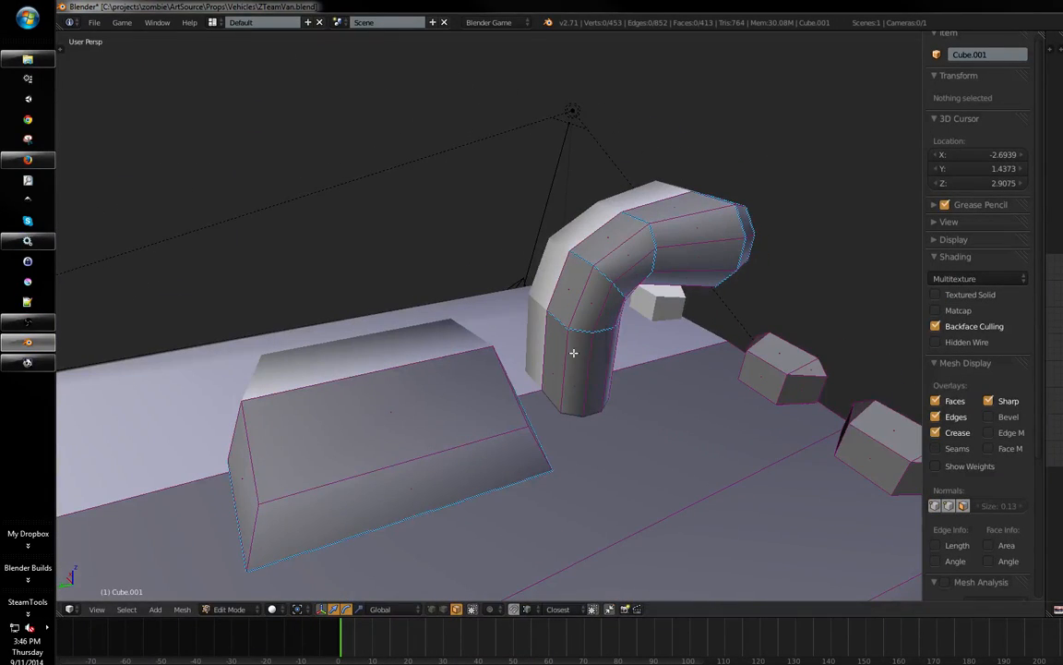
{"action": "right_click", "coordinate": [590, 363]}
{"action": "middle_click_drag", "start_coordinate": [603, 362], "coordinate": [557, 355]}
{"action": "right_click", "coordinate": [538, 307], "text": "shift"}
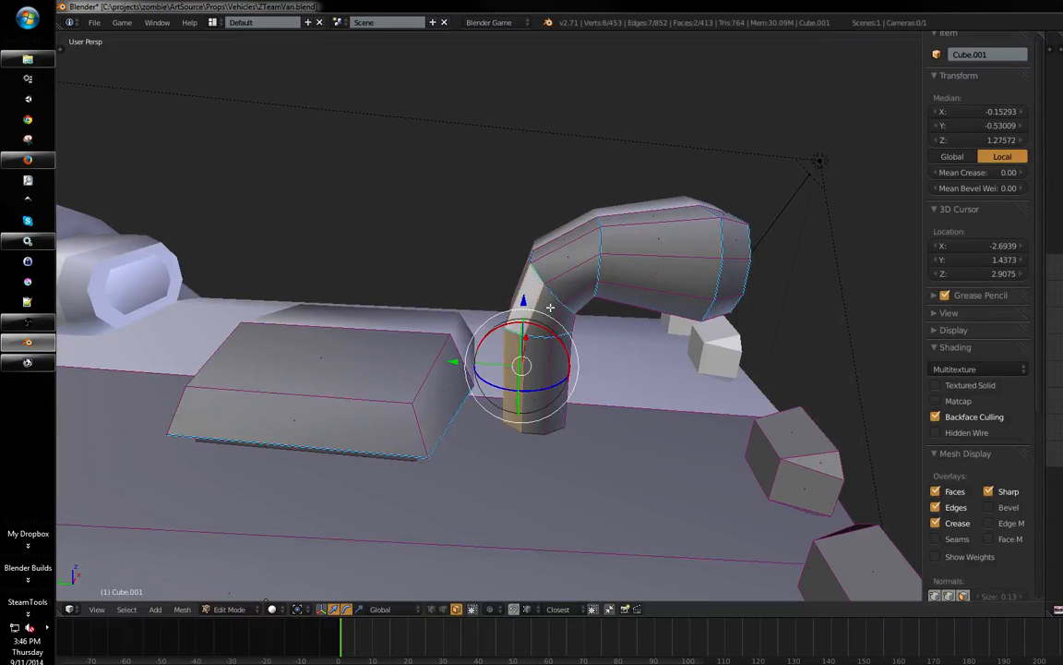
{"action": "right_click", "coordinate": [550, 307], "text": "shift"}
{"action": "key", "text": "ctrl+space"}
{"action": "right_click", "coordinate": [564, 326], "text": "shift"}
{"action": "right_click", "coordinate": [558, 365], "text": "shift"}
{"action": "right_click", "coordinate": [531, 372], "text": "shift"}
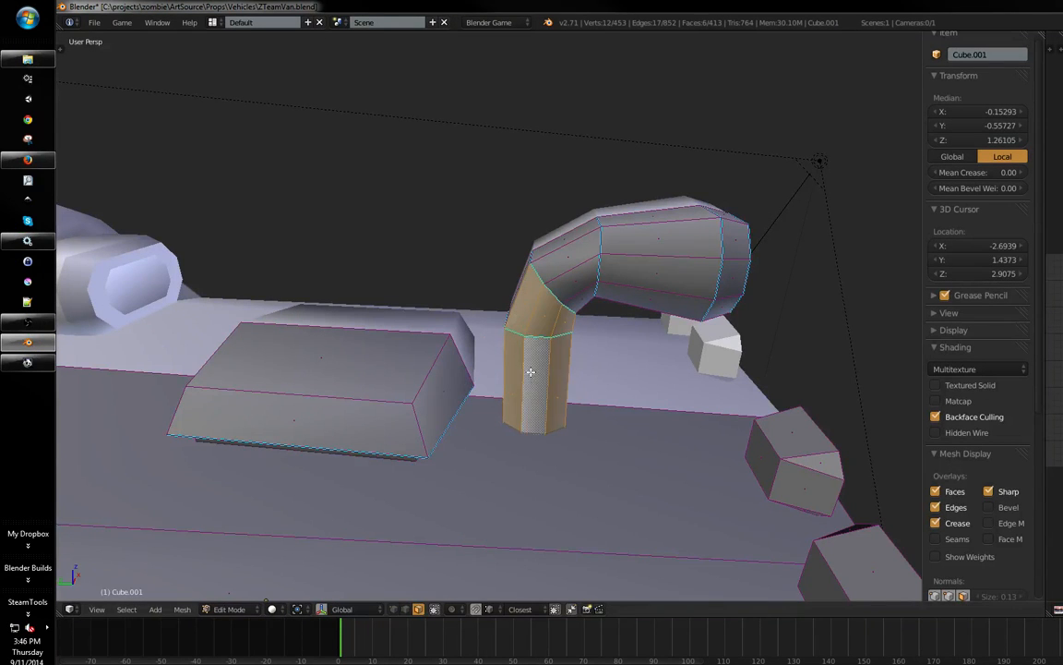
{"action": "middle_click_drag", "start_coordinate": [530, 372], "coordinate": [365, 341]}
{"action": "key", "text": "ctrl+space"}
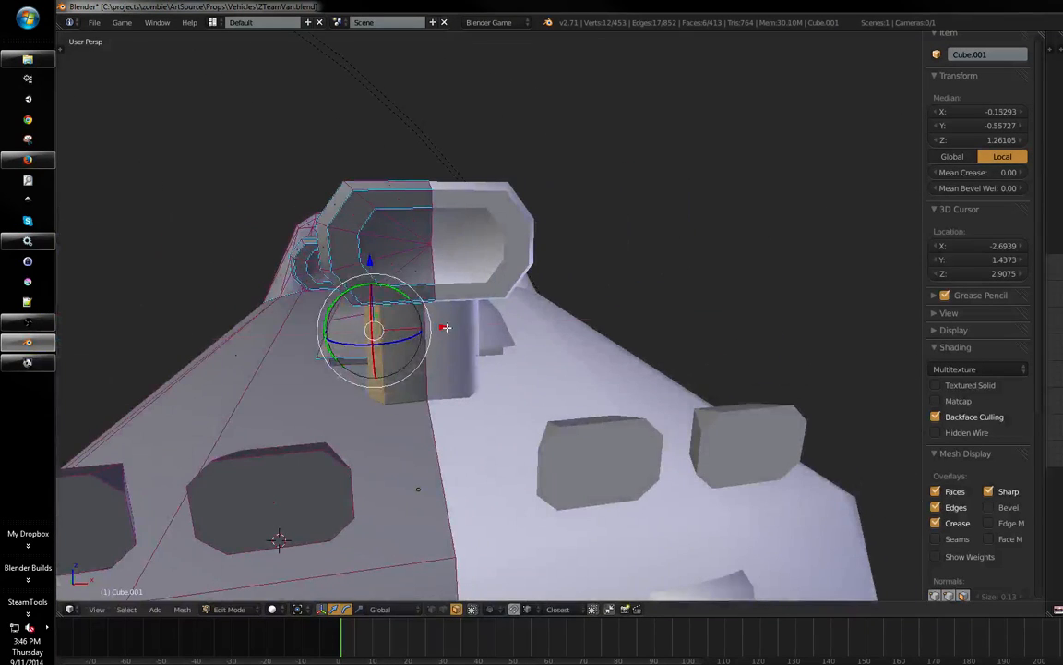
{"action": "left_click_drag", "start_coordinate": [446, 328], "coordinate": [471, 331]}
{"action": "middle_click_drag", "start_coordinate": [471, 331], "coordinate": [619, 313]}
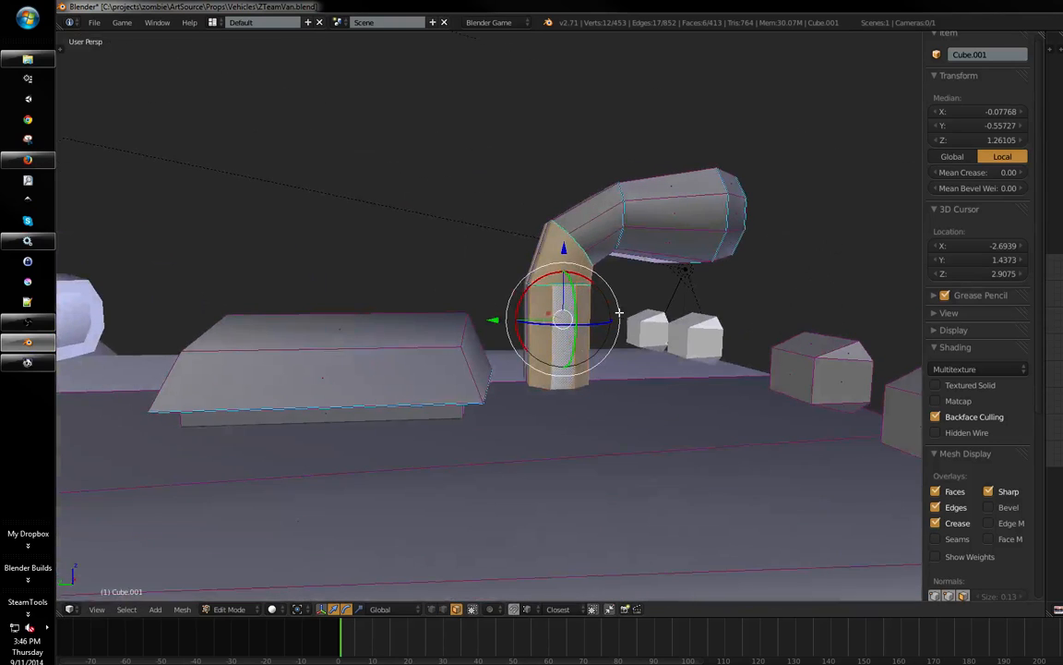
- Deselect everything, leave Edit Mode and save over the existing ZTeamVan.blend file
{"action": "key", "text": "a"}
{"action": "key", "text": "Tab"}
{"action": "scroll", "coordinate": [308, 382], "scroll_direction": "down", "scroll_amount": 7}
{"action": "middle_click_drag", "start_coordinate": [526, 258], "coordinate": [482, 280]}
{"action": "key", "text": "ctrl+s"}
{"action": "left_click", "coordinate": [484, 270]}
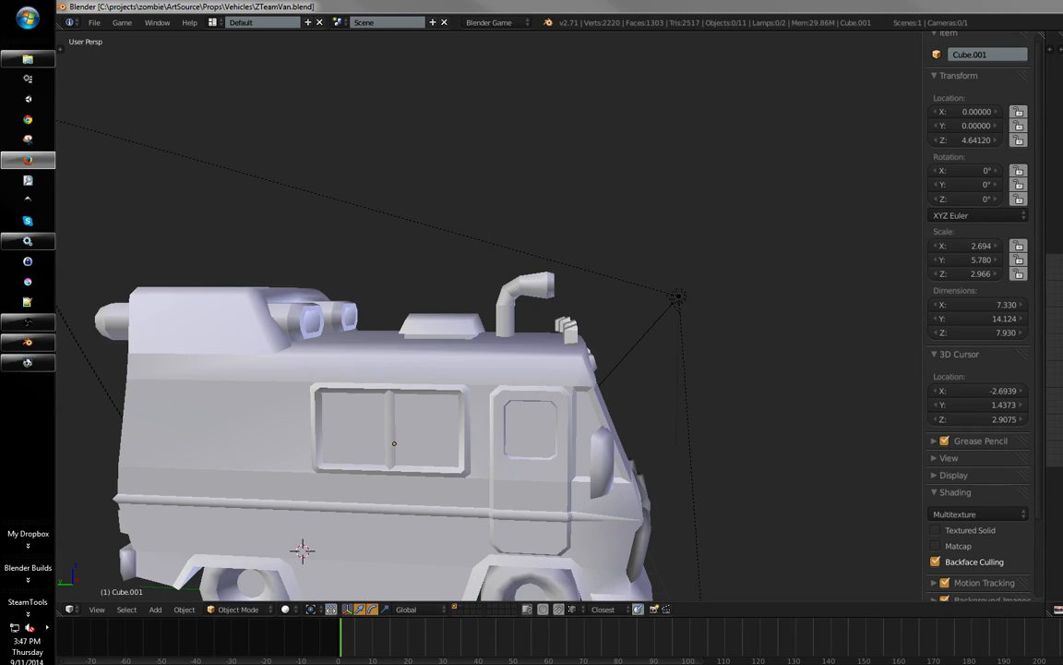
- In the left orthographic view, select the edge loop in the middle of the pipe's bend and rotate it by about -6.5 degrees
{"action": "middle_click_drag", "start_coordinate": [768, 235], "coordinate": [740, 257], "text": "shift"}
{"action": "scroll", "coordinate": [683, 258], "scroll_direction": "up", "scroll_amount": 4}
{"action": "mouse_move", "coordinate": [662, 257]}
{"action": "middle_mouse_down", "text": "shift"}
{"action": "mouse_move", "coordinate": [622, 266]}
{"action": "mouse_move", "coordinate": [658, 245]}
{"action": "middle_mouse_up", "text": "shift"}
{"action": "key", "text": "ctrl+KP_3"}
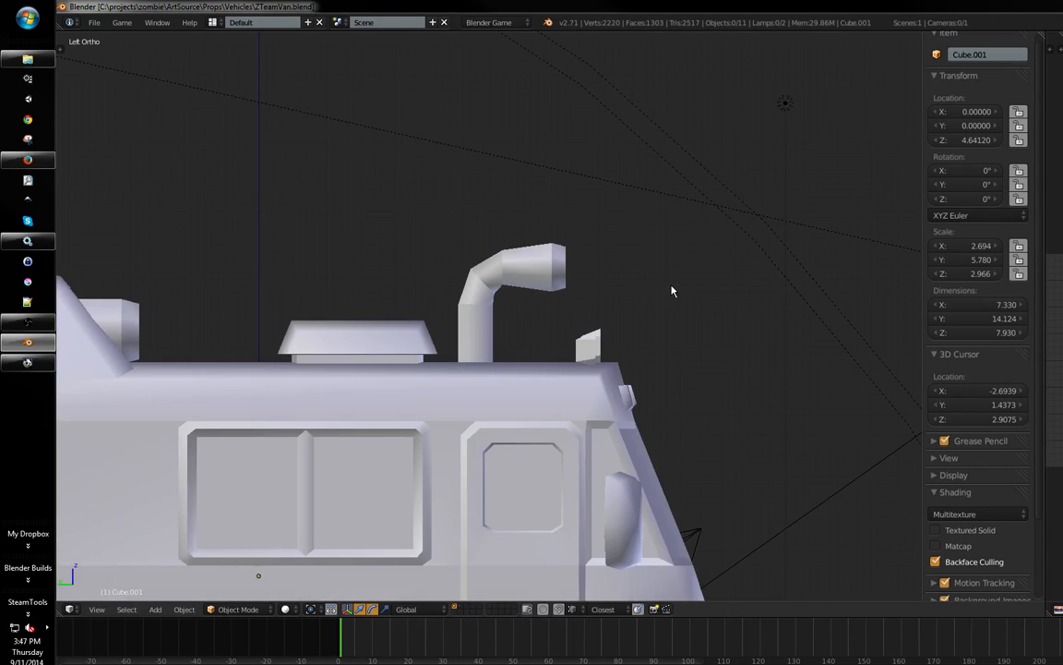
{"action": "scroll", "coordinate": [572, 269], "scroll_direction": "up", "scroll_amount": 4}
{"action": "key", "text": "Tab"}
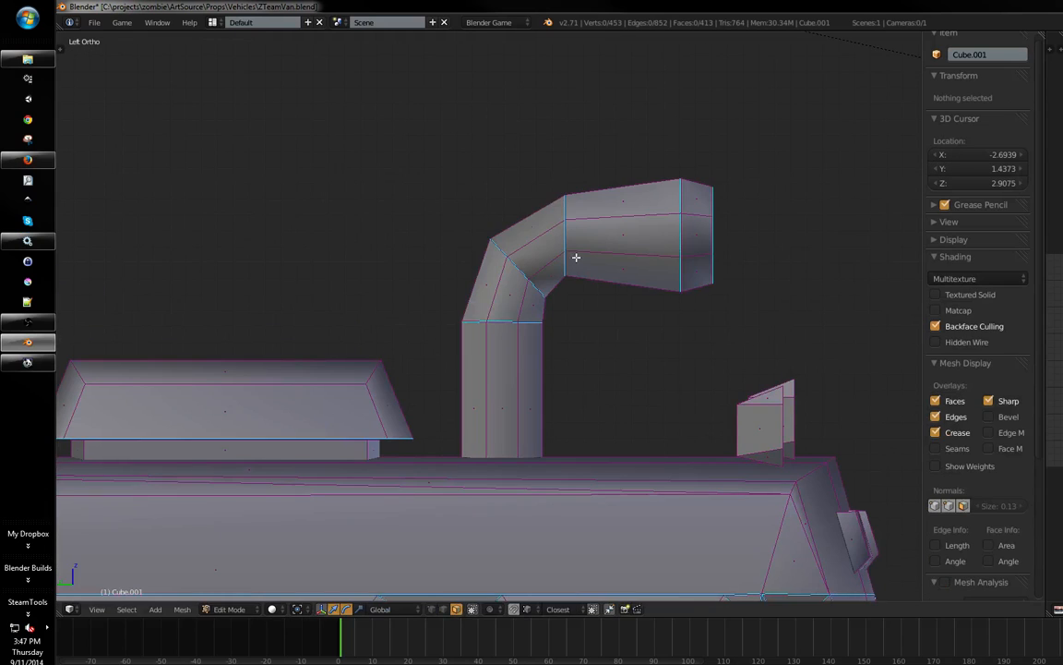
{"action": "key", "text": "ctrl+Tab"}
{"action": "left_click", "coordinate": [509, 237]}
{"action": "left_click", "coordinate": [531, 261], "text": "alt"}
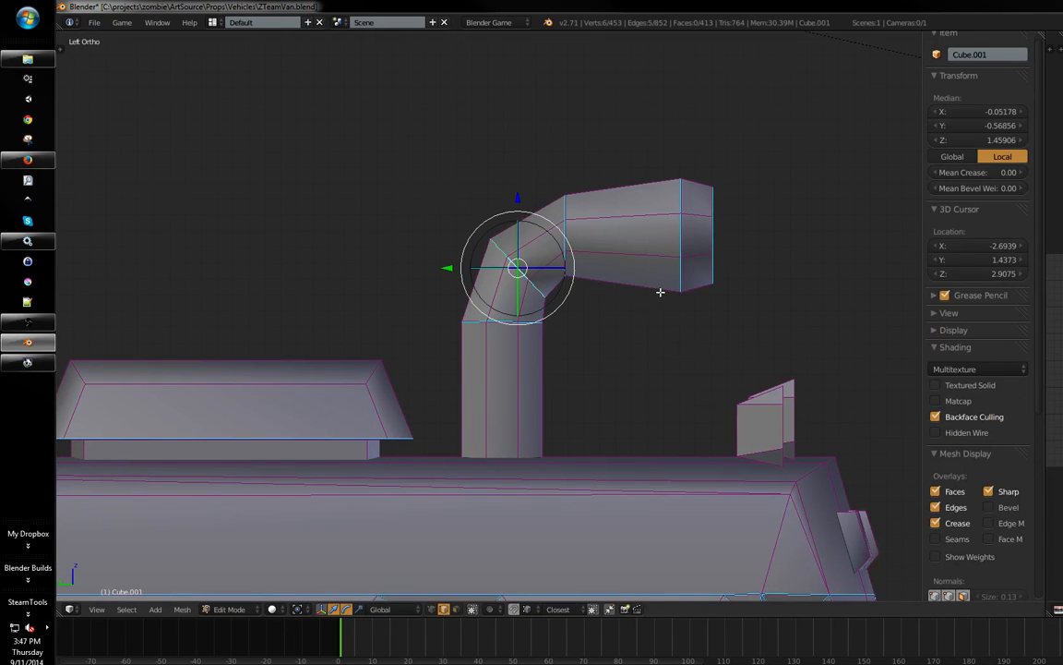
{"action": "key", "text": "ctrl+space"}
{"action": "key", "text": "ctrl+space"}
{"action": "middle_click_drag", "start_coordinate": [582, 314], "coordinate": [593, 311], "text": "shift"}
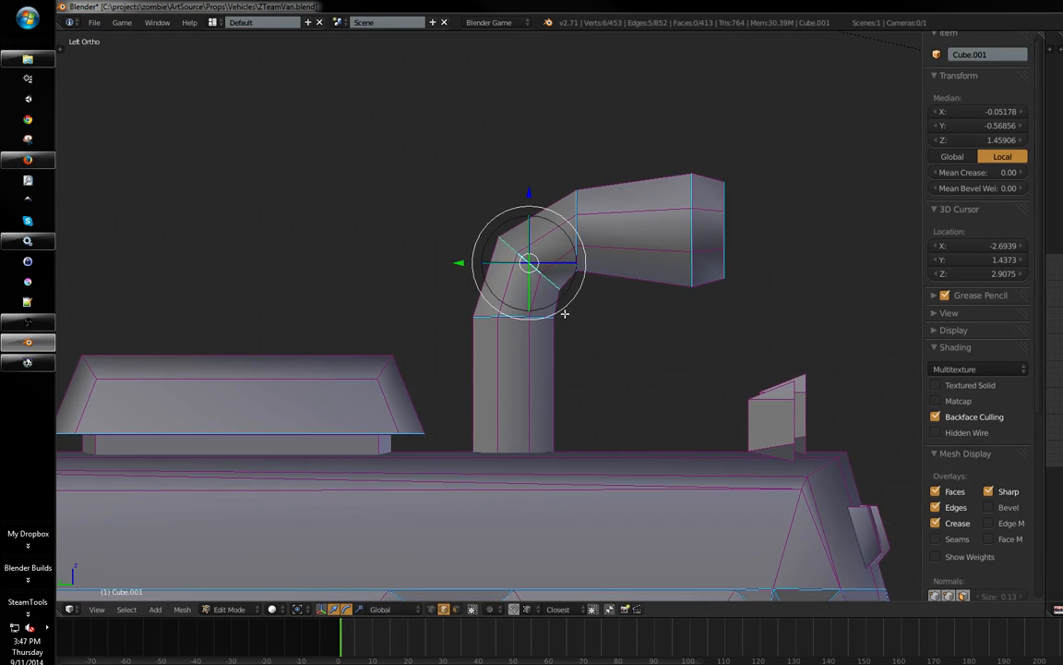
{"action": "key", "text": "a"}
{"action": "left_click", "coordinate": [503, 253], "text": "alt"}
{"action": "key", "text": "r"}
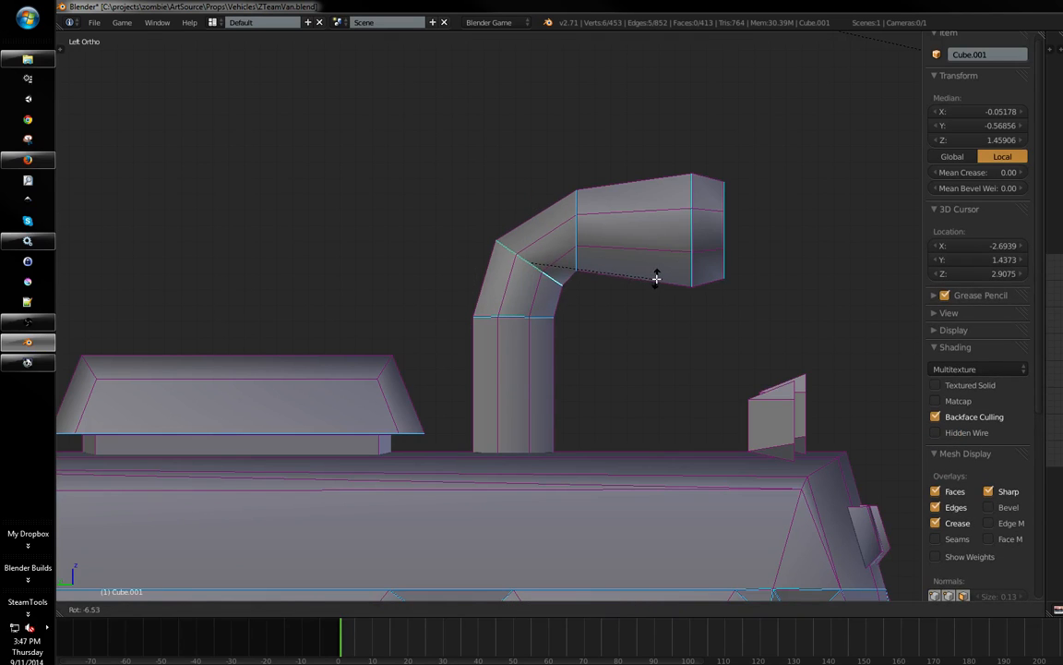
{"action": "left_click", "coordinate": [655, 278]}
- Scale the middle bend loop of the pipe down slightly
{"action": "key", "text": "a"}
{"action": "right_click", "coordinate": [559, 275], "text": "alt"}
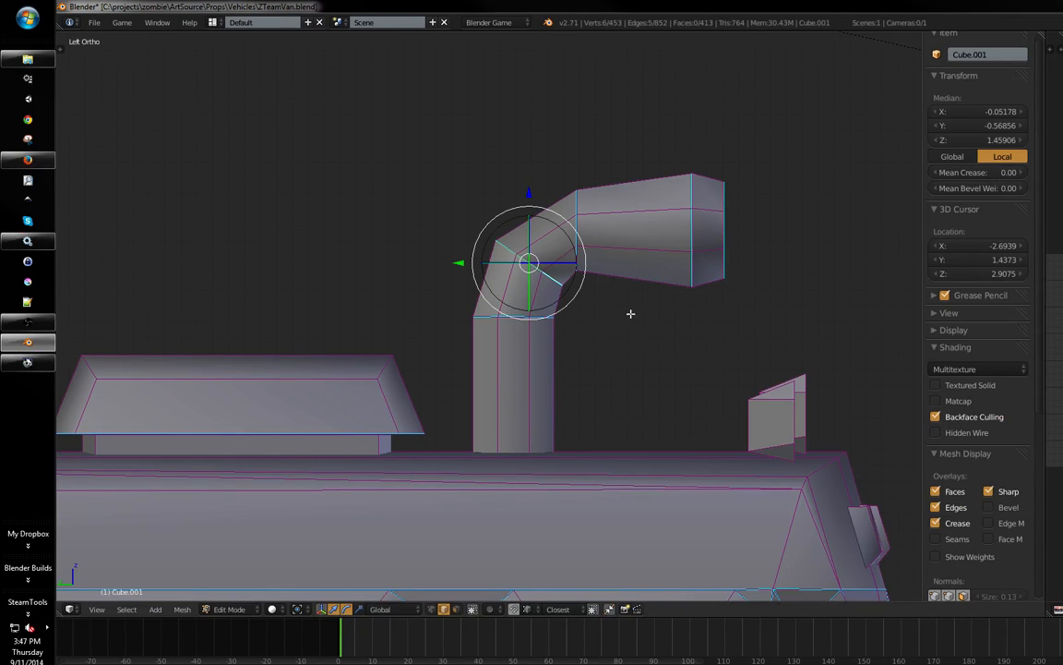
{"action": "key", "text": "s"}
{"action": "left_click", "coordinate": [622, 307]}
- Scale down the loop below the bend and the pipe's bottom loop to slim the vertical section
{"action": "right_click", "coordinate": [553, 325], "text": "alt"}
{"action": "right_click", "coordinate": [544, 318], "text": "alt"}
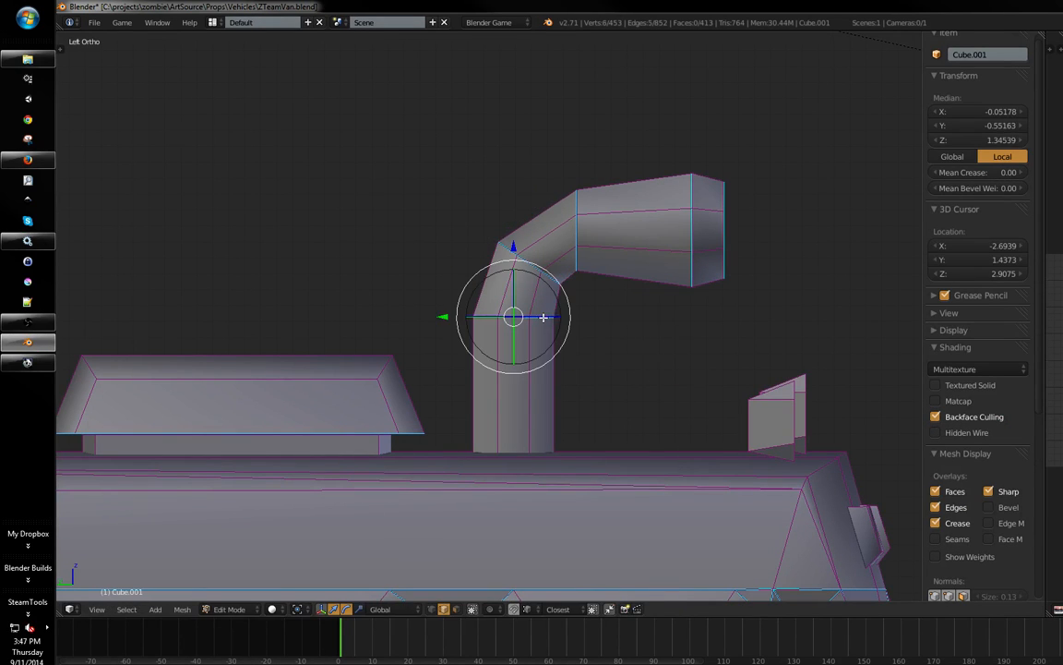
{"action": "key", "text": "s"}
{"action": "left_click", "coordinate": [616, 330]}
{"action": "middle_click_drag", "start_coordinate": [594, 391], "coordinate": [638, 332], "text": "shift"}
{"action": "key", "text": "z"}
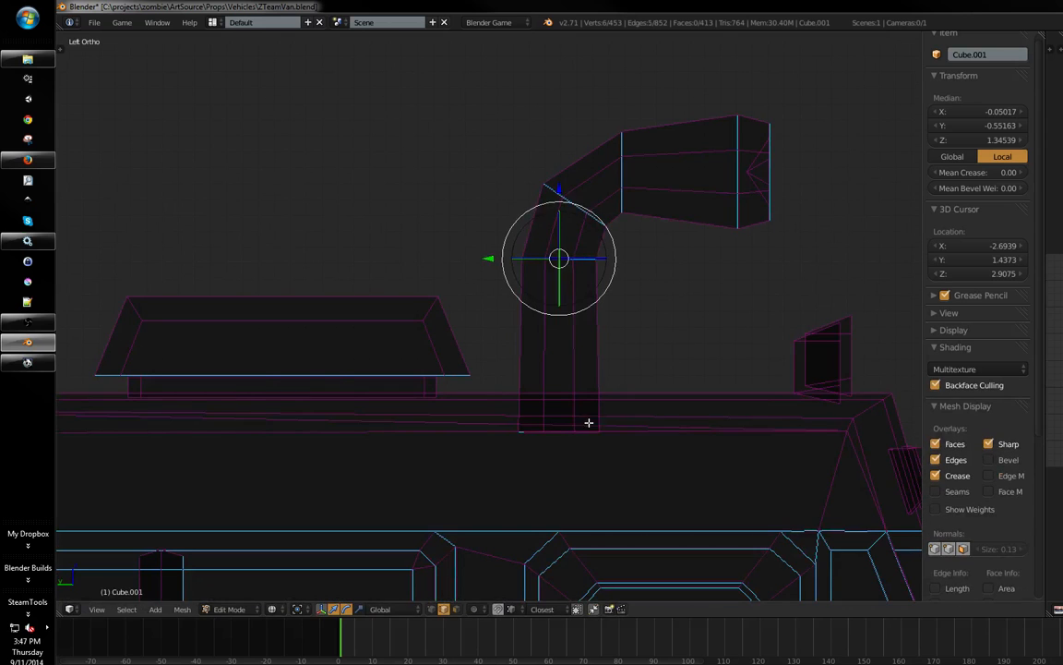
{"action": "right_click", "coordinate": [588, 423], "text": "alt"}
{"action": "key", "text": "s"}
{"action": "left_click", "coordinate": [636, 410]}
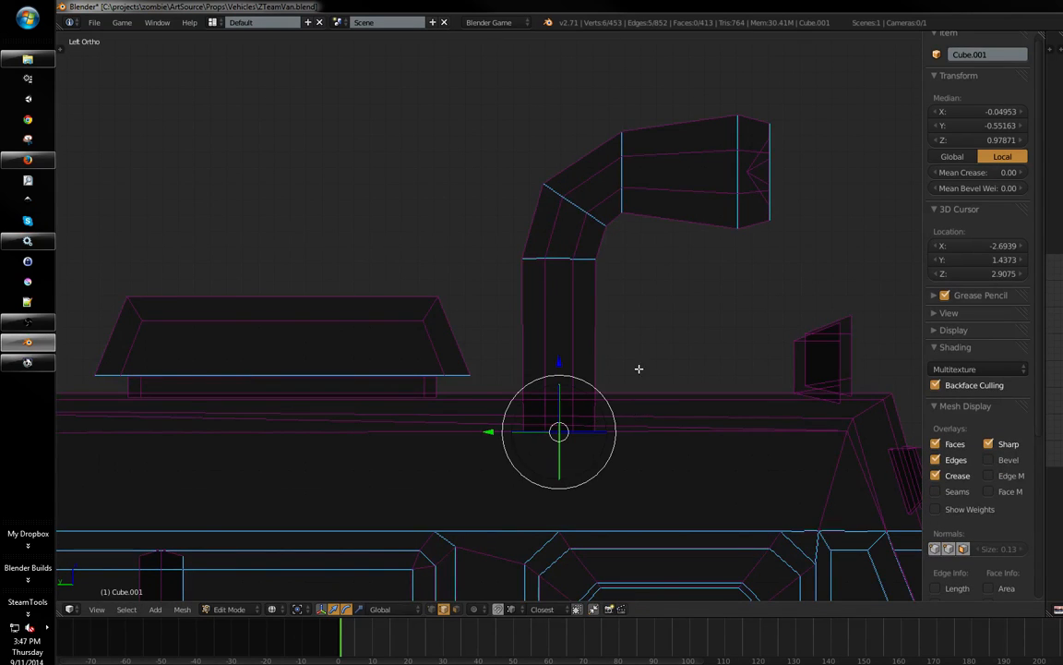
- Place the 3D cursor on the vertical pipe in the left view and add a cube there in face select mode
{"action": "mouse_move", "coordinate": [638, 368]}
{"action": "middle_mouse_down"}
{"action": "mouse_move", "coordinate": [616, 309]}
{"action": "mouse_move", "coordinate": [536, 318]}
{"action": "mouse_move", "coordinate": [635, 318]}
{"action": "mouse_move", "coordinate": [549, 361]}
{"action": "mouse_move", "coordinate": [577, 328]}
{"action": "middle_mouse_up"}
{"action": "key", "text": "ctrl+Tab"}
{"action": "left_click", "coordinate": [542, 326]}
{"action": "key", "text": "z"}
{"action": "key", "text": "KP_1"}
{"action": "key", "text": "ctrl+KP_3"}
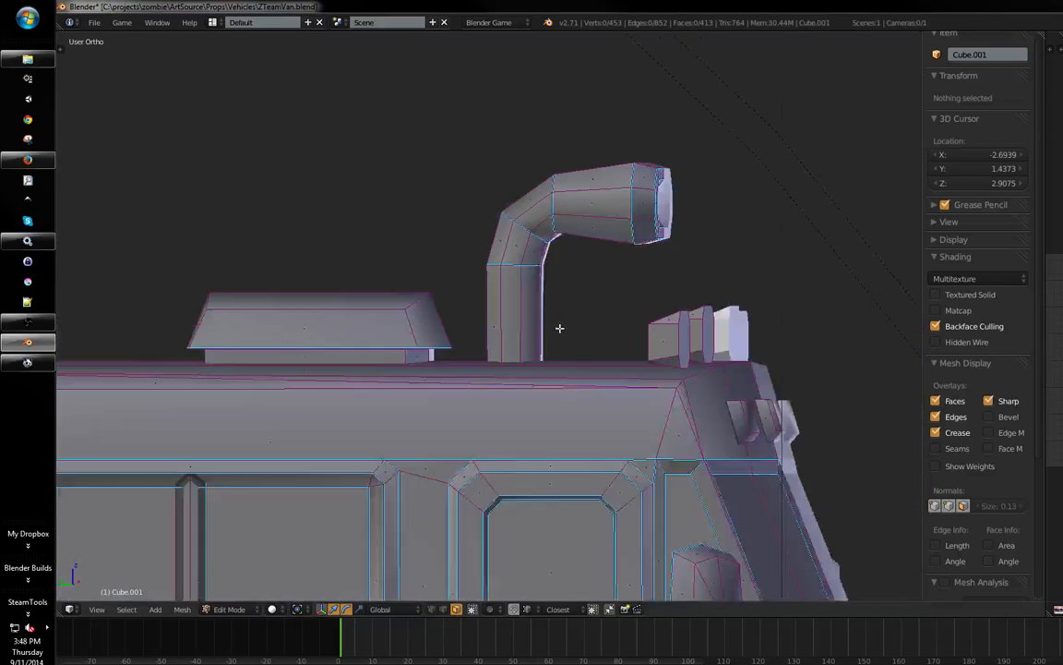
{"action": "left_click", "coordinate": [527, 308]}
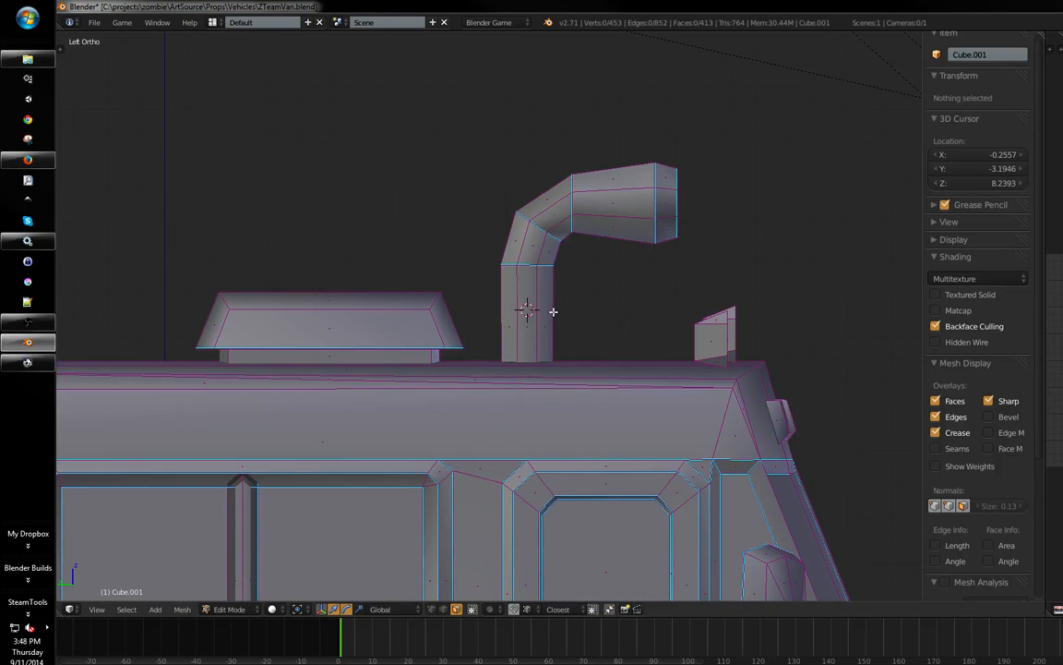
{"action": "key", "text": "shift+a"}
{"action": "left_click", "coordinate": [542, 311]}
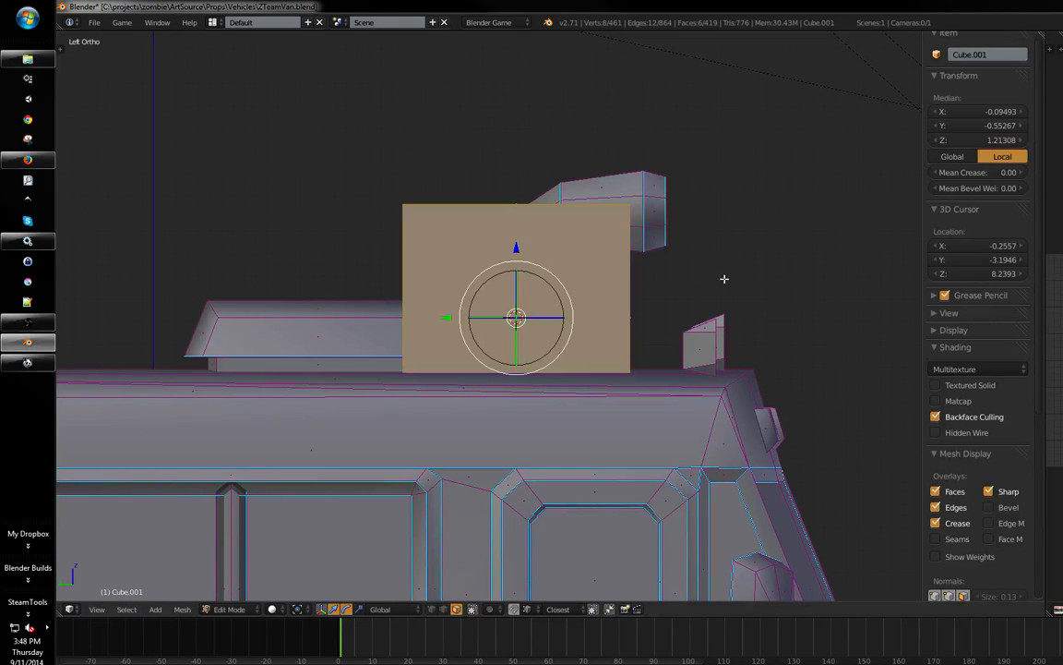
- Scale the new cube down to fit within the pipe's width and rotate it about 45 degrees into a diamond
{"action": "scroll", "coordinate": [695, 249], "scroll_direction": "down", "scroll_amount": 1, "text": "shift"}
{"action": "key", "text": "s"}
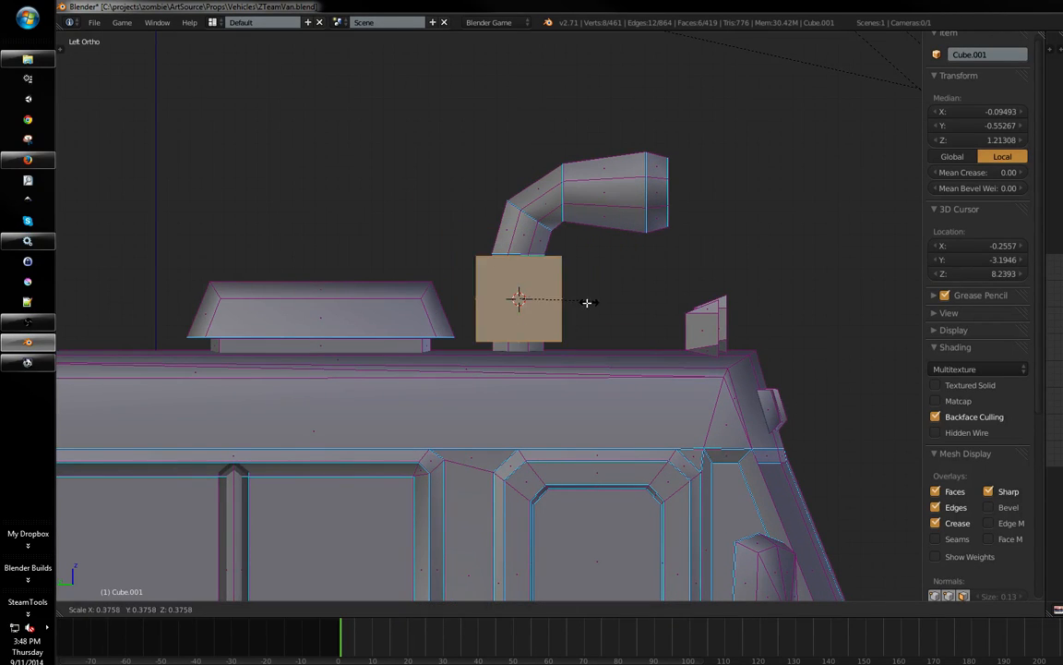
{"action": "left_click", "coordinate": [545, 309]}
{"action": "key", "text": "r"}
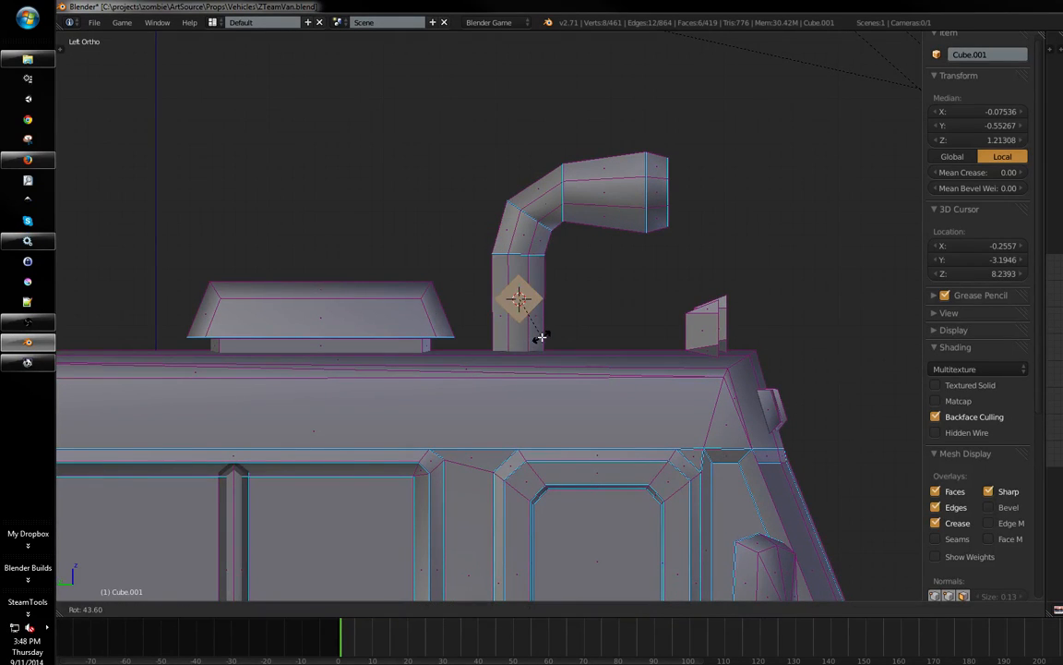
{"action": "left_click", "coordinate": [540, 337]}
{"action": "scroll", "coordinate": [517, 295], "scroll_direction": "up", "scroll_amount": 2}
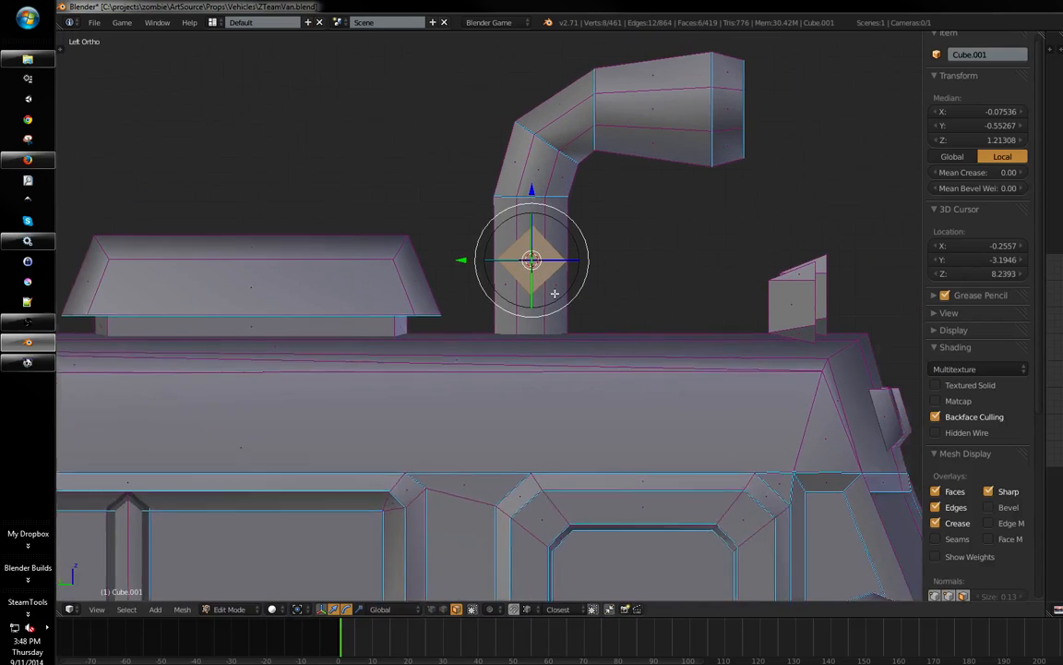
- Select the small cube's outer face and pull it out sideways along the X axis to form a bar beside the pipe
{"action": "key", "text": "ctrl+Tab"}
{"action": "left_click", "coordinate": [515, 287]}
{"action": "middle_click_drag", "start_coordinate": [522, 272], "coordinate": [506, 316]}
{"action": "left_click_drag", "start_coordinate": [456, 297], "coordinate": [309, 333]}
{"action": "middle_click_drag", "start_coordinate": [355, 332], "coordinate": [306, 484]}
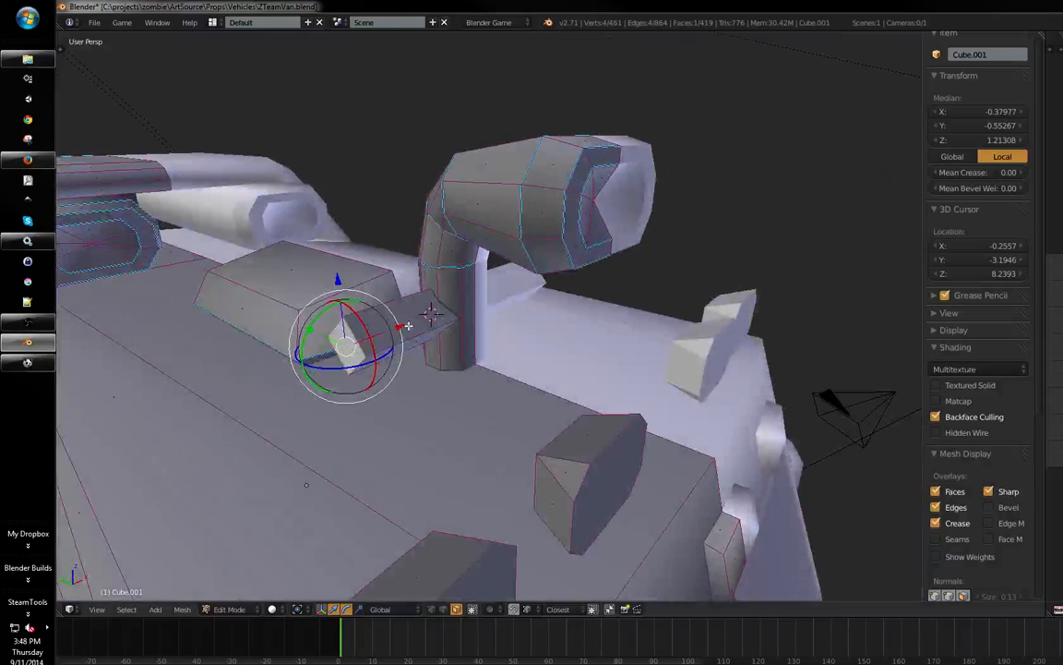
{"action": "middle_click_drag", "start_coordinate": [401, 320], "coordinate": [427, 304]}
{"action": "mouse_move", "coordinate": [427, 304]}
{"action": "left_mouse_down"}
{"action": "mouse_move", "coordinate": [418, 309]}
{"action": "mouse_move", "coordinate": [427, 302]}
{"action": "left_mouse_up"}
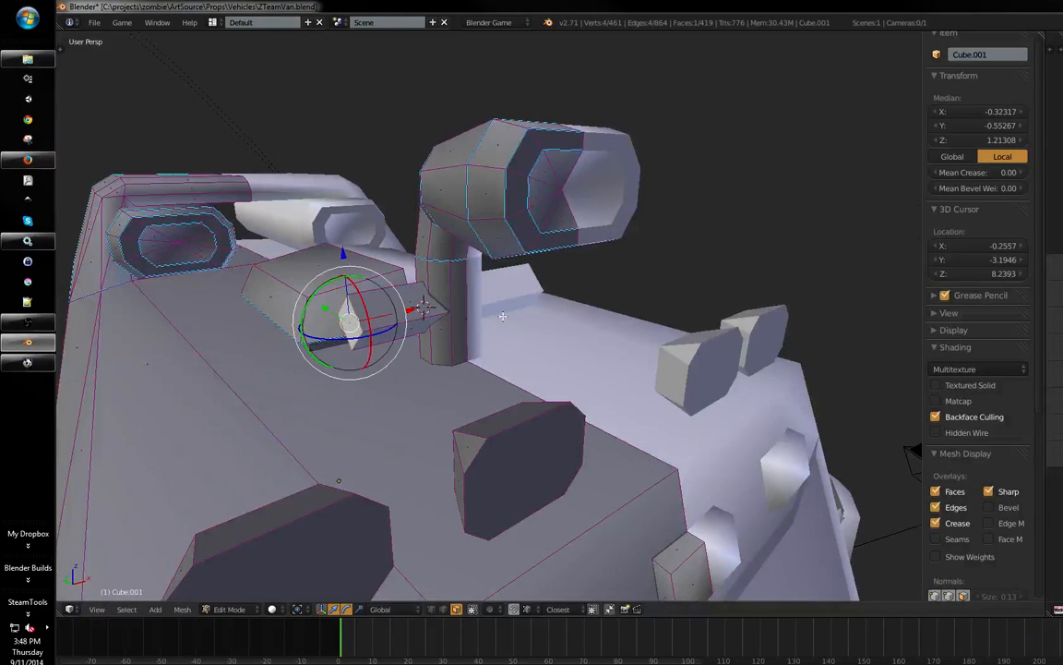
- Select the vertical pipe's bottom edge loop in wireframe and raise it to the level of the diamond bar
{"action": "mouse_move", "coordinate": [427, 302]}
{"action": "middle_mouse_down"}
{"action": "mouse_move", "coordinate": [589, 289]}
{"action": "mouse_move", "coordinate": [549, 299]}
{"action": "mouse_move", "coordinate": [531, 266]}
{"action": "mouse_move", "coordinate": [468, 302]}
{"action": "mouse_move", "coordinate": [495, 295]}
{"action": "middle_mouse_up"}
{"action": "key", "text": "z"}
{"action": "key", "text": "ctrl+Tab"}
{"action": "left_click", "coordinate": [481, 283]}
{"action": "right_click", "coordinate": [508, 387], "text": "alt"}
{"action": "middle_click_drag", "start_coordinate": [510, 385], "coordinate": [511, 354]}
{"action": "left_click_drag", "start_coordinate": [497, 340], "coordinate": [513, 270]}
{"action": "key", "text": "z"}
{"action": "middle_click_drag", "start_coordinate": [514, 271], "coordinate": [599, 302]}
{"action": "left_click_drag", "start_coordinate": [546, 278], "coordinate": [549, 281]}
- Adjust the edge selection at the pipe's raised bottom end and scale it along the Y axis
{"action": "middle_click_drag", "start_coordinate": [548, 280], "coordinate": [507, 291]}
{"action": "key", "text": "ctrl+Tab"}
{"action": "right_click", "coordinate": [497, 331], "text": "shift"}
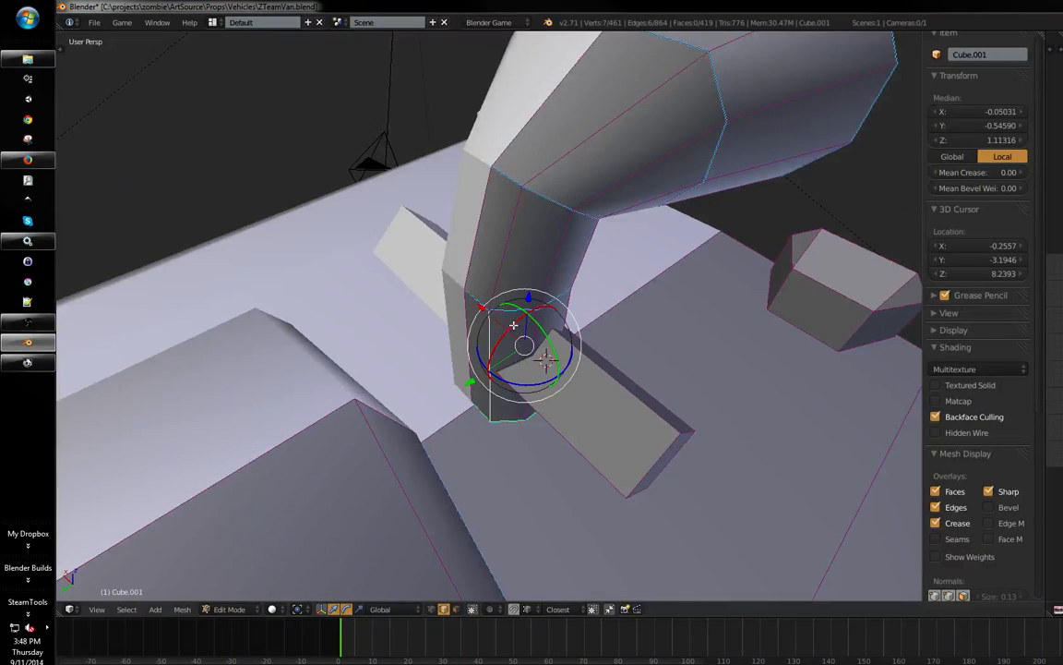
{"action": "middle_click_drag", "start_coordinate": [627, 323], "coordinate": [552, 262]}
{"action": "right_click", "coordinate": [556, 300], "text": "shift"}
{"action": "key", "text": "s"}
{"action": "key", "text": "y"}
{"action": "left_click", "coordinate": [610, 323]}
- Collapse the matching short edges on the pipe's middle ring and bottom edge loop by merging each into a single vertex
{"action": "right_click", "coordinate": [552, 253]}
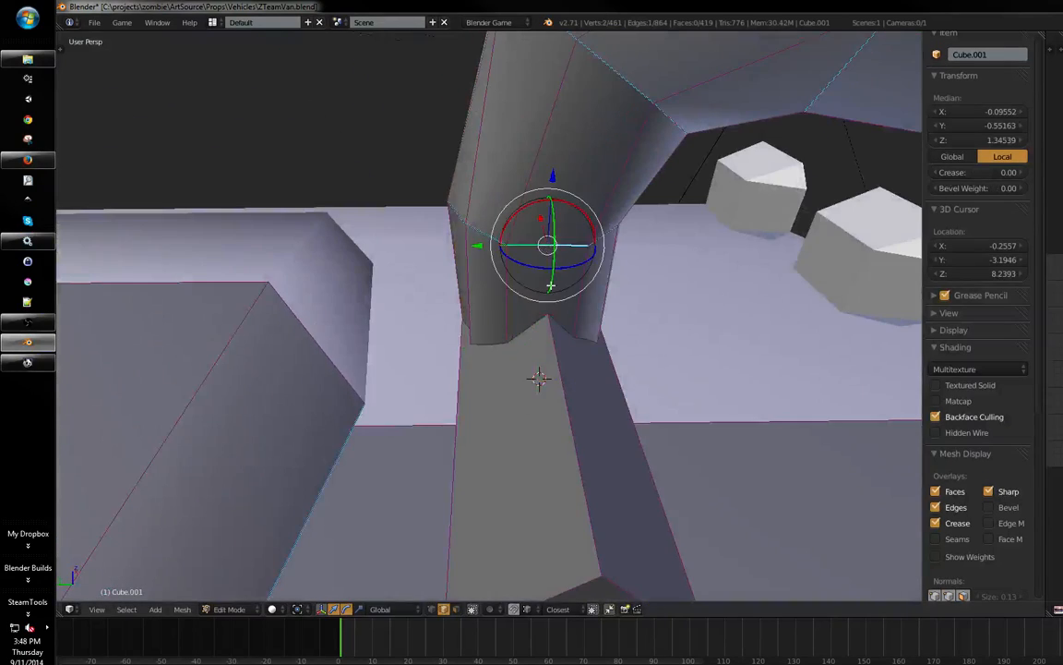
{"action": "middle_click_drag", "start_coordinate": [539, 370], "coordinate": [522, 294]}
{"action": "middle_click_drag", "start_coordinate": [527, 392], "coordinate": [573, 338]}
{"action": "key", "text": "z"}
{"action": "right_click", "coordinate": [549, 369], "text": "shift"}
{"action": "key", "text": "w"}
{"action": "left_click", "coordinate": [527, 361]}
{"action": "left_click", "coordinate": [523, 361]}
- Select the vertex at the front corner of the pipe's bottom rim and shift it slightly along the Y axis
{"action": "key", "text": "ctrl+Tab"}
{"action": "left_click", "coordinate": [527, 297]}
{"action": "middle_click_drag", "start_coordinate": [527, 298], "coordinate": [530, 354]}
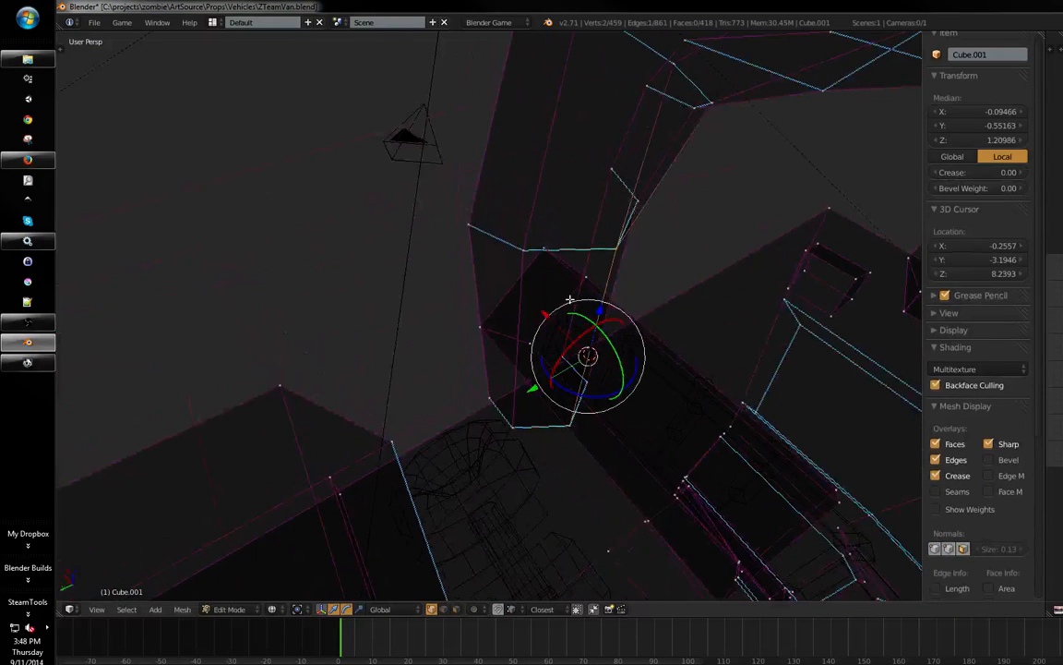
{"action": "key", "text": "a"}
{"action": "right_click", "coordinate": [531, 249]}
{"action": "key", "text": "z"}
{"action": "middle_click_drag", "start_coordinate": [533, 257], "coordinate": [533, 305]}
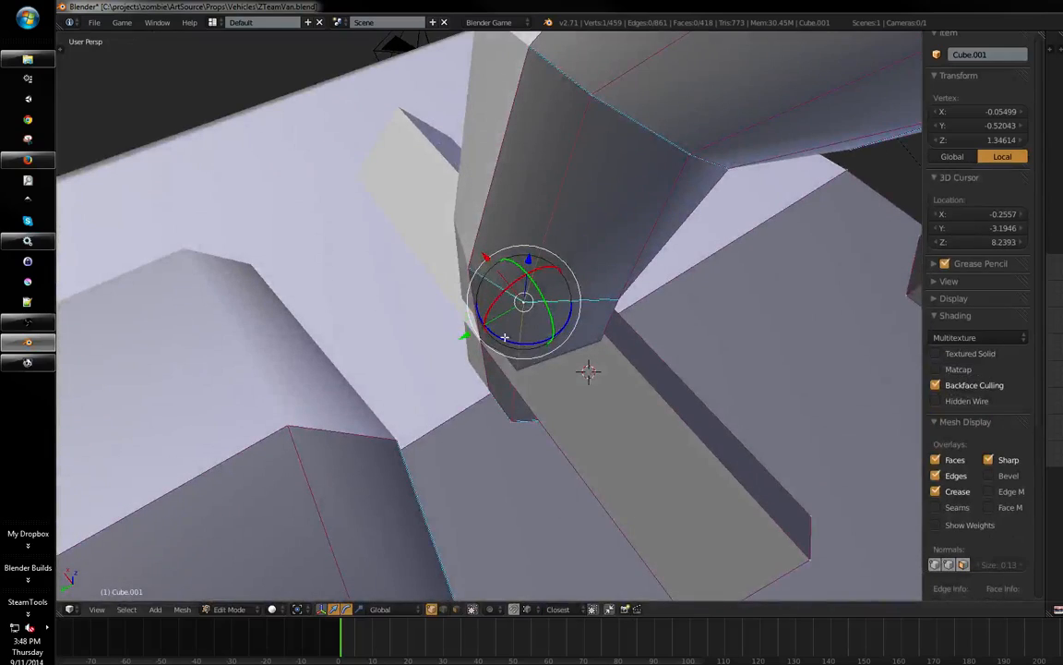
{"action": "right_click", "coordinate": [509, 422]}
{"action": "left_click_drag", "start_coordinate": [459, 454], "coordinate": [468, 459]}
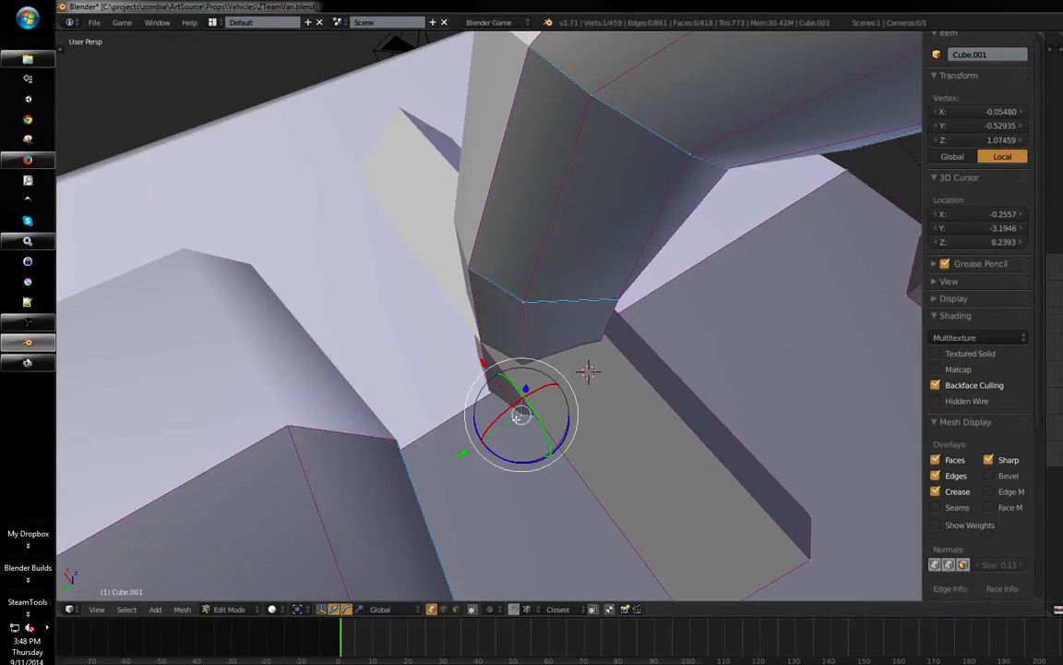
{"action": "middle_click_drag", "start_coordinate": [588, 371], "coordinate": [474, 296]}
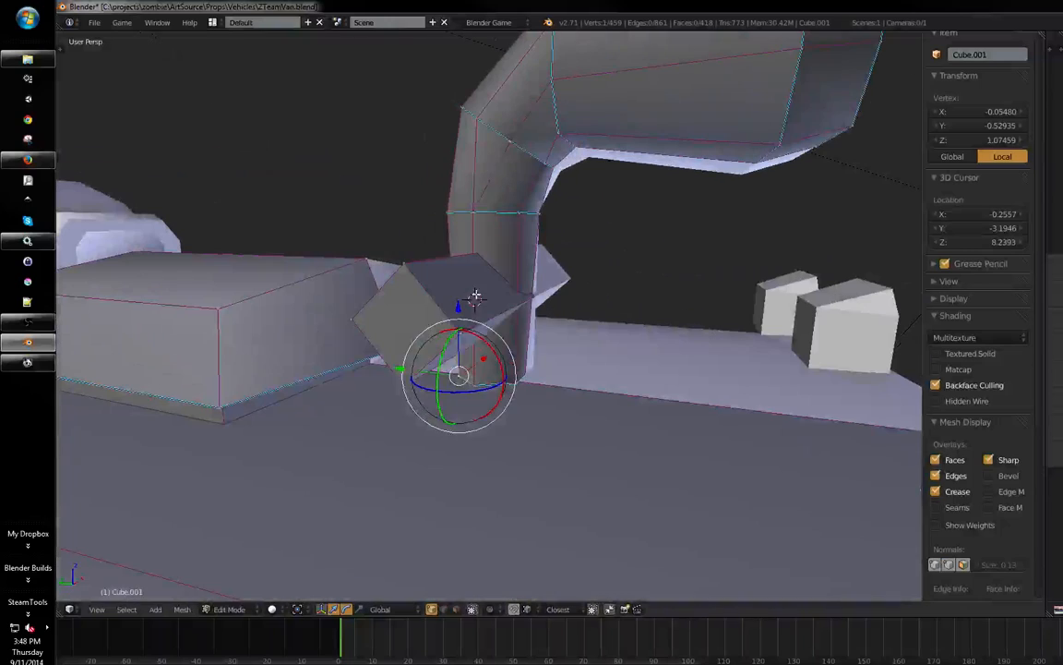
- Select the whole diamond bar beside the pipe and scale it down slightly
{"action": "key", "text": "a"}
{"action": "key", "text": "l"}
{"action": "middle_click_drag", "start_coordinate": [408, 267], "coordinate": [431, 252], "text": "shift"}
{"action": "key", "text": "s"}
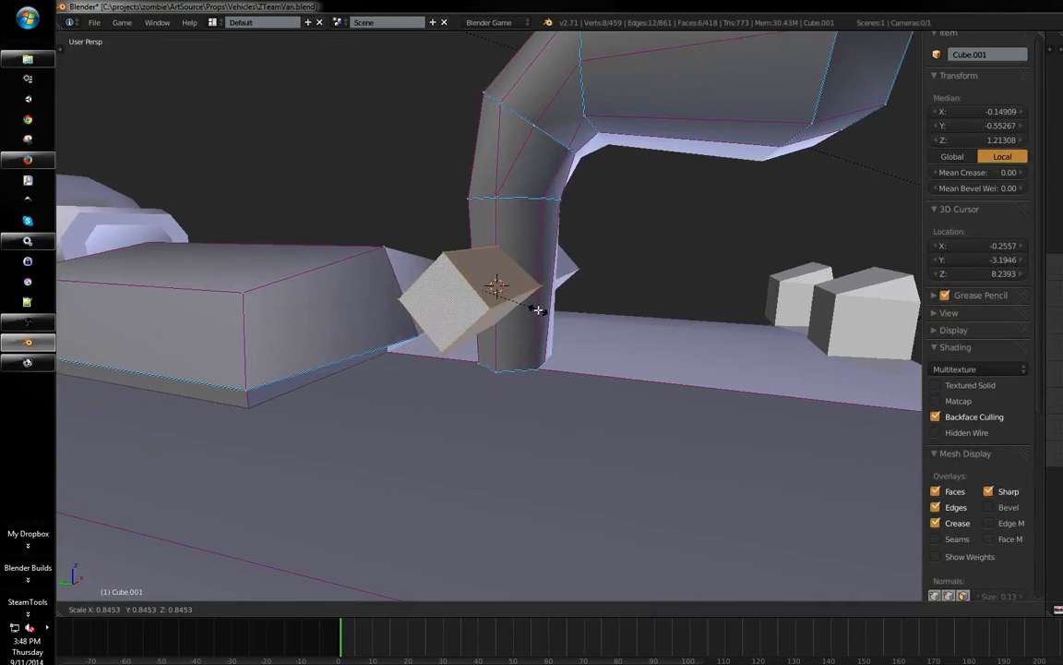
{"action": "left_click", "coordinate": [515, 312]}
- Select the diamond bar's outer end face and move it along the X axis to adjust the bar's length
{"action": "middle_click_drag", "start_coordinate": [513, 314], "coordinate": [405, 334]}
{"action": "key", "text": "ctrl+Tab"}
{"action": "left_click", "coordinate": [380, 339]}
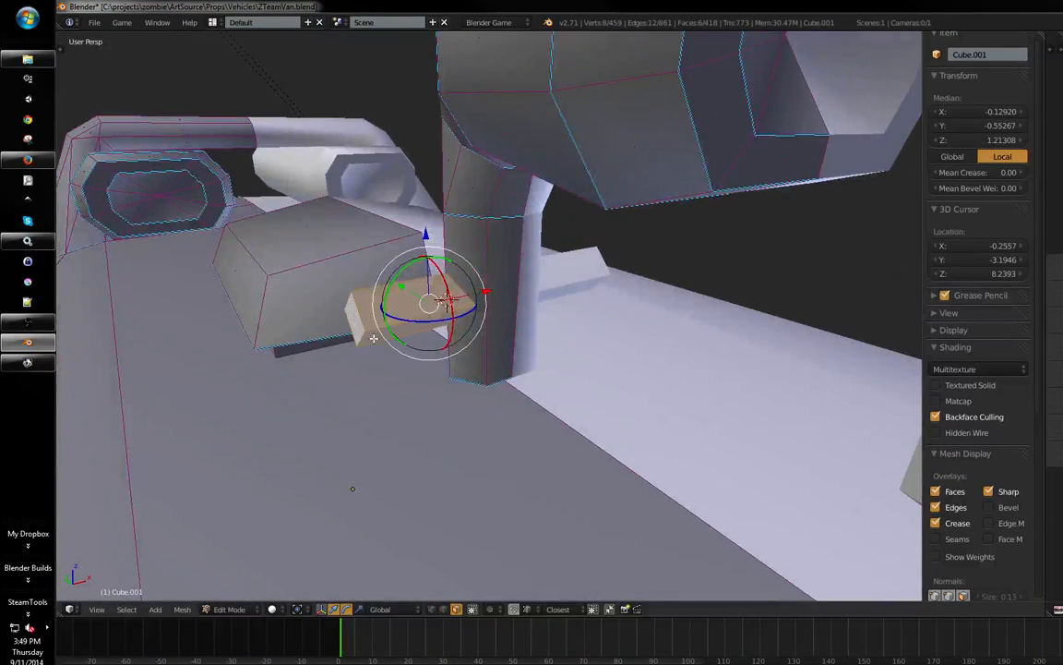
{"action": "right_click", "coordinate": [366, 325]}
{"action": "right_click", "coordinate": [361, 324]}
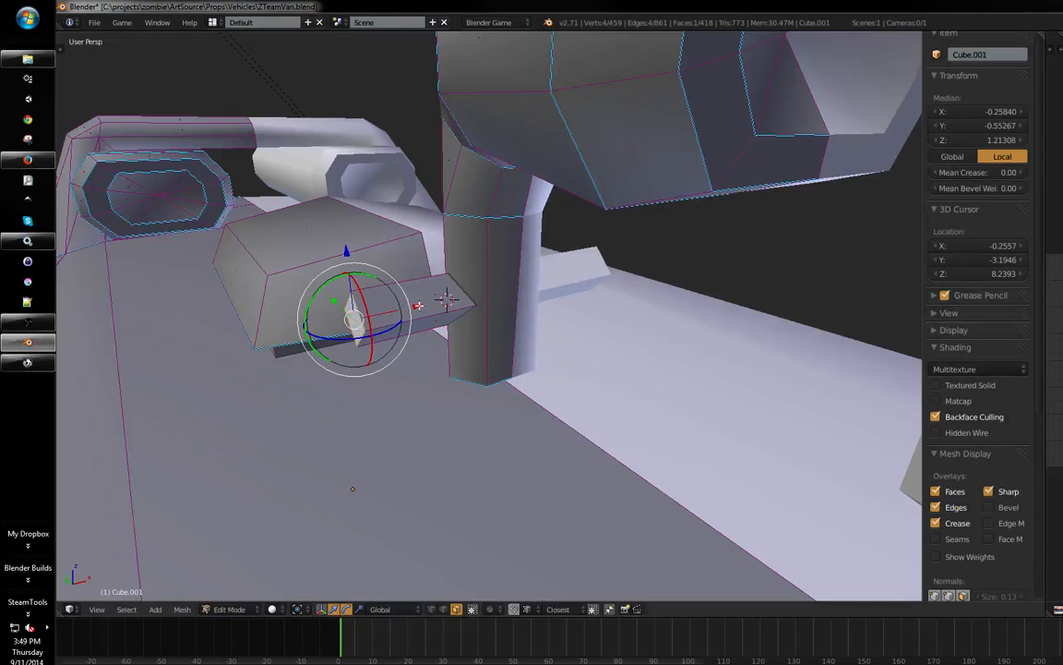
{"action": "key", "text": "g"}
{"action": "key", "text": "x"}
{"action": "left_click", "coordinate": [479, 294]}
{"action": "scroll", "coordinate": [480, 294], "scroll_direction": "down", "scroll_amount": 4}
{"action": "mouse_move", "coordinate": [479, 294]}
{"action": "middle_mouse_down"}
{"action": "mouse_move", "coordinate": [503, 279]}
{"action": "mouse_move", "coordinate": [546, 283]}
{"action": "middle_mouse_up"}
{"action": "key", "text": "a"}
{"action": "scroll", "coordinate": [545, 283], "scroll_direction": "down", "scroll_amount": 4}
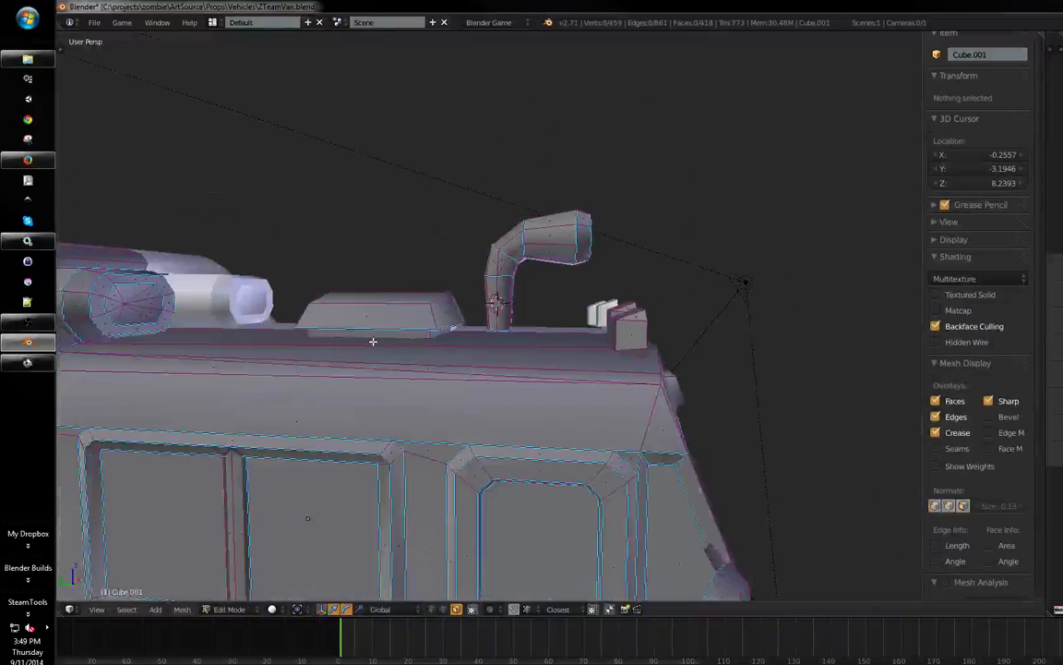
- Select the raised box on the roof together with its base and slide it along the Y axis away from the pipe
{"action": "middle_click_drag", "start_coordinate": [373, 340], "coordinate": [469, 332], "text": "shift"}
{"action": "mouse_move", "coordinate": [469, 332]}
{"action": "middle_mouse_down"}
{"action": "mouse_move", "coordinate": [546, 330]}
{"action": "mouse_move", "coordinate": [484, 323]}
{"action": "middle_mouse_up"}
{"action": "key", "text": "z"}
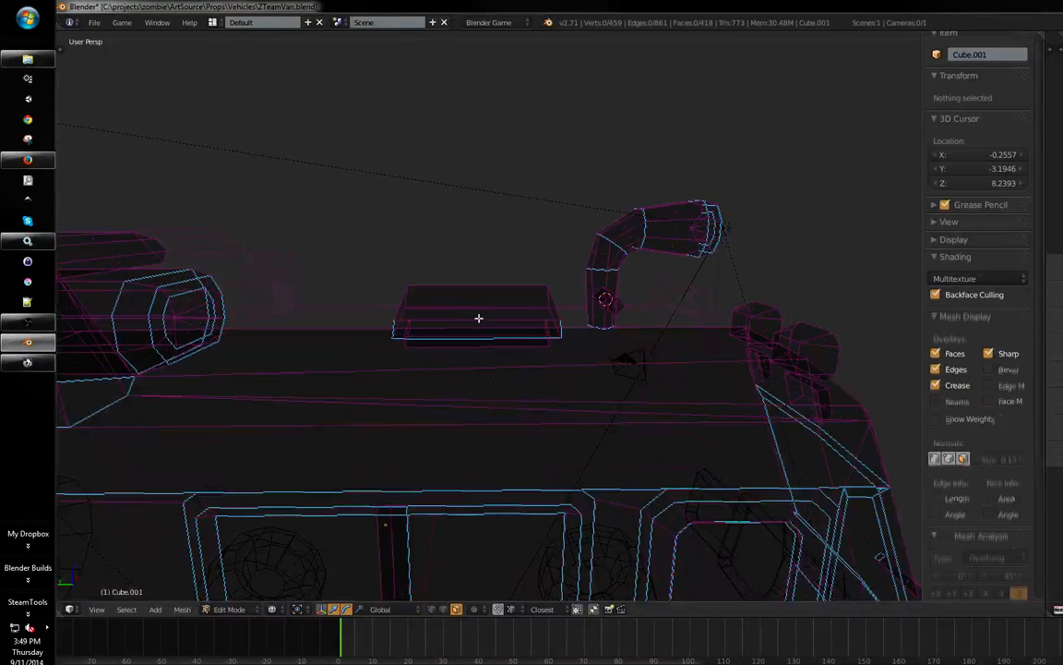
{"action": "key", "text": "l"}
{"action": "key", "text": "l"}
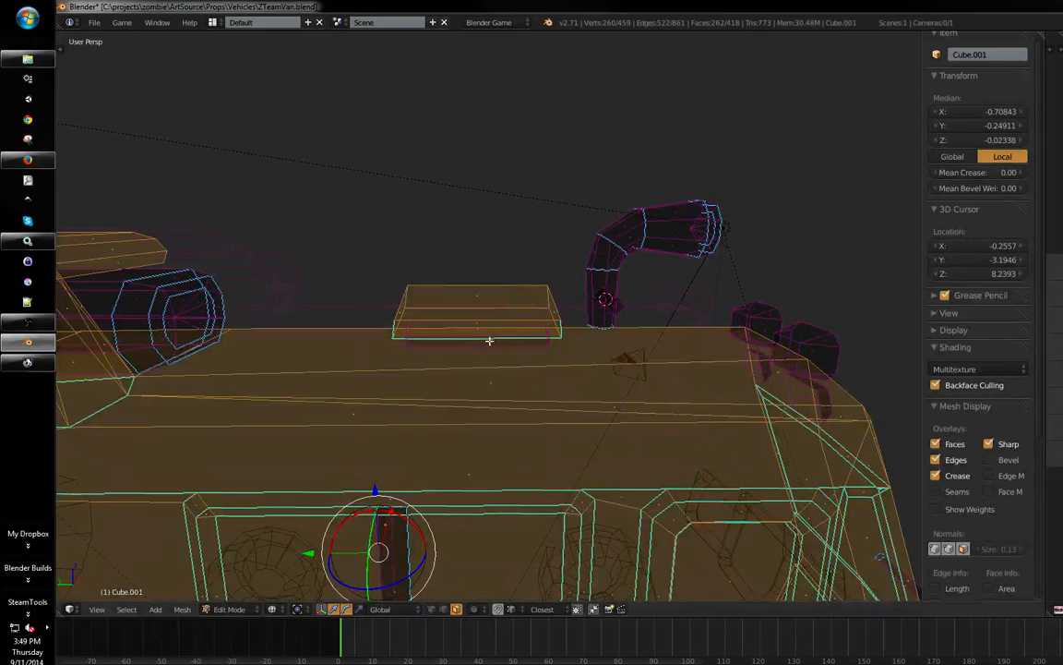
{"action": "middle_click_drag", "start_coordinate": [511, 344], "coordinate": [563, 361]}
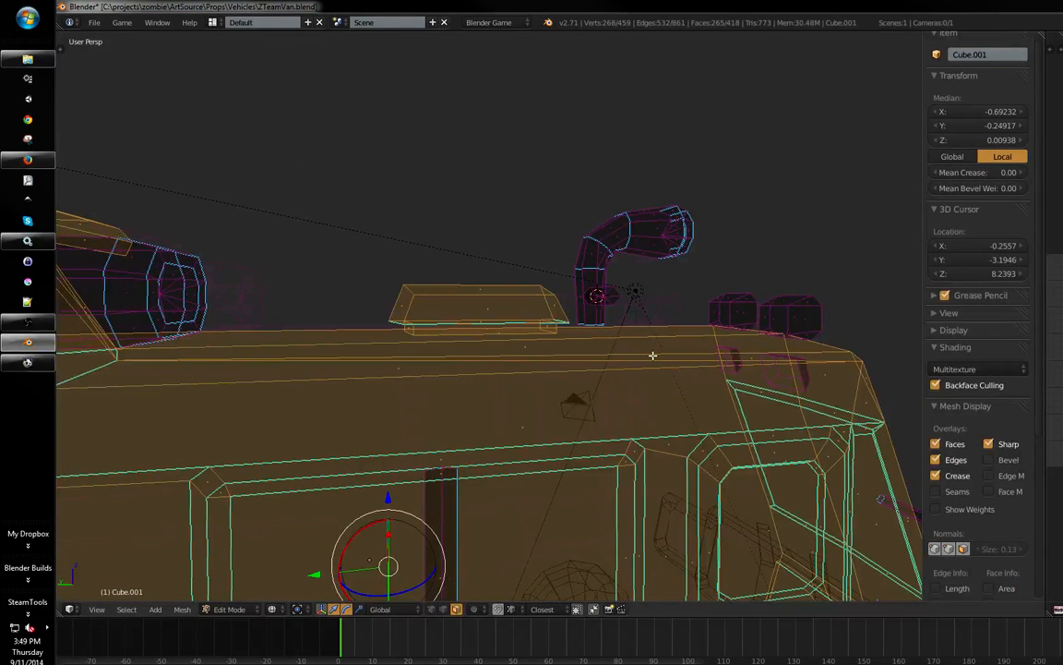
{"action": "key", "text": "shift+l"}
{"action": "key", "text": "g"}
{"action": "key", "text": "y"}
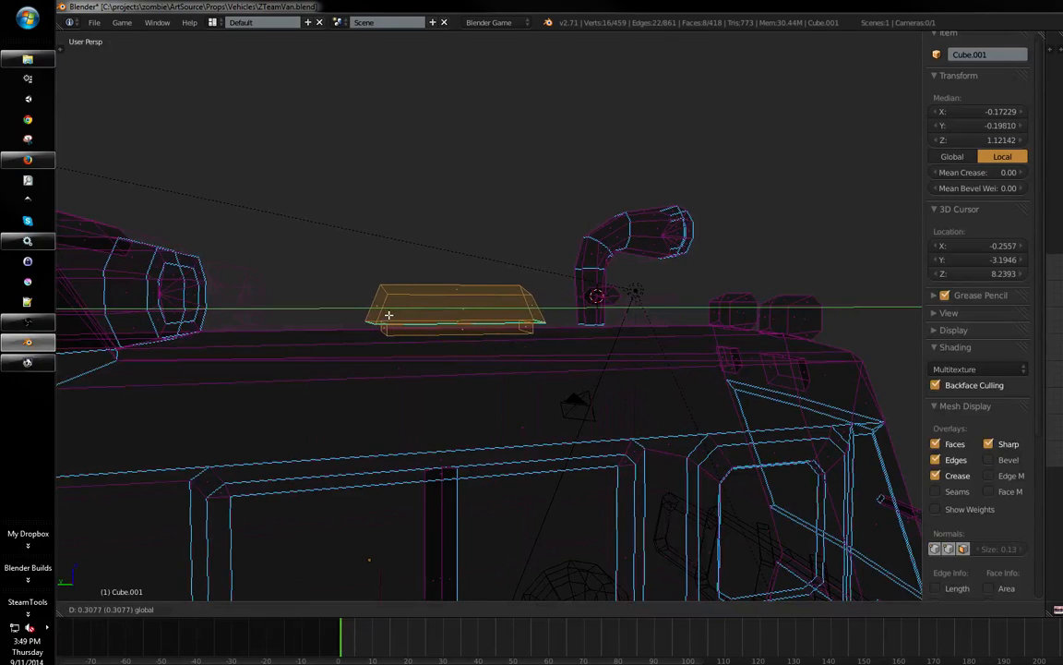
{"action": "left_click", "coordinate": [380, 317]}
- Select the entire bent pipe and its diamond bar, and separate them from the van body into their own object
{"action": "mouse_move", "coordinate": [609, 306]}
{"action": "middle_mouse_down"}
{"action": "mouse_move", "coordinate": [512, 310]}
{"action": "mouse_move", "coordinate": [506, 327]}
{"action": "mouse_move", "coordinate": [587, 286]}
{"action": "mouse_move", "coordinate": [607, 301]}
{"action": "mouse_move", "coordinate": [539, 373]}
{"action": "mouse_move", "coordinate": [486, 368]}
{"action": "mouse_move", "coordinate": [516, 340]}
{"action": "middle_mouse_up"}
{"action": "key", "text": "z"}
{"action": "scroll", "coordinate": [588, 286], "scroll_direction": "up", "scroll_amount": 2}
{"action": "key", "text": "a"}
{"action": "scroll", "coordinate": [607, 301], "scroll_direction": "up", "scroll_amount": 3}
{"action": "key", "text": "ctrl+Tab"}
{"action": "left_click", "coordinate": [526, 348]}
{"action": "middle_click_drag", "start_coordinate": [562, 371], "coordinate": [558, 312]}
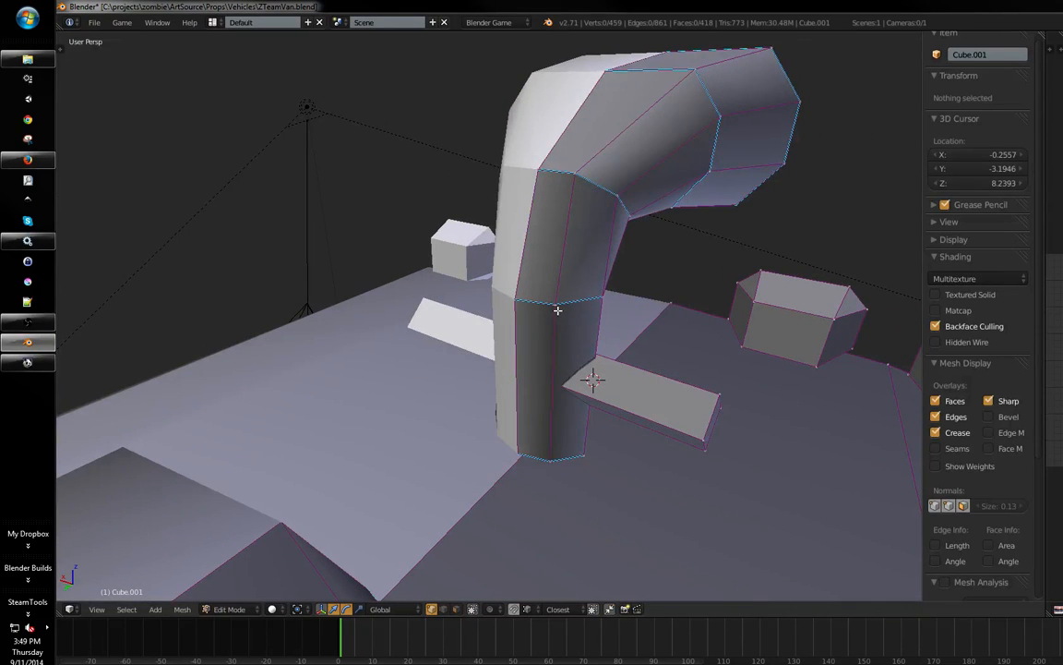
{"action": "key", "text": "l"}
{"action": "middle_click_drag", "start_coordinate": [717, 392], "coordinate": [709, 396]}
{"action": "key", "text": "l"}
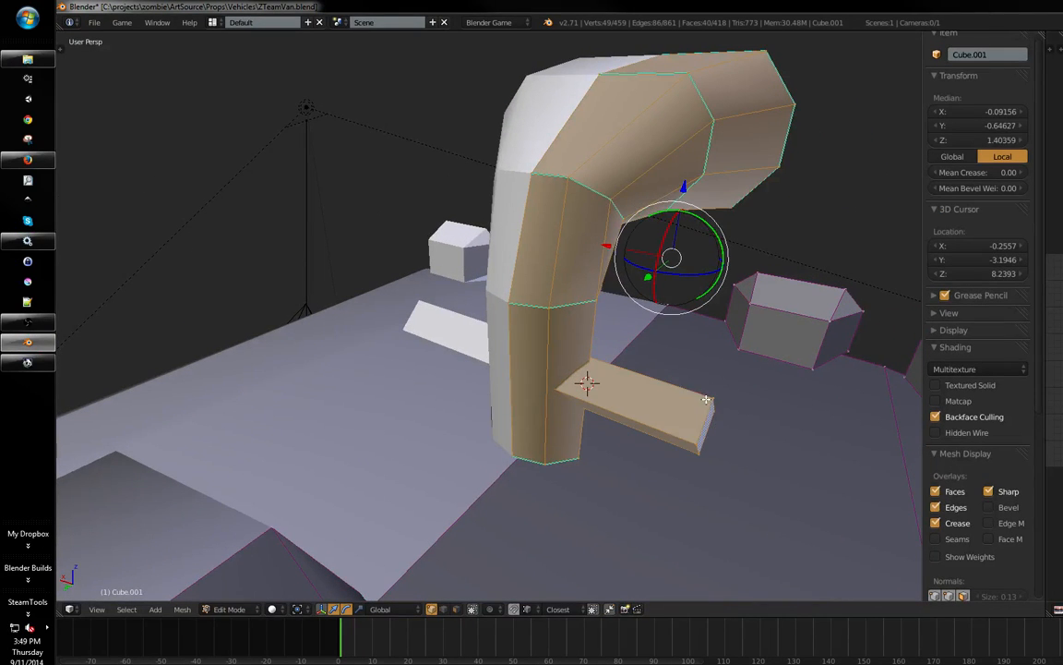
{"action": "middle_click_drag", "start_coordinate": [637, 360], "coordinate": [598, 345]}
{"action": "key", "text": "x"}
{"action": "left_click", "coordinate": [650, 377]}
{"action": "key", "text": "Tab"}
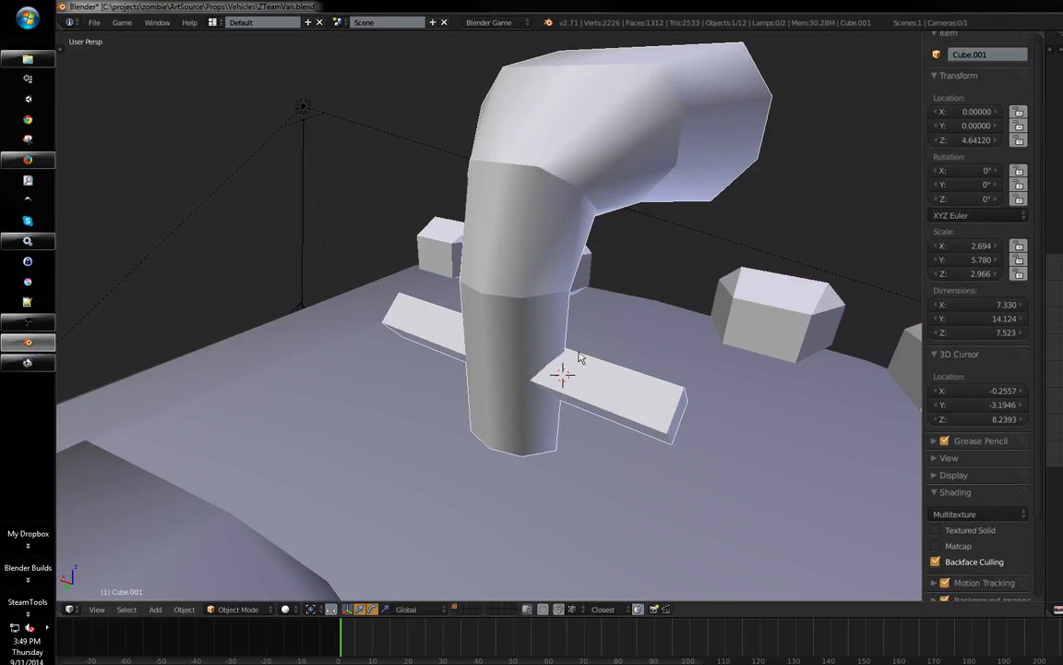
- Check in wireframe, by switching between objects, that the pipe and bar are separated from the van body
{"action": "key", "text": "z"}
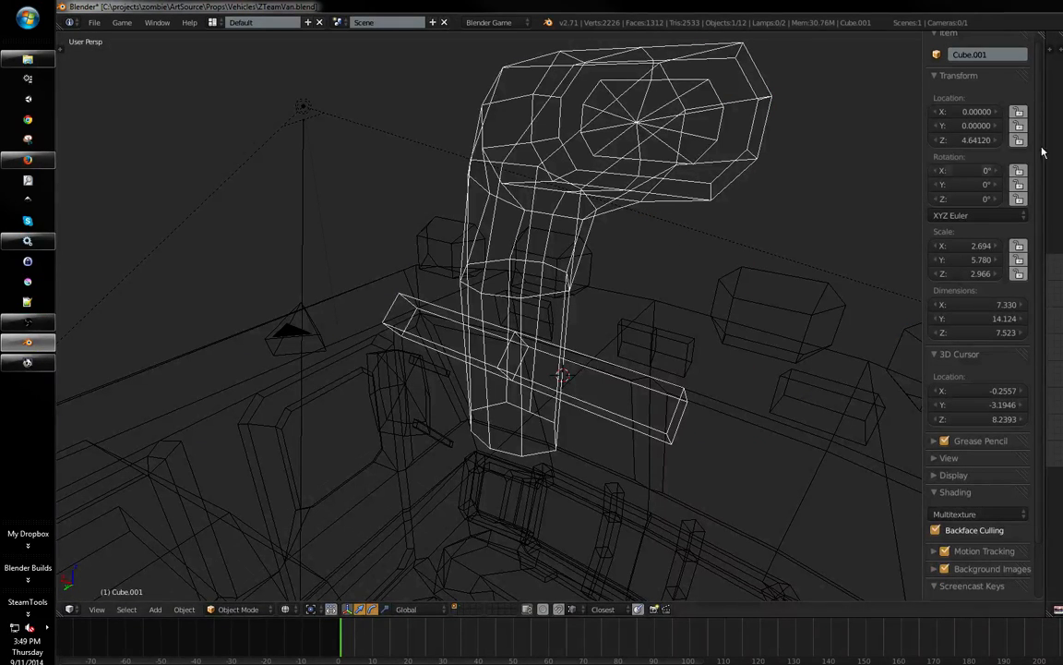
{"action": "middle_click_drag", "start_coordinate": [830, 203], "coordinate": [707, 238]}
{"action": "key", "text": "Tab"}
{"action": "left_click", "coordinate": [524, 331]}
{"action": "key", "text": "Tab"}
{"action": "right_click", "coordinate": [589, 230]}
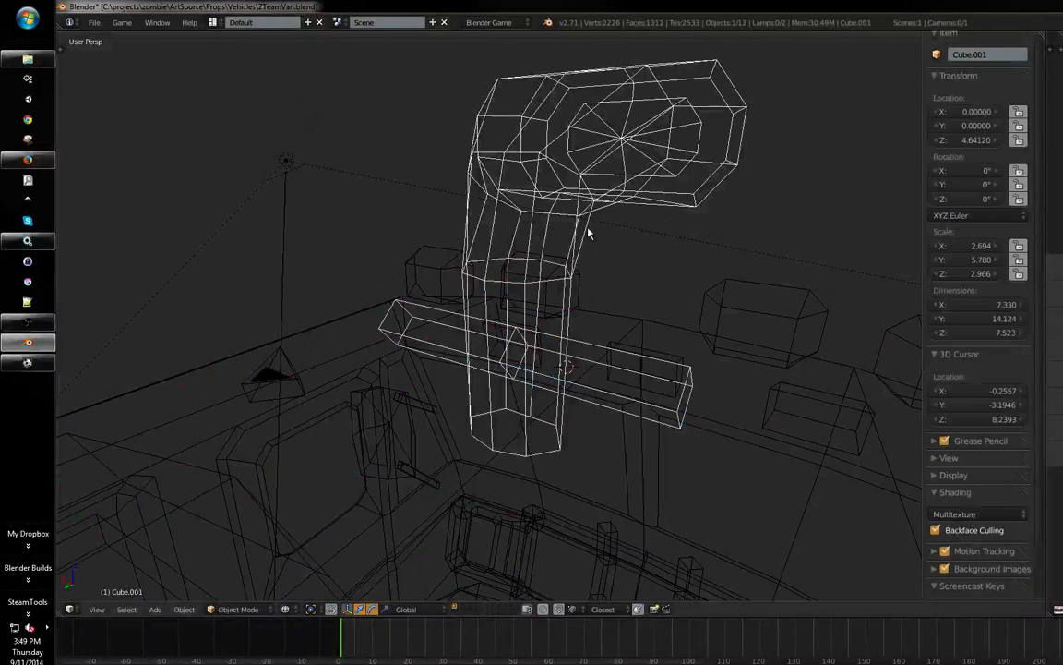
{"action": "key", "text": "Tab"}
{"action": "key", "text": "Tab"}
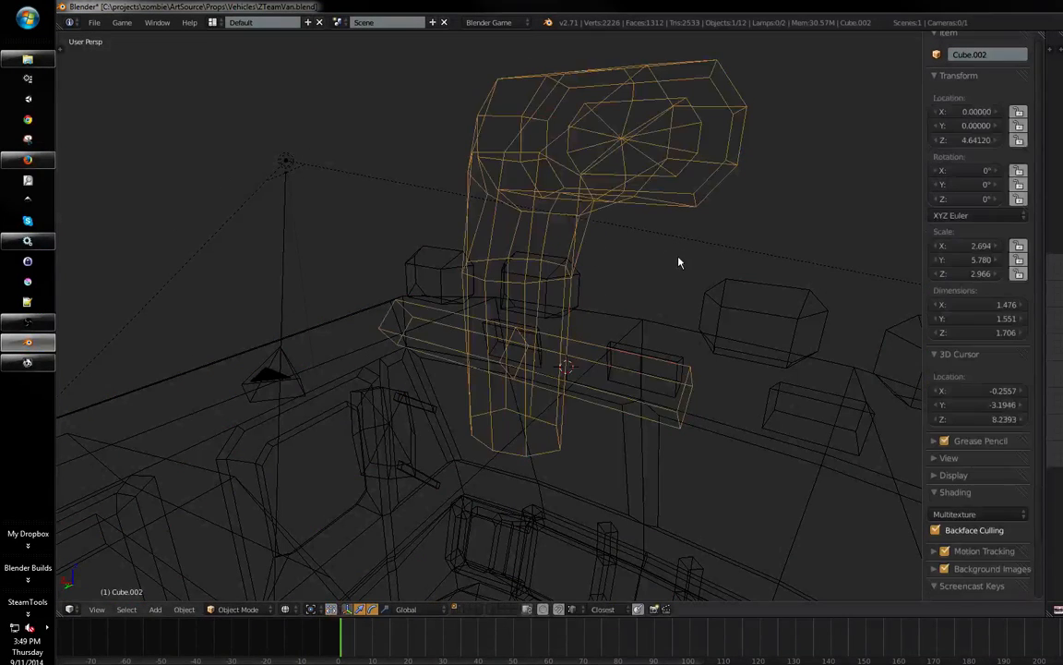
{"action": "right_click", "coordinate": [667, 326]}
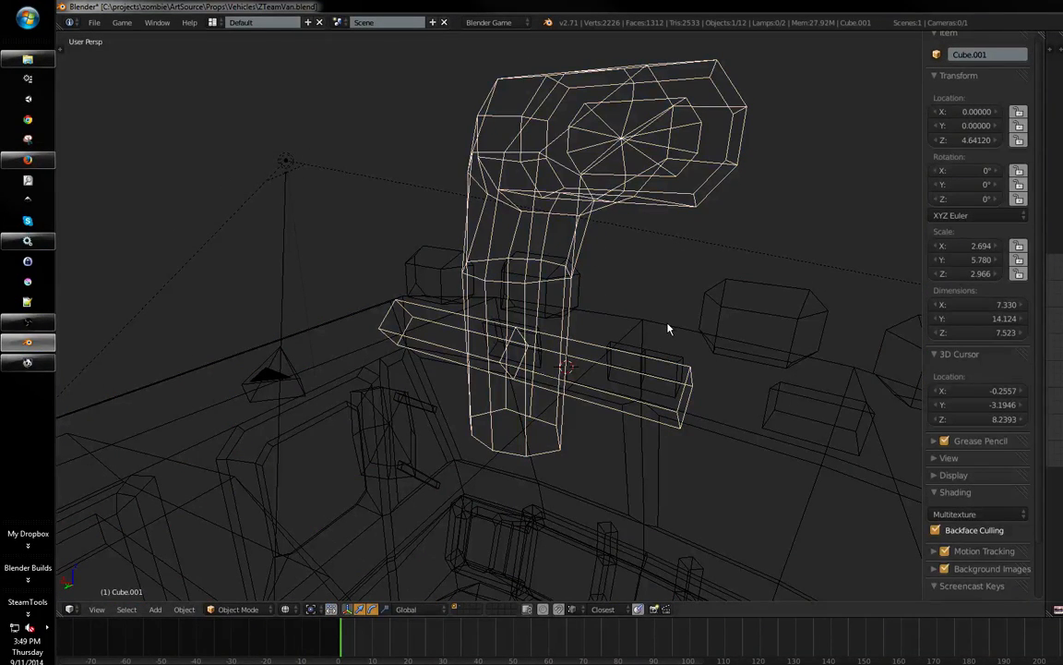
{"action": "key", "text": "ctrl+i"}
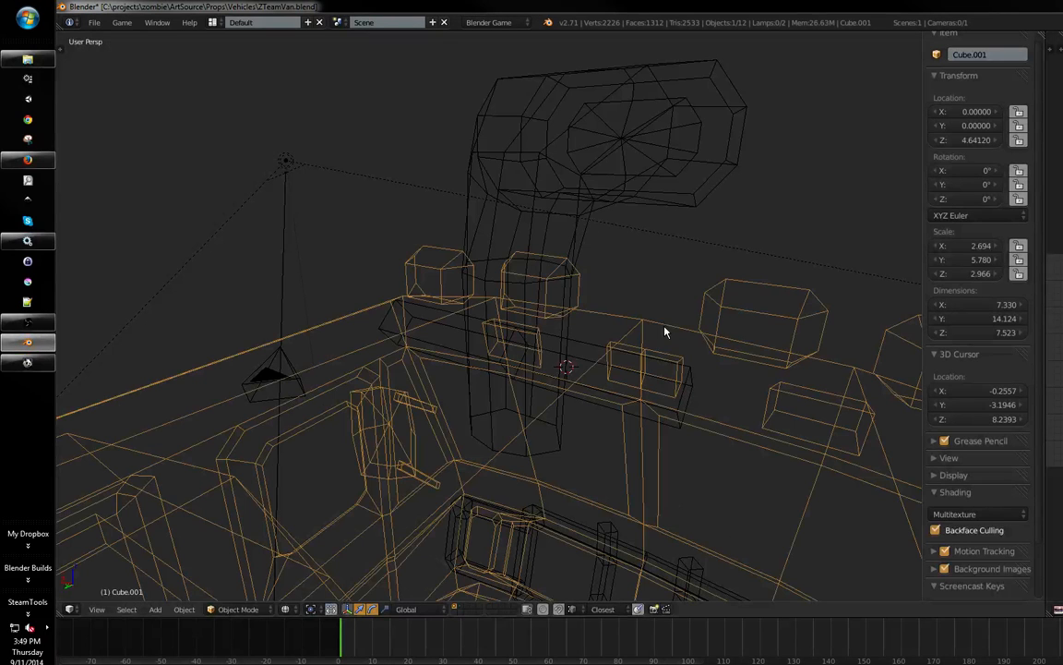
{"action": "key", "text": "z"}
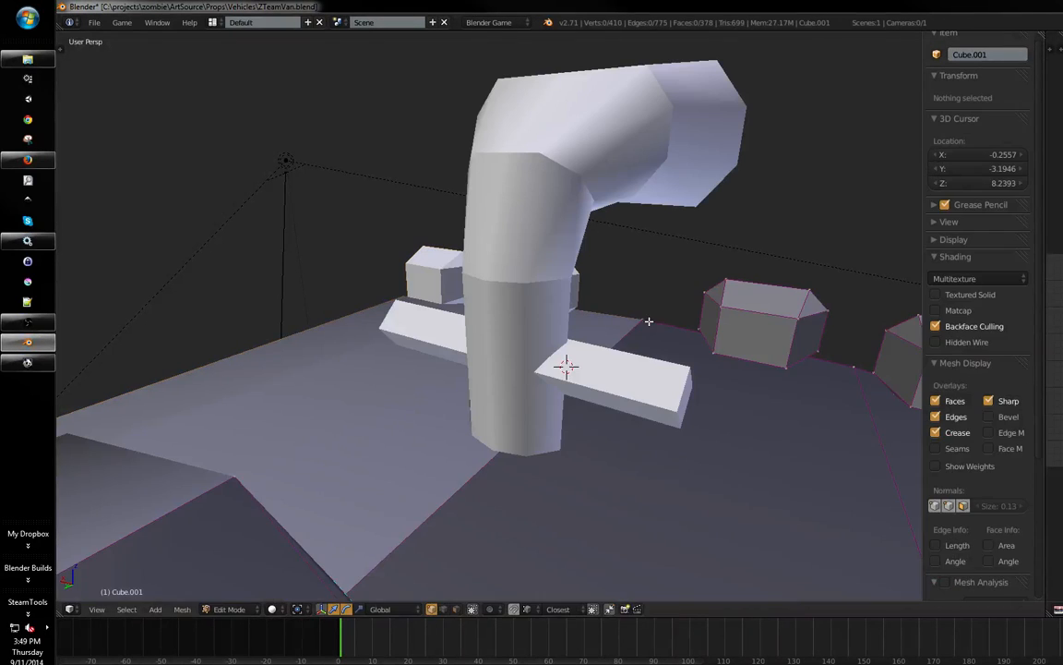
- Select the separated pipe object and apply its mirroring so both halves are editable geometry
{"action": "right_click", "coordinate": [558, 266]}
{"action": "key", "text": "Tab"}
{"action": "middle_click_drag", "start_coordinate": [578, 268], "coordinate": [637, 278]}
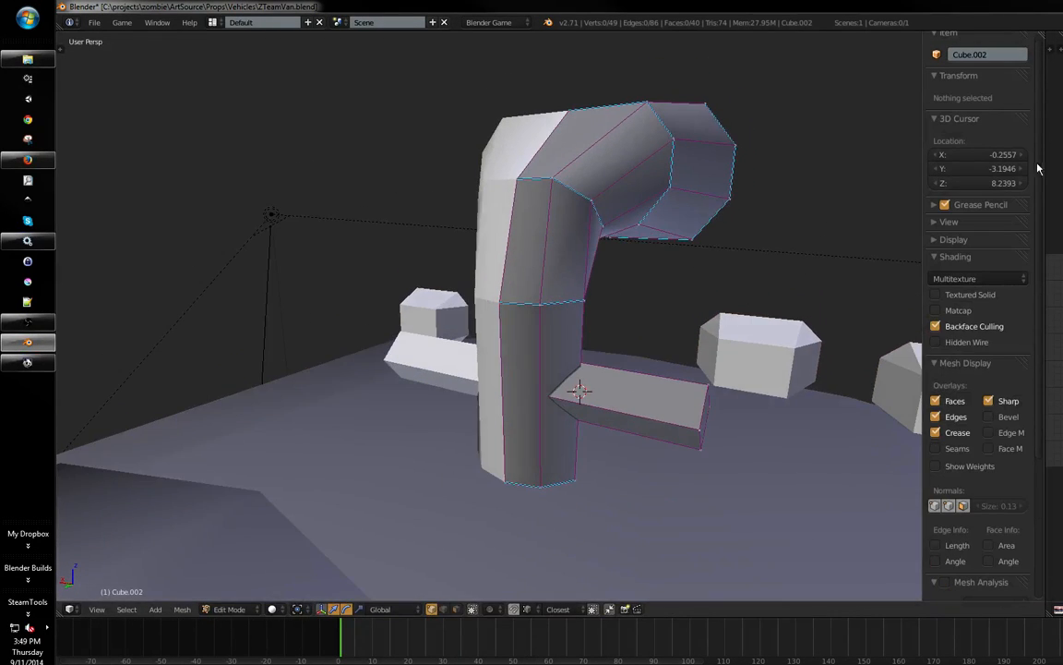
{"action": "key", "text": "Tab"}
{"action": "right_click", "coordinate": [598, 238]}
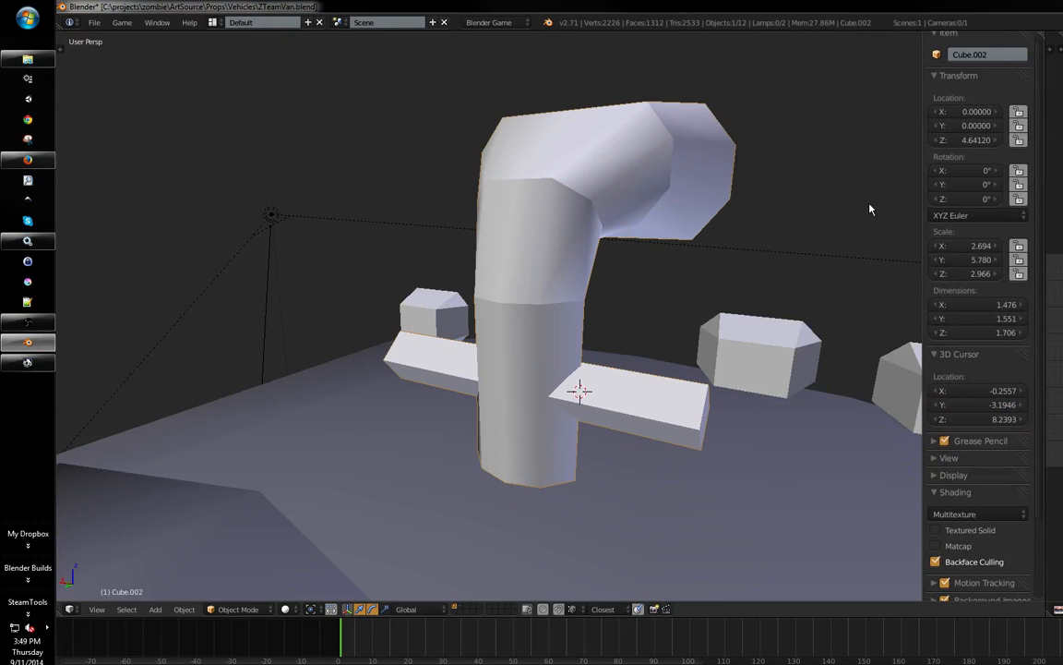
{"action": "key", "text": "Tab"}
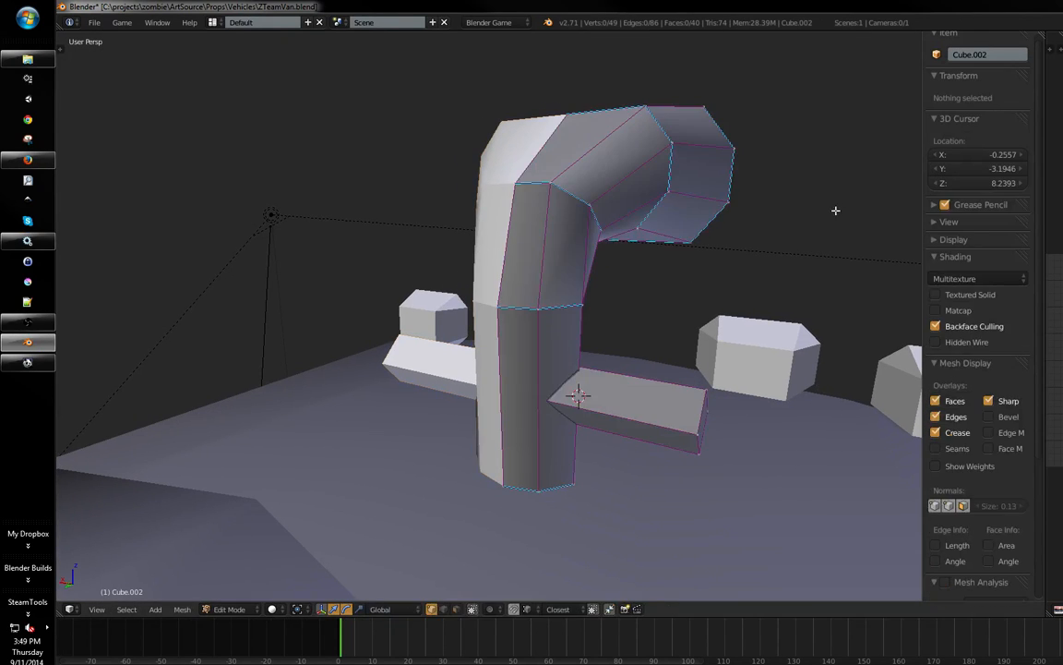
{"action": "key", "text": "Tab"}
{"action": "key", "text": "z"}
{"action": "key", "text": "z"}
{"action": "middle_click_drag", "start_coordinate": [616, 292], "coordinate": [615, 296]}
{"action": "key", "text": "Tab"}
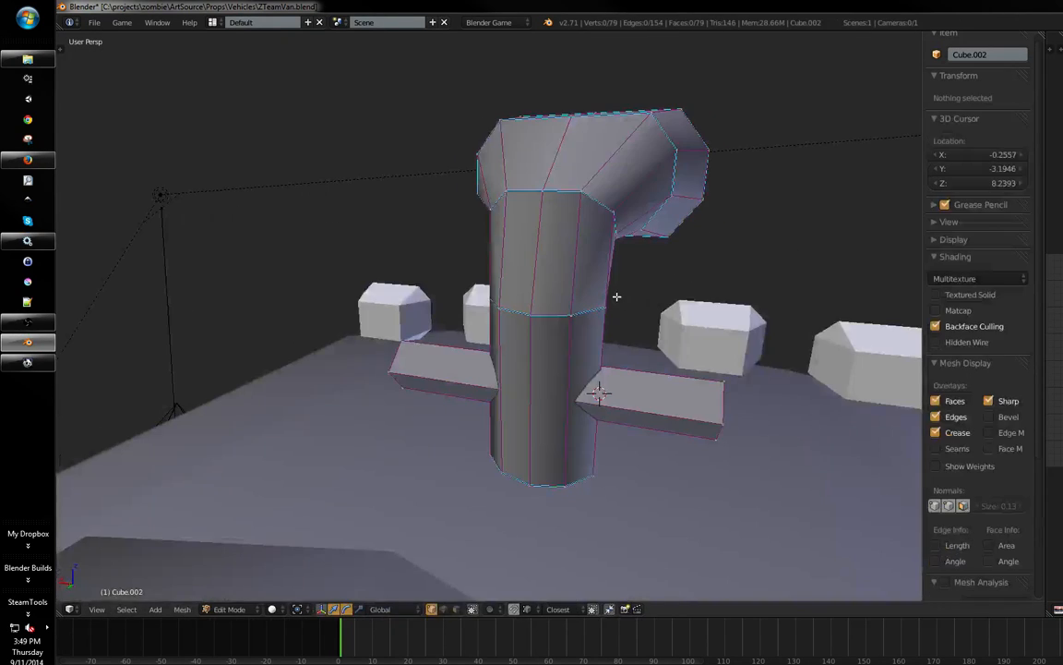
- Collapse one edge on each side of the pipe's bottom edge loop to simplify the opening
{"action": "key", "text": "ctrl+Tab"}
{"action": "left_click", "coordinate": [551, 321]}
{"action": "middle_click_drag", "start_coordinate": [551, 320], "coordinate": [436, 428]}
{"action": "right_click", "coordinate": [413, 453]}
{"action": "key", "text": "x"}
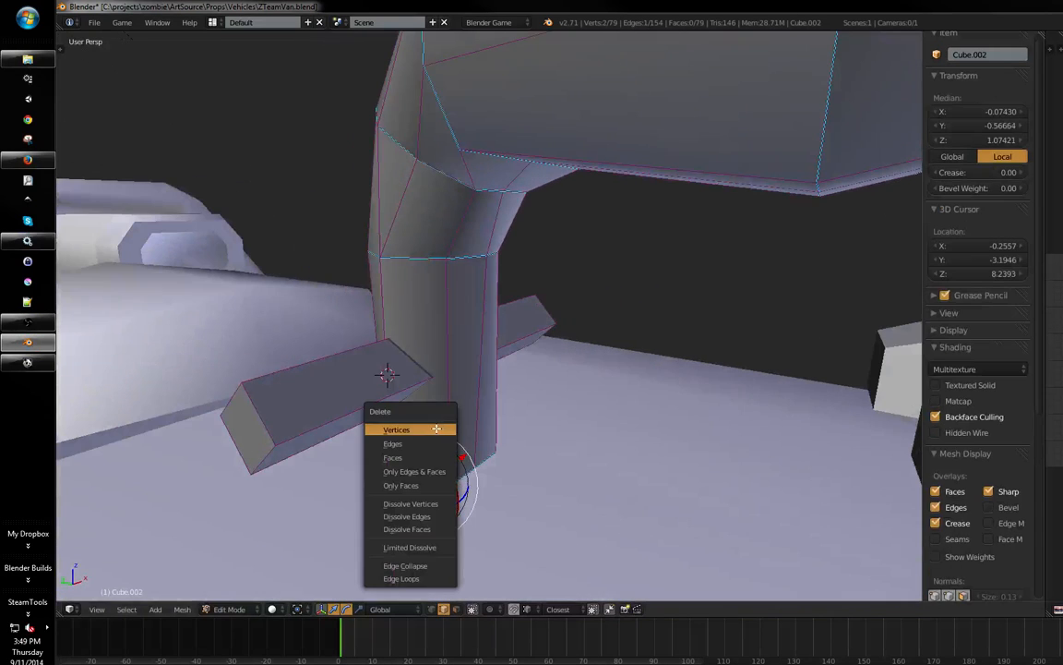
{"action": "key", "text": "w"}
{"action": "middle_click_drag", "start_coordinate": [510, 370], "coordinate": [471, 418]}
{"action": "left_click", "coordinate": [494, 361]}
{"action": "left_click", "coordinate": [493, 361]}
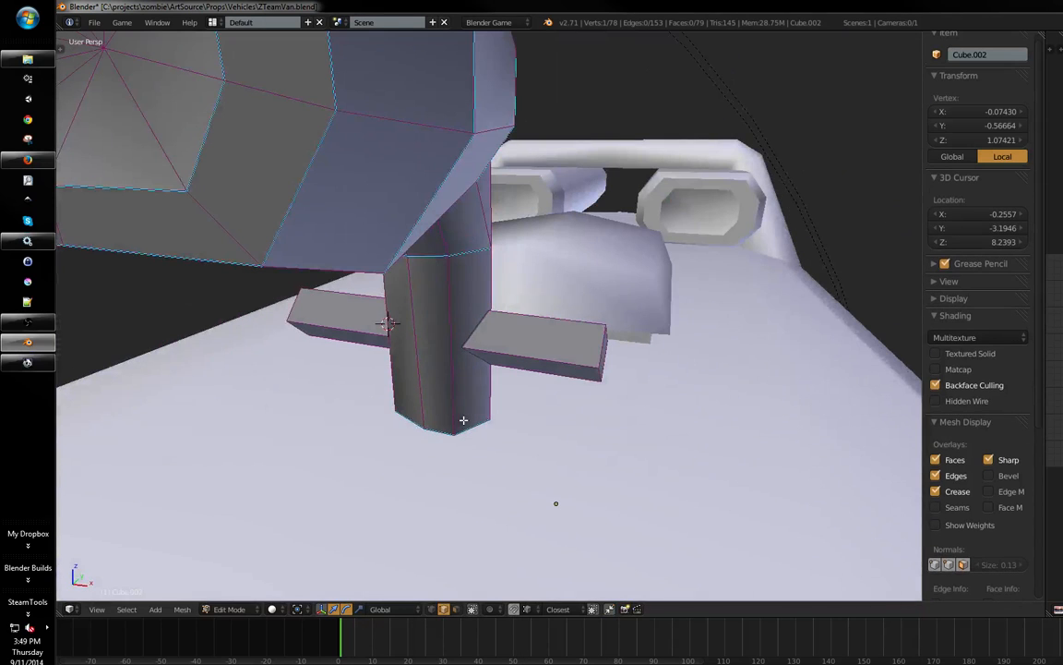
{"action": "key", "text": "w"}
{"action": "left_click", "coordinate": [450, 361]}
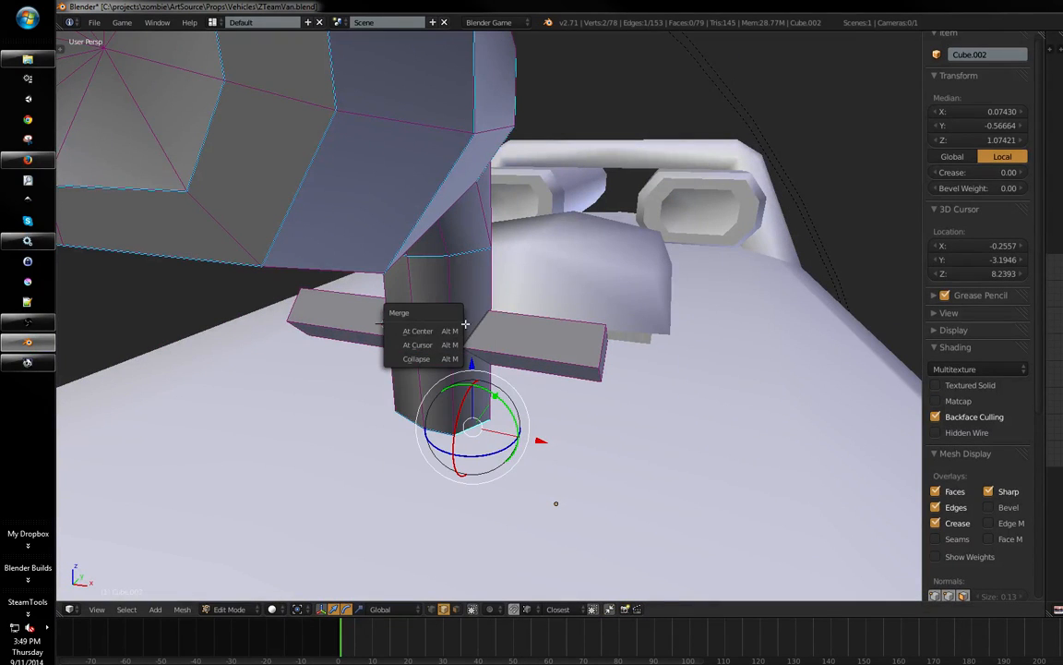
{"action": "left_click", "coordinate": [440, 356]}
- Collapse the corresponding edge on each side of the pipe's middle ring, directly above the merged bottom corners
{"action": "right_click", "coordinate": [458, 263]}
{"action": "key", "text": "w"}
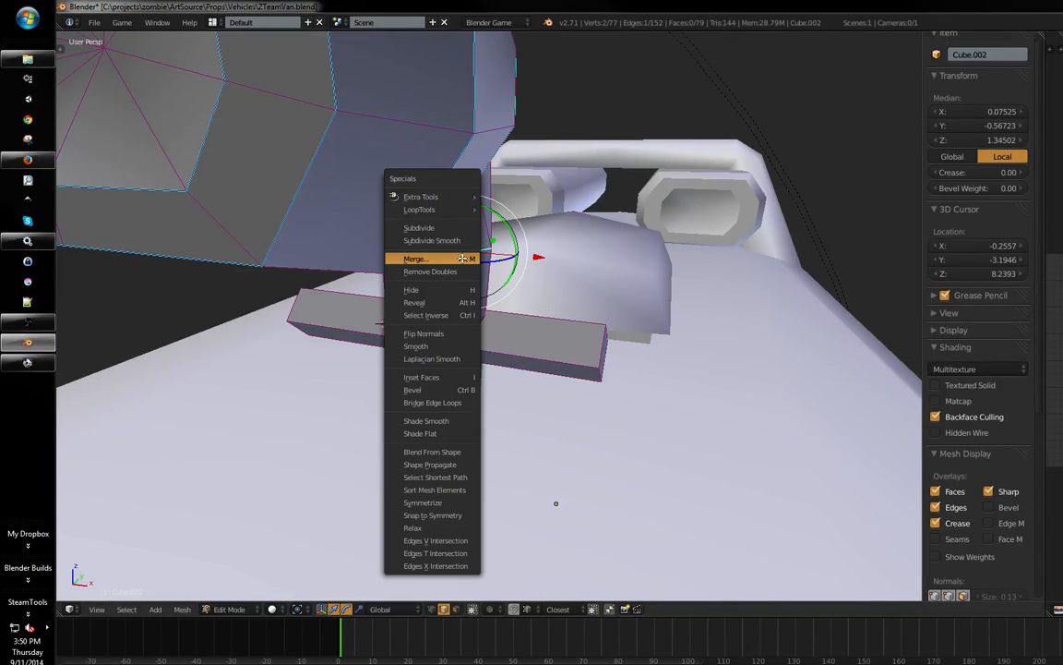
{"action": "left_click", "coordinate": [454, 260]}
{"action": "left_click", "coordinate": [443, 269]}
{"action": "key", "text": "w"}
{"action": "left_click", "coordinate": [453, 266]}
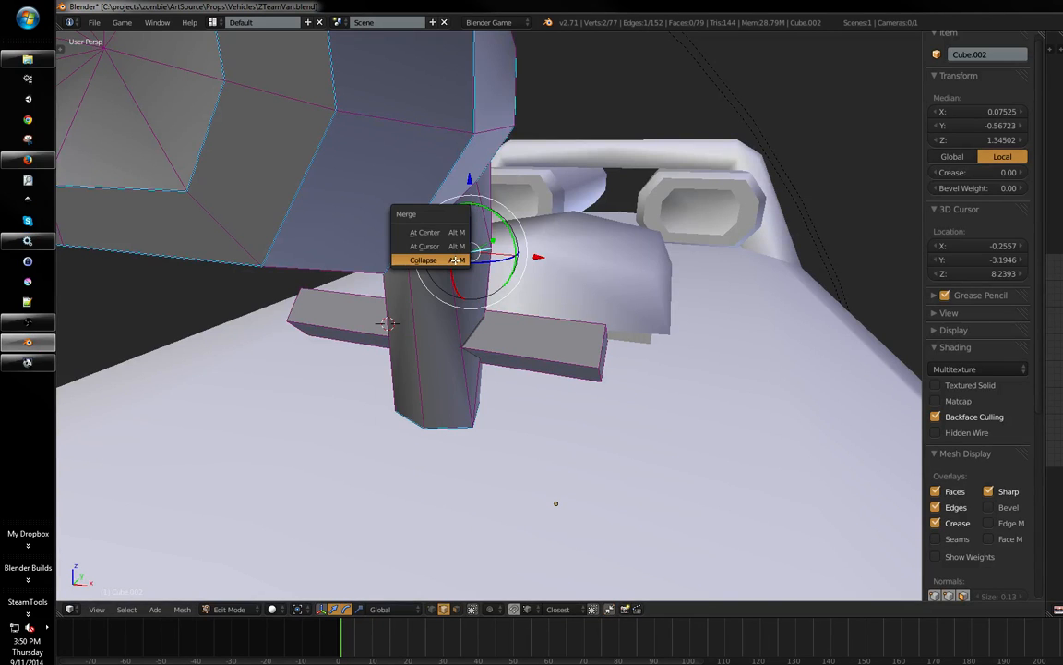
{"action": "left_click", "coordinate": [443, 266]}
{"action": "middle_click_drag", "start_coordinate": [444, 267], "coordinate": [581, 255]}
{"action": "right_click", "coordinate": [450, 259]}
{"action": "key", "text": "w"}
{"action": "left_click", "coordinate": [450, 262]}
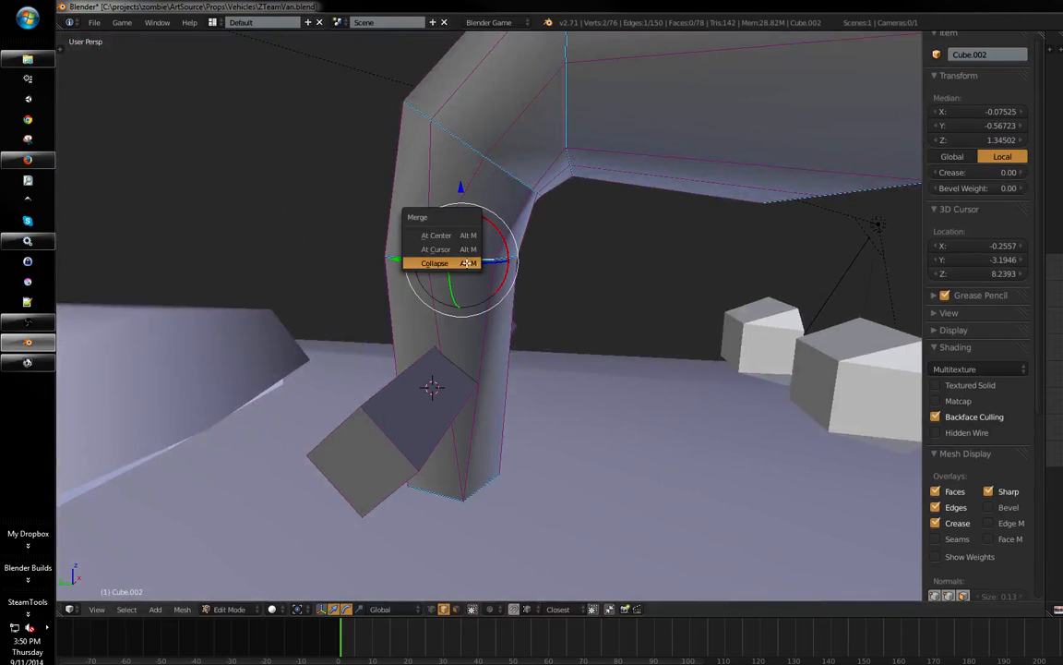
{"action": "left_click", "coordinate": [442, 262]}
- Try to reshape the pipe's middle edge ring with a LoopTools operation
{"action": "middle_click_drag", "start_coordinate": [441, 261], "coordinate": [586, 290]}
{"action": "right_click", "coordinate": [586, 290], "text": "alt"}
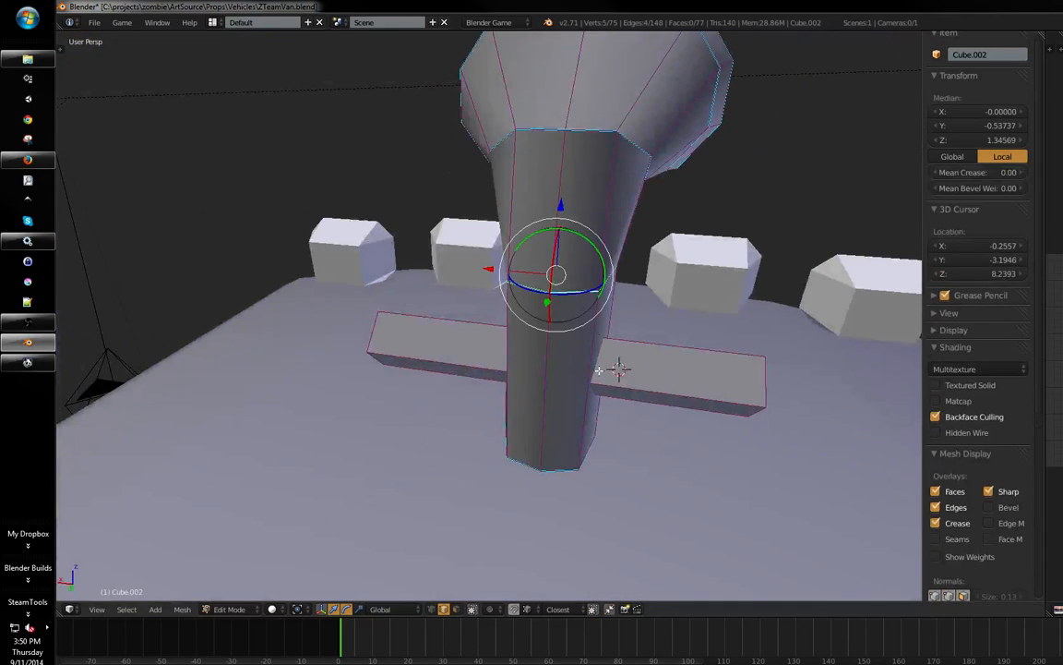
{"action": "key", "text": "w"}
{"action": "mouse_move", "coordinate": [582, 311]}
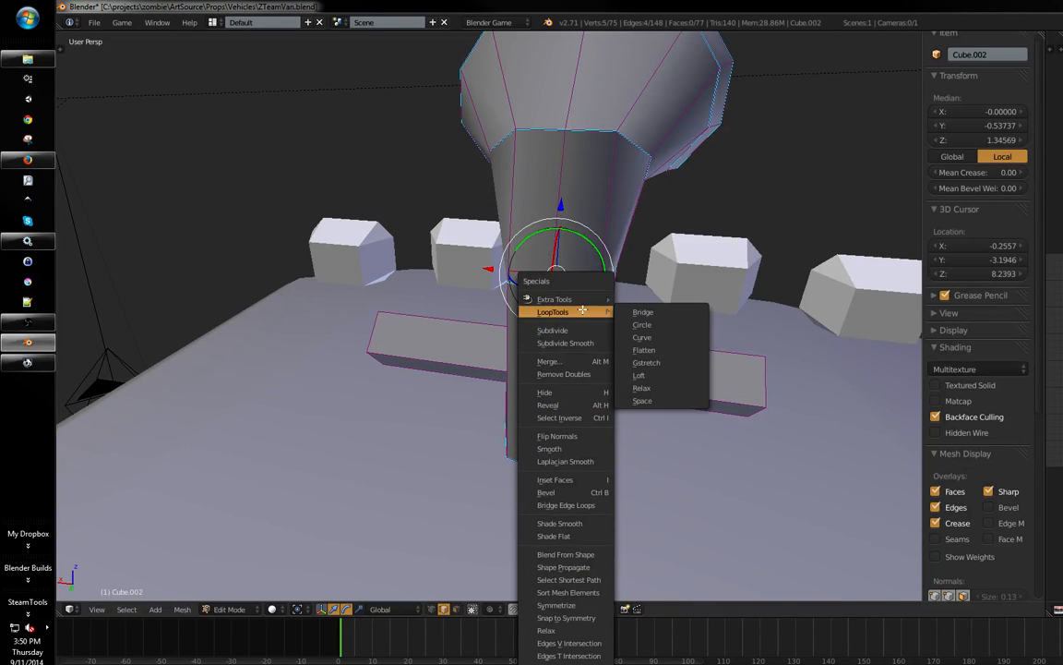
{"action": "left_click", "coordinate": [641, 314]}
{"action": "middle_click_drag", "start_coordinate": [629, 327], "coordinate": [495, 268]}
{"action": "right_click", "coordinate": [504, 265]}
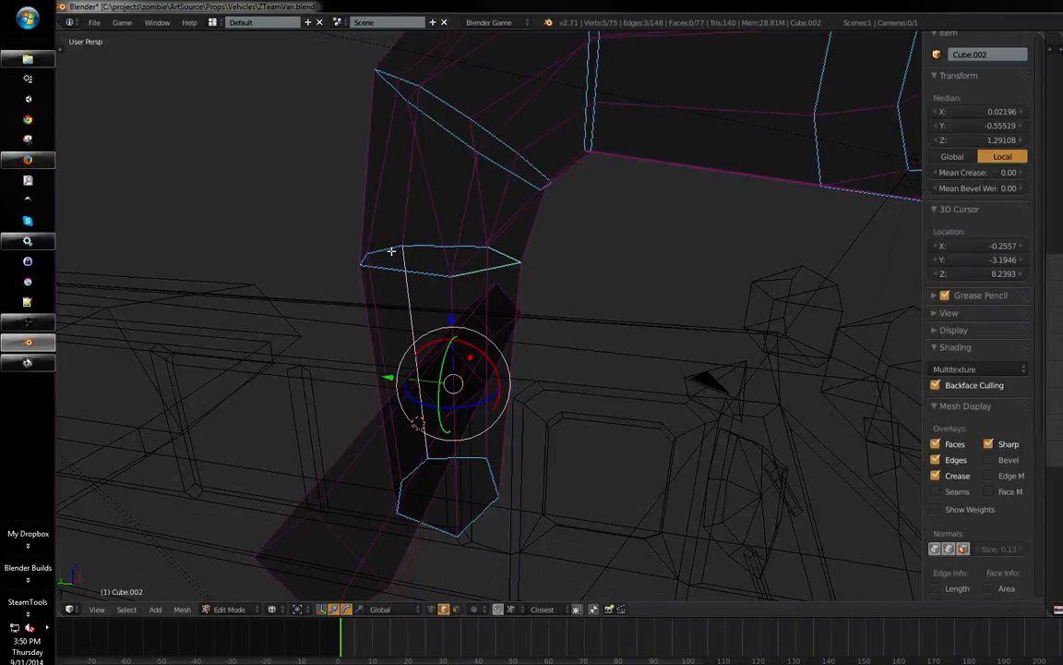
- Switch to vertex selection, select all of the pipe's middle ring and reshape it with LoopTools Circle
{"action": "key", "text": "a"}
{"action": "key", "text": "ctrl+Tab"}
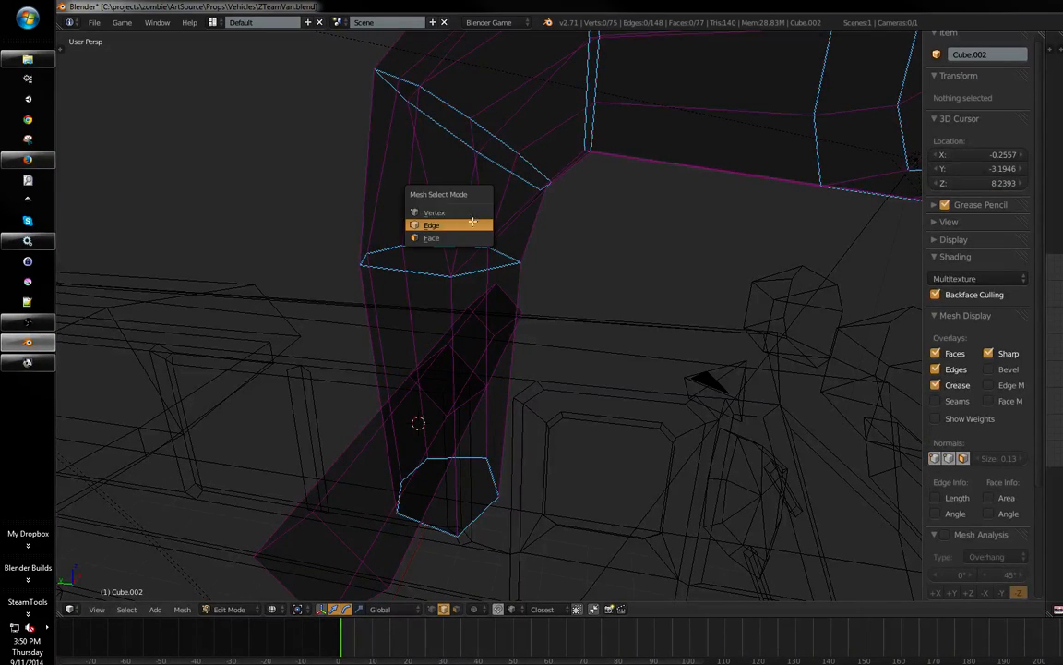
{"action": "left_click", "coordinate": [462, 211]}
{"action": "middle_click_drag", "start_coordinate": [462, 211], "coordinate": [503, 185]}
{"action": "key", "text": "a"}
{"action": "key", "text": "a"}
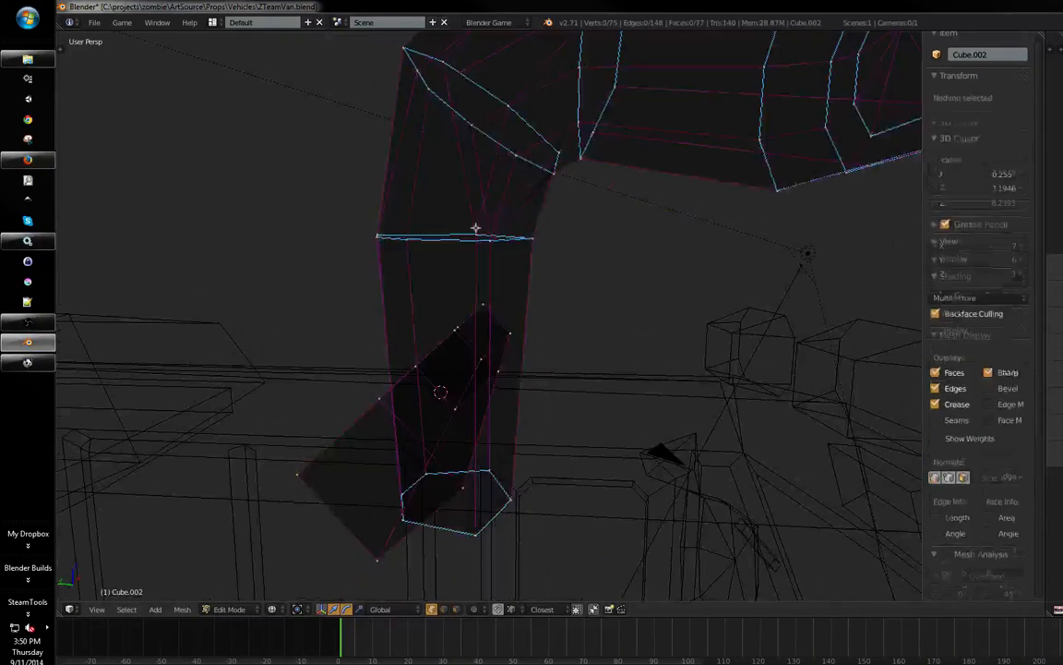
{"action": "key", "text": "b"}
{"action": "left_click_drag", "start_coordinate": [333, 219], "coordinate": [595, 256]}
{"action": "key", "text": "w"}
{"action": "mouse_move", "coordinate": [600, 258]}
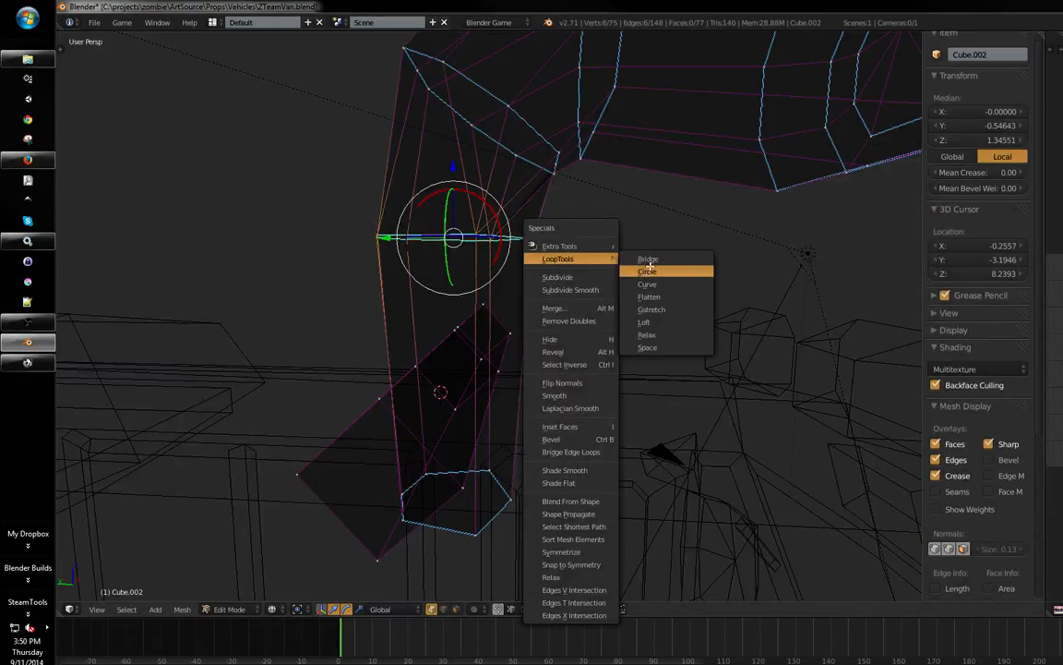
{"action": "left_click", "coordinate": [649, 268]}
- Apply the pipe object's scale and run LoopTools Circle on the middle ring again
{"action": "middle_click_drag", "start_coordinate": [660, 269], "coordinate": [628, 304]}
{"action": "key", "text": "z"}
{"action": "key", "text": "Tab"}
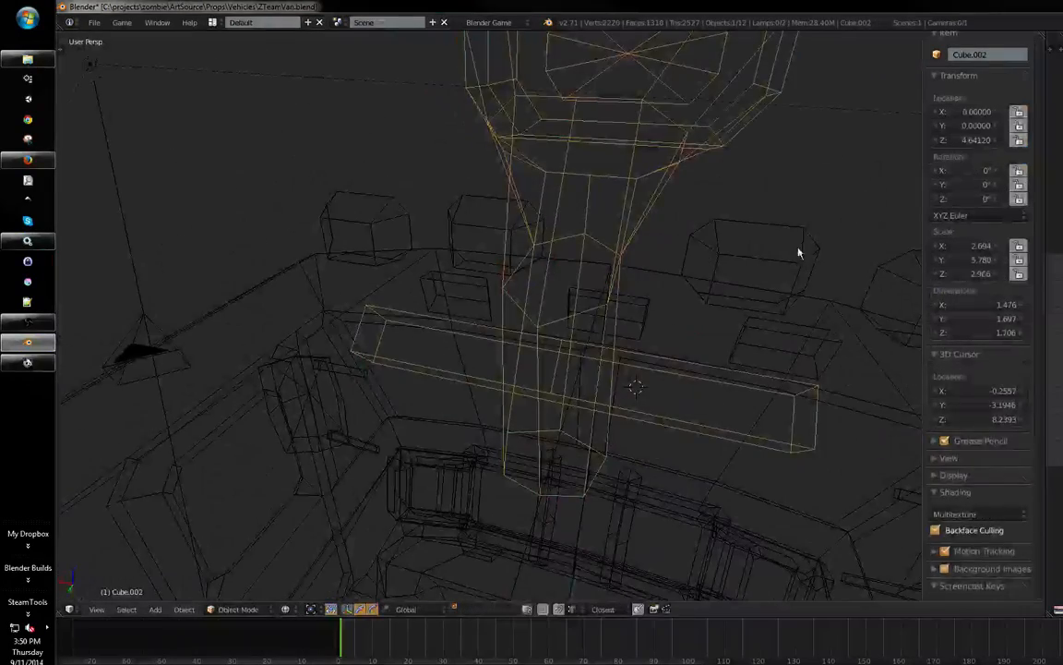
{"action": "middle_click_drag", "start_coordinate": [799, 252], "coordinate": [627, 292]}
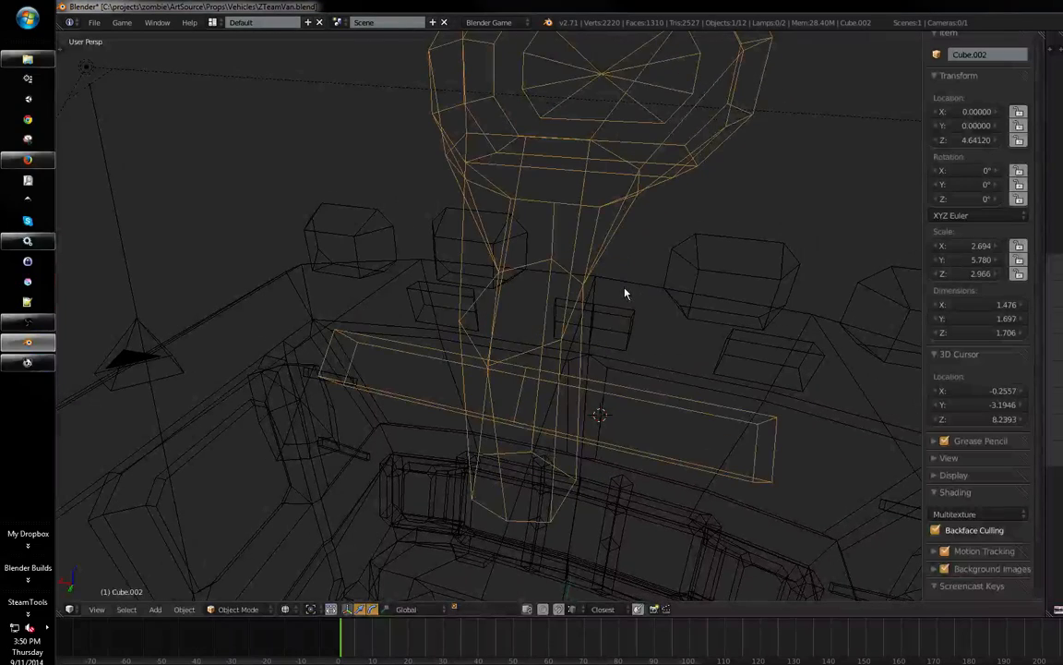
{"action": "key", "text": "ctrl+a"}
{"action": "key", "text": "Tab"}
{"action": "key", "text": "w"}
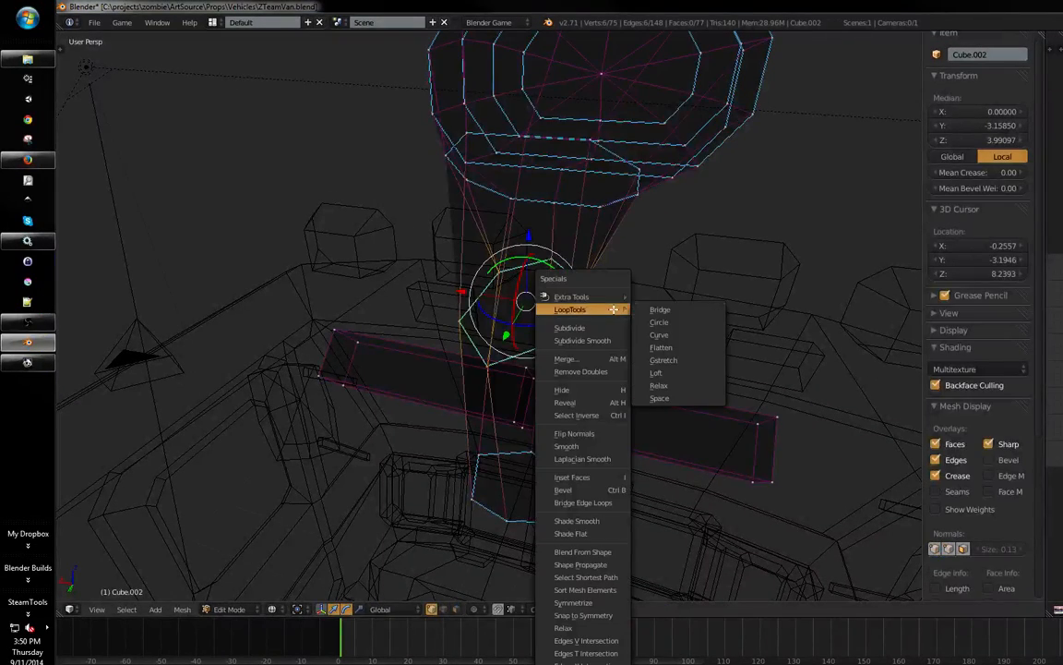
{"action": "left_click", "coordinate": [680, 321]}
- In top view, rotate the middle ring about -20 degrees onto the centreline, scale it to about 0.88 and shift it along Y
{"action": "middle_click_drag", "start_coordinate": [684, 311], "coordinate": [649, 369]}
{"action": "key", "text": "KP_7"}
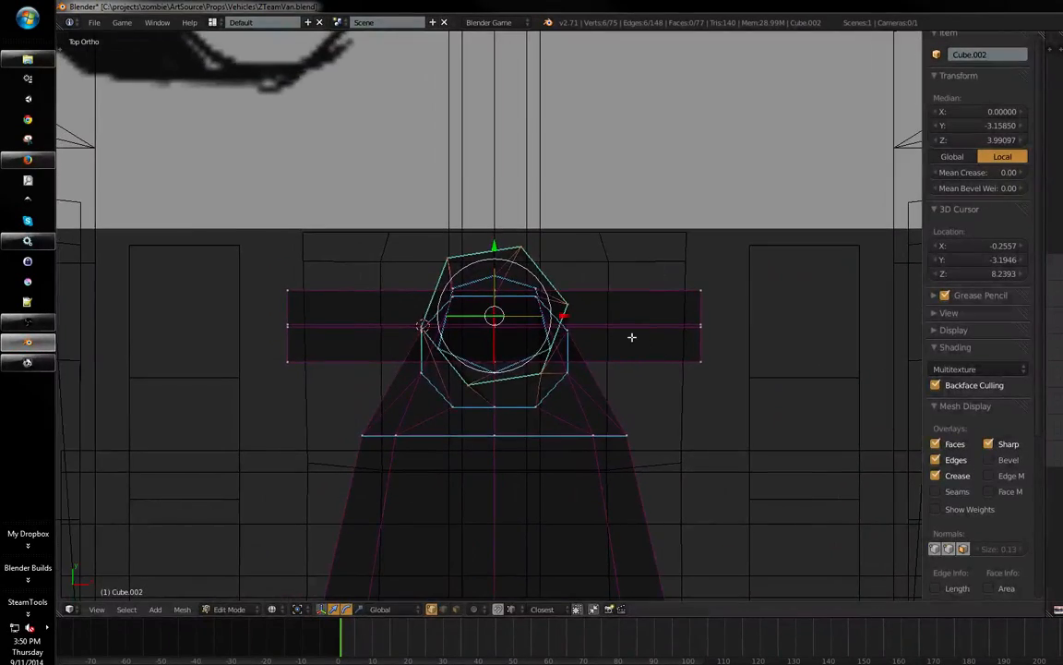
{"action": "scroll", "coordinate": [631, 337], "scroll_direction": "up", "scroll_amount": 3}
{"action": "key", "text": "r"}
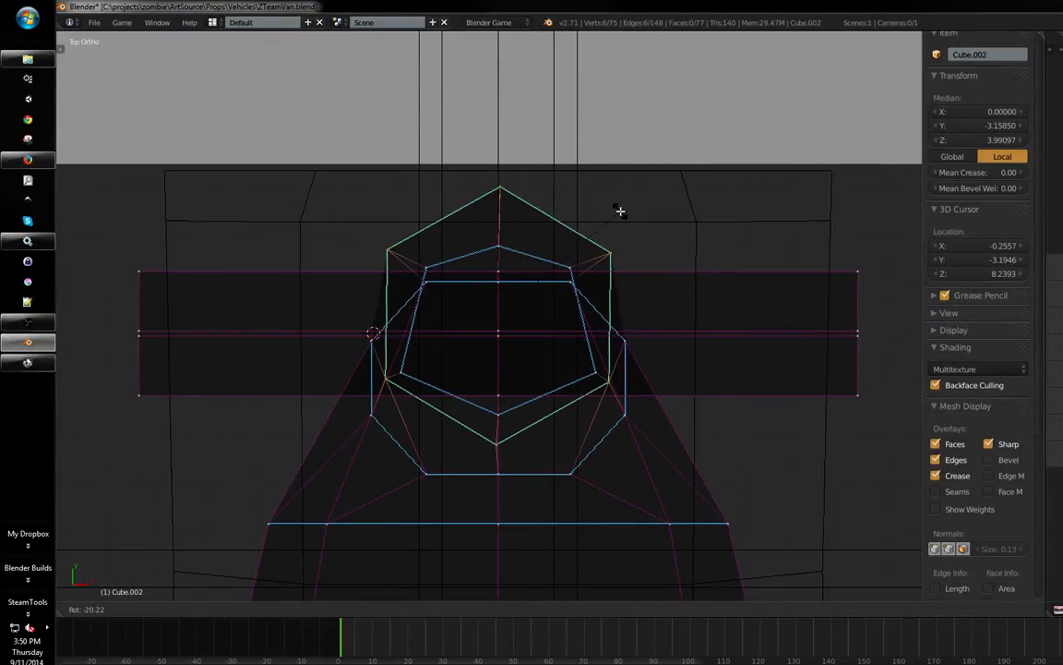
{"action": "left_click", "coordinate": [619, 210]}
{"action": "key", "text": "s"}
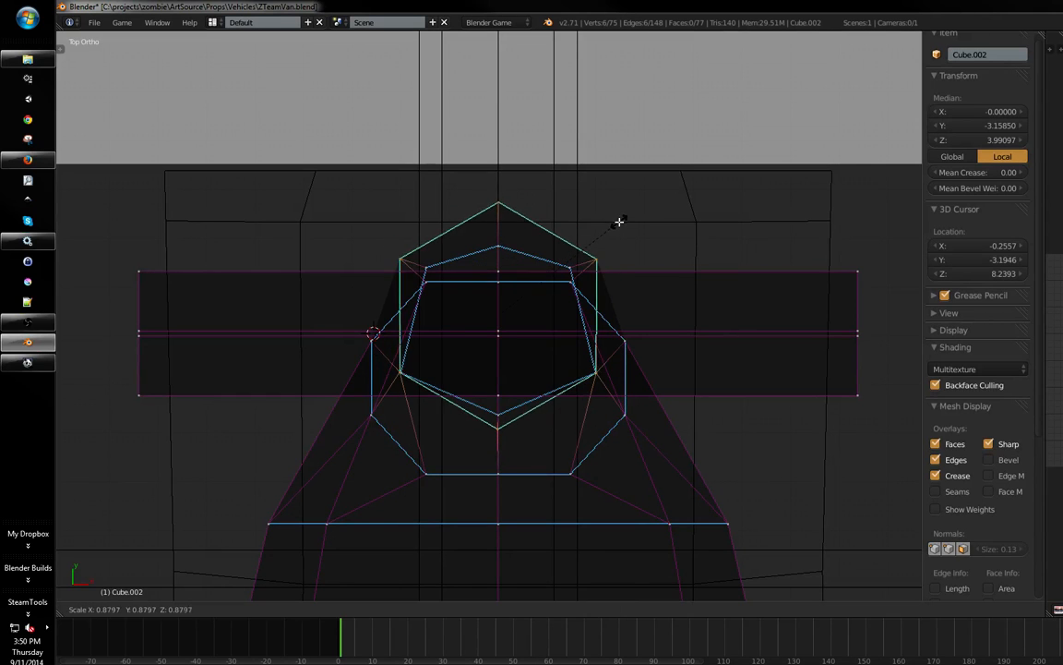
{"action": "left_click", "coordinate": [615, 227]}
{"action": "key", "text": "g"}
{"action": "key", "text": "y"}
{"action": "left_click", "coordinate": [610, 240]}
- Select the pipe's bottom ring of vertices and delete it
{"action": "key", "text": "z"}
{"action": "middle_click_drag", "start_coordinate": [406, 438], "coordinate": [541, 331]}
{"action": "scroll", "coordinate": [501, 359], "scroll_direction": "down", "scroll_amount": 3}
{"action": "key", "text": "z"}
{"action": "key", "text": "a"}
{"action": "key", "text": "b"}
{"action": "left_click_drag", "start_coordinate": [559, 445], "coordinate": [420, 519]}
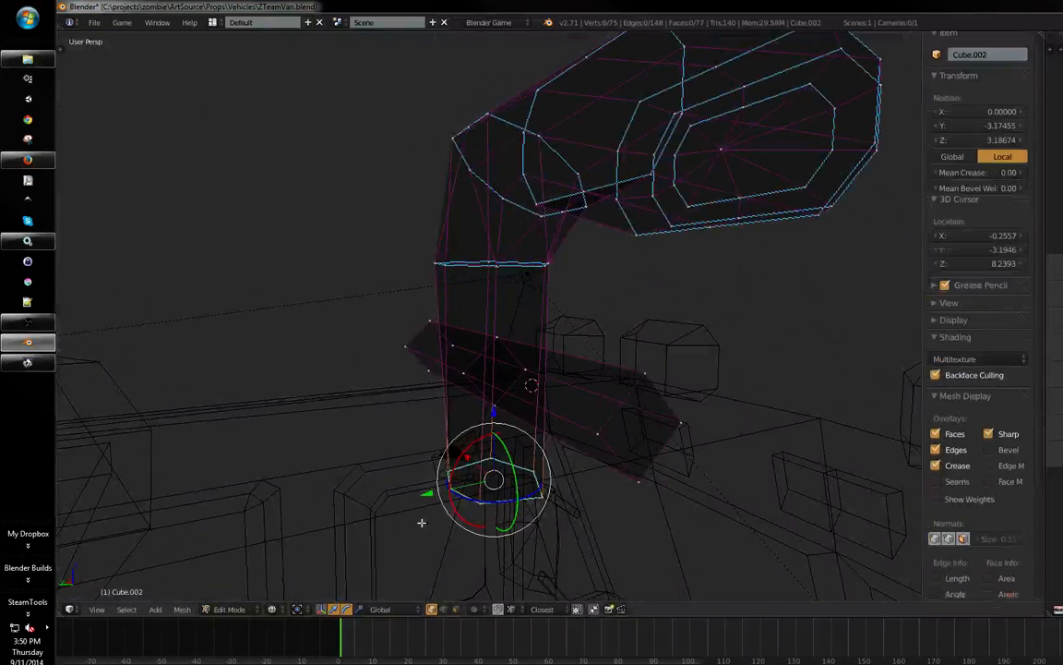
{"action": "key", "text": "x"}
{"action": "left_click", "coordinate": [427, 519]}
- Extrude the pipe's middle ring straight down to the roof and adjust the height of the new end
{"action": "right_click", "coordinate": [508, 265], "text": "alt"}
{"action": "middle_click_drag", "start_coordinate": [508, 265], "coordinate": [541, 387]}
{"action": "key", "text": "z"}
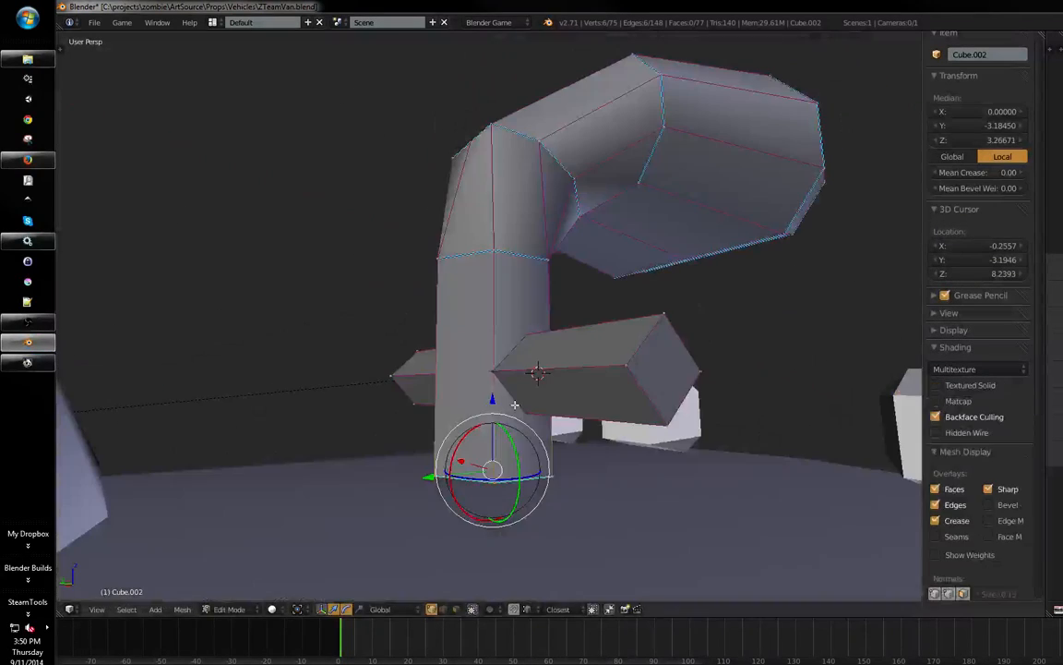
{"action": "key", "text": "e"}
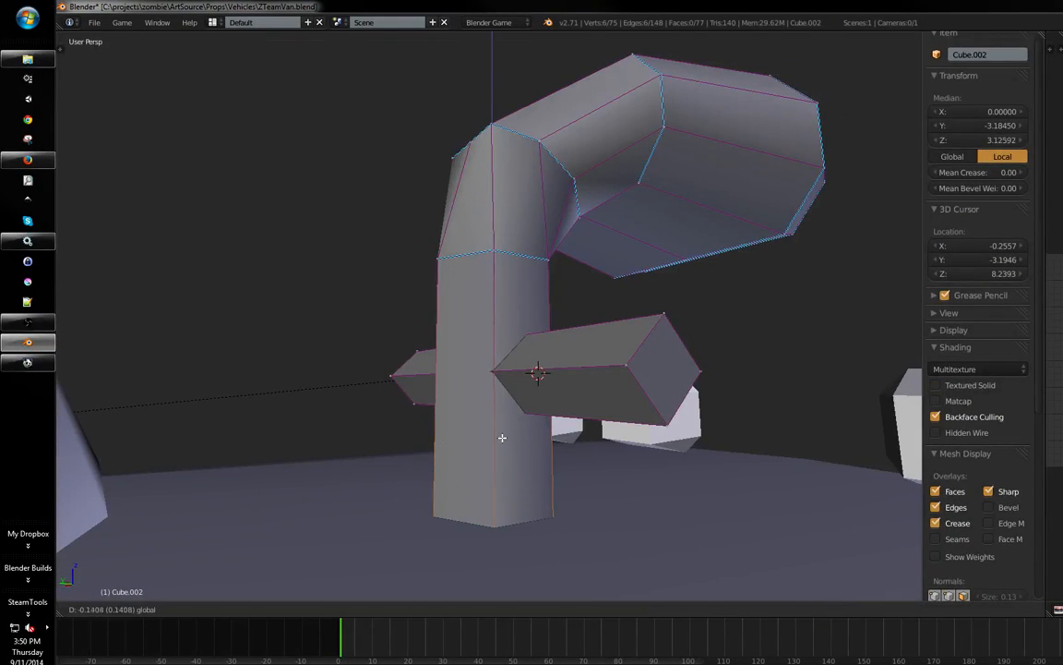
{"action": "left_click", "coordinate": [507, 410]}
- Extrude the pipe's lower end outward and down into a flared base, and raise the flare's upper ring slightly
{"action": "right_click", "coordinate": [603, 378]}
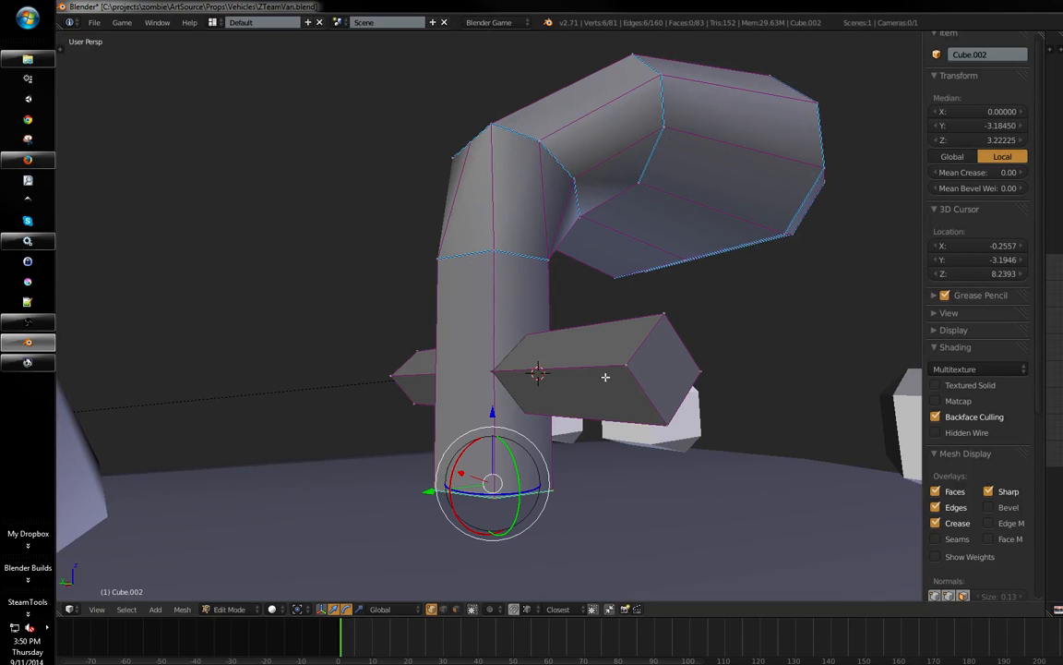
{"action": "key", "text": "s"}
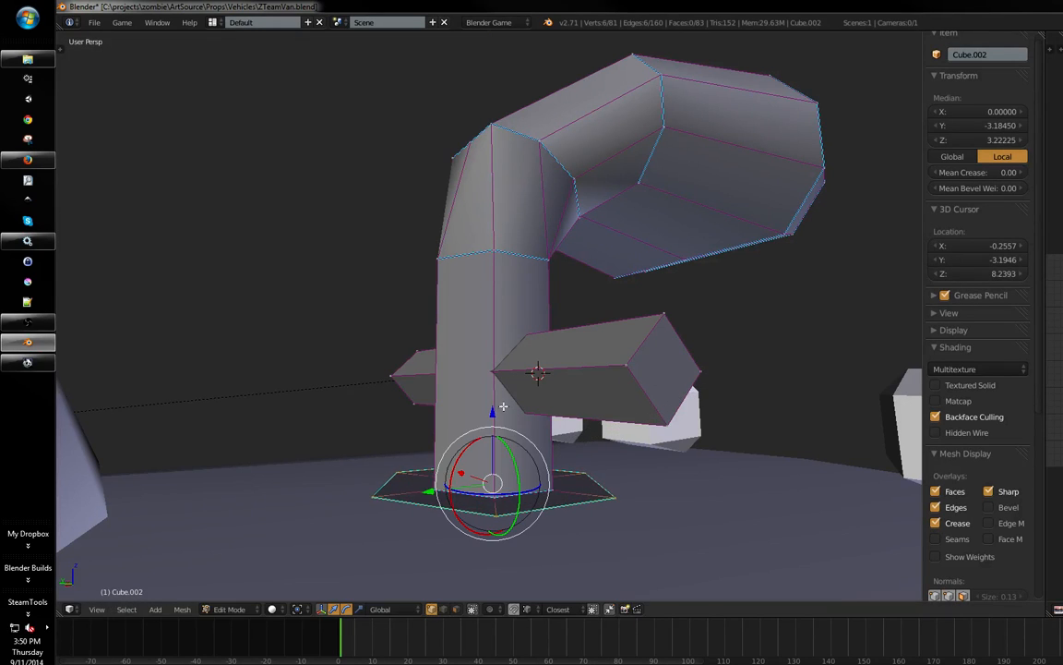
{"action": "key", "text": "e"}
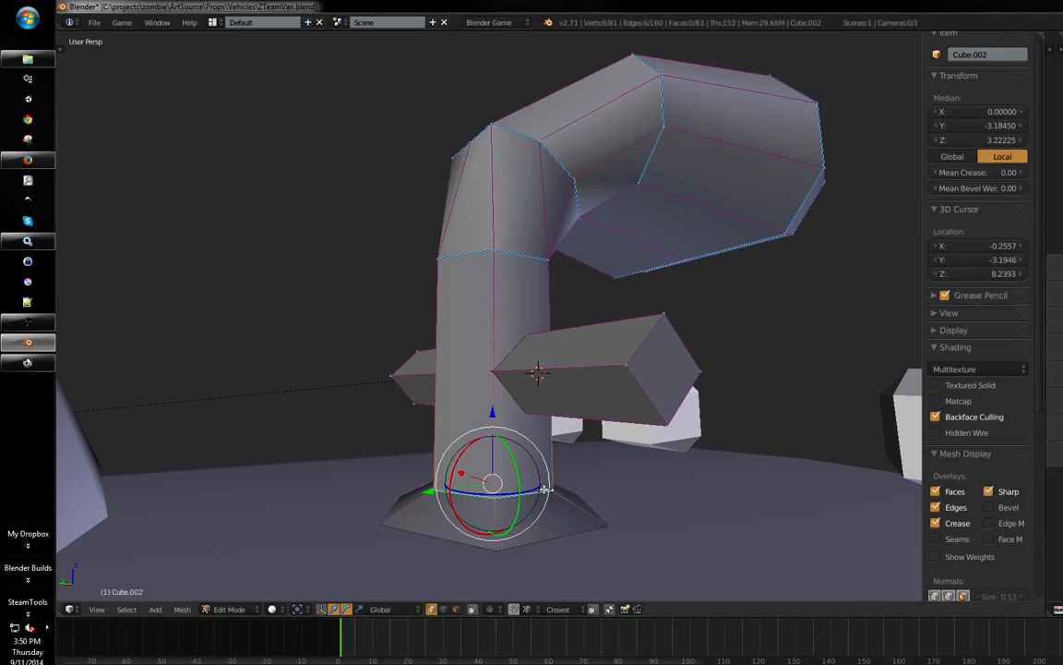
{"action": "key", "text": "g"}
{"action": "left_click", "coordinate": [487, 399]}
{"action": "key", "text": "g"}
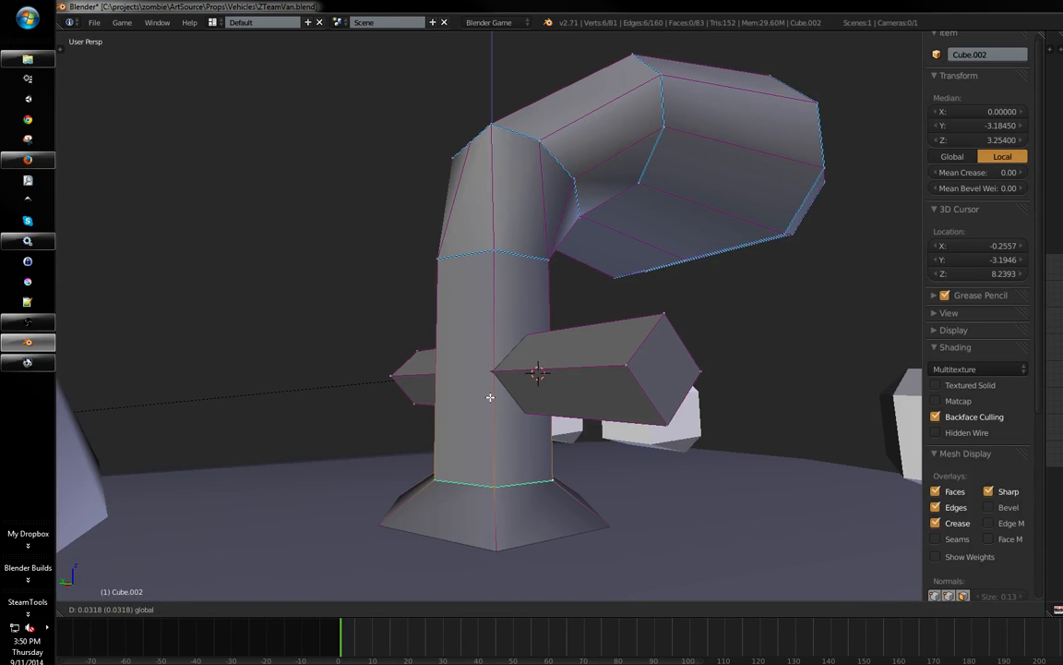
{"action": "left_click", "coordinate": [603, 330]}
- Collapse one edge on each side of the ring at the pipe's upper bend
{"action": "middle_click_drag", "start_coordinate": [603, 329], "coordinate": [435, 313]}
{"action": "key", "text": "Tab"}
{"action": "key", "text": "Tab"}
{"action": "key", "text": "ctrl+Tab"}
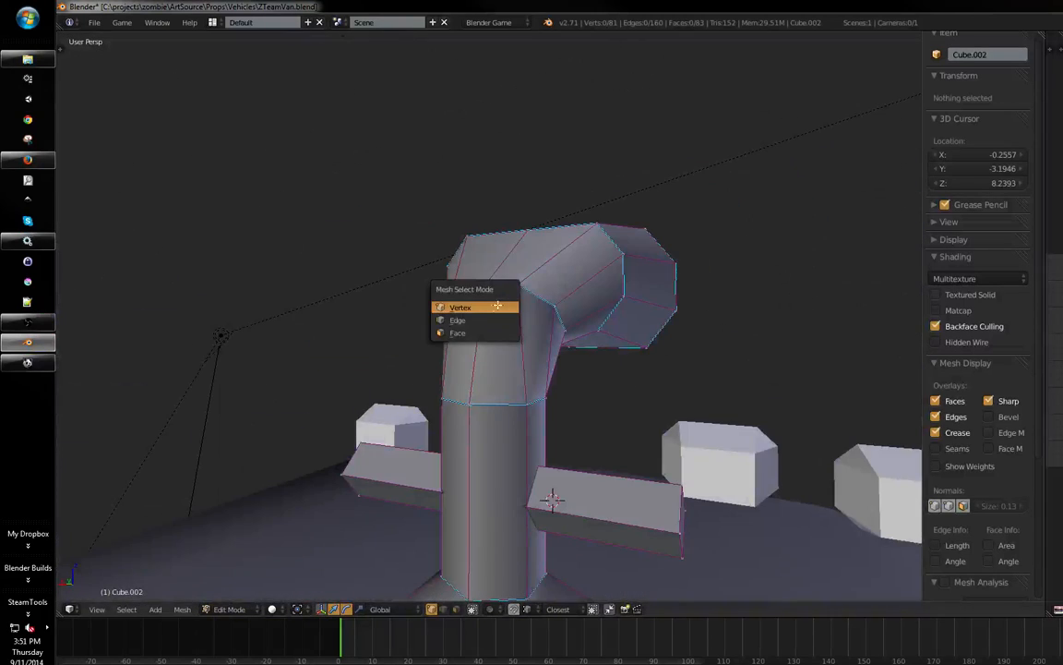
{"action": "left_click", "coordinate": [425, 289]}
{"action": "right_click", "coordinate": [545, 302], "text": "alt"}
{"action": "middle_click_drag", "start_coordinate": [546, 302], "coordinate": [411, 306]}
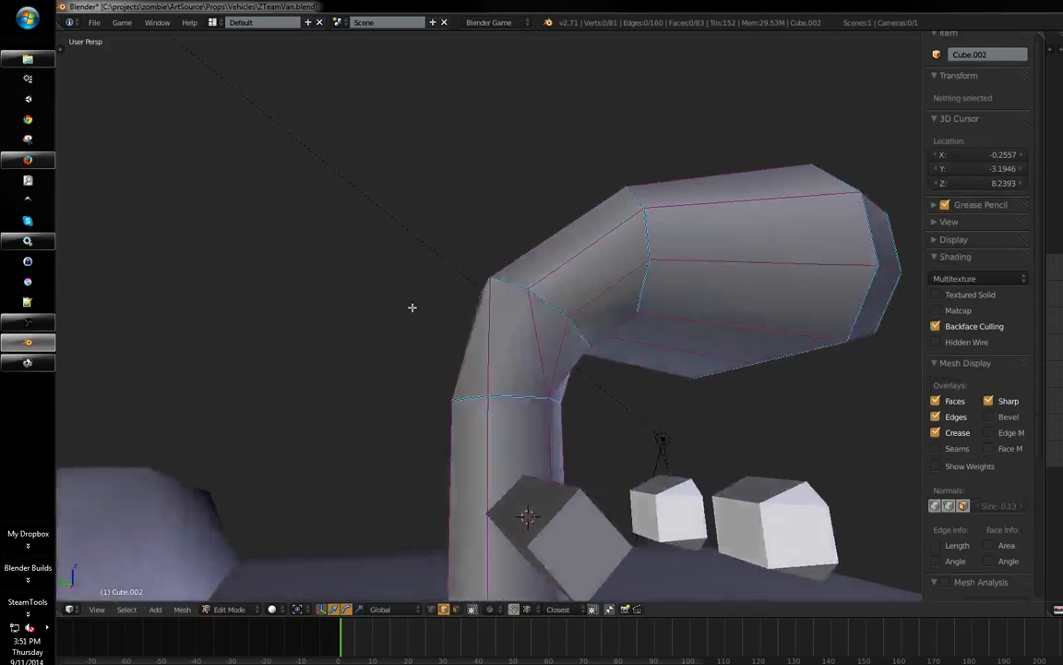
{"action": "middle_click_drag", "start_coordinate": [548, 303], "coordinate": [411, 325]}
{"action": "key", "text": "w"}
{"action": "left_click", "coordinate": [403, 360]}
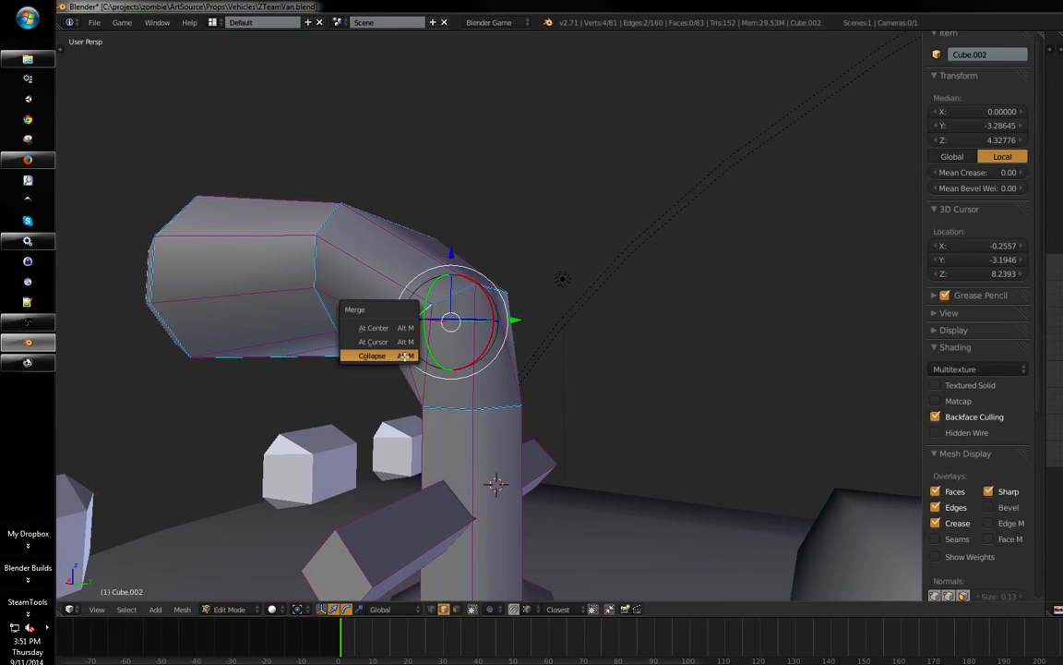
{"action": "left_click", "coordinate": [403, 351]}
- Shift the two inner corner vertices beneath the pipe's upper bend about 0.1 along Y toward the shaft
{"action": "key", "text": "ctrl+Tab"}
{"action": "mouse_move", "coordinate": [427, 334]}
{"action": "middle_mouse_down"}
{"action": "mouse_move", "coordinate": [461, 335]}
{"action": "mouse_move", "coordinate": [434, 336]}
{"action": "middle_mouse_up"}
{"action": "scroll", "coordinate": [462, 335], "scroll_direction": "up", "scroll_amount": 3}
{"action": "right_click", "coordinate": [461, 335]}
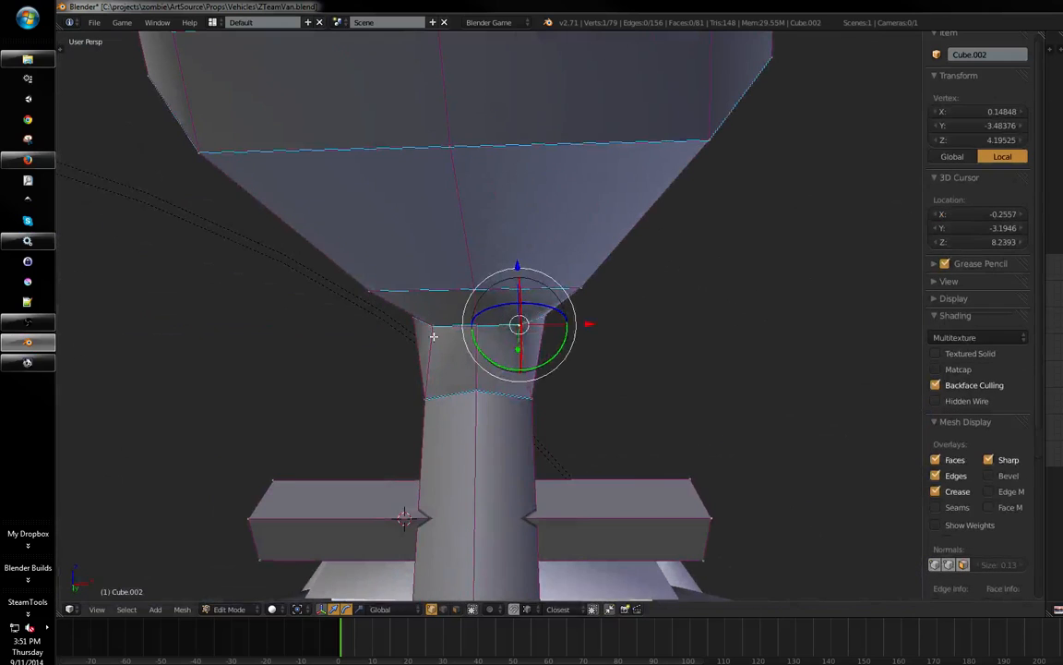
{"action": "left_click", "coordinate": [651, 320]}
{"action": "middle_click_drag", "start_coordinate": [651, 319], "coordinate": [494, 352]}
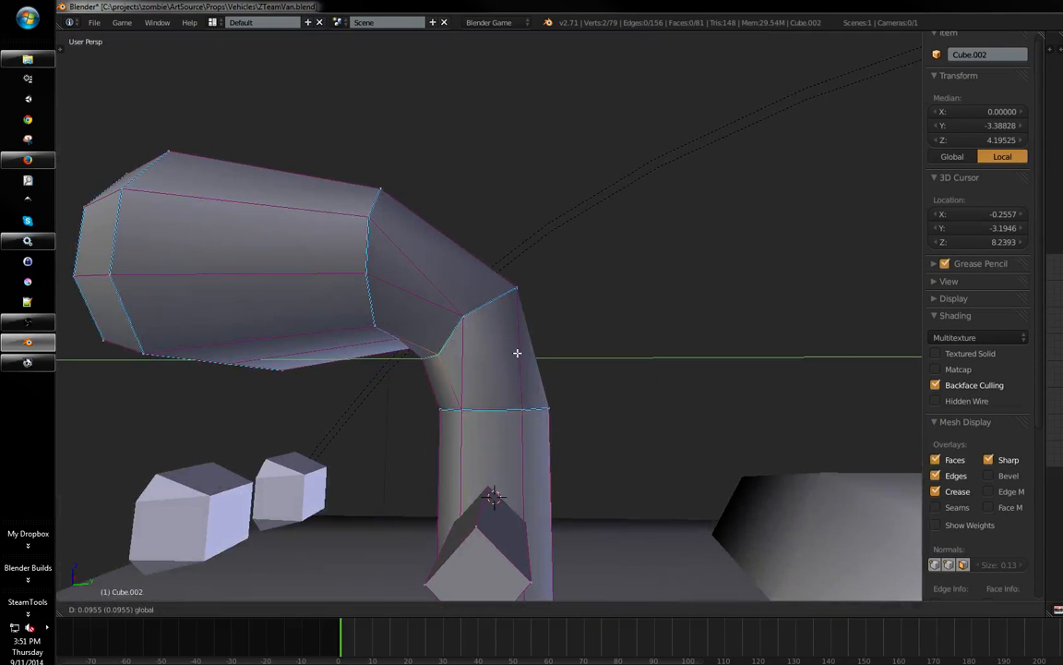
{"action": "left_click", "coordinate": [446, 280]}
{"action": "key", "text": "a"}
- Reposition the two outer corner vertices of the upper bend to smooth the elbow's curve
{"action": "middle_click_drag", "start_coordinate": [446, 281], "coordinate": [573, 283]}
{"action": "right_click", "coordinate": [477, 254]}
{"action": "middle_click_drag", "start_coordinate": [478, 253], "coordinate": [464, 291]}
{"action": "right_click", "coordinate": [465, 292]}
{"action": "key", "text": "ctrl+space"}
{"action": "middle_click_drag", "start_coordinate": [538, 303], "coordinate": [613, 290]}
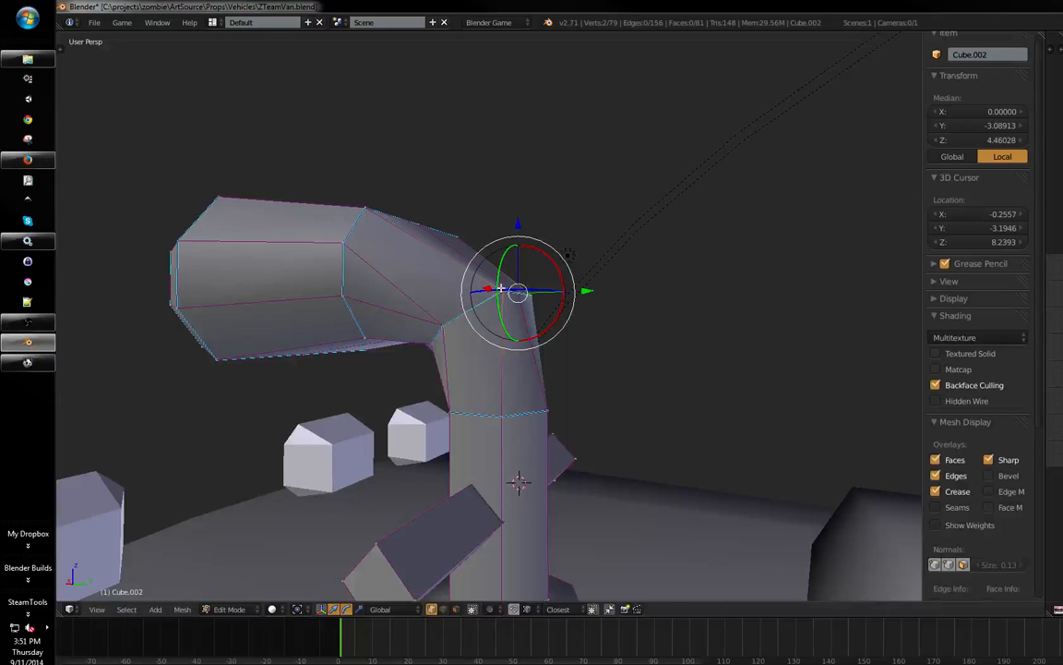
{"action": "left_click", "coordinate": [499, 233]}
{"action": "mouse_move", "coordinate": [498, 233]}
{"action": "middle_mouse_down"}
{"action": "mouse_move", "coordinate": [594, 263]}
{"action": "mouse_move", "coordinate": [578, 296]}
{"action": "mouse_move", "coordinate": [499, 226]}
{"action": "middle_mouse_up"}
{"action": "left_click", "coordinate": [490, 236]}
- Readjust the upper bend's outer corner vertices to about Y -3.13, Z 4.43 and check the pipe's shape from several sides
{"action": "key", "text": "a"}
{"action": "key", "text": "Tab"}
{"action": "middle_click_drag", "start_coordinate": [739, 288], "coordinate": [520, 261]}
{"action": "key", "text": "Tab"}
{"action": "right_click", "coordinate": [491, 318]}
{"action": "middle_click_drag", "start_coordinate": [495, 321], "coordinate": [569, 319]}
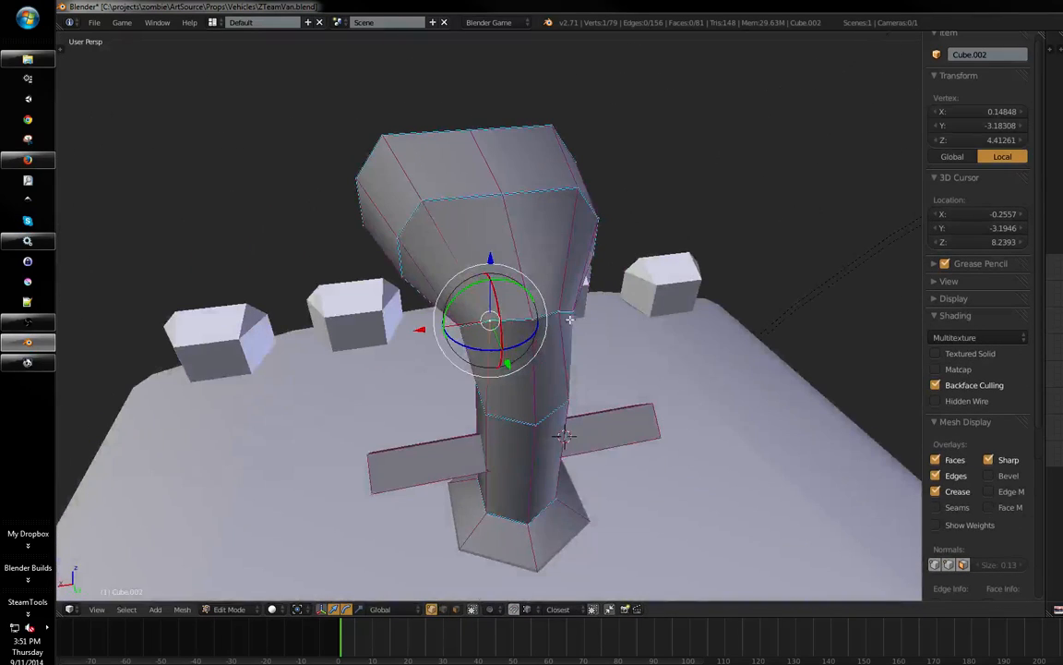
{"action": "left_click", "coordinate": [554, 367]}
{"action": "middle_click_drag", "start_coordinate": [554, 367], "coordinate": [491, 316]}
{"action": "key", "text": "Tab"}
{"action": "scroll", "coordinate": [423, 372], "scroll_direction": "down", "scroll_amount": 2}
{"action": "middle_click_drag", "start_coordinate": [422, 372], "coordinate": [465, 384]}
{"action": "scroll", "coordinate": [519, 356], "scroll_direction": "up", "scroll_amount": 5}
- Narrow one side of the pipe's wide head by shifting its vertices inward along X to a median of about -0.37
{"action": "key", "text": "Tab"}
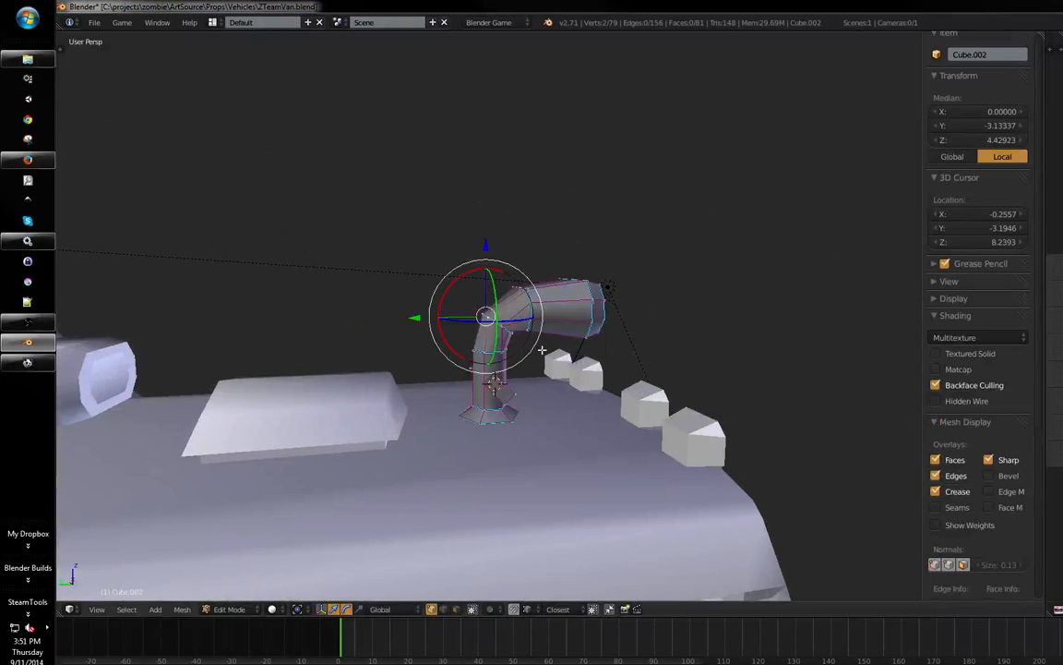
{"action": "key", "text": "a"}
{"action": "mouse_move", "coordinate": [603, 311]}
{"action": "middle_mouse_down"}
{"action": "mouse_move", "coordinate": [513, 296]}
{"action": "mouse_move", "coordinate": [598, 296]}
{"action": "mouse_move", "coordinate": [563, 295]}
{"action": "mouse_move", "coordinate": [681, 228]}
{"action": "mouse_move", "coordinate": [707, 286]}
{"action": "mouse_move", "coordinate": [667, 285]}
{"action": "mouse_move", "coordinate": [608, 249]}
{"action": "middle_mouse_up"}
{"action": "key", "text": "z"}
{"action": "key", "text": "a"}
{"action": "key", "text": "a"}
{"action": "key", "text": "b"}
{"action": "left_click_drag", "start_coordinate": [636, 222], "coordinate": [550, 325]}
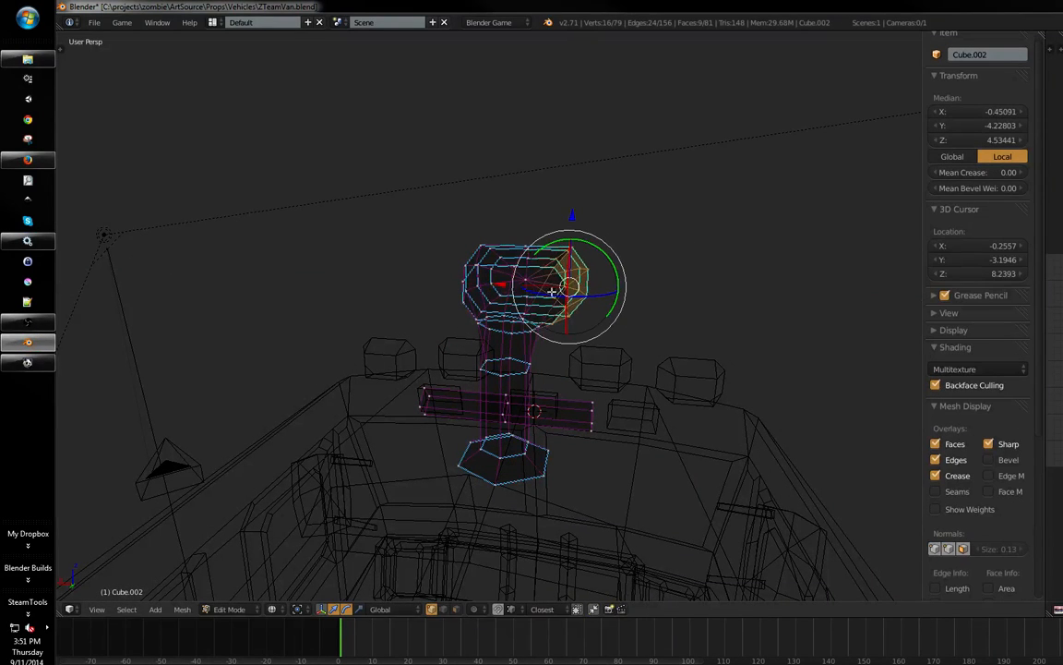
{"action": "key", "text": "z"}
{"action": "mouse_move", "coordinate": [499, 287]}
{"action": "middle_mouse_down"}
{"action": "mouse_move", "coordinate": [479, 366]}
{"action": "mouse_move", "coordinate": [565, 356]}
{"action": "middle_mouse_up"}
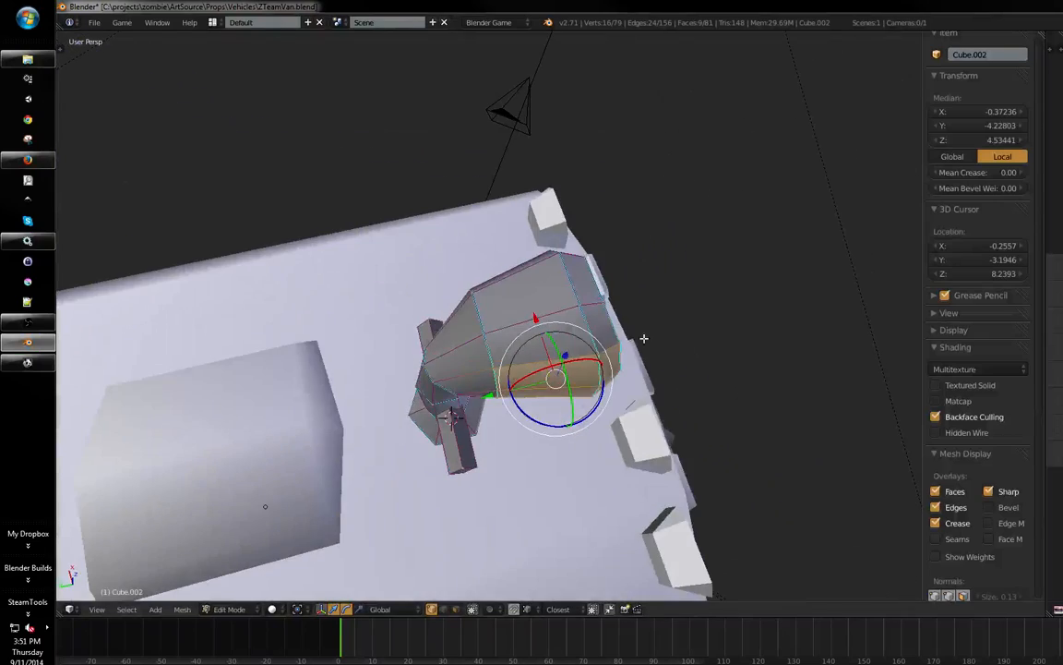
{"action": "key", "text": "z"}
{"action": "key", "text": "b"}
{"action": "middle_click_drag", "start_coordinate": [656, 312], "coordinate": [558, 416]}
{"action": "mouse_move", "coordinate": [531, 314]}
{"action": "middle_mouse_down"}
{"action": "mouse_move", "coordinate": [536, 210]}
{"action": "mouse_move", "coordinate": [479, 169]}
{"action": "mouse_move", "coordinate": [442, 180]}
{"action": "mouse_move", "coordinate": [501, 190]}
{"action": "mouse_move", "coordinate": [477, 382]}
{"action": "mouse_move", "coordinate": [515, 322]}
{"action": "middle_mouse_up"}
{"action": "key", "text": "z"}
{"action": "key", "text": "a"}
{"action": "key", "text": "z"}
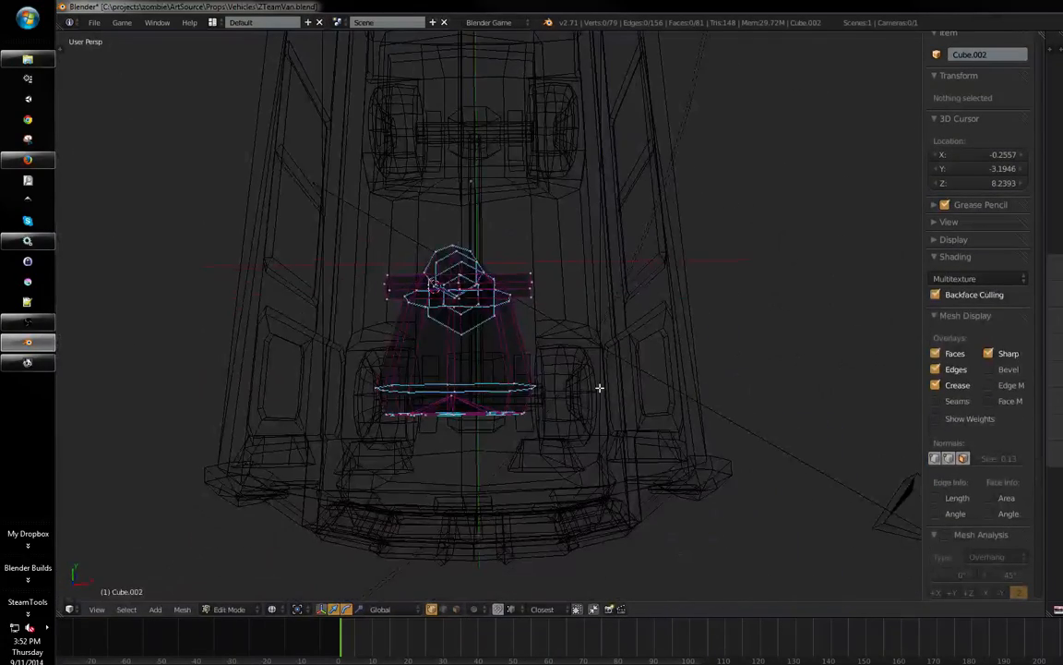
- In top view, select the positive-X half of the pipe and bar and delete its faces
{"action": "key", "text": "KP_7"}
{"action": "key", "text": "b"}
{"action": "left_click_drag", "start_coordinate": [604, 159], "coordinate": [446, 449]}
{"action": "key", "text": "x"}
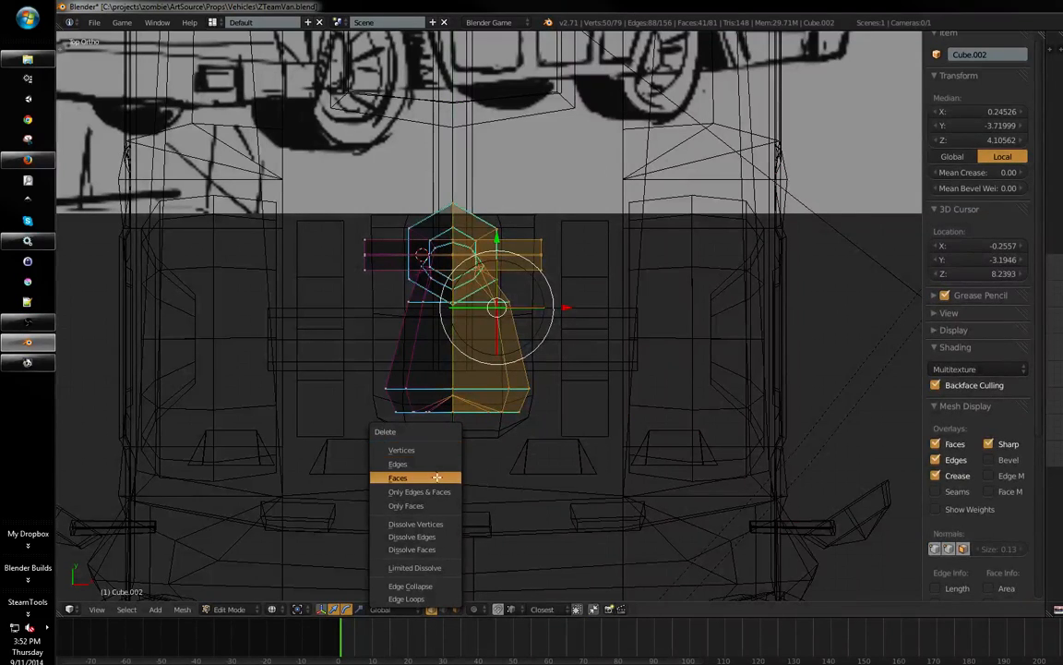
{"action": "left_click", "coordinate": [436, 478]}
- Add a Mirror modifier to the pipe object to rebuild its missing half
{"action": "middle_click_drag", "start_coordinate": [636, 311], "coordinate": [720, 322], "text": "shift"}
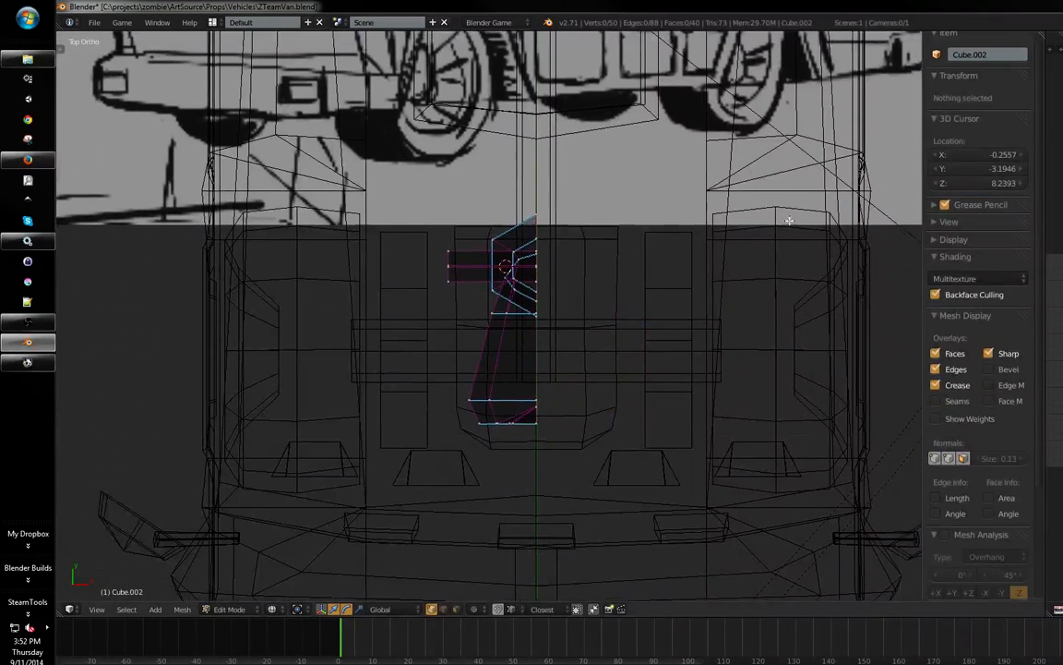
{"action": "key", "text": "Tab"}
{"action": "left_click", "coordinate": [1060, 82]}
{"action": "left_click", "coordinate": [988, 212]}
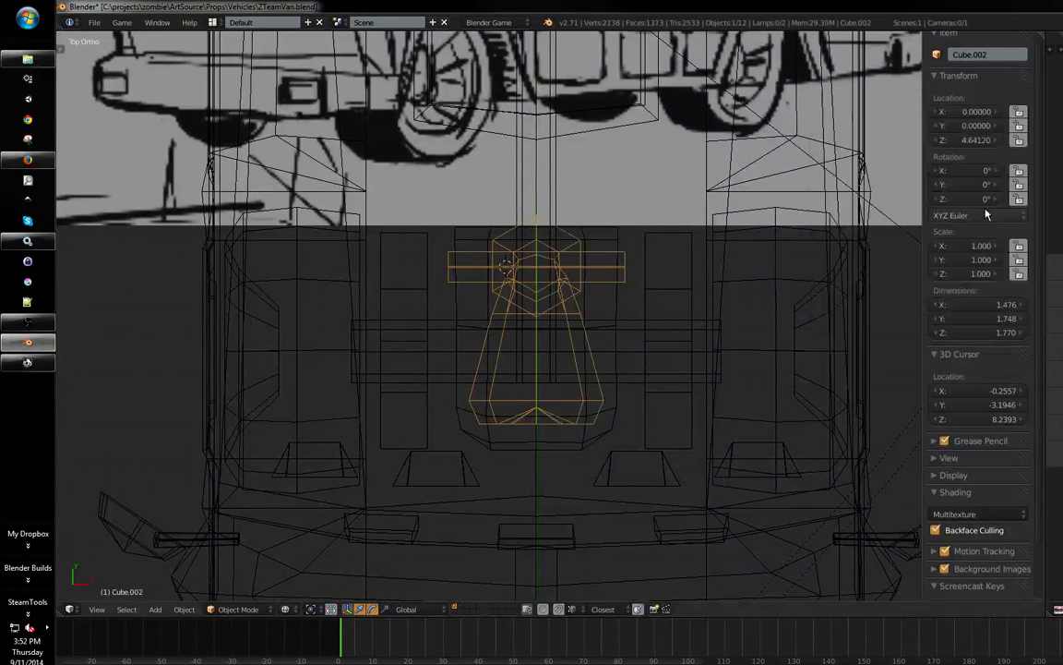
- Join the pipe object into the van body and open the combined mesh for editing
{"action": "key", "text": "z"}
{"action": "mouse_move", "coordinate": [750, 277]}
{"action": "middle_mouse_down"}
{"action": "mouse_move", "coordinate": [425, 461]}
{"action": "mouse_move", "coordinate": [502, 449]}
{"action": "mouse_move", "coordinate": [578, 495]}
{"action": "mouse_move", "coordinate": [538, 480]}
{"action": "middle_mouse_up"}
{"action": "key", "text": "z"}
{"action": "right_click", "coordinate": [585, 514], "text": "shift"}
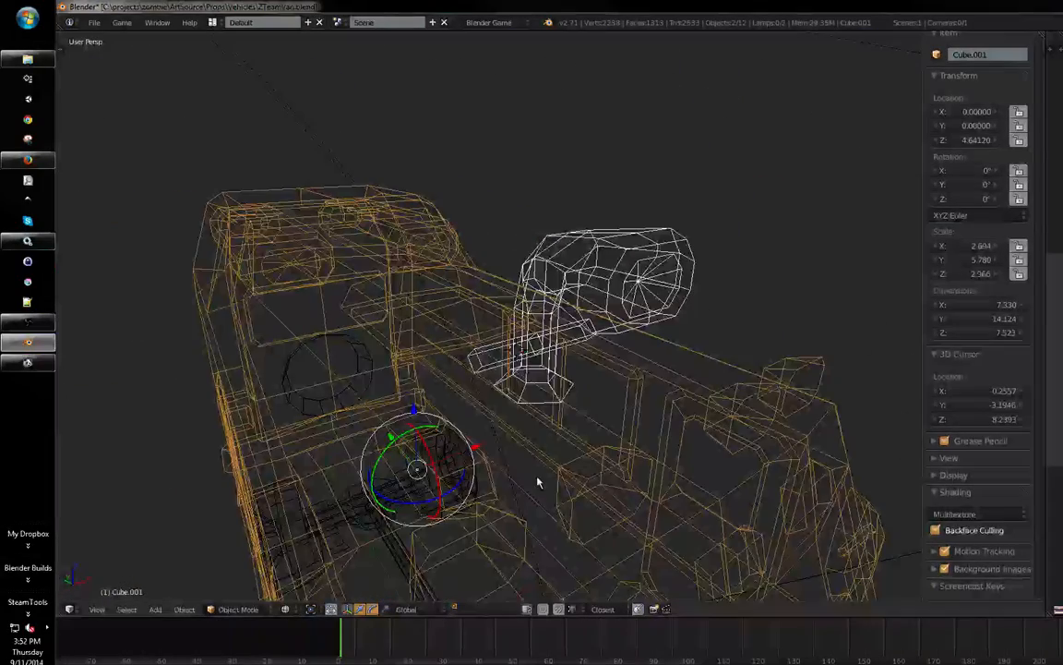
{"action": "key", "text": "Tab"}
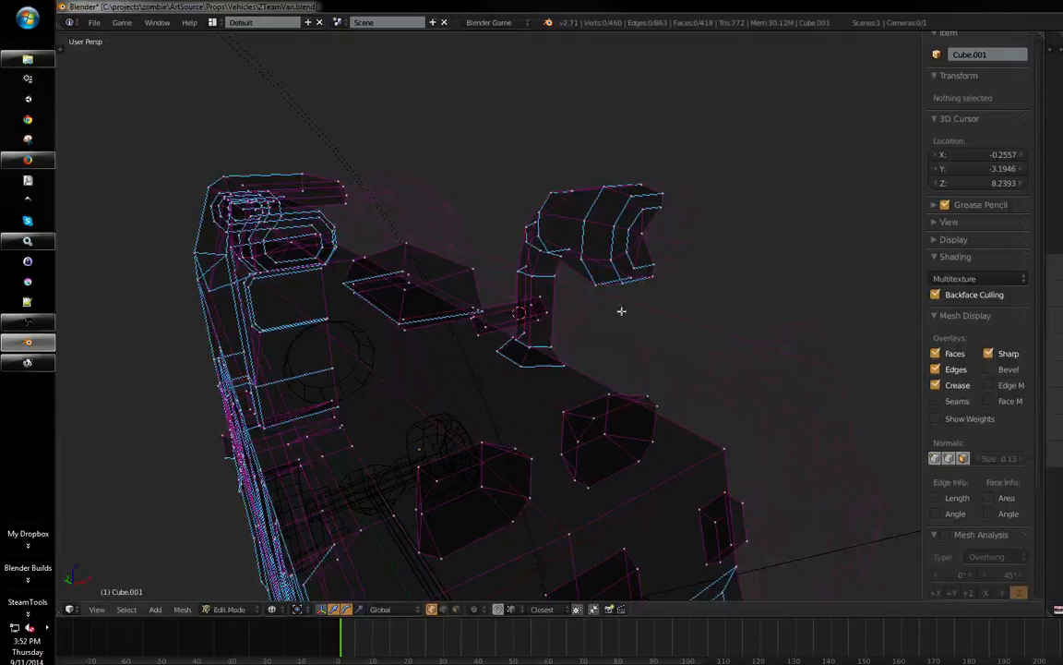
- Return the combined van mesh to Object Mode in solid shading, deselect it and save the file
{"action": "key", "text": "z"}
{"action": "key", "text": "Tab"}
{"action": "key", "text": "z"}
{"action": "scroll", "coordinate": [619, 312], "scroll_direction": "down", "scroll_amount": 3}
{"action": "key", "text": "z"}
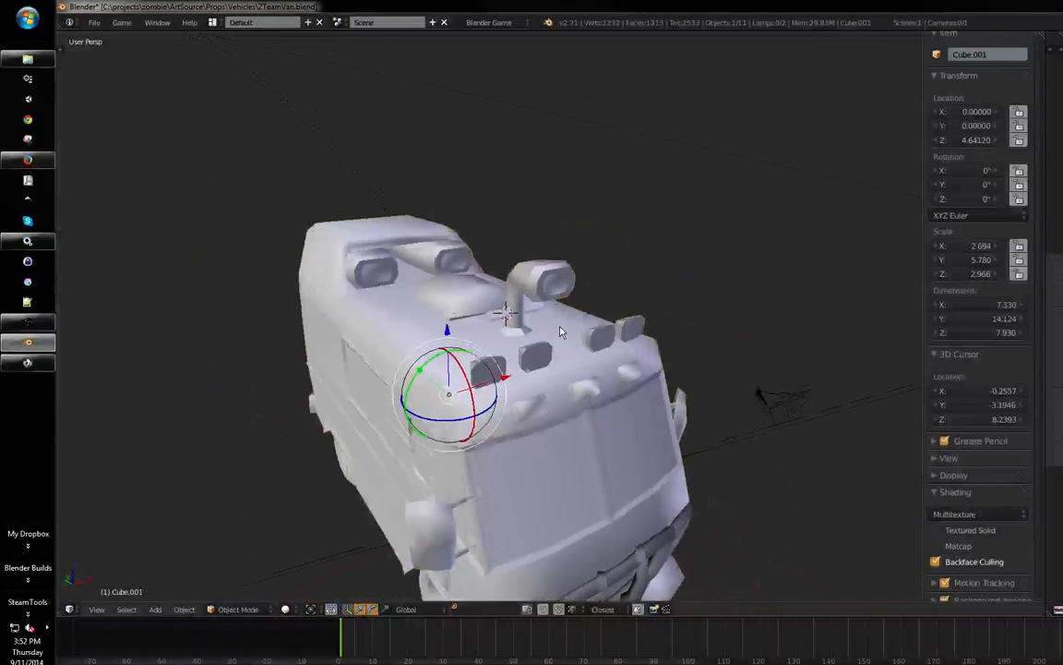
{"action": "middle_click_drag", "start_coordinate": [560, 332], "coordinate": [665, 285]}
{"action": "scroll", "coordinate": [666, 284], "scroll_direction": "down", "scroll_amount": 4}
{"action": "middle_click_drag", "start_coordinate": [511, 337], "coordinate": [683, 304]}
{"action": "key", "text": "ctrl+s"}
{"action": "left_click", "coordinate": [528, 325]}
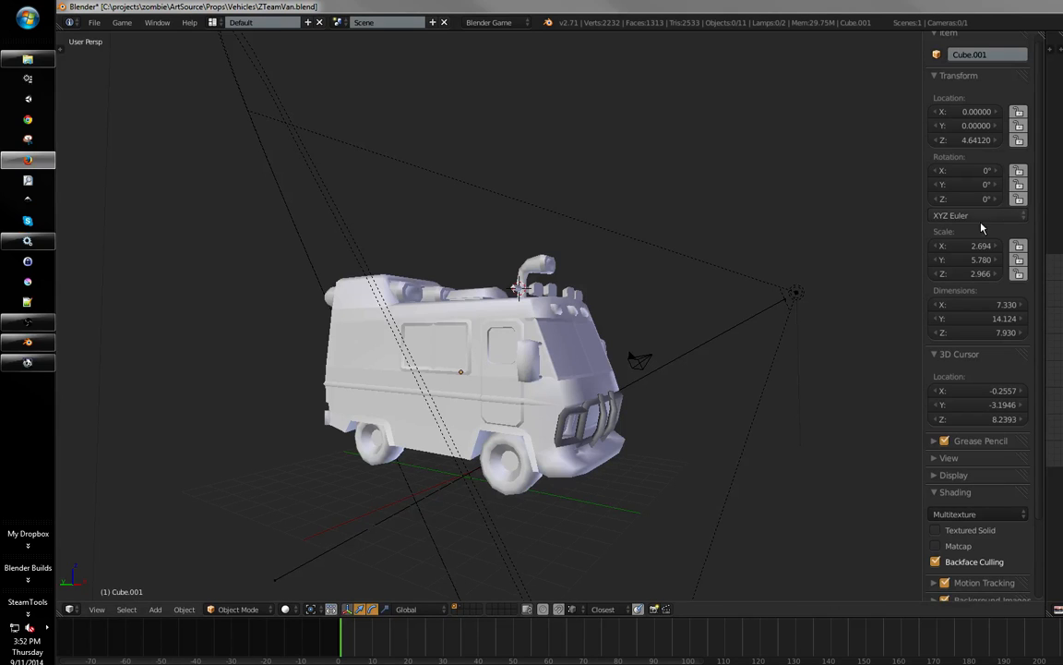
{"action": "middle_click_drag", "start_coordinate": [802, 292], "coordinate": [851, 281]}
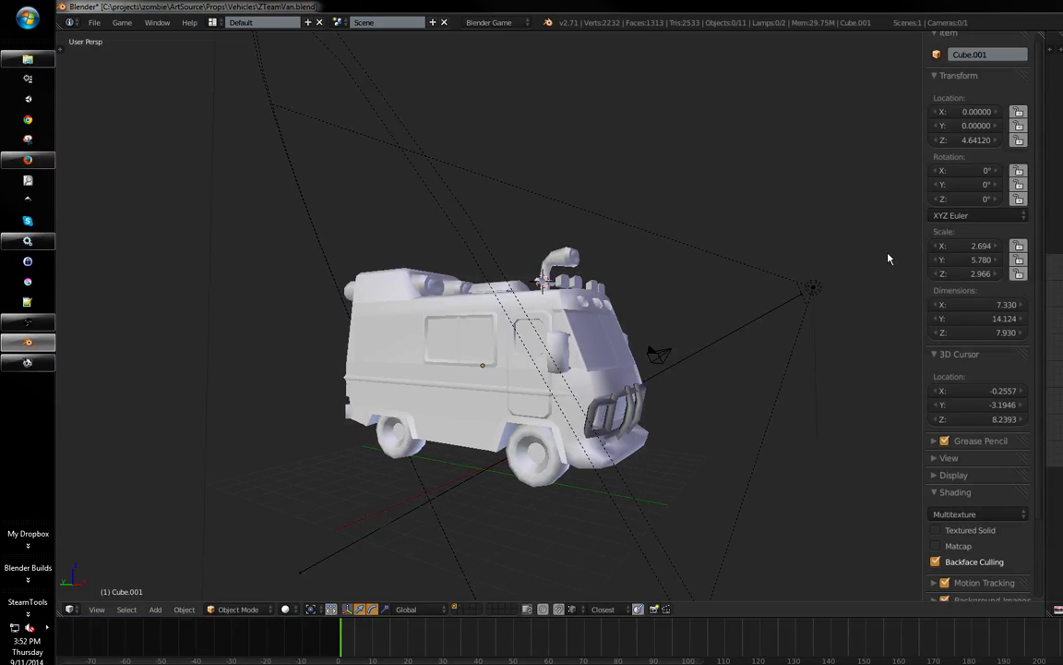
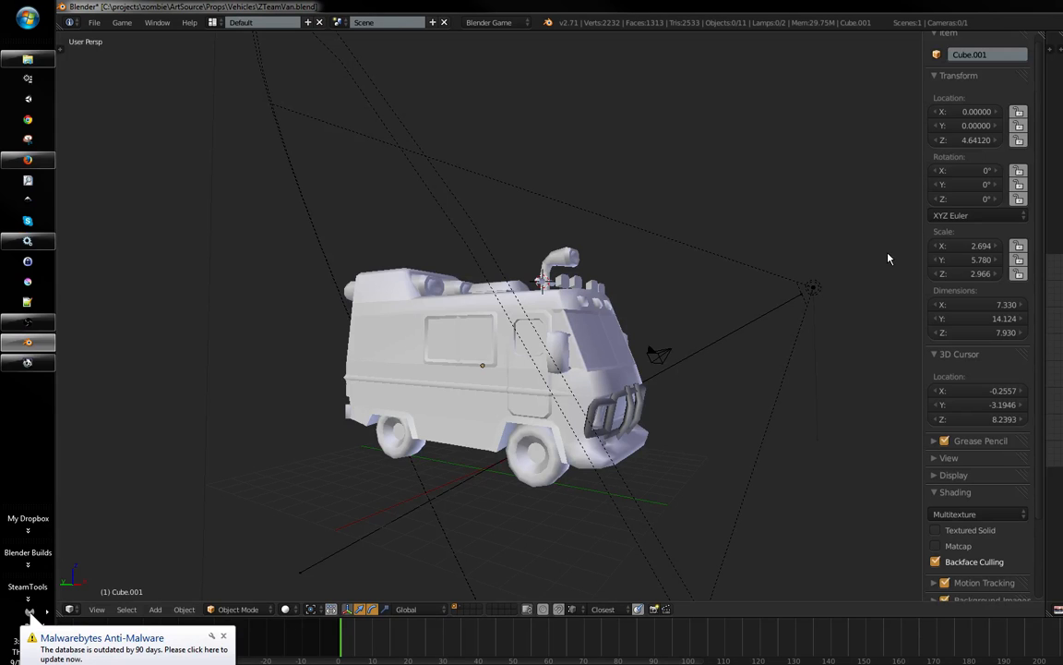
- Switch the 3D viewport to textured shading
{"action": "middle_click_drag", "start_coordinate": [883, 456], "coordinate": [872, 423], "text": "shift"}
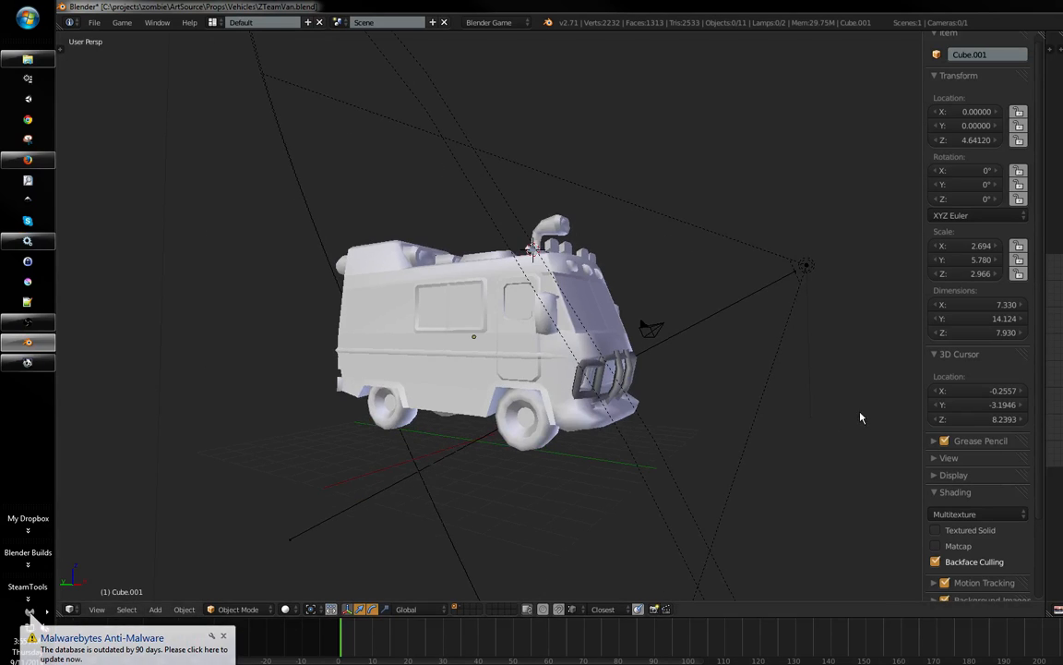
{"action": "key", "text": "alt+z"}
{"action": "middle_click_drag", "start_coordinate": [814, 402], "coordinate": [694, 295]}
{"action": "key", "text": "KP_7"}
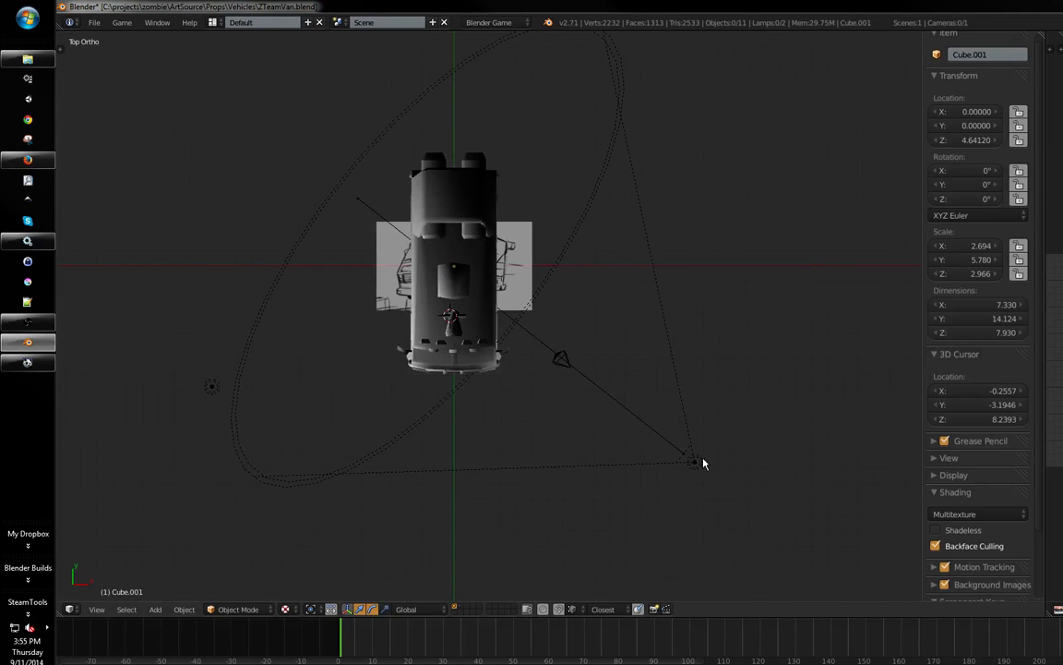
- In top view, rotate the spot lamp to about -34° around Z and move it to about X -12.2, Y -13.7
{"action": "right_click", "coordinate": [696, 461]}
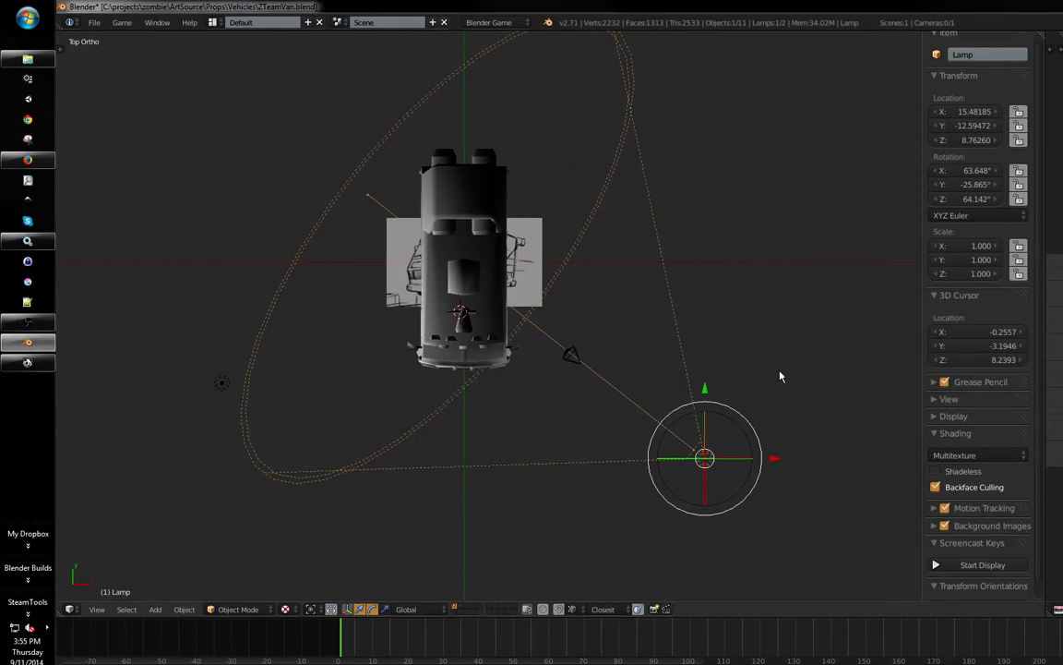
{"action": "key", "text": "g"}
{"action": "left_click", "coordinate": [743, 395]}
{"action": "middle_click_drag", "start_coordinate": [709, 379], "coordinate": [731, 456]}
{"action": "key", "text": "KP_7"}
{"action": "key", "text": "r"}
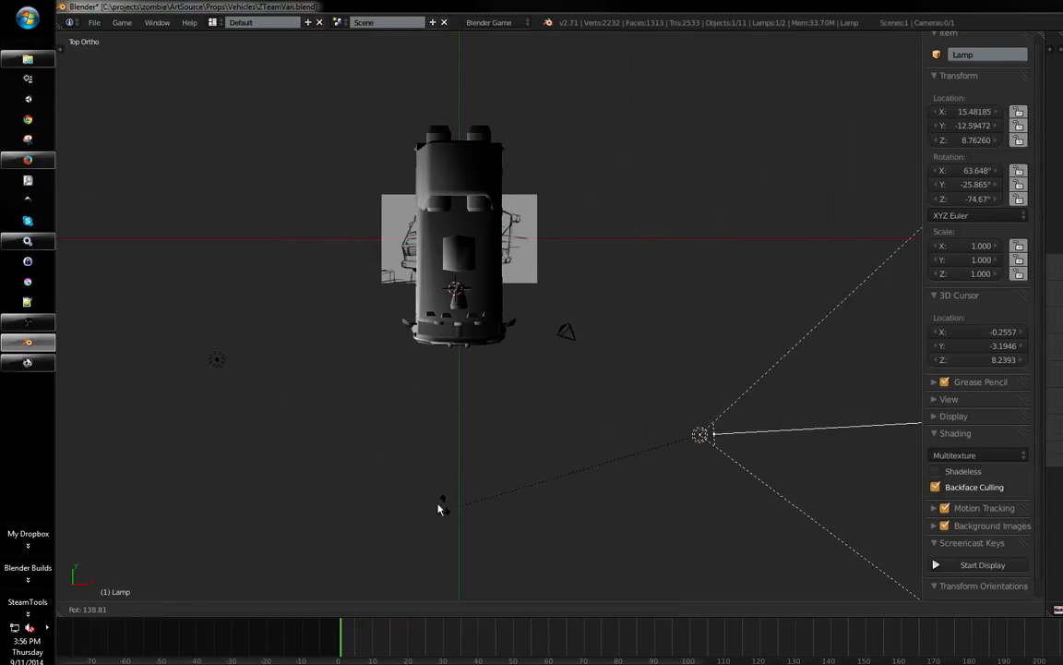
{"action": "left_click", "coordinate": [677, 470]}
{"action": "key", "text": "g"}
{"action": "left_click", "coordinate": [237, 493]}
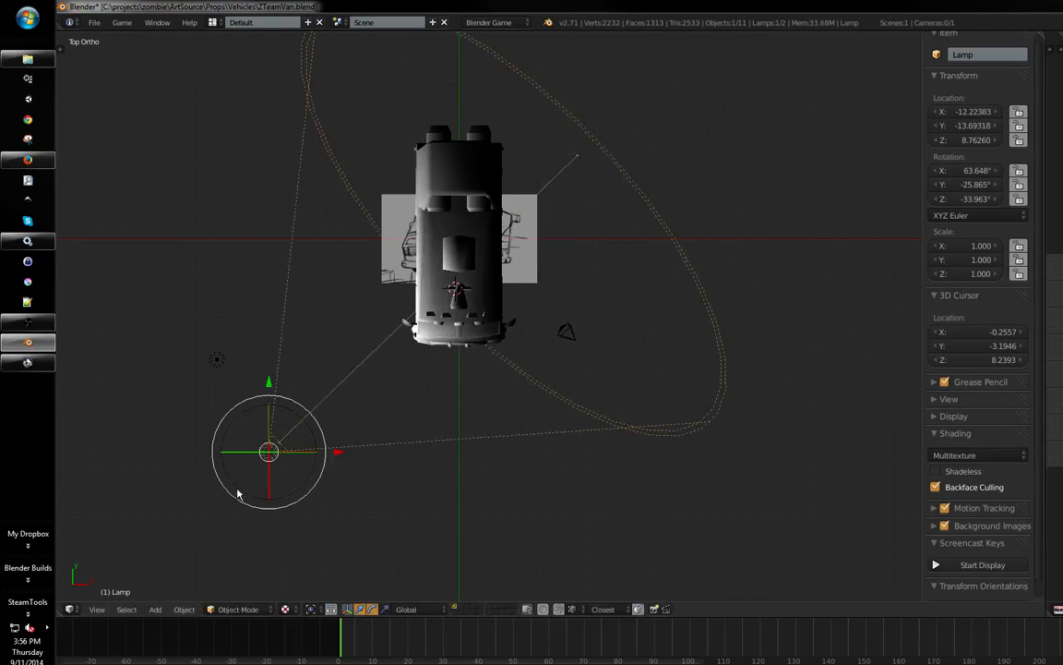
- Move the point lamp to the van's positive-X front side, at about X 13.2, Y -12.1
{"action": "right_click", "coordinate": [216, 359]}
{"action": "key", "text": "g"}
{"action": "left_click", "coordinate": [738, 432]}
- Tilt the spot lamp toward the van and raise it to about X -12.3, Y -12.9, Z 13.6
{"action": "middle_click_drag", "start_coordinate": [657, 418], "coordinate": [685, 321]}
{"action": "right_click", "coordinate": [681, 294]}
{"action": "middle_click_drag", "start_coordinate": [738, 348], "coordinate": [768, 361]}
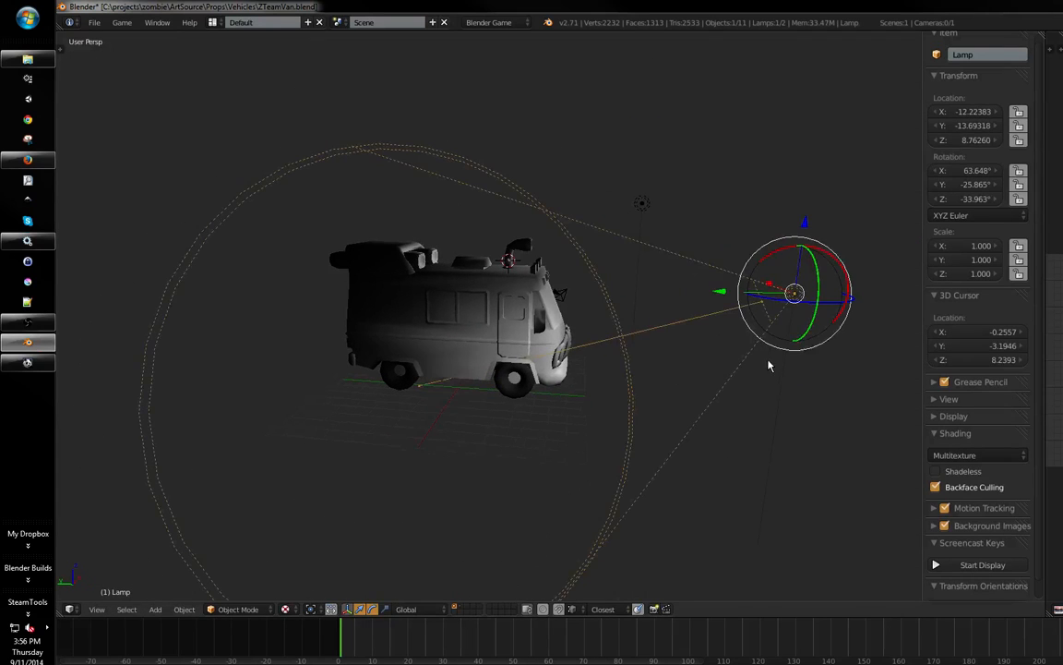
{"action": "key", "text": "g"}
{"action": "left_click", "coordinate": [749, 244]}
{"action": "middle_click_drag", "start_coordinate": [750, 244], "coordinate": [834, 299]}
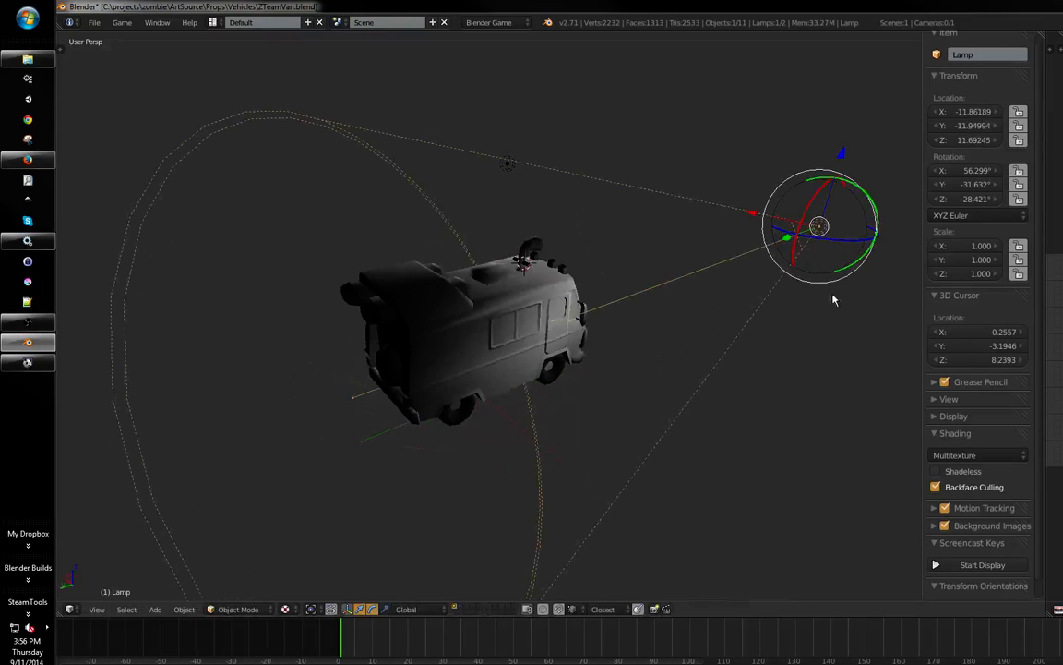
{"action": "middle_click_drag", "start_coordinate": [765, 357], "coordinate": [458, 352]}
{"action": "key", "text": "g"}
{"action": "left_click", "coordinate": [718, 346]}
{"action": "key", "text": "g"}
{"action": "left_click", "coordinate": [573, 374]}
- Duplicate the point lamp in top view and place the copy behind the van at about X 9.2, Y 13.5
{"action": "right_click", "coordinate": [409, 400]}
{"action": "key", "text": "KP_7"}
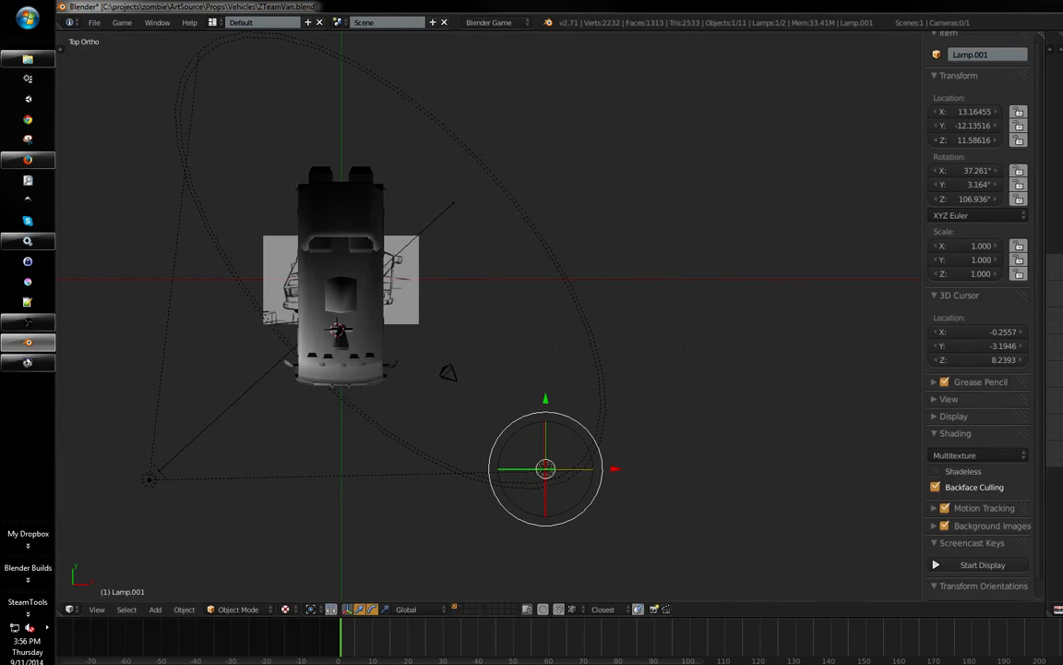
{"action": "middle_click_drag", "start_coordinate": [679, 404], "coordinate": [727, 395], "text": "shift"}
{"action": "key", "text": "shift+d"}
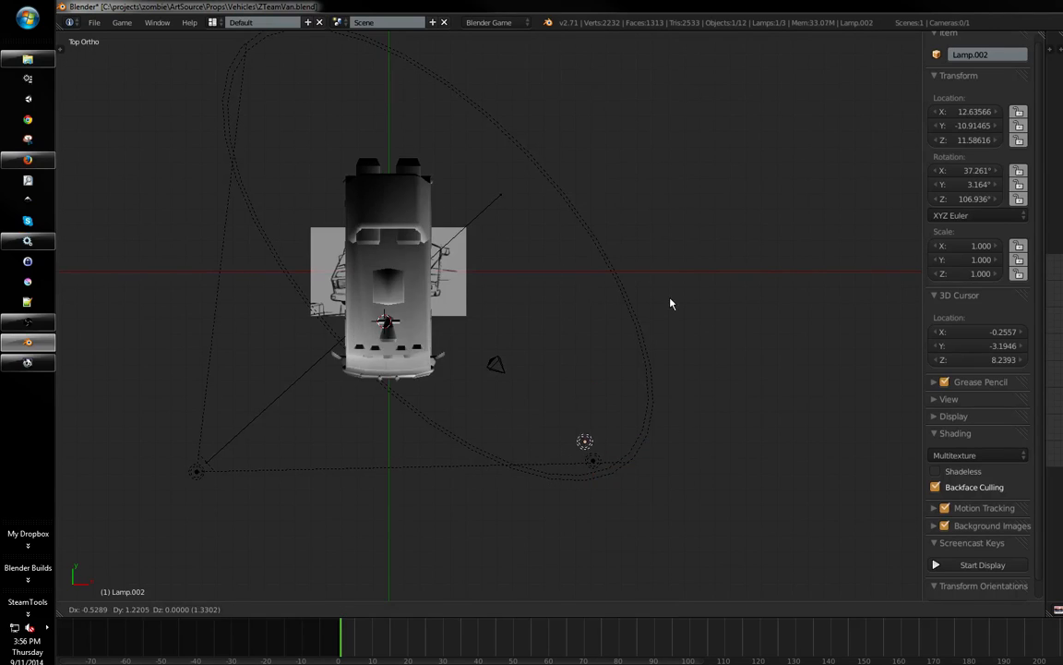
{"action": "left_click", "coordinate": [699, 92]}
{"action": "middle_click_drag", "start_coordinate": [694, 134], "coordinate": [725, 266], "text": "shift"}
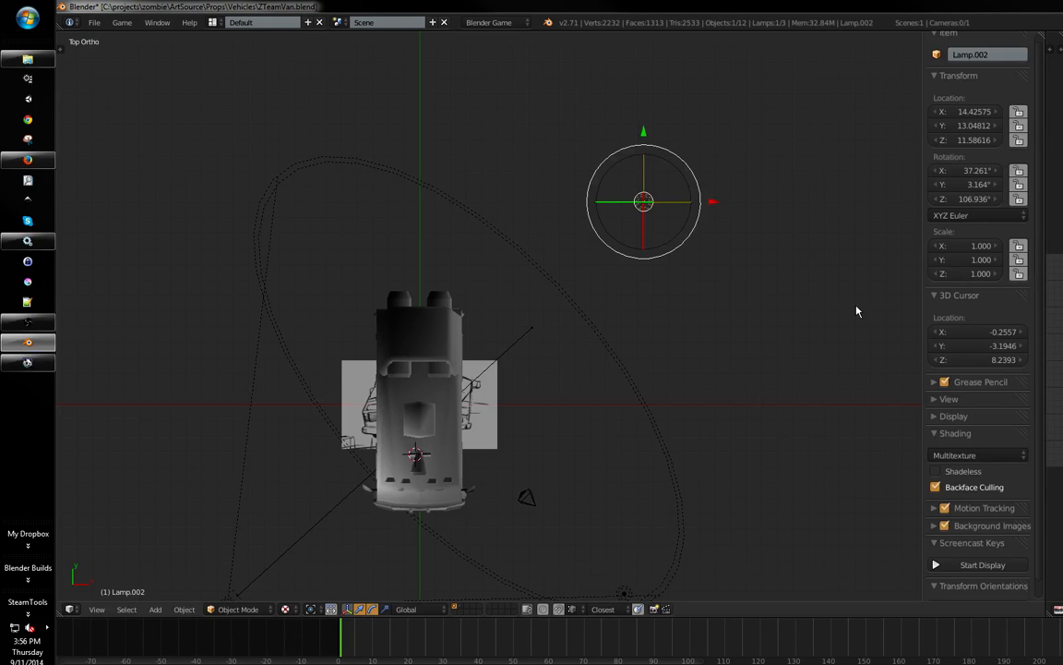
{"action": "scroll", "coordinate": [762, 305], "scroll_direction": "up", "scroll_amount": 2}
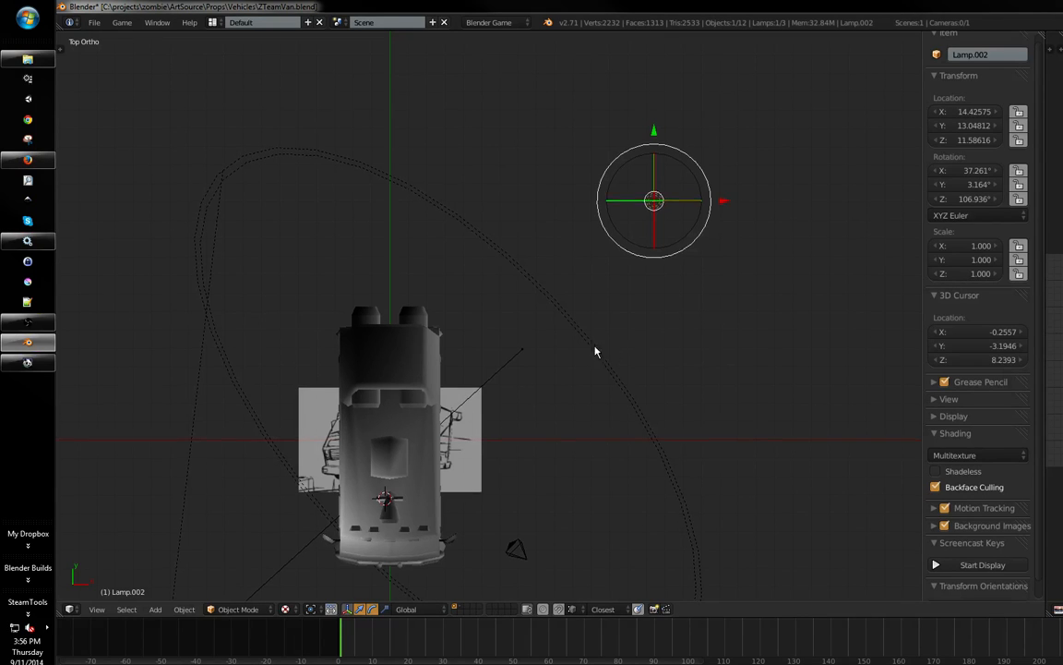
{"action": "middle_click_drag", "start_coordinate": [595, 350], "coordinate": [663, 300], "text": "shift"}
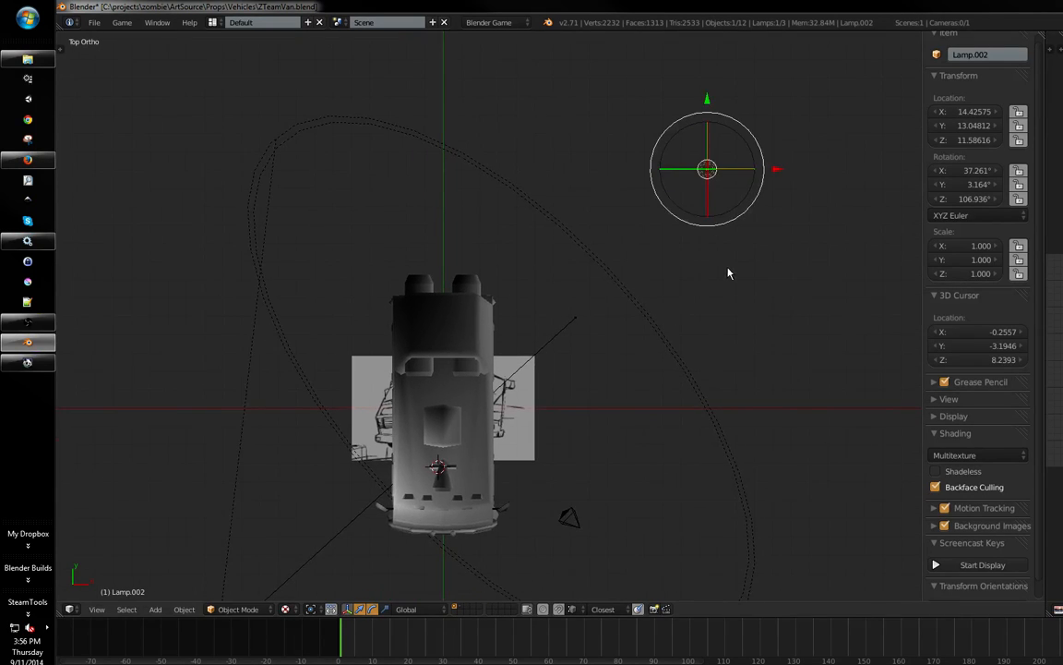
{"action": "key", "text": "g"}
{"action": "left_click", "coordinate": [631, 263]}
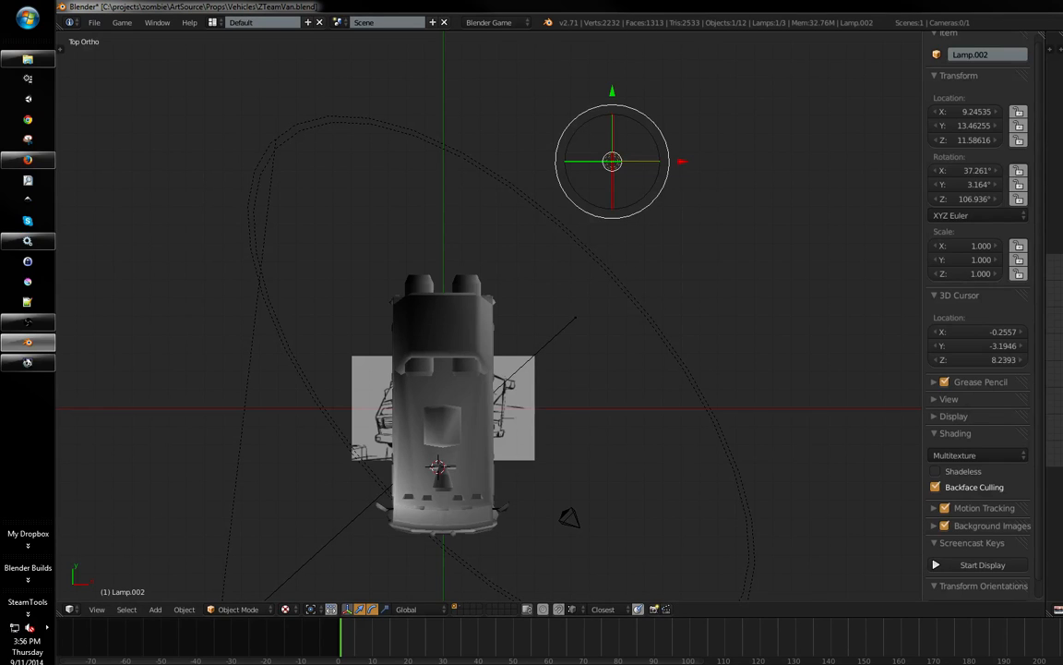
- Increase the spot lamp's brightness and save the file
{"action": "middle_click_drag", "start_coordinate": [831, 340], "coordinate": [685, 308]}
{"action": "right_click", "coordinate": [633, 287]}
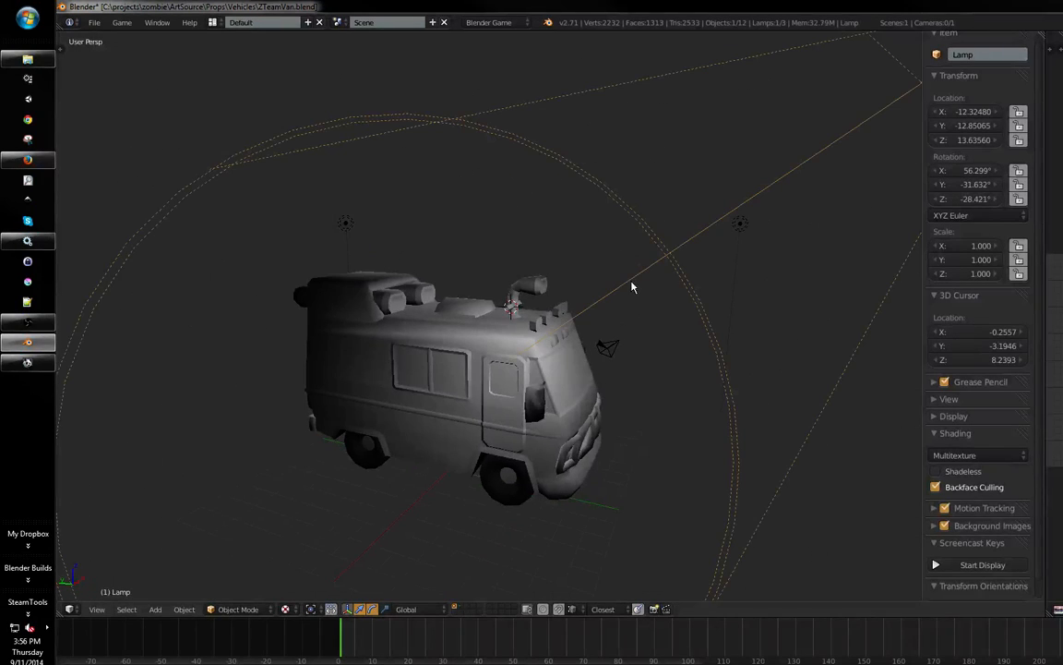
{"action": "left_click_drag", "start_coordinate": [1059, 276], "coordinate": [1061, 275]}
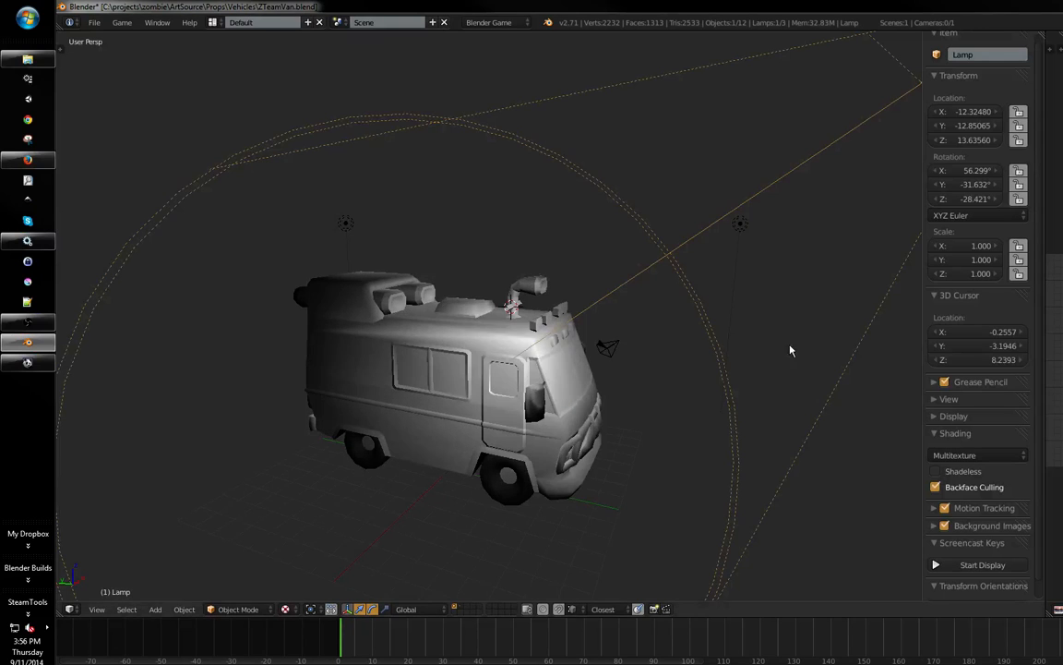
{"action": "mouse_move", "coordinate": [790, 351]}
{"action": "middle_mouse_down"}
{"action": "mouse_move", "coordinate": [750, 280]}
{"action": "mouse_move", "coordinate": [657, 313]}
{"action": "mouse_move", "coordinate": [681, 327]}
{"action": "mouse_move", "coordinate": [689, 304]}
{"action": "mouse_move", "coordinate": [743, 297]}
{"action": "mouse_move", "coordinate": [682, 345]}
{"action": "mouse_move", "coordinate": [726, 327]}
{"action": "mouse_move", "coordinate": [784, 332]}
{"action": "middle_mouse_up"}
{"action": "key", "text": "ctrl+s"}
- Limit the viewport display to rendered objects only and frame the van in a low front three-quarter view
{"action": "scroll", "coordinate": [949, 369], "scroll_direction": "down", "scroll_amount": 1}
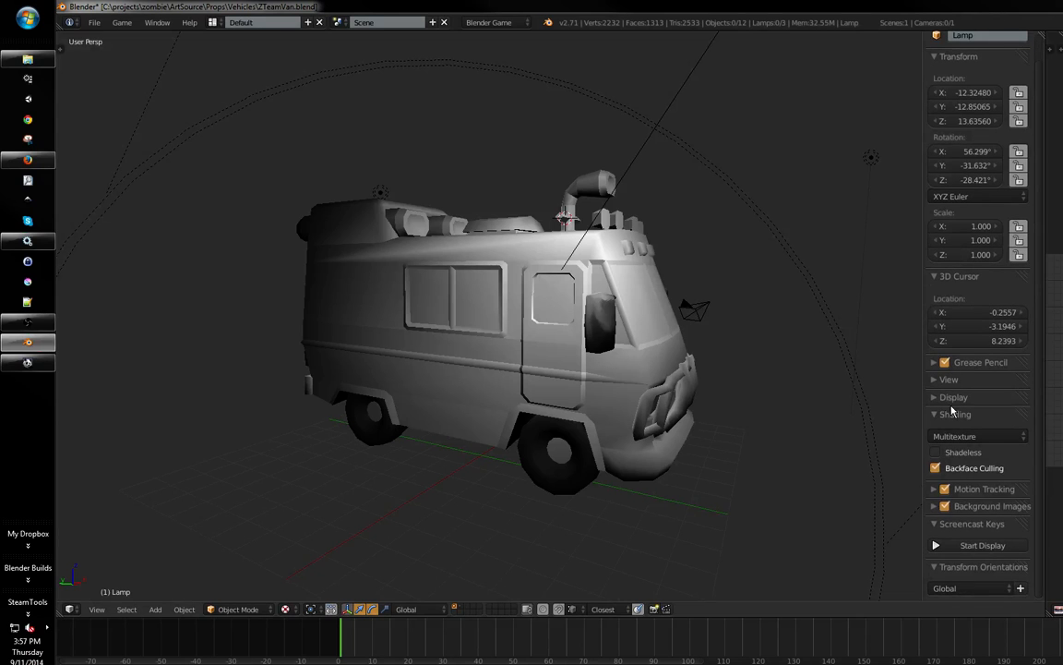
{"action": "left_click", "coordinate": [954, 397]}
{"action": "left_click", "coordinate": [958, 419]}
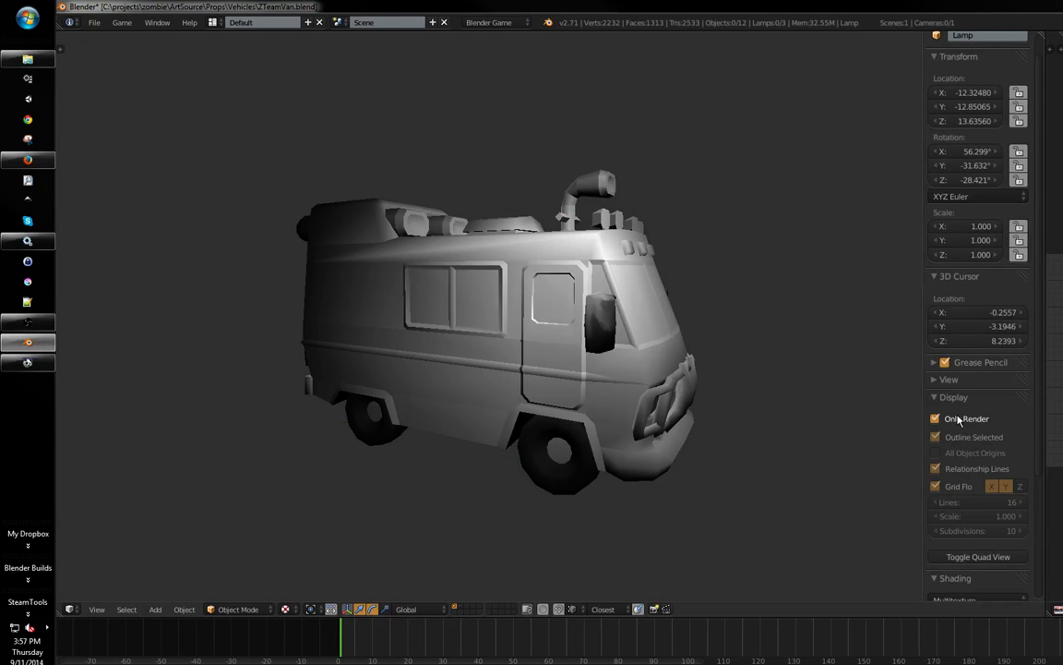
{"action": "middle_click_drag", "start_coordinate": [863, 379], "coordinate": [641, 434]}
{"action": "scroll", "coordinate": [674, 400], "scroll_direction": "up", "scroll_amount": 2}
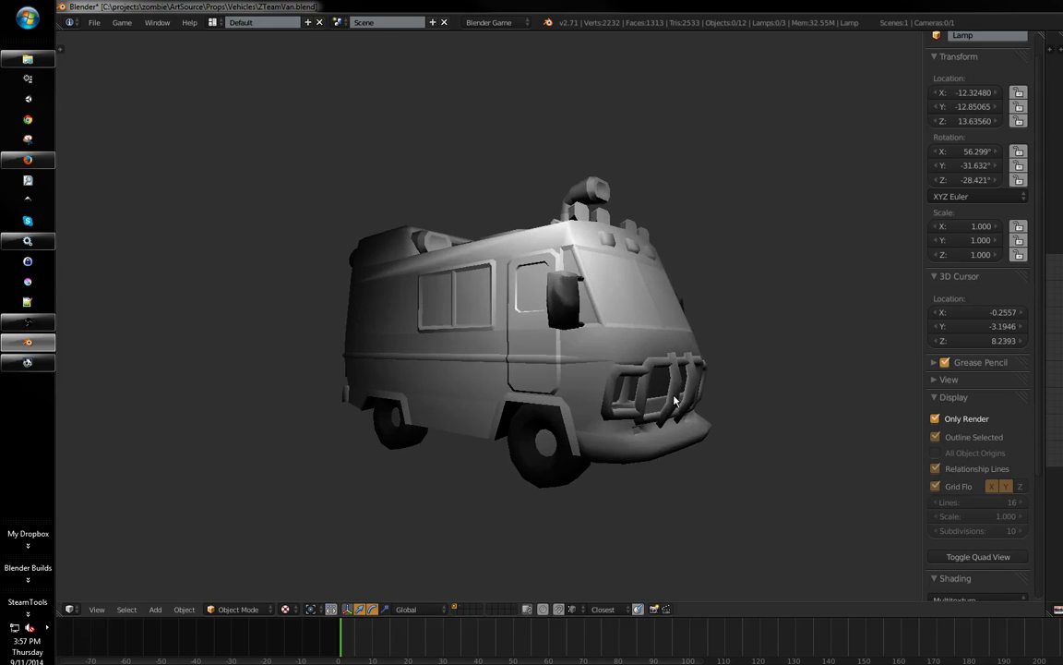
{"action": "middle_click_drag", "start_coordinate": [673, 400], "coordinate": [674, 374]}
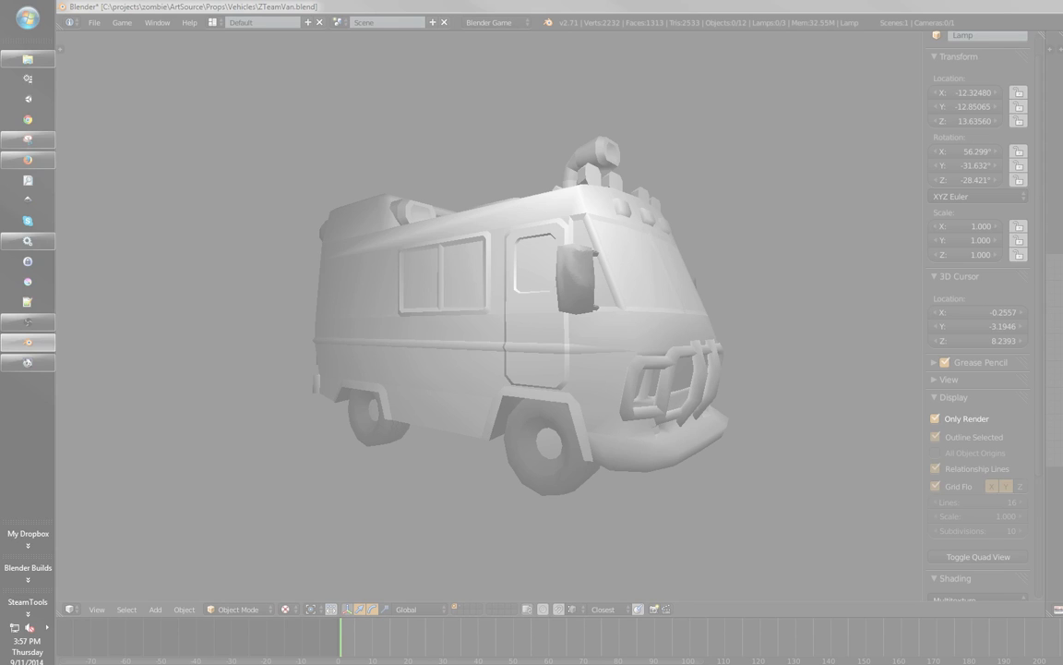
- In Snipping Tool, capture a rectangular snip around the van and copy it
{"action": "left_click", "coordinate": [1036, 167]}
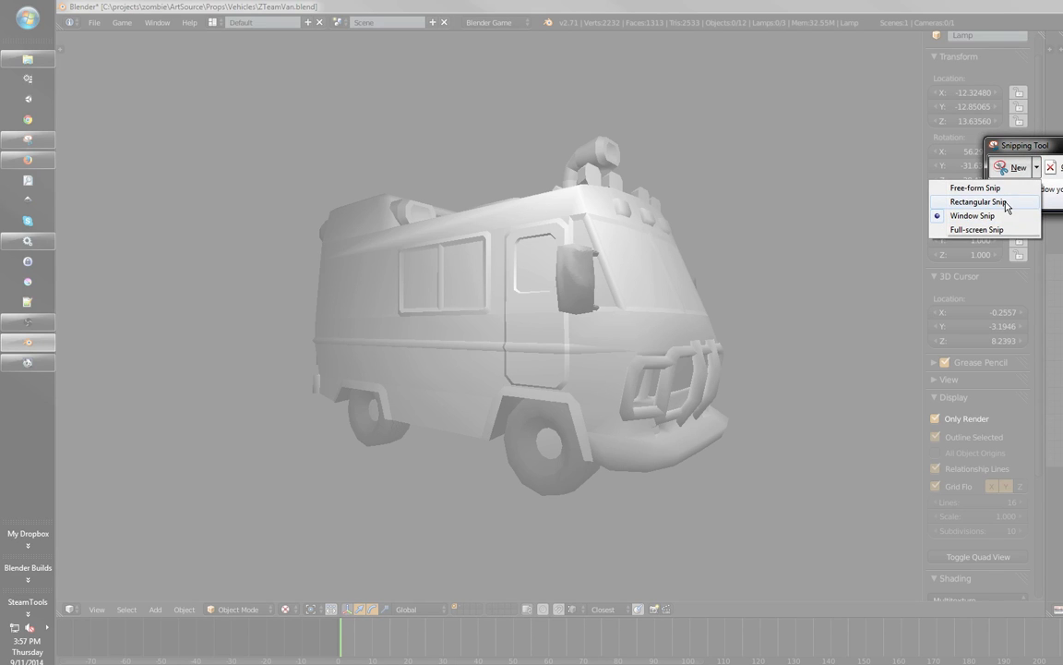
{"action": "left_click", "coordinate": [1006, 202]}
{"action": "left_click_drag", "start_coordinate": [266, 110], "coordinate": [780, 534]}
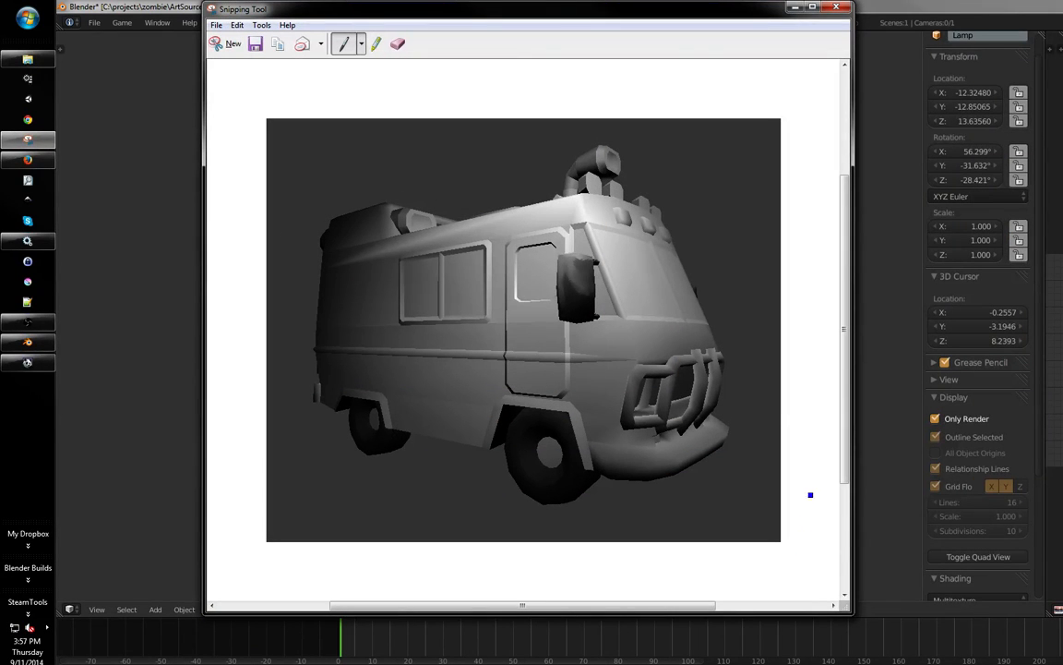
{"action": "left_click", "coordinate": [242, 26]}
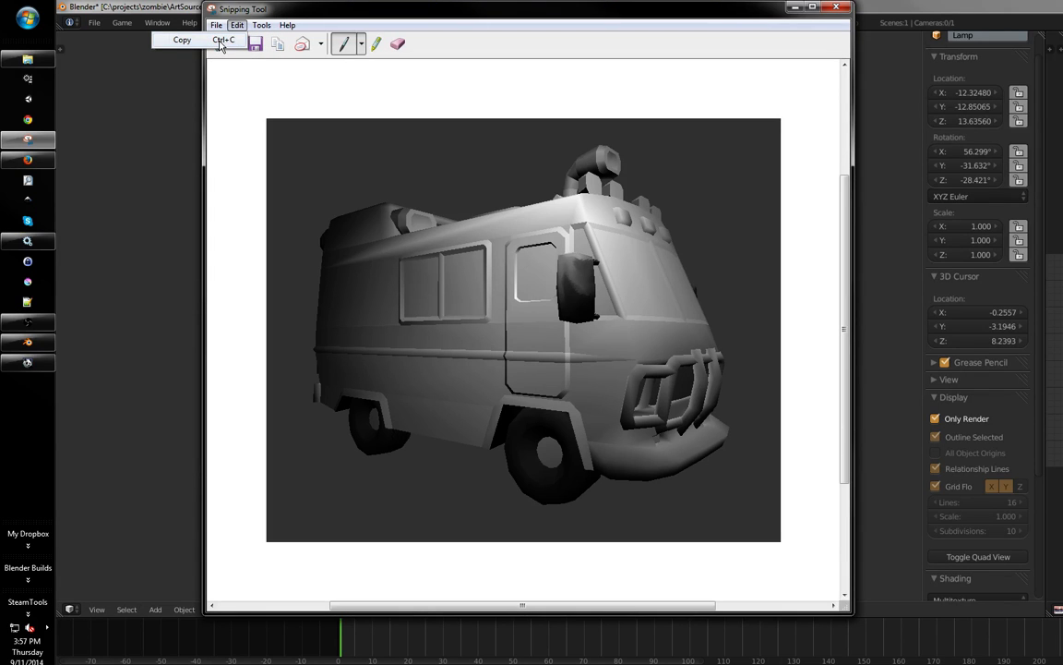
{"action": "left_click", "coordinate": [219, 44]}
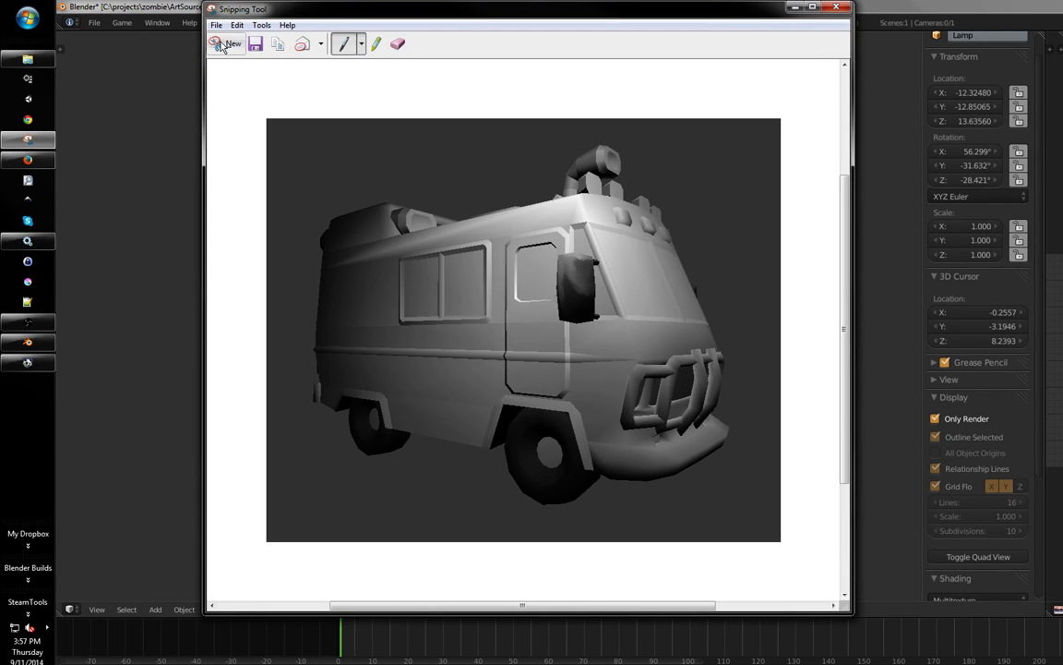
- Launch Krita and move the Snipping Tool window out of the way of the van view
{"action": "left_click", "coordinate": [28, 282]}
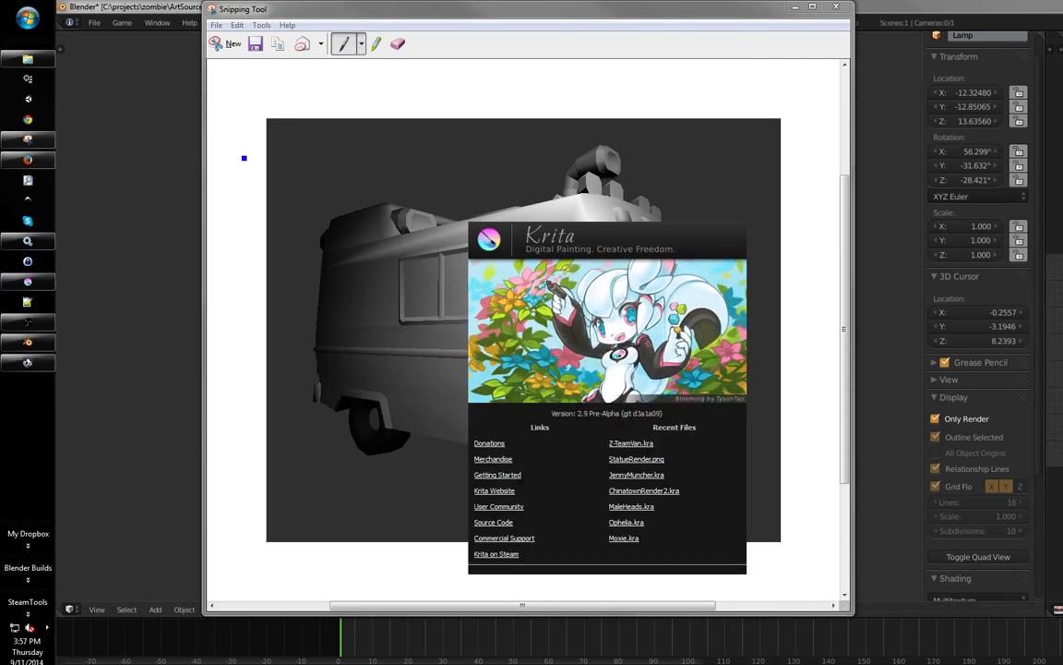
{"action": "left_click_drag", "start_coordinate": [389, 15], "coordinate": [607, 101]}
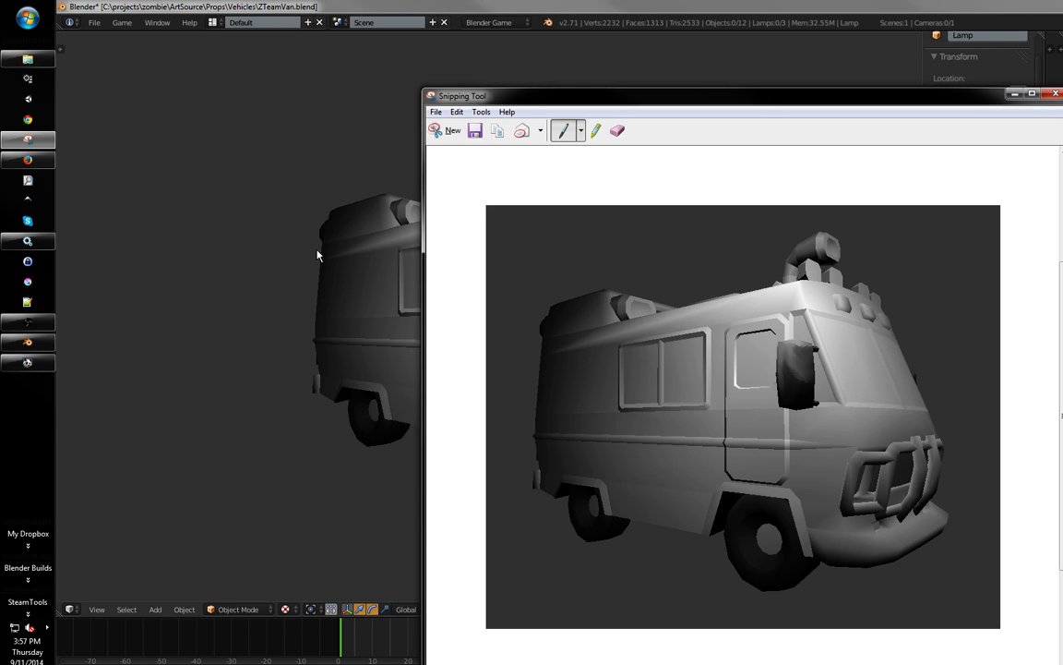
{"action": "left_click", "coordinate": [44, 368]}
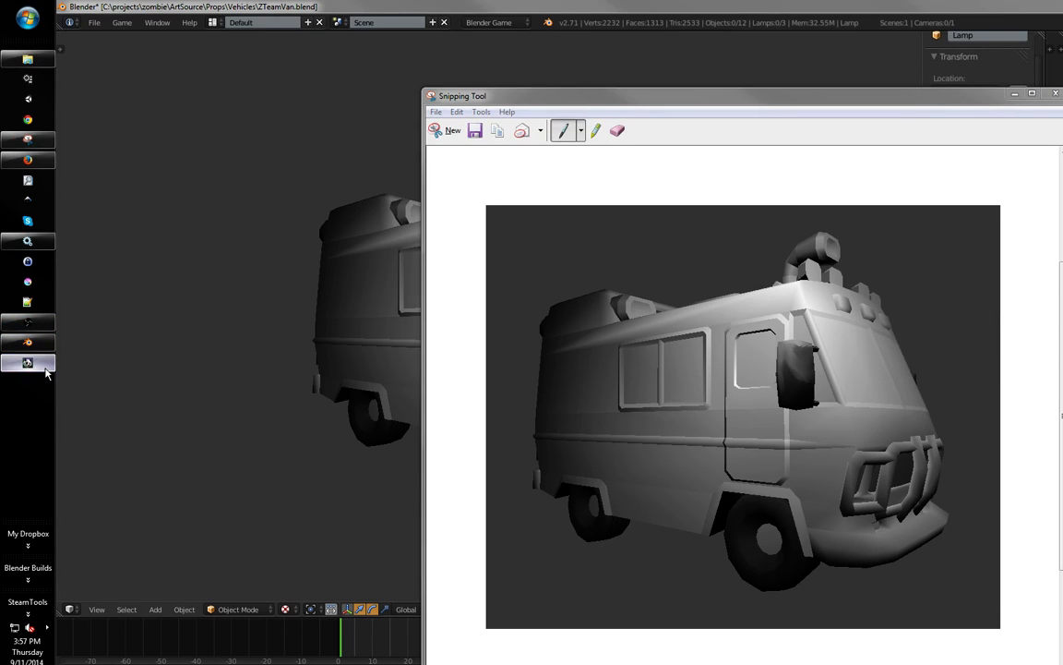
{"action": "left_click", "coordinate": [45, 372]}
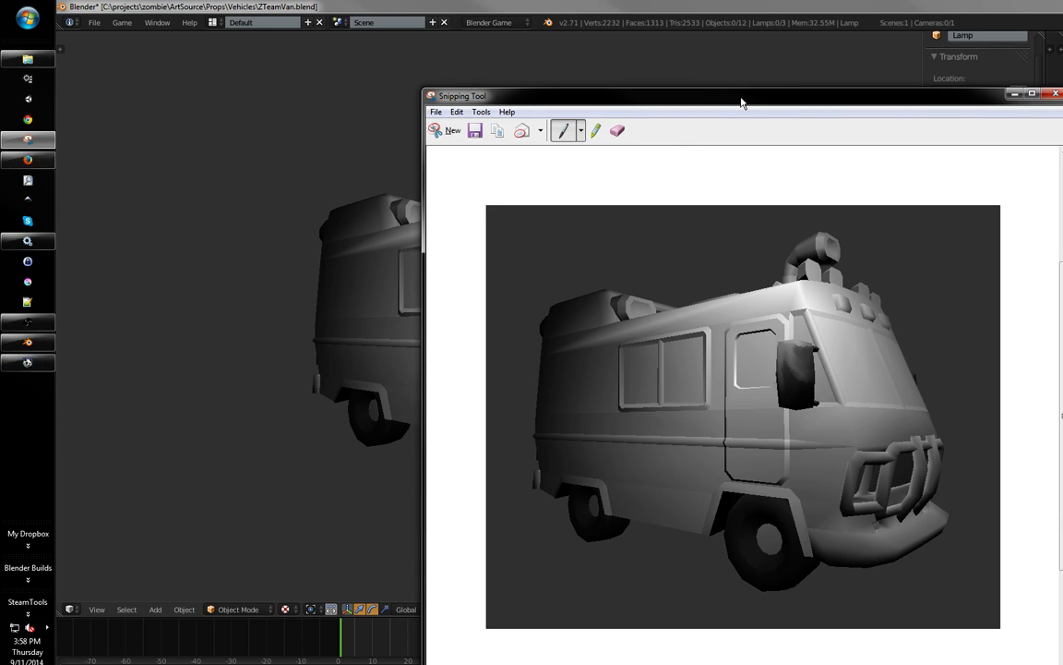
{"action": "left_click_drag", "start_coordinate": [741, 103], "coordinate": [1008, 102]}
{"action": "left_click", "coordinate": [580, 244]}
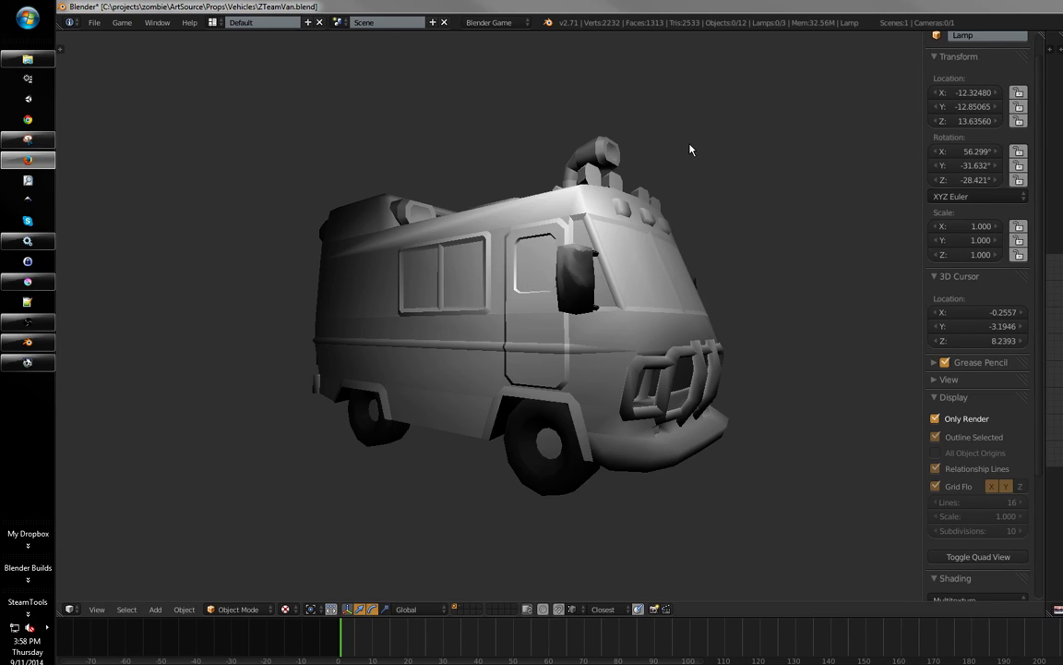
- Switch to Krita, create a custom document and paste the van screenshot into it, interpreting its colors as on monitor
{"action": "left_click", "coordinate": [28, 281]}
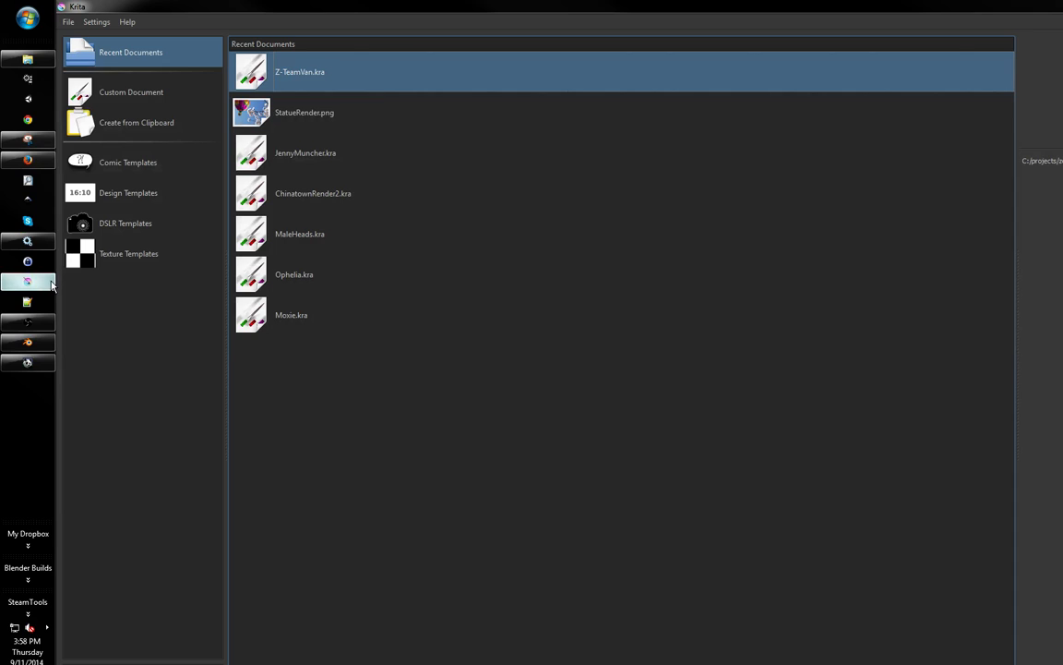
{"action": "left_click", "coordinate": [127, 97]}
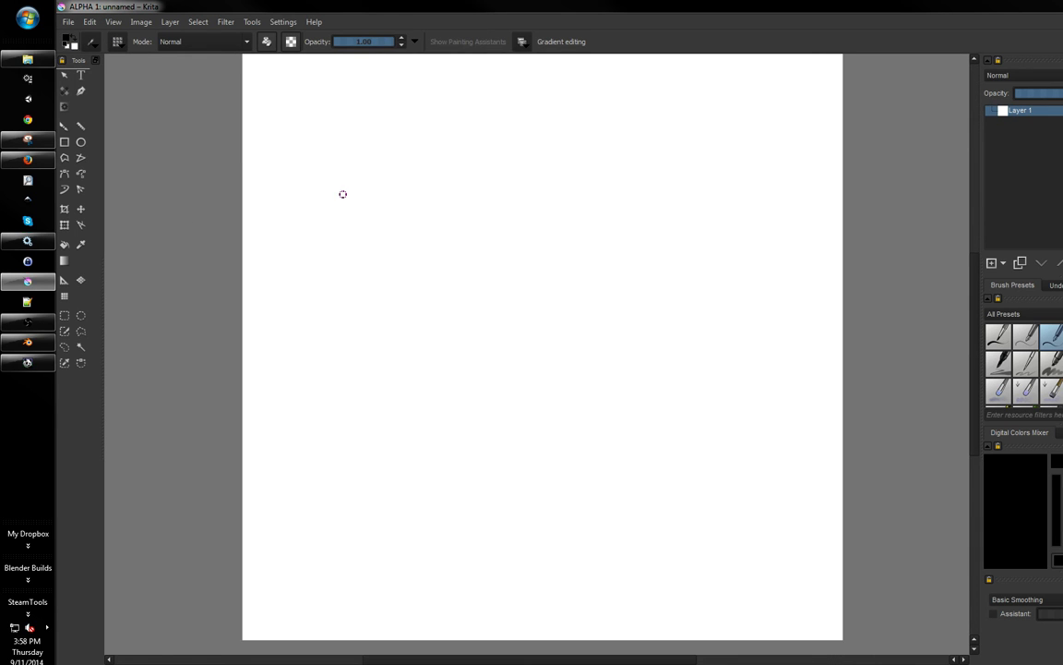
{"action": "key", "text": "ctrl+v"}
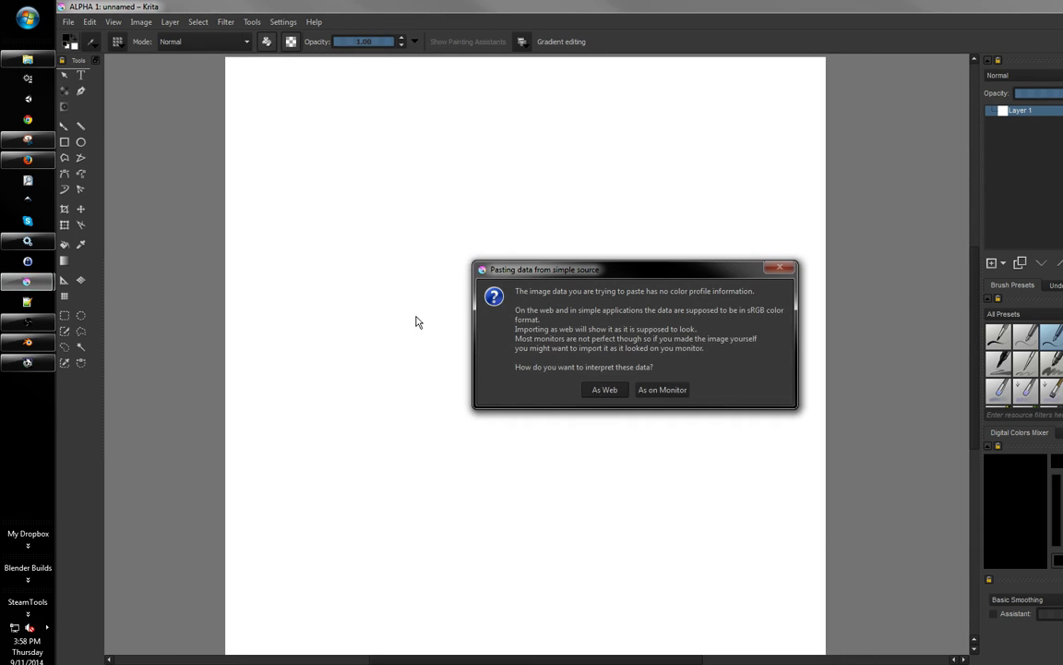
{"action": "left_click", "coordinate": [641, 393]}
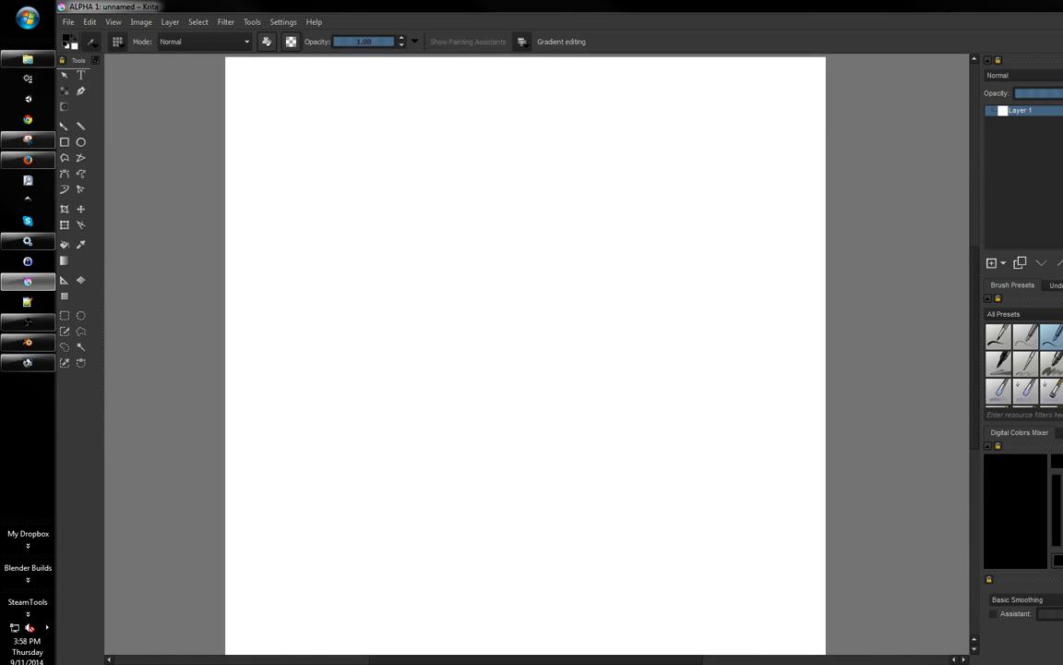
{"action": "middle_click_drag", "start_coordinate": [579, 303], "coordinate": [575, 295]}
{"action": "middle_click_drag", "start_coordinate": [476, 273], "coordinate": [479, 354], "text": "ctrl"}
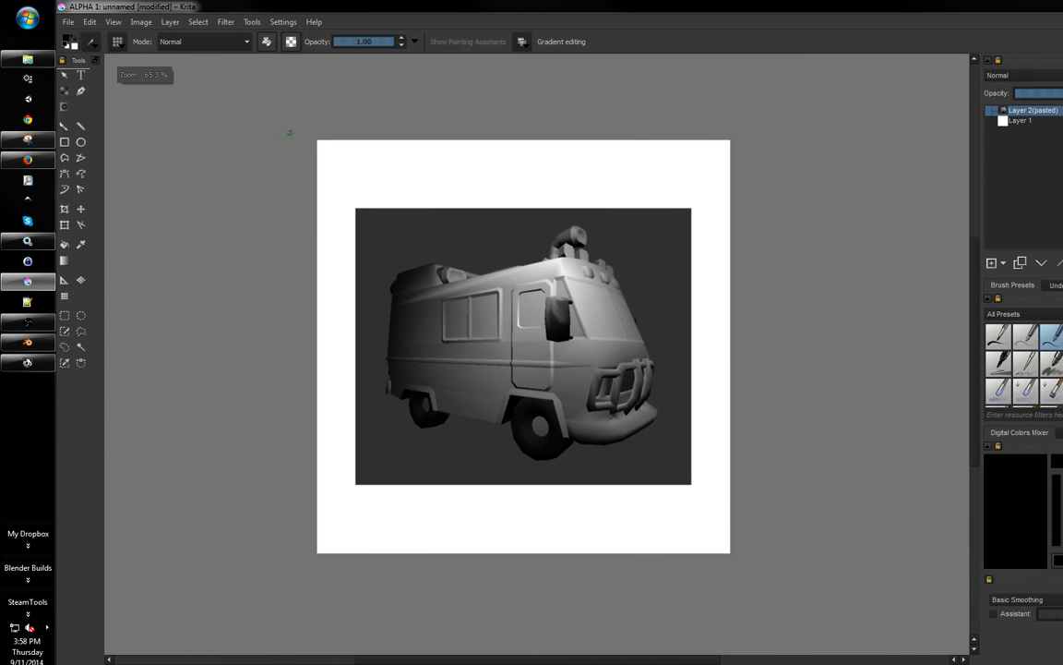
- Transform the pasted van screenshot, scaling it down and placing it along the lower edge of the canvas
{"action": "left_click", "coordinate": [65, 224]}
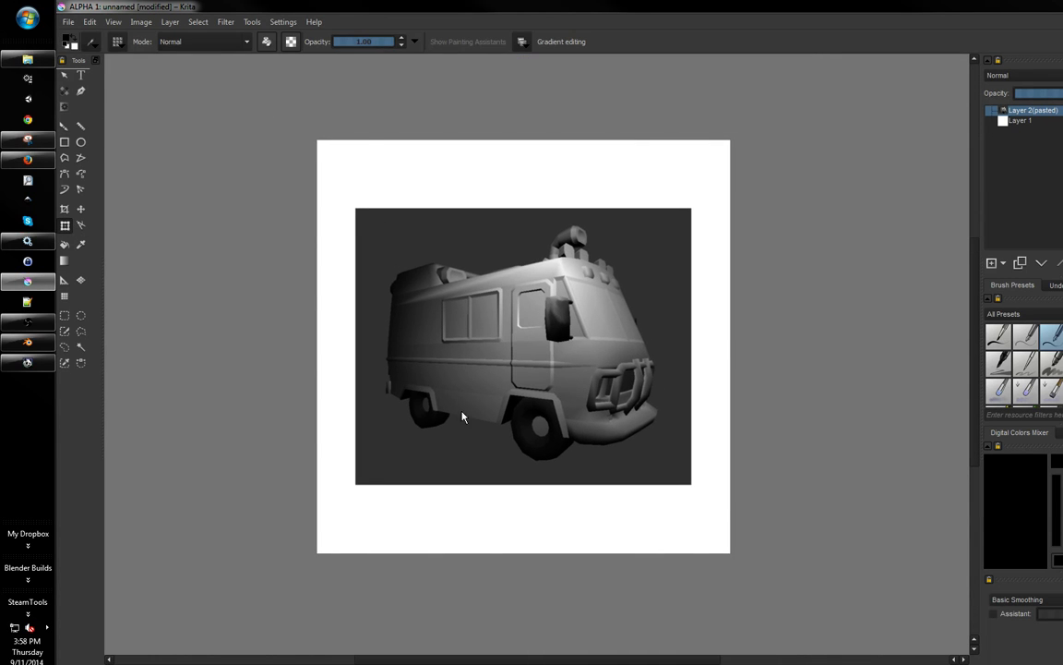
{"action": "left_click_drag", "start_coordinate": [462, 417], "coordinate": [469, 480]}
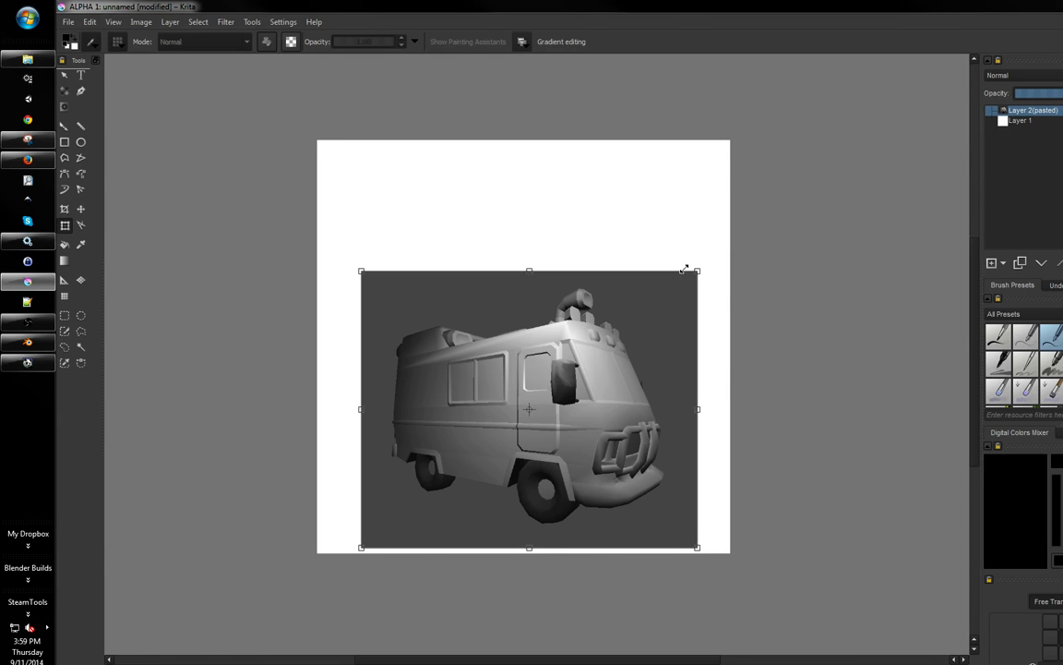
{"action": "left_click_drag", "start_coordinate": [697, 268], "coordinate": [620, 339]}
{"action": "left_click_drag", "start_coordinate": [576, 414], "coordinate": [612, 416]}
{"action": "key", "text": "Return"}
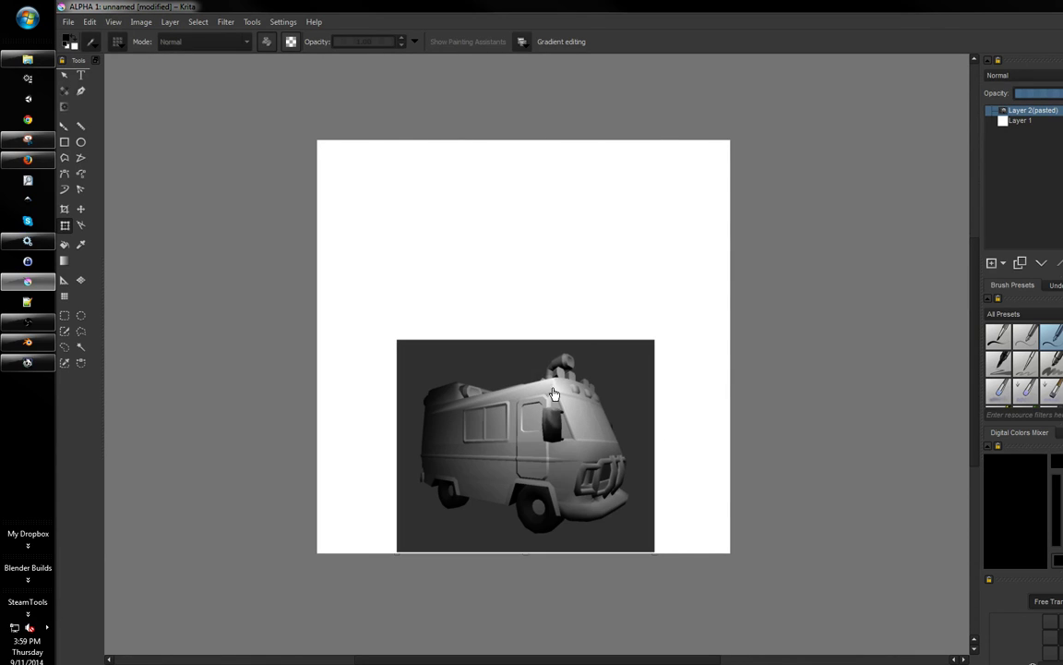
- Paste the line-art van sketch from the reference window as a new layer in Krita, interpreting its colors as on monitor
{"action": "left_click", "coordinate": [26, 365]}
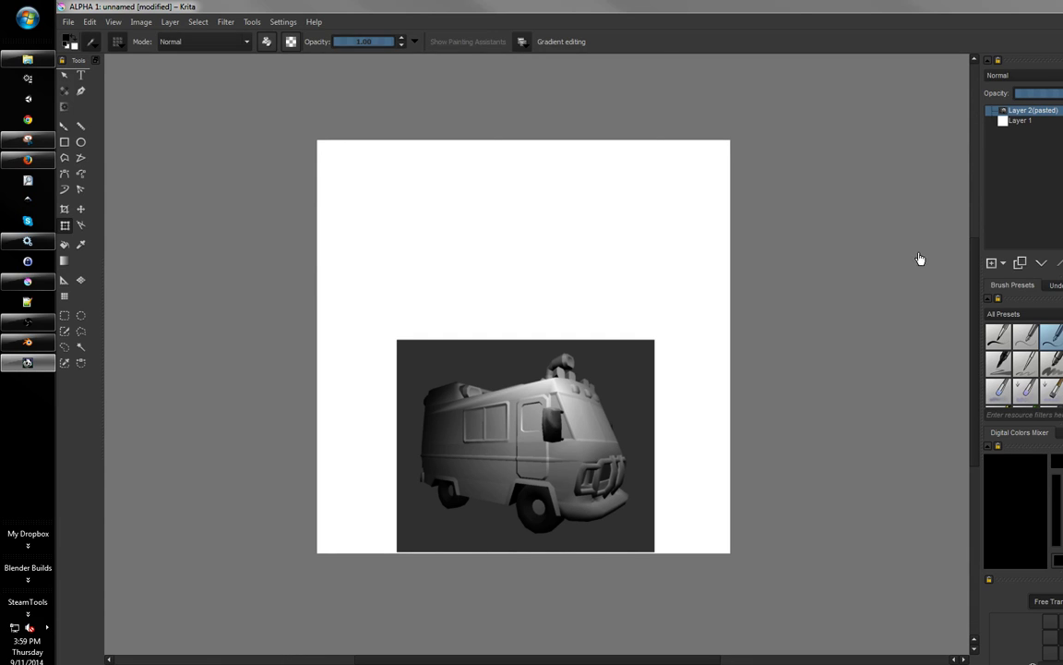
{"action": "left_click", "coordinate": [736, 6]}
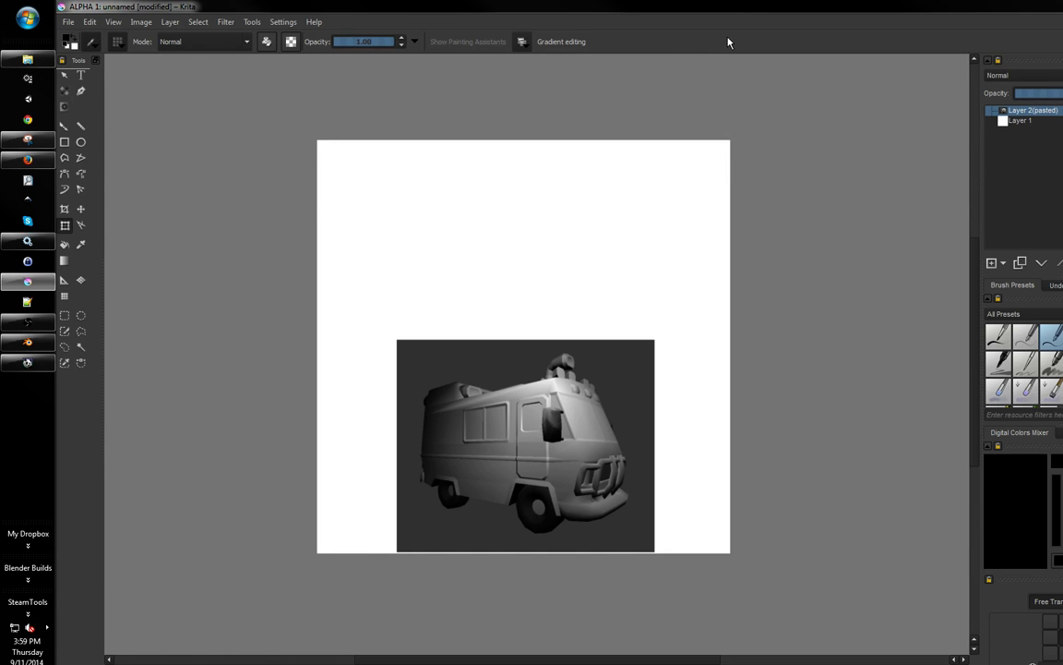
{"action": "key", "text": "ctrl+v"}
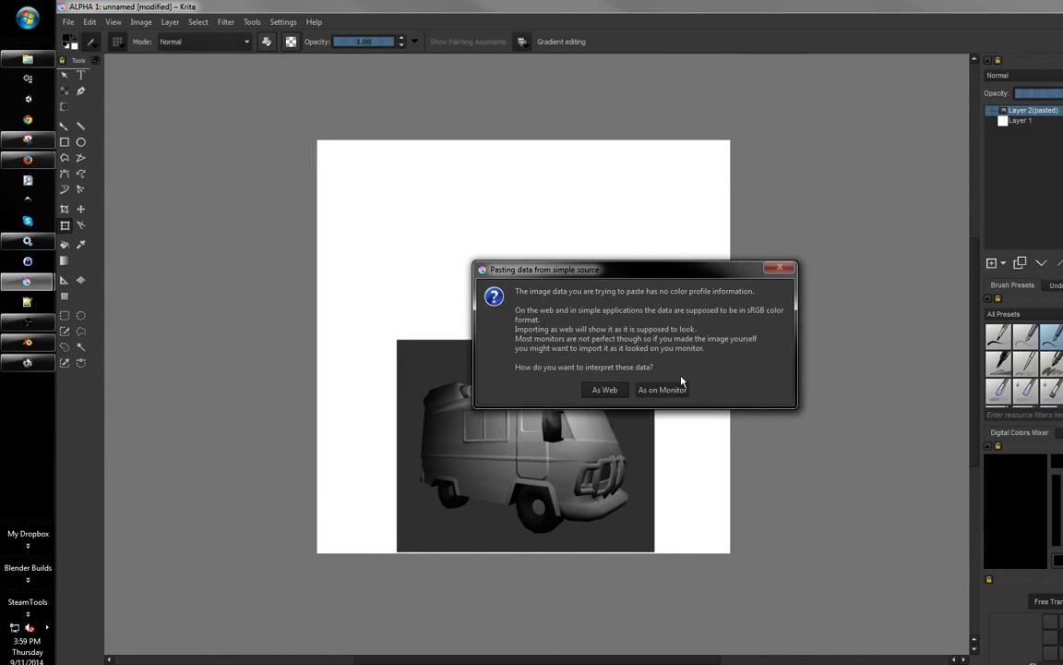
{"action": "left_click", "coordinate": [663, 391]}
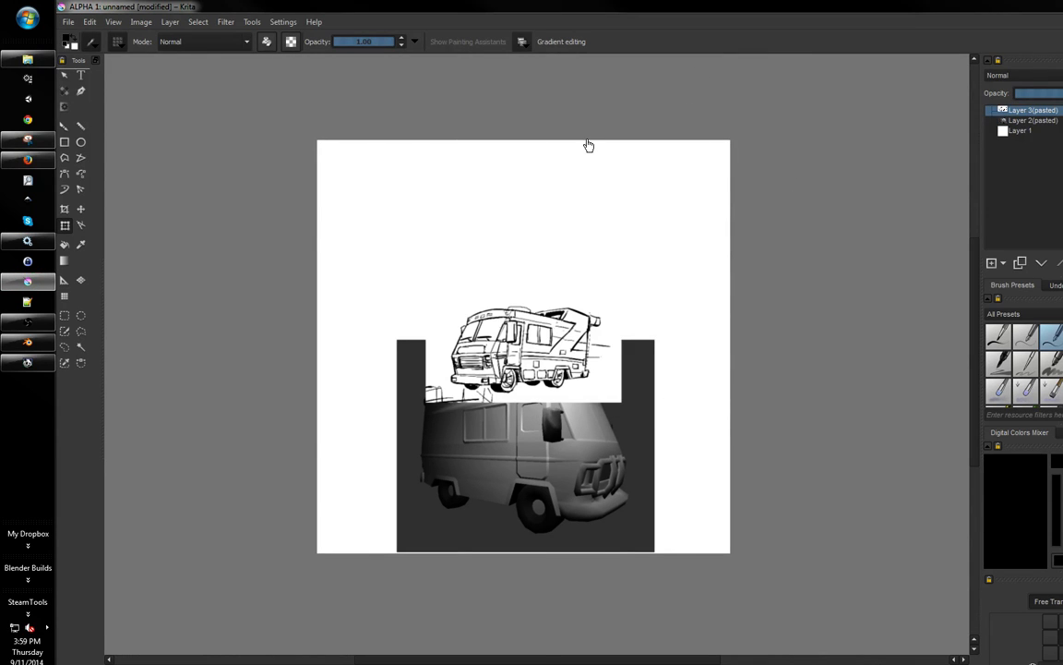
- Move the pasted line-art sketch up so it sits above the van screenshot
{"action": "key", "text": "ctrl+t"}
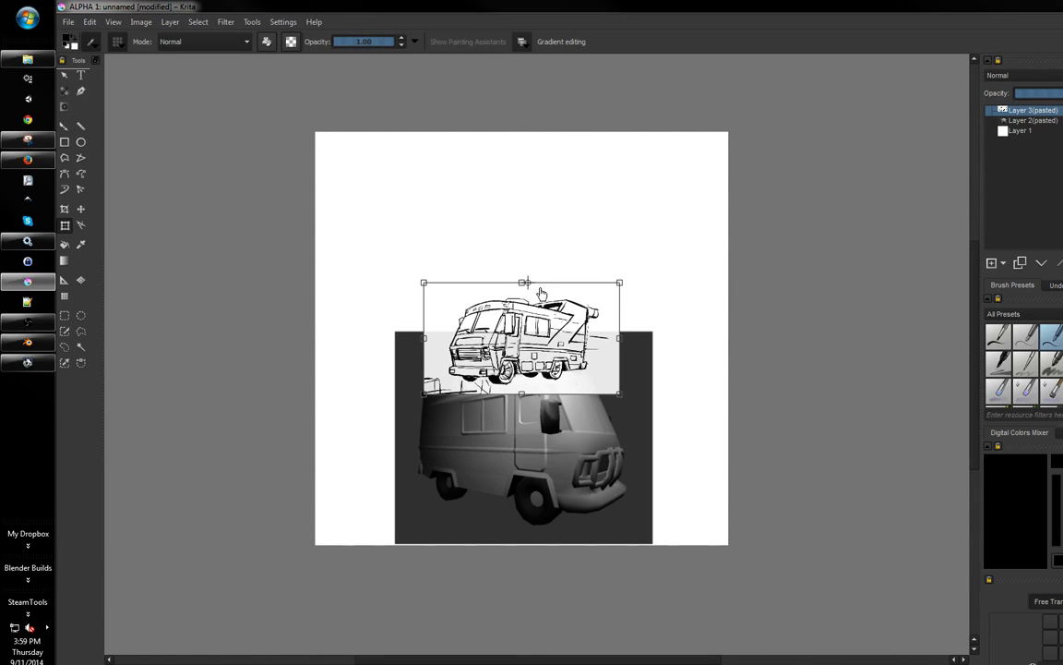
{"action": "left_click_drag", "start_coordinate": [555, 343], "coordinate": [557, 253]}
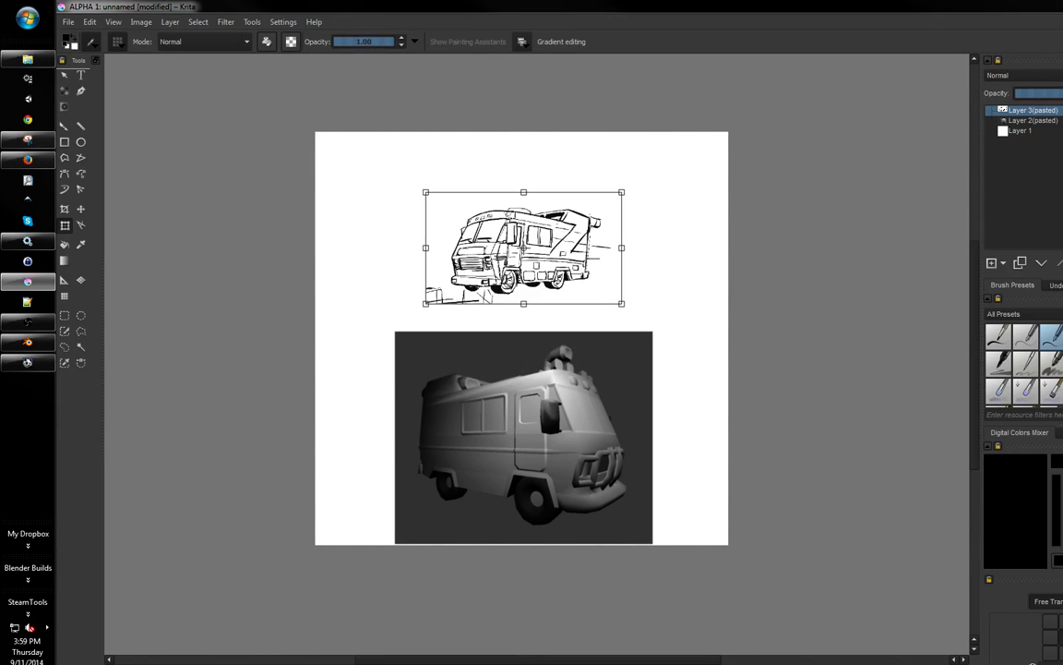
{"action": "key", "text": "Return"}
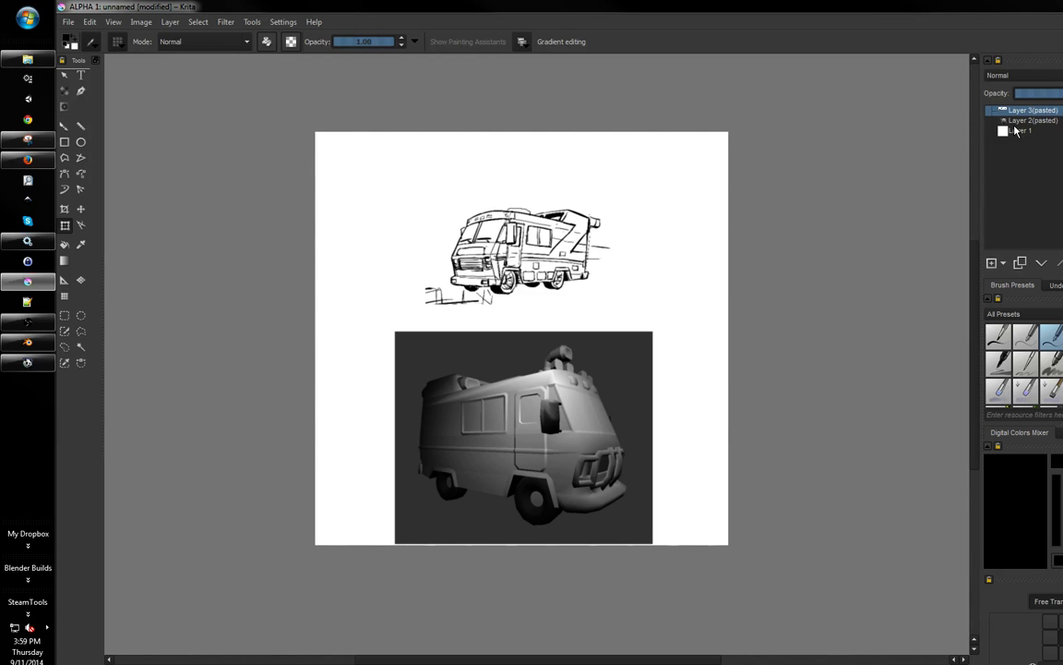
- Mirror the van screenshot layer horizontally so the van faces the same way as the sketch
{"action": "key", "text": "Page_Down"}
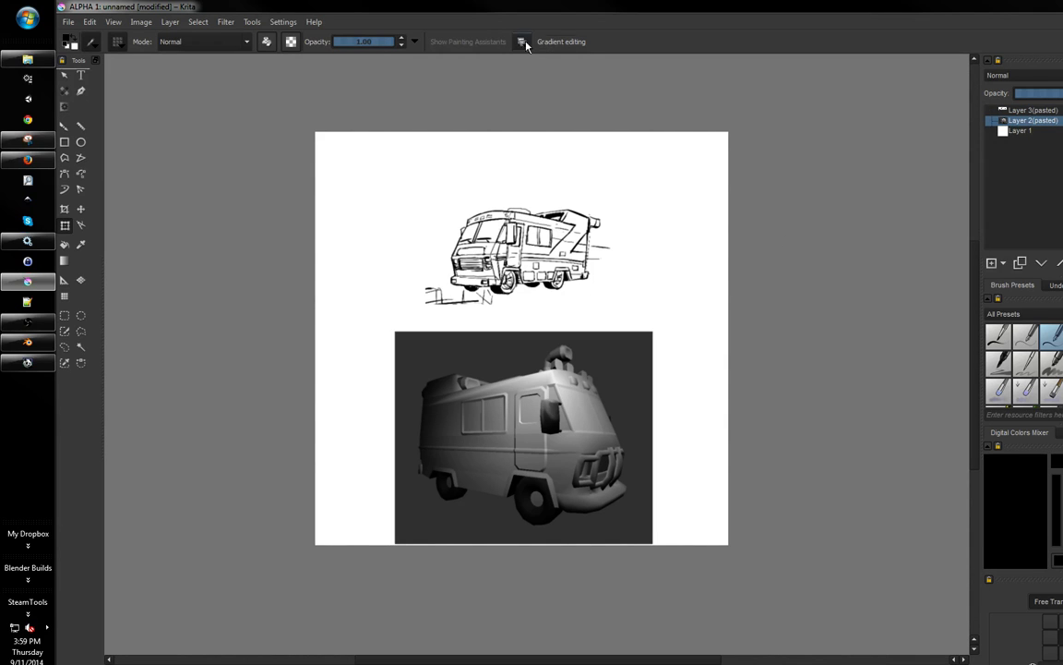
{"action": "left_click", "coordinate": [179, 24]}
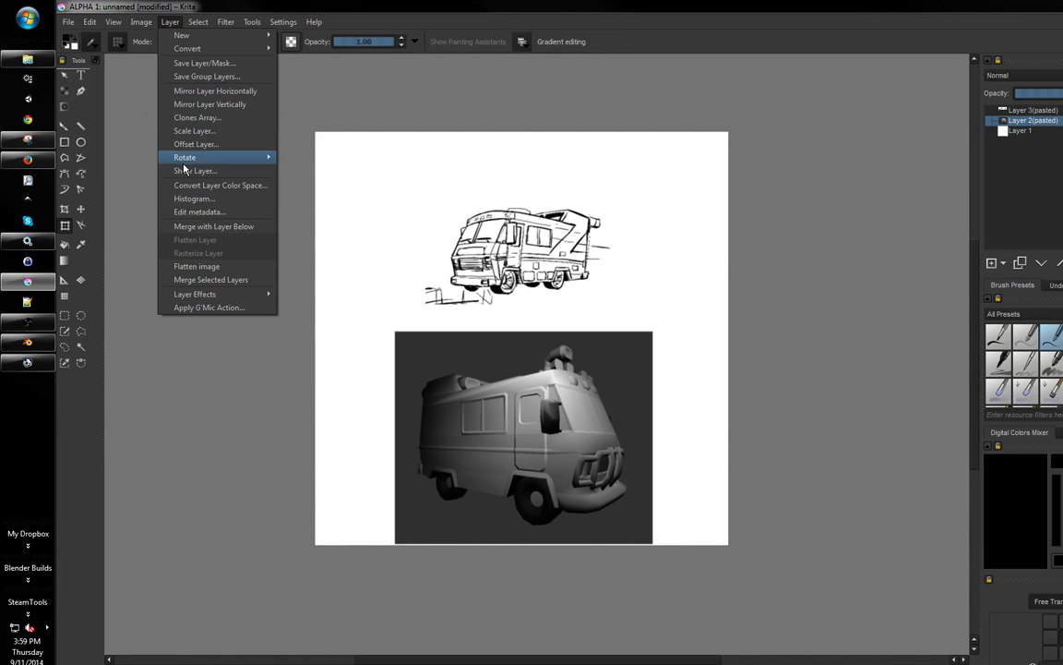
{"action": "left_click", "coordinate": [215, 91]}
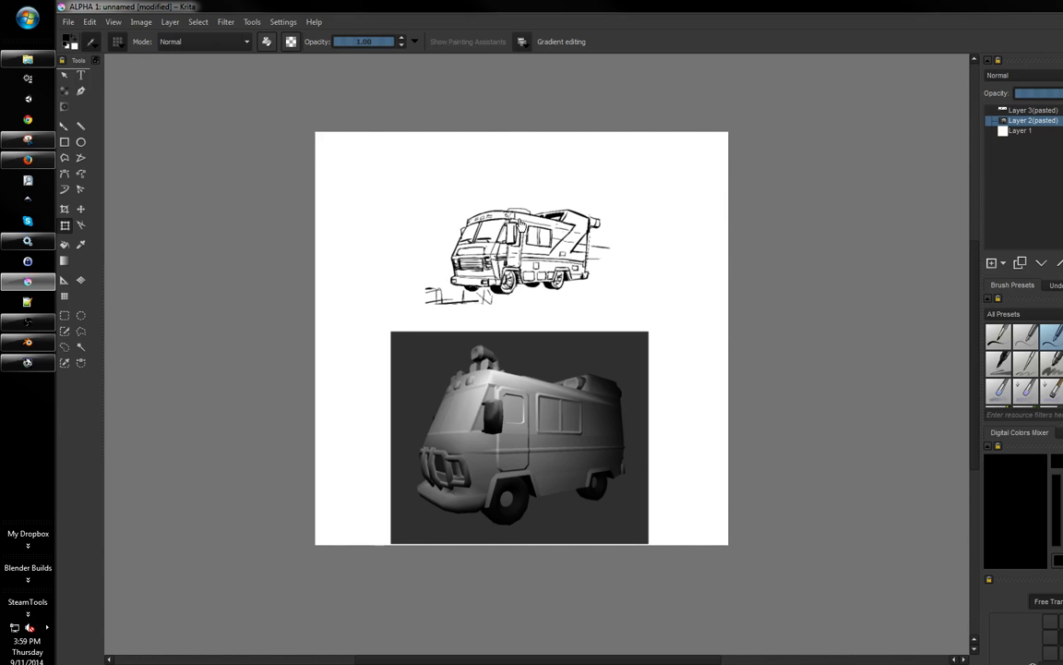
- Crop the canvas closer around the sketch and the van screenshot, leaving some white margin above the sketch
{"action": "scroll", "coordinate": [519, 222], "scroll_direction": "up", "scroll_amount": 2}
{"action": "scroll", "coordinate": [523, 209], "scroll_direction": "down", "scroll_amount": 1}
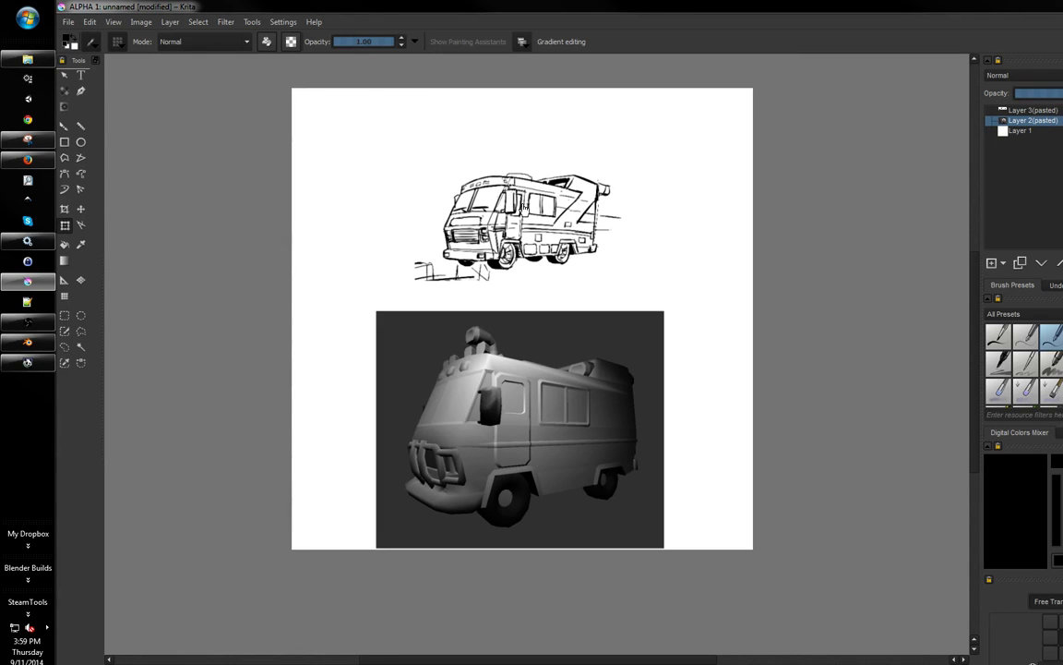
{"action": "scroll", "coordinate": [523, 209], "scroll_direction": "up", "scroll_amount": 1}
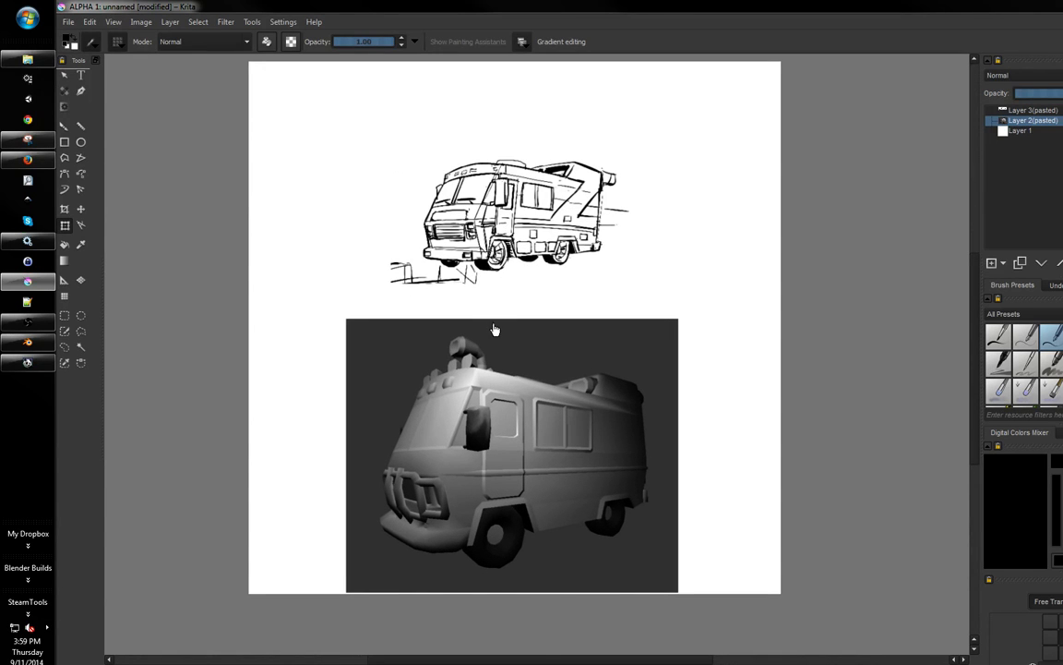
{"action": "left_click_drag", "start_coordinate": [493, 322], "coordinate": [496, 342]}
{"action": "middle_click_drag", "start_coordinate": [324, 289], "coordinate": [325, 259]}
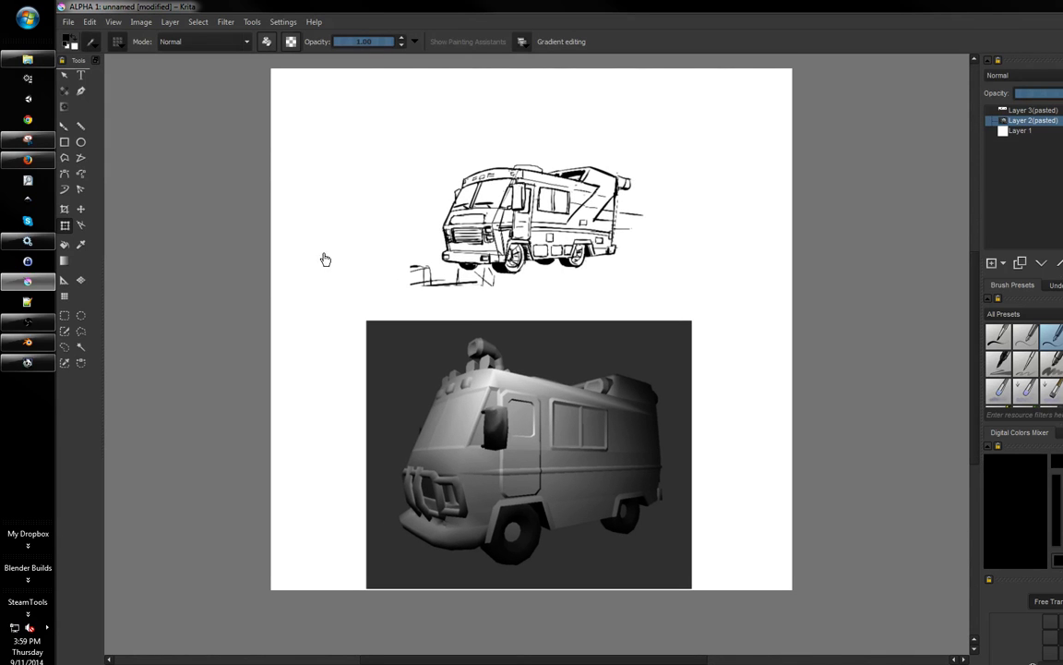
{"action": "left_click", "coordinate": [70, 214]}
{"action": "left_click_drag", "start_coordinate": [345, 143], "coordinate": [720, 587]}
{"action": "middle_click_drag", "start_coordinate": [663, 312], "coordinate": [674, 300]}
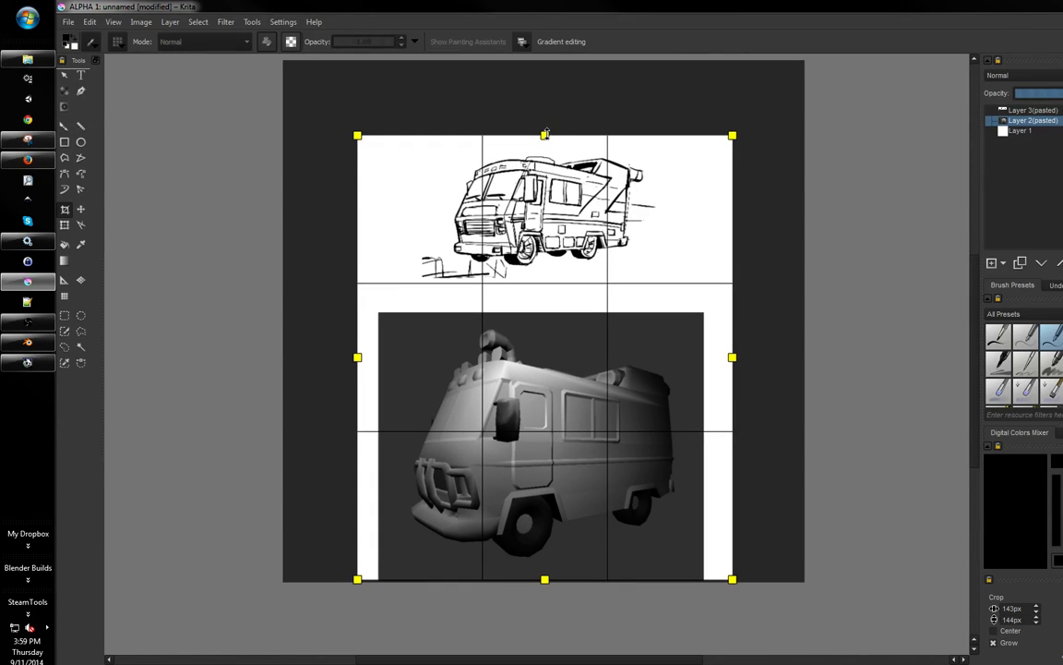
{"action": "left_click_drag", "start_coordinate": [547, 132], "coordinate": [548, 93]}
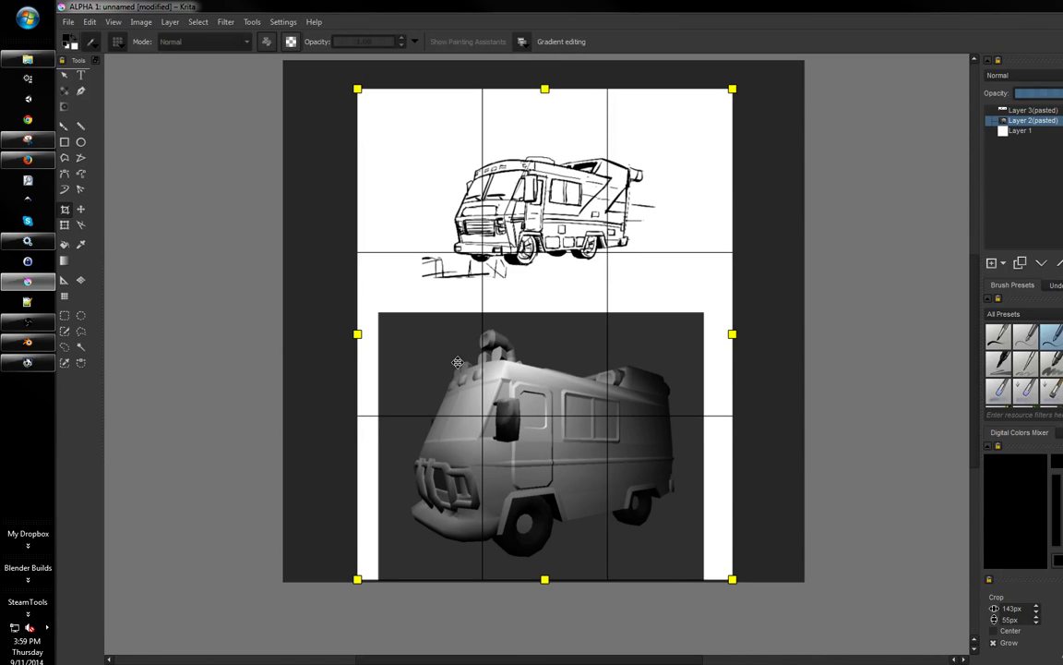
{"action": "key", "text": "Return"}
- Add a new layer above the van screenshot and set its blending mode to Color
{"action": "mouse_move", "coordinate": [517, 342]}
{"action": "middle_mouse_down"}
{"action": "mouse_move", "coordinate": [529, 350]}
{"action": "mouse_move", "coordinate": [510, 324]}
{"action": "mouse_move", "coordinate": [508, 339]}
{"action": "middle_mouse_up"}
{"action": "middle_click_drag", "start_coordinate": [505, 323], "coordinate": [501, 331], "text": "ctrl"}
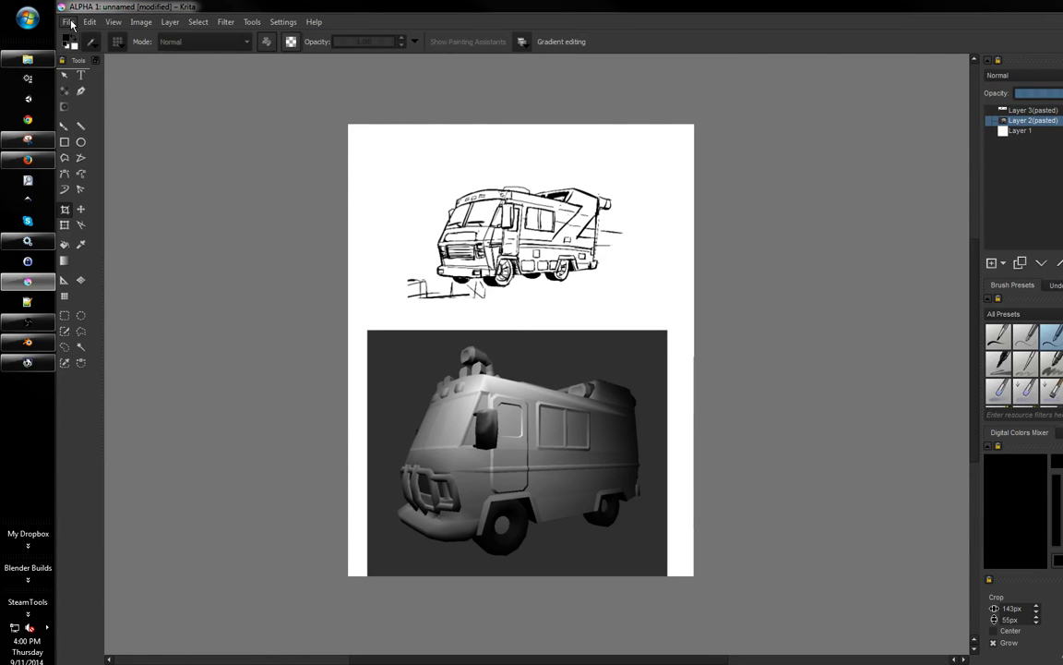
{"action": "middle_click_drag", "start_coordinate": [524, 268], "coordinate": [510, 194]}
{"action": "middle_click_drag", "start_coordinate": [513, 205], "coordinate": [545, 289], "text": "ctrl"}
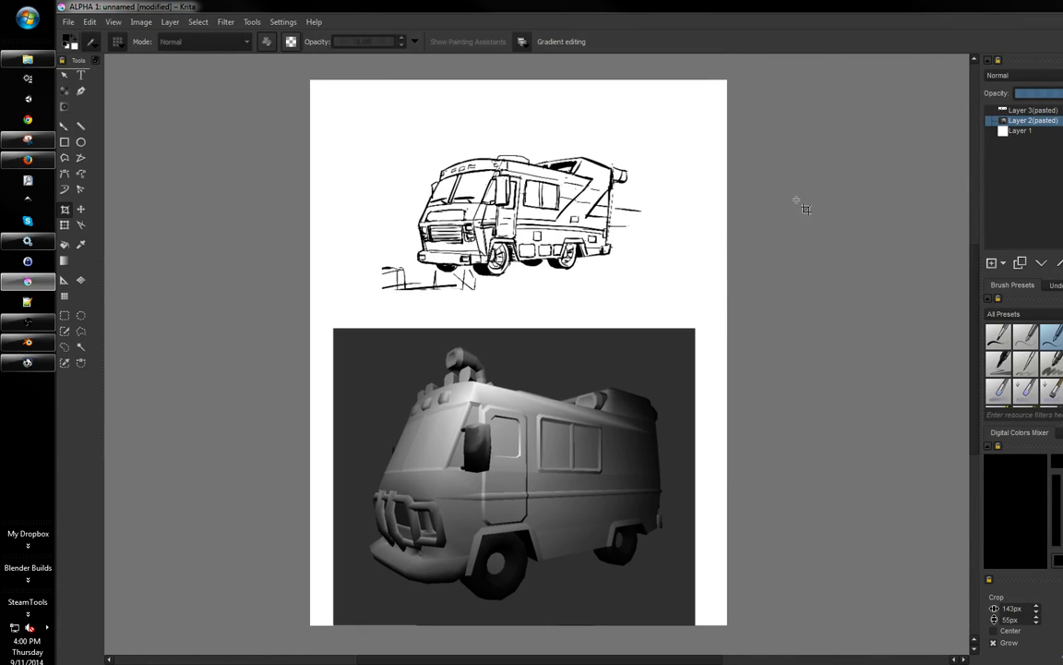
{"action": "left_click", "coordinate": [991, 264]}
{"action": "left_click", "coordinate": [1032, 76]}
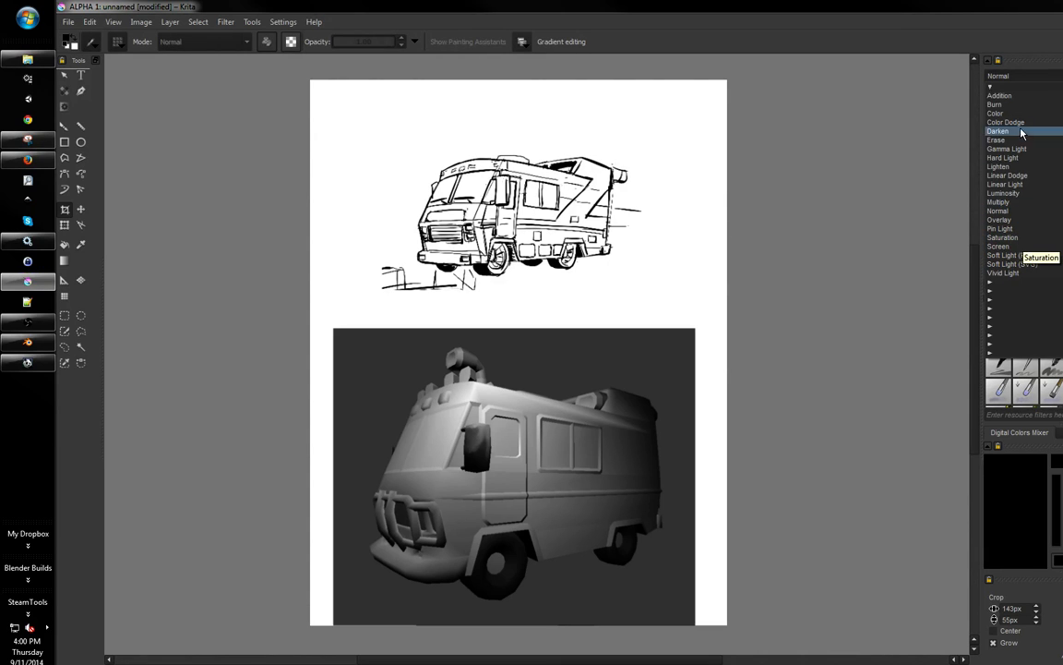
{"action": "left_click", "coordinate": [974, 138]}
- Activate the freehand brush and choose a saturated green as the painting color from the pop-up palette
{"action": "middle_click_drag", "start_coordinate": [766, 273], "coordinate": [406, 126]}
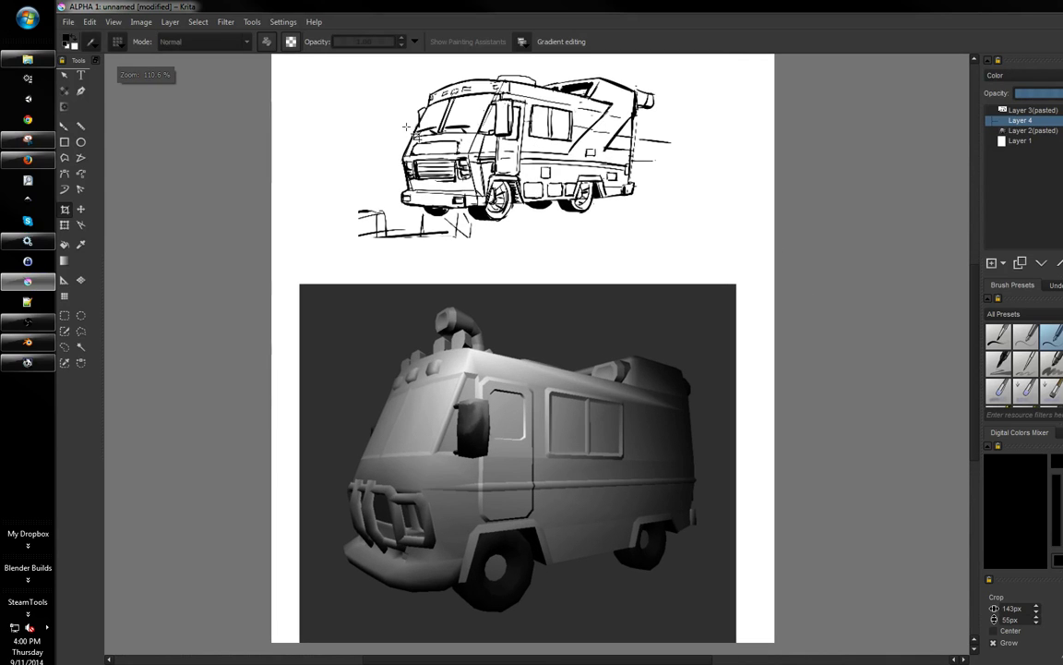
{"action": "left_click", "coordinate": [64, 126]}
{"action": "right_click", "coordinate": [290, 159]}
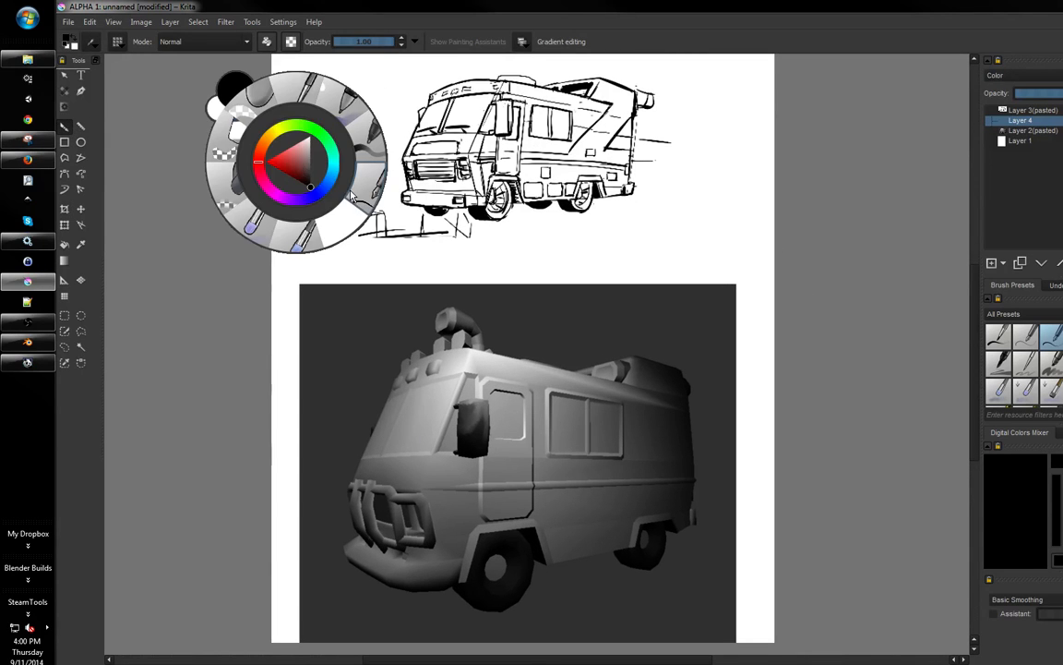
{"action": "right_click", "coordinate": [360, 169]}
{"action": "left_click", "coordinate": [385, 143]}
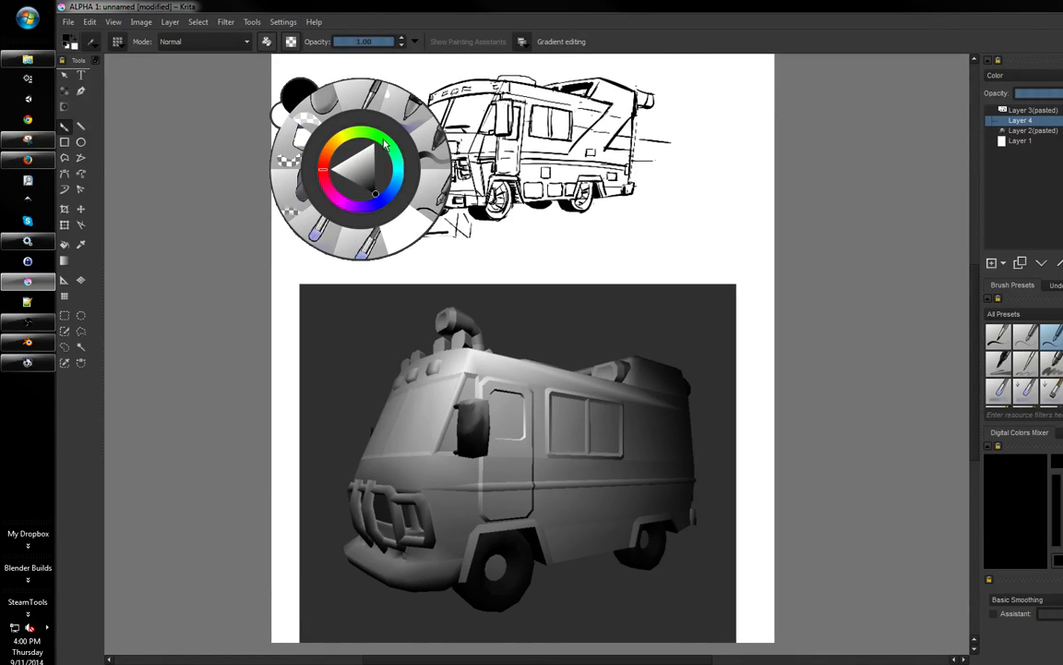
{"action": "left_click", "coordinate": [374, 159]}
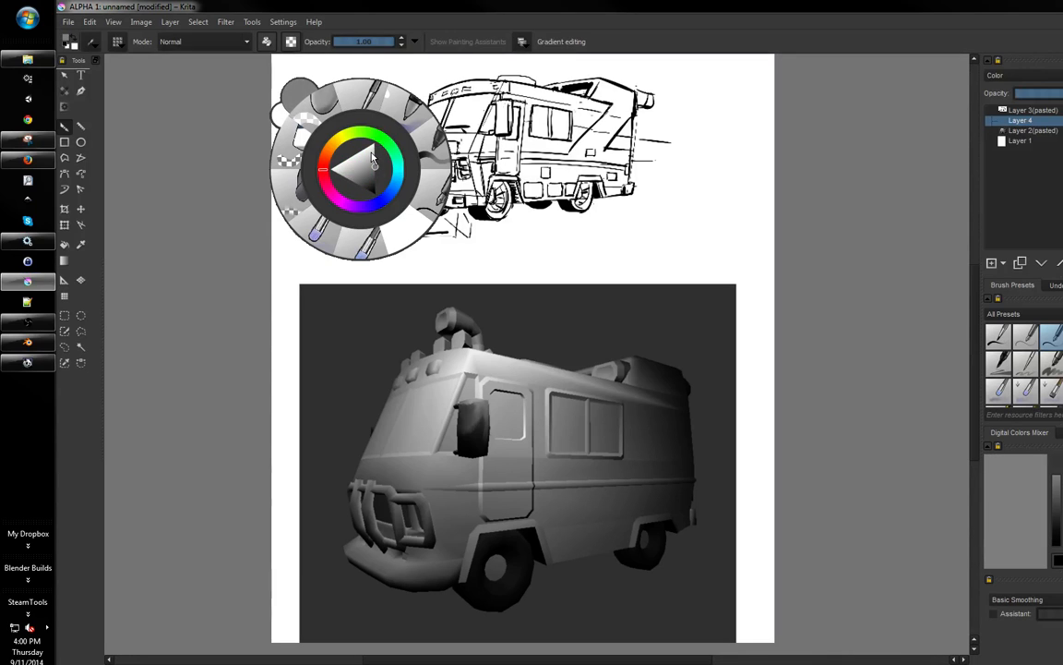
{"action": "left_click", "coordinate": [386, 142]}
{"action": "left_click", "coordinate": [369, 161]}
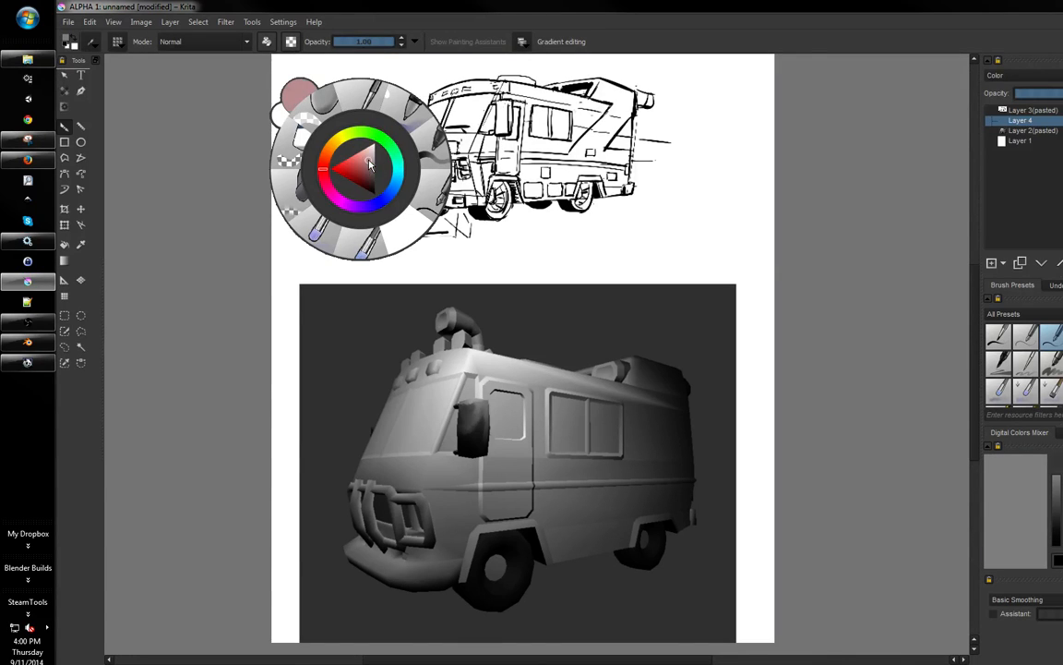
{"action": "left_click", "coordinate": [379, 141]}
{"action": "left_click_drag", "start_coordinate": [367, 163], "coordinate": [364, 146]}
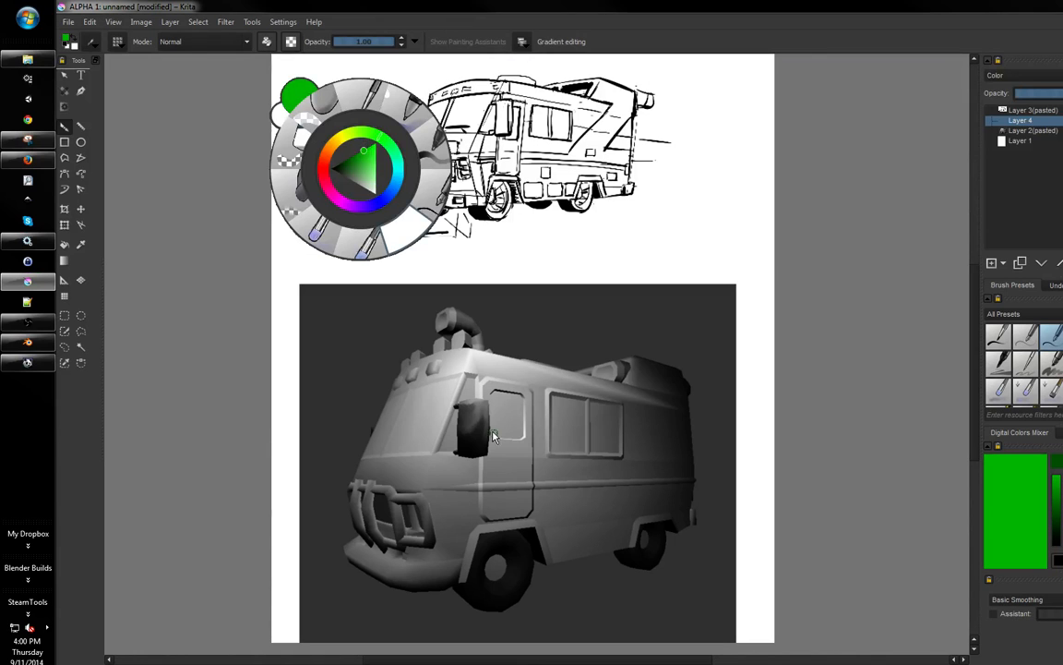
{"action": "left_click", "coordinate": [525, 432]}
- Undo the trial brush stroke and paint a green stripe along the van's side trim from the grille to the rear
{"action": "left_click_drag", "start_coordinate": [507, 454], "coordinate": [598, 468]}
{"action": "key", "text": "ctrl+z"}
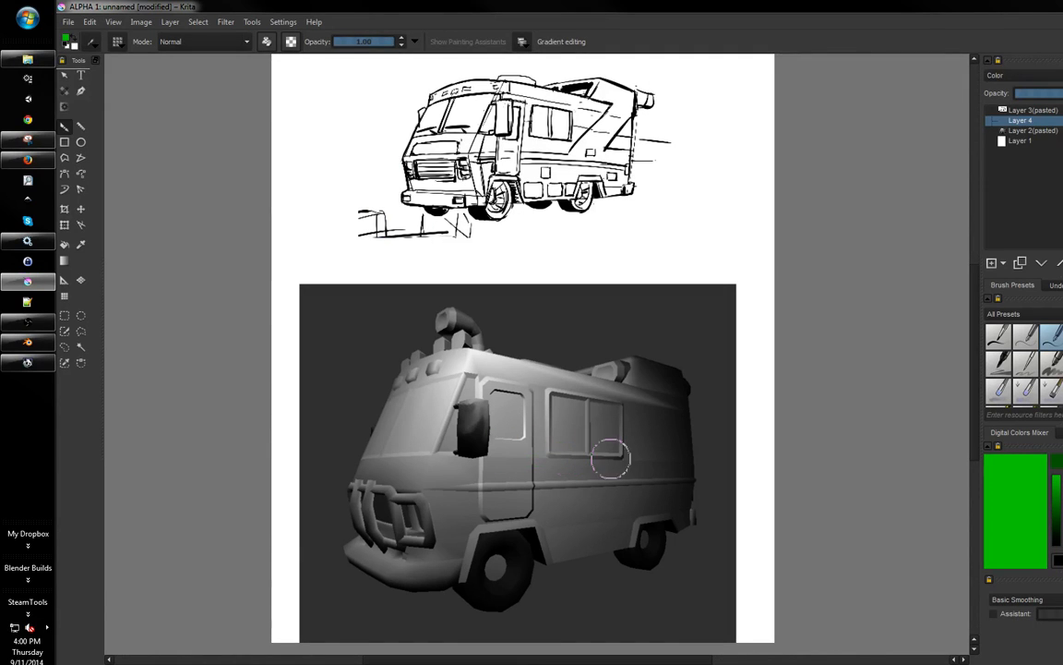
{"action": "middle_click_drag", "start_coordinate": [658, 279], "coordinate": [671, 244]}
{"action": "middle_click_drag", "start_coordinate": [641, 386], "coordinate": [636, 417]}
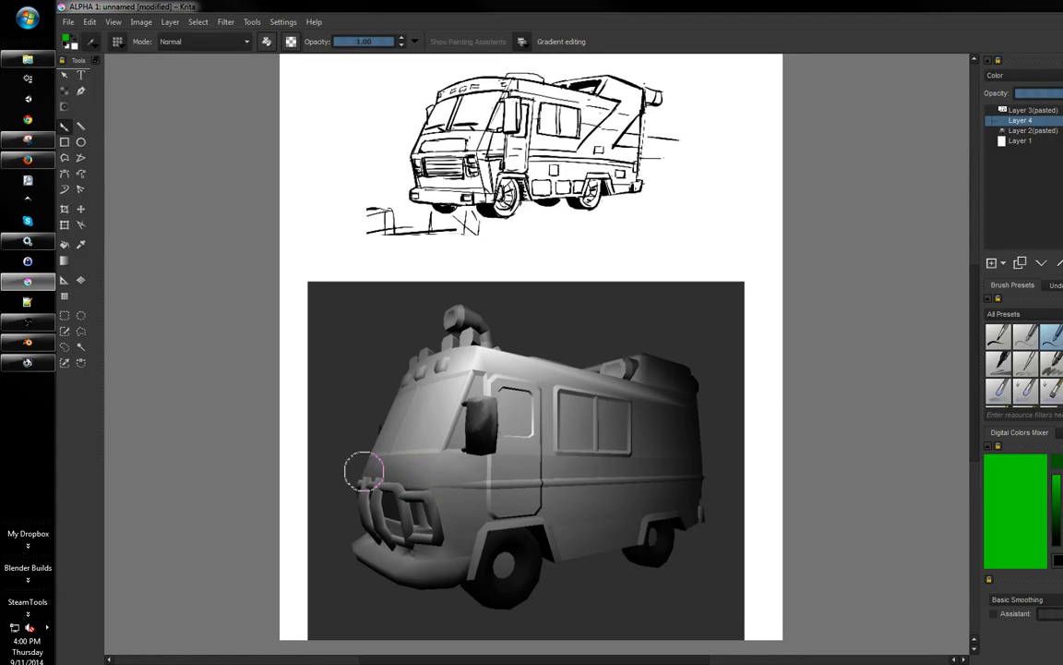
{"action": "left_click_drag", "start_coordinate": [364, 475], "coordinate": [683, 477]}
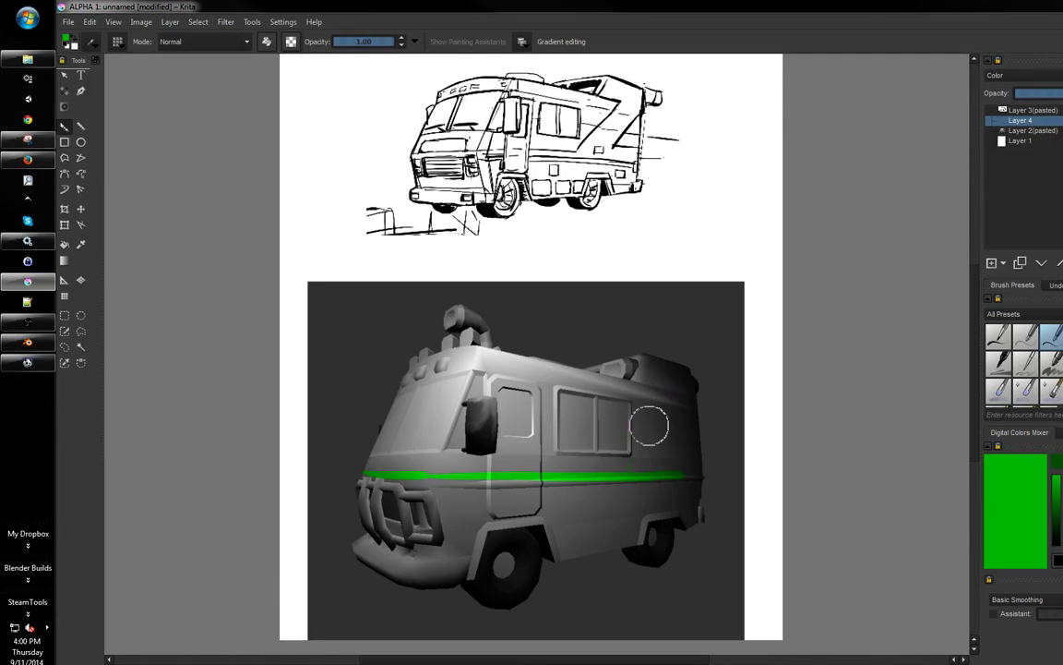
- Paint the rear roof fin green and carry a diagonal green band down the van's side into a wider rear stripe
{"action": "left_click_drag", "start_coordinate": [677, 369], "coordinate": [650, 365]}
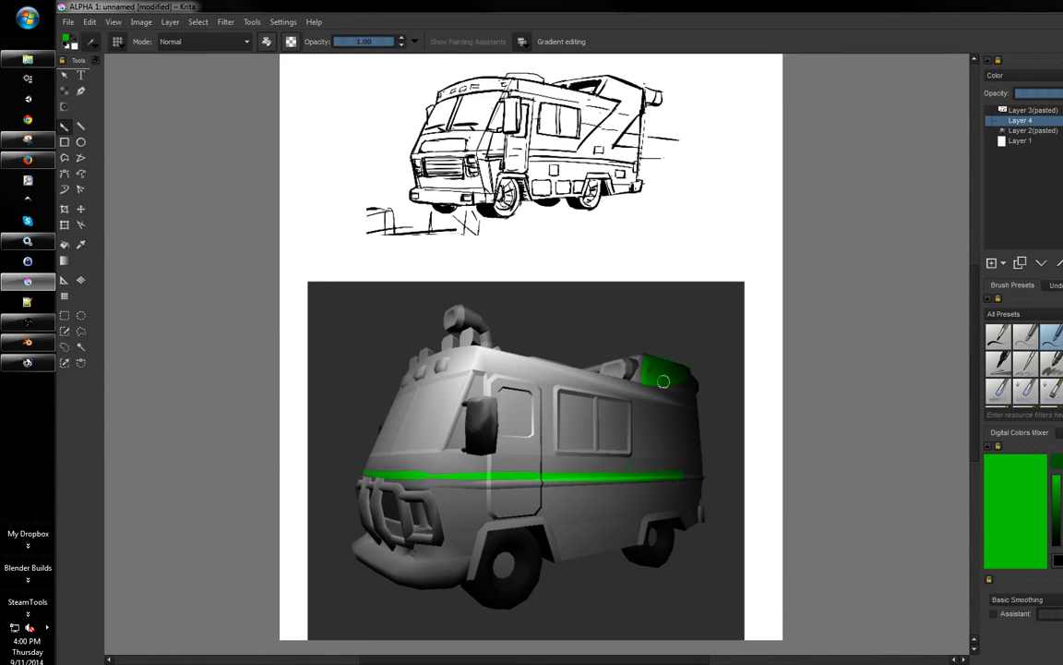
{"action": "mouse_move", "coordinate": [683, 391]}
{"action": "left_mouse_down"}
{"action": "mouse_move", "coordinate": [629, 471]}
{"action": "mouse_move", "coordinate": [651, 438]}
{"action": "mouse_move", "coordinate": [637, 474]}
{"action": "mouse_move", "coordinate": [695, 462]}
{"action": "left_mouse_up"}
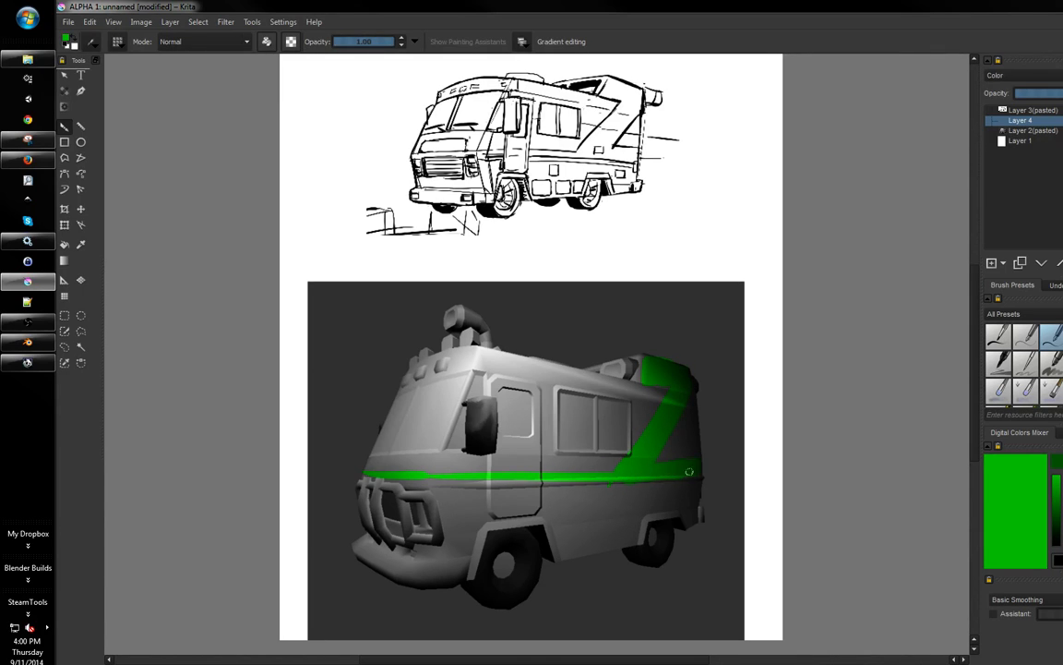
- Color the front and rear wheel hubs green
{"action": "middle_click_drag", "start_coordinate": [619, 422], "coordinate": [631, 391]}
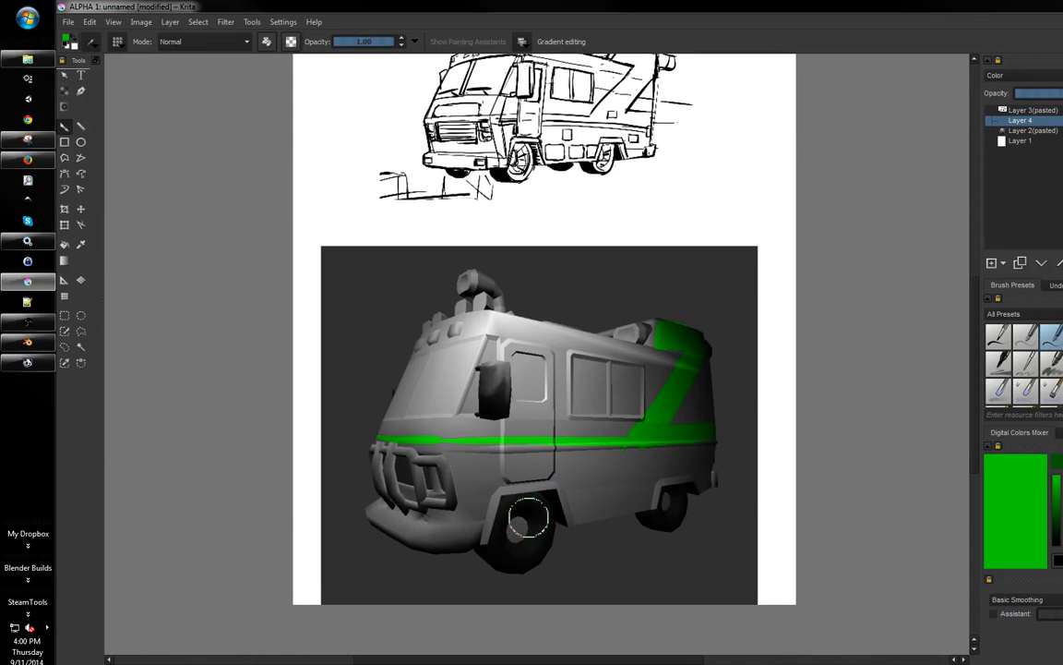
{"action": "left_click", "coordinate": [515, 523]}
{"action": "left_click_drag", "start_coordinate": [515, 523], "coordinate": [518, 530]}
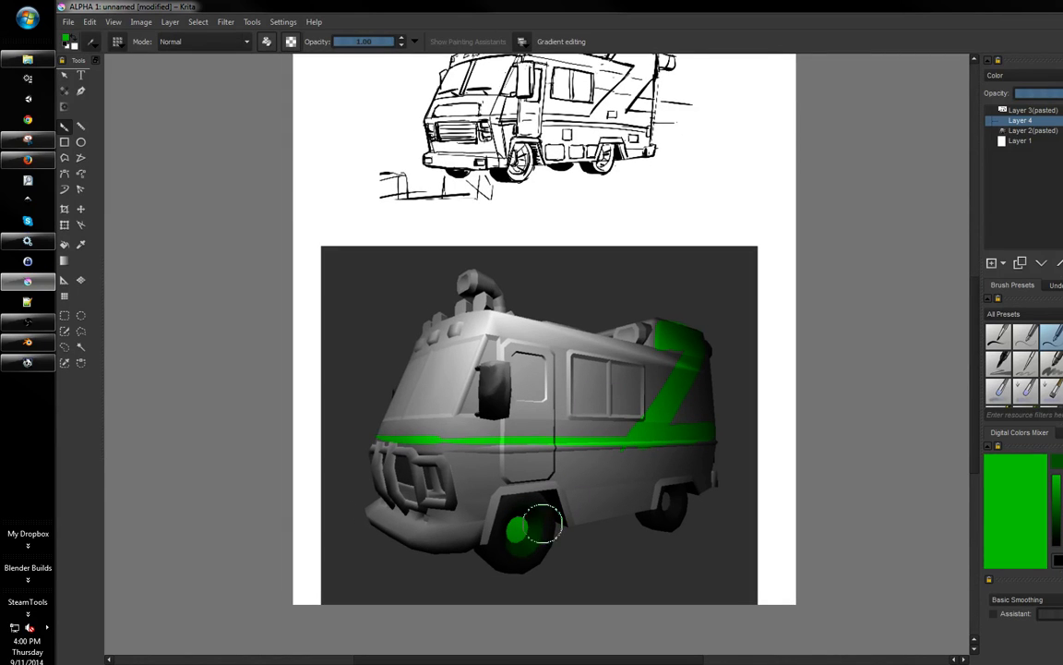
{"action": "left_click", "coordinate": [660, 500]}
- Paint a second, thinner green stripe below the side trim, adding small drips toward the rear
{"action": "middle_click_drag", "start_coordinate": [635, 406], "coordinate": [634, 438]}
{"action": "scroll", "coordinate": [634, 438], "scroll_direction": "down", "scroll_amount": 2}
{"action": "scroll", "coordinate": [627, 415], "scroll_direction": "up", "scroll_amount": 3}
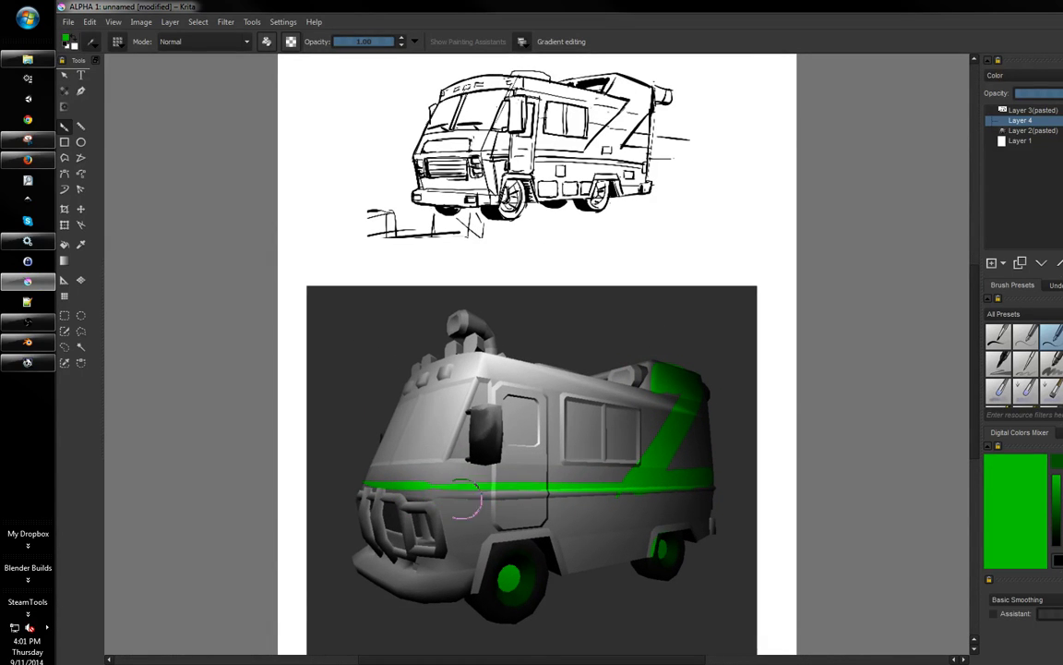
{"action": "mouse_move", "coordinate": [624, 500]}
{"action": "left_mouse_down"}
{"action": "mouse_move", "coordinate": [713, 492]}
{"action": "mouse_move", "coordinate": [677, 505]}
{"action": "mouse_move", "coordinate": [688, 506]}
{"action": "left_mouse_up"}
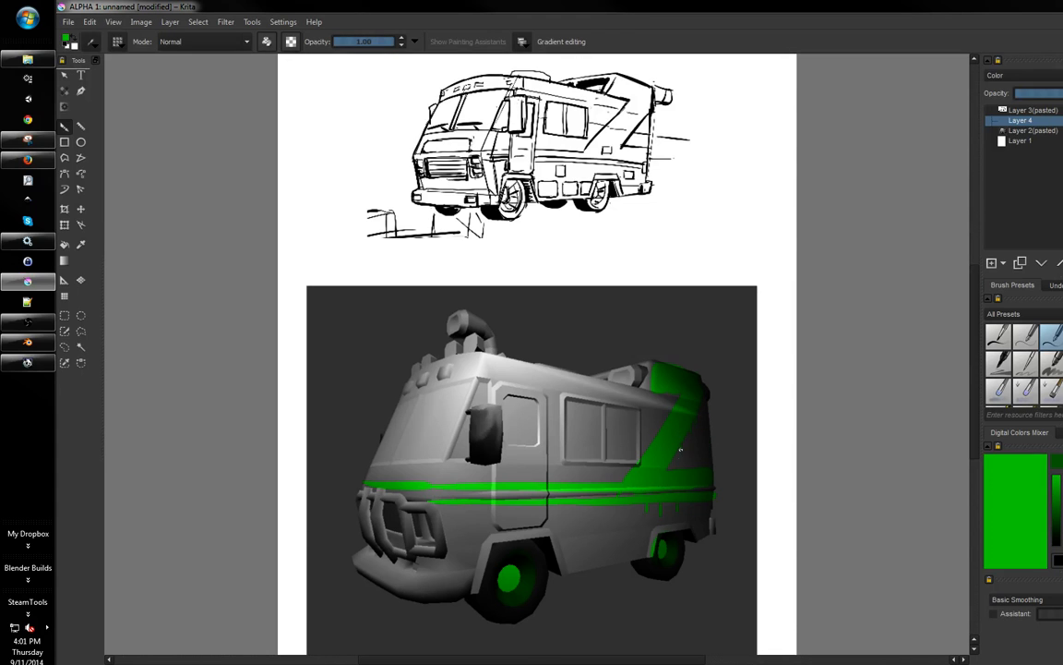
- Sample the dark grey background of the van screenshot as the painting color
{"action": "middle_click_drag", "start_coordinate": [638, 441], "coordinate": [661, 402]}
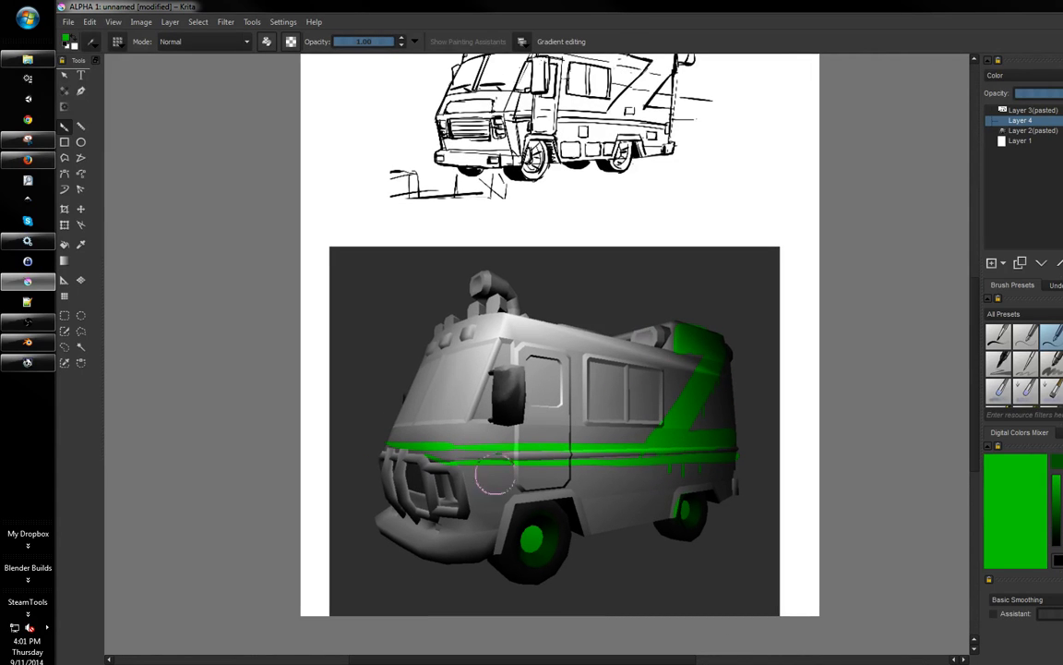
{"action": "mouse_move", "coordinate": [571, 367]}
{"action": "middle_mouse_down"}
{"action": "mouse_move", "coordinate": [533, 420]}
{"action": "mouse_move", "coordinate": [532, 469]}
{"action": "mouse_move", "coordinate": [561, 449]}
{"action": "middle_mouse_up"}
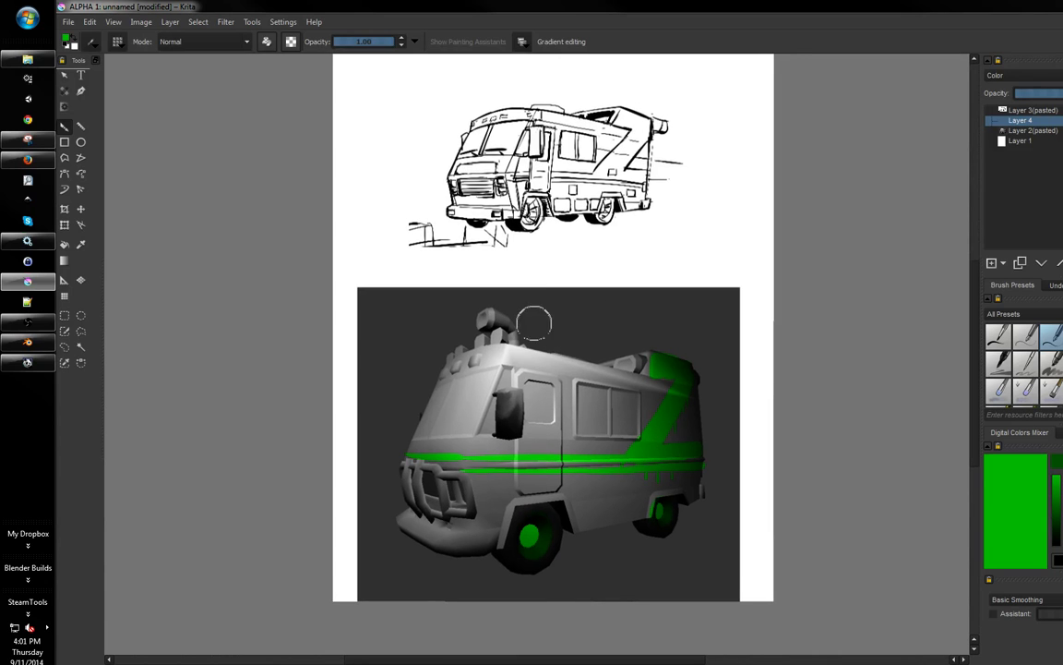
{"action": "middle_click_drag", "start_coordinate": [534, 324], "coordinate": [520, 394]}
{"action": "left_click", "coordinate": [551, 349], "text": "ctrl"}
{"action": "middle_click_drag", "start_coordinate": [526, 375], "coordinate": [518, 342]}
{"action": "mouse_move", "coordinate": [533, 356]}
{"action": "middle_mouse_down", "text": "ctrl"}
{"action": "mouse_move", "coordinate": [546, 337]}
{"action": "mouse_move", "coordinate": [590, 316]}
{"action": "mouse_move", "coordinate": [558, 351]}
{"action": "mouse_move", "coordinate": [574, 339]}
{"action": "middle_mouse_up", "text": "ctrl"}
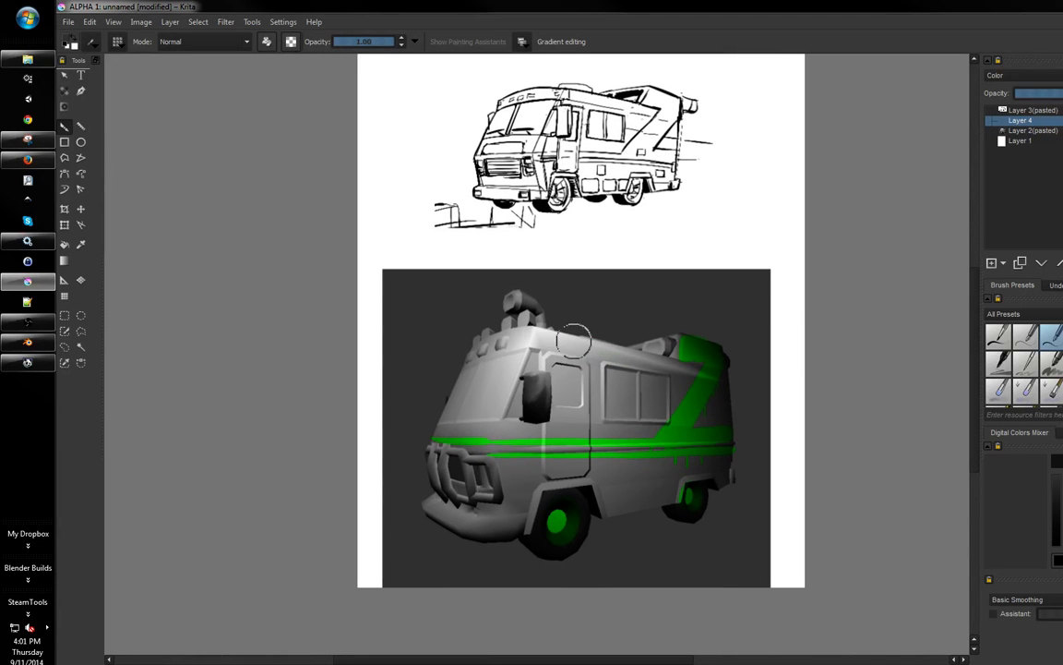
{"action": "middle_click_drag", "start_coordinate": [435, 272], "coordinate": [432, 278]}
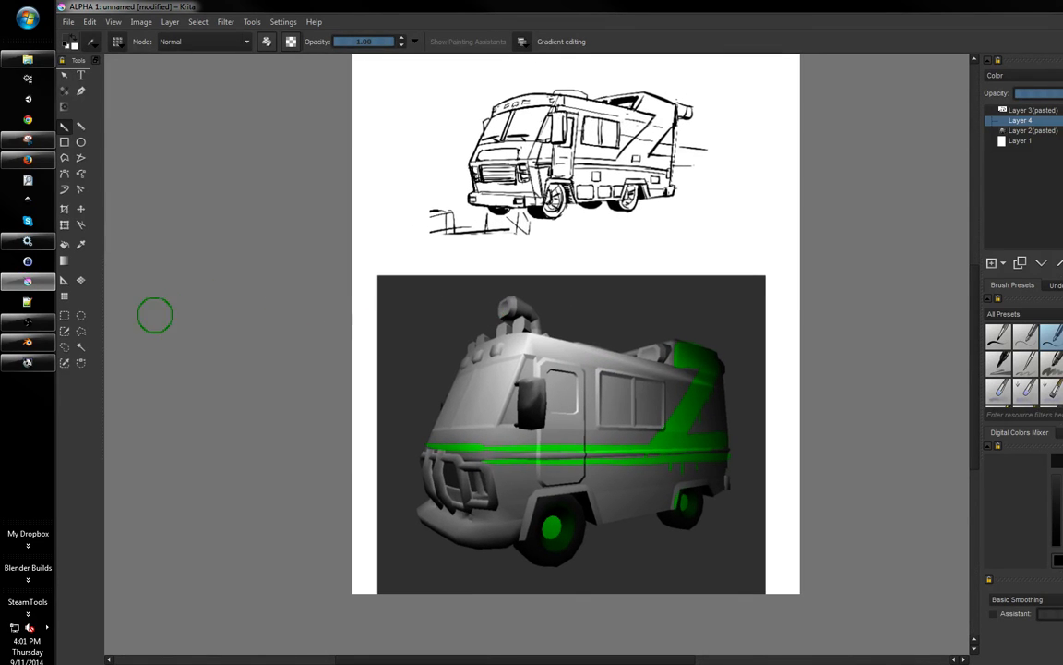
- Switch to Blender, select the van body and examine the model from its other side, toggling edit mode
{"action": "left_click", "coordinate": [28, 343]}
{"action": "middle_click_drag", "start_coordinate": [157, 290], "coordinate": [532, 388]}
{"action": "middle_click_drag", "start_coordinate": [571, 349], "coordinate": [499, 304]}
{"action": "right_click", "coordinate": [550, 341]}
{"action": "key", "text": "Tab"}
{"action": "key", "text": "Tab"}
{"action": "key", "text": "Tab"}
{"action": "key", "text": "Tab"}
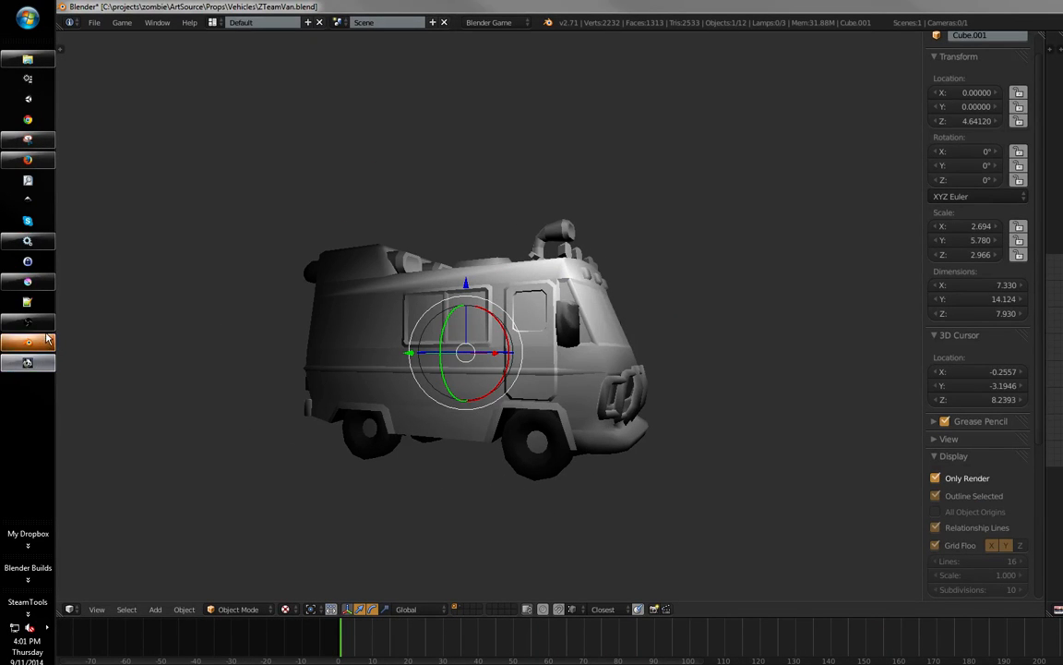
- Switch back to Krita and start saving the image under a new name with JPEG as the file type
{"action": "left_click", "coordinate": [27, 281]}
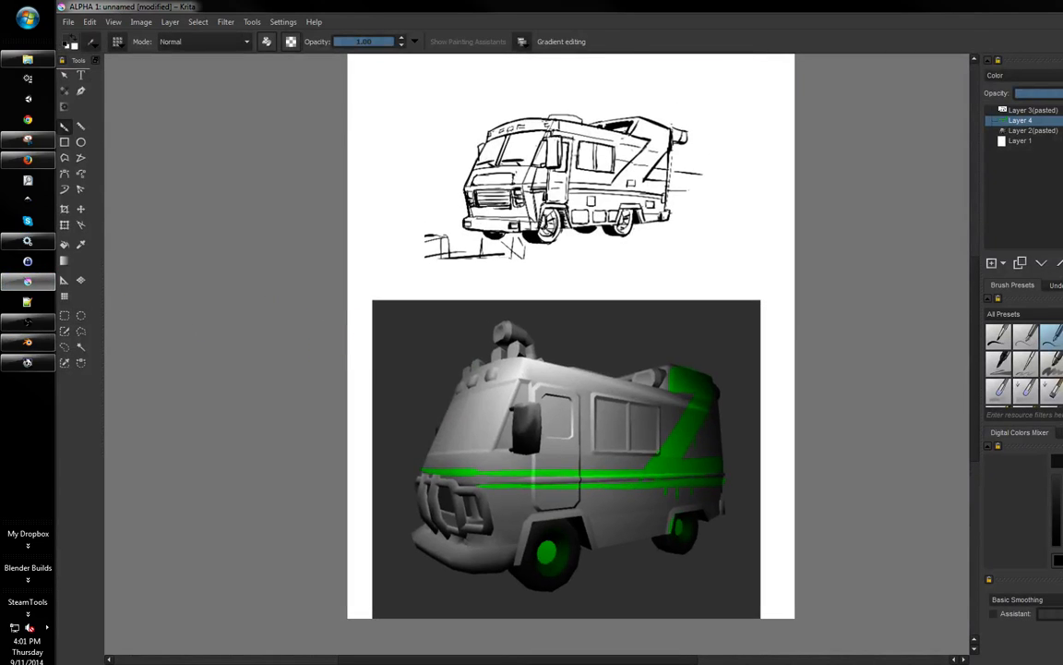
{"action": "scroll", "coordinate": [323, 351], "scroll_direction": "down", "scroll_amount": 1}
{"action": "scroll", "coordinate": [301, 298], "scroll_direction": "up", "scroll_amount": 1}
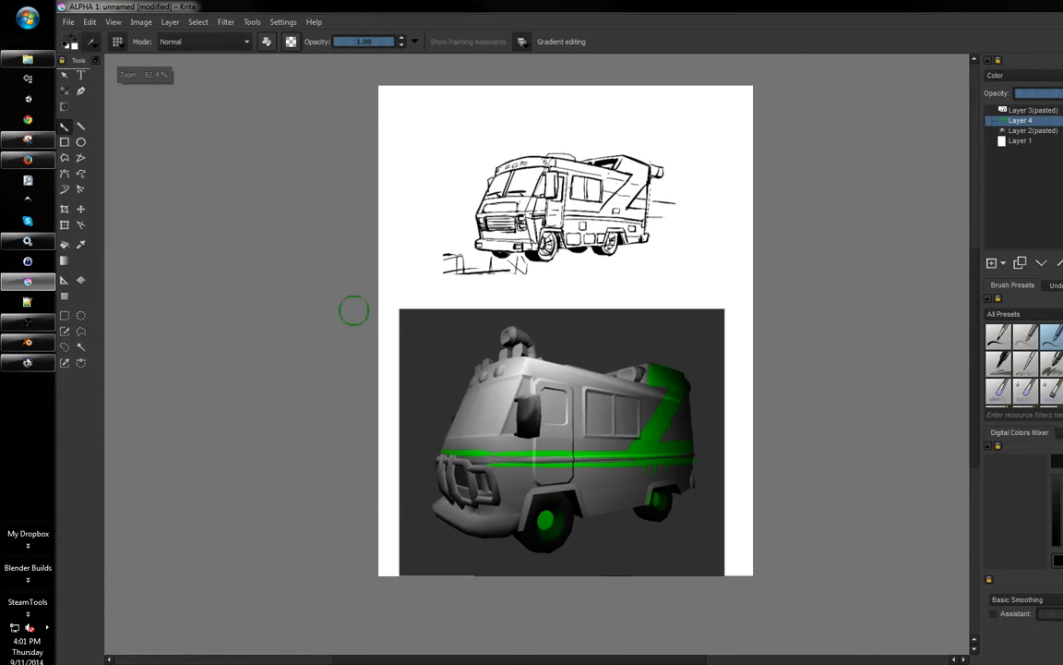
{"action": "middle_click_drag", "start_coordinate": [293, 135], "coordinate": [287, 129]}
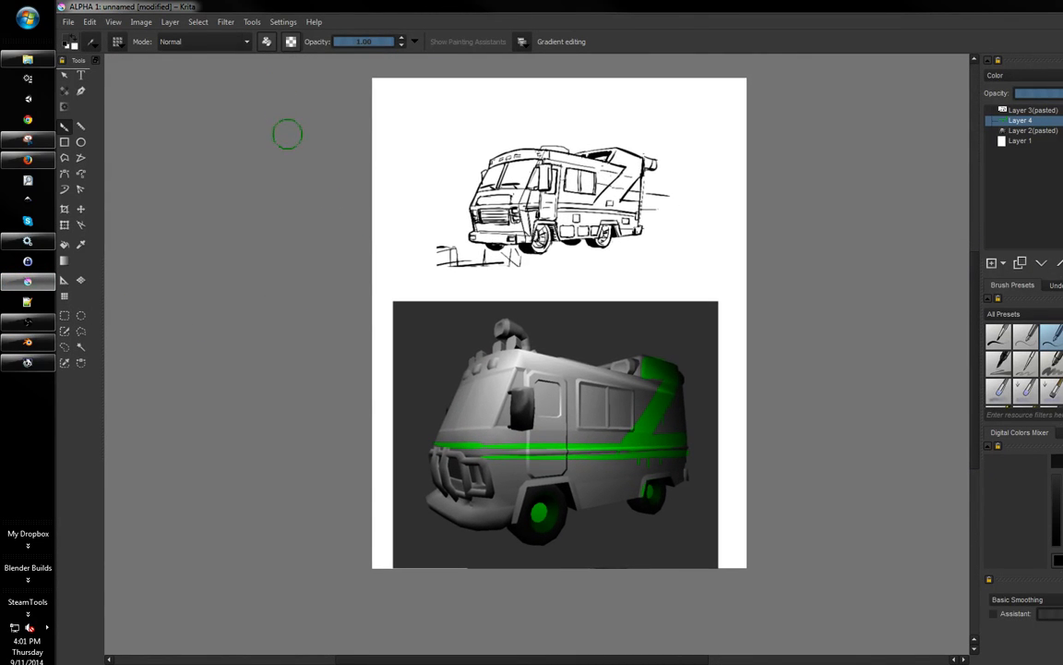
{"action": "left_click", "coordinate": [70, 23]}
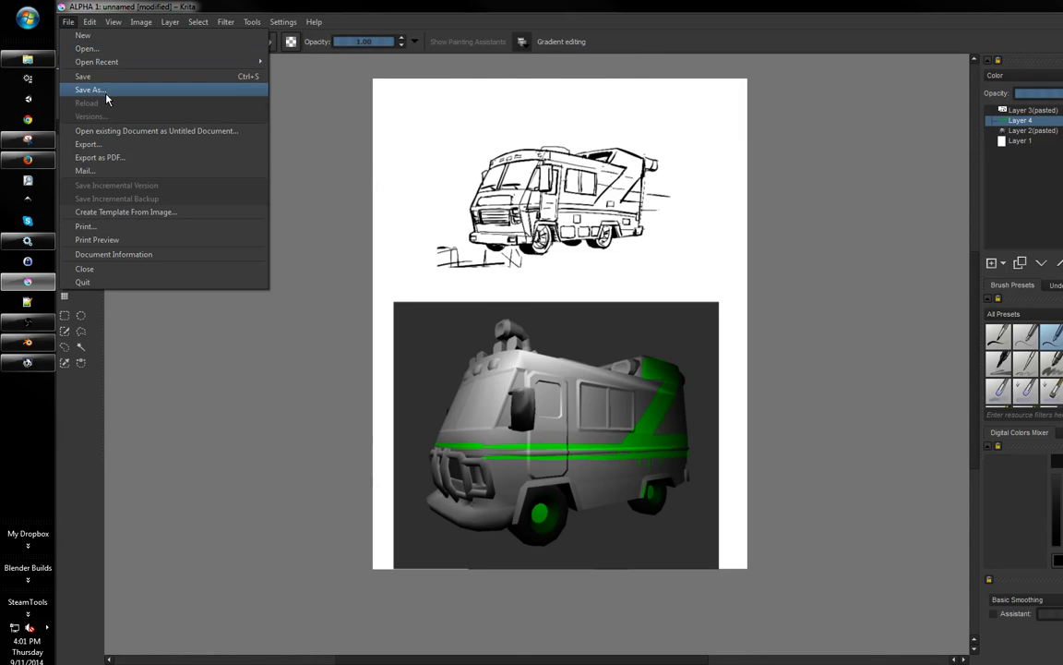
{"action": "left_click", "coordinate": [105, 90]}
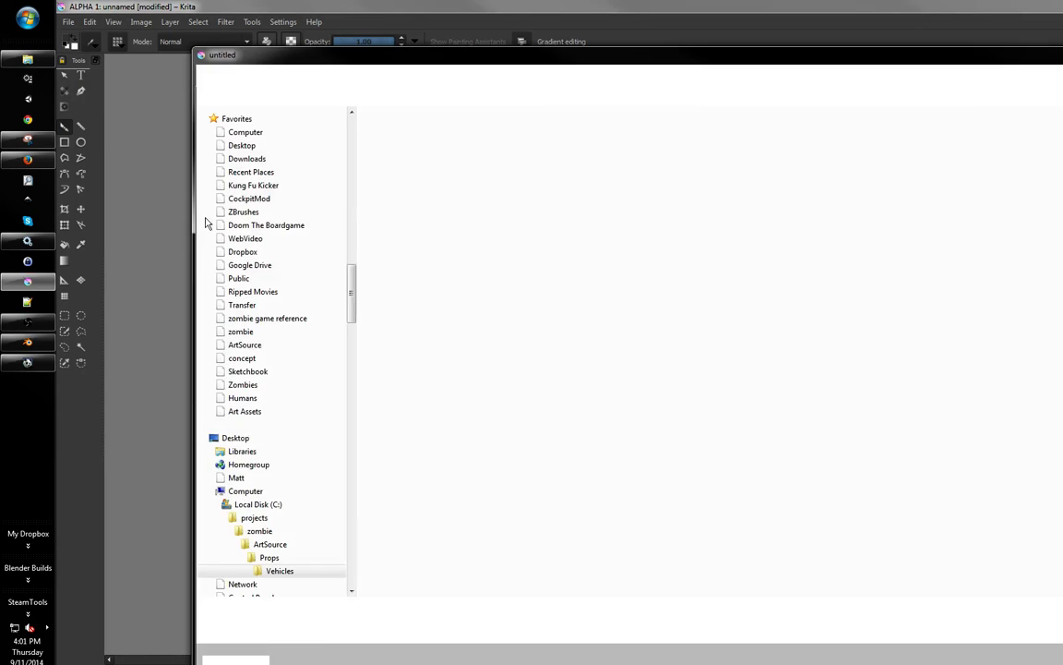
{"action": "left_click", "coordinate": [305, 628]}
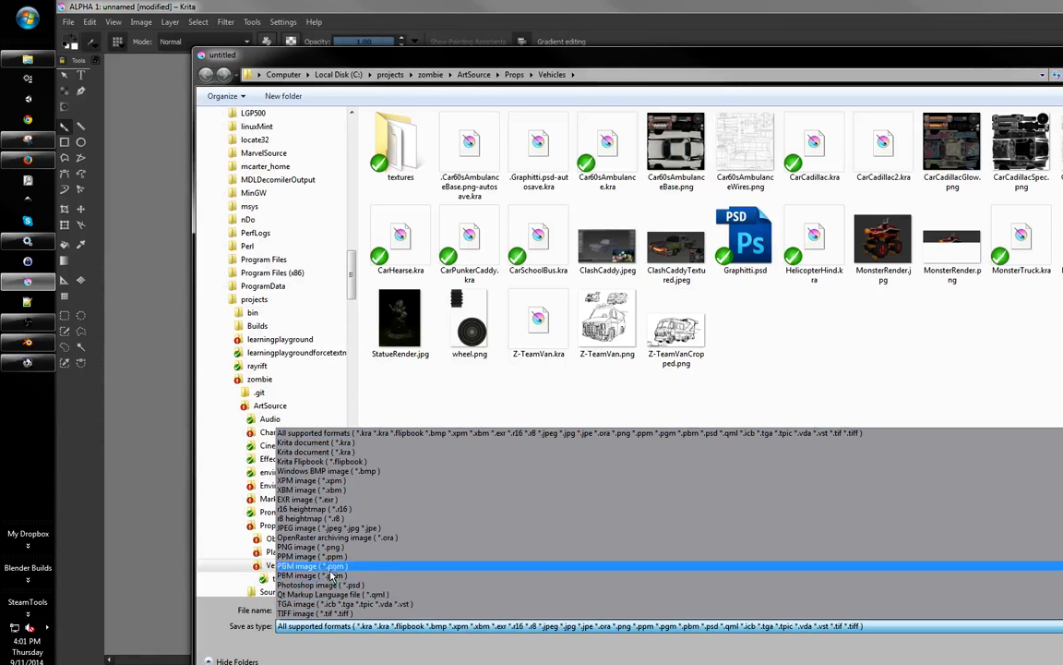
{"action": "left_click", "coordinate": [339, 529]}
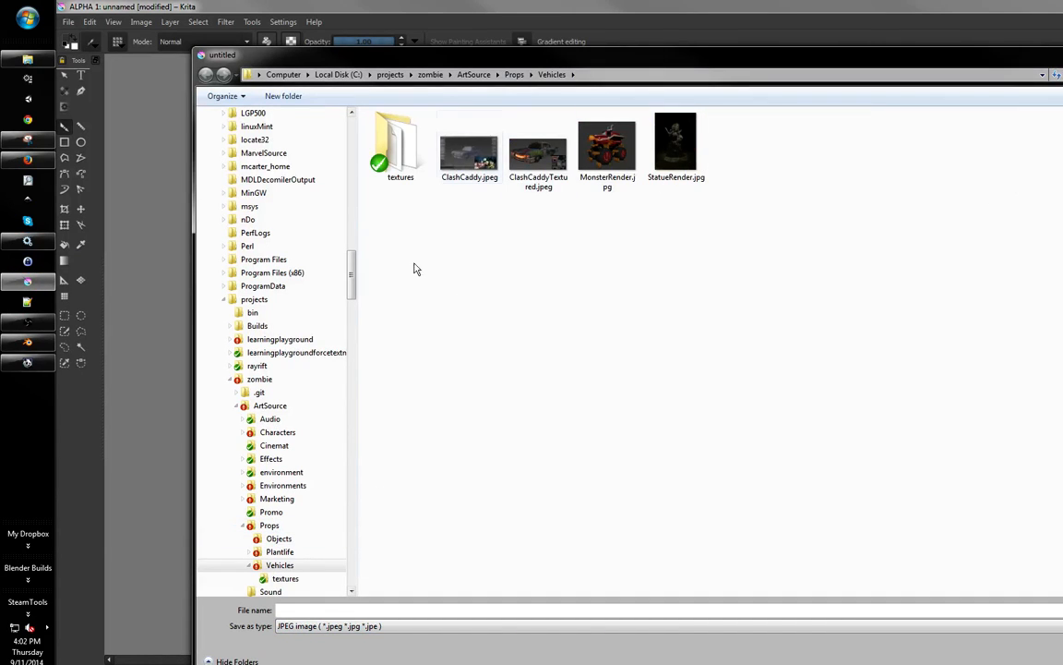
- Name the file ZTeamVanWIP and save it in the Vehicles folder with the default JPEG export options
{"action": "left_click", "coordinate": [325, 609]}
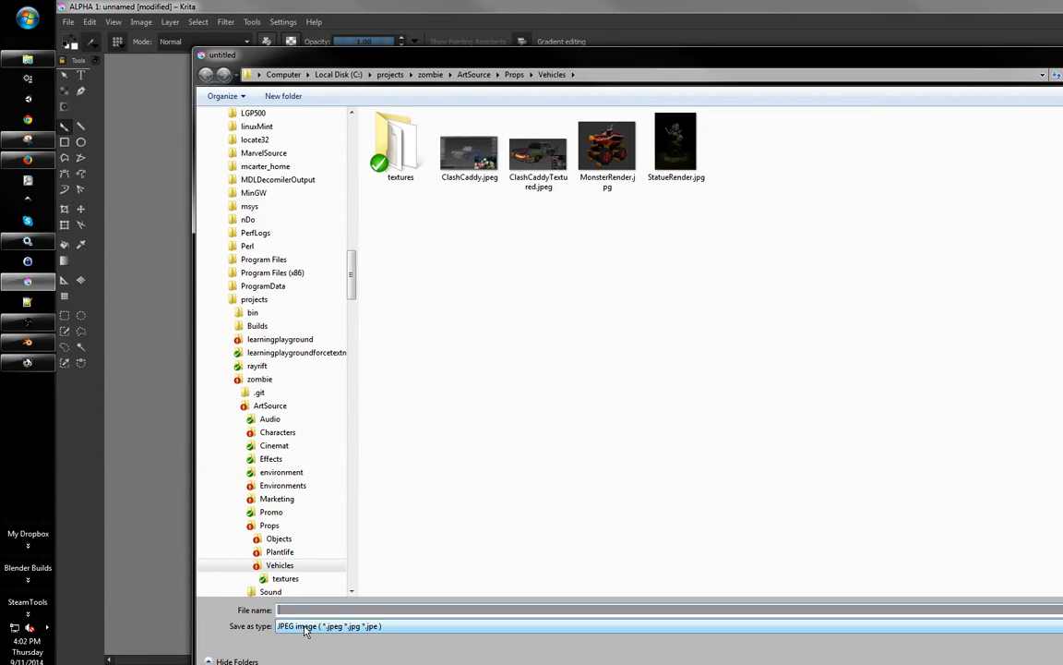
{"action": "type", "text": "ZTeamVan"}
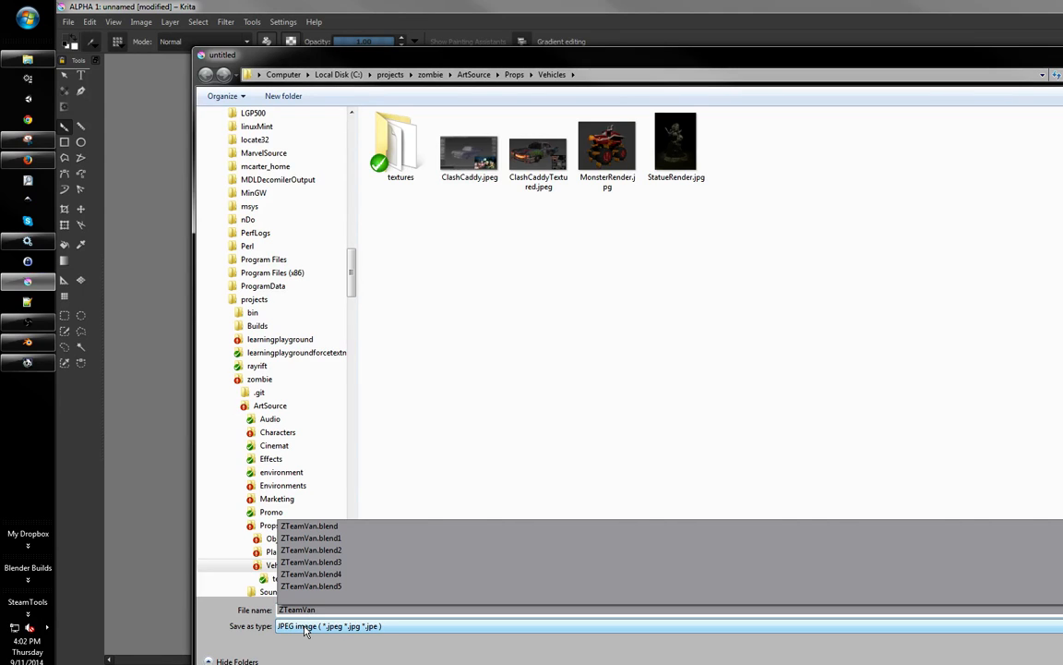
{"action": "type", "text": "W"}
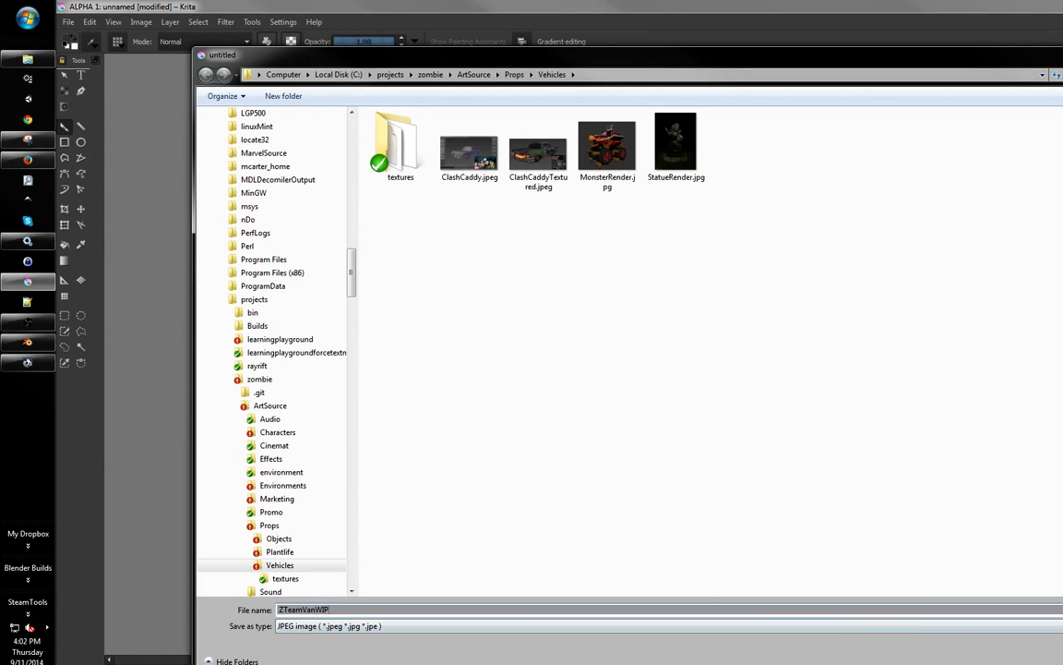
{"action": "type", "text": "IP"}
{"action": "key", "text": "Return"}
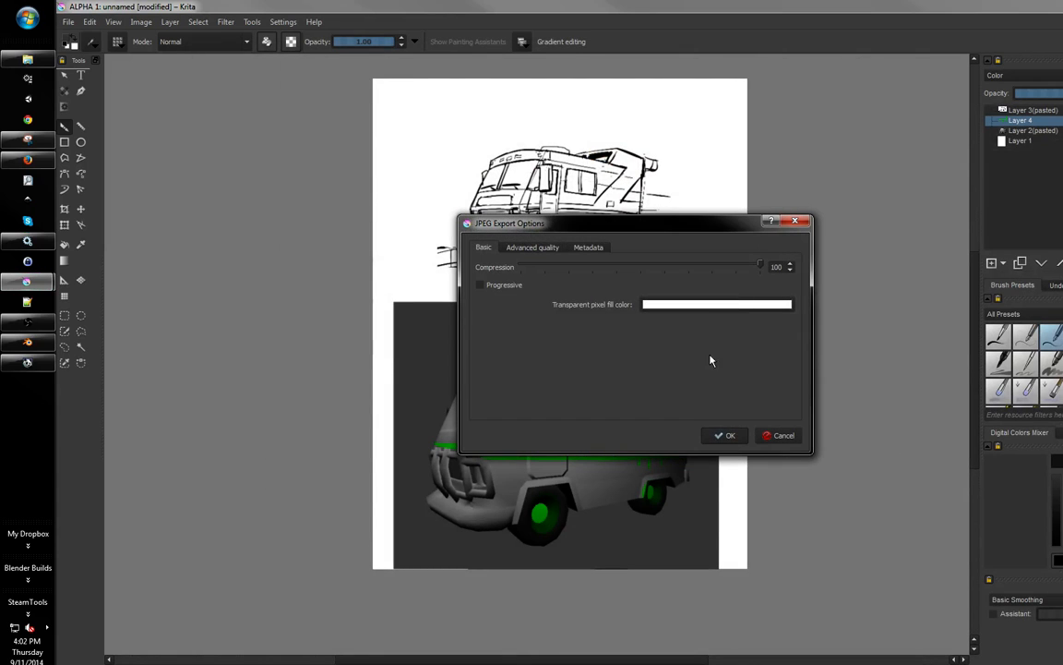
{"action": "left_click", "coordinate": [725, 437]}
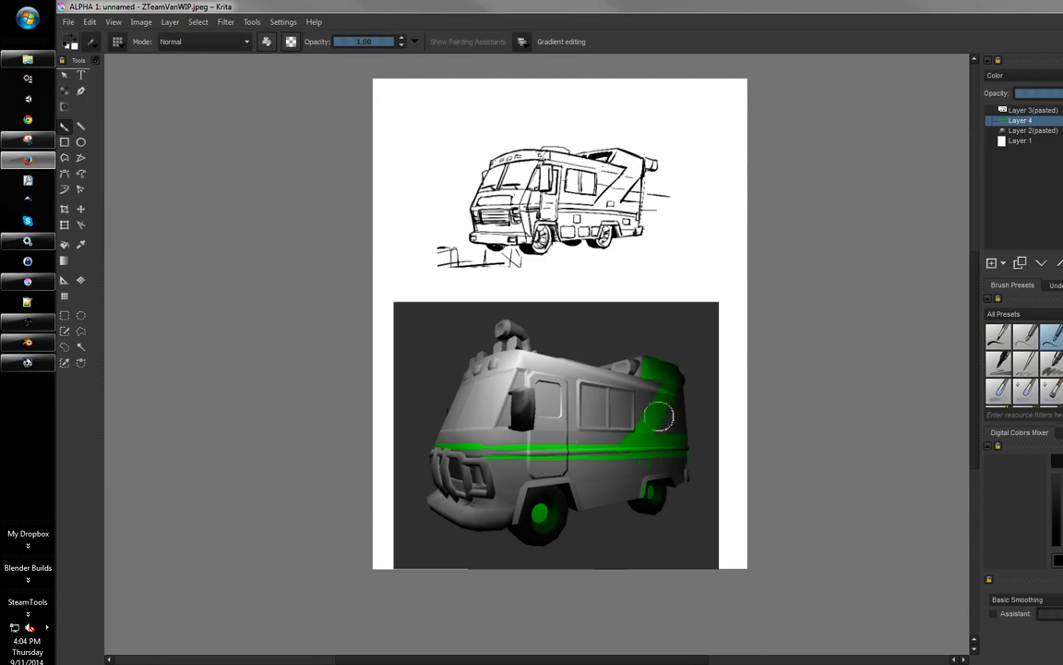
- Switch to Firefox and browse its file upload dialog to the ArtSource > Props > Vehicles folder
{"action": "key", "text": "alt+Tab"}
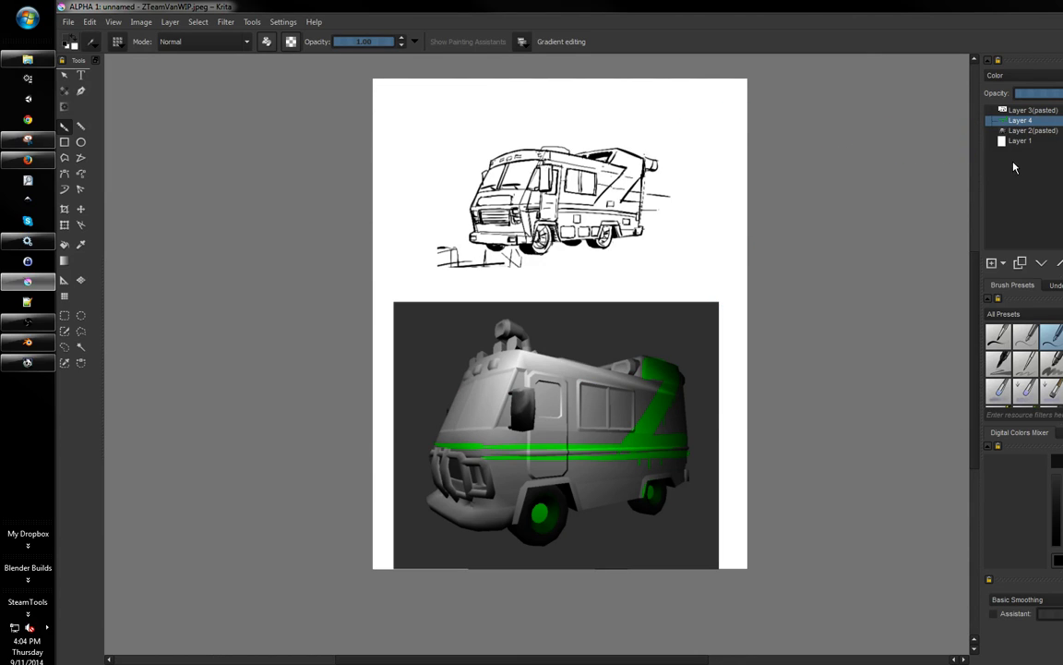
{"action": "key", "text": "alt+Tab"}
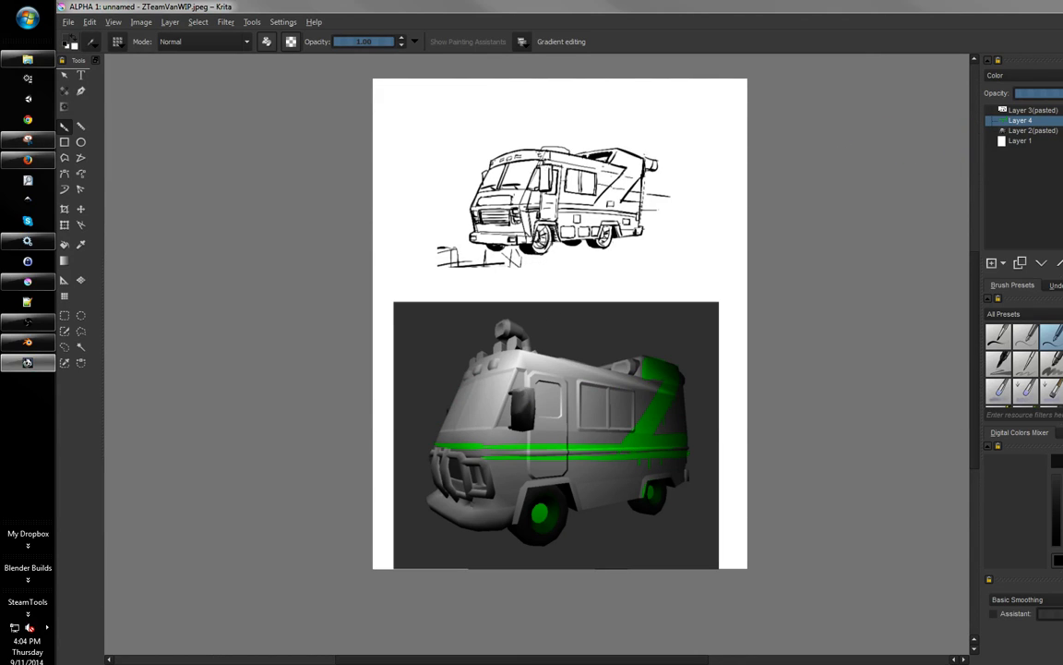
{"action": "key", "text": "alt+Tab"}
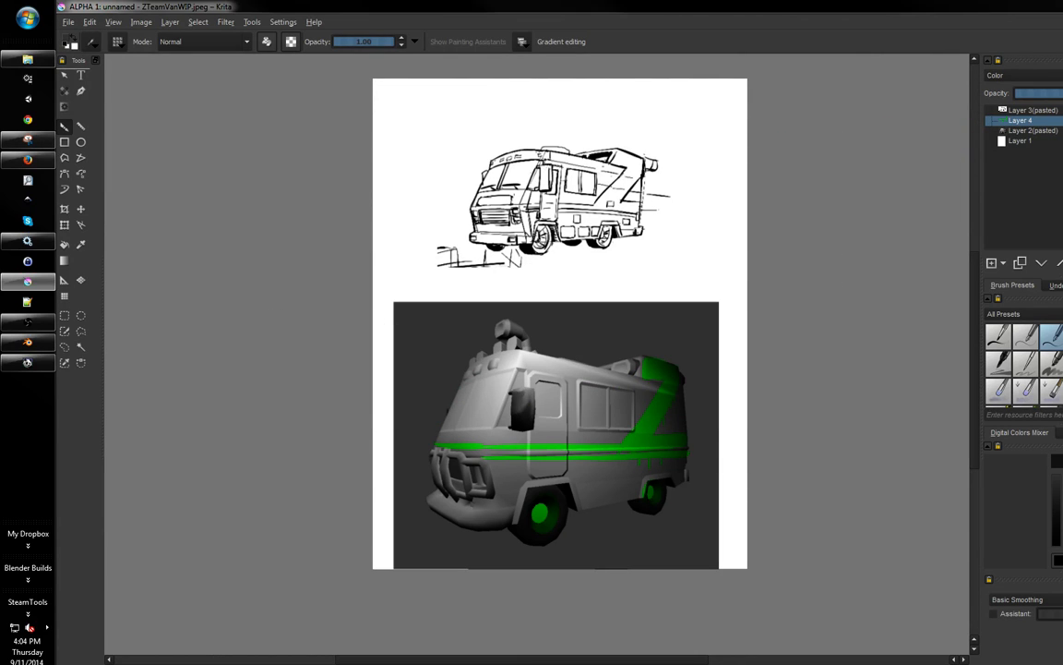
{"action": "key", "text": "alt+Tab"}
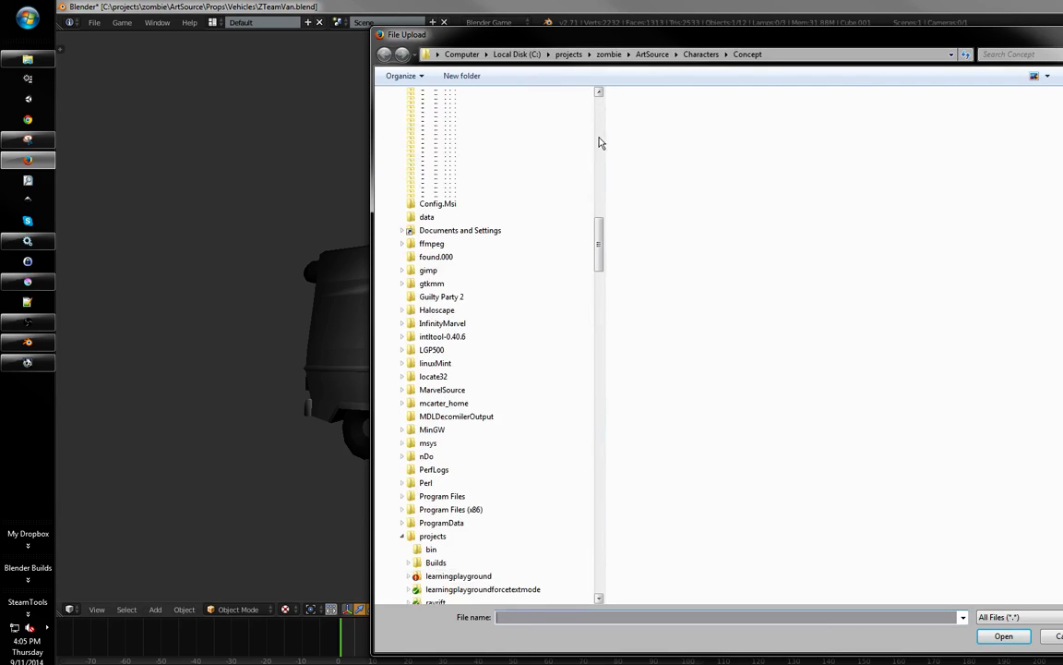
{"action": "left_click_drag", "start_coordinate": [600, 231], "coordinate": [596, 114]}
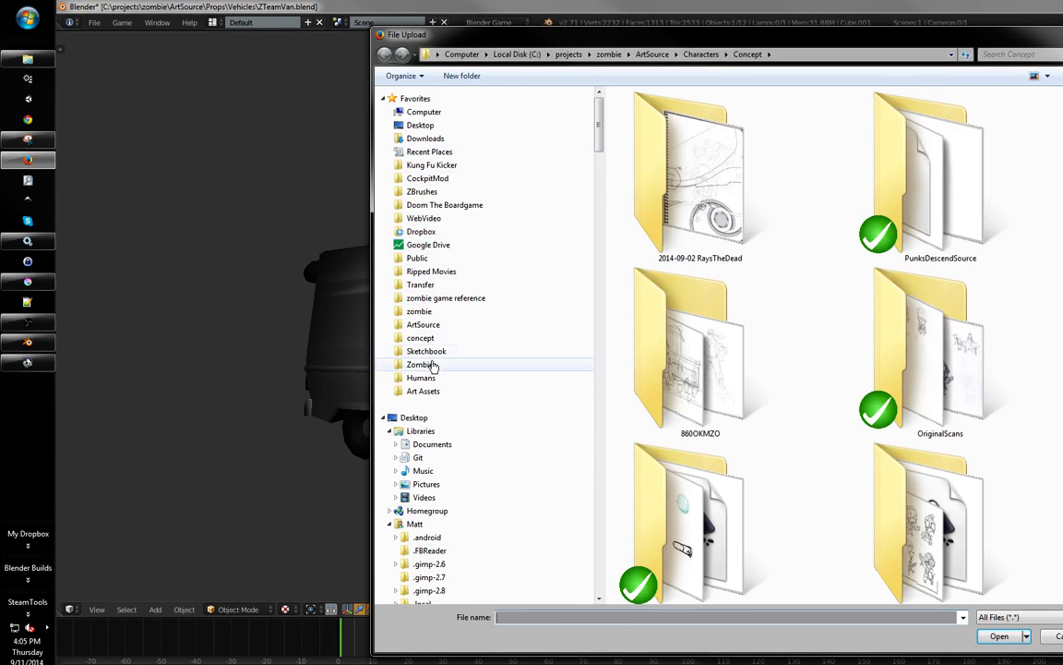
{"action": "left_click", "coordinate": [432, 326]}
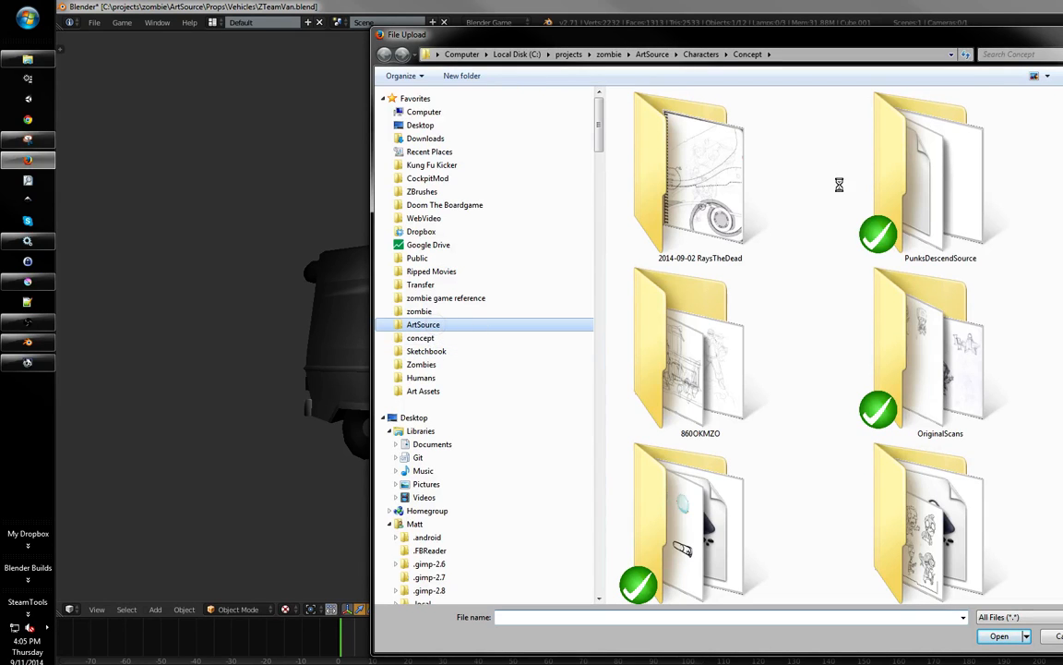
{"action": "double_click", "coordinate": [671, 223]}
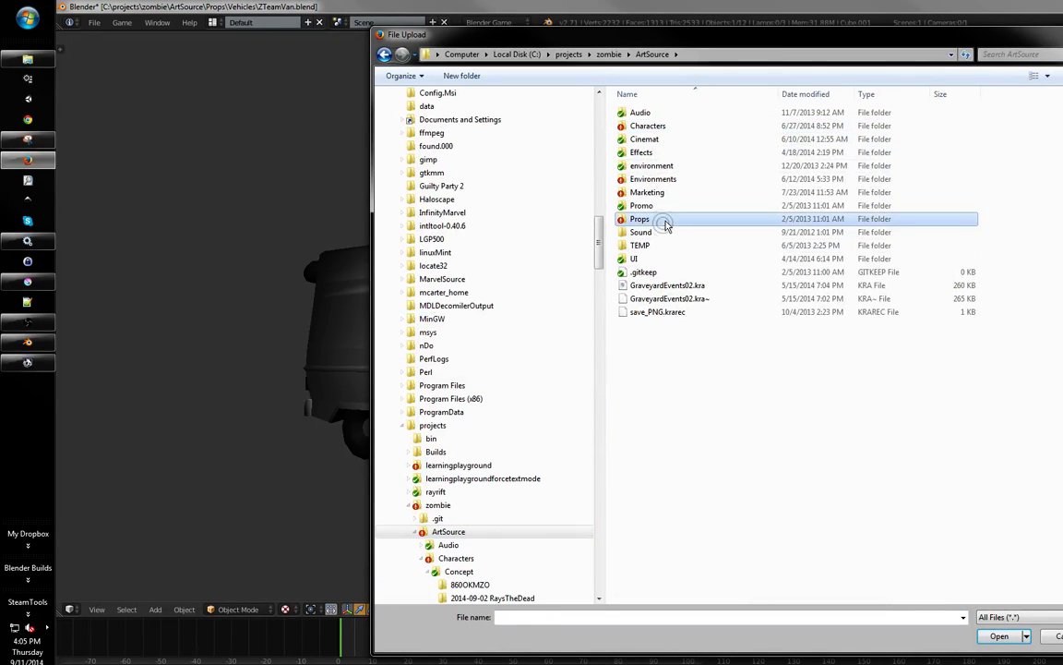
{"action": "left_click", "coordinate": [660, 143]}
{"action": "double_click", "coordinate": [660, 141]}
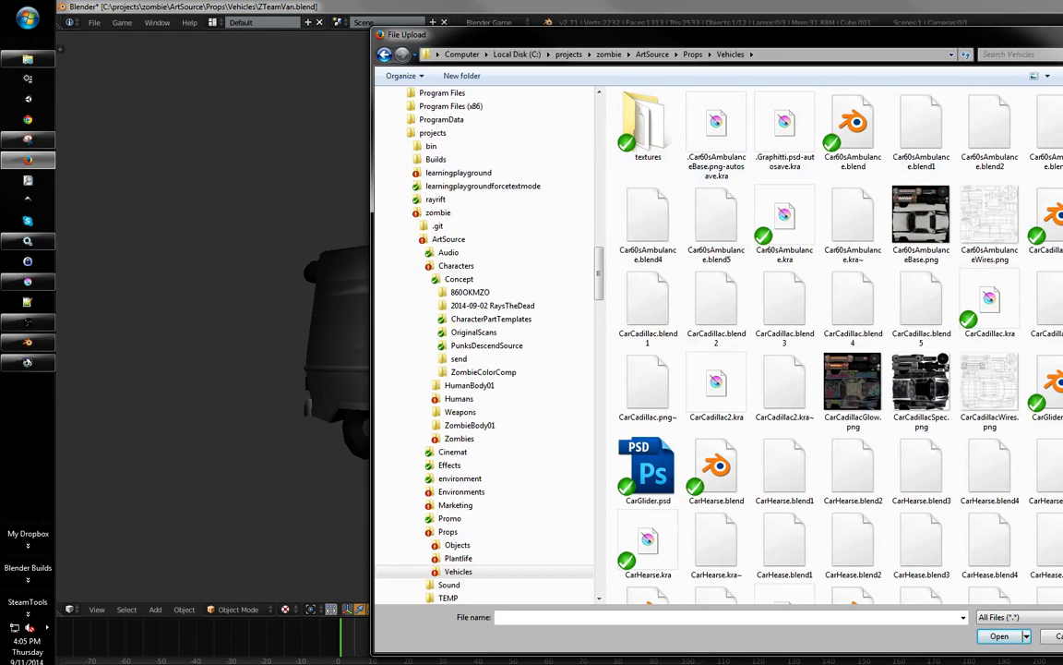
- List the Vehicles folder's files with details, sort them by date and choose ZTeamVanWIP.jpeg for upload
{"action": "scroll", "coordinate": [1052, 175], "scroll_direction": "down", "scroll_amount": 2}
{"action": "scroll", "coordinate": [1052, 175], "scroll_direction": "up", "scroll_amount": 2}
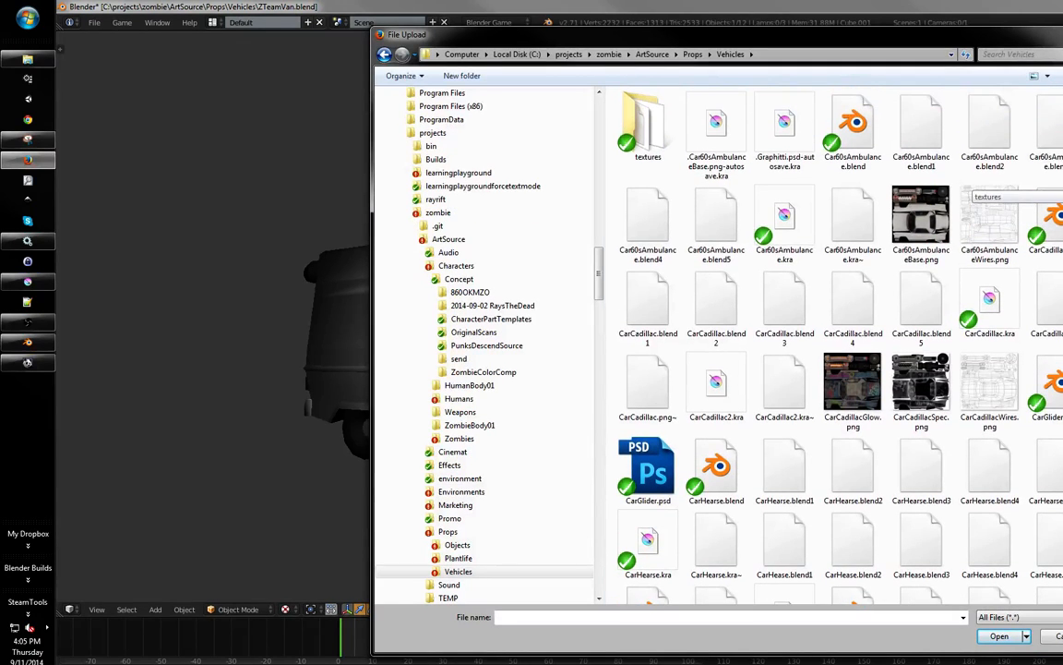
{"action": "left_click", "coordinate": [1047, 78]}
{"action": "left_click", "coordinate": [1059, 155]}
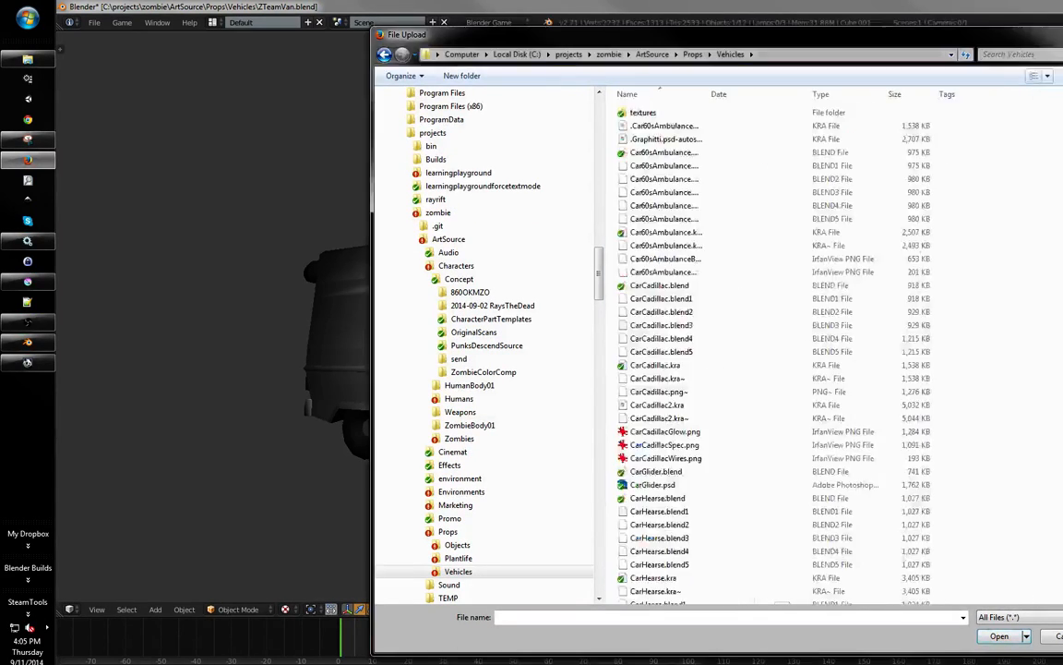
{"action": "left_click", "coordinate": [773, 96]}
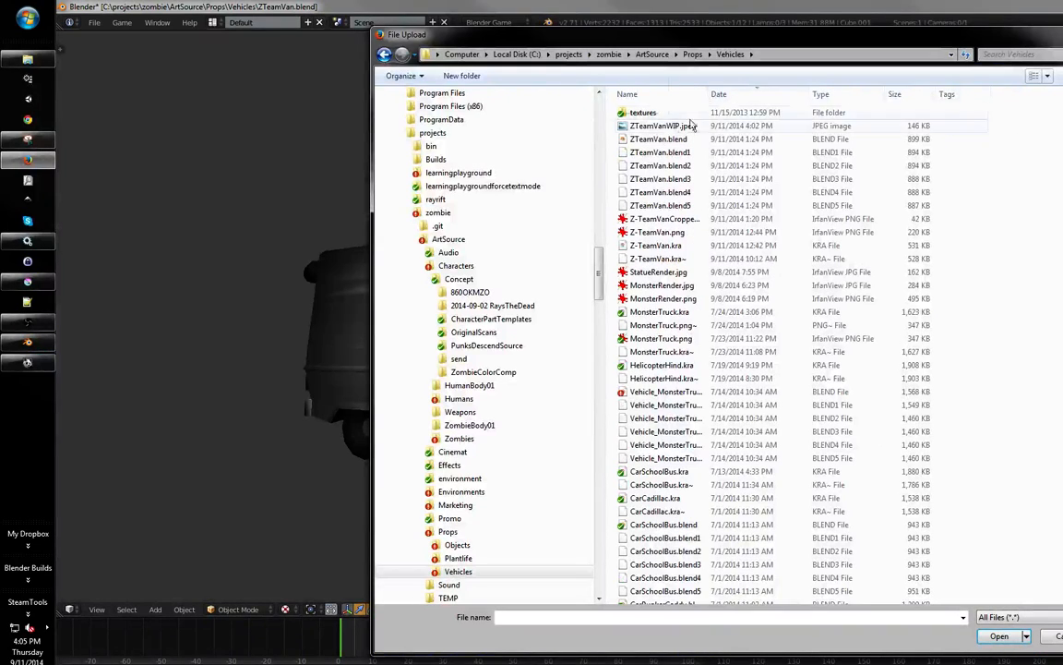
{"action": "left_click", "coordinate": [651, 127]}
{"action": "left_click", "coordinate": [997, 636]}
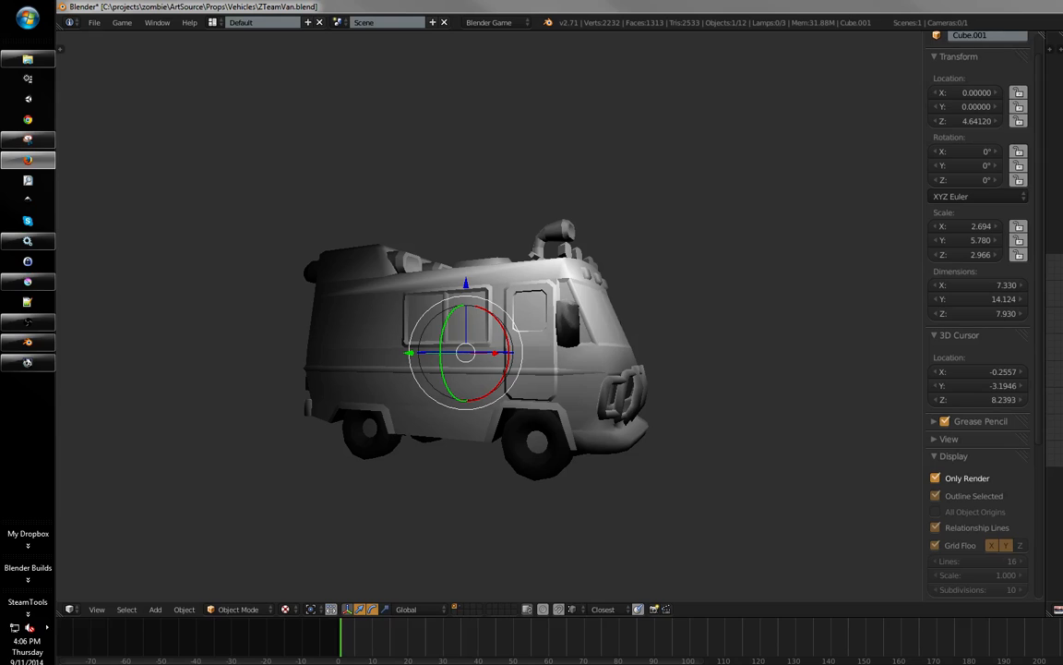
- Widen the UV/Image Editor so it shares the window with the 3D view of the van
{"action": "middle_click_drag", "start_coordinate": [770, 348], "coordinate": [835, 365]}
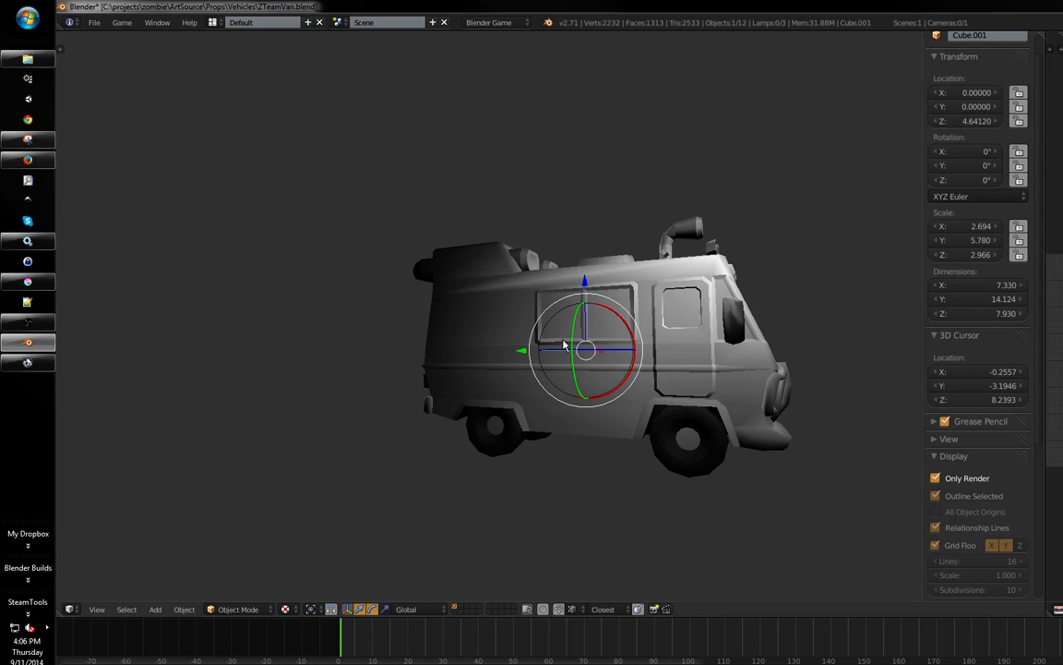
{"action": "middle_click_drag", "start_coordinate": [639, 365], "coordinate": [600, 358]}
{"action": "middle_click_drag", "start_coordinate": [637, 346], "coordinate": [1018, 321], "text": "shift"}
{"action": "scroll", "coordinate": [515, 335], "scroll_direction": "up", "scroll_amount": 2}
{"action": "key", "text": "Tab"}
{"action": "key", "text": "a"}
{"action": "left_click_drag", "start_coordinate": [1044, 358], "coordinate": [636, 370]}
{"action": "key", "text": "n"}
- Examine the front wheels' mesh and their CarSchoolBus.png texture layout in Edit Mode
{"action": "middle_click_drag", "start_coordinate": [856, 389], "coordinate": [837, 367]}
{"action": "scroll", "coordinate": [812, 367], "scroll_direction": "up", "scroll_amount": 1}
{"action": "middle_click_drag", "start_coordinate": [381, 463], "coordinate": [319, 420]}
{"action": "key", "text": "a"}
{"action": "key", "text": "a"}
{"action": "key", "text": "a"}
{"action": "key", "text": "Tab"}
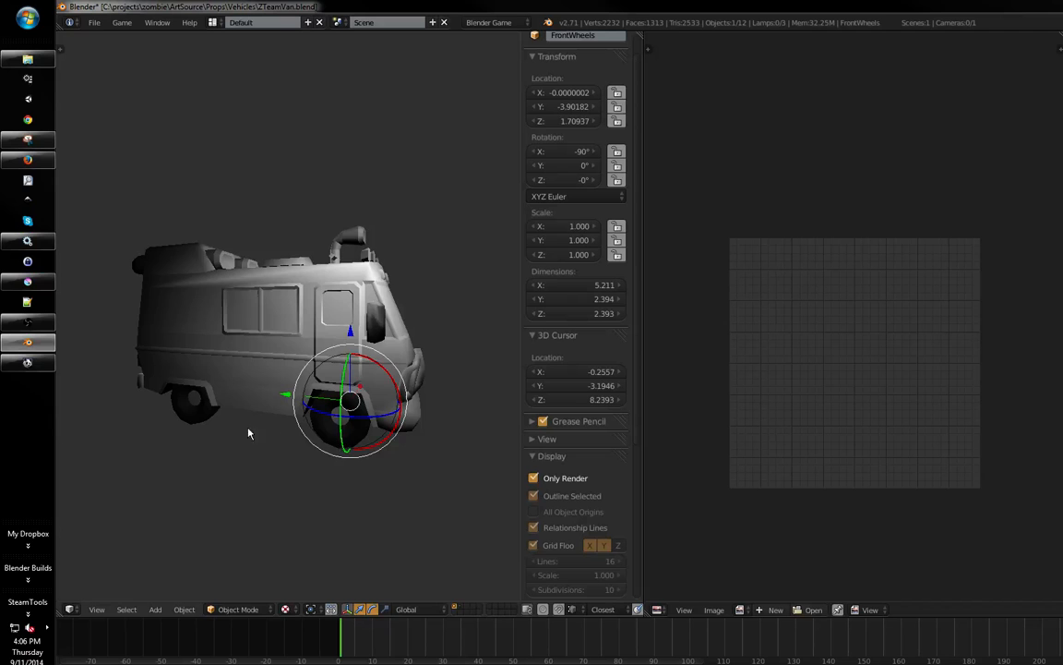
{"action": "middle_click_drag", "start_coordinate": [248, 433], "coordinate": [175, 416]}
{"action": "key", "text": "Tab"}
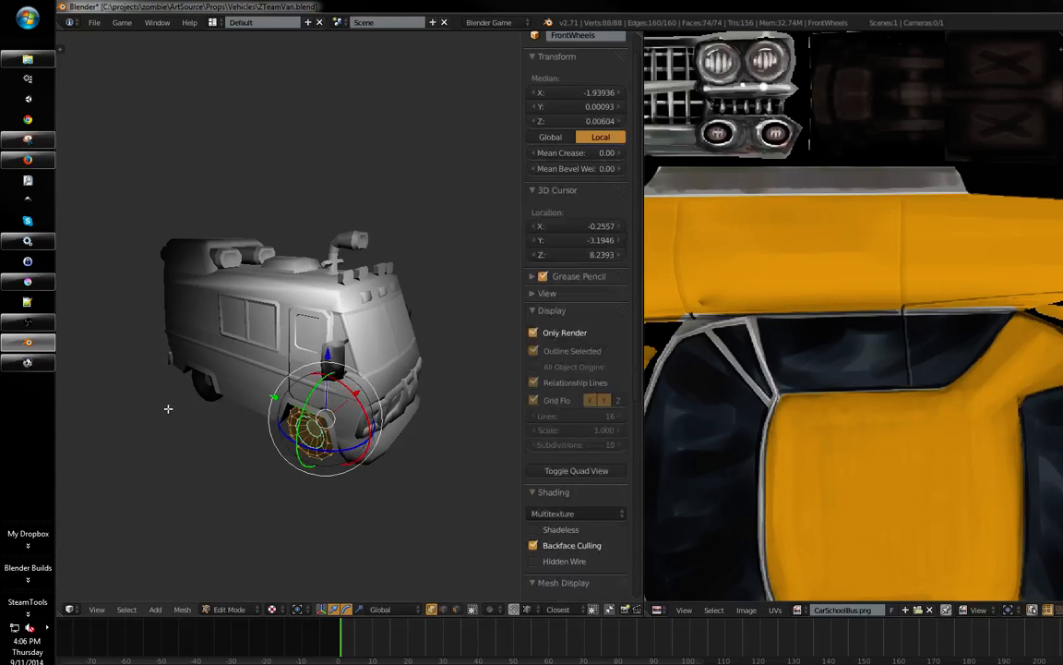
{"action": "key", "text": "Tab"}
- Select the van body and examine its mesh and UVs in Edit Mode from the front and the side
{"action": "right_click", "coordinate": [380, 335]}
{"action": "key", "text": "Tab"}
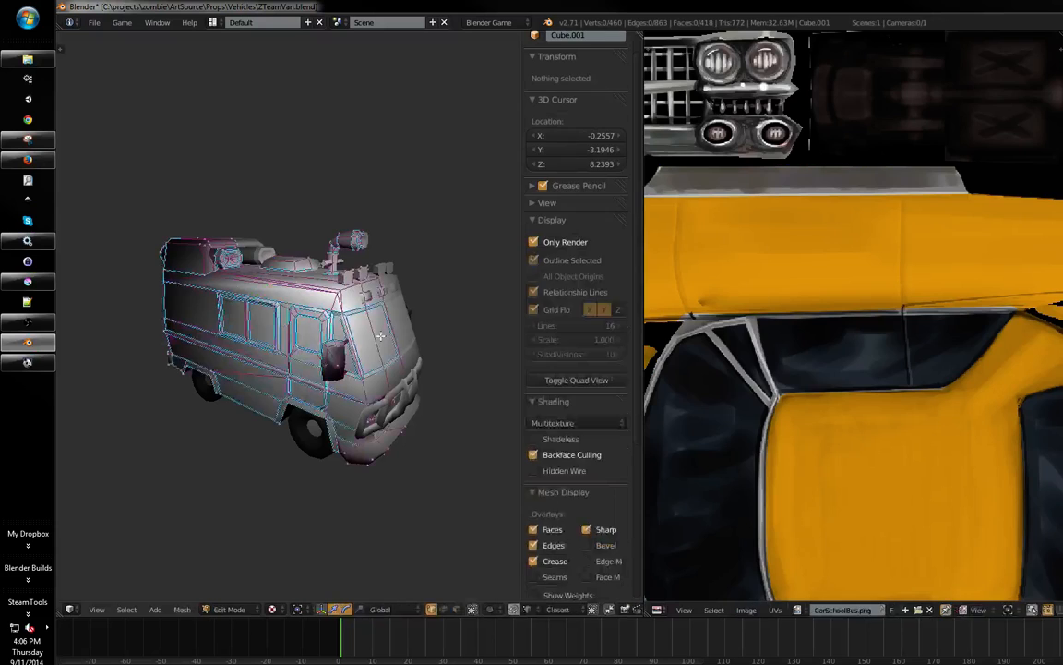
{"action": "key", "text": "a"}
{"action": "key", "text": "a"}
{"action": "key", "text": "a"}
{"action": "key", "text": "Tab"}
{"action": "middle_click_drag", "start_coordinate": [376, 338], "coordinate": [267, 403]}
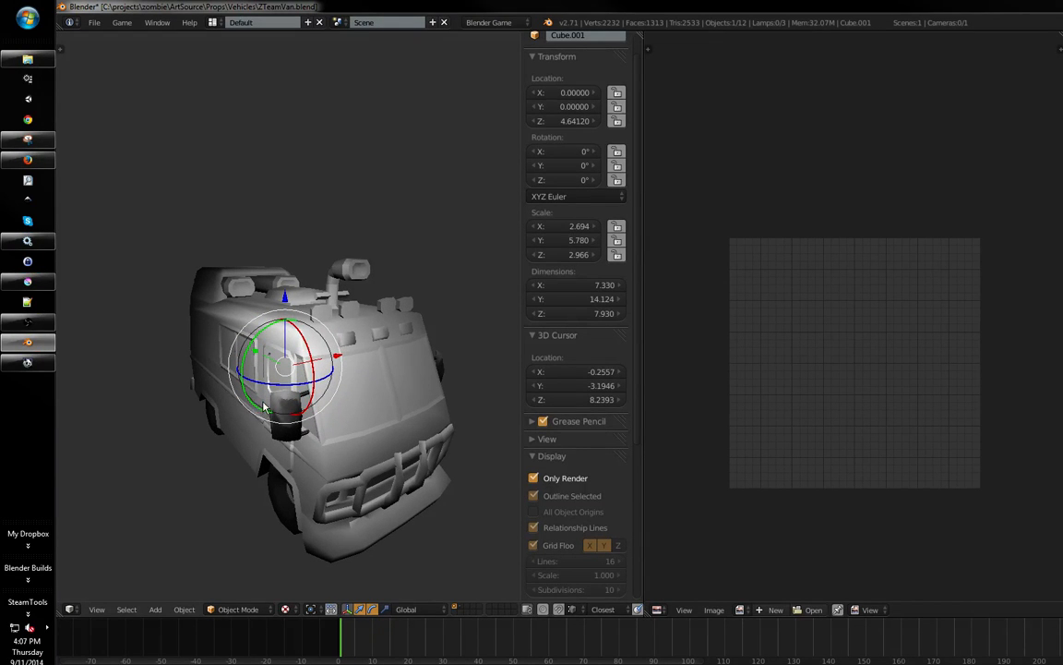
{"action": "middle_click_drag", "start_coordinate": [264, 407], "coordinate": [215, 349]}
{"action": "key", "text": "Tab"}
{"action": "key", "text": "Tab"}
{"action": "key", "text": "Tab"}
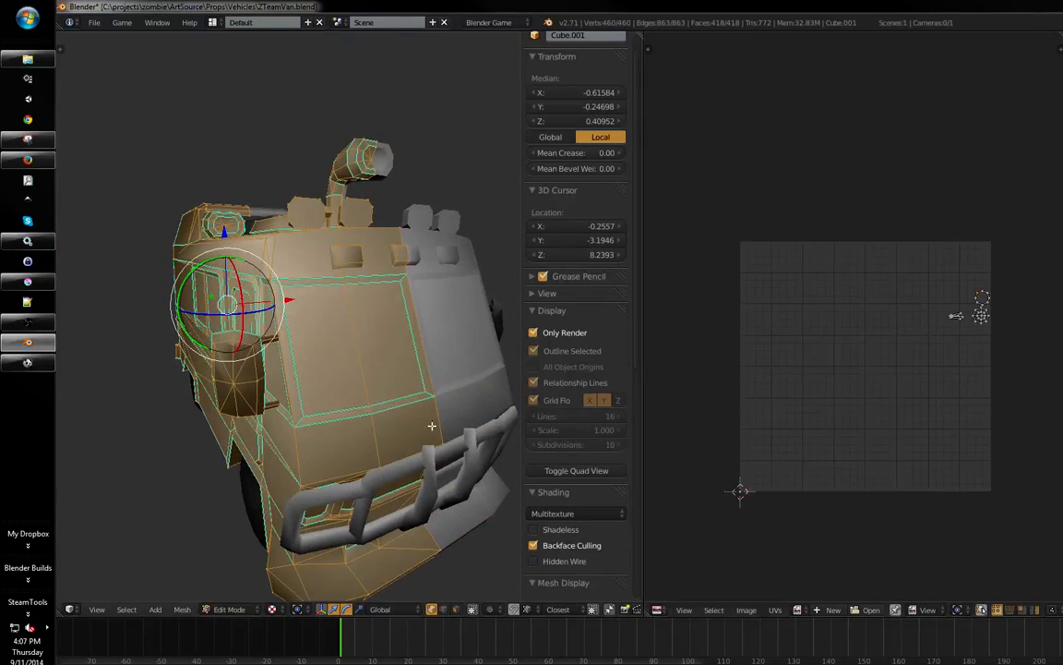
{"action": "middle_click_drag", "start_coordinate": [431, 425], "coordinate": [395, 464]}
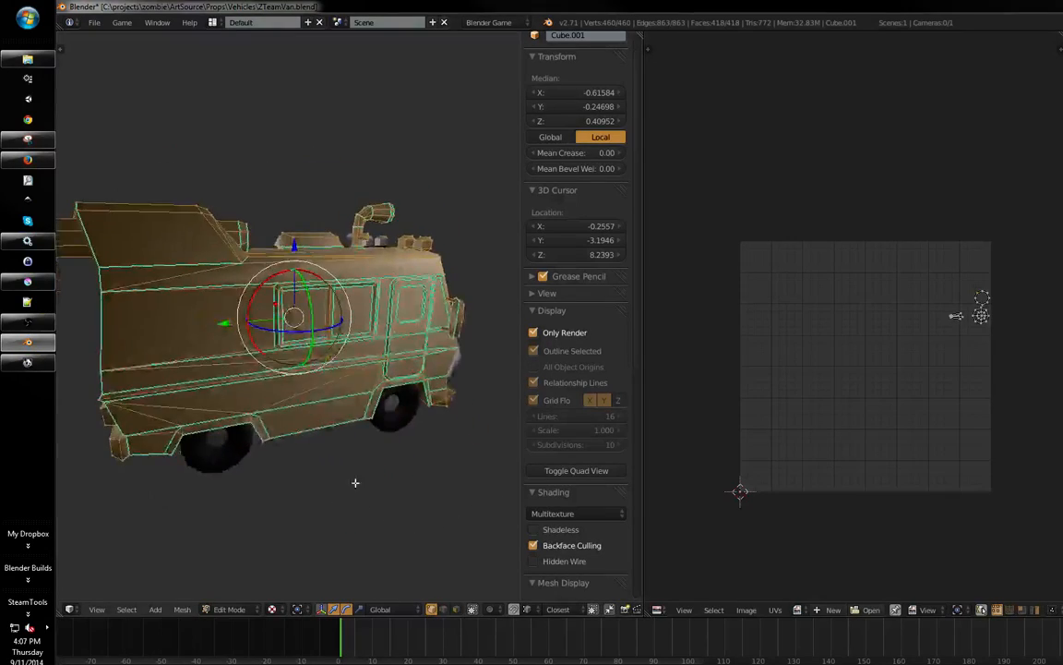
{"action": "middle_click_drag", "start_coordinate": [289, 471], "coordinate": [260, 444]}
{"action": "key", "text": "a"}
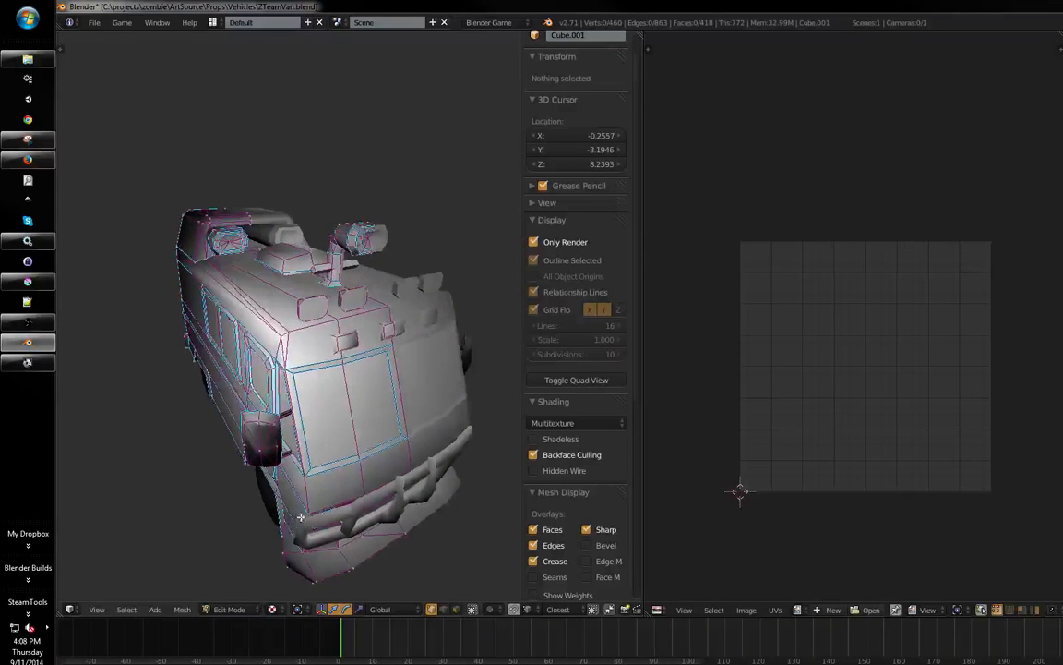
{"action": "key", "text": "Tab"}
{"action": "middle_click_drag", "start_coordinate": [305, 474], "coordinate": [365, 469]}
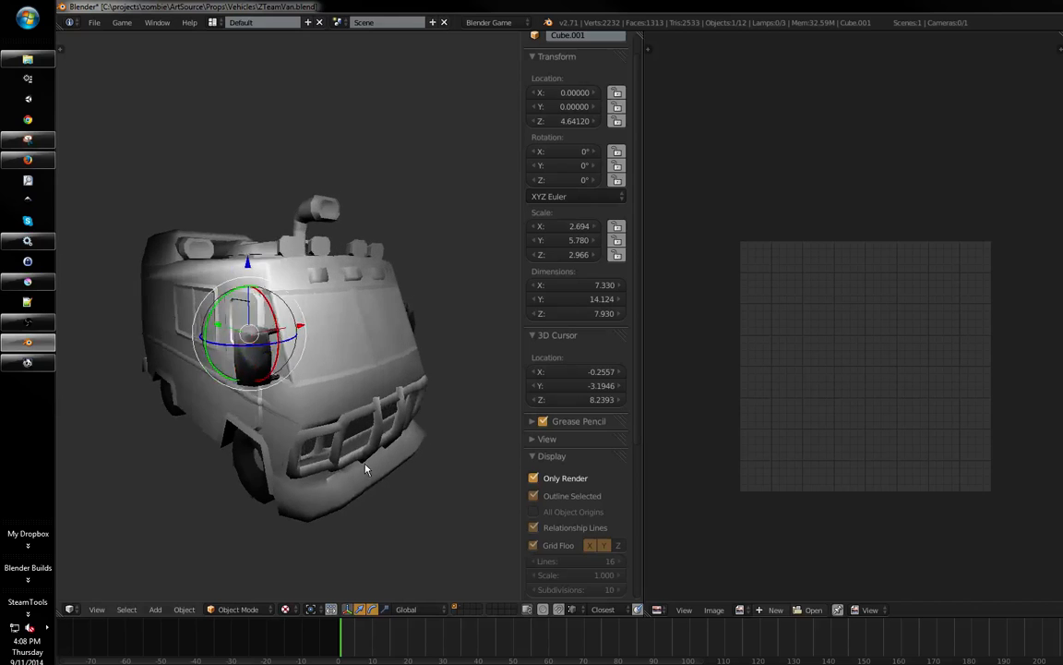
- Set up a front wireframe view and add a UV sphere in the empty space beside the van
{"action": "middle_click_drag", "start_coordinate": [312, 362], "coordinate": [249, 369]}
{"action": "scroll", "coordinate": [222, 377], "scroll_direction": "down", "scroll_amount": 1}
{"action": "left_click", "coordinate": [179, 394]}
{"action": "key", "text": "KP_1"}
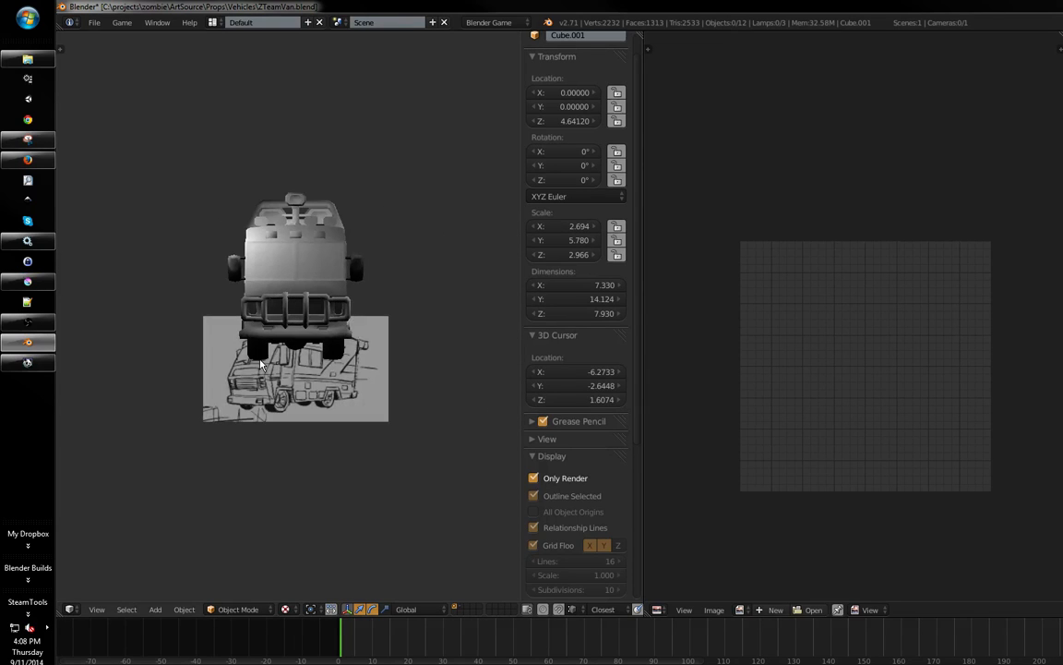
{"action": "middle_click_drag", "start_coordinate": [379, 366], "coordinate": [354, 357], "text": "shift"}
{"action": "key", "text": "z"}
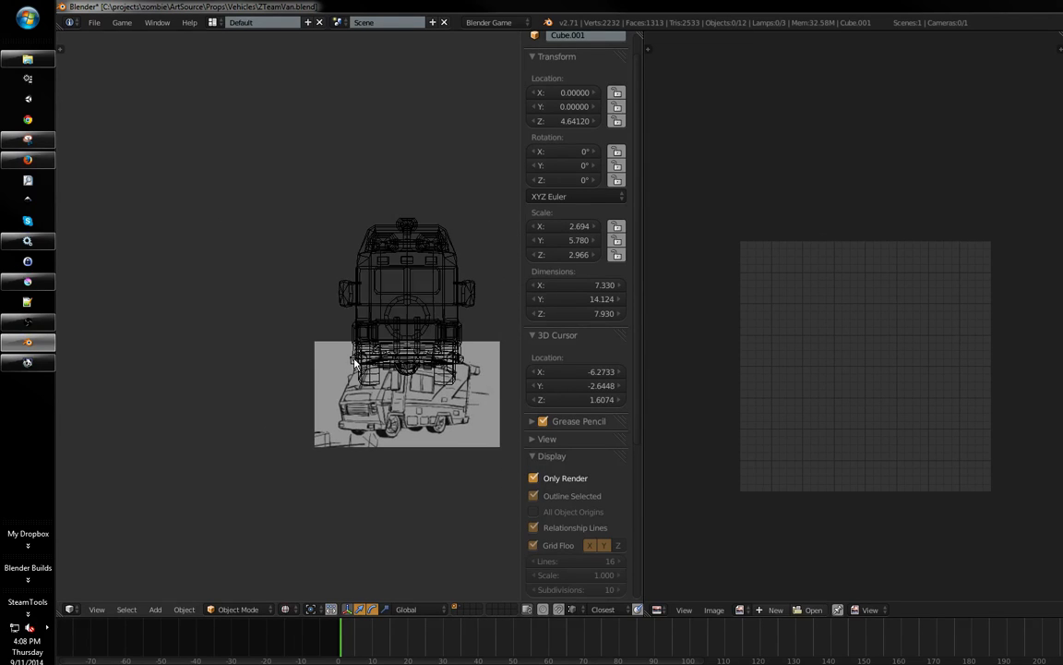
{"action": "scroll", "coordinate": [350, 339], "scroll_direction": "up", "scroll_amount": 2}
{"action": "left_click", "coordinate": [284, 339]}
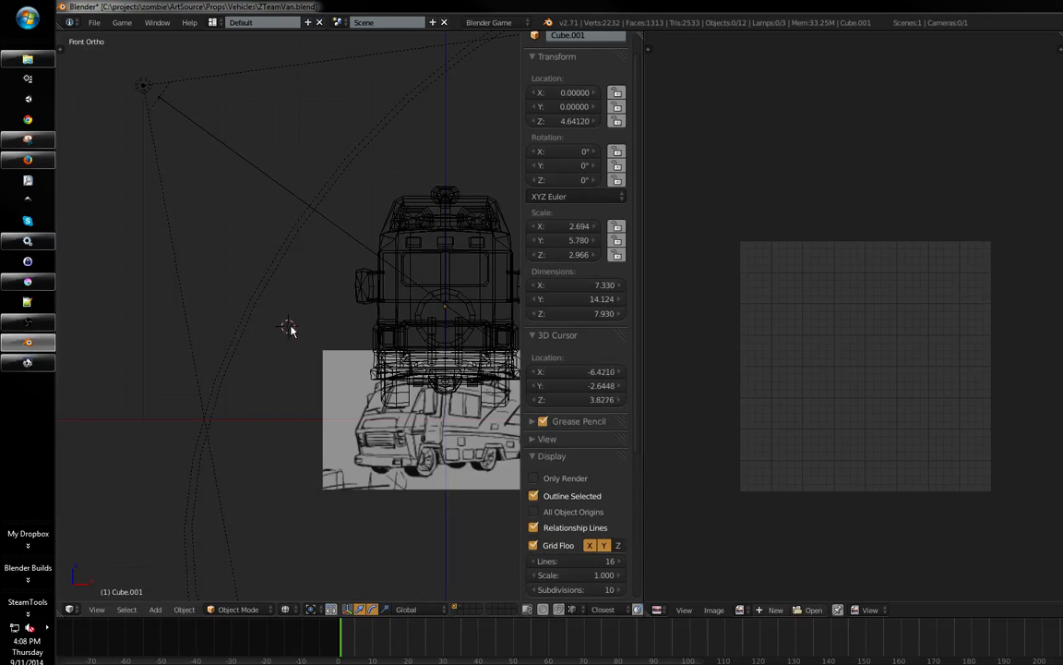
{"action": "key", "text": "shift+a"}
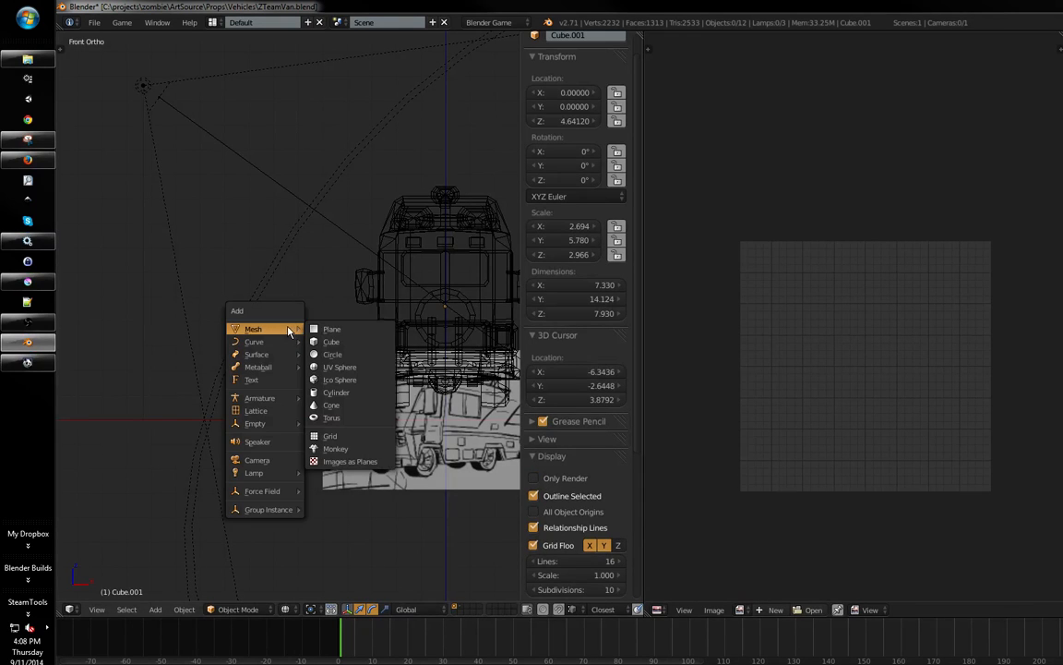
{"action": "left_click", "coordinate": [361, 370]}
{"action": "middle_click_drag", "start_coordinate": [347, 381], "coordinate": [357, 391], "text": "shift"}
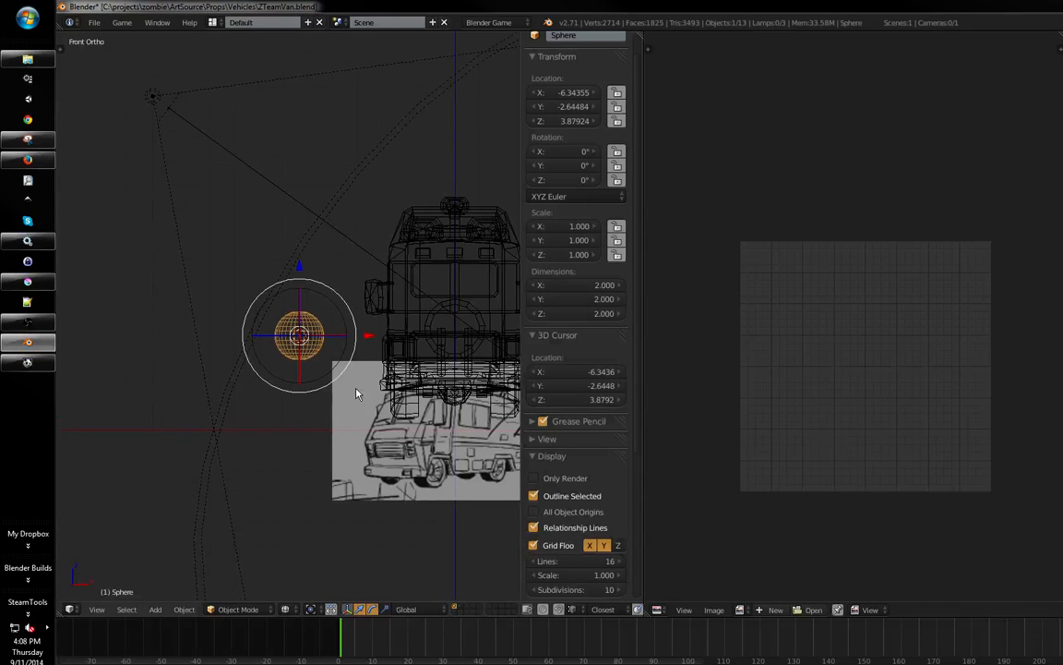
- Scale the sphere's mesh up in Edit Mode to about 4.27 units across and return to solid shading
{"action": "key", "text": "Tab"}
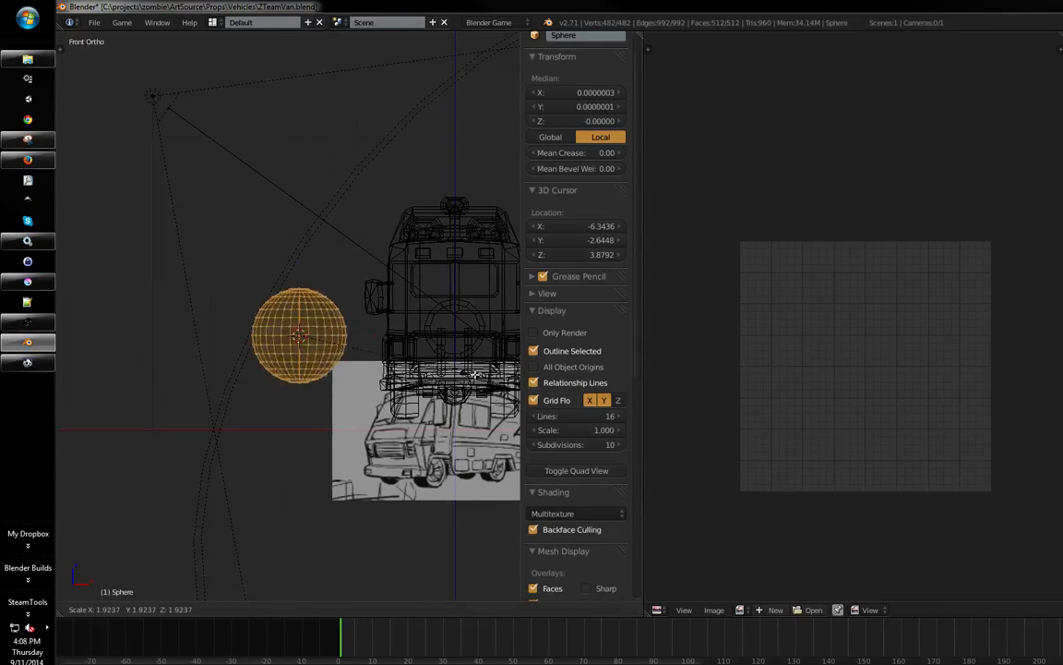
{"action": "key", "text": "Tab"}
{"action": "middle_click_drag", "start_coordinate": [349, 379], "coordinate": [319, 375]}
{"action": "key", "text": "z"}
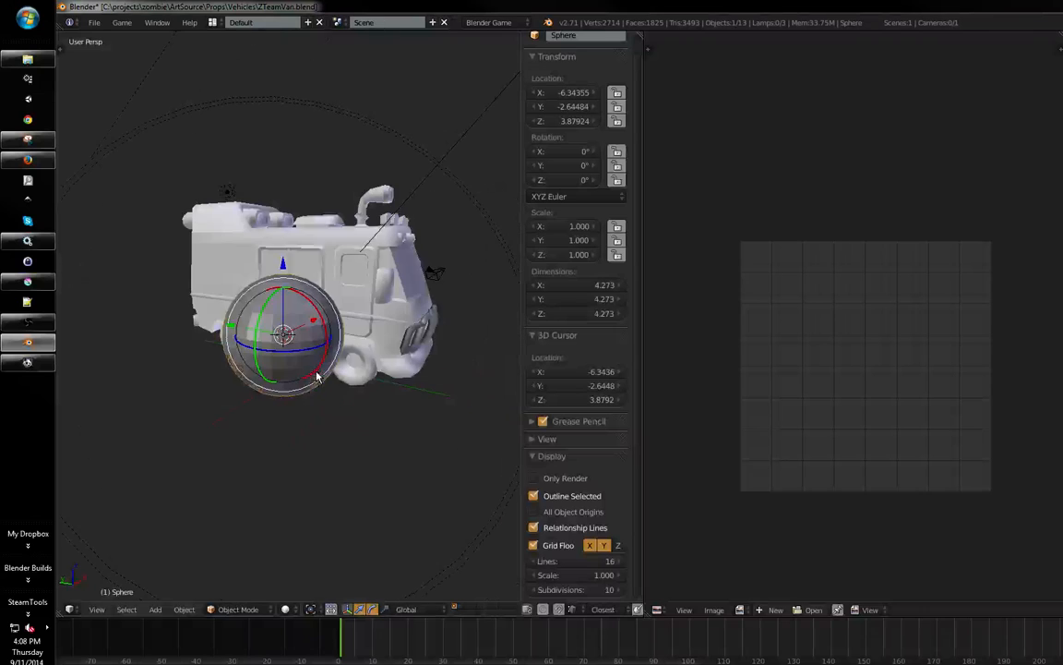
- Apply Shade Smooth to the whole sphere
{"action": "scroll", "coordinate": [373, 340], "scroll_direction": "up", "scroll_amount": 2}
{"action": "middle_click_drag", "start_coordinate": [373, 340], "coordinate": [335, 356]}
{"action": "key", "text": "Tab"}
{"action": "key", "text": "w"}
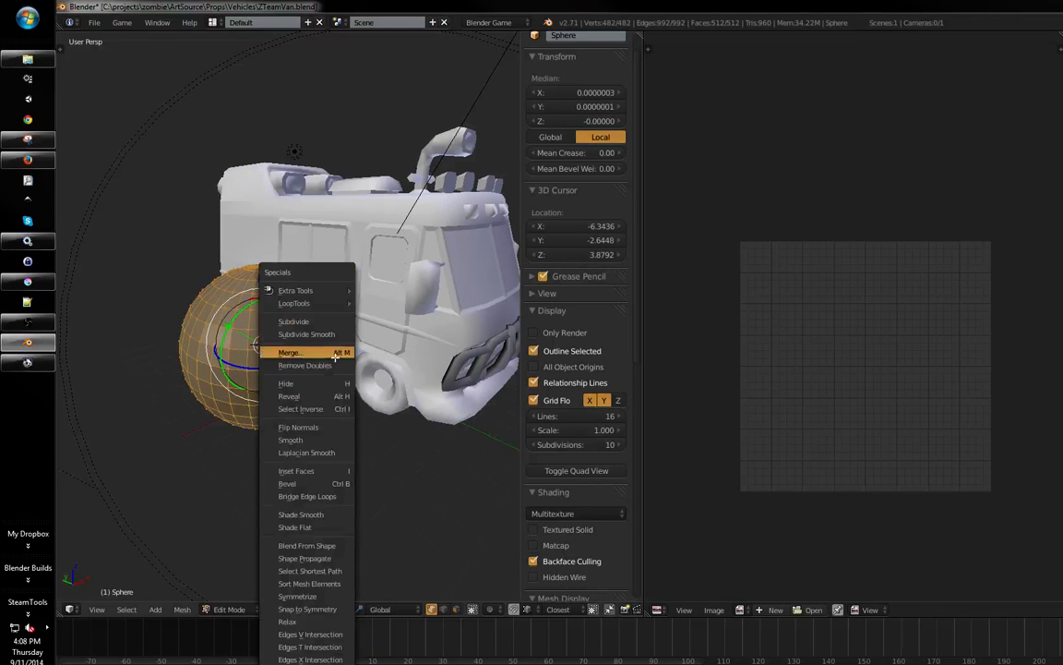
{"action": "left_click", "coordinate": [301, 514]}
{"action": "key", "text": "Tab"}
{"action": "middle_click_drag", "start_coordinate": [299, 456], "coordinate": [367, 451]}
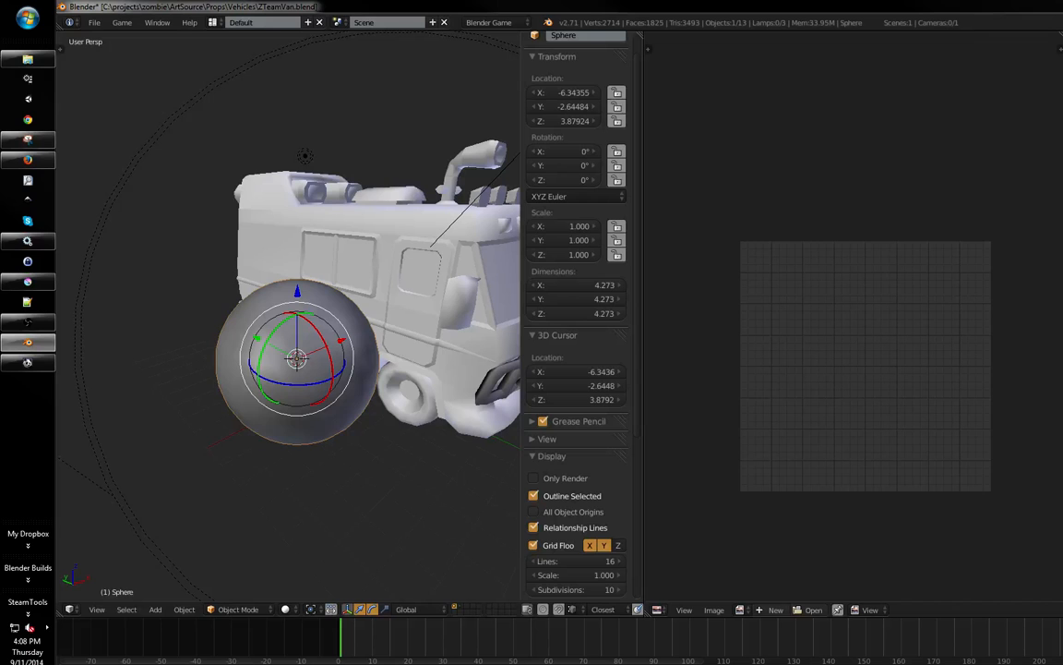
{"action": "key", "text": "ctrl+z"}
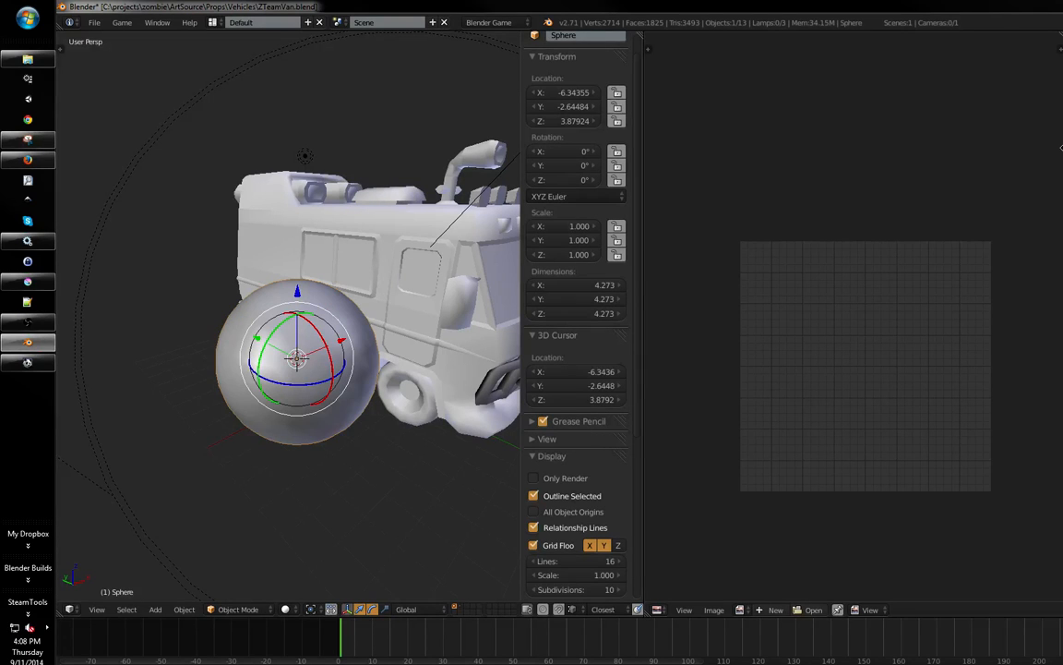
- Uncover the edge of the Properties editor and look over the sphere's mesh and the empty UV grid in Edit Mode
{"action": "left_click_drag", "start_coordinate": [1061, 147], "coordinate": [1027, 155]}
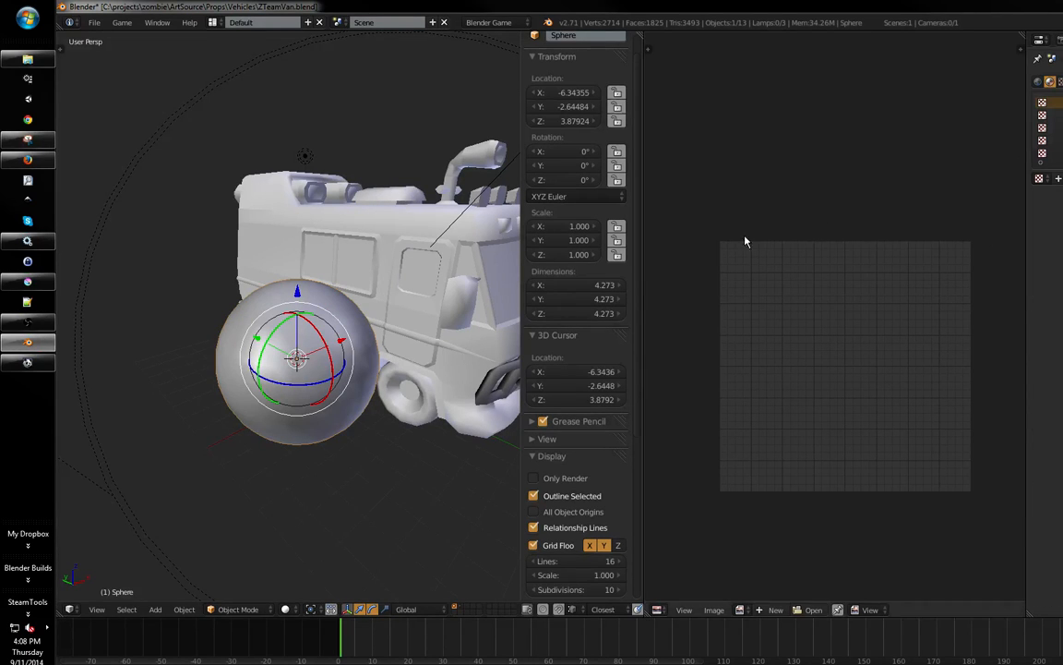
{"action": "key", "text": "Tab"}
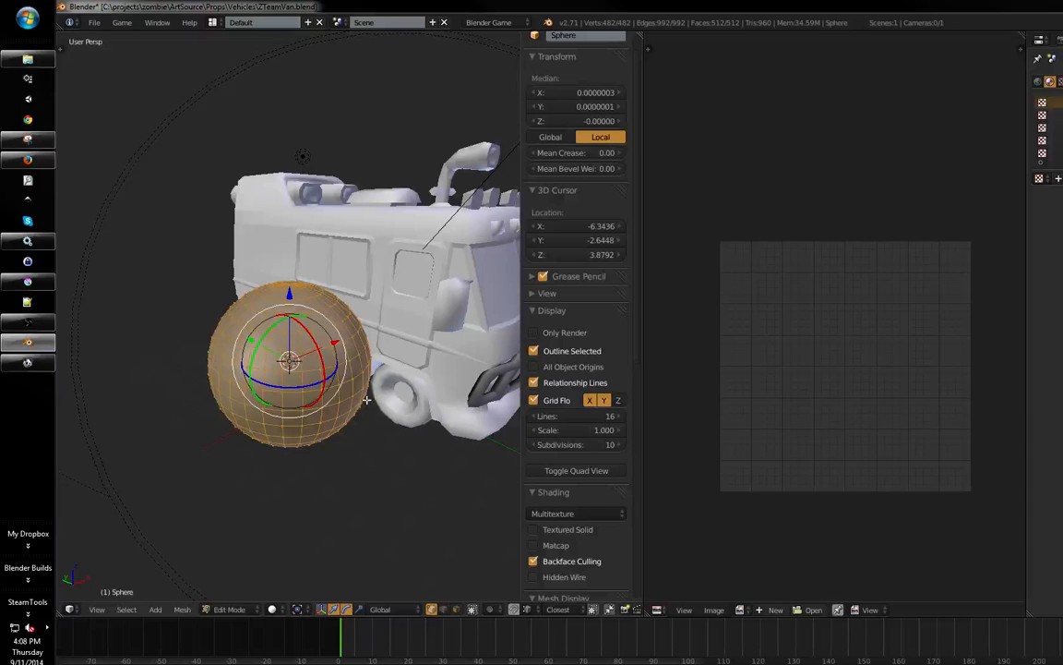
{"action": "middle_click_drag", "start_coordinate": [382, 399], "coordinate": [358, 447]}
{"action": "scroll", "coordinate": [385, 398], "scroll_direction": "up", "scroll_amount": 2}
{"action": "middle_click_drag", "start_coordinate": [830, 323], "coordinate": [776, 314]}
{"action": "middle_click_drag", "start_coordinate": [775, 314], "coordinate": [805, 299]}
{"action": "middle_click_drag", "start_coordinate": [766, 307], "coordinate": [769, 297], "text": "ctrl"}
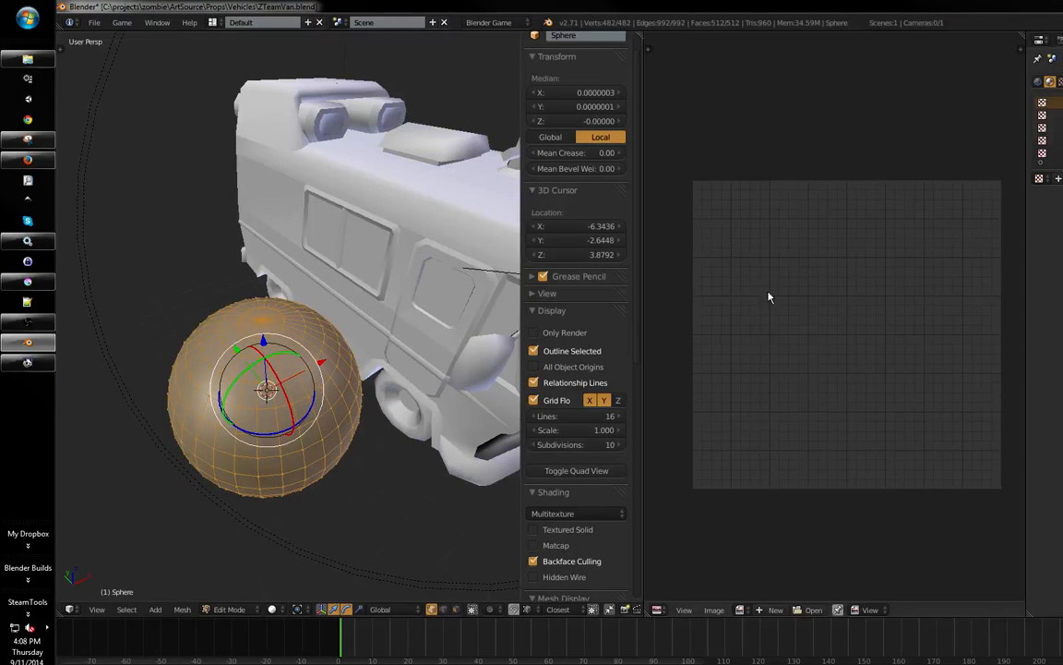
{"action": "middle_click_drag", "start_coordinate": [363, 387], "coordinate": [387, 340]}
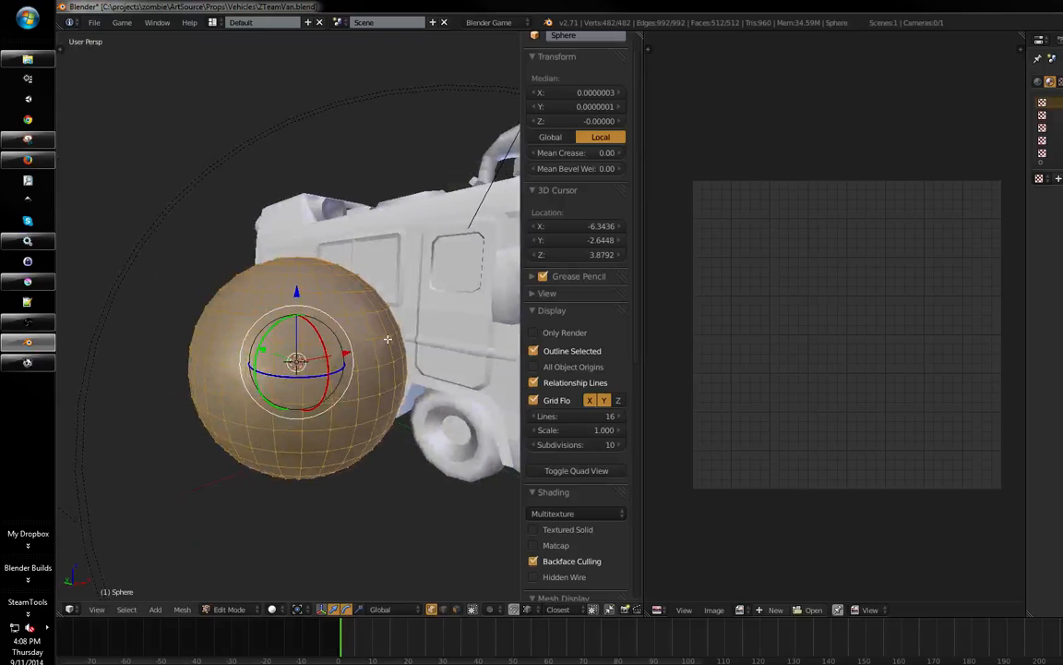
{"action": "mouse_move", "coordinate": [834, 289]}
{"action": "middle_mouse_down"}
{"action": "mouse_move", "coordinate": [806, 299]}
{"action": "mouse_move", "coordinate": [720, 404]}
{"action": "mouse_move", "coordinate": [830, 273]}
{"action": "mouse_move", "coordinate": [822, 288]}
{"action": "middle_mouse_up"}
{"action": "middle_click_drag", "start_coordinate": [832, 291], "coordinate": [890, 287]}
{"action": "middle_click_drag", "start_coordinate": [854, 300], "coordinate": [869, 282], "text": "ctrl"}
{"action": "mouse_move", "coordinate": [762, 275]}
{"action": "middle_mouse_down"}
{"action": "mouse_move", "coordinate": [734, 291]}
{"action": "mouse_move", "coordinate": [749, 265]}
{"action": "middle_mouse_up"}
{"action": "middle_click_drag", "start_coordinate": [759, 315], "coordinate": [692, 312]}
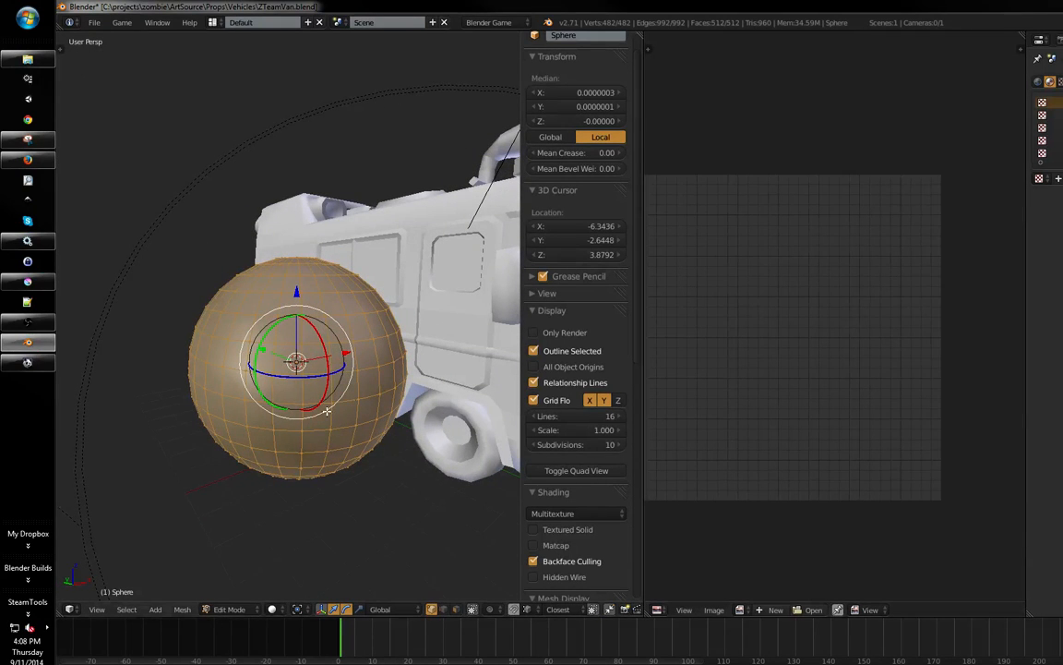
- Unwrap the whole sphere with Cube Projection and pack its UV islands
{"action": "middle_click_drag", "start_coordinate": [375, 423], "coordinate": [414, 397]}
{"action": "key", "text": "u"}
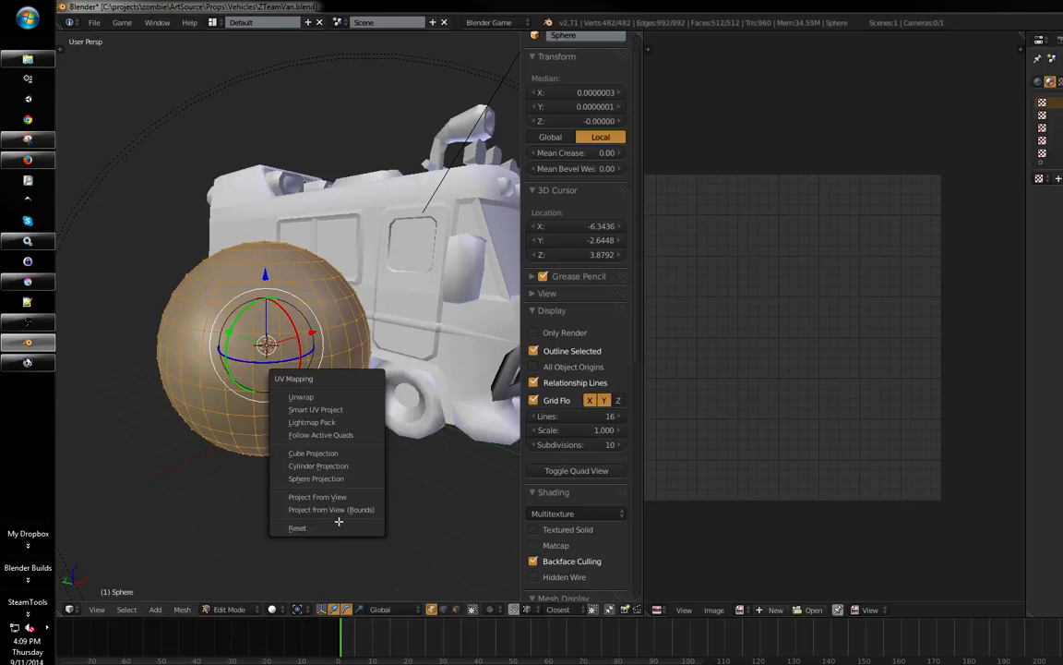
{"action": "left_click", "coordinate": [353, 454]}
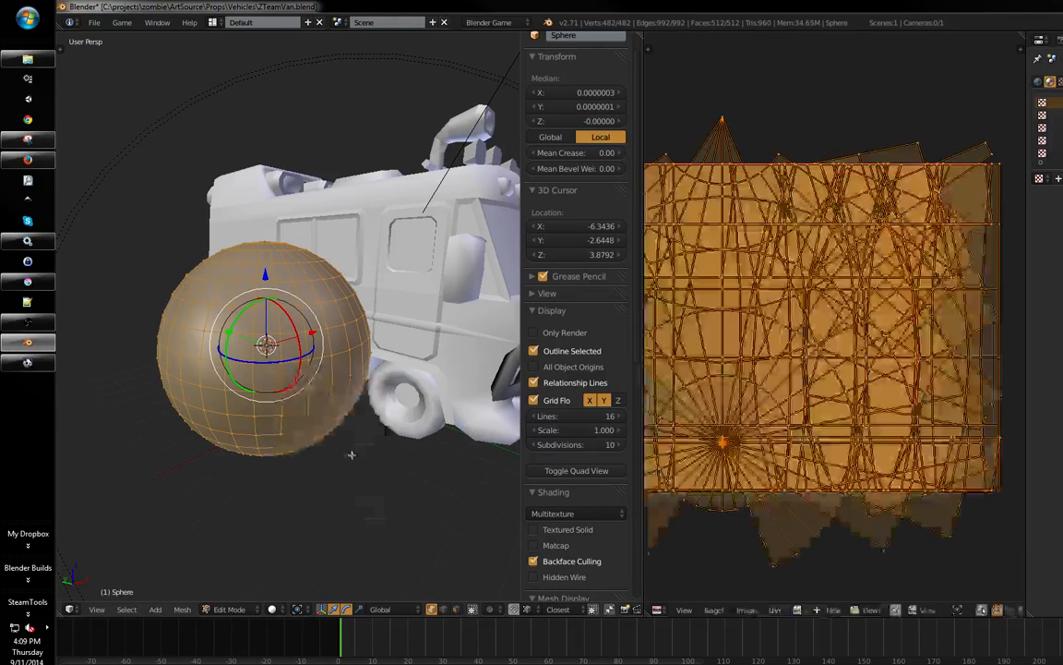
{"action": "middle_click_drag", "start_coordinate": [672, 333], "coordinate": [717, 316]}
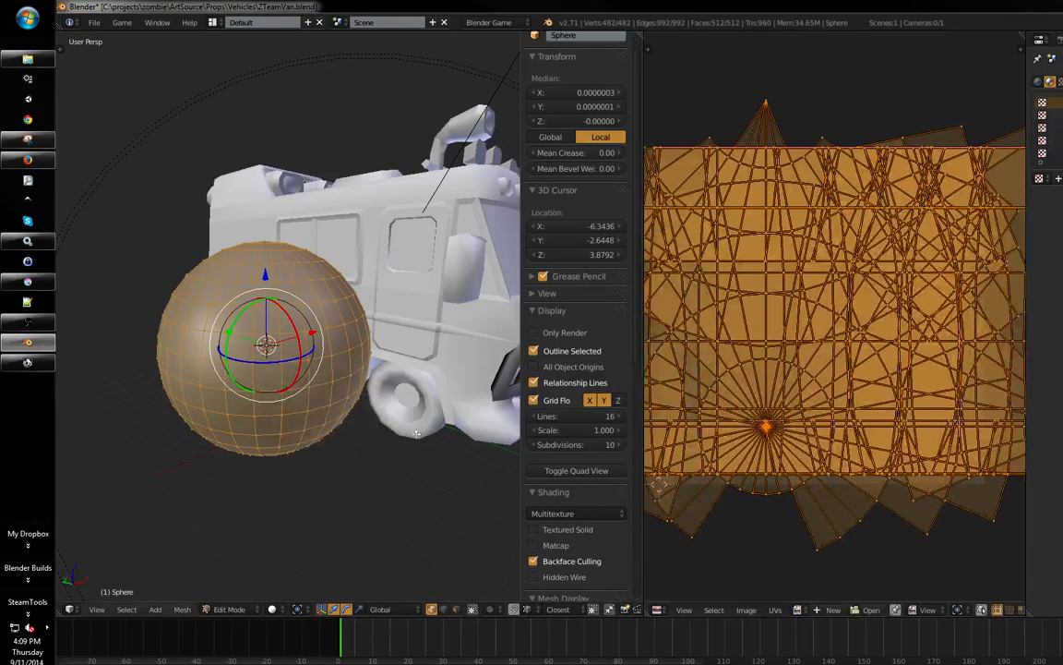
{"action": "left_click", "coordinate": [778, 609]}
{"action": "left_click", "coordinate": [778, 609]}
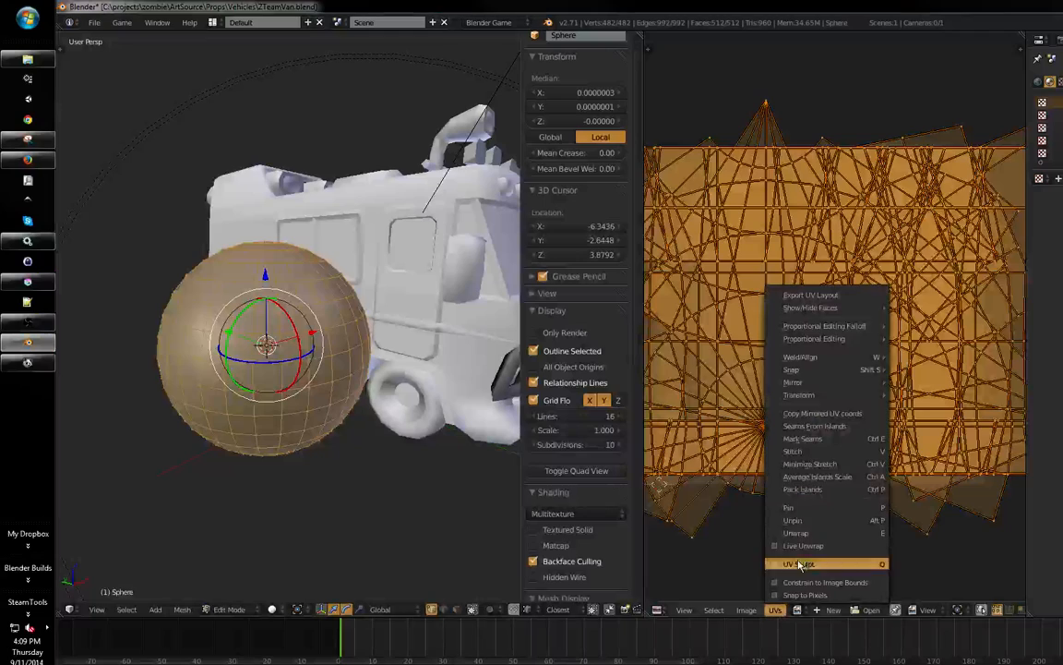
{"action": "left_click", "coordinate": [819, 492]}
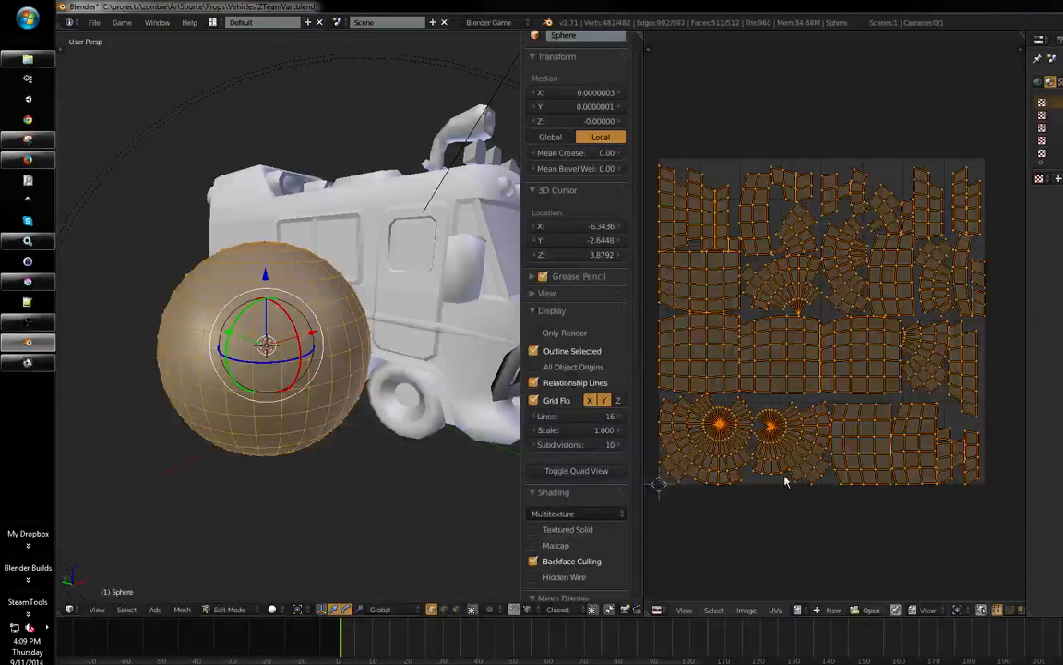
- Compare the sphere's faces with its packed UV islands, viewing both from several positions
{"action": "mouse_move", "coordinate": [369, 387]}
{"action": "middle_mouse_down"}
{"action": "mouse_move", "coordinate": [397, 378]}
{"action": "mouse_move", "coordinate": [382, 379]}
{"action": "middle_mouse_up"}
{"action": "middle_click_drag", "start_coordinate": [765, 443], "coordinate": [647, 451]}
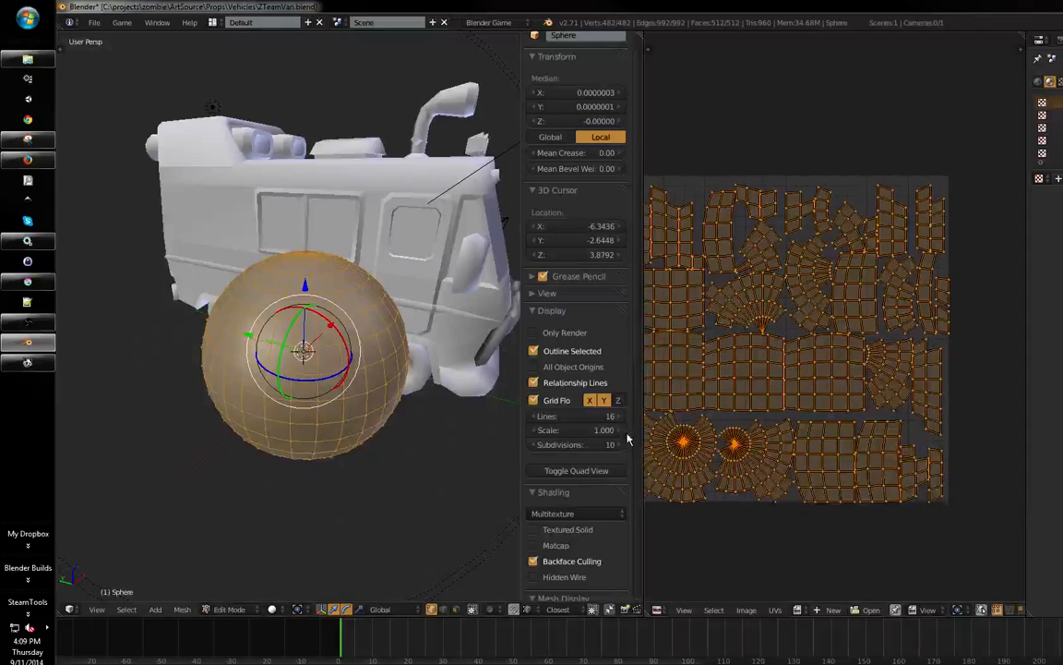
{"action": "middle_click_drag", "start_coordinate": [504, 450], "coordinate": [481, 462]}
{"action": "middle_click_drag", "start_coordinate": [680, 440], "coordinate": [693, 423]}
{"action": "mouse_move", "coordinate": [441, 455]}
{"action": "middle_mouse_down"}
{"action": "mouse_move", "coordinate": [458, 456]}
{"action": "mouse_move", "coordinate": [369, 445]}
{"action": "mouse_move", "coordinate": [443, 441]}
{"action": "middle_mouse_up"}
{"action": "middle_click_drag", "start_coordinate": [799, 429], "coordinate": [832, 407]}
{"action": "key", "text": "Home"}
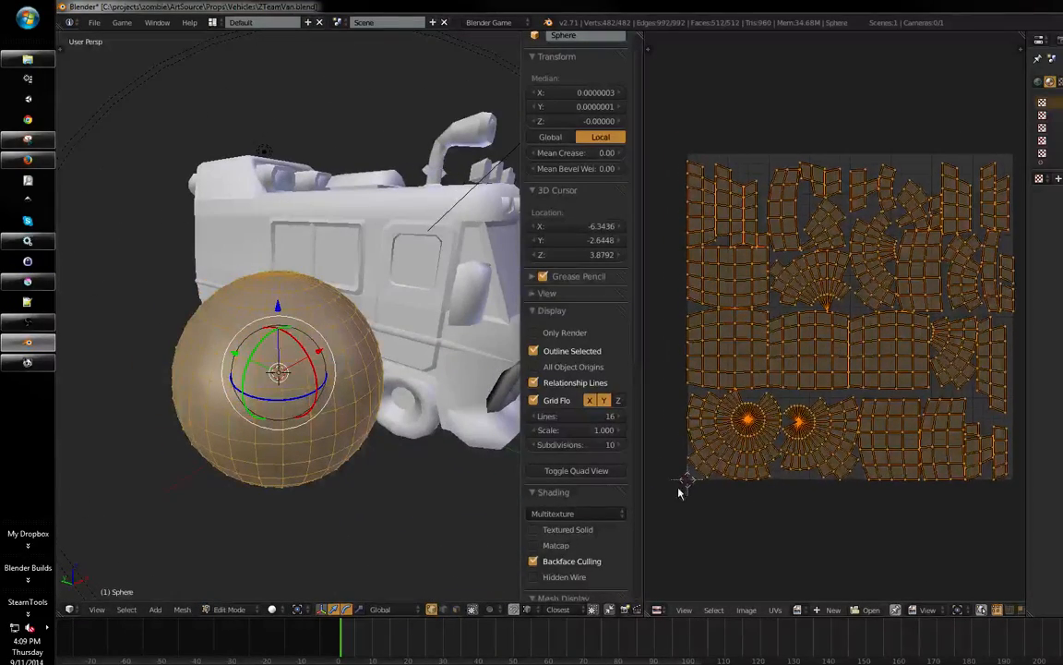
{"action": "middle_click_drag", "start_coordinate": [854, 424], "coordinate": [834, 477]}
{"action": "scroll", "coordinate": [856, 282], "scroll_direction": "up", "scroll_amount": 2}
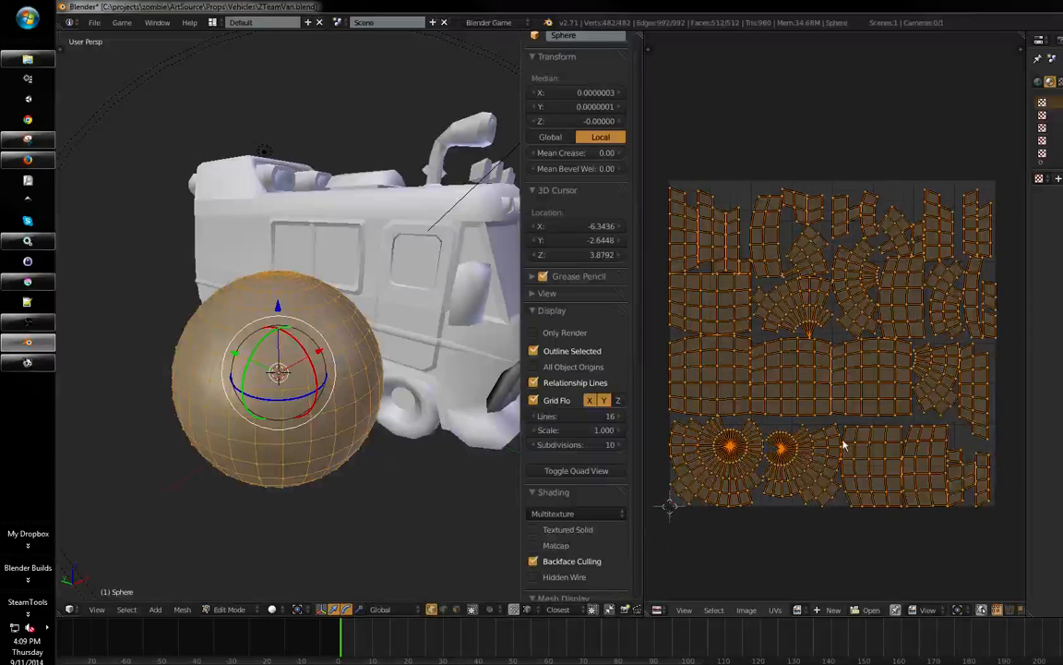
{"action": "scroll", "coordinate": [819, 503], "scroll_direction": "down", "scroll_amount": 2}
{"action": "scroll", "coordinate": [829, 512], "scroll_direction": "up", "scroll_amount": 1}
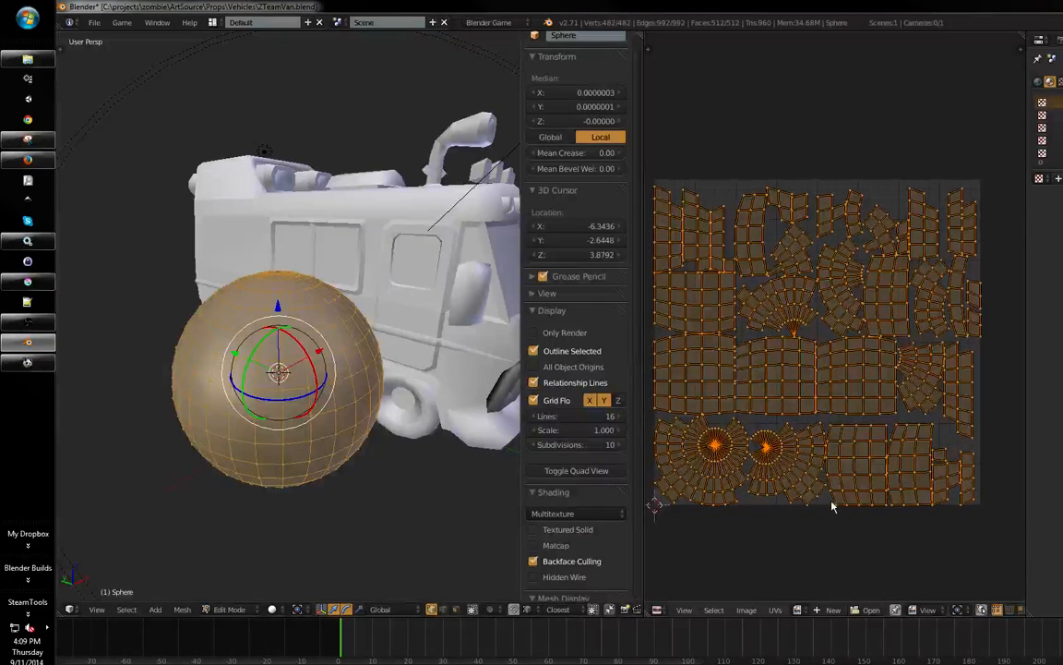
- Show the UV editor's properties region and its tool shelf with the Transform tools
{"action": "key", "text": "n"}
{"action": "scroll", "coordinate": [828, 505], "scroll_direction": "down", "scroll_amount": 1}
{"action": "key", "text": "t"}
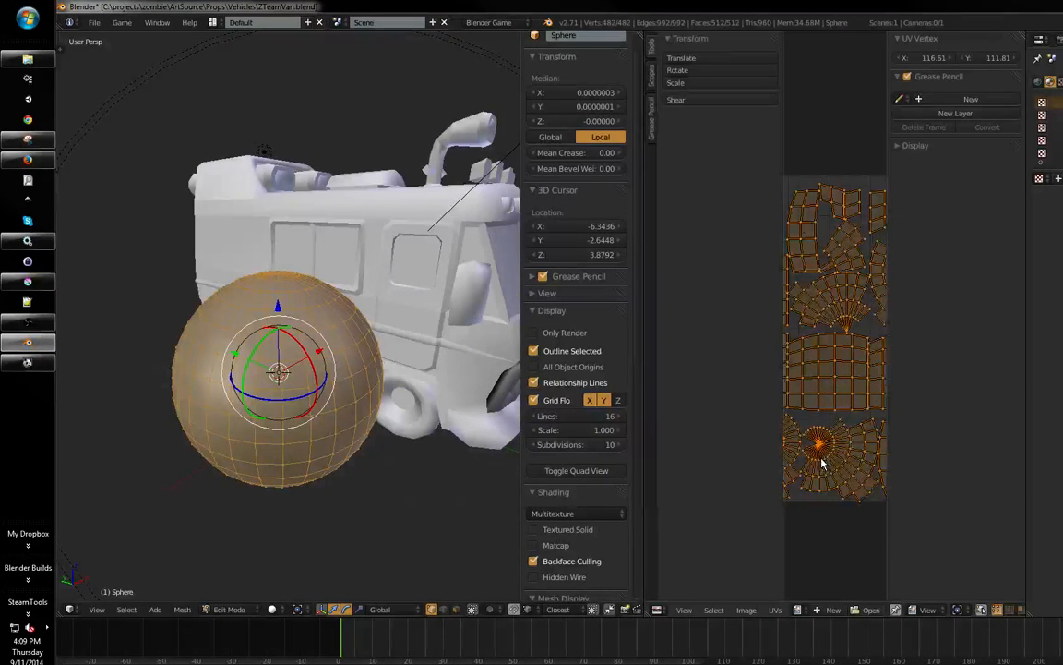
{"action": "key", "text": "t"}
{"action": "key", "text": "t"}
{"action": "middle_click_drag", "start_coordinate": [851, 203], "coordinate": [869, 199]}
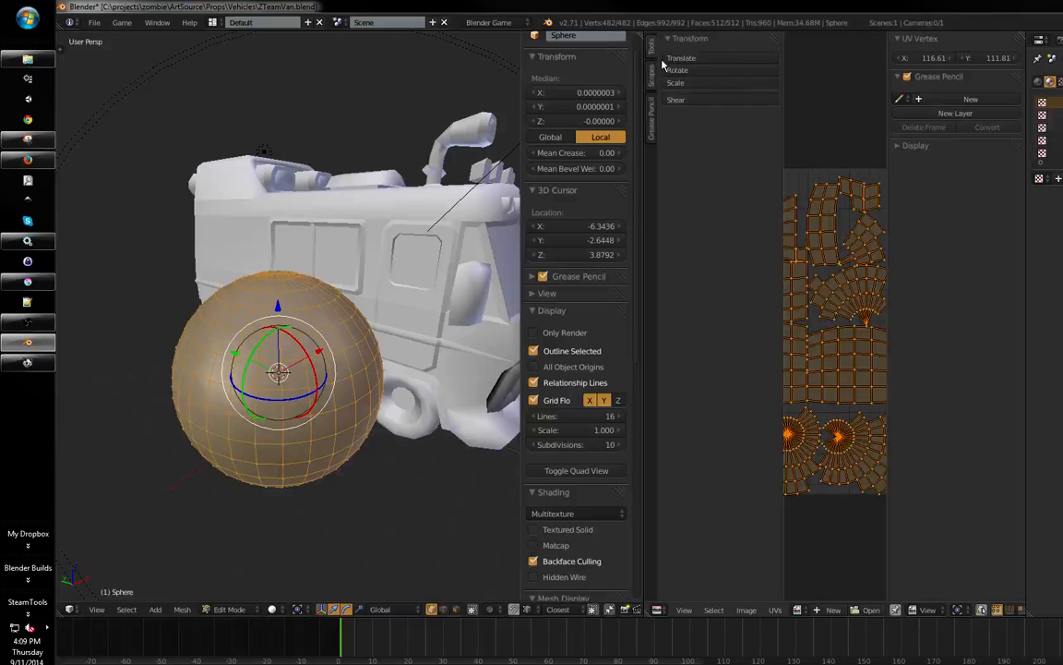
- Create a new image with the UV Grid generated type and assign it to the sphere's unwrapped faces
{"action": "middle_click_drag", "start_coordinate": [838, 139], "coordinate": [843, 131]}
{"action": "middle_click_drag", "start_coordinate": [852, 172], "coordinate": [831, 177]}
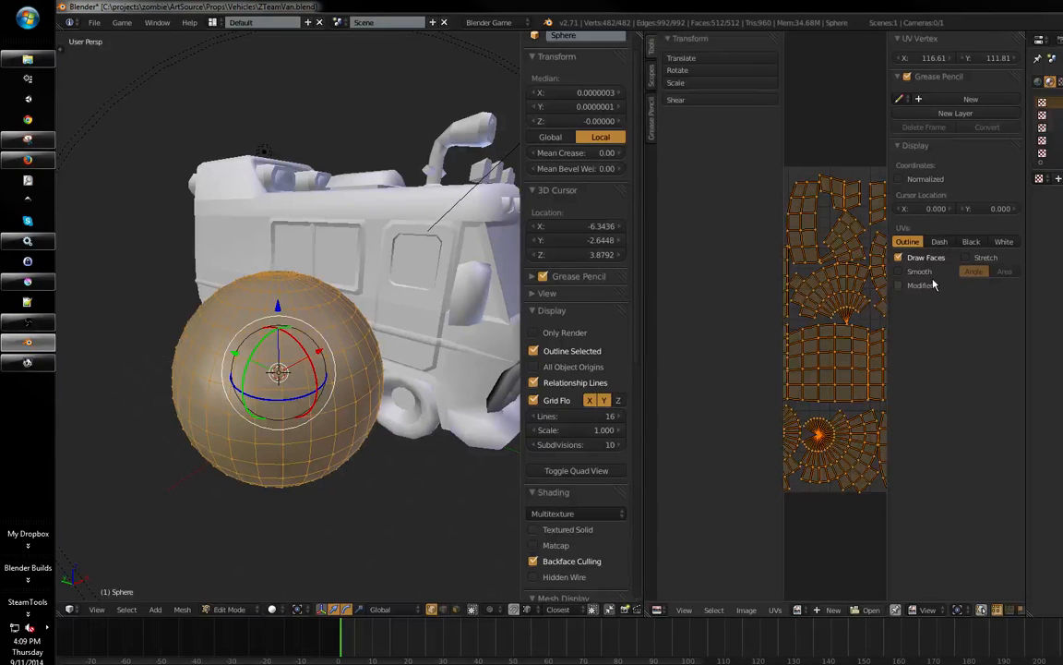
{"action": "left_click", "coordinate": [828, 611]}
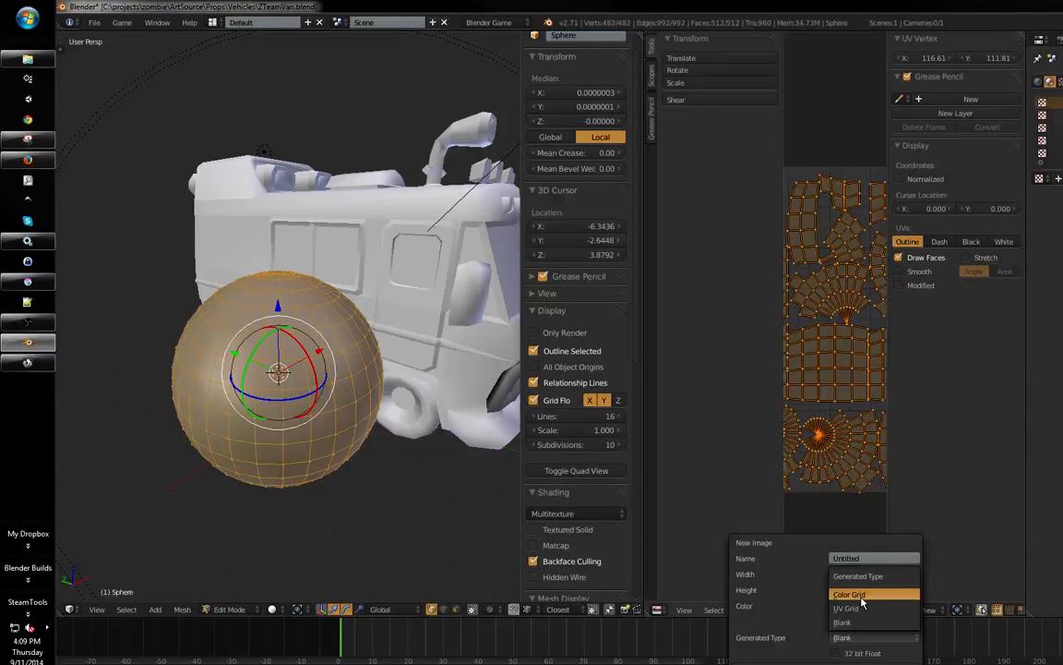
{"action": "left_click", "coordinate": [861, 609]}
{"action": "key", "text": "Return"}
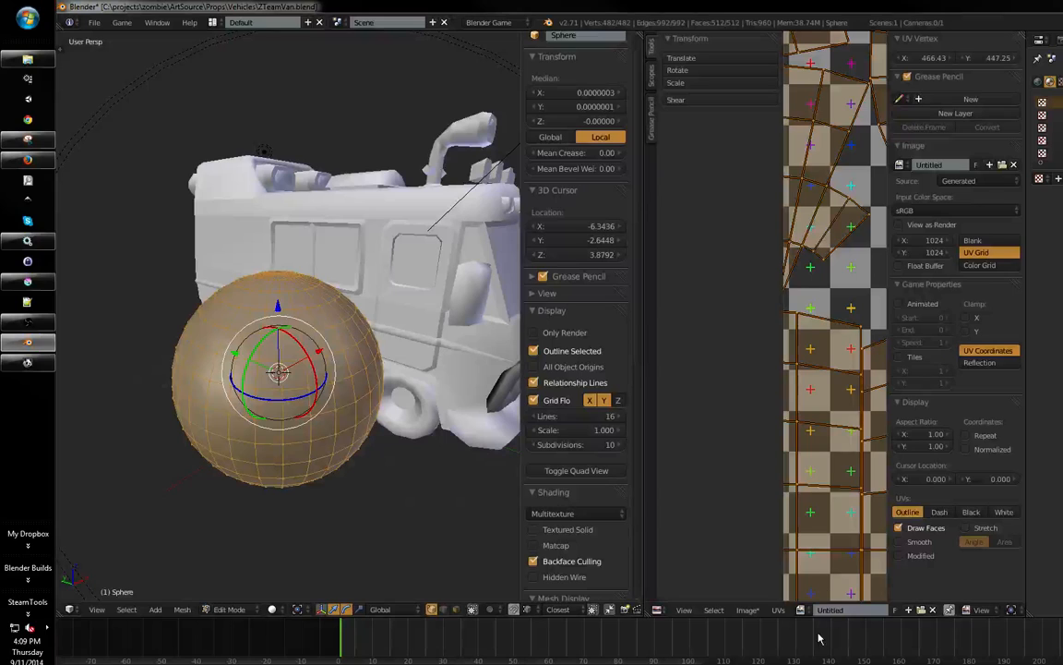
- Switch the 3D viewport to textured shading and check the grid on the sphere in Object Mode and Edit Mode
{"action": "key", "text": "alt+z"}
{"action": "mouse_move", "coordinate": [296, 342]}
{"action": "middle_mouse_down"}
{"action": "mouse_move", "coordinate": [353, 340]}
{"action": "mouse_move", "coordinate": [343, 306]}
{"action": "mouse_move", "coordinate": [396, 341]}
{"action": "mouse_move", "coordinate": [431, 346]}
{"action": "mouse_move", "coordinate": [413, 364]}
{"action": "mouse_move", "coordinate": [429, 311]}
{"action": "mouse_move", "coordinate": [311, 379]}
{"action": "middle_mouse_up"}
{"action": "key", "text": "Tab"}
{"action": "key", "text": "Tab"}
{"action": "key", "text": "Tab"}
{"action": "key", "text": "Tab"}
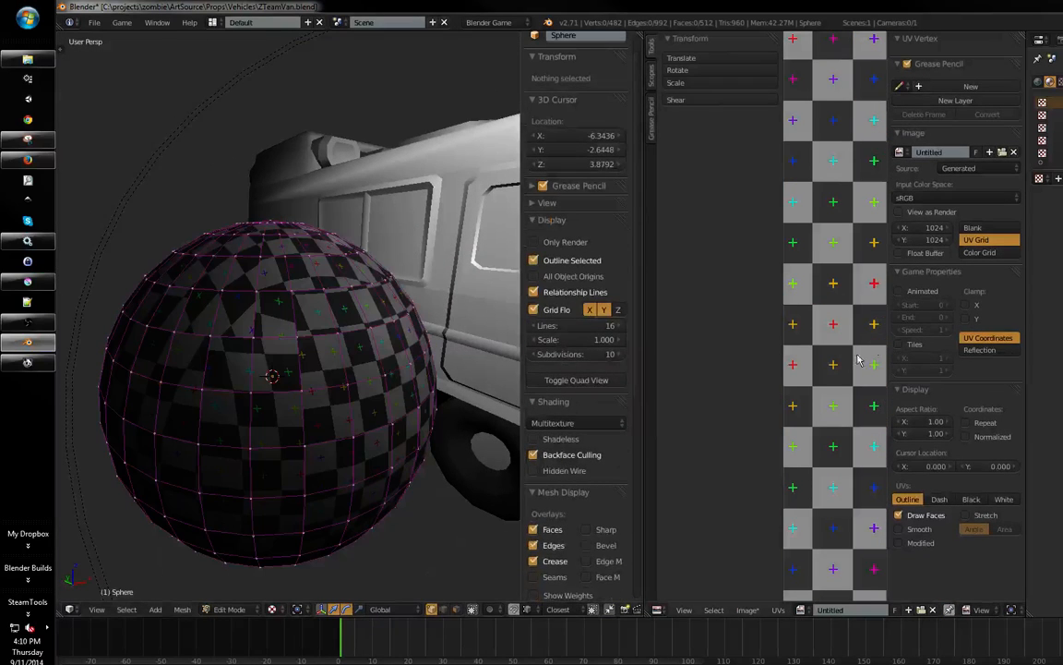
- Hide the UV editor's properties region and tool shelf to leave more room for the grid image
{"action": "key", "text": "ctrl+Up"}
{"action": "key", "text": "ctrl+Up"}
{"action": "key", "text": "n"}
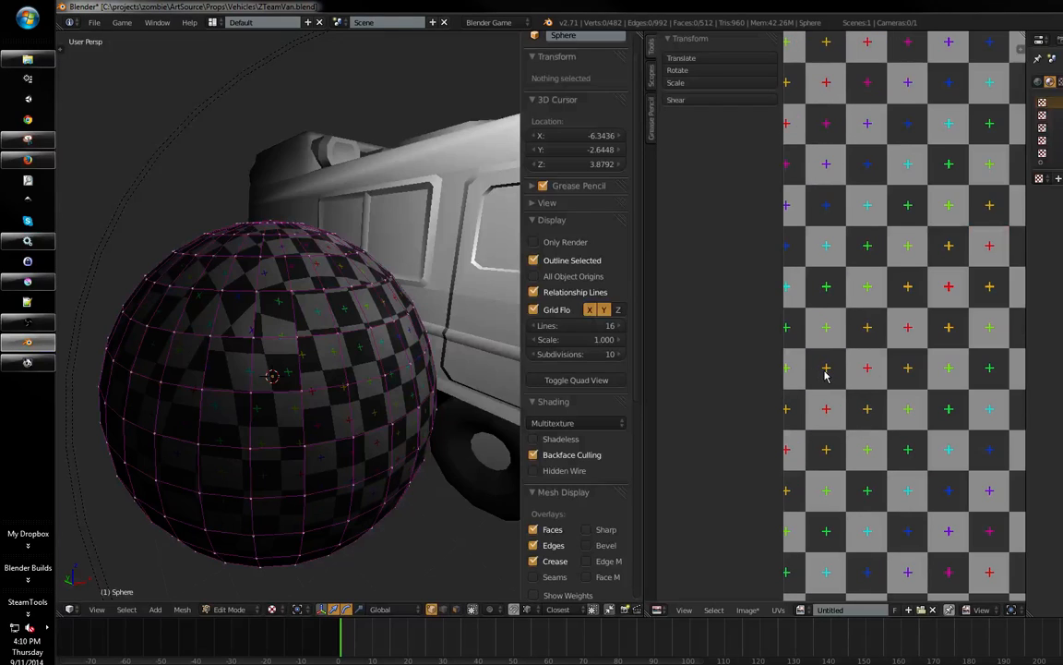
{"action": "key", "text": "t"}
{"action": "middle_click_drag", "start_coordinate": [826, 374], "coordinate": [871, 362]}
- Leave Edit Mode, select the lamp above the van and move it toward the sphere's side to light the checkered surface
{"action": "middle_click_drag", "start_coordinate": [334, 385], "coordinate": [353, 423]}
{"action": "key", "text": "Tab"}
{"action": "scroll", "coordinate": [394, 396], "scroll_direction": "up", "scroll_amount": 1}
{"action": "scroll", "coordinate": [376, 398], "scroll_direction": "down", "scroll_amount": 3}
{"action": "scroll", "coordinate": [128, 498], "scroll_direction": "down", "scroll_amount": 2}
{"action": "middle_click_drag", "start_coordinate": [128, 499], "coordinate": [263, 396]}
{"action": "scroll", "coordinate": [233, 429], "scroll_direction": "down", "scroll_amount": 2}
{"action": "right_click", "coordinate": [297, 358]}
{"action": "key", "text": "g"}
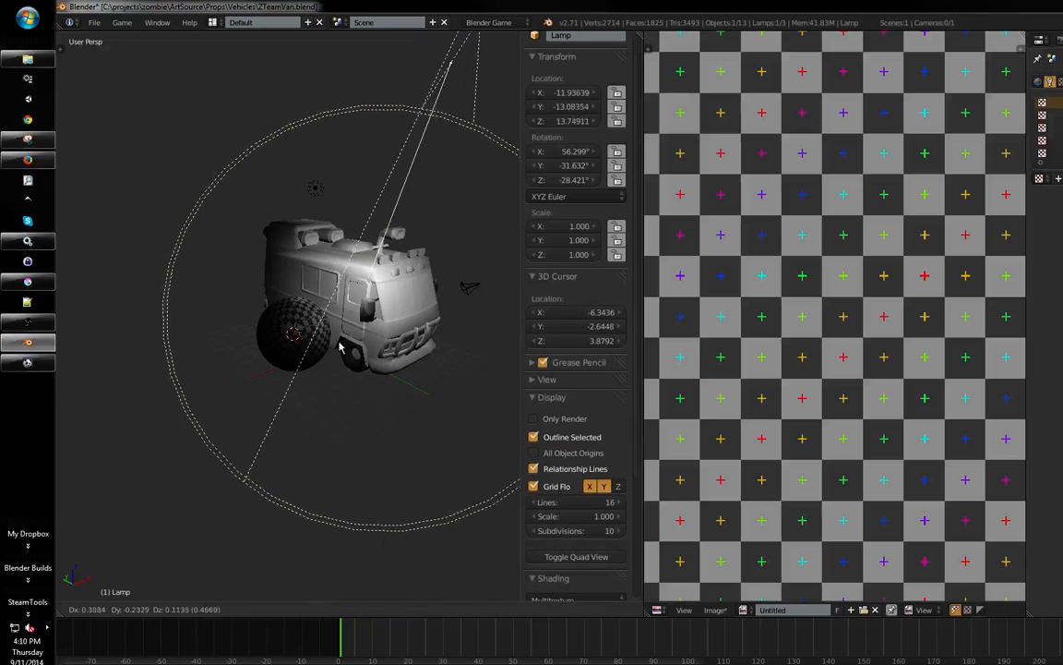
{"action": "right_click", "coordinate": [327, 351]}
{"action": "key", "text": "g"}
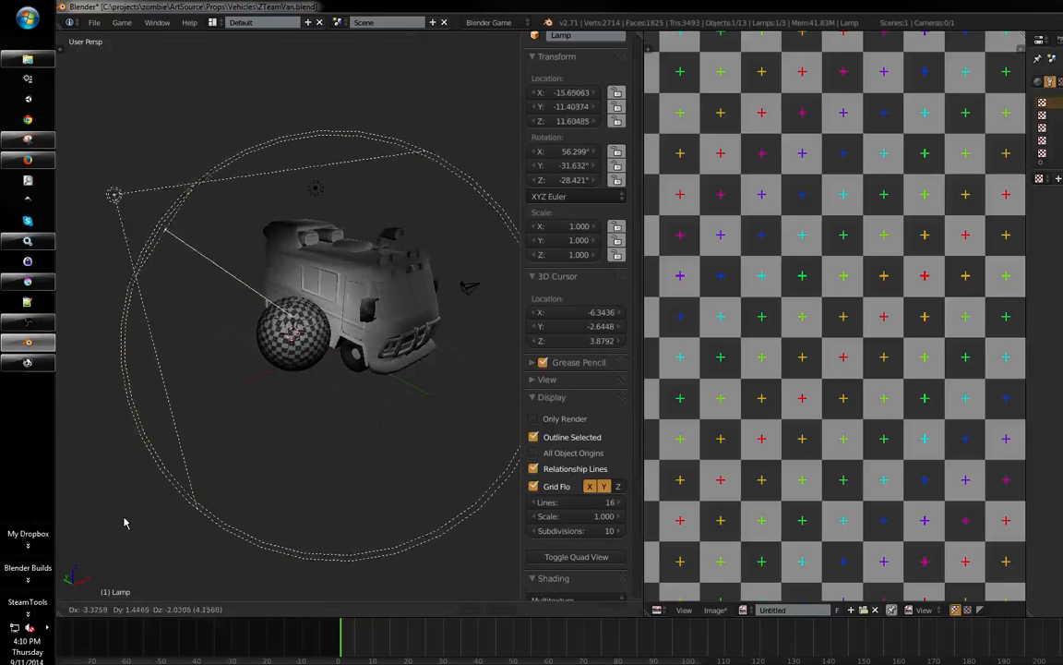
- Place the lamp being moved above and to the side of the van and checkered sphere
{"action": "left_click", "coordinate": [297, 429]}
{"action": "scroll", "coordinate": [291, 375], "scroll_direction": "up", "scroll_amount": 5}
{"action": "middle_click_drag", "start_coordinate": [343, 372], "coordinate": [346, 433]}
- Select the checkered sphere beside the van and open its mesh for editing
{"action": "right_click", "coordinate": [405, 351]}
{"action": "scroll", "coordinate": [358, 360], "scroll_direction": "up", "scroll_amount": 3}
{"action": "middle_click_drag", "start_coordinate": [360, 257], "coordinate": [296, 345]}
{"action": "middle_click_drag", "start_coordinate": [422, 347], "coordinate": [347, 320]}
{"action": "key", "text": "Tab"}
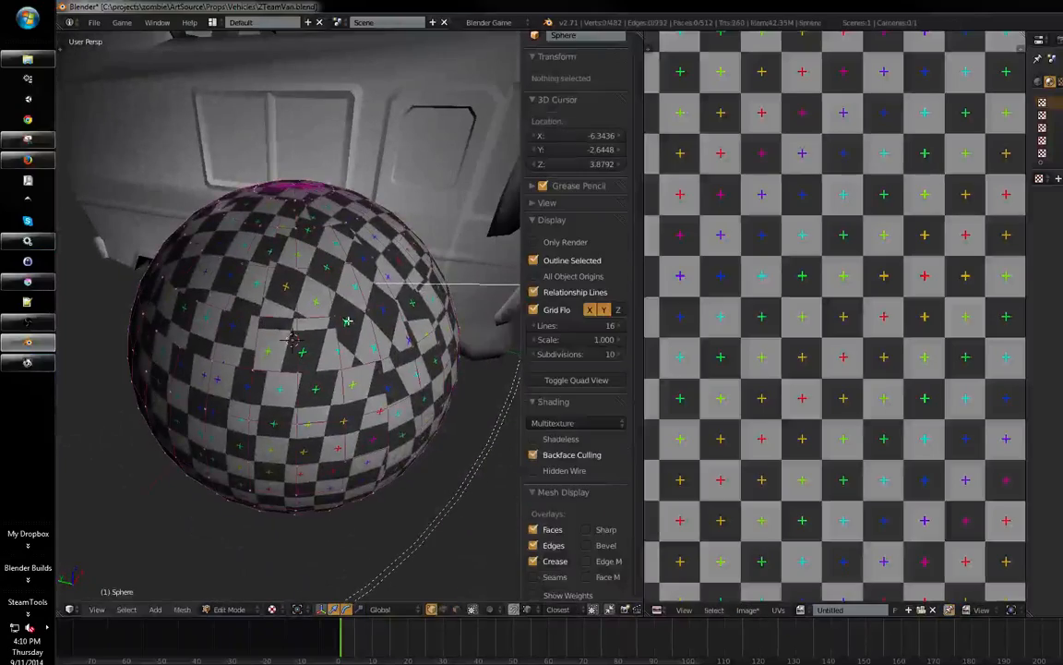
- Examine the sphere's existing UV layout and the checker texture on its surface, in and out of mesh editing
{"action": "key", "text": "a"}
{"action": "key", "text": "a"}
{"action": "scroll", "coordinate": [718, 301], "scroll_direction": "down", "scroll_amount": 6}
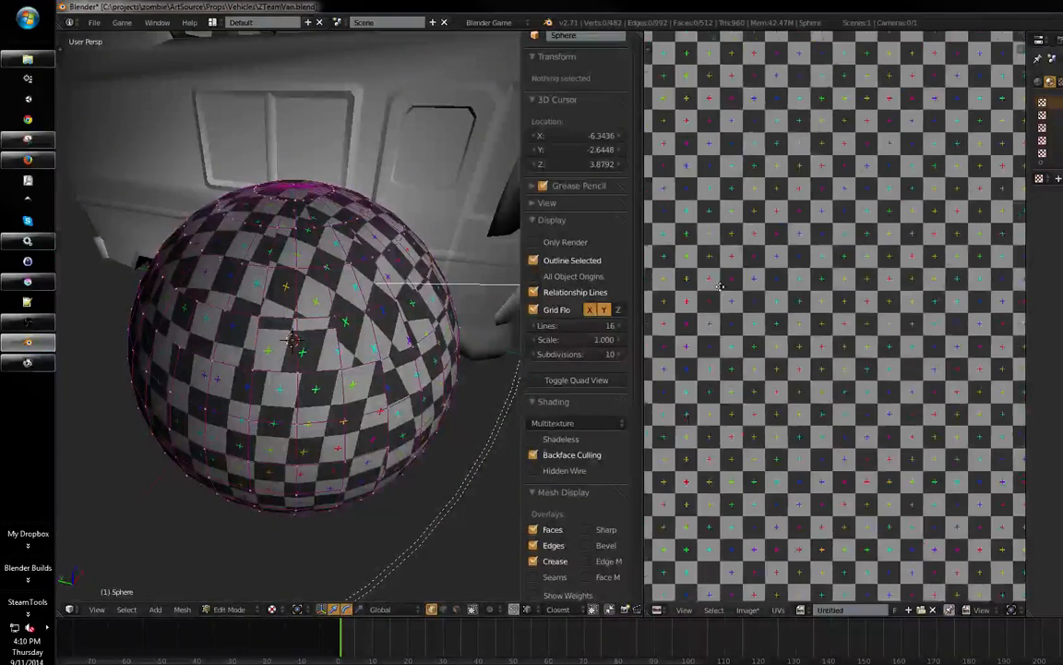
{"action": "middle_click_drag", "start_coordinate": [295, 323], "coordinate": [298, 349]}
{"action": "key", "text": "Tab"}
{"action": "key", "text": "Tab"}
{"action": "key", "text": "a"}
{"action": "key", "text": "a"}
{"action": "key", "text": "Tab"}
{"action": "key", "text": "Tab"}
{"action": "key", "text": "Tab"}
{"action": "key", "text": "Tab"}
{"action": "key", "text": "a"}
{"action": "key", "text": "a"}
{"action": "key", "text": "a"}
- Switch to edge selection and mark one pole-to-pole edge line on the sphere as a seam
{"action": "key", "text": "ctrl+Tab"}
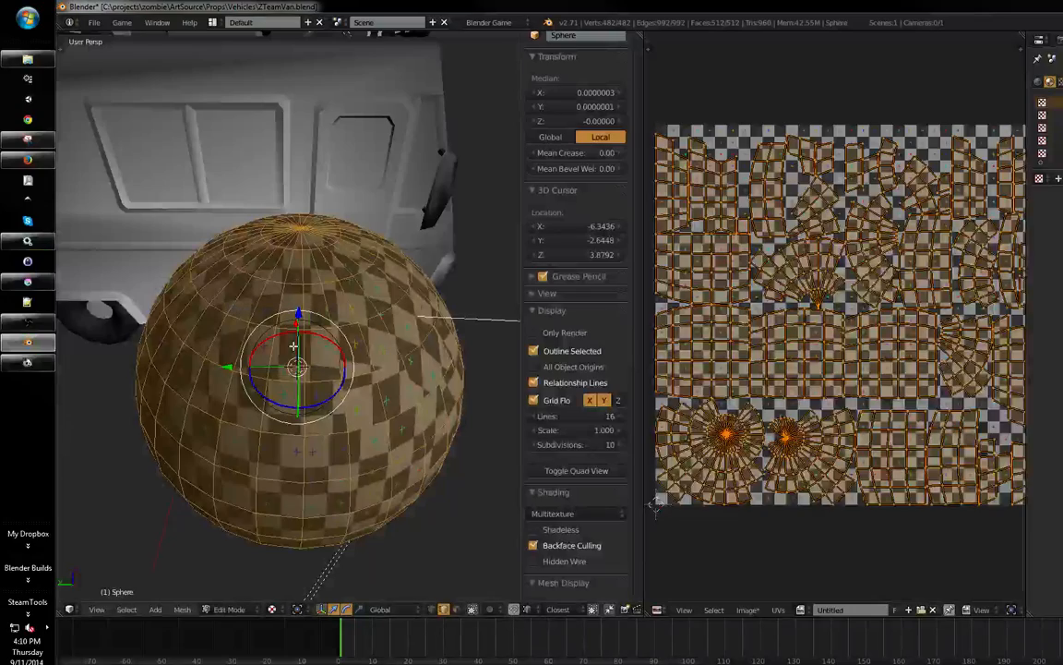
{"action": "middle_click_drag", "start_coordinate": [838, 272], "coordinate": [803, 281]}
{"action": "middle_click_drag", "start_coordinate": [917, 324], "coordinate": [931, 304]}
{"action": "middle_click_drag", "start_coordinate": [341, 303], "coordinate": [375, 327]}
{"action": "key", "text": "a"}
{"action": "middle_click_drag", "start_coordinate": [279, 325], "coordinate": [349, 369]}
{"action": "scroll", "coordinate": [336, 326], "scroll_direction": "up", "scroll_amount": 1}
{"action": "right_click", "coordinate": [342, 327]}
{"action": "middle_click_drag", "start_coordinate": [368, 409], "coordinate": [333, 333]}
{"action": "key", "text": "ctrl+e"}
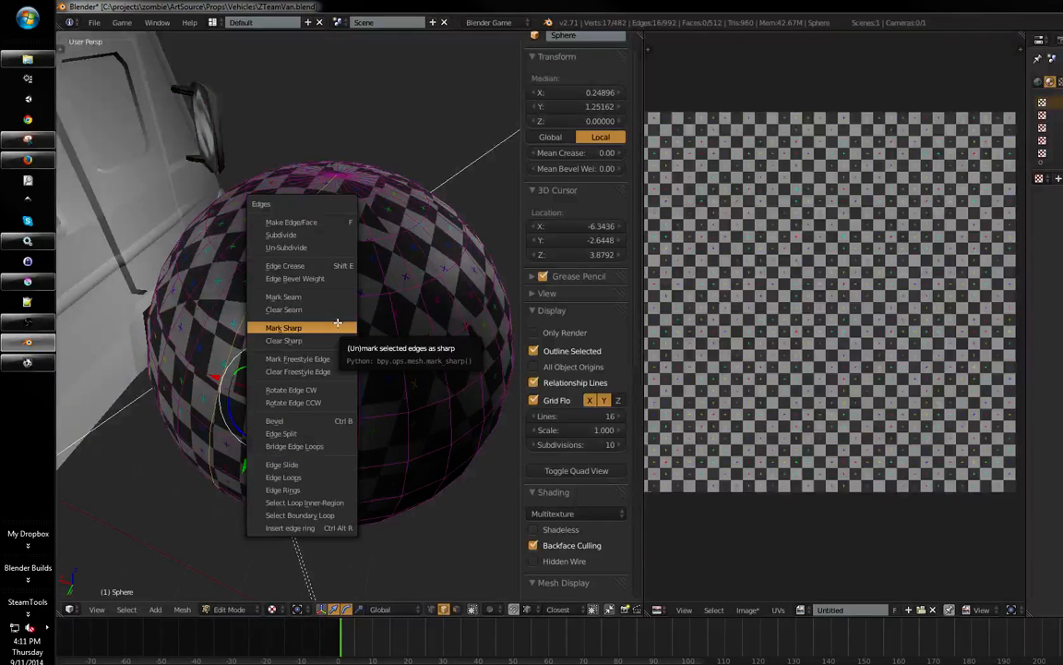
{"action": "left_click", "coordinate": [326, 299]}
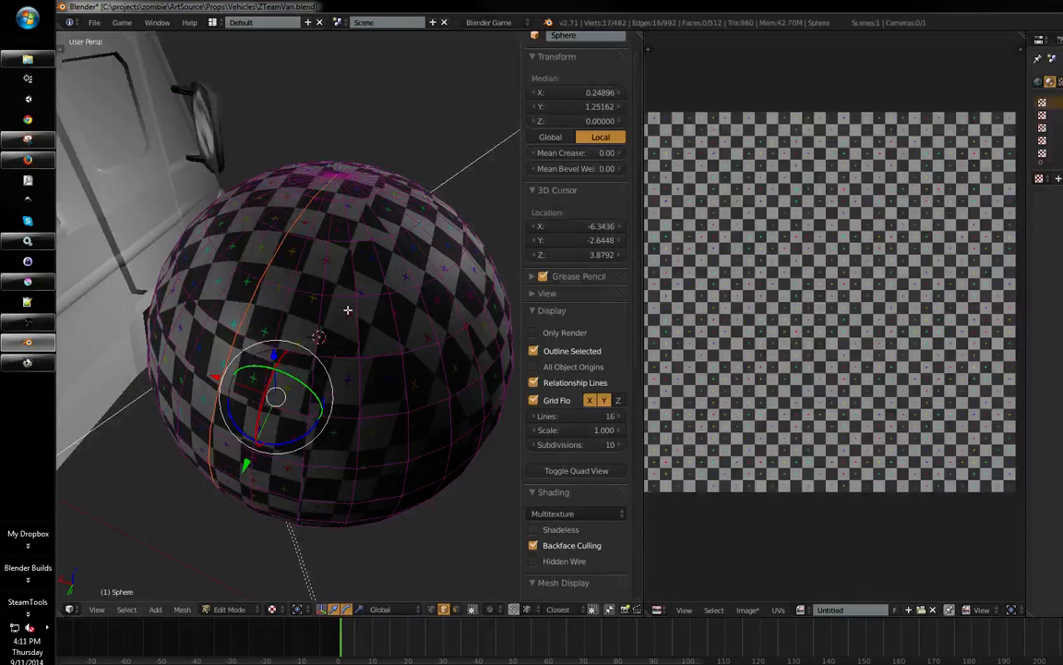
- Select the whole sphere mesh and unwrap it along the marked seam
{"action": "key", "text": "a"}
{"action": "key", "text": "a"}
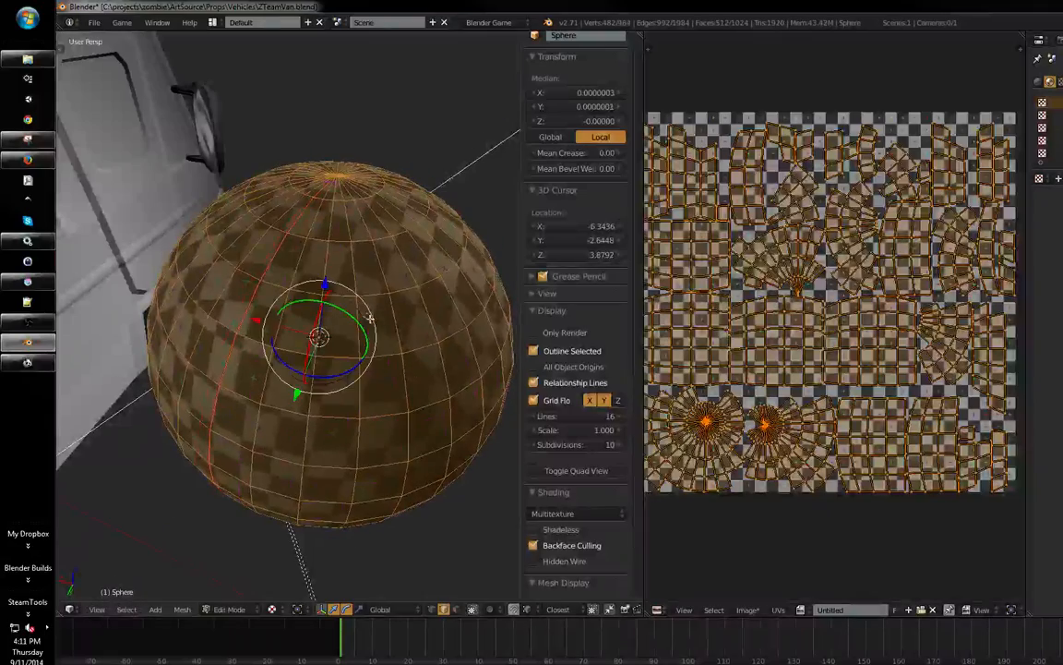
{"action": "key", "text": "a"}
{"action": "middle_click_drag", "start_coordinate": [379, 323], "coordinate": [361, 318]}
{"action": "key", "text": "u"}
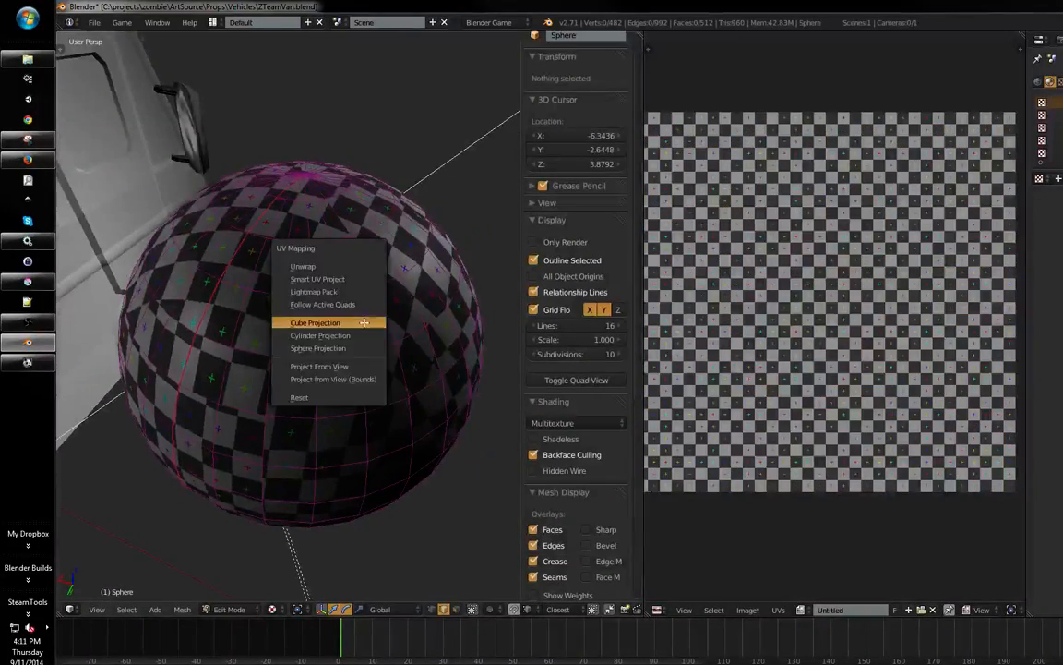
{"action": "key", "text": "a"}
{"action": "key", "text": "u"}
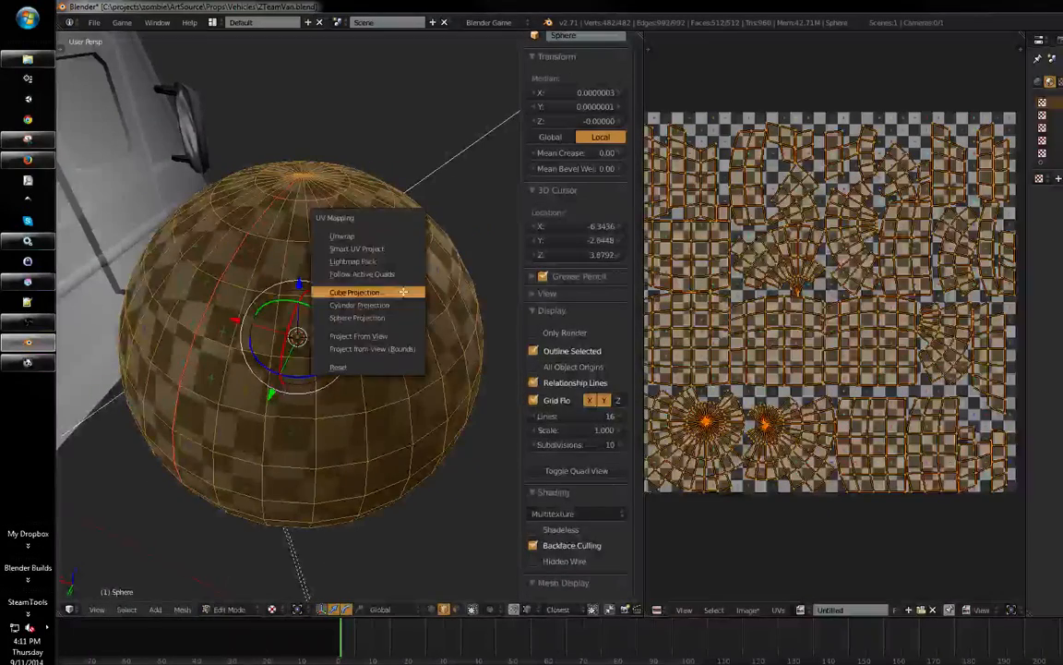
{"action": "left_click", "coordinate": [392, 237]}
{"action": "middle_click_drag", "start_coordinate": [793, 368], "coordinate": [788, 339]}
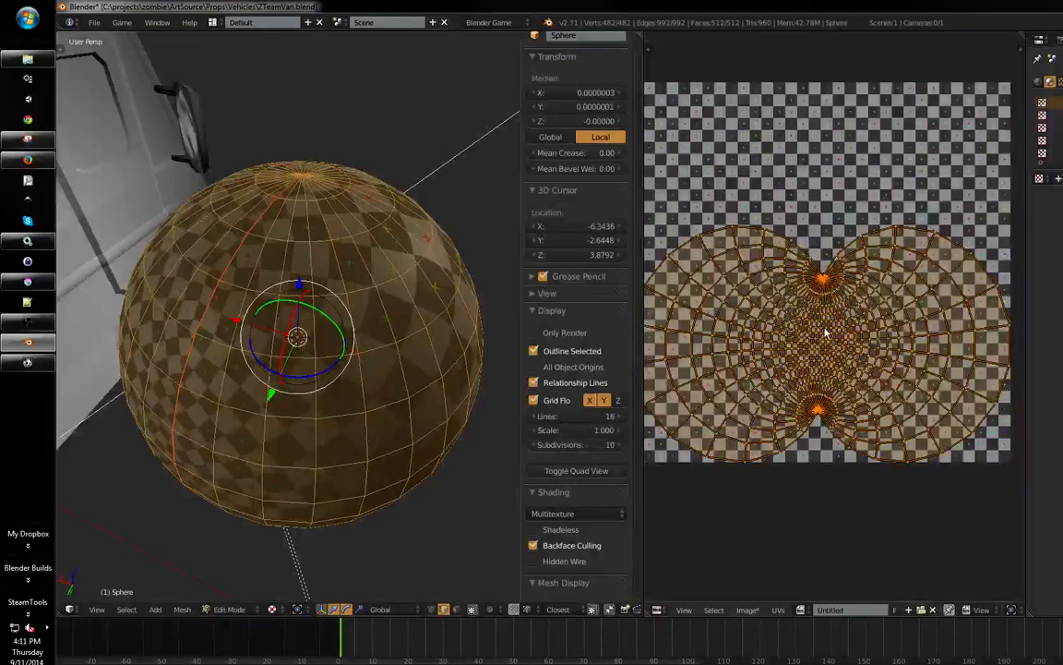
- Examine the checker pattern on the sphere from several sides and compare it with the unwrapped UV layout
{"action": "key", "text": "Tab"}
{"action": "middle_click_drag", "start_coordinate": [326, 361], "coordinate": [263, 315]}
{"action": "key", "text": "Tab"}
{"action": "key", "text": "Tab"}
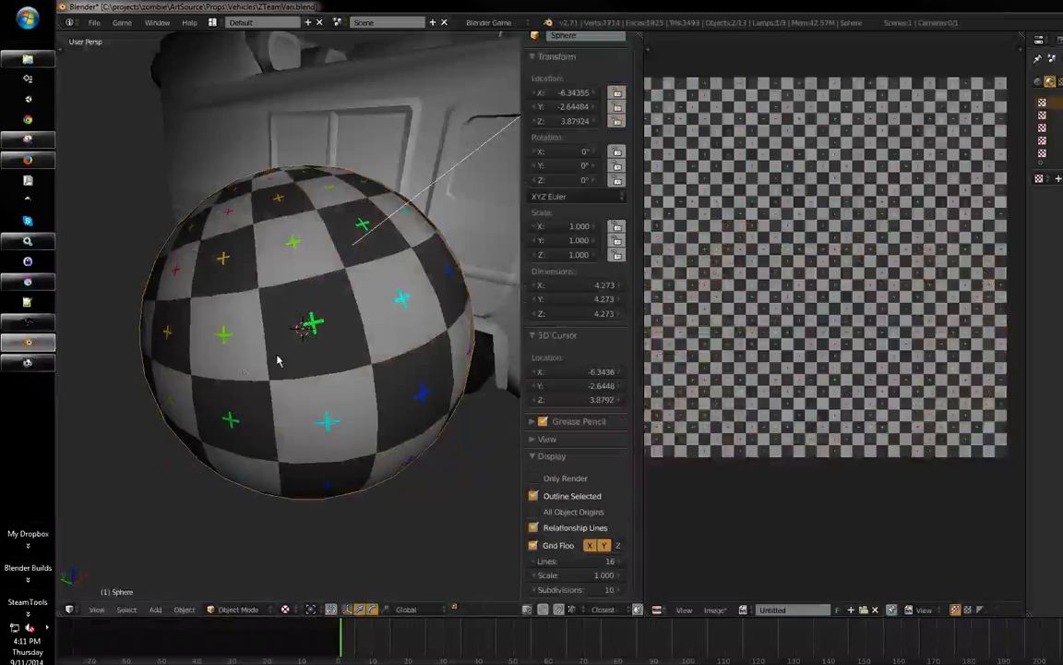
{"action": "middle_click_drag", "start_coordinate": [195, 338], "coordinate": [386, 344]}
{"action": "scroll", "coordinate": [847, 240], "scroll_direction": "up", "scroll_amount": 4}
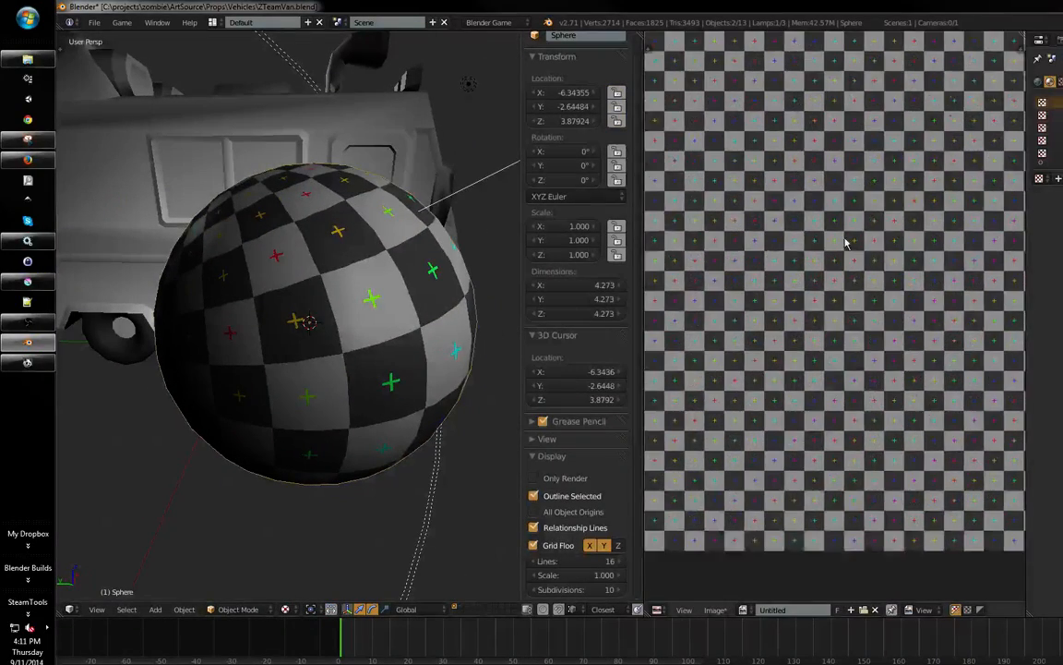
{"action": "middle_click_drag", "start_coordinate": [796, 275], "coordinate": [817, 322]}
{"action": "scroll", "coordinate": [817, 321], "scroll_direction": "down", "scroll_amount": 2}
{"action": "middle_click_drag", "start_coordinate": [314, 443], "coordinate": [285, 387]}
{"action": "key", "text": "Tab"}
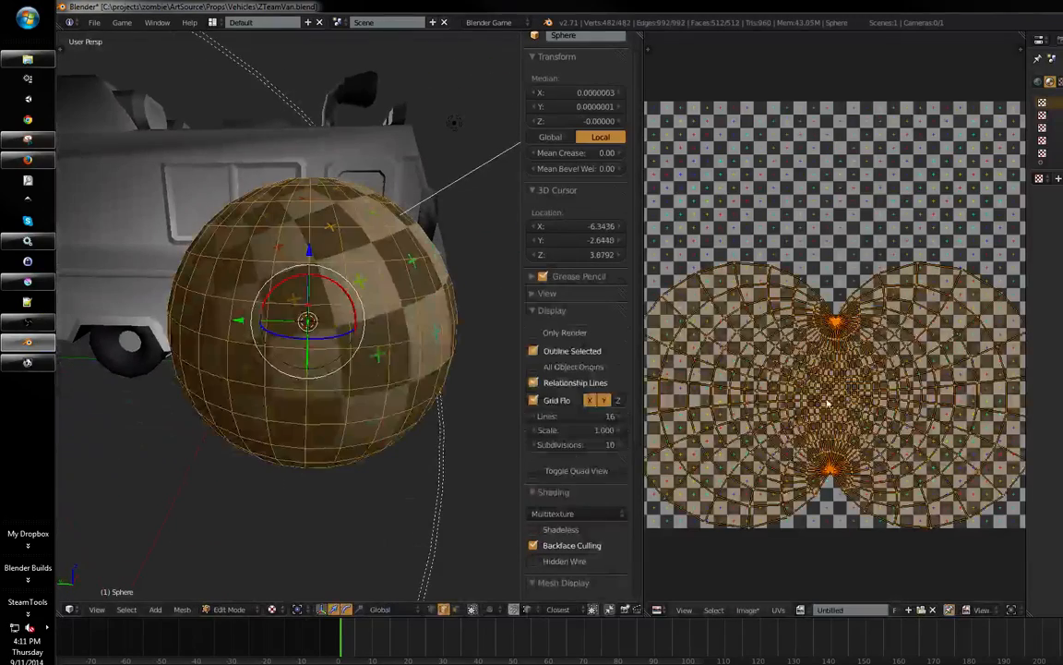
{"action": "middle_click_drag", "start_coordinate": [723, 391], "coordinate": [727, 378]}
{"action": "middle_click_drag", "start_coordinate": [369, 397], "coordinate": [203, 369]}
{"action": "key", "text": "Tab"}
{"action": "scroll", "coordinate": [202, 369], "scroll_direction": "up", "scroll_amount": 4}
{"action": "scroll", "coordinate": [391, 268], "scroll_direction": "down", "scroll_amount": 6}
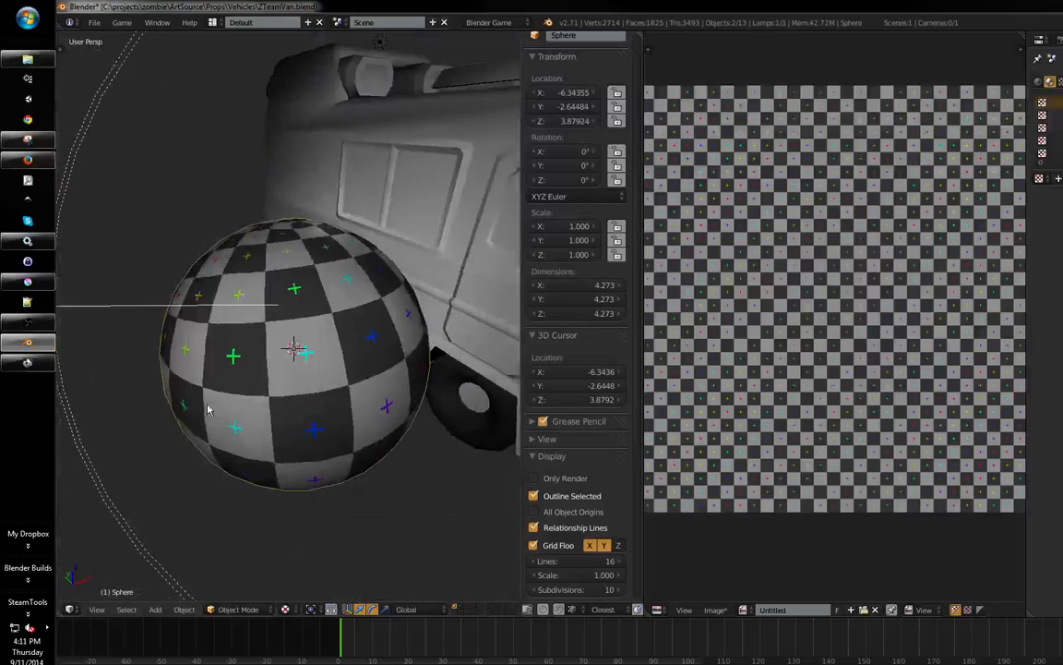
{"action": "scroll", "coordinate": [207, 404], "scroll_direction": "up", "scroll_amount": 2}
{"action": "middle_click_drag", "start_coordinate": [291, 336], "coordinate": [173, 401]}
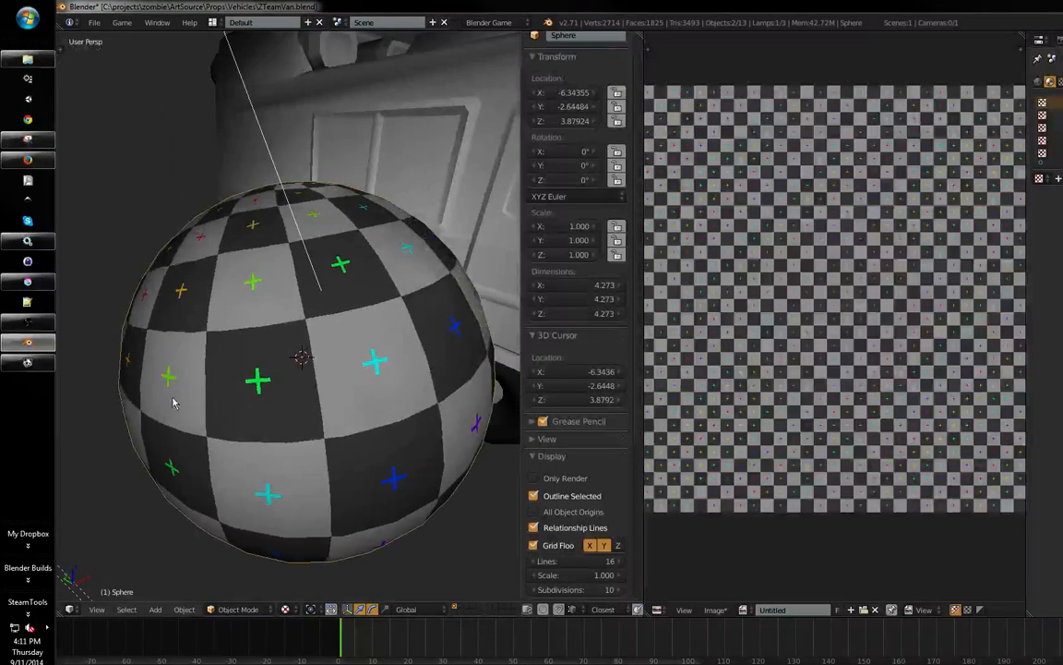
- Assign the CarSchoolBus.png image to the sphere's faces in place of the checker image
{"action": "left_click", "coordinate": [744, 610]}
{"action": "left_click", "coordinate": [783, 477]}
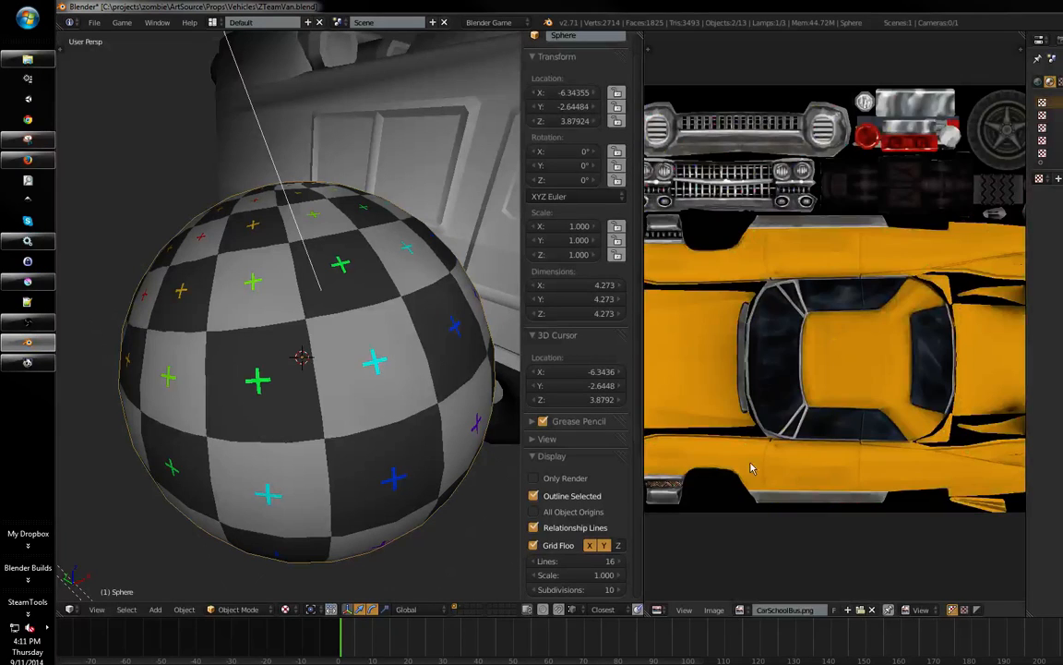
{"action": "key", "text": "Tab"}
{"action": "left_click", "coordinate": [803, 610]}
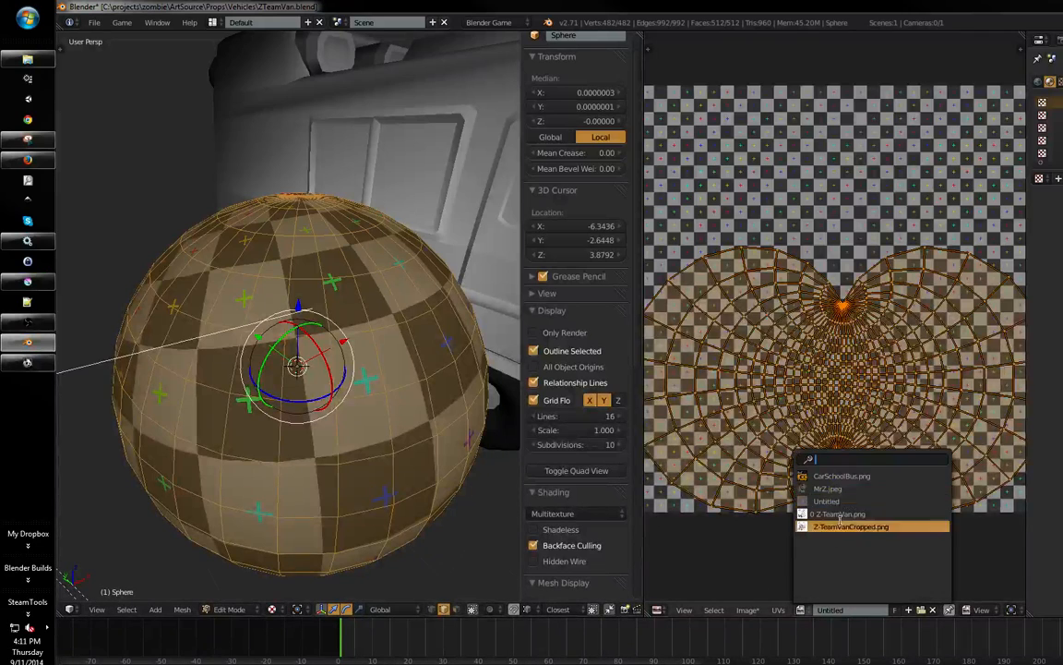
{"action": "left_click", "coordinate": [838, 478]}
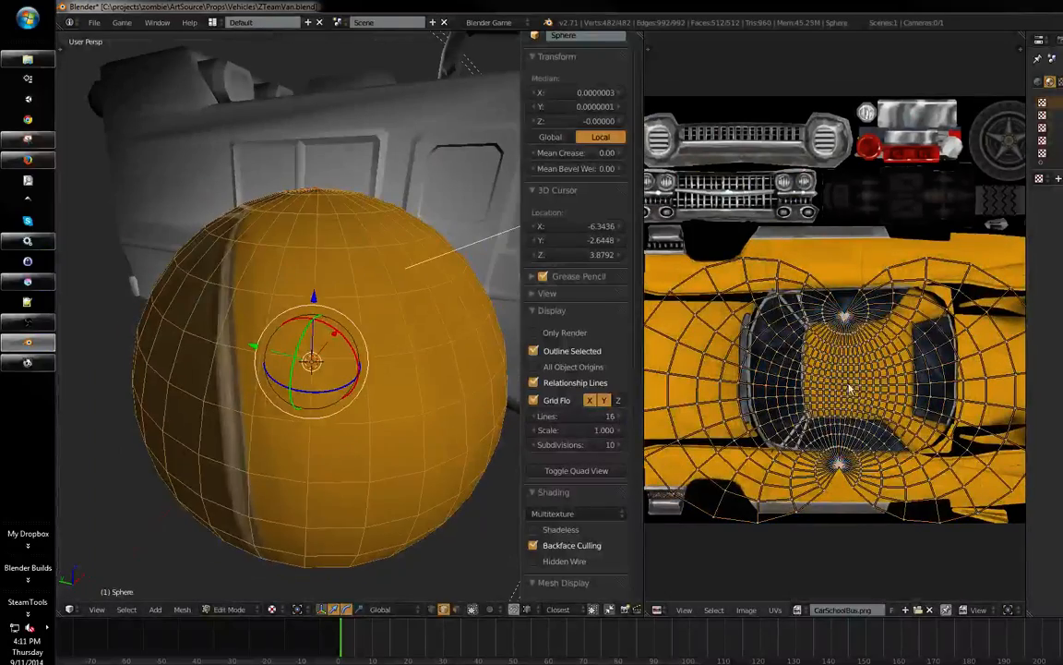
- Move the sphere's whole UV island over the chrome grilles of the car texture
{"action": "key", "text": "g"}
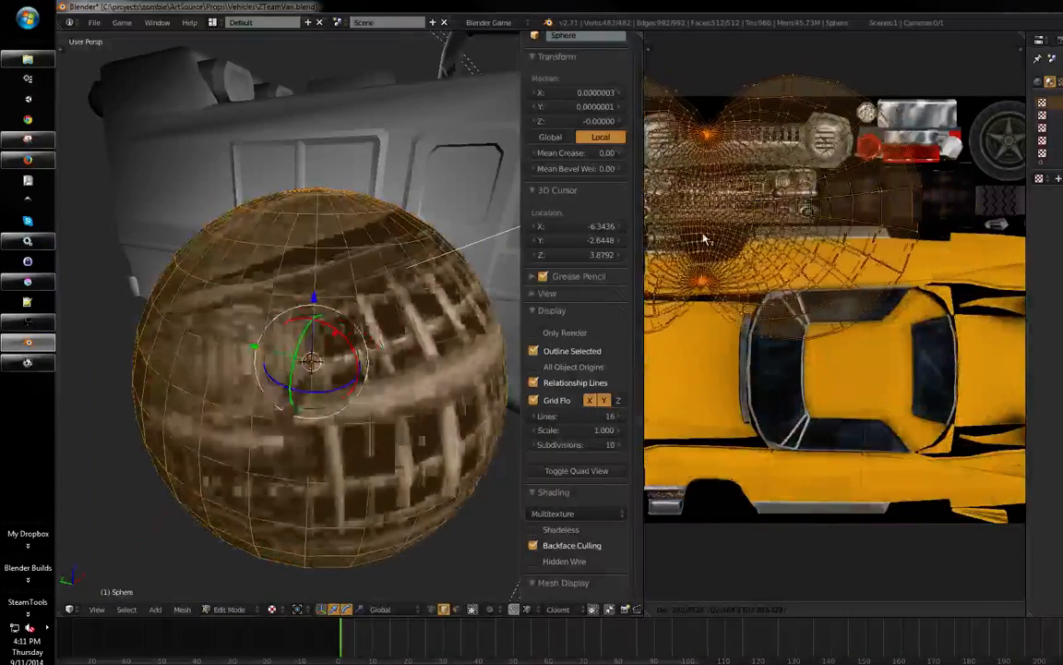
{"action": "left_click", "coordinate": [697, 237]}
{"action": "middle_click_drag", "start_coordinate": [231, 398], "coordinate": [436, 368]}
{"action": "scroll", "coordinate": [780, 331], "scroll_direction": "up", "scroll_amount": 4}
{"action": "middle_click_drag", "start_coordinate": [943, 234], "coordinate": [868, 262]}
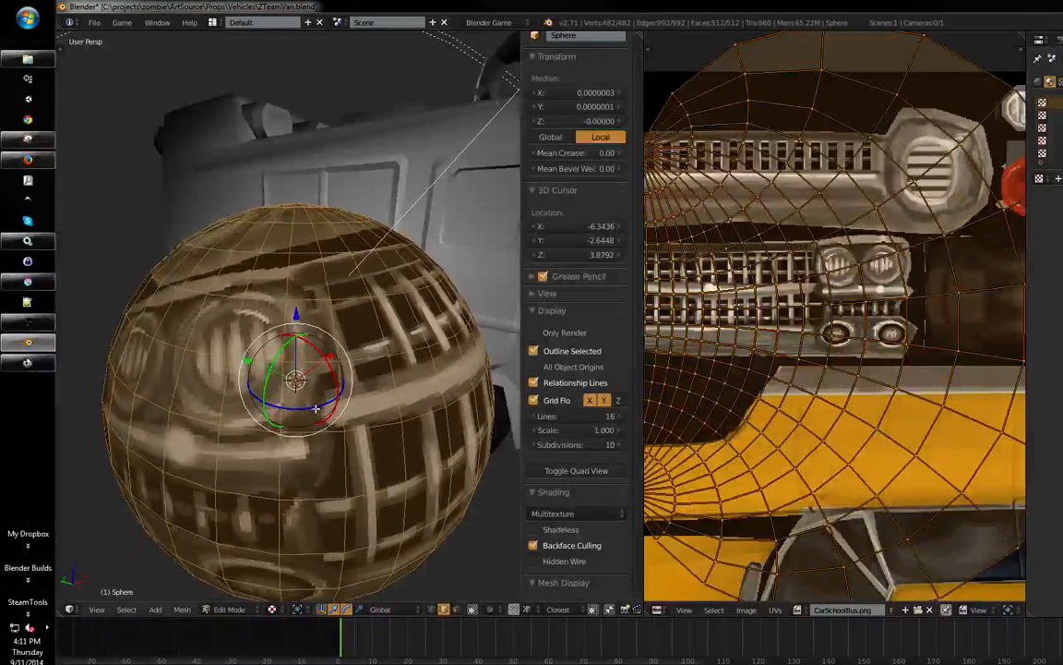
- Examine how the grille and headlight artwork wraps around the sphere on all sides
{"action": "middle_click_drag", "start_coordinate": [315, 407], "coordinate": [351, 387]}
{"action": "middle_click_drag", "start_coordinate": [277, 387], "coordinate": [369, 393]}
{"action": "middle_click_drag", "start_coordinate": [681, 342], "coordinate": [816, 343]}
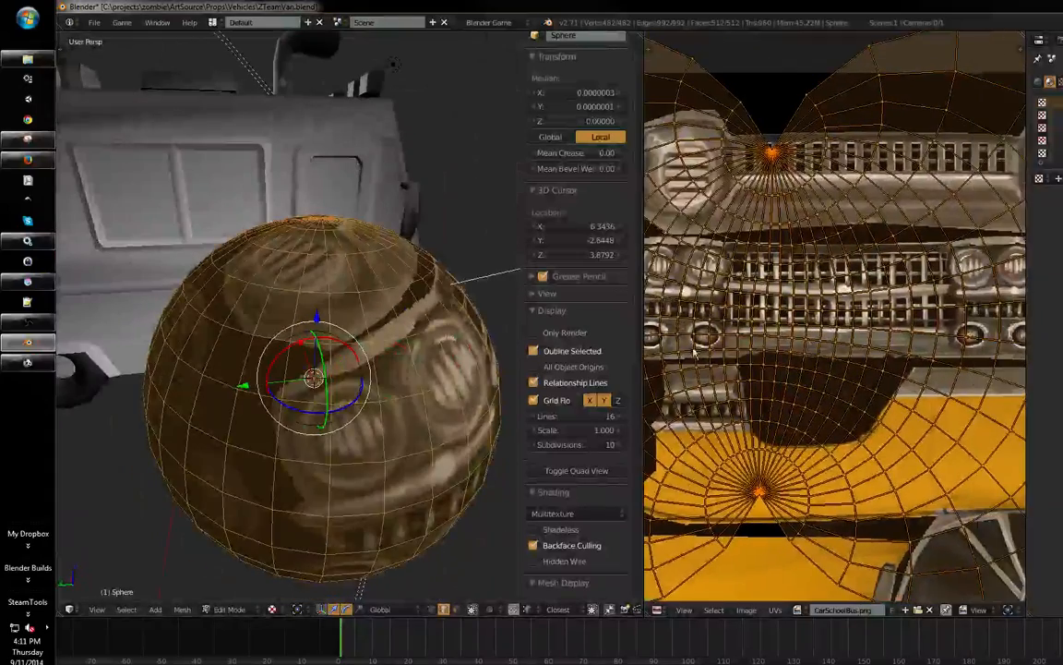
{"action": "middle_click_drag", "start_coordinate": [421, 346], "coordinate": [197, 344]}
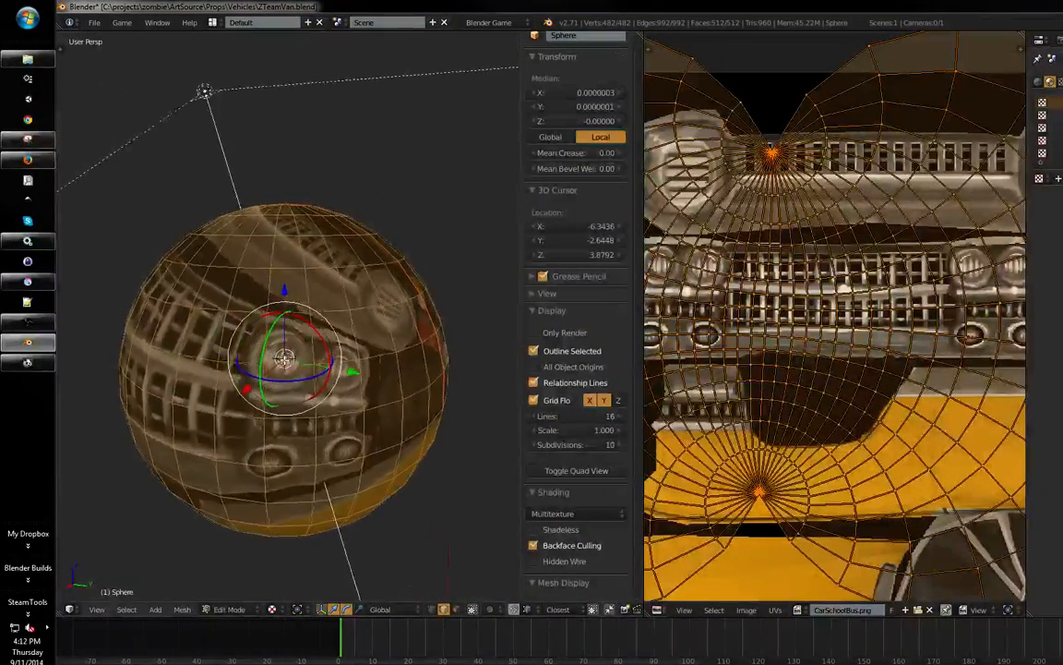
{"action": "middle_click_drag", "start_coordinate": [299, 370], "coordinate": [314, 368]}
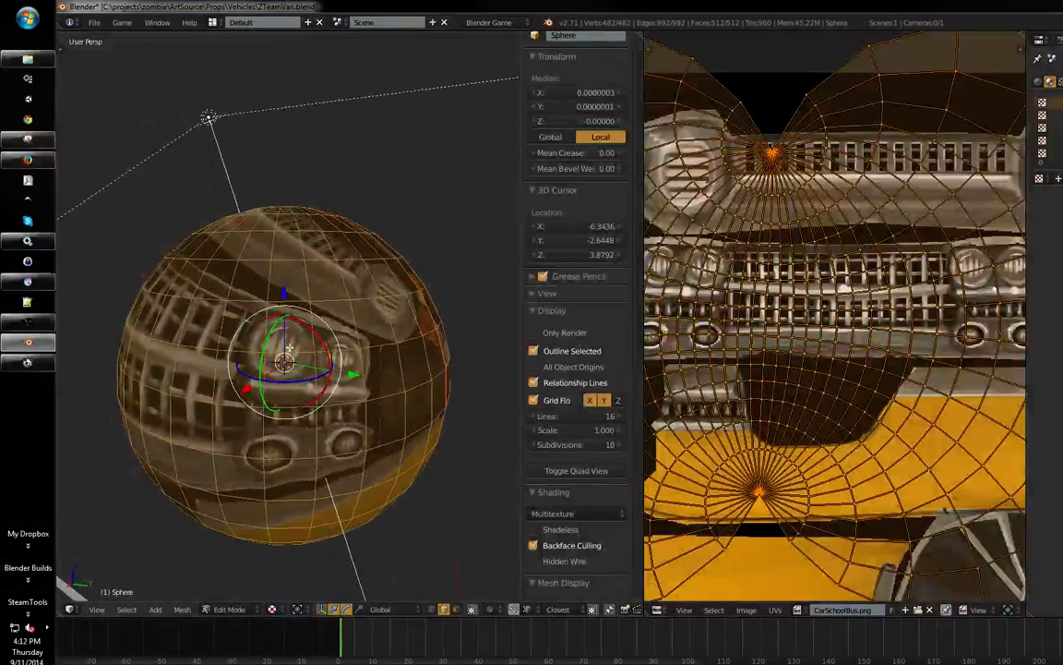
{"action": "middle_click_drag", "start_coordinate": [299, 390], "coordinate": [113, 412]}
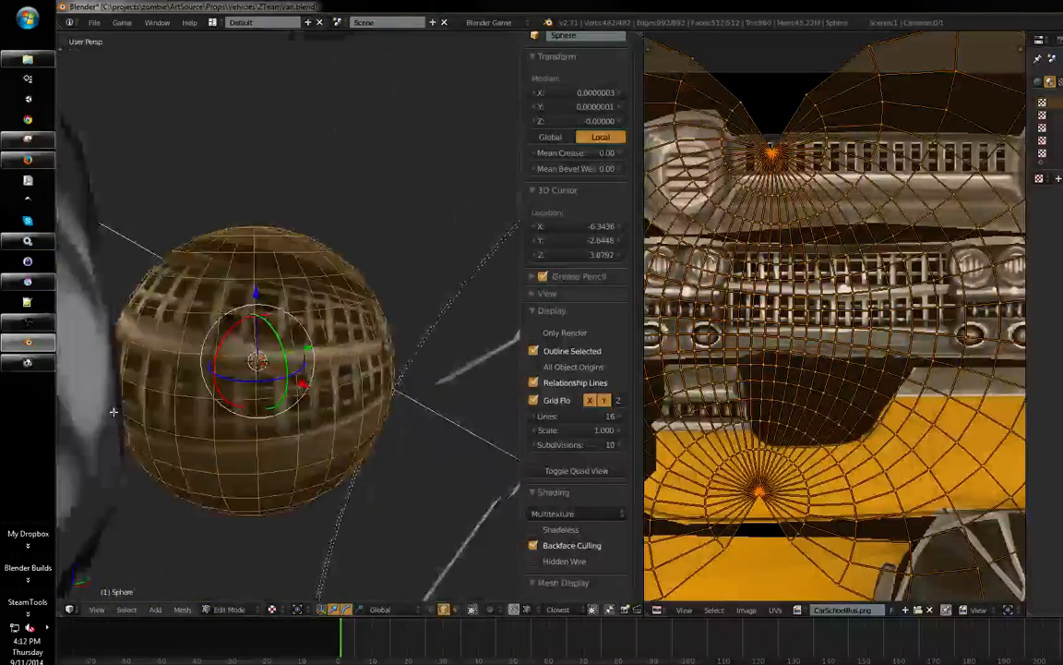
{"action": "middle_click_drag", "start_coordinate": [208, 383], "coordinate": [227, 393]}
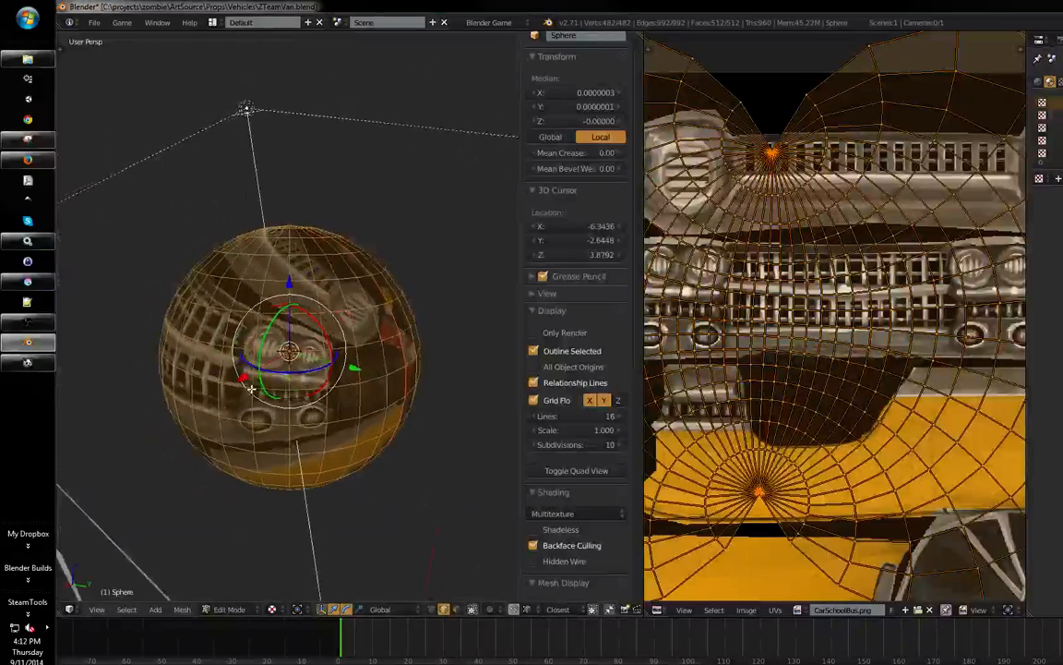
{"action": "middle_click_drag", "start_coordinate": [317, 391], "coordinate": [305, 321]}
- Mark a second pole-to-pole edge line on the opposite side of the sphere as a seam and unwrap the whole mesh again
{"action": "key", "text": "a"}
{"action": "scroll", "coordinate": [304, 321], "scroll_direction": "up", "scroll_amount": 2}
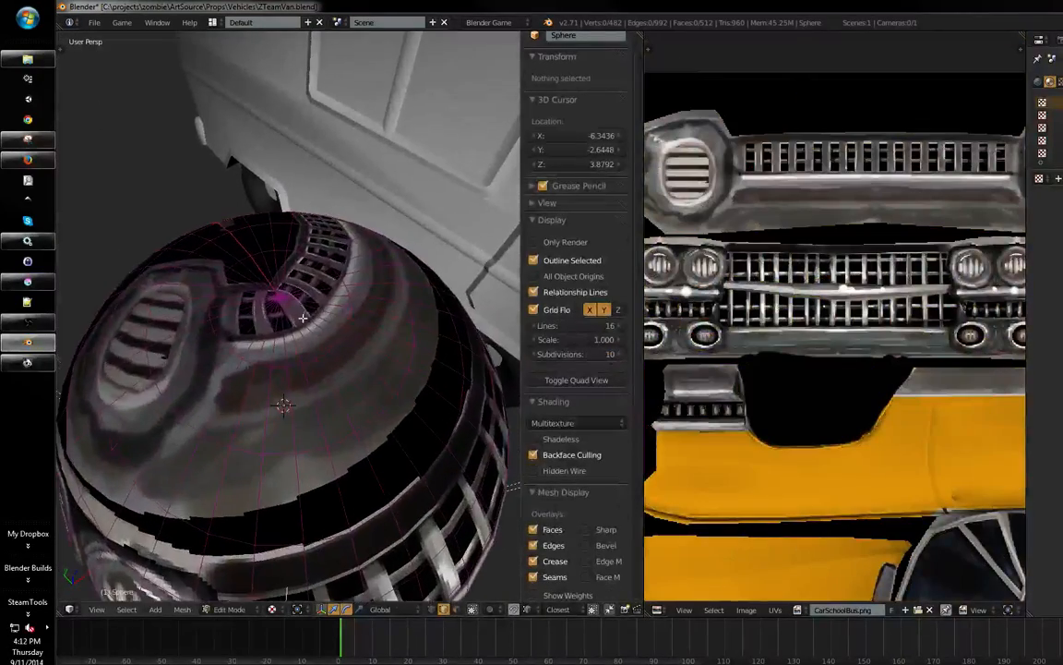
{"action": "right_click", "coordinate": [321, 332]}
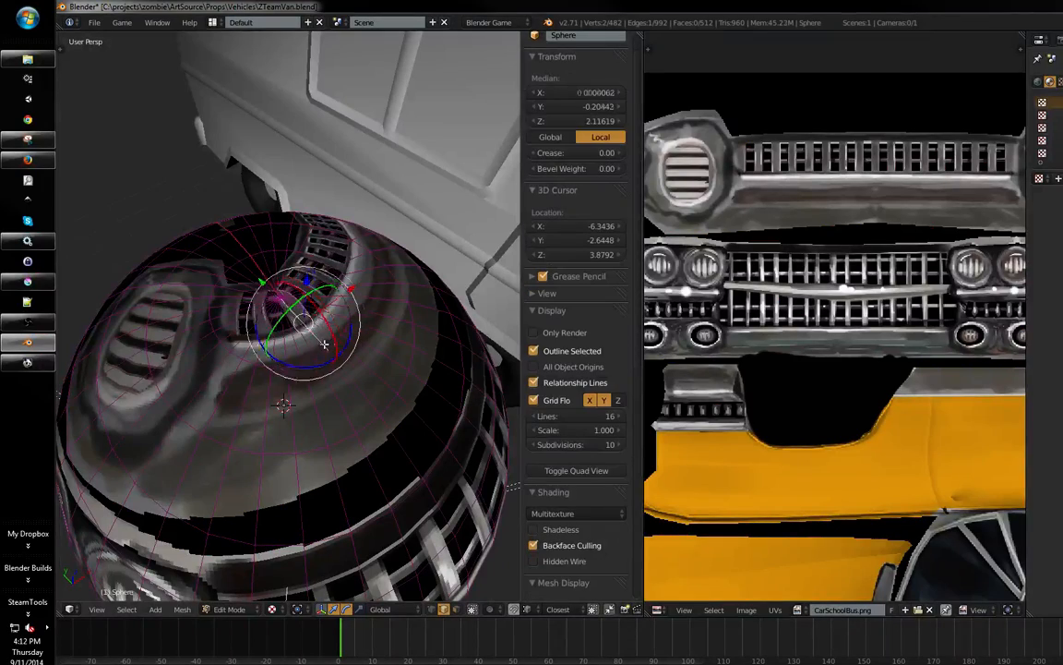
{"action": "key", "text": "a"}
{"action": "right_click", "coordinate": [329, 349]}
{"action": "middle_click_drag", "start_coordinate": [351, 496], "coordinate": [193, 371]}
{"action": "scroll", "coordinate": [318, 370], "scroll_direction": "down", "scroll_amount": 3}
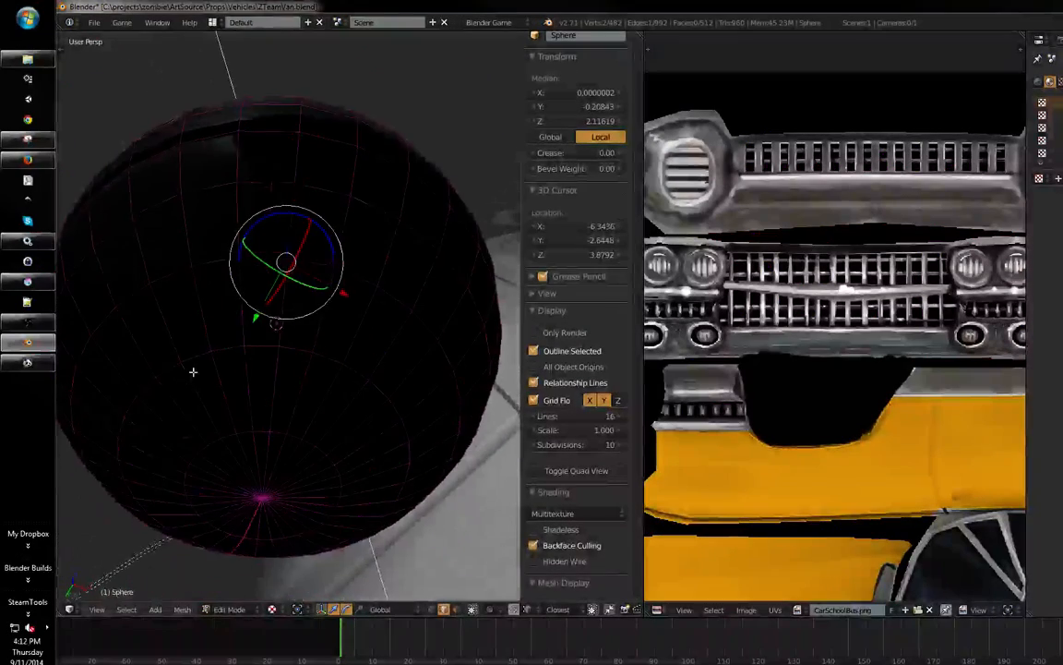
{"action": "right_click", "coordinate": [275, 463]}
{"action": "middle_click_drag", "start_coordinate": [295, 349], "coordinate": [301, 483]}
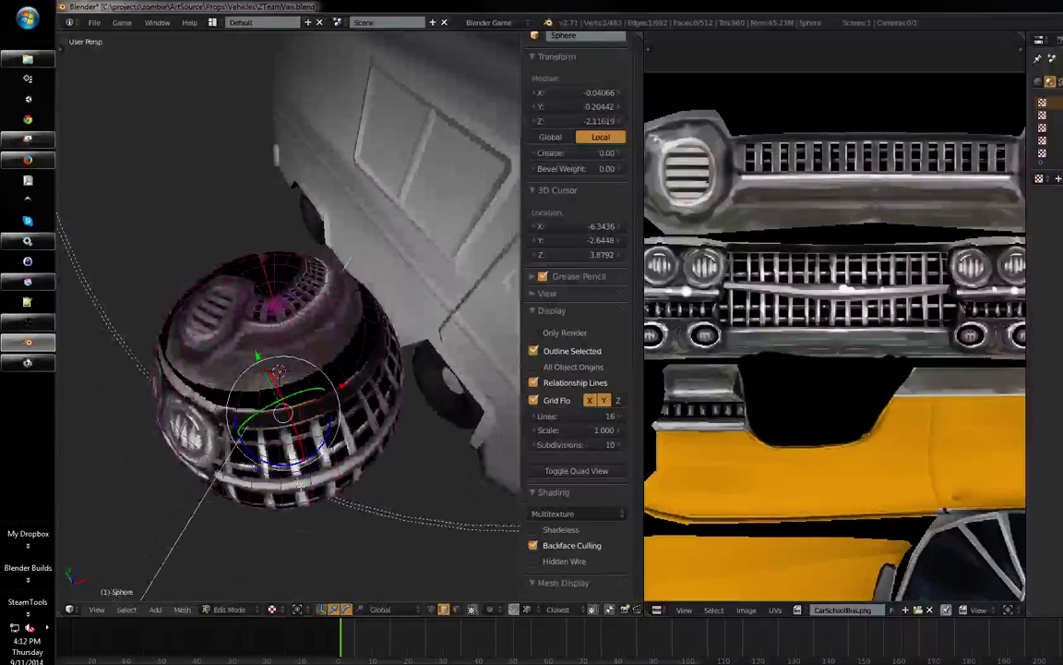
{"action": "left_click", "coordinate": [339, 377]}
{"action": "key", "text": "a"}
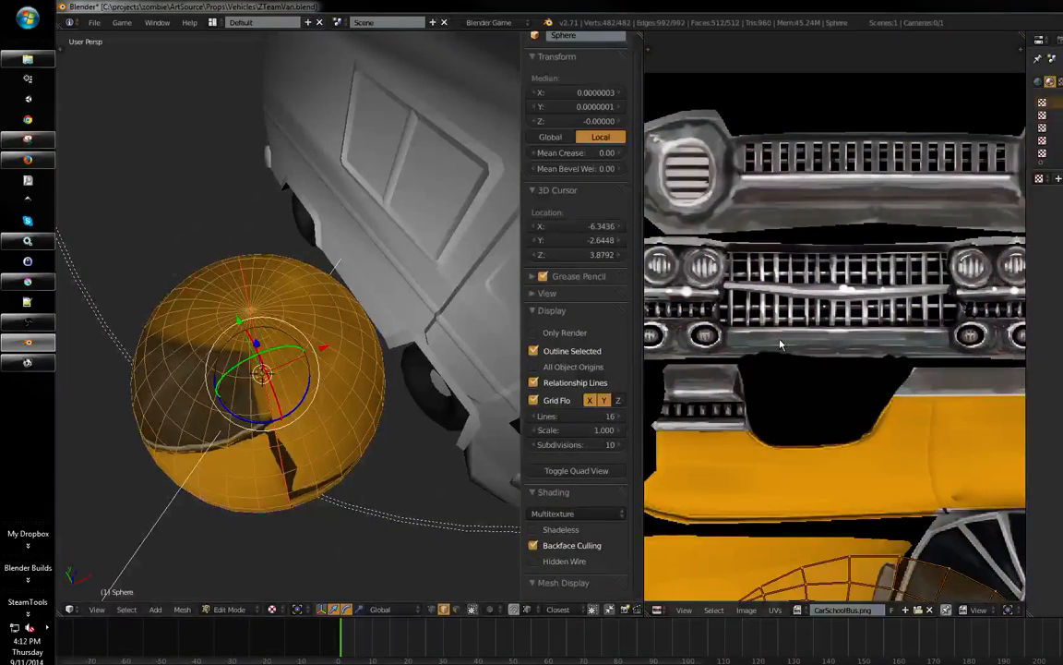
- Switch the sphere's texture back to the Untitled checker image
{"action": "scroll", "coordinate": [780, 344], "scroll_direction": "up", "scroll_amount": 1}
{"action": "left_click", "coordinate": [797, 609]}
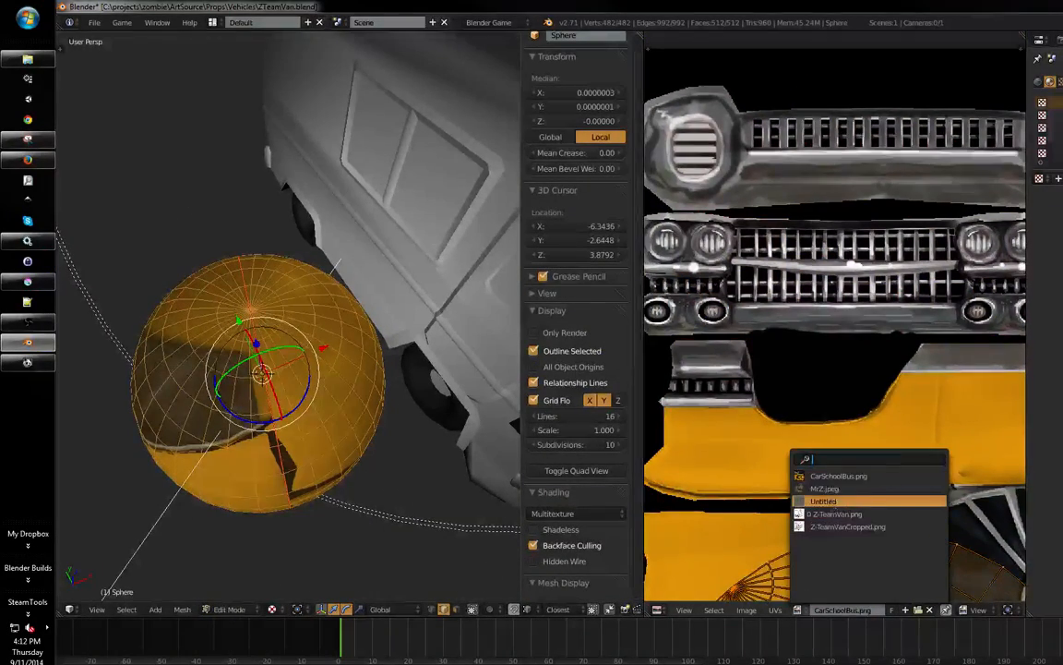
{"action": "left_click", "coordinate": [823, 500]}
{"action": "scroll", "coordinate": [822, 499], "scroll_direction": "down", "scroll_amount": 5}
{"action": "middle_click_drag", "start_coordinate": [305, 231], "coordinate": [466, 385]}
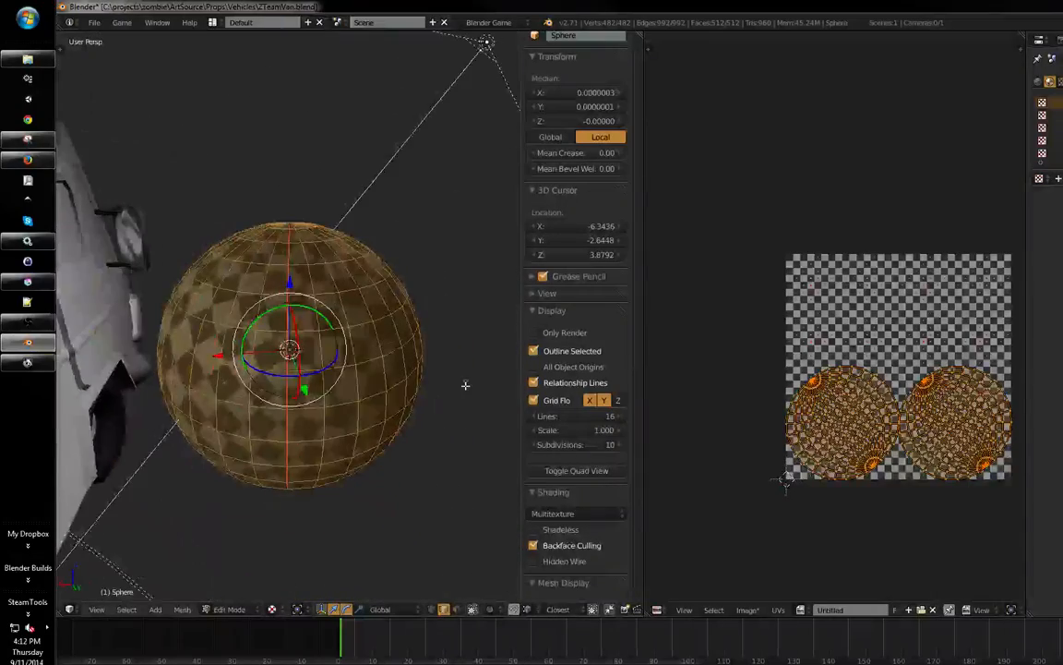
- Move the sphere's two circular UV islands up to the middle of the checker image
{"action": "middle_click_drag", "start_coordinate": [919, 416], "coordinate": [909, 385]}
{"action": "key", "text": "a"}
{"action": "key", "text": "g"}
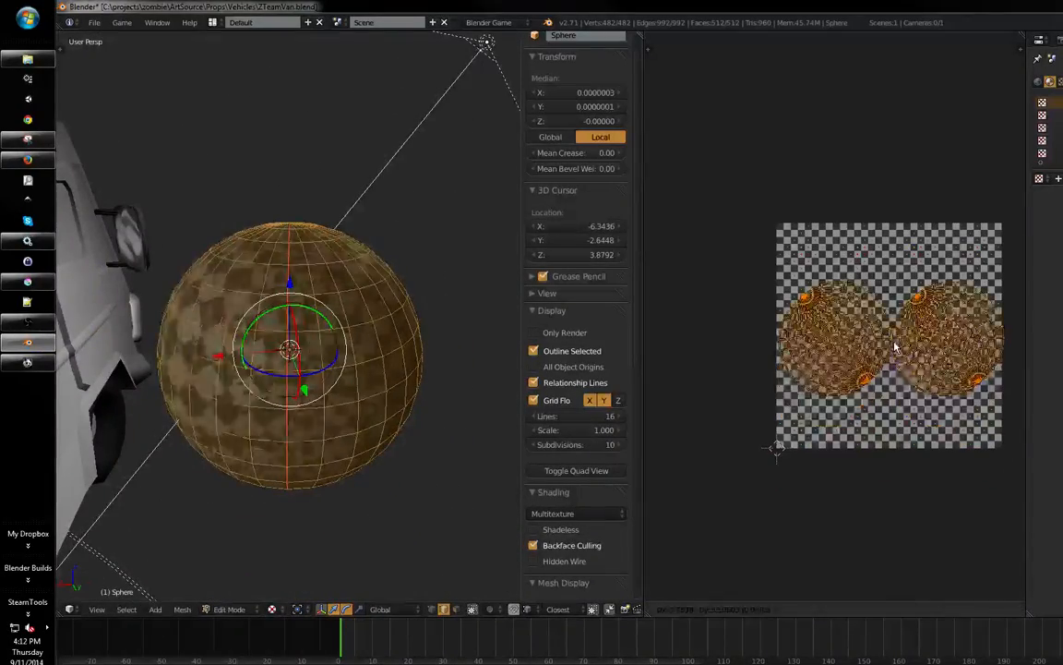
{"action": "left_click", "coordinate": [898, 347]}
{"action": "middle_click_drag", "start_coordinate": [415, 428], "coordinate": [307, 283]}
{"action": "key", "text": "a"}
{"action": "right_click", "coordinate": [306, 281], "text": "alt"}
{"action": "middle_click_drag", "start_coordinate": [311, 358], "coordinate": [340, 450]}
{"action": "key", "text": "a"}
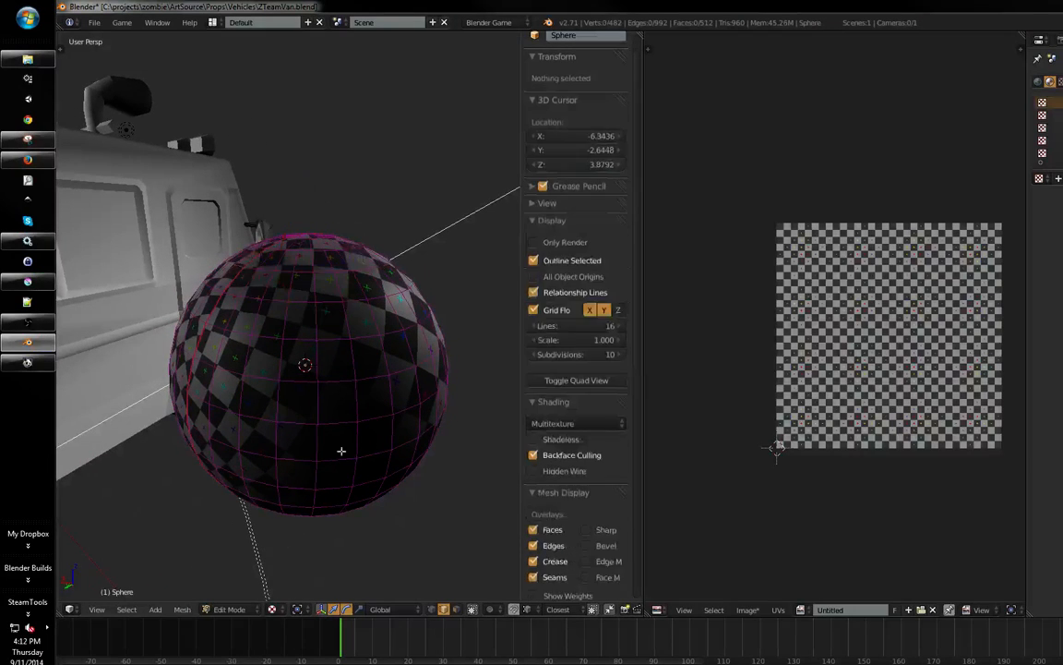
- Mark the horizontal edge loops near the sphere's upper and lower poles as seams
{"action": "right_click", "coordinate": [324, 277], "text": "alt"}
{"action": "middle_click_drag", "start_coordinate": [324, 277], "coordinate": [336, 401]}
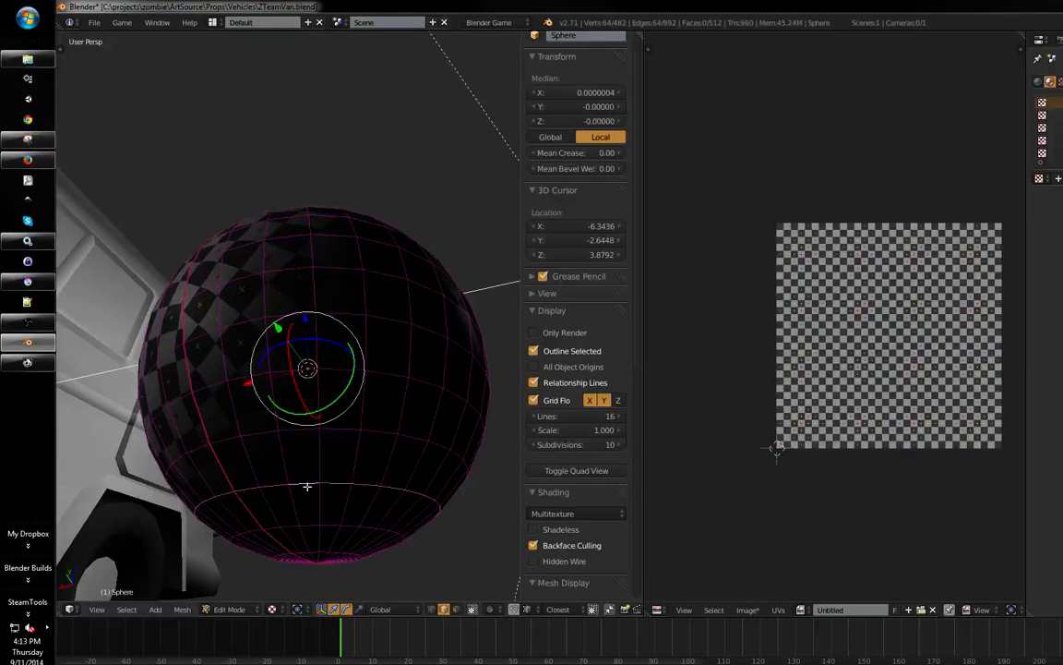
{"action": "middle_click_drag", "start_coordinate": [312, 472], "coordinate": [331, 433]}
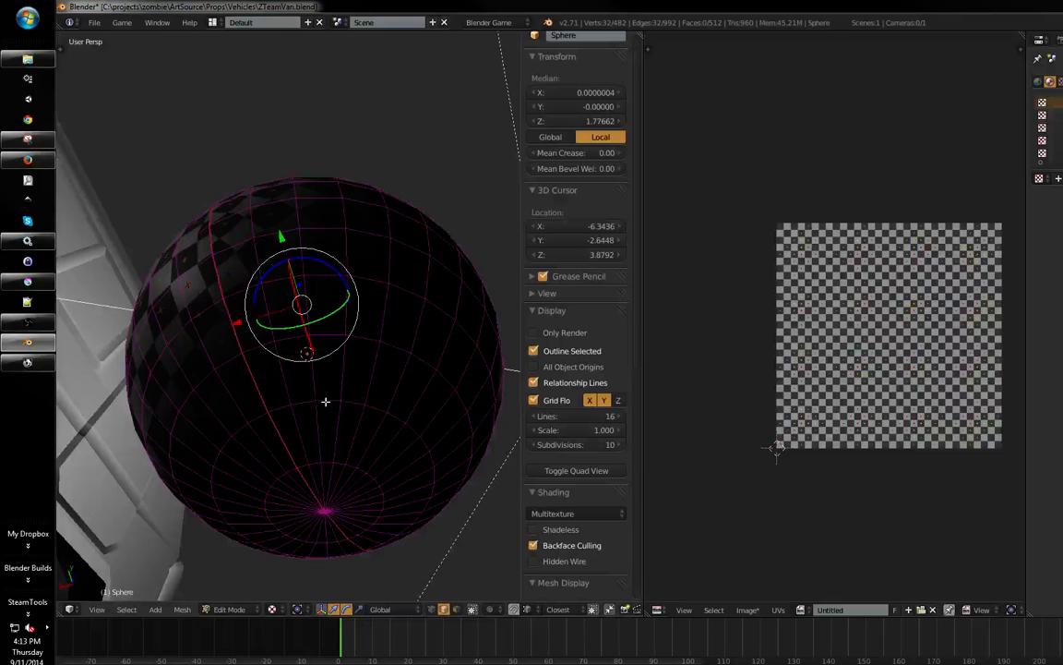
{"action": "middle_click_drag", "start_coordinate": [339, 365], "coordinate": [315, 441]}
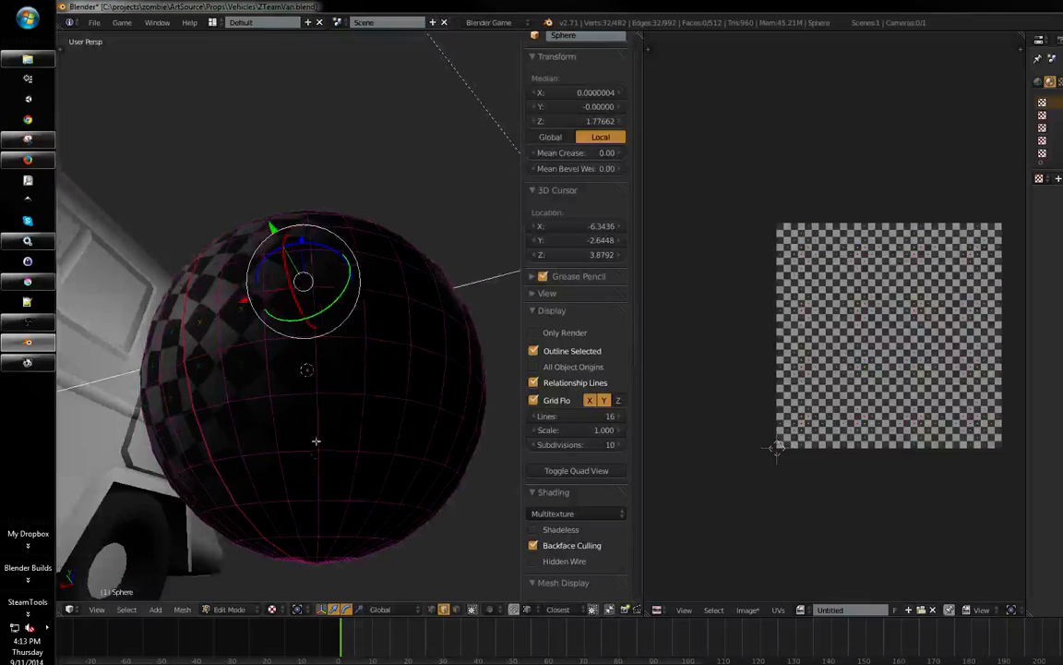
{"action": "key", "text": "ctrl+e"}
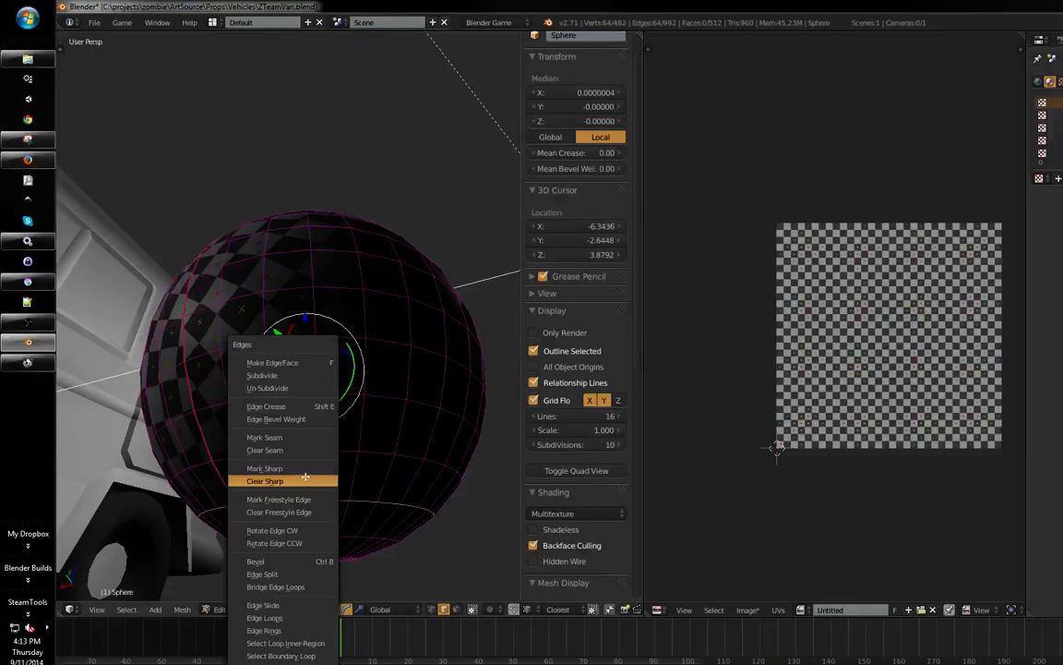
{"action": "left_click", "coordinate": [304, 441]}
{"action": "middle_click_drag", "start_coordinate": [305, 441], "coordinate": [319, 441]}
{"action": "key", "text": "a"}
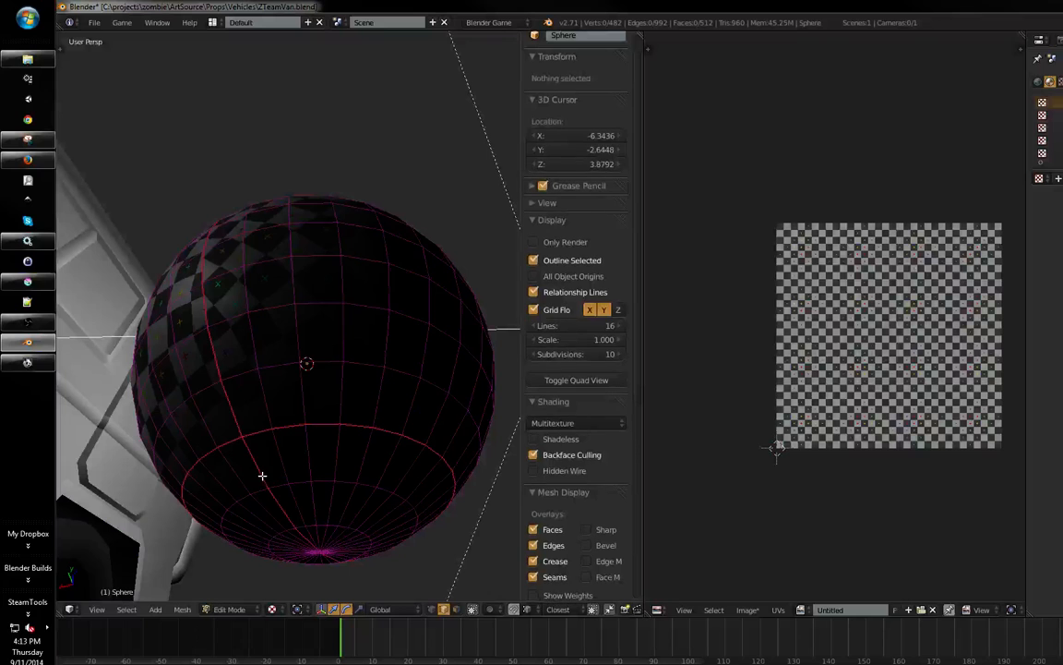
- Clear the seam edges that cross the two polar caps, keeping the ring seams around them
{"action": "right_click", "coordinate": [285, 503]}
{"action": "right_click", "coordinate": [284, 507], "text": "shift"}
{"action": "middle_click_drag", "start_coordinate": [284, 507], "coordinate": [308, 415]}
{"action": "right_click", "coordinate": [306, 426], "text": "shift"}
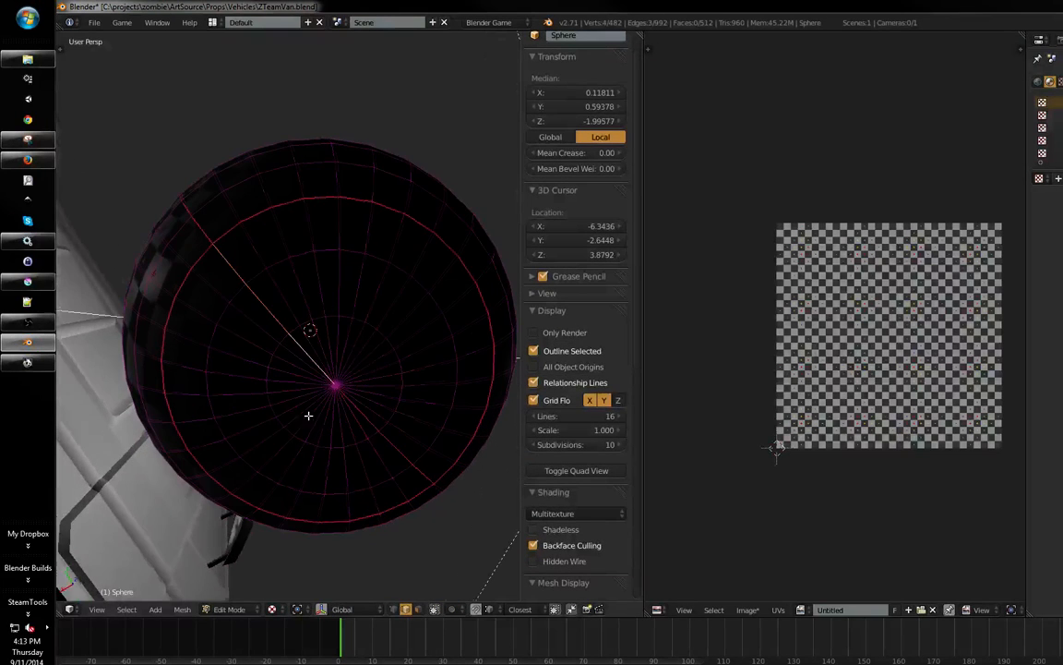
{"action": "right_click", "coordinate": [422, 470], "text": "shift"}
{"action": "middle_click_drag", "start_coordinate": [422, 470], "coordinate": [234, 420]}
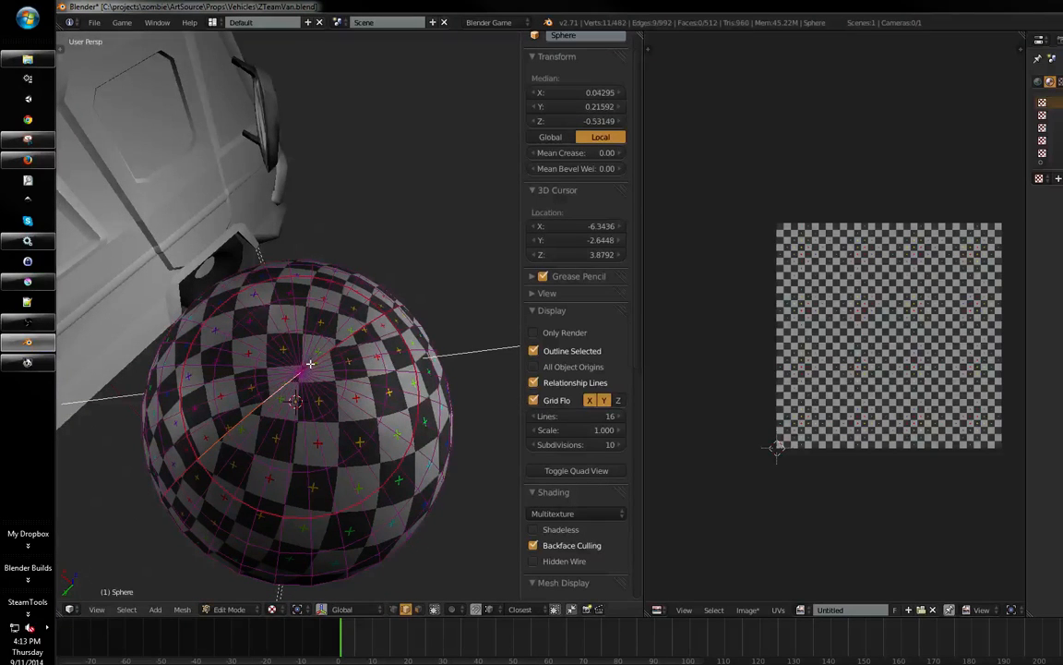
{"action": "key", "text": "ctrl+e"}
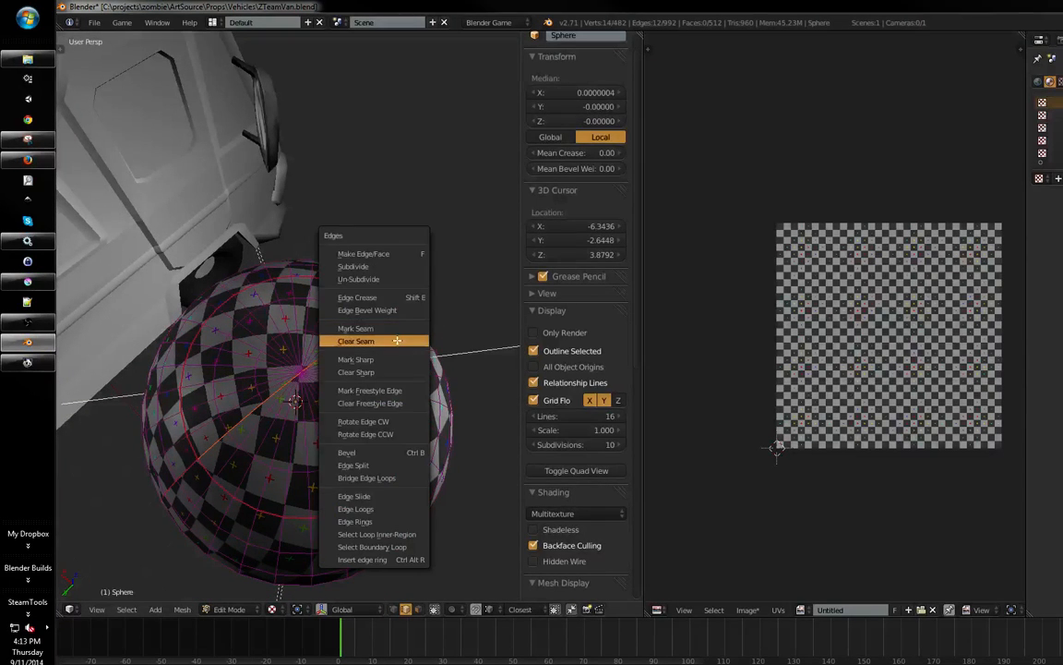
{"action": "left_click", "coordinate": [396, 341]}
- Unwrap the whole sphere with the revised seams and examine the checker pattern outside Edit Mode
{"action": "key", "text": "a"}
{"action": "key", "text": "u"}
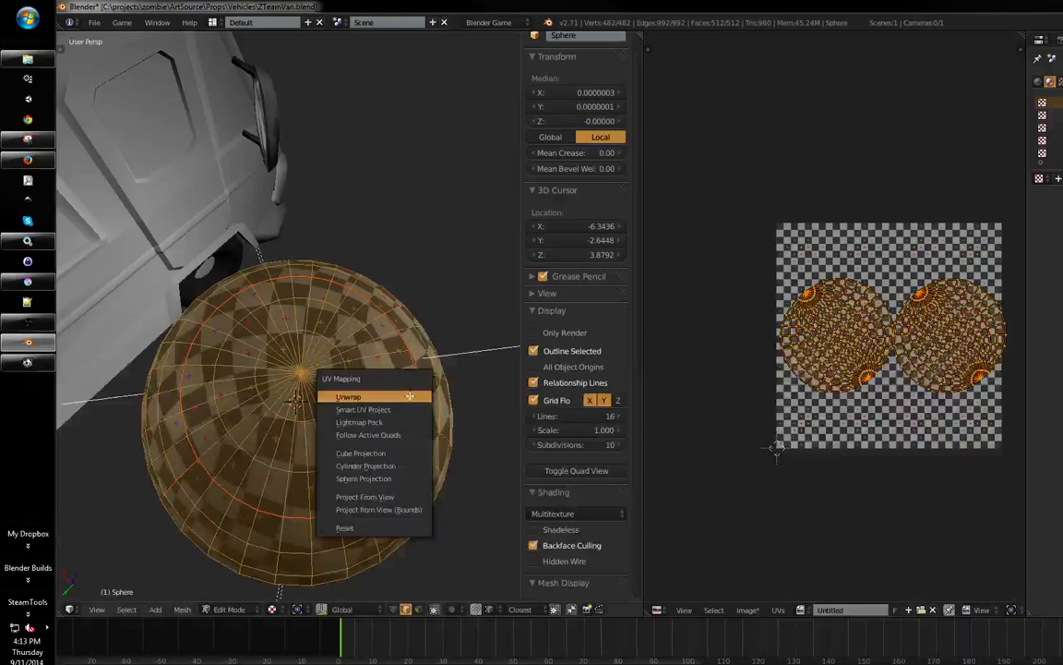
{"action": "left_click", "coordinate": [407, 396]}
{"action": "middle_click_drag", "start_coordinate": [408, 398], "coordinate": [279, 333]}
{"action": "key", "text": "Tab"}
{"action": "scroll", "coordinate": [197, 413], "scroll_direction": "down", "scroll_amount": 1}
{"action": "key", "text": "Tab"}
{"action": "key", "text": "Tab"}
{"action": "key", "text": "Tab"}
- Clear the seam from one of the two vertical edge lines running between the ring seams
{"action": "right_click", "coordinate": [221, 330]}
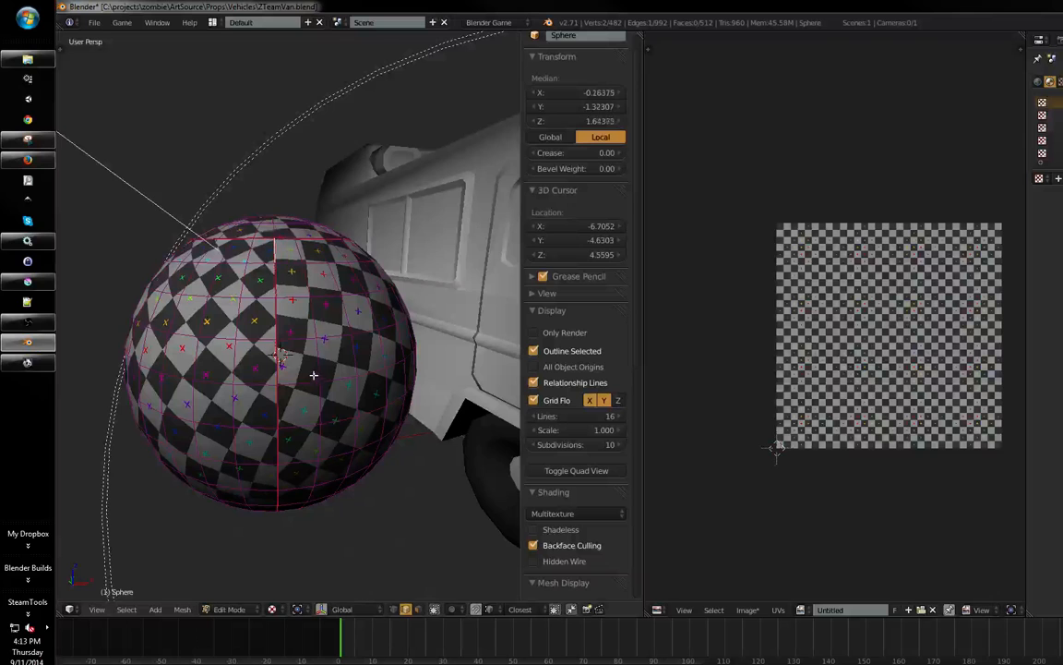
{"action": "middle_click_drag", "start_coordinate": [291, 380], "coordinate": [286, 485]}
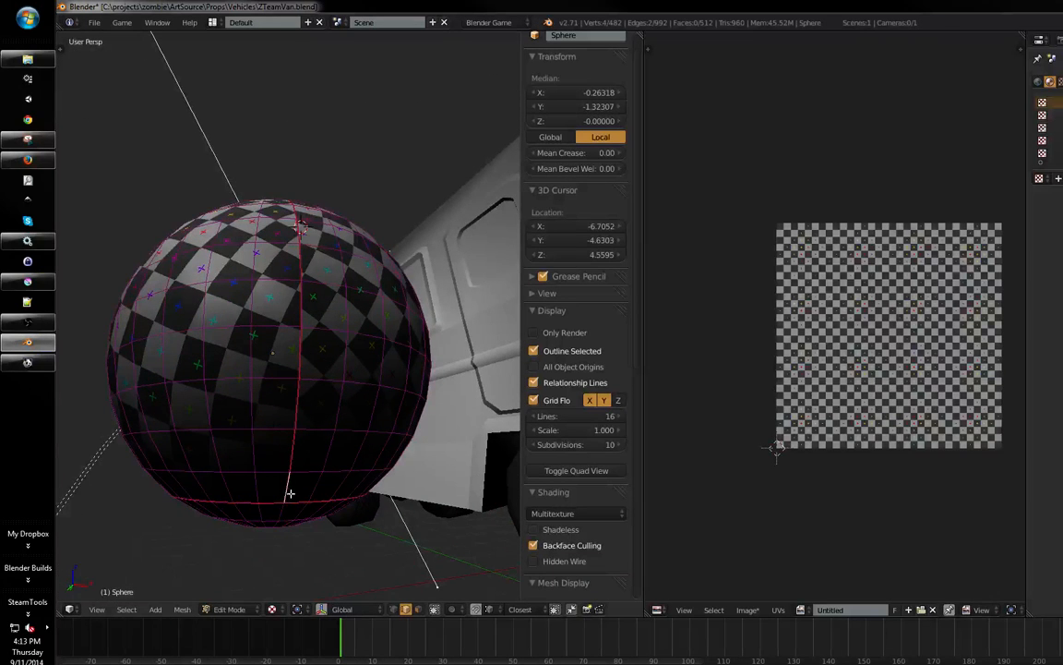
{"action": "middle_click_drag", "start_coordinate": [292, 279], "coordinate": [299, 280]}
{"action": "middle_click_drag", "start_coordinate": [325, 321], "coordinate": [311, 319]}
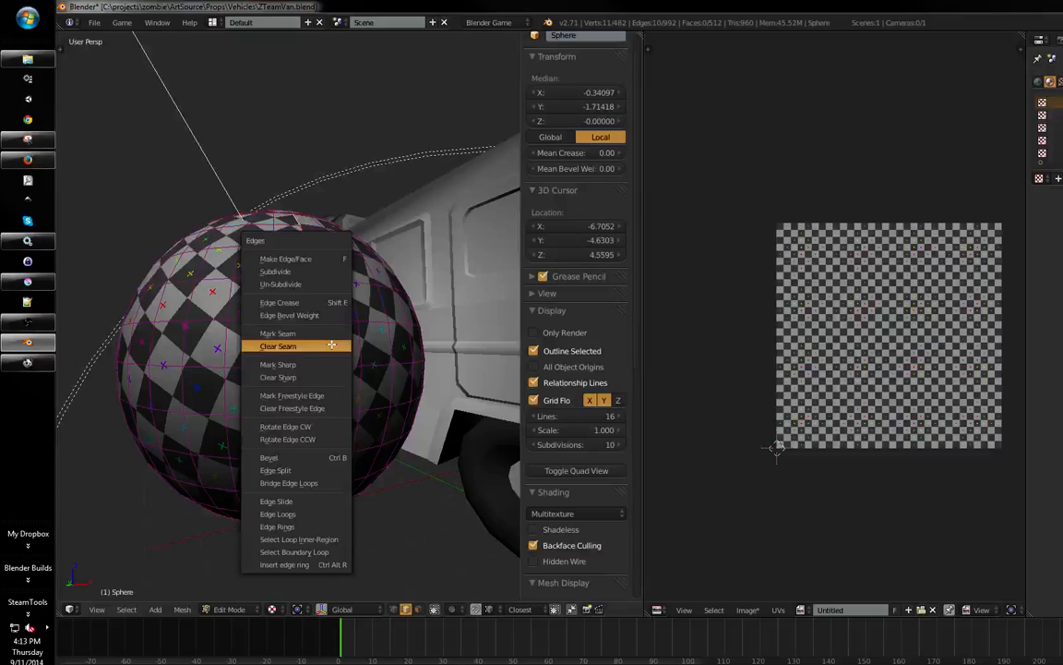
{"action": "left_click", "coordinate": [331, 344]}
{"action": "key", "text": "a"}
- Unwrap the entire sphere again with the single remaining vertical seam between the two caps
{"action": "middle_click_drag", "start_coordinate": [267, 350], "coordinate": [367, 408]}
{"action": "key", "text": "a"}
{"action": "key", "text": "a"}
{"action": "middle_click_drag", "start_coordinate": [263, 412], "coordinate": [311, 364]}
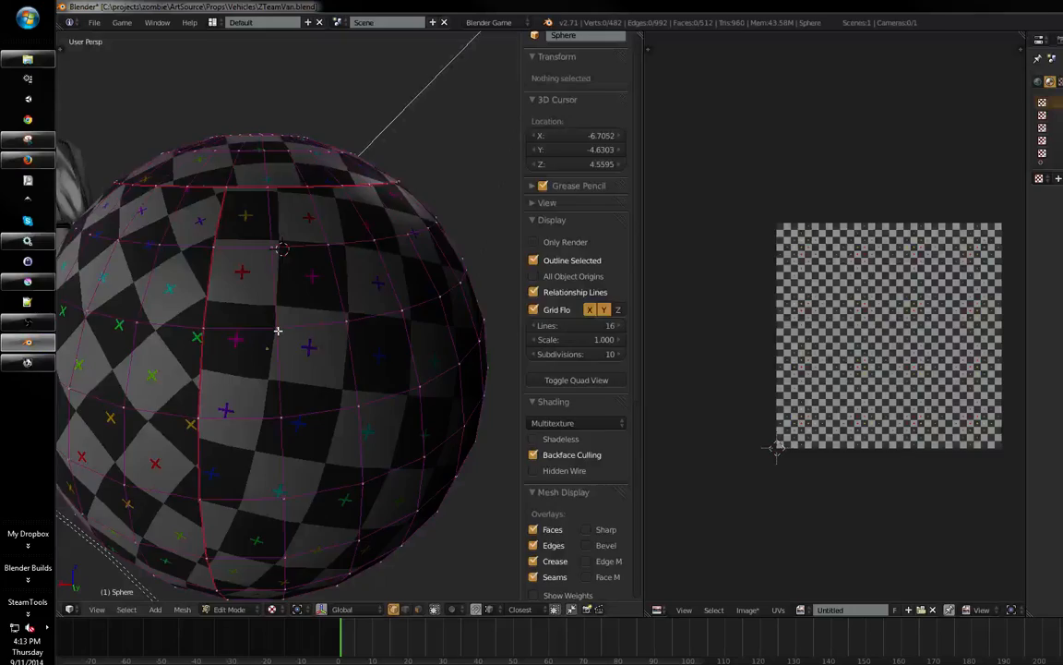
{"action": "key", "text": "a"}
{"action": "key", "text": "u"}
{"action": "left_click", "coordinate": [278, 332]}
{"action": "middle_click_drag", "start_coordinate": [278, 333], "coordinate": [397, 365]}
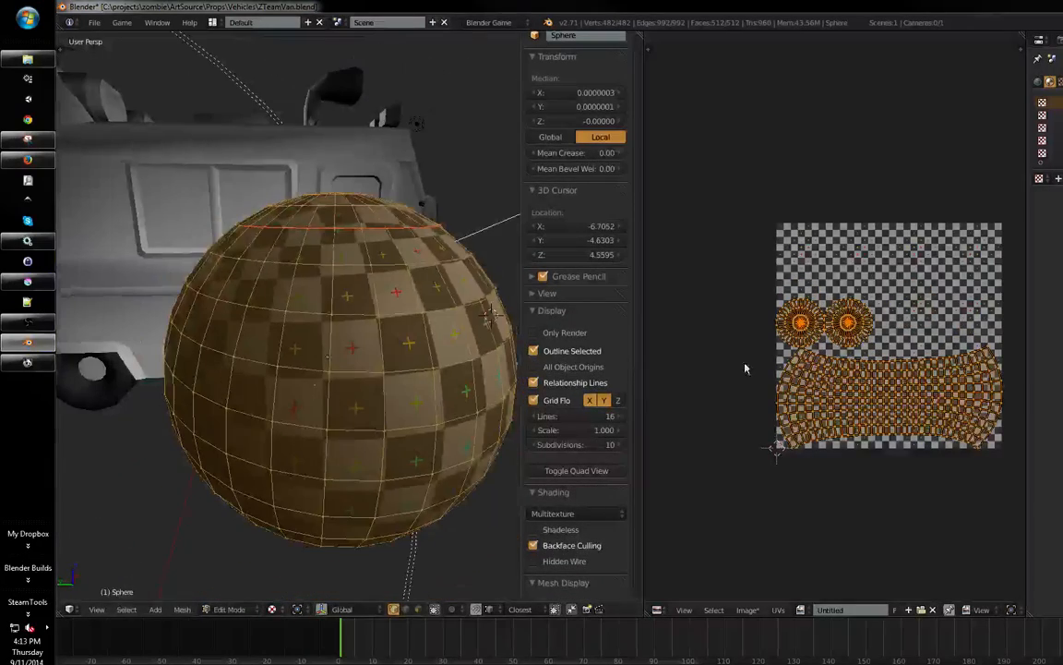
- Examine the strip island and the two circular cap islands against the checker image and the sphere
{"action": "scroll", "coordinate": [746, 368], "scroll_direction": "up", "scroll_amount": 3}
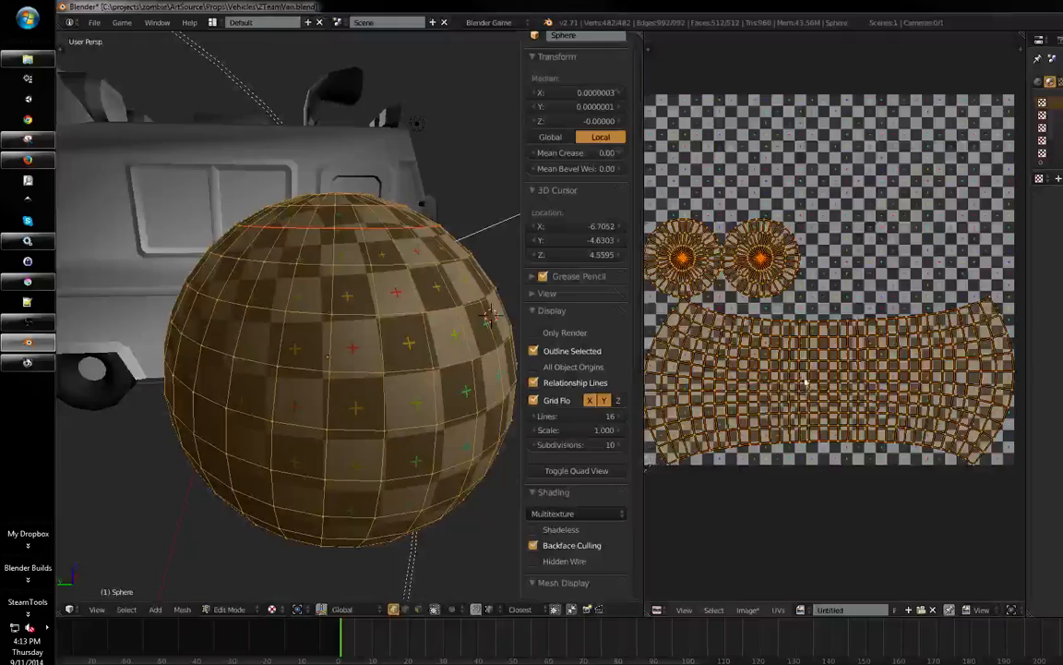
{"action": "key", "text": "shift+space"}
{"action": "key", "text": "shift+space"}
{"action": "middle_click_drag", "start_coordinate": [806, 381], "coordinate": [781, 408]}
{"action": "middle_click_drag", "start_coordinate": [781, 408], "coordinate": [838, 361], "text": "ctrl"}
{"action": "middle_click_drag", "start_coordinate": [760, 378], "coordinate": [625, 371]}
{"action": "middle_click_drag", "start_coordinate": [403, 421], "coordinate": [426, 431]}
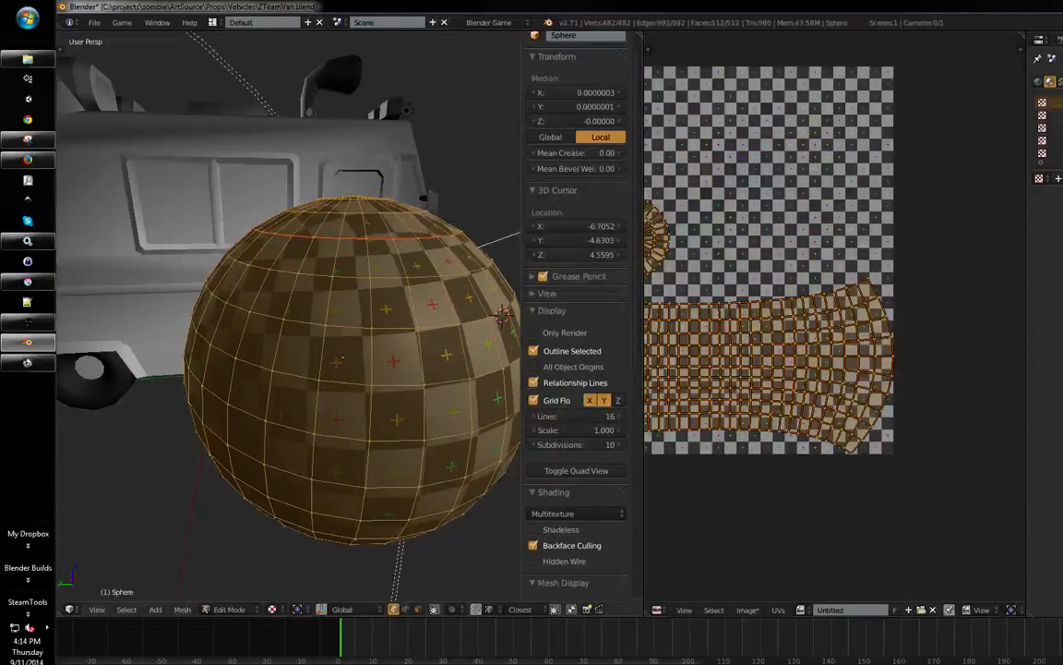
{"action": "middle_click_drag", "start_coordinate": [715, 388], "coordinate": [861, 391]}
{"action": "middle_click_drag", "start_coordinate": [860, 391], "coordinate": [851, 403], "text": "ctrl"}
- Flatten the strip island's top and bottom border rows with Align Y and pin both rows
{"action": "key", "text": "a"}
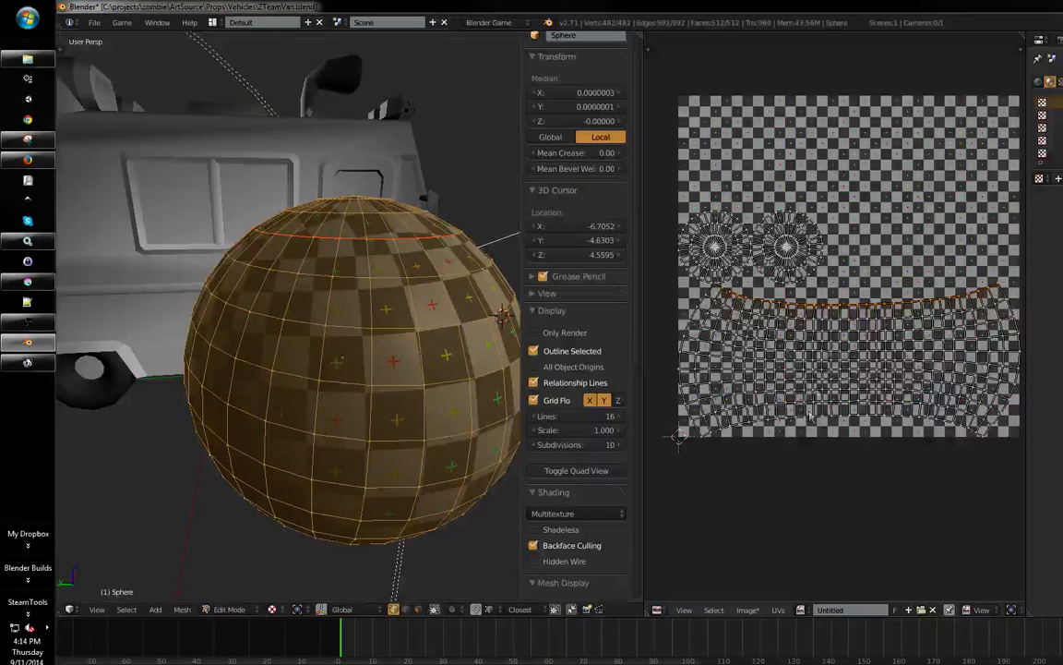
{"action": "middle_click_drag", "start_coordinate": [861, 331], "coordinate": [842, 357]}
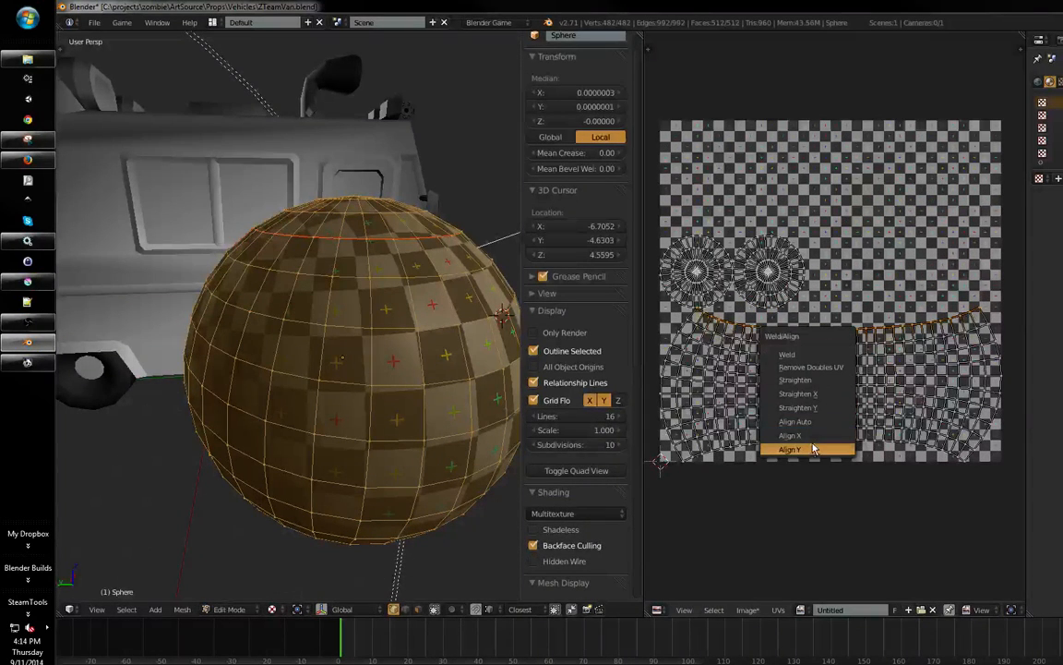
{"action": "middle_click_drag", "start_coordinate": [795, 443], "coordinate": [783, 425]}
{"action": "key", "text": "p"}
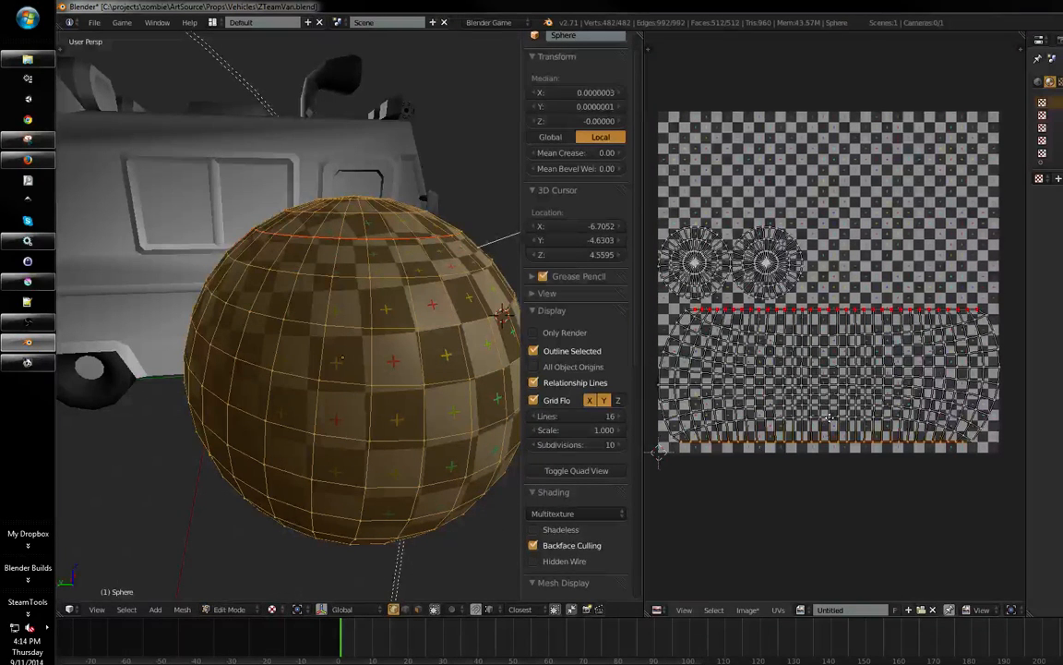
{"action": "key", "text": "p"}
- Try to unwrap the UVs around the two pinned border rows and undo it
{"action": "mouse_move", "coordinate": [833, 427]}
{"action": "middle_mouse_down"}
{"action": "mouse_move", "coordinate": [845, 427]}
{"action": "mouse_move", "coordinate": [843, 437]}
{"action": "middle_mouse_up"}
{"action": "key", "text": "e"}
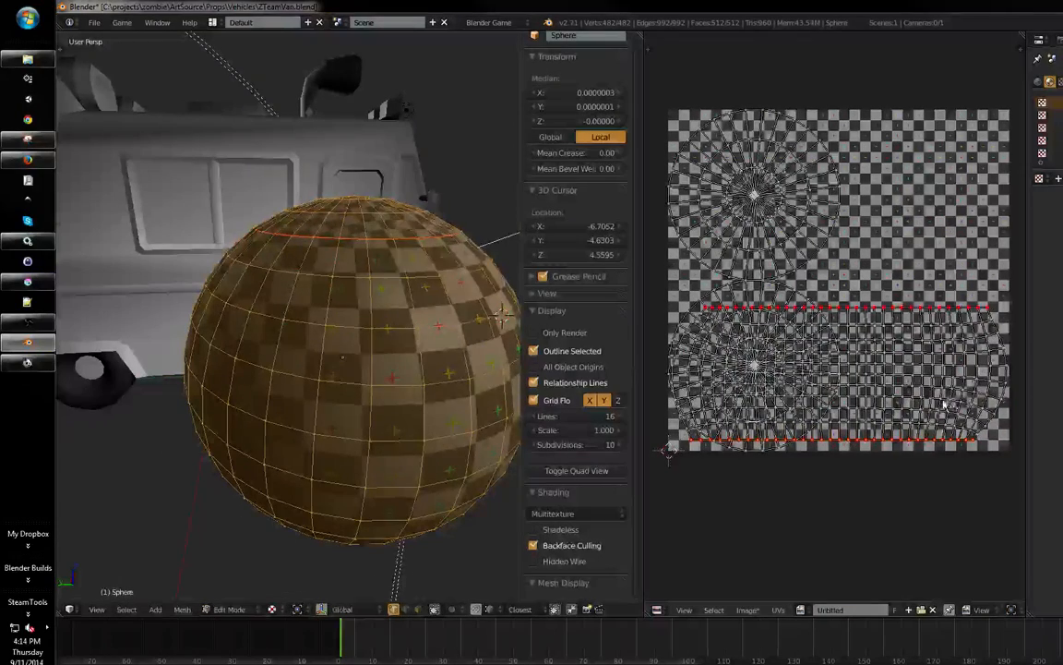
{"action": "key", "text": "ctrl+z"}
- Shift the strip's bottom border row along X under the top row, and straighten the strip's right edge vertically
{"action": "middle_click_drag", "start_coordinate": [994, 427], "coordinate": [995, 422]}
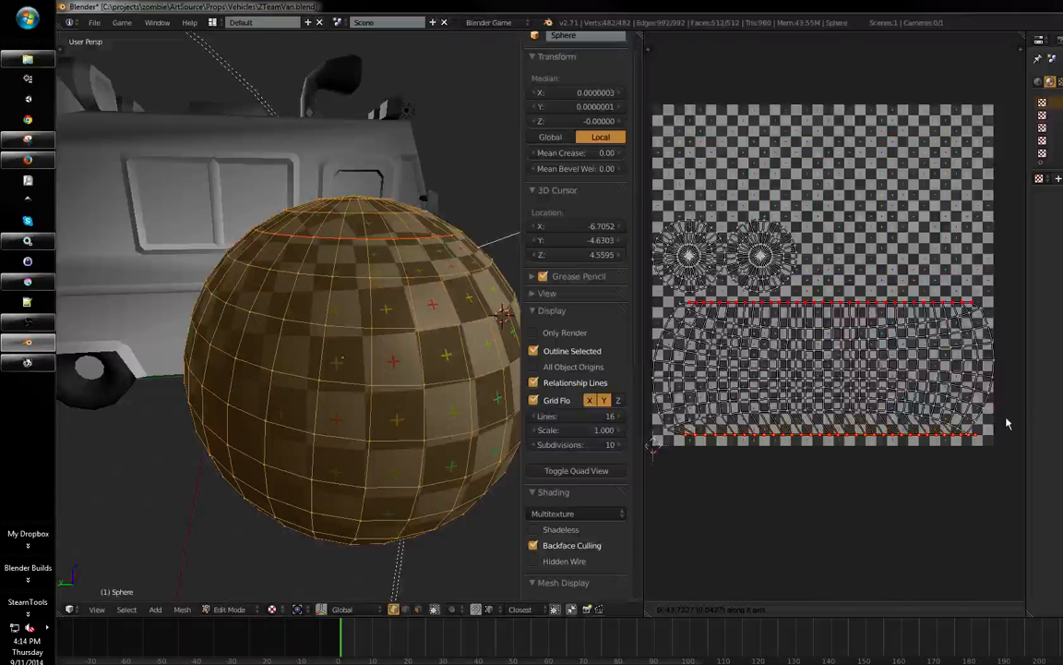
{"action": "left_click", "coordinate": [997, 419]}
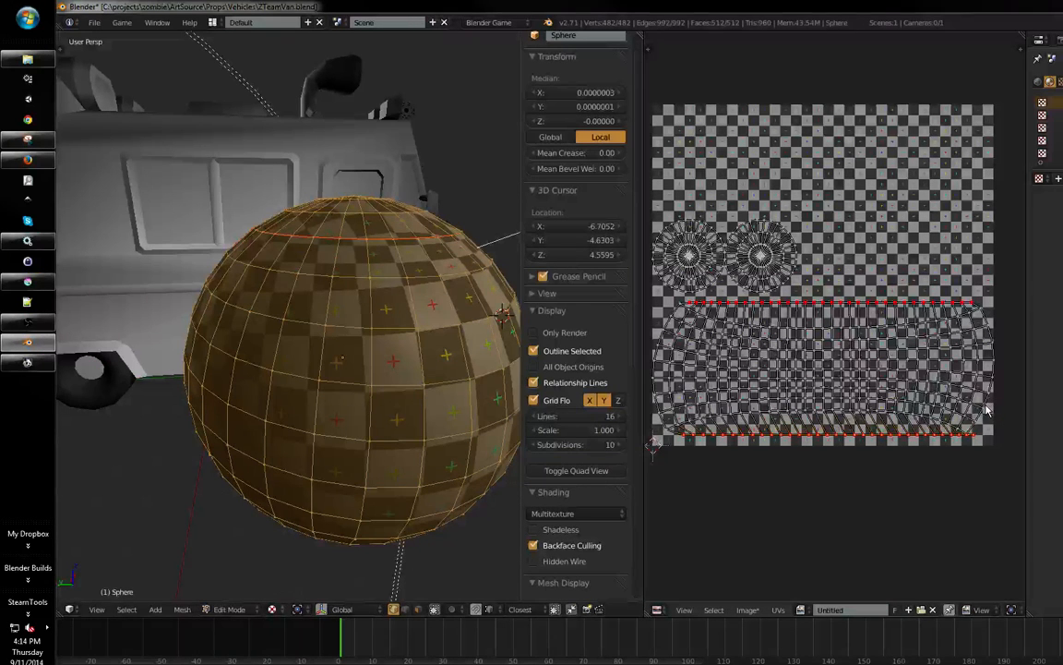
{"action": "key", "text": "w"}
{"action": "left_click", "coordinate": [992, 410]}
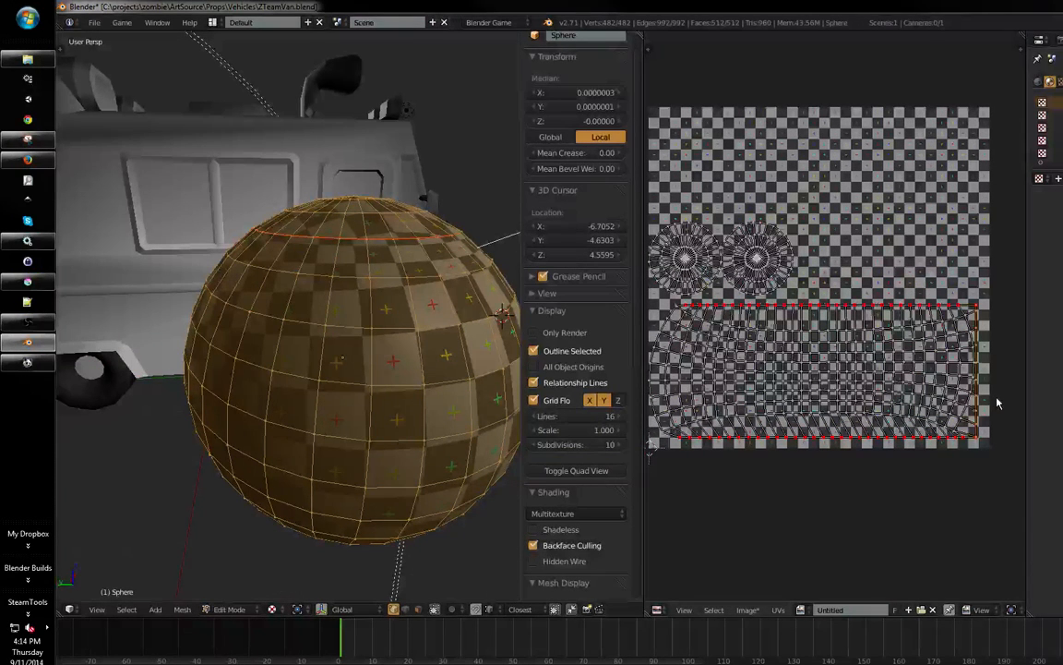
- Straighten the strip island's curved left edge into a vertical line and pin it
{"action": "middle_click_drag", "start_coordinate": [657, 404], "coordinate": [729, 417]}
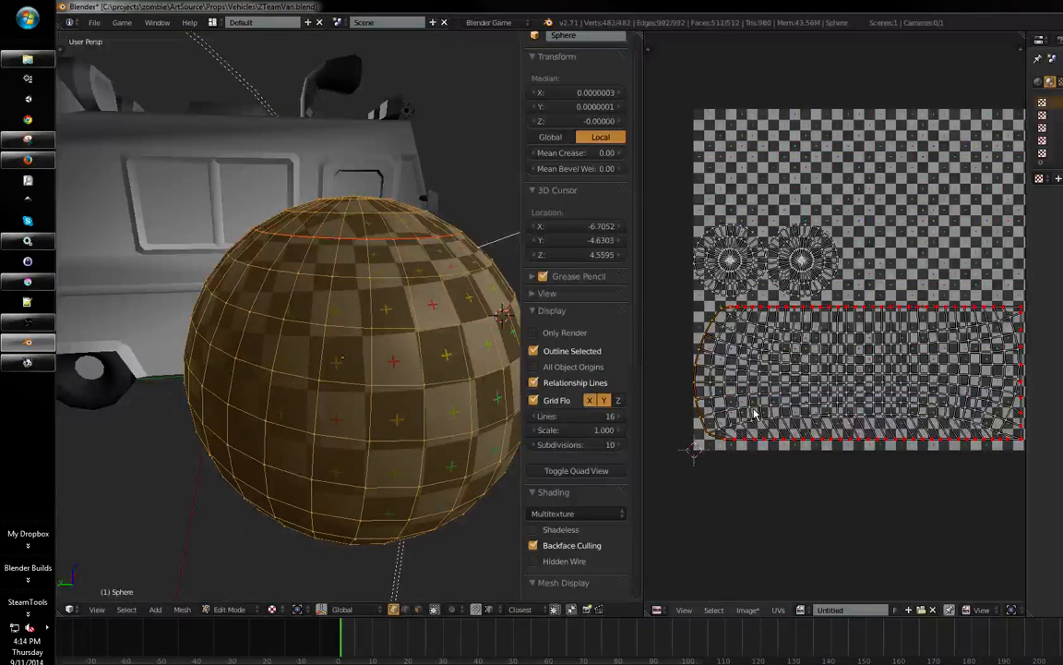
{"action": "key", "text": "w"}
{"action": "left_click", "coordinate": [754, 411]}
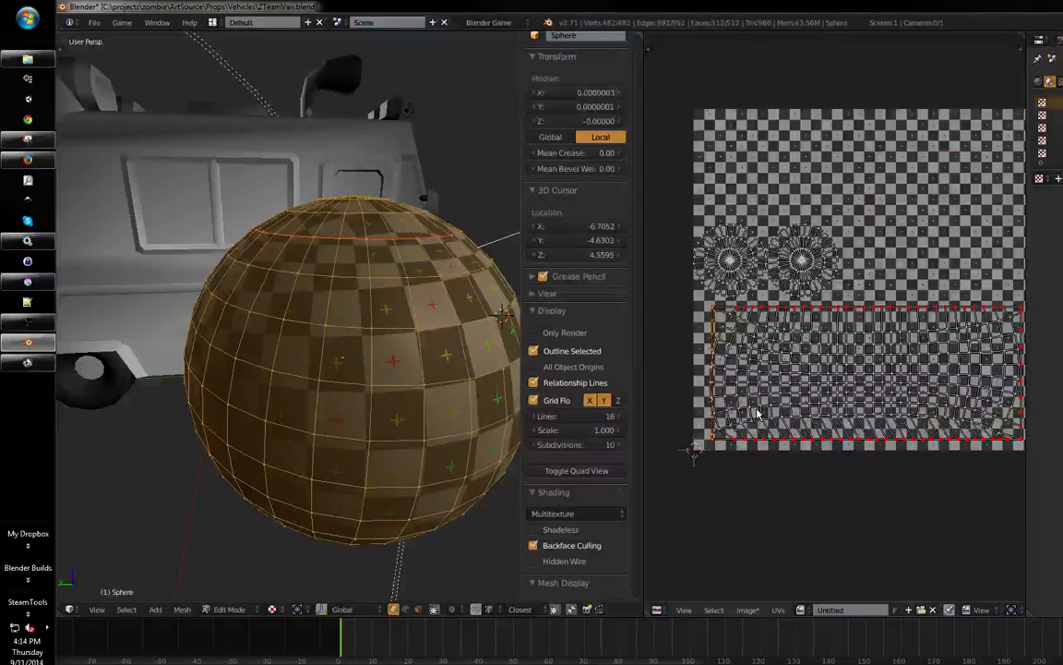
{"action": "key", "text": "l"}
{"action": "middle_click_drag", "start_coordinate": [779, 408], "coordinate": [758, 408]}
- Unwrap the UVs again inside the pinned rectangular border and average the scale of all islands
{"action": "key", "text": "a"}
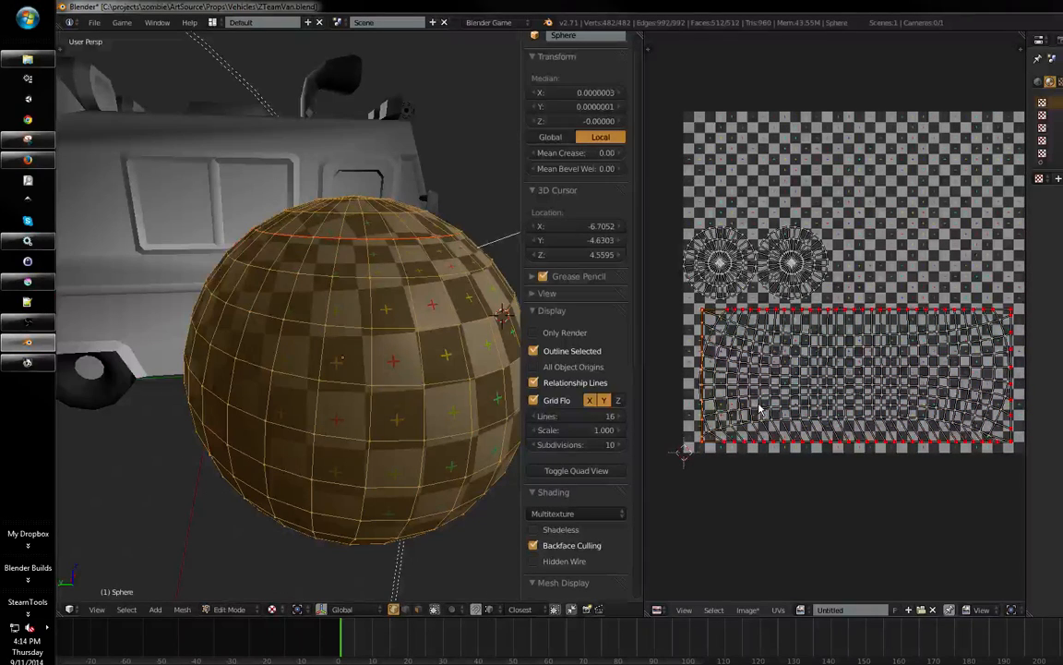
{"action": "key", "text": "e"}
{"action": "middle_click_drag", "start_coordinate": [826, 414], "coordinate": [804, 416]}
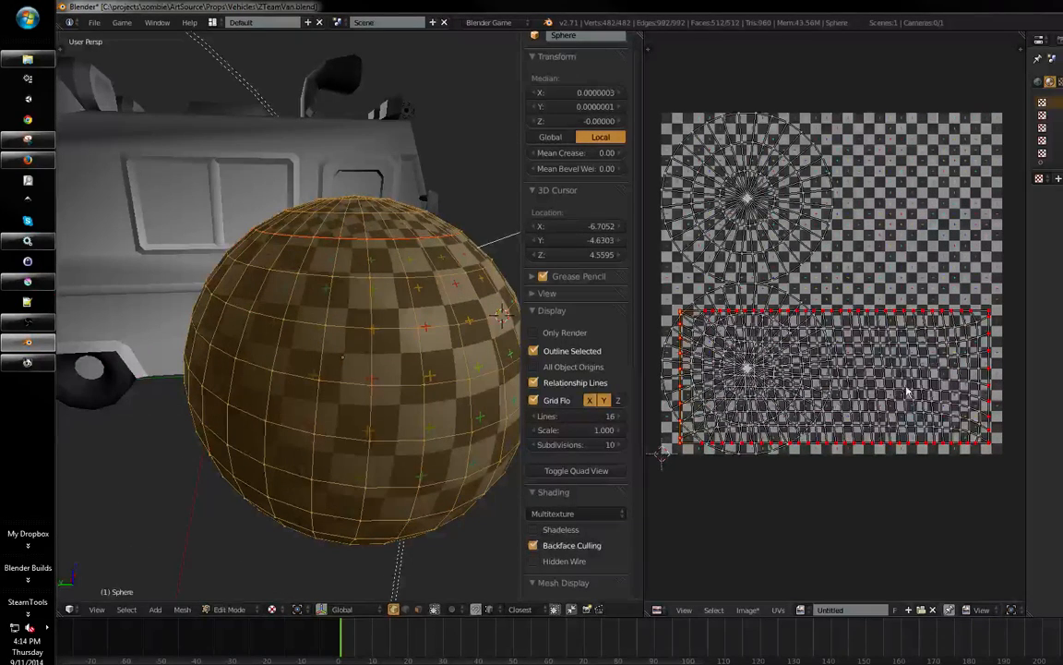
{"action": "key", "text": "a"}
{"action": "middle_click_drag", "start_coordinate": [785, 496], "coordinate": [789, 491]}
{"action": "left_click", "coordinate": [778, 609]}
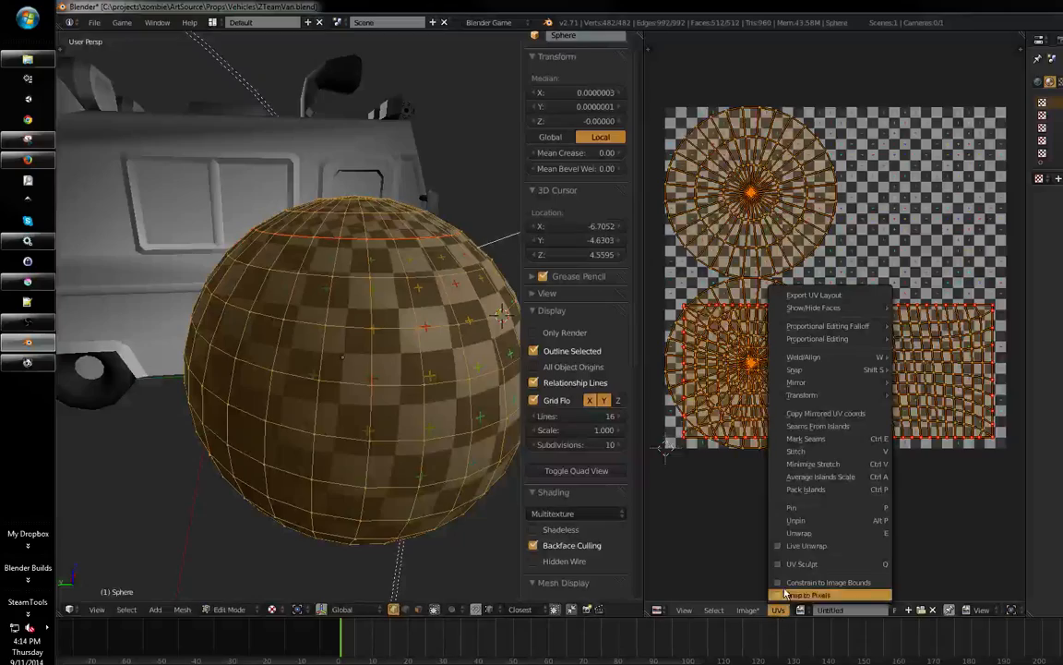
{"action": "left_click", "coordinate": [817, 478]}
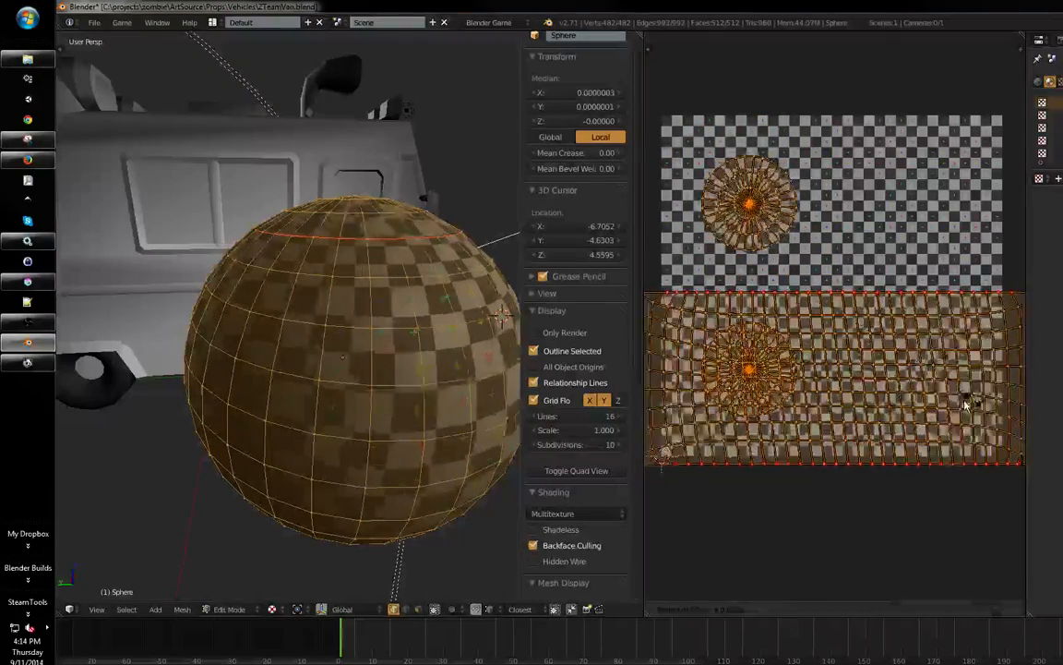
- Return to Object Mode and delete the checkered sphere beside the van
{"action": "middle_click_drag", "start_coordinate": [443, 434], "coordinate": [233, 437]}
{"action": "key", "text": "Tab"}
{"action": "left_click", "coordinate": [316, 420]}
{"action": "scroll", "coordinate": [232, 437], "scroll_direction": "down", "scroll_amount": 3}
{"action": "key", "text": "ctrl+z"}
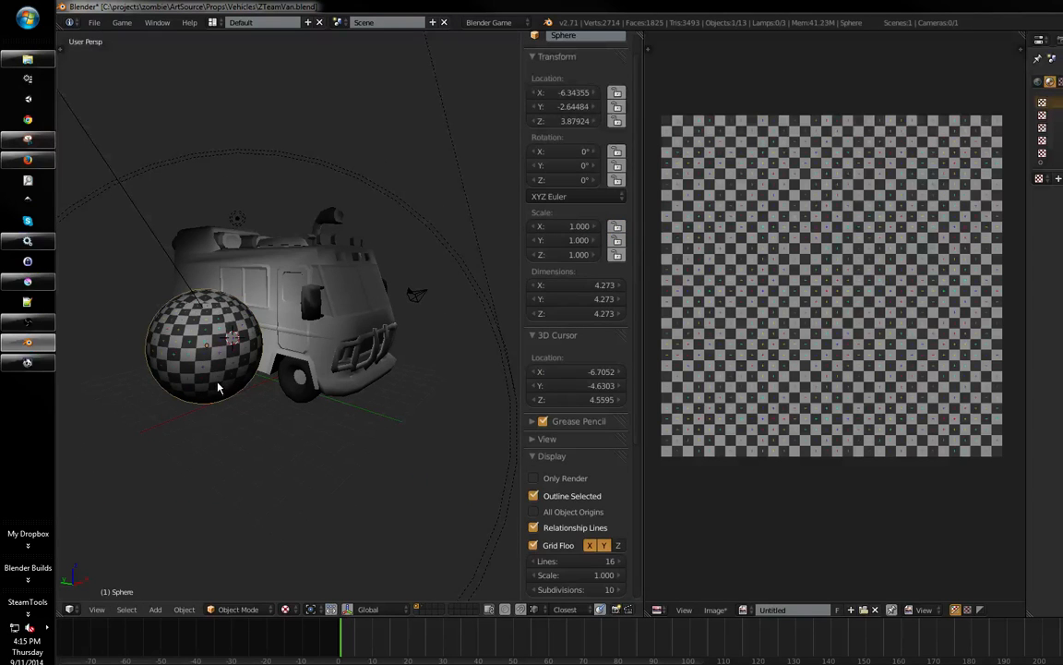
{"action": "left_click", "coordinate": [222, 390]}
{"action": "mouse_move", "coordinate": [221, 391]}
{"action": "middle_mouse_down"}
{"action": "mouse_move", "coordinate": [256, 403]}
{"action": "mouse_move", "coordinate": [211, 399]}
{"action": "middle_mouse_up"}
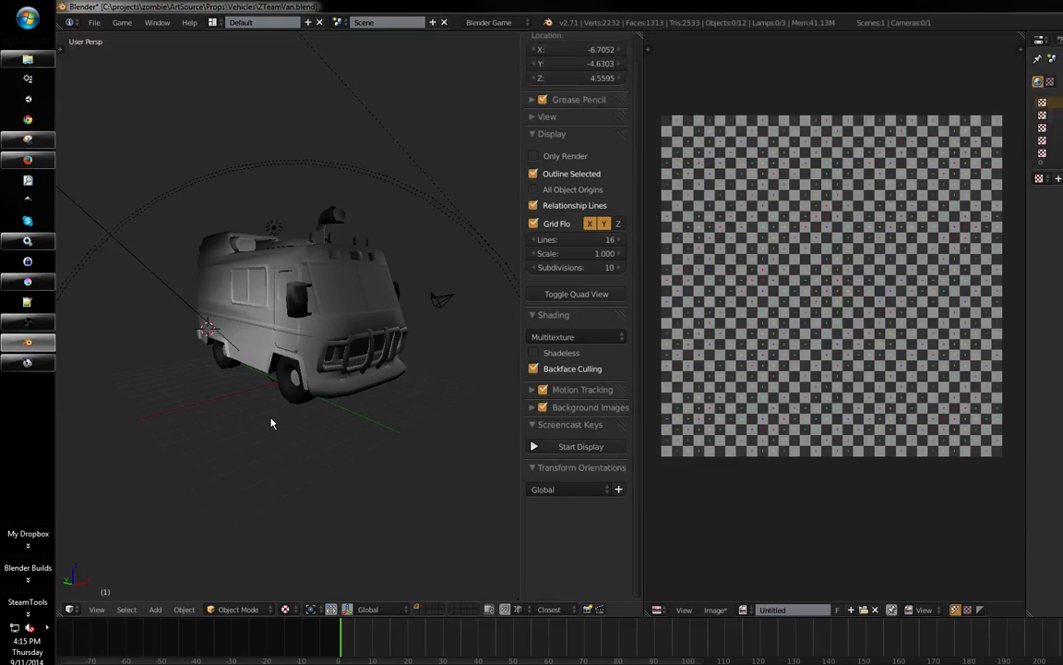
- Enter Edit Mode on the van body and dissolve the diagonal edge across the side panel below the windows
{"action": "middle_click_drag", "start_coordinate": [271, 424], "coordinate": [334, 439]}
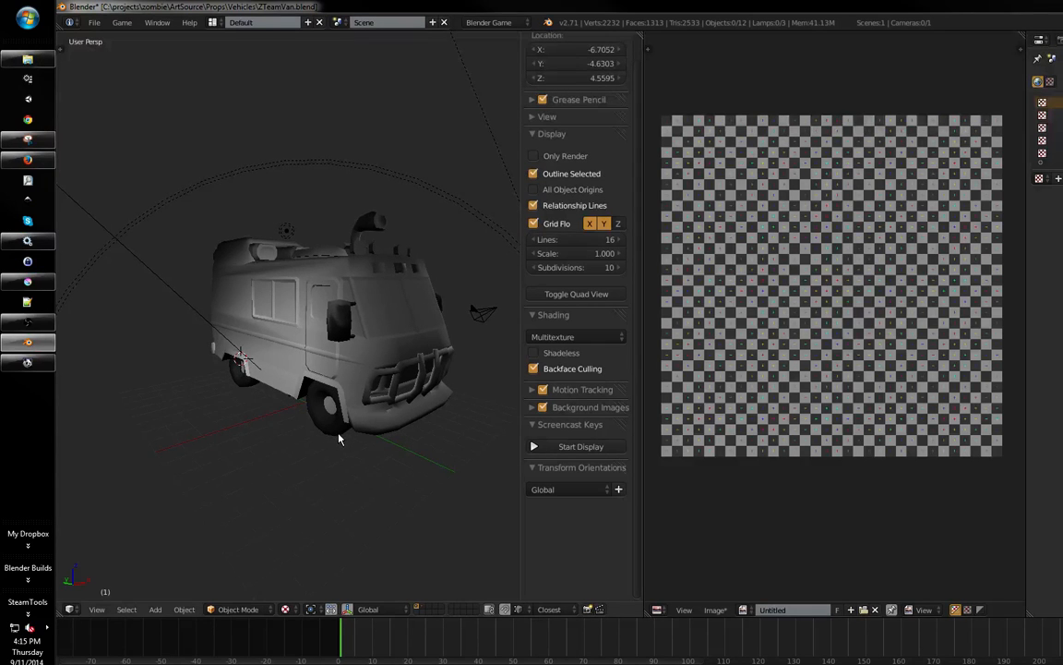
{"action": "middle_click_drag", "start_coordinate": [338, 434], "coordinate": [378, 402]}
{"action": "scroll", "coordinate": [410, 345], "scroll_direction": "up", "scroll_amount": 2}
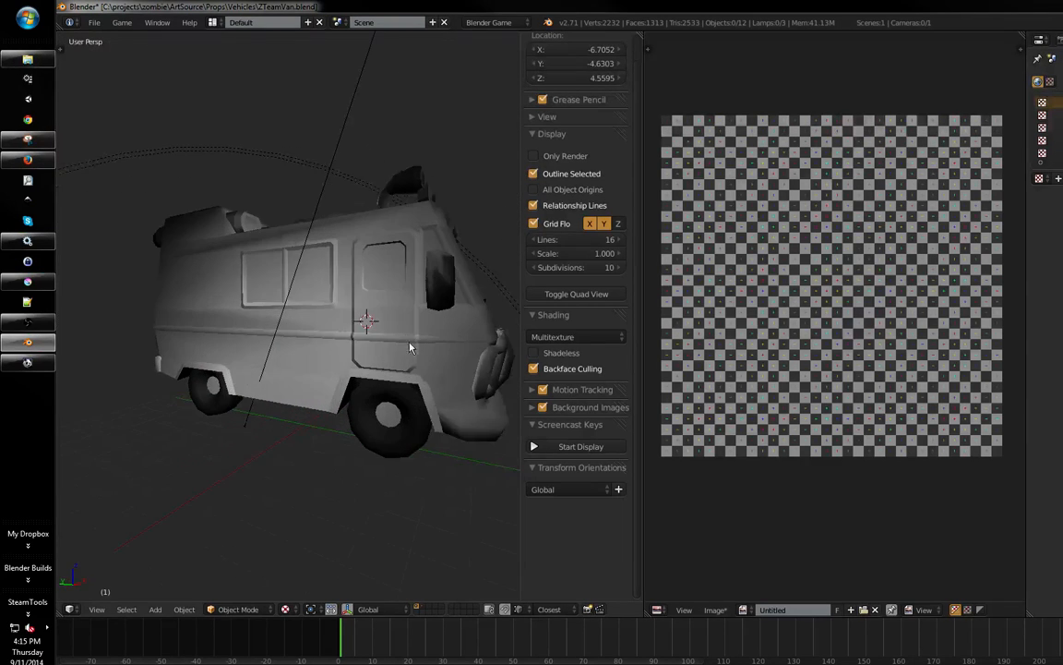
{"action": "middle_click_drag", "start_coordinate": [410, 344], "coordinate": [334, 388]}
{"action": "key", "text": "Tab"}
{"action": "scroll", "coordinate": [361, 374], "scroll_direction": "up", "scroll_amount": 2}
{"action": "left_click", "coordinate": [330, 389]}
{"action": "right_click", "coordinate": [367, 368]}
{"action": "key", "text": "x"}
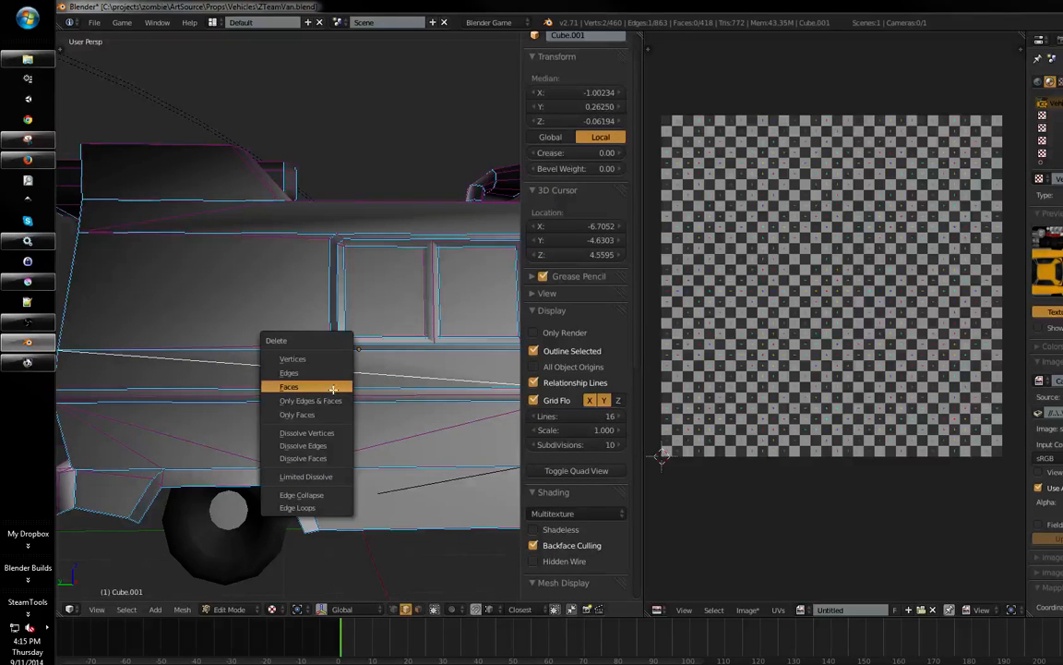
{"action": "left_click", "coordinate": [319, 446]}
{"action": "middle_click_drag", "start_coordinate": [319, 446], "coordinate": [361, 394]}
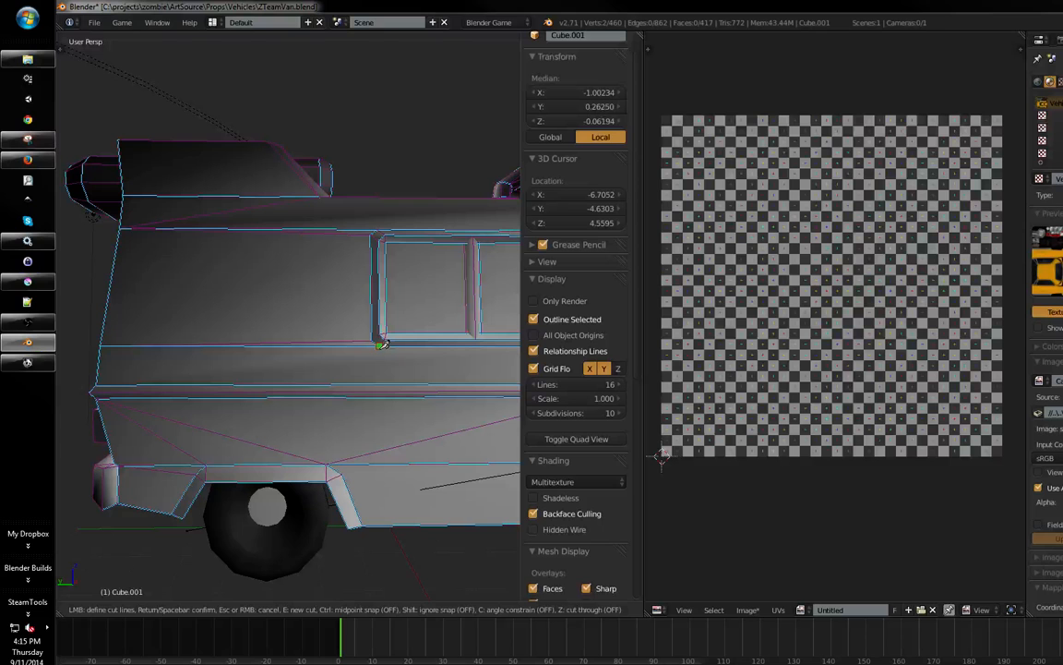
- Knife-cut an edge from the window frame's lower rear corner to the rear end of the side trim and return to Object Mode
{"action": "left_click", "coordinate": [109, 383]}
{"action": "key", "text": "space"}
{"action": "middle_click_drag", "start_coordinate": [398, 379], "coordinate": [368, 375], "text": "shift"}
{"action": "key", "text": "a"}
{"action": "key", "text": "Tab"}
{"action": "scroll", "coordinate": [294, 413], "scroll_direction": "down", "scroll_amount": 1}
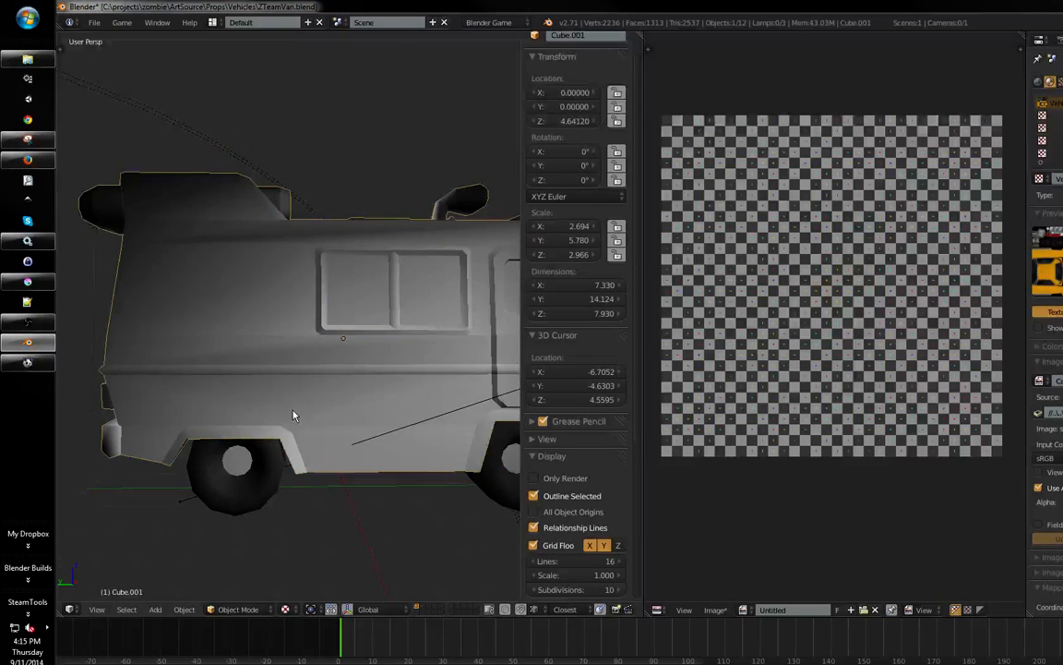
- Re-enter Edit Mode on the van body, hide the sharp edge overlay, and maximize the 3D view
{"action": "mouse_move", "coordinate": [294, 416]}
{"action": "middle_mouse_down"}
{"action": "mouse_move", "coordinate": [240, 426]}
{"action": "mouse_move", "coordinate": [352, 424]}
{"action": "mouse_move", "coordinate": [256, 431]}
{"action": "mouse_move", "coordinate": [315, 345]}
{"action": "mouse_move", "coordinate": [309, 391]}
{"action": "mouse_move", "coordinate": [257, 426]}
{"action": "mouse_move", "coordinate": [273, 452]}
{"action": "mouse_move", "coordinate": [277, 434]}
{"action": "mouse_move", "coordinate": [339, 433]}
{"action": "mouse_move", "coordinate": [285, 390]}
{"action": "mouse_move", "coordinate": [279, 418]}
{"action": "middle_mouse_up"}
{"action": "key", "text": "Tab"}
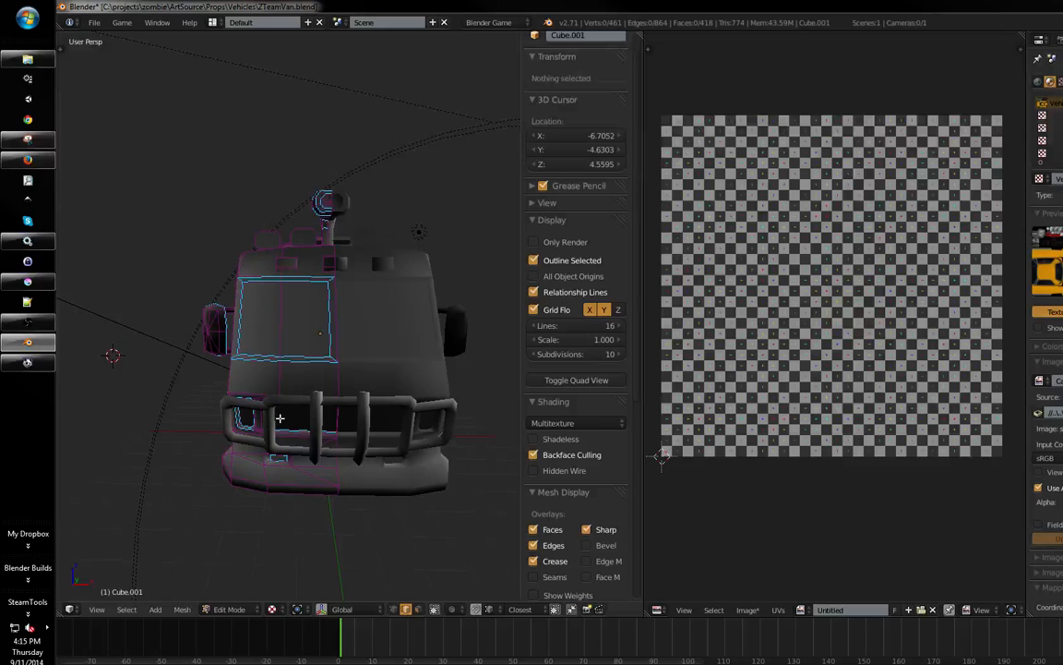
{"action": "left_click", "coordinate": [337, 382]}
{"action": "key", "text": "a"}
{"action": "middle_click_drag", "start_coordinate": [327, 384], "coordinate": [451, 338]}
{"action": "key", "text": "a"}
{"action": "scroll", "coordinate": [396, 396], "scroll_direction": "up", "scroll_amount": 3}
{"action": "scroll", "coordinate": [577, 474], "scroll_direction": "down", "scroll_amount": 3}
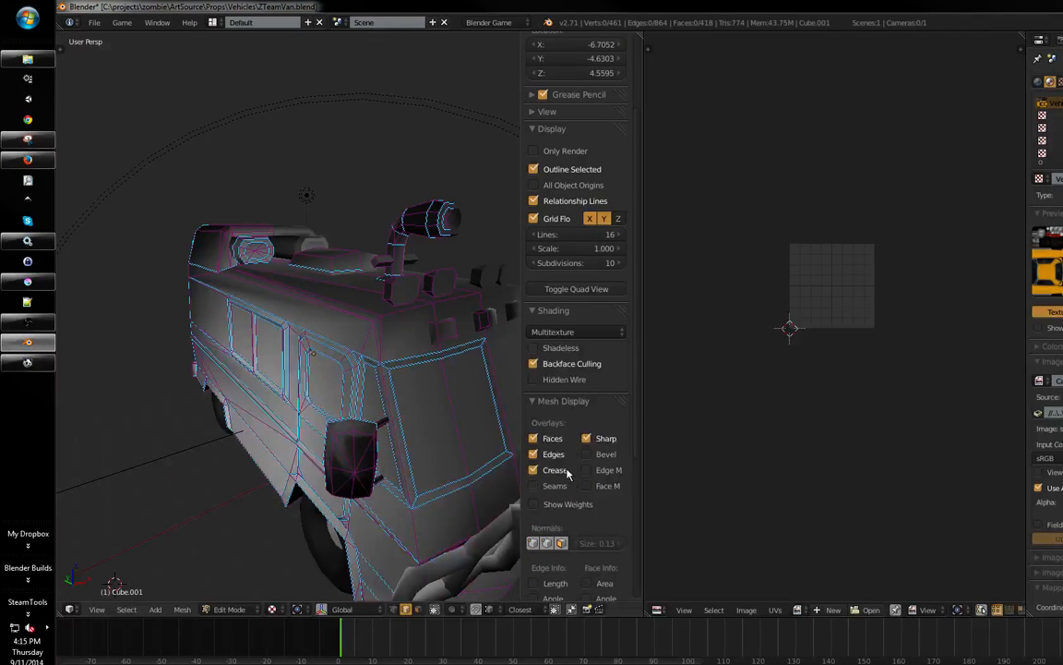
{"action": "middle_click_drag", "start_coordinate": [367, 382], "coordinate": [450, 388]}
{"action": "key", "text": "alt+F10"}
{"action": "middle_click_drag", "start_coordinate": [396, 452], "coordinate": [532, 499]}
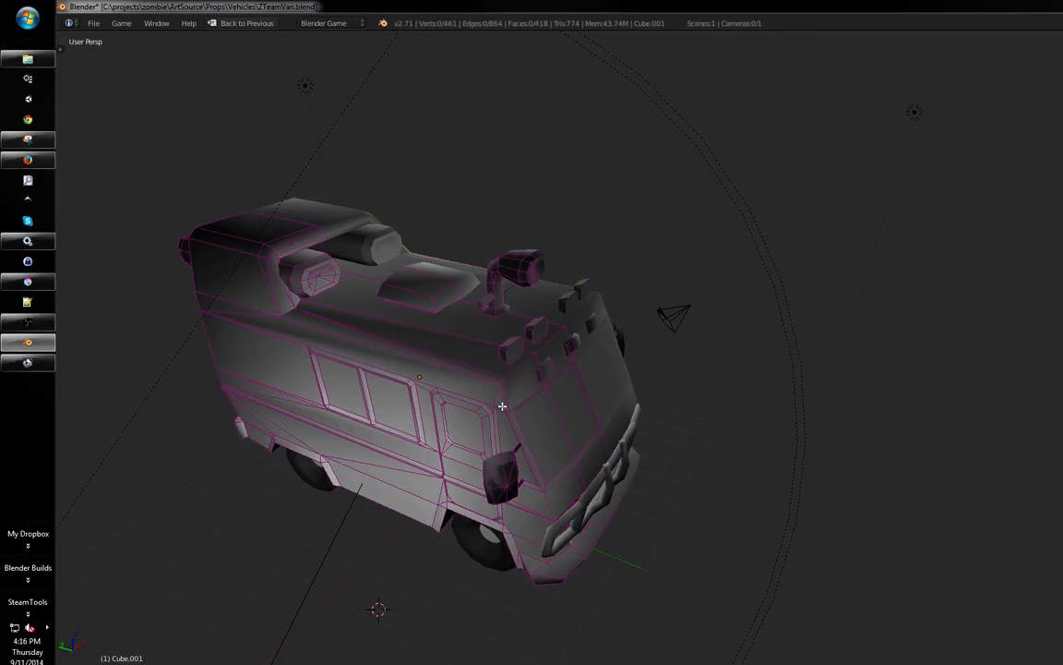
- Try box-selecting the van body's modelled half through the mesh in a front wireframe view
{"action": "middle_click_drag", "start_coordinate": [503, 406], "coordinate": [509, 365]}
{"action": "left_click", "coordinate": [530, 386]}
{"action": "key", "text": "KP_3"}
{"action": "key", "text": "ctrl+KP_3"}
{"action": "key", "text": "KP_3"}
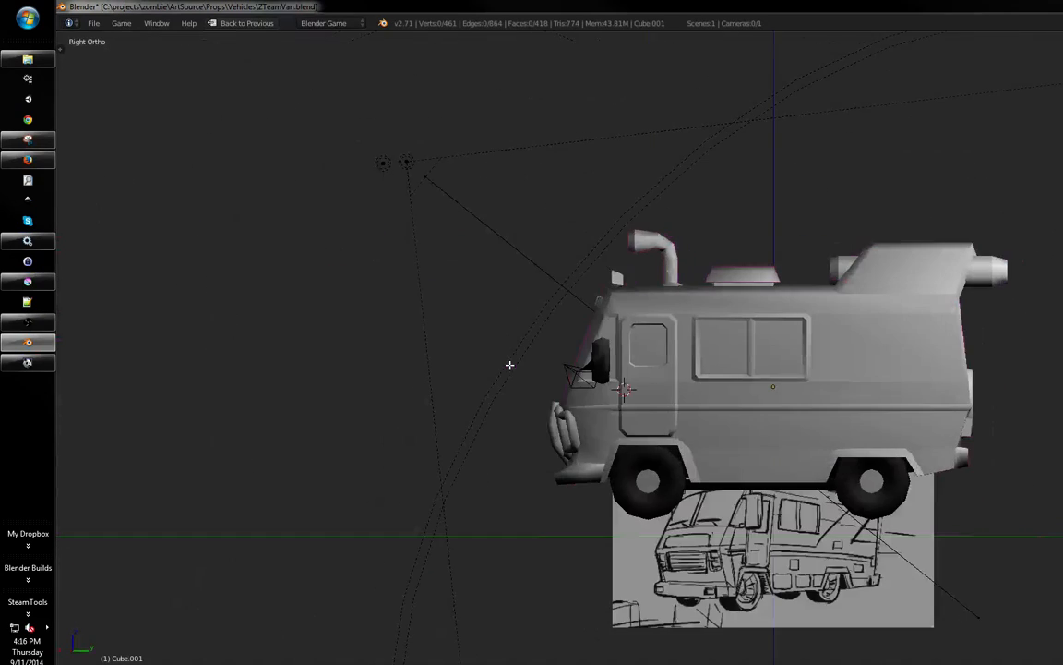
{"action": "key", "text": "ctrl+KP_3"}
{"action": "key", "text": "z"}
{"action": "scroll", "coordinate": [596, 317], "scroll_direction": "up", "scroll_amount": 3}
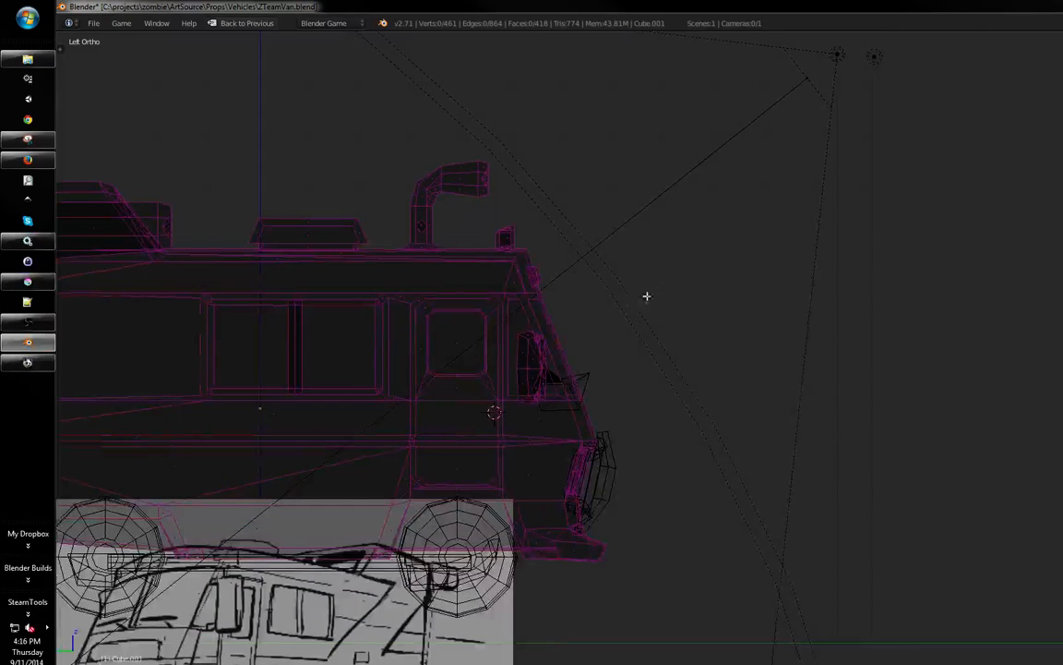
{"action": "key", "text": "KP_1"}
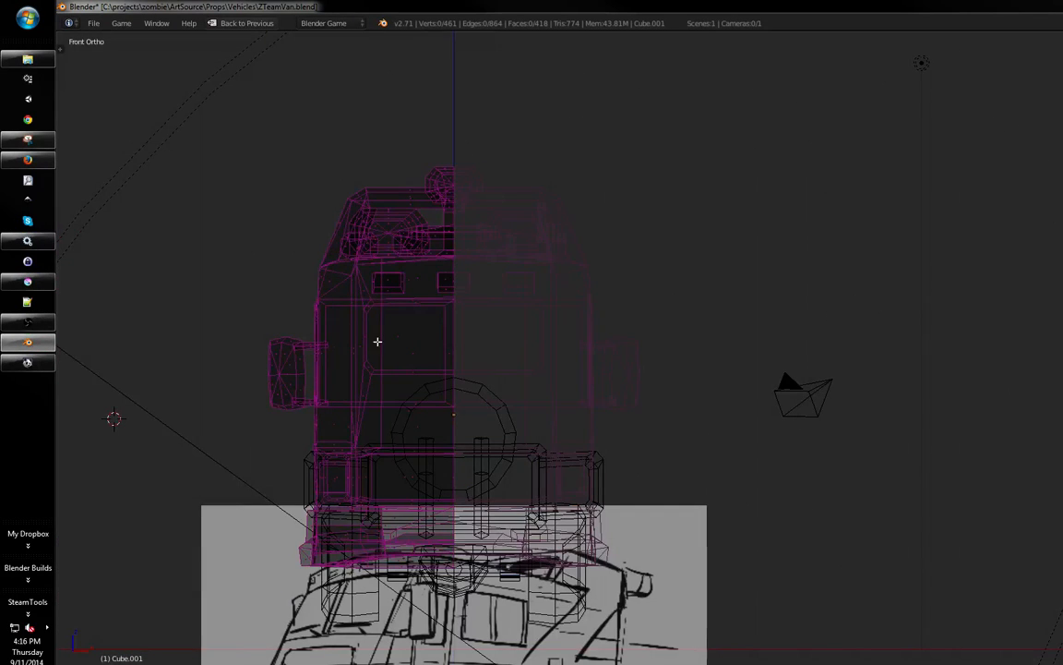
{"action": "middle_click_drag", "start_coordinate": [377, 341], "coordinate": [440, 269], "text": "shift"}
{"action": "key", "text": "b"}
{"action": "left_click_drag", "start_coordinate": [460, 136], "coordinate": [196, 551]}
{"action": "middle_click_drag", "start_coordinate": [268, 401], "coordinate": [501, 331]}
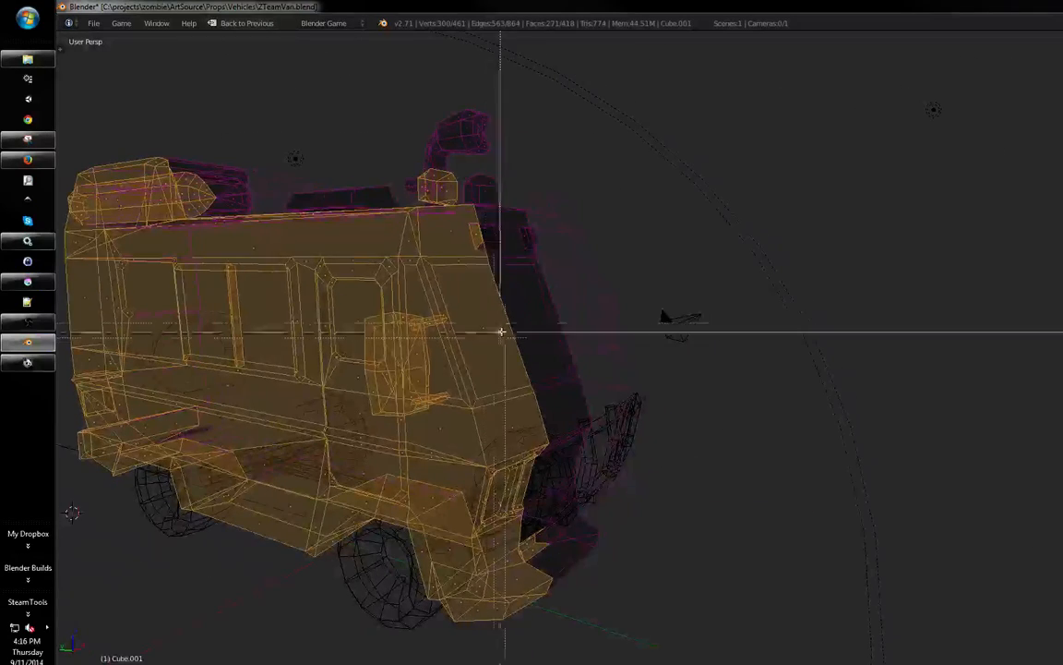
{"action": "key", "text": "z"}
{"action": "middle_click_drag", "start_coordinate": [495, 285], "coordinate": [522, 309]}
{"action": "scroll", "coordinate": [542, 327], "scroll_direction": "up", "scroll_amount": 4}
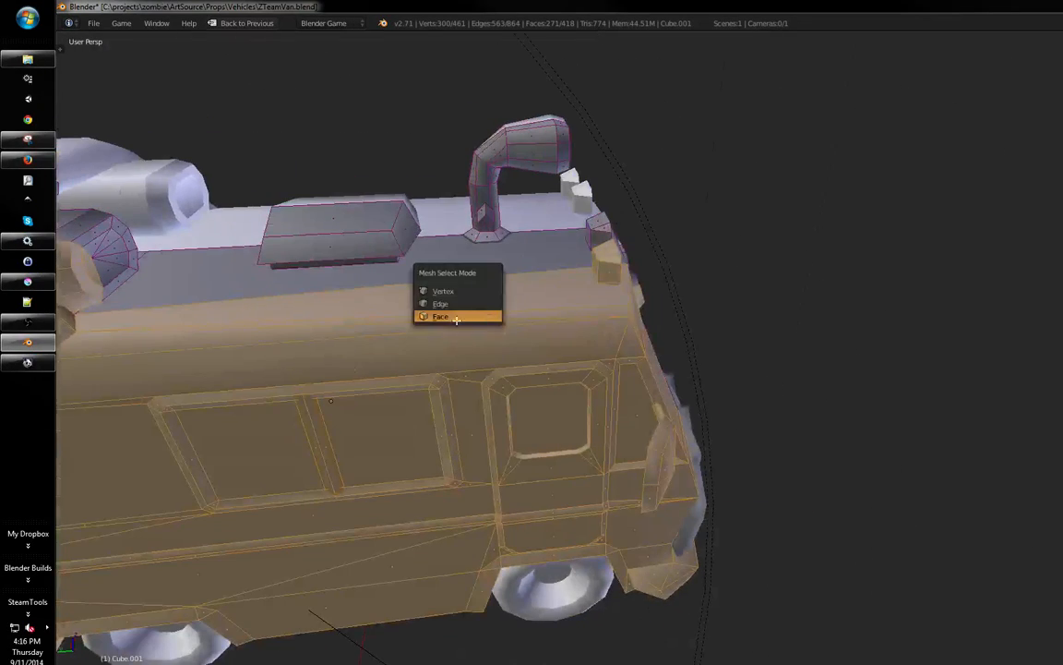
{"action": "scroll", "coordinate": [397, 334], "scroll_direction": "down", "scroll_amount": 4}
{"action": "key", "text": "a"}
- In face select mode, circle-select the van's side faces across the body panels, windows, door and rear roof fin
{"action": "middle_click_drag", "start_coordinate": [387, 332], "coordinate": [548, 314]}
{"action": "scroll", "coordinate": [547, 314], "scroll_direction": "up", "scroll_amount": 3}
{"action": "key", "text": "ctrl+Tab"}
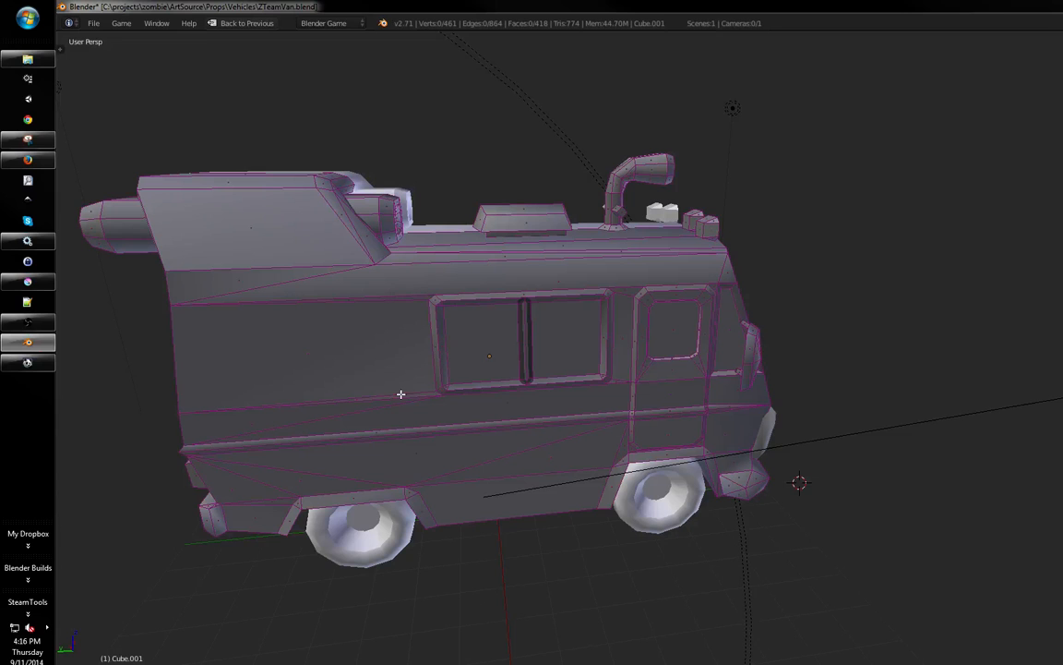
{"action": "right_click", "coordinate": [466, 380], "text": "alt"}
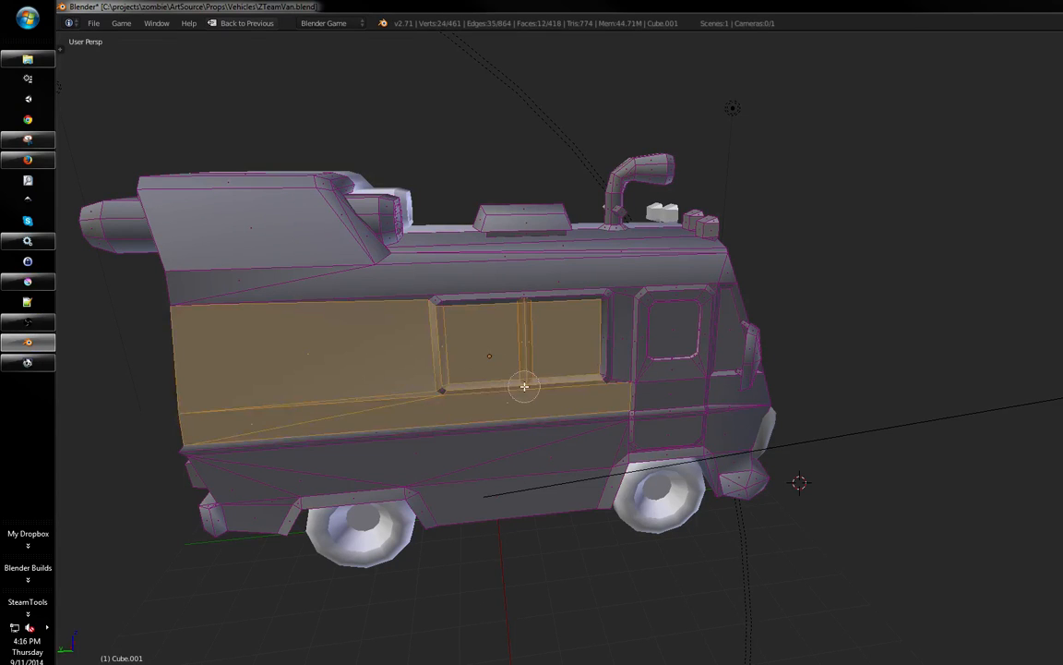
{"action": "left_click_drag", "start_coordinate": [517, 383], "coordinate": [634, 353]}
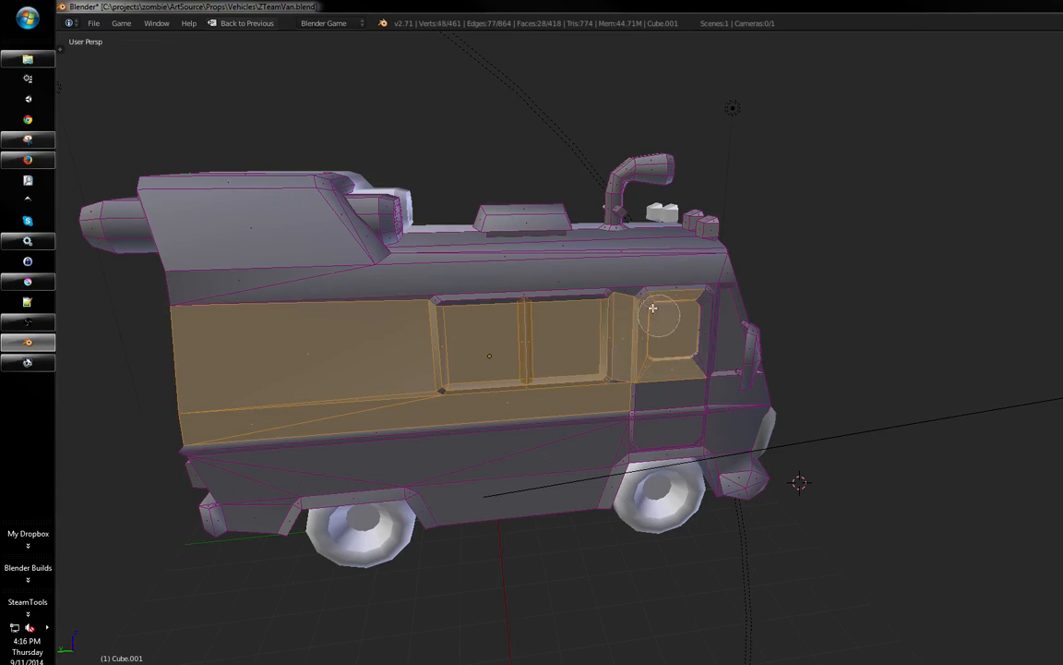
{"action": "left_click_drag", "start_coordinate": [652, 308], "coordinate": [428, 296]}
{"action": "left_click_drag", "start_coordinate": [256, 299], "coordinate": [233, 248]}
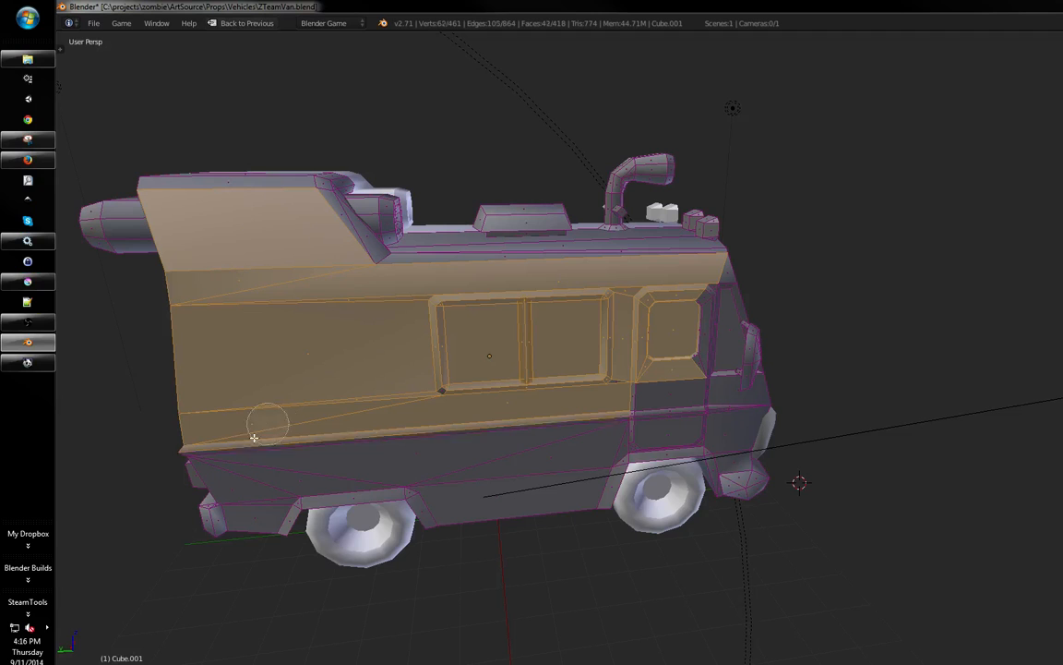
{"action": "left_click_drag", "start_coordinate": [254, 438], "coordinate": [243, 483]}
{"action": "left_click_drag", "start_coordinate": [319, 483], "coordinate": [424, 468]}
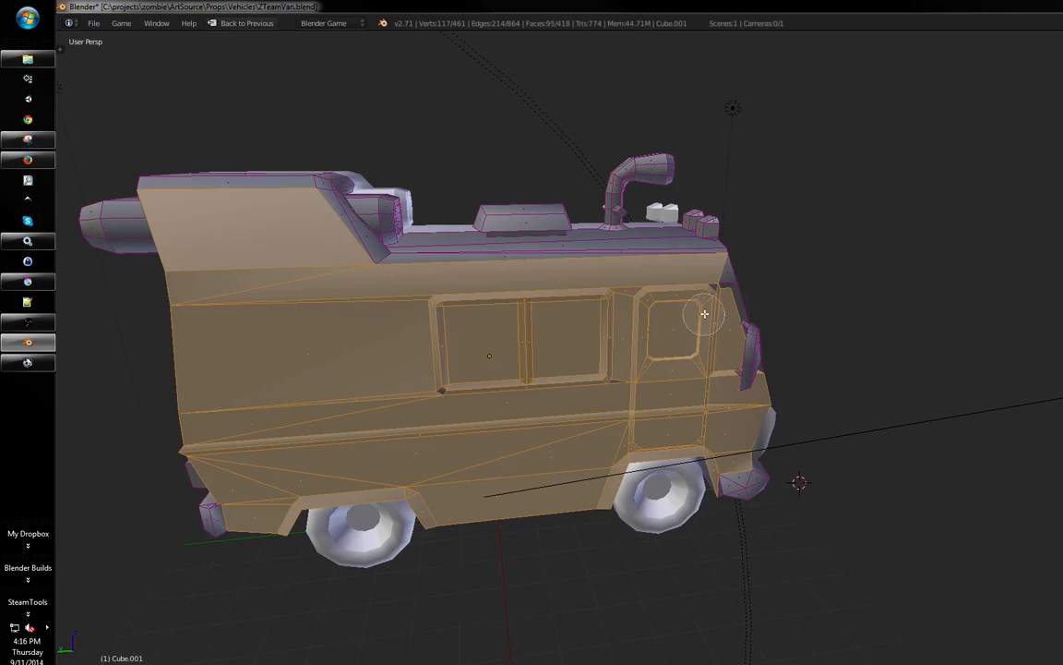
- Add the missed faces at the window frame corners and the side of the front bumper to the selection
{"action": "middle_click_drag", "start_coordinate": [671, 338], "coordinate": [628, 306]}
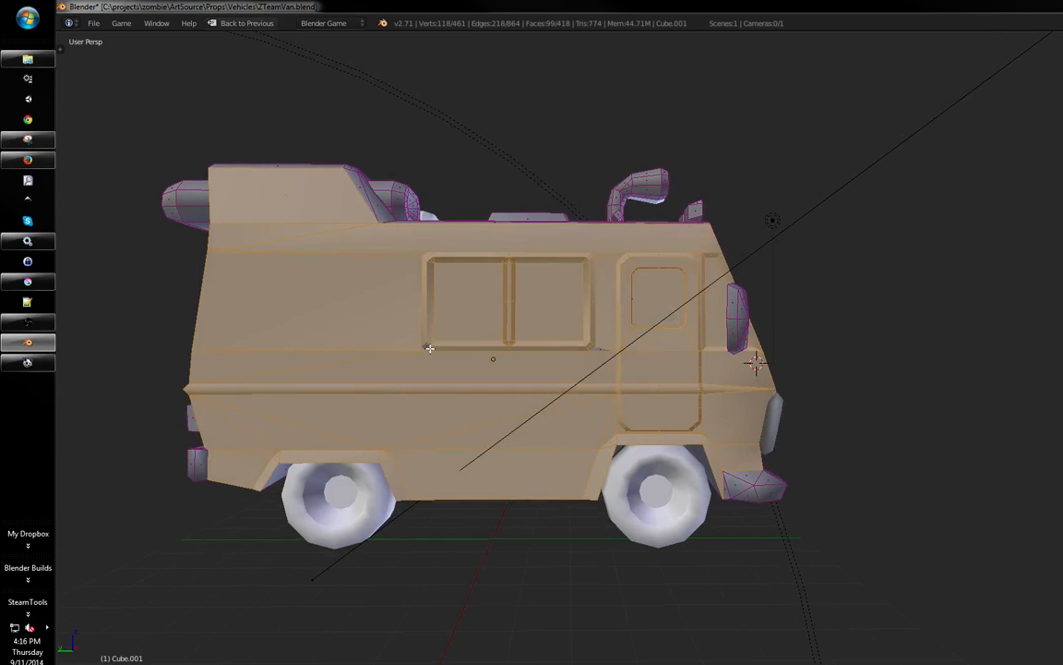
{"action": "middle_click_drag", "start_coordinate": [585, 350], "coordinate": [679, 468]}
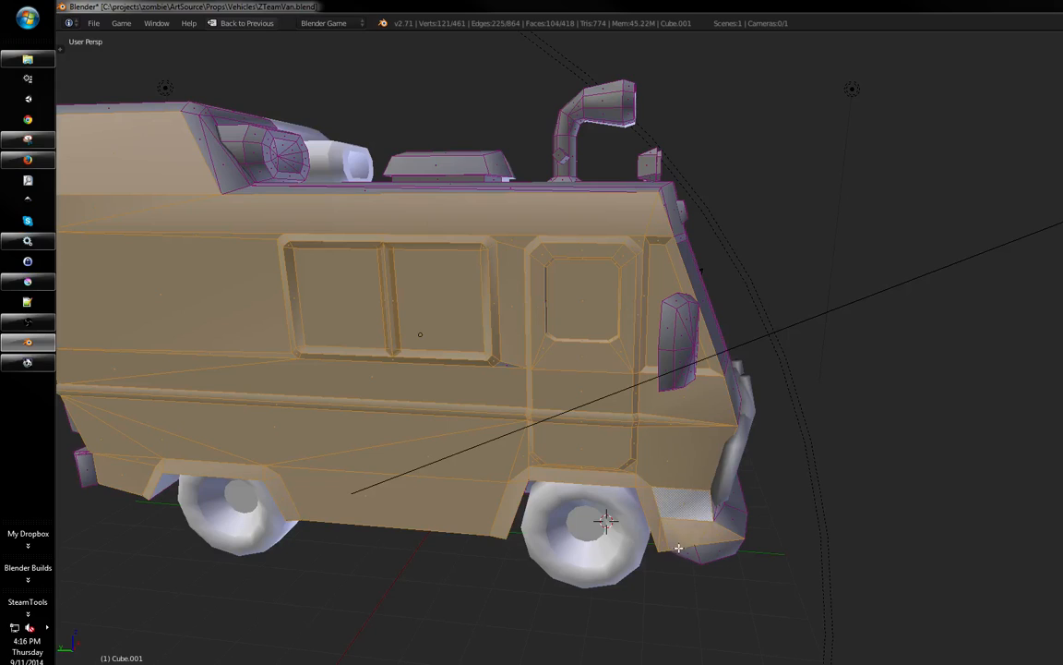
{"action": "middle_click_drag", "start_coordinate": [605, 522], "coordinate": [427, 464]}
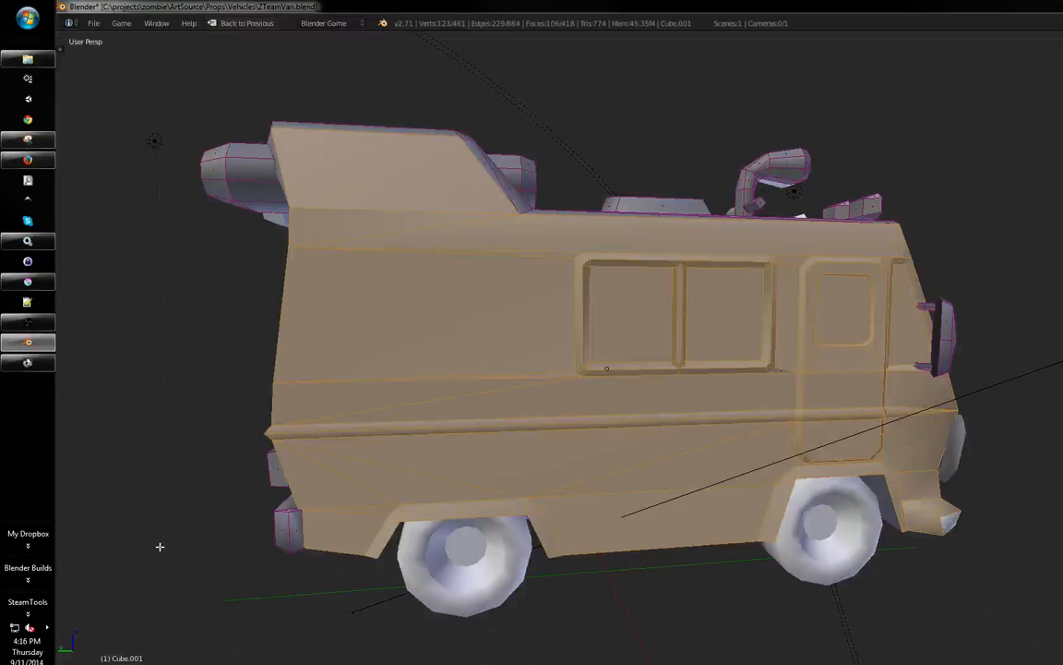
{"action": "middle_click_drag", "start_coordinate": [719, 326], "coordinate": [596, 506]}
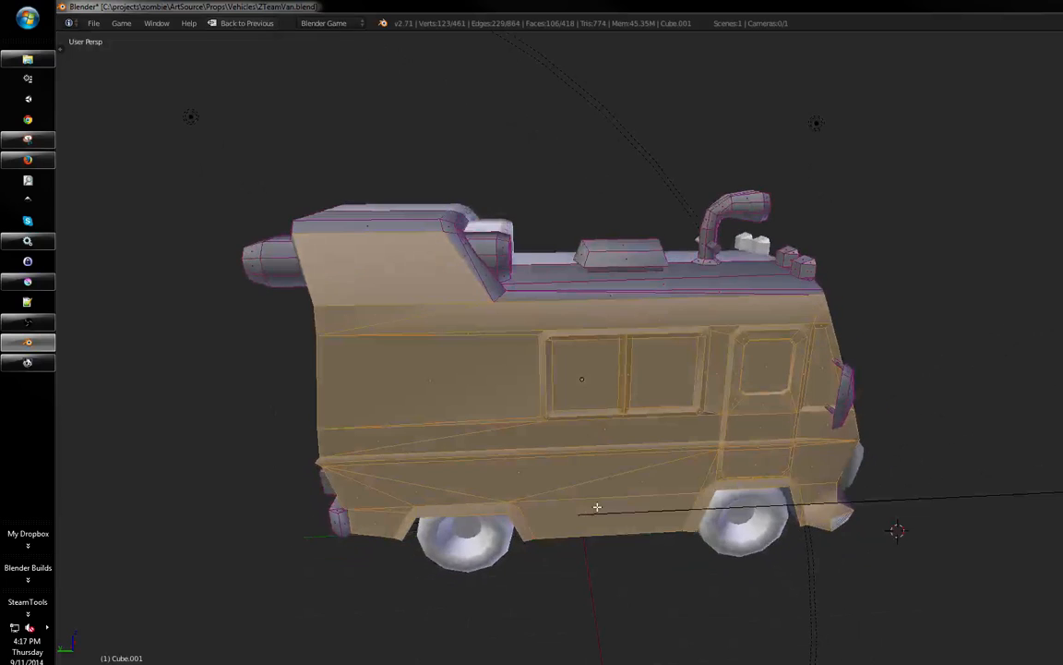
- Project the selected side faces' UVs from the left orthographic view without scaling them to bounds
{"action": "key", "text": "KP_1"}
{"action": "key", "text": "ctrl+KP_3"}
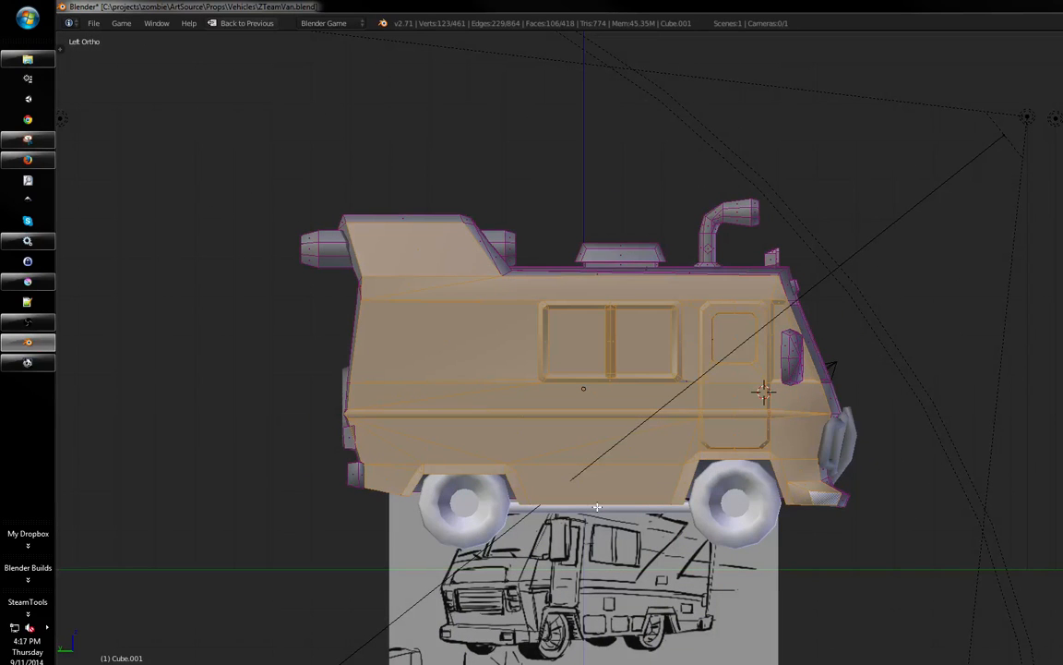
{"action": "middle_click_drag", "start_coordinate": [482, 372], "coordinate": [396, 356], "text": "shift"}
{"action": "middle_click_drag", "start_coordinate": [452, 391], "coordinate": [437, 408], "text": "shift"}
{"action": "key", "text": "u"}
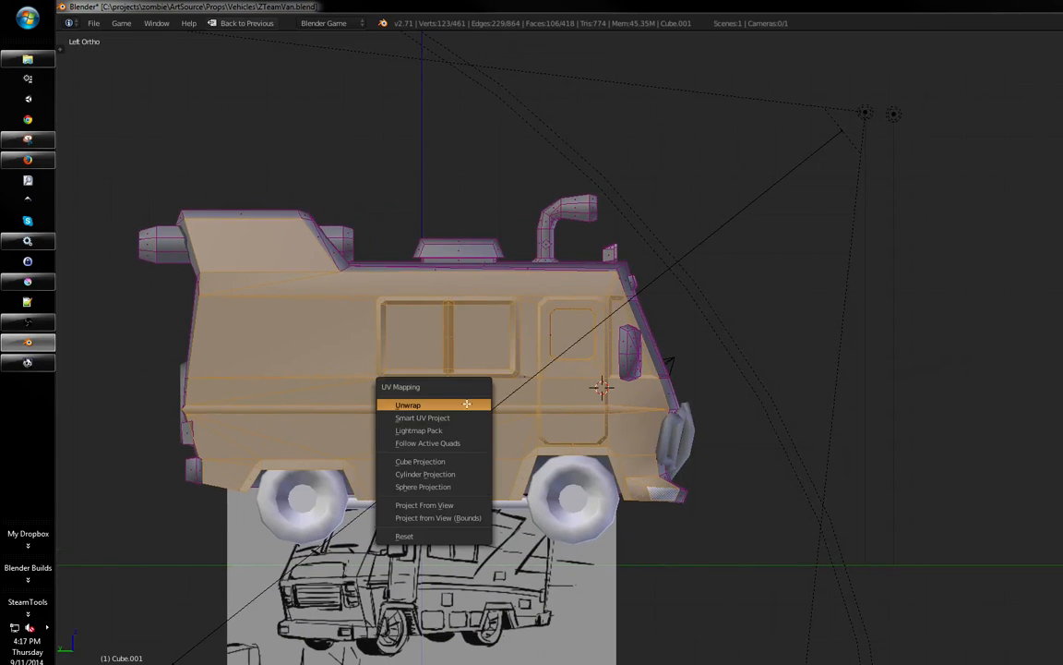
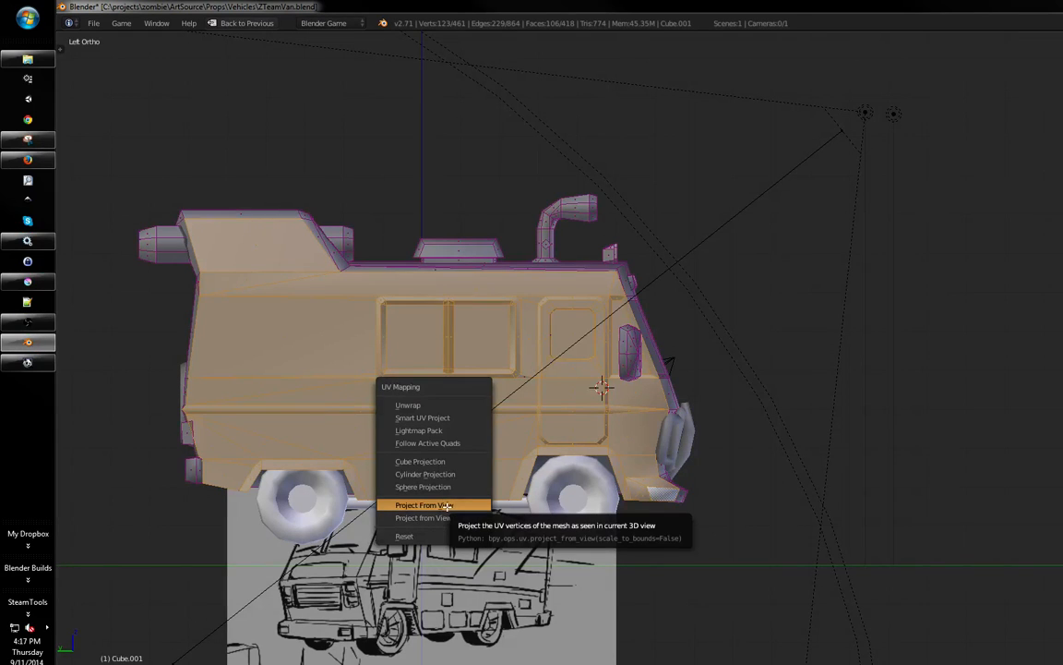
{"action": "left_click", "coordinate": [447, 506]}
{"action": "middle_click_drag", "start_coordinate": [444, 483], "coordinate": [469, 377], "text": "shift"}
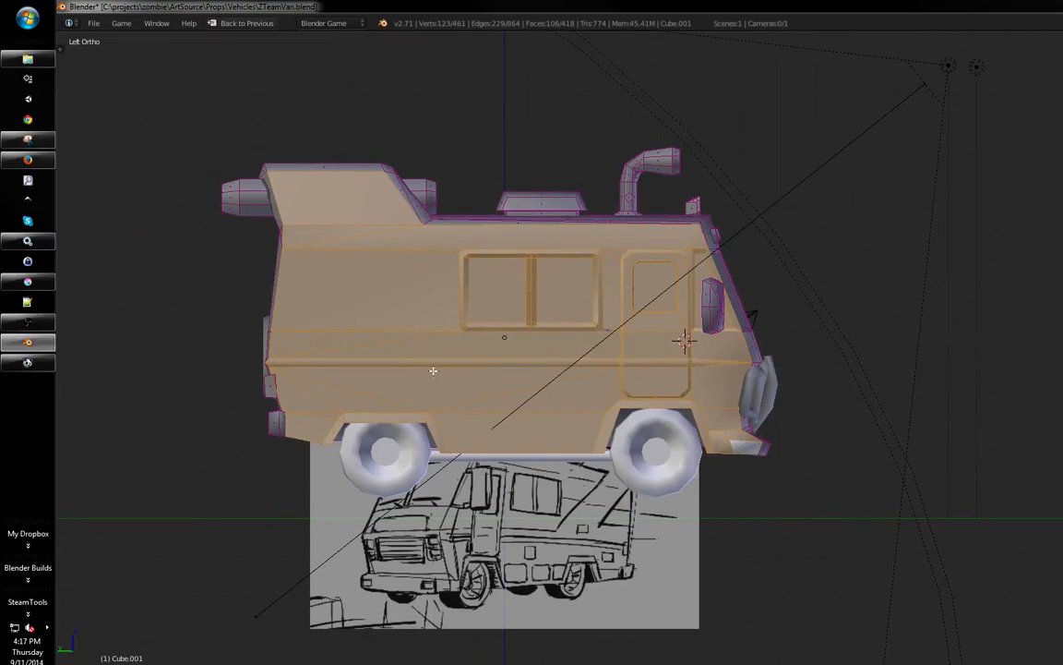
{"action": "middle_click_drag", "start_coordinate": [323, 315], "coordinate": [227, 327], "text": "shift"}
{"action": "left_click", "coordinate": [34, 348]}
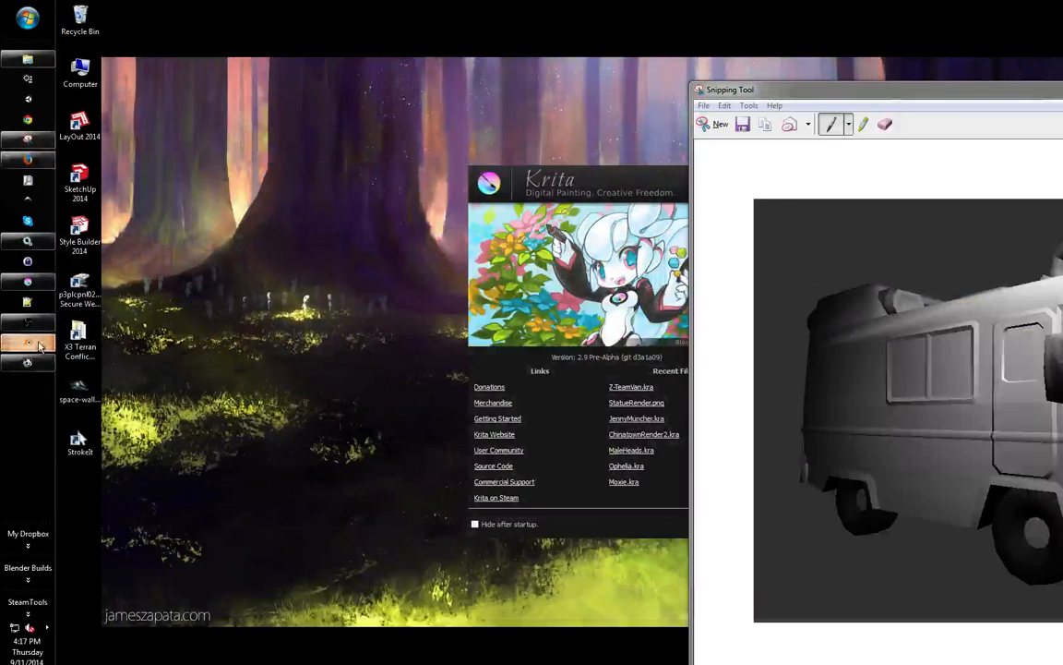
{"action": "left_click", "coordinate": [39, 346]}
{"action": "middle_click_drag", "start_coordinate": [145, 334], "coordinate": [102, 316], "text": "shift"}
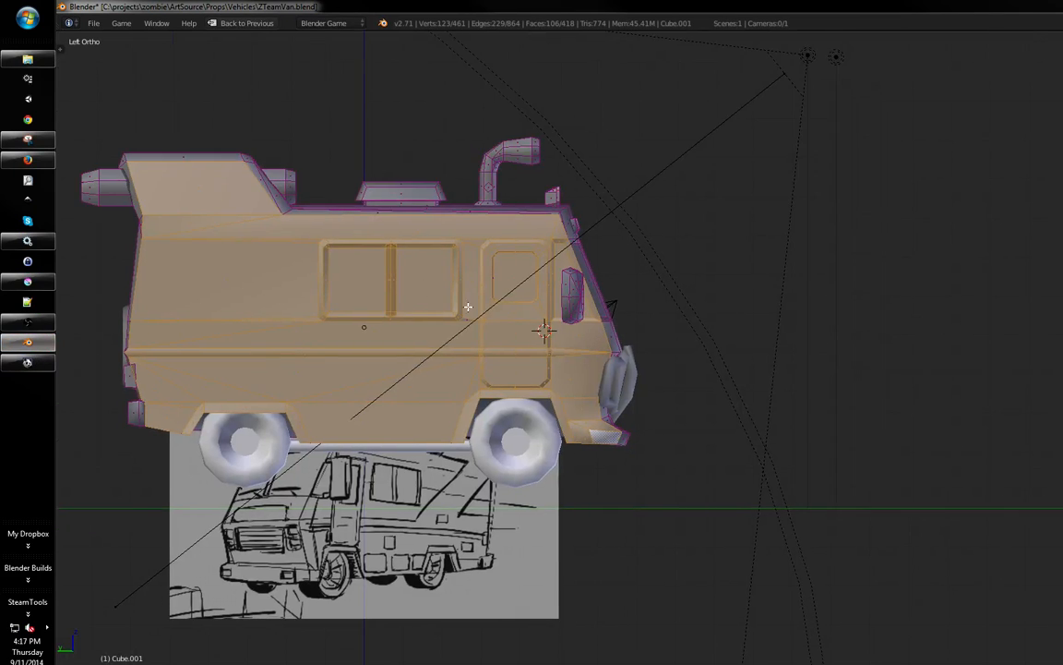
- Restore the split layout and move the whole projected side island to an empty area below the UV square
{"action": "key", "text": "shift+space"}
{"action": "middle_click_drag", "start_coordinate": [894, 337], "coordinate": [948, 379]}
{"action": "scroll", "coordinate": [973, 304], "scroll_direction": "up", "scroll_amount": 3}
{"action": "middle_click_drag", "start_coordinate": [973, 303], "coordinate": [891, 302]}
{"action": "scroll", "coordinate": [828, 360], "scroll_direction": "up", "scroll_amount": 3}
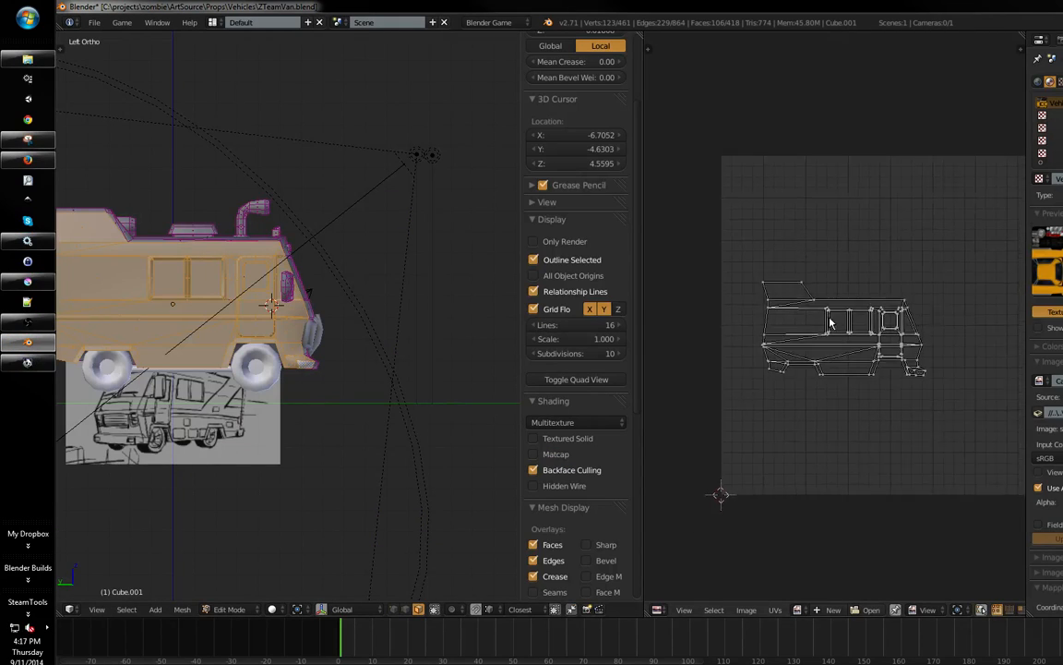
{"action": "key", "text": "a"}
{"action": "scroll", "coordinate": [803, 351], "scroll_direction": "down", "scroll_amount": 1}
{"action": "key", "text": "g"}
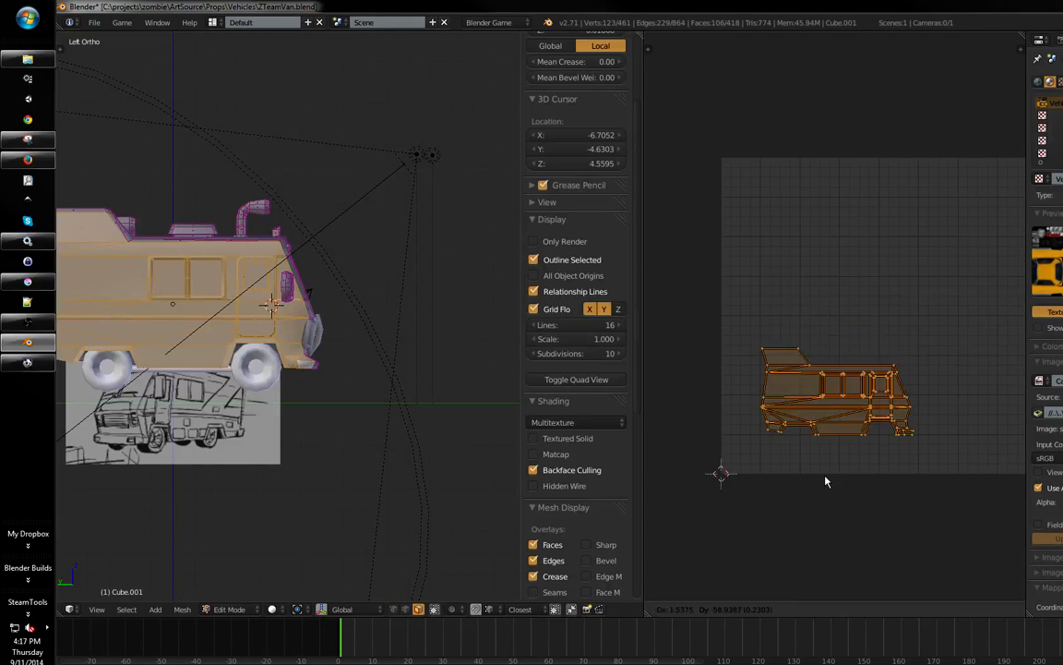
{"action": "left_click", "coordinate": [804, 572]}
{"action": "middle_click_drag", "start_coordinate": [805, 572], "coordinate": [810, 489]}
{"action": "middle_click_drag", "start_coordinate": [522, 421], "coordinate": [660, 454], "text": "shift"}
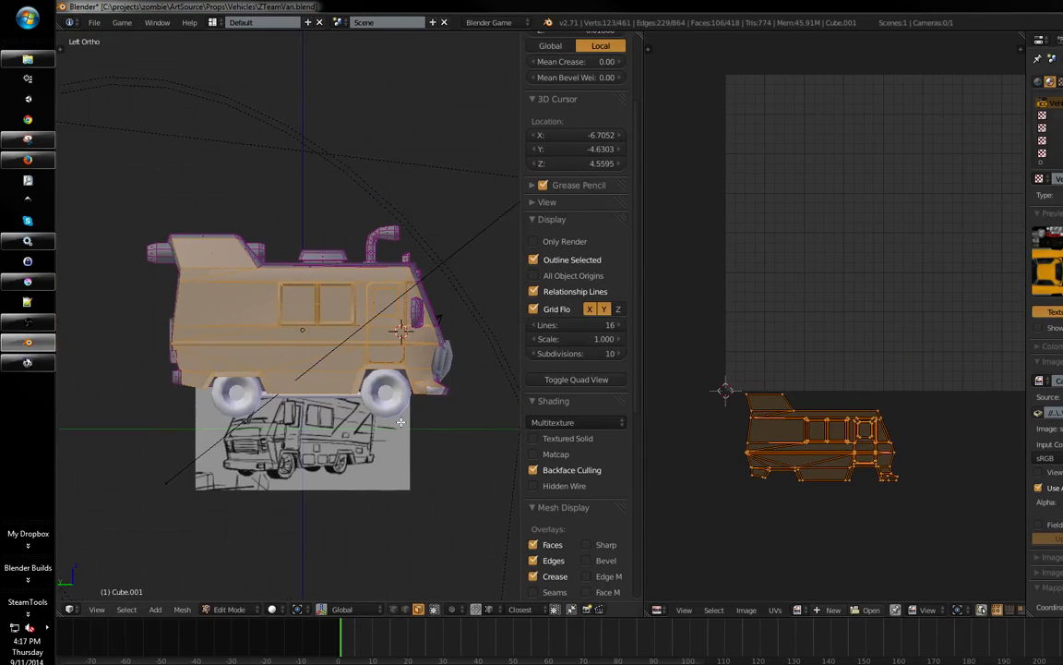
{"action": "key", "text": "g"}
{"action": "left_click", "coordinate": [858, 453]}
- Knife-cut an edge across the lower side panel between the upper corners of the two wheel arches
{"action": "scroll", "coordinate": [318, 413], "scroll_direction": "up", "scroll_amount": 3}
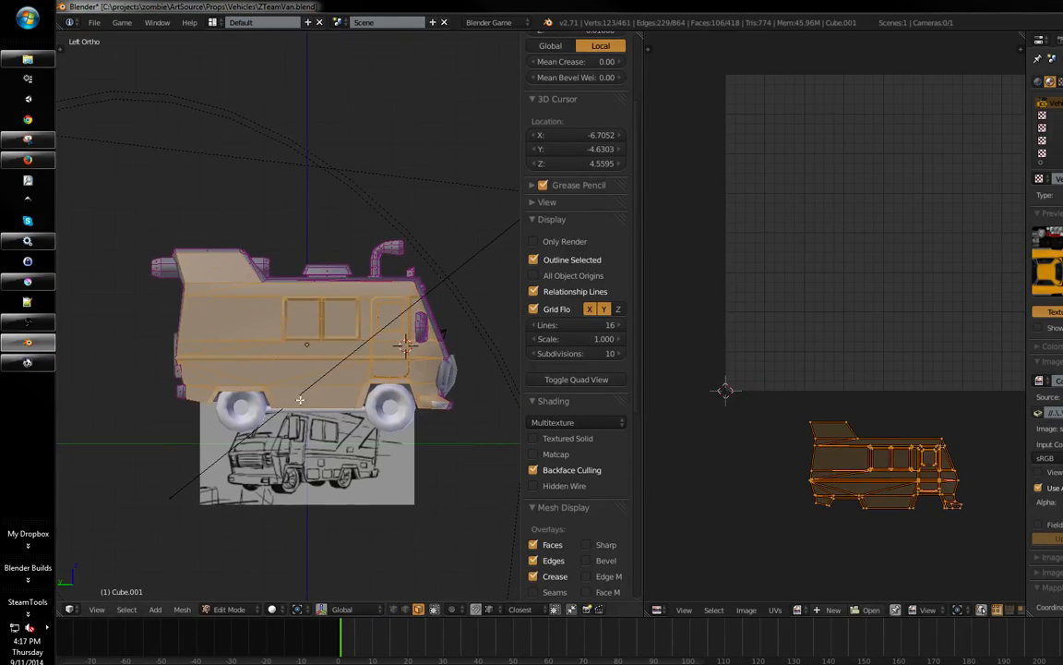
{"action": "mouse_move", "coordinate": [289, 401]}
{"action": "middle_mouse_down", "text": "shift"}
{"action": "mouse_move", "coordinate": [319, 385]}
{"action": "mouse_move", "coordinate": [289, 378]}
{"action": "mouse_move", "coordinate": [327, 366]}
{"action": "mouse_move", "coordinate": [347, 388]}
{"action": "mouse_move", "coordinate": [305, 395]}
{"action": "middle_mouse_up", "text": "shift"}
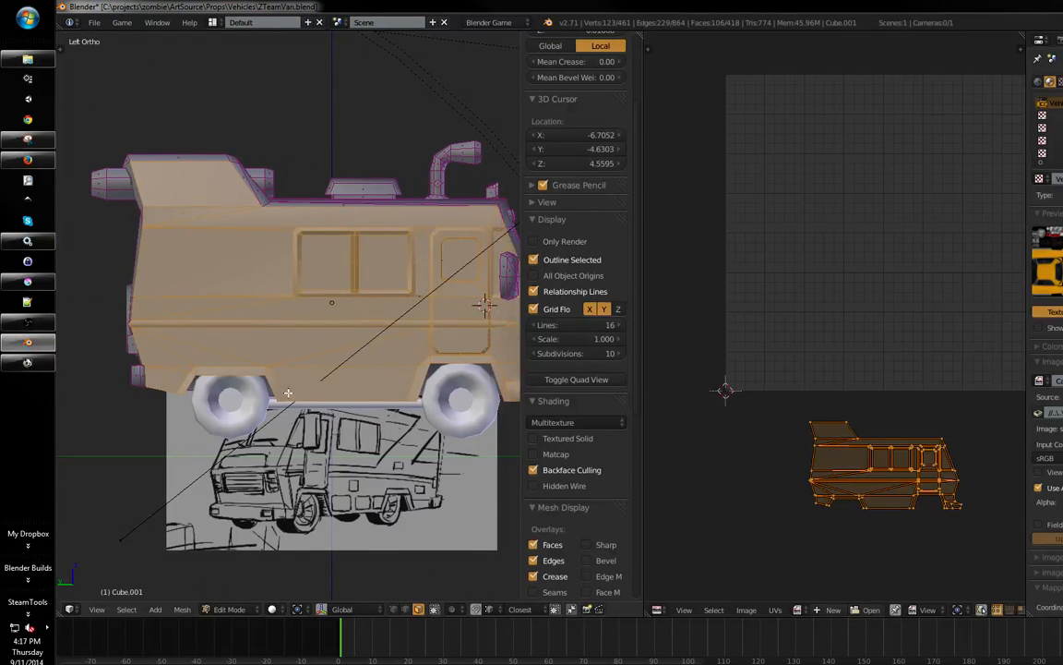
{"action": "key", "text": "a"}
{"action": "left_click", "coordinate": [291, 349]}
{"action": "scroll", "coordinate": [228, 399], "scroll_direction": "up", "scroll_amount": 3}
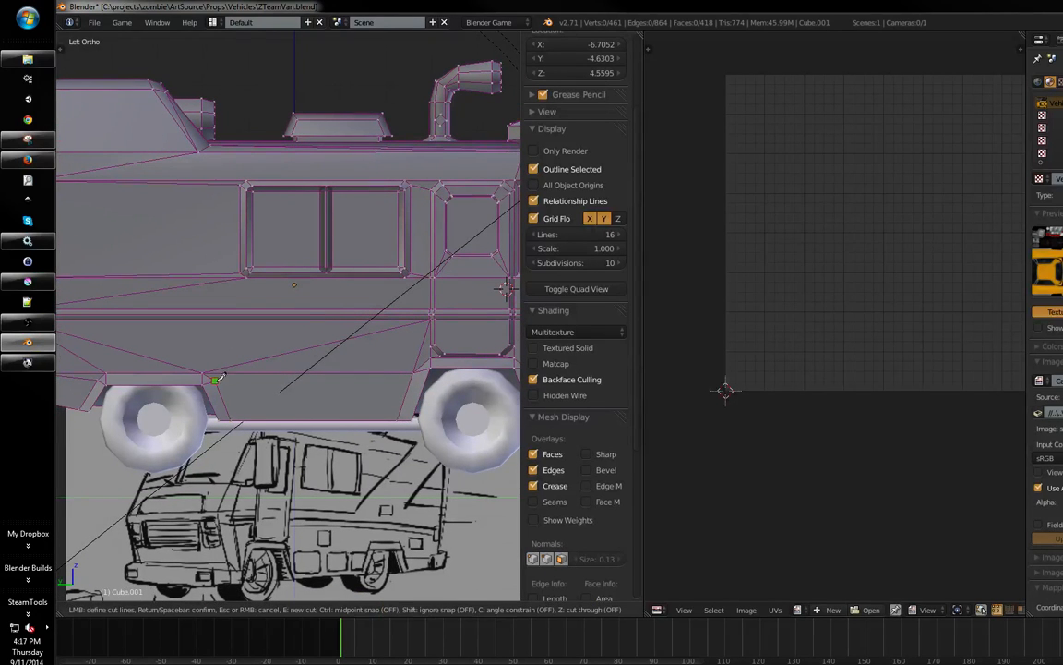
{"action": "key", "text": "Return"}
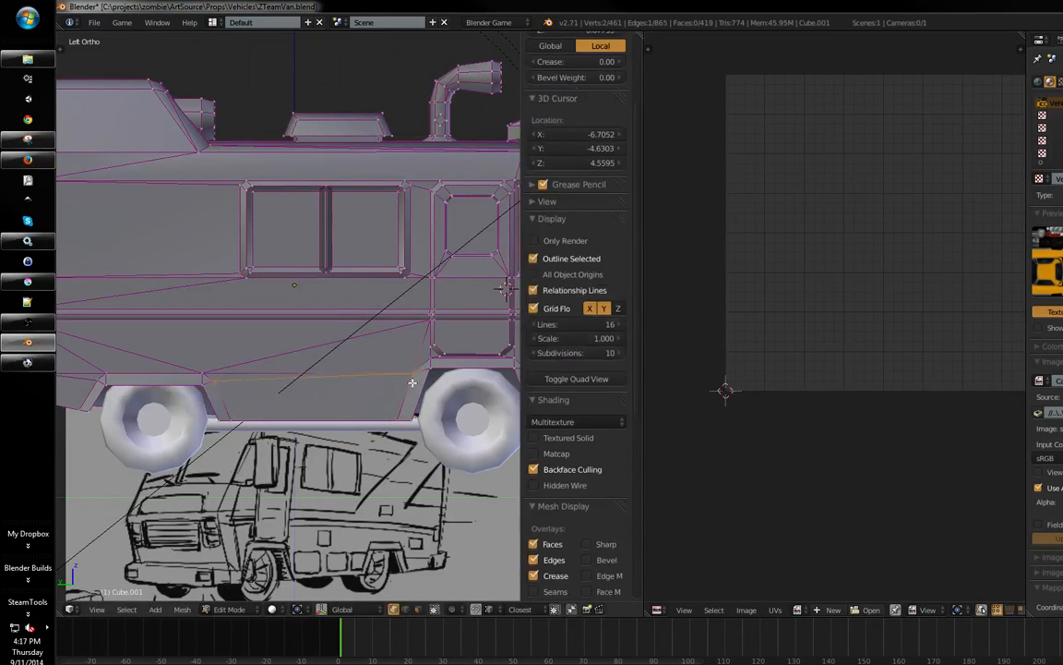
{"action": "scroll", "coordinate": [367, 418], "scroll_direction": "down", "scroll_amount": 2}
- Select the van's front faces from the roof edge down through the windshield in wireframe, starting with everything deselected
{"action": "key", "text": "ctrl+Up"}
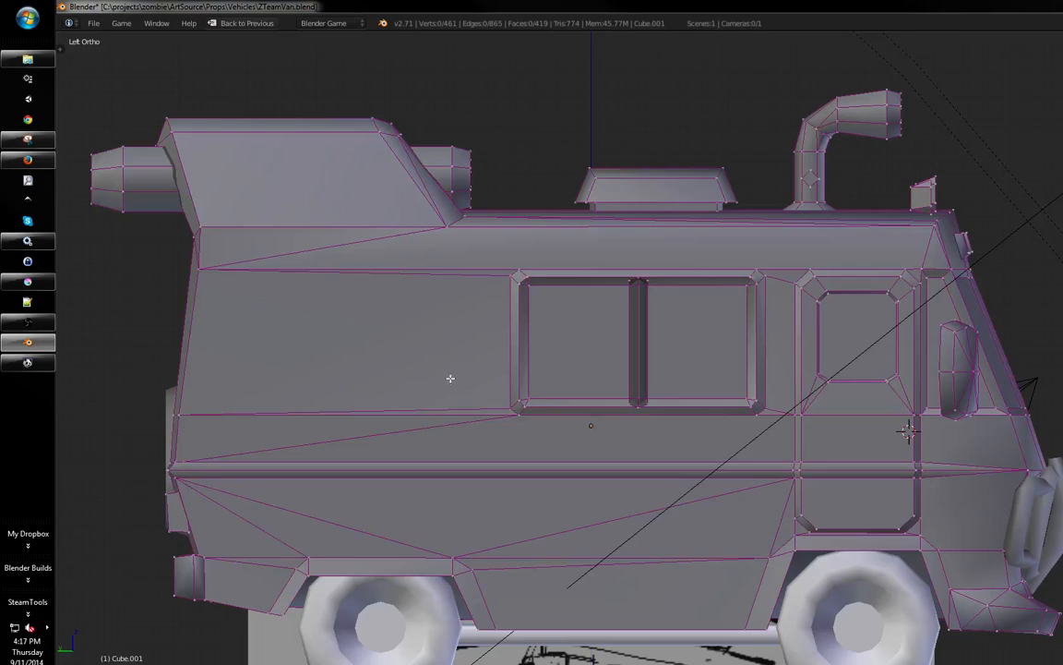
{"action": "scroll", "coordinate": [446, 375], "scroll_direction": "down", "scroll_amount": 3}
{"action": "key", "text": "KP_1"}
{"action": "middle_click_drag", "start_coordinate": [459, 342], "coordinate": [430, 344], "text": "shift"}
{"action": "middle_click_drag", "start_coordinate": [324, 354], "coordinate": [457, 362]}
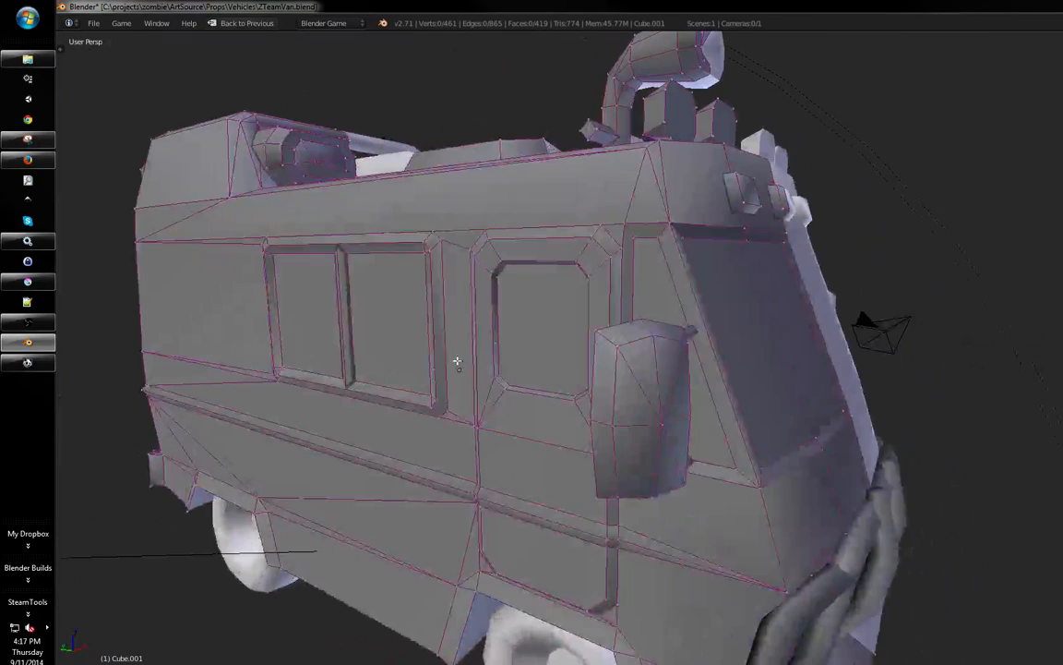
{"action": "mouse_move", "coordinate": [533, 310]}
{"action": "middle_mouse_down"}
{"action": "mouse_move", "coordinate": [509, 312]}
{"action": "mouse_move", "coordinate": [563, 308]}
{"action": "mouse_move", "coordinate": [542, 287]}
{"action": "mouse_move", "coordinate": [603, 271]}
{"action": "middle_mouse_up"}
{"action": "key", "text": "a"}
{"action": "key", "text": "a"}
{"action": "scroll", "coordinate": [572, 270], "scroll_direction": "down", "scroll_amount": 2}
{"action": "key", "text": "z"}
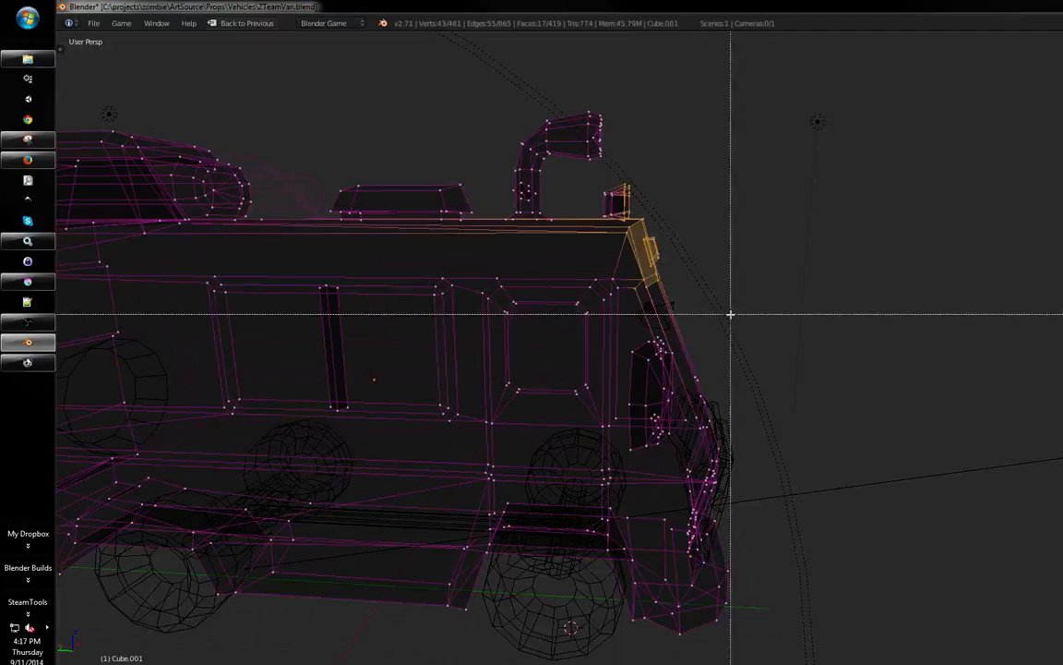
{"action": "middle_click_drag", "start_coordinate": [734, 328], "coordinate": [719, 307]}
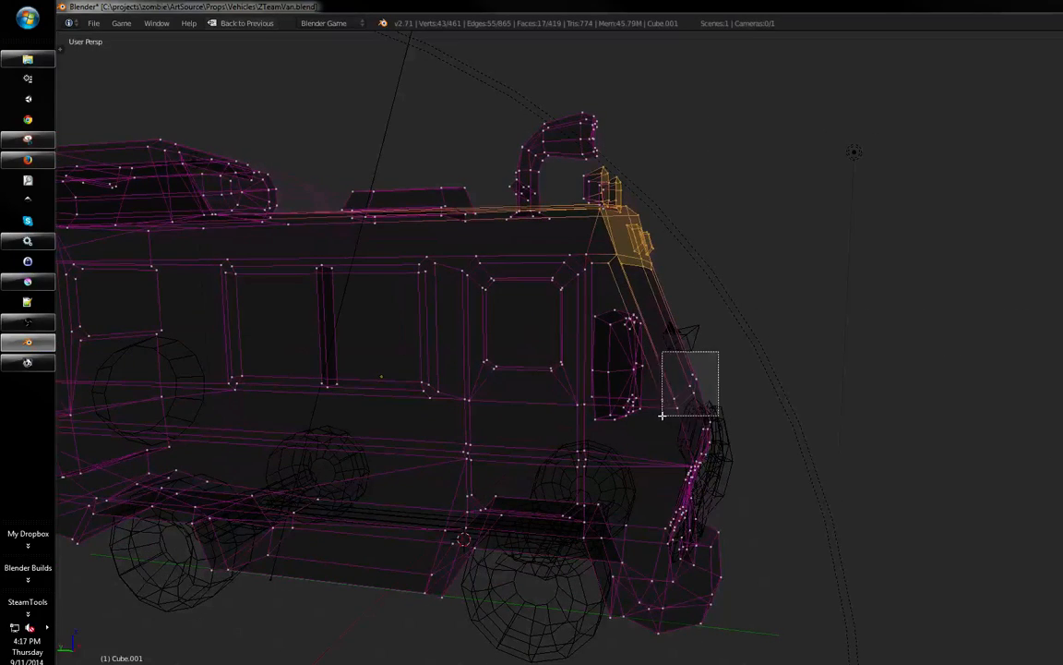
{"action": "middle_click_drag", "start_coordinate": [695, 373], "coordinate": [652, 250]}
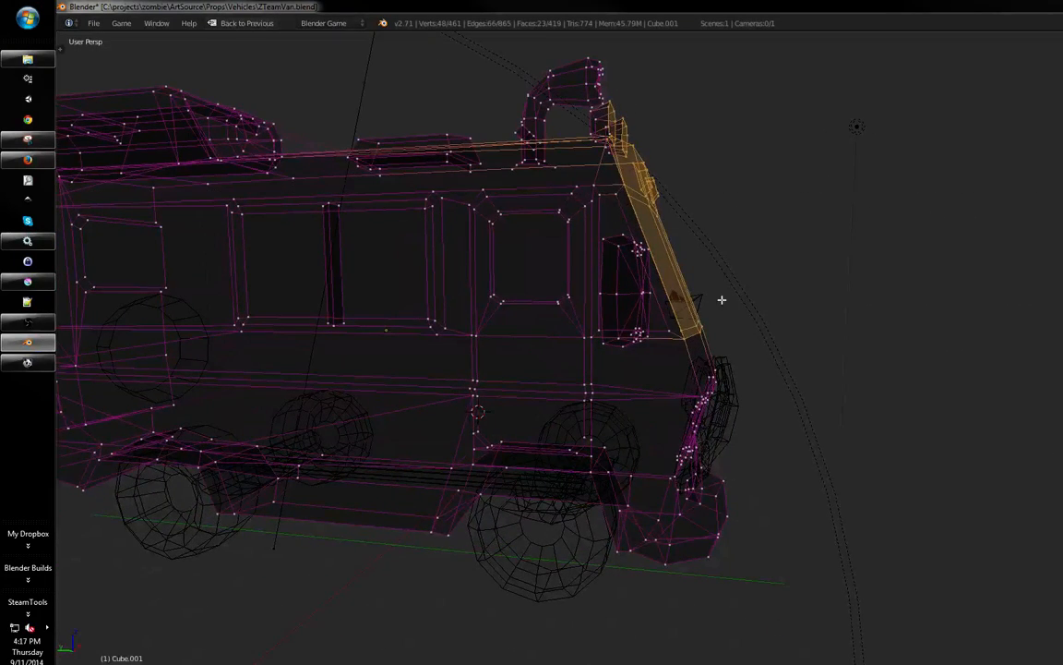
- Extend the selection down the van's front over the lower front panel, headlight recess and front bumper faces
{"action": "middle_click_drag", "start_coordinate": [721, 299], "coordinate": [778, 349]}
{"action": "left_click_drag", "start_coordinate": [693, 414], "coordinate": [693, 415]}
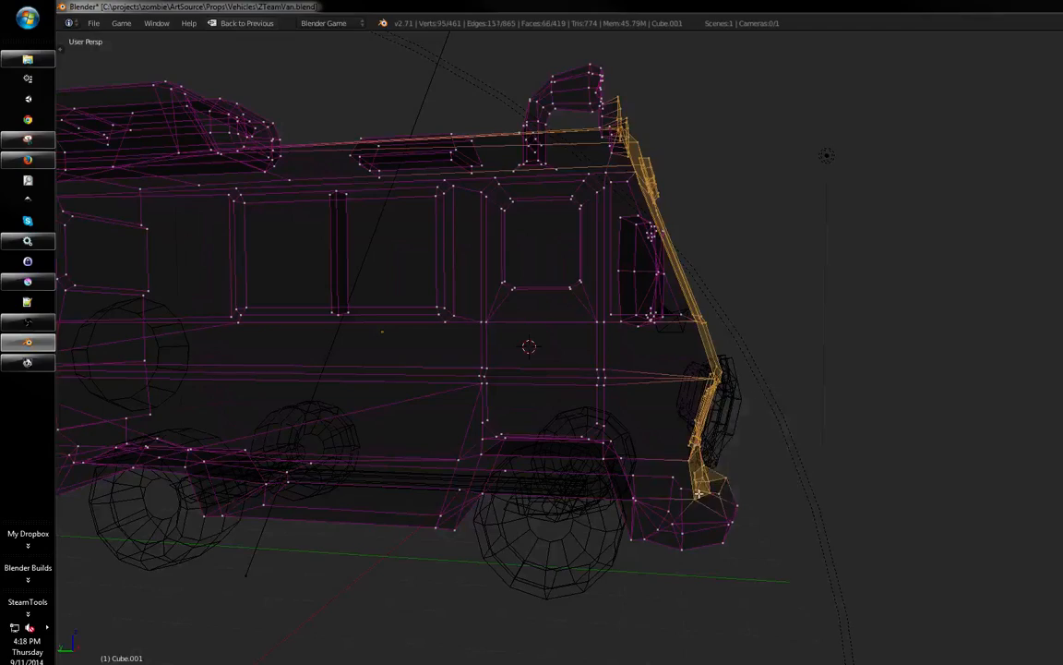
{"action": "middle_click_drag", "start_coordinate": [699, 494], "coordinate": [679, 426]}
{"action": "middle_click_drag", "start_coordinate": [751, 382], "coordinate": [774, 425]}
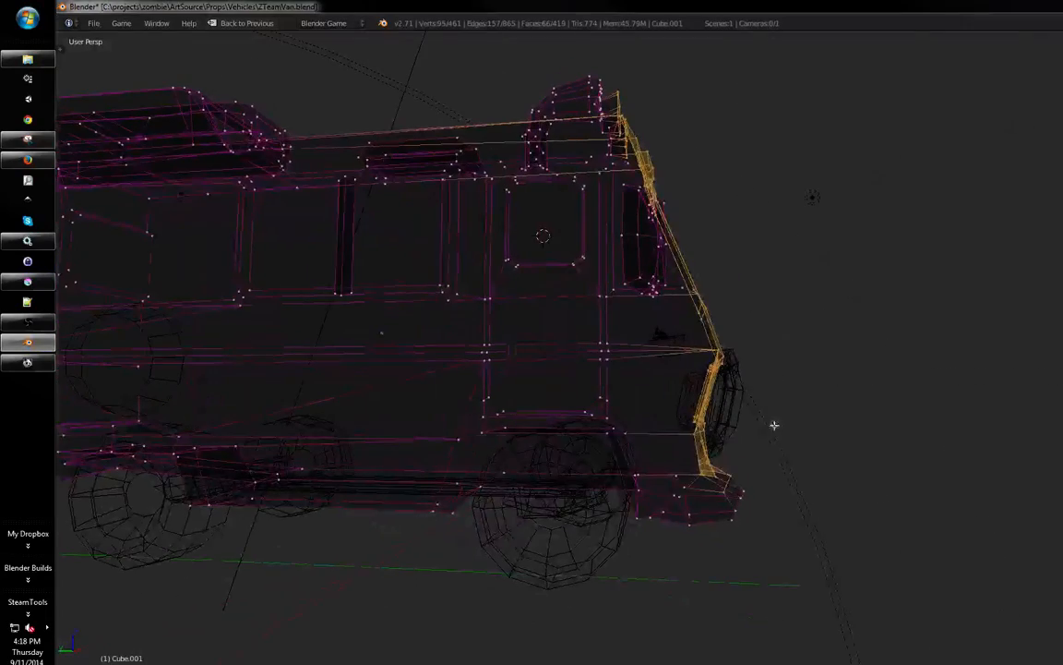
{"action": "mouse_move", "coordinate": [702, 526]}
{"action": "middle_mouse_down"}
{"action": "mouse_move", "coordinate": [621, 369]}
{"action": "mouse_move", "coordinate": [605, 310]}
{"action": "mouse_move", "coordinate": [558, 377]}
{"action": "mouse_move", "coordinate": [545, 364]}
{"action": "mouse_move", "coordinate": [610, 378]}
{"action": "mouse_move", "coordinate": [495, 413]}
{"action": "mouse_move", "coordinate": [495, 377]}
{"action": "middle_mouse_up"}
- Add the side mirror, the front faces of the roof lights and the horn opening to the selection in solid shading
{"action": "key", "text": "z"}
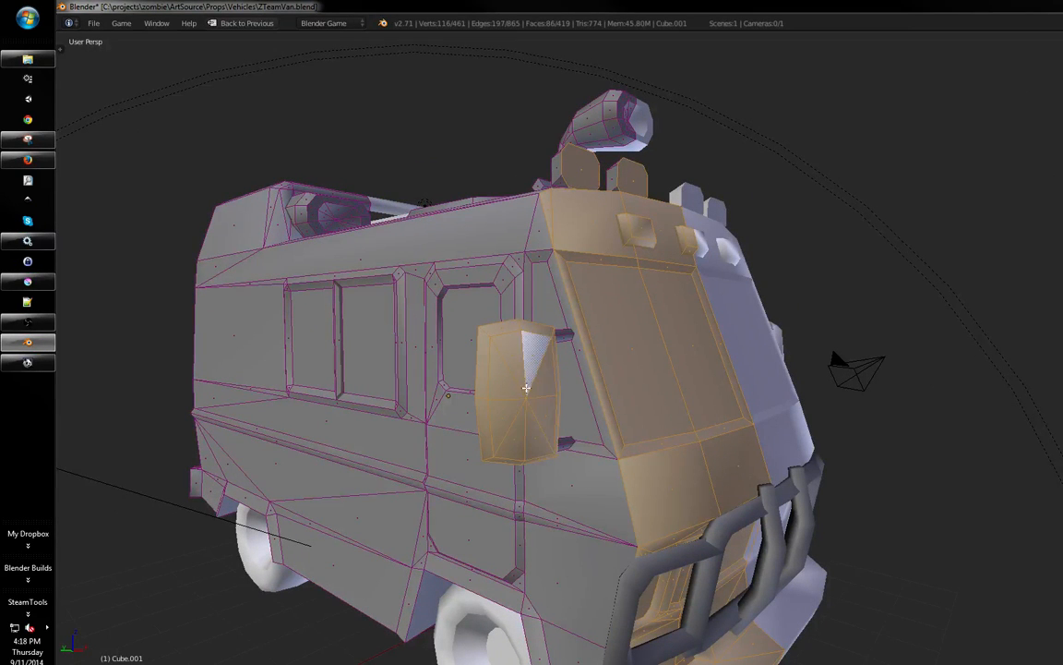
{"action": "middle_click_drag", "start_coordinate": [526, 387], "coordinate": [545, 327]}
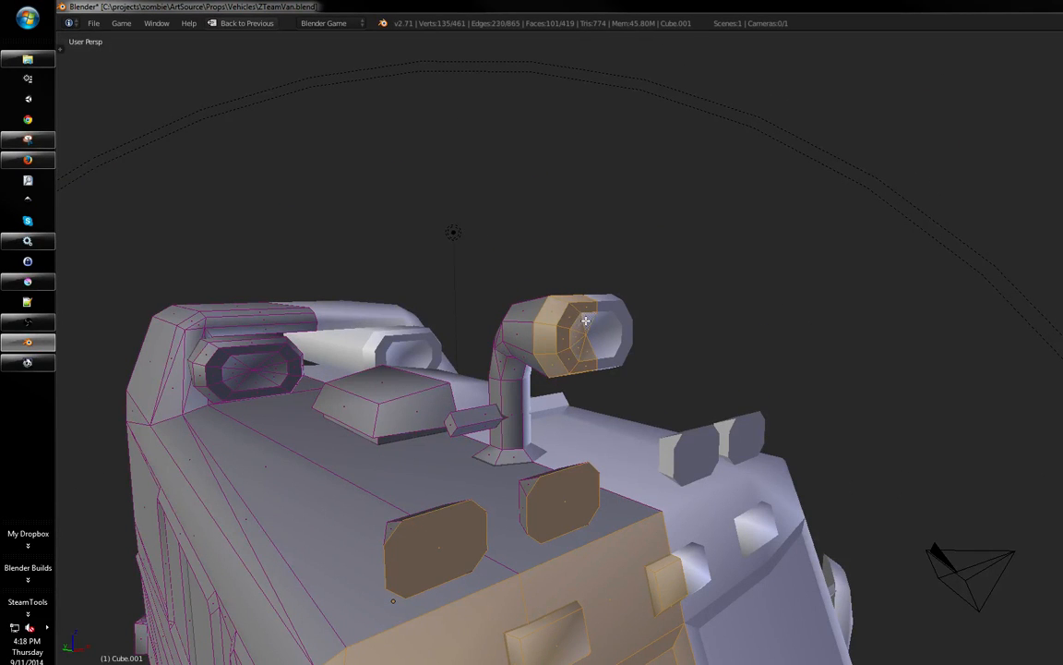
{"action": "mouse_move", "coordinate": [586, 320]}
{"action": "middle_mouse_down"}
{"action": "mouse_move", "coordinate": [572, 361]}
{"action": "mouse_move", "coordinate": [528, 330]}
{"action": "mouse_move", "coordinate": [577, 328]}
{"action": "mouse_move", "coordinate": [551, 356]}
{"action": "mouse_move", "coordinate": [647, 363]}
{"action": "mouse_move", "coordinate": [628, 367]}
{"action": "middle_mouse_up"}
- Project the selected front faces' UVs from the front orthographic view without scaling them to bounds
{"action": "key", "text": "KP_1"}
{"action": "key", "text": "KP_1"}
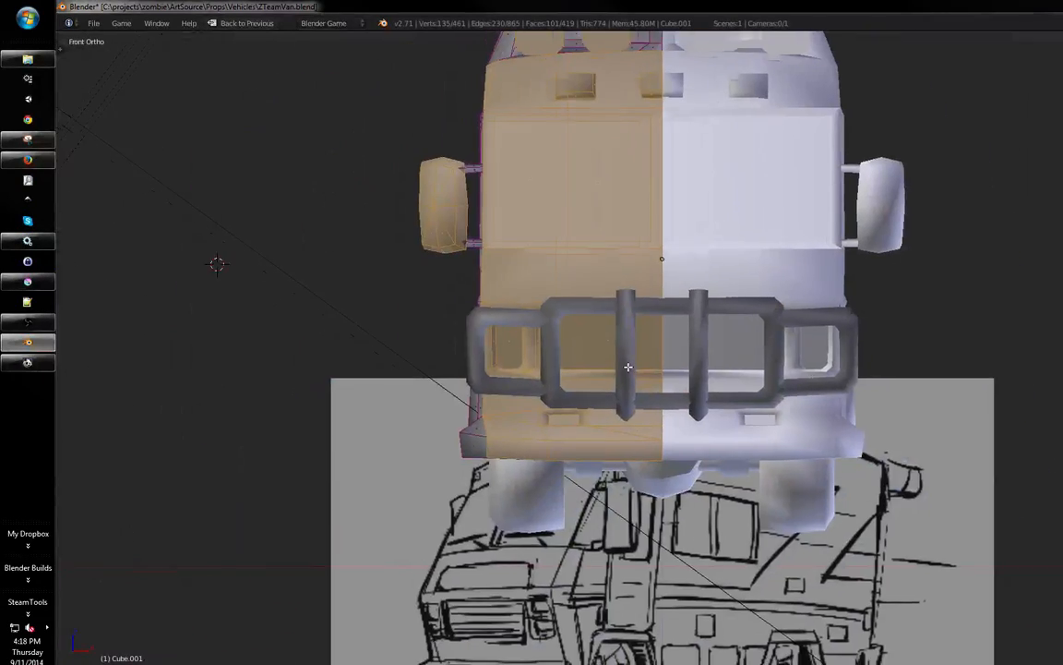
{"action": "scroll", "coordinate": [627, 367], "scroll_direction": "down", "scroll_amount": 2}
{"action": "key", "text": "u"}
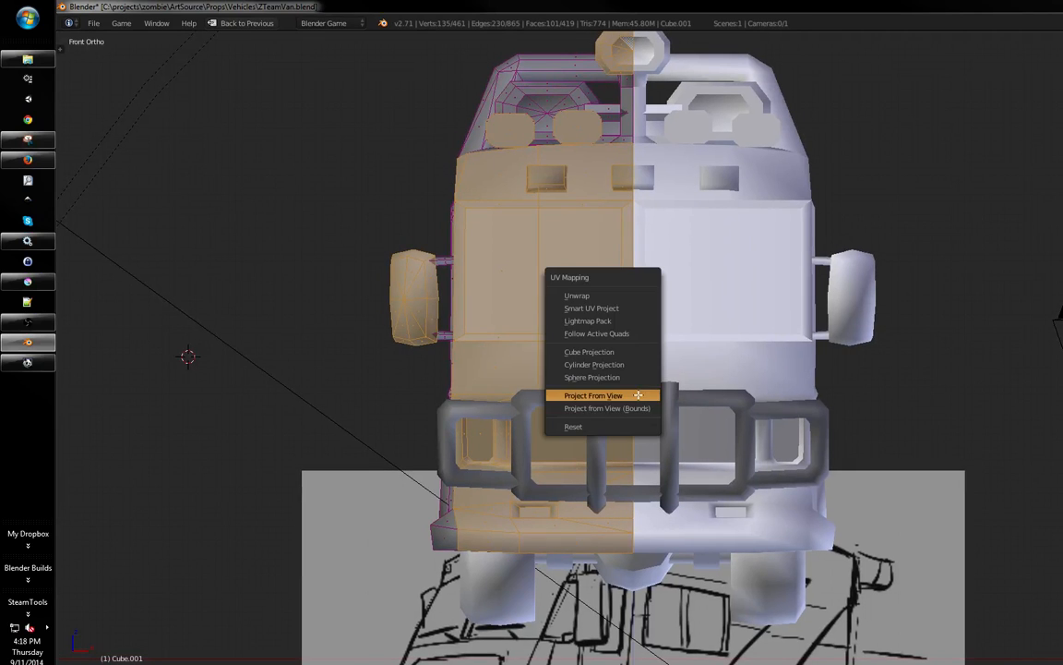
{"action": "left_click", "coordinate": [632, 394]}
- Restore the split layout and move the projected front island to an empty area beside the UV square
{"action": "key", "text": "Tab"}
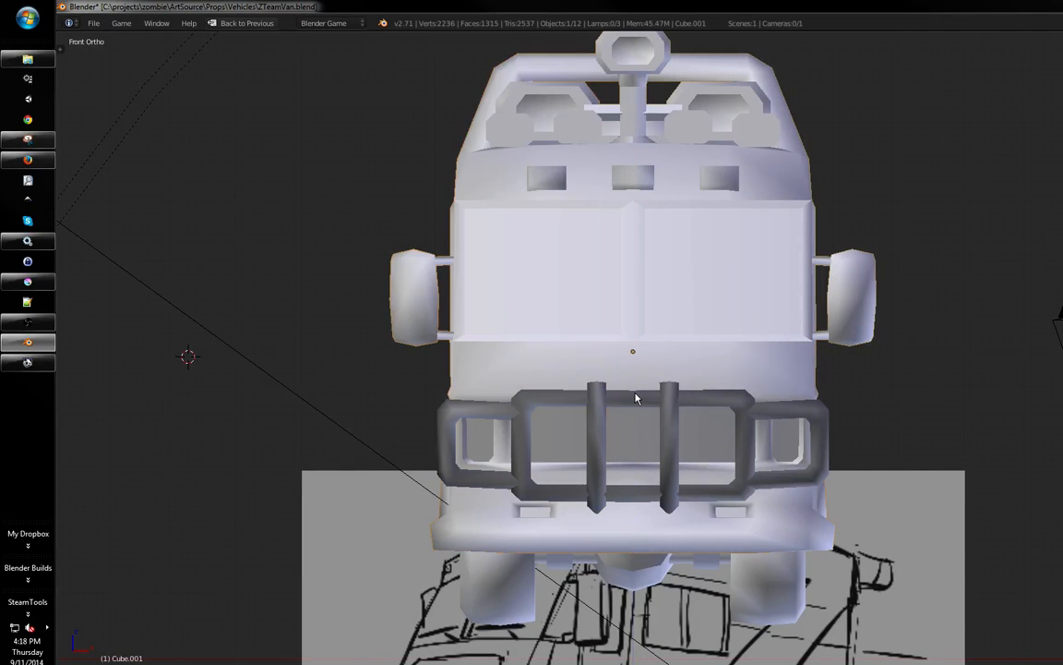
{"action": "key", "text": "ctrl+Up"}
{"action": "key", "text": "Tab"}
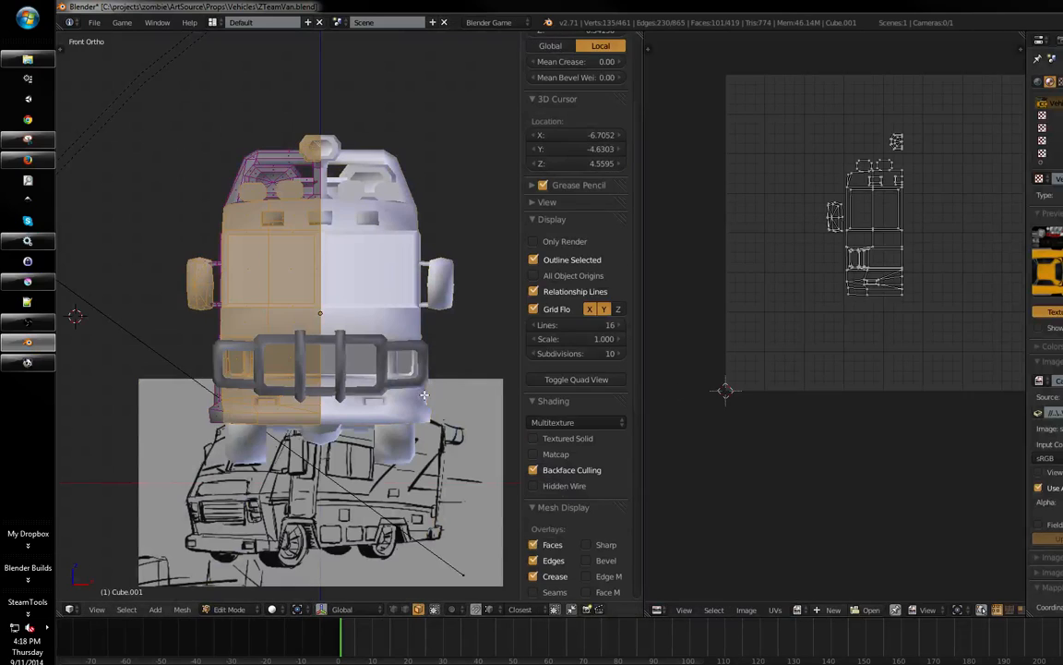
{"action": "key", "text": "Home"}
{"action": "scroll", "coordinate": [792, 347], "scroll_direction": "down", "scroll_amount": 5}
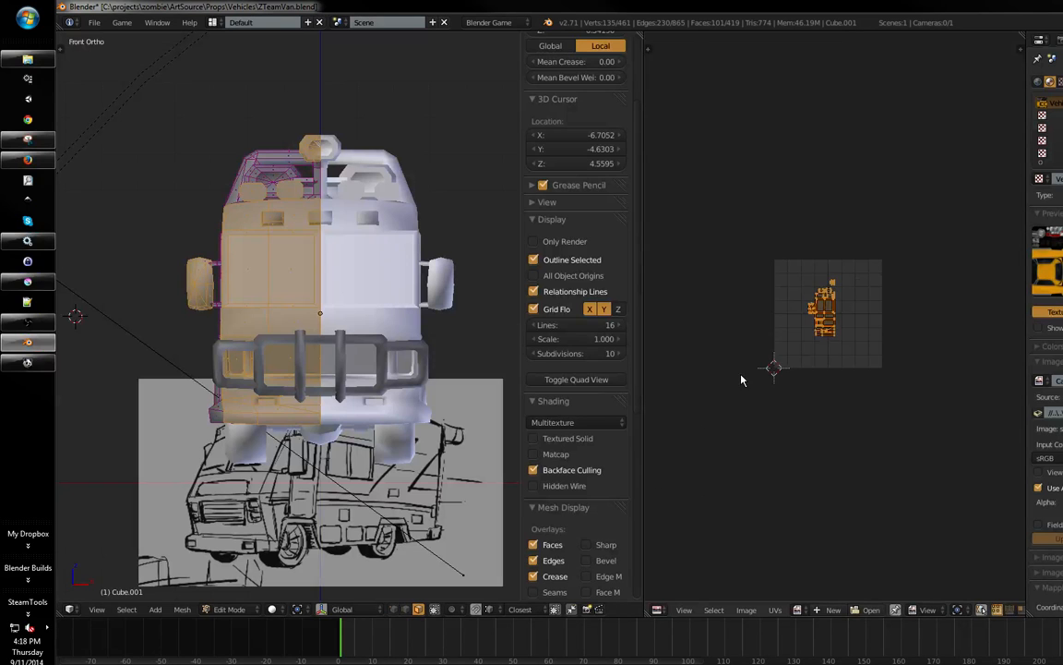
{"action": "key", "text": "Tab"}
- Project the whole bull bar's UVs from a slightly lowered front view and move the island outside the UV square
{"action": "right_click", "coordinate": [314, 370]}
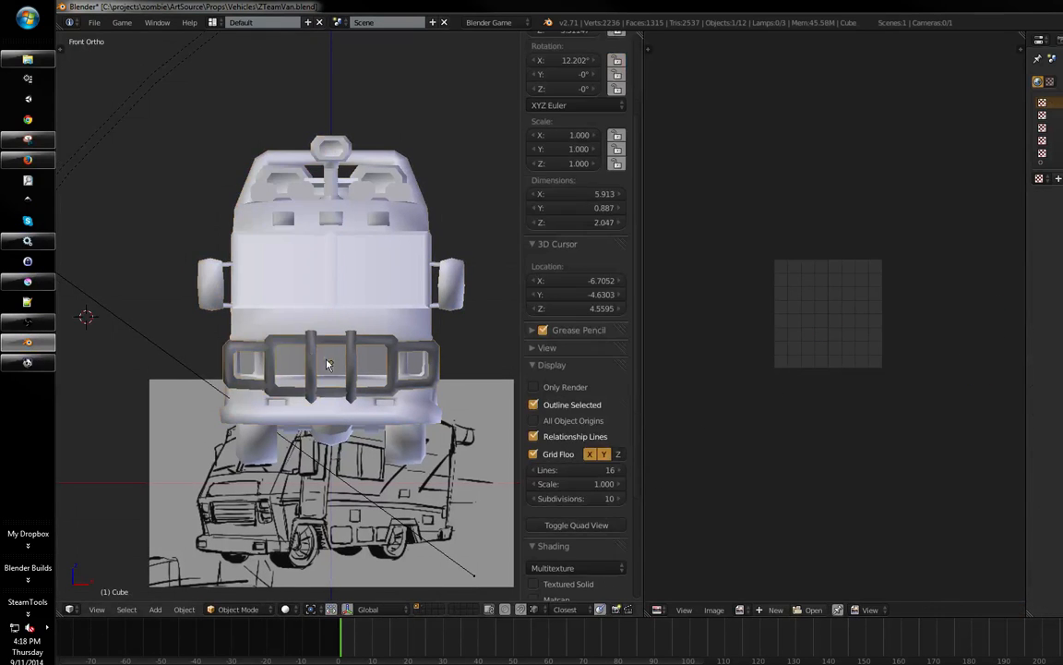
{"action": "key", "text": "Tab"}
{"action": "key", "text": "a"}
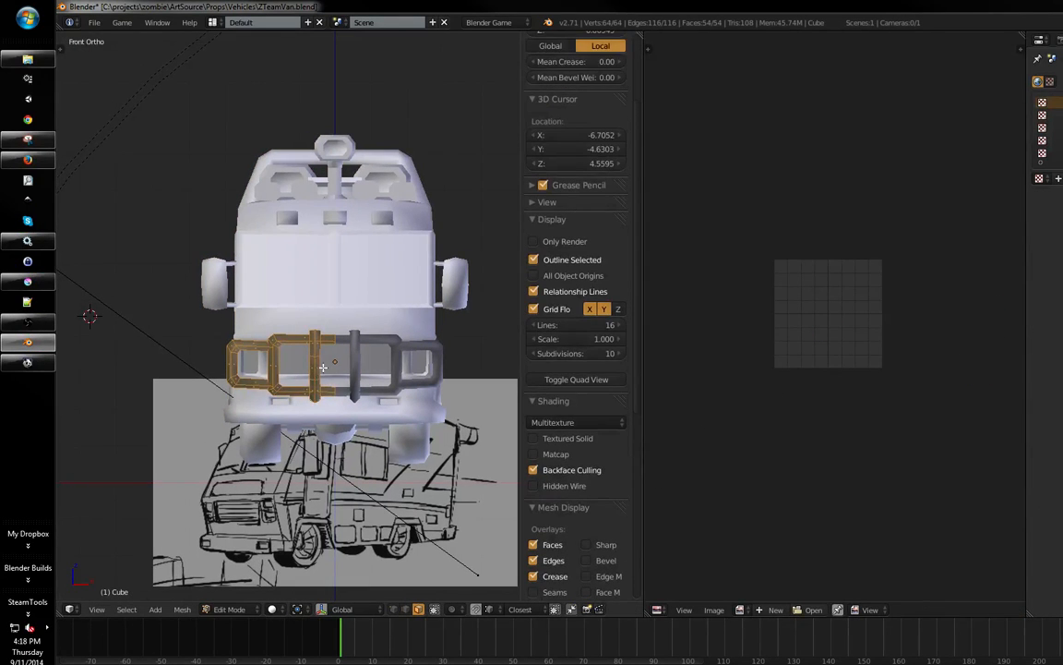
{"action": "mouse_move", "coordinate": [347, 371]}
{"action": "middle_mouse_down"}
{"action": "mouse_move", "coordinate": [347, 356]}
{"action": "mouse_move", "coordinate": [347, 388]}
{"action": "mouse_move", "coordinate": [346, 350]}
{"action": "mouse_move", "coordinate": [343, 376]}
{"action": "middle_mouse_up"}
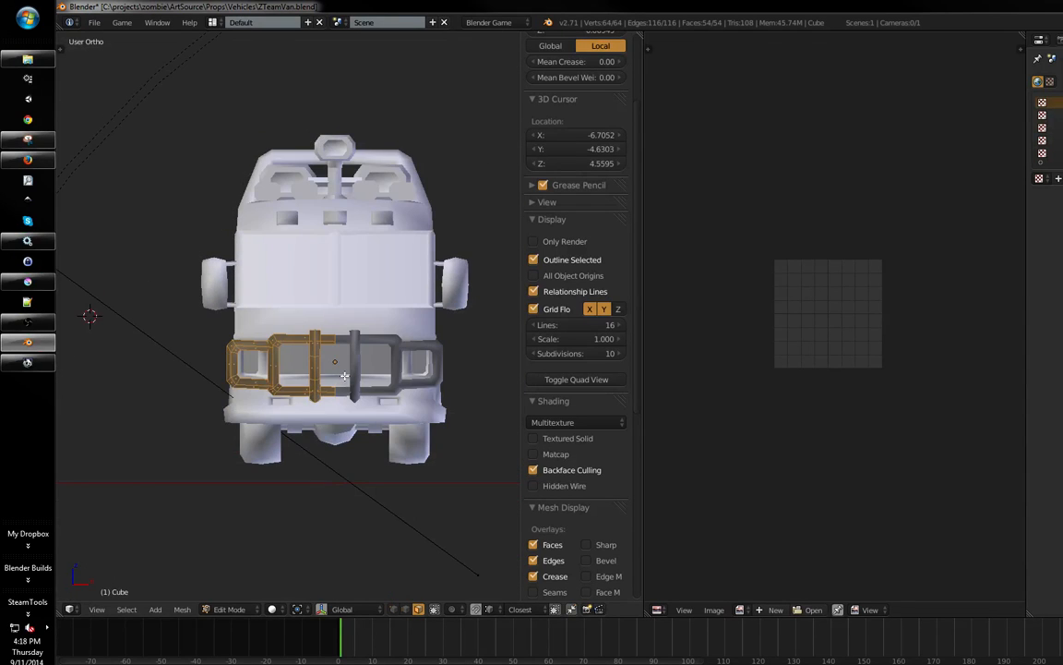
{"action": "key", "text": "KP_2"}
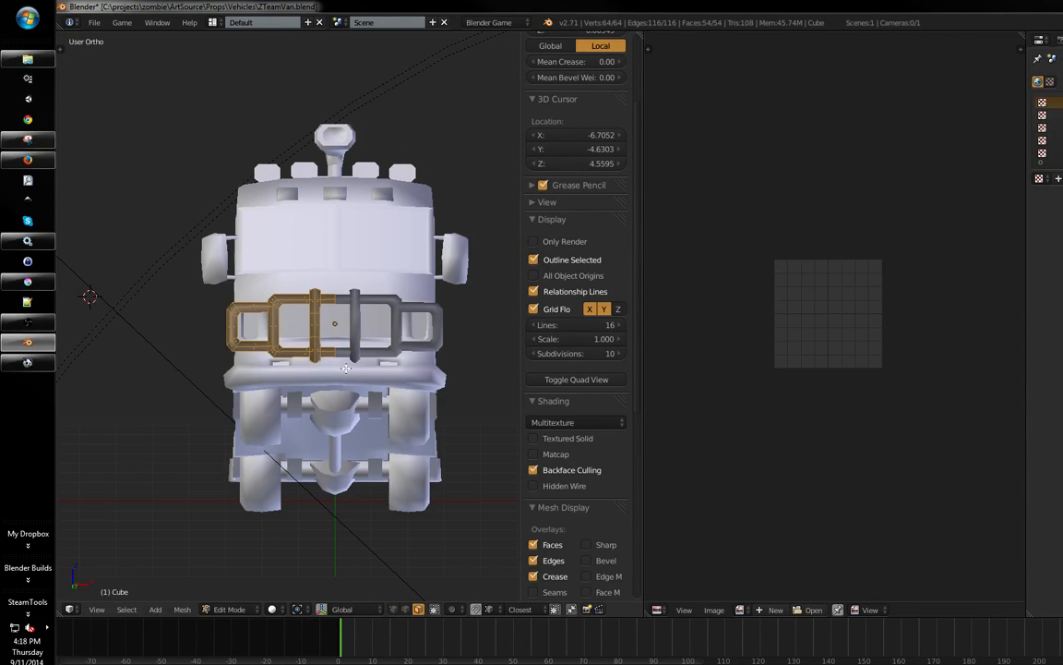
{"action": "key", "text": "u"}
{"action": "left_click", "coordinate": [344, 368]}
{"action": "middle_click_drag", "start_coordinate": [844, 347], "coordinate": [830, 357]}
{"action": "key", "text": "a"}
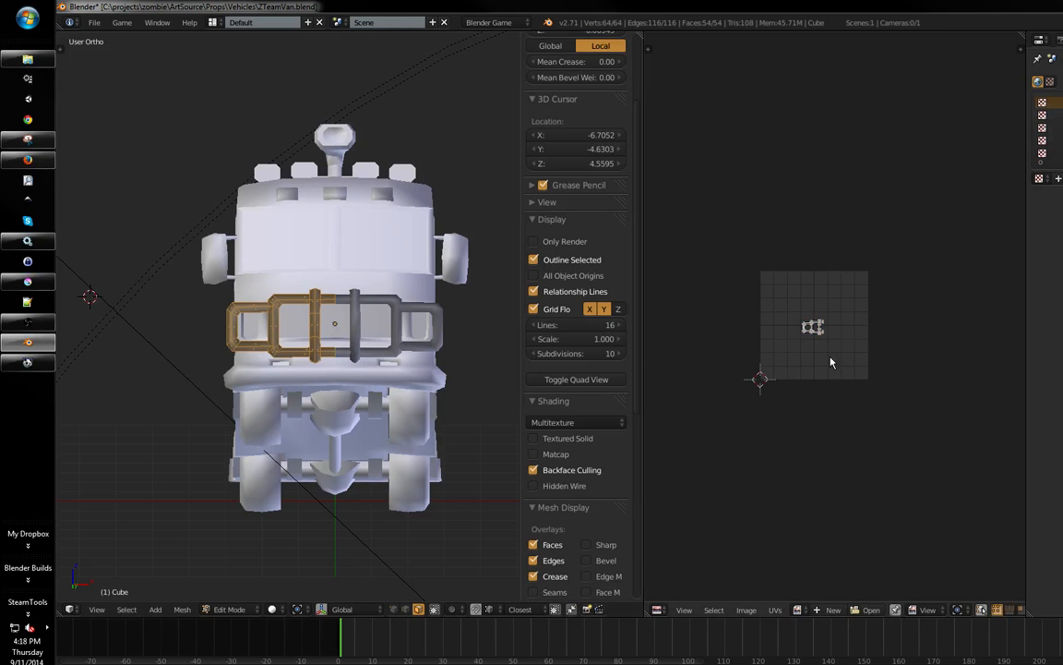
- Join the bull bar object into the van body
{"action": "key", "text": "KP_1"}
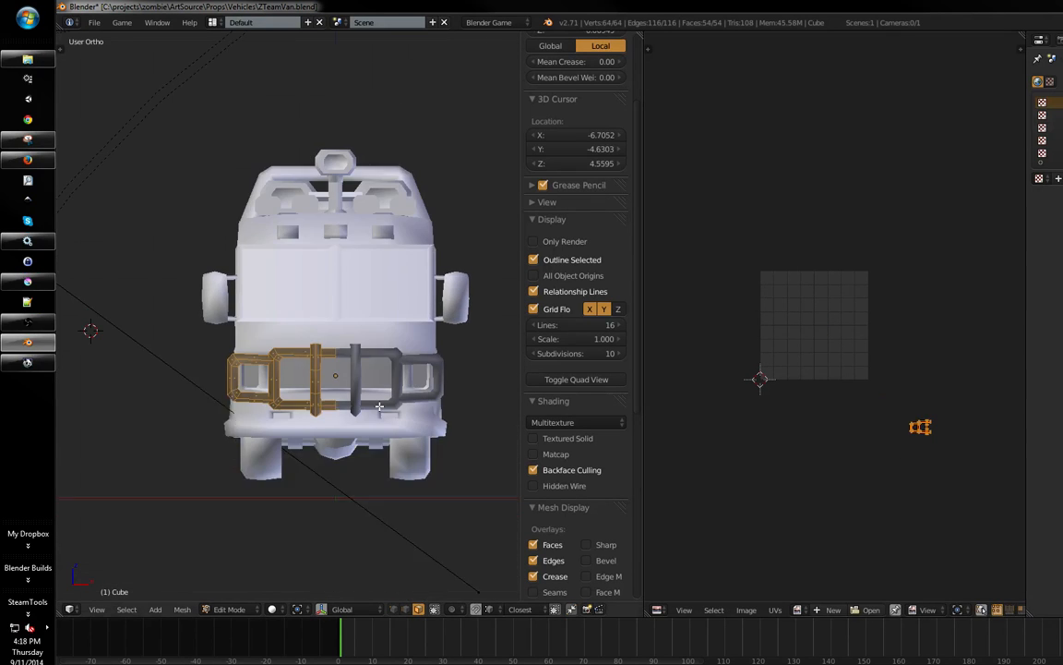
{"action": "key", "text": "Tab"}
{"action": "key", "text": "z"}
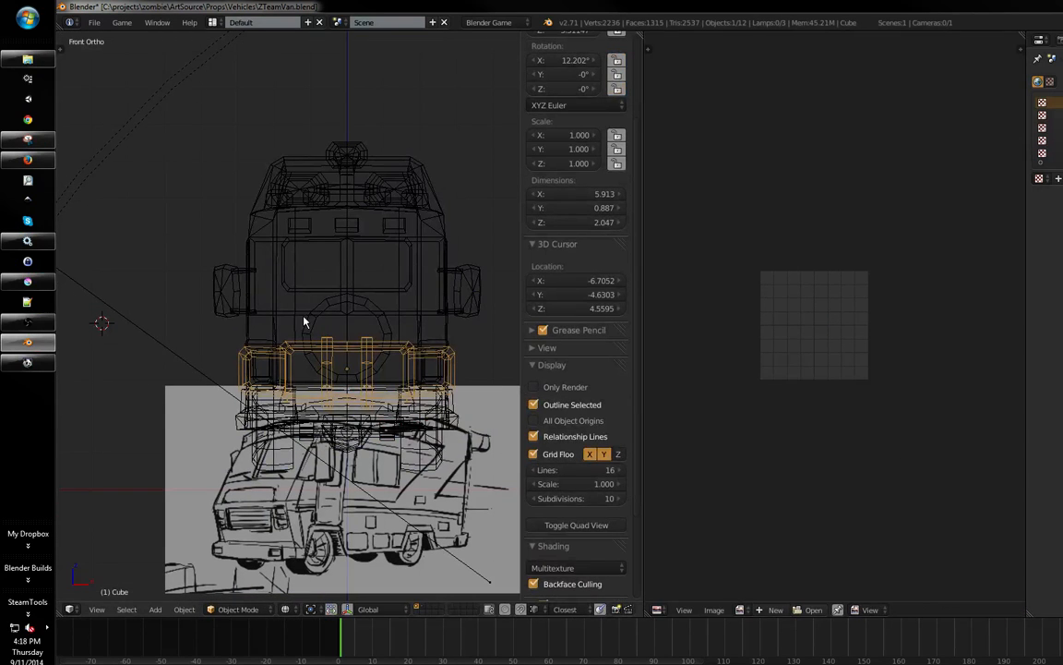
{"action": "right_click", "coordinate": [299, 324], "text": "shift"}
{"action": "key", "text": "ctrl+j"}
{"action": "middle_click_drag", "start_coordinate": [307, 333], "coordinate": [322, 384], "text": "shift"}
{"action": "key", "text": "z"}
- Save over the existing ZTeamVan.blend file
{"action": "key", "text": "Tab"}
{"action": "key", "text": "Tab"}
{"action": "key", "text": "ctrl+s"}
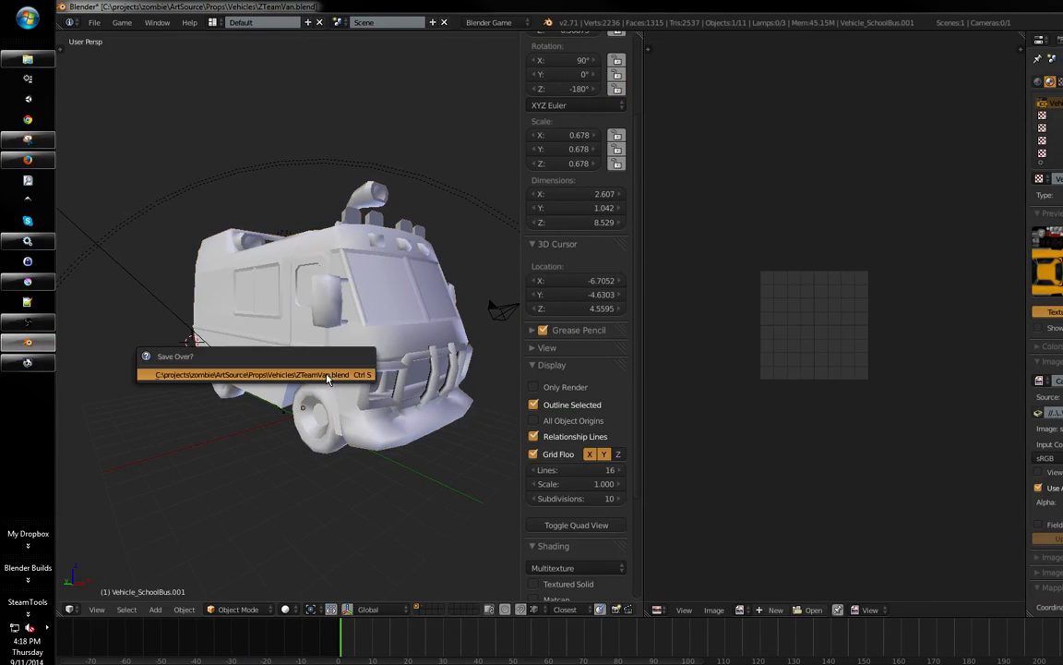
{"action": "left_click", "coordinate": [327, 374]}
{"action": "scroll", "coordinate": [240, 417], "scroll_direction": "down", "scroll_amount": 1}
{"action": "key", "text": "Tab"}
{"action": "middle_click_drag", "start_coordinate": [240, 418], "coordinate": [309, 334]}
{"action": "key", "text": "Tab"}
{"action": "right_click", "coordinate": [318, 370]}
{"action": "key", "text": "Tab"}
{"action": "key", "text": "a"}
{"action": "left_click", "coordinate": [302, 343]}
{"action": "key", "text": "Tab"}
- Open the van body mesh for editing in the left orthographic wireframe view with everything deselected
{"action": "key", "text": "ctrl+KP_3"}
{"action": "key", "text": "z"}
{"action": "middle_click_drag", "start_coordinate": [364, 358], "coordinate": [469, 368], "text": "shift"}
{"action": "mouse_move", "coordinate": [420, 334]}
{"action": "middle_mouse_down", "text": "ctrl"}
{"action": "mouse_move", "coordinate": [408, 301]}
{"action": "mouse_move", "coordinate": [349, 325]}
{"action": "middle_mouse_up", "text": "ctrl"}
{"action": "middle_click_drag", "start_coordinate": [349, 326], "coordinate": [278, 335], "text": "shift"}
{"action": "key", "text": "z"}
{"action": "key", "text": "Tab"}
{"action": "mouse_move", "coordinate": [339, 345]}
{"action": "middle_mouse_down", "text": "shift"}
{"action": "mouse_move", "coordinate": [361, 336]}
{"action": "mouse_move", "coordinate": [305, 322]}
{"action": "middle_mouse_up", "text": "shift"}
{"action": "key", "text": "z"}
{"action": "key", "text": "a"}
{"action": "key", "text": "a"}
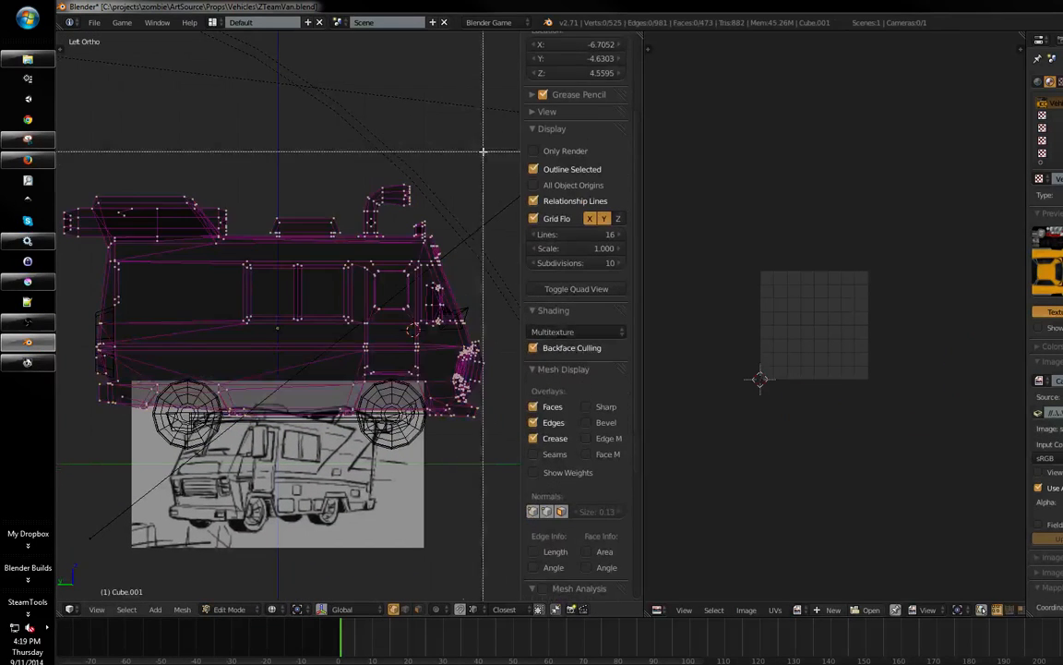
- Try box-selecting sections of the van body in the left wireframe view, then leave mesh editing
{"action": "key", "text": "b"}
{"action": "left_click_drag", "start_coordinate": [477, 156], "coordinate": [236, 342]}
{"action": "middle_click_drag", "start_coordinate": [350, 317], "coordinate": [389, 287], "text": "shift"}
{"action": "key", "text": "a"}
{"action": "middle_click_drag", "start_coordinate": [312, 262], "coordinate": [313, 259], "text": "shift"}
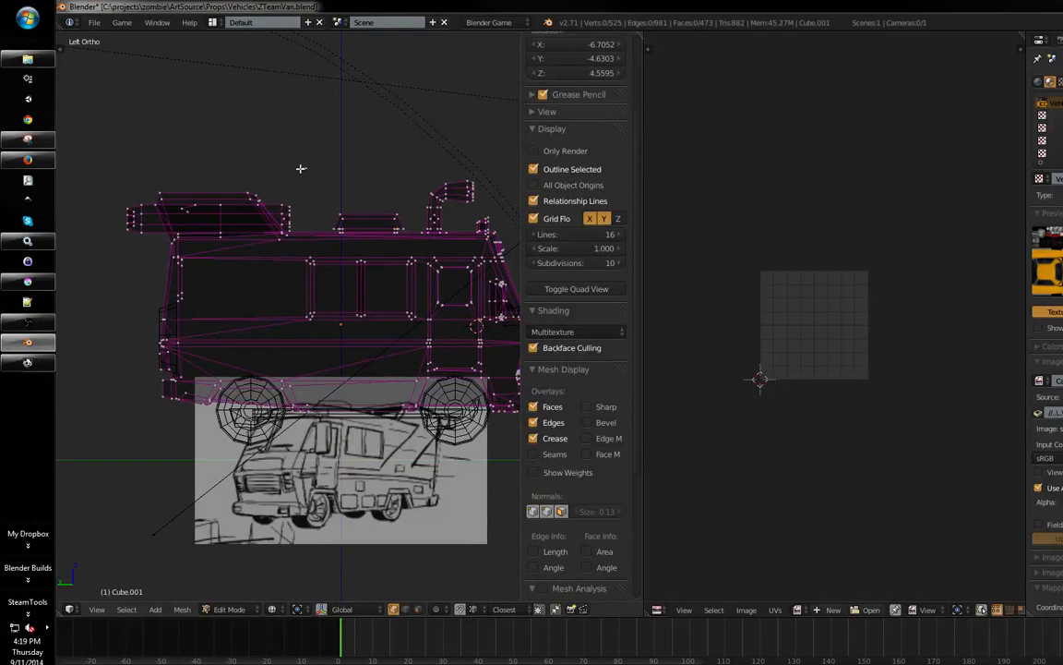
{"action": "key", "text": "b"}
{"action": "left_click_drag", "start_coordinate": [297, 171], "coordinate": [249, 413]}
{"action": "key", "text": "b"}
{"action": "middle_click_drag", "start_coordinate": [242, 396], "coordinate": [267, 387], "text": "shift"}
{"action": "key", "text": "Tab"}
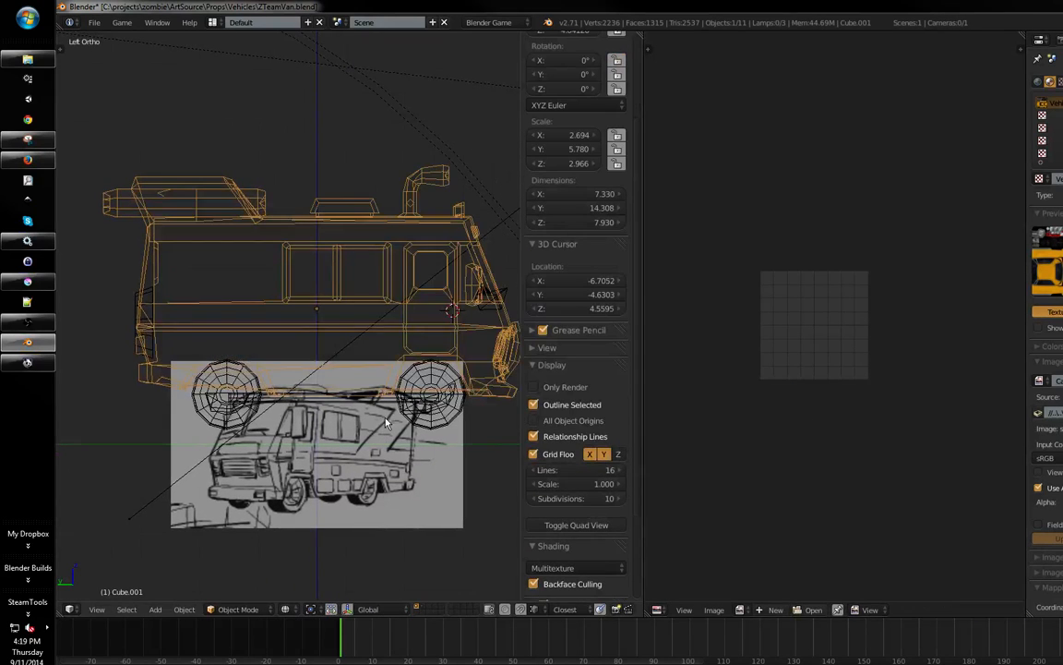
- Show the van in textured shading and save over ZTeamVan.blend, leaving the van body selected
{"action": "key", "text": "z"}
{"action": "right_click", "coordinate": [418, 389]}
{"action": "right_click", "coordinate": [418, 389], "text": "alt"}
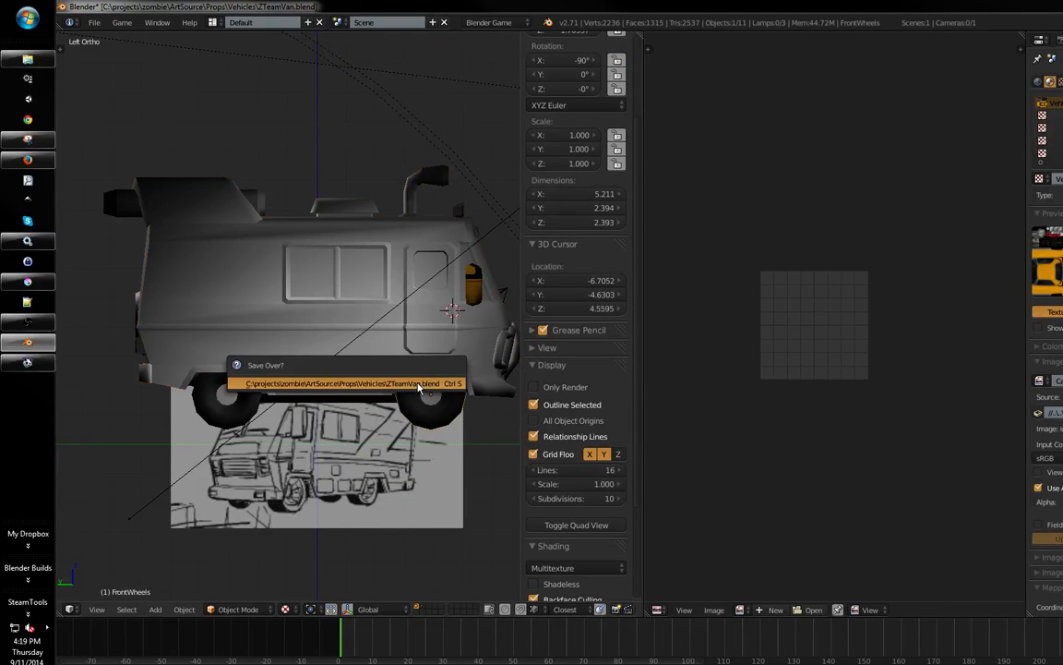
{"action": "left_click", "coordinate": [378, 350]}
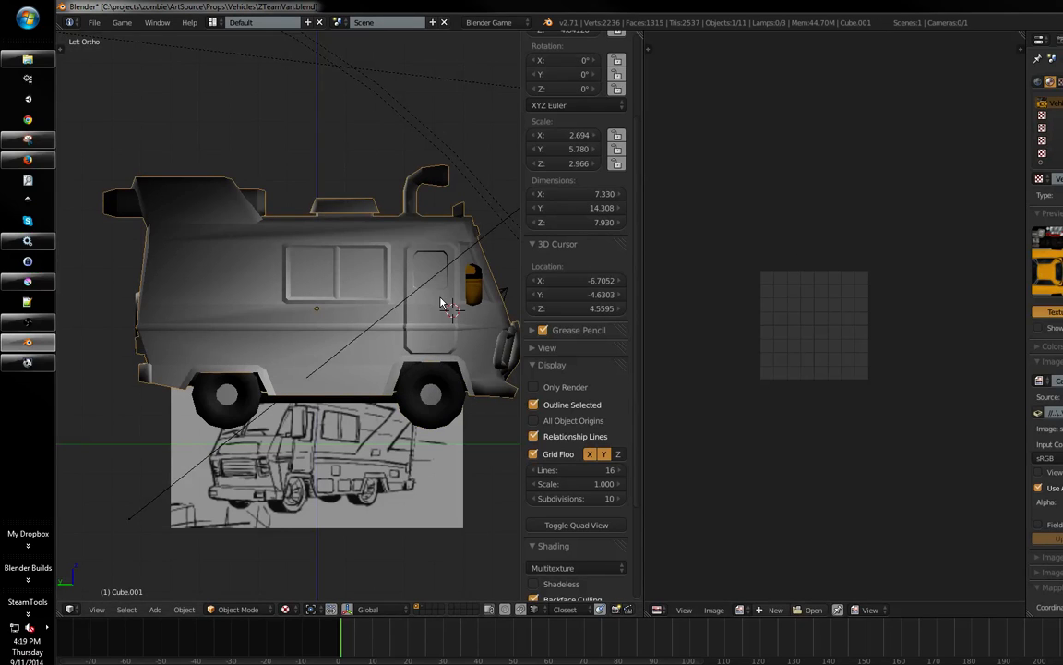
{"action": "middle_click_drag", "start_coordinate": [442, 302], "coordinate": [430, 312], "text": "shift"}
- Replace the van body's vehicle material with the first existing material offered
{"action": "left_click", "coordinate": [1062, 40]}
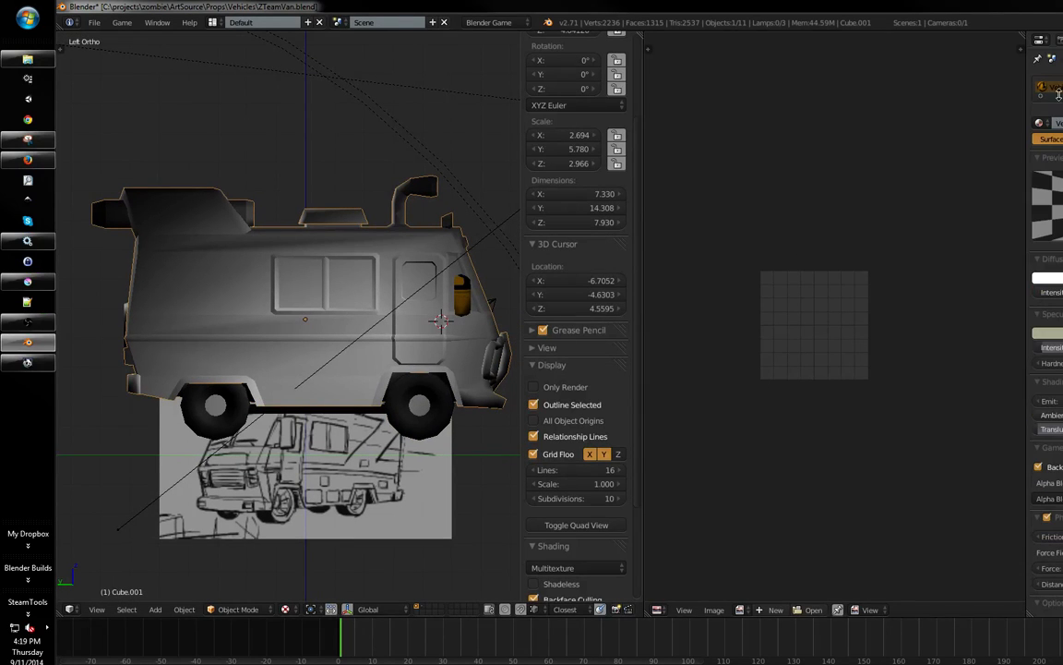
{"action": "middle_click_drag", "start_coordinate": [574, 259], "coordinate": [506, 266]}
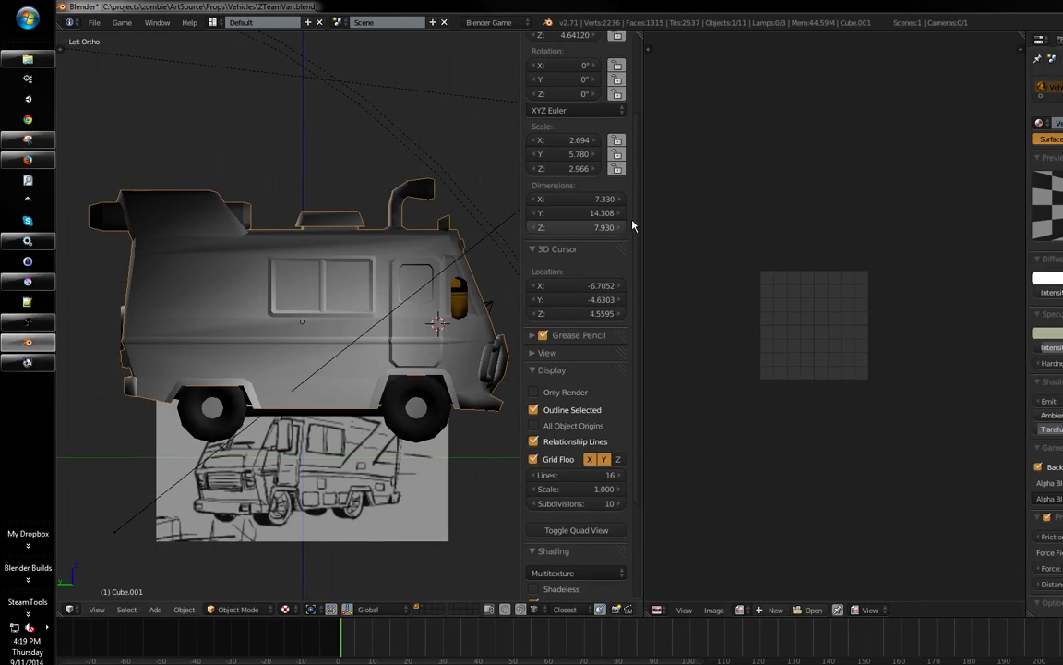
{"action": "left_click", "coordinate": [1040, 123]}
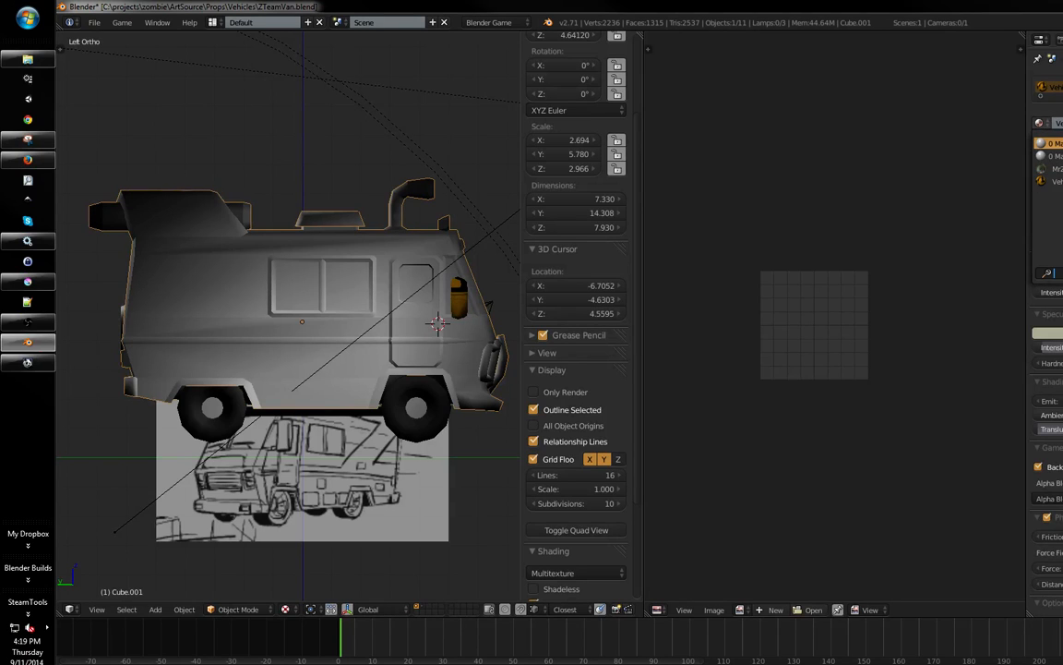
{"action": "key", "text": "Return"}
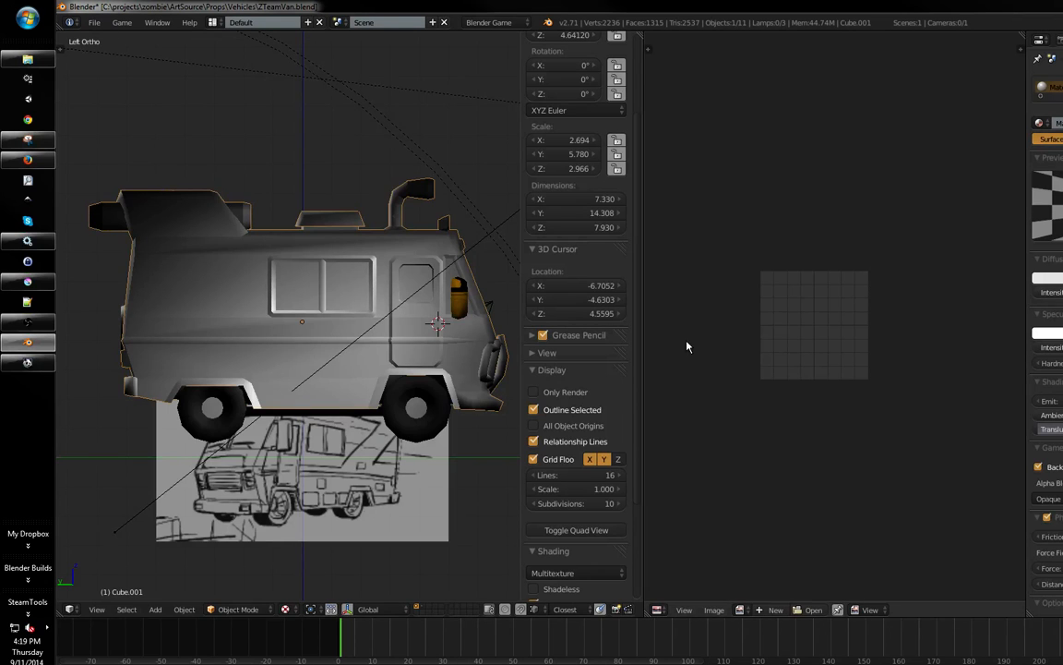
- Select the whole van body mesh and assign the Untitled checker image to its UVs
{"action": "key", "text": "Tab"}
{"action": "key", "text": "a"}
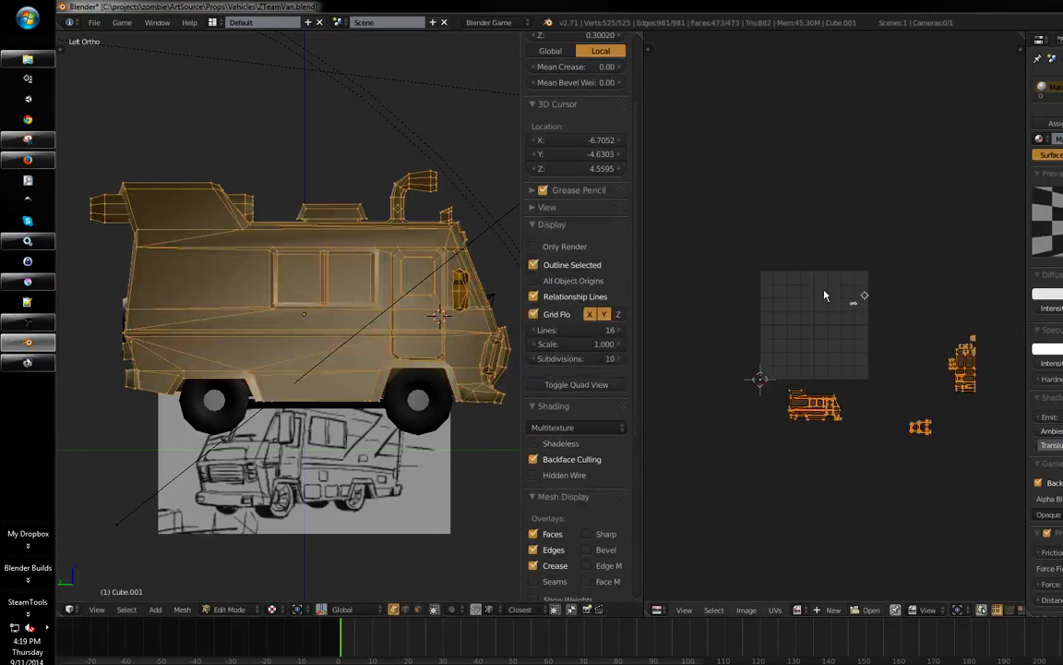
{"action": "left_click", "coordinate": [796, 609]}
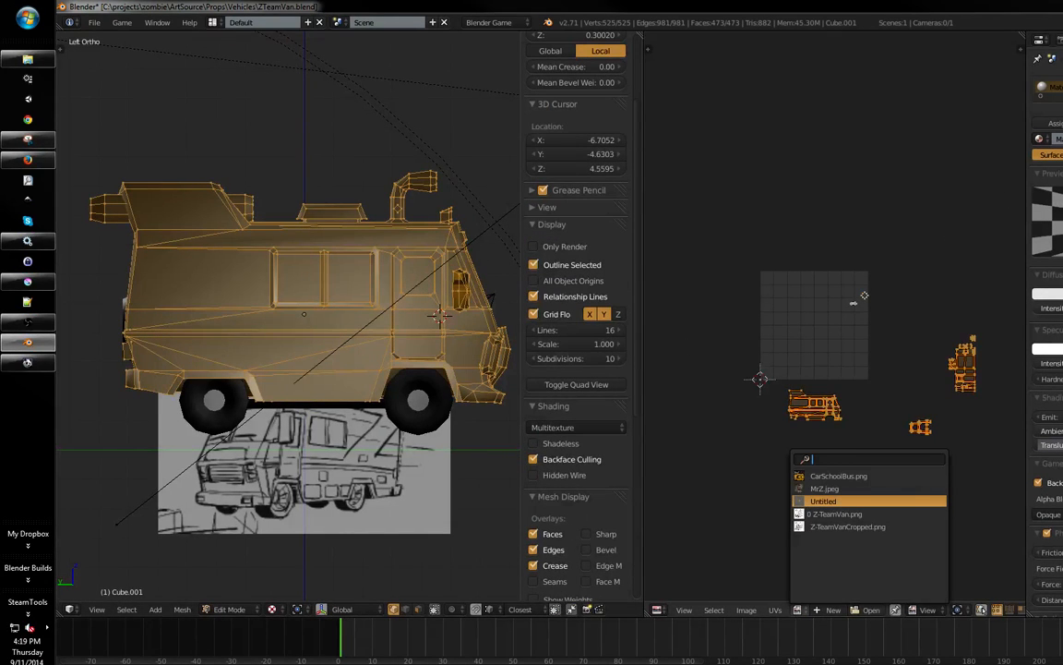
{"action": "left_click", "coordinate": [807, 494]}
- Inspect the checker pattern on the van body and select all of its UV islands
{"action": "middle_click_drag", "start_coordinate": [350, 406], "coordinate": [279, 284]}
{"action": "key", "text": "a"}
{"action": "key", "text": "a"}
{"action": "scroll", "coordinate": [832, 423], "scroll_direction": "down", "scroll_amount": 8}
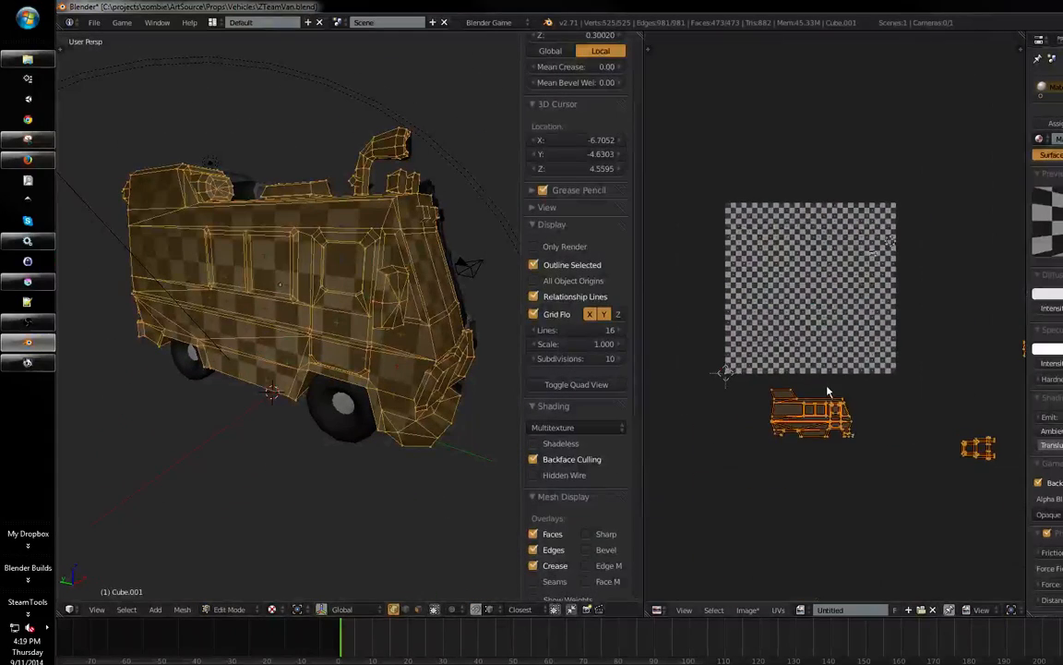
{"action": "middle_click_drag", "start_coordinate": [832, 424], "coordinate": [842, 423]}
{"action": "key", "text": "a"}
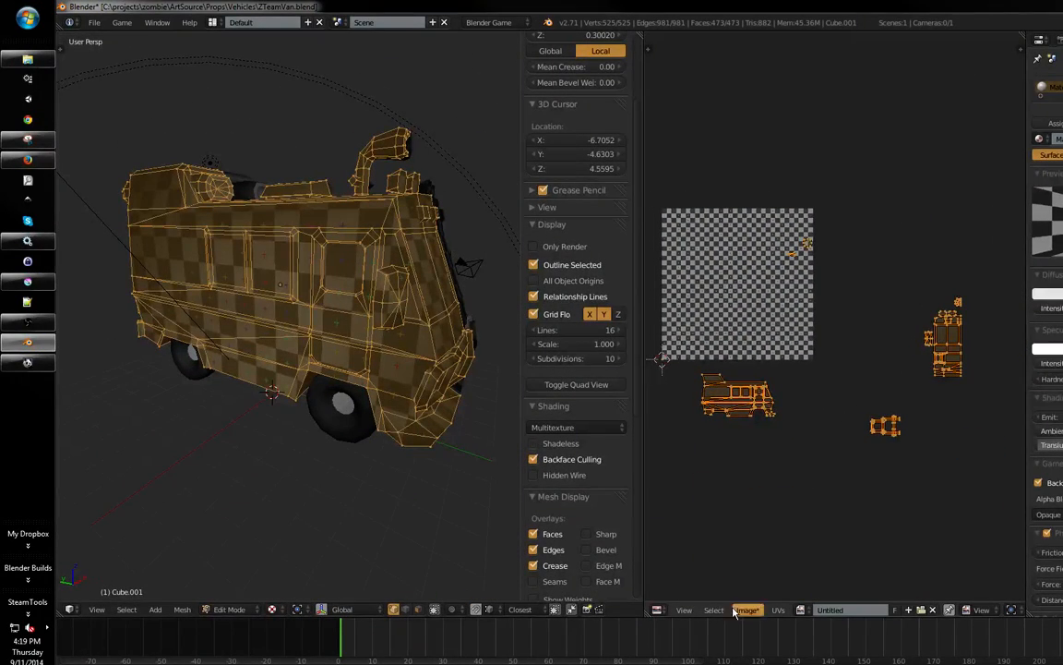
- Average the scale of the van's UV islands and move the tall island group closer to the side island
{"action": "left_click", "coordinate": [777, 609]}
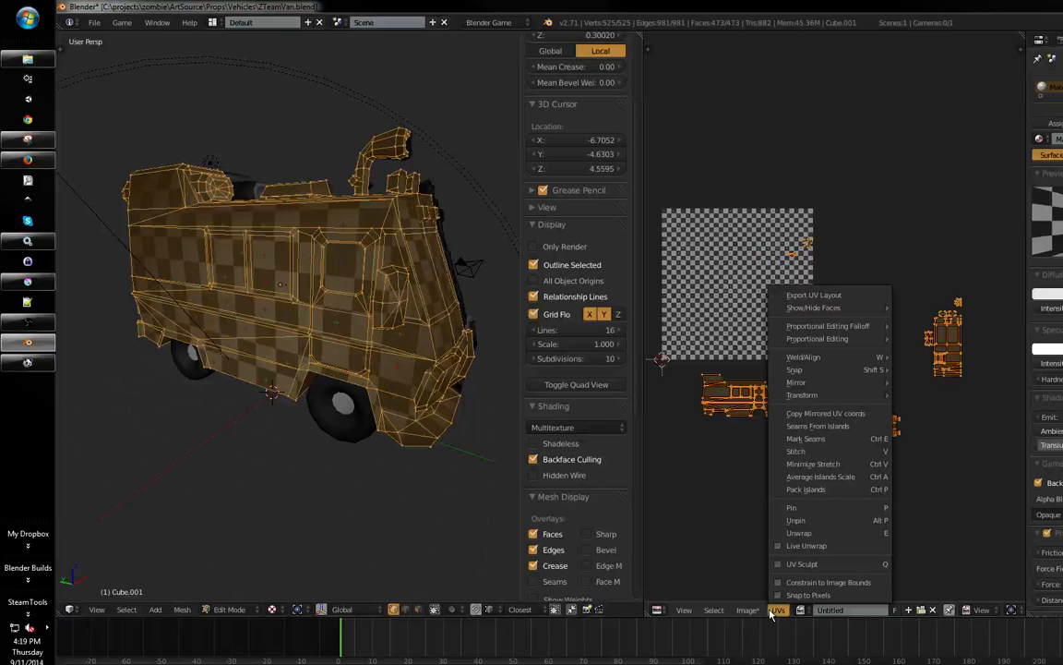
{"action": "left_click", "coordinate": [836, 479]}
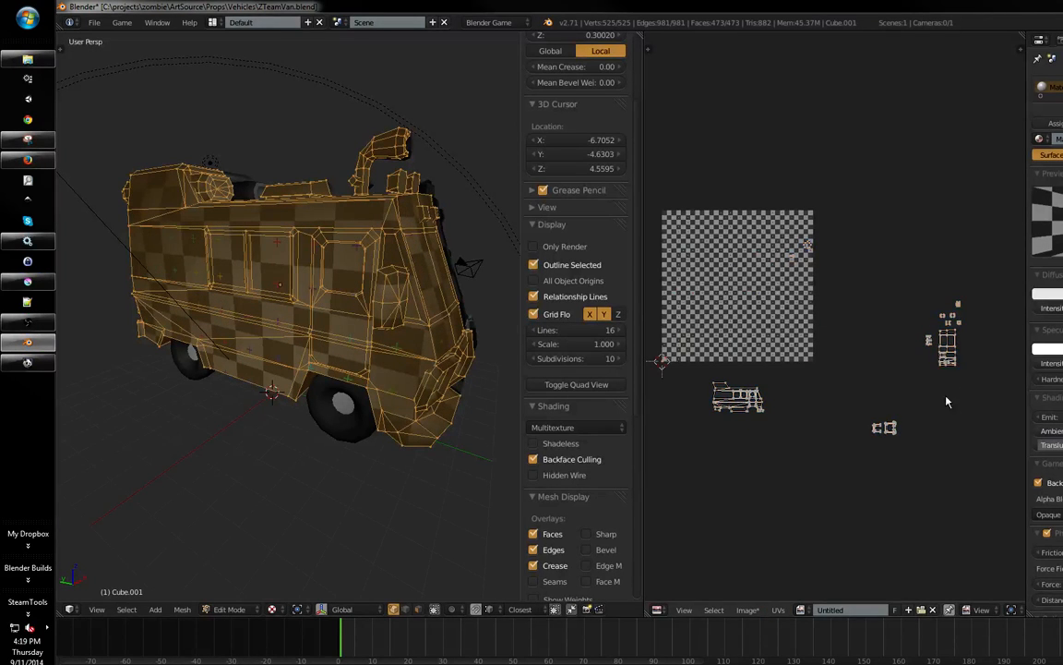
{"action": "key", "text": "b"}
{"action": "left_click_drag", "start_coordinate": [902, 292], "coordinate": [985, 379]}
{"action": "key", "text": "g"}
{"action": "left_click", "coordinate": [777, 441]}
- Select all the UV islands and scale them up well beyond the image area, repositioning them as a group
{"action": "key", "text": "a"}
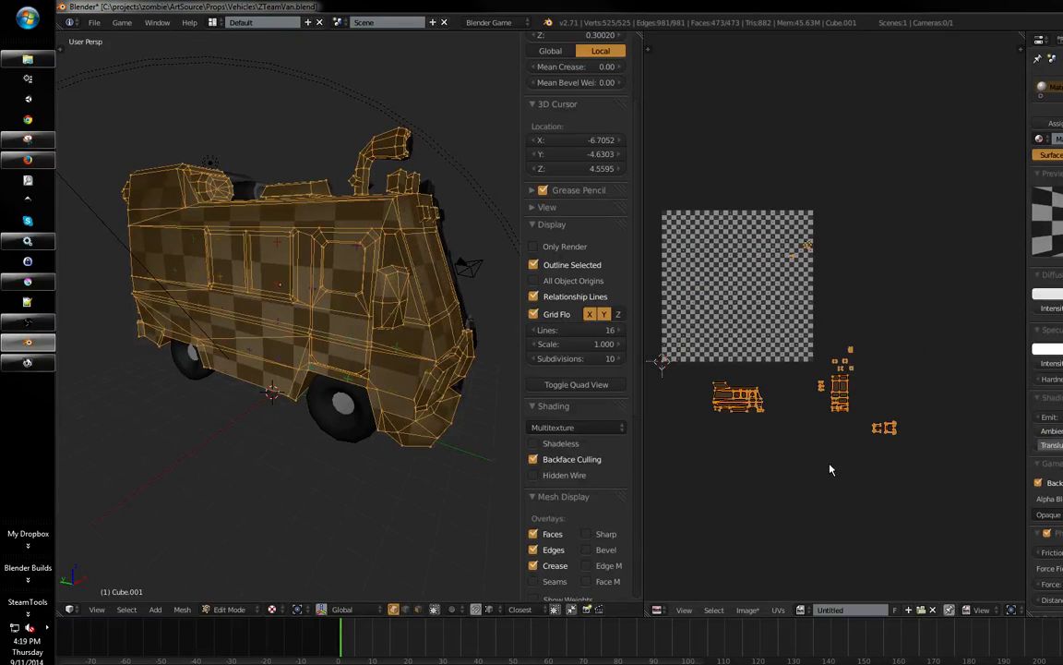
{"action": "key", "text": "s"}
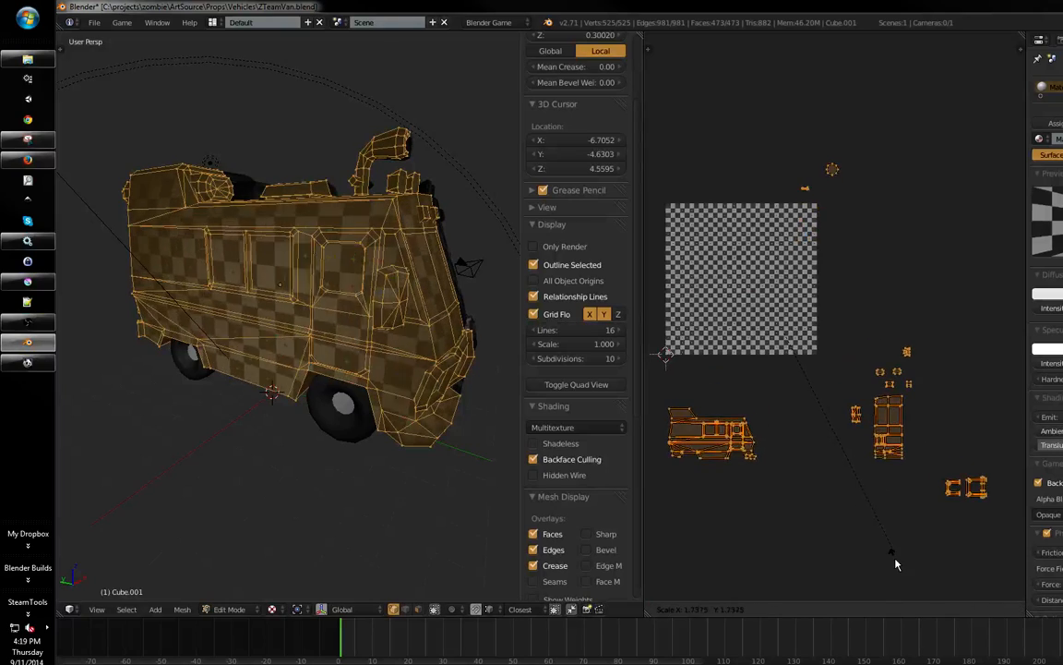
{"action": "left_click", "coordinate": [876, 542]}
{"action": "middle_click_drag", "start_coordinate": [878, 542], "coordinate": [878, 502]}
{"action": "key", "text": "s"}
{"action": "left_click", "coordinate": [920, 537]}
{"action": "key", "text": "g"}
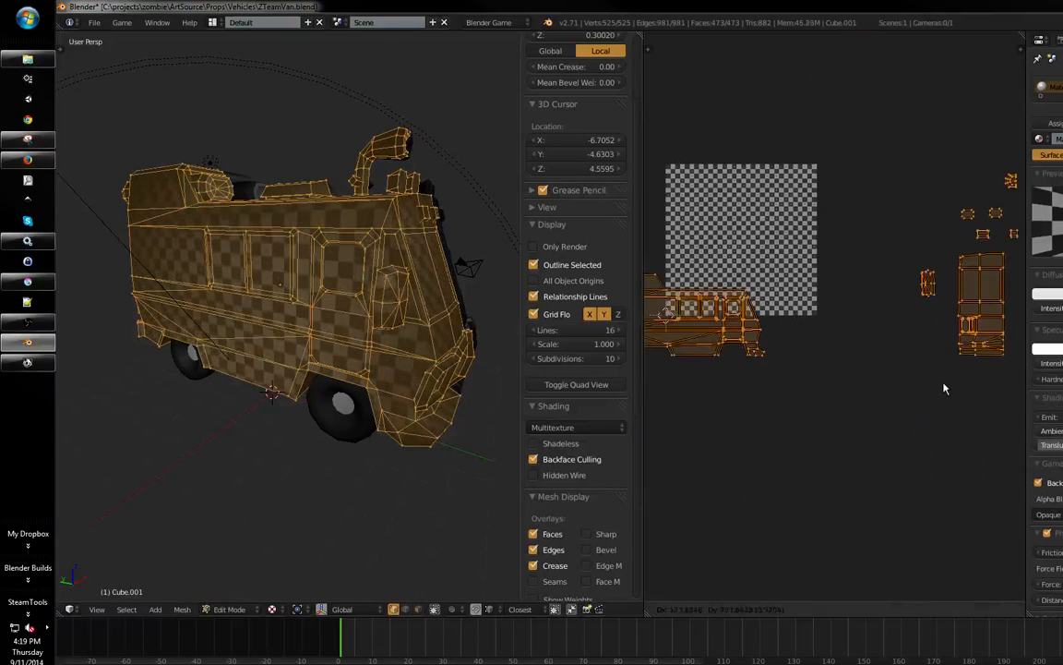
{"action": "left_click", "coordinate": [944, 388]}
{"action": "key", "text": "s"}
{"action": "left_click", "coordinate": [955, 502]}
- Examine the checker pattern on the van body in an enlarged 3D view from the side and front
{"action": "middle_click_drag", "start_coordinate": [337, 480], "coordinate": [403, 454]}
{"action": "key", "text": "shift+space"}
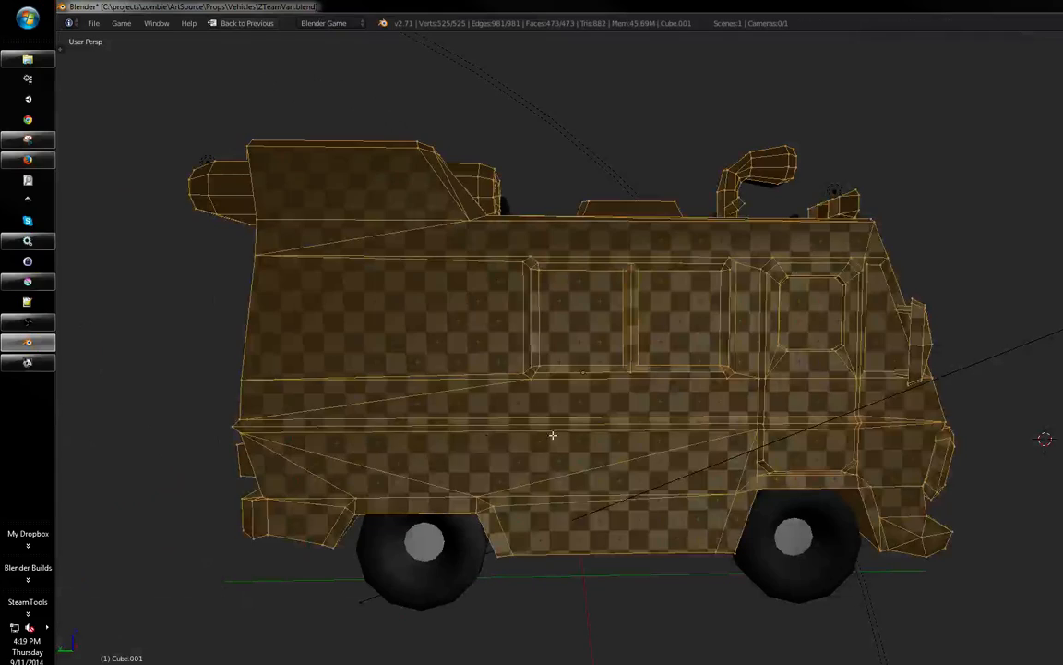
{"action": "key", "text": "Tab"}
{"action": "middle_click_drag", "start_coordinate": [614, 410], "coordinate": [634, 399]}
{"action": "middle_click_drag", "start_coordinate": [634, 399], "coordinate": [710, 459], "text": "shift"}
{"action": "scroll", "coordinate": [510, 418], "scroll_direction": "up", "scroll_amount": 2}
{"action": "key", "text": "Tab"}
{"action": "key", "text": "KP_3"}
{"action": "key", "text": "KP_1"}
{"action": "key", "text": "ctrl+KP_1"}
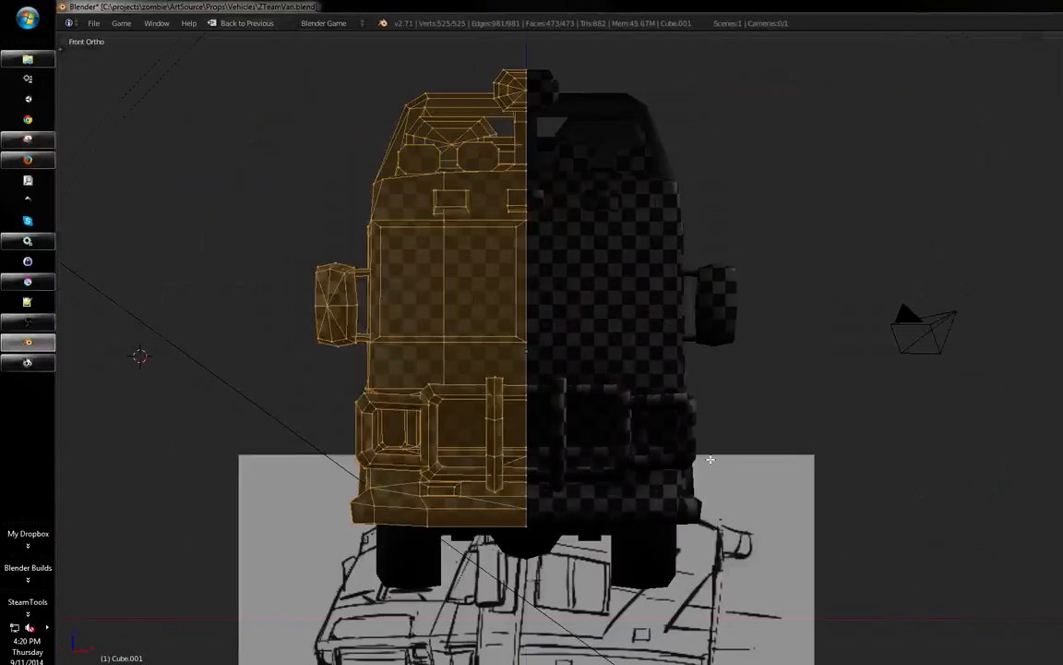
{"action": "key", "text": "ctrl+KP_3"}
{"action": "key", "text": "z"}
{"action": "key", "text": "z"}
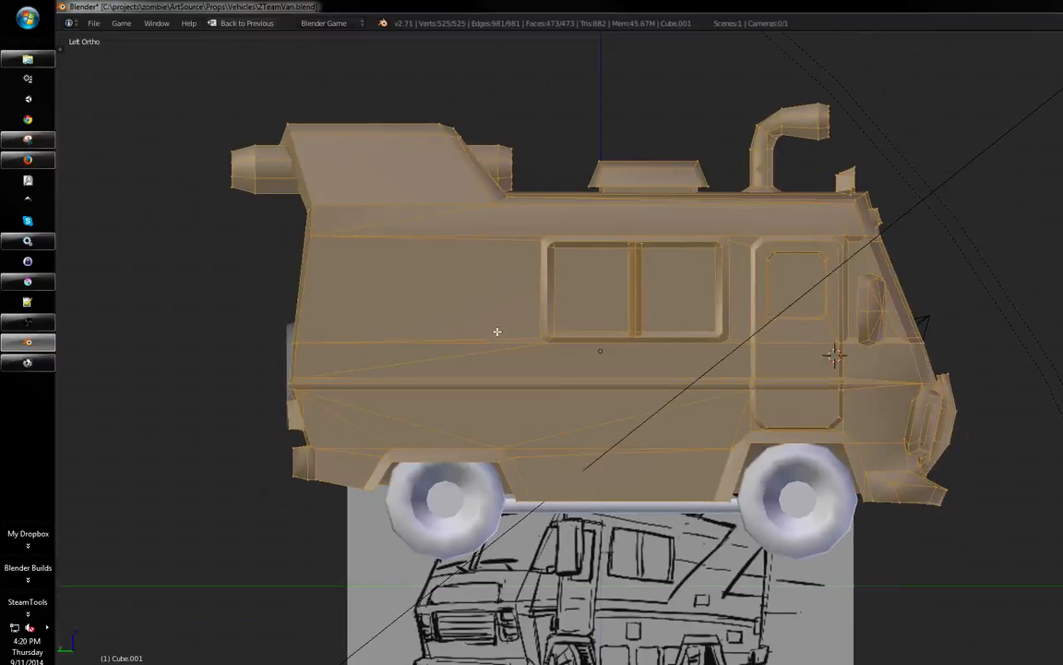
- Select the rear section of the van body in wireframe left view and move it backwards along Y to lengthen the van
{"action": "key", "text": "alt+z"}
{"action": "scroll", "coordinate": [513, 328], "scroll_direction": "down", "scroll_amount": 1}
{"action": "key", "text": "a"}
{"action": "key", "text": "b"}
{"action": "left_click_drag", "start_coordinate": [565, 106], "coordinate": [232, 234]}
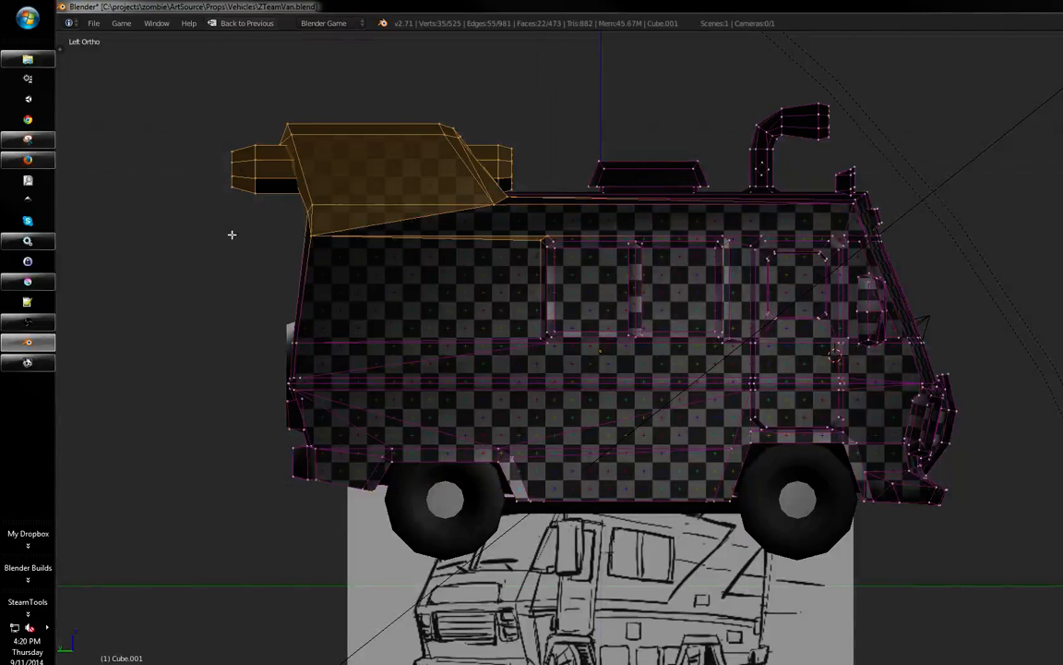
{"action": "key", "text": "z"}
{"action": "key", "text": "b"}
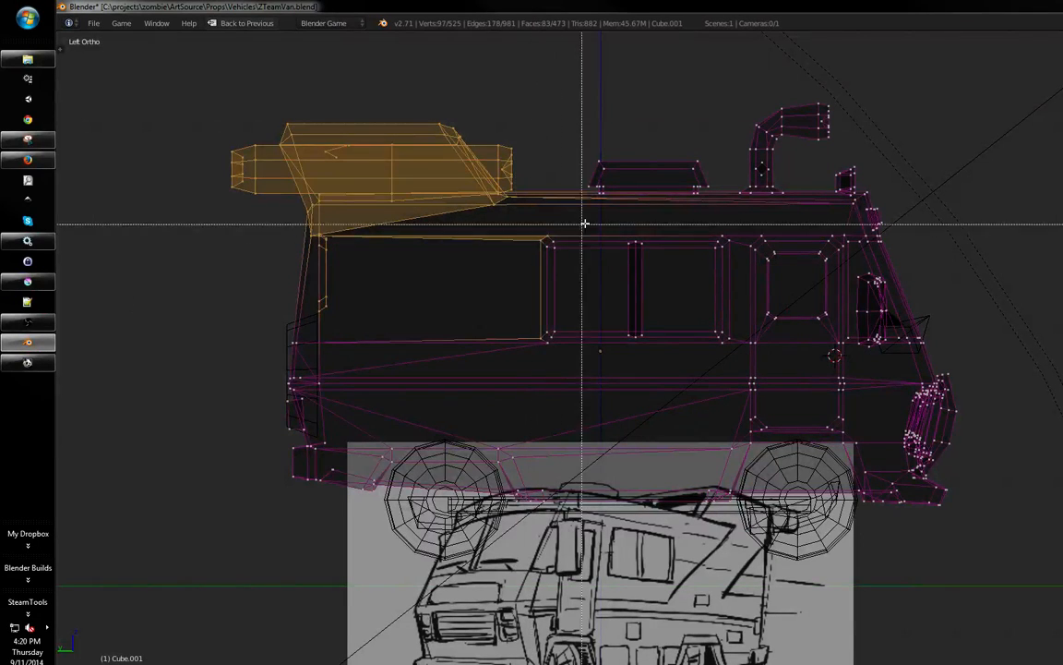
{"action": "left_click_drag", "start_coordinate": [585, 223], "coordinate": [276, 471]}
{"action": "scroll", "coordinate": [522, 307], "scroll_direction": "down", "scroll_amount": 1, "text": "shift"}
{"action": "key", "text": "g"}
{"action": "key", "text": "y"}
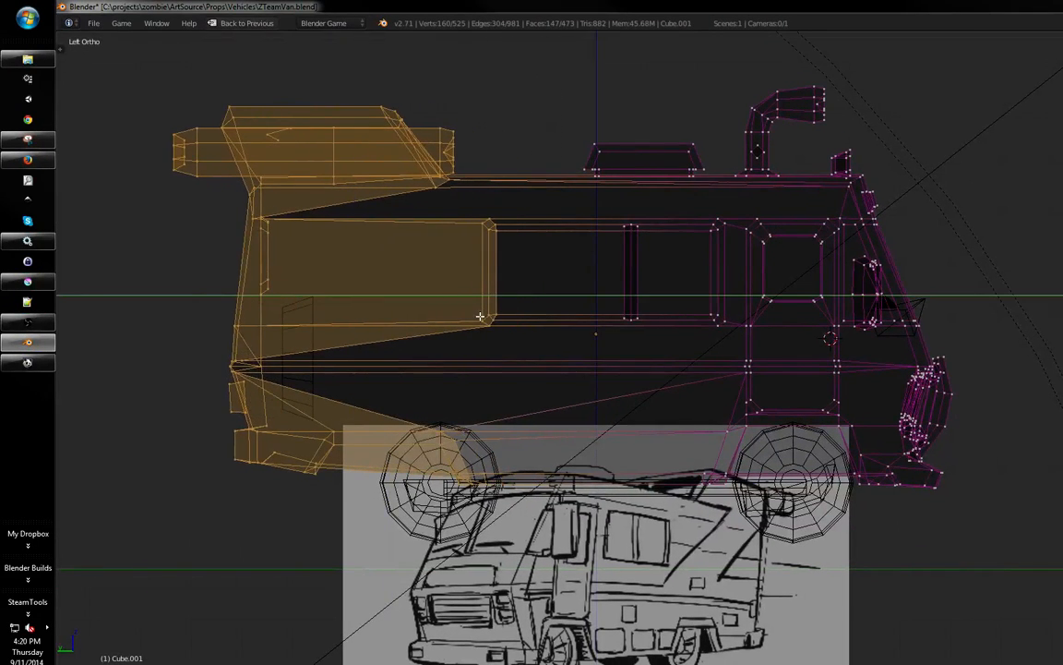
{"action": "left_click", "coordinate": [466, 321]}
- Select the roof vent and move it backwards along Y towards the middle of the roof, then leave mesh editing
{"action": "key", "text": "a"}
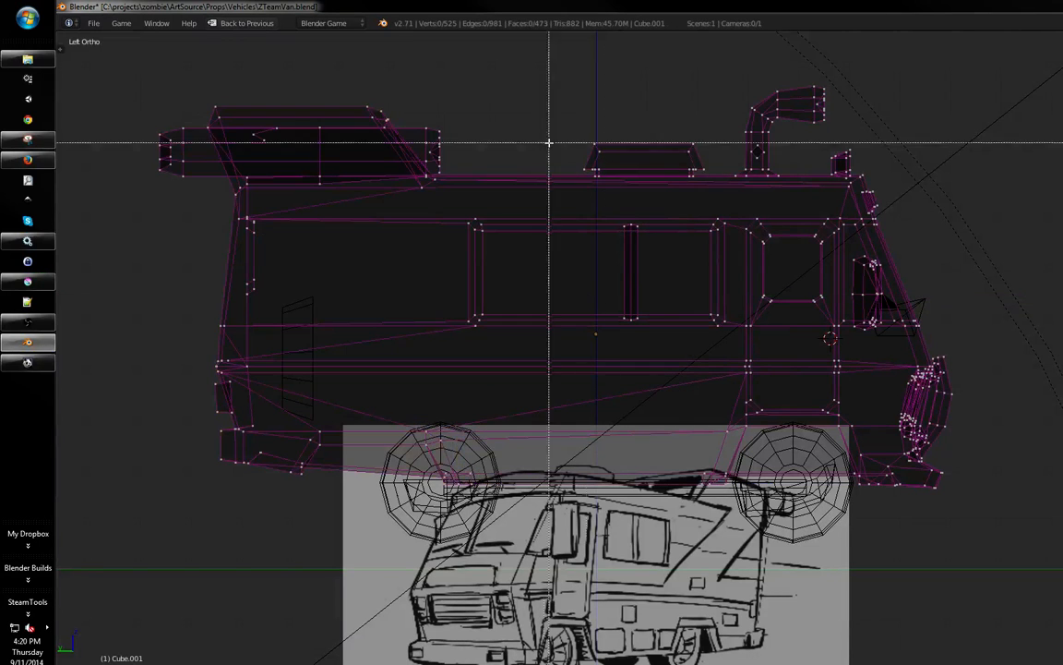
{"action": "key", "text": "b"}
{"action": "left_click_drag", "start_coordinate": [548, 136], "coordinate": [707, 201]}
{"action": "key", "text": "g"}
{"action": "key", "text": "y"}
{"action": "left_click", "coordinate": [671, 218]}
{"action": "key", "text": "Tab"}
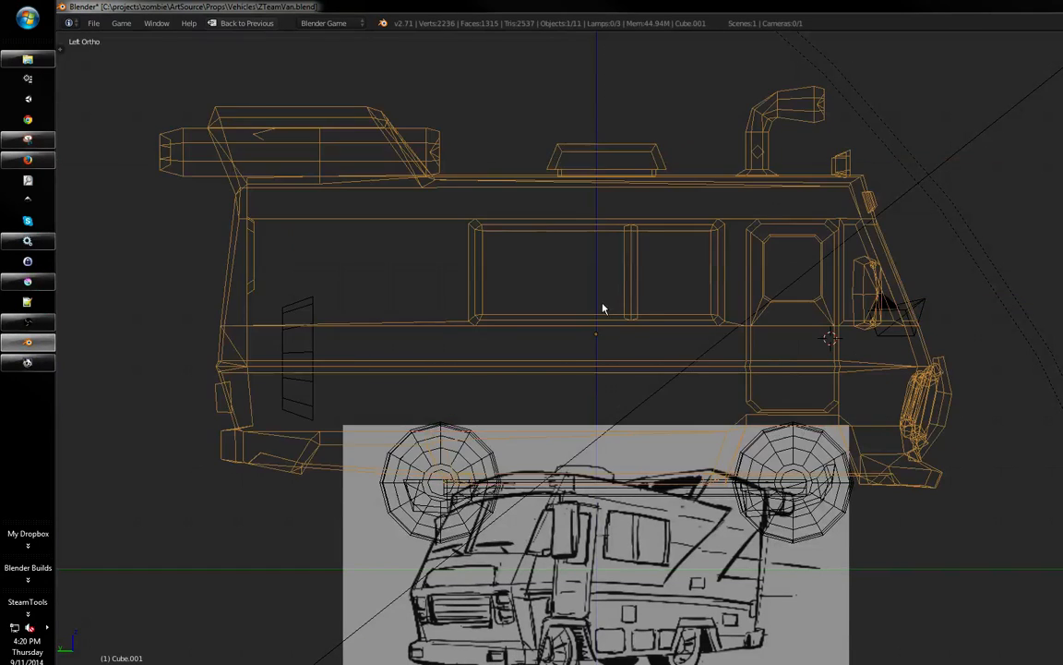
- Show the van textured and move the rear wheels backwards along Y to line up with the shifted wheel arch
{"action": "key", "text": "alt+z"}
{"action": "middle_click_drag", "start_coordinate": [497, 374], "coordinate": [551, 349], "text": "shift"}
{"action": "middle_click_drag", "start_coordinate": [551, 349], "coordinate": [507, 351], "text": "ctrl"}
{"action": "key", "text": "Tab"}
{"action": "key", "text": "Tab"}
{"action": "right_click", "coordinate": [452, 476]}
{"action": "middle_click_drag", "start_coordinate": [486, 401], "coordinate": [486, 375], "text": "shift"}
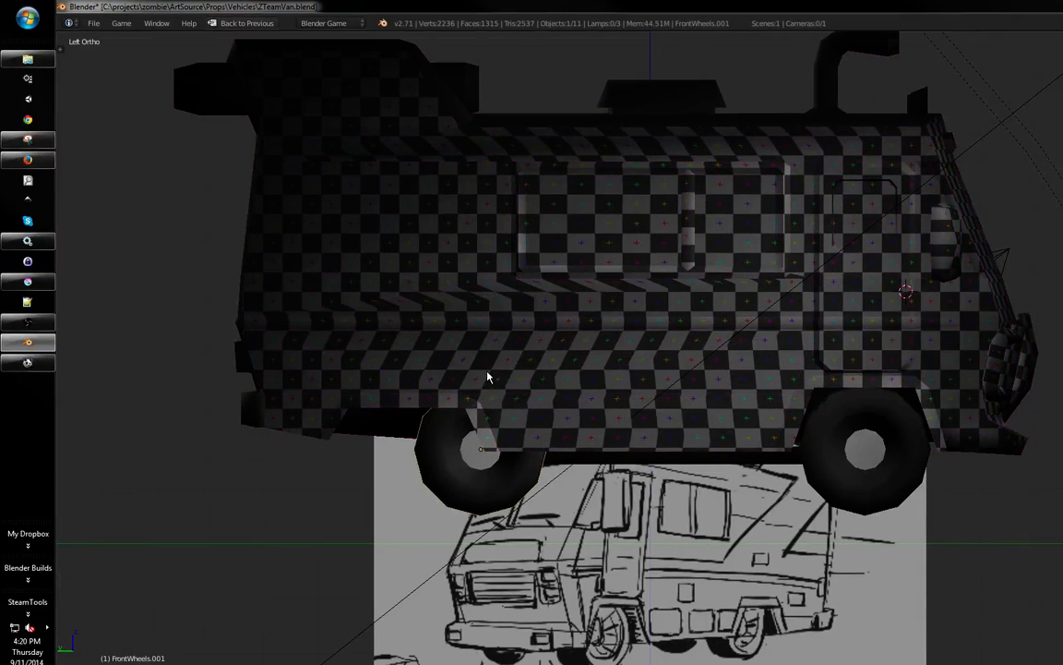
{"action": "key", "text": "g"}
{"action": "key", "text": "y"}
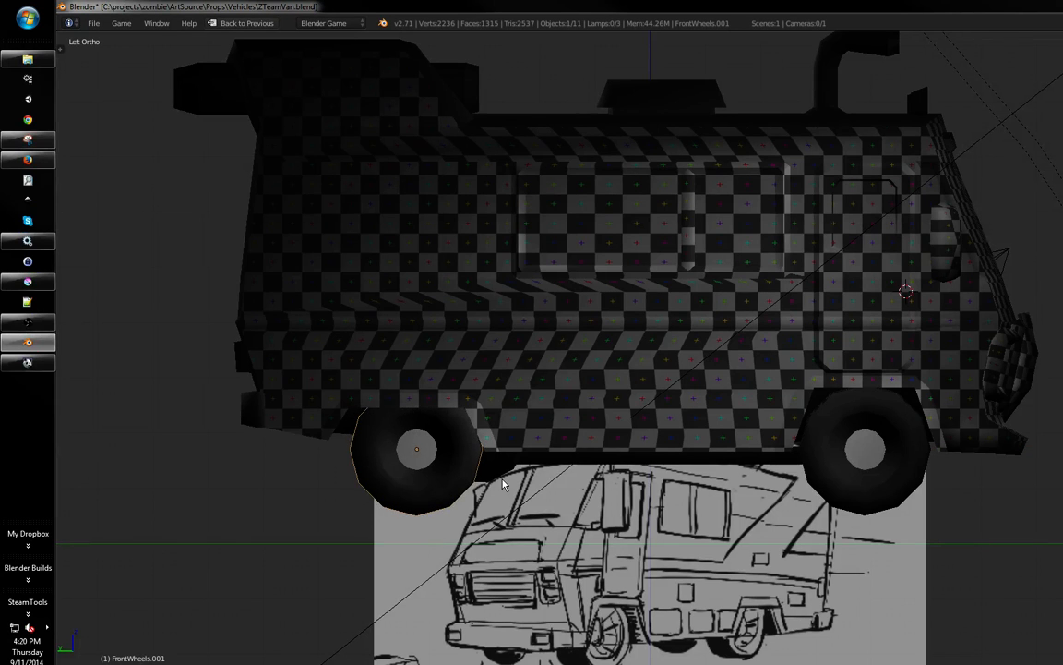
- Edit the underbody frame in wireframe and select only the vertices of its rear section
{"action": "key", "text": "z"}
{"action": "key", "text": "a"}
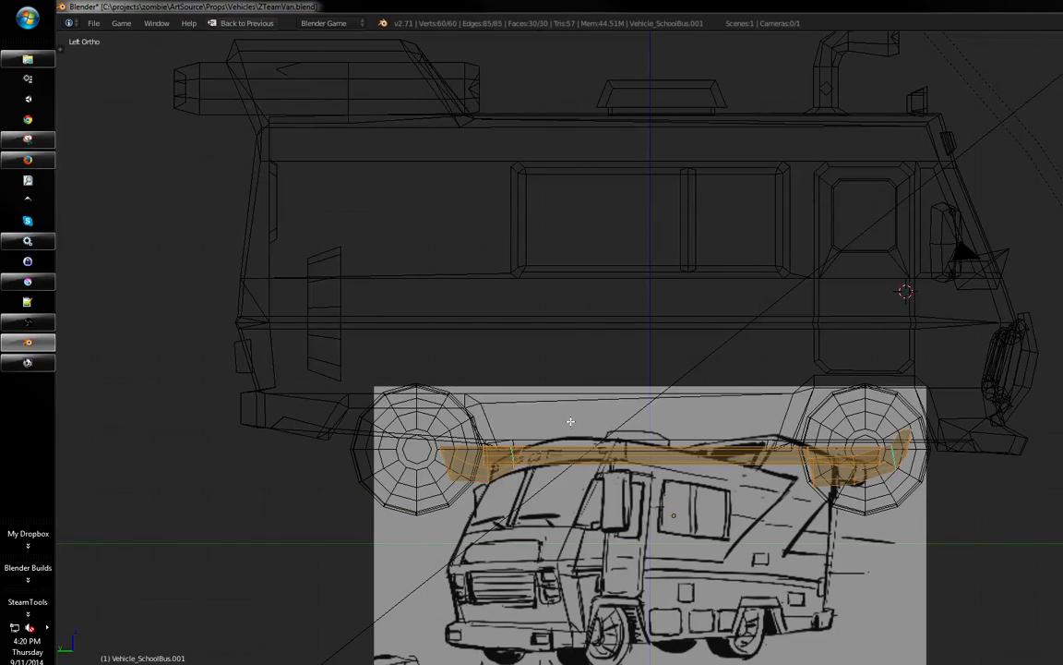
{"action": "key", "text": "b"}
{"action": "left_click_drag", "start_coordinate": [559, 420], "coordinate": [317, 516]}
{"action": "key", "text": "a"}
{"action": "key", "text": "b"}
{"action": "left_click_drag", "start_coordinate": [572, 411], "coordinate": [422, 485]}
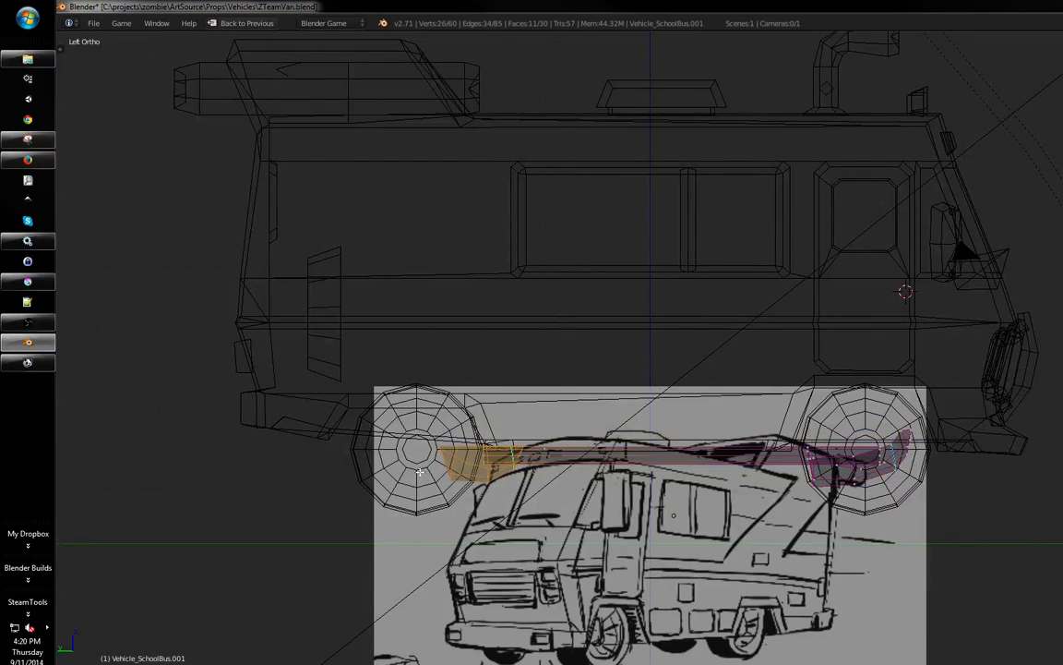
{"action": "key", "text": "g"}
{"action": "middle_click_drag", "start_coordinate": [530, 413], "coordinate": [470, 414]}
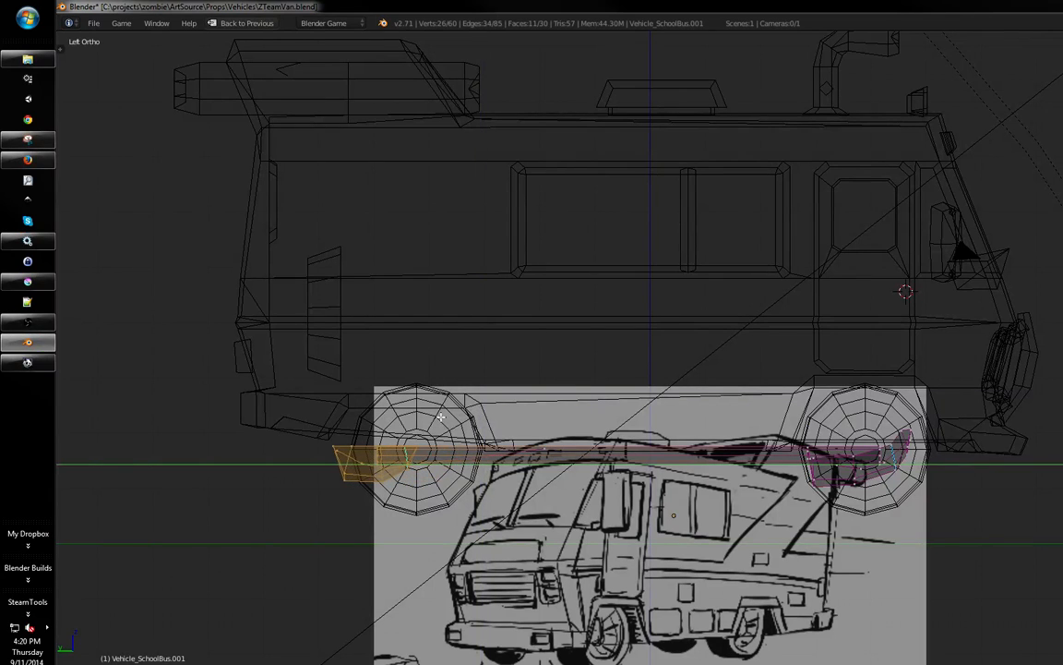
{"action": "right_click", "coordinate": [441, 417]}
{"action": "key", "text": "g"}
{"action": "middle_click_drag", "start_coordinate": [490, 435], "coordinate": [436, 434]}
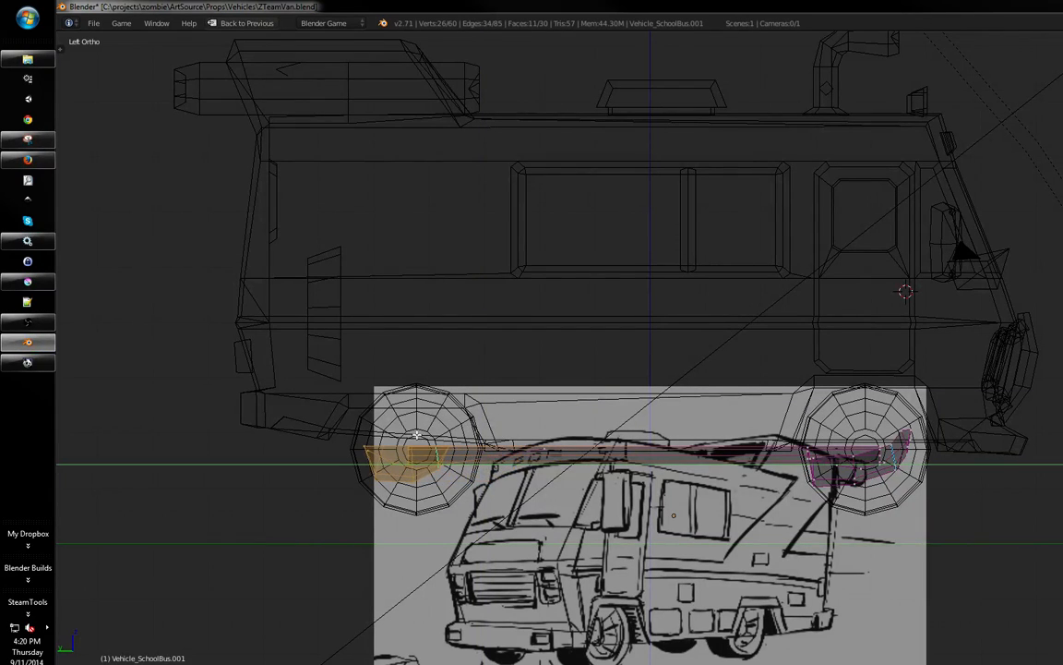
{"action": "right_click", "coordinate": [410, 431]}
- Extend the selection to the whole rear end of the underbody frame and move it backwards along Y behind the rear wheel
{"action": "key", "text": "b"}
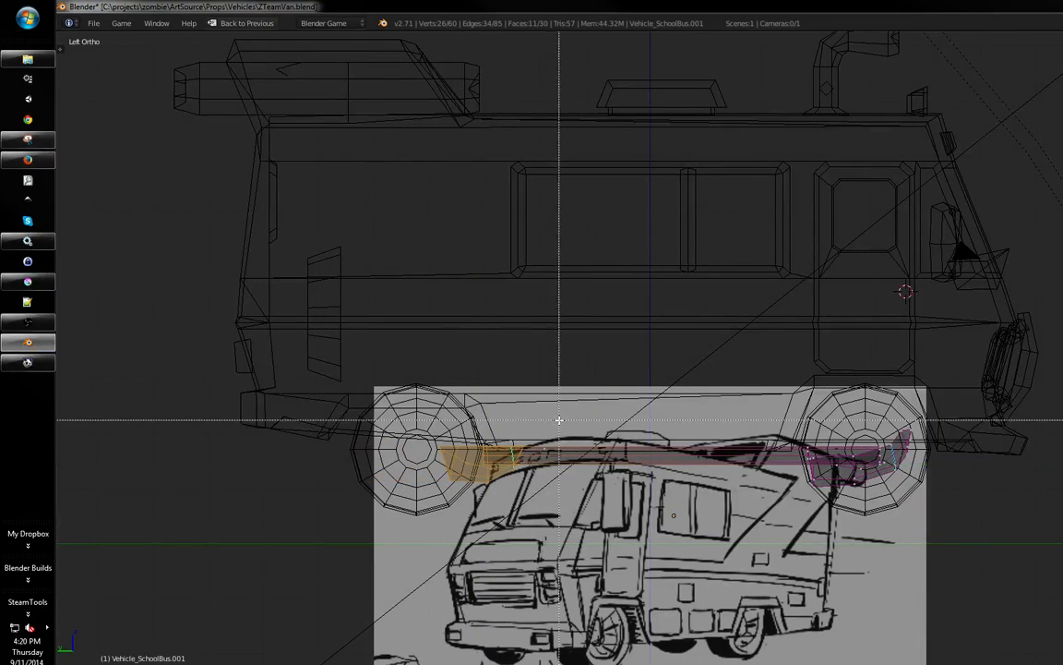
{"action": "key", "text": "g"}
{"action": "middle_click_drag", "start_coordinate": [473, 462], "coordinate": [420, 465]}
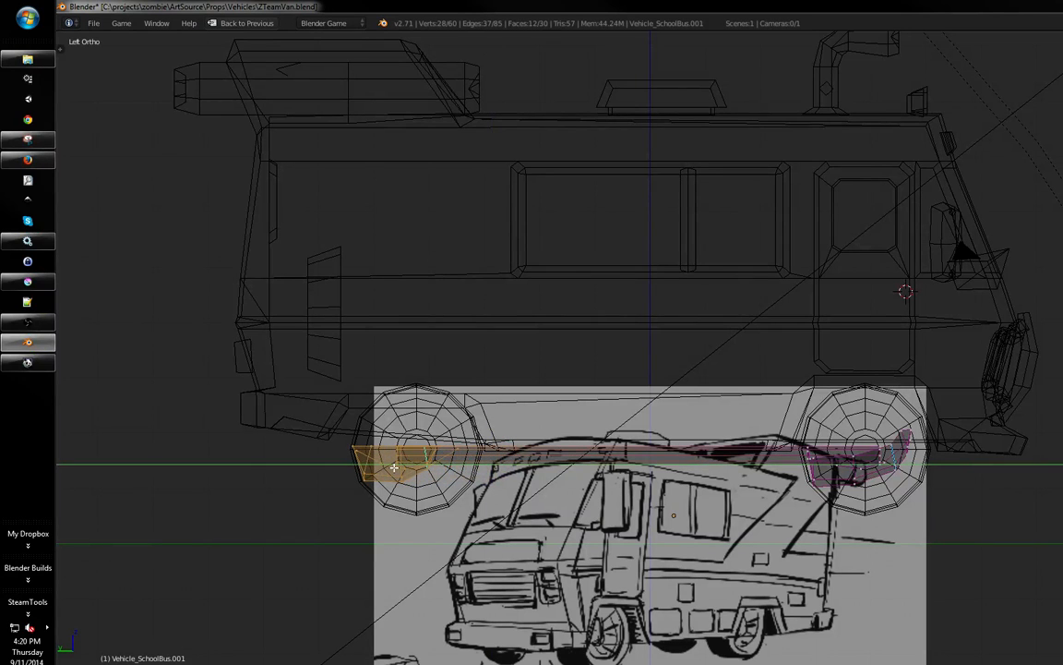
{"action": "left_click", "coordinate": [376, 475]}
{"action": "key", "text": "a"}
{"action": "key", "text": "l"}
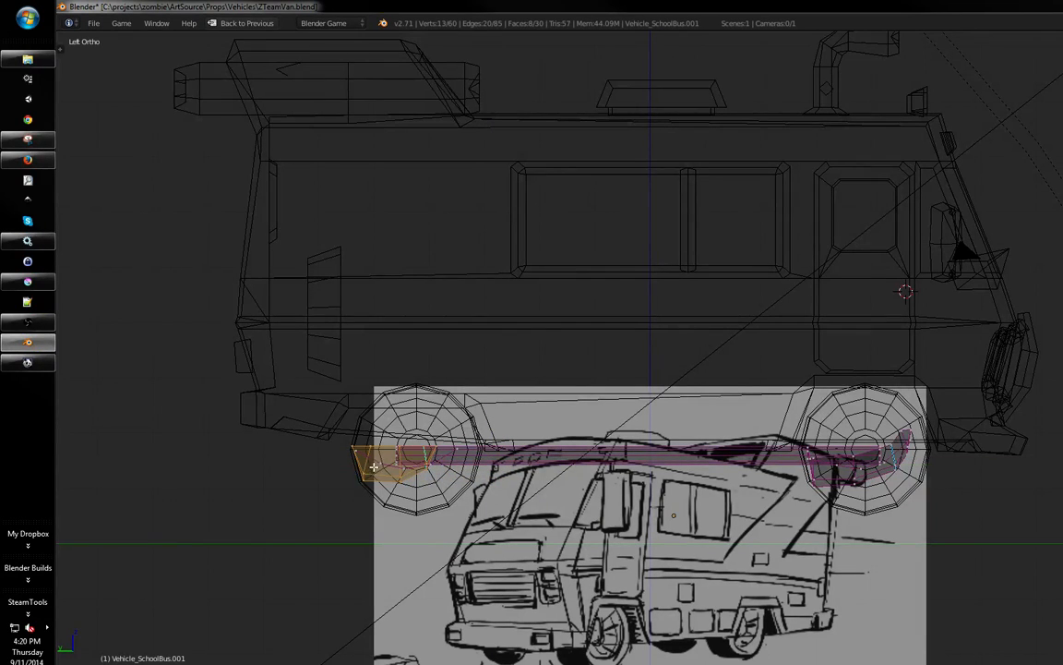
{"action": "key", "text": "Tab"}
- Select the van body's whole mesh and show it textured beside its UV layout in the split workspace
{"action": "middle_click_drag", "start_coordinate": [563, 325], "coordinate": [498, 354], "text": "shift"}
{"action": "right_click", "coordinate": [498, 355]}
{"action": "key", "text": "Tab"}
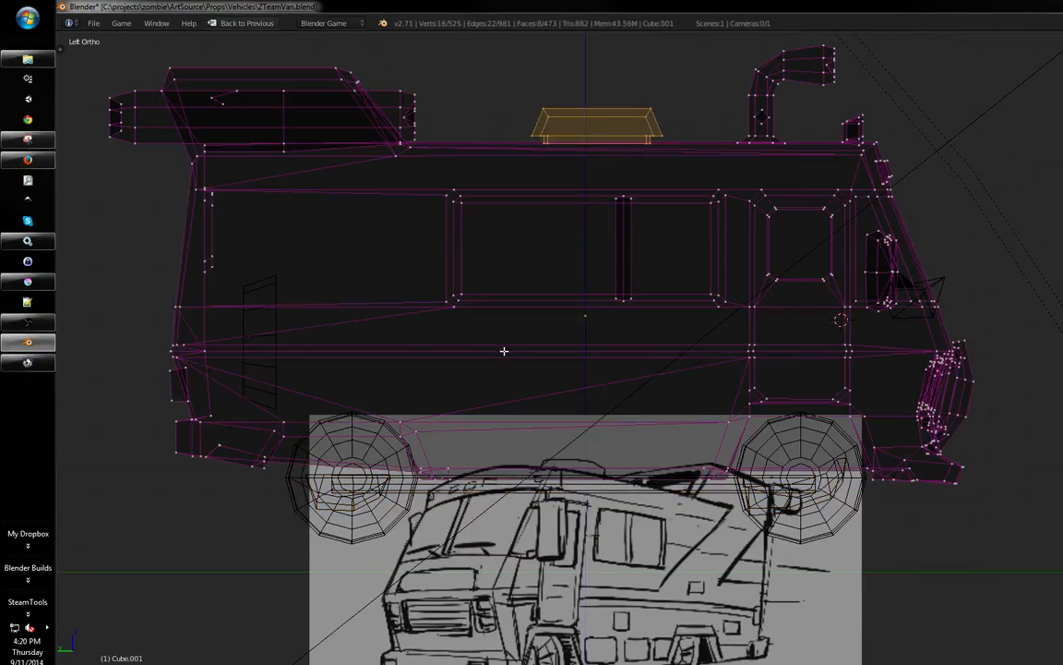
{"action": "key", "text": "a"}
{"action": "key", "text": "a"}
{"action": "key", "text": "shift+space"}
{"action": "middle_click_drag", "start_coordinate": [380, 393], "coordinate": [453, 389], "text": "shift"}
{"action": "middle_click_drag", "start_coordinate": [688, 356], "coordinate": [830, 336]}
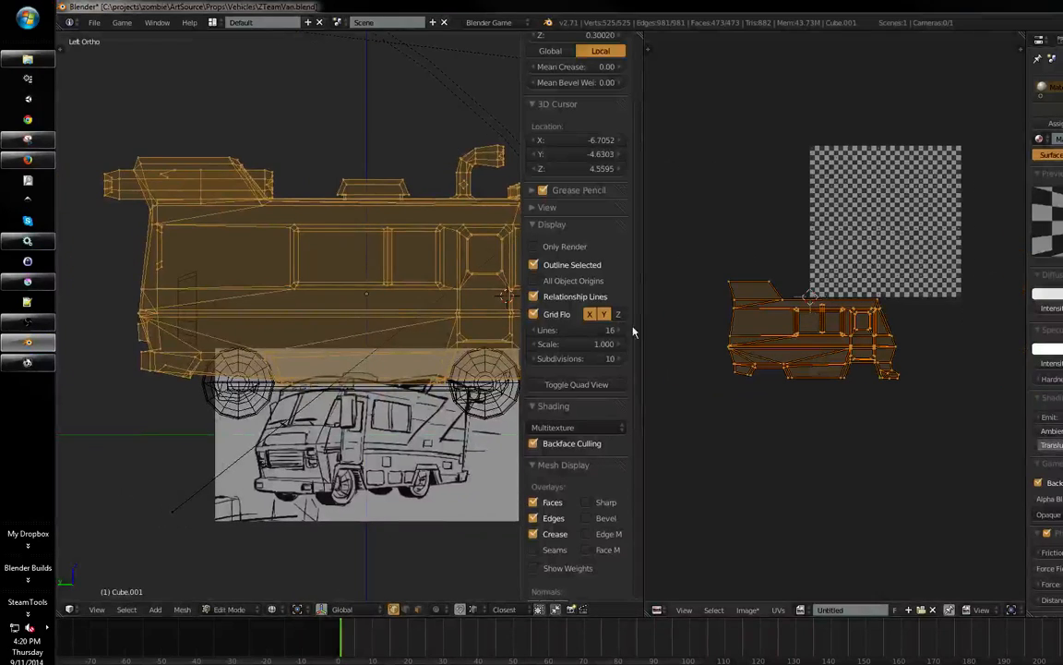
{"action": "middle_click_drag", "start_coordinate": [442, 359], "coordinate": [386, 368], "text": "shift"}
{"action": "key", "text": "alt+z"}
{"action": "scroll", "coordinate": [803, 267], "scroll_direction": "up", "scroll_amount": 5}
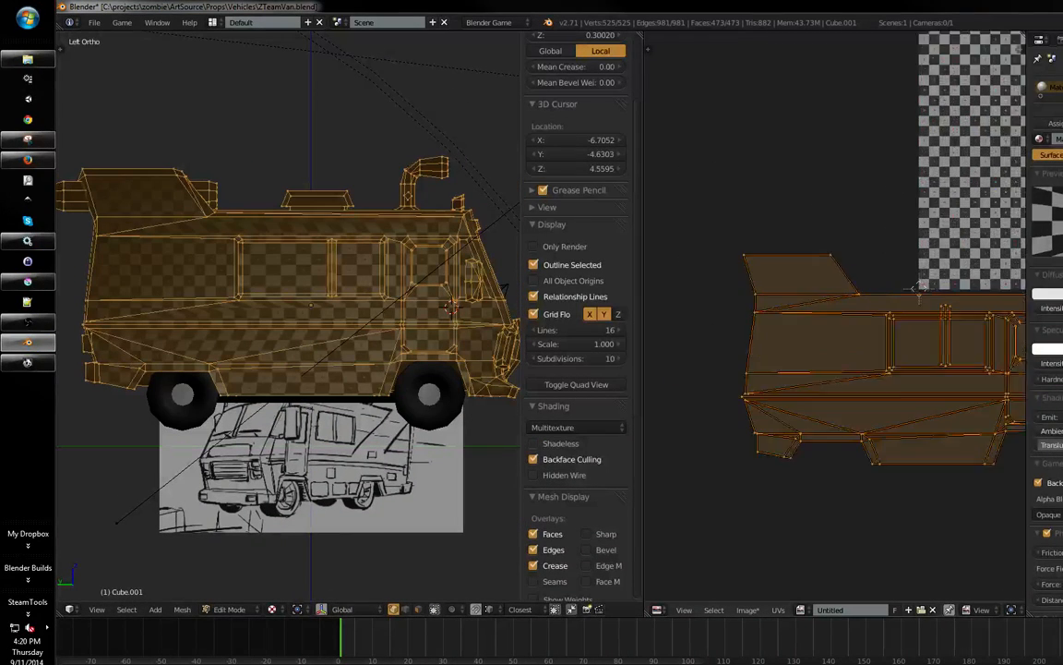
- Select the rear part of the side UV island and shift it along X to match the lengthened body
{"action": "key", "text": "a"}
{"action": "left_click_drag", "start_coordinate": [926, 228], "coordinate": [696, 482]}
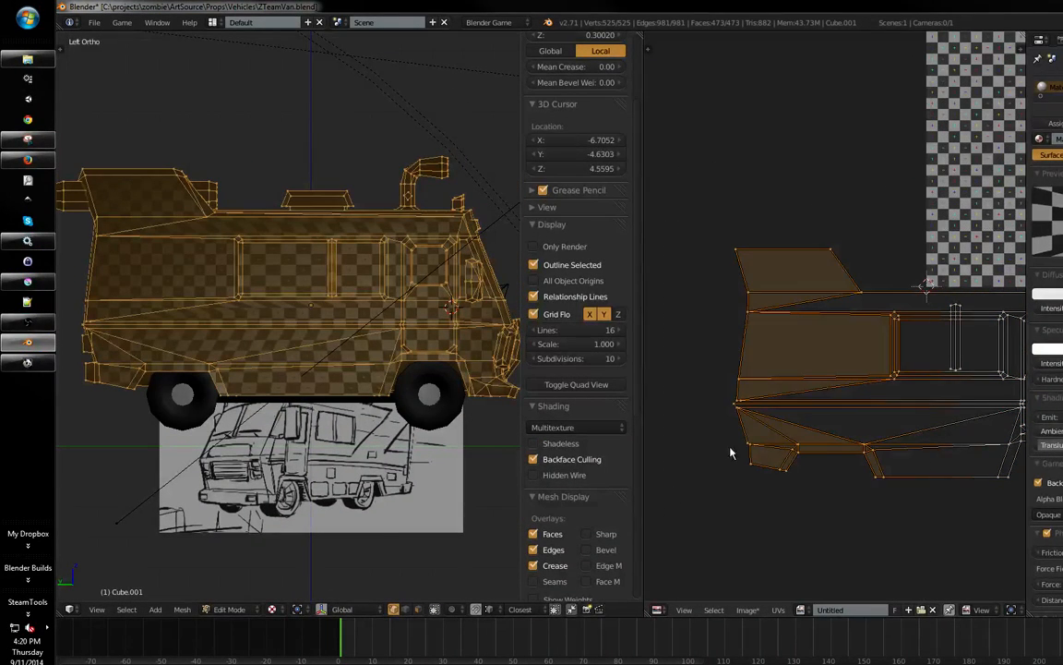
{"action": "middle_click_drag", "start_coordinate": [837, 369], "coordinate": [848, 361]}
{"action": "key", "text": "g"}
{"action": "key", "text": "x"}
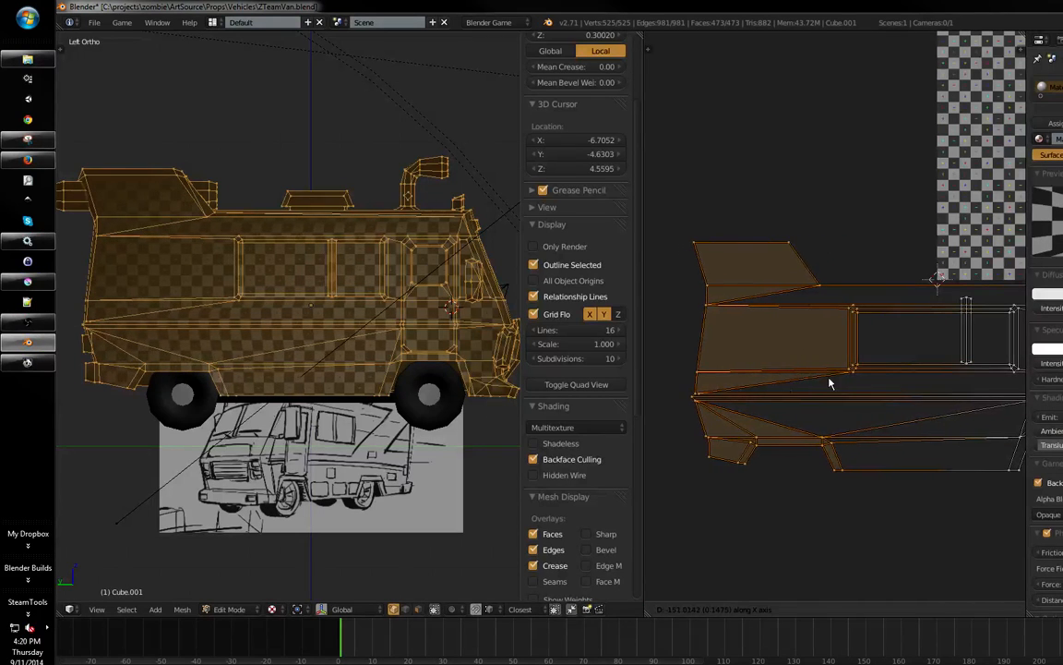
{"action": "left_click", "coordinate": [883, 380]}
- Select the complete UV layout, switch the mesh to face selection and select all of its faces
{"action": "scroll", "coordinate": [883, 380], "scroll_direction": "down", "scroll_amount": 1}
{"action": "scroll", "coordinate": [812, 387], "scroll_direction": "down", "scroll_amount": 8}
{"action": "scroll", "coordinate": [831, 369], "scroll_direction": "up", "scroll_amount": 5}
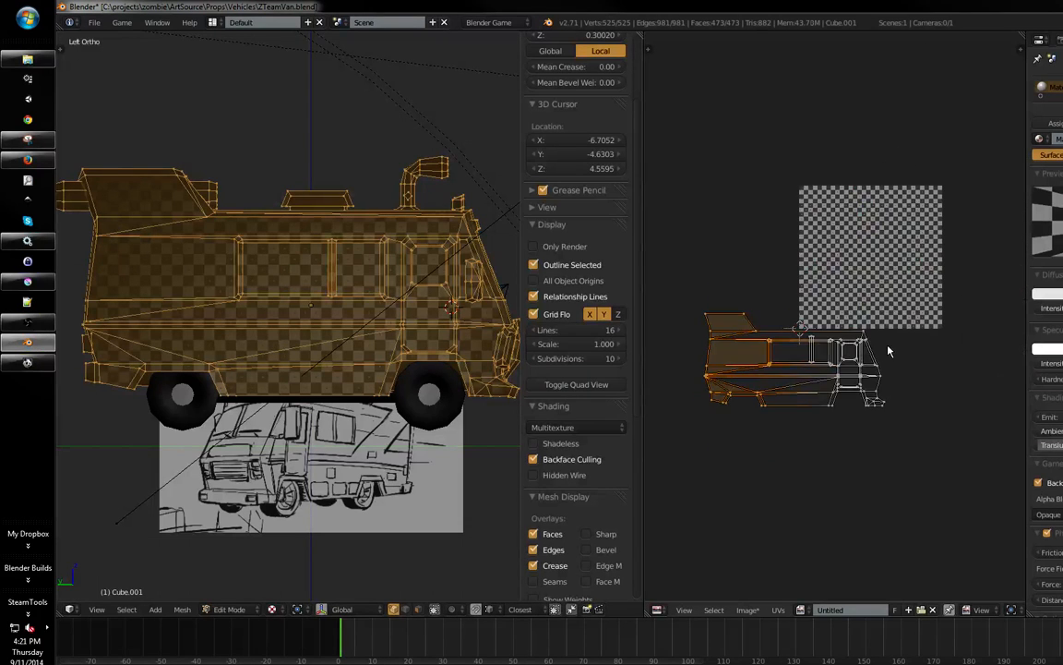
{"action": "key", "text": "a"}
{"action": "key", "text": "b"}
{"action": "left_click_drag", "start_coordinate": [950, 268], "coordinate": [743, 420]}
{"action": "middle_click_drag", "start_coordinate": [824, 399], "coordinate": [855, 388]}
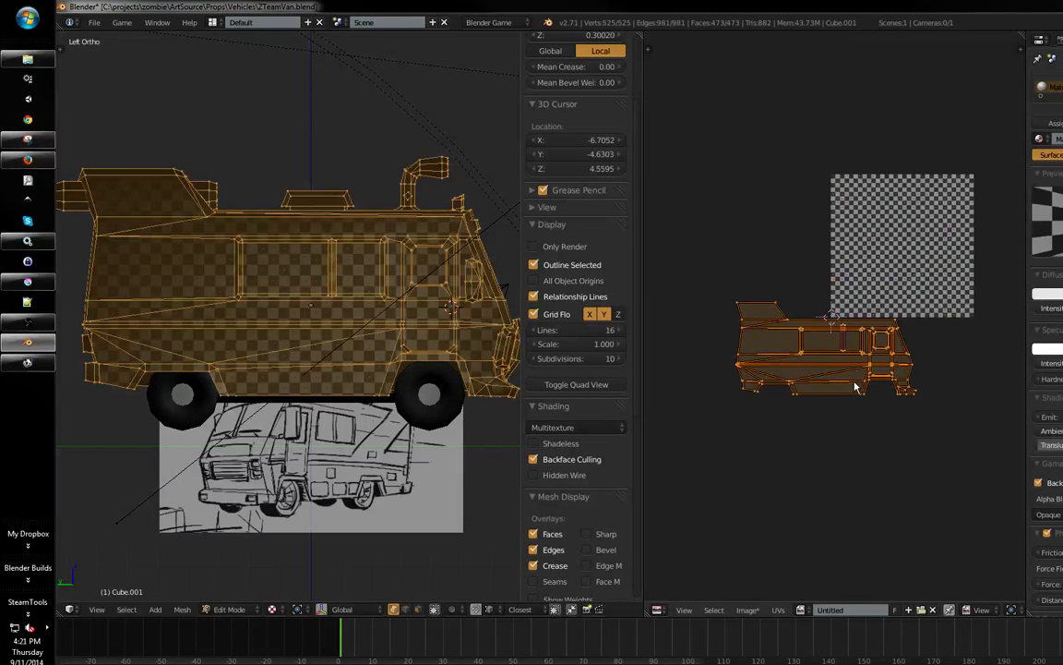
{"action": "key", "text": "a"}
{"action": "key", "text": "a"}
{"action": "key", "text": "ctrl+Tab"}
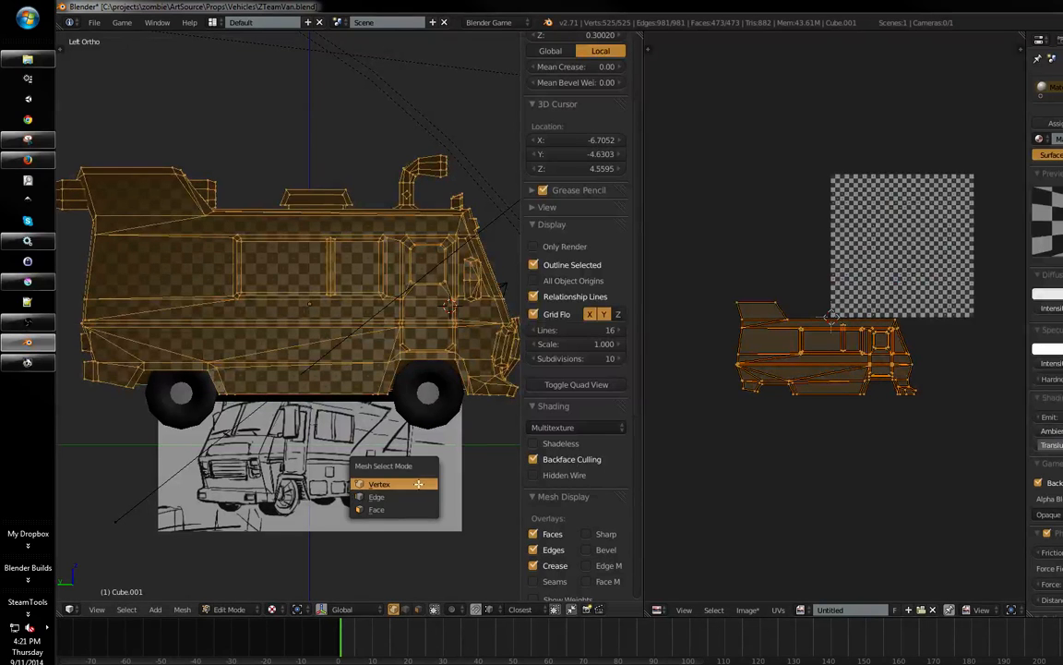
{"action": "left_click", "coordinate": [398, 506]}
{"action": "key", "text": "a"}
{"action": "key", "text": "a"}
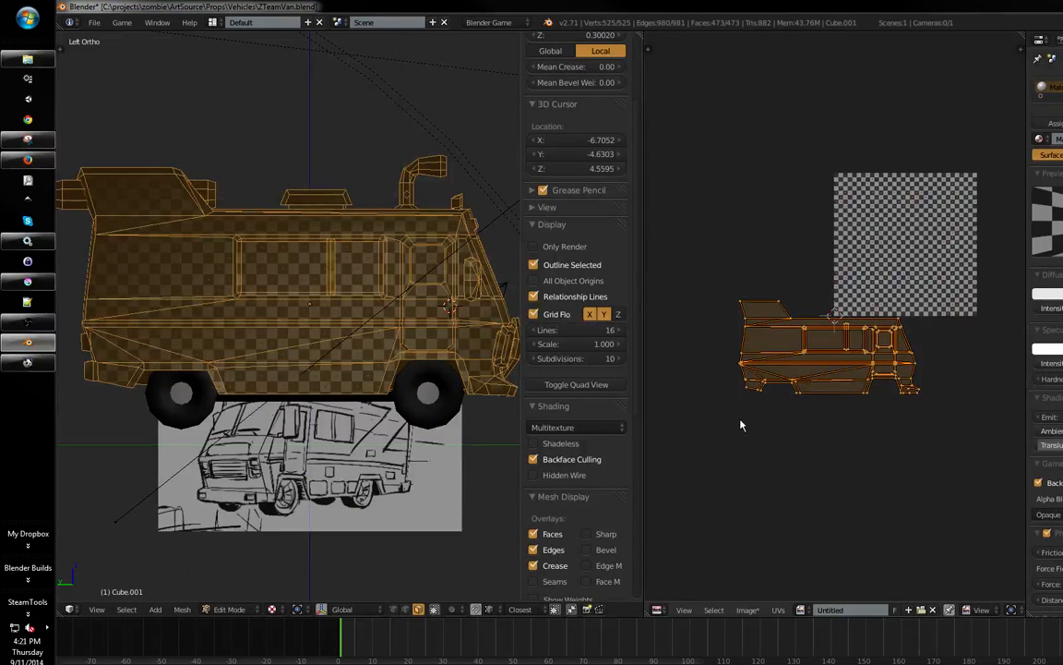
- Select only the van body's side faces and project their UVs from the left view
{"action": "middle_click_drag", "start_coordinate": [743, 421], "coordinate": [821, 414]}
{"action": "key", "text": "shift+h"}
{"action": "middle_click_drag", "start_coordinate": [431, 430], "coordinate": [425, 441], "text": "shift"}
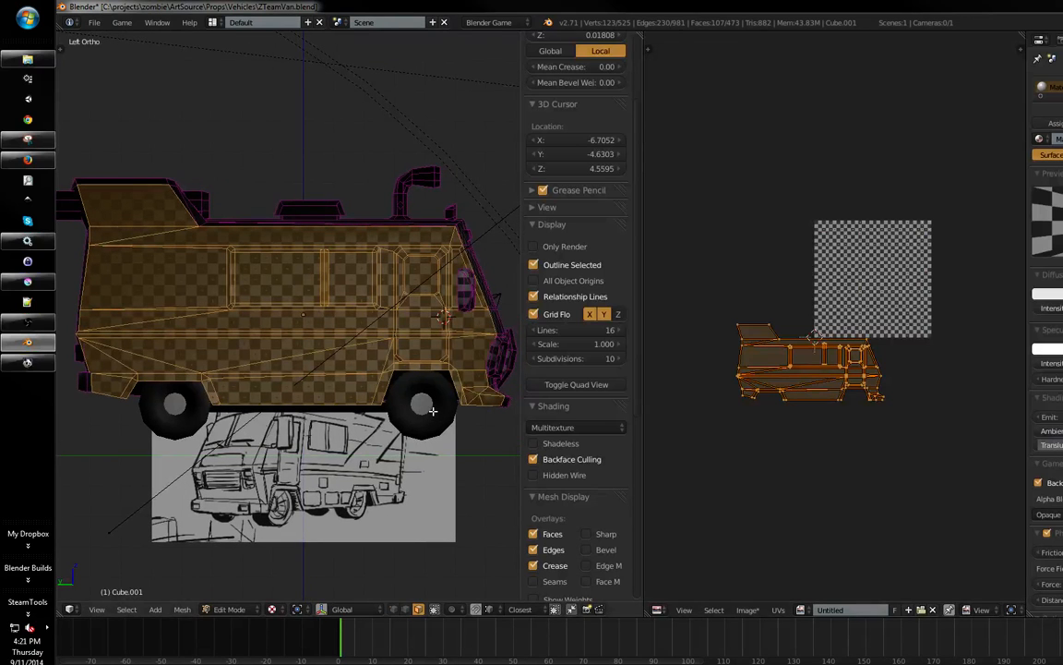
{"action": "middle_click_drag", "start_coordinate": [775, 361], "coordinate": [873, 318], "text": "ctrl"}
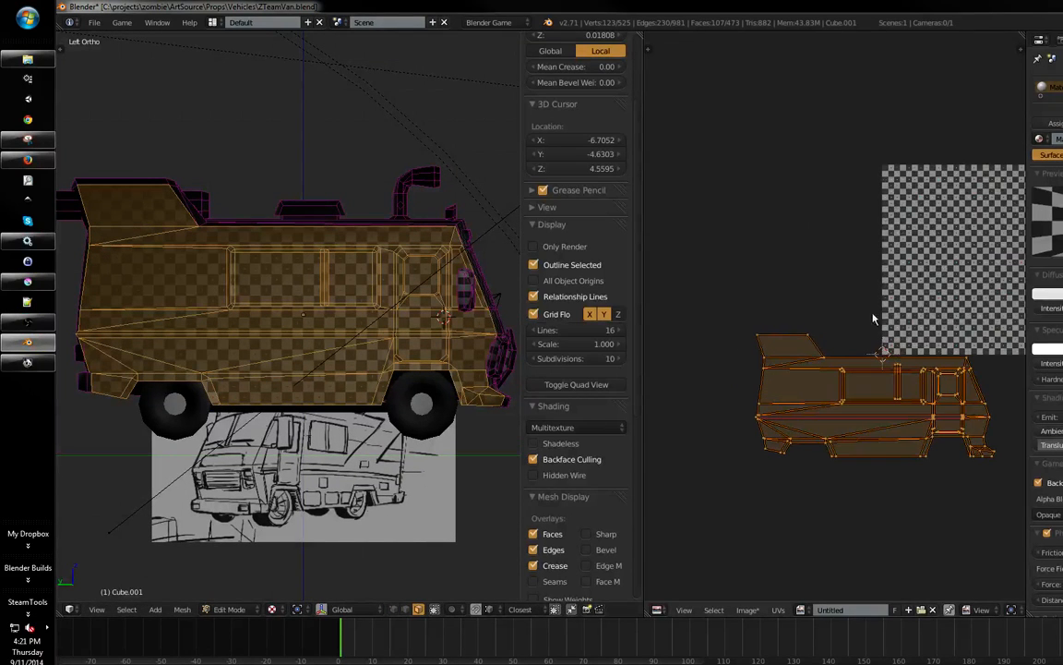
{"action": "middle_click_drag", "start_coordinate": [455, 401], "coordinate": [445, 402], "text": "shift"}
{"action": "key", "text": "u"}
{"action": "left_click", "coordinate": [358, 421]}
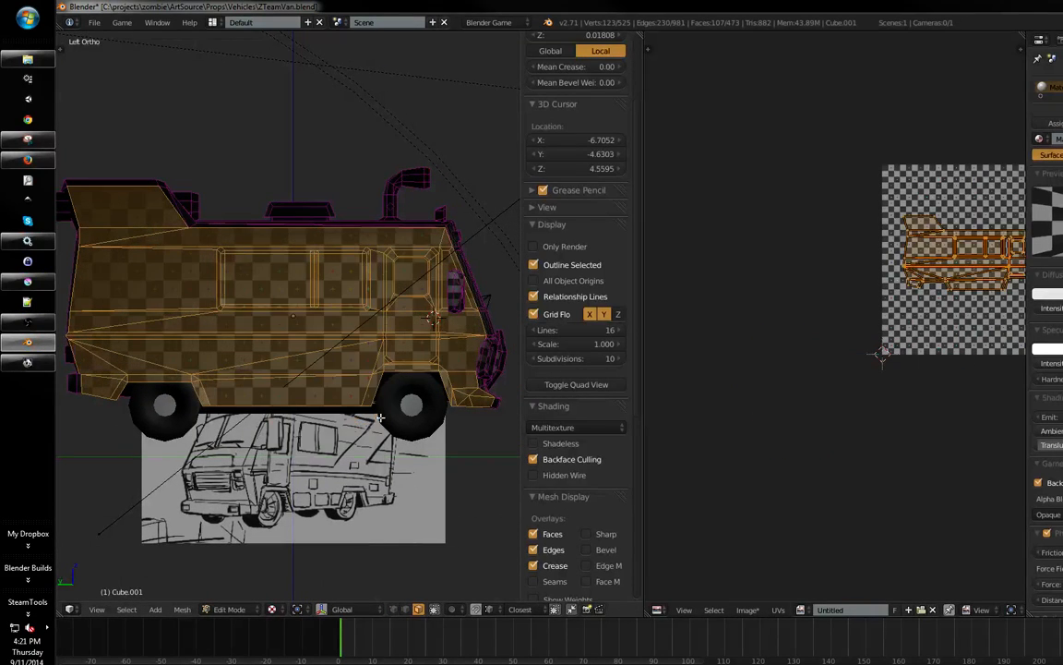
- Move the side UV island off the checker texture to the space below it and enlarge it
{"action": "middle_click_drag", "start_coordinate": [906, 346], "coordinate": [812, 365]}
{"action": "key", "text": "a"}
{"action": "key", "text": "a"}
{"action": "key", "text": "g"}
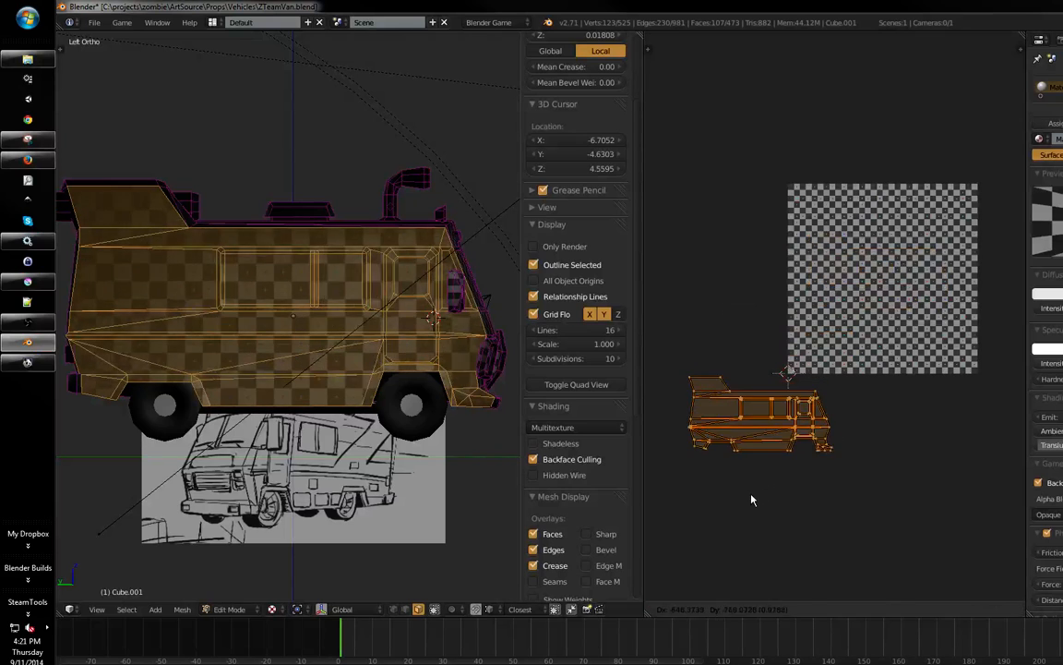
{"action": "left_click", "coordinate": [752, 498]}
{"action": "key", "text": "s"}
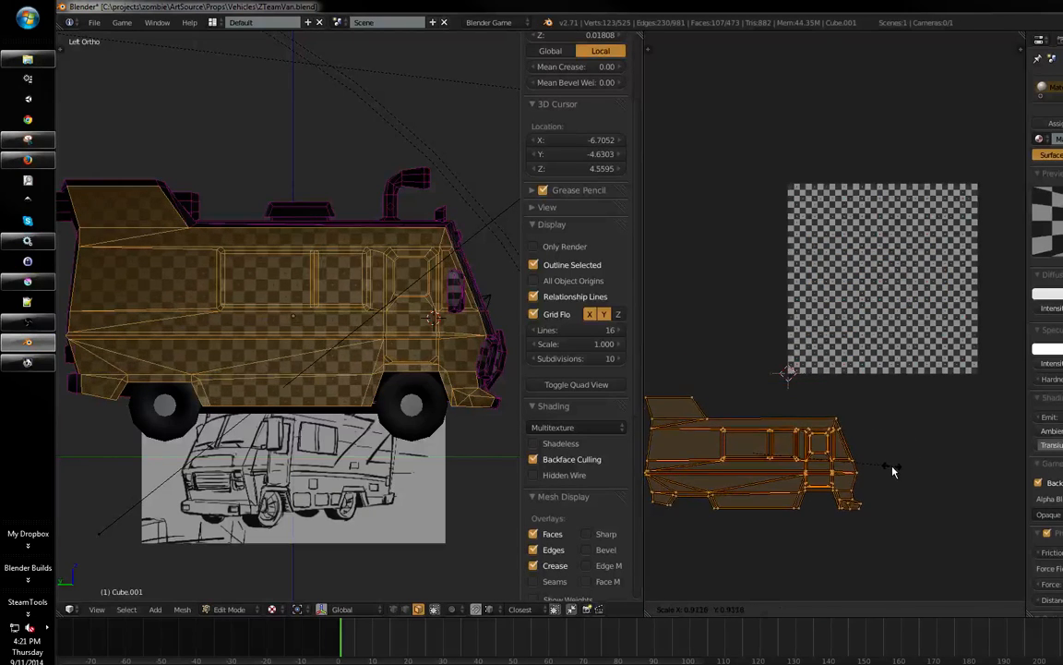
{"action": "left_click", "coordinate": [550, 454]}
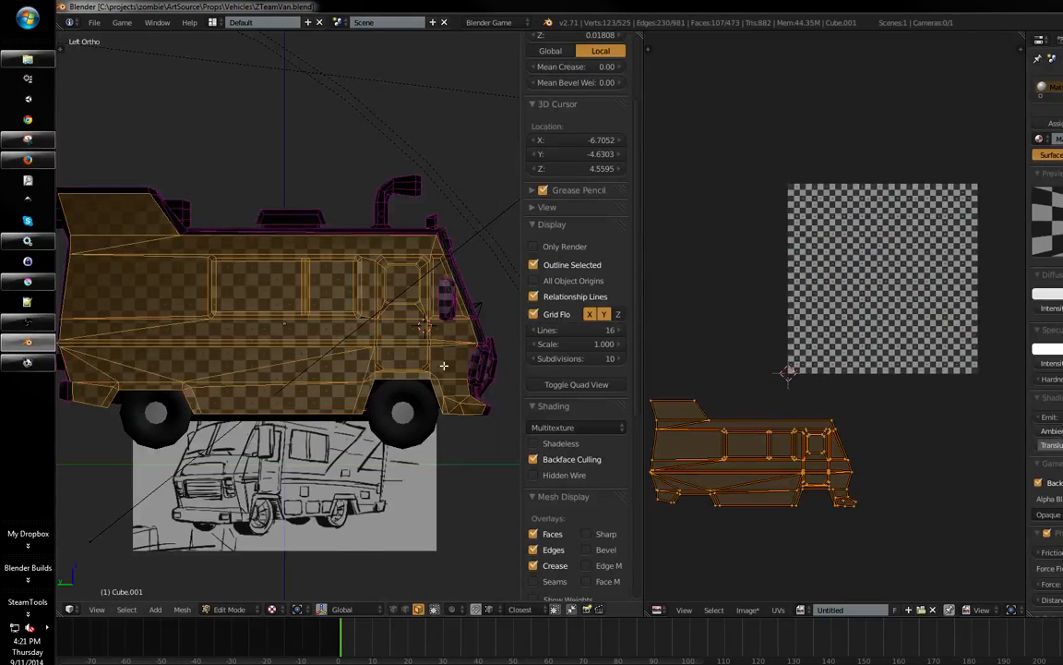
- Clear the side selection, switch the van body to vertex selection and select its whole mesh
{"action": "scroll", "coordinate": [550, 454], "scroll_direction": "down", "scroll_amount": 4}
{"action": "key", "text": "a"}
{"action": "middle_click_drag", "start_coordinate": [417, 366], "coordinate": [296, 451], "text": "shift"}
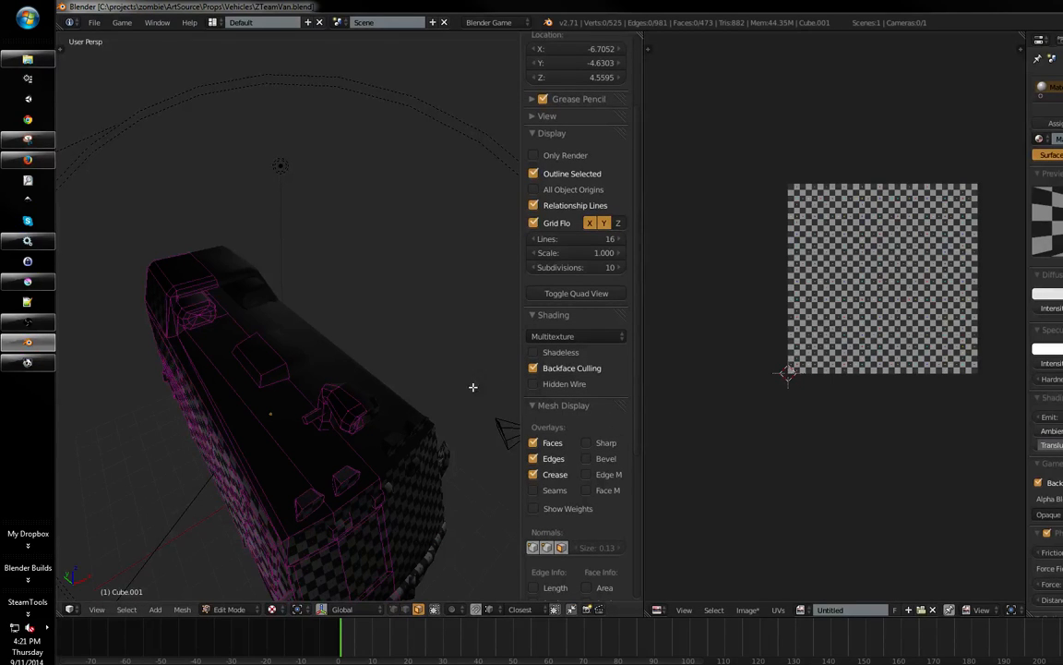
{"action": "middle_click_drag", "start_coordinate": [473, 387], "coordinate": [434, 335]}
{"action": "left_click", "coordinate": [409, 347]}
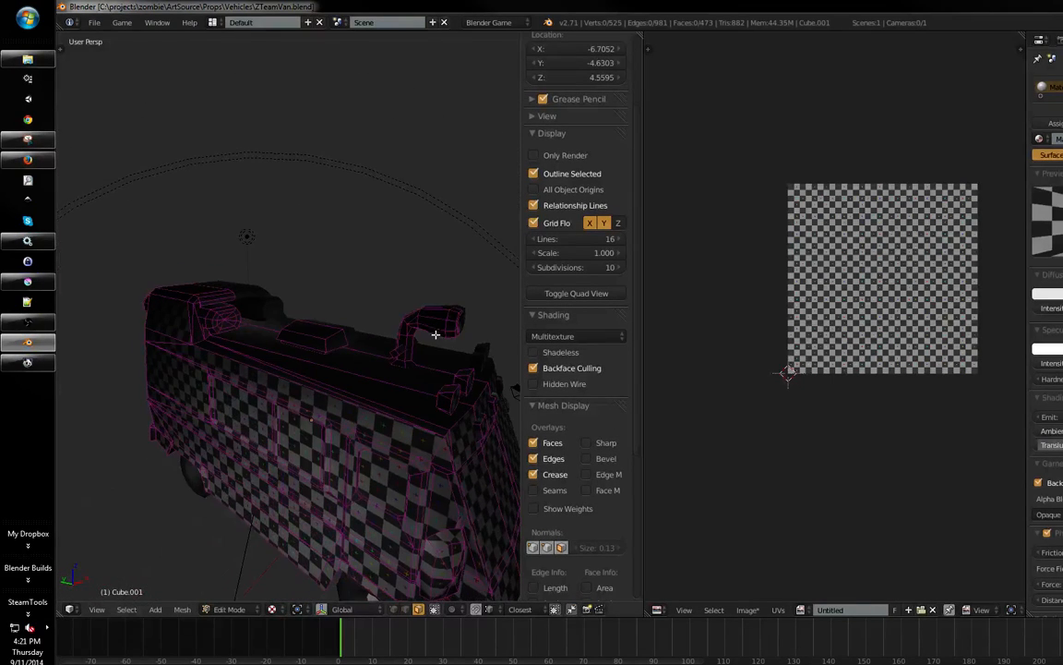
{"action": "key", "text": "Tab"}
{"action": "key", "text": "Tab"}
{"action": "key", "text": "ctrl+Tab"}
{"action": "left_click", "coordinate": [397, 309]}
{"action": "key", "text": "a"}
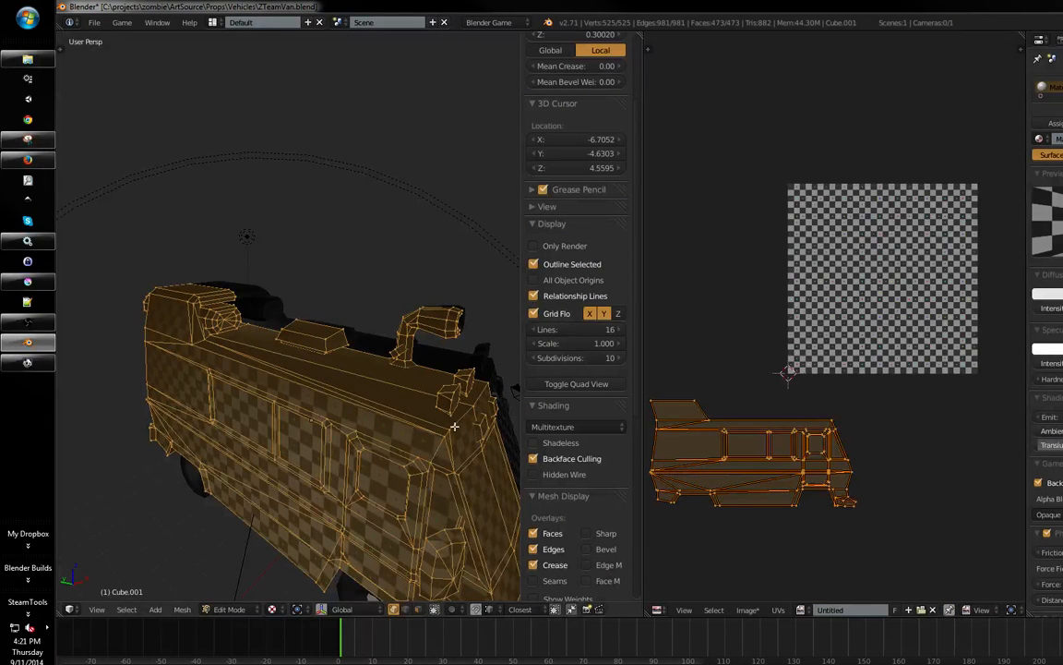
- Delete the six vertices of the small stray piece at the van's roof
{"action": "key", "text": "ctrl+KP_3"}
{"action": "middle_click_drag", "start_coordinate": [423, 402], "coordinate": [446, 344], "text": "shift"}
{"action": "key", "text": "ctrl+Up"}
{"action": "scroll", "coordinate": [420, 327], "scroll_direction": "up", "scroll_amount": 3}
{"action": "key", "text": "a"}
{"action": "key", "text": "x"}
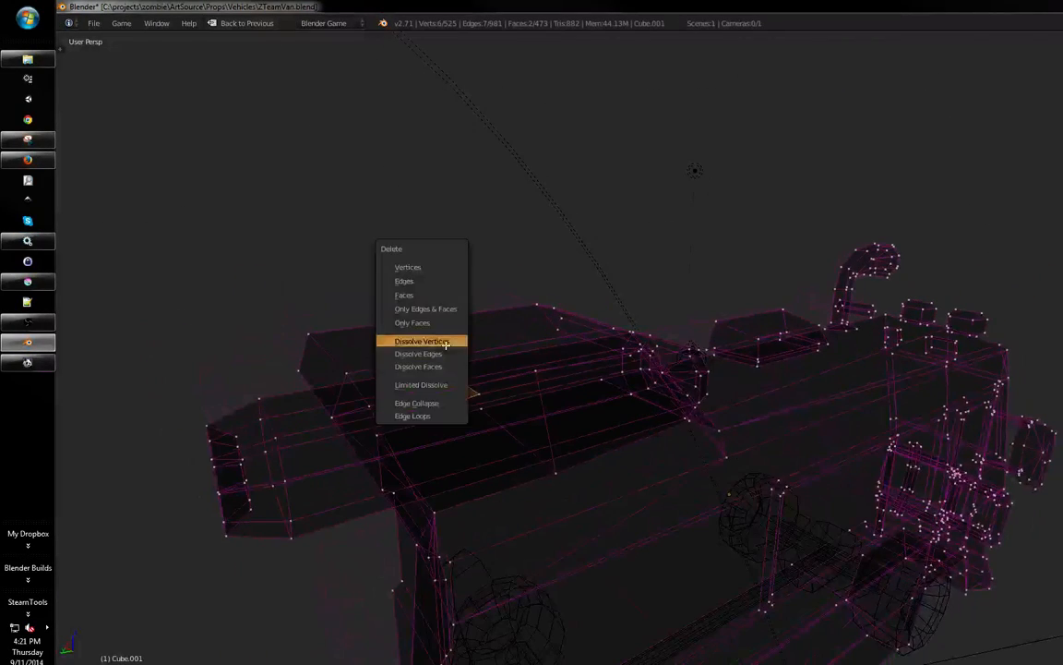
{"action": "left_click", "coordinate": [443, 266]}
{"action": "middle_click_drag", "start_coordinate": [443, 266], "coordinate": [284, 347]}
- Select the roof section from the front view, leaving out the exhaust stack and the small front roof lights
{"action": "key", "text": "KP_1"}
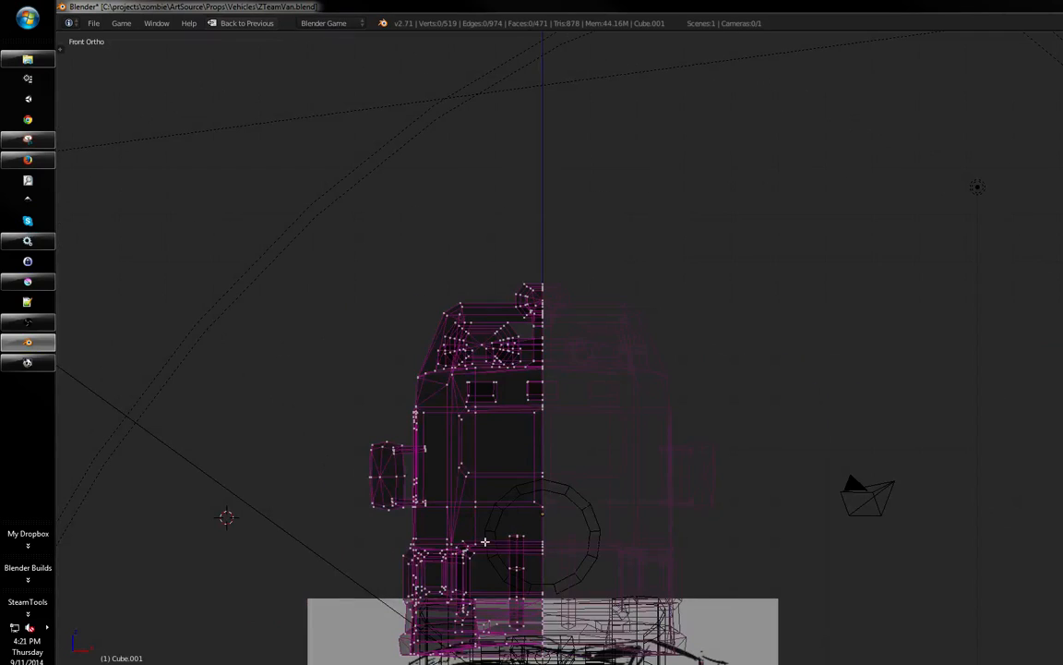
{"action": "key", "text": "b"}
{"action": "left_click_drag", "start_coordinate": [610, 250], "coordinate": [395, 375]}
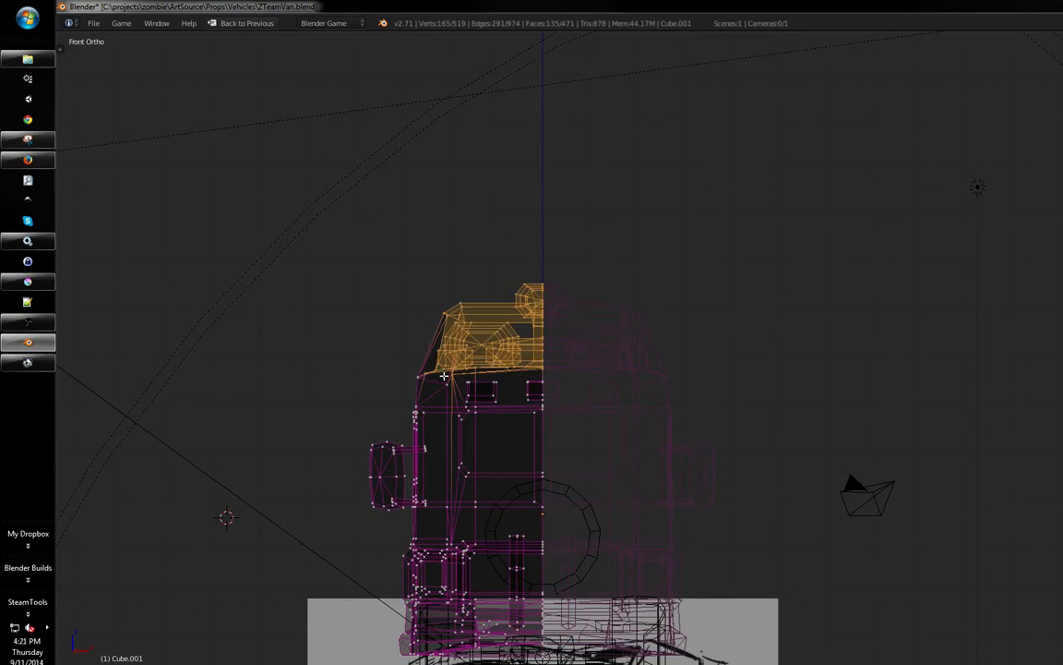
{"action": "key", "text": "z"}
{"action": "mouse_move", "coordinate": [444, 373]}
{"action": "middle_mouse_down"}
{"action": "mouse_move", "coordinate": [552, 404]}
{"action": "mouse_move", "coordinate": [689, 396]}
{"action": "mouse_move", "coordinate": [734, 358]}
{"action": "mouse_move", "coordinate": [532, 387]}
{"action": "mouse_move", "coordinate": [561, 361]}
{"action": "mouse_move", "coordinate": [707, 329]}
{"action": "middle_mouse_up"}
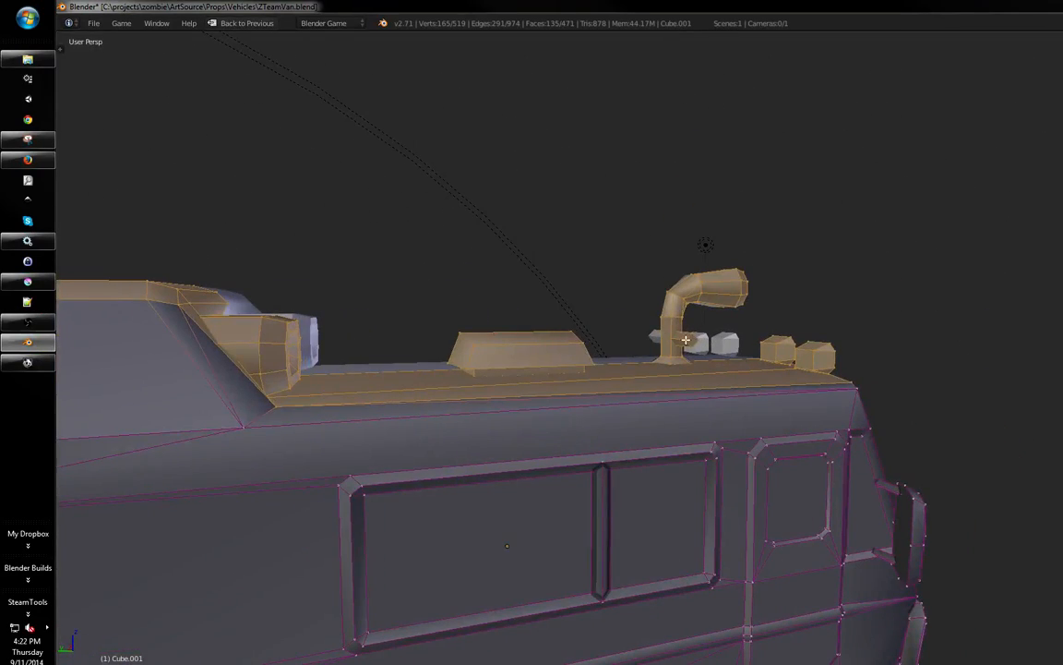
{"action": "key", "text": "shift+l"}
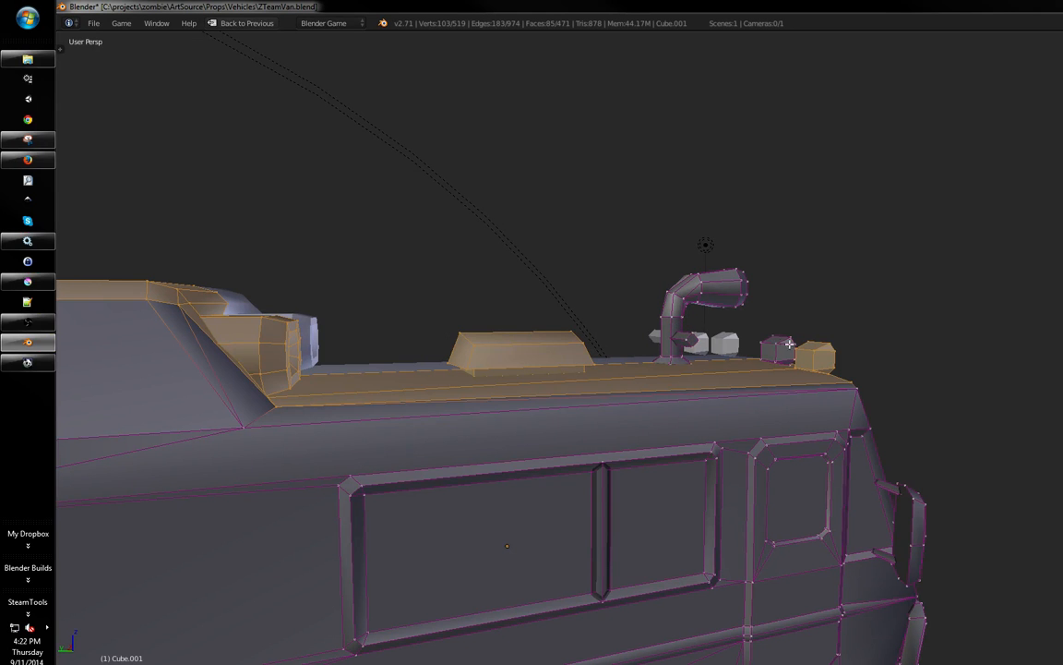
{"action": "middle_click_drag", "start_coordinate": [587, 347], "coordinate": [517, 298]}
- Project the selected roof faces' UVs from the top view
{"action": "key", "text": "KP_7"}
{"action": "middle_click_drag", "start_coordinate": [517, 299], "coordinate": [485, 389], "text": "ctrl"}
{"action": "middle_click_drag", "start_coordinate": [485, 388], "coordinate": [519, 524], "text": "shift"}
{"action": "middle_click_drag", "start_coordinate": [541, 446], "coordinate": [555, 400], "text": "shift"}
{"action": "middle_click_drag", "start_coordinate": [555, 400], "coordinate": [544, 430], "text": "ctrl"}
{"action": "middle_click_drag", "start_coordinate": [541, 398], "coordinate": [537, 408], "text": "shift"}
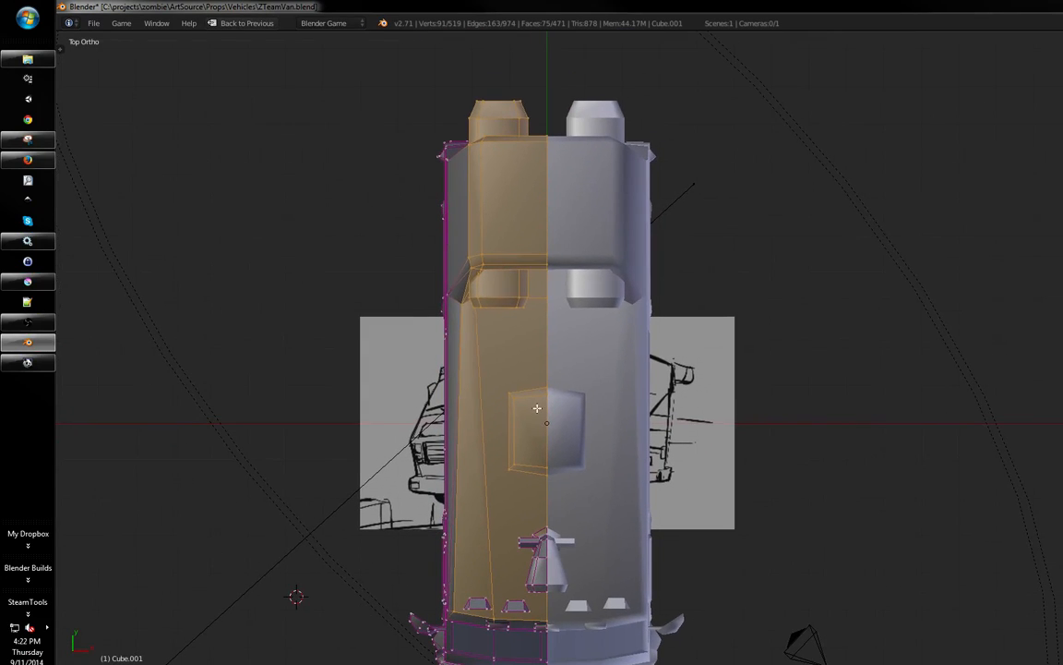
{"action": "key", "text": "u"}
{"action": "left_click", "coordinate": [527, 411]}
- Return to the split workspace and move the roof UV island off the checker texture
{"action": "middle_click_drag", "start_coordinate": [496, 422], "coordinate": [627, 339]}
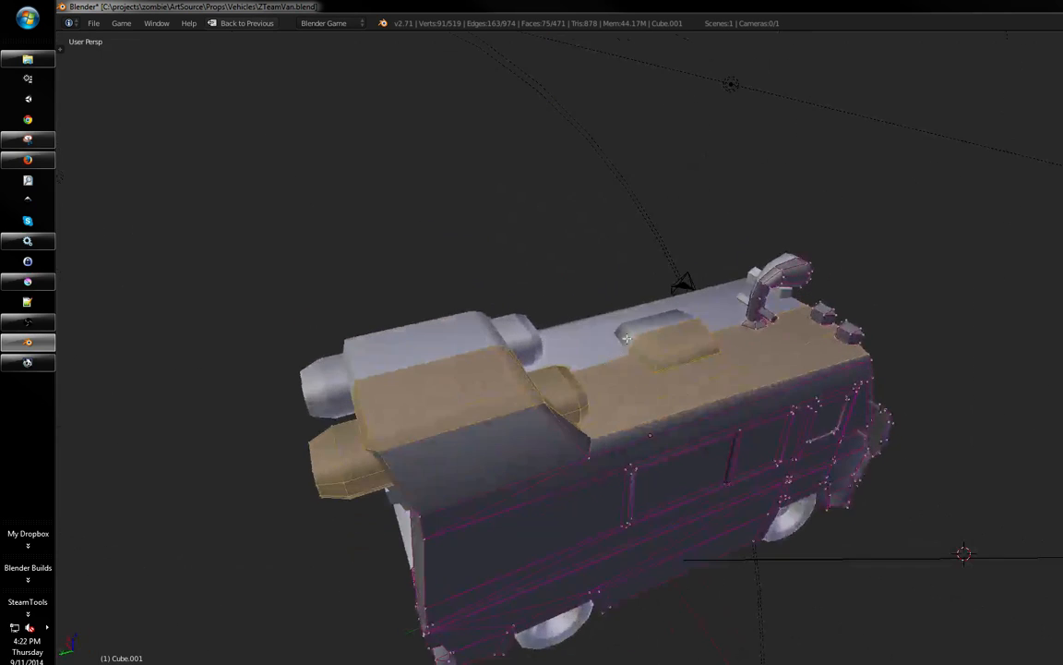
{"action": "key", "text": "ctrl+Up"}
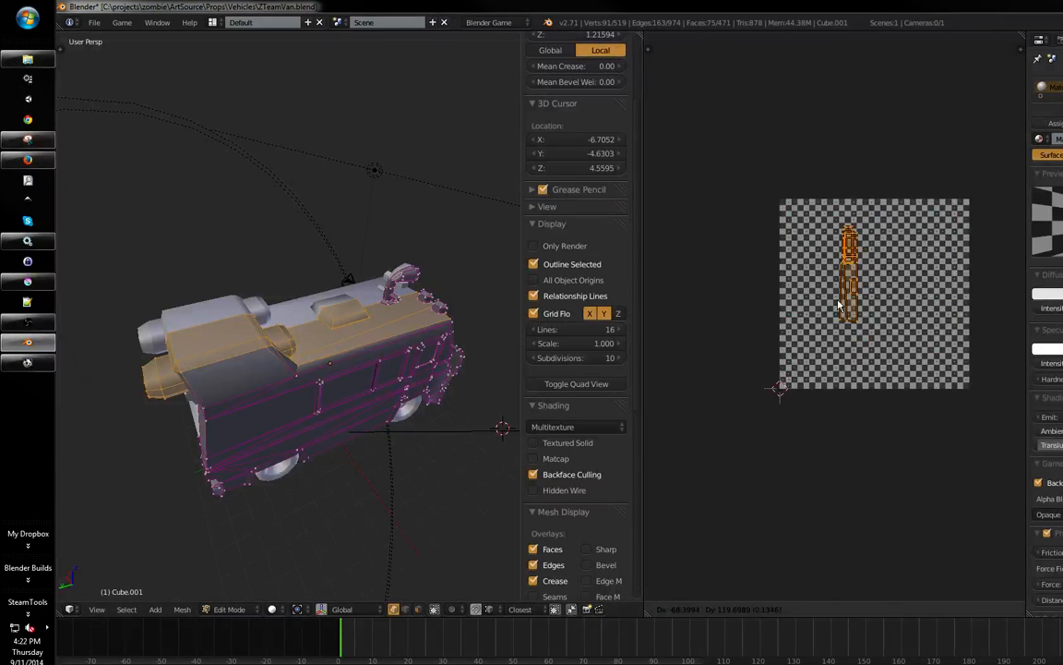
{"action": "middle_click_drag", "start_coordinate": [824, 229], "coordinate": [866, 376]}
{"action": "key", "text": "g"}
{"action": "left_click", "coordinate": [837, 320]}
{"action": "mouse_move", "coordinate": [300, 428]}
{"action": "middle_mouse_down"}
{"action": "mouse_move", "coordinate": [401, 368]}
{"action": "mouse_move", "coordinate": [300, 390]}
{"action": "mouse_move", "coordinate": [244, 431]}
{"action": "middle_mouse_up"}
- Clear the selection and box-select the van's rear end in a wireframe left view
{"action": "key", "text": "a"}
{"action": "key", "text": "z"}
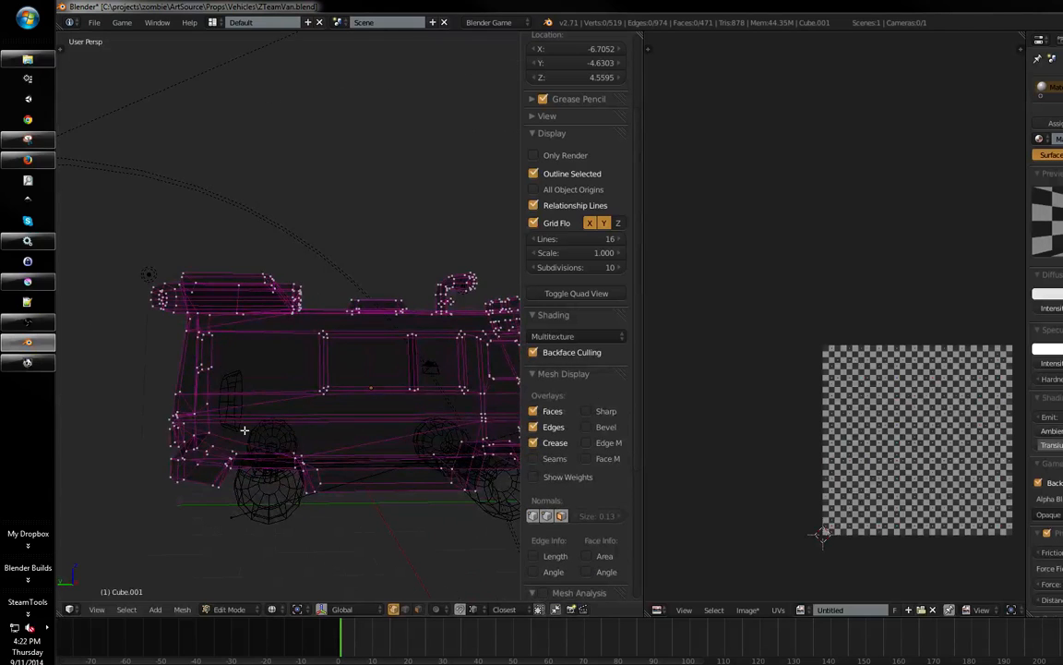
{"action": "key", "text": "KP_3"}
{"action": "key", "text": "KP_1"}
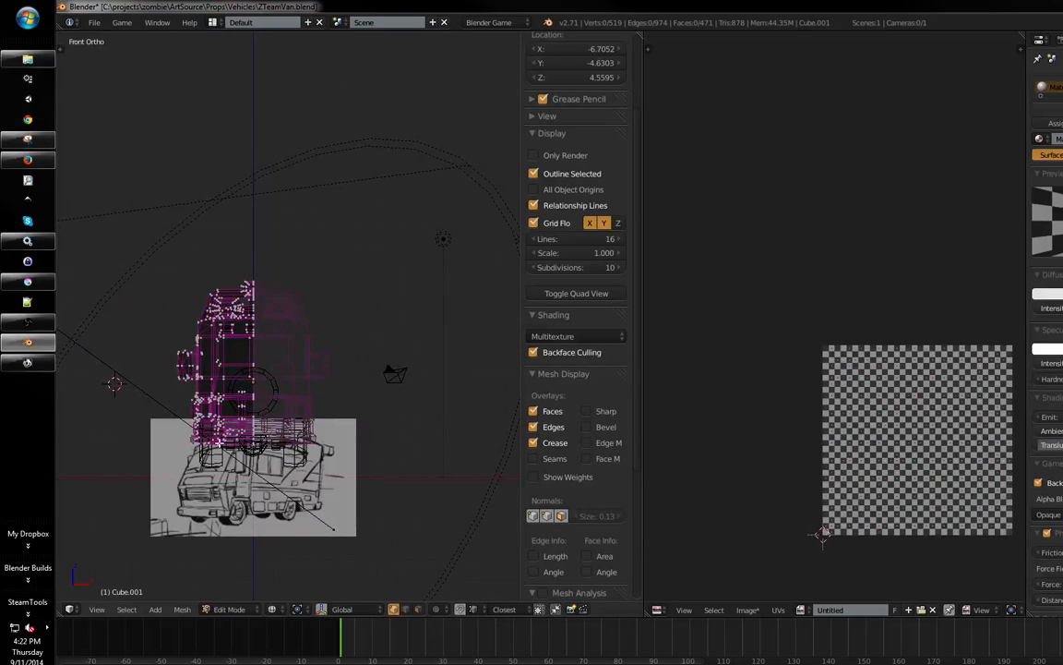
{"action": "key", "text": "ctrl+KP_3"}
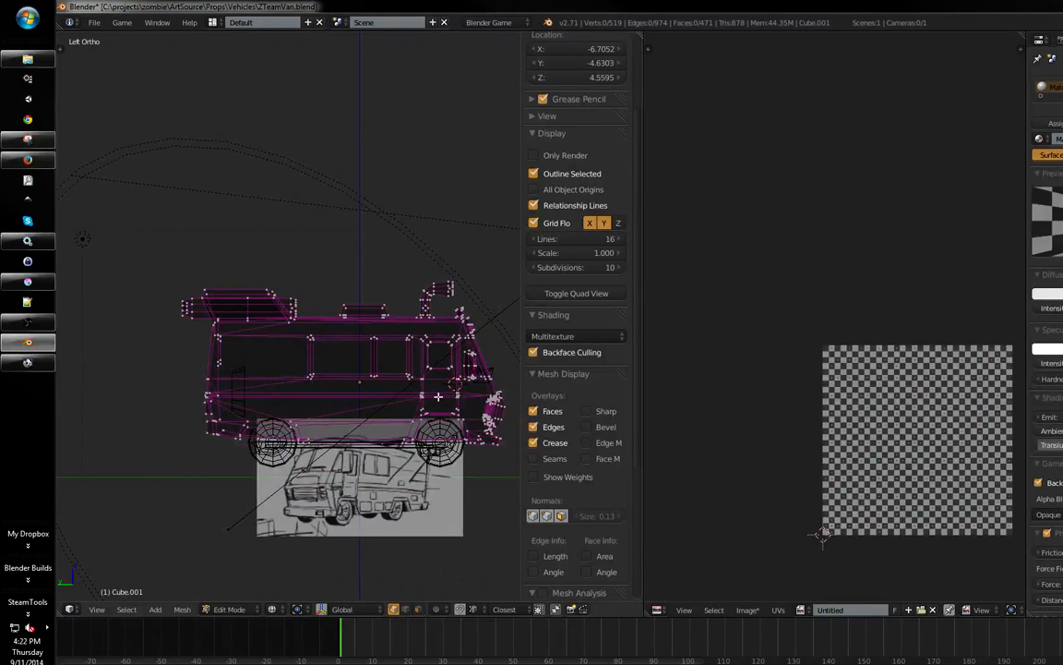
{"action": "scroll", "coordinate": [438, 396], "scroll_direction": "up", "scroll_amount": 4}
{"action": "key", "text": "a"}
{"action": "key", "text": "a"}
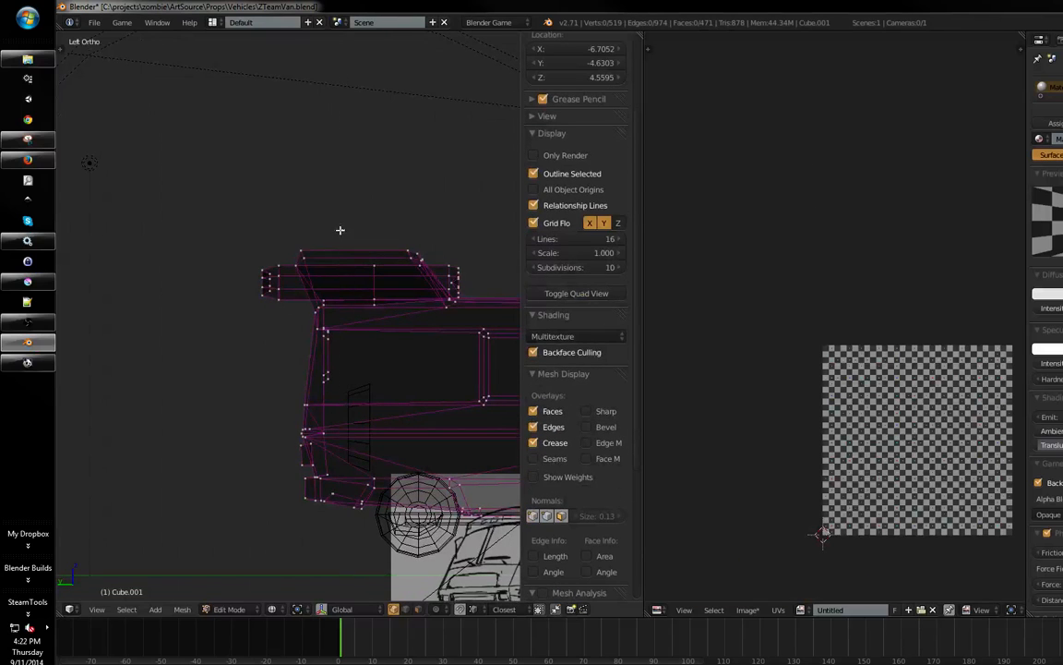
{"action": "key", "text": "b"}
{"action": "left_click_drag", "start_coordinate": [339, 230], "coordinate": [192, 517]}
{"action": "key", "text": "b"}
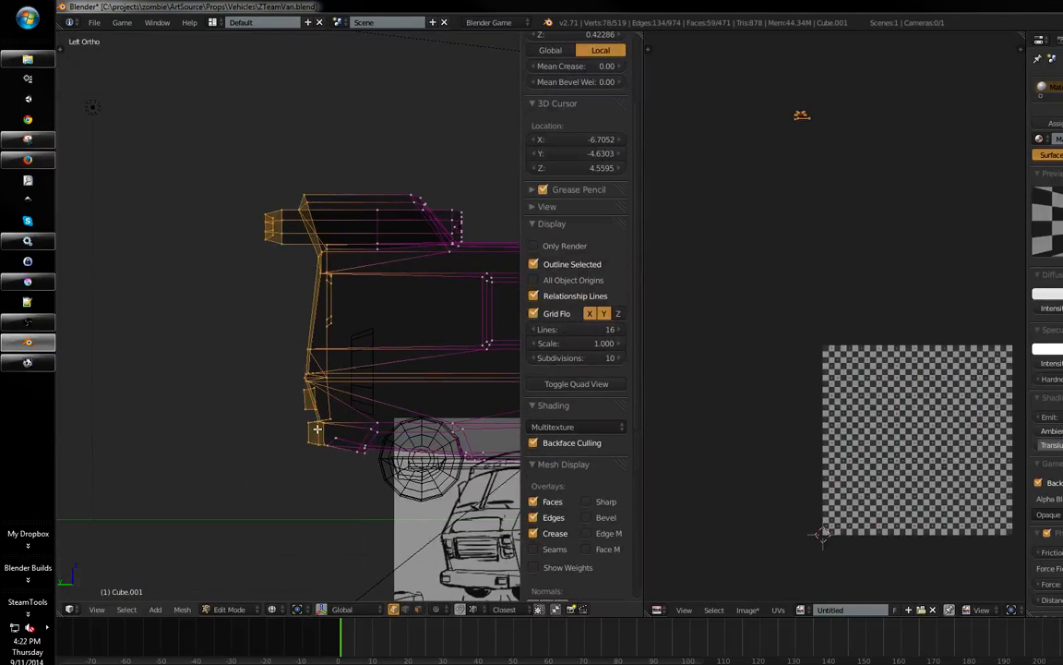
- Switch to face selection in solid shading and limit the selection to the rear-facing faces, without the rear pods' outer walls
{"action": "middle_click_drag", "start_coordinate": [318, 347], "coordinate": [306, 419], "text": "shift"}
{"action": "middle_click_drag", "start_coordinate": [326, 372], "coordinate": [342, 352], "text": "shift"}
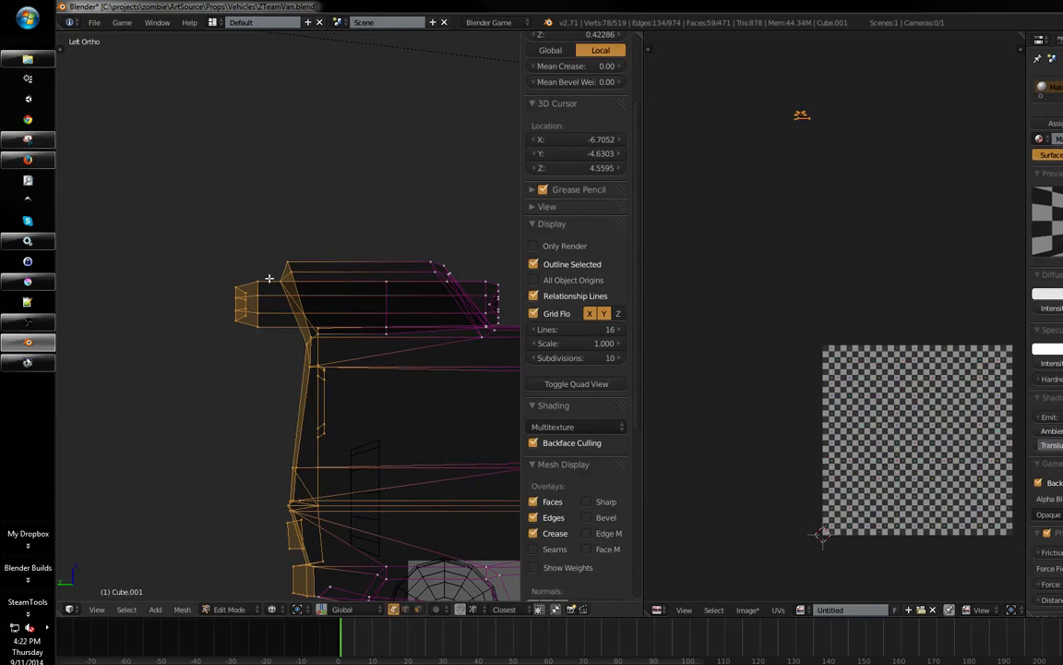
{"action": "middle_click_drag", "start_coordinate": [252, 354], "coordinate": [252, 354]}
{"action": "mouse_move", "coordinate": [300, 391]}
{"action": "middle_mouse_down", "text": "shift"}
{"action": "mouse_move", "coordinate": [313, 350]}
{"action": "mouse_move", "coordinate": [391, 338]}
{"action": "mouse_move", "coordinate": [353, 324]}
{"action": "middle_mouse_up", "text": "shift"}
{"action": "key", "text": "z"}
{"action": "middle_click_drag", "start_coordinate": [428, 352], "coordinate": [311, 378]}
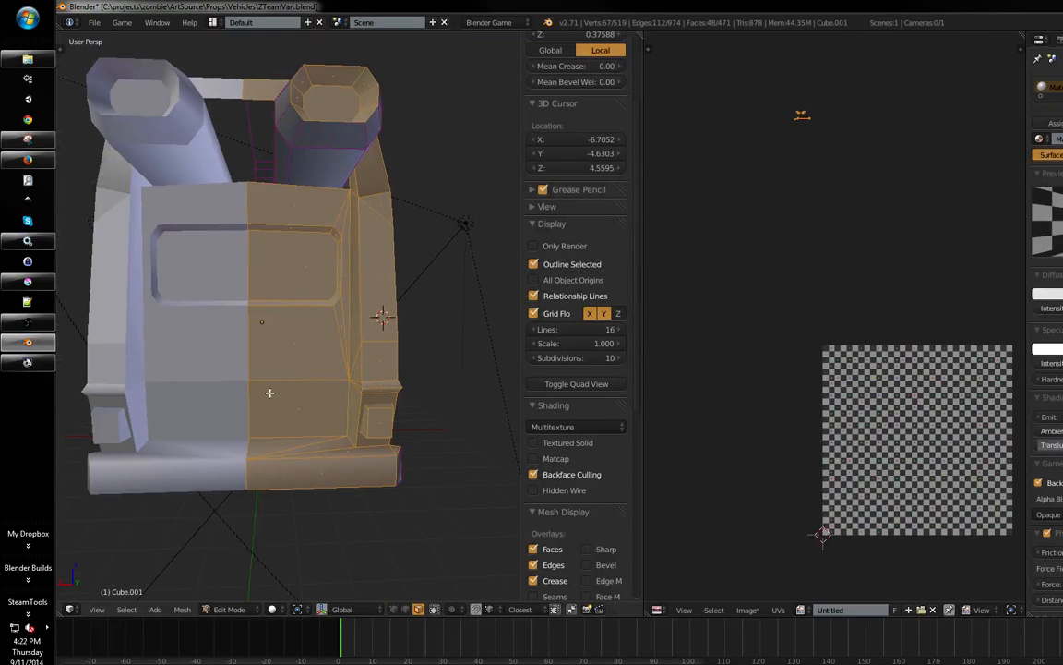
- Project the rear faces' UVs from the back view and move their island off the checker texture
{"action": "key", "text": "ctrl+KP_1"}
{"action": "middle_click_drag", "start_coordinate": [259, 412], "coordinate": [271, 417], "text": "shift"}
{"action": "middle_click_drag", "start_coordinate": [316, 356], "coordinate": [330, 354], "text": "shift"}
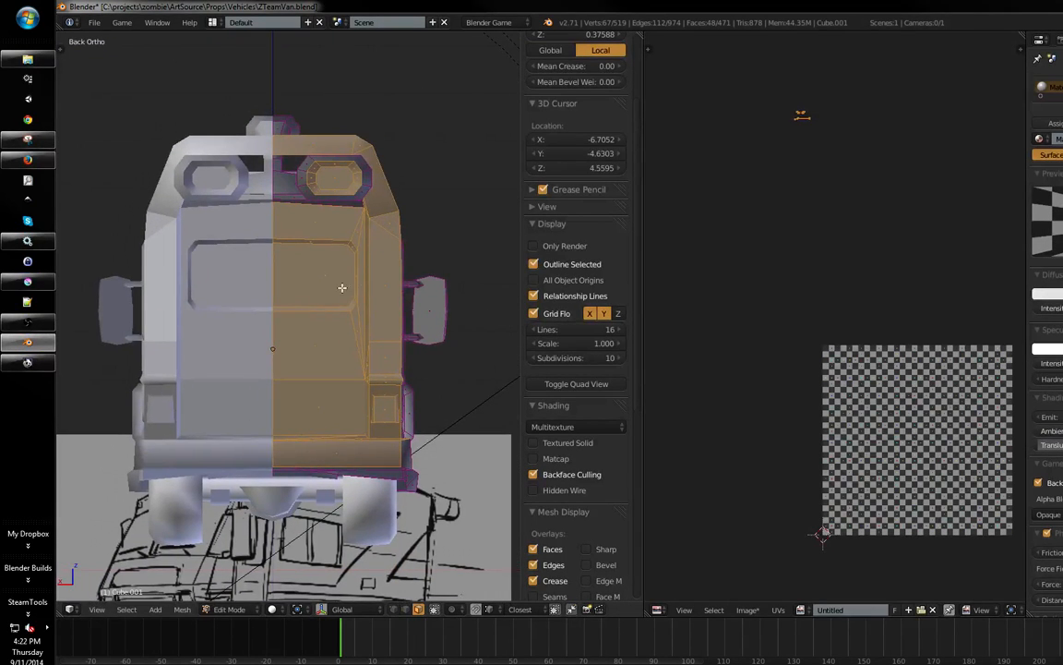
{"action": "middle_click_drag", "start_coordinate": [362, 289], "coordinate": [354, 334], "text": "shift"}
{"action": "key", "text": "u"}
{"action": "left_click", "coordinate": [353, 335]}
{"action": "middle_click_drag", "start_coordinate": [914, 349], "coordinate": [895, 336]}
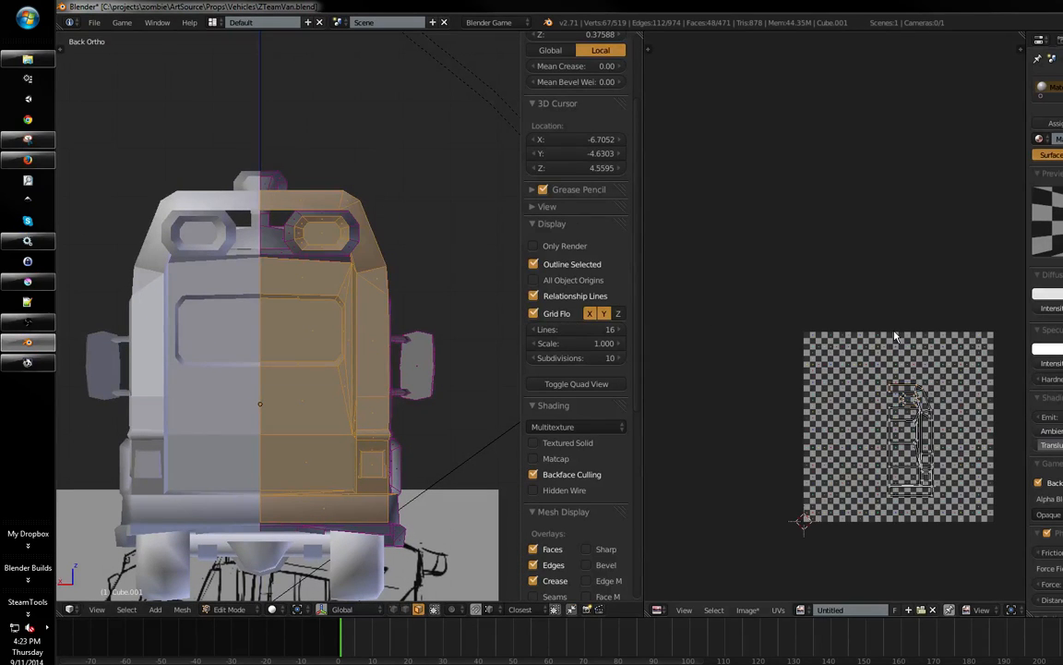
{"action": "key", "text": "g"}
{"action": "middle_click_drag", "start_coordinate": [363, 340], "coordinate": [378, 316], "text": "shift"}
- Select the back face of the side mirror, project its UVs from the back view and move them off the checker texture
{"action": "right_click", "coordinate": [426, 338]}
{"action": "key", "text": "u"}
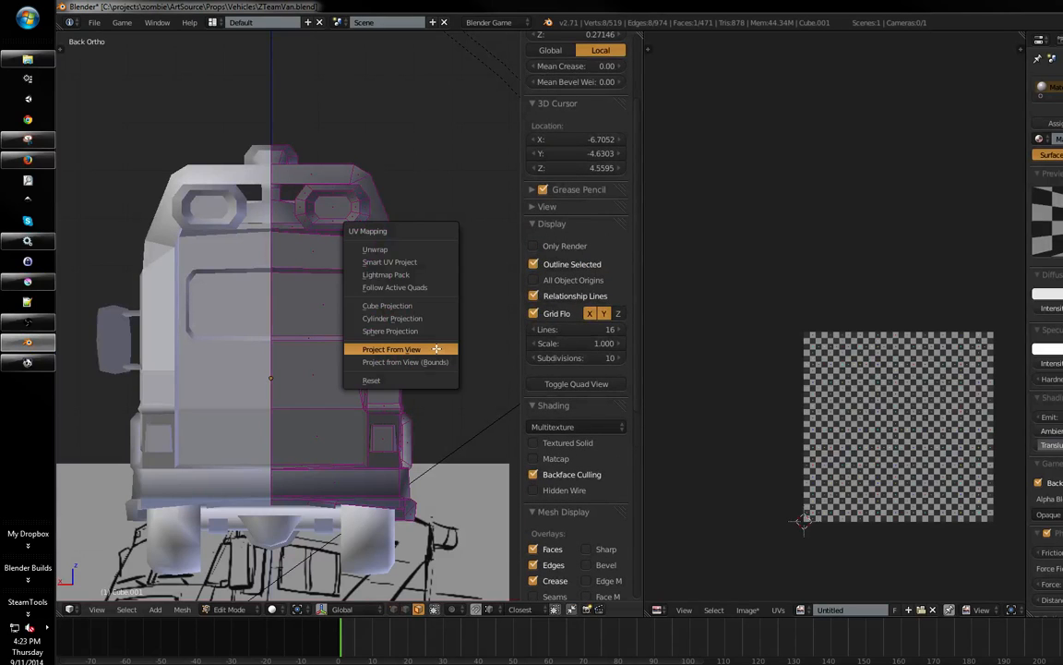
{"action": "left_click", "coordinate": [403, 410]}
{"action": "middle_click_drag", "start_coordinate": [914, 434], "coordinate": [909, 429]}
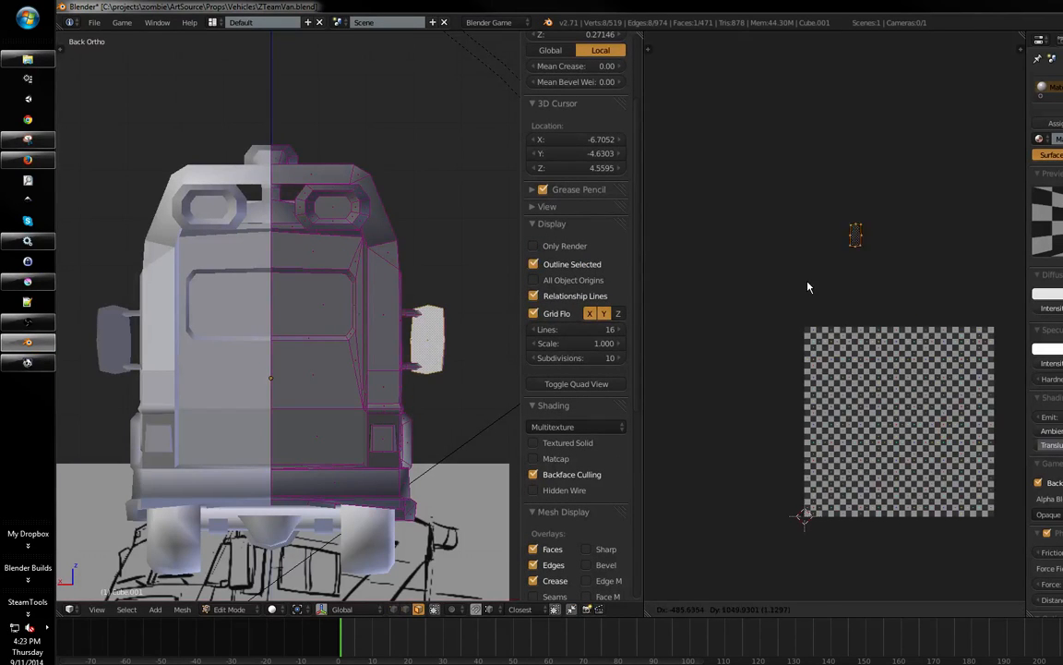
{"action": "left_click", "coordinate": [786, 271]}
{"action": "middle_click_drag", "start_coordinate": [295, 375], "coordinate": [280, 351], "text": "shift"}
- Clear the selection and select only the van's underside, from rear to front bumper, using vertex selection in a wireframe left view
{"action": "key", "text": "a"}
{"action": "middle_click_drag", "start_coordinate": [361, 419], "coordinate": [306, 377], "text": "shift"}
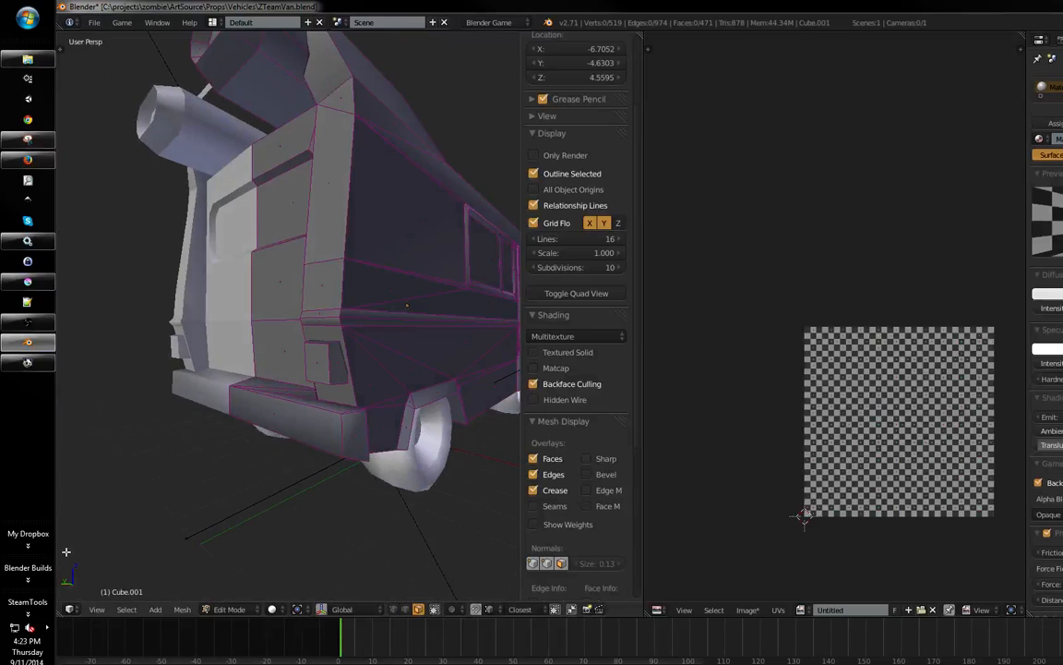
{"action": "key", "text": "ctrl+KP_3"}
{"action": "left_click", "coordinate": [207, 373]}
{"action": "key", "text": "z"}
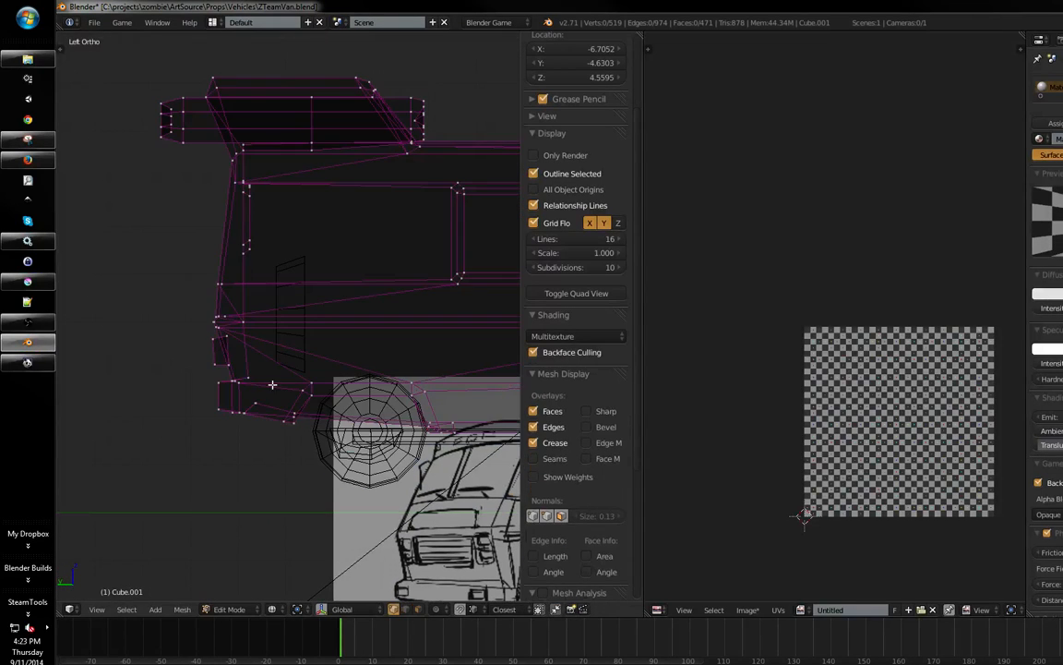
{"action": "key", "text": "ctrl+Up"}
{"action": "key", "text": "a"}
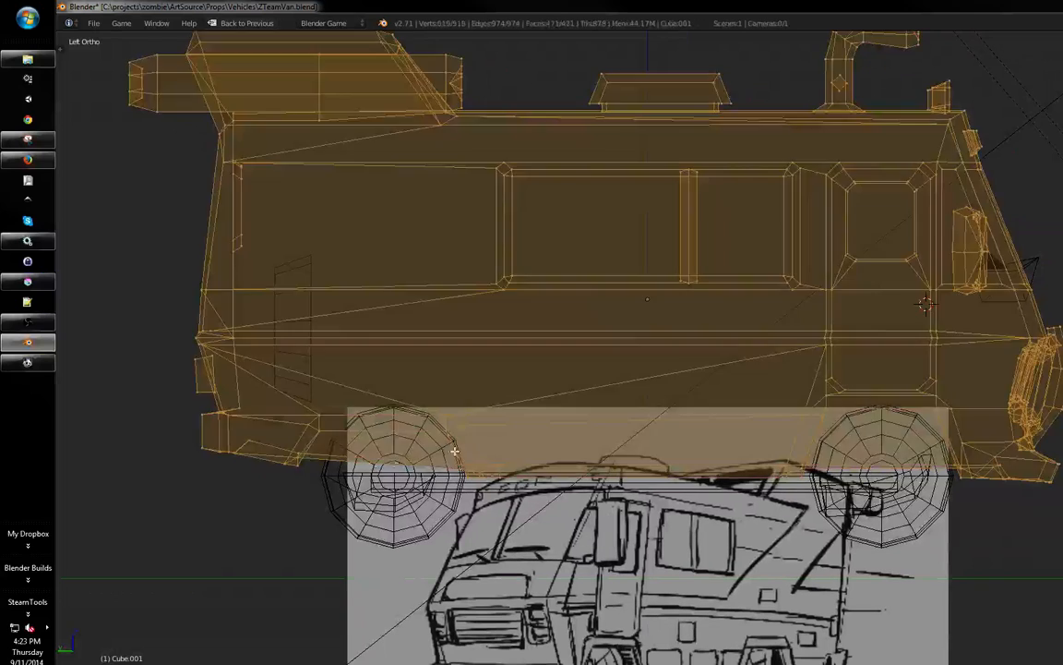
{"action": "key", "text": "a"}
{"action": "key", "text": "b"}
{"action": "left_click_drag", "start_coordinate": [180, 434], "coordinate": [314, 466]}
{"action": "key", "text": "b"}
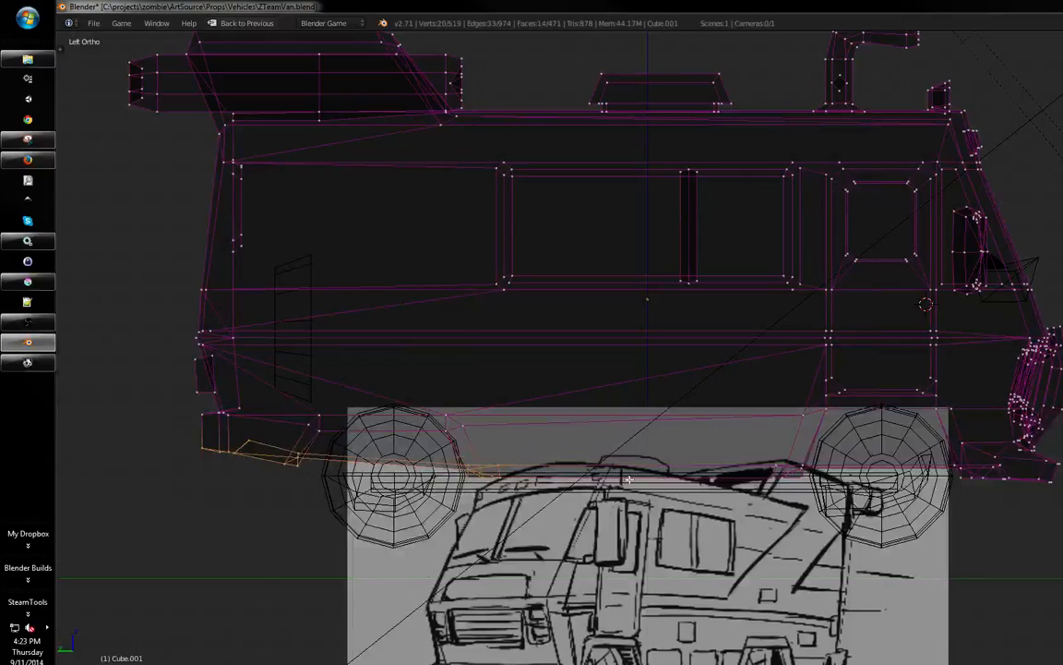
{"action": "middle_click_drag", "start_coordinate": [628, 479], "coordinate": [436, 455], "text": "shift"}
{"action": "left_click_drag", "start_coordinate": [102, 434], "coordinate": [921, 494]}
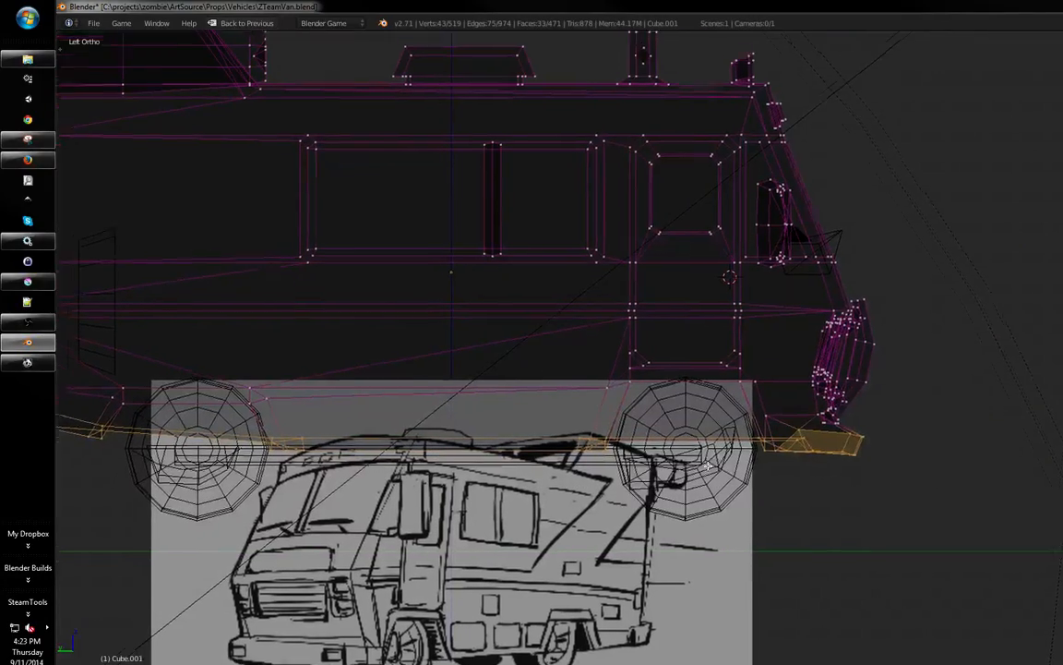
{"action": "key", "text": "z"}
{"action": "mouse_move", "coordinate": [708, 465]}
{"action": "middle_mouse_down"}
{"action": "mouse_move", "coordinate": [610, 399]}
{"action": "mouse_move", "coordinate": [622, 385]}
{"action": "mouse_move", "coordinate": [578, 451]}
{"action": "mouse_move", "coordinate": [731, 440]}
{"action": "mouse_move", "coordinate": [617, 452]}
{"action": "middle_mouse_up"}
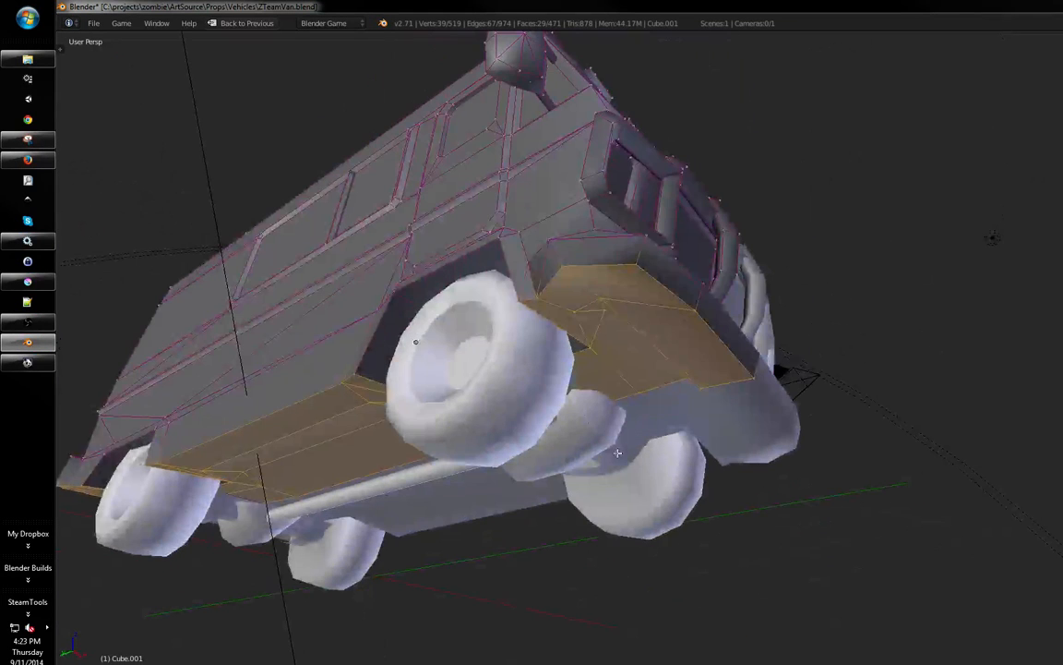
- Project the underside faces' UVs from the bottom view and return to the split workspace
{"action": "key", "text": "ctrl+KP_7"}
{"action": "scroll", "coordinate": [623, 476], "scroll_direction": "down", "scroll_amount": 4}
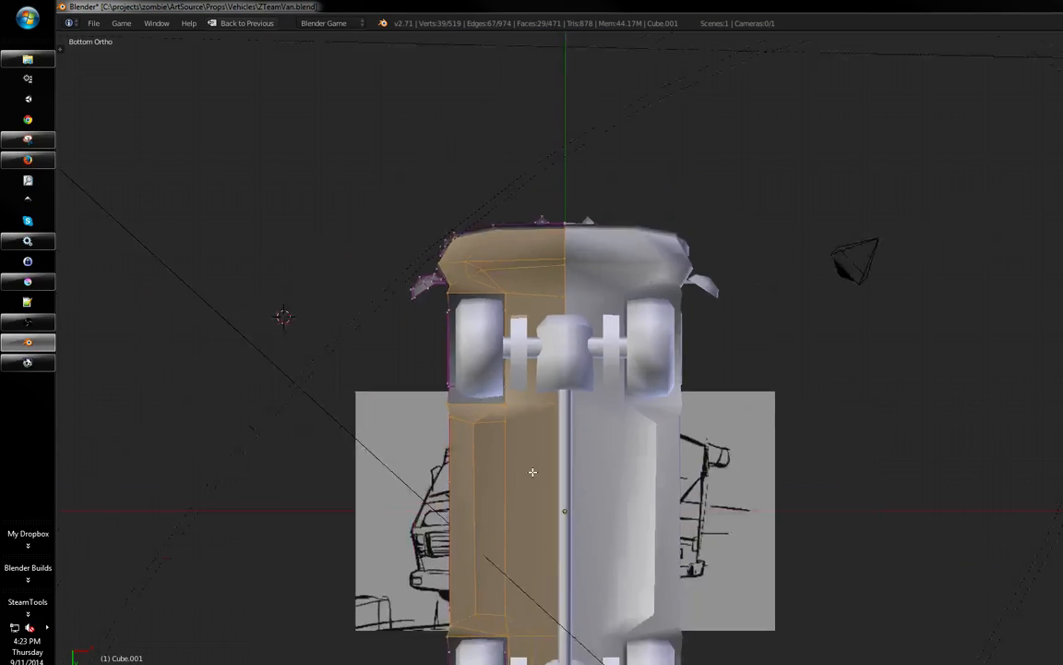
{"action": "key", "text": "u"}
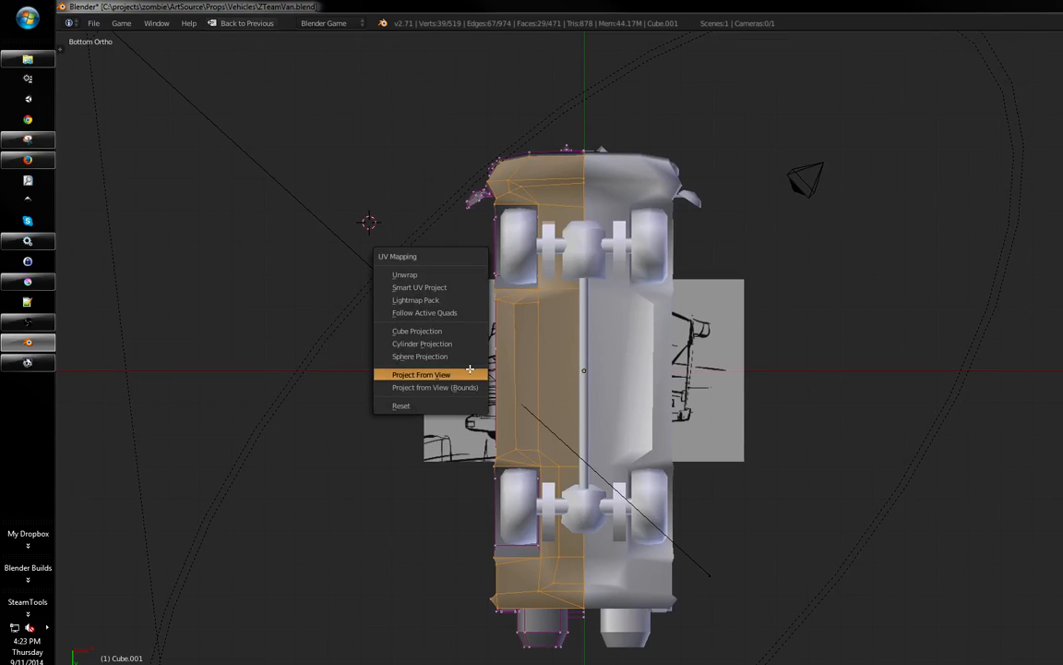
{"action": "left_click", "coordinate": [470, 374]}
{"action": "key", "text": "ctrl+Up"}
- Move the underside UV island off the checker texture and leave Edit Mode
{"action": "middle_click_drag", "start_coordinate": [829, 377], "coordinate": [840, 369]}
{"action": "key", "text": "a"}
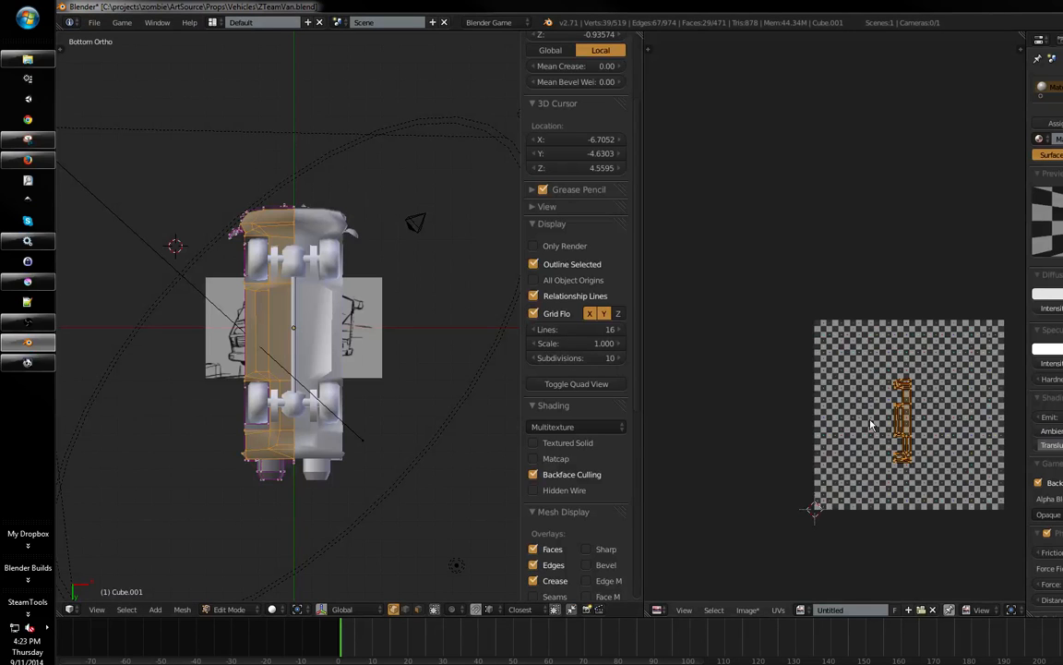
{"action": "left_click", "coordinate": [746, 536]}
{"action": "middle_click_drag", "start_coordinate": [746, 535], "coordinate": [799, 421]}
{"action": "key", "text": "g"}
{"action": "left_click", "coordinate": [765, 468]}
{"action": "middle_click_drag", "start_coordinate": [371, 422], "coordinate": [469, 518]}
{"action": "key", "text": "Tab"}
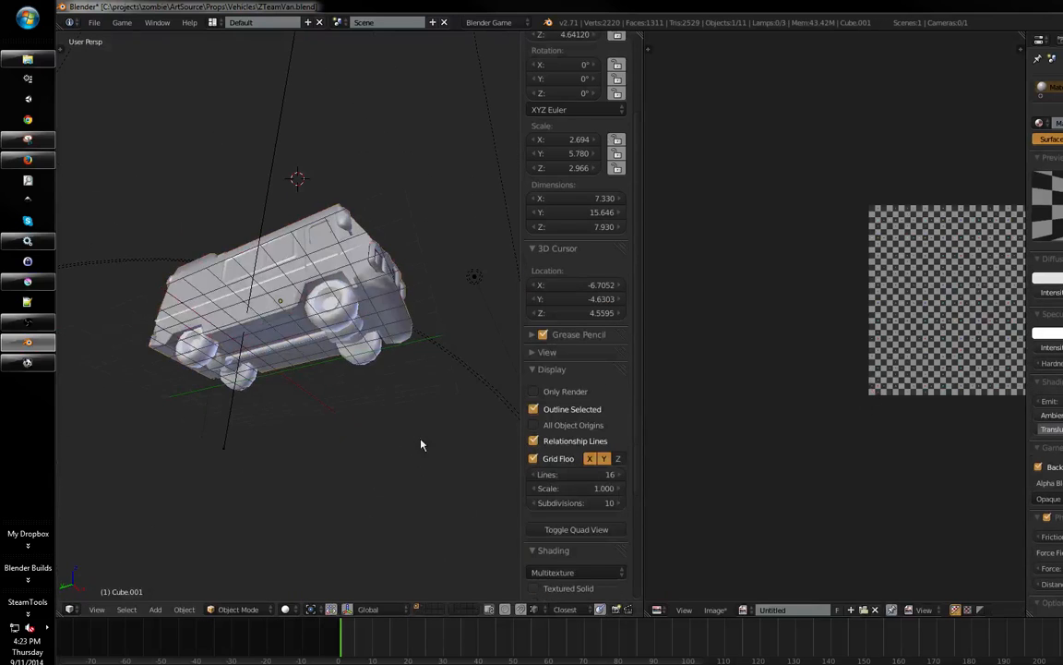
- Save the file and enter Edit Mode on the van body in textured shading
{"action": "mouse_move", "coordinate": [420, 441]}
{"action": "middle_mouse_down"}
{"action": "mouse_move", "coordinate": [442, 450]}
{"action": "mouse_move", "coordinate": [486, 408]}
{"action": "mouse_move", "coordinate": [420, 413]}
{"action": "mouse_move", "coordinate": [446, 427]}
{"action": "mouse_move", "coordinate": [430, 420]}
{"action": "mouse_move", "coordinate": [347, 480]}
{"action": "mouse_move", "coordinate": [278, 503]}
{"action": "mouse_move", "coordinate": [373, 475]}
{"action": "mouse_move", "coordinate": [329, 449]}
{"action": "middle_mouse_up"}
{"action": "scroll", "coordinate": [441, 449], "scroll_direction": "up", "scroll_amount": 3}
{"action": "key", "text": "ctrl+s"}
{"action": "key", "text": "Return"}
{"action": "key", "text": "alt+z"}
{"action": "key", "text": "Tab"}
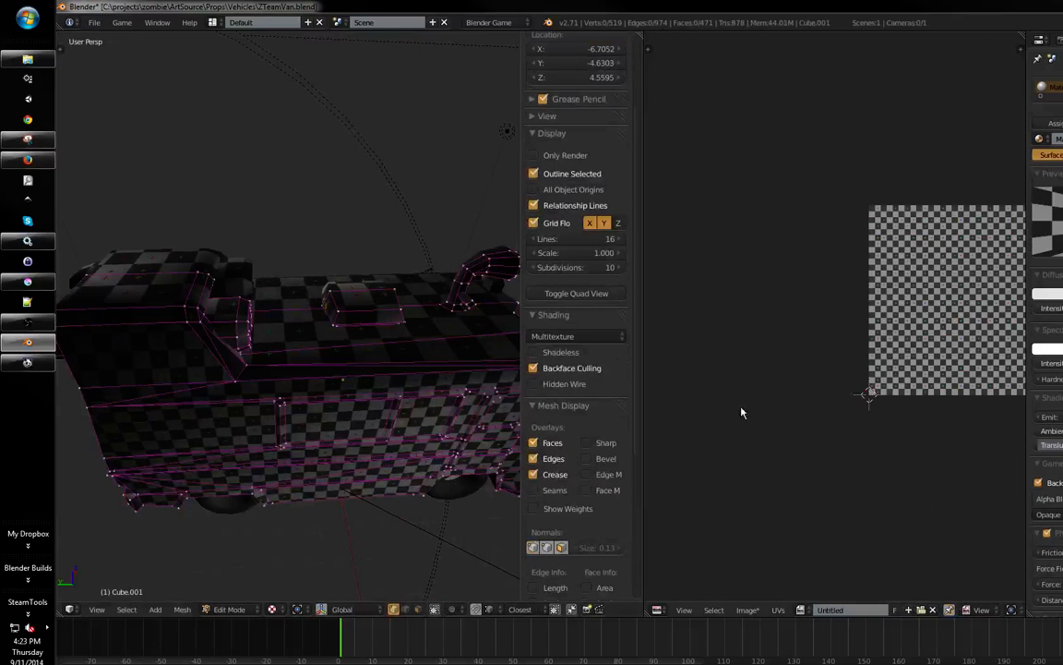
- Select the whole body mesh to display its UVs in a maximized UV editor, and save over ZTeamVan.blend
{"action": "key", "text": "a"}
{"action": "scroll", "coordinate": [823, 376], "scroll_direction": "down", "scroll_amount": 5}
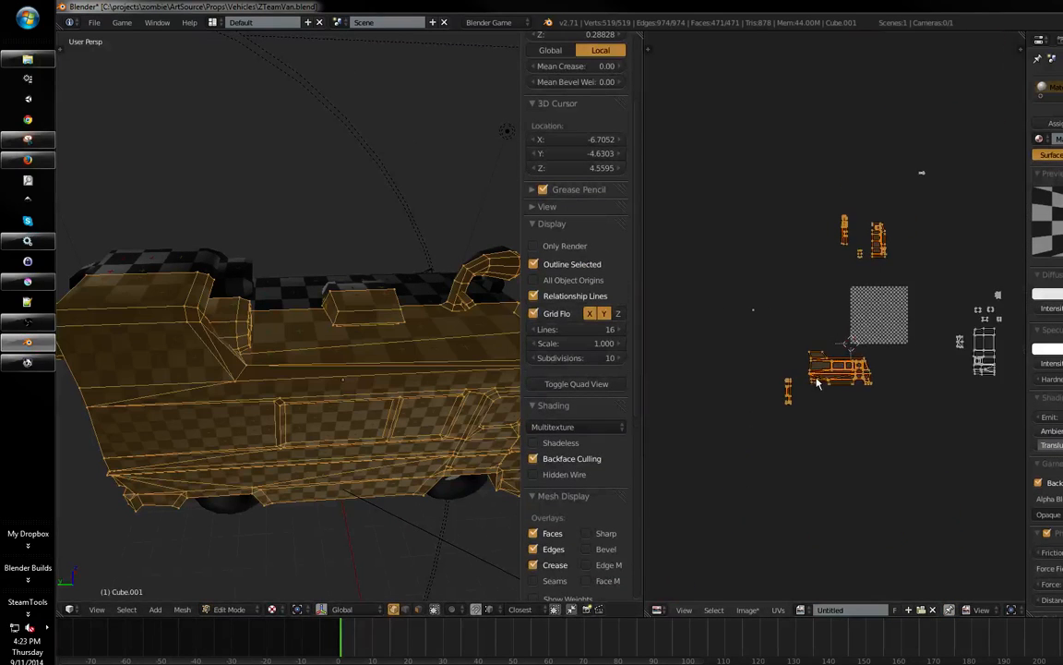
{"action": "key", "text": "ctrl+Up"}
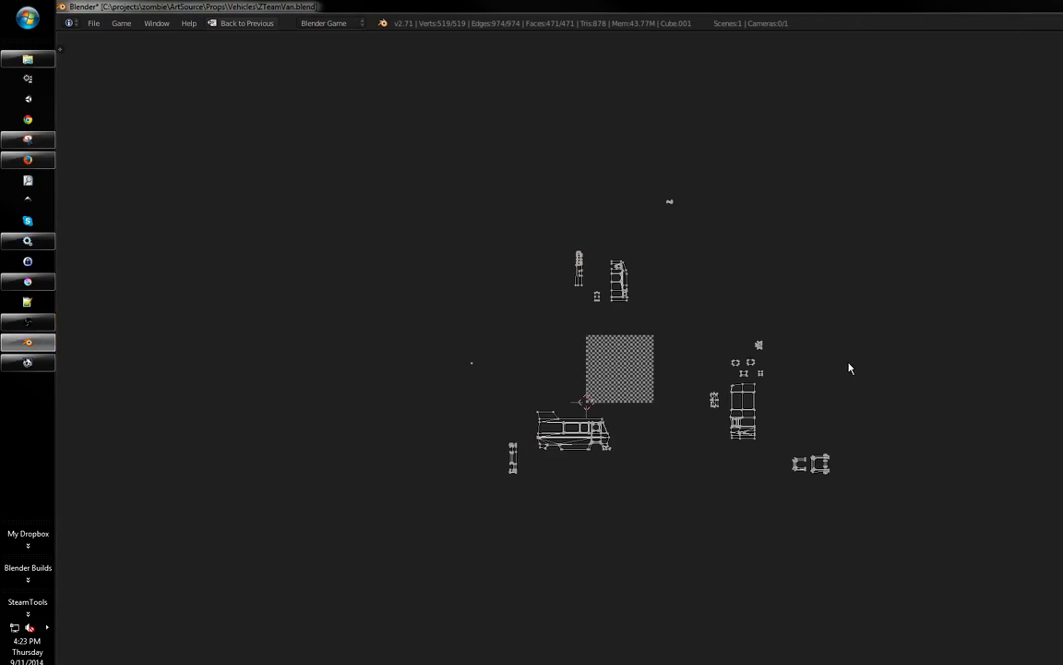
{"action": "scroll", "coordinate": [740, 429], "scroll_direction": "up", "scroll_amount": 5}
{"action": "key", "text": "ctrl+s"}
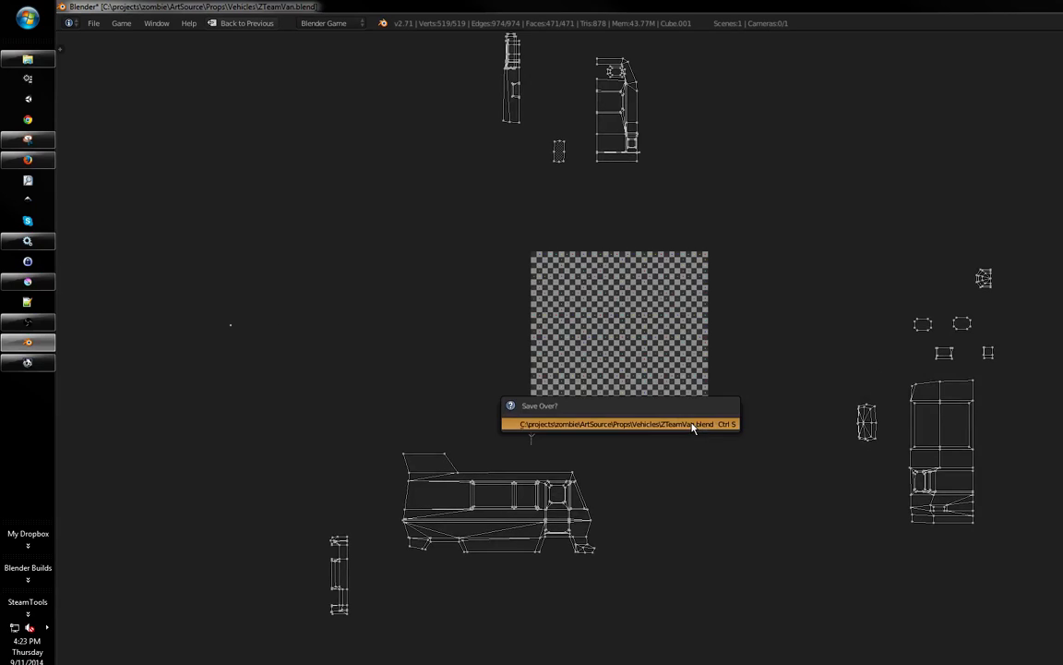
{"action": "left_click", "coordinate": [694, 425]}
{"action": "middle_click_drag", "start_coordinate": [641, 446], "coordinate": [643, 412]}
{"action": "key", "text": "a"}
{"action": "key", "text": "a"}
{"action": "key", "text": "b"}
{"action": "key", "text": "Escape"}
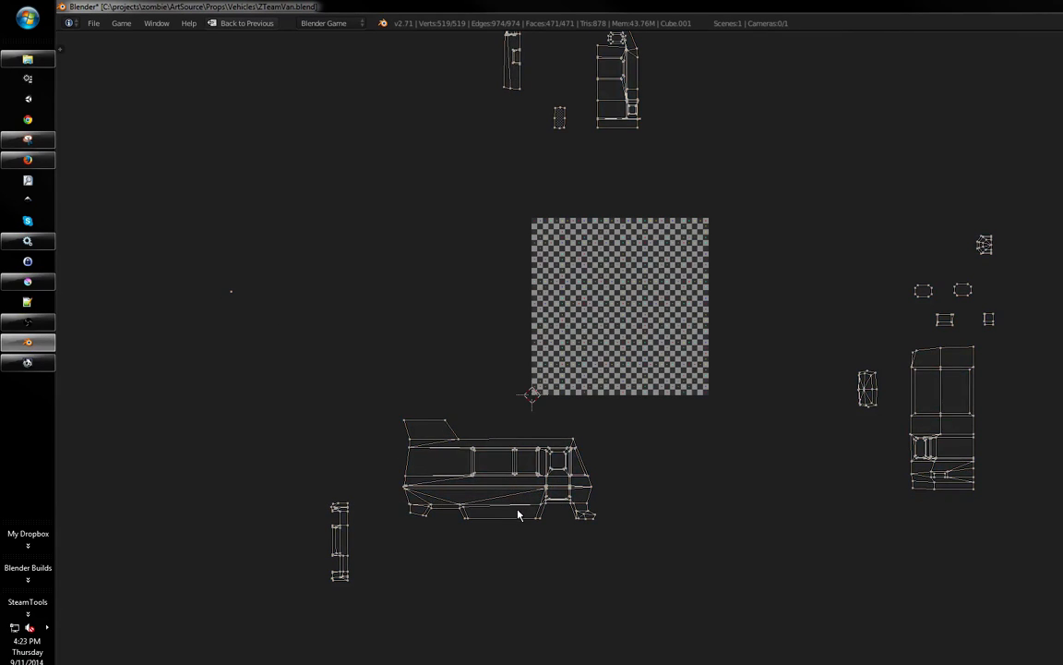
{"action": "scroll", "coordinate": [612, 446], "scroll_direction": "up", "scroll_amount": 4}
{"action": "key", "text": "a"}
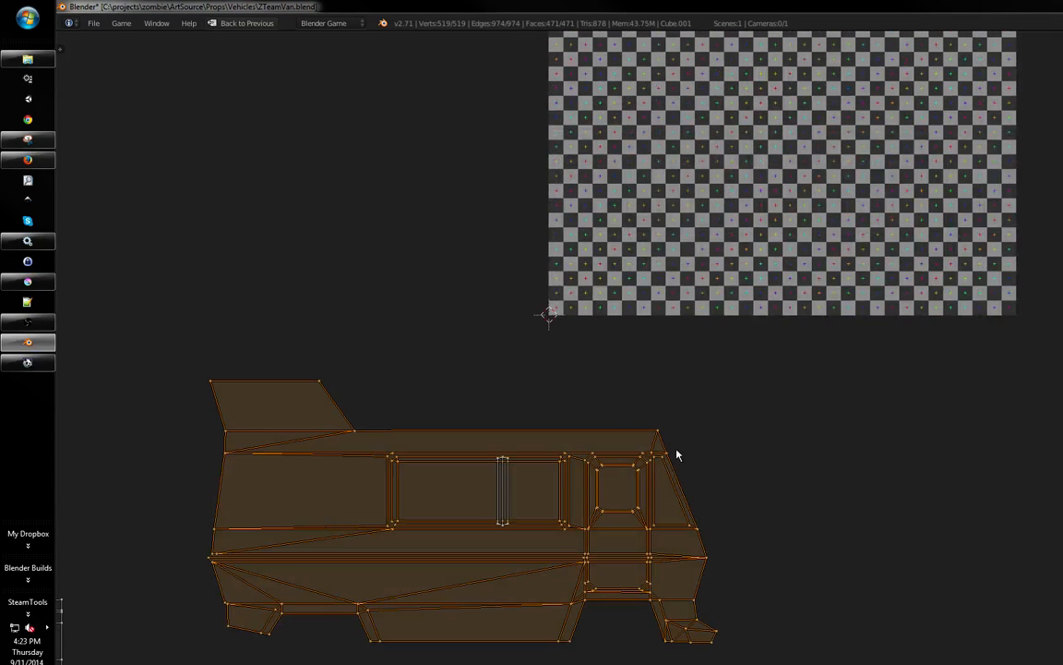
{"action": "key", "text": "g"}
{"action": "right_click", "coordinate": [581, 497]}
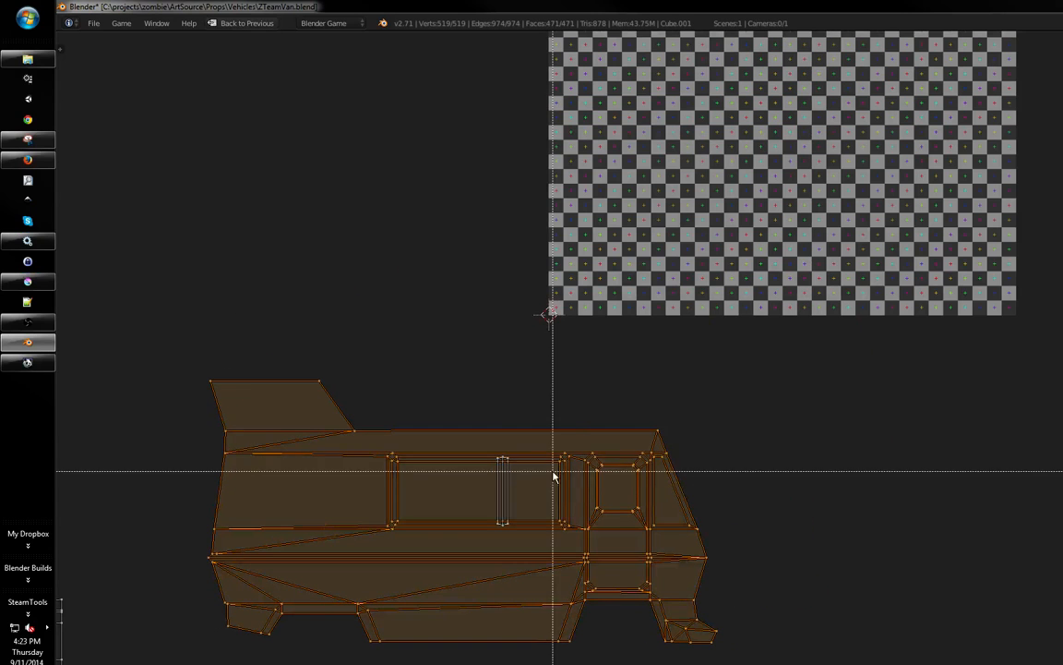
{"action": "key", "text": "a"}
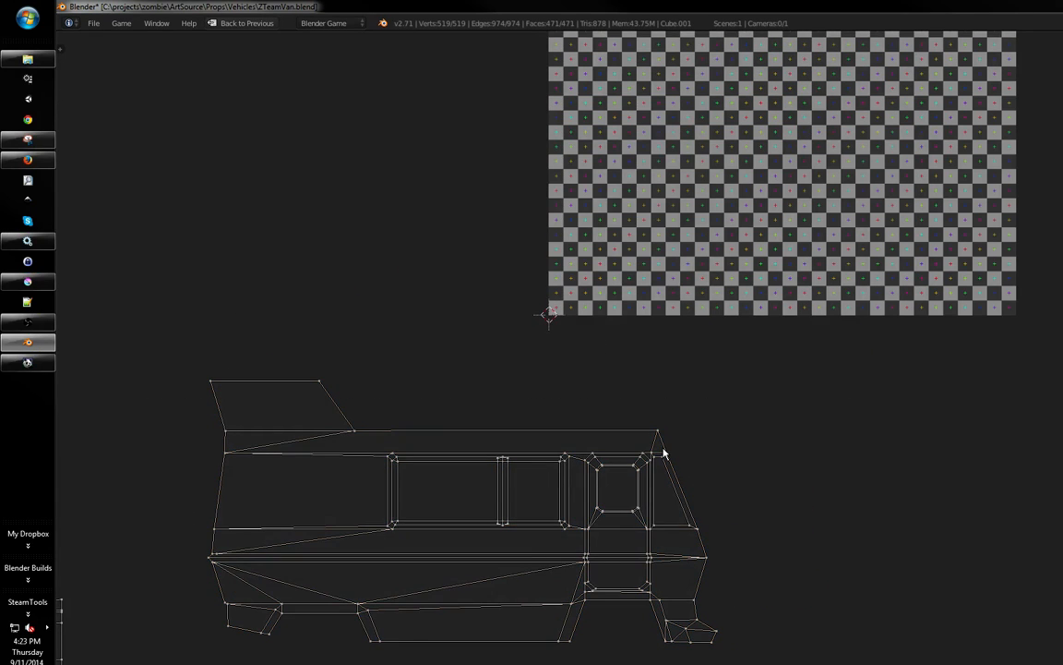
- Select all UV islands and return to the split workspace with the 3D view
{"action": "scroll", "coordinate": [683, 428], "scroll_direction": "down", "scroll_amount": 7}
{"action": "scroll", "coordinate": [710, 378], "scroll_direction": "up", "scroll_amount": 5}
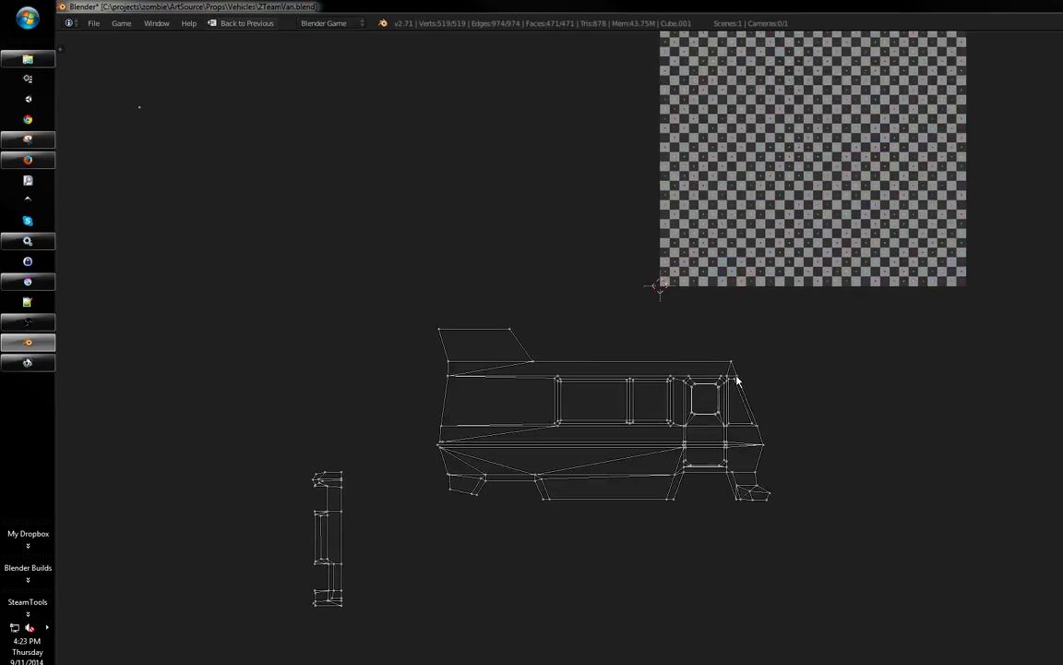
{"action": "middle_click_drag", "start_coordinate": [736, 378], "coordinate": [727, 394]}
{"action": "scroll", "coordinate": [859, 365], "scroll_direction": "down", "scroll_amount": 6}
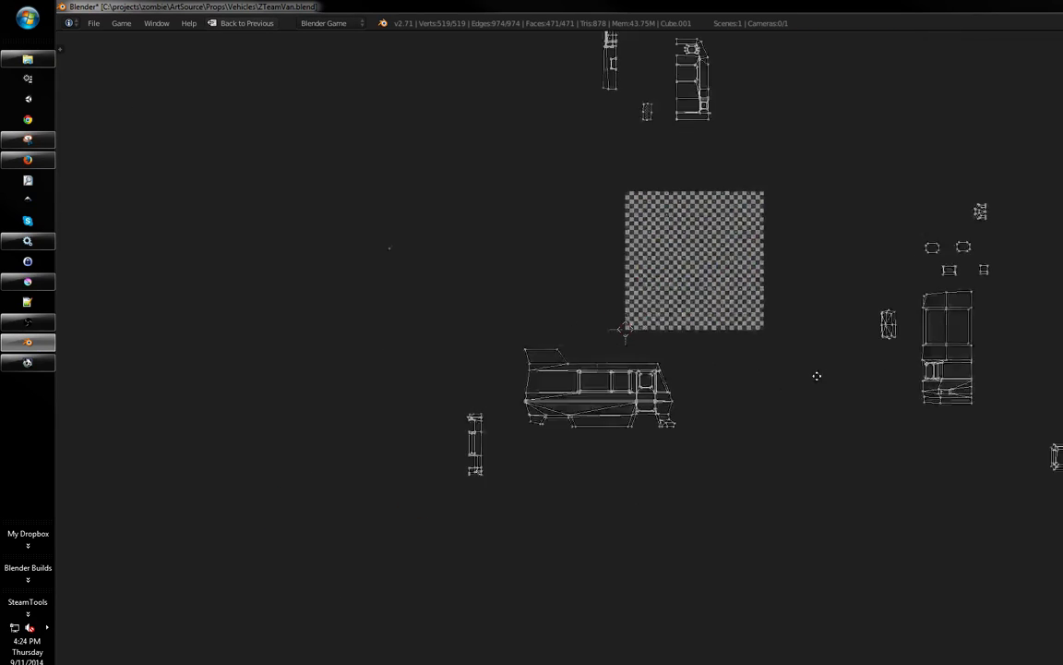
{"action": "key", "text": "a"}
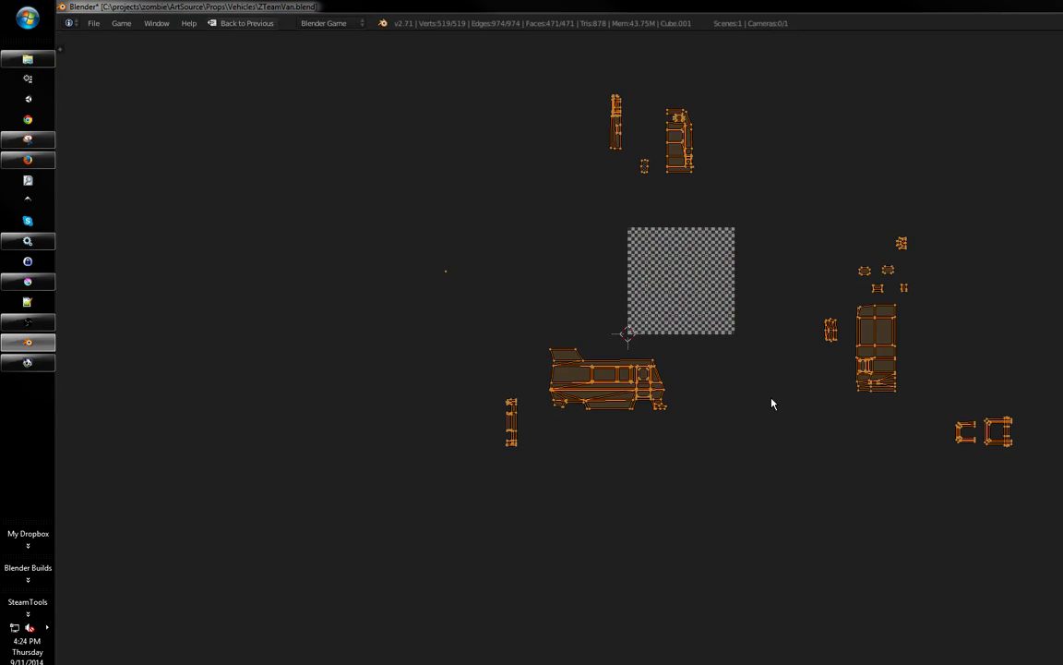
{"action": "middle_click_drag", "start_coordinate": [778, 398], "coordinate": [739, 452]}
{"action": "key", "text": "alt+F10"}
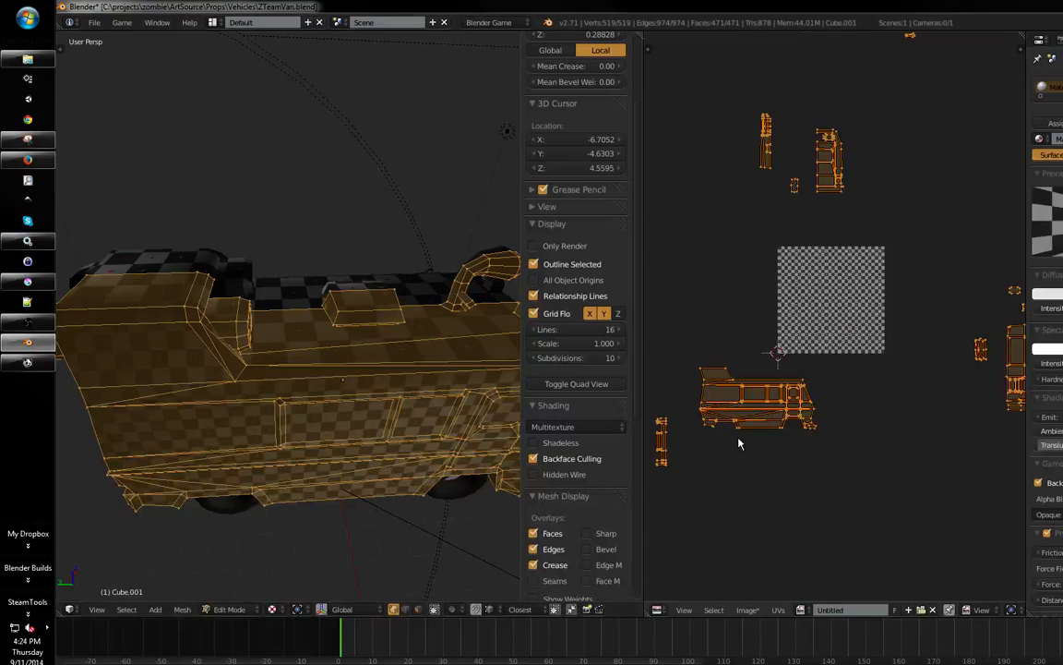
- Average the scale of all the van's UV islands
{"action": "middle_click_drag", "start_coordinate": [406, 480], "coordinate": [332, 480], "text": "shift"}
{"action": "middle_click_drag", "start_coordinate": [782, 484], "coordinate": [794, 460]}
{"action": "middle_click_drag", "start_coordinate": [387, 461], "coordinate": [420, 466]}
{"action": "left_click", "coordinate": [777, 610]}
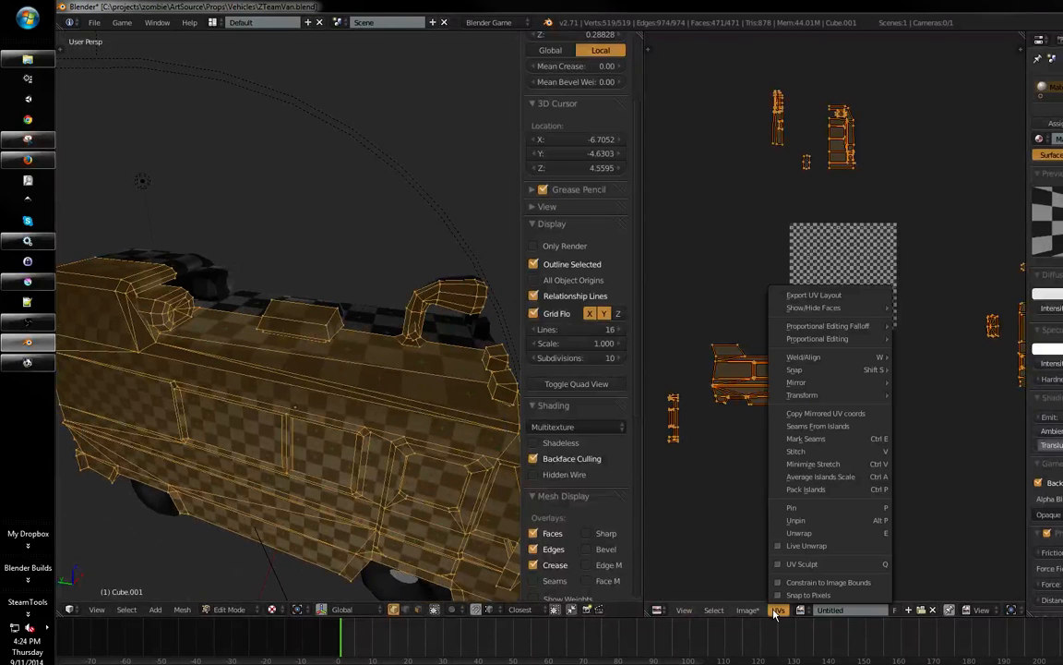
{"action": "left_click", "coordinate": [855, 477]}
{"action": "scroll", "coordinate": [829, 431], "scroll_direction": "down", "scroll_amount": 3}
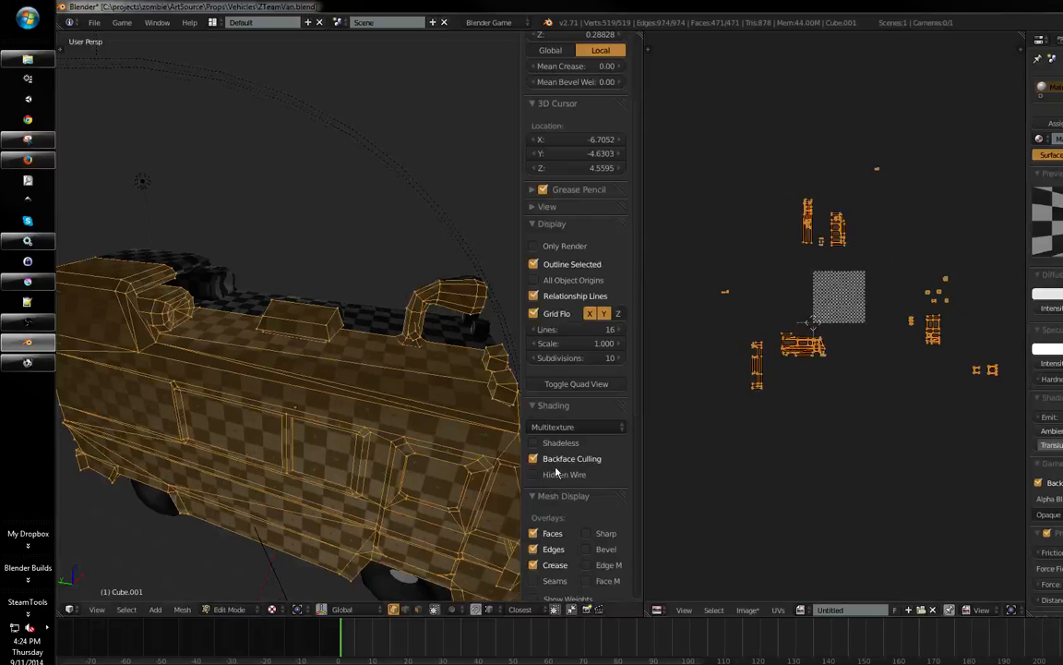
- Scale all UV islands up together and check the checker density on the van's side
{"action": "middle_click_drag", "start_coordinate": [555, 472], "coordinate": [531, 497], "text": "shift"}
{"action": "middle_click_drag", "start_coordinate": [849, 376], "coordinate": [846, 377]}
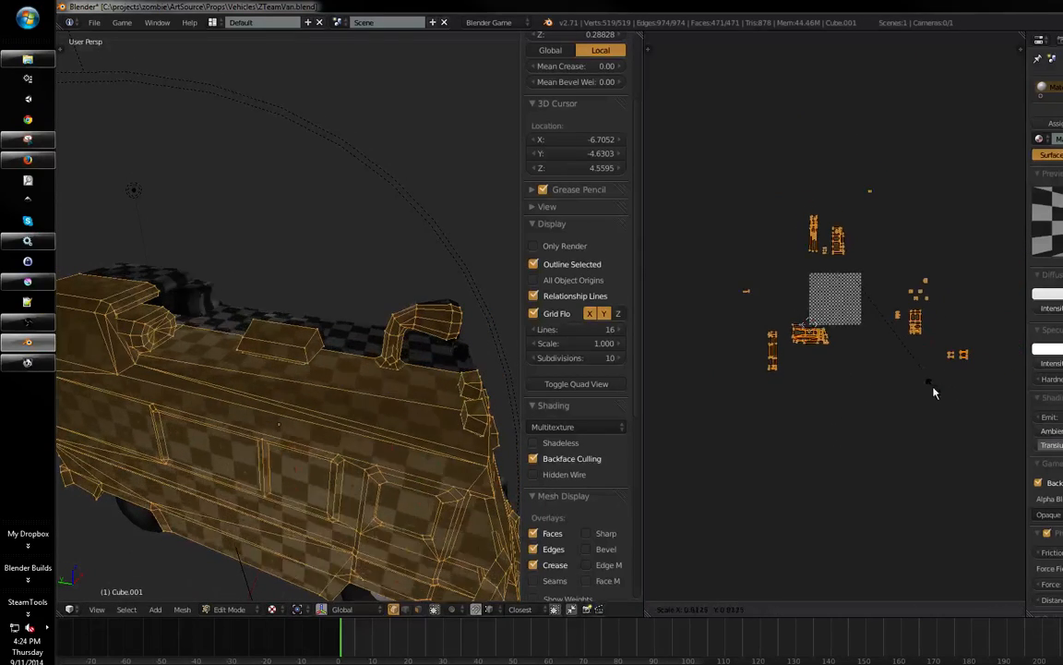
{"action": "key", "text": "s"}
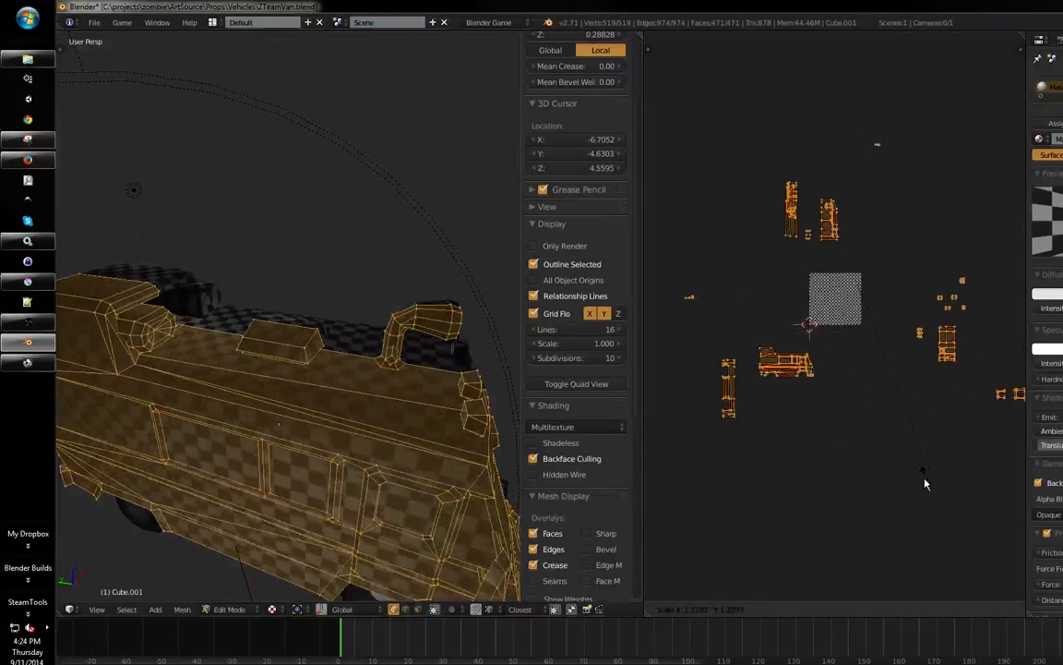
{"action": "left_click", "coordinate": [909, 503]}
{"action": "middle_click_drag", "start_coordinate": [432, 503], "coordinate": [342, 392]}
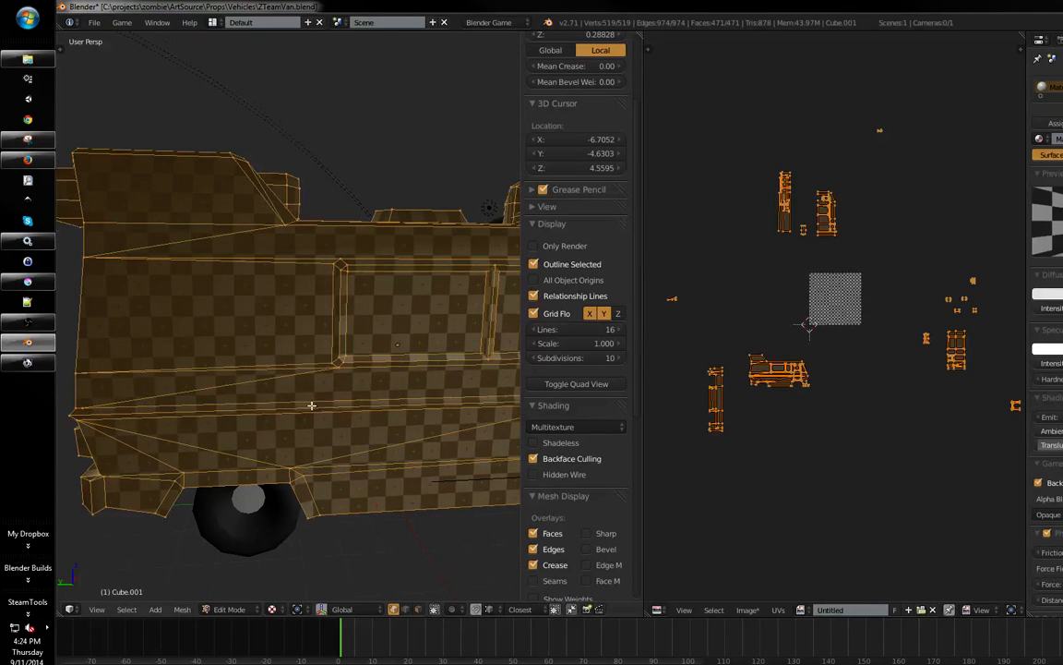
{"action": "middle_click_drag", "start_coordinate": [311, 406], "coordinate": [380, 417]}
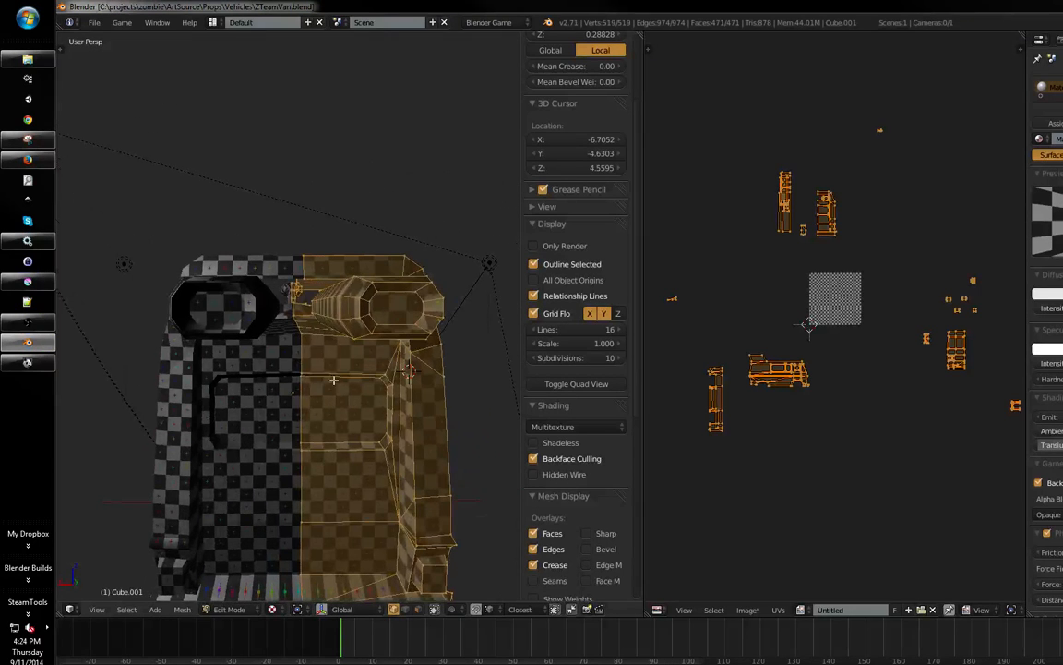
- Examine the edges and linked faces around the van's rear roof spoiler in textured, wireframe and solid shading
{"action": "key", "text": "a"}
{"action": "middle_click_drag", "start_coordinate": [299, 341], "coordinate": [353, 458]}
{"action": "scroll", "coordinate": [336, 311], "scroll_direction": "up", "scroll_amount": 3}
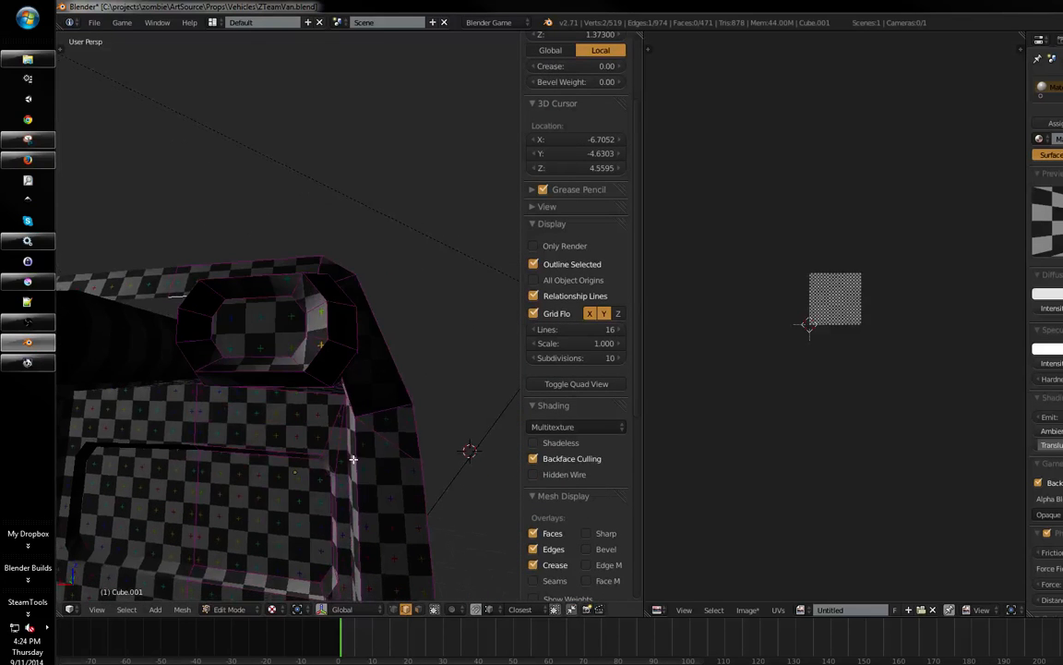
{"action": "mouse_move", "coordinate": [356, 397]}
{"action": "middle_mouse_down"}
{"action": "mouse_move", "coordinate": [411, 382]}
{"action": "mouse_move", "coordinate": [476, 336]}
{"action": "mouse_move", "coordinate": [392, 356]}
{"action": "mouse_move", "coordinate": [406, 352]}
{"action": "mouse_move", "coordinate": [427, 404]}
{"action": "mouse_move", "coordinate": [268, 444]}
{"action": "mouse_move", "coordinate": [470, 388]}
{"action": "mouse_move", "coordinate": [418, 394]}
{"action": "middle_mouse_up"}
{"action": "key", "text": "z"}
{"action": "key", "text": "z"}
{"action": "right_click", "coordinate": [414, 384], "text": "shift"}
{"action": "key", "text": "z"}
{"action": "key", "text": "z"}
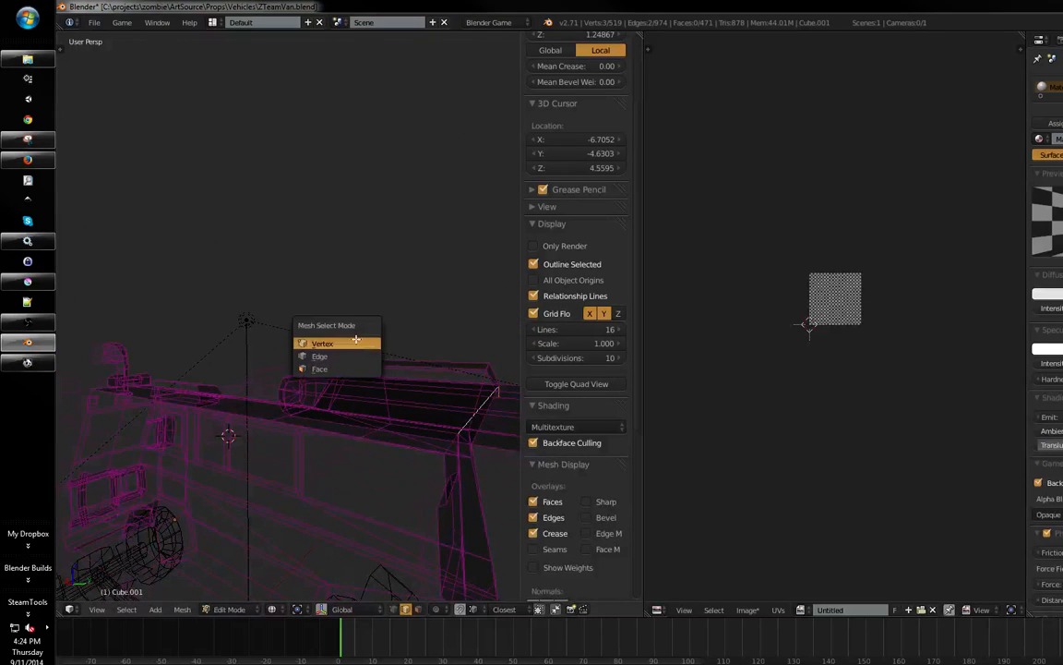
{"action": "left_click", "coordinate": [356, 342]}
{"action": "key", "text": "a"}
{"action": "key", "text": "a"}
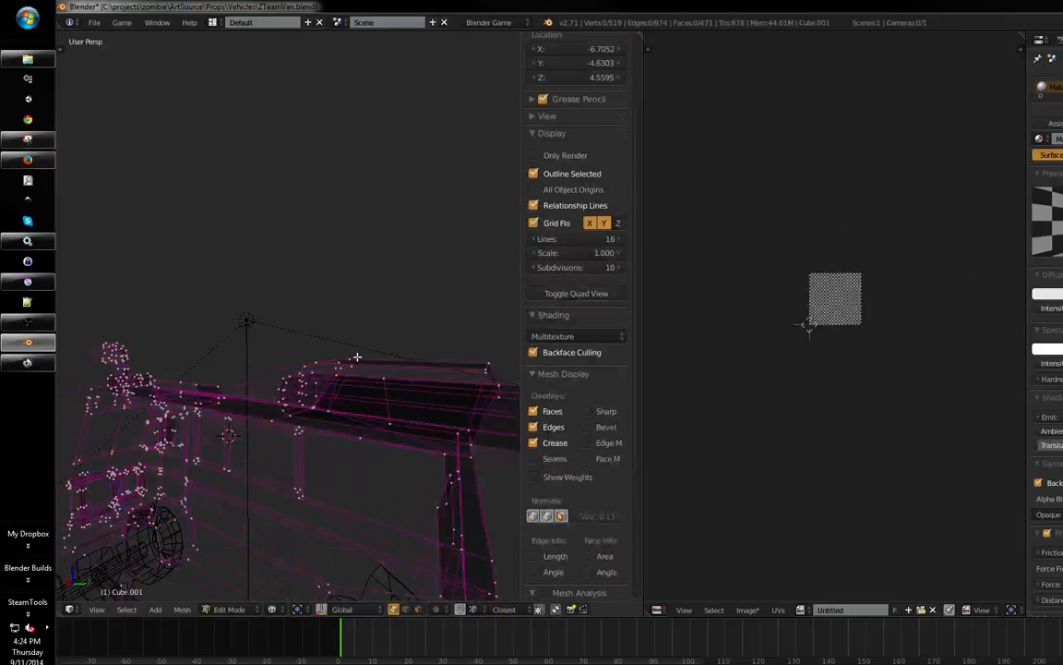
{"action": "key", "text": "a"}
{"action": "key", "text": "z"}
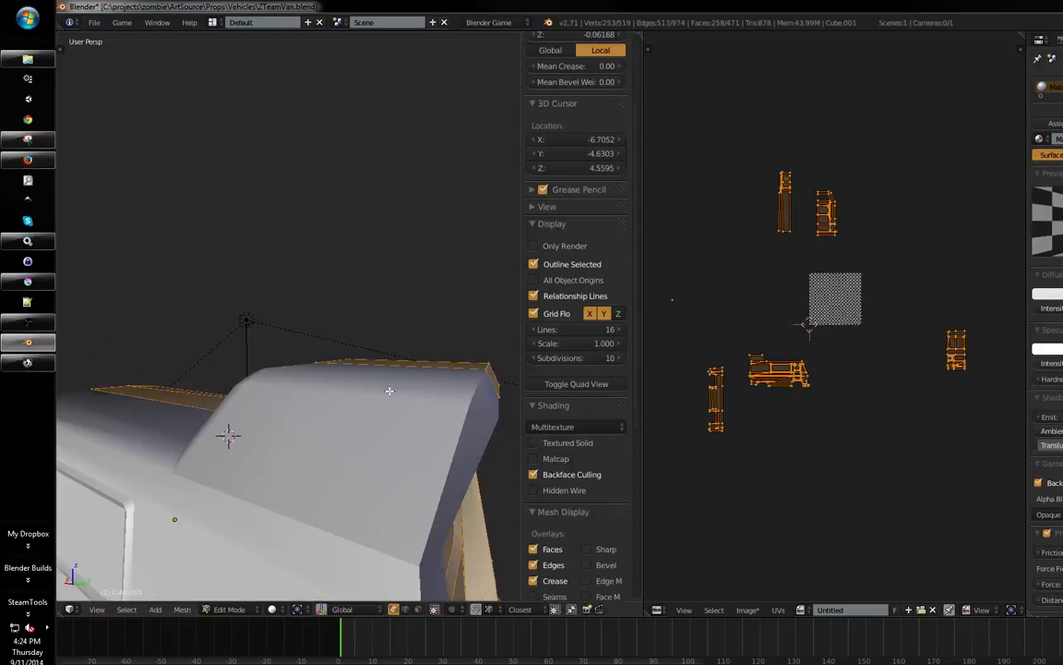
{"action": "key", "text": "z"}
- Select the two connected surplus edges inside the rear spoiler's recess in edge mode and dissolve them
{"action": "middle_click_drag", "start_coordinate": [415, 374], "coordinate": [326, 431]}
{"action": "key", "text": "z"}
{"action": "key", "text": "ctrl+Tab"}
{"action": "left_click", "coordinate": [271, 355]}
{"action": "key", "text": "a"}
{"action": "right_click", "coordinate": [344, 401]}
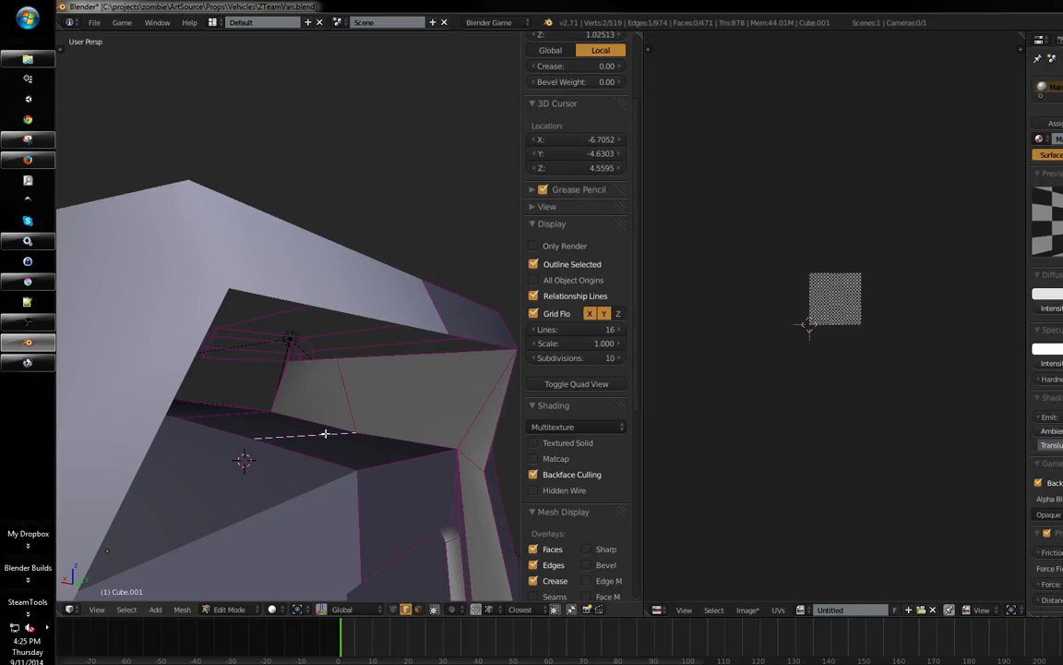
{"action": "right_click", "coordinate": [348, 413], "text": "shift"}
{"action": "key", "text": "x"}
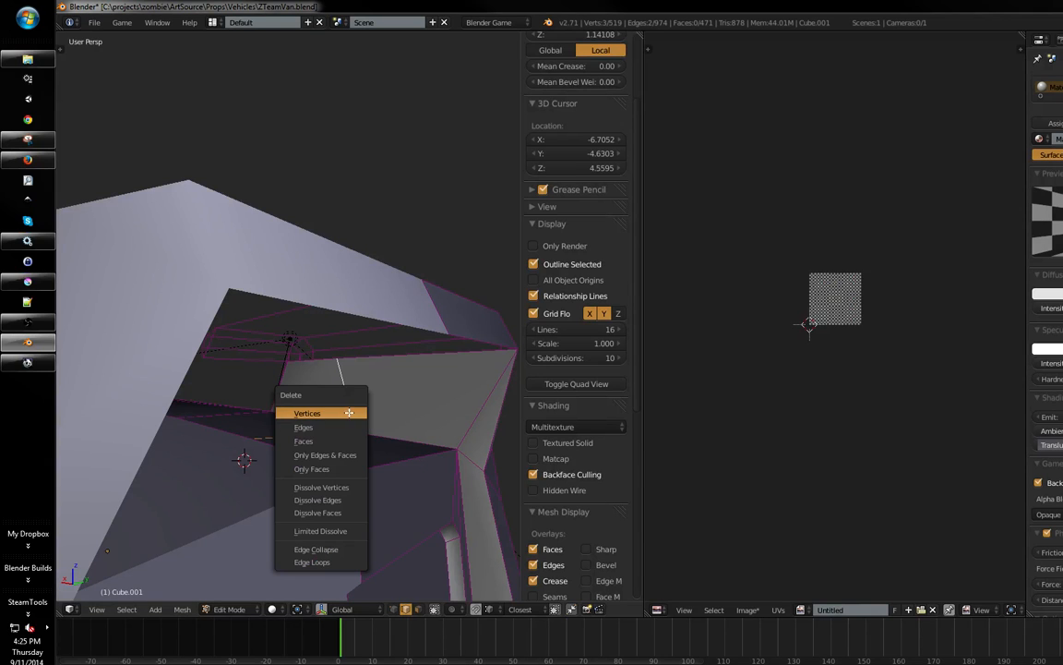
{"action": "left_click", "coordinate": [311, 560]}
{"action": "left_click", "coordinate": [294, 495]}
- Fill the open underside of the rear spoiler with a new face, using edge selection, and clear the selection
{"action": "key", "text": "a"}
{"action": "middle_click_drag", "start_coordinate": [320, 450], "coordinate": [299, 404]}
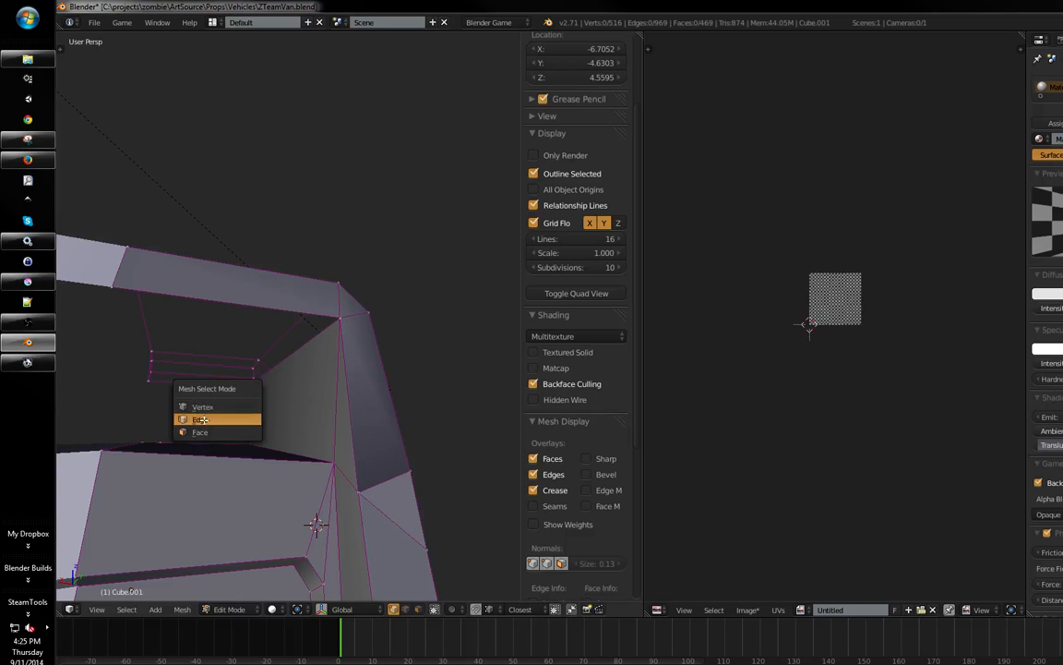
{"action": "left_click", "coordinate": [201, 420]}
{"action": "right_click", "coordinate": [212, 381]}
{"action": "middle_click_drag", "start_coordinate": [250, 314], "coordinate": [264, 369]}
{"action": "key", "text": "f"}
{"action": "key", "text": "a"}
- Mark a seam along the roof's side edge and down the windshield and front corner to the bumper, and clear the selection
{"action": "scroll", "coordinate": [343, 387], "scroll_direction": "down", "scroll_amount": 3}
{"action": "key", "text": "ctrl+Tab"}
{"action": "right_click", "coordinate": [264, 370]}
{"action": "middle_click_drag", "start_coordinate": [383, 374], "coordinate": [244, 423]}
{"action": "right_click", "coordinate": [290, 380], "text": "shift"}
{"action": "right_click", "coordinate": [325, 392], "text": "shift"}
{"action": "middle_click_drag", "start_coordinate": [340, 413], "coordinate": [286, 430]}
{"action": "middle_click_drag", "start_coordinate": [283, 482], "coordinate": [293, 411]}
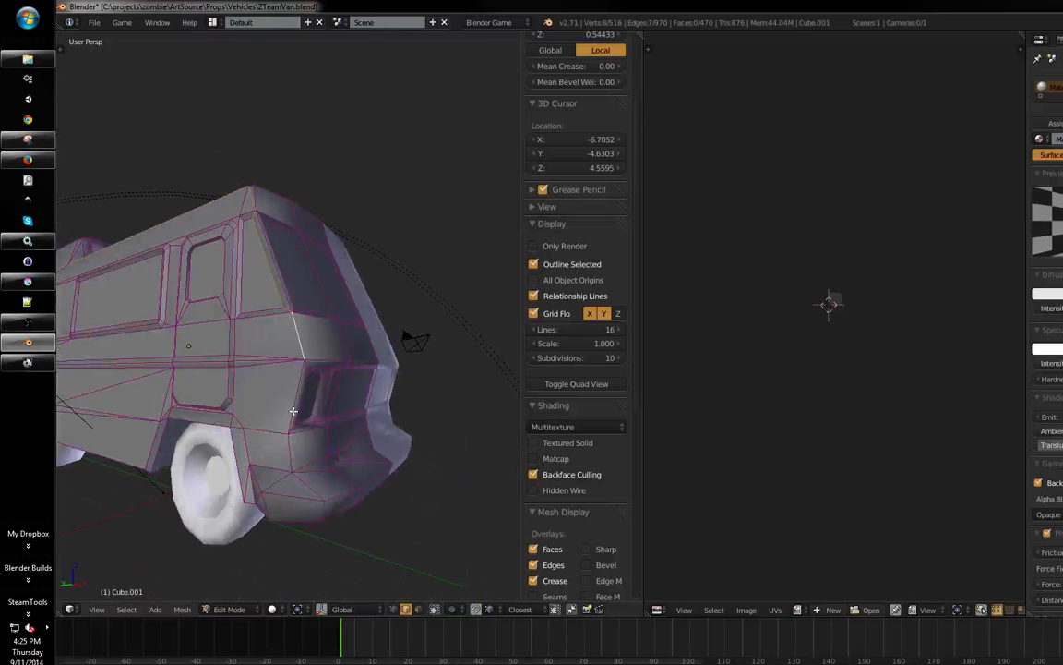
{"action": "right_click", "coordinate": [317, 465], "text": "shift"}
{"action": "middle_click_drag", "start_coordinate": [318, 464], "coordinate": [303, 451]}
{"action": "key", "text": "ctrl+e"}
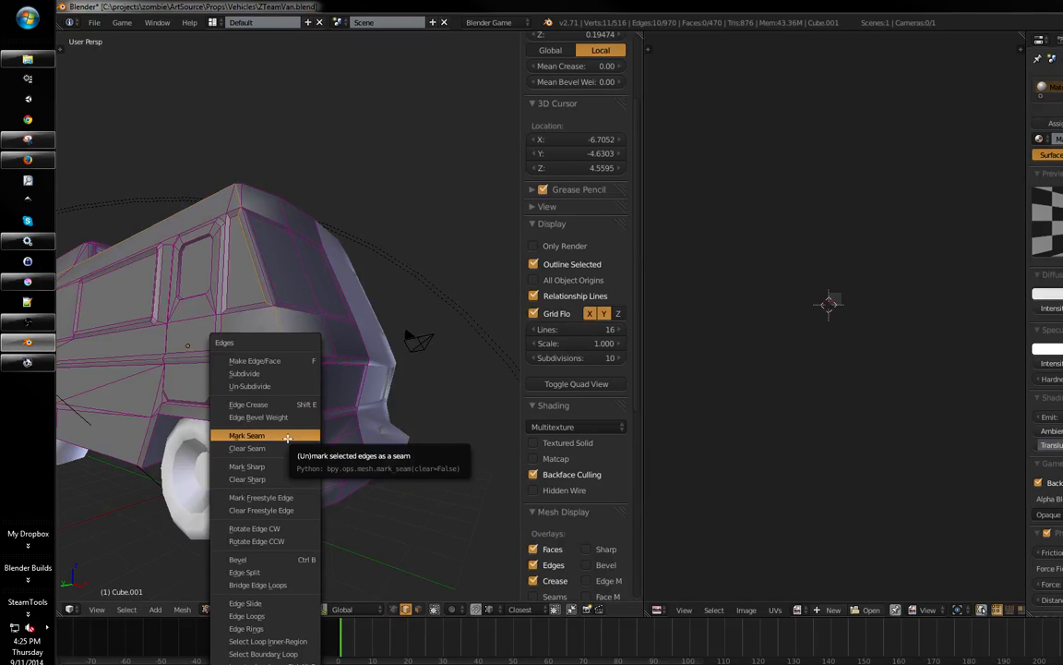
{"action": "left_click", "coordinate": [288, 436]}
{"action": "middle_click_drag", "start_coordinate": [288, 439], "coordinate": [349, 419]}
{"action": "key", "text": "a"}
{"action": "key", "text": "a"}
{"action": "key", "text": "a"}
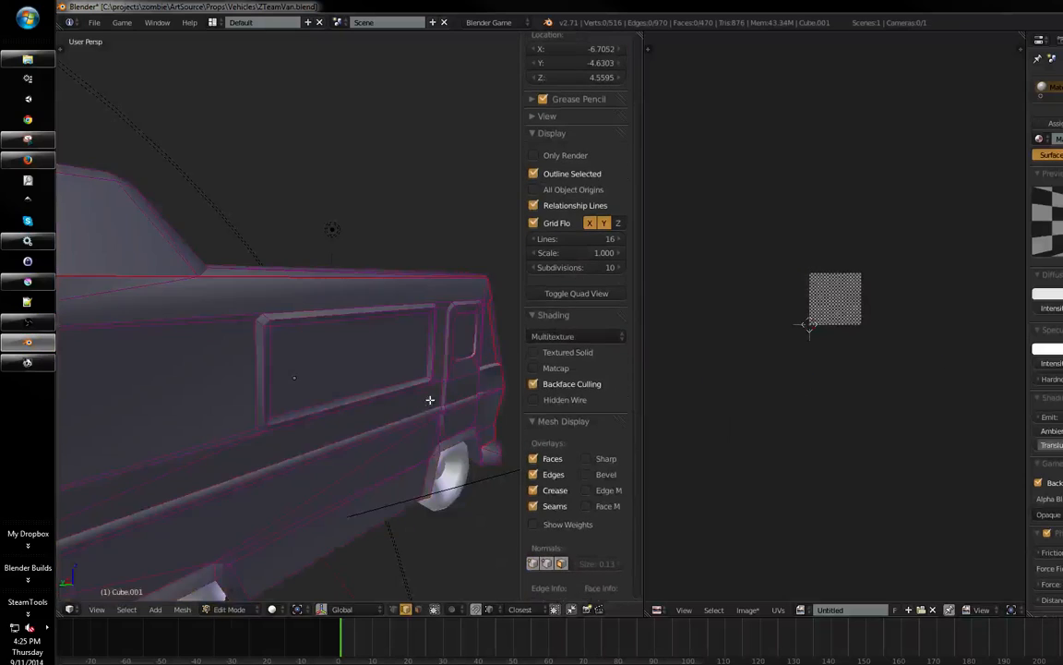
- Mark a seam down the van's rear side corner from the roof edge to the bumper, saving the file along the way
{"action": "middle_click_drag", "start_coordinate": [430, 400], "coordinate": [309, 376]}
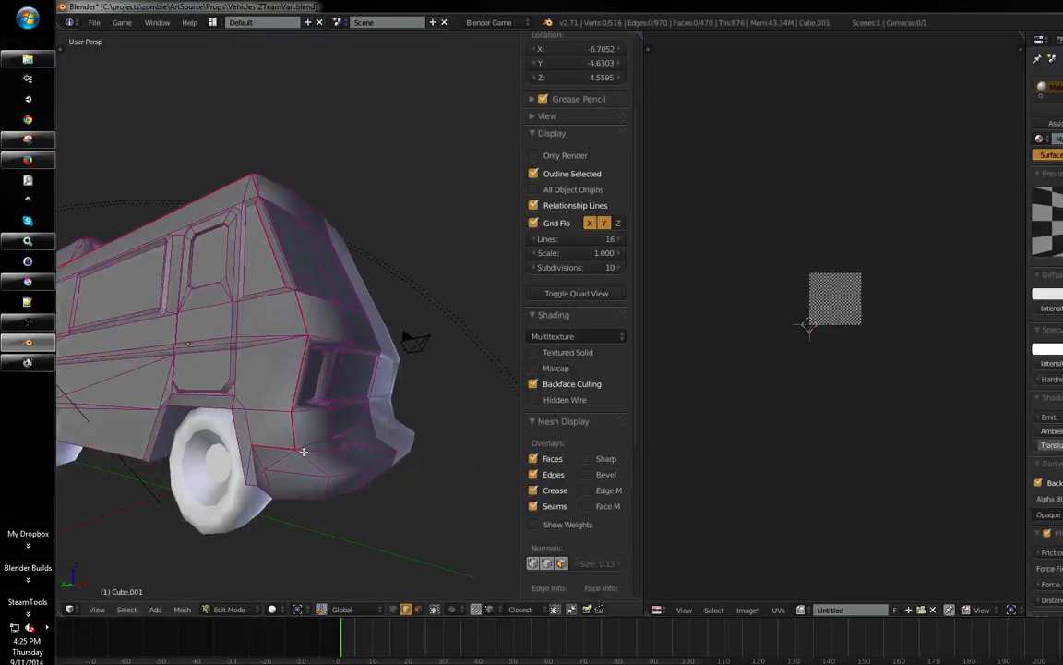
{"action": "middle_click_drag", "start_coordinate": [267, 409], "coordinate": [369, 393]}
{"action": "middle_click_drag", "start_coordinate": [266, 374], "coordinate": [377, 463], "text": "shift"}
{"action": "scroll", "coordinate": [378, 462], "scroll_direction": "down", "scroll_amount": 2}
{"action": "middle_click_drag", "start_coordinate": [208, 452], "coordinate": [290, 325]}
{"action": "scroll", "coordinate": [345, 373], "scroll_direction": "up", "scroll_amount": 3}
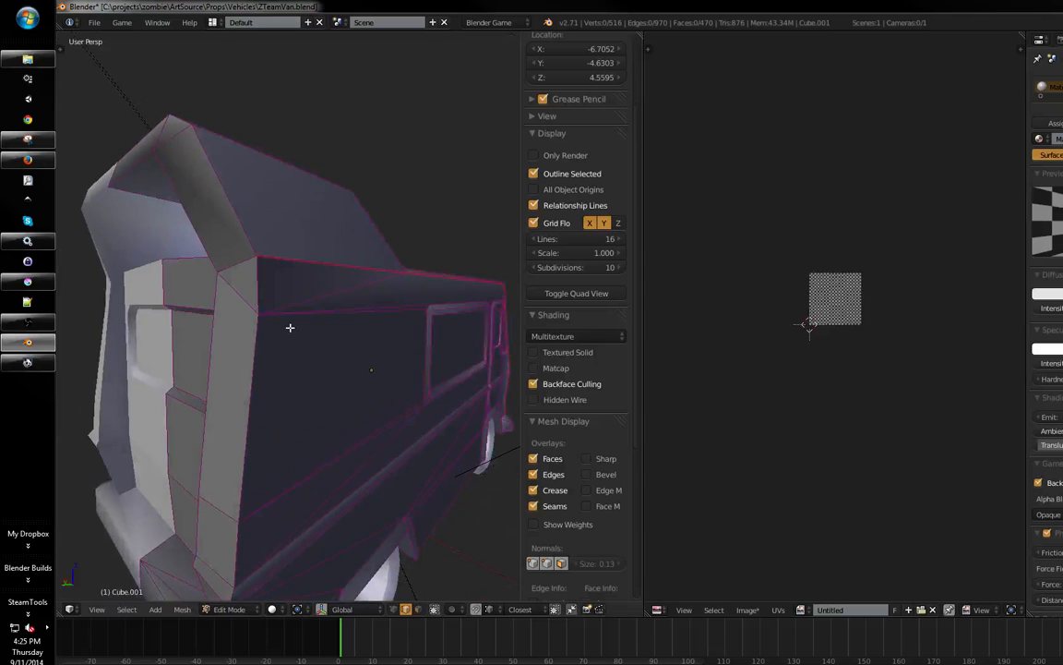
{"action": "right_click", "coordinate": [265, 329]}
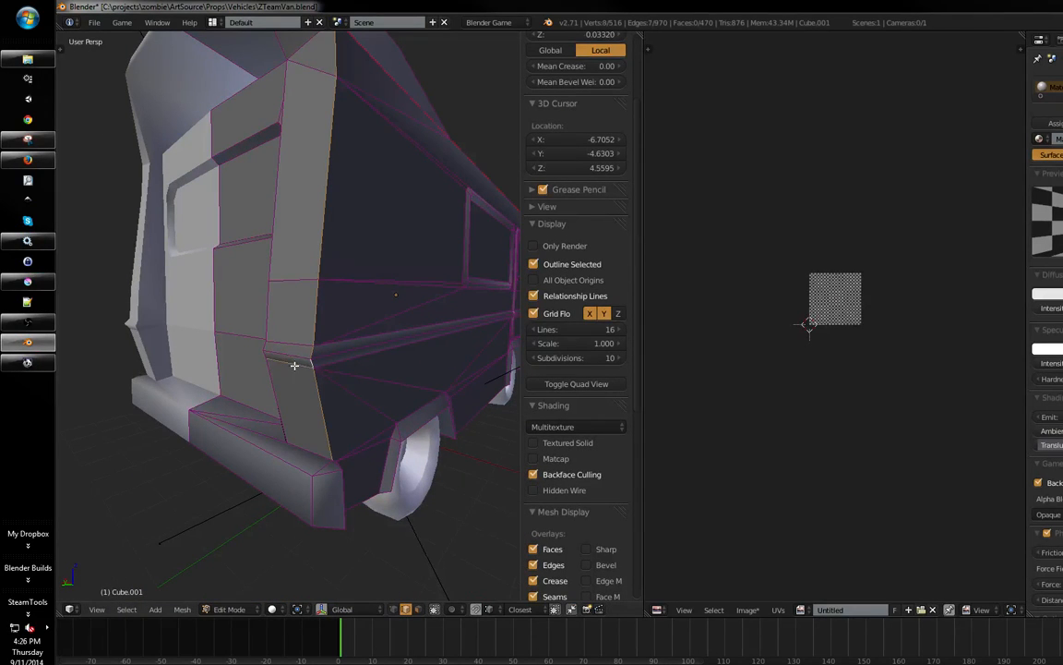
{"action": "middle_click_drag", "start_coordinate": [294, 365], "coordinate": [279, 415]}
{"action": "key", "text": "ctrl+s"}
{"action": "left_click", "coordinate": [280, 409]}
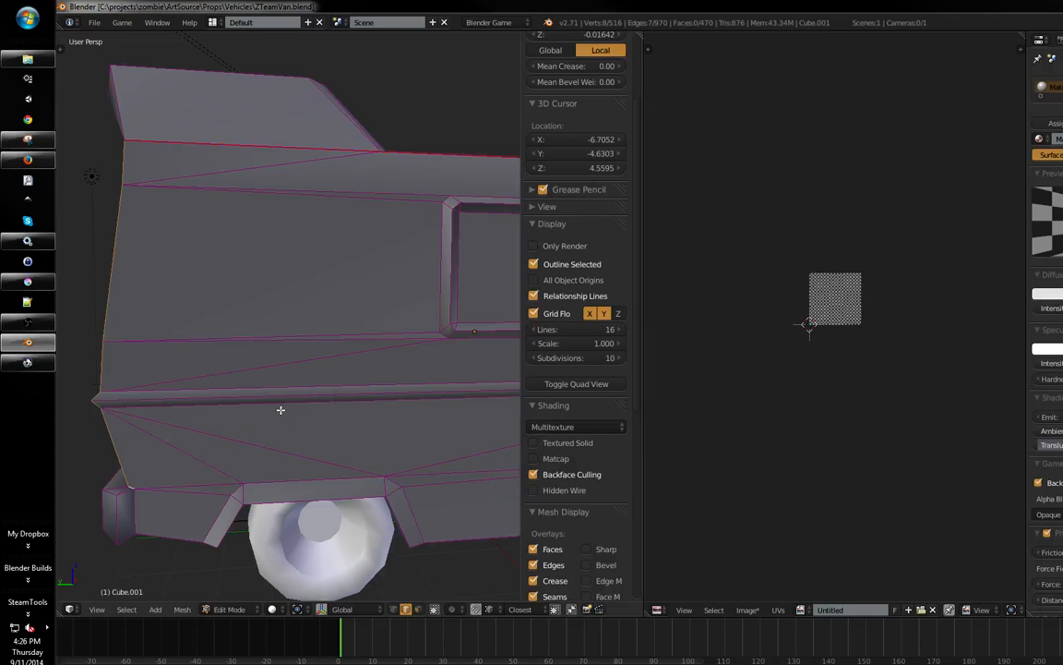
{"action": "key", "text": "ctrl+e"}
{"action": "left_click", "coordinate": [277, 408]}
- Check which faces are linked across the new seams around the van's rear and side
{"action": "middle_click_drag", "start_coordinate": [291, 399], "coordinate": [395, 242]}
{"action": "key", "text": "l"}
{"action": "key", "text": "a"}
{"action": "key", "text": "l"}
{"action": "scroll", "coordinate": [411, 373], "scroll_direction": "down", "scroll_amount": 4}
{"action": "key", "text": "a"}
{"action": "key", "text": "l"}
{"action": "scroll", "coordinate": [306, 417], "scroll_direction": "up", "scroll_amount": 4}
- Select the spoiler's underside face and the adjoining inner side face in face mode and unwrap them
{"action": "key", "text": "ctrl+Tab"}
{"action": "left_click", "coordinate": [346, 354]}
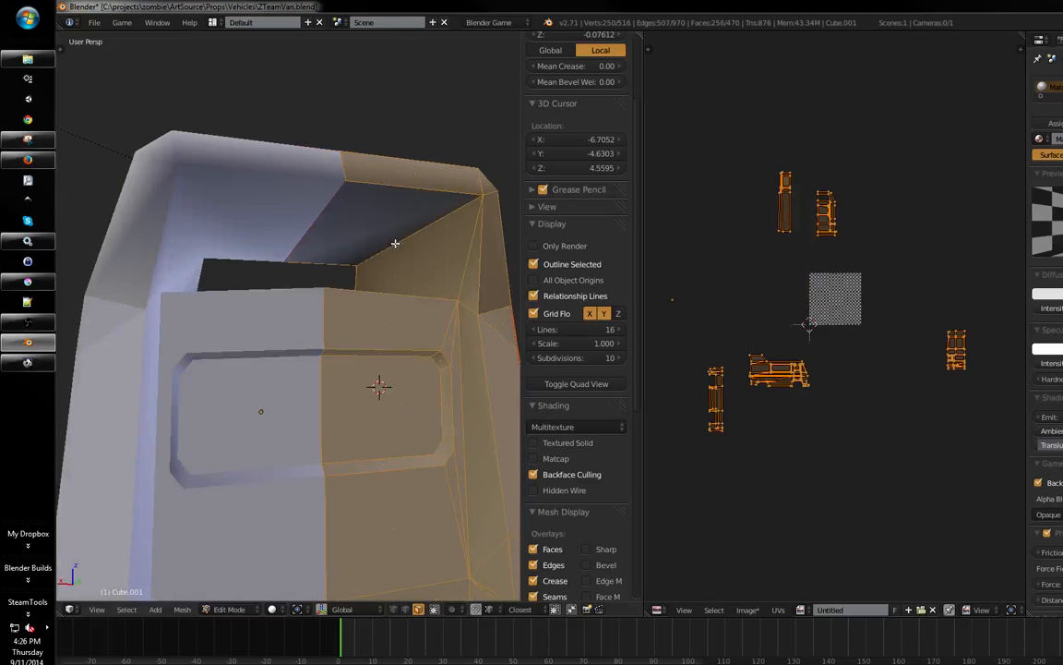
{"action": "right_click", "coordinate": [431, 242]}
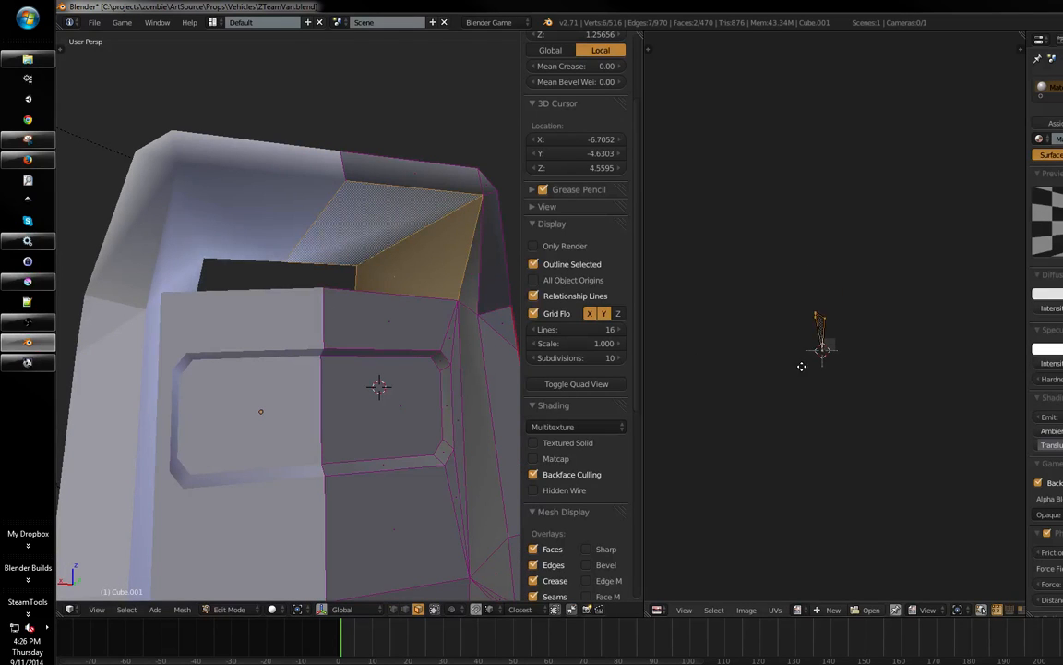
{"action": "scroll", "coordinate": [845, 354], "scroll_direction": "up", "scroll_amount": 3}
{"action": "middle_click_drag", "start_coordinate": [802, 370], "coordinate": [833, 342]}
{"action": "key", "text": "e"}
{"action": "key", "text": "a"}
{"action": "key", "text": "a"}
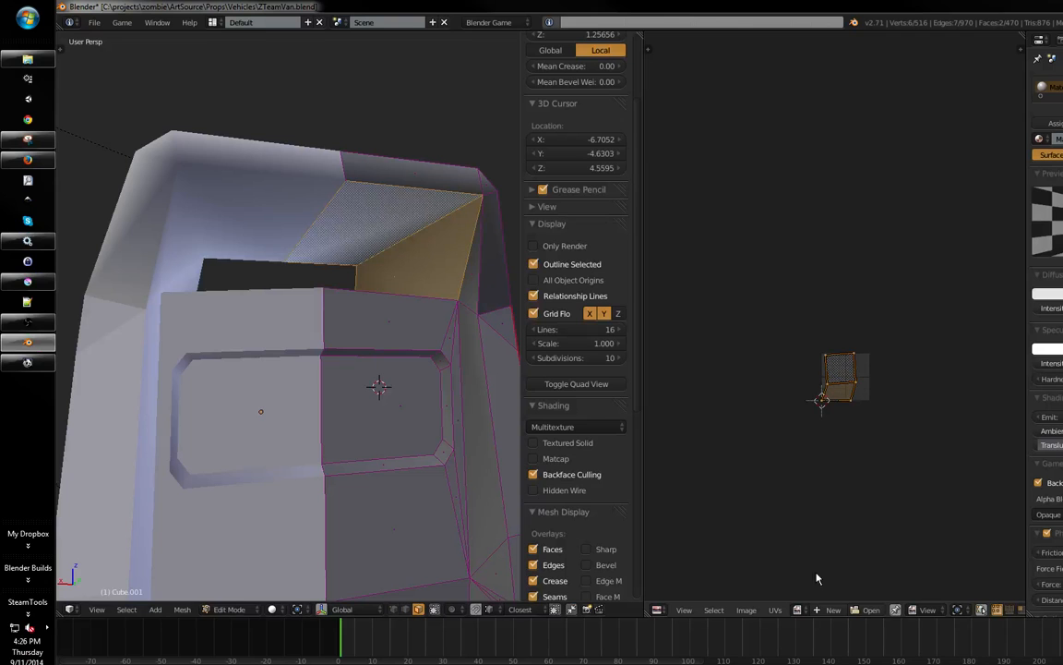
- Assign the Untitled checker image to the spoiler's underside and inner side faces, select the whole mesh and switch to textured display
{"action": "left_click", "coordinate": [798, 609]}
{"action": "left_click", "coordinate": [823, 501]}
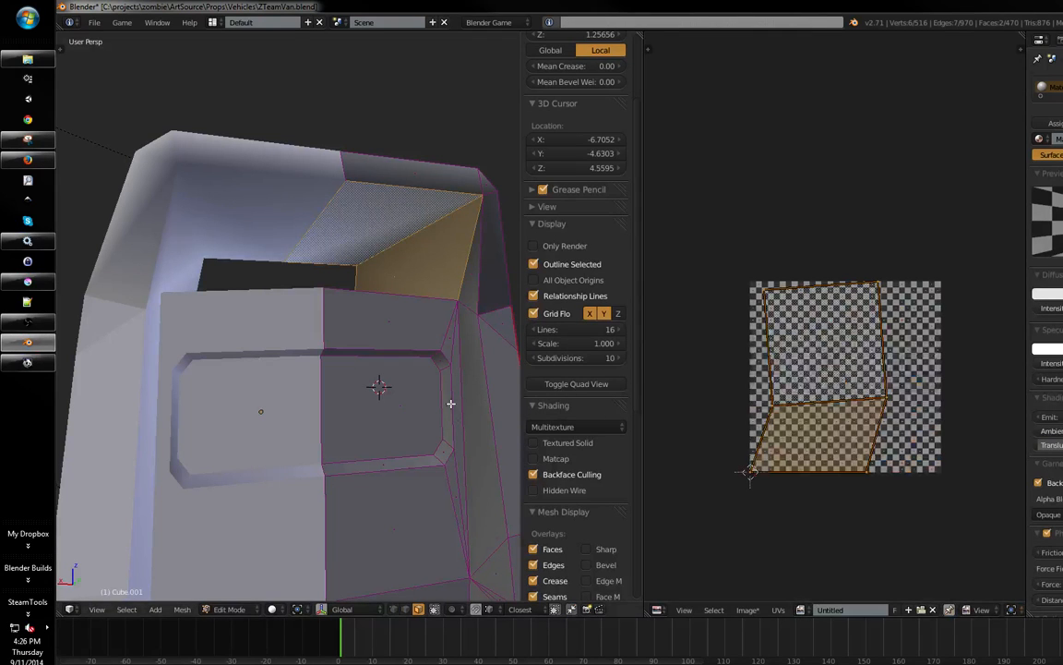
{"action": "key", "text": "a"}
{"action": "key", "text": "a"}
{"action": "mouse_move", "coordinate": [429, 395]}
{"action": "middle_mouse_down"}
{"action": "mouse_move", "coordinate": [432, 403]}
{"action": "mouse_move", "coordinate": [415, 406]}
{"action": "middle_mouse_up"}
{"action": "middle_click_drag", "start_coordinate": [790, 373], "coordinate": [796, 367]}
{"action": "key", "text": "alt+z"}
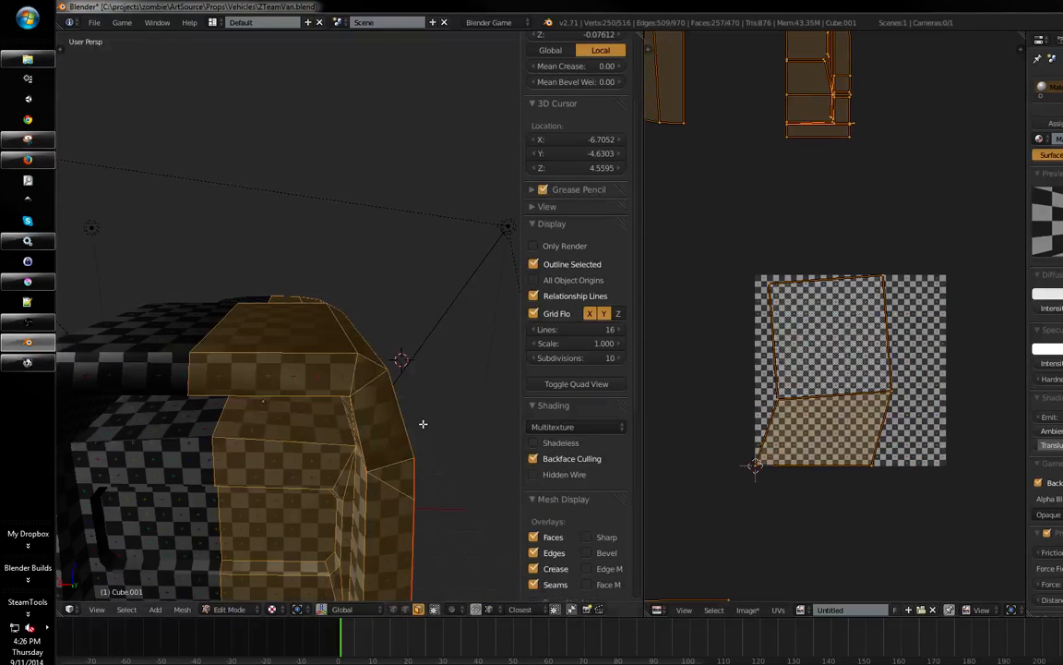
- Average the scale of all the van's UV islands
{"action": "middle_click_drag", "start_coordinate": [422, 424], "coordinate": [328, 415]}
{"action": "scroll", "coordinate": [767, 373], "scroll_direction": "down", "scroll_amount": 6}
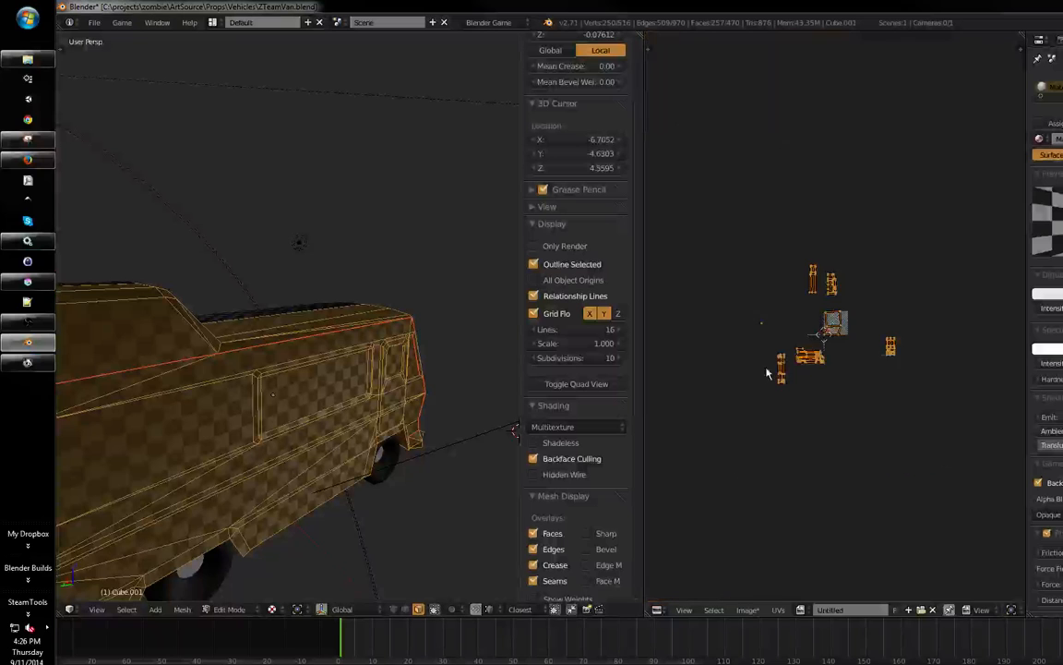
{"action": "left_click", "coordinate": [778, 610]}
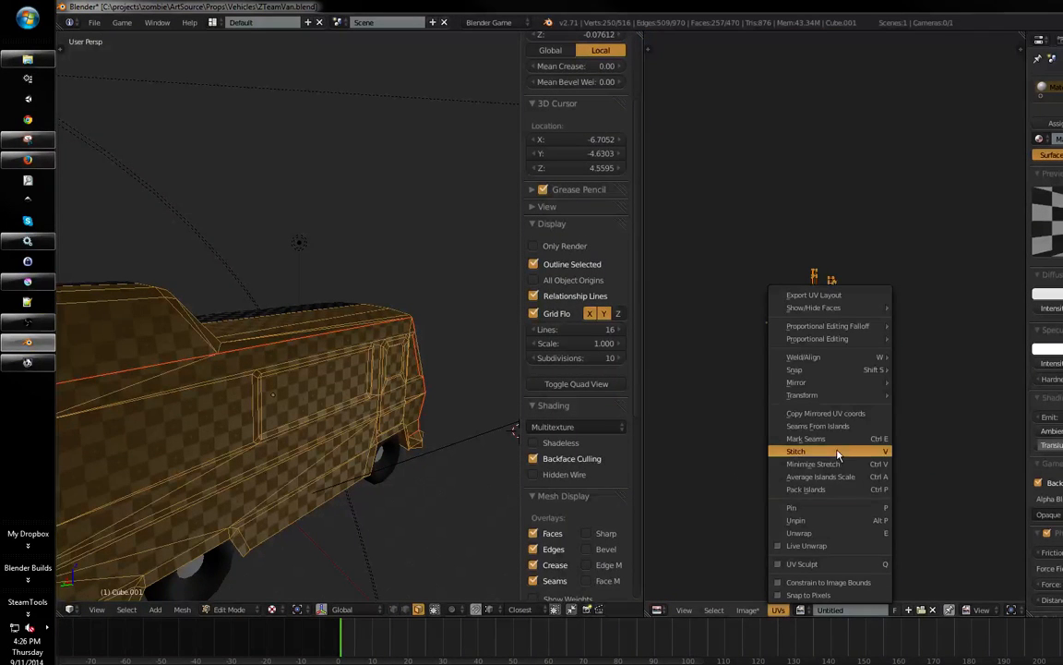
{"action": "left_click", "coordinate": [834, 476]}
{"action": "middle_click_drag", "start_coordinate": [498, 434], "coordinate": [265, 408]}
{"action": "middle_click_drag", "start_coordinate": [480, 387], "coordinate": [371, 401]}
{"action": "left_click", "coordinate": [799, 611]}
{"action": "scroll", "coordinate": [370, 402], "scroll_direction": "down", "scroll_amount": 4}
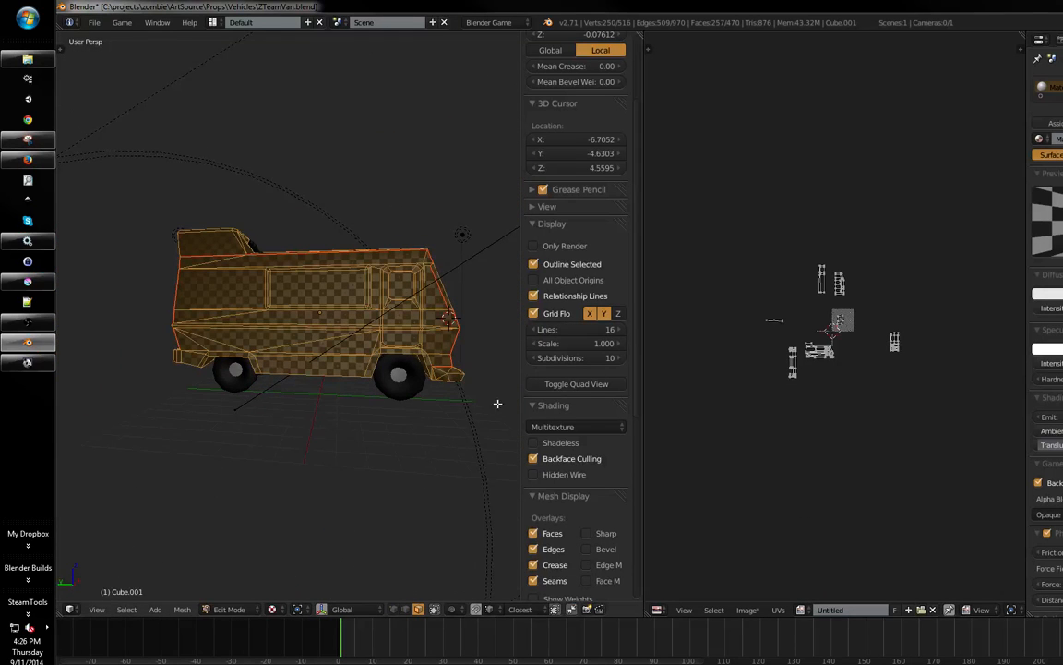
- Turn on shadeless display and leave edit mode to inspect the checker pattern along the roof and its side edge
{"action": "middle_click_drag", "start_coordinate": [498, 403], "coordinate": [394, 441]}
{"action": "key", "text": "alt+z"}
{"action": "key", "text": "alt+z"}
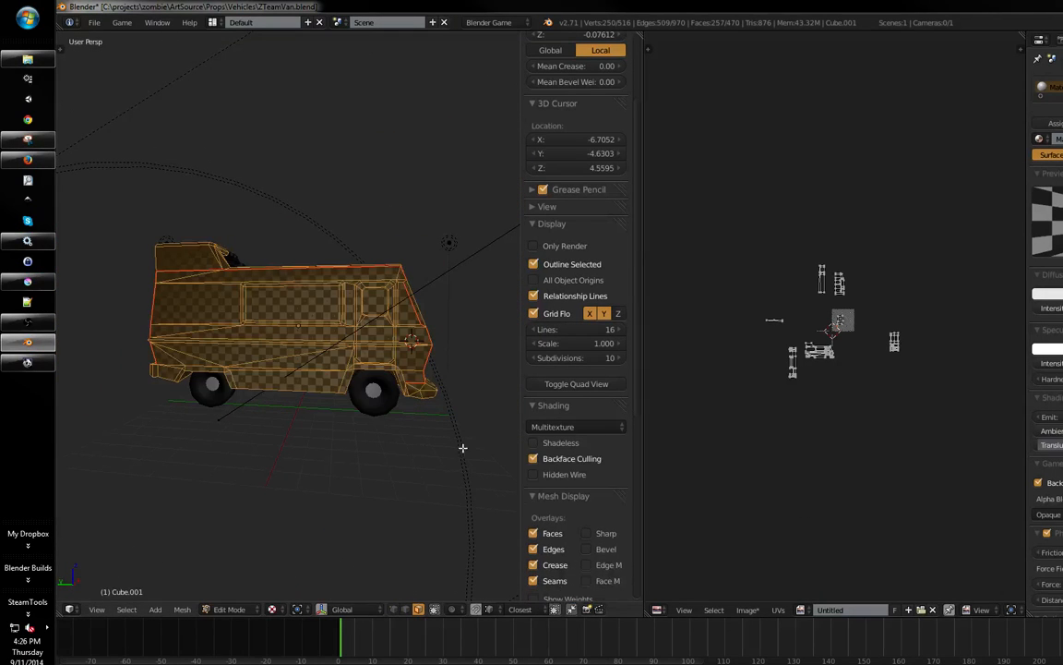
{"action": "left_click", "coordinate": [532, 443]}
{"action": "key", "text": "Tab"}
{"action": "middle_click_drag", "start_coordinate": [316, 423], "coordinate": [217, 387]}
{"action": "scroll", "coordinate": [400, 472], "scroll_direction": "up", "scroll_amount": 4}
{"action": "scroll", "coordinate": [217, 388], "scroll_direction": "up", "scroll_amount": 2}
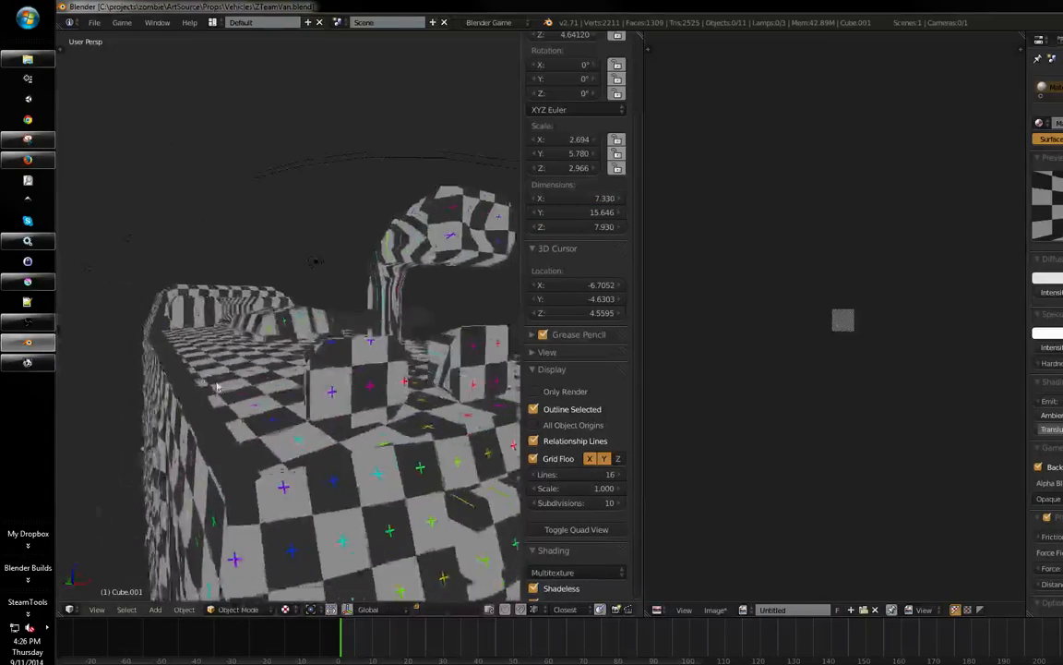
- Dissolve the extra edge running lengthwise along the bevel between the van's roof and side
{"action": "key", "text": "Tab"}
{"action": "key", "text": "a"}
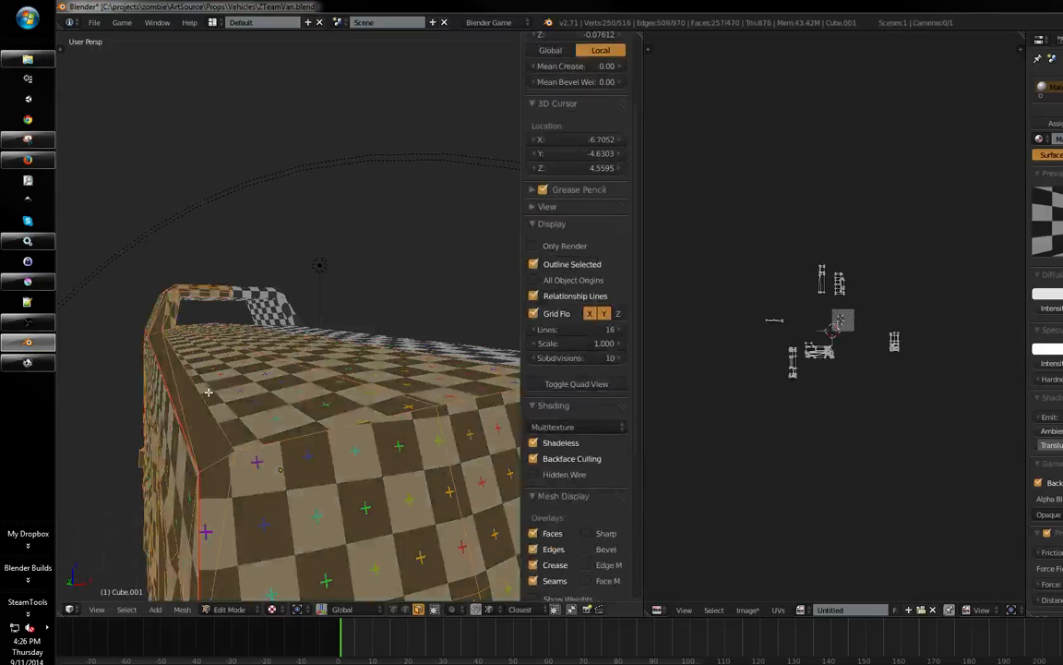
{"action": "right_click", "coordinate": [180, 380]}
{"action": "key", "text": "x"}
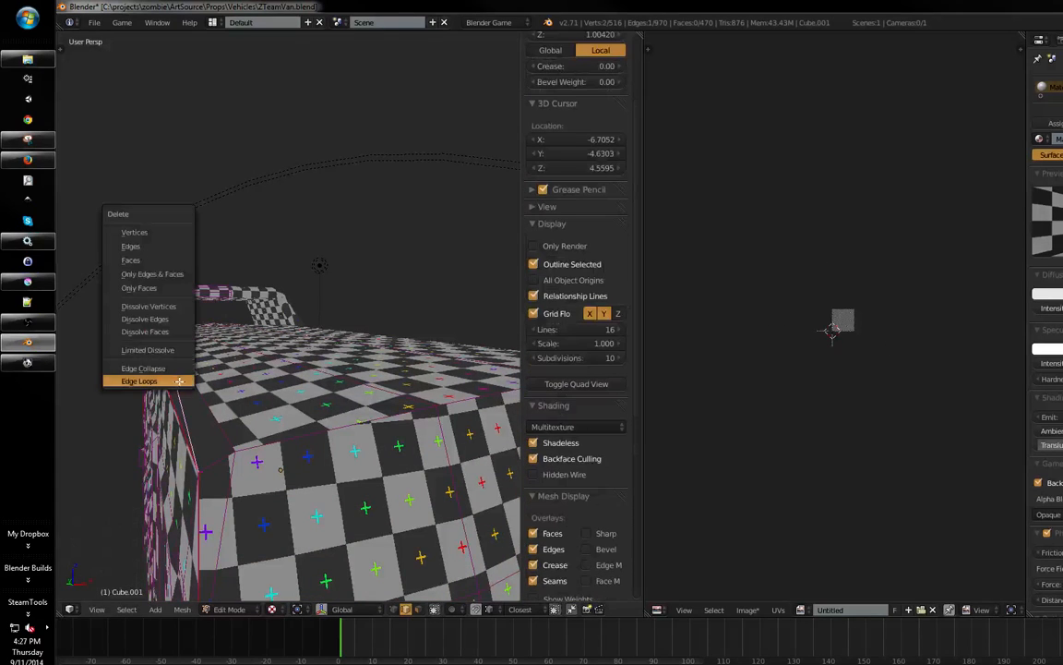
{"action": "left_click", "coordinate": [145, 248]}
{"action": "middle_click_drag", "start_coordinate": [205, 344], "coordinate": [244, 375]}
{"action": "key", "text": "ctrl+z"}
{"action": "key", "text": "x"}
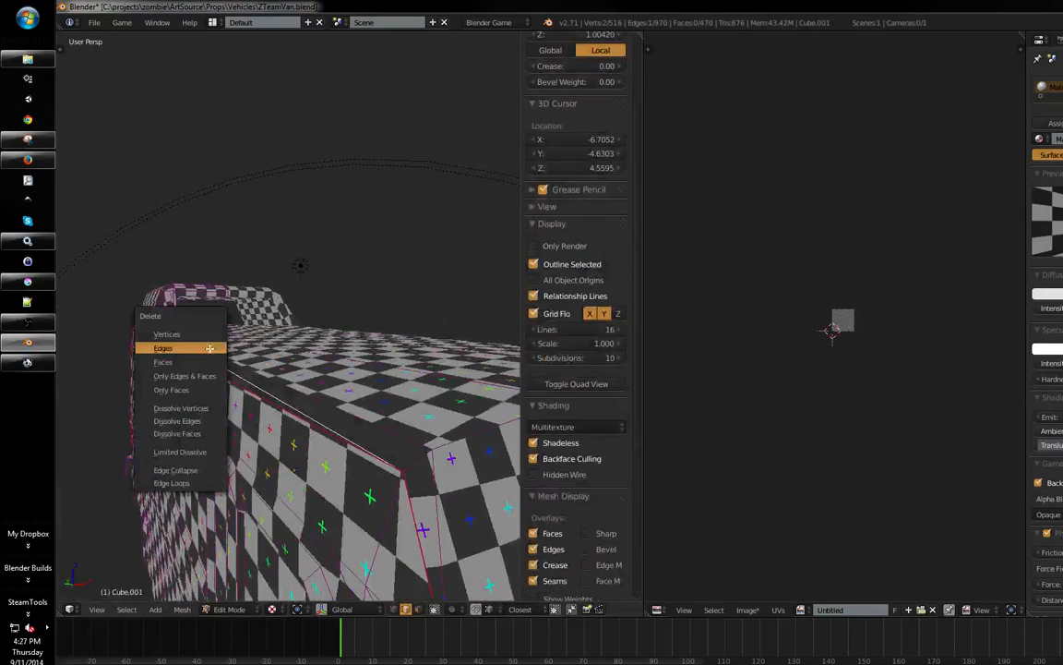
{"action": "left_click", "coordinate": [197, 431]}
{"action": "mouse_move", "coordinate": [197, 431]}
{"action": "middle_mouse_down"}
{"action": "mouse_move", "coordinate": [178, 420]}
{"action": "mouse_move", "coordinate": [199, 423]}
{"action": "middle_mouse_up"}
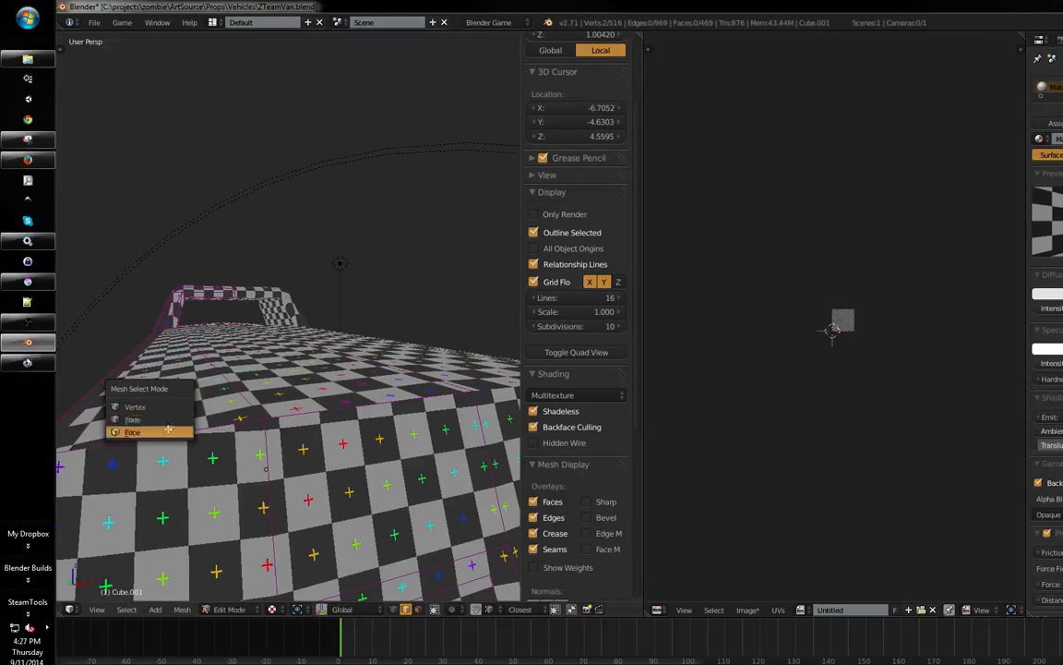
- Select the roof's side bevel face and all its linked faces in face mode and assign them the Untitled checker image
{"action": "left_click", "coordinate": [168, 431]}
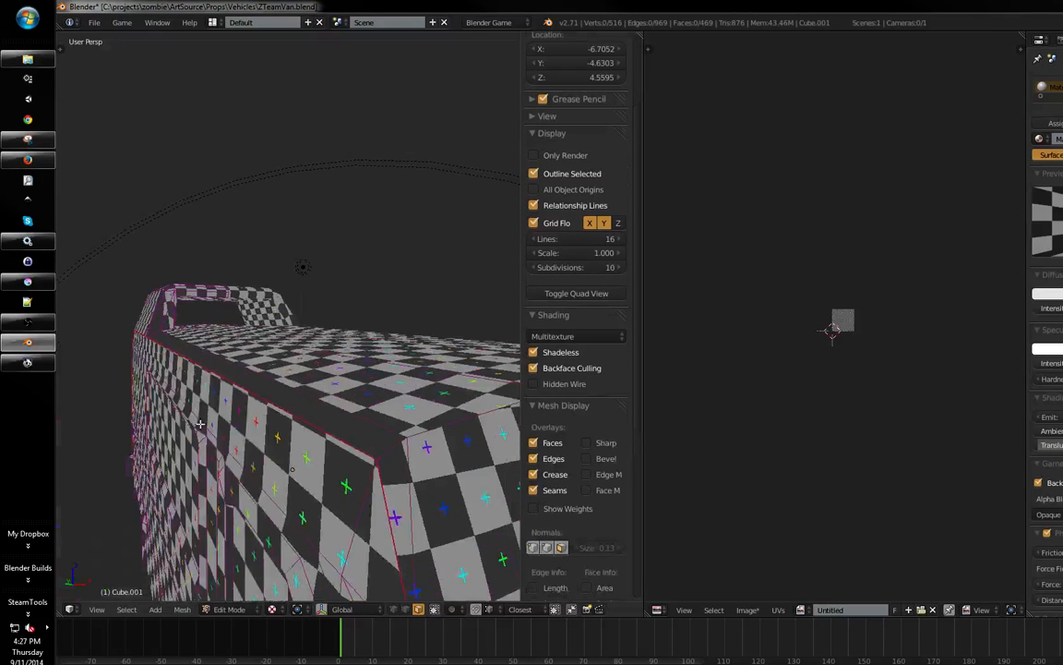
{"action": "right_click", "coordinate": [273, 403]}
{"action": "middle_click_drag", "start_coordinate": [273, 404], "coordinate": [314, 393]}
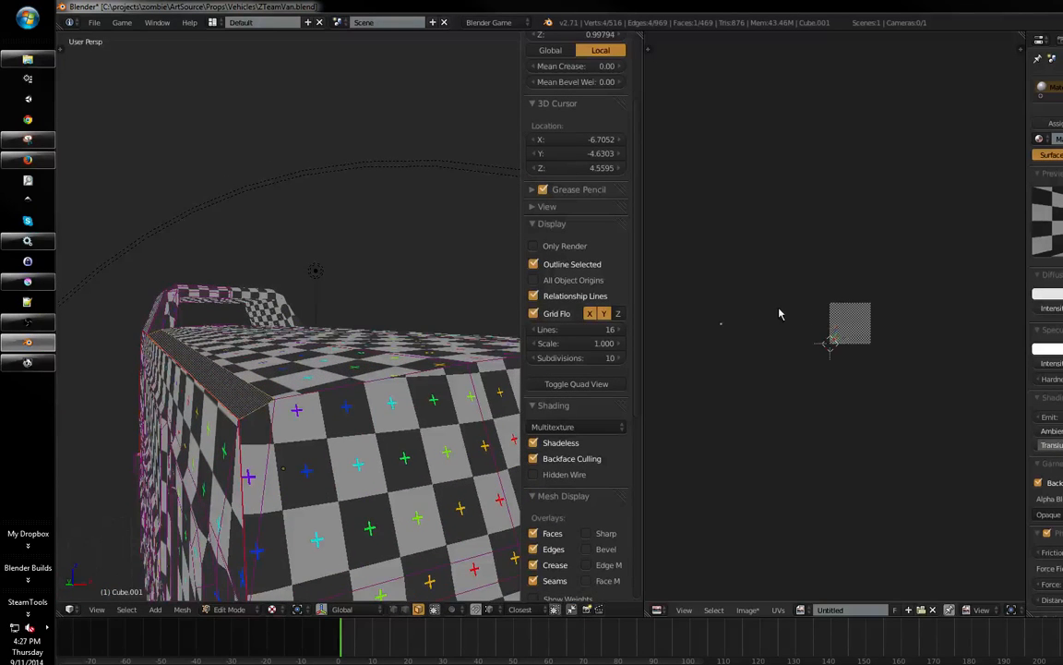
{"action": "key", "text": "ctrl+l"}
{"action": "left_click", "coordinate": [808, 608]}
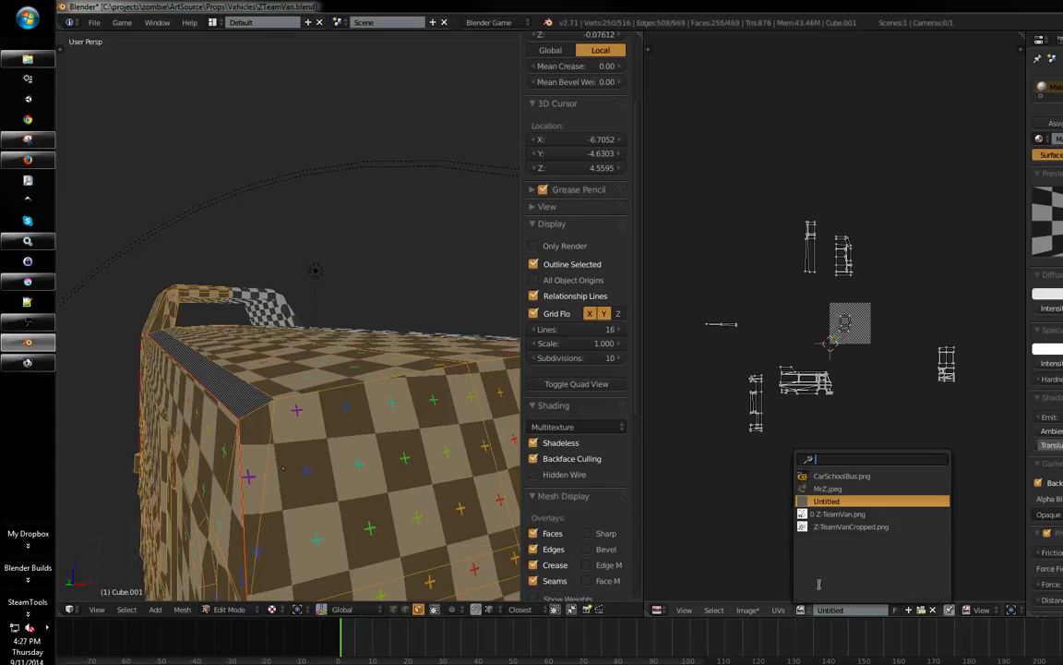
{"action": "left_click", "coordinate": [847, 501]}
{"action": "middle_click_drag", "start_coordinate": [791, 367], "coordinate": [790, 388]}
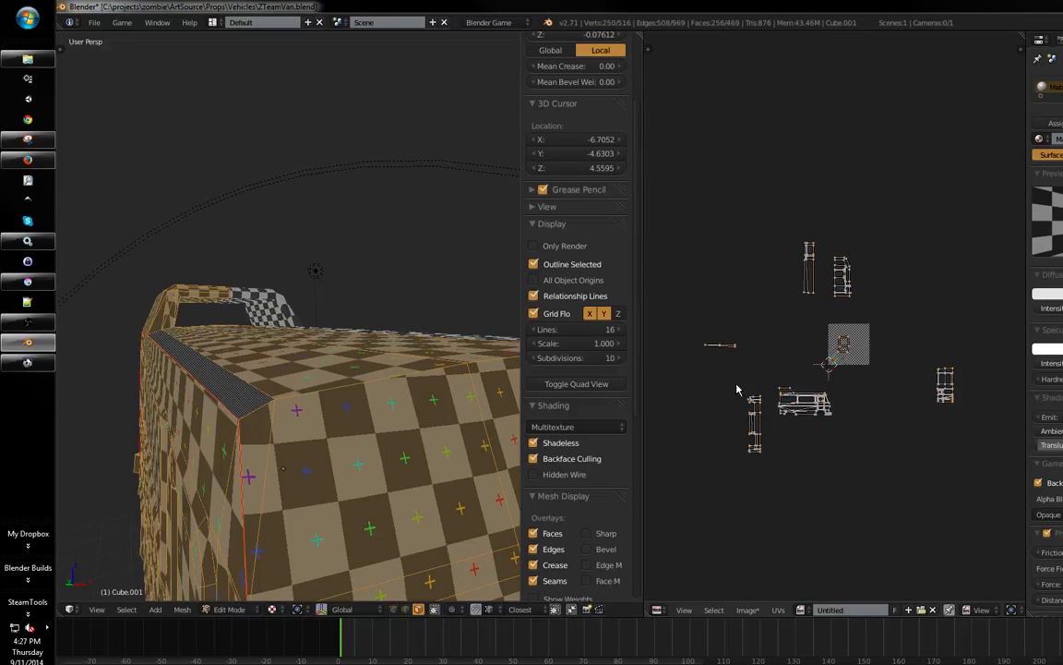
- Select individual roof faces in face mode to check where they lie in the UV layout
{"action": "middle_click_drag", "start_coordinate": [265, 373], "coordinate": [265, 401]}
{"action": "key", "text": "a"}
{"action": "key", "text": "ctrl+Tab"}
{"action": "left_click", "coordinate": [246, 435]}
{"action": "right_click", "coordinate": [297, 481]}
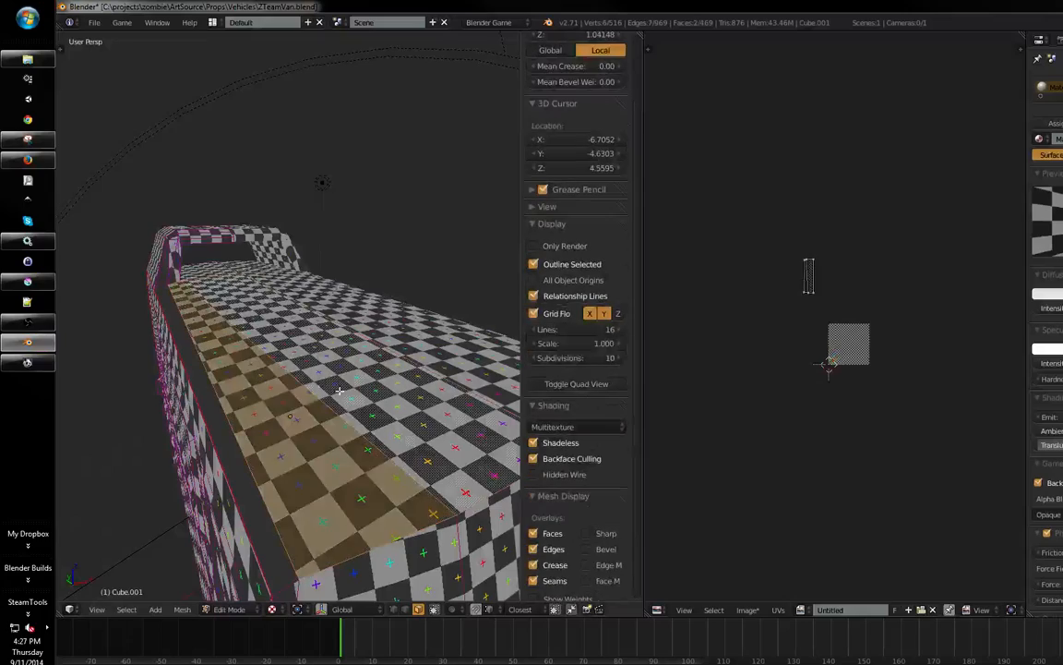
{"action": "right_click", "coordinate": [224, 408], "text": "shift"}
{"action": "right_click", "coordinate": [203, 384]}
{"action": "middle_click_drag", "start_coordinate": [308, 350], "coordinate": [219, 418]}
{"action": "right_click", "coordinate": [255, 417]}
{"action": "key", "text": "a"}
{"action": "right_click", "coordinate": [193, 397]}
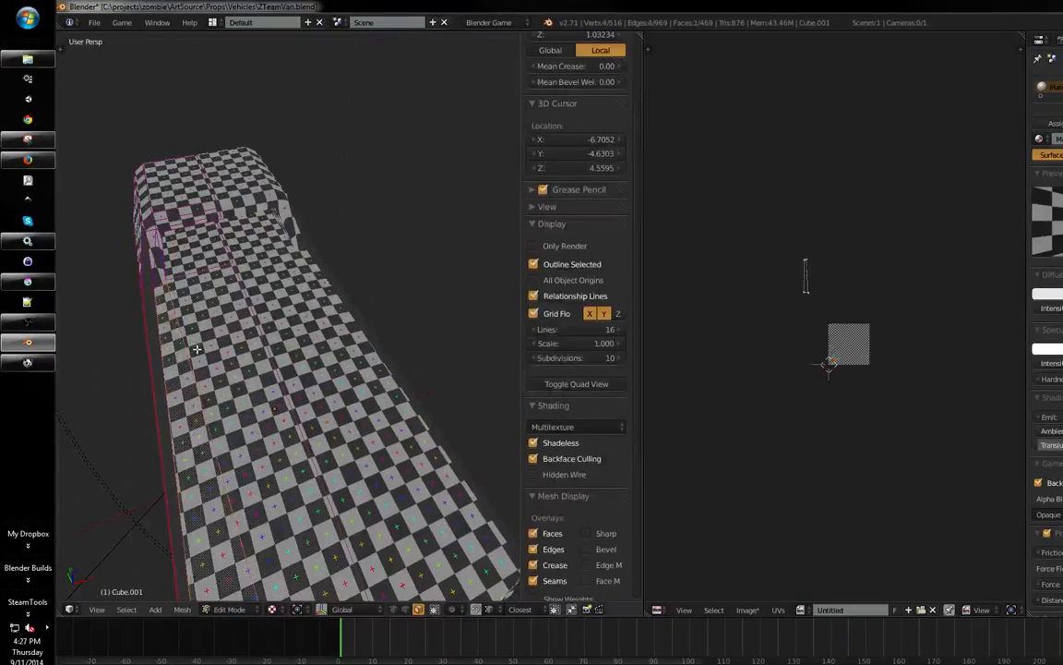
{"action": "right_click", "coordinate": [214, 380], "text": "shift"}
{"action": "middle_click_drag", "start_coordinate": [192, 369], "coordinate": [269, 356]}
- Select the linked van mesh, clear all its seams and generate new seams from the UV islands
{"action": "key", "text": "ctrl+l"}
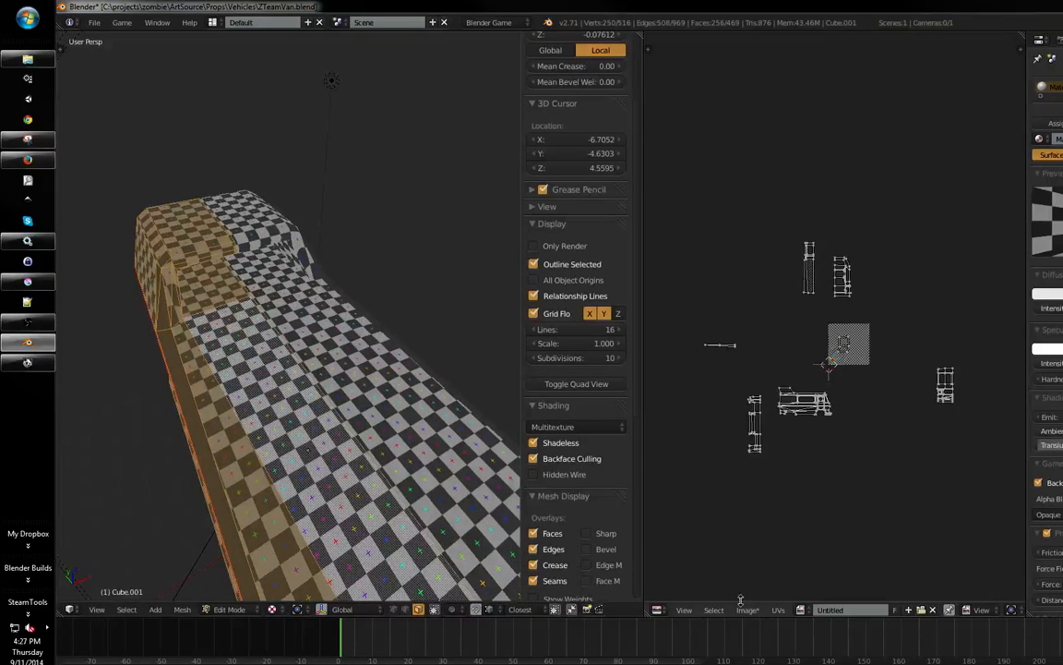
{"action": "middle_click_drag", "start_coordinate": [406, 412], "coordinate": [380, 429]}
{"action": "key", "text": "ctrl+e"}
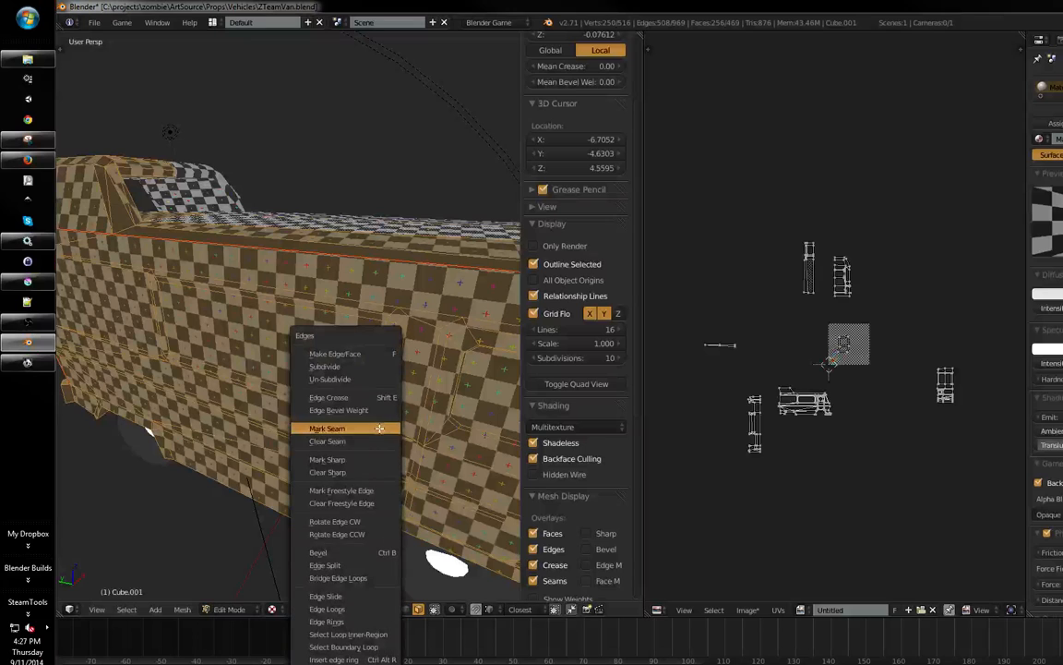
{"action": "left_click", "coordinate": [370, 440]}
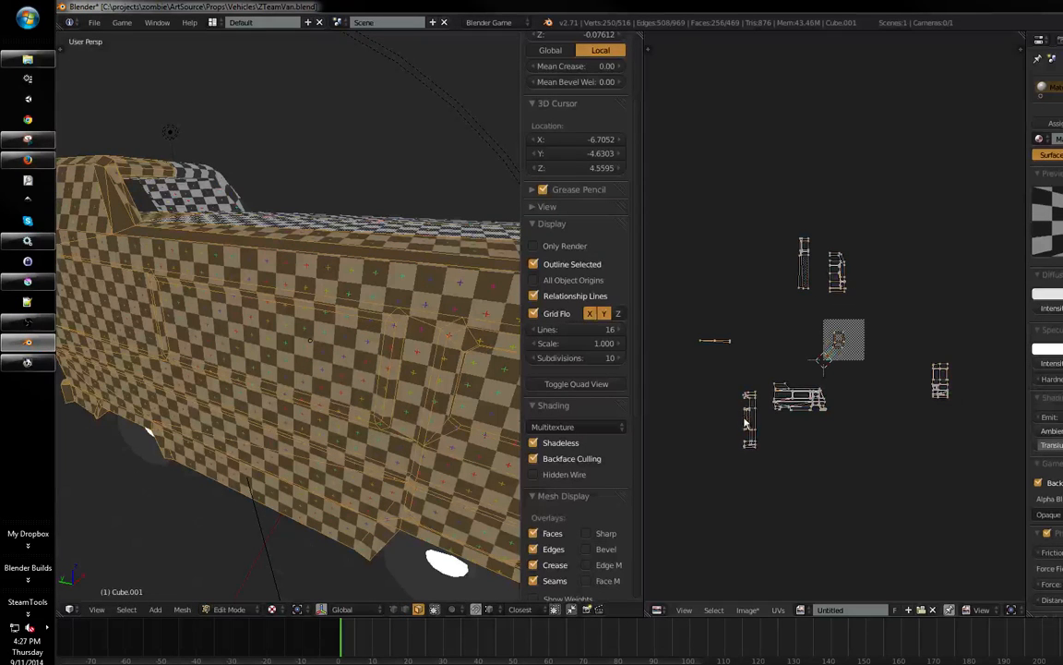
{"action": "middle_click_drag", "start_coordinate": [841, 479], "coordinate": [815, 477]}
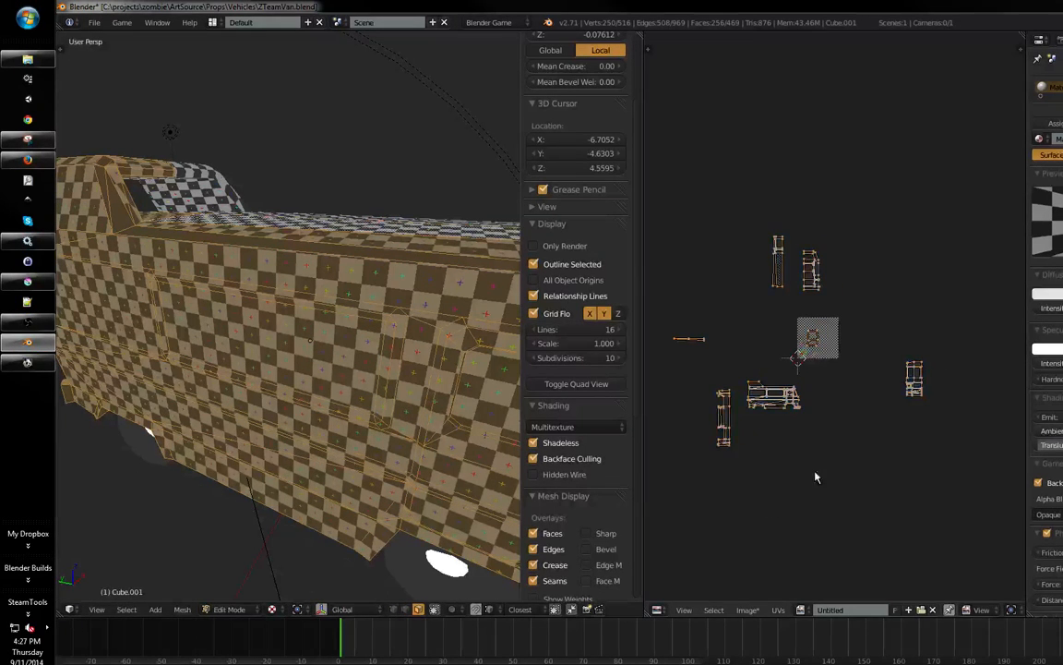
{"action": "left_click", "coordinate": [778, 611]}
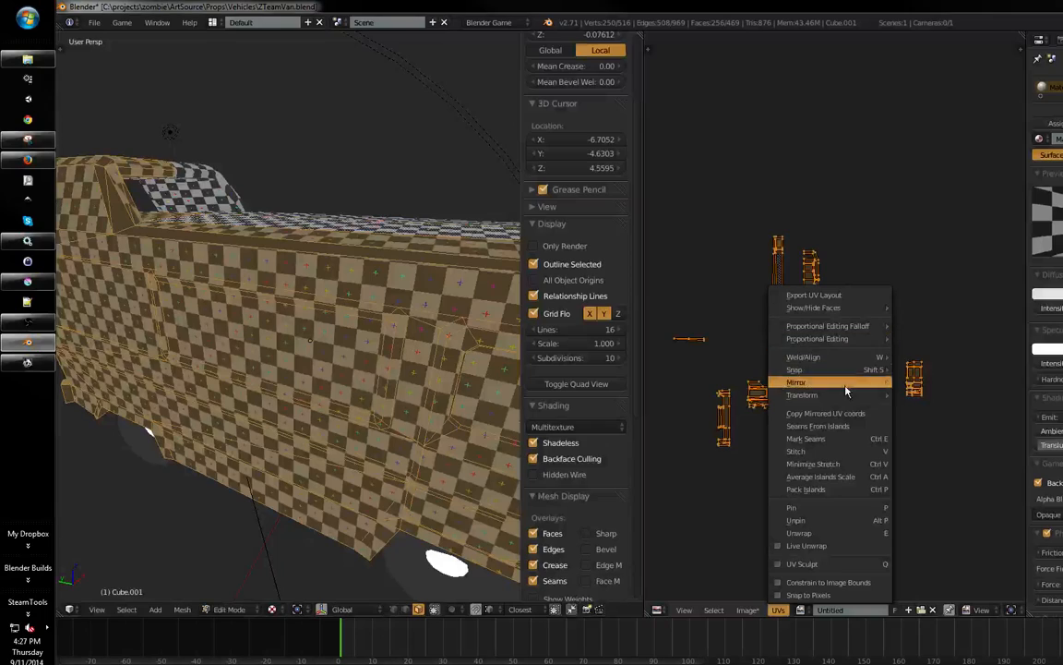
{"action": "left_click", "coordinate": [864, 429]}
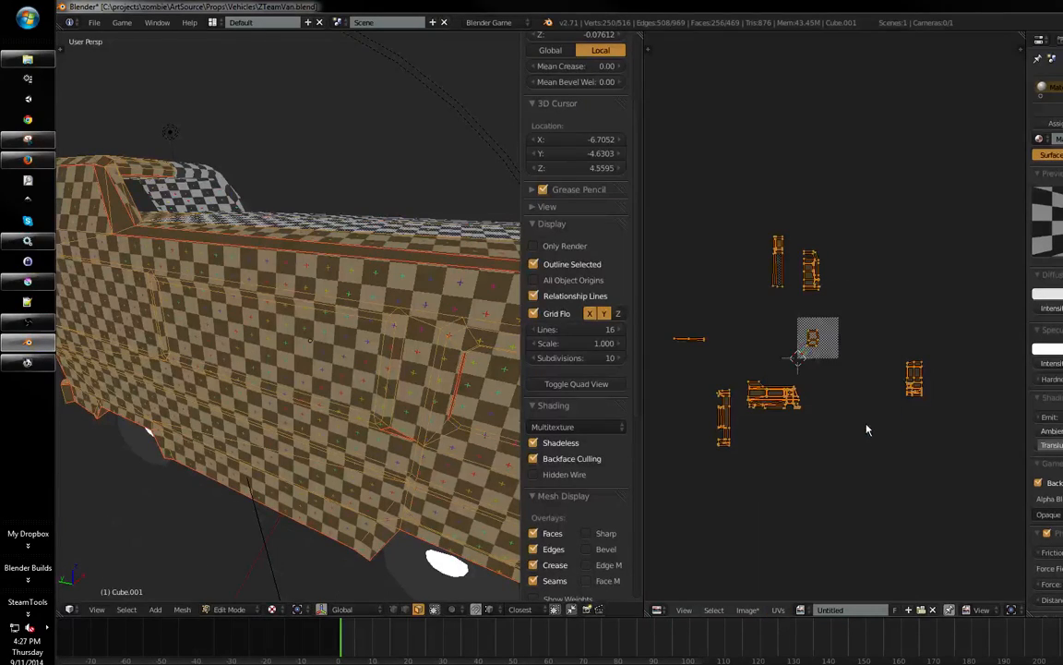
- Clear the selection, maximize the 3D view and switch to edge selection to examine the new seams along the roof's side bevel
{"action": "middle_click_drag", "start_coordinate": [462, 406], "coordinate": [310, 373]}
{"action": "key", "text": "a"}
{"action": "key", "text": "alt+F10"}
{"action": "left_click", "coordinate": [349, 415]}
{"action": "mouse_move", "coordinate": [453, 377]}
{"action": "middle_mouse_down"}
{"action": "mouse_move", "coordinate": [514, 323]}
{"action": "mouse_move", "coordinate": [408, 337]}
{"action": "mouse_move", "coordinate": [466, 383]}
{"action": "middle_mouse_up"}
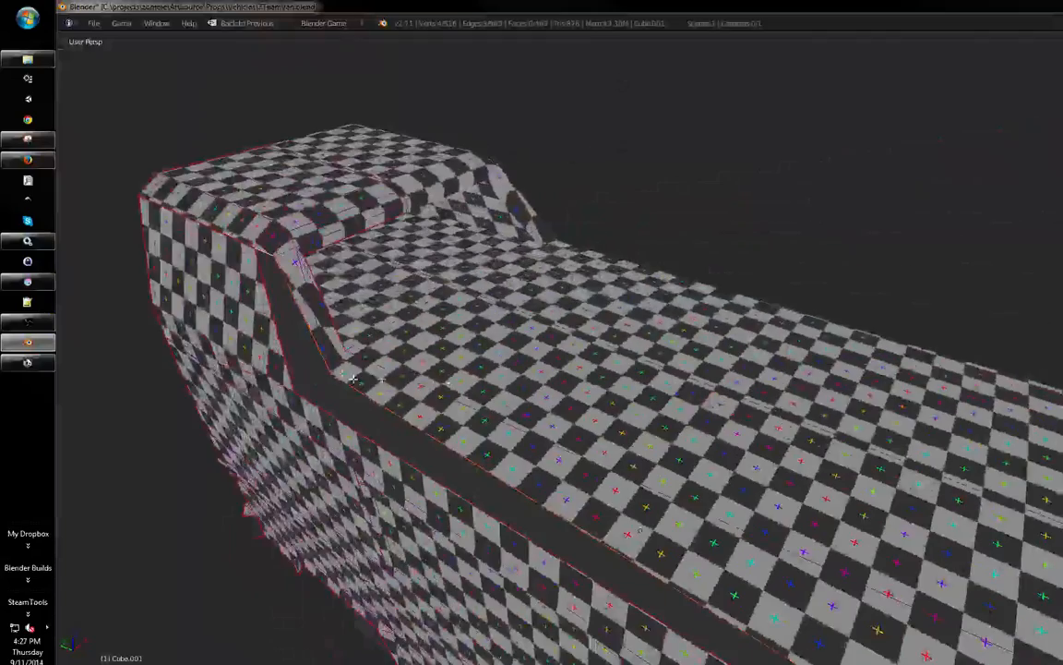
{"action": "middle_click_drag", "start_coordinate": [370, 369], "coordinate": [480, 370], "text": "shift"}
- Clear the stray seams on the two short vertical edges beside the side window
{"action": "key", "text": "a"}
{"action": "middle_click_drag", "start_coordinate": [600, 420], "coordinate": [531, 407], "text": "shift"}
{"action": "middle_click_drag", "start_coordinate": [654, 432], "coordinate": [616, 415], "text": "shift"}
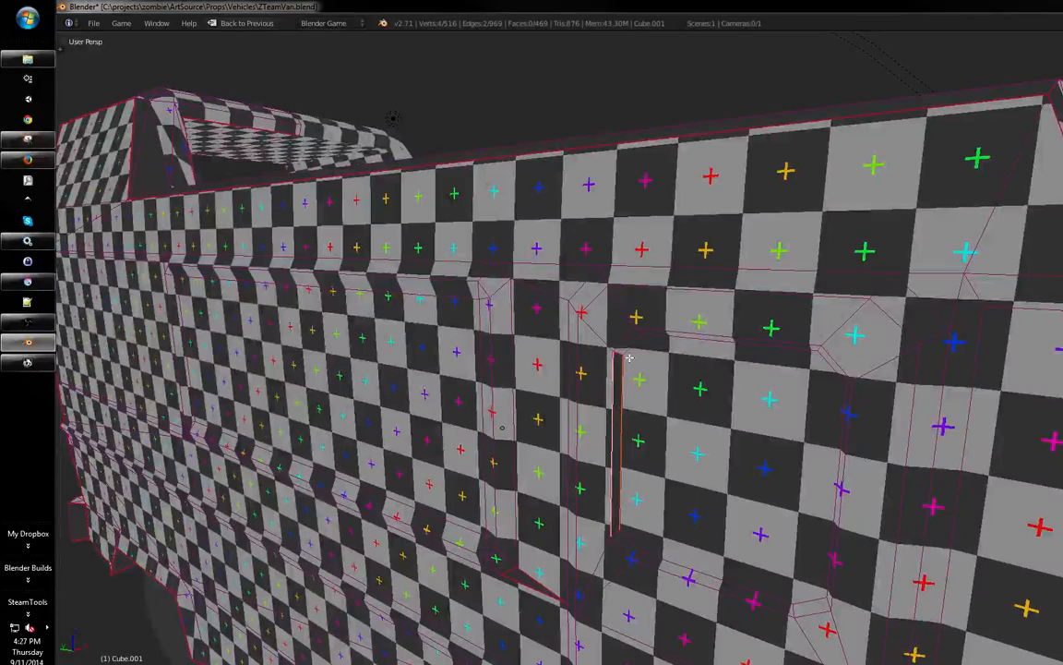
{"action": "middle_click_drag", "start_coordinate": [616, 530], "coordinate": [467, 333]}
{"action": "key", "text": "ctrl+e"}
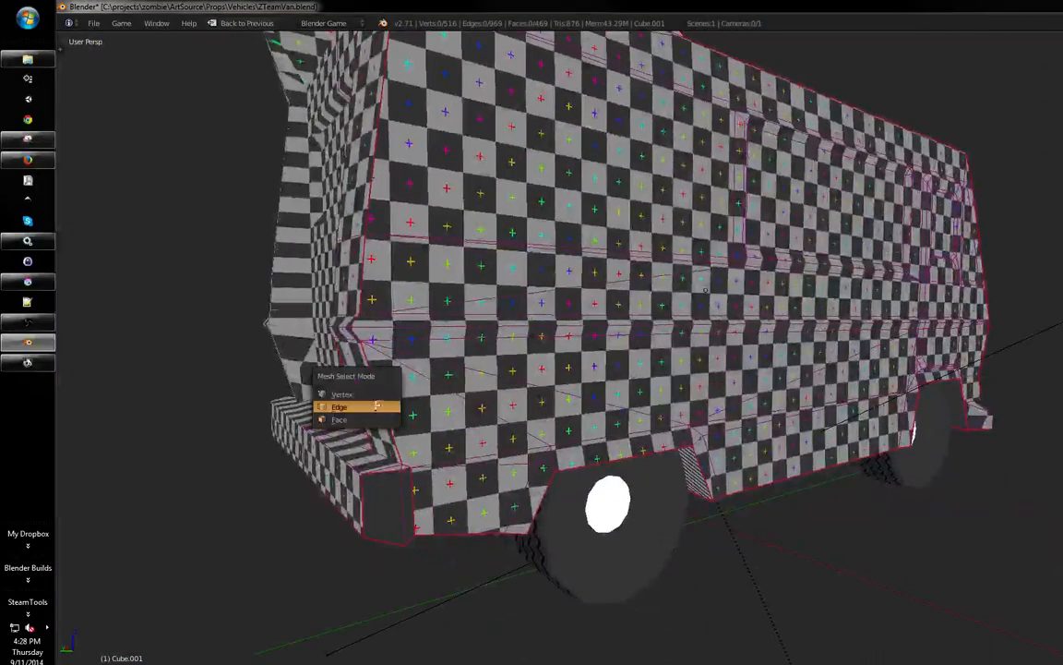
- Mark seams on the edges around the rear bumper's end face and along its lower edge, and clear the selection
{"action": "left_click", "coordinate": [377, 405]}
{"action": "middle_click_drag", "start_coordinate": [443, 397], "coordinate": [501, 415]}
{"action": "scroll", "coordinate": [397, 399], "scroll_direction": "up", "scroll_amount": 2}
{"action": "scroll", "coordinate": [475, 400], "scroll_direction": "up", "scroll_amount": 2}
{"action": "middle_click_drag", "start_coordinate": [433, 316], "coordinate": [446, 326]}
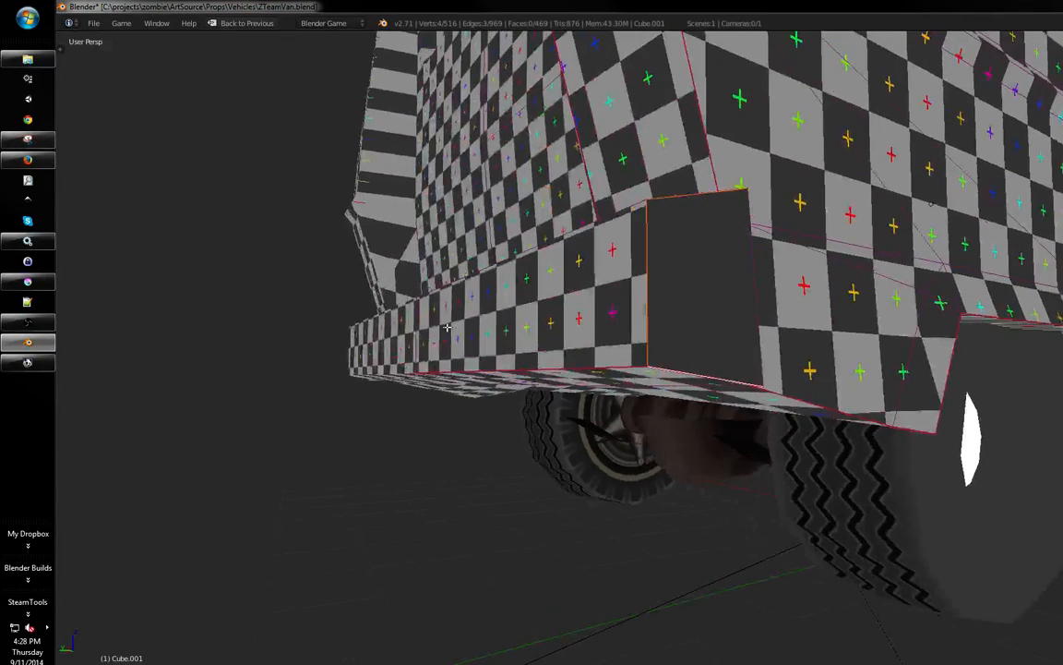
{"action": "middle_click_drag", "start_coordinate": [476, 366], "coordinate": [396, 280]}
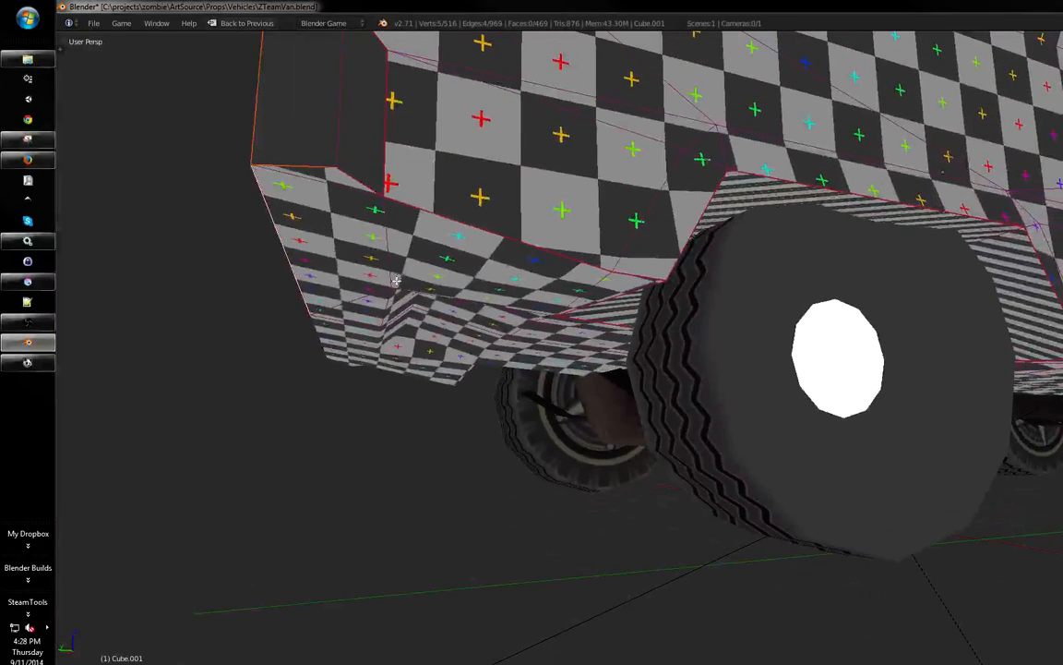
{"action": "key", "text": "ctrl+e"}
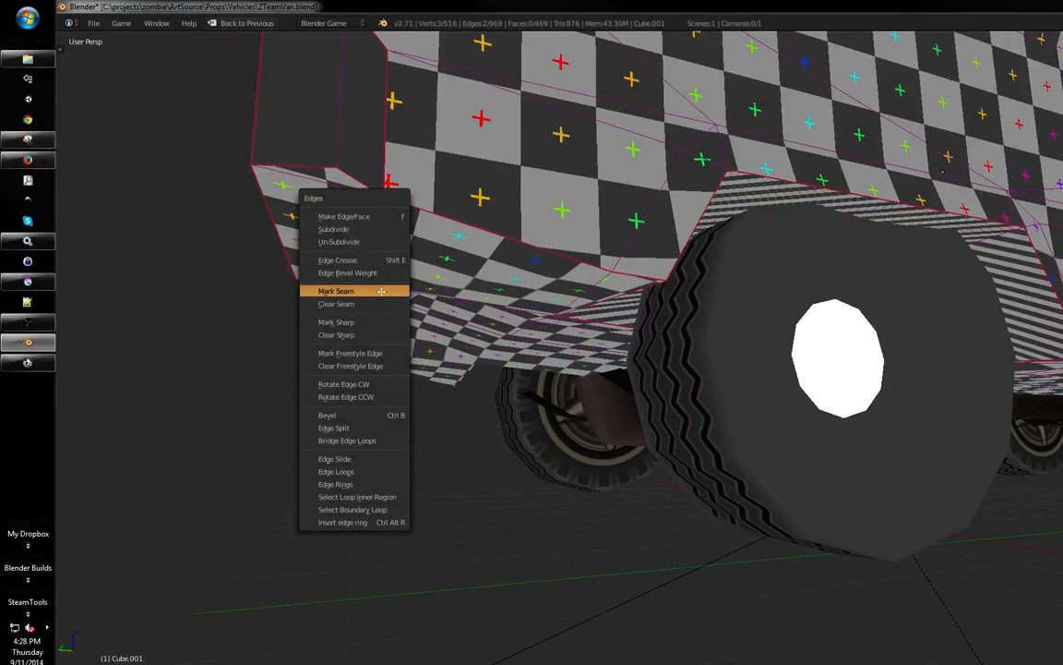
{"action": "left_click", "coordinate": [381, 291]}
{"action": "right_click", "coordinate": [314, 168], "text": "shift"}
{"action": "middle_click_drag", "start_coordinate": [314, 168], "coordinate": [369, 281]}
{"action": "key", "text": "a"}
- Clear the seam from the rear bumper's long lower edge and deselect everything
{"action": "middle_click_drag", "start_coordinate": [387, 343], "coordinate": [709, 298]}
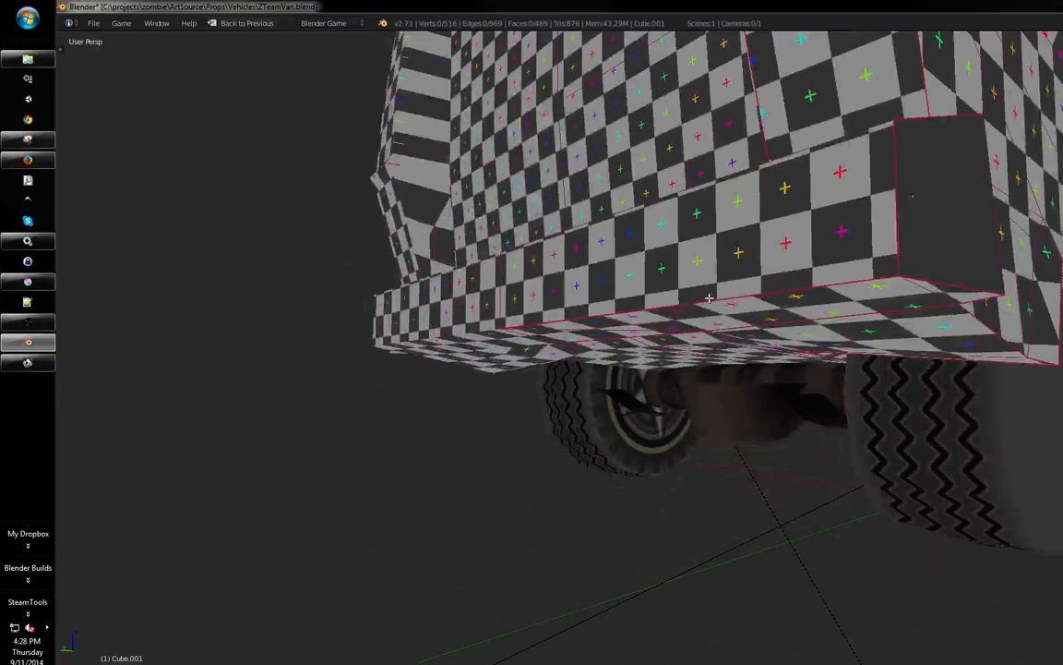
{"action": "key", "text": "ctrl+e"}
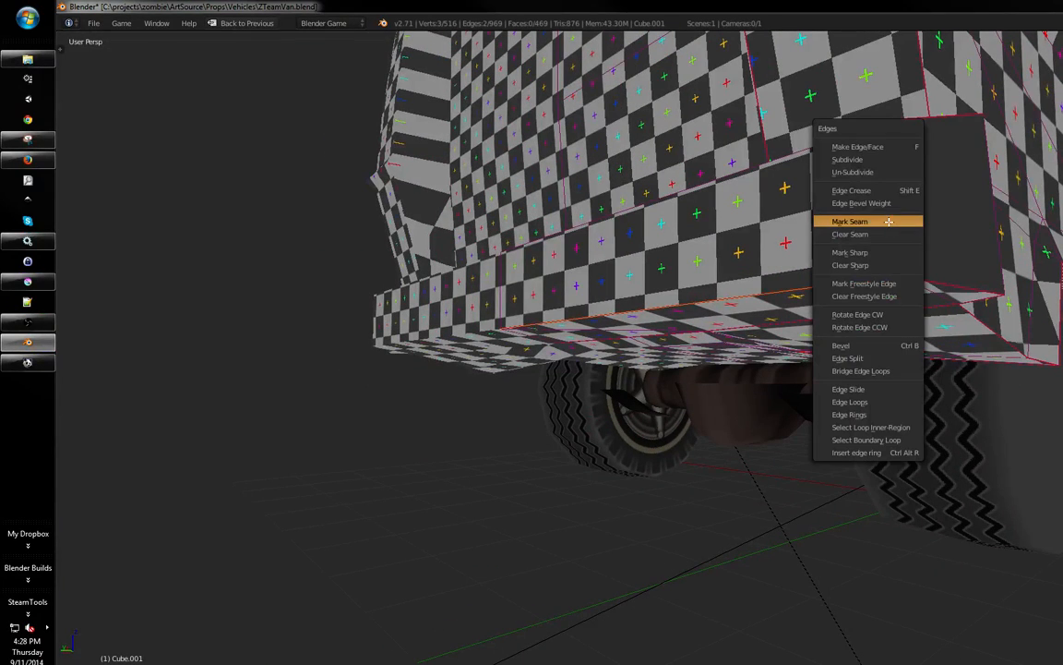
{"action": "left_click", "coordinate": [881, 230]}
{"action": "key", "text": "a"}
{"action": "middle_click_drag", "start_coordinate": [867, 226], "coordinate": [700, 261]}
{"action": "scroll", "coordinate": [699, 261], "scroll_direction": "down", "scroll_amount": 2}
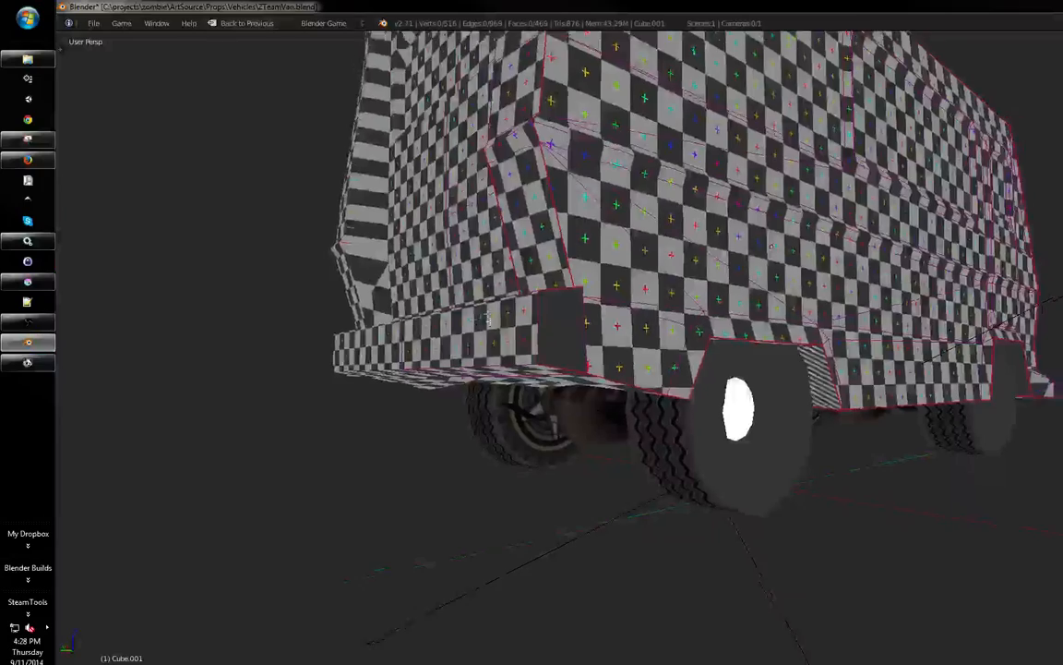
- Switch to solid shading and mark seams on the two edges where the rear bumper's top meets the body
{"action": "mouse_move", "coordinate": [452, 277]}
{"action": "middle_mouse_down"}
{"action": "mouse_move", "coordinate": [506, 381]}
{"action": "mouse_move", "coordinate": [655, 392]}
{"action": "mouse_move", "coordinate": [657, 379]}
{"action": "mouse_move", "coordinate": [669, 392]}
{"action": "middle_mouse_up"}
{"action": "key", "text": "alt+z"}
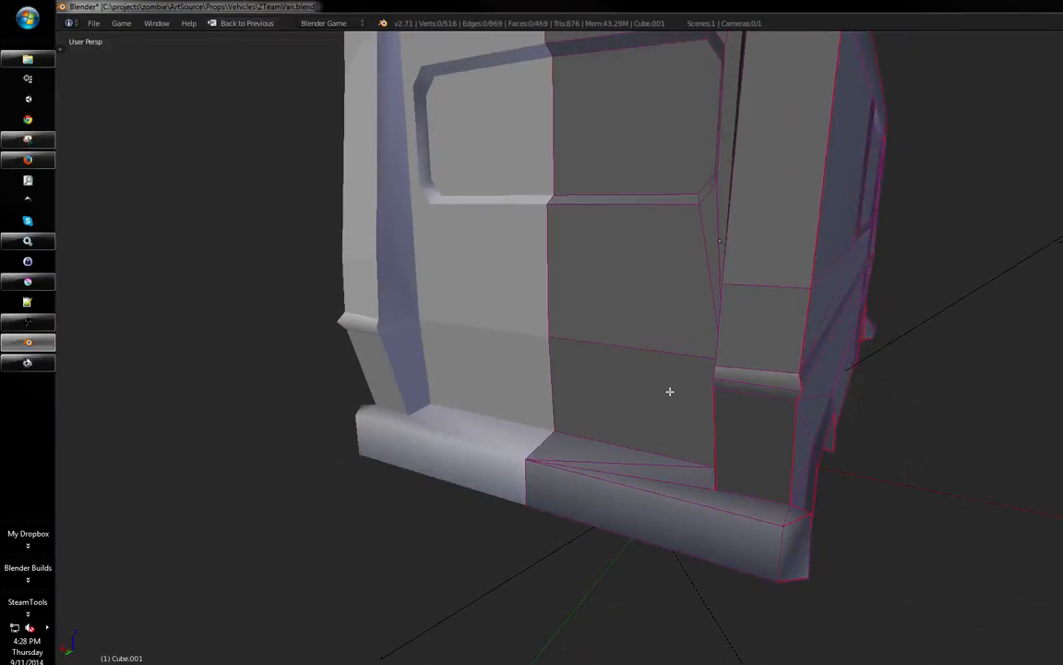
{"action": "key", "text": "z"}
{"action": "key", "text": "z"}
{"action": "key", "text": "alt+z"}
{"action": "mouse_move", "coordinate": [635, 449]}
{"action": "middle_mouse_down", "text": "shift"}
{"action": "mouse_move", "coordinate": [605, 425]}
{"action": "mouse_move", "coordinate": [696, 411]}
{"action": "middle_mouse_up", "text": "shift"}
{"action": "key", "text": "alt+z"}
{"action": "middle_click_drag", "start_coordinate": [803, 412], "coordinate": [645, 411], "text": "shift"}
{"action": "scroll", "coordinate": [645, 412], "scroll_direction": "up", "scroll_amount": 1}
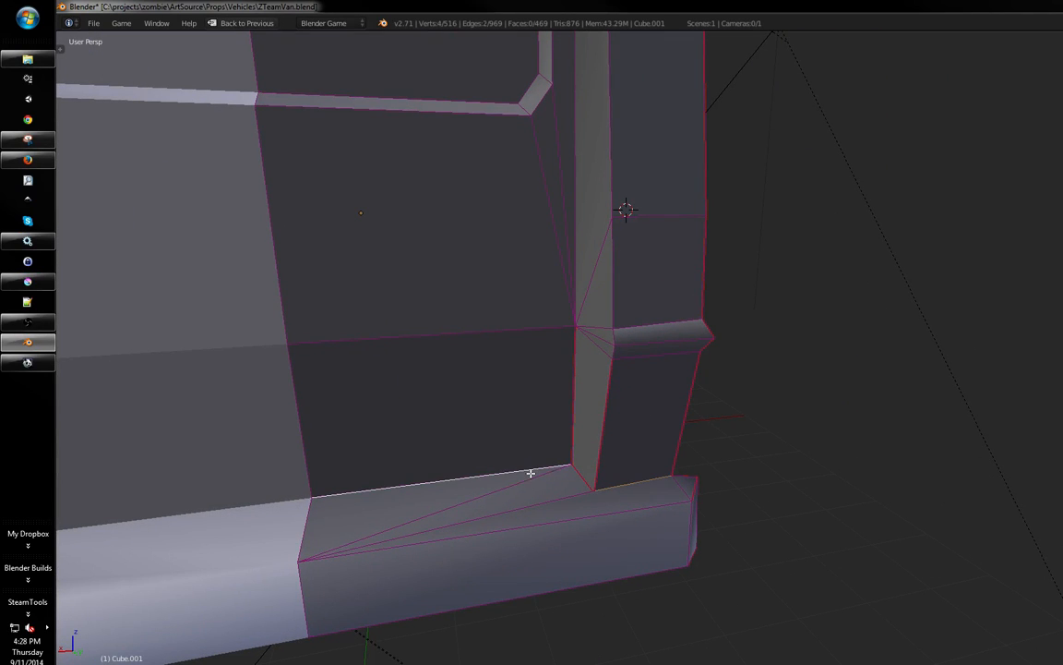
{"action": "key", "text": "ctrl+e"}
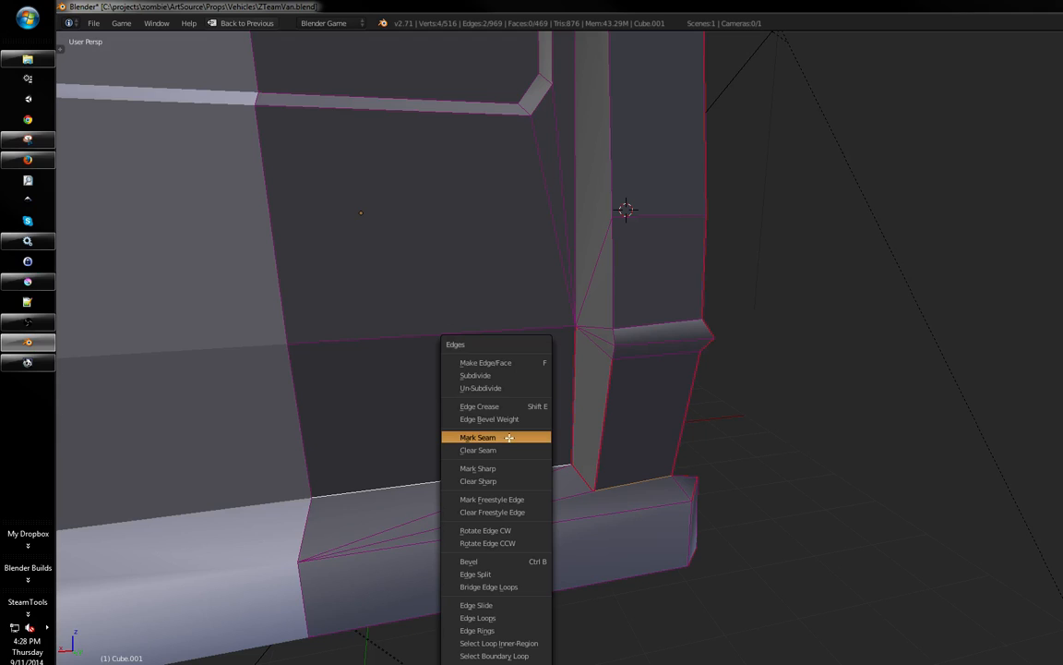
{"action": "left_click", "coordinate": [511, 438]}
- Select the diagonal edge across the rear bumper's top and compare the bumper corner in object and edit mode
{"action": "middle_click_drag", "start_coordinate": [510, 438], "coordinate": [610, 455]}
{"action": "middle_click_drag", "start_coordinate": [546, 453], "coordinate": [597, 483]}
{"action": "key", "text": "ctrl+Tab"}
{"action": "left_click", "coordinate": [571, 484]}
{"action": "right_click", "coordinate": [582, 483]}
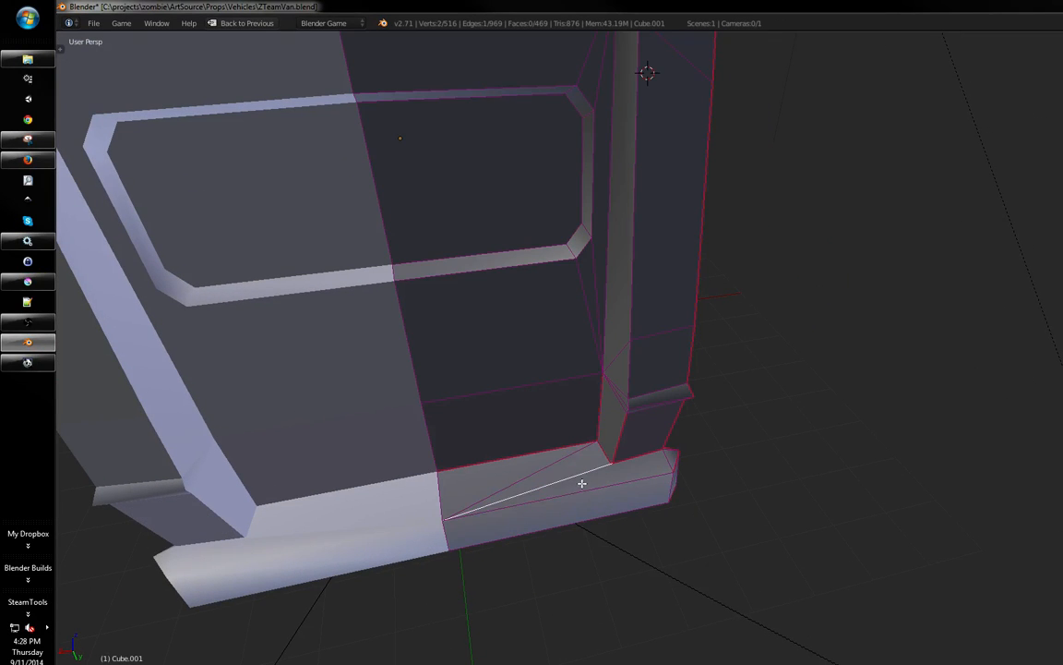
{"action": "key", "text": "ctrl+e"}
{"action": "left_click", "coordinate": [575, 478]}
{"action": "key", "text": "Tab"}
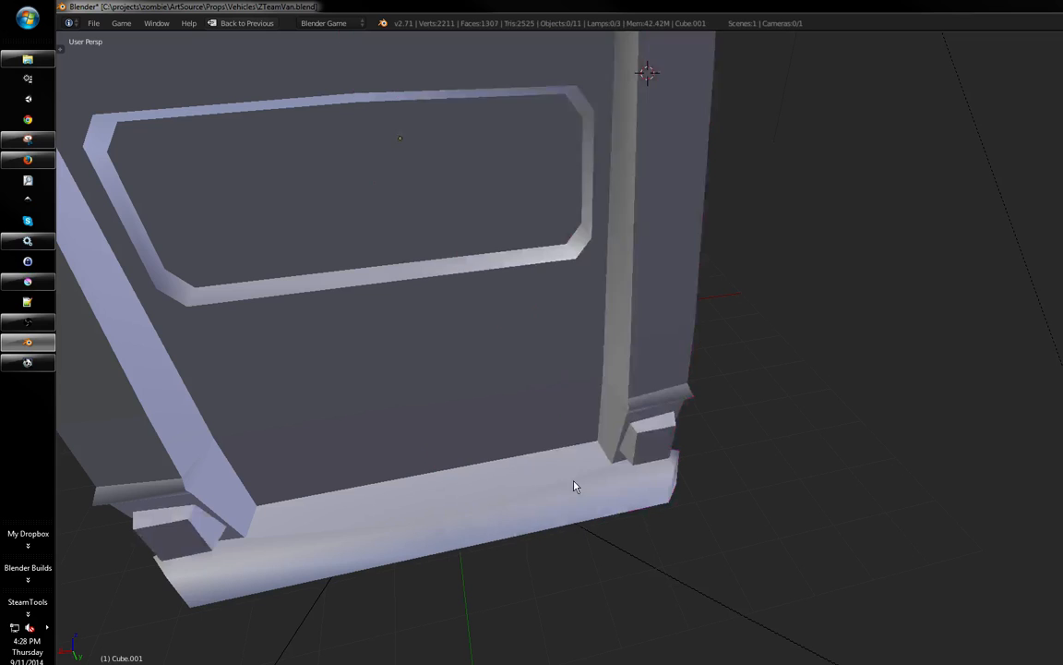
{"action": "mouse_move", "coordinate": [573, 482]}
{"action": "middle_mouse_down"}
{"action": "mouse_move", "coordinate": [560, 465]}
{"action": "mouse_move", "coordinate": [589, 422]}
{"action": "middle_mouse_up"}
{"action": "key", "text": "ctrl+Tab"}
{"action": "key", "text": "Tab"}
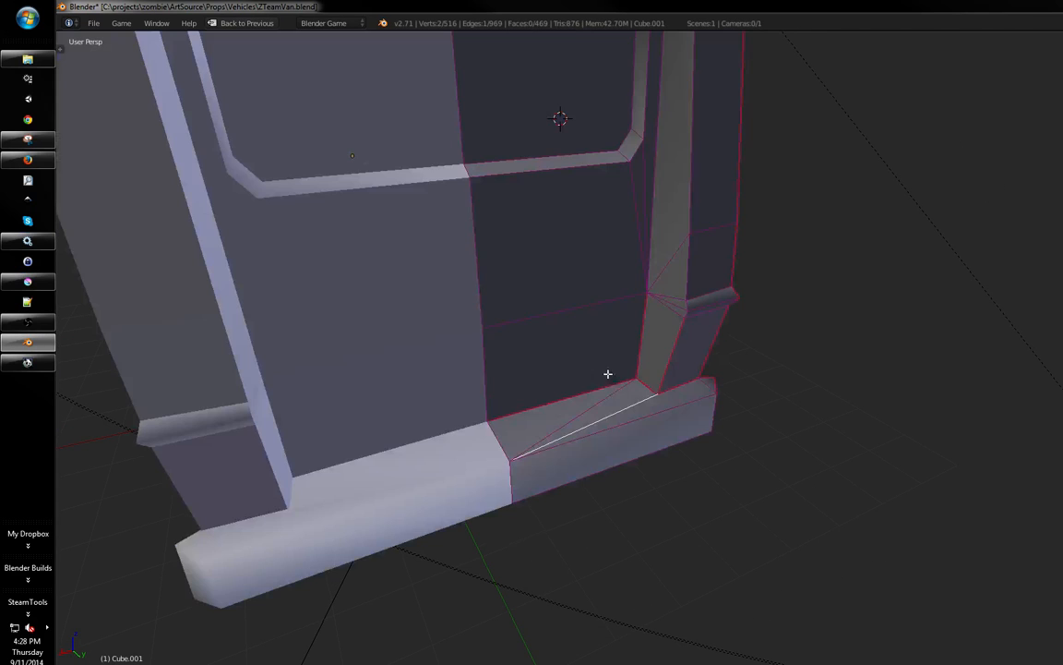
- Remove the extra geometry at the inner corner of the bumper's top and recut the edge there with the Knife
{"action": "left_click", "coordinate": [599, 361]}
{"action": "key", "text": "a"}
{"action": "key", "text": "x"}
{"action": "left_click", "coordinate": [662, 395]}
{"action": "middle_click_drag", "start_coordinate": [662, 394], "coordinate": [624, 430]}
{"action": "scroll", "coordinate": [630, 411], "scroll_direction": "up", "scroll_amount": 2}
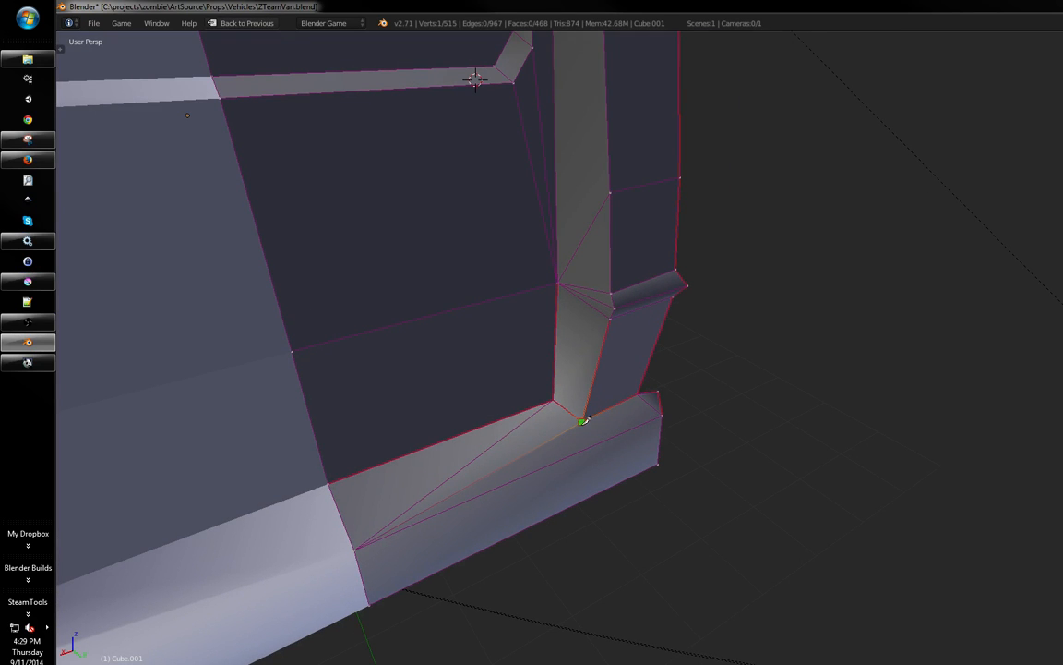
- Switch to face selection, restore the split layout and select the rear bumper's linked faces to show their UVs
{"action": "middle_click_drag", "start_coordinate": [639, 410], "coordinate": [318, 425], "text": "shift"}
{"action": "scroll", "coordinate": [541, 370], "scroll_direction": "down", "scroll_amount": 5}
{"action": "key", "text": "ctrl+Tab"}
{"action": "left_click", "coordinate": [523, 446]}
{"action": "key", "text": "shift+space"}
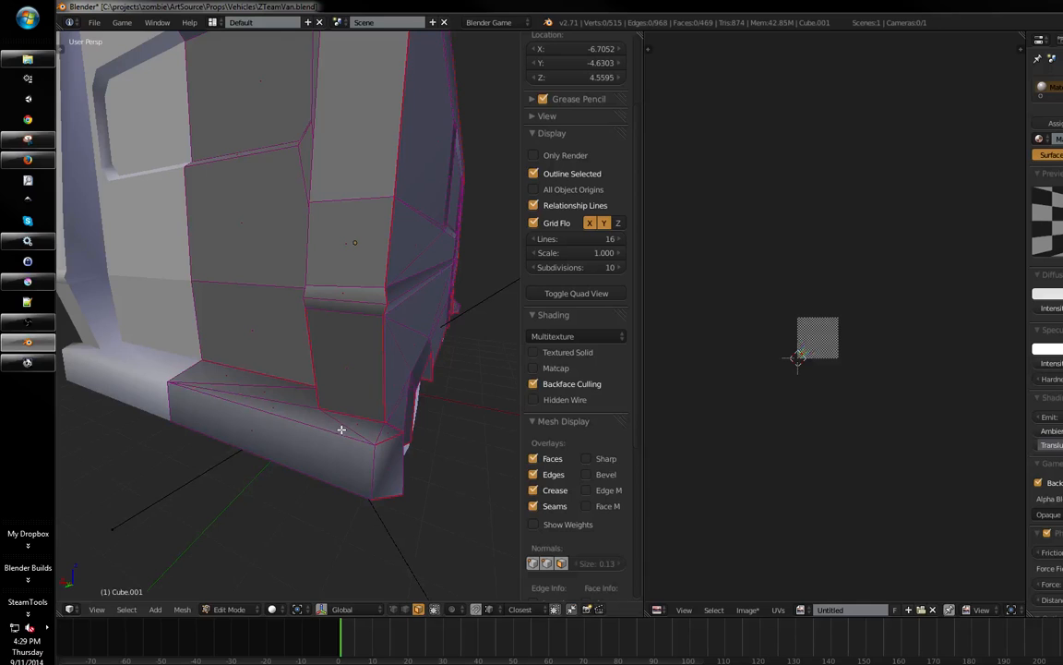
{"action": "key", "text": "l"}
{"action": "middle_click_drag", "start_coordinate": [789, 342], "coordinate": [888, 369]}
- Turn on textured display and examine the bumper's checker mapping and its separate UV islands in maximized views
{"action": "key", "text": "shift+space"}
{"action": "middle_click_drag", "start_coordinate": [745, 407], "coordinate": [703, 440], "text": "ctrl"}
{"action": "middle_click_drag", "start_coordinate": [704, 441], "coordinate": [650, 420]}
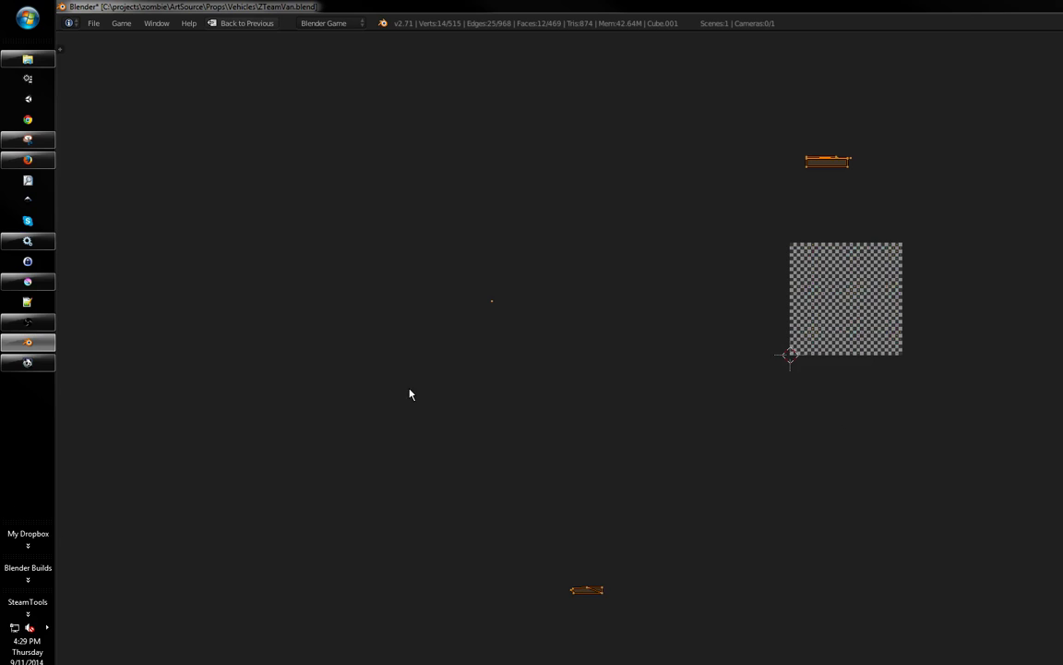
{"action": "key", "text": "ctrl+Up"}
{"action": "mouse_move", "coordinate": [407, 408]}
{"action": "middle_mouse_down"}
{"action": "mouse_move", "coordinate": [373, 422]}
{"action": "mouse_move", "coordinate": [320, 362]}
{"action": "mouse_move", "coordinate": [309, 370]}
{"action": "mouse_move", "coordinate": [291, 355]}
{"action": "mouse_move", "coordinate": [305, 369]}
{"action": "middle_mouse_up"}
{"action": "key", "text": "alt+z"}
{"action": "key", "text": "ctrl+Up"}
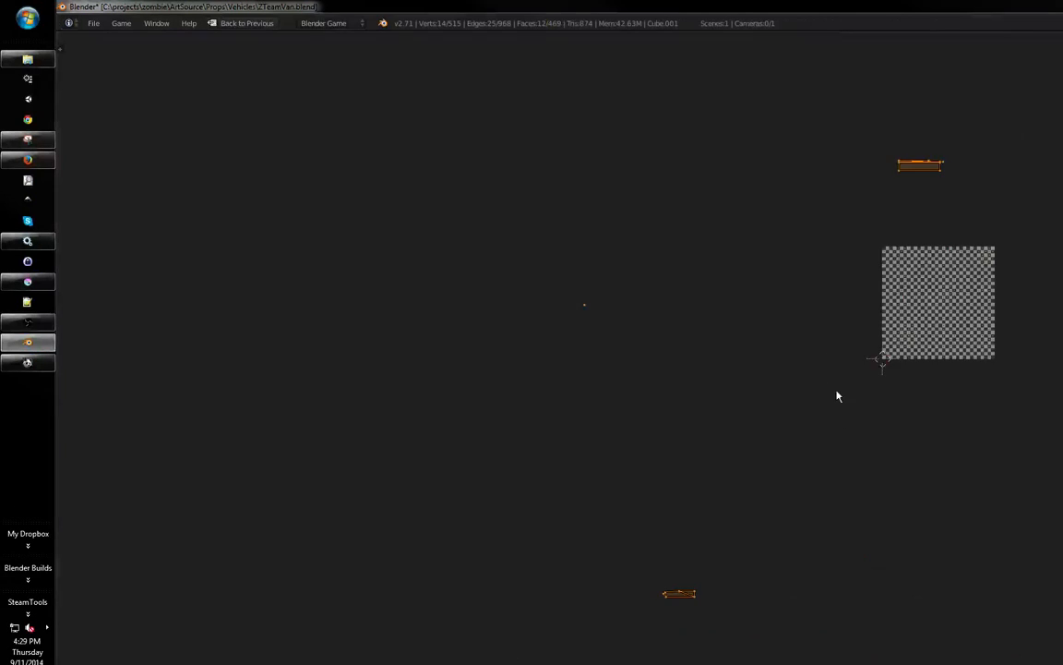
{"action": "middle_click_drag", "start_coordinate": [838, 395], "coordinate": [805, 372]}
{"action": "middle_click_drag", "start_coordinate": [872, 390], "coordinate": [848, 398]}
{"action": "middle_click_drag", "start_coordinate": [784, 422], "coordinate": [794, 414]}
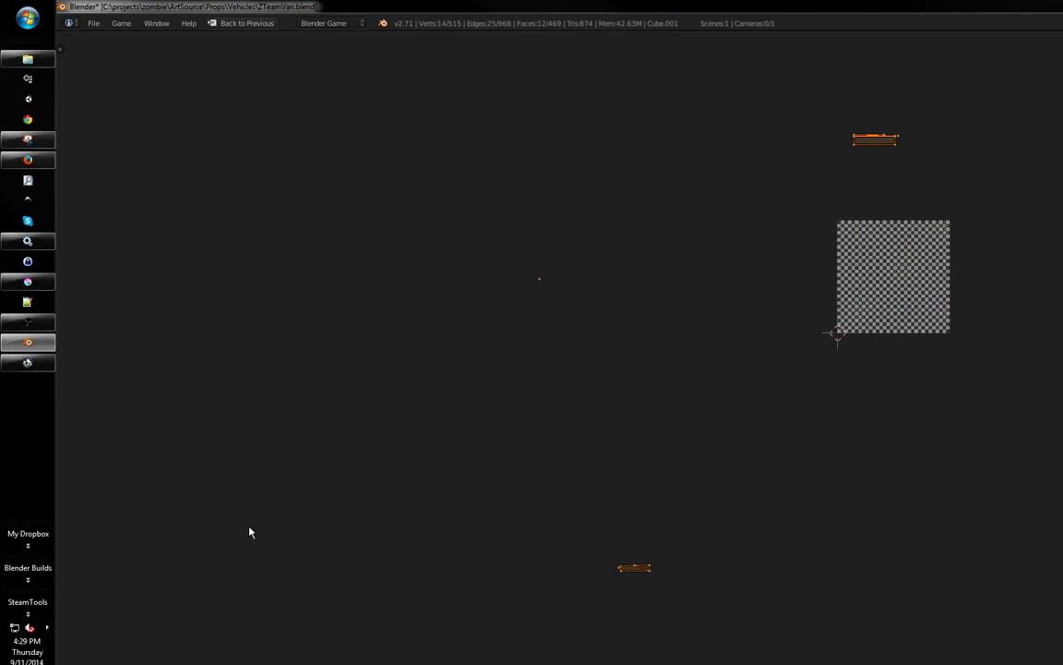
{"action": "key", "text": "ctrl+Up"}
{"action": "middle_click_drag", "start_coordinate": [240, 508], "coordinate": [346, 503]}
{"action": "key", "text": "ctrl+Up"}
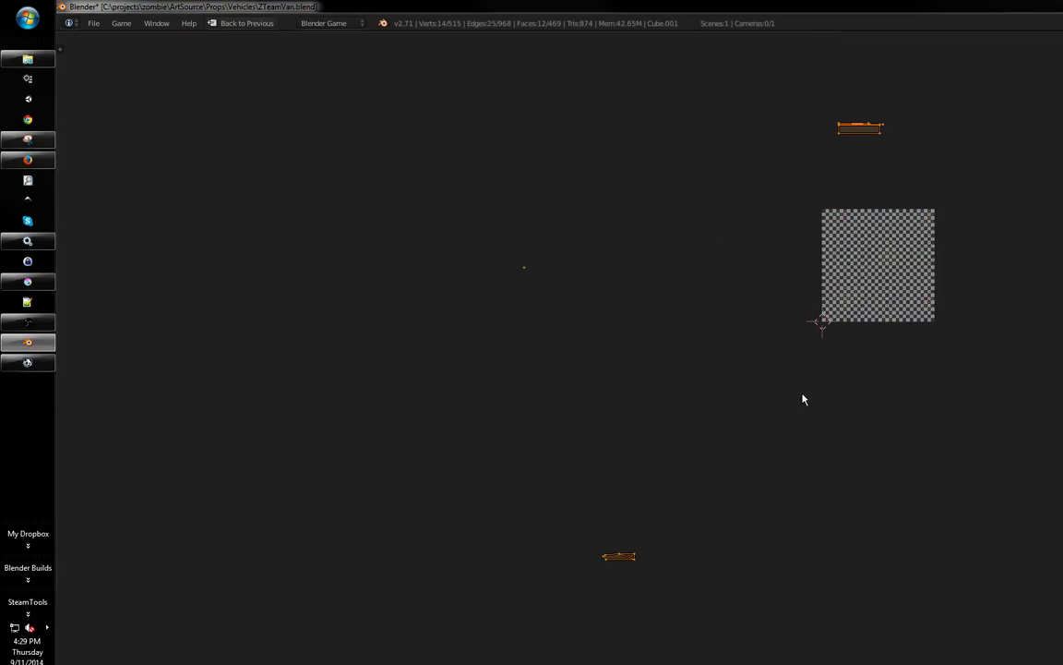
- Unwrap the selected bumper faces, scale the resulting UV island and move it below the checker image
{"action": "key", "text": "e"}
{"action": "middle_click_drag", "start_coordinate": [849, 403], "coordinate": [790, 425]}
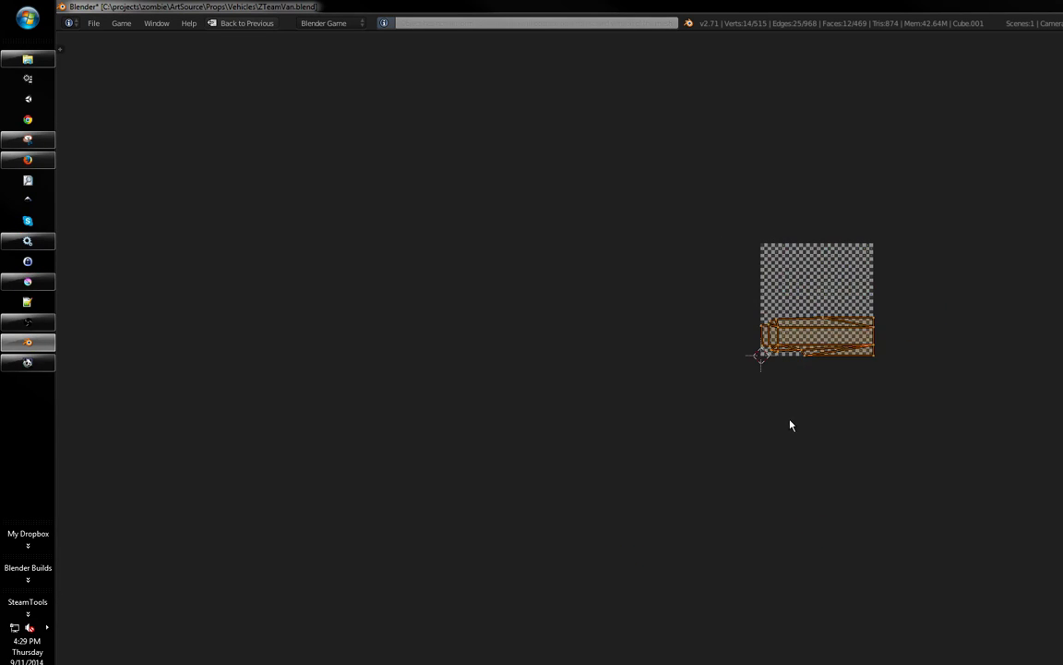
{"action": "key", "text": "s"}
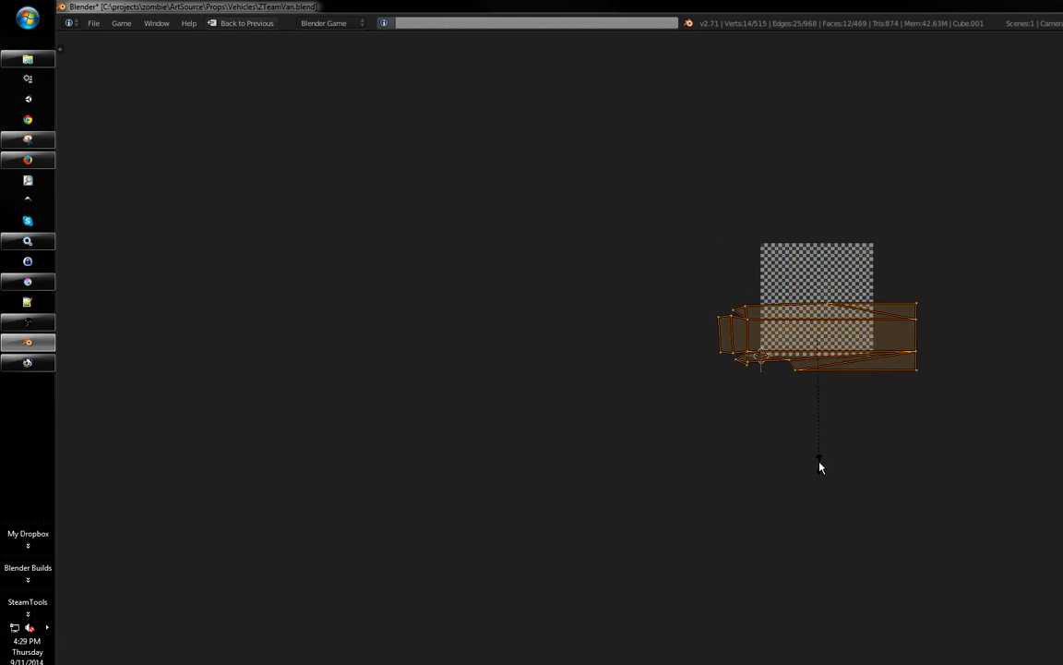
{"action": "key", "text": "g"}
{"action": "left_click", "coordinate": [822, 521]}
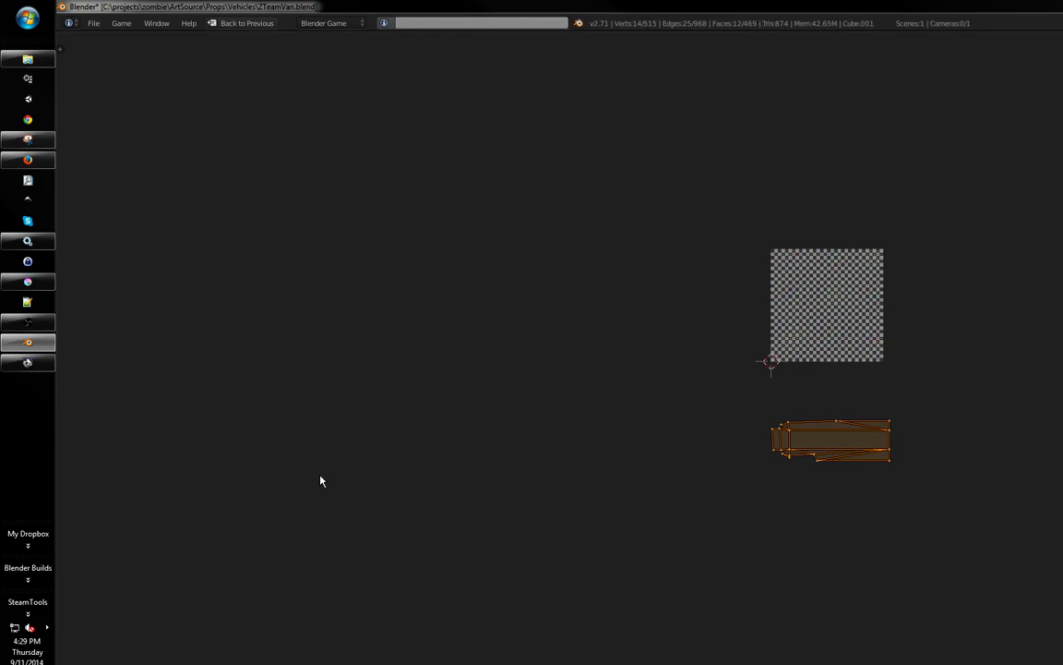
- Examine the checker pattern on the rear bumper from several angles beside its UV island
{"action": "key", "text": "ctrl+Up"}
{"action": "middle_click_drag", "start_coordinate": [345, 466], "coordinate": [661, 435]}
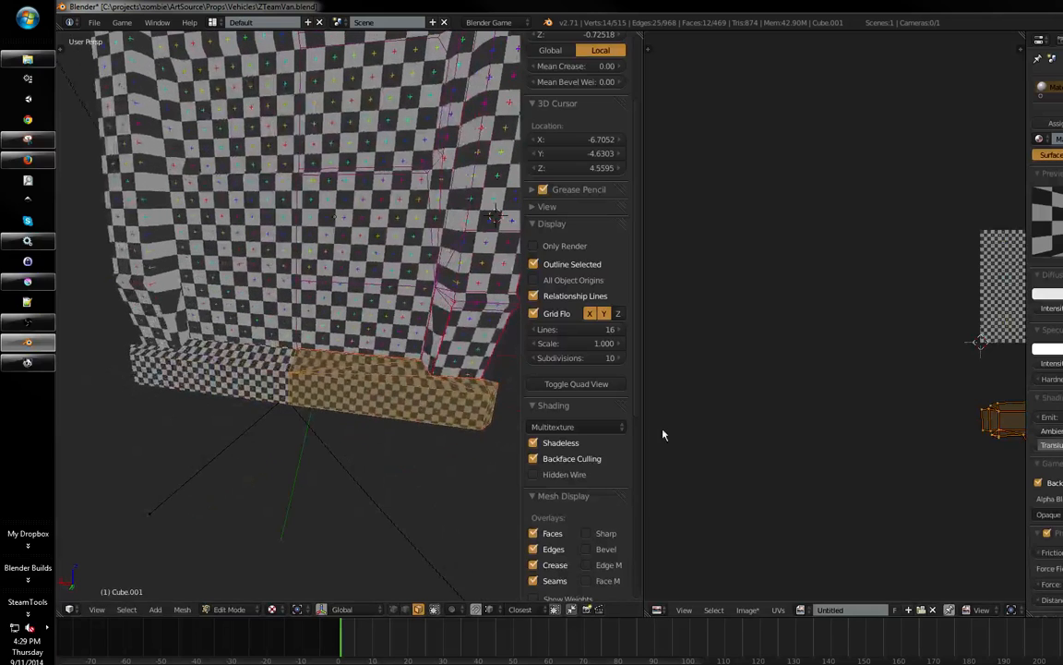
{"action": "scroll", "coordinate": [886, 369], "scroll_direction": "up", "scroll_amount": 2}
{"action": "middle_click_drag", "start_coordinate": [950, 357], "coordinate": [789, 337]}
{"action": "scroll", "coordinate": [406, 245], "scroll_direction": "up", "scroll_amount": 5}
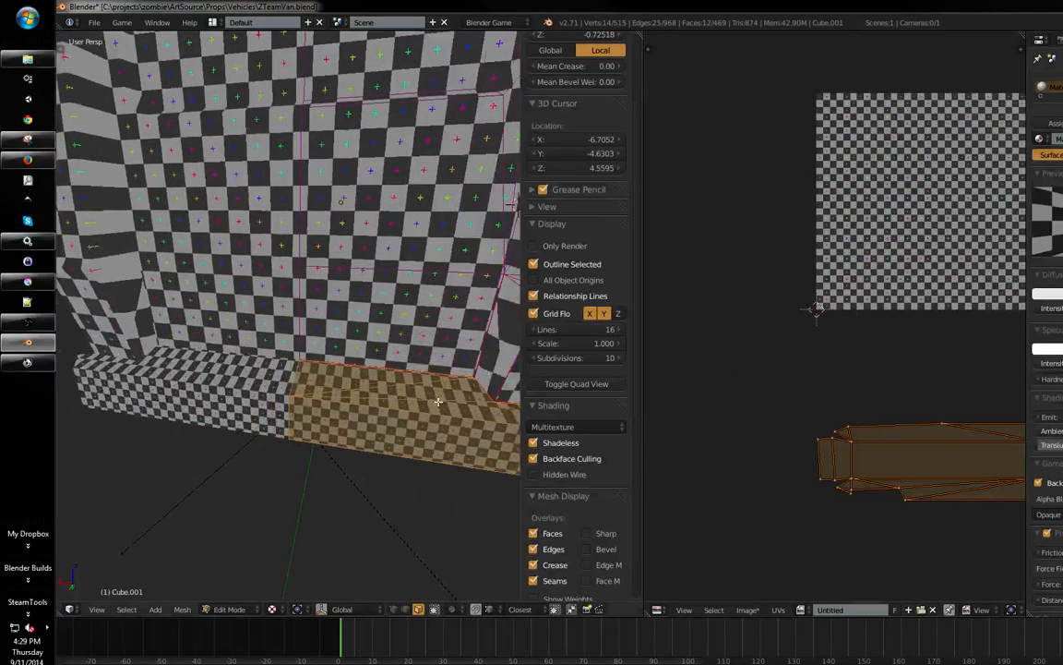
{"action": "middle_click_drag", "start_coordinate": [357, 427], "coordinate": [360, 411]}
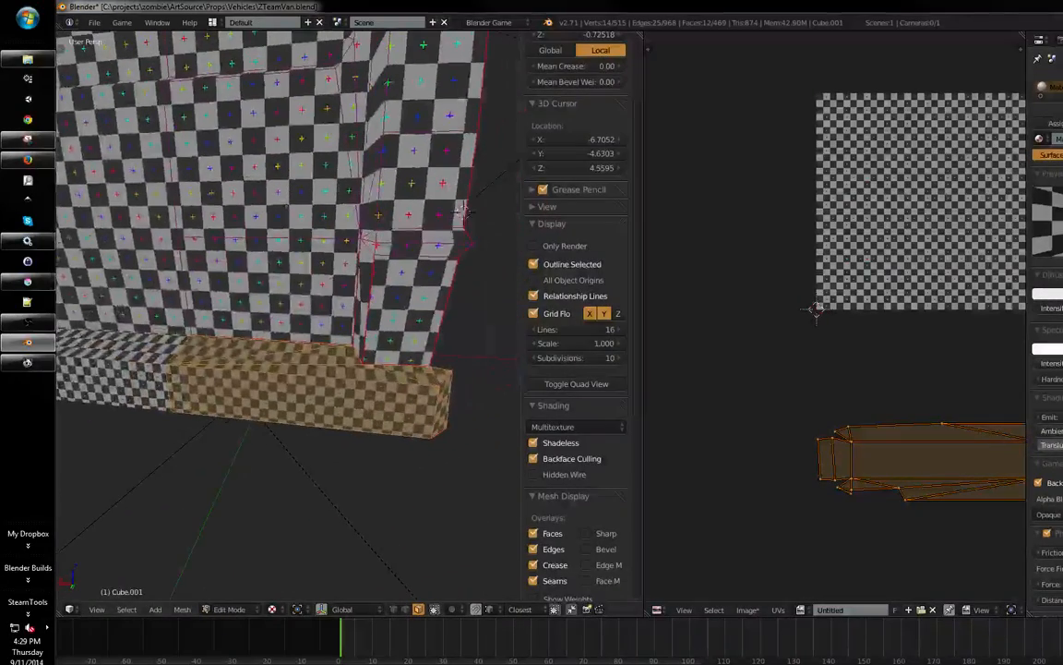
{"action": "middle_click_drag", "start_coordinate": [877, 369], "coordinate": [789, 331]}
{"action": "mouse_move", "coordinate": [364, 412]}
{"action": "middle_mouse_down"}
{"action": "mouse_move", "coordinate": [432, 415]}
{"action": "mouse_move", "coordinate": [391, 396]}
{"action": "mouse_move", "coordinate": [327, 418]}
{"action": "mouse_move", "coordinate": [347, 419]}
{"action": "middle_mouse_up"}
- Select all geometry linked to the bumper in wireframe, remove doubles and return to textured shading
{"action": "key", "text": "z"}
{"action": "key", "text": "ctrl+l"}
{"action": "key", "text": "w"}
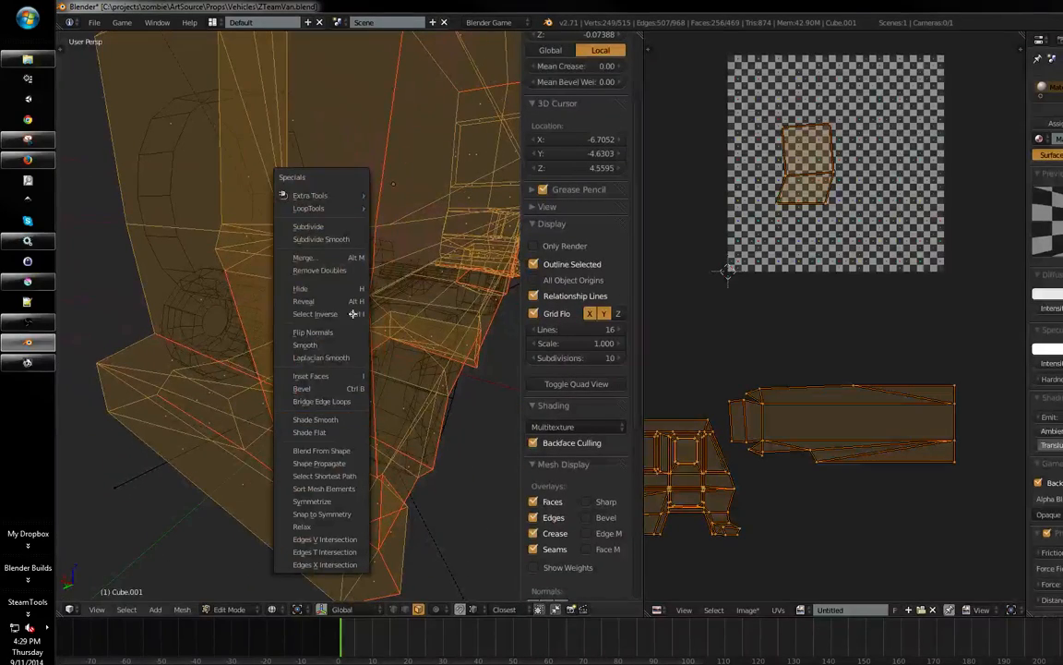
{"action": "left_click", "coordinate": [338, 269]}
{"action": "middle_click_drag", "start_coordinate": [377, 336], "coordinate": [467, 367]}
{"action": "key", "text": "z"}
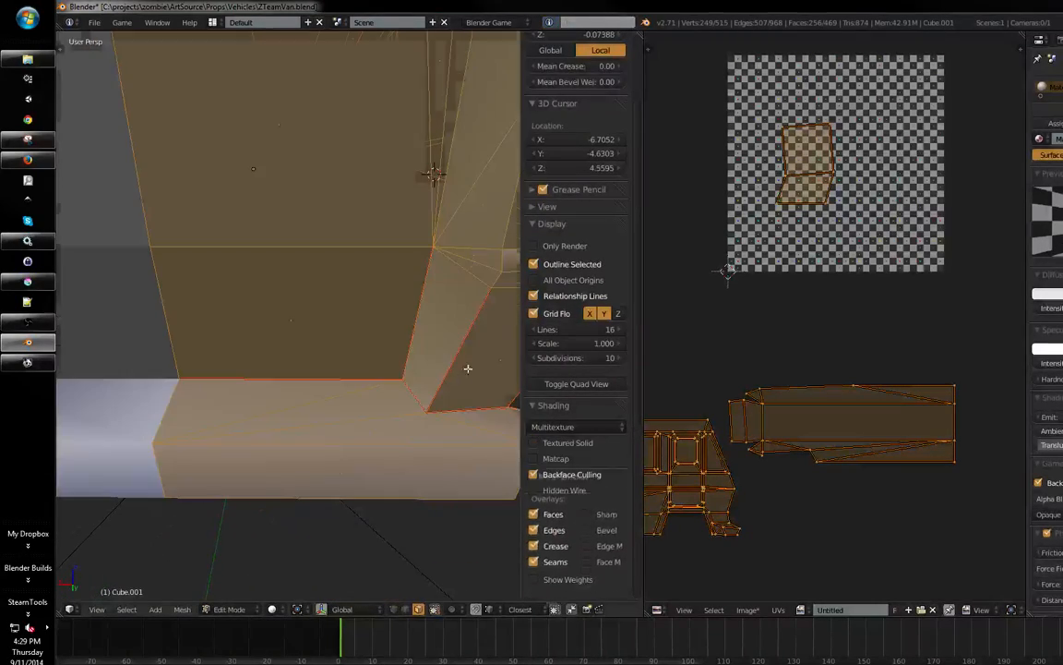
{"action": "key", "text": "alt+z"}
{"action": "mouse_move", "coordinate": [451, 418]}
{"action": "middle_mouse_down"}
{"action": "mouse_move", "coordinate": [480, 419]}
{"action": "mouse_move", "coordinate": [454, 413]}
{"action": "middle_mouse_up"}
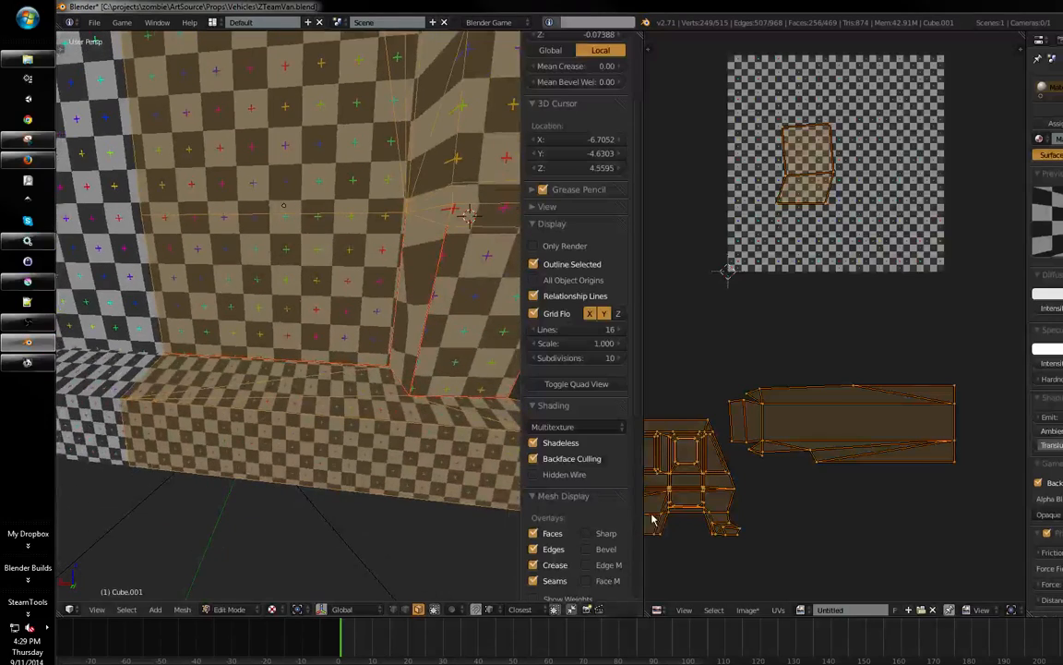
- Try to unwrap all linked faces of the van body again and undo the attempt
{"action": "middle_click_drag", "start_coordinate": [651, 520], "coordinate": [703, 492]}
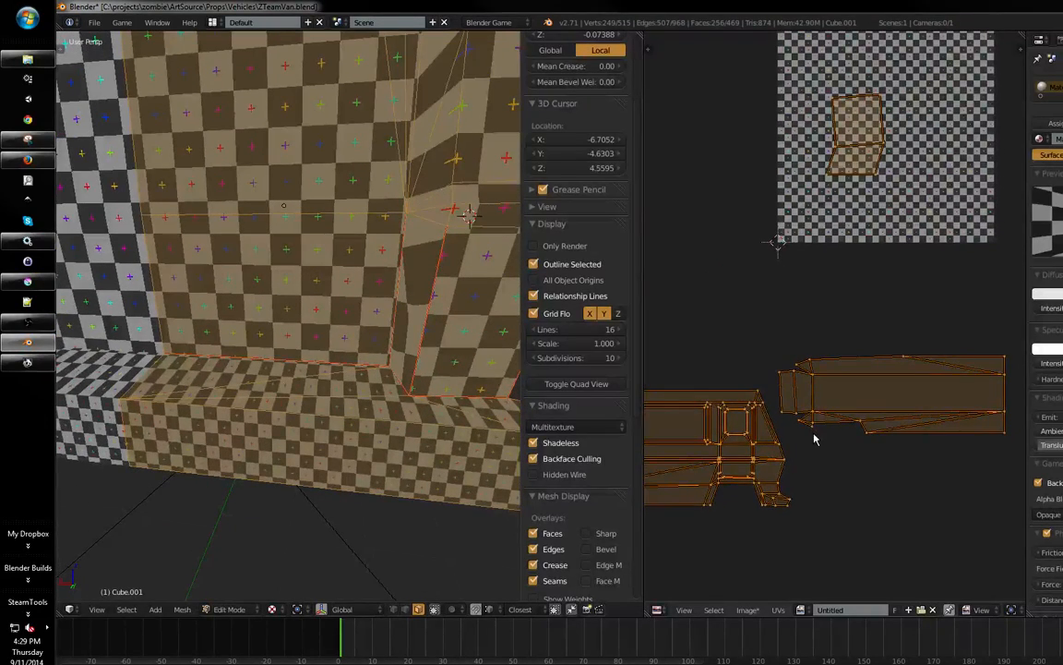
{"action": "key", "text": "e"}
{"action": "middle_click_drag", "start_coordinate": [782, 362], "coordinate": [786, 418]}
{"action": "key", "text": "ctrl+z"}
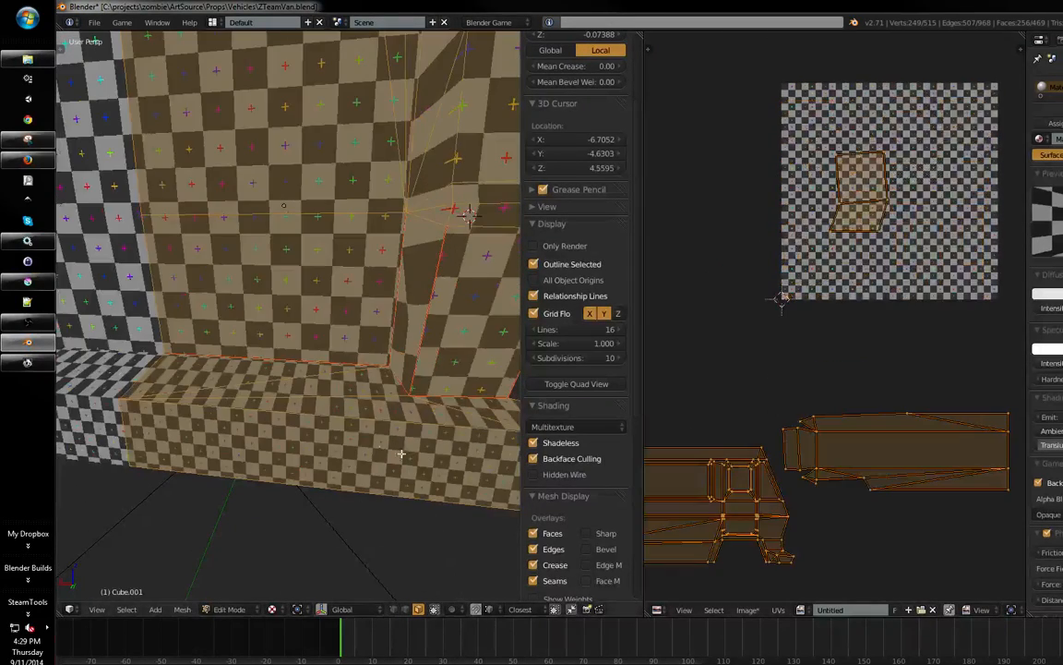
- Clear the selection, select only the rear bumper's linked faces, show the tool shelf and unwrap the bumper
{"action": "key", "text": "ctrl+Tab"}
{"action": "left_click", "coordinate": [330, 435]}
{"action": "key", "text": "a"}
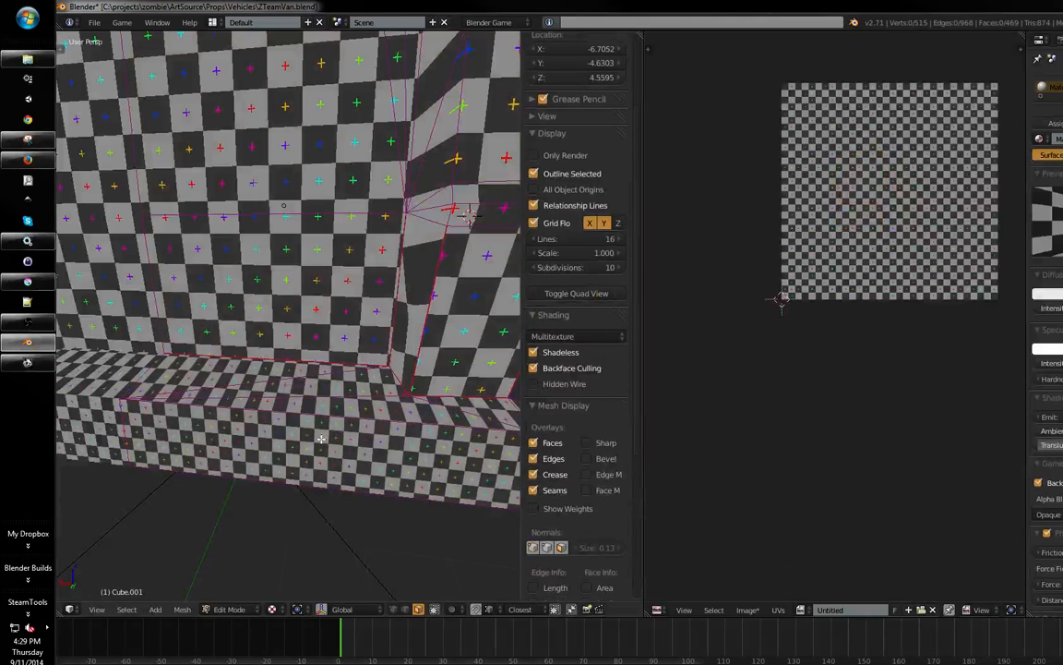
{"action": "key", "text": "l"}
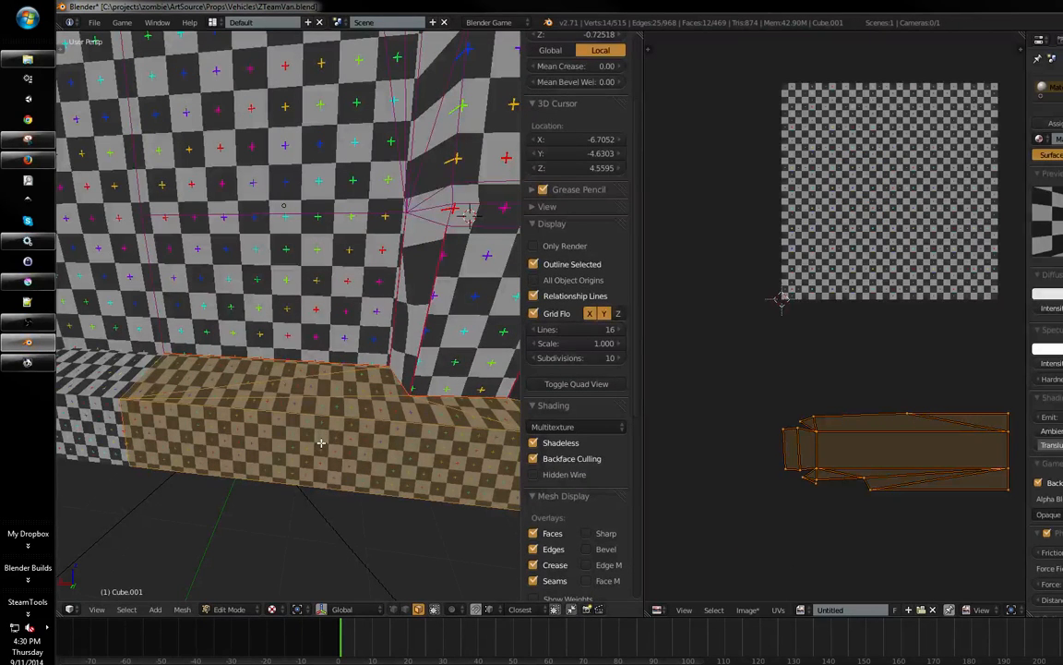
{"action": "key", "text": "t"}
{"action": "scroll", "coordinate": [171, 387], "scroll_direction": "down", "scroll_amount": 3}
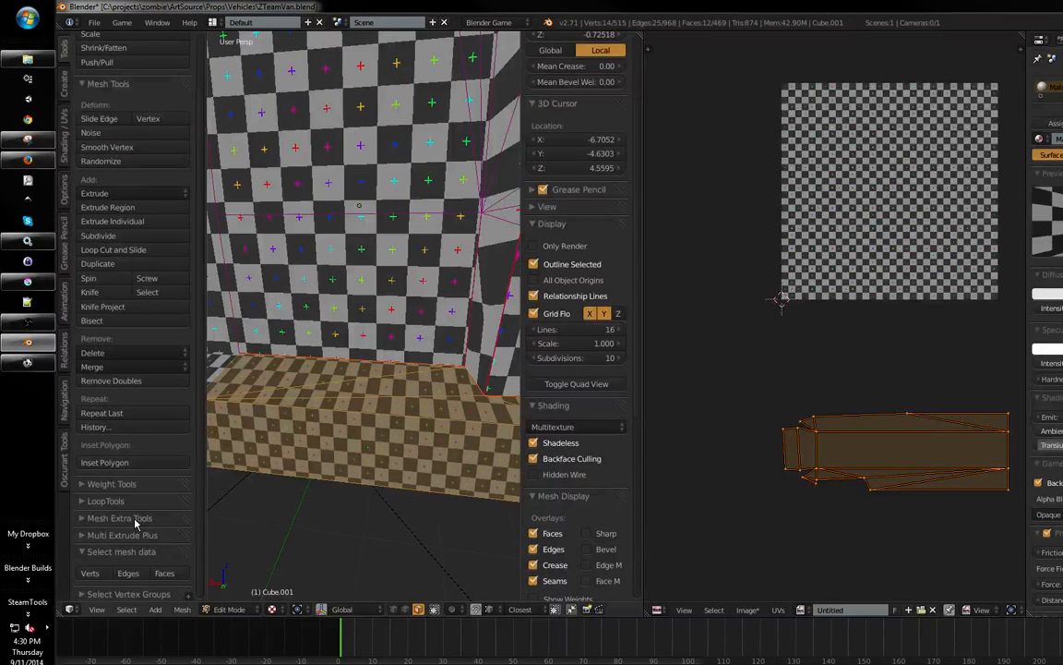
{"action": "key", "text": "u"}
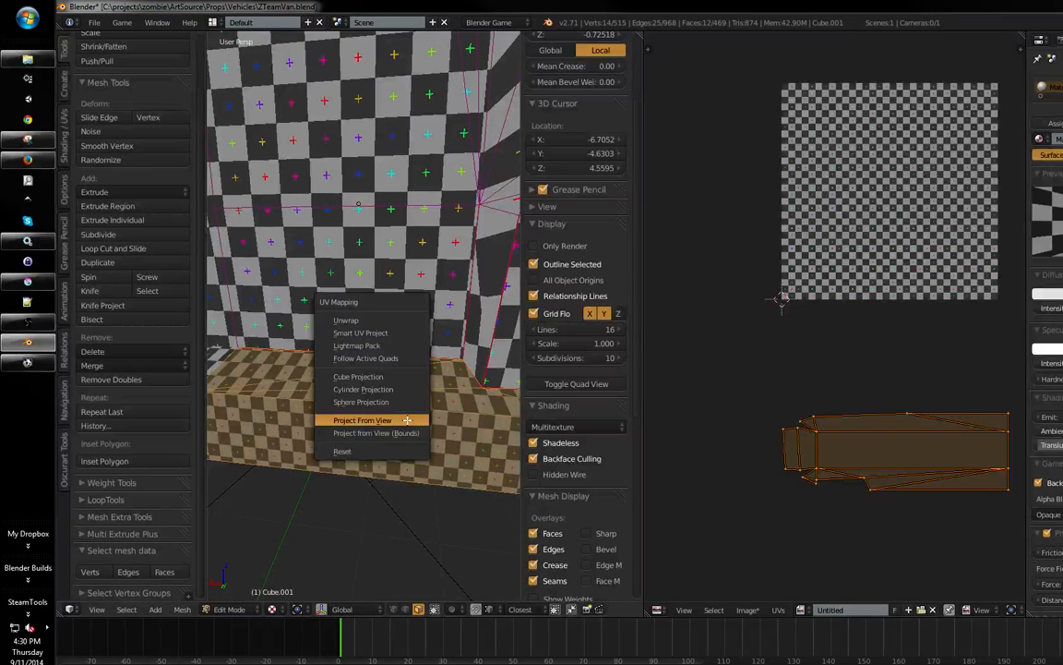
{"action": "left_click", "coordinate": [346, 320]}
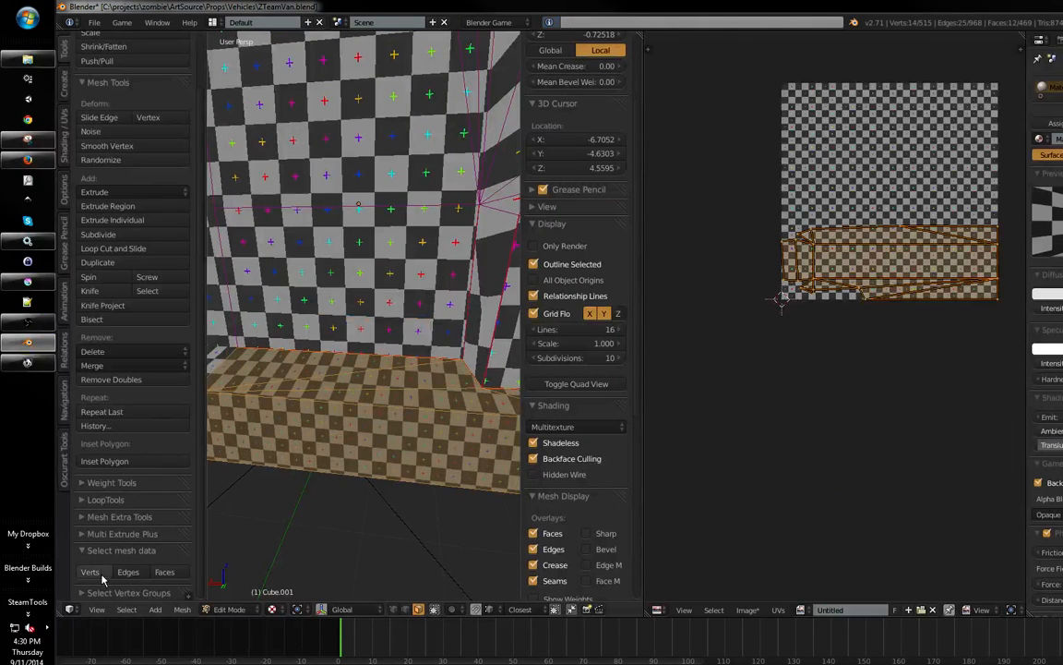
- Compare the Conformal unwrap method on the bumper, return to Angle Based and adjust the unwrap margin
{"action": "key", "text": "F6"}
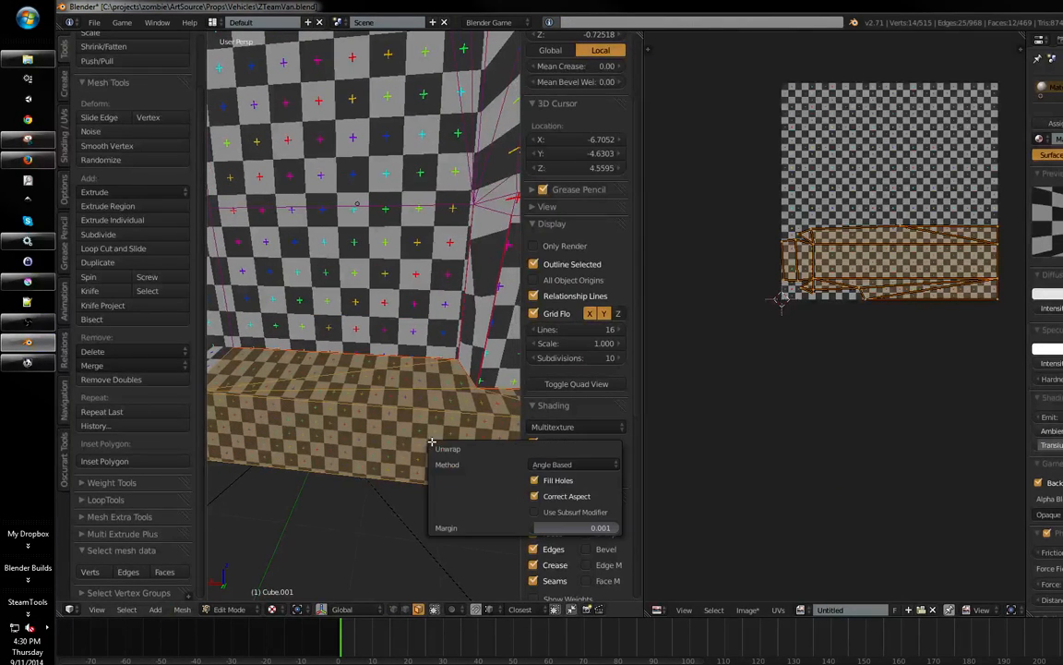
{"action": "left_click", "coordinate": [578, 464]}
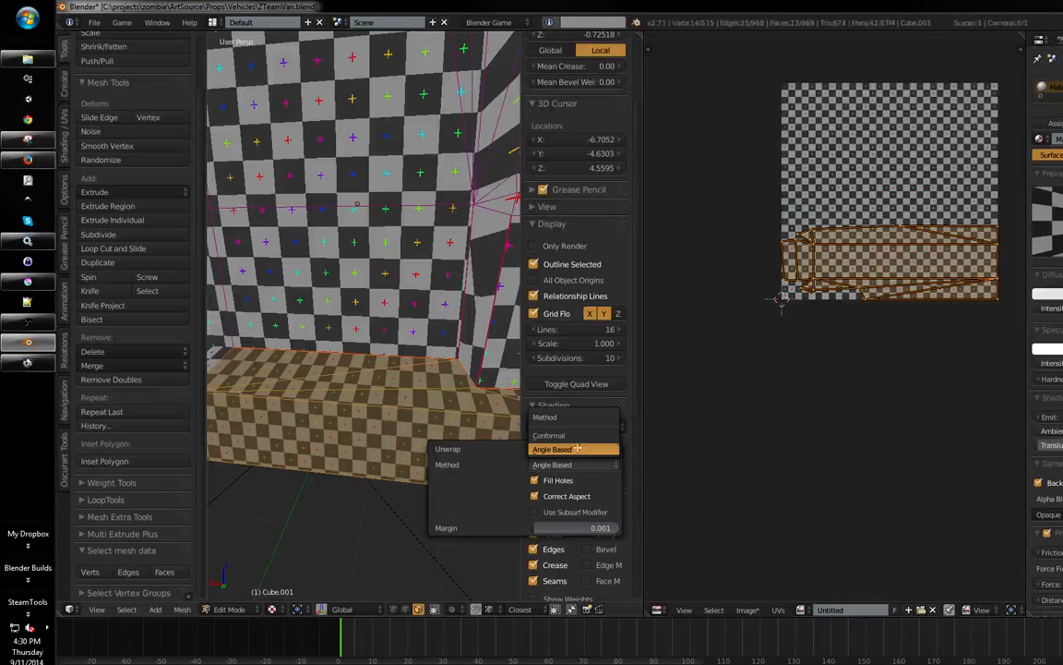
{"action": "left_click", "coordinate": [577, 441]}
{"action": "left_click", "coordinate": [561, 465]}
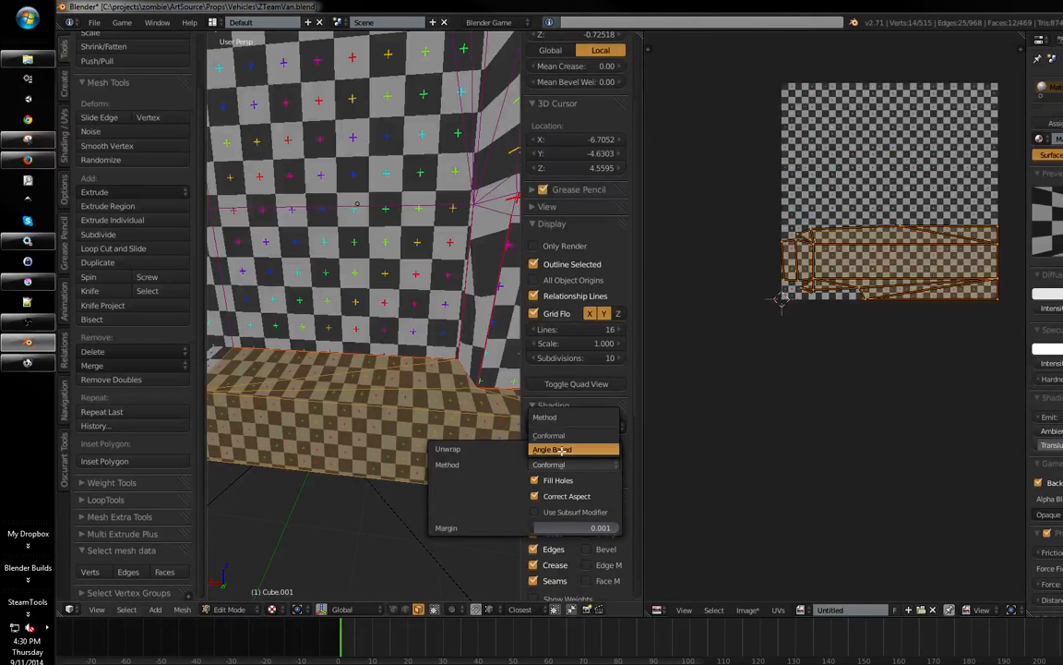
{"action": "left_click", "coordinate": [561, 440]}
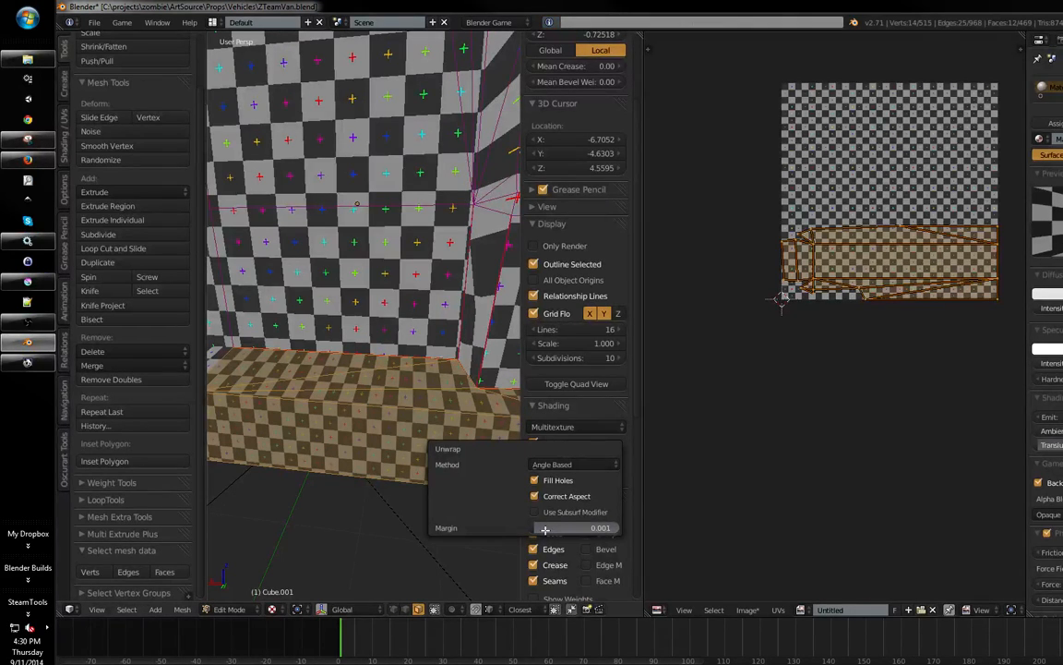
{"action": "left_click_drag", "start_coordinate": [546, 529], "coordinate": [557, 529]}
- Turn off Snap to Pixels for the UVs and unwrap all of the rear bumper's UVs again
{"action": "middle_click_drag", "start_coordinate": [313, 543], "coordinate": [343, 428]}
{"action": "key", "text": "shift+space"}
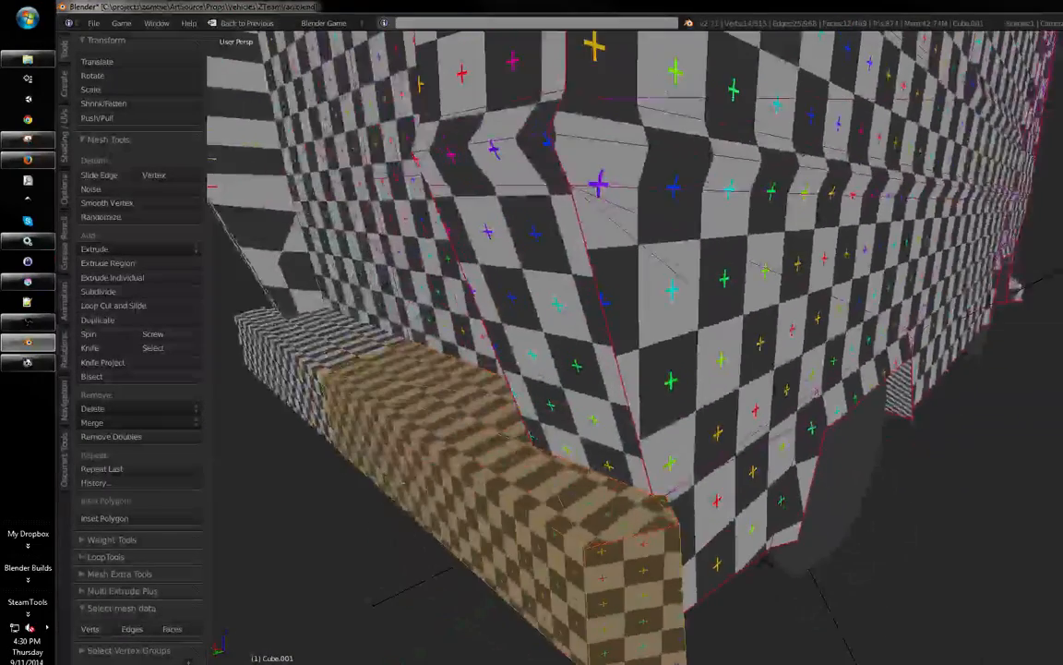
{"action": "key", "text": "shift+space"}
{"action": "scroll", "coordinate": [764, 353], "scroll_direction": "up", "scroll_amount": 4}
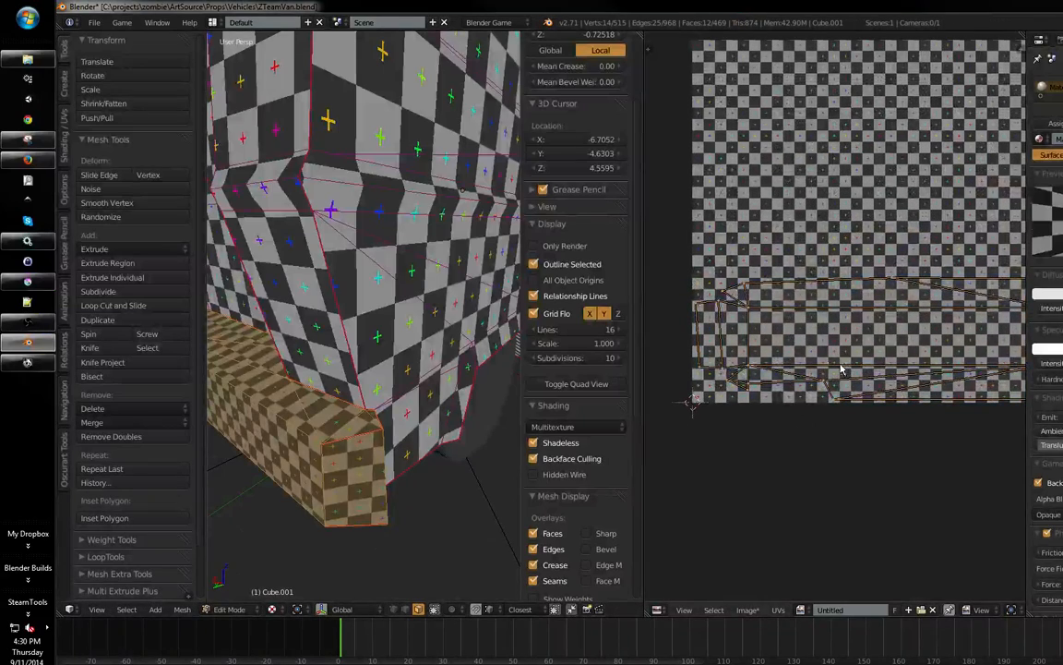
{"action": "key", "text": "a"}
{"action": "left_click", "coordinate": [778, 610]}
{"action": "left_click", "coordinate": [809, 595]}
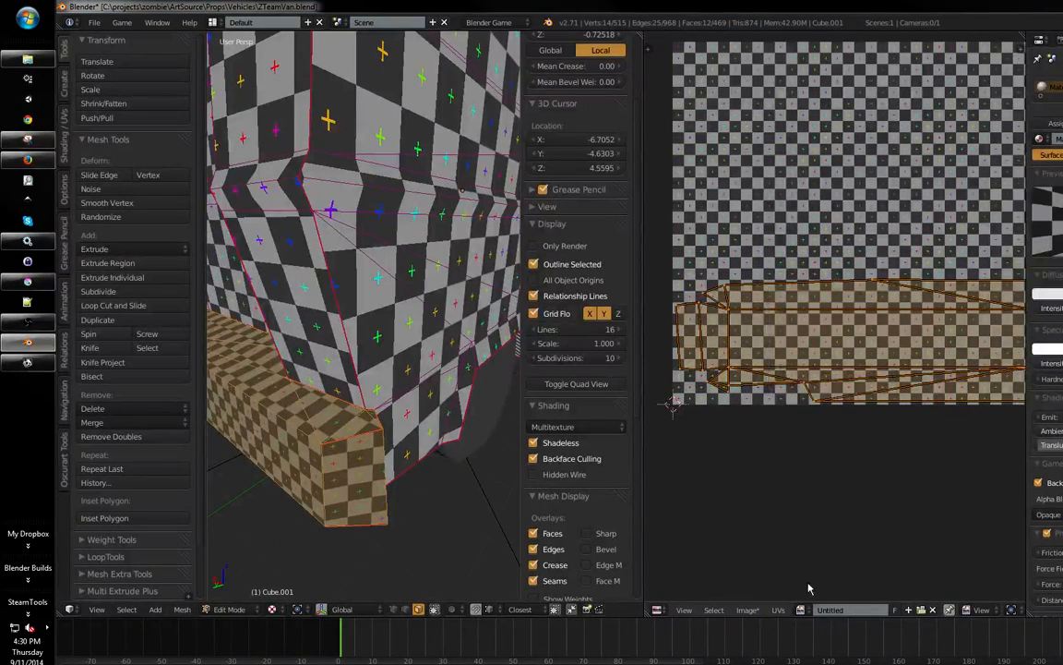
{"action": "middle_click_drag", "start_coordinate": [441, 476], "coordinate": [437, 479]}
{"action": "middle_click_drag", "start_coordinate": [777, 454], "coordinate": [799, 447]}
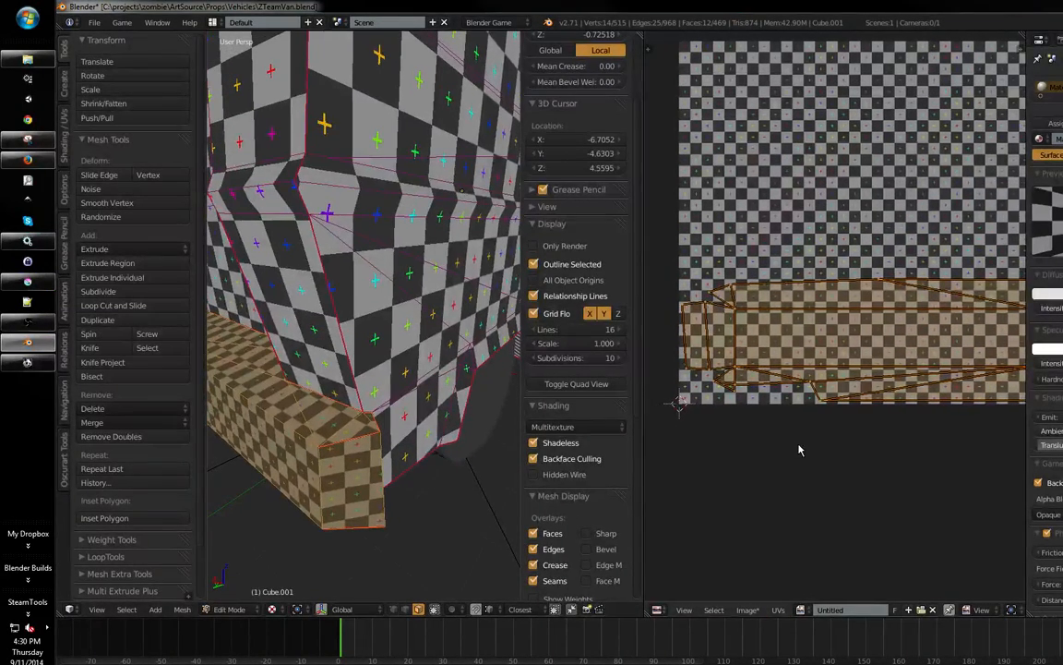
{"action": "key", "text": "e"}
{"action": "middle_click_drag", "start_coordinate": [814, 405], "coordinate": [786, 400]}
{"action": "middle_click_drag", "start_coordinate": [476, 434], "coordinate": [496, 432]}
{"action": "middle_click_drag", "start_coordinate": [844, 397], "coordinate": [861, 400]}
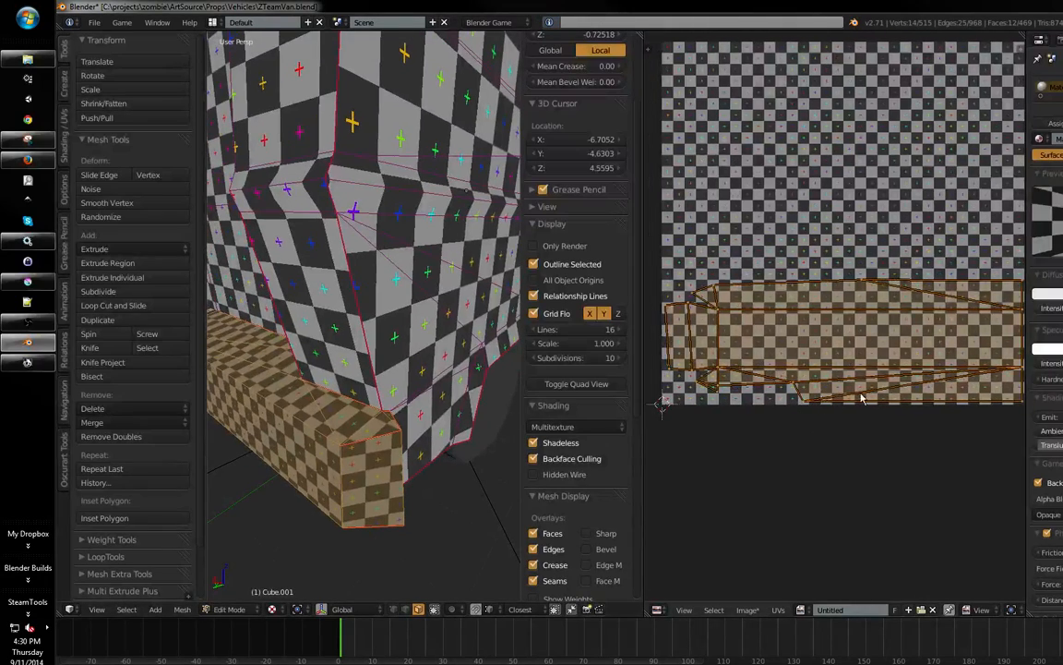
- Select only the UVs along the bumper island's lower edge and try to scale them along the Y axis
{"action": "key", "text": "a"}
{"action": "middle_click_drag", "start_coordinate": [925, 334], "coordinate": [872, 332]}
{"action": "key", "text": "b"}
{"action": "left_click_drag", "start_coordinate": [980, 376], "coordinate": [694, 428]}
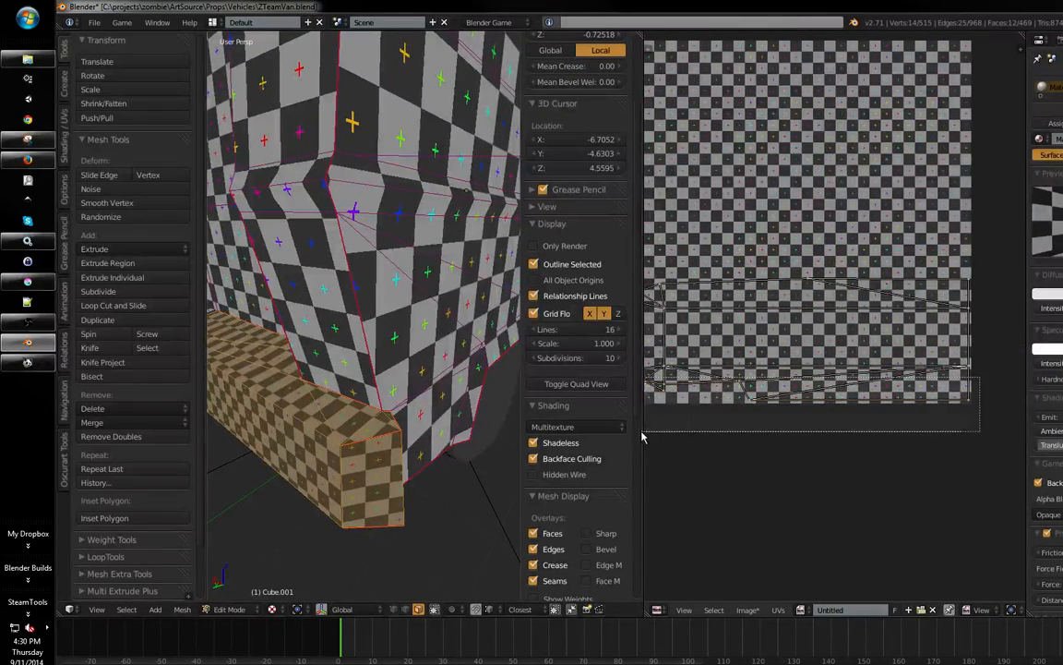
{"action": "scroll", "coordinate": [831, 404], "scroll_direction": "down", "scroll_amount": 2}
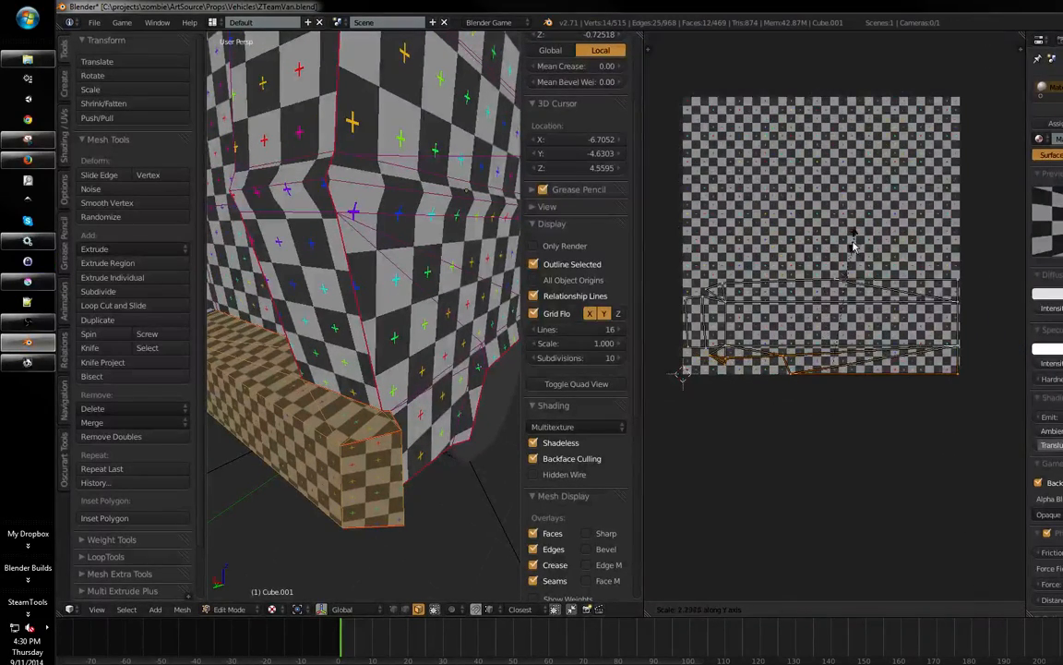
{"action": "left_click", "coordinate": [799, 350]}
- Disable Constrain to Image Bounds and stretch the bumper's selected lower UVs along the Y axis
{"action": "left_click", "coordinate": [778, 610]}
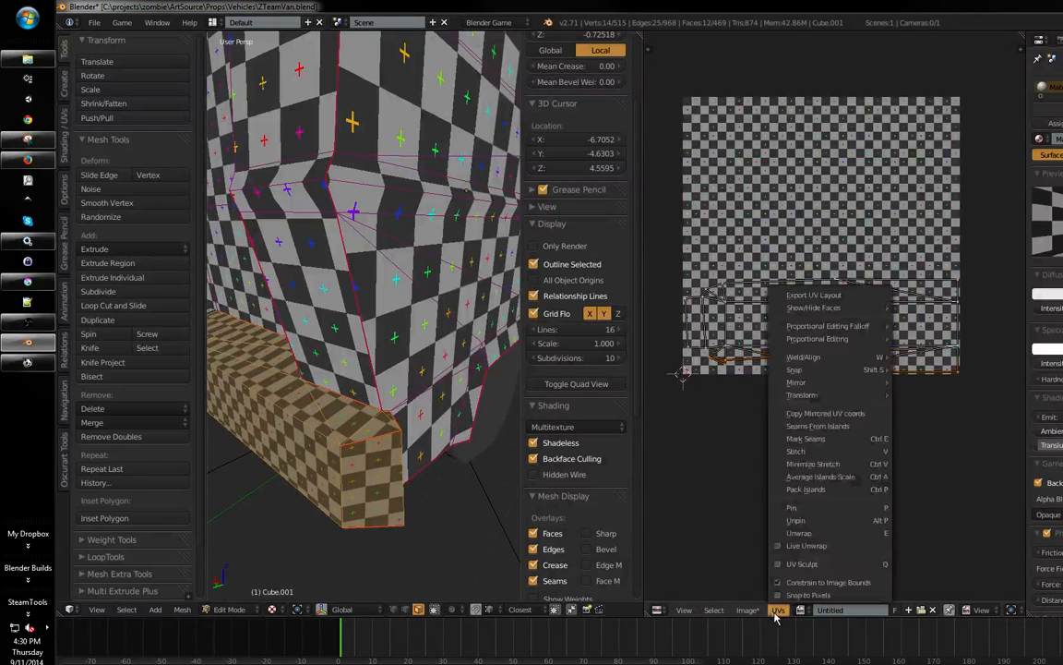
{"action": "left_click", "coordinate": [799, 584]}
{"action": "key", "text": "s"}
{"action": "key", "text": "y"}
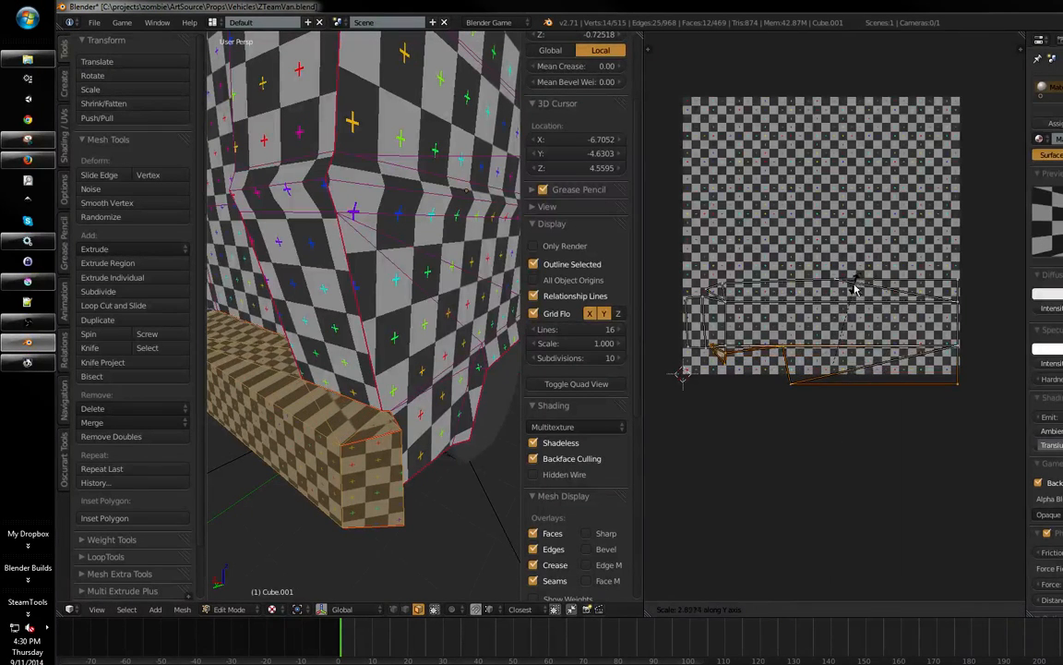
{"action": "left_click", "coordinate": [848, 311]}
- Move the bumper island's lower UVs down along Y, and shift its lowest edge separately to even out the checkers
{"action": "key", "text": "g"}
{"action": "key", "text": "y"}
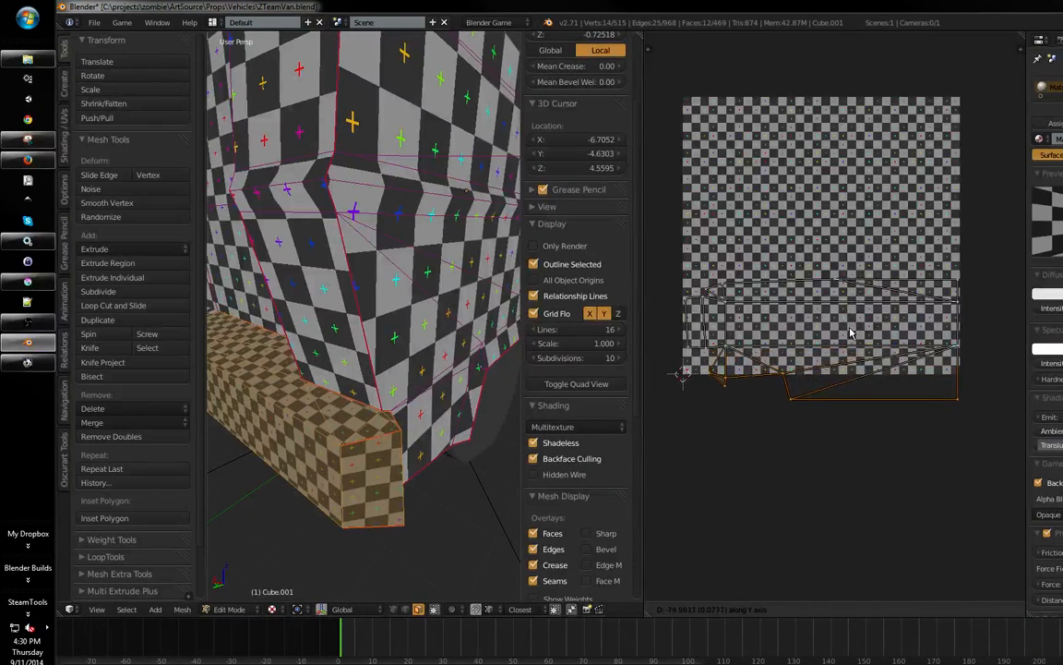
{"action": "left_click", "coordinate": [850, 332]}
{"action": "middle_click_drag", "start_coordinate": [902, 422], "coordinate": [881, 423]}
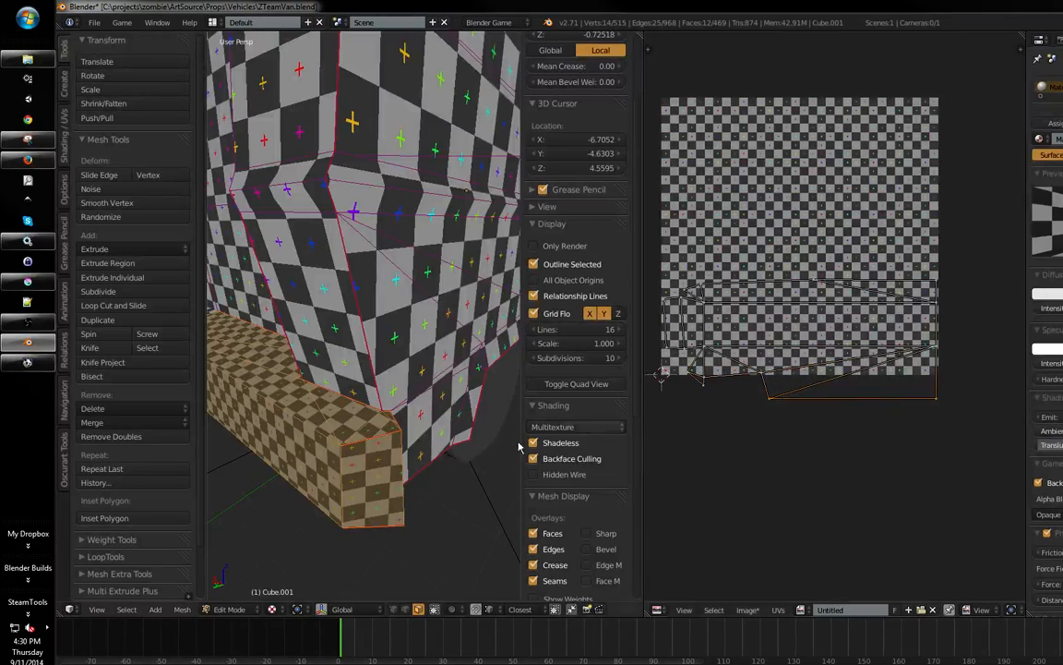
{"action": "middle_click_drag", "start_coordinate": [383, 397], "coordinate": [507, 355]}
{"action": "key", "text": "g"}
{"action": "key", "text": "y"}
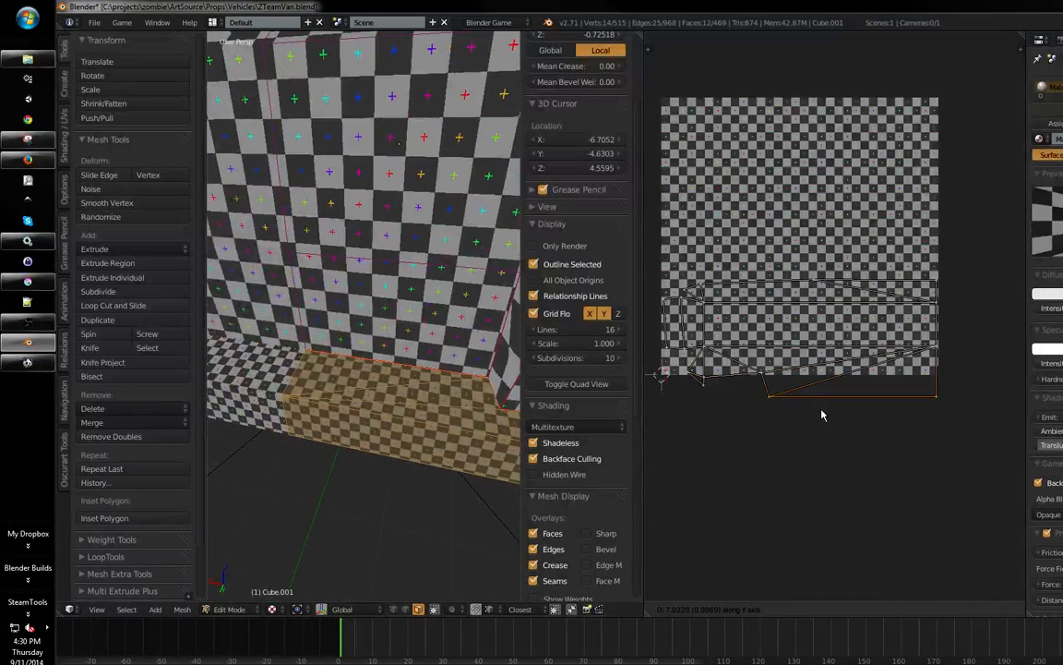
{"action": "left_click", "coordinate": [820, 415]}
- Raise the bumper island's upper UV edge and scale the whole island down slightly
{"action": "middle_click_drag", "start_coordinate": [434, 388], "coordinate": [415, 350]}
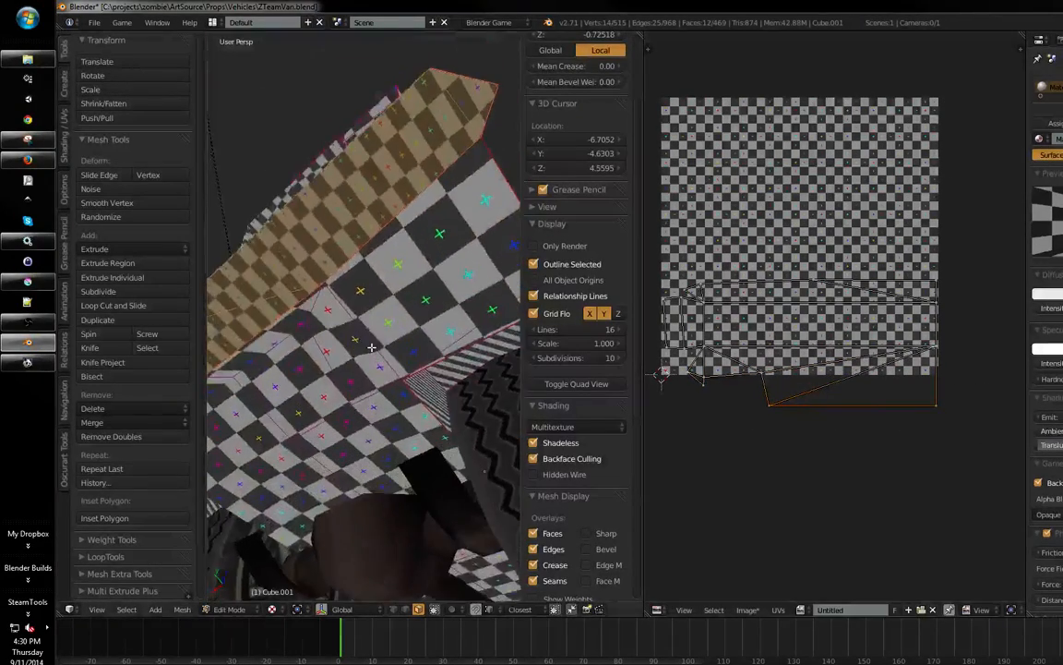
{"action": "middle_click_drag", "start_coordinate": [818, 362], "coordinate": [822, 362]}
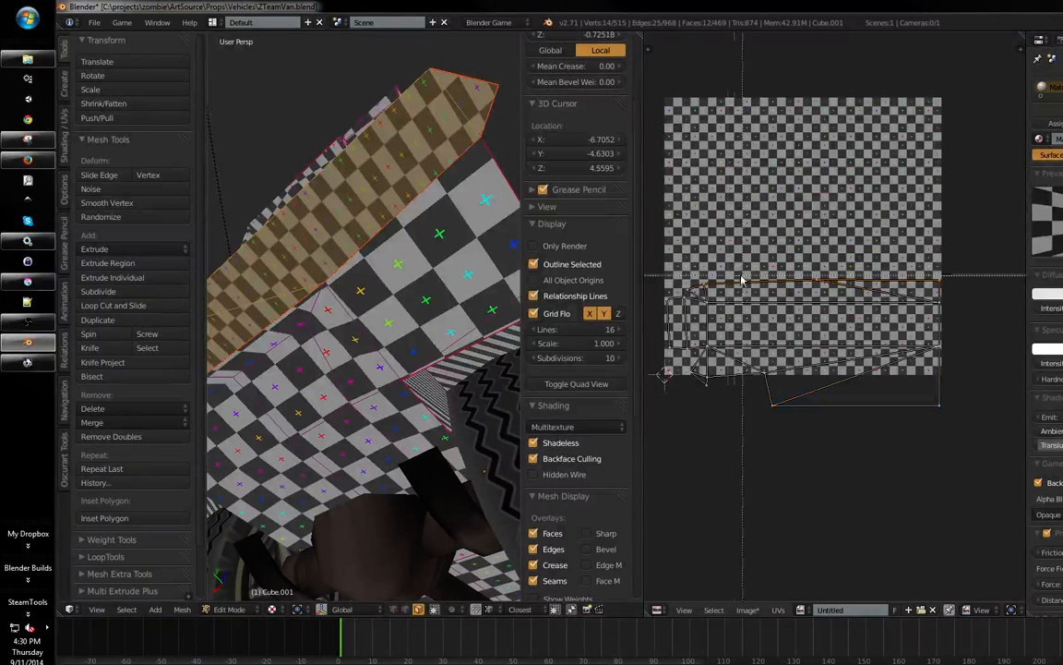
{"action": "left_click_drag", "start_coordinate": [743, 279], "coordinate": [926, 306]}
{"action": "key", "text": "s"}
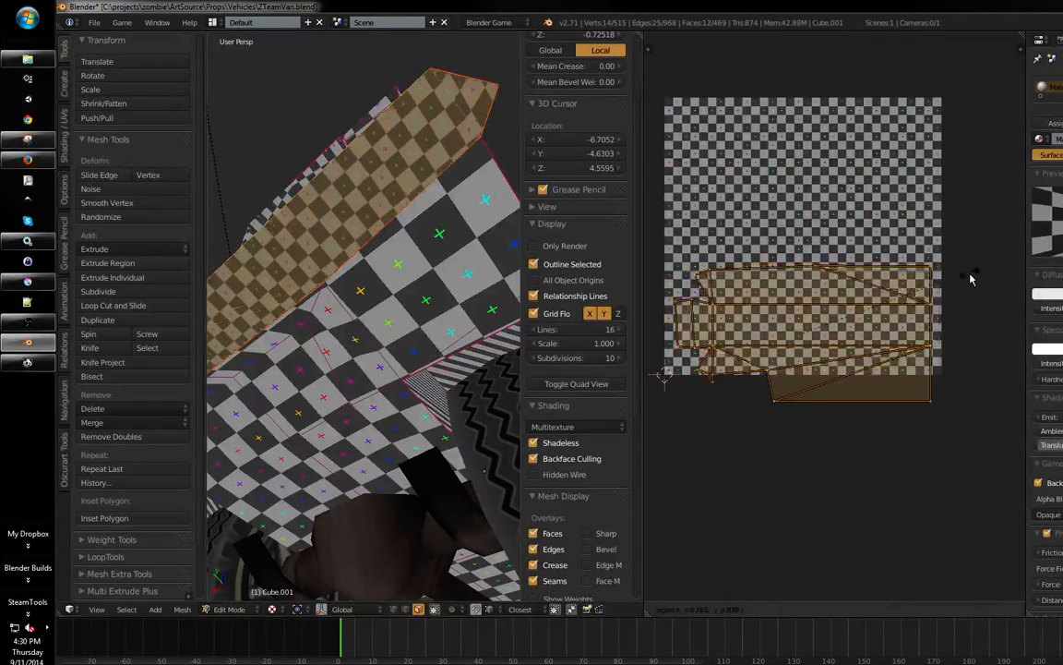
{"action": "left_click", "coordinate": [934, 304]}
- Save the file over the existing one and select all faces of the van body and bumper
{"action": "middle_click_drag", "start_coordinate": [351, 533], "coordinate": [399, 445]}
{"action": "key", "text": "ctrl+s"}
{"action": "left_click", "coordinate": [345, 470]}
{"action": "key", "text": "a"}
{"action": "key", "text": "a"}
{"action": "scroll", "coordinate": [354, 458], "scroll_direction": "down", "scroll_amount": 5}
{"action": "key", "text": "a"}
{"action": "key", "text": "a"}
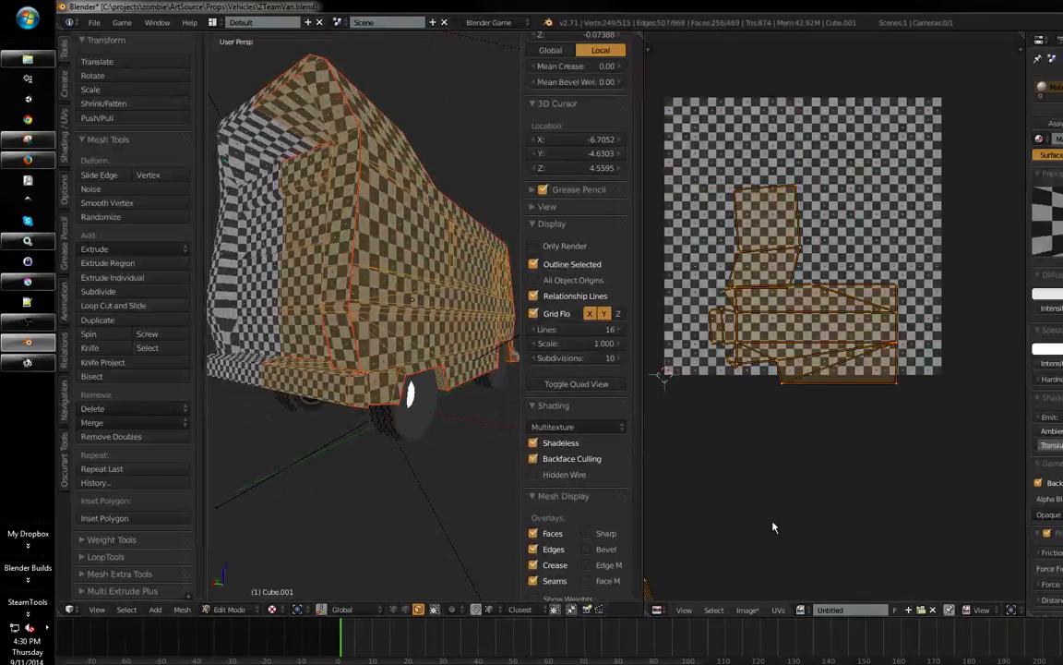
- Average the island scale across all selected van UV islands
{"action": "middle_click_drag", "start_coordinate": [831, 459], "coordinate": [732, 439]}
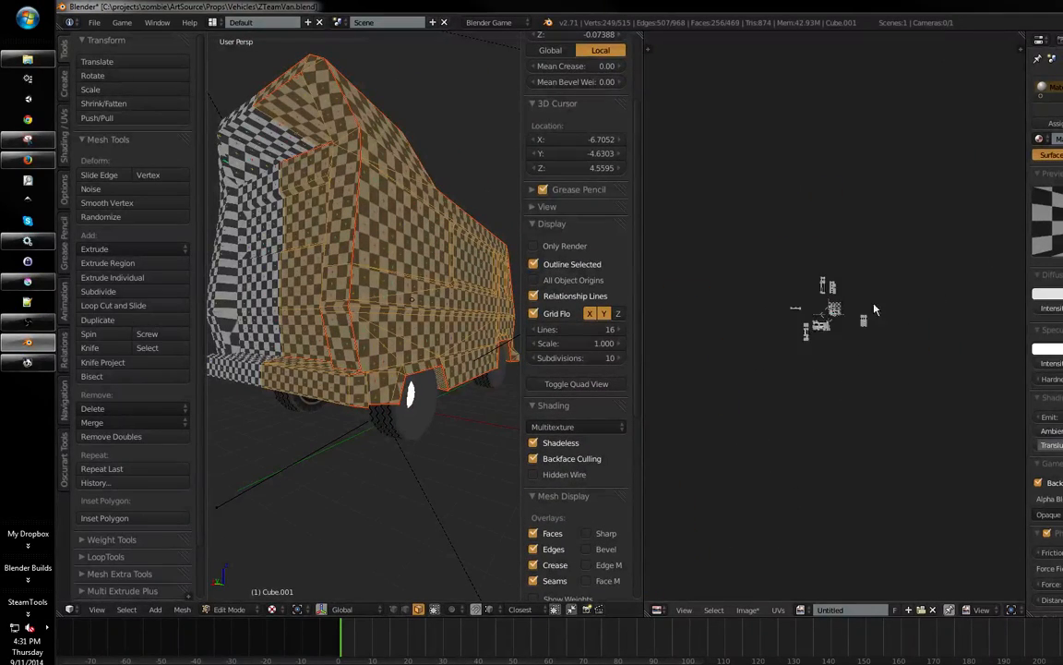
{"action": "middle_click_drag", "start_coordinate": [875, 309], "coordinate": [905, 287], "text": "ctrl"}
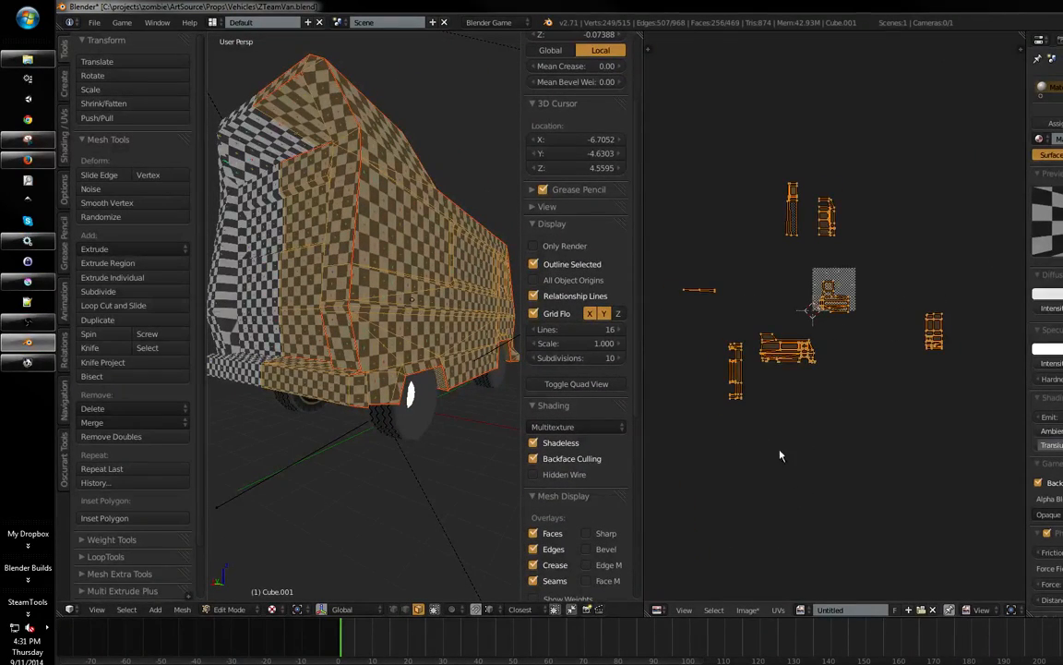
{"action": "left_click", "coordinate": [769, 610]}
{"action": "left_click", "coordinate": [753, 427]}
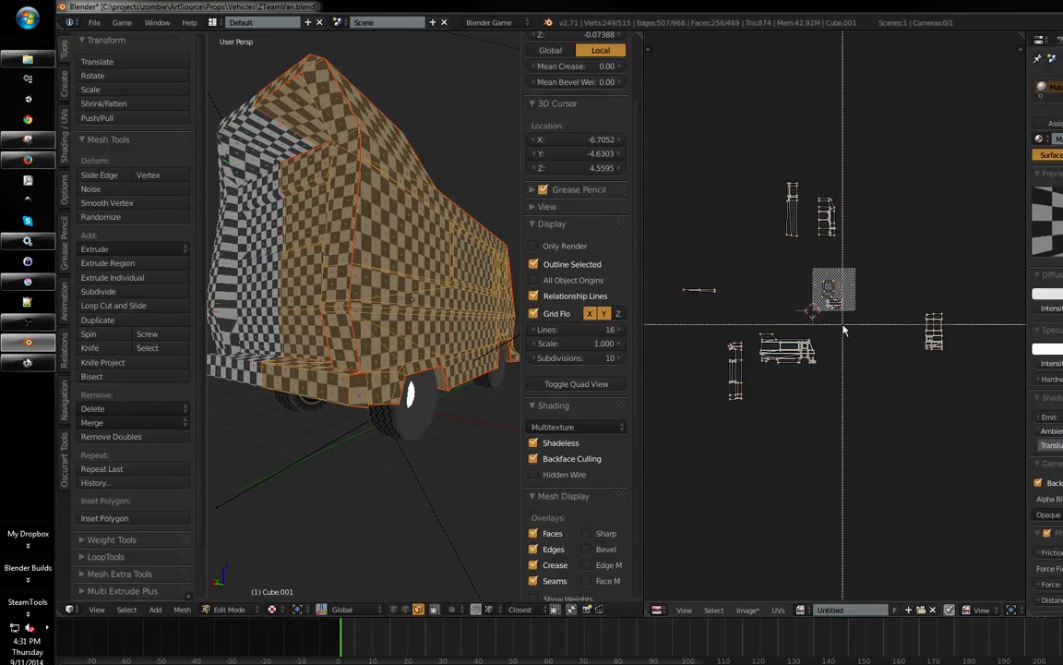
- Move the van side and long strip islands below the checker image, and the two upper islands to its right
{"action": "left_click_drag", "start_coordinate": [842, 330], "coordinate": [700, 434]}
{"action": "key", "text": "g"}
{"action": "left_click", "coordinate": [759, 420]}
{"action": "key", "text": "b"}
{"action": "left_click_drag", "start_coordinate": [859, 164], "coordinate": [766, 251]}
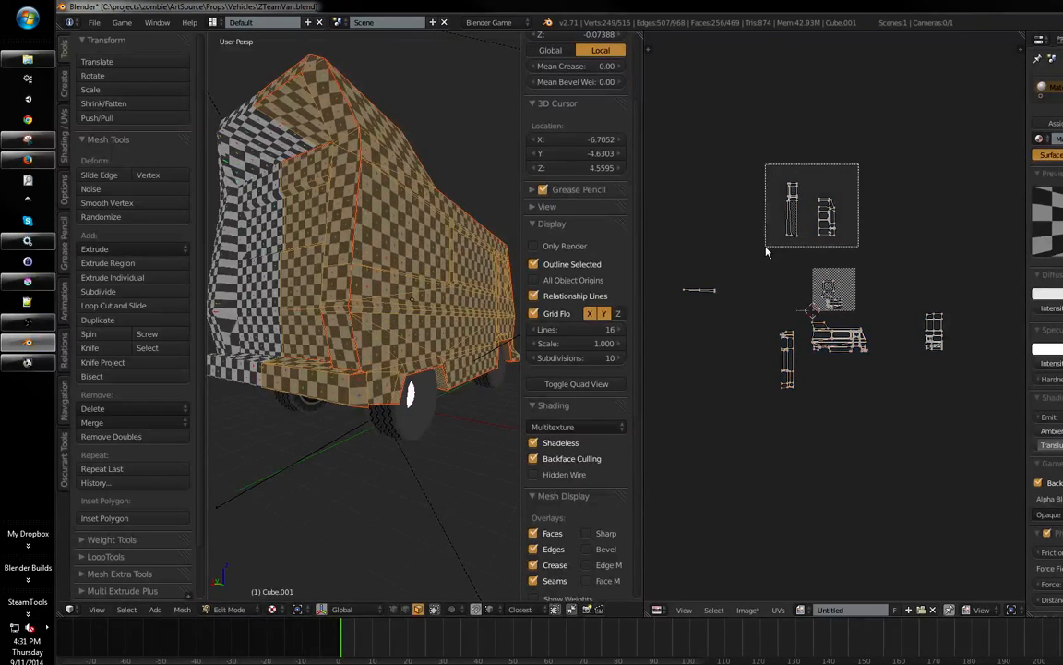
{"action": "key", "text": "g"}
{"action": "left_click", "coordinate": [970, 297]}
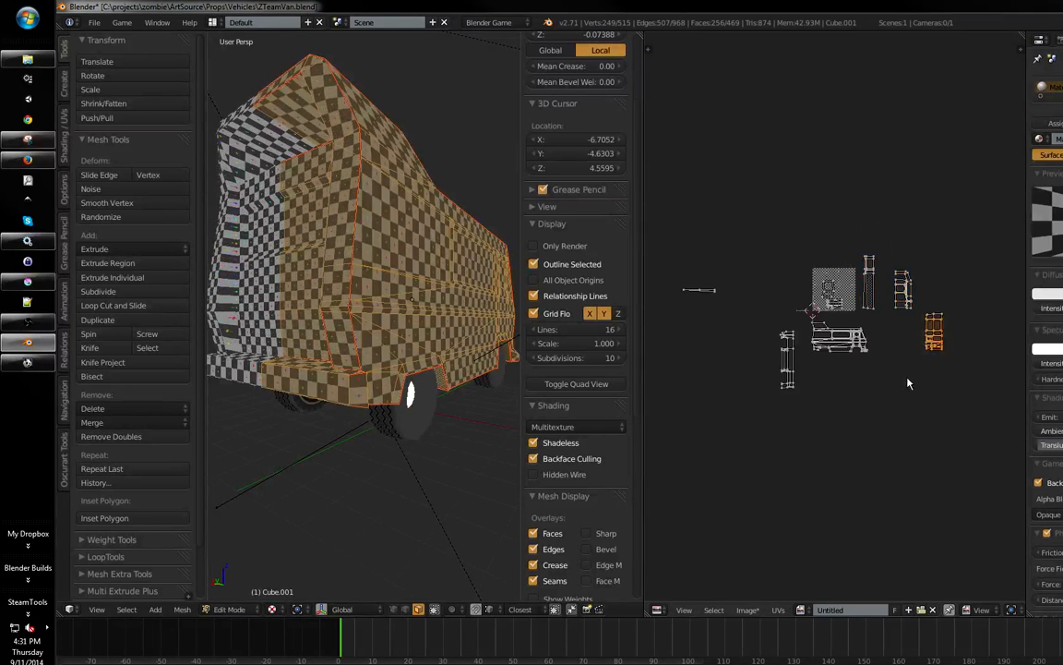
- Move the far-right island next to the van side island and bring the thin sliver island closer to the checker image
{"action": "left_click_drag", "start_coordinate": [919, 372], "coordinate": [919, 370]}
{"action": "key", "text": "g"}
{"action": "left_click", "coordinate": [774, 337]}
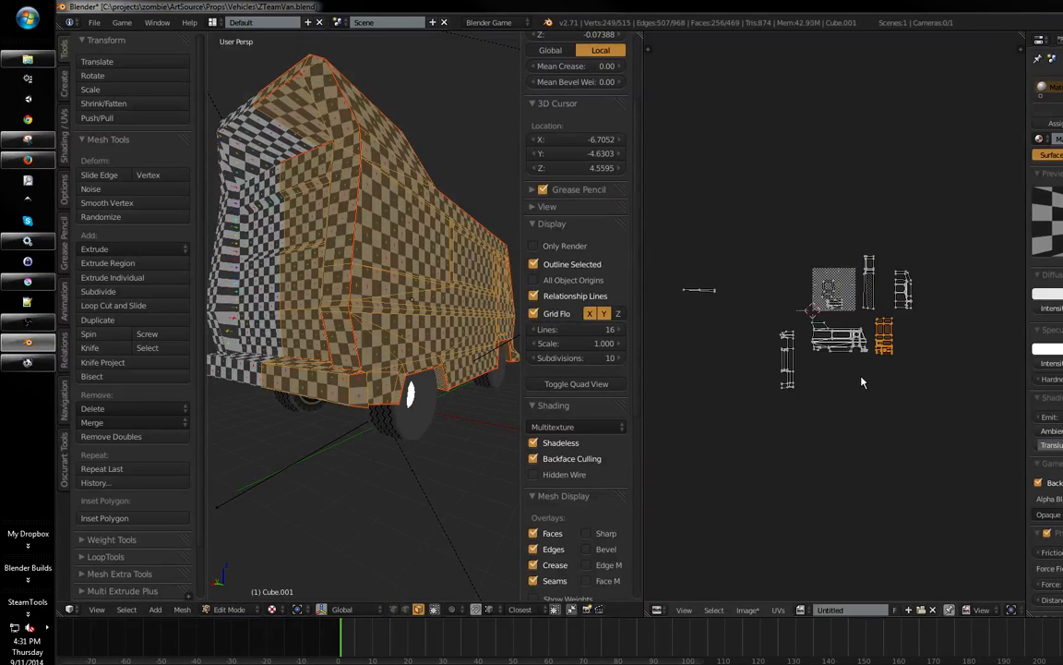
{"action": "key", "text": "b"}
{"action": "left_click_drag", "start_coordinate": [672, 261], "coordinate": [766, 313]}
{"action": "key", "text": "g"}
{"action": "left_click", "coordinate": [728, 323]}
- Select all the van's UV islands and rescale them together uniformly
{"action": "key", "text": "b"}
{"action": "left_click_drag", "start_coordinate": [807, 226], "coordinate": [949, 369]}
{"action": "key", "text": "s"}
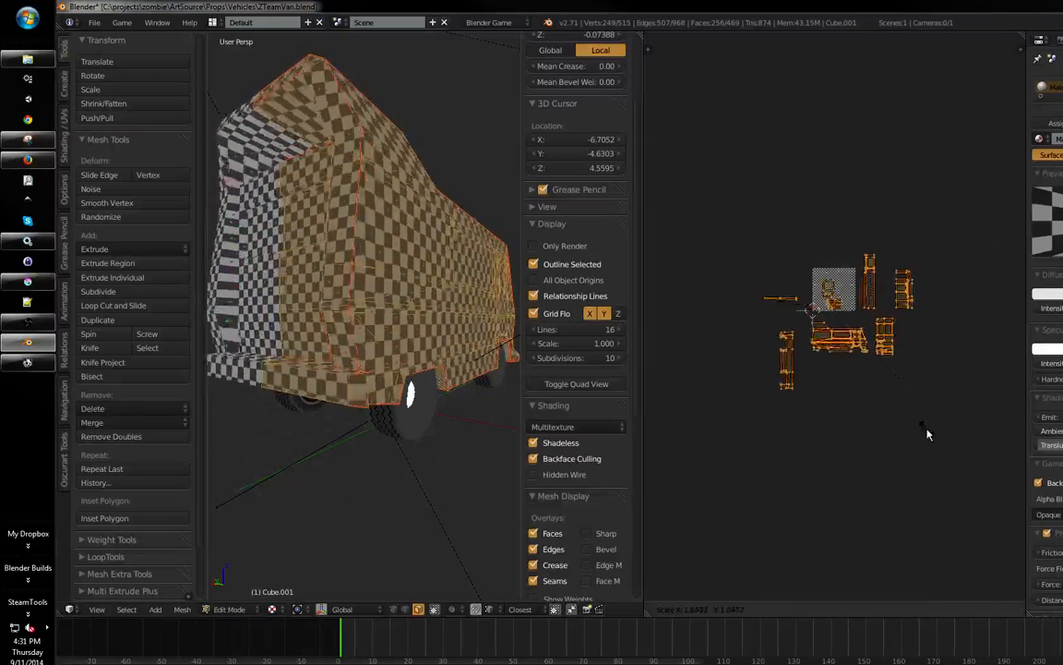
{"action": "left_click", "coordinate": [869, 388]}
- Maximize the UV editor and move the bumper and small two-face island off the checker image, beside the lower-right island
{"action": "scroll", "coordinate": [818, 289], "scroll_direction": "up", "scroll_amount": 5}
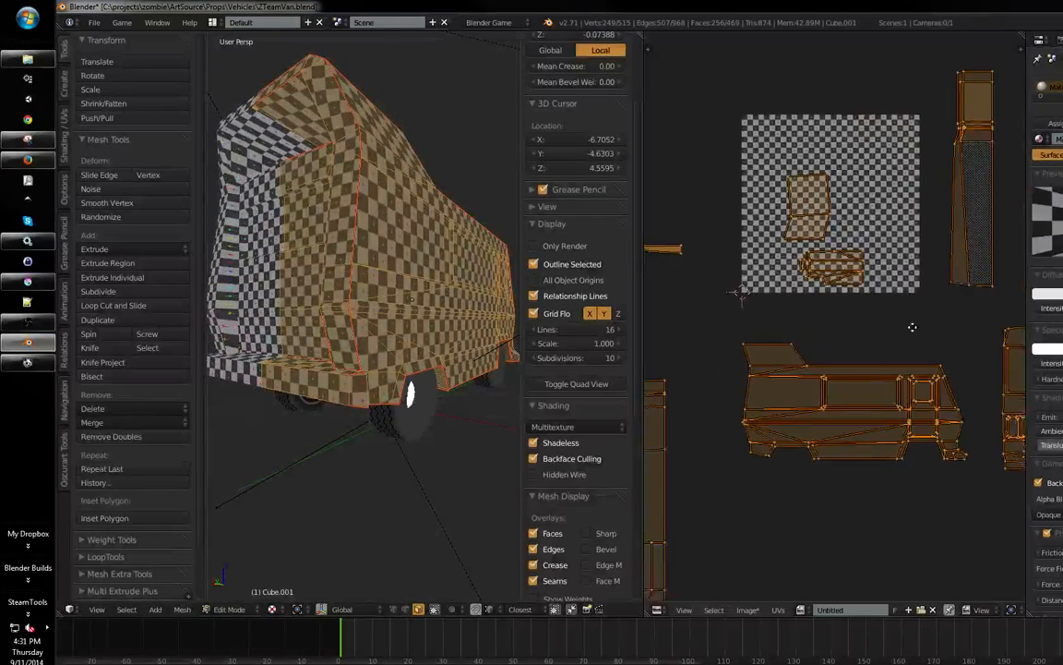
{"action": "key", "text": "ctrl+Up"}
{"action": "middle_click_drag", "start_coordinate": [886, 337], "coordinate": [959, 321]}
{"action": "key", "text": "a"}
{"action": "key", "text": "b"}
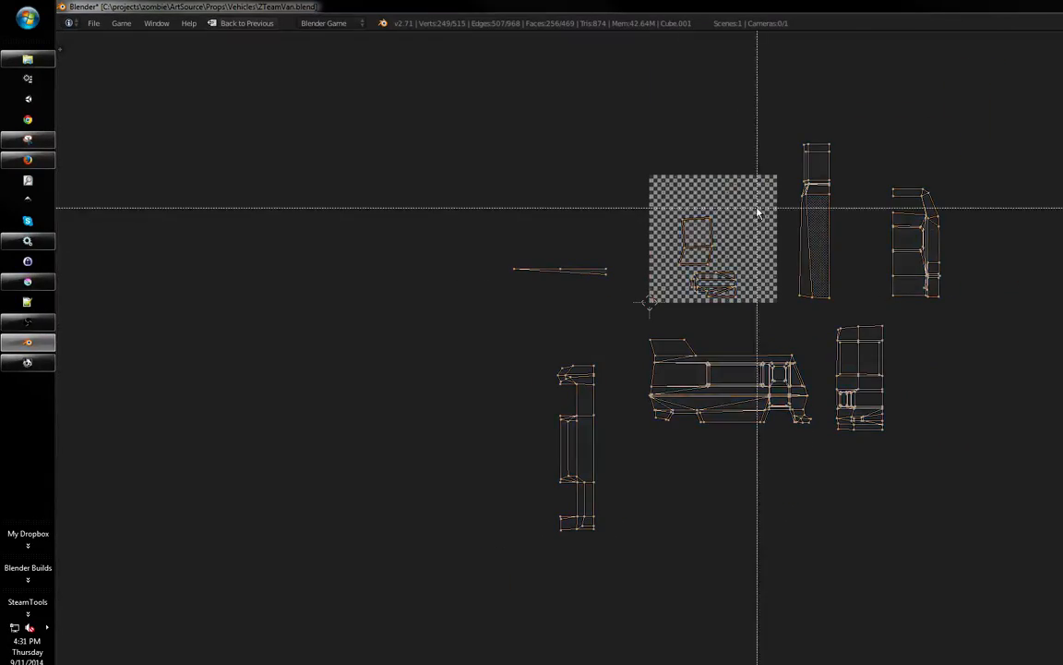
{"action": "left_click_drag", "start_coordinate": [759, 209], "coordinate": [654, 310]}
{"action": "key", "text": "a"}
- Rotate the long vertical strip island to horizontal and place it directly beneath the van side island
{"action": "key", "text": "b"}
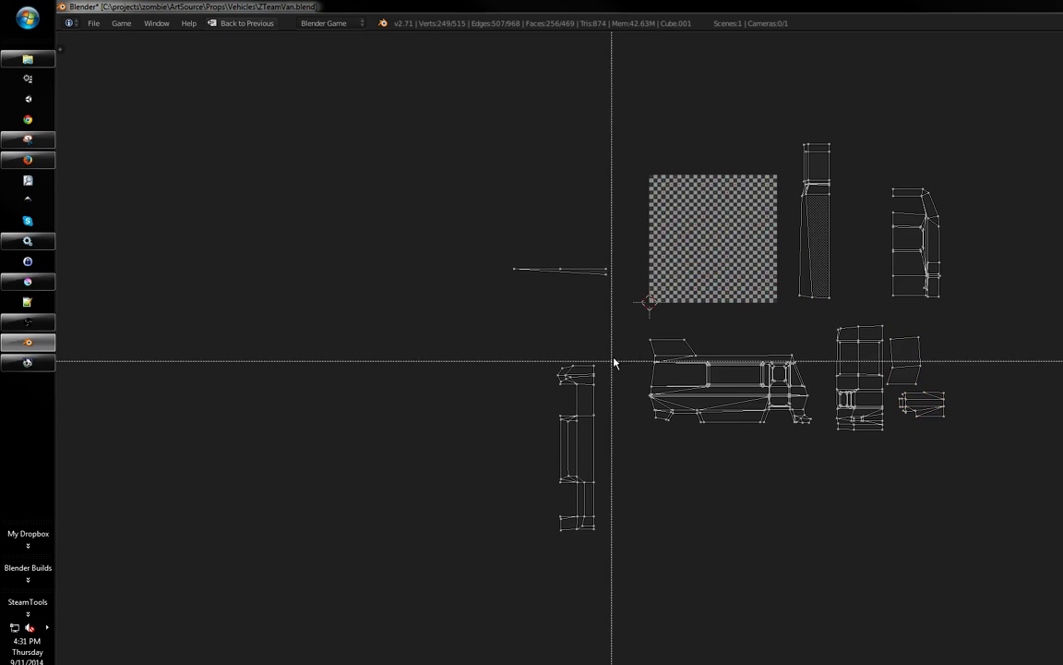
{"action": "left_click_drag", "start_coordinate": [612, 361], "coordinate": [538, 554]}
{"action": "key", "text": "r"}
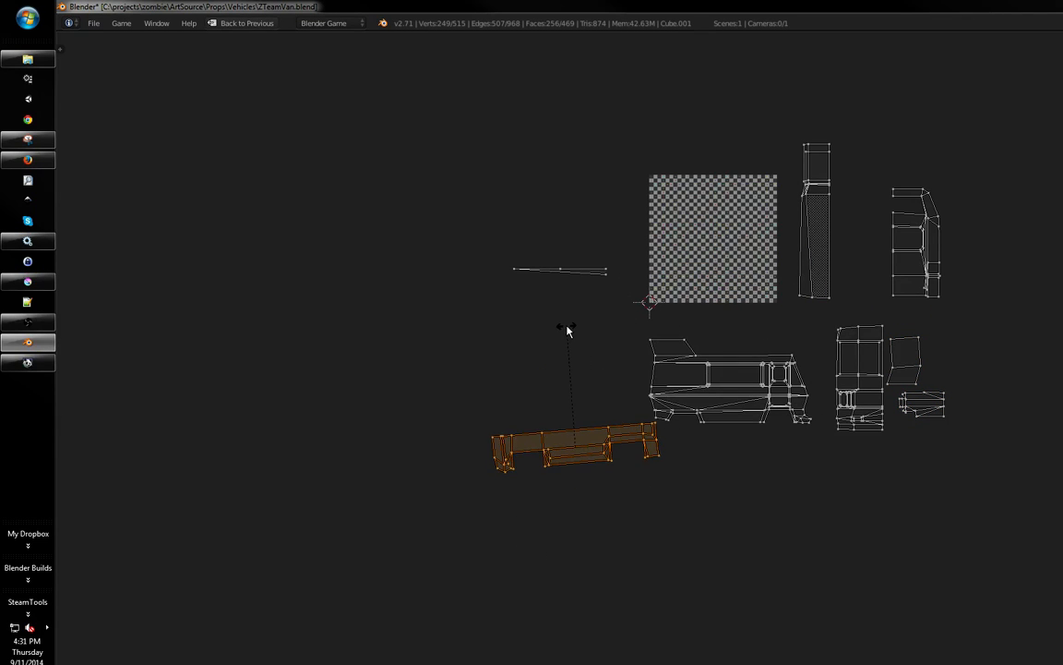
{"action": "key", "text": "g"}
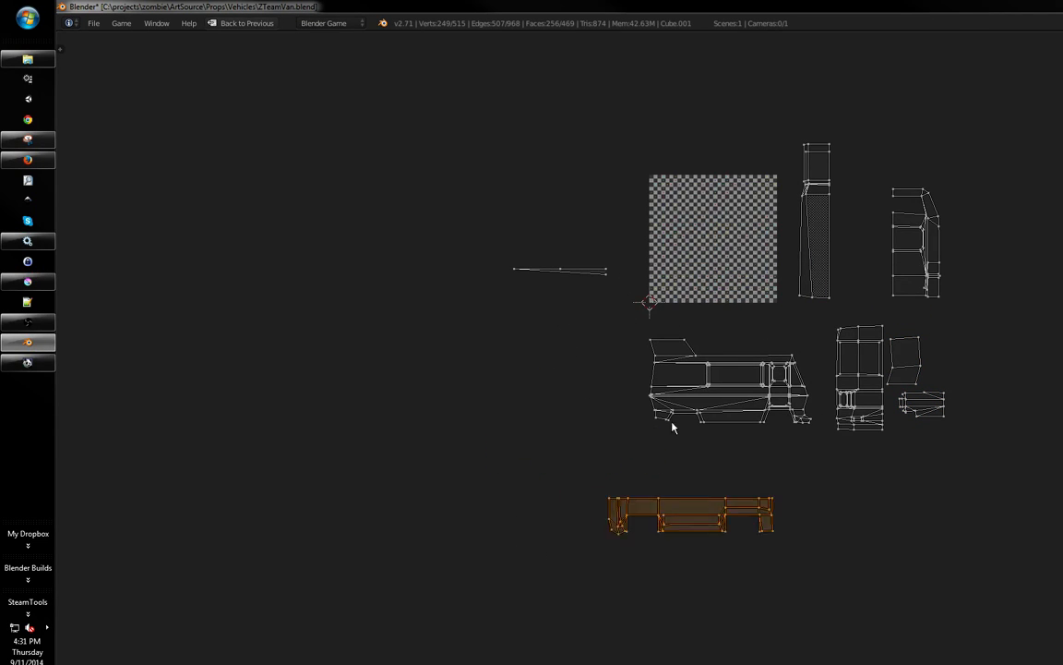
{"action": "left_click", "coordinate": [700, 370]}
{"action": "middle_click_drag", "start_coordinate": [721, 351], "coordinate": [684, 393]}
{"action": "scroll", "coordinate": [685, 397], "scroll_direction": "up", "scroll_amount": 1}
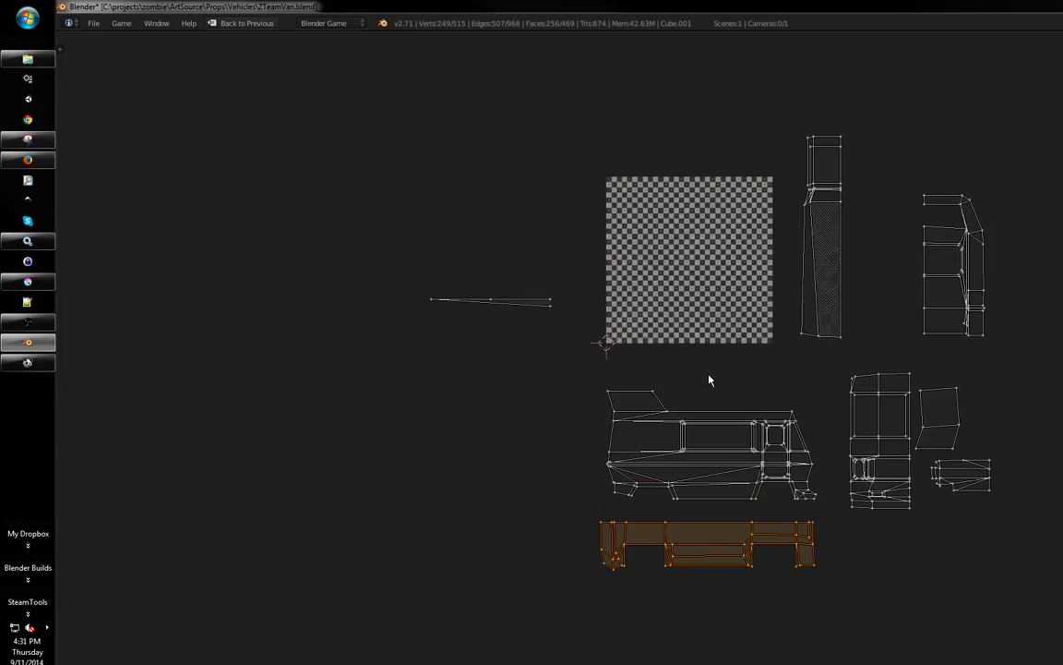
- Restore the split layout, clear the selection and show the van's rear in textured shading
{"action": "key", "text": "shift+space"}
{"action": "key", "text": "a"}
{"action": "mouse_move", "coordinate": [429, 410]}
{"action": "middle_mouse_down"}
{"action": "mouse_move", "coordinate": [436, 423]}
{"action": "mouse_move", "coordinate": [428, 369]}
{"action": "middle_mouse_up"}
{"action": "key", "text": "z"}
{"action": "key", "text": "z"}
{"action": "key", "text": "alt+z"}
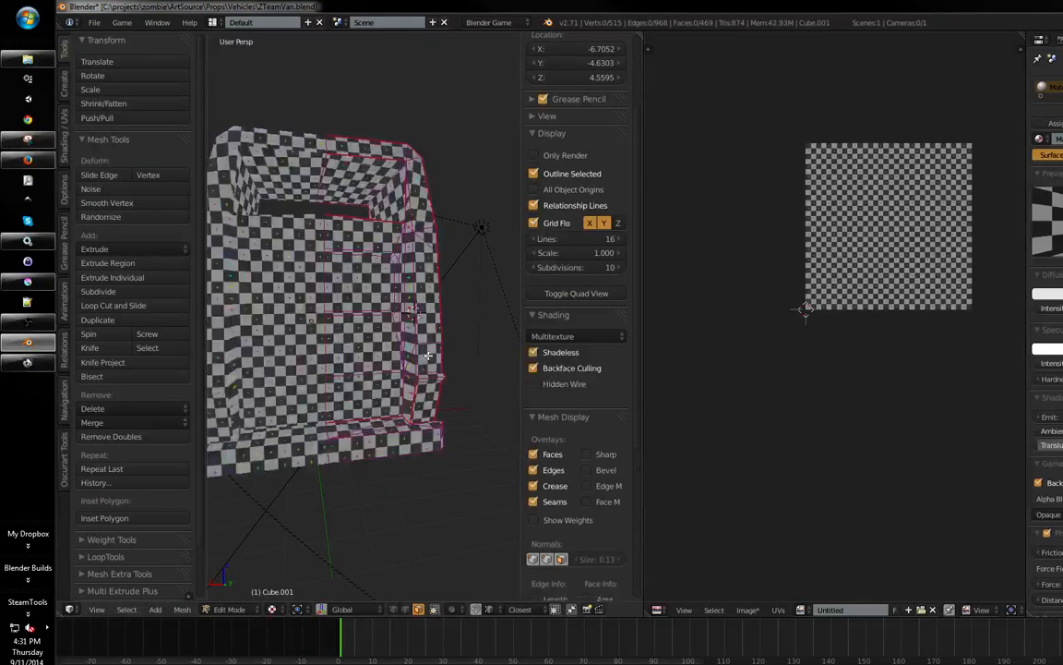
- In edge select mode, check the vertical edge beside the rear door recess and select the slanted corner edge just above the bumper
{"action": "scroll", "coordinate": [406, 365], "scroll_direction": "up", "scroll_amount": 3}
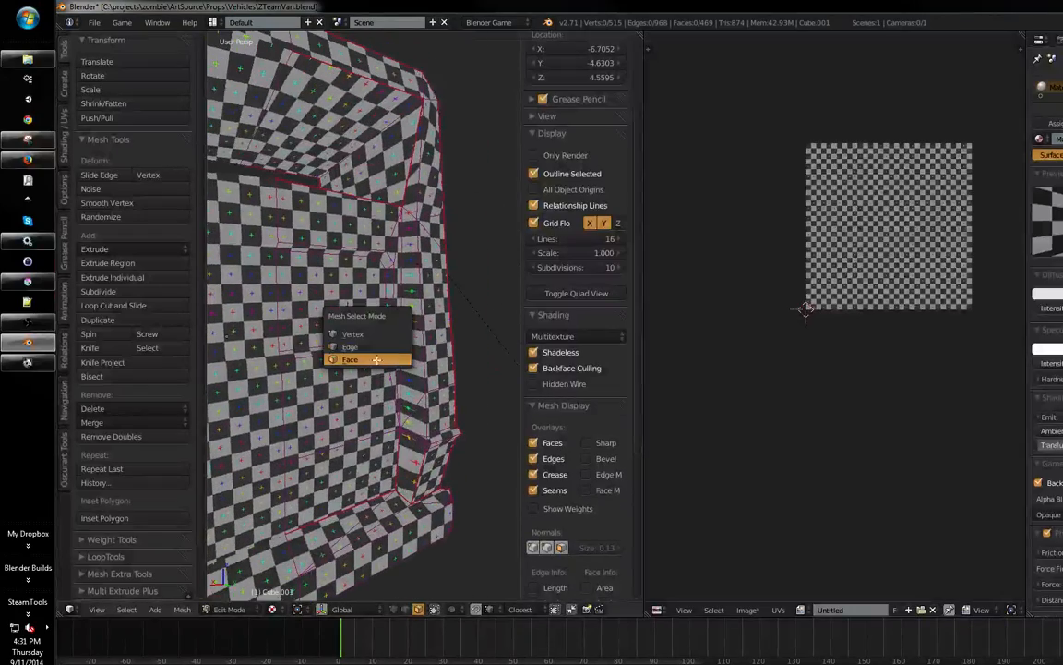
{"action": "middle_click_drag", "start_coordinate": [382, 346], "coordinate": [385, 394]}
{"action": "right_click", "coordinate": [423, 358]}
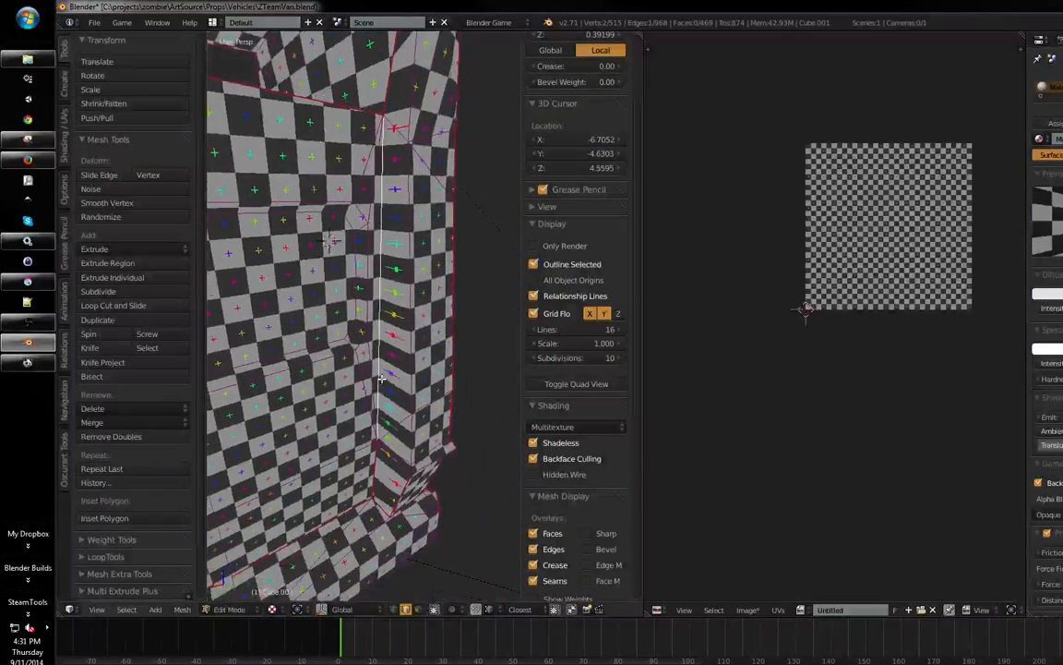
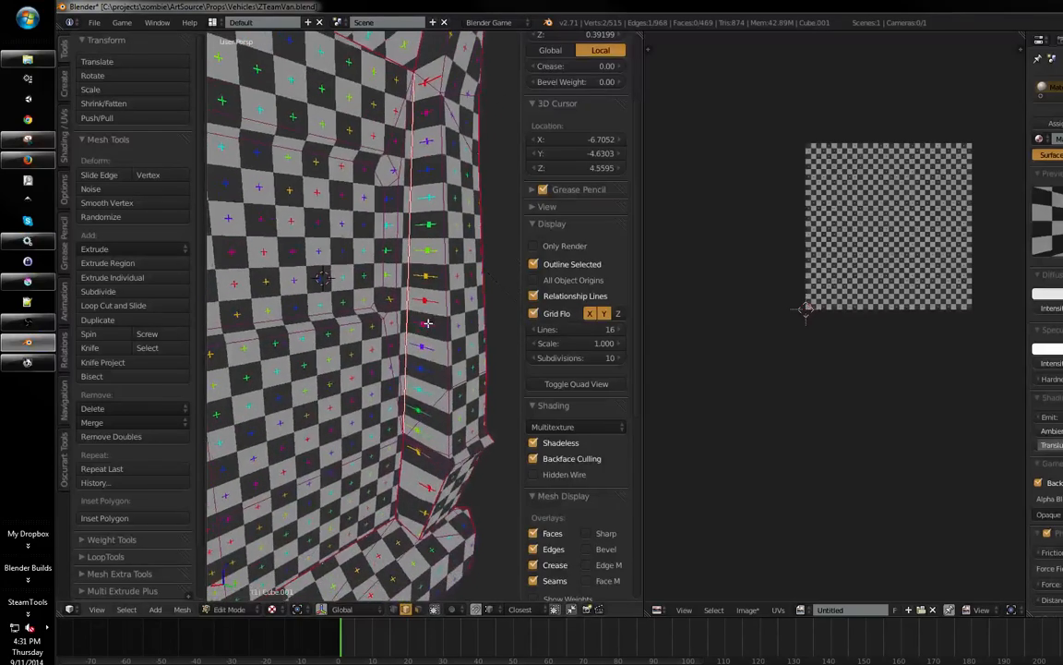
{"action": "key", "text": "a"}
{"action": "middle_click_drag", "start_coordinate": [429, 323], "coordinate": [401, 482]}
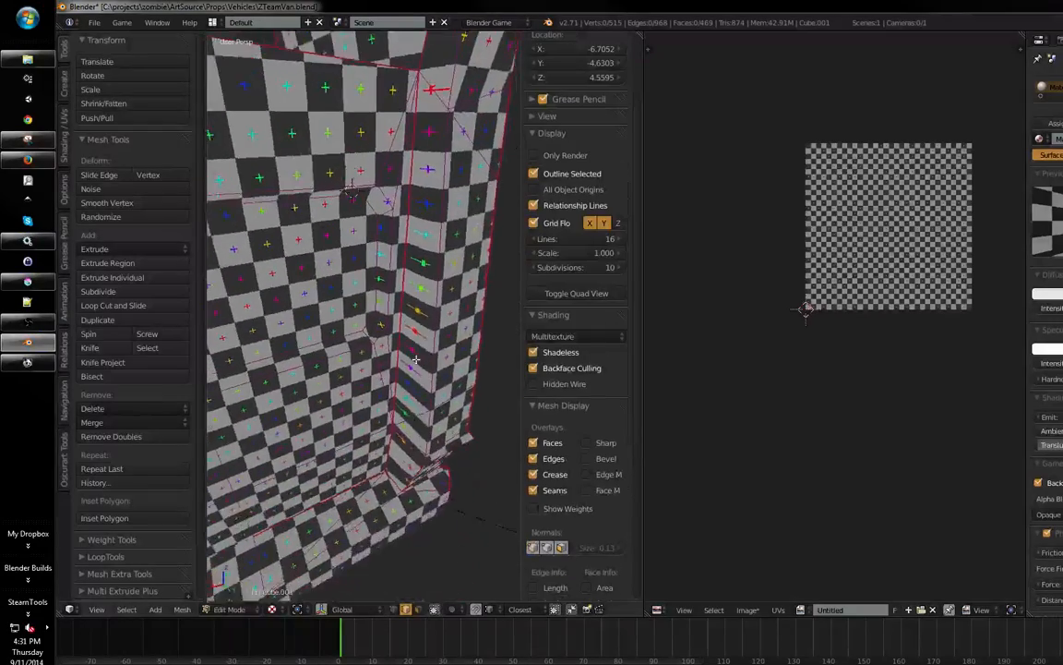
{"action": "mouse_move", "coordinate": [415, 360]}
{"action": "middle_mouse_down"}
{"action": "mouse_move", "coordinate": [385, 408]}
{"action": "mouse_move", "coordinate": [396, 407]}
{"action": "mouse_move", "coordinate": [379, 389]}
{"action": "mouse_move", "coordinate": [400, 357]}
{"action": "middle_mouse_up"}
{"action": "key", "text": "ctrl+Tab"}
{"action": "left_click", "coordinate": [365, 363]}
{"action": "right_click", "coordinate": [407, 443]}
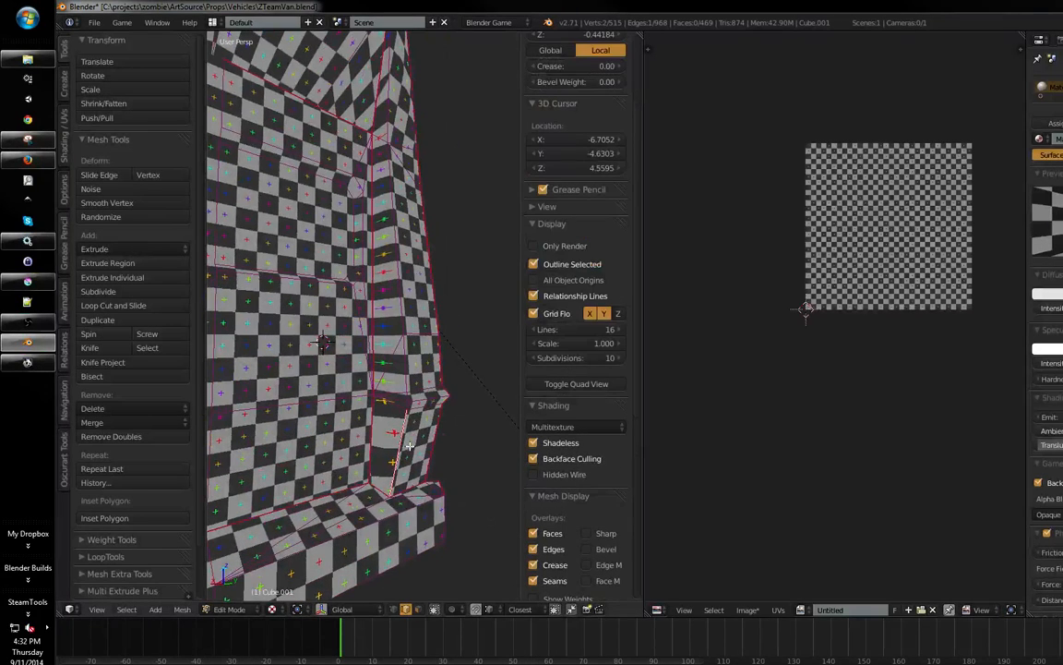
- Clear the seams from the edges running down the van's front outer corner
{"action": "key", "text": "ctrl+e"}
{"action": "left_click", "coordinate": [403, 450]}
{"action": "middle_click_drag", "start_coordinate": [404, 449], "coordinate": [338, 383]}
{"action": "key", "text": "a"}
{"action": "right_click", "coordinate": [336, 392]}
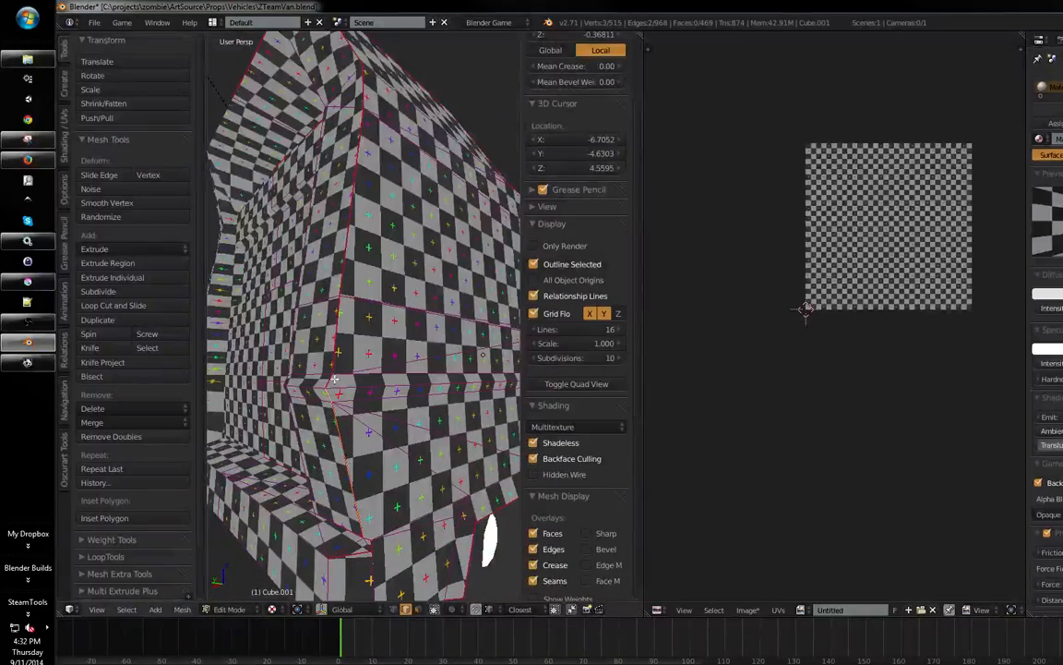
{"action": "middle_click_drag", "start_coordinate": [352, 267], "coordinate": [381, 322]}
{"action": "right_click", "coordinate": [362, 318], "text": "shift"}
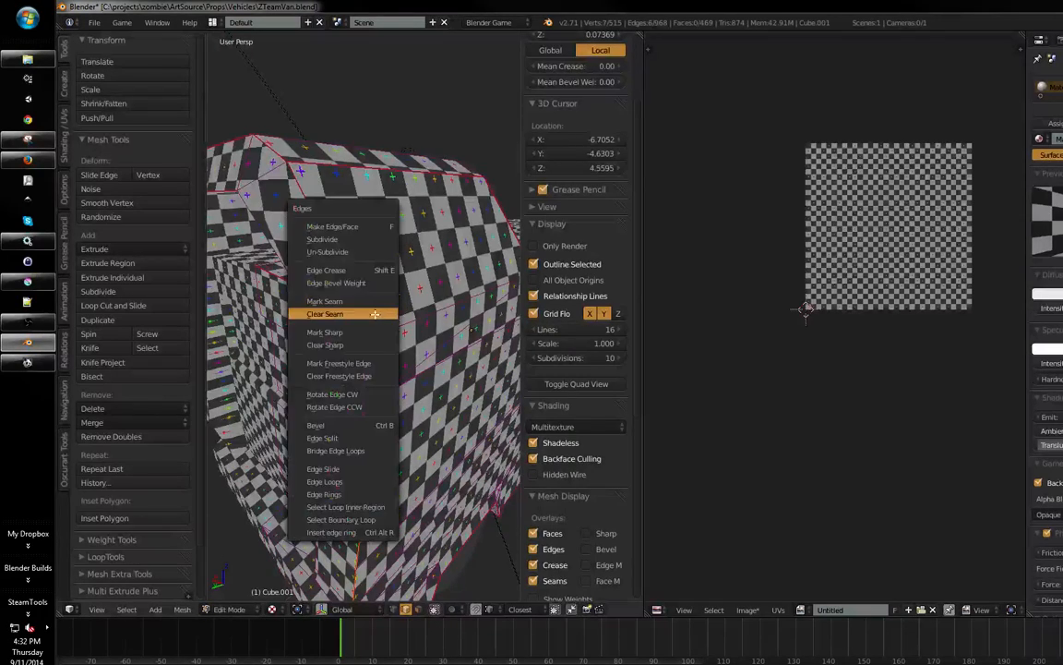
{"action": "middle_click_drag", "start_coordinate": [401, 362], "coordinate": [307, 371]}
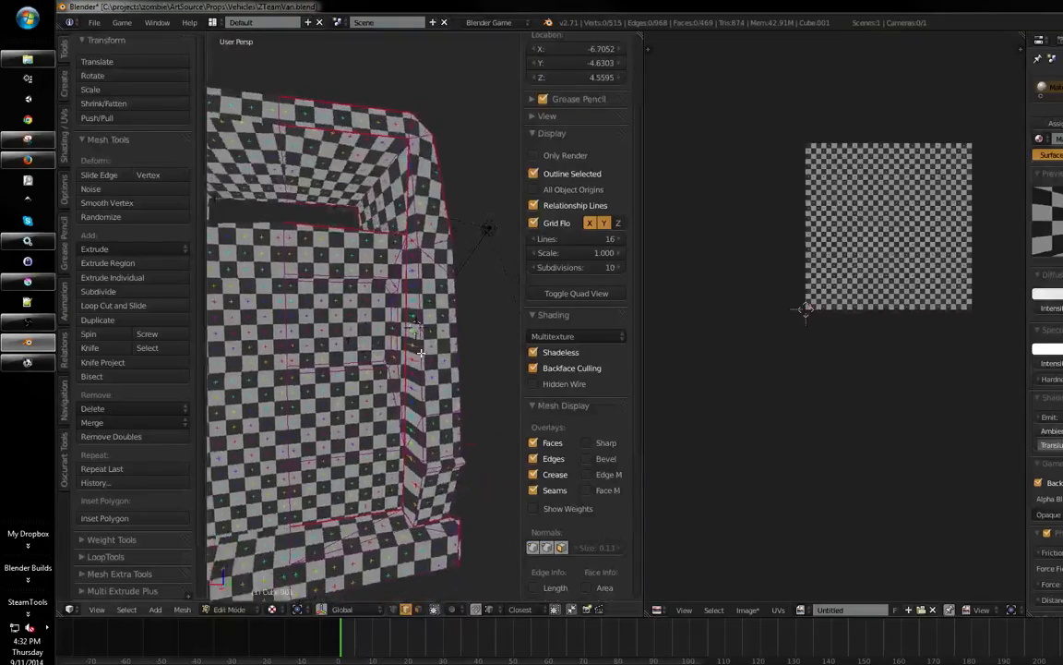
- Maximize the 3D view and move a vertex on the van's front corner in vertex select mode
{"action": "middle_click_drag", "start_coordinate": [443, 354], "coordinate": [379, 316]}
{"action": "key", "text": "ctrl+Tab"}
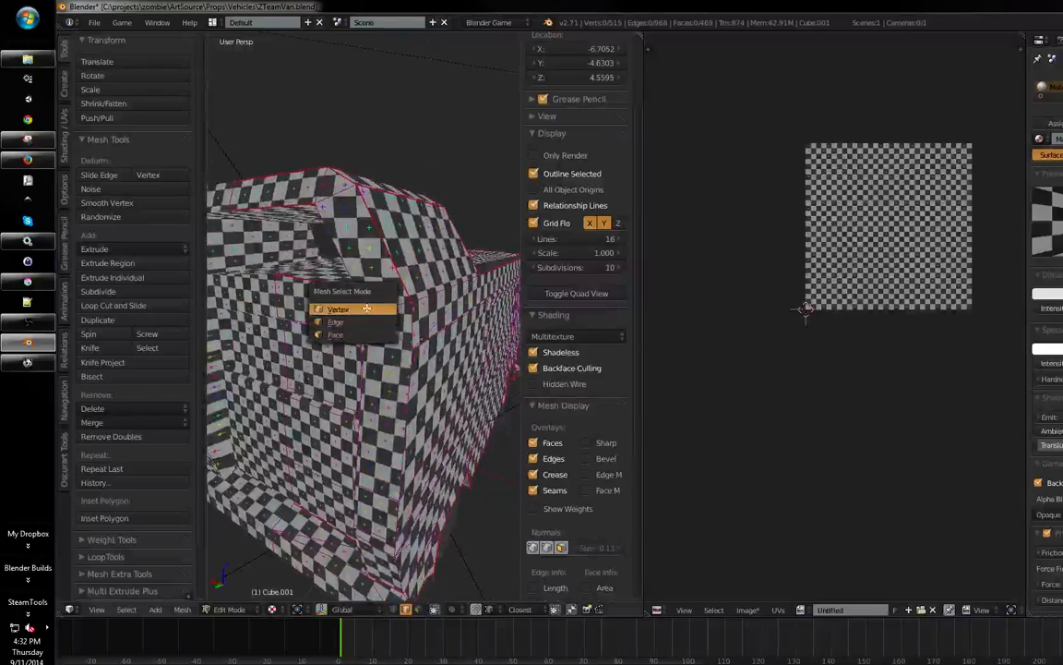
{"action": "left_click", "coordinate": [366, 309]}
{"action": "key", "text": "shift+space"}
{"action": "middle_click_drag", "start_coordinate": [591, 360], "coordinate": [596, 300]}
{"action": "right_click", "coordinate": [600, 314]}
{"action": "key", "text": "g"}
{"action": "key", "text": "a"}
- Select the six edges down the front outer corner in edge select mode and mark them as a seam
{"action": "key", "text": "ctrl+Tab"}
{"action": "left_click", "coordinate": [532, 295]}
{"action": "right_click", "coordinate": [596, 391], "text": "shift"}
{"action": "middle_click_drag", "start_coordinate": [636, 423], "coordinate": [584, 348]}
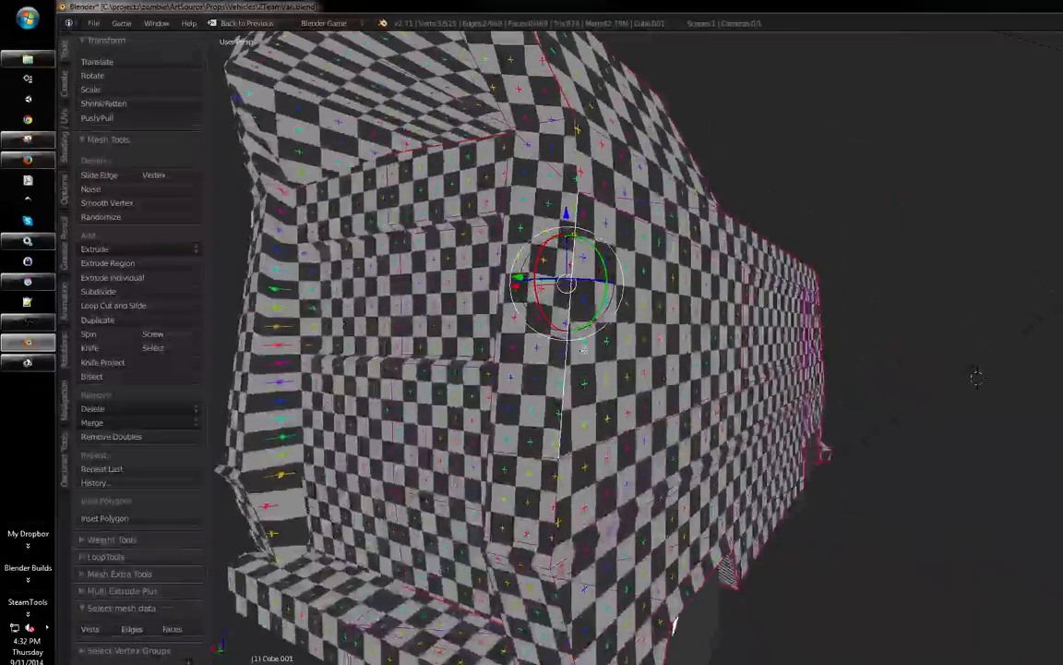
{"action": "right_click", "coordinate": [558, 471], "text": "shift"}
{"action": "middle_click_drag", "start_coordinate": [557, 471], "coordinate": [489, 382]}
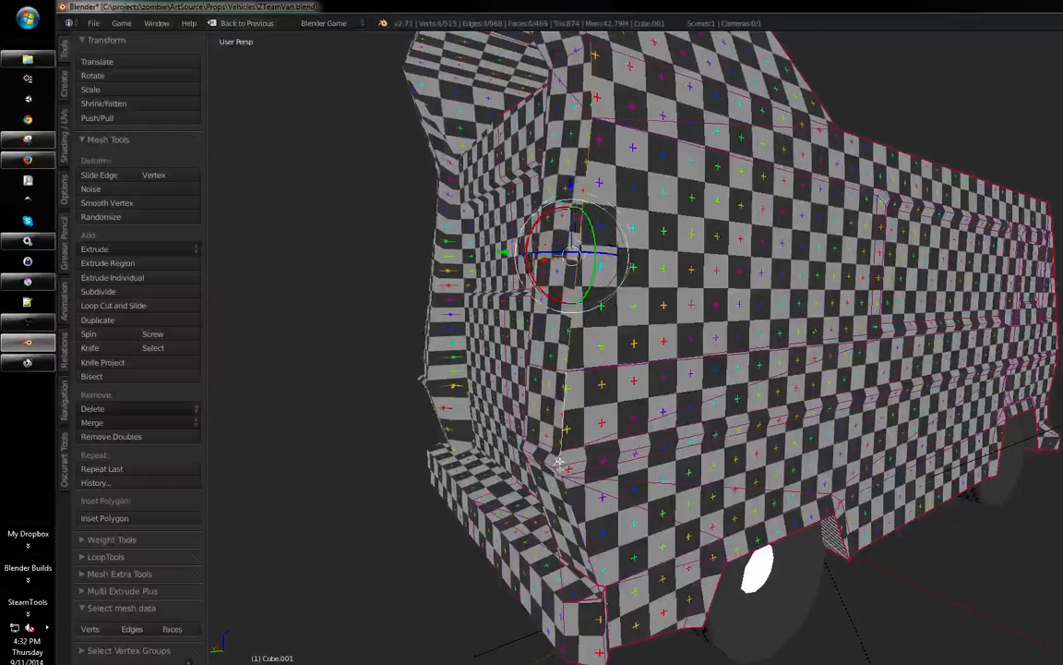
{"action": "middle_click_drag", "start_coordinate": [569, 502], "coordinate": [534, 490]}
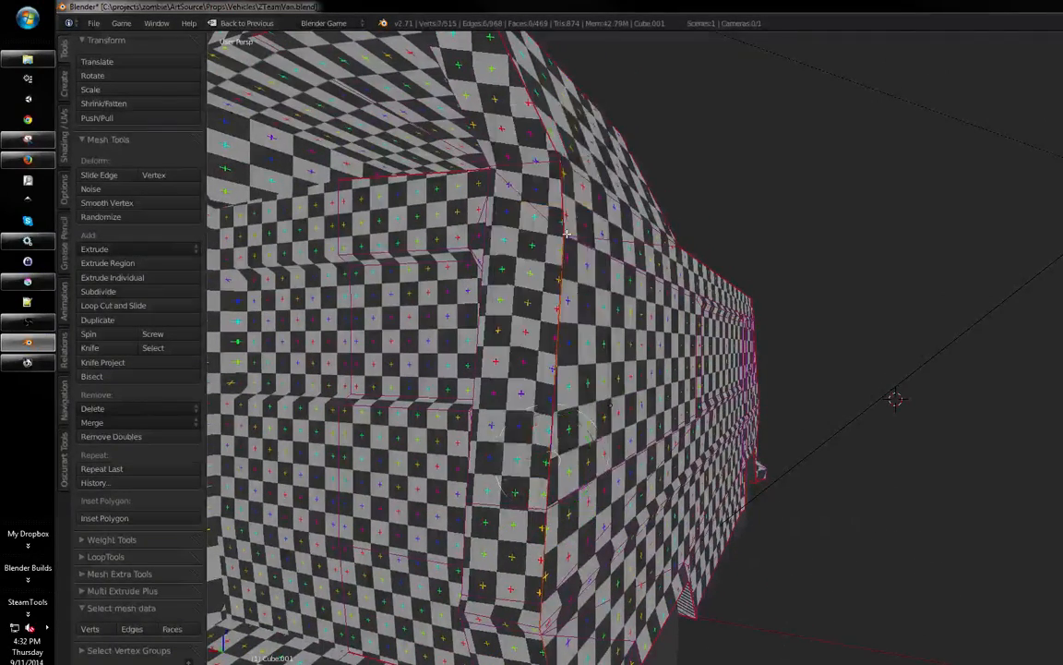
- Clear the seam along the inner edge between the front panel and the corner pillar
{"action": "middle_click_drag", "start_coordinate": [567, 234], "coordinate": [621, 222]}
{"action": "scroll", "coordinate": [572, 222], "scroll_direction": "up", "scroll_amount": 5}
{"action": "middle_click_drag", "start_coordinate": [506, 148], "coordinate": [475, 311], "text": "shift"}
{"action": "key", "text": "a"}
{"action": "key", "text": "a"}
{"action": "right_click", "coordinate": [523, 205]}
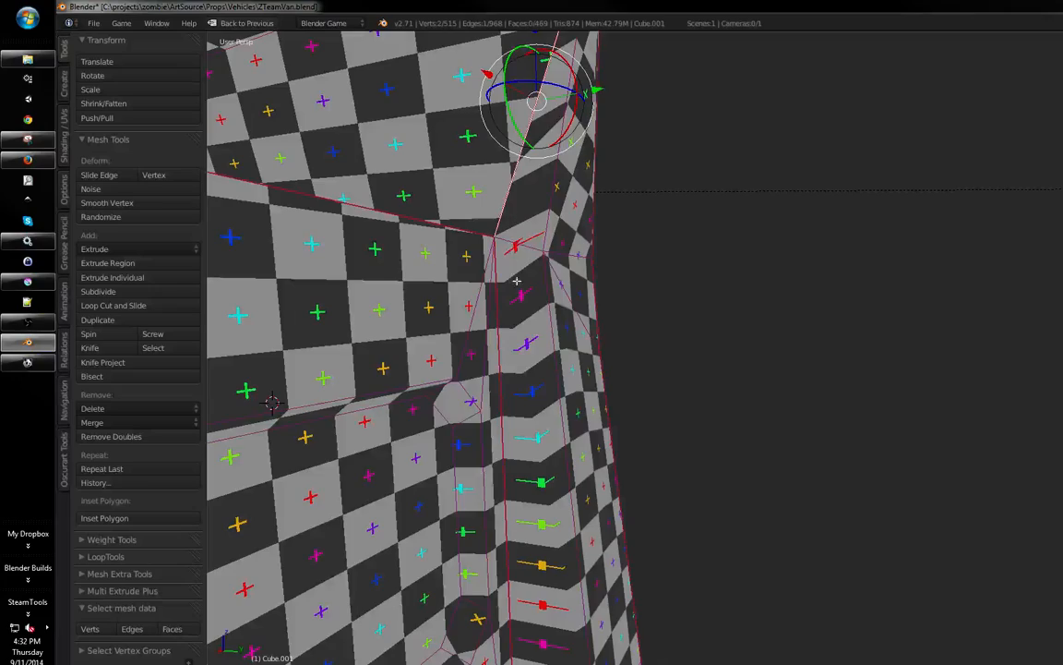
{"action": "scroll", "coordinate": [538, 367], "scroll_direction": "down", "scroll_amount": 3}
{"action": "middle_click_drag", "start_coordinate": [537, 368], "coordinate": [537, 403]}
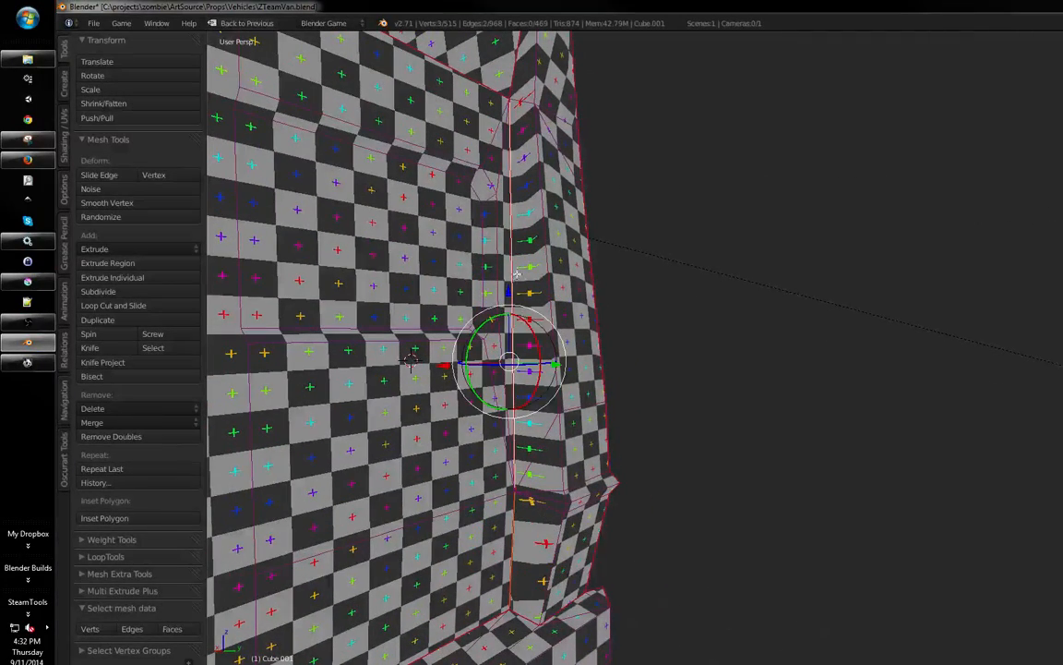
{"action": "middle_click_drag", "start_coordinate": [411, 360], "coordinate": [496, 405]}
- Select the linked front panel and pillar faces in face select mode and restore the multi-editor layout
{"action": "key", "text": "ctrl+Tab"}
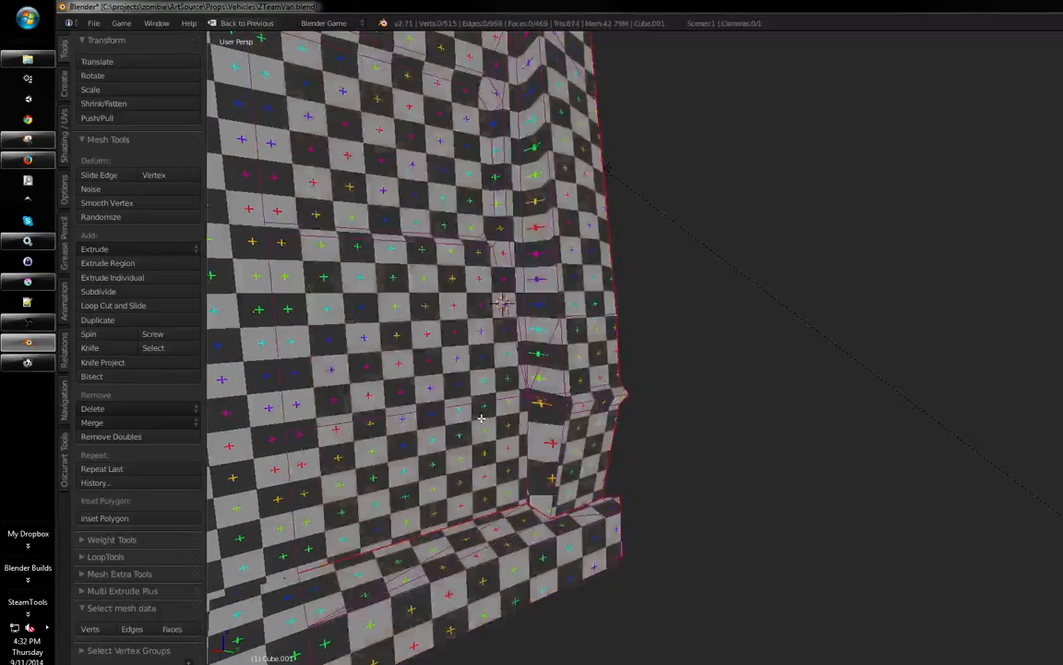
{"action": "key", "text": "l"}
{"action": "key", "text": "KP_Decimal"}
{"action": "scroll", "coordinate": [515, 397], "scroll_direction": "down", "scroll_amount": 3}
{"action": "middle_click_drag", "start_coordinate": [515, 397], "coordinate": [574, 403]}
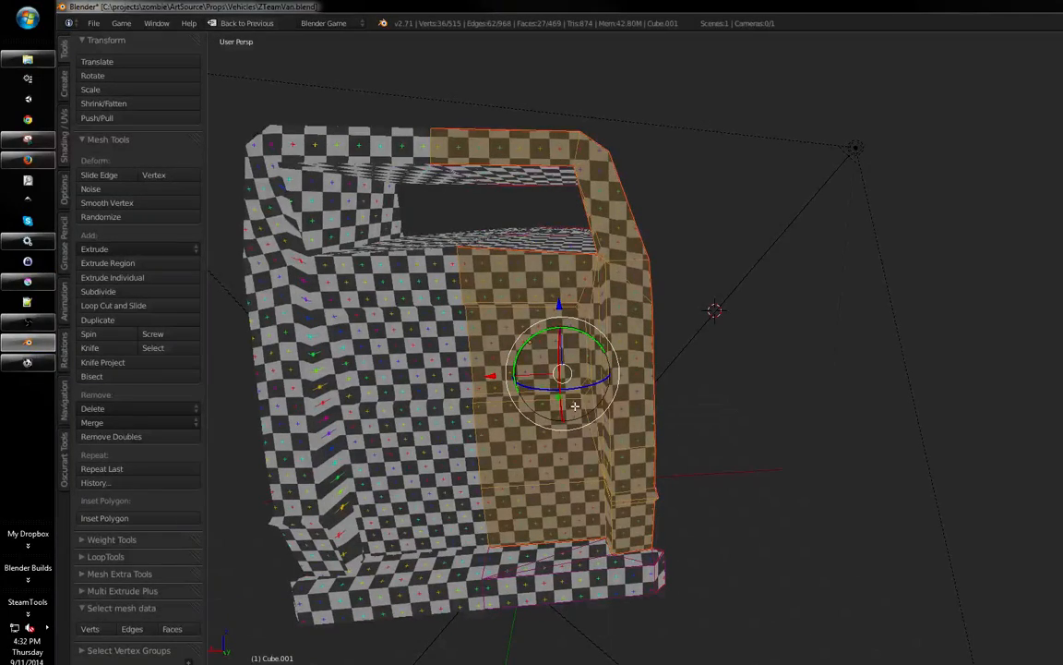
{"action": "scroll", "coordinate": [583, 381], "scroll_direction": "up", "scroll_amount": 2}
{"action": "middle_click_drag", "start_coordinate": [583, 381], "coordinate": [538, 368]}
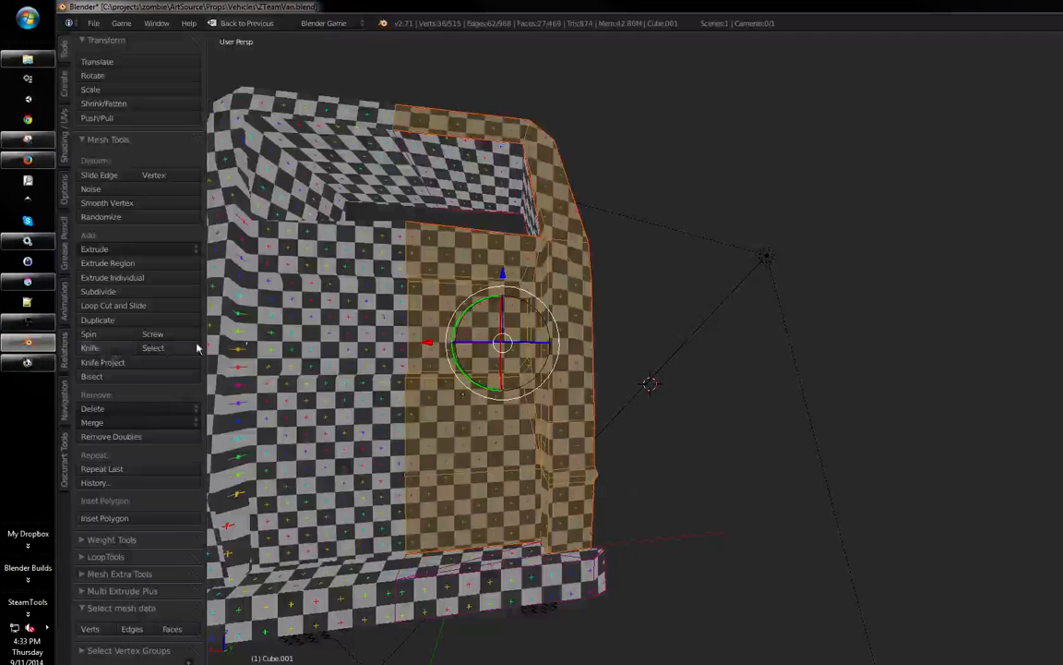
{"action": "middle_click_drag", "start_coordinate": [522, 338], "coordinate": [550, 325]}
{"action": "key", "text": "ctrl+Up"}
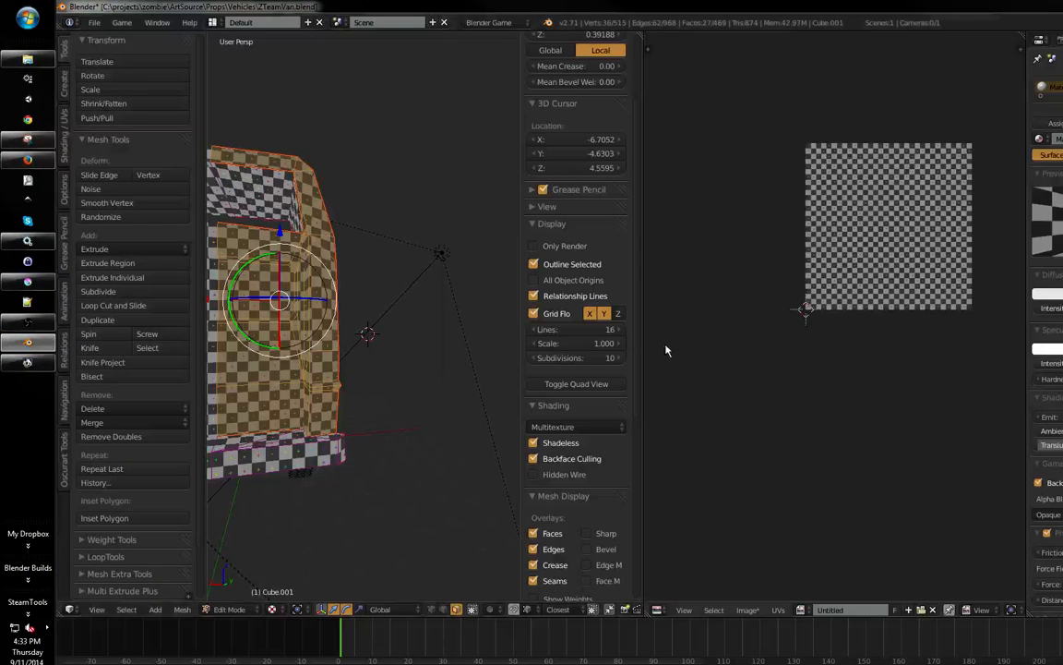
- Pin the UV vertices of the front panel and its inset, and unwrap the island with the pillar unpinned
{"action": "middle_click_drag", "start_coordinate": [847, 316], "coordinate": [806, 370]}
{"action": "scroll", "coordinate": [772, 313], "scroll_direction": "down", "scroll_amount": 3}
{"action": "scroll", "coordinate": [812, 368], "scroll_direction": "up", "scroll_amount": 3}
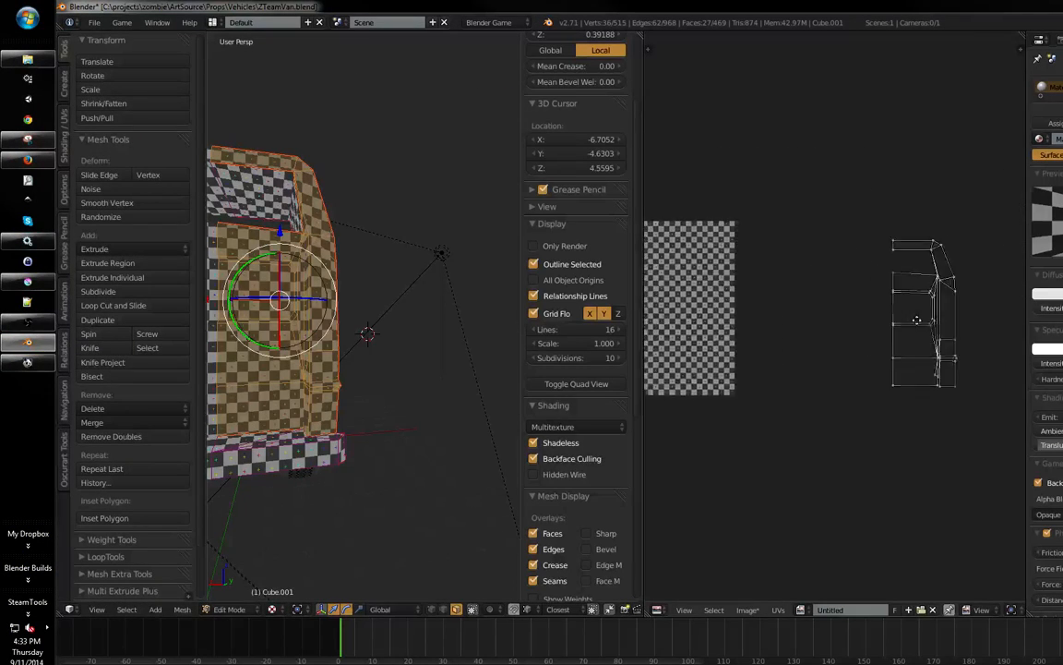
{"action": "middle_click_drag", "start_coordinate": [917, 321], "coordinate": [848, 327]}
{"action": "scroll", "coordinate": [859, 328], "scroll_direction": "up", "scroll_amount": 2}
{"action": "middle_click_drag", "start_coordinate": [401, 346], "coordinate": [404, 371]}
{"action": "scroll", "coordinate": [816, 296], "scroll_direction": "up", "scroll_amount": 3}
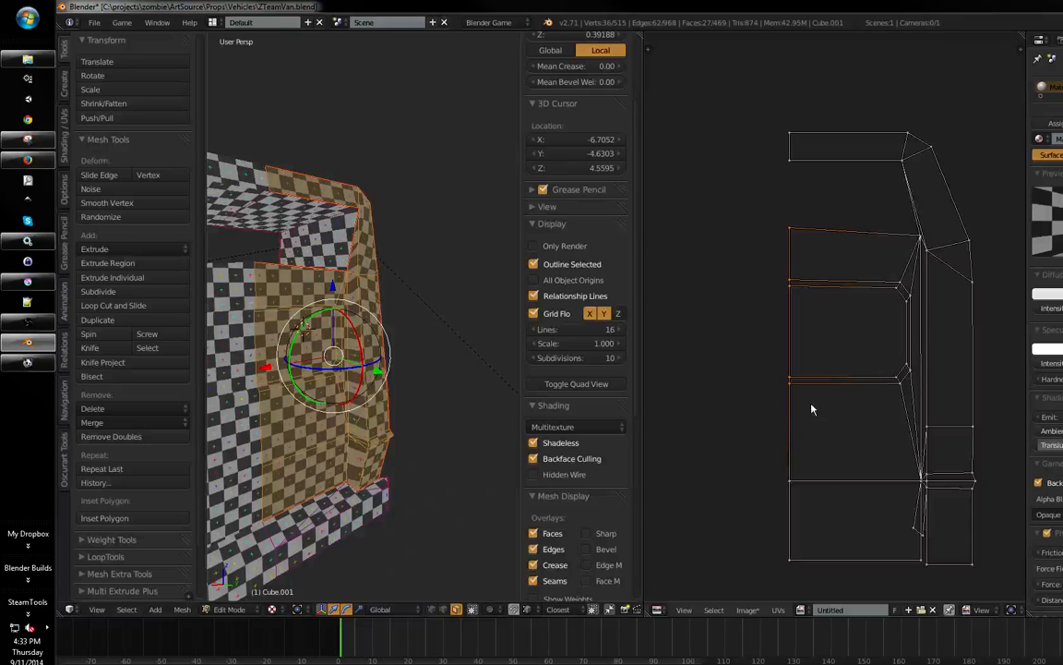
{"action": "middle_click_drag", "start_coordinate": [526, 472], "coordinate": [468, 420]}
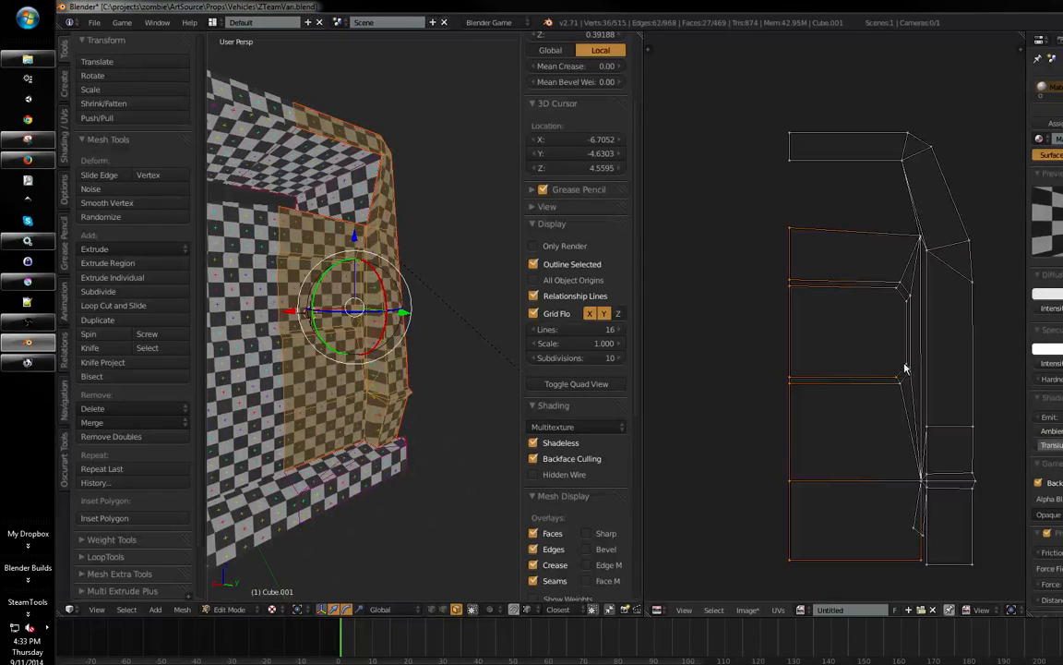
{"action": "right_click", "coordinate": [898, 284], "text": "shift"}
{"action": "middle_click_drag", "start_coordinate": [843, 302], "coordinate": [885, 356]}
{"action": "key", "text": "p"}
{"action": "key", "text": "e"}
- Move the pillar's middle and lower UV vertices about 34 pixels along X, away from the front panel
{"action": "middle_click_drag", "start_coordinate": [385, 430], "coordinate": [459, 405], "text": "shift"}
{"action": "scroll", "coordinate": [420, 426], "scroll_direction": "up", "scroll_amount": 2}
{"action": "middle_click_drag", "start_coordinate": [877, 376], "coordinate": [857, 336]}
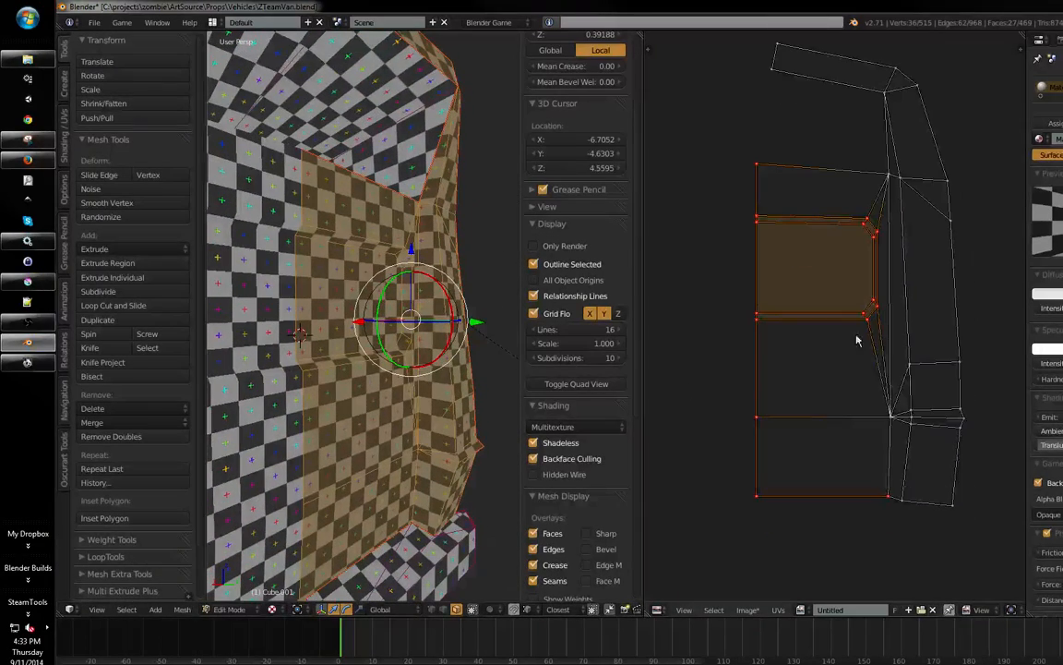
{"action": "middle_click_drag", "start_coordinate": [917, 307], "coordinate": [909, 342]}
{"action": "key", "text": "a"}
{"action": "key", "text": "a"}
{"action": "key", "text": "b"}
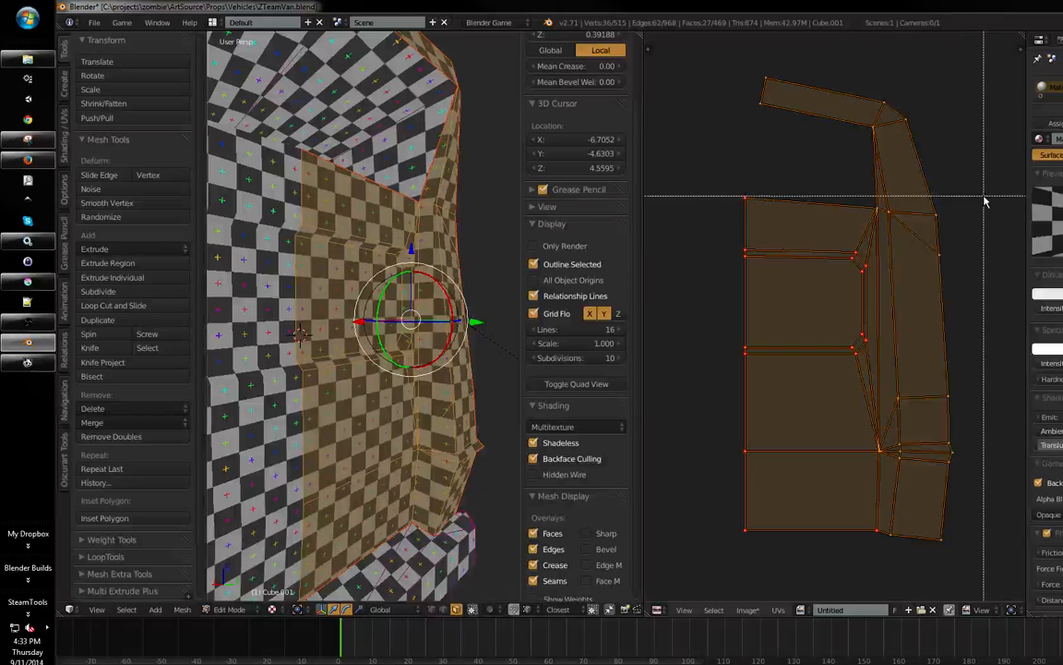
{"action": "key", "text": "Escape"}
{"action": "key", "text": "a"}
{"action": "key", "text": "b"}
{"action": "left_click_drag", "start_coordinate": [986, 195], "coordinate": [883, 242]}
{"action": "key", "text": "b"}
{"action": "left_click_drag", "start_coordinate": [979, 350], "coordinate": [888, 474]}
{"action": "key", "text": "b"}
{"action": "left_click_drag", "start_coordinate": [931, 503], "coordinate": [896, 535]}
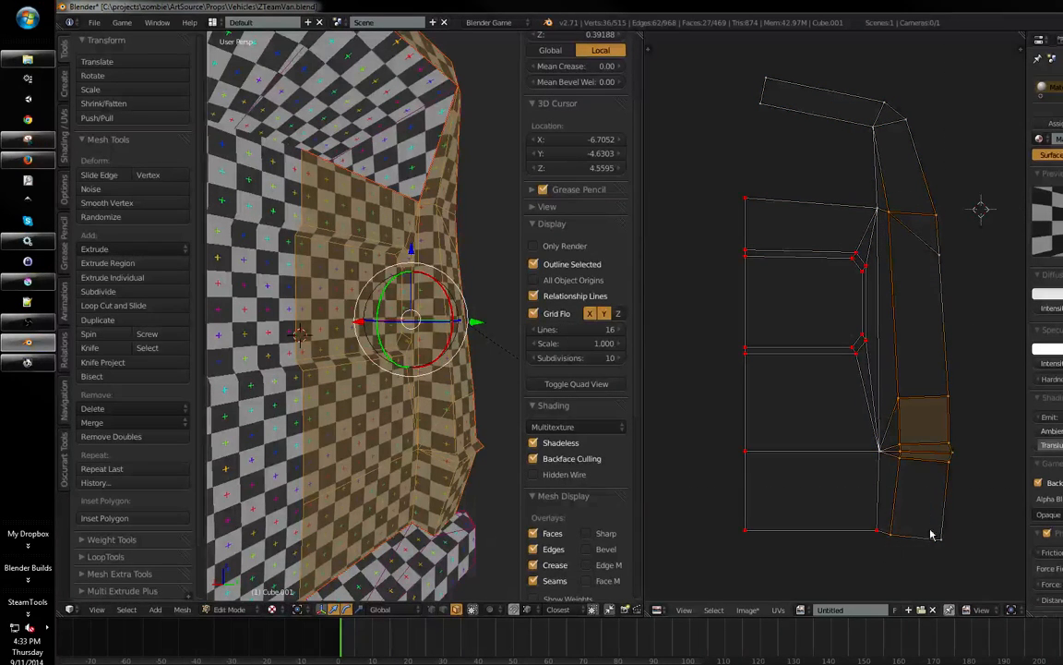
{"action": "key", "text": "g"}
{"action": "key", "text": "x"}
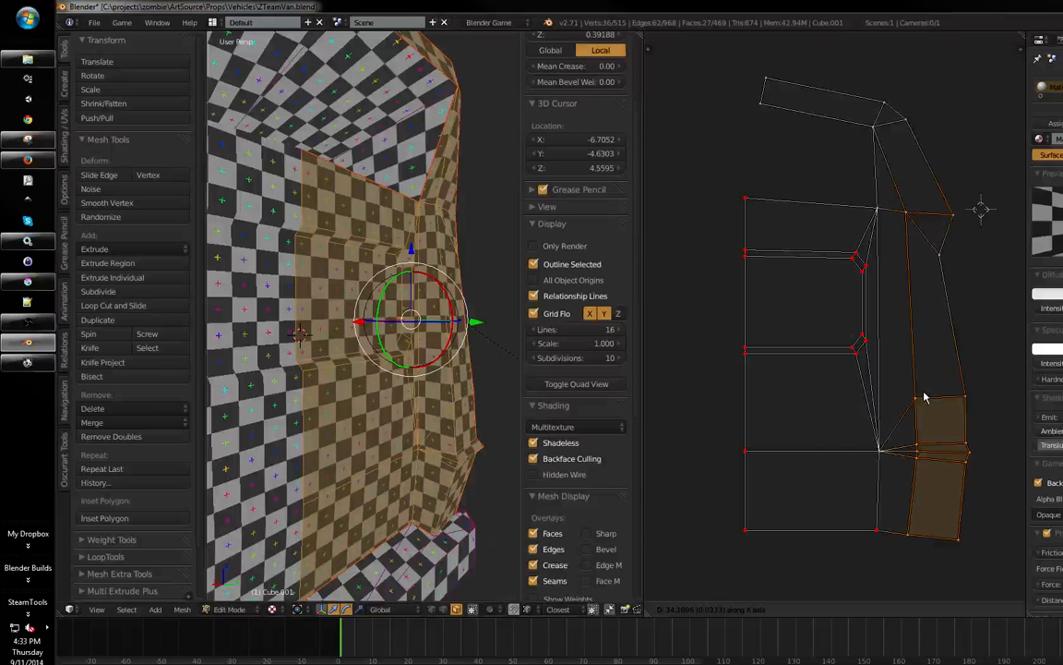
{"action": "left_click", "coordinate": [925, 395]}
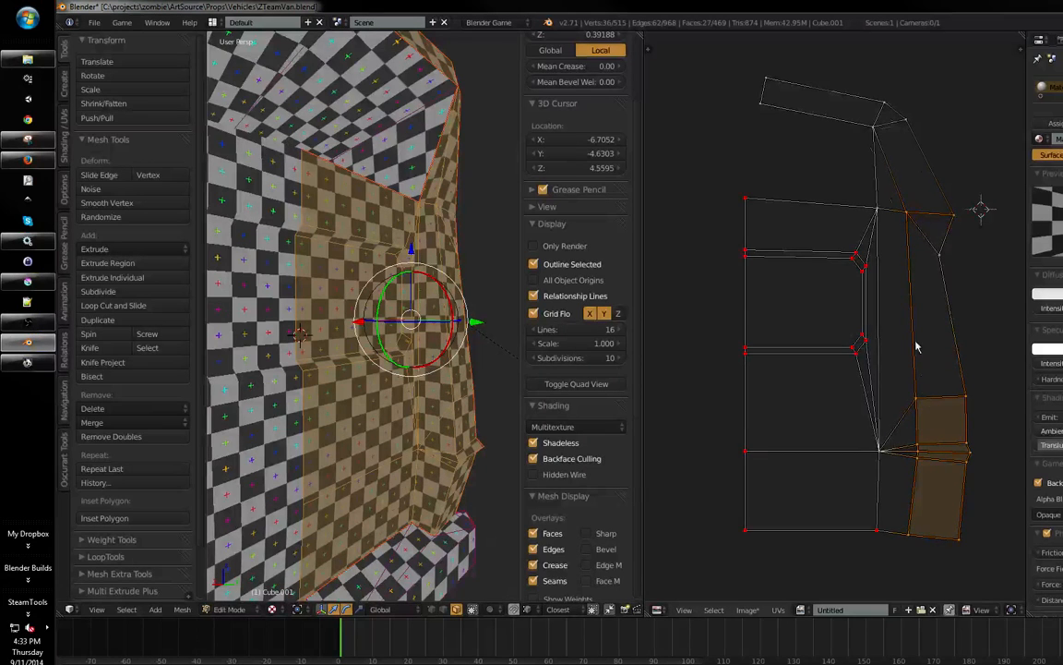
- Move the pillar's two upper-middle UV vertices back along X toward the front panel
{"action": "middle_click_drag", "start_coordinate": [917, 340], "coordinate": [900, 376]}
{"action": "key", "text": "a"}
{"action": "key", "text": "b"}
{"action": "left_click_drag", "start_coordinate": [976, 230], "coordinate": [877, 266]}
{"action": "key", "text": "g"}
{"action": "key", "text": "x"}
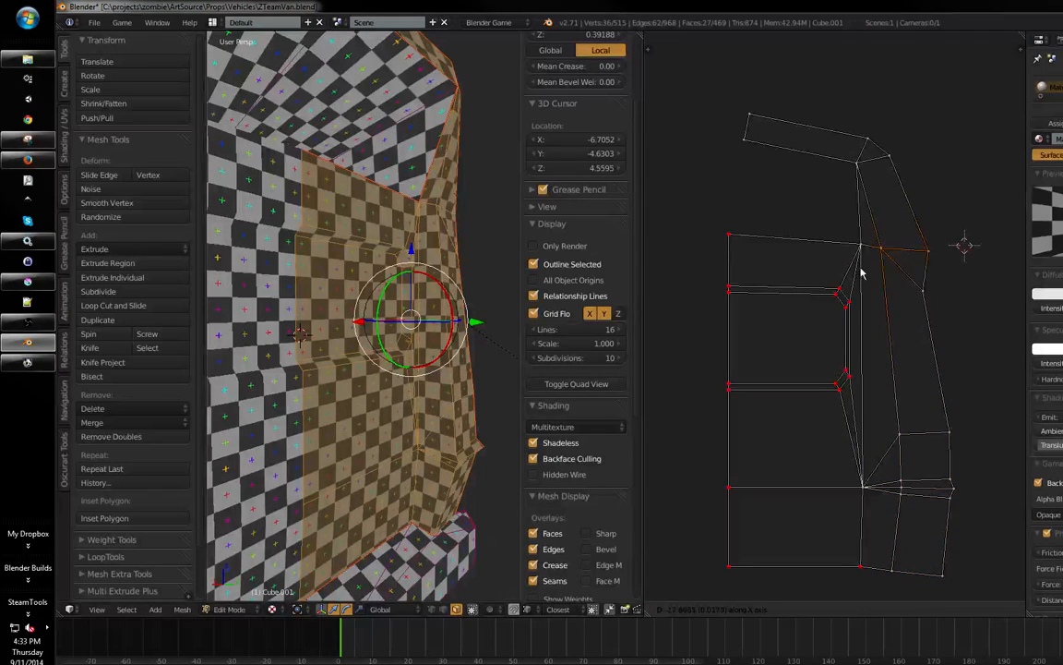
{"action": "left_click", "coordinate": [860, 268]}
- Move the single outer-edge UV vertex below the pillar's upper bend slightly outward along X
{"action": "middle_click_drag", "start_coordinate": [482, 343], "coordinate": [387, 358]}
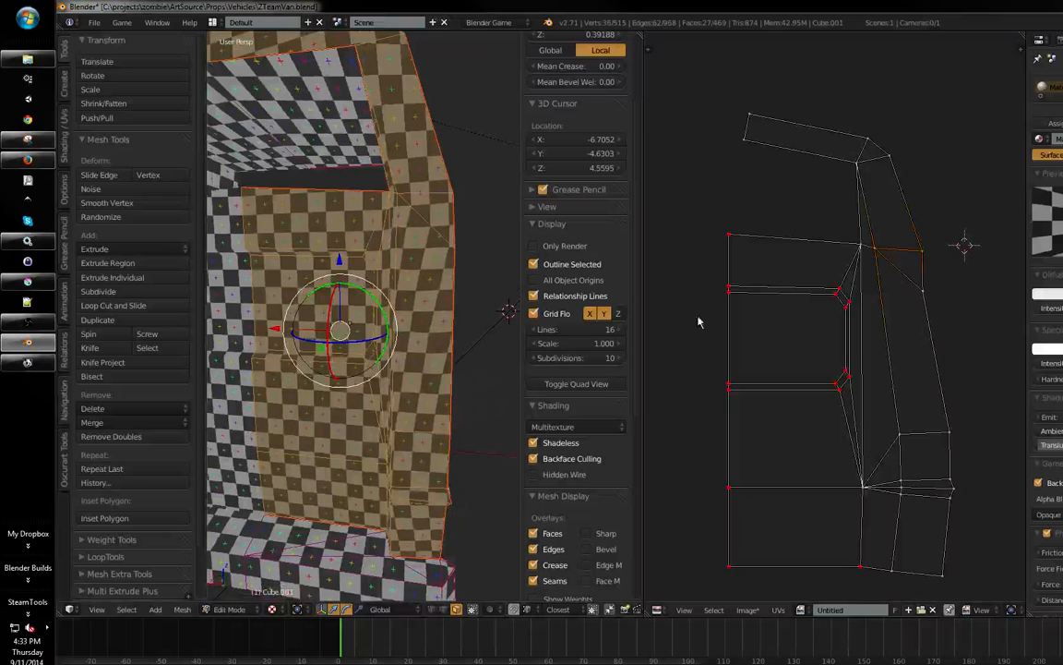
{"action": "middle_click_drag", "start_coordinate": [975, 284], "coordinate": [973, 286]}
{"action": "key", "text": "b"}
{"action": "left_click_drag", "start_coordinate": [949, 273], "coordinate": [908, 305]}
{"action": "key", "text": "g"}
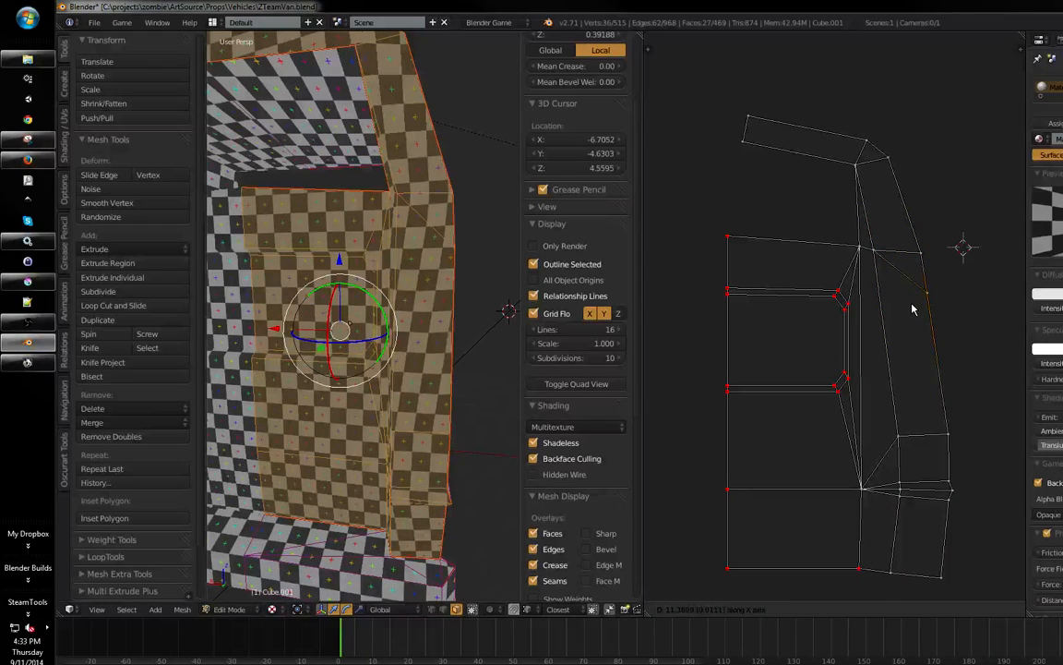
{"action": "left_click", "coordinate": [911, 303]}
- Move the two outer-edge UV vertices at the pillar's upper bend slightly inward along X
{"action": "key", "text": "b"}
{"action": "left_click_drag", "start_coordinate": [940, 242], "coordinate": [900, 298]}
{"action": "key", "text": "g"}
{"action": "key", "text": "x"}
{"action": "left_click", "coordinate": [893, 299]}
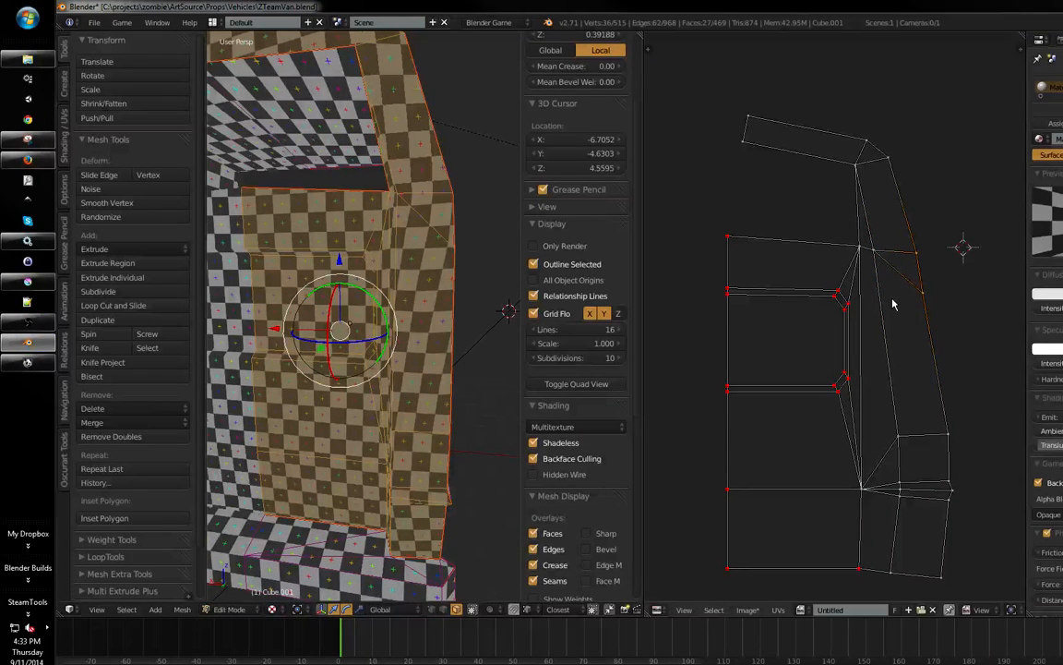
- Enable the UV stretch display and shift the vertex at the pillar's lower inner fold slightly along X
{"action": "key", "text": "n"}
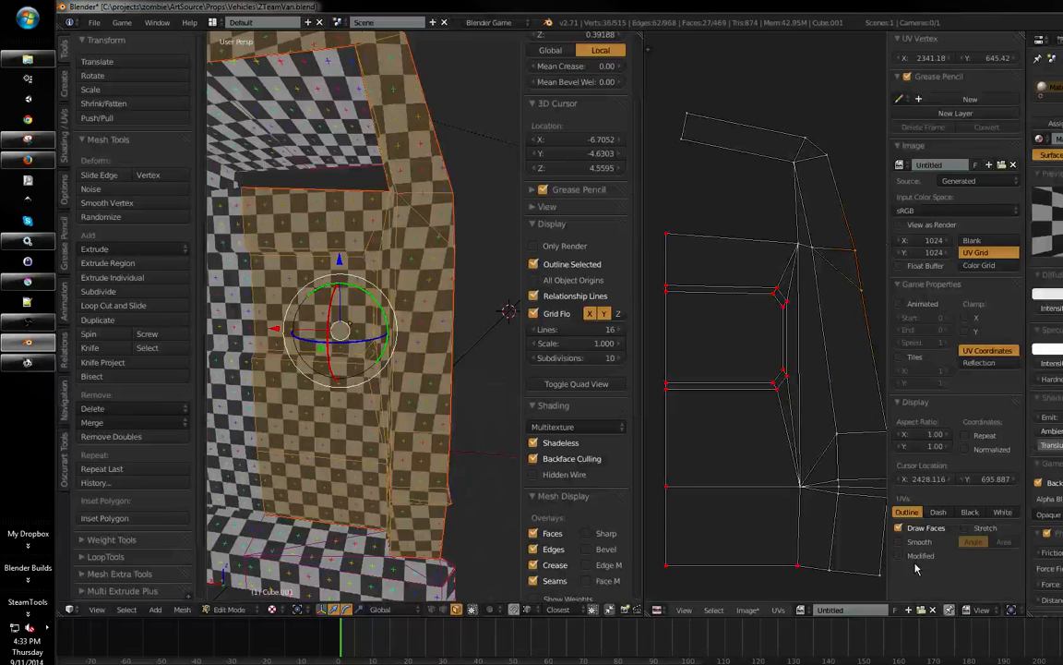
{"action": "left_click", "coordinate": [965, 528]}
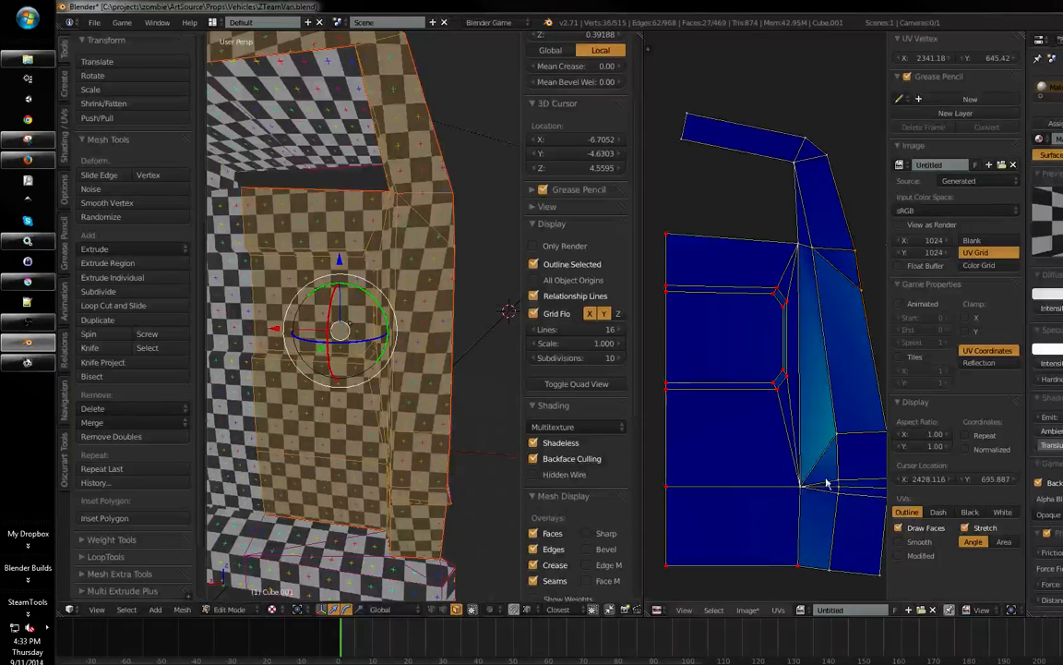
{"action": "middle_click_drag", "start_coordinate": [845, 438], "coordinate": [813, 416]}
{"action": "key", "text": "g"}
{"action": "key", "text": "x"}
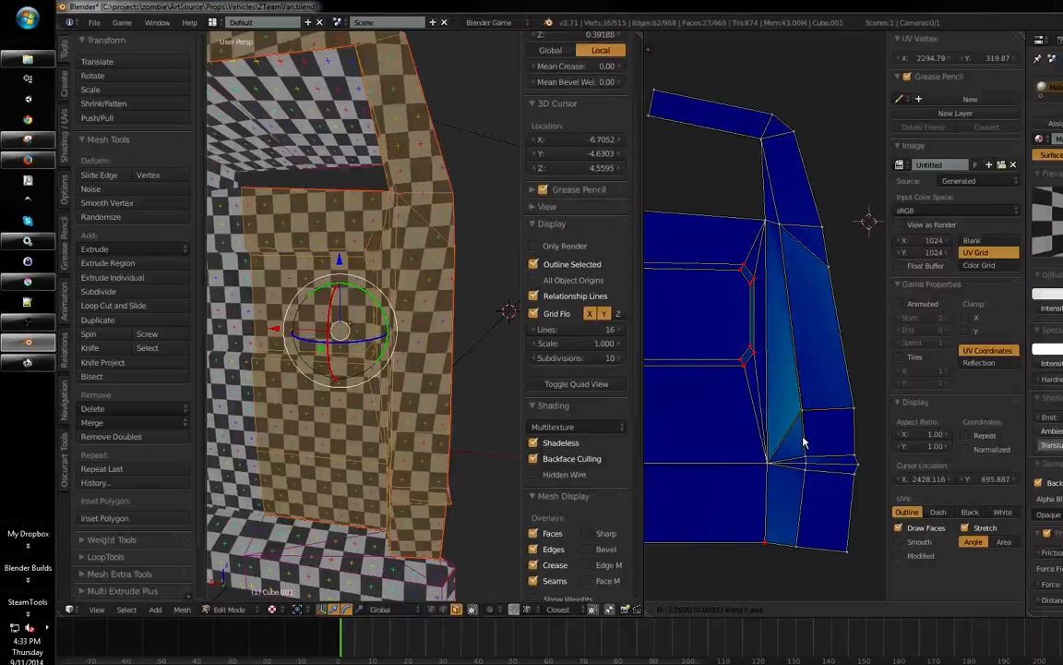
{"action": "right_click", "coordinate": [805, 443]}
{"action": "key", "text": "g"}
{"action": "key", "text": "x"}
{"action": "left_click", "coordinate": [831, 452]}
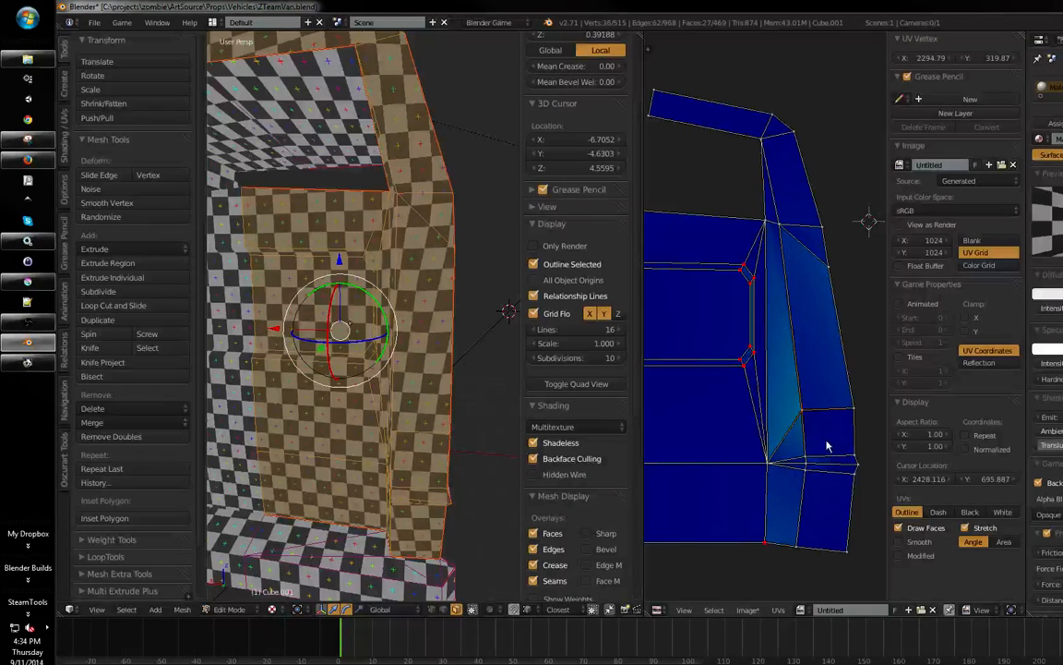
- Freely reposition the pillar's lower inner fold UV vertex to about X 2296, Y 320 to even out the stretch
{"action": "key", "text": "g"}
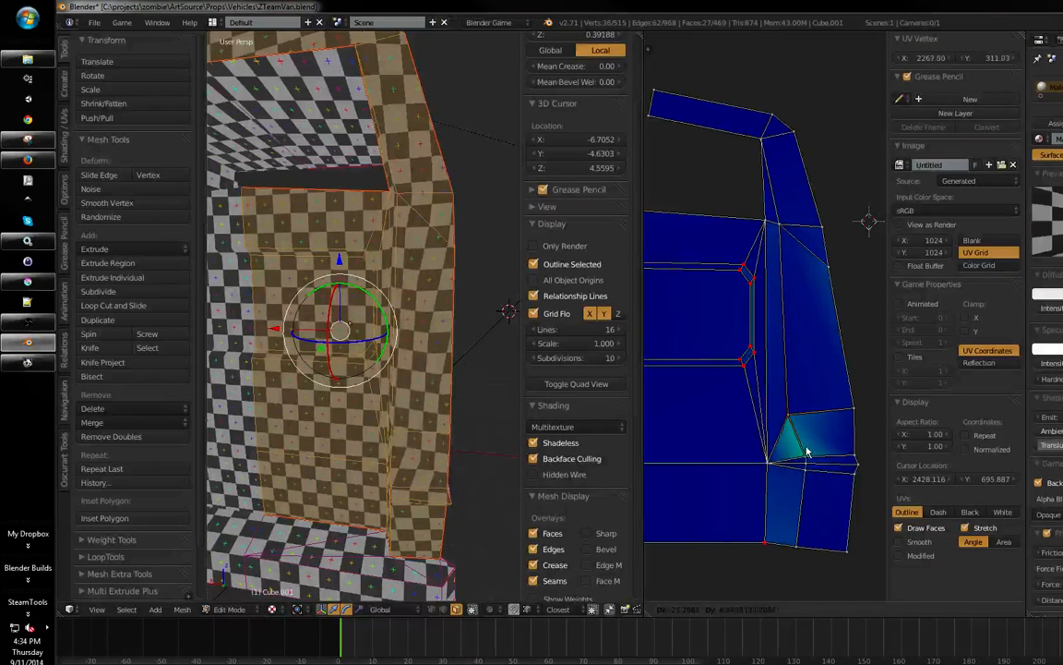
{"action": "left_click", "coordinate": [810, 449]}
{"action": "middle_click_drag", "start_coordinate": [462, 350], "coordinate": [517, 355]}
{"action": "key", "text": "g"}
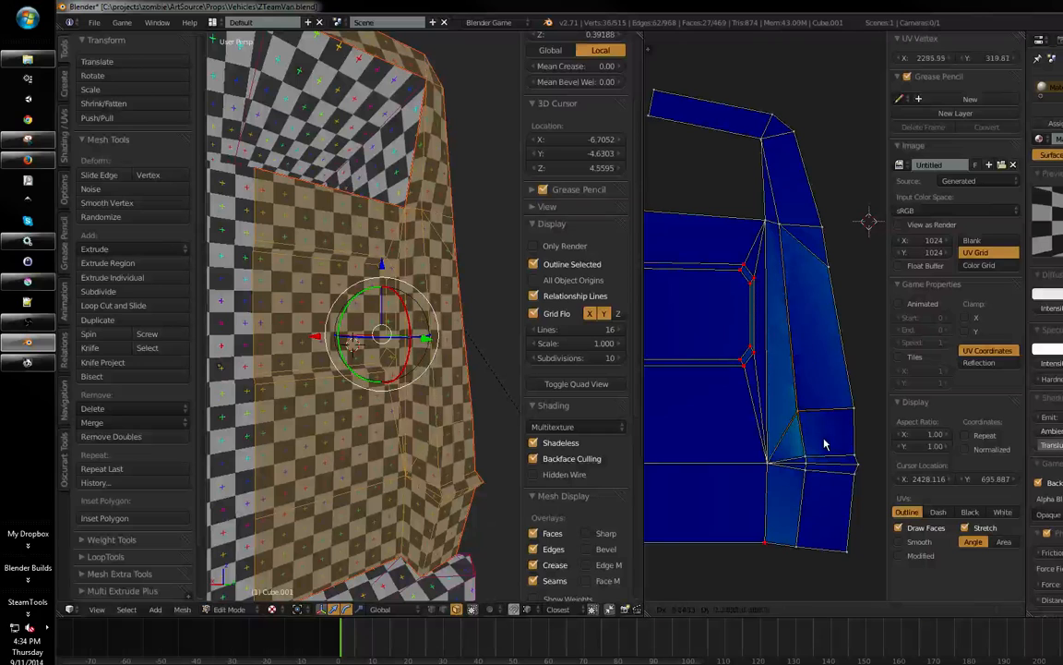
{"action": "left_click", "coordinate": [822, 441]}
- Move the small fold's inner UV vertices, just below the adjusted vertex, slightly toward the front panel
{"action": "middle_click_drag", "start_coordinate": [819, 447], "coordinate": [823, 431]}
{"action": "key", "text": "a"}
{"action": "key", "text": "b"}
{"action": "left_click_drag", "start_coordinate": [827, 433], "coordinate": [781, 464]}
{"action": "key", "text": "g"}
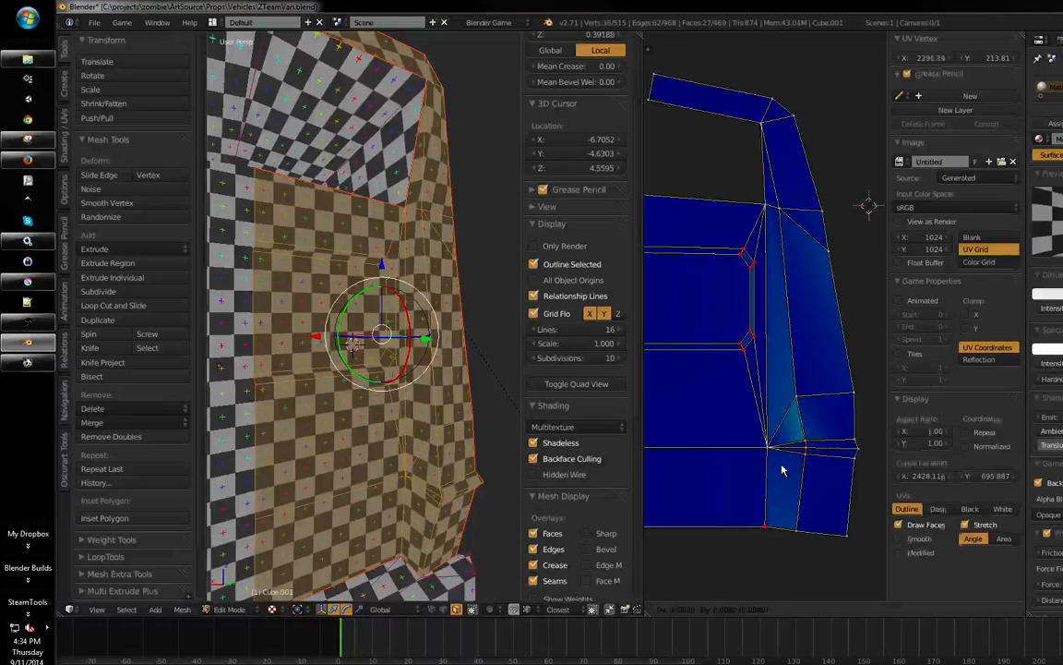
{"action": "left_click", "coordinate": [780, 475]}
- Nudge the outer-edge UV vertex below the pillar's upper bend slightly outward
{"action": "key", "text": "a"}
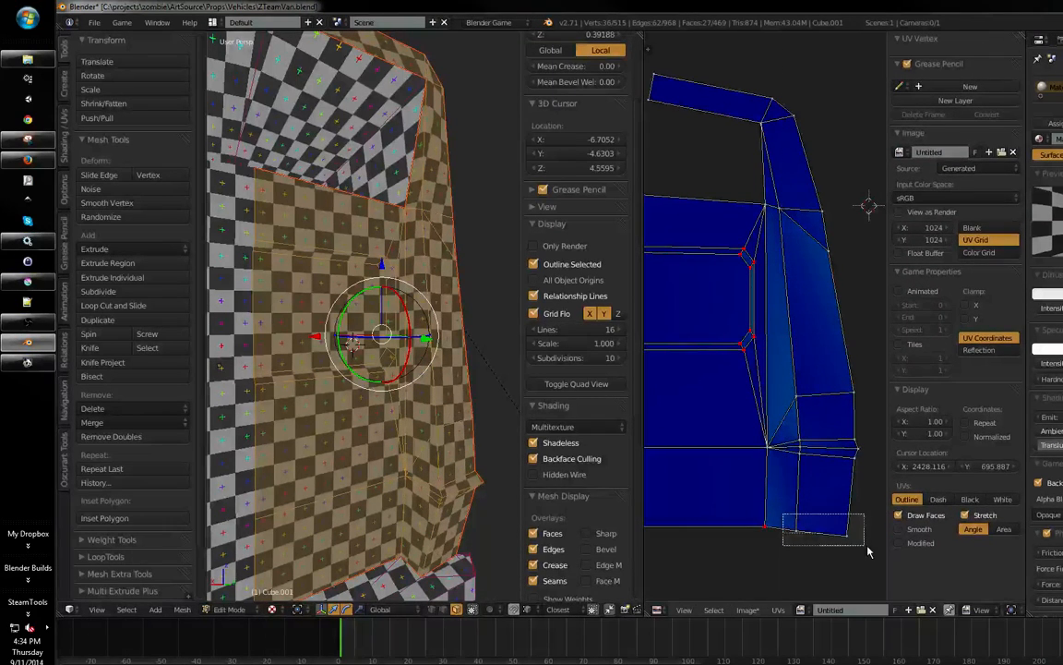
{"action": "key", "text": "b"}
{"action": "left_click_drag", "start_coordinate": [842, 251], "coordinate": [828, 263]}
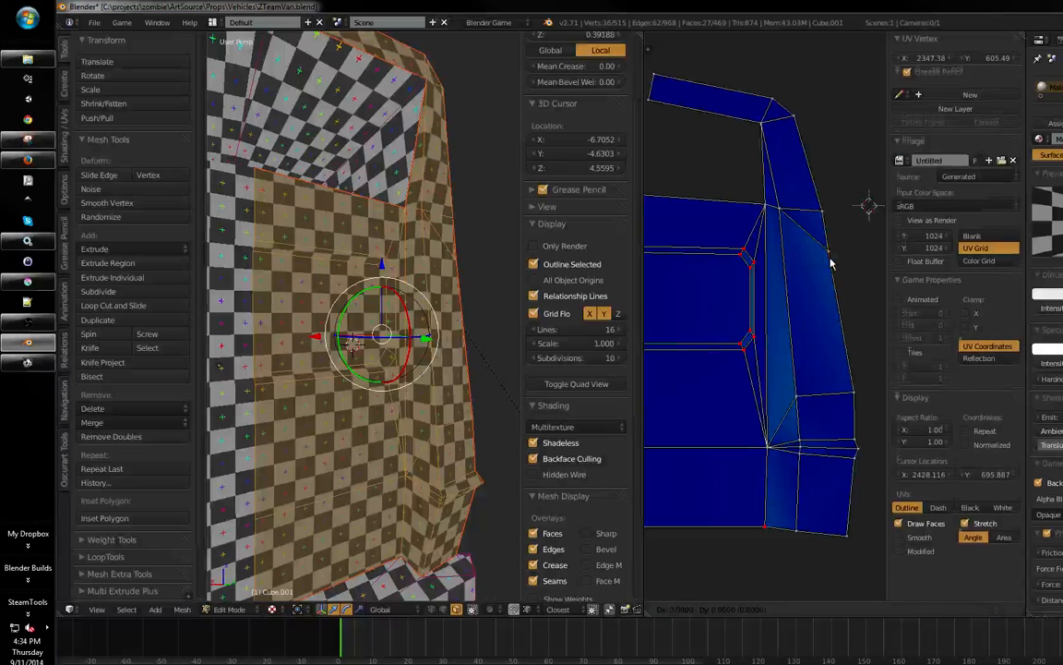
- Move the pillar's bottom outer corner UV vertex slightly up and outward to about X 2388, Y 49
{"action": "key", "text": "a"}
{"action": "key", "text": "b"}
{"action": "left_click_drag", "start_coordinate": [851, 499], "coordinate": [823, 556]}
{"action": "key", "text": "g"}
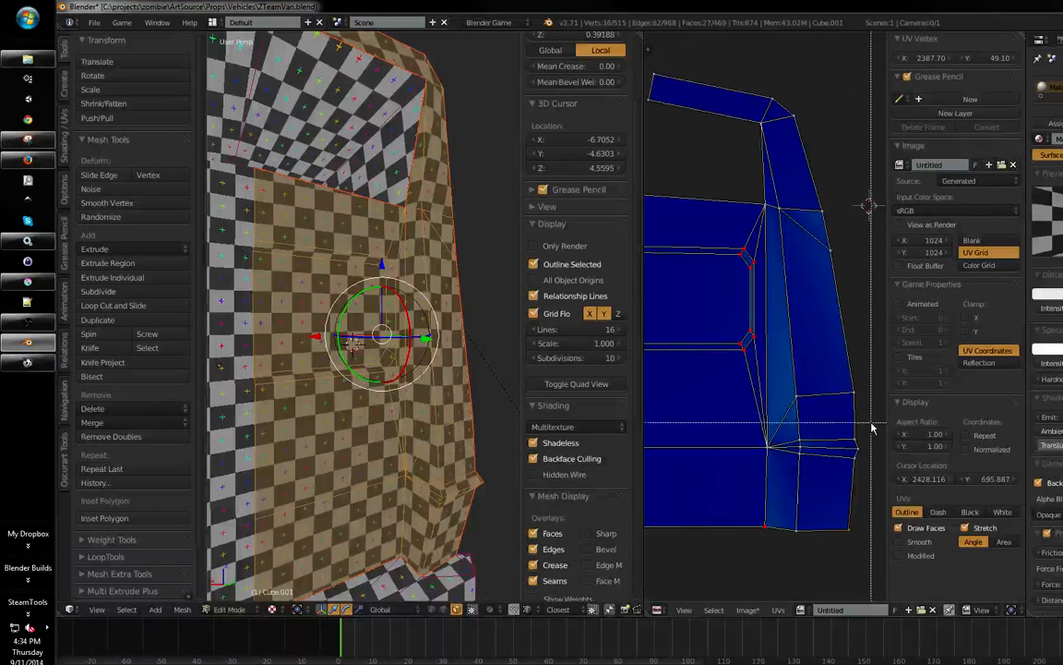
- Move and rotate the two free-end UV vertices of the strip above the front panel so the strip runs roughly horizontally
{"action": "left_click", "coordinate": [823, 482]}
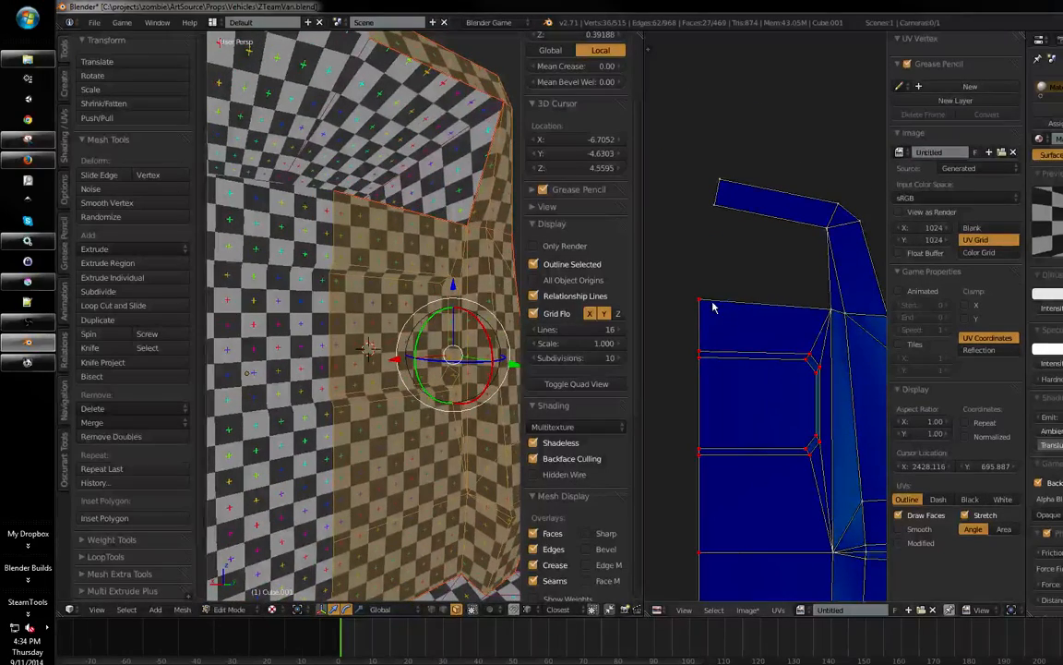
{"action": "middle_click_drag", "start_coordinate": [418, 347], "coordinate": [383, 391]}
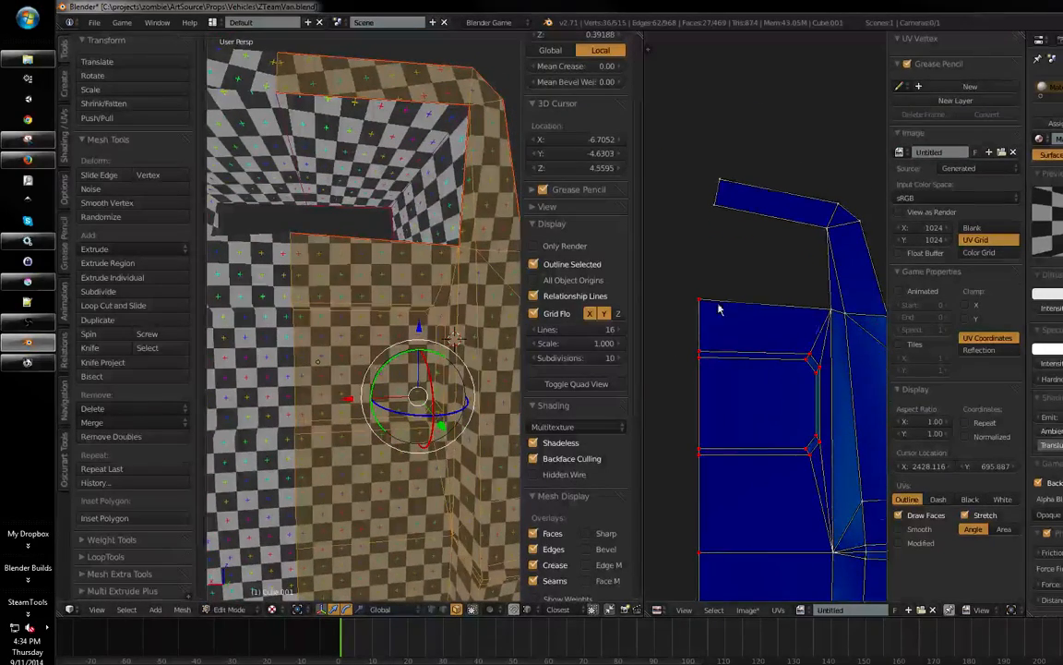
{"action": "middle_click_drag", "start_coordinate": [756, 216], "coordinate": [754, 250]}
{"action": "key", "text": "b"}
{"action": "left_click_drag", "start_coordinate": [764, 196], "coordinate": [698, 259]}
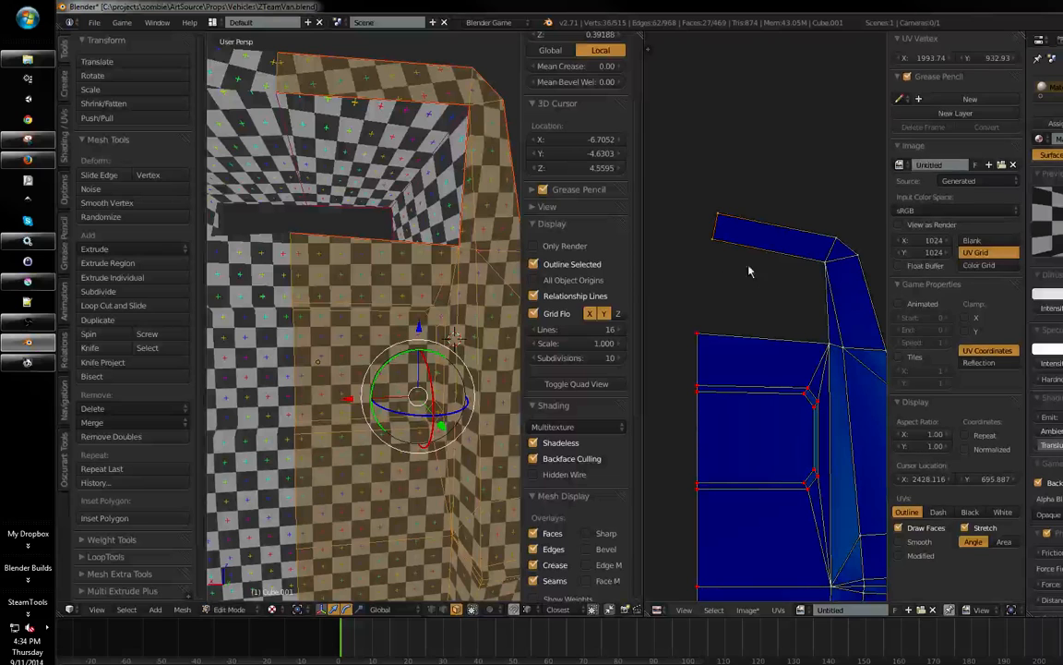
{"action": "key", "text": "g"}
{"action": "left_click", "coordinate": [703, 291]}
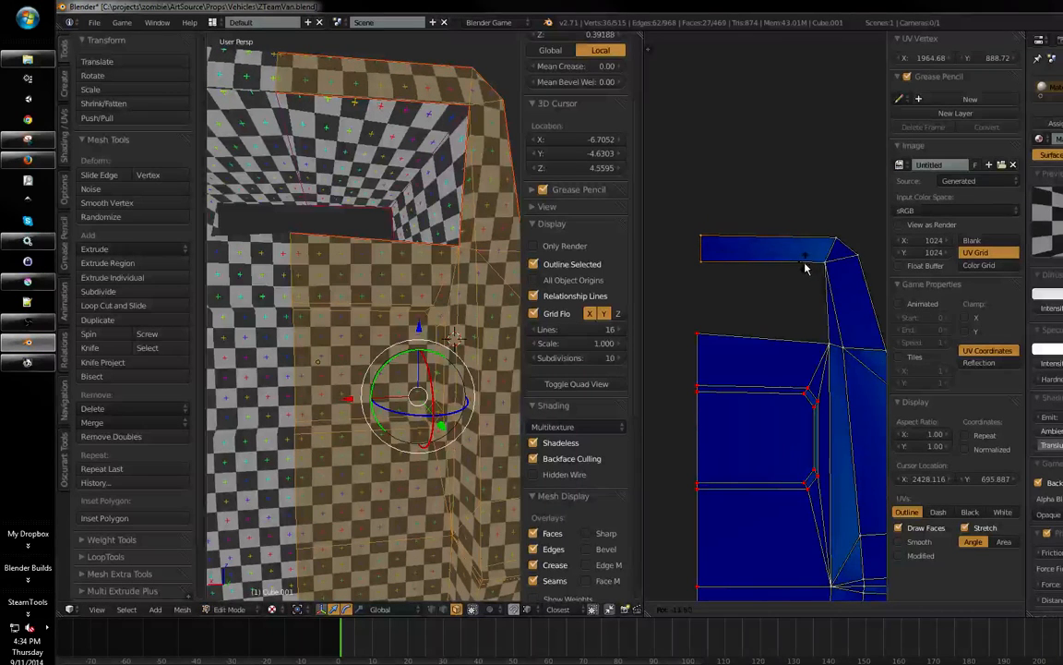
{"action": "left_click", "coordinate": [802, 269]}
{"action": "key", "text": "g"}
{"action": "left_click", "coordinate": [798, 269]}
{"action": "key", "text": "a"}
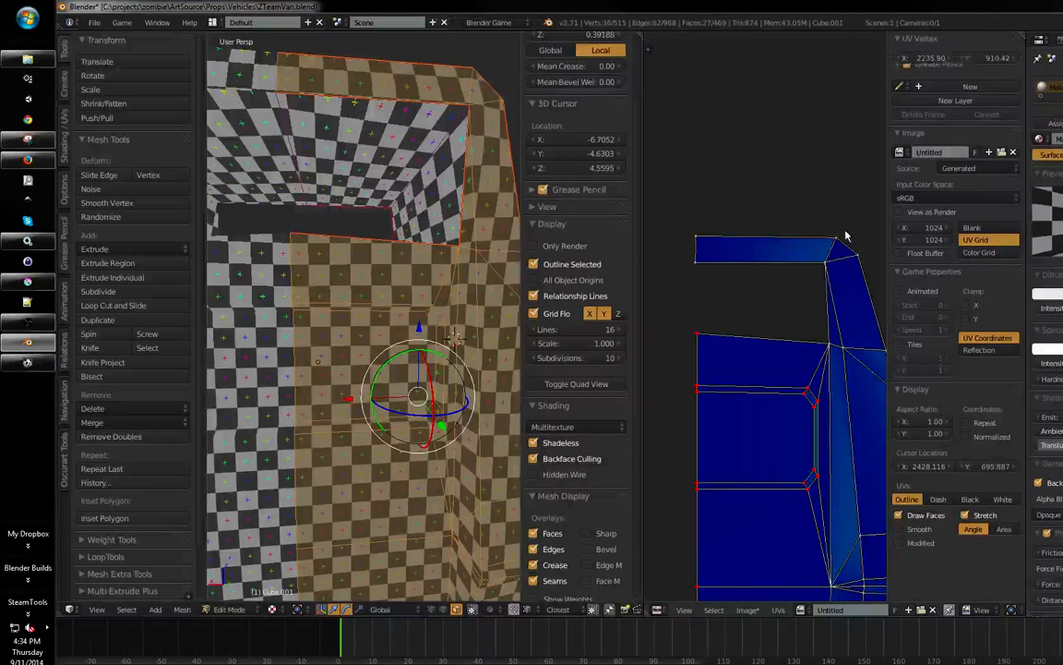
- Move the upper UV vertex at the strip's bend inward, directly above the bend's lower inner vertex
{"action": "key", "text": "g"}
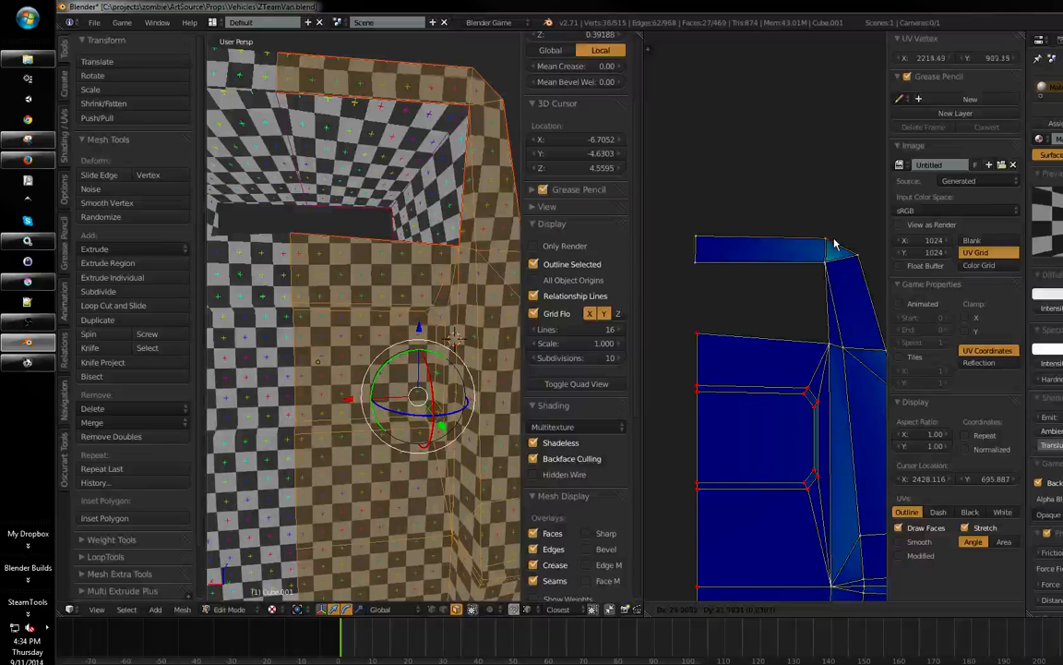
{"action": "left_click", "coordinate": [828, 247]}
{"action": "middle_click_drag", "start_coordinate": [819, 316], "coordinate": [822, 297]}
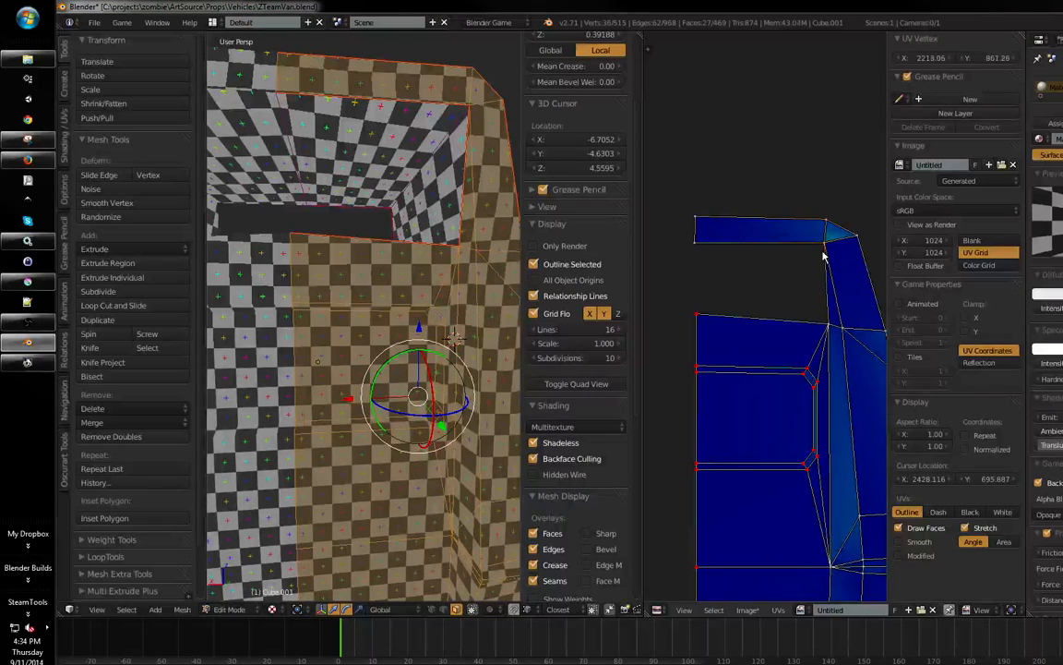
- Straighten the upper strip's two long edges by applying Align Y to each edge's UV vertices
{"action": "left_click", "coordinate": [696, 227]}
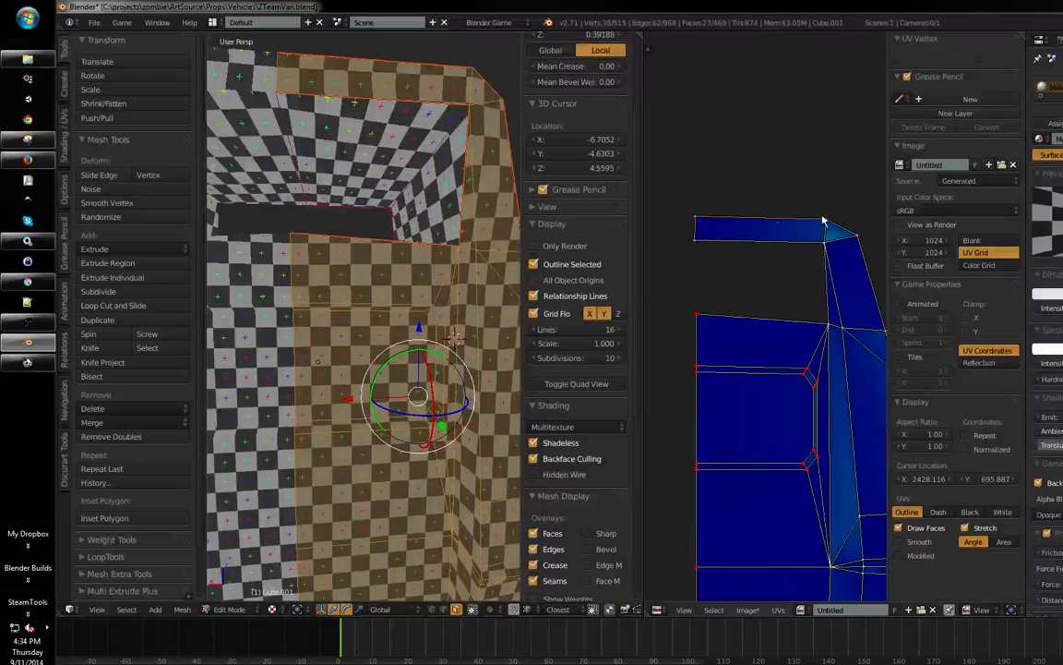
{"action": "left_click_drag", "start_coordinate": [816, 209], "coordinate": [835, 225]}
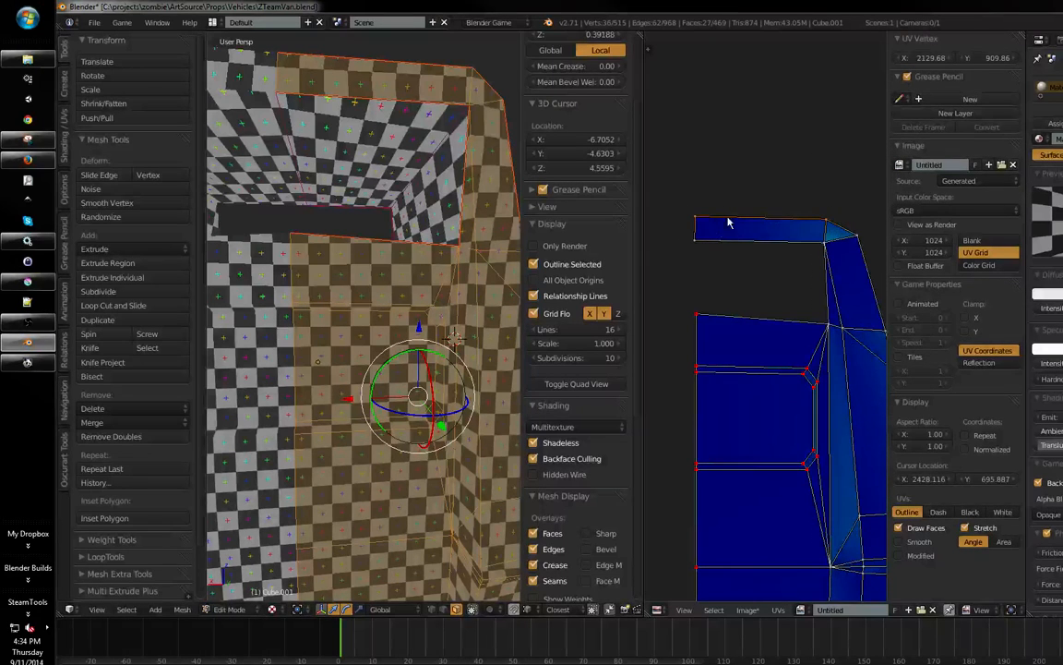
{"action": "key", "text": "w"}
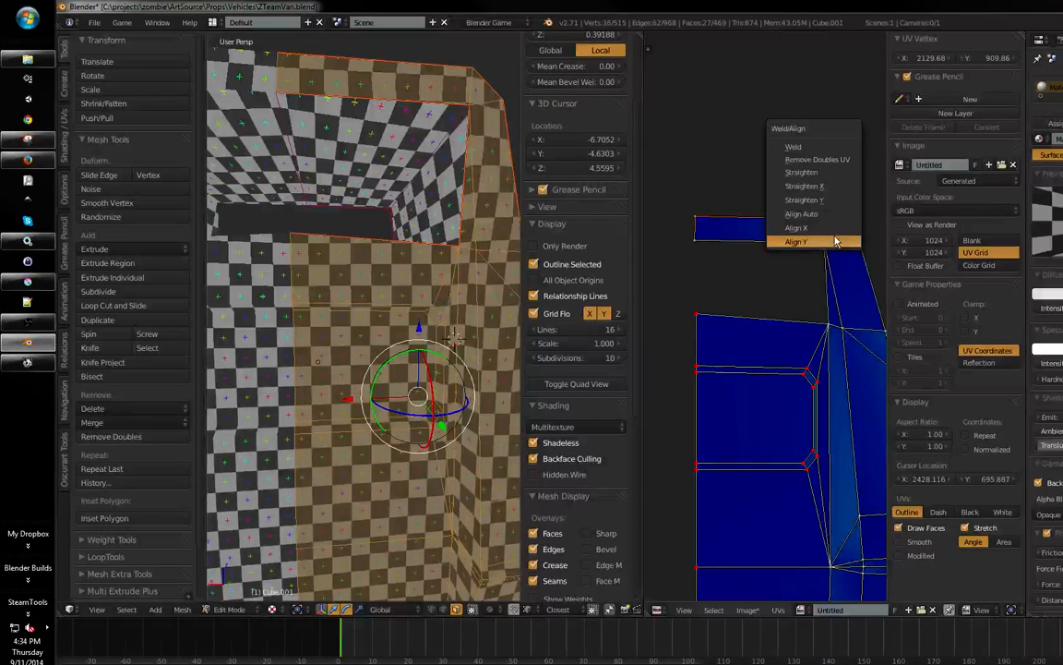
{"action": "left_click", "coordinate": [838, 241]}
{"action": "key", "text": "w"}
{"action": "left_click", "coordinate": [833, 252]}
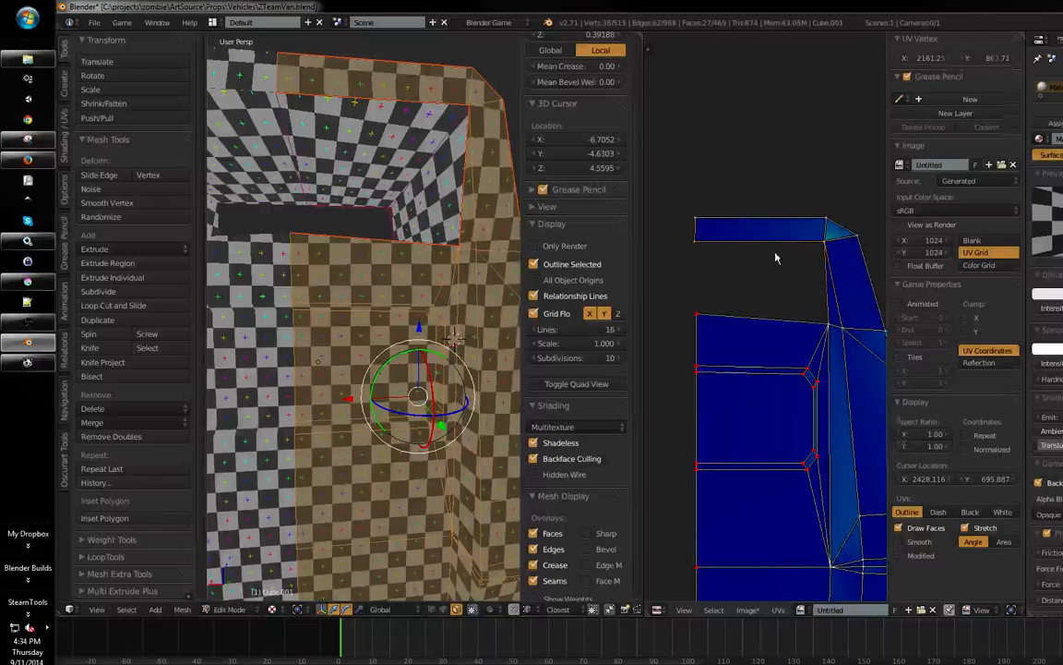
{"action": "key", "text": "a"}
- Align X the UV vertices along the strip's free end and the front panel's edge opposite the pillar
{"action": "middle_click_drag", "start_coordinate": [776, 257], "coordinate": [738, 261]}
{"action": "key", "text": "a"}
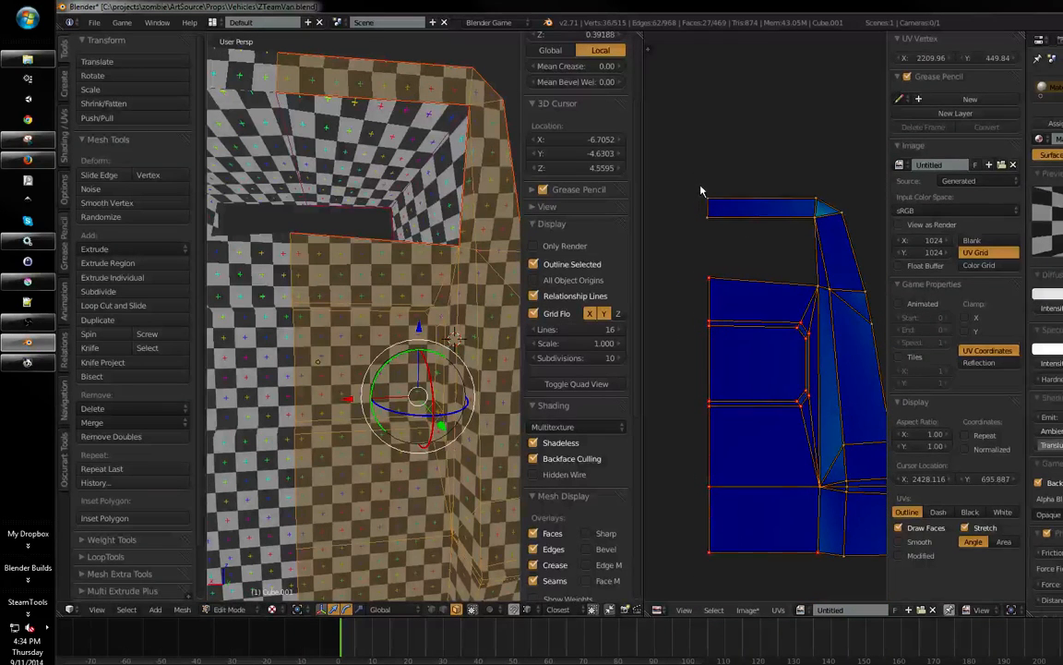
{"action": "key", "text": "a"}
{"action": "key", "text": "b"}
{"action": "left_click_drag", "start_coordinate": [684, 179], "coordinate": [711, 563]}
{"action": "key", "text": "w"}
{"action": "left_click", "coordinate": [729, 552]}
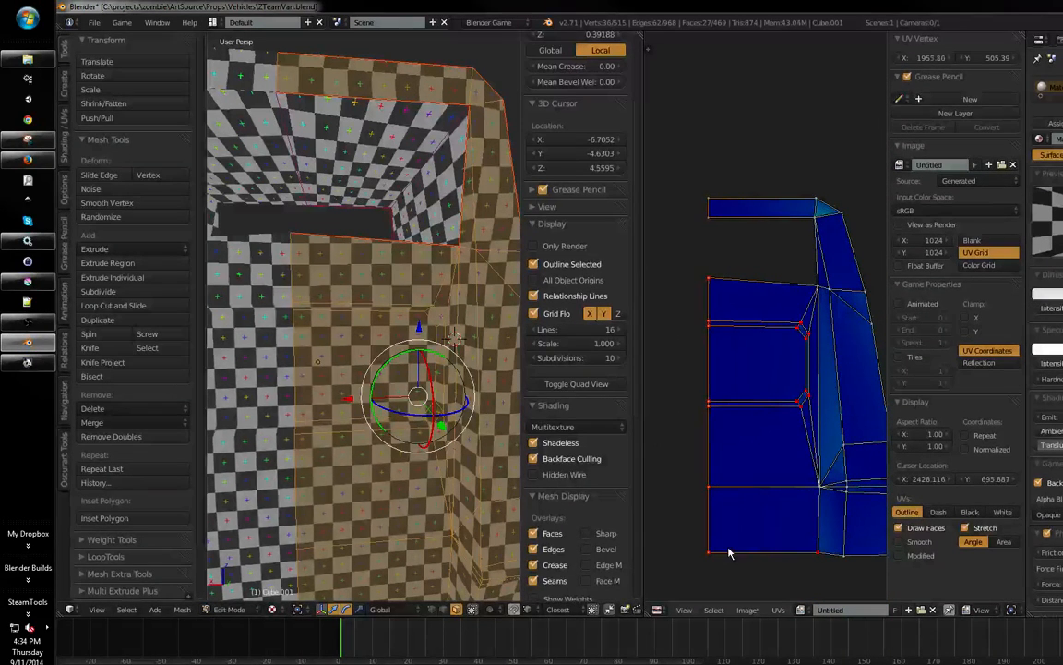
- Select the connected van body mesh so its UV islands are shown, and save the file over the existing one
{"action": "middle_click_drag", "start_coordinate": [775, 393], "coordinate": [730, 364]}
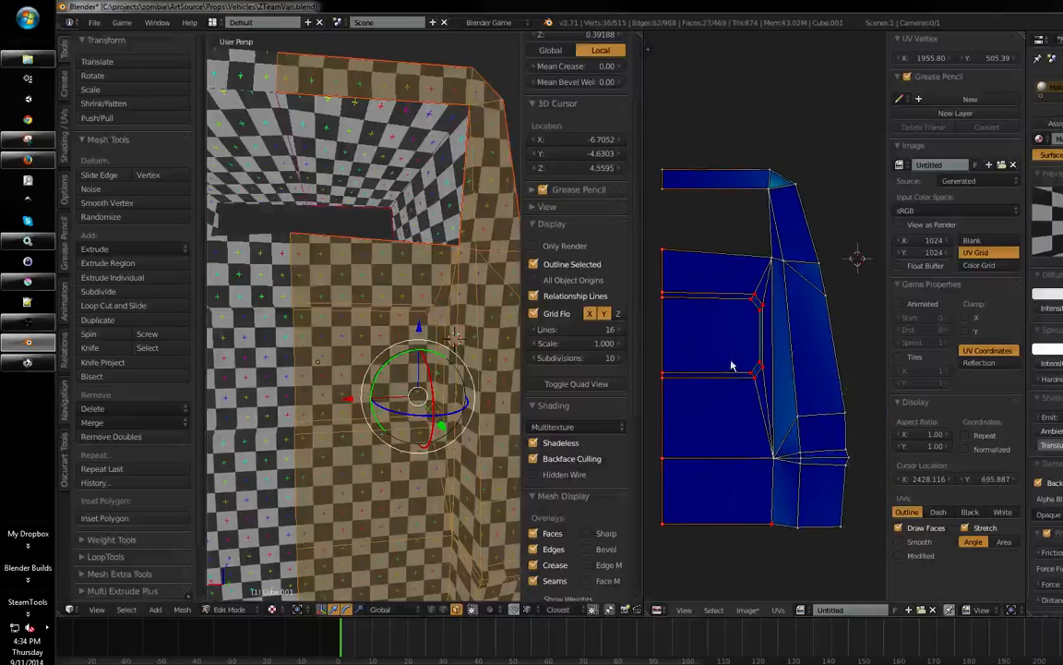
{"action": "mouse_move", "coordinate": [406, 415]}
{"action": "middle_mouse_down"}
{"action": "mouse_move", "coordinate": [388, 370]}
{"action": "mouse_move", "coordinate": [354, 384]}
{"action": "mouse_move", "coordinate": [416, 399]}
{"action": "mouse_move", "coordinate": [403, 411]}
{"action": "middle_mouse_up"}
{"action": "key", "text": "a"}
{"action": "key", "text": "l"}
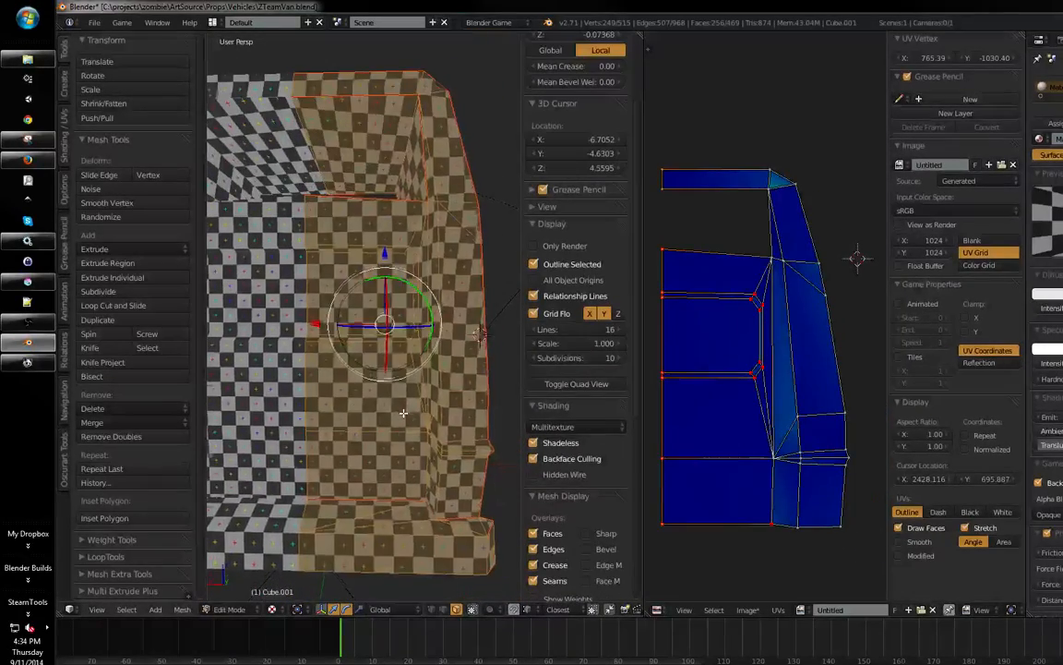
{"action": "middle_click_drag", "start_coordinate": [441, 333], "coordinate": [395, 319]}
{"action": "middle_click_drag", "start_coordinate": [730, 370], "coordinate": [763, 359]}
{"action": "middle_click_drag", "start_coordinate": [369, 351], "coordinate": [424, 310]}
{"action": "middle_click_drag", "start_coordinate": [766, 356], "coordinate": [755, 315]}
{"action": "key", "text": "ctrl+s"}
{"action": "left_click", "coordinate": [370, 422]}
- Average the scale of all the body's UV islands and save the file over the existing one
{"action": "middle_click_drag", "start_coordinate": [729, 382], "coordinate": [724, 388]}
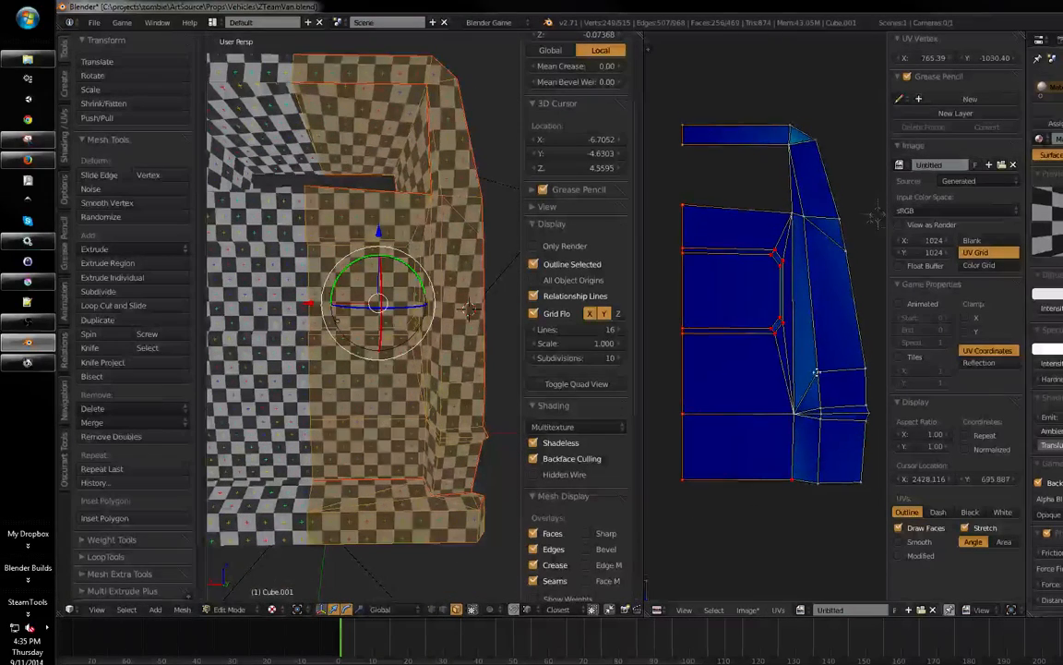
{"action": "scroll", "coordinate": [750, 441], "scroll_direction": "down", "scroll_amount": 10}
{"action": "scroll", "coordinate": [751, 440], "scroll_direction": "up", "scroll_amount": 2}
{"action": "middle_click_drag", "start_coordinate": [750, 437], "coordinate": [806, 423]}
{"action": "key", "text": "a"}
{"action": "key", "text": "a"}
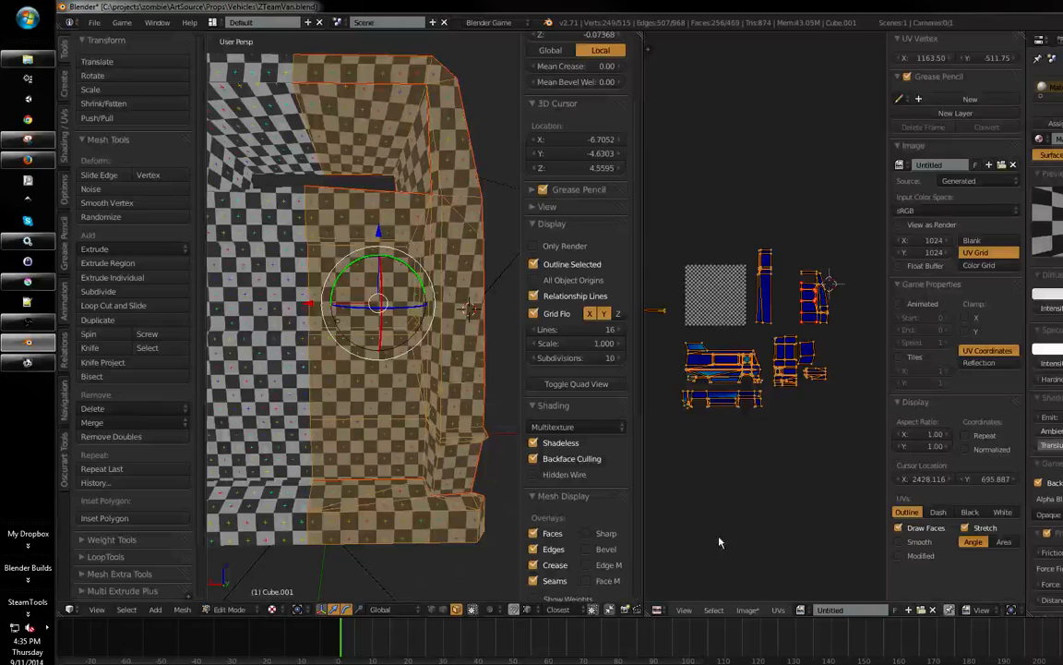
{"action": "left_click", "coordinate": [779, 611]}
{"action": "left_click", "coordinate": [734, 431]}
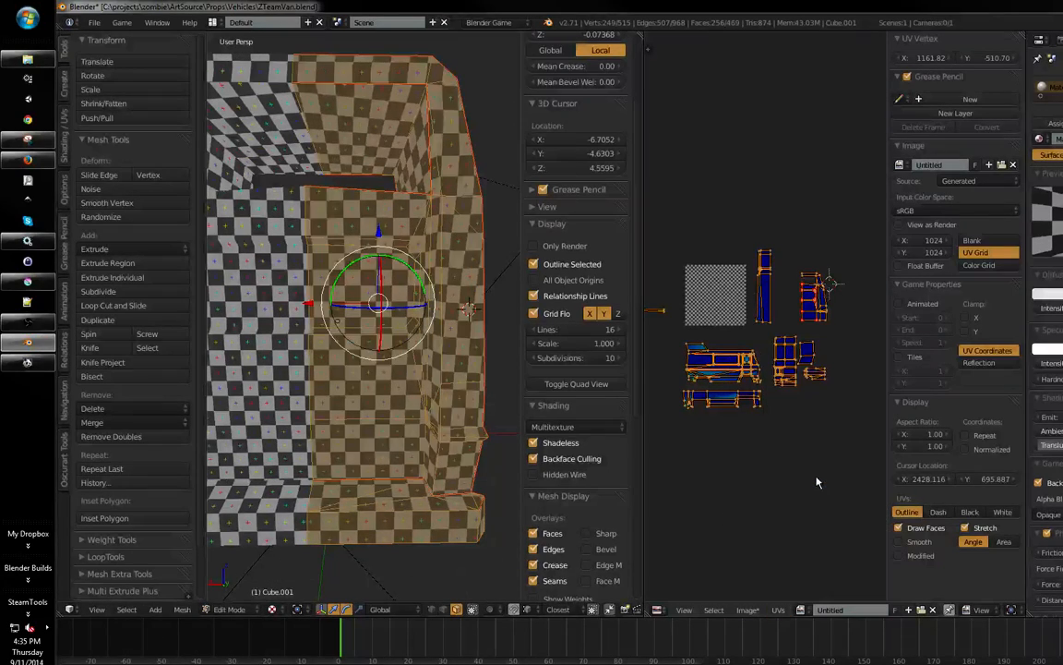
{"action": "middle_click_drag", "start_coordinate": [758, 379], "coordinate": [809, 377]}
{"action": "middle_click_drag", "start_coordinate": [461, 416], "coordinate": [319, 437]}
{"action": "key", "text": "ctrl+s"}
{"action": "left_click", "coordinate": [319, 438]}
- Clear the selection, maximize the 3D view and inspect the checker texture along the van's side and roof
{"action": "middle_click_drag", "start_coordinate": [406, 406], "coordinate": [329, 386]}
{"action": "key", "text": "a"}
{"action": "scroll", "coordinate": [329, 386], "scroll_direction": "down", "scroll_amount": 3}
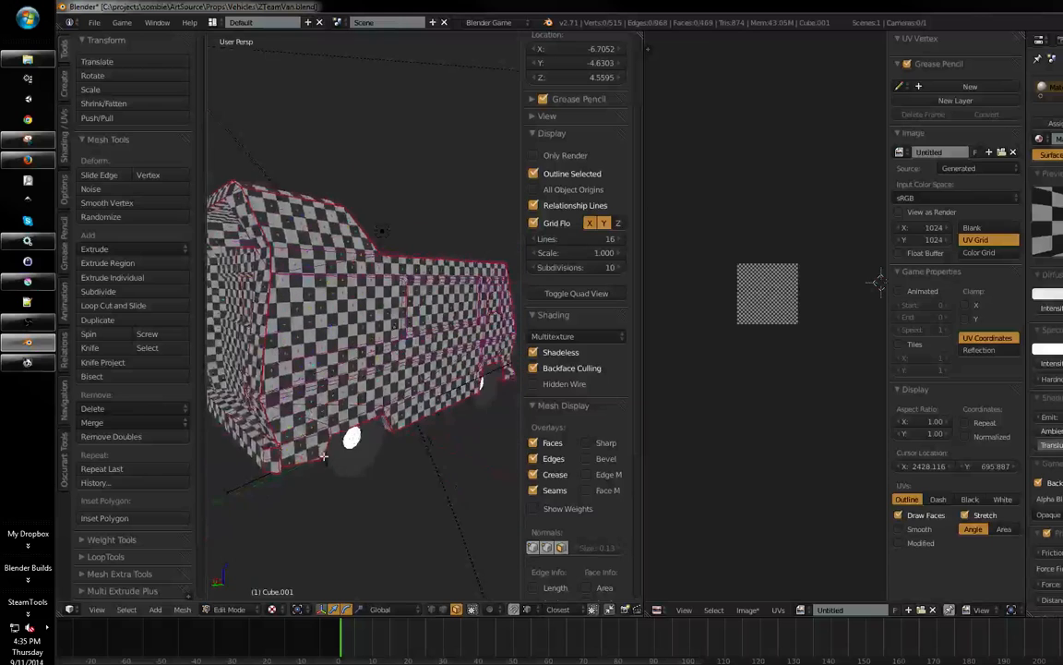
{"action": "middle_click_drag", "start_coordinate": [443, 399], "coordinate": [420, 392]}
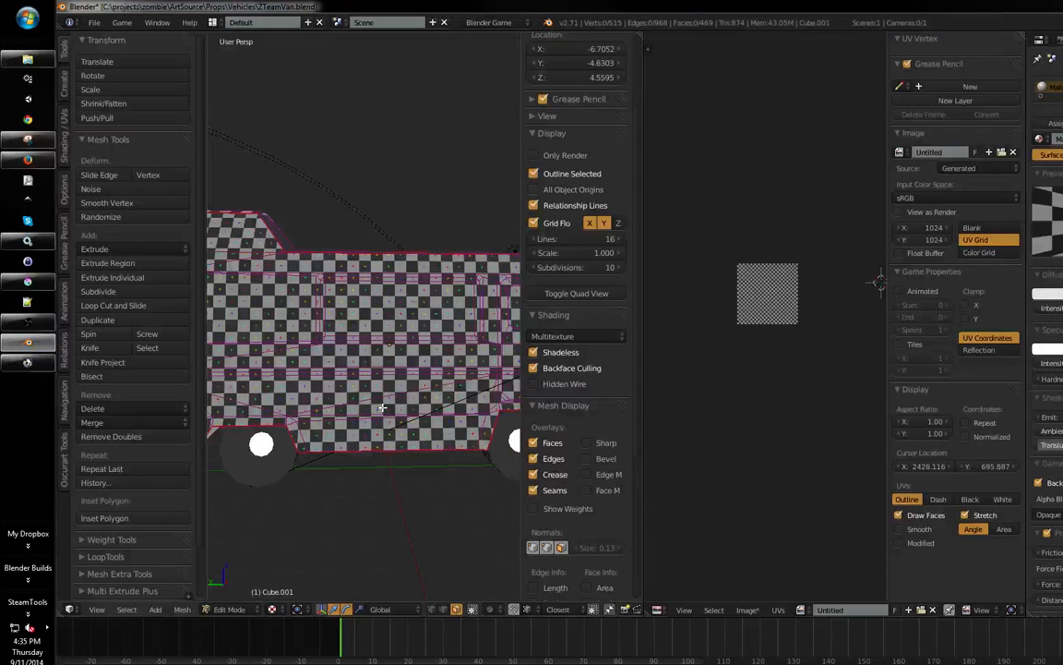
{"action": "key", "text": "ctrl+Up"}
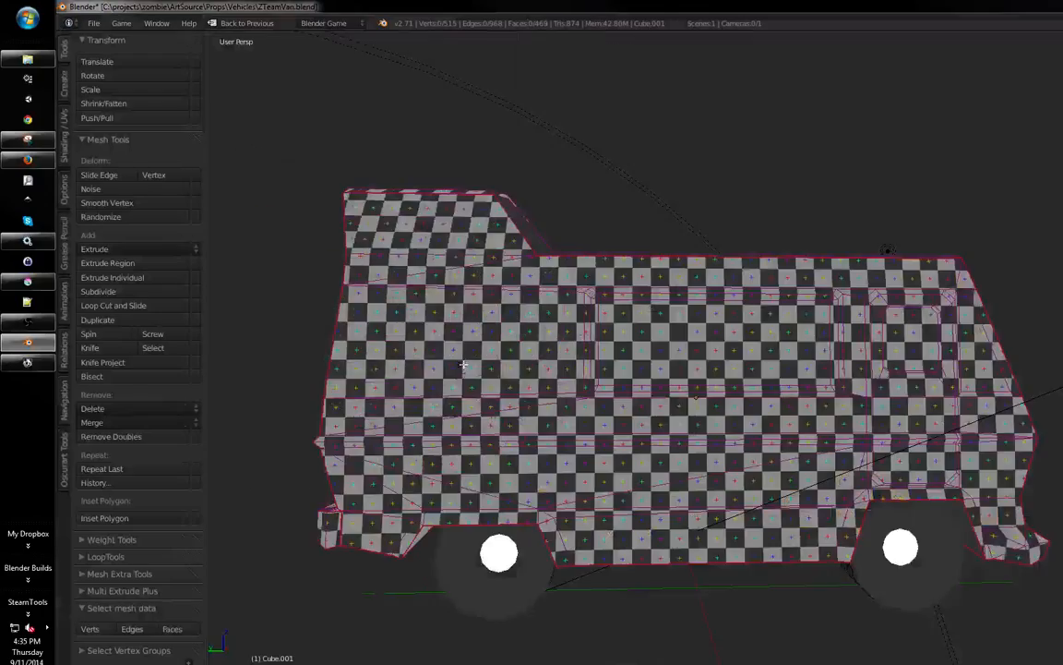
{"action": "middle_click_drag", "start_coordinate": [512, 327], "coordinate": [552, 453]}
- Mark a seam along the edges where the base of the raised roof section's corner pillar meets the lower roof
{"action": "key", "text": "ctrl+Tab"}
{"action": "left_click", "coordinate": [536, 344]}
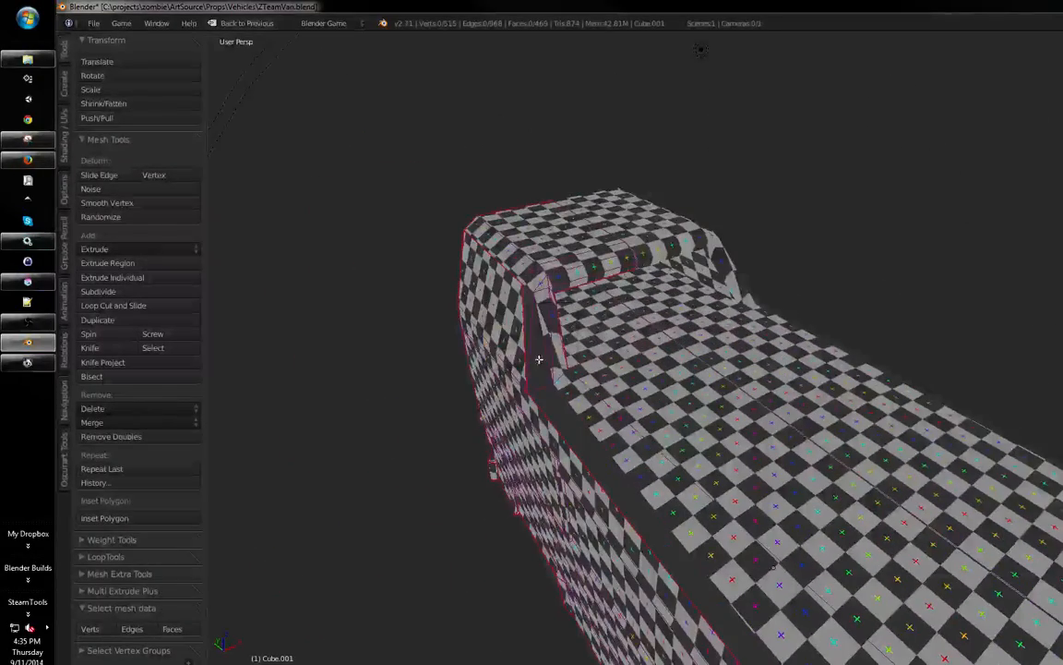
{"action": "right_click", "coordinate": [535, 377]}
{"action": "middle_click_drag", "start_coordinate": [531, 376], "coordinate": [504, 392]}
{"action": "scroll", "coordinate": [500, 394], "scroll_direction": "up", "scroll_amount": 3}
{"action": "key", "text": "ctrl+space"}
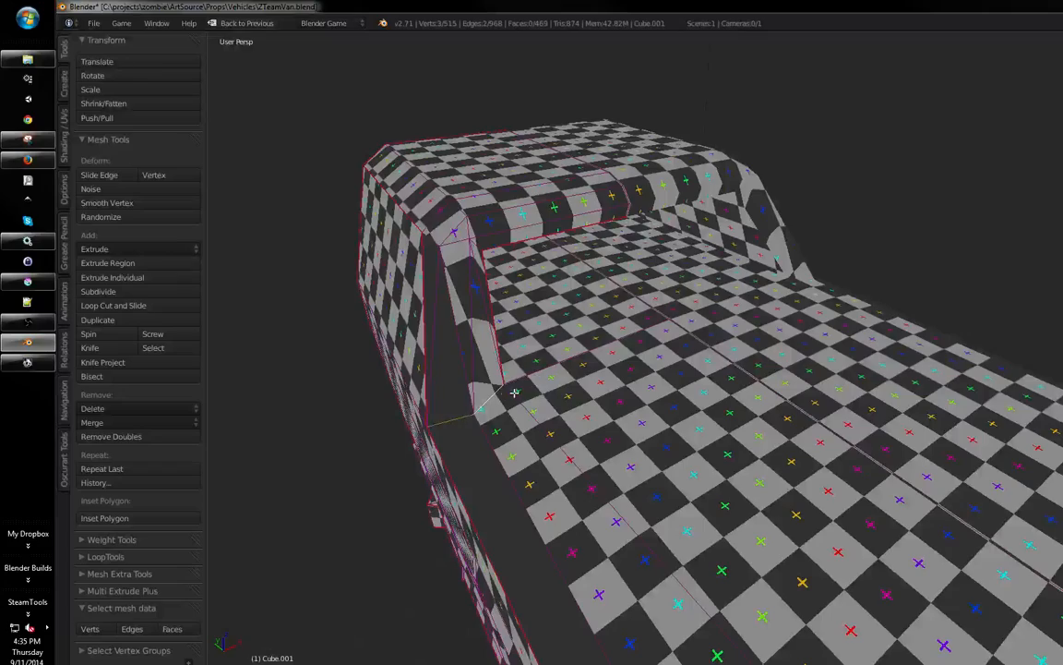
{"action": "key", "text": "ctrl+e"}
{"action": "left_click", "coordinate": [510, 379]}
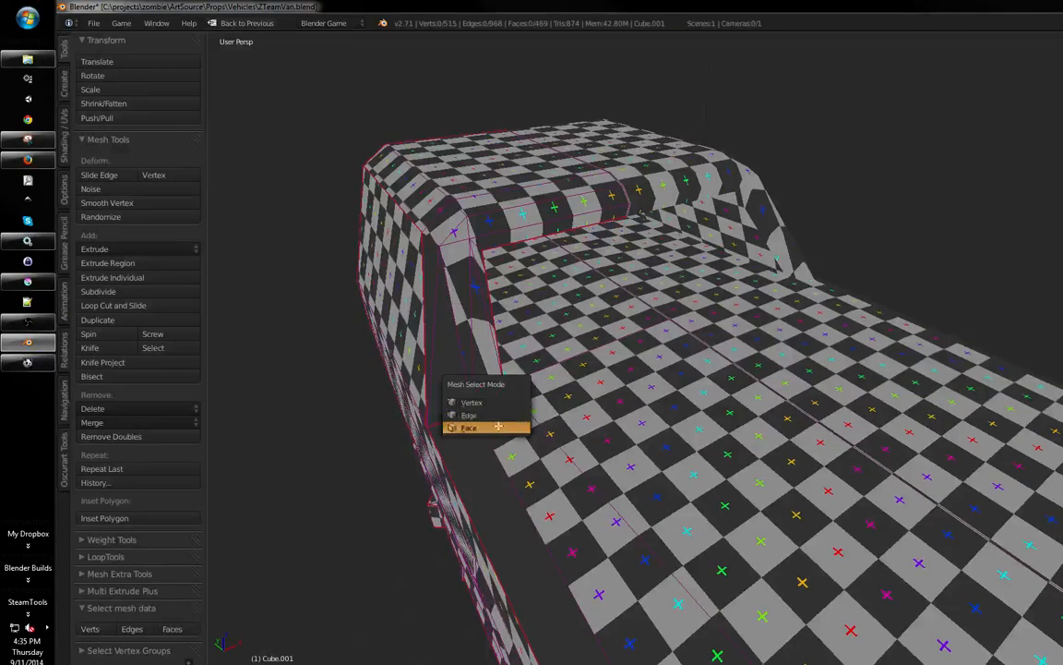
- Select the linked faces of the lower roof's side strip, restore the split layout and unwrap them again
{"action": "left_click", "coordinate": [498, 427]}
{"action": "mouse_move", "coordinate": [498, 426]}
{"action": "middle_mouse_down"}
{"action": "mouse_move", "coordinate": [494, 448]}
{"action": "mouse_move", "coordinate": [484, 443]}
{"action": "middle_mouse_up"}
{"action": "key", "text": "l"}
{"action": "scroll", "coordinate": [443, 407], "scroll_direction": "down", "scroll_amount": 2}
{"action": "middle_click_drag", "start_coordinate": [434, 415], "coordinate": [545, 374]}
{"action": "scroll", "coordinate": [554, 364], "scroll_direction": "down", "scroll_amount": 4}
{"action": "key", "text": "shift+space"}
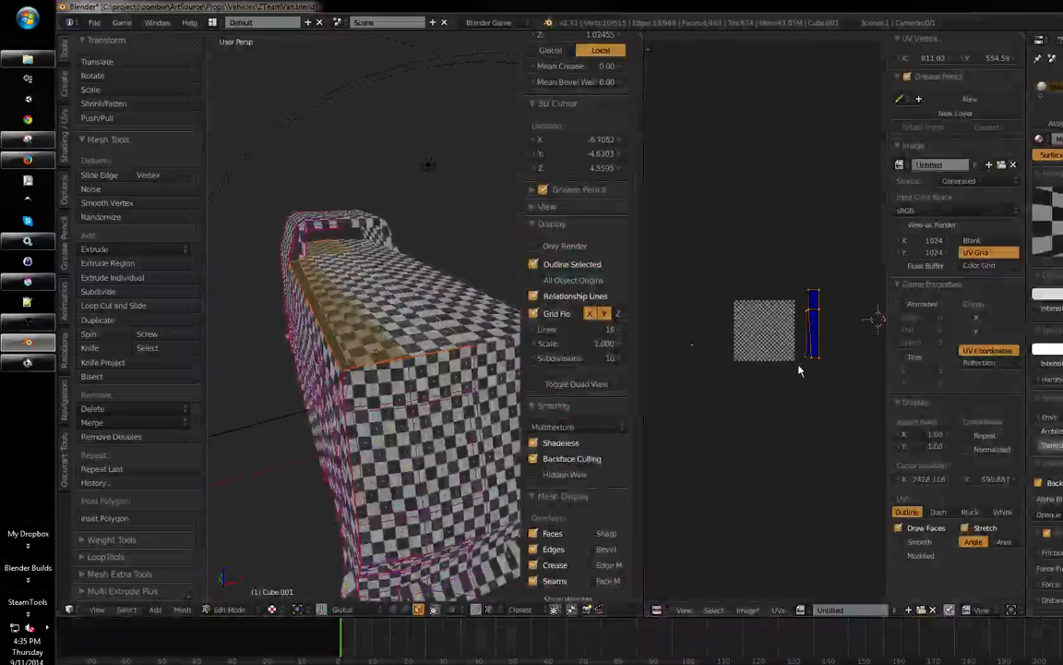
{"action": "scroll", "coordinate": [799, 370], "scroll_direction": "up", "scroll_amount": 7}
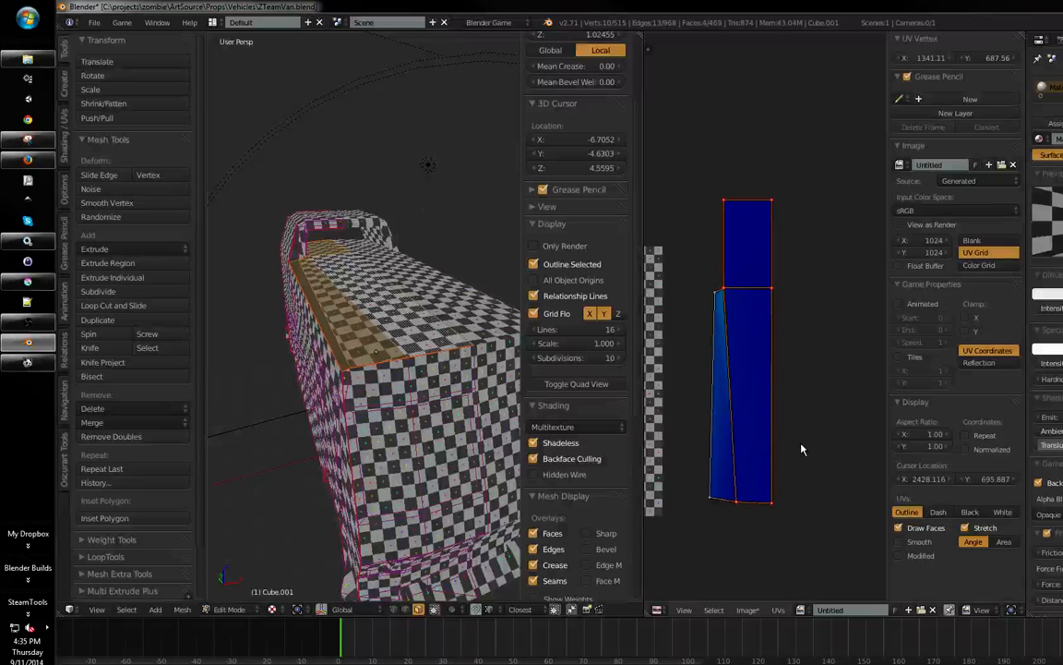
{"action": "key", "text": "e"}
{"action": "middle_click_drag", "start_coordinate": [765, 432], "coordinate": [795, 417]}
{"action": "mouse_move", "coordinate": [434, 387]}
{"action": "middle_mouse_down"}
{"action": "mouse_move", "coordinate": [424, 456]}
{"action": "mouse_move", "coordinate": [401, 433]}
{"action": "middle_mouse_up"}
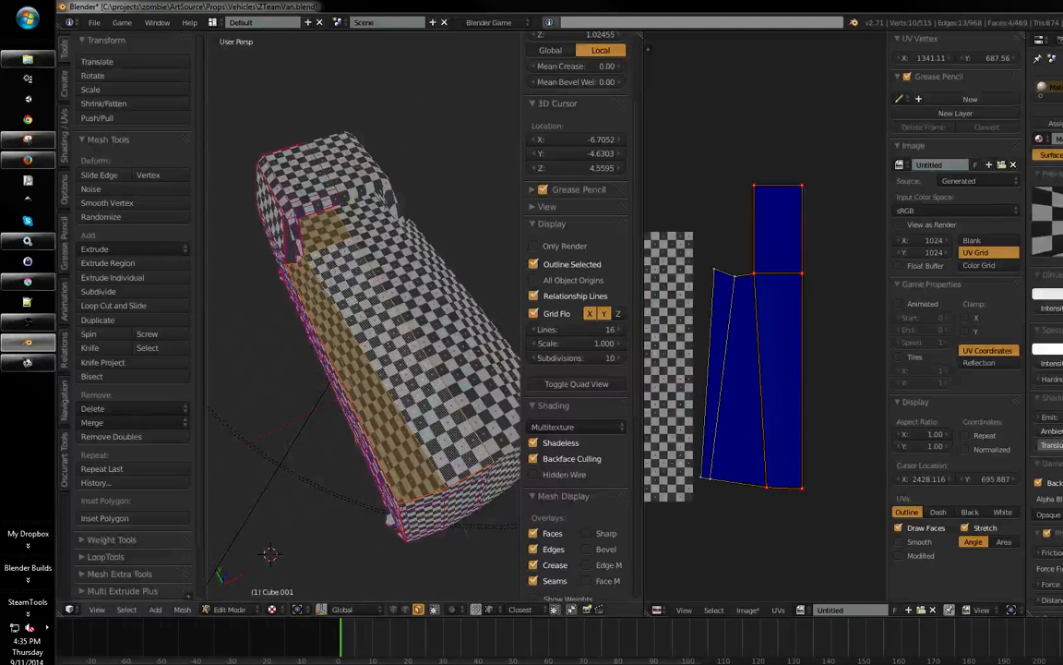
{"action": "scroll", "coordinate": [148, 507], "scroll_direction": "down", "scroll_amount": 3}
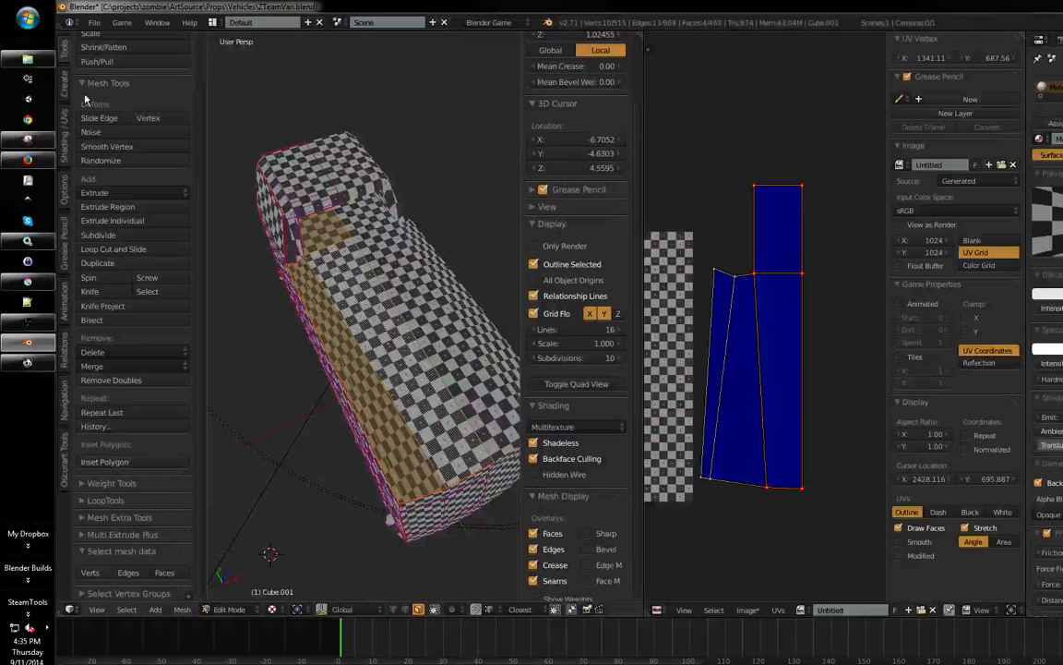
{"action": "left_click", "coordinate": [65, 143]}
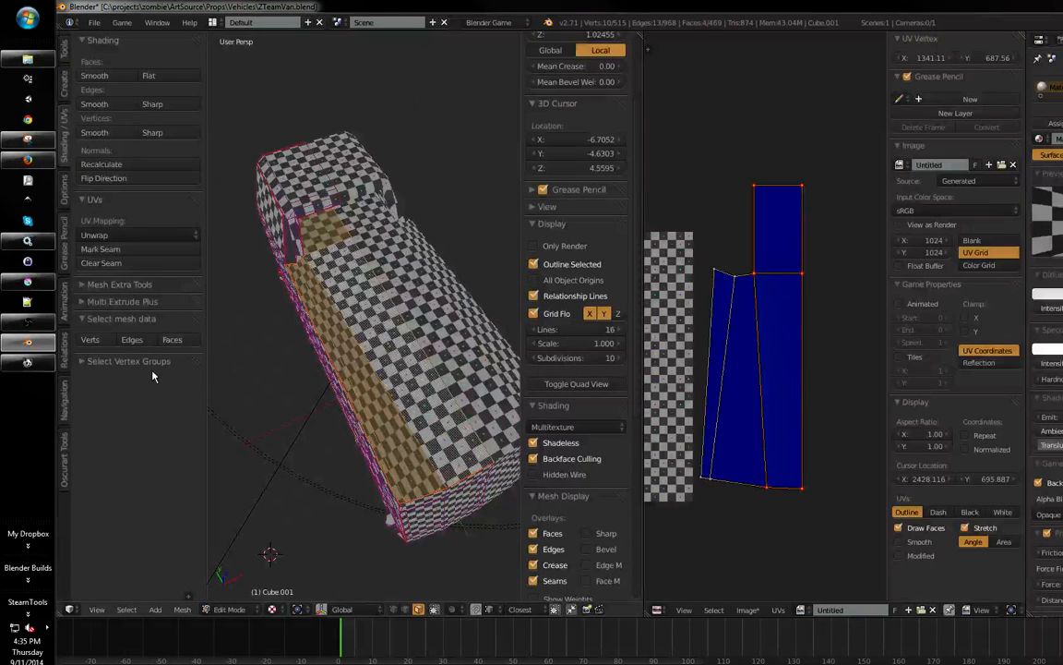
{"action": "left_click", "coordinate": [148, 304]}
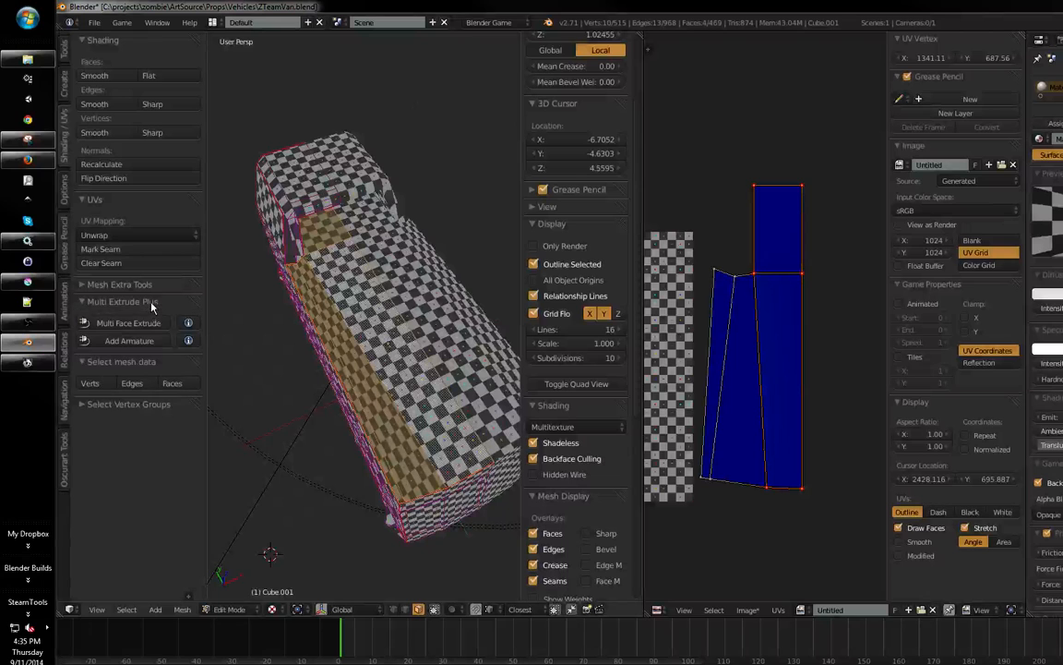
{"action": "left_click", "coordinate": [145, 283]}
{"action": "left_click", "coordinate": [145, 283]}
{"action": "left_click", "coordinate": [148, 304]}
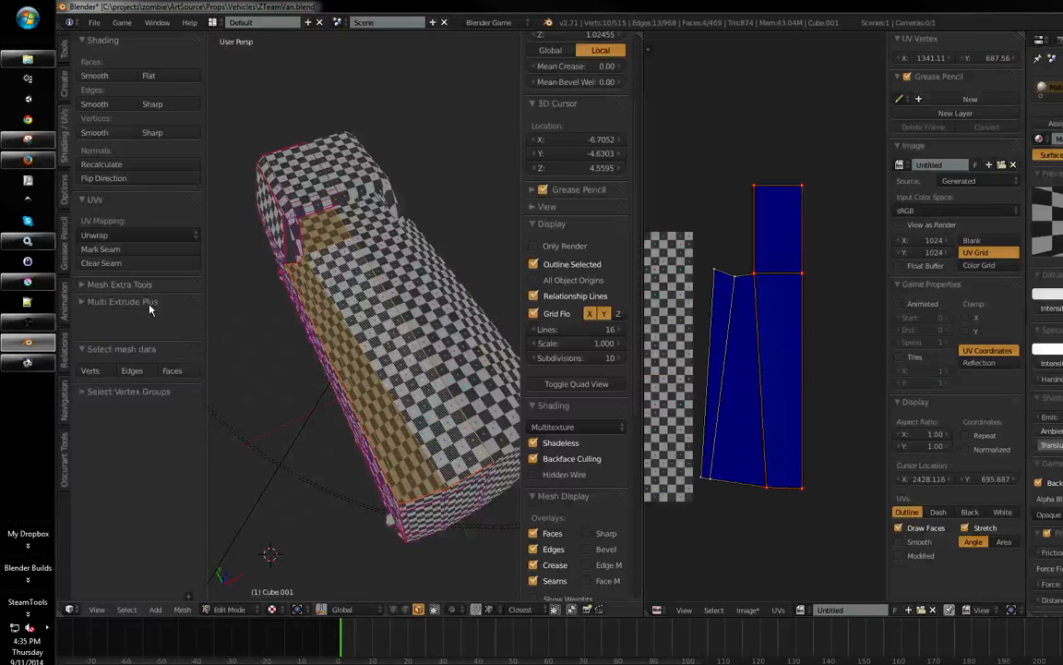
{"action": "left_click", "coordinate": [147, 318]}
{"action": "left_click", "coordinate": [142, 338]}
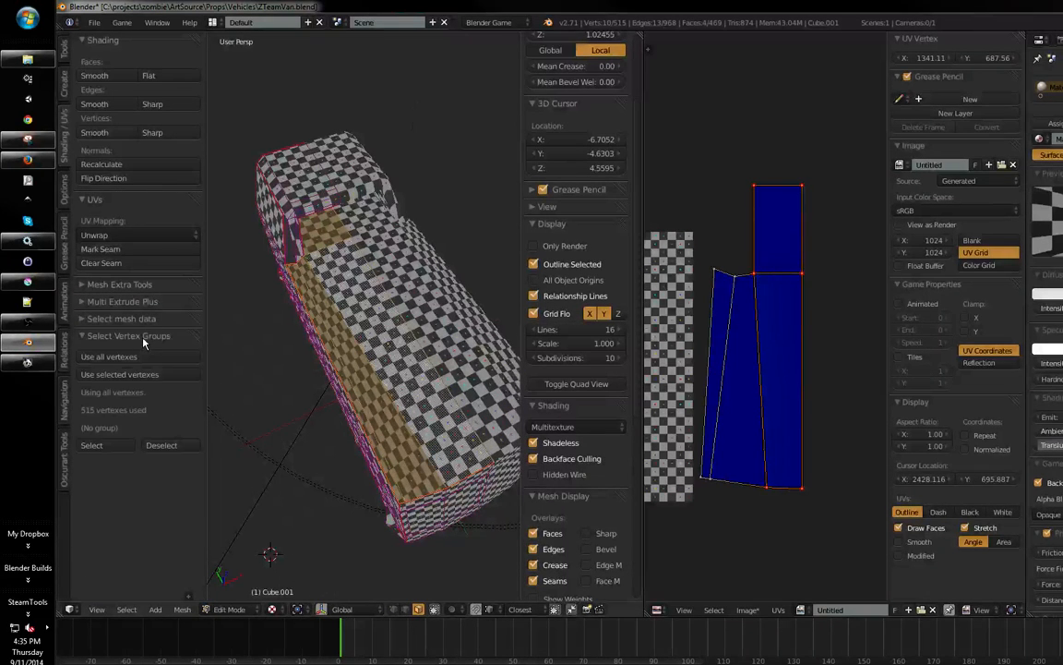
{"action": "left_click", "coordinate": [142, 338]}
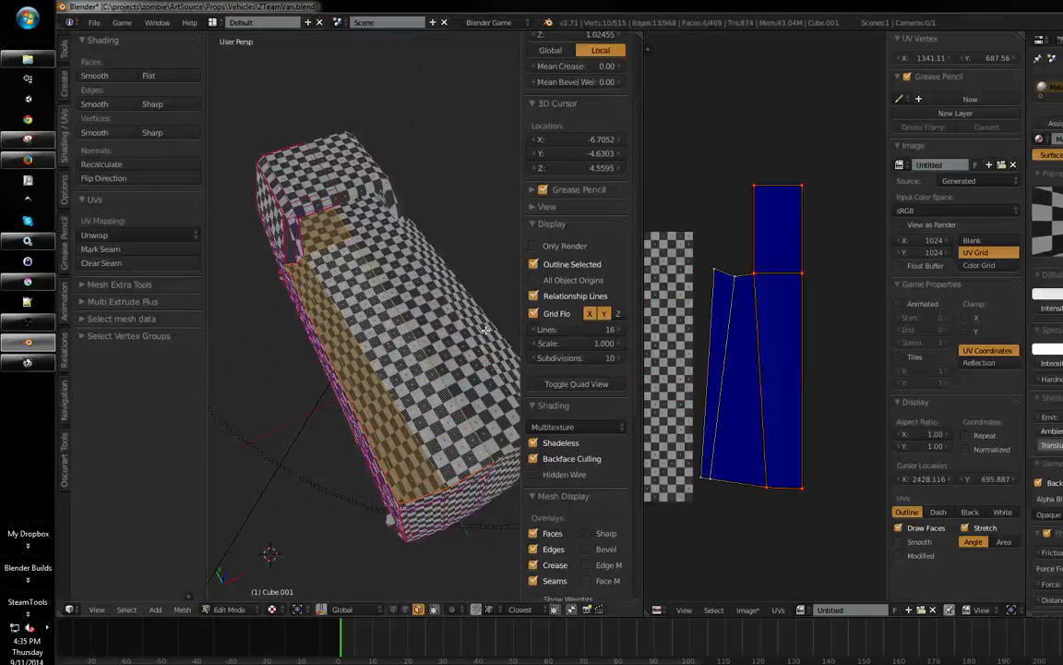
- Open the van mesh's modifier settings
{"action": "middle_click_drag", "start_coordinate": [738, 362], "coordinate": [764, 351]}
{"action": "middle_click_drag", "start_coordinate": [388, 384], "coordinate": [356, 329]}
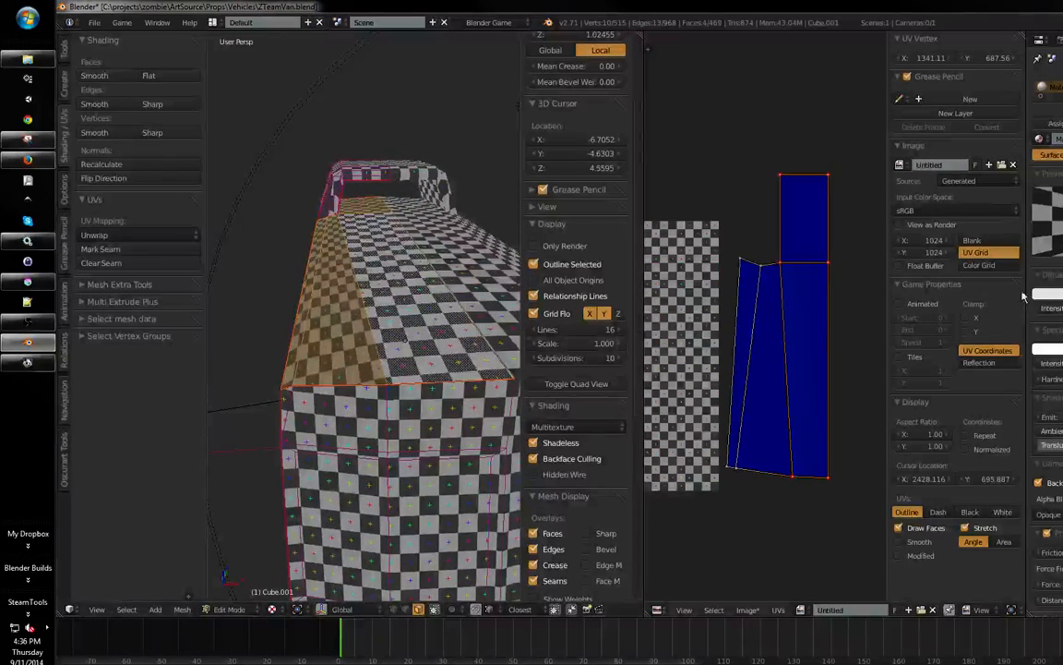
{"action": "middle_click_drag", "start_coordinate": [1057, 300], "coordinate": [1057, 296]}
{"action": "left_click", "coordinate": [1062, 40]}
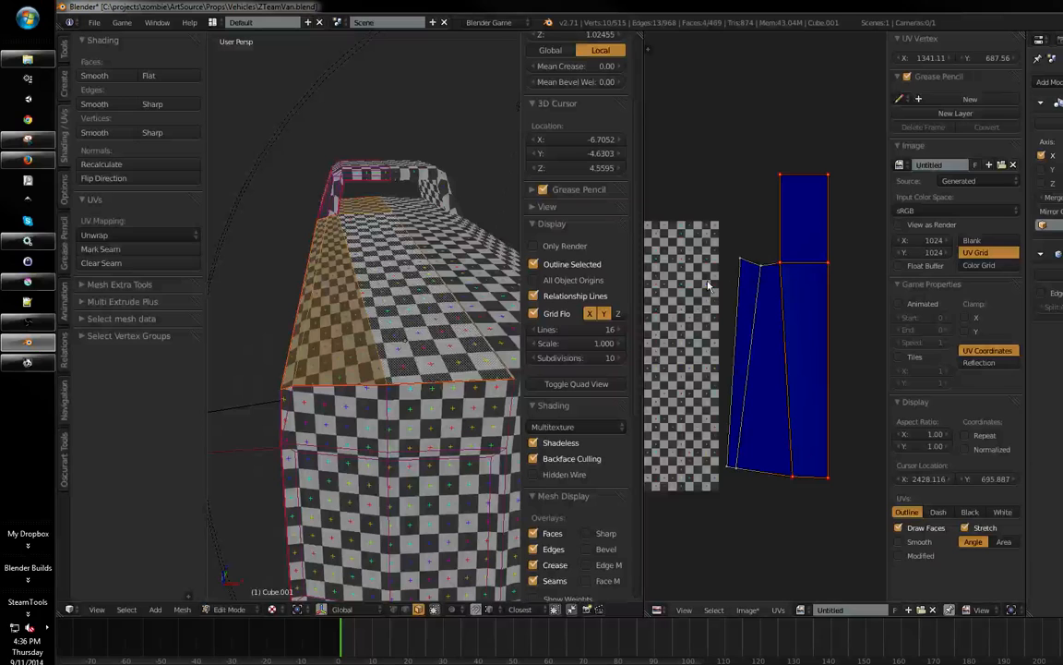
- Switch the van from Weight Paint to Object Mode and apply its rotation and scale
{"action": "key", "text": "Tab"}
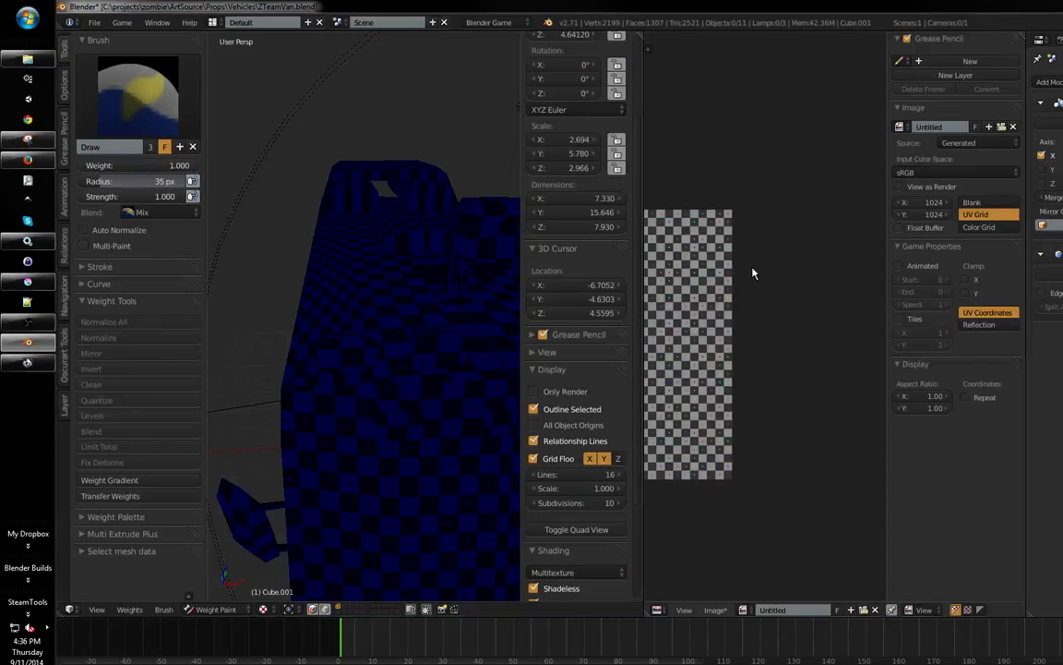
{"action": "key", "text": "Tab"}
{"action": "key", "text": "Tab"}
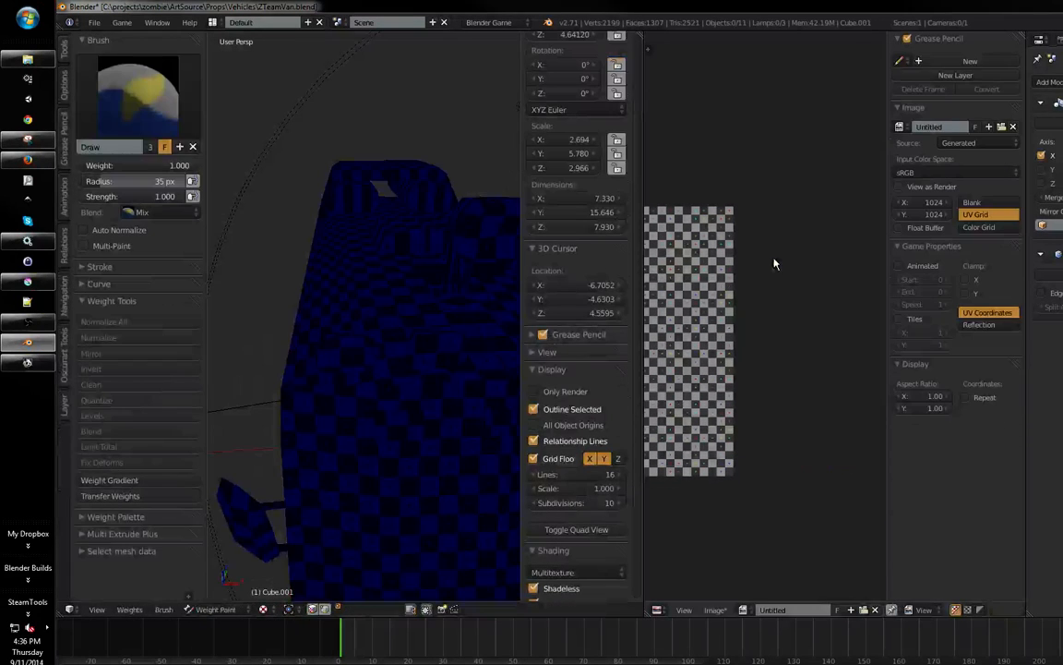
{"action": "mouse_move", "coordinate": [470, 304]}
{"action": "middle_mouse_down"}
{"action": "mouse_move", "coordinate": [440, 318]}
{"action": "mouse_move", "coordinate": [316, 472]}
{"action": "mouse_move", "coordinate": [351, 437]}
{"action": "mouse_move", "coordinate": [340, 441]}
{"action": "middle_mouse_up"}
{"action": "left_click", "coordinate": [219, 594]}
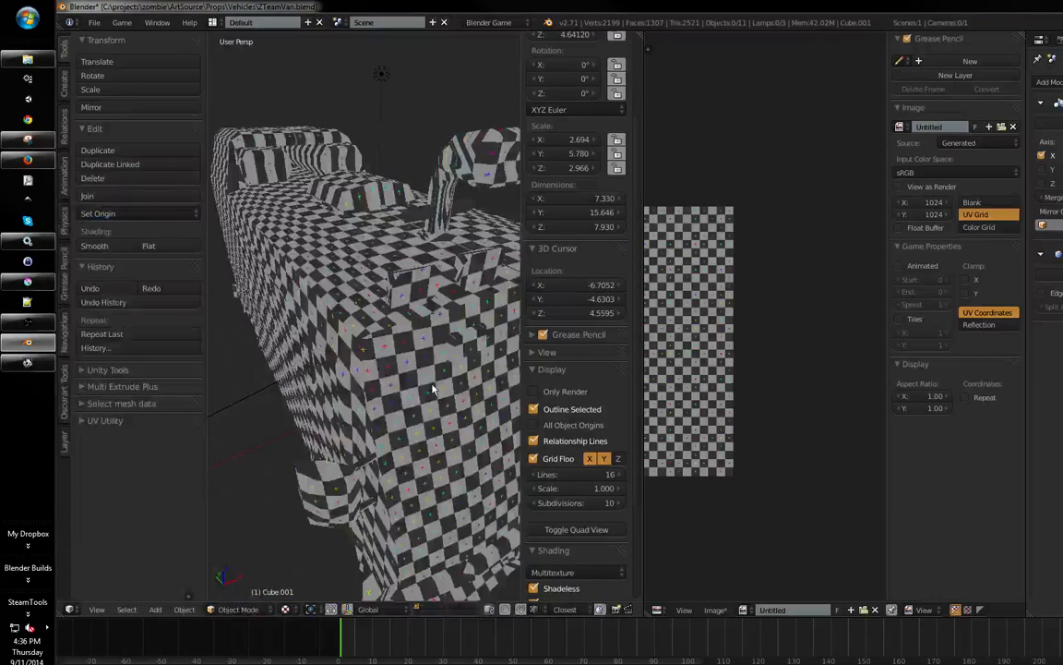
{"action": "key", "text": "z"}
{"action": "middle_click_drag", "start_coordinate": [413, 369], "coordinate": [387, 367]}
{"action": "key", "text": "ctrl+a"}
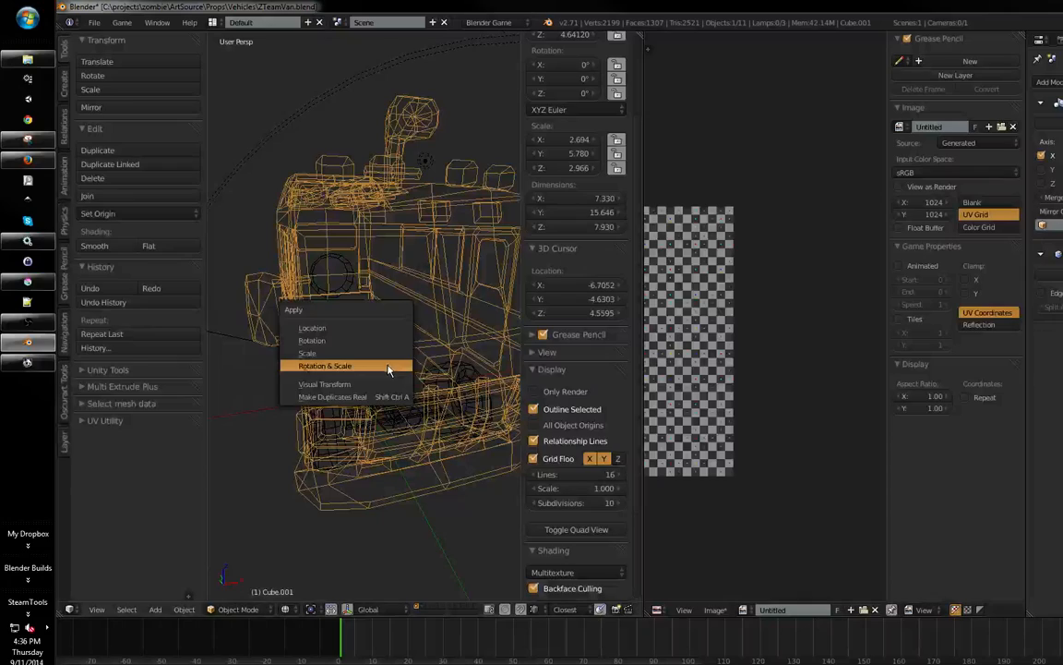
{"action": "left_click", "coordinate": [389, 369]}
- Return to Edit Mode and unwrap the lower roof's side strip again
{"action": "middle_click_drag", "start_coordinate": [350, 329], "coordinate": [384, 406]}
{"action": "key", "text": "Tab"}
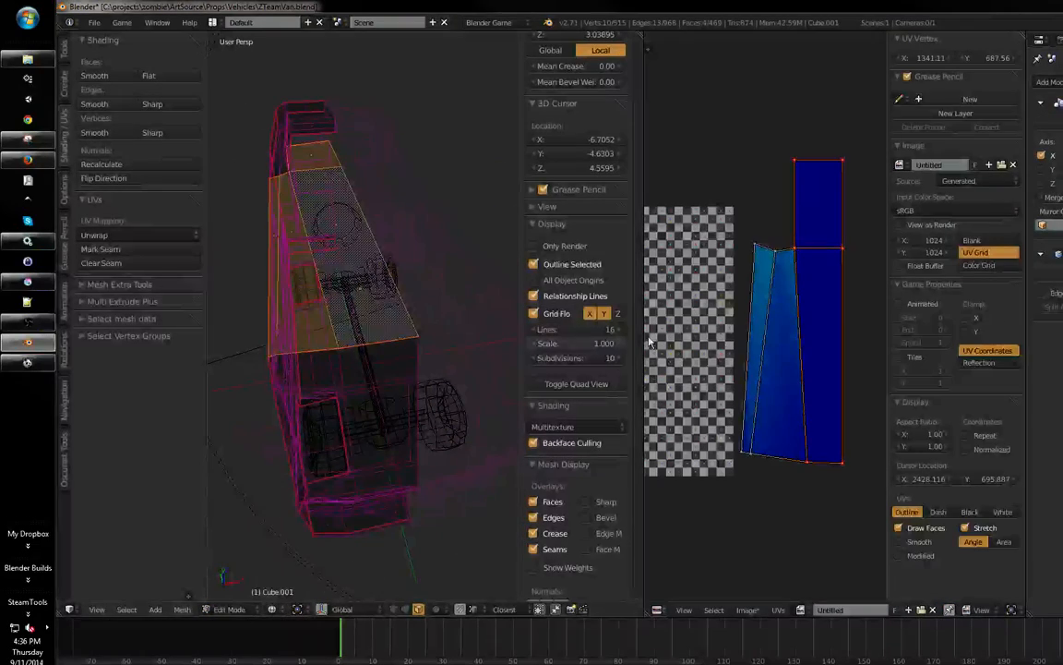
{"action": "middle_click_drag", "start_coordinate": [792, 331], "coordinate": [794, 336]}
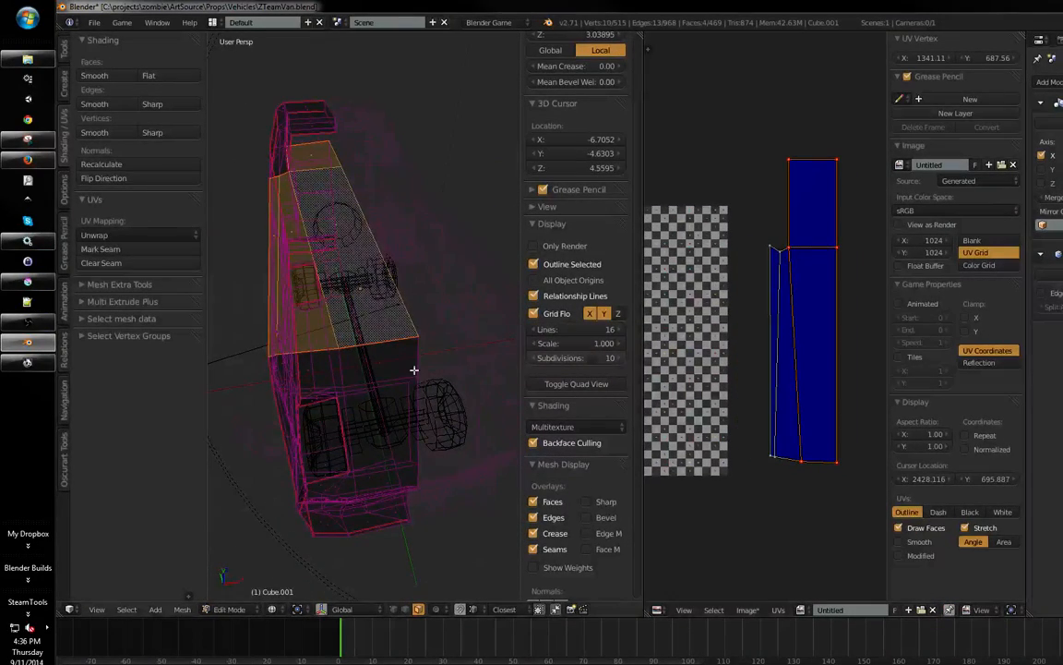
- Restore textured shading, clear the selection and inspect the checker texture along the lower roof's side strip
{"action": "key", "text": "alt+z"}
{"action": "middle_click_drag", "start_coordinate": [414, 370], "coordinate": [340, 341]}
{"action": "key", "text": "a"}
{"action": "key", "text": "Tab"}
{"action": "key", "text": "Tab"}
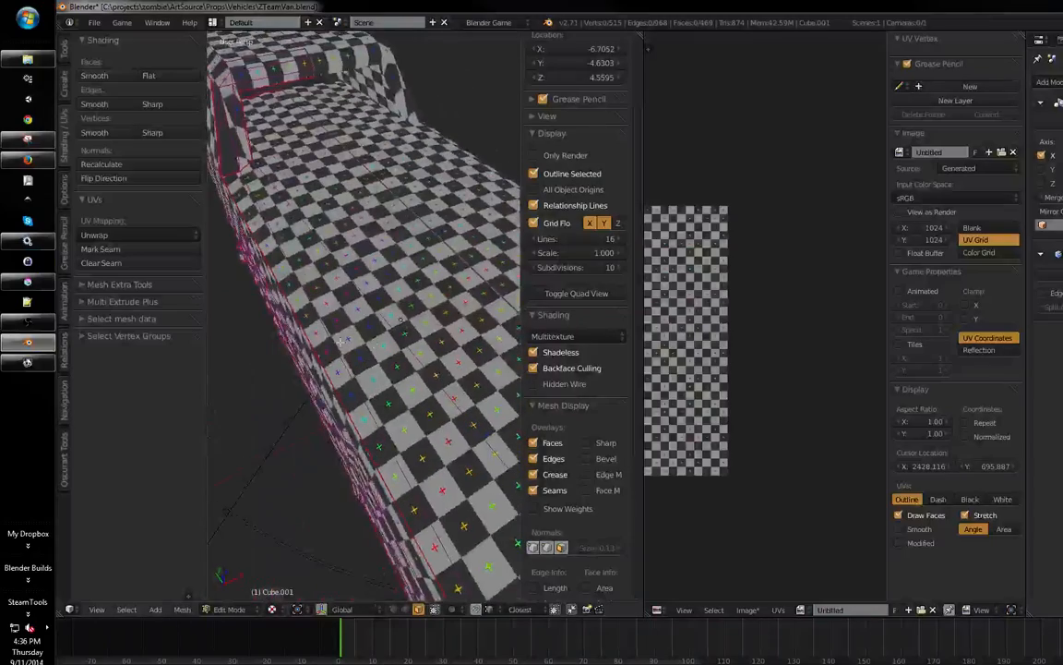
{"action": "middle_click_drag", "start_coordinate": [354, 388], "coordinate": [334, 392]}
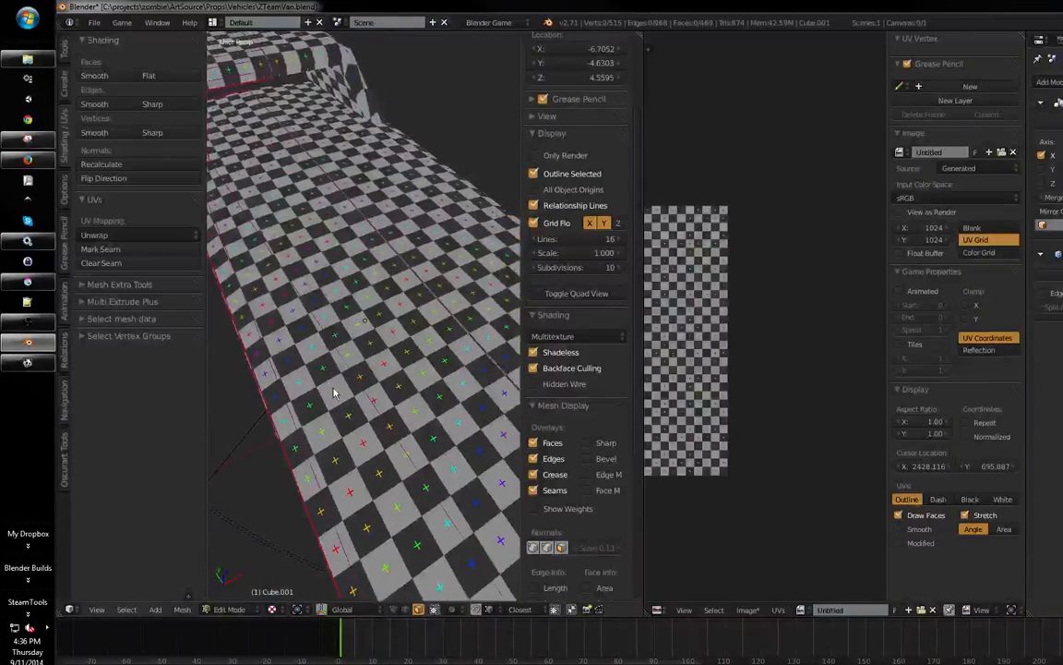
{"action": "key", "text": "Tab"}
{"action": "key", "text": "Tab"}
- Select the linked faces of the lower roof's side strip, unwrap them and select all their UVs
{"action": "right_click", "coordinate": [334, 392]}
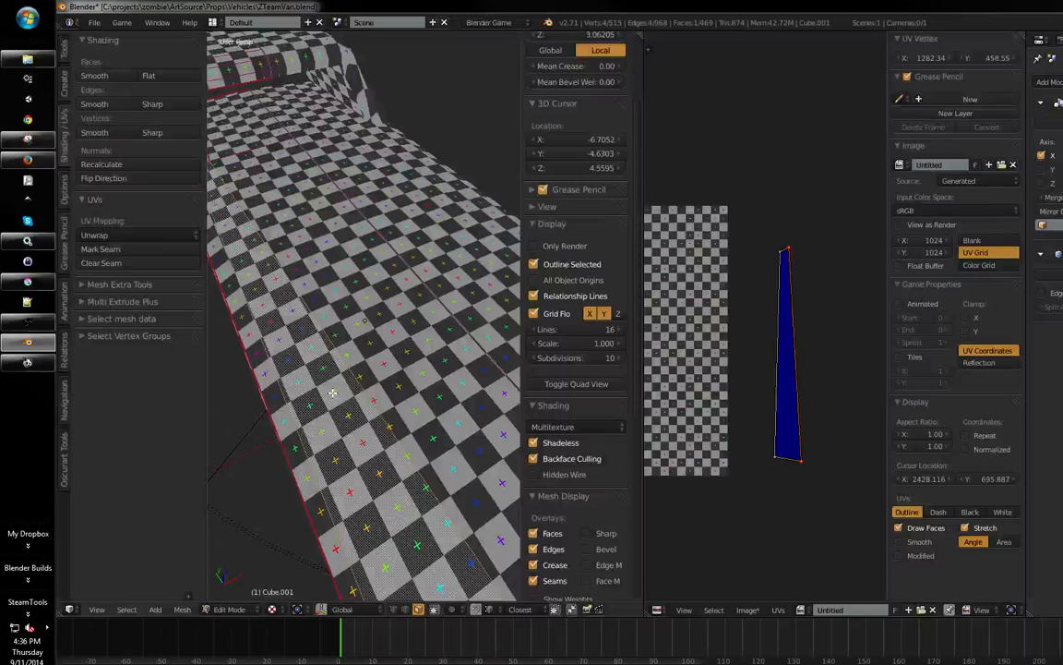
{"action": "key", "text": "a"}
{"action": "key", "text": "l"}
{"action": "key", "text": "u"}
{"action": "left_click", "coordinate": [332, 393]}
{"action": "middle_click_drag", "start_coordinate": [333, 392], "coordinate": [381, 367]}
{"action": "middle_click_drag", "start_coordinate": [762, 358], "coordinate": [766, 355]}
{"action": "key", "text": "a"}
{"action": "key", "text": "a"}
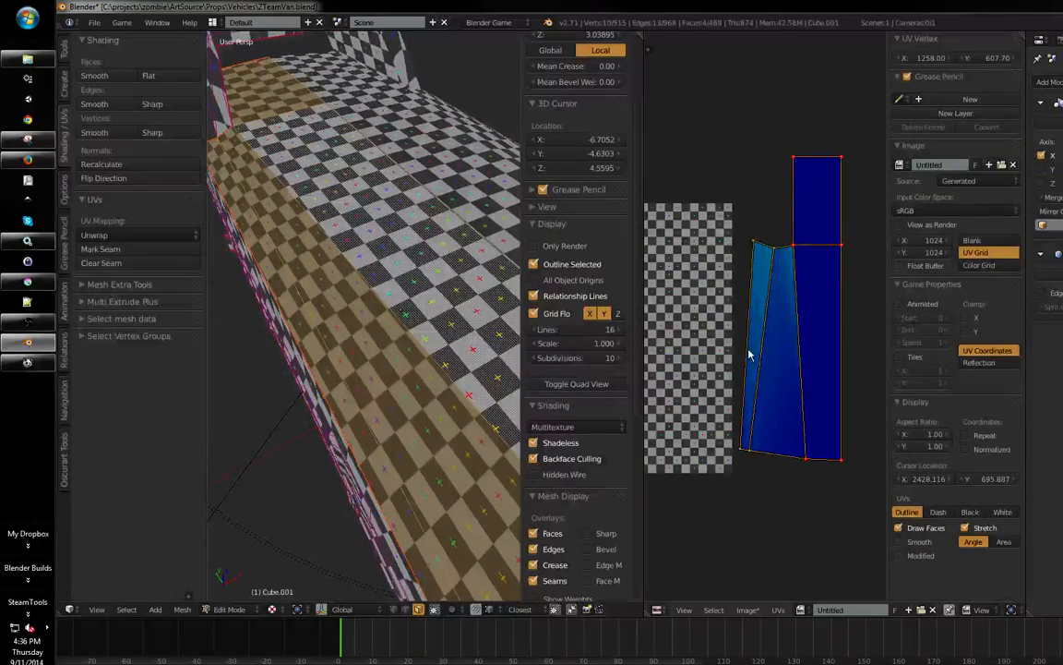
- Rerun the unwrap on the roof strip's UVs from the UV editor and clear the mesh selection
{"action": "middle_click_drag", "start_coordinate": [463, 368], "coordinate": [368, 415]}
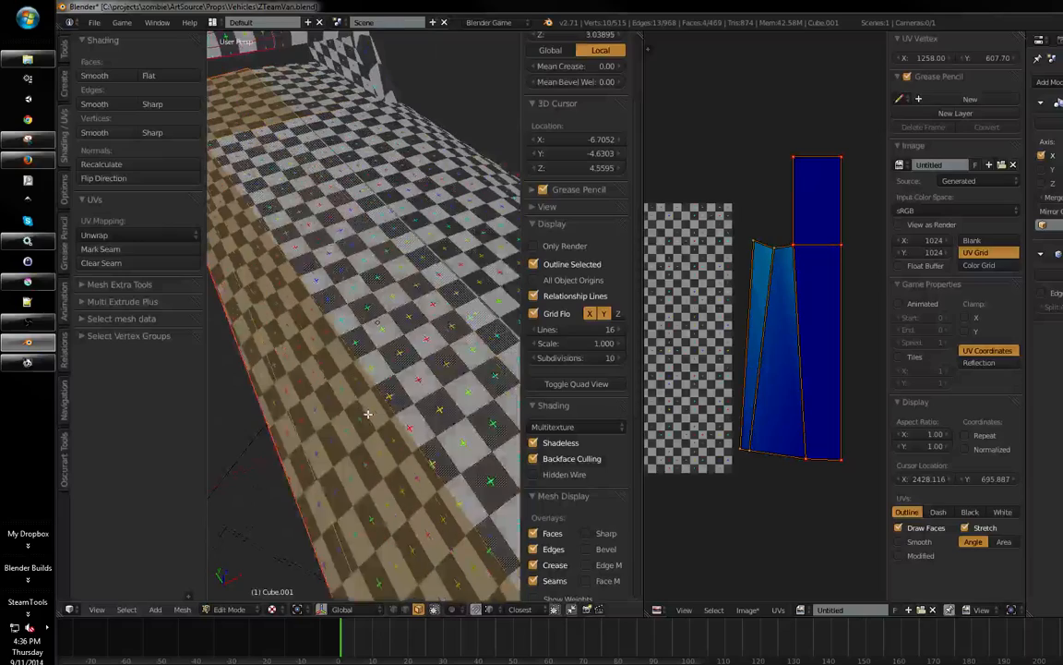
{"action": "middle_click_drag", "start_coordinate": [757, 348], "coordinate": [760, 342]}
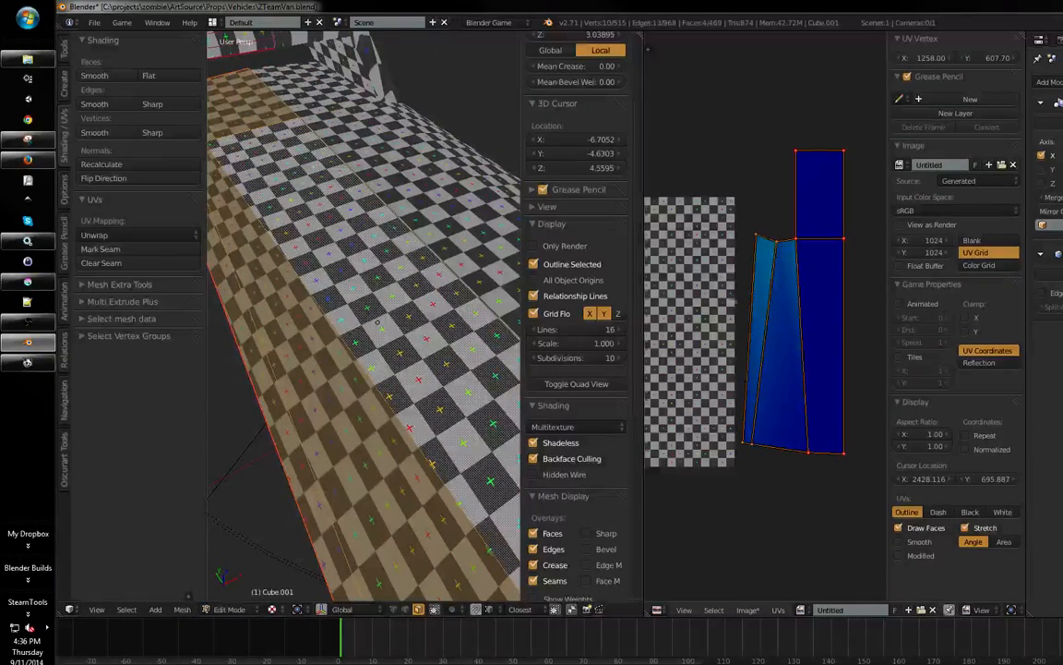
{"action": "key", "text": "e"}
{"action": "right_click", "coordinate": [768, 337]}
{"action": "middle_click_drag", "start_coordinate": [391, 386], "coordinate": [314, 292]}
{"action": "scroll", "coordinate": [406, 361], "scroll_direction": "down", "scroll_amount": 3}
{"action": "scroll", "coordinate": [339, 383], "scroll_direction": "down", "scroll_amount": 1}
{"action": "key", "text": "a"}
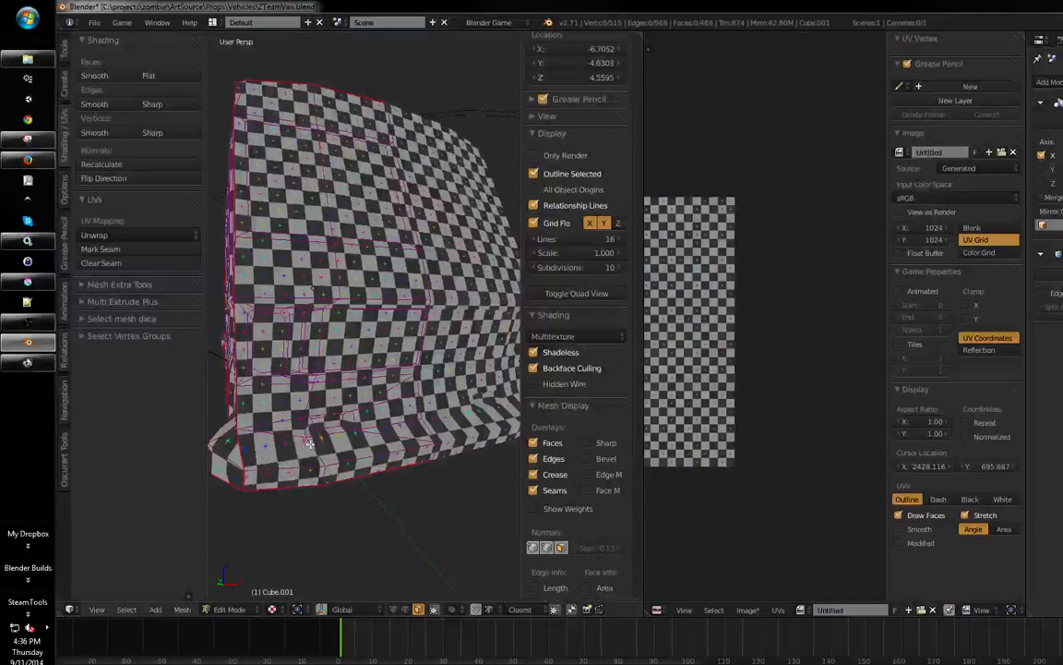
- Select the linked faces of the van's front panel and examine their checker texture and UV island for stretching
{"action": "middle_click_drag", "start_coordinate": [309, 444], "coordinate": [309, 451]}
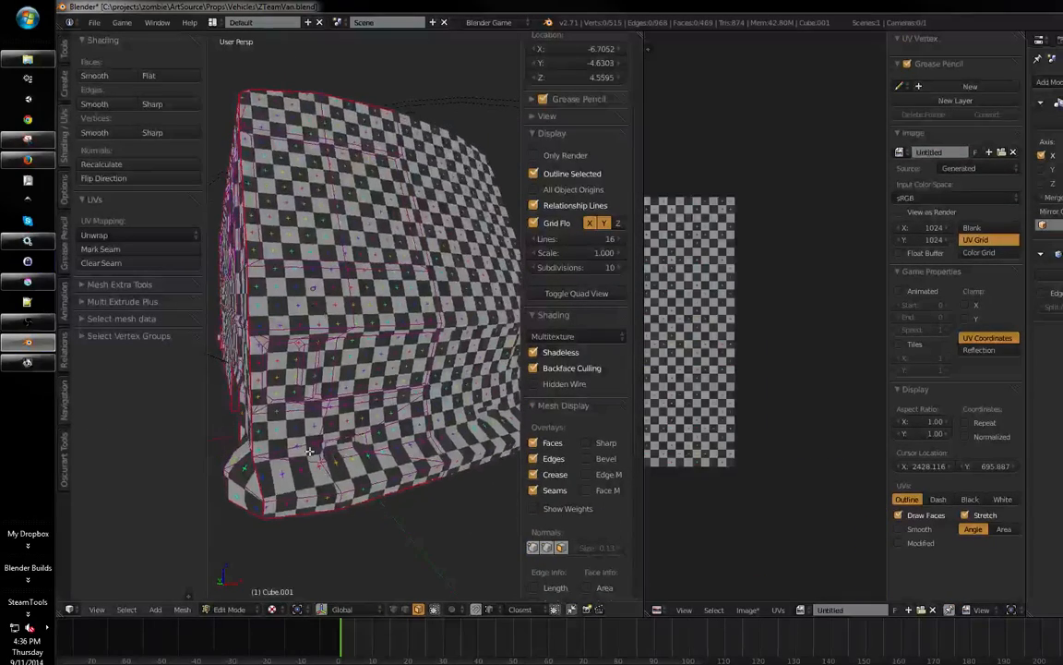
{"action": "key", "text": "a"}
{"action": "key", "text": "a"}
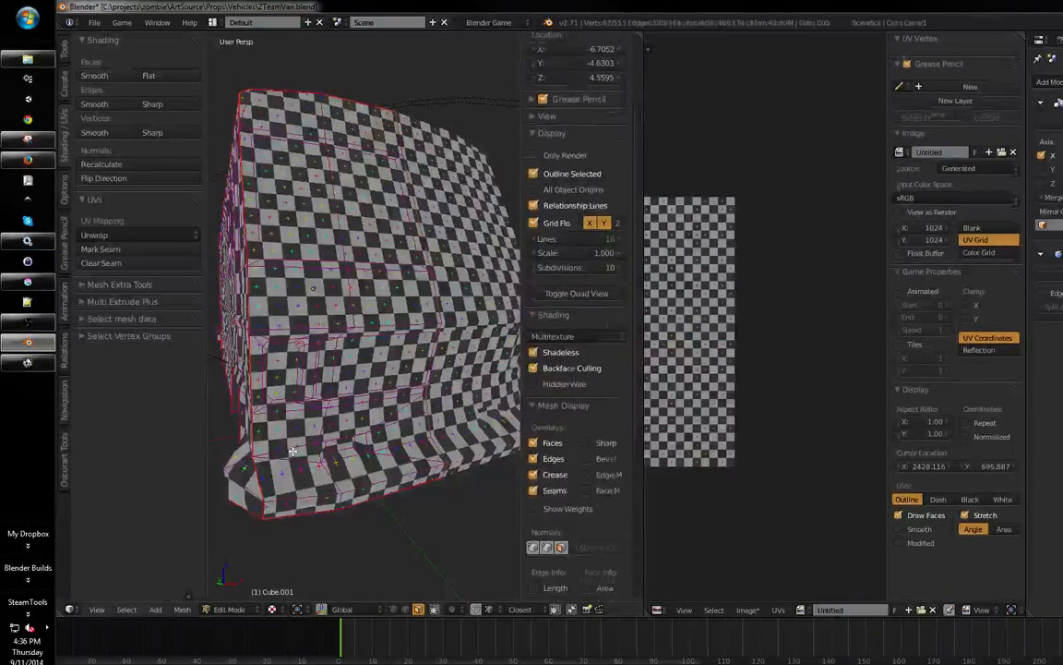
{"action": "key", "text": "l"}
{"action": "middle_click_drag", "start_coordinate": [816, 548], "coordinate": [754, 426]}
{"action": "middle_click_drag", "start_coordinate": [807, 498], "coordinate": [660, 332]}
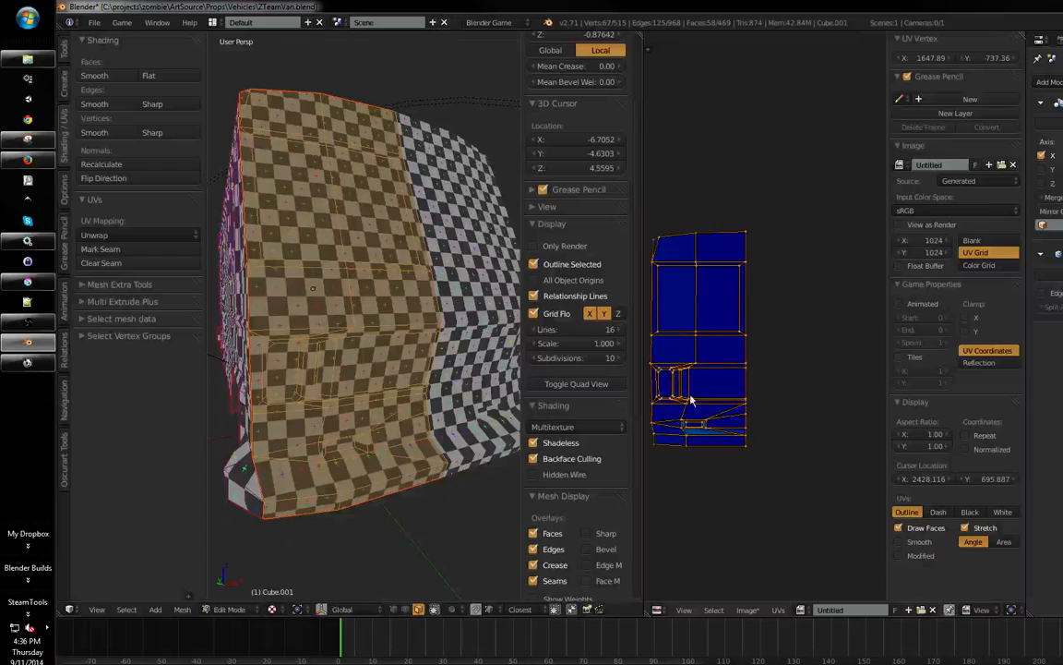
{"action": "scroll", "coordinate": [415, 464], "scroll_direction": "up", "scroll_amount": 3}
{"action": "middle_click_drag", "start_coordinate": [406, 494], "coordinate": [394, 436]}
{"action": "scroll", "coordinate": [699, 417], "scroll_direction": "down", "scroll_amount": 2}
{"action": "middle_click_drag", "start_coordinate": [705, 420], "coordinate": [730, 458]}
{"action": "scroll", "coordinate": [739, 444], "scroll_direction": "up", "scroll_amount": 2}
{"action": "middle_click_drag", "start_coordinate": [415, 441], "coordinate": [452, 478]}
{"action": "middle_click_drag", "start_coordinate": [443, 387], "coordinate": [392, 386]}
- Pin the front panel's upper UVs, from the top edge down through the headlight area
{"action": "key", "text": "a"}
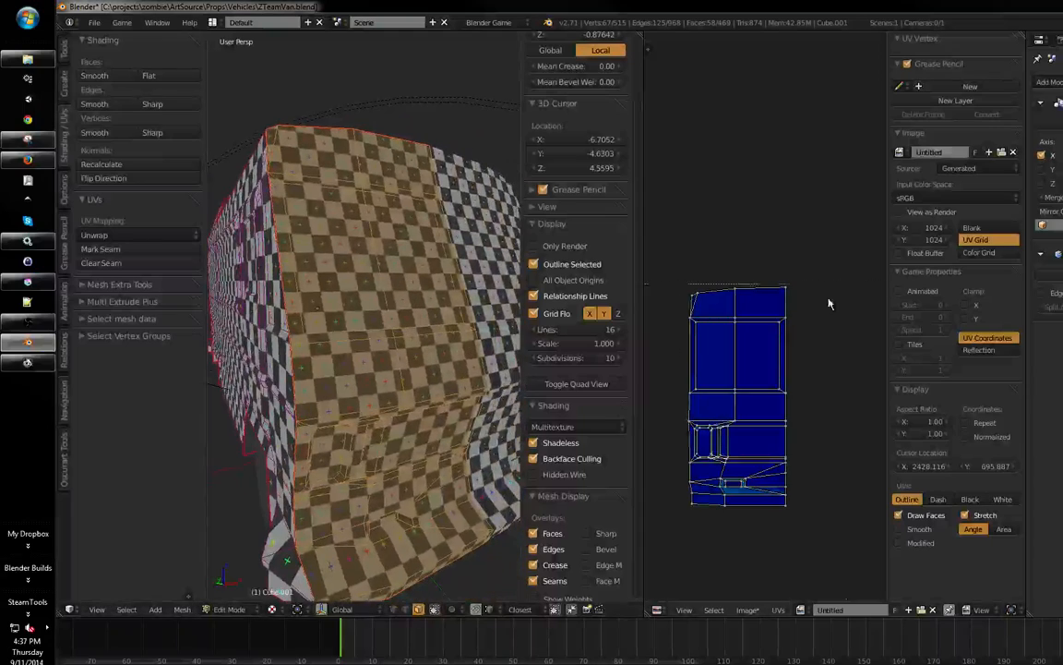
{"action": "key", "text": "b"}
{"action": "left_click_drag", "start_coordinate": [841, 265], "coordinate": [705, 397]}
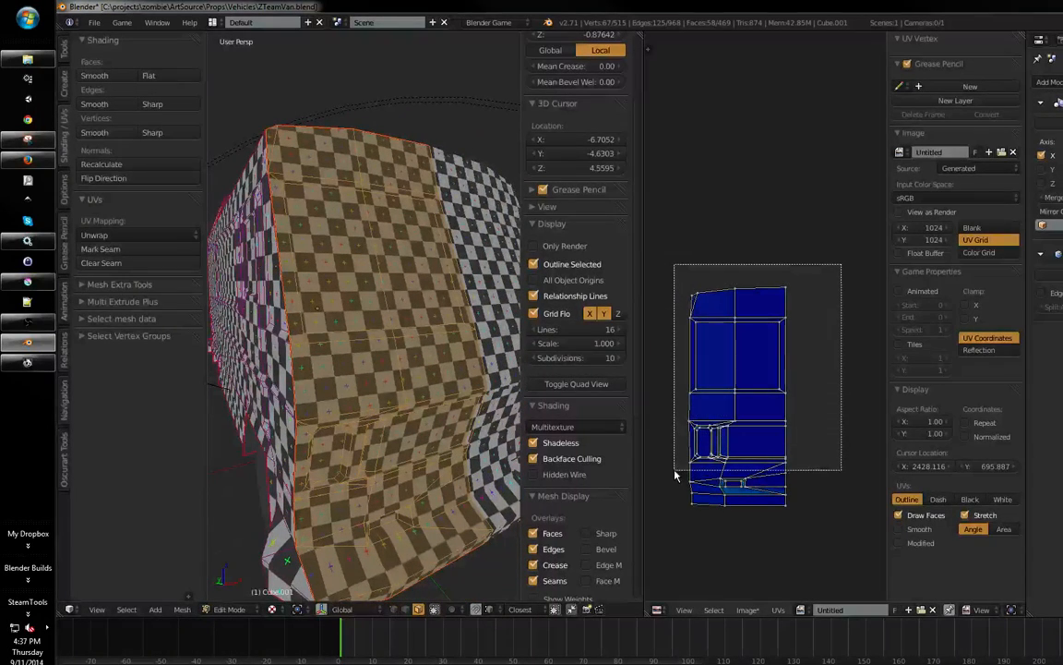
{"action": "left_click_drag", "start_coordinate": [675, 471], "coordinate": [675, 471]}
{"action": "middle_click_drag", "start_coordinate": [727, 444], "coordinate": [726, 432]}
{"action": "middle_click_drag", "start_coordinate": [794, 404], "coordinate": [785, 404]}
{"action": "mouse_move", "coordinate": [420, 475]}
{"action": "middle_mouse_down"}
{"action": "mouse_move", "coordinate": [339, 501]}
{"action": "mouse_move", "coordinate": [404, 489]}
{"action": "middle_mouse_up"}
{"action": "middle_click_drag", "start_coordinate": [754, 422], "coordinate": [772, 405]}
{"action": "middle_click_drag", "start_coordinate": [774, 407], "coordinate": [797, 379], "text": "ctrl"}
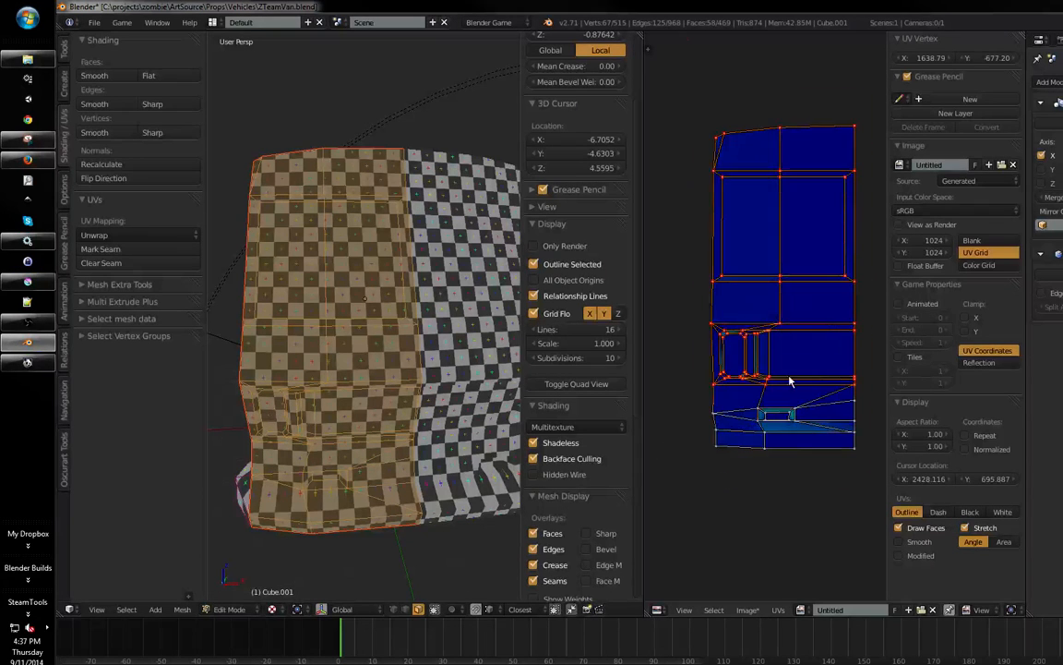
- Deselect the faces of the small recess in the front panel's lower bumper area
{"action": "scroll", "coordinate": [789, 380], "scroll_direction": "up", "scroll_amount": 2}
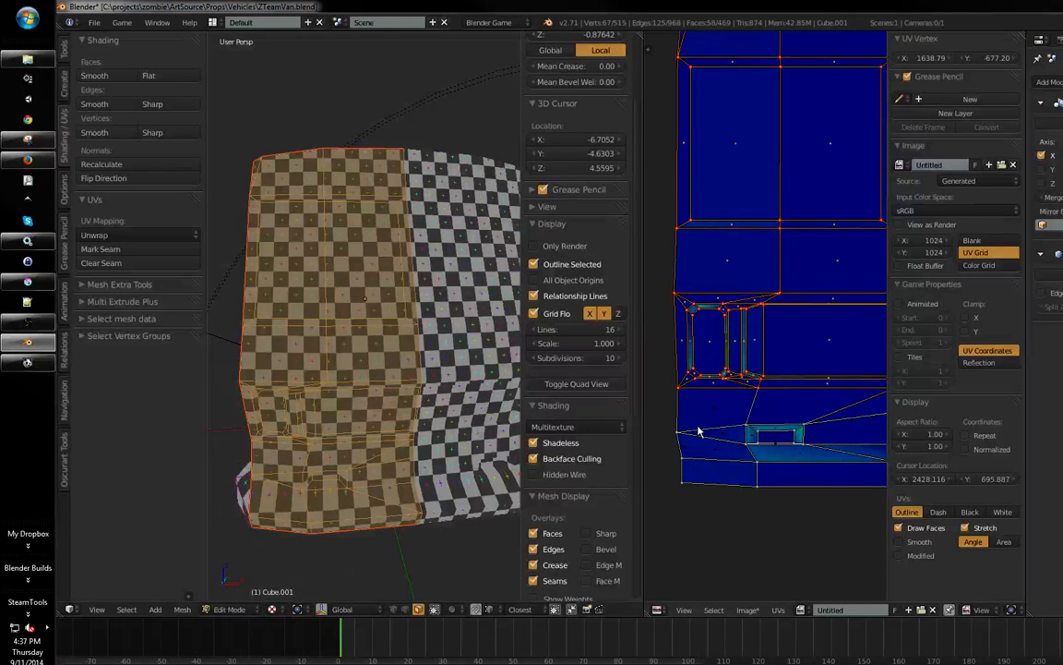
{"action": "middle_click_drag", "start_coordinate": [405, 455], "coordinate": [442, 409], "text": "shift"}
{"action": "scroll", "coordinate": [380, 428], "scroll_direction": "up", "scroll_amount": 2}
{"action": "scroll", "coordinate": [408, 416], "scroll_direction": "up", "scroll_amount": 1}
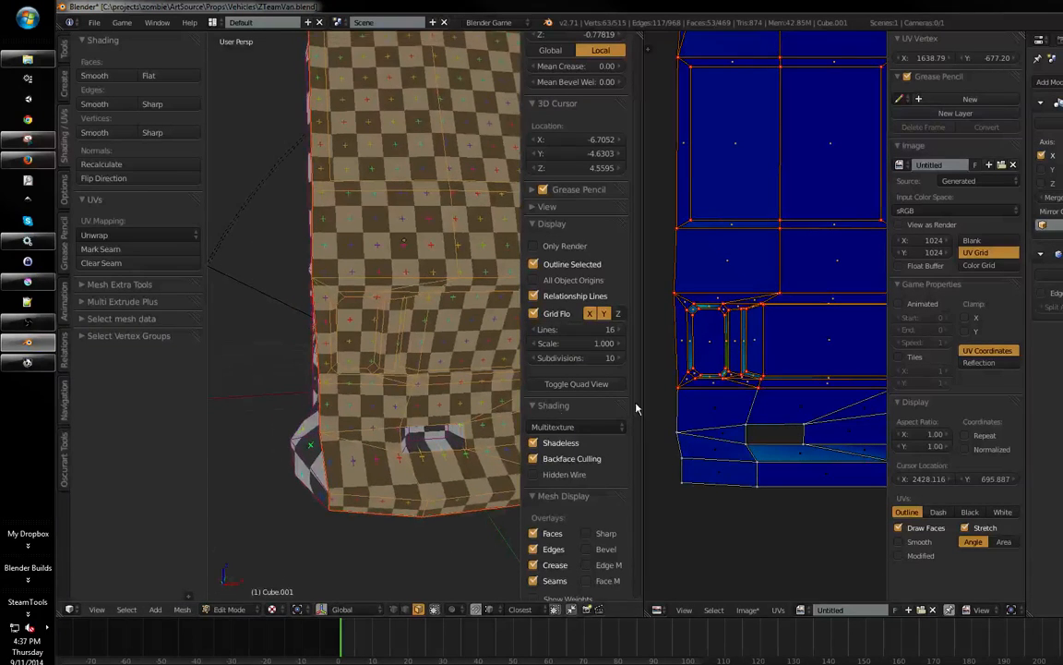
- Unwrap the front panel again so only the unpinned lower UVs are recalculated
{"action": "middle_click_drag", "start_coordinate": [800, 406], "coordinate": [778, 398]}
{"action": "scroll", "coordinate": [776, 404], "scroll_direction": "down", "scroll_amount": 1}
{"action": "middle_click_drag", "start_coordinate": [503, 427], "coordinate": [357, 449]}
{"action": "scroll", "coordinate": [407, 393], "scroll_direction": "up", "scroll_amount": 2}
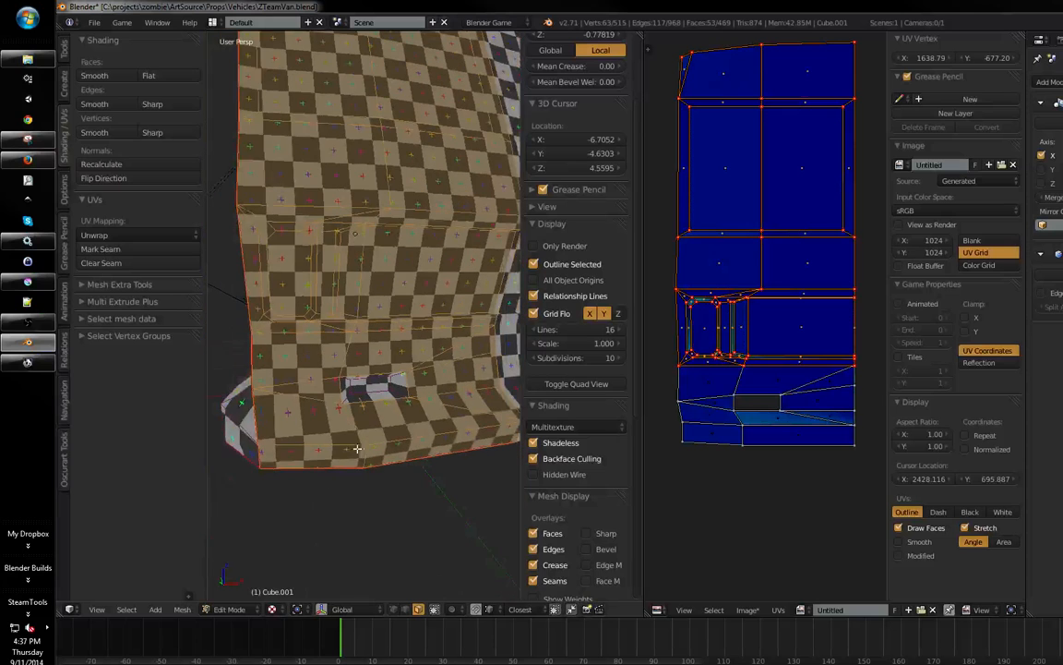
{"action": "mouse_move", "coordinate": [810, 423]}
{"action": "middle_mouse_down"}
{"action": "mouse_move", "coordinate": [793, 442]}
{"action": "mouse_move", "coordinate": [803, 432]}
{"action": "middle_mouse_up"}
{"action": "key", "text": "e"}
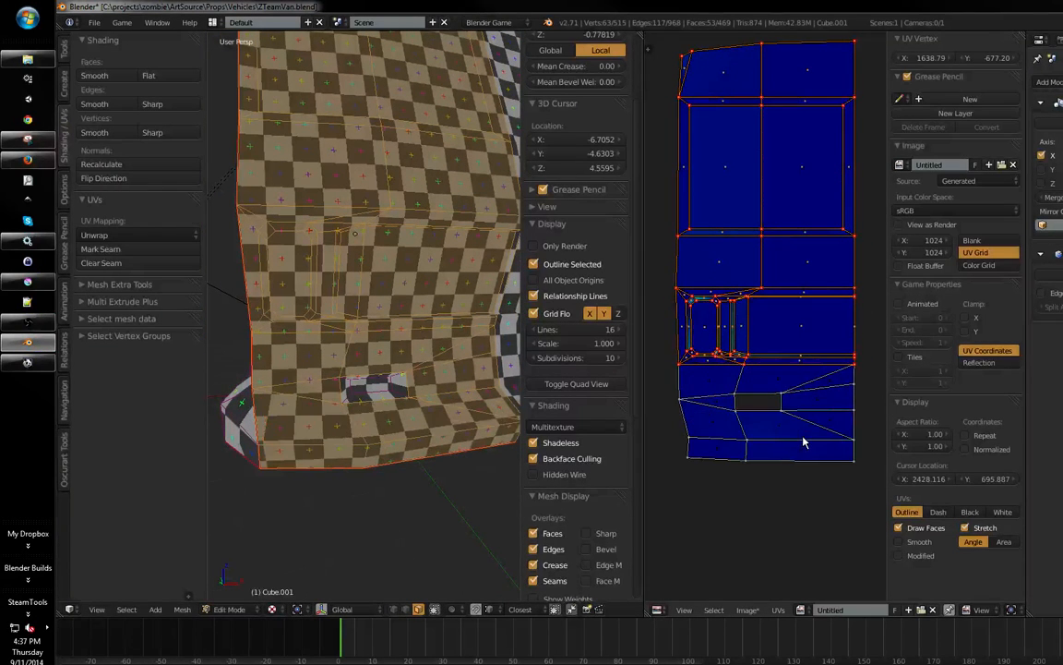
- Box-select the two lowest rows of the front panel's UVs and move them slightly down along Y
{"action": "mouse_move", "coordinate": [402, 468]}
{"action": "middle_mouse_down"}
{"action": "mouse_move", "coordinate": [391, 482]}
{"action": "mouse_move", "coordinate": [415, 493]}
{"action": "mouse_move", "coordinate": [405, 478]}
{"action": "middle_mouse_up"}
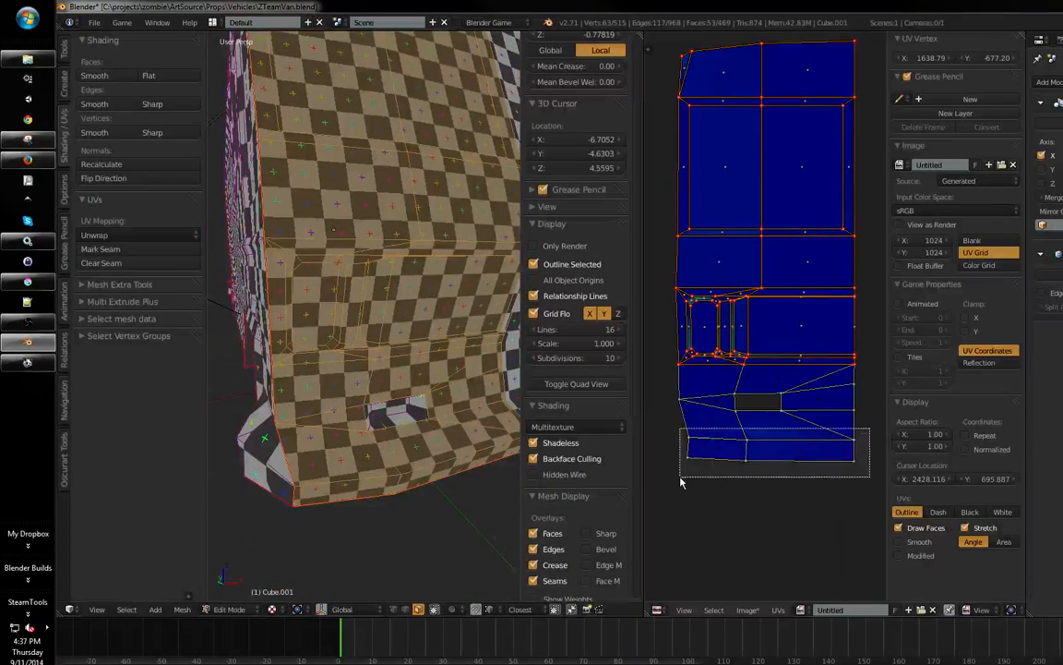
{"action": "left_click_drag", "start_coordinate": [673, 430], "coordinate": [803, 466]}
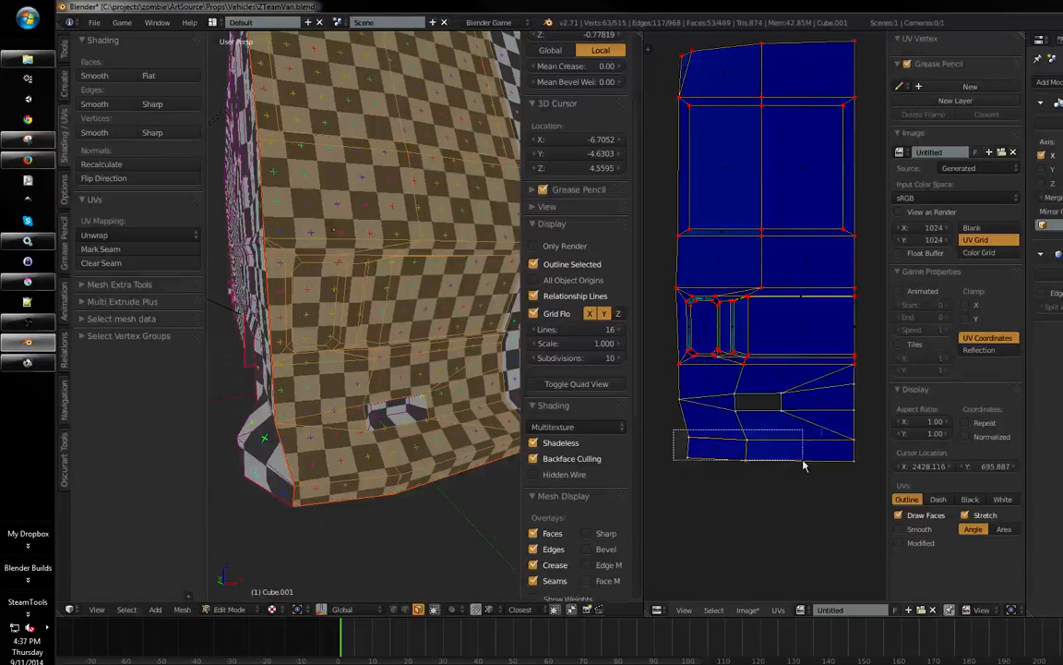
{"action": "left_click_drag", "start_coordinate": [869, 488], "coordinate": [870, 488]}
{"action": "key", "text": "g"}
{"action": "key", "text": "y"}
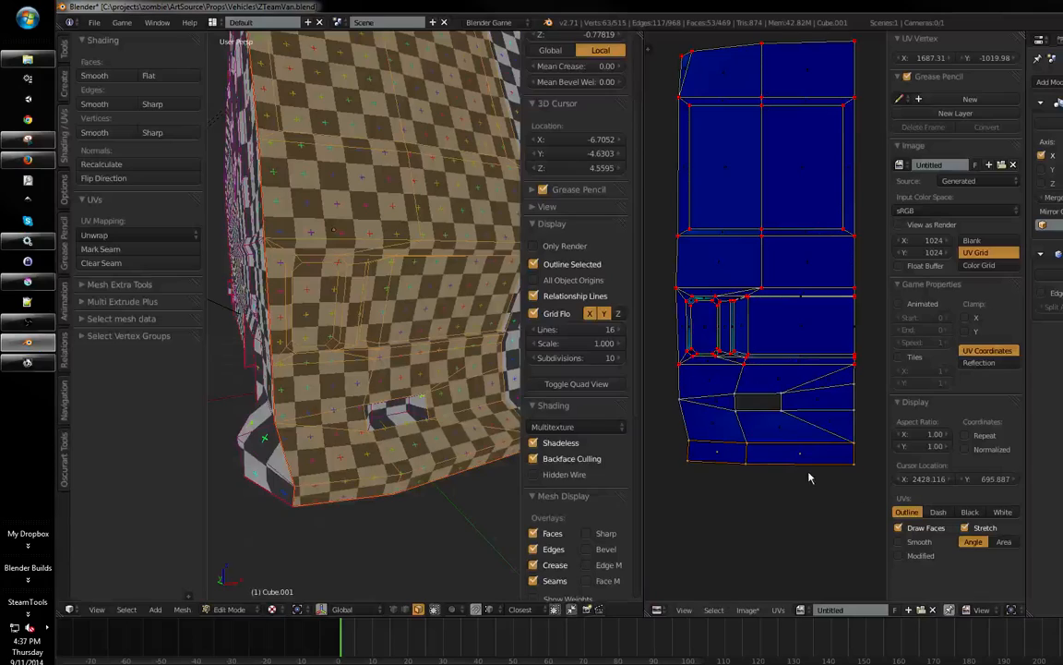
- Box-select the UVs of the front panel's upper window area and save the file
{"action": "scroll", "coordinate": [369, 323], "scroll_direction": "up", "scroll_amount": 2}
{"action": "middle_click_drag", "start_coordinate": [812, 416], "coordinate": [803, 469]}
{"action": "left_click_drag", "start_coordinate": [858, 92], "coordinate": [840, 115]}
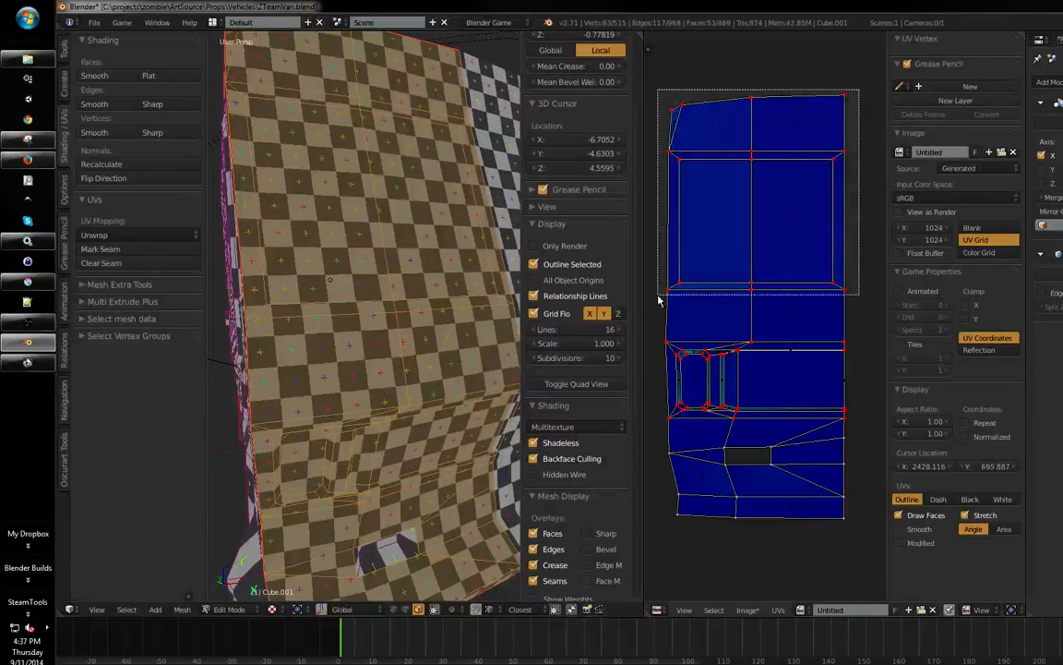
{"action": "left_click_drag", "start_coordinate": [659, 300], "coordinate": [659, 300]}
{"action": "middle_click_drag", "start_coordinate": [277, 369], "coordinate": [373, 316]}
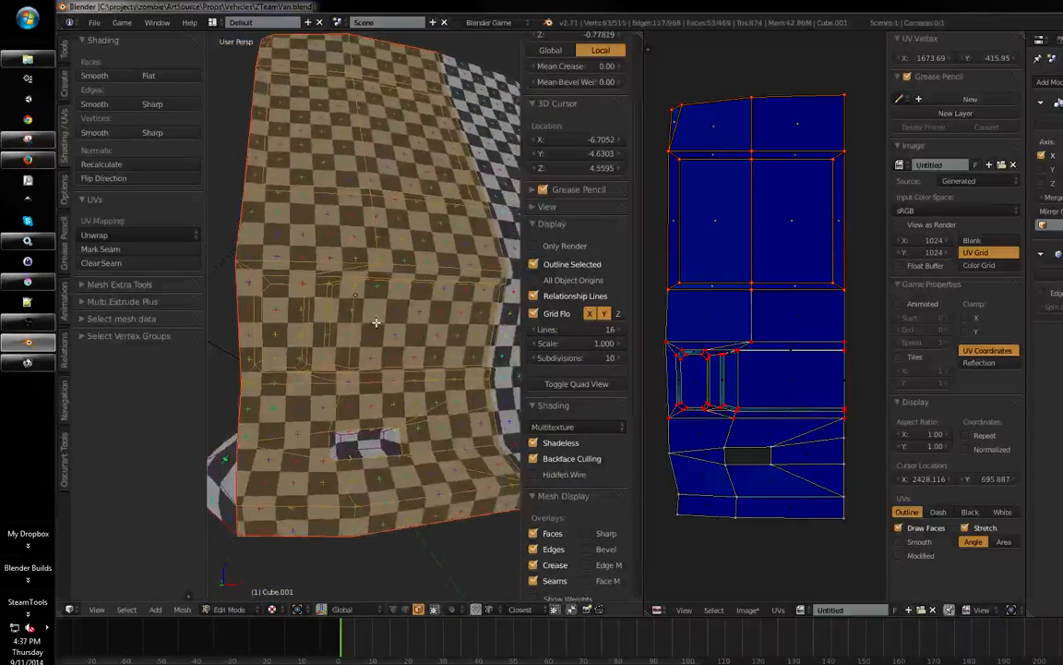
- Select the linked faces of the front panel, its bumper recess and the neighbouring parts, along with the panel's UVs
{"action": "key", "text": "a"}
{"action": "key", "text": "a"}
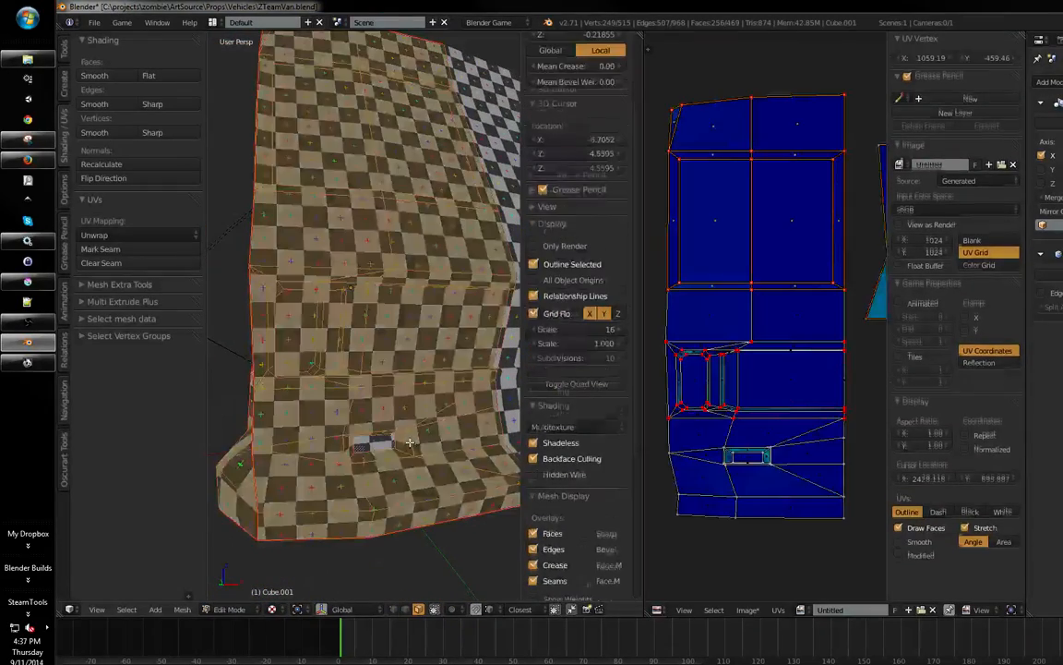
{"action": "key", "text": "a"}
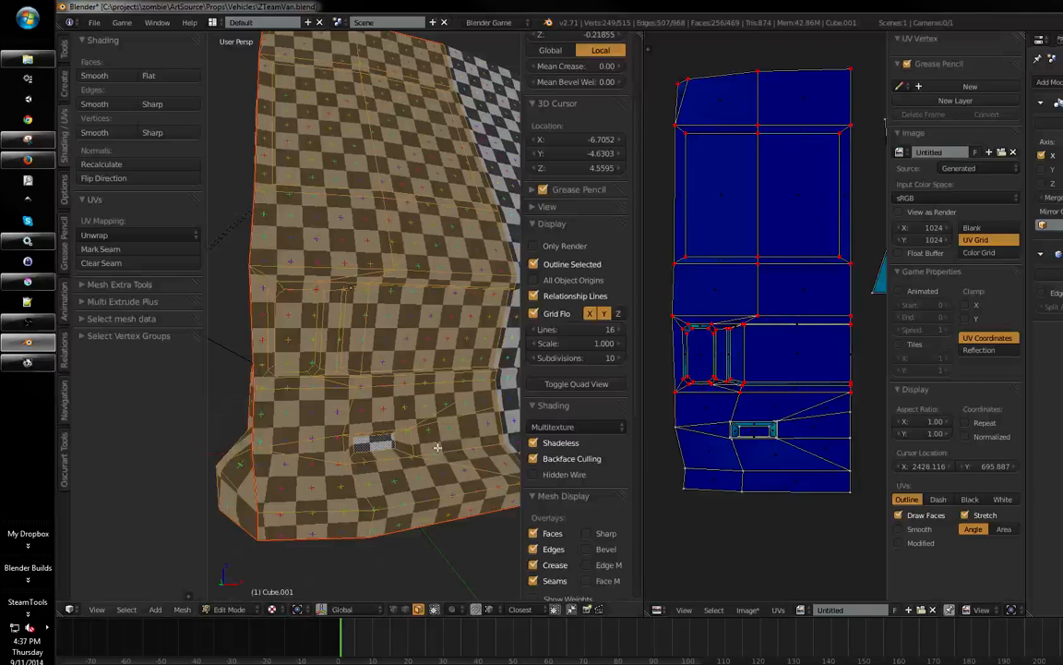
{"action": "key", "text": "a"}
{"action": "key", "text": "a"}
{"action": "scroll", "coordinate": [822, 376], "scroll_direction": "up", "scroll_amount": 1}
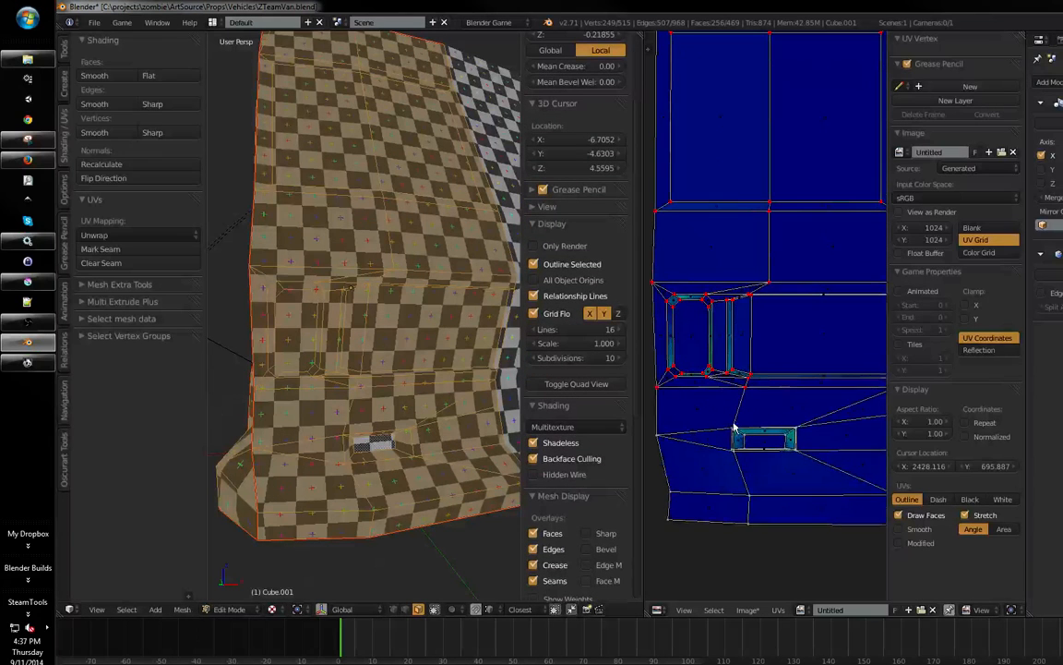
{"action": "middle_click_drag", "start_coordinate": [716, 436], "coordinate": [741, 395]}
{"action": "key", "text": "a"}
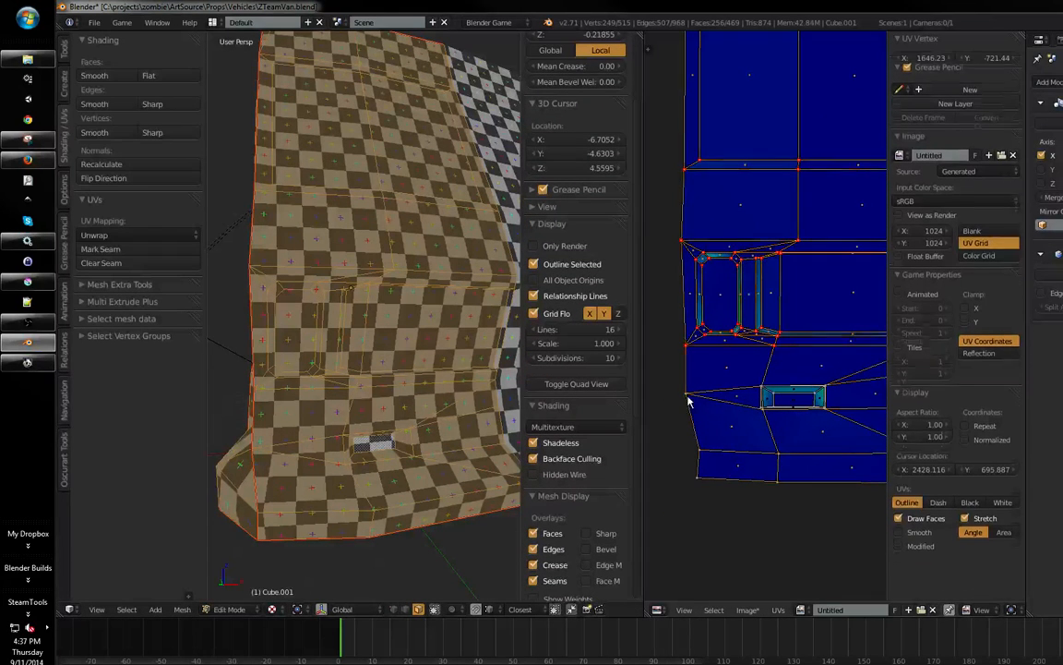
- Reset the mesh selection and select only the front panel's linked faces together with the bumper recess walls
{"action": "key", "text": "h"}
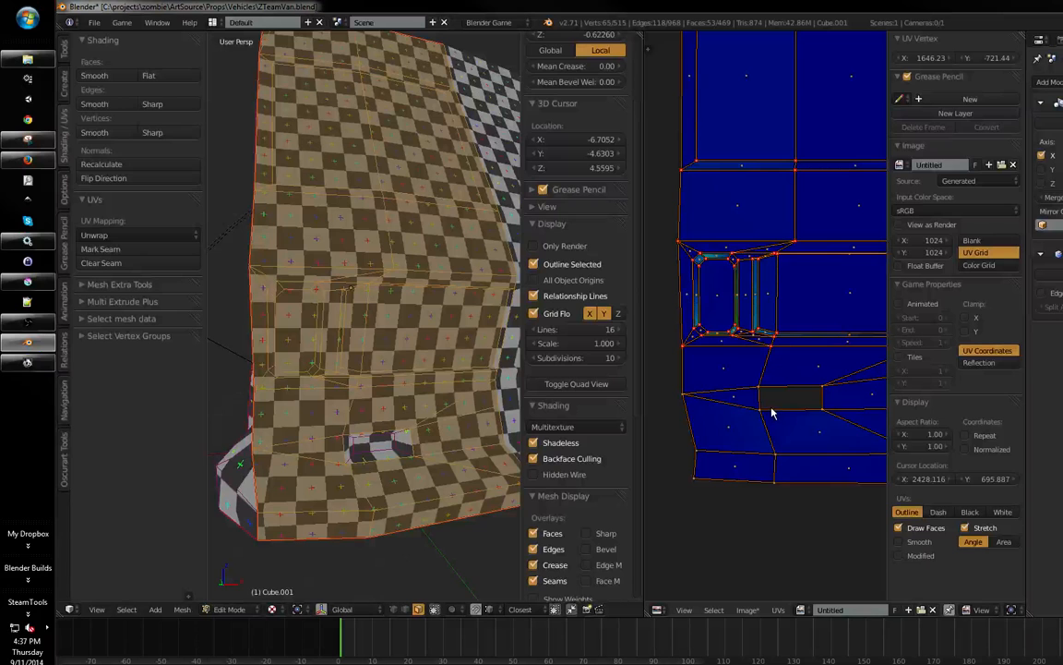
{"action": "key", "text": "a"}
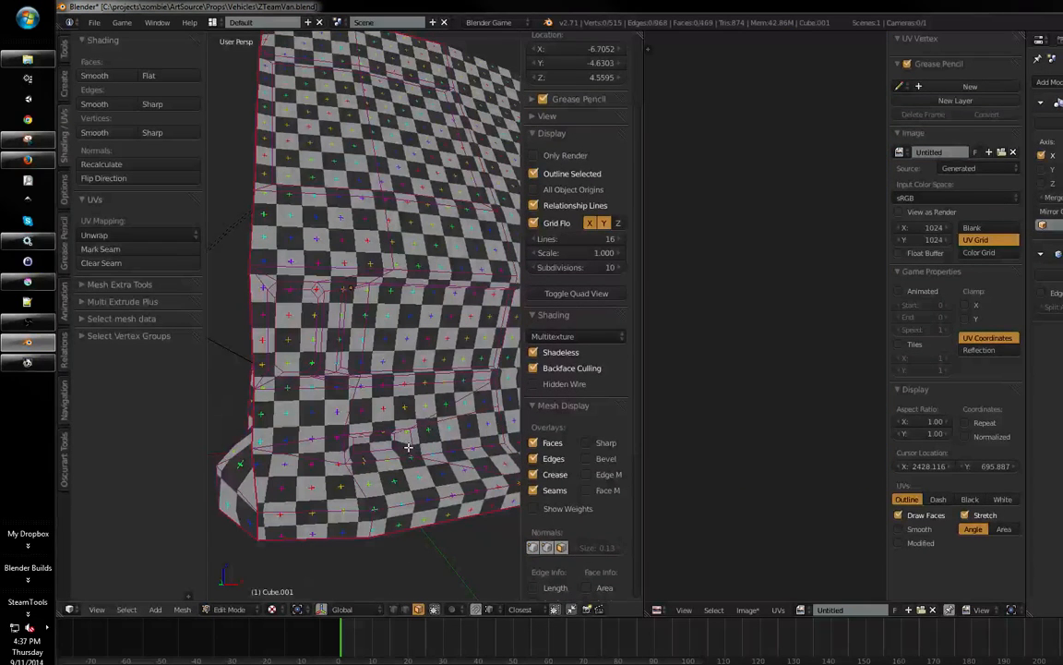
{"action": "key", "text": "a"}
{"action": "middle_click_drag", "start_coordinate": [776, 398], "coordinate": [768, 402]}
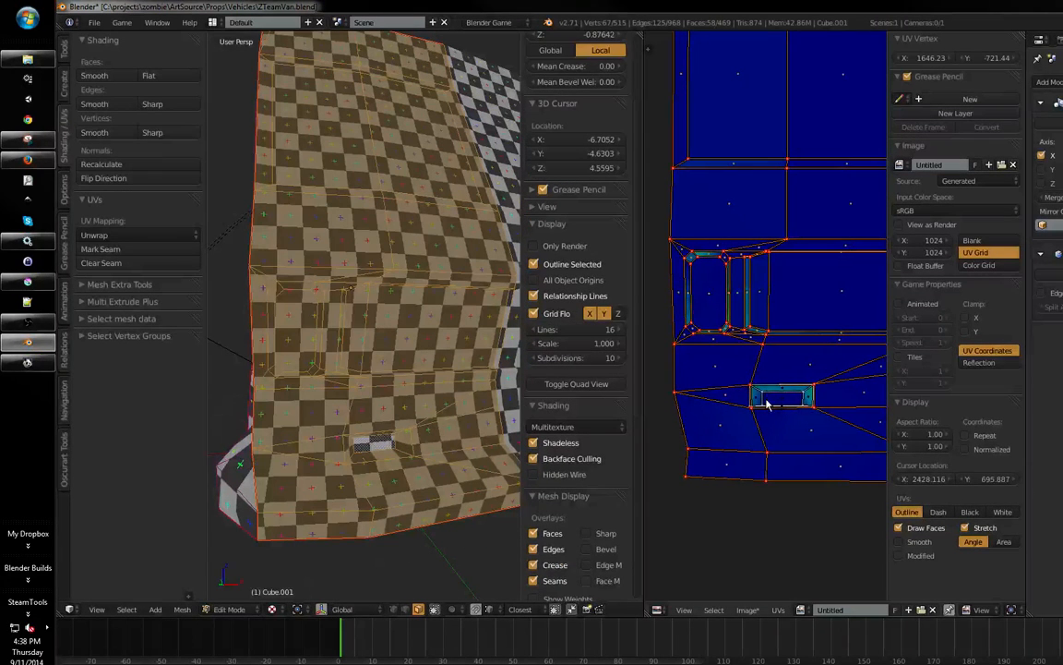
- Box-select the inner UVs of the front panel's bumper recess and scale them to form an evenly inset rectangle
{"action": "key", "text": "a"}
{"action": "key", "text": "b"}
{"action": "left_click_drag", "start_coordinate": [809, 382], "coordinate": [756, 408]}
{"action": "key", "text": "s"}
{"action": "left_click", "coordinate": [775, 415]}
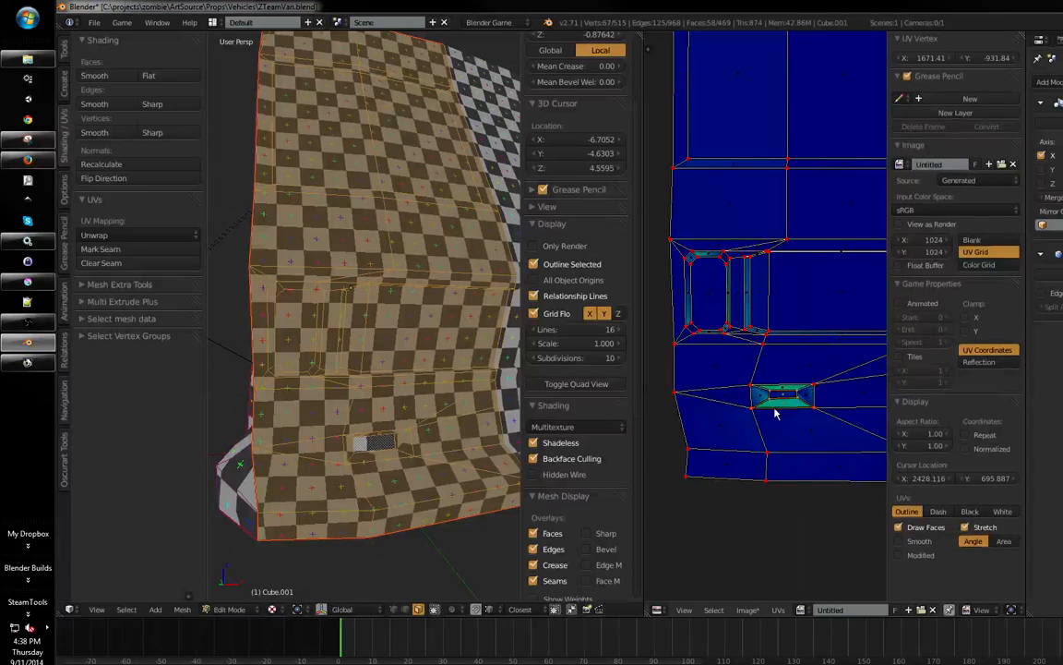
{"action": "key", "text": "a"}
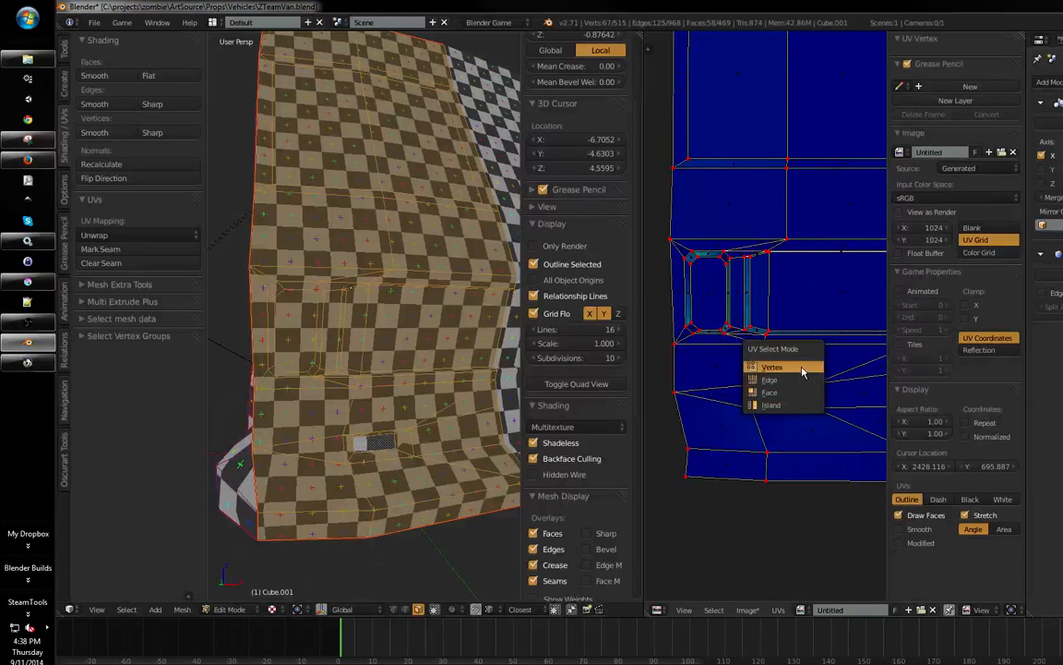
{"action": "left_click", "coordinate": [802, 404]}
{"action": "left_click", "coordinate": [802, 399]}
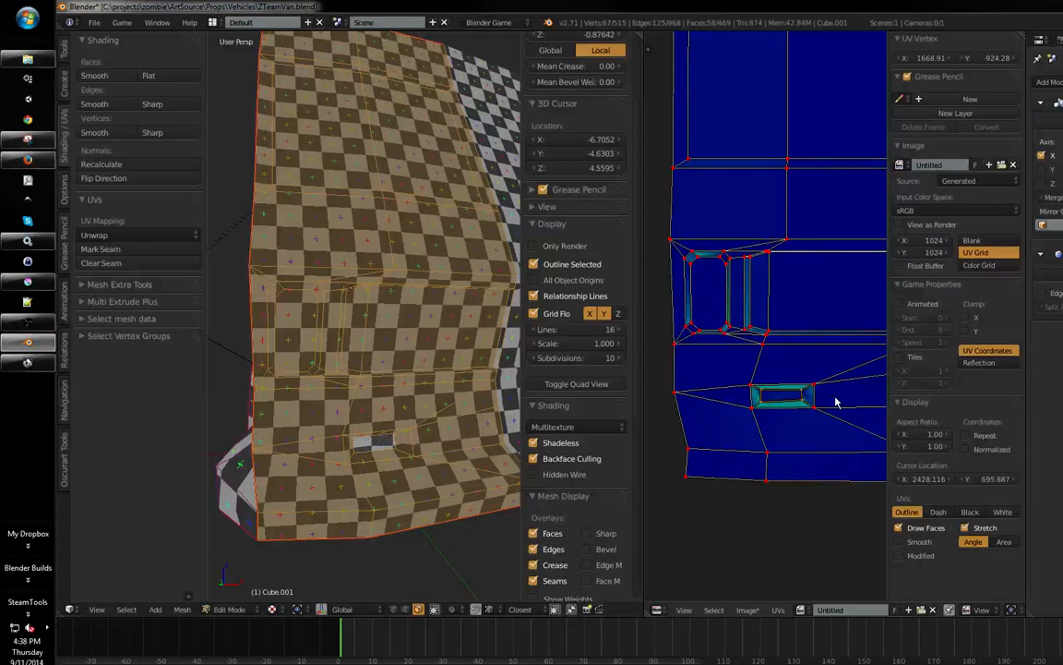
- Save the van file, overwriting the existing version
{"action": "key", "text": "ctrl+s"}
{"action": "left_click", "coordinate": [836, 400]}
{"action": "middle_click_drag", "start_coordinate": [420, 406], "coordinate": [385, 398]}
{"action": "key", "text": "ctrl+s"}
{"action": "left_click", "coordinate": [306, 440]}
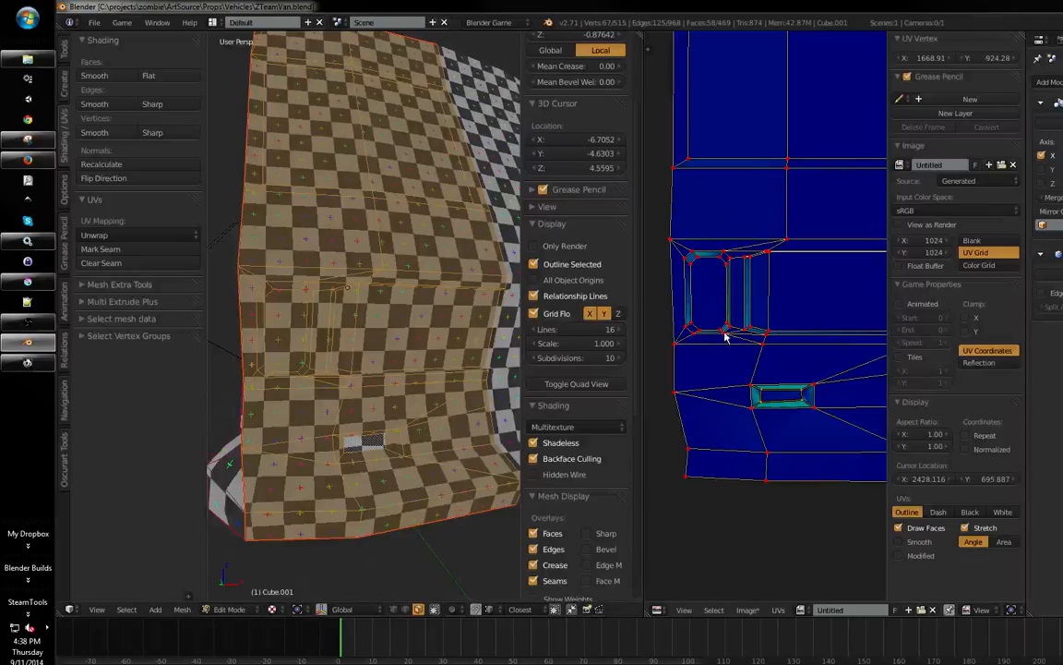
- Clear the mesh selection and examine the checker texture on the van's front and side for stretching
{"action": "middle_click_drag", "start_coordinate": [397, 388], "coordinate": [450, 357]}
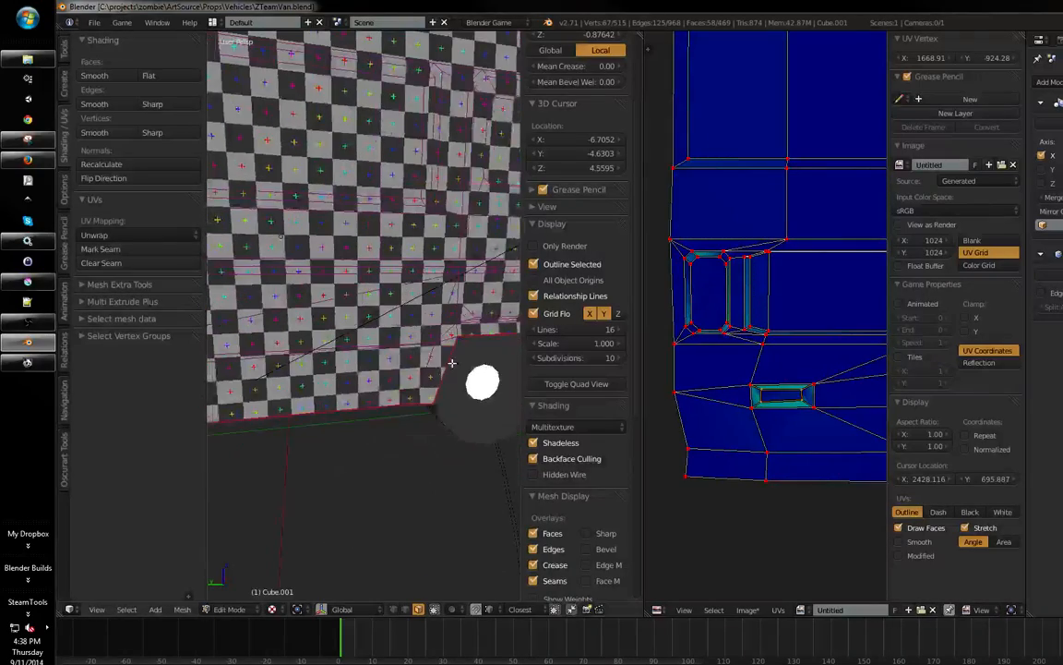
{"action": "key", "text": "a"}
{"action": "middle_click_drag", "start_coordinate": [376, 388], "coordinate": [378, 348]}
{"action": "key", "text": "Tab"}
{"action": "key", "text": "Tab"}
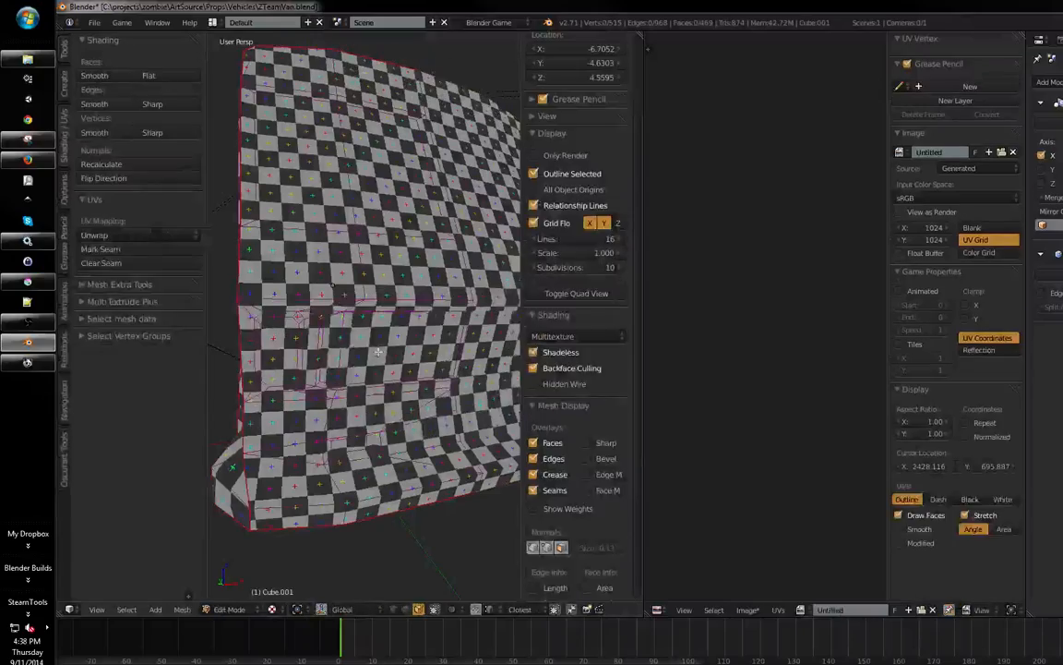
{"action": "key", "text": "Tab"}
{"action": "key", "text": "Tab"}
{"action": "middle_click_drag", "start_coordinate": [376, 357], "coordinate": [369, 356]}
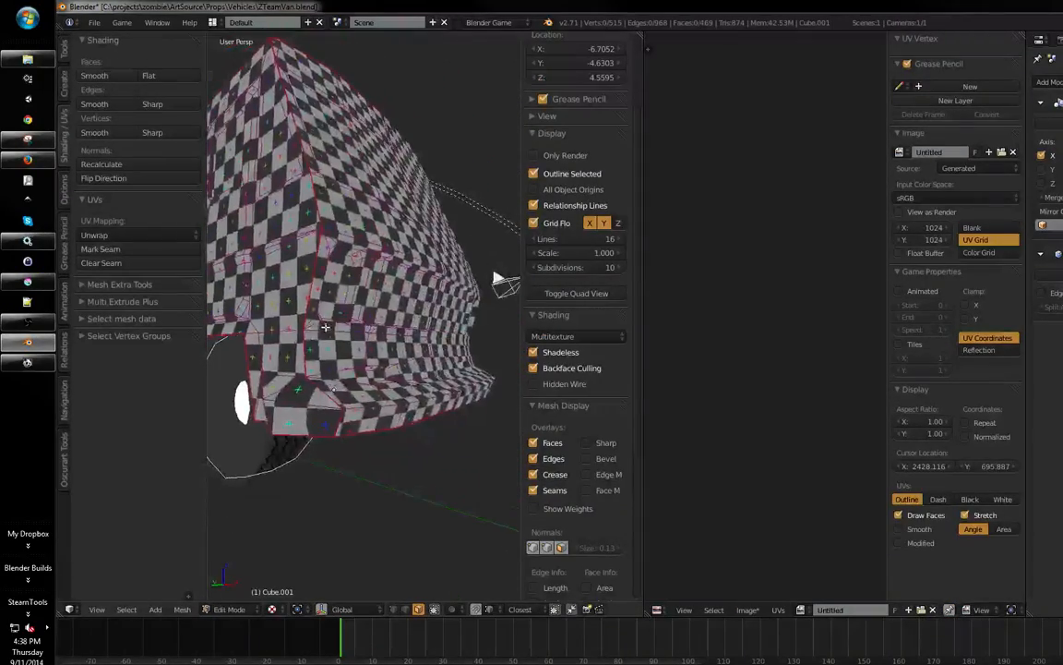
{"action": "middle_click_drag", "start_coordinate": [350, 361], "coordinate": [398, 374]}
{"action": "key", "text": "Tab"}
{"action": "key", "text": "Tab"}
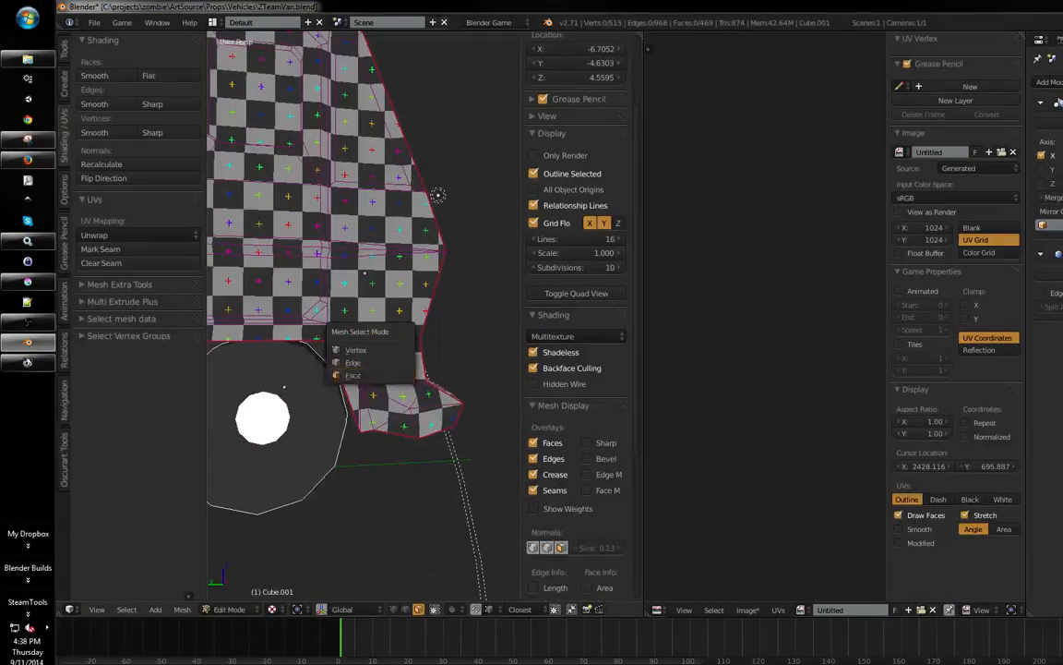
{"action": "scroll", "coordinate": [338, 352], "scroll_direction": "down", "scroll_amount": 4}
- Maximize the 3D view and inspect the checker texture around the van's roof, raised roof section and its side pillar
{"action": "key", "text": "shift+space"}
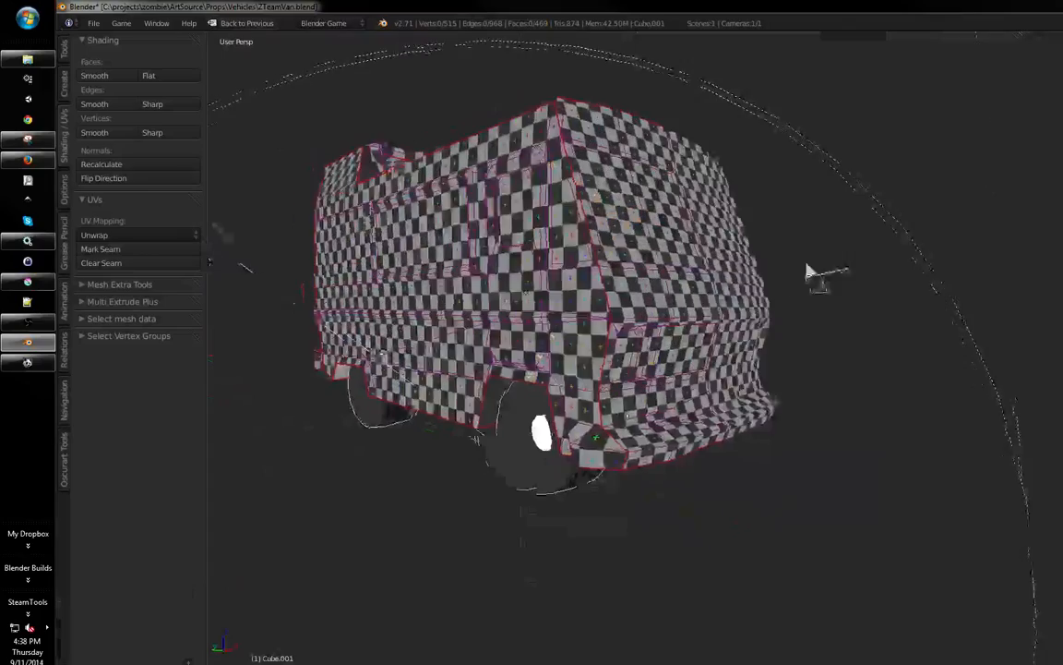
{"action": "middle_click_drag", "start_coordinate": [413, 388], "coordinate": [472, 400]}
{"action": "key", "text": "Tab"}
{"action": "scroll", "coordinate": [535, 386], "scroll_direction": "up", "scroll_amount": 2}
{"action": "middle_click_drag", "start_coordinate": [506, 328], "coordinate": [577, 437]}
{"action": "scroll", "coordinate": [470, 343], "scroll_direction": "up", "scroll_amount": 2}
{"action": "middle_click_drag", "start_coordinate": [471, 342], "coordinate": [544, 319]}
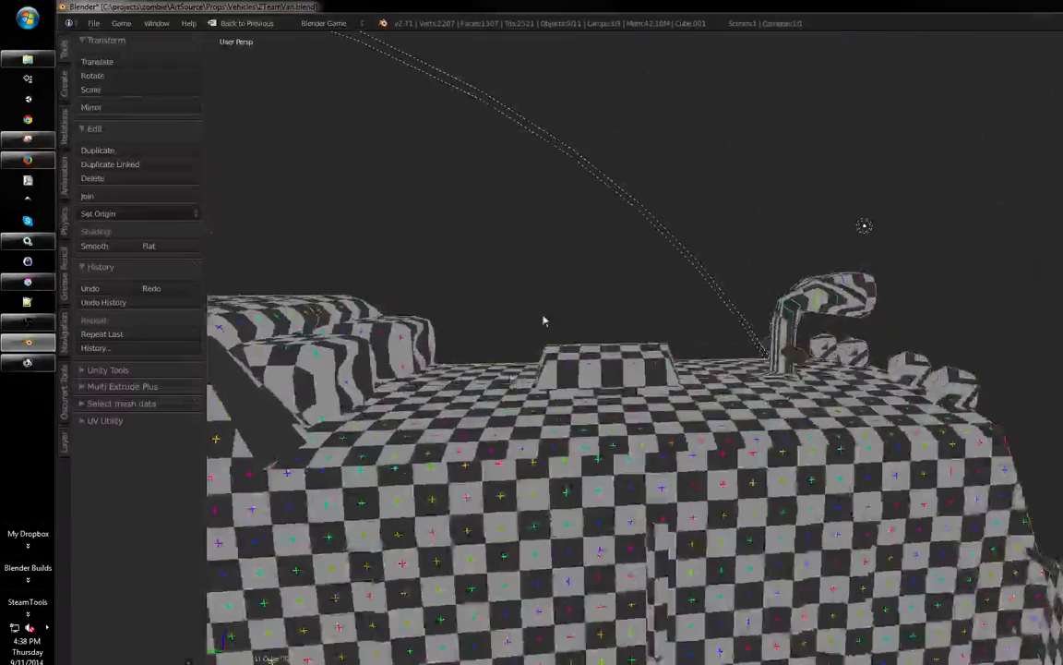
{"action": "scroll", "coordinate": [544, 318], "scroll_direction": "down", "scroll_amount": 2}
{"action": "middle_click_drag", "start_coordinate": [460, 372], "coordinate": [423, 400]}
{"action": "scroll", "coordinate": [479, 340], "scroll_direction": "up", "scroll_amount": 3}
{"action": "key", "text": "Tab"}
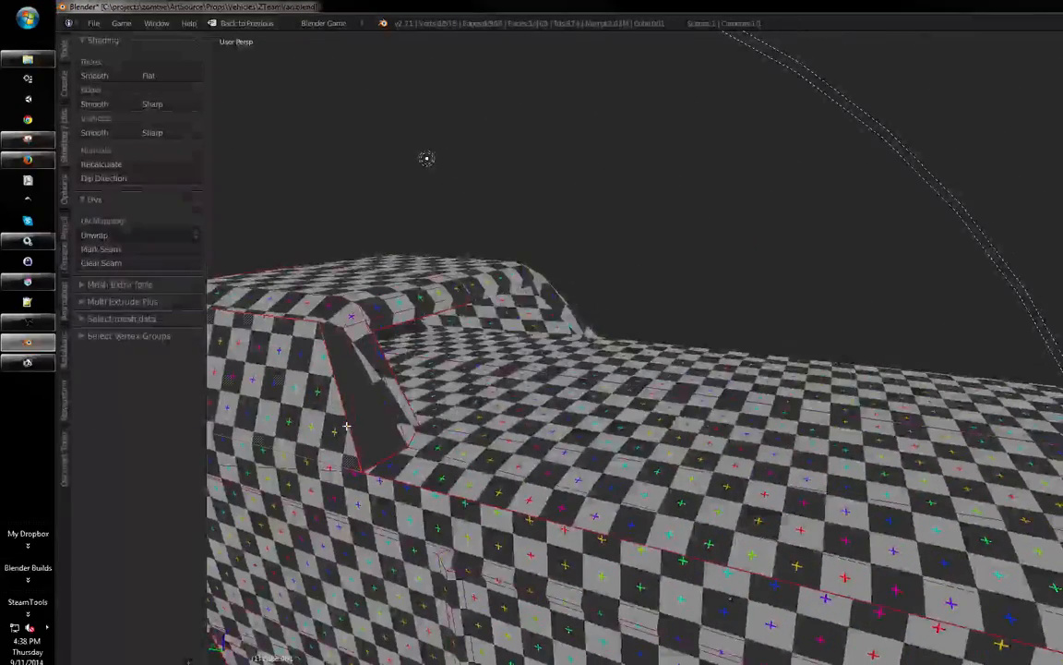
{"action": "key", "text": "Tab"}
{"action": "mouse_move", "coordinate": [362, 427]}
{"action": "middle_mouse_down"}
{"action": "mouse_move", "coordinate": [492, 354]}
{"action": "mouse_move", "coordinate": [526, 414]}
{"action": "middle_mouse_up"}
{"action": "key", "text": "Tab"}
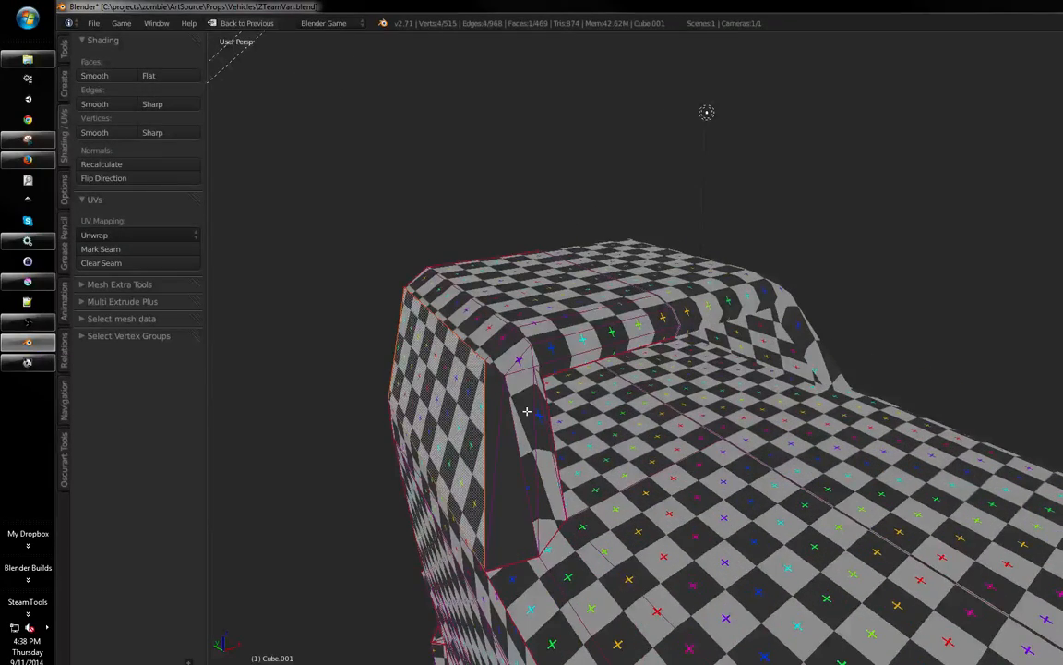
- Clear the selection, select the linked faces of the raised roof section with its pillar, and restore the split layout
{"action": "key", "text": "a"}
{"action": "key", "text": "a"}
{"action": "key", "text": "a"}
{"action": "middle_click_drag", "start_coordinate": [525, 413], "coordinate": [698, 374]}
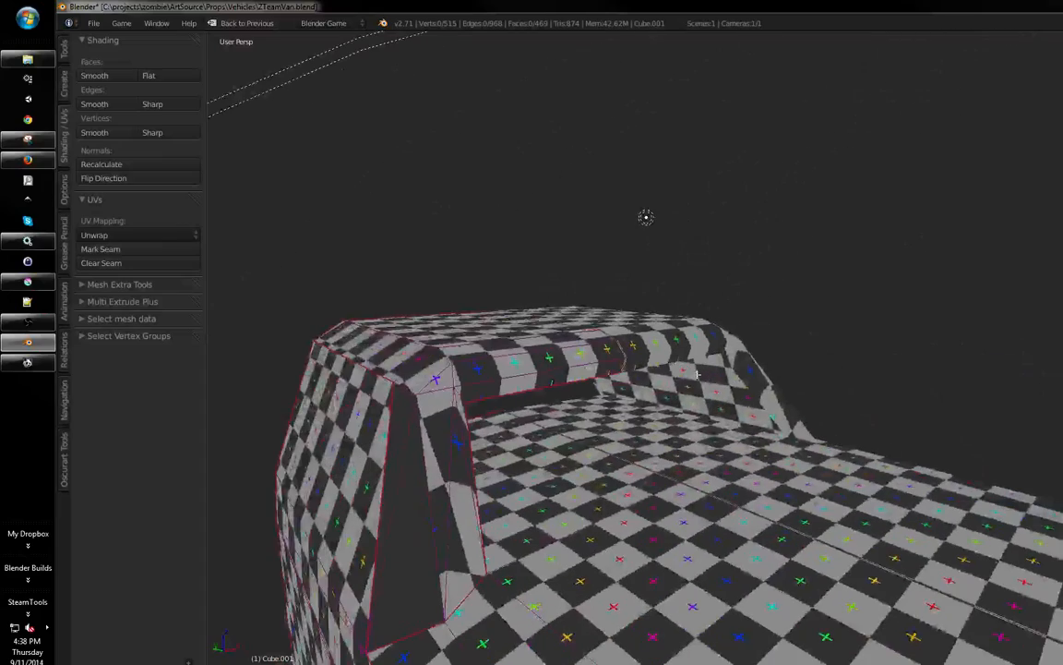
{"action": "key", "text": "l"}
{"action": "middle_click_drag", "start_coordinate": [516, 380], "coordinate": [679, 359]}
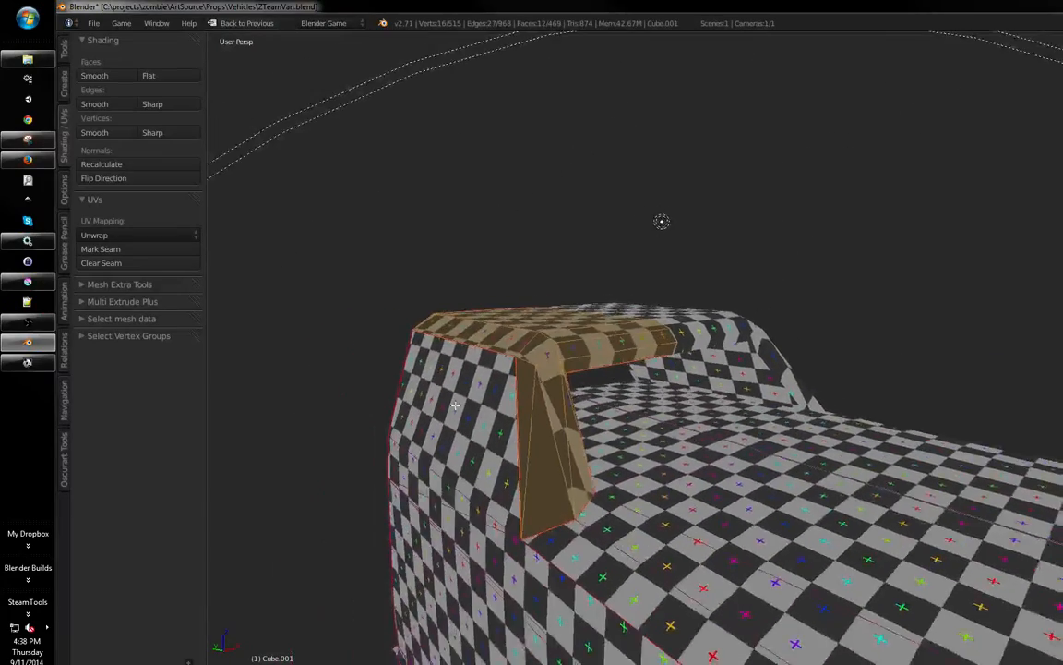
{"action": "key", "text": "shift+space"}
{"action": "key", "text": "shift+space"}
{"action": "key", "text": "shift+space"}
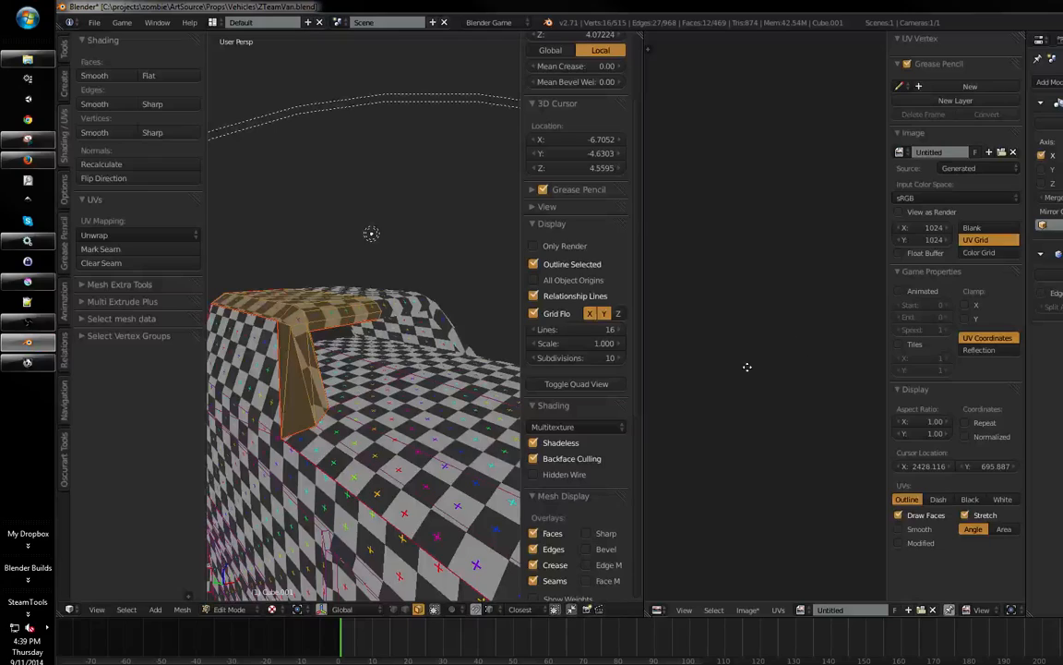
- Pin the four corner UVs of the raised roof's large top face and unwrap the roof-and-pillar island again
{"action": "middle_click_drag", "start_coordinate": [758, 318], "coordinate": [844, 438]}
{"action": "scroll", "coordinate": [819, 292], "scroll_direction": "up", "scroll_amount": 2}
{"action": "middle_click_drag", "start_coordinate": [818, 292], "coordinate": [789, 422]}
{"action": "scroll", "coordinate": [789, 422], "scroll_direction": "up", "scroll_amount": 1}
{"action": "scroll", "coordinate": [784, 416], "scroll_direction": "down", "scroll_amount": 2}
{"action": "middle_click_drag", "start_coordinate": [401, 393], "coordinate": [383, 436]}
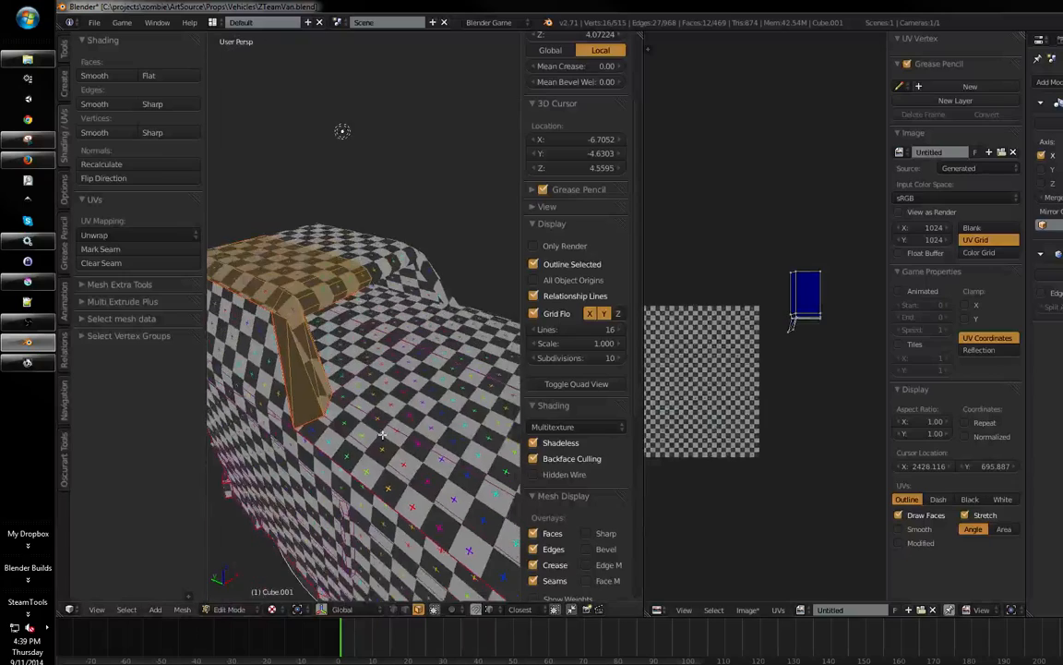
{"action": "middle_click_drag", "start_coordinate": [364, 336], "coordinate": [371, 432]}
{"action": "scroll", "coordinate": [403, 361], "scroll_direction": "up", "scroll_amount": 2}
{"action": "middle_click_drag", "start_coordinate": [788, 286], "coordinate": [766, 357]}
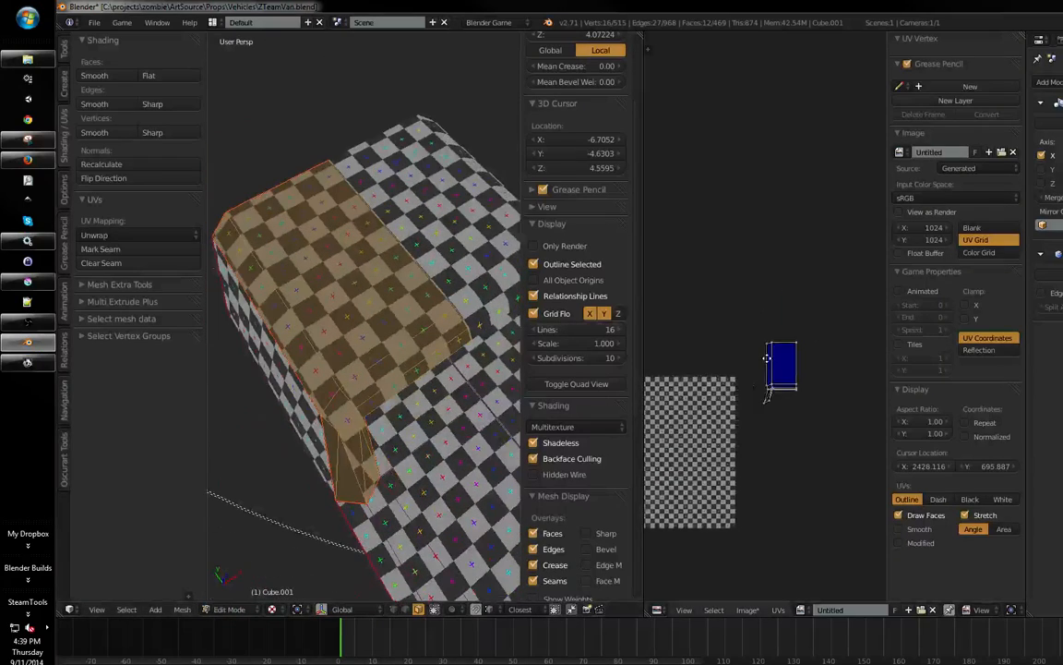
{"action": "scroll", "coordinate": [766, 357], "scroll_direction": "up", "scroll_amount": 5}
{"action": "middle_click_drag", "start_coordinate": [857, 297], "coordinate": [781, 185]}
{"action": "middle_click_drag", "start_coordinate": [195, 518], "coordinate": [740, 304]}
{"action": "right_click", "coordinate": [782, 279]}
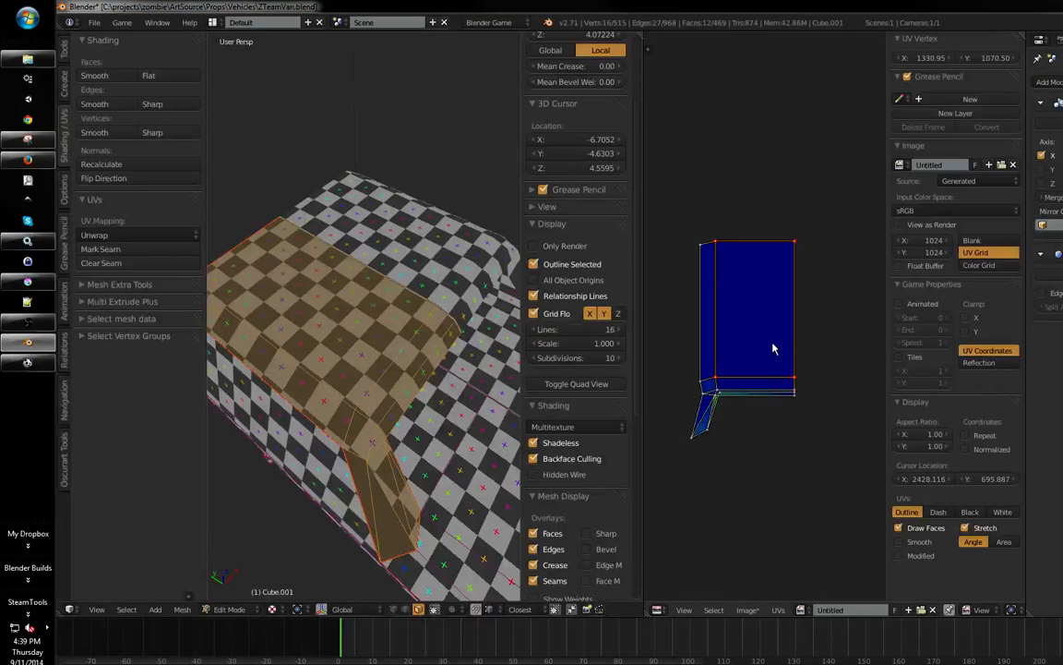
{"action": "key", "text": "e"}
{"action": "middle_click_drag", "start_coordinate": [453, 368], "coordinate": [441, 392]}
{"action": "middle_click_drag", "start_coordinate": [681, 364], "coordinate": [709, 359]}
- Replace the selection with the linked faces of the end panel below the raised roof and bring their UVs into view
{"action": "key", "text": "a"}
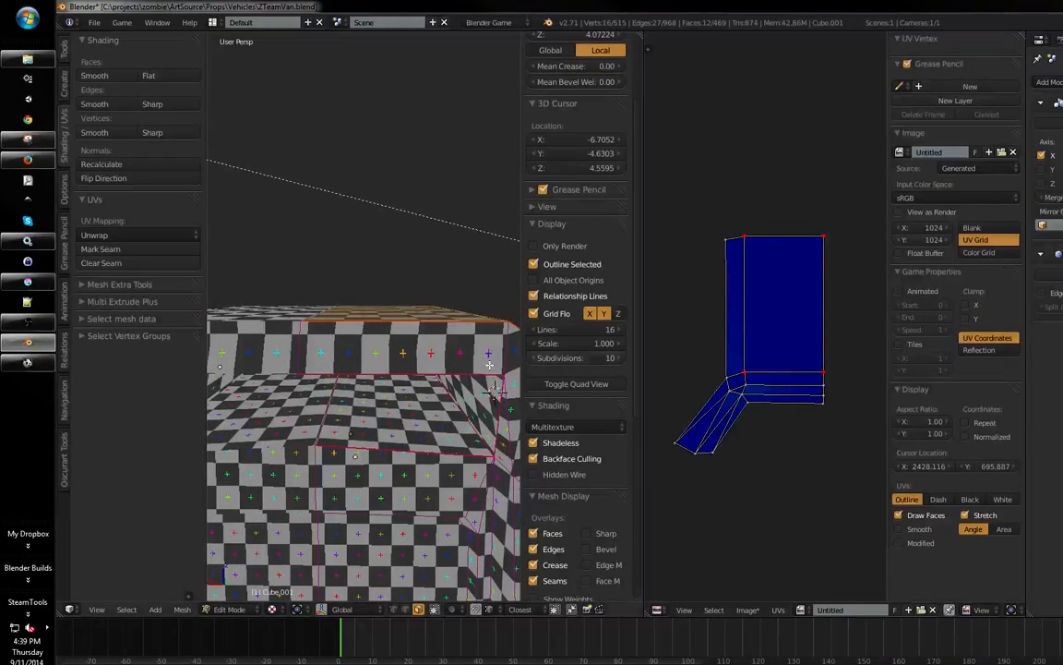
{"action": "key", "text": "a"}
{"action": "key", "text": "l"}
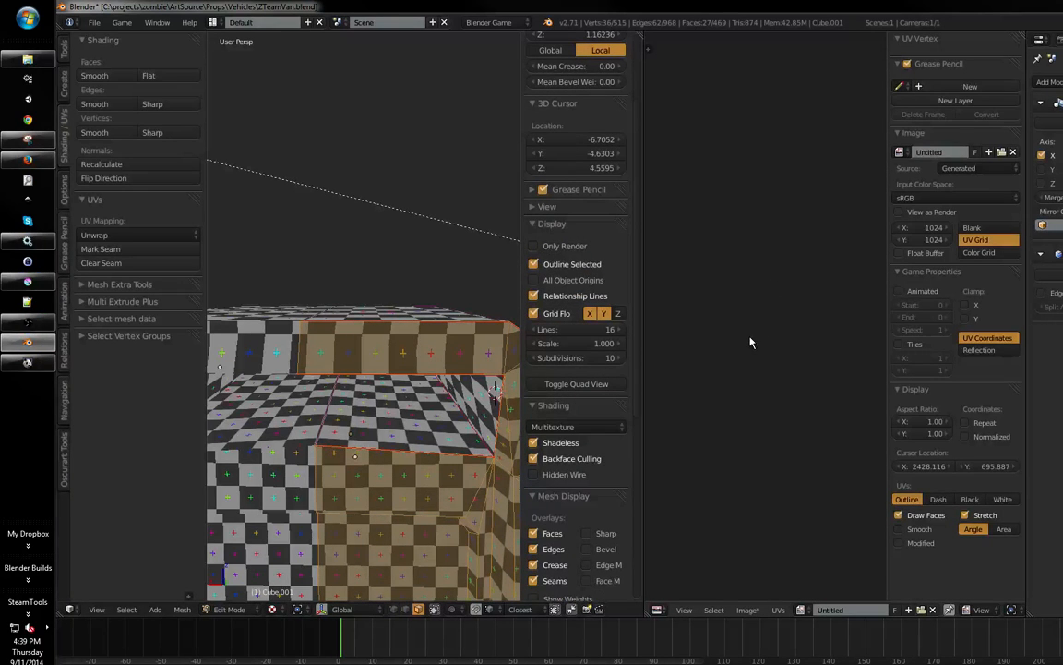
{"action": "key", "text": "Home"}
{"action": "middle_click_drag", "start_coordinate": [771, 360], "coordinate": [708, 358]}
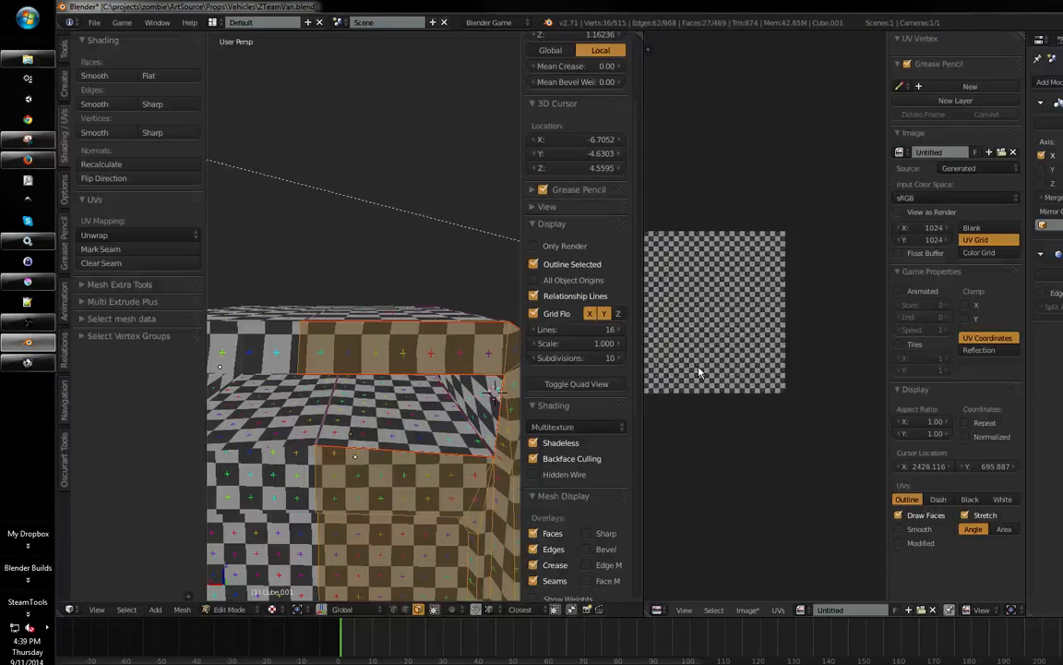
{"action": "scroll", "coordinate": [687, 402], "scroll_direction": "down", "scroll_amount": 10}
{"action": "scroll", "coordinate": [838, 275], "scroll_direction": "up", "scroll_amount": 10}
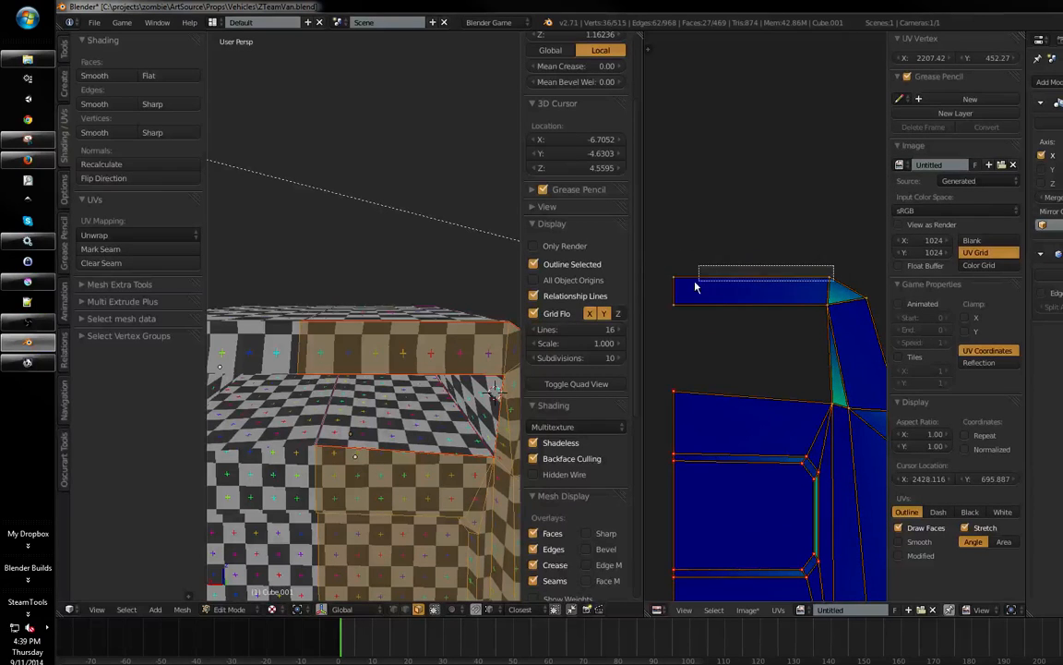
- Box-select the upper-edge UVs of the end panel's top strip and move them up along Y
{"action": "key", "text": "b"}
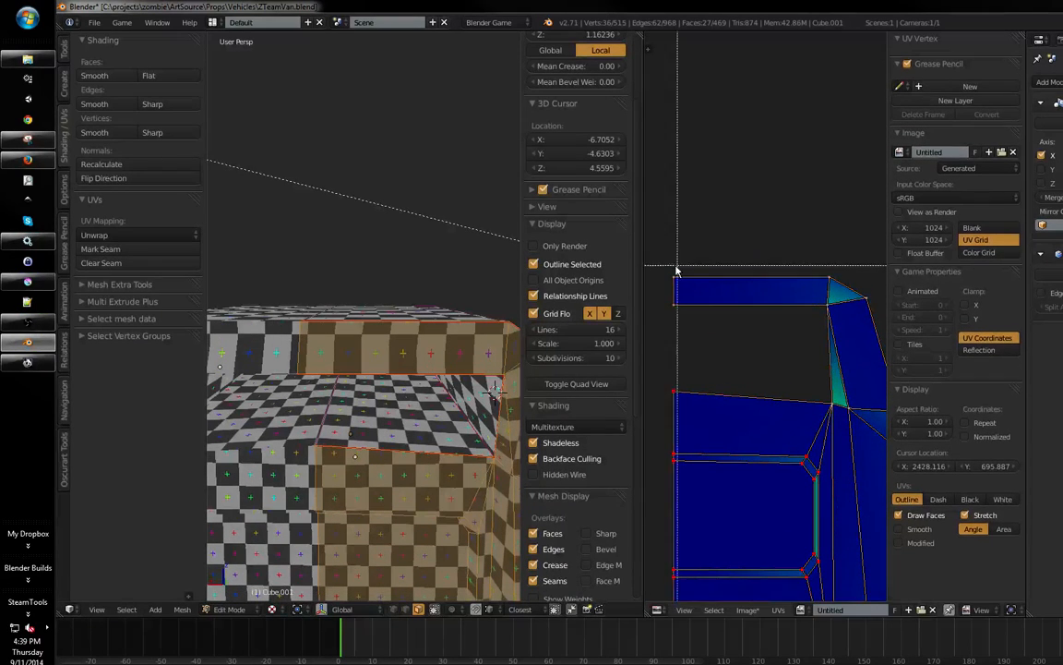
{"action": "left_click_drag", "start_coordinate": [827, 291], "coordinate": [831, 288]}
{"action": "key", "text": "g"}
{"action": "key", "text": "y"}
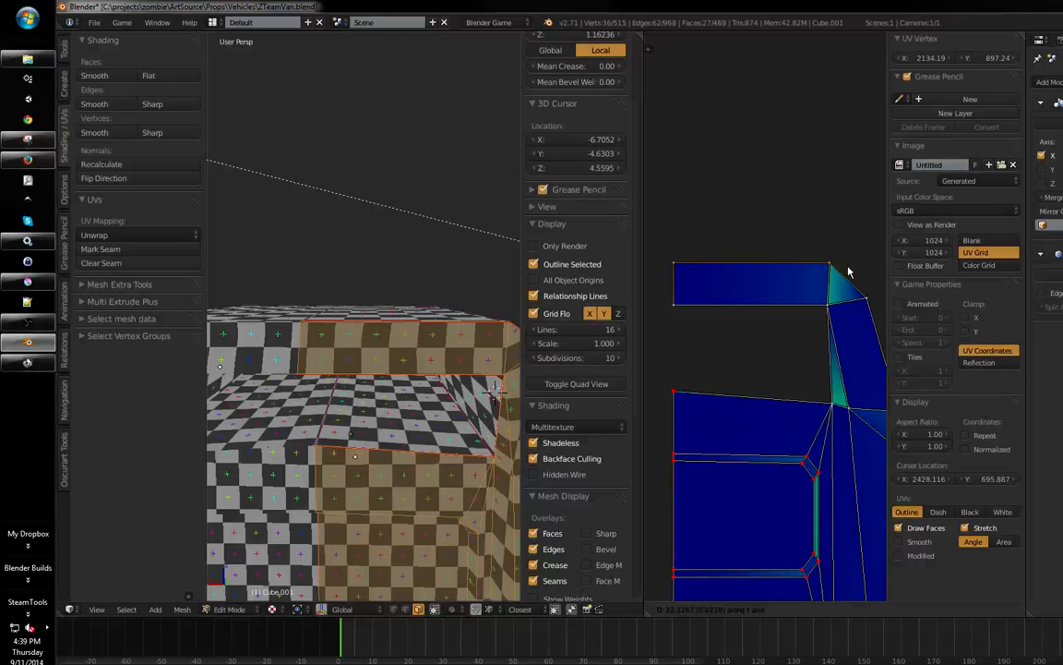
- Fine-tune the height of the top strip by shifting its edge UVs slightly along the Y axis
{"action": "middle_click_drag", "start_coordinate": [732, 314], "coordinate": [733, 312]}
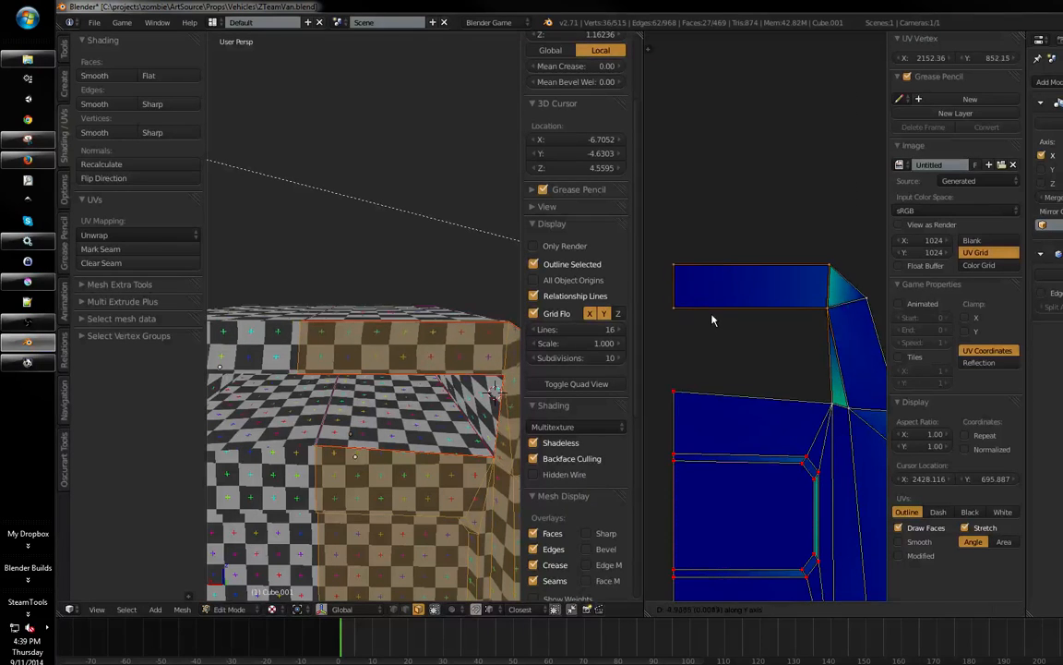
{"action": "key", "text": "b"}
{"action": "left_click_drag", "start_coordinate": [796, 245], "coordinate": [644, 286]}
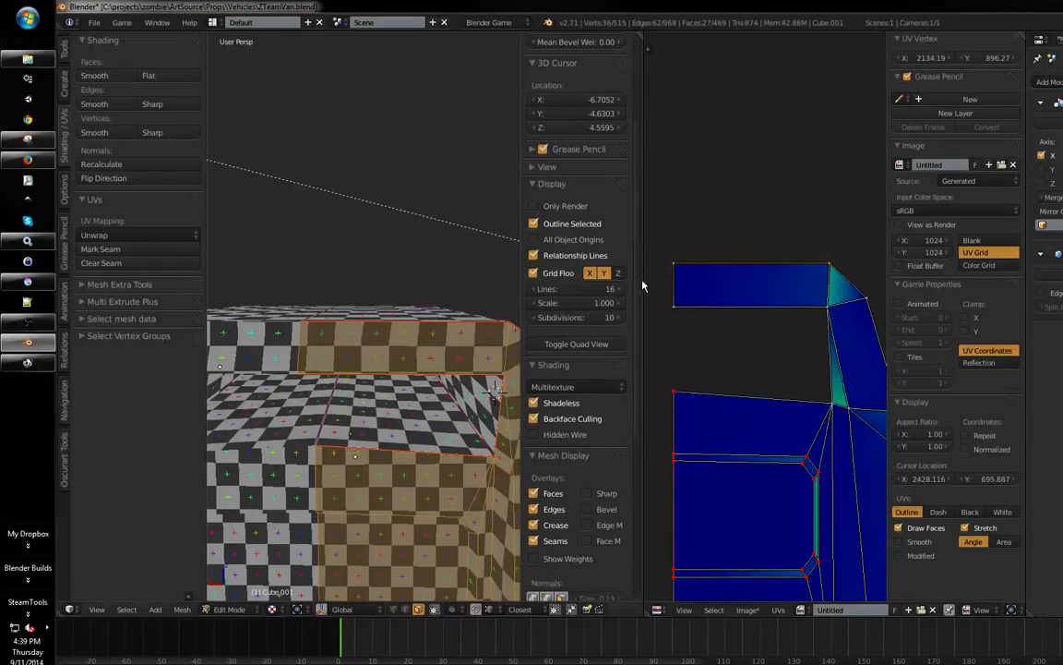
{"action": "key", "text": "s"}
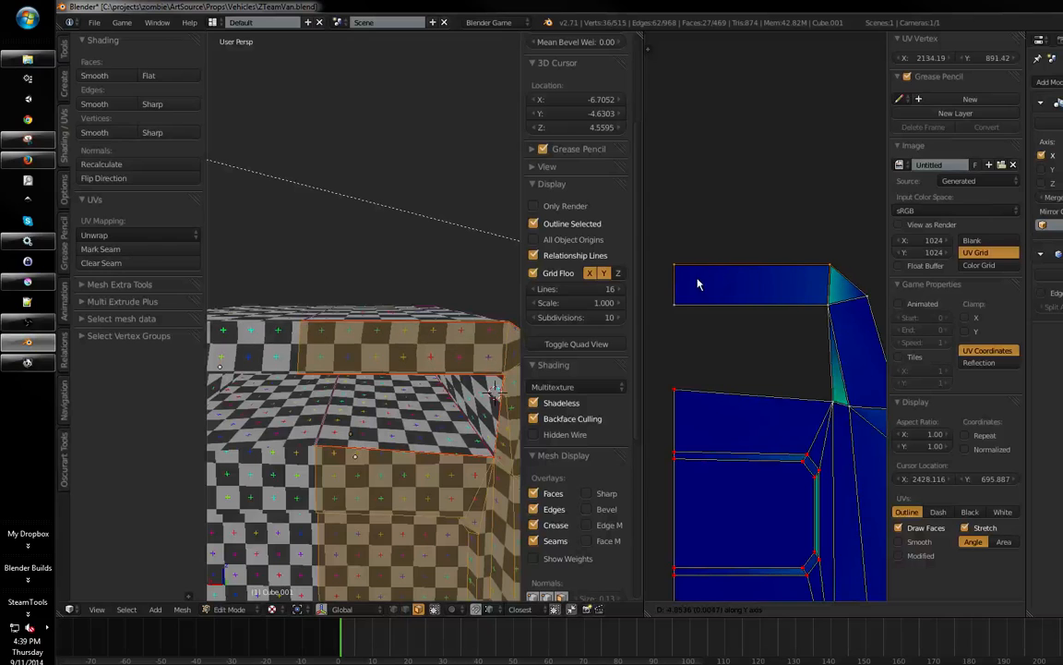
{"action": "left_click", "coordinate": [699, 284]}
- Move the outer corner UV beside the end panel's top strip slightly up and outward to reduce stretching
{"action": "middle_click_drag", "start_coordinate": [401, 344], "coordinate": [318, 352]}
{"action": "middle_click_drag", "start_coordinate": [882, 307], "coordinate": [844, 286]}
{"action": "key", "text": "a"}
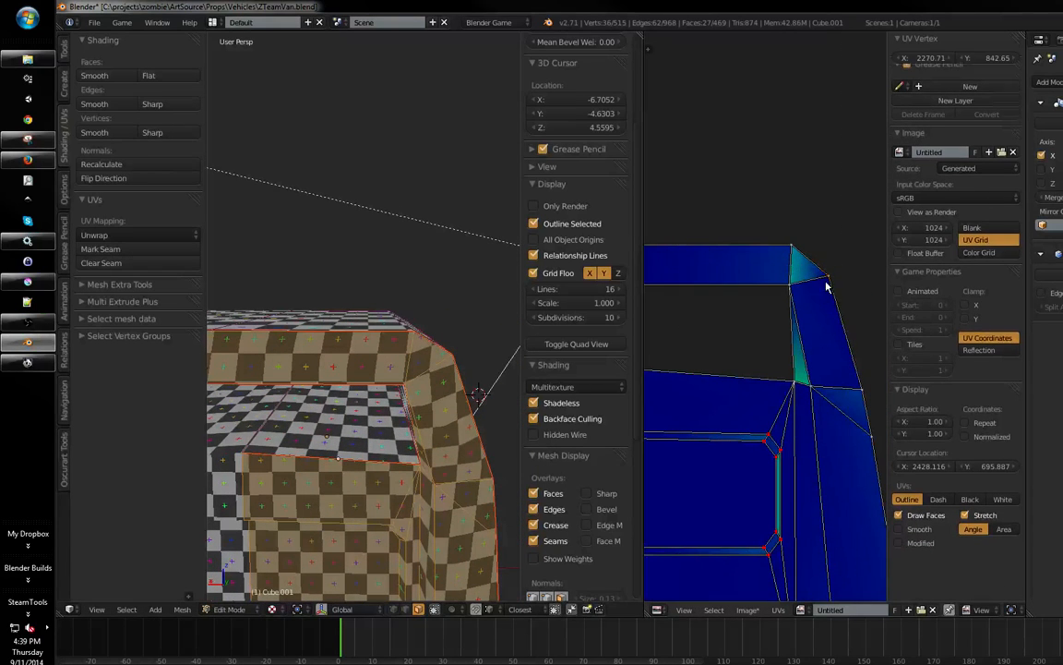
{"action": "key", "text": "g"}
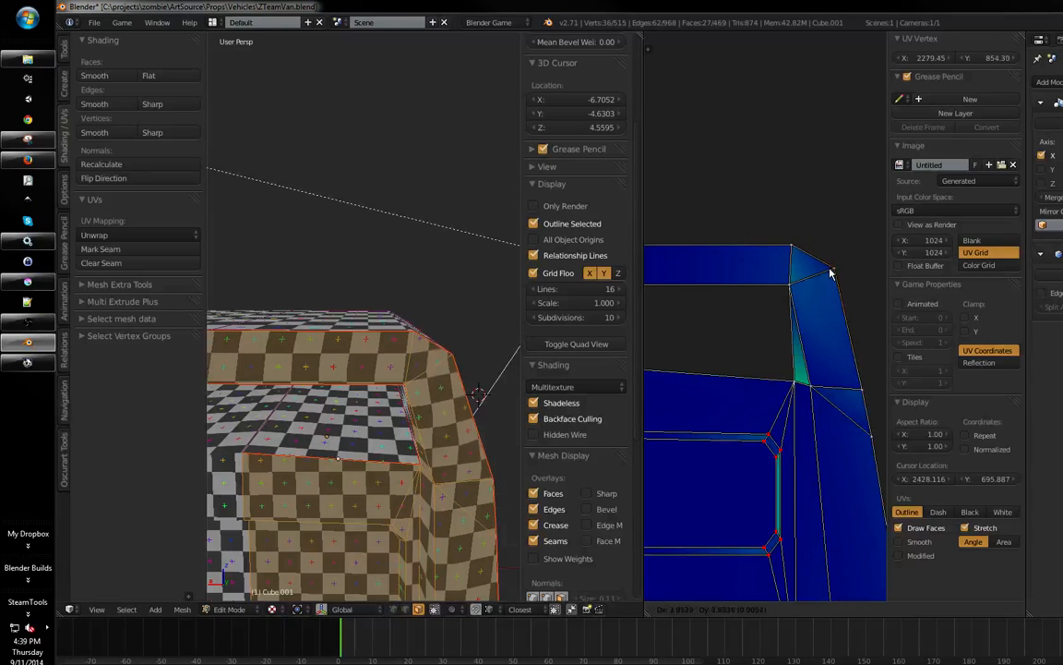
{"action": "scroll", "coordinate": [813, 273], "scroll_direction": "down", "scroll_amount": 2}
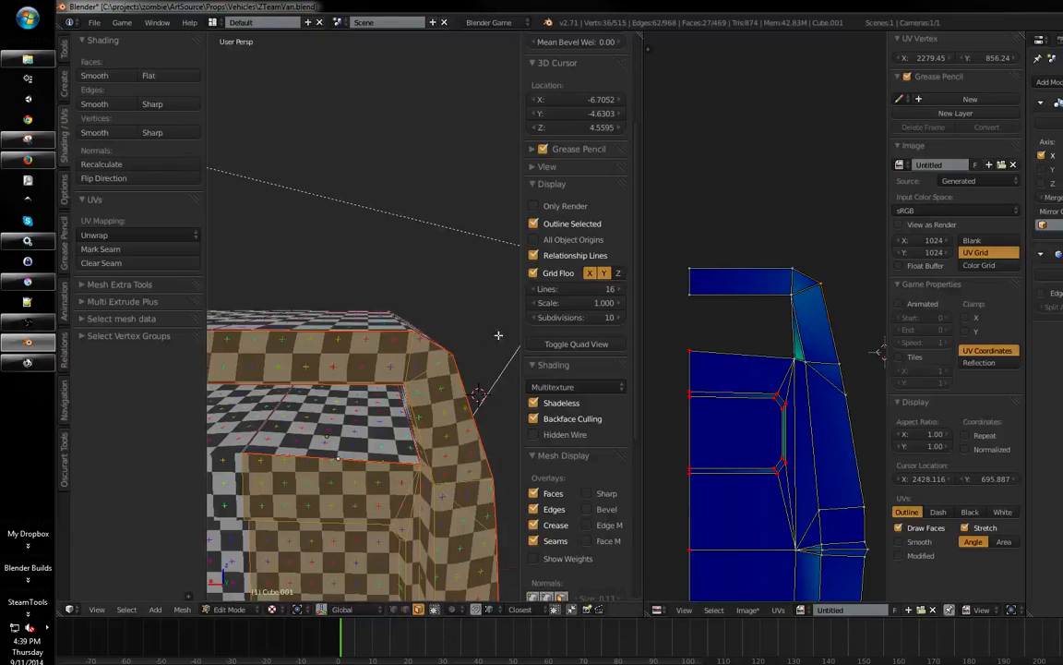
- Select the two small blocky lights on the roof in the maximized 3D view, apply Project From View to them, and save the file
{"action": "middle_click_drag", "start_coordinate": [498, 335], "coordinate": [465, 322]}
{"action": "middle_click_drag", "start_coordinate": [480, 386], "coordinate": [722, 399]}
{"action": "key", "text": "a"}
{"action": "key", "text": "Tab"}
{"action": "key", "text": "ctrl+Up"}
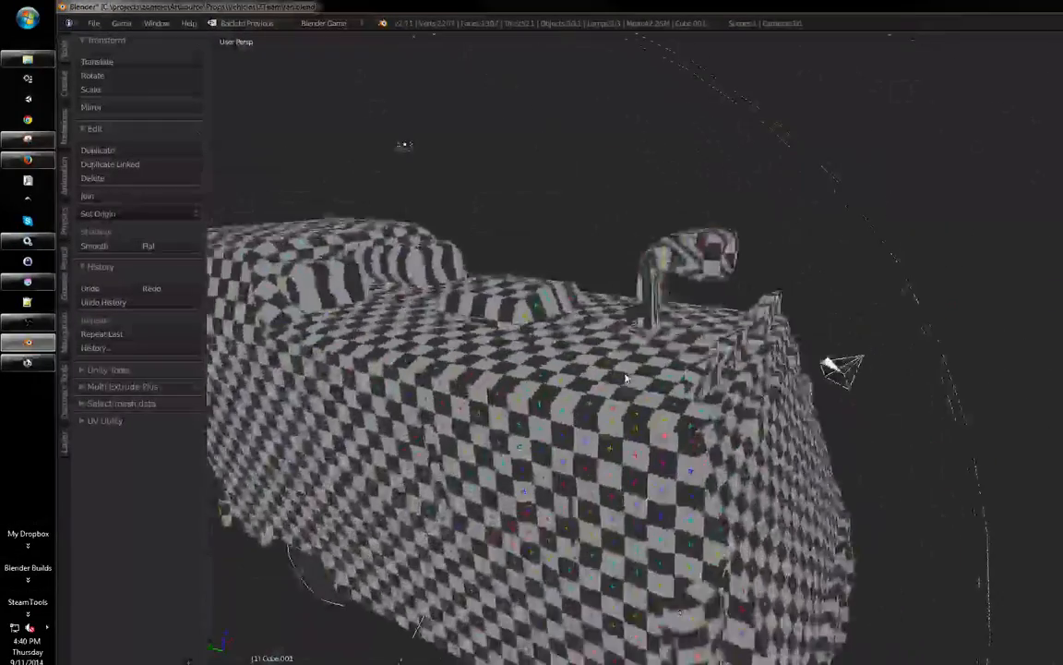
{"action": "mouse_move", "coordinate": [625, 379]}
{"action": "middle_mouse_down"}
{"action": "mouse_move", "coordinate": [643, 337]}
{"action": "mouse_move", "coordinate": [408, 352]}
{"action": "mouse_move", "coordinate": [814, 318]}
{"action": "middle_mouse_up"}
{"action": "key", "text": "Tab"}
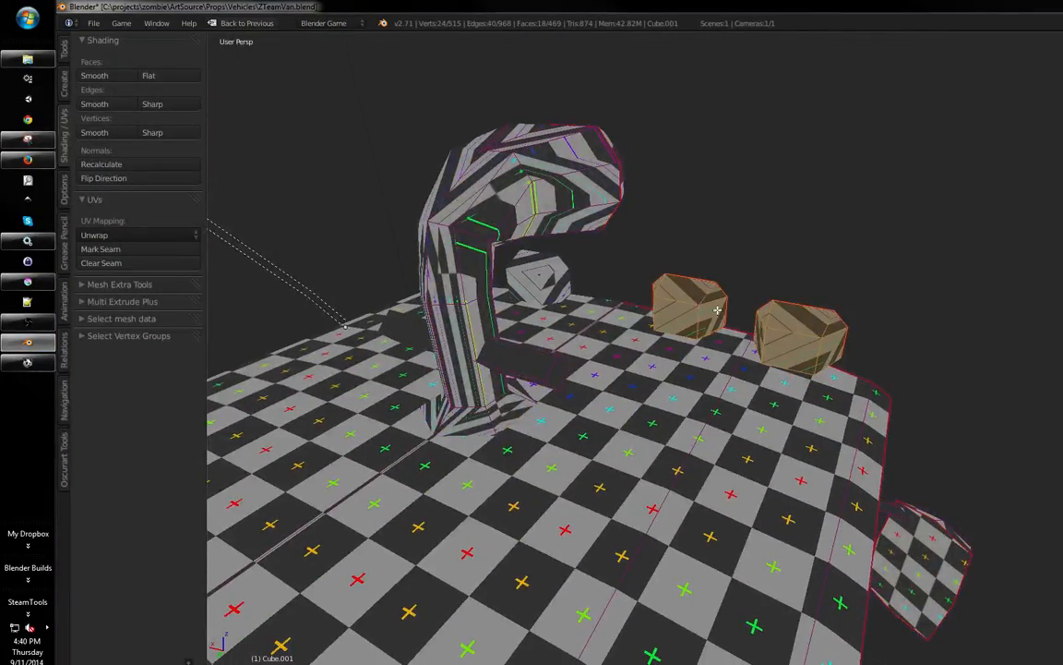
{"action": "mouse_move", "coordinate": [717, 310]}
{"action": "middle_mouse_down"}
{"action": "mouse_move", "coordinate": [762, 296]}
{"action": "mouse_move", "coordinate": [766, 343]}
{"action": "mouse_move", "coordinate": [754, 283]}
{"action": "mouse_move", "coordinate": [722, 311]}
{"action": "middle_mouse_up"}
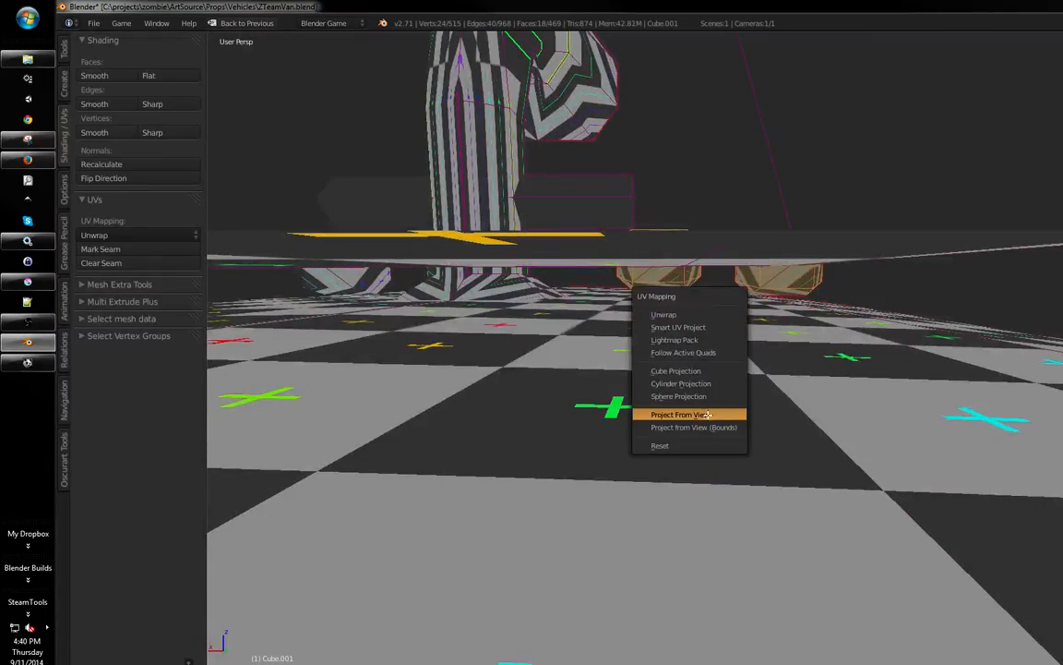
{"action": "left_click", "coordinate": [708, 414]}
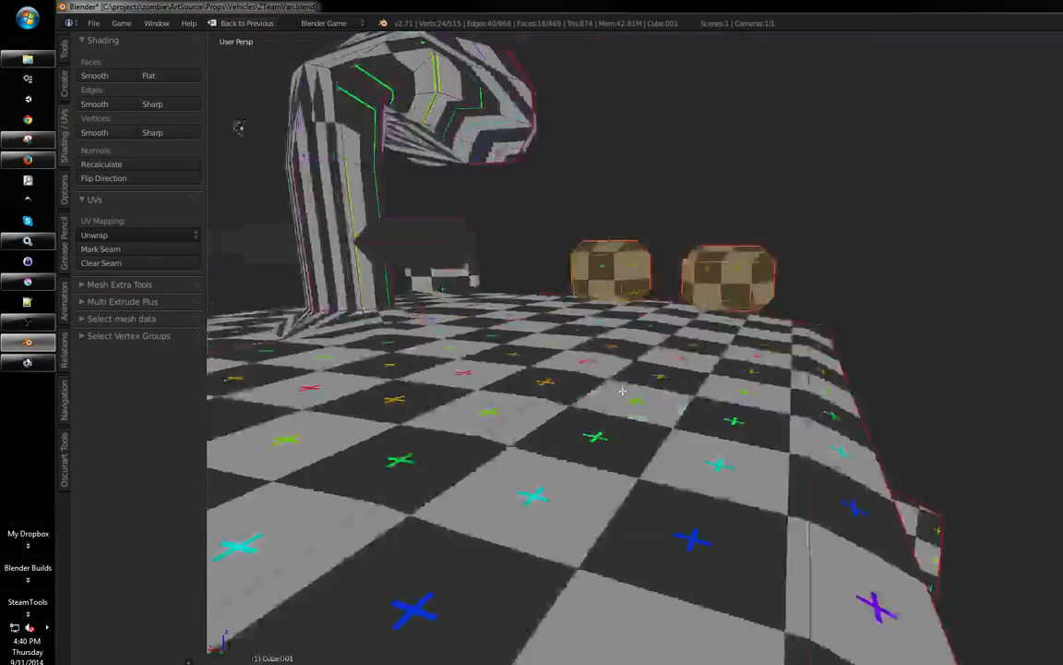
{"action": "middle_click_drag", "start_coordinate": [237, 129], "coordinate": [770, 348]}
{"action": "key", "text": "ctrl+s"}
{"action": "left_click", "coordinate": [696, 338]}
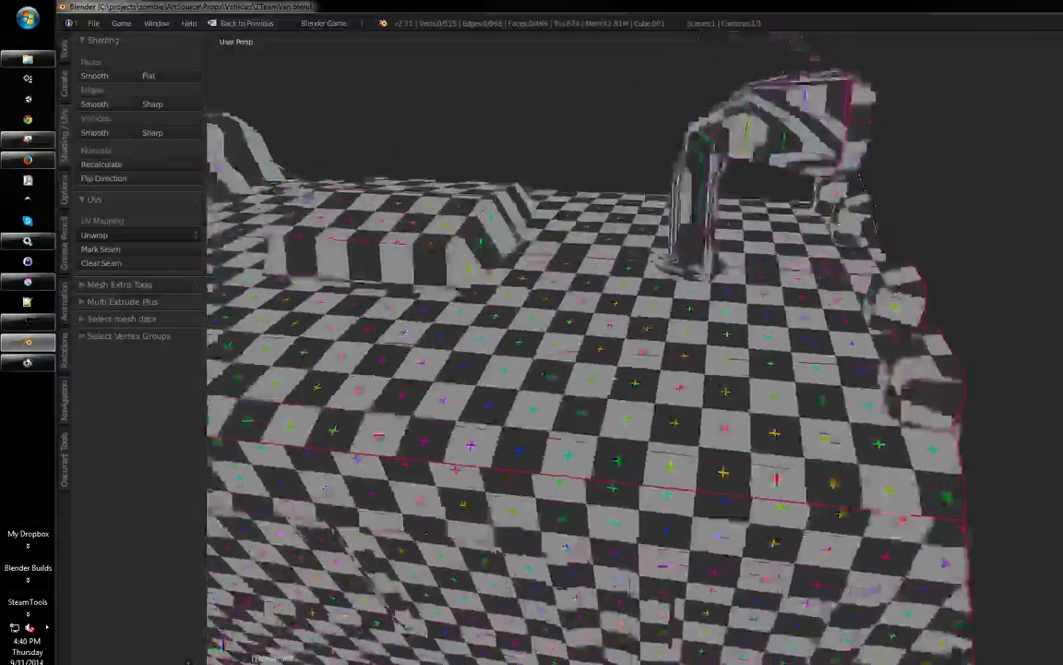
- In face select mode, select the top face of the raised box on the roof and apply Project From View
{"action": "middle_click_drag", "start_coordinate": [616, 379], "coordinate": [646, 323]}
{"action": "scroll", "coordinate": [697, 300], "scroll_direction": "up", "scroll_amount": 3}
{"action": "key", "text": "ctrl+Tab"}
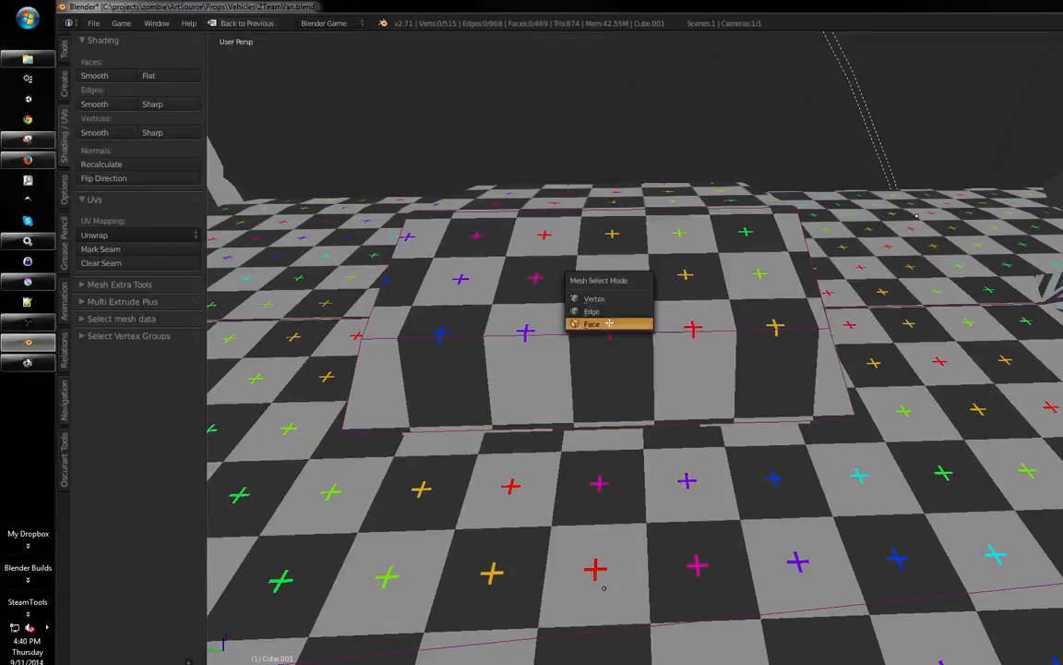
{"action": "middle_click_drag", "start_coordinate": [595, 321], "coordinate": [448, 360]}
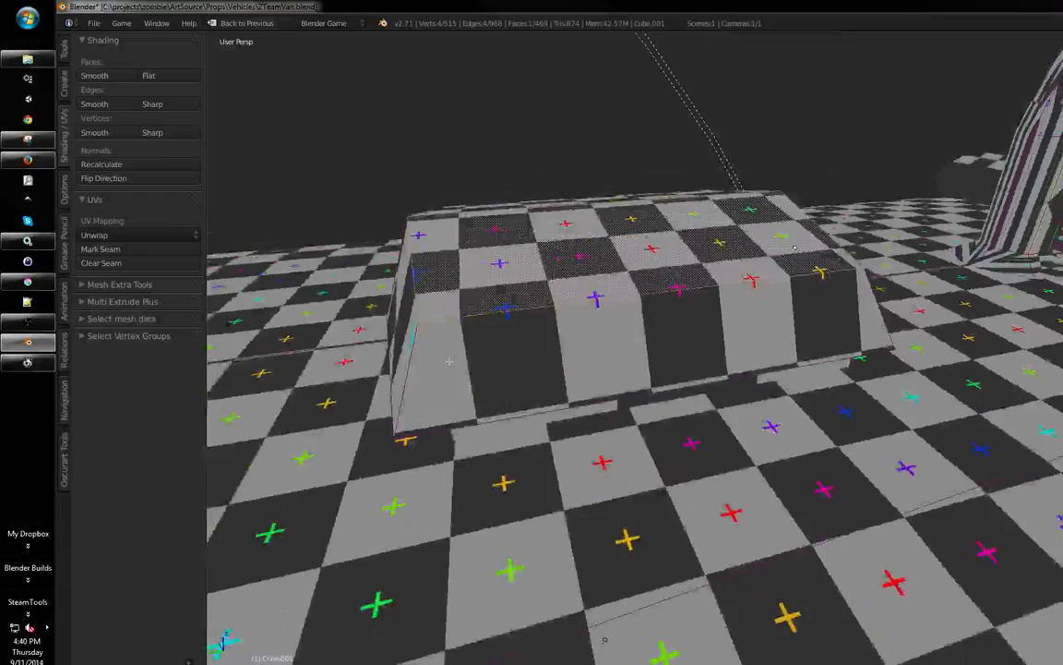
{"action": "middle_click_drag", "start_coordinate": [602, 321], "coordinate": [672, 330]}
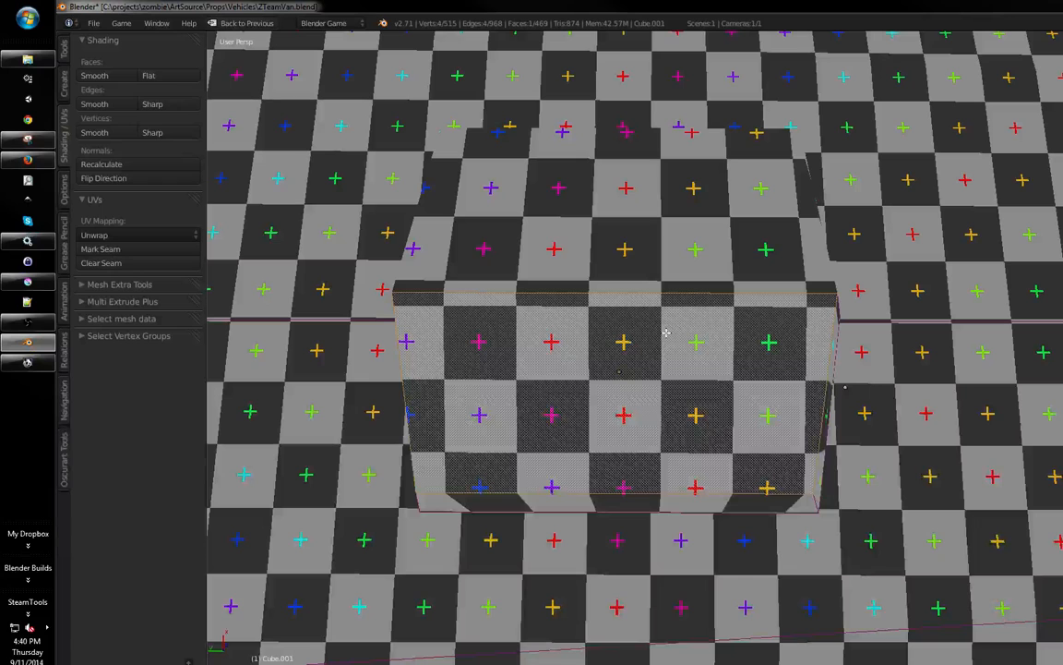
{"action": "key", "text": "u"}
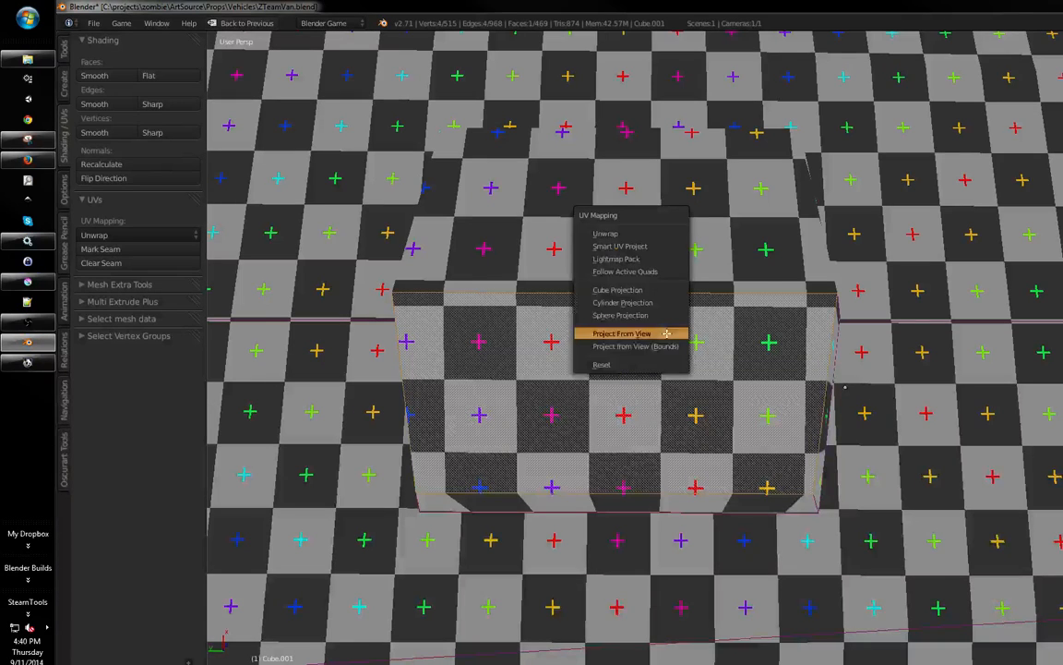
{"action": "left_click", "coordinate": [662, 335]}
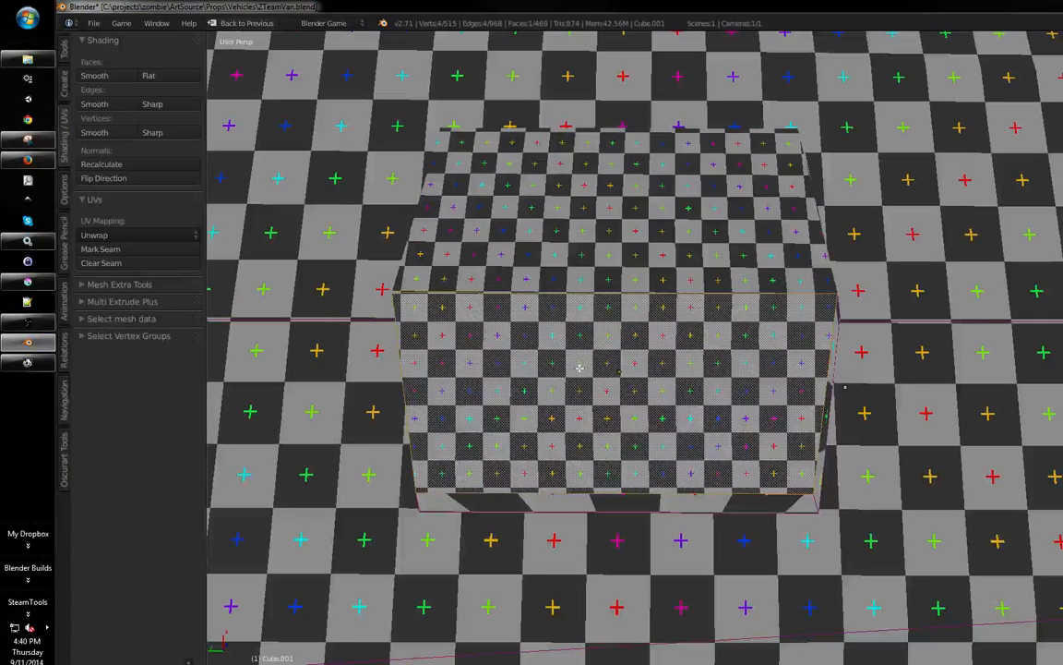
- Restore the split layout, frame the UV grid and pin all UVs of the projected top face
{"action": "key", "text": "alt+F10"}
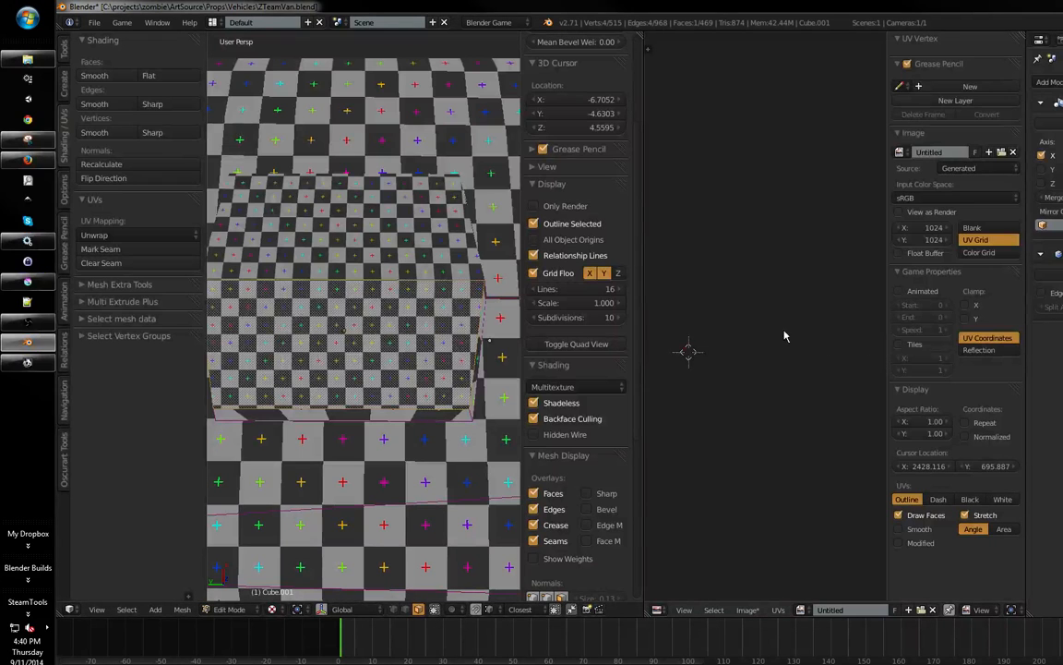
{"action": "key", "text": "Home"}
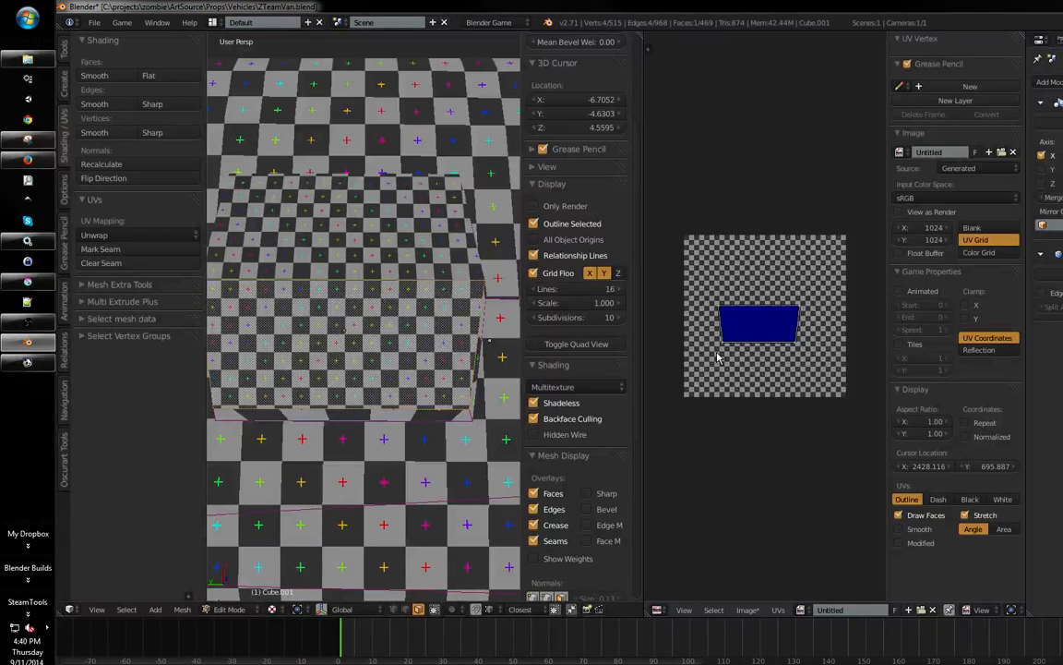
{"action": "middle_click_drag", "start_coordinate": [495, 351], "coordinate": [577, 339], "text": "shift"}
{"action": "key", "text": "a"}
{"action": "middle_click_drag", "start_coordinate": [748, 324], "coordinate": [759, 323]}
{"action": "middle_click_drag", "start_coordinate": [508, 370], "coordinate": [420, 330]}
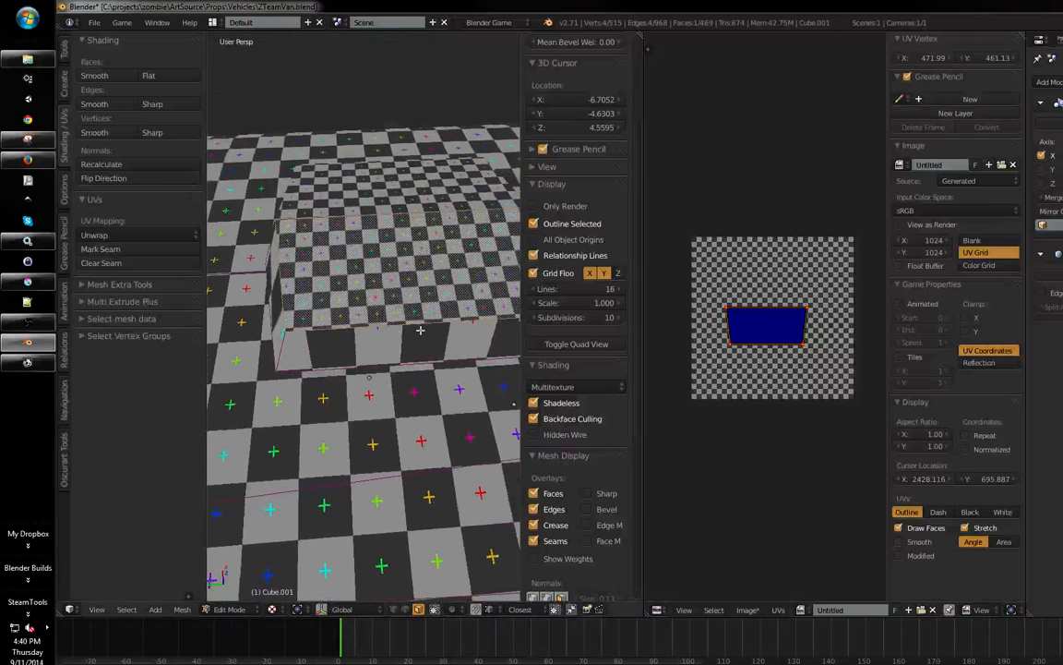
- Add the box's sloped side faces to the selection, leave out the underside face, and unwrap them around the pinned top face
{"action": "right_click", "coordinate": [392, 343], "text": "alt+shift"}
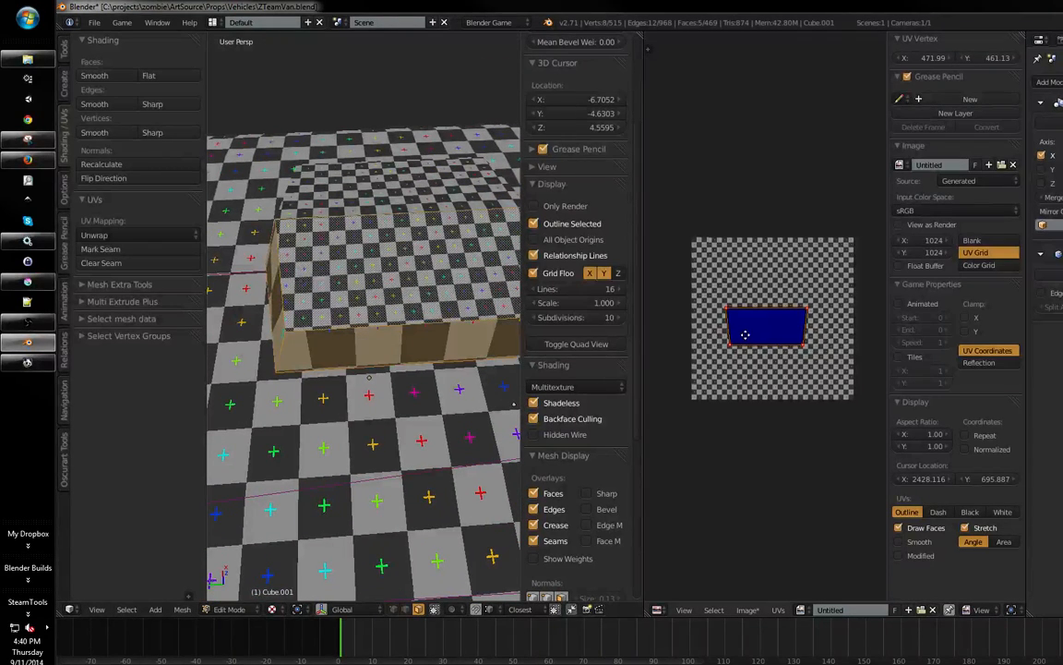
{"action": "middle_click_drag", "start_coordinate": [745, 335], "coordinate": [755, 344]}
{"action": "key", "text": "e"}
{"action": "middle_click_drag", "start_coordinate": [468, 380], "coordinate": [411, 332]}
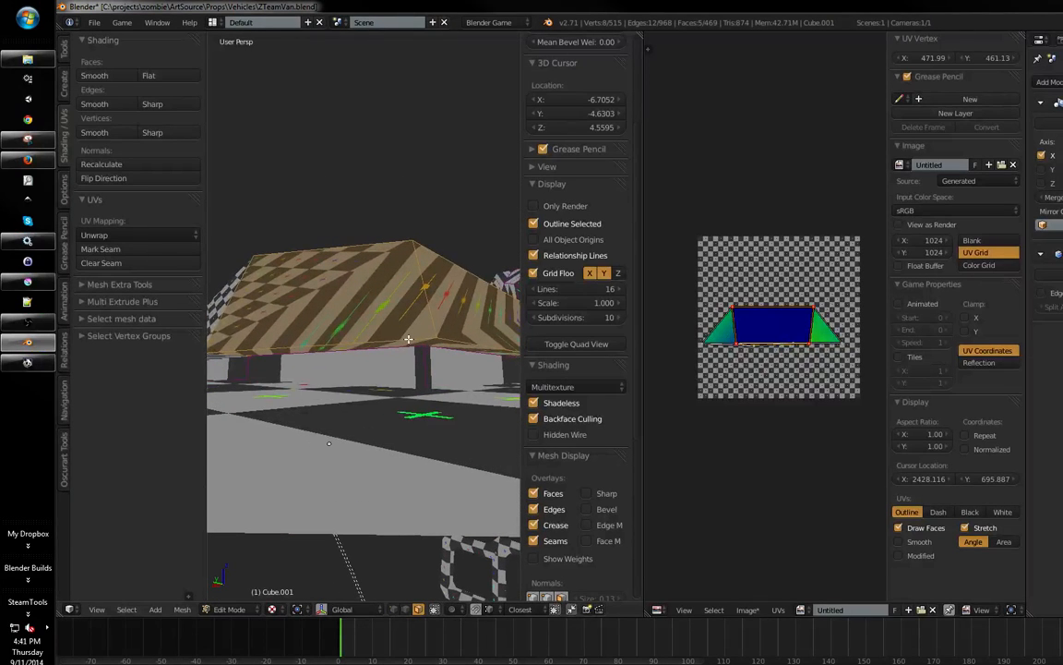
{"action": "middle_click_drag", "start_coordinate": [751, 341], "coordinate": [755, 345]}
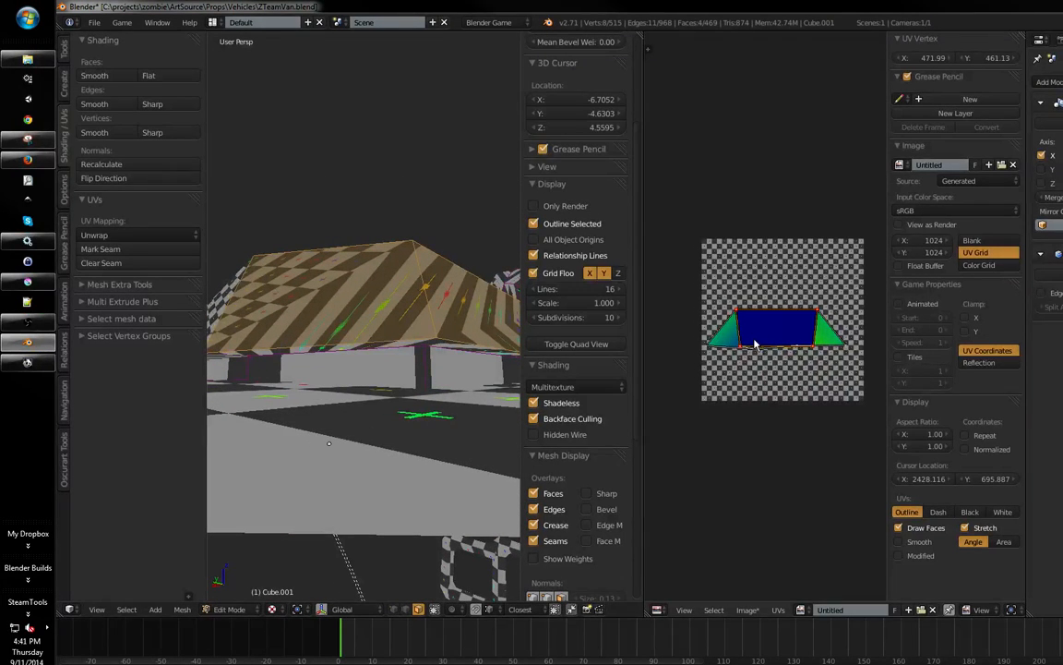
{"action": "key", "text": "e"}
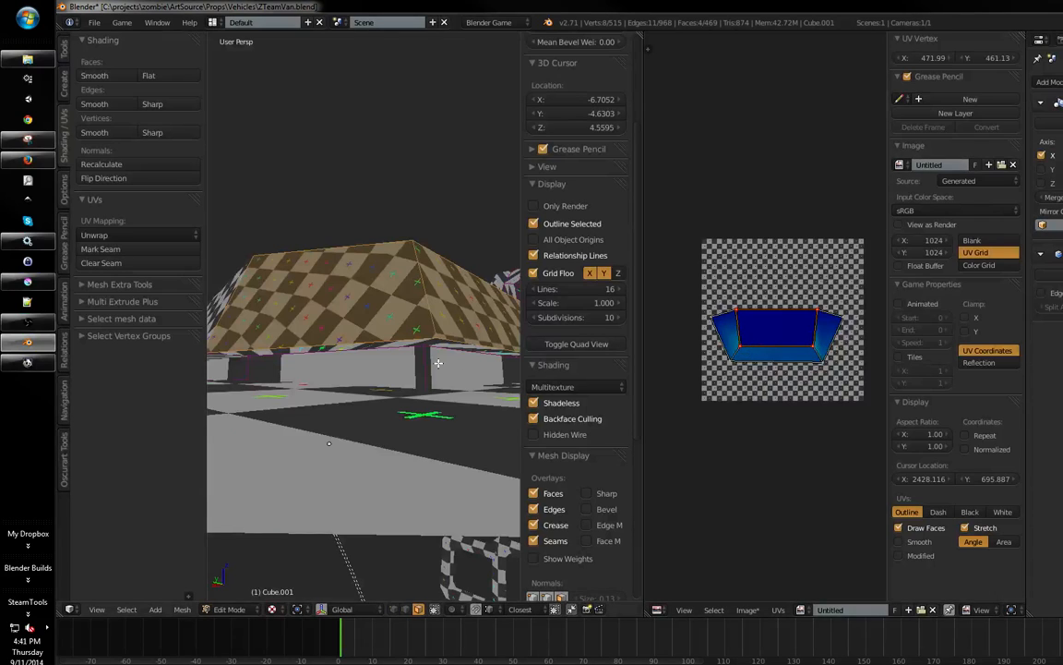
{"action": "middle_click_drag", "start_coordinate": [438, 362], "coordinate": [317, 391]}
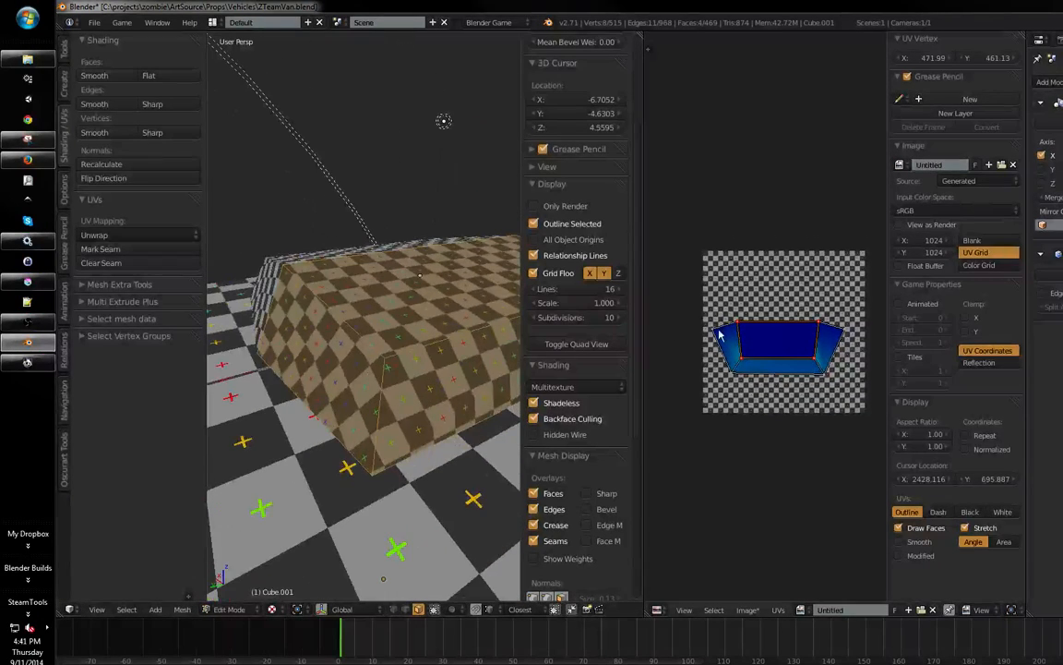
- Maximize the UV editor, box-select the upper row of the box's UVs and straighten it with Align Y
{"action": "right_click_drag", "start_coordinate": [716, 332], "coordinate": [793, 334]}
{"action": "right_click", "coordinate": [809, 318]}
{"action": "key", "text": "shift+space"}
{"action": "middle_click_drag", "start_coordinate": [802, 333], "coordinate": [855, 255], "text": "ctrl"}
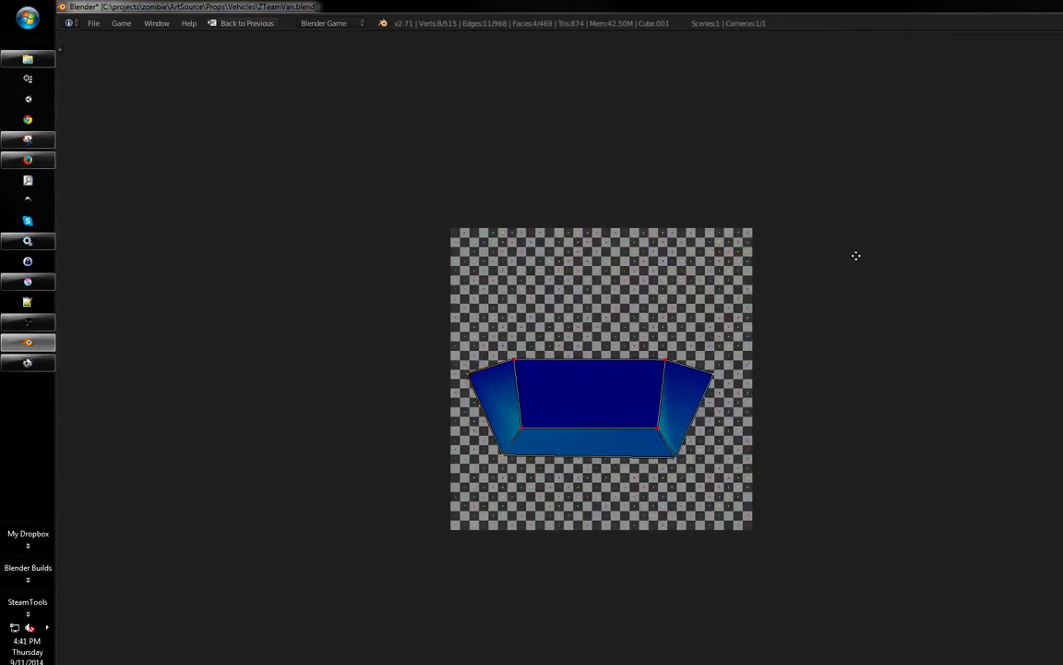
{"action": "scroll", "coordinate": [856, 256], "scroll_direction": "up", "scroll_amount": 1}
{"action": "key", "text": "b"}
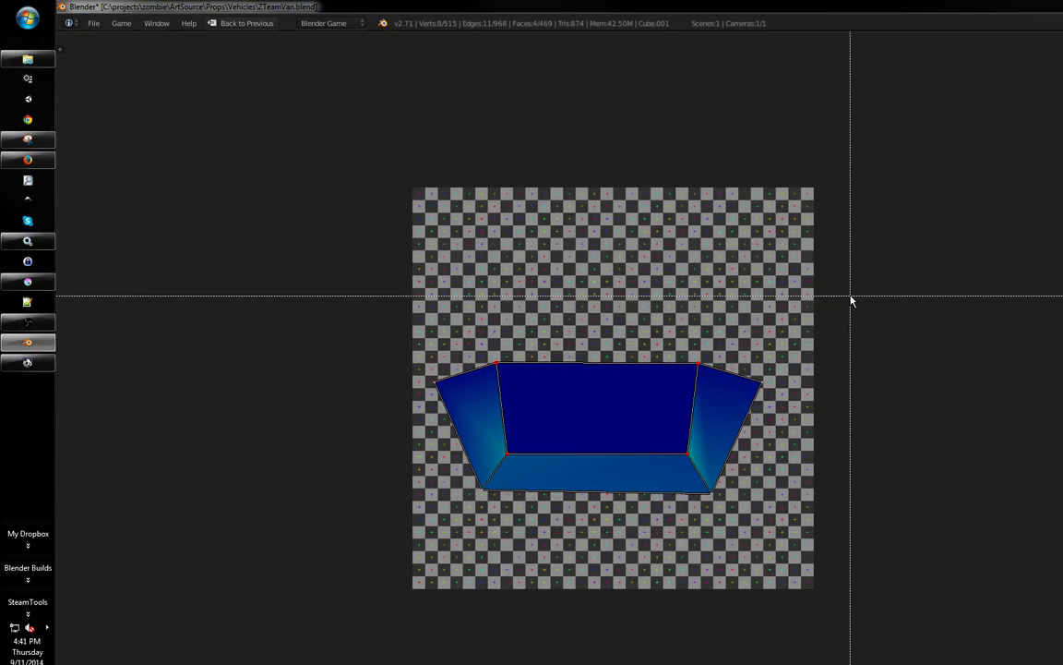
{"action": "left_click_drag", "start_coordinate": [851, 300], "coordinate": [354, 406]}
{"action": "key", "text": "shift+w"}
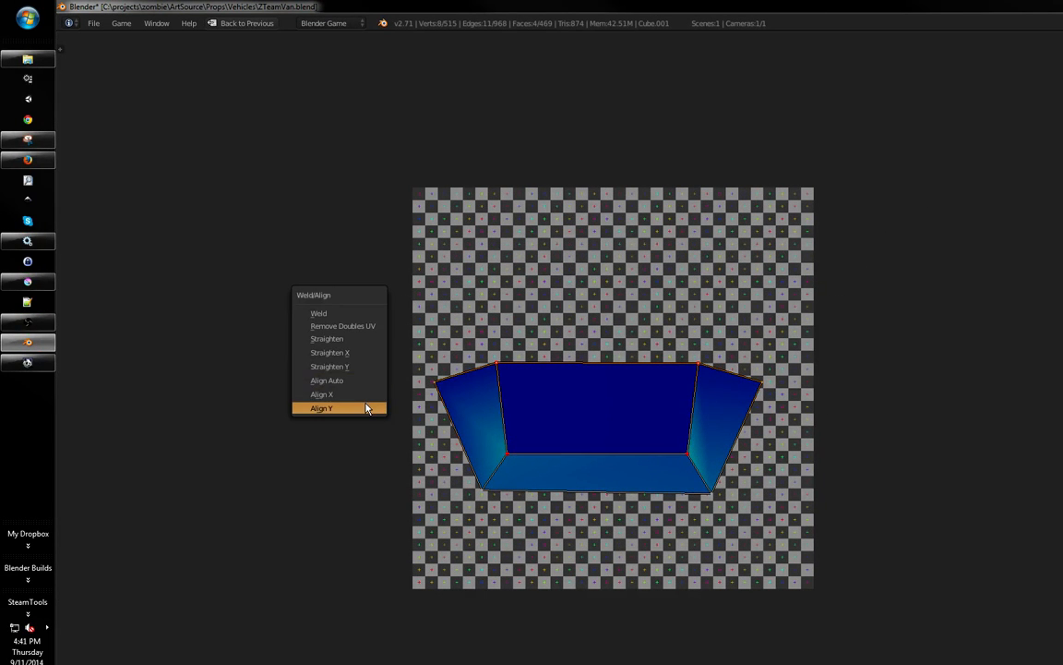
{"action": "left_click", "coordinate": [366, 408]}
- Box-select the lower-edge UVs of the box's island, scale them slightly wider horizontally, and restore the split layout
{"action": "key", "text": "b"}
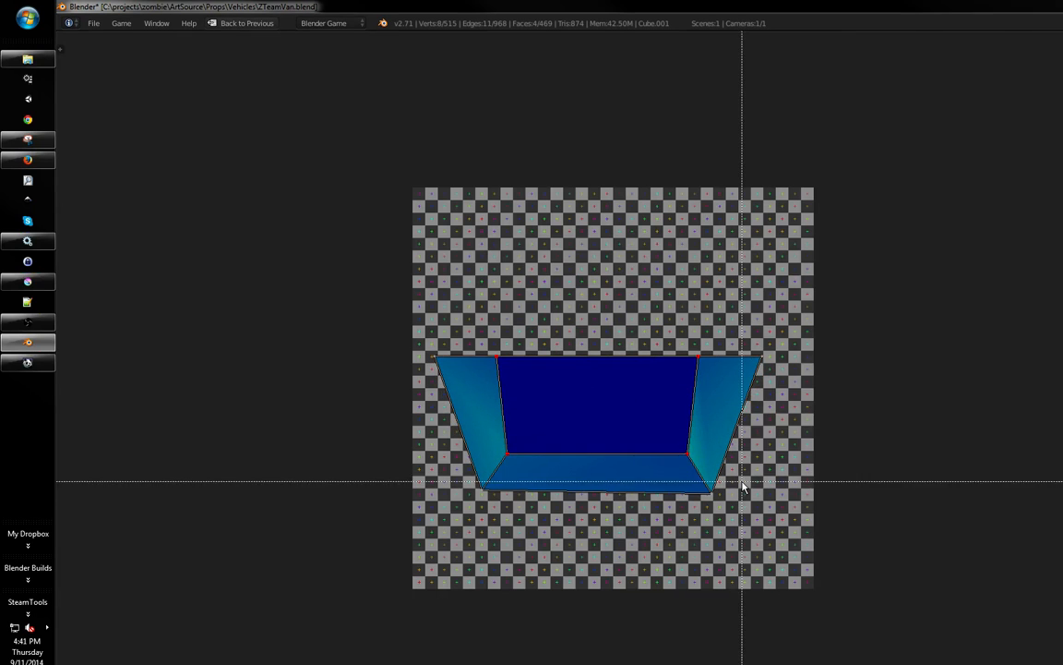
{"action": "left_click_drag", "start_coordinate": [743, 481], "coordinate": [384, 560]}
{"action": "key", "text": "s"}
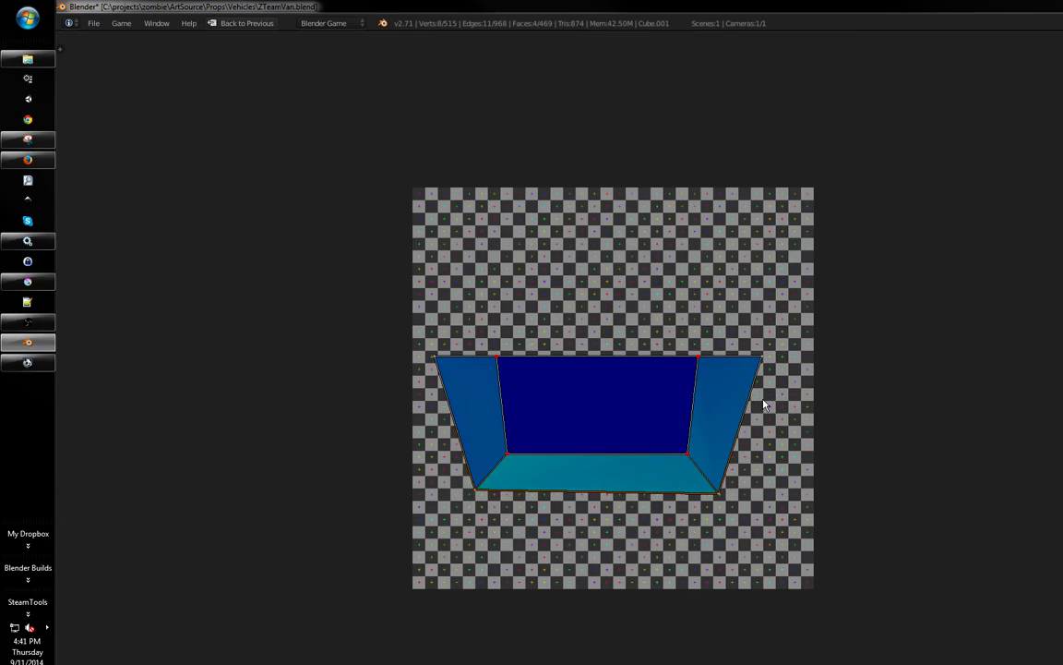
{"action": "left_click", "coordinate": [715, 355]}
{"action": "key", "text": "ctrl+Up"}
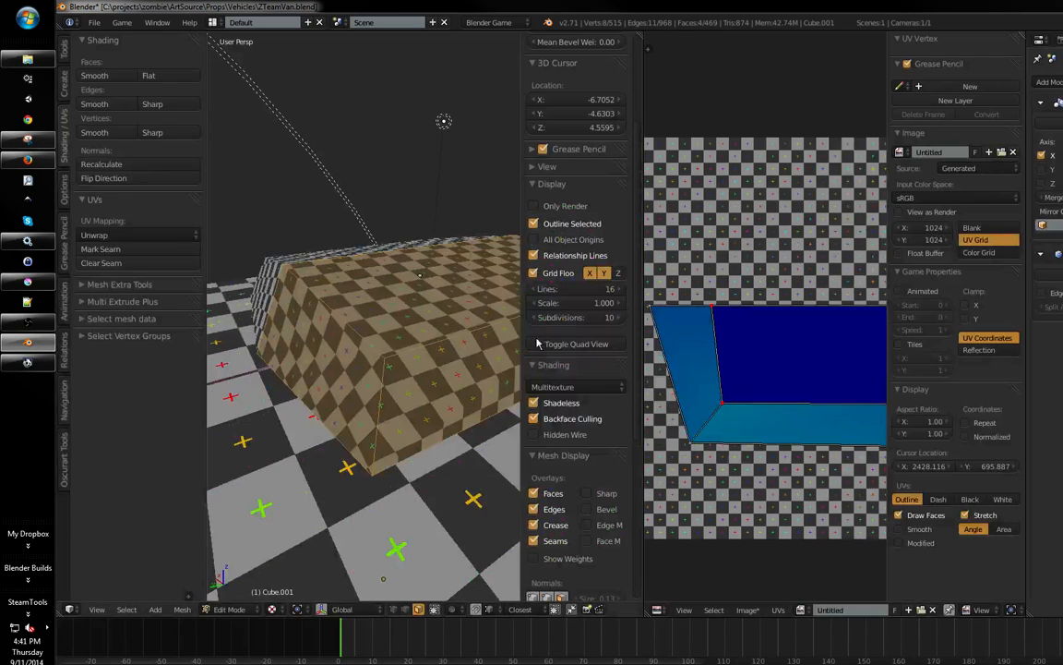
- Switch to wireframe display, select the large underside face of the roof box and unwrap it
{"action": "middle_click_drag", "start_coordinate": [498, 355], "coordinate": [274, 398]}
{"action": "key", "text": "alt+z"}
{"action": "mouse_move", "coordinate": [318, 367]}
{"action": "middle_mouse_down"}
{"action": "mouse_move", "coordinate": [379, 313]}
{"action": "mouse_move", "coordinate": [405, 263]}
{"action": "middle_mouse_up"}
{"action": "right_click", "coordinate": [402, 260]}
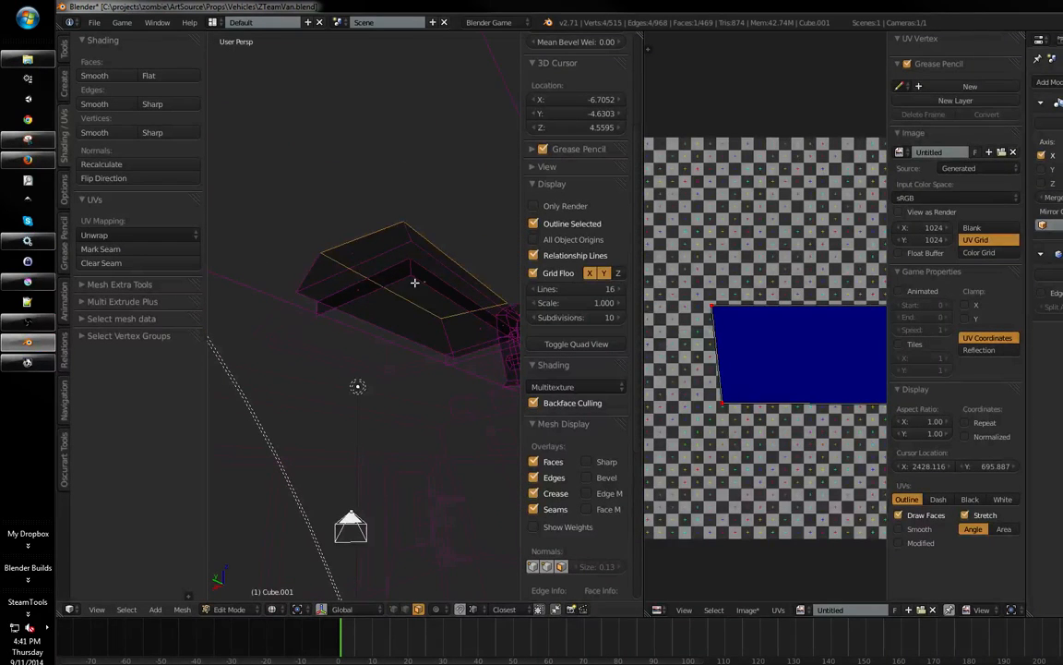
{"action": "right_click", "coordinate": [426, 320]}
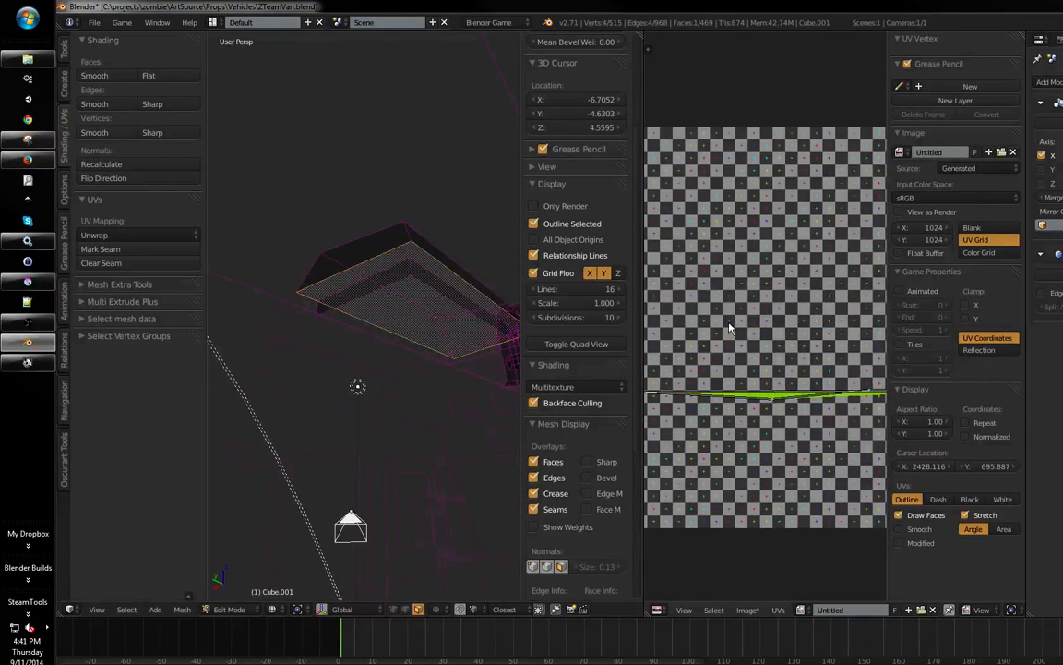
{"action": "mouse_move", "coordinate": [438, 334]}
{"action": "middle_mouse_down"}
{"action": "mouse_move", "coordinate": [435, 345]}
{"action": "mouse_move", "coordinate": [468, 340]}
{"action": "middle_mouse_up"}
{"action": "key", "text": "e"}
- Return to solid display, select the thin strip of faces beneath the roof box and unwrap it
{"action": "scroll", "coordinate": [738, 341], "scroll_direction": "down", "scroll_amount": 3}
{"action": "key", "text": "z"}
{"action": "key", "text": "a"}
{"action": "right_click", "coordinate": [471, 341]}
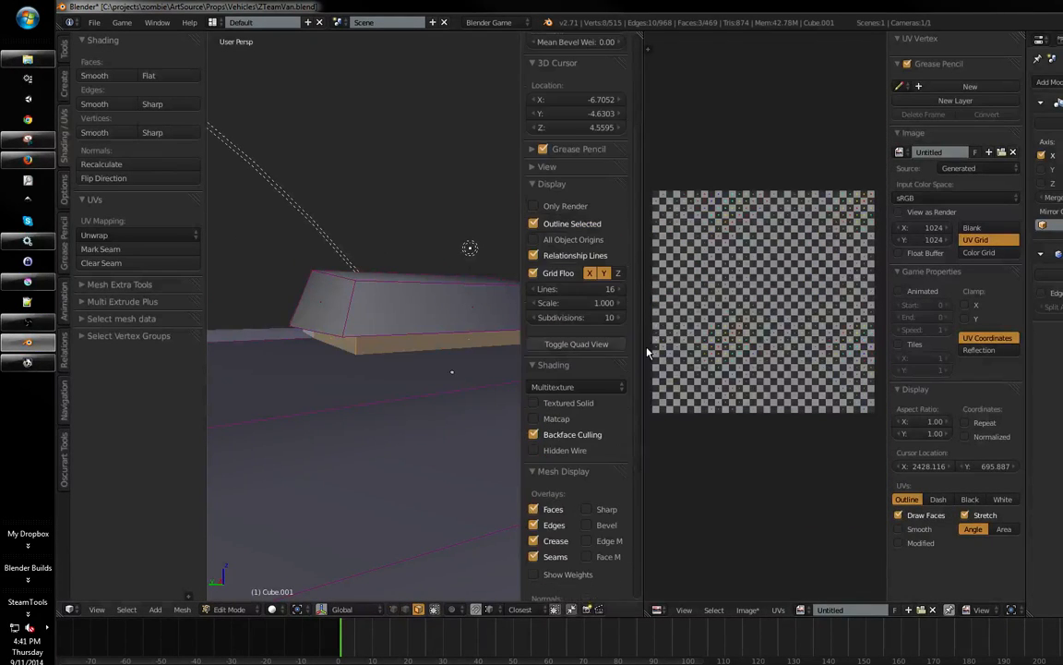
{"action": "middle_click_drag", "start_coordinate": [777, 326], "coordinate": [786, 299]}
{"action": "key", "text": "e"}
- Select the linked faces of the octagonal tube under the hood and hide all other geometry
{"action": "middle_click_drag", "start_coordinate": [445, 363], "coordinate": [420, 344]}
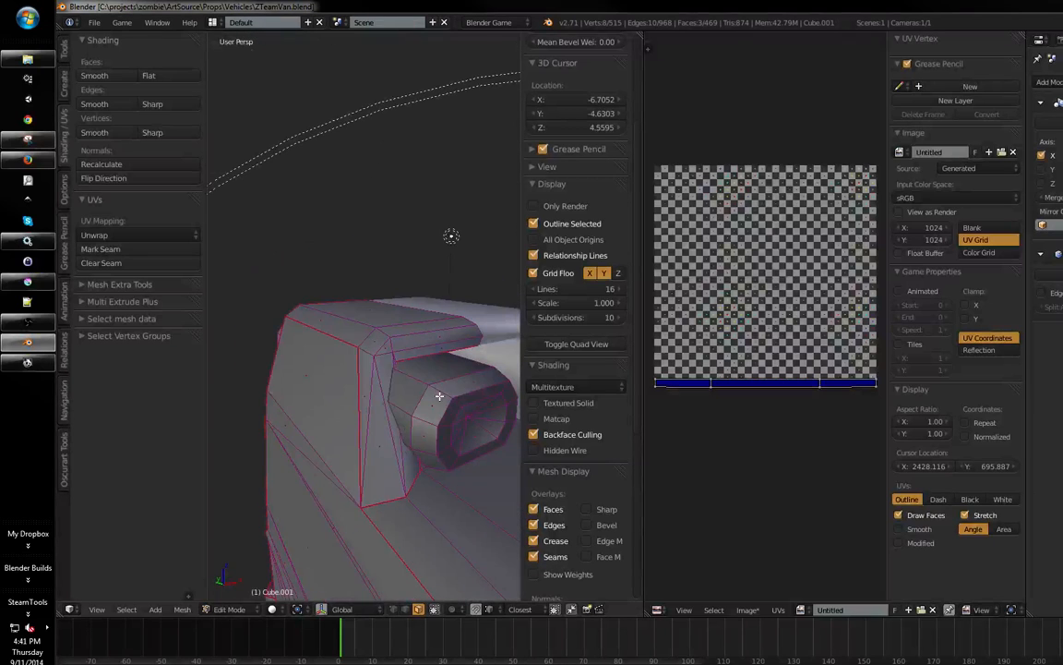
{"action": "key", "text": "l"}
{"action": "middle_click_drag", "start_coordinate": [442, 399], "coordinate": [446, 400]}
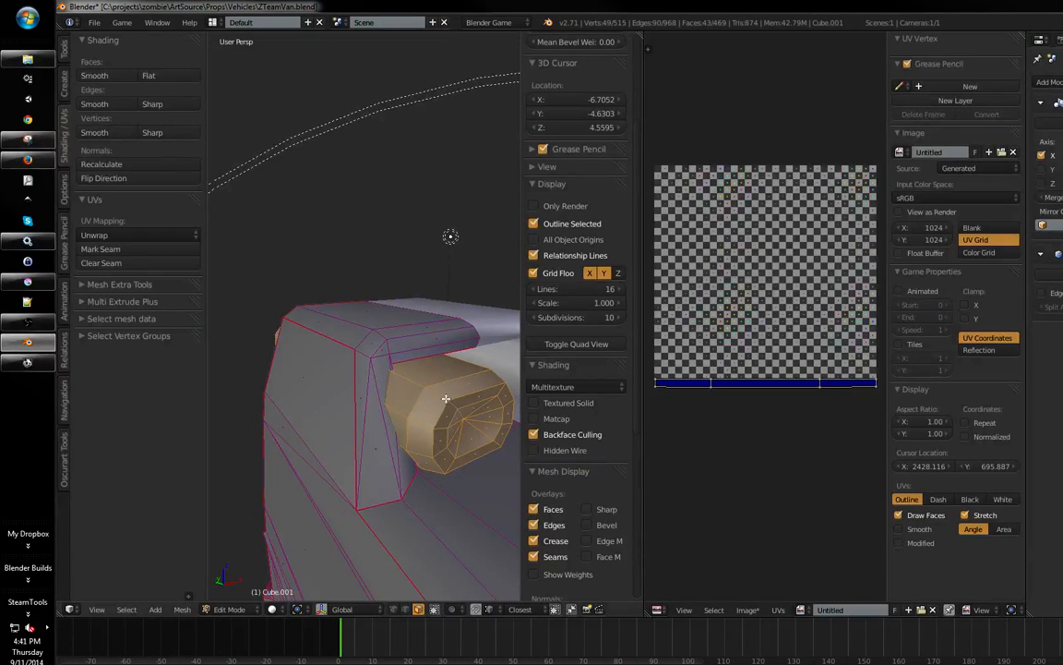
{"action": "key", "text": "shift+h"}
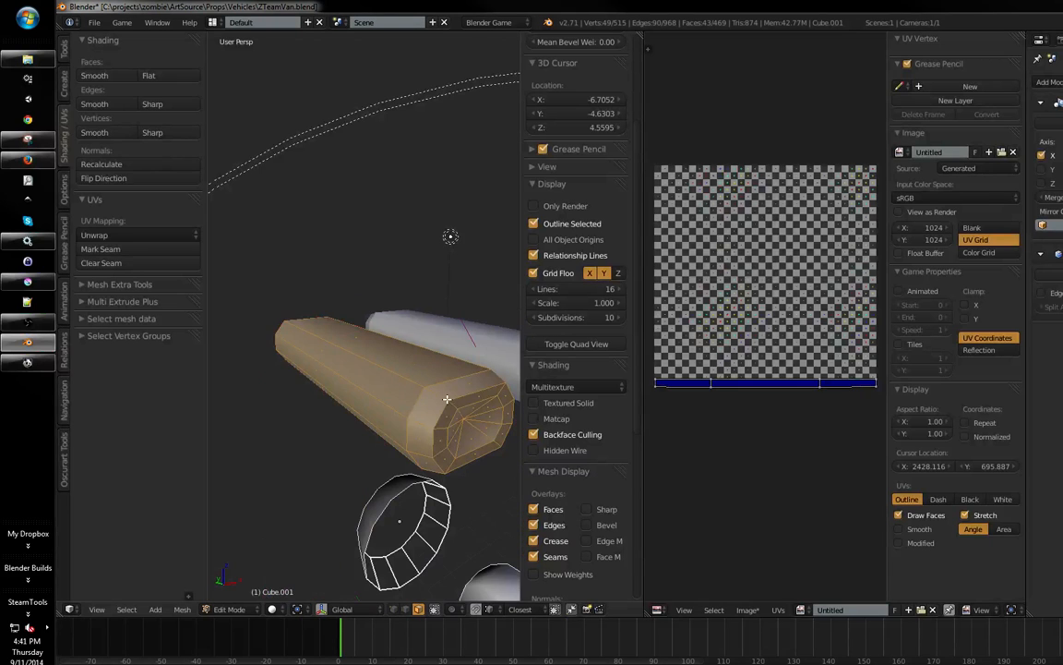
{"action": "middle_click_drag", "start_coordinate": [445, 400], "coordinate": [456, 365]}
- Reveal the hidden geometry and examine the tubes and hood from the front in the maximized 3D view
{"action": "key", "text": "shift+a"}
{"action": "middle_click_drag", "start_coordinate": [485, 319], "coordinate": [608, 370]}
{"action": "key", "text": "shift+space"}
{"action": "left_click", "coordinate": [542, 353]}
{"action": "key", "text": "a"}
{"action": "key", "text": "Tab"}
{"action": "key", "text": "Tab"}
{"action": "key", "text": "Tab"}
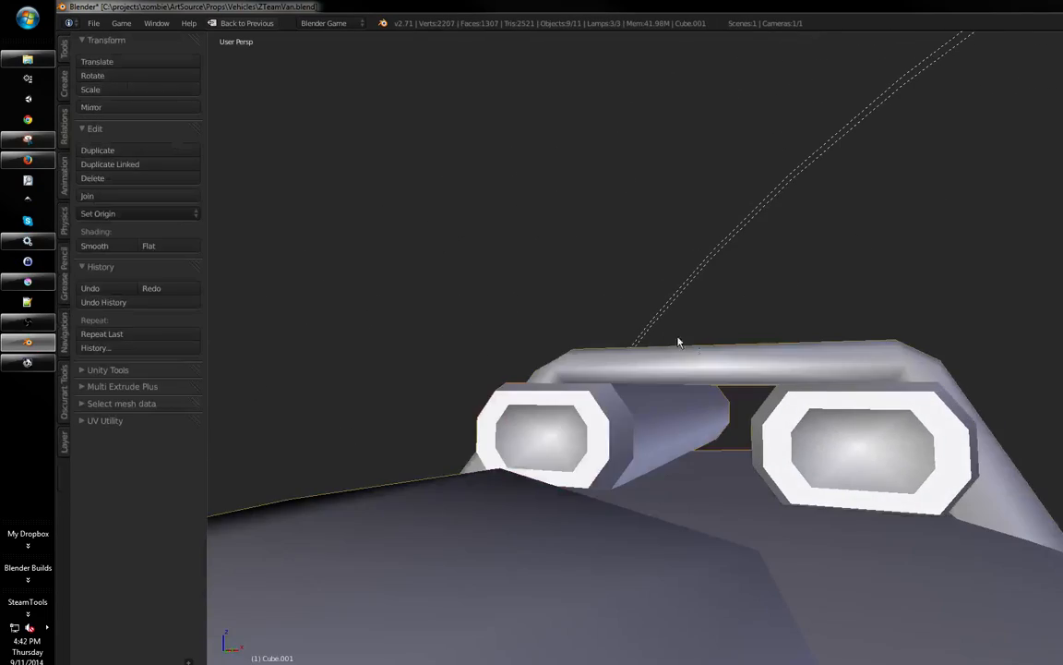
- In wireframe display, select the slanted edge across the end of the hood and delete it
{"action": "key", "text": "z"}
{"action": "mouse_move", "coordinate": [677, 343]}
{"action": "middle_mouse_down"}
{"action": "mouse_move", "coordinate": [771, 373]}
{"action": "mouse_move", "coordinate": [660, 391]}
{"action": "mouse_move", "coordinate": [686, 360]}
{"action": "mouse_move", "coordinate": [711, 363]}
{"action": "middle_mouse_up"}
{"action": "key", "text": "Tab"}
{"action": "key", "text": "l"}
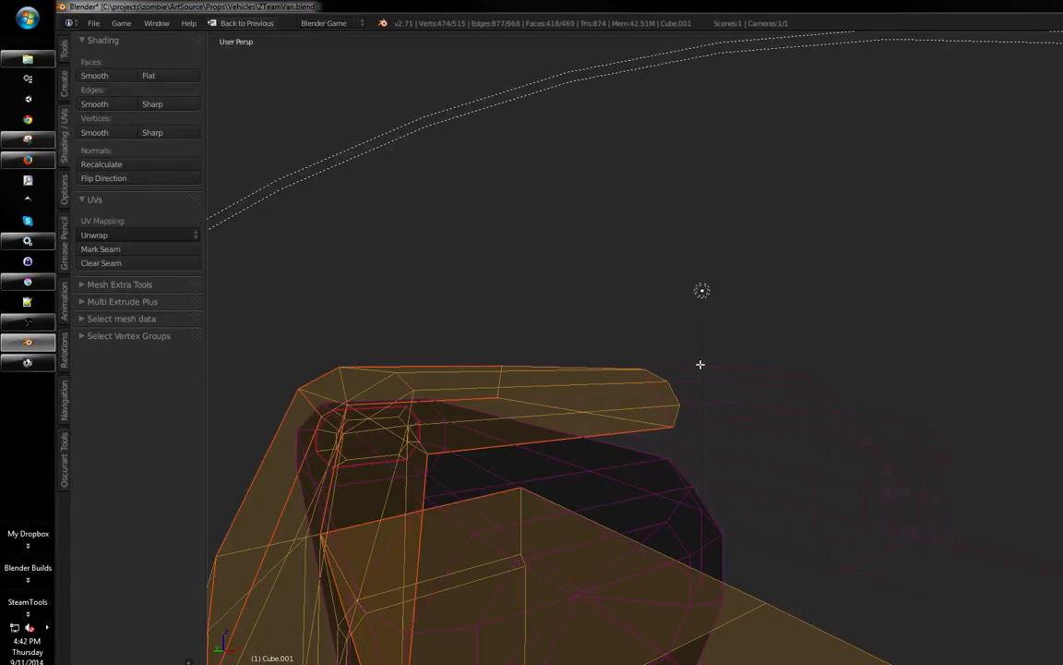
{"action": "left_click", "coordinate": [622, 338]}
{"action": "right_click", "coordinate": [662, 396]}
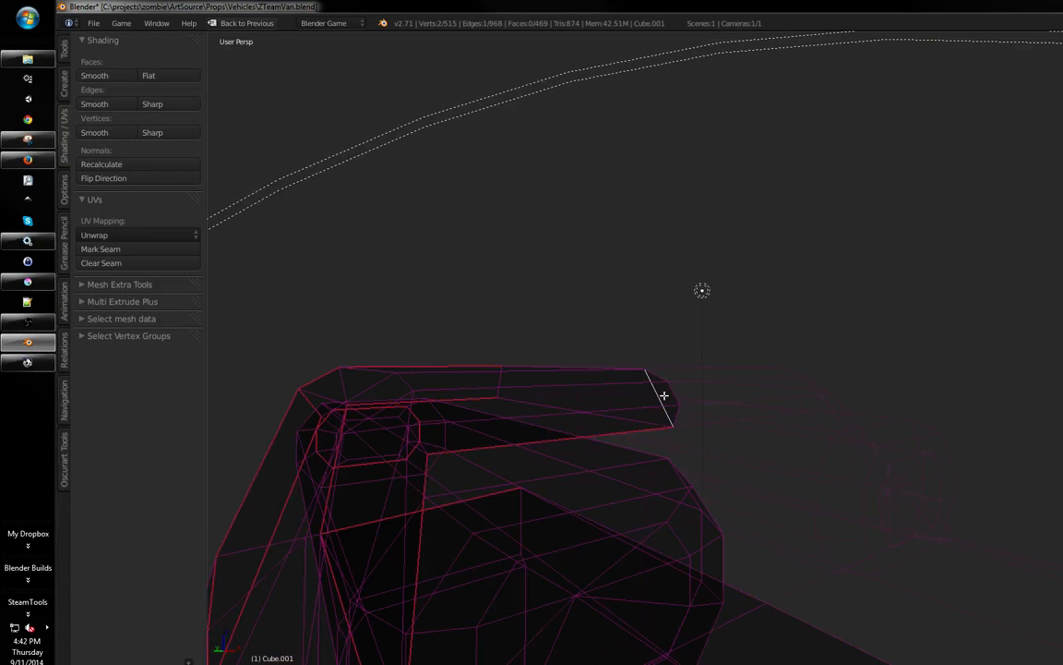
{"action": "key", "text": "x"}
{"action": "left_click", "coordinate": [661, 323]}
- Examine how the tubes and hood meet in wireframe display, and return to solid display
{"action": "middle_click_drag", "start_coordinate": [622, 363], "coordinate": [595, 351]}
{"action": "left_click", "coordinate": [630, 340]}
{"action": "key", "text": "Tab"}
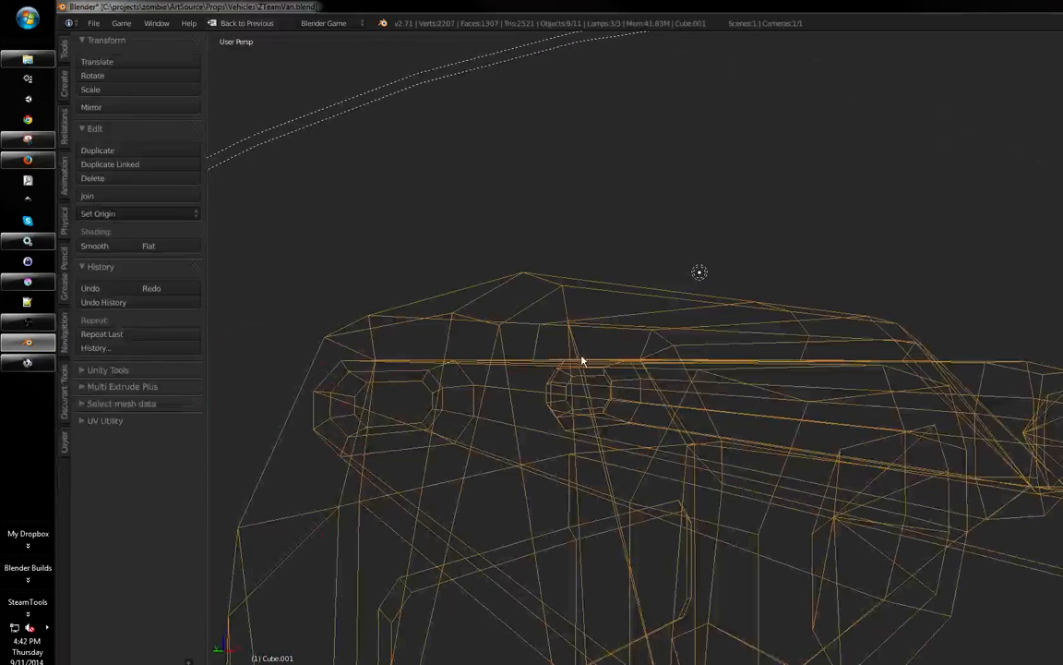
{"action": "key", "text": "Tab"}
{"action": "left_click", "coordinate": [574, 340]}
{"action": "key", "text": "a"}
{"action": "mouse_move", "coordinate": [644, 342]}
{"action": "middle_mouse_down"}
{"action": "mouse_move", "coordinate": [577, 356]}
{"action": "mouse_move", "coordinate": [624, 366]}
{"action": "mouse_move", "coordinate": [691, 355]}
{"action": "mouse_move", "coordinate": [646, 350]}
{"action": "mouse_move", "coordinate": [628, 373]}
{"action": "mouse_move", "coordinate": [534, 399]}
{"action": "mouse_move", "coordinate": [569, 439]}
{"action": "mouse_move", "coordinate": [603, 441]}
{"action": "mouse_move", "coordinate": [640, 403]}
{"action": "mouse_move", "coordinate": [620, 380]}
{"action": "mouse_move", "coordinate": [658, 378]}
{"action": "mouse_move", "coordinate": [658, 312]}
{"action": "mouse_move", "coordinate": [594, 345]}
{"action": "middle_mouse_up"}
{"action": "key", "text": "a"}
{"action": "key", "text": "z"}
- Try to delete one long side face of the octagonal tube after selecting it in face mode
{"action": "key", "text": "ctrl+Tab"}
{"action": "left_click", "coordinate": [588, 393]}
{"action": "key", "text": "l"}
{"action": "key", "text": "ctrl+Tab"}
{"action": "left_click", "coordinate": [621, 380]}
{"action": "key", "text": "a"}
{"action": "key", "text": "ctrl+Tab"}
{"action": "left_click", "coordinate": [594, 356]}
{"action": "right_click", "coordinate": [582, 385]}
{"action": "middle_click_drag", "start_coordinate": [583, 386], "coordinate": [622, 382]}
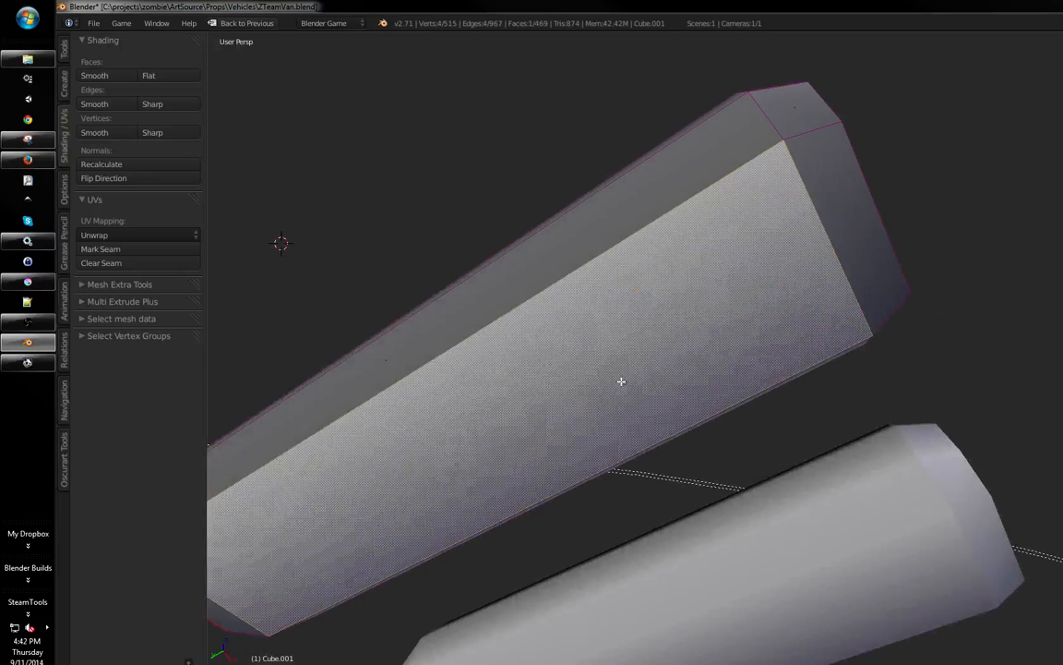
{"action": "key", "text": "x"}
- Clear the selection of the van body, select the octagonal tube's linked faces and hide all other geometry
{"action": "middle_click_drag", "start_coordinate": [539, 351], "coordinate": [453, 407]}
{"action": "key", "text": "ctrl+l"}
{"action": "mouse_move", "coordinate": [568, 423]}
{"action": "middle_mouse_down"}
{"action": "mouse_move", "coordinate": [568, 407]}
{"action": "mouse_move", "coordinate": [686, 415]}
{"action": "mouse_move", "coordinate": [750, 399]}
{"action": "mouse_move", "coordinate": [727, 362]}
{"action": "mouse_move", "coordinate": [636, 401]}
{"action": "middle_mouse_up"}
{"action": "key", "text": "z"}
{"action": "key", "text": "z"}
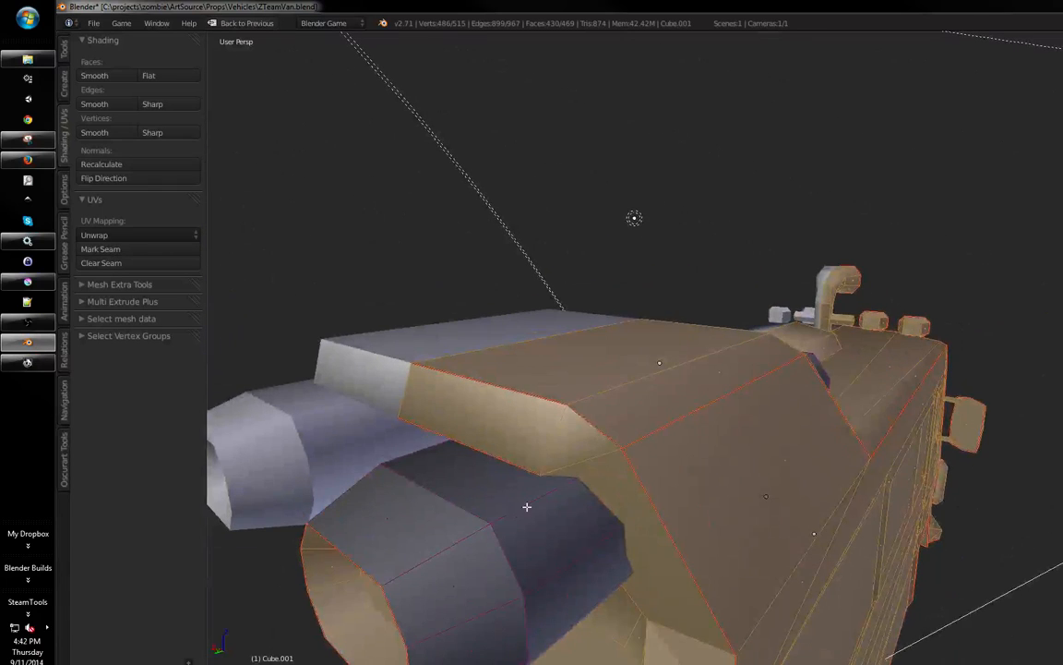
{"action": "key", "text": "a"}
{"action": "key", "text": "l"}
{"action": "key", "text": "shift+h"}
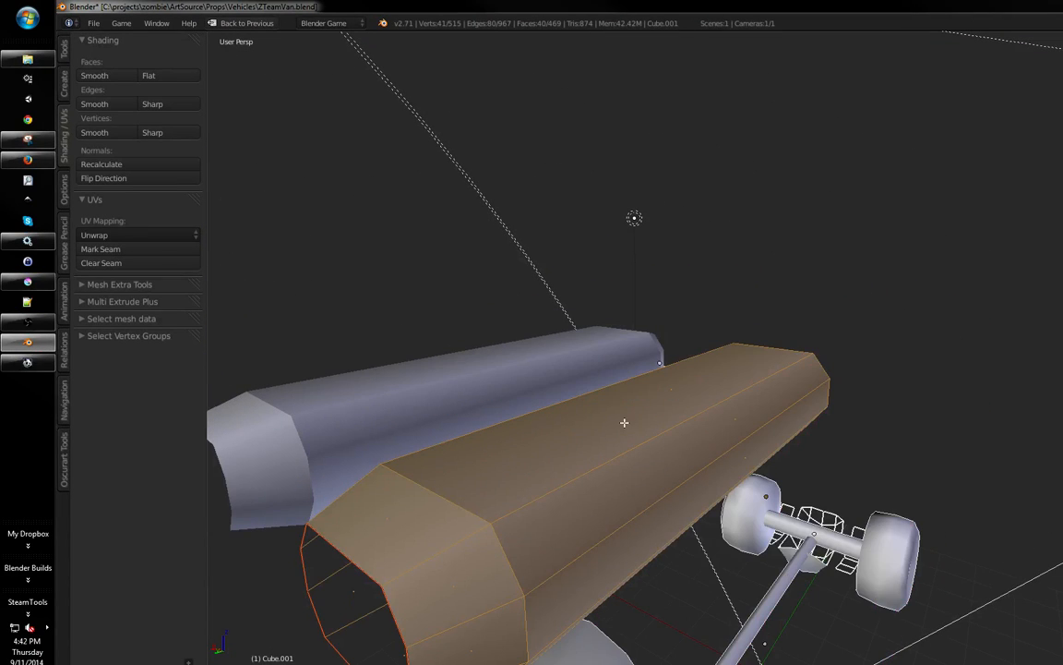
- Select the lengthwise edge line along the tube, including the edge across its end chamfer, and mark it as a seam
{"action": "left_click", "coordinate": [590, 409]}
{"action": "middle_click_drag", "start_coordinate": [590, 409], "coordinate": [684, 423]}
{"action": "key", "text": "a"}
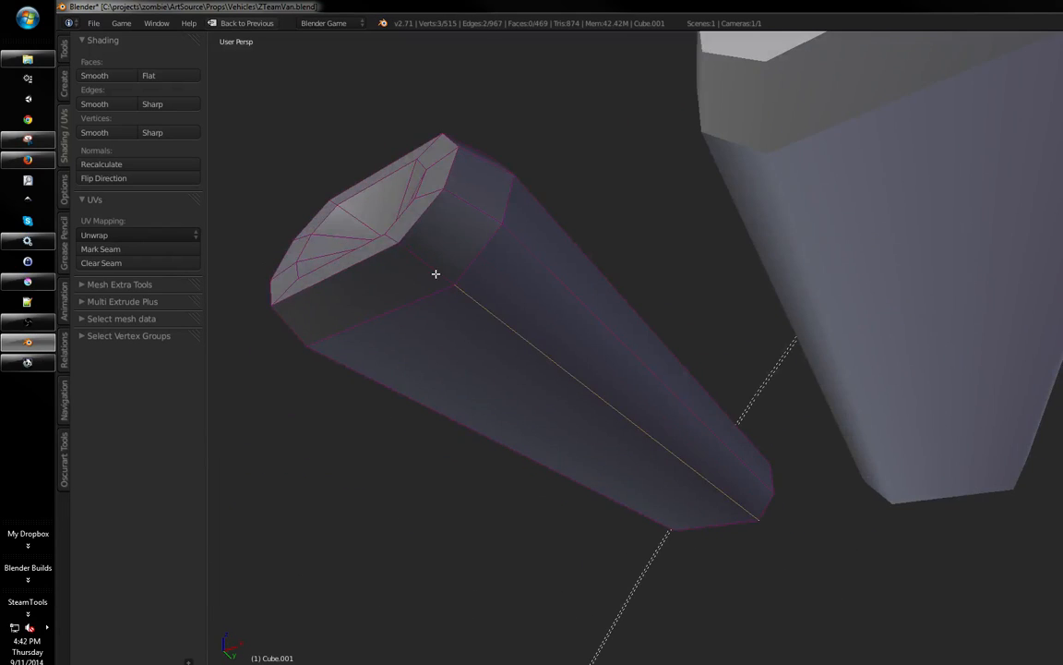
{"action": "right_click", "coordinate": [436, 273], "text": "shift"}
{"action": "middle_click_drag", "start_coordinate": [436, 273], "coordinate": [506, 415]}
{"action": "key", "text": "ctrl+e"}
{"action": "left_click", "coordinate": [632, 386]}
- Select the tube's ring of long side faces, restore the split layout, unwrap them, and clear the selection
{"action": "key", "text": "a"}
{"action": "key", "text": "l"}
{"action": "key", "text": "ctrl+Up"}
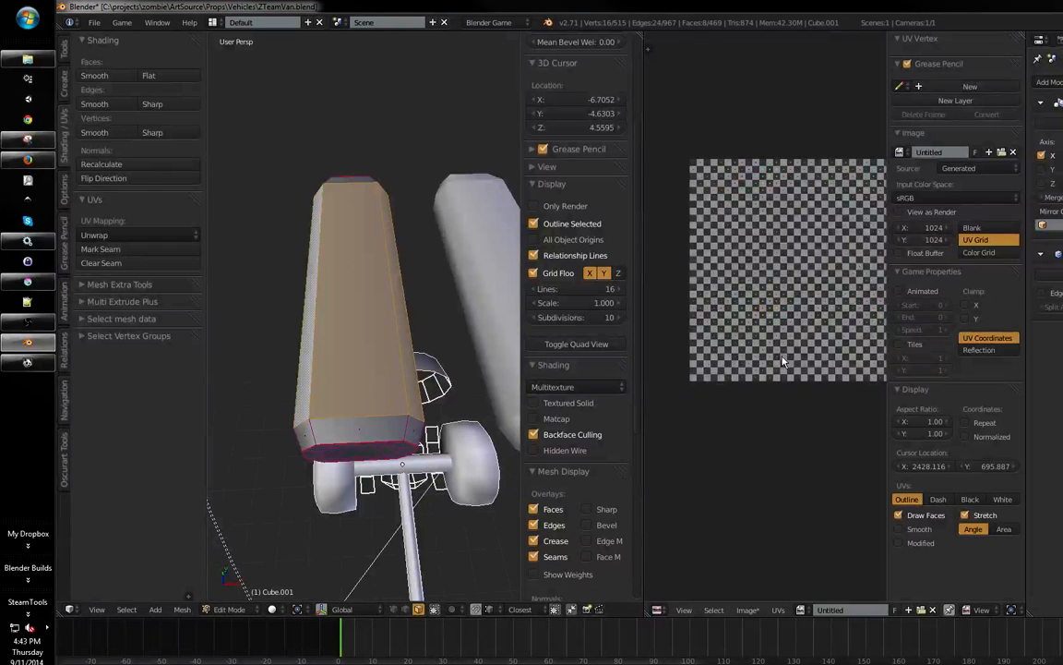
{"action": "key", "text": "e"}
{"action": "middle_click_drag", "start_coordinate": [789, 346], "coordinate": [722, 362]}
{"action": "middle_click_drag", "start_coordinate": [415, 387], "coordinate": [443, 428]}
{"action": "key", "text": "a"}
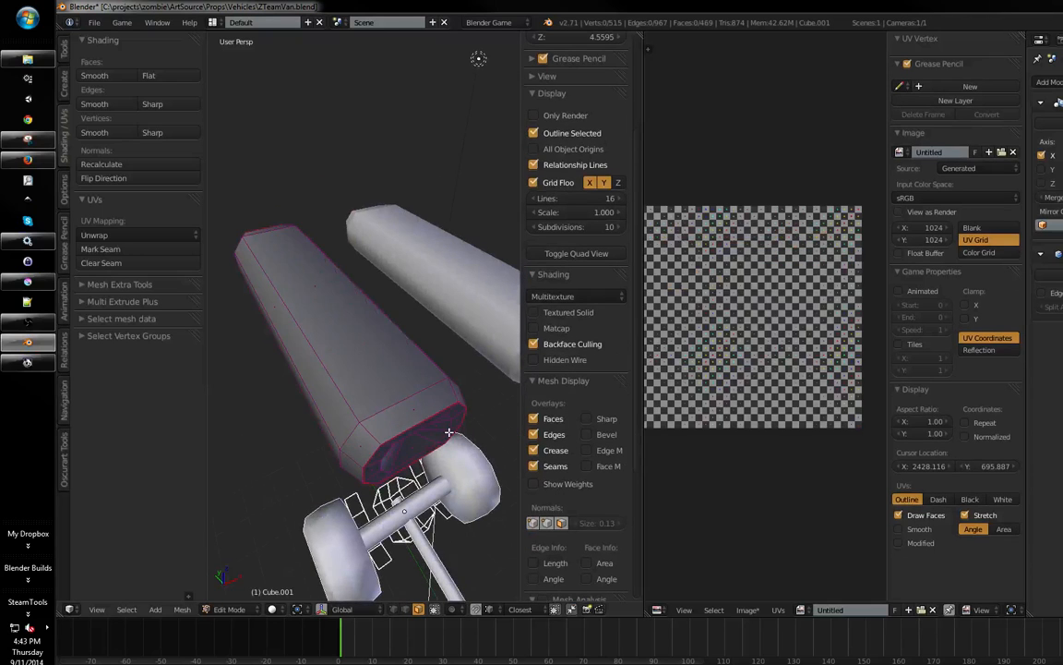
- Show the octagonal tube's UV island enlarged and align the outer vertices of its wider end-chamfer column with Align X
{"action": "key", "text": "a"}
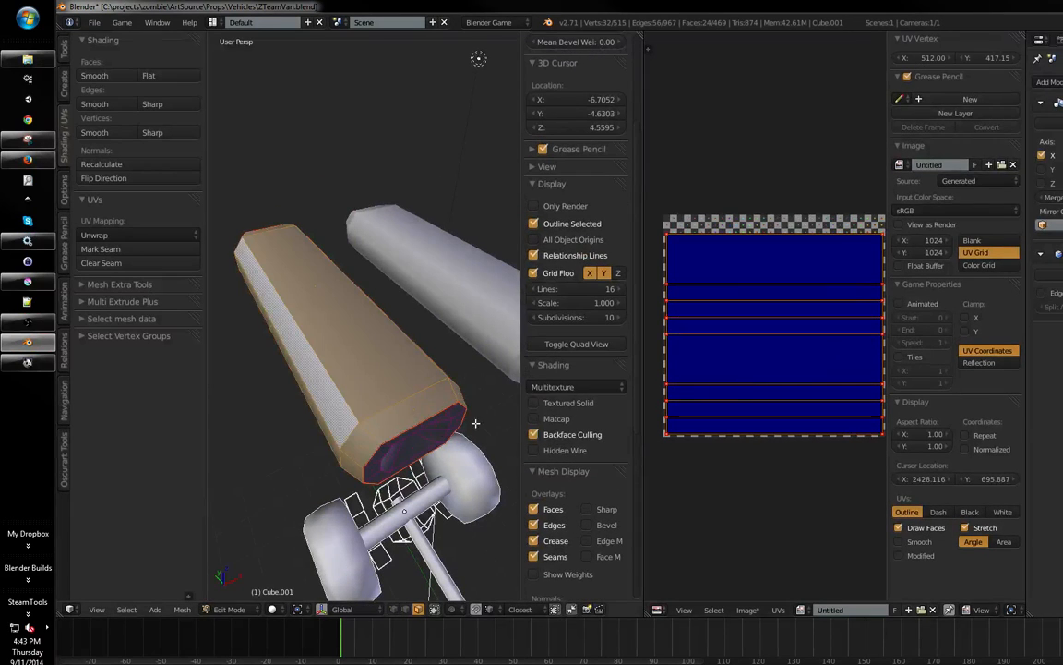
{"action": "middle_click_drag", "start_coordinate": [474, 422], "coordinate": [544, 403]}
{"action": "middle_click_drag", "start_coordinate": [753, 393], "coordinate": [757, 404]}
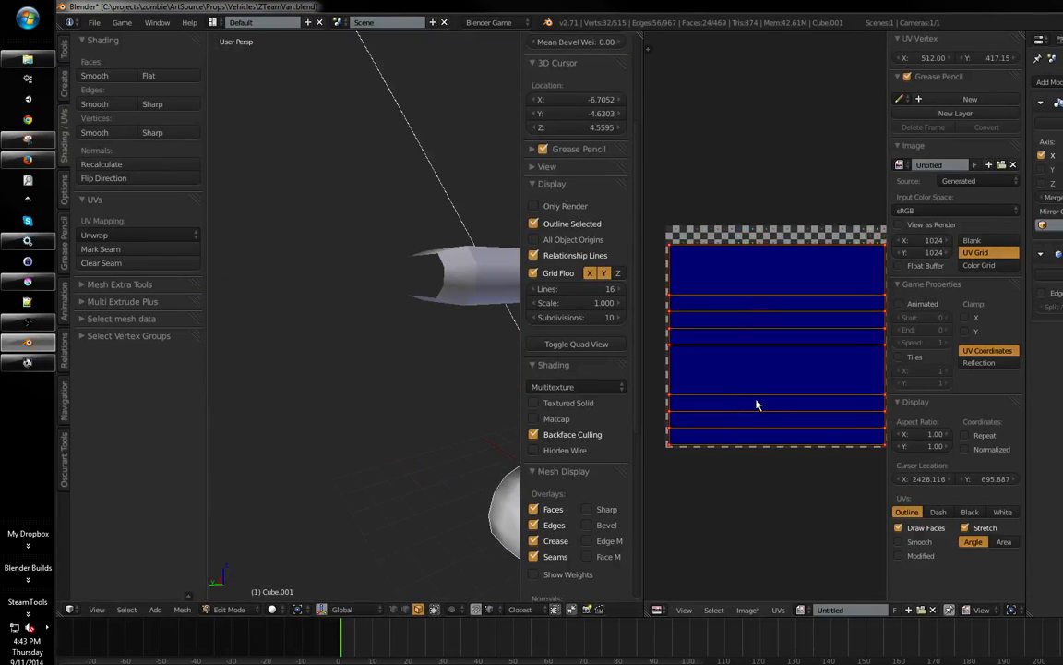
{"action": "key", "text": "shift+space"}
{"action": "scroll", "coordinate": [756, 354], "scroll_direction": "up", "scroll_amount": 2}
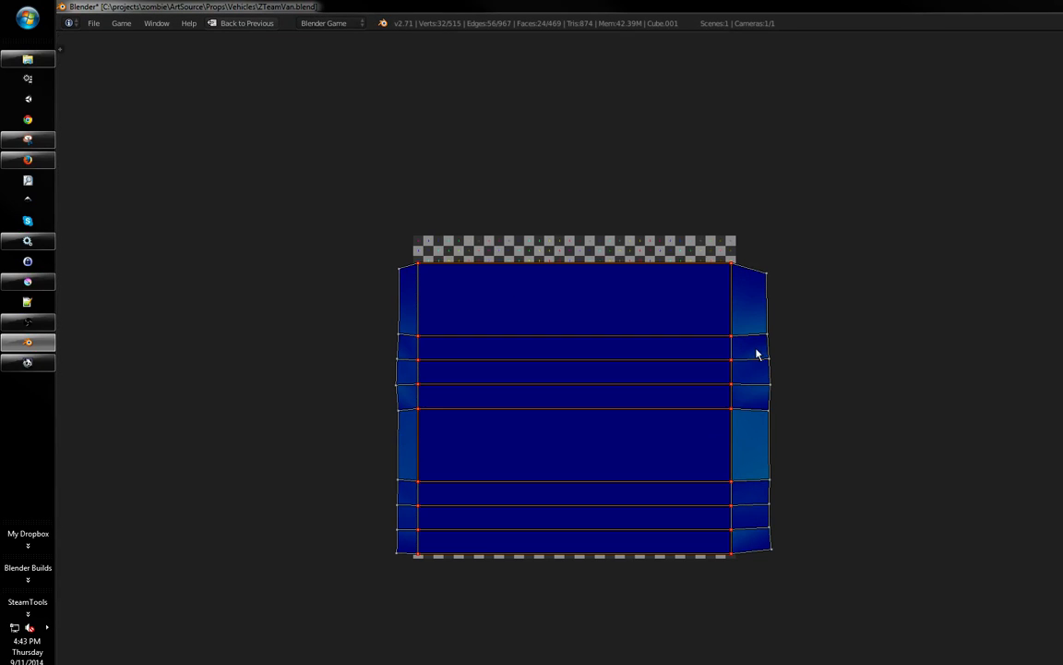
{"action": "key", "text": "b"}
{"action": "left_click_drag", "start_coordinate": [820, 241], "coordinate": [774, 556]}
{"action": "key", "text": "w"}
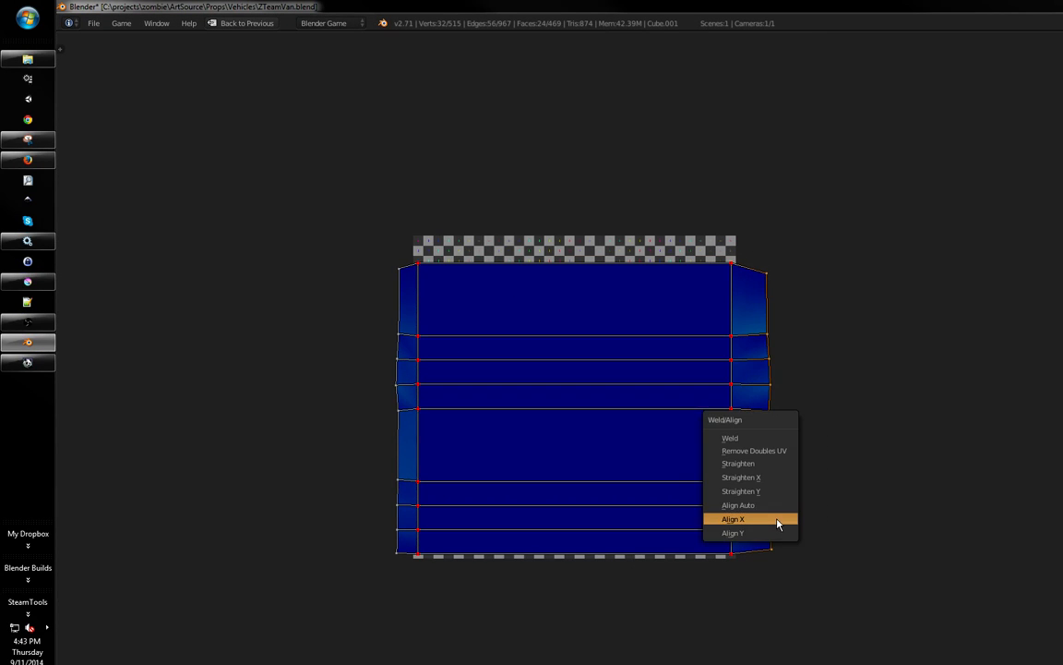
{"action": "left_click", "coordinate": [778, 524]}
- Align the outer UV vertices of the opposite end-chamfer column and check the checker texture on the tube
{"action": "key", "text": "b"}
{"action": "left_click_drag", "start_coordinate": [369, 271], "coordinate": [415, 567]}
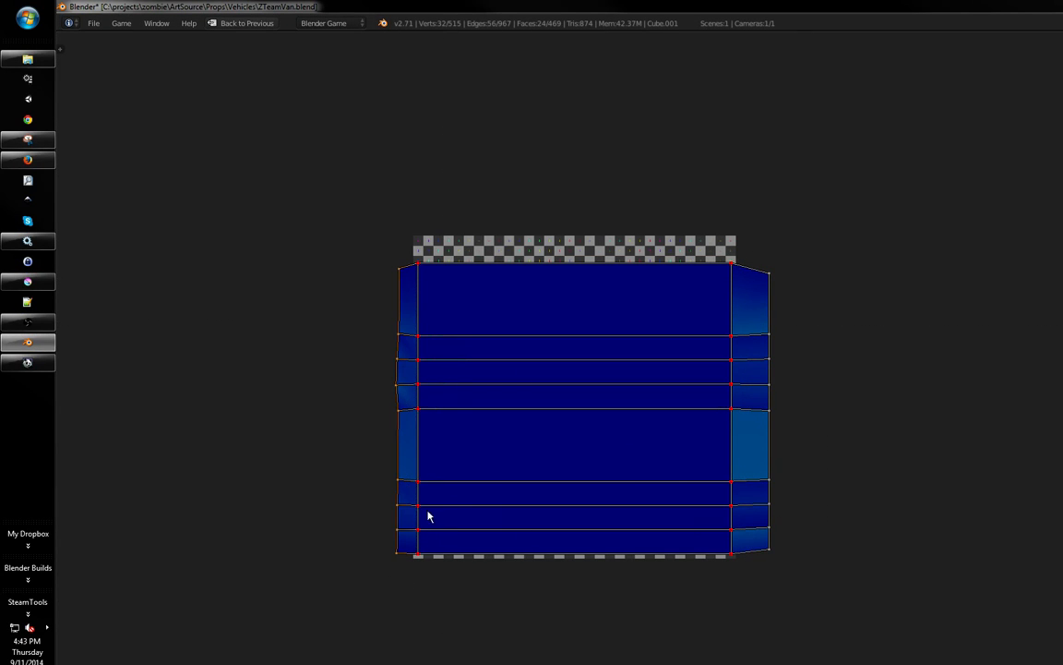
{"action": "key", "text": "w"}
{"action": "left_click", "coordinate": [437, 508]}
{"action": "left_click_drag", "start_coordinate": [843, 254], "coordinate": [750, 569]}
{"action": "key", "text": "ctrl+Up"}
{"action": "middle_click_drag", "start_coordinate": [374, 440], "coordinate": [592, 477]}
{"action": "key", "text": "ctrl+Up"}
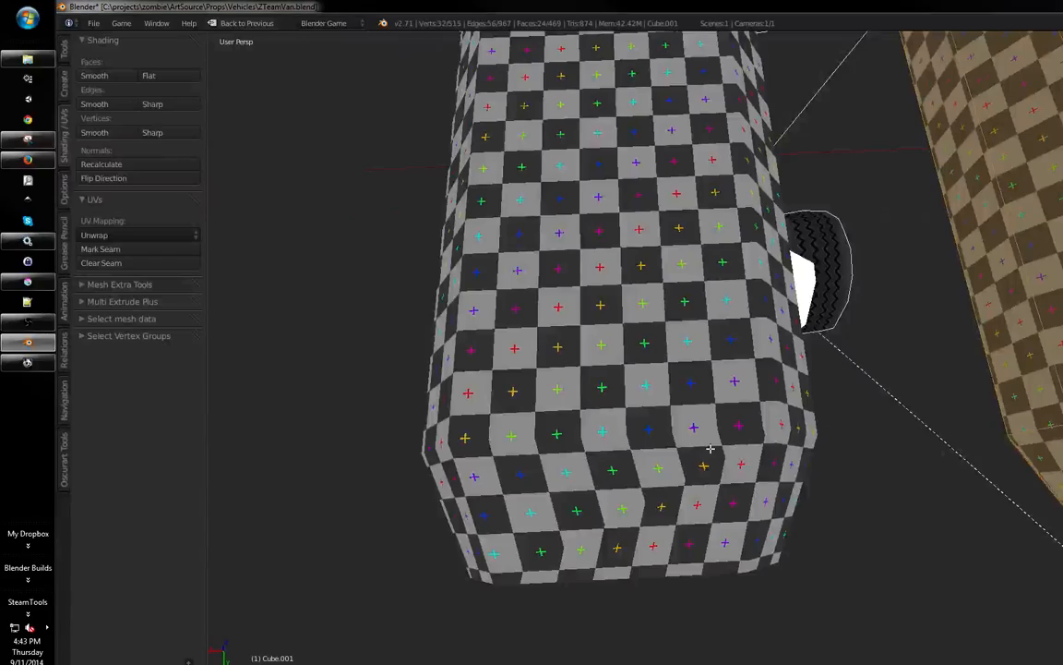
{"action": "middle_click_drag", "start_coordinate": [710, 448], "coordinate": [508, 415]}
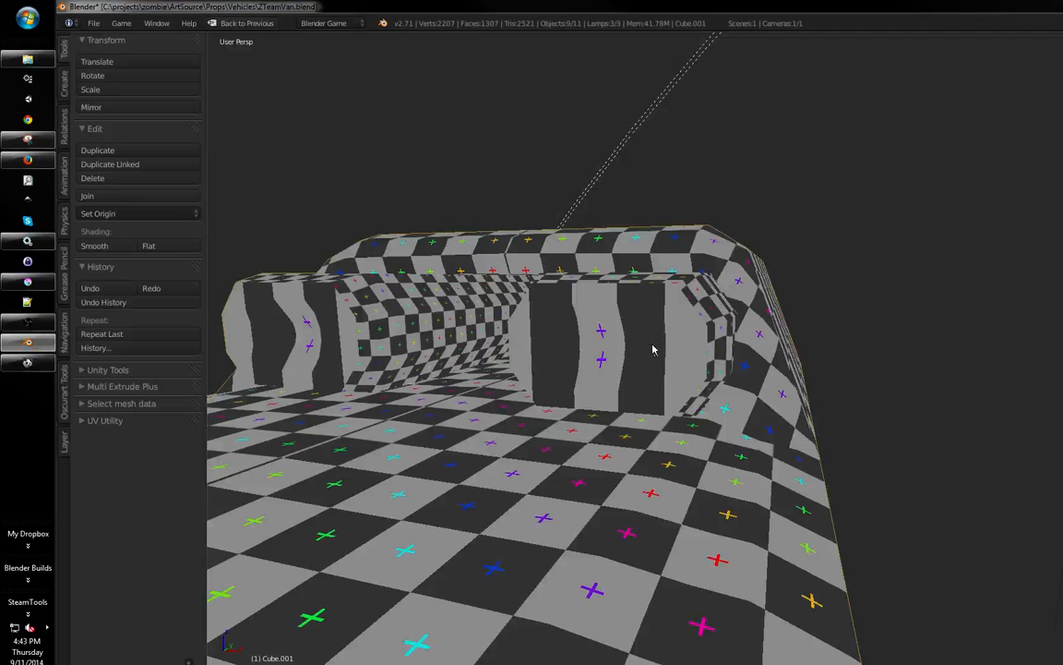
- Return to mesh editing, select the faces of the octagonal tube's end cap and unwrap them
{"action": "key", "text": "ctrl+Tab"}
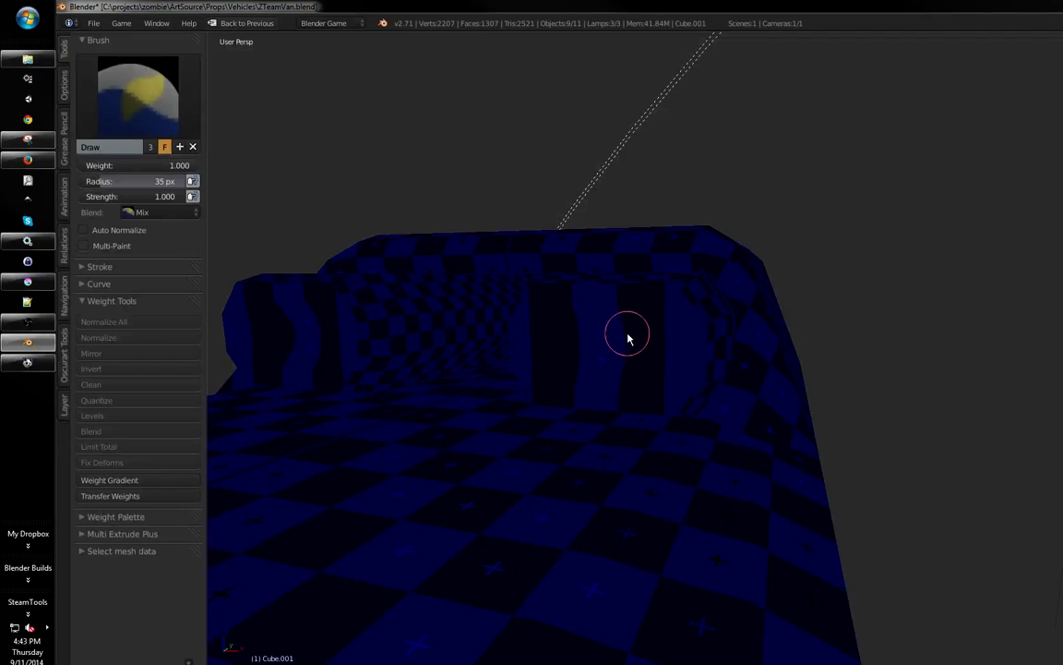
{"action": "key", "text": "ctrl+Tab"}
{"action": "key", "text": "Tab"}
{"action": "middle_click_drag", "start_coordinate": [579, 334], "coordinate": [636, 376]}
{"action": "key", "text": "ctrl+Tab"}
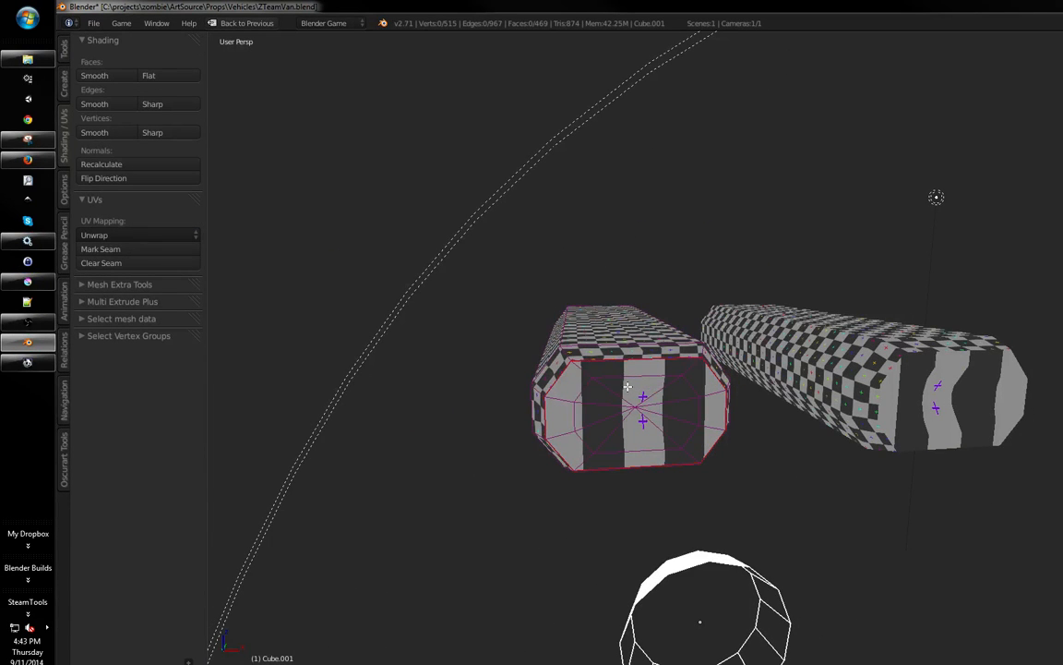
{"action": "key", "text": "ctrl+Up"}
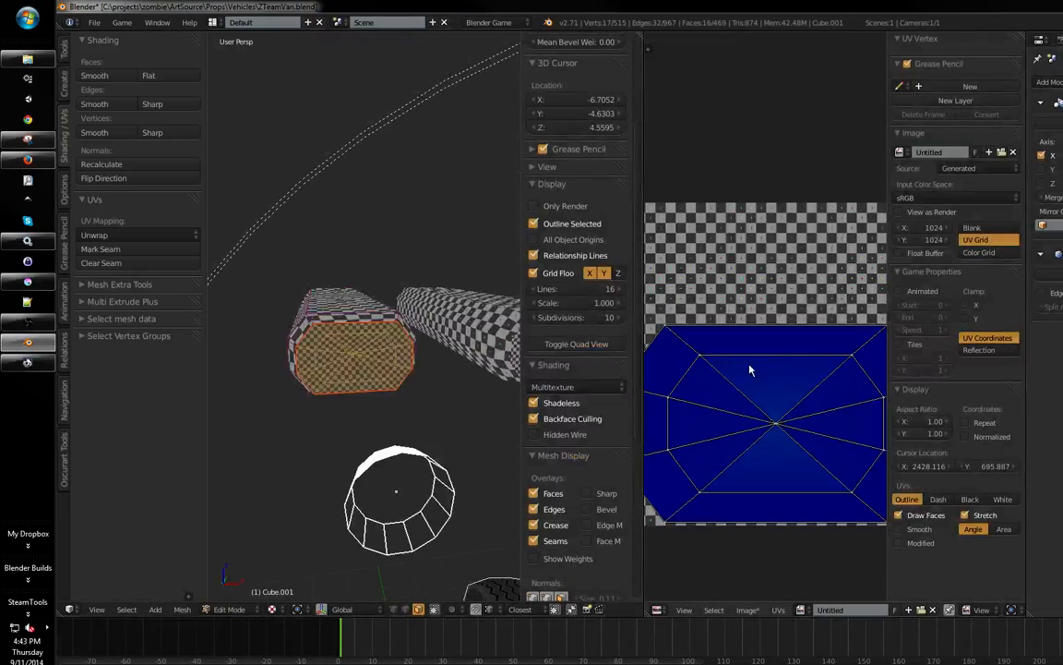
- Reveal the hidden van geometry and clear the selection
{"action": "middle_click_drag", "start_coordinate": [462, 418], "coordinate": [391, 233]}
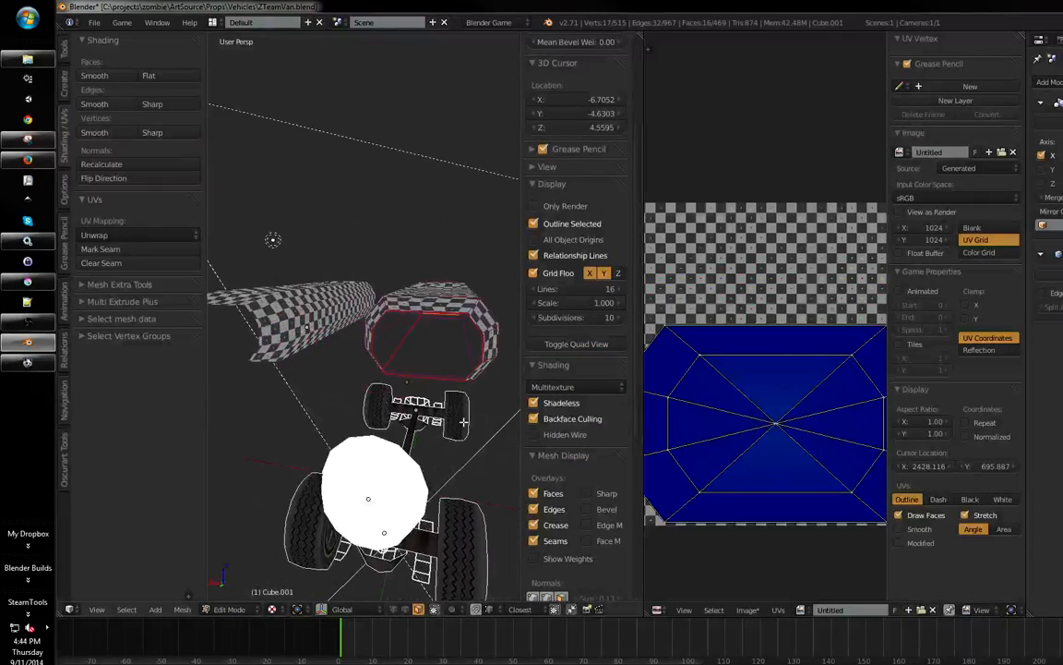
{"action": "key", "text": "alt+h"}
{"action": "key", "text": "a"}
{"action": "middle_click_drag", "start_coordinate": [459, 418], "coordinate": [478, 240]}
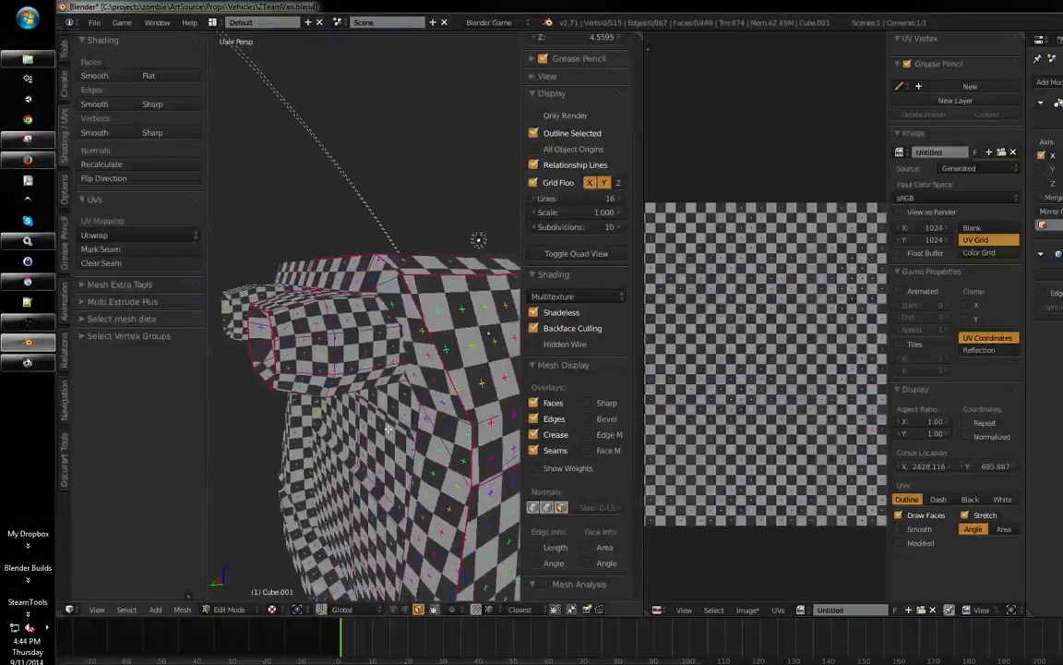
- Select the inner faces of the van's rear and front wheel arches
{"action": "left_click", "coordinate": [393, 409]}
{"action": "middle_click_drag", "start_coordinate": [392, 408], "coordinate": [375, 383]}
{"action": "key", "text": "l"}
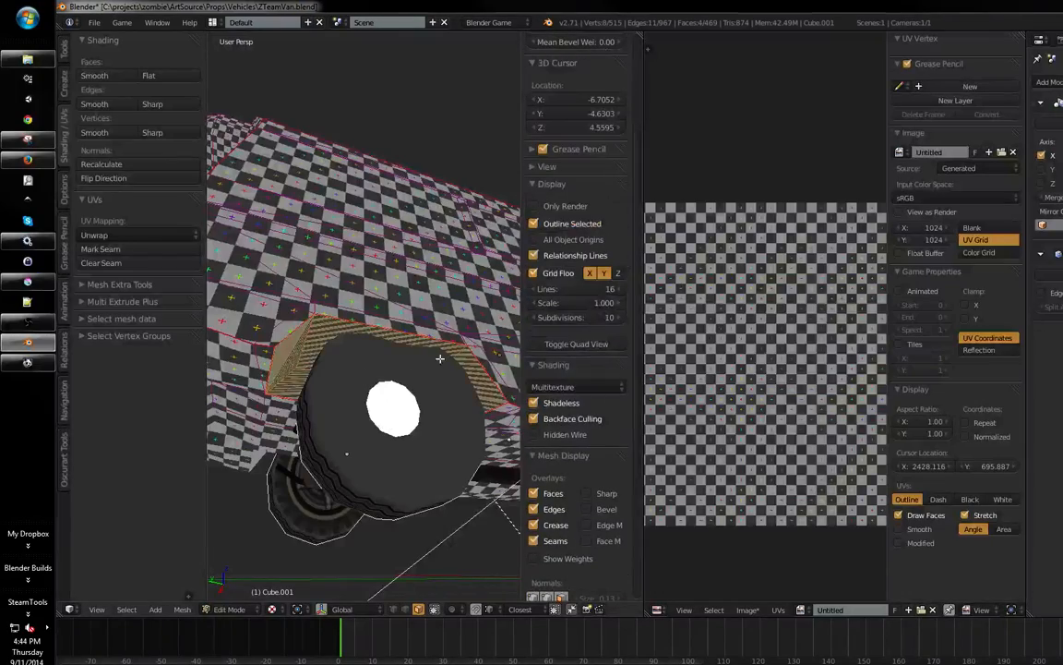
{"action": "middle_click_drag", "start_coordinate": [440, 358], "coordinate": [406, 384]}
{"action": "key", "text": "shift+space"}
{"action": "middle_click_drag", "start_coordinate": [474, 379], "coordinate": [842, 373]}
{"action": "scroll", "coordinate": [480, 323], "scroll_direction": "down", "scroll_amount": 3}
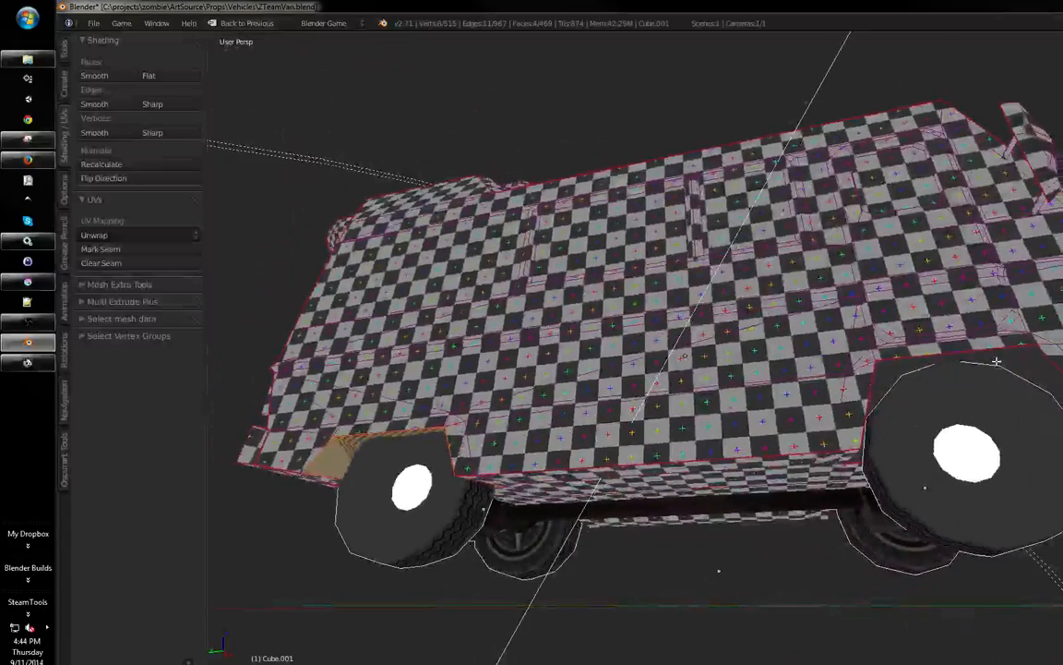
{"action": "middle_click_drag", "start_coordinate": [996, 360], "coordinate": [1034, 368]}
- Project the wheel arch faces' UVs with Project From View from an orthographic side angle slightly below the van
{"action": "key", "text": "KP_1"}
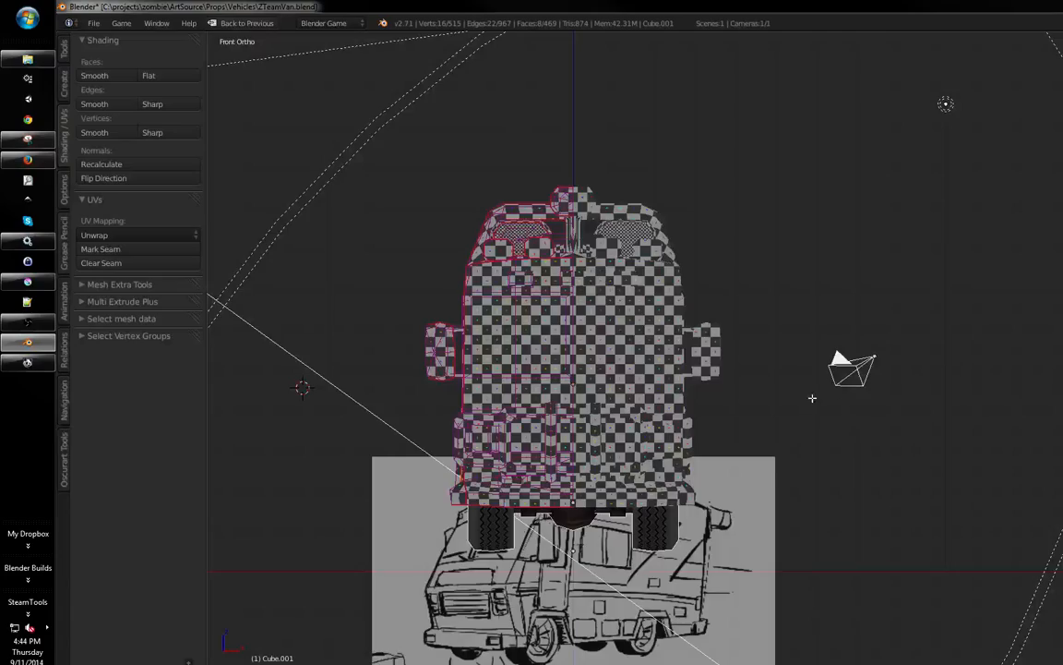
{"action": "key", "text": "ctrl+KP_3"}
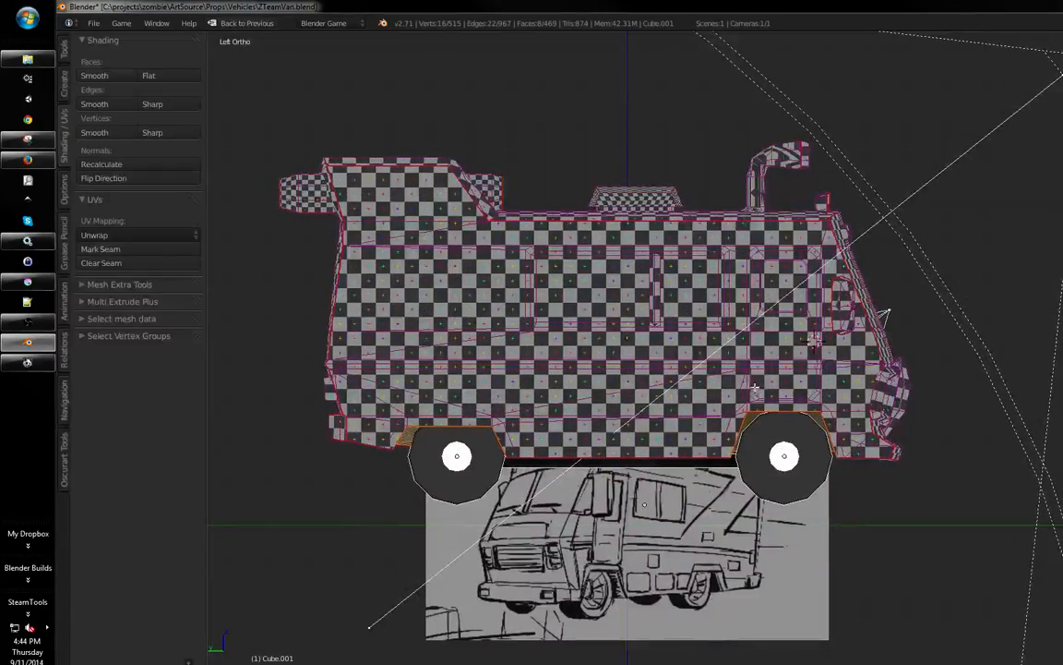
{"action": "middle_click_drag", "start_coordinate": [755, 388], "coordinate": [707, 354]}
{"action": "key", "text": "KP_5"}
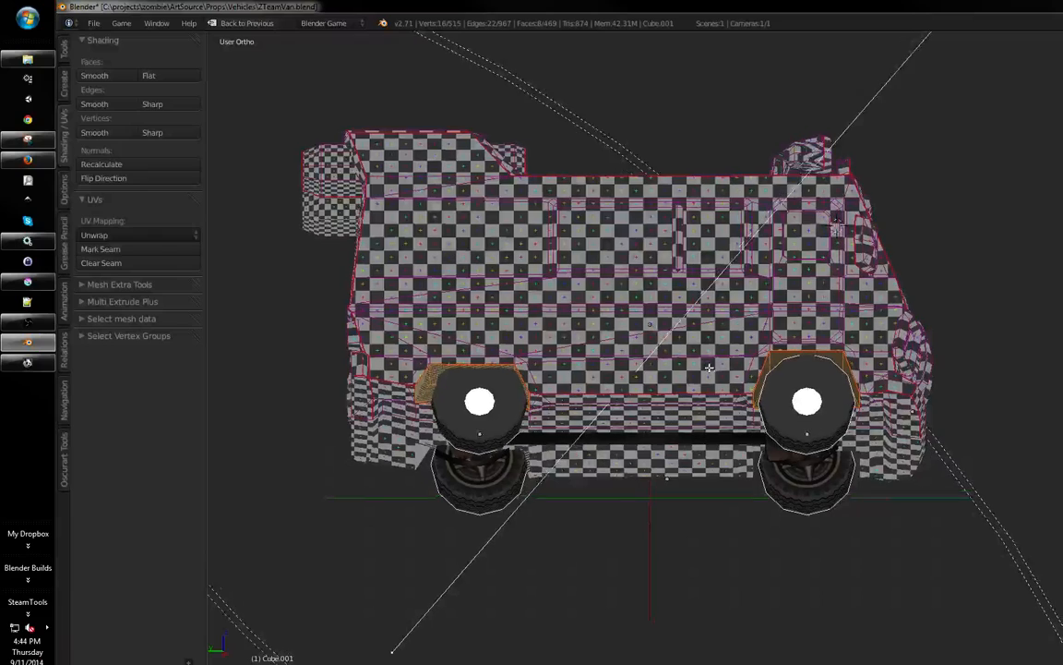
{"action": "key", "text": "u"}
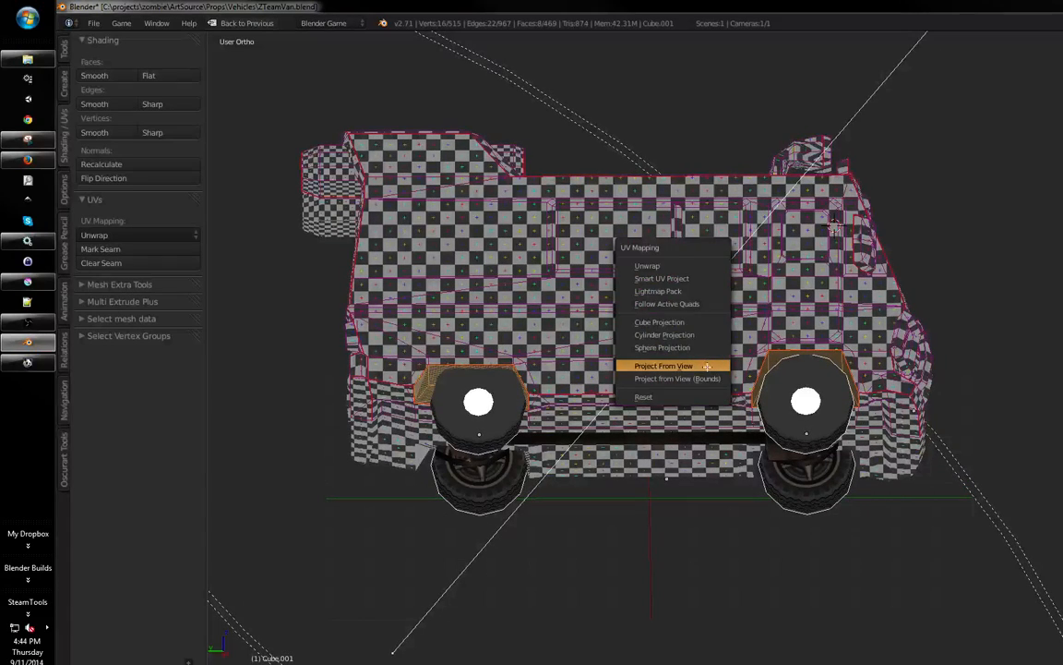
{"action": "left_click", "coordinate": [707, 366]}
{"action": "key", "text": "ctrl+Up"}
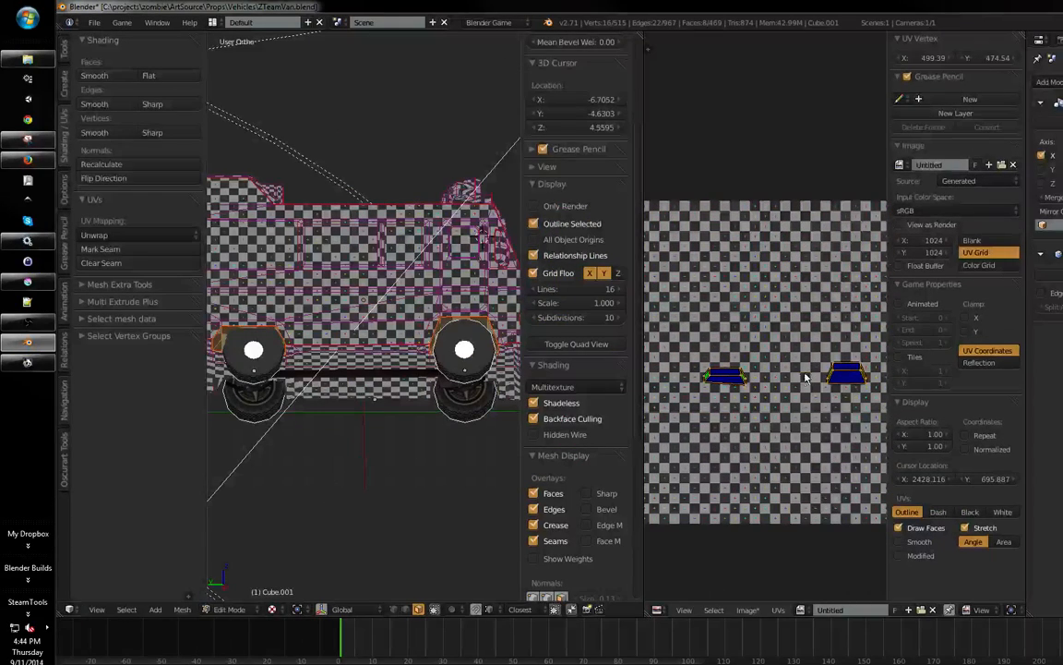
- Clear the selection, examine the checker mapping on the van's underside and leave mesh editing
{"action": "middle_click_drag", "start_coordinate": [425, 439], "coordinate": [469, 309], "text": "shift"}
{"action": "key", "text": "a"}
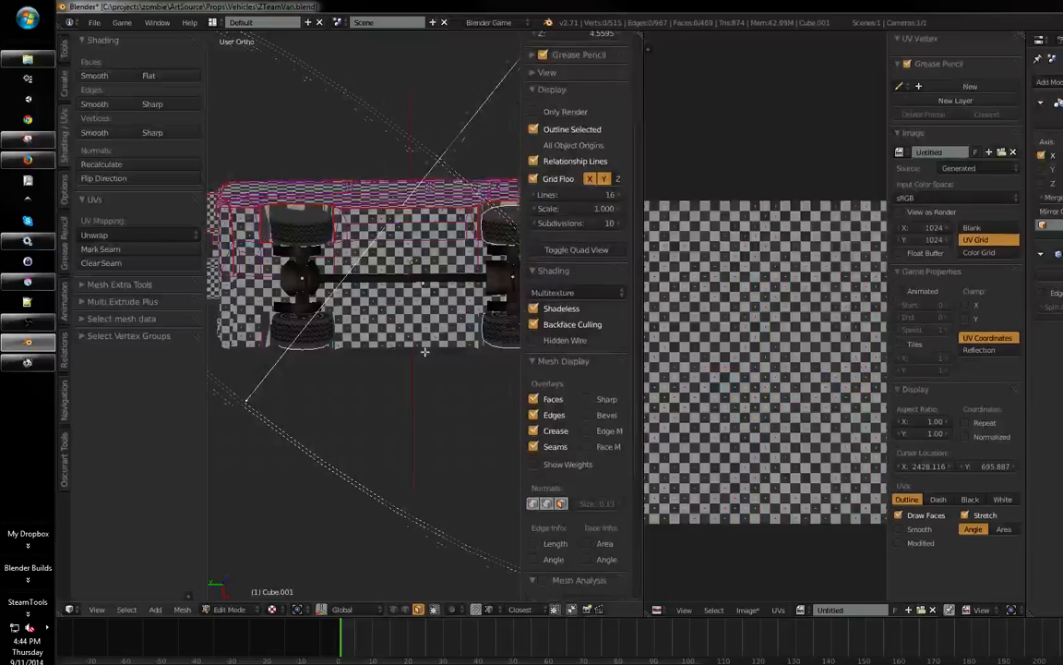
{"action": "middle_click_drag", "start_coordinate": [418, 357], "coordinate": [429, 387], "text": "shift"}
{"action": "key", "text": "ctrl+Up"}
{"action": "scroll", "coordinate": [679, 346], "scroll_direction": "up", "scroll_amount": 4}
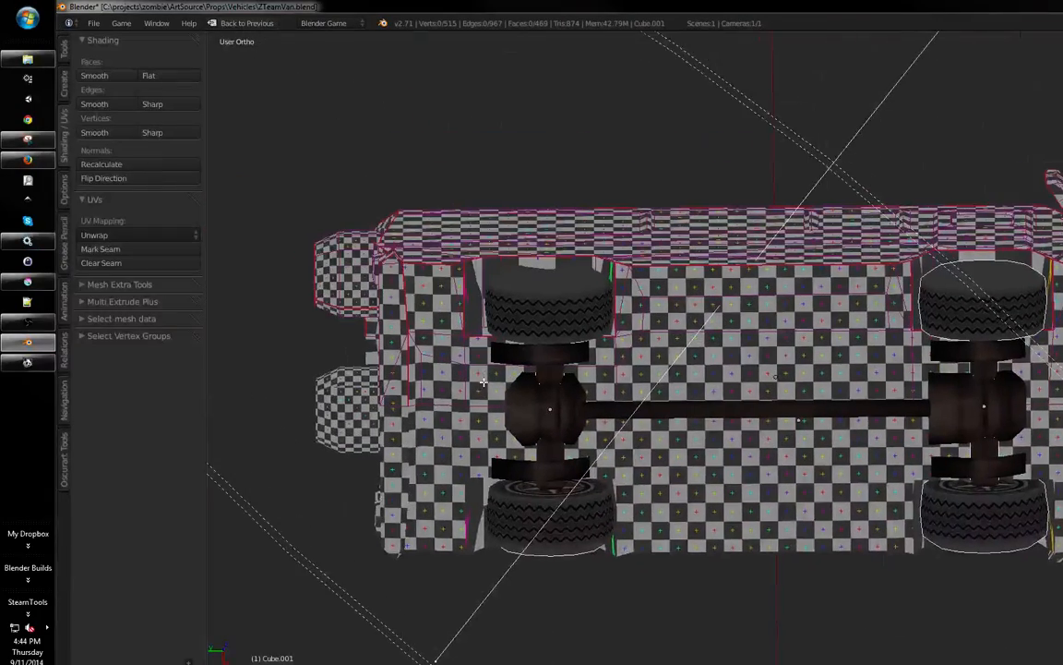
{"action": "middle_click_drag", "start_coordinate": [681, 345], "coordinate": [736, 362], "text": "shift"}
{"action": "key", "text": "Tab"}
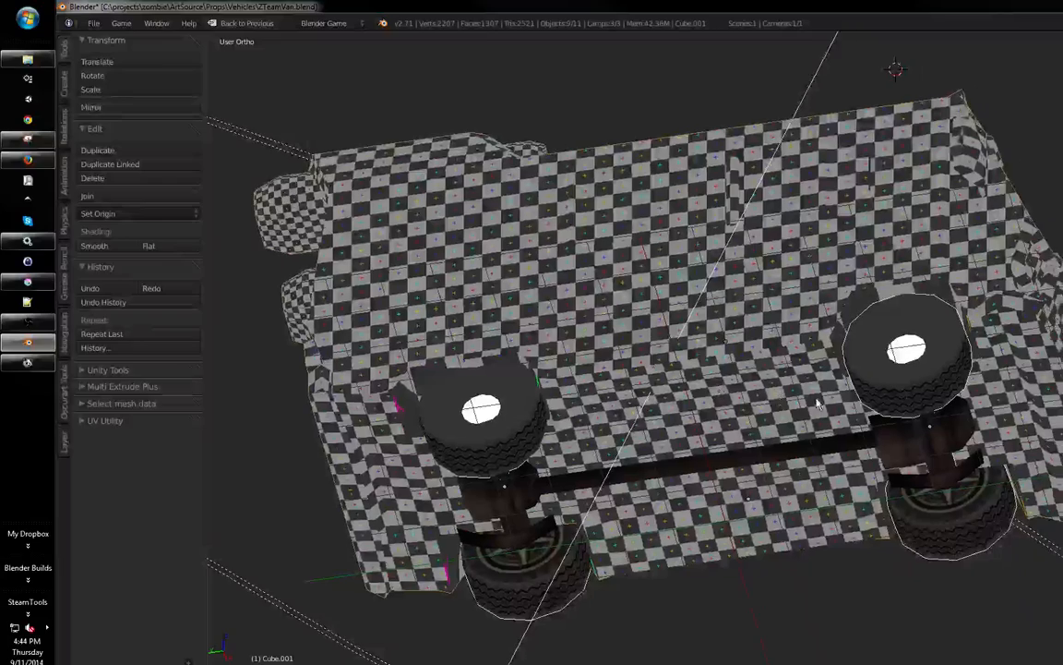
- Select the axle and drive shaft object, add the van body to the selection and join them into one object
{"action": "key", "text": "z"}
{"action": "key", "text": "a"}
{"action": "right_click", "coordinate": [887, 446]}
{"action": "mouse_move", "coordinate": [887, 447]}
{"action": "middle_mouse_down"}
{"action": "mouse_move", "coordinate": [681, 408]}
{"action": "mouse_move", "coordinate": [826, 360]}
{"action": "middle_mouse_up"}
{"action": "key", "text": "z"}
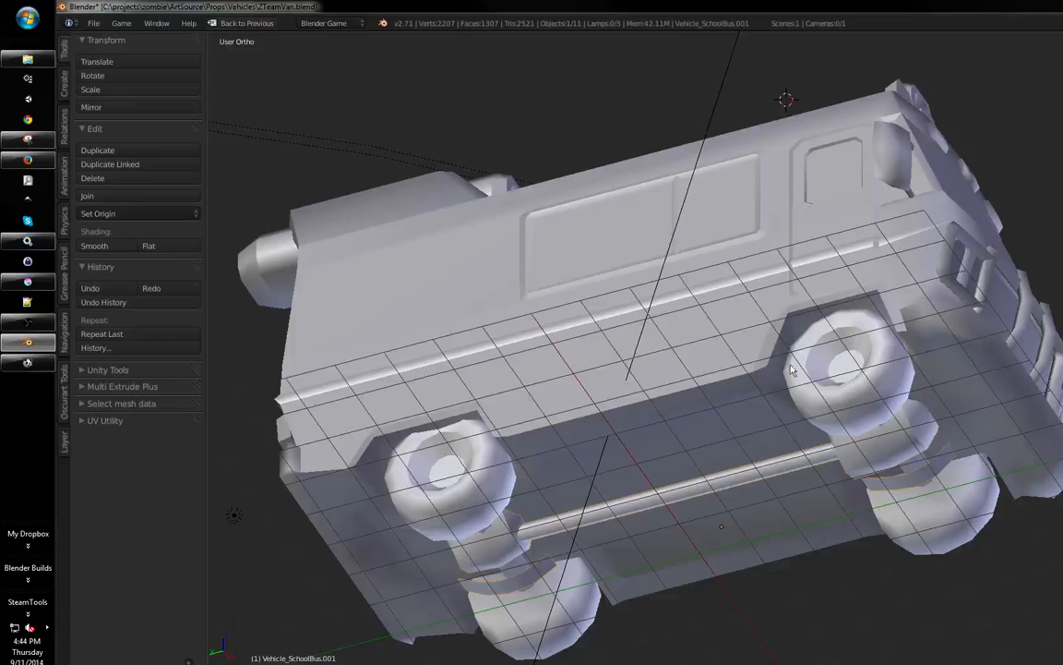
{"action": "mouse_move", "coordinate": [701, 274]}
{"action": "middle_mouse_down"}
{"action": "mouse_move", "coordinate": [792, 276]}
{"action": "mouse_move", "coordinate": [799, 304]}
{"action": "mouse_move", "coordinate": [736, 332]}
{"action": "mouse_move", "coordinate": [761, 360]}
{"action": "mouse_move", "coordinate": [859, 391]}
{"action": "mouse_move", "coordinate": [775, 371]}
{"action": "middle_mouse_up"}
{"action": "key", "text": "z"}
{"action": "key", "text": "z"}
{"action": "key", "text": "z"}
{"action": "right_click", "coordinate": [807, 386], "text": "shift"}
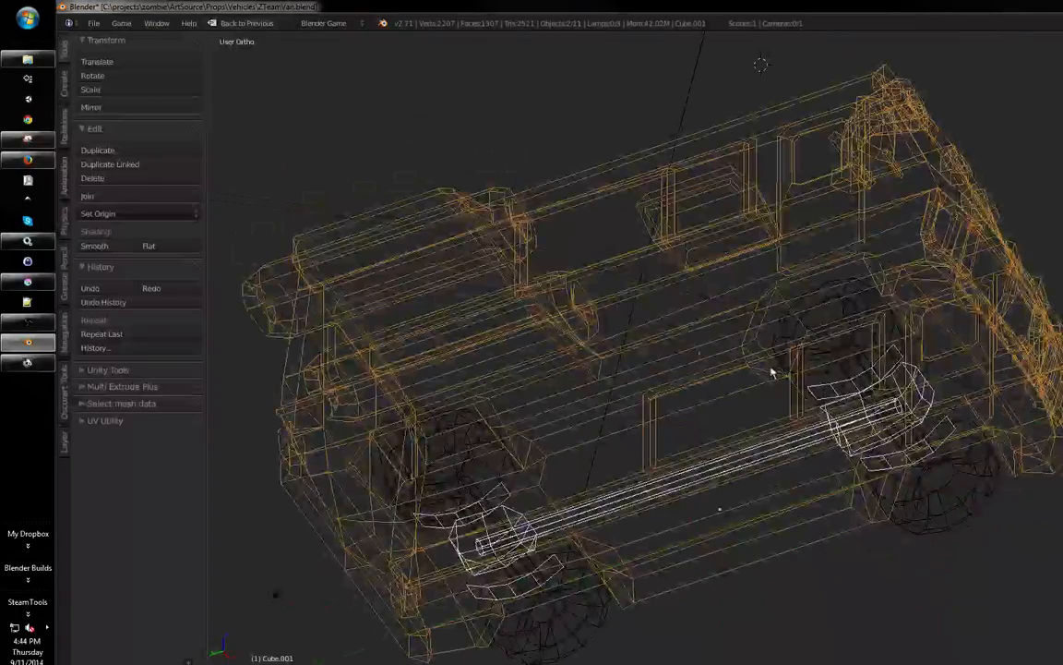
{"action": "key", "text": "ctrl+j"}
- Join the front and rear wheel objects into the van body and return to solid shading
{"action": "key", "text": "z"}
{"action": "right_click", "coordinate": [841, 368]}
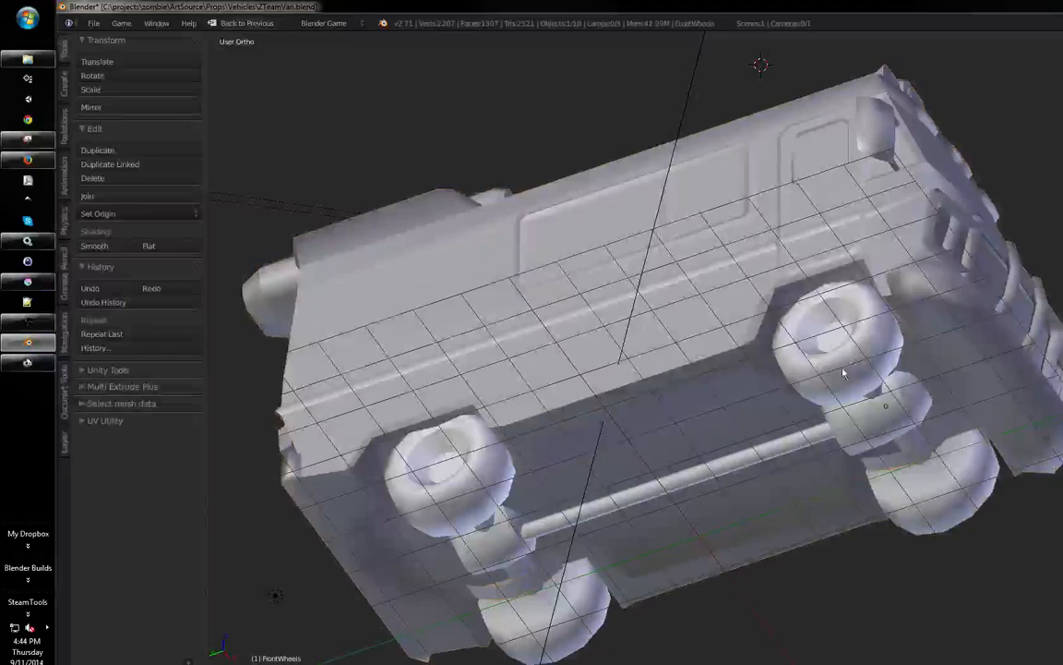
{"action": "middle_click_drag", "start_coordinate": [842, 368], "coordinate": [799, 386]}
{"action": "key", "text": "z"}
{"action": "key", "text": "z"}
{"action": "middle_click_drag", "start_coordinate": [735, 379], "coordinate": [566, 480]}
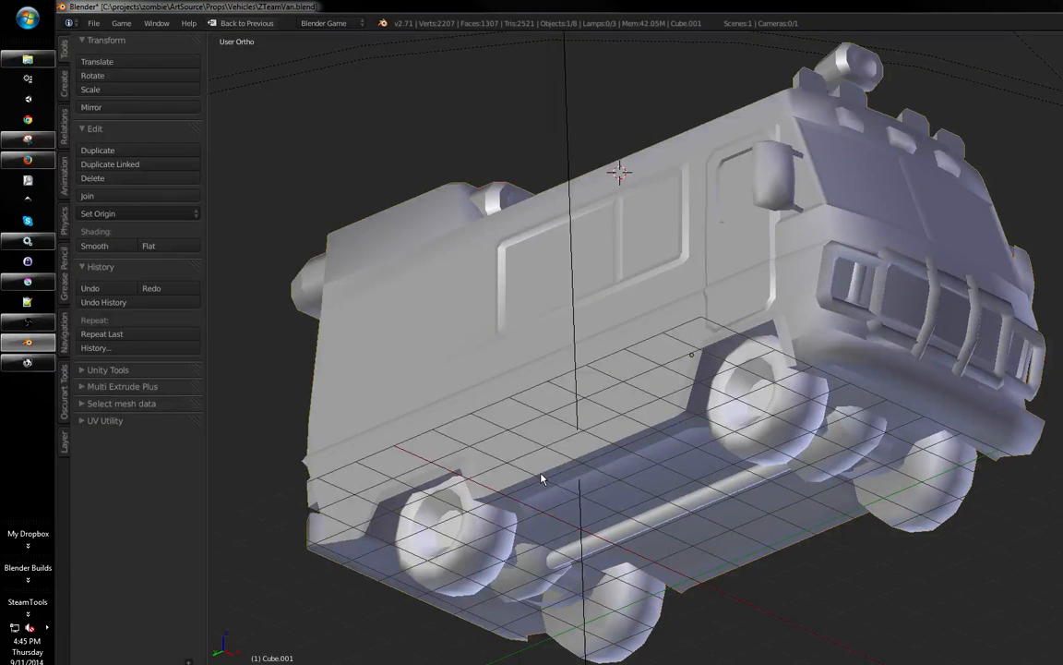
- Select the whole merged van mesh and recalculate its normals to face outward, leaving edit mode with nothing selected
{"action": "middle_click_drag", "start_coordinate": [541, 487], "coordinate": [634, 420]}
{"action": "key", "text": "Tab"}
{"action": "key", "text": "a"}
{"action": "key", "text": "a"}
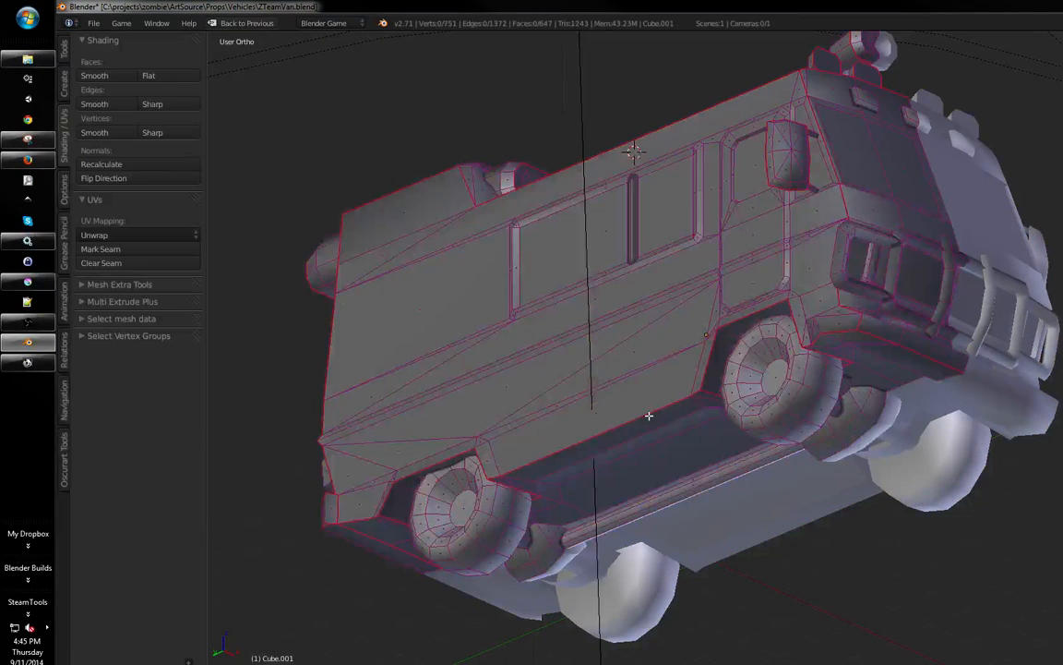
{"action": "key", "text": "a"}
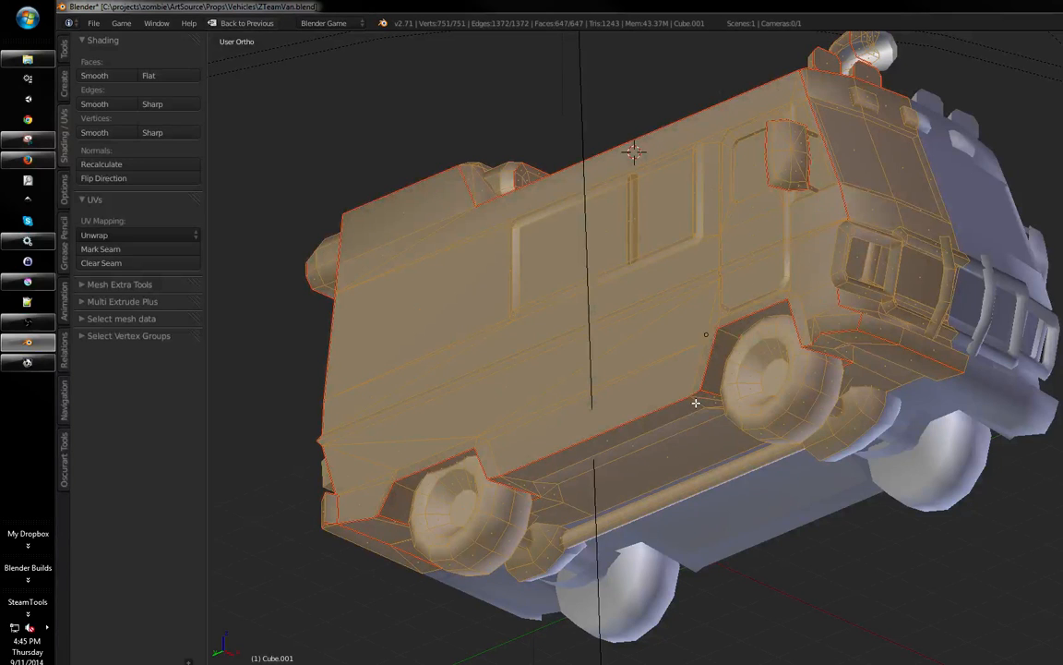
{"action": "key", "text": "ctrl+shift+n"}
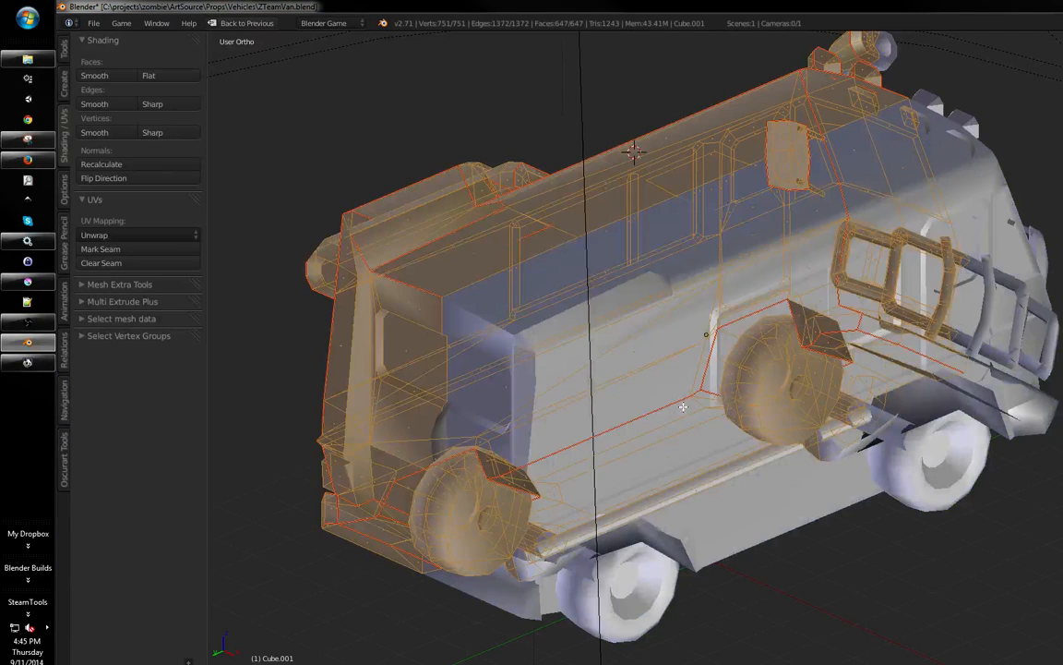
{"action": "key", "text": "ctrl+n"}
{"action": "key", "text": "a"}
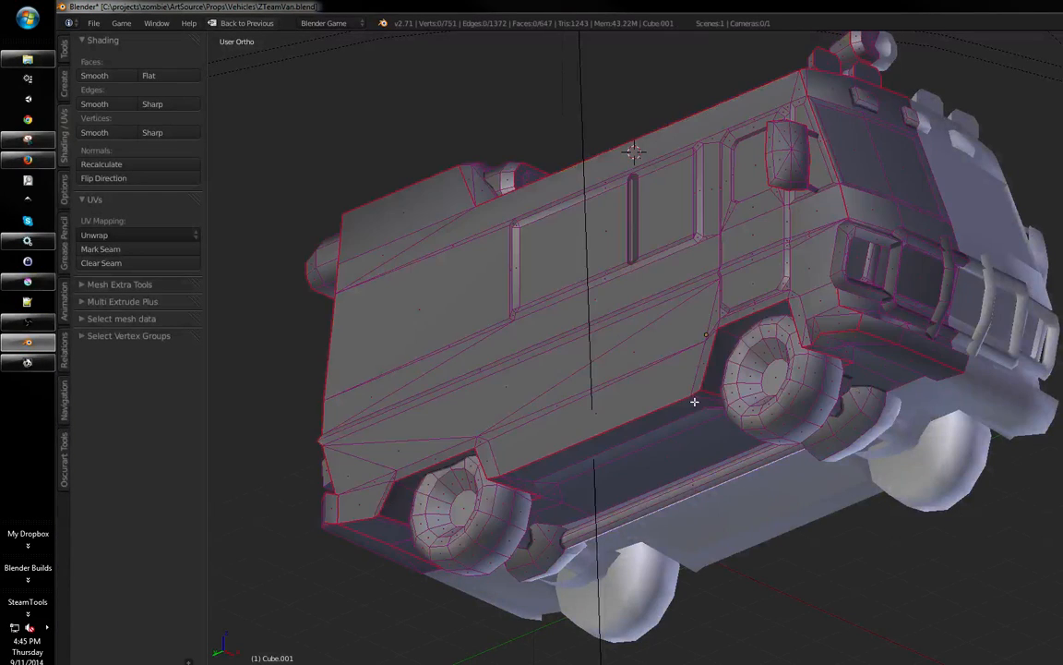
{"action": "key", "text": "Tab"}
- Call up the Apply options for the merged van, select the spare wheel cylinder on its rear and restore solid shading
{"action": "key", "text": "z"}
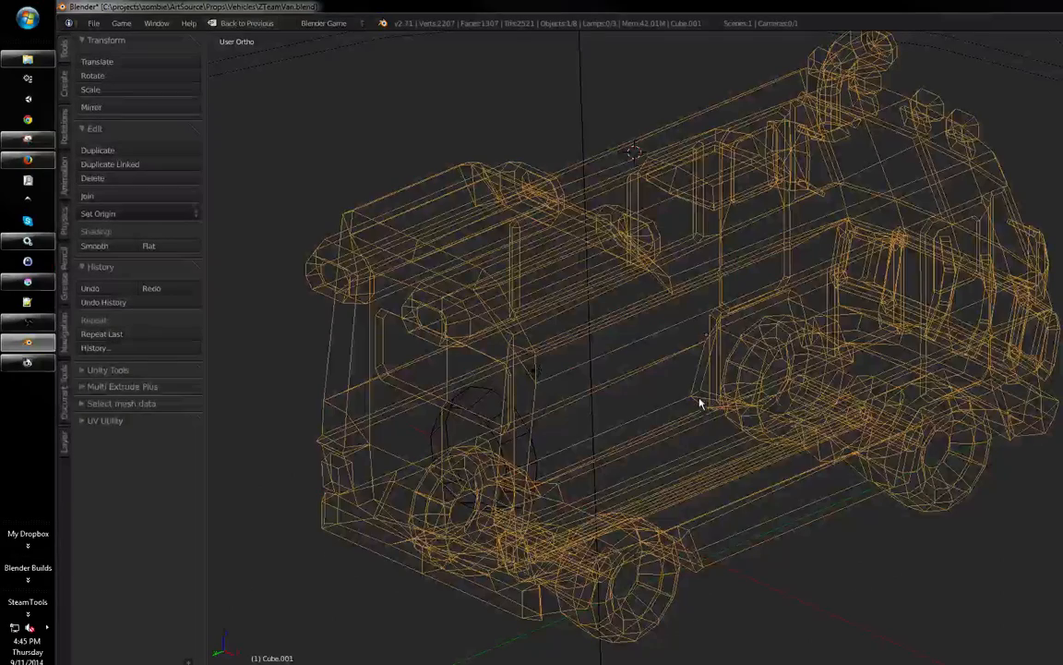
{"action": "key", "text": "ctrl+a"}
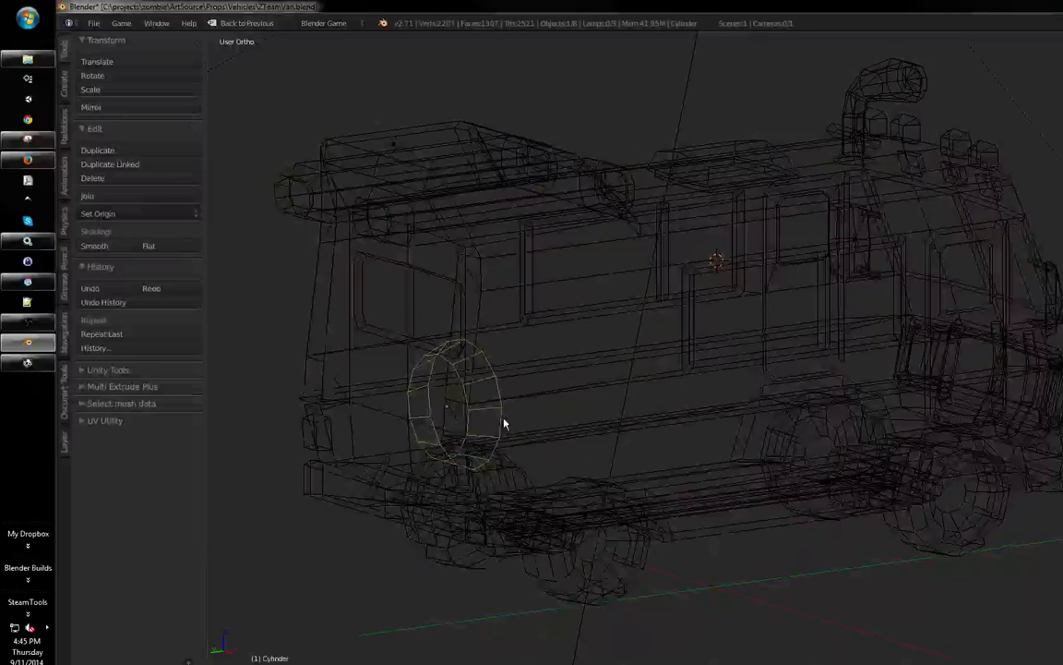
{"action": "mouse_move", "coordinate": [503, 424]}
{"action": "middle_mouse_down"}
{"action": "mouse_move", "coordinate": [589, 441]}
{"action": "mouse_move", "coordinate": [679, 432]}
{"action": "mouse_move", "coordinate": [529, 422]}
{"action": "mouse_move", "coordinate": [568, 404]}
{"action": "mouse_move", "coordinate": [503, 408]}
{"action": "mouse_move", "coordinate": [623, 403]}
{"action": "mouse_move", "coordinate": [600, 404]}
{"action": "middle_mouse_up"}
{"action": "key", "text": "z"}
{"action": "key", "text": "z"}
{"action": "key", "text": "z"}
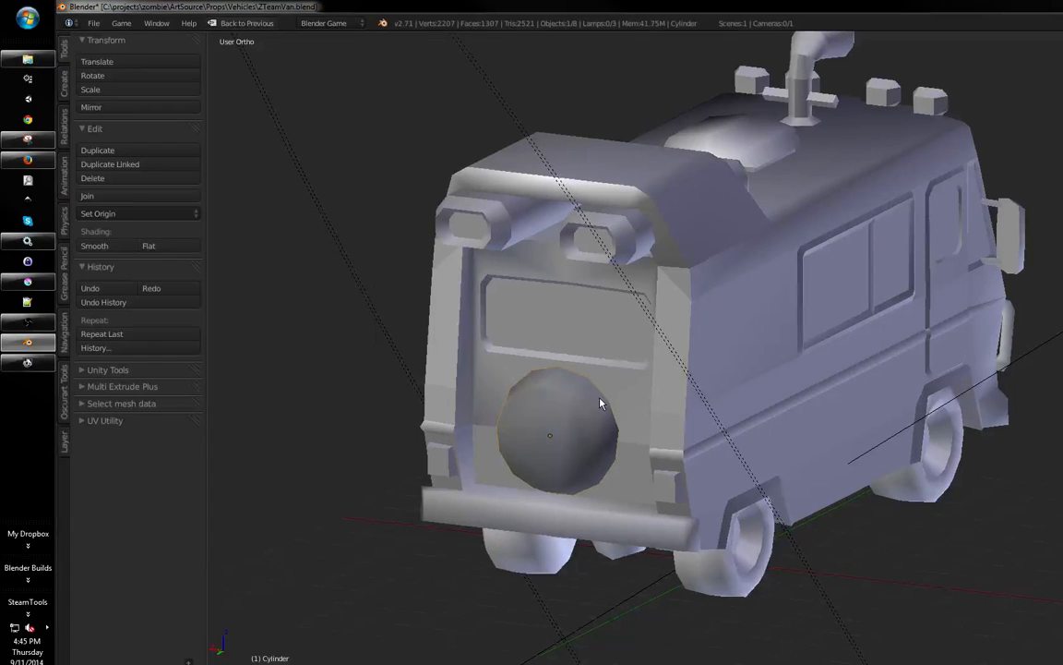
- Open the rear spare wheel cylinder for mesh editing with none of its faces selected
{"action": "key", "text": "Tab"}
{"action": "key", "text": "a"}
{"action": "key", "text": "Tab"}
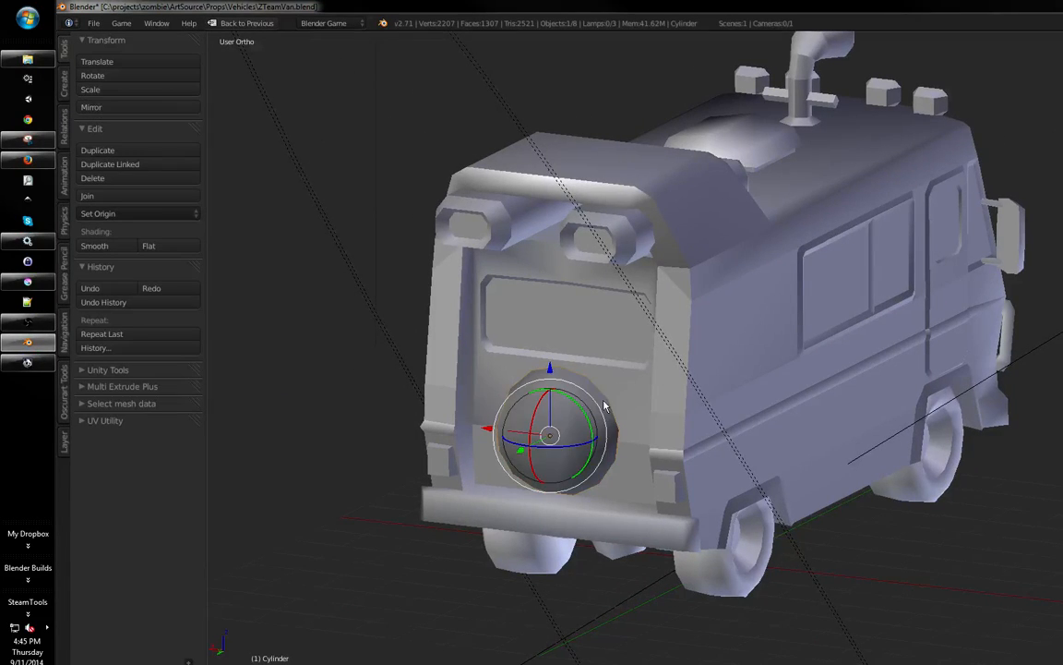
{"action": "scroll", "coordinate": [604, 357], "scroll_direction": "up", "scroll_amount": 2}
{"action": "middle_click_drag", "start_coordinate": [604, 357], "coordinate": [579, 394]}
{"action": "key", "text": "Tab"}
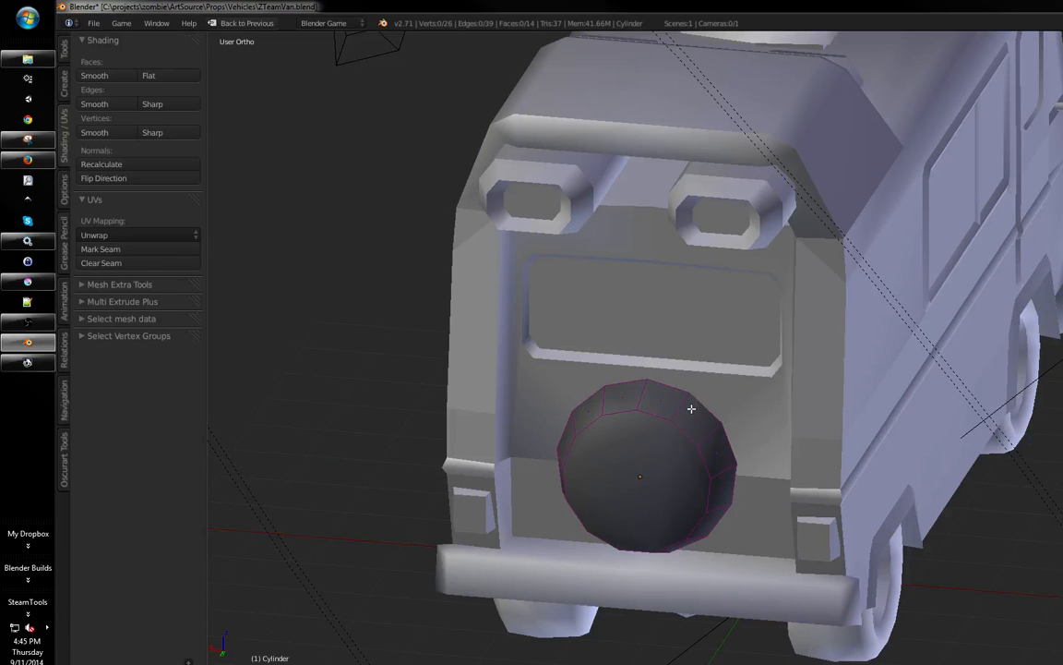
{"action": "left_click", "coordinate": [660, 382]}
{"action": "middle_click_drag", "start_coordinate": [681, 382], "coordinate": [721, 335], "text": "shift"}
{"action": "scroll", "coordinate": [658, 341], "scroll_direction": "up", "scroll_amount": 2}
{"action": "key", "text": "a"}
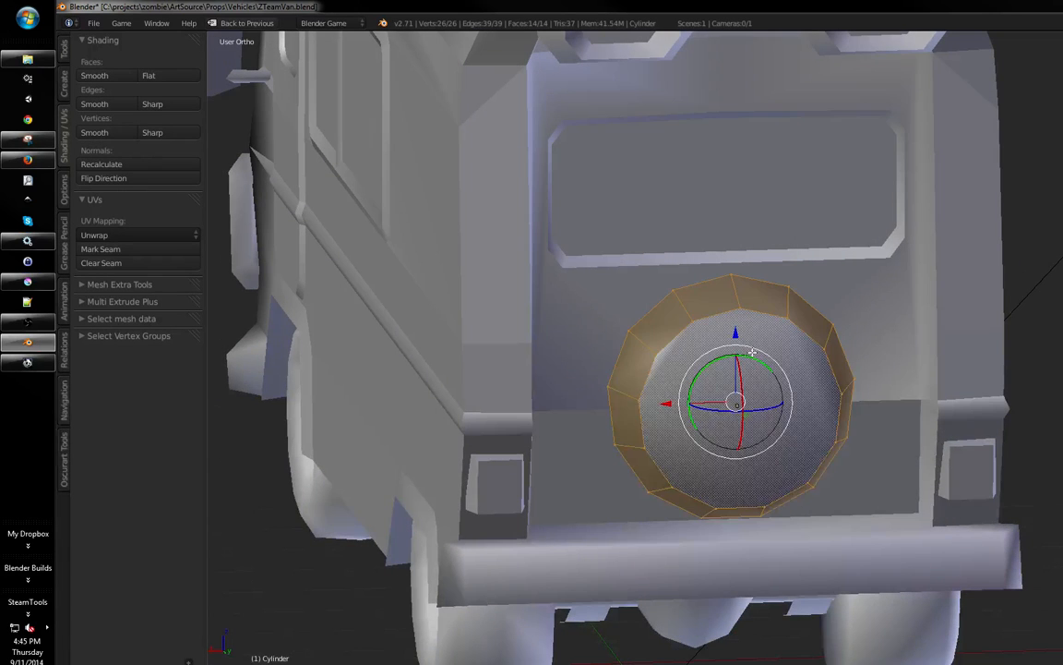
{"action": "key", "text": "a"}
{"action": "middle_click_drag", "start_coordinate": [764, 375], "coordinate": [720, 345]}
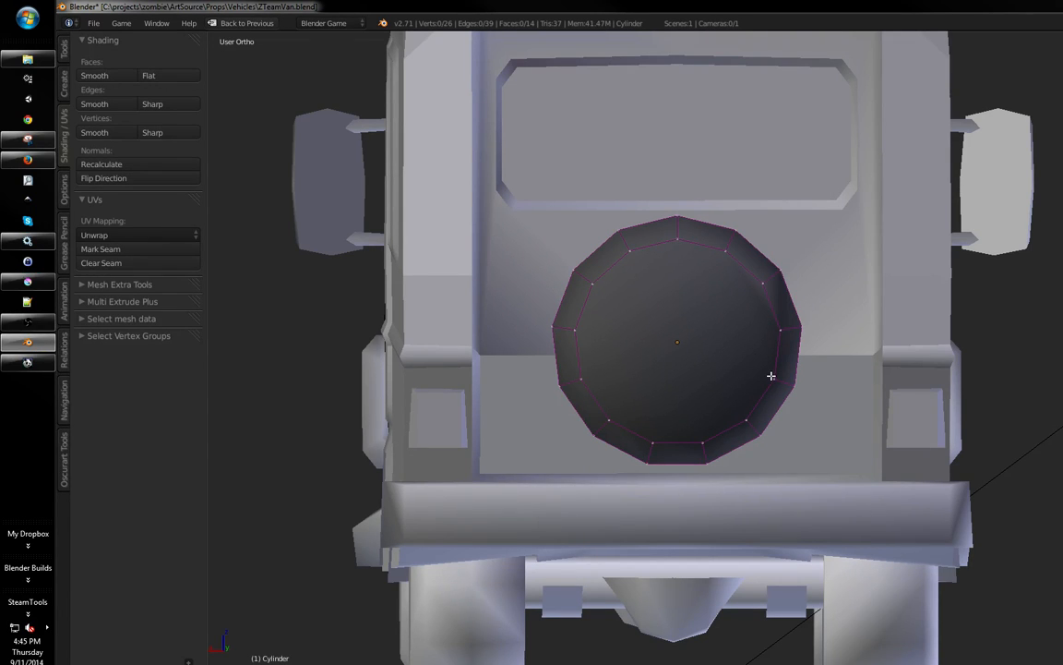
- Subdivide the two bottom edges of the spare wheel's inner and outer rims, working straight from the back in wireframe
{"action": "key", "text": "ctrl+KP_1"}
{"action": "mouse_move", "coordinate": [631, 275]}
{"action": "middle_mouse_down", "text": "shift"}
{"action": "mouse_move", "coordinate": [584, 311]}
{"action": "mouse_move", "coordinate": [644, 290]}
{"action": "middle_mouse_up", "text": "shift"}
{"action": "scroll", "coordinate": [699, 259], "scroll_direction": "up", "scroll_amount": 2}
{"action": "scroll", "coordinate": [645, 284], "scroll_direction": "down", "scroll_amount": 1}
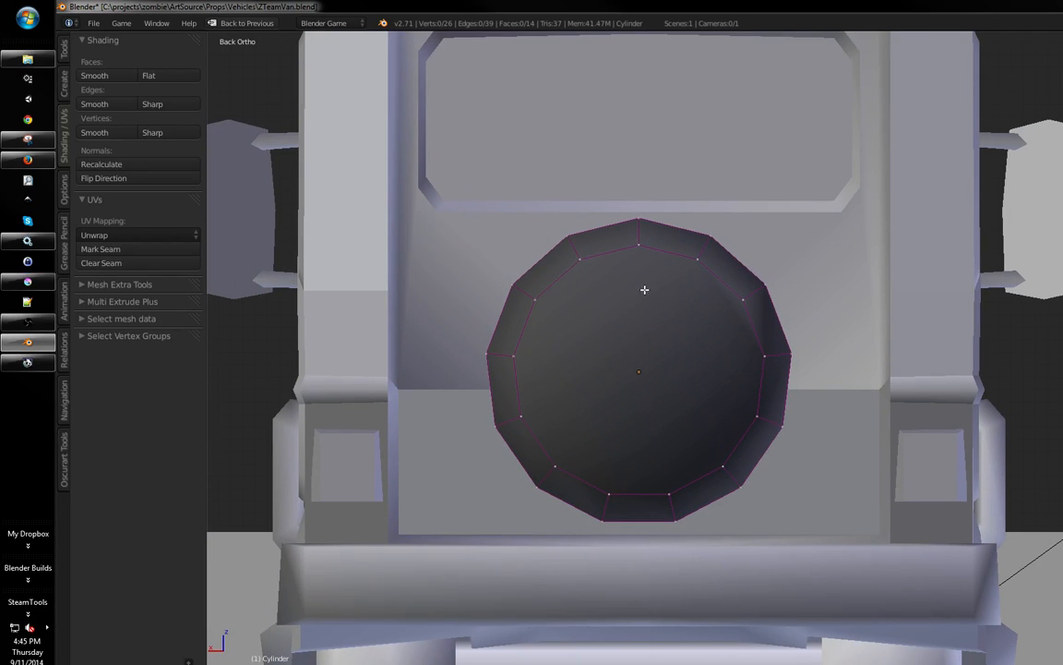
{"action": "middle_click_drag", "start_coordinate": [665, 363], "coordinate": [652, 337], "text": "shift"}
{"action": "scroll", "coordinate": [665, 305], "scroll_direction": "up", "scroll_amount": 1}
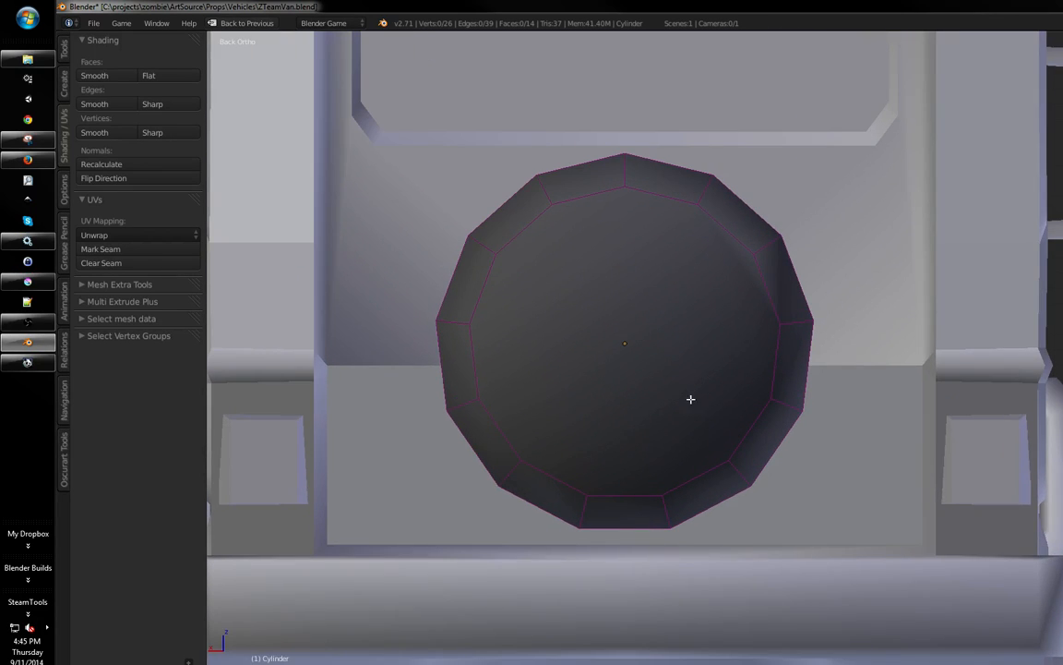
{"action": "middle_click_drag", "start_coordinate": [661, 427], "coordinate": [651, 433], "text": "shift"}
{"action": "key", "text": "z"}
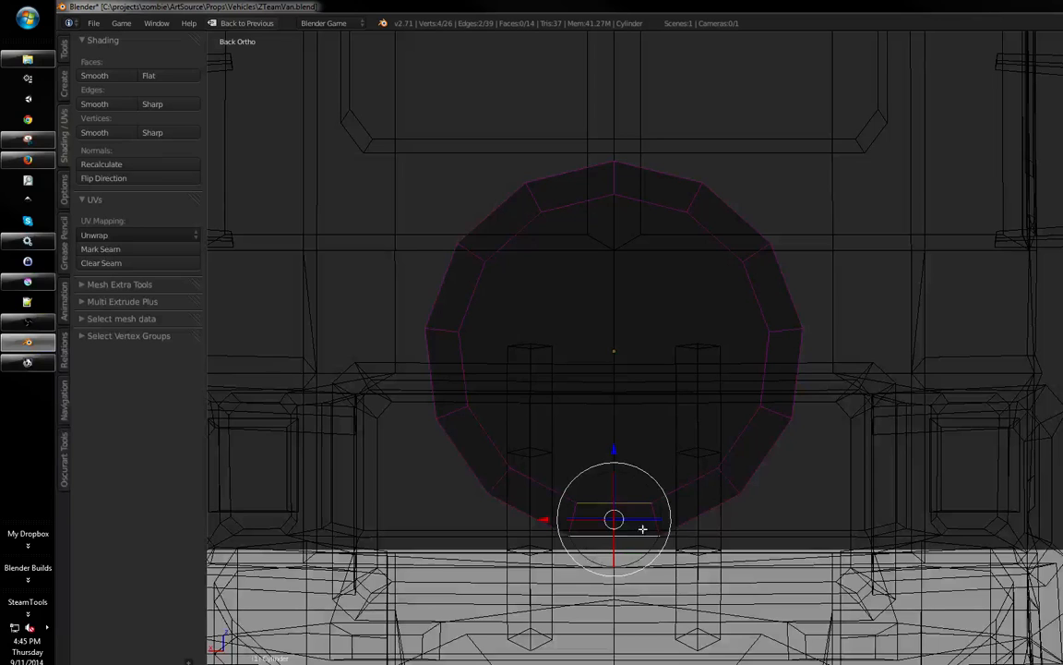
{"action": "middle_click_drag", "start_coordinate": [643, 529], "coordinate": [639, 524], "text": "shift"}
{"action": "key", "text": "w"}
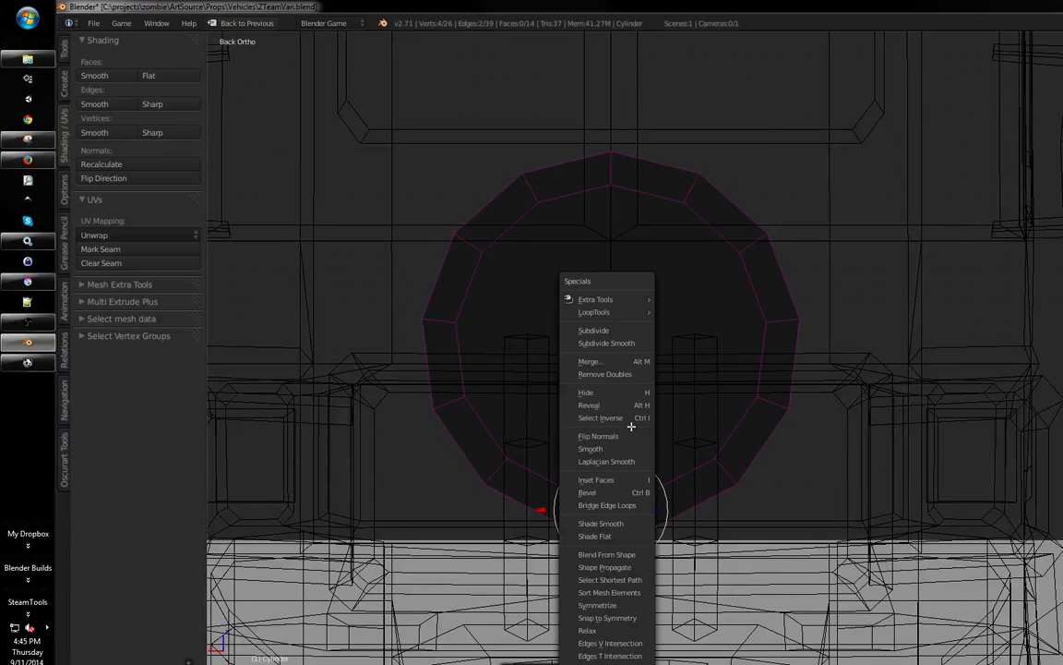
{"action": "left_click", "coordinate": [603, 330]}
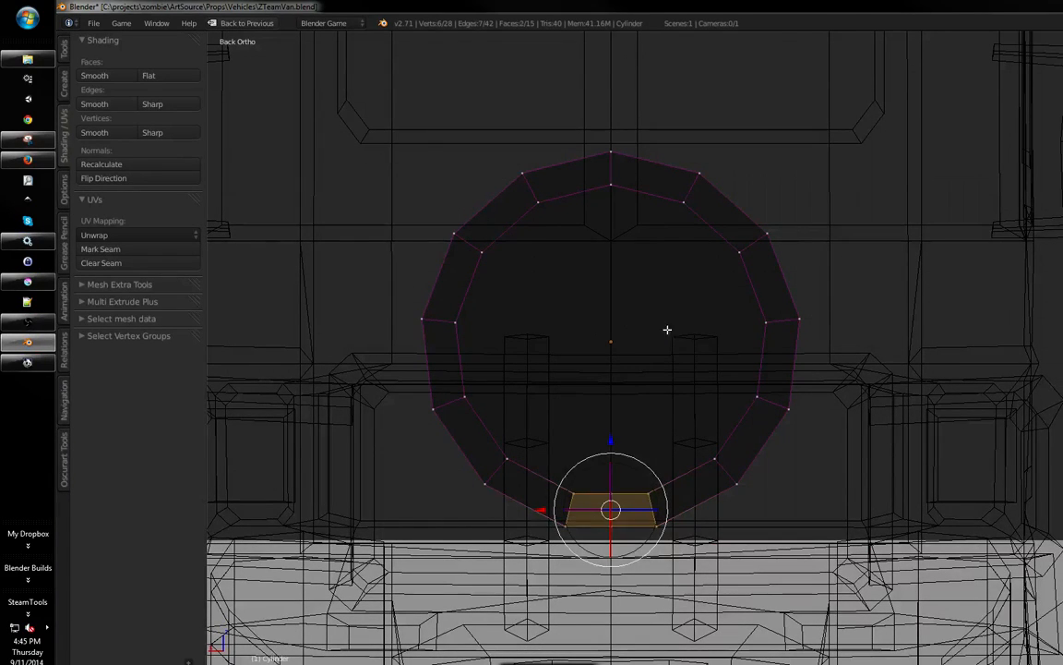
- Connect the cap's top and bottom centre vertices with an edge and round the inner rim loop with LoopTools Circle
{"action": "middle_click_drag", "start_coordinate": [660, 407], "coordinate": [656, 414], "text": "shift"}
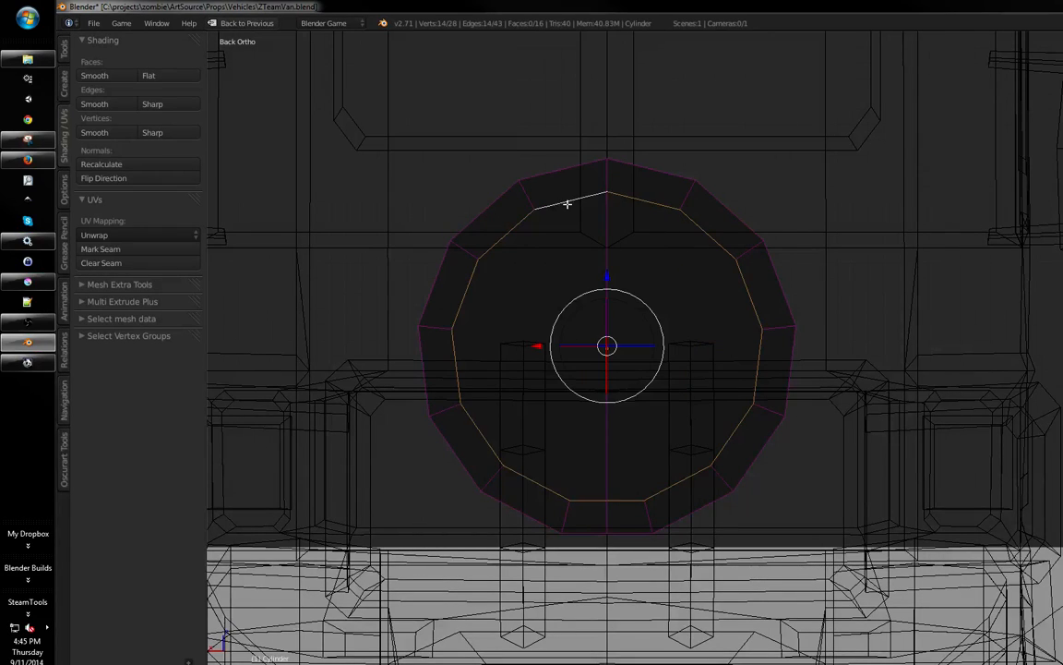
{"action": "key", "text": "w"}
{"action": "mouse_move", "coordinate": [582, 209]}
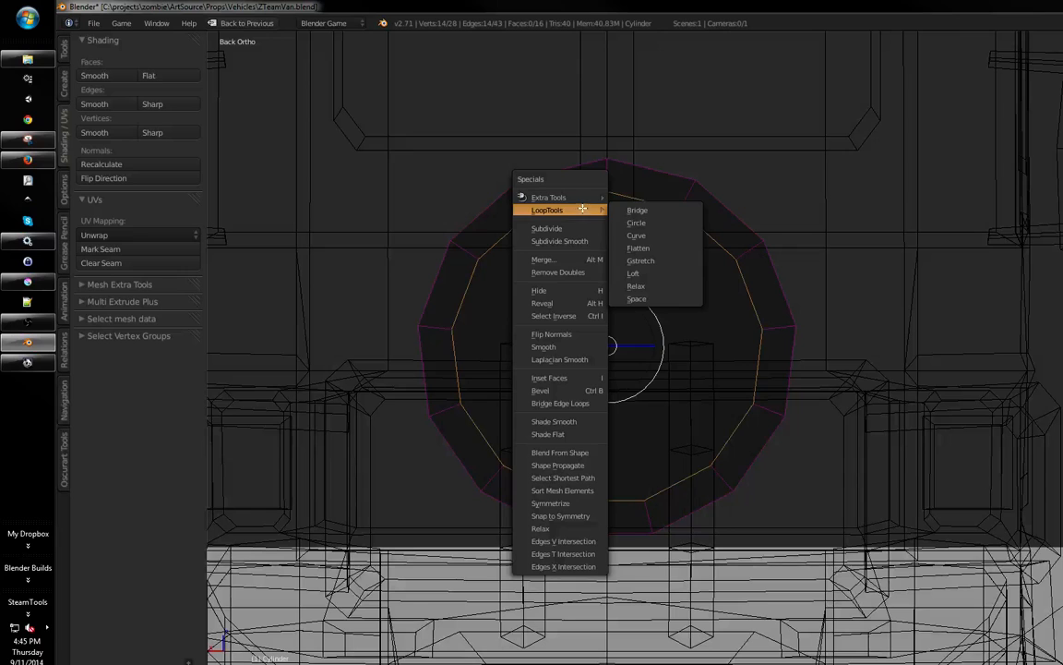
{"action": "left_click", "coordinate": [660, 221]}
- Round the spare wheel's outer rim edge loop with LoopTools Circle
{"action": "right_click", "coordinate": [735, 210], "text": "alt"}
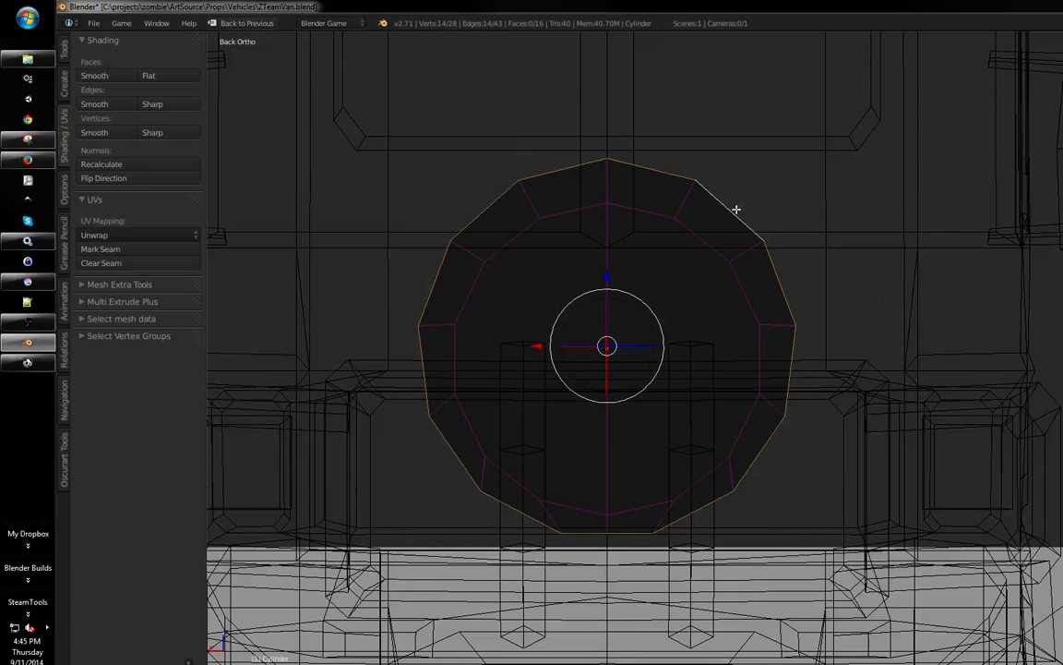
{"action": "key", "text": "w"}
{"action": "mouse_move", "coordinate": [733, 220]}
{"action": "left_click", "coordinate": [785, 235]}
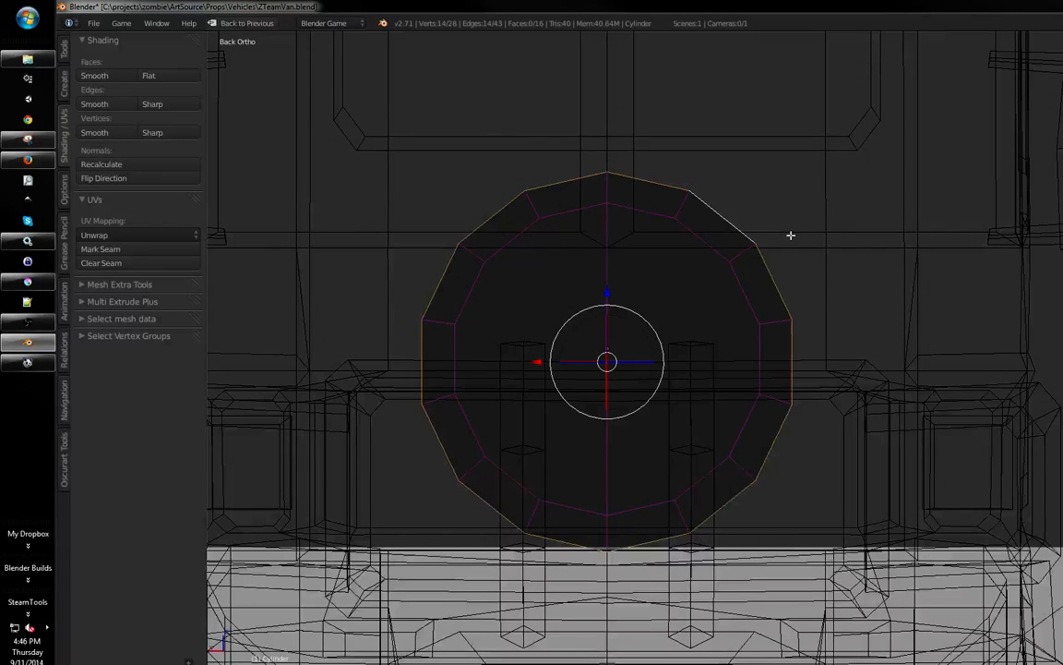
- Clear the rim selection, save the van file and return to solid shading
{"action": "key", "text": "a"}
{"action": "middle_click_drag", "start_coordinate": [774, 237], "coordinate": [783, 228], "text": "shift"}
{"action": "scroll", "coordinate": [781, 248], "scroll_direction": "down", "scroll_amount": 1}
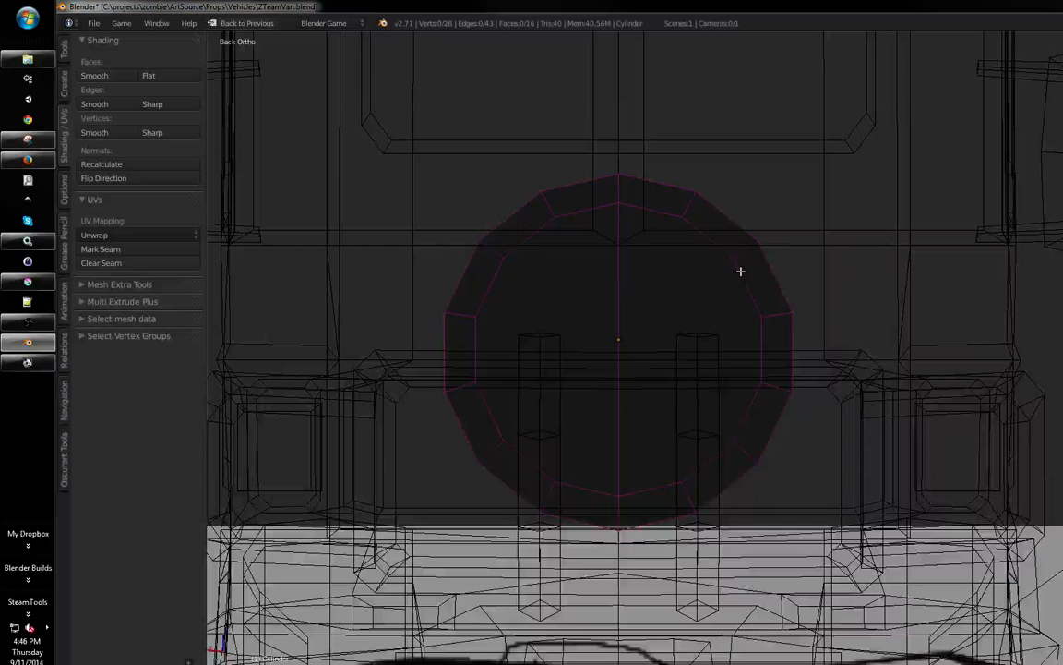
{"action": "key", "text": "ctrl+s"}
{"action": "key", "text": "z"}
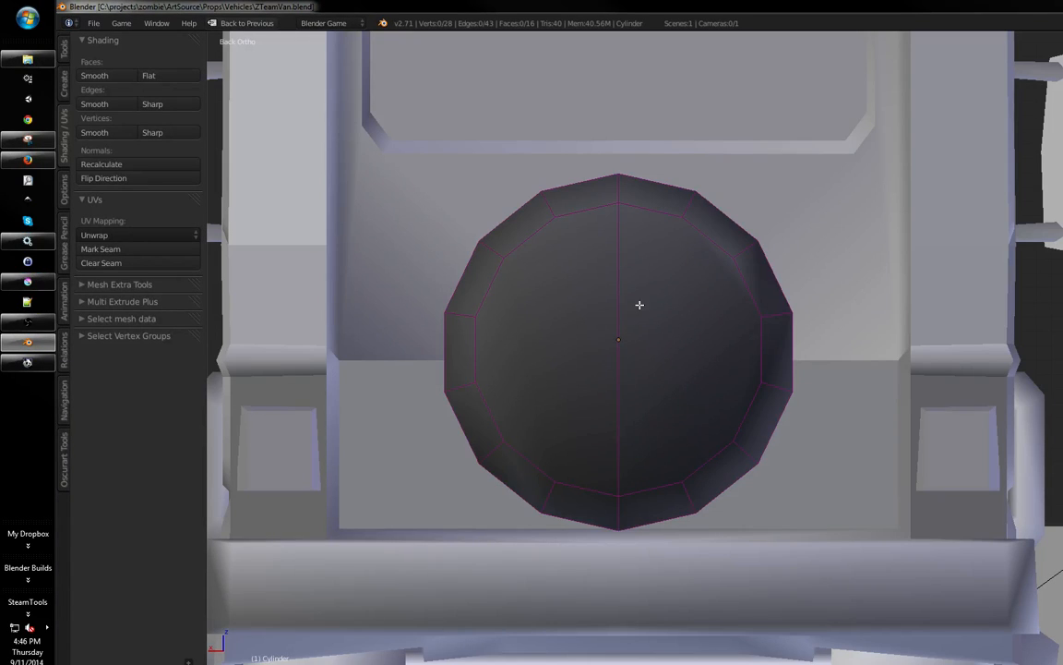
- Select every vertex of the spare wheel's left half, including the vertical centre line, in vertex mode
{"action": "key", "text": "Tab"}
{"action": "key", "text": "Tab"}
{"action": "key", "text": "ctrl+Tab"}
{"action": "left_click", "coordinate": [604, 306]}
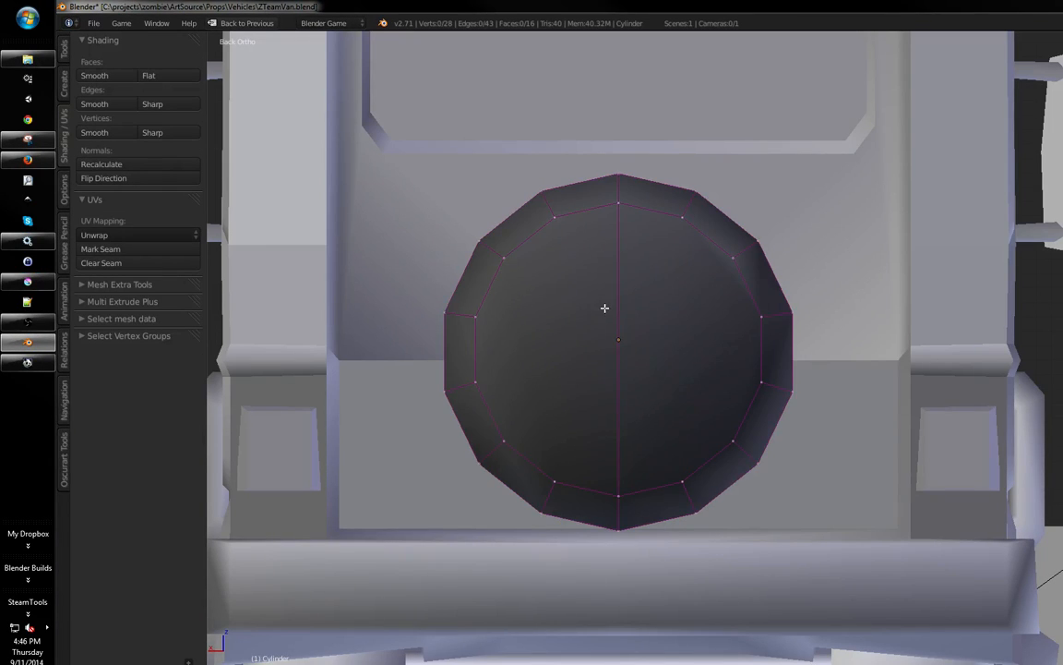
{"action": "key", "text": "a"}
{"action": "key", "text": "a"}
{"action": "key", "text": "b"}
{"action": "left_click_drag", "start_coordinate": [630, 161], "coordinate": [445, 550]}
{"action": "key", "text": "x"}
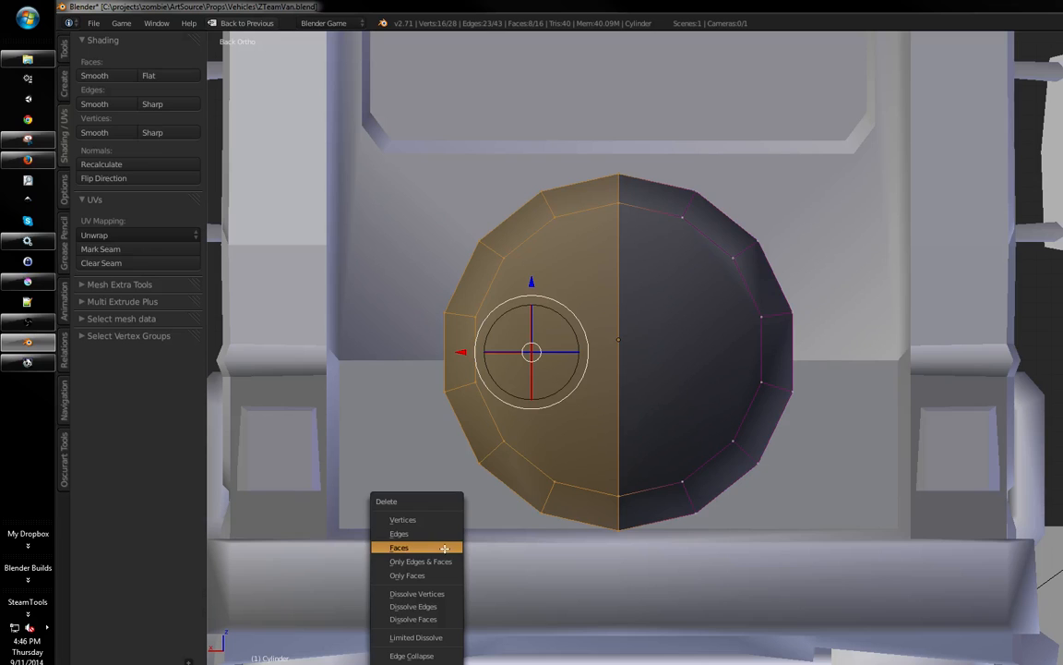
{"action": "left_click", "coordinate": [431, 519]}
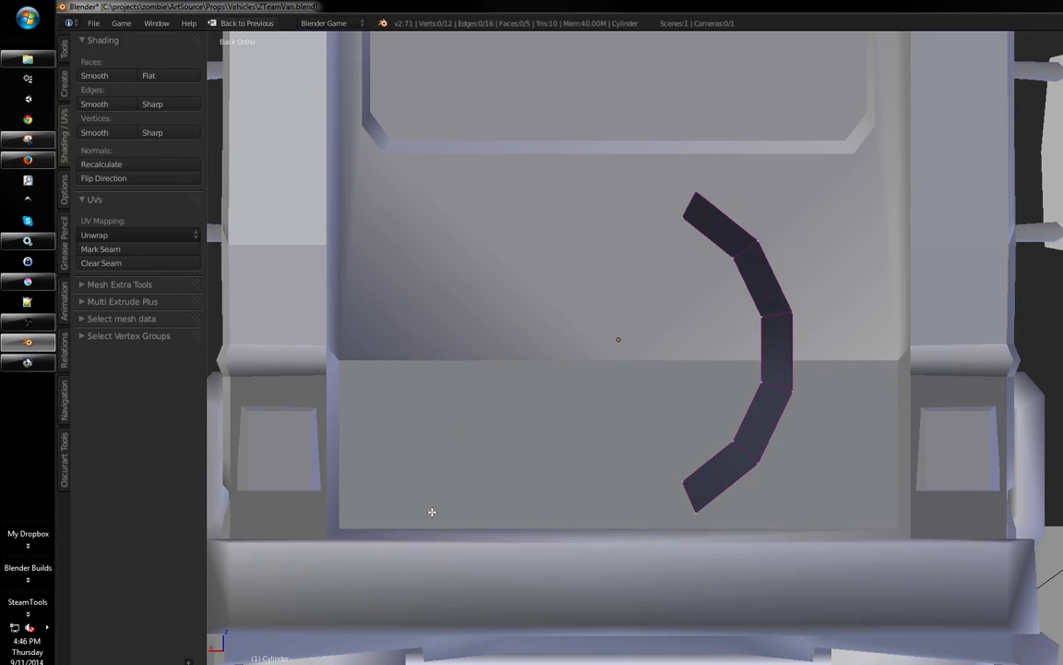
{"action": "key", "text": "ctrl+z"}
- Delete the selected faces of the spare wheel's left half
{"action": "key", "text": "x"}
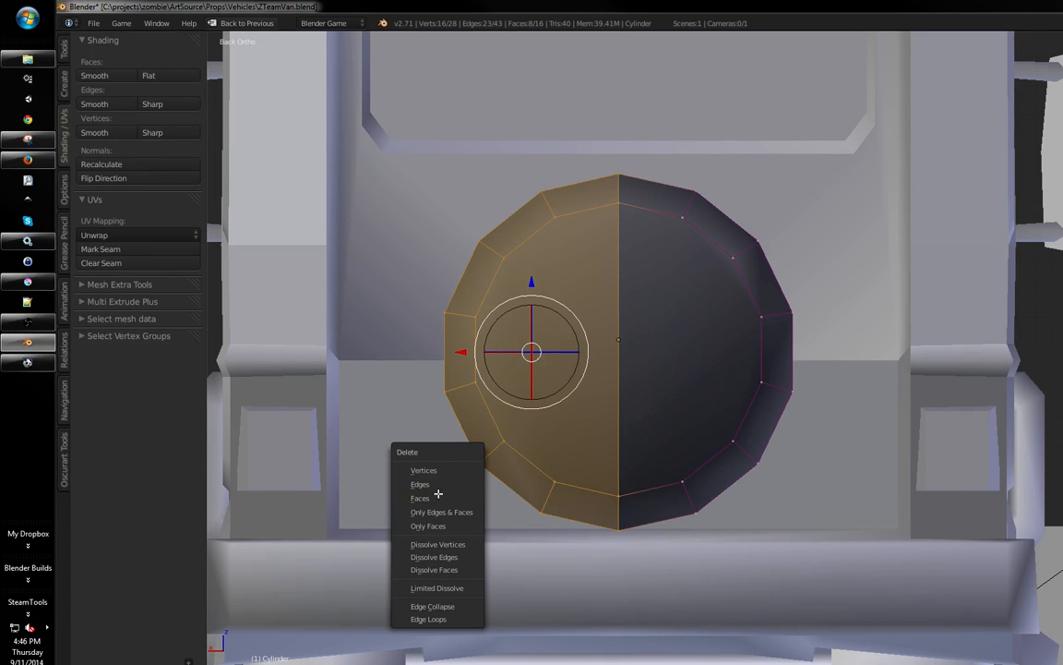
{"action": "left_click", "coordinate": [439, 494]}
{"action": "middle_click_drag", "start_coordinate": [441, 498], "coordinate": [540, 364]}
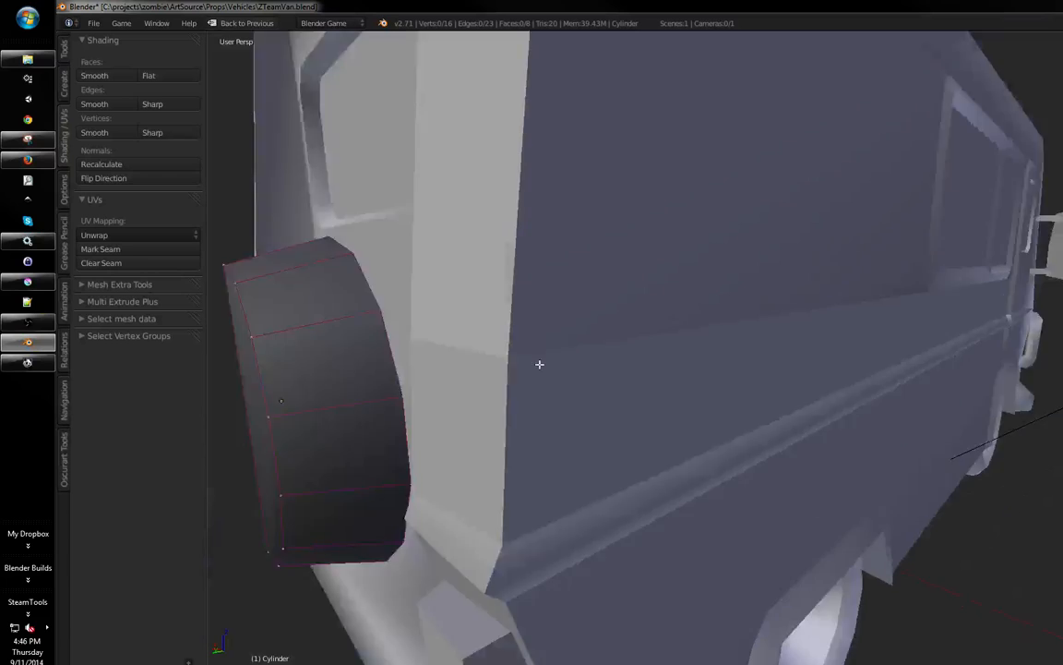
- Leave mesh editing and join the half spare wheel into the van body, leaving nothing selected
{"action": "scroll", "coordinate": [540, 365], "scroll_direction": "down", "scroll_amount": 6}
{"action": "key", "text": "Tab"}
{"action": "right_click", "coordinate": [581, 399]}
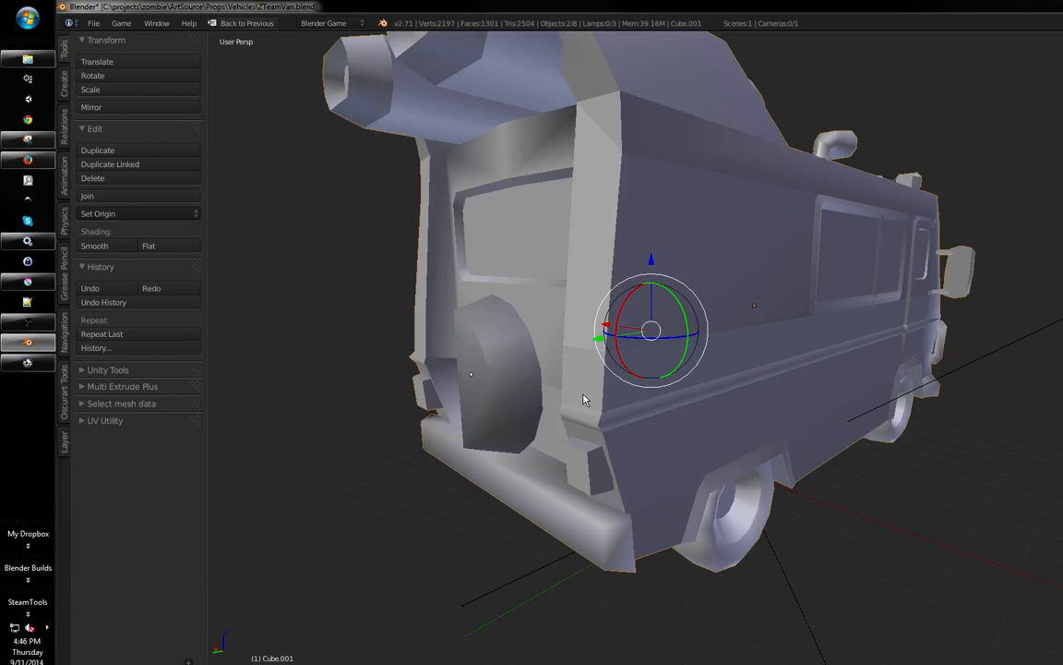
{"action": "key", "text": "ctrl+j"}
{"action": "middle_click_drag", "start_coordinate": [584, 395], "coordinate": [503, 345]}
{"action": "key", "text": "a"}
- Mark the edge loop around the spare wheel's front cap as a seam in the merged van mesh, using edge selection
{"action": "right_click", "coordinate": [771, 352]}
{"action": "key", "text": "Tab"}
{"action": "scroll", "coordinate": [557, 349], "scroll_direction": "up", "scroll_amount": 2}
{"action": "key", "text": "ctrl+Tab"}
{"action": "left_click", "coordinate": [546, 361]}
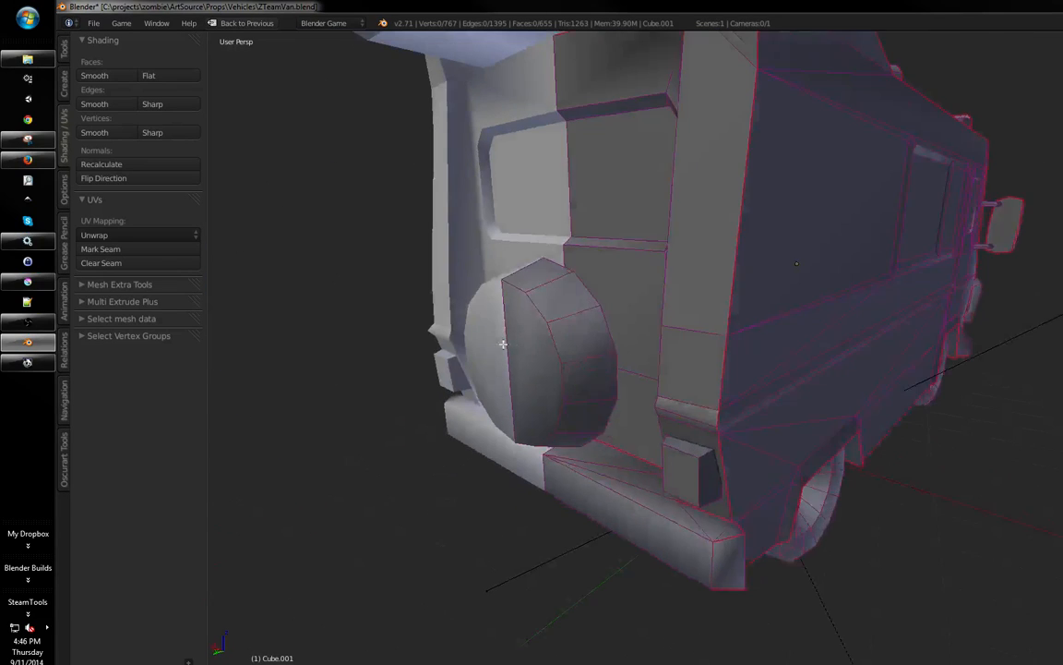
{"action": "key", "text": "a"}
{"action": "key", "text": "a"}
{"action": "right_click", "coordinate": [474, 309], "text": "alt"}
{"action": "middle_click_drag", "start_coordinate": [475, 309], "coordinate": [554, 367]}
{"action": "key", "text": "ctrl+e"}
{"action": "left_click", "coordinate": [584, 346]}
{"action": "key", "text": "a"}
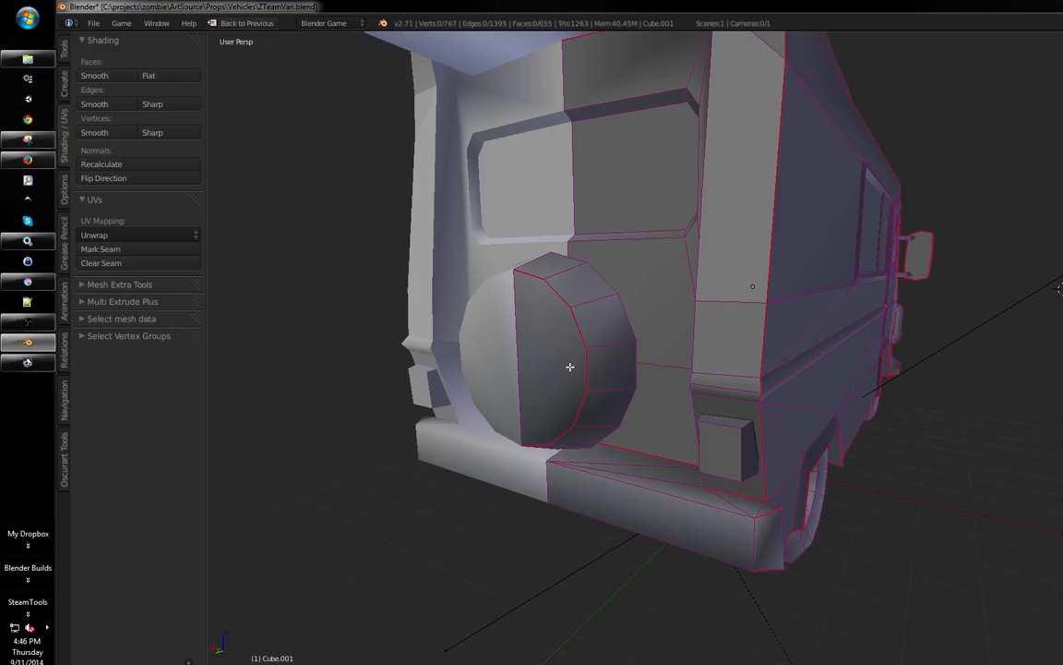
- Select the spare wheel's cap and tread in face mode, restore the full layout and unwrap them
{"action": "key", "text": "ctrl+Tab"}
{"action": "key", "text": "f"}
{"action": "key", "text": "l"}
{"action": "middle_click_drag", "start_coordinate": [564, 374], "coordinate": [550, 370]}
{"action": "key", "text": "ctrl+Up"}
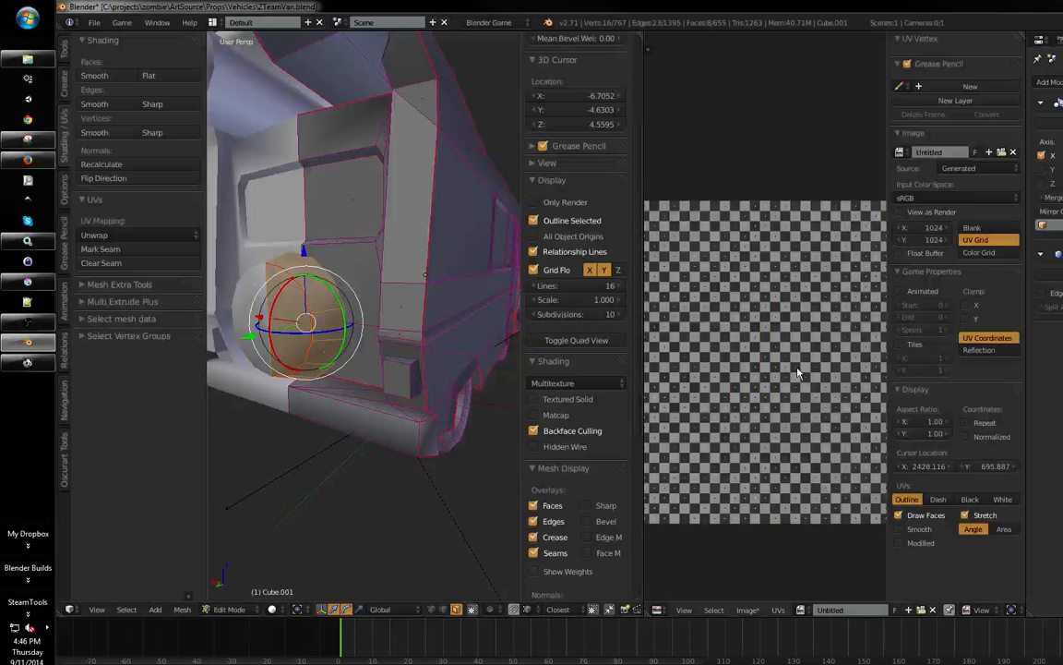
{"action": "key", "text": "u"}
{"action": "left_click", "coordinate": [720, 328]}
- Save the file over the existing ZTeamVan.blend
{"action": "scroll", "coordinate": [701, 313], "scroll_direction": "up", "scroll_amount": 2}
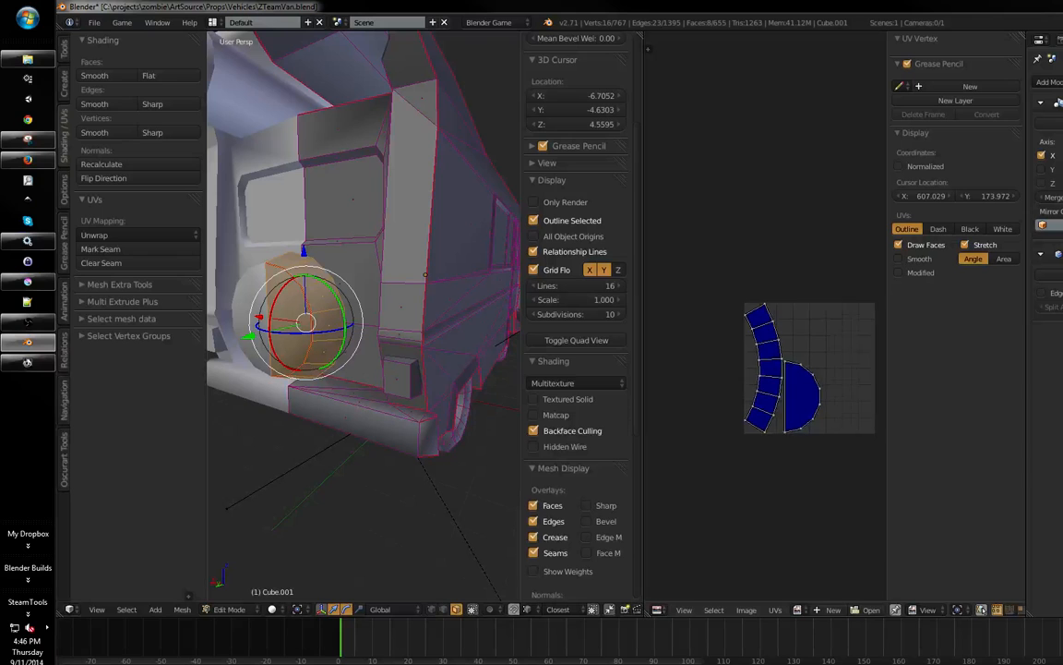
{"action": "scroll", "coordinate": [720, 333], "scroll_direction": "up", "scroll_amount": 2}
{"action": "key", "text": "ctrl+Up"}
{"action": "key", "text": "ctrl+Up"}
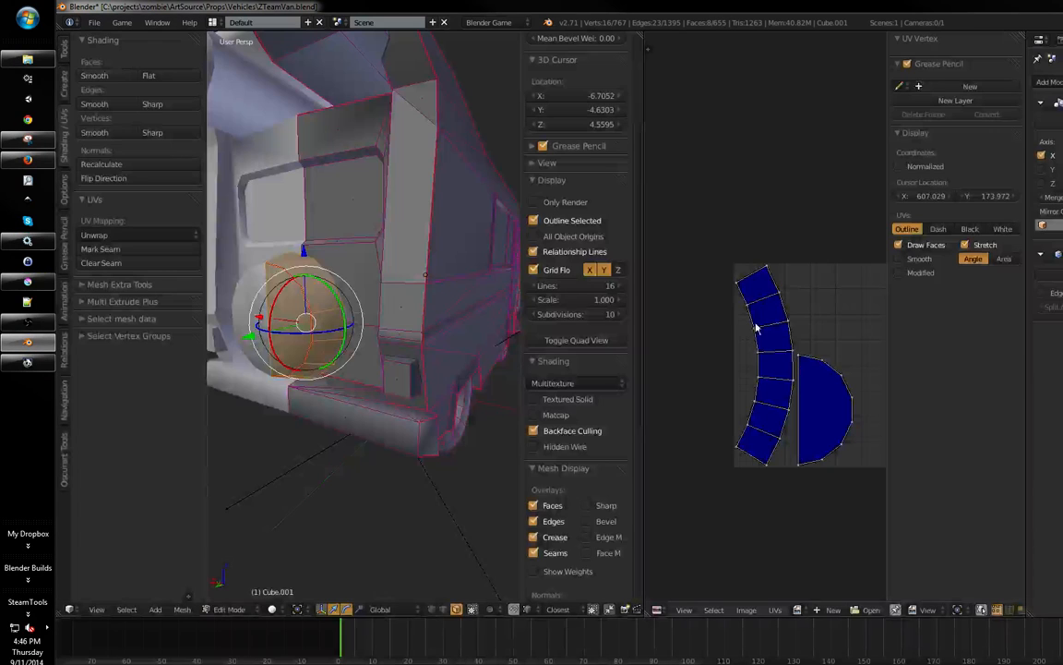
{"action": "middle_click_drag", "start_coordinate": [740, 290], "coordinate": [738, 272]}
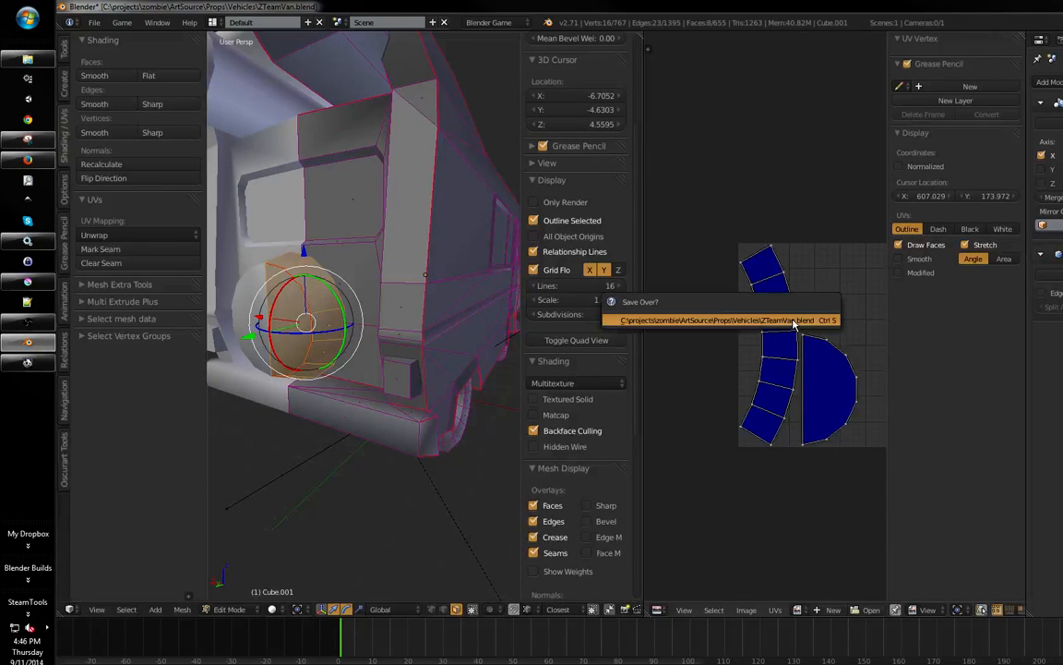
- Isolate the curved tread strip's UV island by hiding the cap's island, and pin its top-left corner vertex
{"action": "key", "text": "l"}
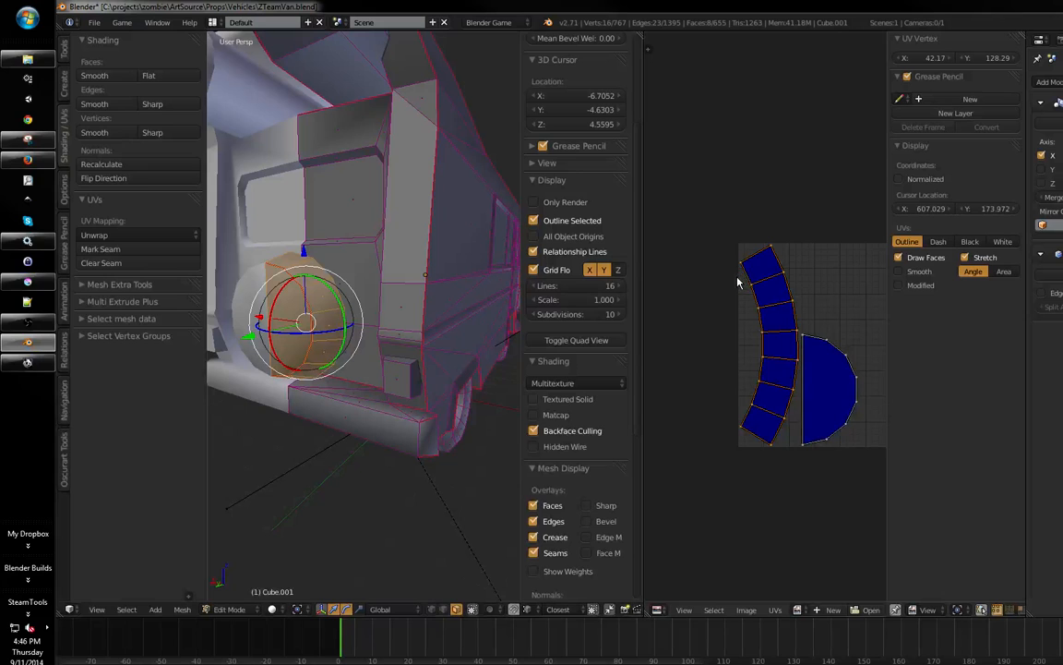
{"action": "key", "text": "shift+h"}
{"action": "middle_click_drag", "start_coordinate": [757, 284], "coordinate": [763, 281]}
{"action": "right_click", "coordinate": [749, 269]}
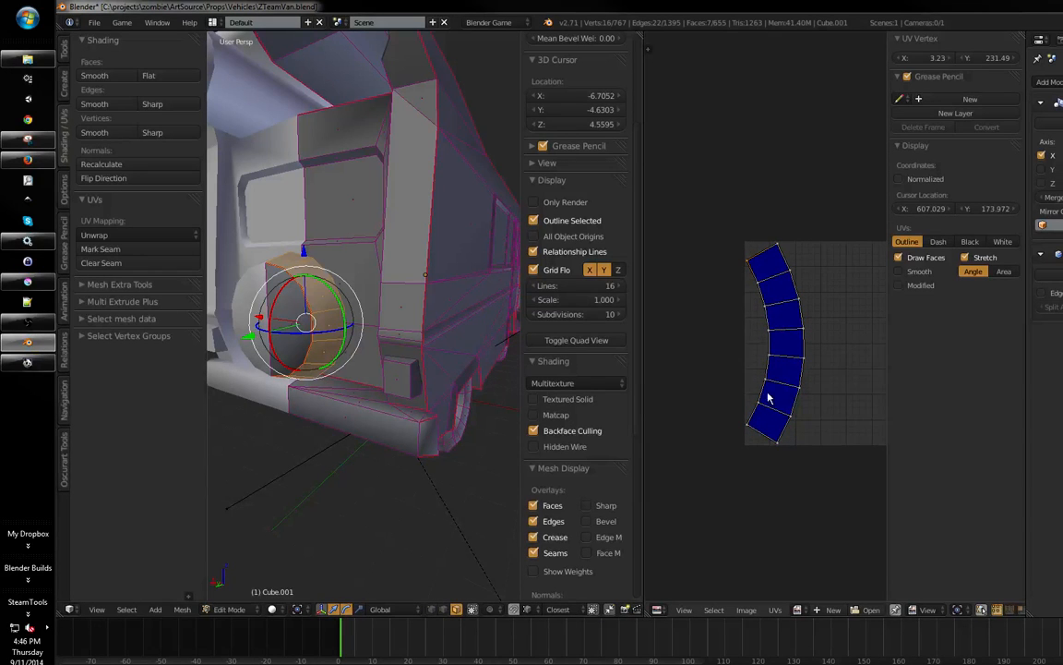
{"action": "middle_click_drag", "start_coordinate": [782, 351], "coordinate": [770, 361]}
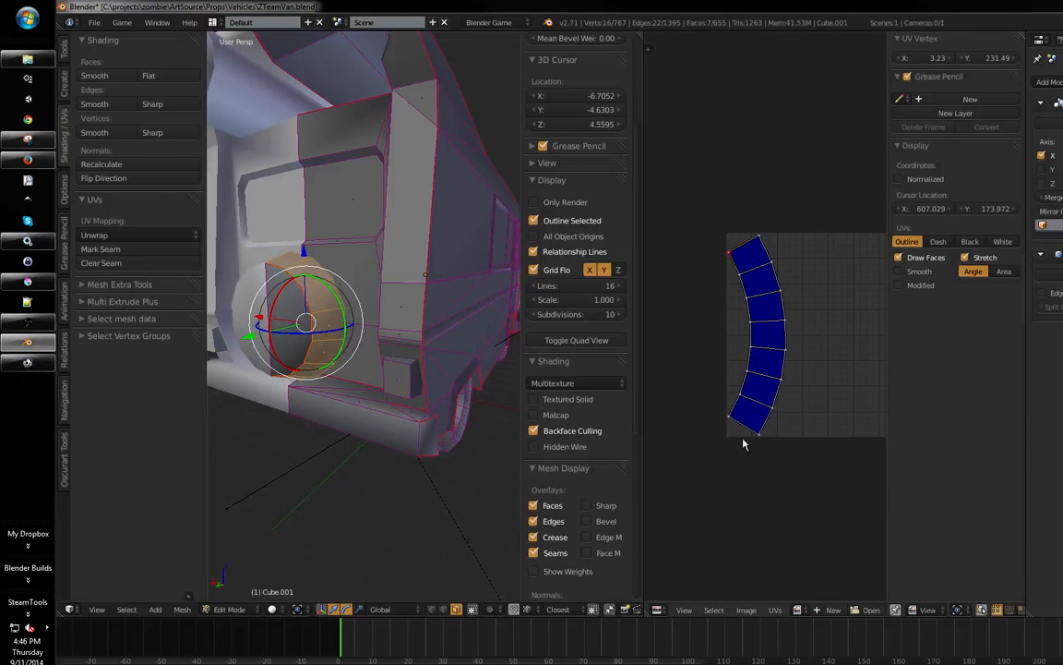
{"action": "middle_click_drag", "start_coordinate": [736, 450], "coordinate": [721, 451]}
- Show textured shading, select the whole van mesh and assign it the Untitled checker image
{"action": "mouse_move", "coordinate": [418, 435]}
{"action": "middle_mouse_down"}
{"action": "mouse_move", "coordinate": [407, 446]}
{"action": "mouse_move", "coordinate": [422, 466]}
{"action": "middle_mouse_up"}
{"action": "key", "text": "alt+z"}
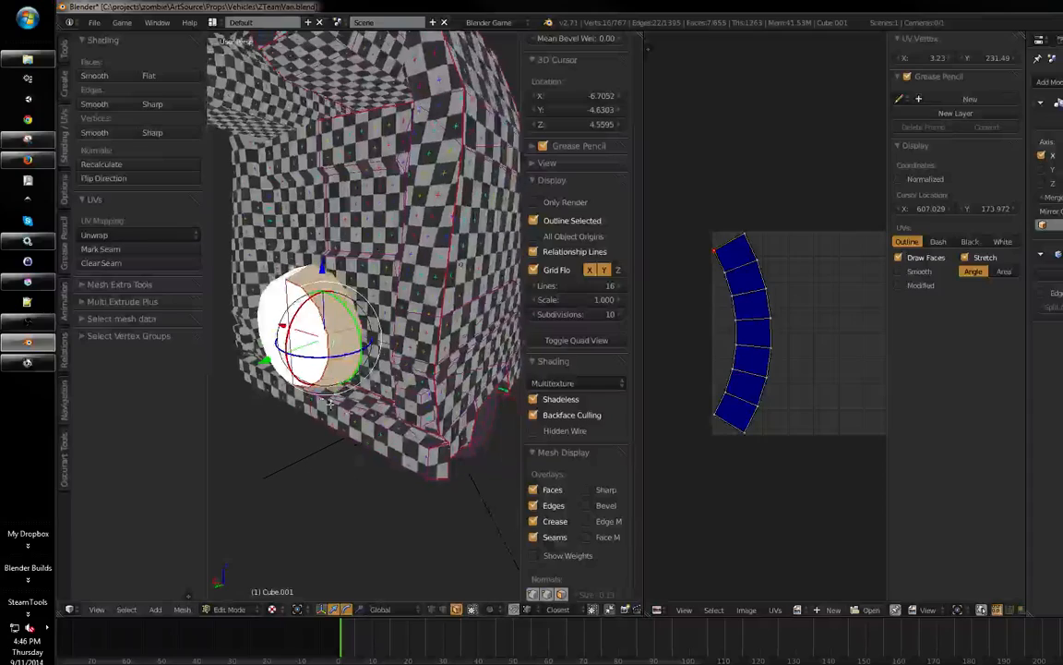
{"action": "middle_click_drag", "start_coordinate": [751, 394], "coordinate": [751, 387]}
{"action": "middle_click_drag", "start_coordinate": [461, 407], "coordinate": [467, 407]}
{"action": "key", "text": "a"}
{"action": "key", "text": "a"}
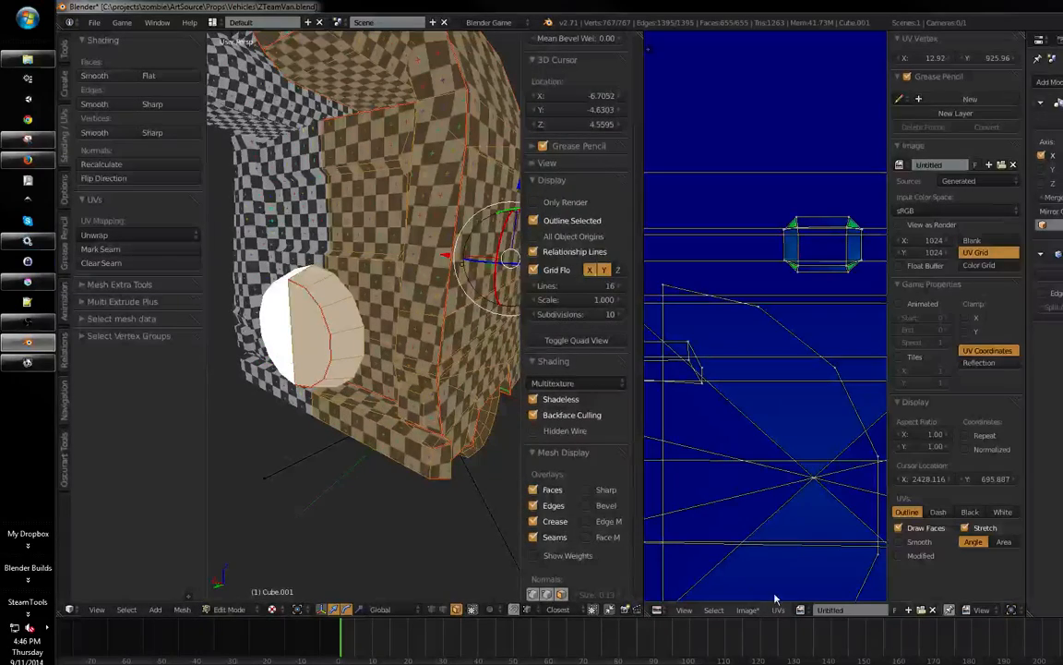
{"action": "left_click", "coordinate": [802, 611]}
{"action": "left_click", "coordinate": [819, 501]}
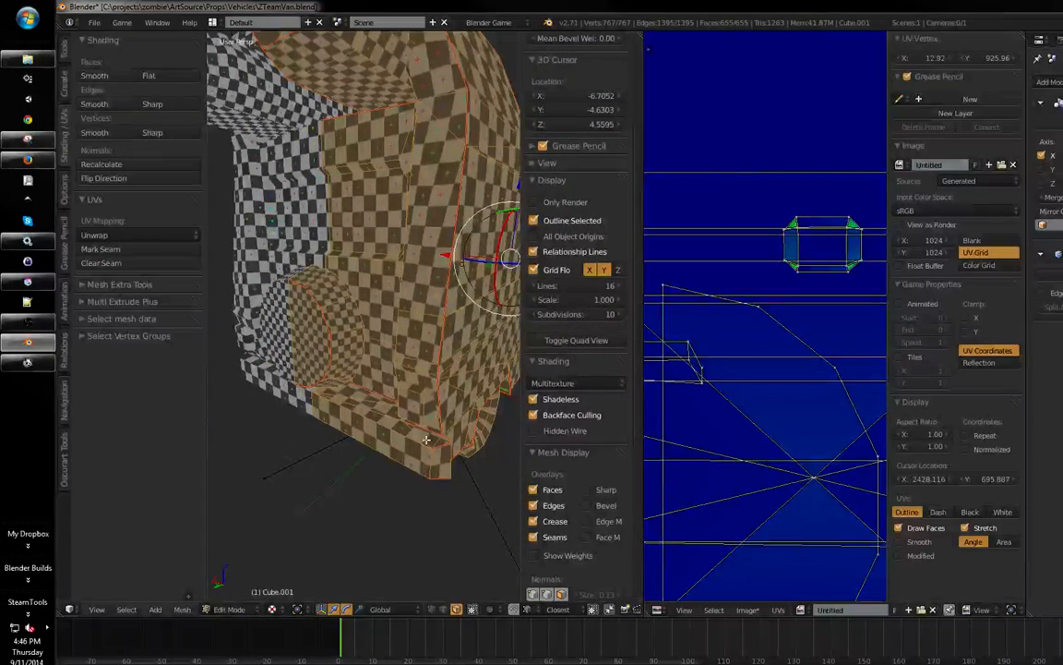
- Select only the spare wheel's tread faces and pin the lower-left corner of their UV strip
{"action": "middle_click_drag", "start_coordinate": [347, 328], "coordinate": [354, 338]}
{"action": "key", "text": "a"}
{"action": "key", "text": "l"}
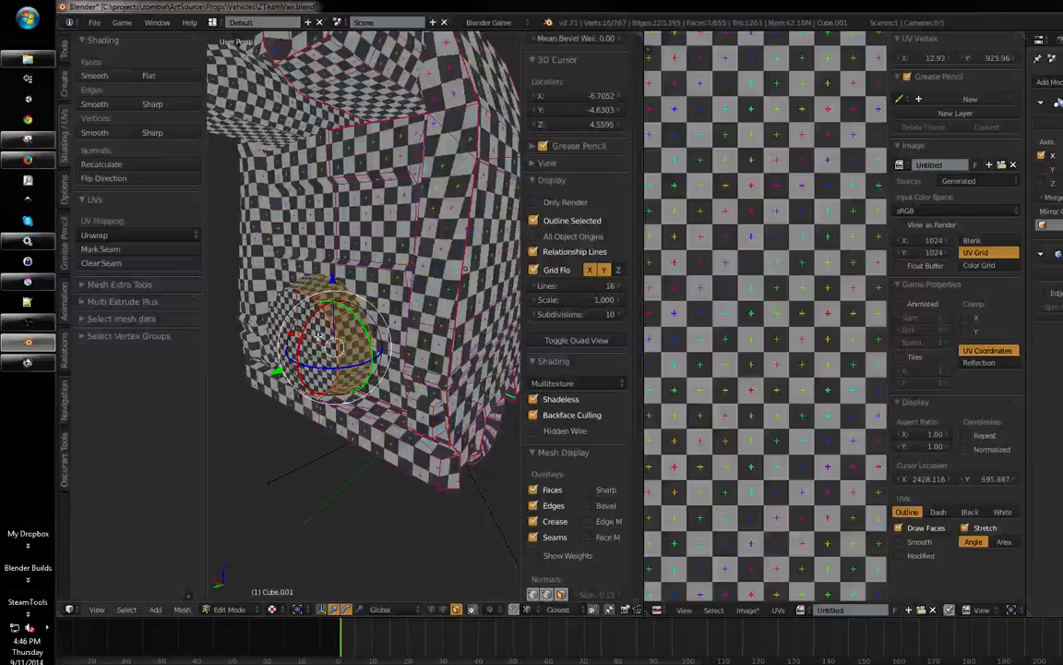
{"action": "scroll", "coordinate": [794, 350], "scroll_direction": "down", "scroll_amount": 6}
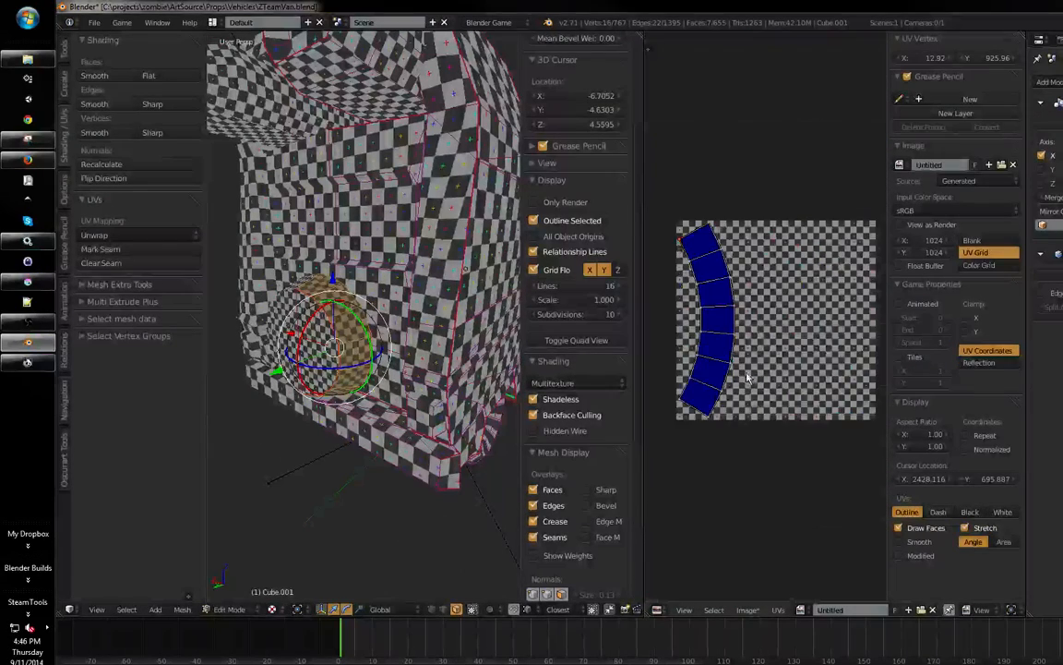
{"action": "scroll", "coordinate": [798, 352], "scroll_direction": "up", "scroll_amount": 2}
{"action": "scroll", "coordinate": [798, 351], "scroll_direction": "up", "scroll_amount": 3}
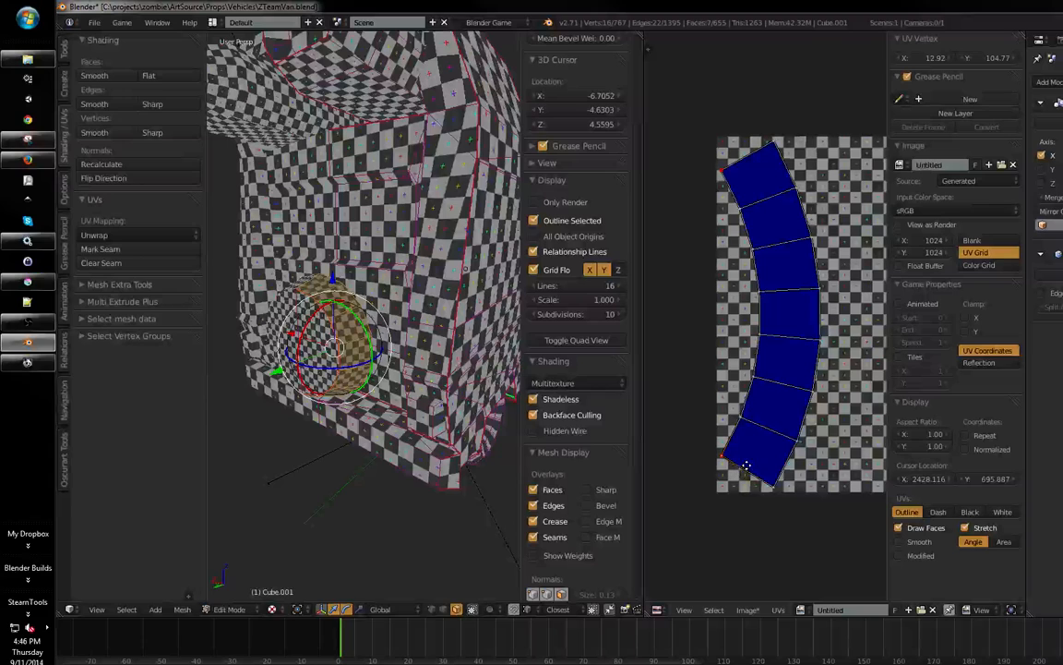
- Turn on Live Unwrap, pin the strip's middle inner-edge vertex and pull it directly below the pinned upper-left corner
{"action": "left_click", "coordinate": [778, 609]}
{"action": "left_click", "coordinate": [799, 565]}
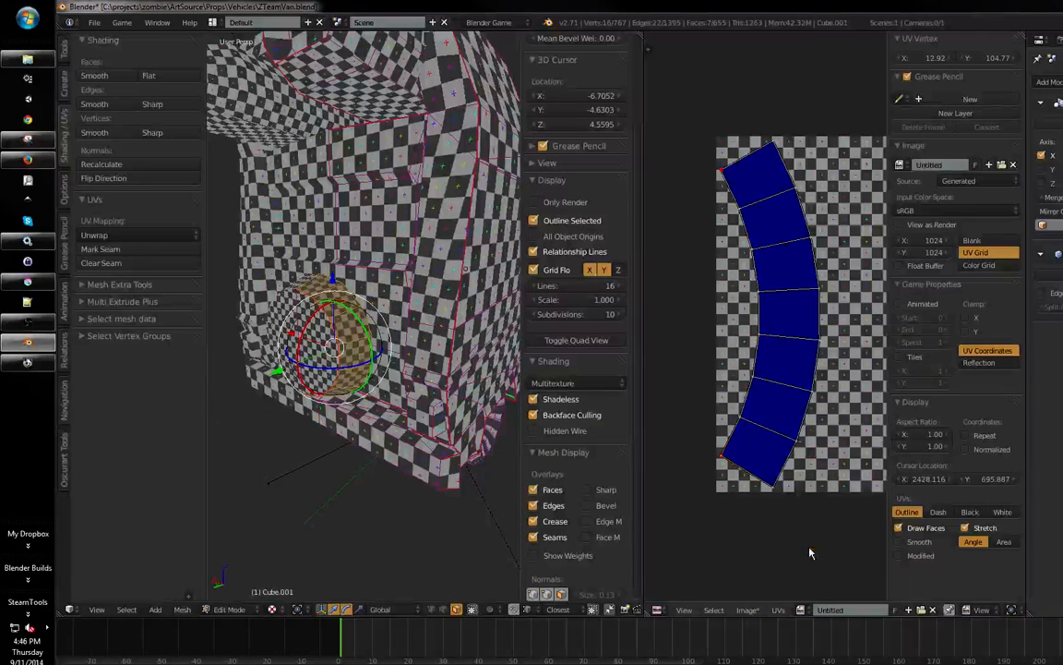
{"action": "key", "text": "g"}
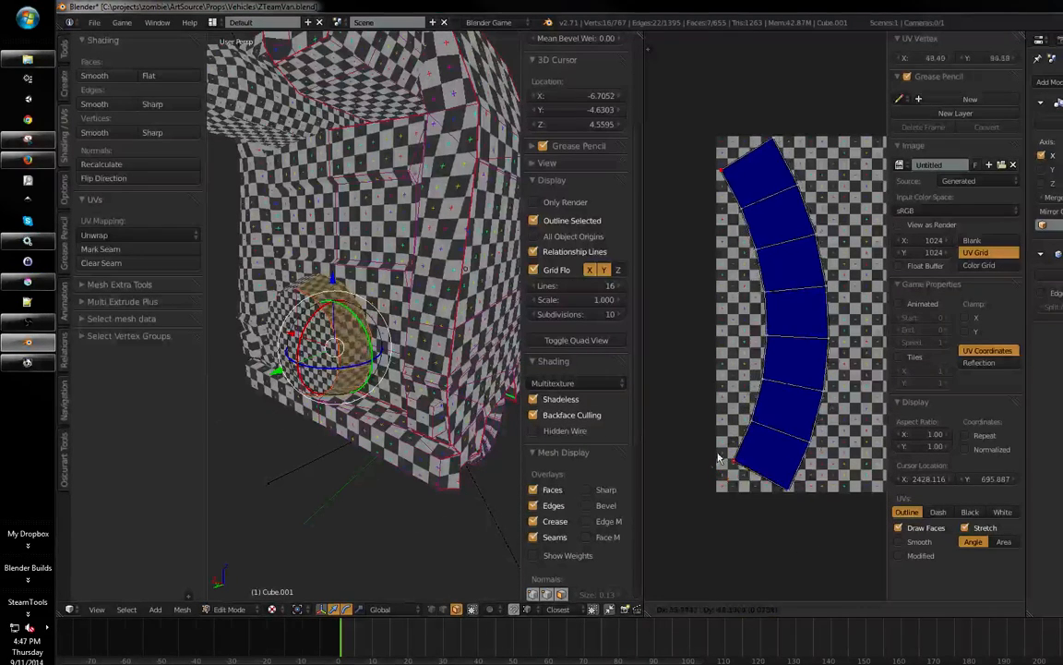
{"action": "left_click", "coordinate": [741, 452]}
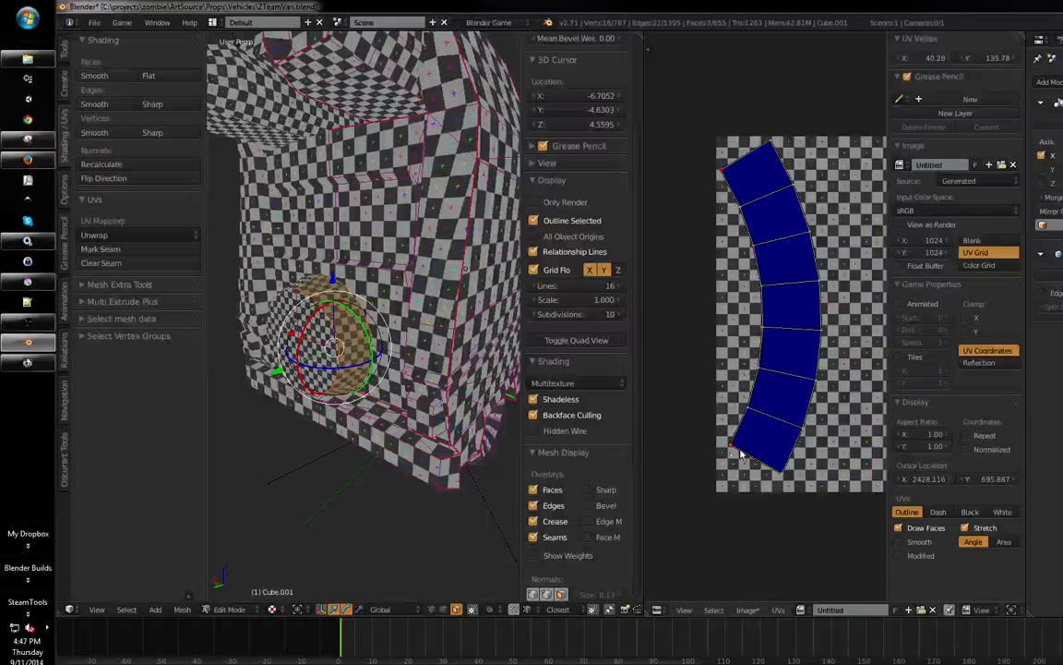
{"action": "middle_click_drag", "start_coordinate": [761, 303], "coordinate": [757, 317]}
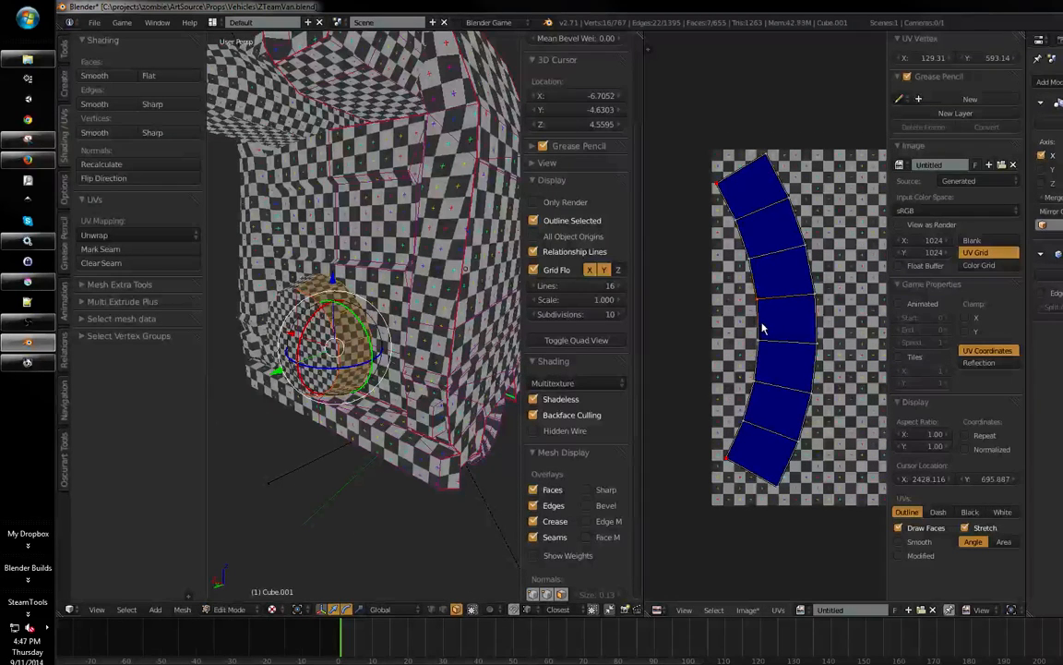
{"action": "key", "text": "g"}
{"action": "left_click", "coordinate": [718, 311]}
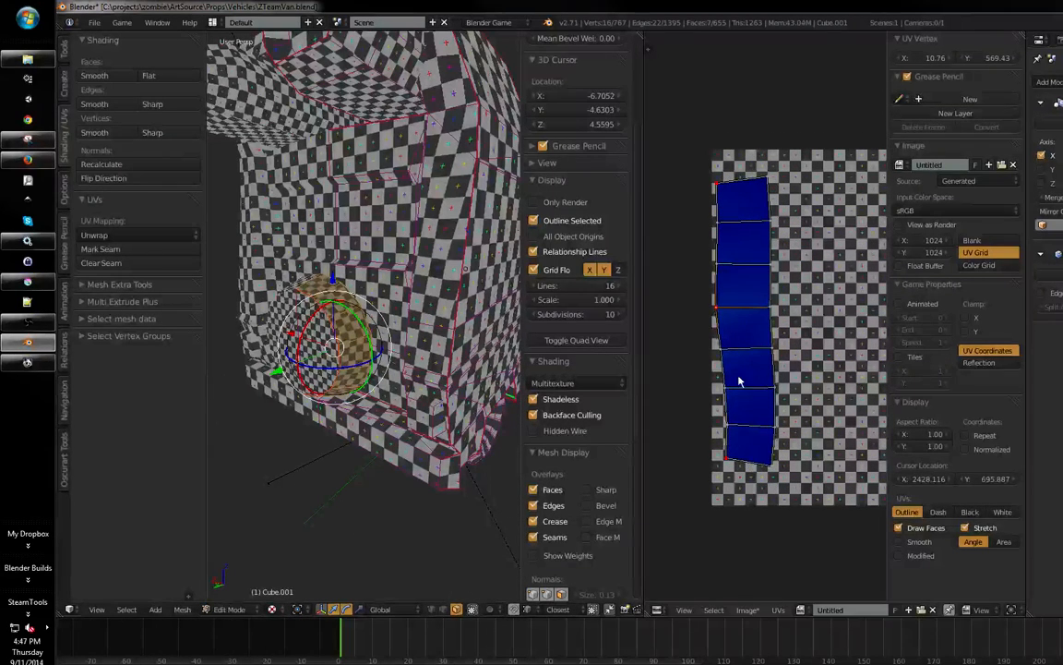
- Move the strip's lower-left corner and the pinned vertex two rows above it into one vertical line with the rest of the left edge
{"action": "key", "text": "g"}
{"action": "left_click", "coordinate": [716, 461]}
{"action": "right_click", "coordinate": [725, 388]}
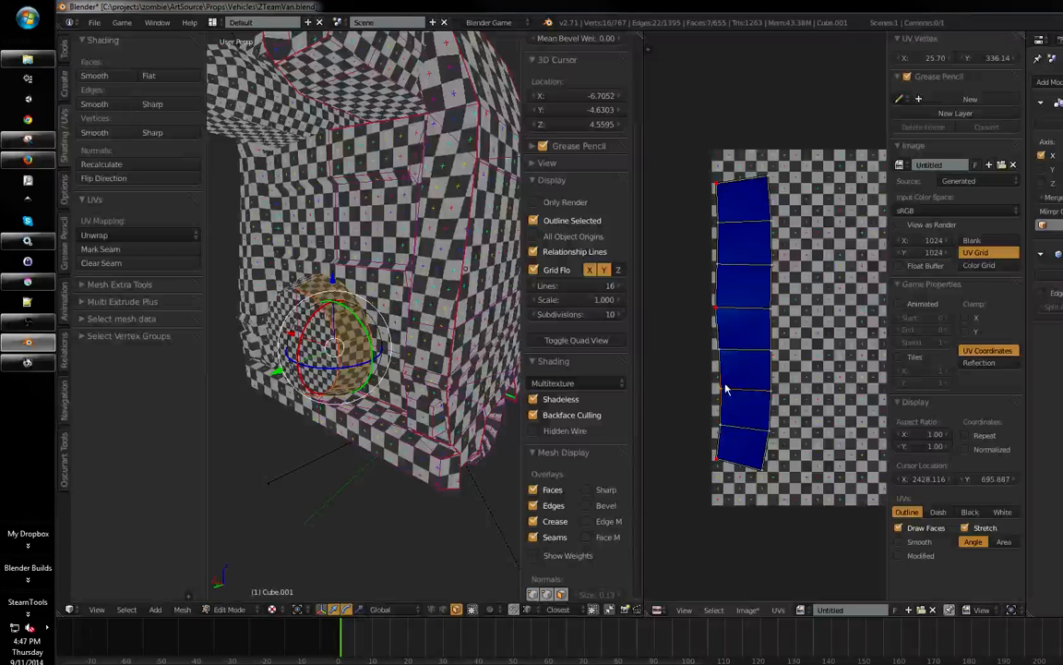
{"action": "key", "text": "g"}
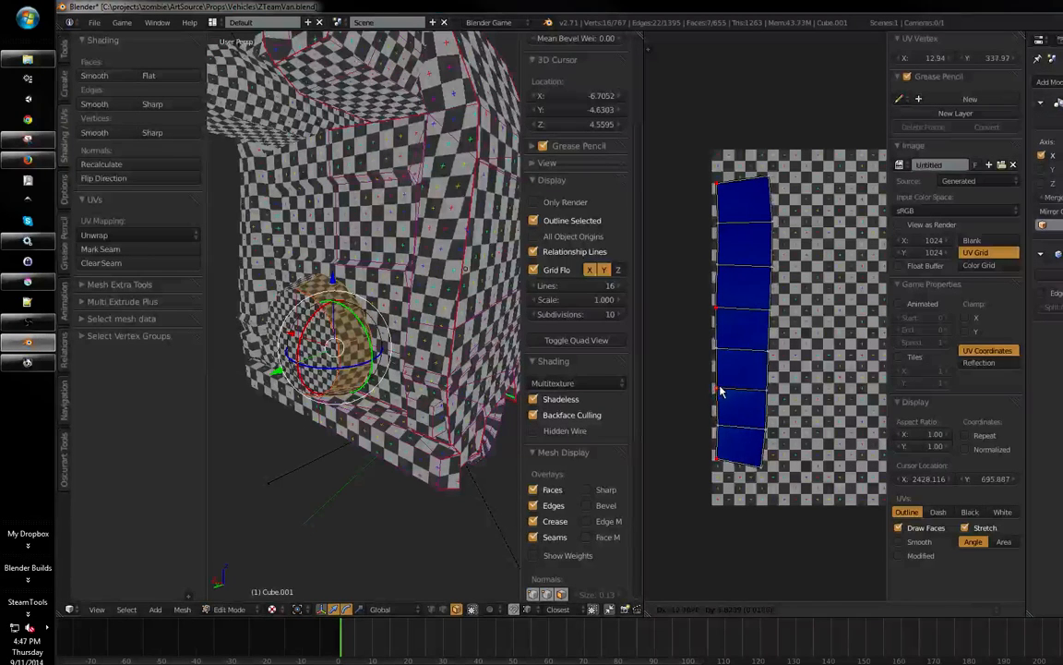
{"action": "left_click", "coordinate": [720, 388]}
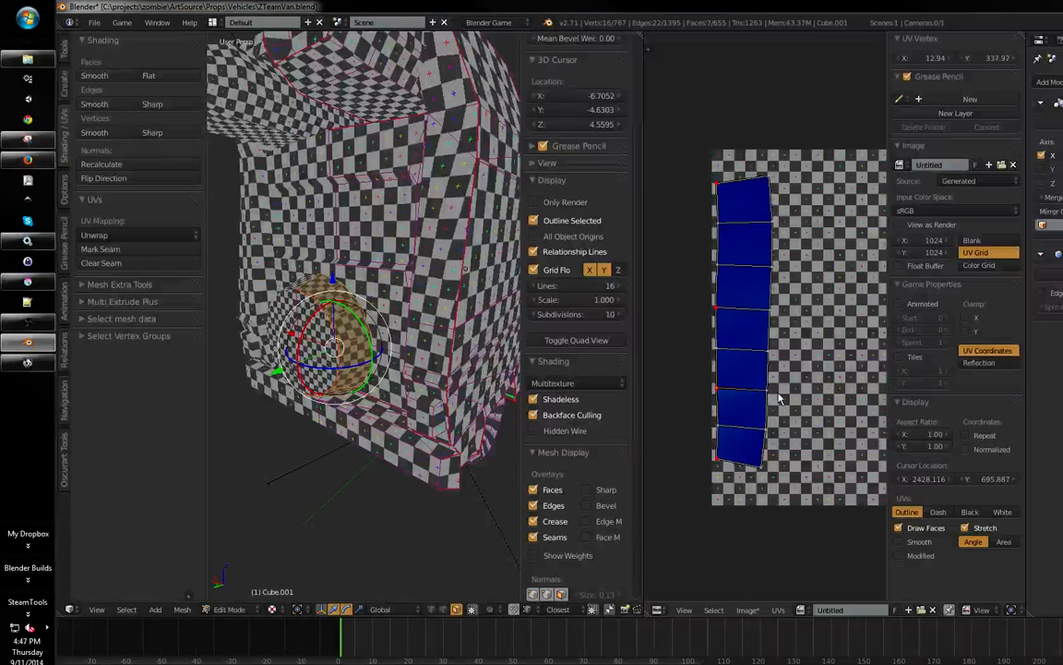
- Pin the tread strip's bottom-right corner, lower right-edge vertex and top-right corner and move them to square up the strip
{"action": "key", "text": "g"}
{"action": "left_click", "coordinate": [769, 464]}
{"action": "right_click", "coordinate": [769, 372]}
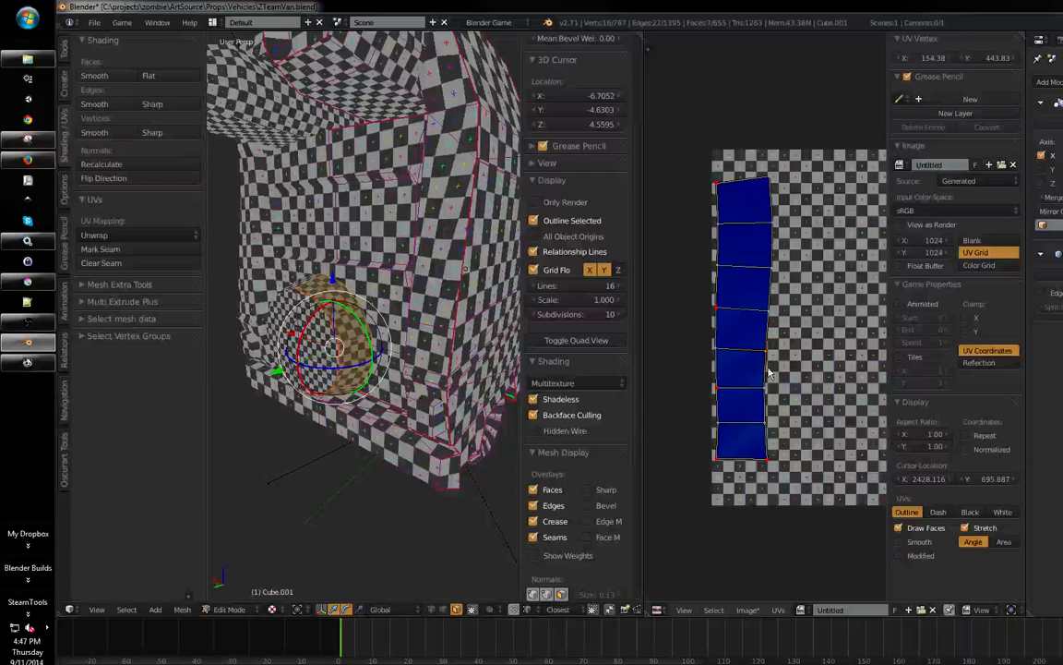
{"action": "key", "text": "g"}
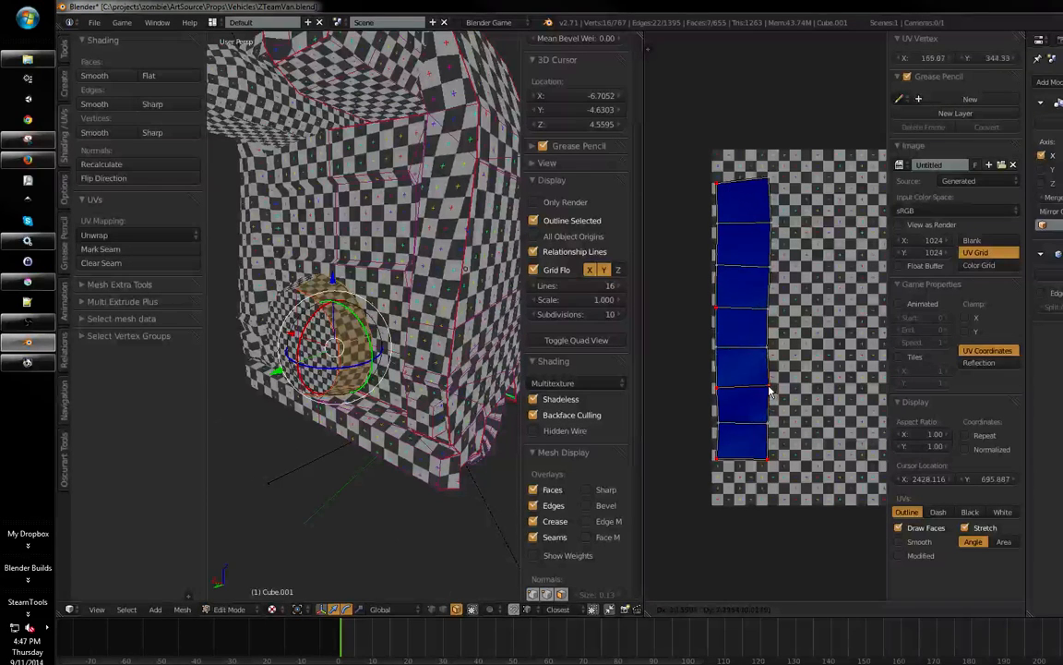
{"action": "left_click", "coordinate": [772, 387]}
{"action": "key", "text": "g"}
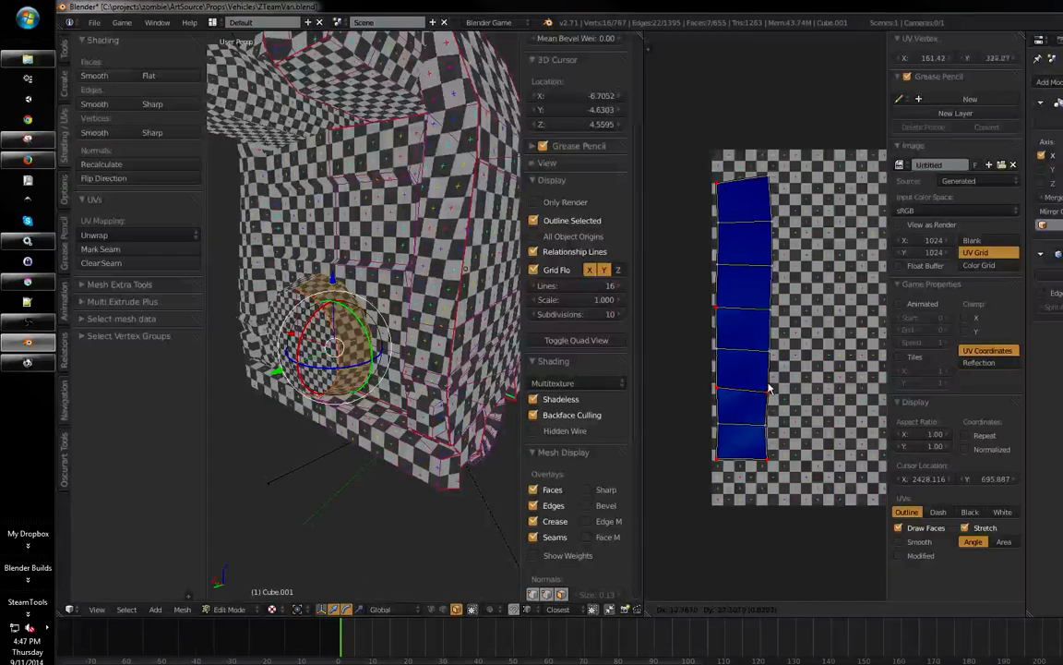
{"action": "left_click", "coordinate": [770, 387]}
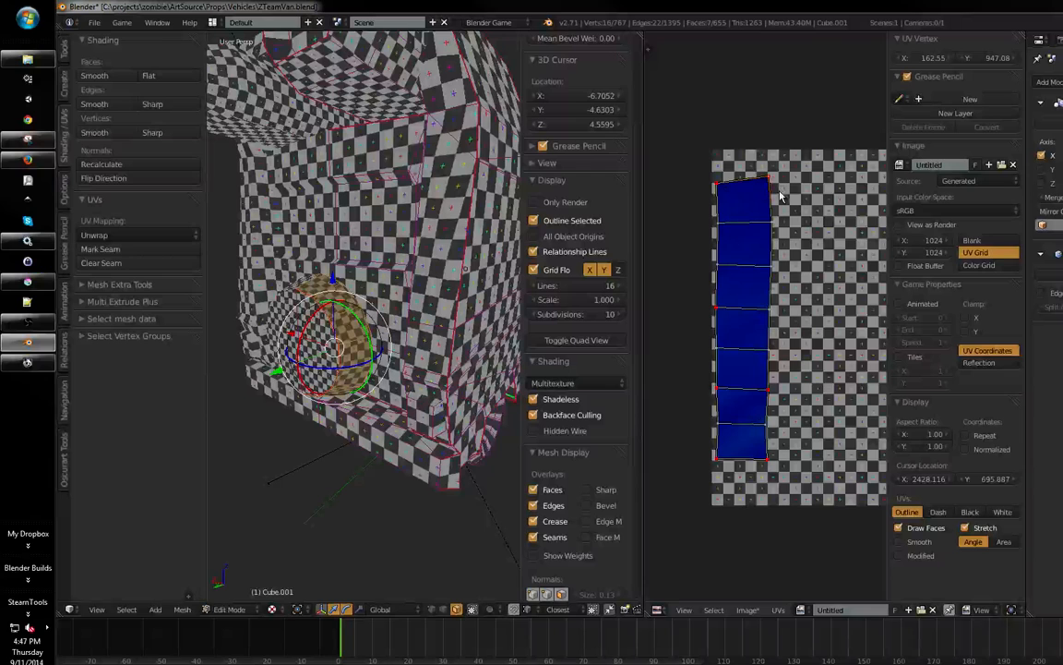
{"action": "key", "text": "g"}
{"action": "left_click", "coordinate": [775, 197]}
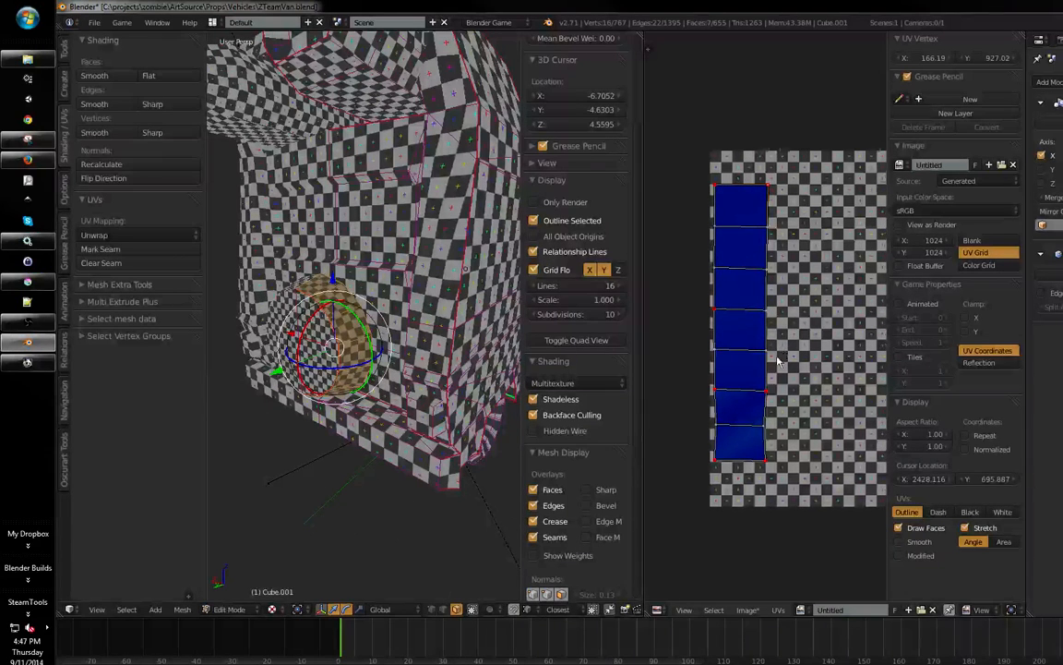
- Turn off Live Unwrap and box-select the vertices along the tread strip's left edge
{"action": "middle_click_drag", "start_coordinate": [753, 456], "coordinate": [739, 469]}
{"action": "left_click", "coordinate": [778, 610]}
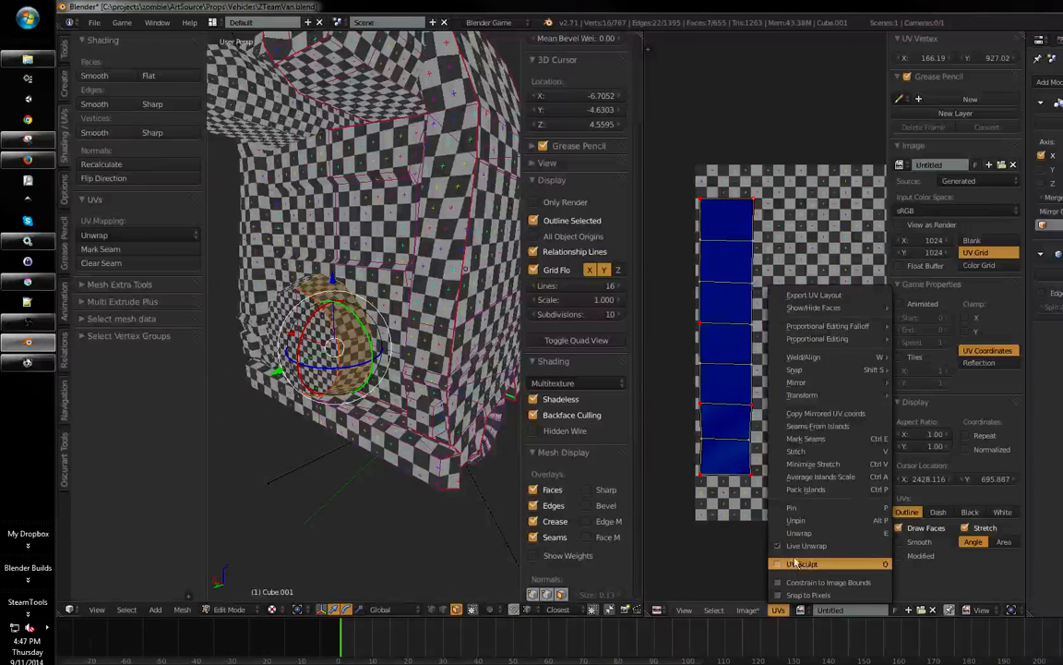
{"action": "left_click", "coordinate": [794, 544]}
{"action": "key", "text": "a"}
{"action": "key", "text": "b"}
{"action": "left_click_drag", "start_coordinate": [720, 181], "coordinate": [676, 490]}
{"action": "scroll", "coordinate": [752, 316], "scroll_direction": "up", "scroll_amount": 3}
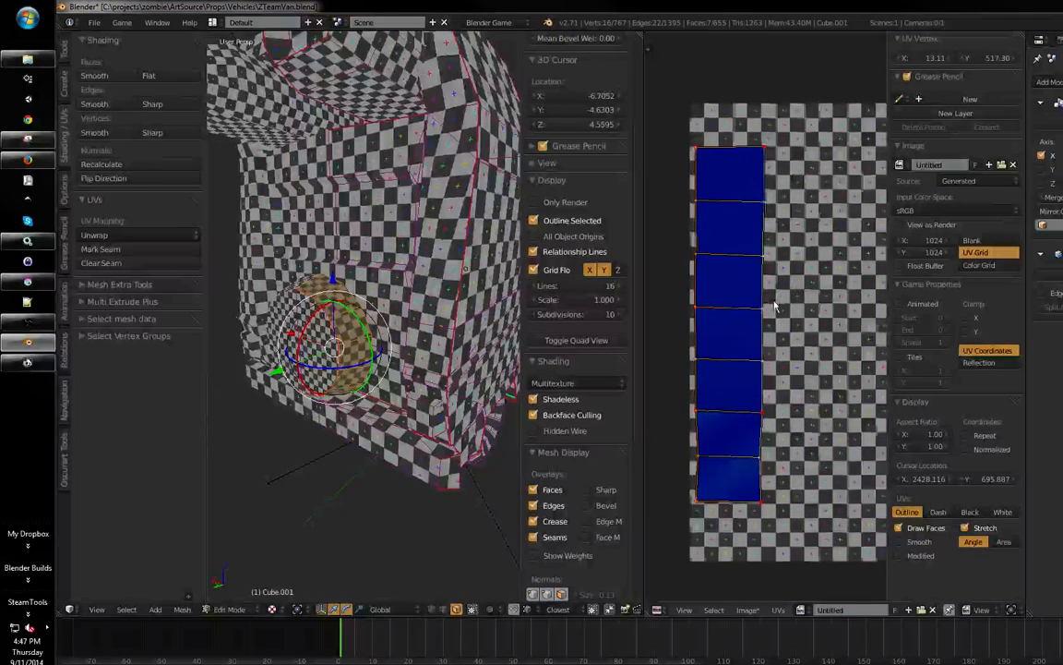
{"action": "middle_click_drag", "start_coordinate": [781, 310], "coordinate": [780, 308]}
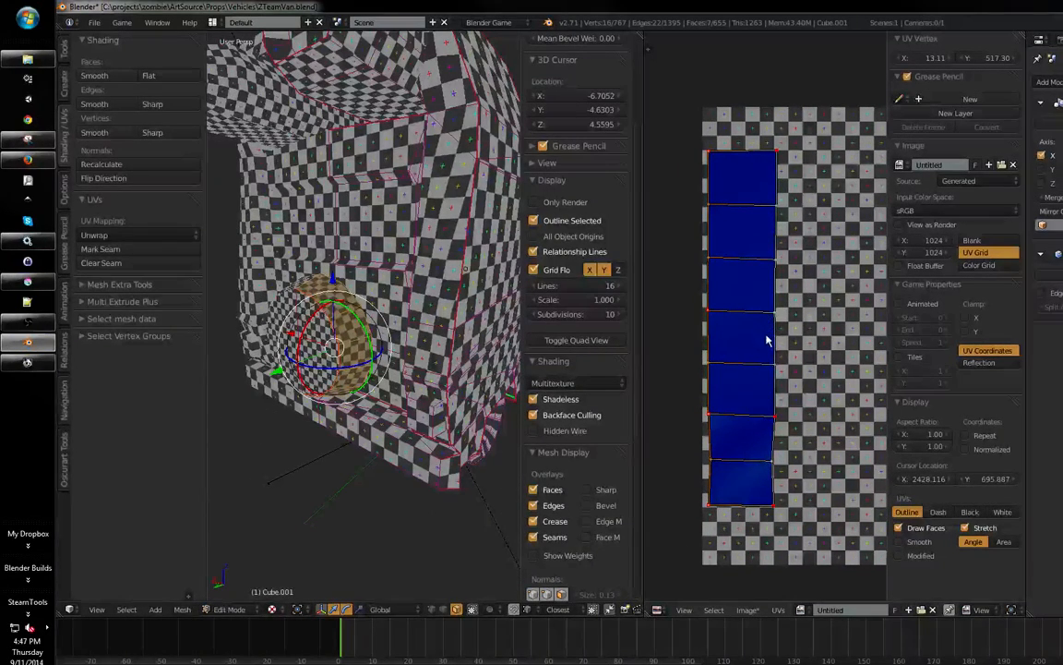
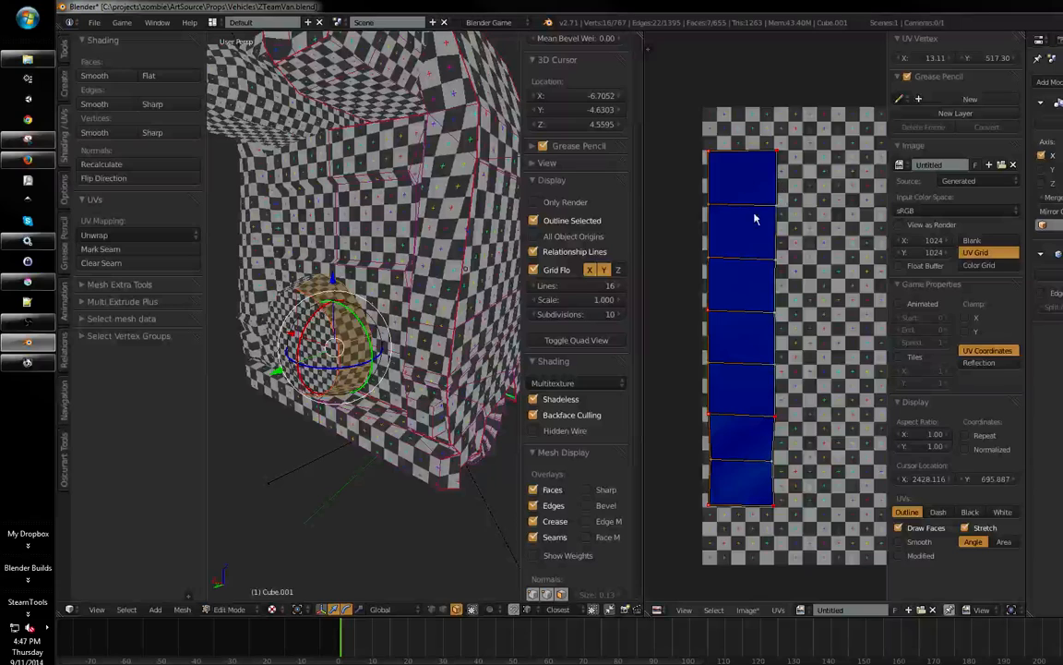
- Align the vertices of the tread strip's left edge, and those of its right edge, into straight vertical lines
{"action": "middle_click_drag", "start_coordinate": [755, 219], "coordinate": [751, 202]}
{"action": "left_click_drag", "start_coordinate": [718, 115], "coordinate": [698, 307]}
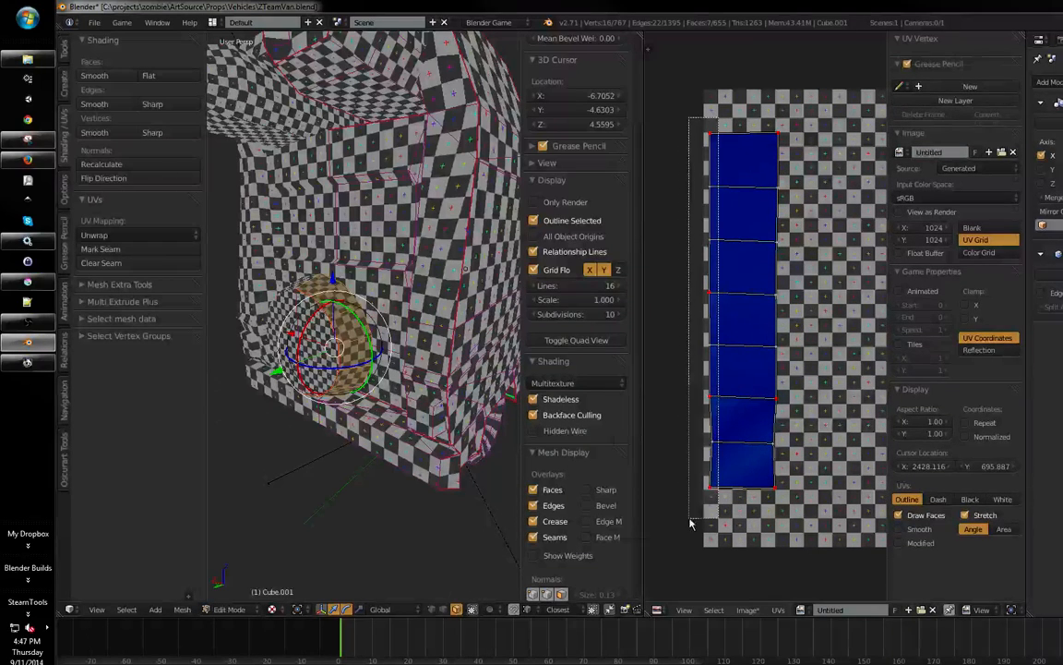
{"action": "key", "text": "shift+w"}
{"action": "left_click", "coordinate": [686, 517]}
{"action": "left_click_drag", "start_coordinate": [729, 103], "coordinate": [687, 440]}
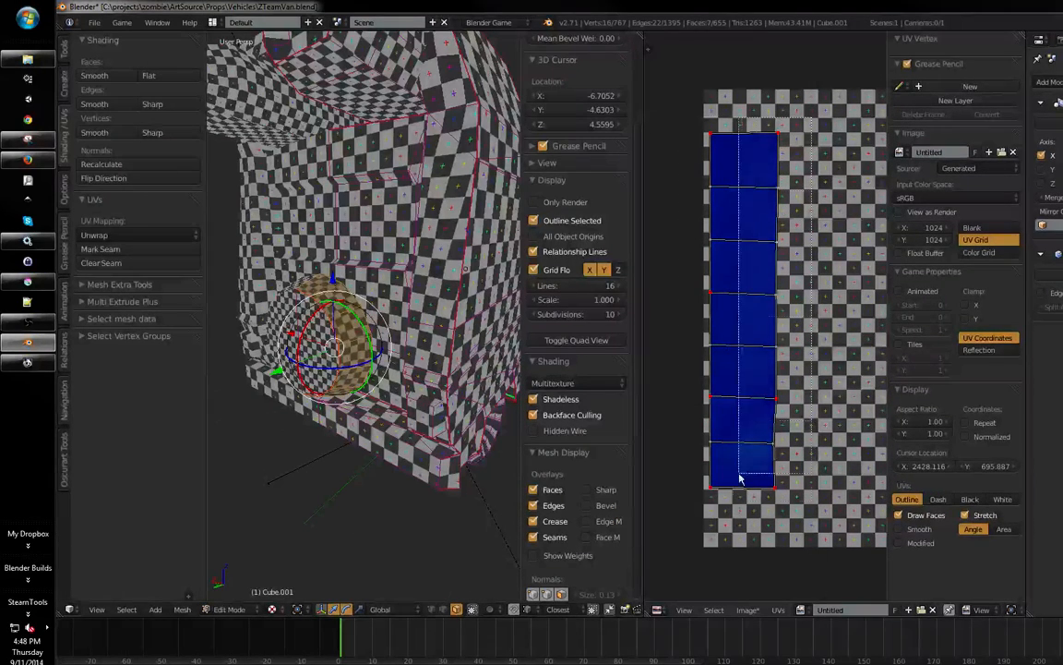
{"action": "key", "text": "shift+w"}
{"action": "left_click", "coordinate": [752, 517]}
- Level the tread strip's top edge and the four vertex rows below it one at a time with Align Y
{"action": "left_click_drag", "start_coordinate": [688, 74], "coordinate": [782, 194]}
{"action": "key", "text": "shift+w"}
{"action": "left_click", "coordinate": [743, 148]}
{"action": "key", "text": "shift+w"}
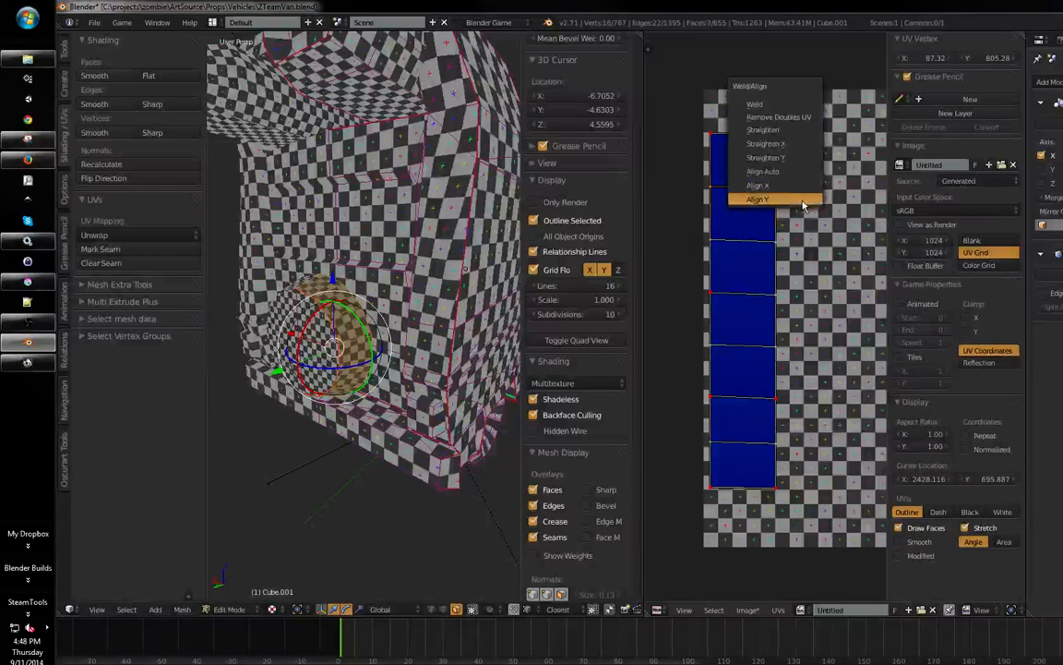
{"action": "left_click", "coordinate": [803, 201]}
{"action": "key", "text": "shift+w"}
{"action": "left_click", "coordinate": [794, 249]}
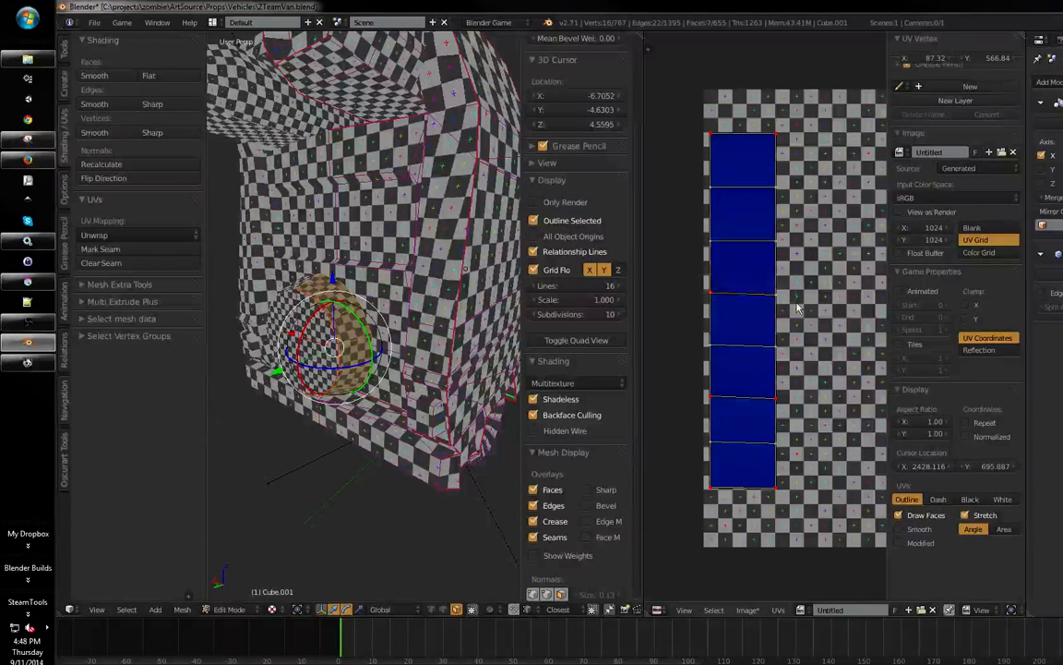
{"action": "left_click_drag", "start_coordinate": [704, 321], "coordinate": [778, 353]}
{"action": "key", "text": "shift+w"}
{"action": "left_click", "coordinate": [822, 357]}
- Level the remaining two lower vertex rows and the bottom edge of the tread strip with Align Y
{"action": "key", "text": "a"}
{"action": "key", "text": "b"}
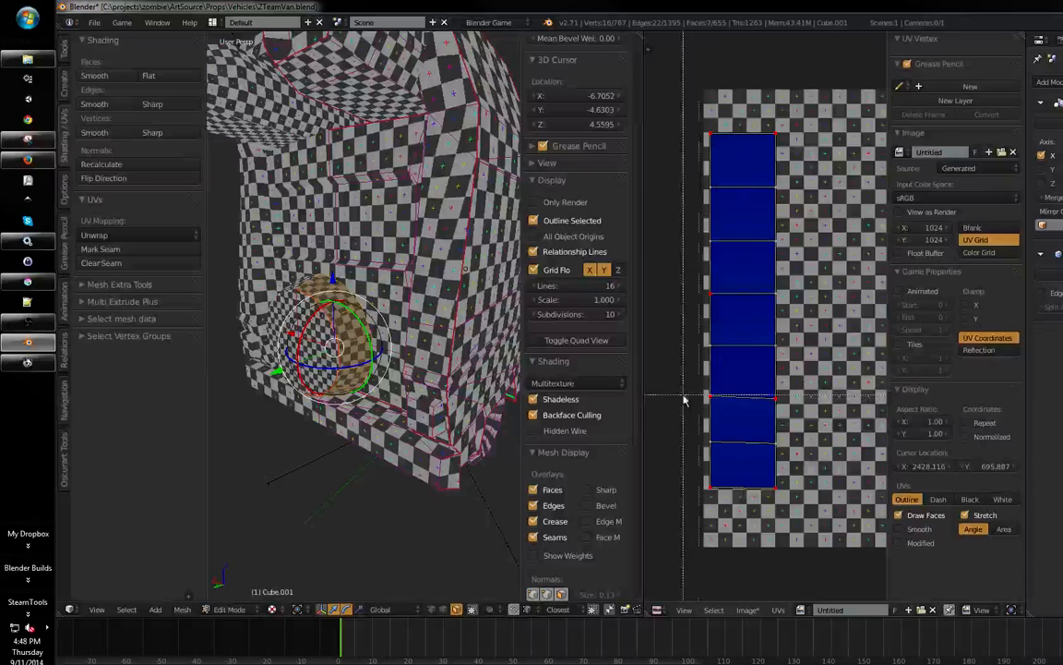
{"action": "key", "text": "shift+w"}
{"action": "left_click_drag", "start_coordinate": [689, 388], "coordinate": [808, 507]}
{"action": "left_click", "coordinate": [810, 408]}
{"action": "key", "text": "a"}
{"action": "key", "text": "w"}
{"action": "key", "text": "Escape"}
{"action": "key", "text": "b"}
{"action": "key", "text": "w"}
{"action": "left_click", "coordinate": [697, 464]}
{"action": "key", "text": "a"}
{"action": "key", "text": "b"}
{"action": "key", "text": "w"}
{"action": "left_click", "coordinate": [811, 510]}
{"action": "key", "text": "a"}
{"action": "key", "text": "a"}
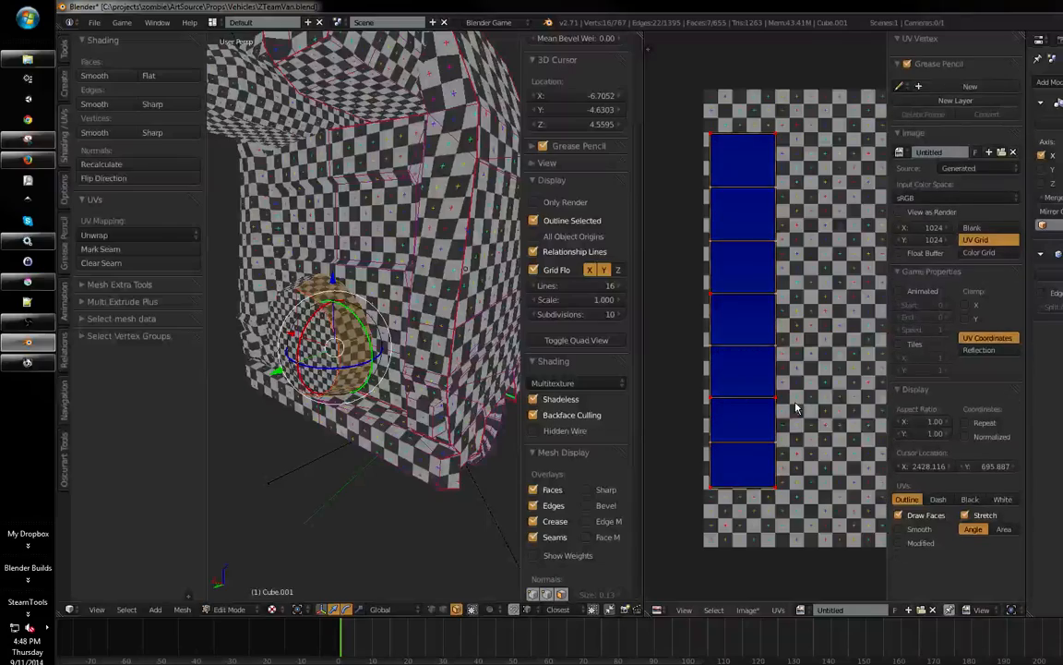
- Save the file over the existing ZTeamVan.blend and select the whole van mesh
{"action": "middle_click_drag", "start_coordinate": [367, 380], "coordinate": [412, 404]}
{"action": "key", "text": "ctrl+s"}
{"action": "left_click", "coordinate": [412, 403]}
{"action": "middle_click_drag", "start_coordinate": [429, 251], "coordinate": [263, 512]}
{"action": "key", "text": "a"}
{"action": "key", "text": "a"}
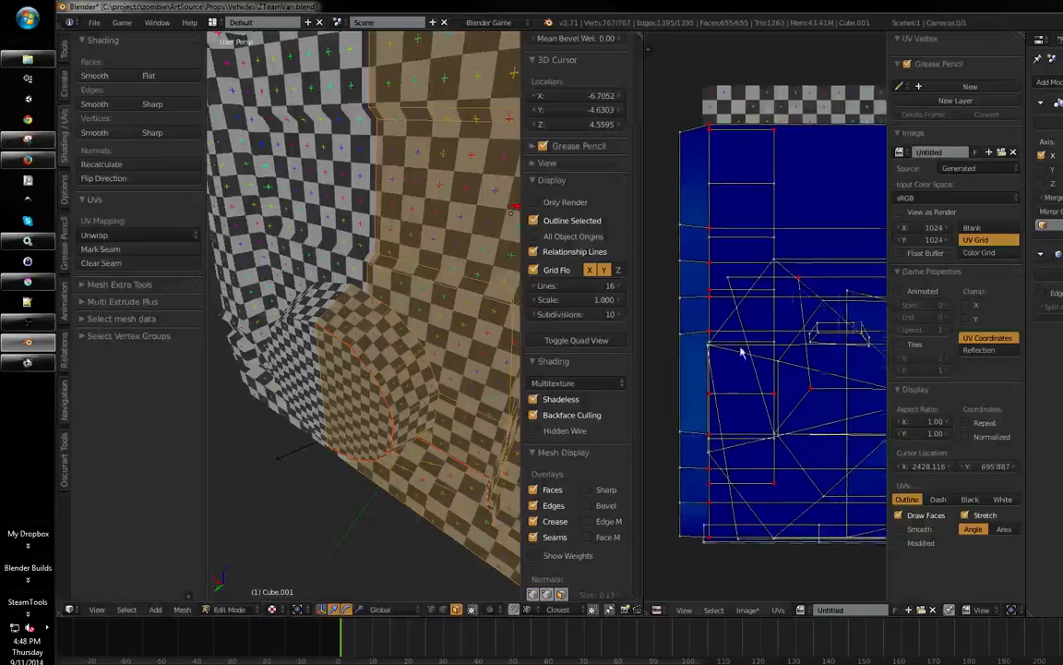
- Maximize the 3D view and save the van file over the existing one again
{"action": "scroll", "coordinate": [740, 352], "scroll_direction": "down", "scroll_amount": 10}
{"action": "middle_click_drag", "start_coordinate": [480, 374], "coordinate": [397, 347]}
{"action": "key", "text": "ctrl+s"}
{"action": "left_click", "coordinate": [408, 404]}
{"action": "middle_click_drag", "start_coordinate": [489, 307], "coordinate": [585, 320]}
{"action": "key", "text": "shift+space"}
{"action": "key", "text": "ctrl+s"}
{"action": "left_click", "coordinate": [614, 332]}
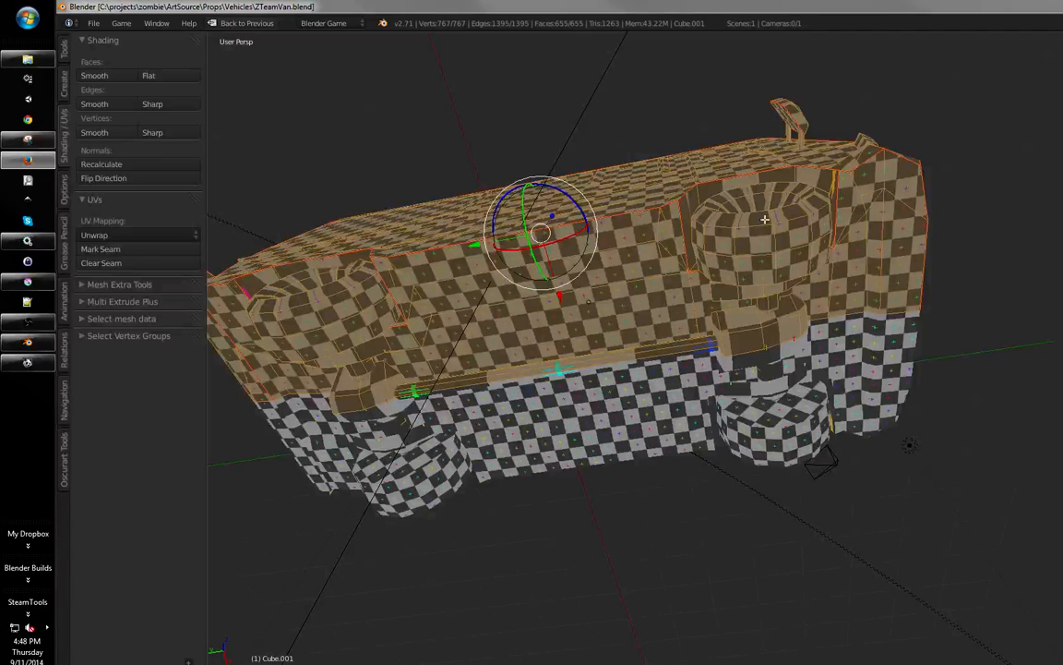
- Clear the selection and select the seam-bounded outer rim faces of the wheel at the van's +Y end
{"action": "middle_click_drag", "start_coordinate": [764, 218], "coordinate": [703, 280]}
{"action": "key", "text": "a"}
{"action": "scroll", "coordinate": [704, 279], "scroll_direction": "up", "scroll_amount": 2}
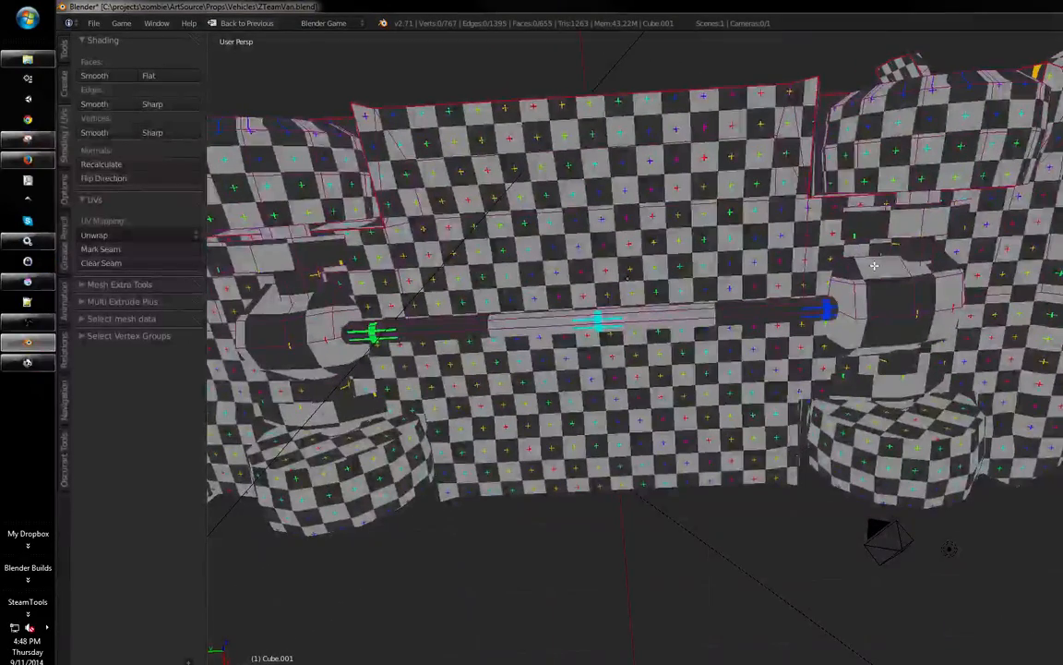
{"action": "middle_click_drag", "start_coordinate": [869, 267], "coordinate": [621, 335]}
{"action": "key", "text": "ctrl+Tab"}
{"action": "left_click", "coordinate": [531, 360]}
{"action": "key", "text": "l"}
{"action": "key", "text": "l"}
{"action": "key", "text": "l"}
{"action": "key", "text": "l"}
{"action": "scroll", "coordinate": [621, 335], "scroll_direction": "up", "scroll_amount": 4}
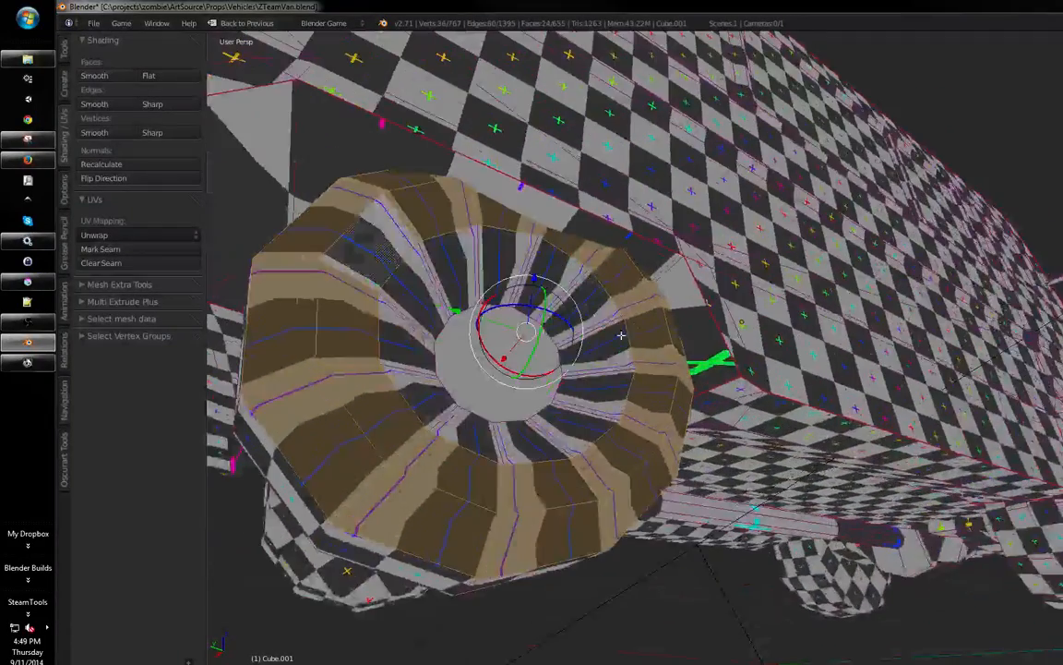
- Extend the selection to the wheel's full outer side, including the hub, and project its UVs from the left orthographic view
{"action": "mouse_move", "coordinate": [557, 372]}
{"action": "middle_mouse_down"}
{"action": "mouse_move", "coordinate": [526, 378]}
{"action": "mouse_move", "coordinate": [517, 362]}
{"action": "mouse_move", "coordinate": [580, 297]}
{"action": "mouse_move", "coordinate": [627, 277]}
{"action": "mouse_move", "coordinate": [588, 326]}
{"action": "middle_mouse_up"}
{"action": "scroll", "coordinate": [579, 297], "scroll_direction": "down", "scroll_amount": 3}
{"action": "key", "text": "KP_1"}
{"action": "key", "text": "ctrl+KP_3"}
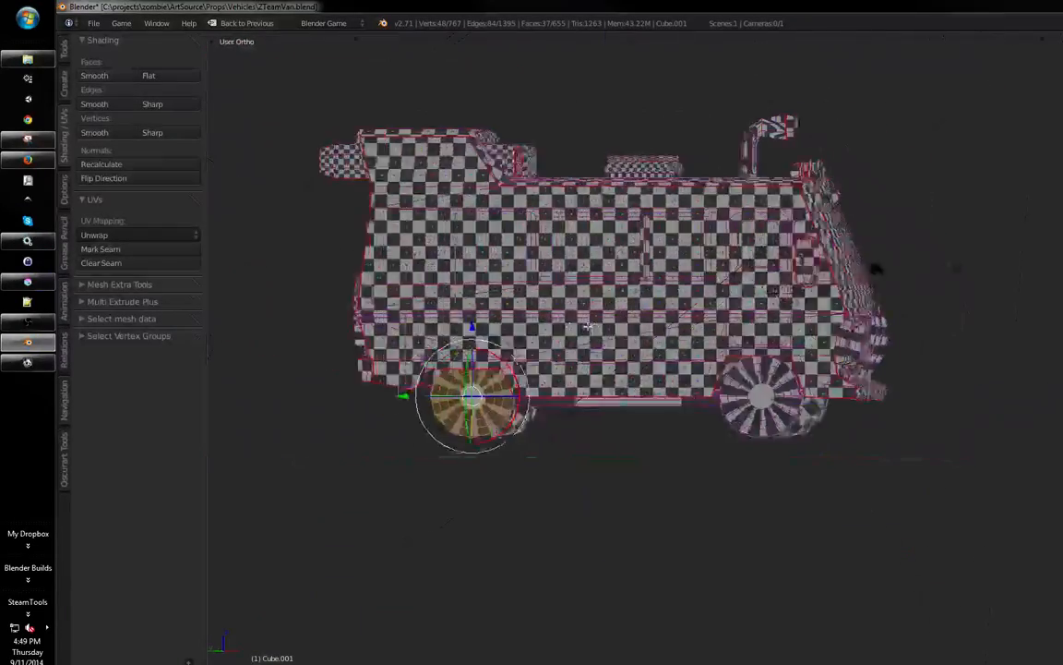
{"action": "scroll", "coordinate": [707, 293], "scroll_direction": "up", "scroll_amount": 8}
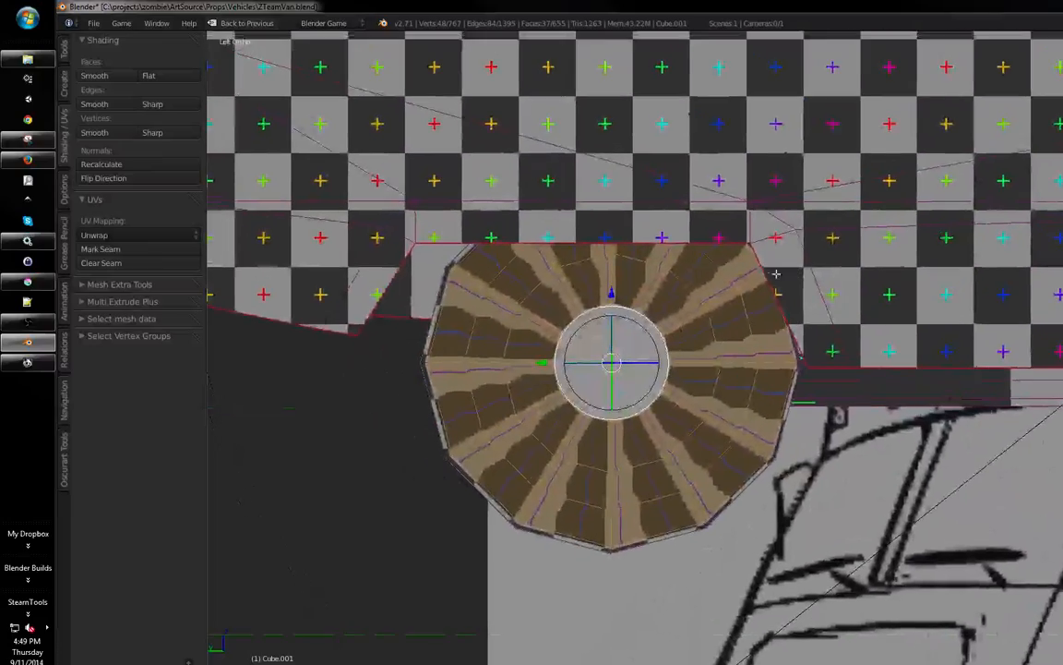
{"action": "left_click", "coordinate": [770, 276]}
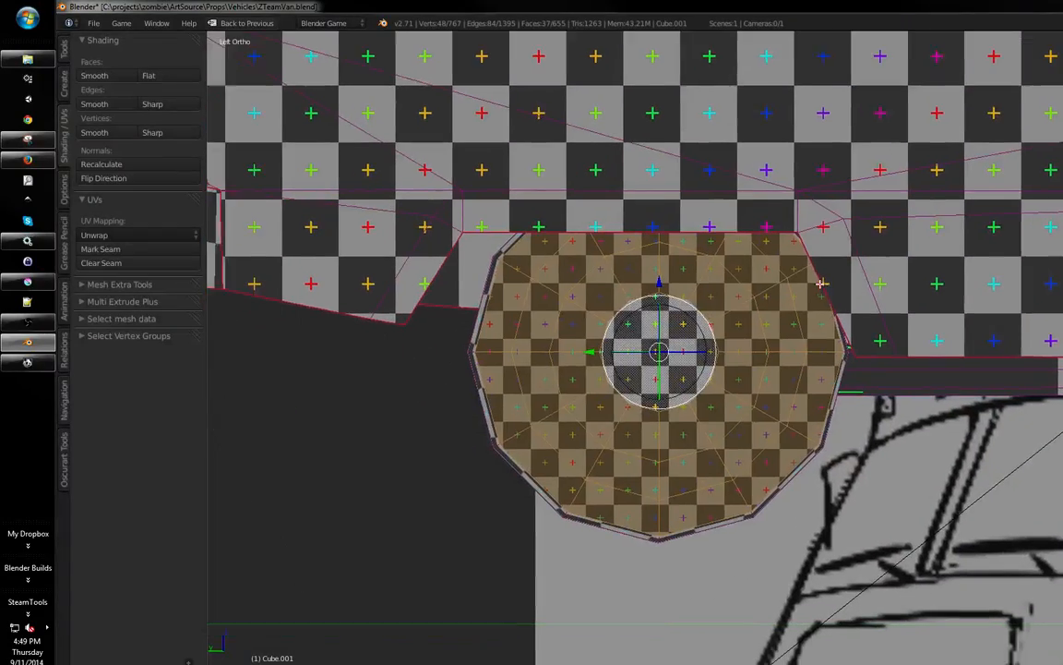
{"action": "middle_click_drag", "start_coordinate": [771, 276], "coordinate": [714, 336]}
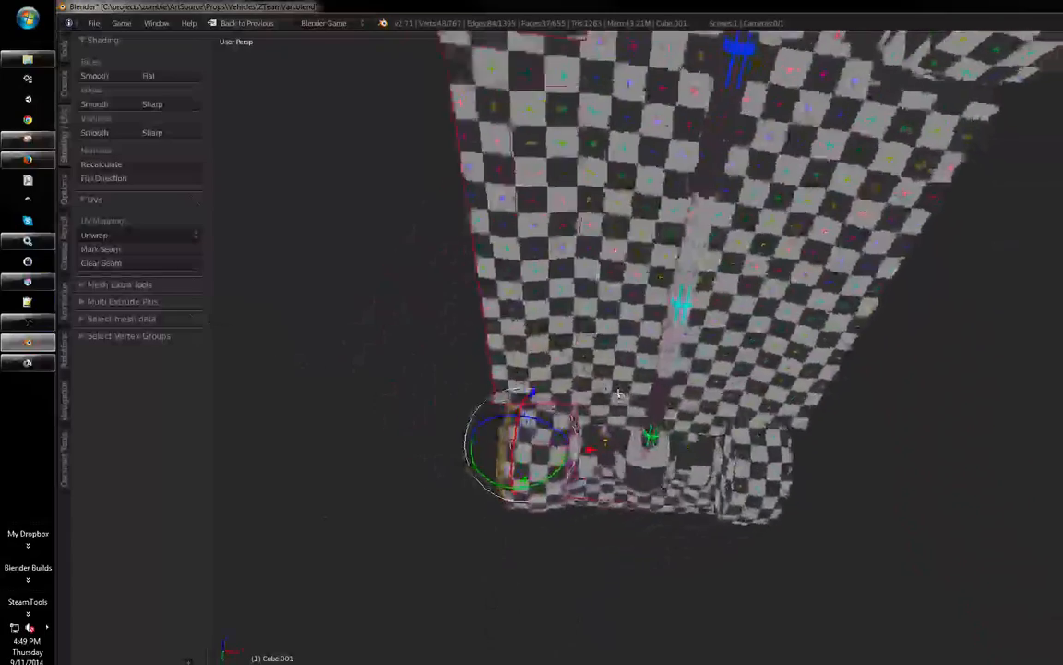
{"action": "middle_click_drag", "start_coordinate": [618, 394], "coordinate": [623, 414]}
{"action": "middle_click_drag", "start_coordinate": [759, 263], "coordinate": [933, 166]}
{"action": "key", "text": "KP_1"}
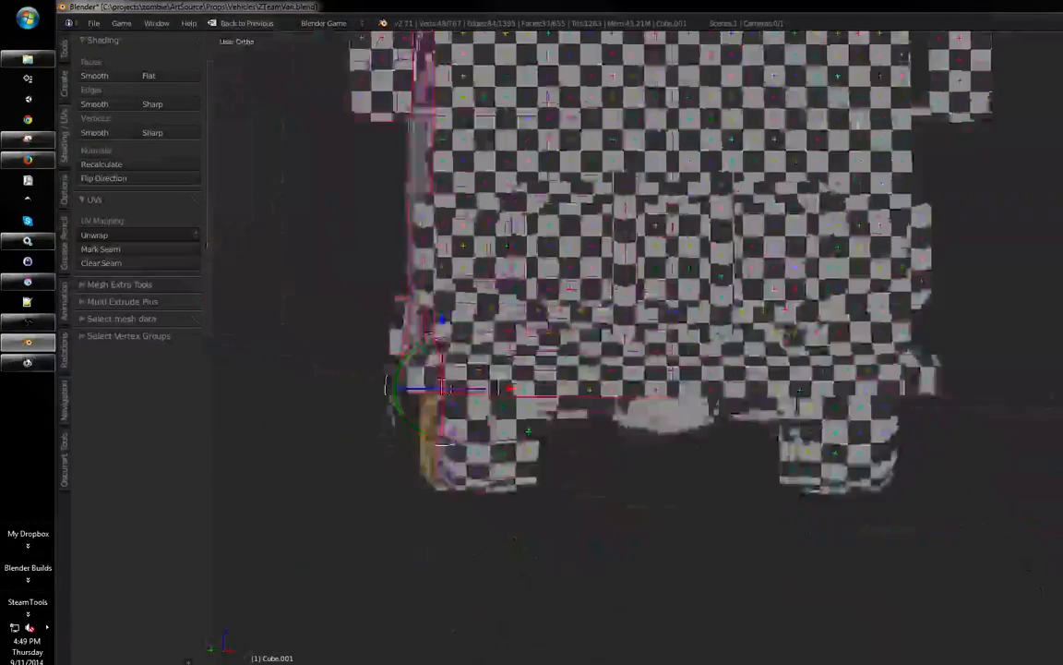
- Refine the selection of the drive shaft, its end housings and adjoining blocks under the van and separate them into their own object
{"action": "key", "text": "KP_3"}
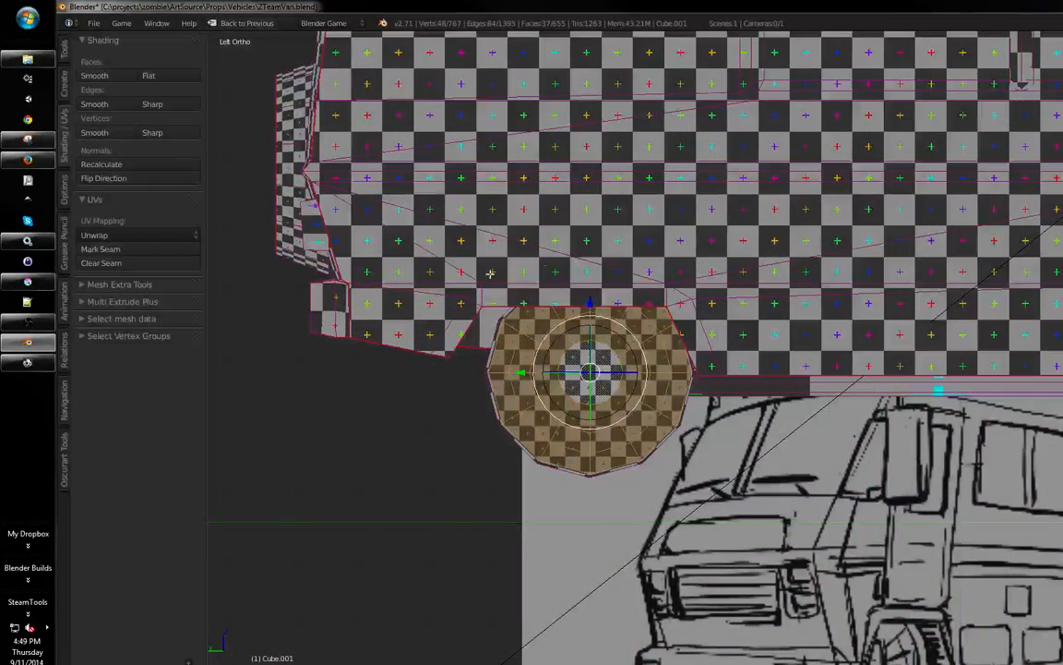
{"action": "mouse_move", "coordinate": [827, 376]}
{"action": "middle_mouse_down", "text": "shift"}
{"action": "mouse_move", "coordinate": [772, 376]}
{"action": "mouse_move", "coordinate": [719, 350]}
{"action": "mouse_move", "coordinate": [723, 293]}
{"action": "mouse_move", "coordinate": [648, 289]}
{"action": "mouse_move", "coordinate": [683, 290]}
{"action": "middle_mouse_up", "text": "shift"}
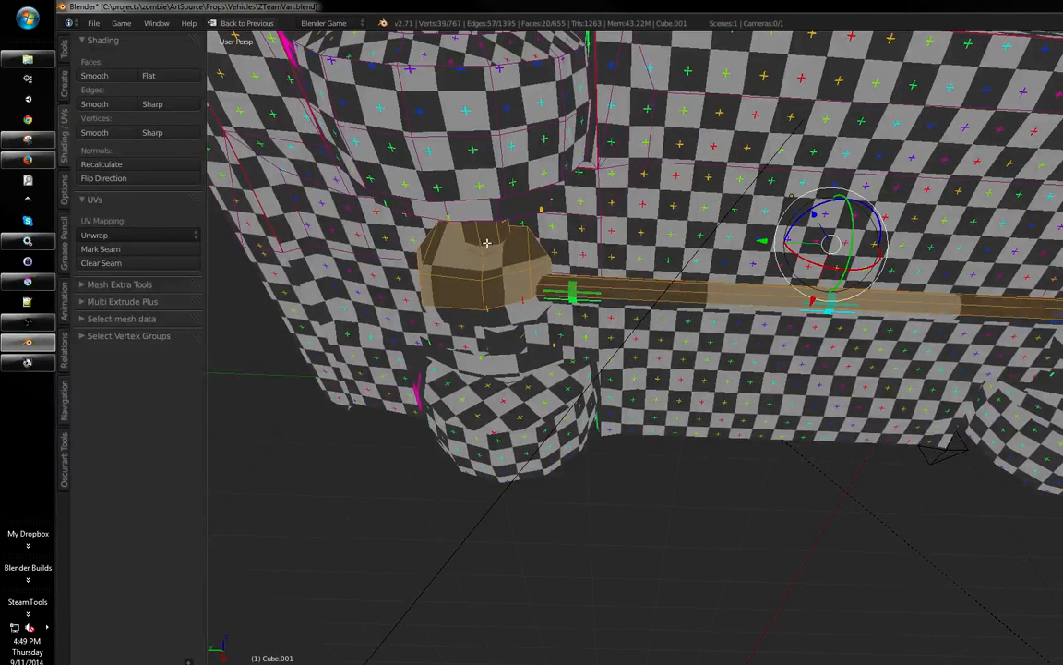
{"action": "middle_click_drag", "start_coordinate": [504, 319], "coordinate": [762, 259]}
{"action": "middle_click_drag", "start_coordinate": [356, 341], "coordinate": [364, 334]}
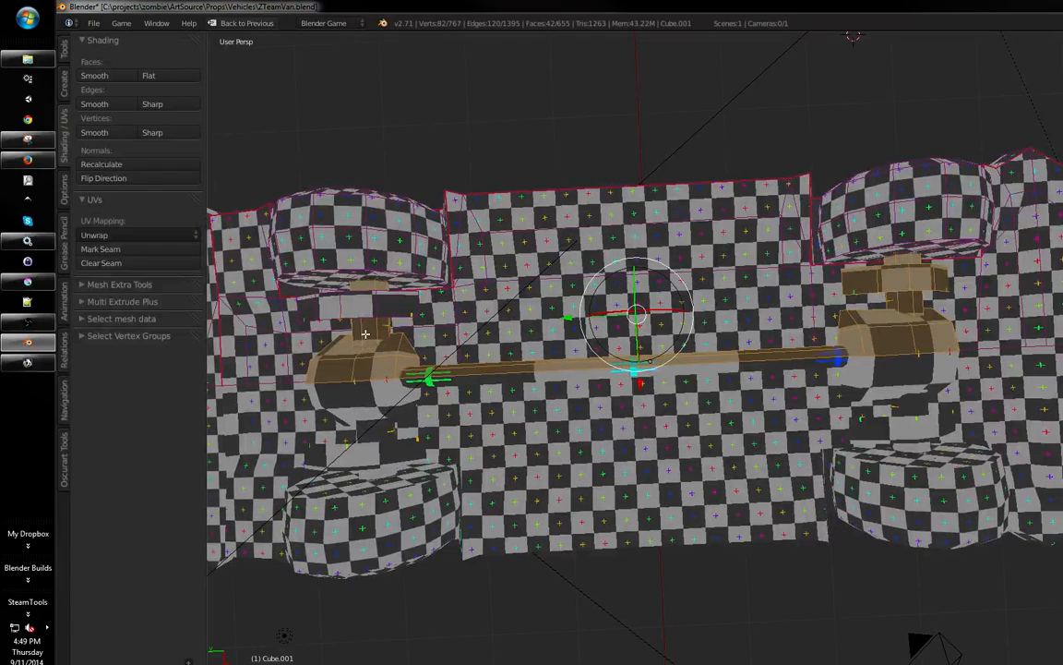
{"action": "key", "text": "shift+l"}
{"action": "middle_click_drag", "start_coordinate": [879, 289], "coordinate": [835, 273]}
{"action": "key", "text": "shift+l"}
{"action": "middle_click_drag", "start_coordinate": [744, 305], "coordinate": [730, 310]}
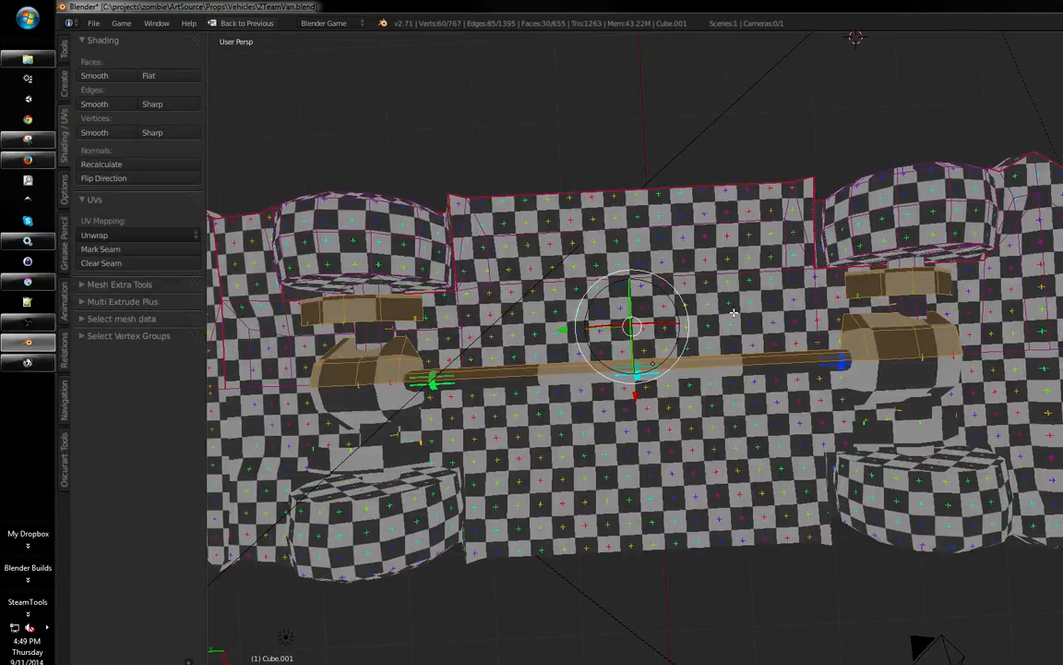
{"action": "key", "text": "p"}
{"action": "left_click", "coordinate": [732, 313]}
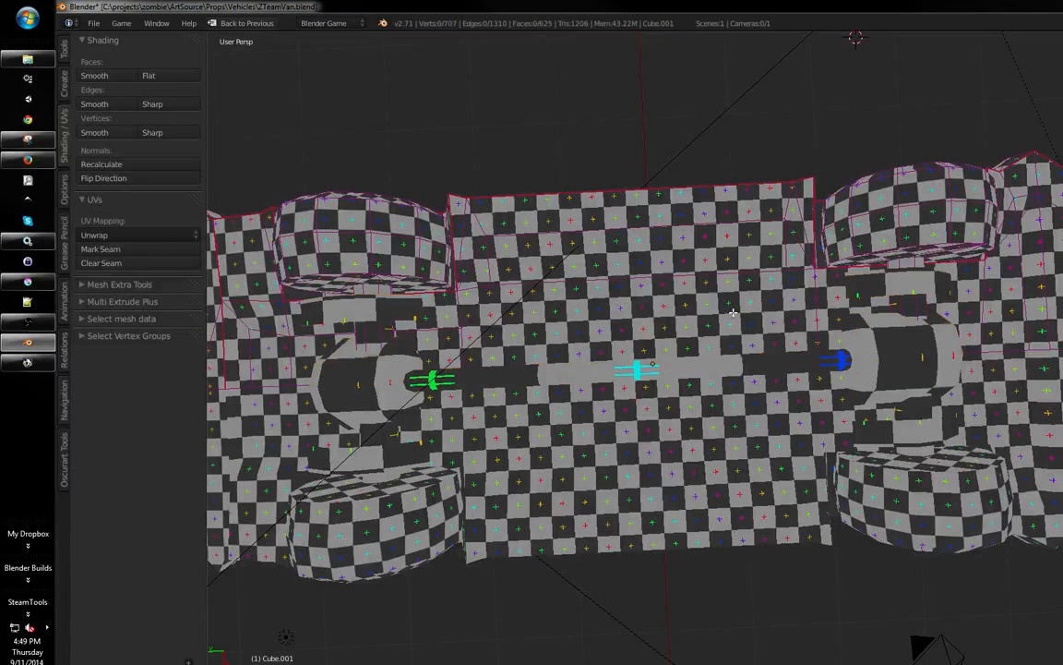
- Select the complete road wheel at the van's -Y end, including its hub, and delete its vertices
{"action": "key", "text": "Tab"}
{"action": "key", "text": "Tab"}
{"action": "middle_click_drag", "start_coordinate": [730, 282], "coordinate": [761, 277]}
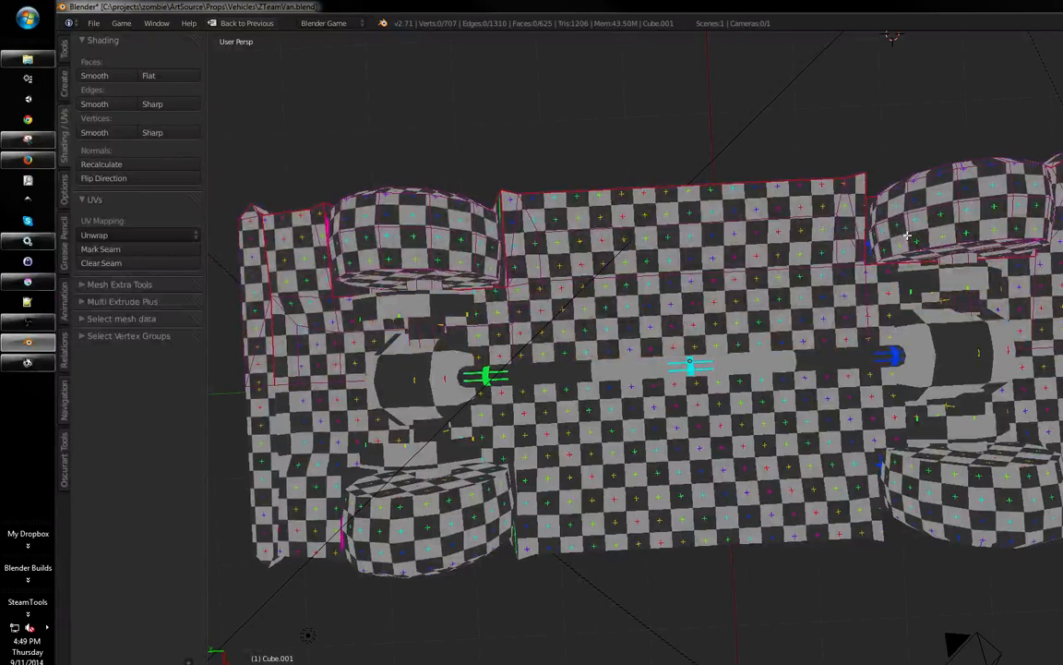
{"action": "key", "text": "l"}
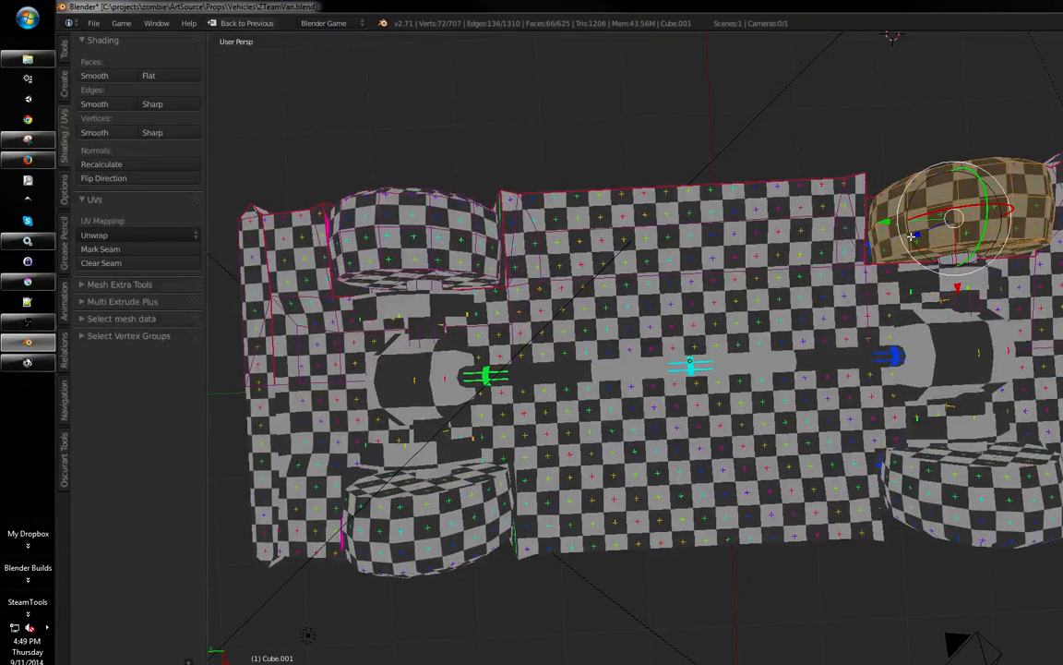
{"action": "key", "text": "a"}
{"action": "mouse_move", "coordinate": [909, 234]}
{"action": "middle_mouse_down"}
{"action": "mouse_move", "coordinate": [709, 247]}
{"action": "mouse_move", "coordinate": [877, 169]}
{"action": "mouse_move", "coordinate": [875, 266]}
{"action": "mouse_move", "coordinate": [766, 522]}
{"action": "mouse_move", "coordinate": [878, 368]}
{"action": "mouse_move", "coordinate": [886, 278]}
{"action": "mouse_move", "coordinate": [914, 277]}
{"action": "middle_mouse_up"}
{"action": "key", "text": "l"}
{"action": "key", "text": "ctrl+Tab"}
{"action": "key", "text": "a"}
{"action": "key", "text": "z"}
{"action": "key", "text": "a"}
{"action": "key", "text": "a"}
{"action": "key", "text": "l"}
{"action": "key", "text": "l"}
{"action": "key", "text": "x"}
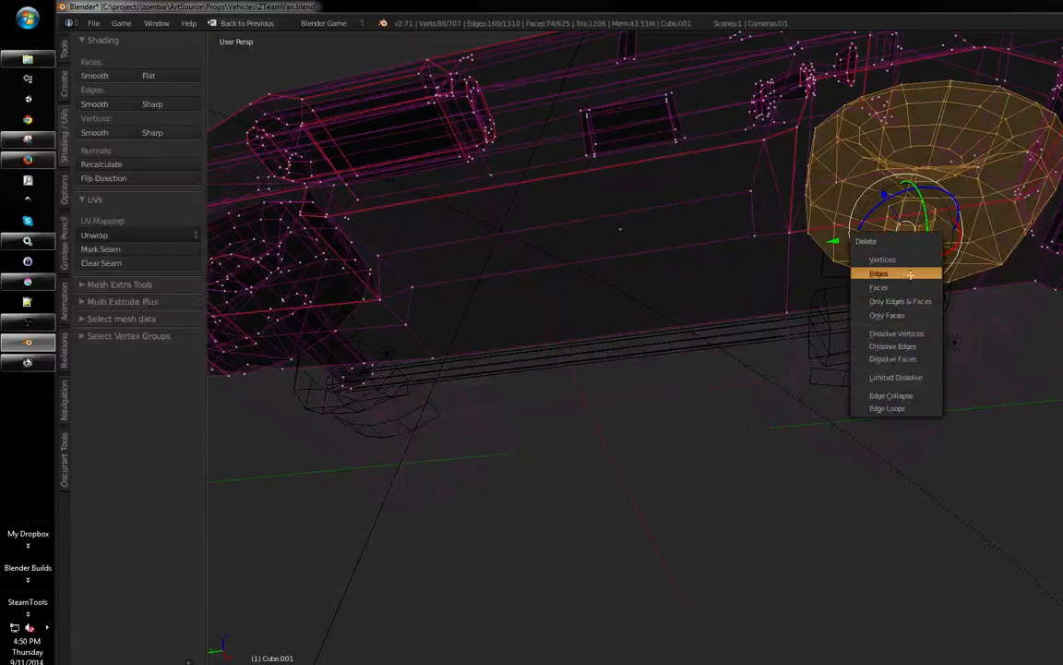
{"action": "left_click", "coordinate": [901, 262]}
- Save the van file over the existing one and select the entire remaining van mesh with its UV layout shown alongside
{"action": "key", "text": "Tab"}
{"action": "scroll", "coordinate": [539, 347], "scroll_direction": "down", "scroll_amount": 4}
{"action": "middle_click_drag", "start_coordinate": [572, 370], "coordinate": [637, 434], "text": "shift"}
{"action": "key", "text": "z"}
{"action": "key", "text": "ctrl+s"}
{"action": "left_click", "coordinate": [640, 360]}
{"action": "middle_click_drag", "start_coordinate": [639, 356], "coordinate": [594, 374]}
{"action": "key", "text": "Tab"}
{"action": "key", "text": "a"}
{"action": "key", "text": "shift+space"}
- Clear the selection, switch to face selection and select the seam-bounded flared mouth of the curved roof pipe
{"action": "middle_click_drag", "start_coordinate": [462, 358], "coordinate": [503, 416]}
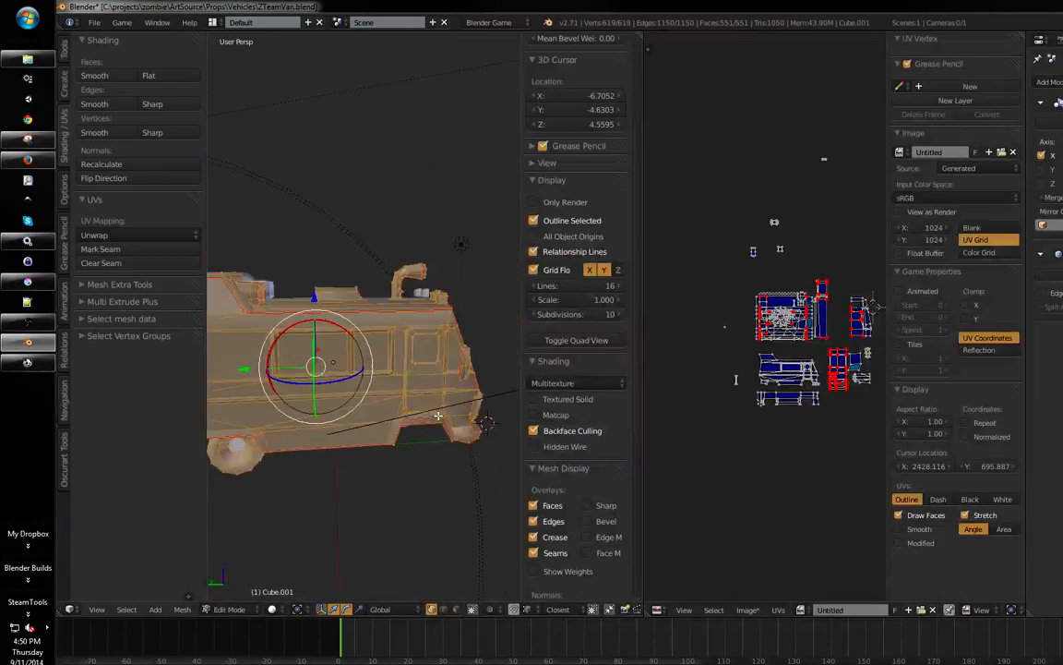
{"action": "scroll", "coordinate": [386, 334], "scroll_direction": "up", "scroll_amount": 5}
{"action": "middle_click_drag", "start_coordinate": [386, 334], "coordinate": [363, 306]}
{"action": "key", "text": "ctrl+Tab"}
{"action": "left_click", "coordinate": [357, 309]}
{"action": "key", "text": "a"}
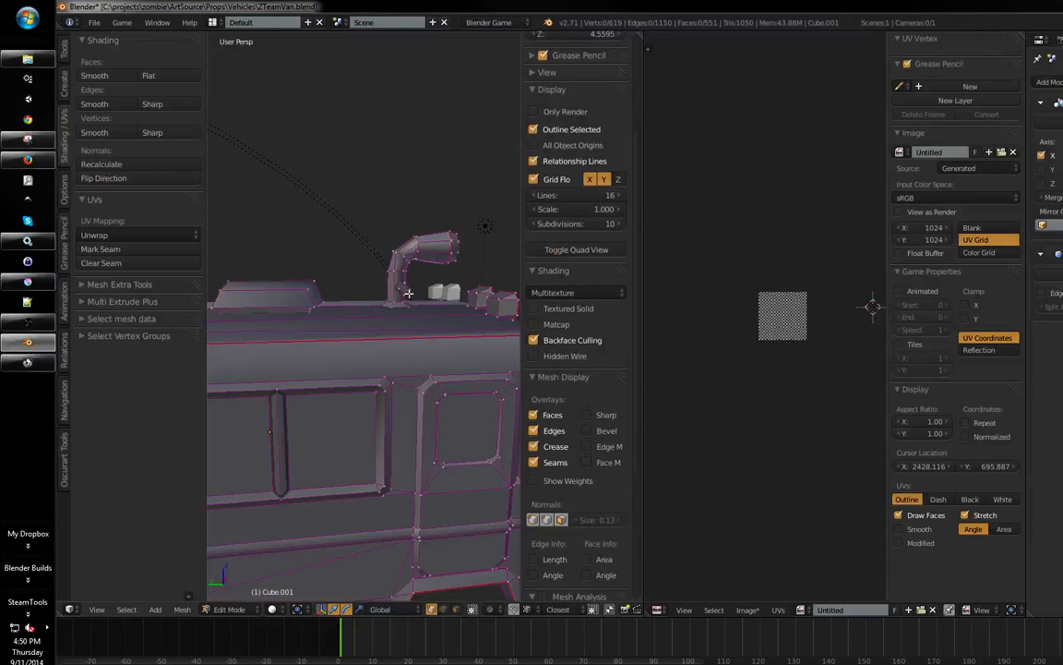
{"action": "middle_click_drag", "start_coordinate": [462, 261], "coordinate": [397, 288]}
{"action": "scroll", "coordinate": [423, 242], "scroll_direction": "up", "scroll_amount": 4}
{"action": "middle_click_drag", "start_coordinate": [424, 243], "coordinate": [406, 258]}
{"action": "key", "text": "ctrl+Tab"}
{"action": "left_click", "coordinate": [387, 262]}
{"action": "key", "text": "a"}
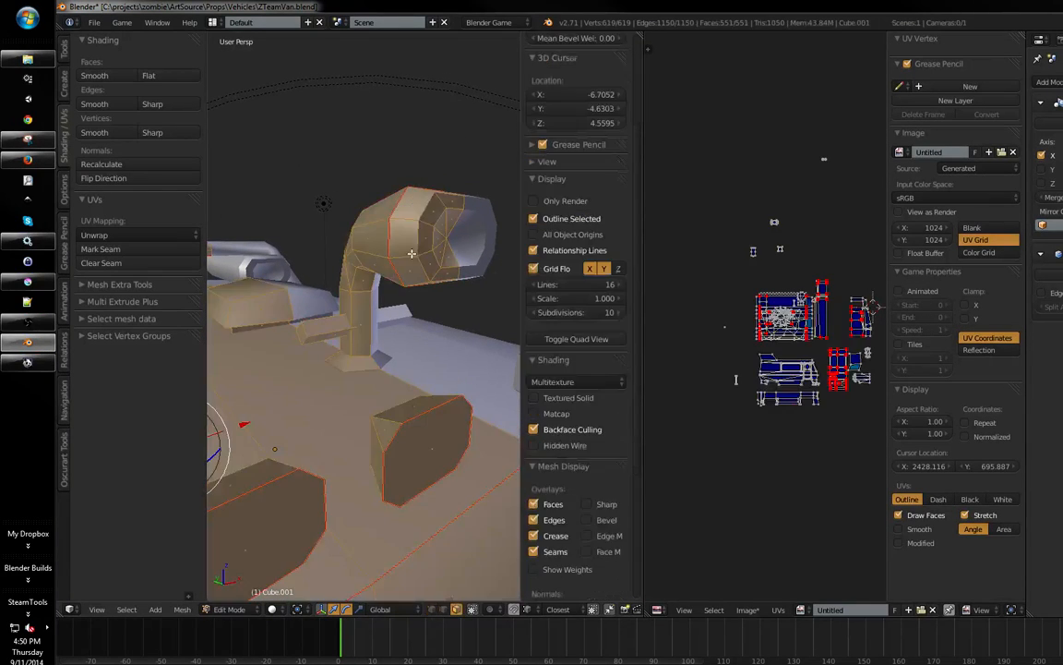
{"action": "key", "text": "a"}
{"action": "key", "text": "l"}
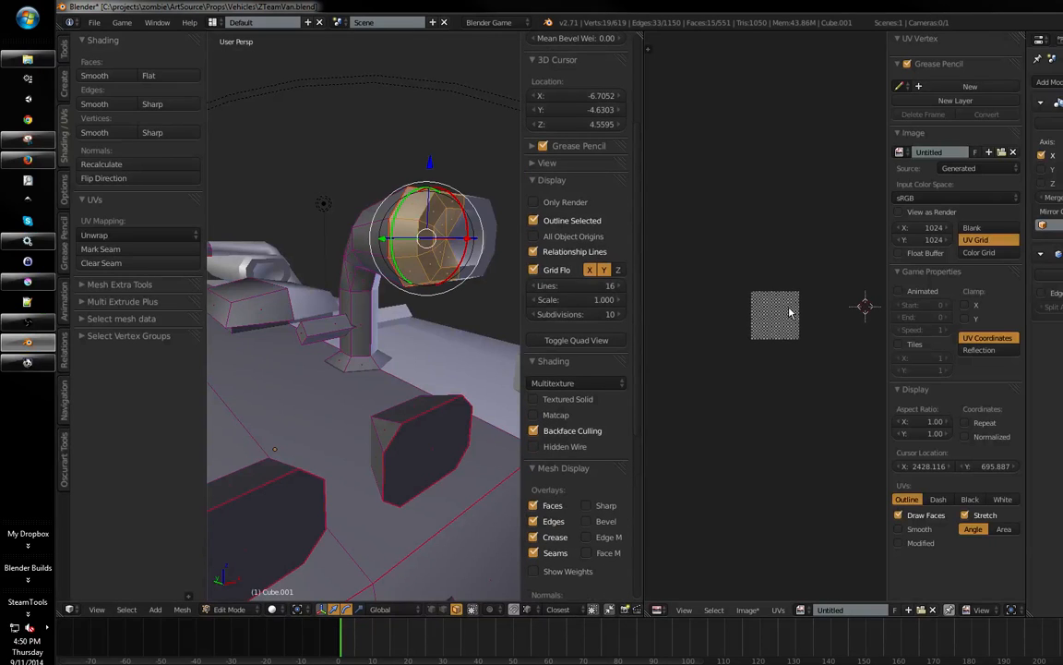
- Select only the small box bracket beside the curved roof pipe, unwrap its UVs and reselect it
{"action": "middle_click_drag", "start_coordinate": [274, 450], "coordinate": [335, 351]}
{"action": "key", "text": "a"}
{"action": "key", "text": "l"}
{"action": "key", "text": "u"}
{"action": "left_click", "coordinate": [425, 313]}
{"action": "key", "text": "a"}
{"action": "key", "text": "l"}
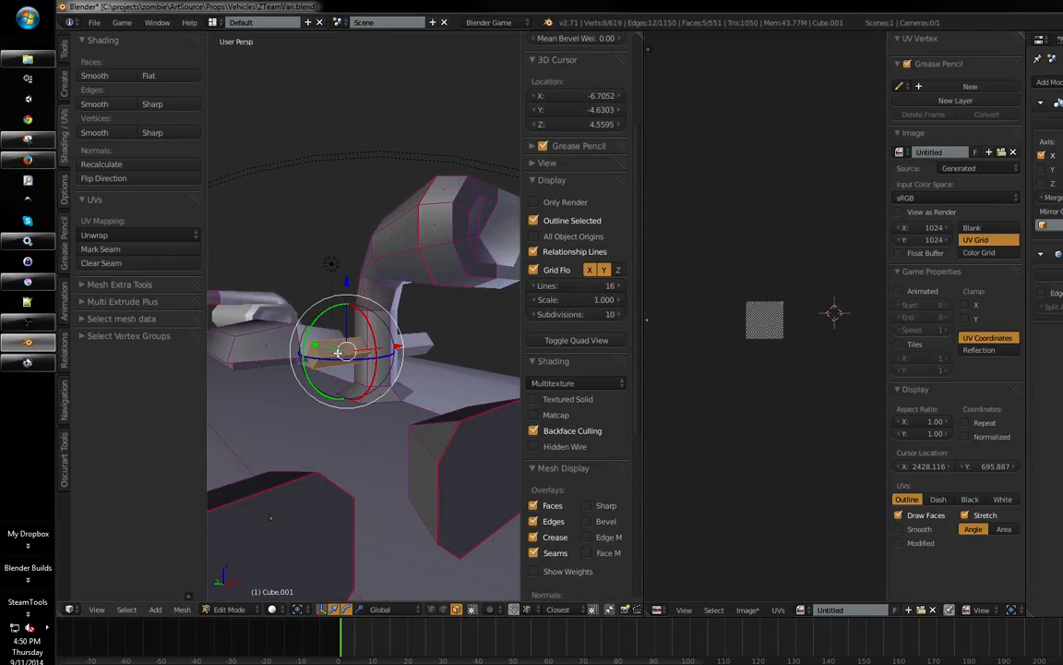
- Show the van with its checker texture in a maximized view and examine the pattern's size across the body
{"action": "middle_click_drag", "start_coordinate": [419, 342], "coordinate": [368, 336]}
{"action": "key", "text": "alt+z"}
{"action": "middle_click_drag", "start_coordinate": [420, 376], "coordinate": [376, 350]}
{"action": "scroll", "coordinate": [479, 303], "scroll_direction": "up", "scroll_amount": 3}
{"action": "key", "text": "ctrl+Up"}
{"action": "scroll", "coordinate": [415, 317], "scroll_direction": "down", "scroll_amount": 4}
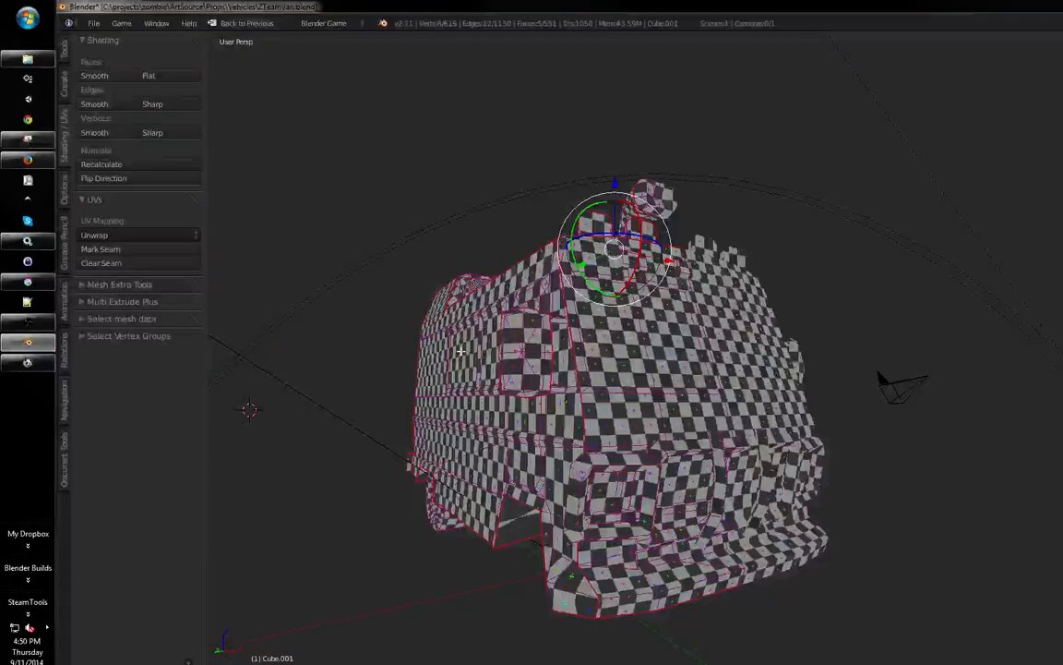
{"action": "middle_click_drag", "start_coordinate": [416, 316], "coordinate": [611, 341]}
{"action": "scroll", "coordinate": [553, 305], "scroll_direction": "up", "scroll_amount": 4}
{"action": "scroll", "coordinate": [602, 309], "scroll_direction": "up", "scroll_amount": 3}
- Select the whole van mesh and average the scale of all its UV islands
{"action": "key", "text": "a"}
{"action": "key", "text": "a"}
{"action": "key", "text": "ctrl+Up"}
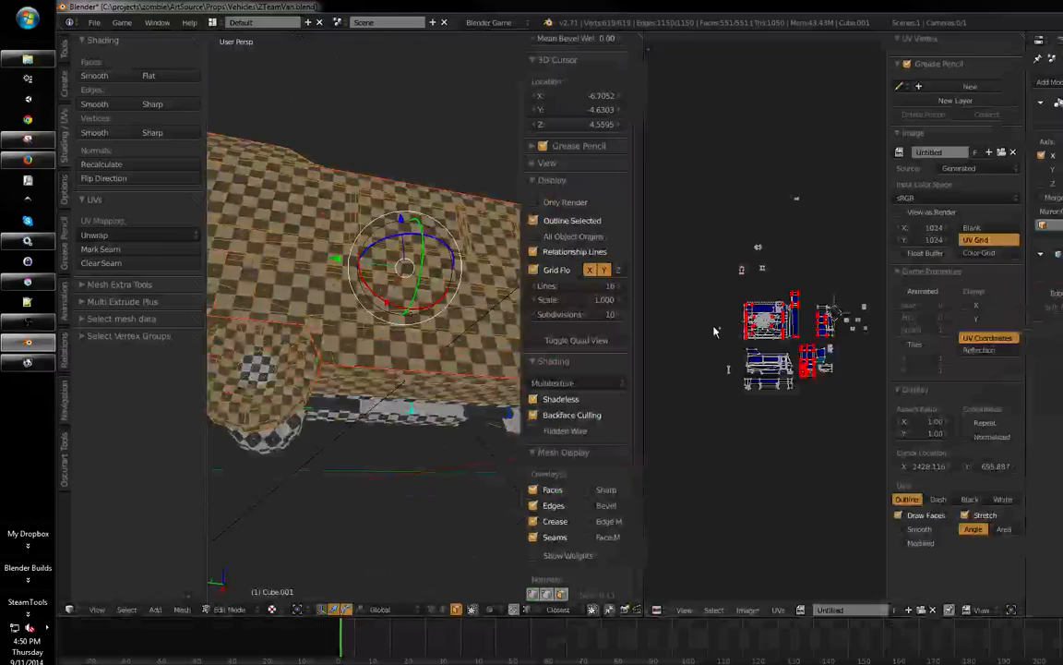
{"action": "middle_click_drag", "start_coordinate": [443, 363], "coordinate": [564, 363]}
{"action": "middle_click_drag", "start_coordinate": [438, 396], "coordinate": [387, 369], "text": "shift"}
{"action": "scroll", "coordinate": [420, 337], "scroll_direction": "down", "scroll_amount": 3}
{"action": "scroll", "coordinate": [761, 372], "scroll_direction": "up", "scroll_amount": 3}
{"action": "key", "text": "ctrl+alt+space"}
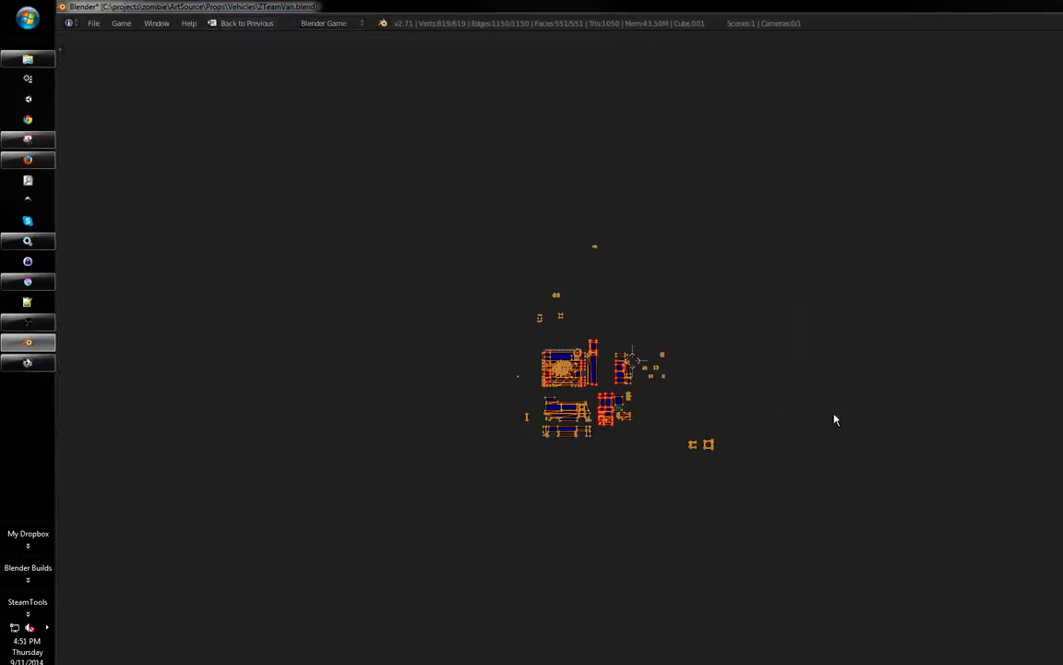
{"action": "scroll", "coordinate": [734, 383], "scroll_direction": "up", "scroll_amount": 4}
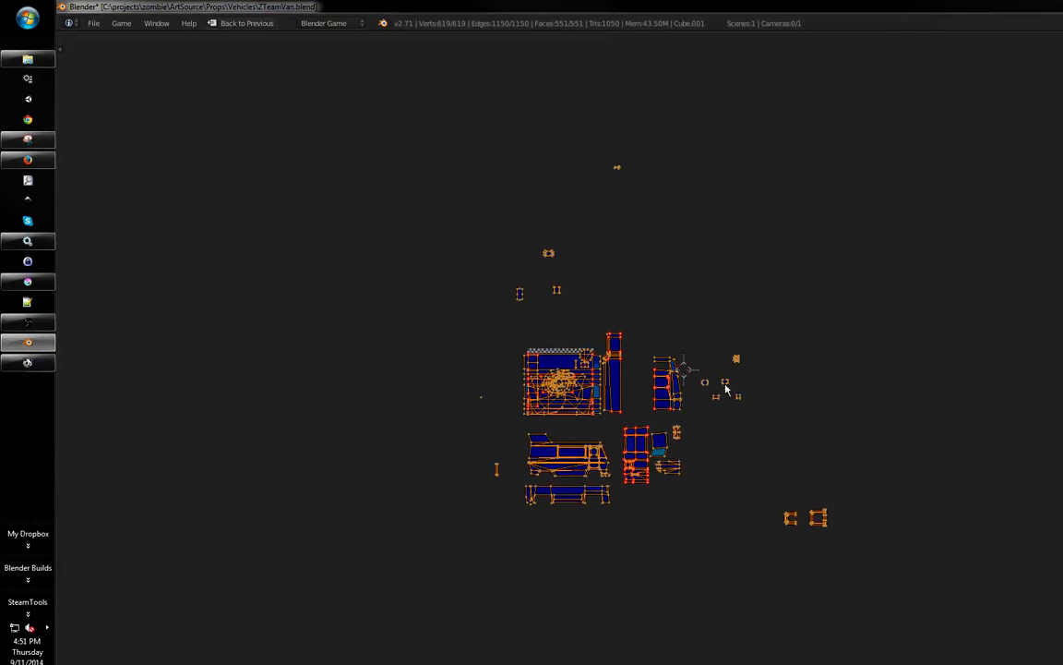
{"action": "left_click", "coordinate": [182, 661]}
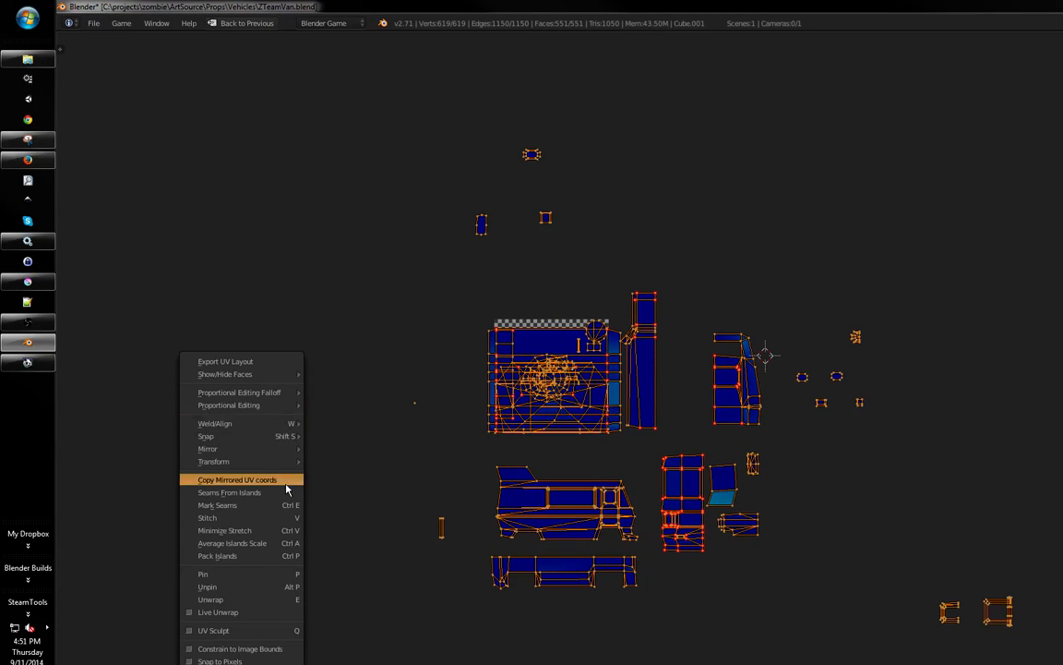
{"action": "left_click", "coordinate": [267, 543]}
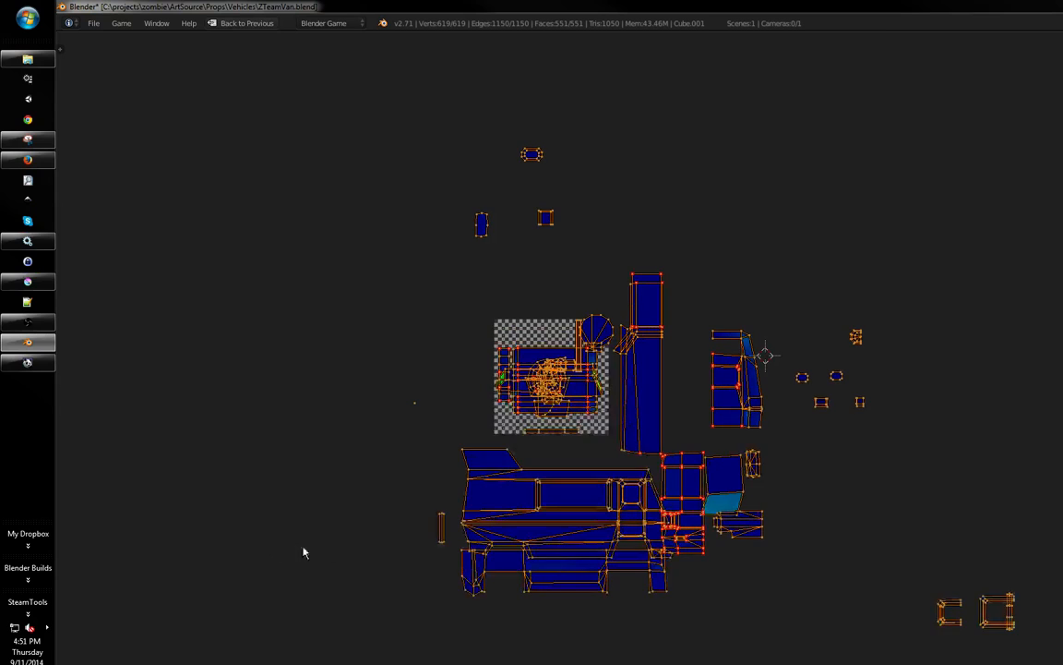
{"action": "scroll", "coordinate": [589, 426], "scroll_direction": "down", "scroll_amount": 5}
{"action": "key", "text": "shift+space"}
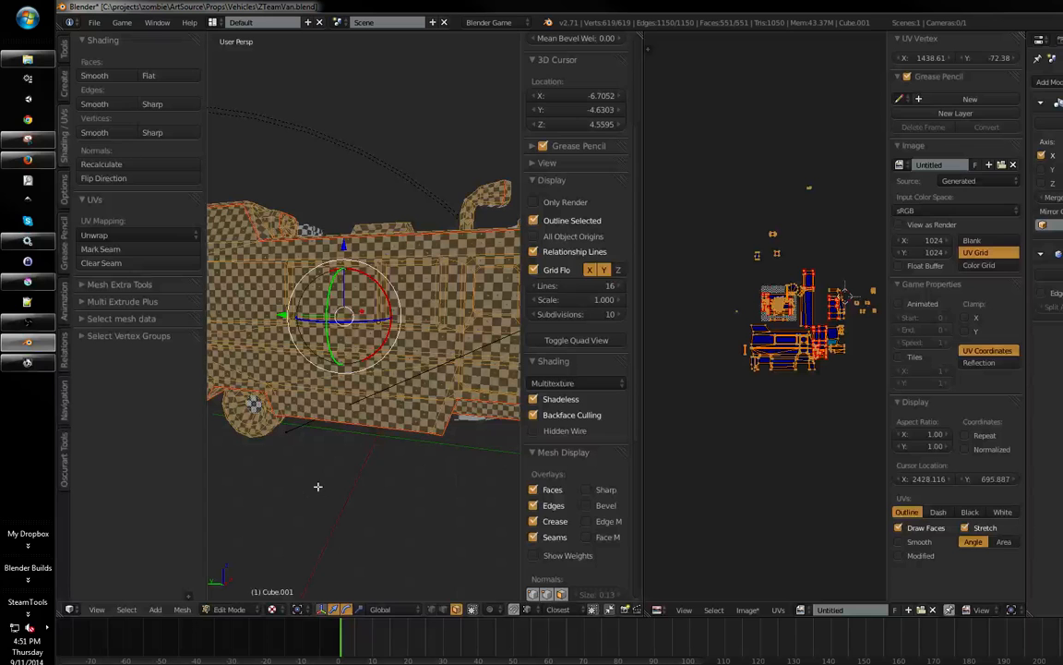
- Scale down the entire UV layout beside the checker image
{"action": "middle_click_drag", "start_coordinate": [317, 486], "coordinate": [415, 427]}
{"action": "key", "text": "s"}
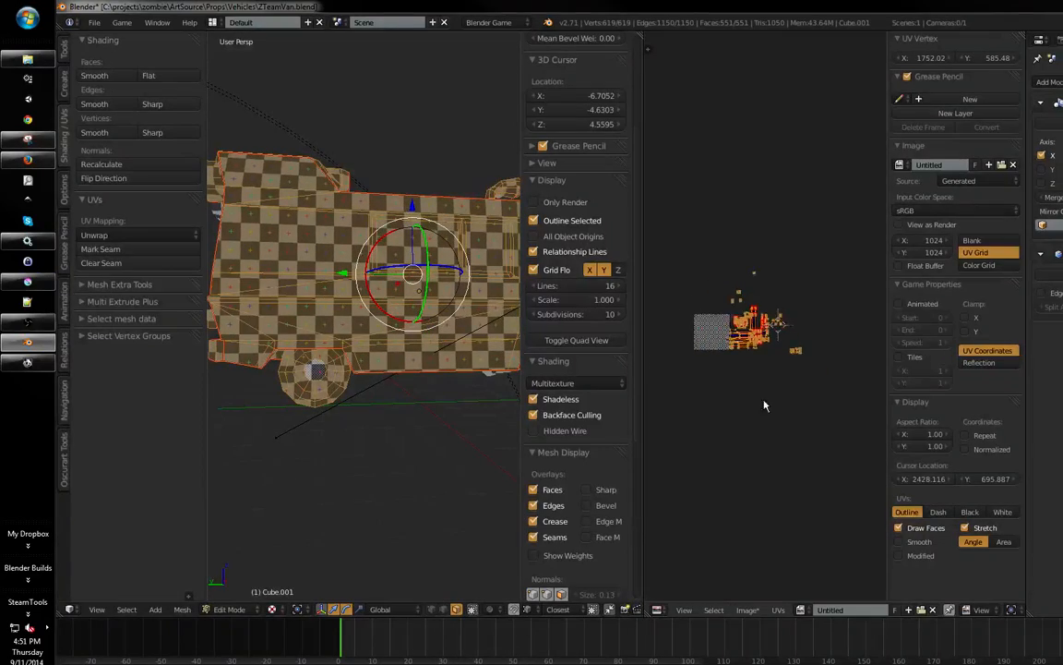
{"action": "left_click", "coordinate": [698, 403]}
{"action": "key", "text": "shift+space"}
{"action": "scroll", "coordinate": [694, 349], "scroll_direction": "up", "scroll_amount": 3}
{"action": "scroll", "coordinate": [694, 349], "scroll_direction": "up", "scroll_amount": 4}
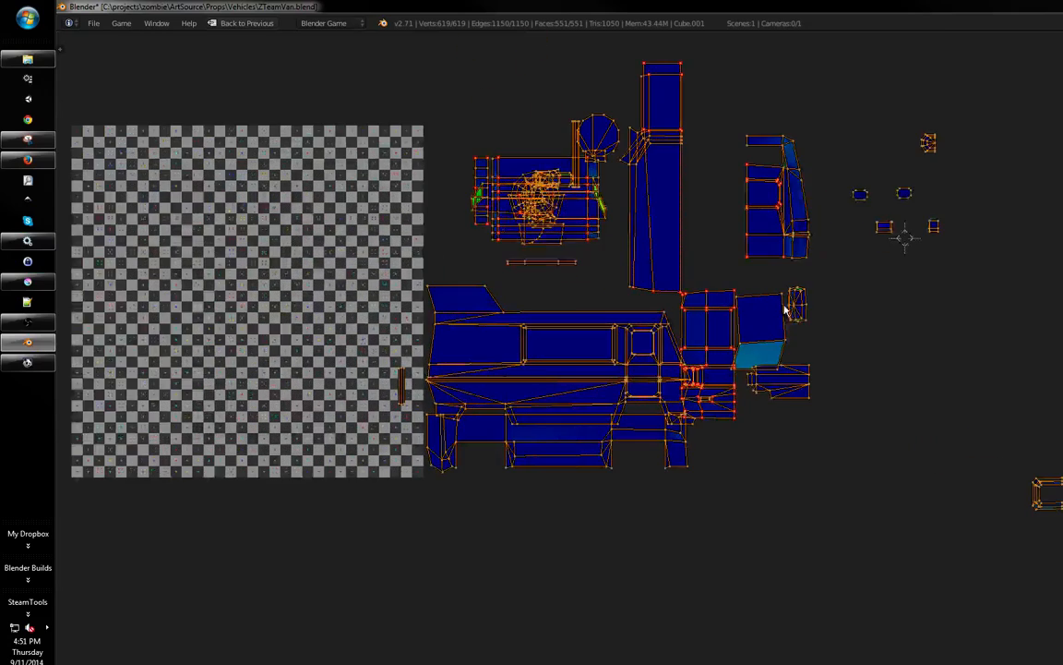
{"action": "key", "text": "s"}
{"action": "left_click", "coordinate": [783, 302]}
- Move the entire UV layout onto the checker image and shrink it further to fit inside
{"action": "middle_click_drag", "start_coordinate": [783, 302], "coordinate": [937, 408]}
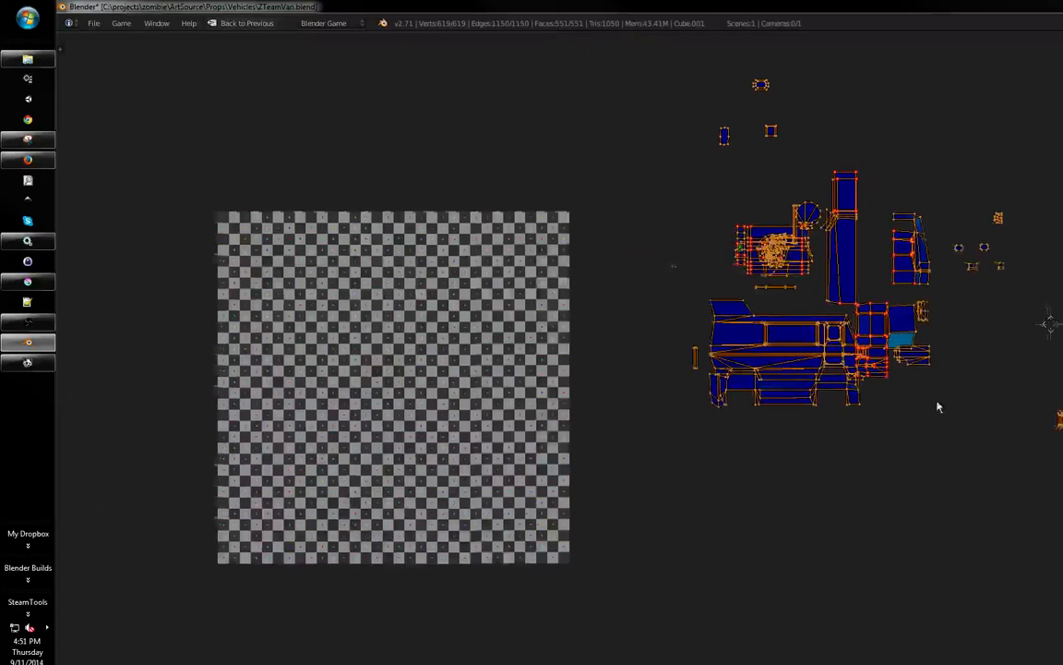
{"action": "key", "text": "g"}
{"action": "left_click", "coordinate": [453, 445]}
{"action": "middle_click_drag", "start_coordinate": [453, 445], "coordinate": [591, 414]}
{"action": "key", "text": "s"}
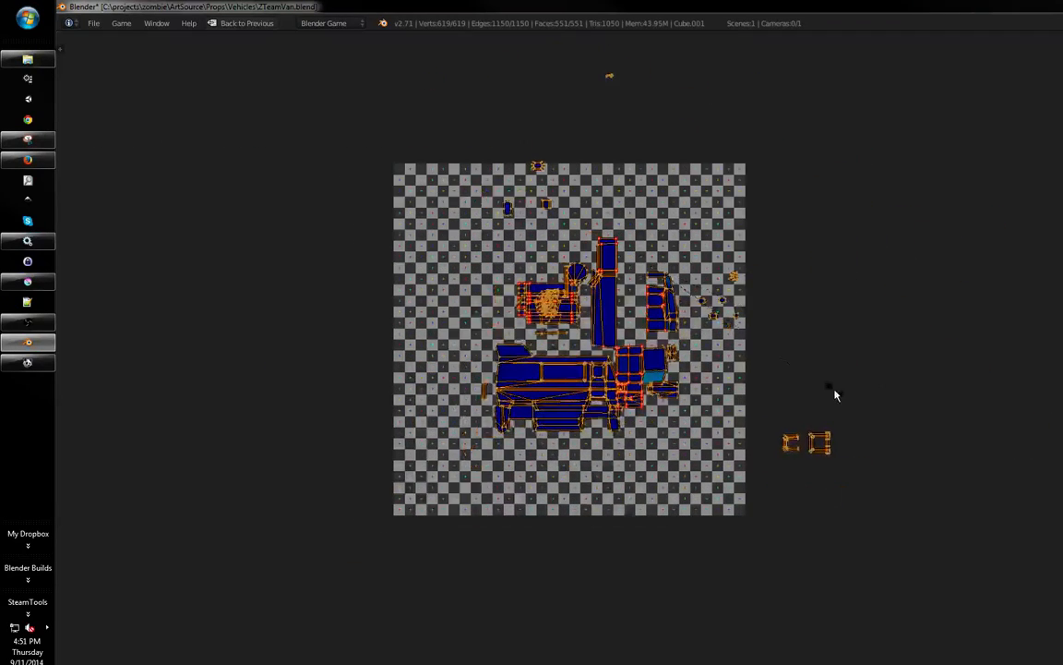
{"action": "left_click", "coordinate": [799, 396]}
{"action": "middle_click_drag", "start_coordinate": [798, 396], "coordinate": [821, 416]}
{"action": "key", "text": "g"}
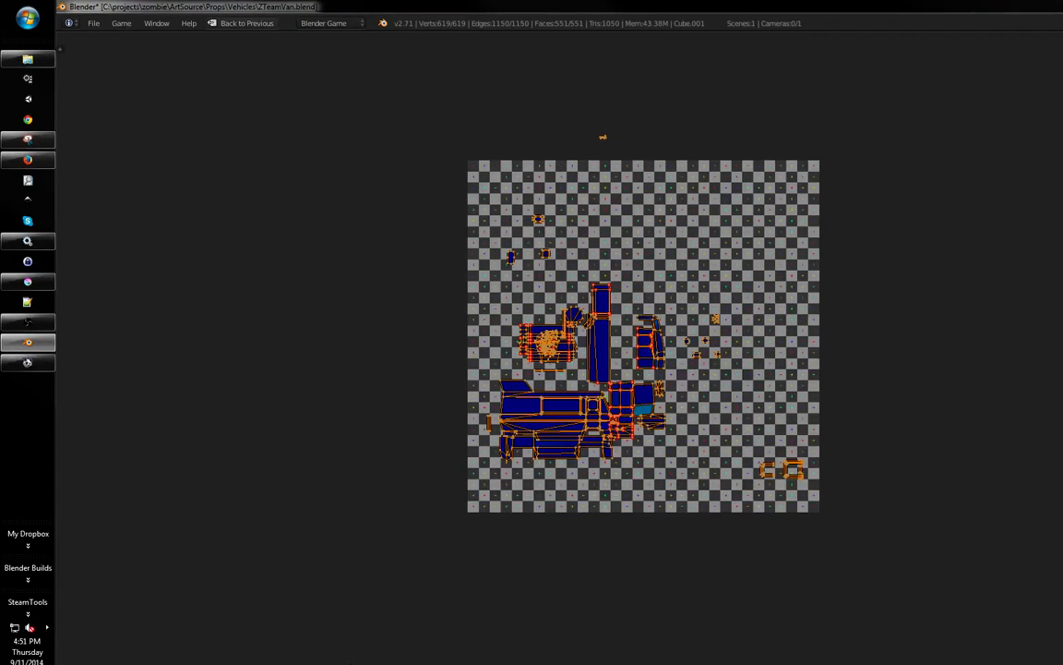
- Pack all UV islands into the checker image with rotation enabled and a reduced margin so they fill the space tightly
{"action": "left_click", "coordinate": [249, 556]}
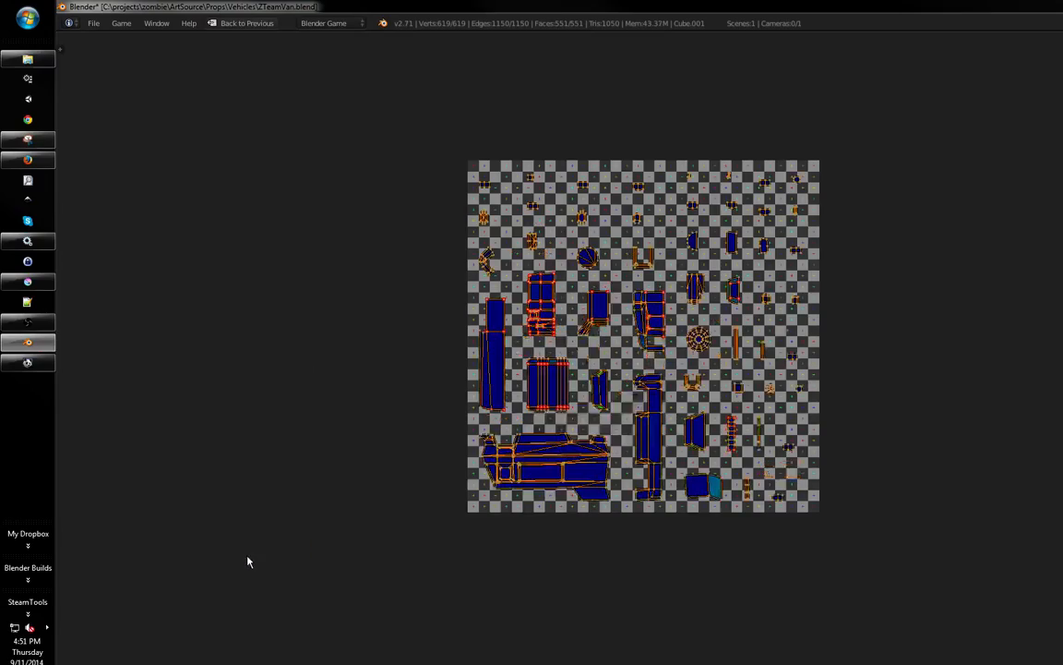
{"action": "scroll", "coordinate": [569, 422], "scroll_direction": "up", "scroll_amount": 2}
{"action": "key", "text": "F6"}
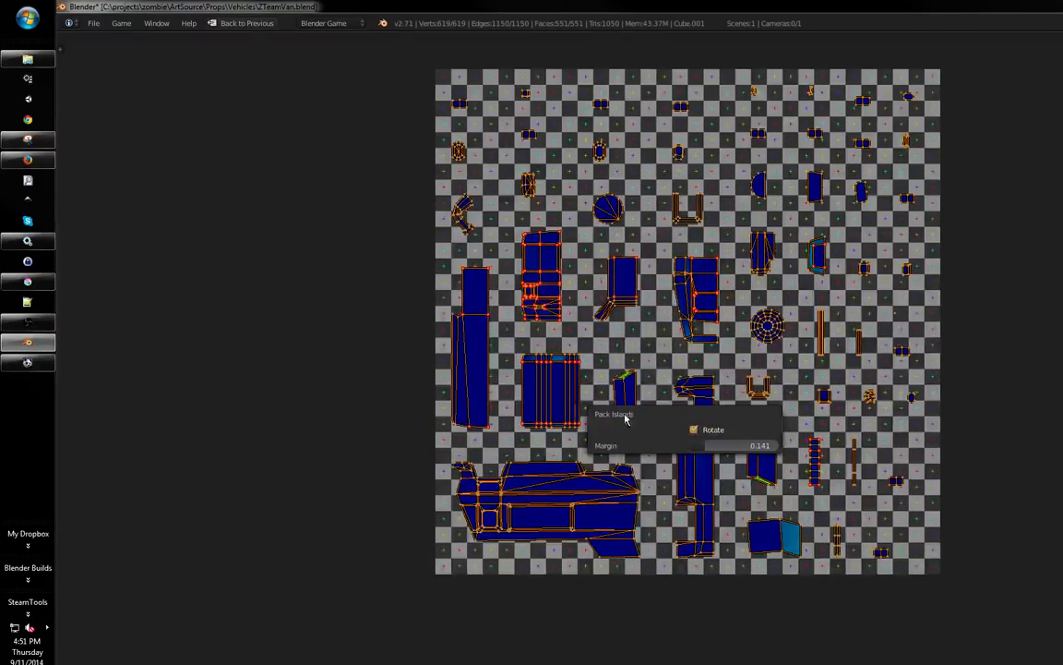
{"action": "left_click_drag", "start_coordinate": [706, 452], "coordinate": [493, 490]}
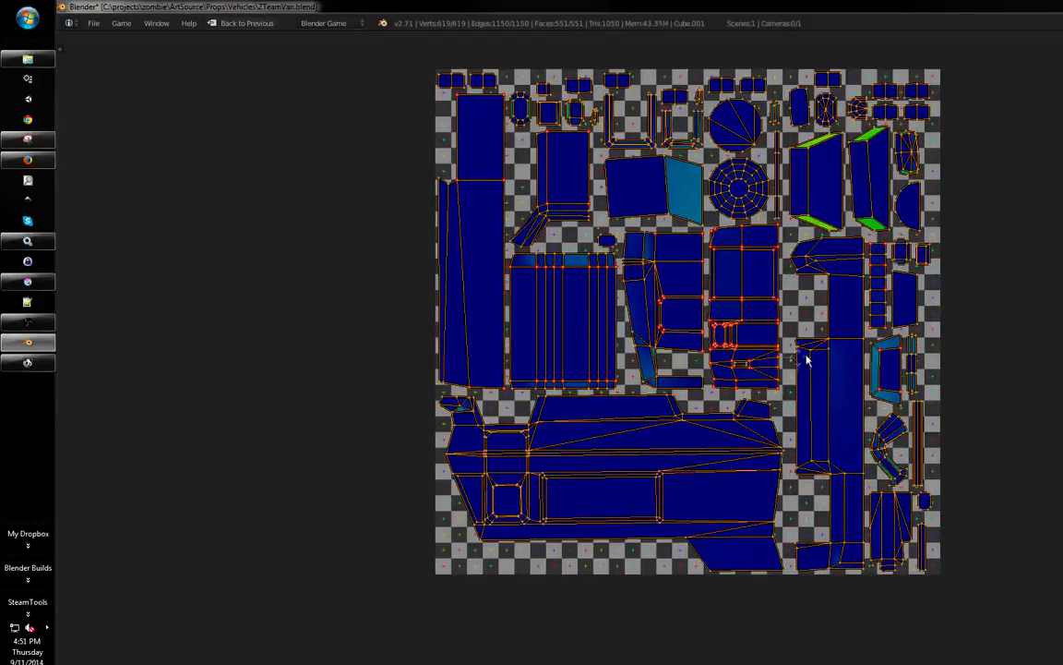
{"action": "middle_click_drag", "start_coordinate": [808, 360], "coordinate": [727, 393]}
{"action": "middle_click_drag", "start_coordinate": [727, 393], "coordinate": [729, 360], "text": "ctrl"}
{"action": "mouse_move", "coordinate": [681, 387]}
{"action": "middle_mouse_down"}
{"action": "mouse_move", "coordinate": [698, 370]}
{"action": "mouse_move", "coordinate": [662, 404]}
{"action": "mouse_move", "coordinate": [692, 406]}
{"action": "middle_mouse_up"}
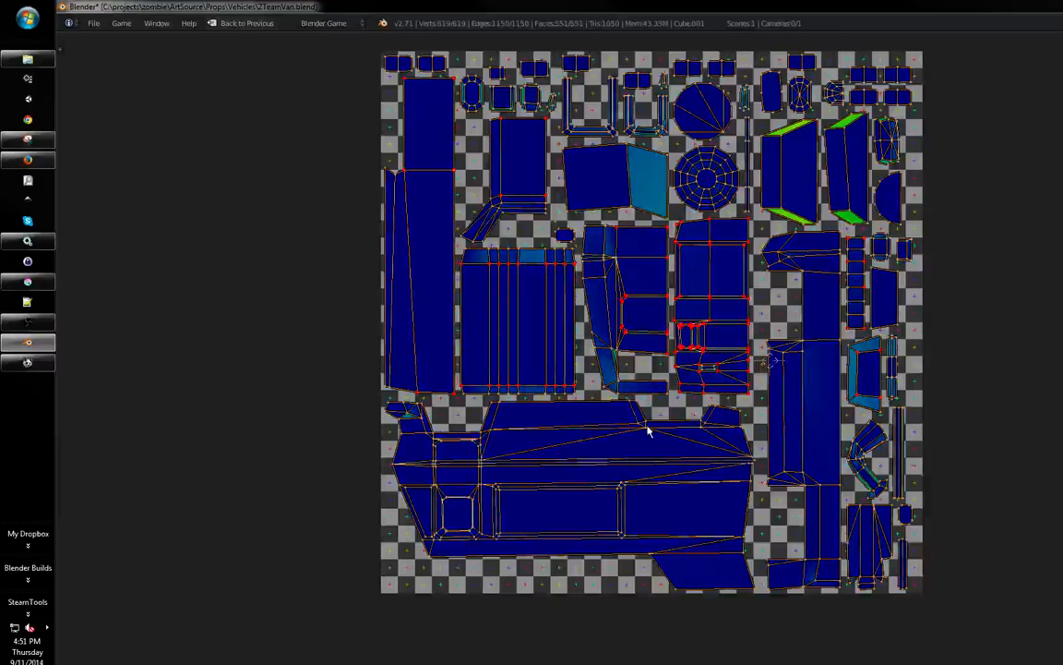
- Select the large van side island in the UV layout and try to rotate it upright
{"action": "middle_click_drag", "start_coordinate": [645, 434], "coordinate": [670, 424]}
{"action": "key", "text": "l"}
{"action": "key", "text": "r"}
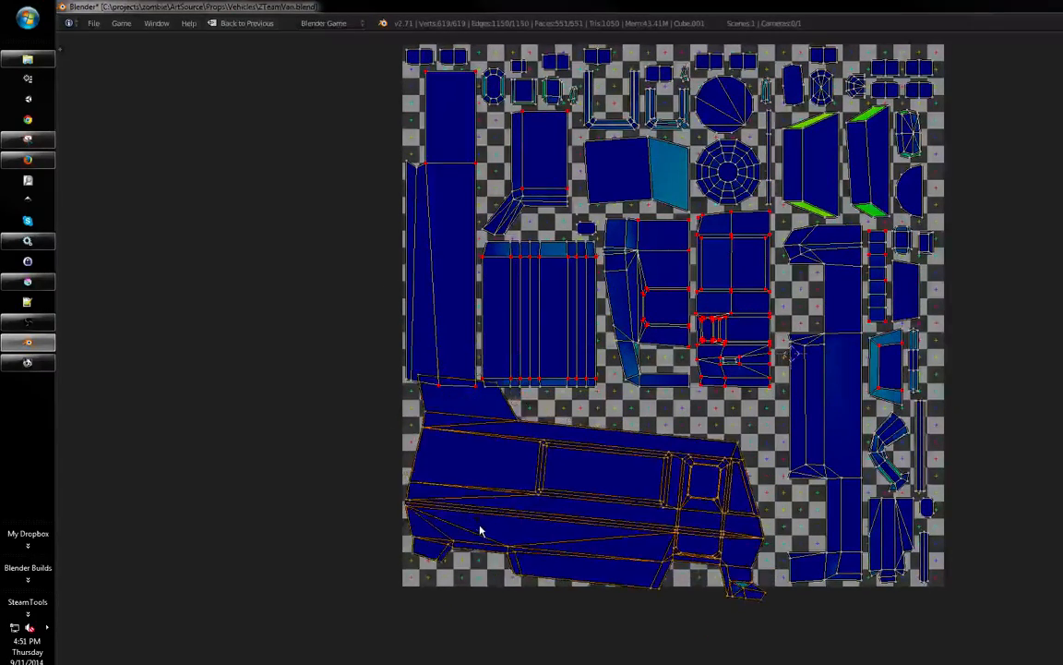
{"action": "right_click", "coordinate": [483, 538]}
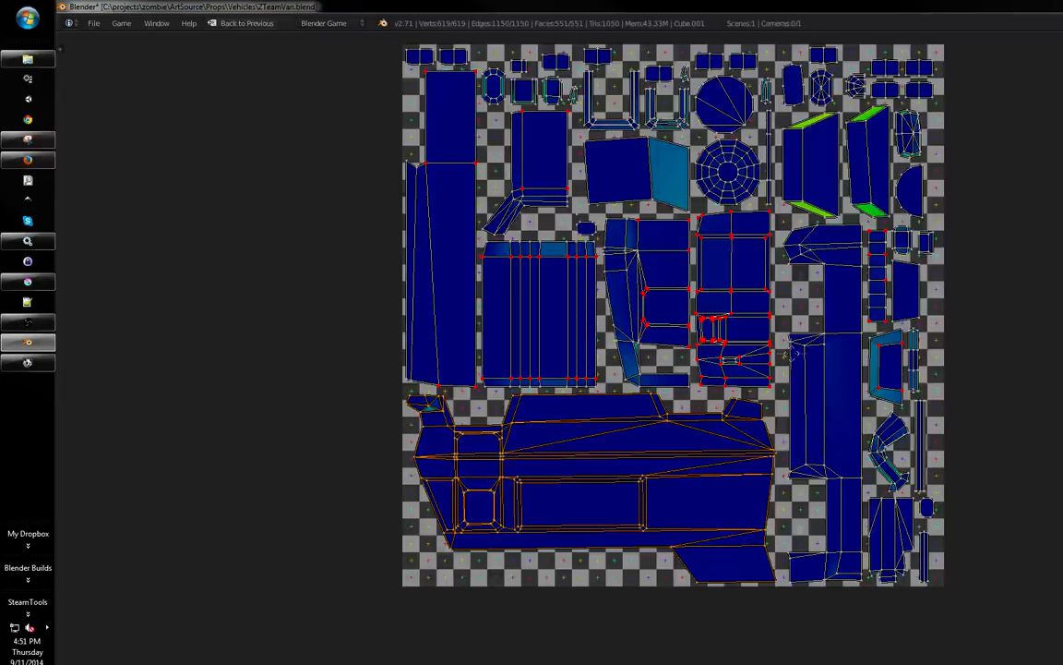
- Save the packed UV layout in the van file, overwriting the existing ZTeamVan.blend
{"action": "left_click", "coordinate": [184, 663]}
{"action": "left_click", "coordinate": [158, 663]}
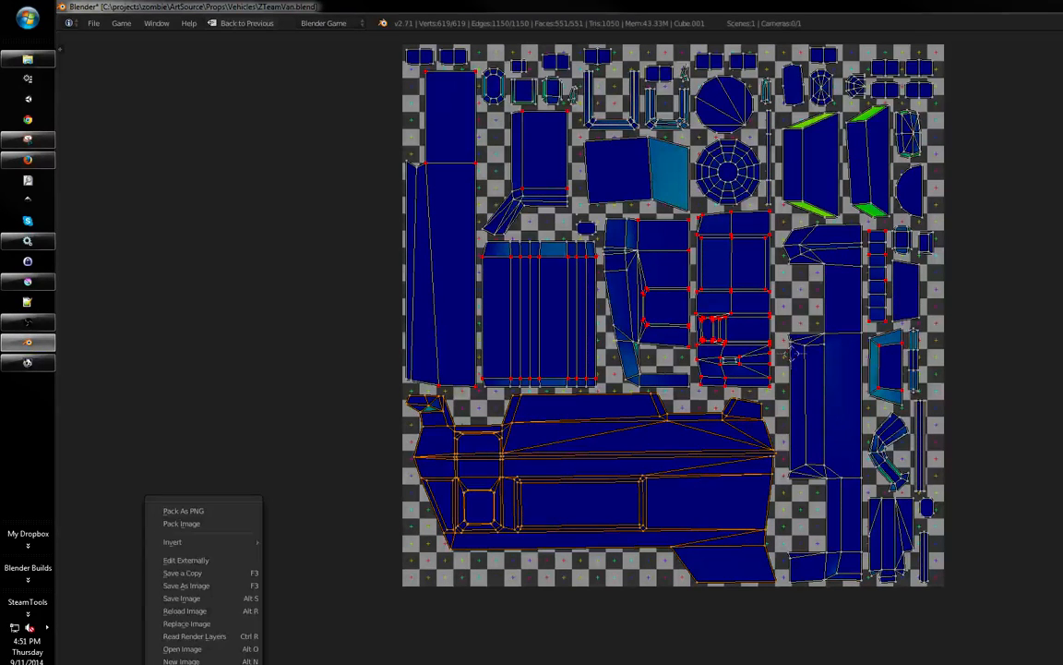
{"action": "middle_click_drag", "start_coordinate": [406, 480], "coordinate": [407, 441]}
{"action": "key", "text": "ctrl+s"}
{"action": "left_click", "coordinate": [395, 460]}
{"action": "middle_click_drag", "start_coordinate": [558, 398], "coordinate": [574, 436]}
{"action": "key", "text": "r"}
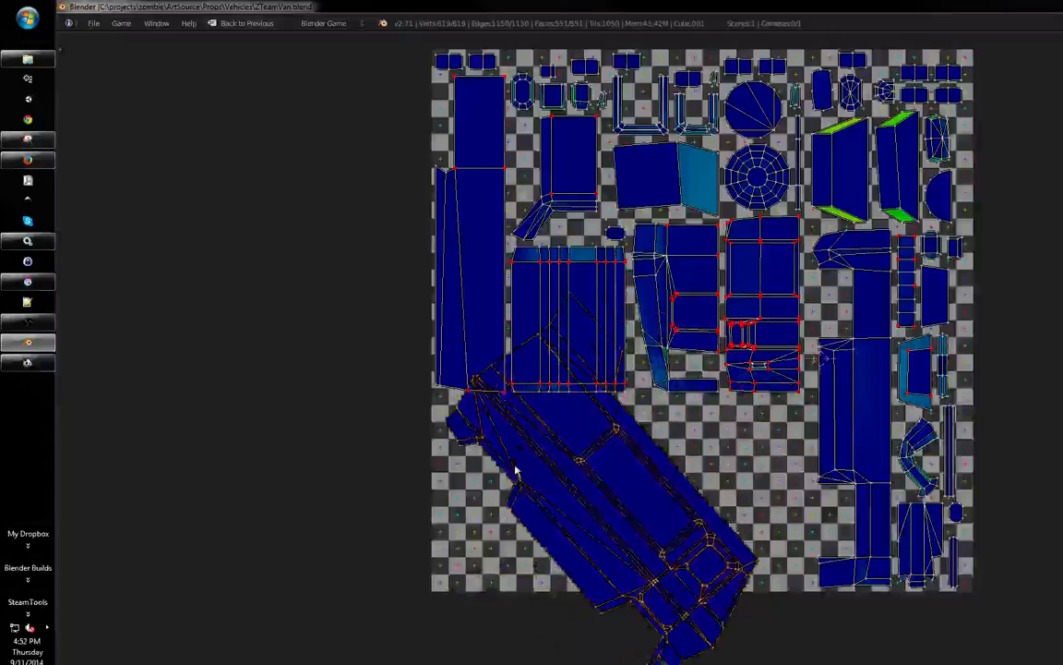
{"action": "right_click", "coordinate": [539, 536]}
- Rotate the large van side island 180 degrees in the UV layout so the van stands upright
{"action": "middle_click_drag", "start_coordinate": [605, 524], "coordinate": [604, 507]}
{"action": "middle_click_drag", "start_coordinate": [605, 507], "coordinate": [618, 496], "text": "ctrl"}
{"action": "middle_click_drag", "start_coordinate": [619, 497], "coordinate": [531, 531]}
{"action": "middle_click_drag", "start_coordinate": [751, 388], "coordinate": [802, 392]}
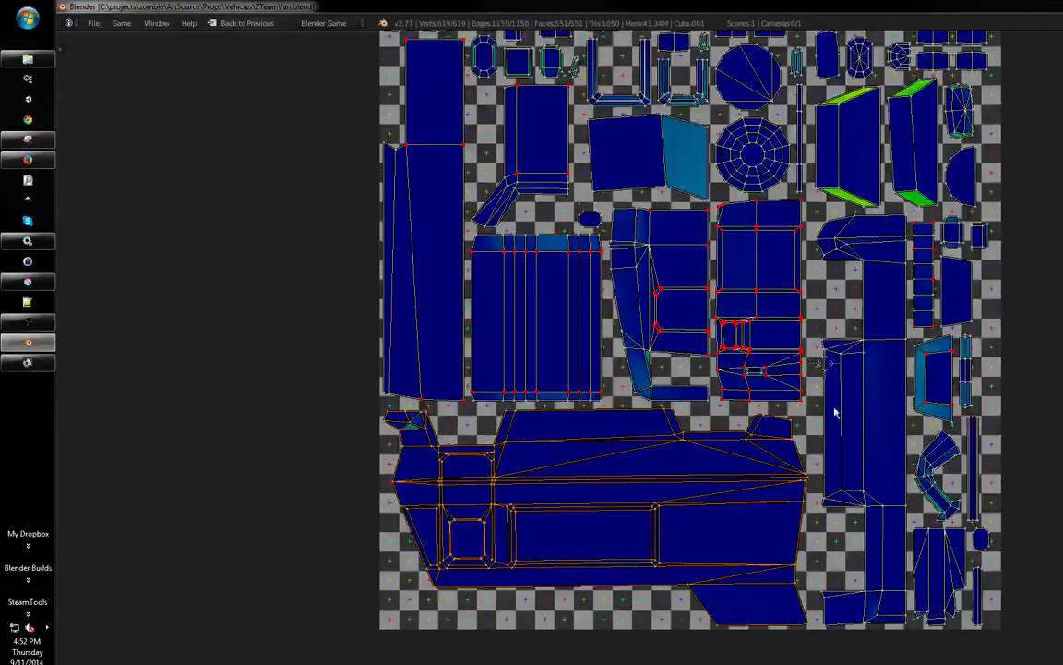
{"action": "key", "text": "r"}
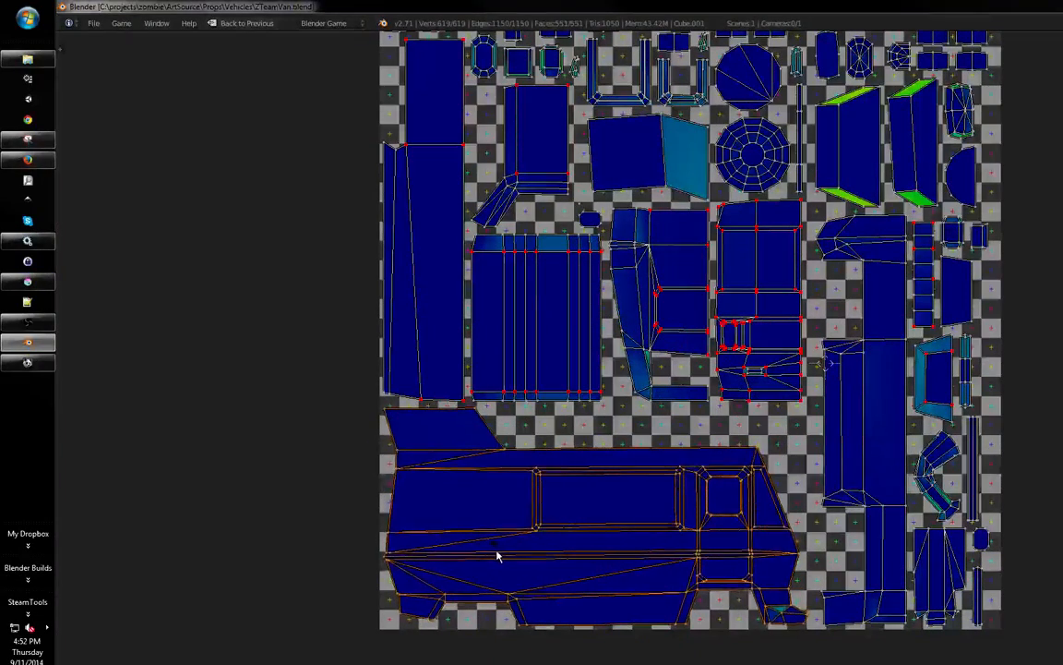
{"action": "left_click", "coordinate": [495, 555]}
- Check the spacing around the rotated van side island, deselect it and save over the ZTeamVan.blend file
{"action": "middle_click_drag", "start_coordinate": [563, 516], "coordinate": [571, 426]}
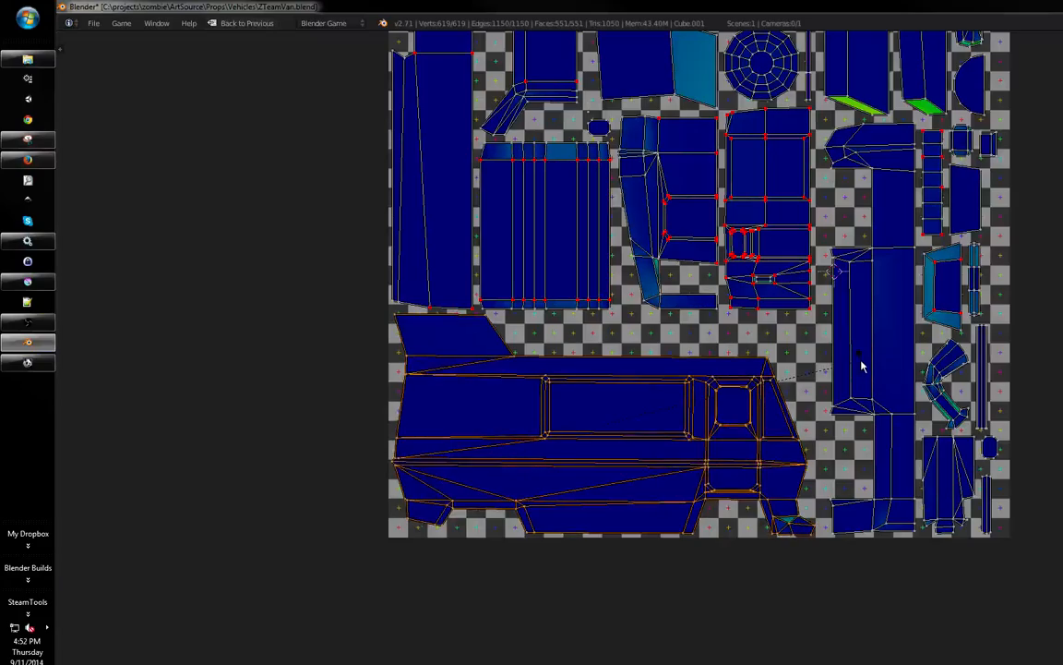
{"action": "scroll", "coordinate": [862, 365], "scroll_direction": "up", "scroll_amount": 7}
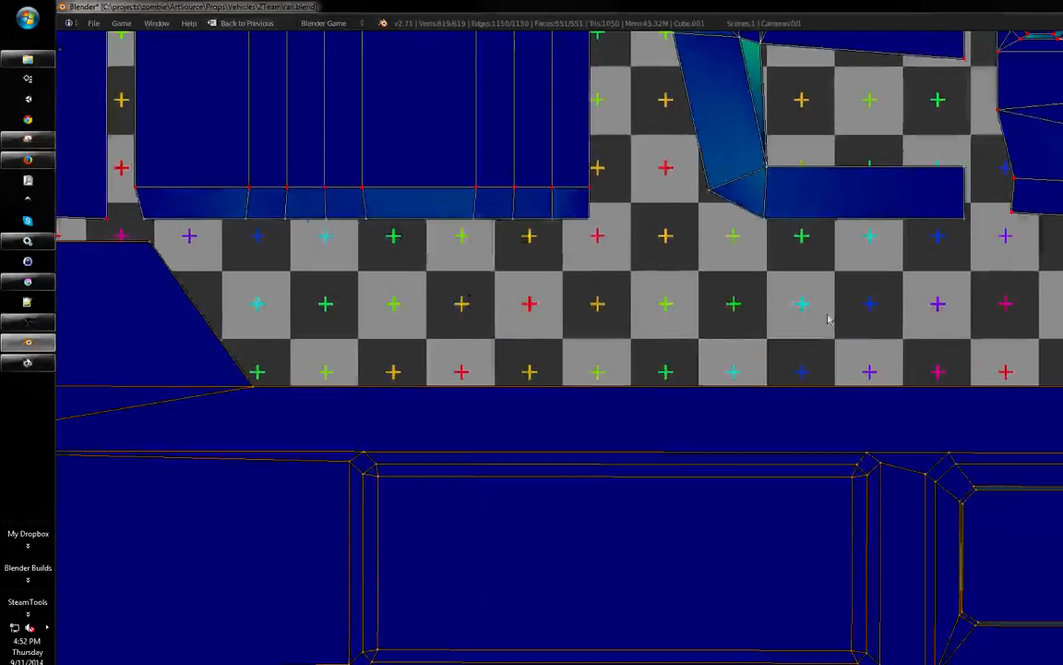
{"action": "scroll", "coordinate": [803, 353], "scroll_direction": "down", "scroll_amount": 4}
{"action": "scroll", "coordinate": [779, 341], "scroll_direction": "down", "scroll_amount": 4}
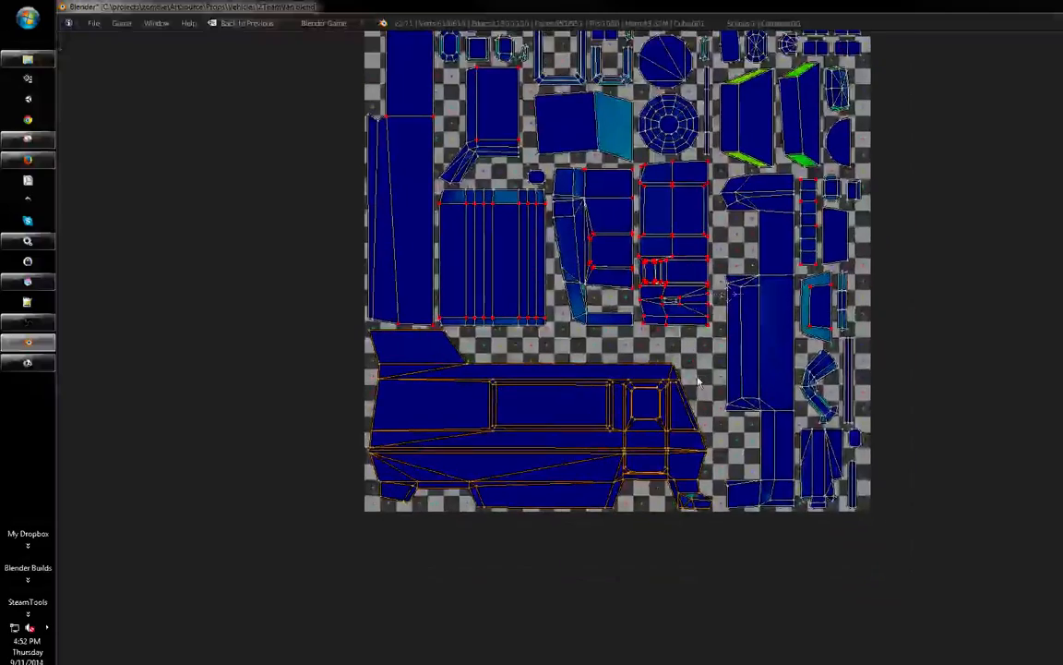
{"action": "scroll", "coordinate": [727, 380], "scroll_direction": "up", "scroll_amount": 1}
{"action": "middle_click_drag", "start_coordinate": [727, 380], "coordinate": [662, 429]}
{"action": "key", "text": "a"}
{"action": "middle_click_drag", "start_coordinate": [602, 451], "coordinate": [683, 395]}
{"action": "scroll", "coordinate": [652, 404], "scroll_direction": "up", "scroll_amount": 1}
{"action": "key", "text": "ctrl+s"}
{"action": "left_click", "coordinate": [660, 402]}
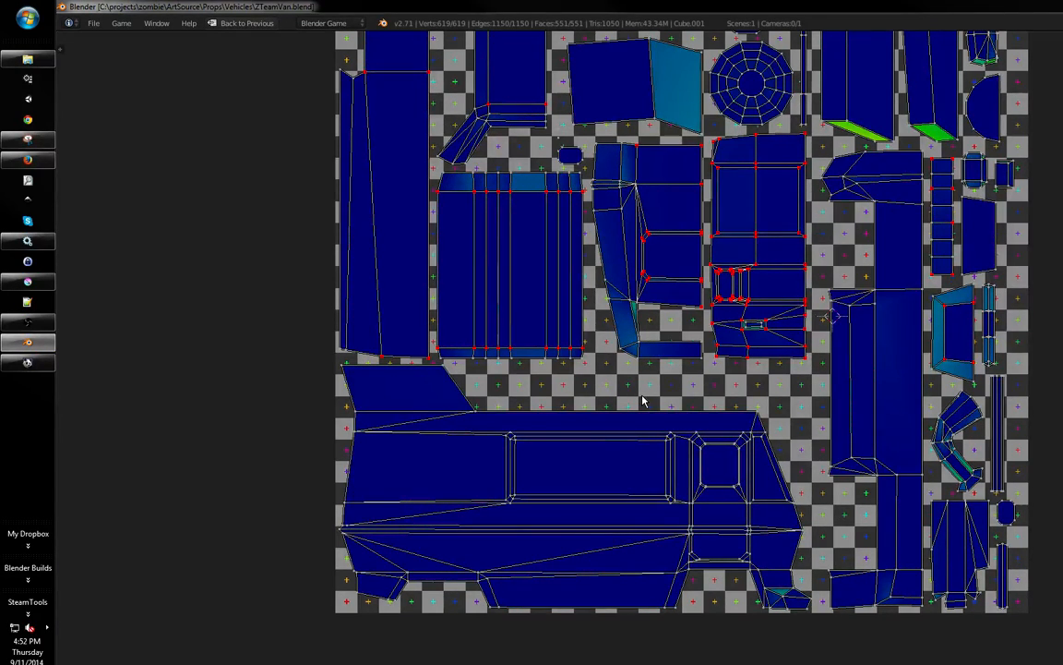
{"action": "scroll", "coordinate": [643, 400], "scroll_direction": "up", "scroll_amount": 1}
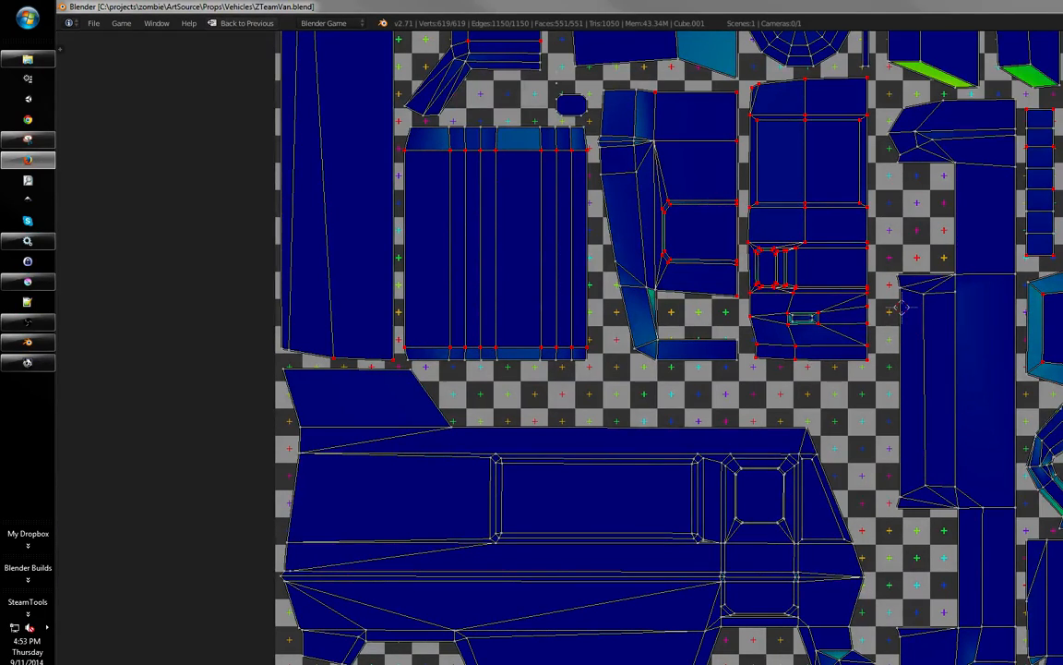
{"action": "scroll", "coordinate": [579, 258], "scroll_direction": "down", "scroll_amount": 3}
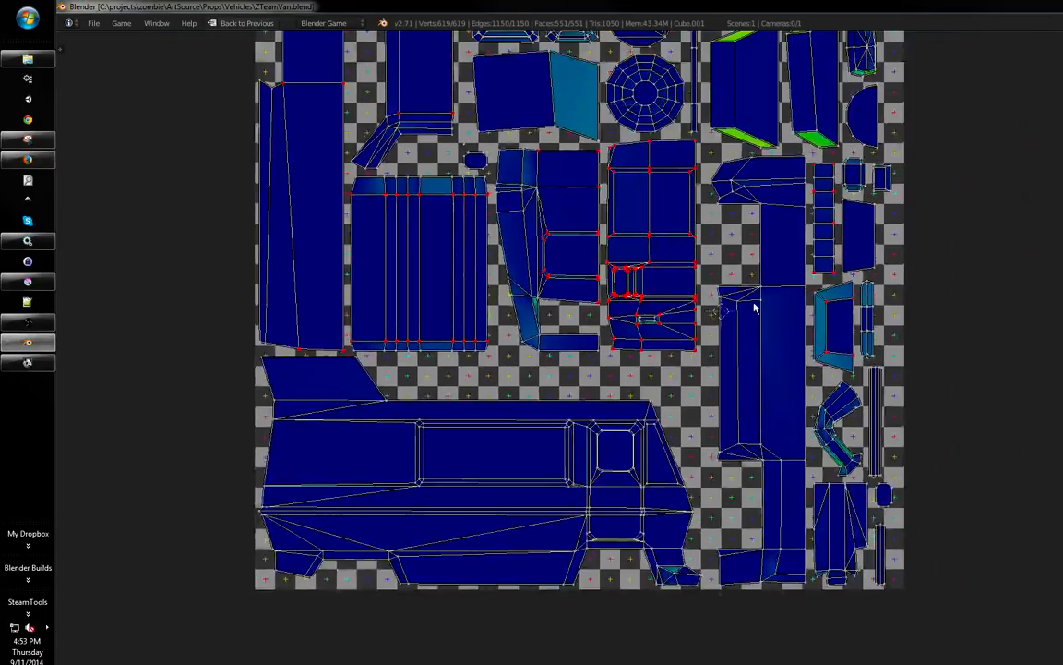
{"action": "key", "text": "a"}
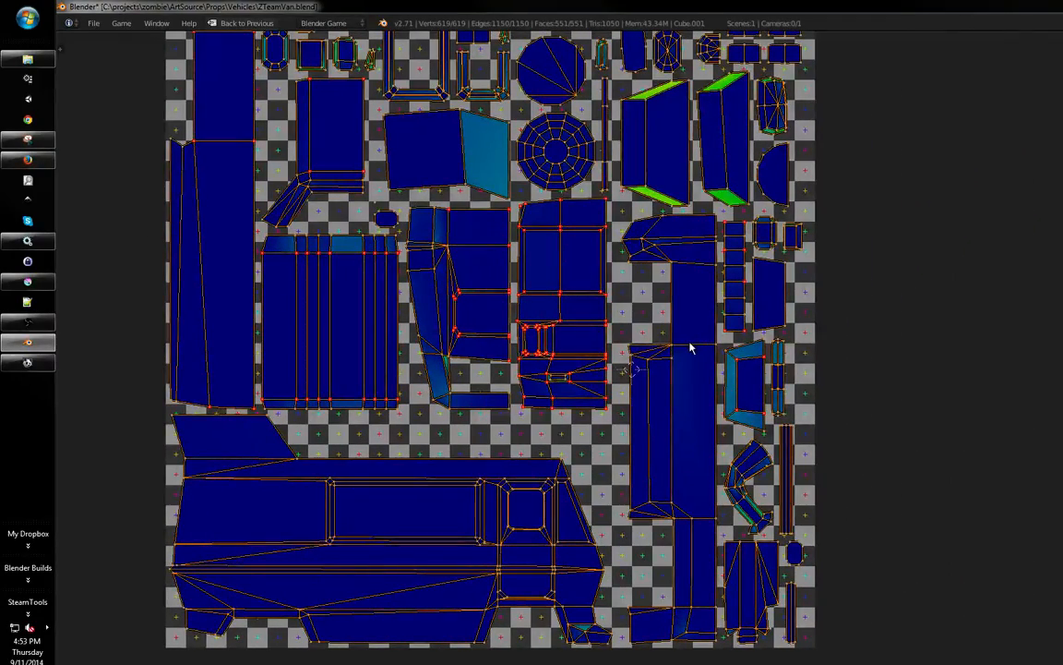
{"action": "key", "text": "a"}
{"action": "key", "text": "a"}
{"action": "key", "text": "a"}
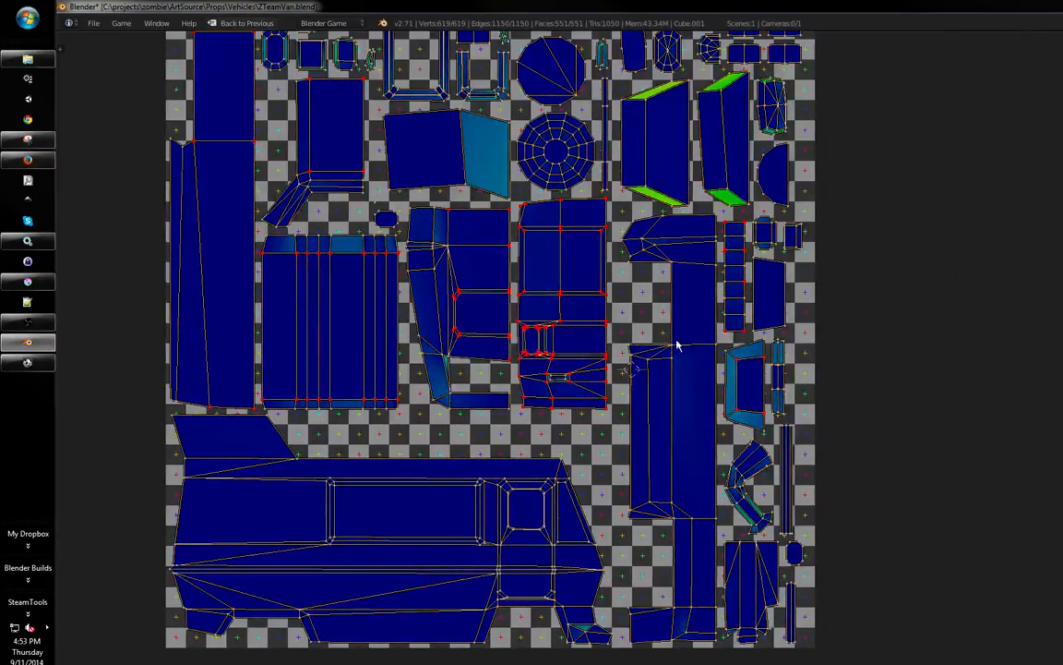
- Select the long stepped island beside the van side, scale it to about half size and move it down to the checker image's lower edge
{"action": "scroll", "coordinate": [678, 351], "scroll_direction": "down", "scroll_amount": 2}
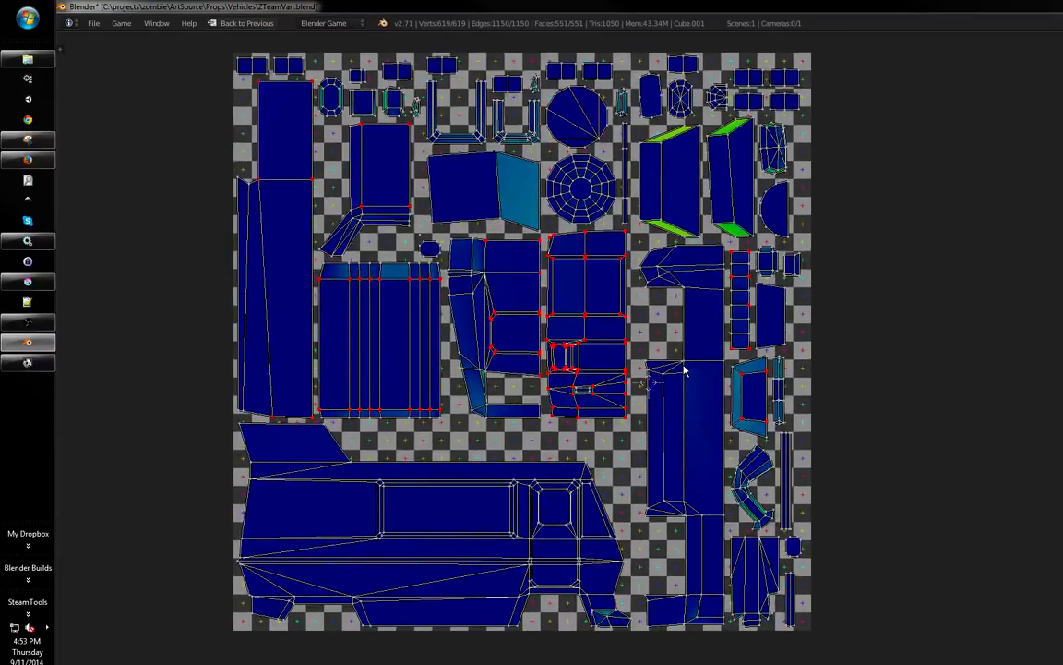
{"action": "middle_click_drag", "start_coordinate": [683, 367], "coordinate": [659, 367]}
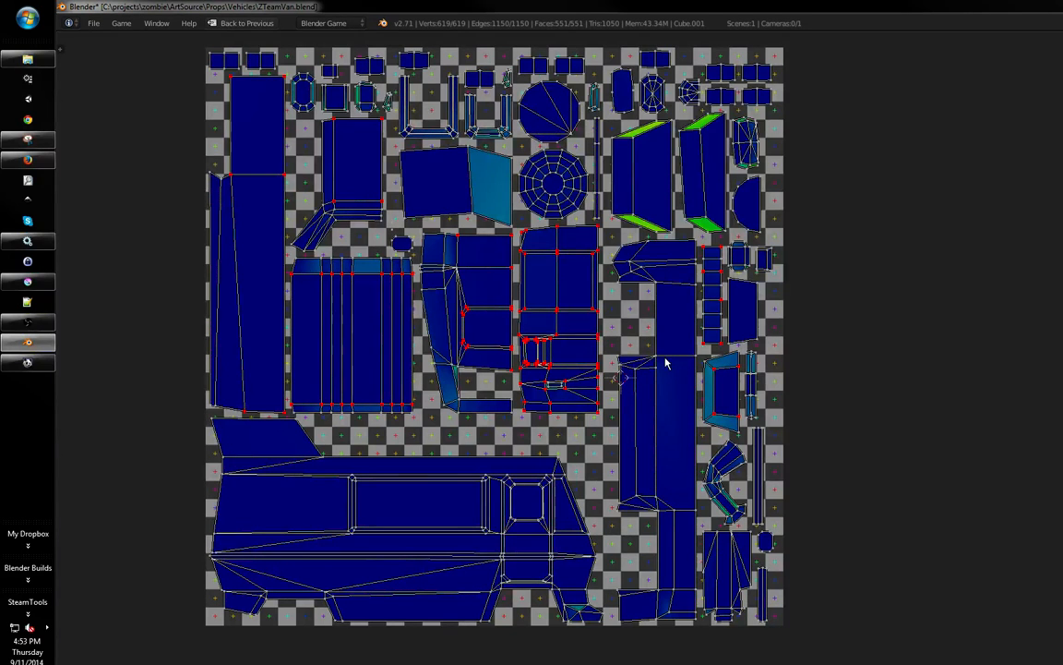
{"action": "key", "text": "l"}
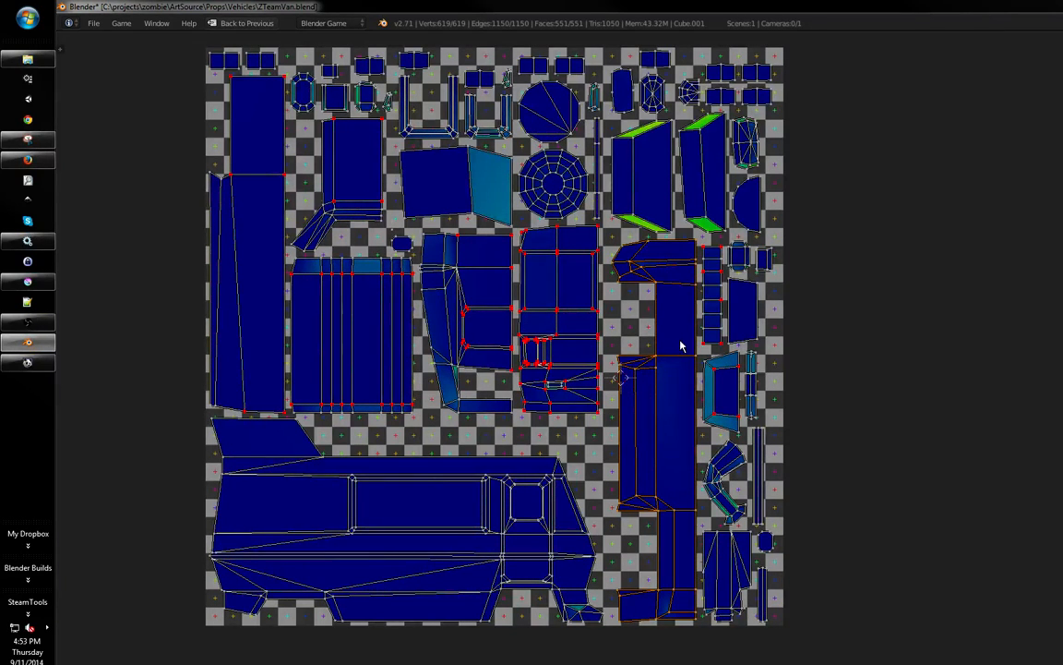
{"action": "middle_click_drag", "start_coordinate": [680, 340], "coordinate": [683, 338]}
{"action": "key", "text": "s"}
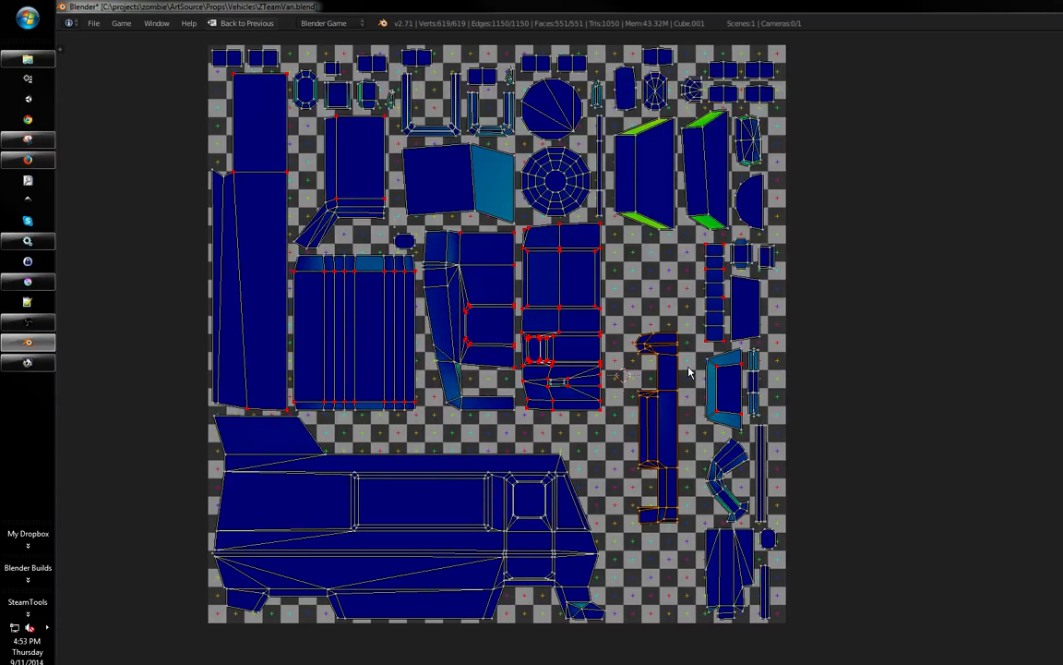
{"action": "middle_click_drag", "start_coordinate": [688, 367], "coordinate": [688, 351]}
{"action": "key", "text": "g"}
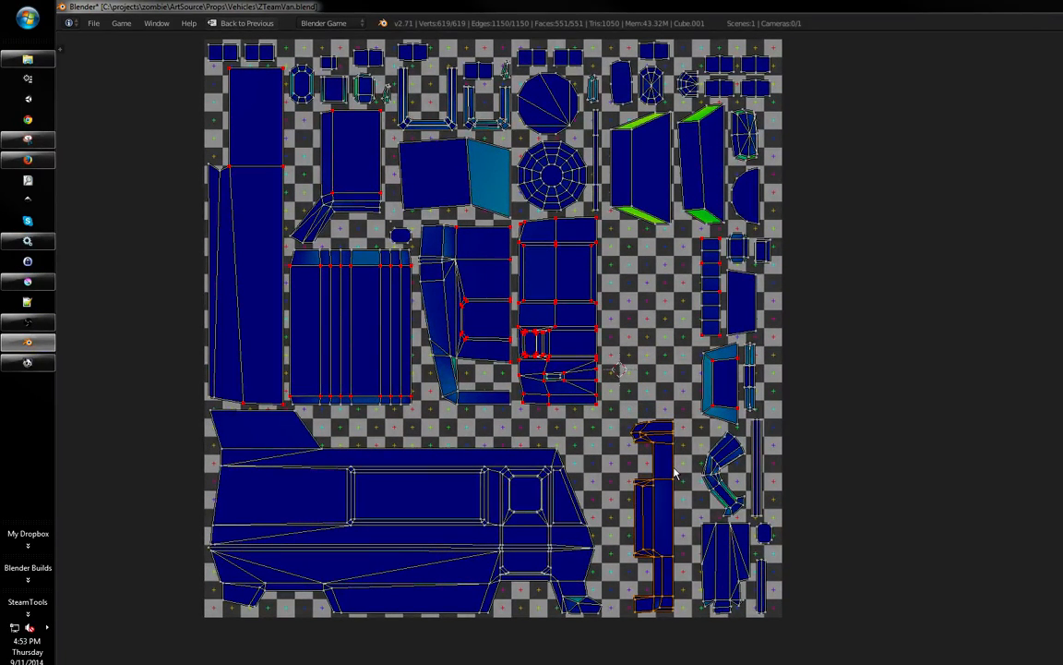
{"action": "middle_click_drag", "start_coordinate": [680, 430], "coordinate": [681, 424]}
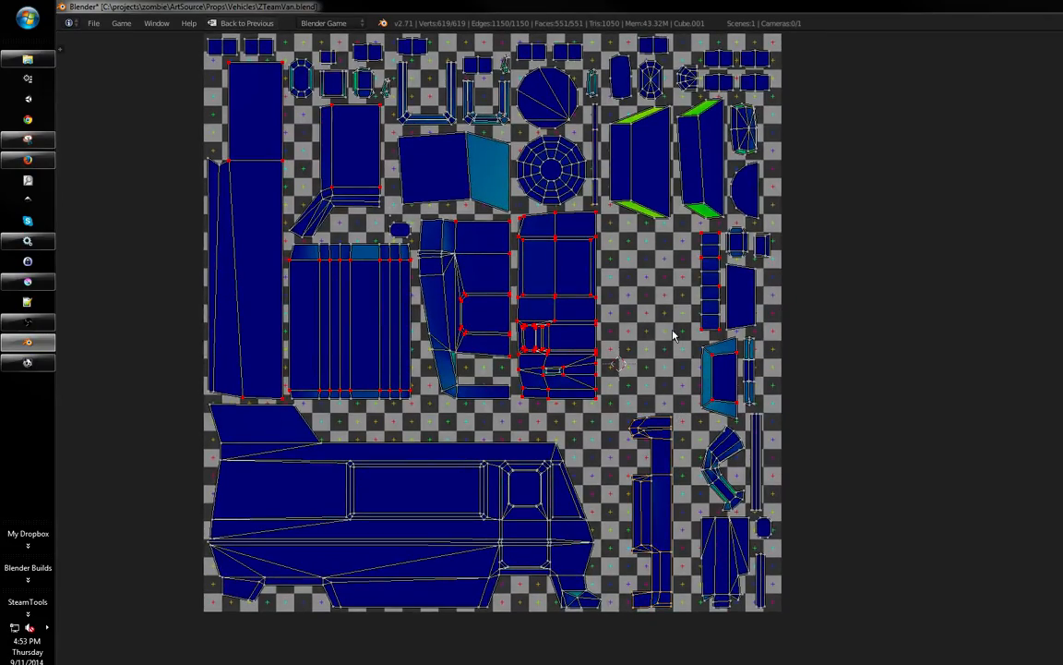
- Select the plain circular island and place it centred over the ringed round island directly below it
{"action": "scroll", "coordinate": [674, 337], "scroll_direction": "up", "scroll_amount": 3}
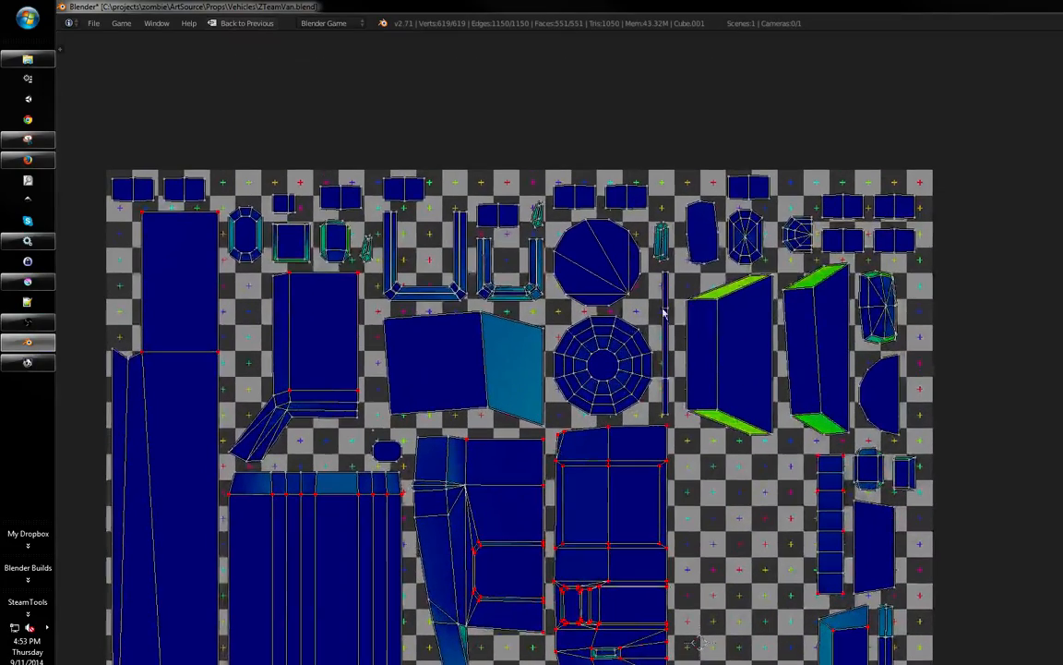
{"action": "key", "text": "b"}
{"action": "left_click_drag", "start_coordinate": [646, 220], "coordinate": [596, 270]}
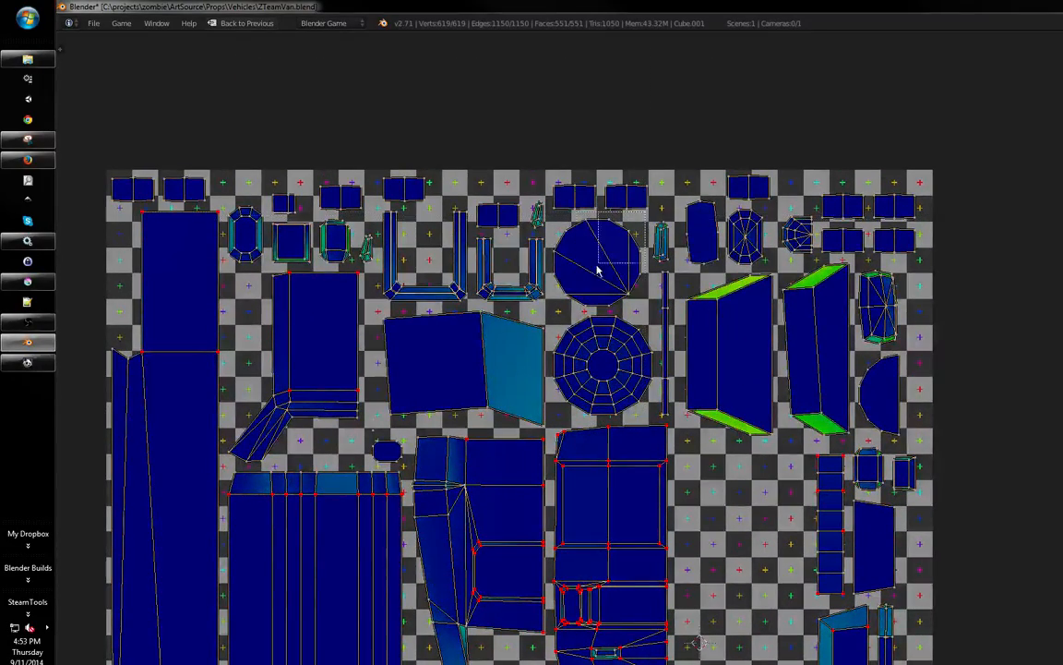
{"action": "middle_click_drag", "start_coordinate": [648, 304], "coordinate": [639, 299]}
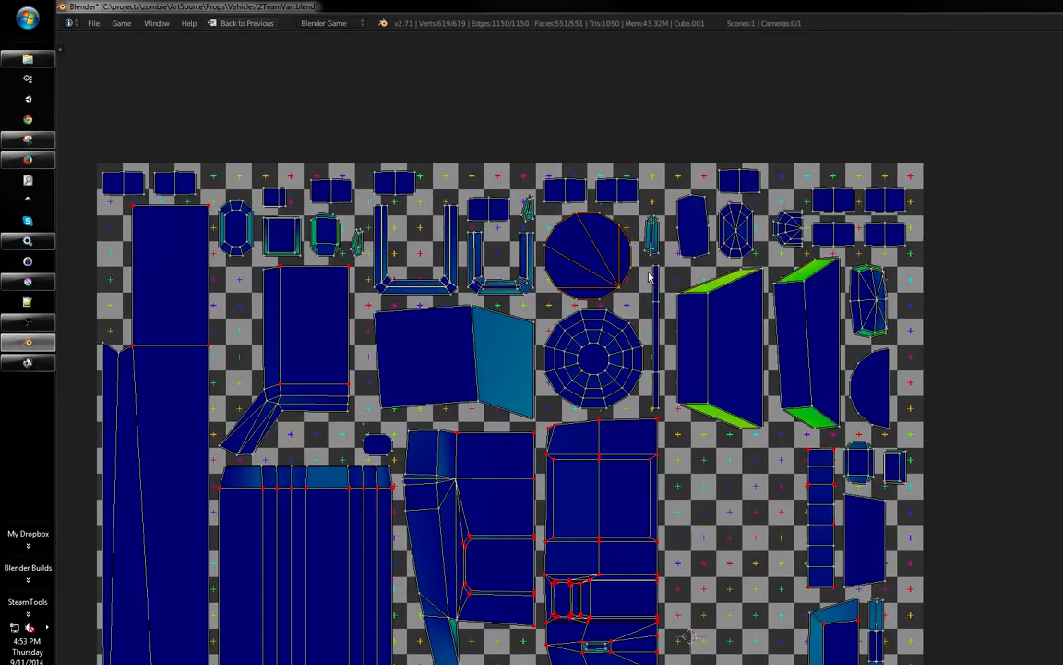
{"action": "key", "text": "g"}
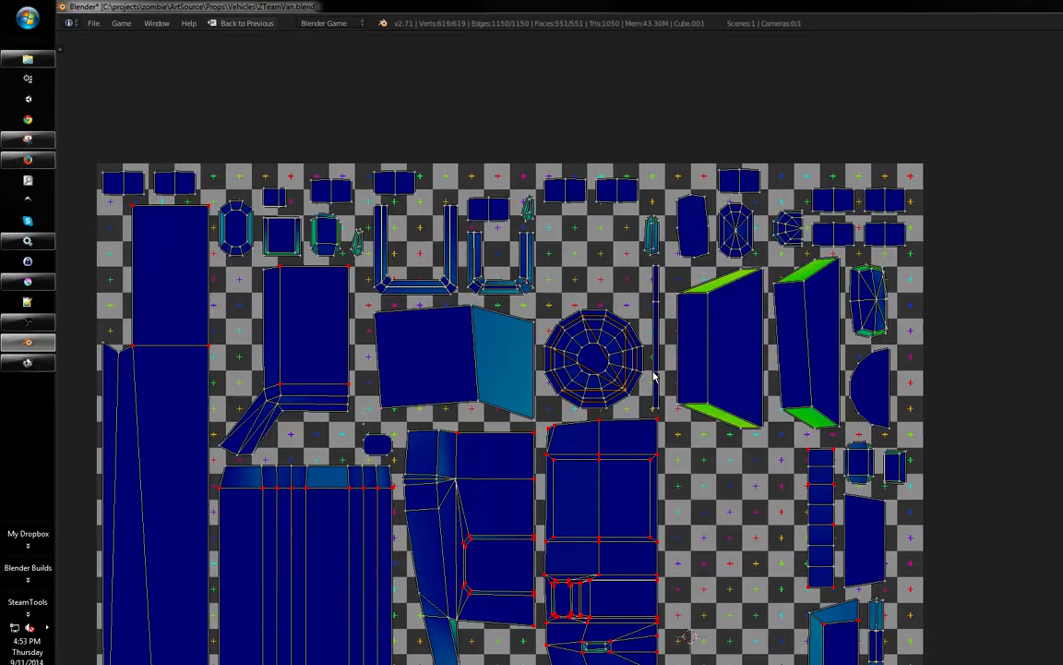
{"action": "scroll", "coordinate": [653, 378], "scroll_direction": "up", "scroll_amount": 2}
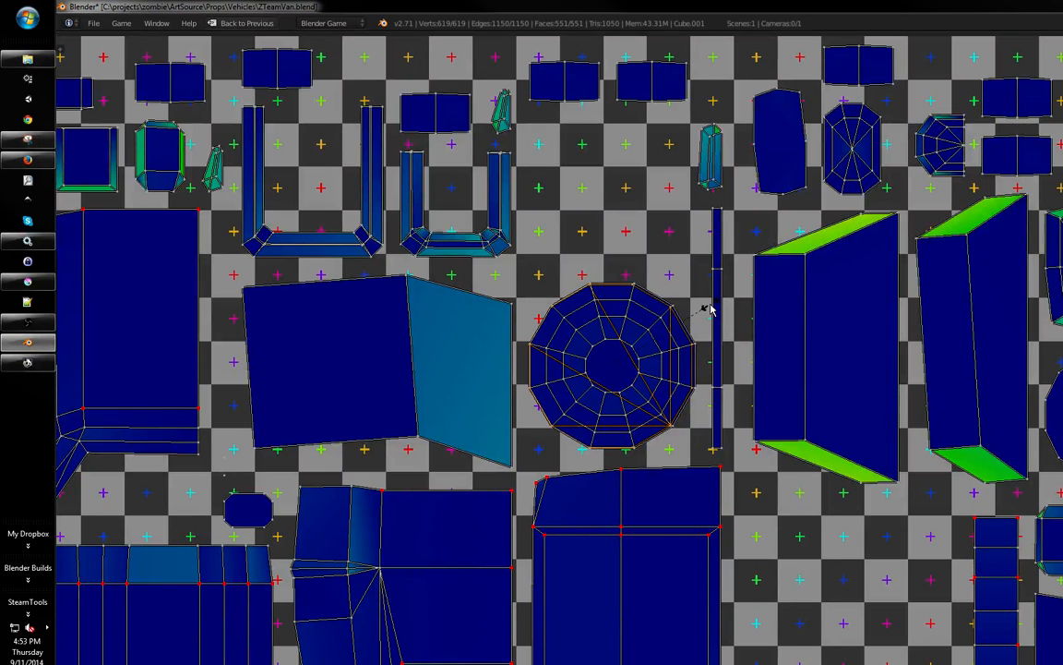
{"action": "left_click", "coordinate": [711, 310]}
- Move the plain circular island straight up, out of the checker image, and save the van file
{"action": "scroll", "coordinate": [712, 310], "scroll_direction": "down", "scroll_amount": 7}
{"action": "scroll", "coordinate": [614, 358], "scroll_direction": "up", "scroll_amount": 1}
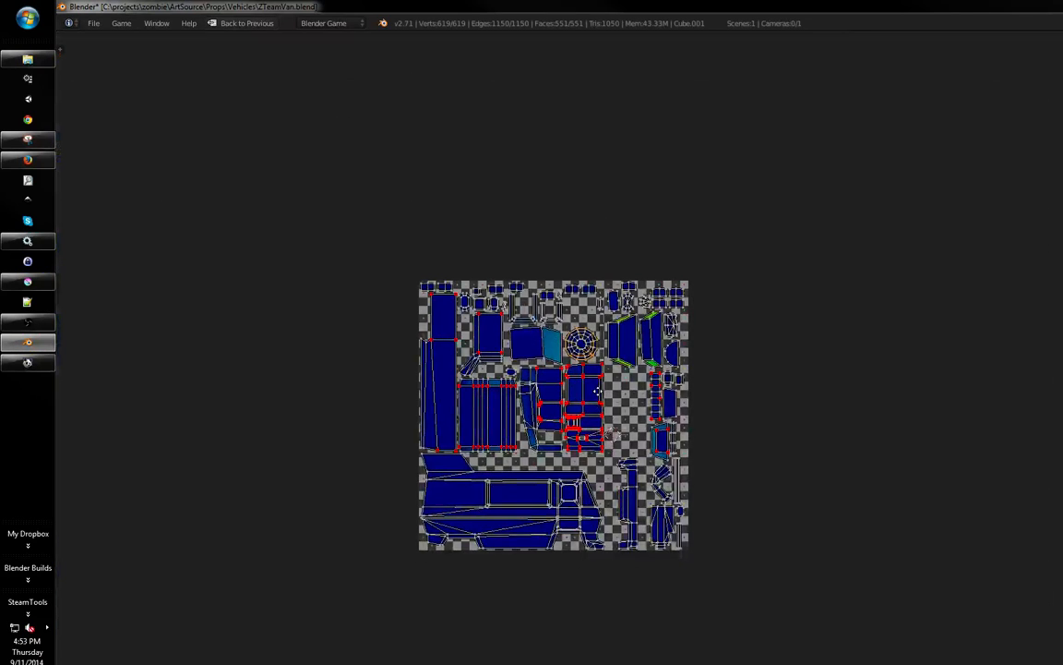
{"action": "middle_click_drag", "start_coordinate": [637, 347], "coordinate": [630, 391]}
{"action": "key", "text": "ctrl+s"}
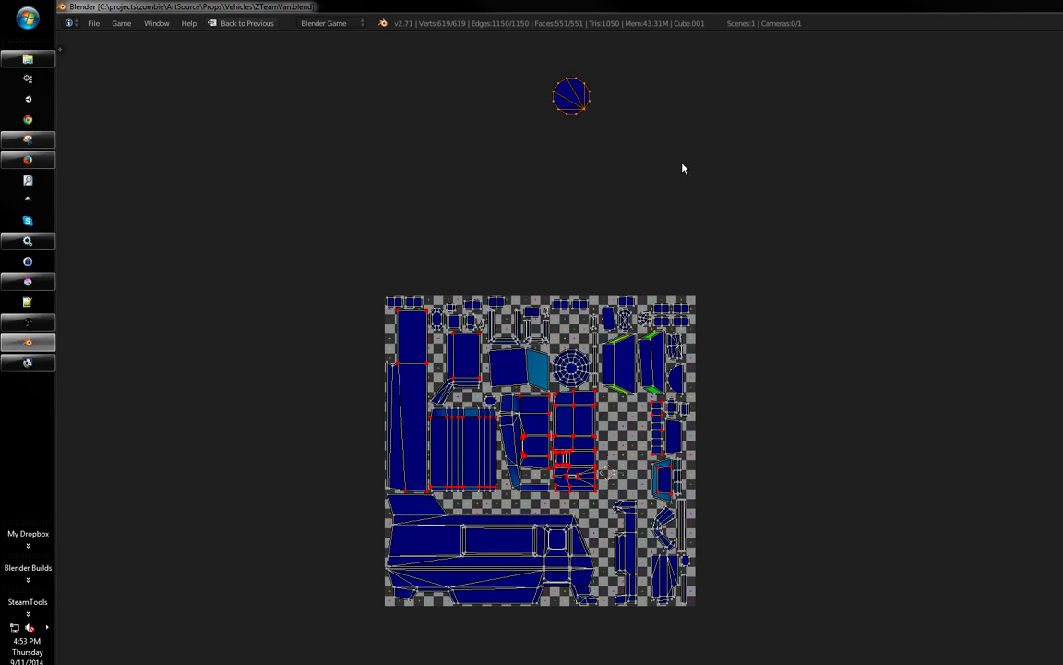
- Move the circular island further up to exactly one image height above the ringed round island, and save over ZTeamVan.blend
{"action": "key", "text": "g"}
{"action": "middle_click_drag", "start_coordinate": [616, 226], "coordinate": [589, 275]}
{"action": "middle_click_drag", "start_coordinate": [527, 357], "coordinate": [533, 336]}
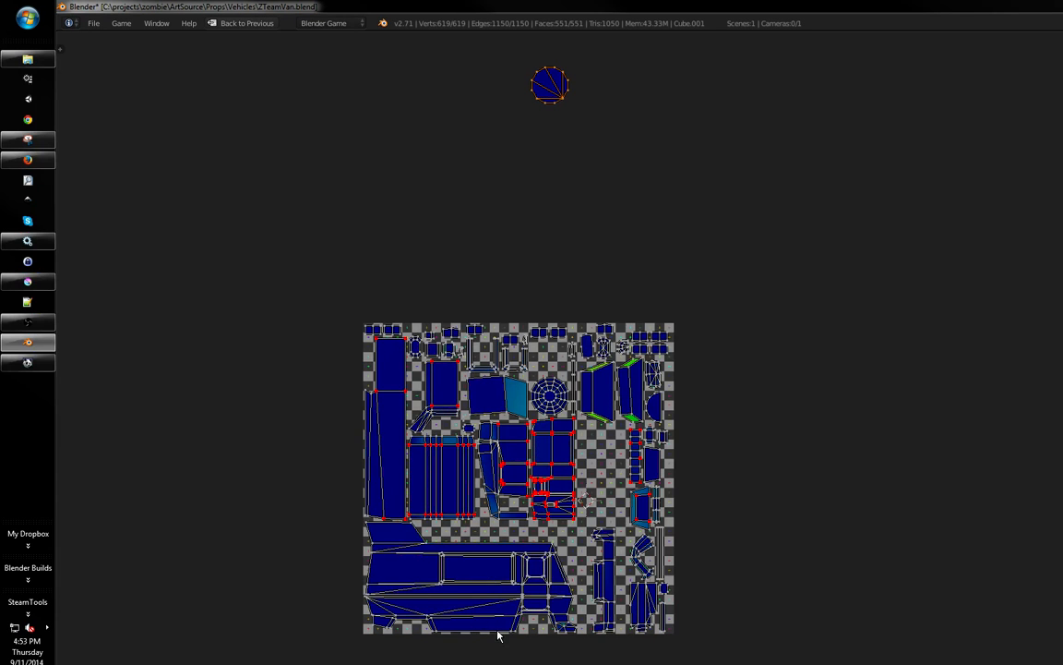
{"action": "middle_click_drag", "start_coordinate": [531, 379], "coordinate": [540, 346]}
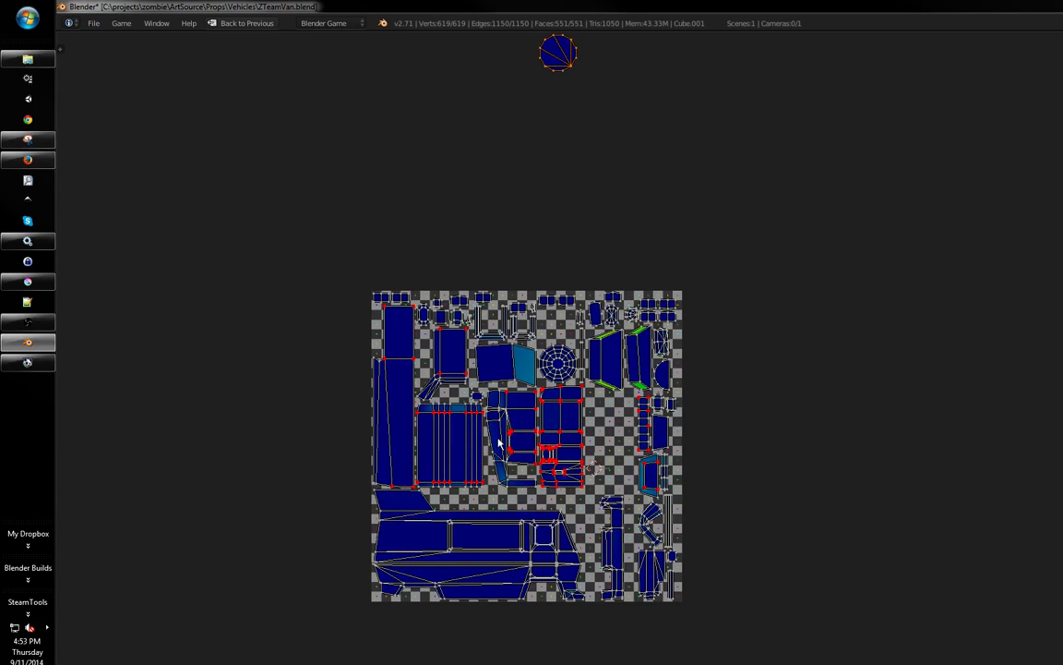
{"action": "middle_click_drag", "start_coordinate": [516, 294], "coordinate": [529, 403]}
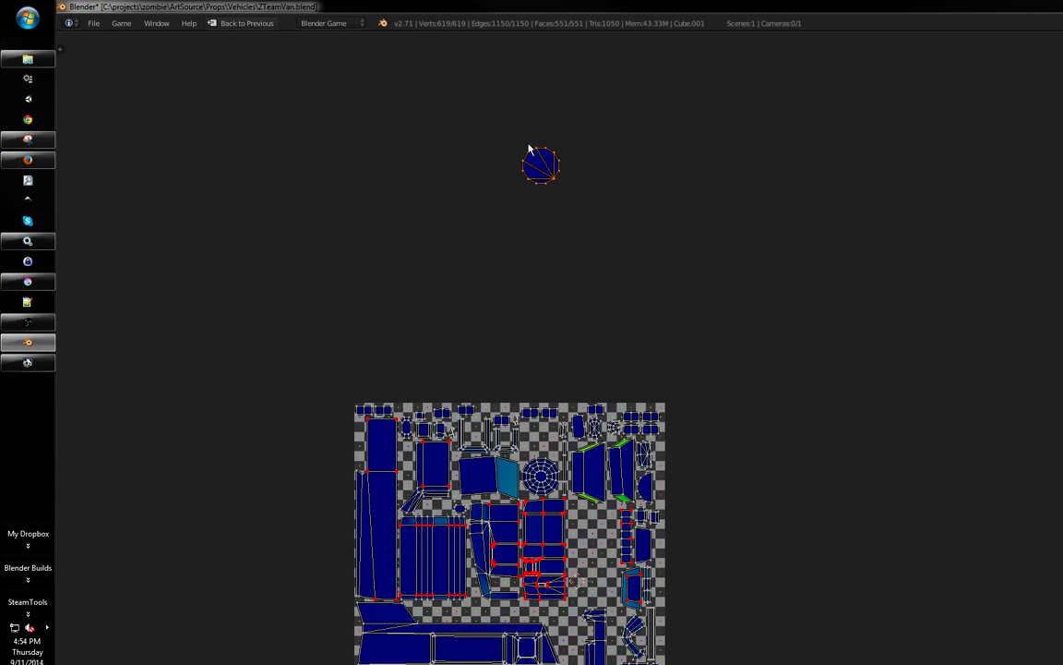
{"action": "middle_click_drag", "start_coordinate": [547, 300], "coordinate": [568, 249]}
{"action": "middle_click_drag", "start_coordinate": [558, 353], "coordinate": [572, 332]}
{"action": "key", "text": "ctrl+s"}
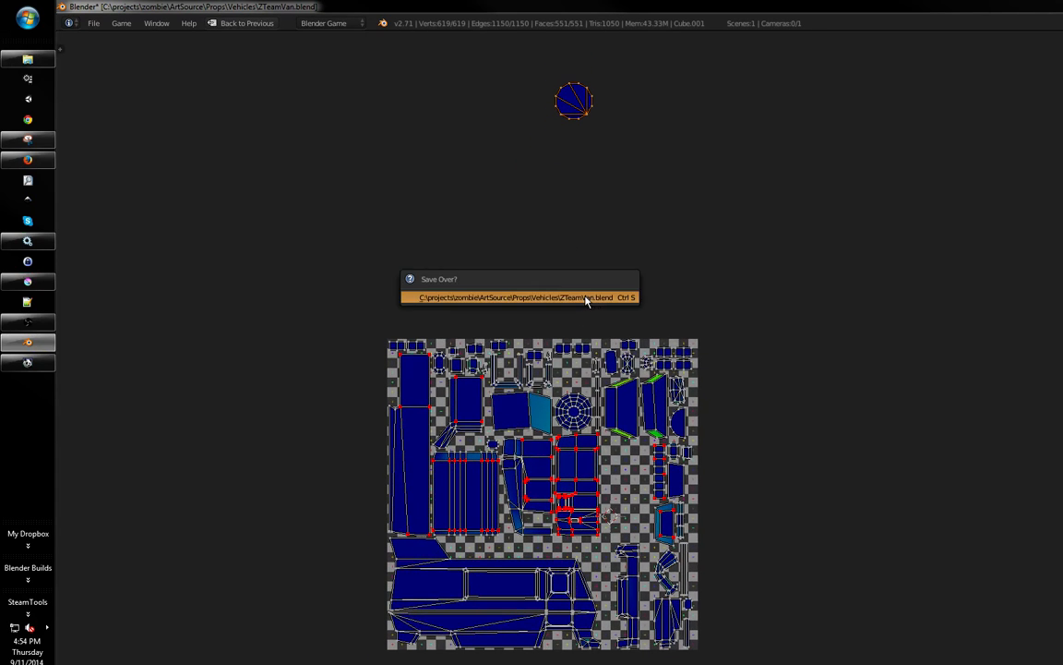
- Save the scene over the existing ZTeamVan.blend file
{"action": "left_click", "coordinate": [585, 297]}
{"action": "scroll", "coordinate": [553, 294], "scroll_direction": "up", "scroll_amount": 1}
{"action": "middle_click_drag", "start_coordinate": [600, 295], "coordinate": [582, 362]}
{"action": "scroll", "coordinate": [598, 327], "scroll_direction": "up", "scroll_amount": 1}
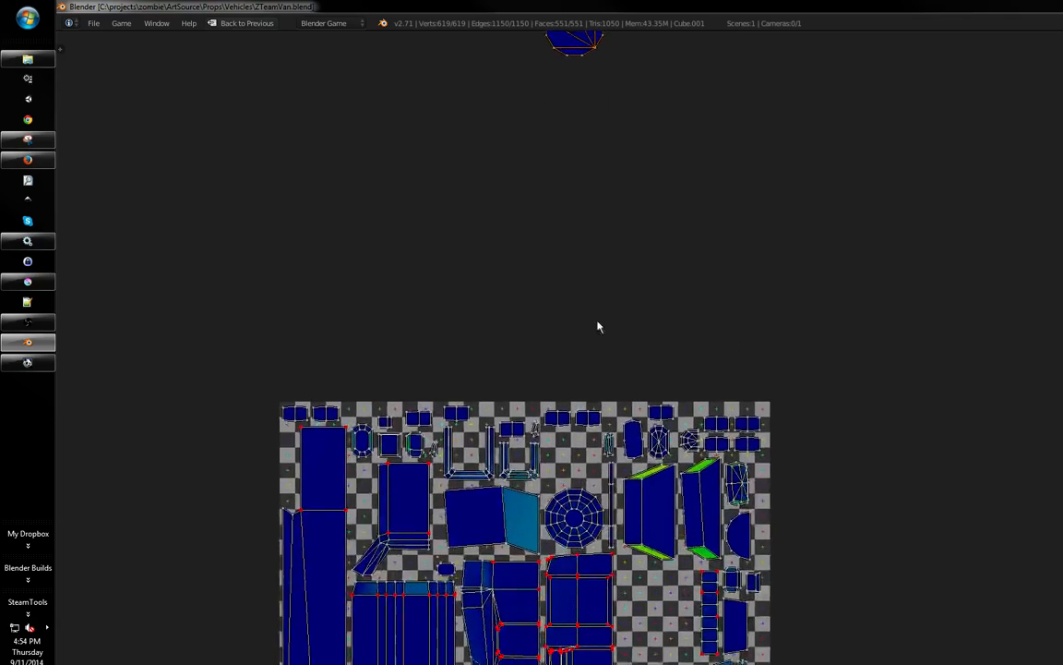
- Examine the packed UV layout, its empty spaces and the circular island outside the image bounds
{"action": "scroll", "coordinate": [598, 327], "scroll_direction": "down", "scroll_amount": 1}
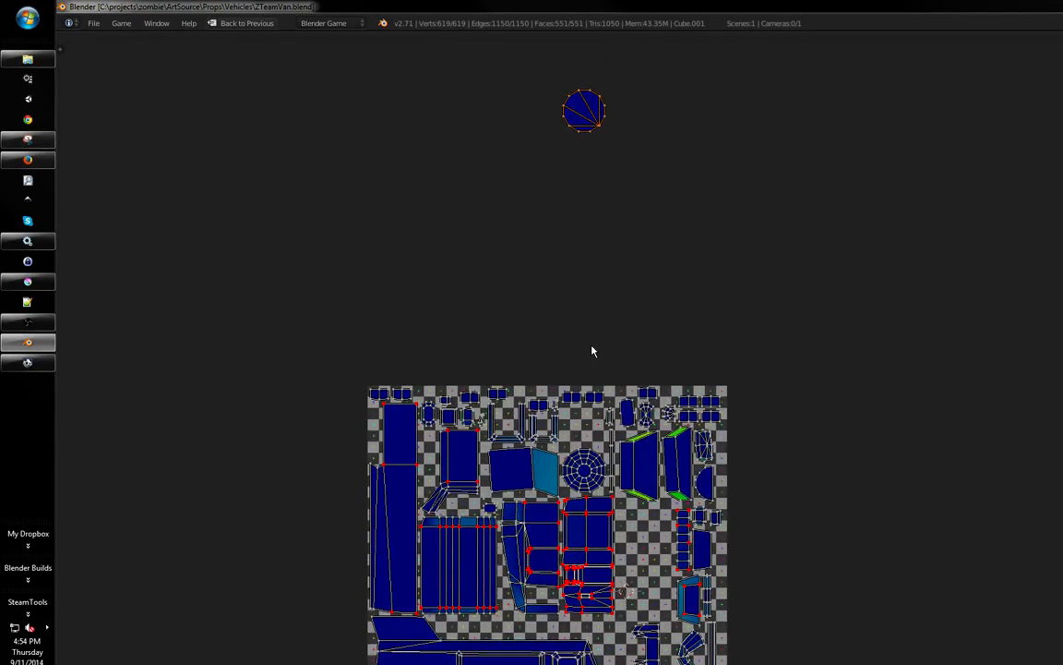
{"action": "middle_click_drag", "start_coordinate": [604, 341], "coordinate": [606, 318]}
{"action": "middle_click_drag", "start_coordinate": [498, 370], "coordinate": [494, 318]}
{"action": "scroll", "coordinate": [452, 382], "scroll_direction": "down", "scroll_amount": 1}
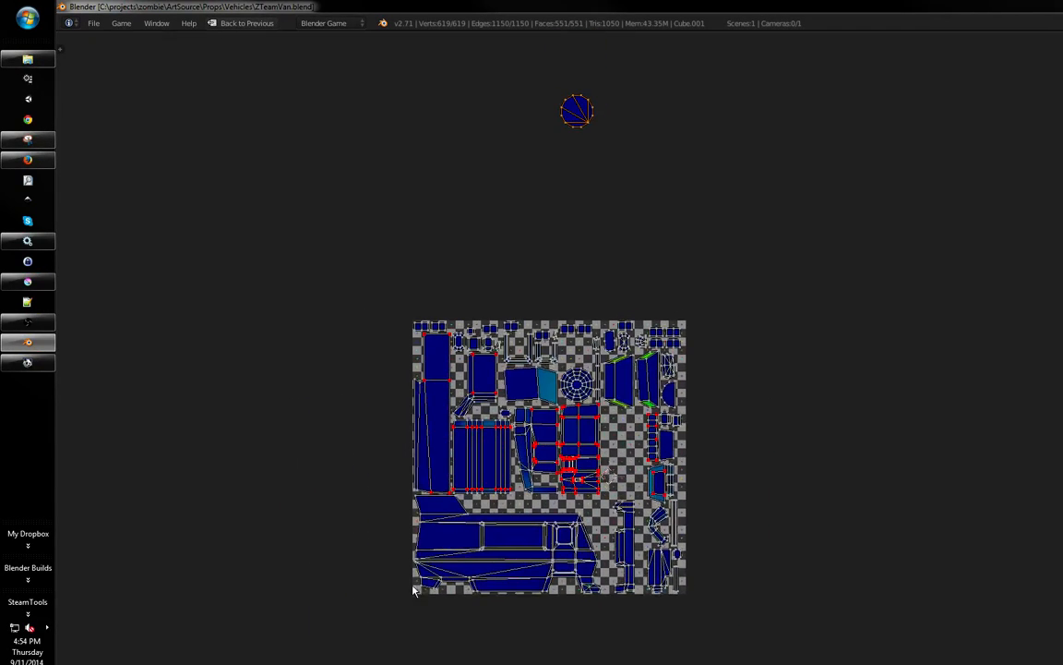
{"action": "middle_click_drag", "start_coordinate": [689, 320], "coordinate": [672, 389]}
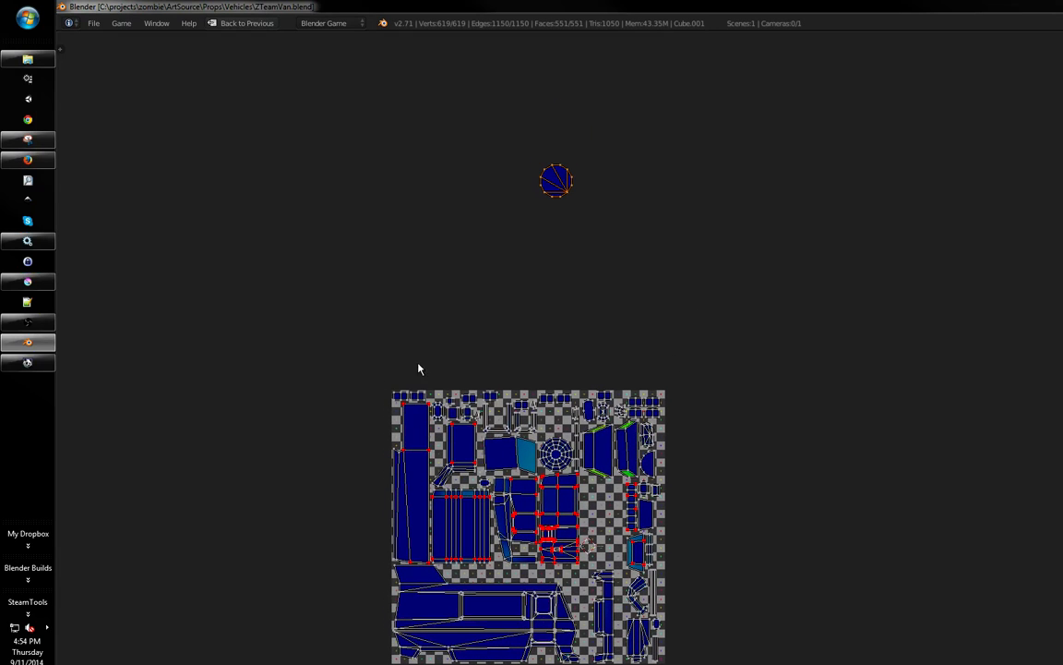
{"action": "middle_click_drag", "start_coordinate": [410, 364], "coordinate": [412, 360]}
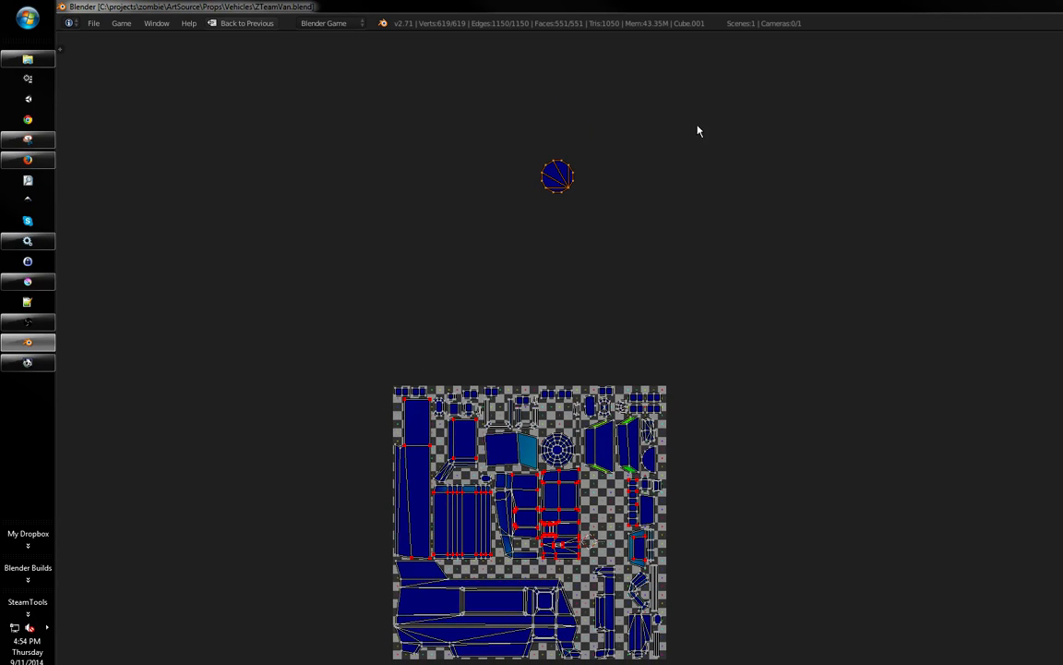
{"action": "middle_click_drag", "start_coordinate": [539, 386], "coordinate": [538, 282]}
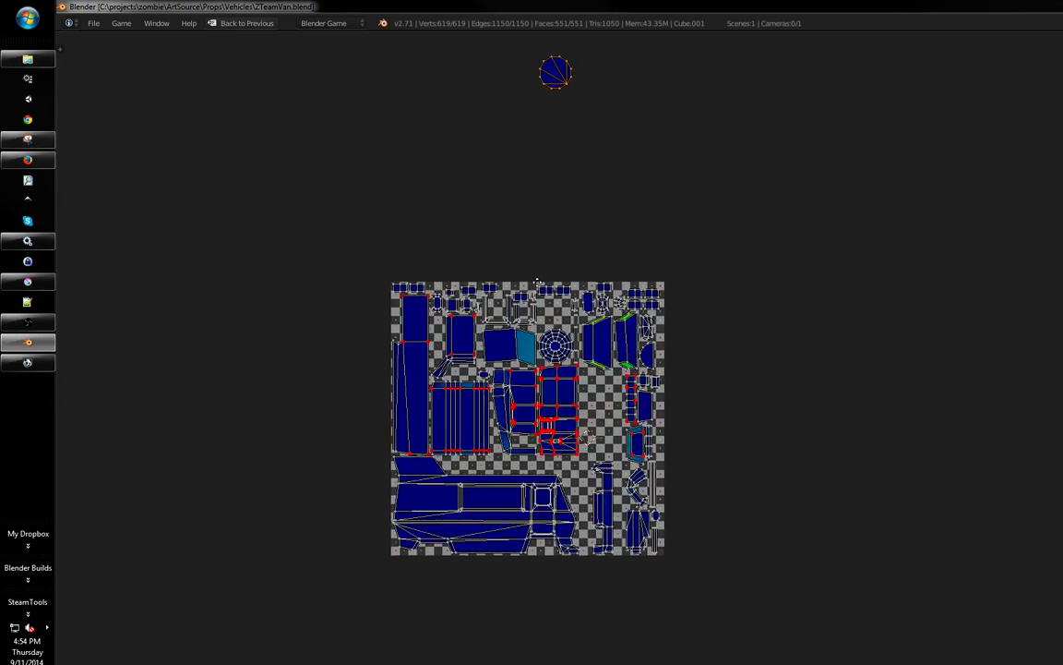
{"action": "scroll", "coordinate": [537, 283], "scroll_direction": "up", "scroll_amount": 4}
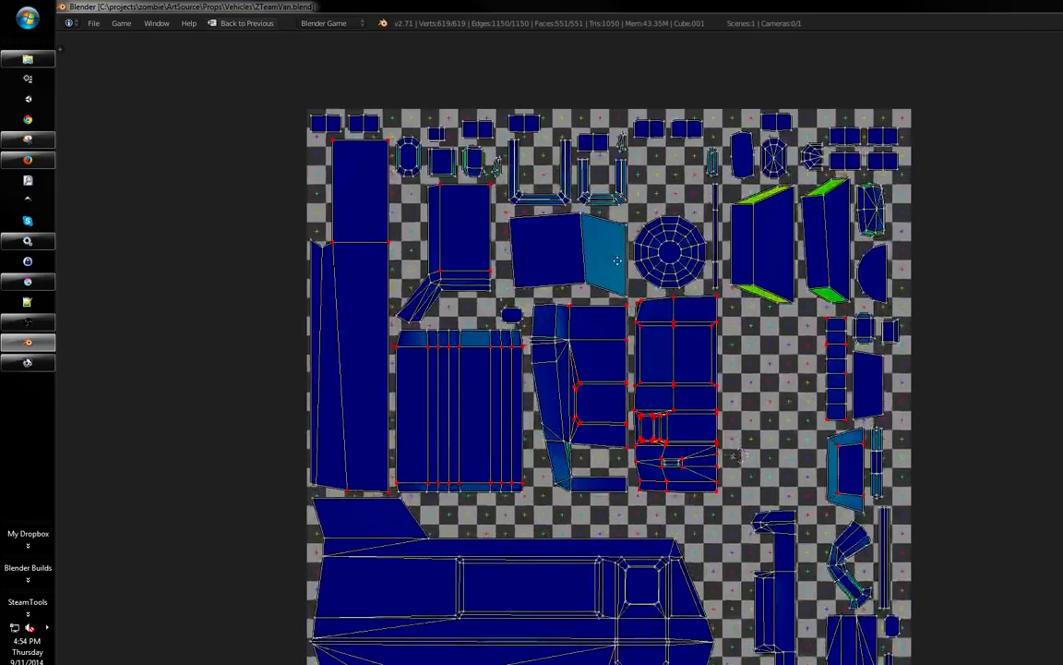
{"action": "scroll", "coordinate": [617, 260], "scroll_direction": "up", "scroll_amount": 1}
{"action": "scroll", "coordinate": [617, 261], "scroll_direction": "down", "scroll_amount": 2}
{"action": "middle_click_drag", "start_coordinate": [665, 296], "coordinate": [700, 254]}
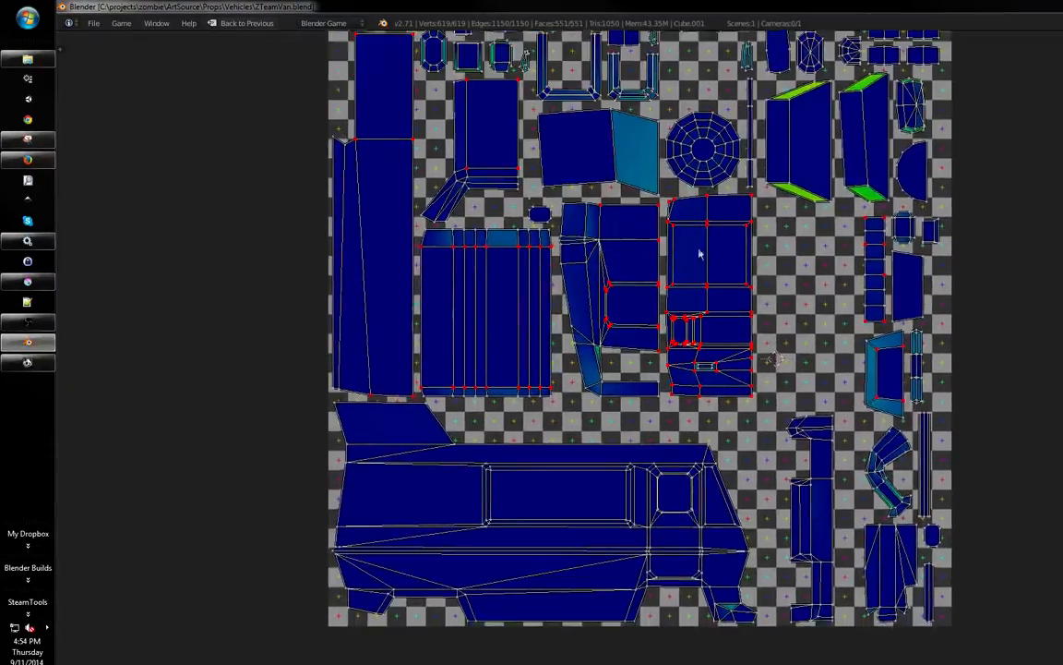
- Rotate the irregular UV island between the ribbed panel and the gridded panel by 180 degrees, and save the file
{"action": "scroll", "coordinate": [700, 254], "scroll_direction": "up", "scroll_amount": 2}
{"action": "middle_click_drag", "start_coordinate": [729, 165], "coordinate": [618, 230]}
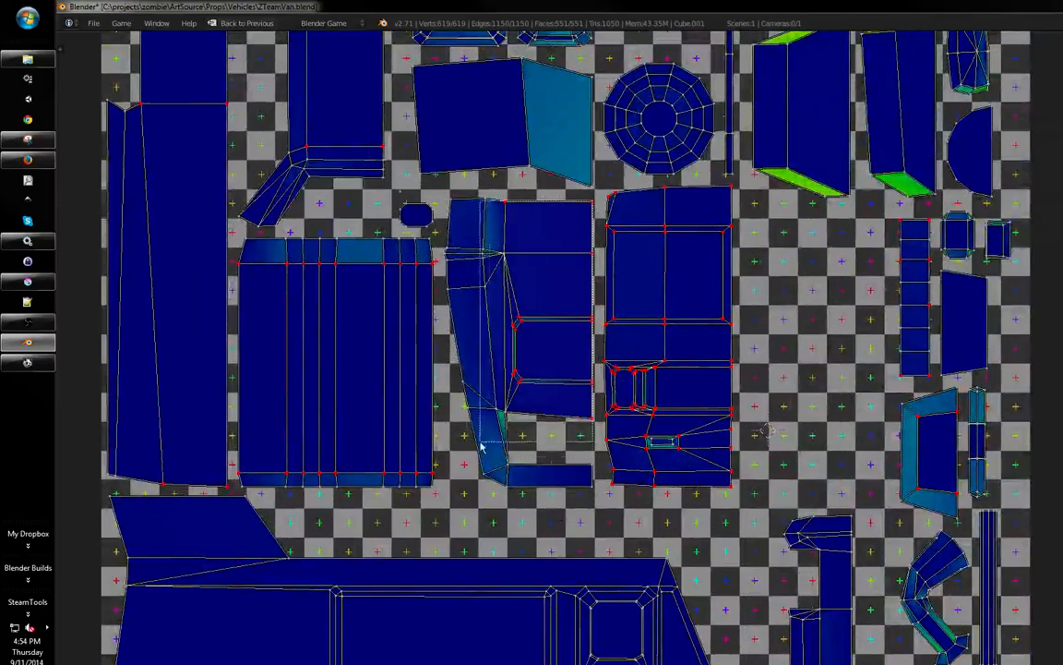
{"action": "left_click_drag", "start_coordinate": [480, 448], "coordinate": [447, 500]}
{"action": "key", "text": "r"}
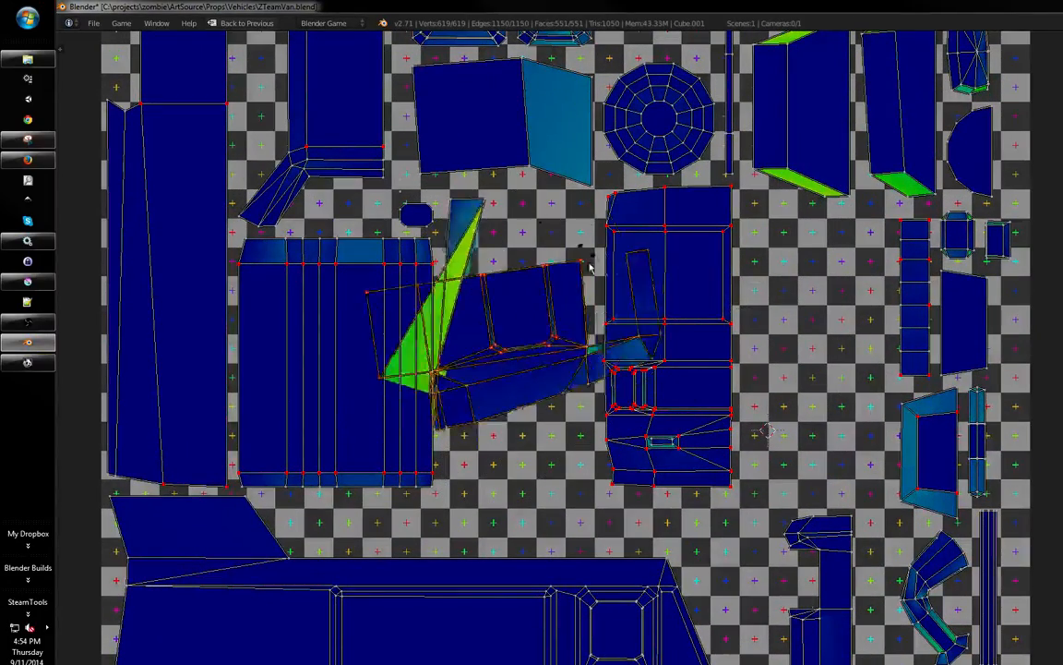
{"action": "key", "text": "Escape"}
{"action": "key", "text": "r"}
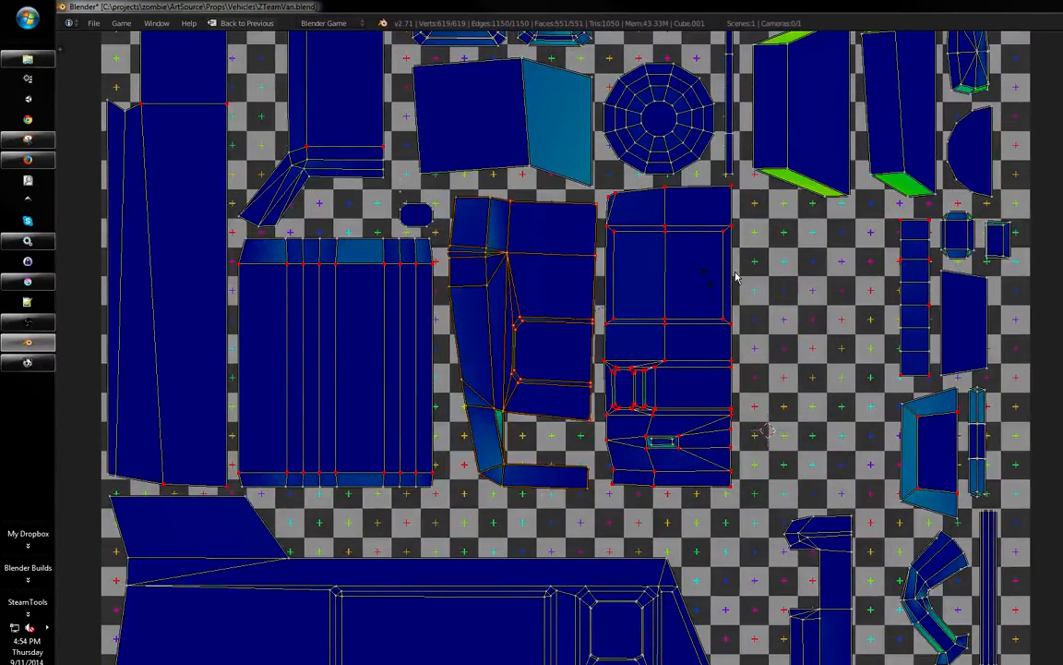
{"action": "key", "text": "Escape"}
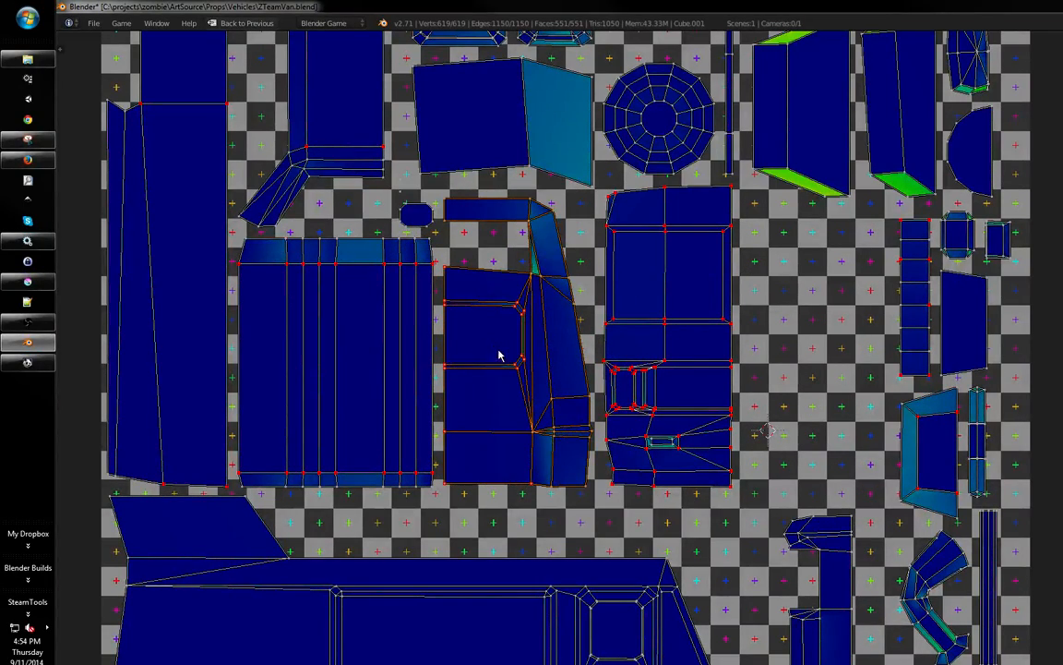
{"action": "middle_click_drag", "start_coordinate": [498, 356], "coordinate": [504, 333]}
{"action": "scroll", "coordinate": [506, 332], "scroll_direction": "down", "scroll_amount": 4}
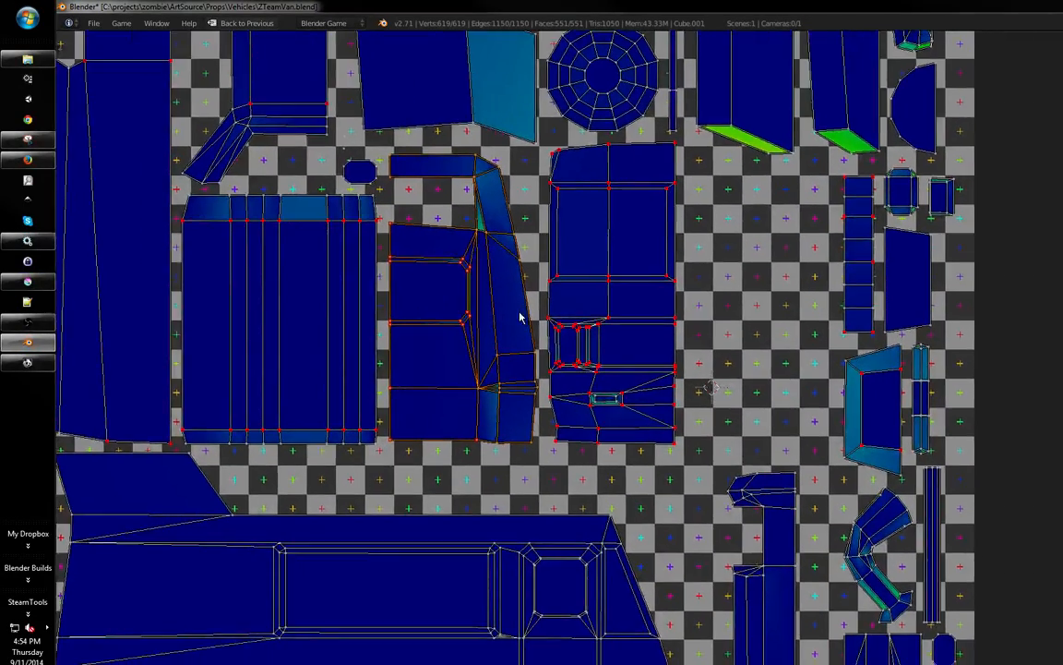
{"action": "scroll", "coordinate": [540, 351], "scroll_direction": "up", "scroll_amount": 2}
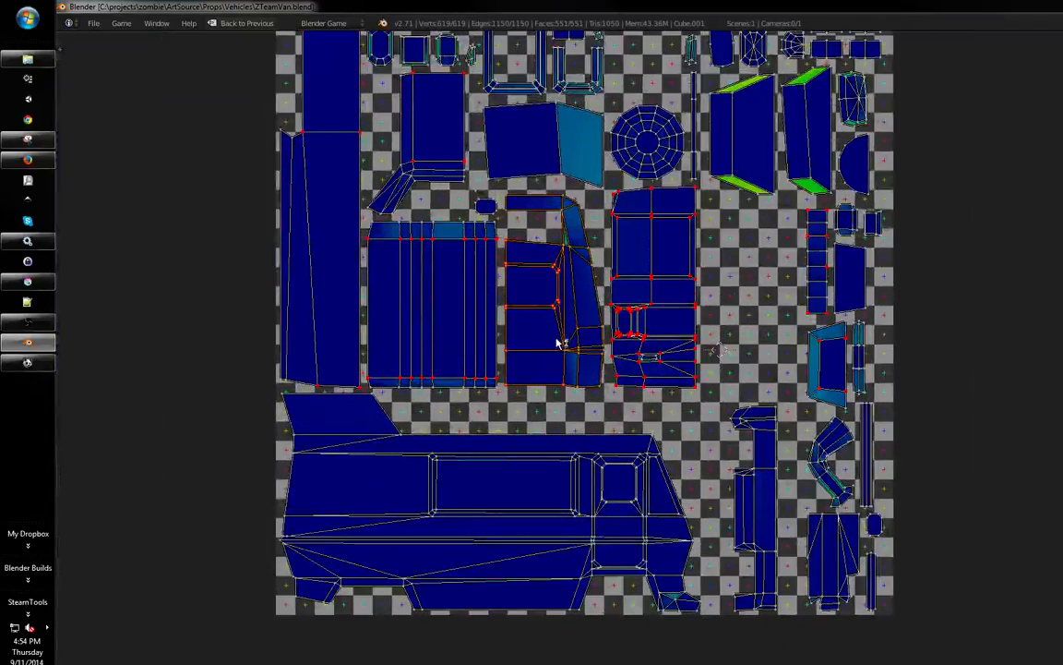
- Return to the multi-editor layout and inspect the checker-textured van from another angle, in and out of edit mode
{"action": "key", "text": "ctrl+Up"}
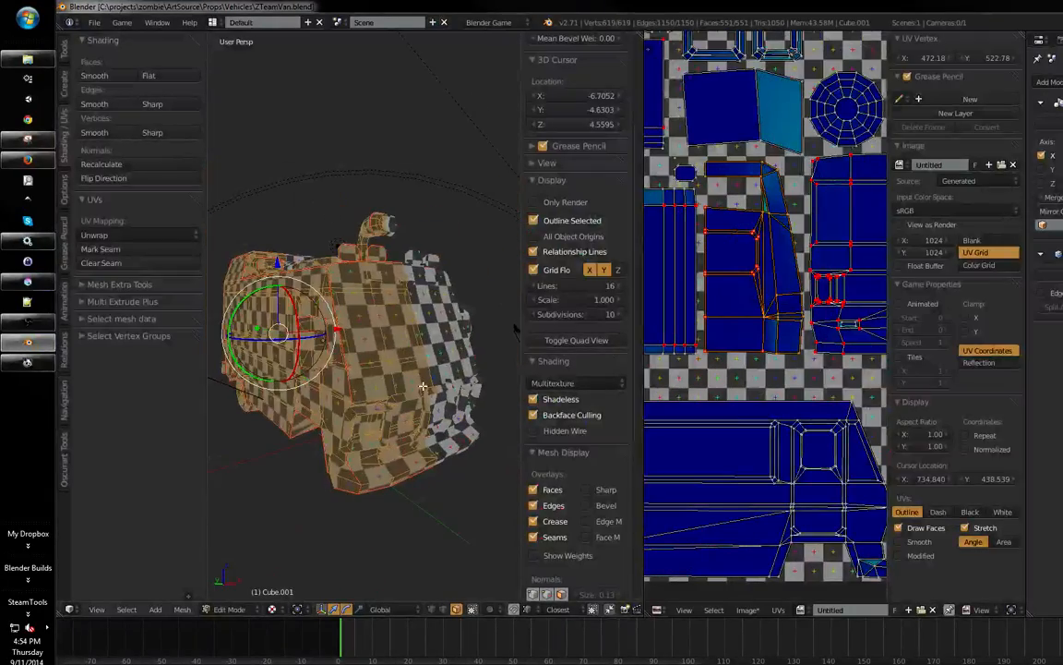
{"action": "key", "text": "Tab"}
{"action": "mouse_move", "coordinate": [422, 386]}
{"action": "middle_mouse_down"}
{"action": "mouse_move", "coordinate": [466, 349]}
{"action": "mouse_move", "coordinate": [383, 388]}
{"action": "mouse_move", "coordinate": [369, 372]}
{"action": "mouse_move", "coordinate": [446, 403]}
{"action": "mouse_move", "coordinate": [432, 422]}
{"action": "mouse_move", "coordinate": [503, 422]}
{"action": "mouse_move", "coordinate": [419, 374]}
{"action": "mouse_move", "coordinate": [393, 404]}
{"action": "mouse_move", "coordinate": [414, 383]}
{"action": "mouse_move", "coordinate": [466, 397]}
{"action": "mouse_move", "coordinate": [308, 369]}
{"action": "mouse_move", "coordinate": [364, 425]}
{"action": "mouse_move", "coordinate": [295, 351]}
{"action": "mouse_move", "coordinate": [387, 387]}
{"action": "mouse_move", "coordinate": [403, 374]}
{"action": "mouse_move", "coordinate": [323, 418]}
{"action": "mouse_move", "coordinate": [385, 371]}
{"action": "mouse_move", "coordinate": [360, 387]}
{"action": "middle_mouse_up"}
{"action": "key", "text": "z"}
{"action": "key", "text": "alt+z"}
{"action": "key", "text": "Tab"}
{"action": "key", "text": "Tab"}
{"action": "key", "text": "Tab"}
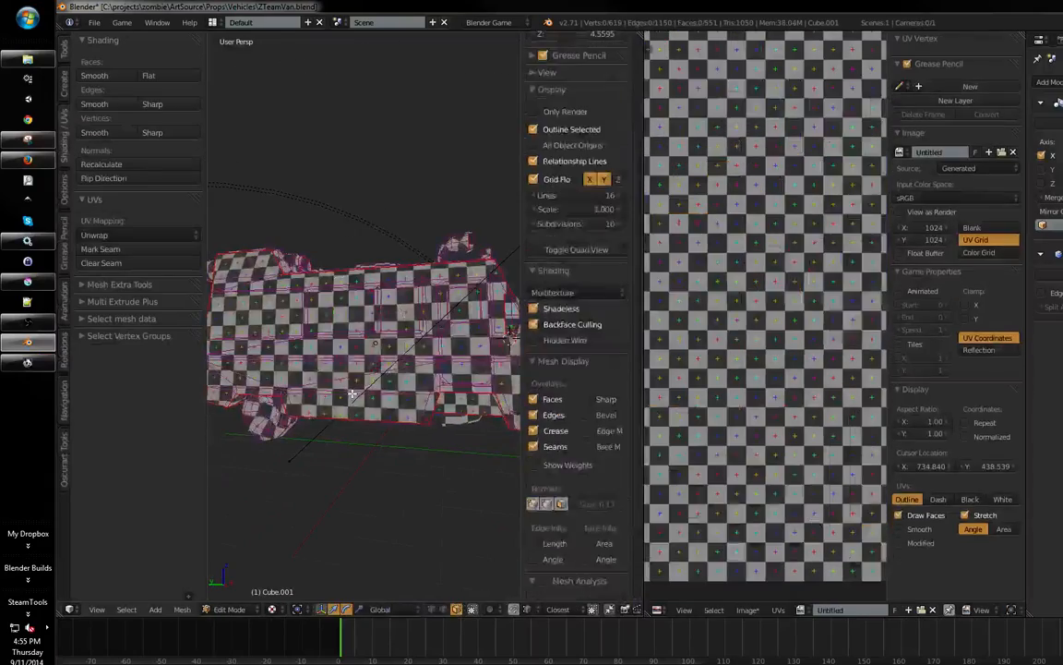
- Select the whole van mesh to show all its UVs and maximize the UV editor
{"action": "key", "text": "a"}
{"action": "key", "text": "ctrl+Up"}
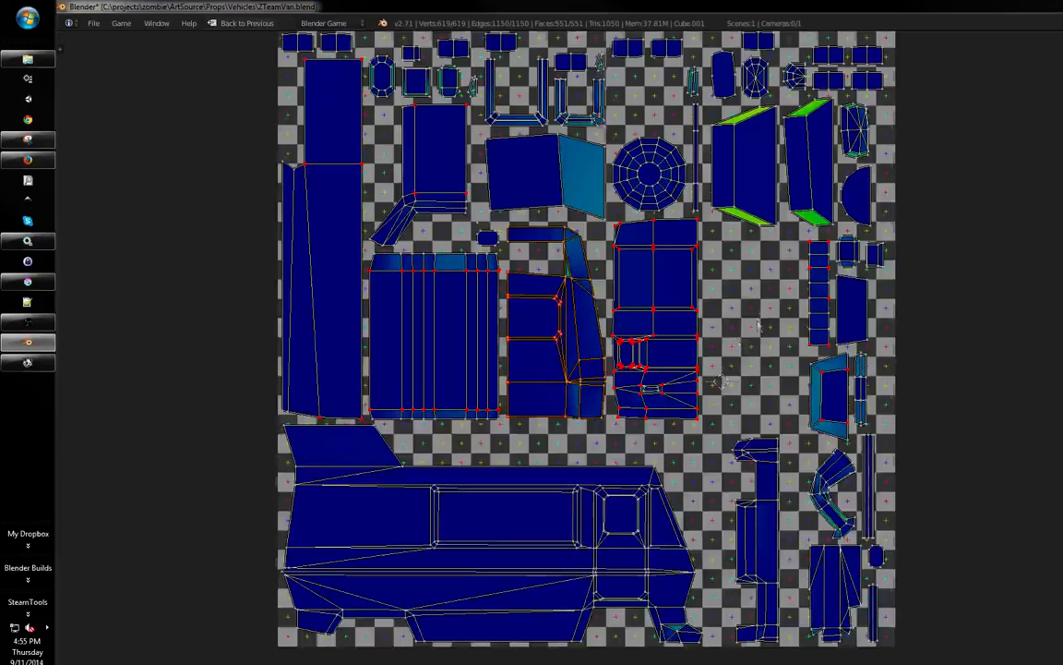
{"action": "scroll", "coordinate": [635, 343], "scroll_direction": "up", "scroll_amount": 4}
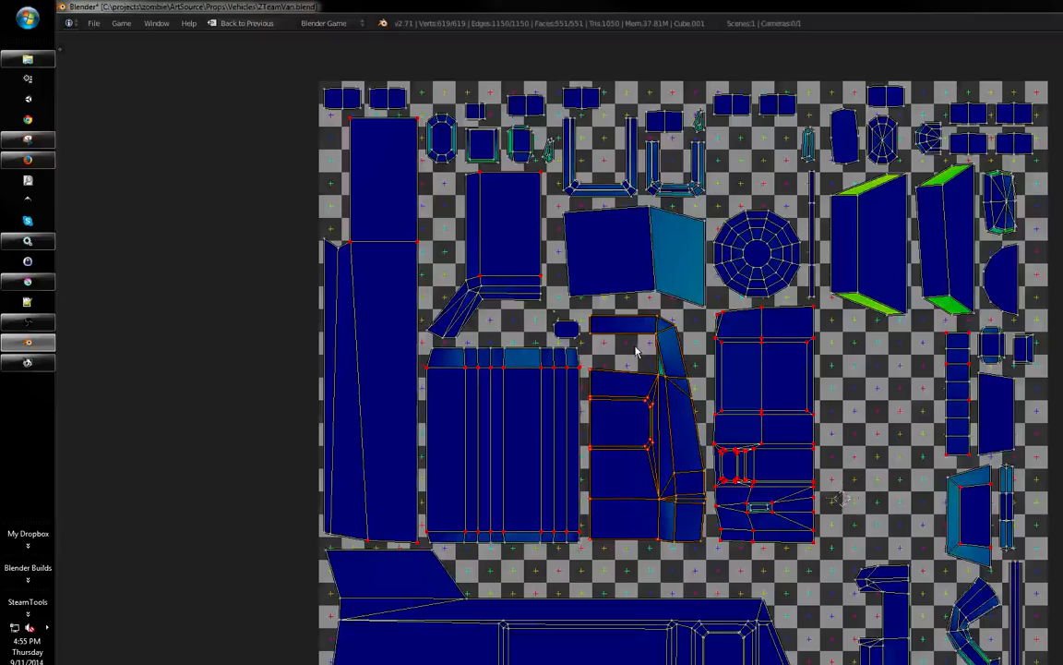
{"action": "middle_click_drag", "start_coordinate": [611, 374], "coordinate": [657, 200]}
{"action": "middle_click_drag", "start_coordinate": [812, 313], "coordinate": [675, 371]}
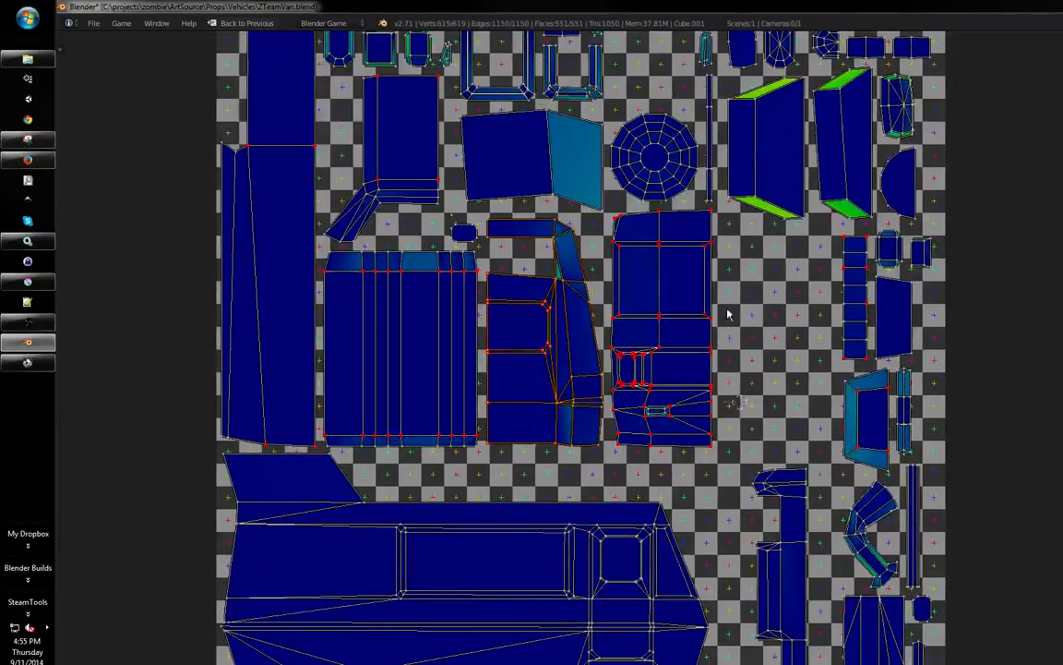
{"action": "scroll", "coordinate": [683, 370], "scroll_direction": "down", "scroll_amount": 2}
- Select only the wider trapezoid UV island with stretched ends and move it onto the upper rear of the van-side island
{"action": "key", "text": "a"}
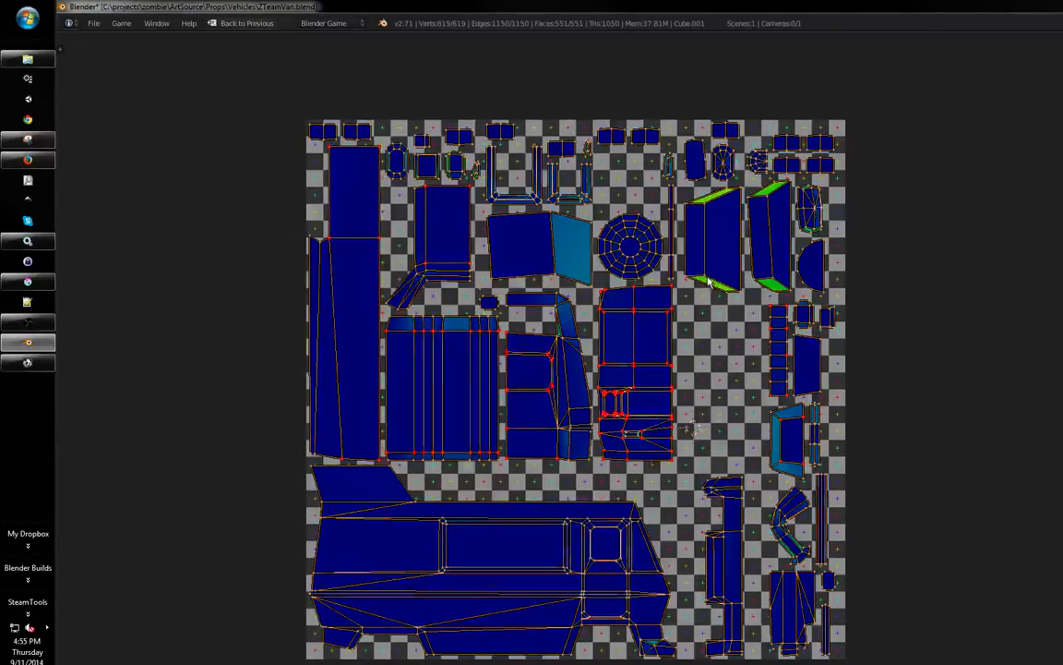
{"action": "middle_click_drag", "start_coordinate": [752, 333], "coordinate": [778, 285]}
{"action": "key", "text": "l"}
{"action": "key", "text": "g"}
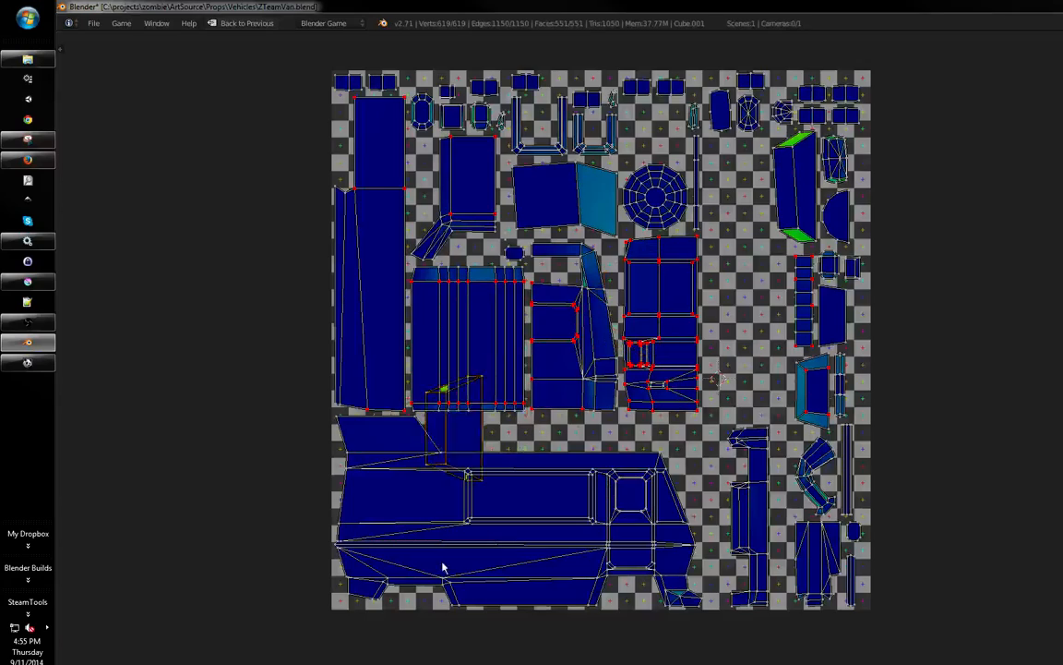
{"action": "left_click", "coordinate": [442, 565]}
{"action": "middle_click_drag", "start_coordinate": [525, 475], "coordinate": [635, 375]}
- Restore the multi-editor layout and rotate the selected trapezoid island towards horizontal
{"action": "key", "text": "shift+space"}
{"action": "key", "text": "r"}
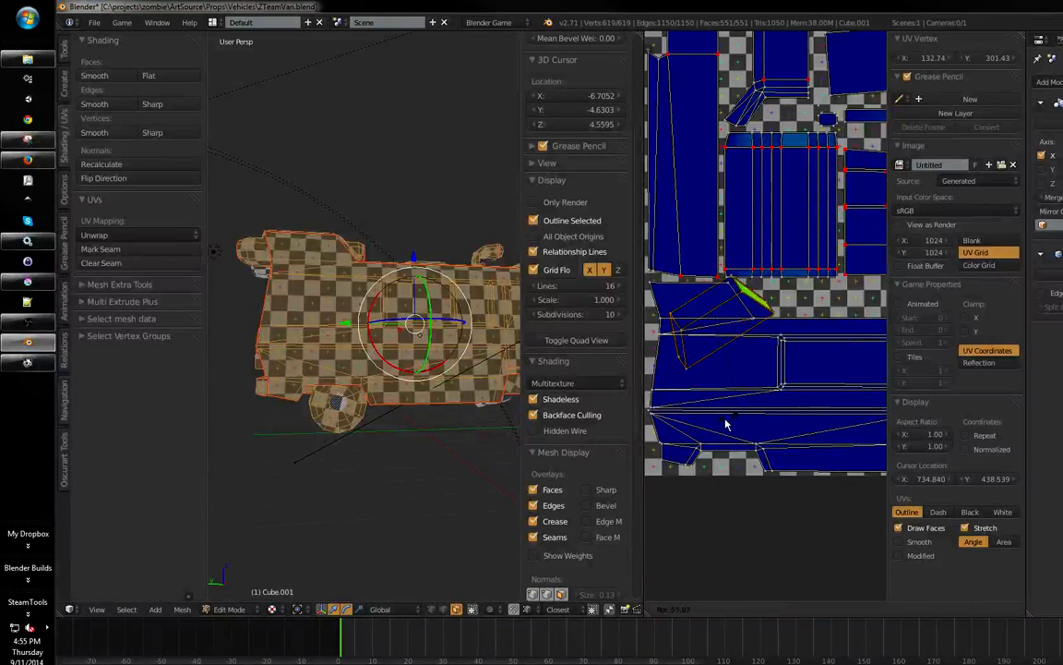
{"action": "left_click", "coordinate": [726, 422]}
- Hide the UV editor's properties sidebar and the 3D view's tool shelf and properties sidebar
{"action": "middle_click_drag", "start_coordinate": [784, 419], "coordinate": [787, 418]}
{"action": "key", "text": "n"}
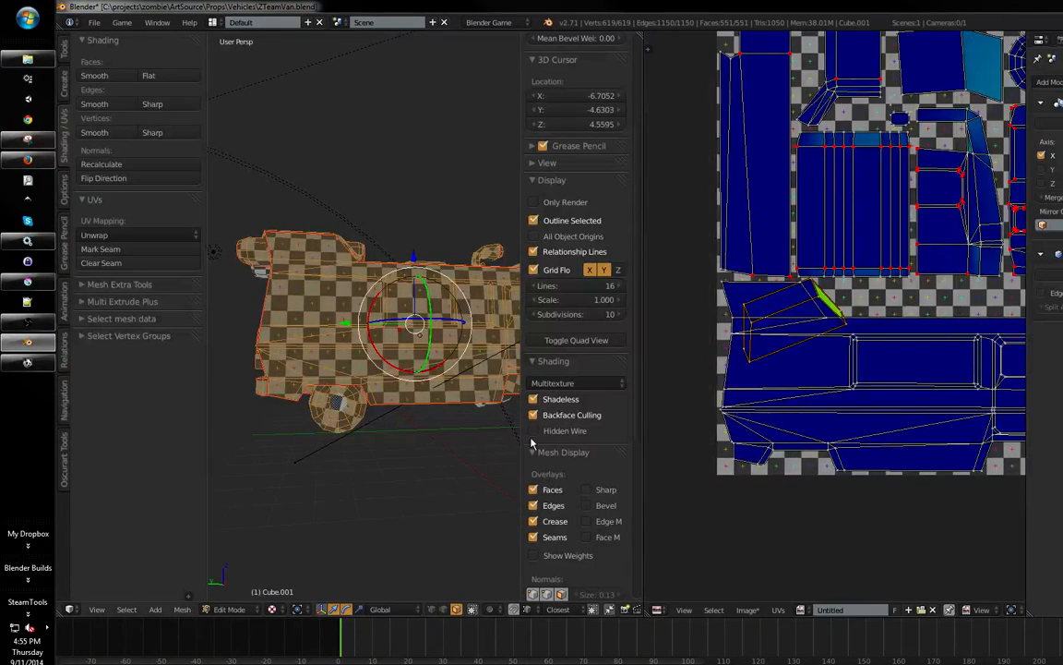
{"action": "key", "text": "t"}
{"action": "key", "text": "n"}
{"action": "middle_click_drag", "start_coordinate": [461, 458], "coordinate": [591, 424]}
- Move the trapezoid island down along the lower edge of the van-side island towards the front wheel arch
{"action": "middle_click_drag", "start_coordinate": [828, 366], "coordinate": [849, 323]}
{"action": "key", "text": "g"}
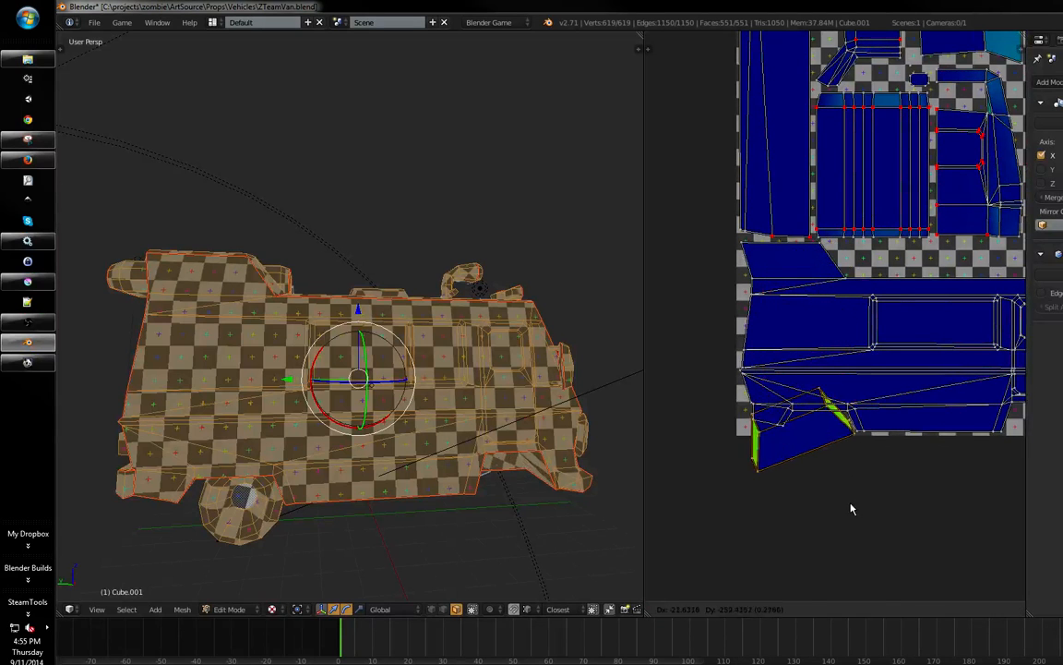
{"action": "left_click", "coordinate": [851, 507]}
{"action": "middle_click_drag", "start_coordinate": [832, 471], "coordinate": [737, 357]}
{"action": "scroll", "coordinate": [874, 321], "scroll_direction": "up", "scroll_amount": 2}
{"action": "key", "text": "g"}
{"action": "left_click", "coordinate": [958, 376]}
{"action": "middle_click_drag", "start_coordinate": [957, 376], "coordinate": [716, 383]}
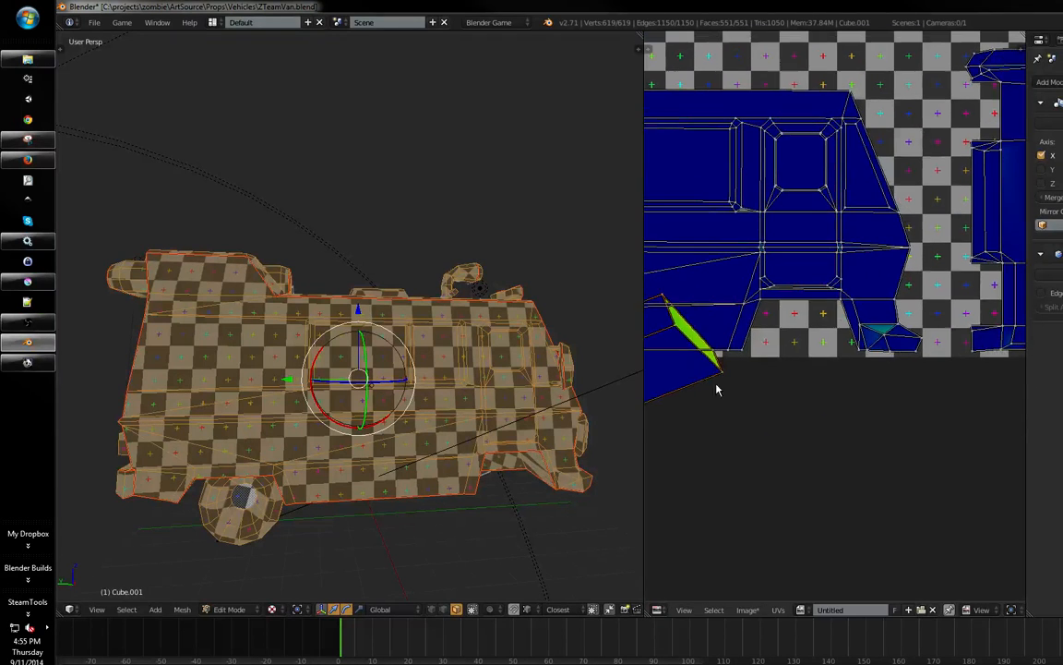
- Place the trapezoid island in the front wheel arch gap, rotating it level and scaling it down to fit
{"action": "key", "text": "g"}
{"action": "right_click", "coordinate": [876, 429]}
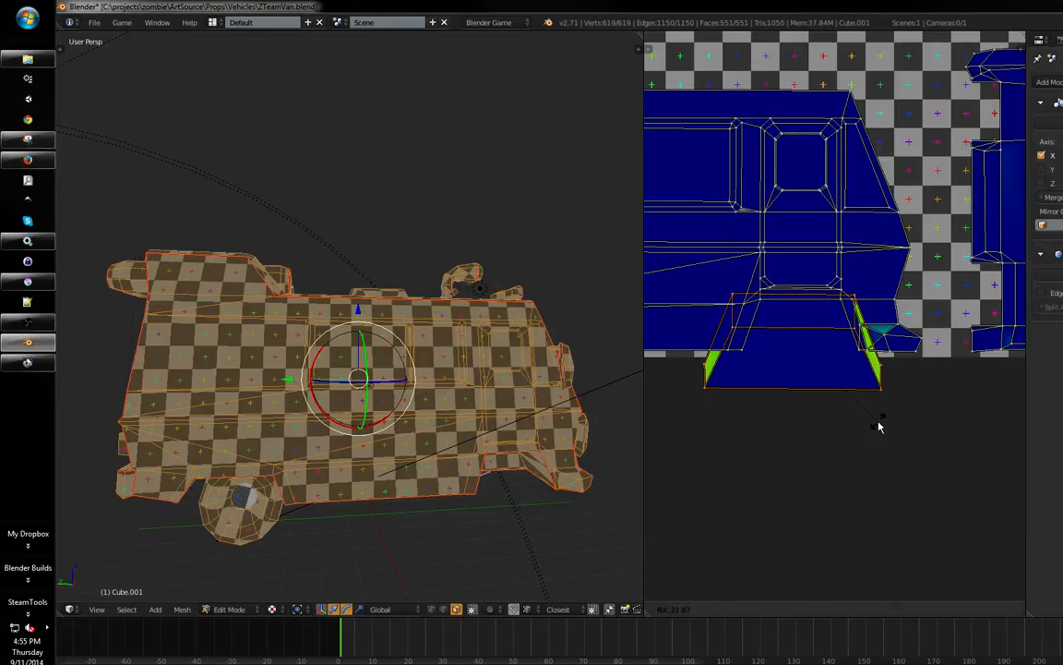
{"action": "key", "text": "s"}
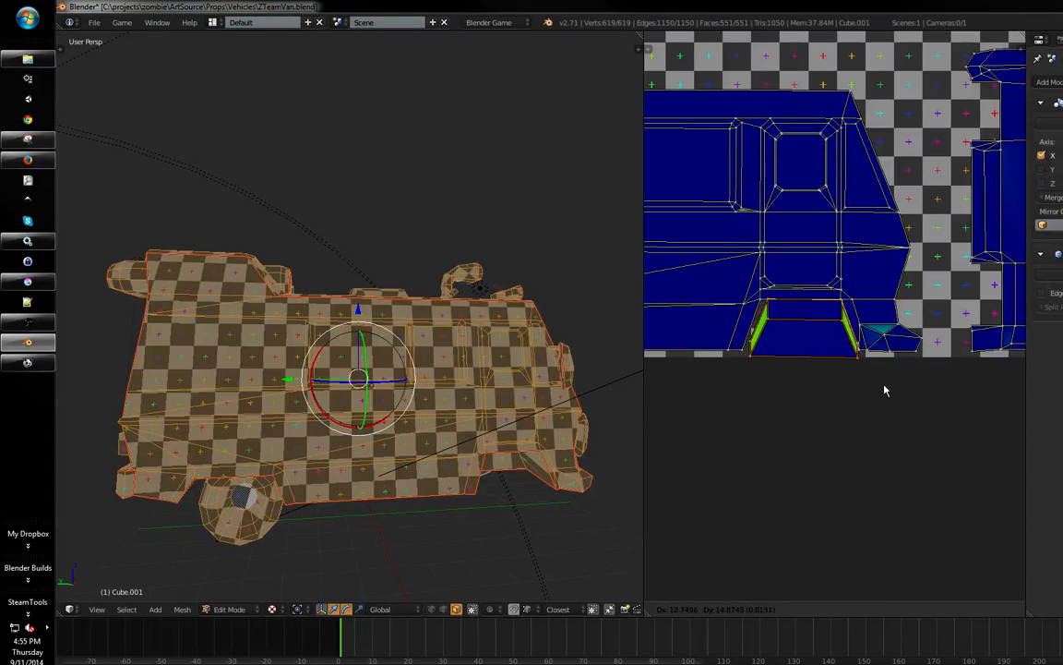
{"action": "left_click", "coordinate": [883, 384]}
{"action": "key", "text": "r"}
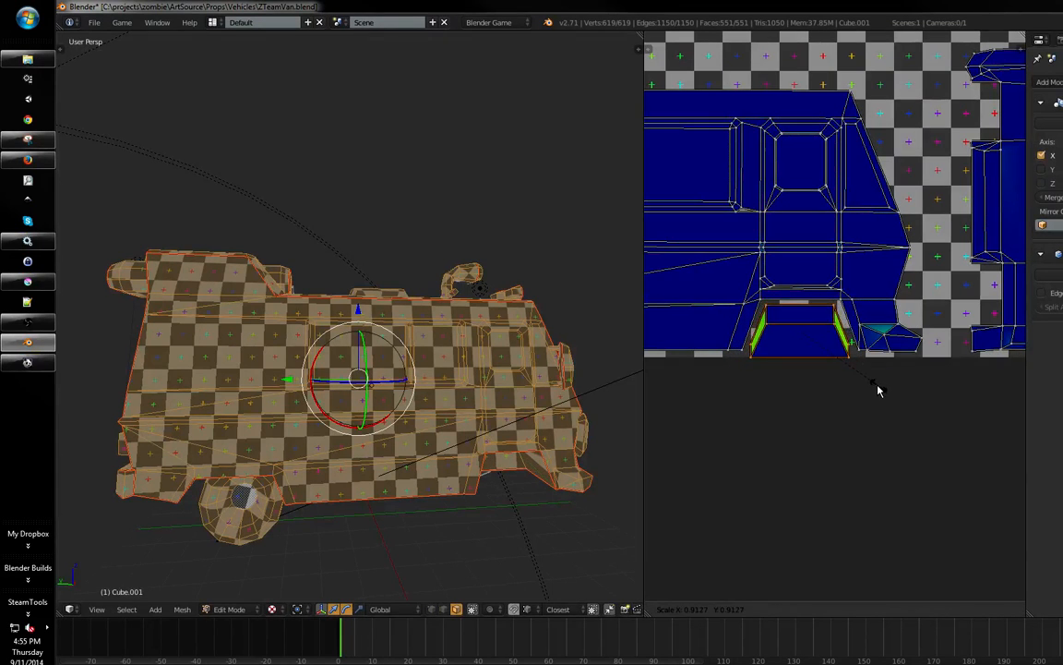
{"action": "left_click", "coordinate": [871, 382]}
{"action": "scroll", "coordinate": [902, 266], "scroll_direction": "down", "scroll_amount": 8}
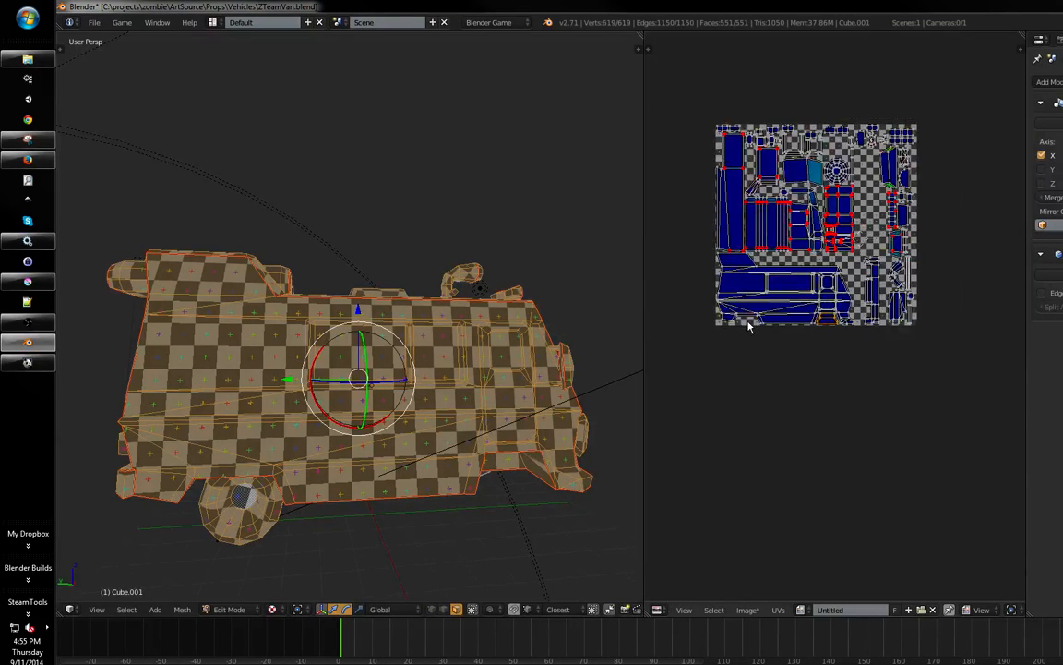
- Move the remaining trapezoid island with stretched ends from the upper part of the layout down onto the van-side island
{"action": "scroll", "coordinate": [766, 430], "scroll_direction": "up", "scroll_amount": 5}
{"action": "middle_click_drag", "start_coordinate": [749, 325], "coordinate": [671, 462]}
{"action": "scroll", "coordinate": [875, 321], "scroll_direction": "up", "scroll_amount": 2}
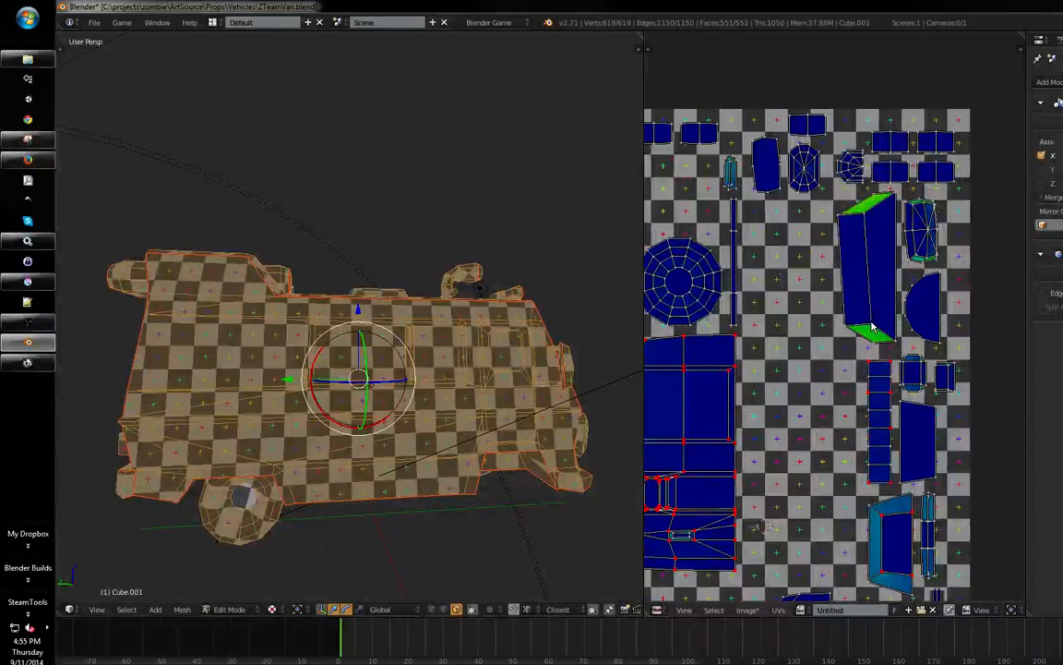
{"action": "middle_click_drag", "start_coordinate": [872, 324], "coordinate": [903, 289]}
{"action": "key", "text": "g"}
{"action": "left_click", "coordinate": [822, 440]}
{"action": "middle_click_drag", "start_coordinate": [822, 439], "coordinate": [945, 291]}
{"action": "key", "text": "g"}
{"action": "left_click", "coordinate": [812, 441]}
{"action": "key", "text": "g"}
{"action": "left_click", "coordinate": [790, 407]}
{"action": "middle_click_drag", "start_coordinate": [790, 407], "coordinate": [904, 317]}
- Rotate the second trapezoid island horizontal, move it into the rear wheel arch gap and scale it to fit
{"action": "key", "text": "r"}
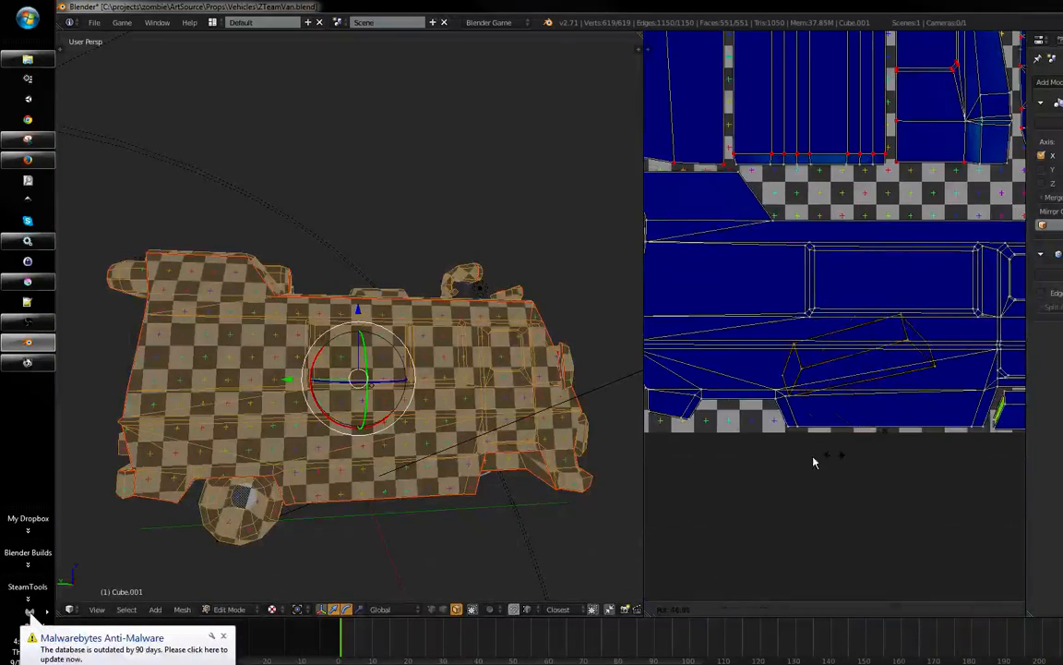
{"action": "left_click", "coordinate": [821, 456]}
{"action": "key", "text": "g"}
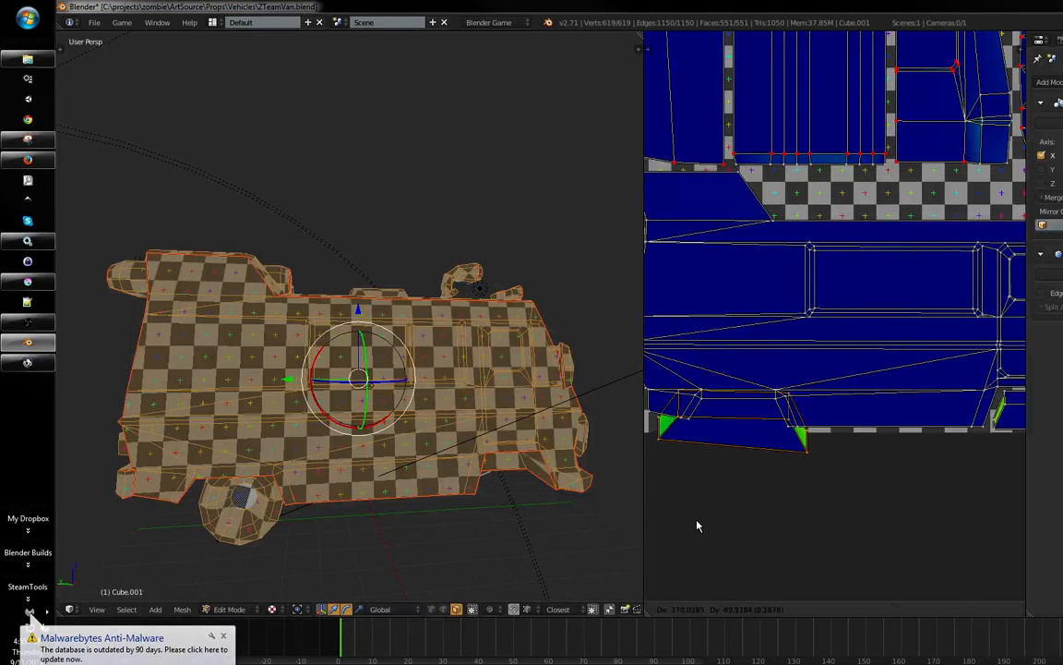
{"action": "left_click", "coordinate": [695, 523]}
{"action": "key", "text": "s"}
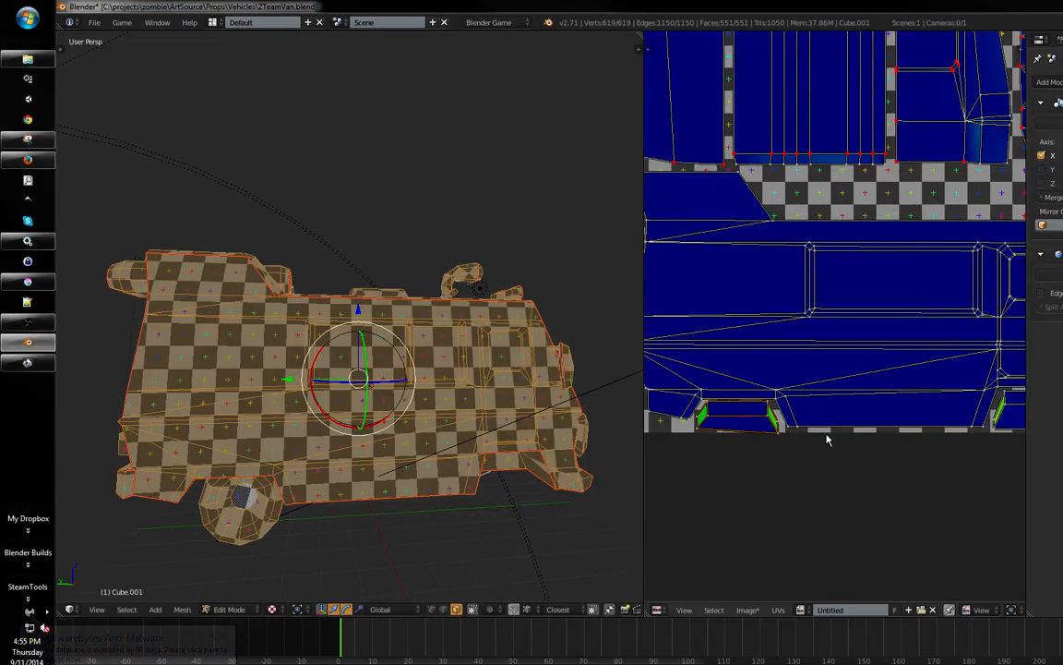
{"action": "key", "text": "x"}
{"action": "key", "text": "y"}
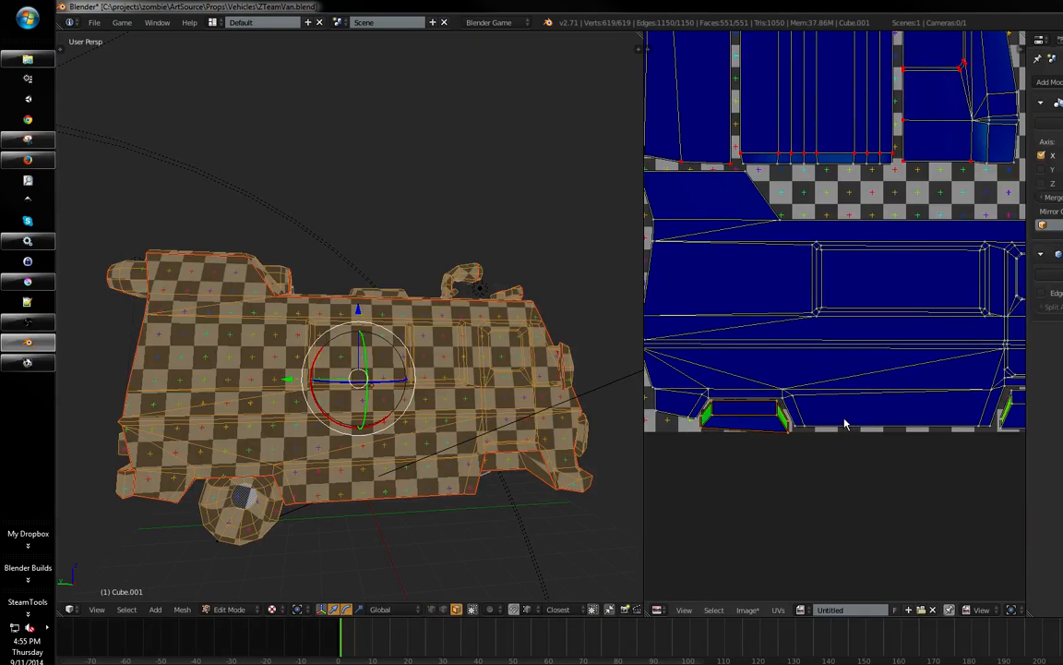
{"action": "left_click", "coordinate": [759, 365]}
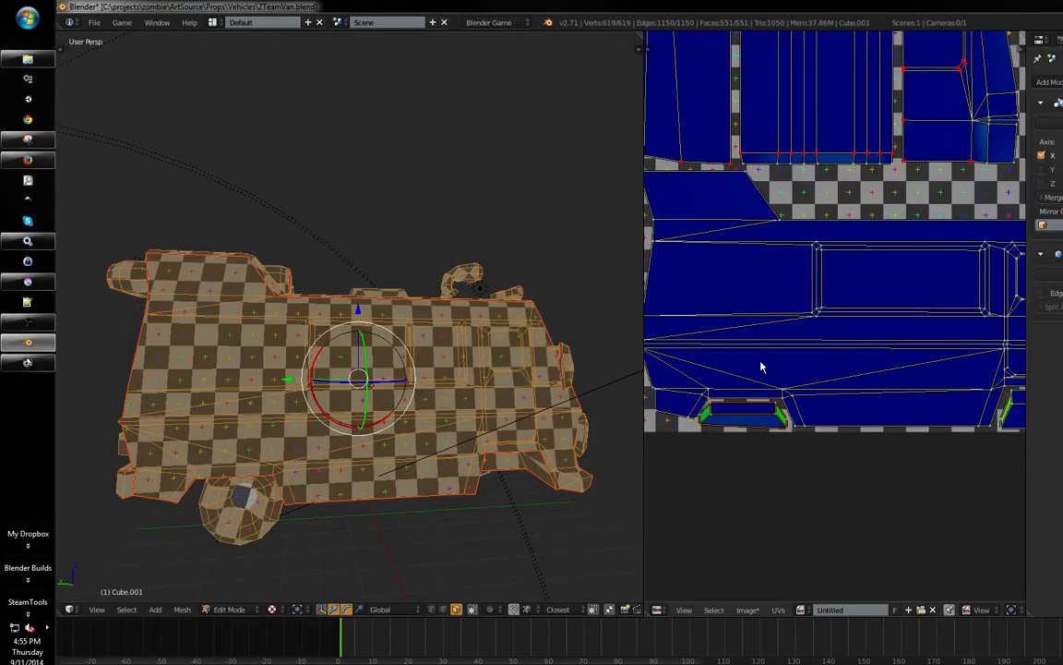
- Save the blend file over the existing one
{"action": "key", "text": "ctrl+s"}
{"action": "left_click", "coordinate": [775, 362]}
{"action": "scroll", "coordinate": [791, 347], "scroll_direction": "down", "scroll_amount": 3}
{"action": "middle_click_drag", "start_coordinate": [787, 319], "coordinate": [774, 356]}
{"action": "scroll", "coordinate": [777, 356], "scroll_direction": "down", "scroll_amount": 1}
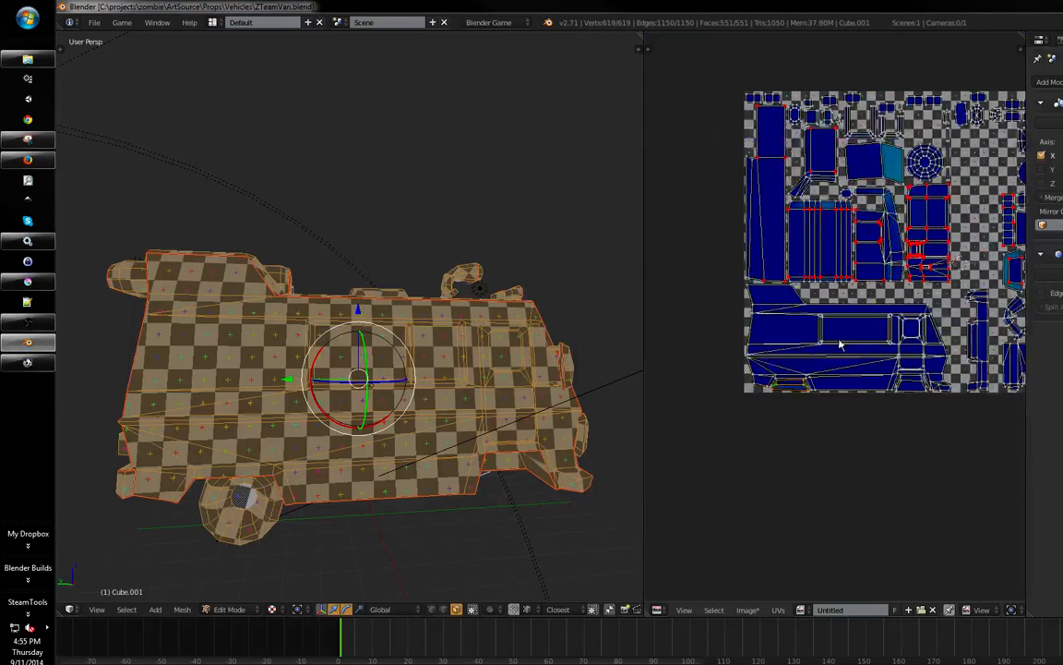
- Examine the UV layout around the front end of the van-side island and the narrow islands beside it
{"action": "scroll", "coordinate": [854, 319], "scroll_direction": "up", "scroll_amount": 1}
{"action": "middle_click_drag", "start_coordinate": [874, 285], "coordinate": [816, 340]}
{"action": "middle_click_drag", "start_coordinate": [873, 313], "coordinate": [742, 372]}
{"action": "middle_click_drag", "start_coordinate": [859, 375], "coordinate": [807, 341]}
{"action": "scroll", "coordinate": [808, 341], "scroll_direction": "up", "scroll_amount": 5}
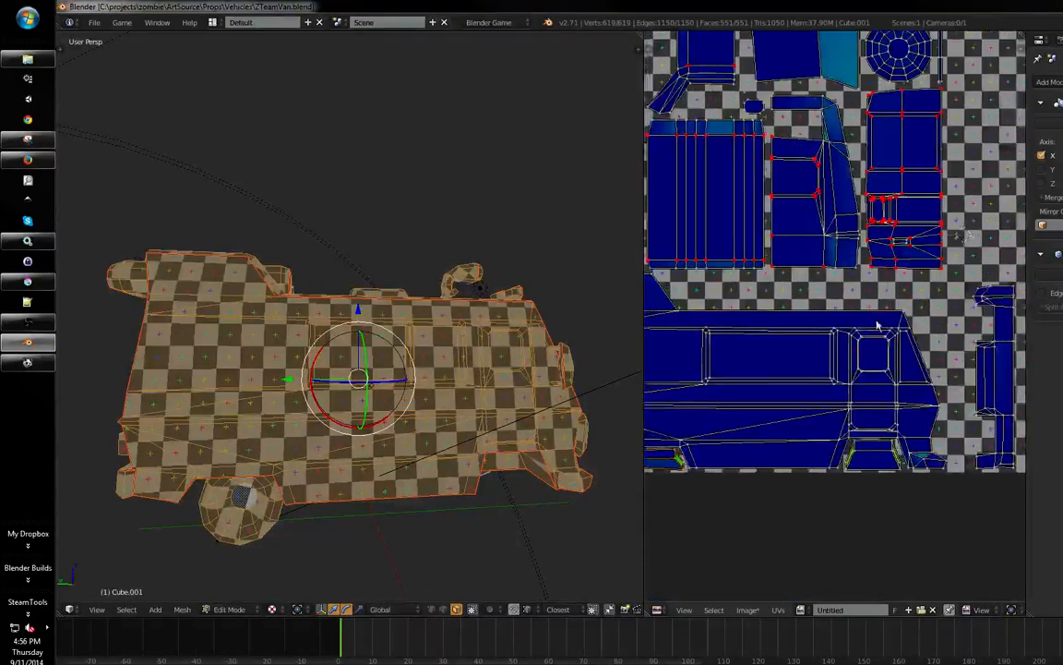
{"action": "scroll", "coordinate": [814, 355], "scroll_direction": "up", "scroll_amount": 3}
{"action": "scroll", "coordinate": [884, 311], "scroll_direction": "down", "scroll_amount": 5}
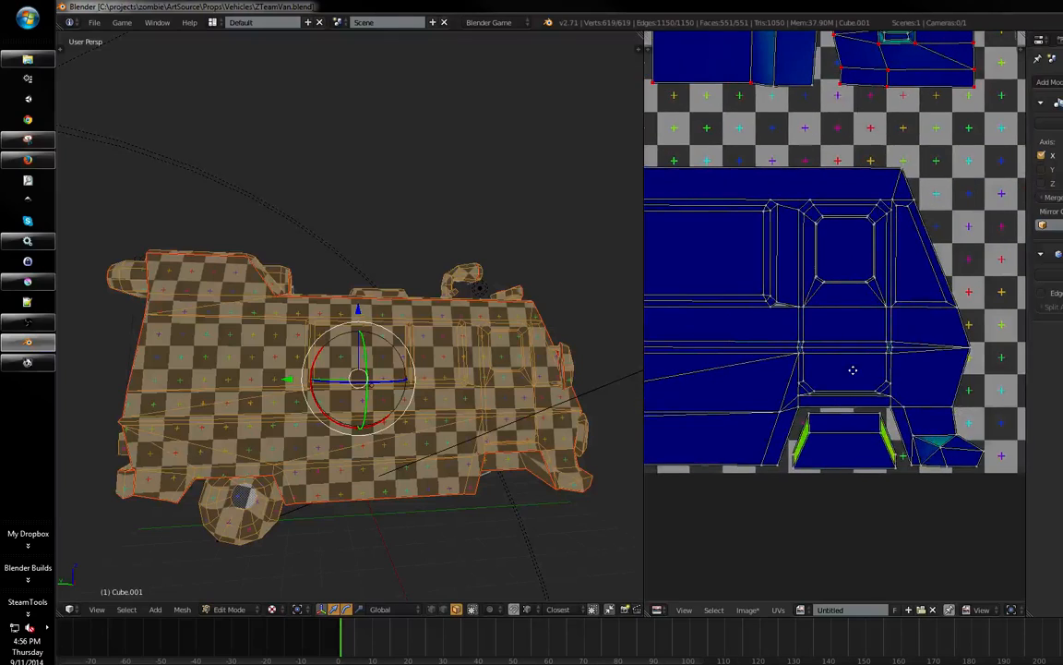
{"action": "middle_click_drag", "start_coordinate": [811, 357], "coordinate": [729, 415]}
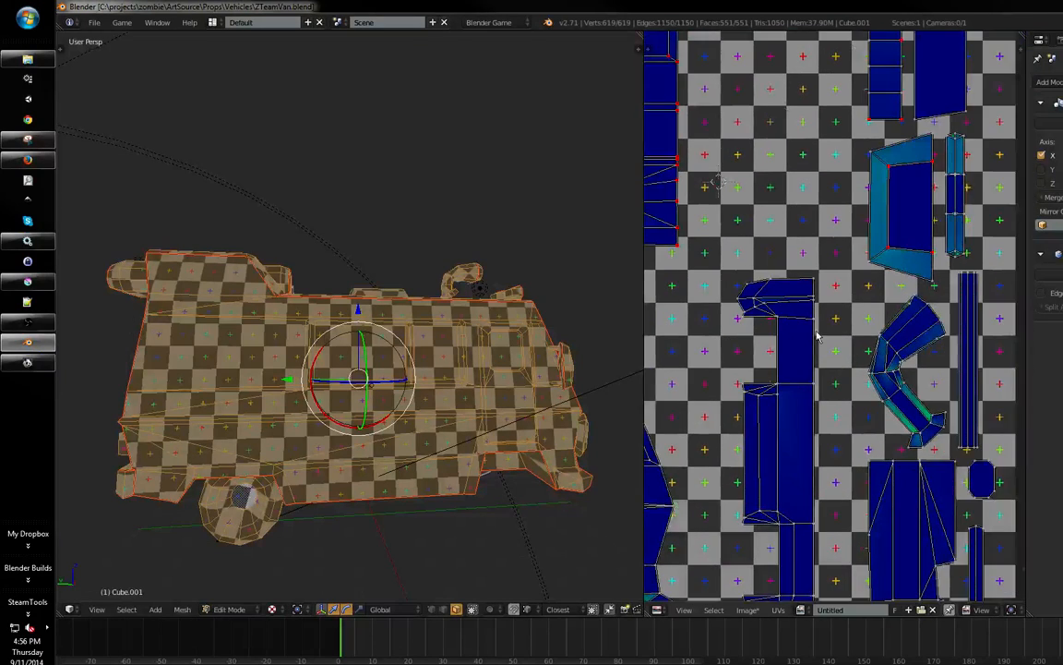
{"action": "middle_click_drag", "start_coordinate": [814, 334], "coordinate": [776, 415]}
- Pick out the framed trapezoid island in the UV layout and inspect the checkered van mesh from above
{"action": "key", "text": "a"}
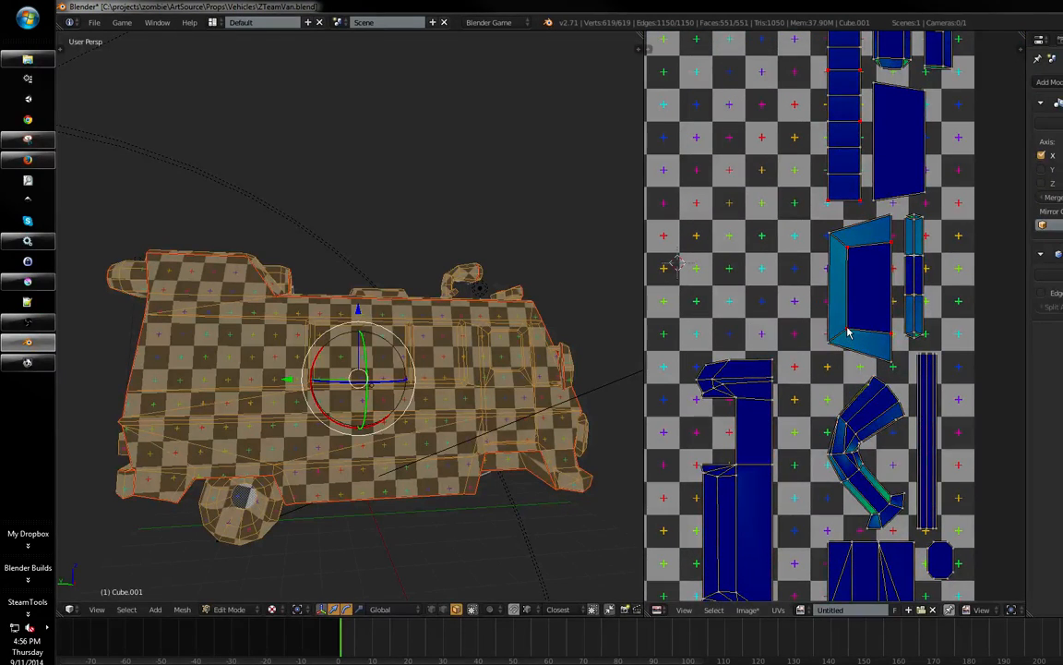
{"action": "left_click", "coordinate": [847, 334]}
{"action": "key", "text": "shift+h"}
{"action": "key", "text": "a"}
{"action": "key", "text": "a"}
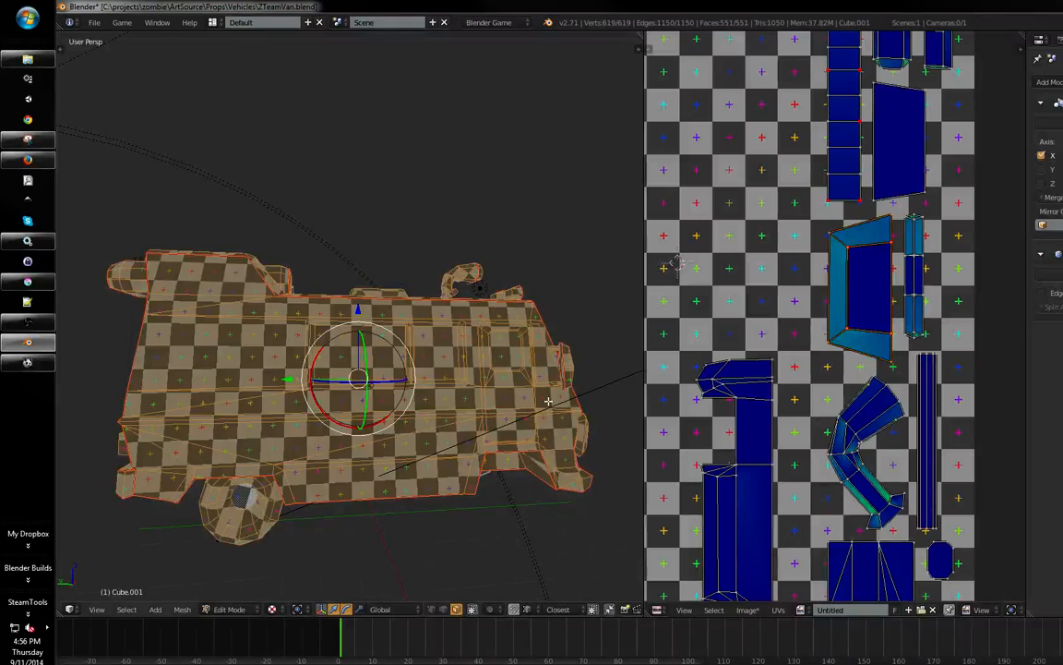
{"action": "middle_click_drag", "start_coordinate": [554, 370], "coordinate": [542, 430]}
{"action": "key", "text": "a"}
{"action": "middle_click_drag", "start_coordinate": [718, 345], "coordinate": [747, 382]}
{"action": "key", "text": "a"}
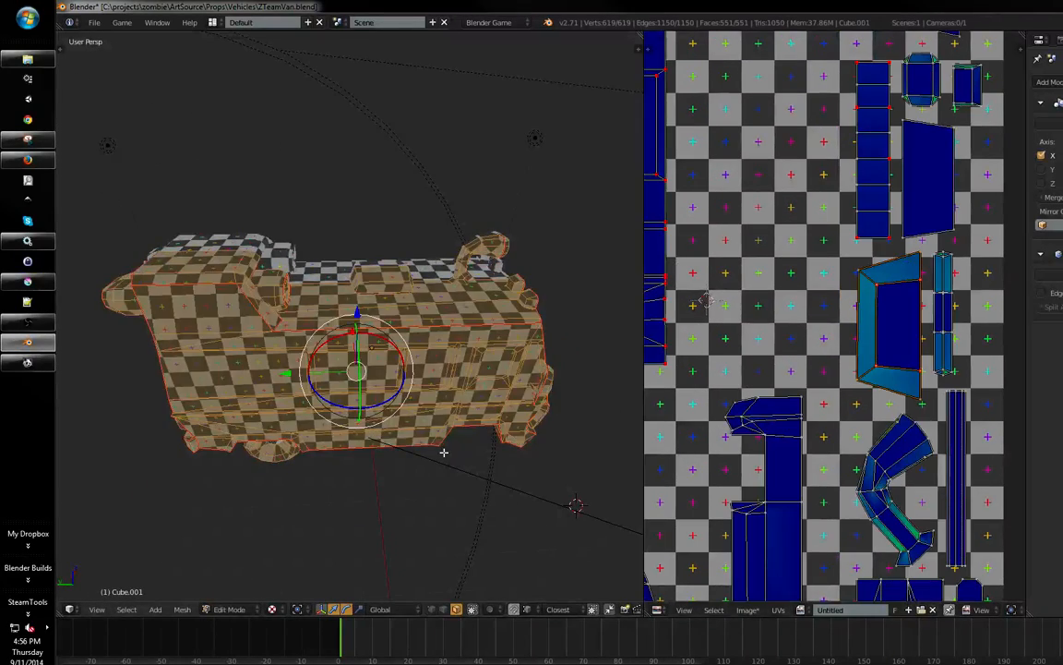
- Deselect the whole mesh and select the faces of the van's front side door, including its frame loop and window recess
{"action": "middle_click_drag", "start_coordinate": [441, 447], "coordinate": [584, 361]}
{"action": "key", "text": "a"}
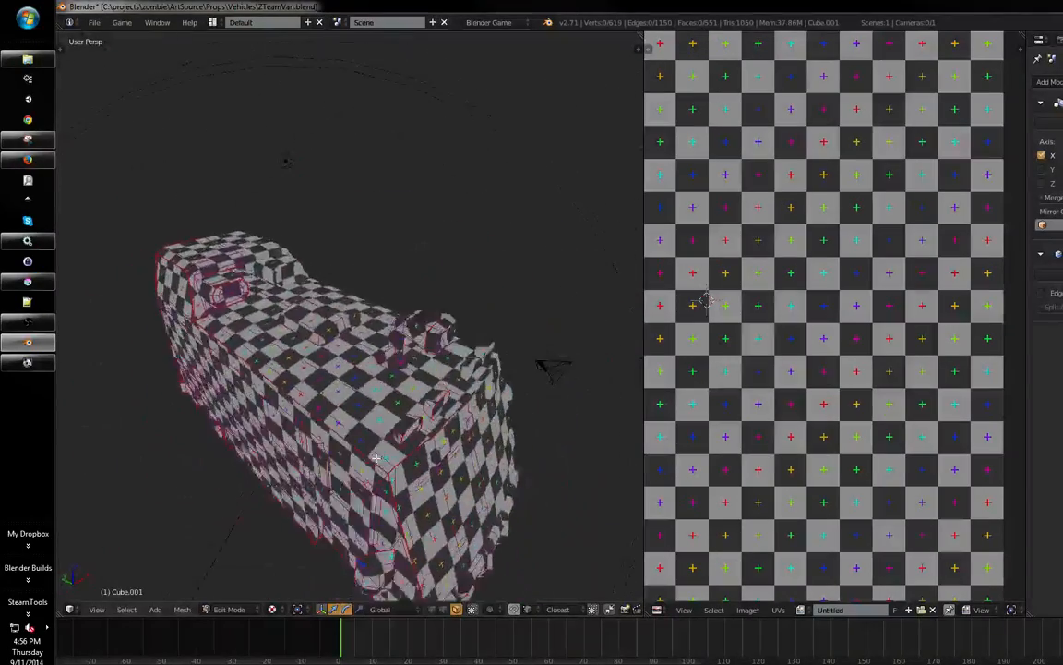
{"action": "middle_click_drag", "start_coordinate": [375, 458], "coordinate": [407, 410]}
{"action": "scroll", "coordinate": [469, 384], "scroll_direction": "up", "scroll_amount": 2}
{"action": "key", "text": "ctrl+Tab"}
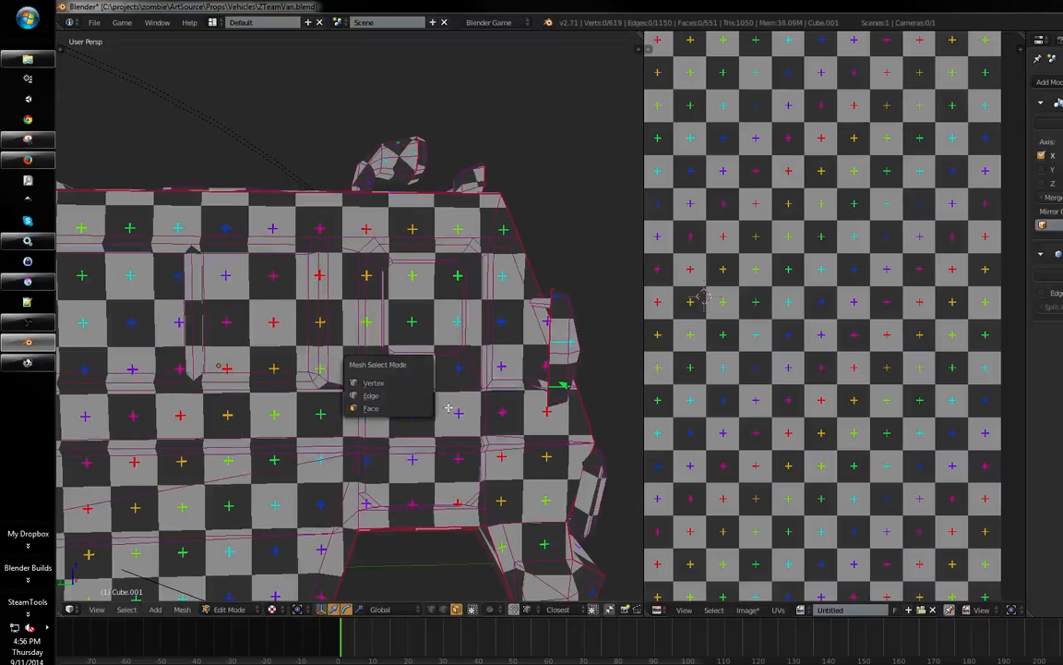
{"action": "scroll", "coordinate": [374, 412], "scroll_direction": "up", "scroll_amount": 3}
{"action": "right_click", "coordinate": [374, 413], "text": "alt"}
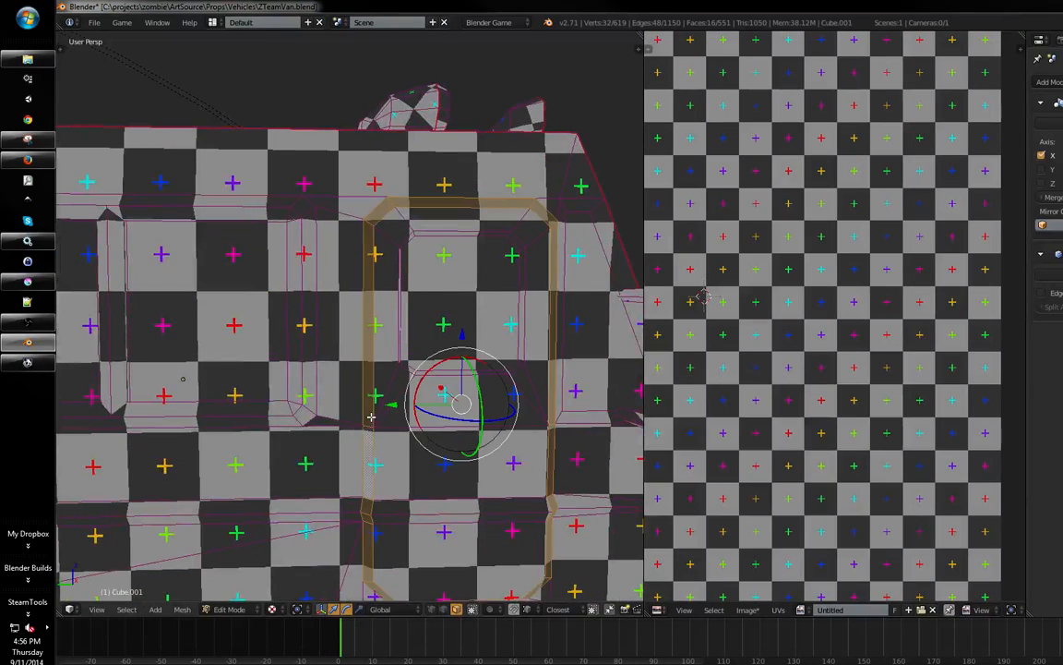
{"action": "mouse_move", "coordinate": [438, 312]}
{"action": "middle_mouse_down"}
{"action": "mouse_move", "coordinate": [458, 285]}
{"action": "mouse_move", "coordinate": [482, 341]}
{"action": "mouse_move", "coordinate": [458, 237]}
{"action": "middle_mouse_up"}
{"action": "key", "text": "c"}
{"action": "mouse_move", "coordinate": [458, 238]}
{"action": "left_mouse_down"}
{"action": "mouse_move", "coordinate": [500, 219]}
{"action": "mouse_move", "coordinate": [415, 182]}
{"action": "mouse_move", "coordinate": [362, 258]}
{"action": "mouse_move", "coordinate": [392, 450]}
{"action": "left_mouse_up"}
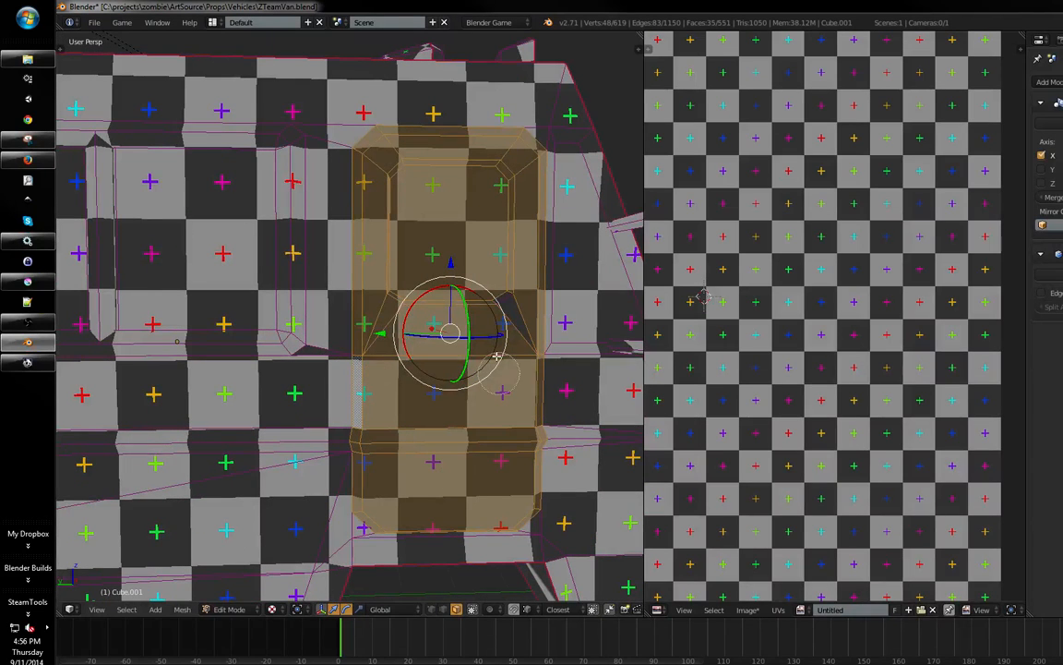
- Try to rescale the side door's island slightly in the UV layout
{"action": "key", "text": "ctrl+alt+space"}
{"action": "scroll", "coordinate": [807, 316], "scroll_direction": "down", "scroll_amount": 7}
{"action": "scroll", "coordinate": [701, 287], "scroll_direction": "up", "scroll_amount": 2}
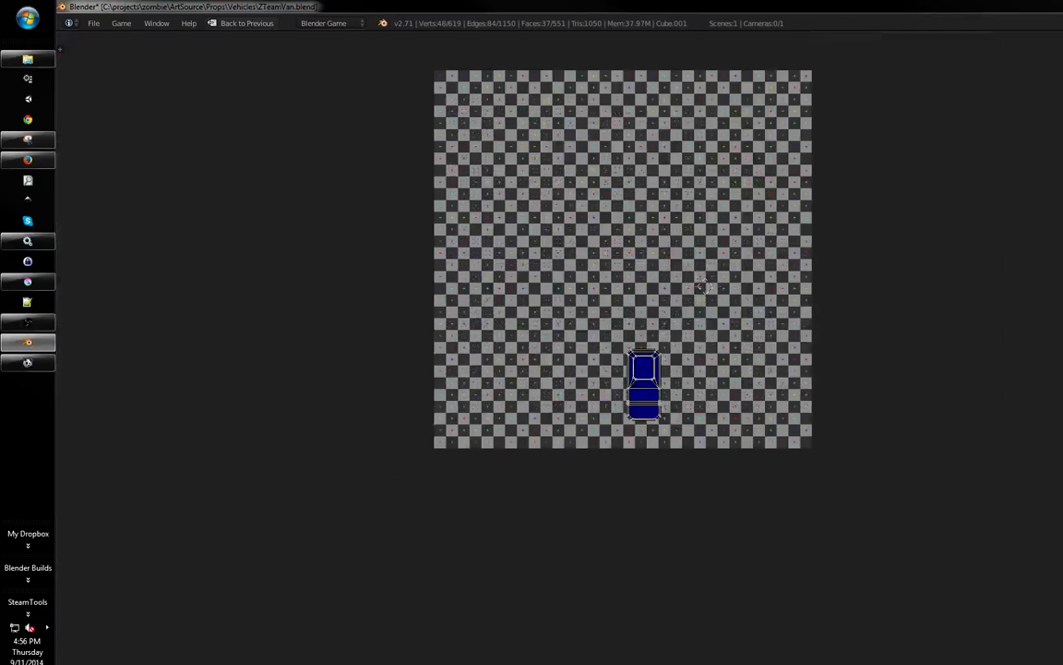
{"action": "scroll", "coordinate": [648, 377], "scroll_direction": "up", "scroll_amount": 1}
{"action": "key", "text": "ctrl+alt+space"}
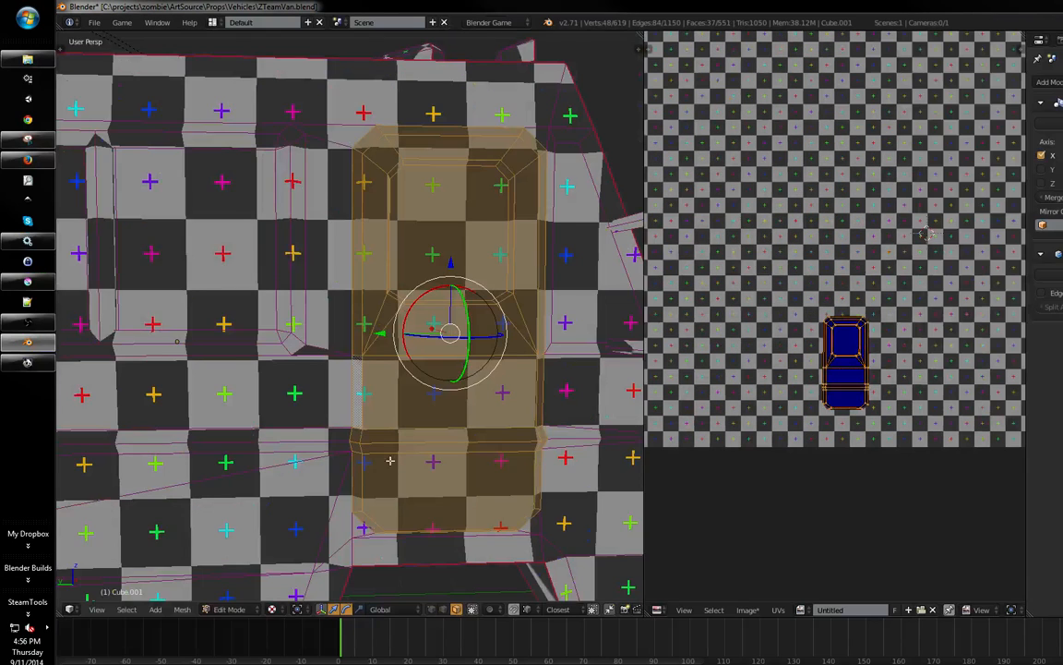
{"action": "scroll", "coordinate": [929, 307], "scroll_direction": "up", "scroll_amount": 3}
{"action": "scroll", "coordinate": [923, 296], "scroll_direction": "up", "scroll_amount": 2}
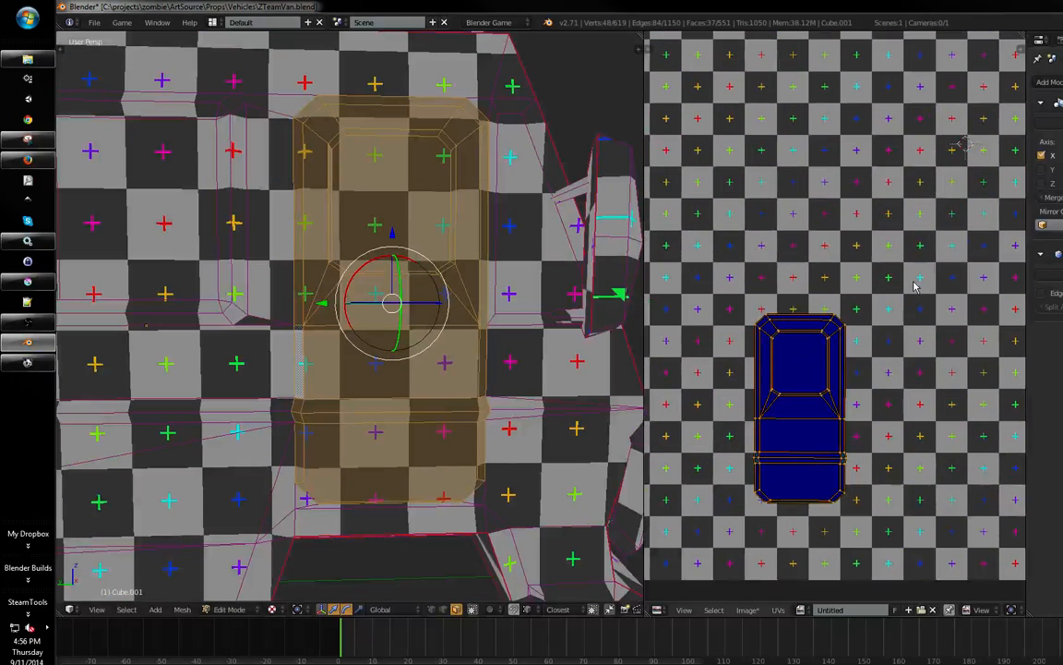
{"action": "middle_click_drag", "start_coordinate": [896, 293], "coordinate": [892, 327]}
{"action": "key", "text": "g"}
{"action": "right_click", "coordinate": [904, 299]}
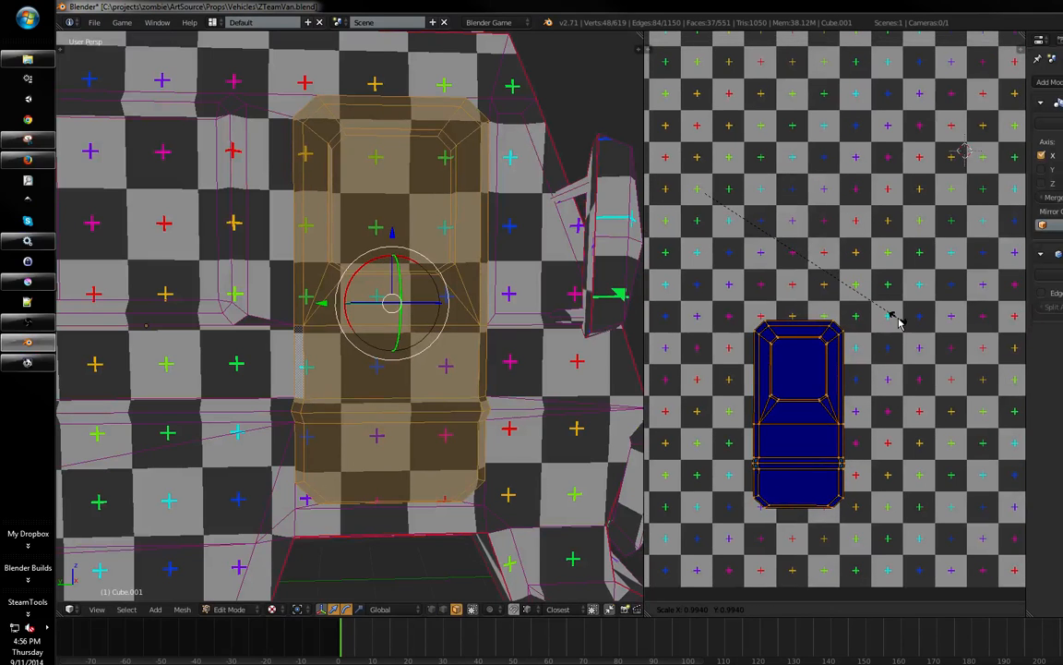
{"action": "scroll", "coordinate": [893, 295], "scroll_direction": "up", "scroll_amount": 2}
{"action": "middle_click_drag", "start_coordinate": [892, 279], "coordinate": [888, 284], "text": "ctrl"}
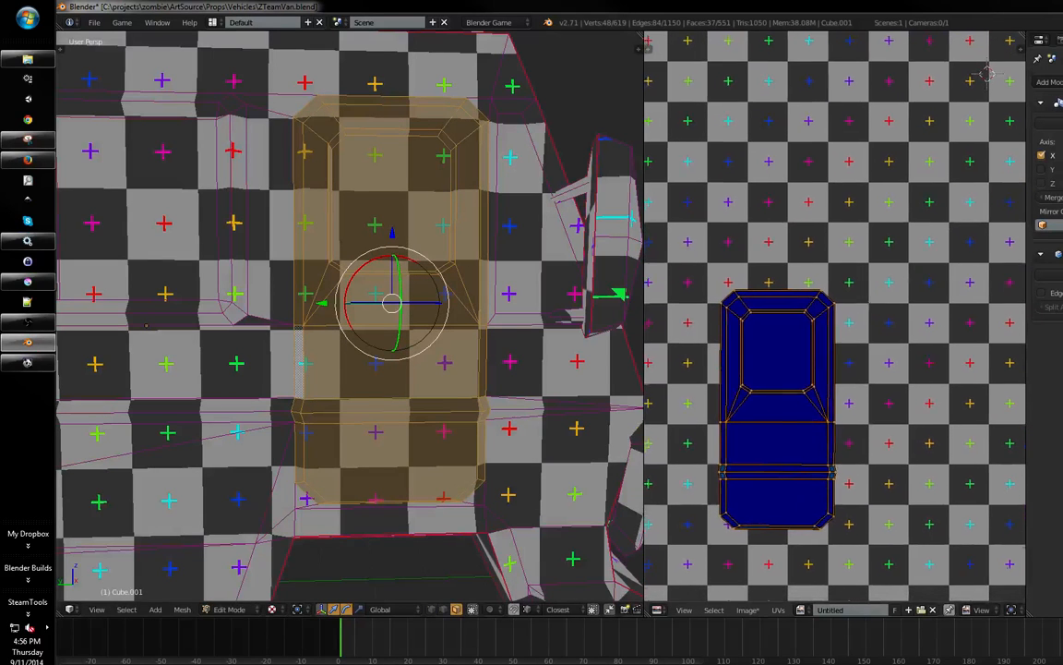
{"action": "middle_click_drag", "start_coordinate": [850, 319], "coordinate": [875, 309]}
{"action": "key", "text": "s"}
{"action": "left_click", "coordinate": [868, 335]}
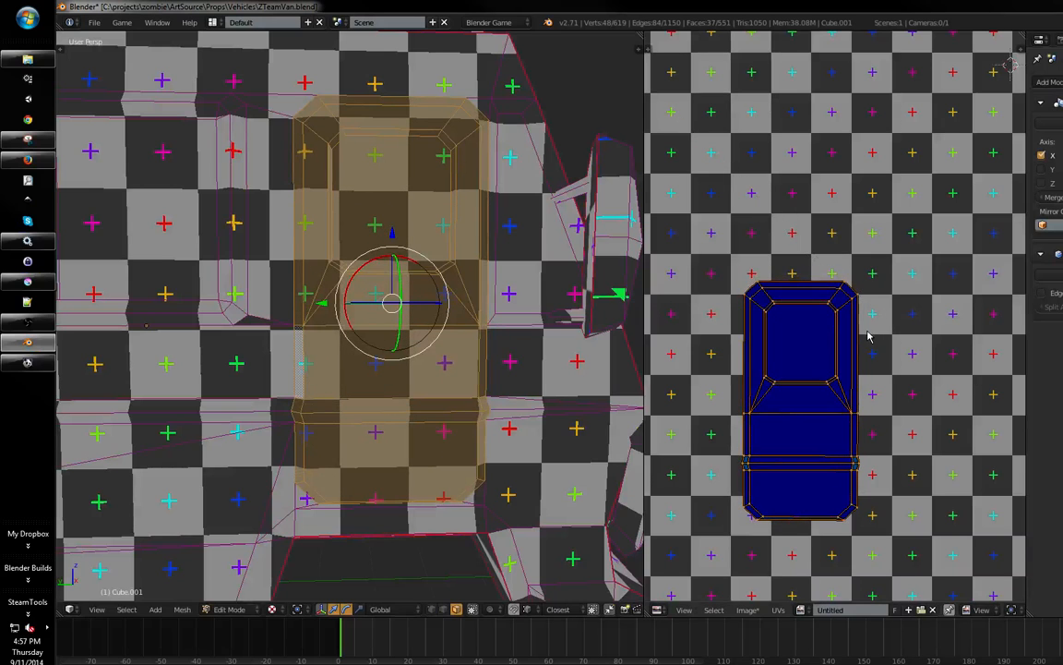
- Inspect the selected door on the van in wireframe shading
{"action": "scroll", "coordinate": [845, 316], "scroll_direction": "down", "scroll_amount": 10}
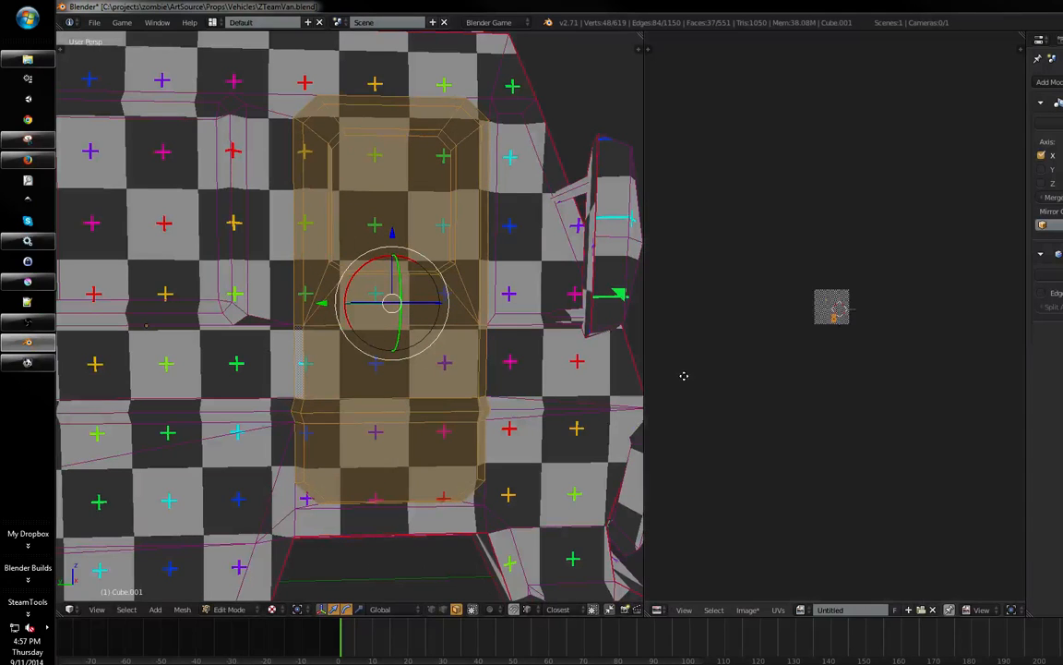
{"action": "scroll", "coordinate": [840, 297], "scroll_direction": "up", "scroll_amount": 6}
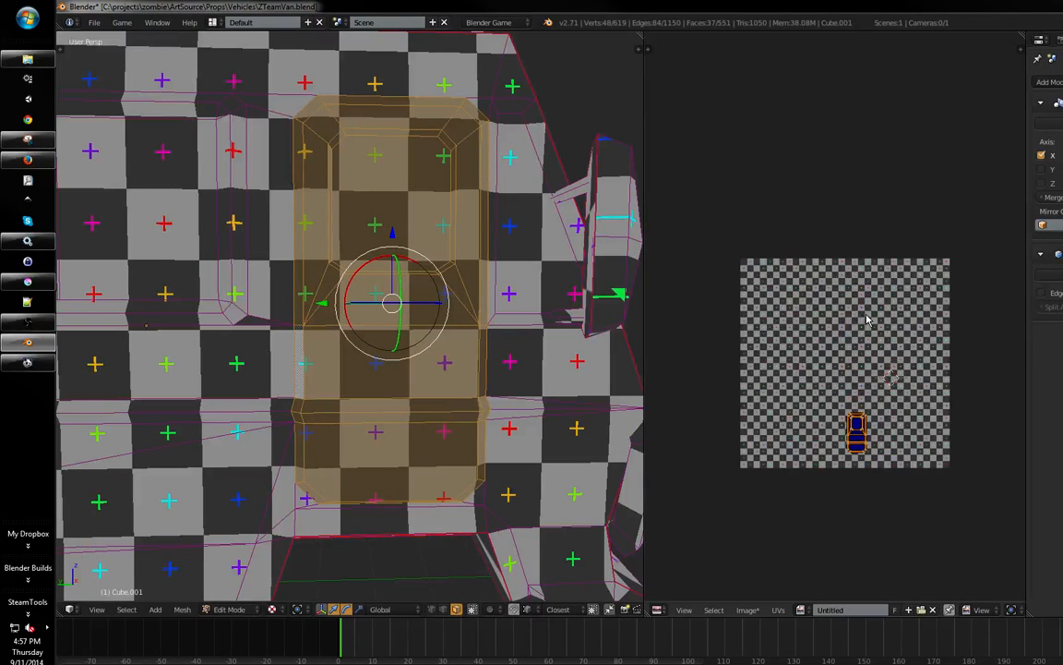
{"action": "middle_click_drag", "start_coordinate": [399, 378], "coordinate": [489, 458], "text": "shift"}
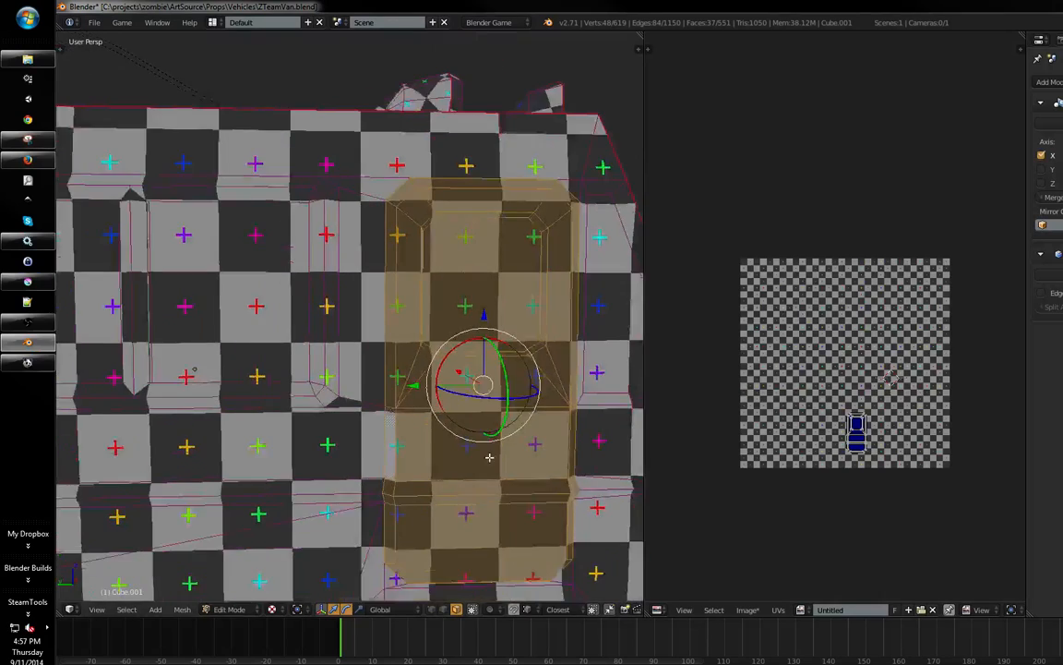
{"action": "scroll", "coordinate": [488, 459], "scroll_direction": "down", "scroll_amount": 4}
{"action": "key", "text": "z"}
{"action": "middle_click_drag", "start_coordinate": [412, 490], "coordinate": [378, 493]}
{"action": "middle_click_drag", "start_coordinate": [531, 457], "coordinate": [565, 445]}
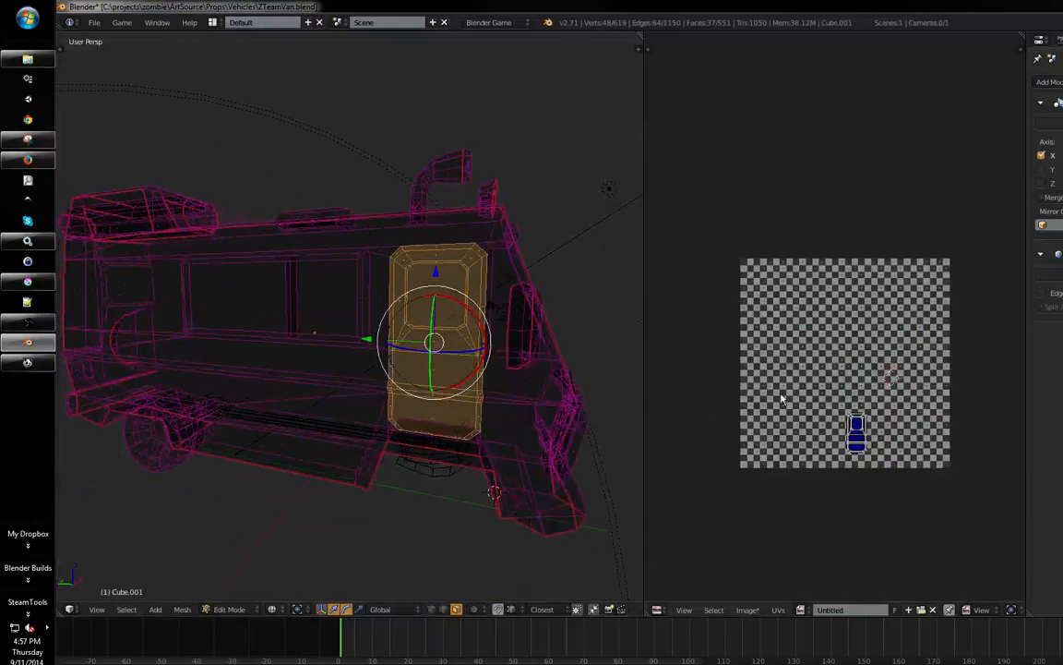
- Undo the last selection change and reselect all linked faces of the front side door in solid shading
{"action": "middle_click_drag", "start_coordinate": [839, 385], "coordinate": [858, 377]}
{"action": "key", "text": "ctrl+z"}
{"action": "scroll", "coordinate": [579, 408], "scroll_direction": "up", "scroll_amount": 8}
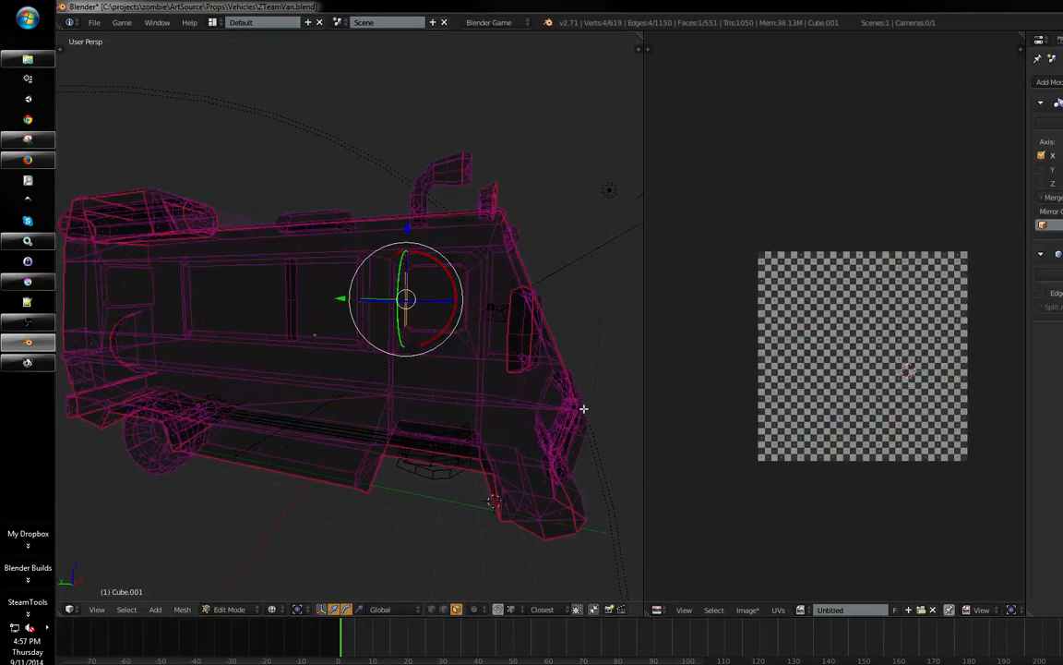
{"action": "key", "text": "z"}
{"action": "middle_click_drag", "start_coordinate": [580, 398], "coordinate": [465, 359], "text": "shift"}
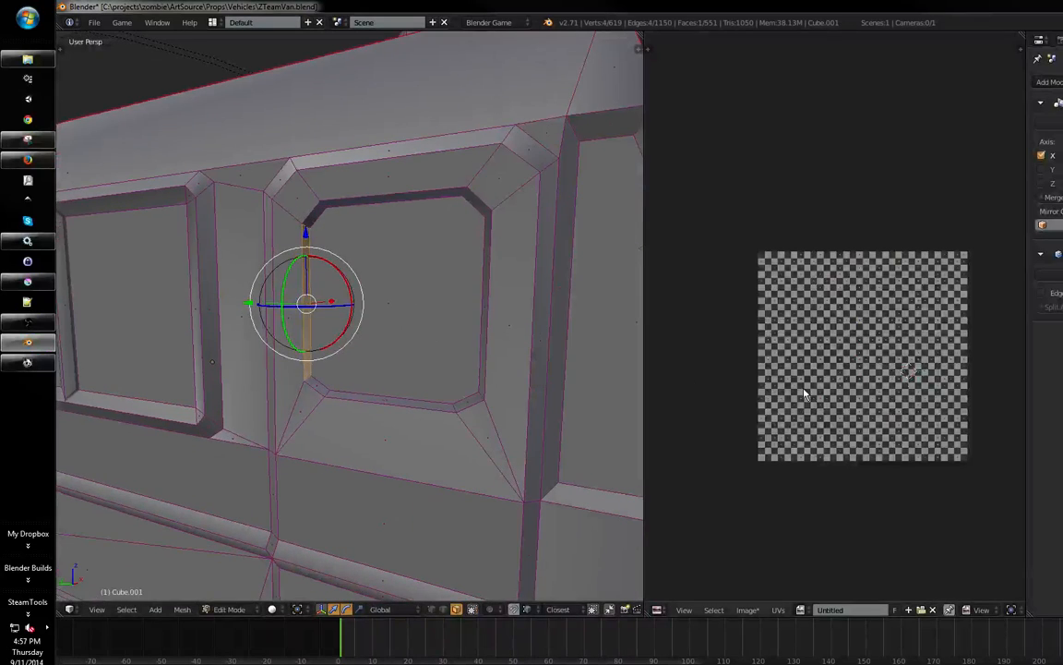
{"action": "middle_click_drag", "start_coordinate": [515, 412], "coordinate": [508, 429]}
{"action": "key", "text": "l"}
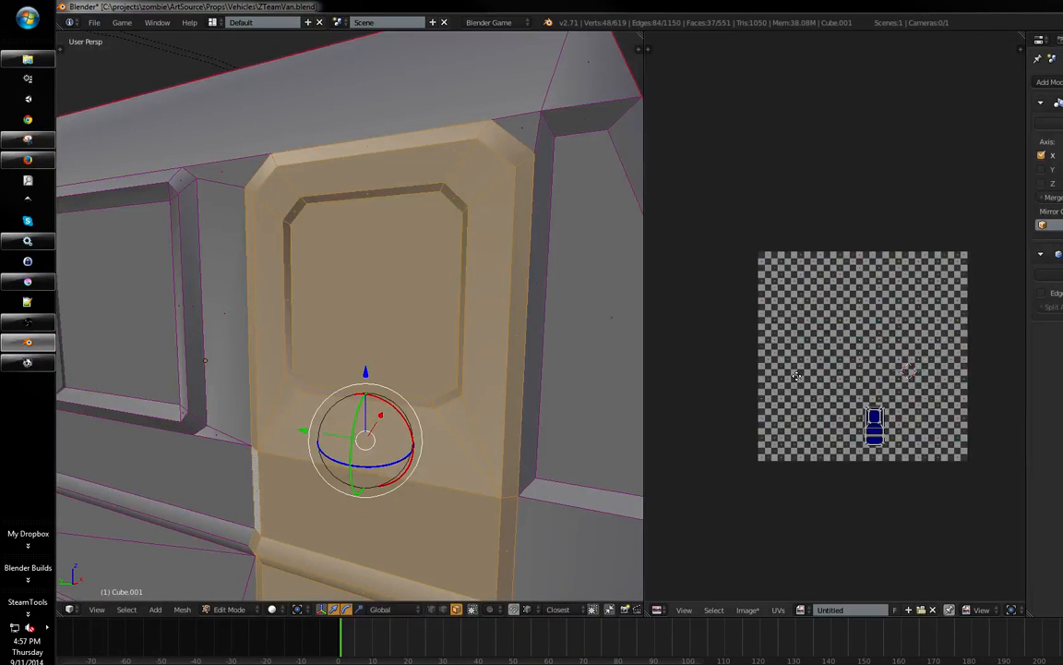
- Select all UVs of the door island and scale it down slightly, with the van shown in textured shading
{"action": "scroll", "coordinate": [796, 375], "scroll_direction": "up", "scroll_amount": 6}
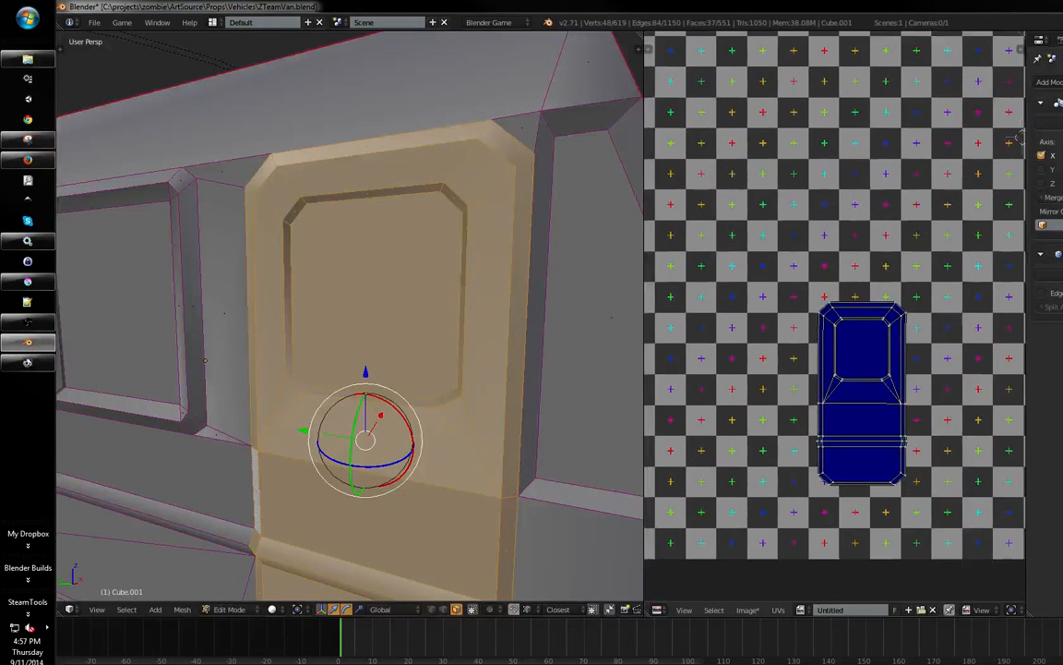
{"action": "middle_click_drag", "start_coordinate": [896, 360], "coordinate": [893, 361]}
{"action": "key", "text": "a"}
{"action": "left_click_drag", "start_coordinate": [929, 275], "coordinate": [762, 530]}
{"action": "middle_click_drag", "start_coordinate": [786, 502], "coordinate": [782, 482]}
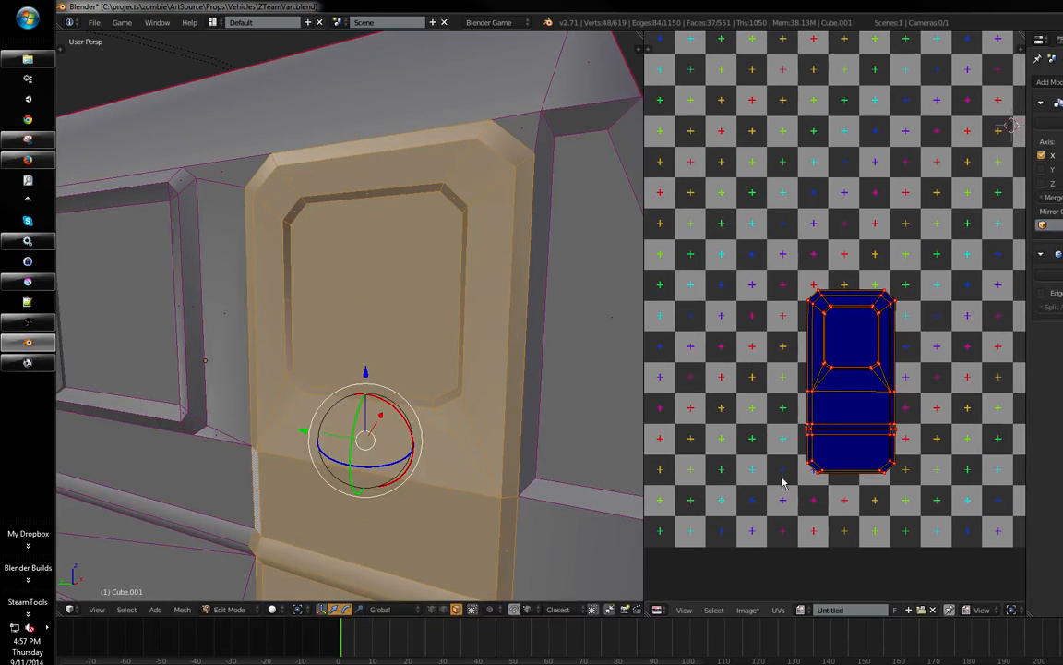
{"action": "key", "text": "s"}
{"action": "right_click", "coordinate": [941, 355]}
{"action": "mouse_move", "coordinate": [519, 420]}
{"action": "middle_mouse_down"}
{"action": "mouse_move", "coordinate": [554, 413]}
{"action": "mouse_move", "coordinate": [545, 401]}
{"action": "mouse_move", "coordinate": [558, 373]}
{"action": "middle_mouse_up"}
{"action": "key", "text": "alt+z"}
{"action": "key", "text": "s"}
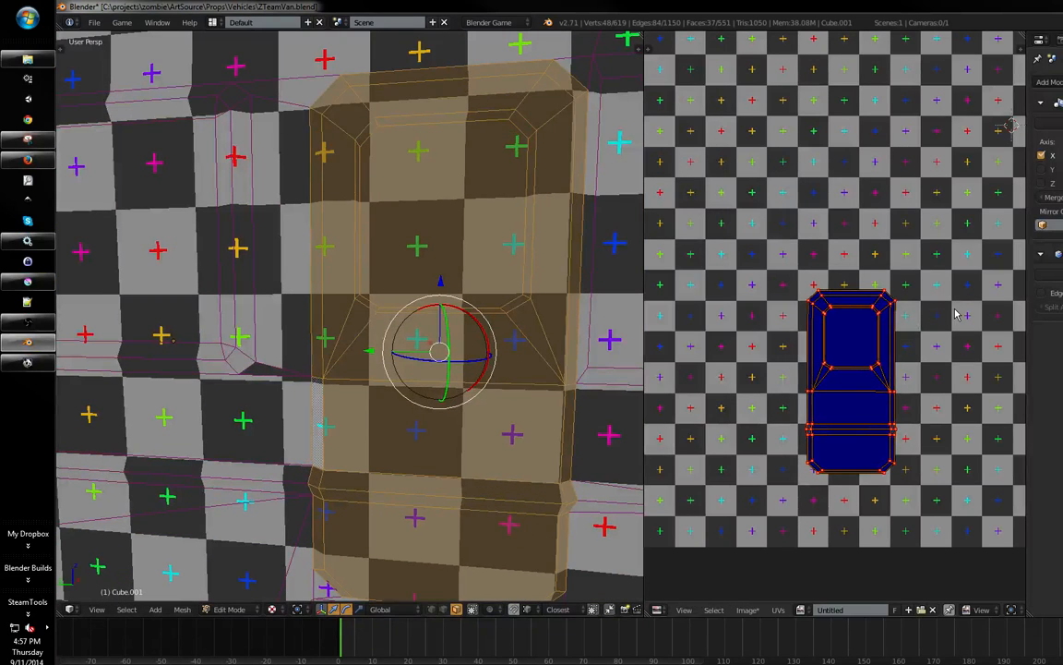
{"action": "left_click", "coordinate": [843, 279]}
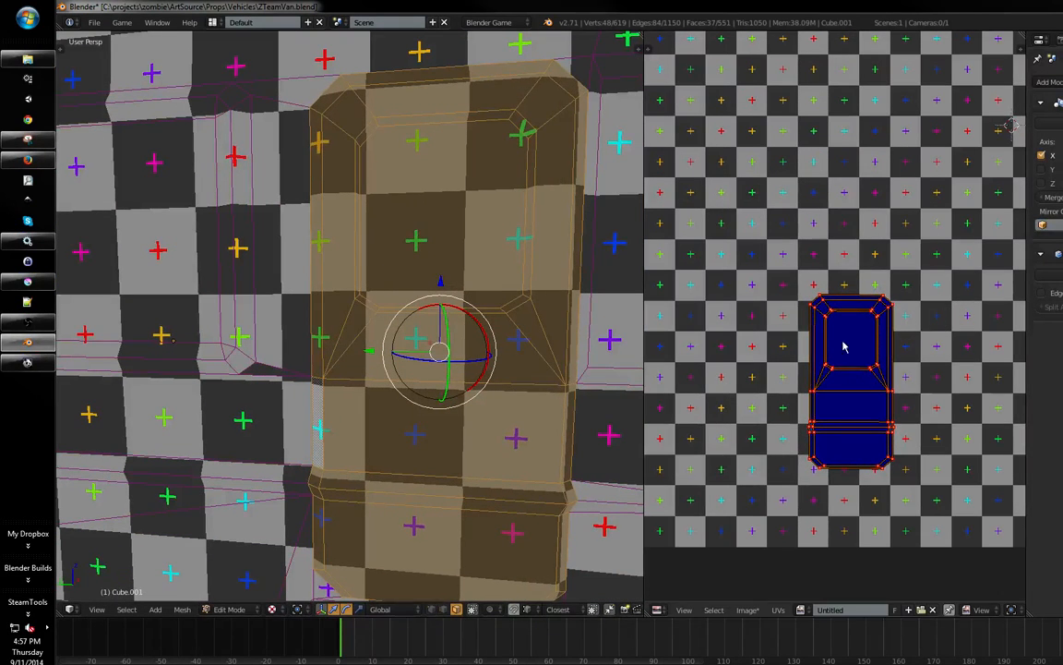
- Select the entire mesh to show all islands and scale the door island narrower along X inside its opening
{"action": "middle_click_drag", "start_coordinate": [509, 446], "coordinate": [546, 404], "text": "shift"}
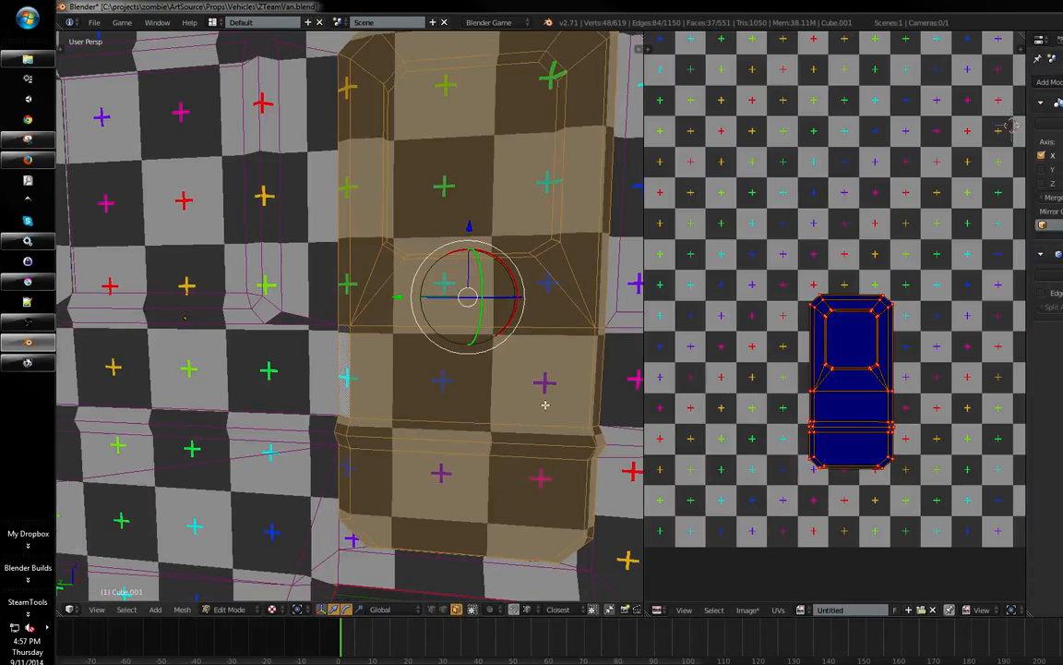
{"action": "key", "text": "a"}
{"action": "scroll", "coordinate": [842, 350], "scroll_direction": "up", "scroll_amount": 3}
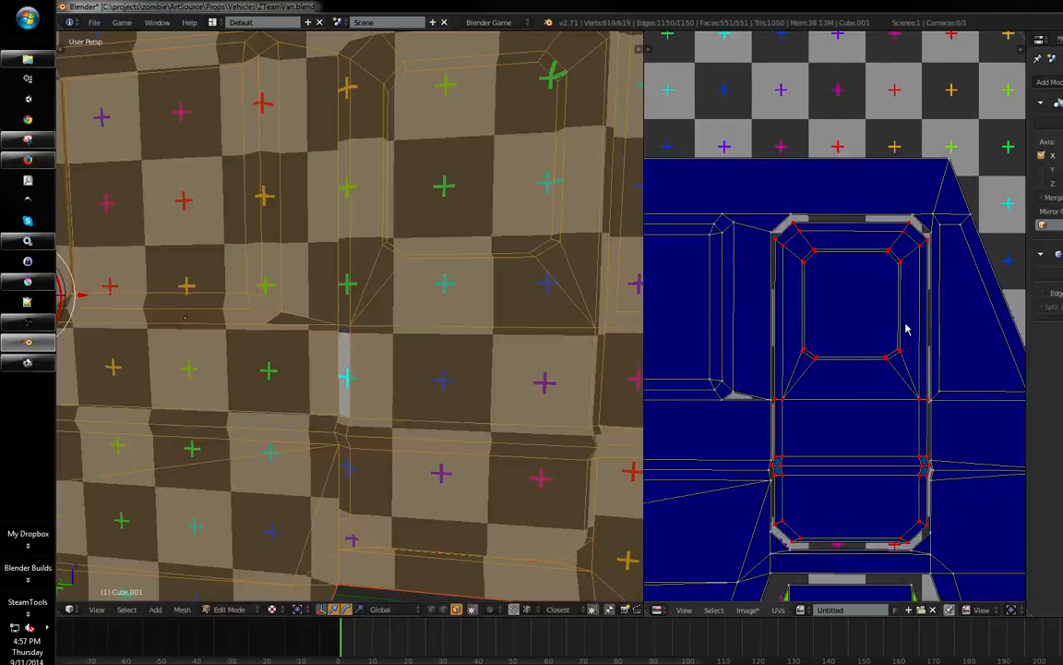
{"action": "key", "text": "ctrl+Up"}
{"action": "key", "text": "ctrl+Down"}
{"action": "scroll", "coordinate": [883, 349], "scroll_direction": "up", "scroll_amount": 1}
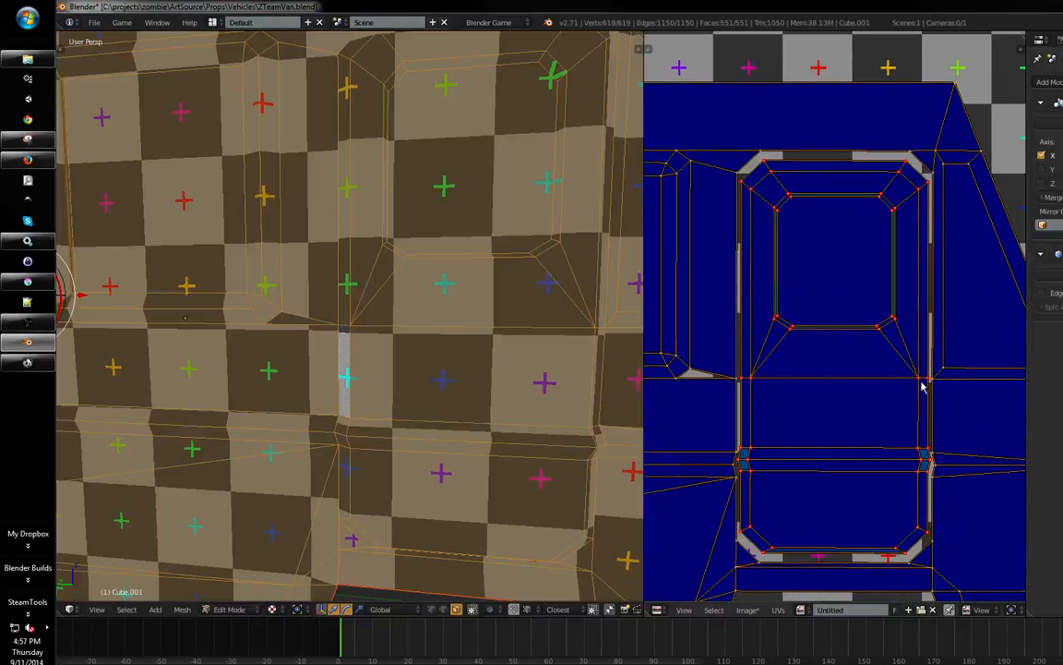
{"action": "key", "text": "s"}
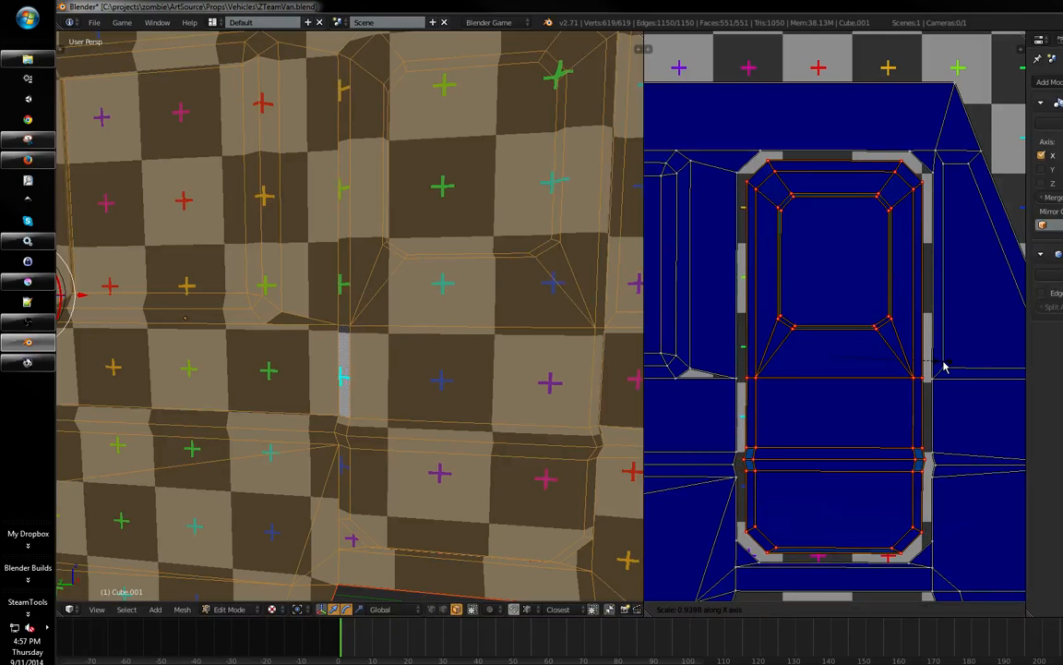
{"action": "key", "text": "x"}
{"action": "scroll", "coordinate": [873, 351], "scroll_direction": "up", "scroll_amount": 1}
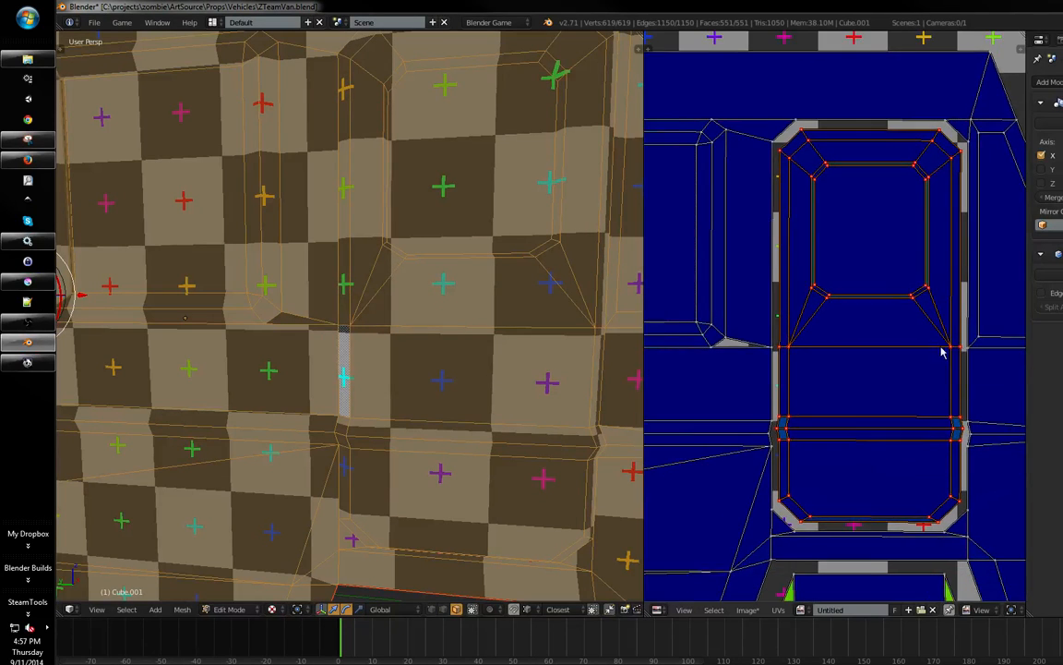
- Check the door island's fit in the van-side island and save the blend file over the existing one
{"action": "scroll", "coordinate": [878, 396], "scroll_direction": "up", "scroll_amount": 1, "text": "ctrl"}
{"action": "scroll", "coordinate": [866, 332], "scroll_direction": "up", "scroll_amount": 2, "text": "ctrl"}
{"action": "scroll", "coordinate": [865, 332], "scroll_direction": "down", "scroll_amount": 3}
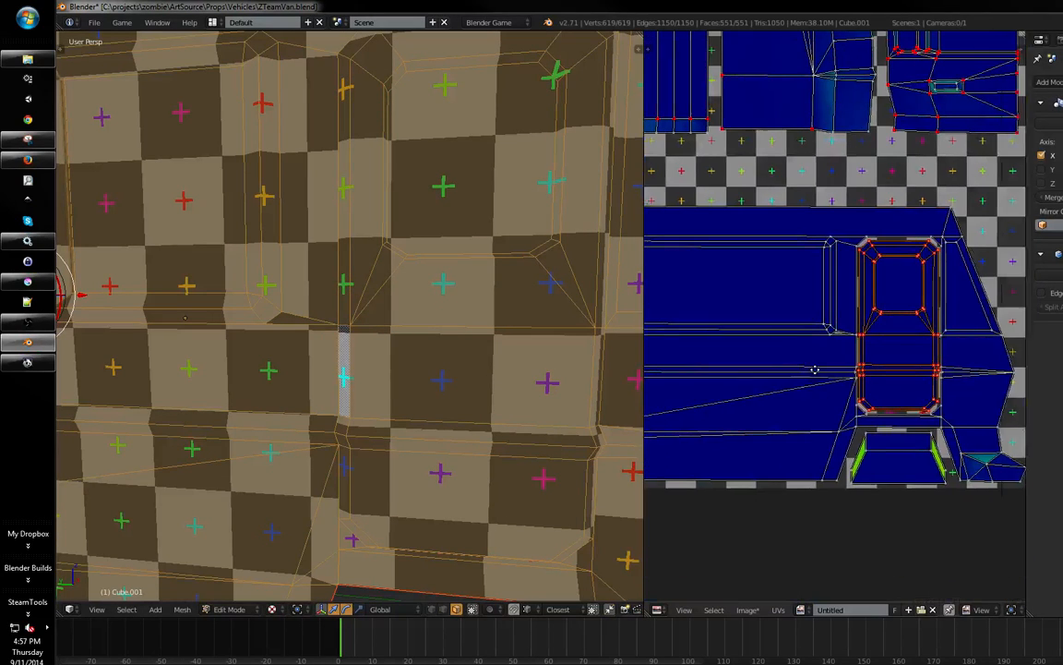
{"action": "scroll", "coordinate": [887, 369], "scroll_direction": "up", "scroll_amount": 2, "text": "ctrl"}
{"action": "scroll", "coordinate": [868, 361], "scroll_direction": "up", "scroll_amount": 2}
{"action": "middle_click_drag", "start_coordinate": [849, 371], "coordinate": [810, 382]}
{"action": "key", "text": "ctrl+s"}
{"action": "left_click", "coordinate": [927, 361]}
{"action": "scroll", "coordinate": [800, 355], "scroll_direction": "up", "scroll_amount": 1}
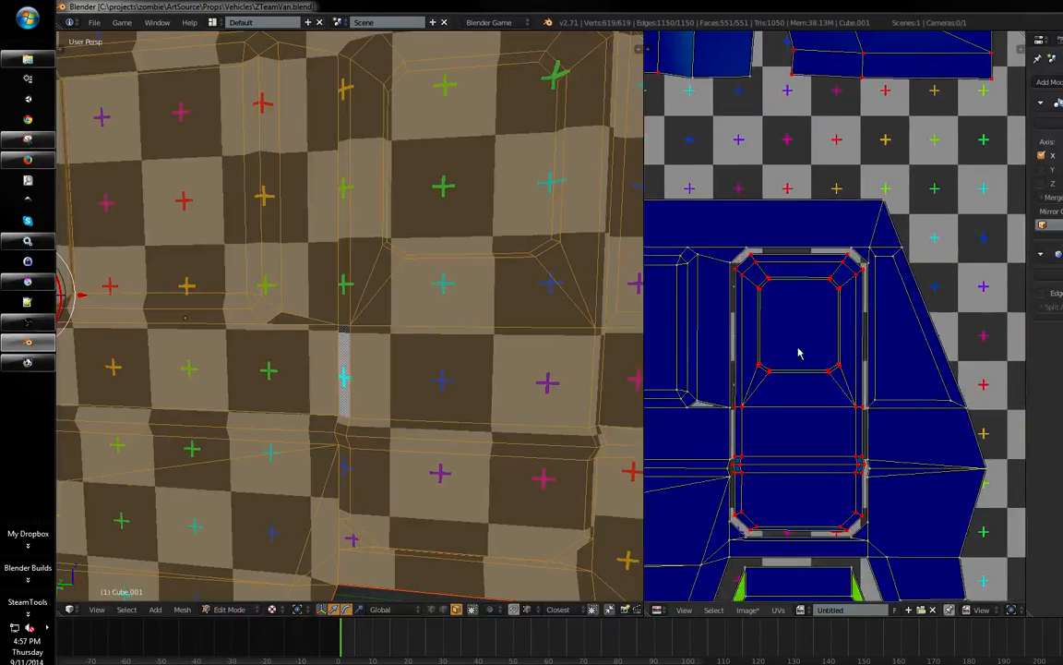
- Clear the mesh selection and select the two face loops forming the frame of the van's long side window
{"action": "scroll", "coordinate": [806, 379], "scroll_direction": "down", "scroll_amount": 2}
{"action": "scroll", "coordinate": [745, 380], "scroll_direction": "up", "scroll_amount": 1, "text": "ctrl"}
{"action": "middle_click_drag", "start_coordinate": [572, 369], "coordinate": [524, 360]}
{"action": "scroll", "coordinate": [525, 360], "scroll_direction": "down", "scroll_amount": 2}
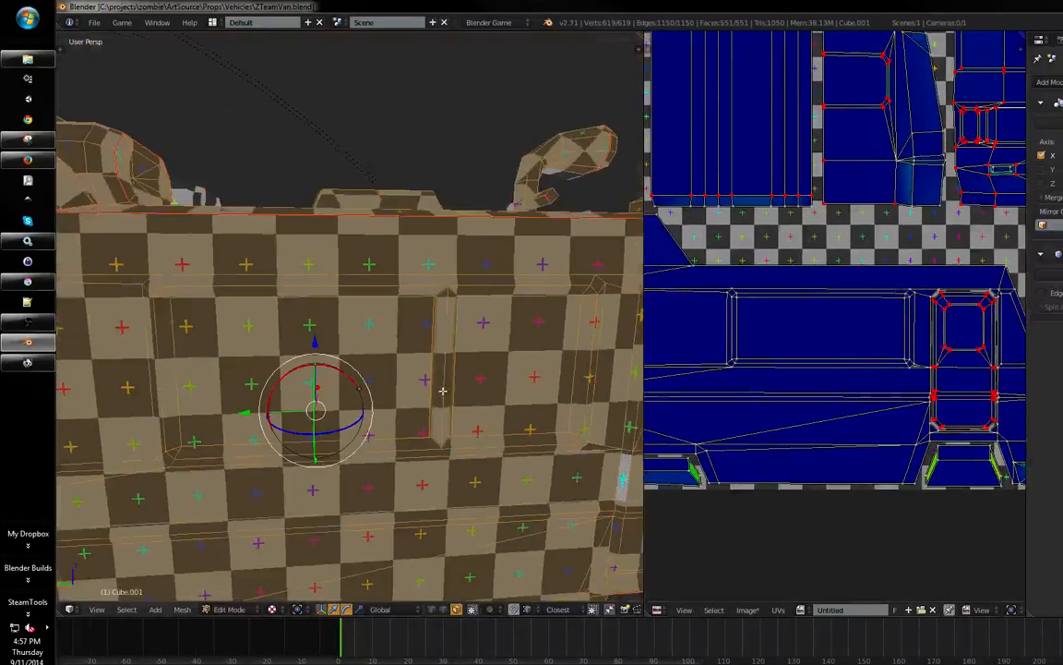
{"action": "middle_click_drag", "start_coordinate": [417, 371], "coordinate": [466, 362]}
{"action": "key", "text": "a"}
{"action": "middle_click_drag", "start_coordinate": [564, 316], "coordinate": [409, 325]}
{"action": "key", "text": "a"}
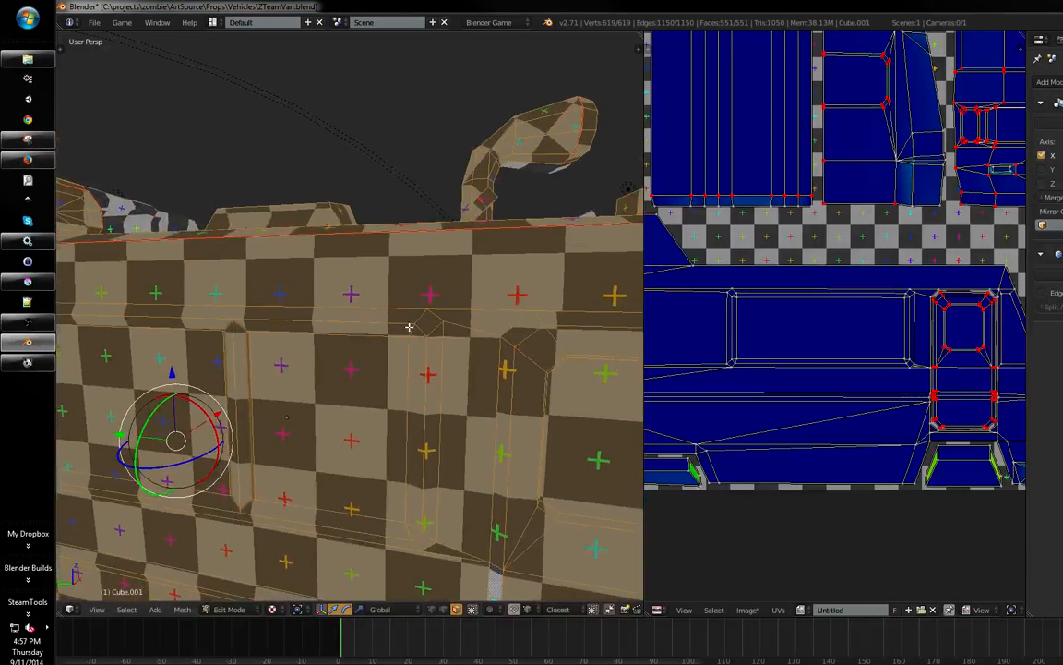
{"action": "right_click", "coordinate": [409, 326], "text": "alt"}
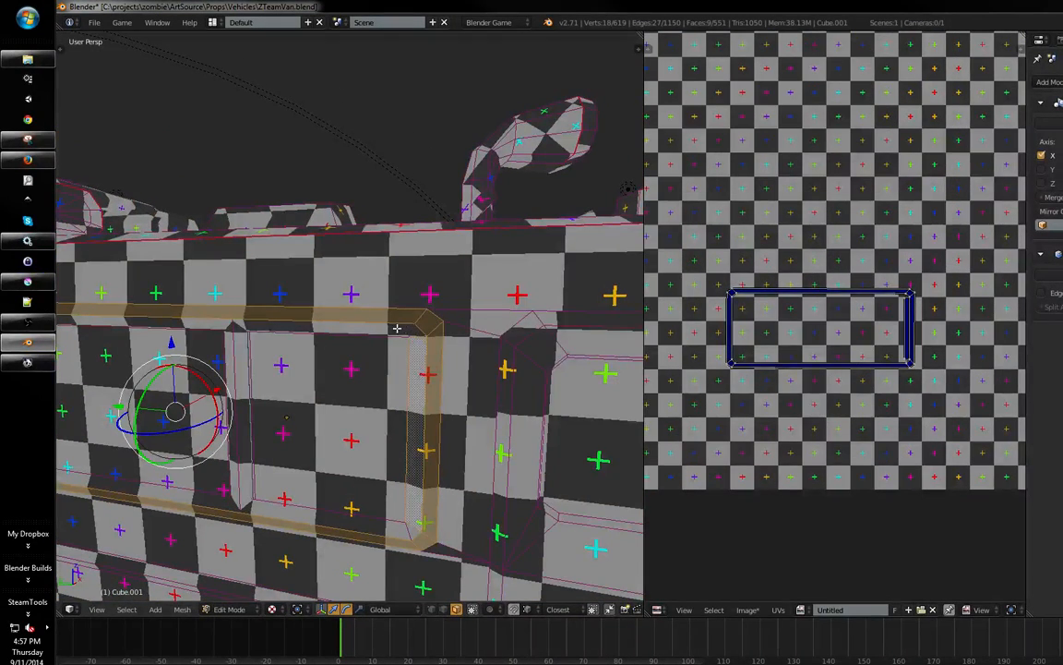
{"action": "right_click", "coordinate": [412, 332], "text": "shift"}
{"action": "right_click", "coordinate": [381, 329], "text": "shift"}
{"action": "middle_click_drag", "start_coordinate": [296, 326], "coordinate": [408, 337]}
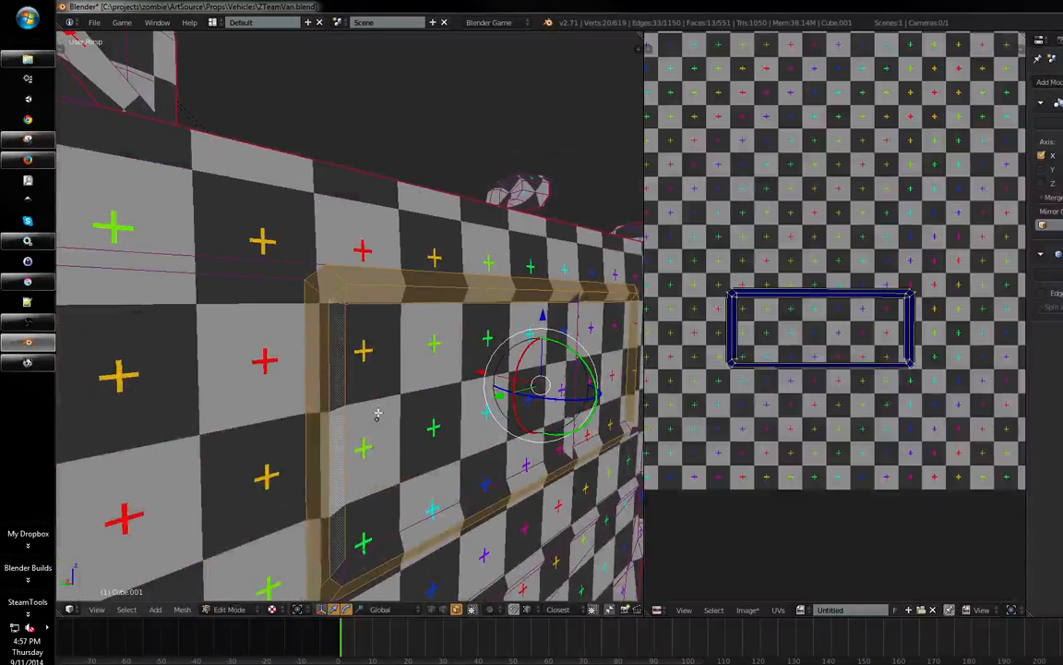
{"action": "middle_click_drag", "start_coordinate": [378, 415], "coordinate": [407, 420]}
- Scale the side window frame's UVs down slightly to open a margin around the island
{"action": "middle_click_drag", "start_coordinate": [686, 320], "coordinate": [674, 327]}
{"action": "key", "text": "s"}
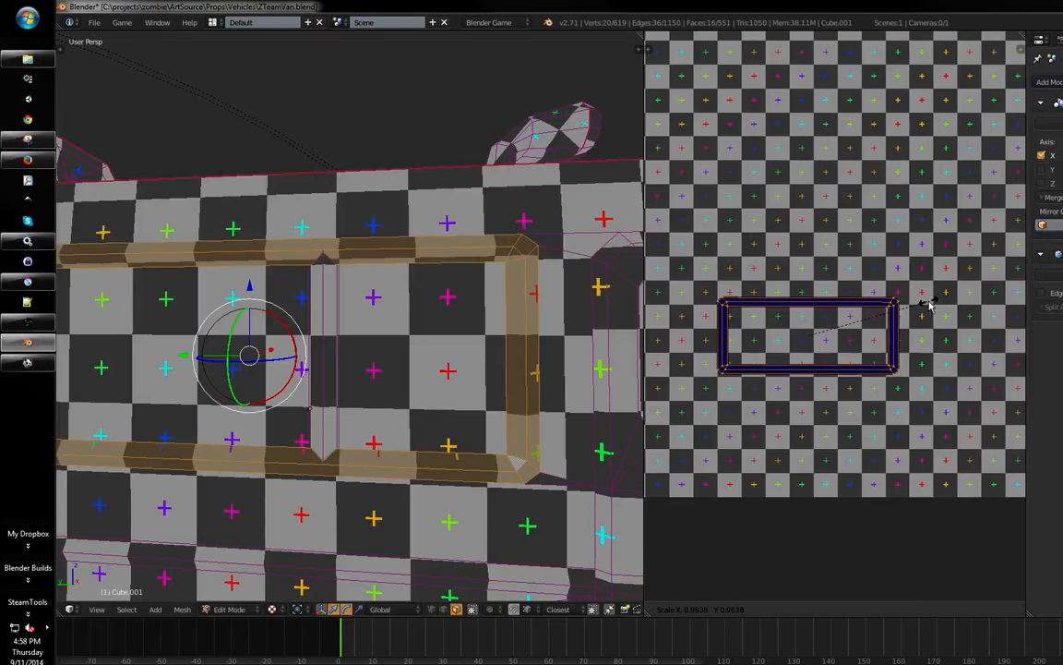
{"action": "left_click", "coordinate": [921, 308]}
- Scale down the UVs of the side window pane and of the side door's window face
{"action": "middle_click_drag", "start_coordinate": [411, 383], "coordinate": [434, 397]}
{"action": "right_click", "coordinate": [460, 379]}
{"action": "key", "text": "s"}
{"action": "left_click", "coordinate": [915, 311]}
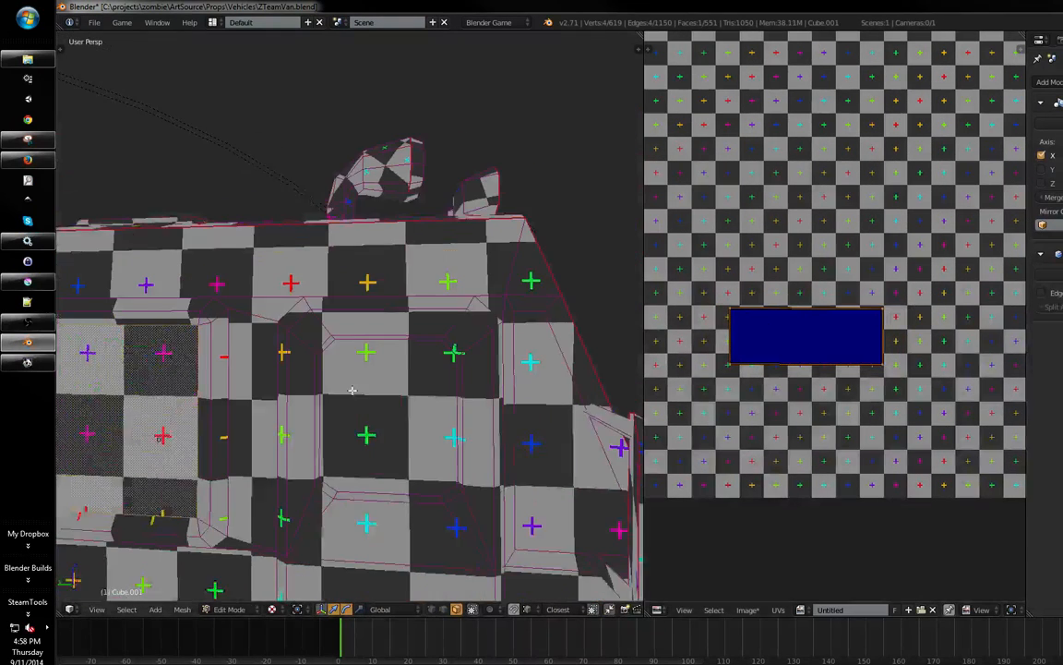
{"action": "right_click", "coordinate": [356, 404]}
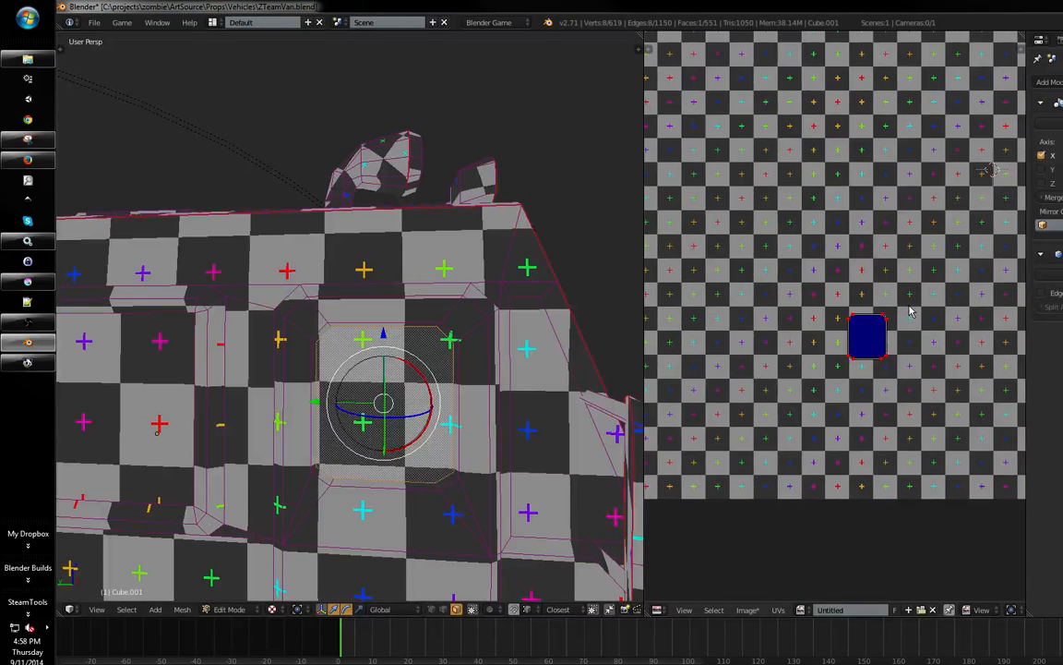
{"action": "middle_click_drag", "start_coordinate": [461, 369], "coordinate": [420, 384]}
- Select the side window's vertical divider and move it along Y towards the middle of the window
{"action": "key", "text": "a"}
{"action": "key", "text": "a"}
{"action": "right_click", "coordinate": [477, 366]}
{"action": "key", "text": "g"}
{"action": "key", "text": "y"}
{"action": "left_click", "coordinate": [493, 365]}
{"action": "scroll", "coordinate": [491, 364], "scroll_direction": "down", "scroll_amount": 2}
{"action": "scroll", "coordinate": [704, 370], "scroll_direction": "down", "scroll_amount": 5}
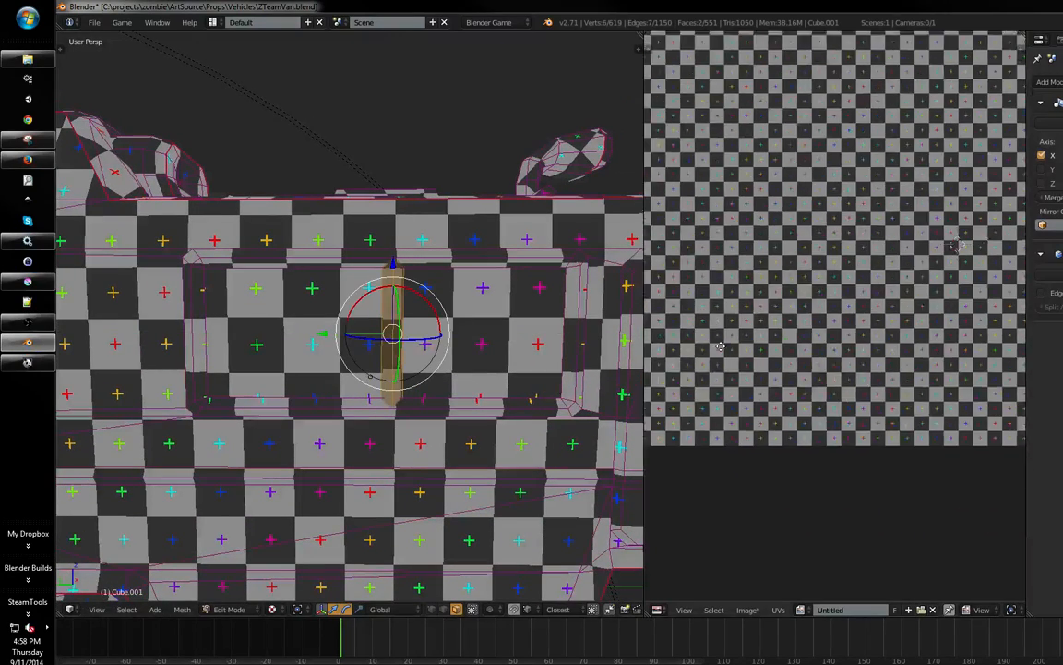
- Select the entire mesh to show all UV islands and save the blend file
{"action": "middle_click_drag", "start_coordinate": [704, 370], "coordinate": [704, 368], "text": "ctrl"}
{"action": "middle_click_drag", "start_coordinate": [639, 357], "coordinate": [514, 376], "text": "shift"}
{"action": "key", "text": "a"}
{"action": "key", "text": "a"}
{"action": "middle_click_drag", "start_coordinate": [758, 334], "coordinate": [736, 354]}
{"action": "middle_click_drag", "start_coordinate": [368, 438], "coordinate": [499, 395], "text": "shift"}
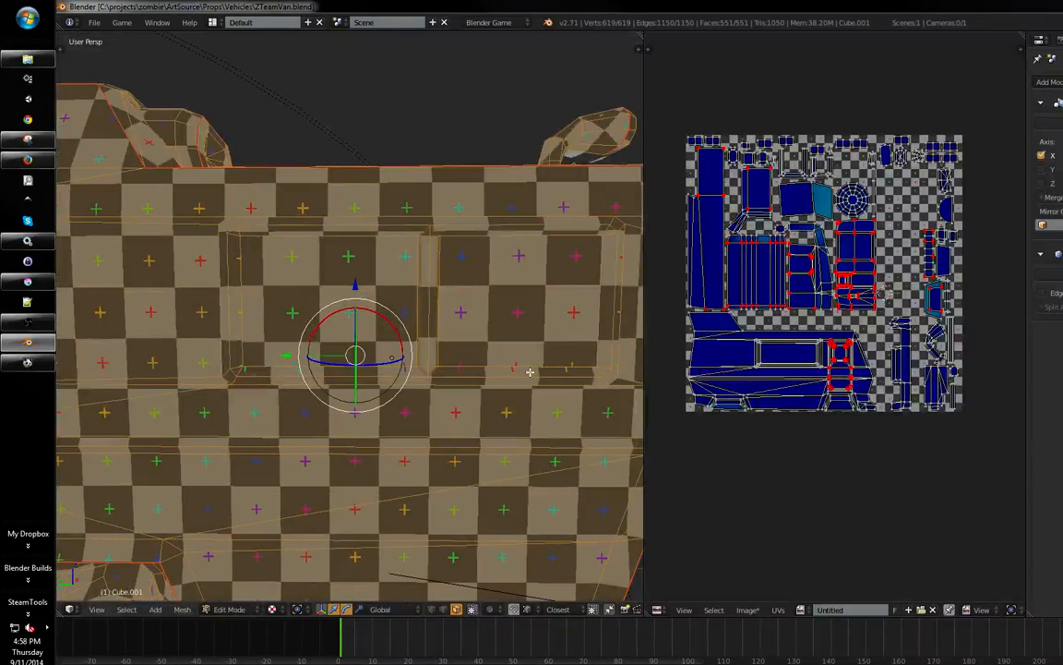
- In the maximized UV editor, scale down the side window pane island, and slightly shrink the pane and frame islands together
{"action": "scroll", "coordinate": [814, 306], "scroll_direction": "up", "scroll_amount": 4}
{"action": "scroll", "coordinate": [814, 306], "scroll_direction": "up", "scroll_amount": 4}
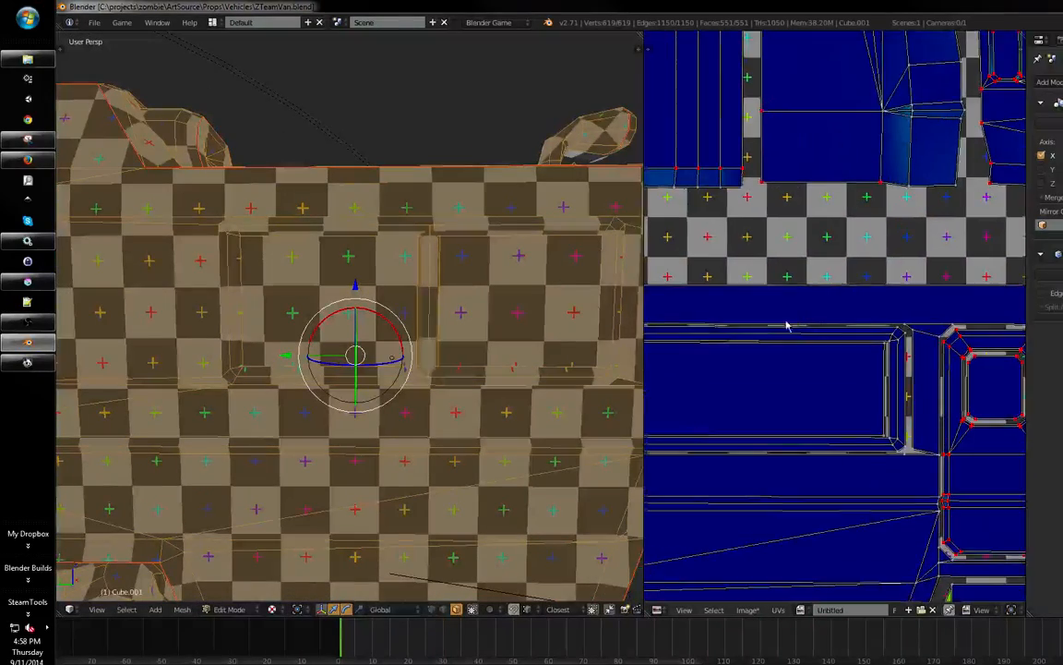
{"action": "key", "text": "ctrl+Up"}
{"action": "scroll", "coordinate": [785, 316], "scroll_direction": "up", "scroll_amount": 2}
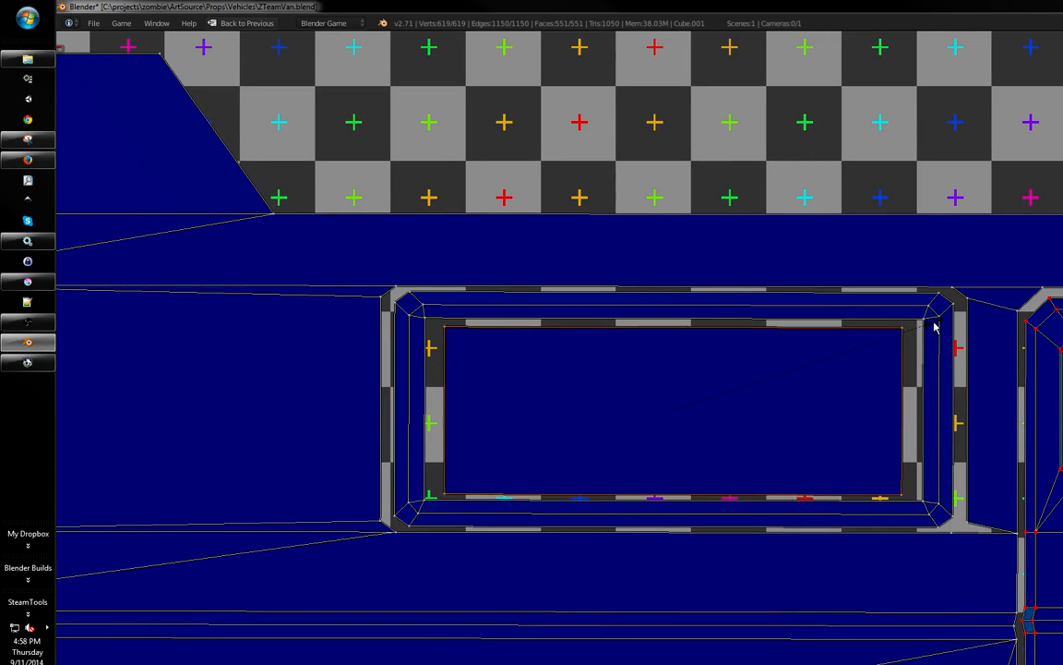
{"action": "middle_click_drag", "start_coordinate": [936, 317], "coordinate": [932, 319]}
{"action": "right_click", "coordinate": [930, 316]}
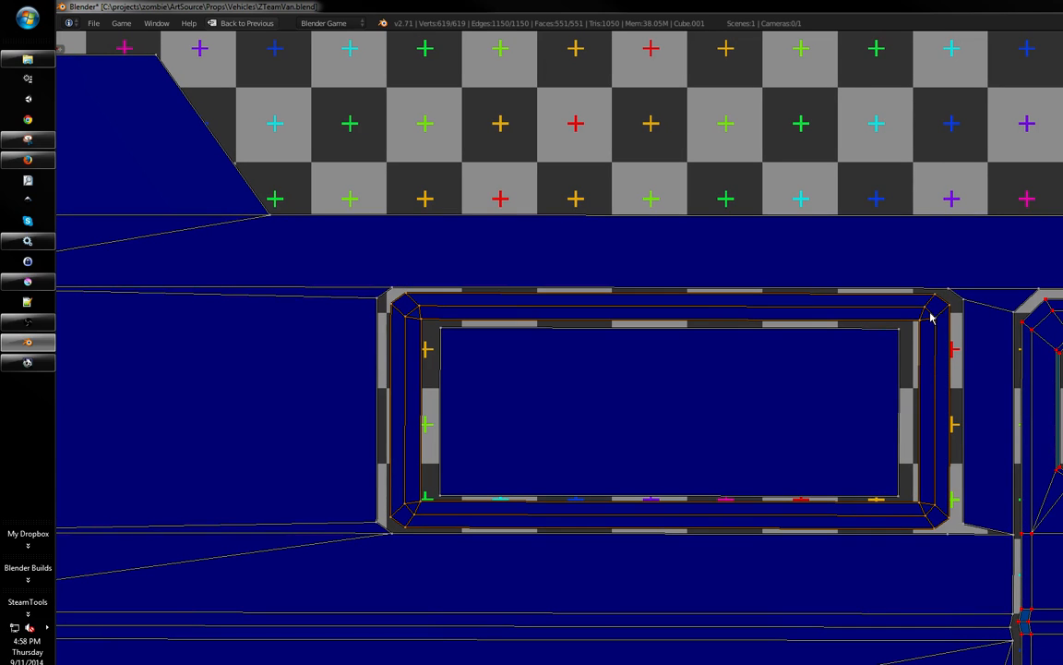
{"action": "right_click", "coordinate": [896, 332]}
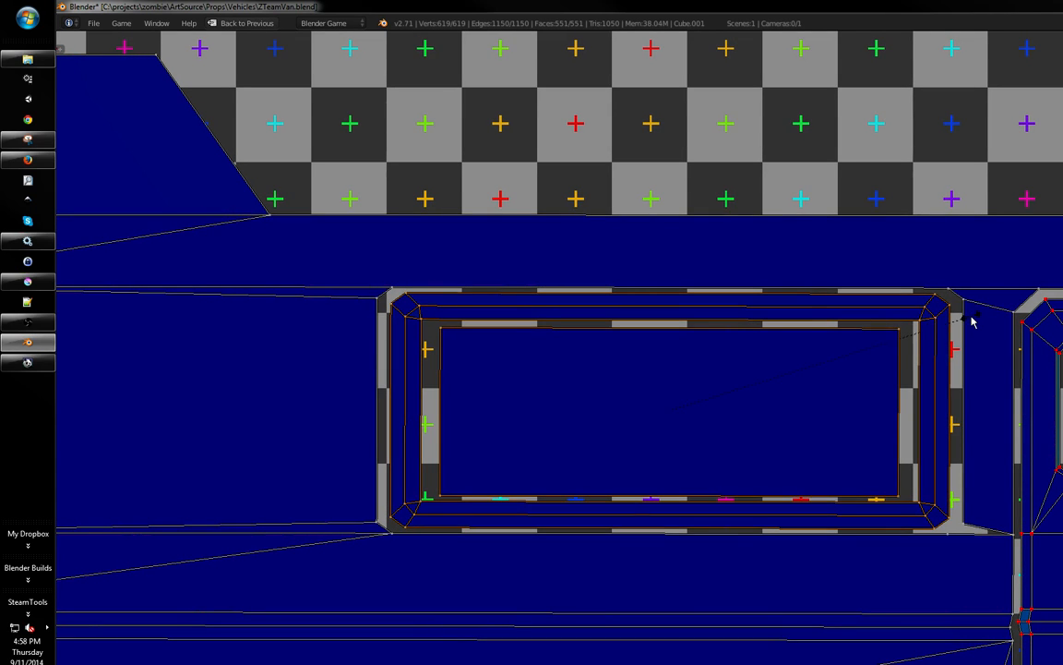
{"action": "key", "text": "a"}
- Examine the margins around the side window's frame and pane islands up close
{"action": "mouse_move", "coordinate": [1053, 376]}
{"action": "middle_mouse_down"}
{"action": "mouse_move", "coordinate": [829, 370]}
{"action": "mouse_move", "coordinate": [768, 300]}
{"action": "mouse_move", "coordinate": [710, 299]}
{"action": "mouse_move", "coordinate": [843, 295]}
{"action": "middle_mouse_up"}
{"action": "mouse_move", "coordinate": [720, 309]}
{"action": "middle_mouse_down", "text": "shift"}
{"action": "mouse_move", "coordinate": [772, 346]}
{"action": "mouse_move", "coordinate": [768, 288]}
{"action": "mouse_move", "coordinate": [759, 371]}
{"action": "middle_mouse_up", "text": "shift"}
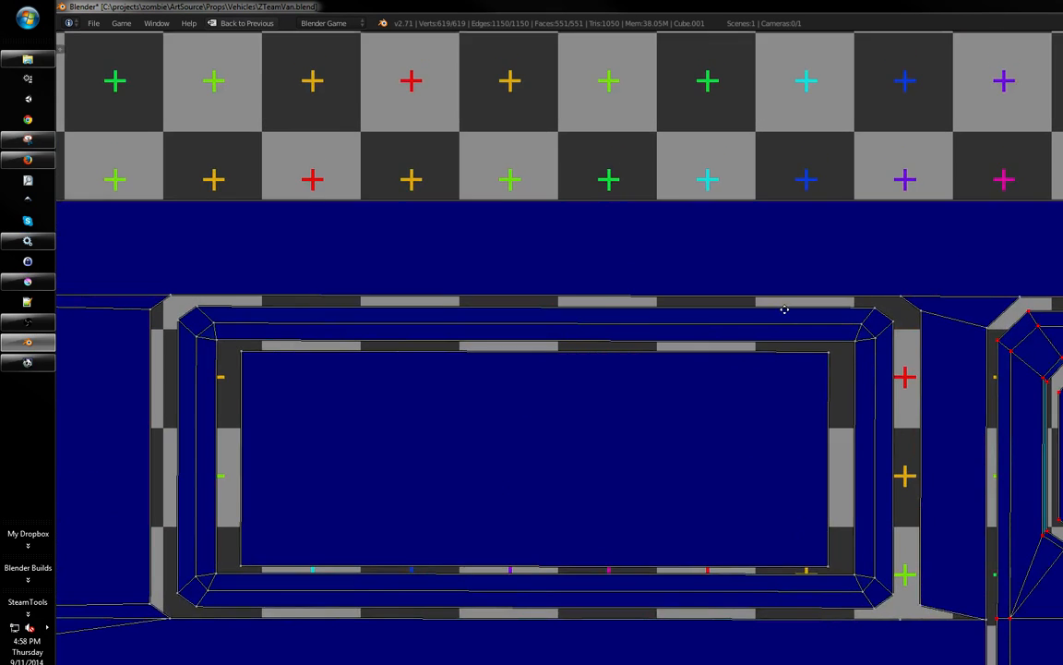
{"action": "middle_click_drag", "start_coordinate": [780, 303], "coordinate": [760, 335], "text": "ctrl"}
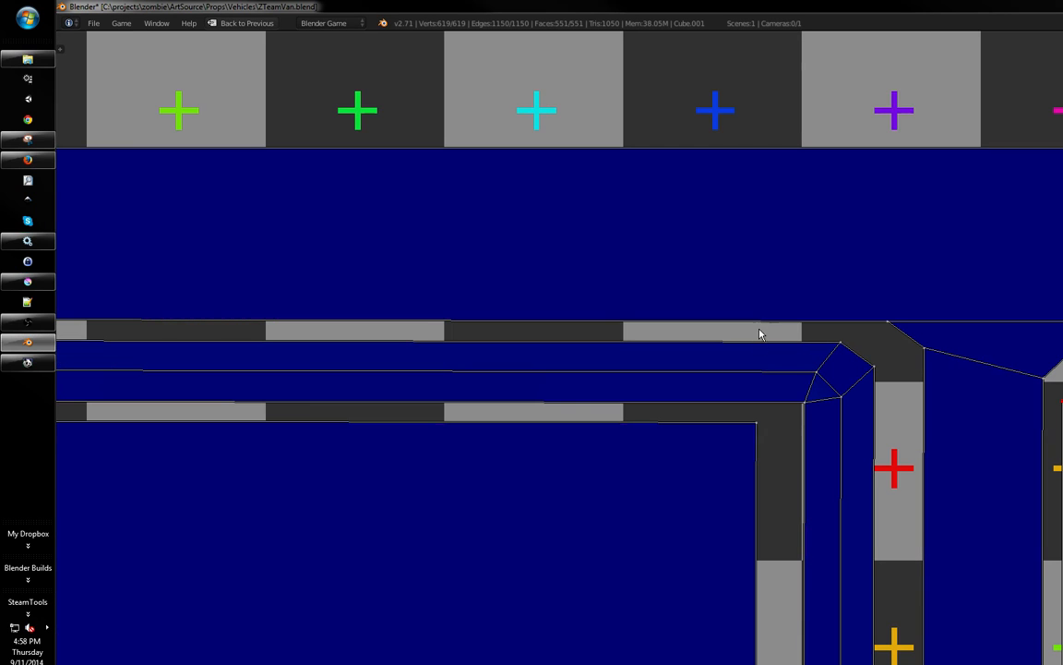
{"action": "scroll", "coordinate": [739, 349], "scroll_direction": "down", "scroll_amount": 3}
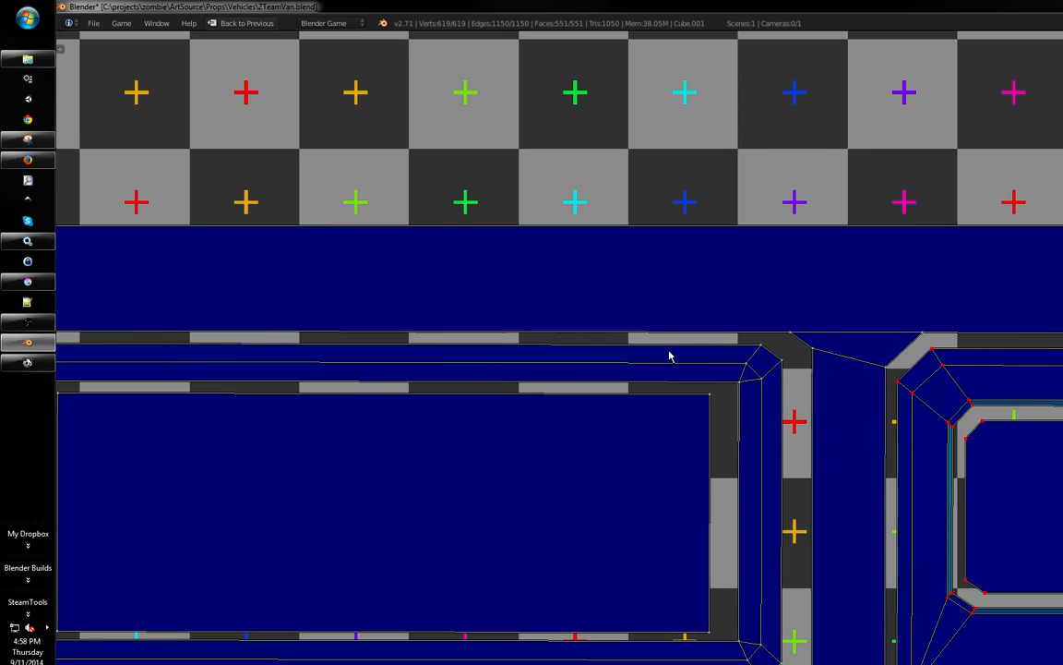
{"action": "scroll", "coordinate": [669, 357], "scroll_direction": "up", "scroll_amount": 3}
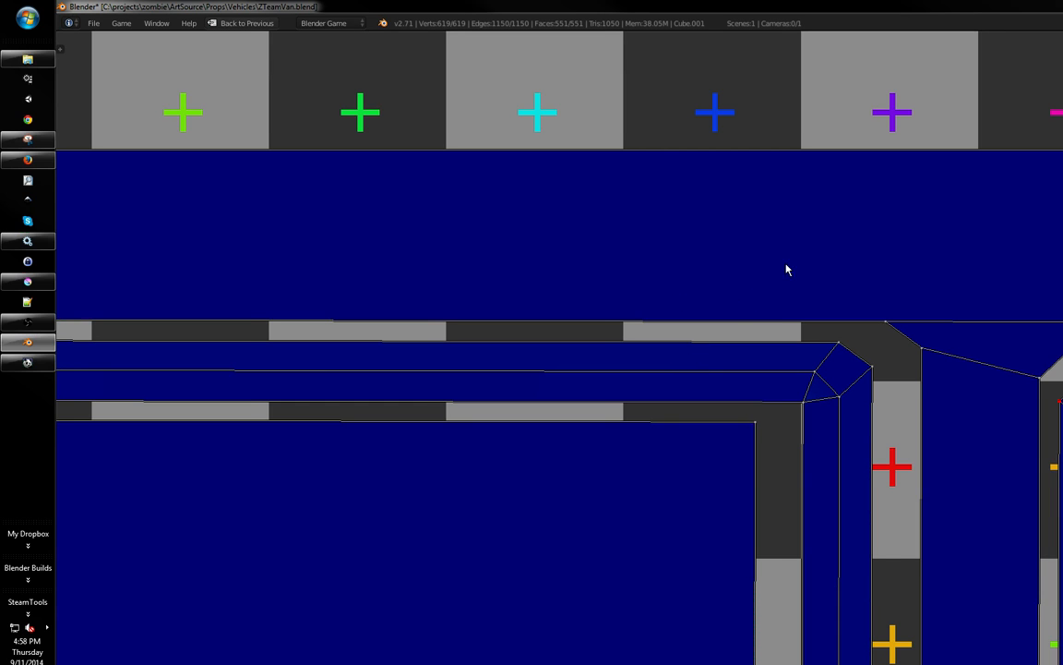
{"action": "middle_click_drag", "start_coordinate": [698, 264], "coordinate": [702, 255]}
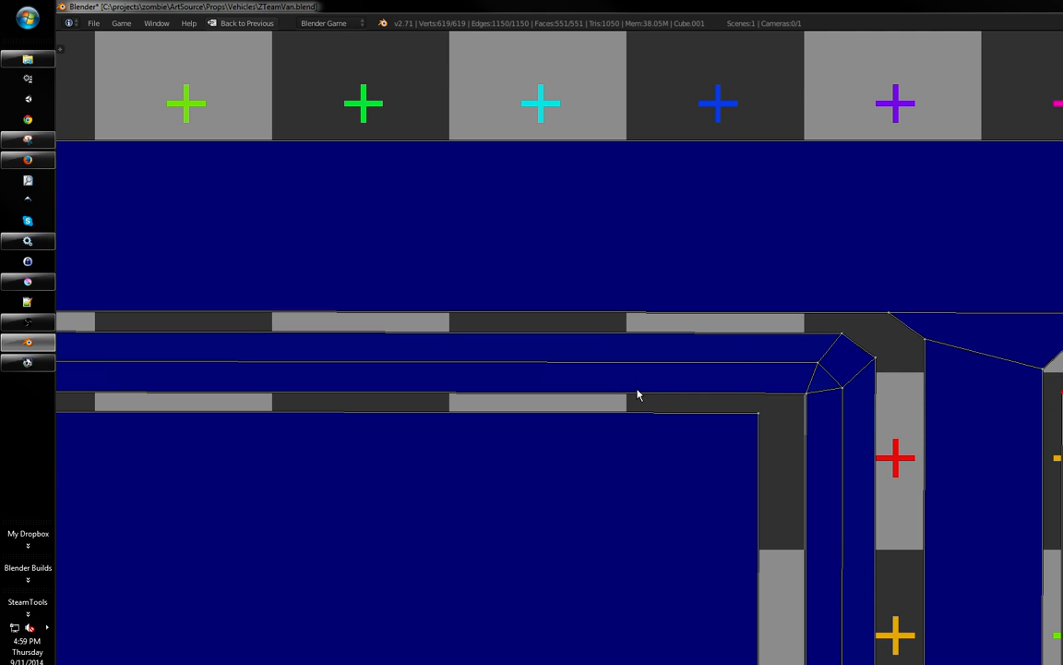
{"action": "middle_click_drag", "start_coordinate": [730, 354], "coordinate": [757, 332]}
{"action": "scroll", "coordinate": [756, 332], "scroll_direction": "down", "scroll_amount": 3}
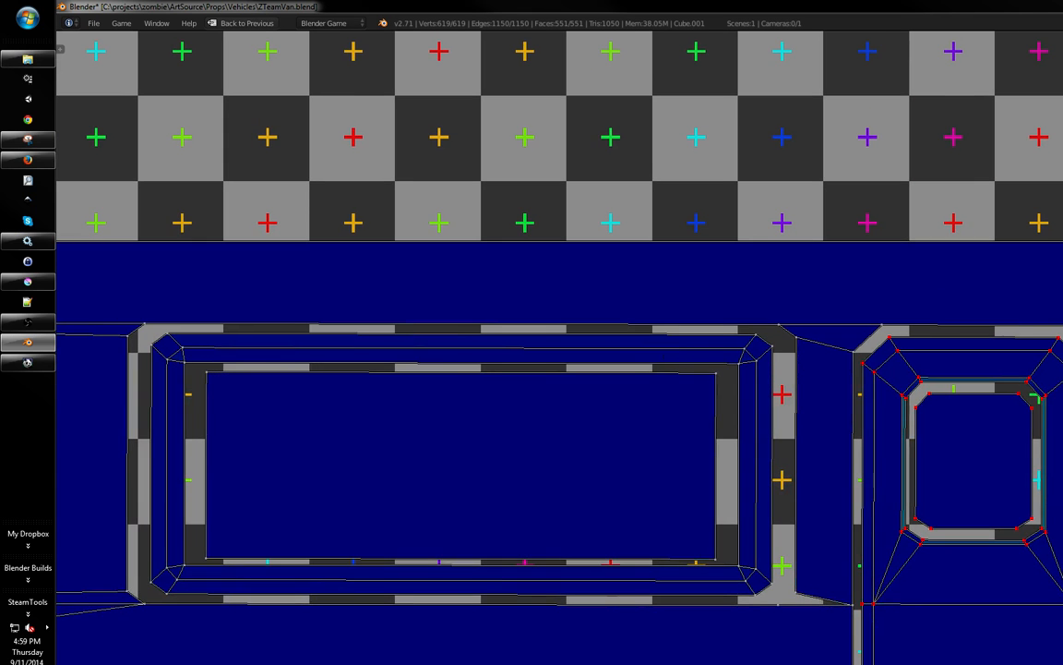
{"action": "scroll", "coordinate": [794, 304], "scroll_direction": "down", "scroll_amount": 1}
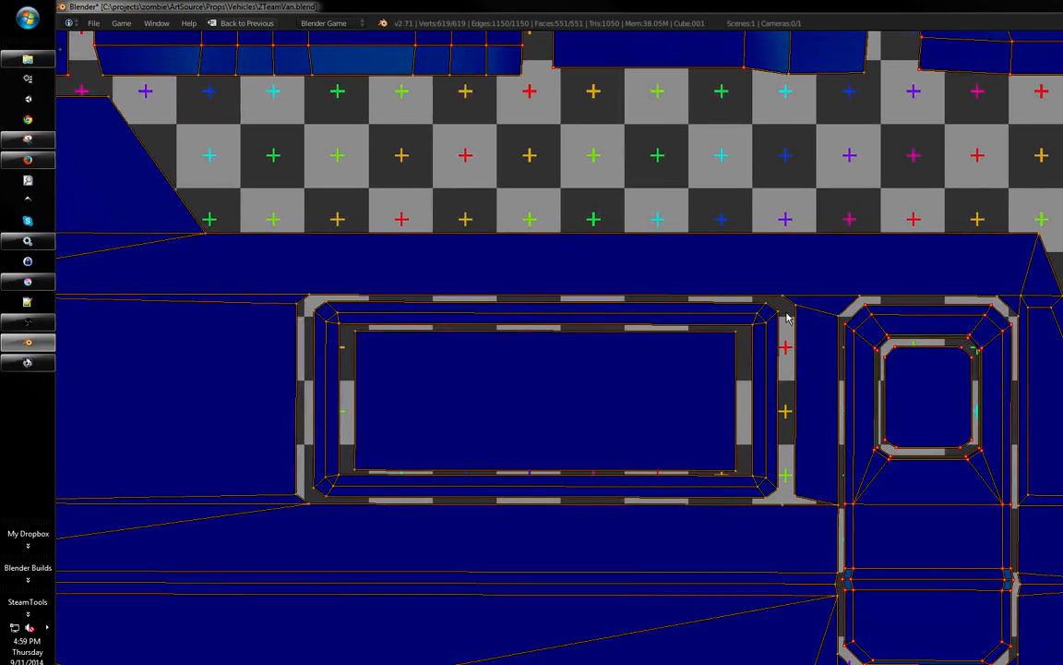
- Select the side window pane island alone and scale it down along Y inside its frame
{"action": "middle_click_drag", "start_coordinate": [765, 311], "coordinate": [753, 308]}
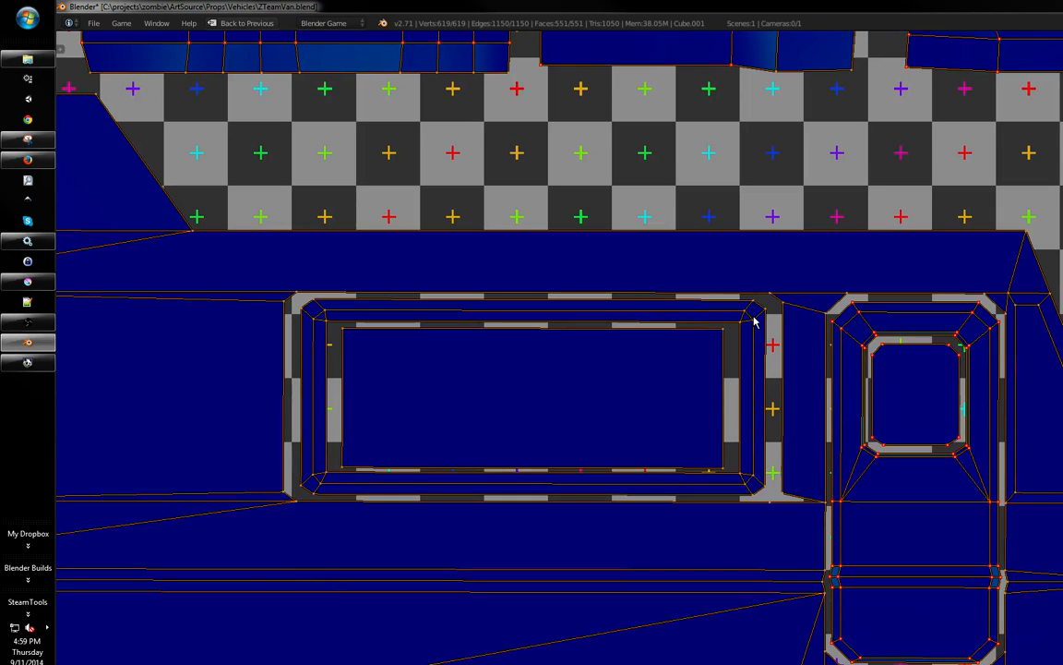
{"action": "key", "text": "l"}
{"action": "key", "text": "l"}
{"action": "middle_click_drag", "start_coordinate": [698, 316], "coordinate": [702, 321]}
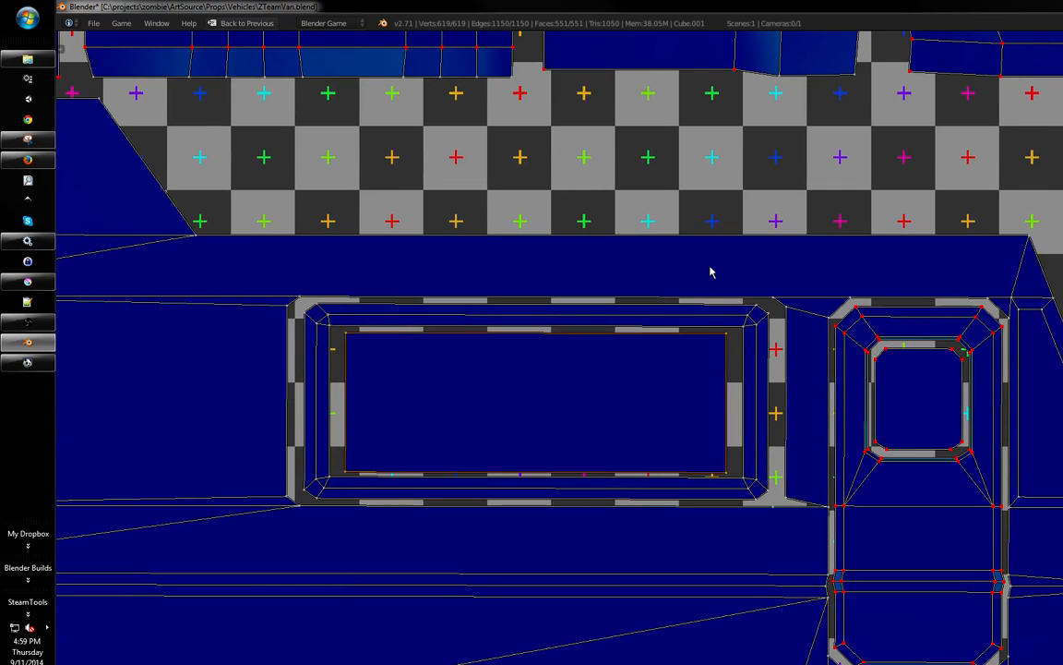
{"action": "key", "text": "s"}
{"action": "key", "text": "y"}
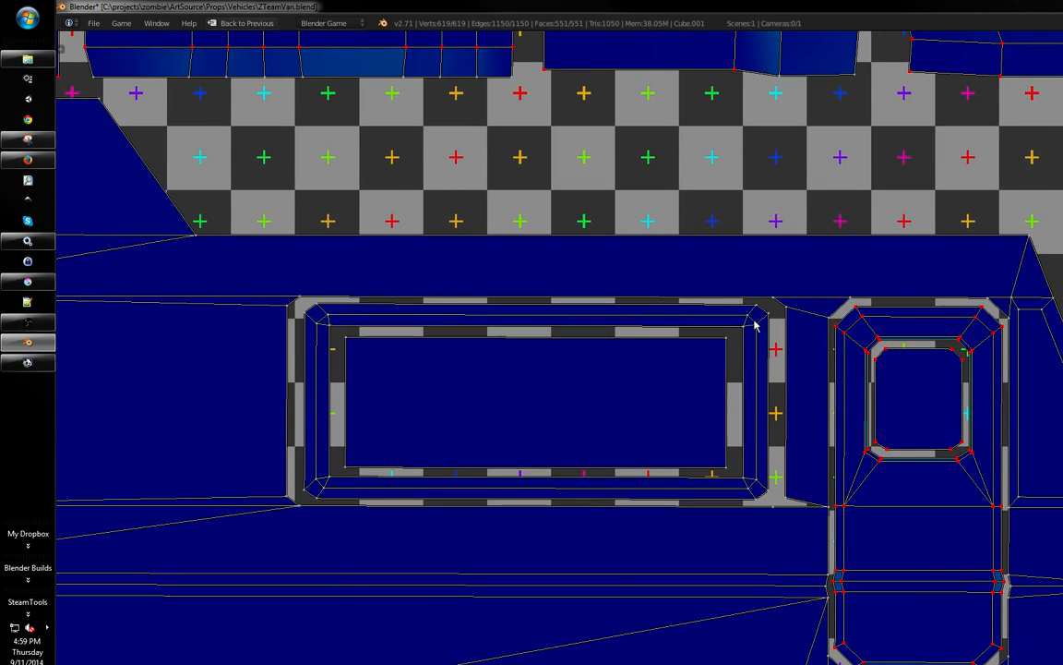
- Select the side window frame island and scale it down along Y to widen its outer margin
{"action": "key", "text": "l"}
{"action": "key", "text": "s"}
{"action": "key", "text": "y"}
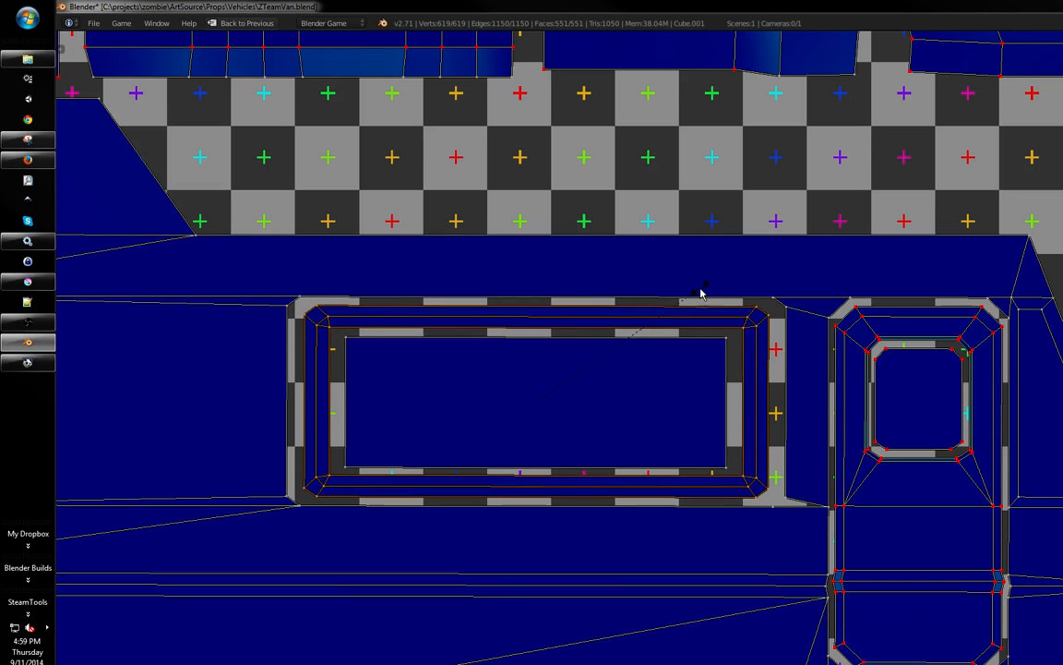
{"action": "left_click", "coordinate": [705, 290]}
{"action": "key", "text": "a"}
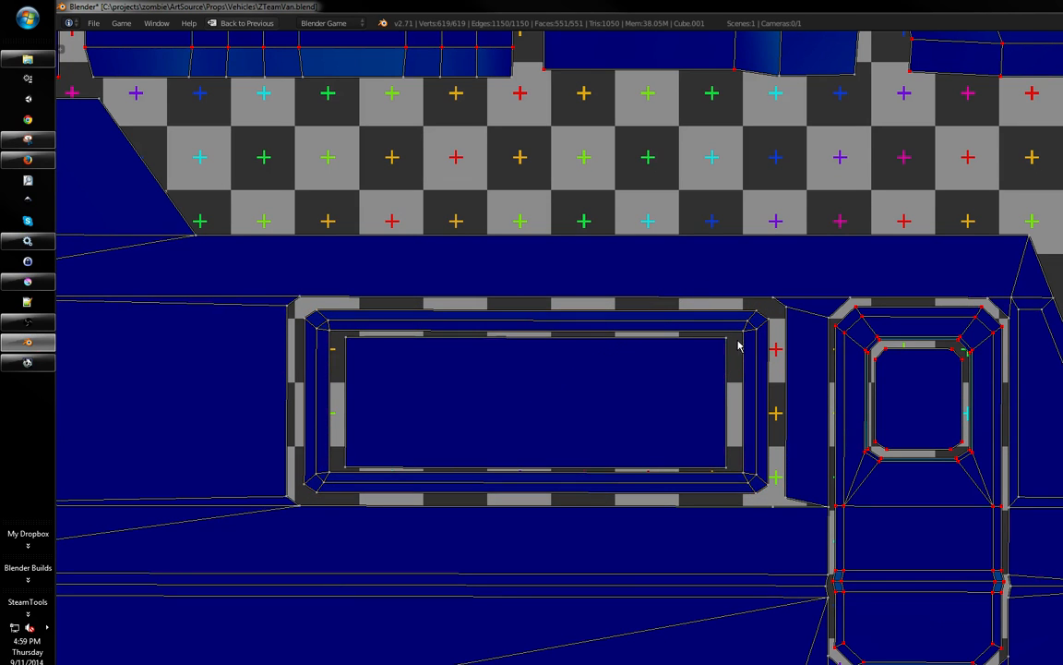
- Scale the window pane island down further along Y to even out its gap to the frame
{"action": "key", "text": "s"}
{"action": "key", "text": "y"}
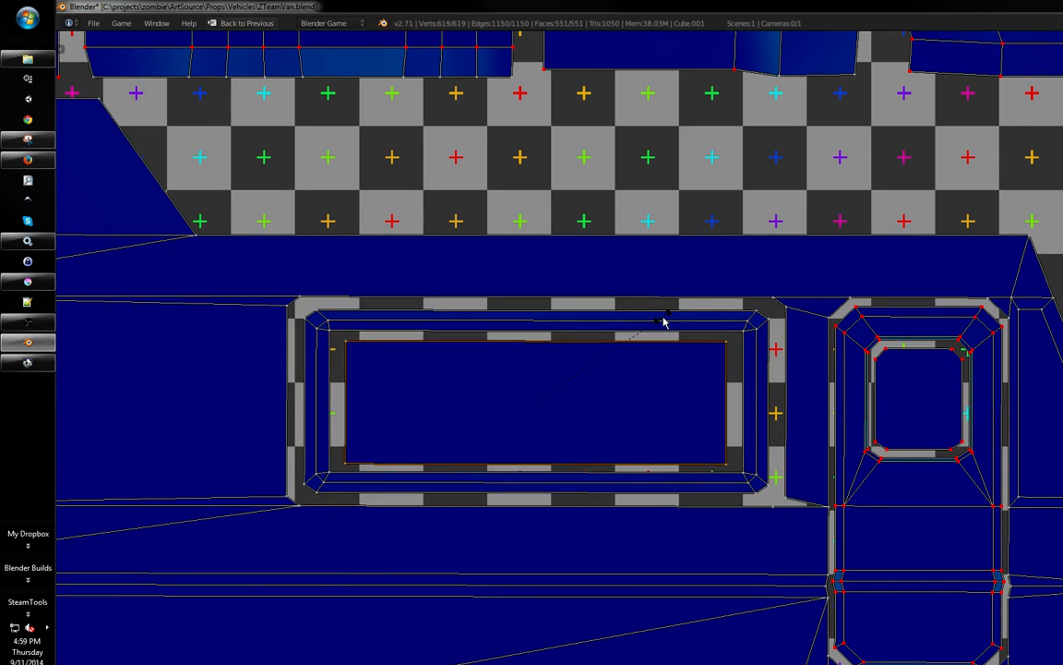
{"action": "key", "text": "a"}
{"action": "middle_click_drag", "start_coordinate": [815, 303], "coordinate": [687, 223]}
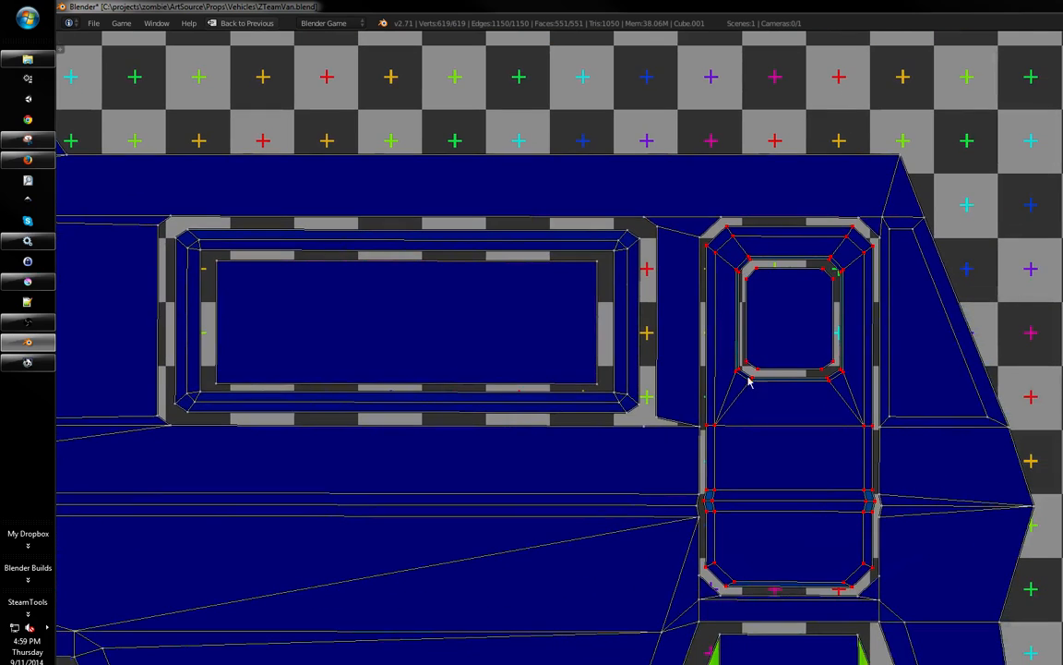
- Scale the side door island narrower along X within its opening and deselect it
{"action": "left_click", "coordinate": [717, 429]}
{"action": "key", "text": "s"}
{"action": "key", "text": "x"}
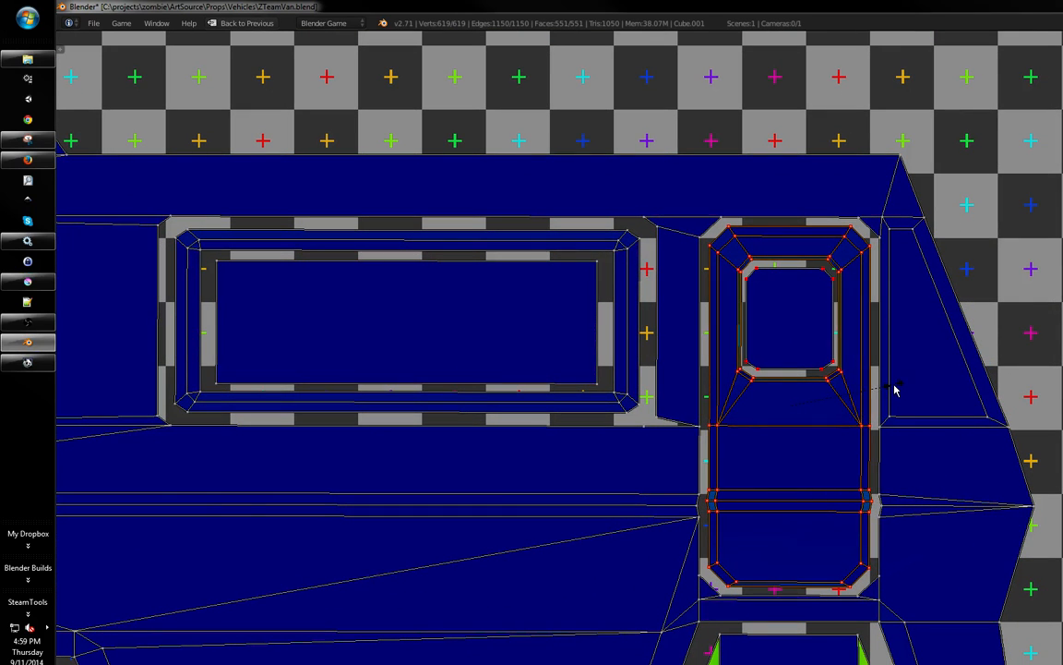
{"action": "left_click", "coordinate": [895, 394]}
{"action": "key", "text": "a"}
- Return to the split 3D and UV layout, clear the mesh selection and bring the van's front into view
{"action": "scroll", "coordinate": [838, 366], "scroll_direction": "down", "scroll_amount": 3}
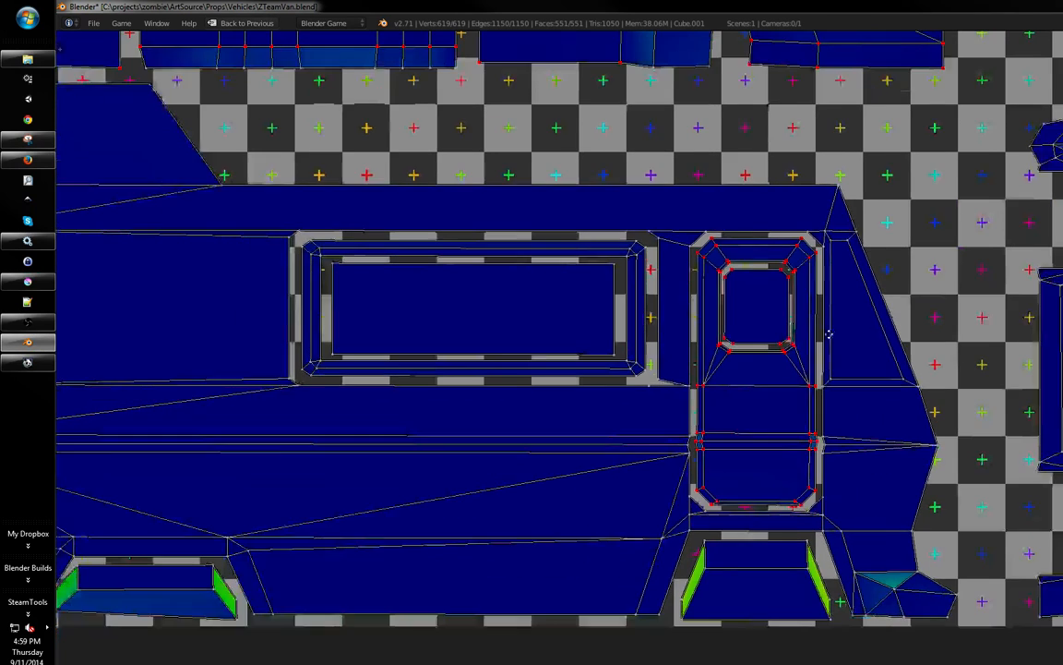
{"action": "scroll", "coordinate": [822, 333], "scroll_direction": "up", "scroll_amount": 2}
{"action": "scroll", "coordinate": [738, 325], "scroll_direction": "down", "scroll_amount": 2}
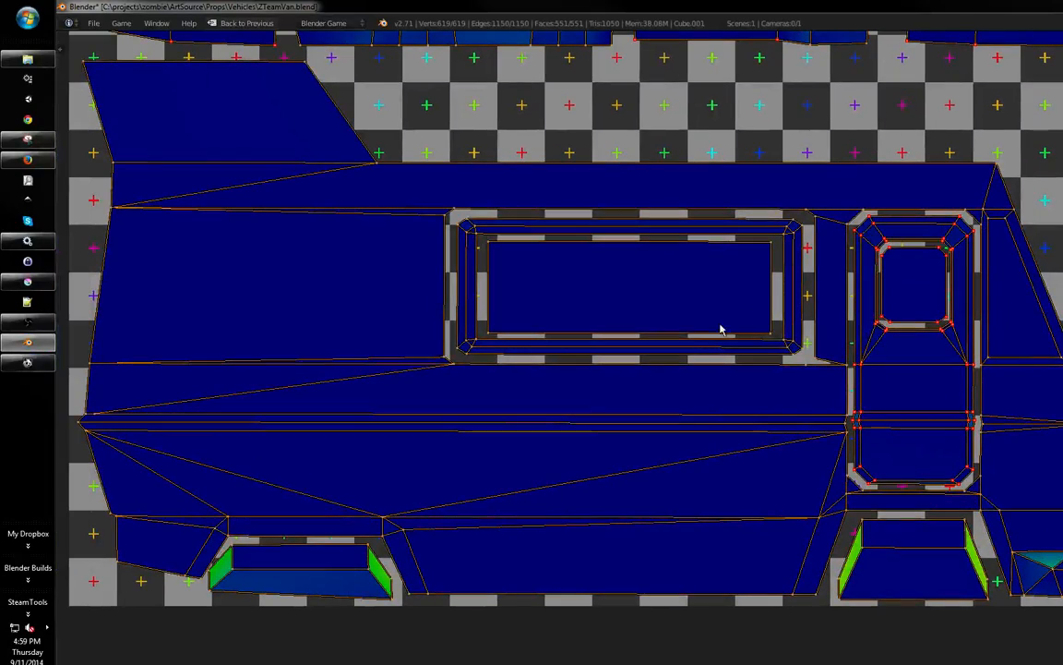
{"action": "key", "text": "ctrl+Up"}
{"action": "mouse_move", "coordinate": [587, 355]}
{"action": "middle_mouse_down"}
{"action": "mouse_move", "coordinate": [472, 360]}
{"action": "mouse_move", "coordinate": [610, 381]}
{"action": "mouse_move", "coordinate": [403, 383]}
{"action": "middle_mouse_up"}
{"action": "key", "text": "a"}
{"action": "scroll", "coordinate": [572, 354], "scroll_direction": "down", "scroll_amount": 3}
{"action": "key", "text": "alt+z"}
{"action": "key", "text": "alt+z"}
- Select the face loop forming the frame around the windshield on the van's front
{"action": "right_click", "coordinate": [402, 384]}
{"action": "right_click", "coordinate": [349, 373], "text": "shift"}
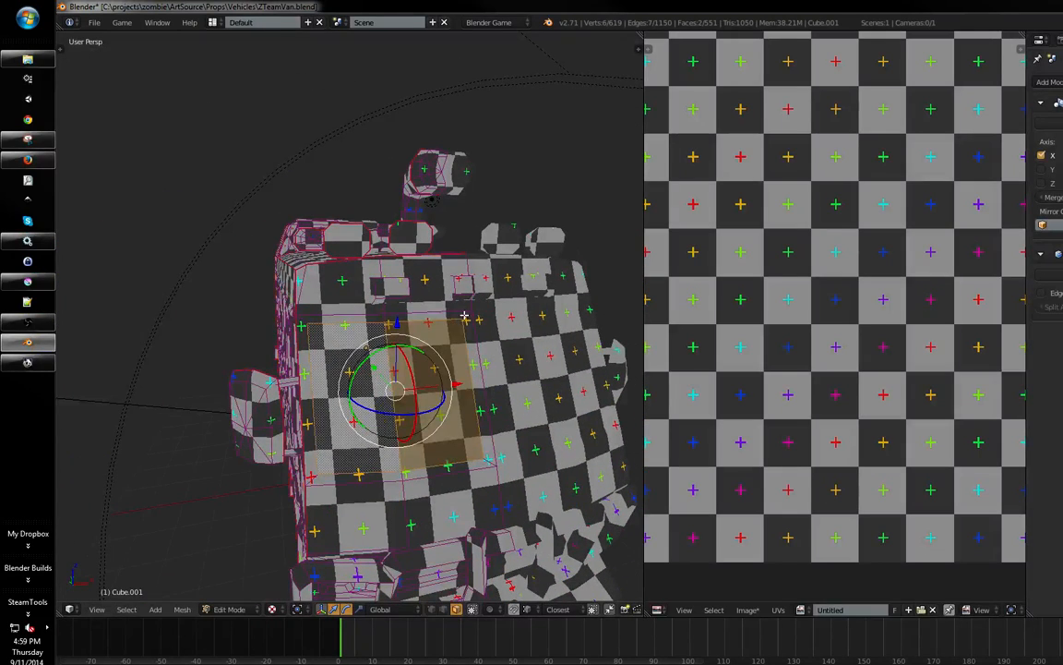
{"action": "middle_click_drag", "start_coordinate": [465, 317], "coordinate": [434, 293], "text": "shift"}
{"action": "right_click", "coordinate": [428, 266], "text": "alt"}
{"action": "right_click", "coordinate": [443, 292], "text": "alt"}
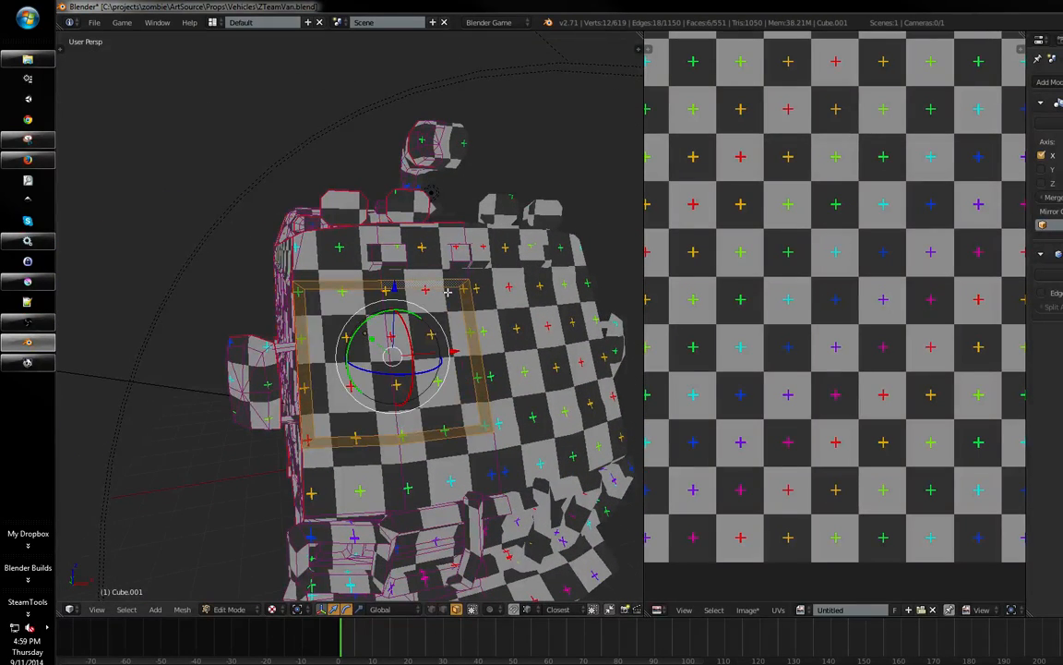
{"action": "right_click", "coordinate": [418, 303], "text": "shift"}
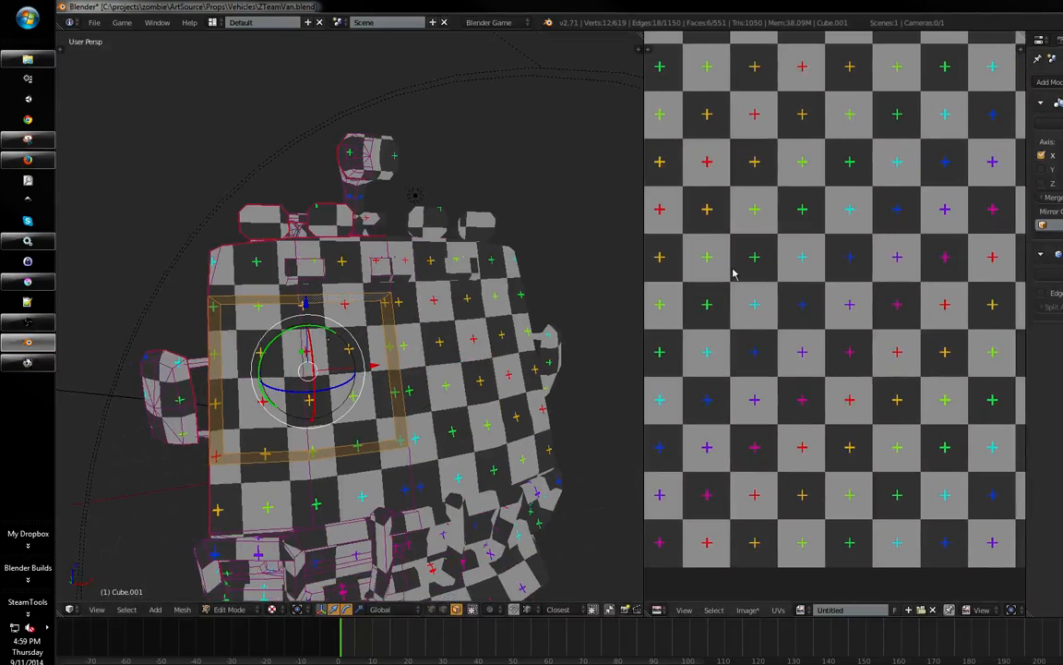
- Scale the windshield frame's UV island down to about 0.87 so it leaves a margin inside its opening
{"action": "scroll", "coordinate": [731, 273], "scroll_direction": "down", "scroll_amount": 6}
{"action": "scroll", "coordinate": [816, 305], "scroll_direction": "up", "scroll_amount": 6}
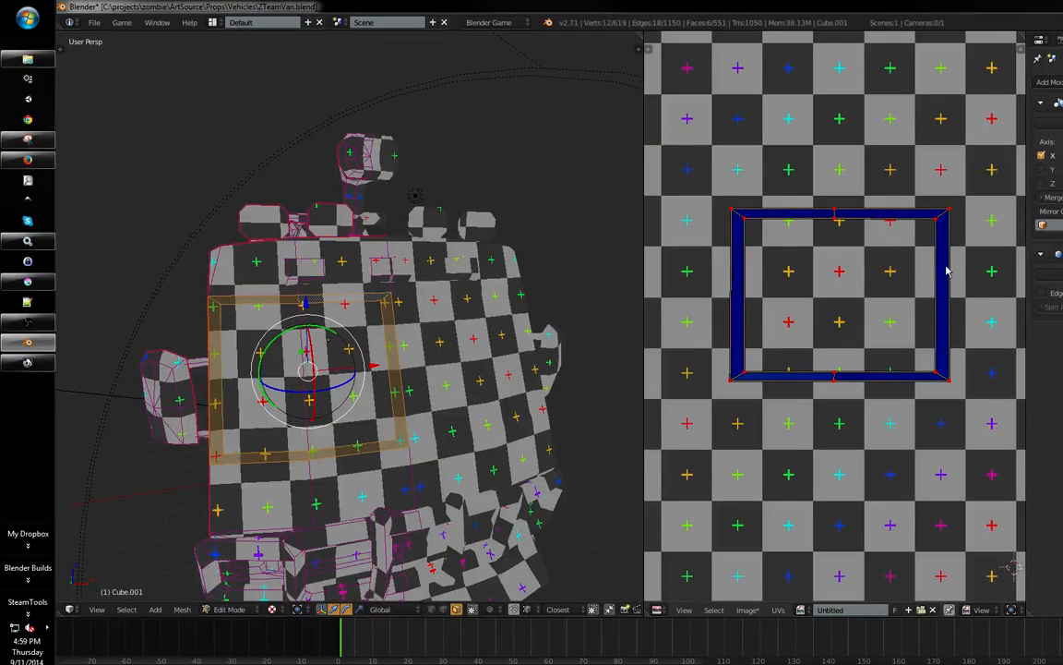
{"action": "key", "text": "s"}
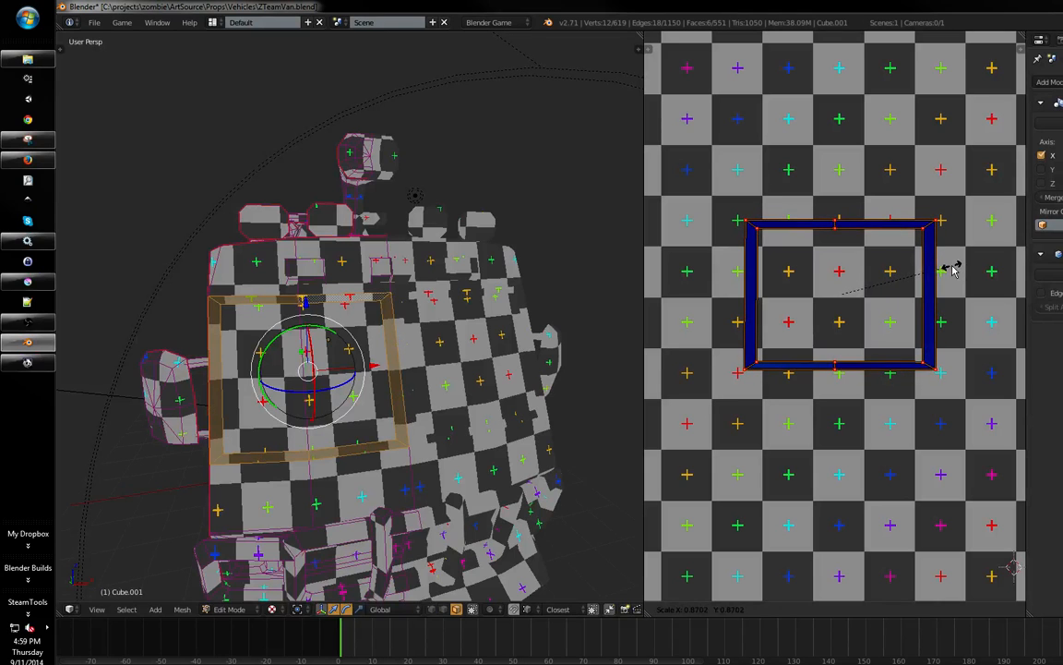
{"action": "left_click", "coordinate": [951, 268]}
- Select the two windshield pane faces and scale their UV island down to fit inside the frame island
{"action": "middle_click_drag", "start_coordinate": [443, 349], "coordinate": [503, 354]}
{"action": "key", "text": "a"}
{"action": "right_click", "coordinate": [429, 363]}
{"action": "right_click", "coordinate": [355, 373], "text": "shift"}
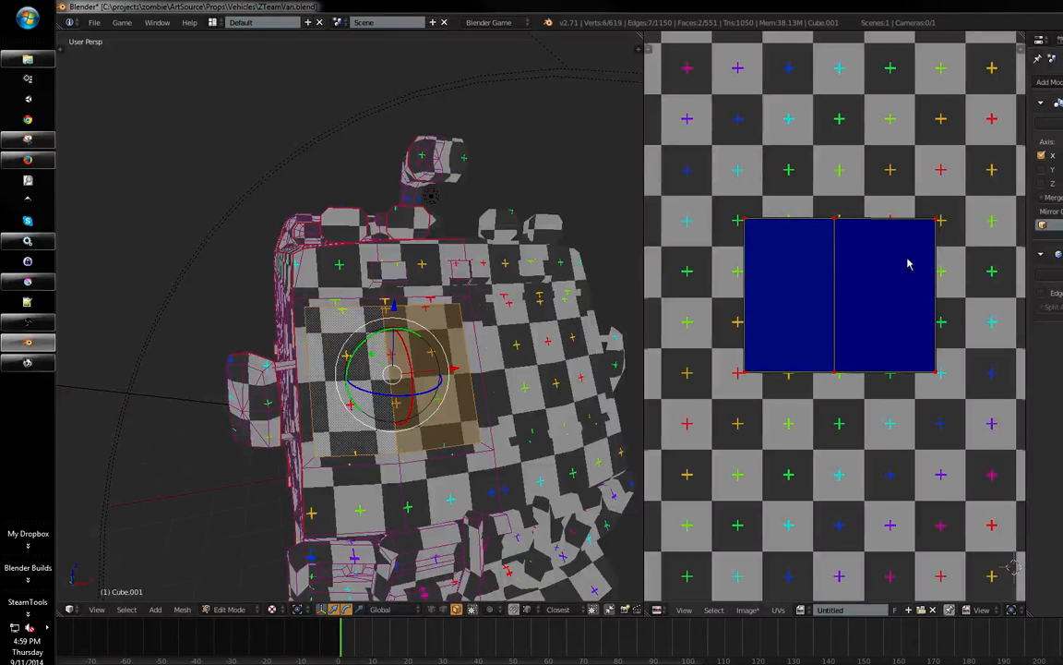
{"action": "middle_click_drag", "start_coordinate": [972, 248], "coordinate": [971, 251]}
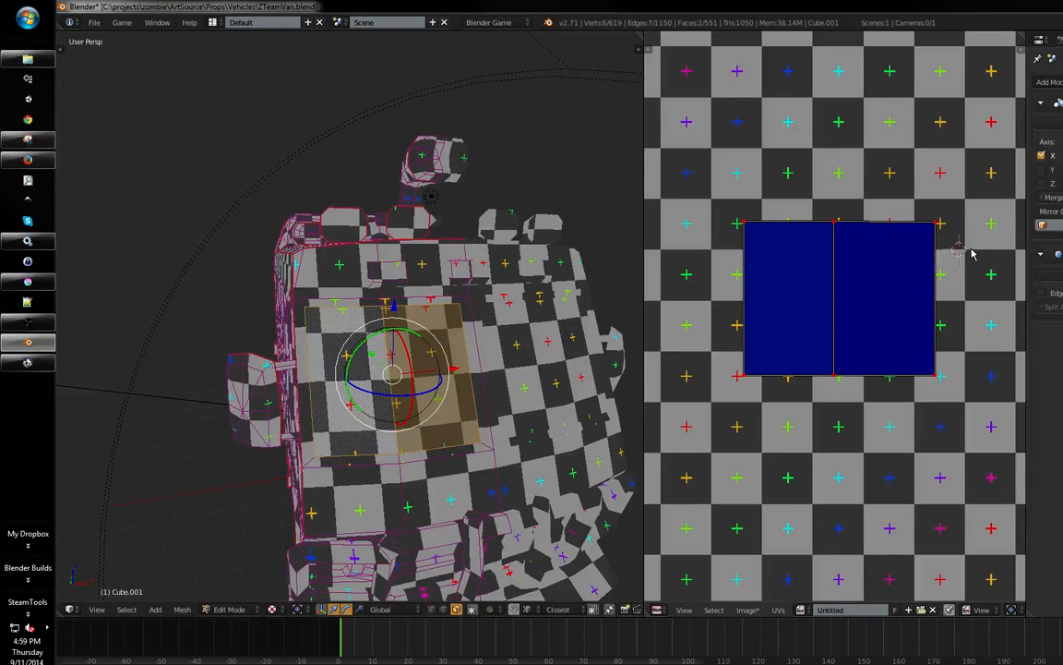
{"action": "key", "text": "s"}
{"action": "left_click", "coordinate": [952, 255]}
- Select the face loop framing the slanted front side window, shrink its UV island slightly and select the window's pane face
{"action": "middle_click_drag", "start_coordinate": [445, 345], "coordinate": [556, 356]}
{"action": "scroll", "coordinate": [572, 249], "scroll_direction": "up", "scroll_amount": 5}
{"action": "right_click", "coordinate": [571, 250]}
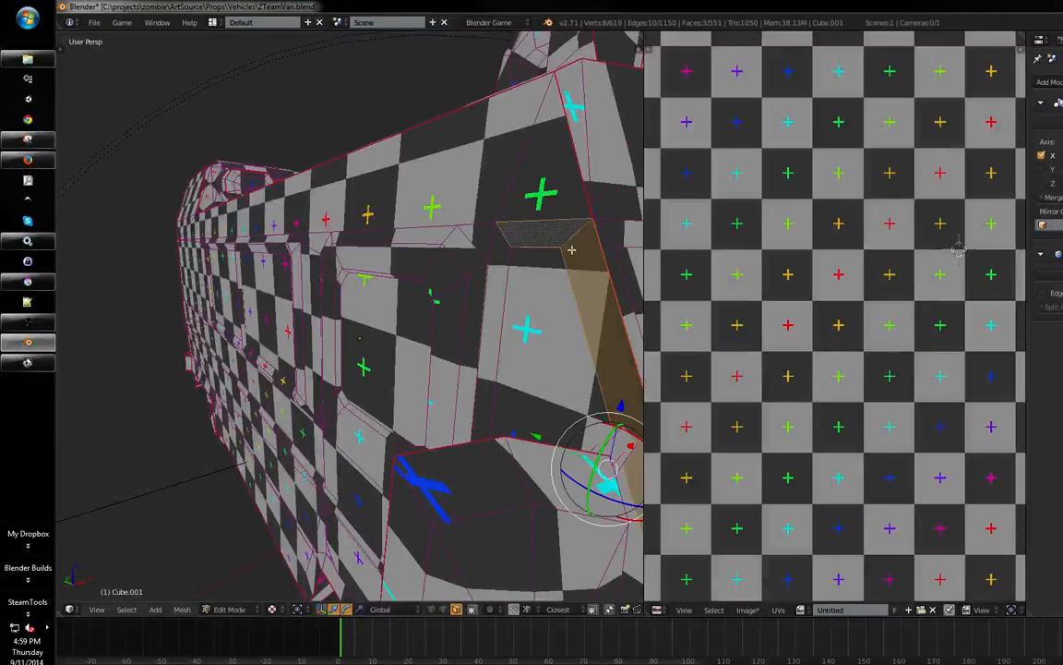
{"action": "middle_click_drag", "start_coordinate": [554, 301], "coordinate": [481, 349]}
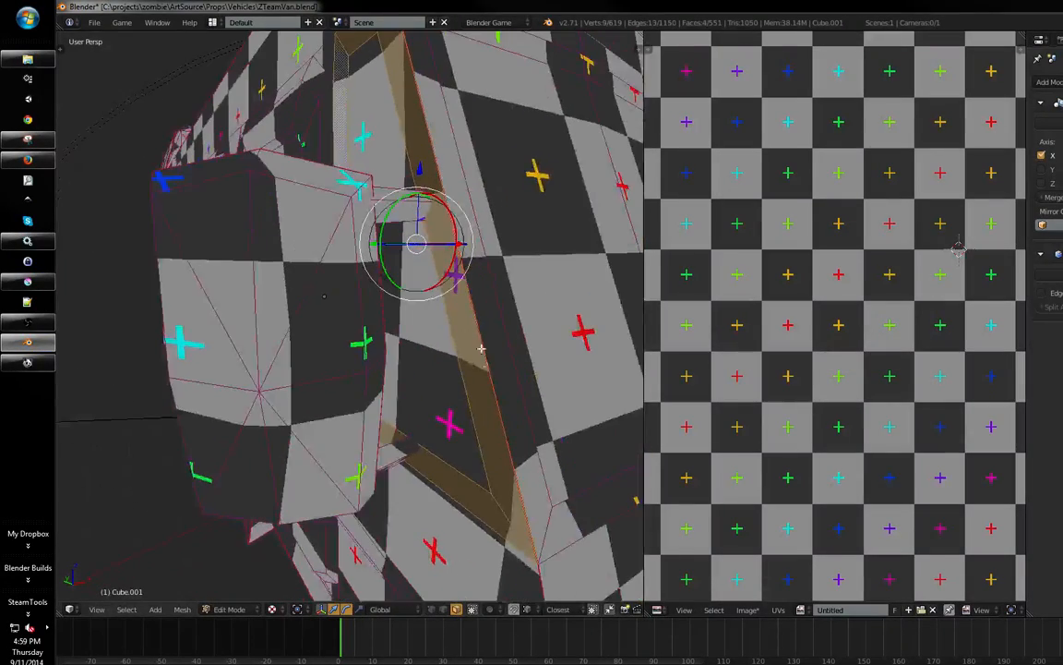
{"action": "middle_click_drag", "start_coordinate": [566, 325], "coordinate": [618, 330]}
{"action": "scroll", "coordinate": [731, 373], "scroll_direction": "down", "scroll_amount": 12}
{"action": "scroll", "coordinate": [739, 369], "scroll_direction": "up", "scroll_amount": 8}
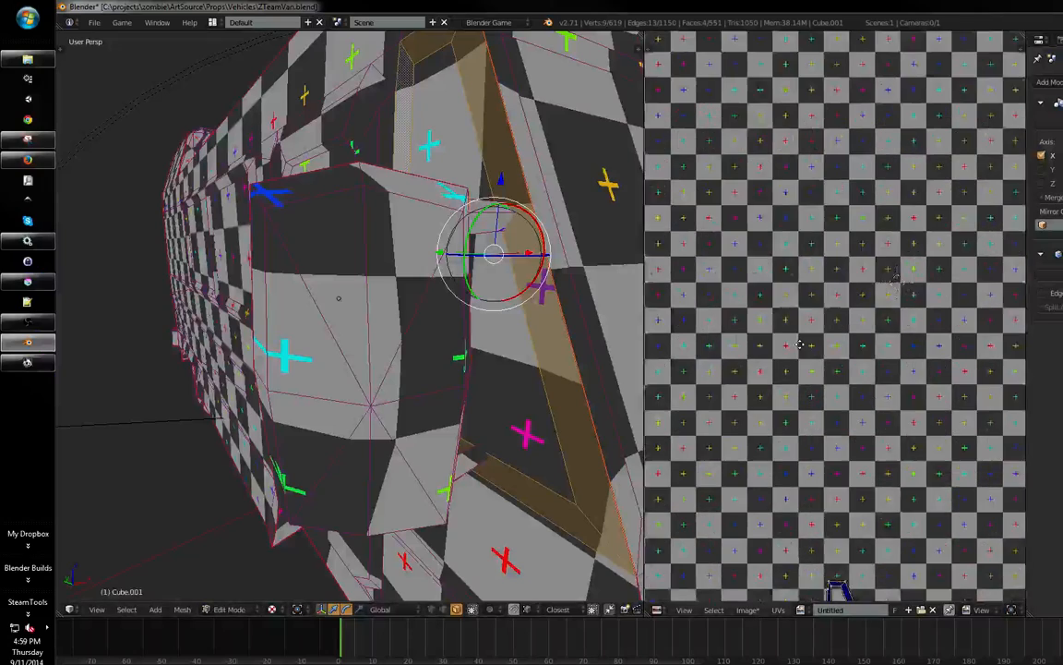
{"action": "middle_click_drag", "start_coordinate": [802, 346], "coordinate": [794, 292]}
{"action": "scroll", "coordinate": [794, 292], "scroll_direction": "up", "scroll_amount": 3}
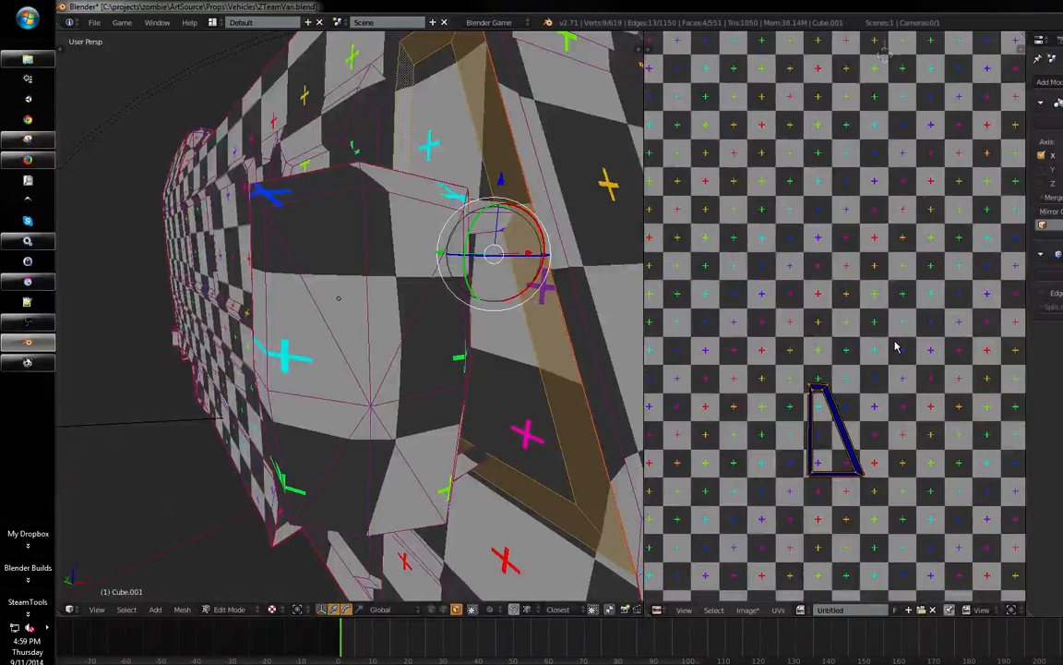
{"action": "right_click", "coordinate": [885, 356]}
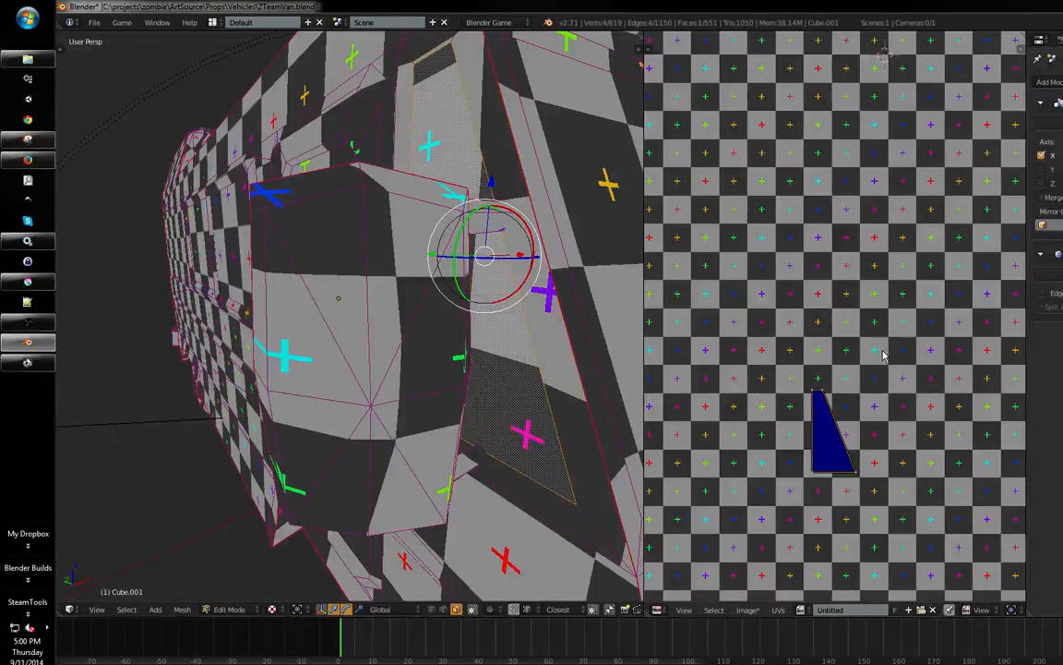
- Select the whole mesh to show all UV islands and scale the front side window's frame island up to about 1.06
{"action": "key", "text": "a"}
{"action": "middle_click_drag", "start_coordinate": [550, 445], "coordinate": [552, 374]}
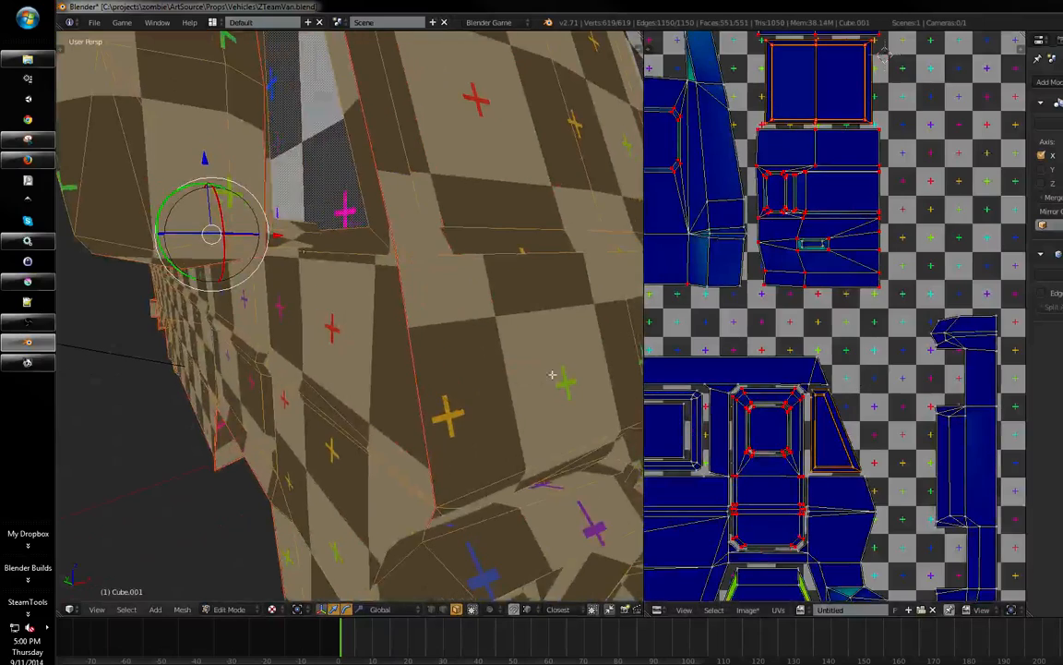
{"action": "scroll", "coordinate": [814, 369], "scroll_direction": "up", "scroll_amount": 5}
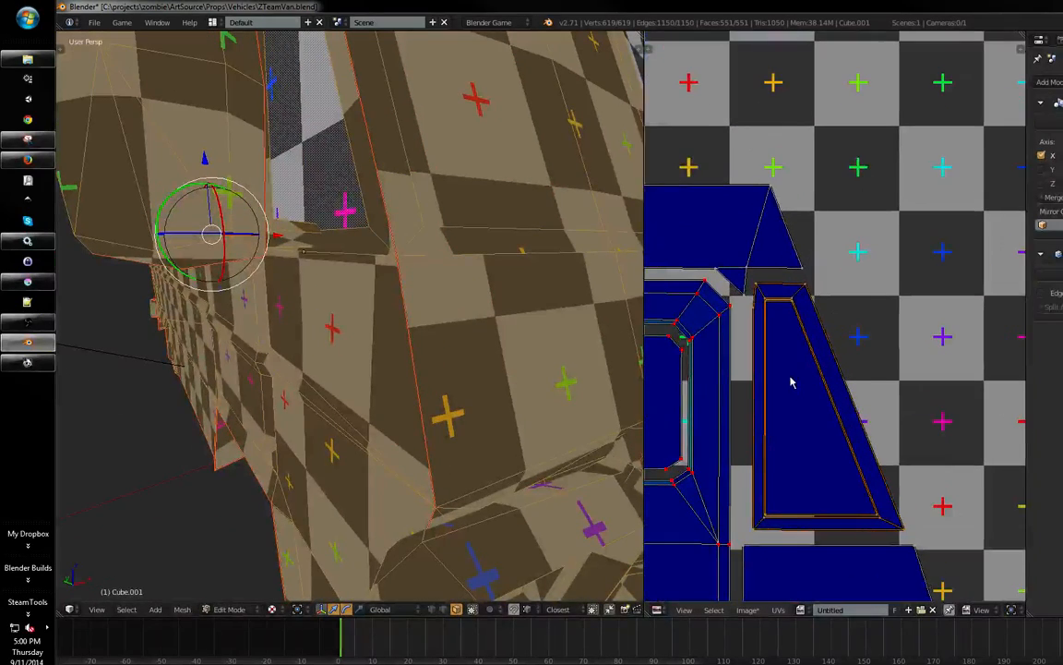
{"action": "key", "text": "a"}
{"action": "middle_click_drag", "start_coordinate": [790, 382], "coordinate": [853, 365]}
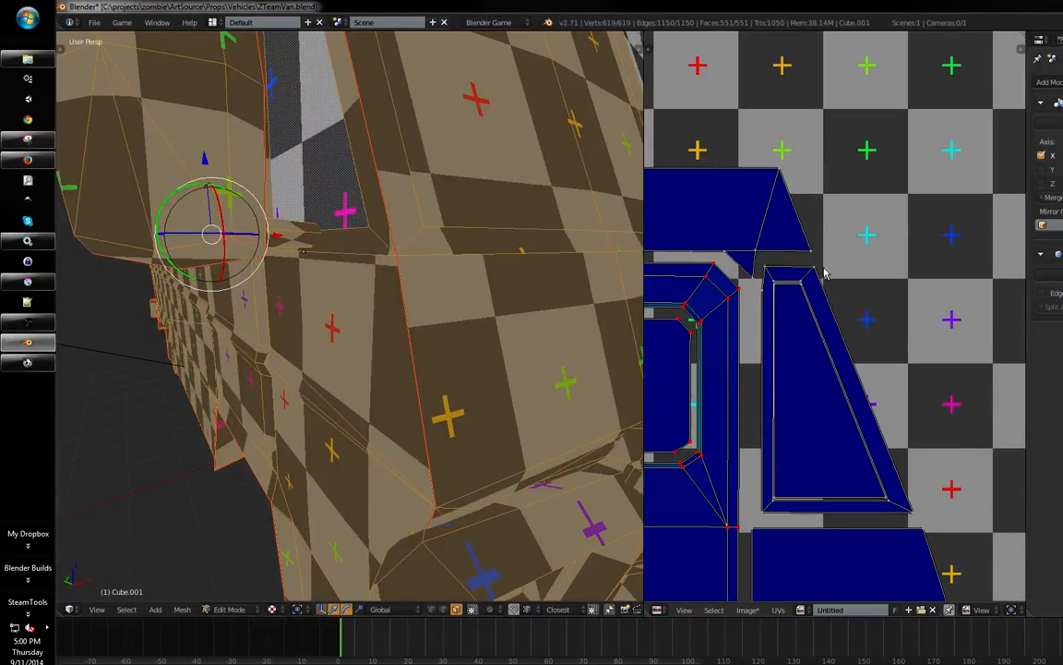
{"action": "key", "text": "s"}
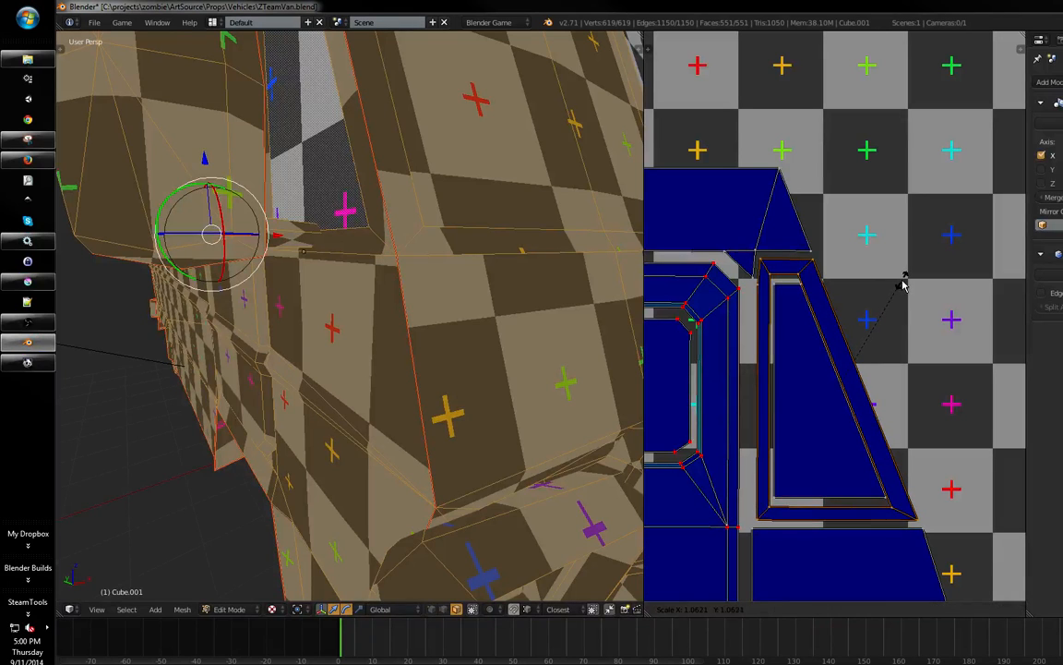
{"action": "left_click", "coordinate": [903, 284]}
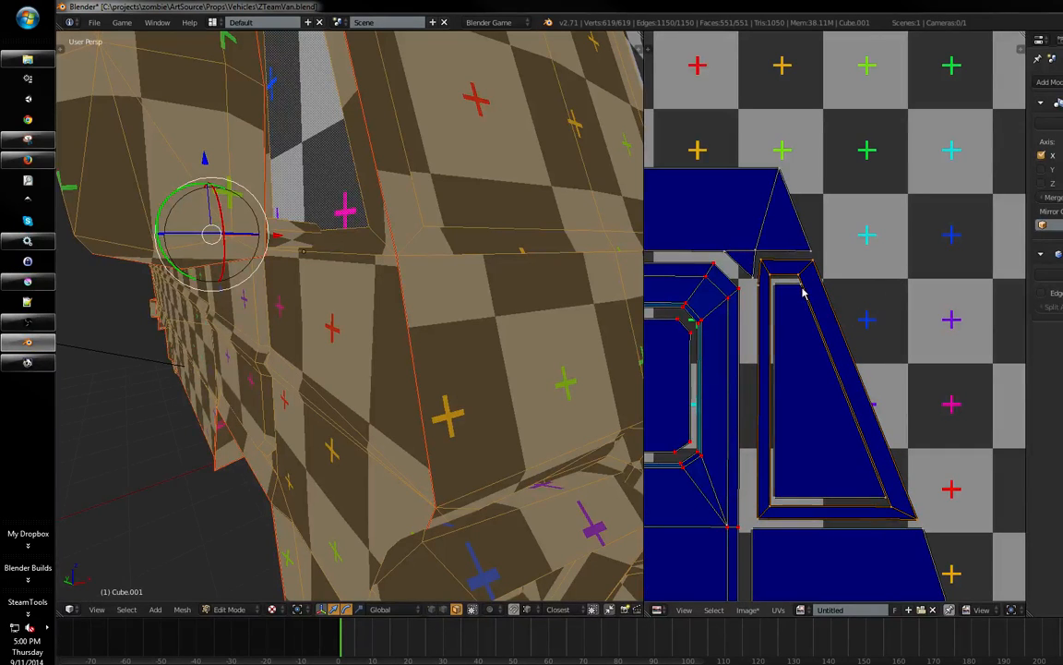
- Nudge the front side window's pane island along X and scale it down within its frame island
{"action": "key", "text": "g"}
{"action": "key", "text": "x"}
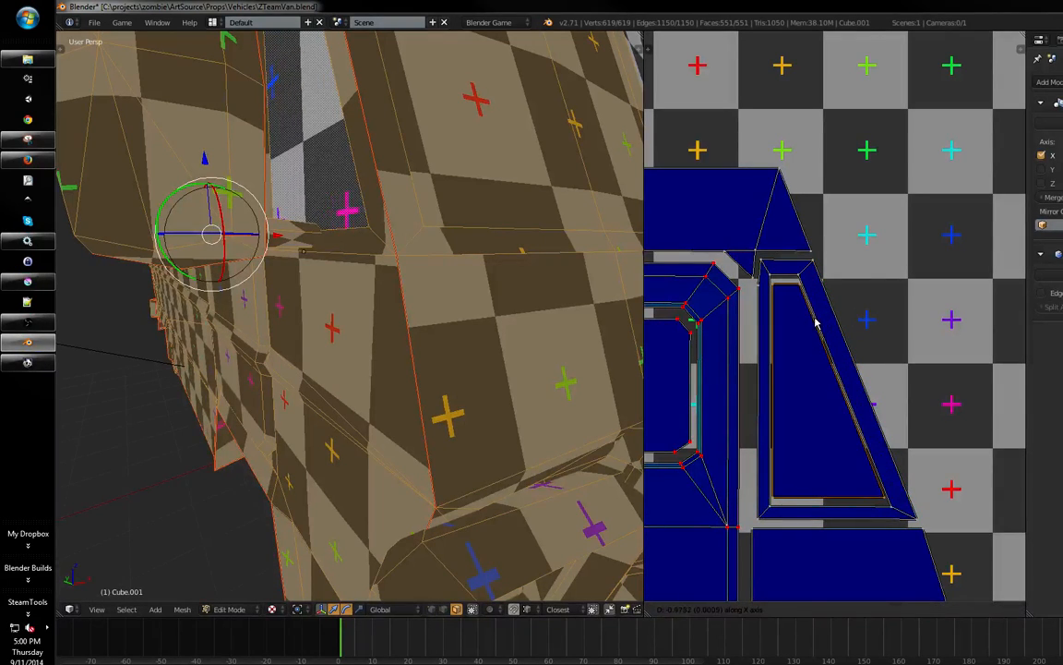
{"action": "key", "text": "s"}
{"action": "left_click", "coordinate": [800, 284]}
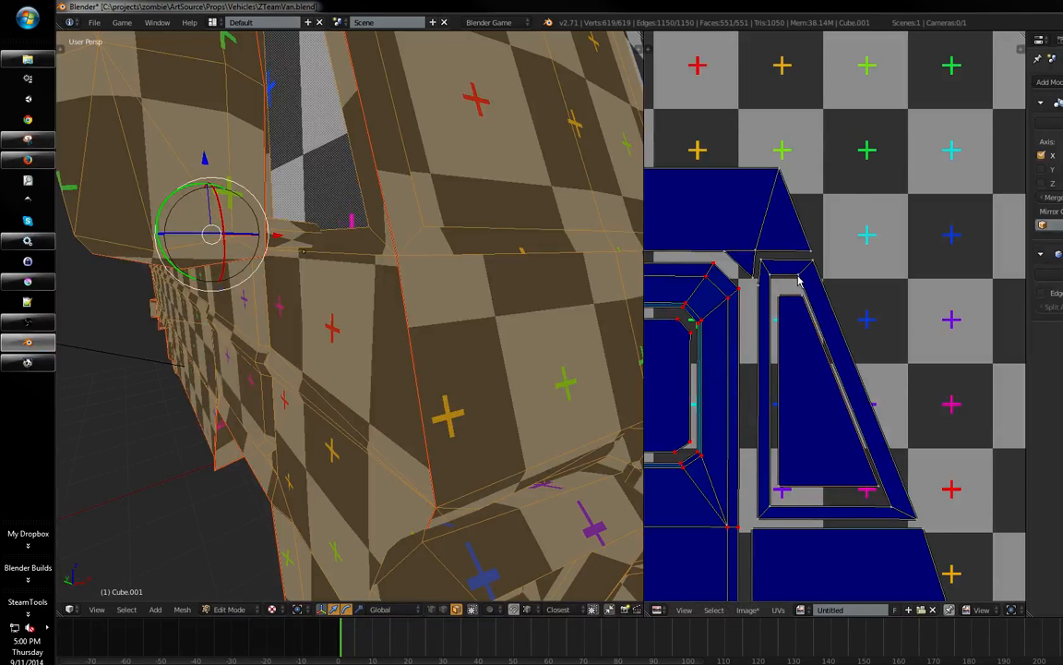
- Move the front side window's frame and pane islands together along X to center them in their opening, and save the file
{"action": "key", "text": "g"}
{"action": "key", "text": "x"}
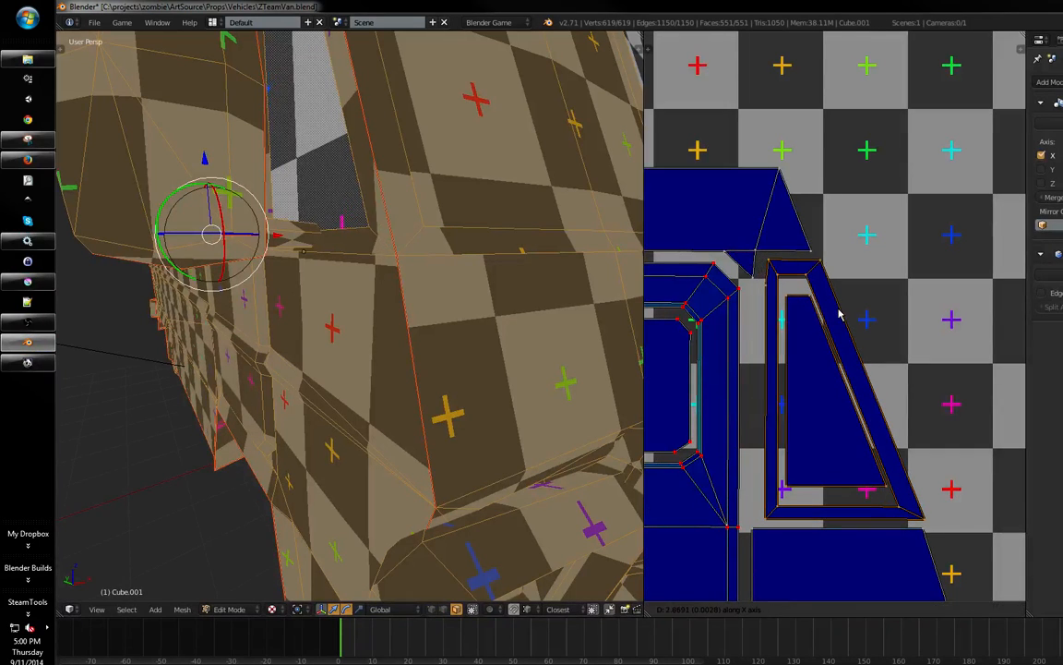
{"action": "left_click", "coordinate": [833, 311]}
{"action": "middle_click_drag", "start_coordinate": [834, 312], "coordinate": [879, 305]}
{"action": "scroll", "coordinate": [916, 321], "scroll_direction": "down", "scroll_amount": 8}
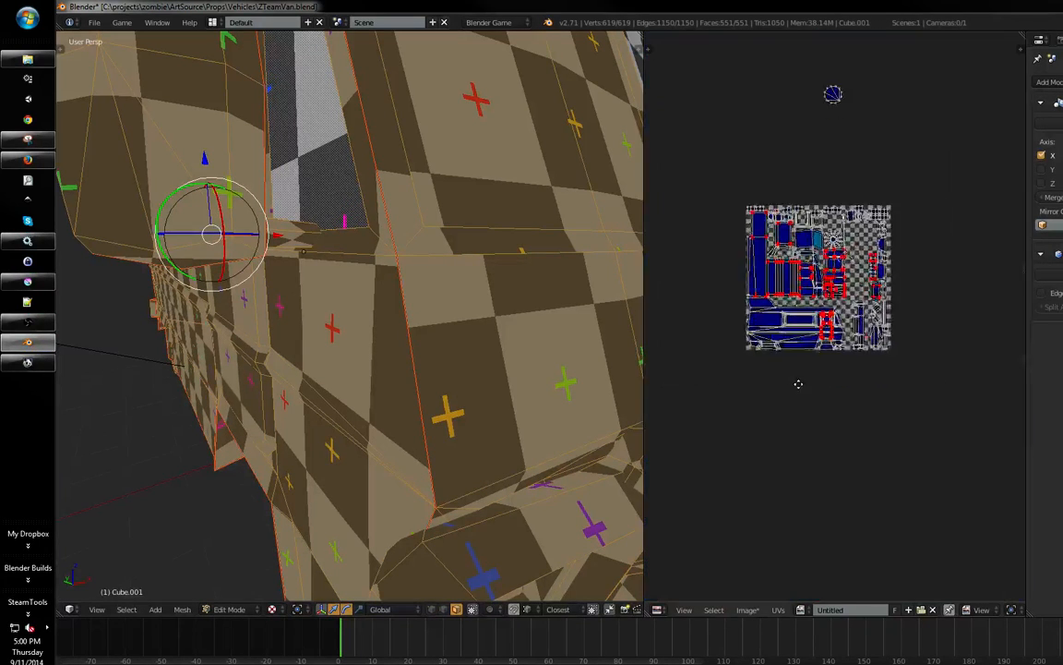
{"action": "scroll", "coordinate": [838, 373], "scroll_direction": "up", "scroll_amount": 6}
{"action": "key", "text": "ctrl+s"}
{"action": "left_click", "coordinate": [886, 343]}
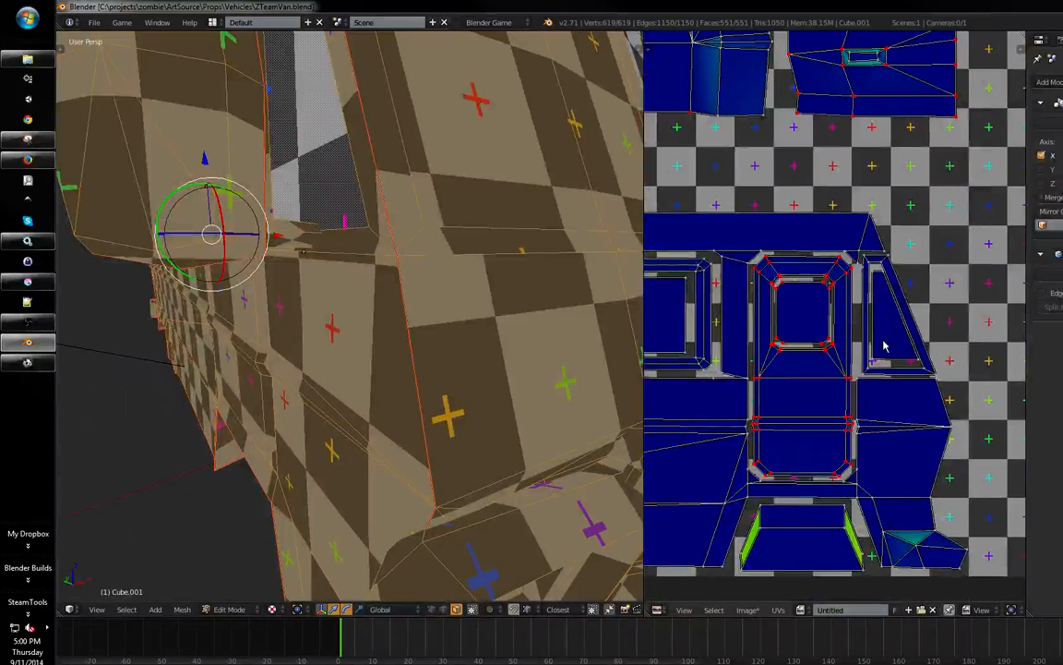
- Clear the mesh selection, bring the van's rear into view and save the file again
{"action": "scroll", "coordinate": [883, 345], "scroll_direction": "down", "scroll_amount": 2}
{"action": "middle_click_drag", "start_coordinate": [761, 373], "coordinate": [890, 361]}
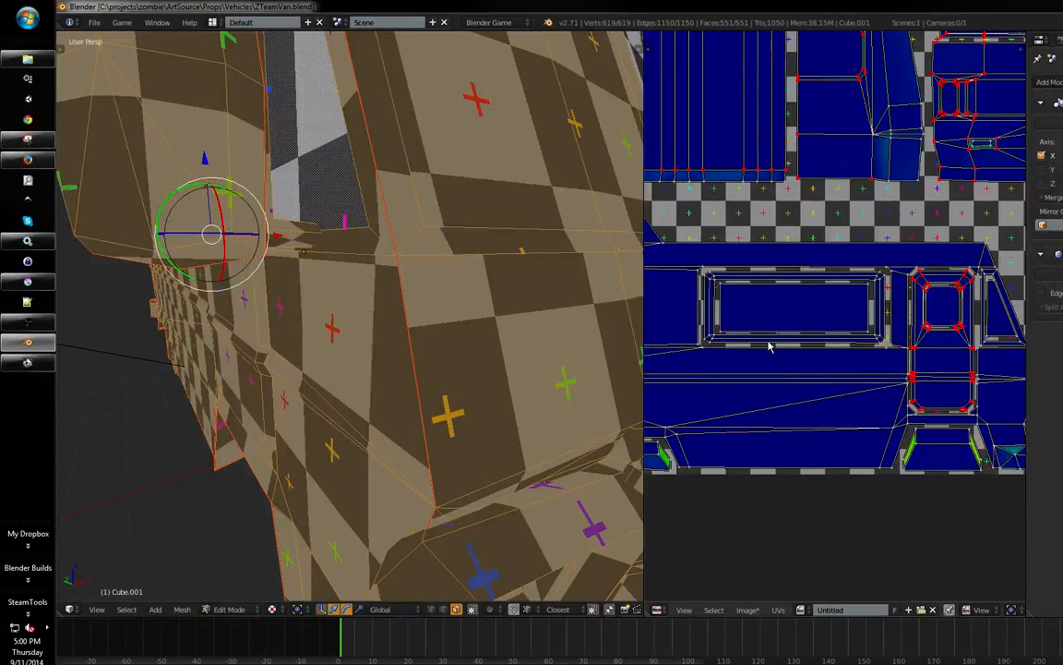
{"action": "middle_click_drag", "start_coordinate": [545, 337], "coordinate": [429, 268]}
{"action": "scroll", "coordinate": [443, 347], "scroll_direction": "down", "scroll_amount": 4}
{"action": "key", "text": "a"}
{"action": "scroll", "coordinate": [335, 320], "scroll_direction": "down", "scroll_amount": 4}
{"action": "key", "text": "ctrl+s"}
{"action": "left_click", "coordinate": [468, 340]}
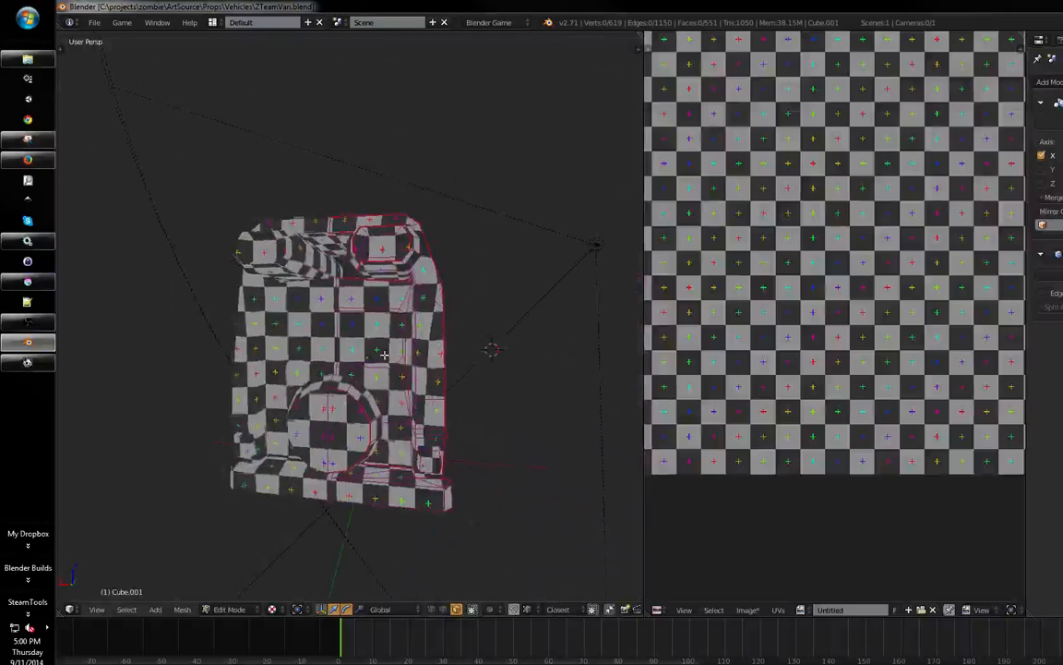
- Select the face loop framing the rear window and shrink its UV island slightly within its opening
{"action": "scroll", "coordinate": [424, 264], "scroll_direction": "up", "scroll_amount": 5}
{"action": "right_click", "coordinate": [477, 300], "text": "alt"}
{"action": "middle_click_drag", "start_coordinate": [776, 278], "coordinate": [767, 314]}
{"action": "middle_click_drag", "start_coordinate": [767, 314], "coordinate": [766, 340], "text": "ctrl"}
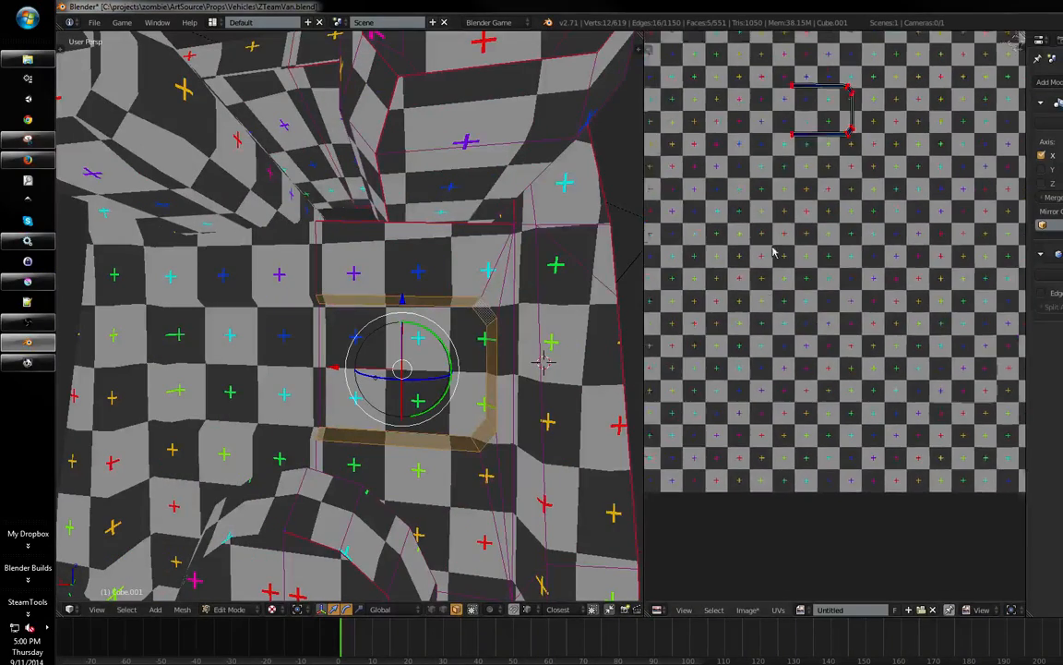
{"action": "middle_click_drag", "start_coordinate": [772, 250], "coordinate": [771, 373]}
{"action": "middle_click_drag", "start_coordinate": [771, 373], "coordinate": [798, 428], "text": "ctrl"}
{"action": "middle_click_drag", "start_coordinate": [797, 429], "coordinate": [791, 288], "text": "ctrl"}
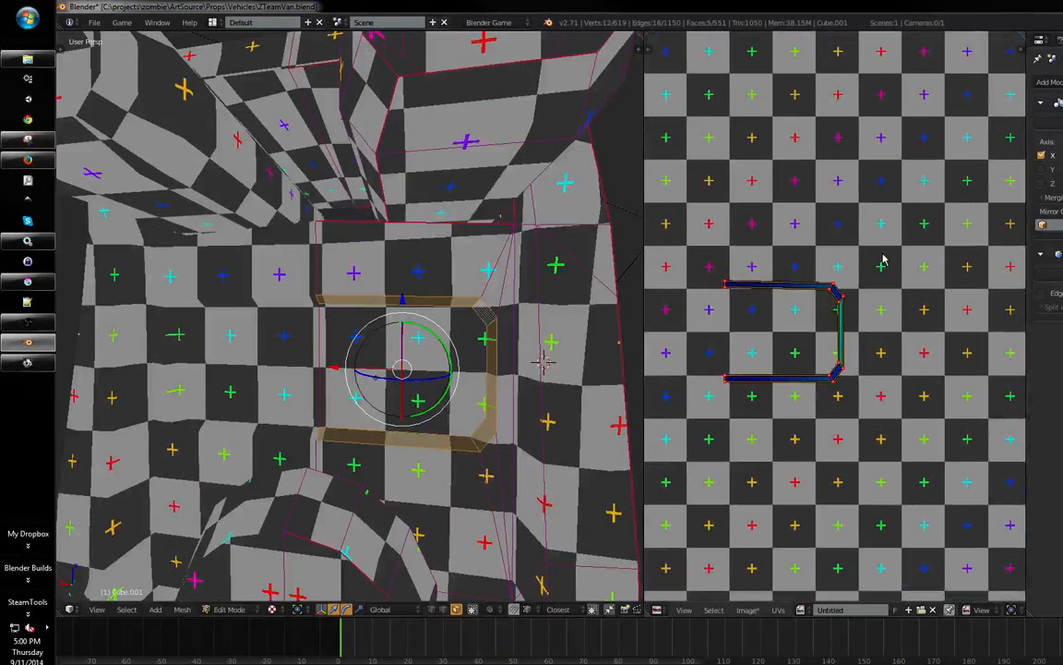
- Select the rear window's pane face, scale its UV island down and select the whole mesh to show all islands
{"action": "right_click", "coordinate": [460, 344]}
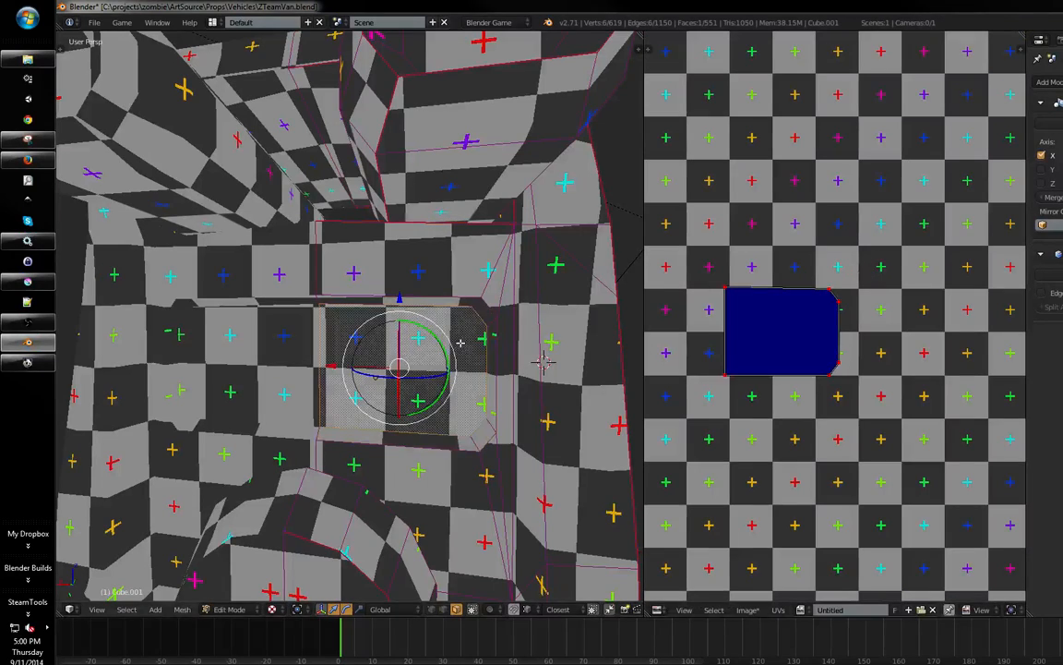
{"action": "key", "text": "s"}
{"action": "left_click", "coordinate": [843, 278]}
{"action": "middle_click_drag", "start_coordinate": [506, 384], "coordinate": [498, 348], "text": "shift"}
{"action": "key", "text": "a"}
{"action": "key", "text": "a"}
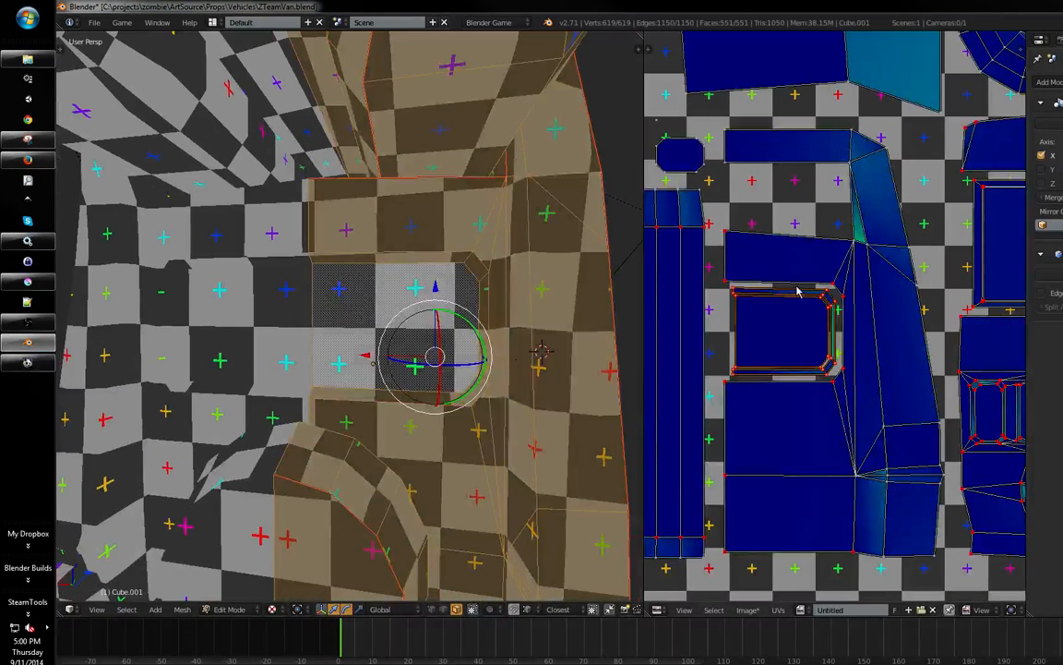
{"action": "scroll", "coordinate": [798, 292], "scroll_direction": "up", "scroll_amount": 3}
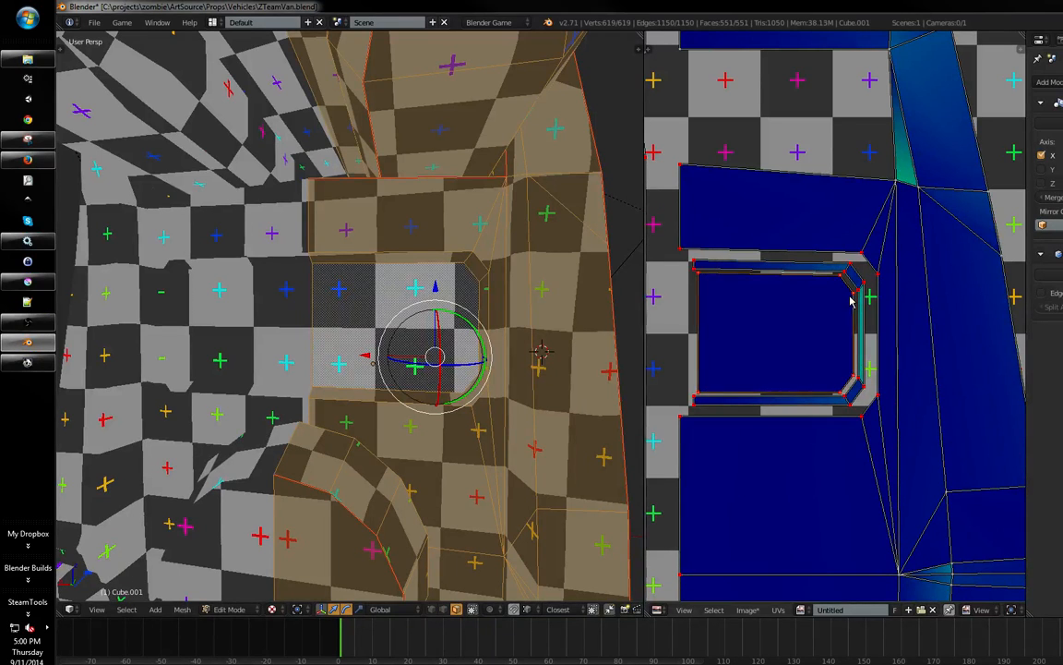
- Scale the rear window's pane island down further inside its frame island and save the file
{"action": "key", "text": "s"}
{"action": "middle_click_drag", "start_coordinate": [850, 297], "coordinate": [720, 329]}
{"action": "key", "text": "ctrl+s"}
{"action": "left_click", "coordinate": [865, 294]}
{"action": "middle_click_drag", "start_coordinate": [820, 306], "coordinate": [884, 286], "text": "ctrl"}
{"action": "scroll", "coordinate": [489, 342], "scroll_direction": "down", "scroll_amount": 5}
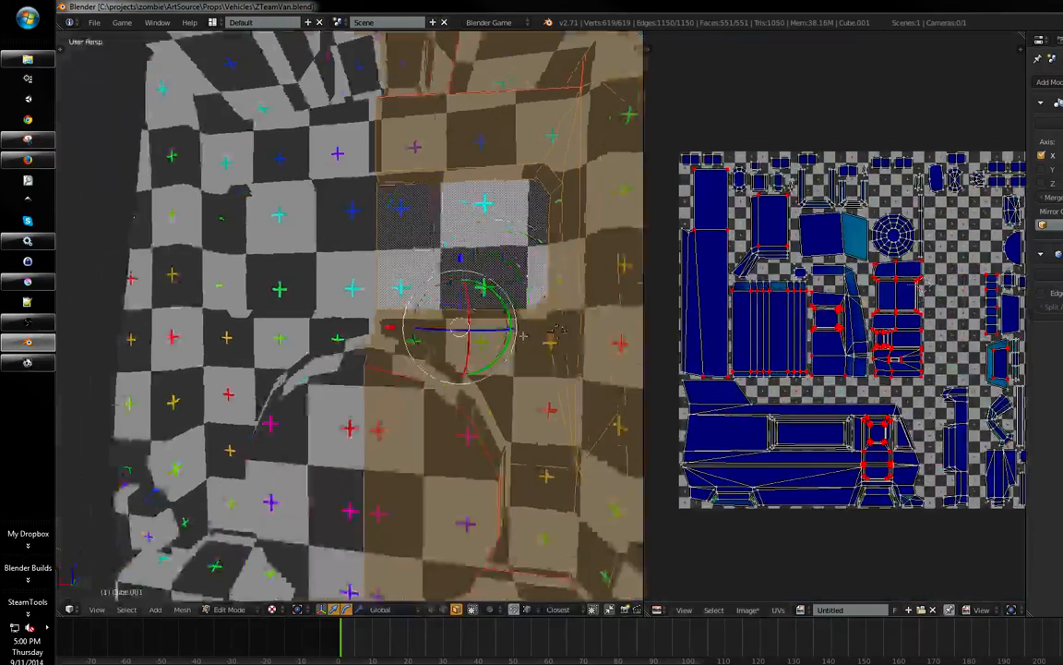
- Inspect the checker pattern on the van's side and examine the packed UV islands in a maximized UV editor for remaining free space
{"action": "middle_click_drag", "start_coordinate": [462, 387], "coordinate": [399, 341]}
{"action": "scroll", "coordinate": [430, 323], "scroll_direction": "up", "scroll_amount": 3}
{"action": "scroll", "coordinate": [399, 341], "scroll_direction": "up", "scroll_amount": 3}
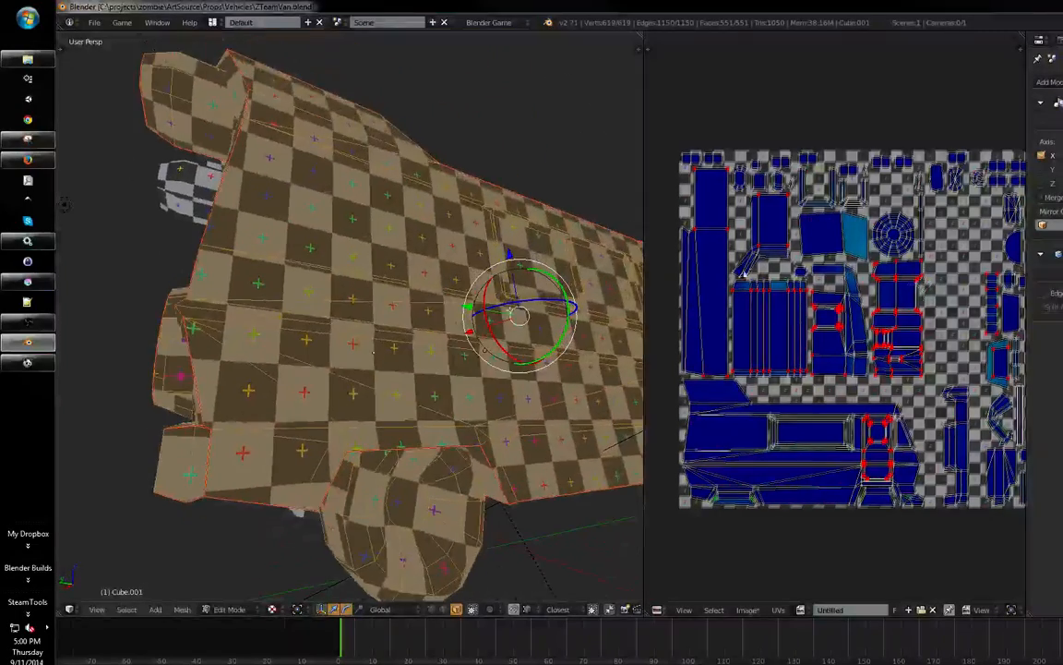
{"action": "key", "text": "alt+F10"}
{"action": "scroll", "coordinate": [804, 283], "scroll_direction": "up", "scroll_amount": 2}
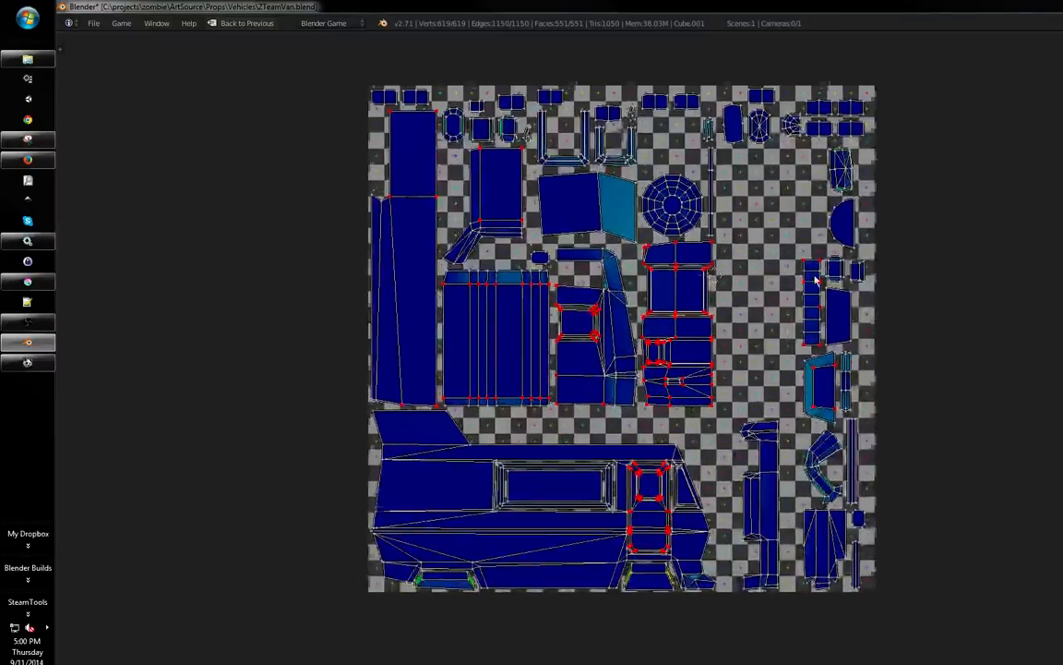
{"action": "key", "text": "a"}
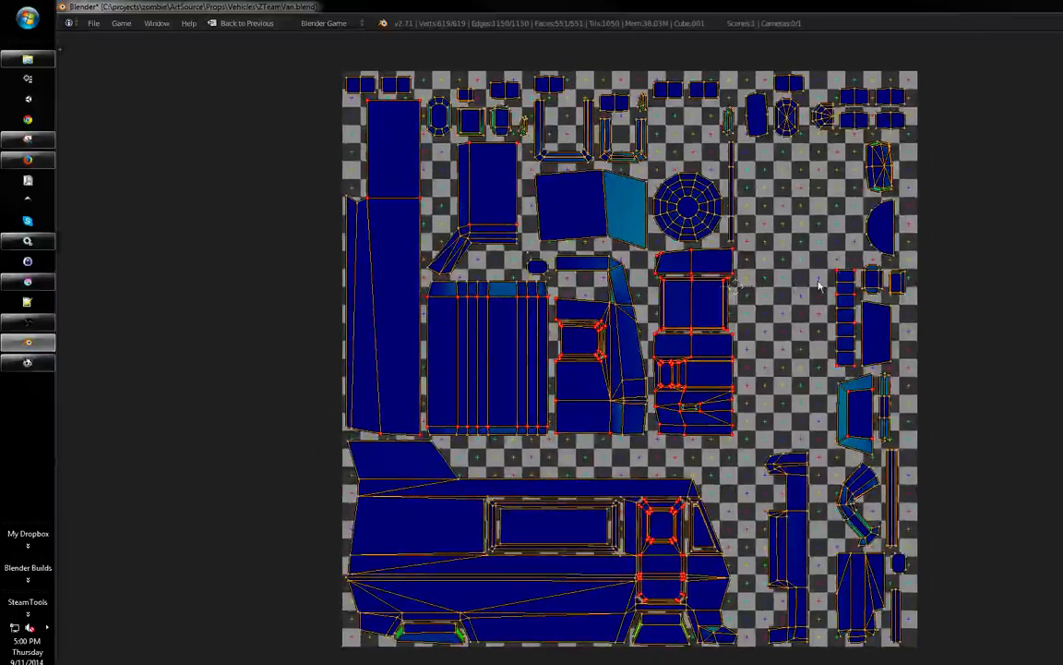
{"action": "scroll", "coordinate": [831, 295], "scroll_direction": "up", "scroll_amount": 3}
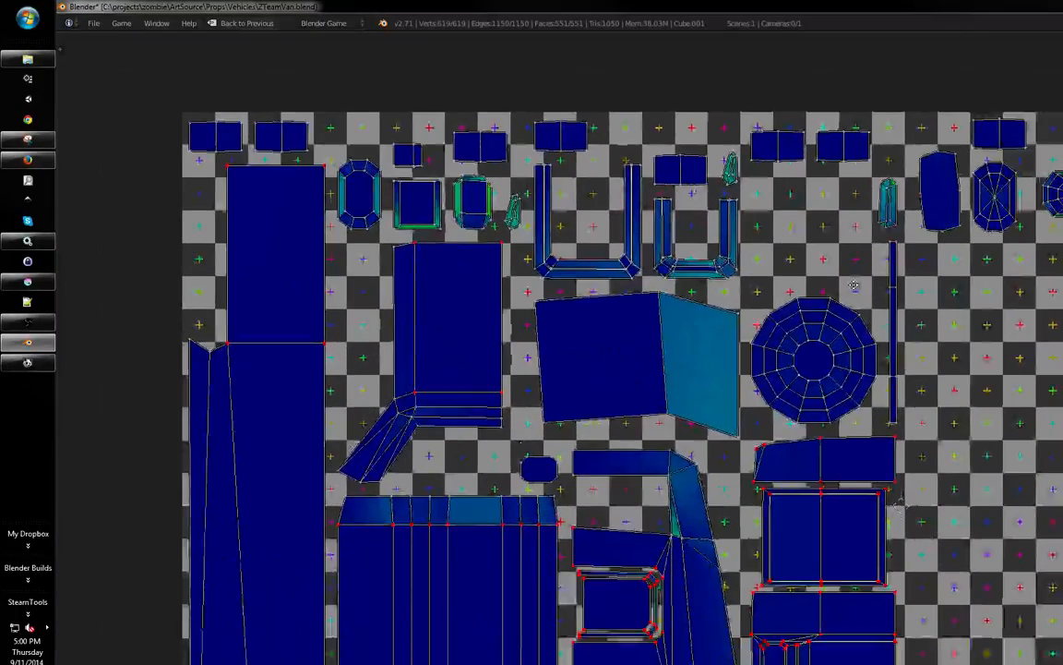
{"action": "mouse_move", "coordinate": [854, 286]}
{"action": "middle_mouse_down"}
{"action": "mouse_move", "coordinate": [816, 288]}
{"action": "mouse_move", "coordinate": [835, 280]}
{"action": "middle_mouse_up"}
{"action": "scroll", "coordinate": [836, 273], "scroll_direction": "down", "scroll_amount": 2}
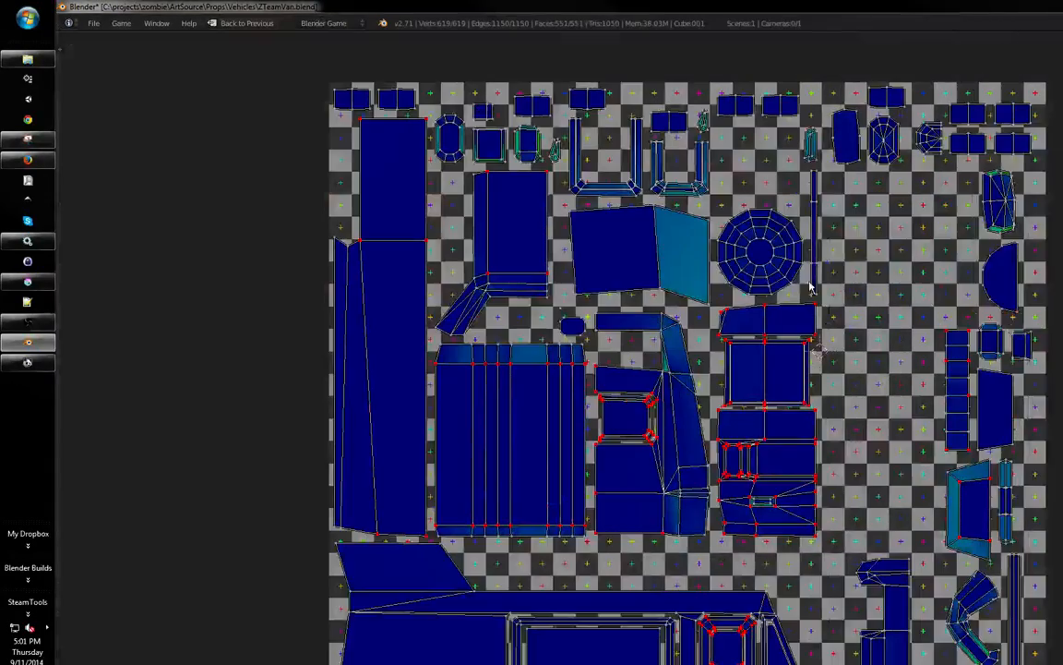
{"action": "scroll", "coordinate": [835, 286], "scroll_direction": "down", "scroll_amount": 2}
{"action": "middle_click_drag", "start_coordinate": [838, 310], "coordinate": [831, 262]}
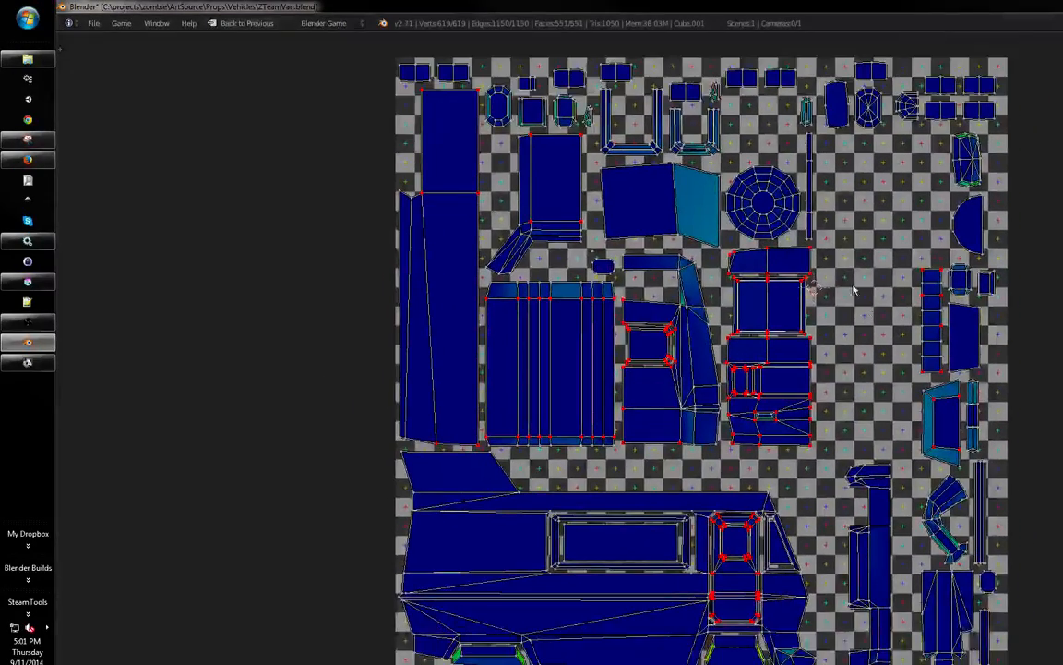
{"action": "middle_click_drag", "start_coordinate": [814, 332], "coordinate": [826, 301]}
- Return to the split 3D and UV layout and widen the UV editor over the properties area
{"action": "key", "text": "ctrl+Up"}
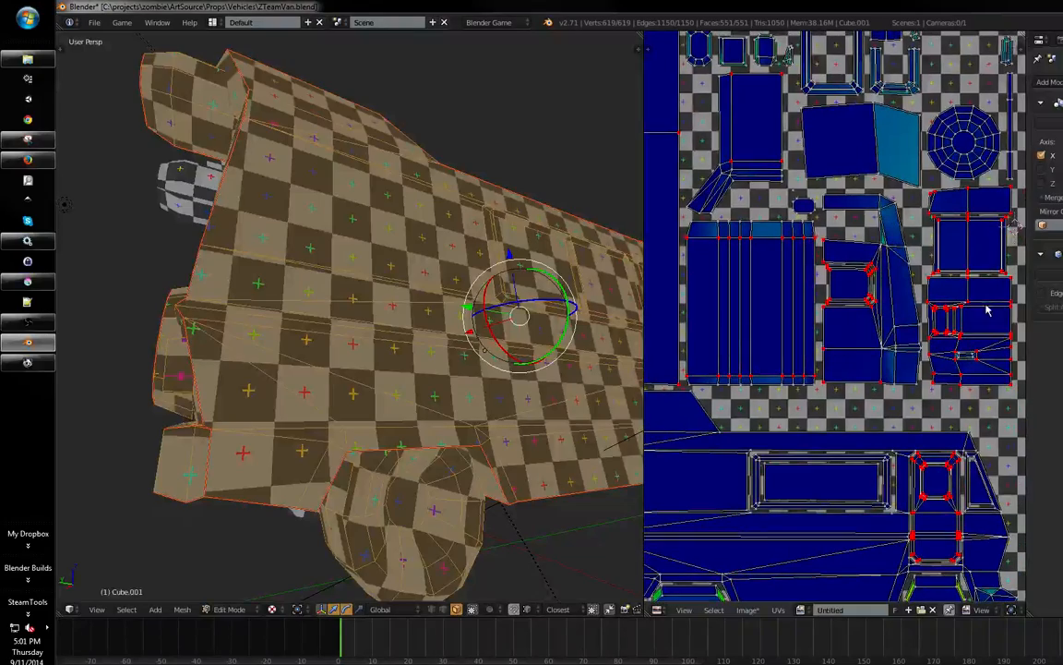
{"action": "left_click_drag", "start_coordinate": [1025, 327], "coordinate": [1061, 327]}
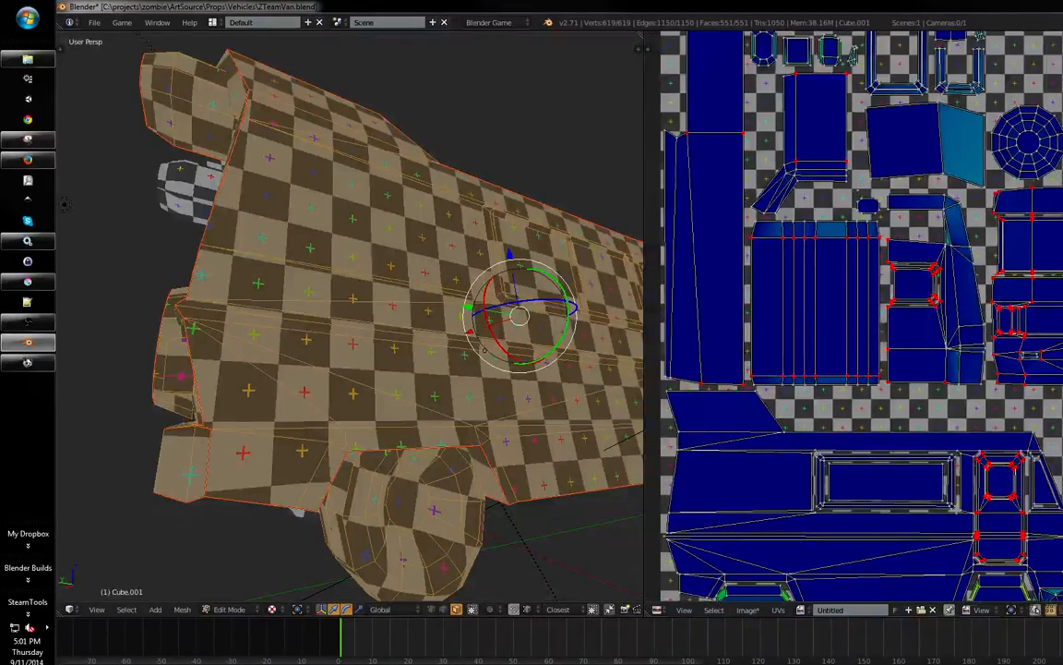
- Examine the checker pattern along the van's end and side and compare it with the small islands in the UV layout
{"action": "scroll", "coordinate": [1052, 328], "scroll_direction": "down", "scroll_amount": 1}
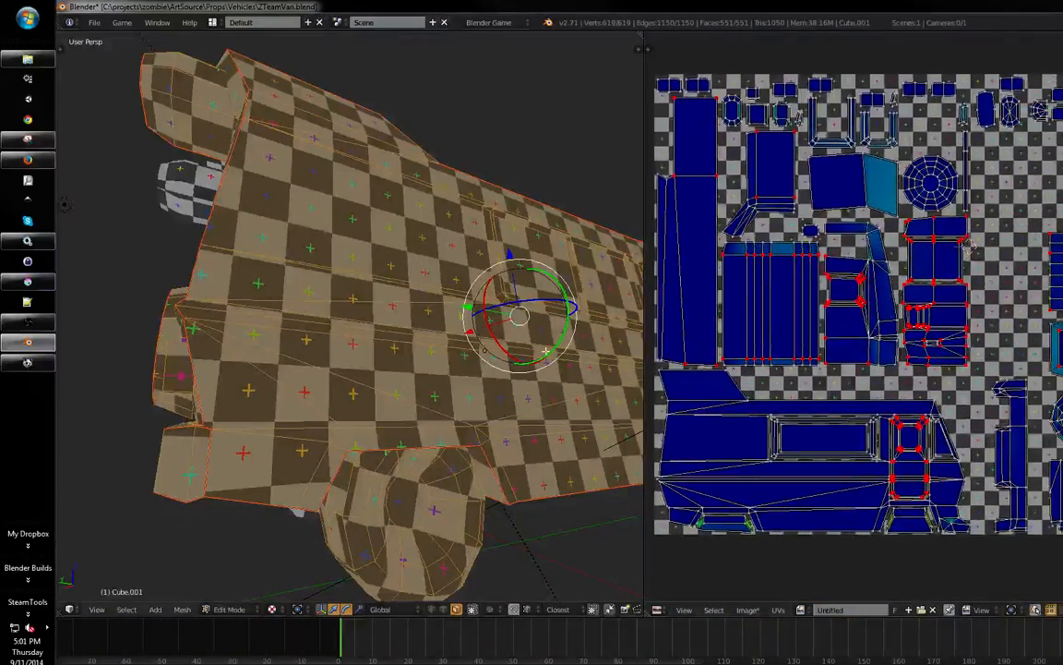
{"action": "middle_click_drag", "start_coordinate": [517, 415], "coordinate": [446, 405]}
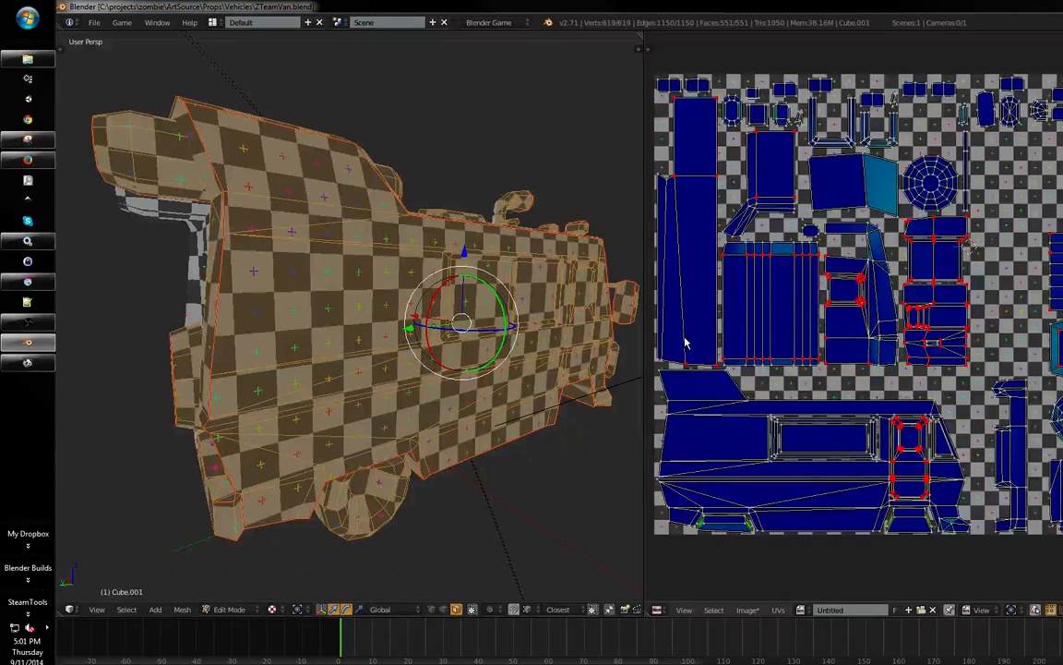
{"action": "middle_click_drag", "start_coordinate": [514, 342], "coordinate": [501, 276]}
{"action": "key", "text": "a"}
{"action": "key", "text": "a"}
{"action": "middle_click_drag", "start_coordinate": [938, 206], "coordinate": [965, 356]}
{"action": "middle_click_drag", "start_coordinate": [965, 355], "coordinate": [997, 176], "text": "ctrl"}
{"action": "middle_click_drag", "start_coordinate": [978, 208], "coordinate": [995, 186]}
{"action": "middle_click_drag", "start_coordinate": [639, 298], "coordinate": [718, 286], "text": "shift"}
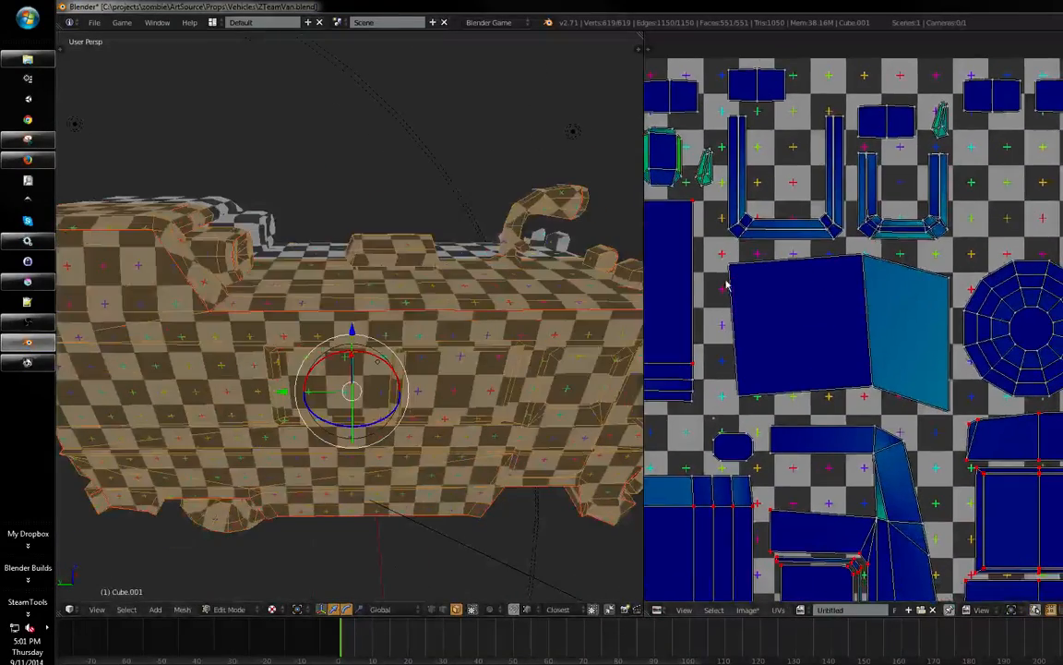
- Switch to face selection and isolate the slanted island's large face to locate it on the van's recessed end
{"action": "key", "text": "ctrl+Tab"}
{"action": "left_click", "coordinate": [736, 346]}
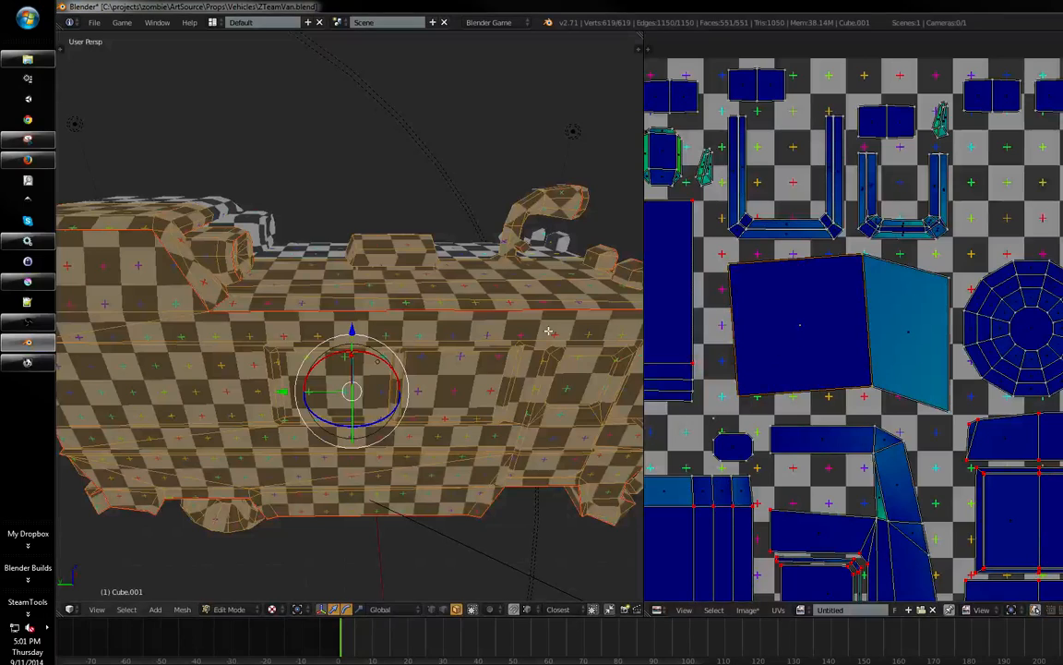
{"action": "key", "text": "a"}
{"action": "key", "text": "a"}
{"action": "right_click", "coordinate": [817, 335]}
{"action": "key", "text": "shift+h"}
{"action": "middle_click_drag", "start_coordinate": [443, 305], "coordinate": [504, 305]}
{"action": "key", "text": "a"}
{"action": "key", "text": "a"}
{"action": "middle_click_drag", "start_coordinate": [452, 277], "coordinate": [444, 264]}
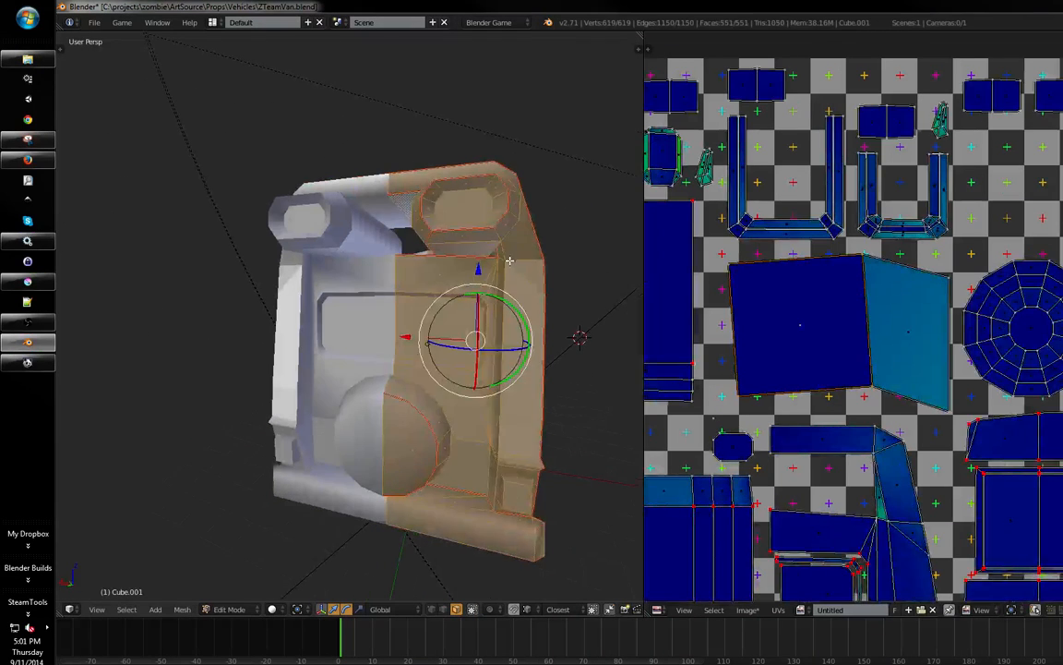
- Unwrap the slanted island's two adjoining faces at the van's recessed end again and save the file
{"action": "key", "text": "a"}
{"action": "right_click", "coordinate": [465, 230]}
{"action": "right_click", "coordinate": [403, 200], "text": "shift"}
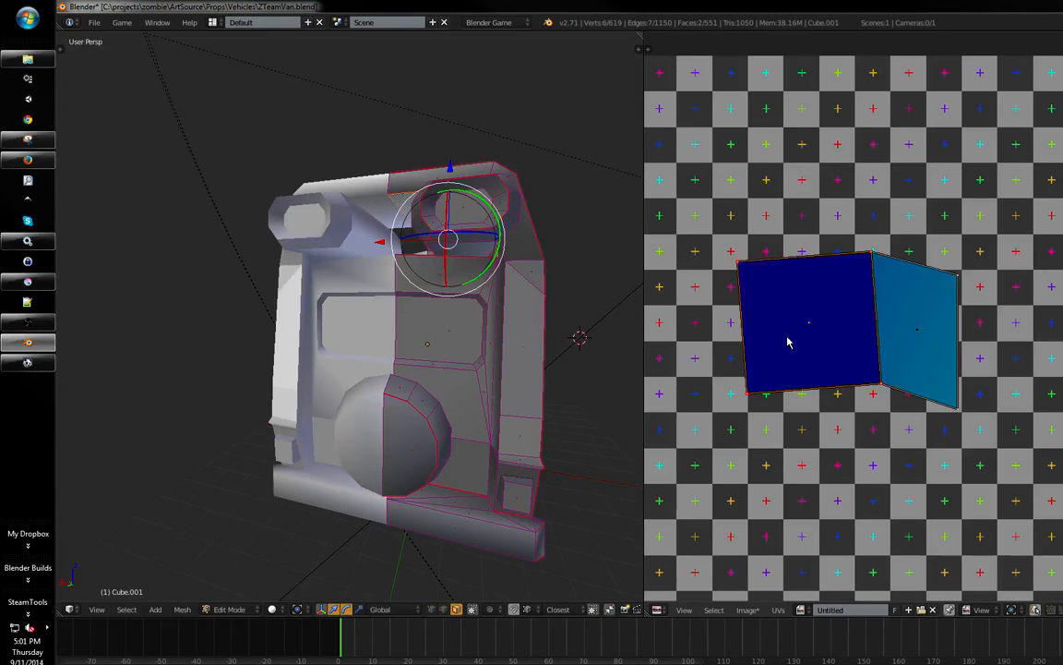
{"action": "key", "text": "e"}
{"action": "middle_click_drag", "start_coordinate": [576, 311], "coordinate": [517, 323]}
{"action": "key", "text": "a"}
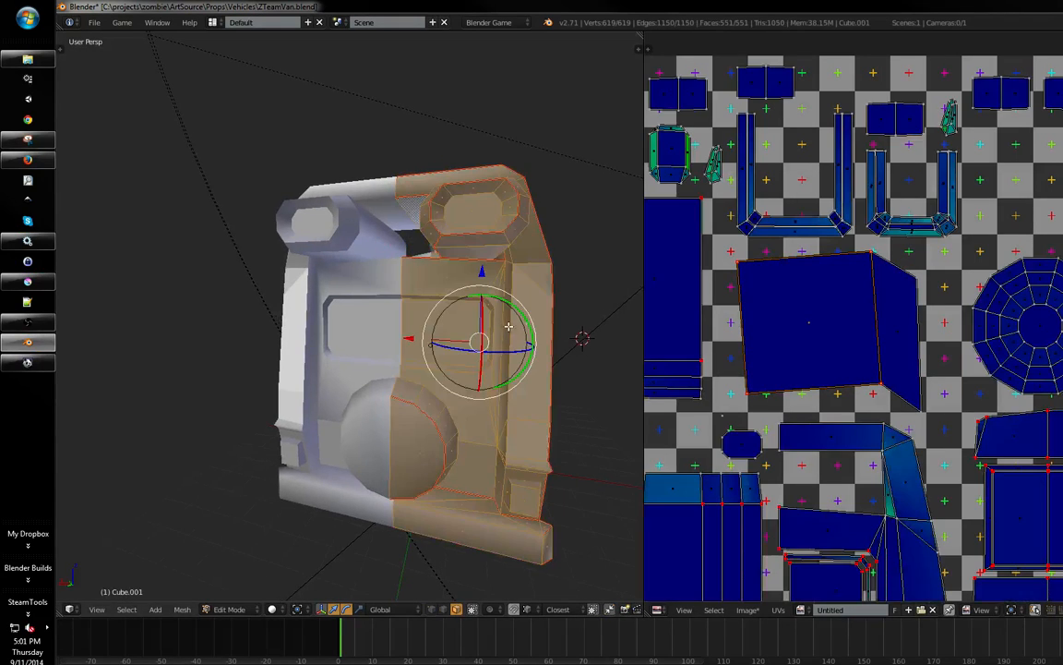
{"action": "middle_click_drag", "start_coordinate": [764, 287], "coordinate": [739, 267]}
{"action": "scroll", "coordinate": [554, 314], "scroll_direction": "down", "scroll_amount": 1}
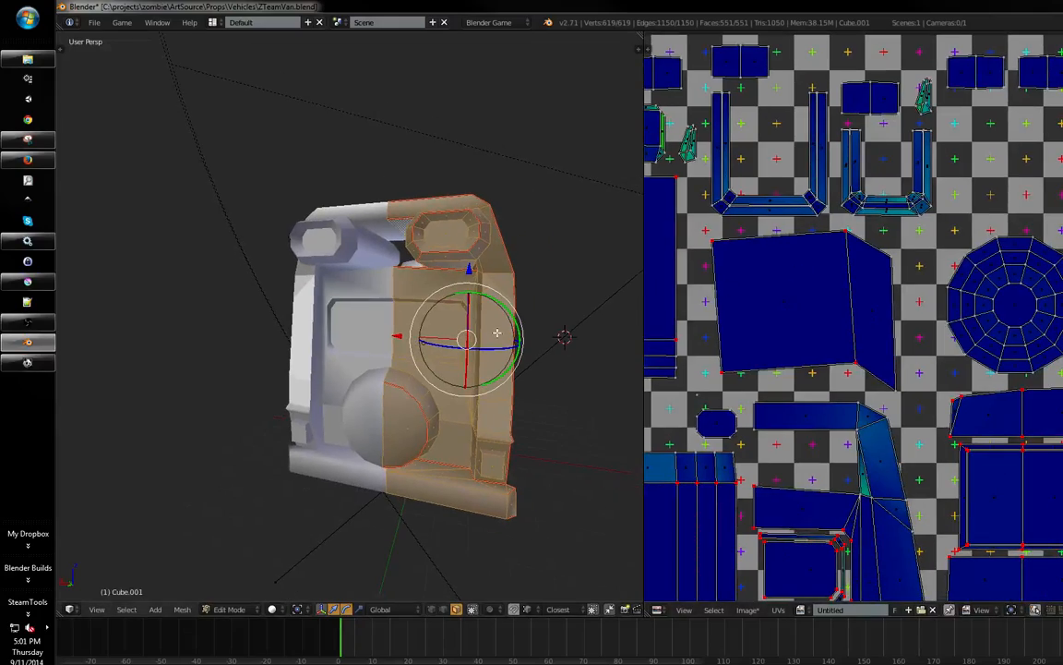
{"action": "key", "text": "ctrl+s"}
- Leave edit mode, select the axle object under the van together with the body, and join them into one mesh
{"action": "left_click", "coordinate": [496, 325]}
{"action": "middle_click_drag", "start_coordinate": [563, 335], "coordinate": [553, 351]}
{"action": "scroll", "coordinate": [785, 329], "scroll_direction": "down", "scroll_amount": 3}
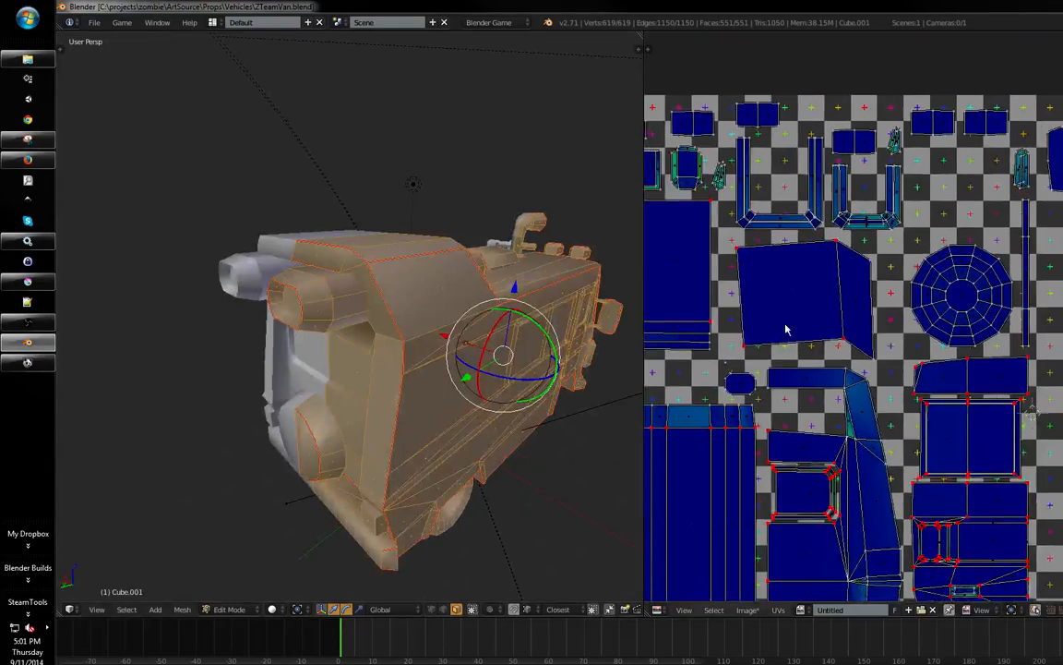
{"action": "scroll", "coordinate": [889, 267], "scroll_direction": "down", "scroll_amount": 3}
{"action": "scroll", "coordinate": [740, 308], "scroll_direction": "up", "scroll_amount": 1}
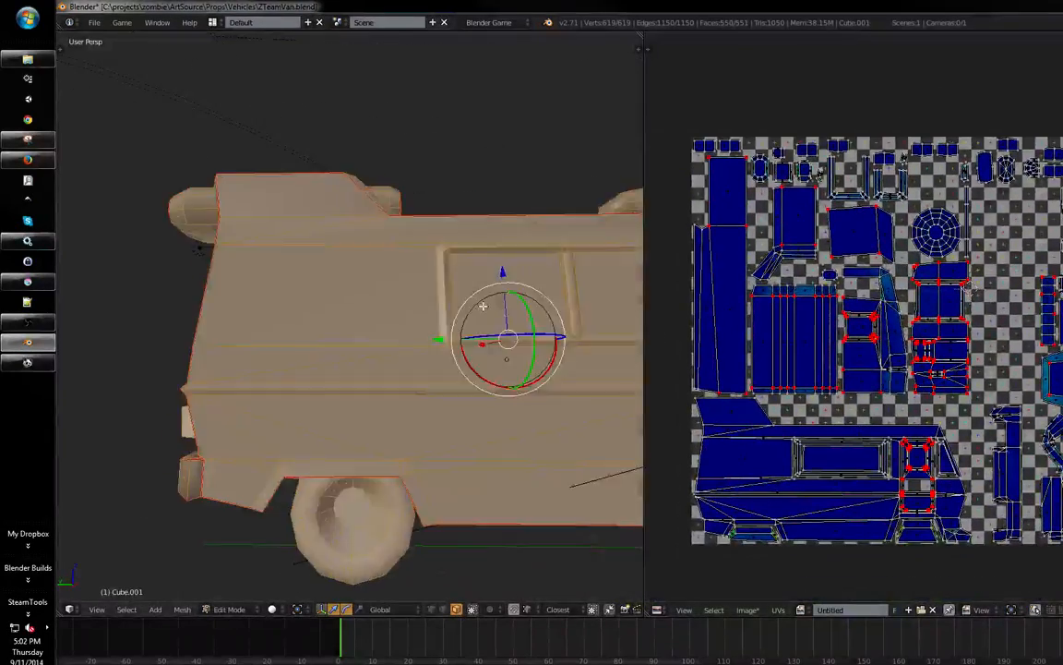
{"action": "mouse_move", "coordinate": [483, 305]}
{"action": "middle_mouse_down"}
{"action": "mouse_move", "coordinate": [517, 315]}
{"action": "mouse_move", "coordinate": [505, 291]}
{"action": "mouse_move", "coordinate": [494, 323]}
{"action": "mouse_move", "coordinate": [479, 314]}
{"action": "mouse_move", "coordinate": [486, 320]}
{"action": "middle_mouse_up"}
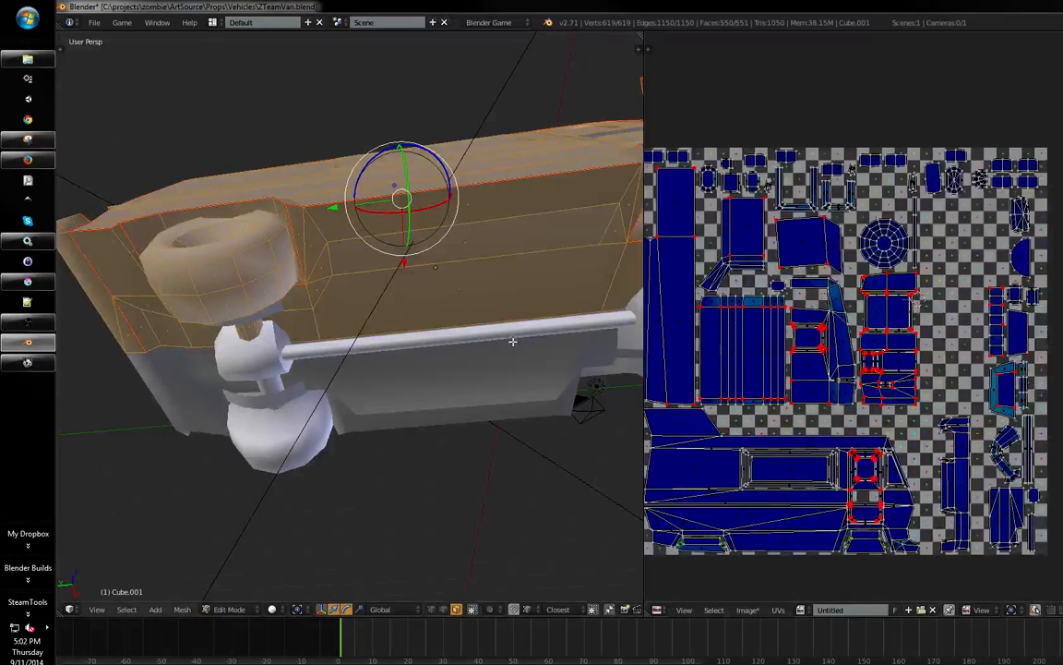
{"action": "key", "text": "Tab"}
{"action": "key", "text": "z"}
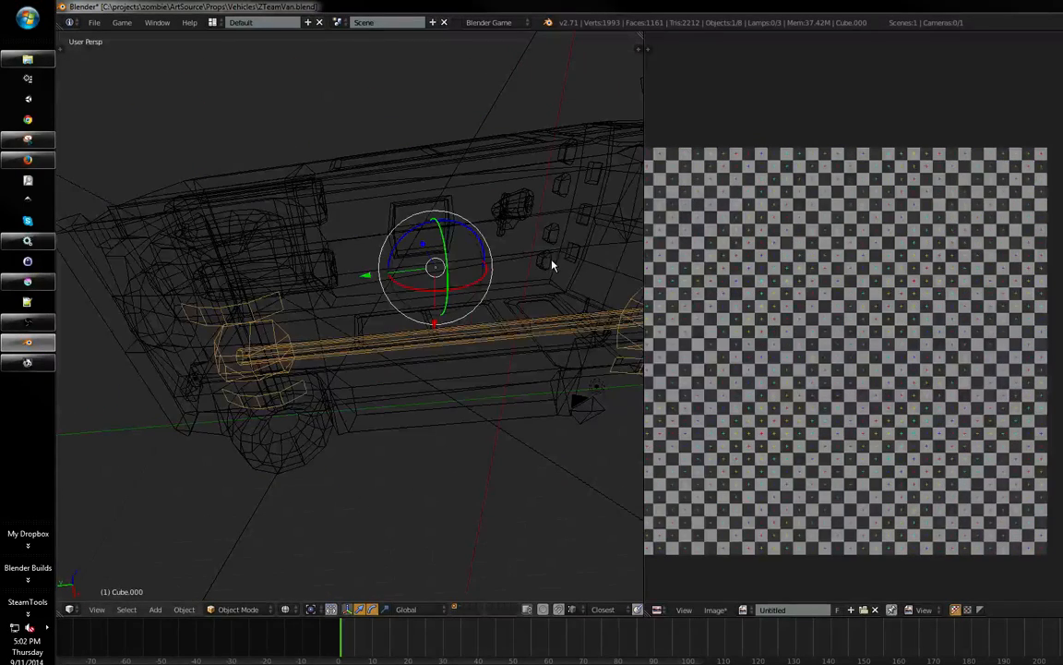
{"action": "key", "text": "z"}
{"action": "middle_click_drag", "start_coordinate": [533, 304], "coordinate": [513, 321]}
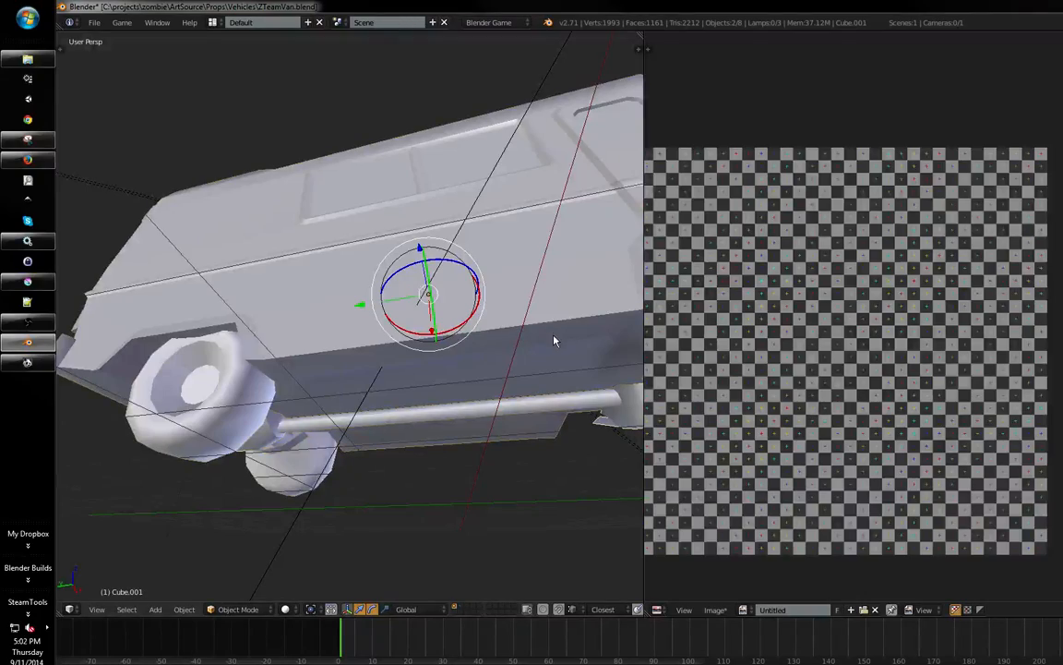
{"action": "key", "text": "z"}
{"action": "middle_click_drag", "start_coordinate": [505, 357], "coordinate": [611, 358]}
- Enter edit mode on the joined van and select the whole mesh to show all its UV islands
{"action": "key", "text": "Tab"}
{"action": "key", "text": "a"}
{"action": "key", "text": "a"}
{"action": "key", "text": "a"}
{"action": "key", "text": "a"}
{"action": "middle_click_drag", "start_coordinate": [875, 285], "coordinate": [910, 281]}
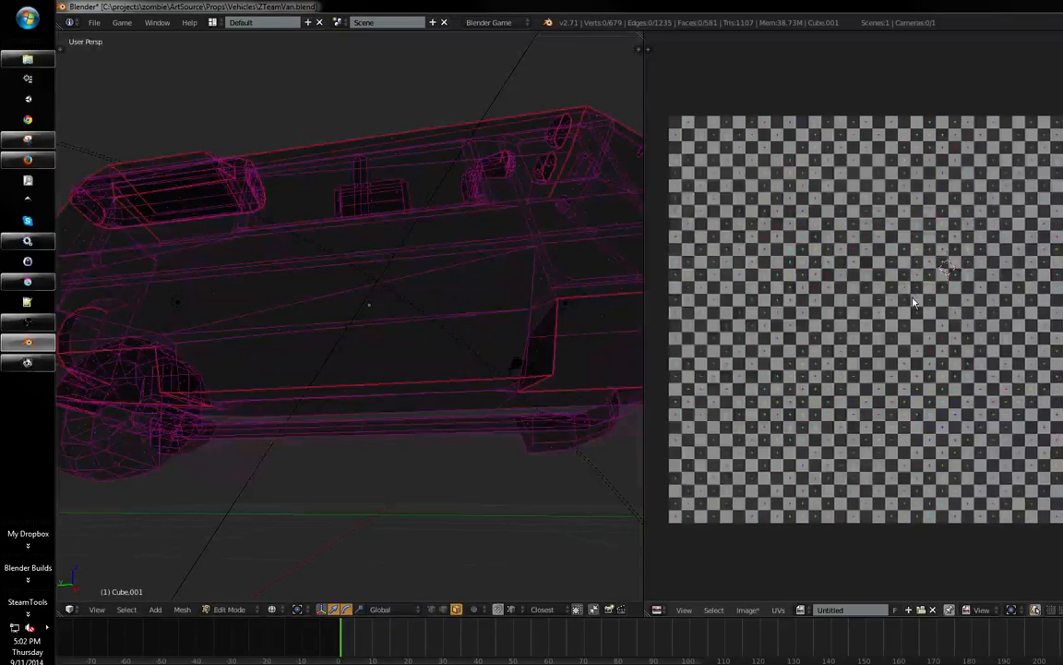
{"action": "key", "text": "a"}
{"action": "middle_click_drag", "start_coordinate": [837, 300], "coordinate": [851, 292]}
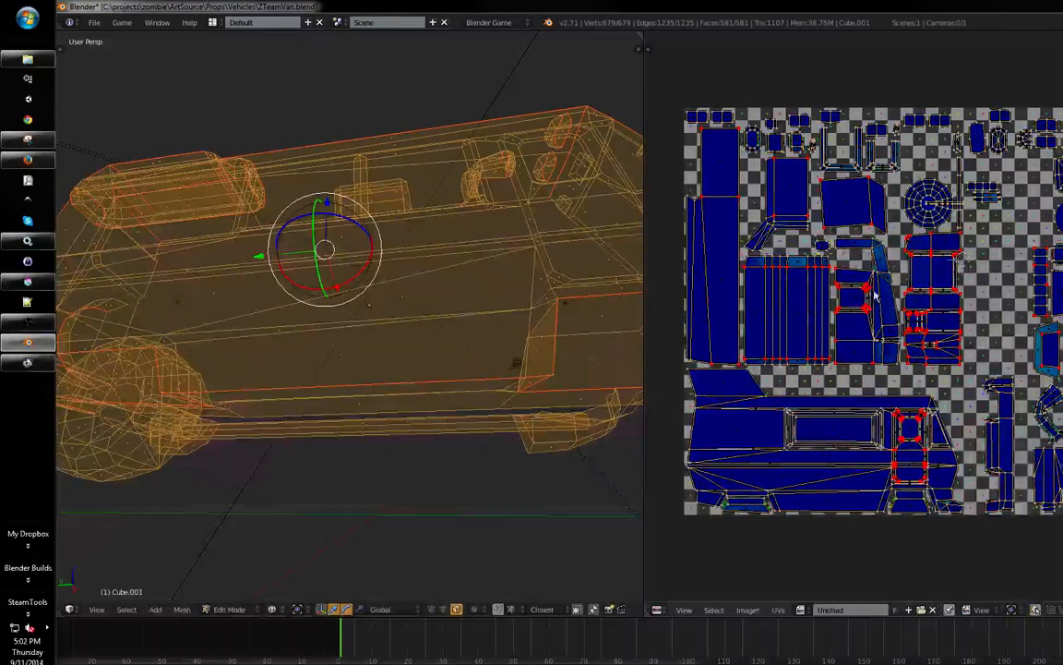
- Examine the axle's small added islands and the strip overlapping the round wheel island in a maximized UV editor
{"action": "scroll", "coordinate": [938, 238], "scroll_direction": "up", "scroll_amount": 5}
{"action": "scroll", "coordinate": [877, 284], "scroll_direction": "down", "scroll_amount": 4}
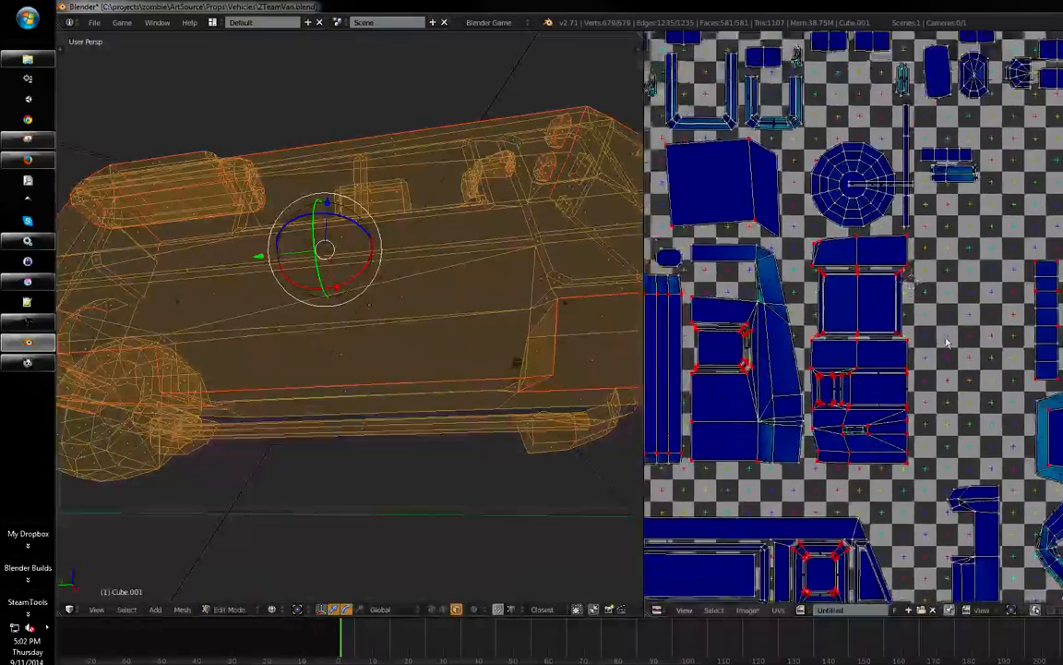
{"action": "key", "text": "ctrl+Up"}
{"action": "scroll", "coordinate": [877, 284], "scroll_direction": "up", "scroll_amount": 4}
{"action": "scroll", "coordinate": [877, 284], "scroll_direction": "down", "scroll_amount": 3}
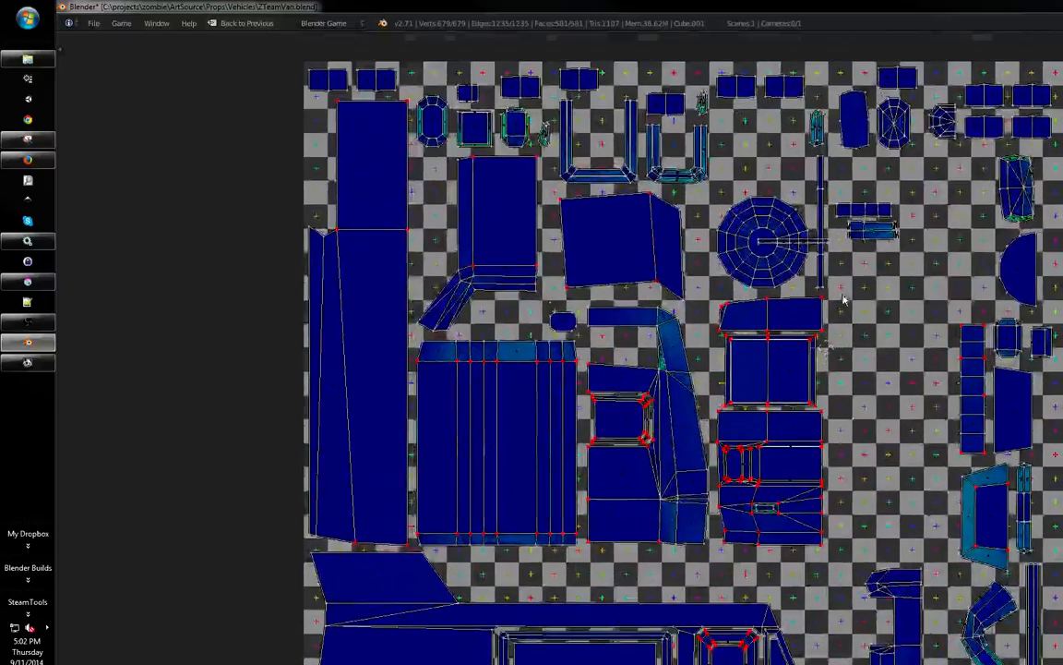
{"action": "scroll", "coordinate": [909, 132], "scroll_direction": "up", "scroll_amount": 3}
{"action": "middle_click_drag", "start_coordinate": [729, 381], "coordinate": [646, 384]}
{"action": "middle_click_drag", "start_coordinate": [893, 290], "coordinate": [839, 372]}
{"action": "scroll", "coordinate": [838, 372], "scroll_direction": "down", "scroll_amount": 3}
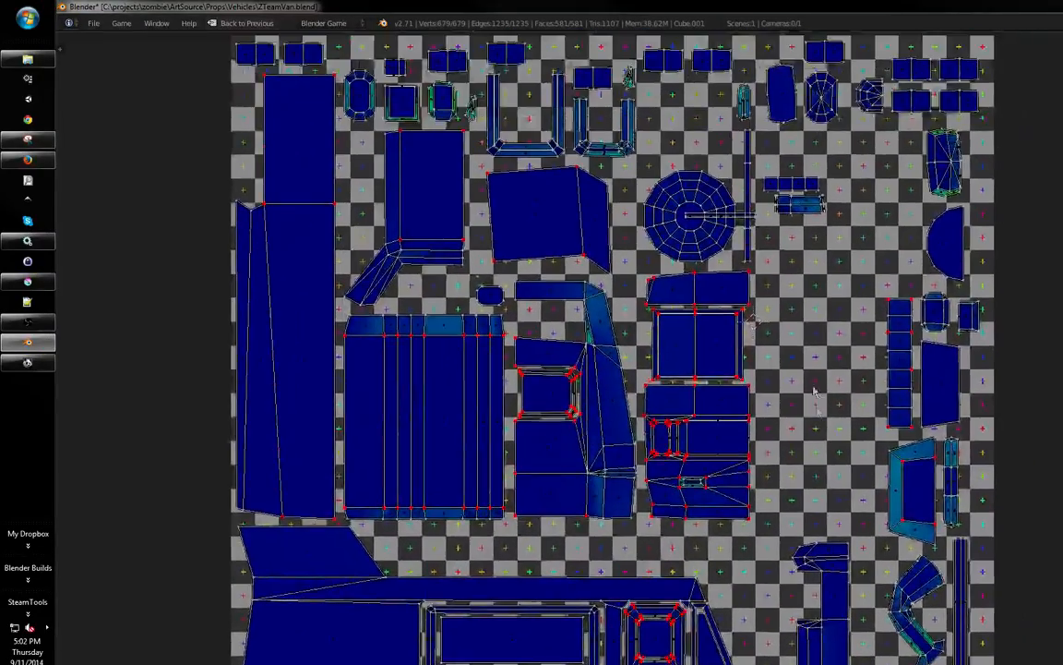
- Move the thin horizontal strip island off the round wheel island to the free space below the axle's other small islands
{"action": "scroll", "coordinate": [786, 358], "scroll_direction": "up", "scroll_amount": 3}
{"action": "middle_click_drag", "start_coordinate": [773, 335], "coordinate": [786, 344]}
{"action": "left_click", "coordinate": [845, 338]}
{"action": "scroll", "coordinate": [846, 342], "scroll_direction": "up", "scroll_amount": 3}
{"action": "middle_click_drag", "start_coordinate": [1012, 302], "coordinate": [837, 351]}
{"action": "scroll", "coordinate": [996, 359], "scroll_direction": "down", "scroll_amount": 2}
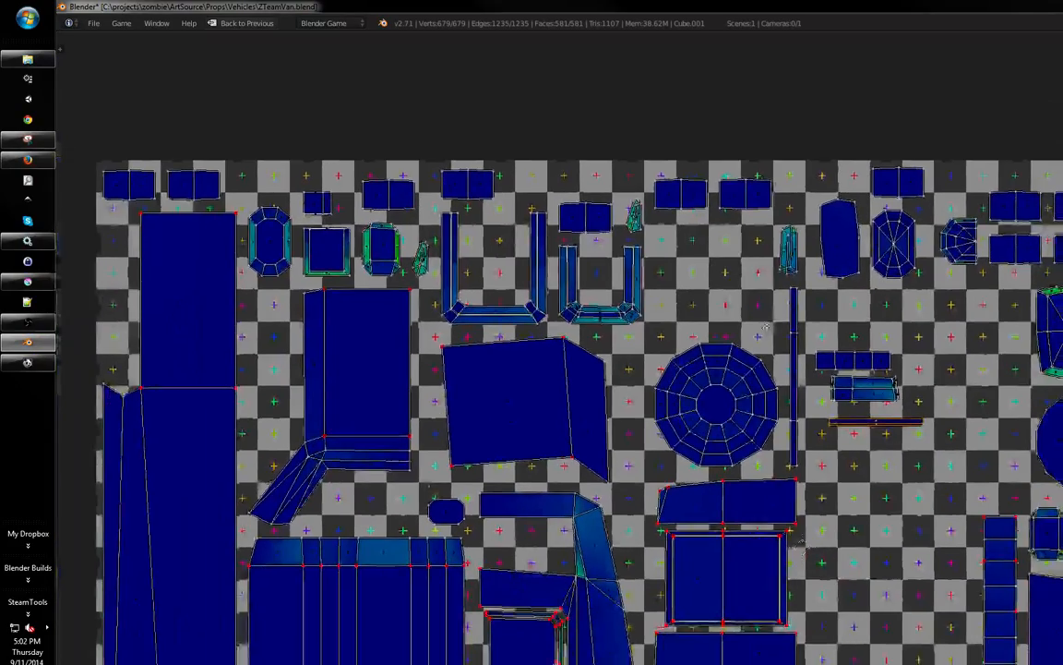
{"action": "middle_click_drag", "start_coordinate": [872, 388], "coordinate": [893, 270]}
{"action": "scroll", "coordinate": [892, 269], "scroll_direction": "down", "scroll_amount": 1}
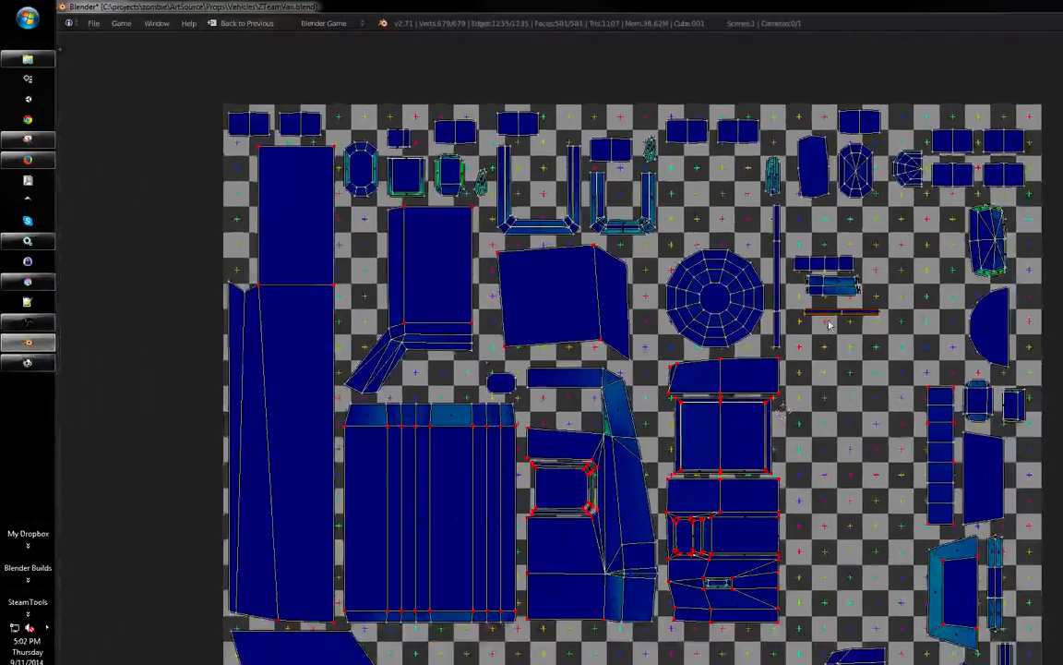
- Return to the split layout and scale all UV islands up together from the texture's lower-left corner
{"action": "key", "text": "shift+space"}
{"action": "middle_click_drag", "start_coordinate": [806, 396], "coordinate": [884, 252]}
{"action": "scroll", "coordinate": [879, 323], "scroll_direction": "down", "scroll_amount": 3}
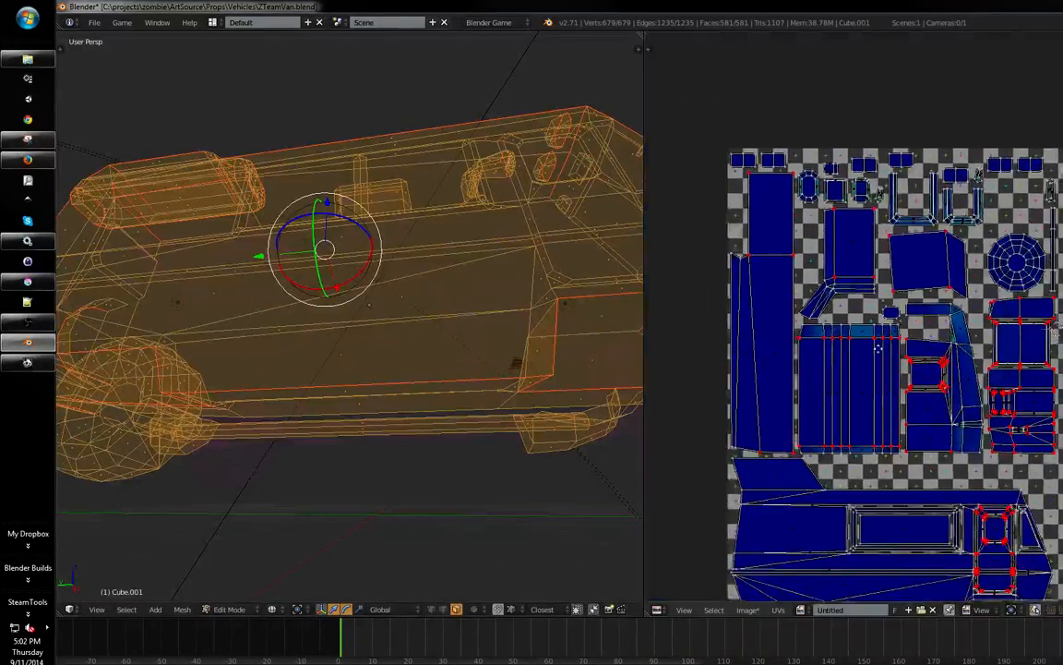
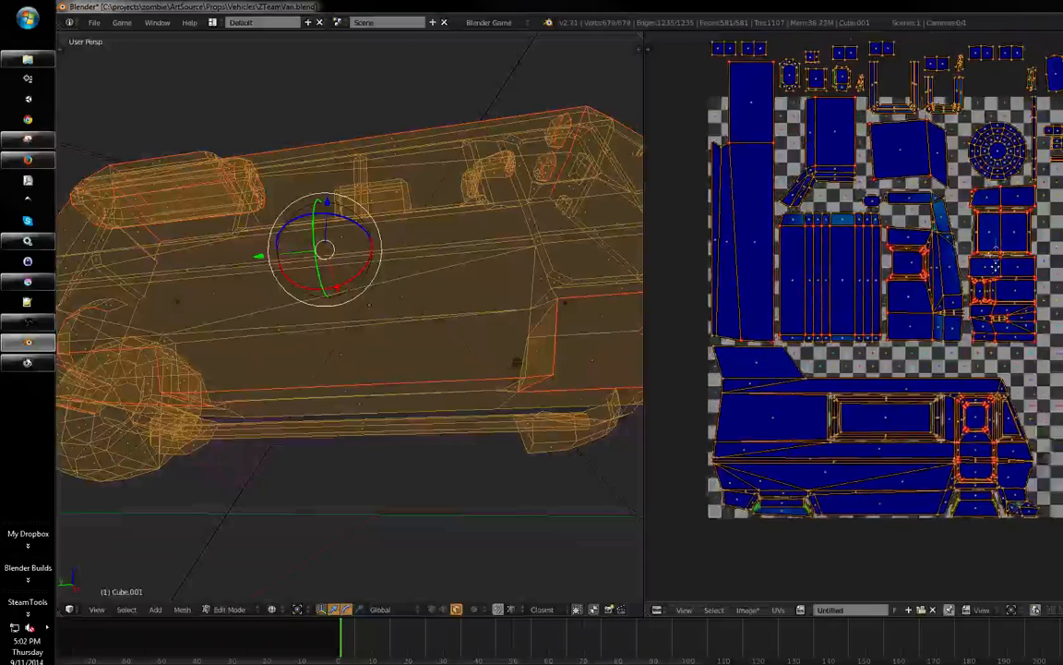
{"action": "scroll", "coordinate": [995, 267], "scroll_direction": "up", "scroll_amount": 5}
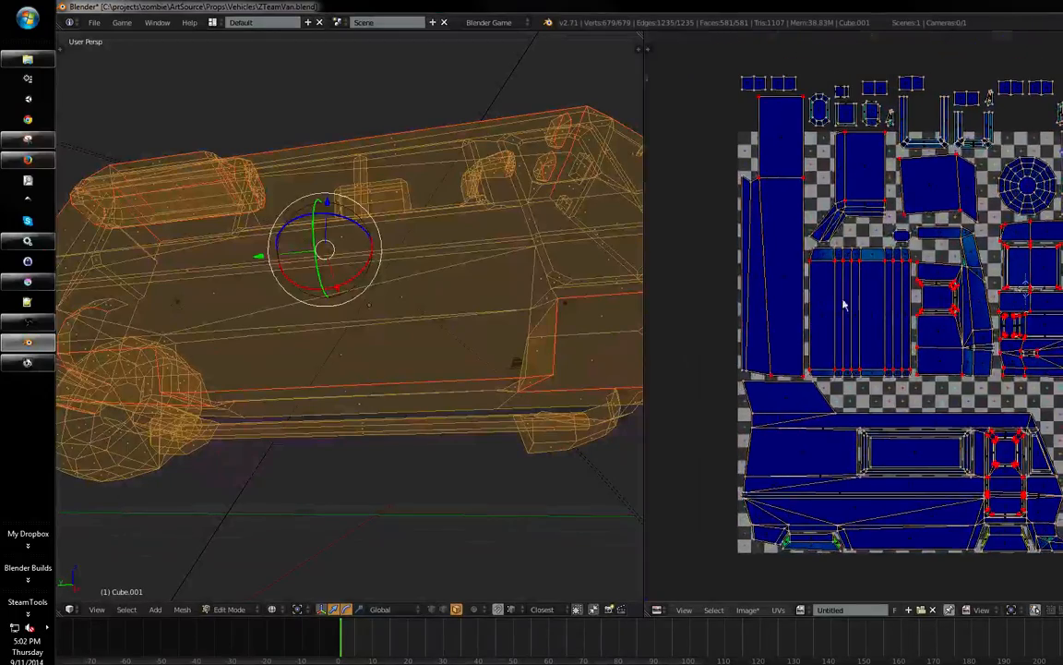
{"action": "scroll", "coordinate": [981, 265], "scroll_direction": "down", "scroll_amount": 5}
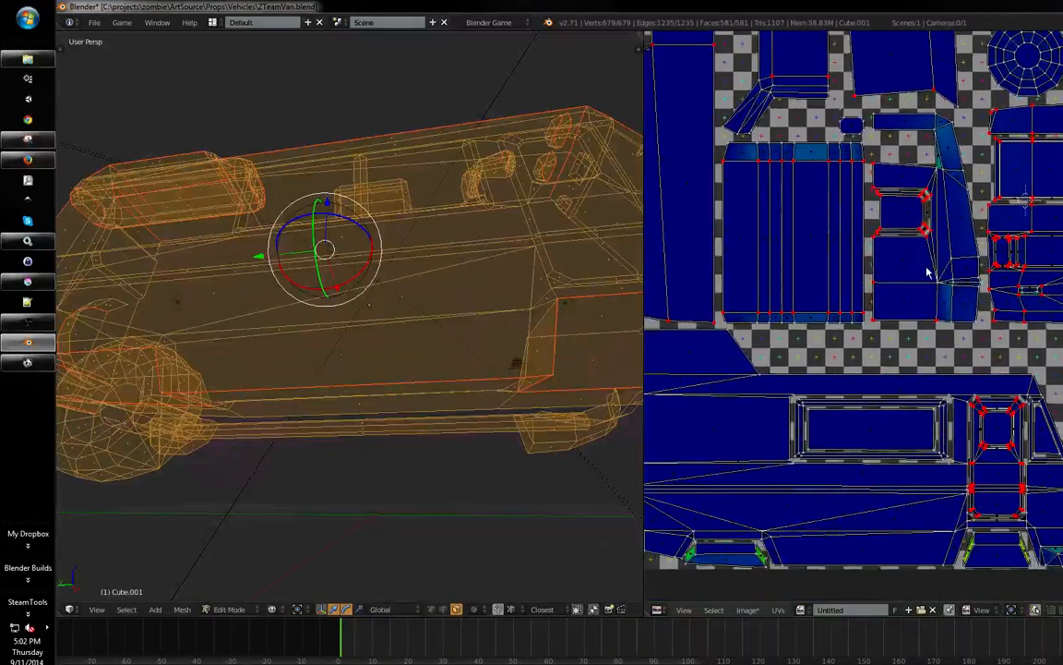
- Box-select the long bracket-shaped island beside the van's side island and move it outside the texture area
{"action": "key", "text": "Home"}
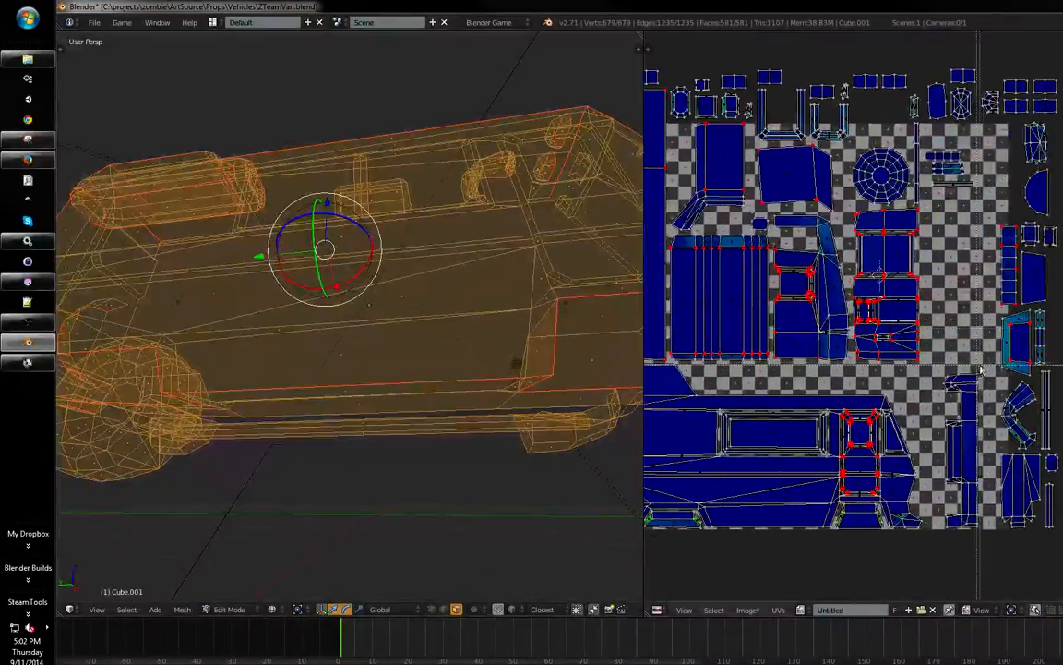
{"action": "left_click_drag", "start_coordinate": [981, 370], "coordinate": [955, 506]}
{"action": "key", "text": "g"}
{"action": "left_click", "coordinate": [1062, 461]}
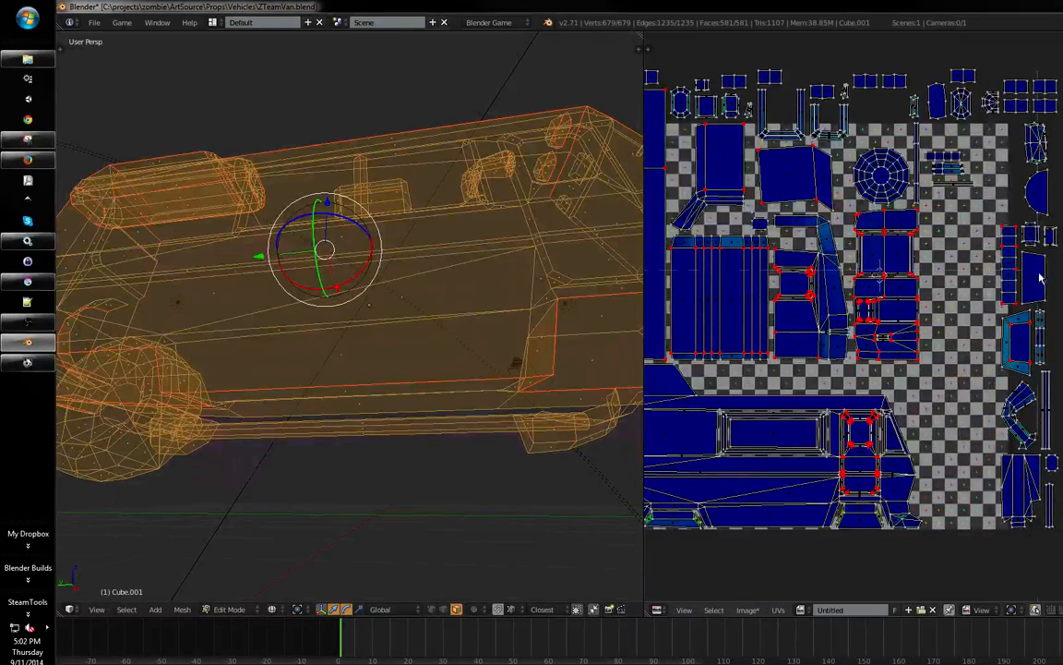
- Box-select the lower islands along the texture's right edge and move them left, close to the main body islands
{"action": "key", "text": "b"}
{"action": "left_click_drag", "start_coordinate": [979, 220], "coordinate": [1058, 531]}
{"action": "key", "text": "g"}
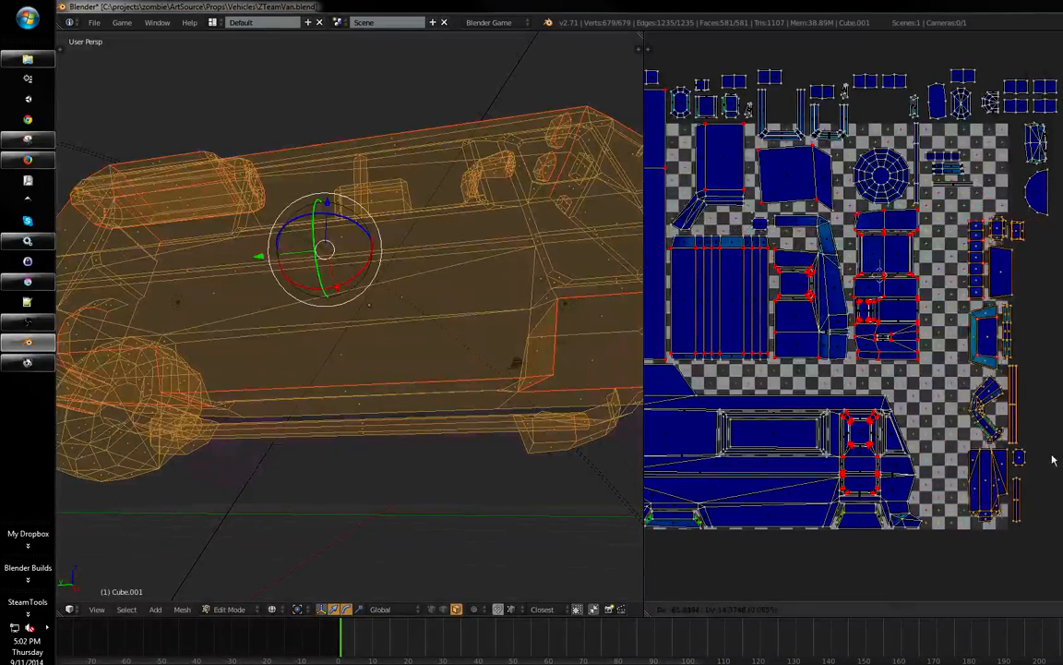
{"action": "left_click", "coordinate": [1018, 466]}
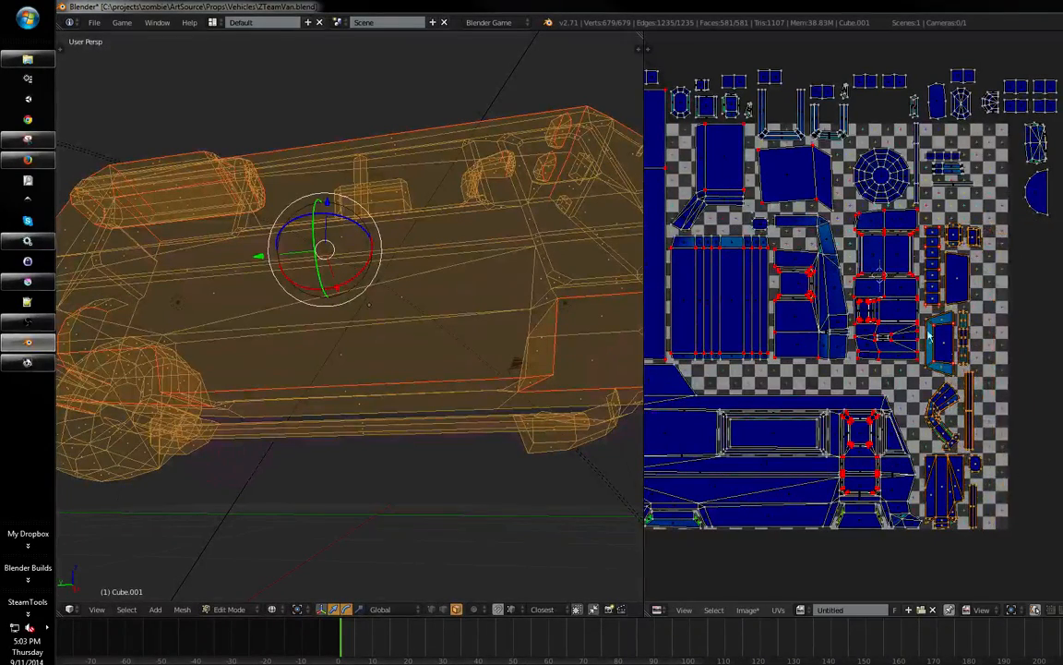
- Maximize the UV editor and move the long bracket-shaped island back inside the texture along its right edge
{"action": "middle_click_drag", "start_coordinate": [885, 265], "coordinate": [907, 300]}
{"action": "key", "text": "ctrl+Up"}
{"action": "scroll", "coordinate": [895, 265], "scroll_direction": "up", "scroll_amount": 3}
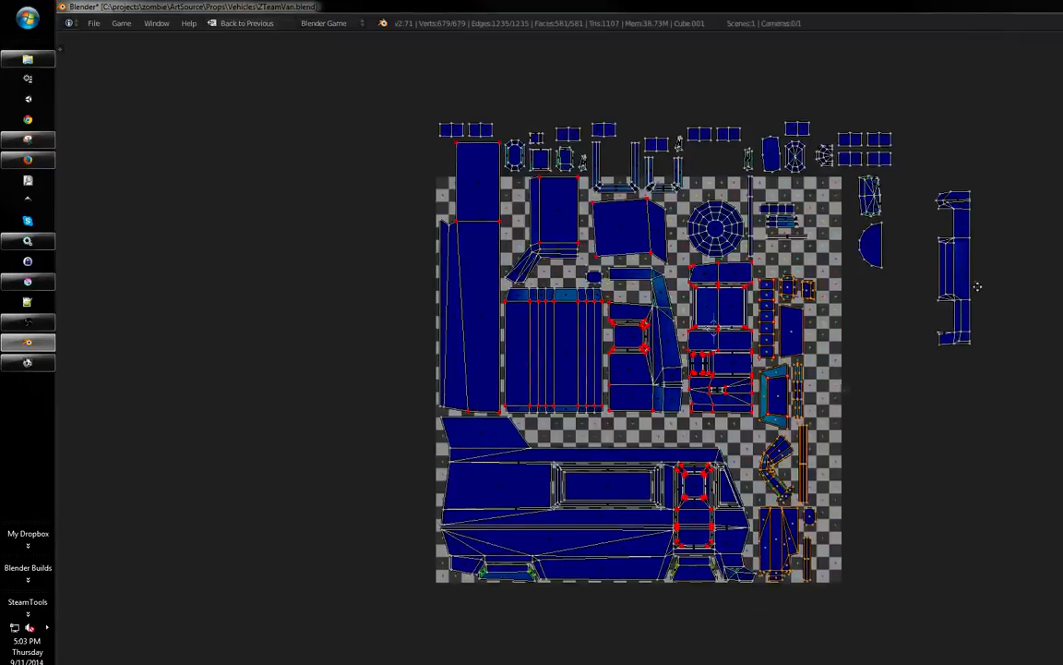
{"action": "key", "text": "g"}
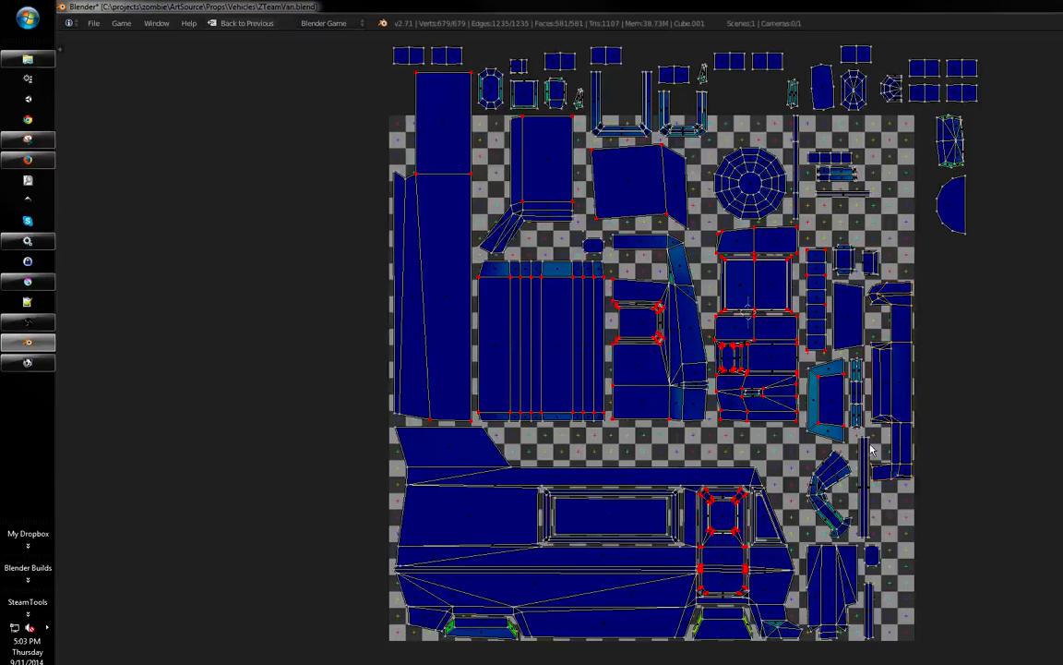
- Move the long thin vertical strip island into the gap above the sloped front of the van's side island
{"action": "middle_click_drag", "start_coordinate": [870, 445], "coordinate": [893, 437]}
{"action": "key", "text": "g"}
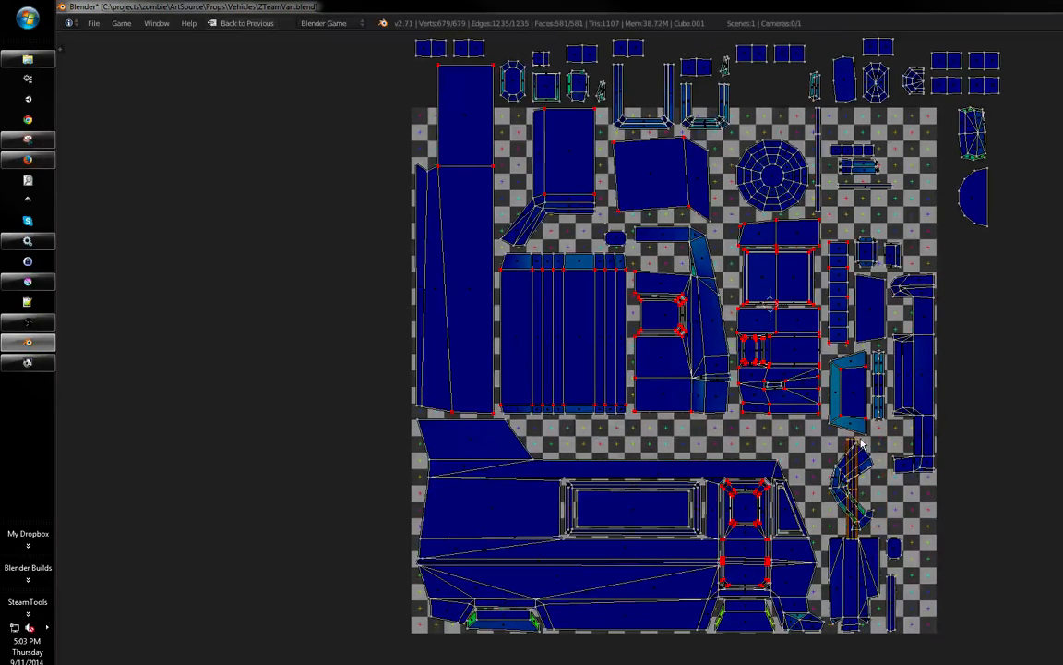
{"action": "key", "text": "ctrl+Up"}
{"action": "key", "text": "ctrl+Up"}
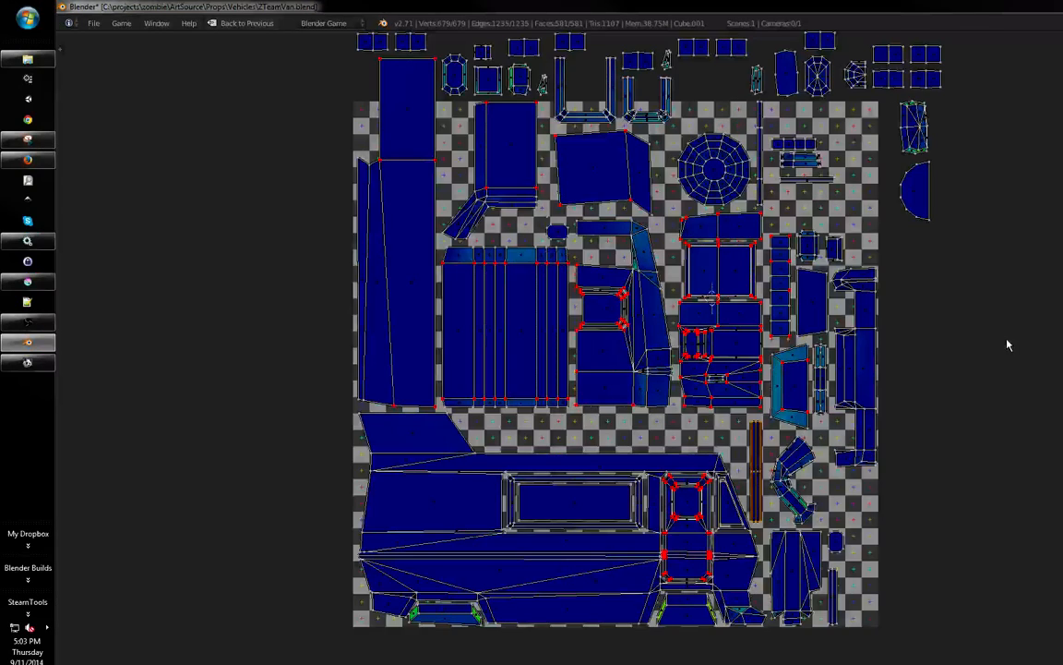
- Change the UV editor's checker background to a plain black image and deselect the strip island
{"action": "key", "text": "n"}
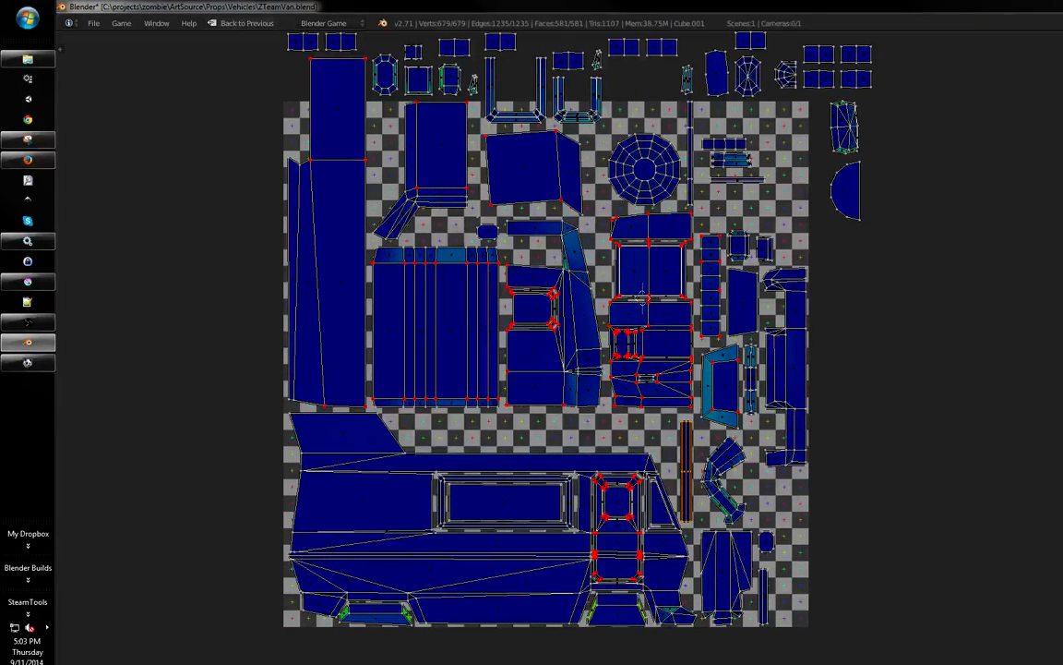
{"action": "middle_click_drag", "start_coordinate": [873, 304], "coordinate": [908, 298]}
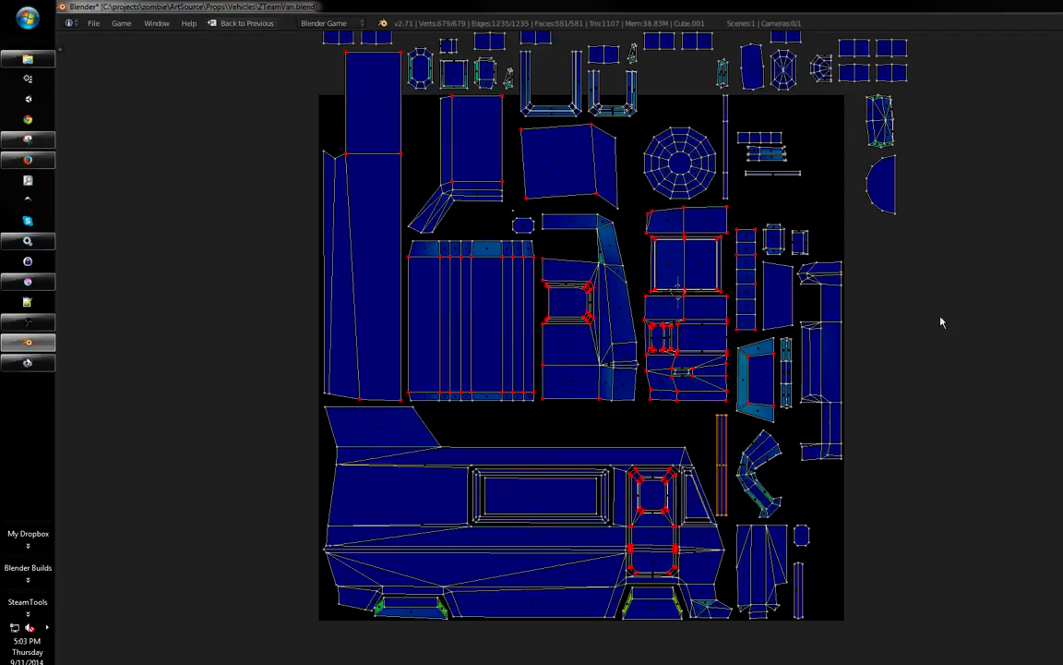
{"action": "key", "text": "a"}
{"action": "key", "text": "a"}
{"action": "middle_click_drag", "start_coordinate": [827, 249], "coordinate": [875, 287]}
{"action": "middle_click_drag", "start_coordinate": [875, 287], "coordinate": [828, 269], "text": "ctrl"}
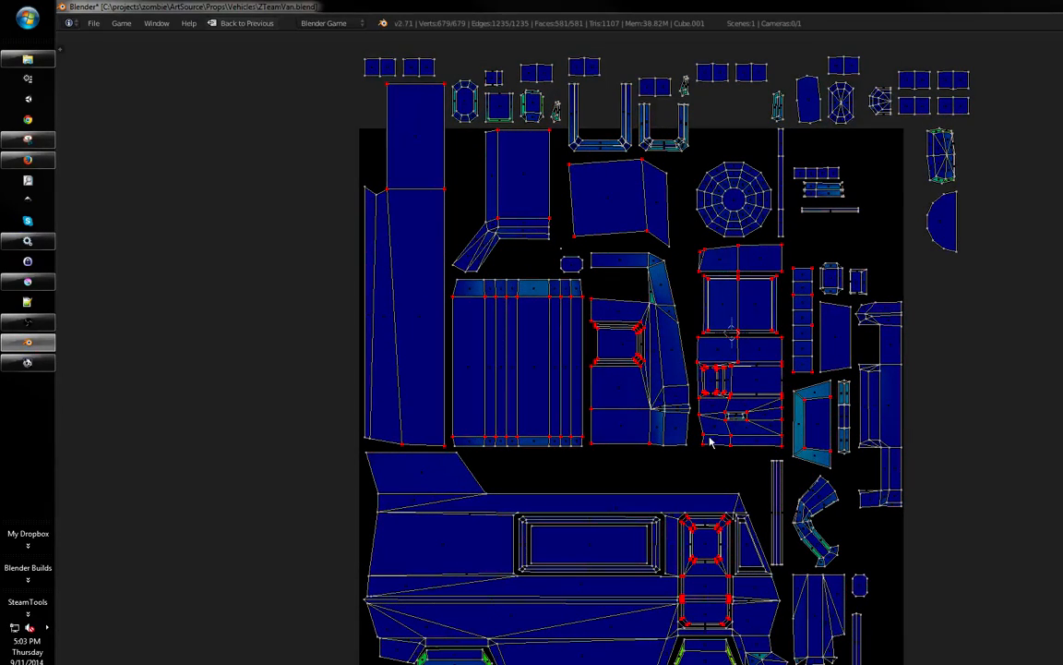
{"action": "key", "text": "l"}
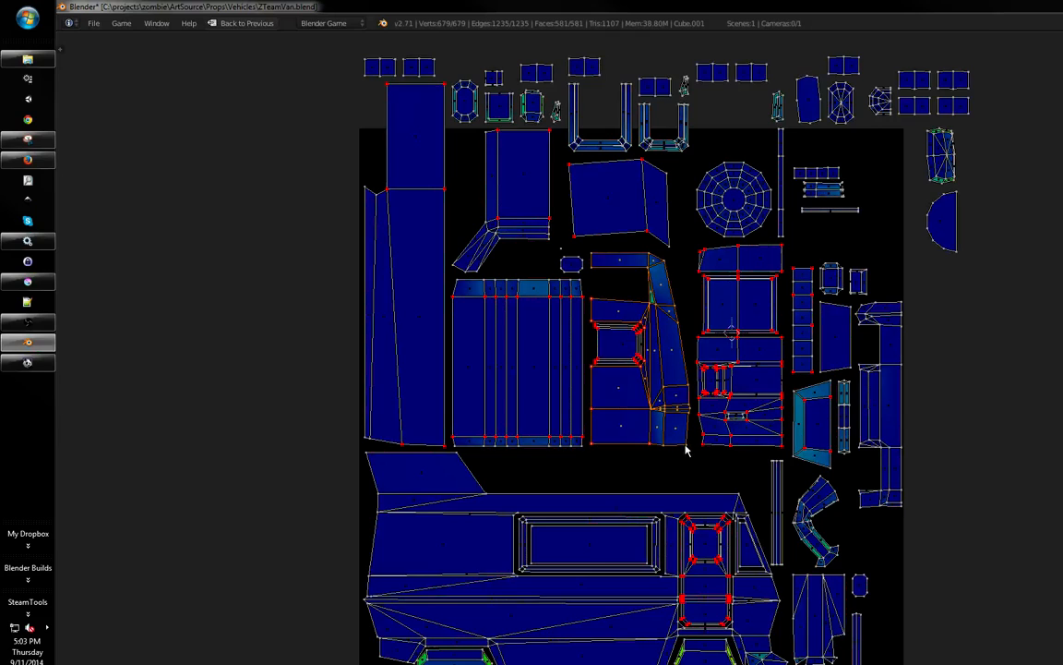
{"action": "middle_click_drag", "start_coordinate": [695, 446], "coordinate": [707, 383]}
{"action": "middle_click_drag", "start_coordinate": [702, 323], "coordinate": [699, 303]}
{"action": "key", "text": "g"}
{"action": "key", "text": "y"}
{"action": "right_click", "coordinate": [697, 328]}
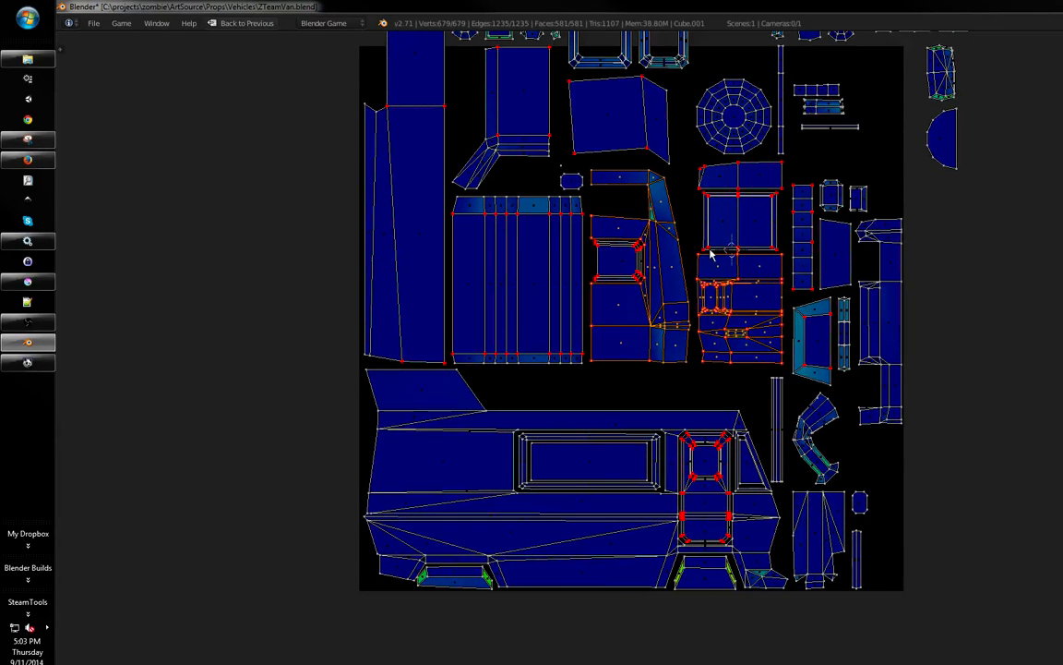
{"action": "middle_click_drag", "start_coordinate": [651, 280], "coordinate": [624, 277]}
{"action": "key", "text": "a"}
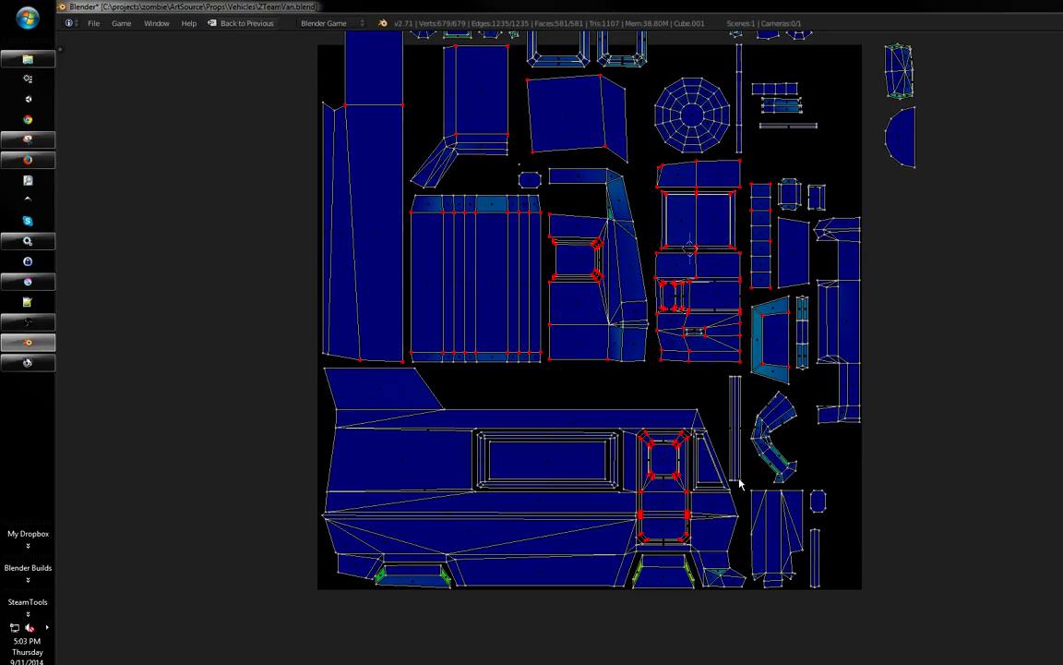
- Select the thin strip, curved pipe and other small islands beside the van's nose and move them outside the texture's right edge
{"action": "right_click", "coordinate": [739, 483]}
{"action": "right_click", "coordinate": [778, 484], "text": "shift"}
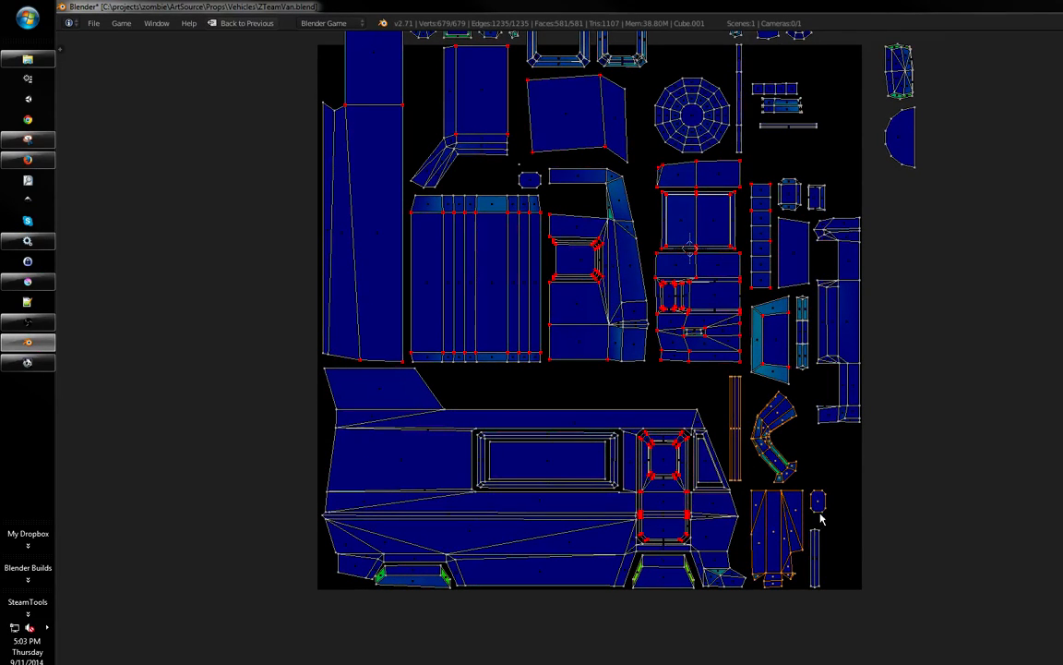
{"action": "right_click", "coordinate": [819, 531], "text": "shift"}
{"action": "middle_click_drag", "start_coordinate": [792, 441], "coordinate": [763, 402]}
{"action": "key", "text": "g"}
{"action": "left_click", "coordinate": [936, 388]}
- Move the panel island with its window frame and top piece down into the freed area beside the van's nose
{"action": "middle_click_drag", "start_coordinate": [710, 312], "coordinate": [715, 352]}
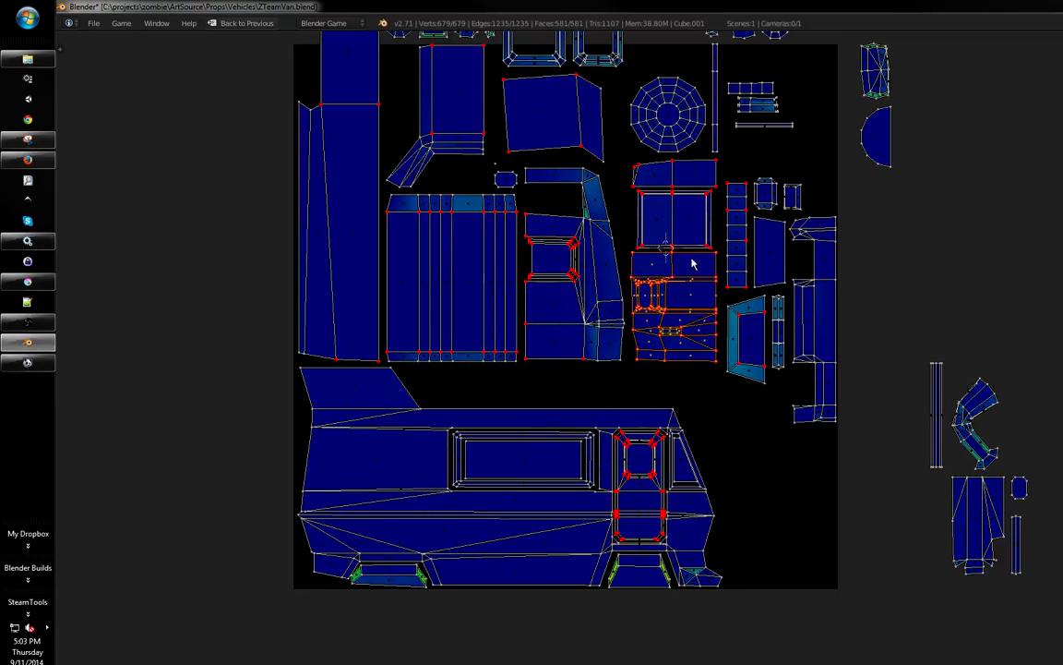
{"action": "middle_click_drag", "start_coordinate": [664, 242], "coordinate": [662, 282]}
{"action": "key", "text": "g"}
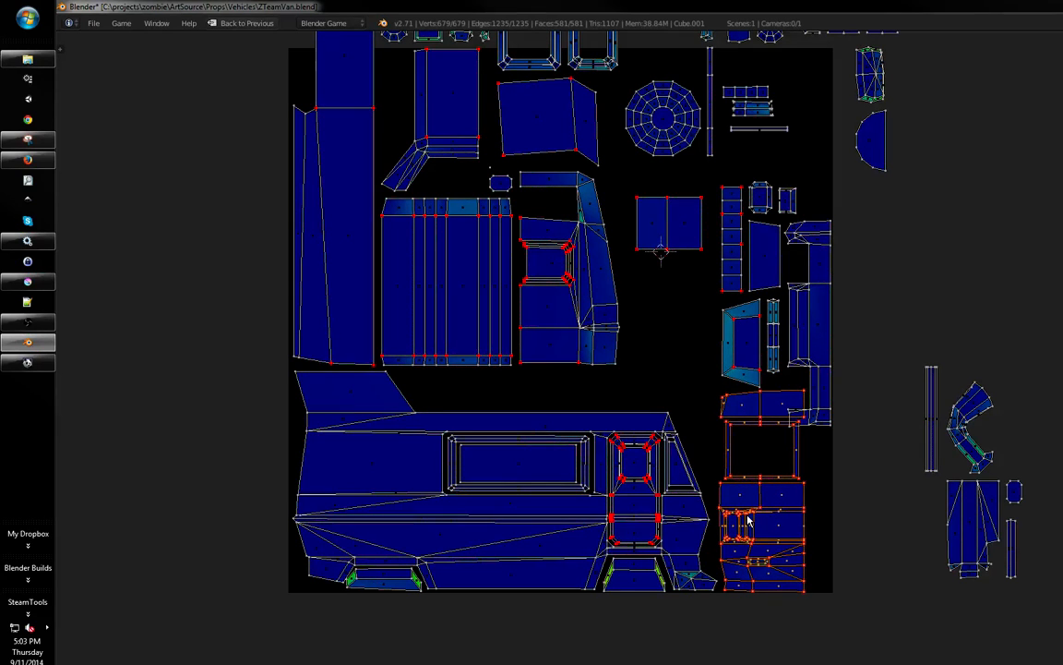
{"action": "left_click", "coordinate": [749, 520]}
{"action": "middle_click_drag", "start_coordinate": [749, 519], "coordinate": [715, 404]}
{"action": "middle_click_drag", "start_coordinate": [715, 404], "coordinate": [709, 325], "text": "ctrl"}
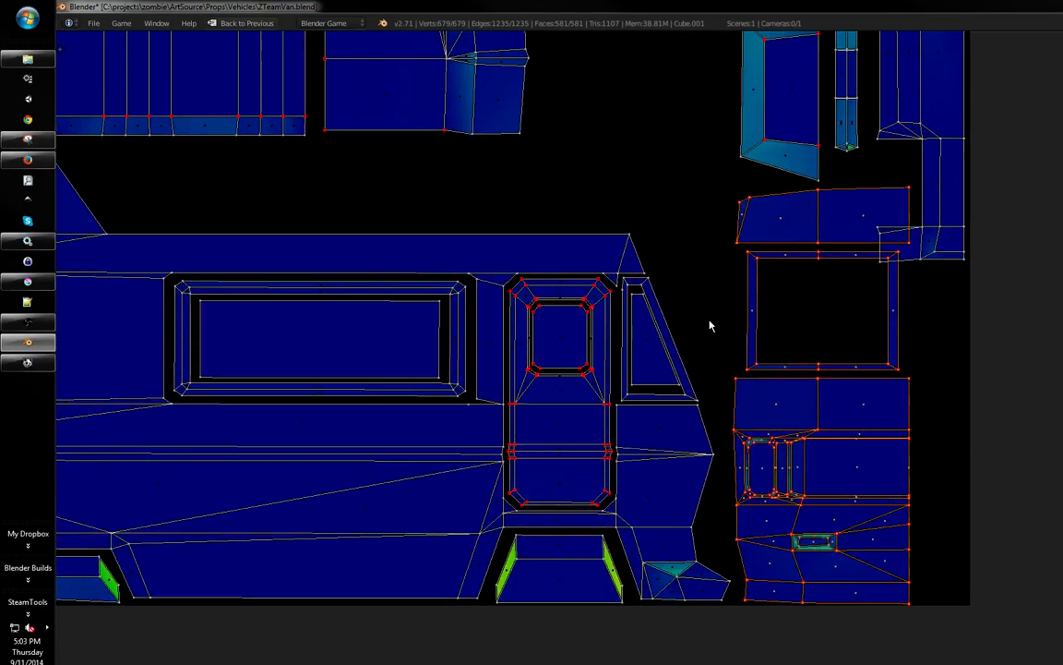
- Scale the panel group down slightly and reposition it in the gap between the van's nose and the texture's right edge
{"action": "key", "text": "g"}
{"action": "key", "text": "y"}
{"action": "left_click", "coordinate": [704, 347]}
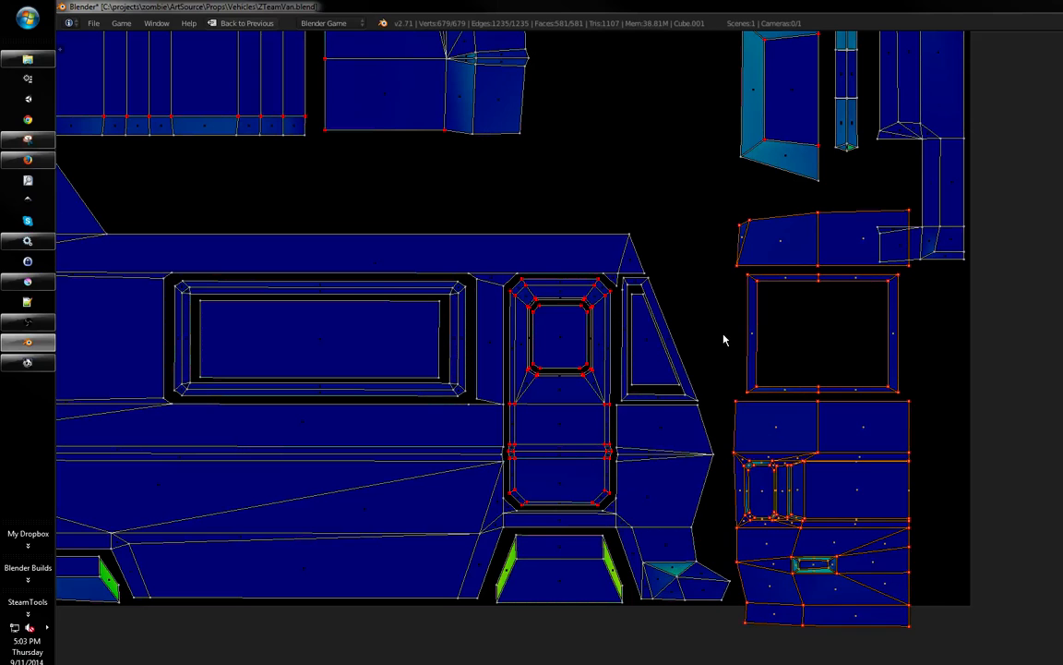
{"action": "key", "text": "g"}
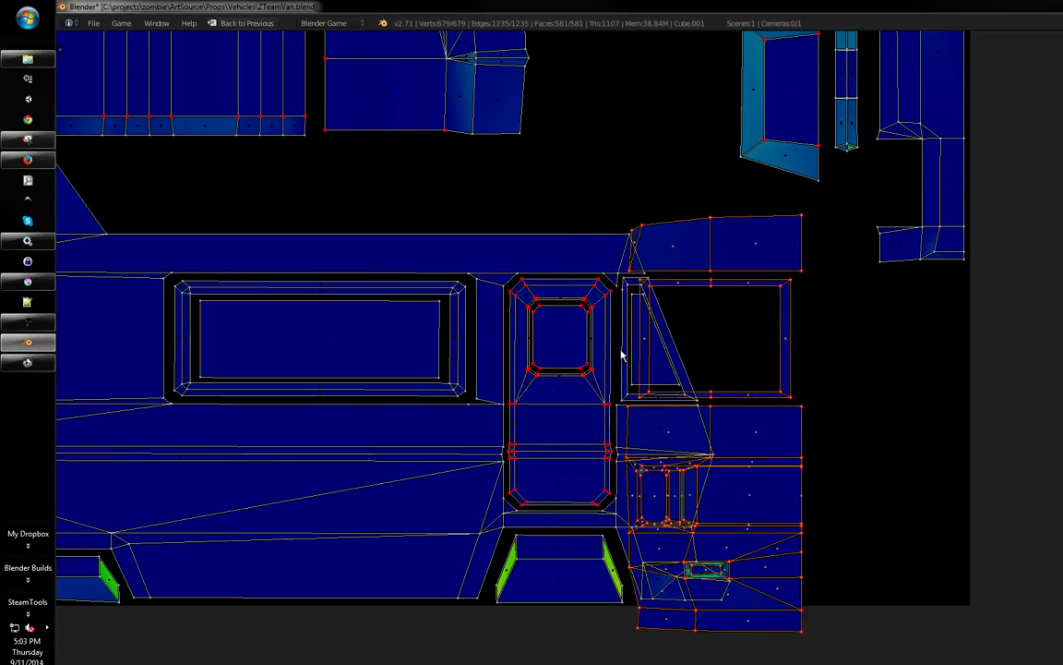
{"action": "left_click", "coordinate": [624, 355]}
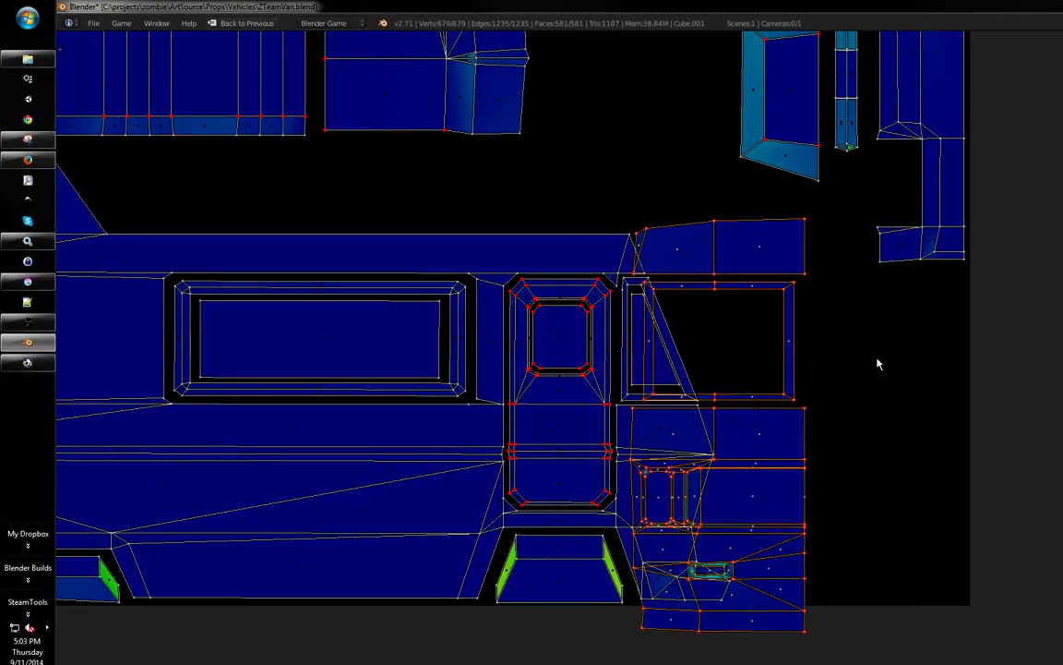
{"action": "key", "text": "s"}
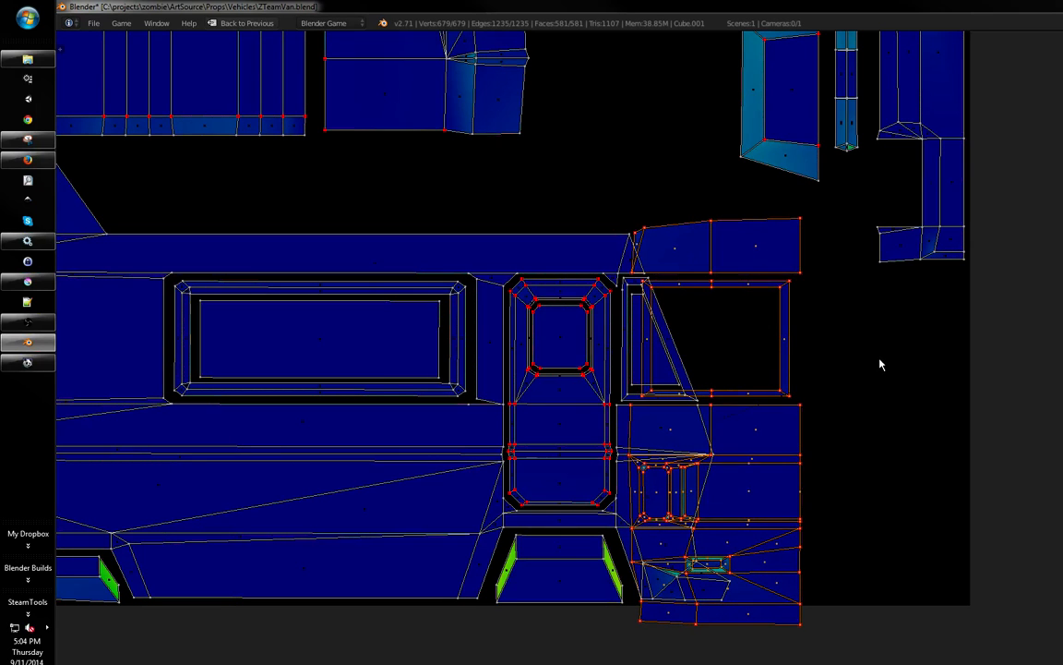
{"action": "key", "text": "g"}
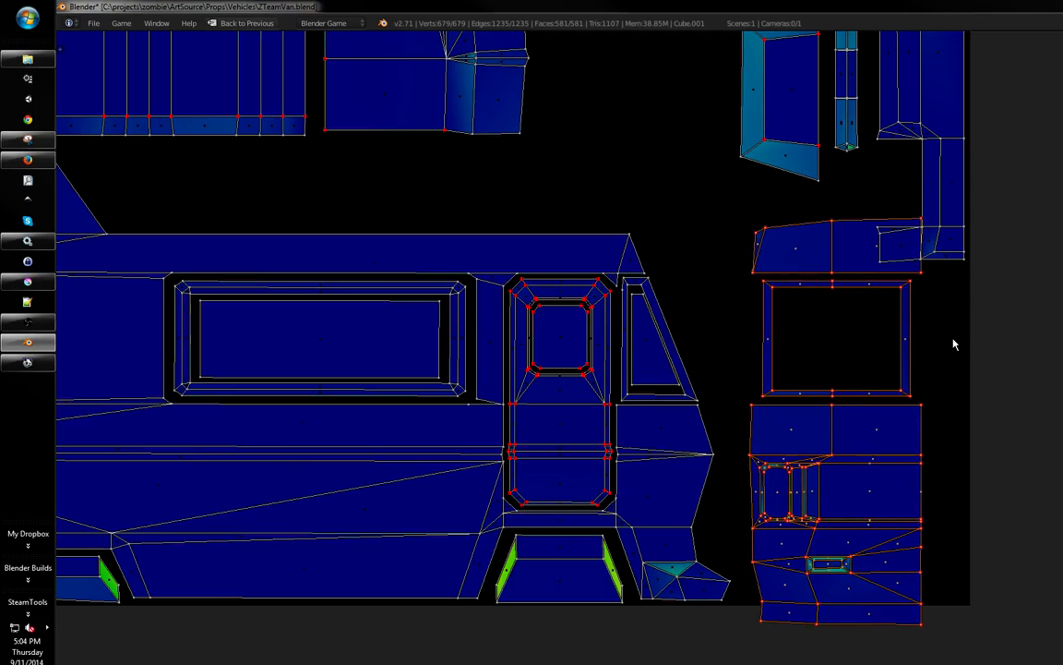
{"action": "left_click", "coordinate": [920, 329]}
- Box-select the lower rows of the panel island and compress them vertically so they fit above the texture's bottom edge
{"action": "middle_click_drag", "start_coordinate": [919, 329], "coordinate": [865, 343]}
{"action": "key", "text": "b"}
{"action": "left_click_drag", "start_coordinate": [865, 444], "coordinate": [715, 499]}
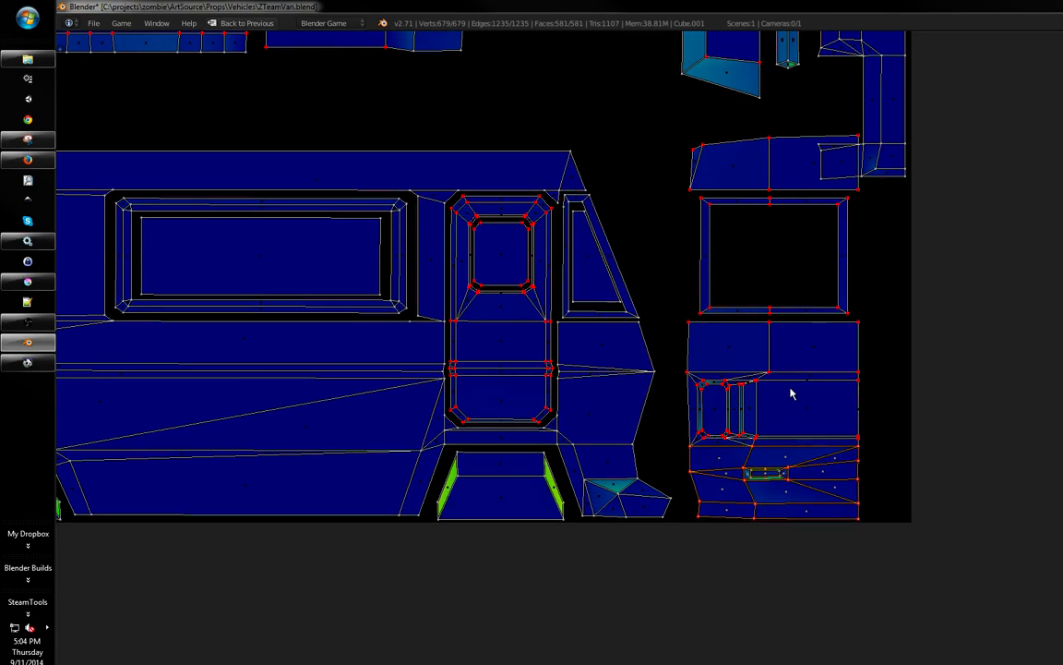
{"action": "scroll", "coordinate": [806, 352], "scroll_direction": "up", "scroll_amount": 2, "text": "ctrl"}
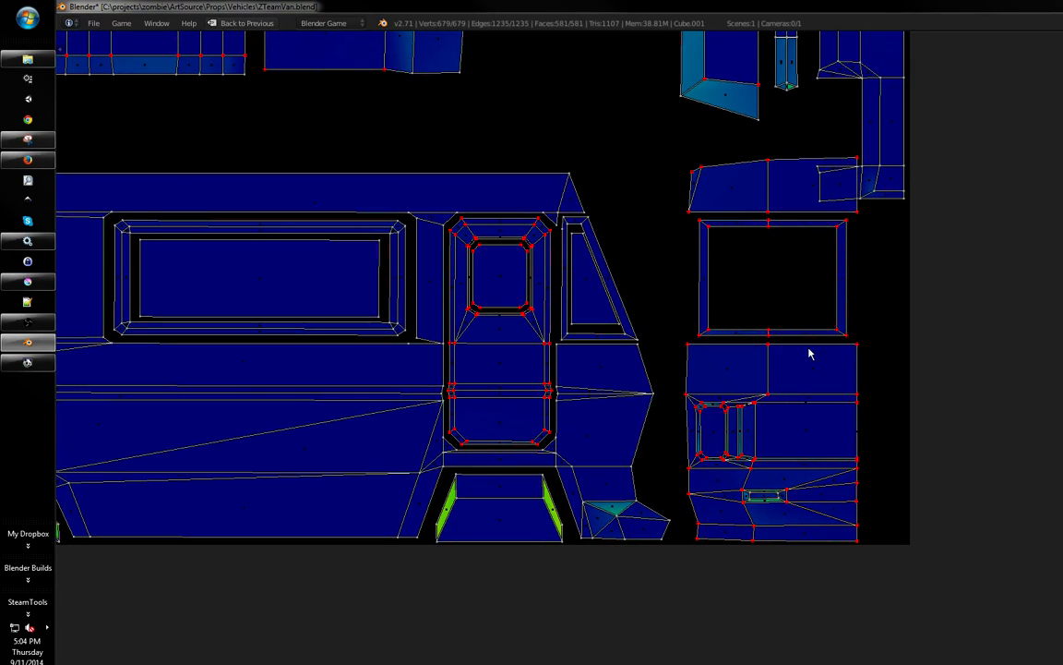
{"action": "key", "text": "b"}
{"action": "left_click_drag", "start_coordinate": [875, 333], "coordinate": [824, 415]}
{"action": "left_click_drag", "start_coordinate": [684, 564], "coordinate": [684, 559]}
{"action": "scroll", "coordinate": [760, 303], "scroll_direction": "up", "scroll_amount": 3, "text": "ctrl"}
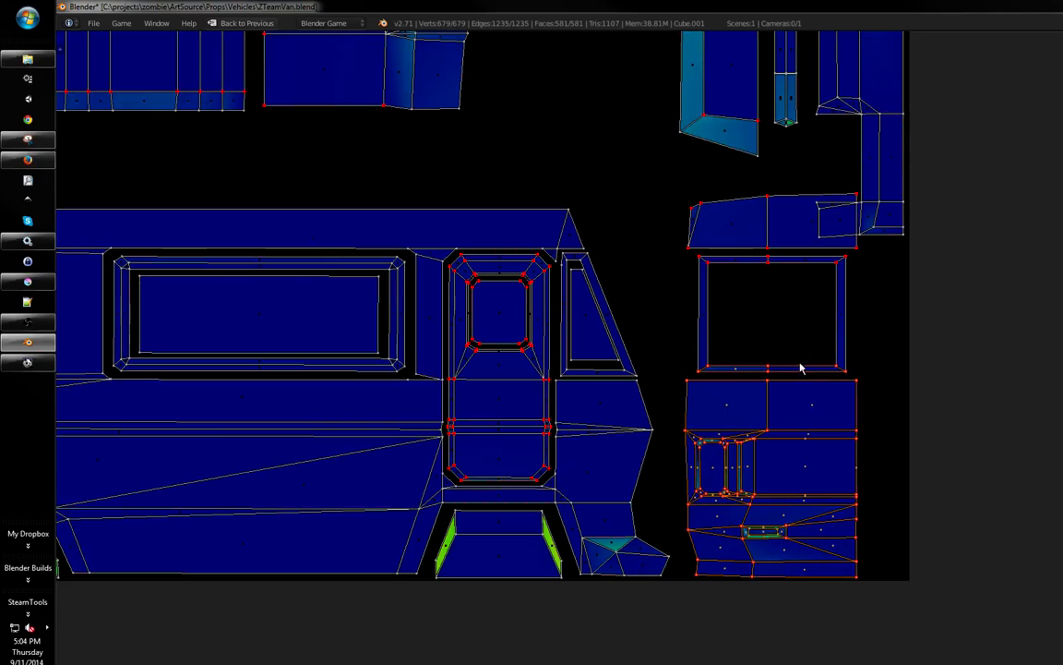
{"action": "key", "text": "b"}
{"action": "left_click_drag", "start_coordinate": [886, 379], "coordinate": [731, 499]}
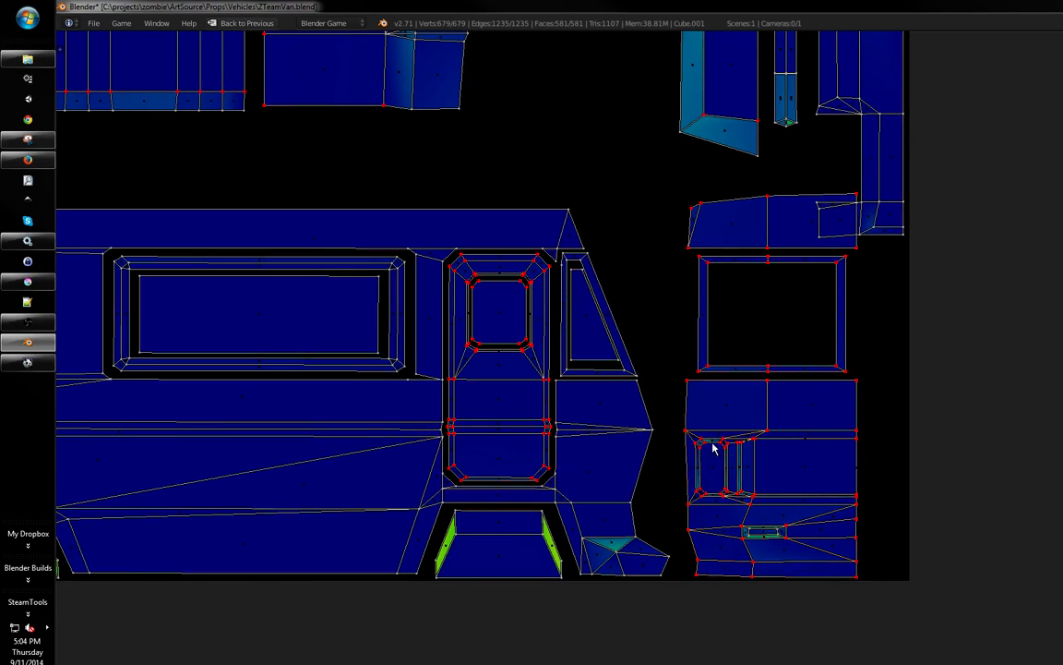
- Box-select the panel group's lower section and try shifting it horizontally toward the van's nose by itself
{"action": "key", "text": "b"}
{"action": "left_click_drag", "start_coordinate": [674, 375], "coordinate": [890, 610]}
{"action": "key", "text": "g"}
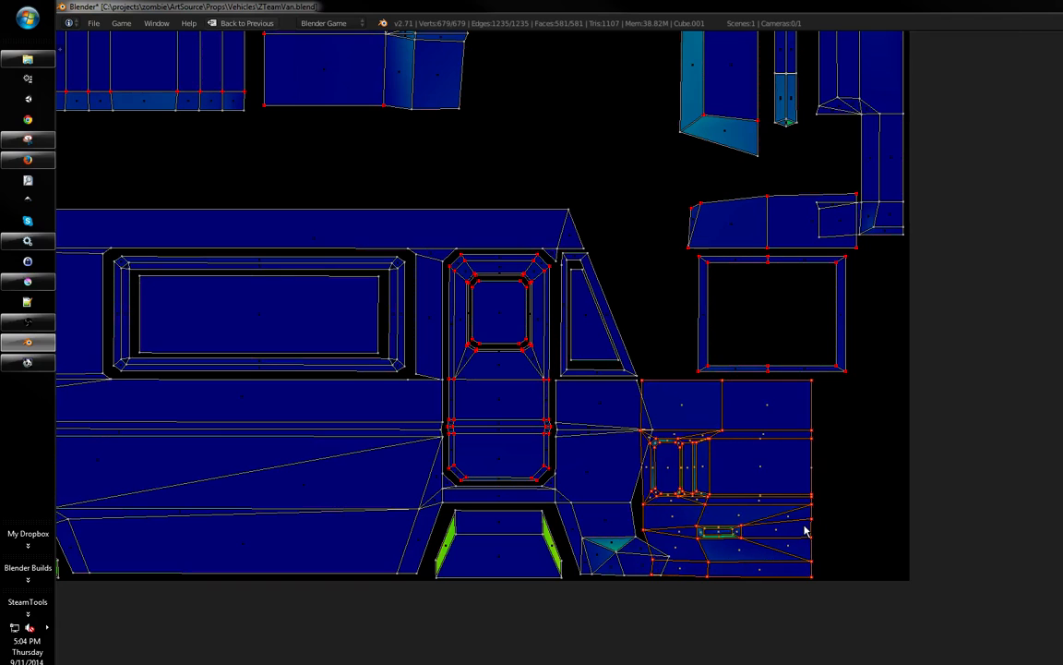
{"action": "scroll", "coordinate": [805, 531], "scroll_direction": "up", "scroll_amount": 2}
{"action": "key", "text": "g"}
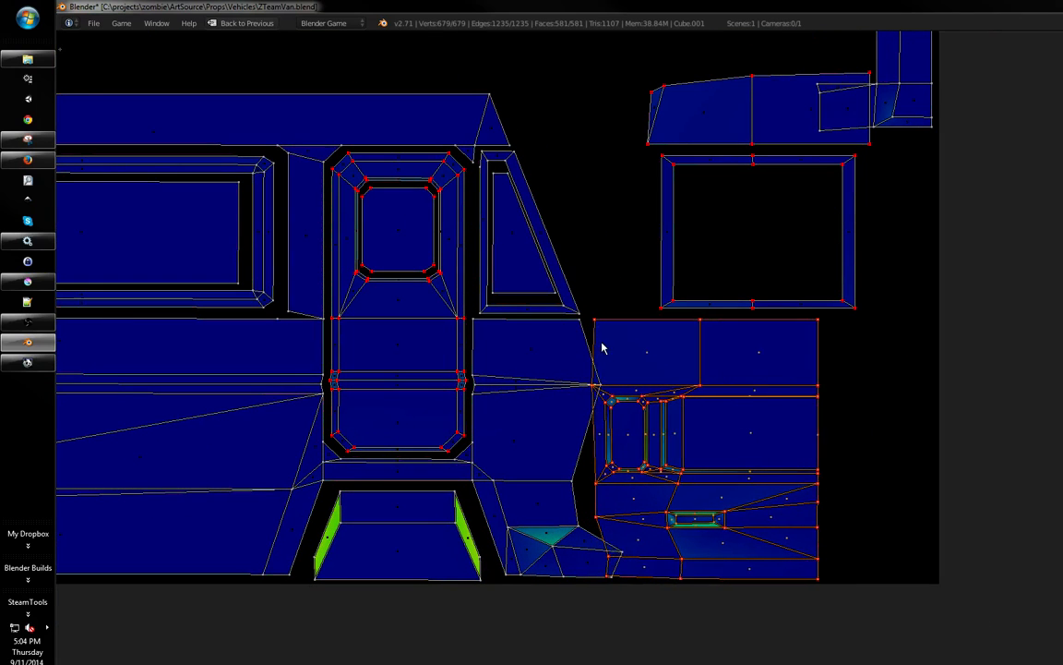
{"action": "left_click", "coordinate": [602, 347]}
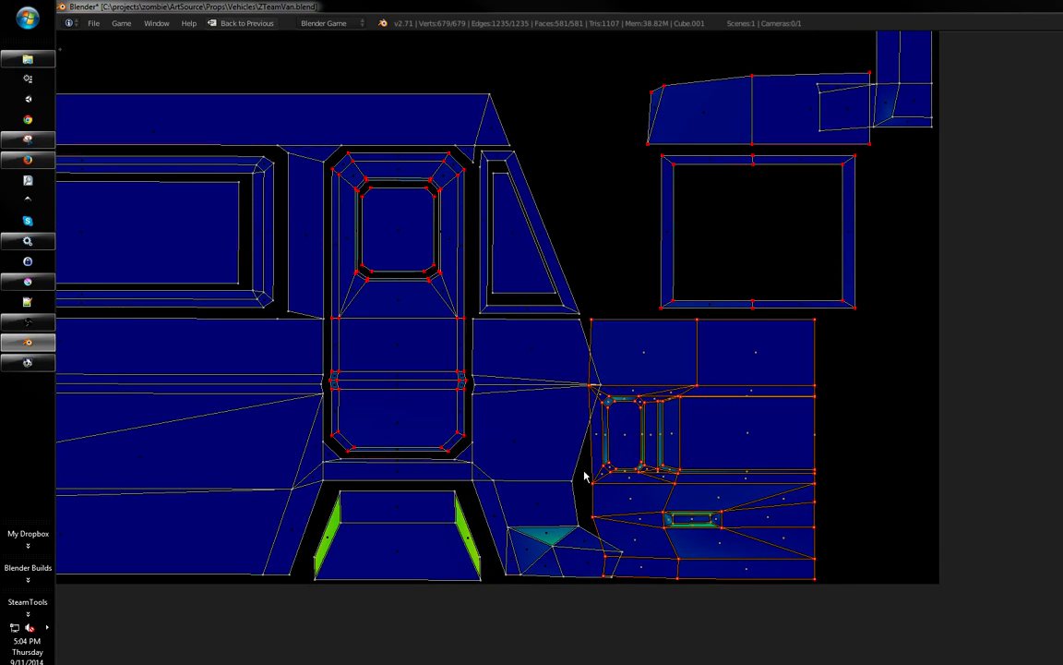
{"action": "key", "text": "g"}
{"action": "key", "text": "x"}
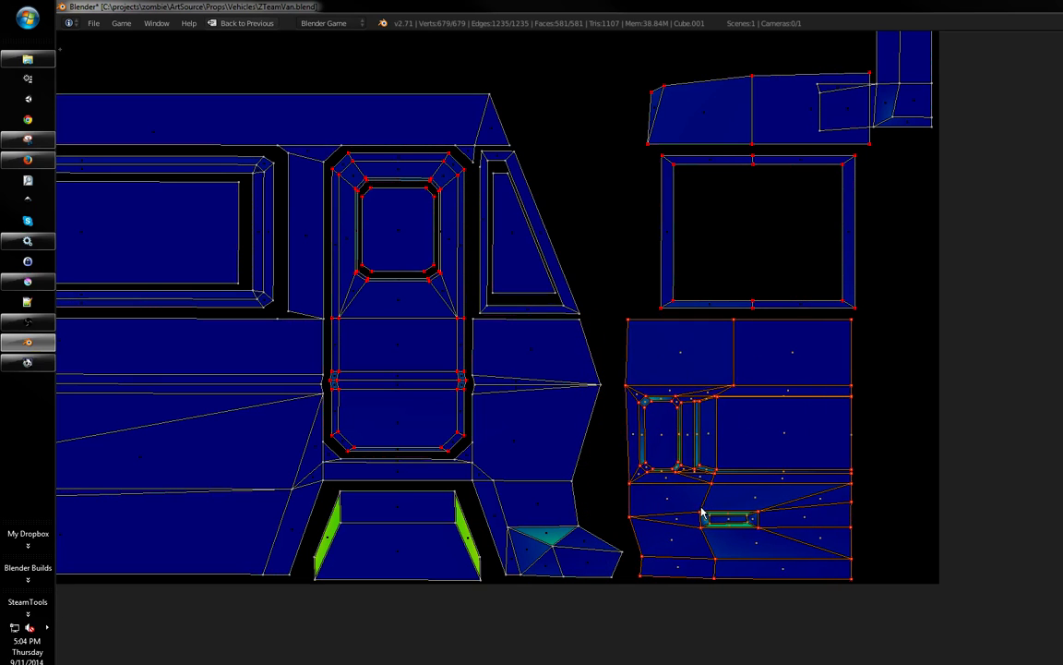
{"action": "scroll", "coordinate": [711, 392], "scroll_direction": "up", "scroll_amount": 3}
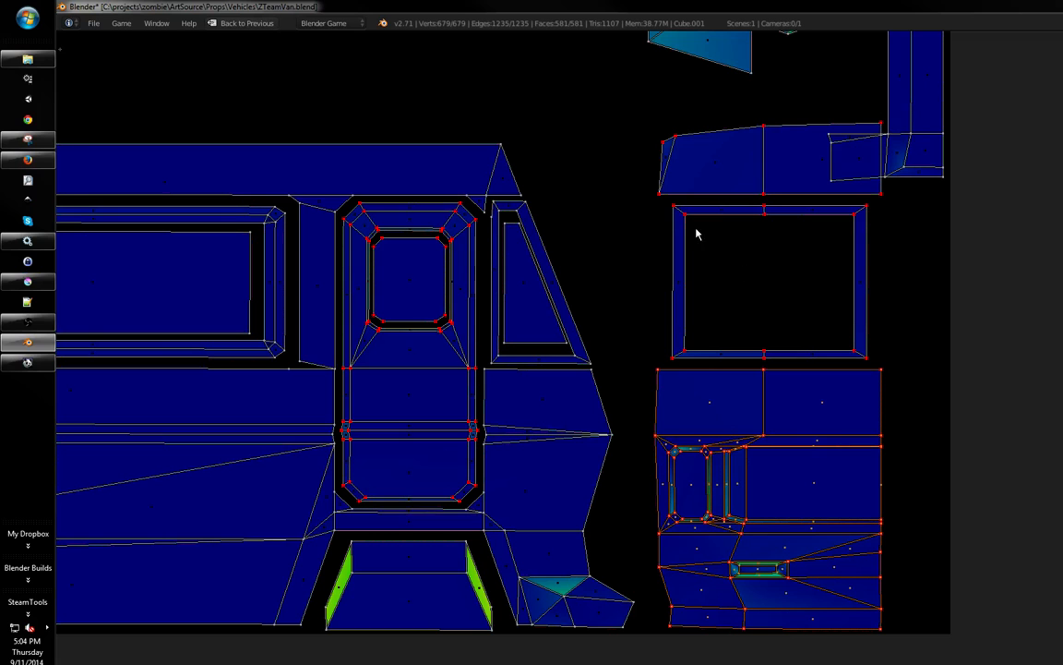
- Add the window frame and the top piece to the selection and move the whole panel group left toward the van's nose
{"action": "key", "text": "b"}
{"action": "left_click_drag", "start_coordinate": [647, 194], "coordinate": [677, 222]}
{"action": "left_click_drag", "start_coordinate": [902, 362], "coordinate": [905, 368]}
{"action": "key", "text": "g"}
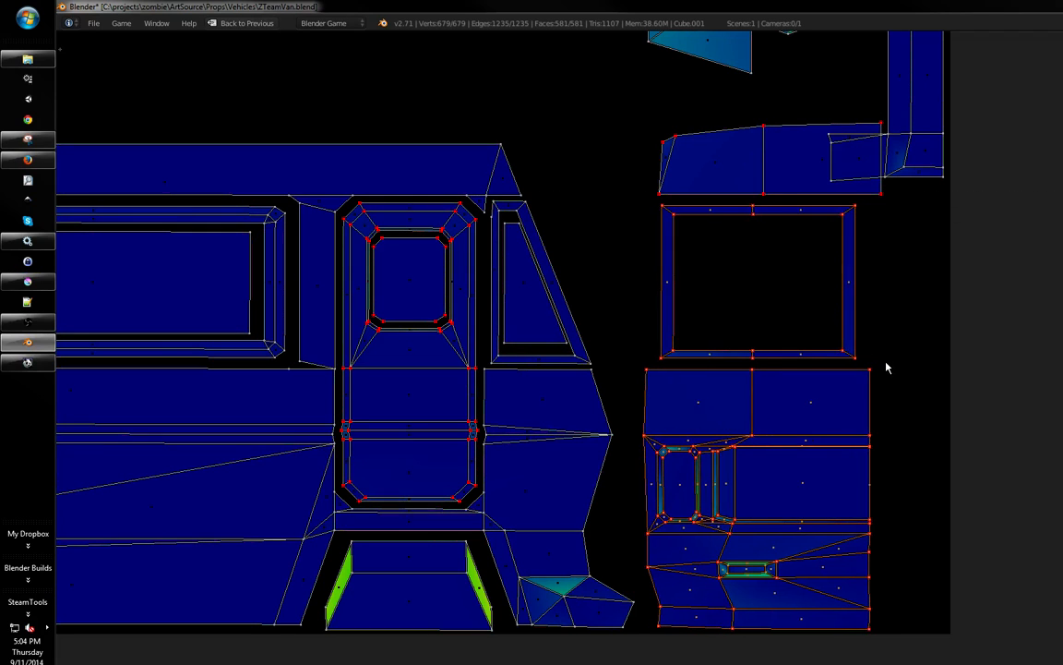
{"action": "scroll", "coordinate": [771, 229], "scroll_direction": "up", "scroll_amount": 3}
{"action": "key", "text": "b"}
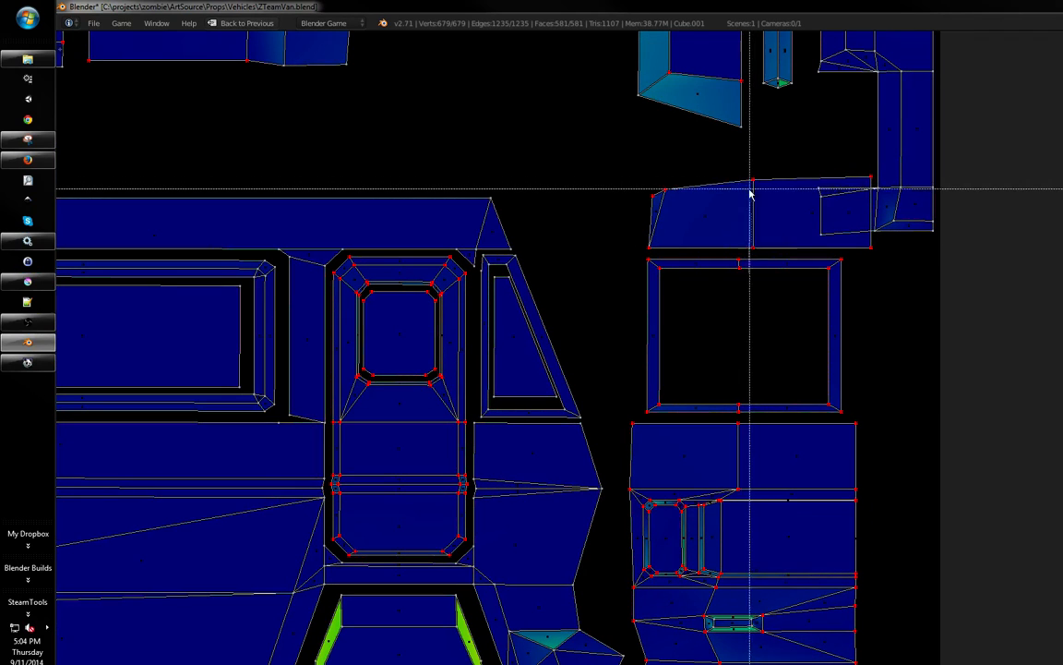
{"action": "left_click", "coordinate": [749, 193]}
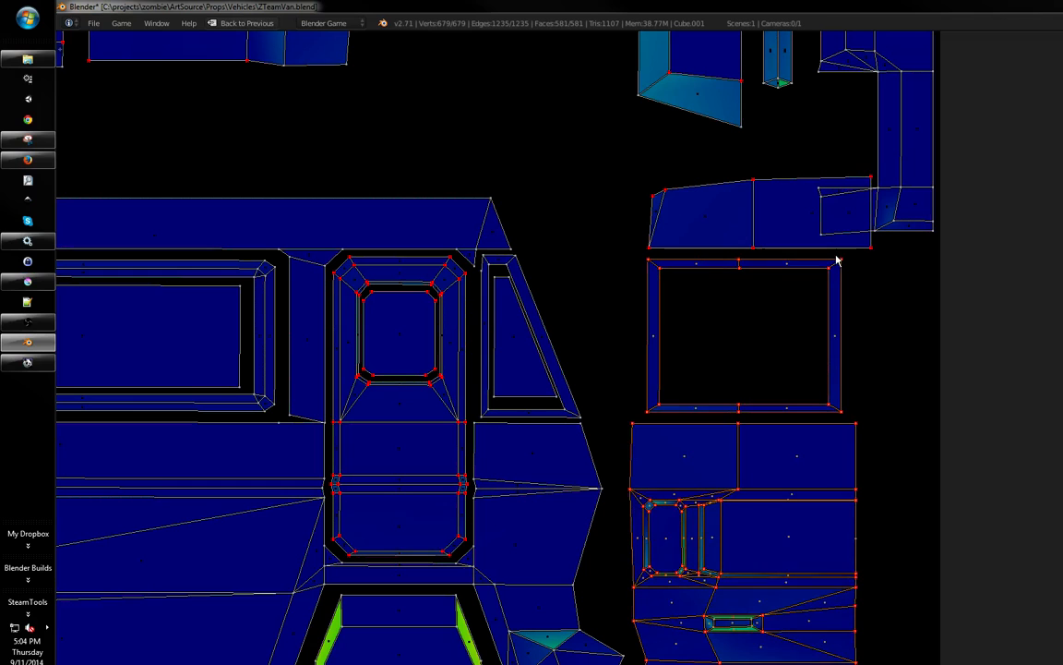
{"action": "key", "text": "ctrl+z"}
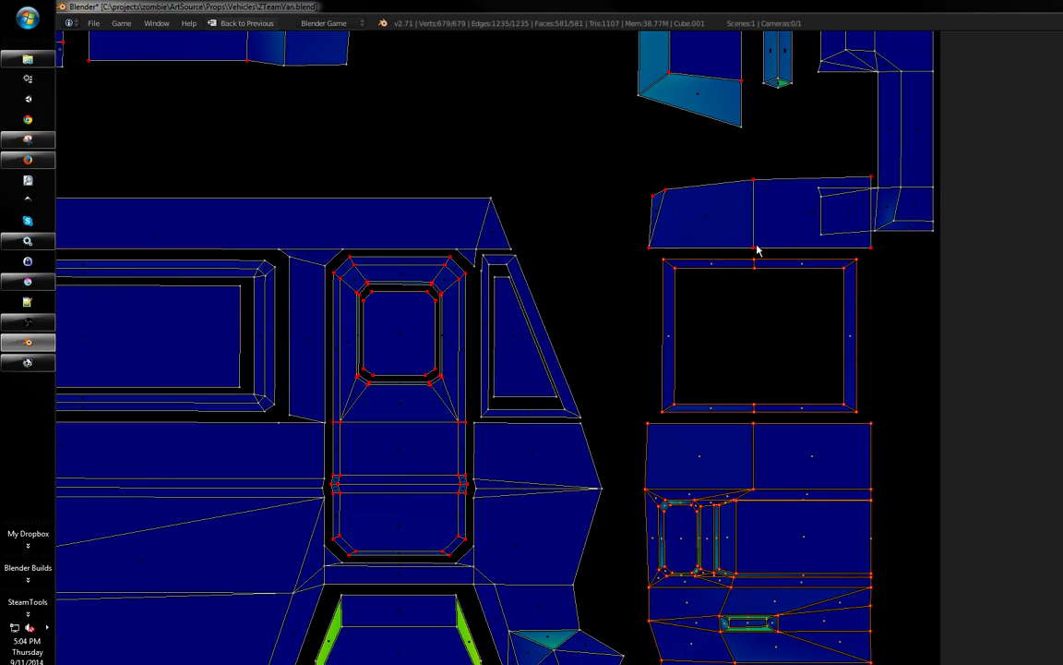
{"action": "key", "text": "ctrl+shift+z"}
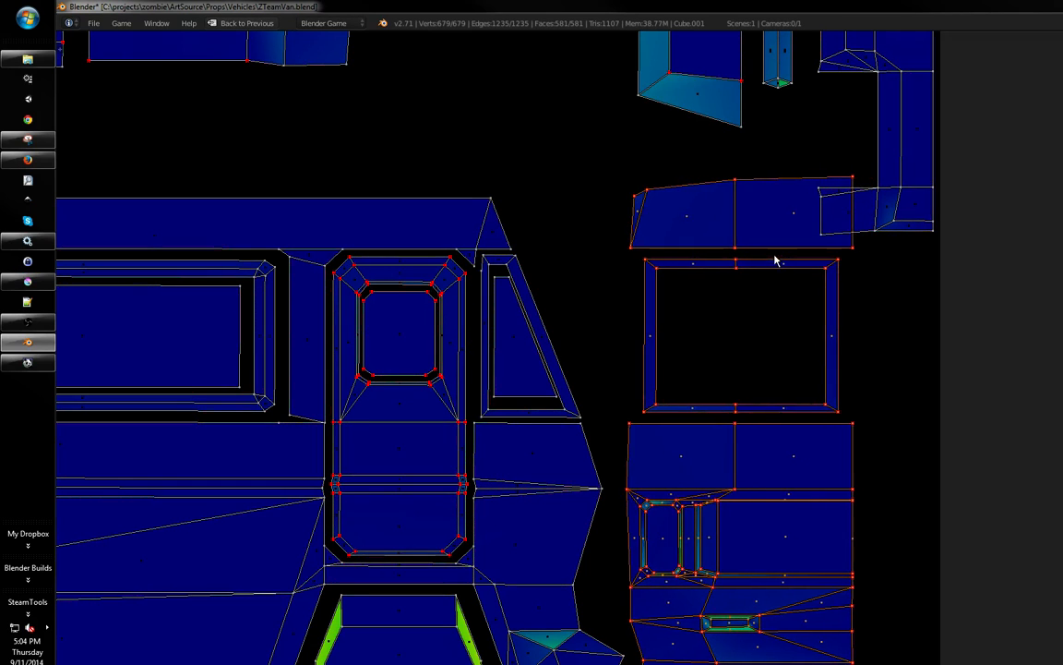
{"action": "scroll", "coordinate": [774, 262], "scroll_direction": "down", "scroll_amount": 4}
{"action": "scroll", "coordinate": [603, 306], "scroll_direction": "up", "scroll_amount": 4}
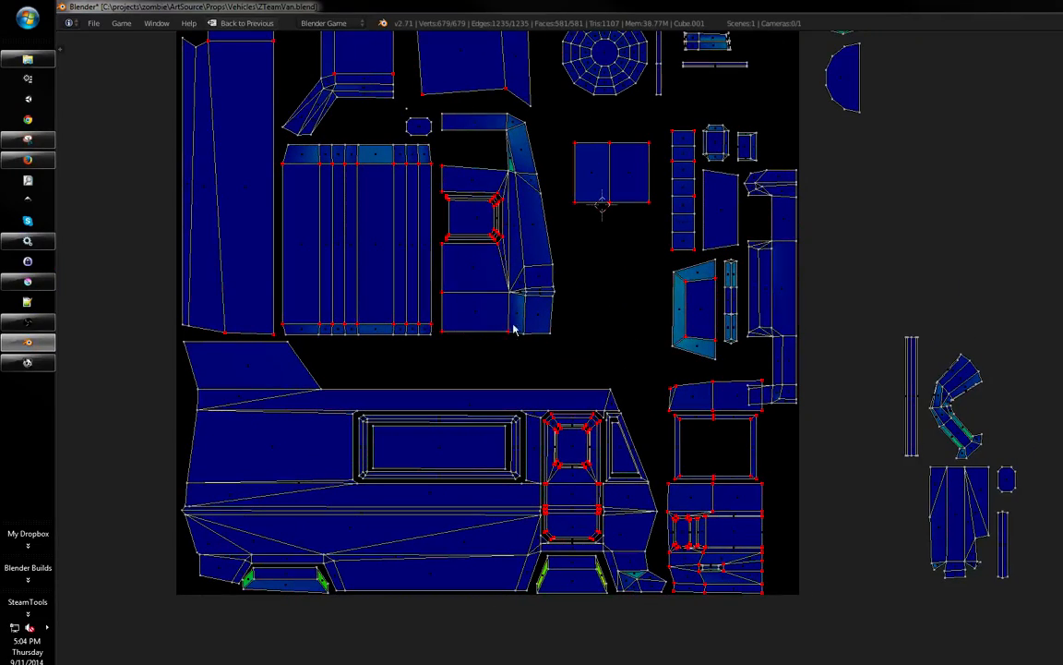
{"action": "middle_click_drag", "start_coordinate": [517, 338], "coordinate": [491, 369]}
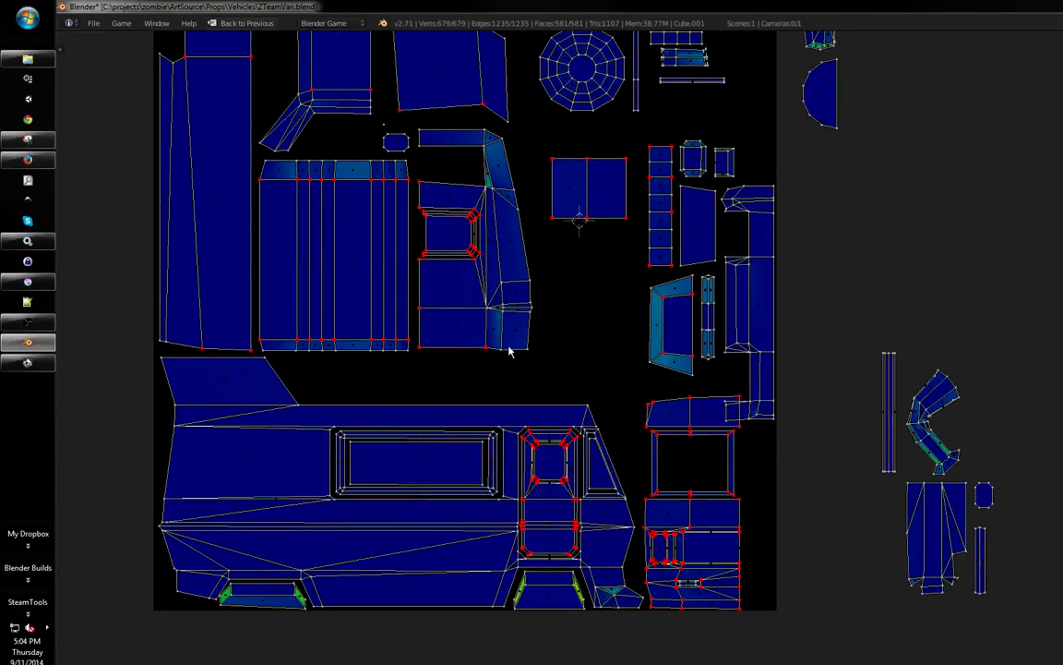
{"action": "key", "text": "g"}
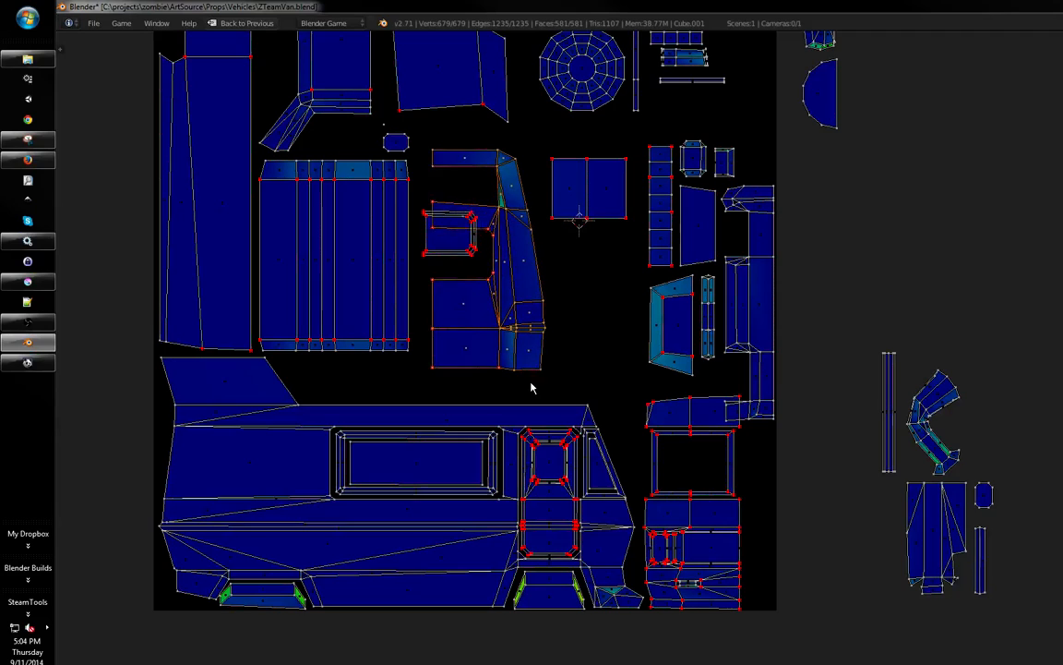
{"action": "right_click", "coordinate": [532, 387]}
{"action": "key", "text": "a"}
- Move the long bracket-shaped island up clear of the panel group and tuck the small rectangular island into its upper notch
{"action": "middle_click_drag", "start_coordinate": [639, 365], "coordinate": [611, 335]}
{"action": "scroll", "coordinate": [729, 386], "scroll_direction": "up", "scroll_amount": 5}
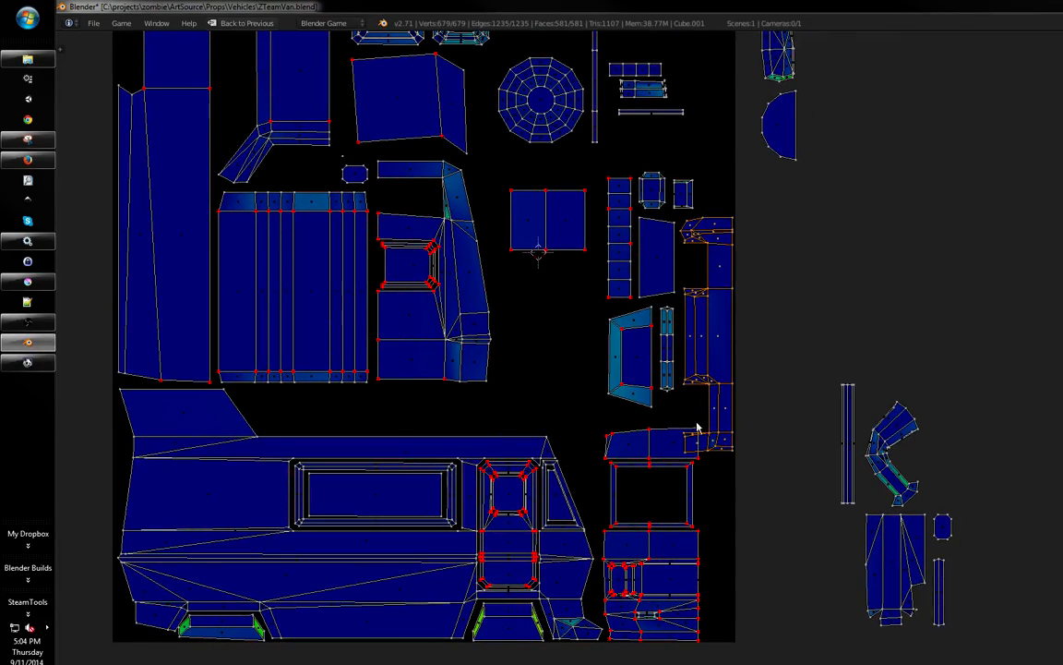
{"action": "middle_click_drag", "start_coordinate": [697, 423], "coordinate": [736, 416]}
{"action": "key", "text": "g"}
{"action": "left_click", "coordinate": [729, 381]}
{"action": "key", "text": "a"}
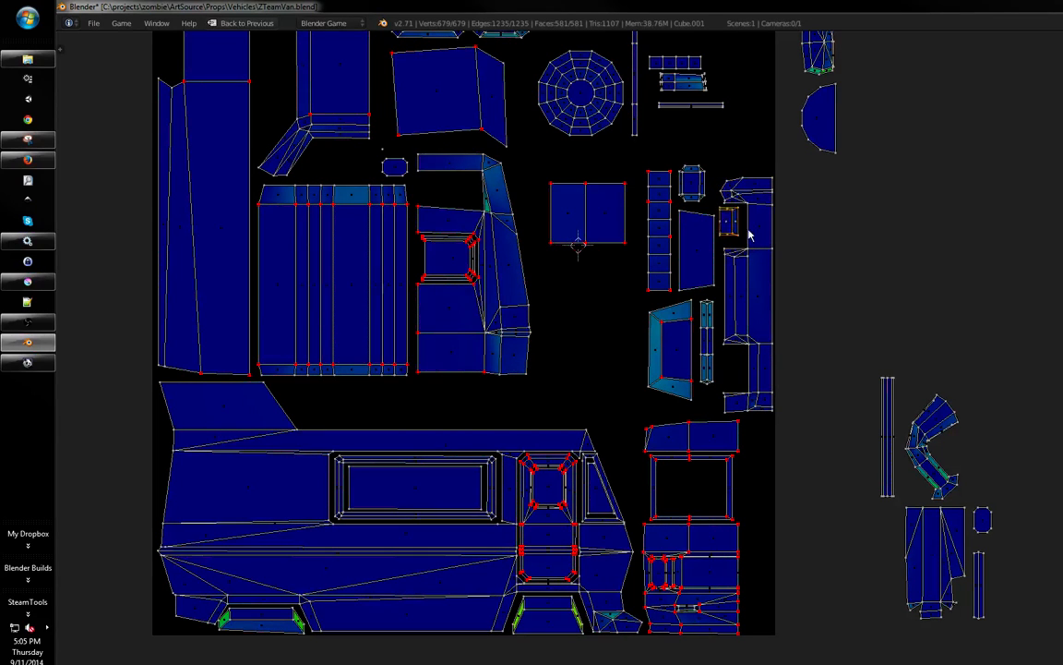
{"action": "middle_click_drag", "start_coordinate": [697, 203], "coordinate": [711, 323]}
{"action": "key", "text": "a"}
- Restore the split 3D and UV layout, deselect everything and select one face of a small light box on the van's front roof
{"action": "middle_click_drag", "start_coordinate": [680, 286], "coordinate": [644, 234]}
{"action": "middle_click_drag", "start_coordinate": [675, 312], "coordinate": [703, 327]}
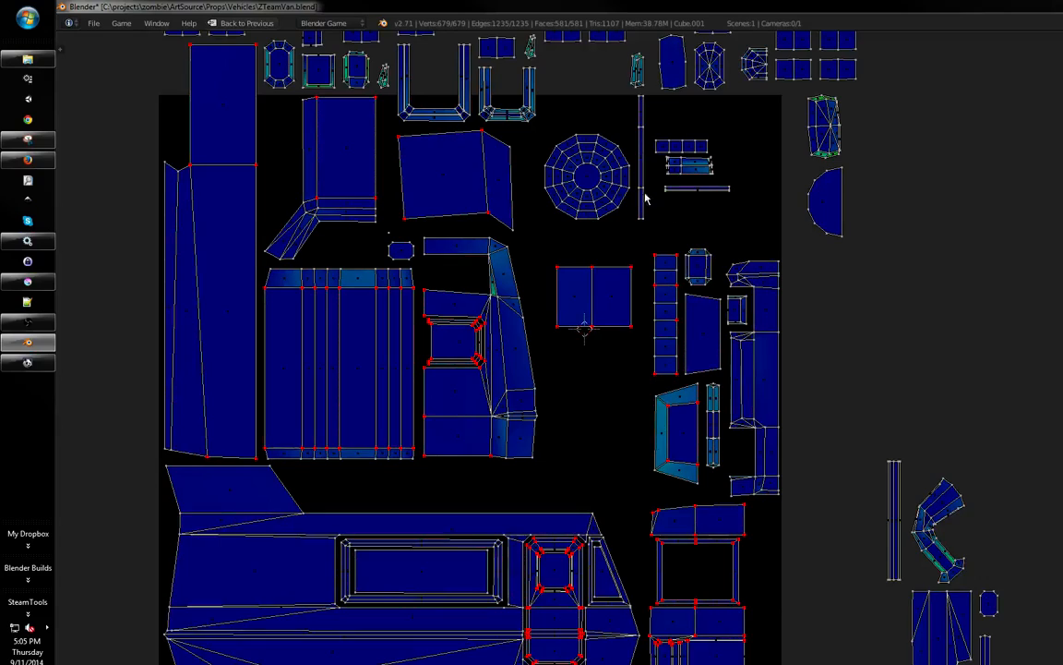
{"action": "middle_click_drag", "start_coordinate": [605, 178], "coordinate": [606, 231]}
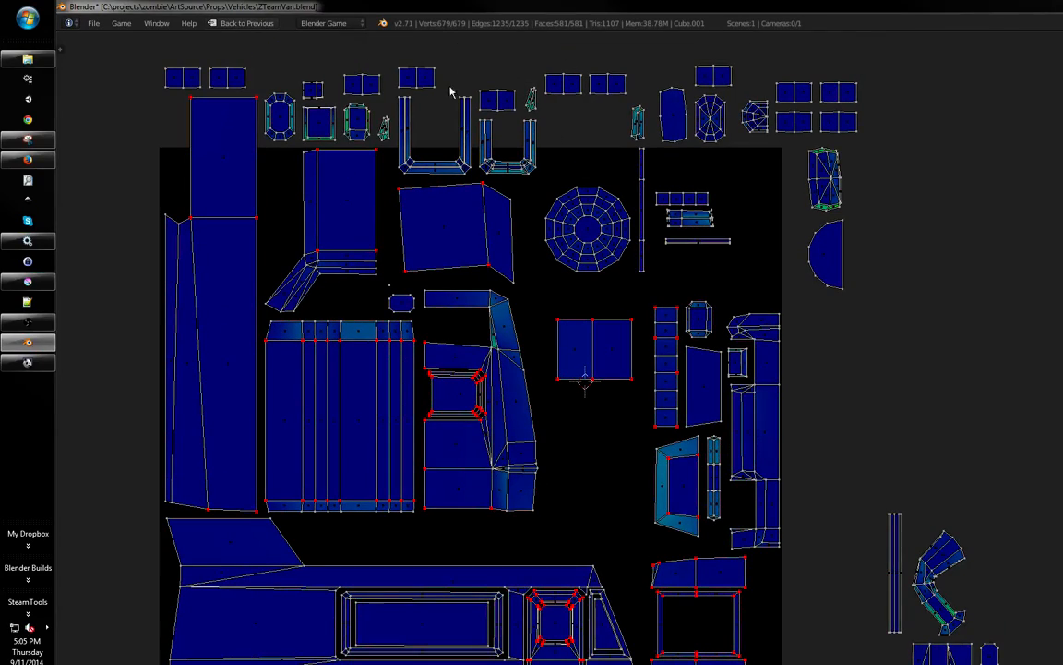
{"action": "middle_click_drag", "start_coordinate": [452, 91], "coordinate": [502, 313]}
{"action": "key", "text": "ctrl+Up"}
{"action": "scroll", "coordinate": [349, 289], "scroll_direction": "down", "scroll_amount": 4}
{"action": "key", "text": "a"}
{"action": "key", "text": "a"}
{"action": "scroll", "coordinate": [886, 208], "scroll_direction": "up", "scroll_amount": 2}
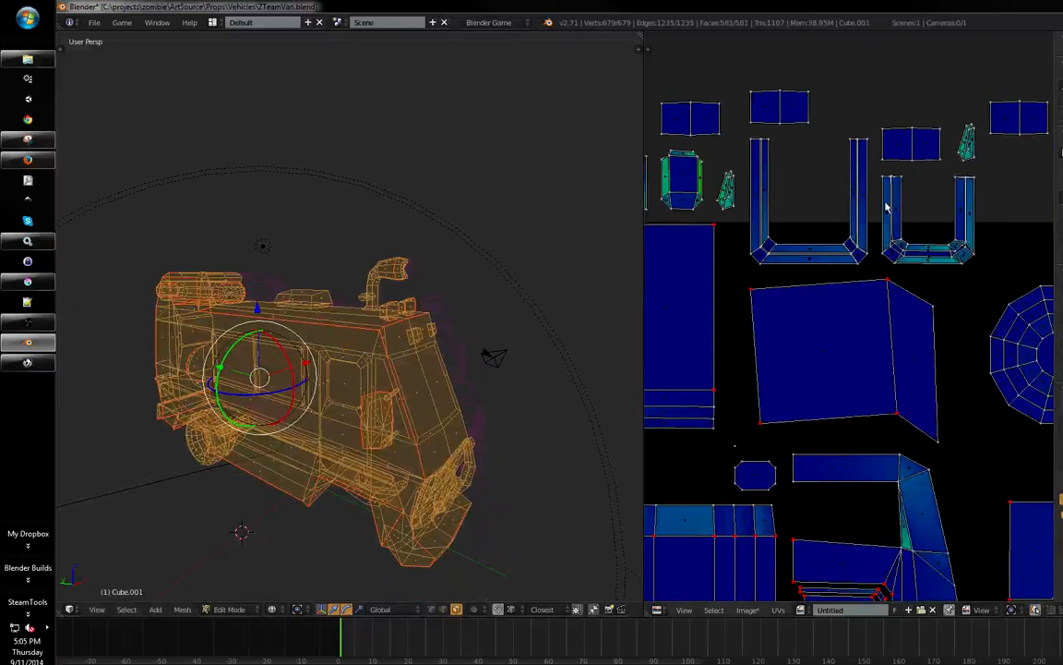
{"action": "scroll", "coordinate": [886, 208], "scroll_direction": "up", "scroll_amount": 1}
{"action": "key", "text": "a"}
{"action": "scroll", "coordinate": [410, 345], "scroll_direction": "up", "scroll_amount": 2}
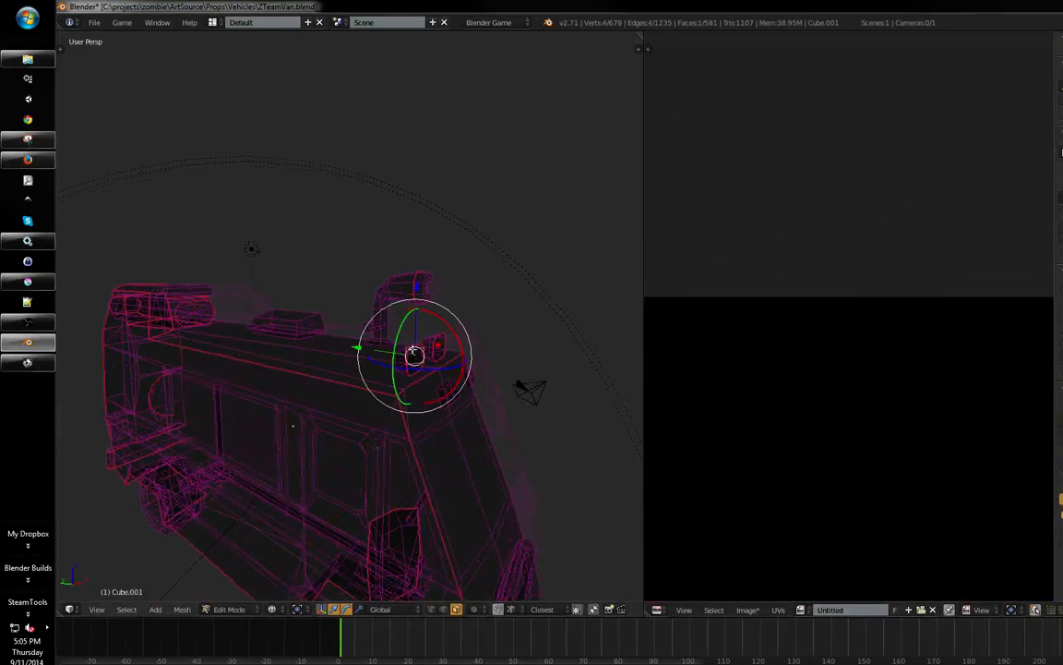
- Select the front faces of both light boxes on the van's front roof and examine their UV islands
{"action": "middle_click_drag", "start_coordinate": [414, 351], "coordinate": [417, 339]}
{"action": "key", "text": "a"}
{"action": "scroll", "coordinate": [433, 369], "scroll_direction": "up", "scroll_amount": 2}
{"action": "key", "text": "z"}
{"action": "right_click", "coordinate": [454, 405]}
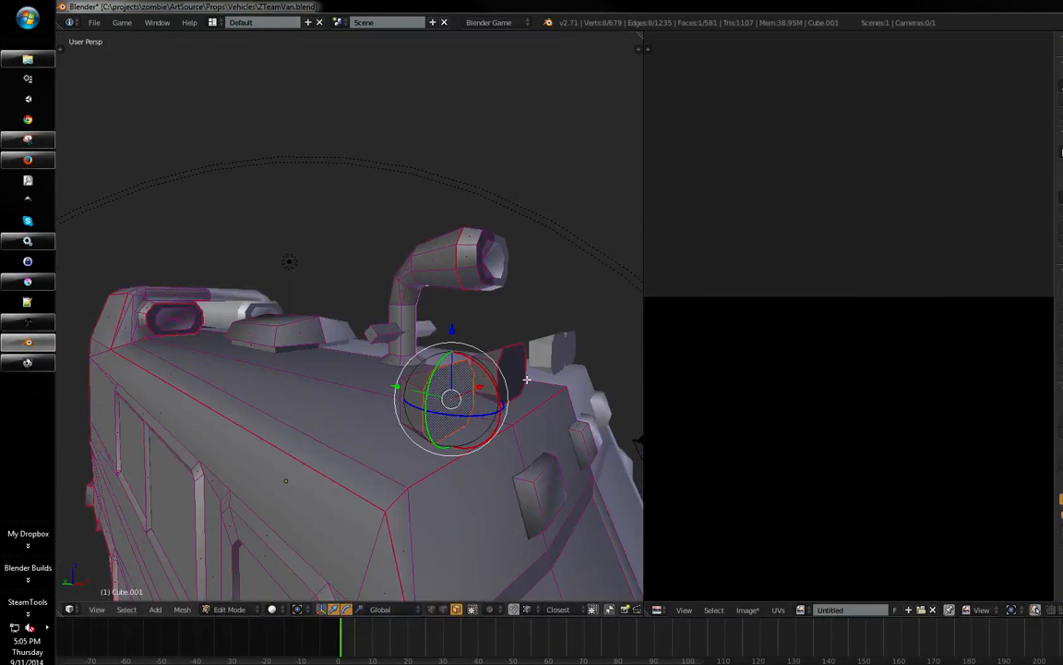
{"action": "middle_click_drag", "start_coordinate": [526, 379], "coordinate": [413, 389]}
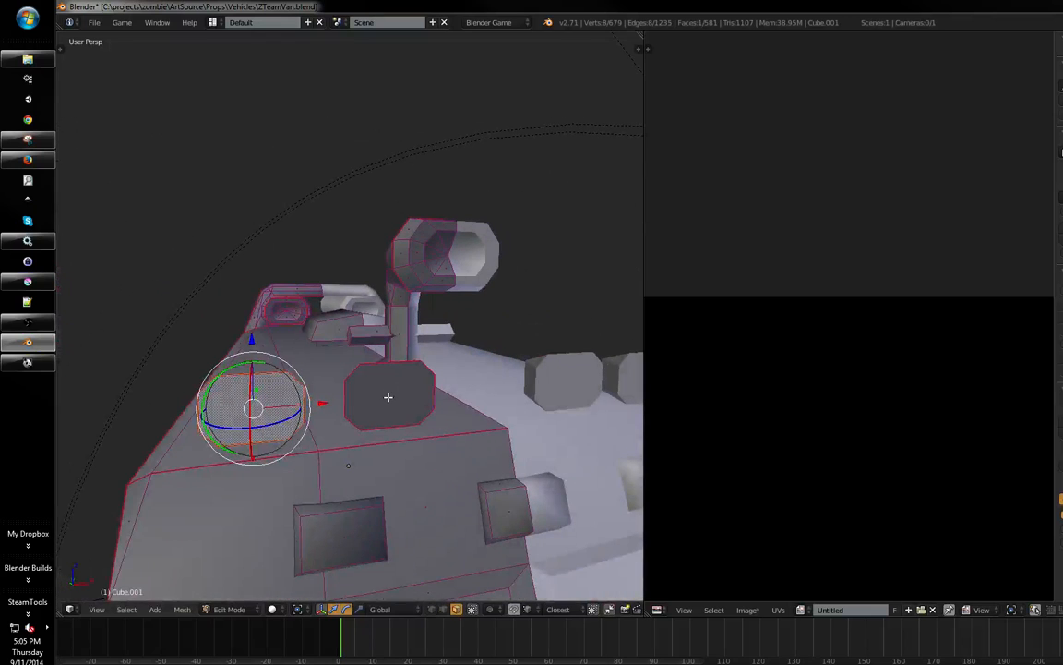
{"action": "right_click", "coordinate": [388, 397], "text": "shift"}
{"action": "scroll", "coordinate": [738, 397], "scroll_direction": "down", "scroll_amount": 3}
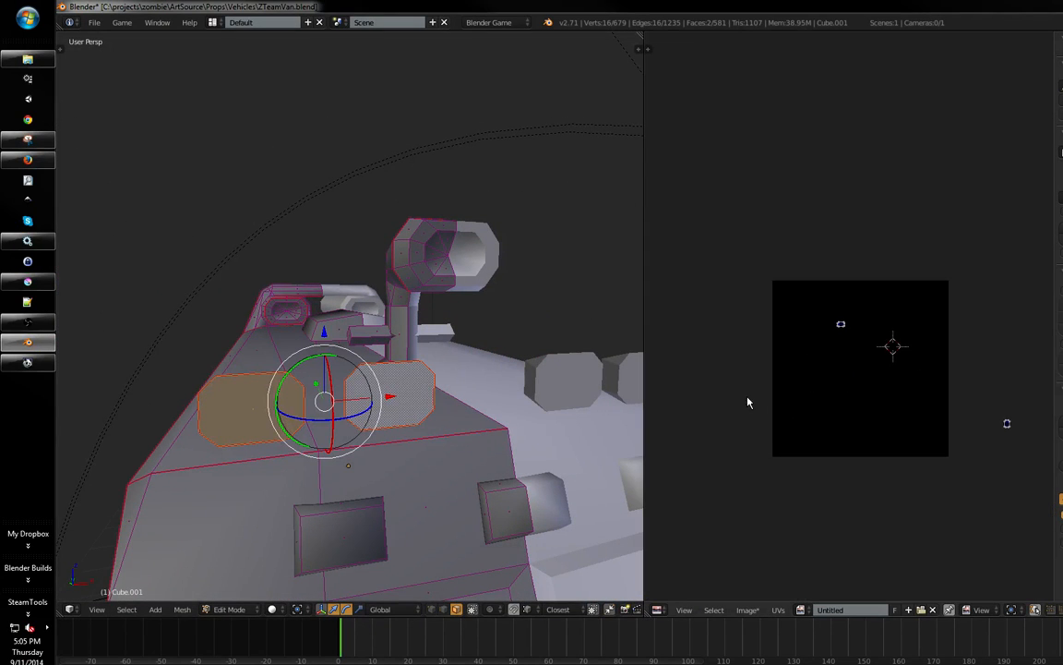
{"action": "middle_click_drag", "start_coordinate": [788, 373], "coordinate": [758, 364]}
{"action": "middle_click_drag", "start_coordinate": [759, 364], "coordinate": [832, 315], "text": "ctrl"}
{"action": "middle_click_drag", "start_coordinate": [547, 369], "coordinate": [543, 344], "text": "shift"}
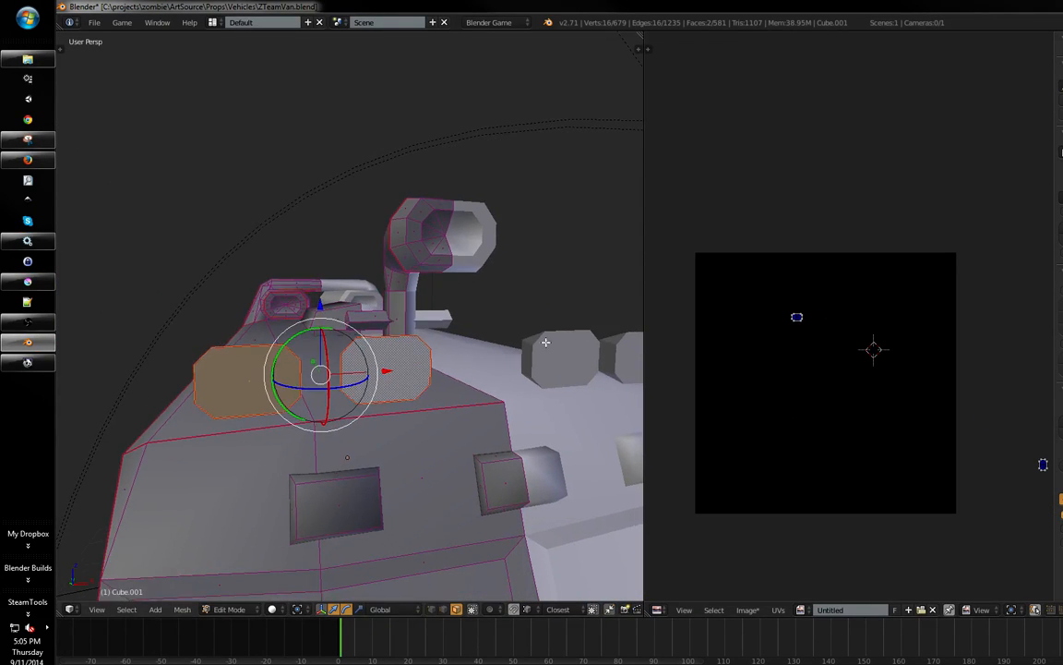
{"action": "middle_click_drag", "start_coordinate": [778, 331], "coordinate": [765, 327]}
{"action": "middle_click_drag", "start_coordinate": [425, 383], "coordinate": [626, 392]}
{"action": "middle_click_drag", "start_coordinate": [476, 425], "coordinate": [418, 429]}
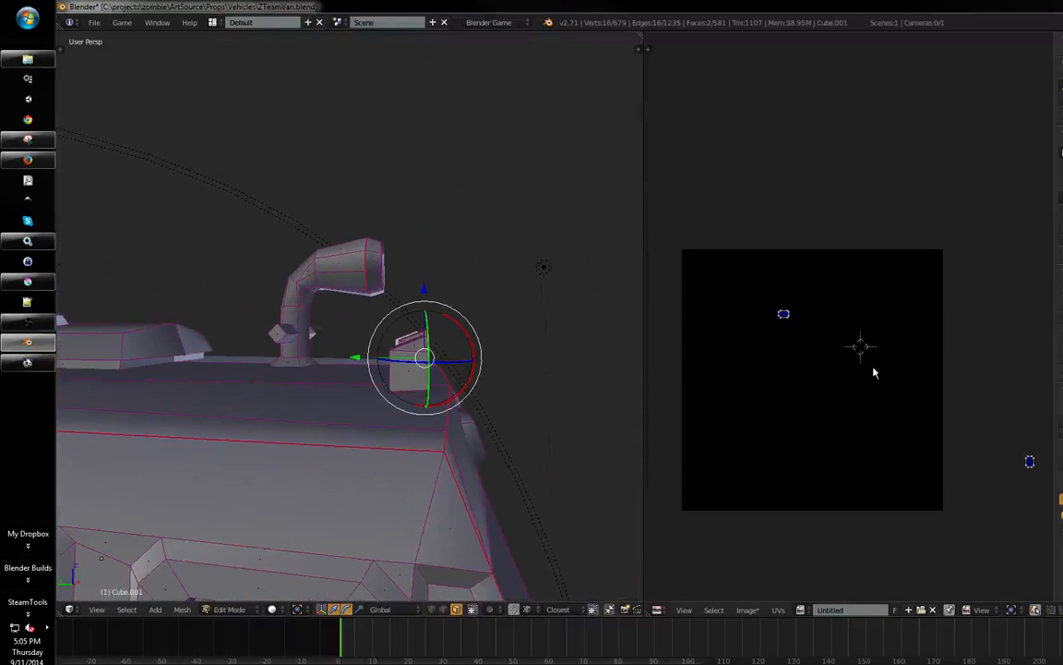
- Try to move the light-face island outside the texture level with the one inside it
{"action": "middle_click_drag", "start_coordinate": [873, 370], "coordinate": [826, 335]}
{"action": "left_click_drag", "start_coordinate": [984, 405], "coordinate": [1006, 448]}
{"action": "key", "text": "g"}
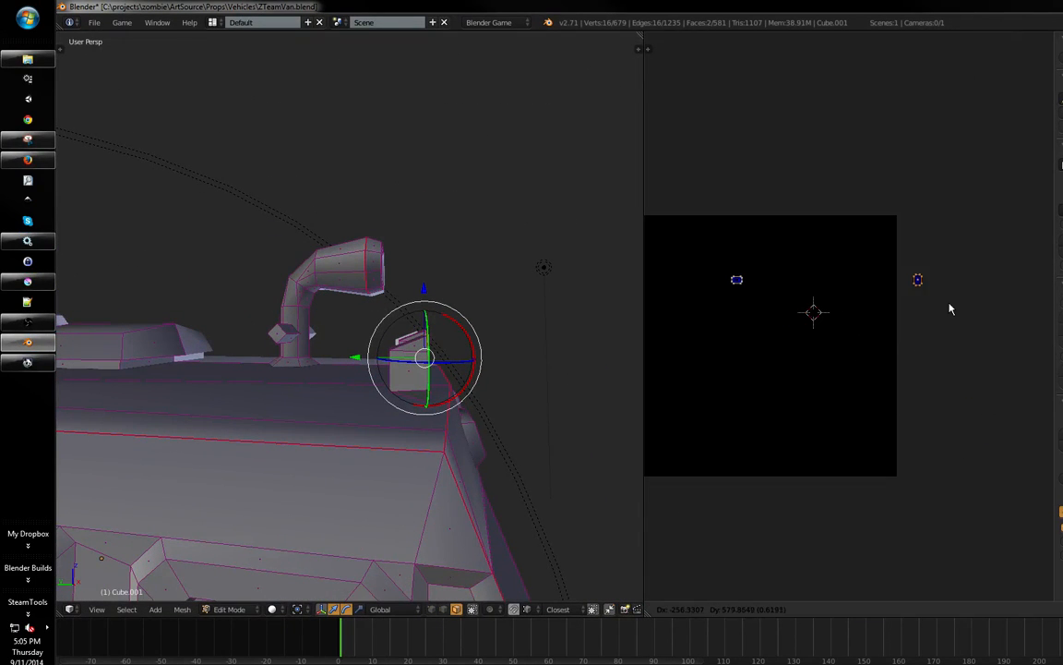
{"action": "right_click", "coordinate": [885, 315]}
- Switch mesh selection to vertices, deselect everything and delete the inner light box from the van's front roof
{"action": "middle_click_drag", "start_coordinate": [379, 326], "coordinate": [347, 358]}
{"action": "key", "text": "Tab"}
{"action": "key", "text": "Tab"}
{"action": "key", "text": "ctrl+Tab"}
{"action": "left_click", "coordinate": [299, 318]}
{"action": "key", "text": "a"}
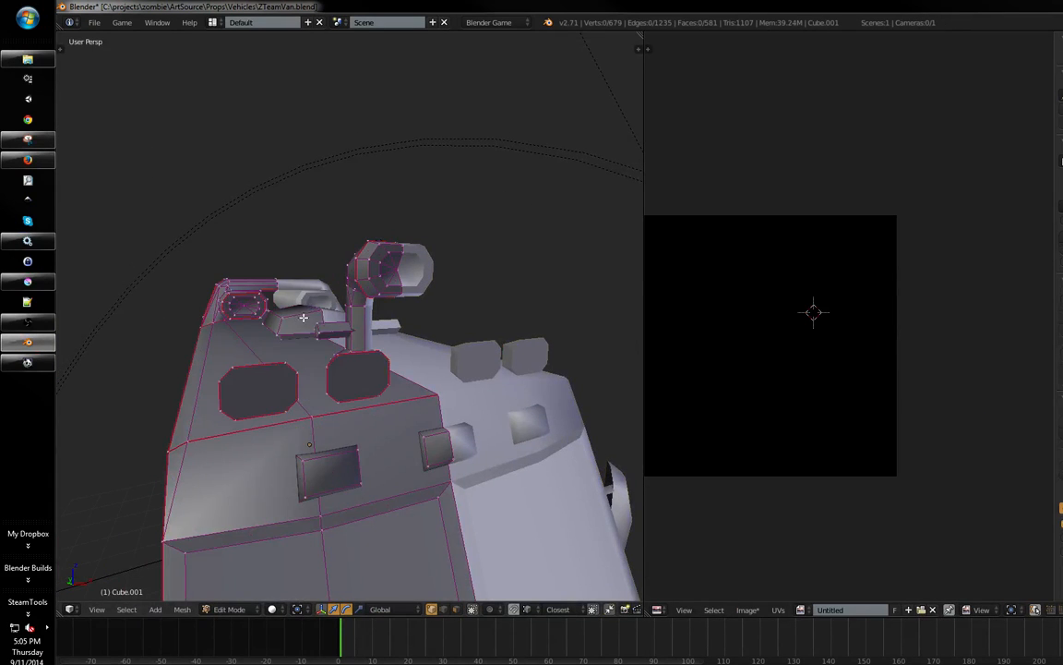
{"action": "middle_click_drag", "start_coordinate": [301, 323], "coordinate": [332, 359]}
{"action": "scroll", "coordinate": [331, 359], "scroll_direction": "up", "scroll_amount": 5}
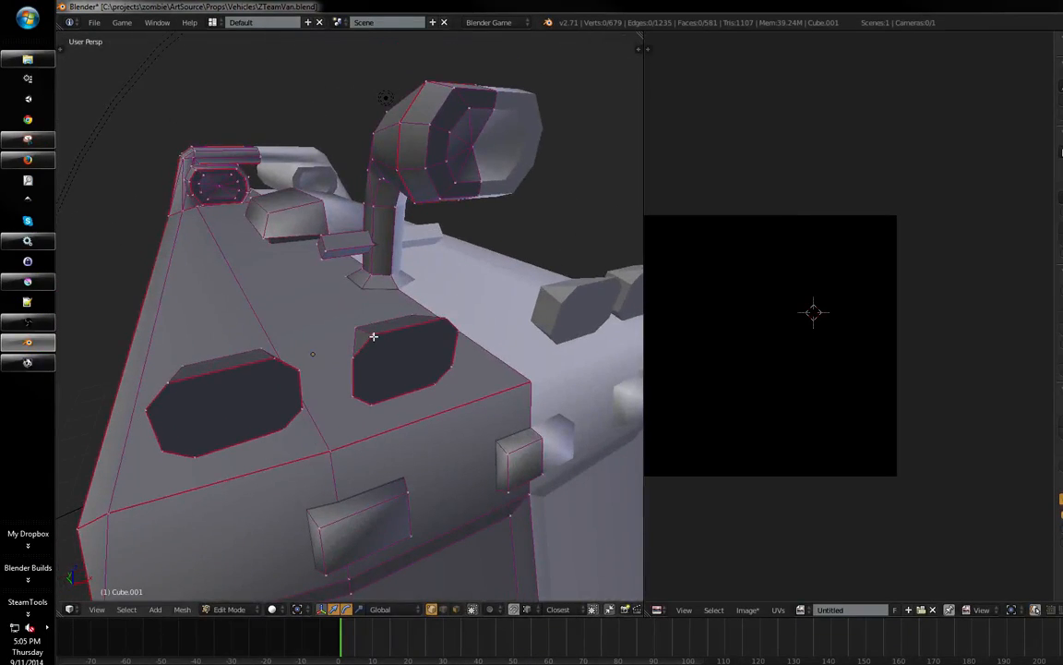
{"action": "key", "text": "x"}
{"action": "left_click", "coordinate": [365, 342]}
- Select the whole van mesh and examine the small paired islands above the texture in the full UV layout
{"action": "mouse_move", "coordinate": [361, 349]}
{"action": "middle_mouse_down"}
{"action": "mouse_move", "coordinate": [484, 337]}
{"action": "mouse_move", "coordinate": [285, 363]}
{"action": "mouse_move", "coordinate": [375, 345]}
{"action": "middle_mouse_up"}
{"action": "key", "text": "a"}
{"action": "key", "text": "a"}
{"action": "key", "text": "a"}
{"action": "scroll", "coordinate": [842, 238], "scroll_direction": "up", "scroll_amount": 3}
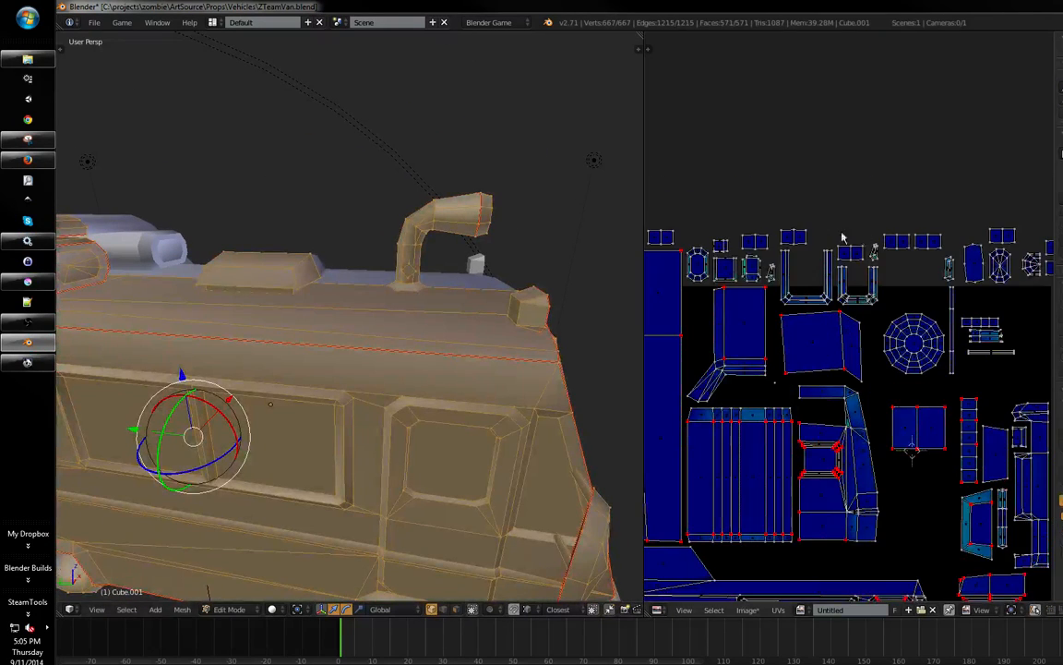
{"action": "middle_click_drag", "start_coordinate": [814, 232], "coordinate": [815, 237]}
{"action": "key", "text": "a"}
{"action": "key", "text": "a"}
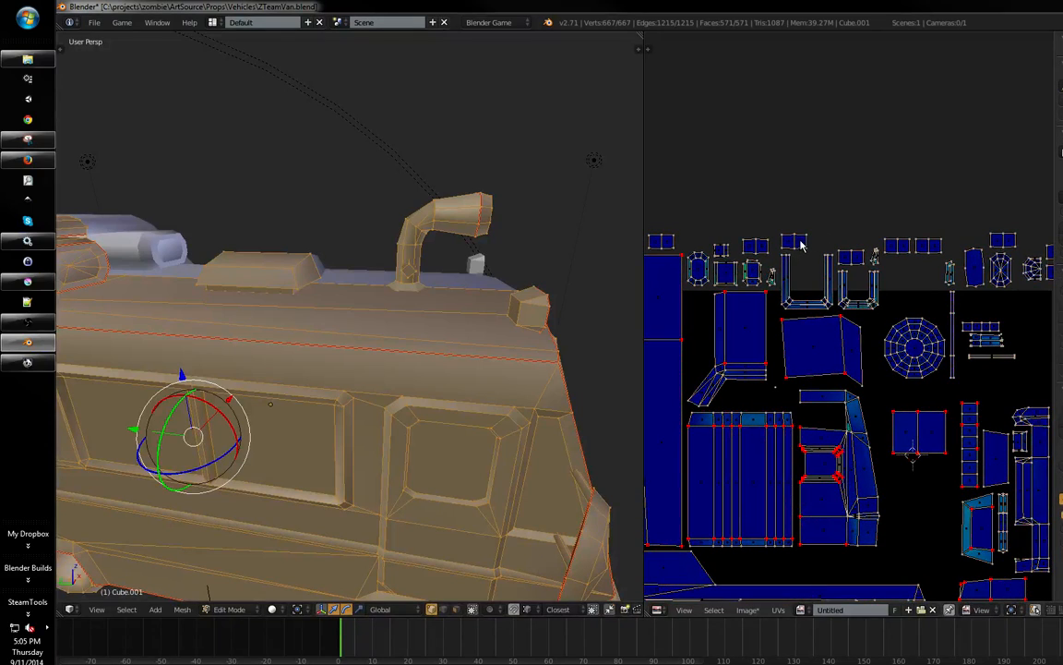
{"action": "key", "text": "a"}
- Set UV selection to vertices and mesh selection to faces, with the whole van selected in wireframe
{"action": "scroll", "coordinate": [249, 457], "scroll_direction": "down", "scroll_amount": 3}
{"action": "middle_click_drag", "start_coordinate": [249, 458], "coordinate": [302, 366]}
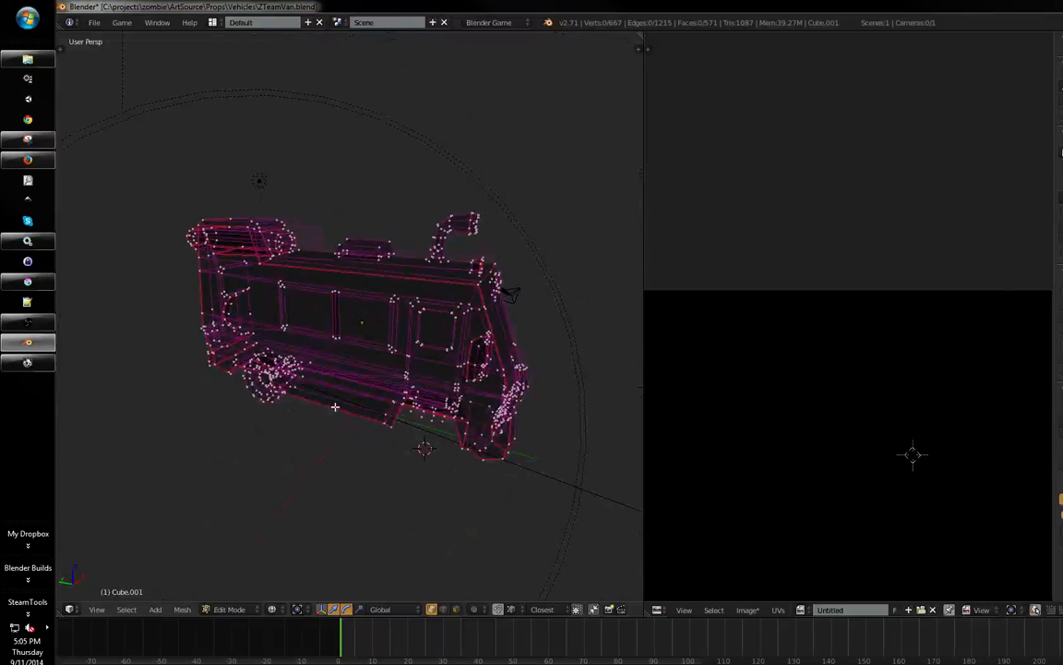
{"action": "key", "text": "a"}
{"action": "key", "text": "ctrl+Tab"}
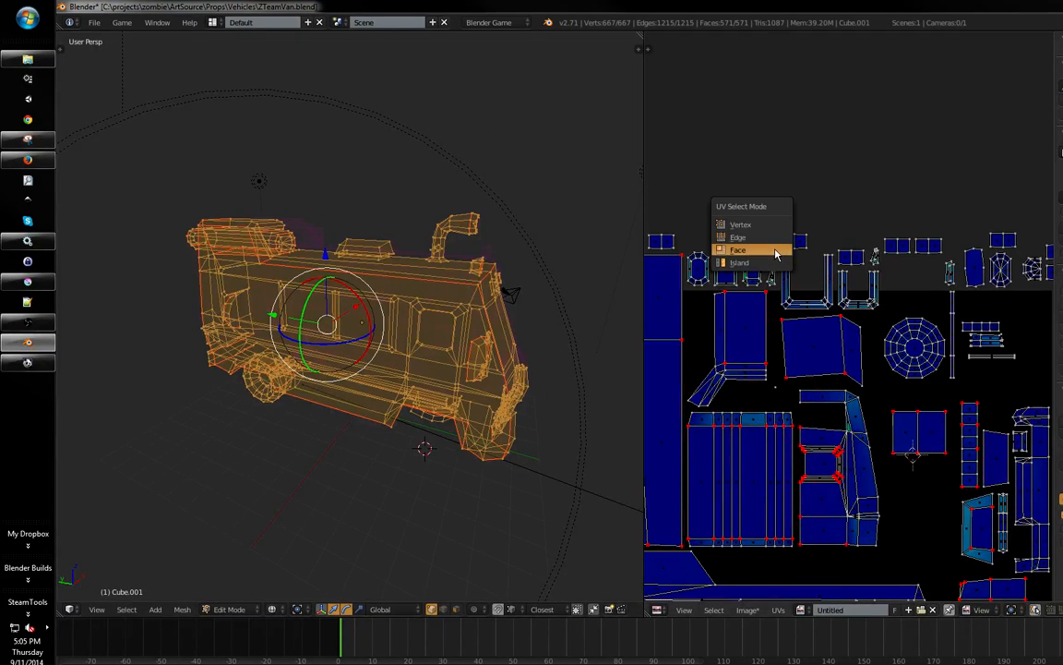
{"action": "left_click", "coordinate": [765, 226]}
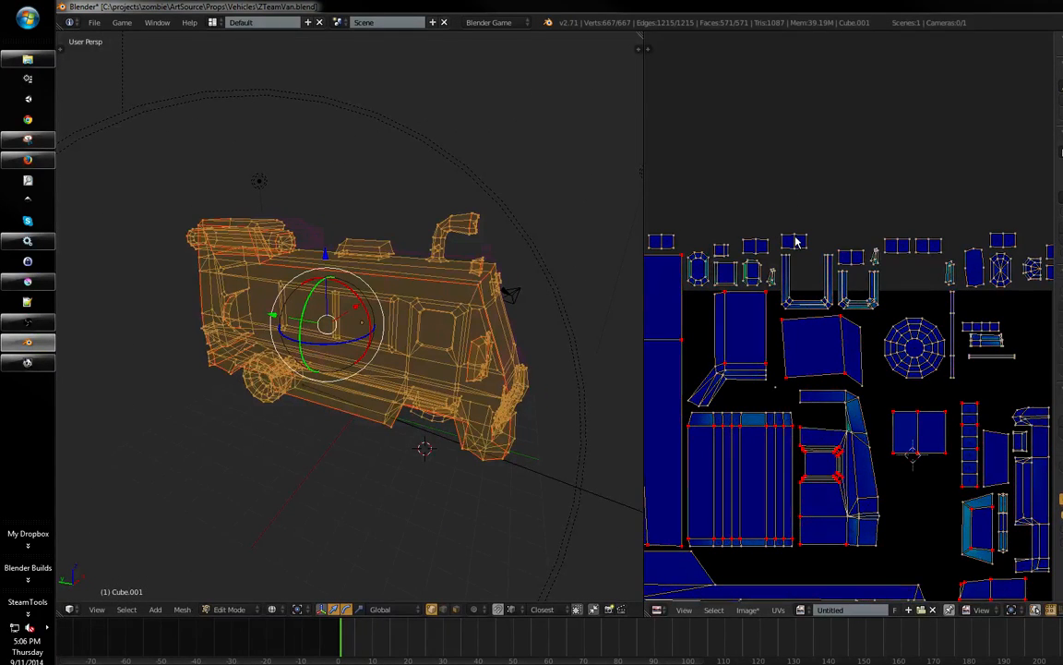
{"action": "key", "text": "a"}
{"action": "middle_click_drag", "start_coordinate": [499, 350], "coordinate": [505, 355], "text": "shift"}
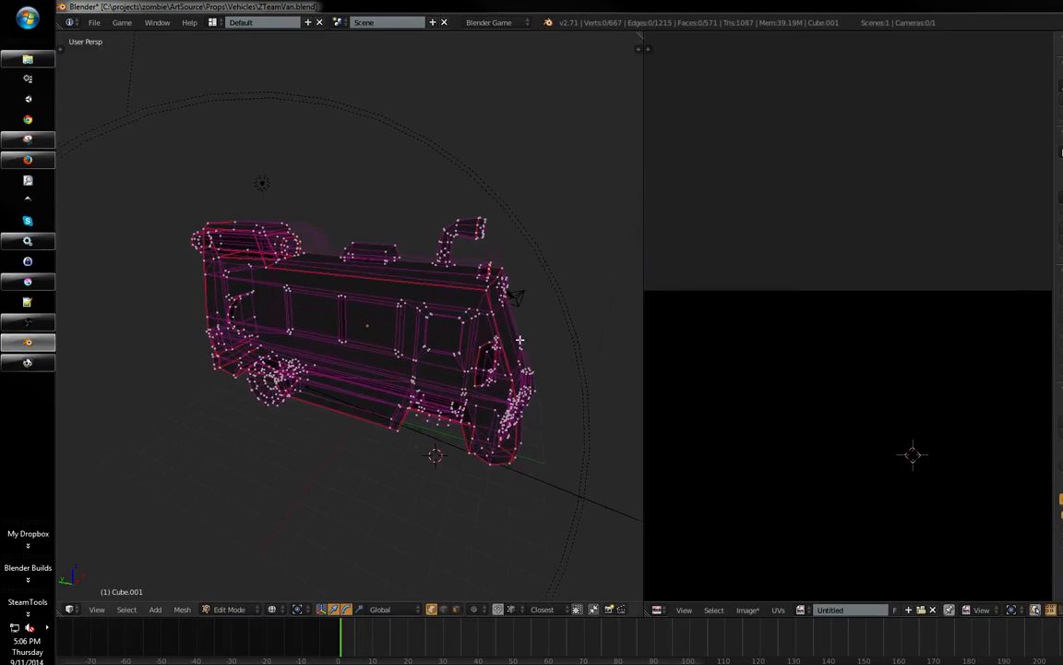
{"action": "key", "text": "ctrl+Tab"}
{"action": "left_click", "coordinate": [505, 355]}
{"action": "key", "text": "ctrl+z"}
{"action": "key", "text": "a"}
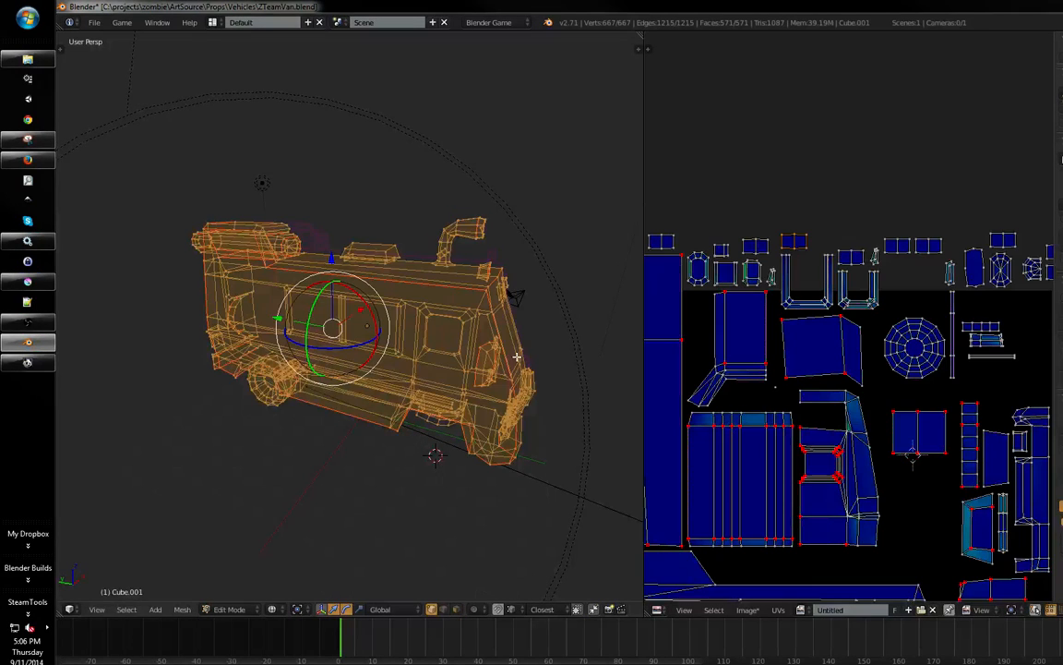
{"action": "key", "text": "ctrl+Tab"}
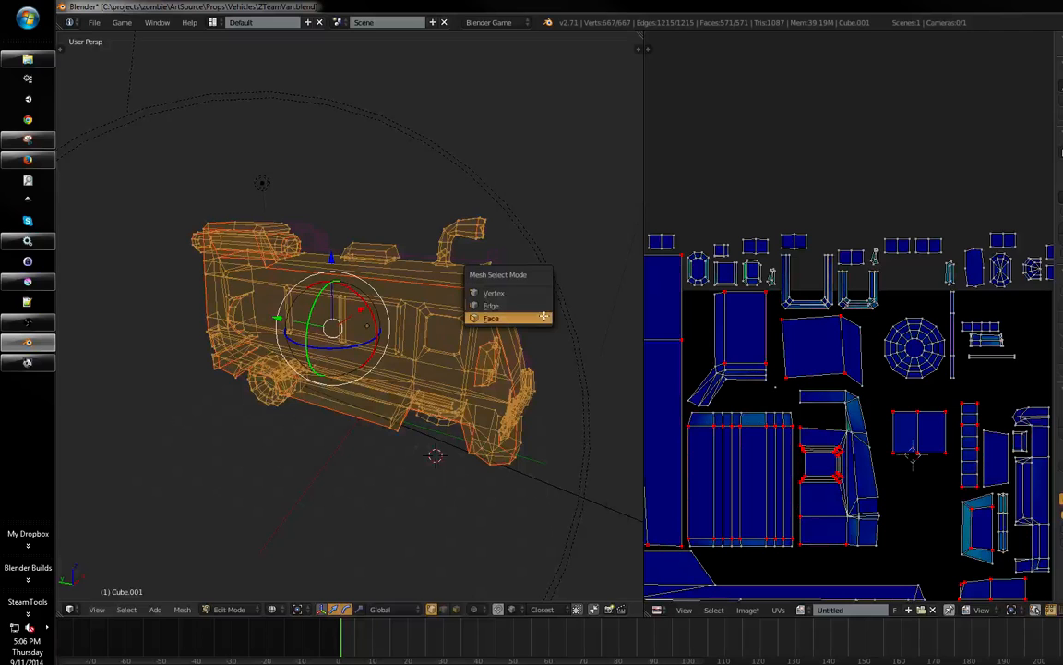
{"action": "left_click", "coordinate": [536, 319]}
{"action": "key", "text": "a"}
{"action": "key", "text": "a"}
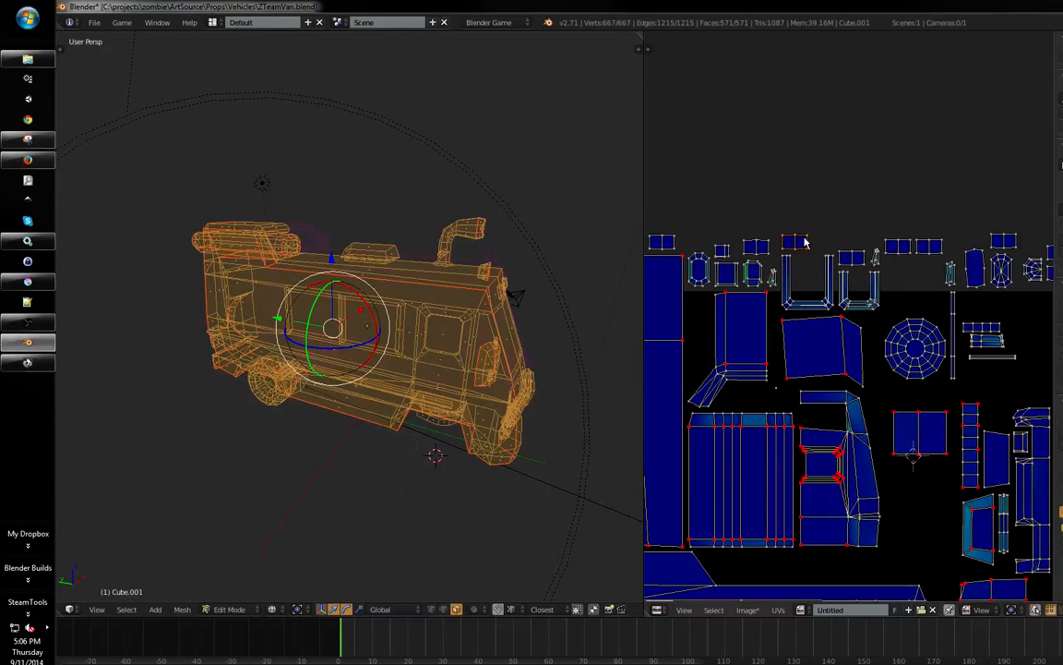
- Isolate the selected small two-face island above the texture and locate its faces on the rear wheel
{"action": "key", "text": "shift+h"}
{"action": "middle_click_drag", "start_coordinate": [445, 340], "coordinate": [471, 309]}
{"action": "key", "text": "z"}
{"action": "middle_click_drag", "start_coordinate": [378, 375], "coordinate": [429, 337]}
{"action": "scroll", "coordinate": [528, 242], "scroll_direction": "up", "scroll_amount": 4}
{"action": "key", "text": "a"}
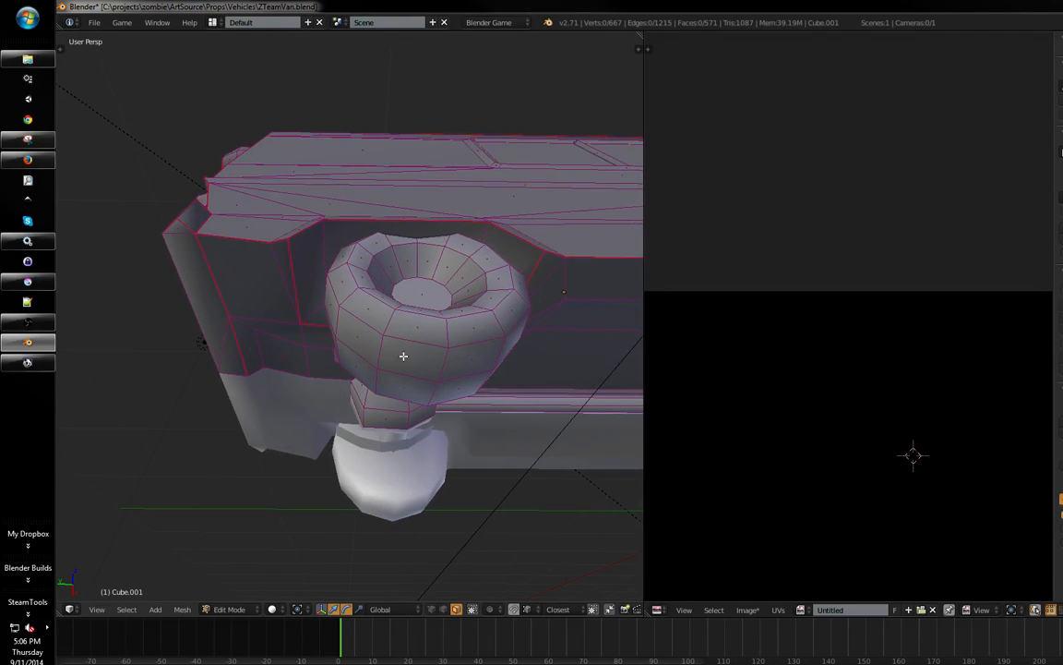
- Return to solid shading and select the two face loops forming the rear wheel's tread
{"action": "key", "text": "z"}
{"action": "key", "text": "alt+z"}
{"action": "key", "text": "z"}
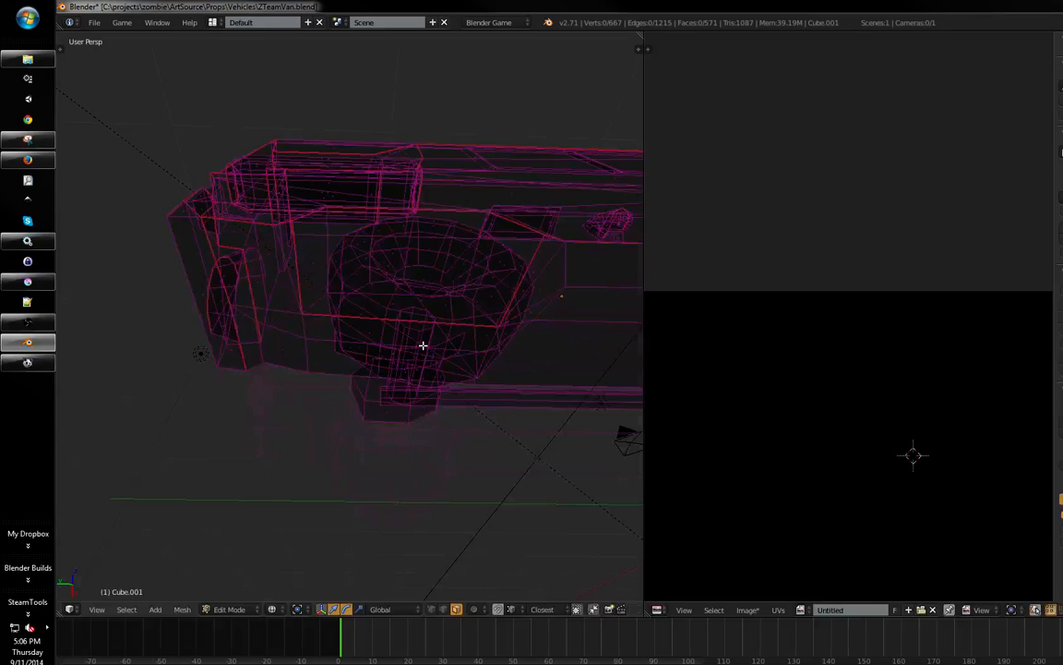
{"action": "key", "text": "z"}
{"action": "key", "text": "a"}
{"action": "key", "text": "a"}
{"action": "key", "text": "a"}
{"action": "key", "text": "a"}
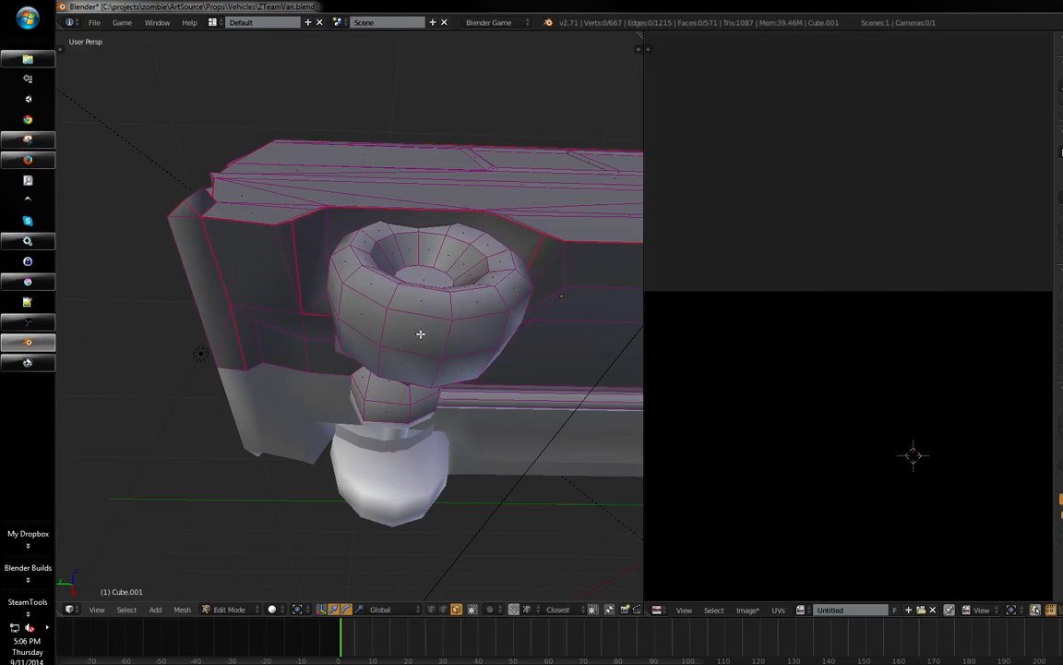
{"action": "right_click", "coordinate": [441, 344], "text": "alt"}
{"action": "right_click", "coordinate": [442, 364], "text": "alt+shift"}
- Review the tread's UV islands, select all of them and maximize the UV editor
{"action": "middle_click_drag", "start_coordinate": [786, 260], "coordinate": [728, 270]}
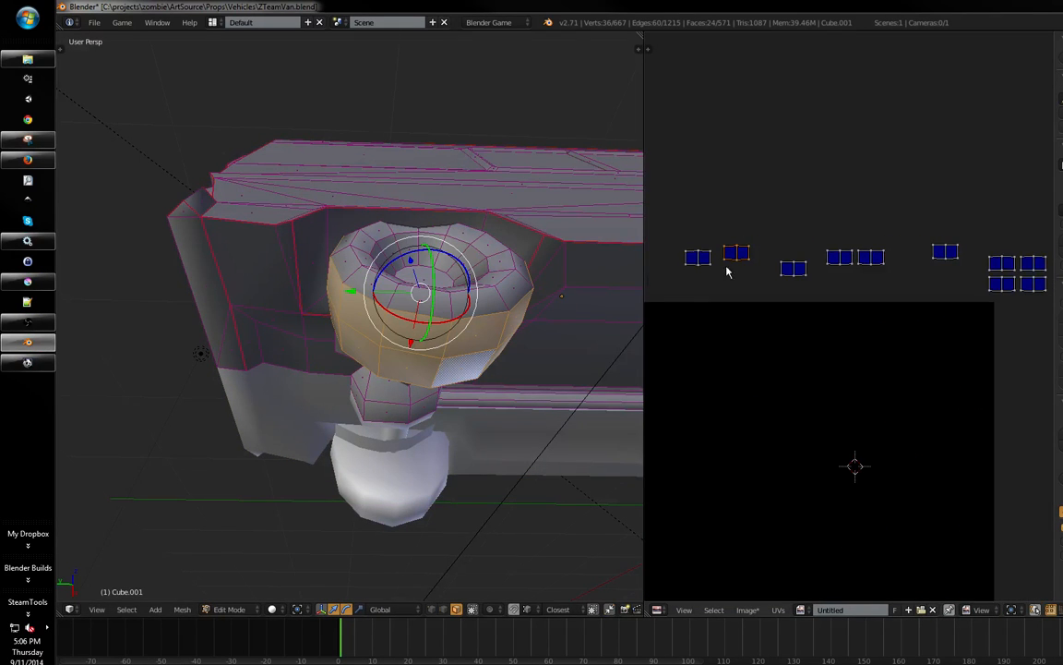
{"action": "middle_click_drag", "start_coordinate": [554, 295], "coordinate": [471, 324]}
{"action": "middle_click_drag", "start_coordinate": [683, 295], "coordinate": [698, 283]}
{"action": "middle_click_drag", "start_coordinate": [429, 272], "coordinate": [628, 295]}
{"action": "scroll", "coordinate": [731, 290], "scroll_direction": "up", "scroll_amount": 1}
{"action": "middle_click_drag", "start_coordinate": [476, 315], "coordinate": [439, 323]}
{"action": "scroll", "coordinate": [796, 277], "scroll_direction": "down", "scroll_amount": 2}
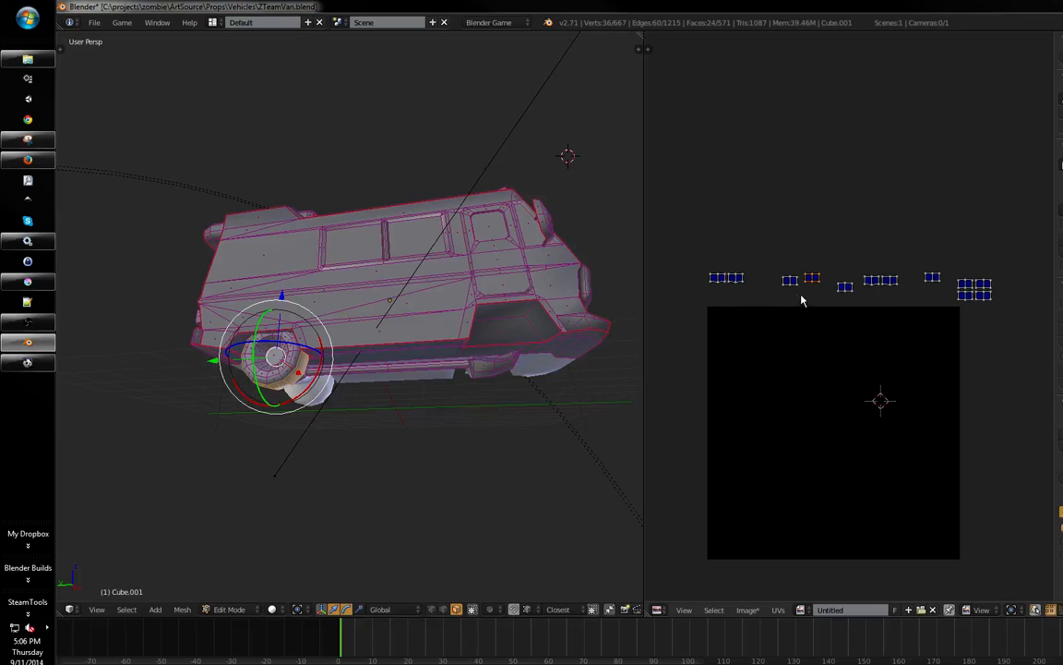
{"action": "key", "text": "a"}
{"action": "key", "text": "ctrl+Up"}
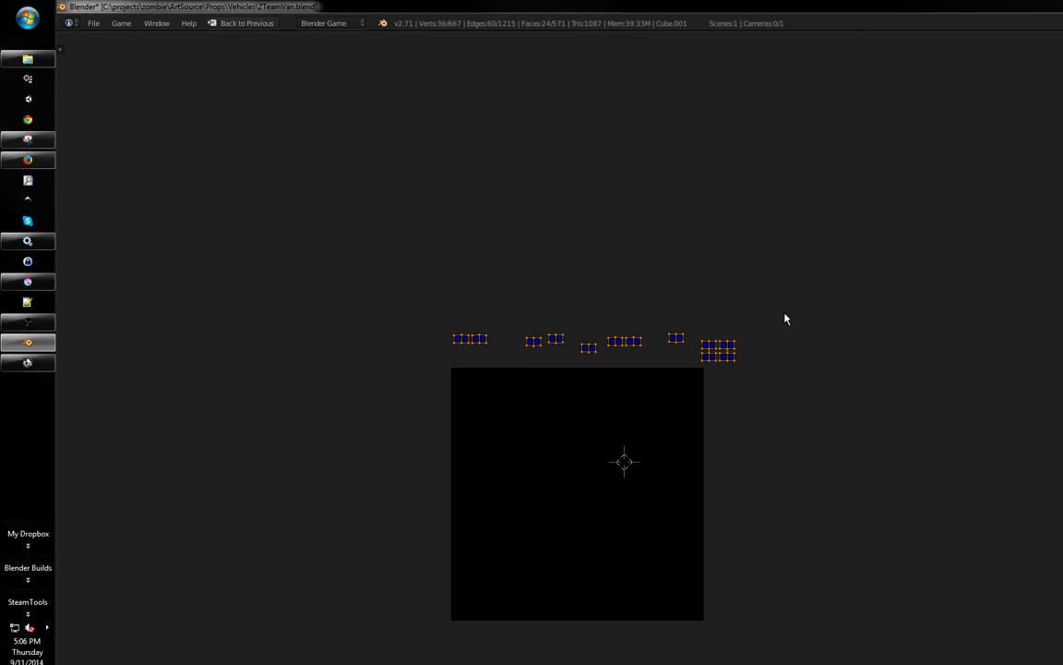
- Box-select the block of four tread islands and move it to the clear area above the other islands
{"action": "scroll", "coordinate": [749, 247], "scroll_direction": "up", "scroll_amount": 4}
{"action": "middle_click_drag", "start_coordinate": [772, 231], "coordinate": [592, 250]}
{"action": "key", "text": "a"}
{"action": "key", "text": "b"}
{"action": "left_click_drag", "start_coordinate": [948, 280], "coordinate": [785, 373]}
{"action": "key", "text": "a"}
{"action": "key", "text": "a"}
{"action": "key", "text": "b"}
{"action": "left_click_drag", "start_coordinate": [958, 280], "coordinate": [781, 373]}
{"action": "key", "text": "g"}
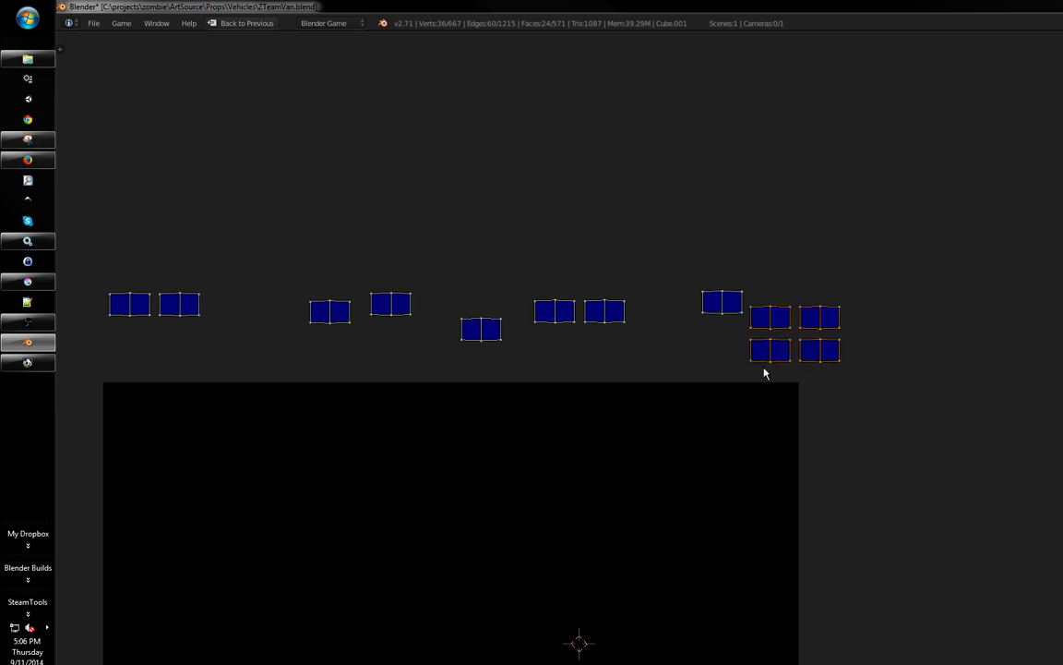
{"action": "left_click", "coordinate": [406, 290]}
- Box-select the leftmost pair of tread islands and move it directly above the block of four
{"action": "middle_click_drag", "start_coordinate": [420, 302], "coordinate": [582, 325]}
{"action": "key", "text": "a"}
{"action": "key", "text": "b"}
{"action": "left_click_drag", "start_coordinate": [410, 287], "coordinate": [256, 365]}
{"action": "key", "text": "g"}
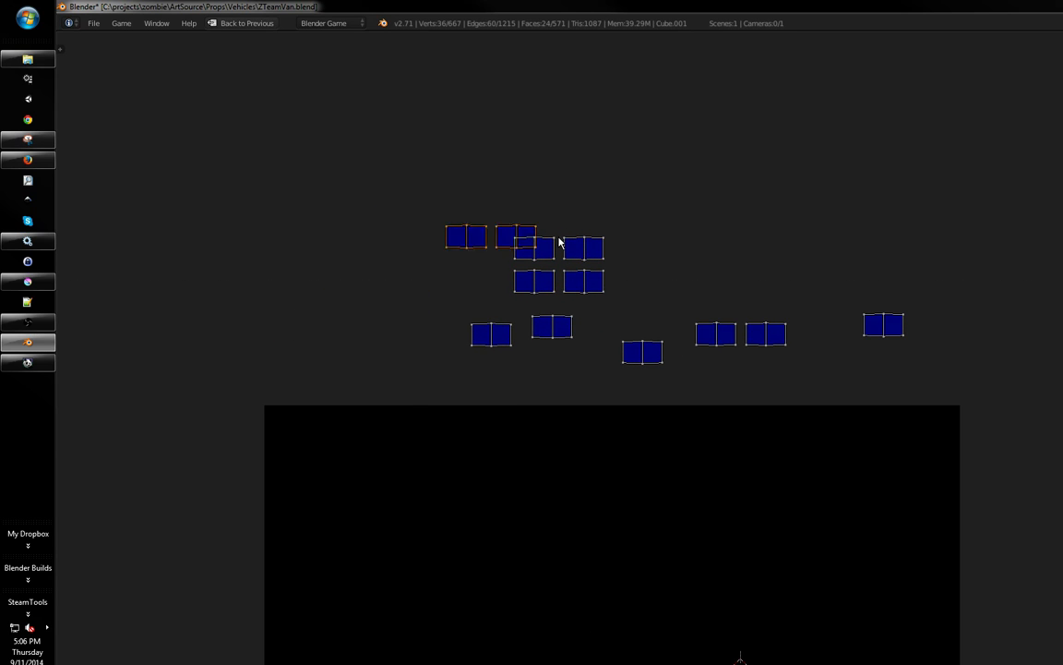
{"action": "left_click", "coordinate": [596, 287]}
- Box-select the two unevenly spaced tread islands below the block and move them above the relocated pair
{"action": "key", "text": "b"}
{"action": "left_click_drag", "start_coordinate": [594, 300], "coordinate": [463, 364]}
{"action": "key", "text": "g"}
{"action": "left_click", "coordinate": [570, 207]}
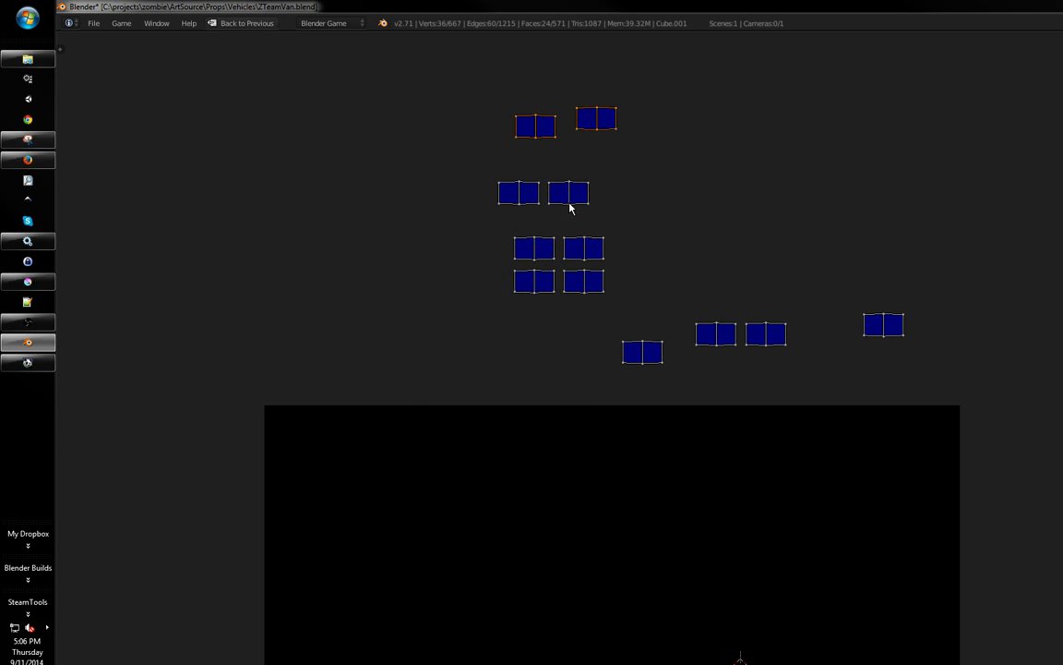
- Box-select the remaining four tread islands and move them up beside the block of four
{"action": "key", "text": "a"}
{"action": "key", "text": "b"}
{"action": "left_click_drag", "start_coordinate": [956, 268], "coordinate": [598, 443]}
{"action": "key", "text": "b"}
{"action": "left_click_drag", "start_coordinate": [980, 270], "coordinate": [610, 412]}
{"action": "key", "text": "g"}
{"action": "left_click", "coordinate": [642, 333]}
{"action": "key", "text": "a"}
- Select the adjacent pair and the far island and move them so the pair's left island exactly overlaps the lone island
{"action": "scroll", "coordinate": [629, 311], "scroll_direction": "up", "scroll_amount": 3}
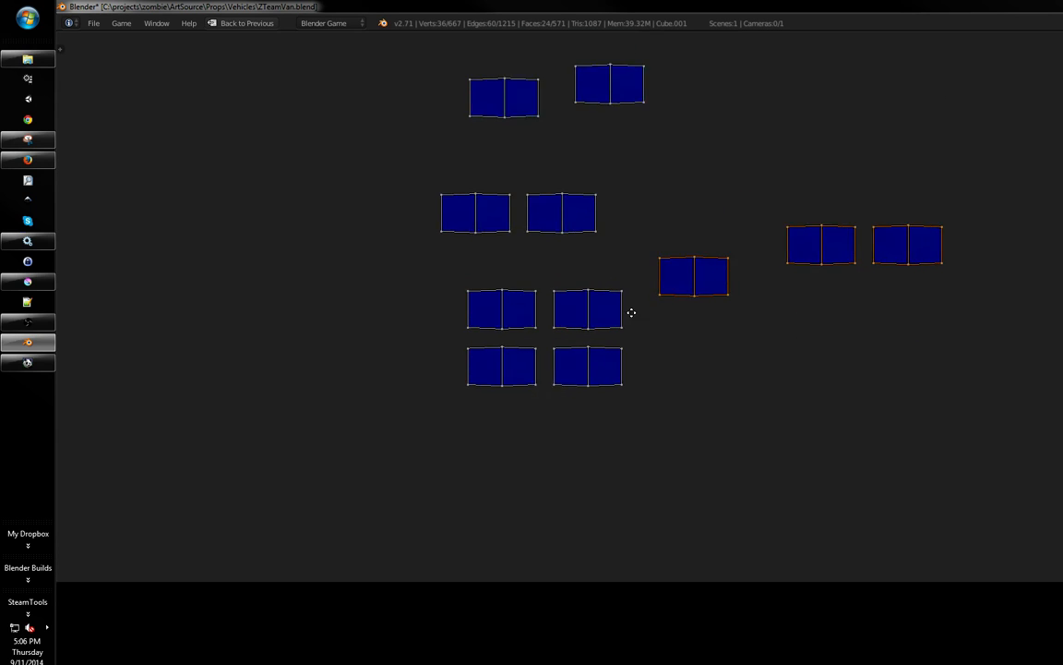
{"action": "key", "text": "b"}
{"action": "left_click_drag", "start_coordinate": [969, 214], "coordinate": [718, 277]}
{"action": "middle_click_drag", "start_coordinate": [786, 294], "coordinate": [657, 307]}
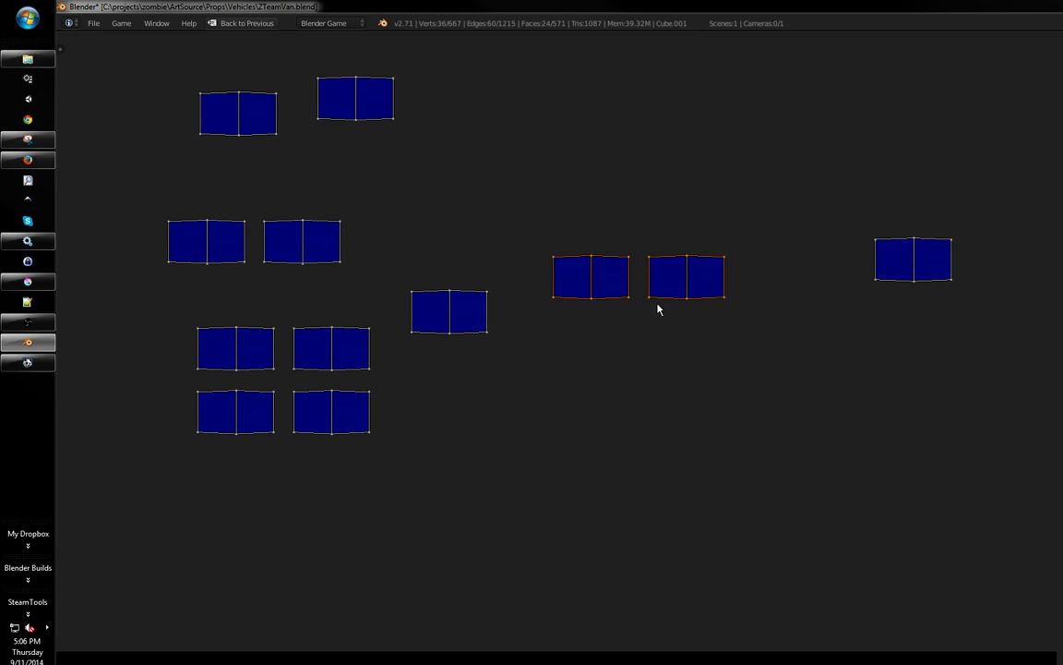
{"action": "key", "text": "b"}
{"action": "left_click_drag", "start_coordinate": [802, 219], "coordinate": [1007, 311]}
{"action": "key", "text": "g"}
{"action": "left_click", "coordinate": [661, 340]}
{"action": "middle_click_drag", "start_coordinate": [661, 339], "coordinate": [522, 295]}
{"action": "middle_click_drag", "start_coordinate": [521, 295], "coordinate": [566, 352]}
{"action": "key", "text": "g"}
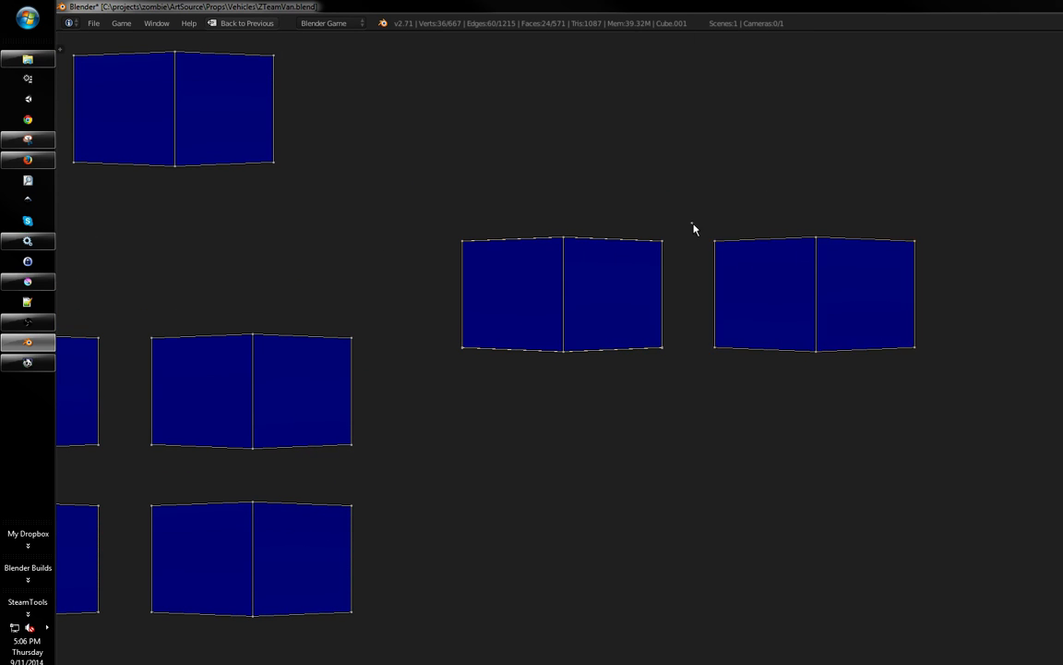
- Move the pair's right island onto the overlapped tread islands so they share the same space
{"action": "key", "text": "g"}
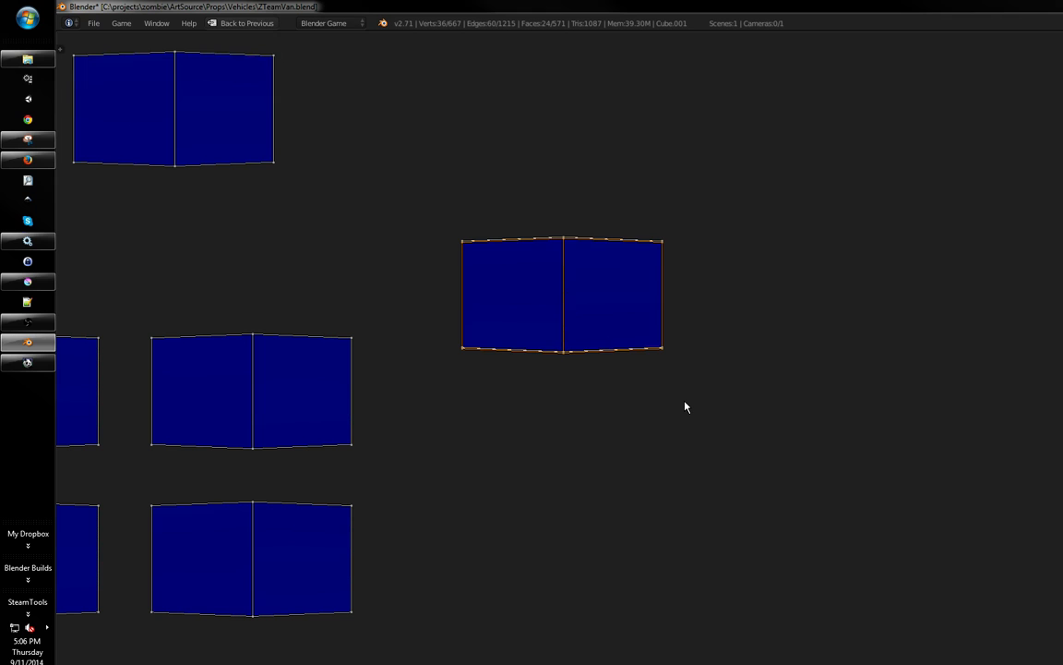
{"action": "left_click", "coordinate": [685, 402]}
{"action": "scroll", "coordinate": [863, 296], "scroll_direction": "down", "scroll_amount": 2}
{"action": "middle_click_drag", "start_coordinate": [787, 304], "coordinate": [719, 320]}
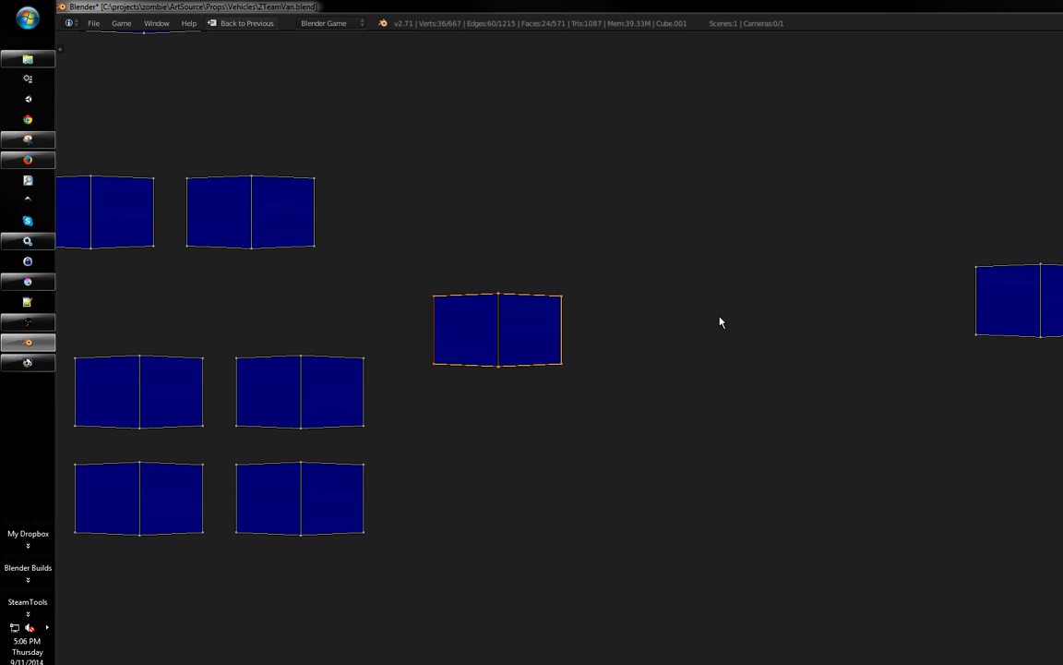
- Select the far single tread island and move it close to the stacked islands
{"action": "key", "text": "a"}
{"action": "key", "text": "b"}
{"action": "key", "text": "Escape"}
{"action": "scroll", "coordinate": [870, 245], "scroll_direction": "down", "scroll_amount": 2}
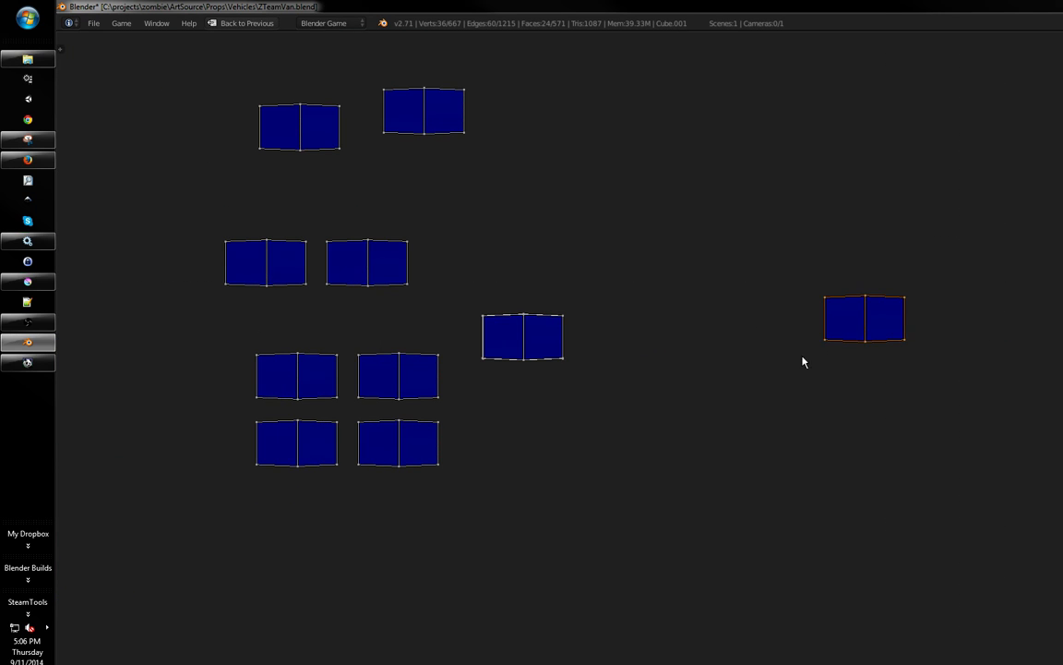
{"action": "key", "text": "g"}
{"action": "left_click", "coordinate": [439, 281]}
- Box-select the relocated single tread island and align it exactly over the stack
{"action": "middle_click_drag", "start_coordinate": [540, 322], "coordinate": [696, 360]}
{"action": "scroll", "coordinate": [639, 377], "scroll_direction": "up", "scroll_amount": 1}
{"action": "key", "text": "a"}
{"action": "key", "text": "b"}
{"action": "left_click_drag", "start_coordinate": [780, 244], "coordinate": [666, 270]}
{"action": "key", "text": "g"}
{"action": "left_click", "coordinate": [678, 366]}
{"action": "scroll", "coordinate": [883, 269], "scroll_direction": "up", "scroll_amount": 4}
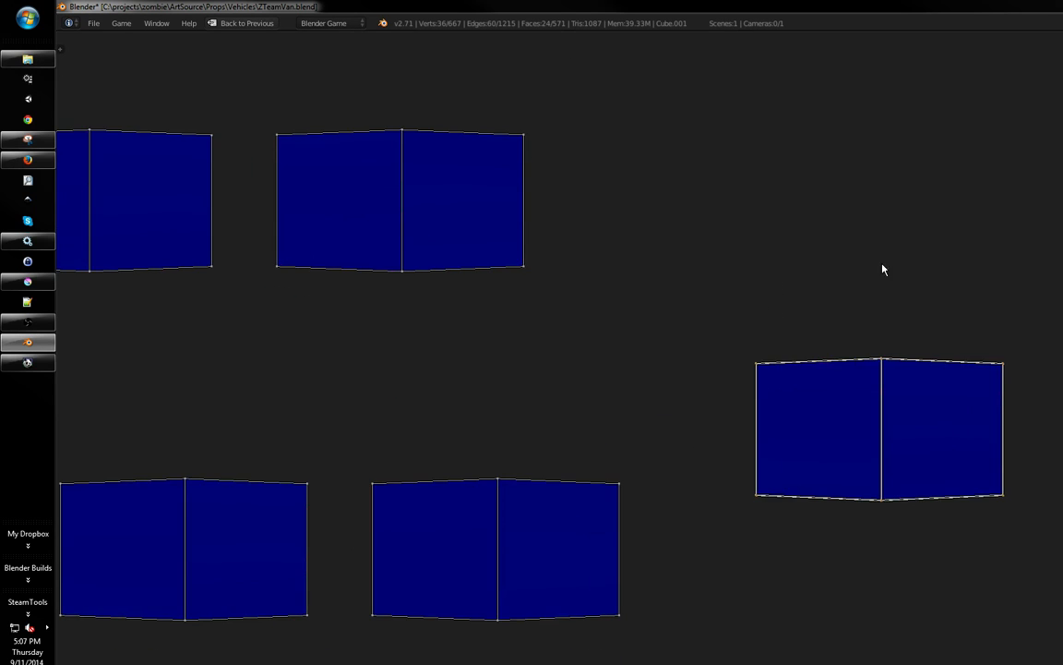
{"action": "middle_click_drag", "start_coordinate": [882, 270], "coordinate": [601, 252]}
{"action": "scroll", "coordinate": [735, 240], "scroll_direction": "up", "scroll_amount": 3}
{"action": "key", "text": "a"}
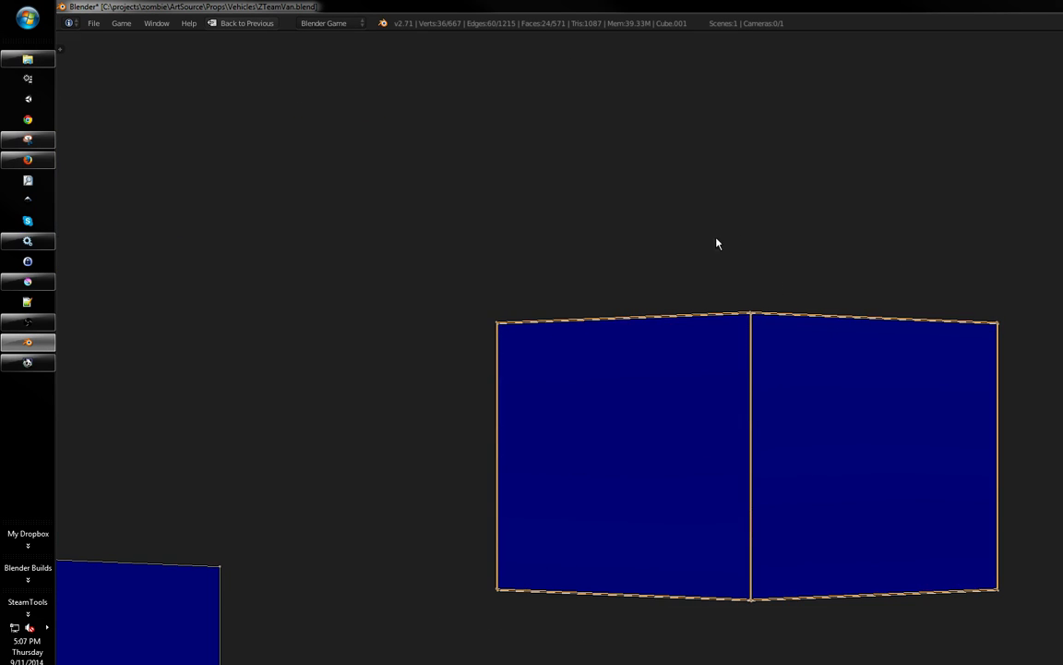
- Box-select the next tread islands and move them below the existing stack, in line with the tread island there
{"action": "scroll", "coordinate": [716, 238], "scroll_direction": "down", "scroll_amount": 4}
{"action": "middle_click_drag", "start_coordinate": [503, 358], "coordinate": [711, 277]}
{"action": "scroll", "coordinate": [637, 327], "scroll_direction": "down", "scroll_amount": 2}
{"action": "left_click_drag", "start_coordinate": [657, 311], "coordinate": [402, 397]}
{"action": "key", "text": "g"}
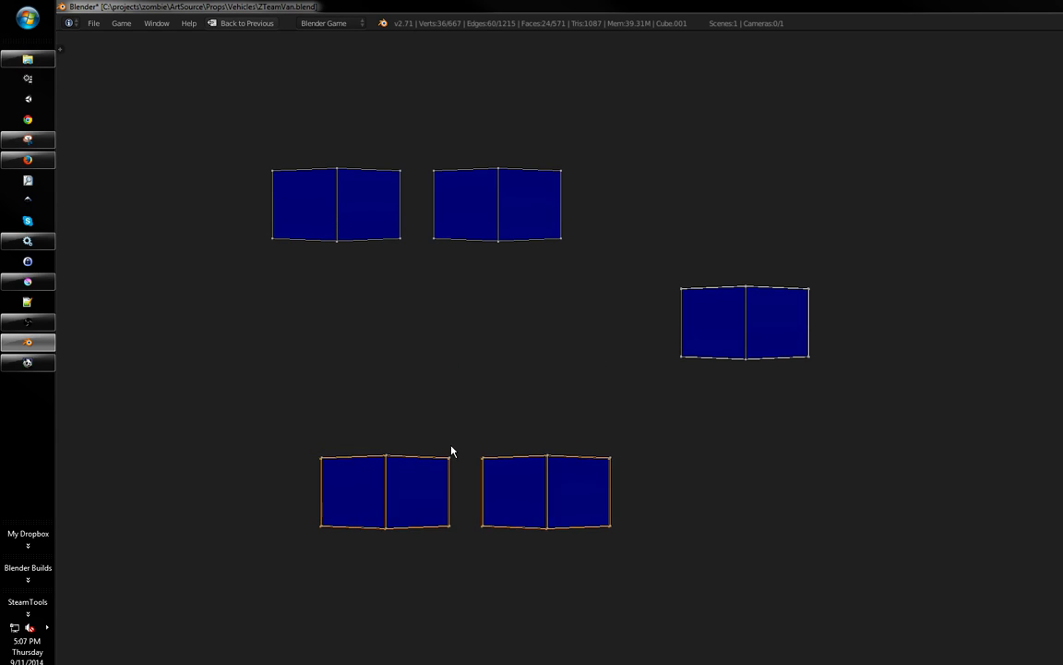
{"action": "left_click", "coordinate": [452, 445]}
- Select the left tread island of the lower pair and move it exactly onto its right neighbour
{"action": "key", "text": "a"}
{"action": "left_click_drag", "start_coordinate": [460, 427], "coordinate": [353, 525]}
{"action": "key", "text": "g"}
{"action": "left_click", "coordinate": [544, 490]}
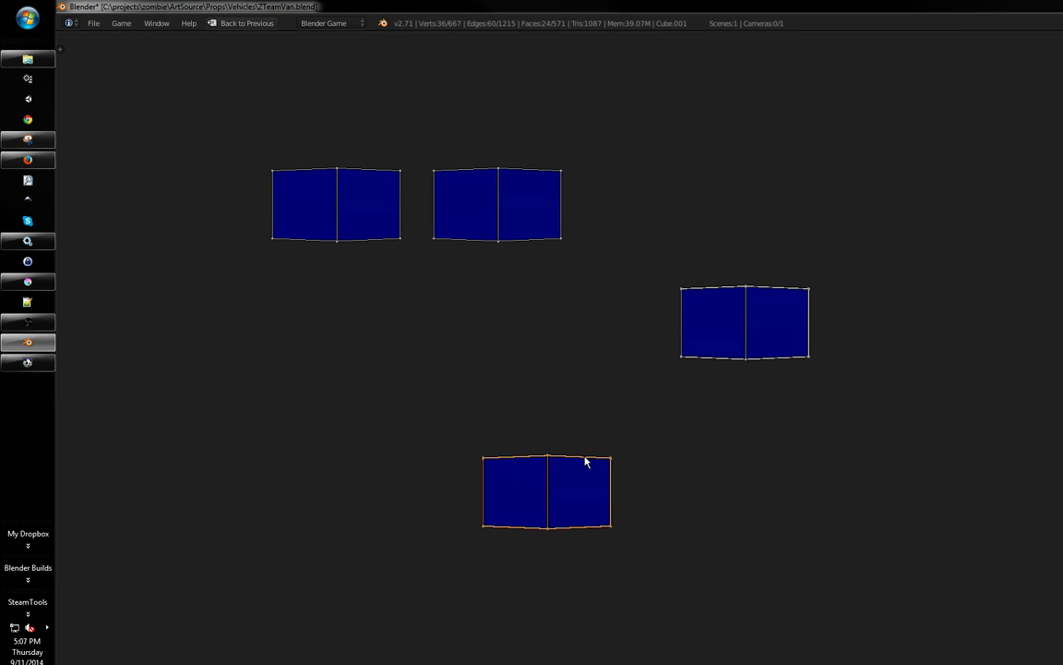
- Select the overlapped lower tread islands, align them exactly over the main stack, and clear the selection
{"action": "left_click_drag", "start_coordinate": [646, 441], "coordinate": [379, 587]}
{"action": "key", "text": "g"}
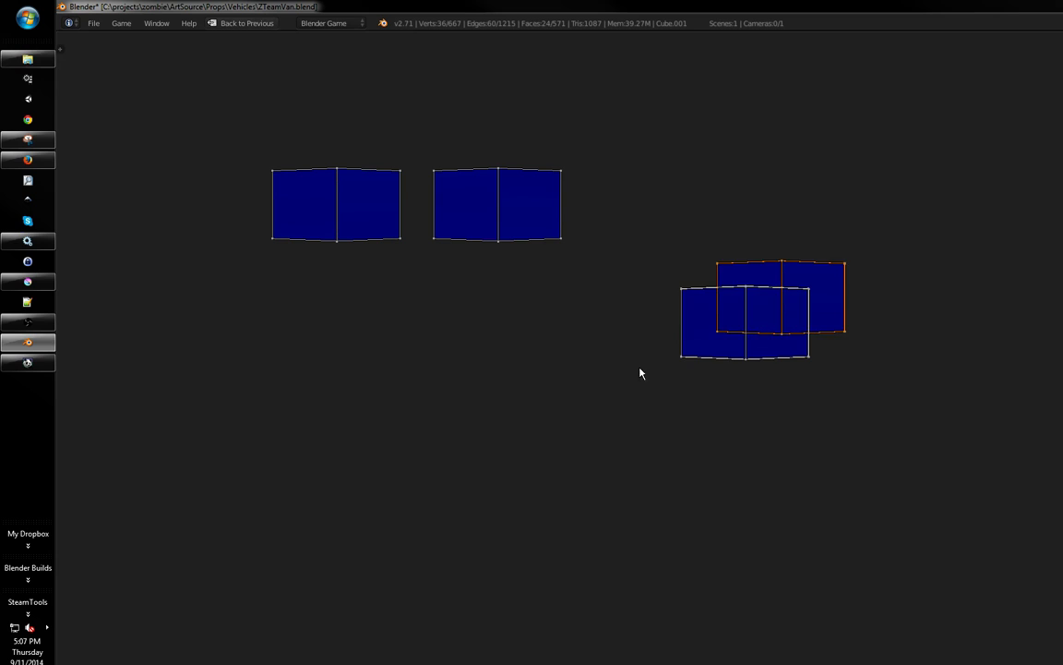
{"action": "left_click", "coordinate": [625, 394]}
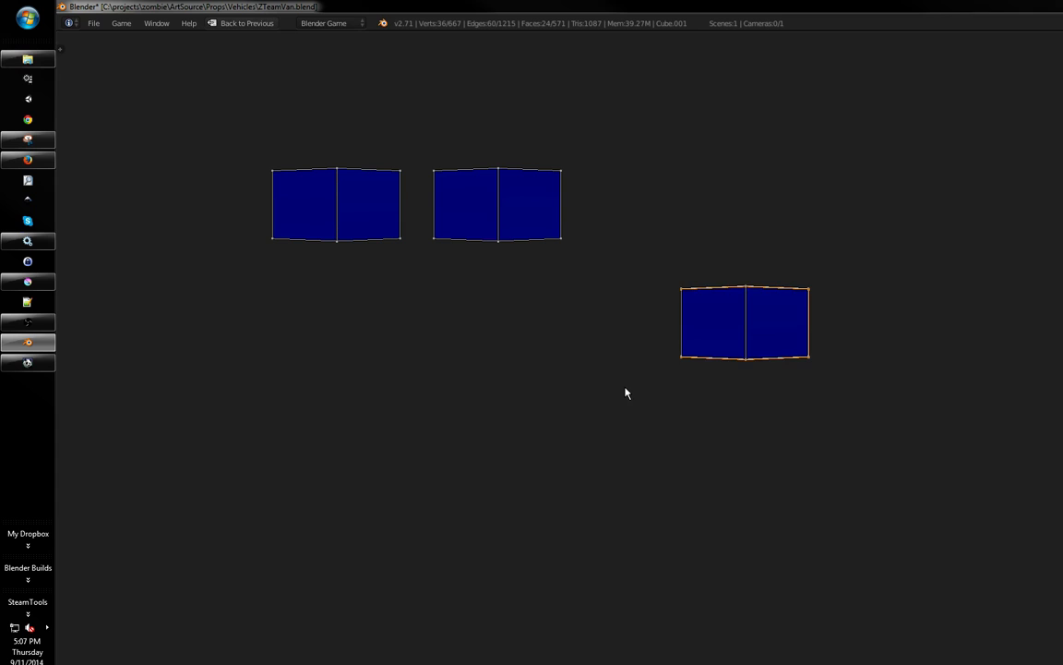
{"action": "key", "text": "a"}
- Box-select another tread island and move it exactly over the right island of the remaining side-by-side pair
{"action": "middle_click_drag", "start_coordinate": [676, 373], "coordinate": [611, 484]}
{"action": "key", "text": "b"}
{"action": "left_click_drag", "start_coordinate": [791, 375], "coordinate": [506, 502]}
{"action": "middle_click_drag", "start_coordinate": [624, 467], "coordinate": [737, 496]}
{"action": "key", "text": "g"}
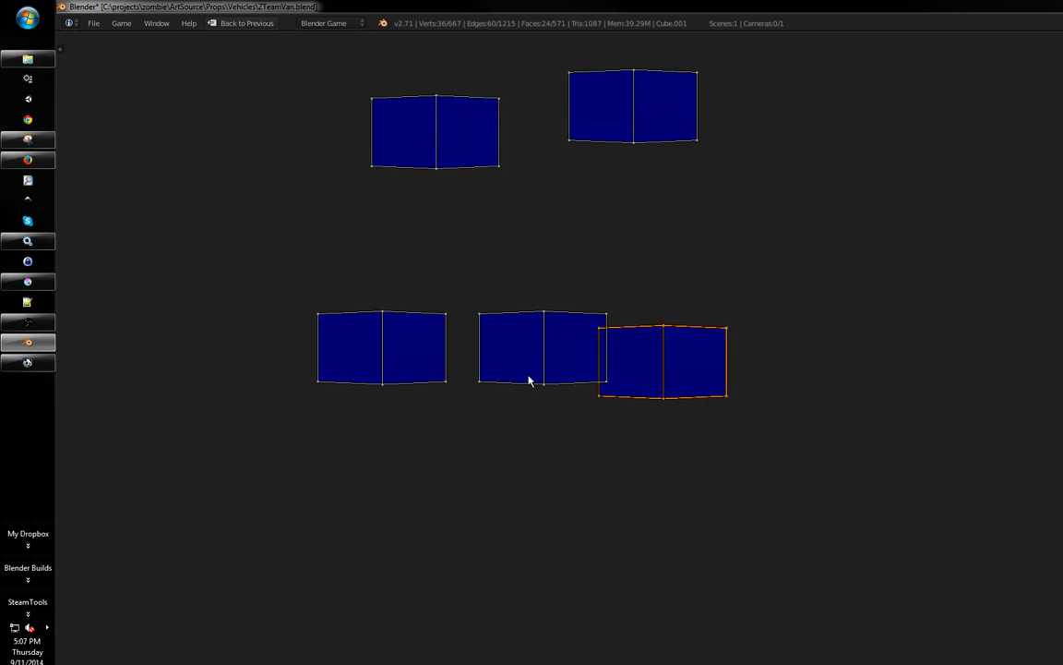
{"action": "left_click", "coordinate": [458, 370]}
{"action": "middle_click_drag", "start_coordinate": [459, 369], "coordinate": [598, 361], "text": "ctrl"}
{"action": "key", "text": "g"}
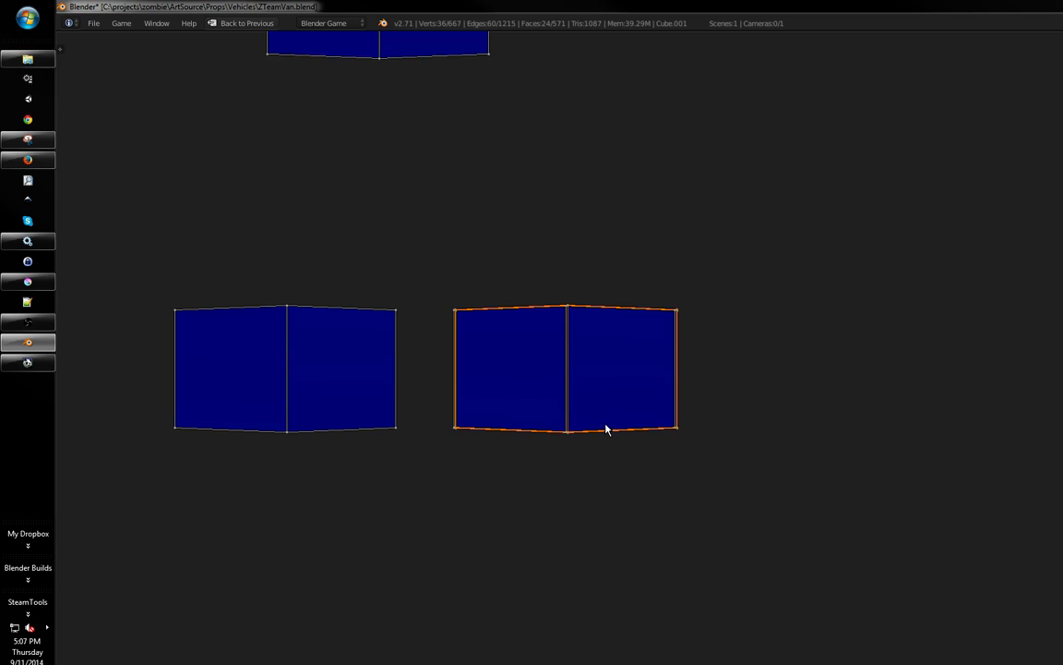
{"action": "left_click", "coordinate": [604, 429]}
- Select the overlapped right tread islands and align them exactly over the left island of the pair
{"action": "middle_click_drag", "start_coordinate": [605, 429], "coordinate": [691, 444]}
{"action": "key", "text": "a"}
{"action": "key", "text": "b"}
{"action": "left_click_drag", "start_coordinate": [842, 299], "coordinate": [531, 468]}
{"action": "middle_click_drag", "start_coordinate": [598, 441], "coordinate": [759, 441]}
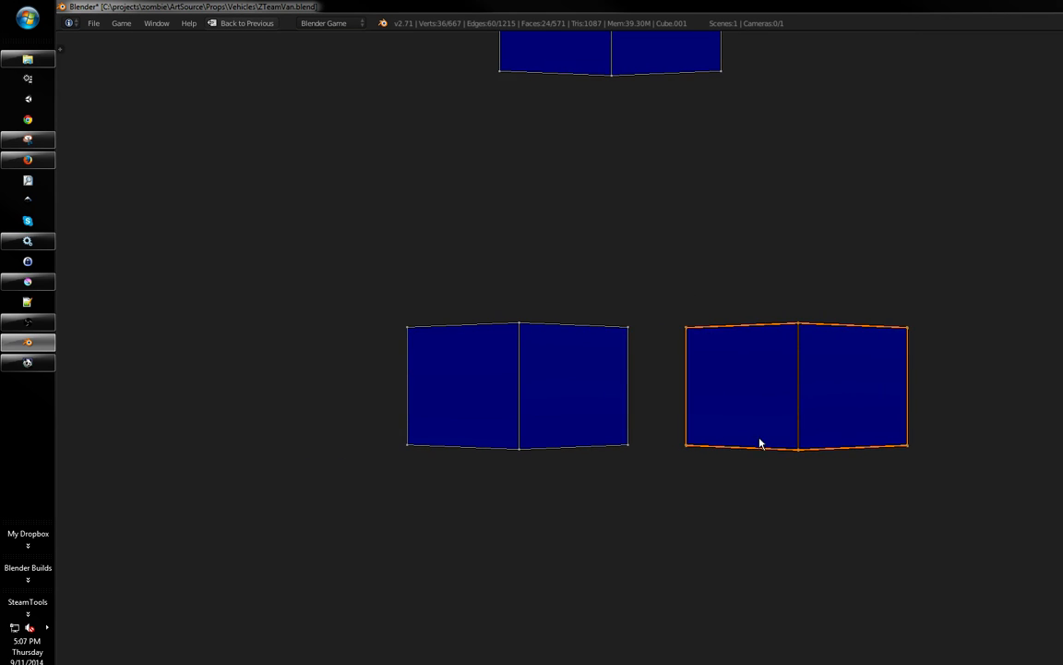
{"action": "key", "text": "g"}
{"action": "left_click", "coordinate": [489, 441]}
{"action": "key", "text": "g"}
{"action": "left_click", "coordinate": [485, 443]}
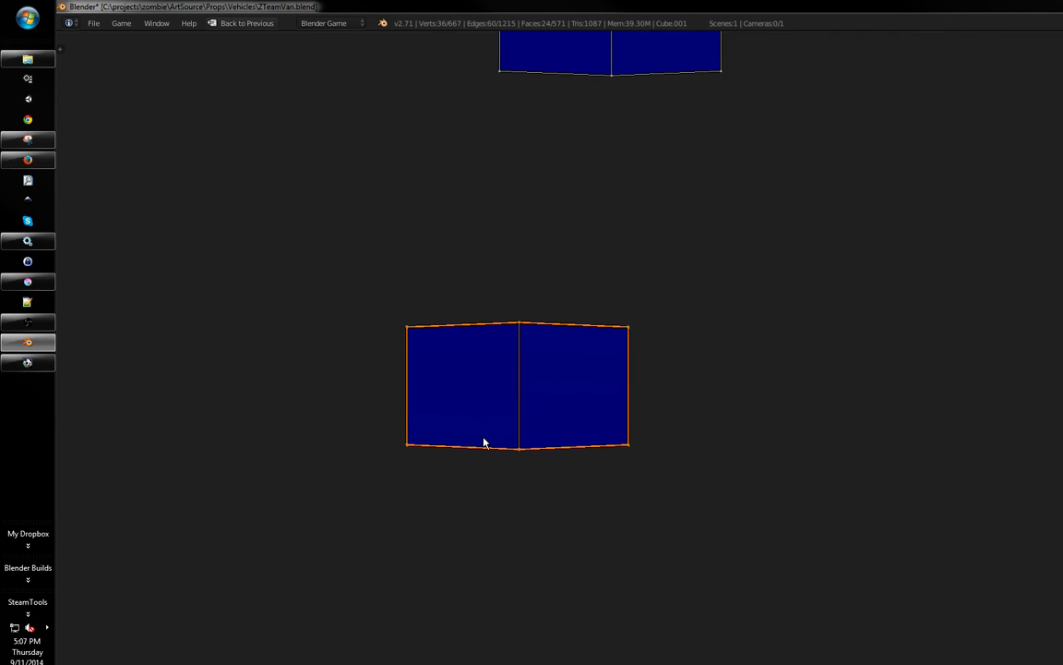
- Move the selected tread islands onto the separate tread island above so their outlines coincide
{"action": "middle_click_drag", "start_coordinate": [650, 347], "coordinate": [706, 386]}
{"action": "middle_click_drag", "start_coordinate": [679, 137], "coordinate": [593, 380]}
{"action": "key", "text": "g"}
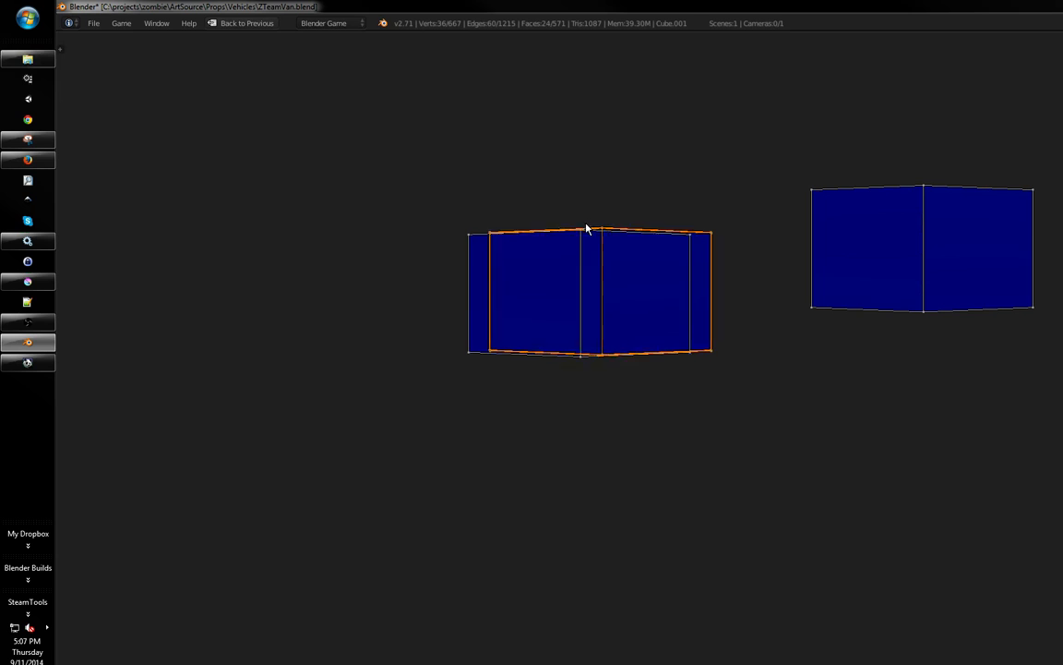
{"action": "left_click", "coordinate": [574, 228]}
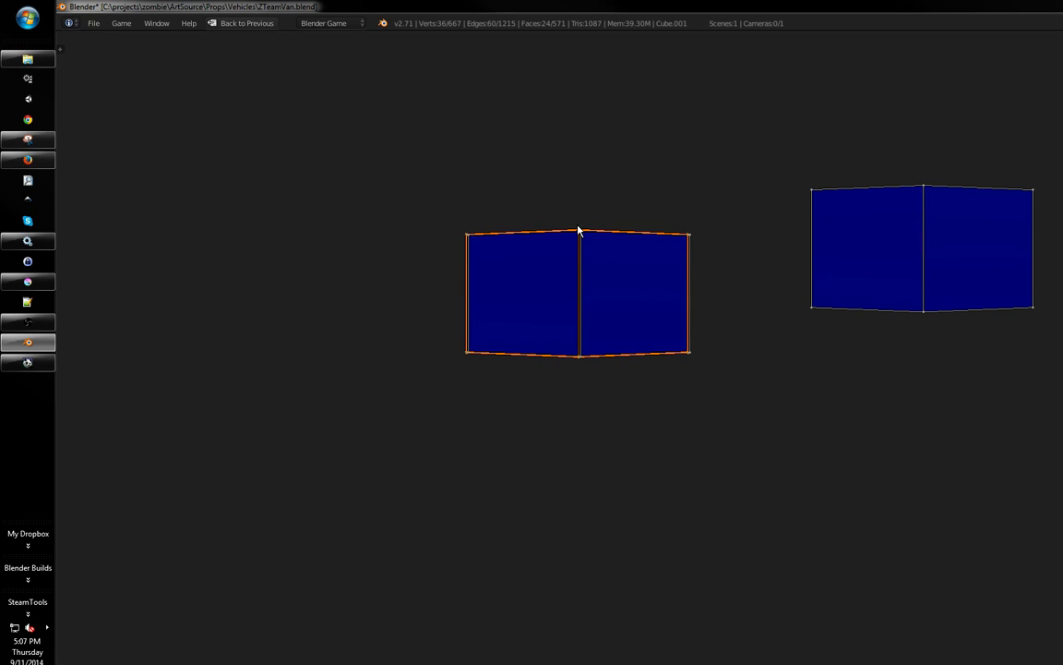
- Box-select the newly combined tread stack and align it exactly over the last remaining tread stack
{"action": "key", "text": "a"}
{"action": "key", "text": "b"}
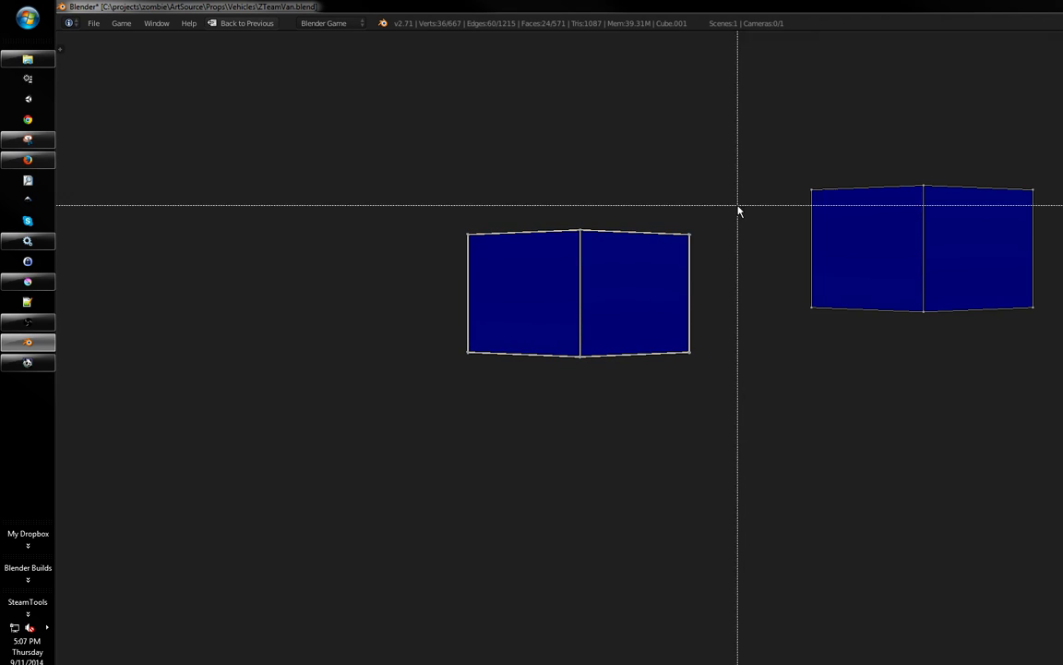
{"action": "left_click_drag", "start_coordinate": [725, 211], "coordinate": [351, 421]}
{"action": "key", "text": "g"}
{"action": "left_click", "coordinate": [767, 380]}
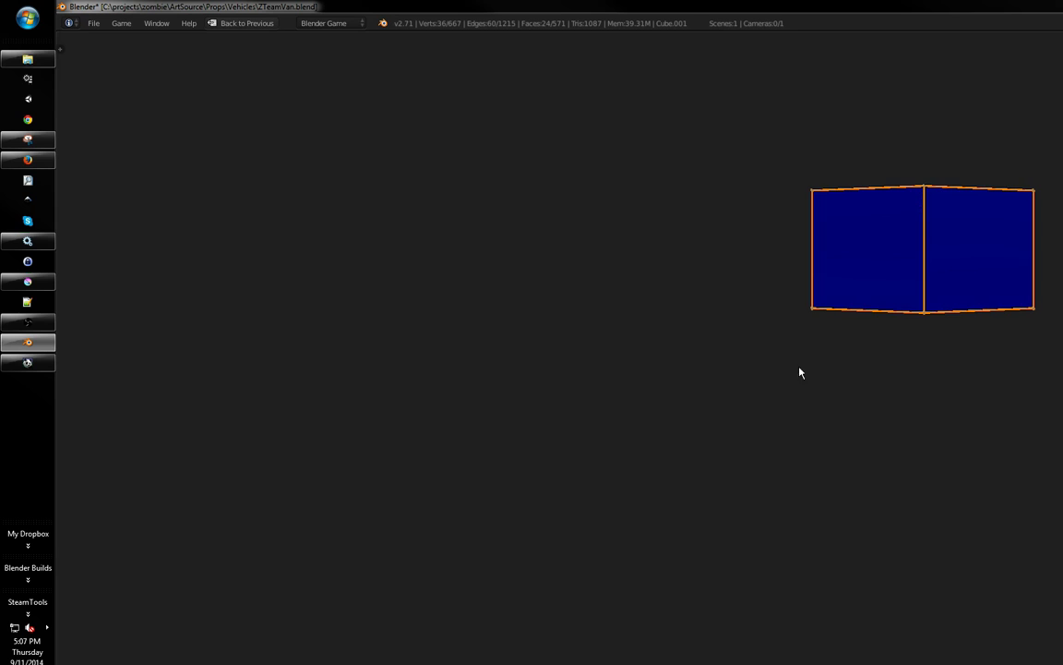
- Move the complete tread stack close to the texture area and select all mesh faces to show the full UV layout
{"action": "key", "text": "a"}
{"action": "middle_click_drag", "start_coordinate": [1027, 324], "coordinate": [733, 343]}
{"action": "scroll", "coordinate": [515, 417], "scroll_direction": "down", "scroll_amount": 12}
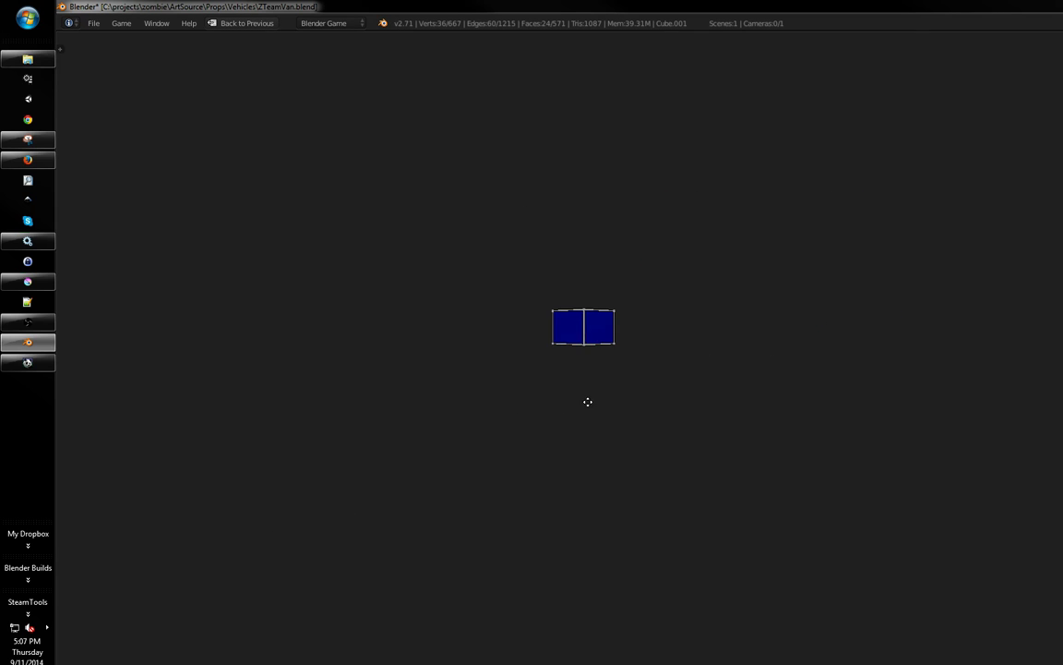
{"action": "middle_click_drag", "start_coordinate": [556, 420], "coordinate": [569, 367]}
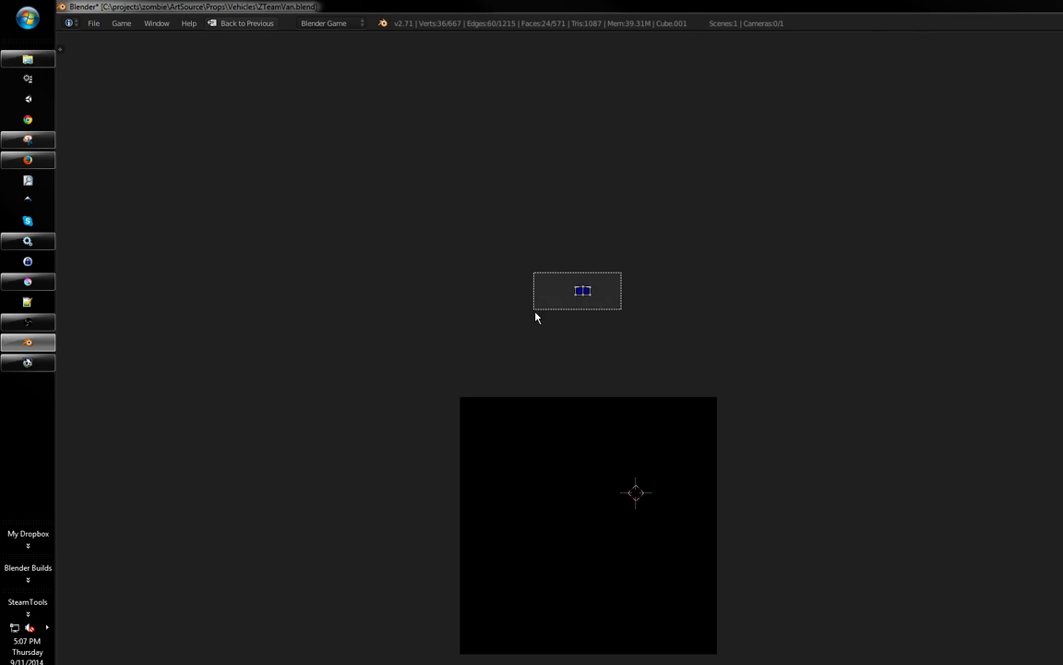
{"action": "left_click_drag", "start_coordinate": [536, 312], "coordinate": [529, 325]}
{"action": "middle_click_drag", "start_coordinate": [519, 376], "coordinate": [496, 359]}
{"action": "middle_click_drag", "start_coordinate": [545, 456], "coordinate": [639, 396]}
{"action": "key", "text": "a"}
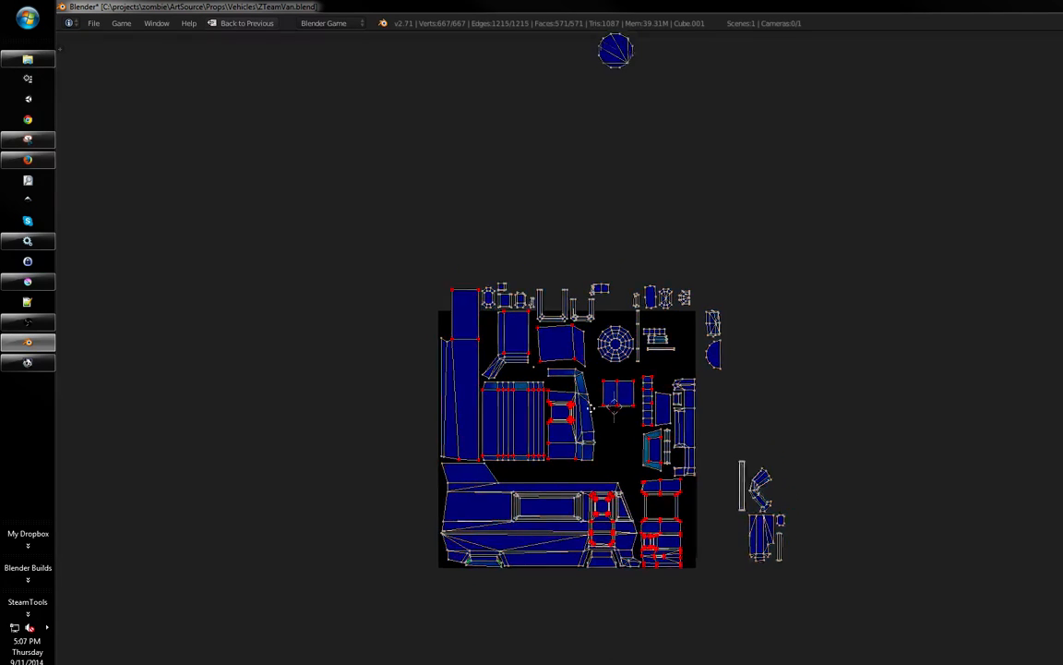
- Box-select the small tapered island touching the tread stack and move it clear to the left
{"action": "scroll", "coordinate": [612, 335], "scroll_direction": "up", "scroll_amount": 3}
{"action": "scroll", "coordinate": [556, 424], "scroll_direction": "up", "scroll_amount": 2}
{"action": "scroll", "coordinate": [556, 424], "scroll_direction": "up", "scroll_amount": 3}
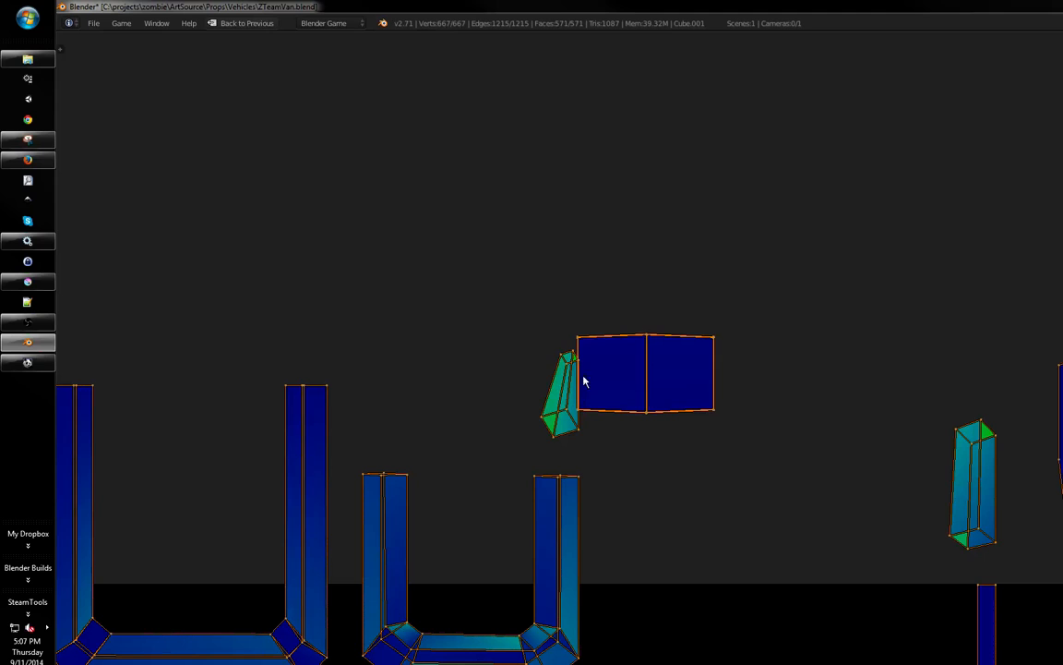
{"action": "key", "text": "b"}
{"action": "left_click_drag", "start_coordinate": [523, 402], "coordinate": [570, 438]}
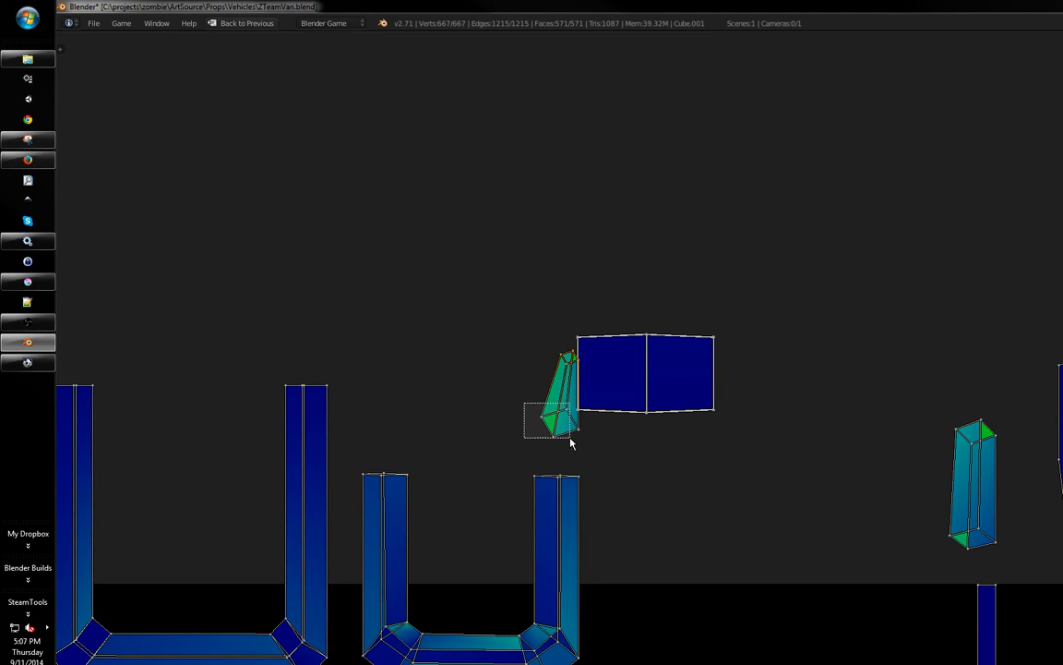
{"action": "key", "text": "g"}
{"action": "left_click", "coordinate": [465, 437]}
{"action": "middle_click_drag", "start_coordinate": [465, 437], "coordinate": [491, 403]}
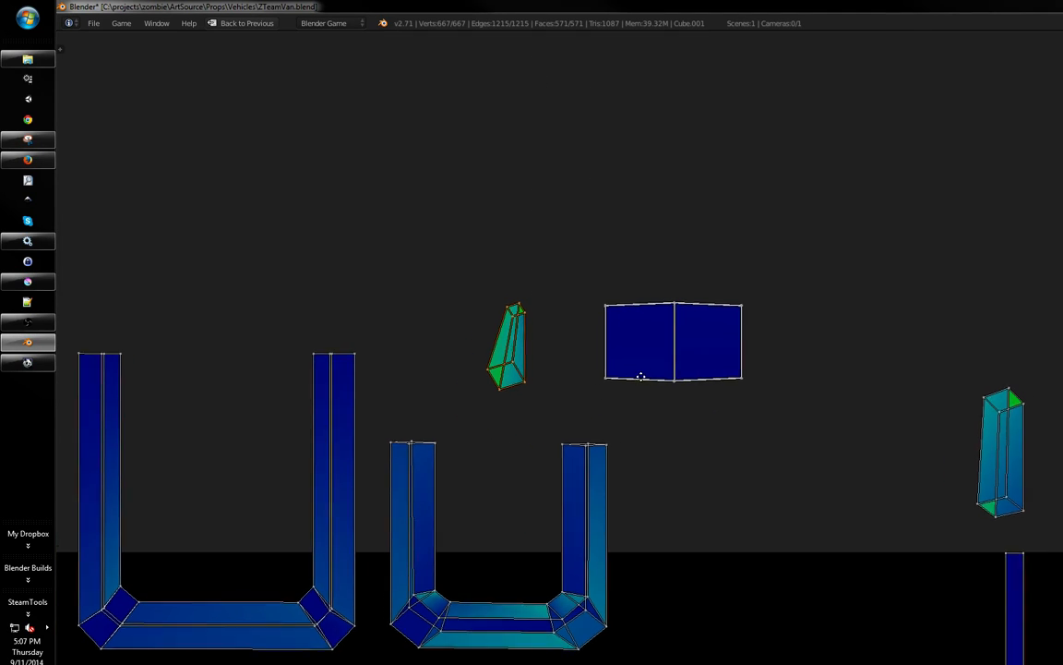
- Save the file over the existing ZTeamVan.blend
{"action": "scroll", "coordinate": [638, 375], "scroll_direction": "down", "scroll_amount": 1}
{"action": "scroll", "coordinate": [639, 364], "scroll_direction": "down", "scroll_amount": 1}
{"action": "scroll", "coordinate": [640, 358], "scroll_direction": "up", "scroll_amount": 1}
{"action": "key", "text": "ctrl+s"}
{"action": "key", "text": "Return"}
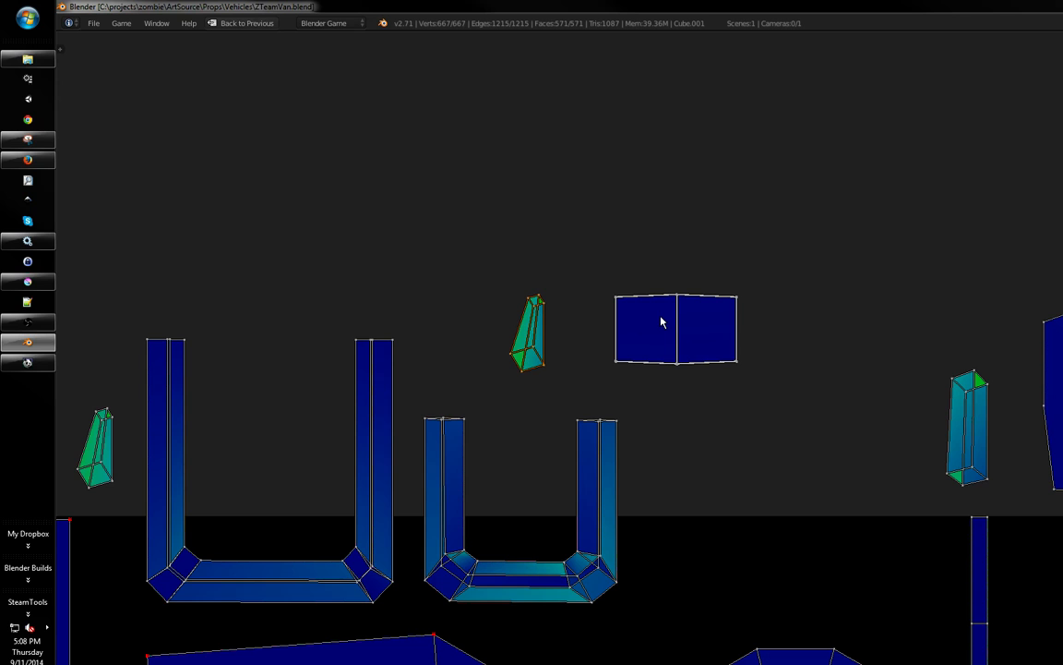
- Try to move the round island down close to the packed UV layout
{"action": "scroll", "coordinate": [660, 322], "scroll_direction": "down", "scroll_amount": 5}
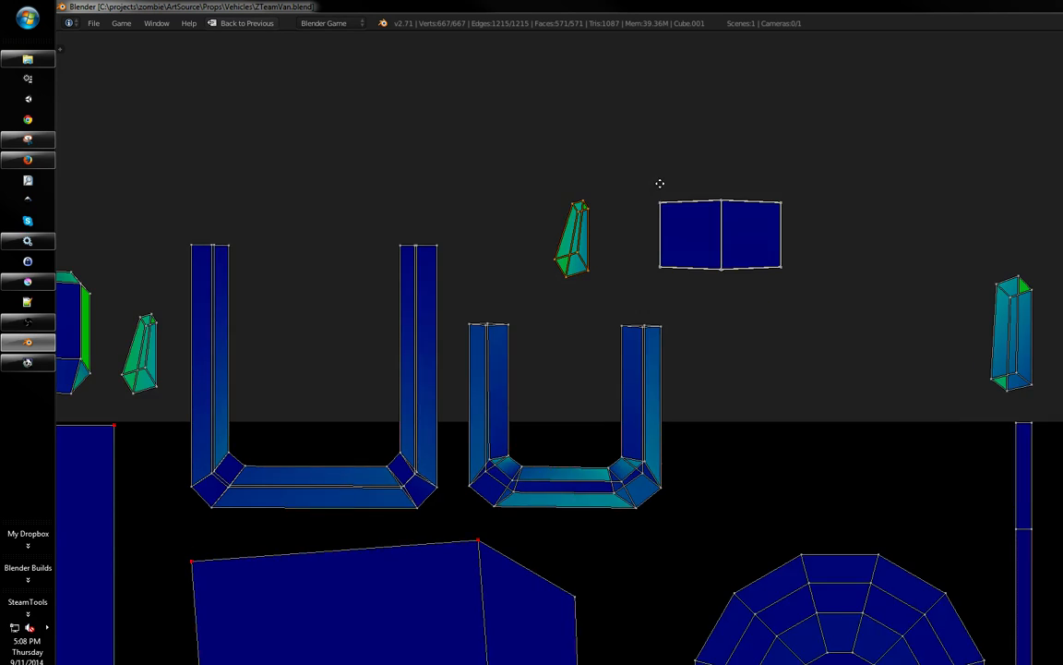
{"action": "scroll", "coordinate": [636, 290], "scroll_direction": "up", "scroll_amount": 2}
{"action": "key", "text": "a"}
{"action": "key", "text": "a"}
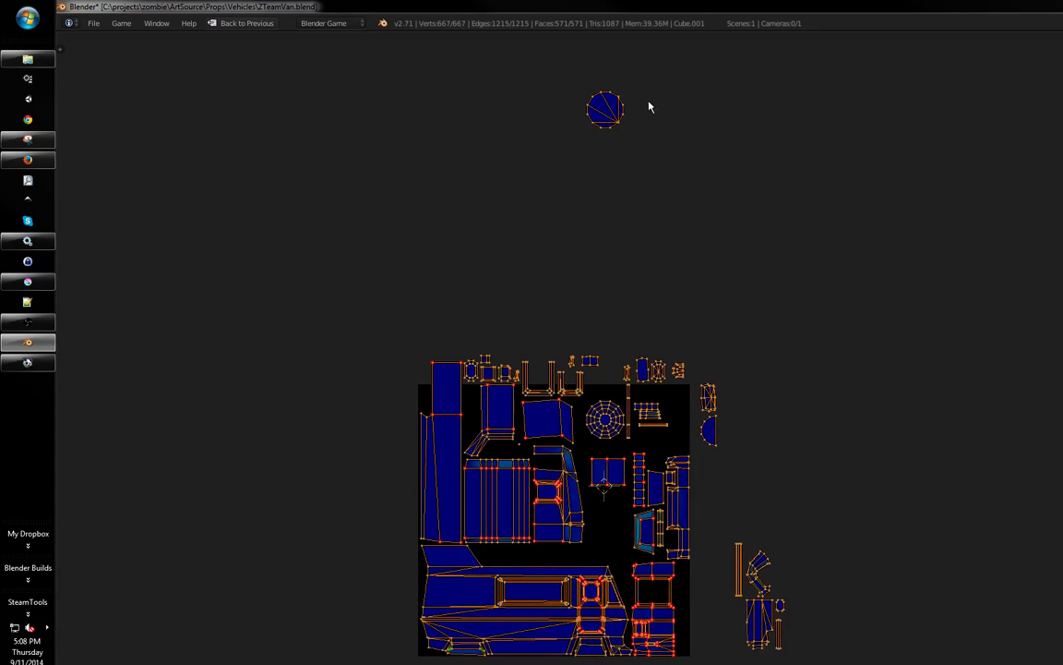
{"action": "key", "text": "a"}
{"action": "key", "text": "b"}
{"action": "left_click_drag", "start_coordinate": [647, 73], "coordinate": [558, 187]}
{"action": "key", "text": "g"}
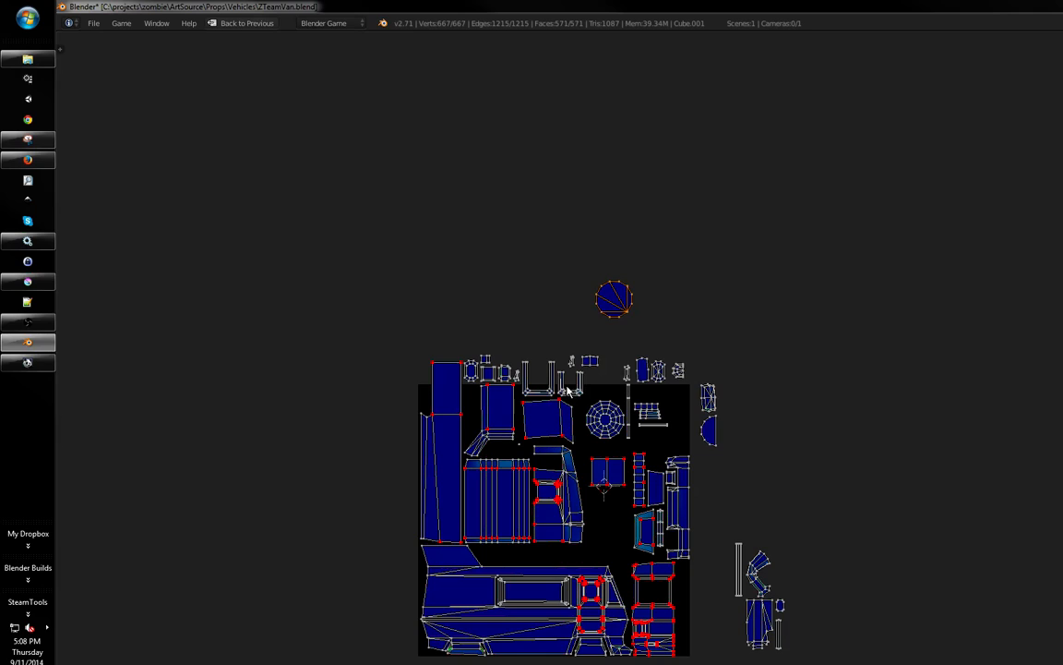
{"action": "key", "text": "ctrl+z"}
- Box-select the tread stack and place it inside the texture area's upper-right corner, above the small strip islands
{"action": "scroll", "coordinate": [602, 402], "scroll_direction": "up", "scroll_amount": 3}
{"action": "middle_click_drag", "start_coordinate": [683, 318], "coordinate": [549, 365]}
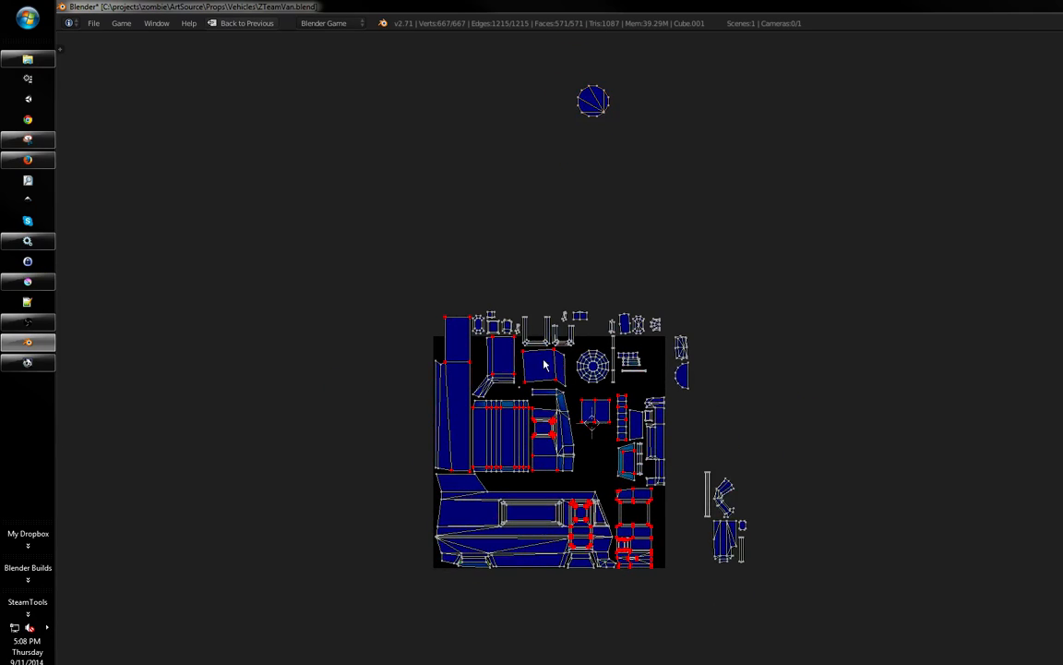
{"action": "scroll", "coordinate": [628, 278], "scroll_direction": "up", "scroll_amount": 6}
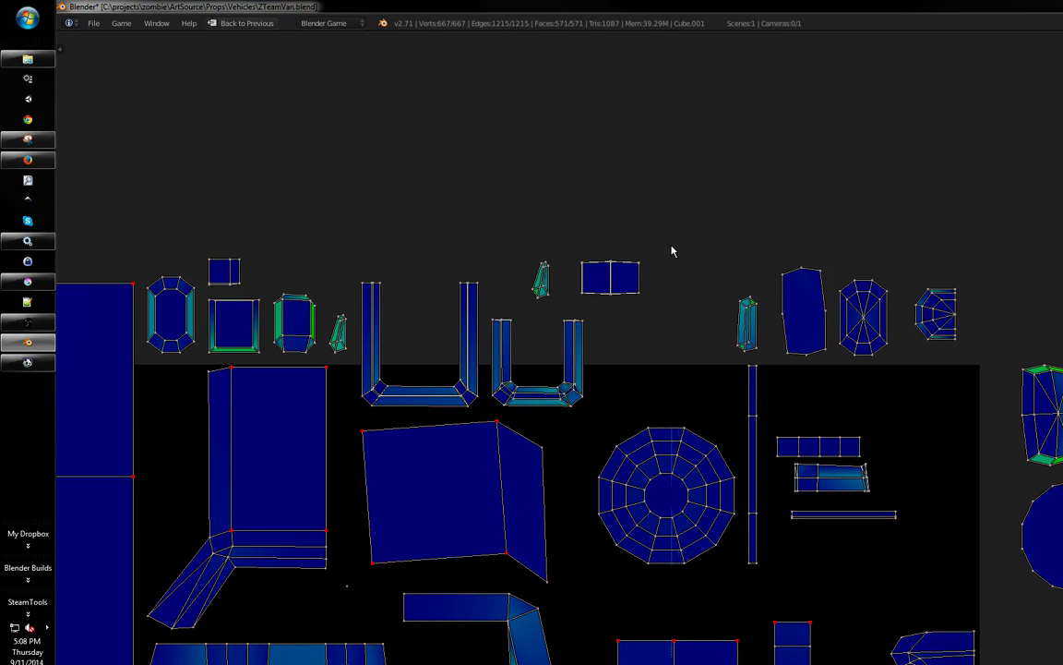
{"action": "left_click_drag", "start_coordinate": [676, 235], "coordinate": [575, 303]}
{"action": "key", "text": "g"}
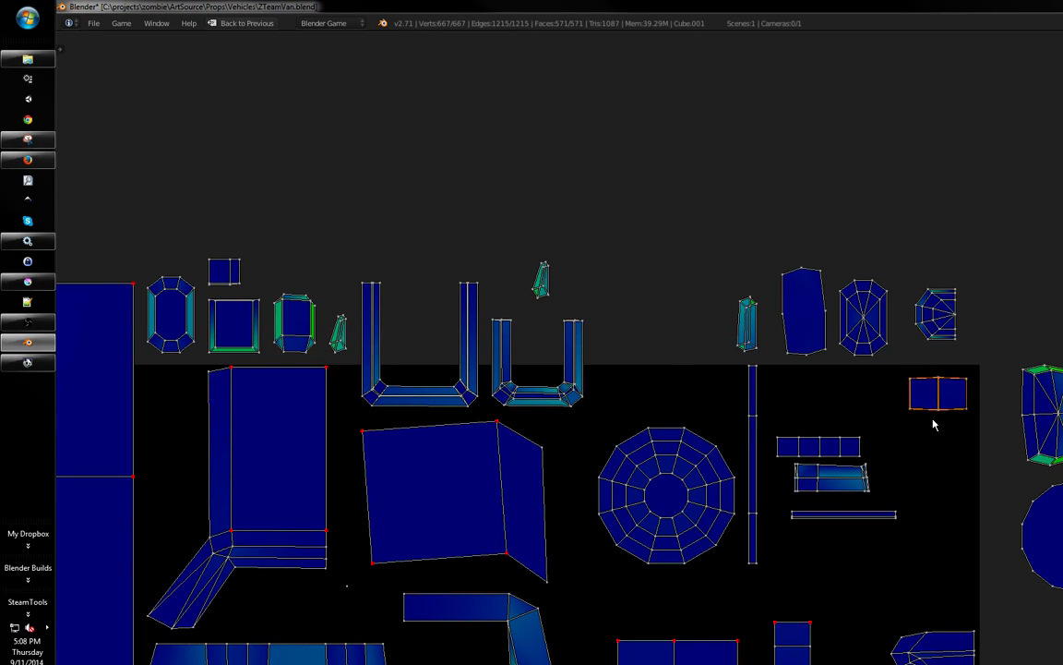
{"action": "scroll", "coordinate": [928, 424], "scroll_direction": "down", "scroll_amount": 3}
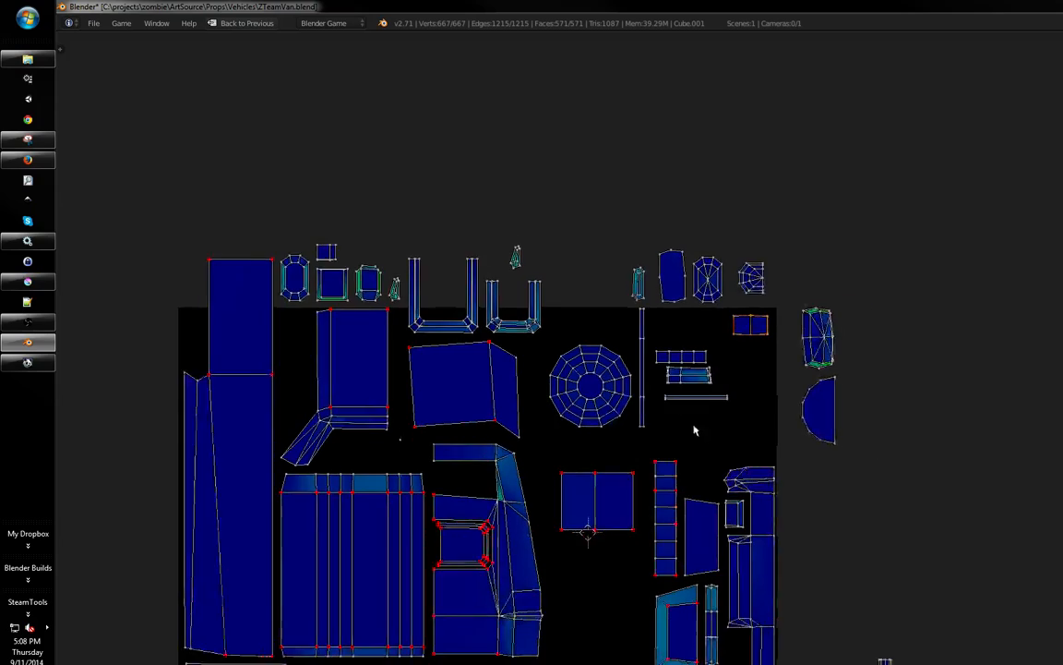
{"action": "middle_click_drag", "start_coordinate": [855, 300], "coordinate": [854, 292]}
{"action": "middle_click_drag", "start_coordinate": [695, 344], "coordinate": [719, 323]}
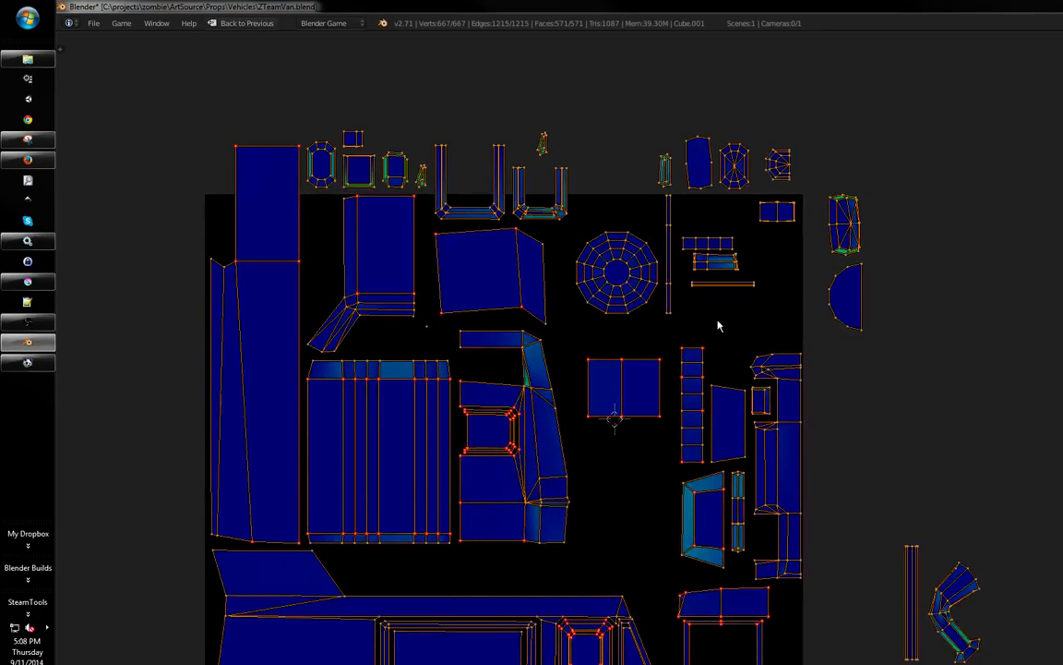
- Isolate the tiny dot-like UV island and frame its face on the van model in wireframe display
{"action": "middle_click_drag", "start_coordinate": [508, 267], "coordinate": [578, 276]}
{"action": "scroll", "coordinate": [469, 337], "scroll_direction": "up", "scroll_amount": 3}
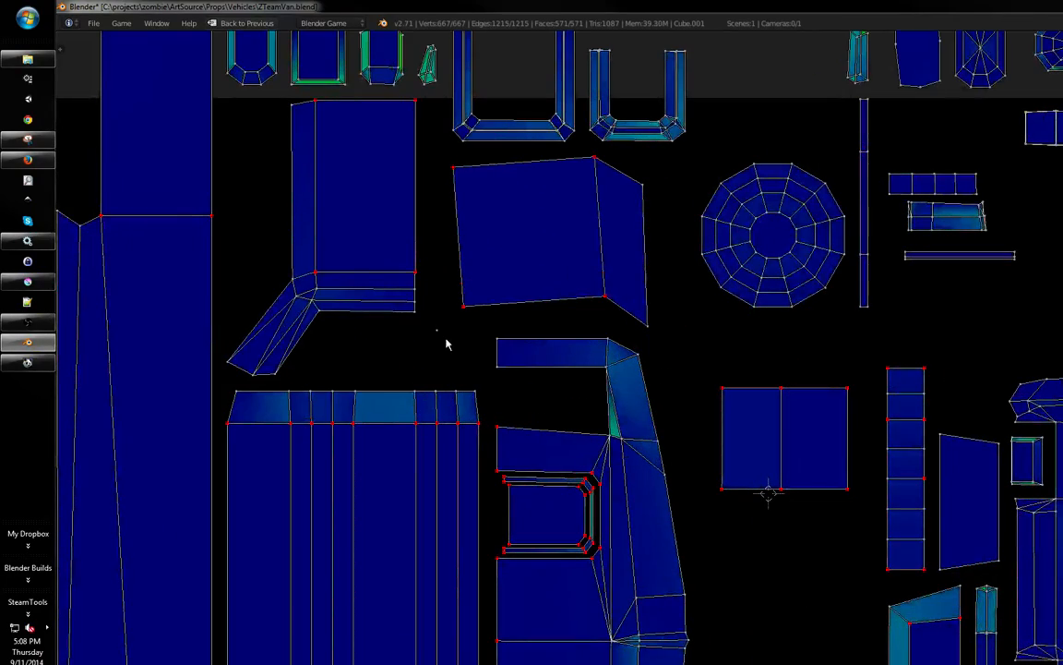
{"action": "right_click", "coordinate": [445, 337]}
{"action": "key", "text": "shift+h"}
{"action": "key", "text": "shift+space"}
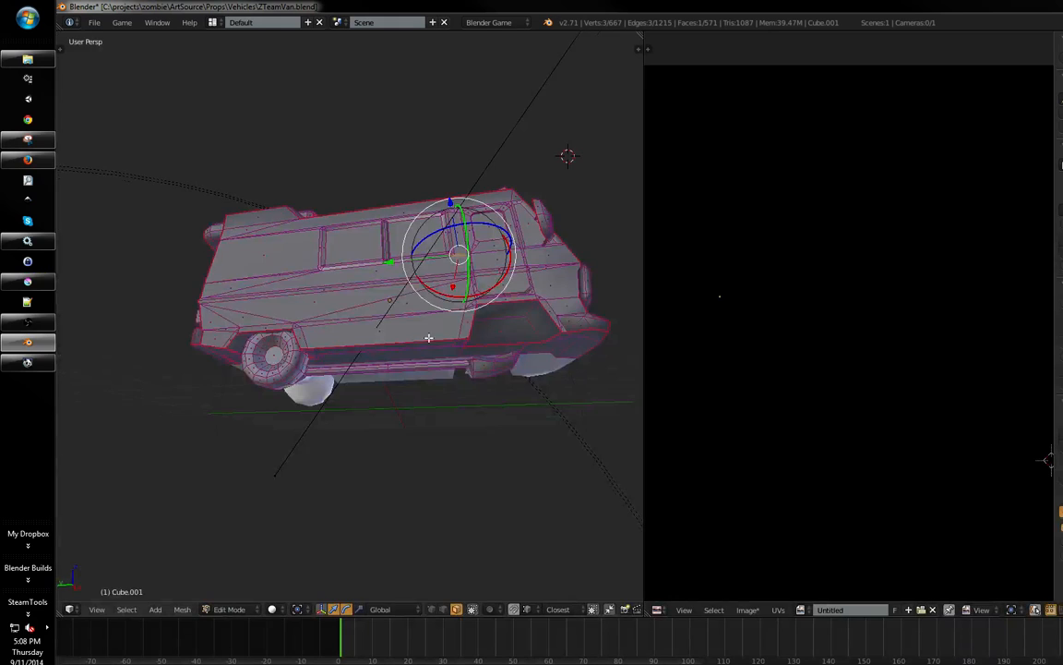
{"action": "key", "text": "z"}
{"action": "middle_click_drag", "start_coordinate": [428, 337], "coordinate": [444, 294]}
{"action": "key", "text": "KP_Decimal"}
- Try selecting the linked van body faces around the stray face and reapply the mesh select mode
{"action": "key", "text": "a"}
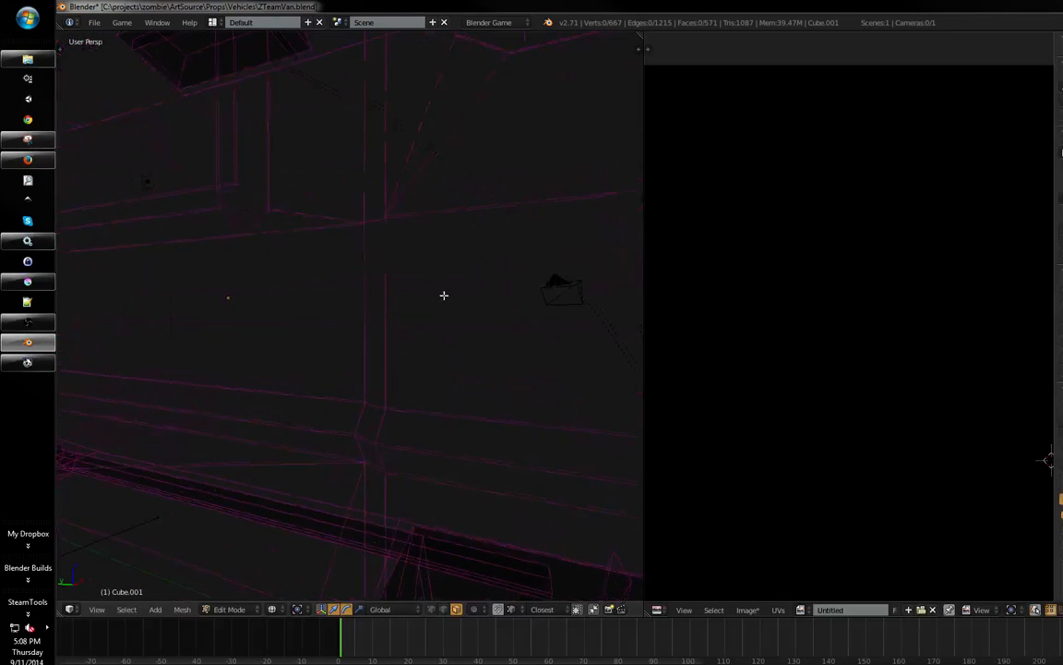
{"action": "scroll", "coordinate": [412, 319], "scroll_direction": "down", "scroll_amount": 3}
{"action": "key", "text": "l"}
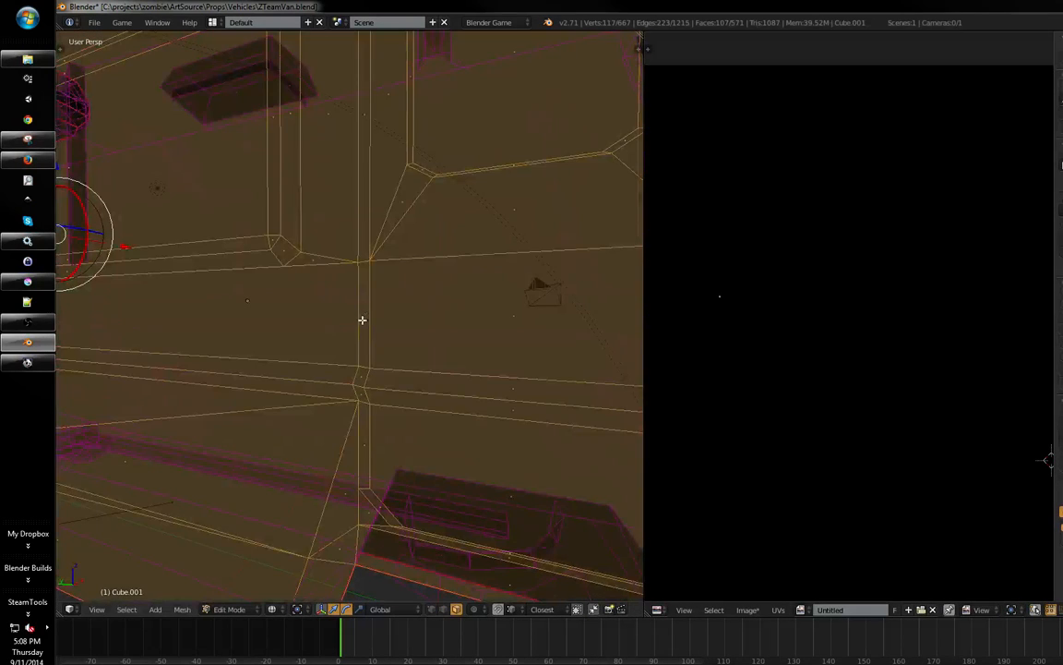
{"action": "scroll", "coordinate": [435, 312], "scroll_direction": "down", "scroll_amount": 4}
{"action": "middle_click_drag", "start_coordinate": [250, 367], "coordinate": [344, 369]}
{"action": "middle_click_drag", "start_coordinate": [490, 341], "coordinate": [375, 288], "text": "shift"}
{"action": "key", "text": "ctrl+Tab"}
{"action": "left_click", "coordinate": [426, 327]}
{"action": "key", "text": "a"}
- Select the van body's linked faces and all their UVs, and zoom in on the side window region
{"action": "scroll", "coordinate": [375, 287], "scroll_direction": "up", "scroll_amount": 3}
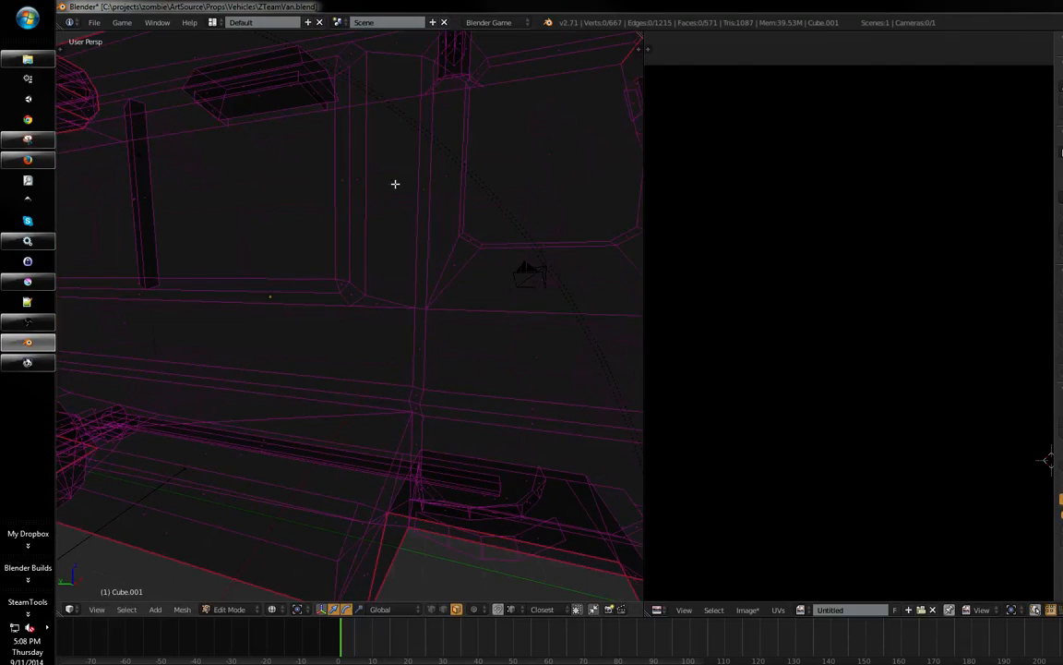
{"action": "key", "text": "l"}
{"action": "scroll", "coordinate": [878, 361], "scroll_direction": "down", "scroll_amount": 4}
{"action": "middle_click_drag", "start_coordinate": [808, 449], "coordinate": [832, 378]}
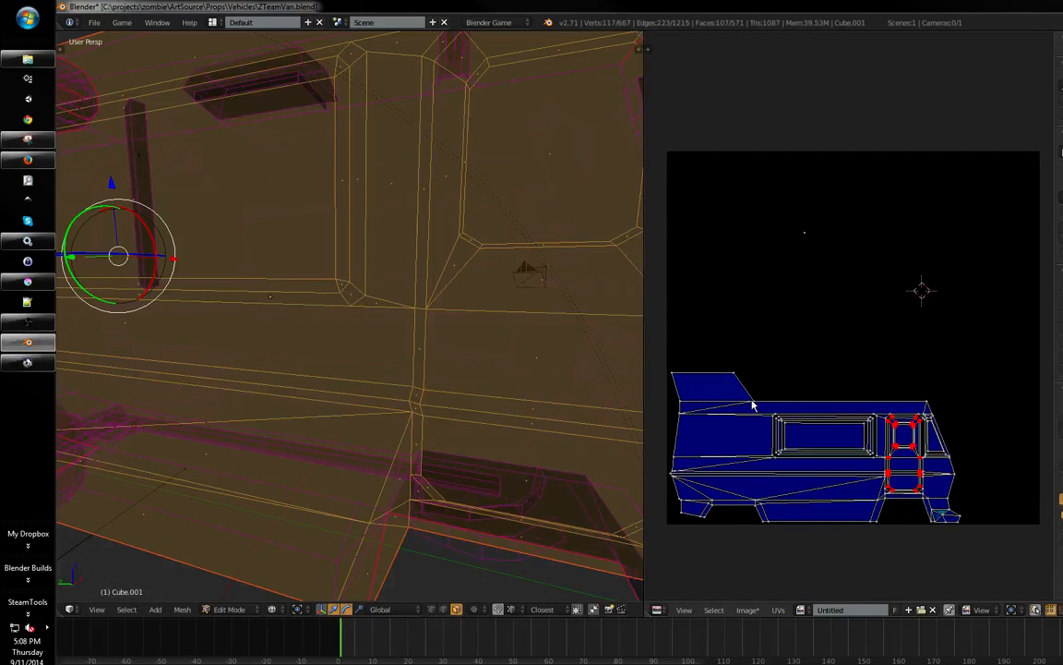
{"action": "key", "text": "a"}
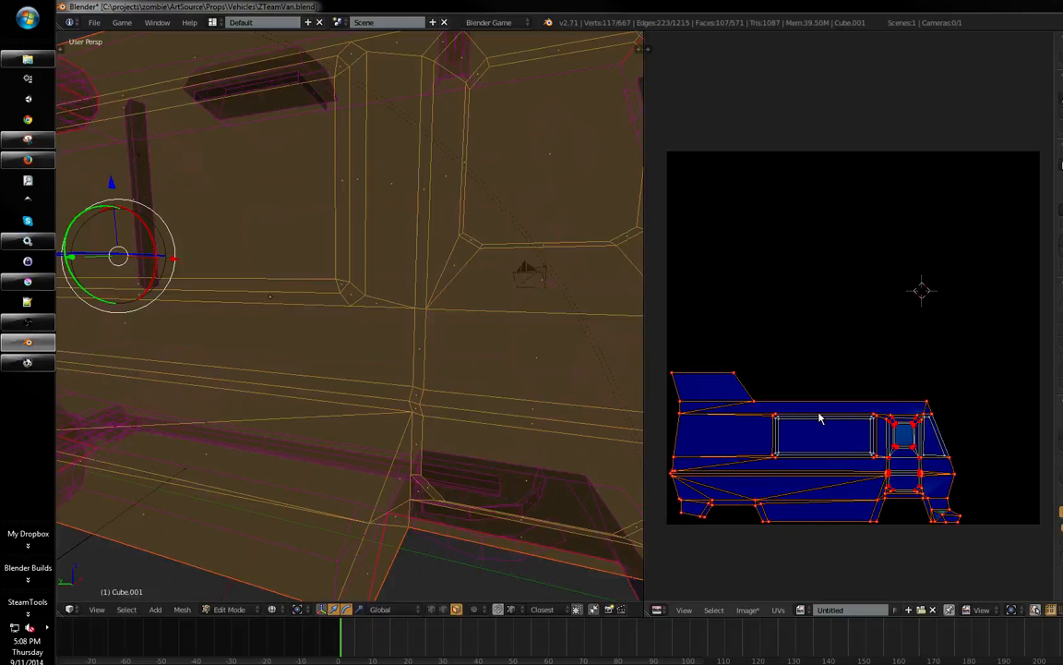
{"action": "scroll", "coordinate": [881, 422], "scroll_direction": "up", "scroll_amount": 2}
{"action": "middle_click_drag", "start_coordinate": [882, 422], "coordinate": [845, 365]}
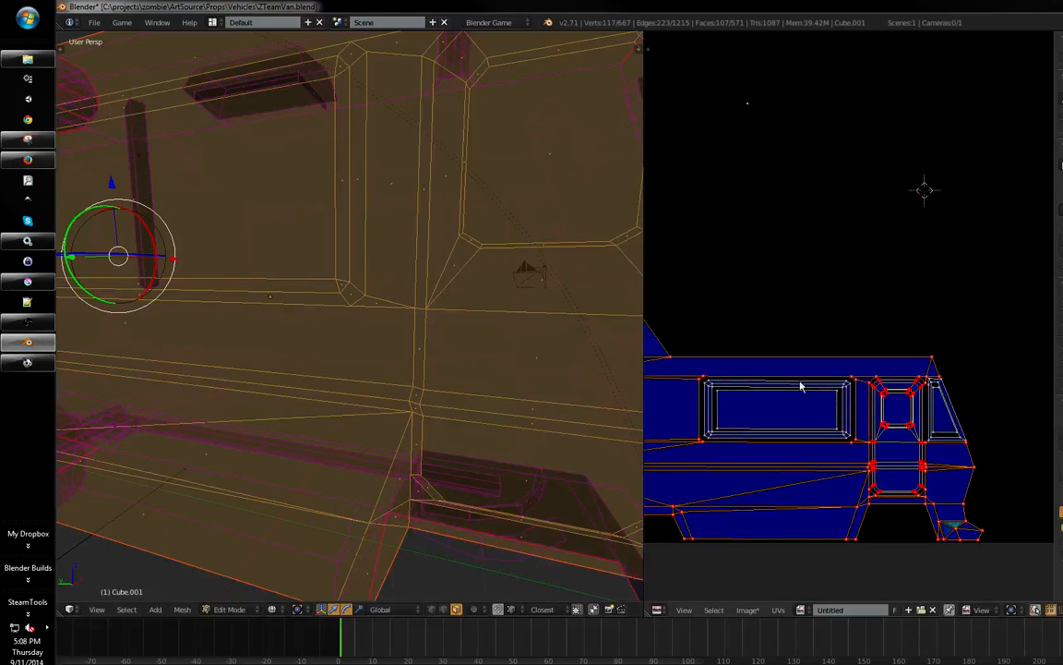
{"action": "key", "text": "a"}
{"action": "key", "text": "ctrl+Tab"}
{"action": "left_click", "coordinate": [438, 342]}
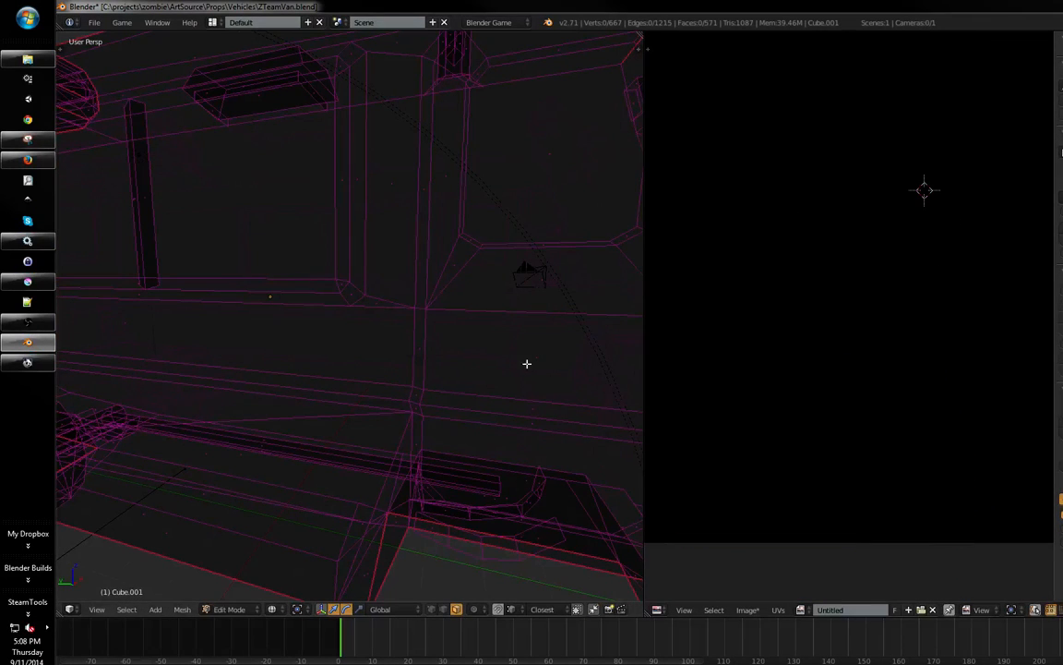
{"action": "key", "text": "a"}
{"action": "middle_click_drag", "start_coordinate": [830, 449], "coordinate": [862, 357]}
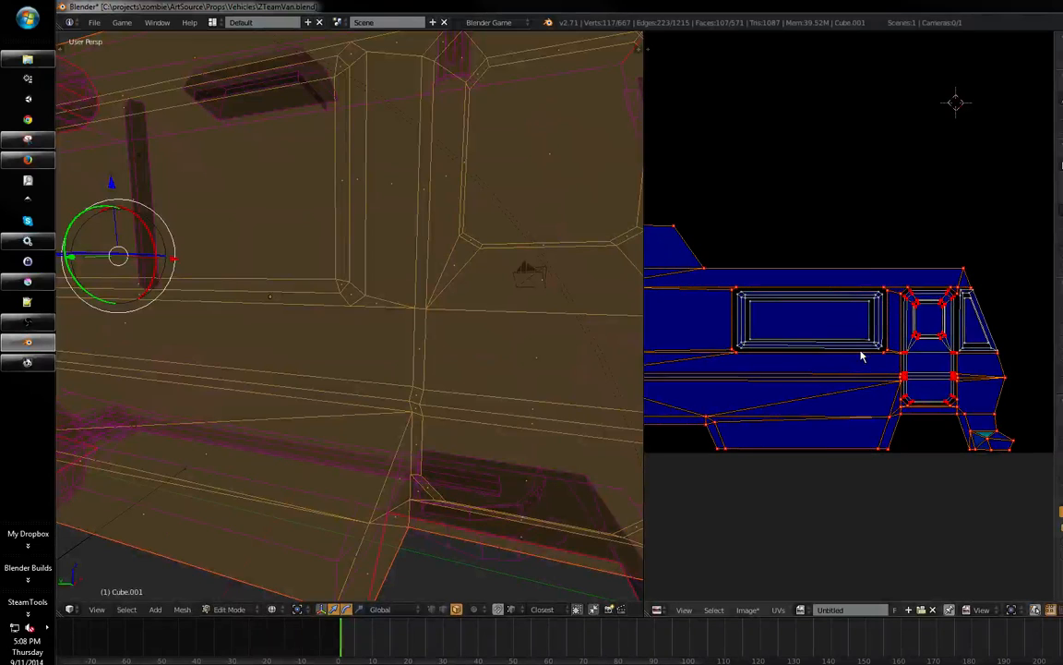
- Select the linked UV islands of the long side window's frame and glass and of the cab door's glass
{"action": "key", "text": "a"}
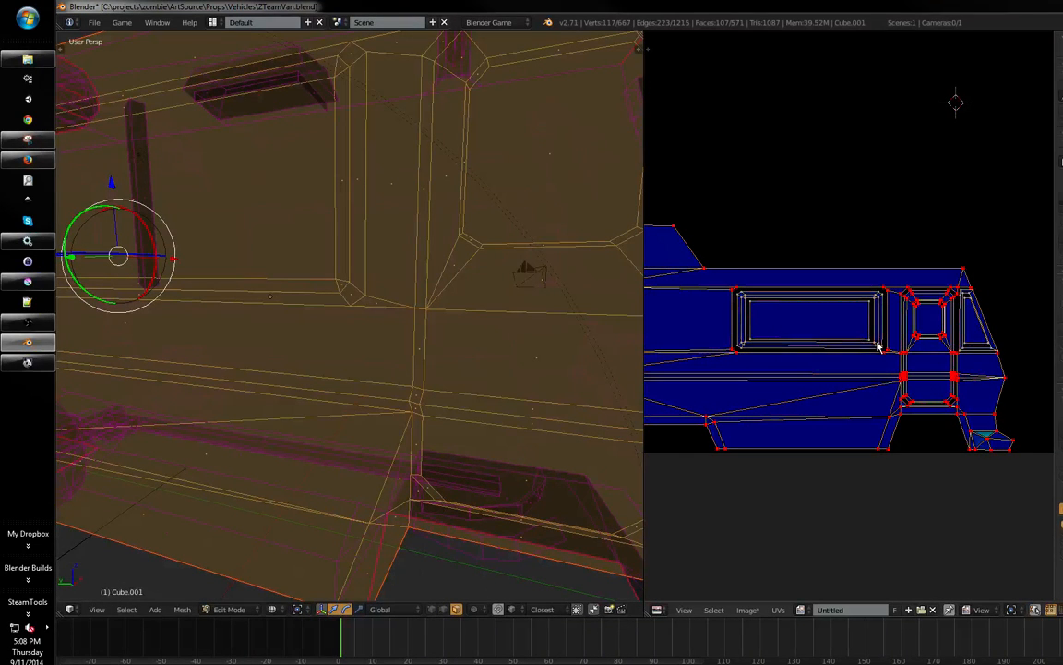
{"action": "key", "text": "l"}
{"action": "key", "text": "l"}
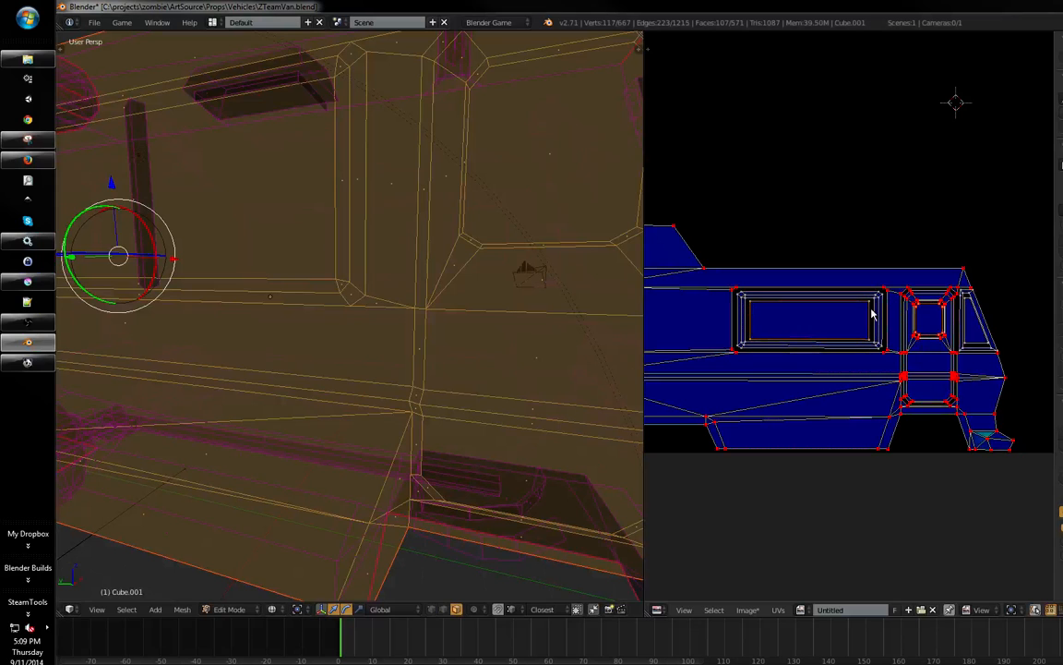
{"action": "key", "text": "l"}
{"action": "middle_click_drag", "start_coordinate": [946, 334], "coordinate": [851, 371]}
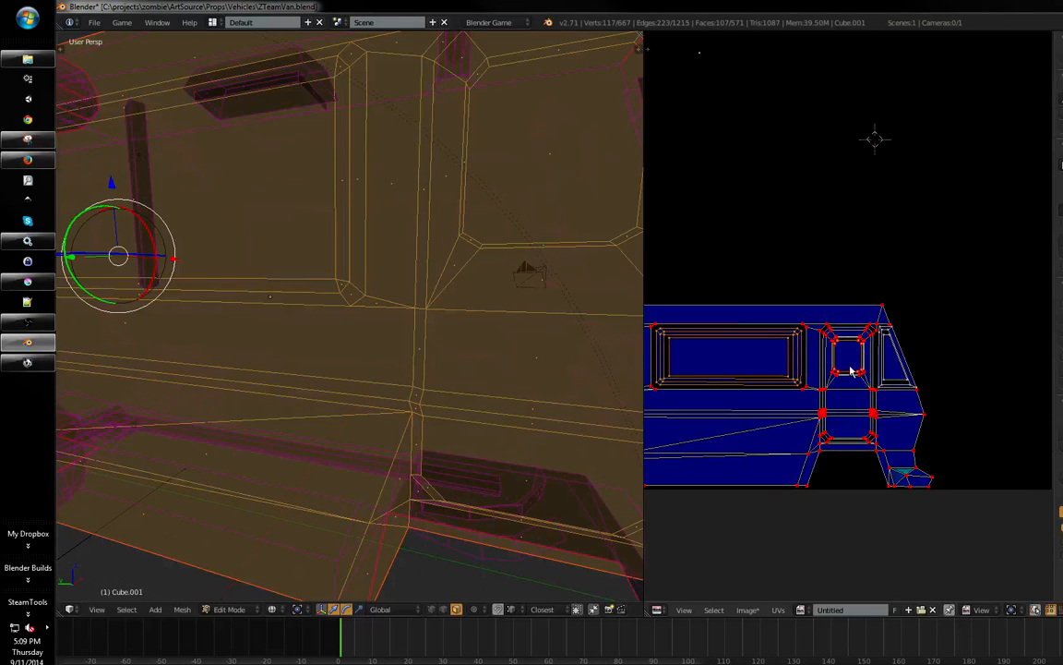
{"action": "scroll", "coordinate": [853, 374], "scroll_direction": "up", "scroll_amount": 6}
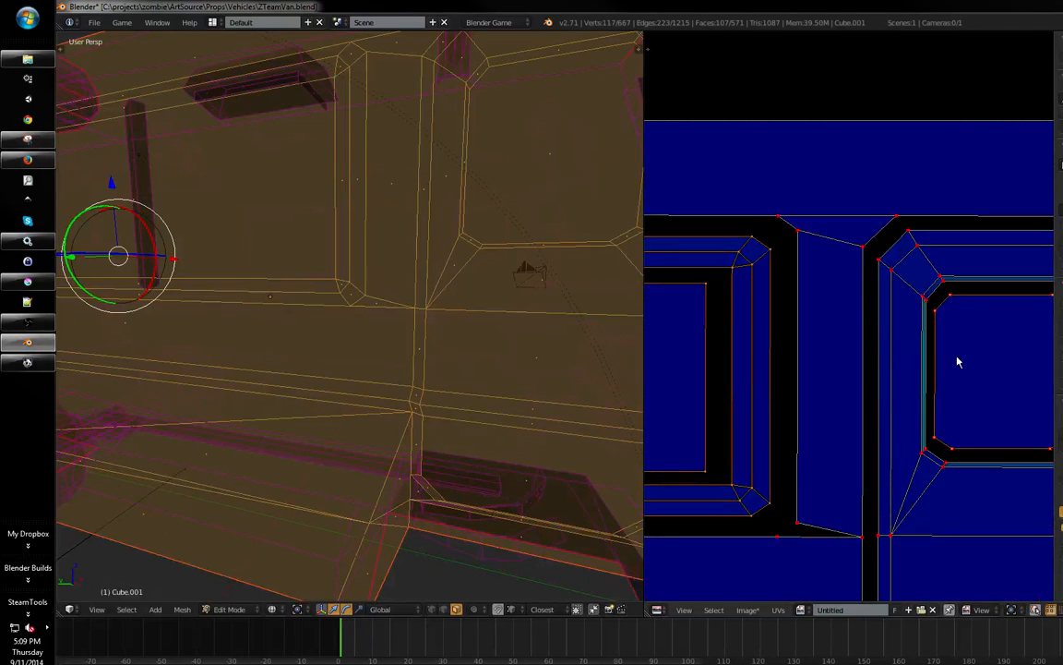
{"action": "mouse_move", "coordinate": [883, 349]}
{"action": "middle_mouse_down"}
{"action": "mouse_move", "coordinate": [875, 353]}
{"action": "mouse_move", "coordinate": [892, 354]}
{"action": "middle_mouse_up"}
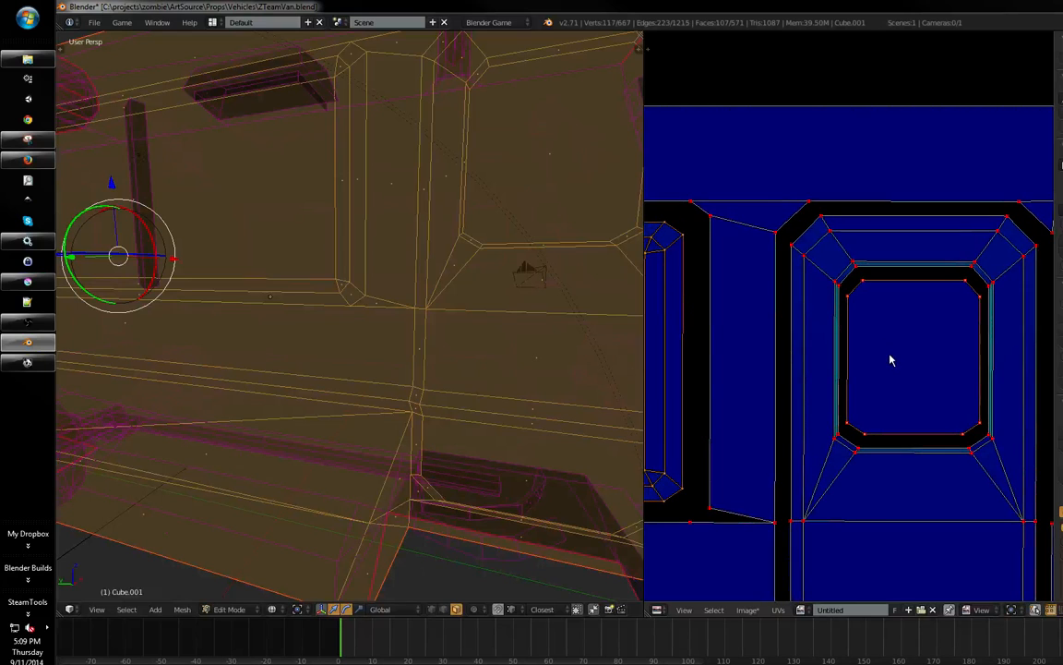
{"action": "scroll", "coordinate": [888, 357], "scroll_direction": "down", "scroll_amount": 6}
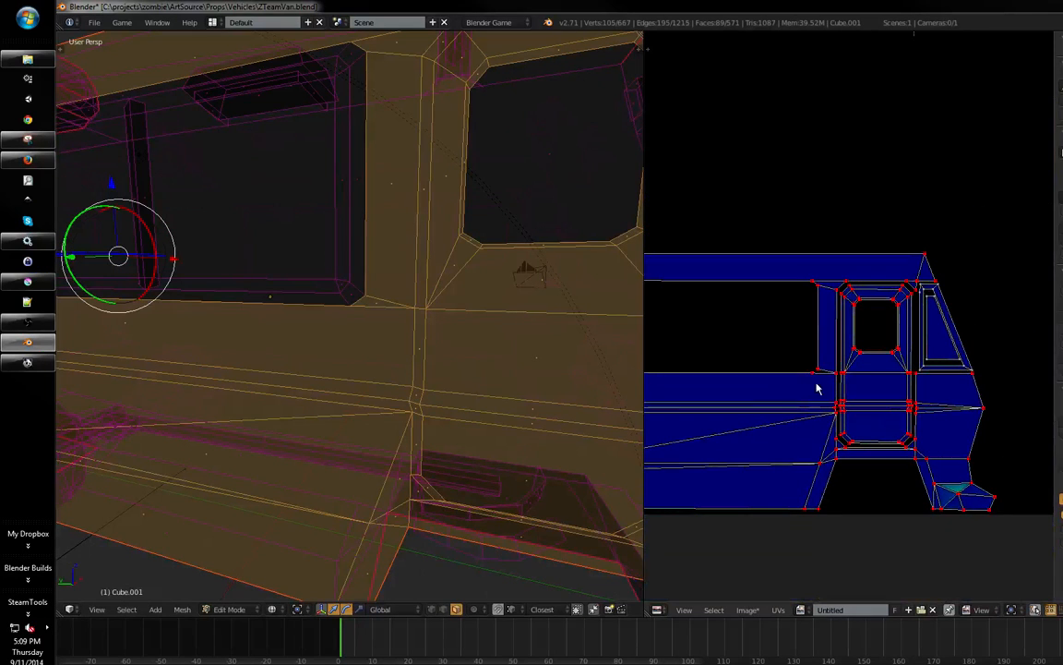
- Hide the selected side window and door glass islands in the UV layout
{"action": "key", "text": "ctrl+Tab"}
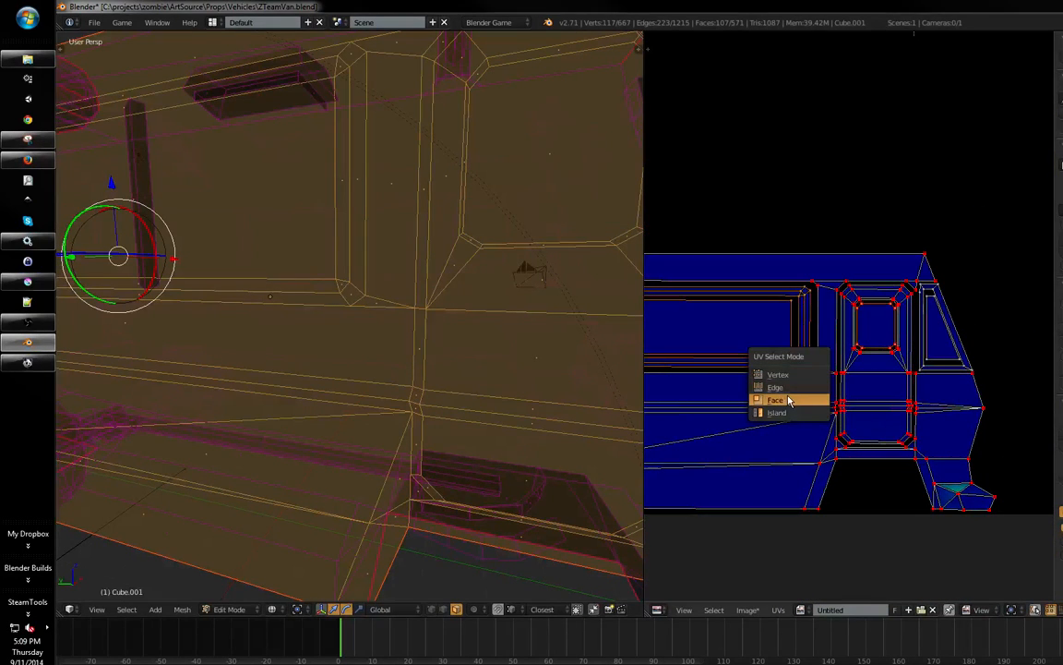
{"action": "middle_click_drag", "start_coordinate": [438, 432], "coordinate": [449, 429]}
{"action": "key", "text": "ctrl+Tab"}
{"action": "middle_click_drag", "start_coordinate": [803, 377], "coordinate": [805, 374]}
{"action": "key", "text": "ctrl+Tab"}
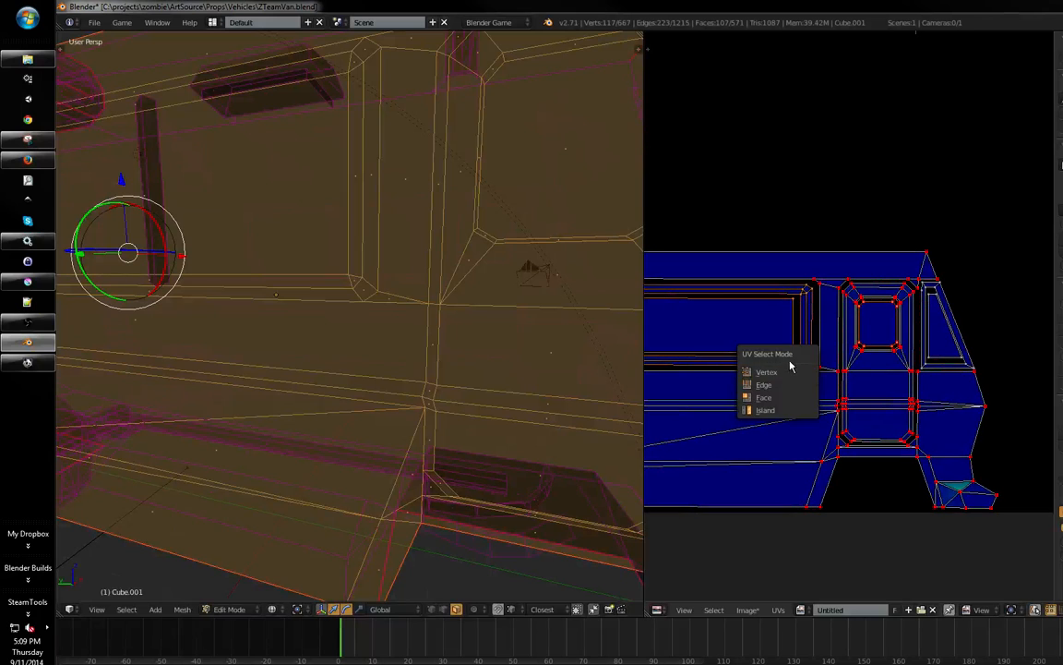
{"action": "scroll", "coordinate": [899, 314], "scroll_direction": "up", "scroll_amount": 4}
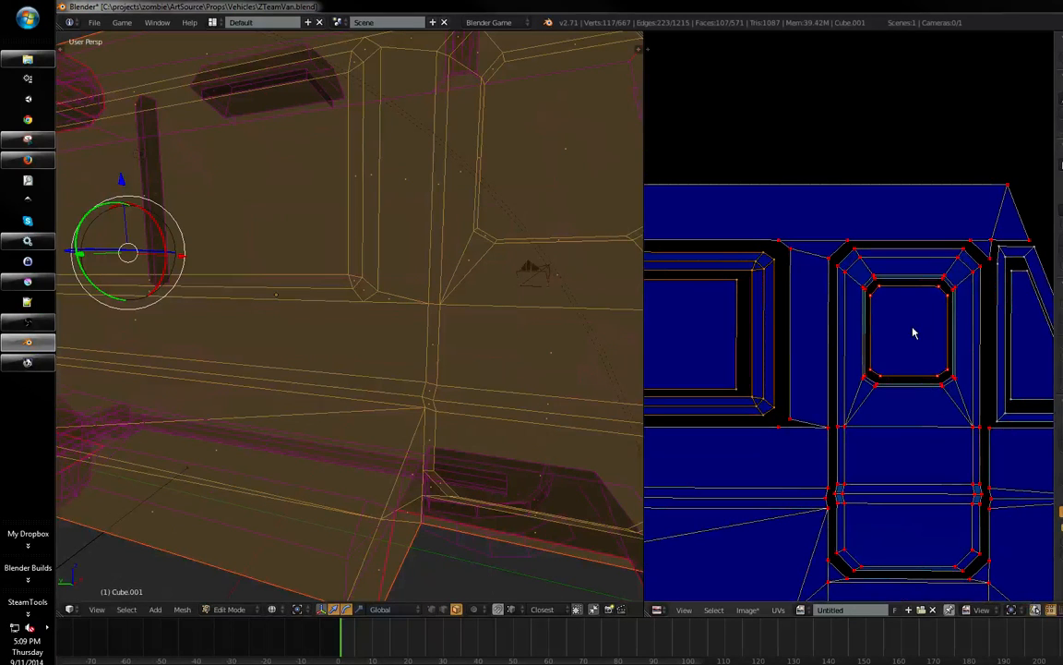
{"action": "middle_click_drag", "start_coordinate": [909, 328], "coordinate": [910, 329]}
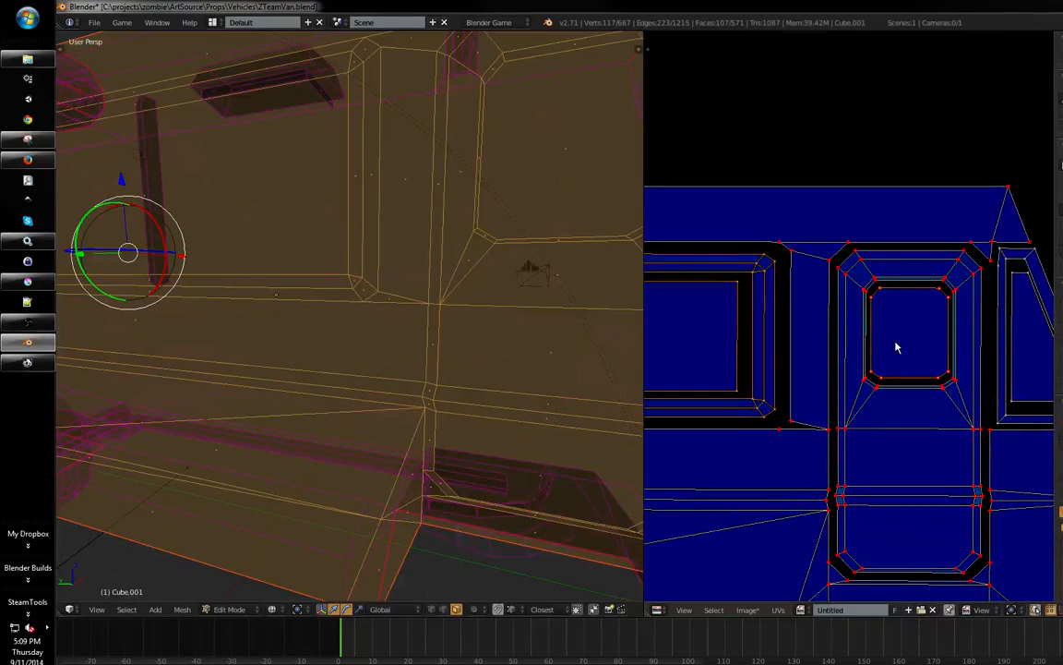
{"action": "key", "text": "h"}
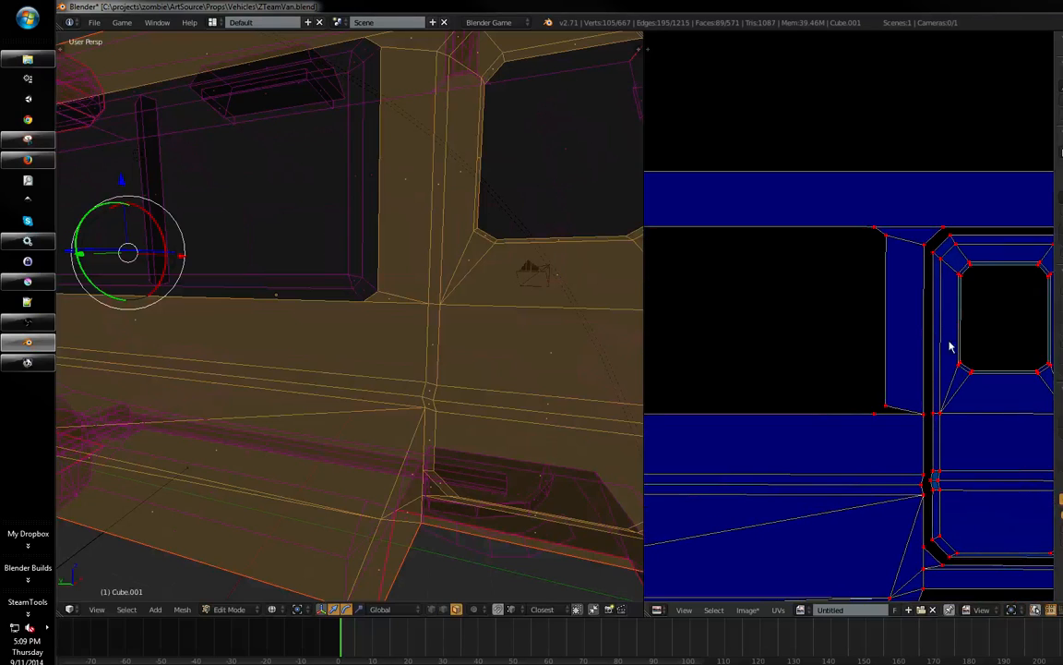
{"action": "key", "text": "alt+h"}
{"action": "key", "text": "h"}
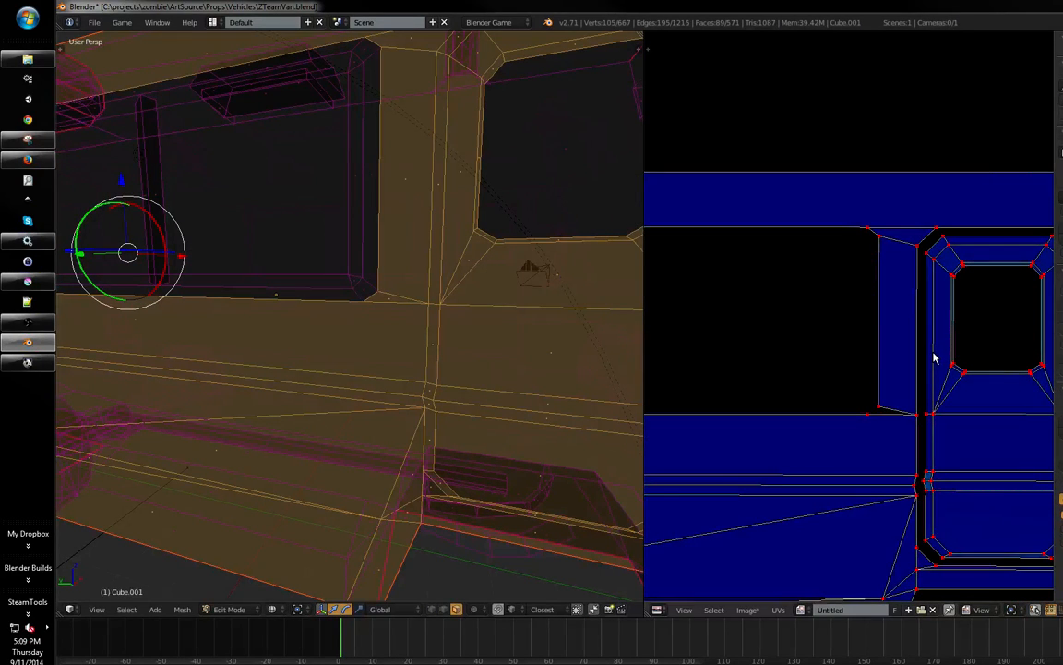
- Select the cab door's linked UV island and hide it from the layout
{"action": "middle_click_drag", "start_coordinate": [977, 403], "coordinate": [898, 394]}
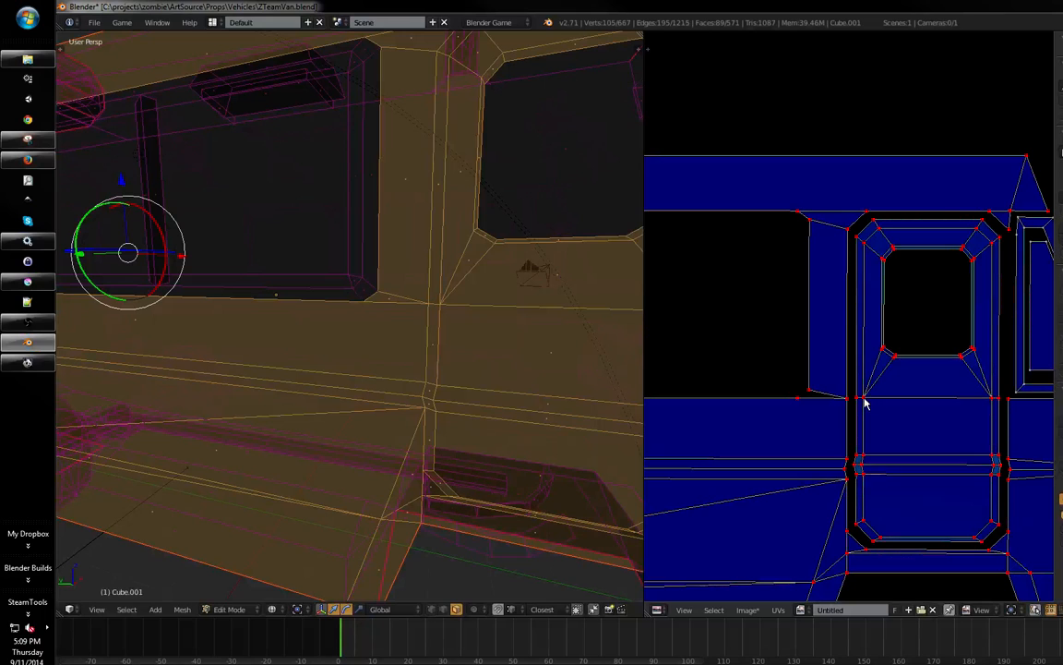
{"action": "key", "text": "l"}
{"action": "key", "text": "h"}
{"action": "key", "text": "shift+h"}
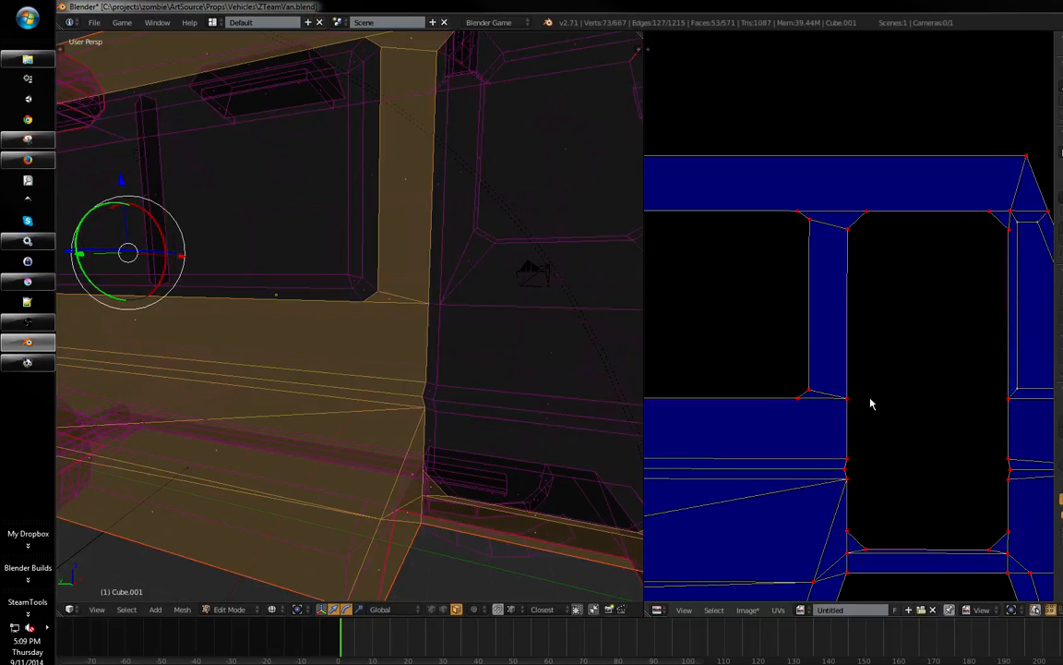
{"action": "key", "text": "ctrl+z"}
- Hide the triangular front window's frame and glass UV islands
{"action": "middle_click_drag", "start_coordinate": [1032, 359], "coordinate": [912, 395]}
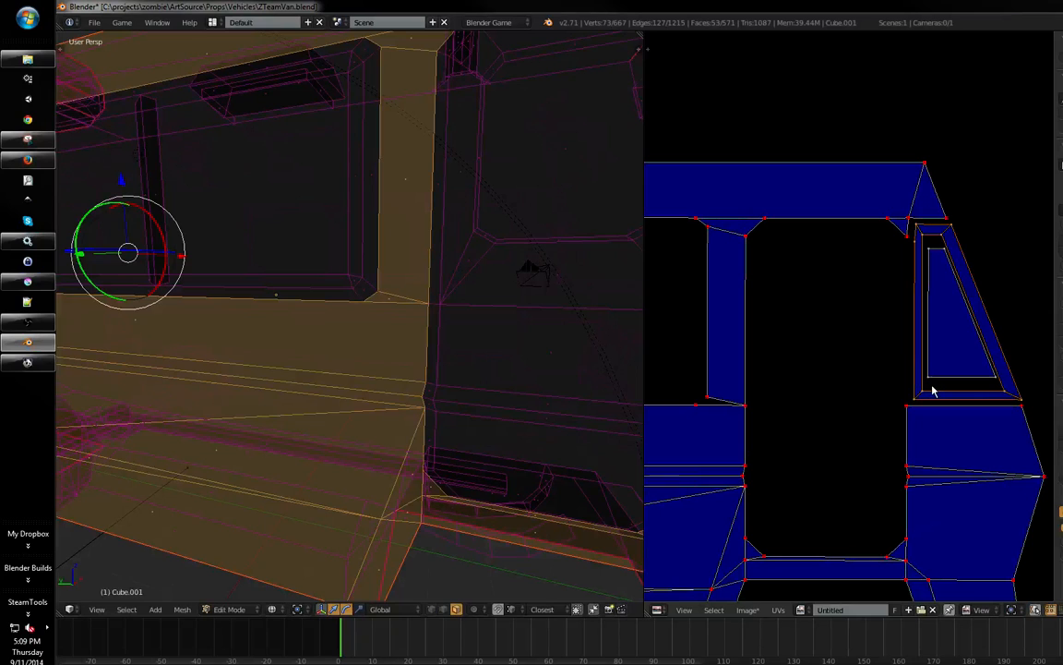
{"action": "key", "text": "h"}
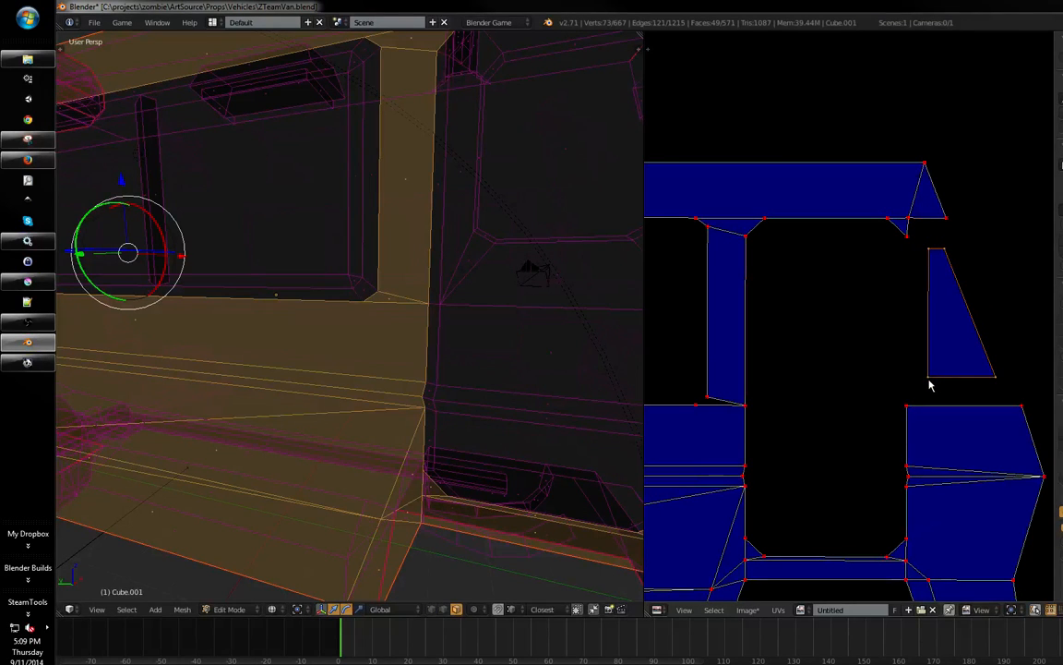
{"action": "key", "text": "h"}
- Examine the remaining van body UVs for the stray tiny island
{"action": "middle_click_drag", "start_coordinate": [815, 414], "coordinate": [851, 413]}
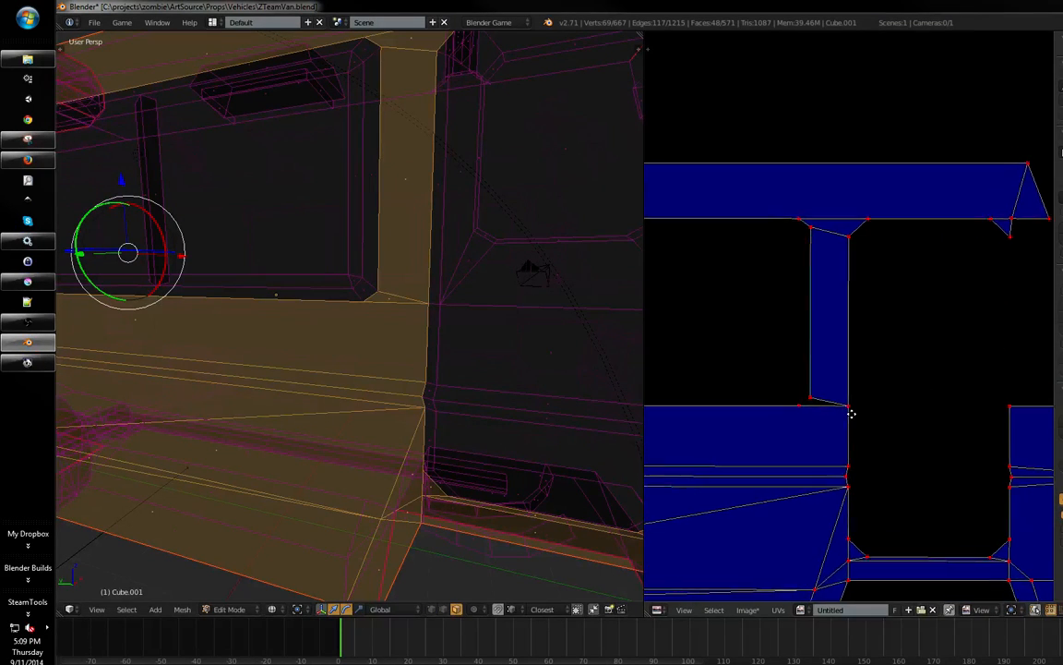
{"action": "scroll", "coordinate": [842, 420], "scroll_direction": "down", "scroll_amount": 2}
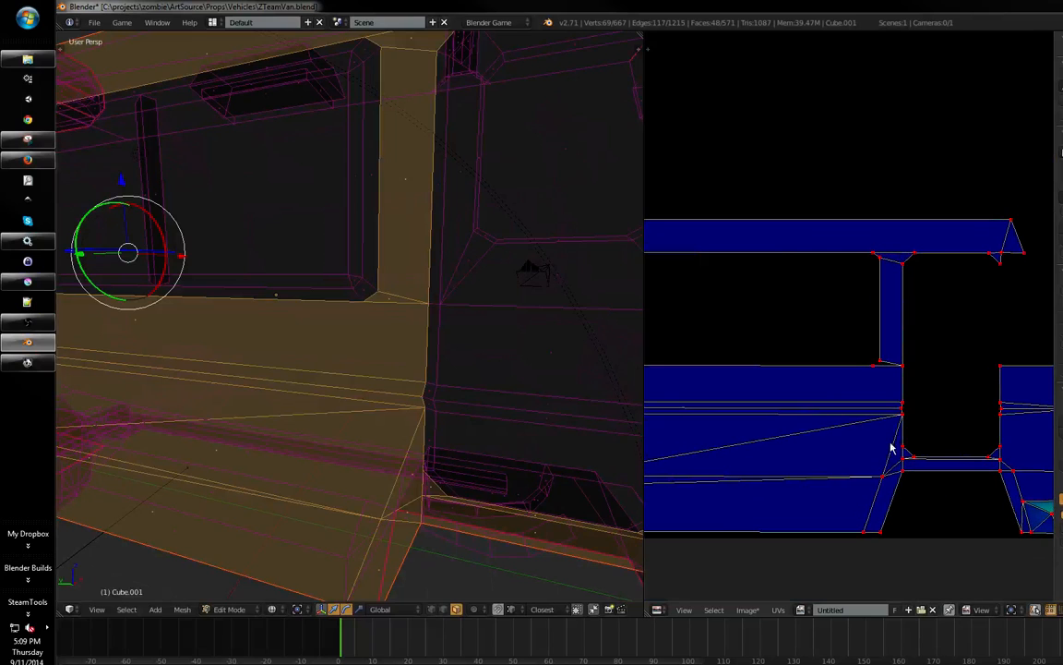
{"action": "scroll", "coordinate": [913, 425], "scroll_direction": "down", "scroll_amount": 5}
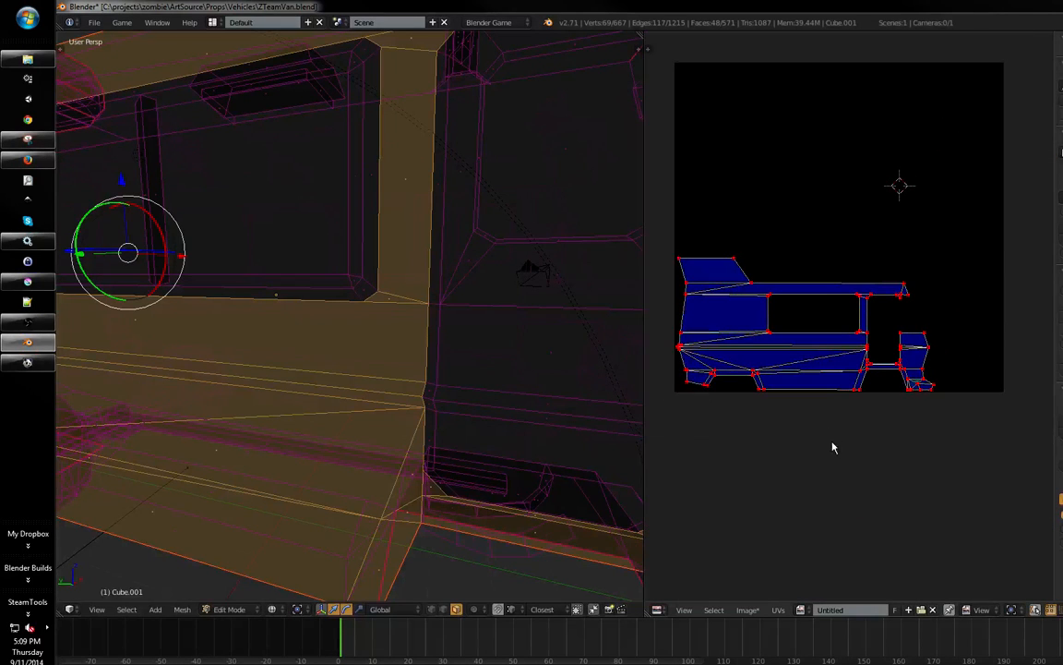
{"action": "scroll", "coordinate": [861, 429], "scroll_direction": "up", "scroll_amount": 1}
{"action": "scroll", "coordinate": [942, 381], "scroll_direction": "up", "scroll_amount": 2}
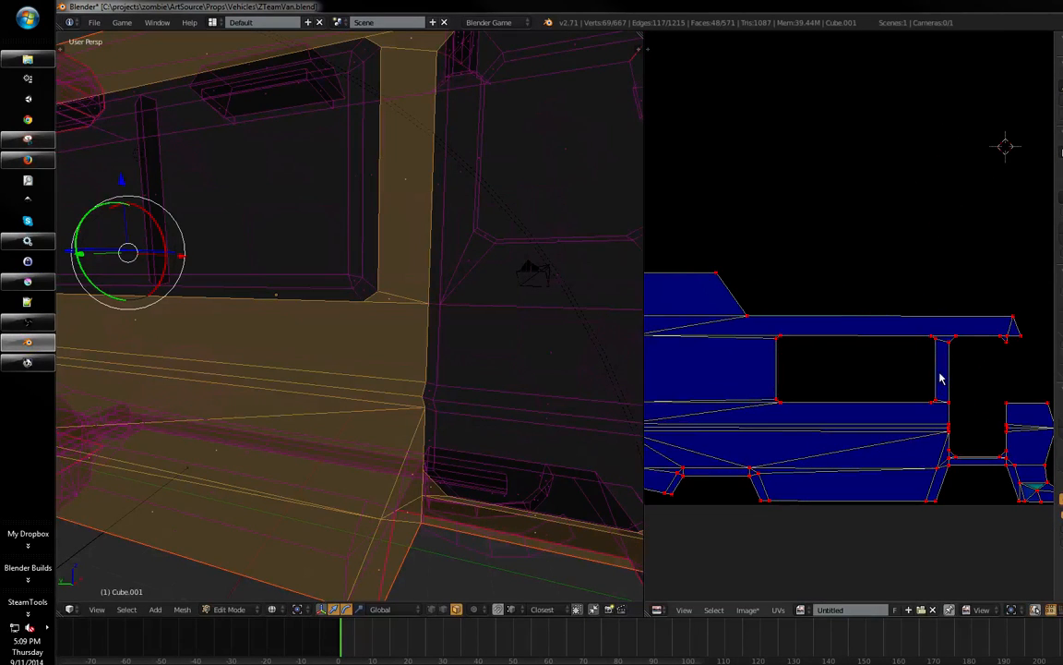
{"action": "key", "text": "ctrl+s"}
{"action": "left_click", "coordinate": [939, 374]}
{"action": "middle_click_drag", "start_coordinate": [943, 379], "coordinate": [945, 378]}
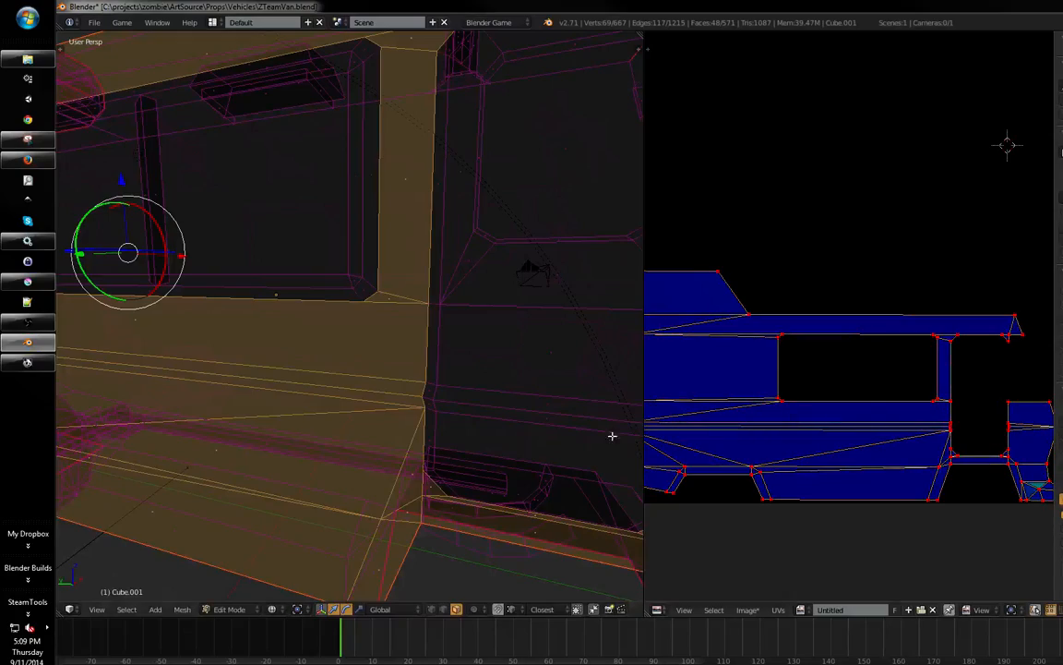
- Select all faces of the van mesh to bring back every UV island, and maximize the UV editor
{"action": "key", "text": "a"}
{"action": "key", "text": "a"}
{"action": "scroll", "coordinate": [555, 439], "scroll_direction": "down", "scroll_amount": 6}
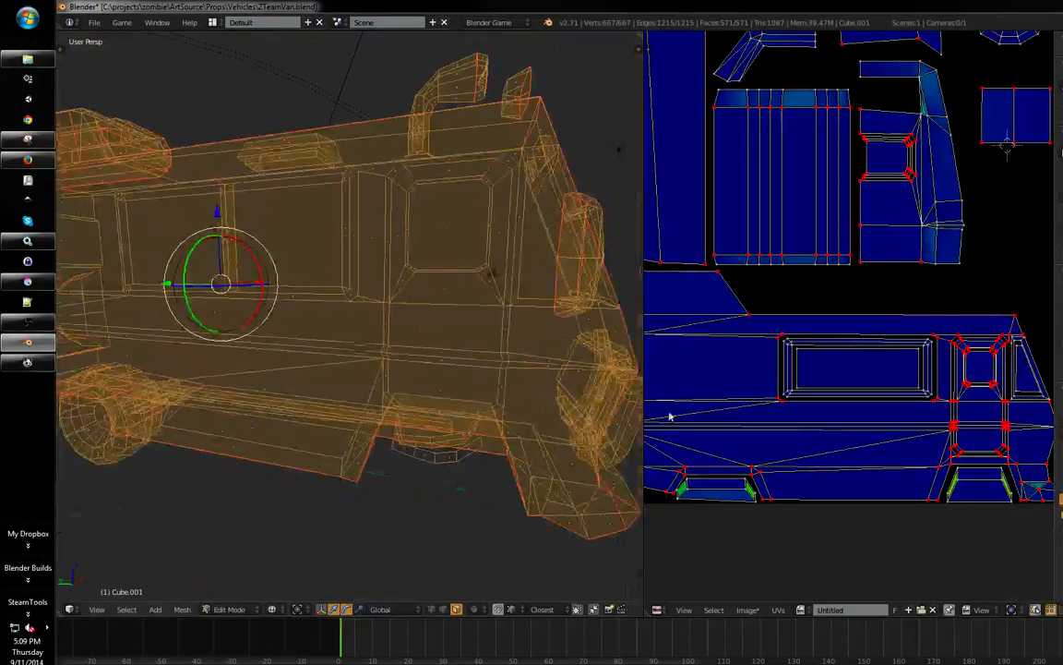
{"action": "scroll", "coordinate": [868, 442], "scroll_direction": "up", "scroll_amount": 1}
{"action": "scroll", "coordinate": [867, 442], "scroll_direction": "down", "scroll_amount": 3}
{"action": "key", "text": "ctrl+Up"}
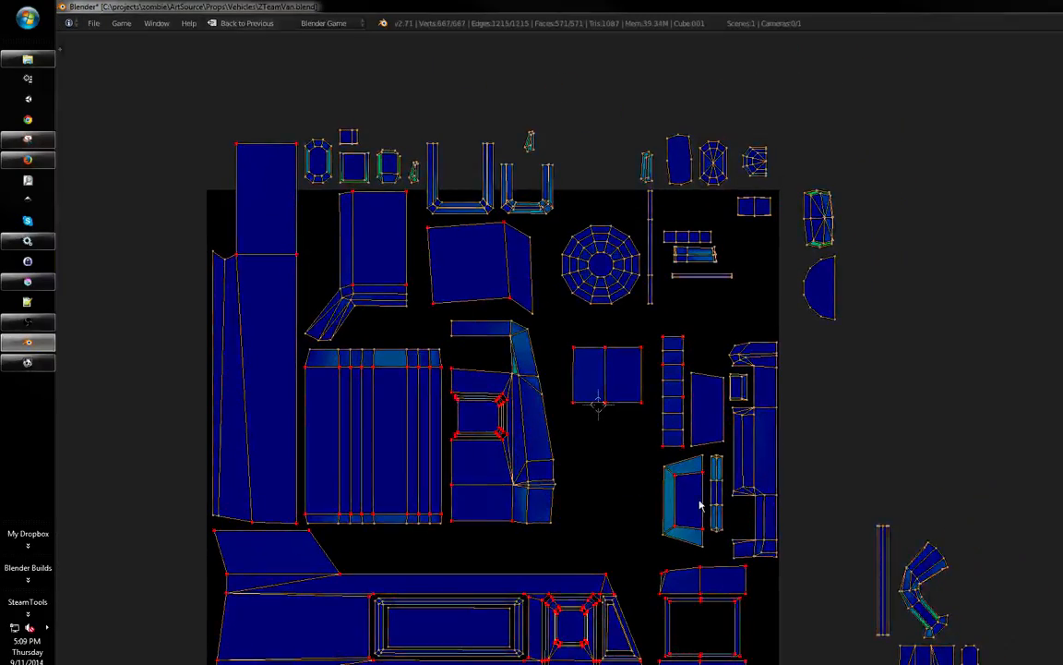
- Box-select the half-circle UV island and place it flat side down in the gap above the van body's side island
{"action": "scroll", "coordinate": [695, 431], "scroll_direction": "down", "scroll_amount": 2}
{"action": "key", "text": "b"}
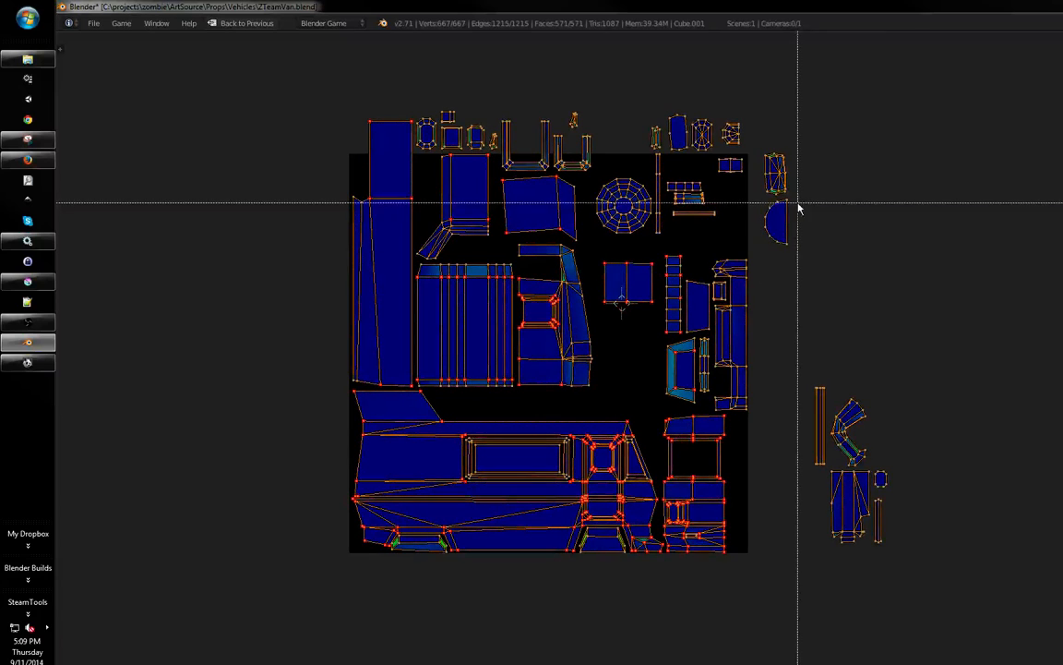
{"action": "left_click_drag", "start_coordinate": [799, 197], "coordinate": [762, 246]}
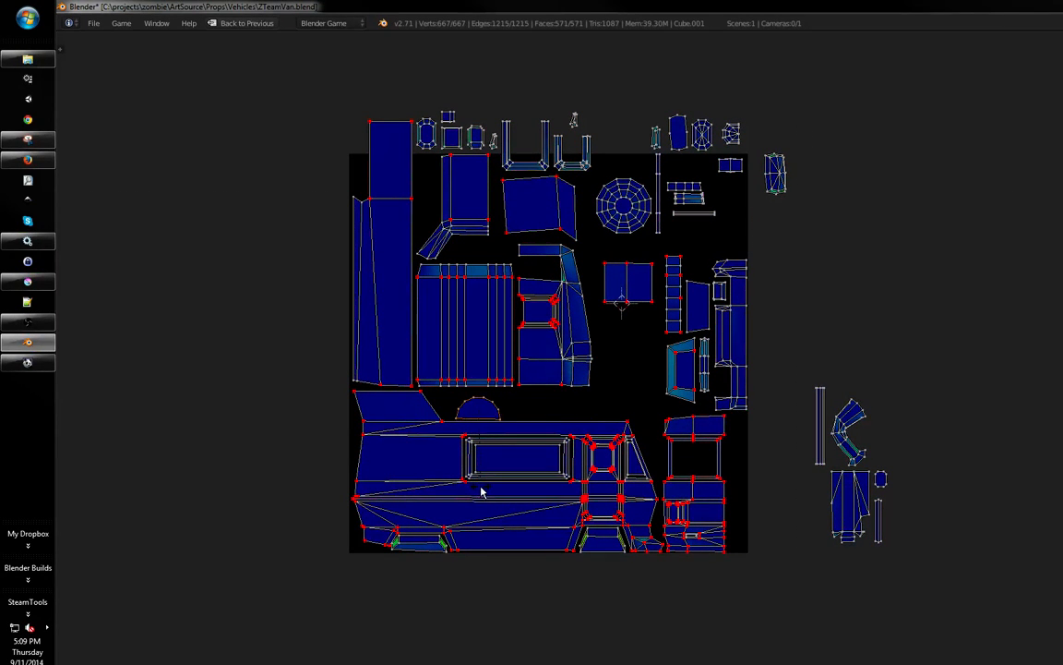
{"action": "middle_click_drag", "start_coordinate": [503, 448], "coordinate": [574, 429]}
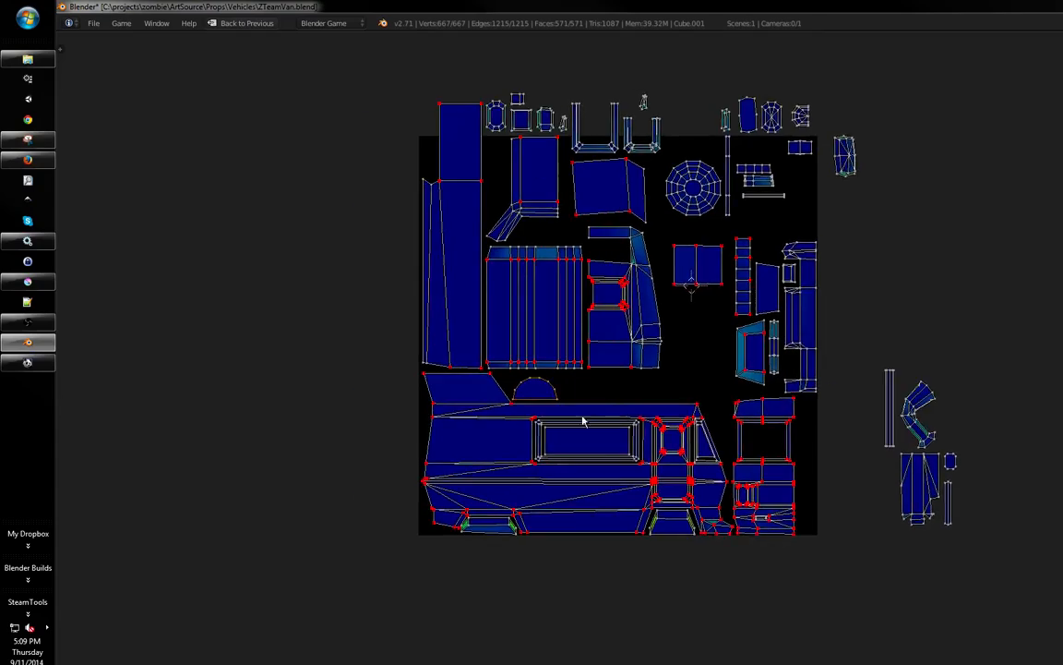
{"action": "scroll", "coordinate": [647, 362], "scroll_direction": "up", "scroll_amount": 3}
{"action": "middle_click_drag", "start_coordinate": [660, 344], "coordinate": [596, 338]}
{"action": "key", "text": "r"}
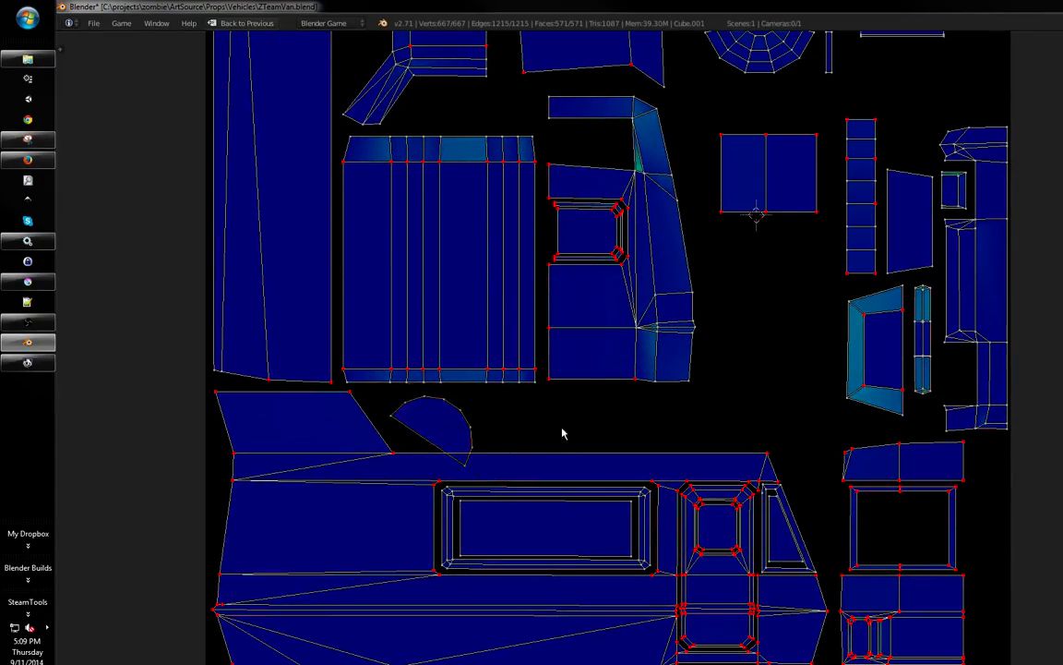
- Restore the split layout and select only the half-circle face of the round part at the van's end
{"action": "key", "text": "shift+space"}
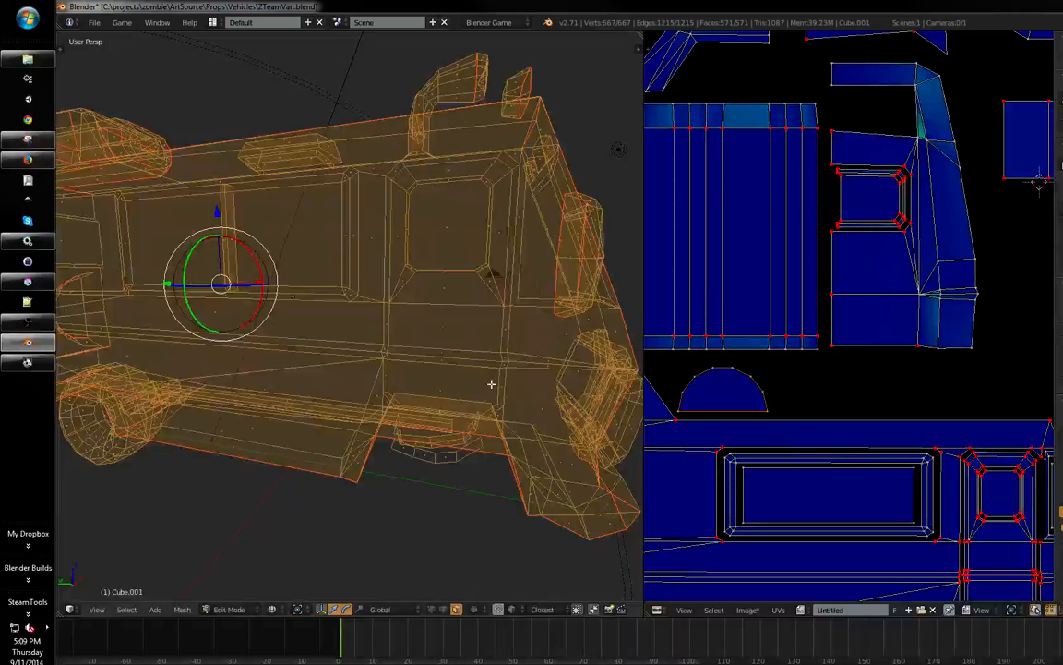
{"action": "middle_click_drag", "start_coordinate": [443, 377], "coordinate": [349, 373]}
{"action": "key", "text": "Tab"}
{"action": "key", "text": "Tab"}
{"action": "key", "text": "a"}
{"action": "key", "text": "l"}
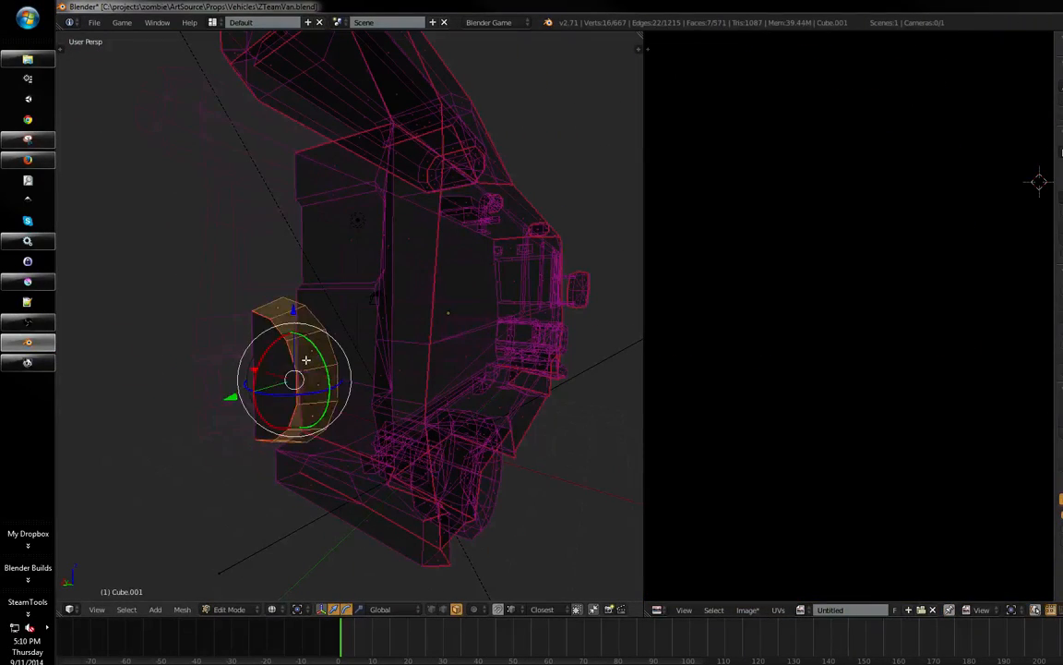
{"action": "key", "text": "a"}
{"action": "right_click", "coordinate": [278, 384]}
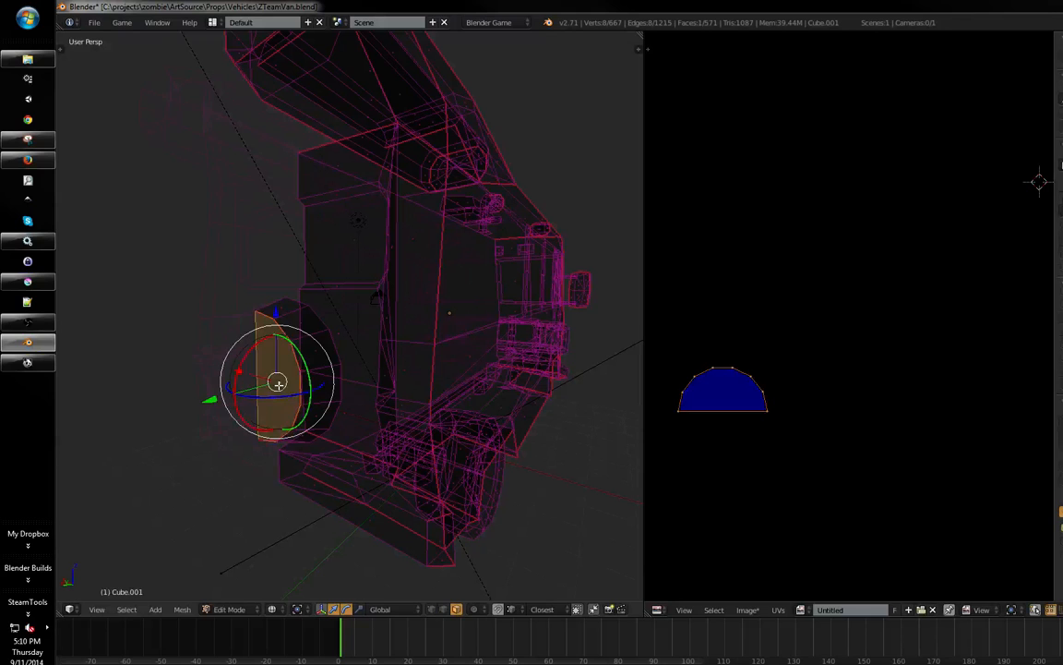
- Separate the half-circle face into its own object and bring that object's modifier settings into view
{"action": "key", "text": "p"}
{"action": "left_click", "coordinate": [279, 385]}
{"action": "key", "text": "Tab"}
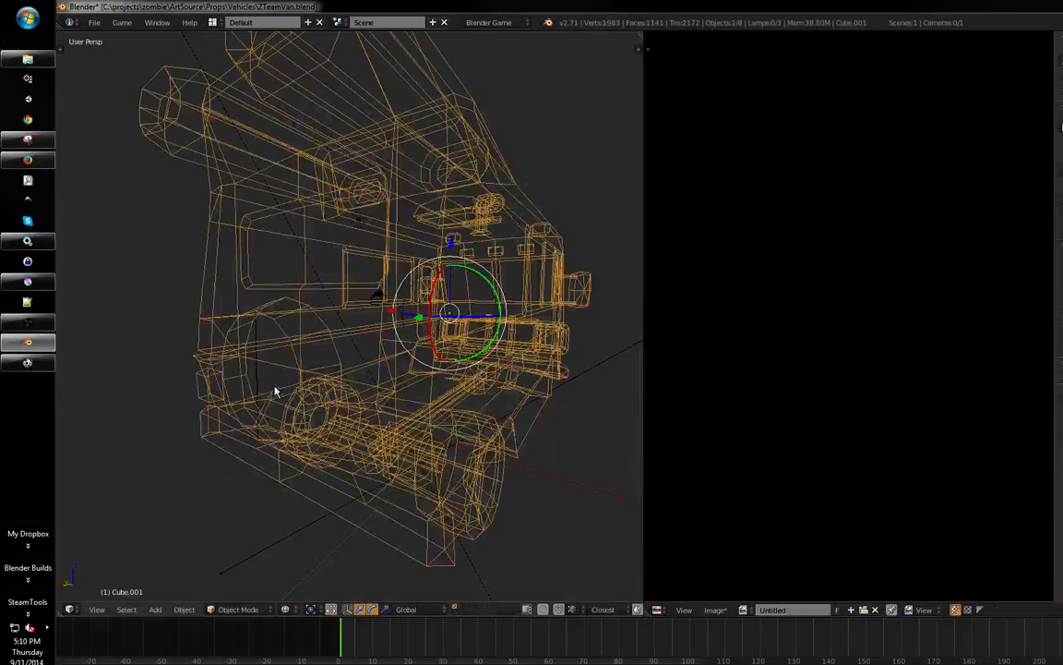
{"action": "right_click", "coordinate": [265, 380]}
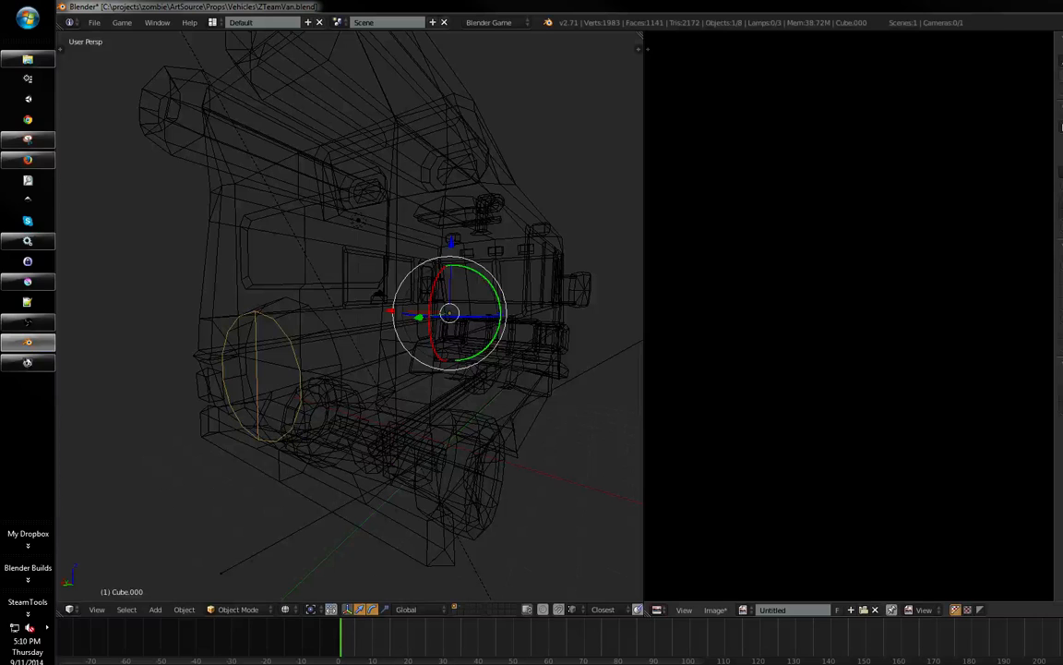
{"action": "left_click_drag", "start_coordinate": [1062, 110], "coordinate": [1008, 111]}
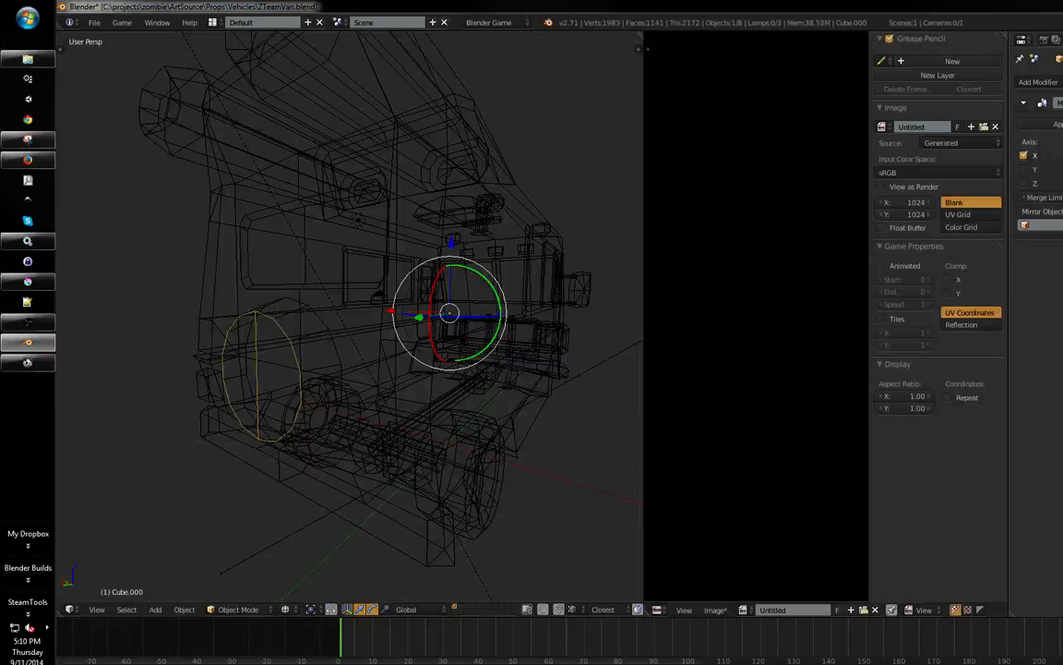
- Apply the Mirror modifier to the separated half-circle object and select one of its two faces to show its UVs
{"action": "left_click", "coordinate": [1057, 124]}
{"action": "middle_click_drag", "start_coordinate": [591, 230], "coordinate": [494, 306]}
{"action": "key", "text": "Tab"}
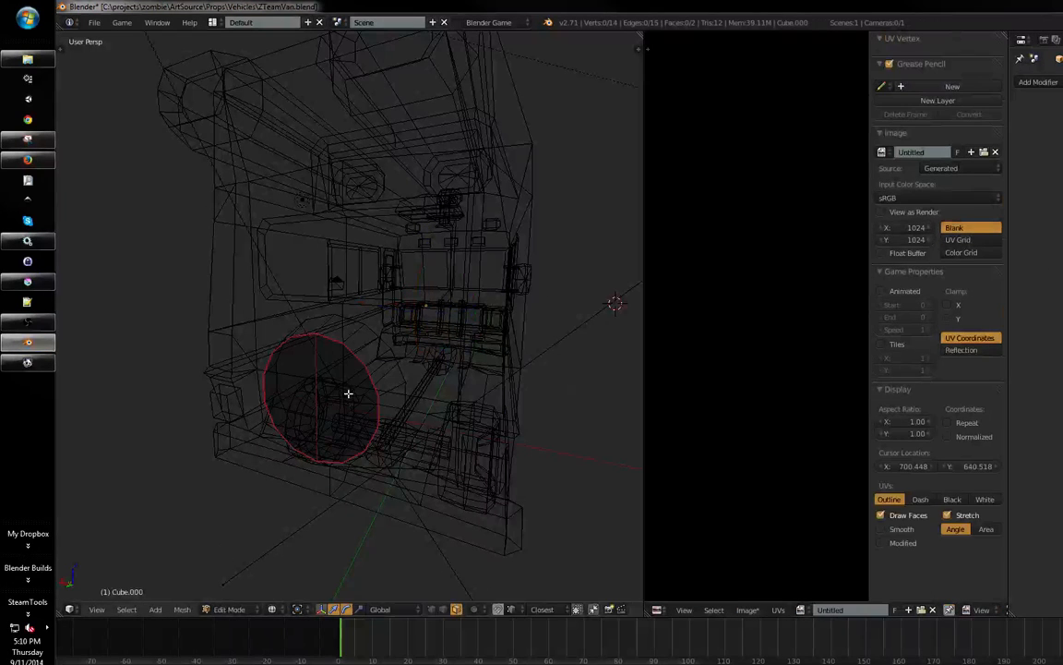
{"action": "right_click", "coordinate": [363, 395]}
{"action": "middle_click_drag", "start_coordinate": [680, 327], "coordinate": [760, 301]}
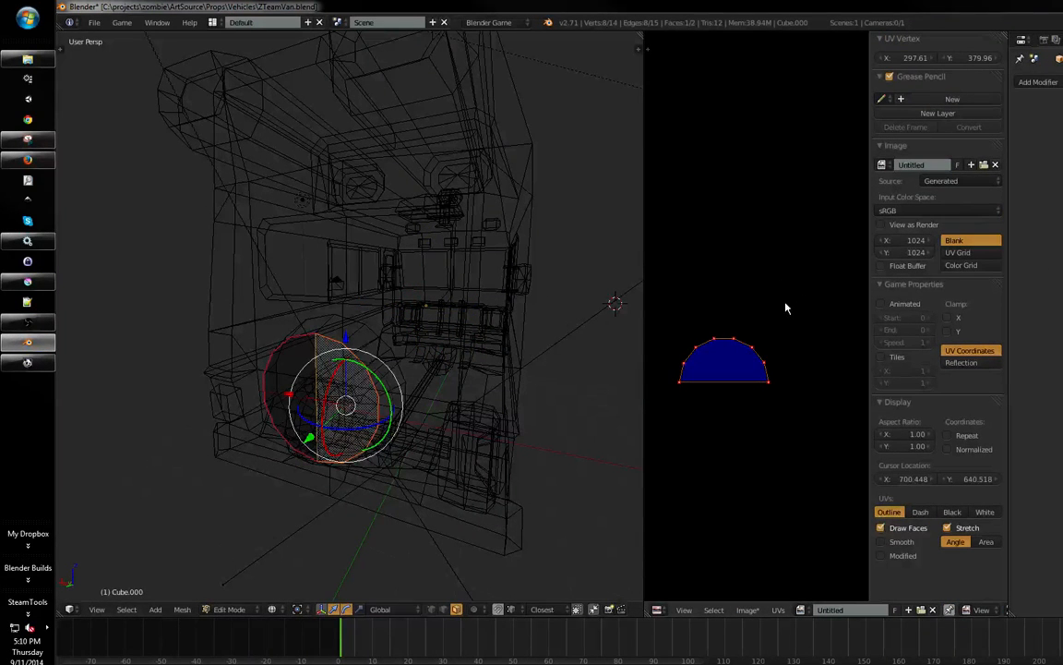
- Show the van in solid shading and select both halves of the disc to bring up their overlapping UVs
{"action": "key", "text": "z"}
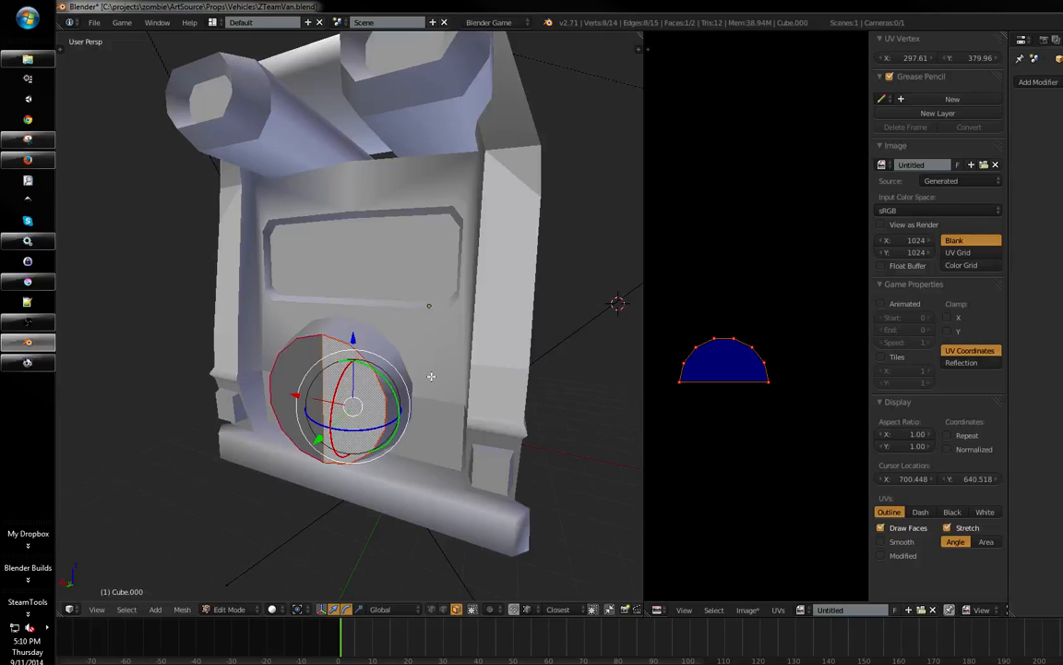
{"action": "middle_click_drag", "start_coordinate": [431, 376], "coordinate": [487, 360]}
{"action": "key", "text": "a"}
{"action": "key", "text": "a"}
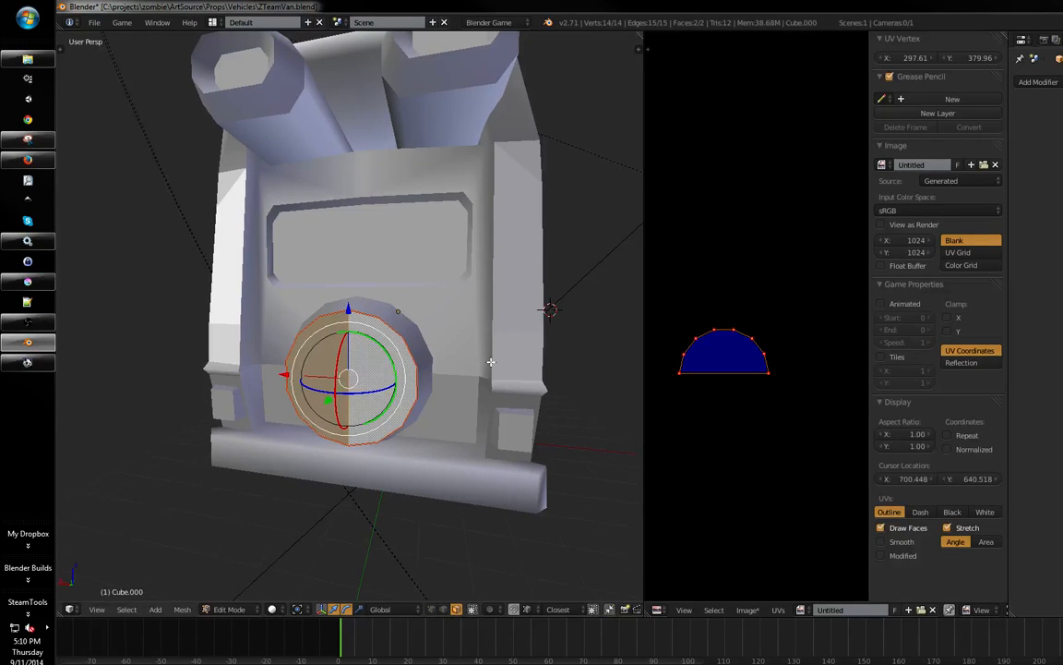
{"action": "key", "text": "e"}
{"action": "left_click", "coordinate": [528, 337]}
{"action": "middle_click_drag", "start_coordinate": [539, 347], "coordinate": [416, 342]}
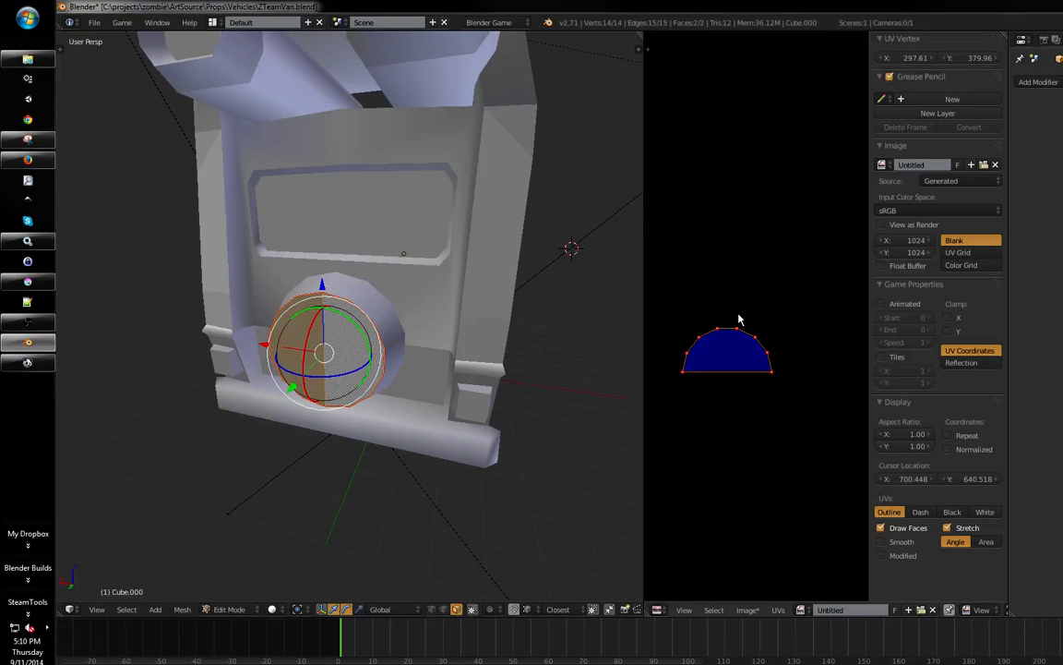
{"action": "middle_click_drag", "start_coordinate": [784, 286], "coordinate": [794, 263]}
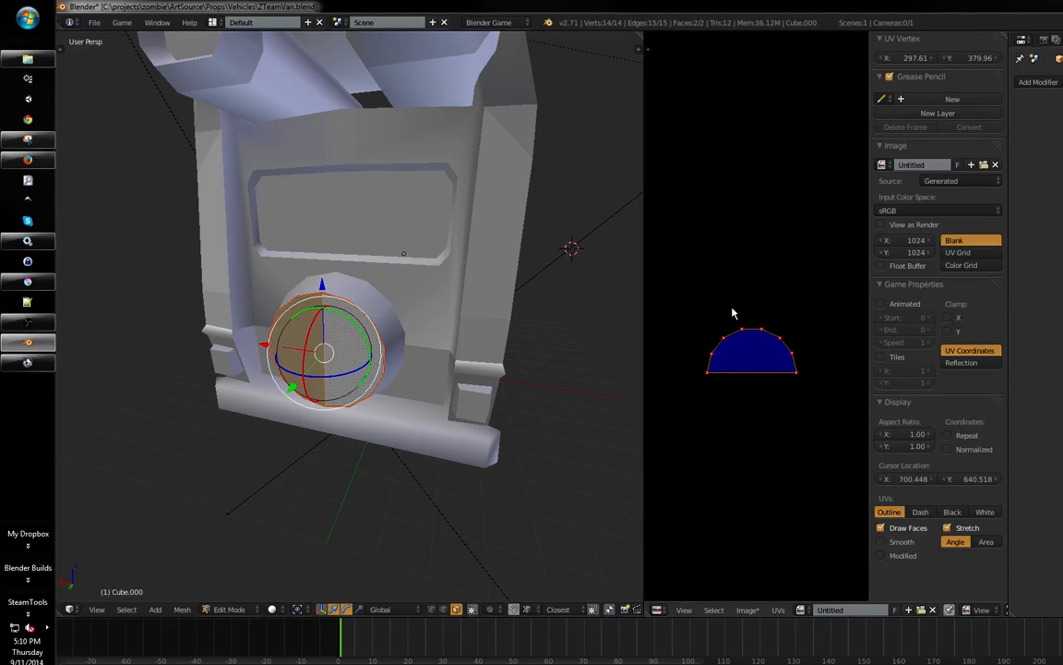
{"action": "mouse_move", "coordinate": [734, 311]}
{"action": "middle_mouse_down"}
{"action": "mouse_move", "coordinate": [747, 304]}
{"action": "mouse_move", "coordinate": [713, 306]}
{"action": "mouse_move", "coordinate": [746, 302]}
{"action": "middle_mouse_up"}
- Lay out the two disc halves as one full circular UV island and rotate it about 90°
{"action": "key", "text": "ctrl+z"}
{"action": "key", "text": "a"}
{"action": "key", "text": "a"}
{"action": "key", "text": "r"}
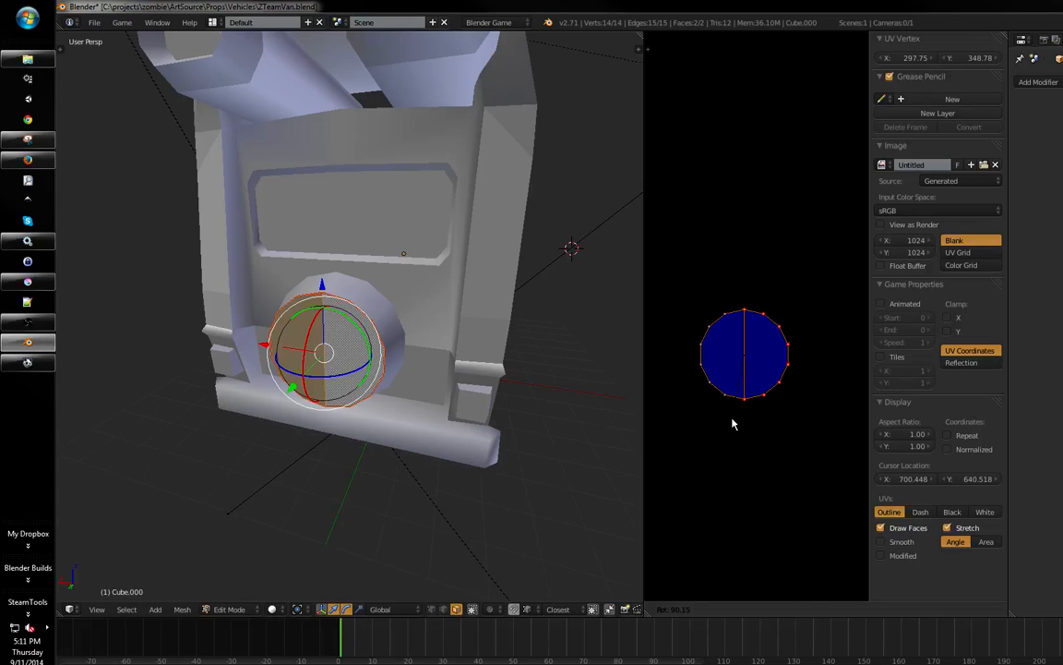
{"action": "left_click", "coordinate": [694, 362]}
- Move the circular UV island to the right within the texture space
{"action": "scroll", "coordinate": [694, 361], "scroll_direction": "down", "scroll_amount": 3}
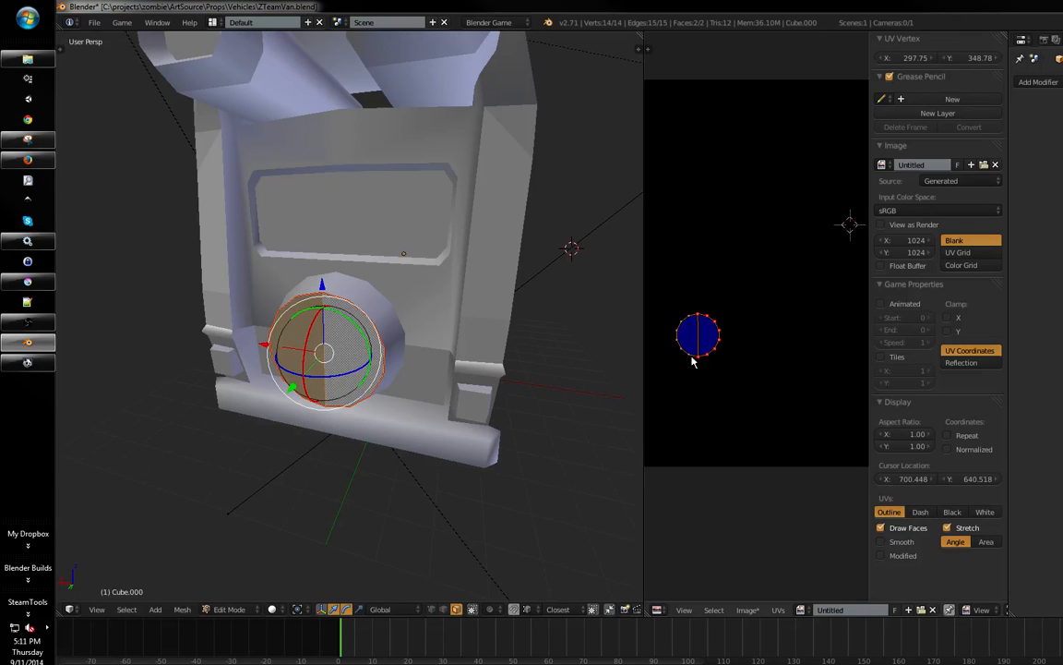
{"action": "key", "text": "g"}
{"action": "left_click", "coordinate": [824, 335]}
- Leave the disc's mesh and add the van body to the selection as the active object
{"action": "middle_click_drag", "start_coordinate": [461, 388], "coordinate": [406, 399]}
{"action": "key", "text": "Tab"}
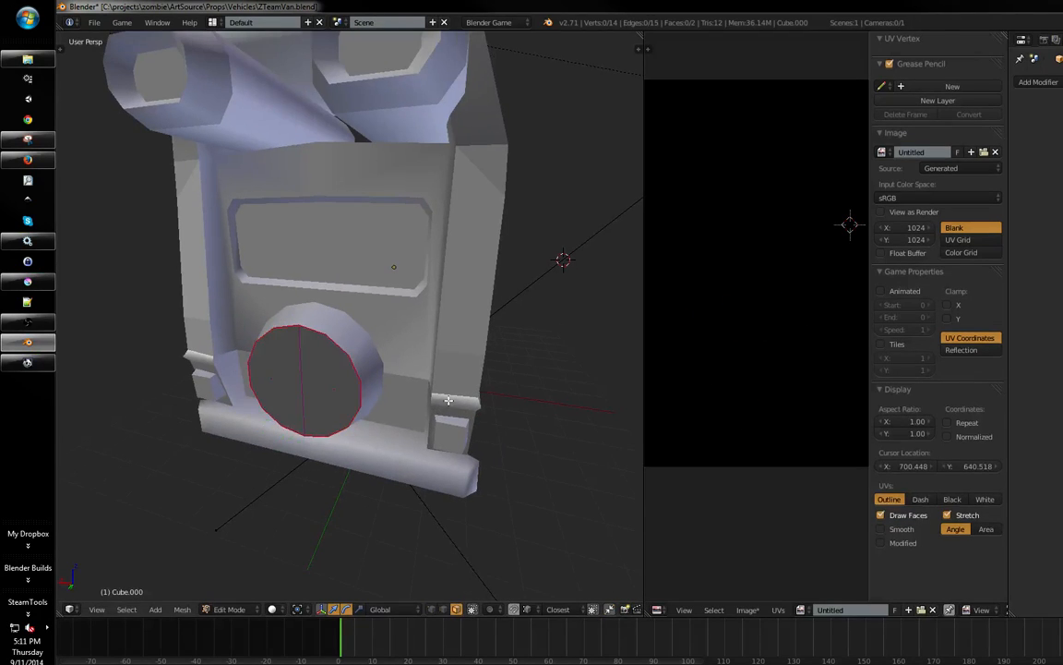
{"action": "key", "text": "z"}
{"action": "mouse_move", "coordinate": [341, 404]}
{"action": "middle_mouse_down"}
{"action": "mouse_move", "coordinate": [444, 373]}
{"action": "mouse_move", "coordinate": [368, 380]}
{"action": "mouse_move", "coordinate": [499, 385]}
{"action": "mouse_move", "coordinate": [417, 380]}
{"action": "mouse_move", "coordinate": [467, 369]}
{"action": "mouse_move", "coordinate": [477, 382]}
{"action": "mouse_move", "coordinate": [593, 274]}
{"action": "mouse_move", "coordinate": [433, 387]}
{"action": "mouse_move", "coordinate": [341, 408]}
{"action": "mouse_move", "coordinate": [451, 392]}
{"action": "mouse_move", "coordinate": [418, 397]}
{"action": "middle_mouse_up"}
{"action": "key", "text": "z"}
{"action": "right_click", "coordinate": [417, 381], "text": "shift"}
{"action": "key", "text": "z"}
{"action": "key", "text": "z"}
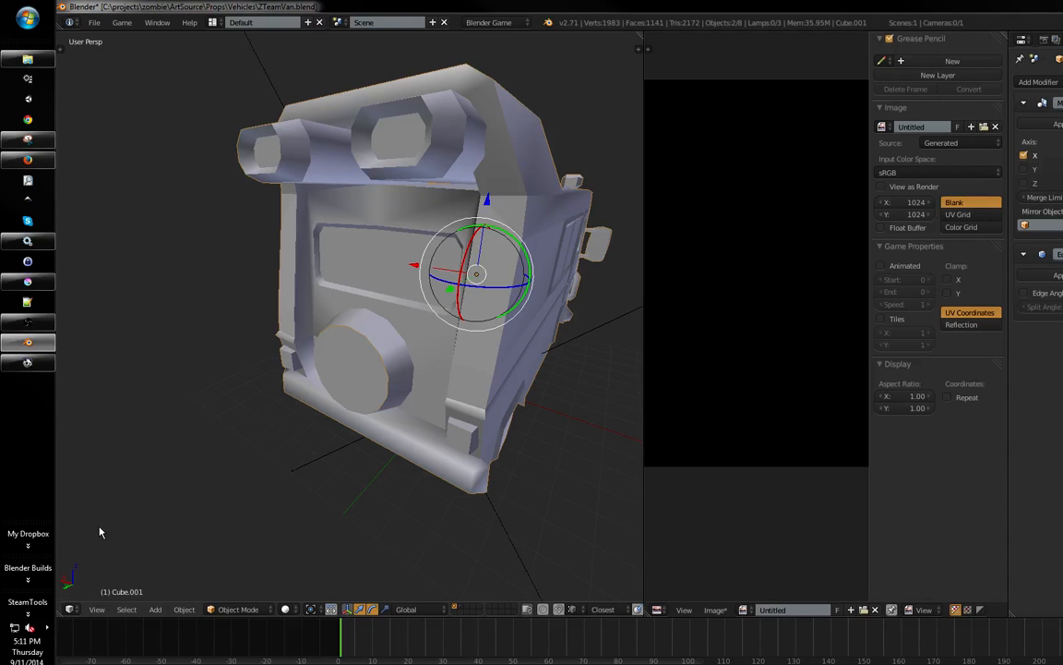
- Start editing the van body's mesh, switch to vertex selection and pick a vertex near the rear roof
{"action": "middle_click_drag", "start_coordinate": [515, 246], "coordinate": [403, 383]}
{"action": "key", "text": "Tab"}
{"action": "scroll", "coordinate": [403, 383], "scroll_direction": "up", "scroll_amount": 5}
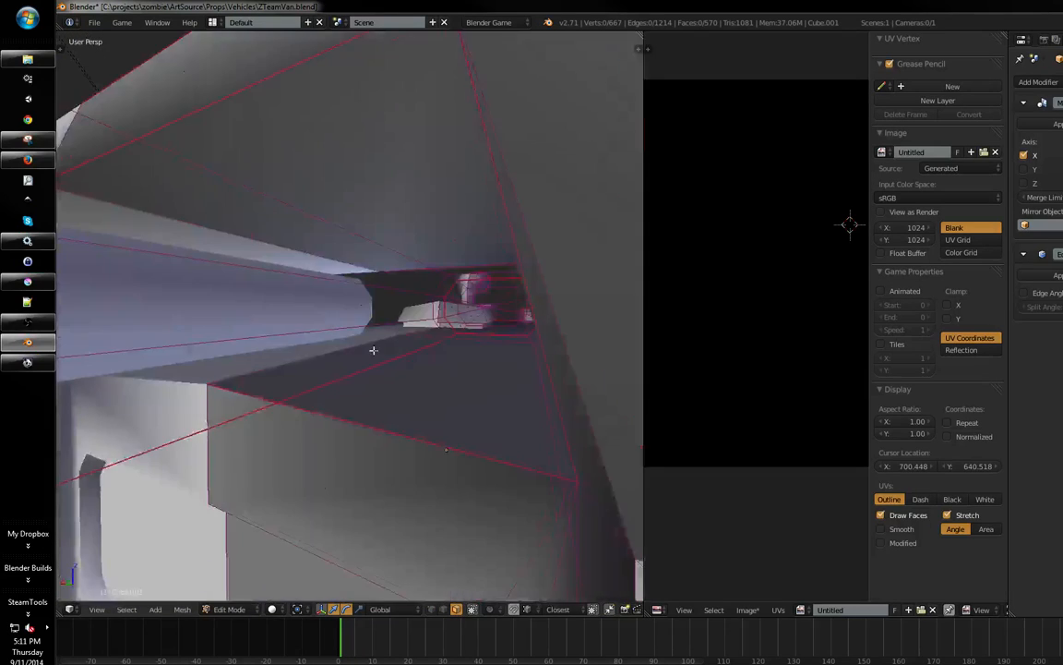
{"action": "key", "text": "Tab"}
{"action": "key", "text": "Tab"}
{"action": "key", "text": "ctrl+Tab"}
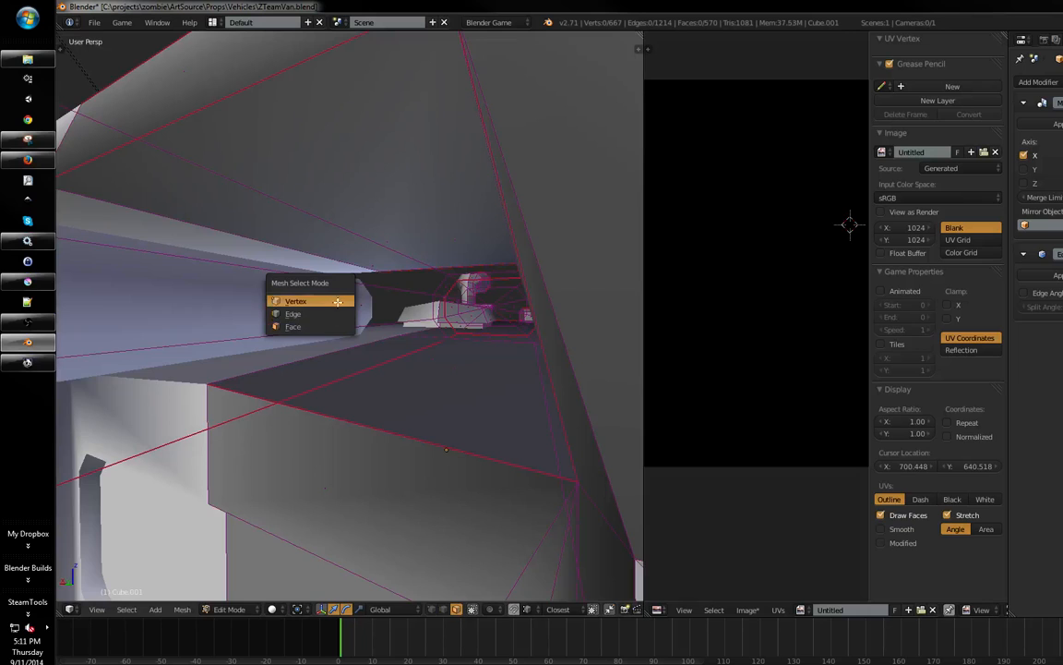
{"action": "left_click", "coordinate": [338, 301]}
{"action": "middle_click_drag", "start_coordinate": [338, 301], "coordinate": [511, 228]}
{"action": "right_click", "coordinate": [431, 240]}
{"action": "middle_click_drag", "start_coordinate": [431, 240], "coordinate": [508, 290]}
{"action": "scroll", "coordinate": [232, 358], "scroll_direction": "down", "scroll_amount": 3}
- Leave mesh editing and save the van file over the existing one
{"action": "key", "text": "Tab"}
{"action": "key", "text": "ctrl+s"}
{"action": "left_click", "coordinate": [391, 312]}
- Examine the van body from the side and front, in both mesh editing and object view
{"action": "middle_click_drag", "start_coordinate": [397, 295], "coordinate": [465, 354]}
{"action": "key", "text": "Tab"}
{"action": "key", "text": "a"}
{"action": "key", "text": "a"}
{"action": "key", "text": "Tab"}
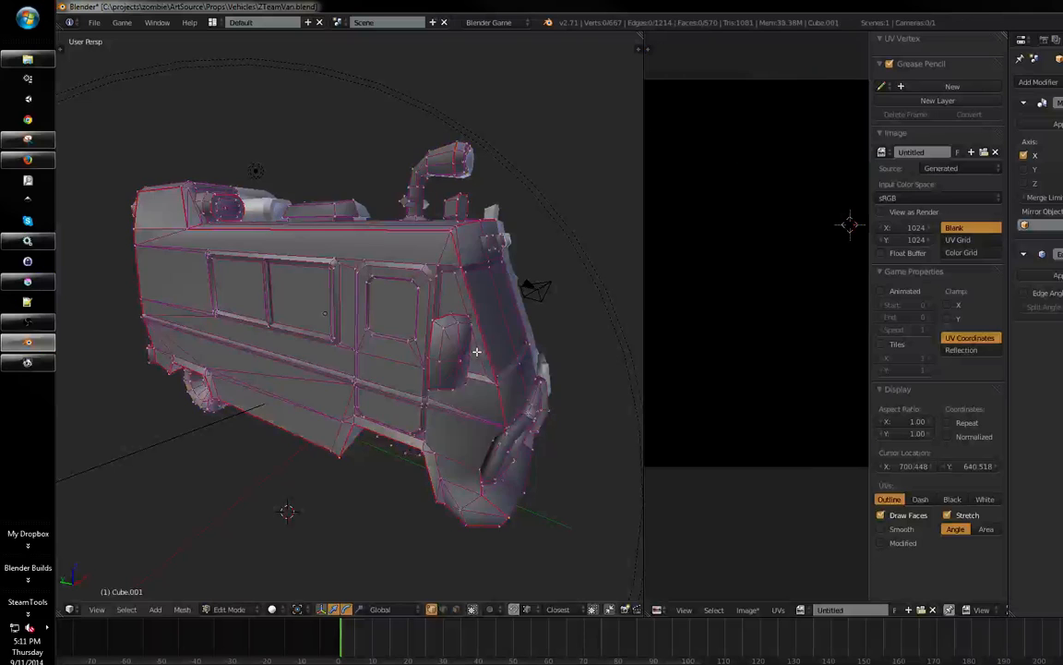
{"action": "key", "text": "Tab"}
{"action": "key", "text": "Tab"}
{"action": "mouse_move", "coordinate": [419, 317]}
{"action": "middle_mouse_down"}
{"action": "mouse_move", "coordinate": [487, 345]}
{"action": "mouse_move", "coordinate": [384, 312]}
{"action": "mouse_move", "coordinate": [500, 334]}
{"action": "mouse_move", "coordinate": [408, 352]}
{"action": "mouse_move", "coordinate": [460, 373]}
{"action": "mouse_move", "coordinate": [440, 356]}
{"action": "mouse_move", "coordinate": [610, 348]}
{"action": "middle_mouse_up"}
{"action": "key", "text": "alt+z"}
{"action": "key", "text": "alt+z"}
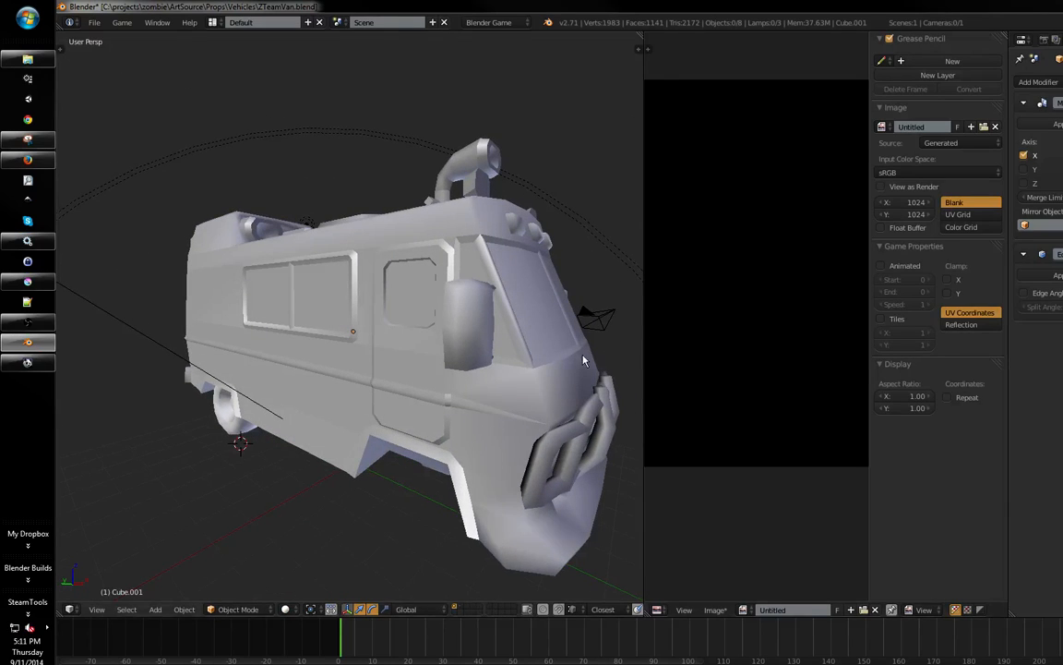
- Select all faces of the van body to show its UV islands and maximize the UV editor
{"action": "key", "text": "Tab"}
{"action": "key", "text": "a"}
{"action": "key", "text": "ctrl+Up"}
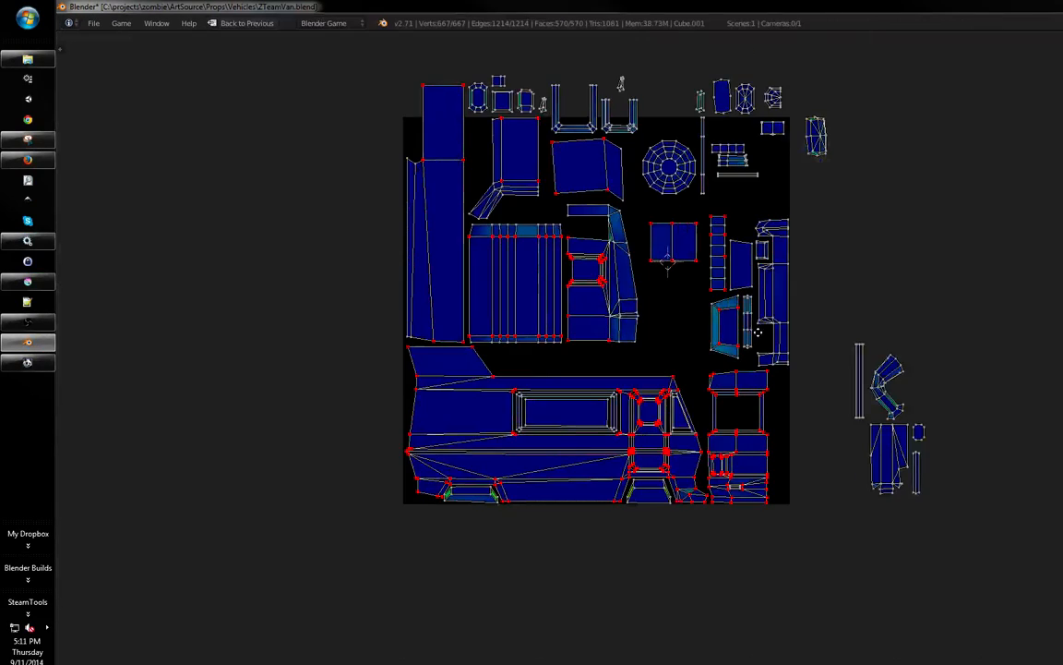
{"action": "middle_click_drag", "start_coordinate": [758, 332], "coordinate": [781, 329], "text": "ctrl"}
{"action": "middle_click_drag", "start_coordinate": [764, 279], "coordinate": [686, 299]}
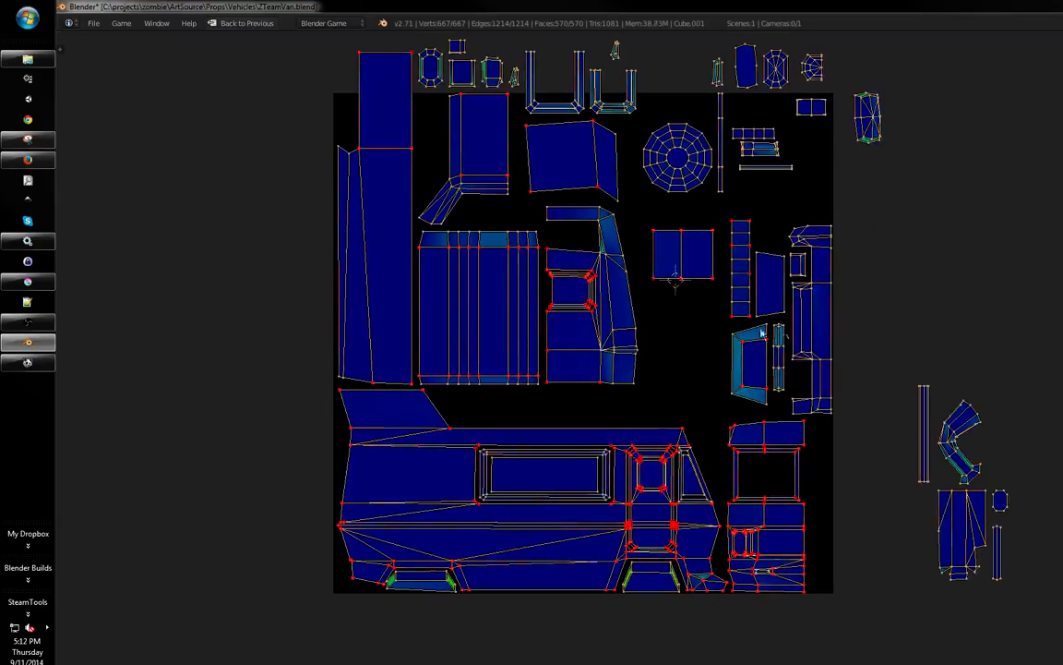
- Box-select the stray islands beyond the texture space's lower right edge and move them closer to it
{"action": "key", "text": "b"}
{"action": "mouse_move", "coordinate": [894, 345]}
{"action": "left_mouse_down"}
{"action": "mouse_move", "coordinate": [992, 490]}
{"action": "mouse_move", "coordinate": [1045, 594]}
{"action": "left_mouse_up"}
{"action": "key", "text": "g"}
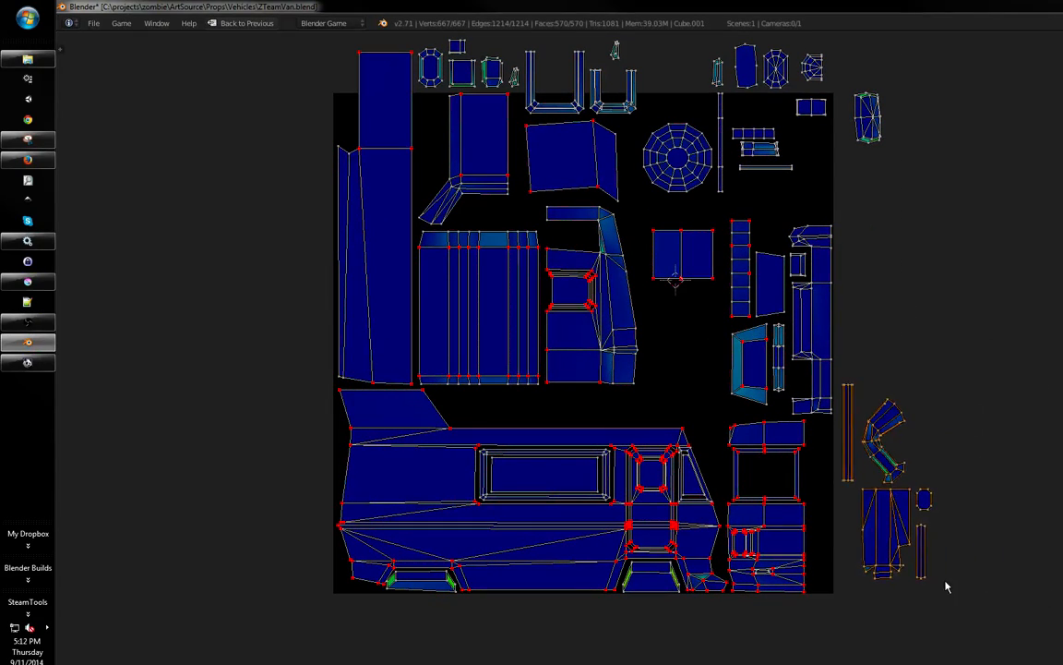
{"action": "left_click", "coordinate": [946, 586]}
{"action": "key", "text": "a"}
- Box-select the inner vertices of the stray elongated octagonal island and shift them left to even out its side borders
{"action": "middle_click_drag", "start_coordinate": [867, 109], "coordinate": [826, 305]}
{"action": "key", "text": "b"}
{"action": "left_click_drag", "start_coordinate": [876, 270], "coordinate": [795, 369]}
{"action": "middle_click_drag", "start_coordinate": [860, 343], "coordinate": [573, 318]}
{"action": "middle_click_drag", "start_coordinate": [627, 300], "coordinate": [788, 247], "text": "ctrl"}
{"action": "middle_click_drag", "start_coordinate": [877, 263], "coordinate": [717, 280]}
{"action": "key", "text": "a"}
{"action": "key", "text": "b"}
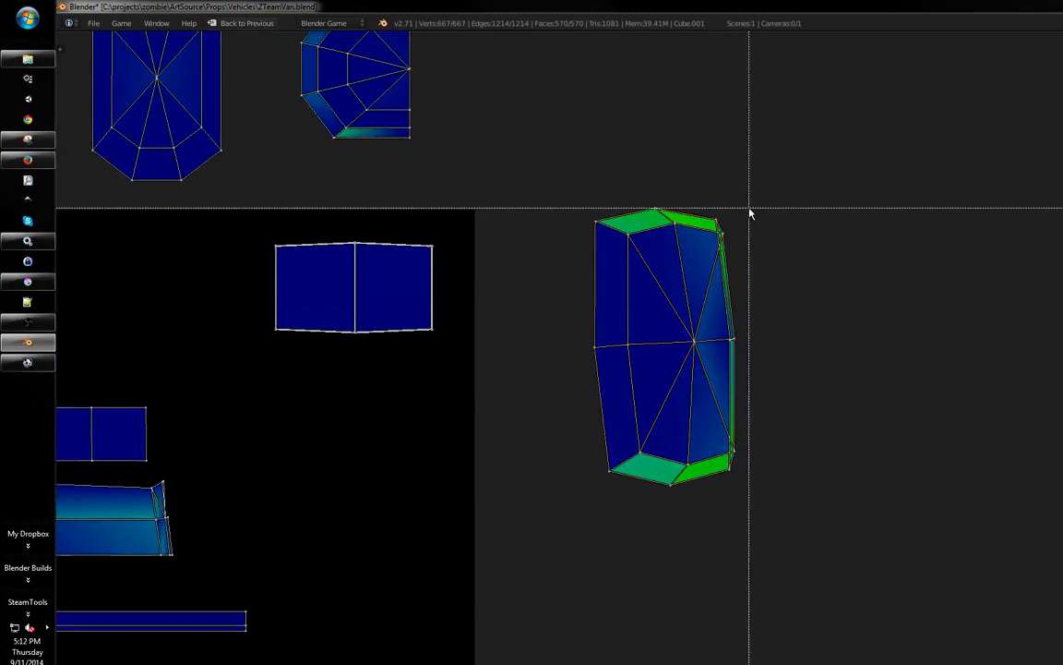
{"action": "left_click_drag", "start_coordinate": [733, 227], "coordinate": [618, 471]}
{"action": "key", "text": "b"}
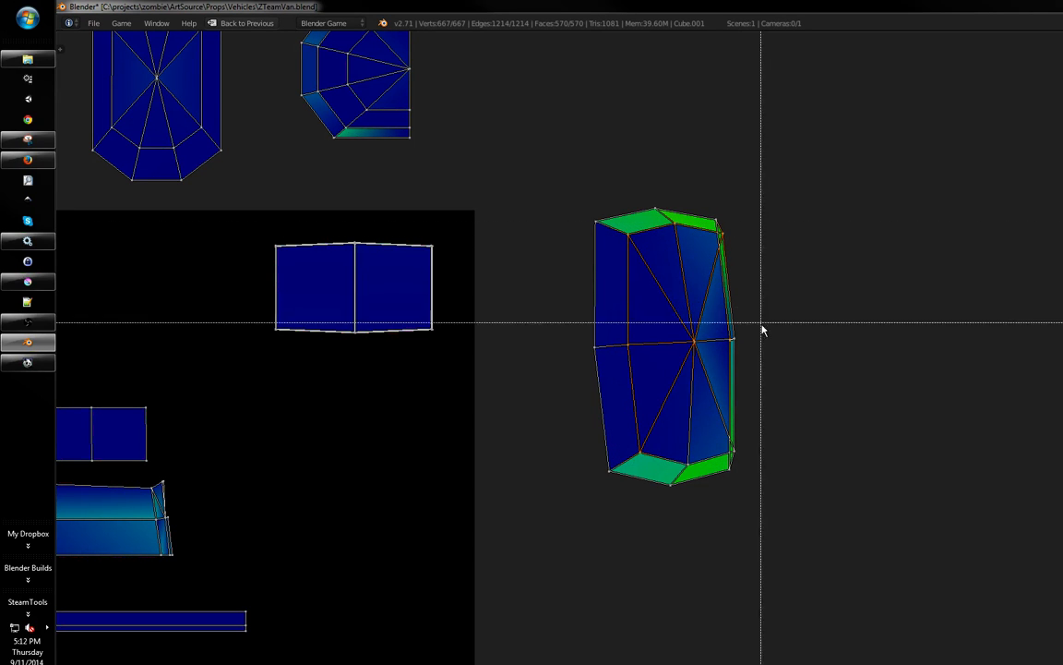
{"action": "left_click_drag", "start_coordinate": [762, 332], "coordinate": [729, 457]}
{"action": "left_click_drag", "start_coordinate": [735, 339], "coordinate": [729, 349]}
{"action": "key", "text": "e"}
{"action": "key", "text": "ctrl+z"}
{"action": "key", "text": "b"}
{"action": "key", "text": "b"}
{"action": "key", "text": "g"}
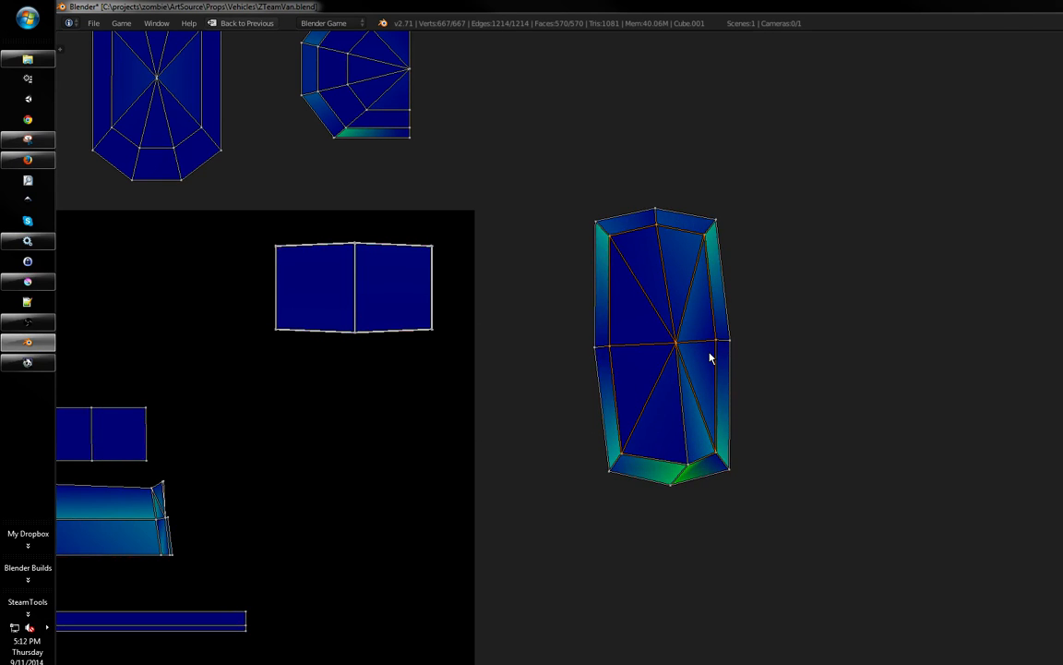
- Shift the octagonal island's centre vertex and lower inner vertex left to even out its bottom border
{"action": "left_click_drag", "start_coordinate": [647, 456], "coordinate": [652, 473]}
{"action": "key", "text": "g"}
{"action": "left_click", "coordinate": [636, 471]}
{"action": "key", "text": "a"}
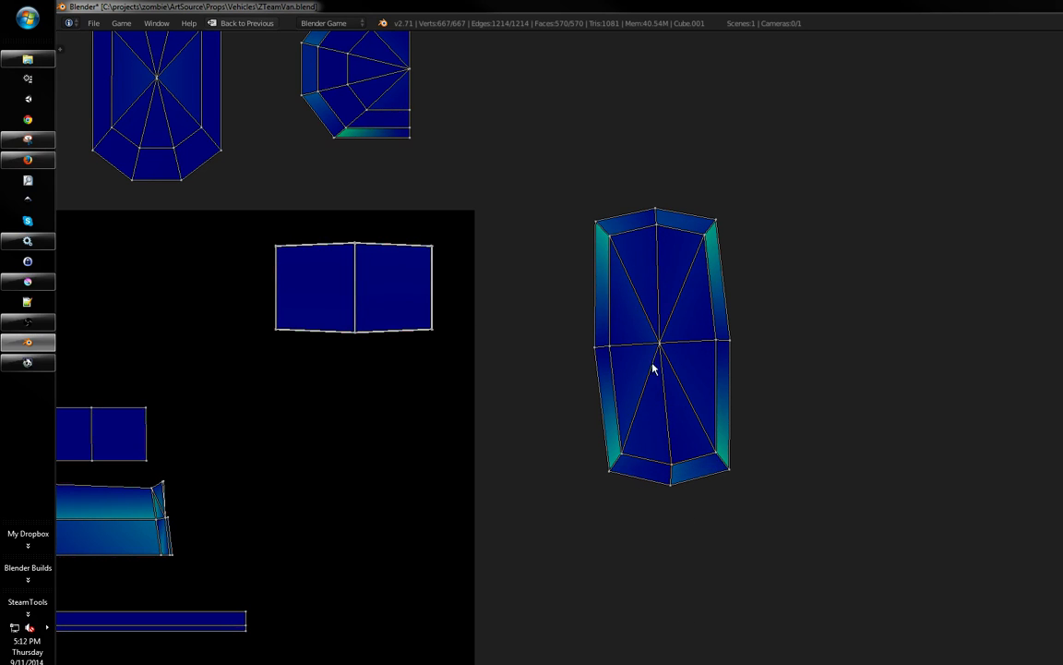
{"action": "key", "text": "b"}
{"action": "key", "text": "Escape"}
{"action": "key", "text": "a"}
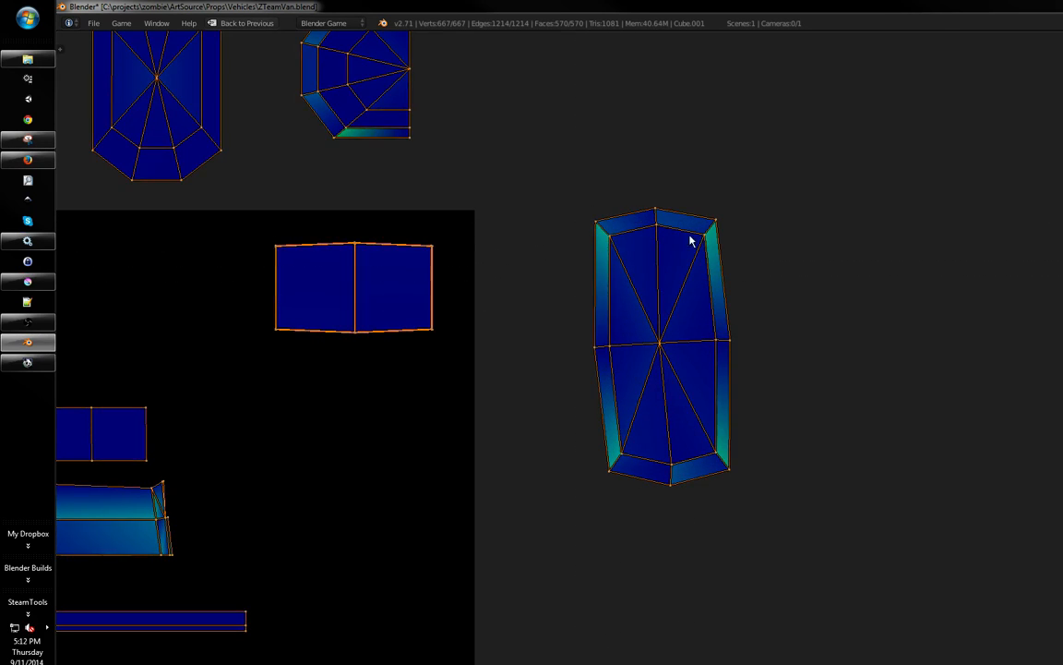
{"action": "key", "text": "r"}
{"action": "right_click", "coordinate": [825, 247]}
- Box-select the whole octagonal island and rotate it slightly so it stands upright
{"action": "key", "text": "a"}
{"action": "key", "text": "b"}
{"action": "left_click_drag", "start_coordinate": [812, 170], "coordinate": [483, 500]}
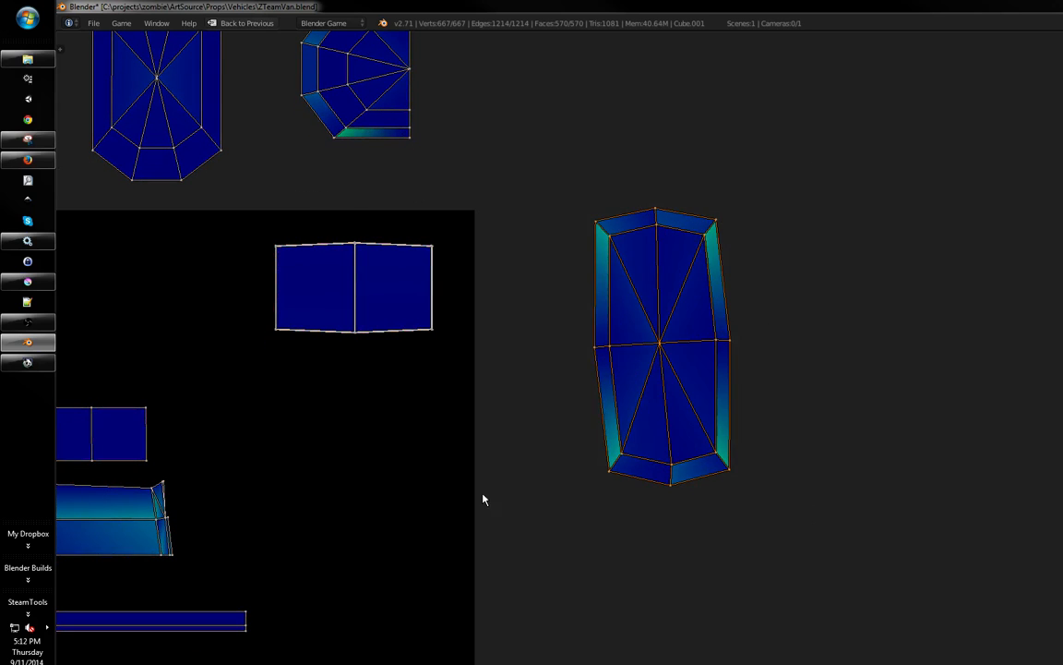
{"action": "key", "text": "r"}
{"action": "left_click", "coordinate": [823, 291]}
- Select only the outer outline of the octagonal island
{"action": "key", "text": "a"}
{"action": "key", "text": "b"}
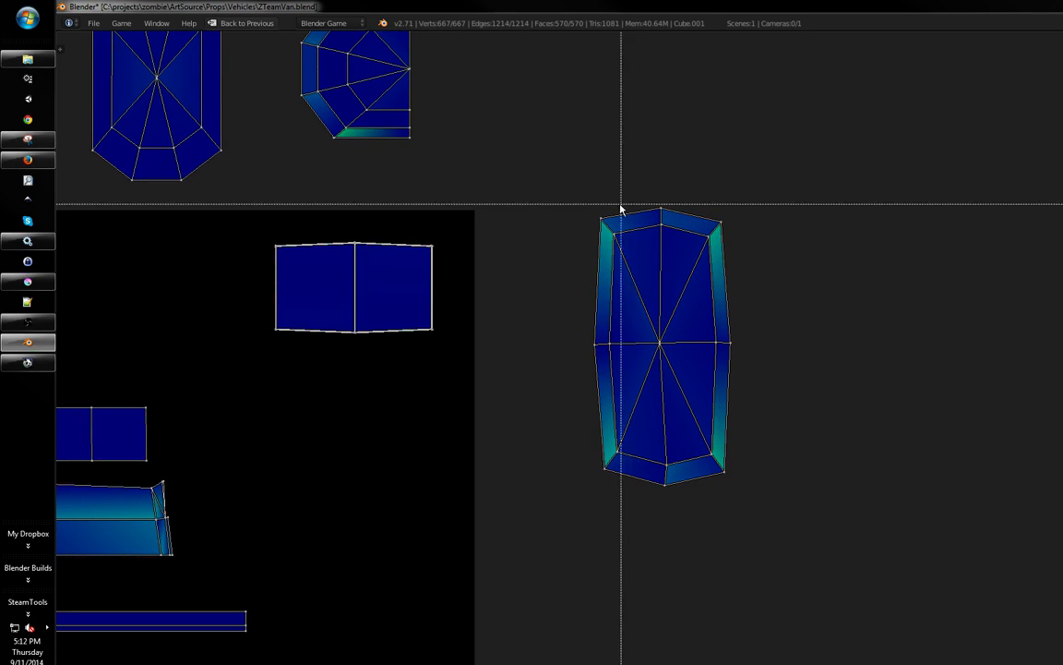
{"action": "right_click", "coordinate": [628, 215]}
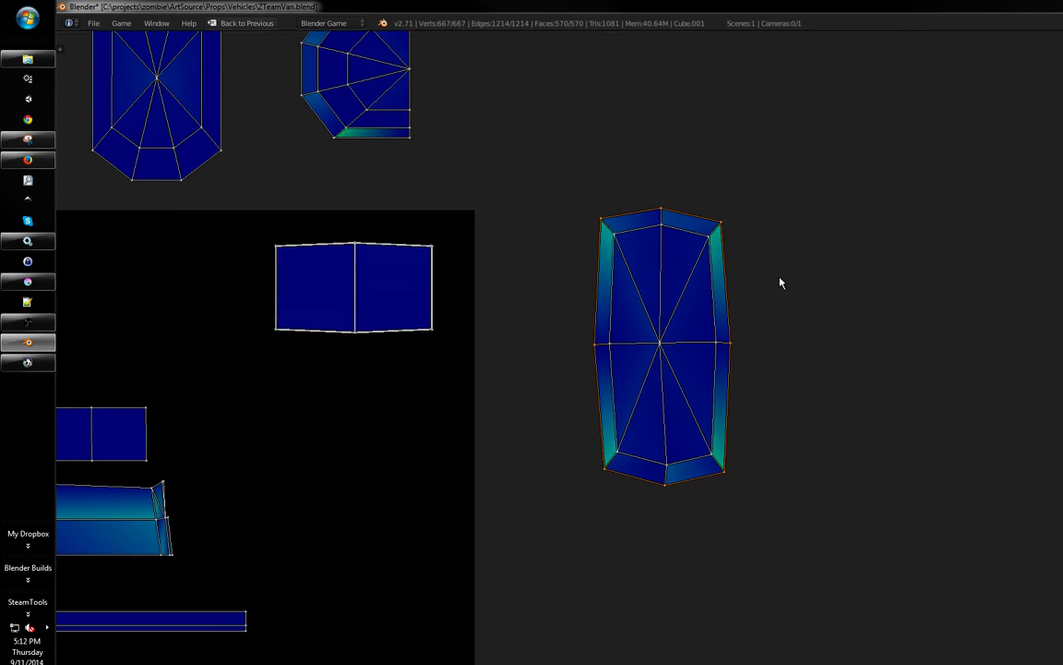